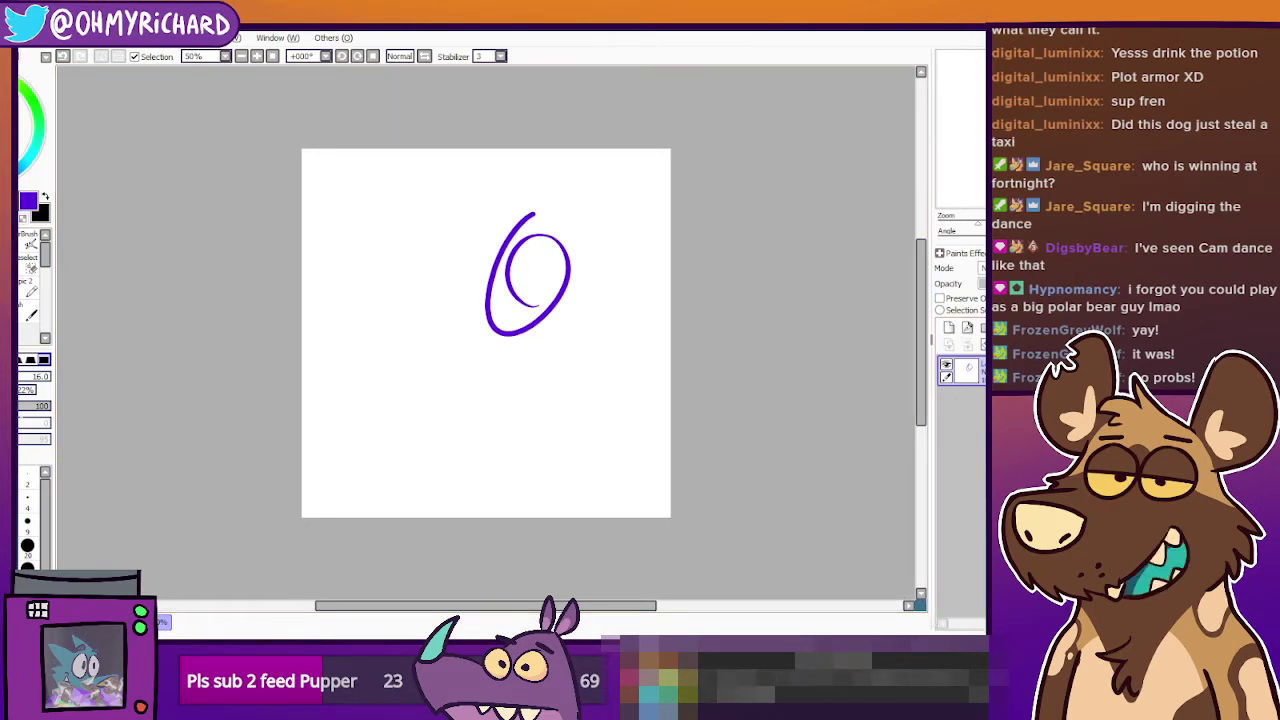
Erase the purple test ovals so the canvas is blank.
drag(942, 200, 1020, 155)
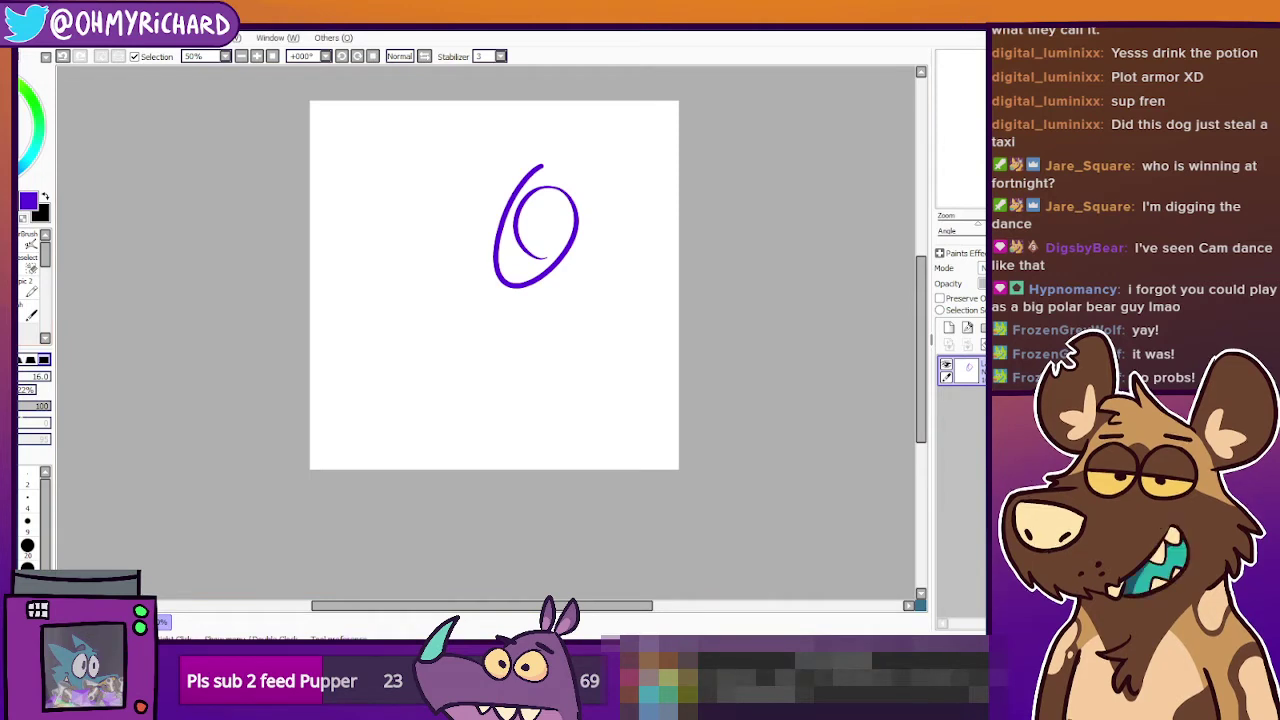
click(28, 564)
click(28, 566)
mouse_move(541, 168)
mouse_down()
mouse_move(560, 197)
mouse_move(482, 247)
mouse_move(565, 206)
mouse_move(523, 268)
mouse_move(591, 177)
mouse_up()
click(31, 313)
click(30, 622)
key(b)
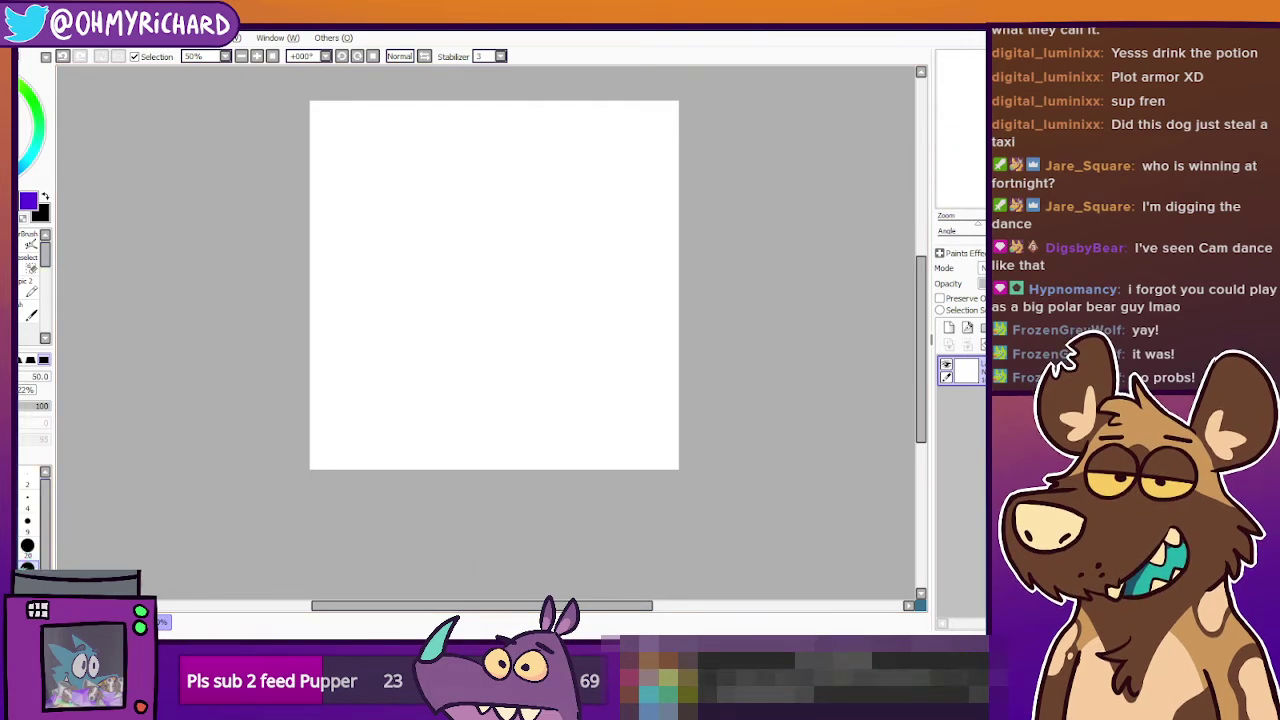
Sketch a rough square guide for the head in the canvas's upper half with a size 16 purple brush at 100% zoom.
click(28, 548)
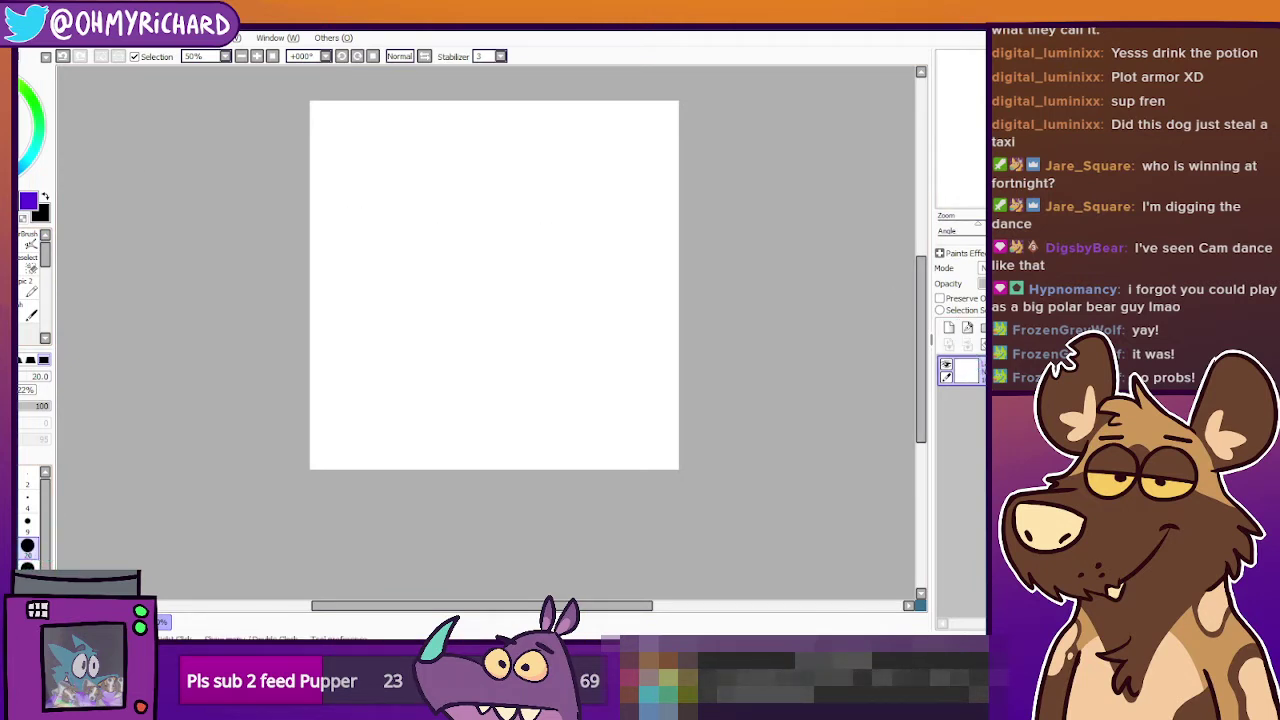
click(257, 56)
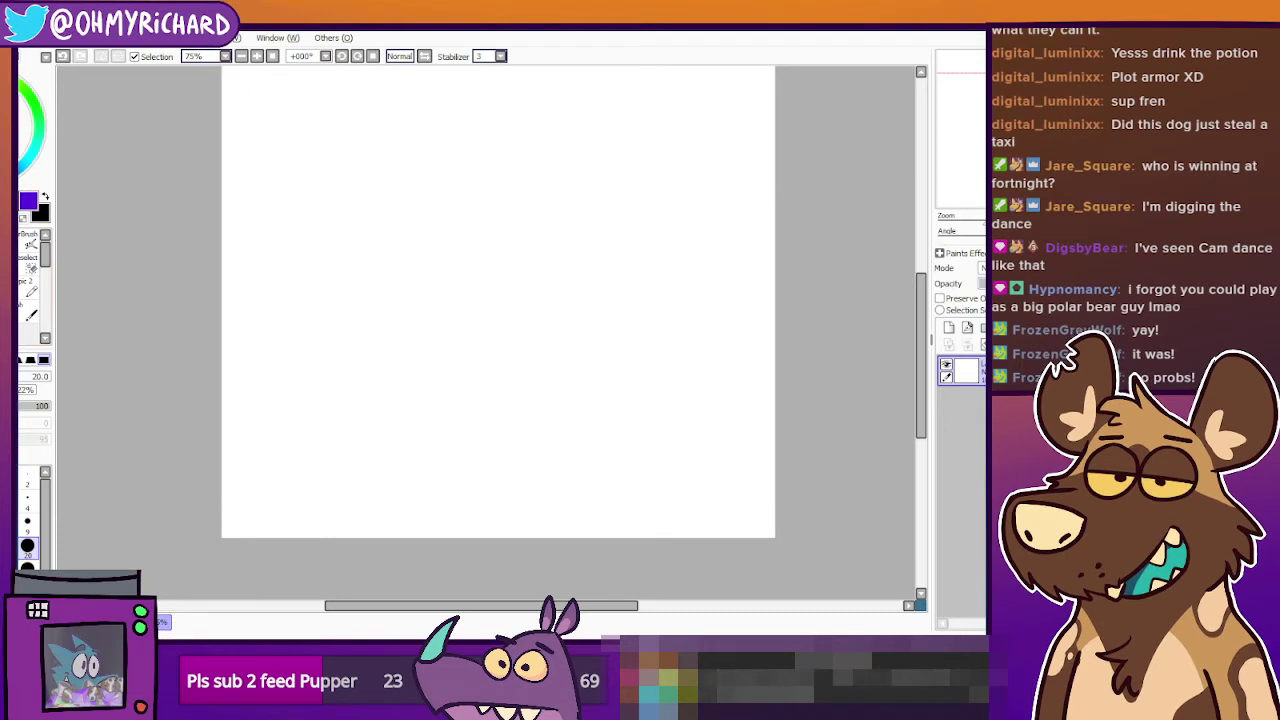
click(257, 57)
drag(848, 124, 885, 224)
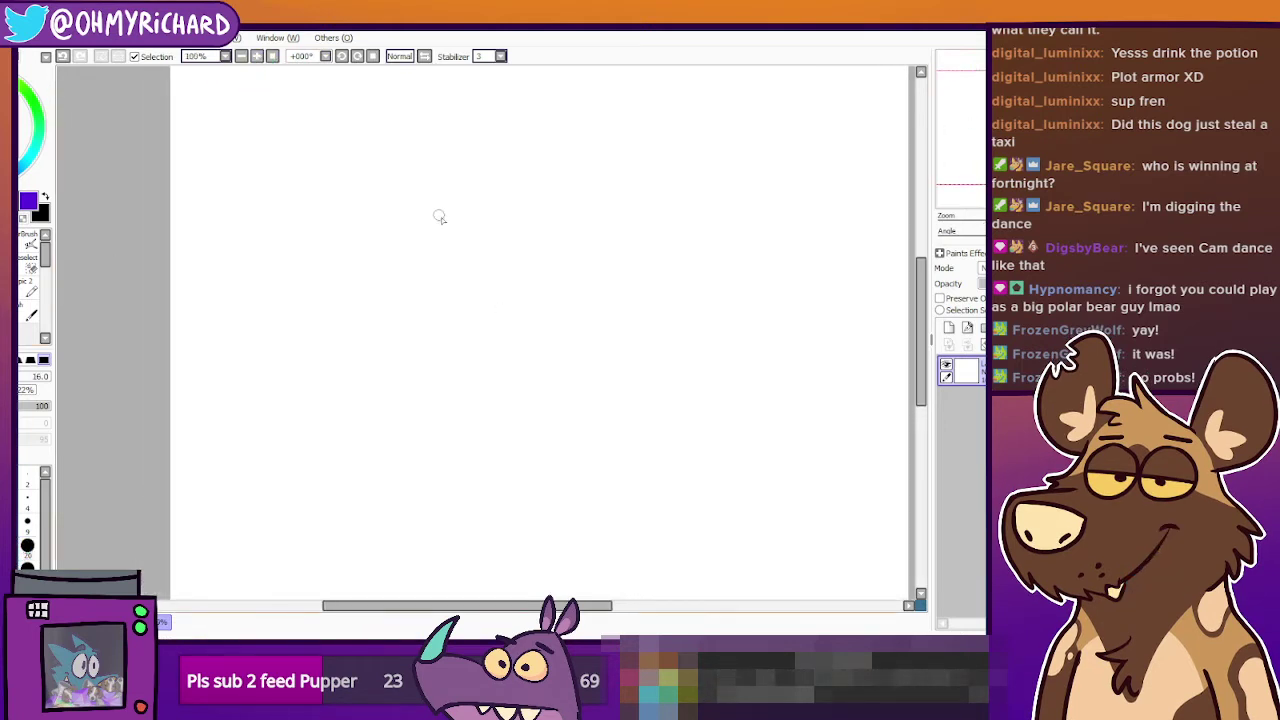
mouse_move(440, 185)
mouse_down()
mouse_move(445, 290)
mouse_move(570, 286)
mouse_move(550, 164)
mouse_move(575, 262)
mouse_up()
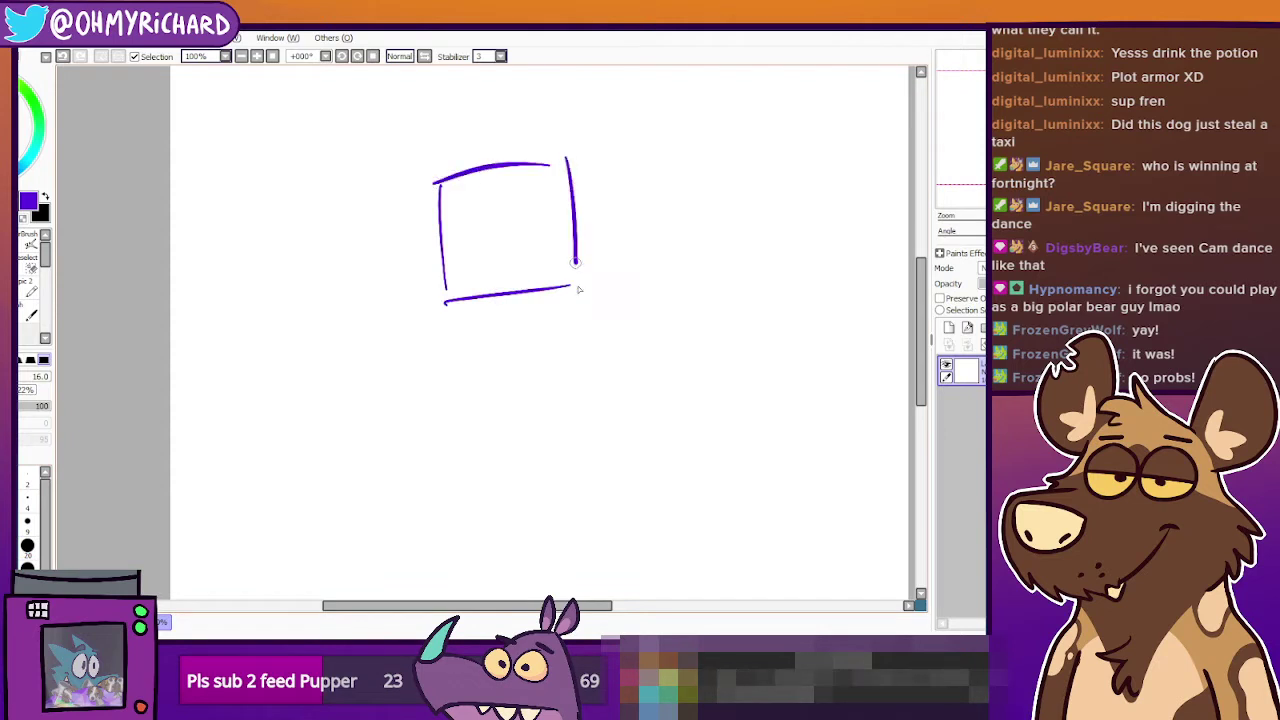
Draw two tall oval eyes with filled pupils side by side in the upper part of the square.
mouse_move(480, 178)
mouse_down()
mouse_move(492, 243)
mouse_move(505, 224)
mouse_move(487, 183)
mouse_move(514, 181)
mouse_move(522, 249)
mouse_move(546, 203)
mouse_up()
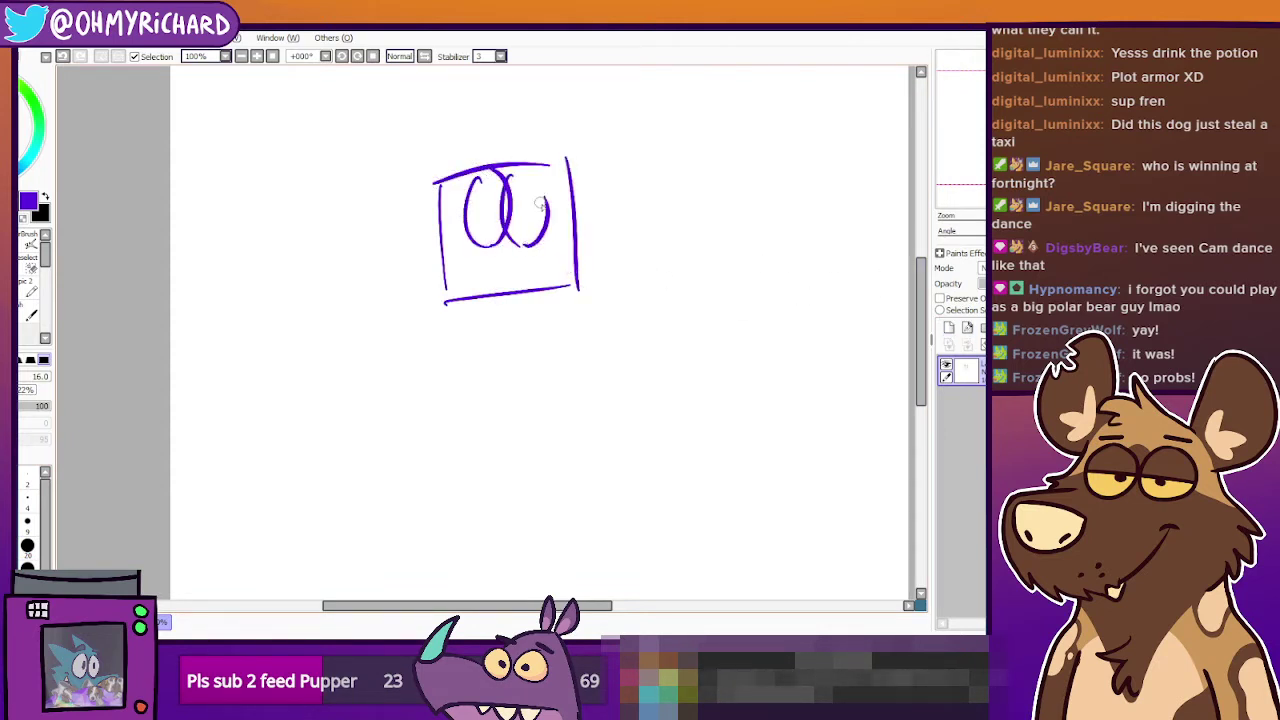
click(62, 56)
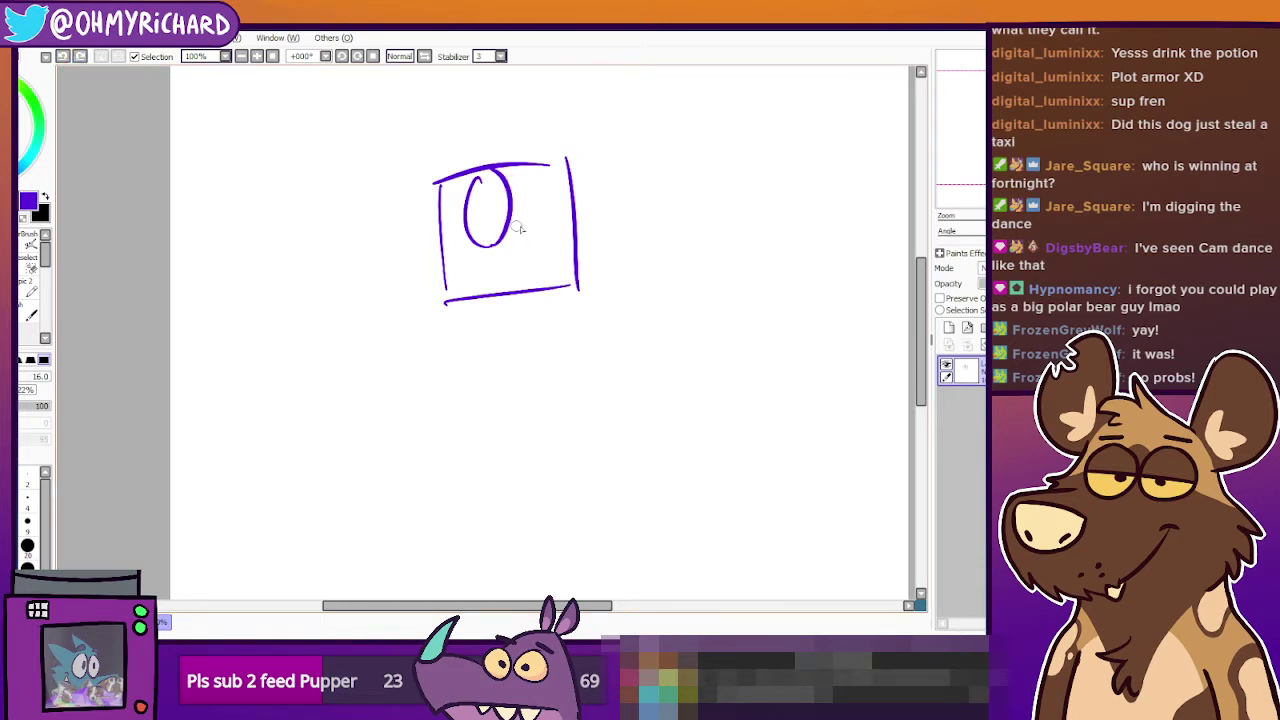
key(ctrl+y)
key(ctrl+z)
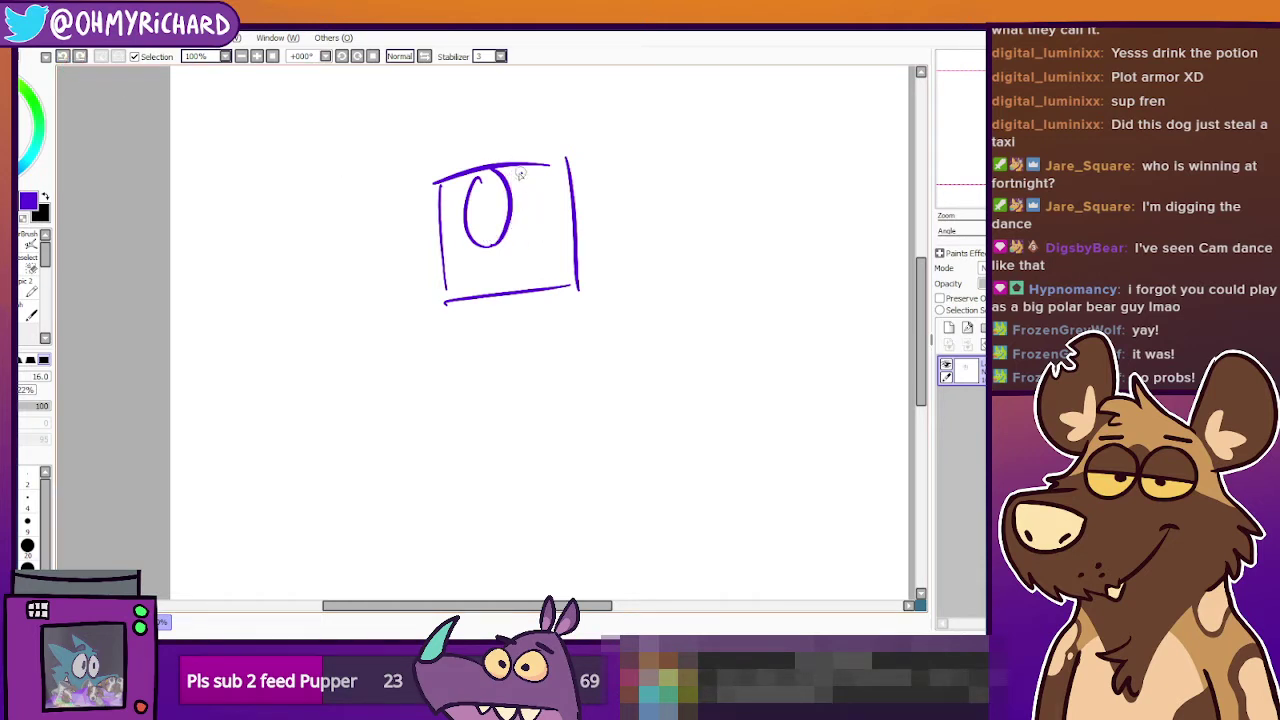
key(ctrl+y)
key(ctrl+z)
mouse_move(521, 172)
mouse_down()
mouse_move(537, 231)
mouse_move(547, 174)
mouse_move(521, 166)
mouse_move(496, 211)
mouse_move(528, 204)
mouse_move(610, 272)
mouse_up()
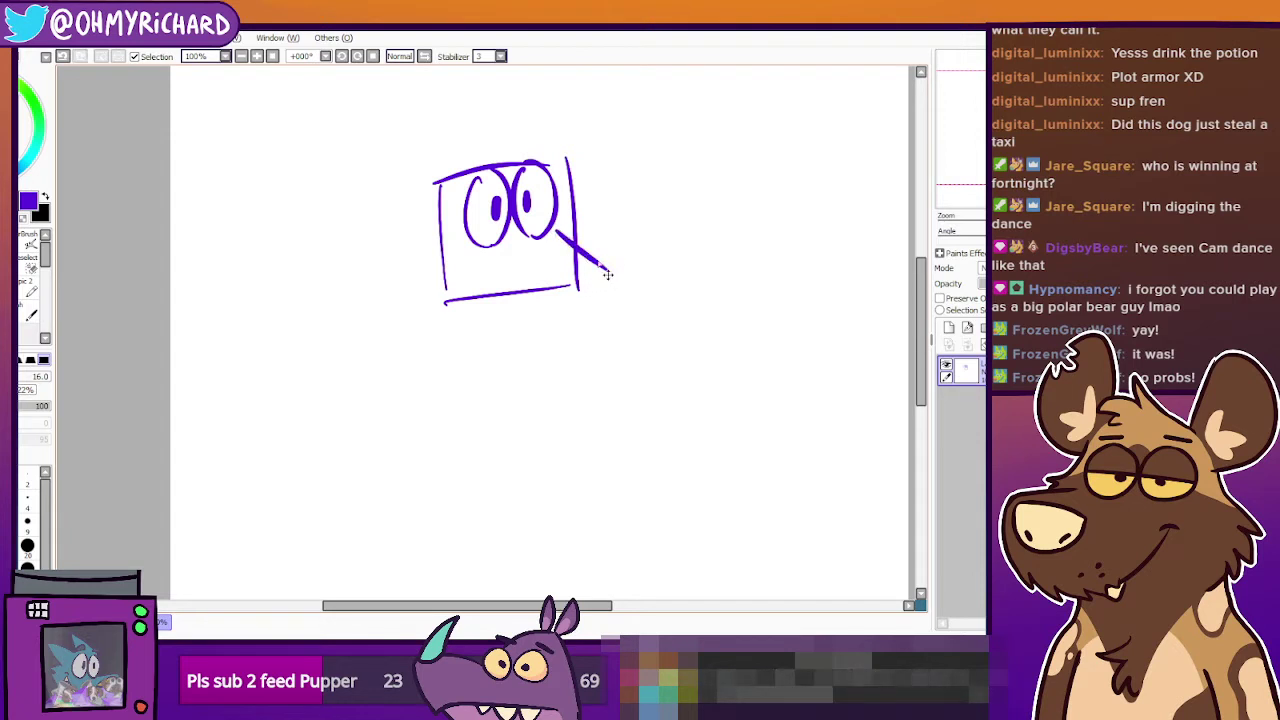
Draw the snout's bridge slanting outward from below the far eye, and its jagged front edge curving back underneath.
key(ctrl+z)
mouse_move(562, 231)
mouse_down()
mouse_move(629, 273)
mouse_move(598, 316)
mouse_move(556, 331)
mouse_up()
key(ctrl+z)
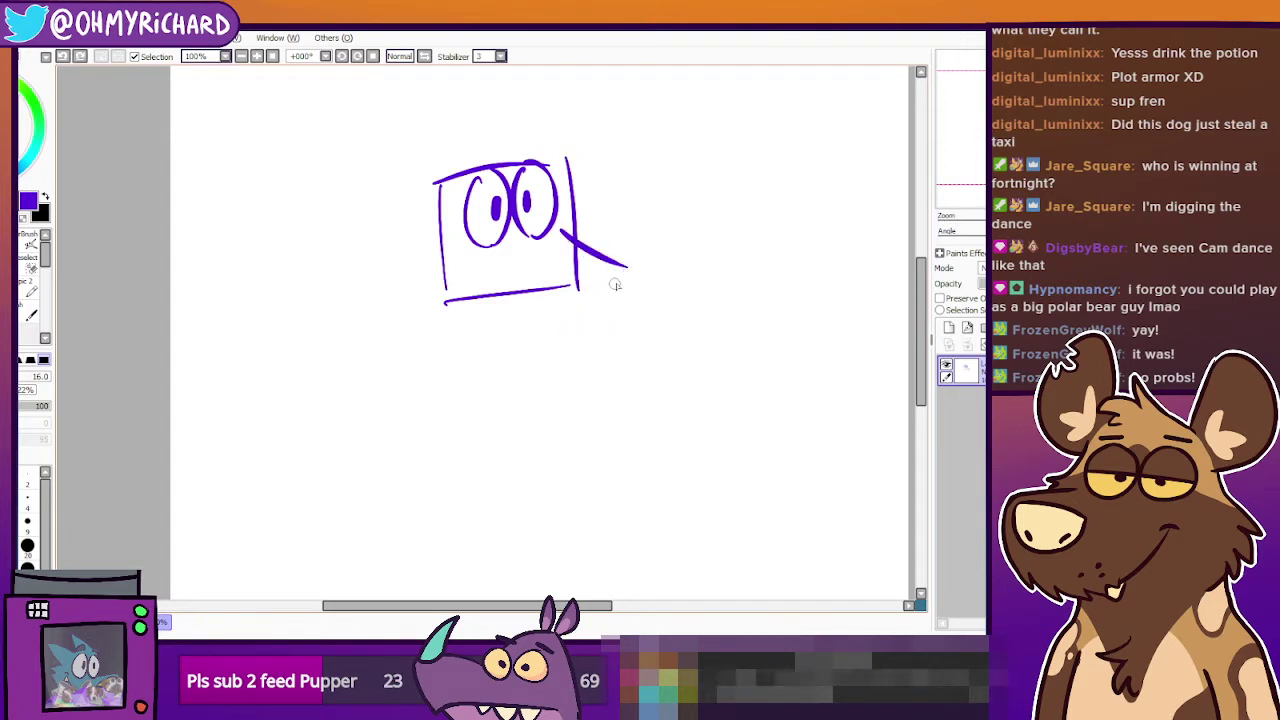
mouse_move(628, 268)
mouse_down()
mouse_move(617, 299)
mouse_move(631, 311)
mouse_move(568, 330)
mouse_move(524, 318)
mouse_move(458, 247)
mouse_up()
key(ctrl+z)
key(ctrl+z)
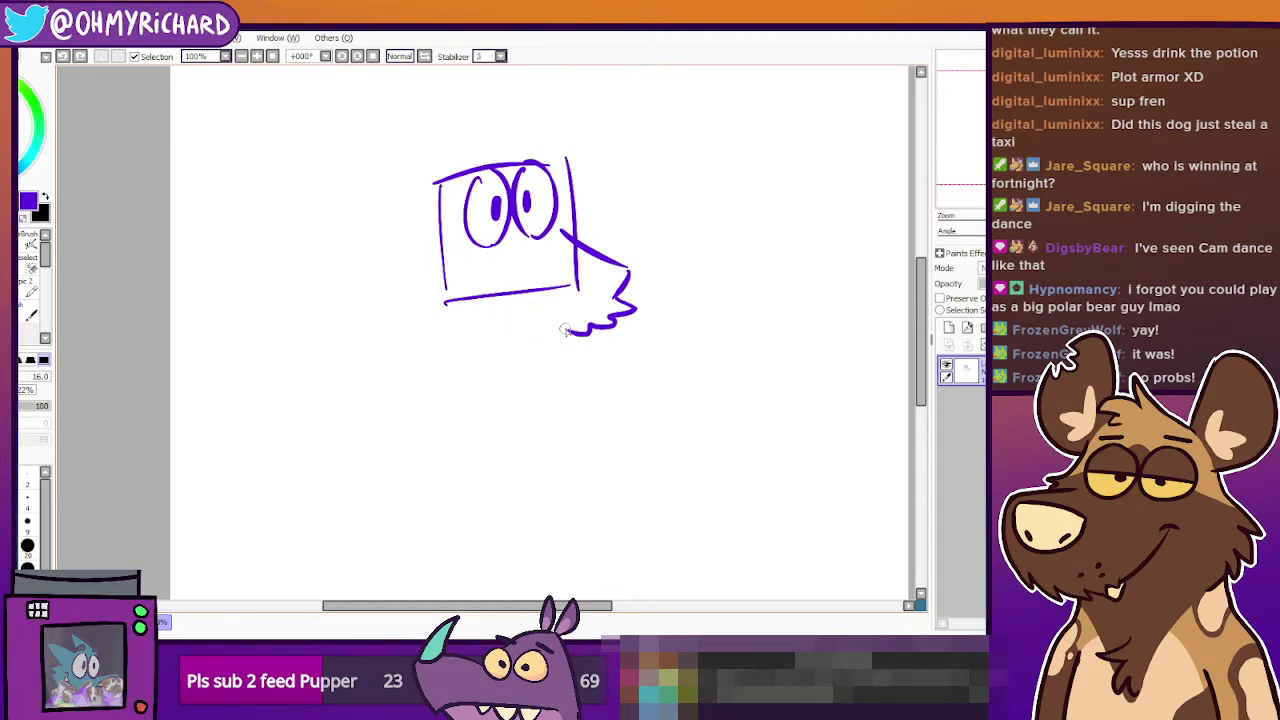
Draw a curved mouth corner below the near eye and a zigzag fur lip line joining the snout's jagged front edge.
mouse_move(565, 331)
mouse_down()
mouse_move(489, 303)
mouse_move(495, 275)
mouse_move(451, 246)
mouse_move(498, 302)
mouse_up()
key(ctrl+z)
key(ctrl+z)
key(ctrl+z)
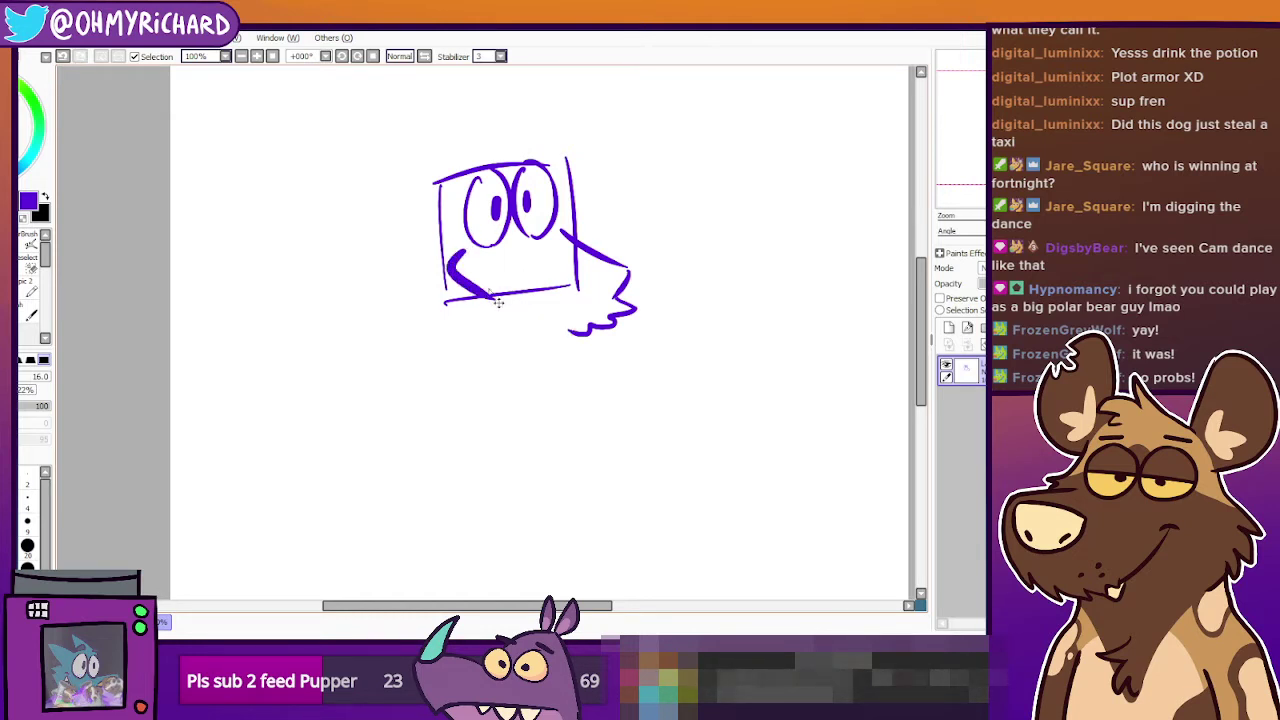
key(ctrl+z)
mouse_move(462, 252)
mouse_down()
mouse_move(473, 282)
mouse_move(506, 299)
mouse_move(500, 320)
mouse_move(578, 332)
mouse_up()
key(ctrl+z)
mouse_move(488, 280)
mouse_down()
mouse_move(502, 318)
mouse_move(578, 330)
mouse_up()
Add a small arched nostril, a mark at the nose tip and two thick eyebrows above the eyes.
drag(528, 284, 620, 267)
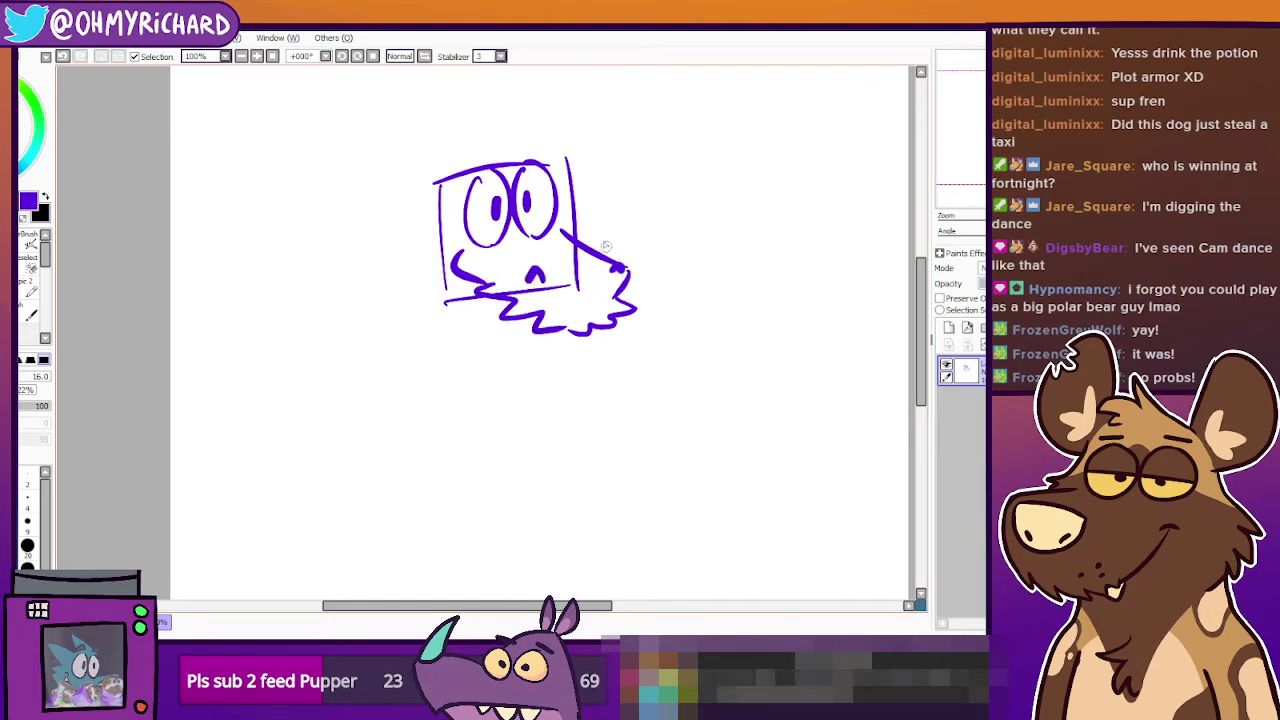
mouse_move(464, 163)
mouse_down()
mouse_move(495, 157)
mouse_move(469, 147)
mouse_move(467, 161)
mouse_move(562, 150)
mouse_up()
key(ctrl+z)
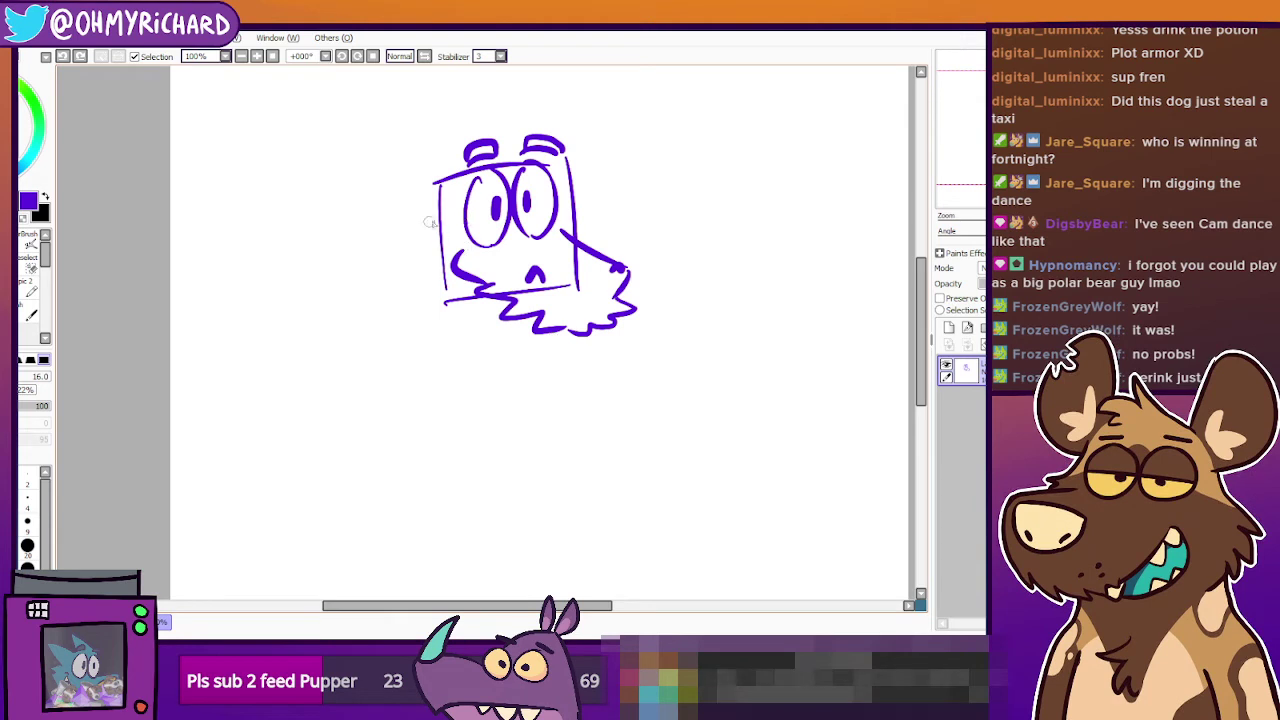
drag(432, 176, 414, 272)
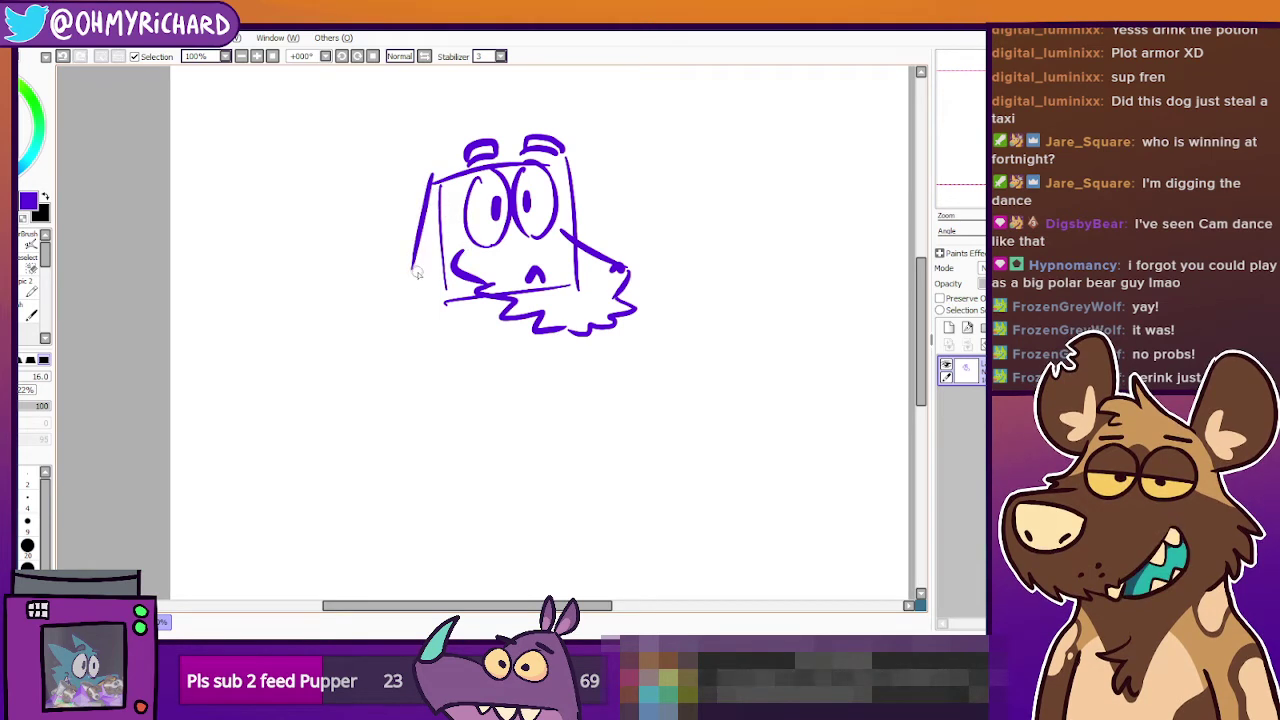
key(ctrl+z)
drag(429, 171, 404, 259)
key(ctrl+z)
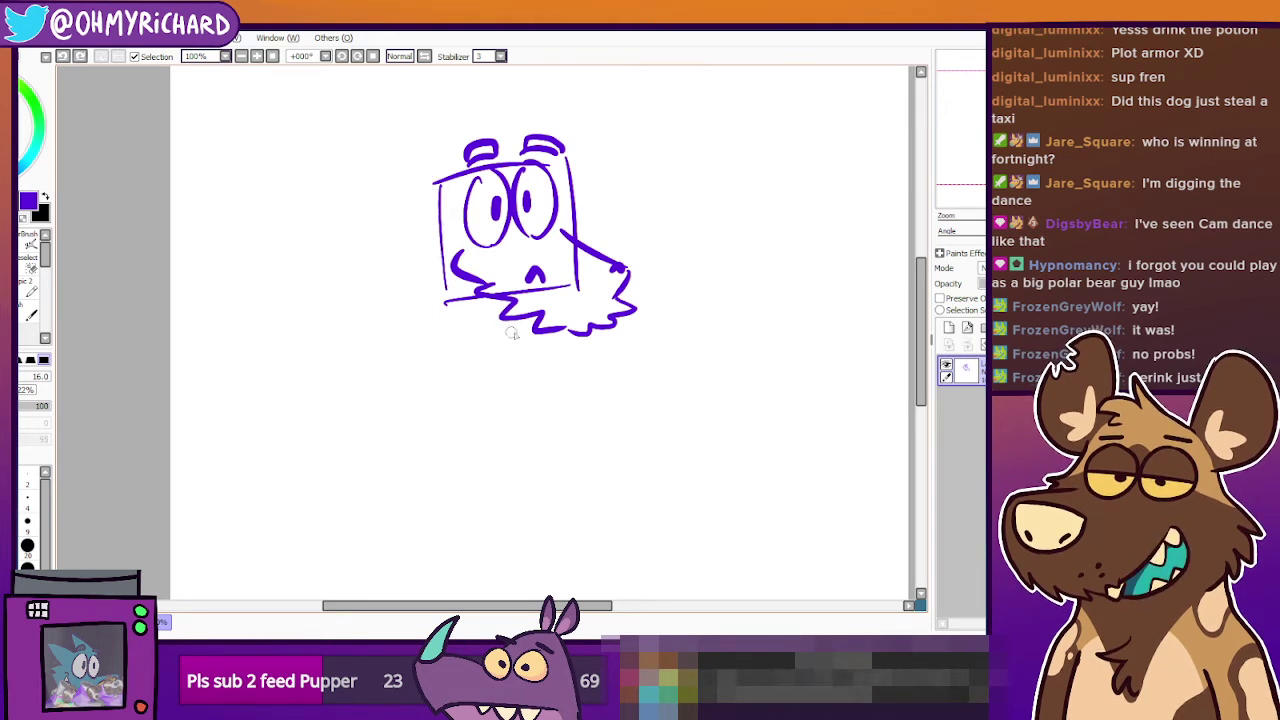
Draw the lower jaw as a long curve below the mouth, ending in a short chin stroke under the snout.
mouse_move(556, 331)
mouse_down()
mouse_move(520, 356)
mouse_move(559, 351)
mouse_up()
key(ctrl+z)
drag(434, 327, 568, 343)
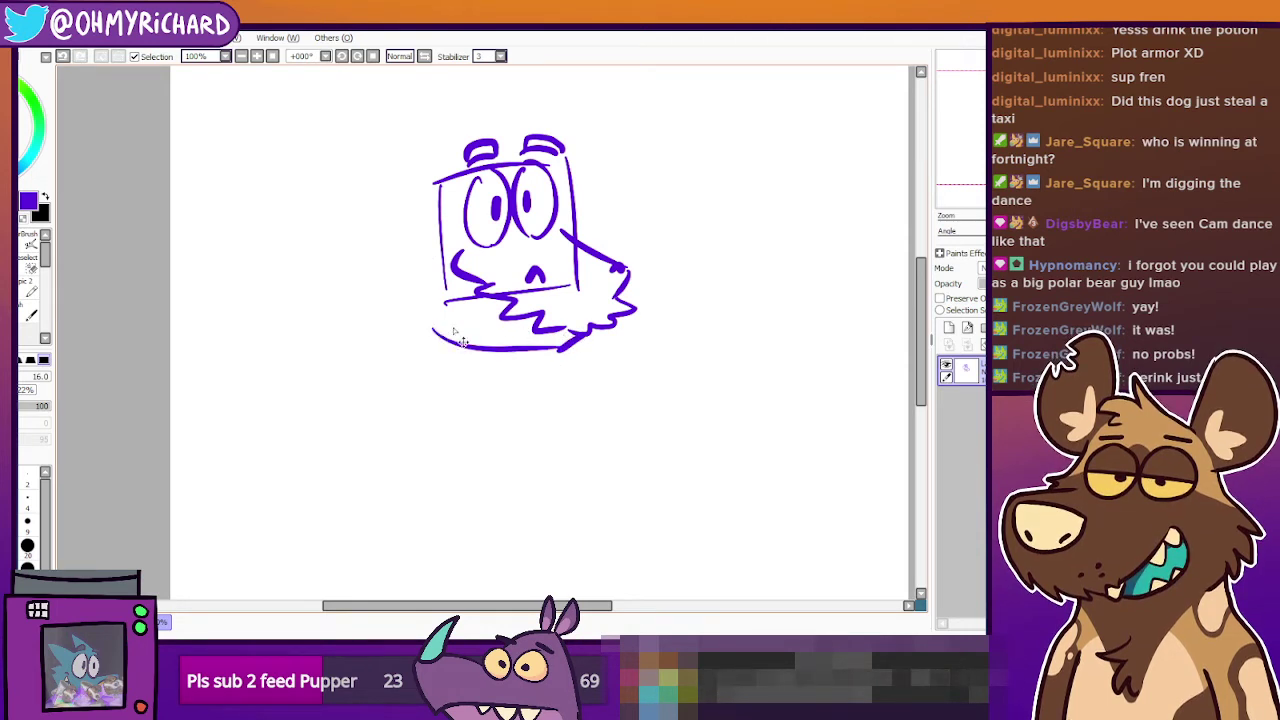
key(ctrl+z)
mouse_move(422, 315)
mouse_down()
mouse_move(488, 351)
mouse_move(550, 352)
mouse_up()
key(ctrl+z)
drag(412, 315, 560, 348)
Draw zigzag cheek fur behind the face, running down towards the rear end of the jaw line.
mouse_move(397, 225)
mouse_down()
mouse_move(358, 218)
mouse_move(387, 281)
mouse_up()
key(ctrl+z)
key(ctrl+z)
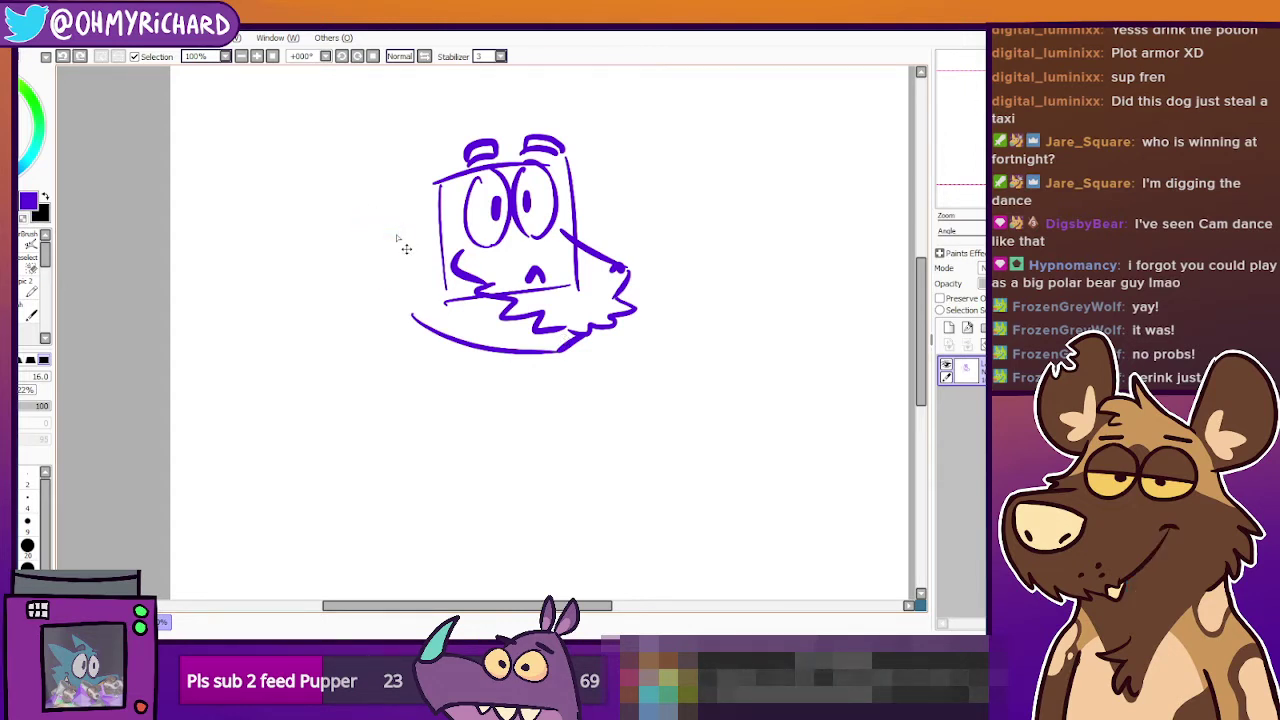
mouse_move(356, 219)
mouse_down()
mouse_move(398, 228)
mouse_move(390, 281)
mouse_up()
key(ctrl+z)
key(ctrl+z)
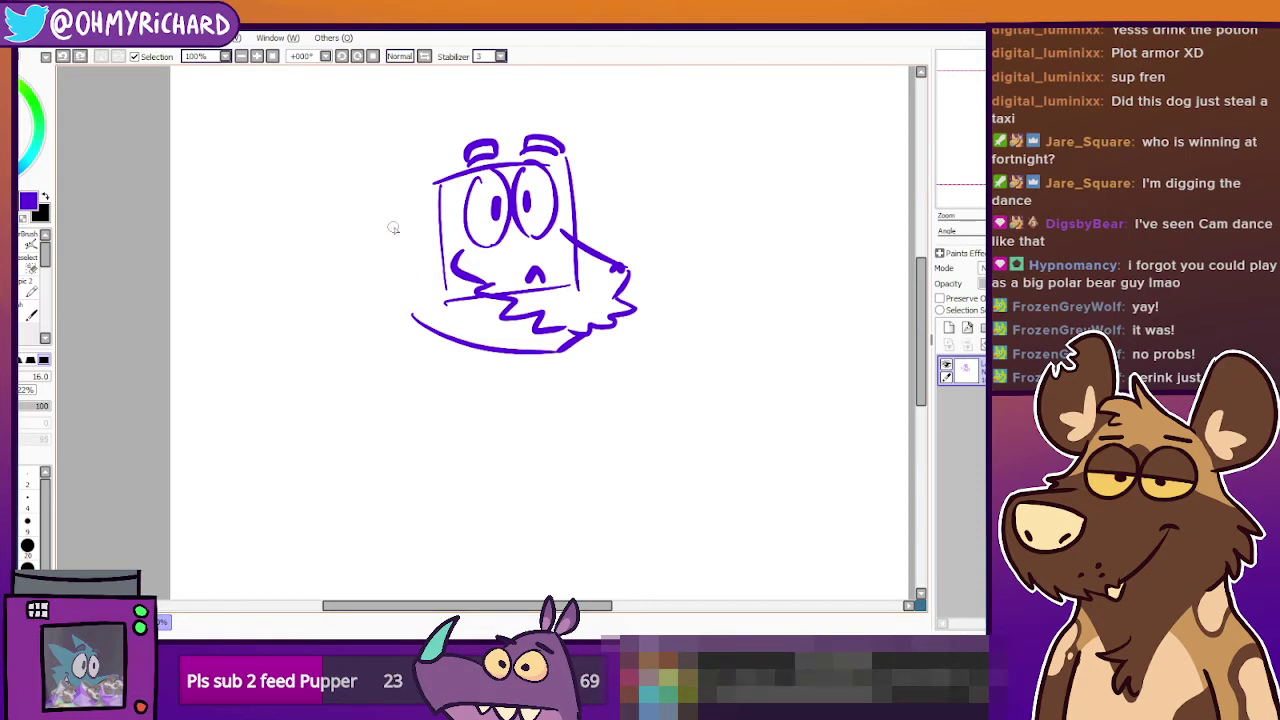
mouse_move(356, 219)
mouse_down()
mouse_move(387, 254)
mouse_move(397, 286)
mouse_up()
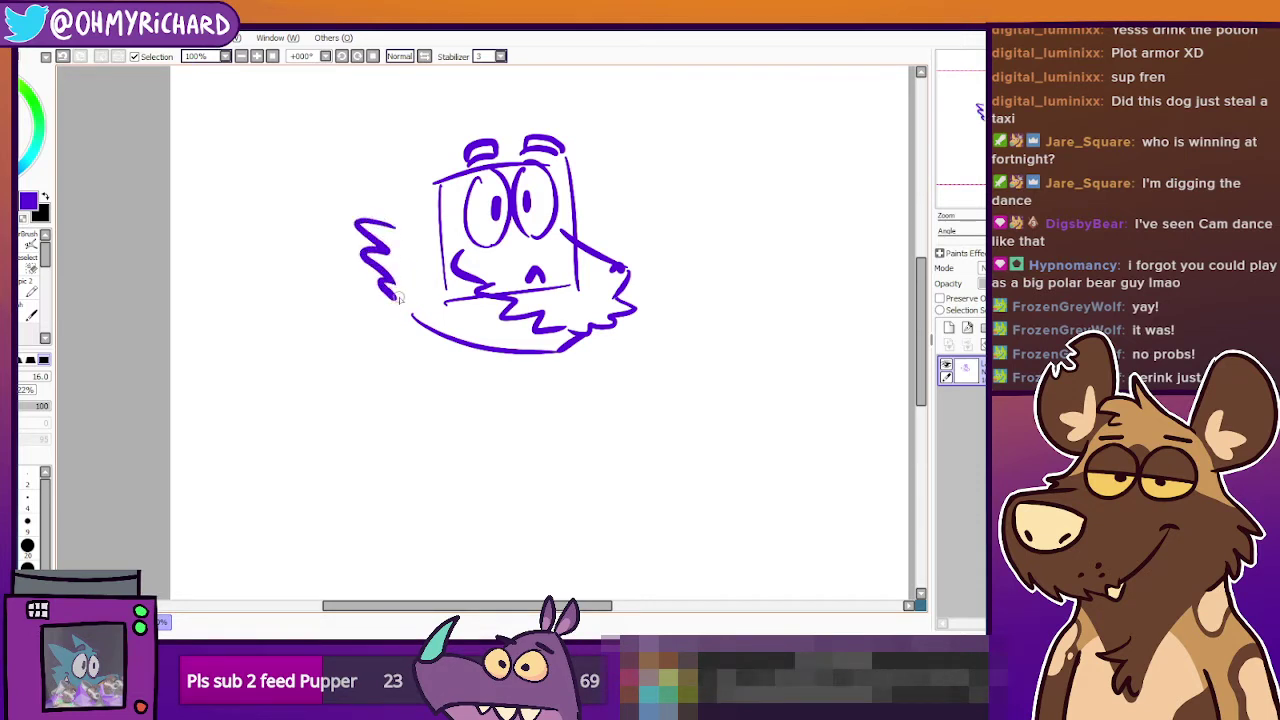
drag(390, 218, 420, 178)
key(ctrl+z)
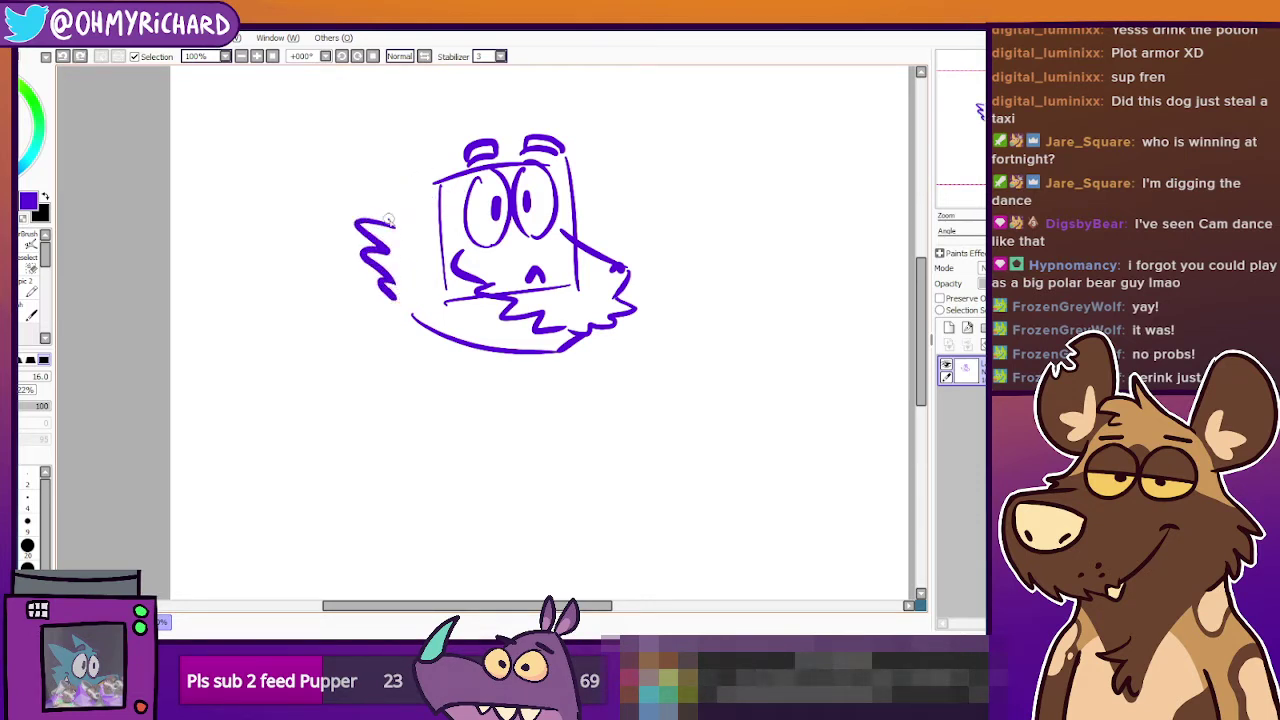
drag(390, 219, 413, 187)
key(ctrl+z)
Draw a bent, pointed horn sweeping backwards from the near eyebrow.
mouse_move(466, 150)
mouse_down()
mouse_move(415, 118)
mouse_move(337, 176)
mouse_up()
drag(381, 166, 420, 188)
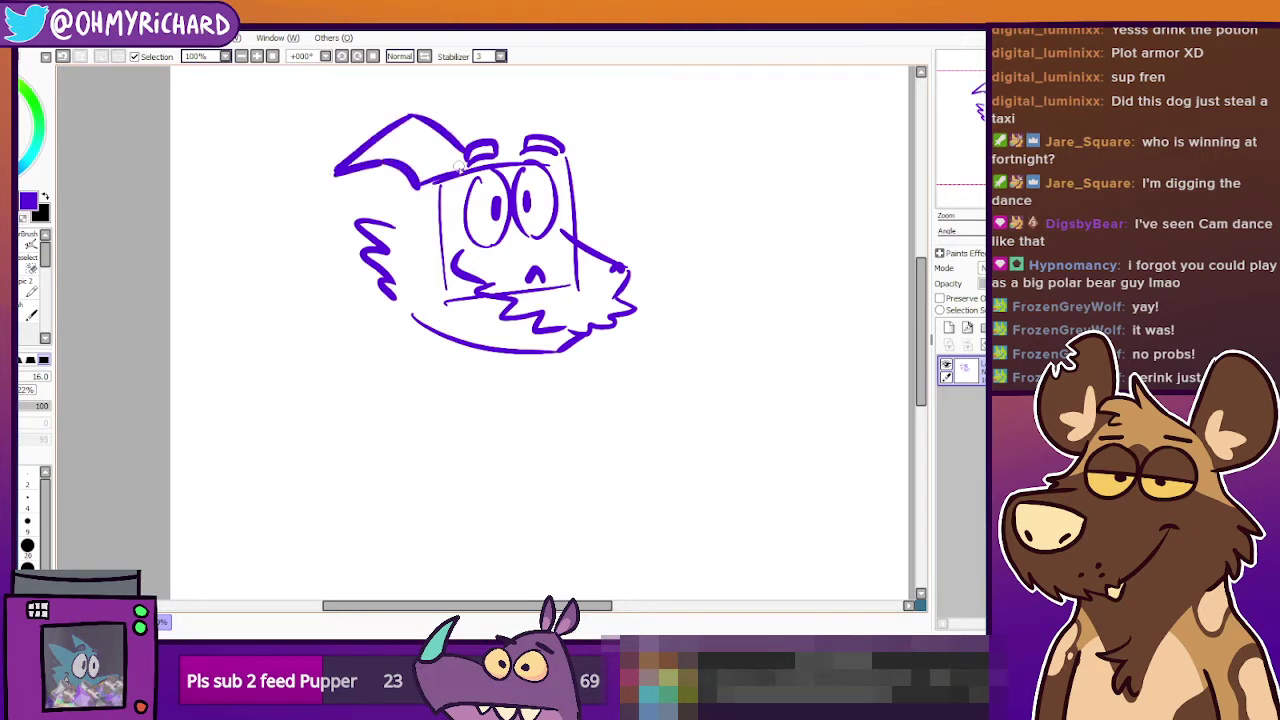
Erase the square guide lines across the forehead, near side and mouth with a smaller eraser.
key(e)
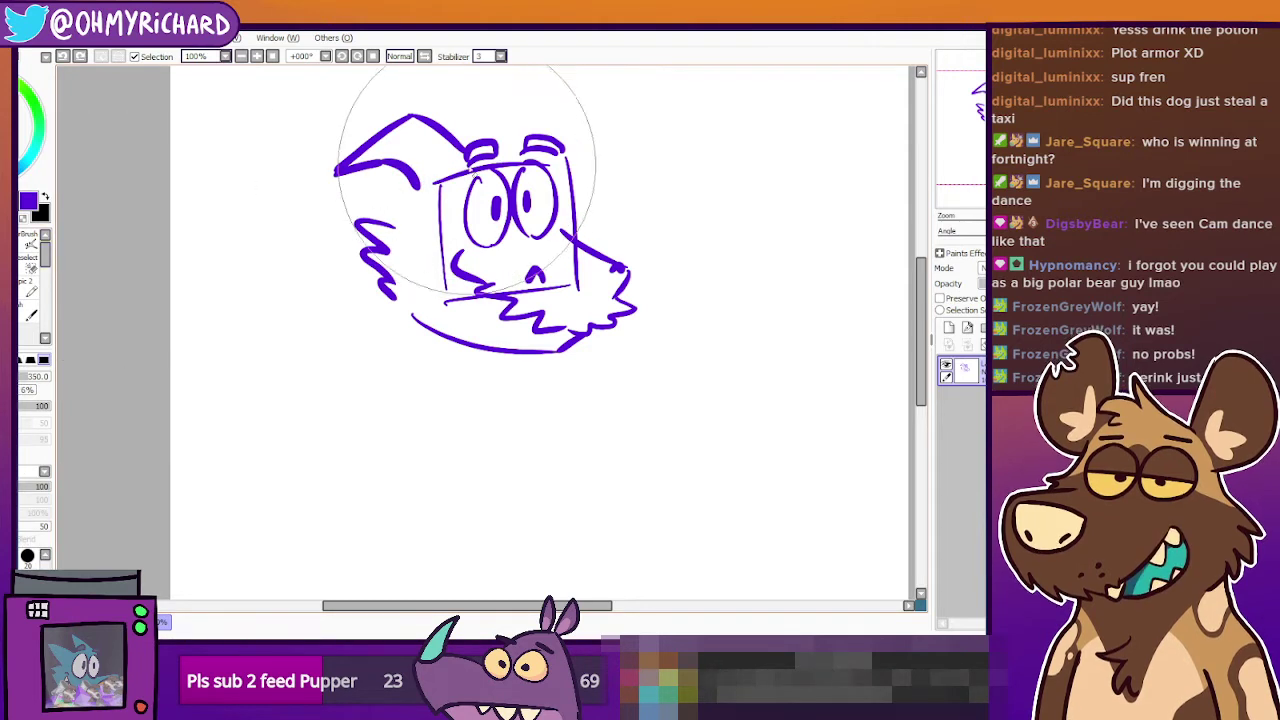
click(28, 612)
mouse_move(443, 174)
mouse_down()
mouse_move(464, 172)
mouse_move(440, 184)
mouse_move(446, 276)
mouse_move(474, 301)
mouse_move(452, 300)
mouse_move(440, 280)
mouse_move(505, 300)
mouse_move(530, 290)
mouse_move(535, 318)
mouse_move(548, 276)
mouse_move(532, 296)
mouse_move(584, 281)
mouse_move(585, 262)
mouse_move(571, 256)
mouse_move(573, 268)
mouse_up()
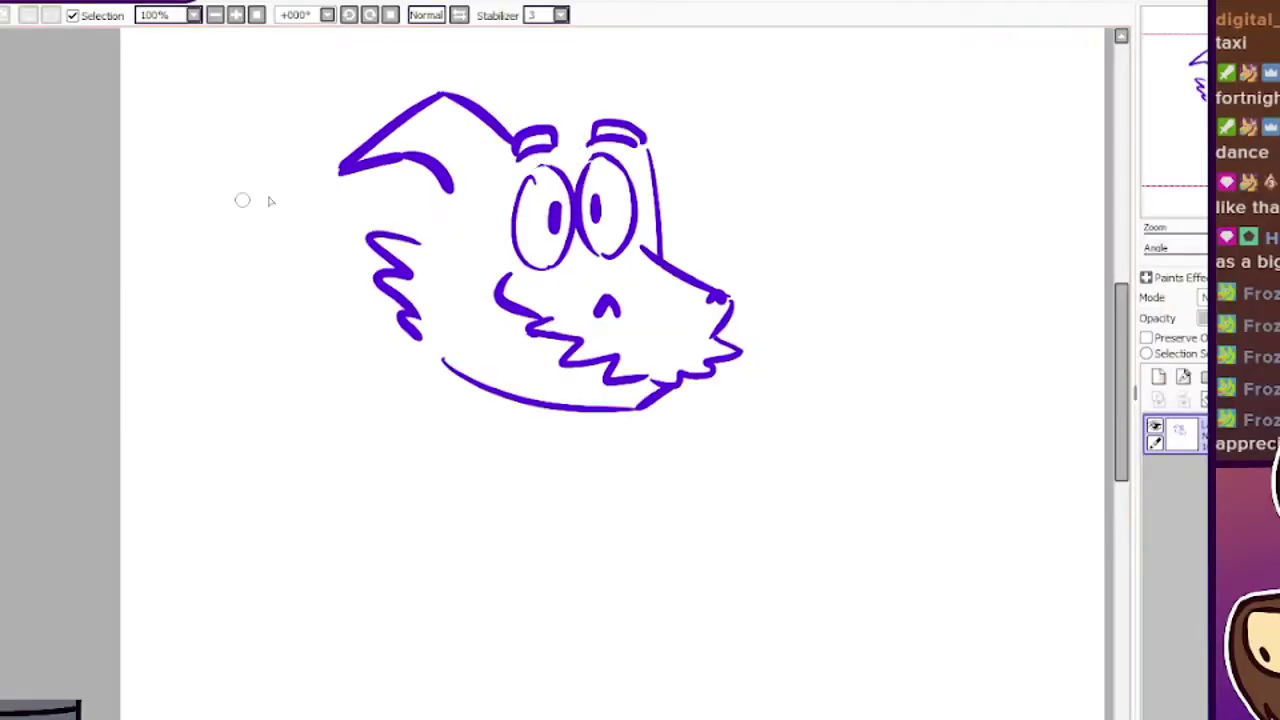
Add two ring lines across the near horn and close its base with a line up to the eyebrow.
drag(430, 152, 470, 103)
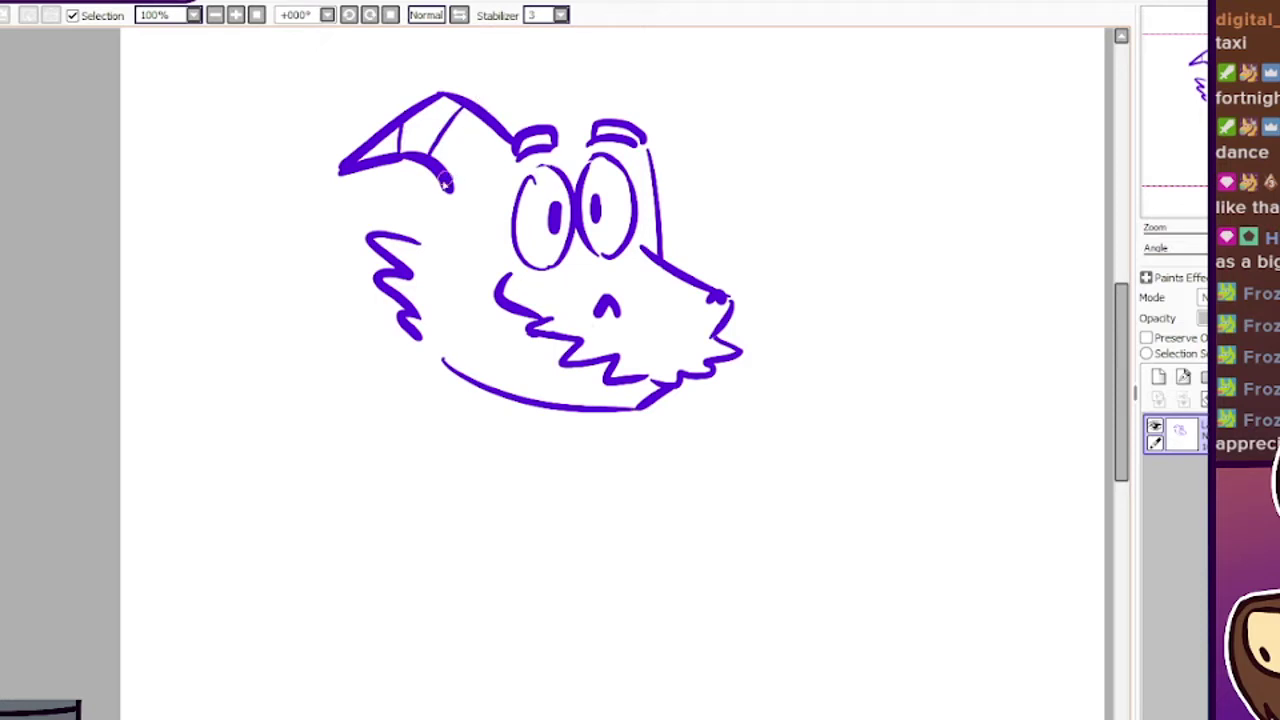
drag(447, 182, 497, 158)
key(ctrl+z)
key(ctrl+z)
drag(442, 190, 525, 146)
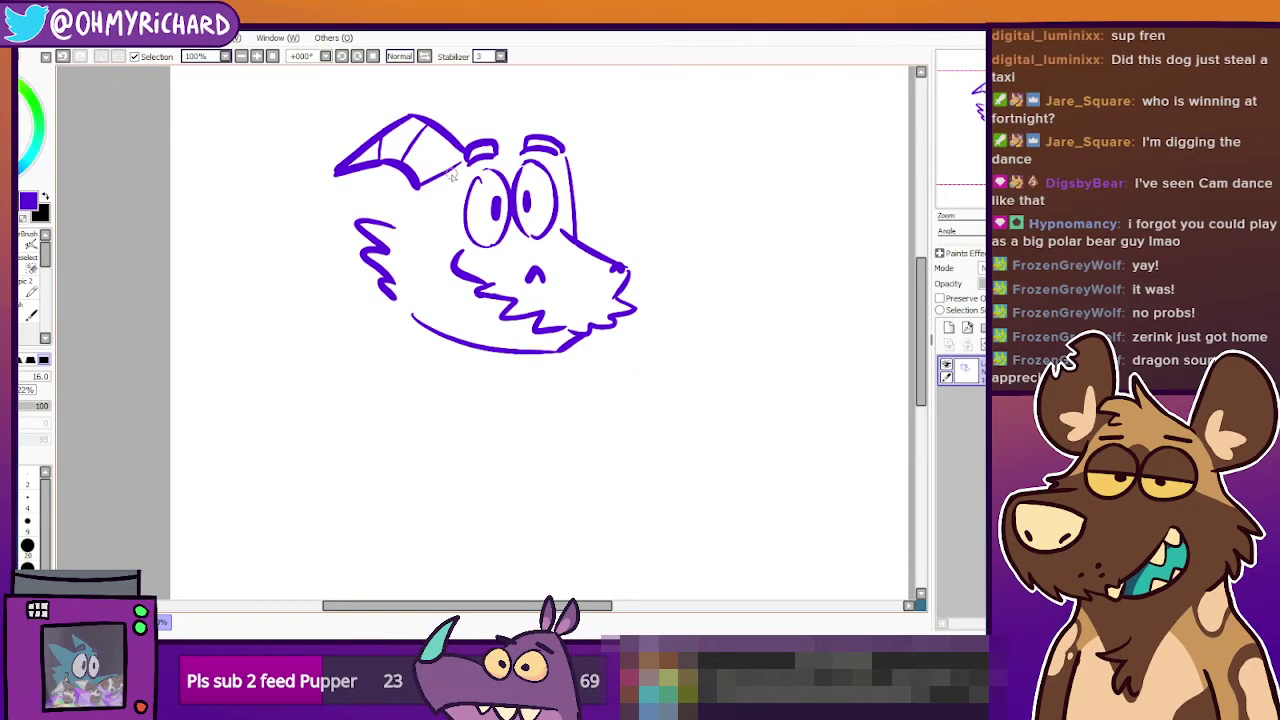
Draw spiky fur between the near horn and the cheek, and a spiky hair tuft above the eyebrows.
drag(420, 188, 406, 204)
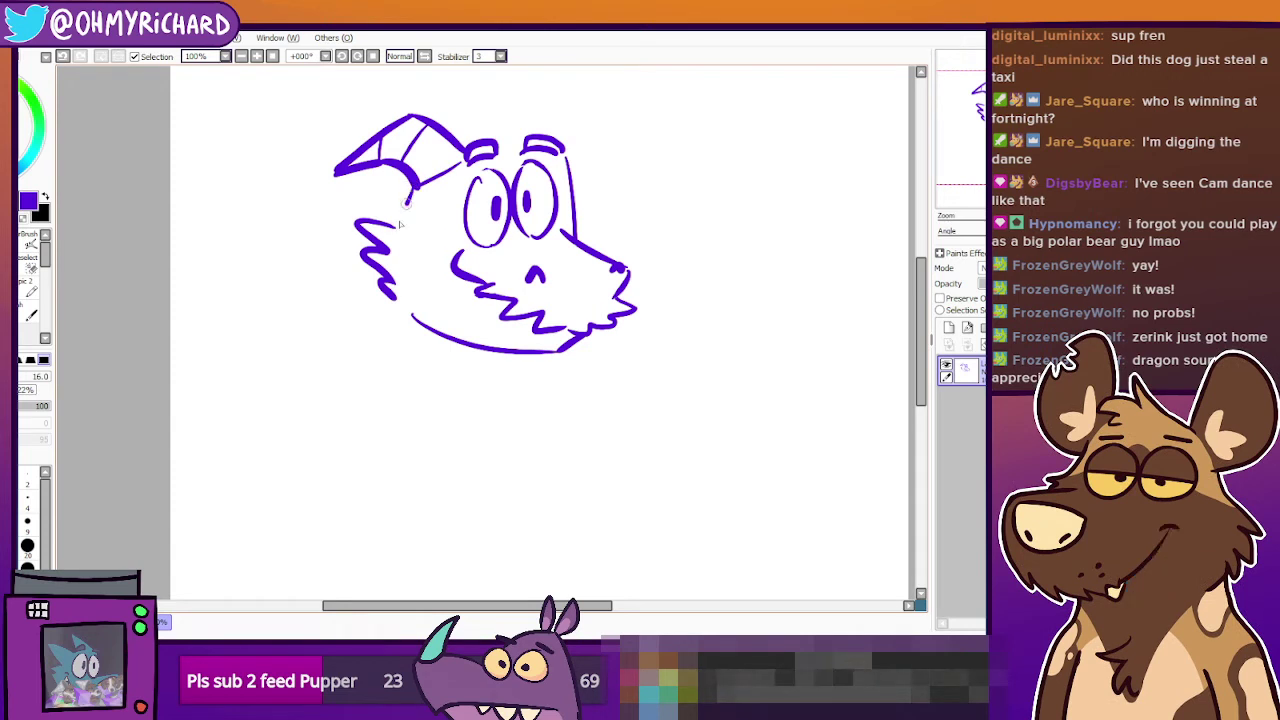
drag(410, 187, 388, 226)
mouse_move(538, 150)
mouse_down()
mouse_move(492, 96)
mouse_move(438, 146)
mouse_up()
Draw a shorter ringed horn above the far eyebrow and a zigzag fur tuft on the far cheek.
mouse_move(577, 170)
mouse_down()
mouse_move(541, 107)
mouse_move(518, 128)
mouse_up()
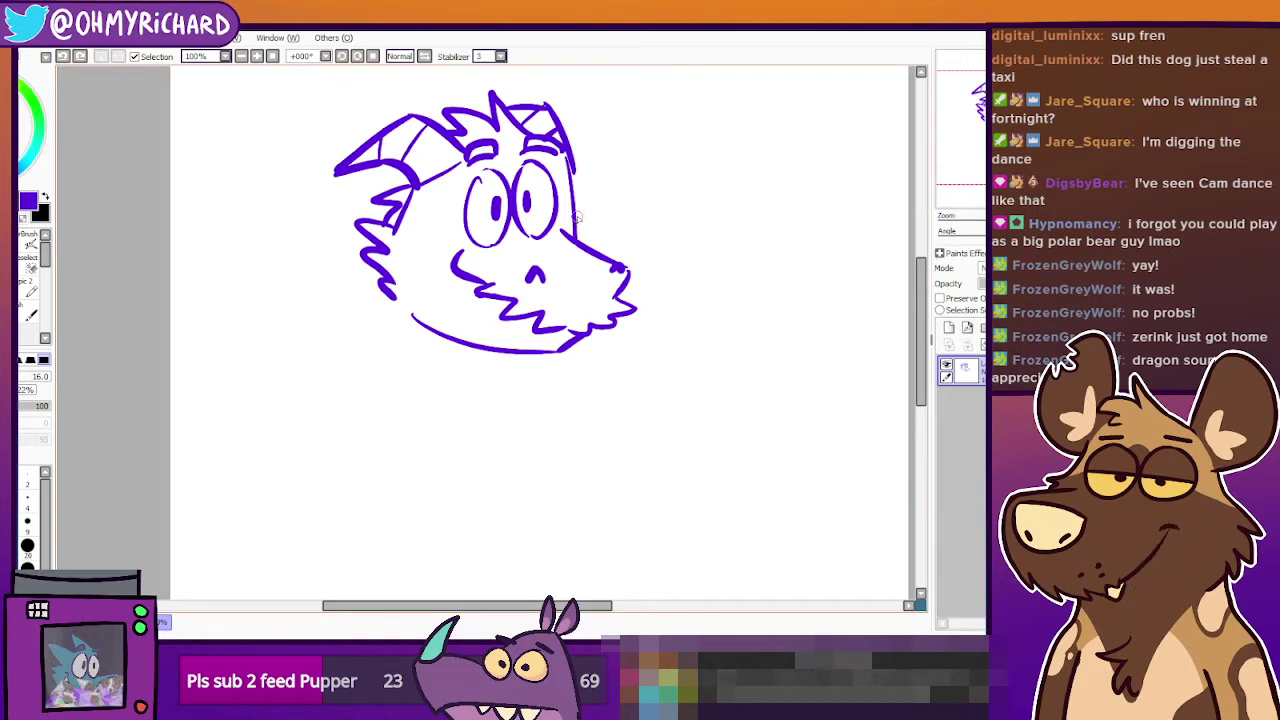
mouse_move(576, 212)
mouse_down()
mouse_move(607, 213)
mouse_move(616, 256)
mouse_up()
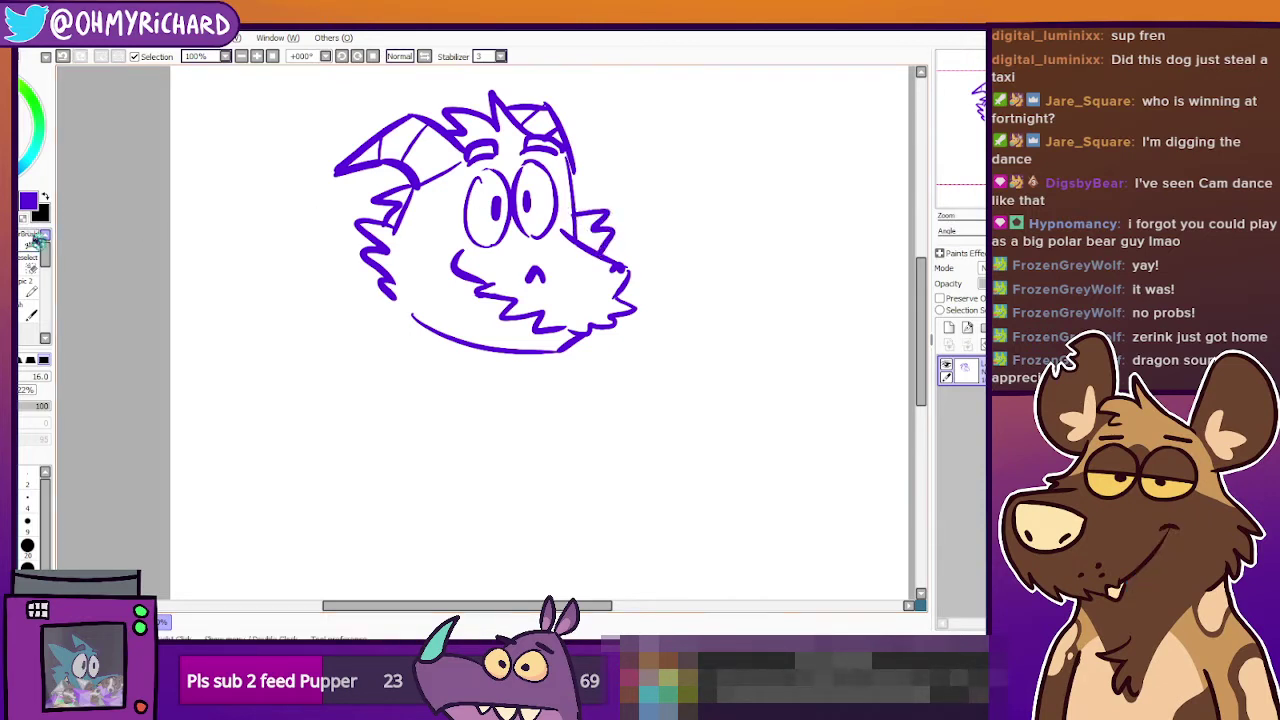
Erase the stray line ends inside the far cheek tuft and at the base of the far horn.
key(e)
drag(572, 221, 585, 232)
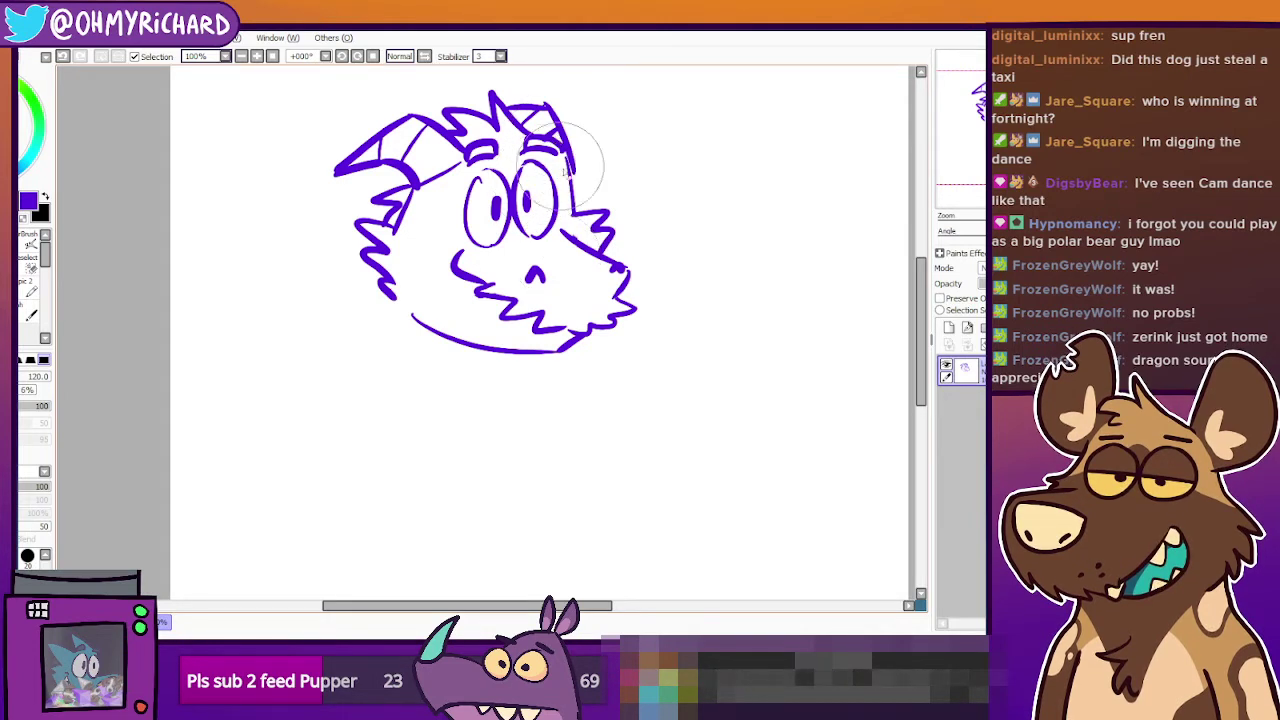
drag(573, 162, 577, 176)
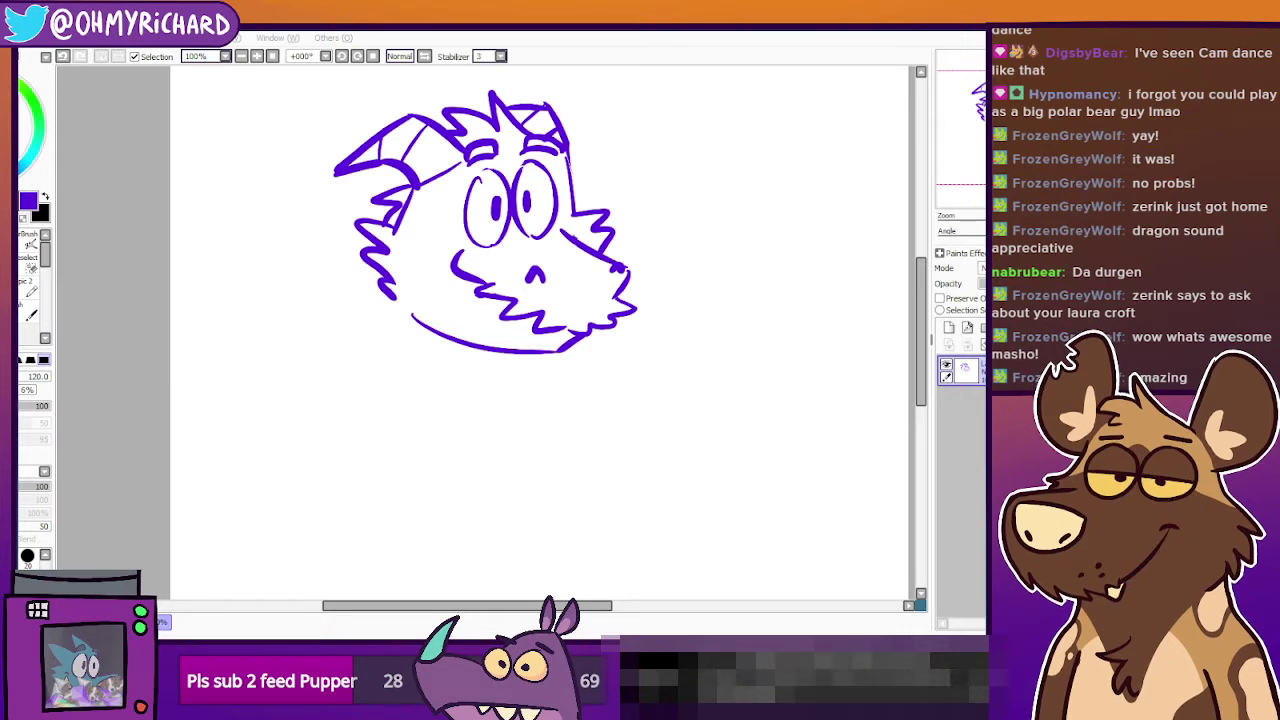
Erase the near cheek fur, the line below the near horn and the rear part of the jaw line.
drag(882, 162, 885, 168)
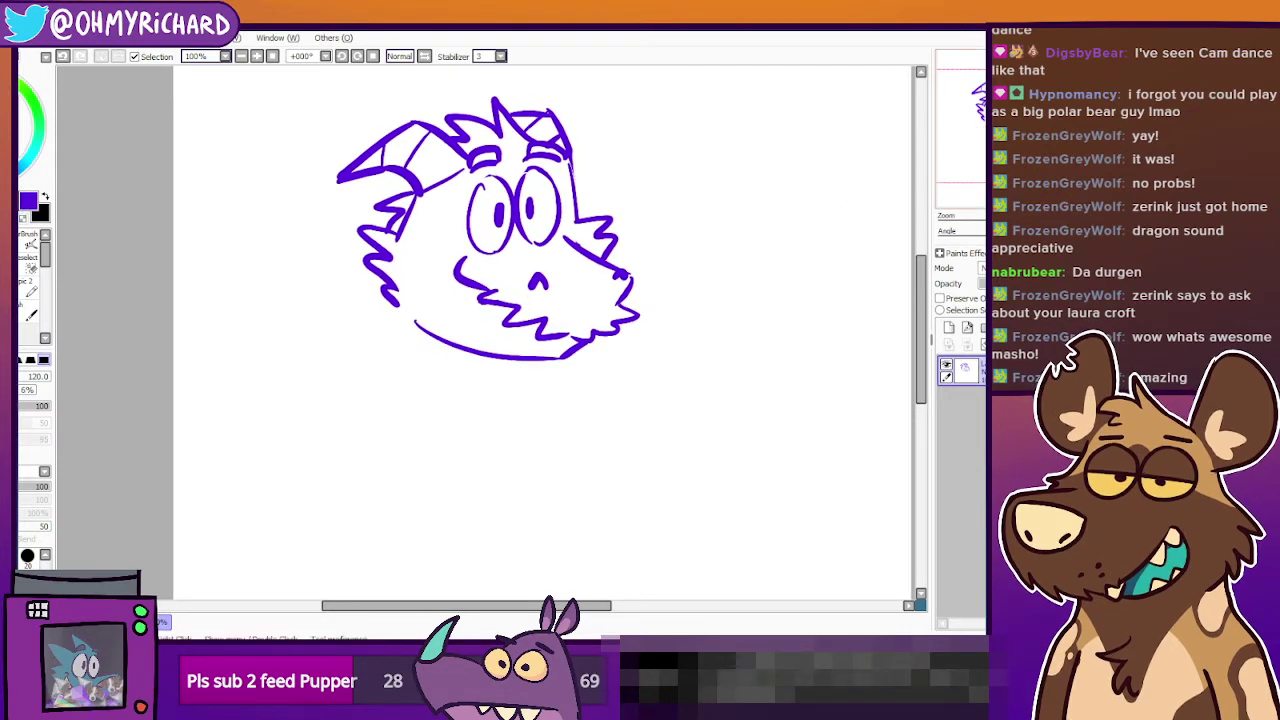
mouse_move(386, 200)
mouse_down()
mouse_move(418, 243)
mouse_move(383, 238)
mouse_move(394, 213)
mouse_move(408, 306)
mouse_move(455, 373)
mouse_up()
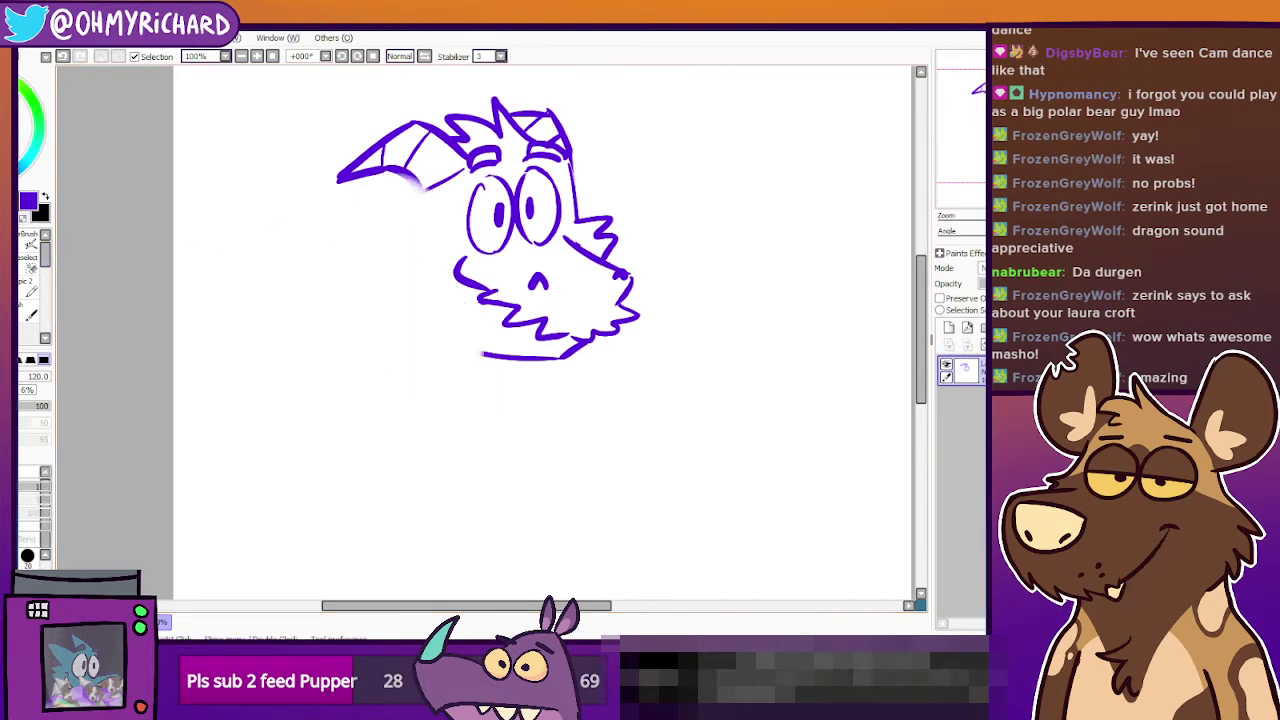
Redraw the back of the head from the near horn's base with a small spiky fur tuft and a short neck line beneath it.
click(12, 244)
mouse_move(404, 174)
mouse_down()
mouse_move(421, 193)
mouse_move(373, 259)
mouse_up()
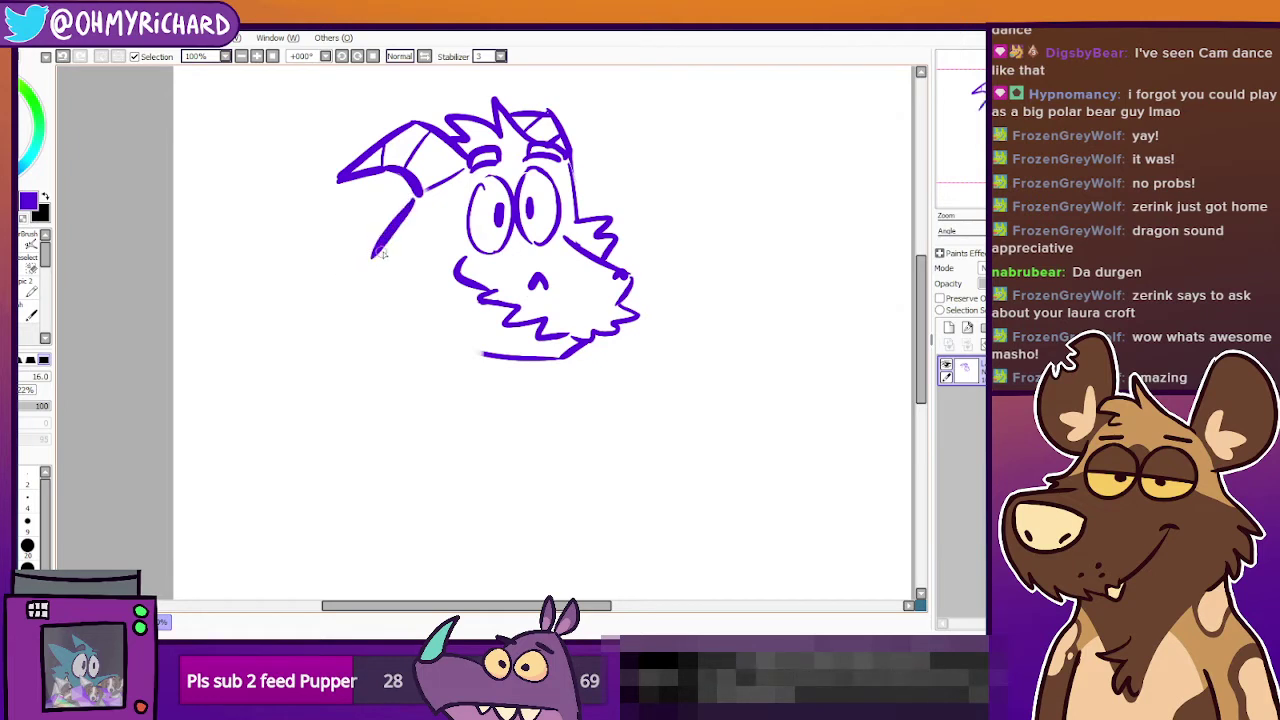
key(ctrl+z)
drag(419, 196, 388, 263)
key(ctrl+z)
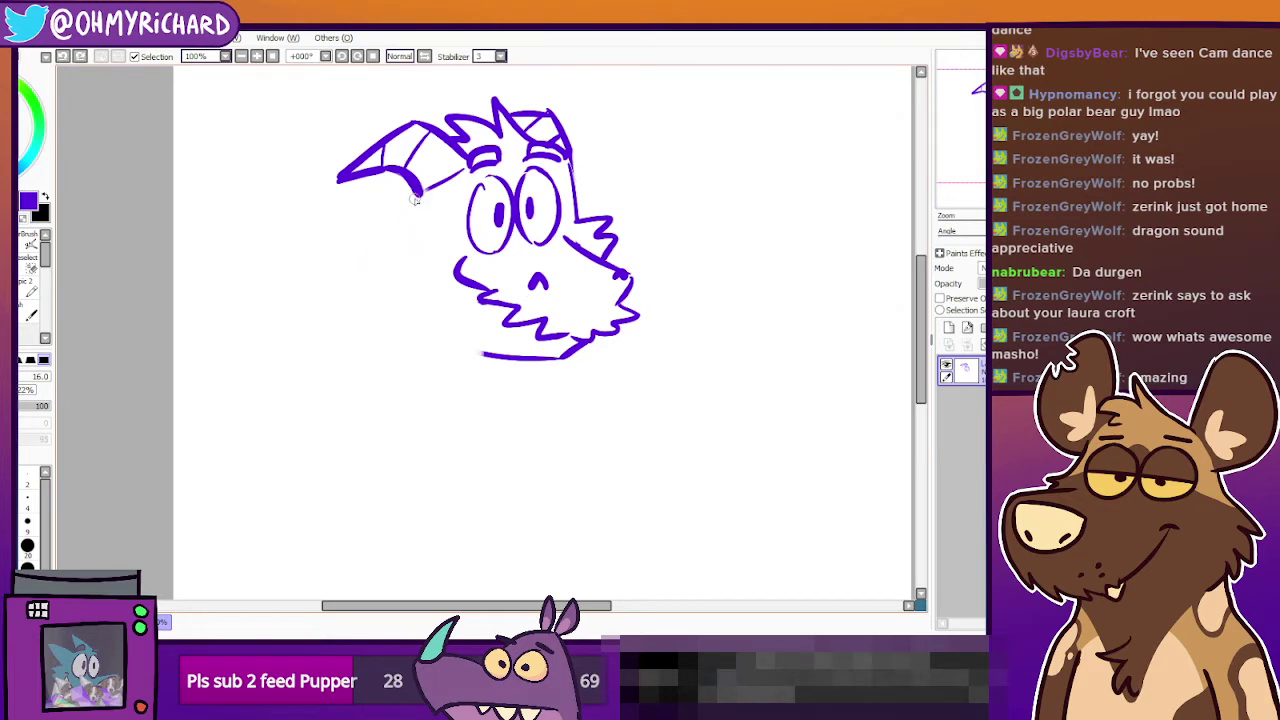
mouse_move(419, 195)
mouse_down()
mouse_move(387, 253)
mouse_move(343, 238)
mouse_move(359, 263)
mouse_move(340, 272)
mouse_move(364, 308)
mouse_up()
key(ctrl+z)
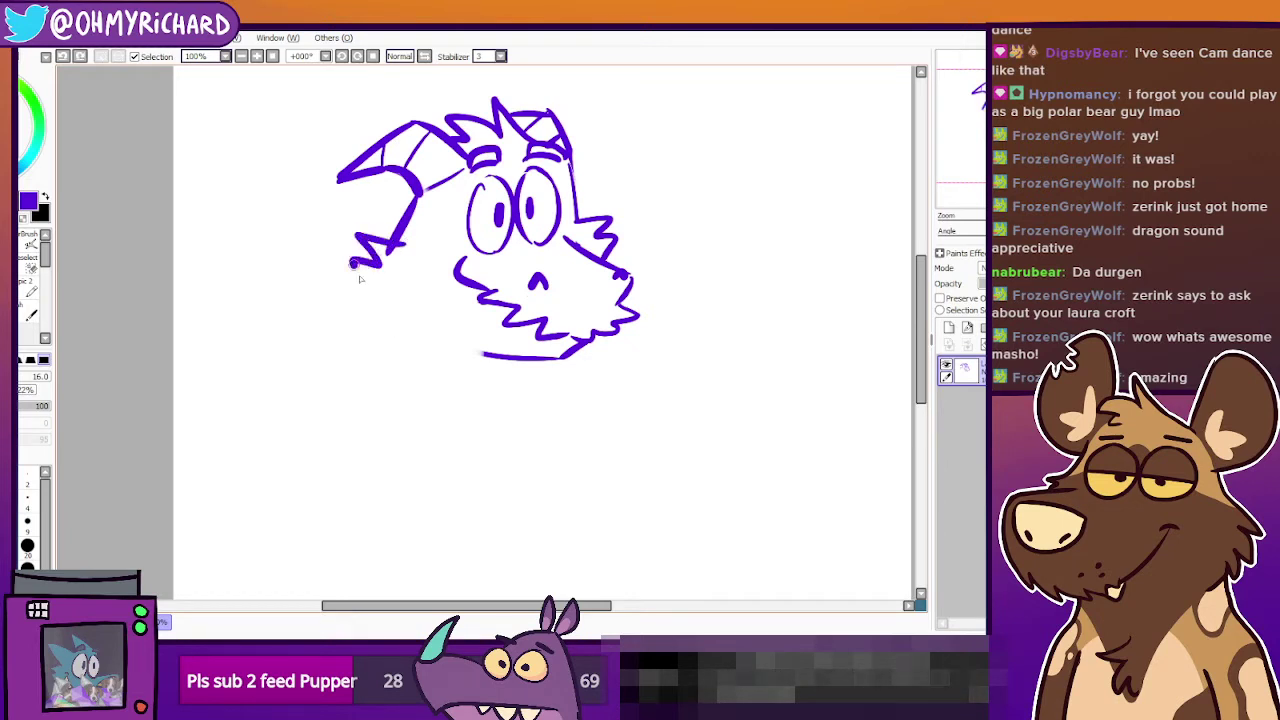
drag(378, 268, 356, 338)
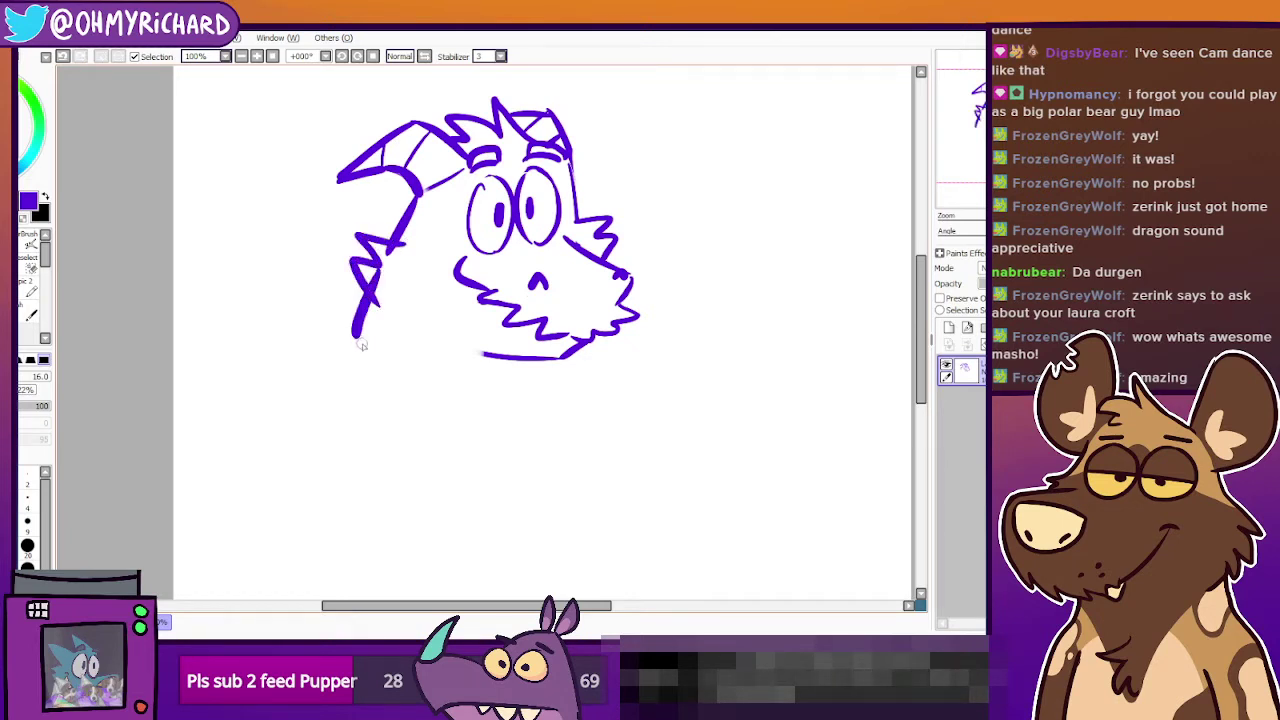
Start the front neck line under the chin and extend the back of the neck into a long curved back line.
drag(551, 361, 562, 388)
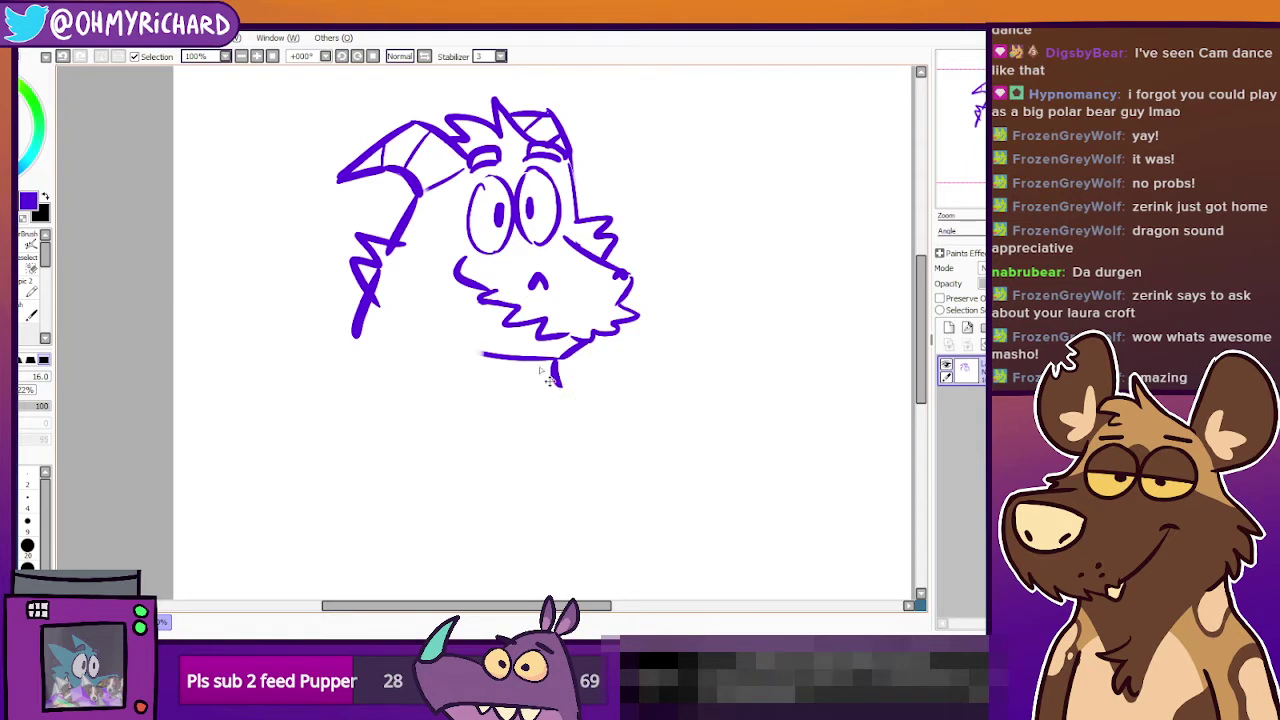
drag(457, 391, 472, 269)
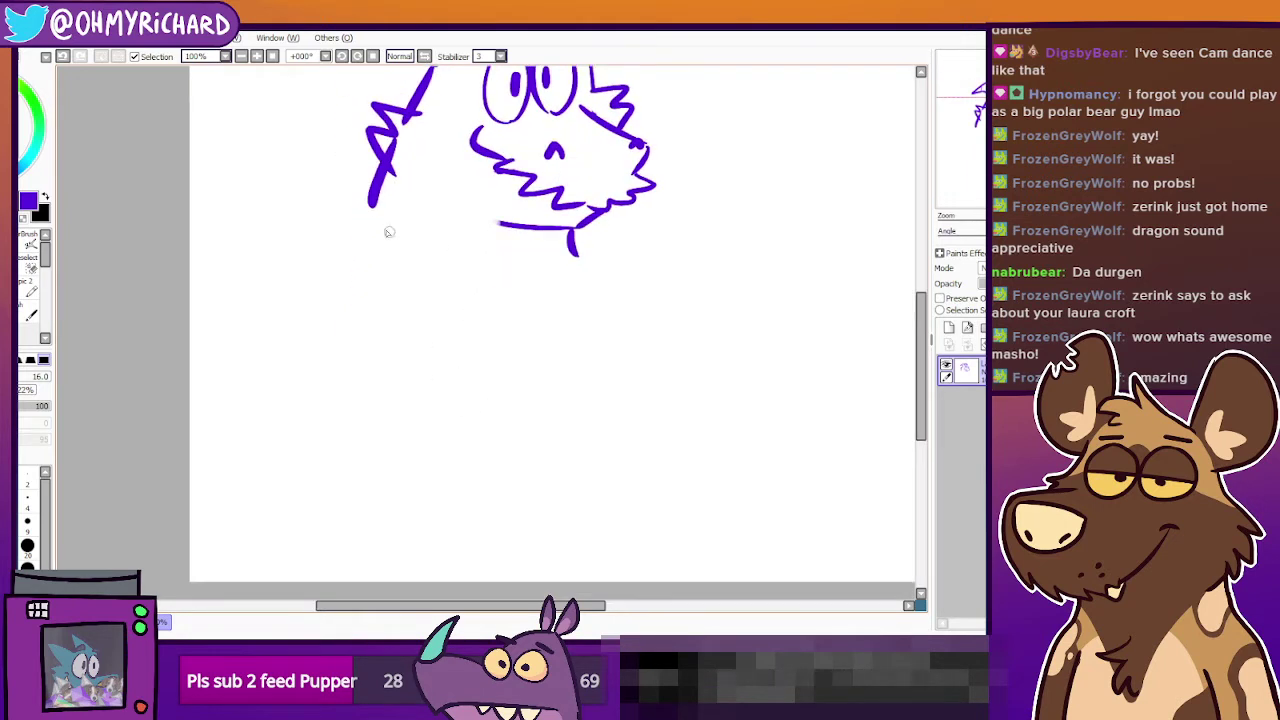
drag(383, 192, 396, 514)
key(ctrl+z)
mouse_move(376, 196)
mouse_down()
mouse_move(349, 278)
mouse_move(378, 480)
mouse_up()
Draw the rounded belly line from the front of the neck down and around the underside of a pear-shaped body.
mouse_move(573, 256)
mouse_down()
mouse_move(628, 391)
mouse_move(648, 474)
mouse_up()
key(ctrl+z)
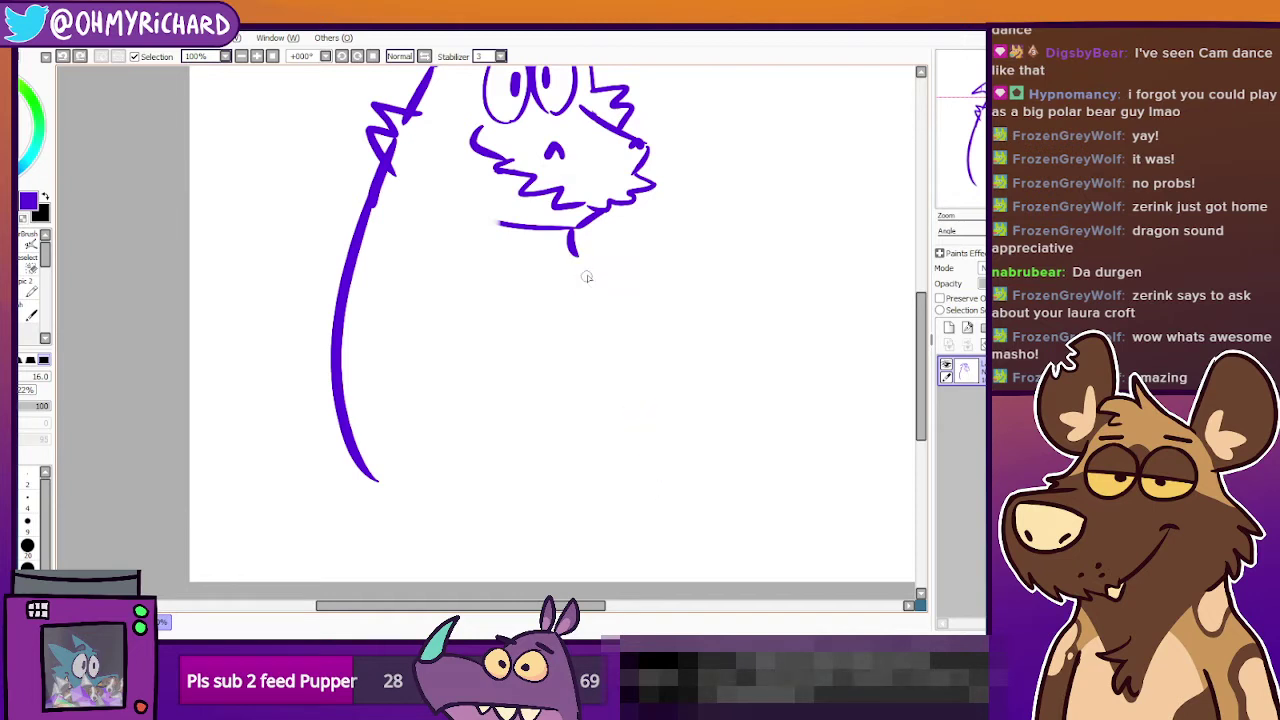
mouse_move(570, 248)
mouse_down()
mouse_move(631, 404)
mouse_move(643, 456)
mouse_up()
key(ctrl+z)
mouse_move(571, 250)
mouse_down()
mouse_move(612, 342)
mouse_move(643, 530)
mouse_up()
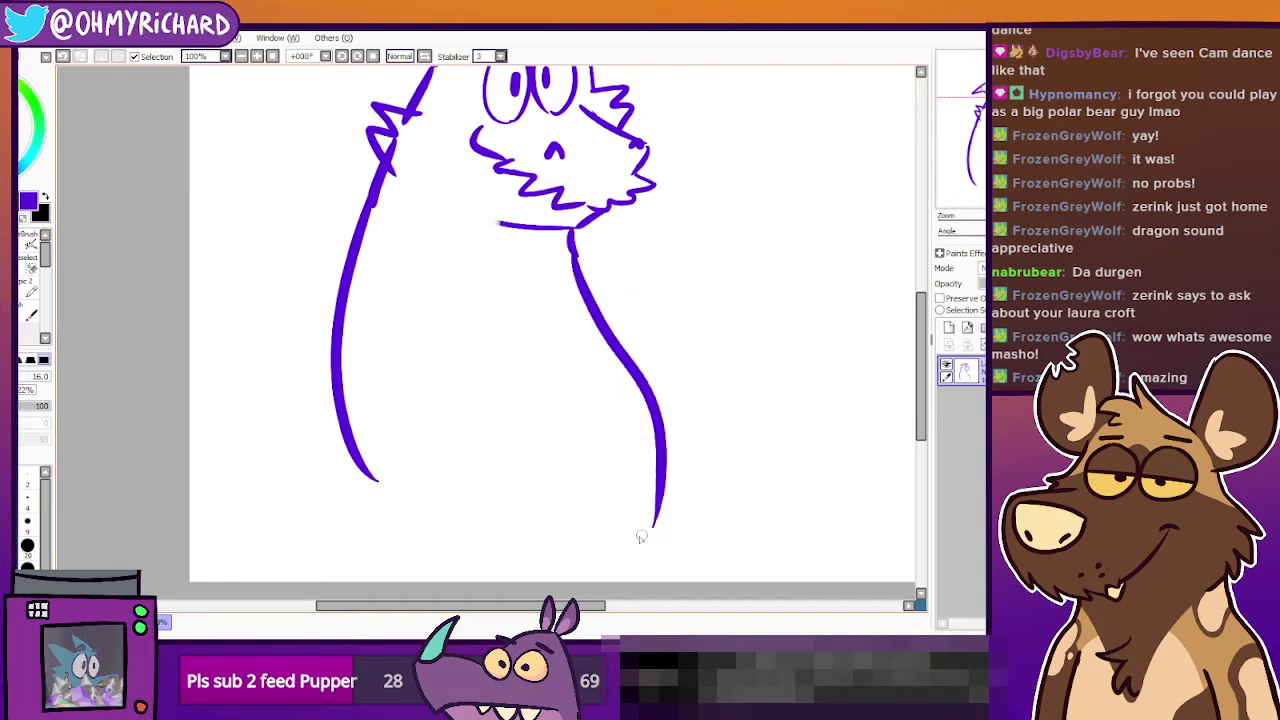
key(ctrl+z)
mouse_move(572, 255)
mouse_down()
mouse_move(641, 409)
mouse_move(494, 536)
mouse_up()
key(ctrl+z)
key(ctrl+z)
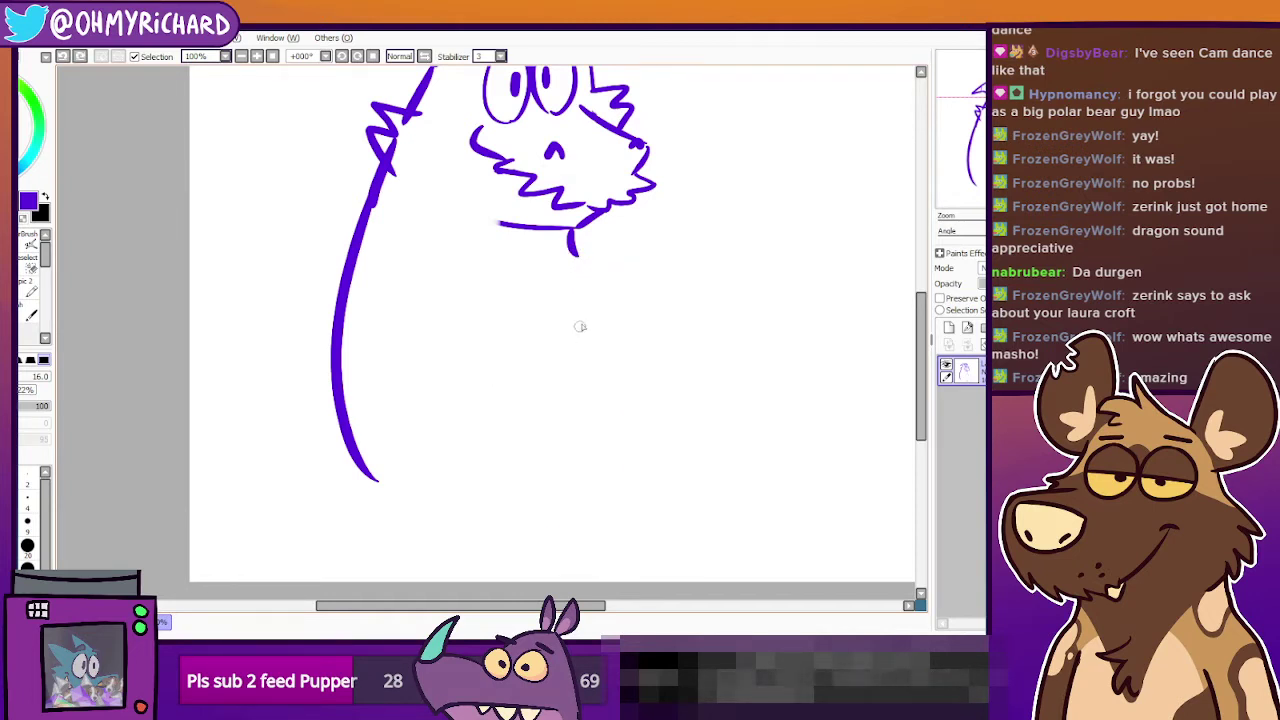
mouse_move(572, 252)
mouse_down()
mouse_move(592, 292)
mouse_move(474, 540)
mouse_up()
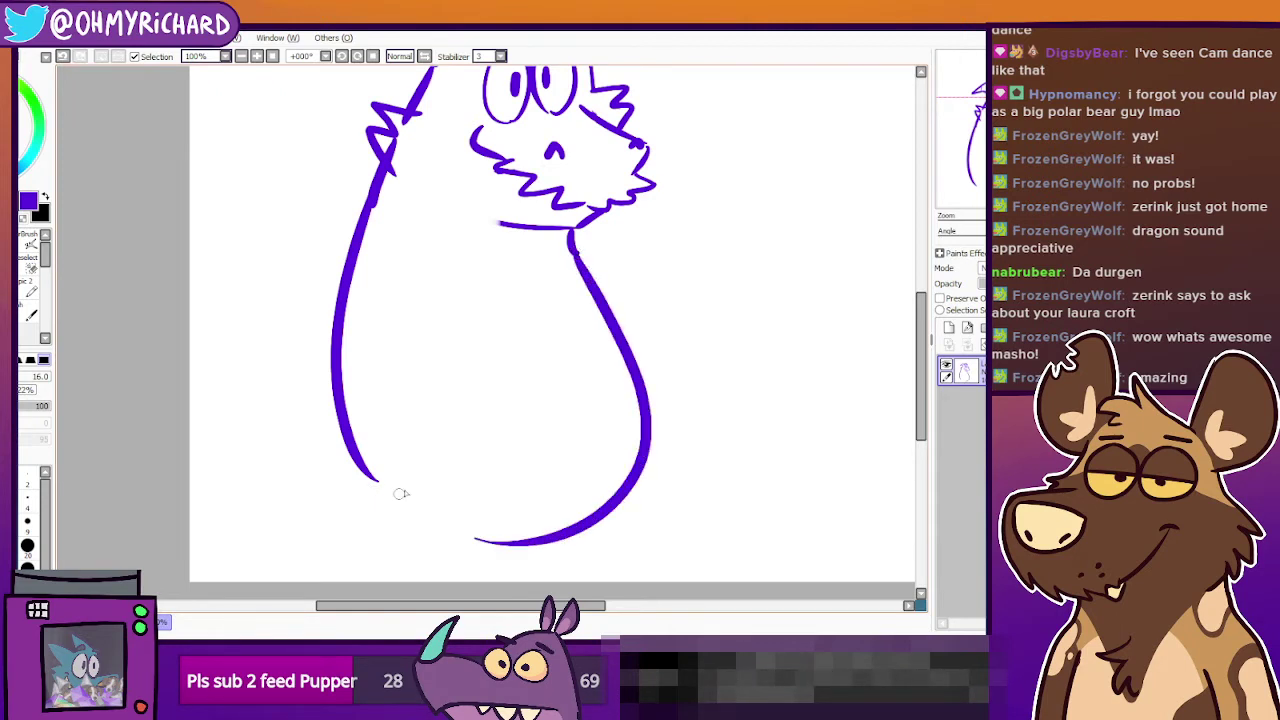
Draw a half-closed eyelid line across each eye.
drag(533, 362, 496, 455)
drag(557, 390, 590, 390)
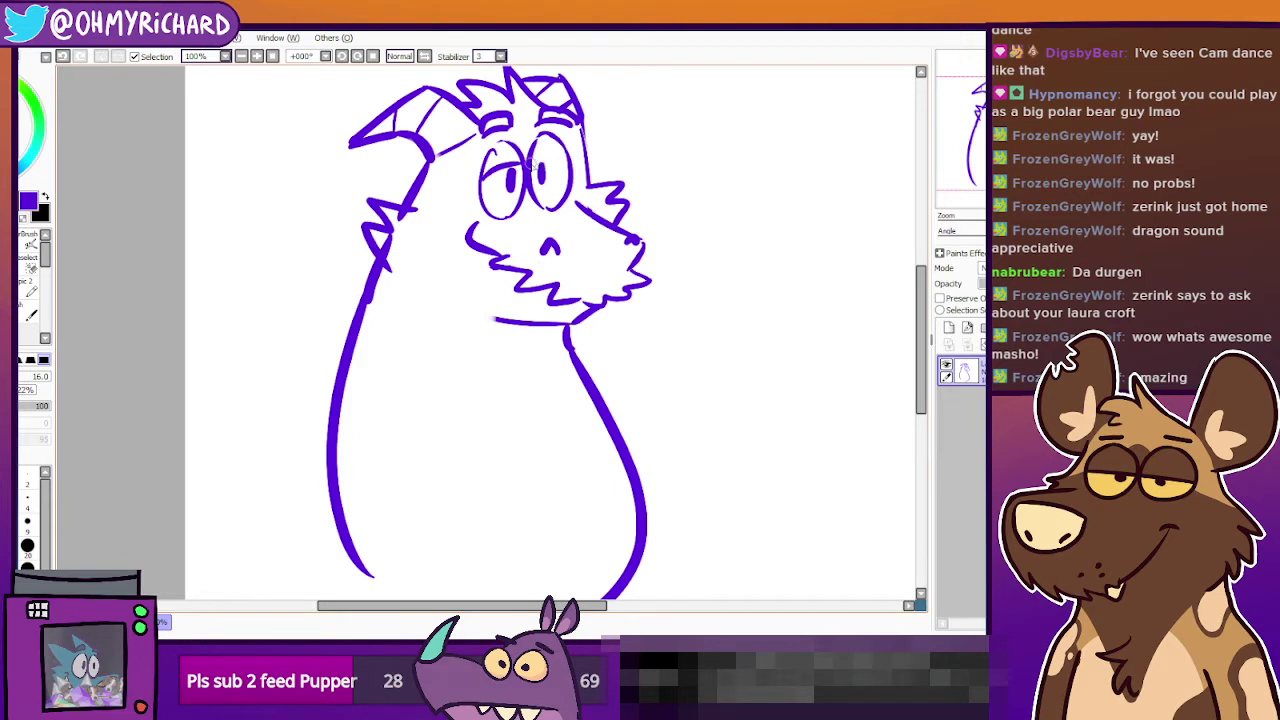
drag(528, 164, 578, 166)
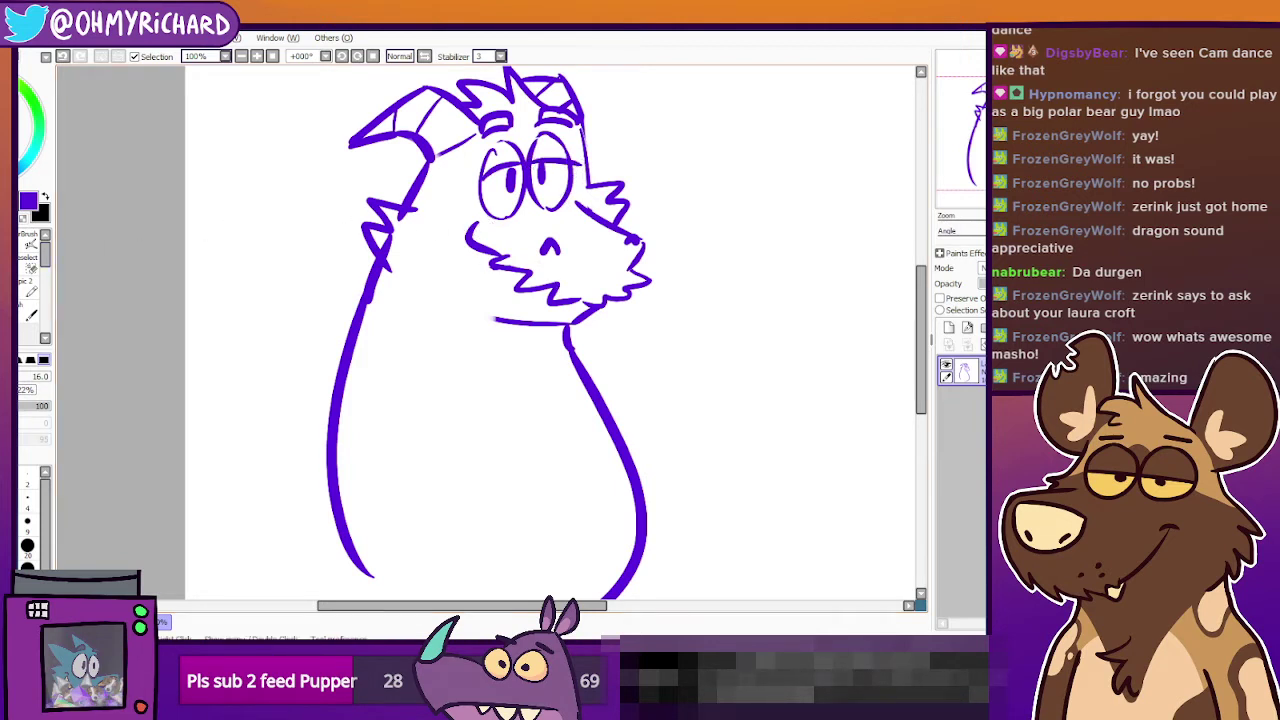
Erase the curled mouth corner on the near side and redraw it as a short, smooth smirk.
key(e)
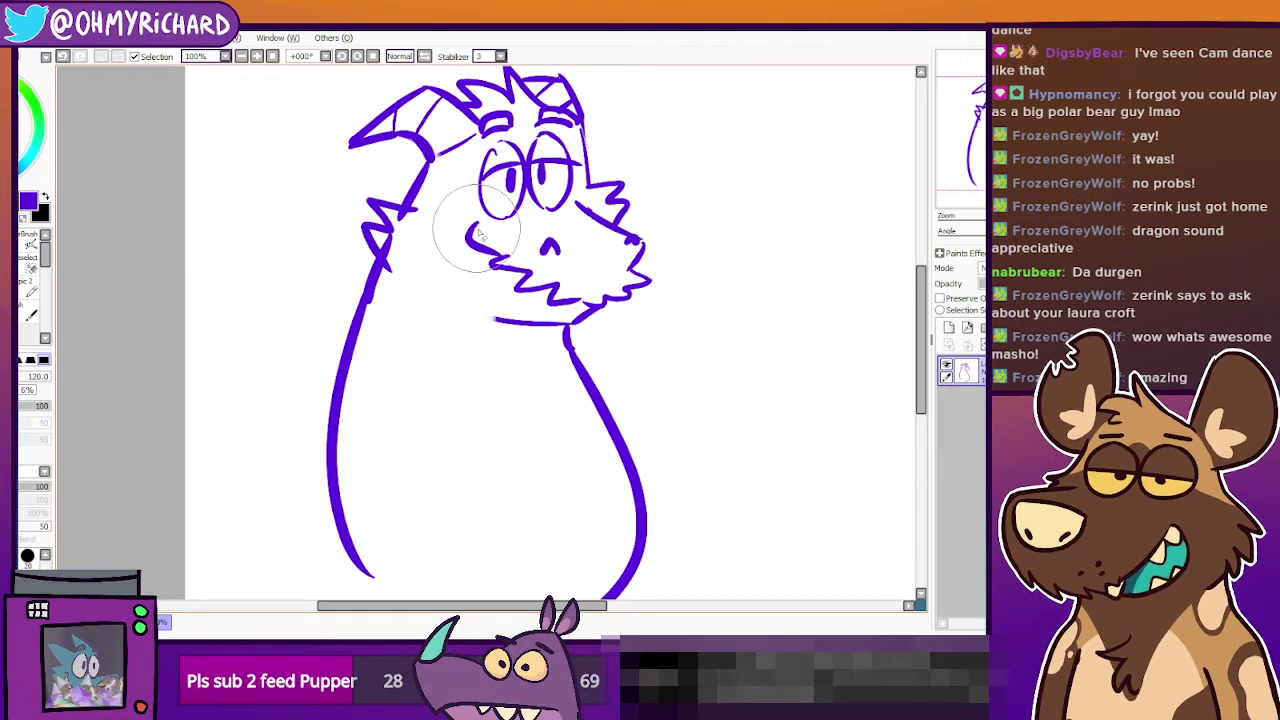
mouse_move(480, 235)
mouse_down()
mouse_move(455, 225)
mouse_move(492, 262)
mouse_up()
click(12, 243)
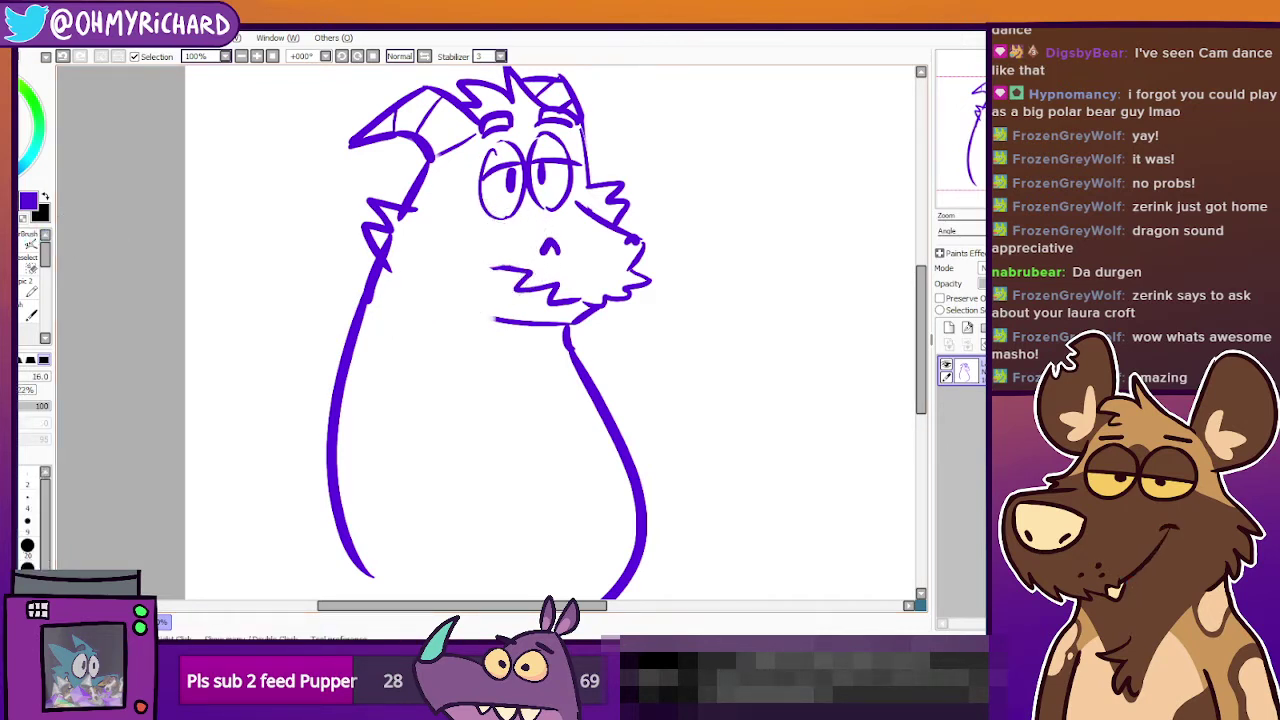
mouse_move(505, 268)
mouse_down()
mouse_move(478, 242)
mouse_move(525, 303)
mouse_move(480, 252)
mouse_up()
key(ctrl+z)
key(ctrl+z)
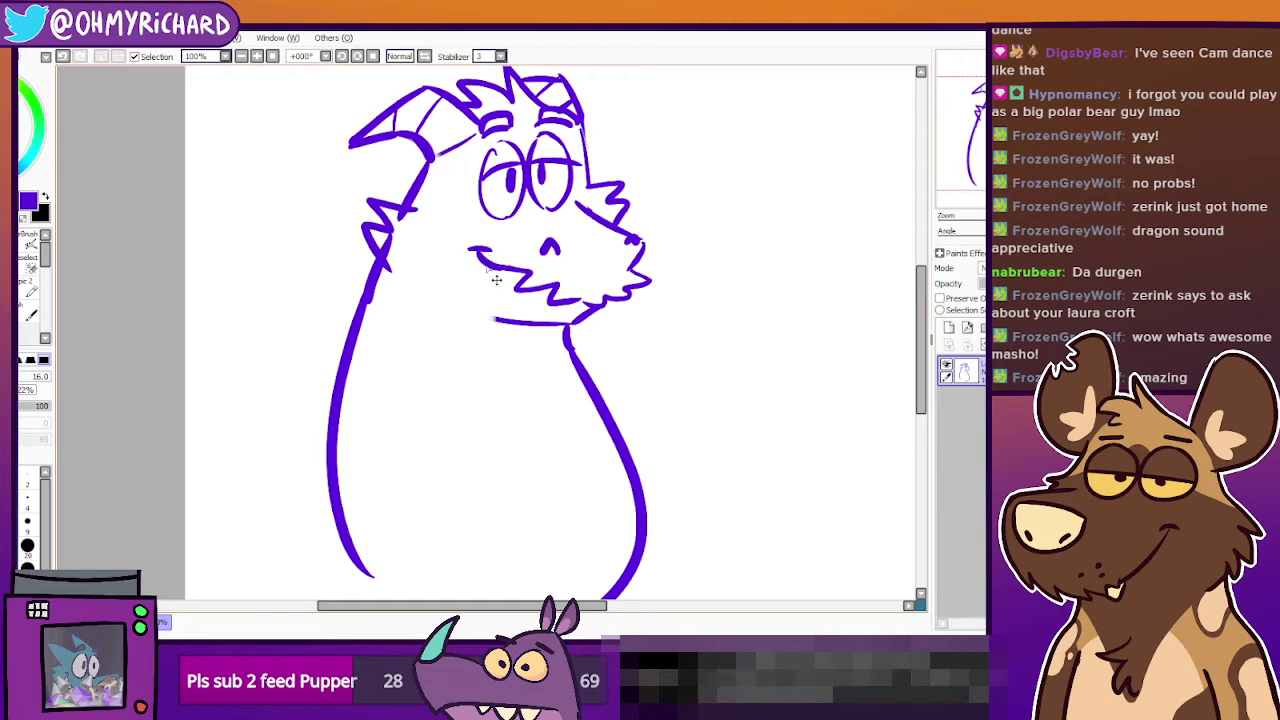
key(ctrl+z)
drag(480, 253, 515, 271)
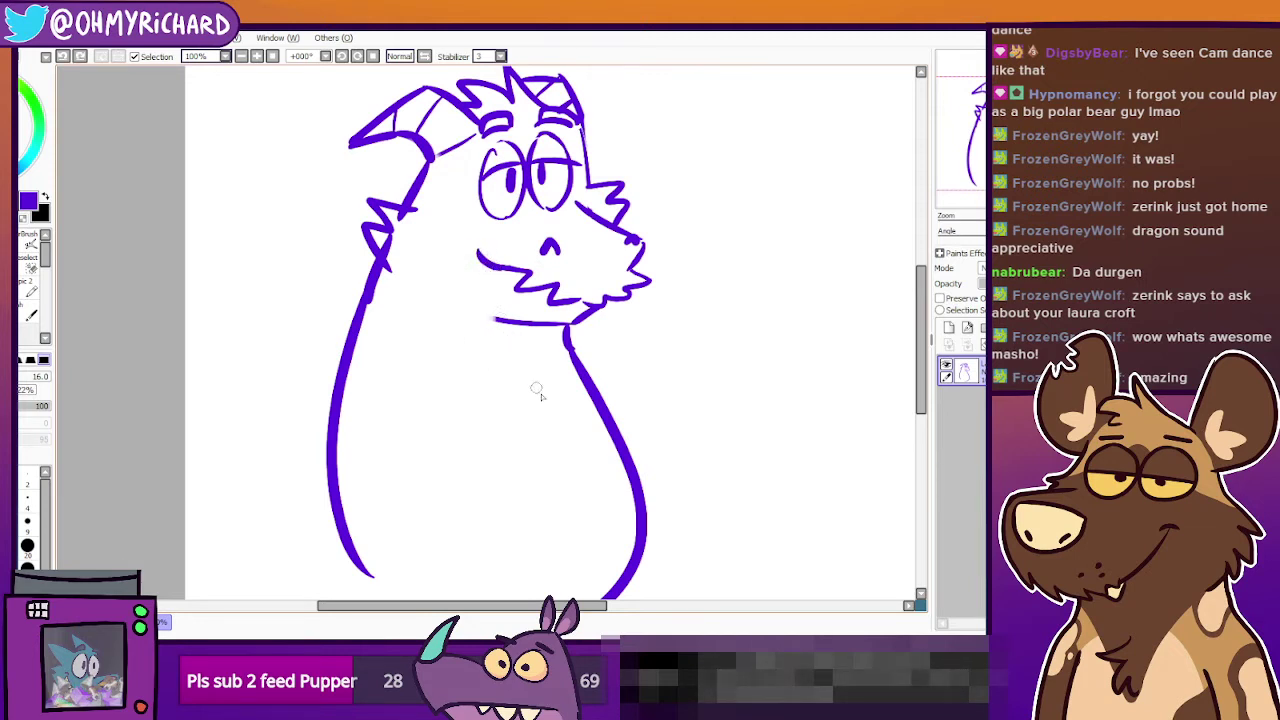
drag(535, 428, 505, 323)
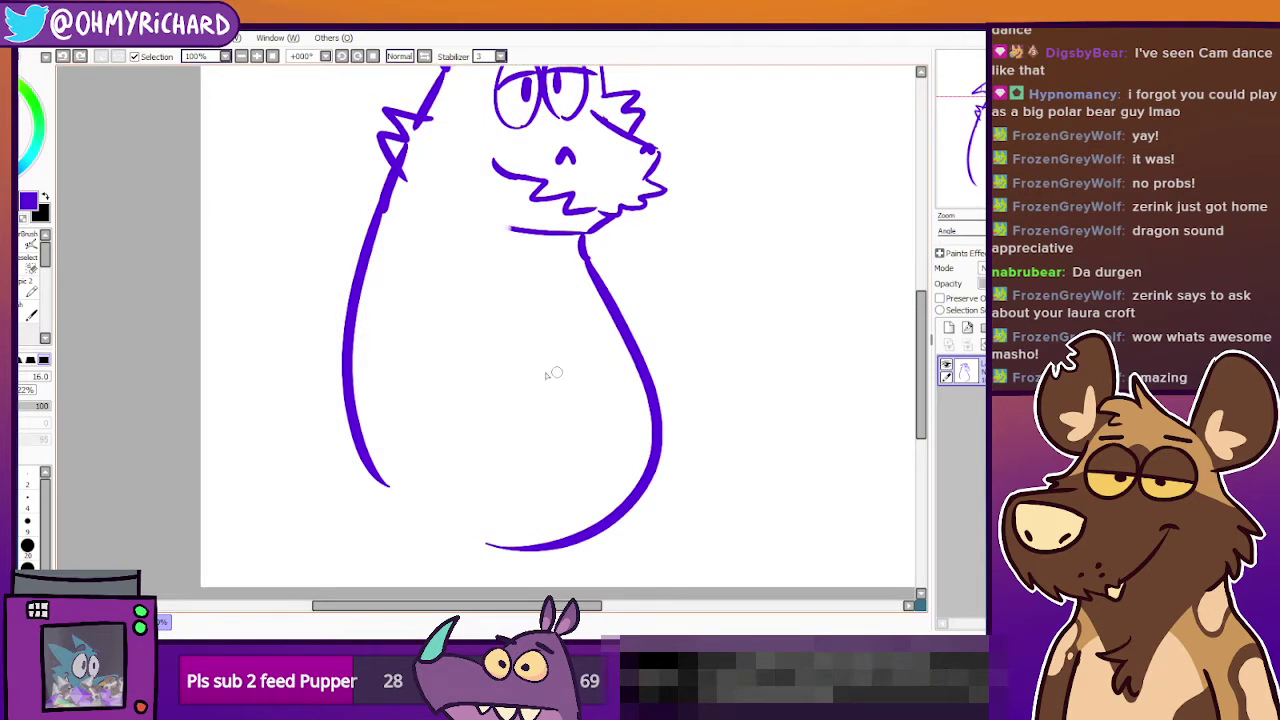
drag(446, 266, 440, 466)
key(ctrl+z)
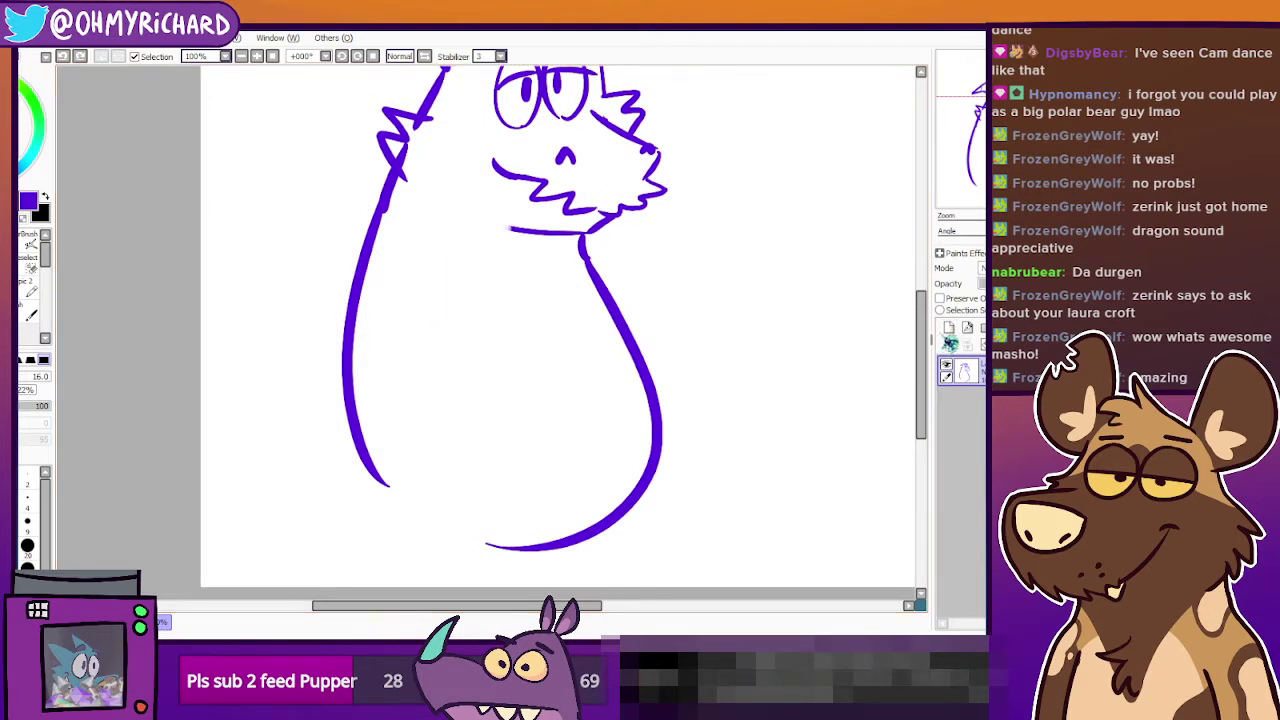
Add a new layer above the dragon sketch layer.
click(949, 328)
mouse_move(605, 276)
mouse_down()
mouse_move(634, 333)
mouse_move(644, 270)
mouse_up()
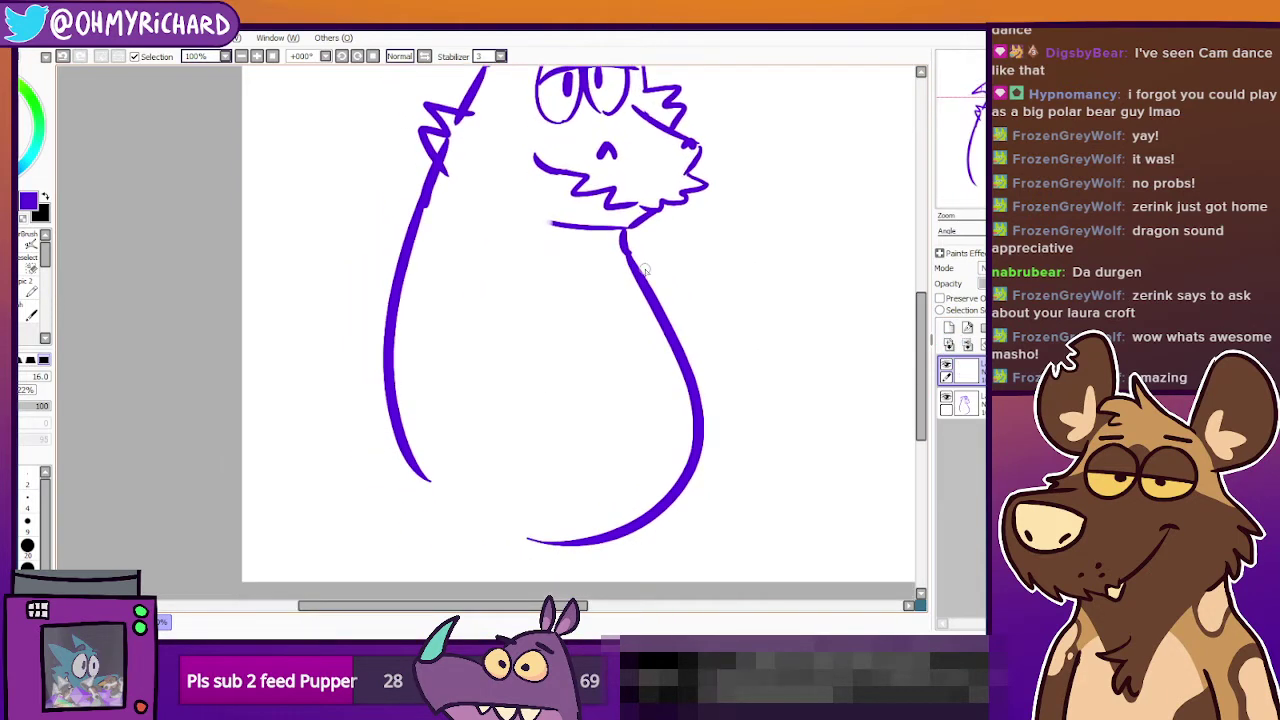
scroll(644, 270, down, 1)
mouse_move(551, 179)
mouse_down()
mouse_move(531, 280)
mouse_move(572, 323)
mouse_move(611, 250)
mouse_up()
click(964, 404)
click(8, 217)
scroll(582, 332, up, 1)
drag(578, 420, 544, 346)
scroll(557, 346, down, 1)
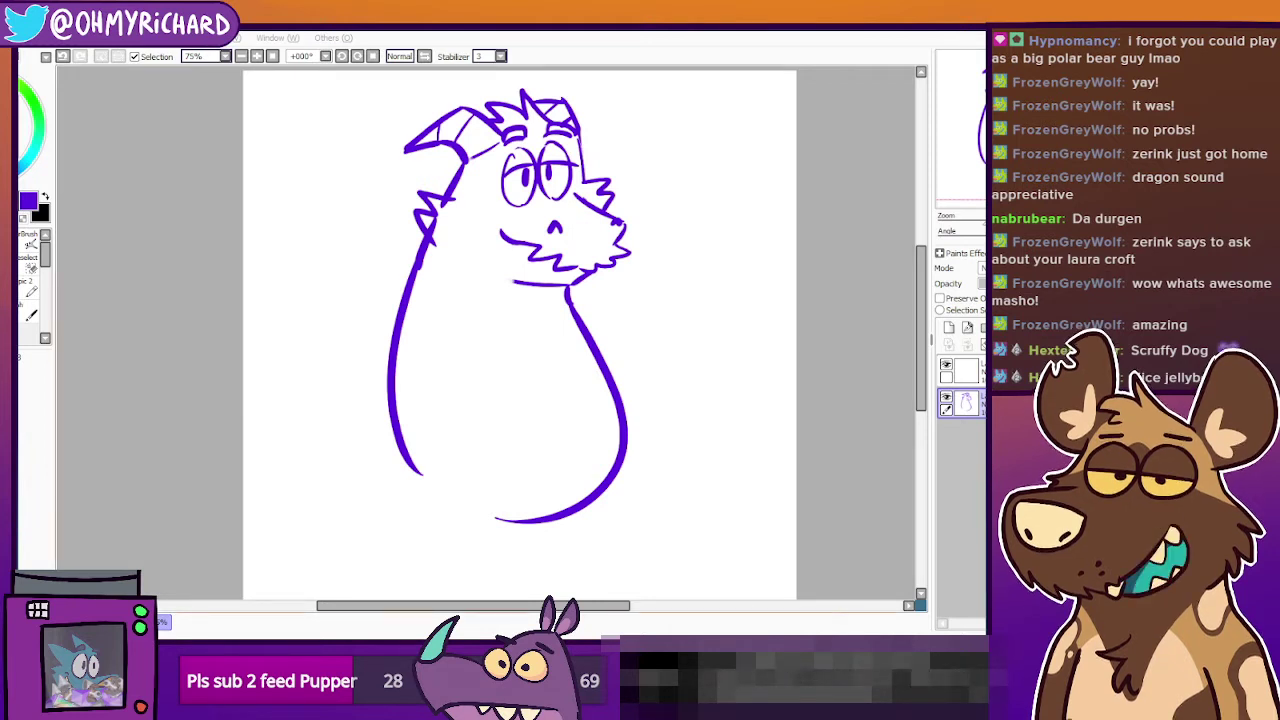
click(723, 302)
click(14, 290)
click(955, 372)
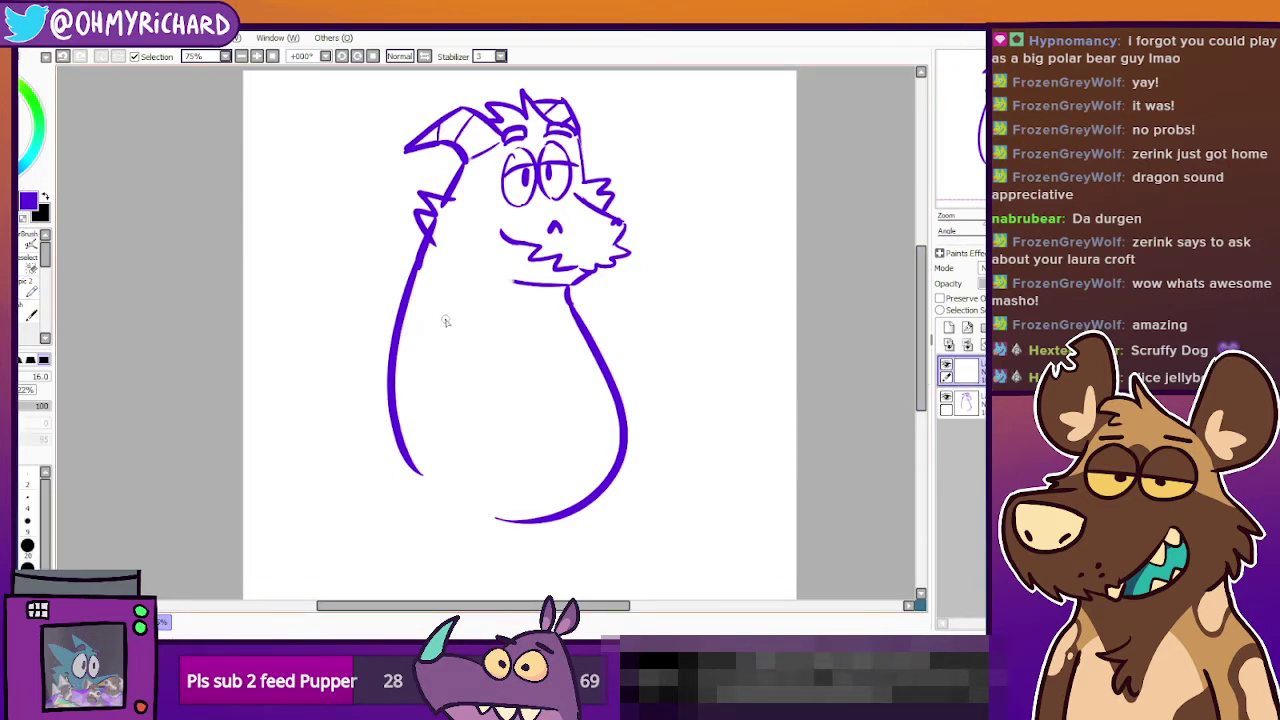
drag(446, 321, 443, 438)
key(ctrl+z)
drag(457, 325, 456, 447)
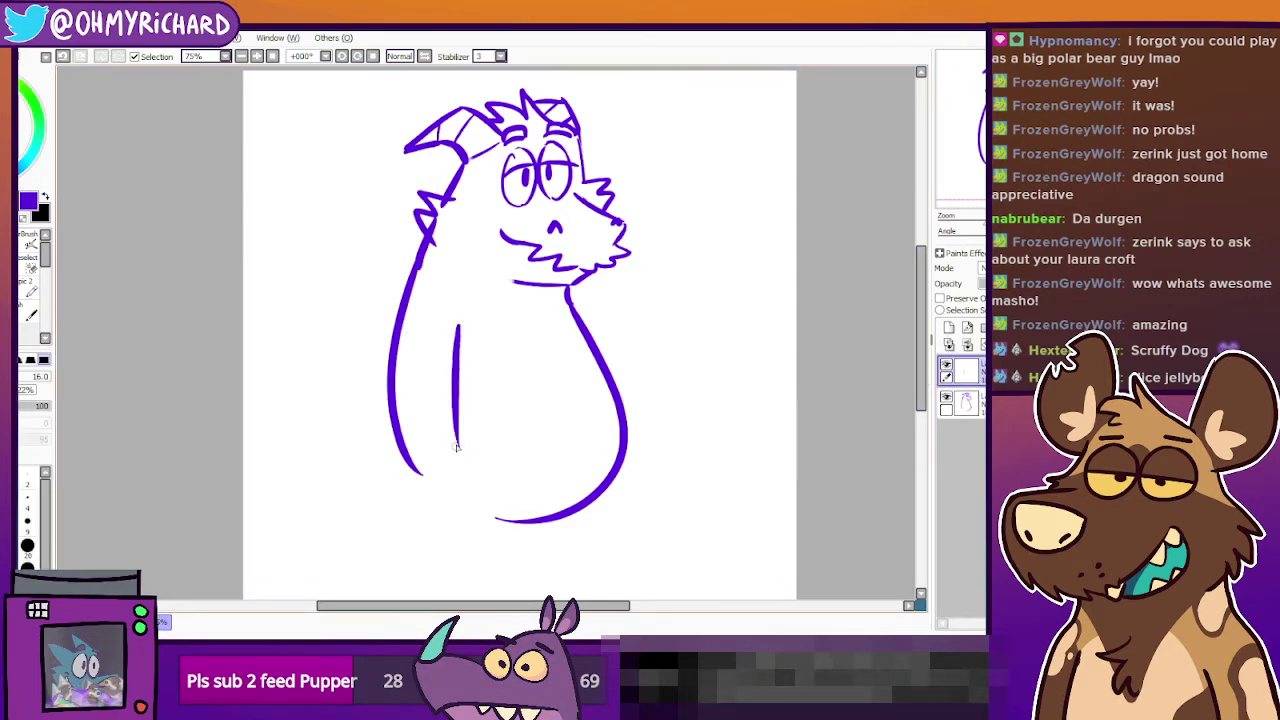
key(ctrl+z)
drag(455, 324, 455, 461)
key(ctrl+z)
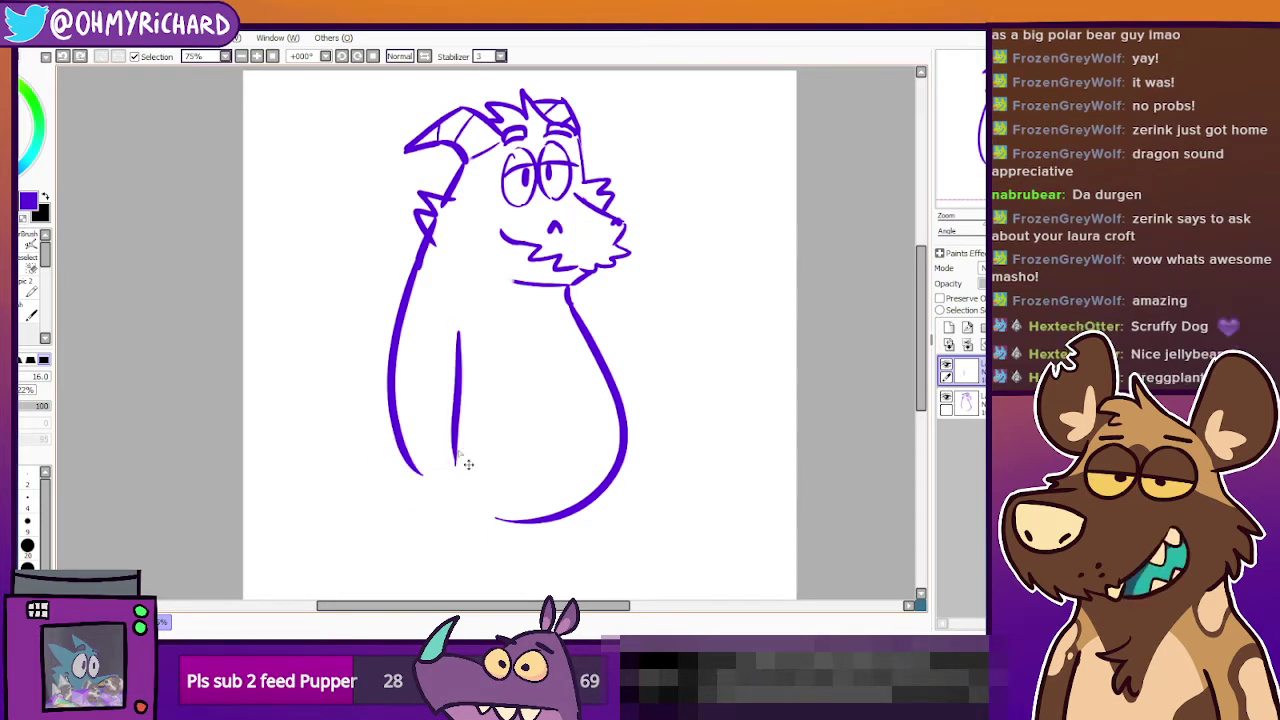
key(ctrl+z)
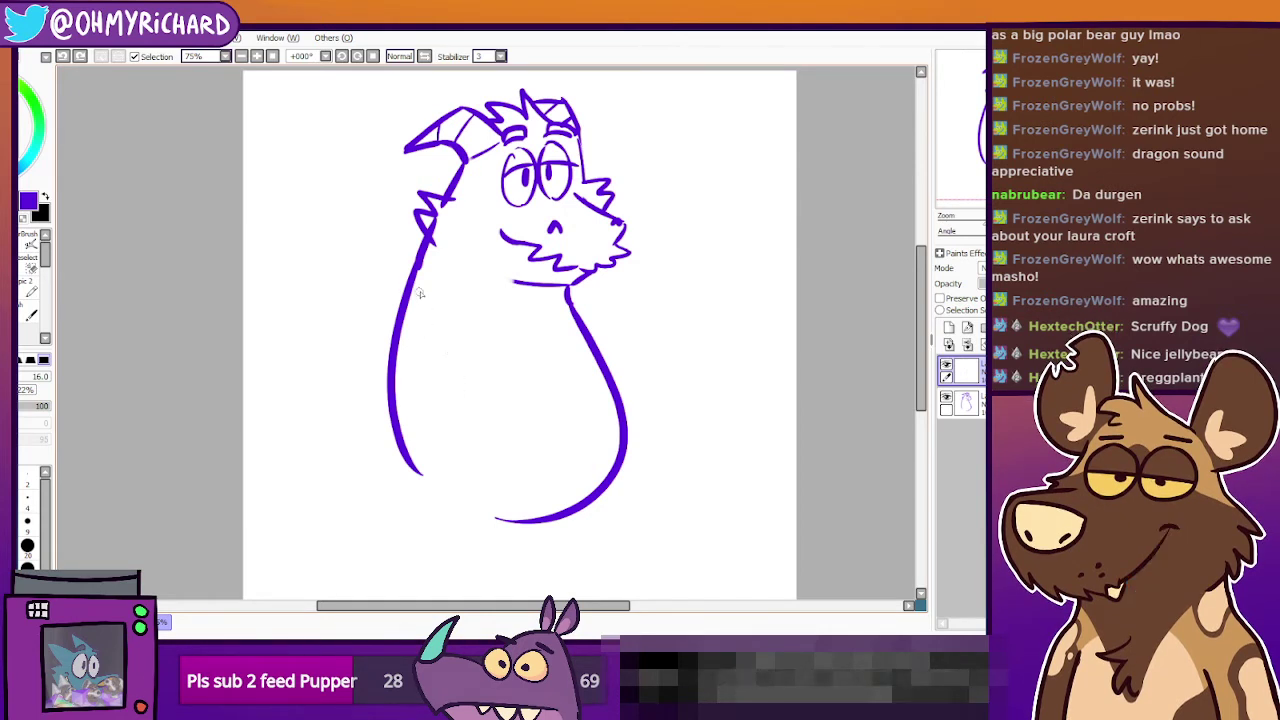
drag(408, 276, 398, 418)
key(ctrl+z)
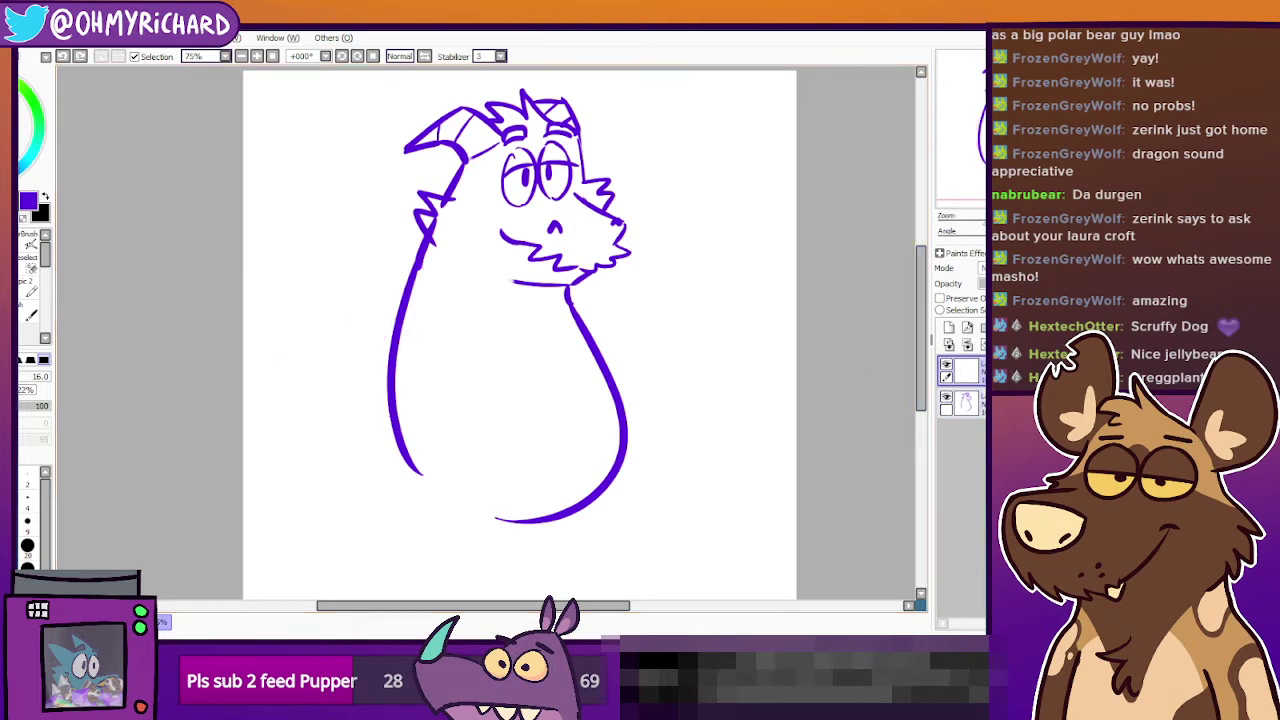
Lower the opacity of the dragon sketch layer and make the empty layer above it active.
click(966, 403)
click(1033, 284)
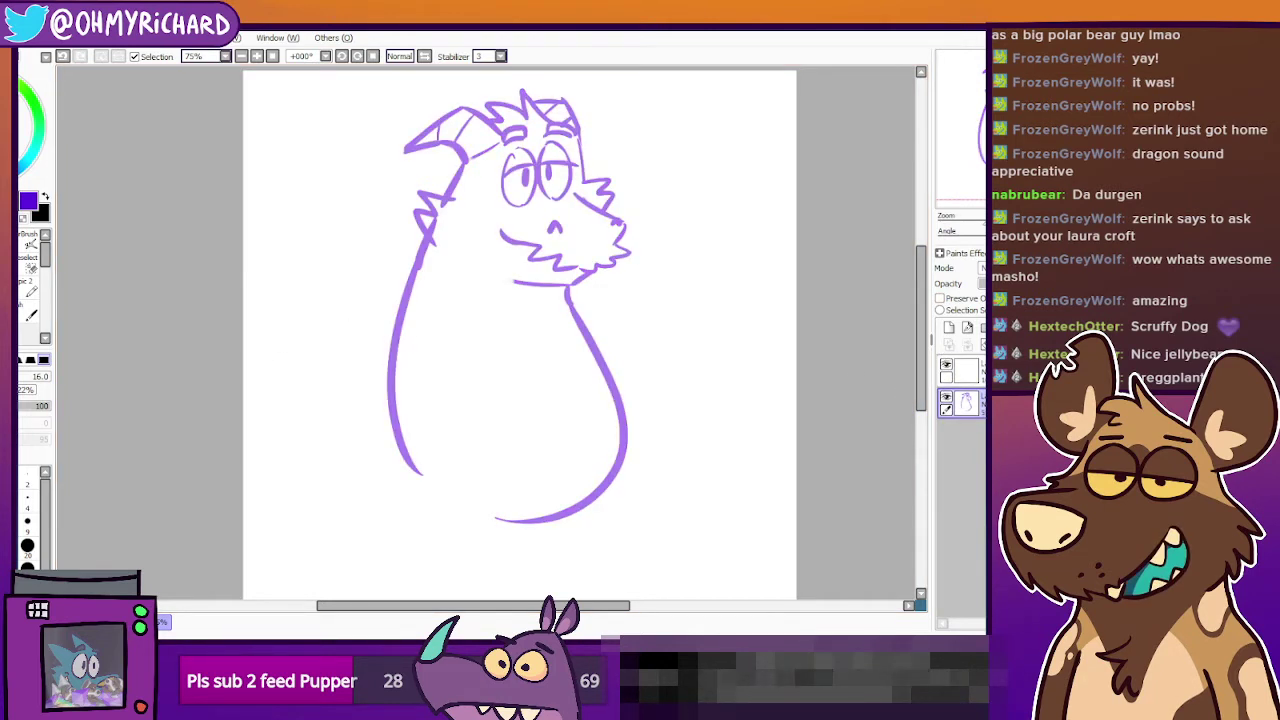
click(968, 371)
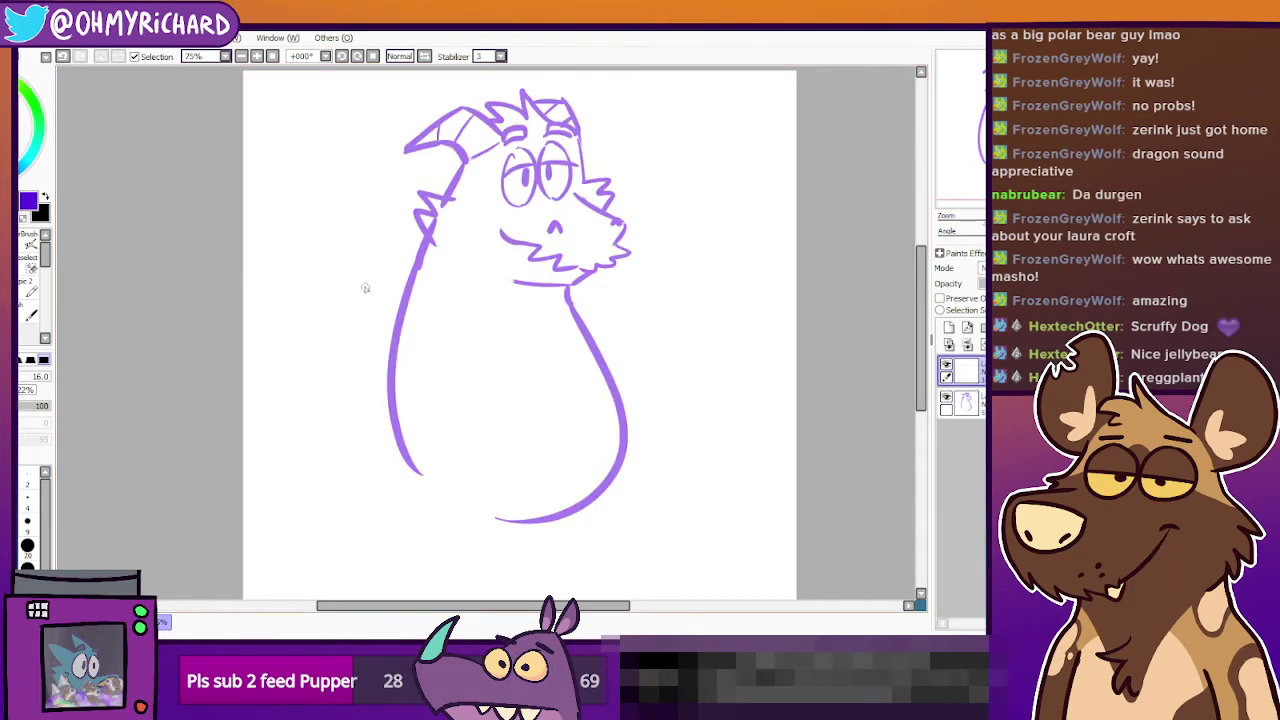
Draw the near arm's long outer curve beside the back line and a short inner curve on the body.
drag(419, 271, 405, 434)
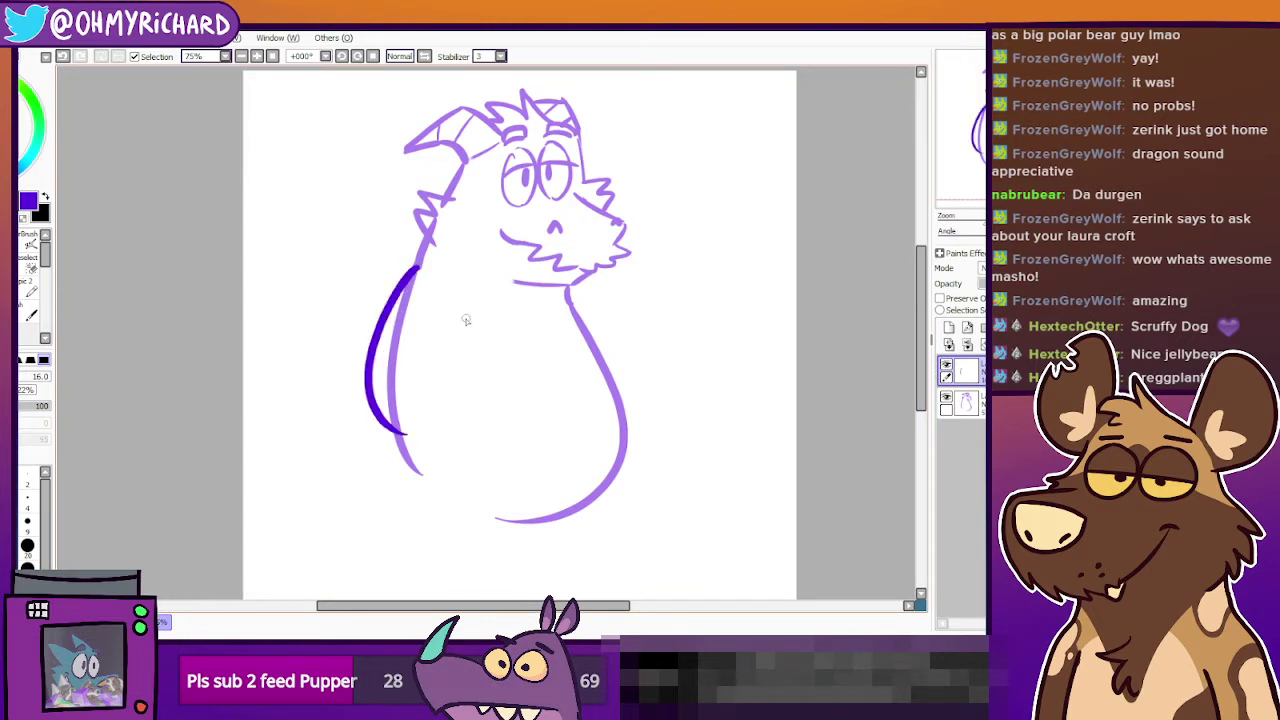
mouse_move(456, 322)
mouse_down()
mouse_move(445, 335)
mouse_move(460, 385)
mouse_up()
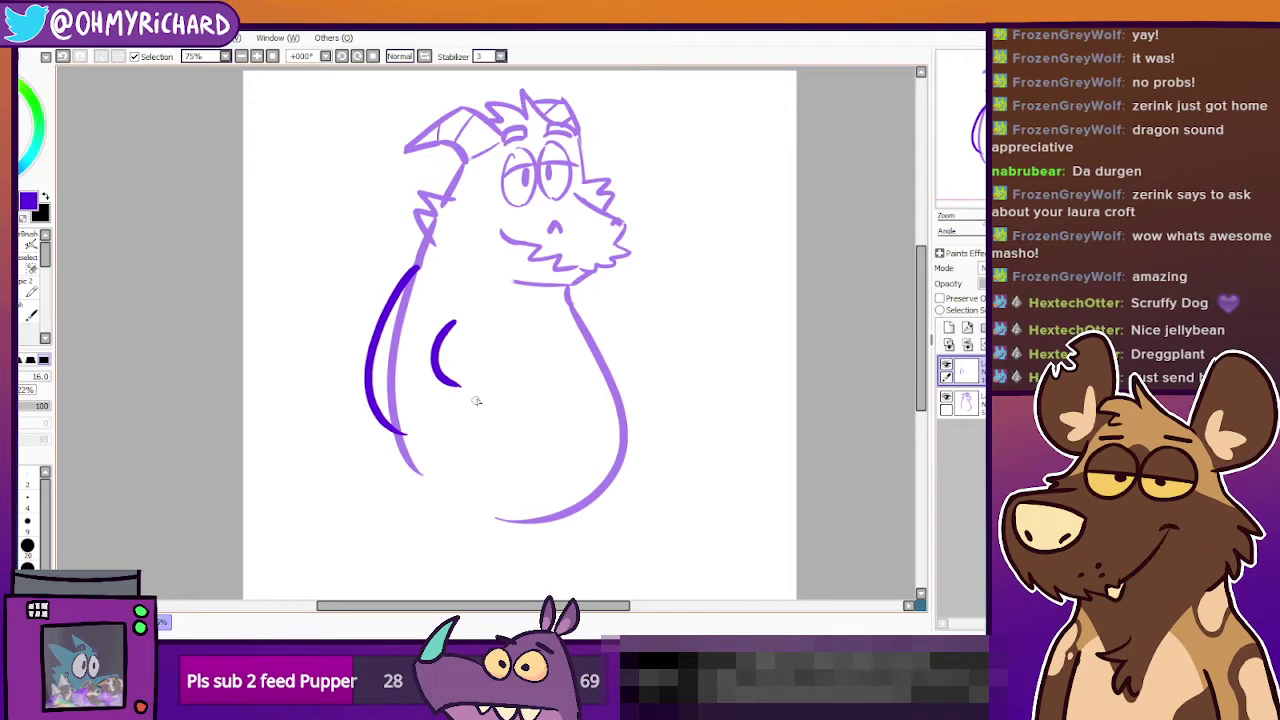
drag(478, 376, 488, 374)
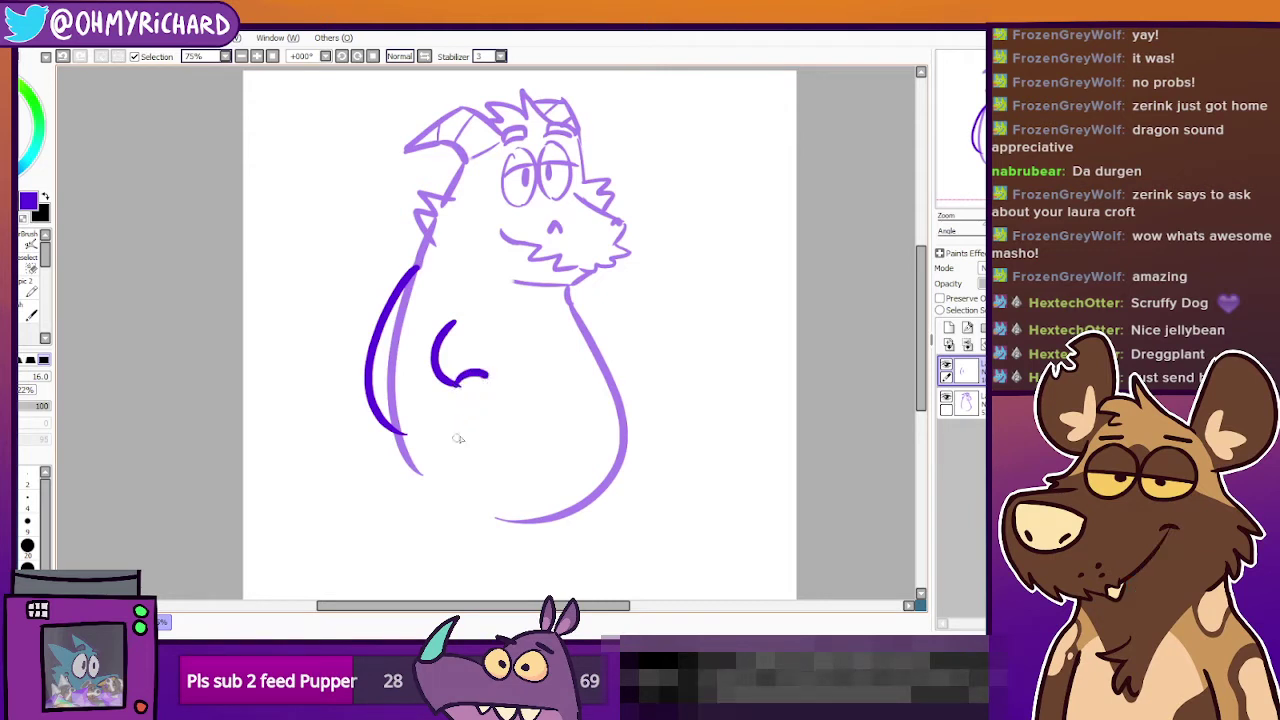
mouse_move(472, 428)
mouse_down()
mouse_move(508, 412)
mouse_move(524, 430)
mouse_move(500, 451)
mouse_move(510, 416)
mouse_move(476, 450)
mouse_move(504, 448)
mouse_up()
key(ctrl+z)
key(ctrl+z)
key(ctrl+z)
key(ctrl+z)
key(ctrl+z)
key(ctrl+z)
key(ctrl+z)
key(ctrl+z)
key(ctrl+z)
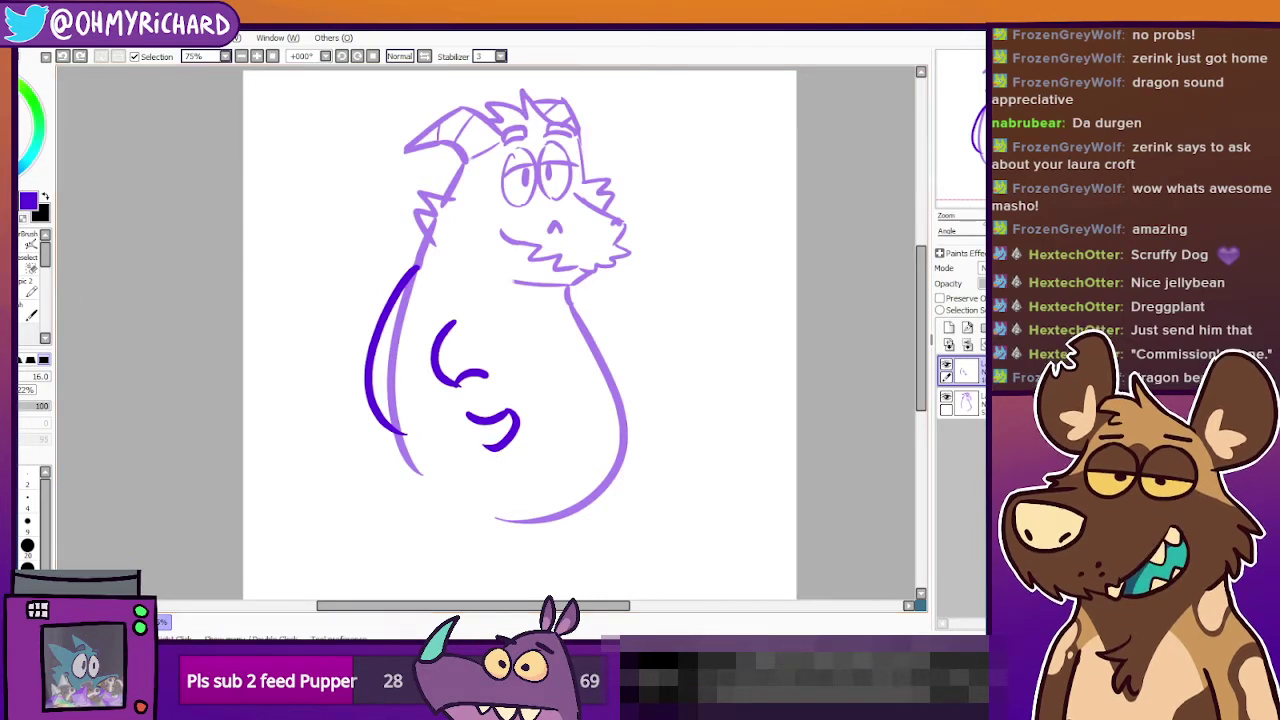
key(e)
mouse_move(512, 448)
mouse_down()
mouse_move(486, 442)
mouse_move(499, 433)
mouse_move(486, 443)
mouse_up()
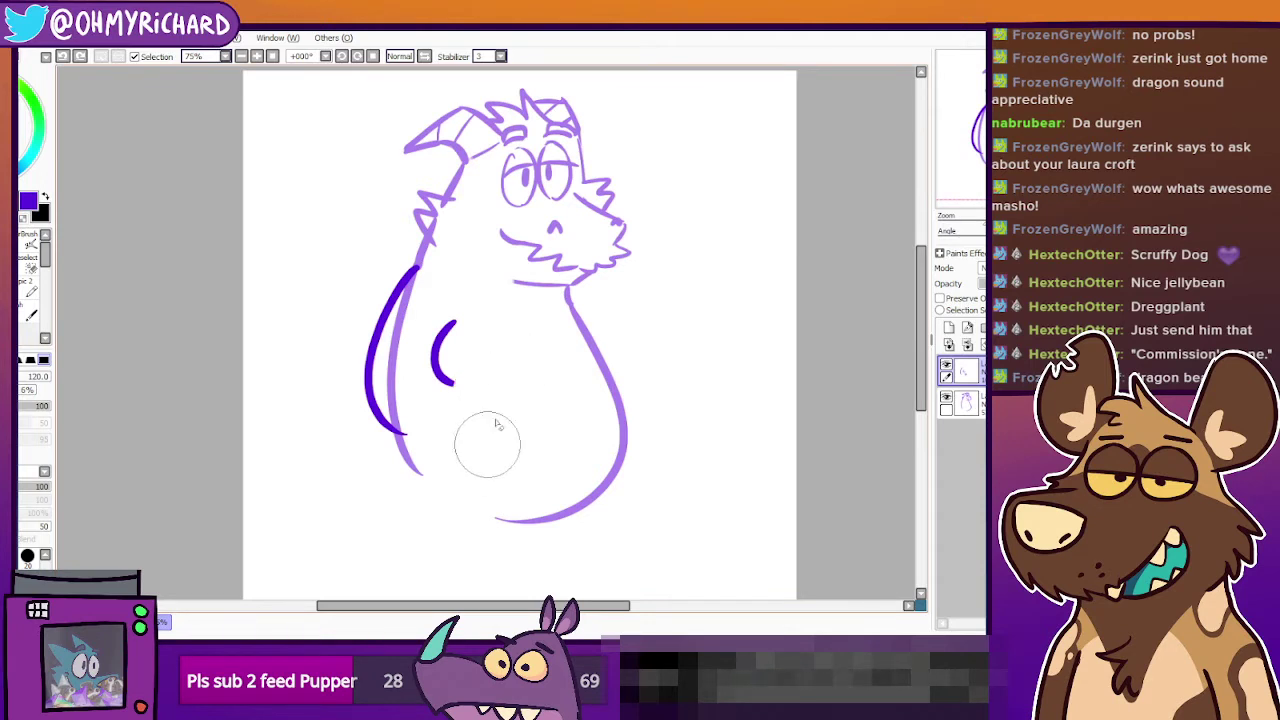
key(n)
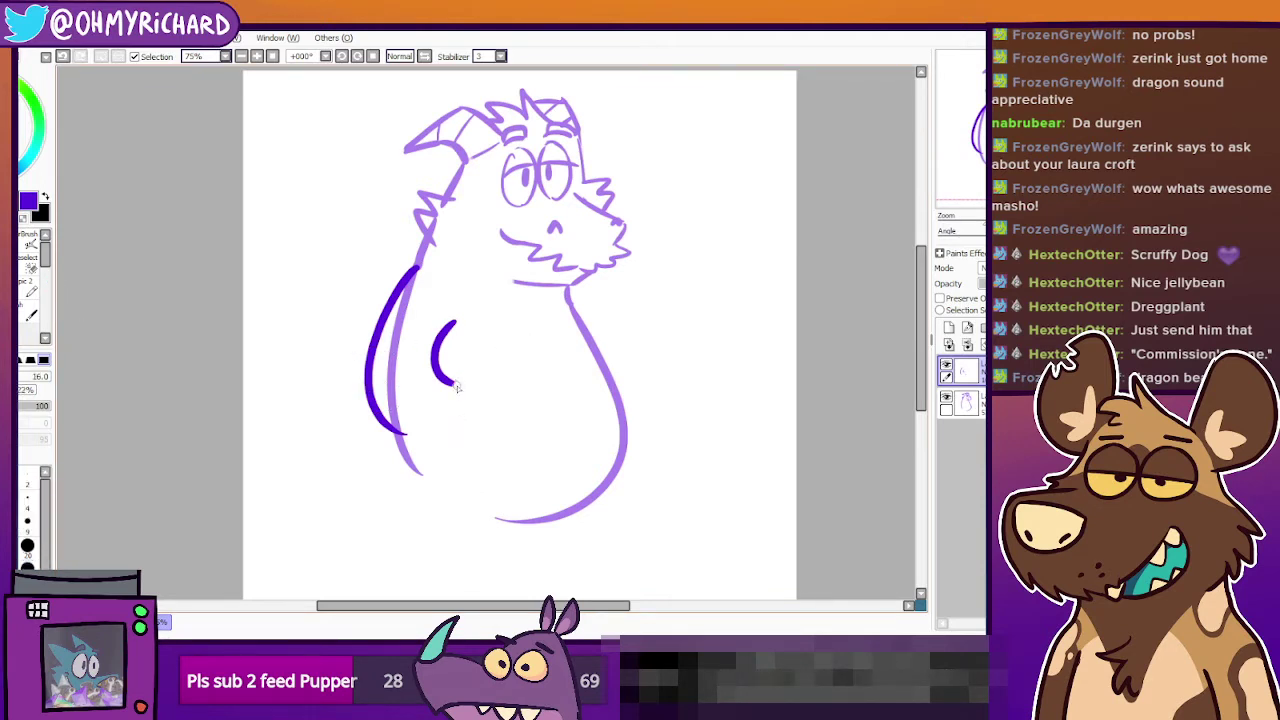
Erase the inner arm curve and the lower end of the outer arm curve, and redraw both slightly longer.
drag(450, 382, 493, 384)
key(ctrl+z)
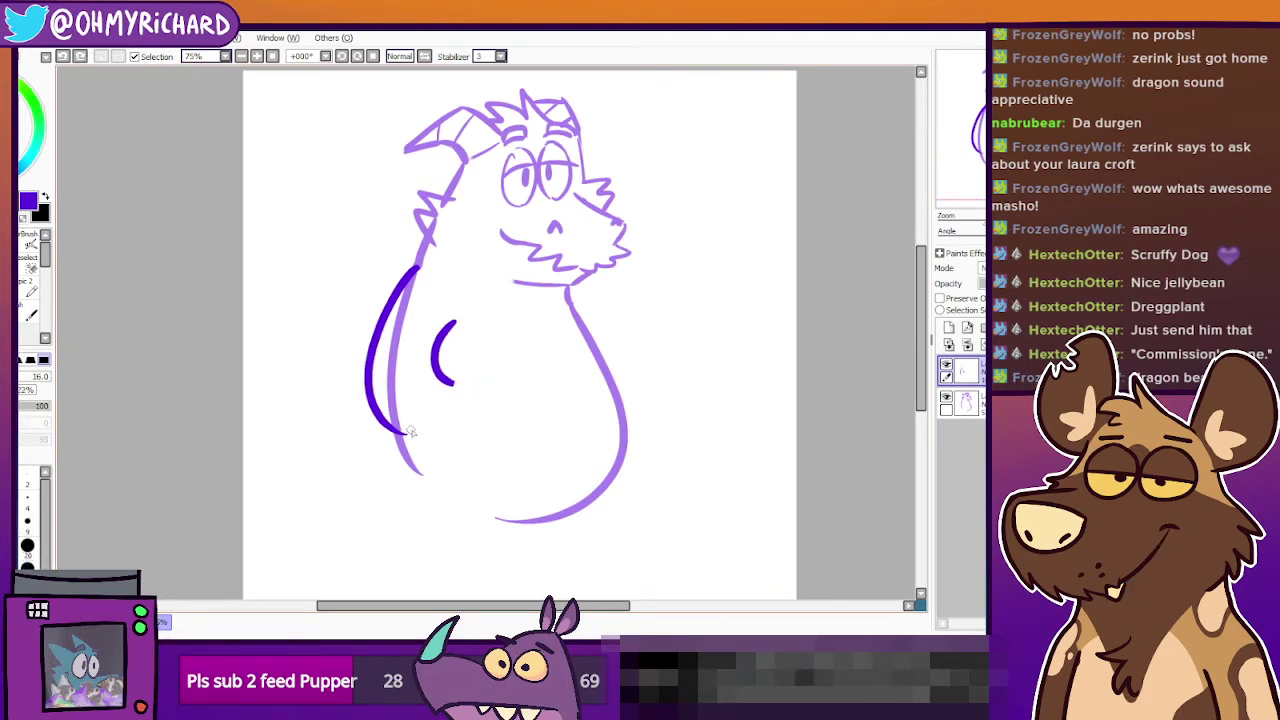
key(e)
drag(440, 355, 406, 425)
key(n)
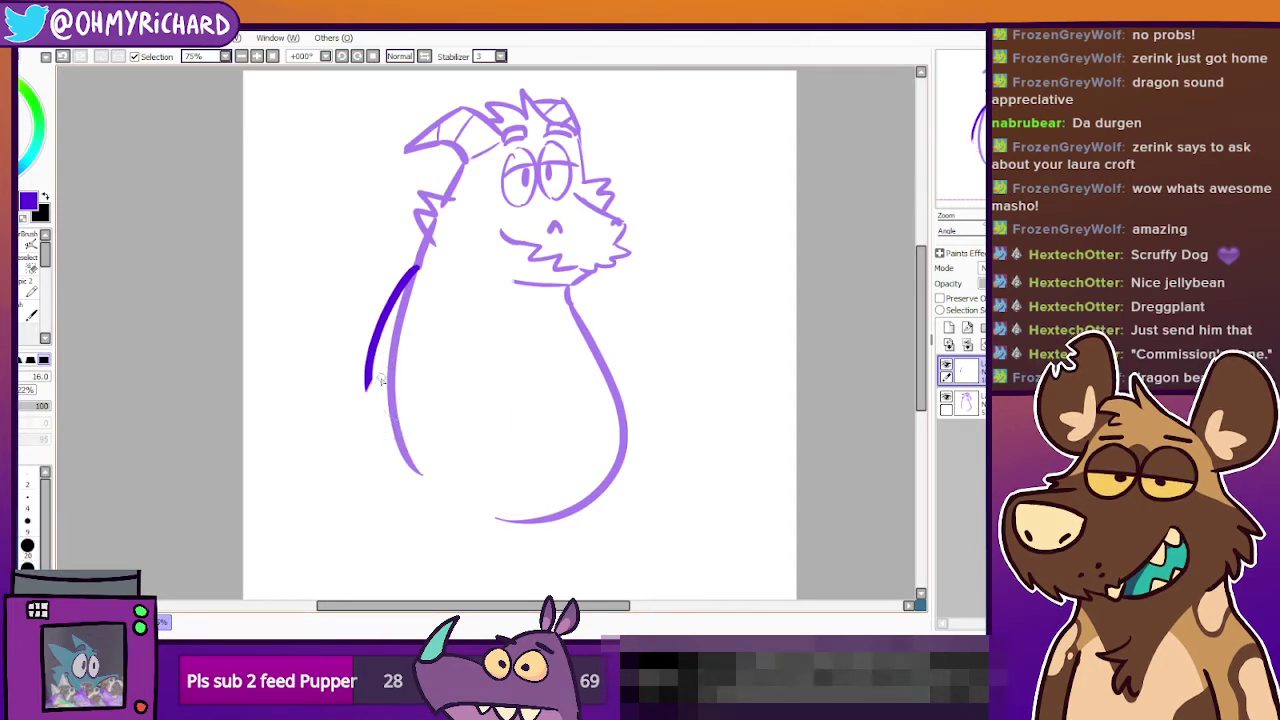
mouse_move(372, 362)
mouse_down()
mouse_move(389, 411)
mouse_move(418, 416)
mouse_move(385, 422)
mouse_move(427, 437)
mouse_up()
key(ctrl+z)
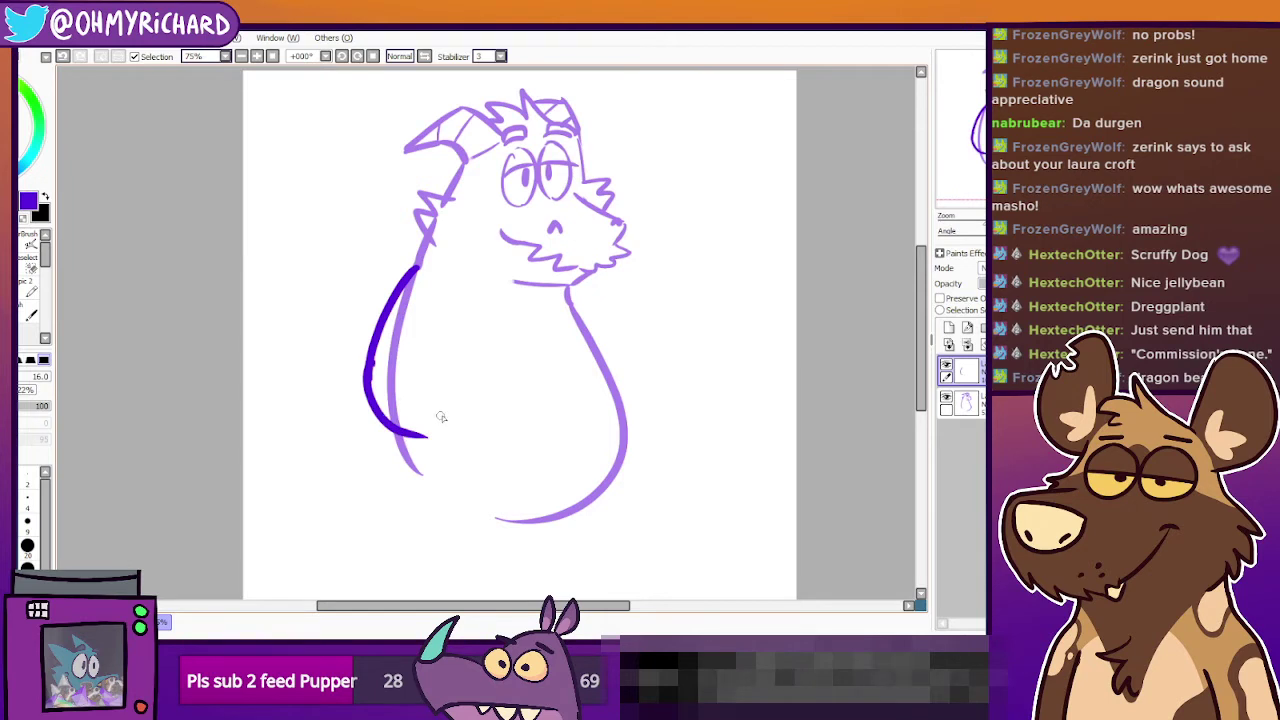
drag(455, 318, 464, 393)
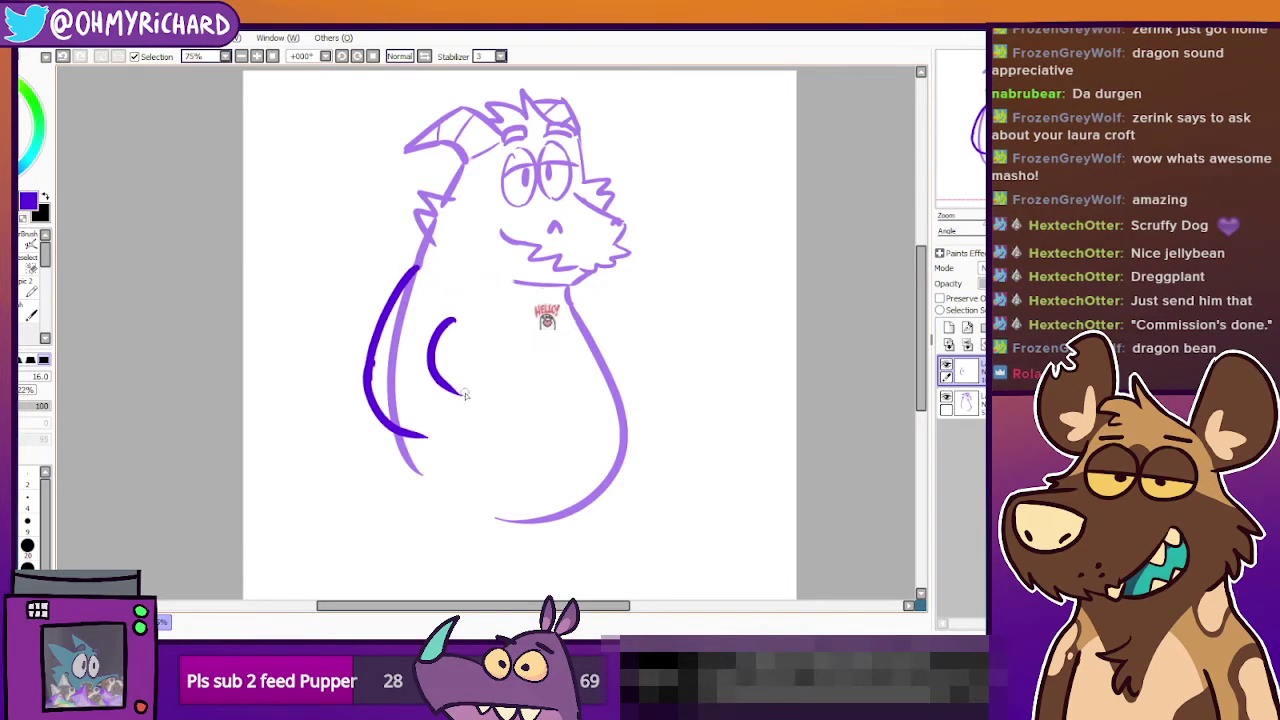
Draw two short slanted lines side by side on the dragon sketch layer for a flask's neck in front of the belly.
drag(480, 345, 466, 457)
key(ctrl+z)
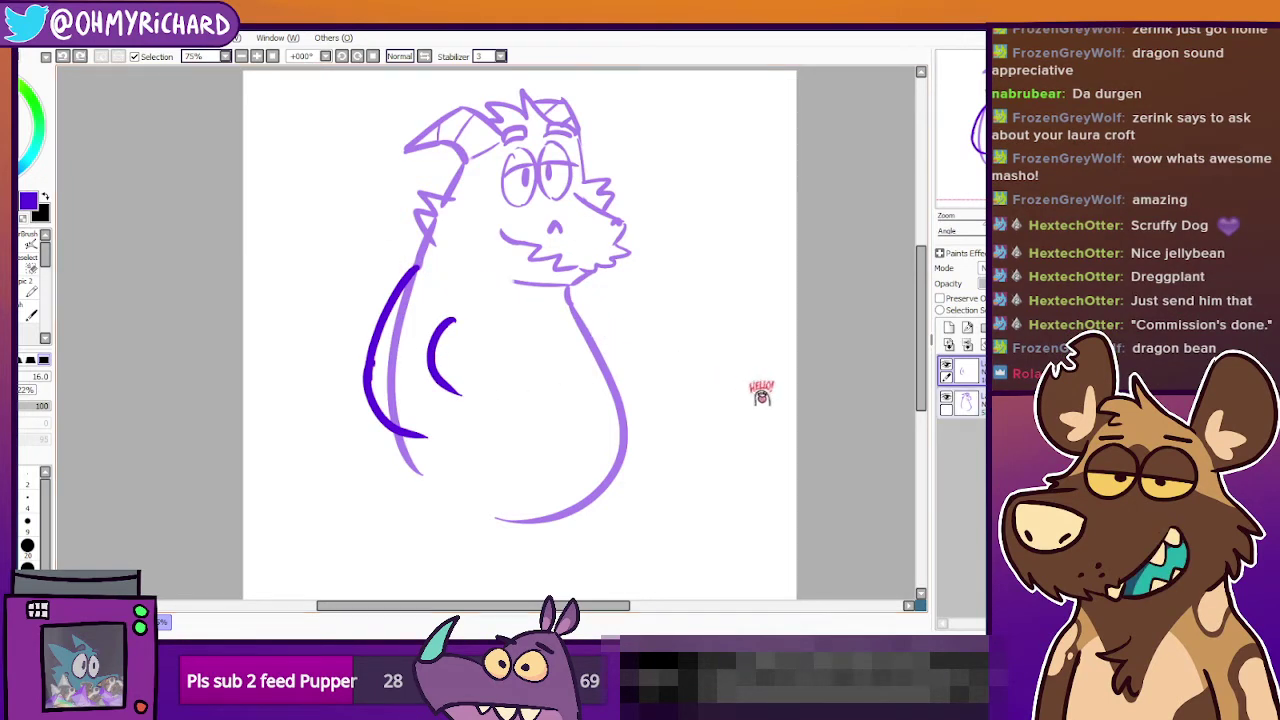
click(965, 403)
mouse_move(470, 350)
mouse_down()
mouse_move(451, 435)
mouse_move(461, 438)
mouse_move(473, 391)
mouse_move(464, 430)
mouse_up()
key(ctrl+z)
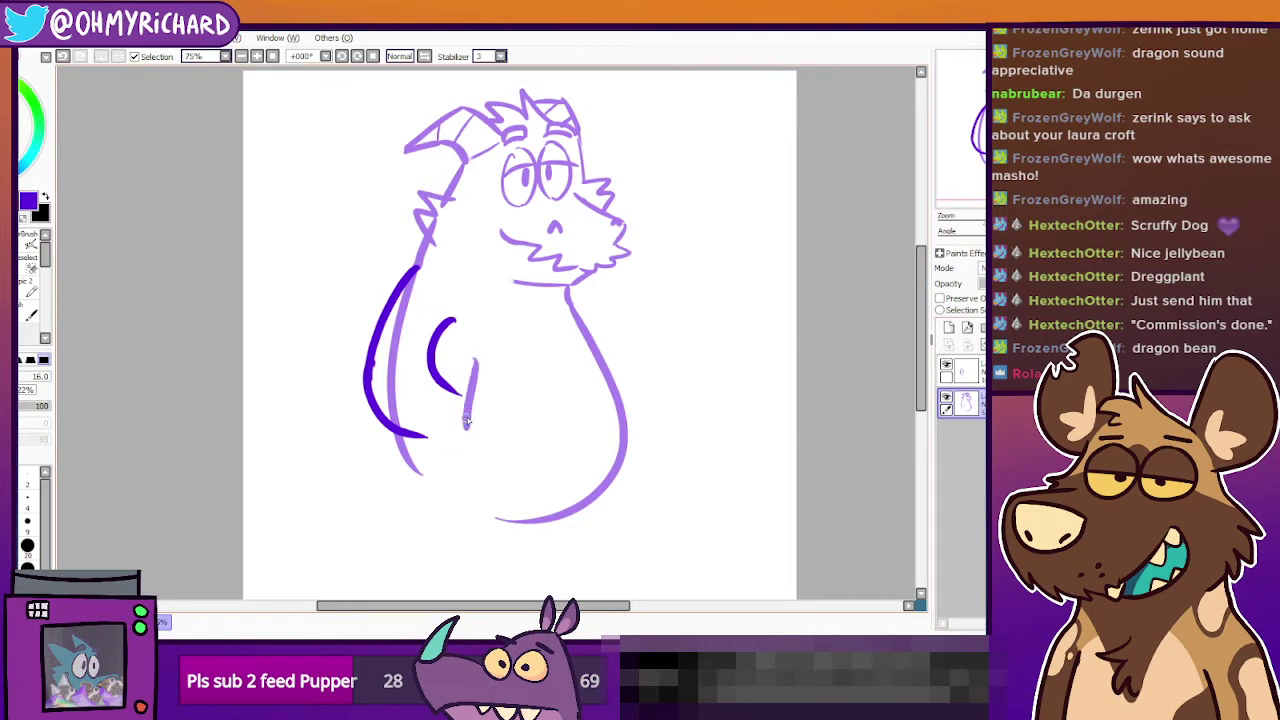
key(ctrl+z)
drag(484, 361, 461, 443)
key(ctrl+z)
key(ctrl+z)
drag(505, 375, 493, 448)
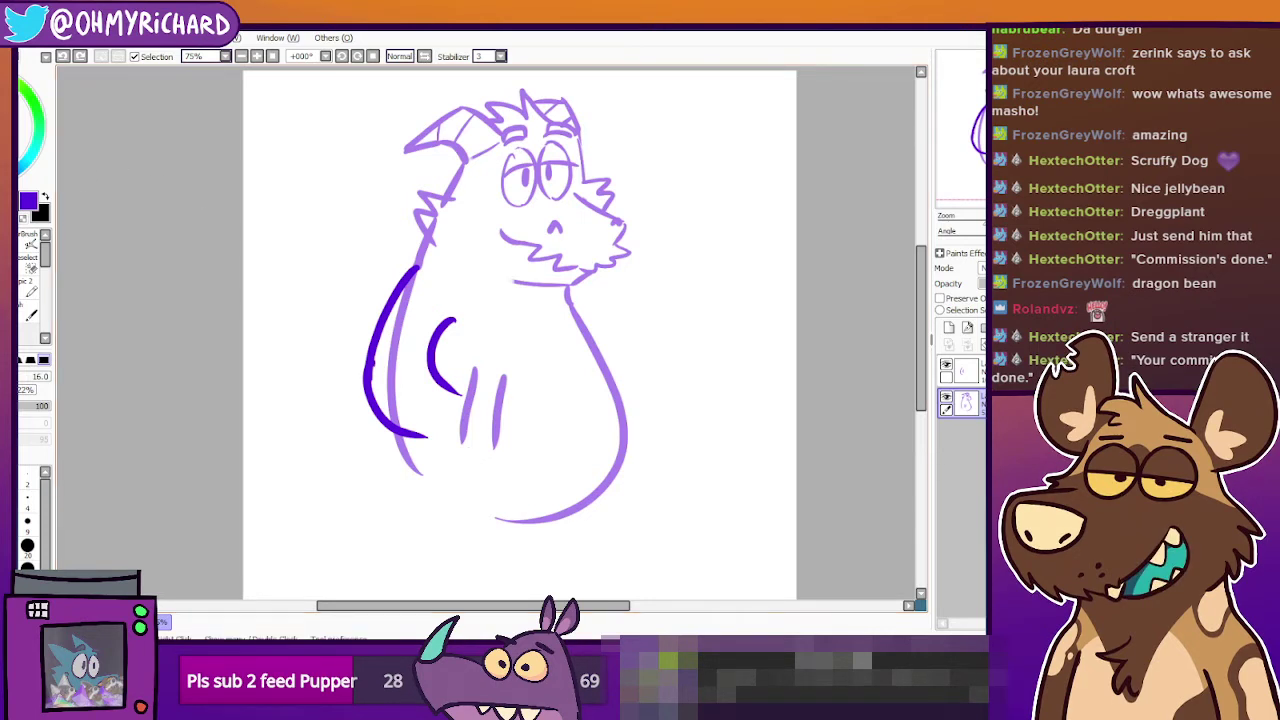
Erase the part of the body's back line that lies inside the near arm, leaving only the piece below the arm.
key(e)
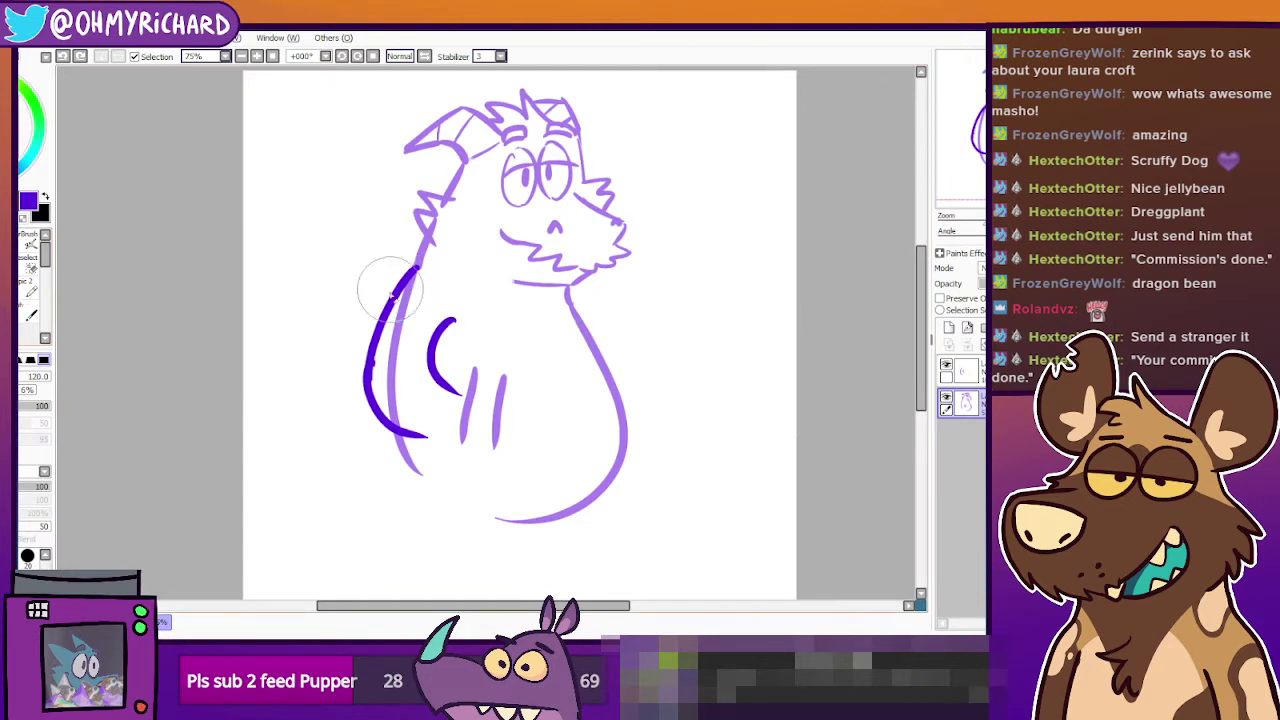
drag(390, 290, 424, 318)
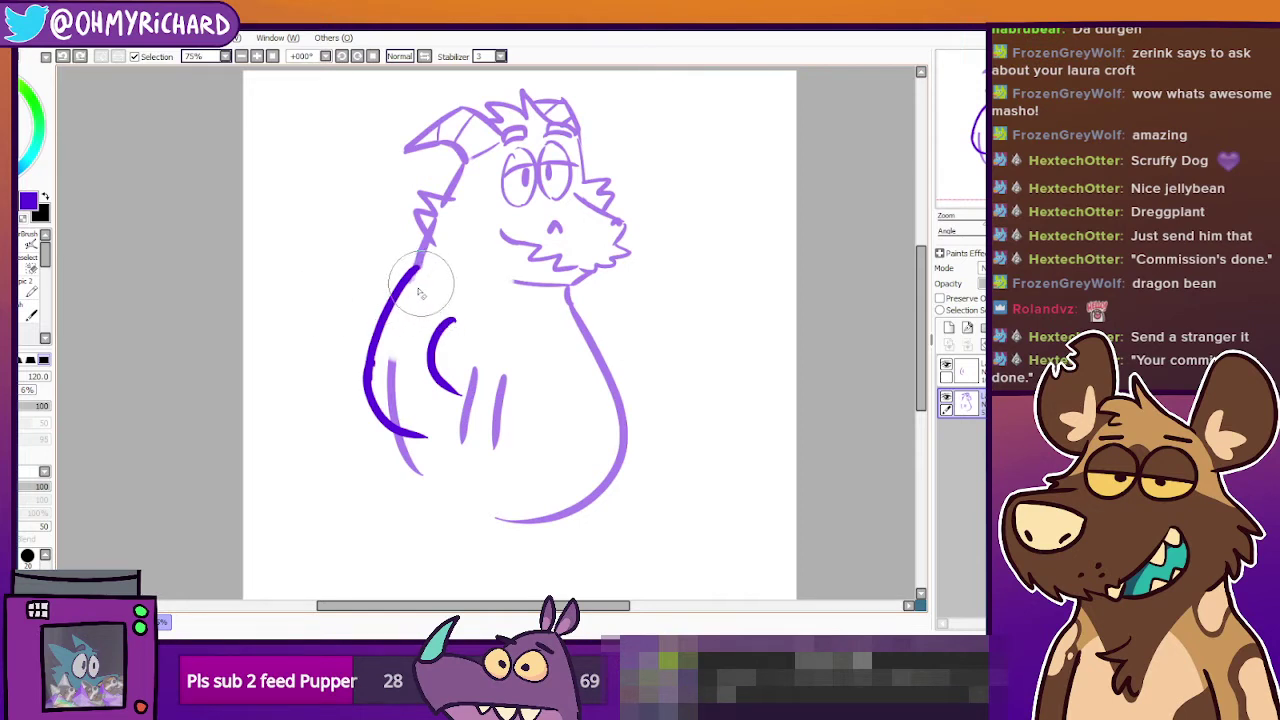
drag(423, 286, 411, 302)
click(28, 264)
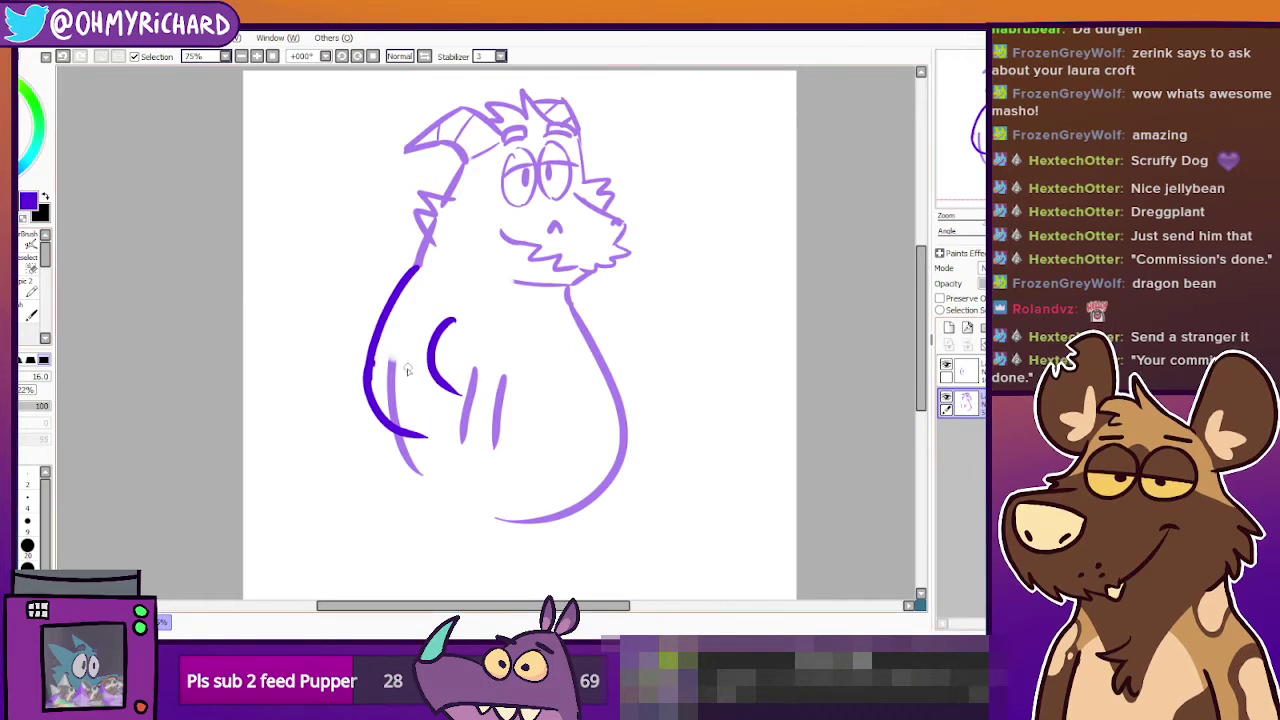
key(e)
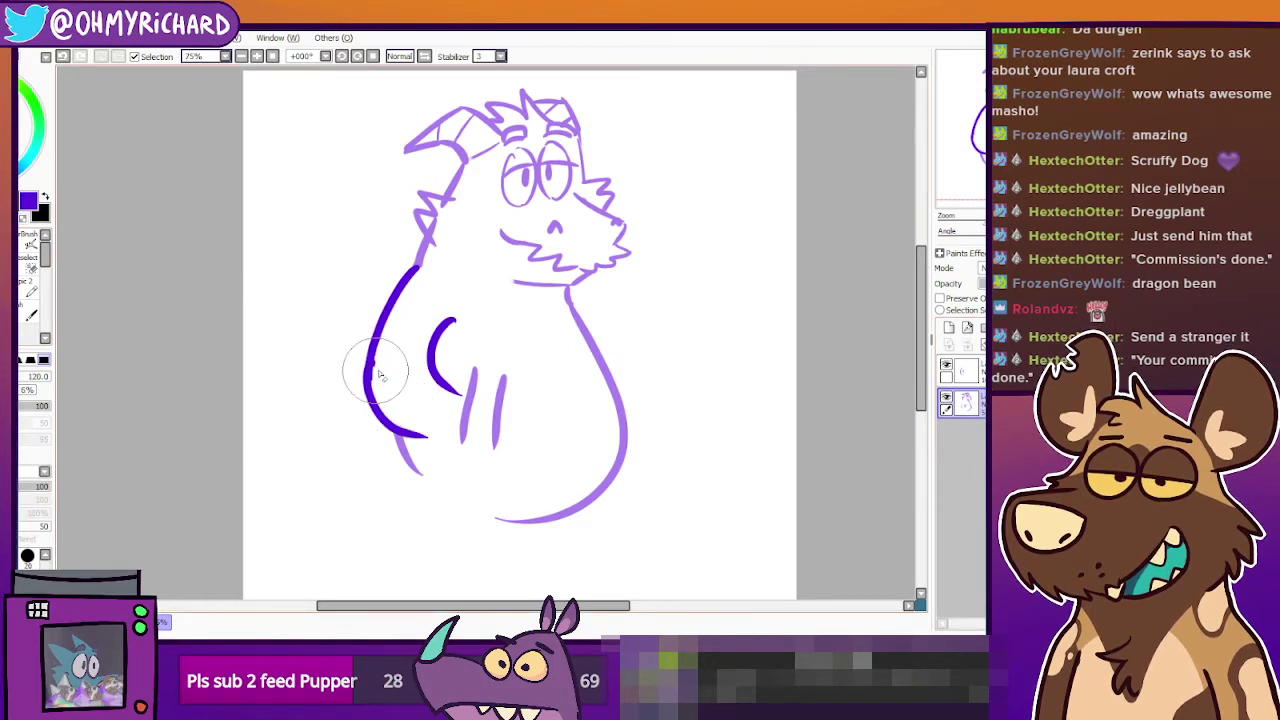
click(32, 292)
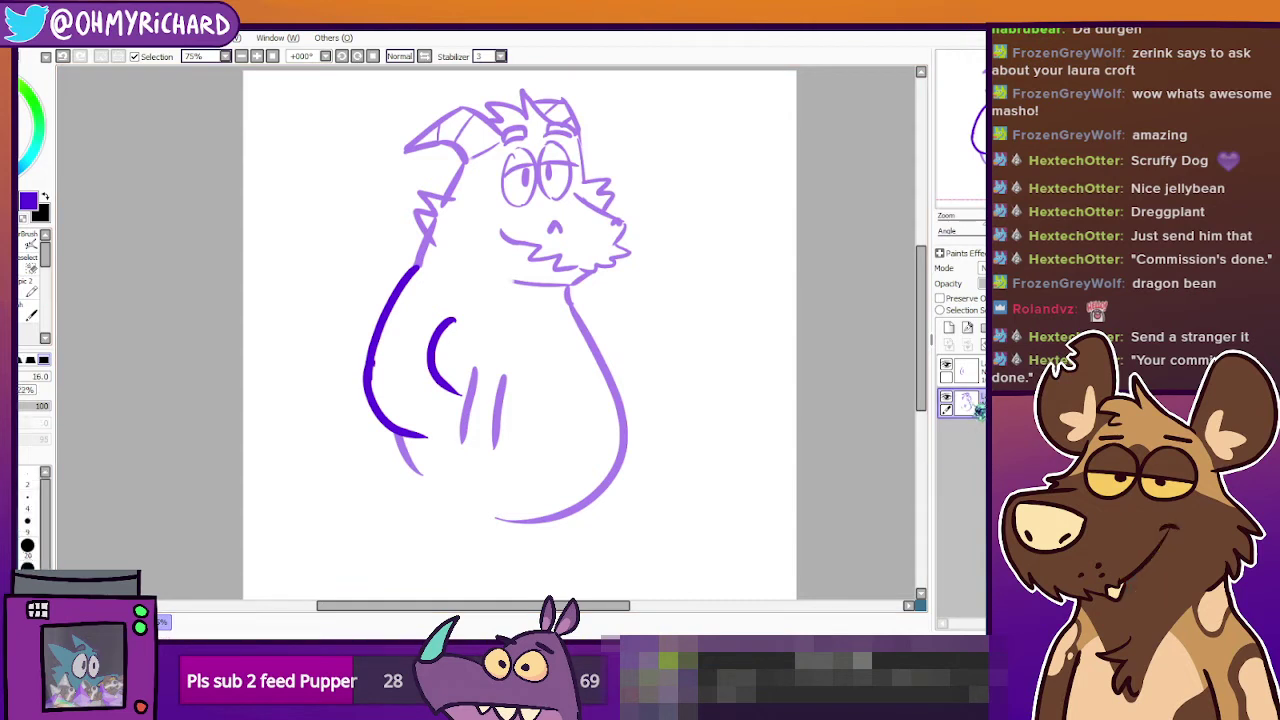
Draw the flask's round bulb at the lower end of the two neck lines.
mouse_move(462, 433)
mouse_down()
mouse_move(451, 507)
mouse_move(494, 516)
mouse_move(506, 442)
mouse_move(478, 492)
mouse_up()
key(ctrl+z)
key(ctrl+z)
key(ctrl+z)
key(ctrl+z)
mouse_move(461, 426)
mouse_down()
mouse_move(442, 476)
mouse_move(463, 450)
mouse_up()
Erase the overlapping lines where the neck meets the bulb, close the neck with a curved rim and add a small side spout.
click(28, 296)
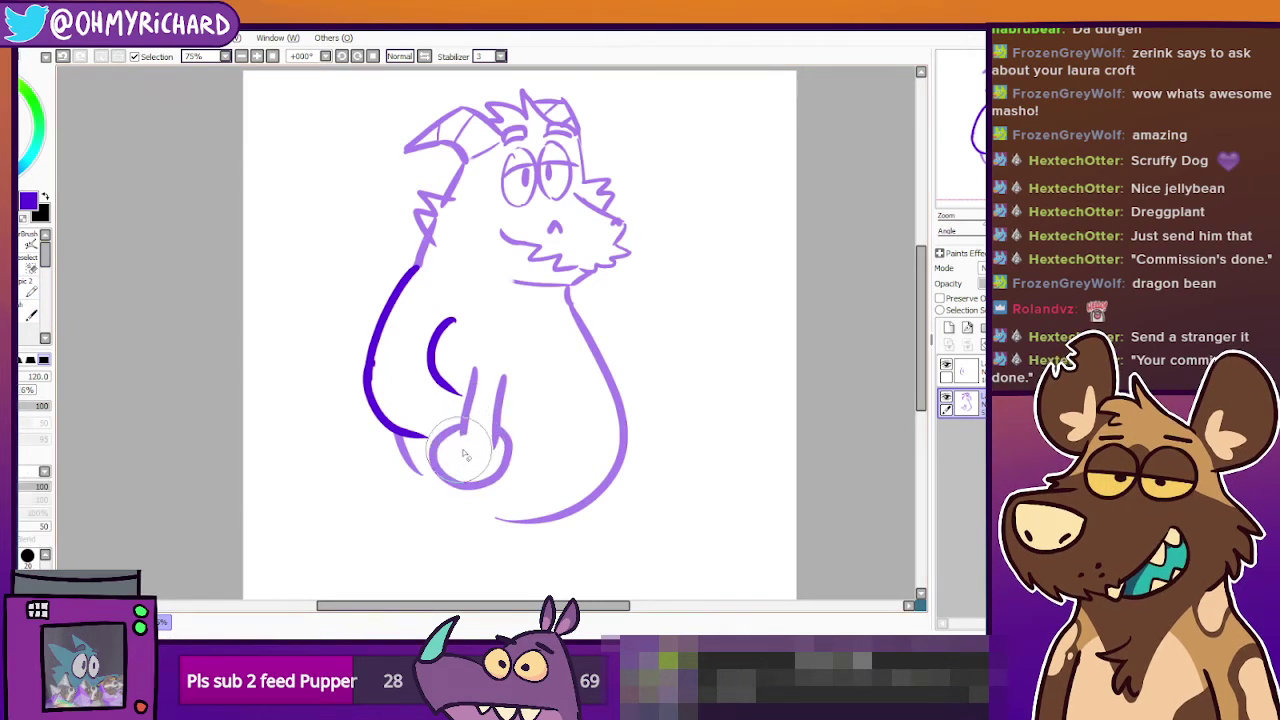
click(475, 444)
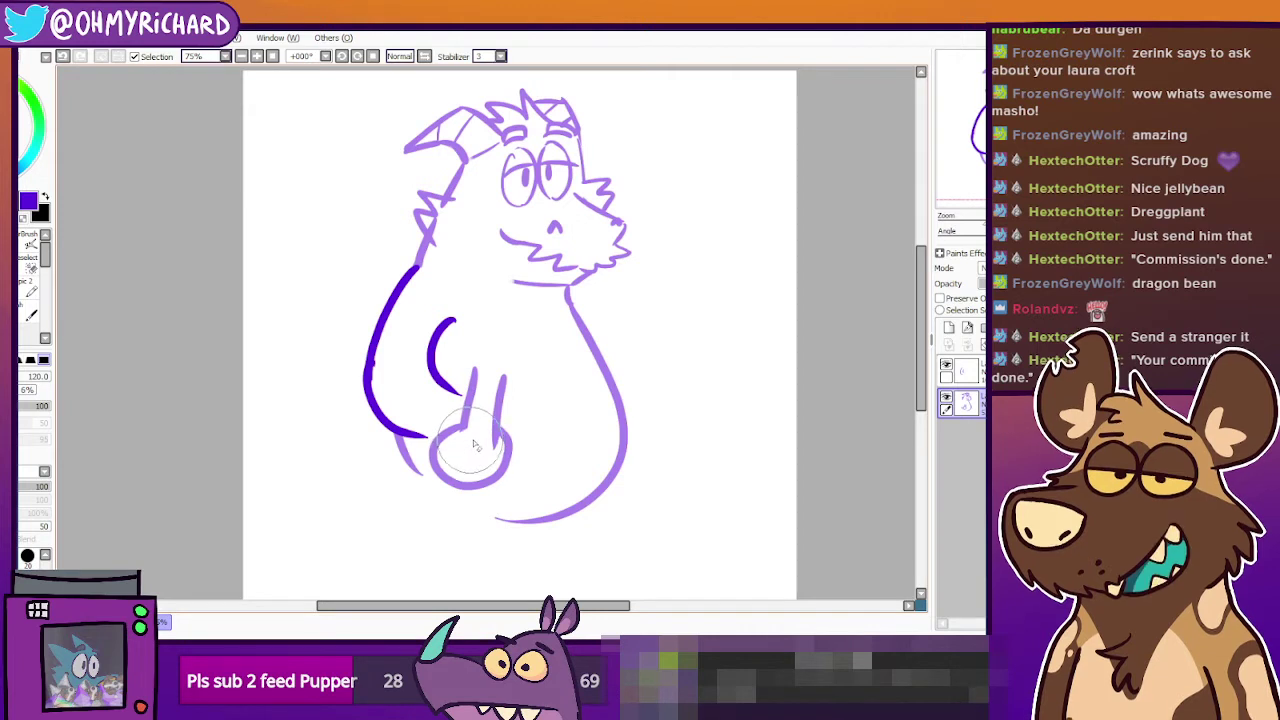
drag(491, 447, 490, 452)
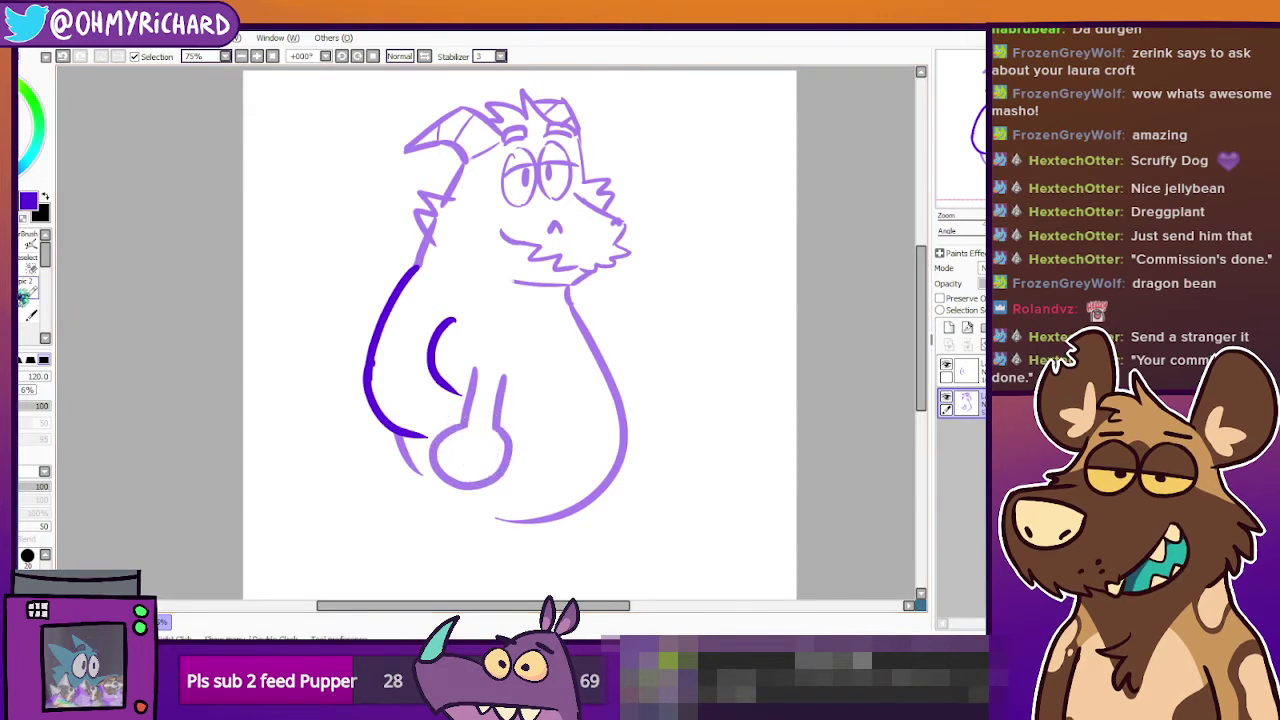
key(n)
drag(476, 368, 506, 374)
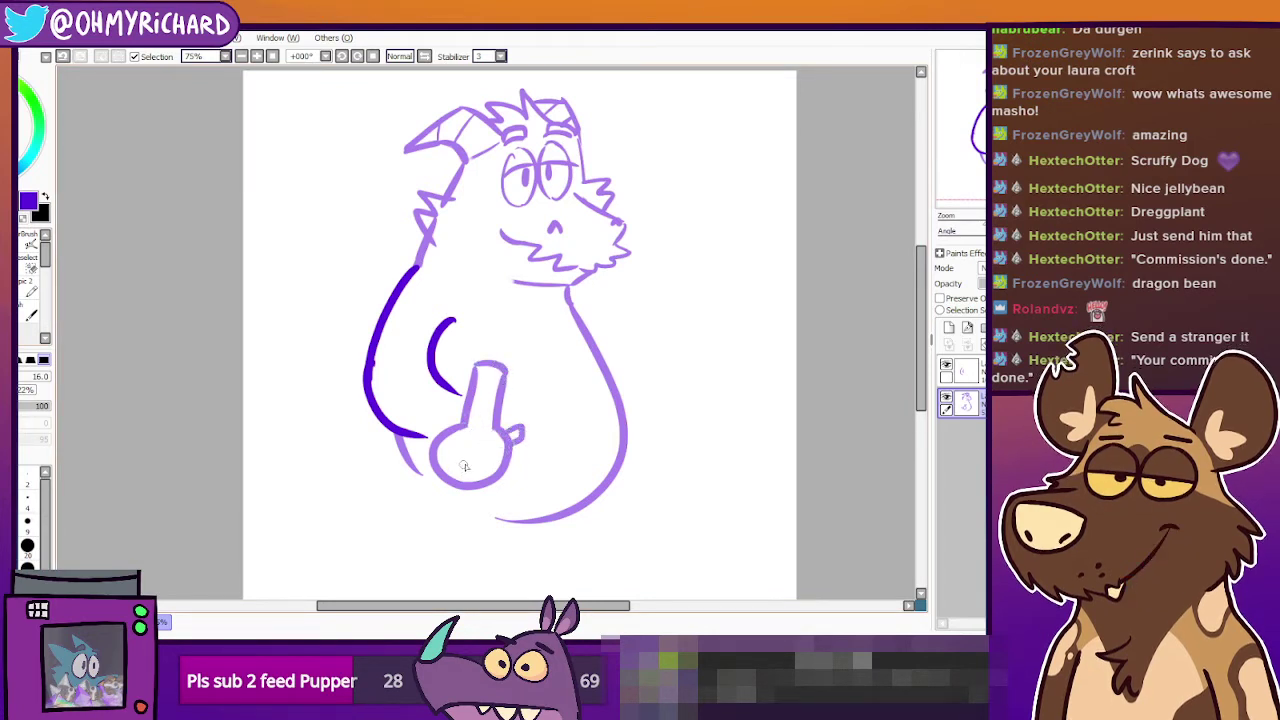
Clear both arm curves from the layer above the dragon sketch.
click(958, 370)
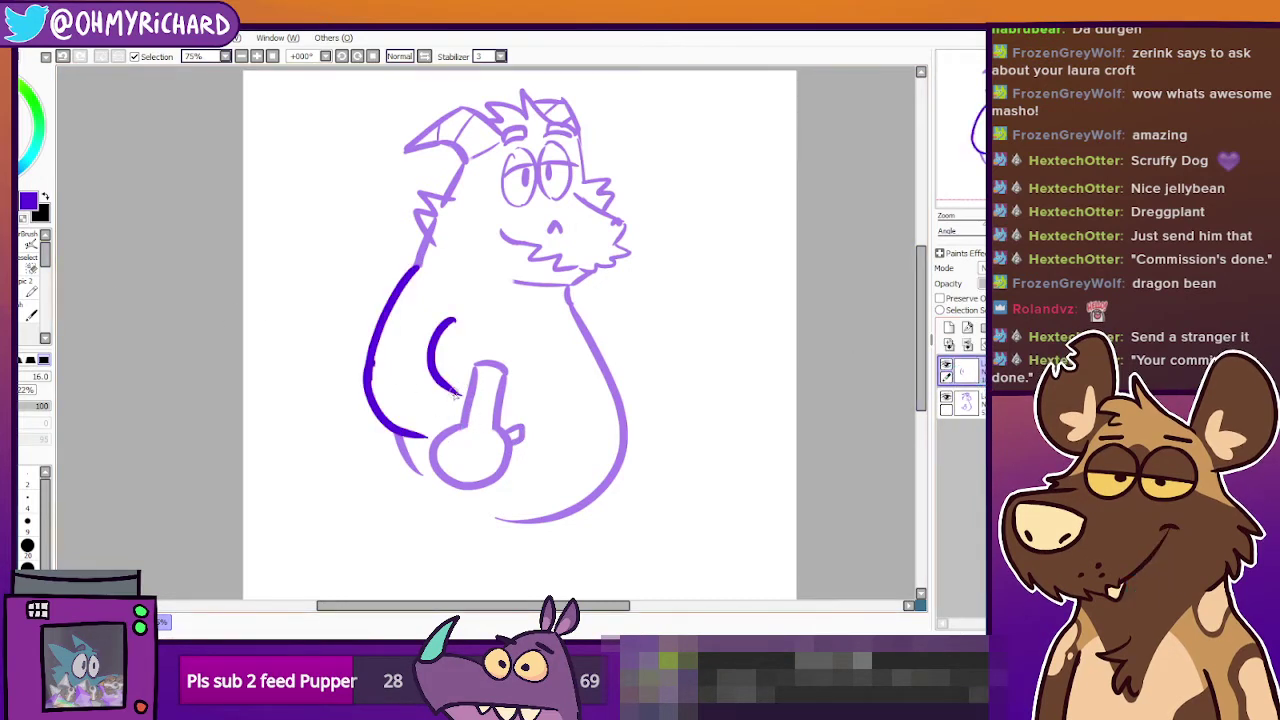
mouse_move(452, 397)
mouse_down()
mouse_move(482, 381)
mouse_move(509, 407)
mouse_move(459, 389)
mouse_move(440, 332)
mouse_move(370, 439)
mouse_move(398, 300)
mouse_up()
key(ctrl+z)
key(ctrl+z)
key(e)
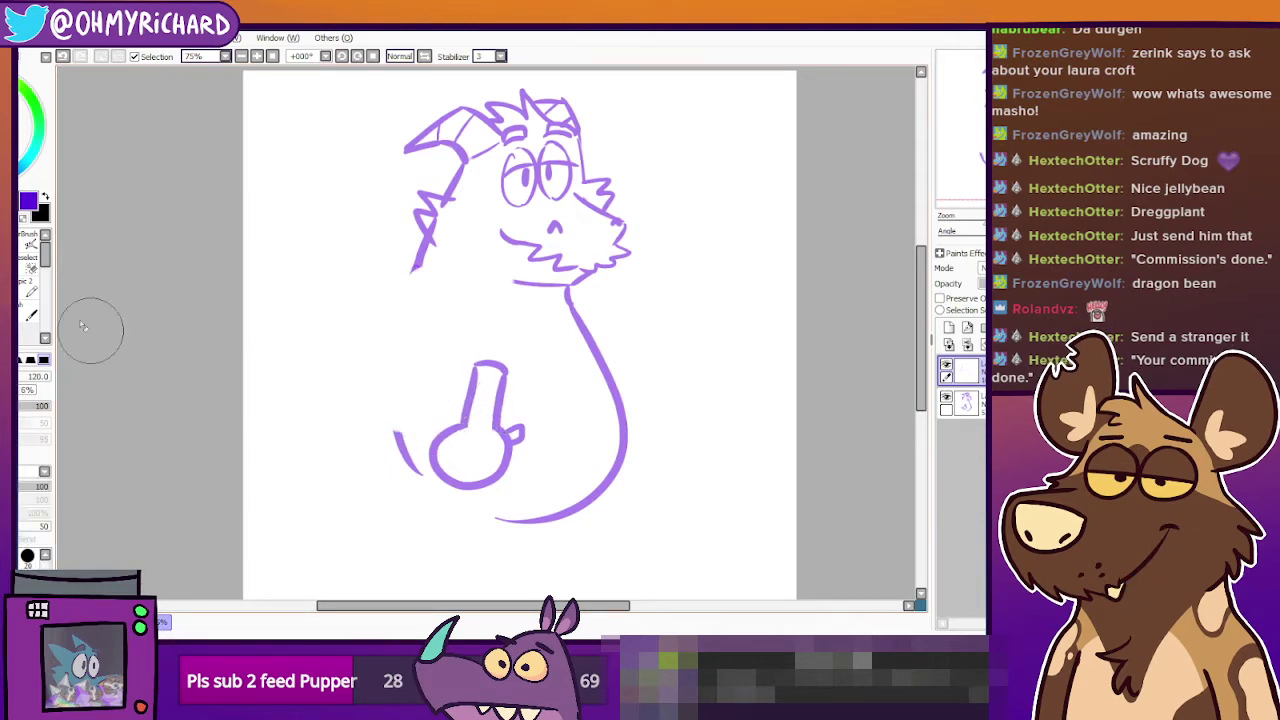
Redraw the near arm's outer curve as one smooth bent line from the shoulder to the flask's neck.
key(n)
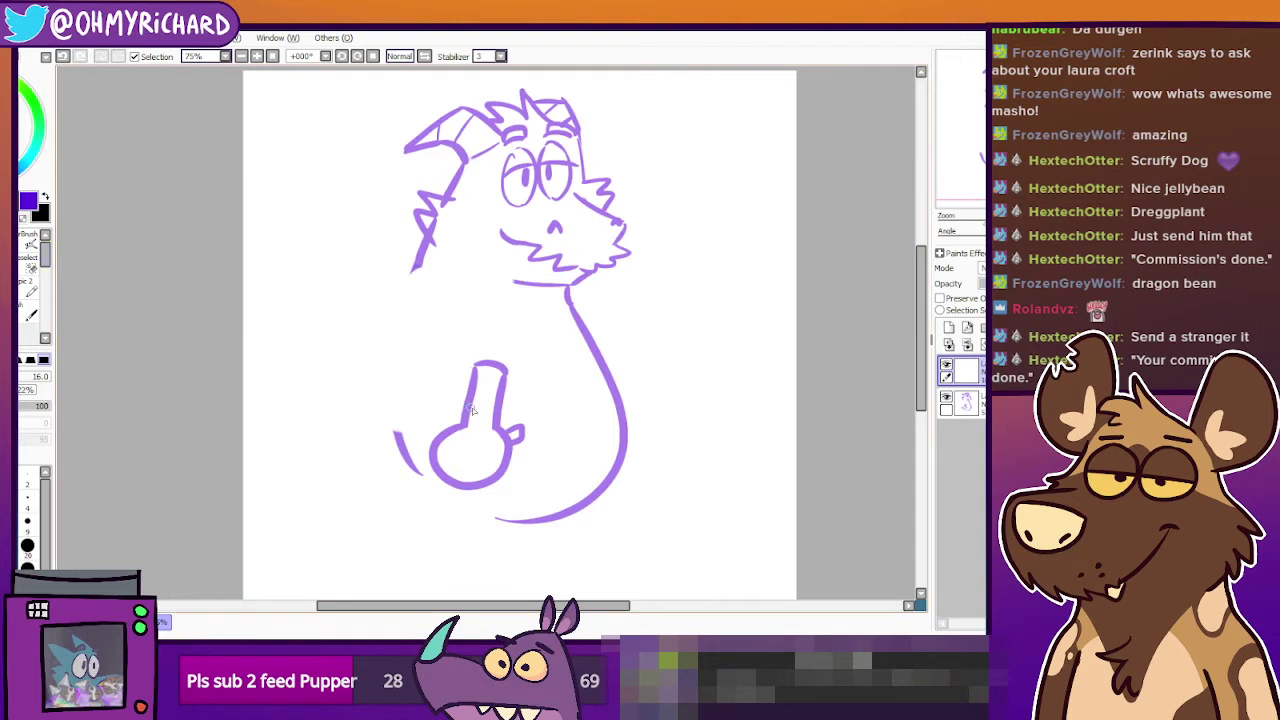
drag(420, 265, 348, 385)
key(ctrl+z)
drag(420, 265, 348, 385)
key(ctrl+z)
mouse_move(420, 265)
mouse_down()
mouse_move(373, 417)
mouse_move(458, 432)
mouse_up()
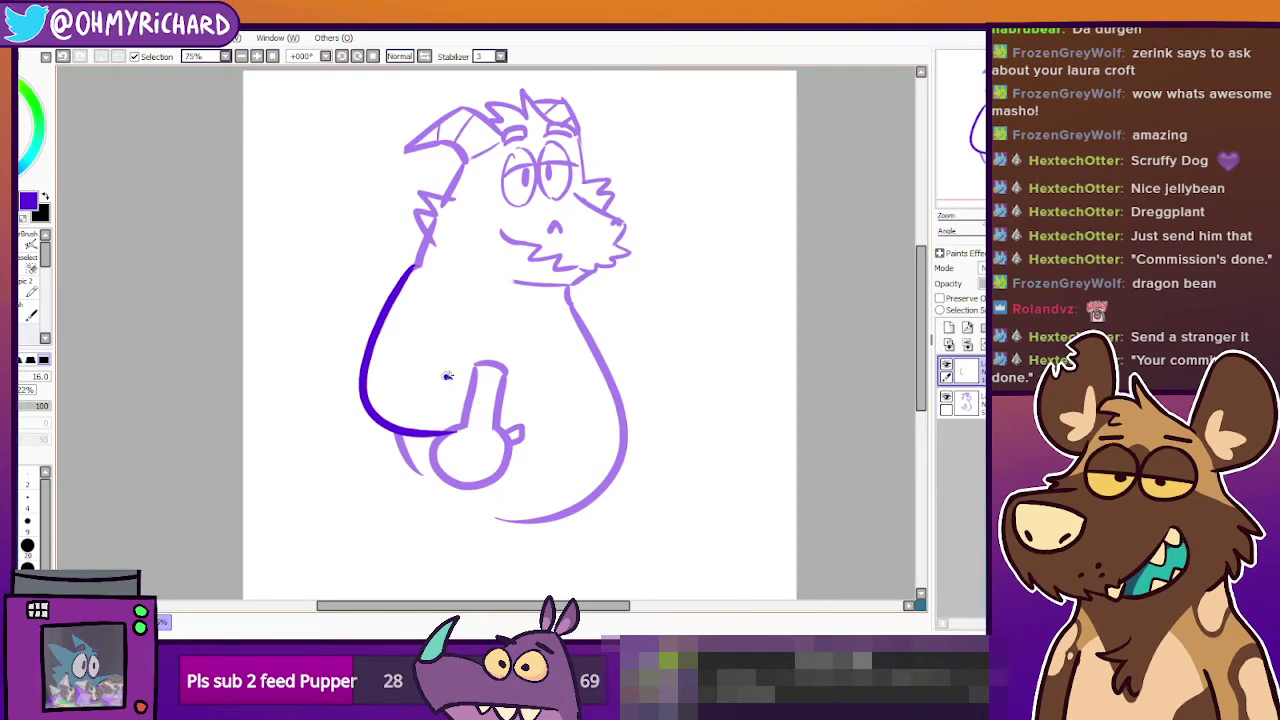
Draw the hand's curved thumb beside the flask's rim and a short finger line across the neck.
key(ctrl+z)
mouse_move(447, 378)
mouse_down()
mouse_move(486, 373)
mouse_move(456, 364)
mouse_move(510, 383)
mouse_move(466, 387)
mouse_move(504, 410)
mouse_up()
key(ctrl+z)
key(ctrl+z)
Draw rounded knuckles on the flask neck's far side and a curved lower edge for the gripping hand.
key(e)
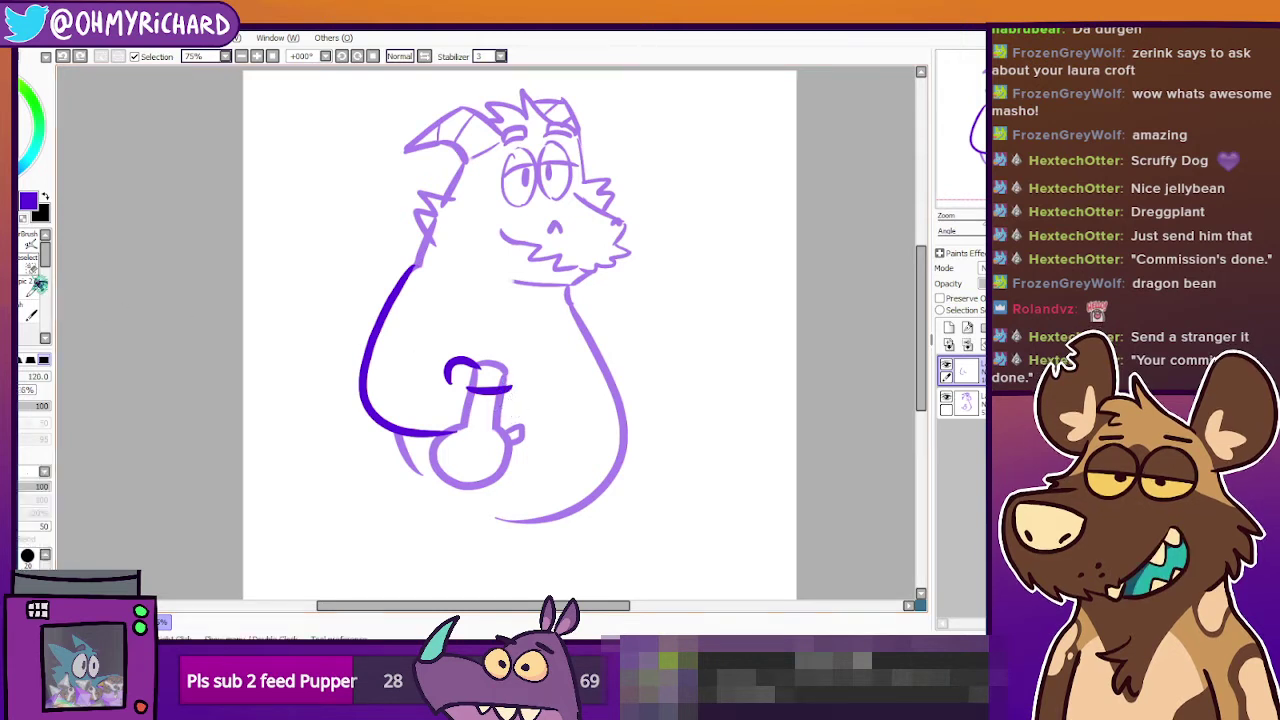
mouse_move(515, 381)
mouse_down()
mouse_move(498, 414)
mouse_move(518, 403)
mouse_move(480, 440)
mouse_move(496, 450)
mouse_move(503, 425)
mouse_move(512, 436)
mouse_up()
key(n)
key(ctrl+z)
key(ctrl+z)
key(ctrl+z)
key(ctrl+z)
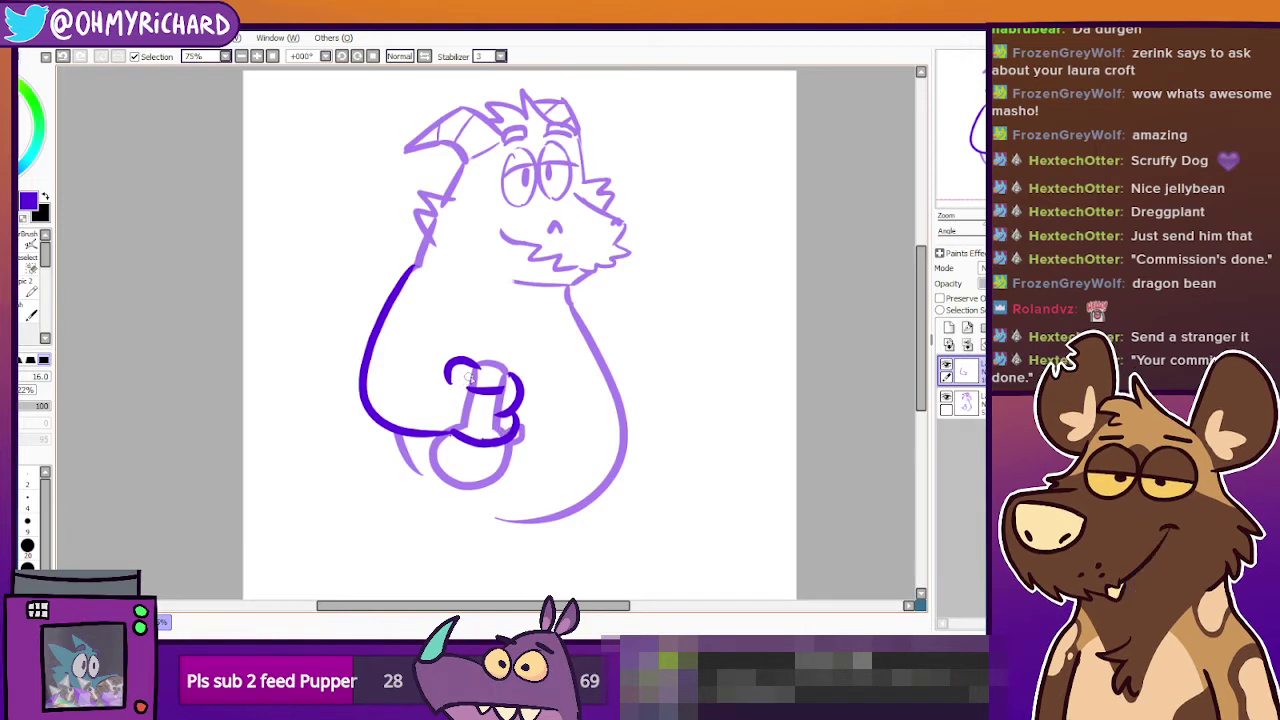
Touch up the thumb beside the flask's rim and erase the neck and bulb lines hidden behind the hand on the sketch layer.
drag(471, 390, 477, 368)
key(ctrl+z)
click(14, 297)
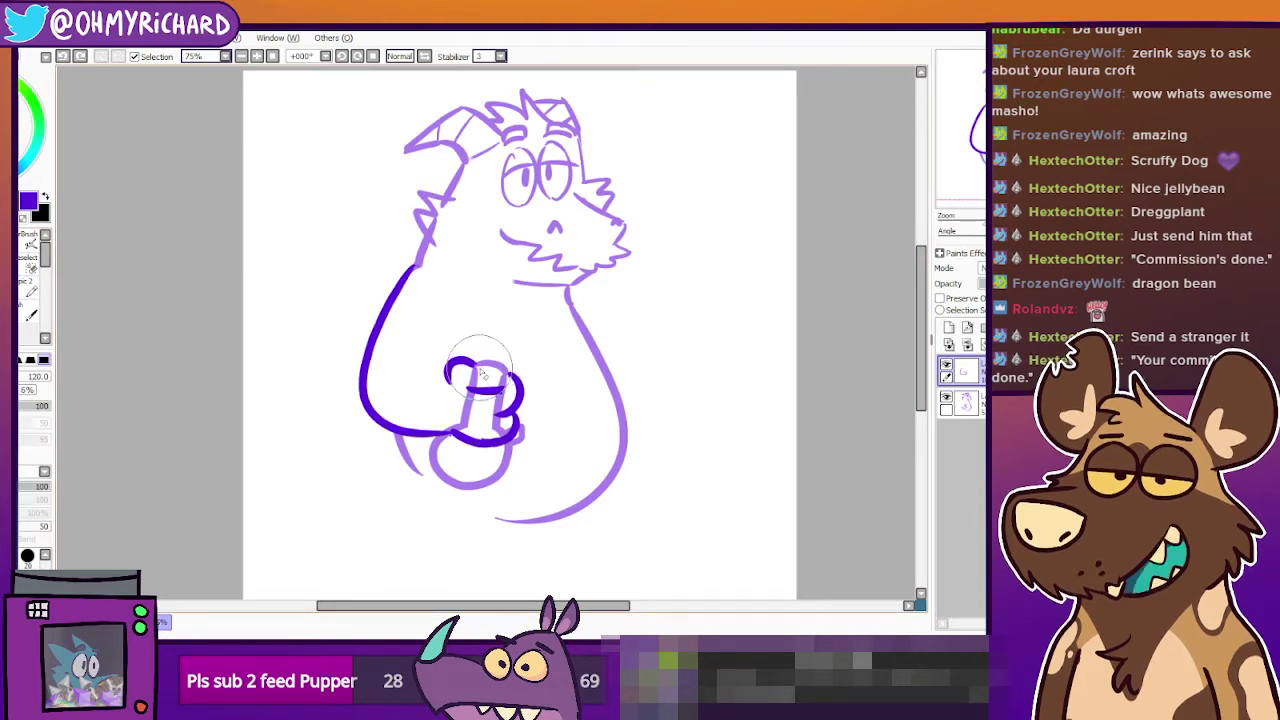
drag(481, 368, 497, 382)
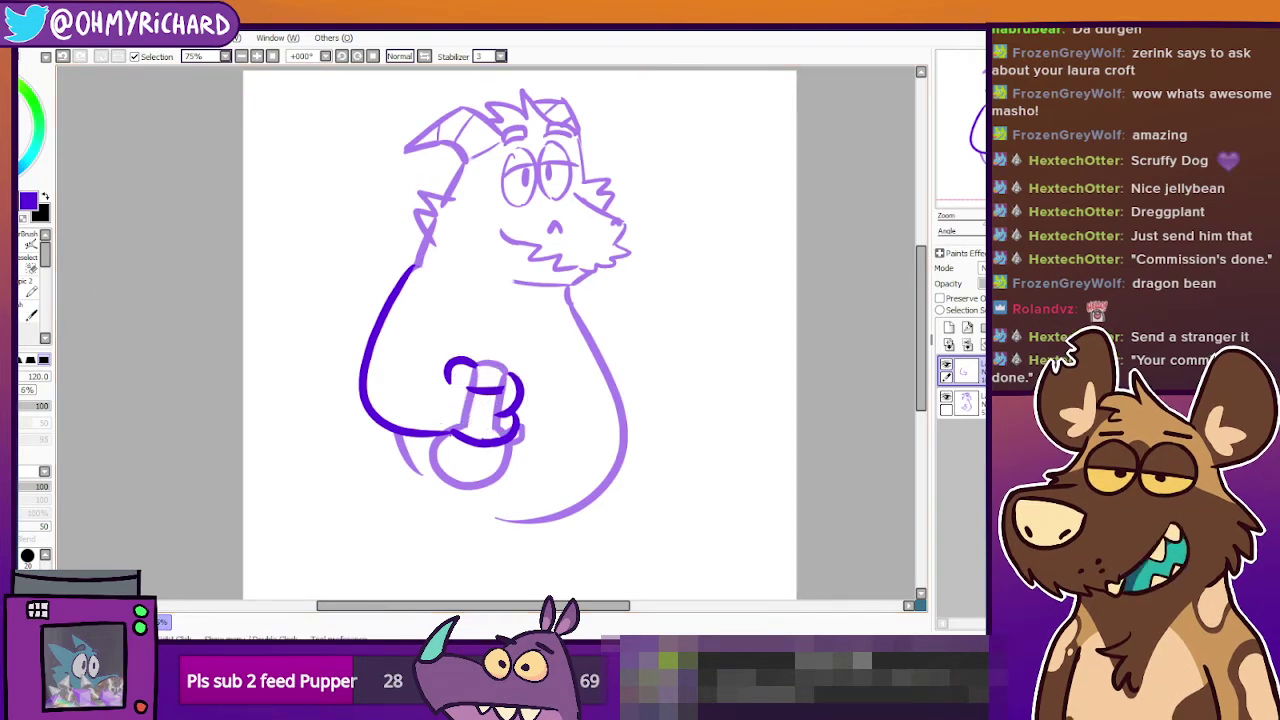
ctrl+shift+click(474, 426)
mouse_move(449, 427)
mouse_down()
mouse_move(464, 407)
mouse_move(452, 420)
mouse_move(445, 400)
mouse_move(442, 415)
mouse_move(505, 400)
mouse_move(495, 425)
mouse_move(485, 410)
mouse_move(503, 420)
mouse_move(506, 409)
mouse_move(495, 432)
mouse_up()
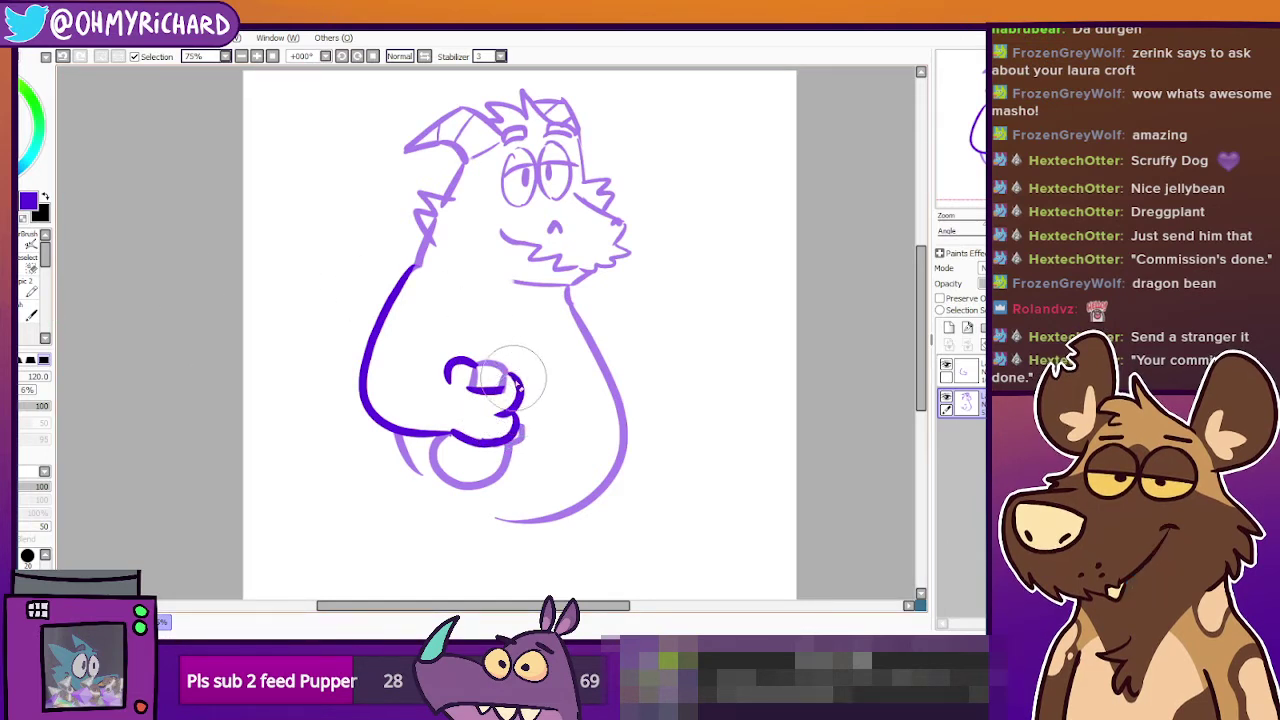
Erase the hand's lower knuckles, and lasso the hand's lower edge, shift it slightly and merge it back into its layer.
ctrl+shift+click(519, 402)
drag(493, 417, 519, 406)
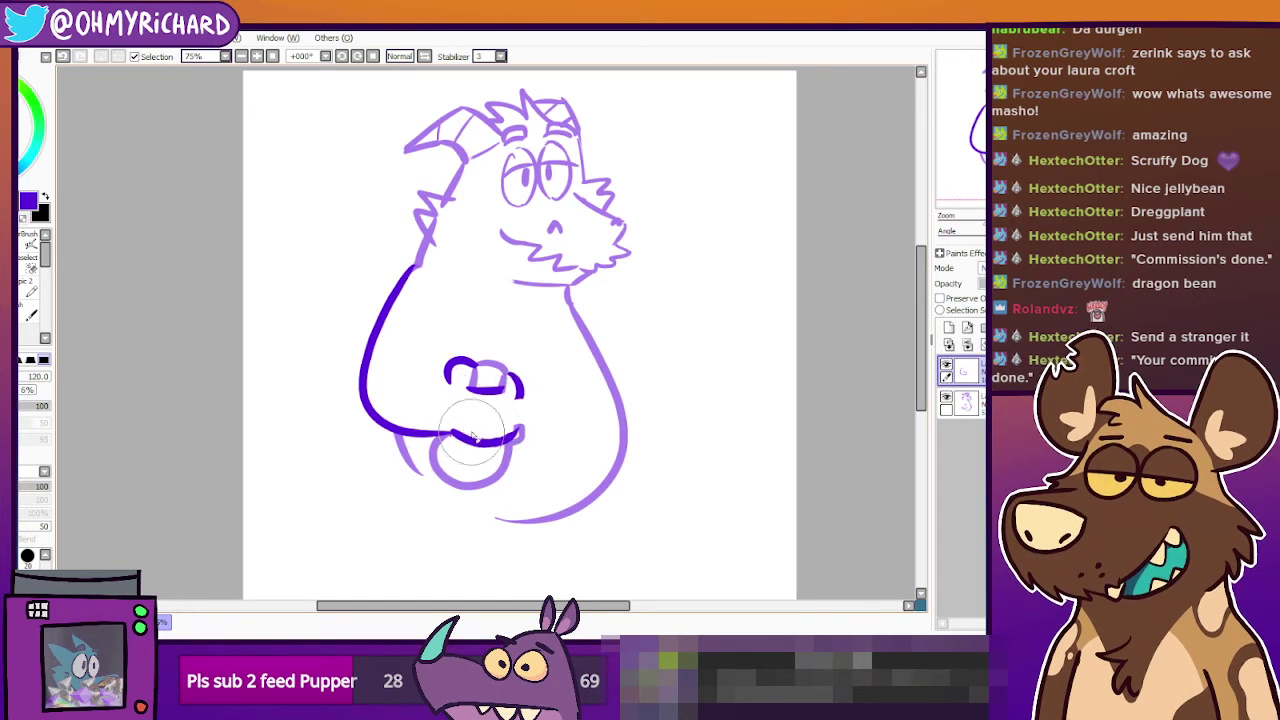
key(ctrl)
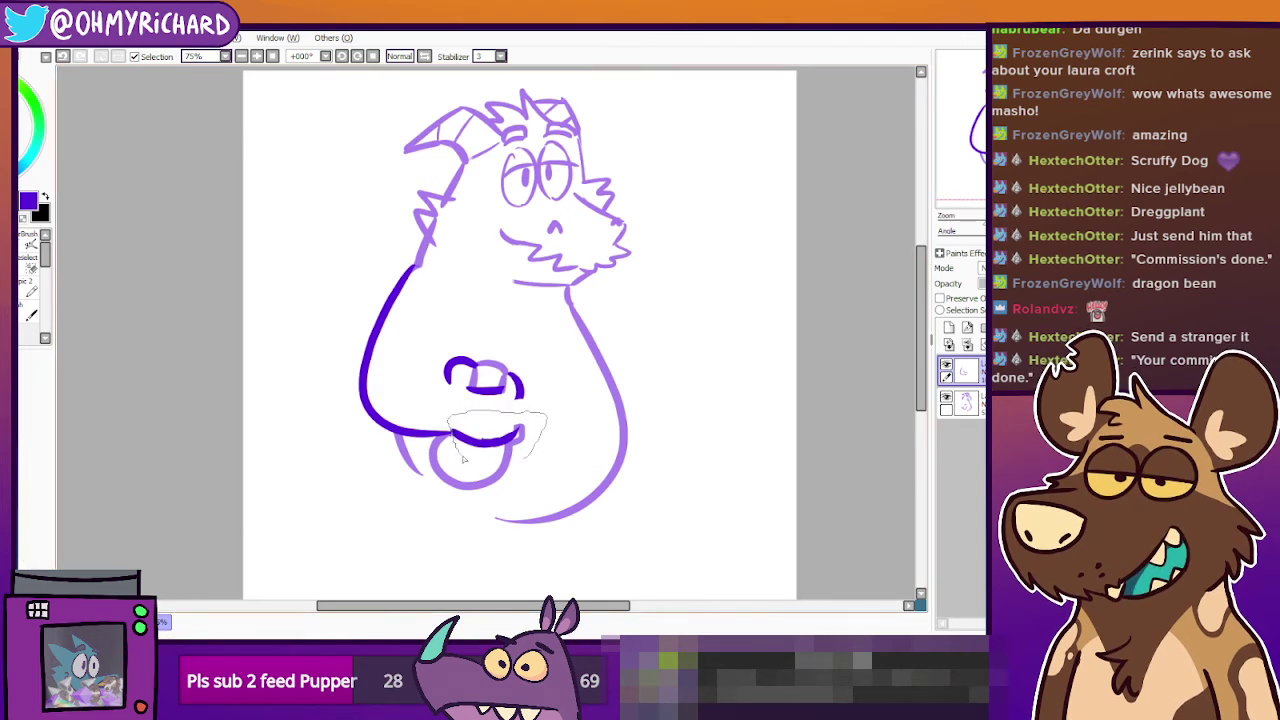
drag(463, 459, 502, 437)
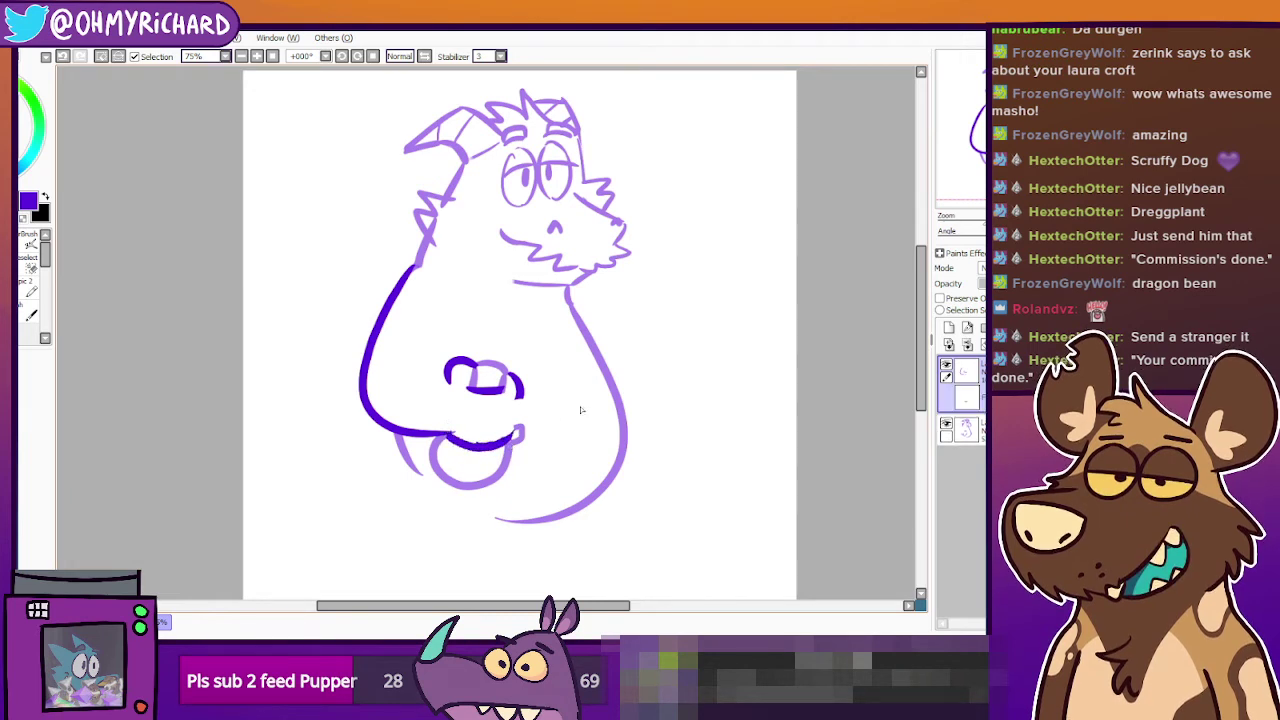
key(ctrl+e)
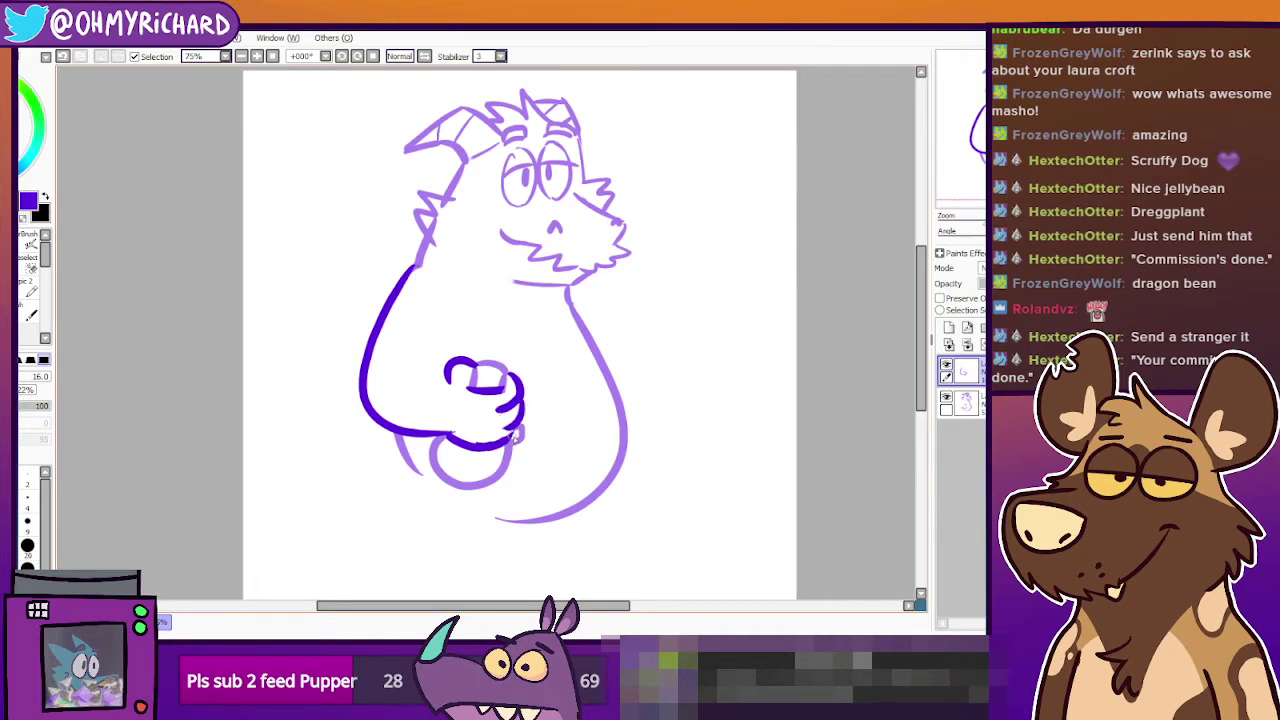
Redraw the lower fingers as small stacked knuckles joining the hand's lower edge and trim their inner ends.
drag(518, 397, 497, 431)
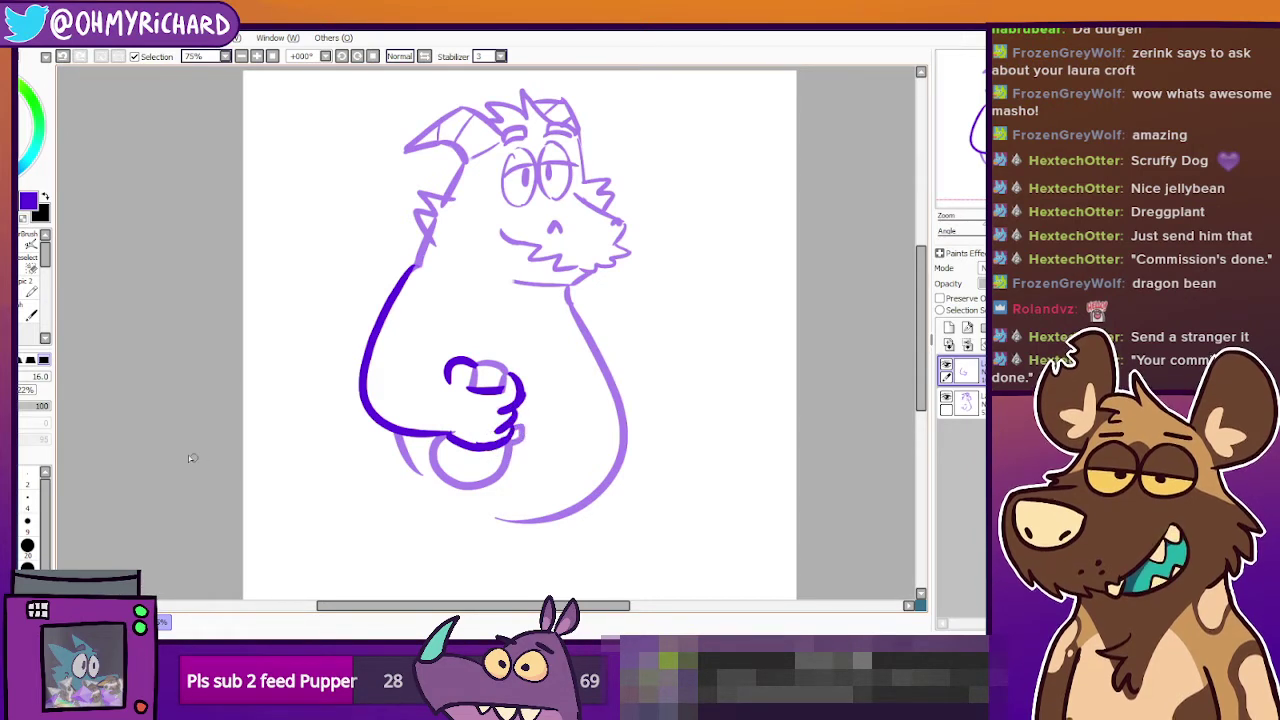
key(e)
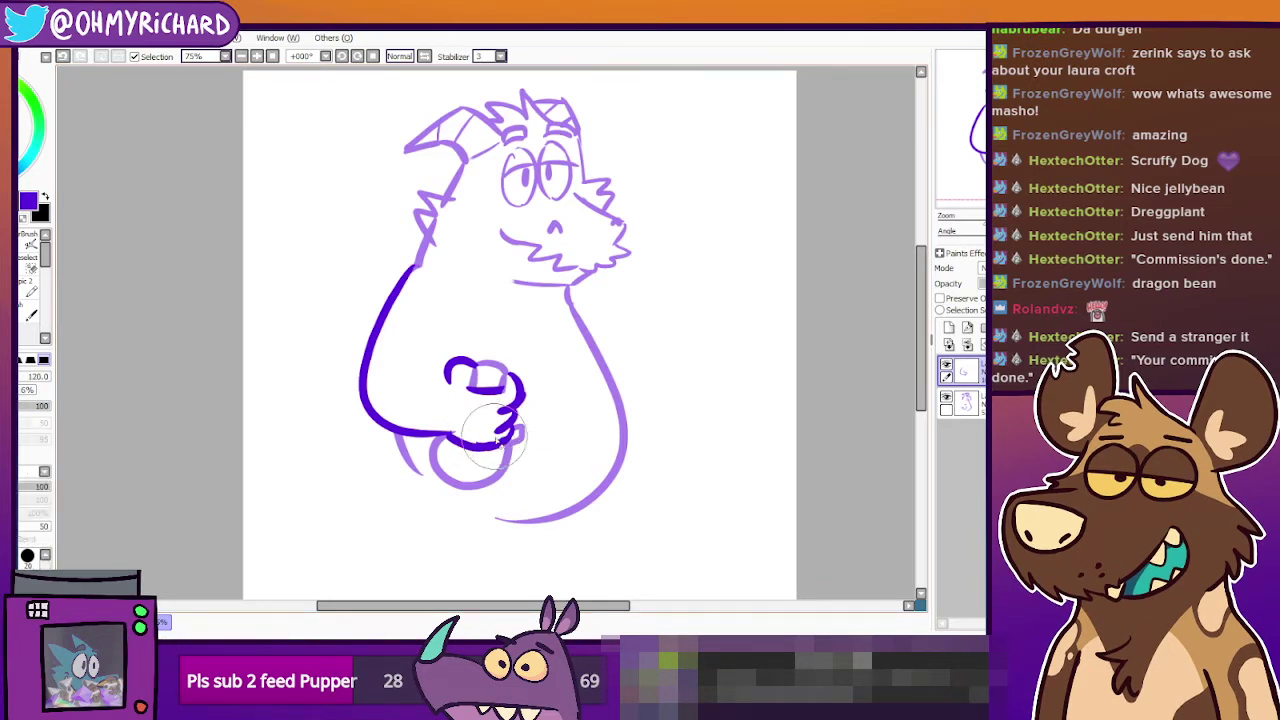
drag(505, 430, 484, 442)
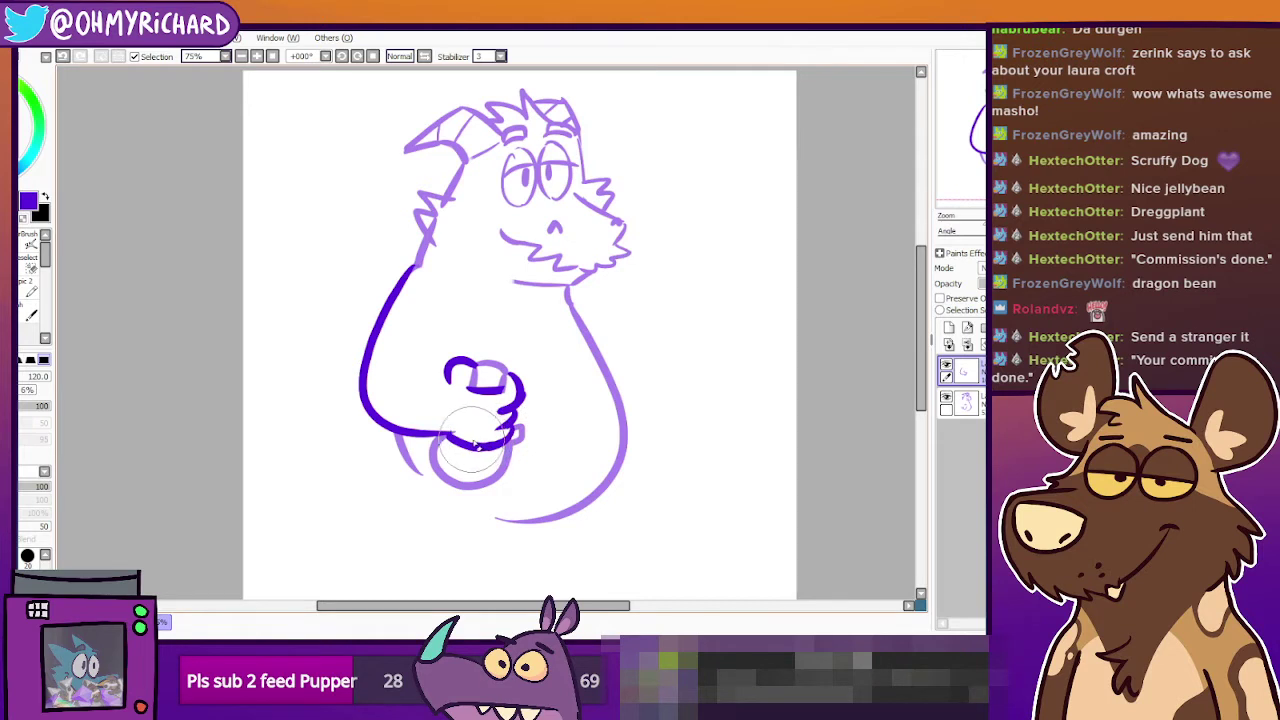
Erase the thumb, extend the upper finger line across the flask's neck and redraw the thumb as a lower, slanted arc.
mouse_move(447, 372)
mouse_down()
mouse_move(484, 370)
mouse_move(470, 363)
mouse_move(427, 398)
mouse_move(404, 374)
mouse_up()
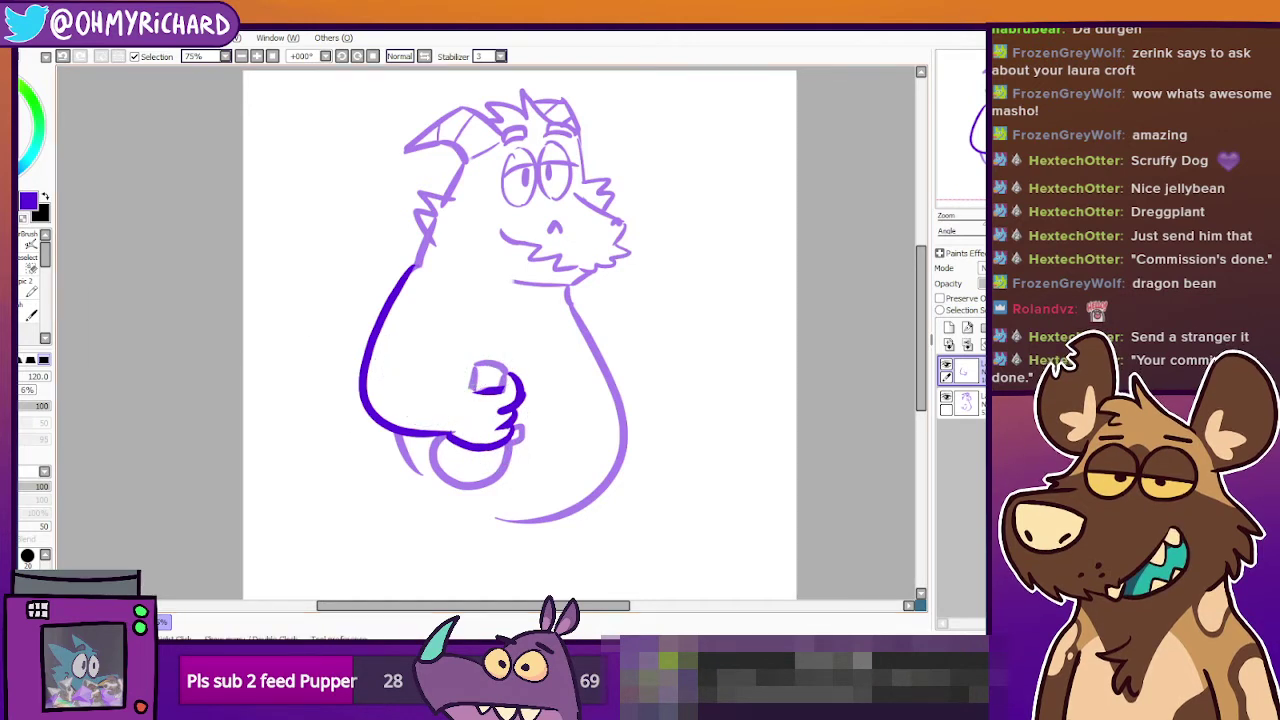
click(20, 286)
drag(476, 391, 497, 378)
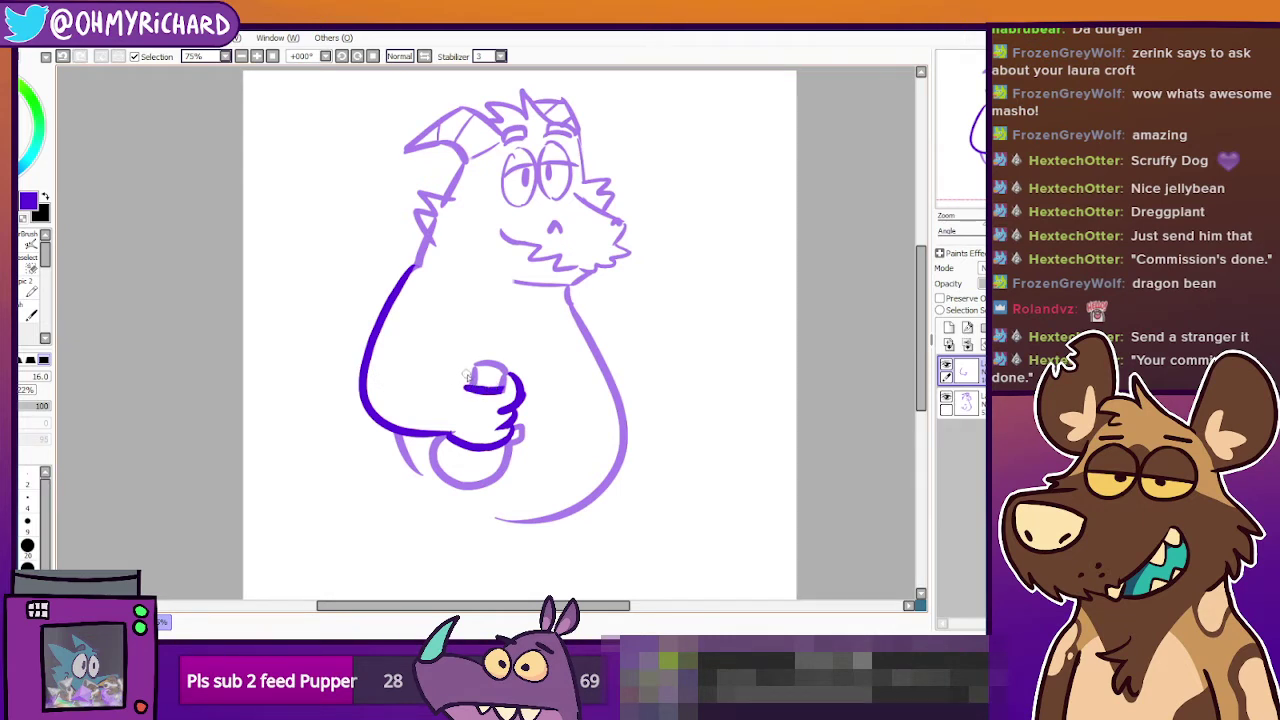
drag(472, 373, 442, 400)
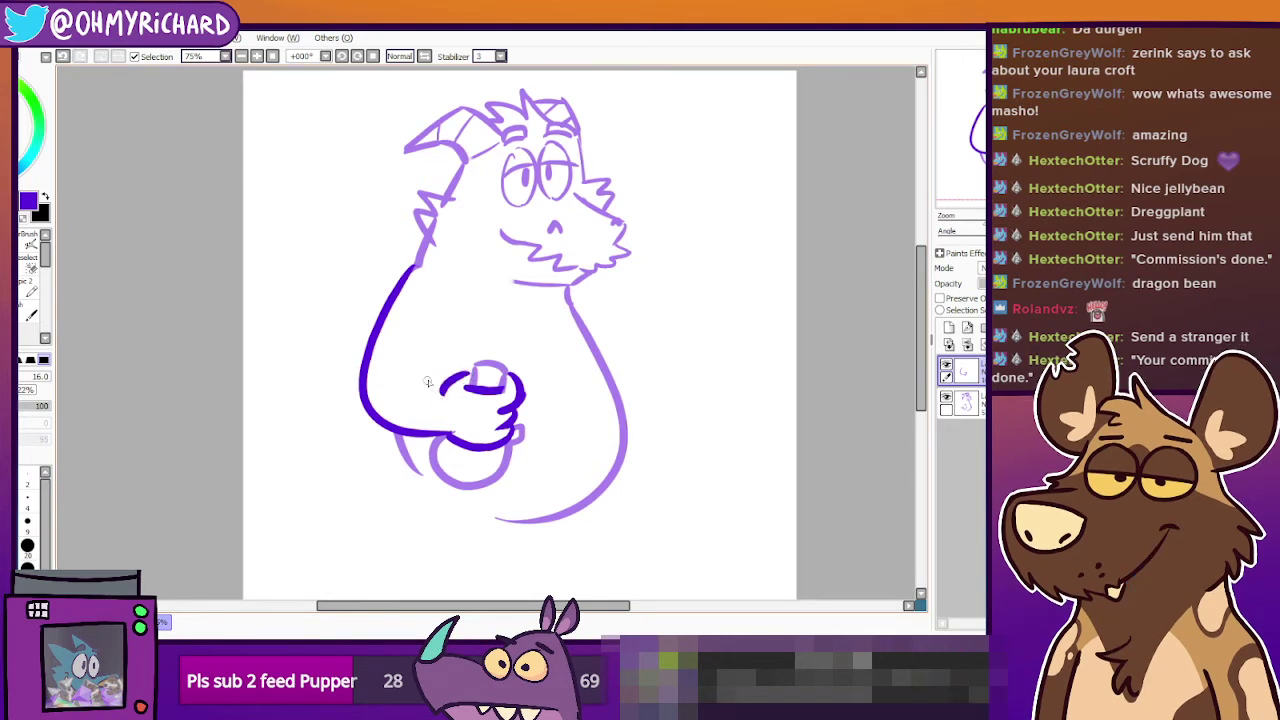
Redraw the upper thumb line as a taller slanted stroke hooking into the hand beside the flask's neck.
key(ctrl+z)
drag(448, 352, 452, 393)
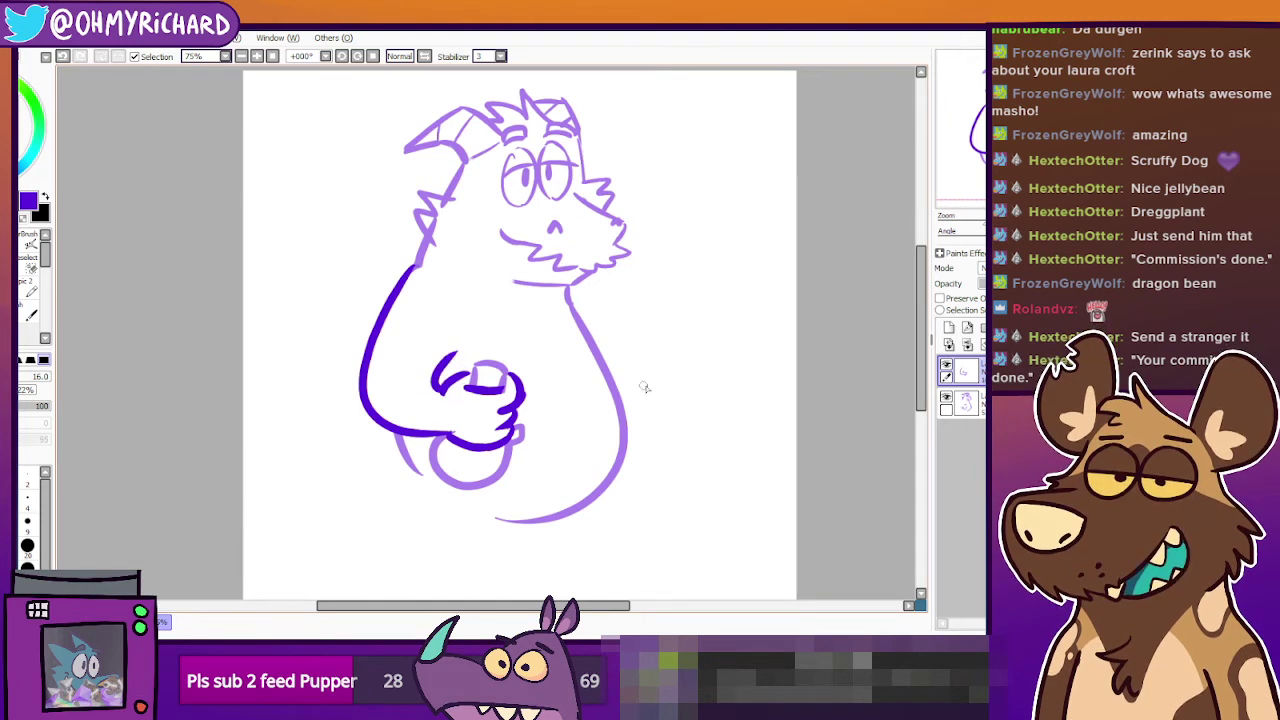
On the head and body layer, widen the smirk into an open grin with a curved lower lip and pointed teeth.
drag(661, 330, 626, 393)
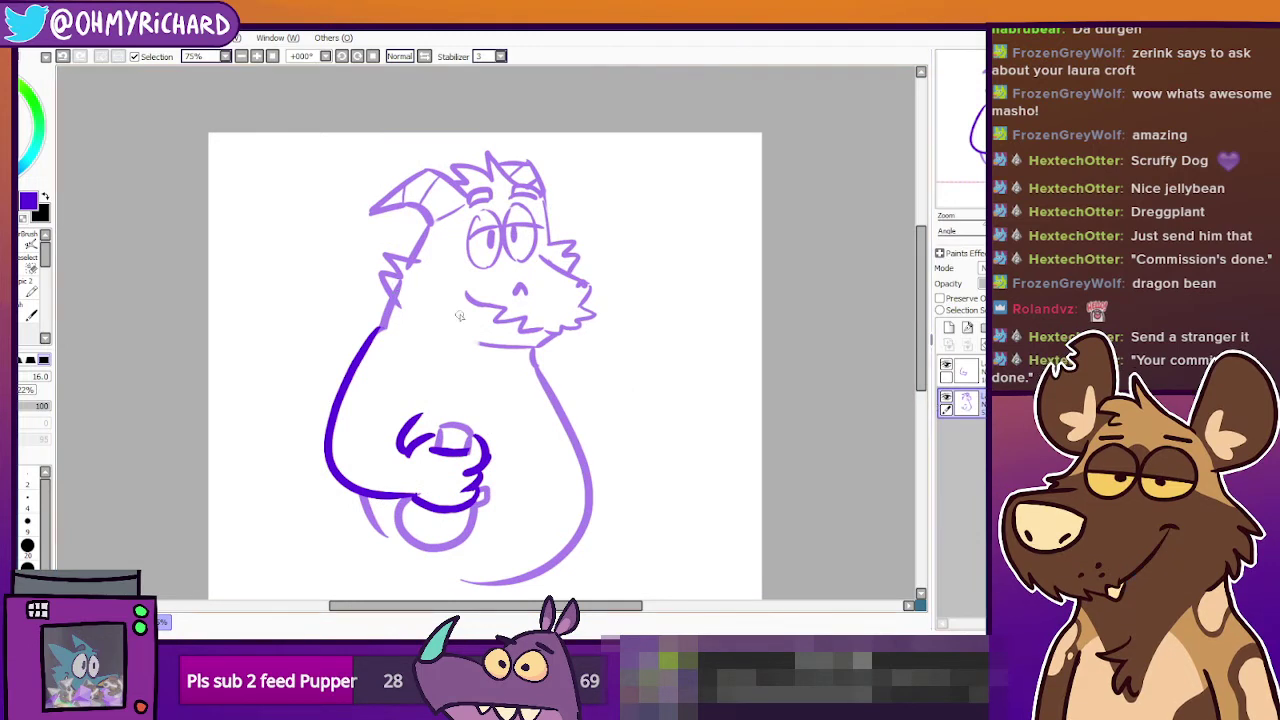
key(ctrl+z)
mouse_move(451, 275)
mouse_down()
mouse_move(477, 307)
mouse_move(456, 268)
mouse_up()
key(ctrl+z)
key(ctrl+z)
click(458, 278)
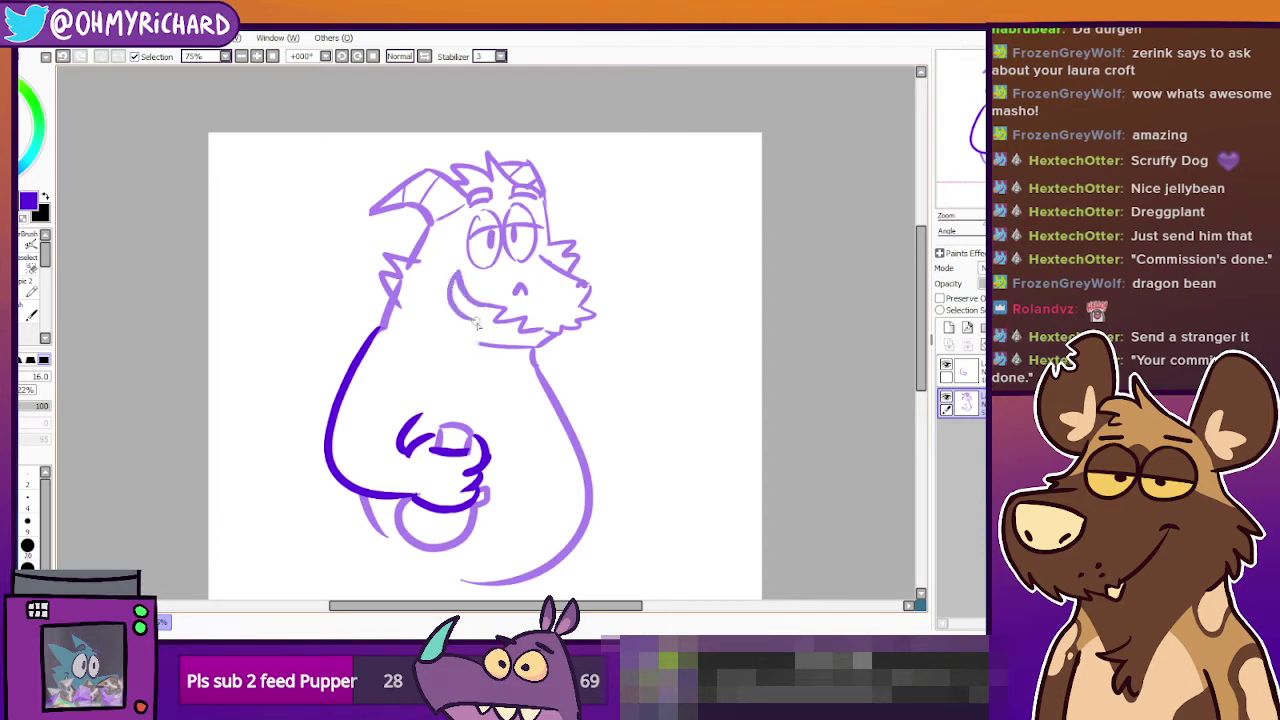
drag(484, 330, 515, 332)
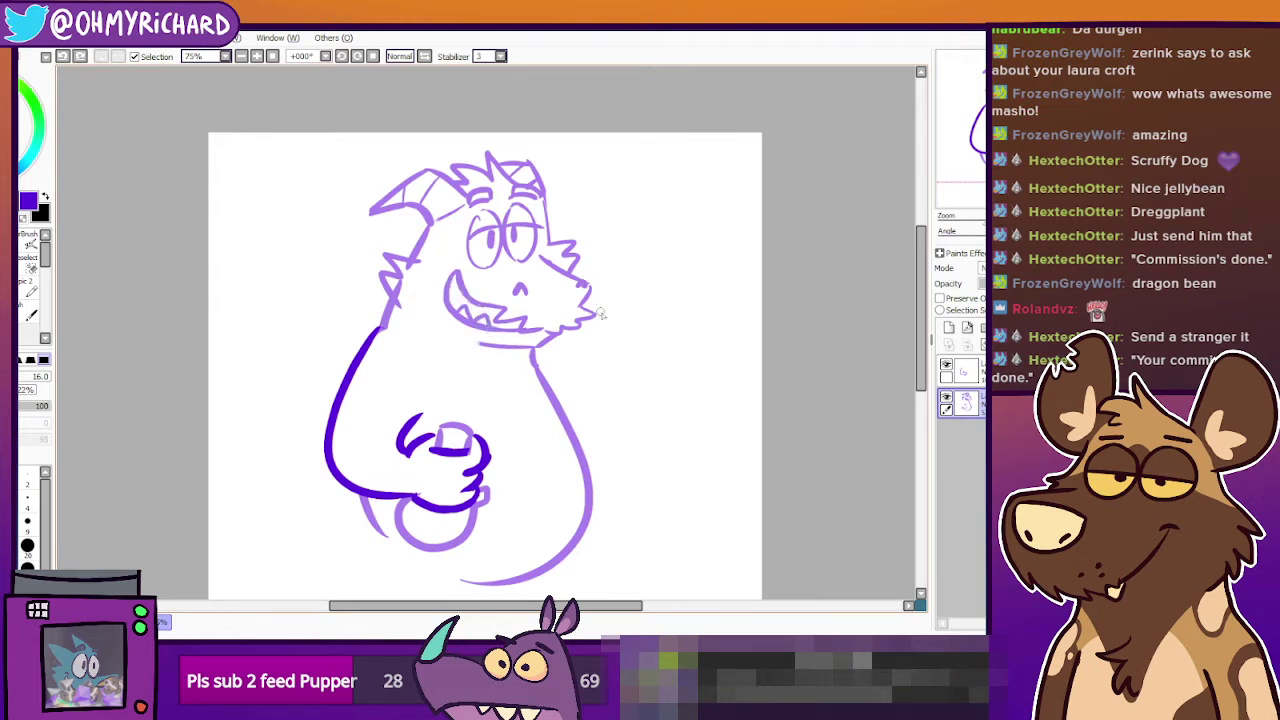
Add another spiky fur tuft to the back of the head above the existing cheek fur.
drag(600, 313, 567, 343)
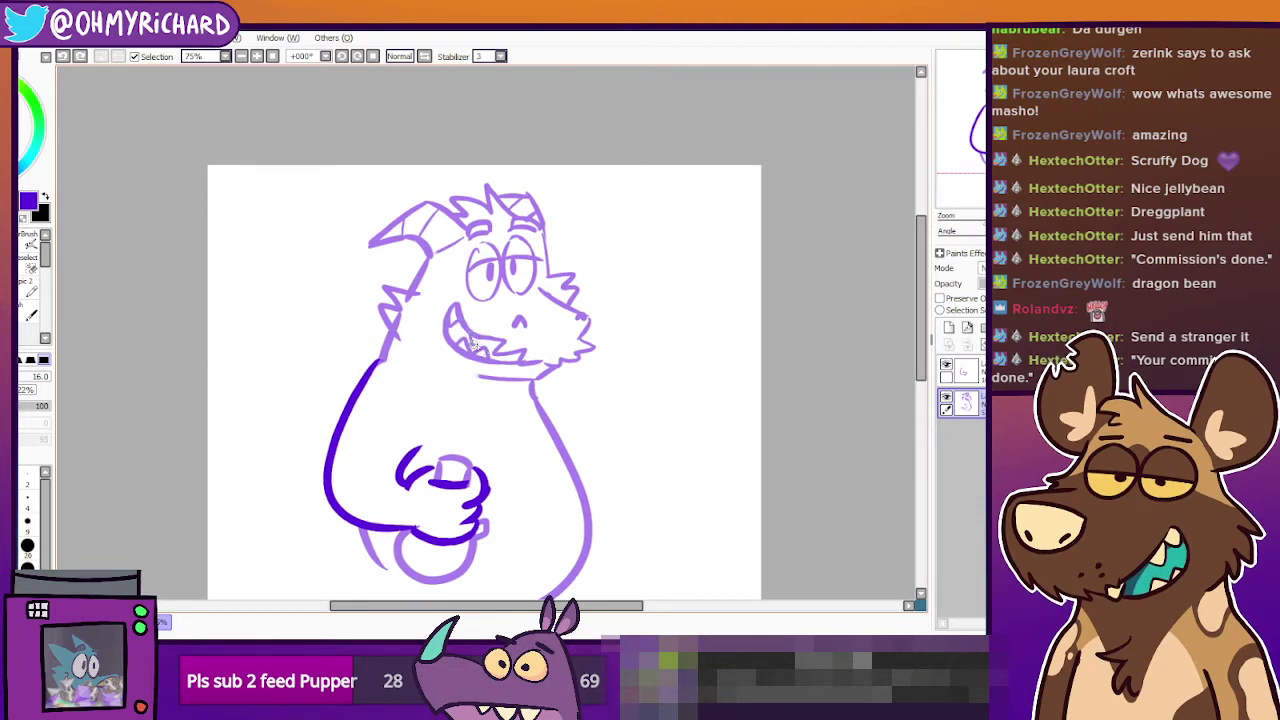
drag(618, 296, 549, 361)
drag(540, 433, 603, 314)
drag(591, 359, 607, 394)
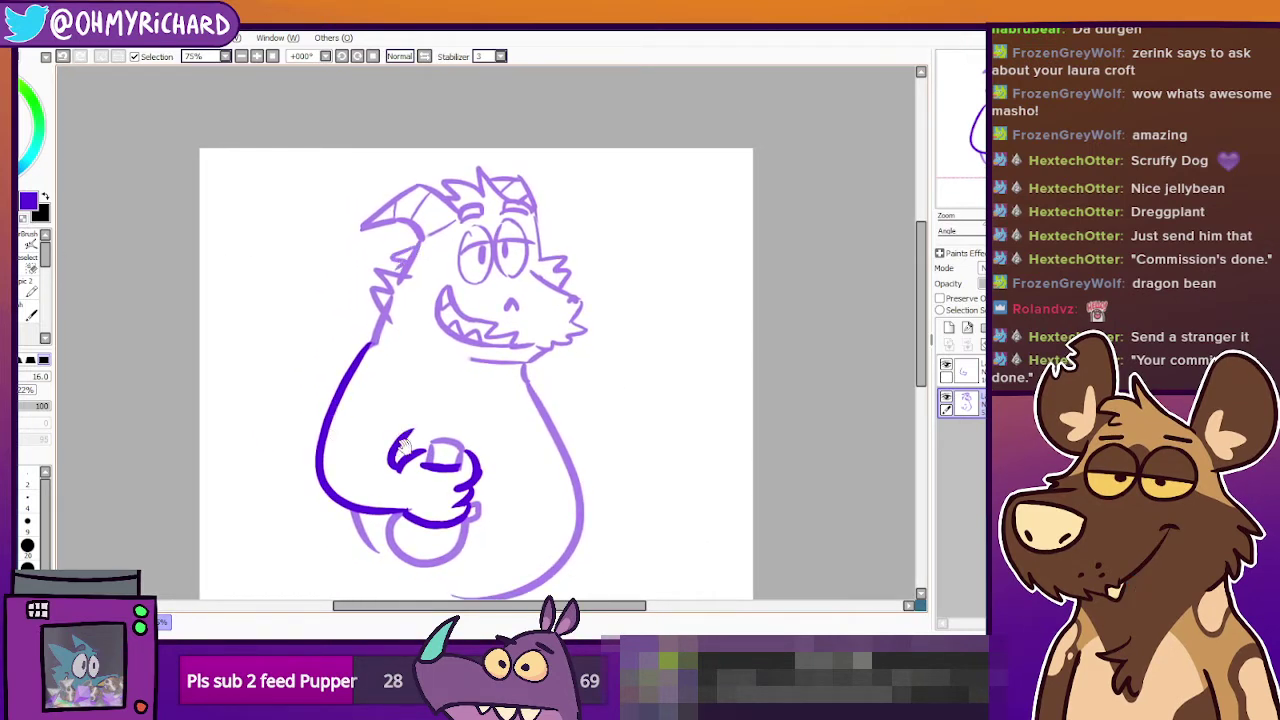
Sketch the tail's lower edge on the body layer as a long arc sweeping down and back from beneath the belly.
drag(404, 447, 433, 326)
click(947, 365)
click(947, 365)
click(967, 374)
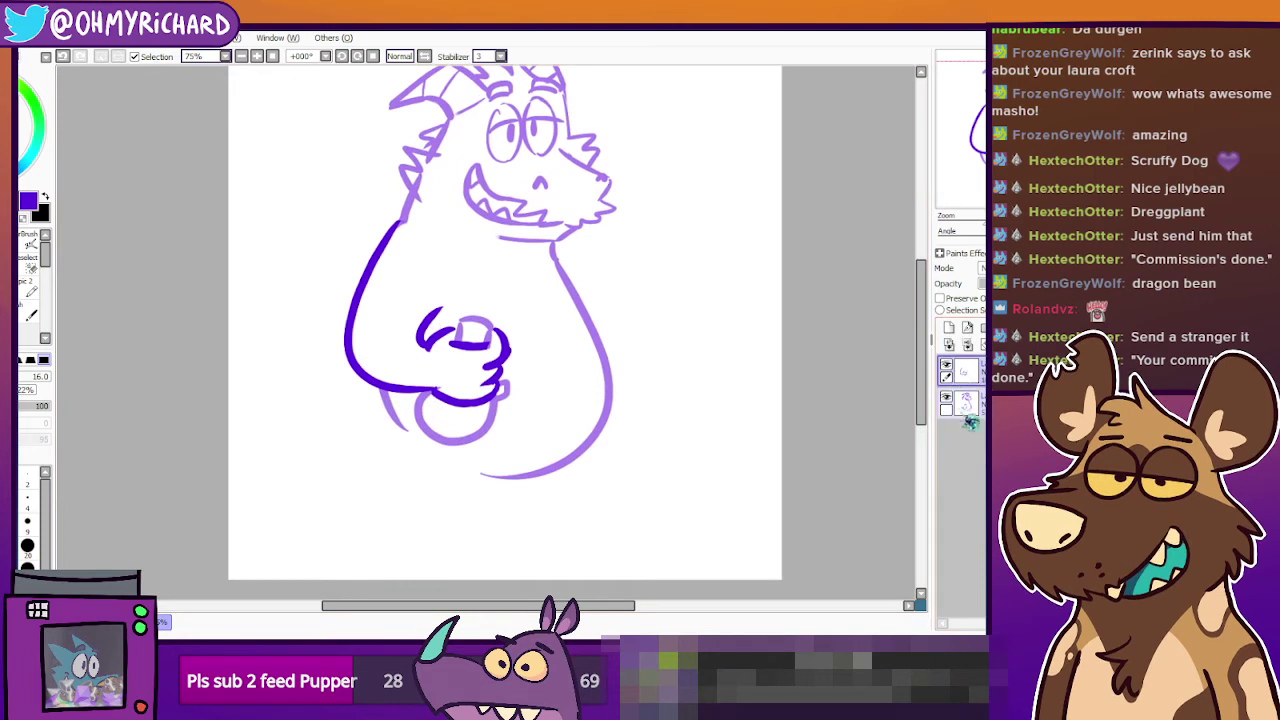
click(953, 403)
mouse_move(396, 383)
mouse_down()
mouse_move(398, 407)
mouse_move(241, 515)
mouse_up()
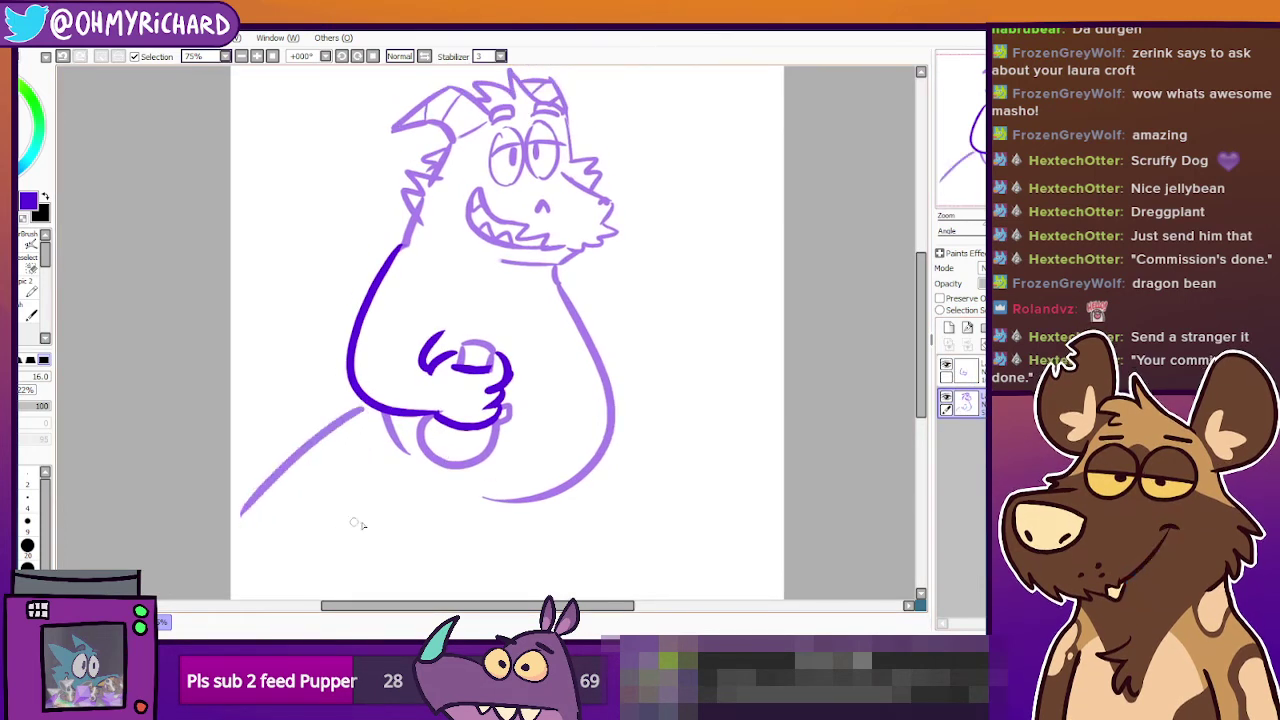
key(ctrl+z)
drag(407, 494, 300, 576)
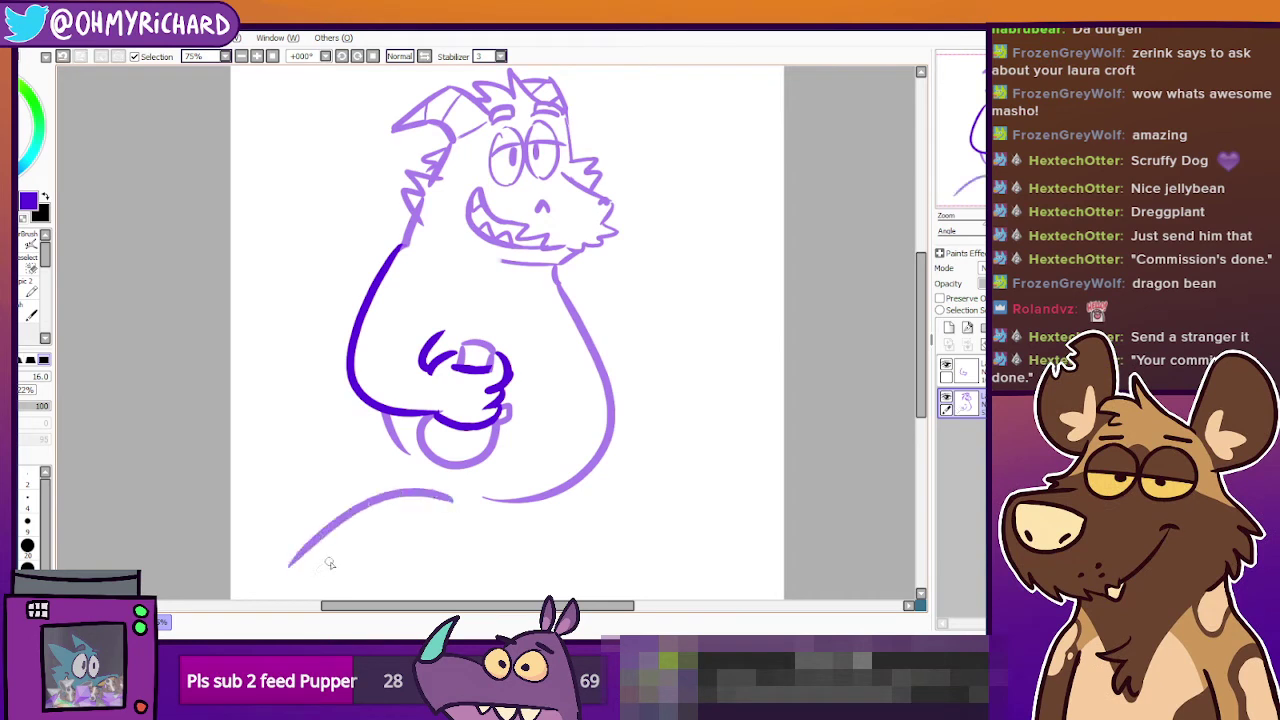
key(ctrl+z)
drag(446, 496, 308, 550)
Draw the tail's upper edge curving down from behind the elbow and join both edges in a pointed tip.
drag(366, 410, 282, 578)
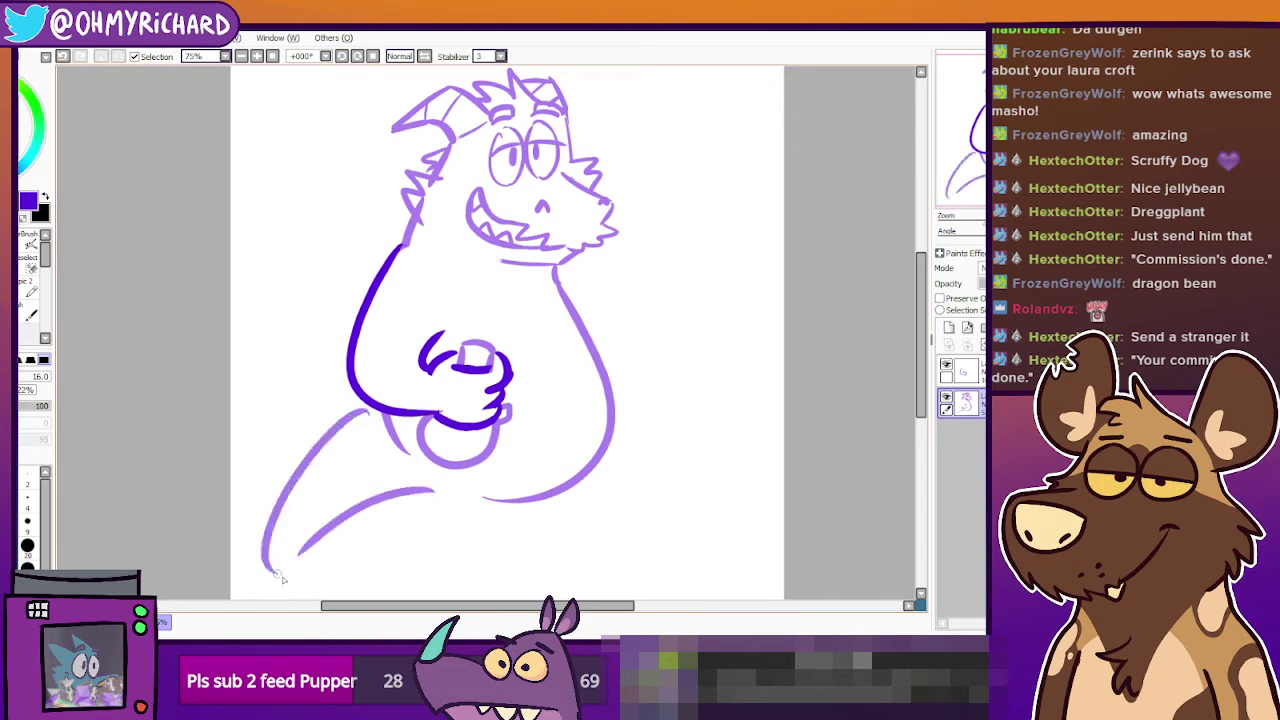
key(ctrl+z)
drag(397, 484, 404, 360)
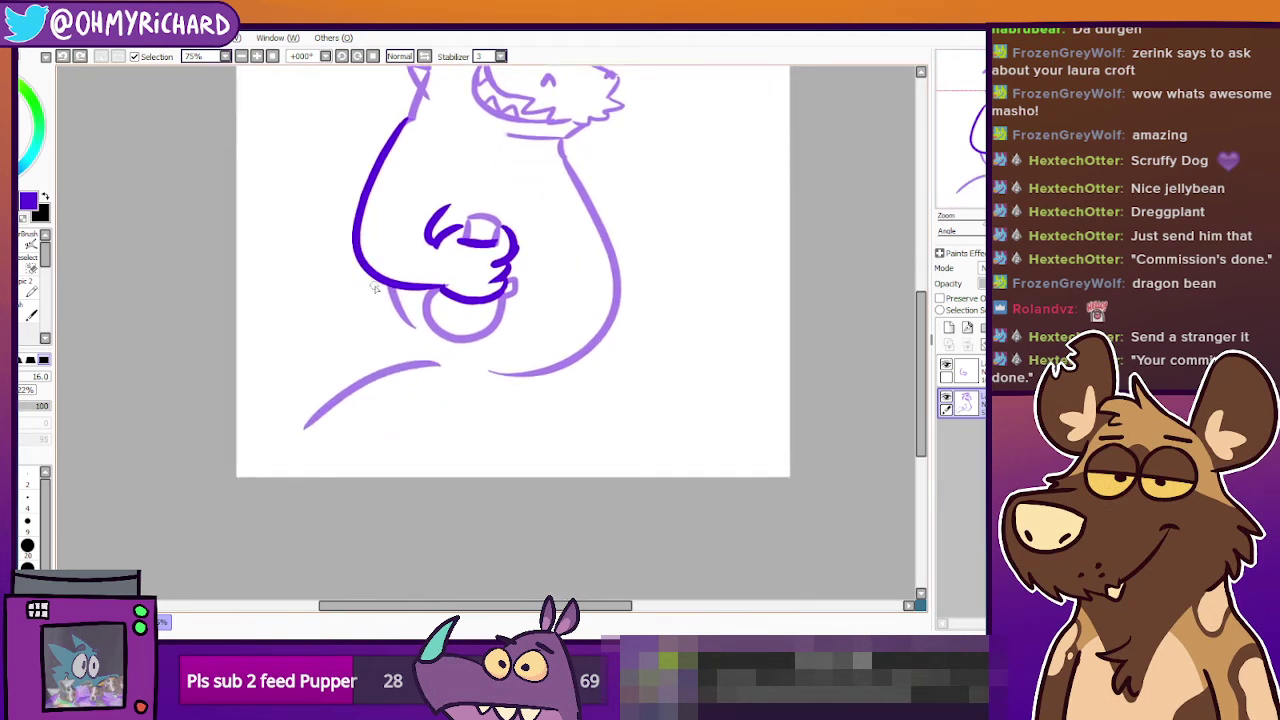
mouse_move(416, 293)
mouse_down()
mouse_move(400, 432)
mouse_move(428, 346)
mouse_move(300, 472)
mouse_up()
key(ctrl+z)
drag(386, 338, 313, 487)
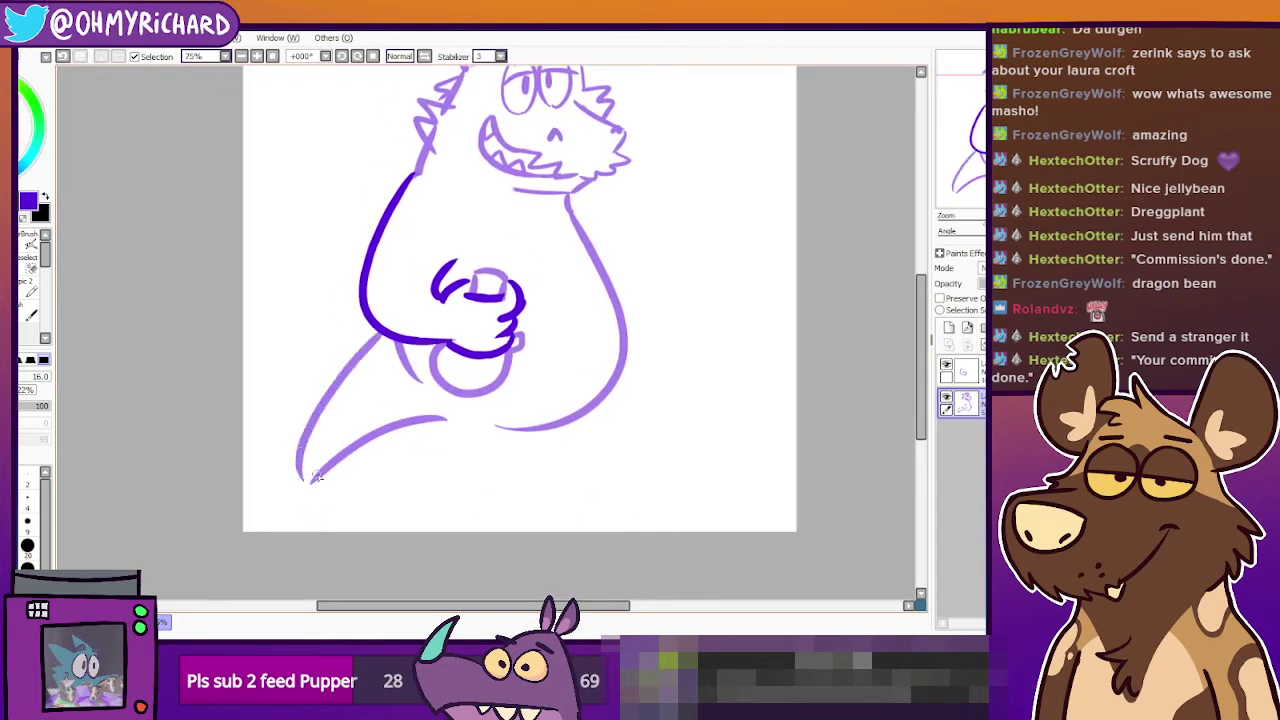
key(ctrl+z)
mouse_move(386, 336)
mouse_down()
mouse_move(293, 420)
mouse_move(266, 488)
mouse_up()
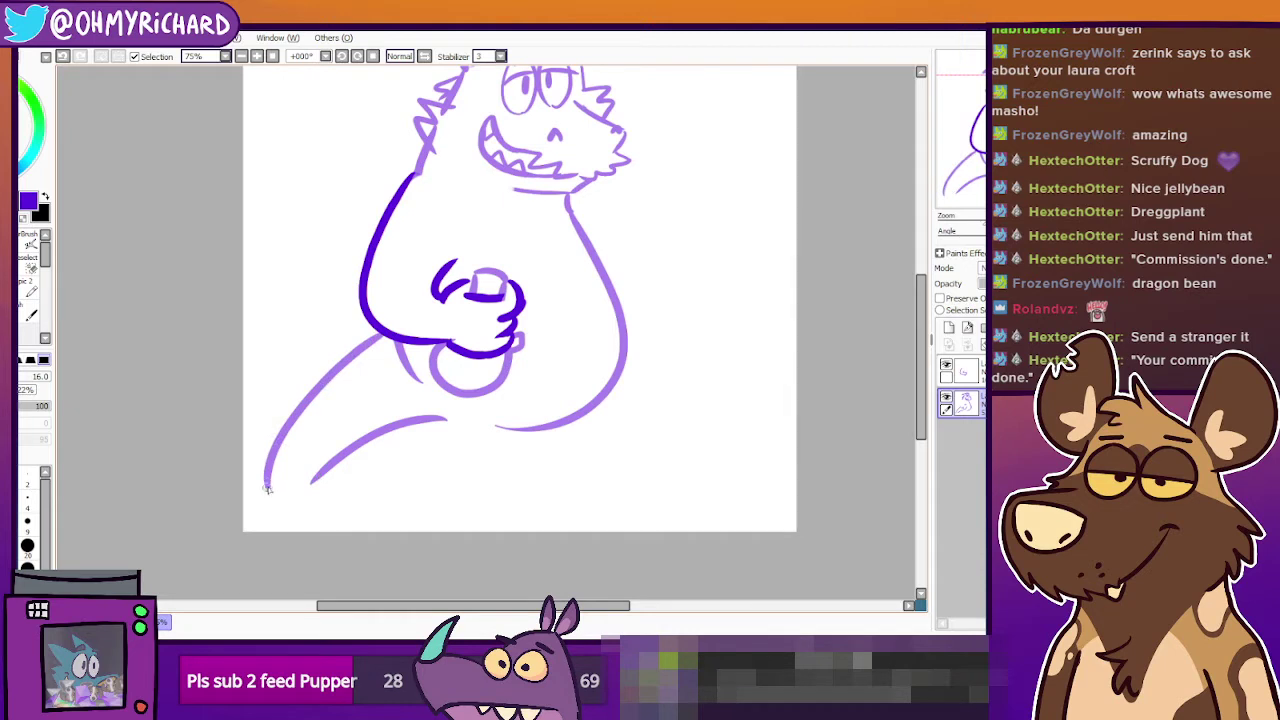
mouse_move(683, 393)
mouse_down()
mouse_move(597, 474)
mouse_move(657, 411)
mouse_move(665, 380)
mouse_up()
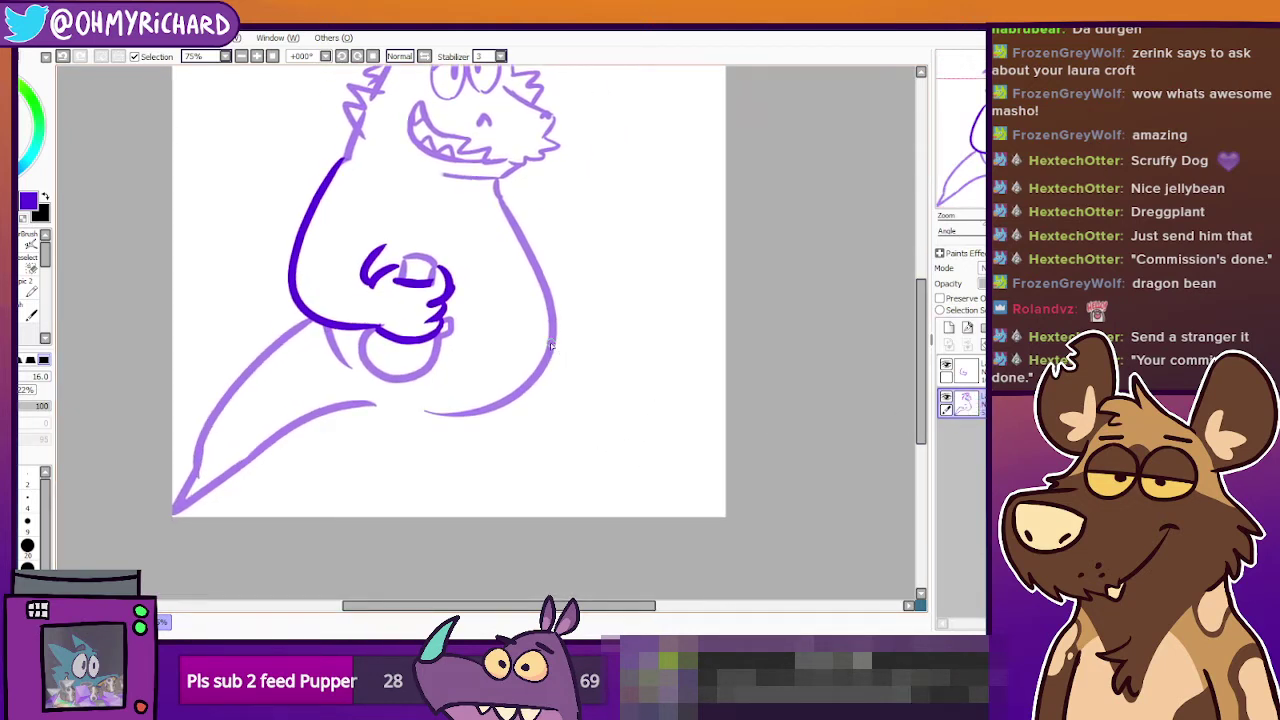
On the arm layer, draw the front of the near leg as a curved line from the belly down to the ankle.
click(950, 371)
scroll(552, 463, up, 2)
scroll(492, 428, down, 1)
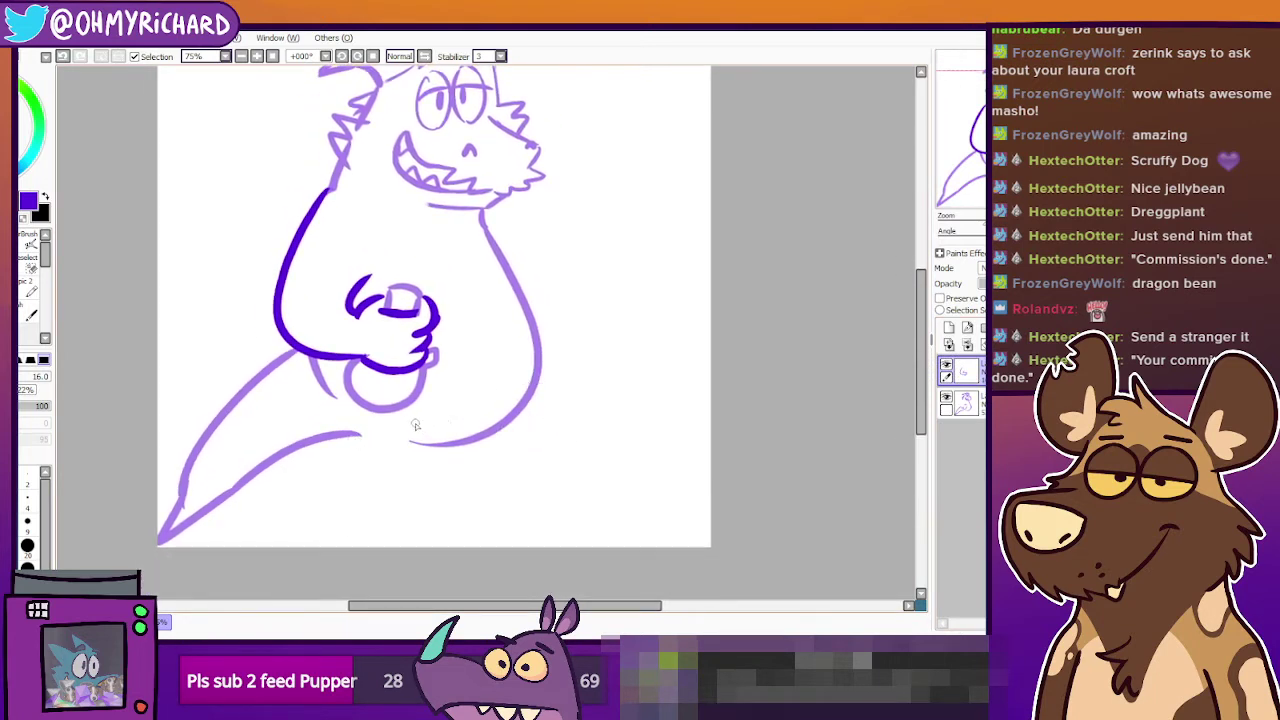
key(ctrl+z)
drag(402, 418, 392, 492)
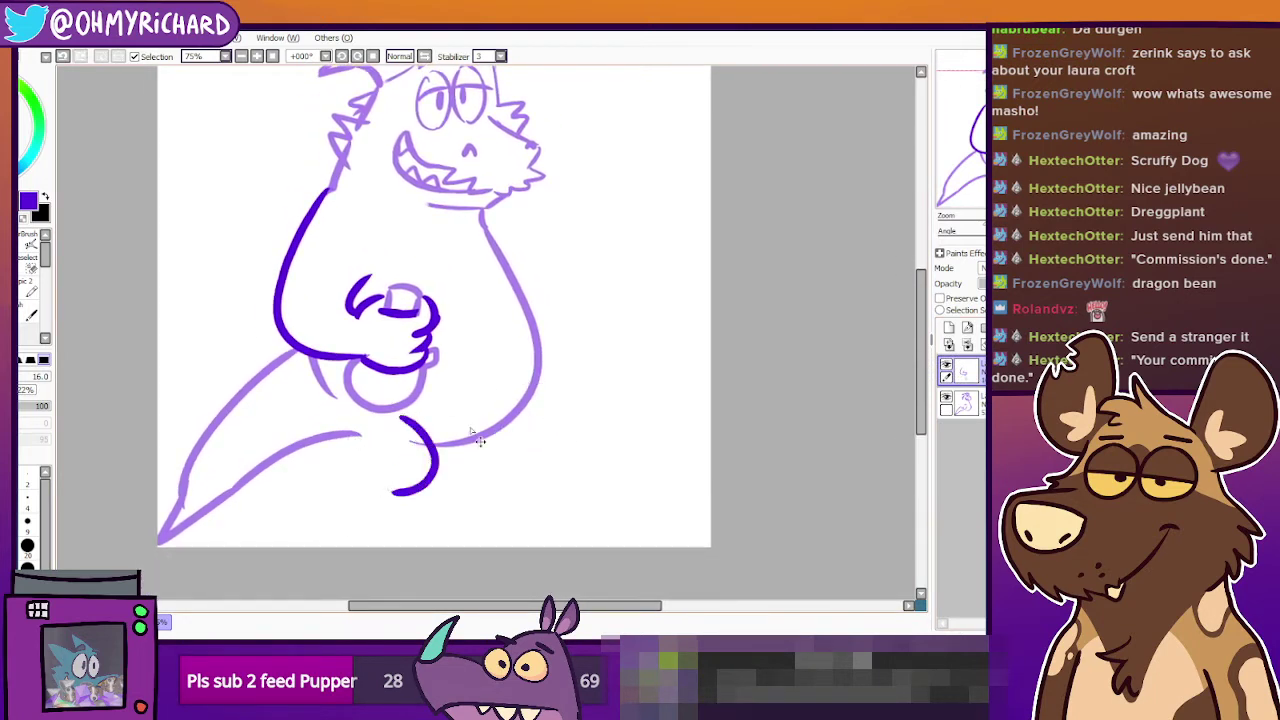
key(ctrl+z)
key(ctrl+z)
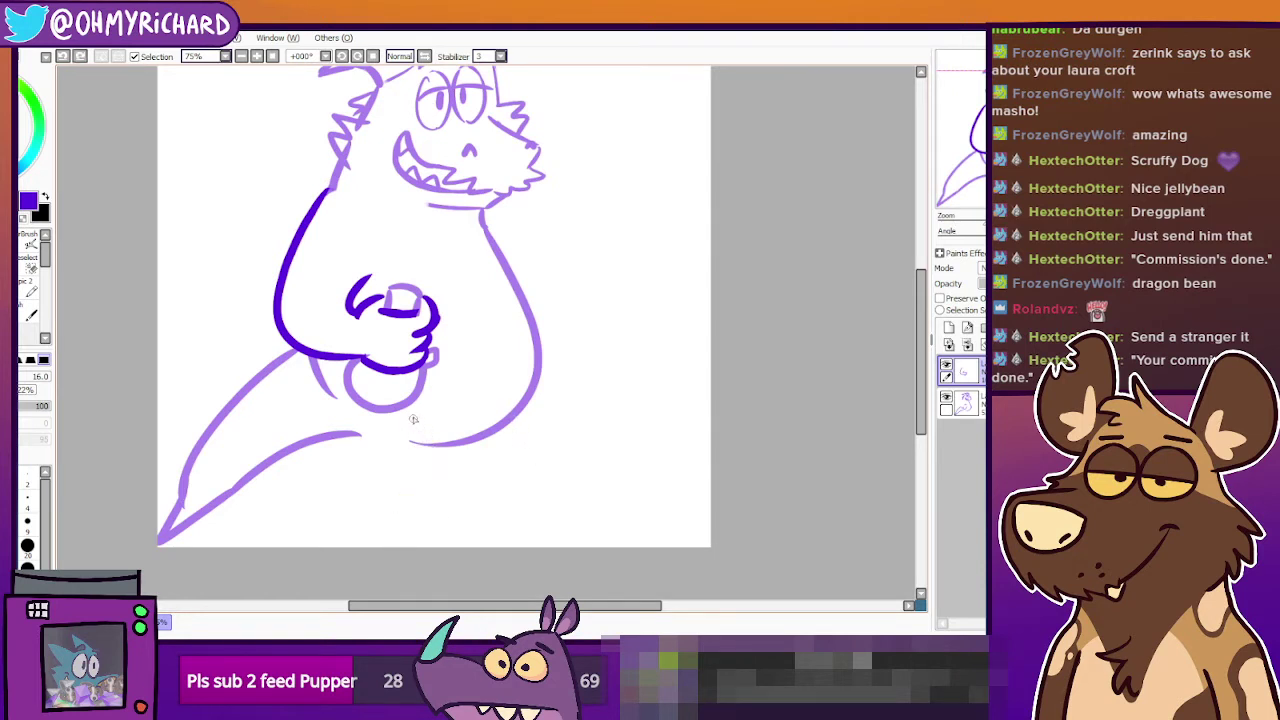
drag(412, 418, 402, 497)
Draw the far leg's front curve below the belly and its foot with a flat sole, arched top and toe line.
mouse_move(521, 407)
mouse_down()
mouse_move(511, 481)
mouse_move(561, 513)
mouse_up()
key(ctrl+z)
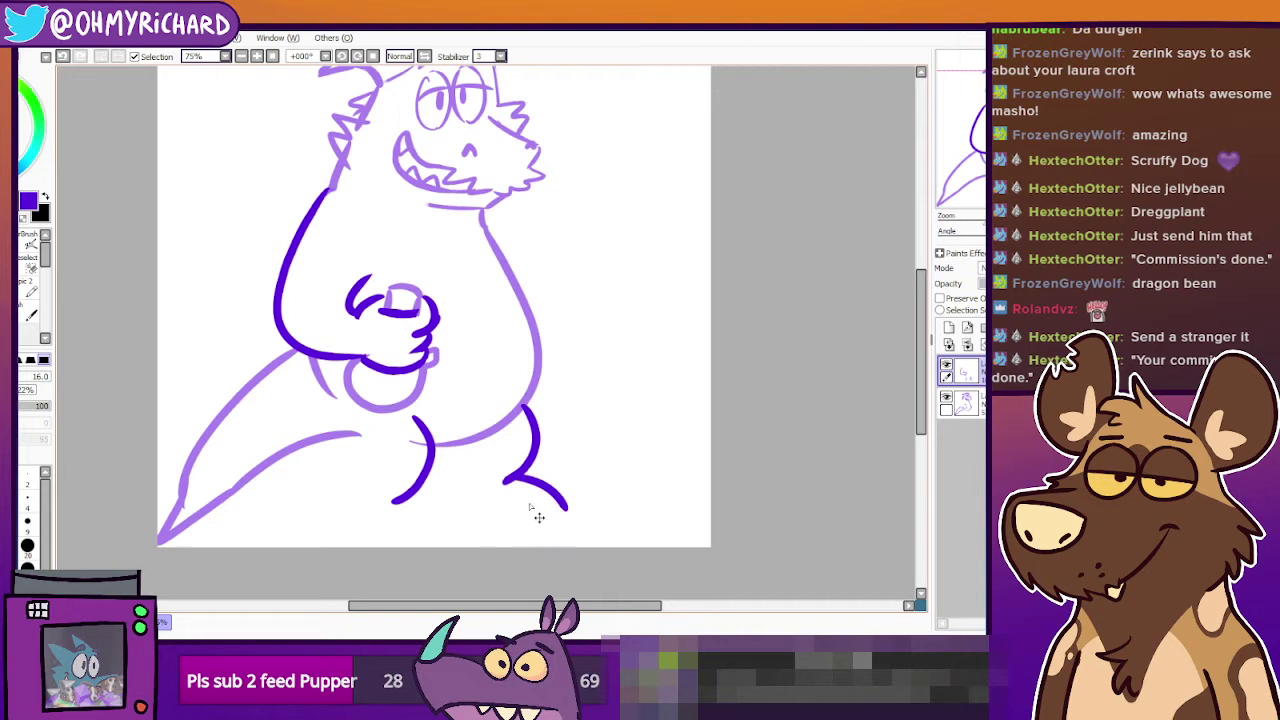
key(ctrl+z)
drag(474, 517, 588, 520)
key(ctrl+z)
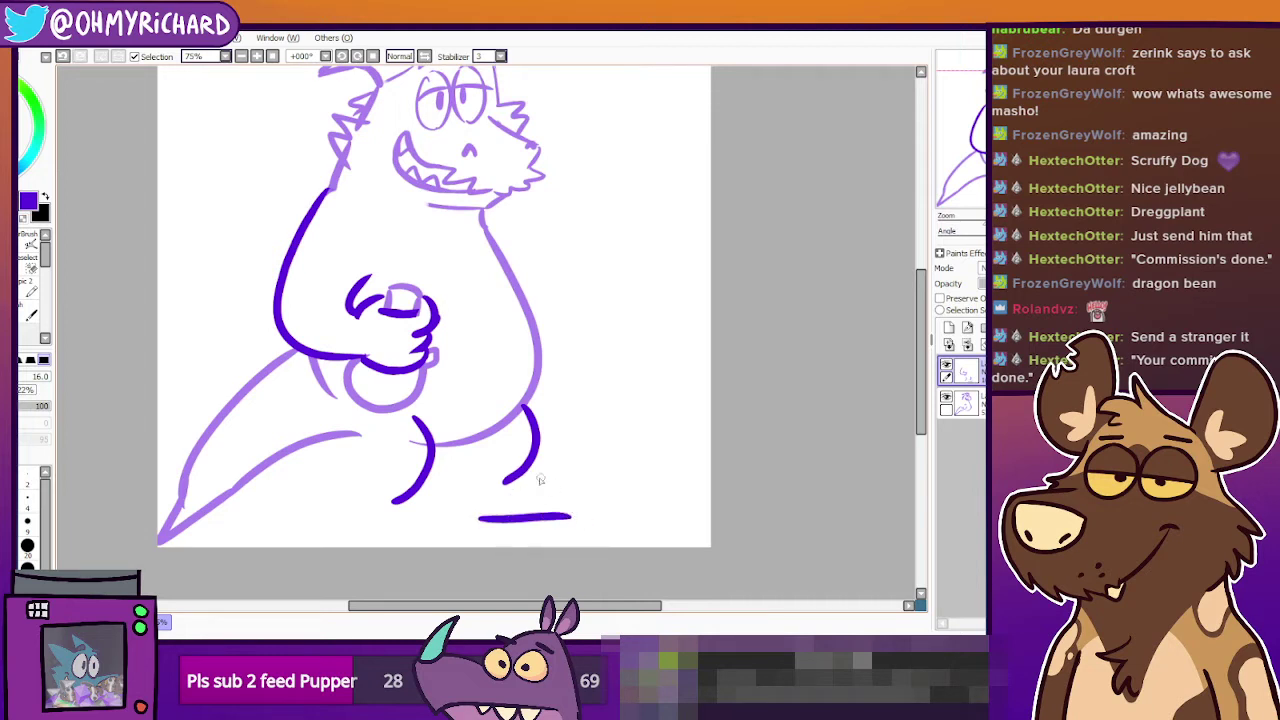
drag(505, 482, 585, 518)
key(ctrl+z)
drag(503, 481, 576, 518)
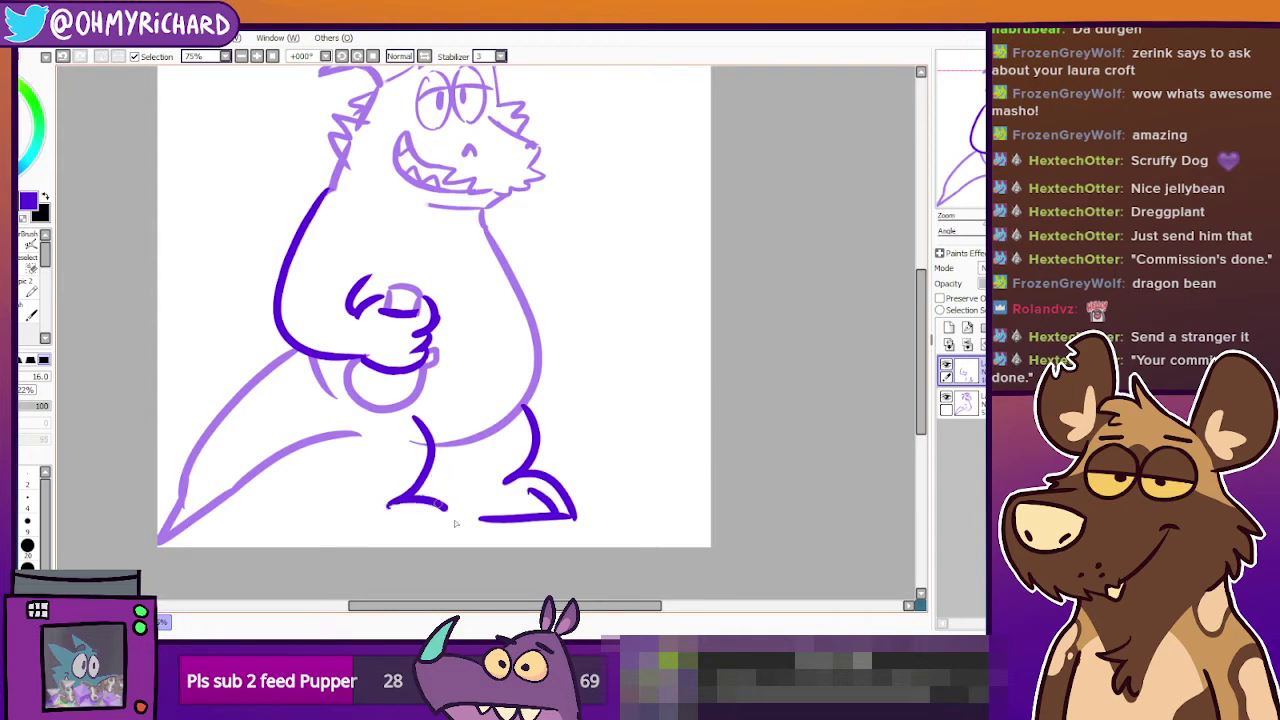
Draw the top of the near foot as a longer arch running forward and down from the ankle.
key(ctrl+z)
mouse_move(388, 504)
mouse_down()
mouse_move(442, 501)
mouse_move(478, 535)
mouse_up()
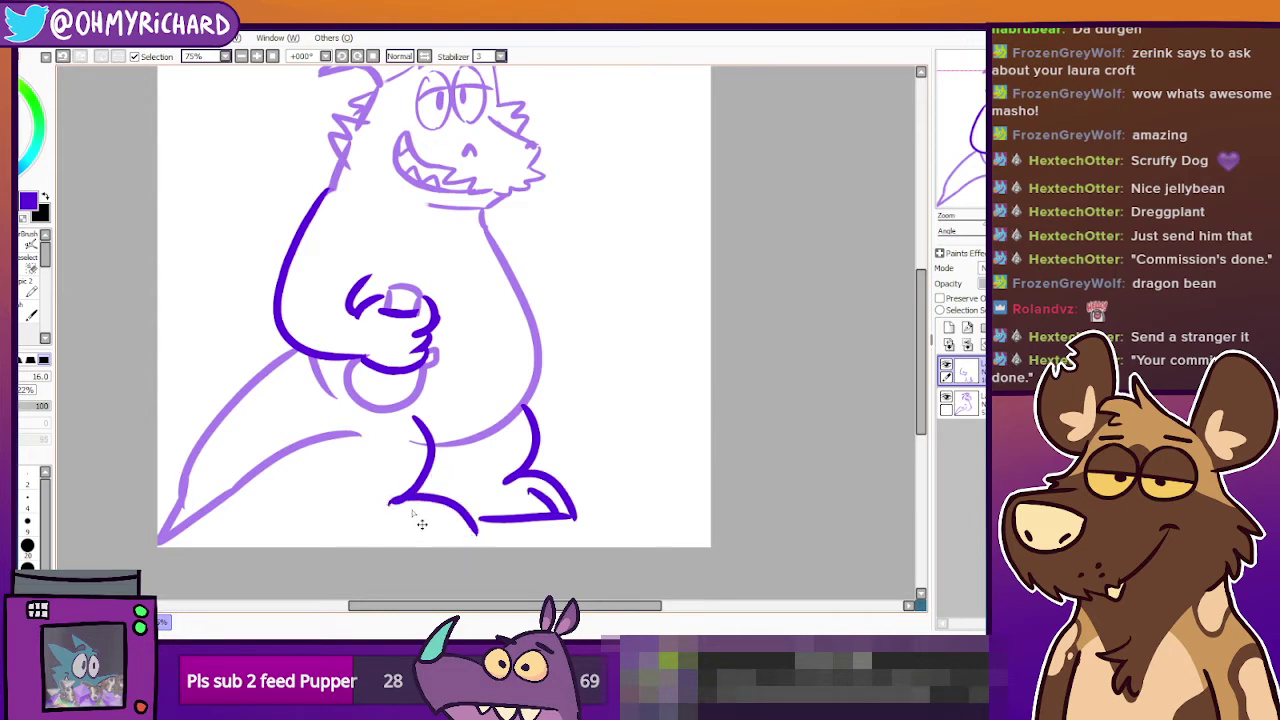
key(ctrl+z)
mouse_move(390, 502)
mouse_down()
mouse_move(416, 499)
mouse_move(474, 535)
mouse_up()
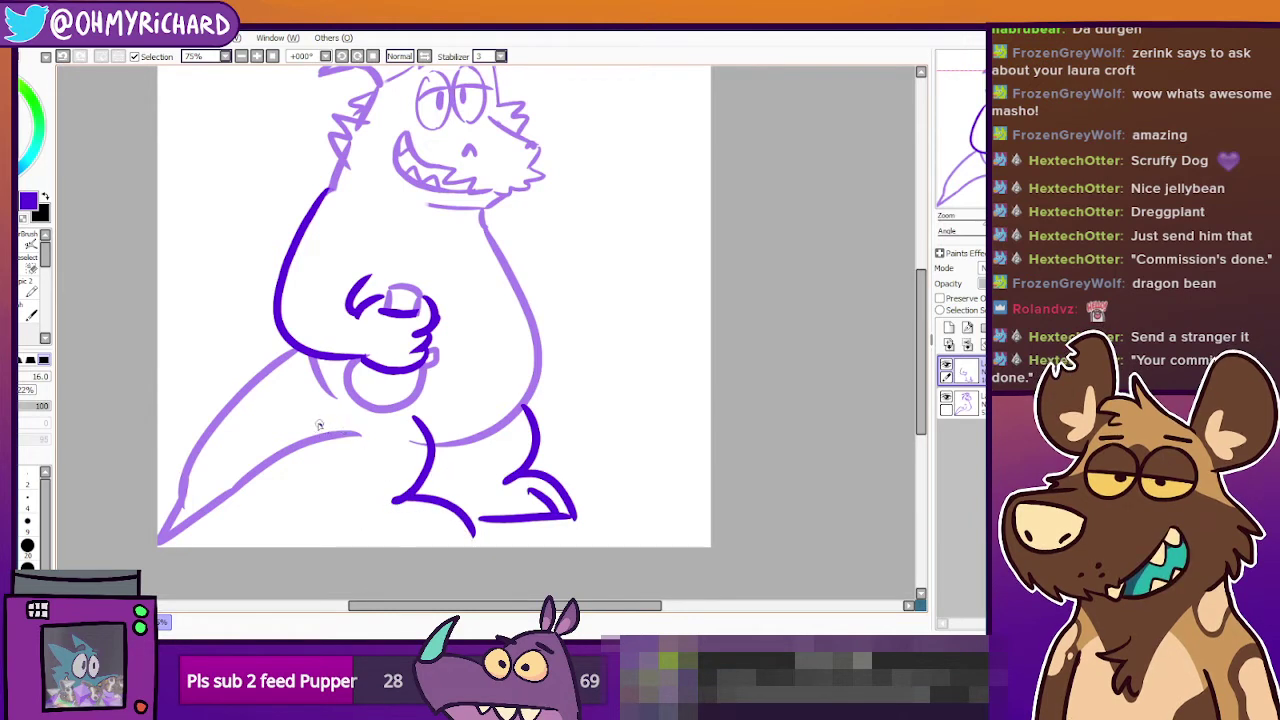
Draw the back of the near leg as a slanted thigh line bending into a shin line across the tail.
mouse_move(312, 408)
mouse_down()
mouse_move(367, 480)
mouse_move(356, 464)
mouse_move(332, 545)
mouse_up()
key(ctrl+z)
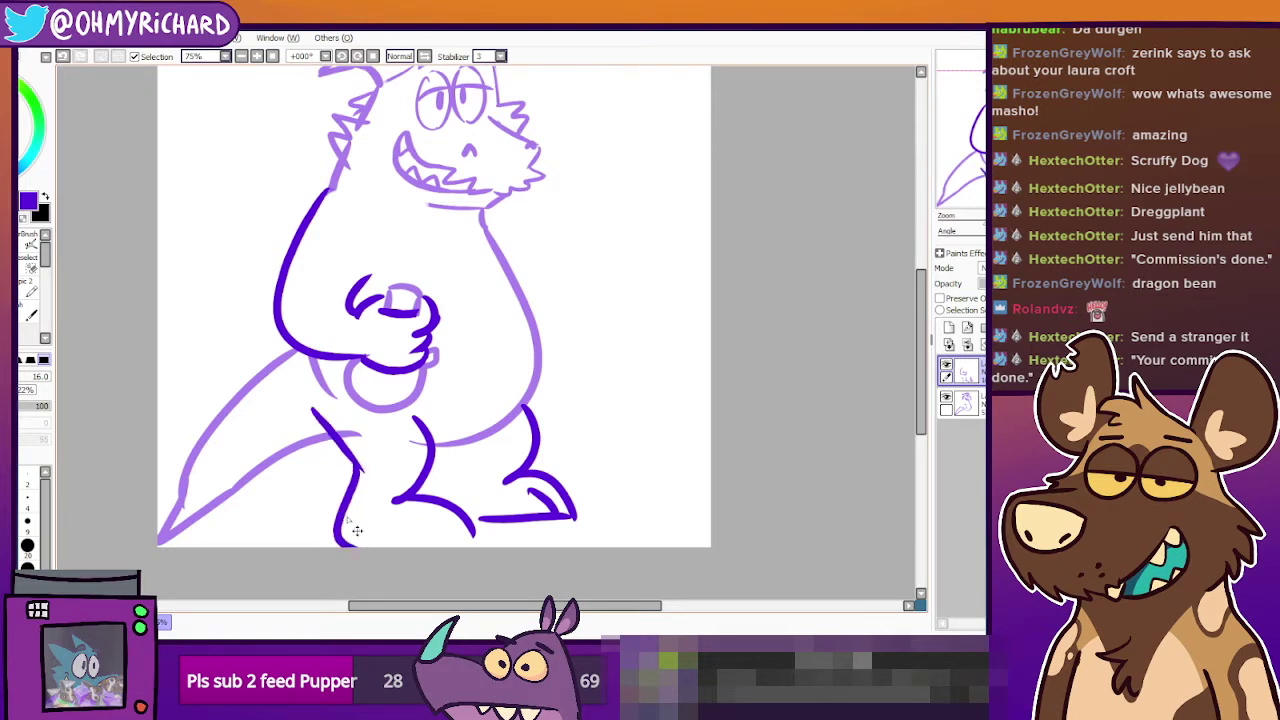
key(ctrl+z)
key(ctrl+z)
drag(360, 462, 333, 532)
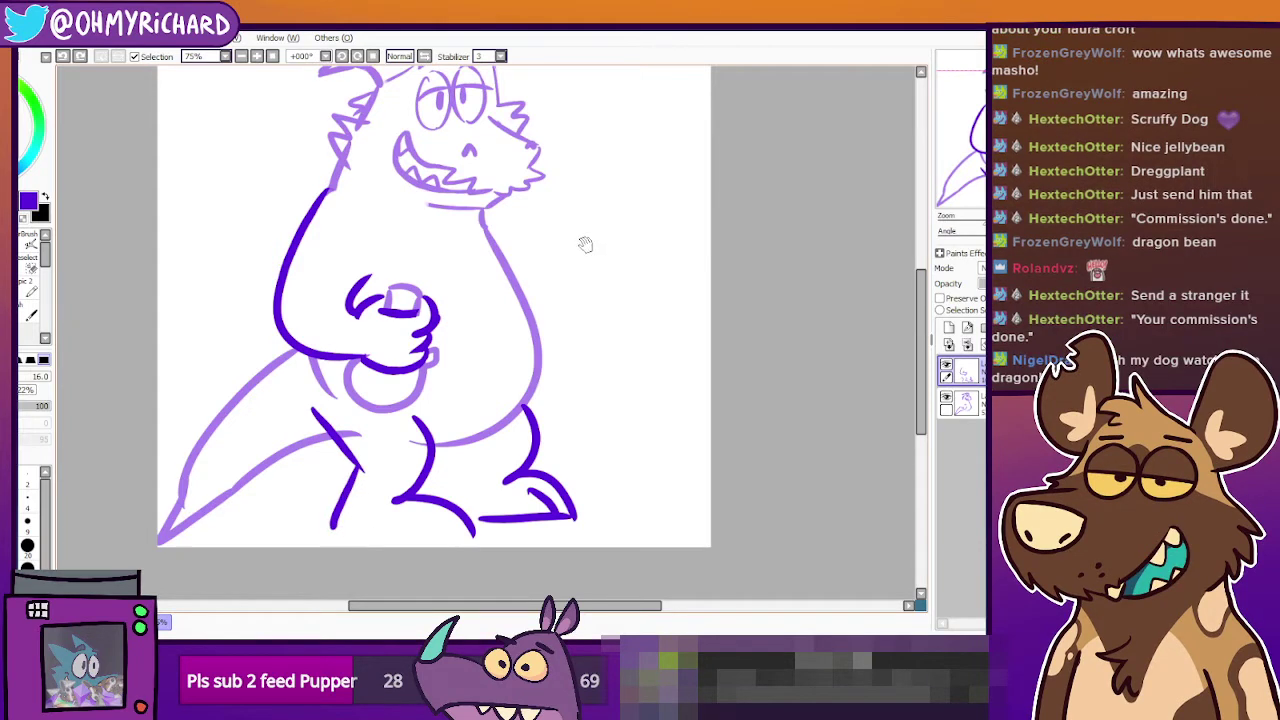
Group both sketch layers in a new layer folder and move the whole figure slightly up and to the right.
drag(584, 238, 618, 368)
click(12, 205)
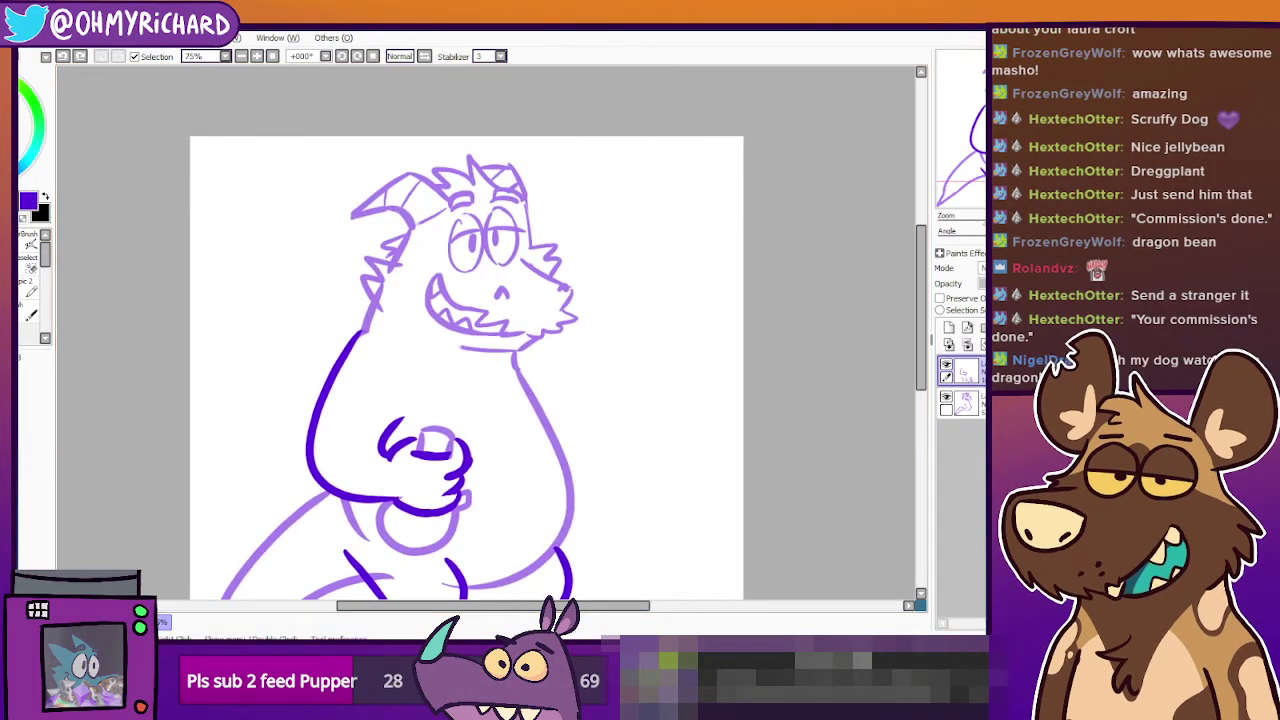
click(984, 328)
drag(980, 404, 980, 371)
drag(980, 436, 980, 372)
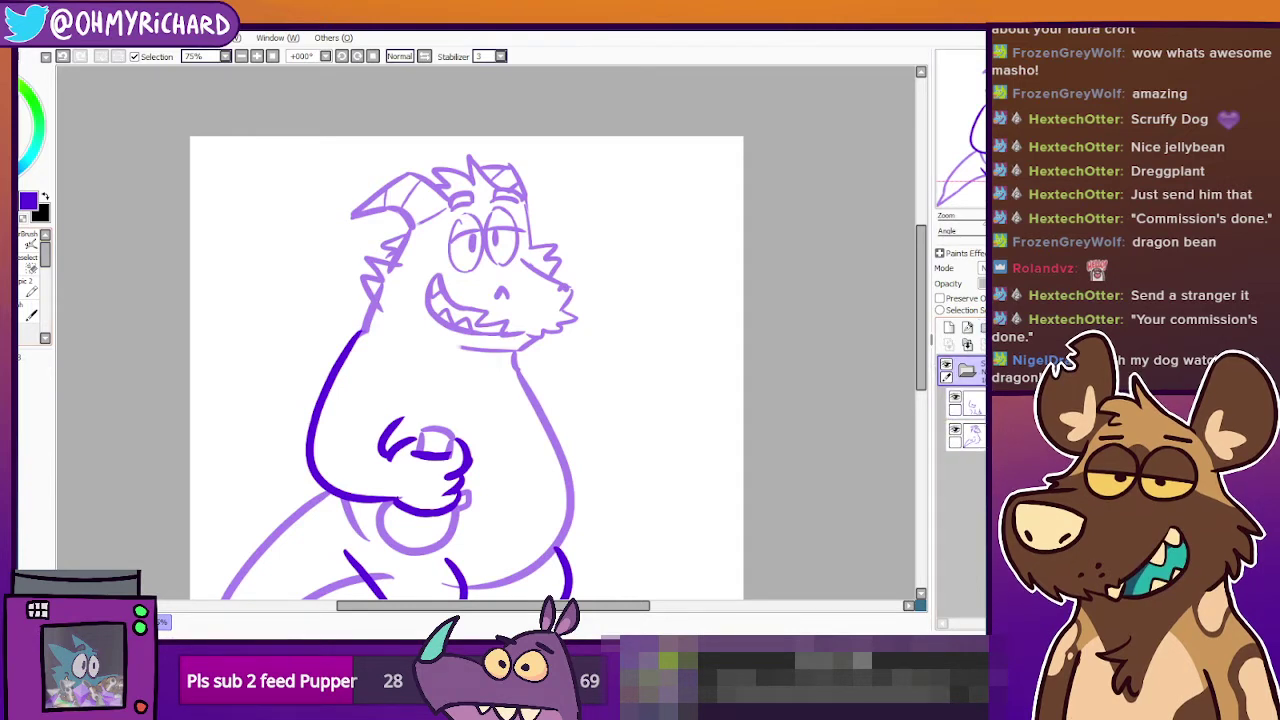
drag(590, 339, 605, 327)
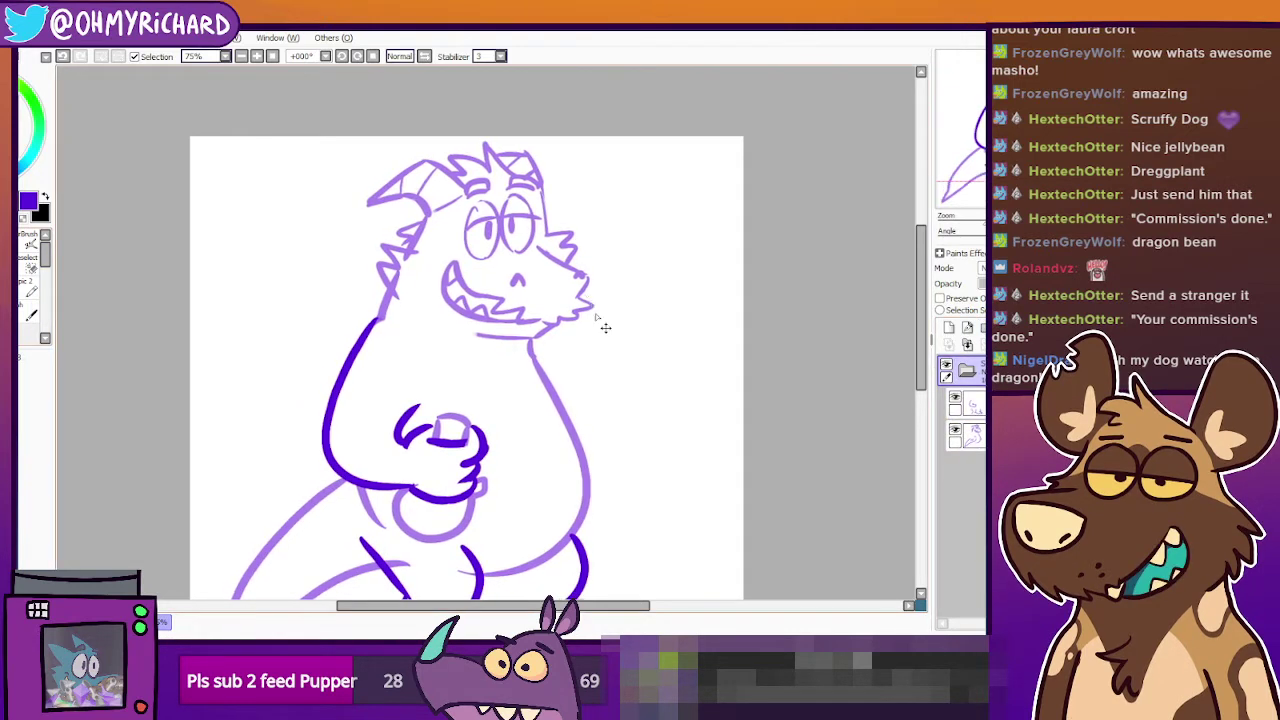
Try to erase the inner end of the tail's lower edge where it crosses the near leg.
drag(545, 388, 572, 314)
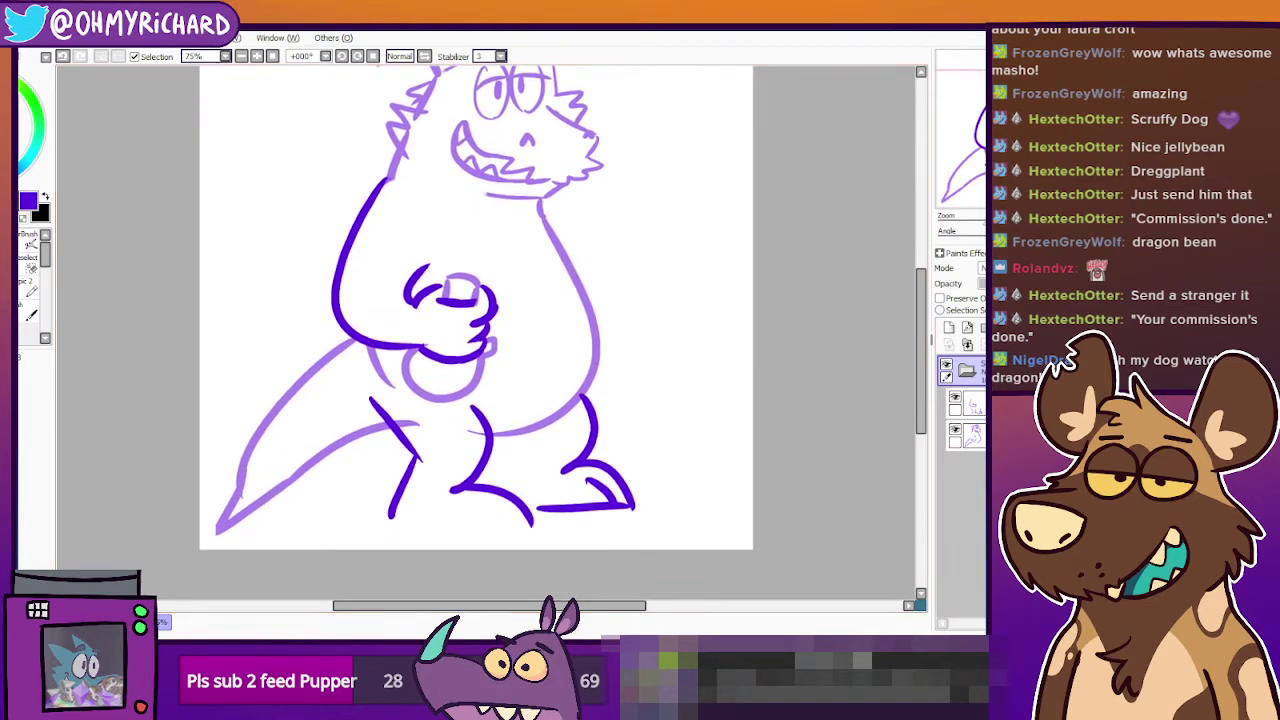
click(968, 433)
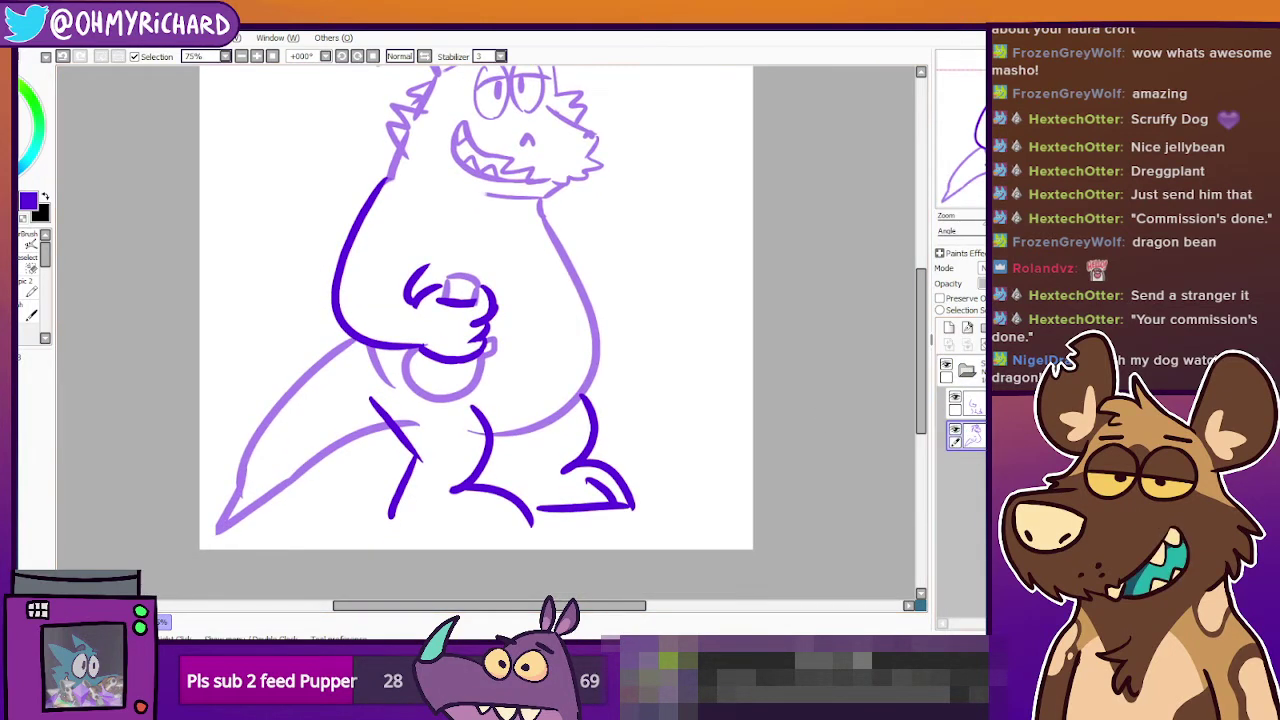
key(e)
mouse_move(422, 426)
mouse_down()
mouse_move(391, 416)
mouse_move(404, 452)
mouse_up()
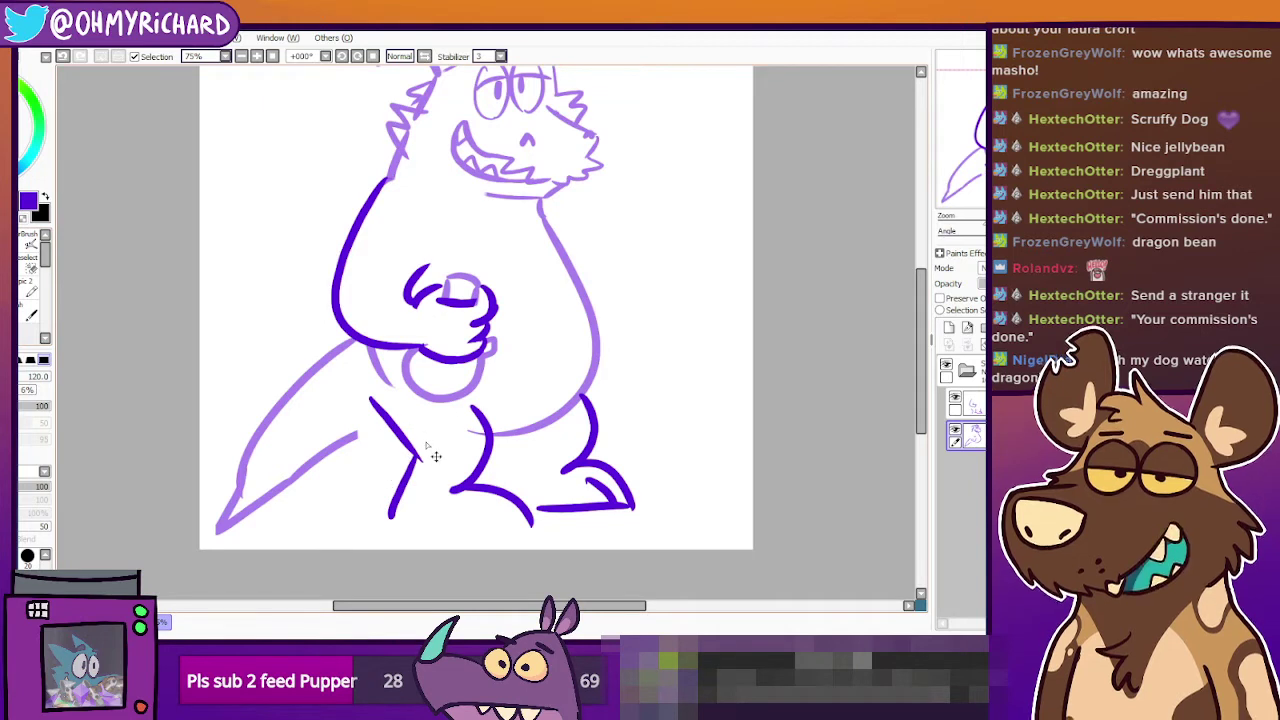
key(ctrl+z)
Erase the near leg's back thigh and shin lines from the arm and leg layer.
click(968, 405)
mouse_move(371, 395)
mouse_down()
mouse_move(397, 439)
mouse_move(405, 495)
mouse_up()
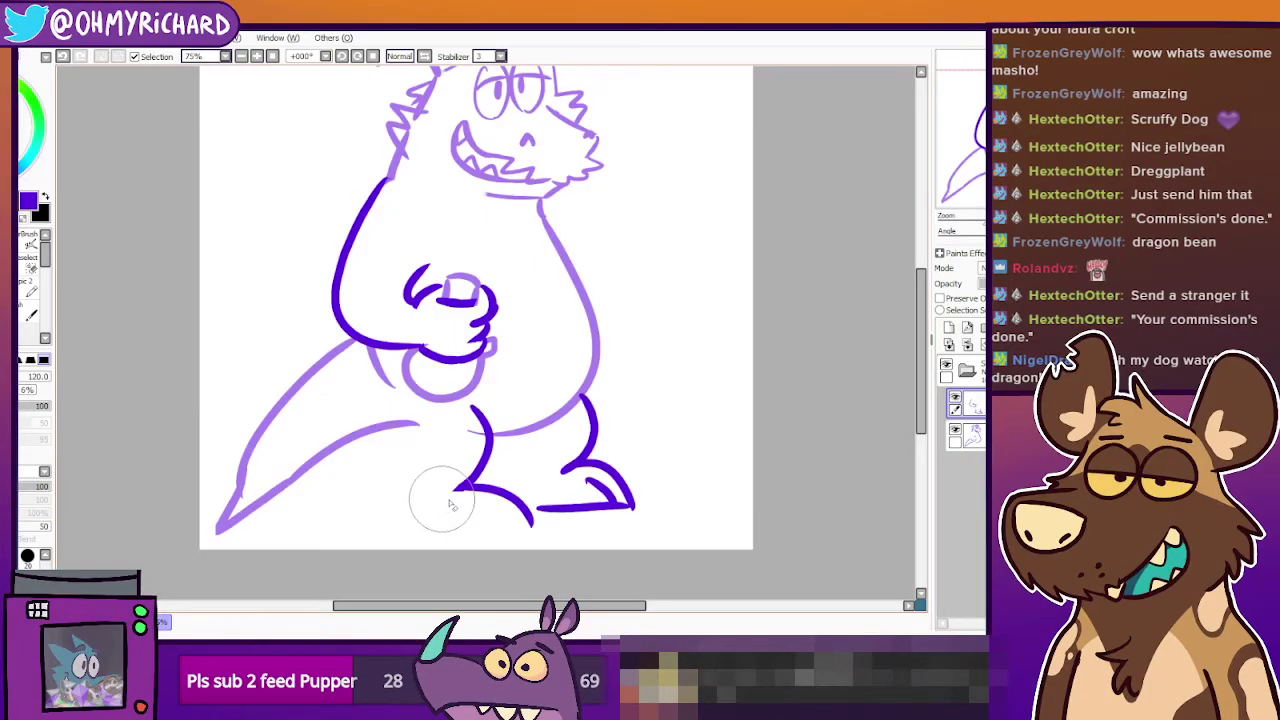
drag(448, 492, 453, 497)
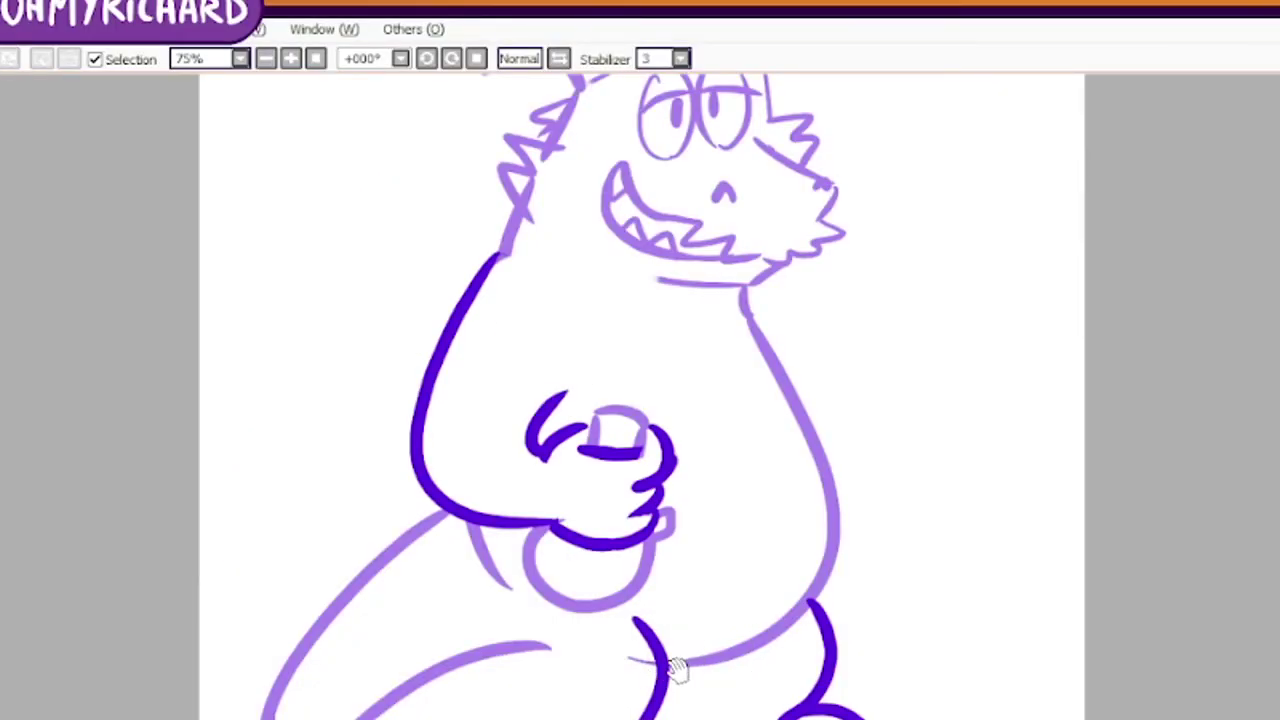
Toggle the body layer's visibility to check its lines, make that layer active and hide the arm and leg layer.
drag(637, 605, 471, 428)
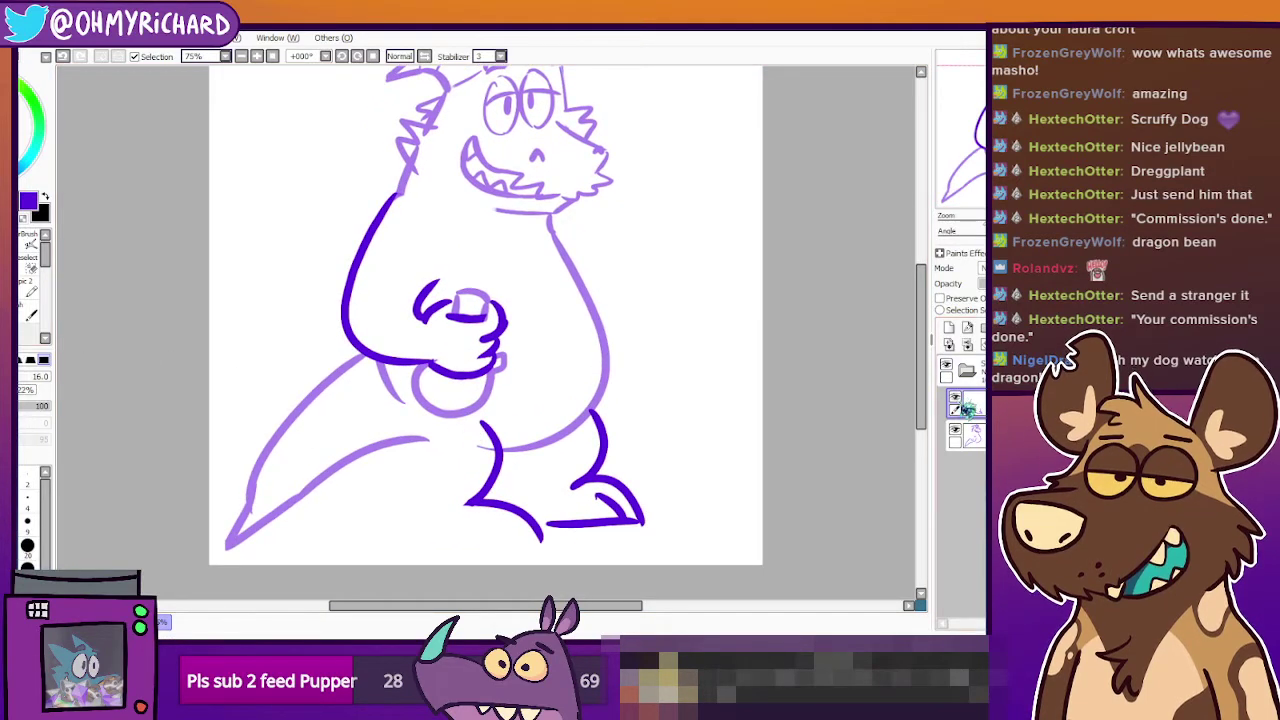
click(955, 430)
click(955, 430)
click(973, 437)
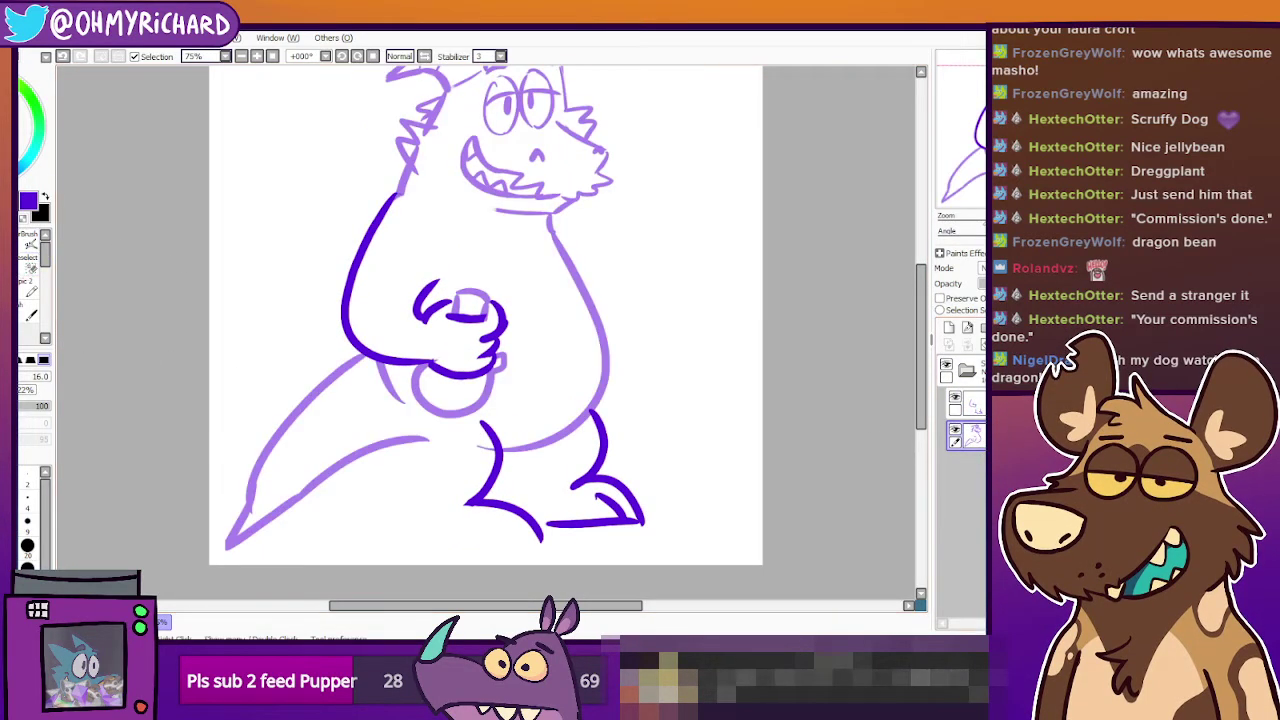
click(955, 398)
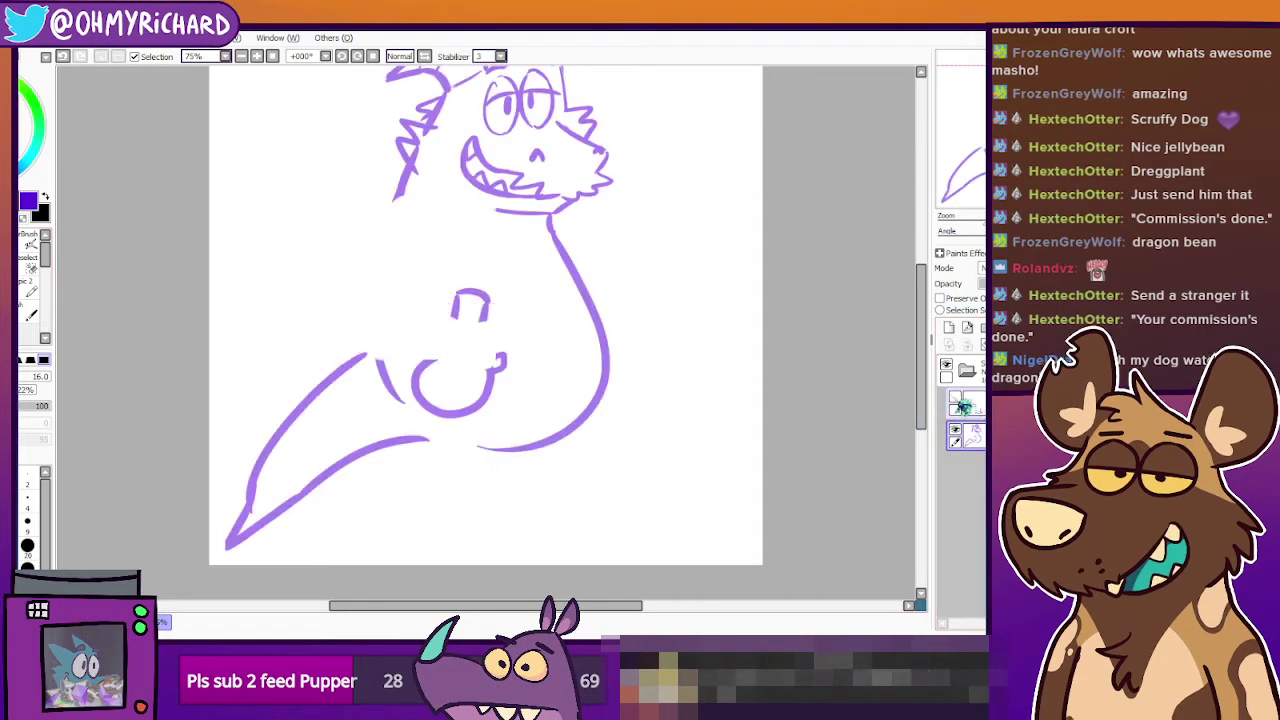
Show the arm and leg layer again, make it active and try a back thigh line for the near leg.
click(955, 398)
click(973, 404)
drag(377, 419, 441, 498)
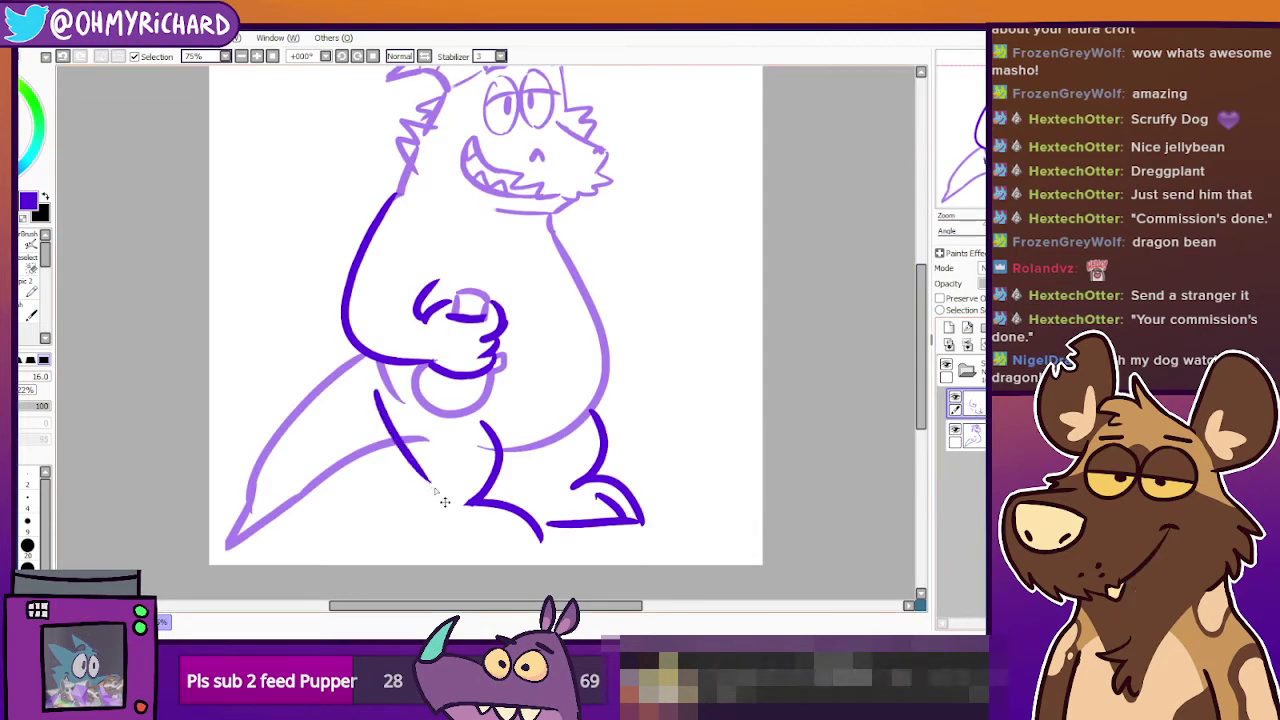
key(ctrl+z)
drag(377, 419, 428, 476)
key(ctrl+z)
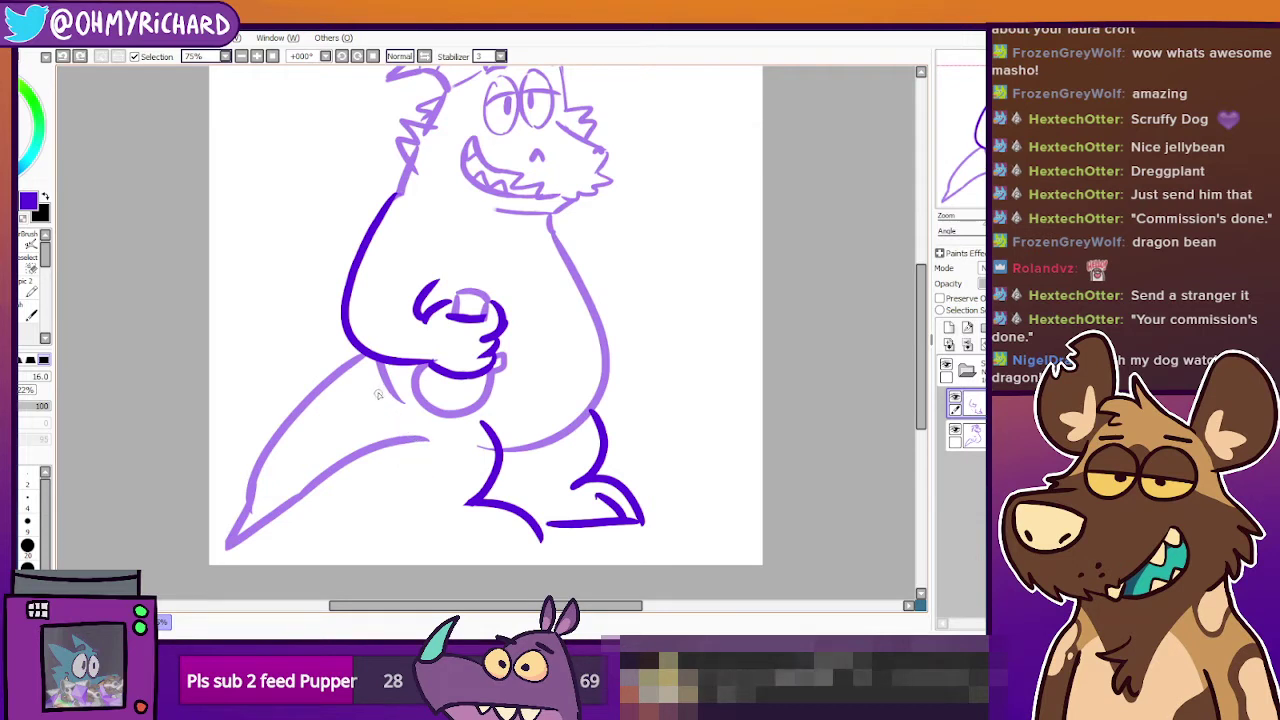
Try to redraw the near leg's back thigh line bending at the knee into a shin line.
mouse_move(376, 392)
mouse_down()
mouse_move(445, 474)
mouse_move(411, 532)
mouse_up()
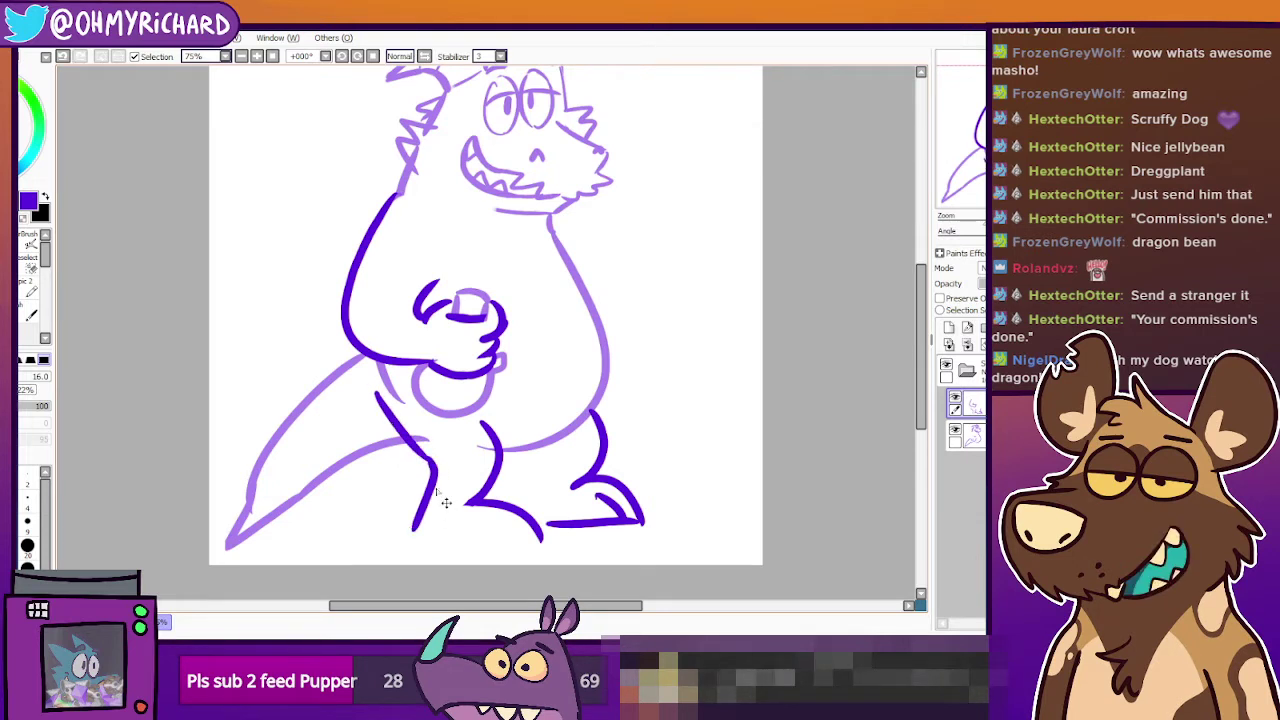
key(ctrl+z)
mouse_move(435, 467)
mouse_down()
mouse_move(394, 540)
mouse_move(421, 511)
mouse_move(416, 536)
mouse_move(499, 556)
mouse_up()
key(ctrl+z)
key(ctrl+z)
key(ctrl+z)
drag(431, 466, 403, 537)
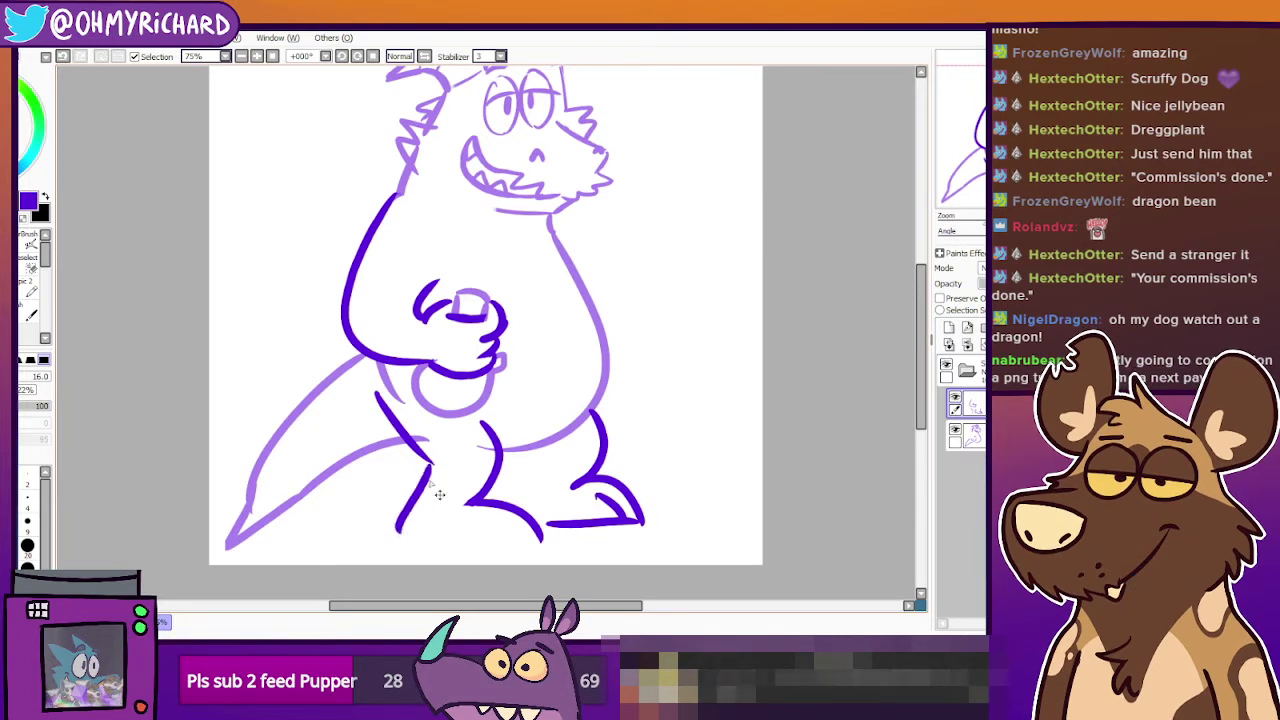
key(ctrl+z)
mouse_move(433, 462)
mouse_down()
mouse_move(401, 528)
mouse_move(490, 553)
mouse_move(546, 544)
mouse_up()
key(ctrl+z)
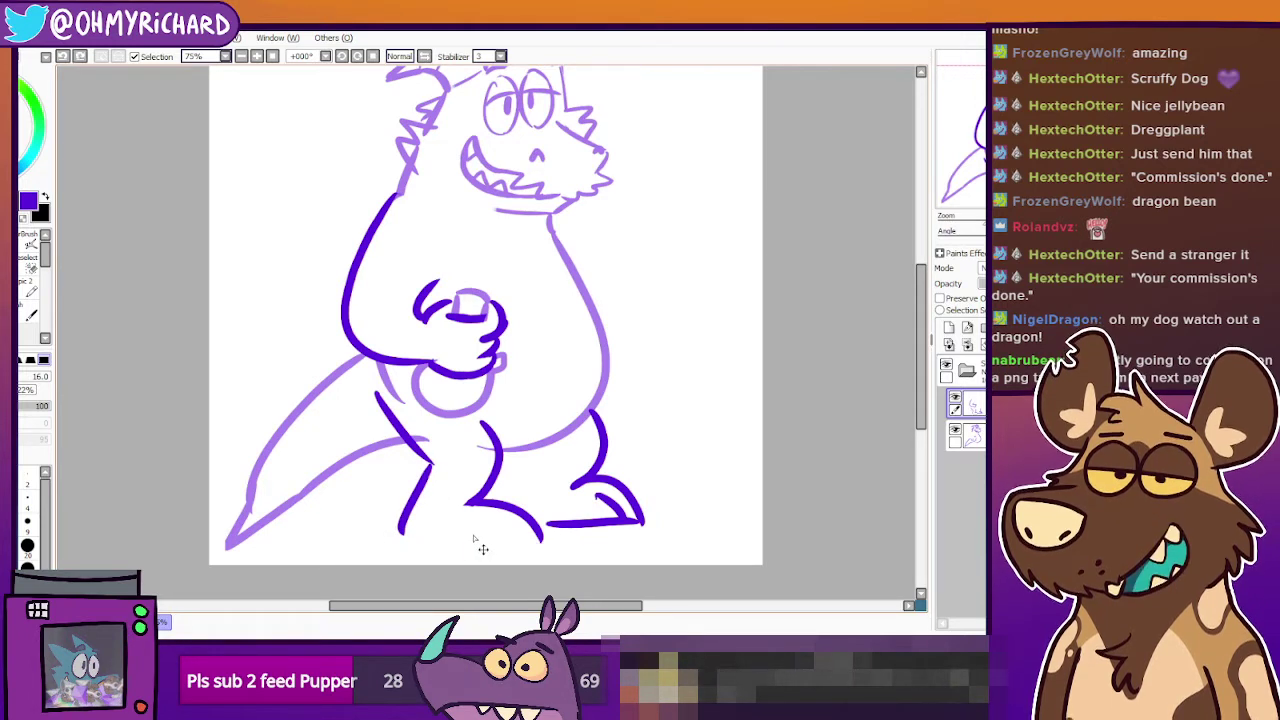
Undo the shin line and erase the near leg's back thigh line.
key(ctrl+z)
key(ctrl+z)
click(30, 316)
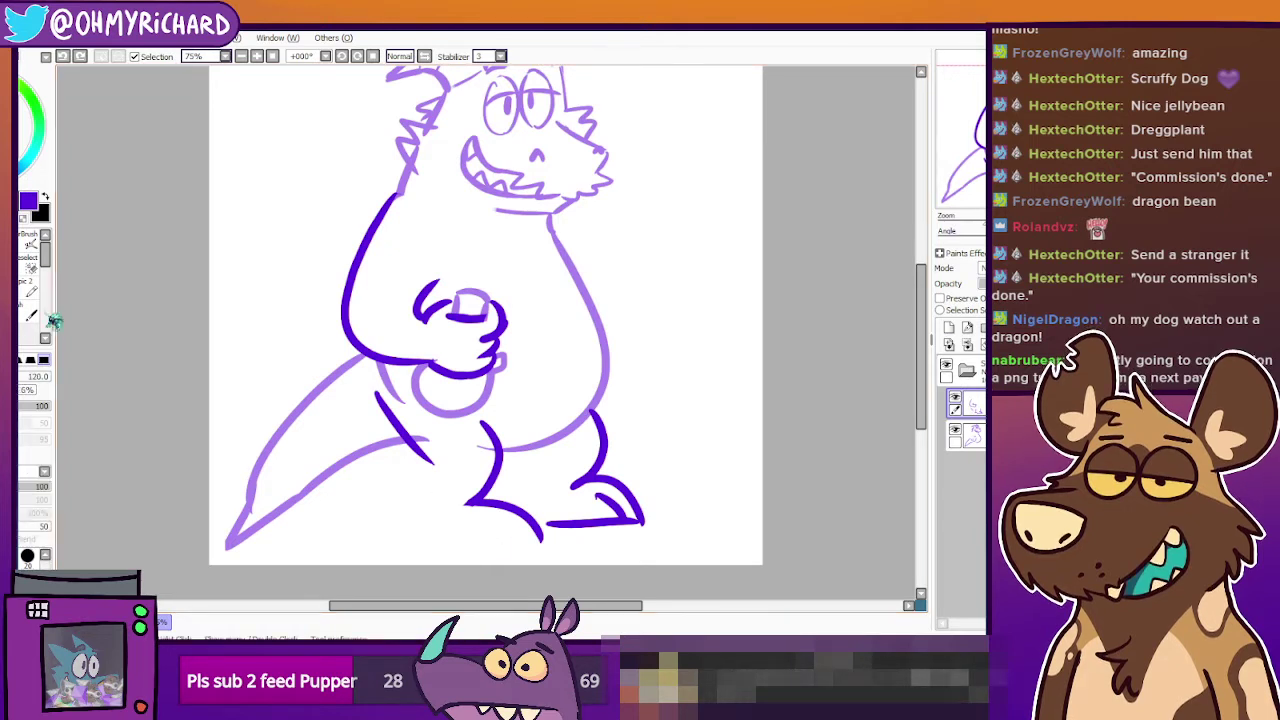
mouse_move(404, 452)
mouse_down()
mouse_move(387, 423)
mouse_move(402, 444)
mouse_up()
click(30, 314)
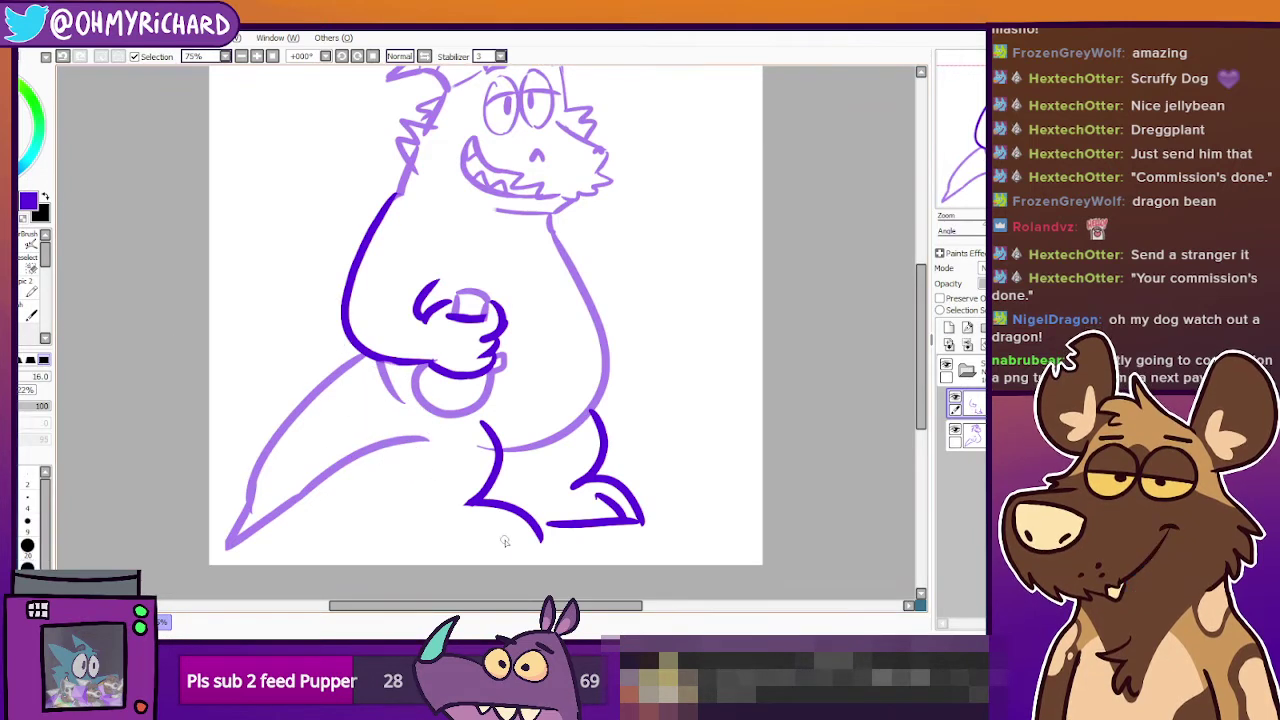
Extend the canvas downward to add empty space below the dragon's feet.
key(n)
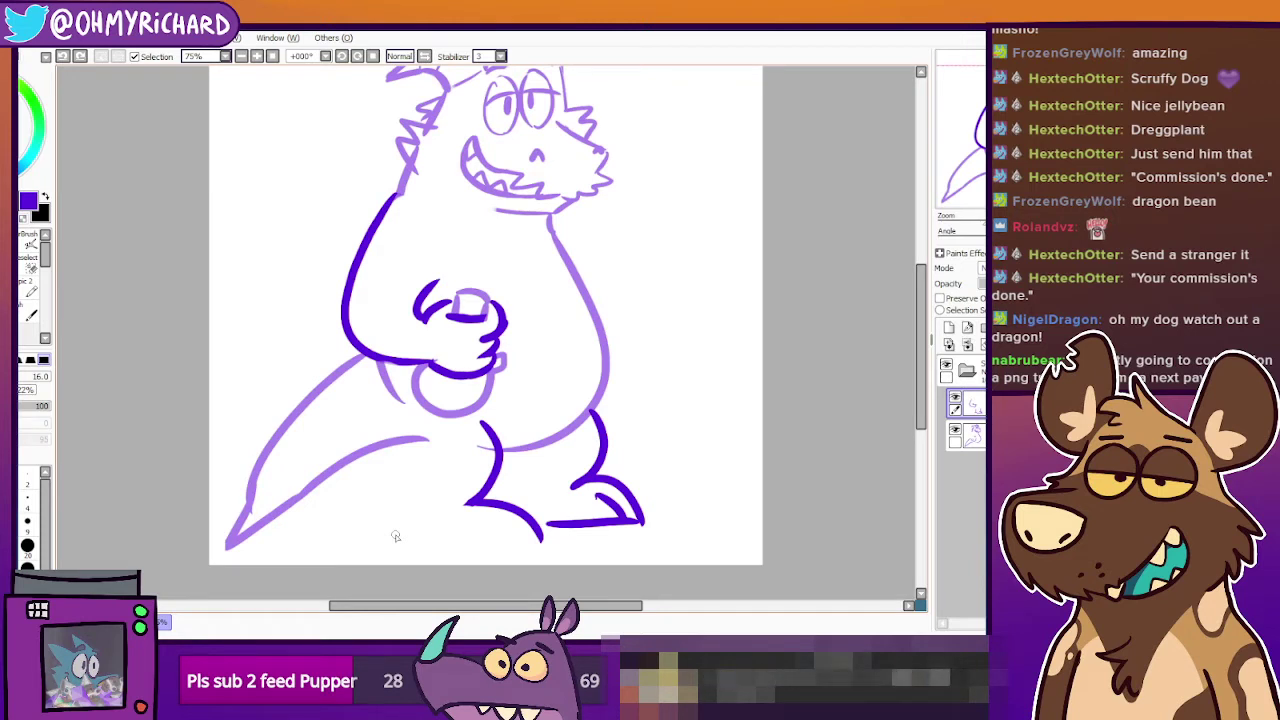
click(36, 290)
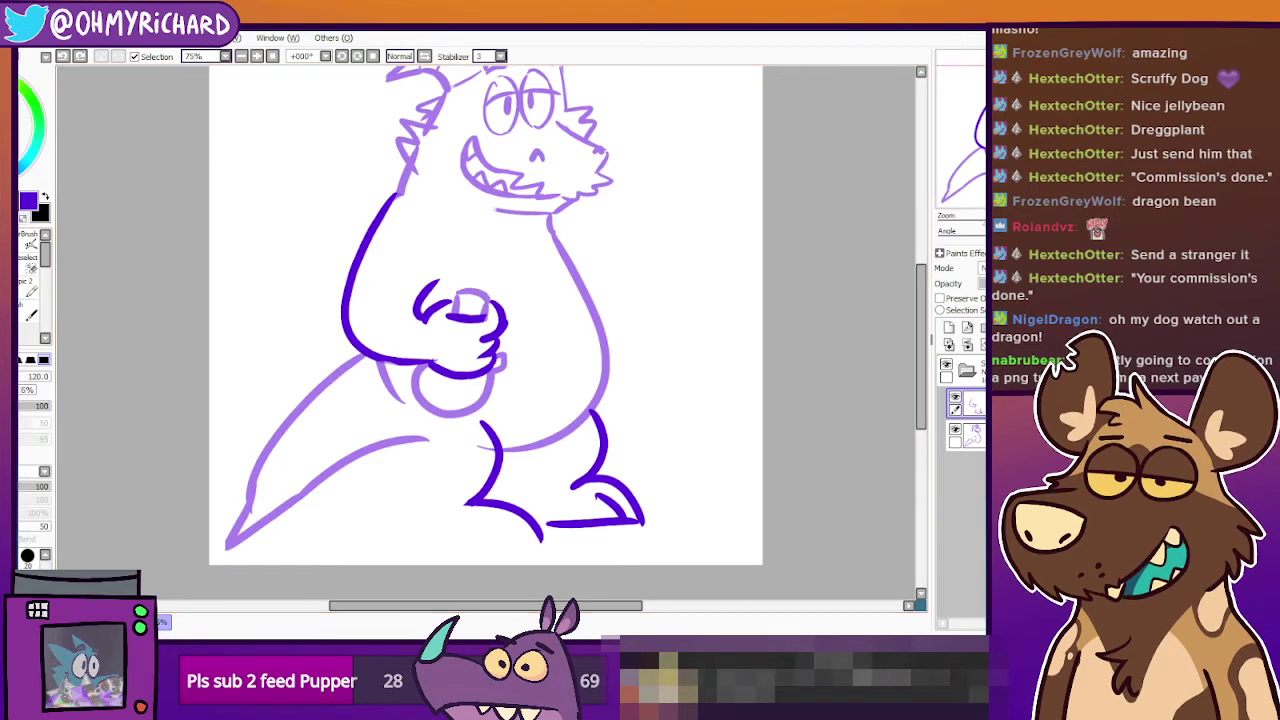
drag(296, 263, 311, 290)
scroll(311, 290, down, 3)
scroll(296, 186, up, 1)
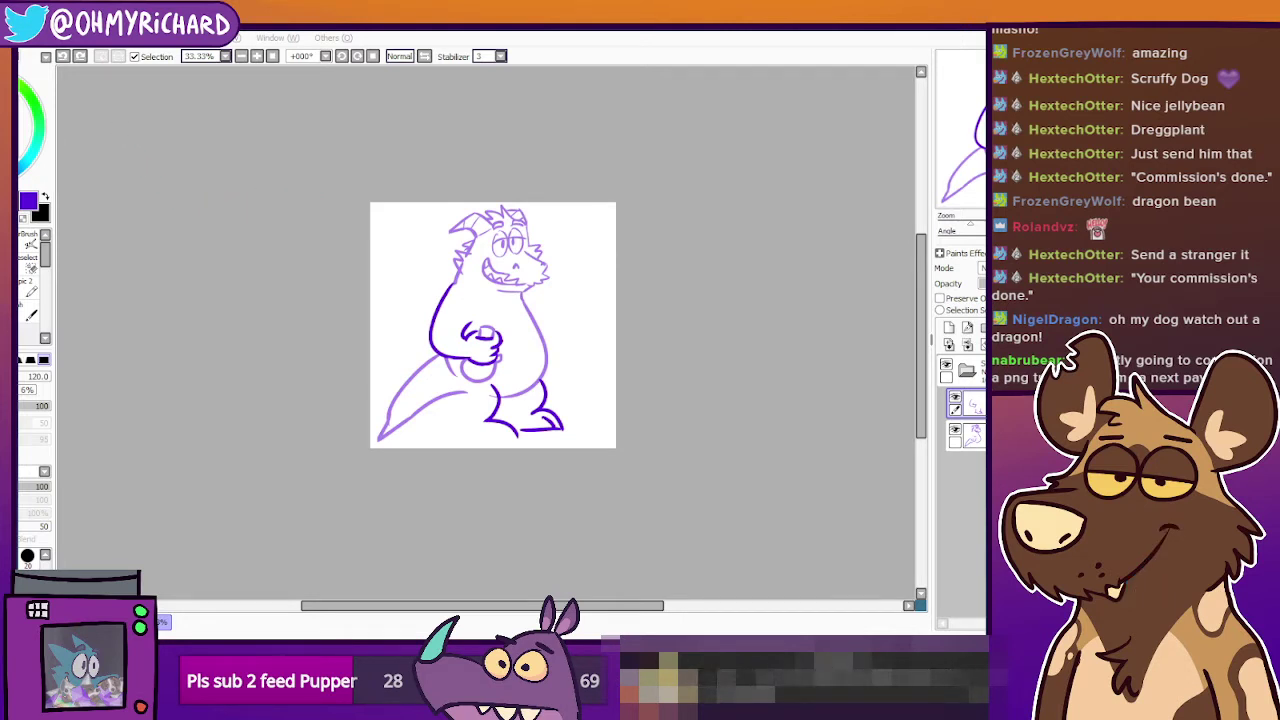
scroll(238, 353, down, 1)
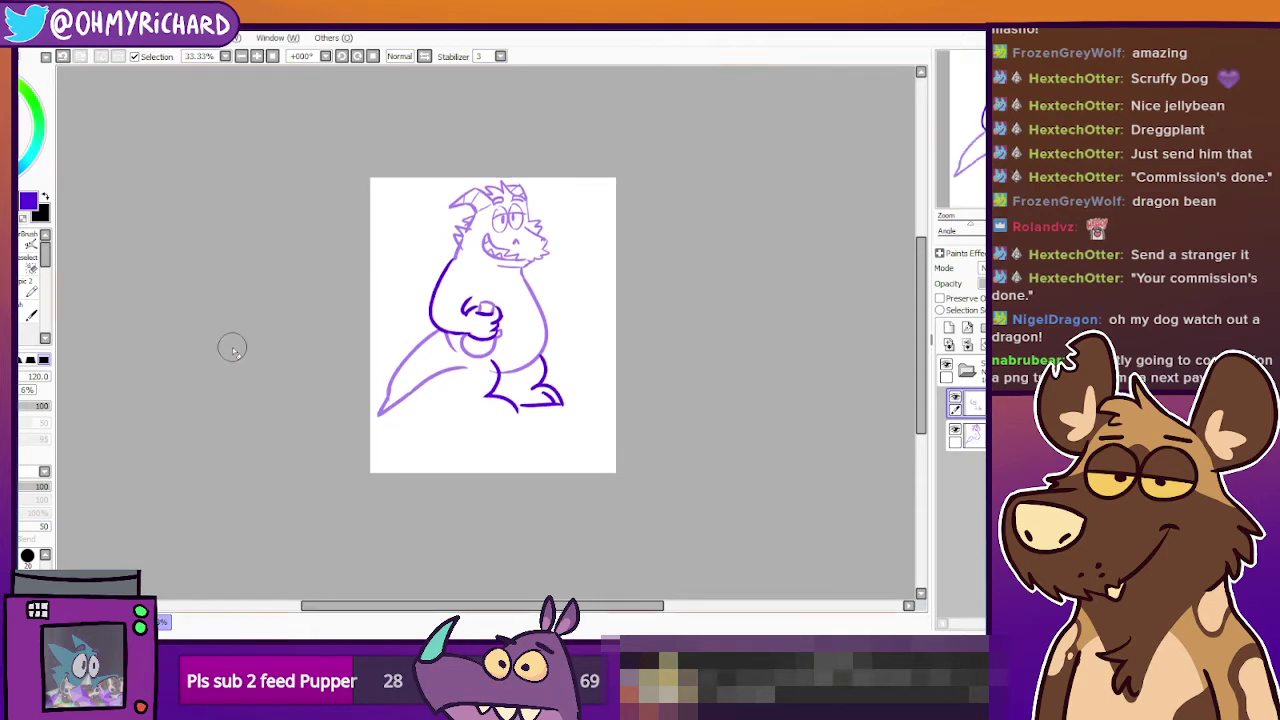
scroll(538, 404, up, 3)
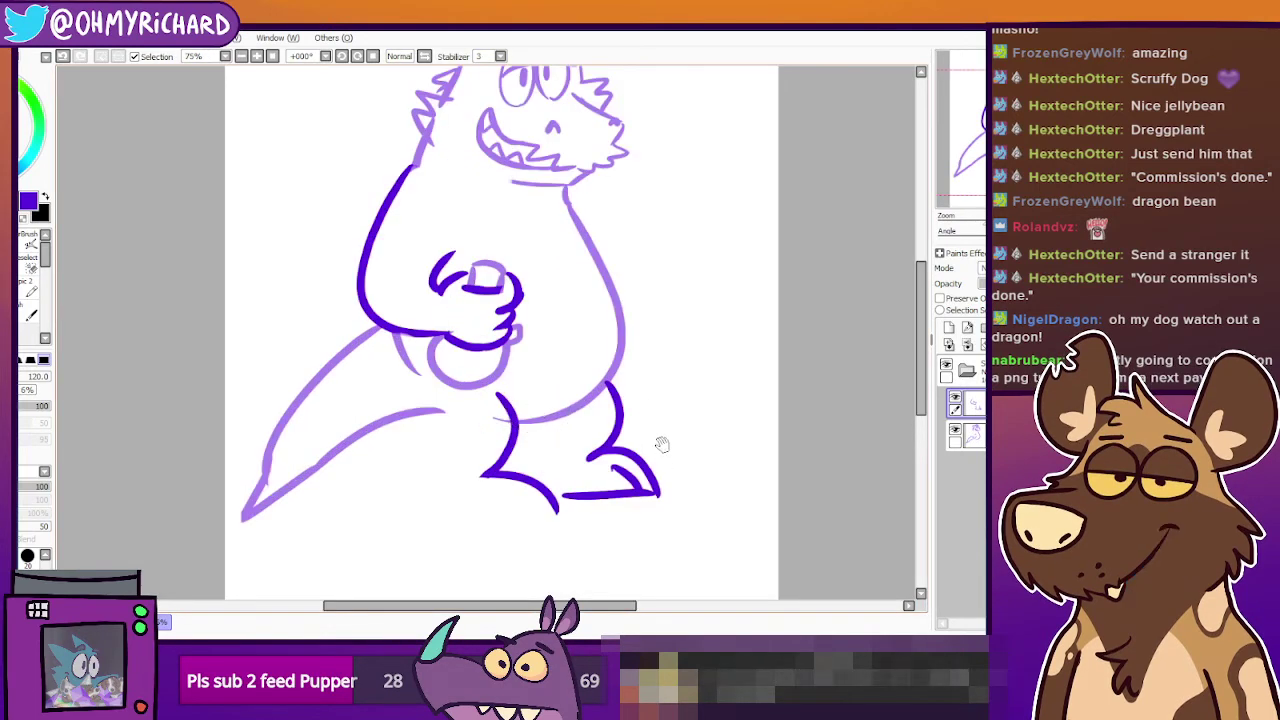
Erase all remaining leg and foot lines from the arm and leg layer, keeping the arm and hand, and check the layer by toggling its visibility.
drag(662, 444, 693, 364)
click(956, 398)
click(956, 398)
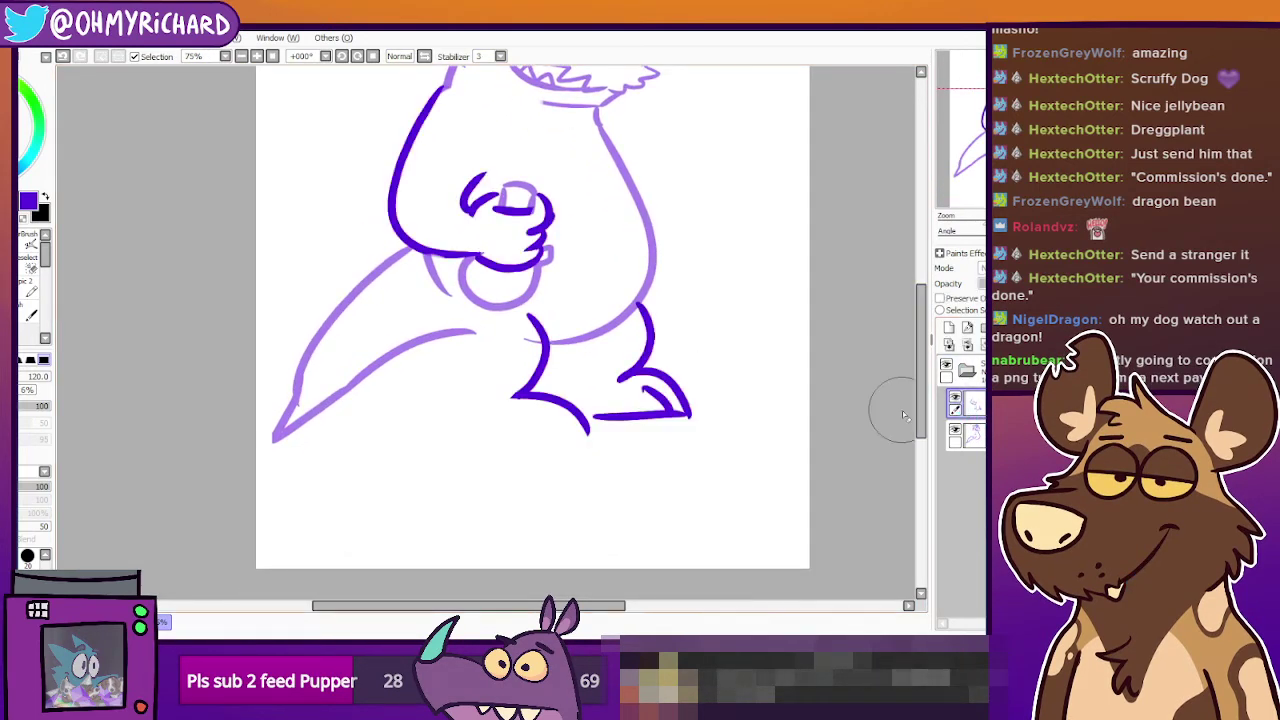
mouse_move(578, 318)
mouse_down()
mouse_move(605, 332)
mouse_move(657, 315)
mouse_move(646, 441)
mouse_move(744, 432)
mouse_up()
mouse_move(618, 278)
mouse_down()
mouse_move(548, 370)
mouse_move(568, 333)
mouse_up()
click(31, 291)
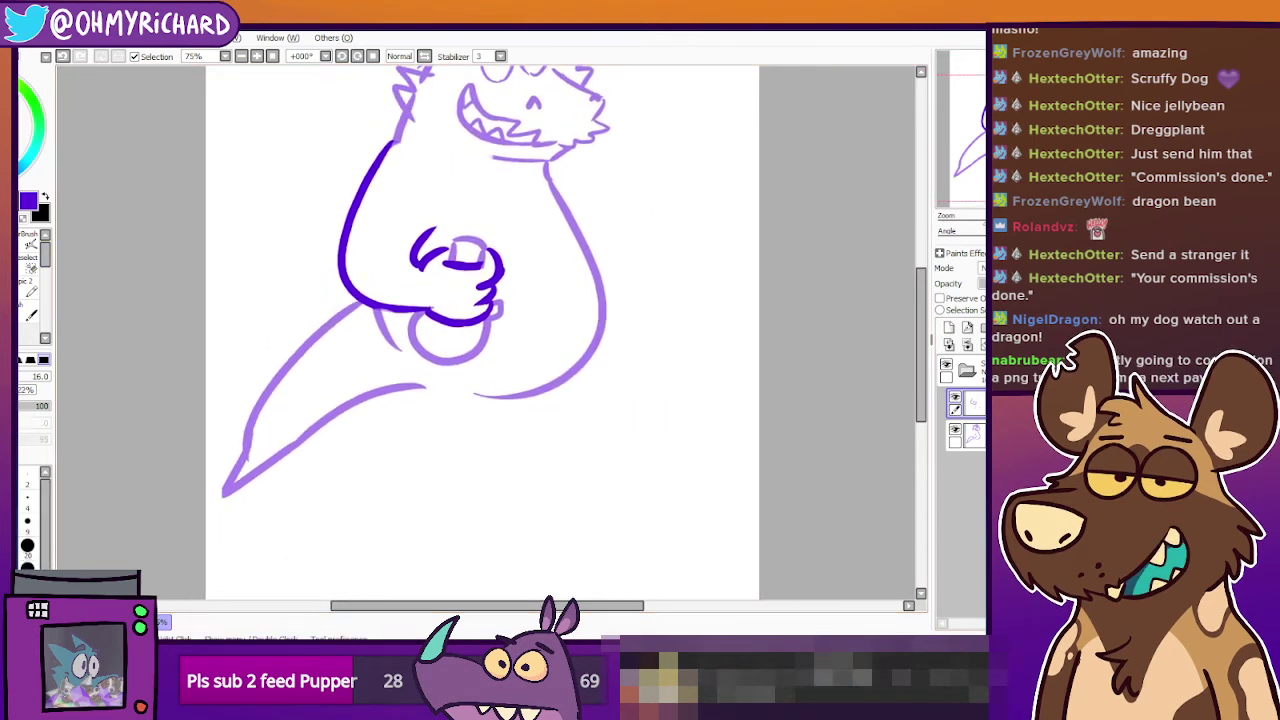
click(955, 398)
click(955, 398)
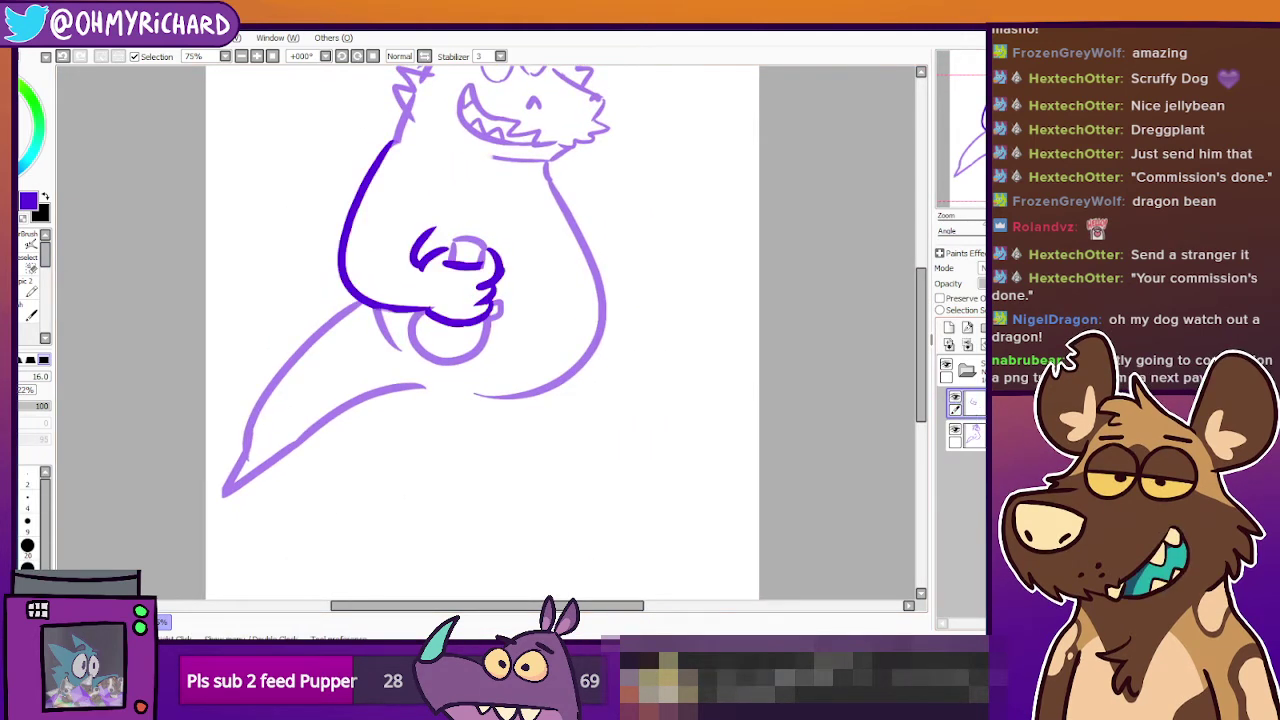
Try a horizontal ground line below the body and a curved front line for the far leg.
drag(382, 466, 673, 464)
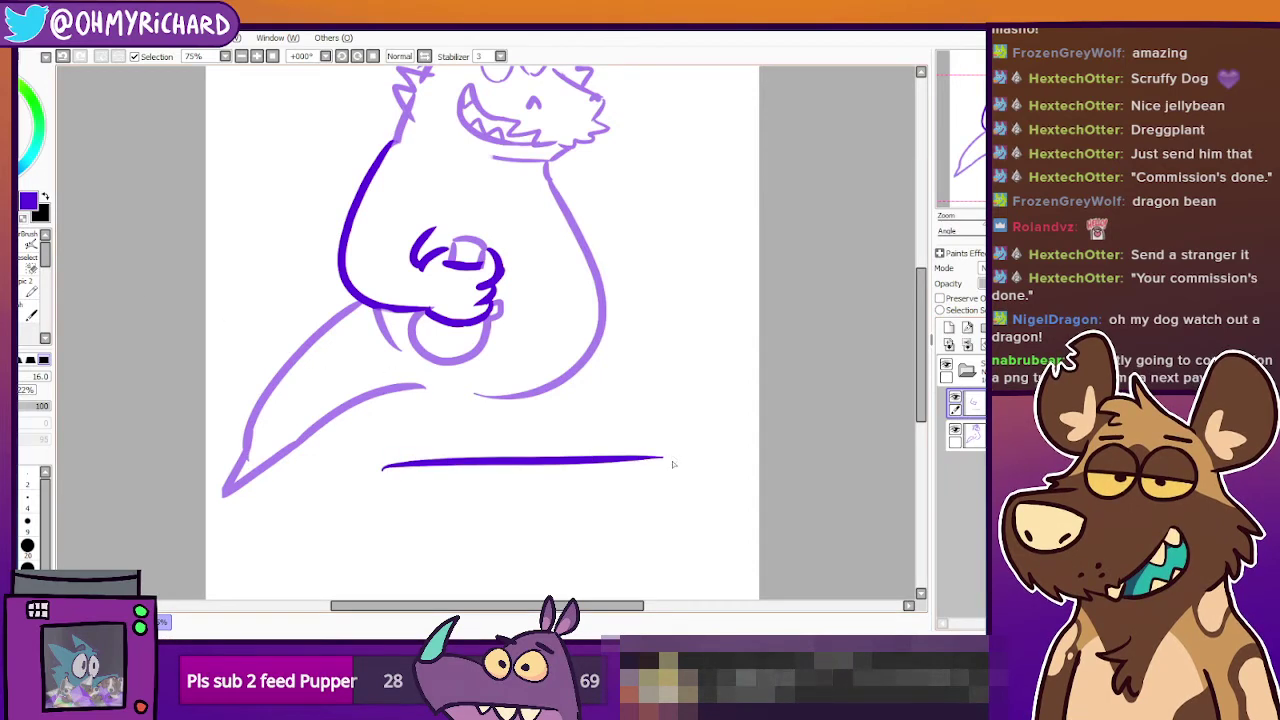
key(ctrl+z)
drag(600, 320, 595, 443)
key(ctrl+z)
mouse_move(591, 348)
mouse_down()
mouse_move(597, 397)
mouse_move(539, 462)
mouse_move(619, 448)
mouse_move(613, 470)
mouse_move(657, 480)
mouse_up()
key(ctrl+z)
key(ctrl+z)
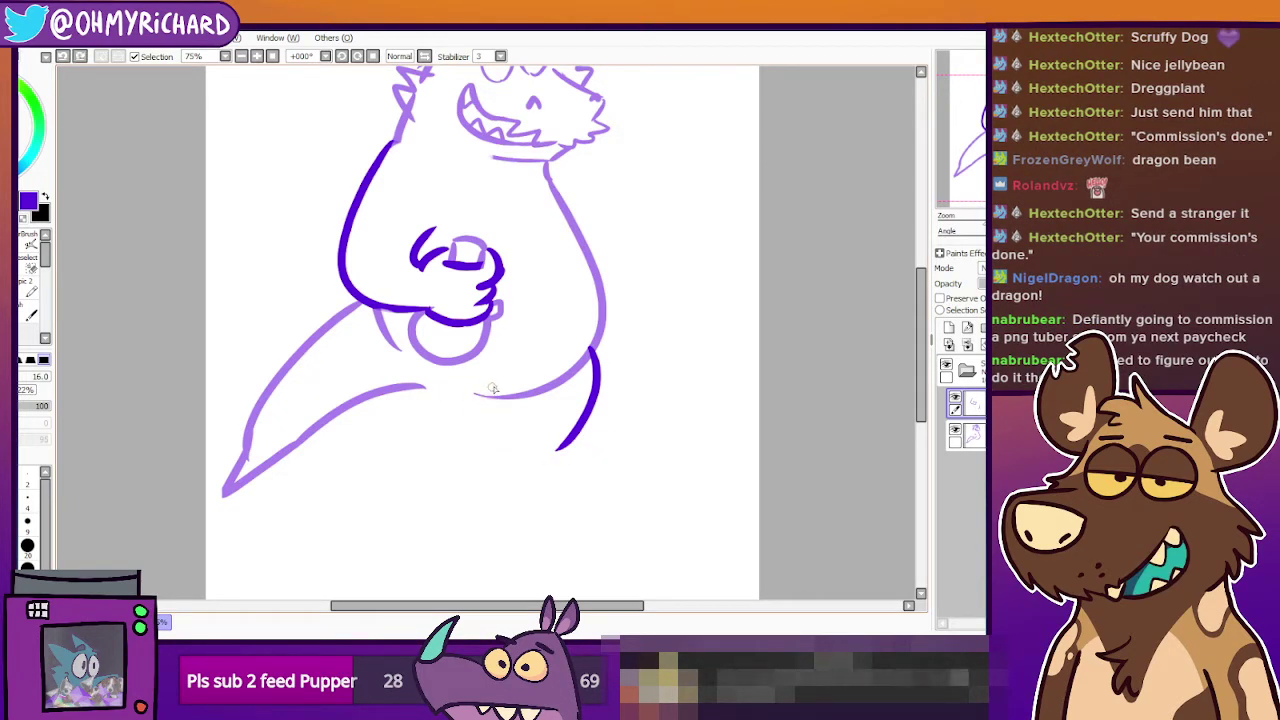
Try an inner leg line under the belly and a back line for the near leg below the forearm.
drag(492, 388, 495, 455)
key(ctrl+z)
drag(476, 374, 492, 464)
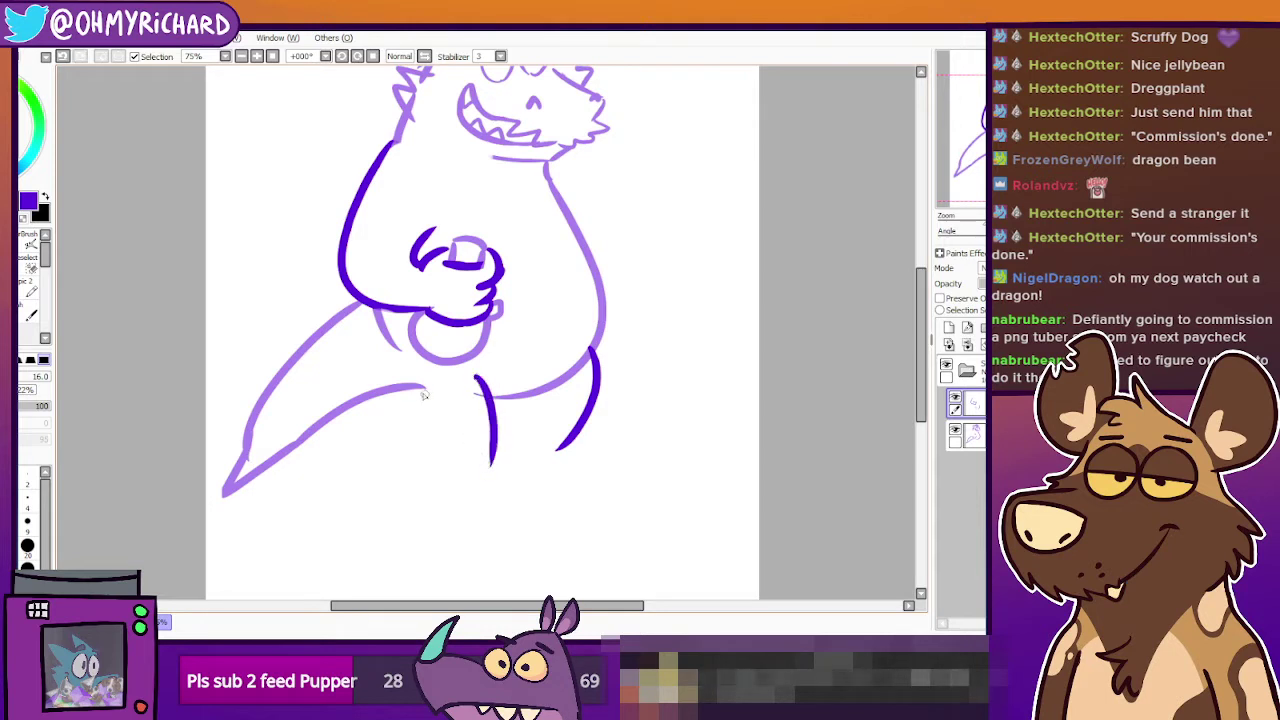
key(ctrl+z)
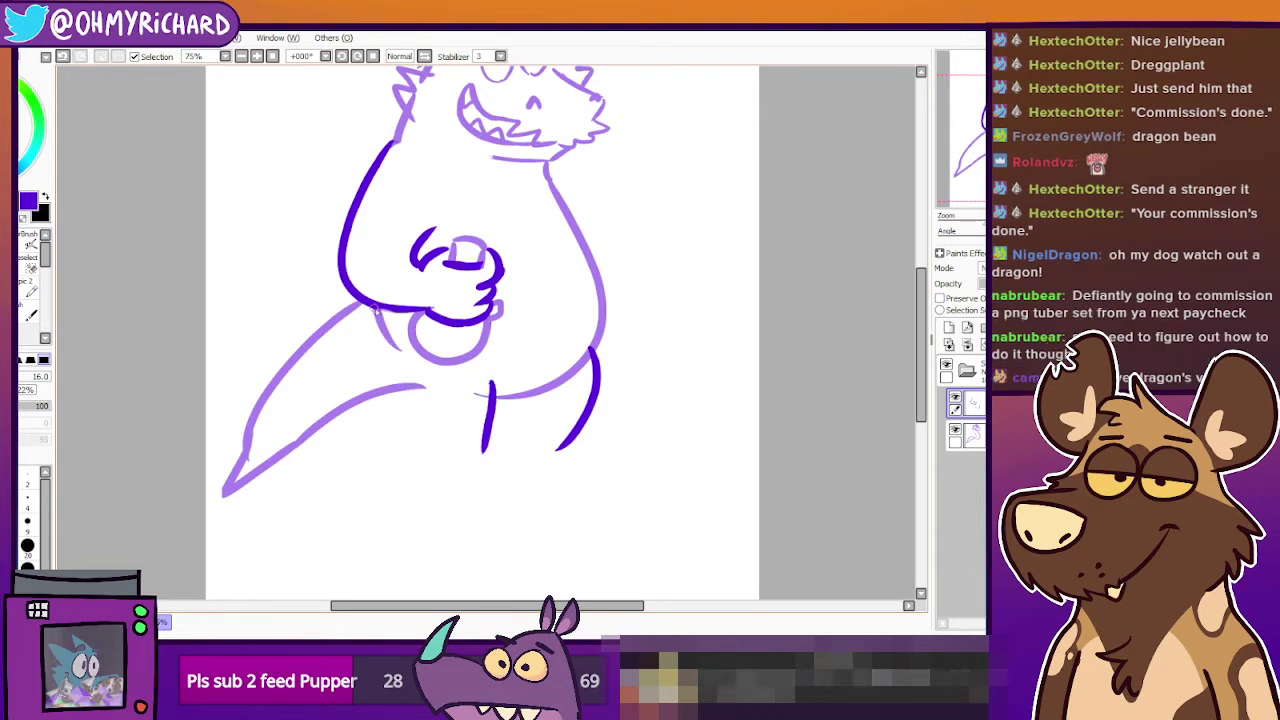
drag(380, 312, 453, 449)
key(ctrl+z)
drag(380, 312, 443, 465)
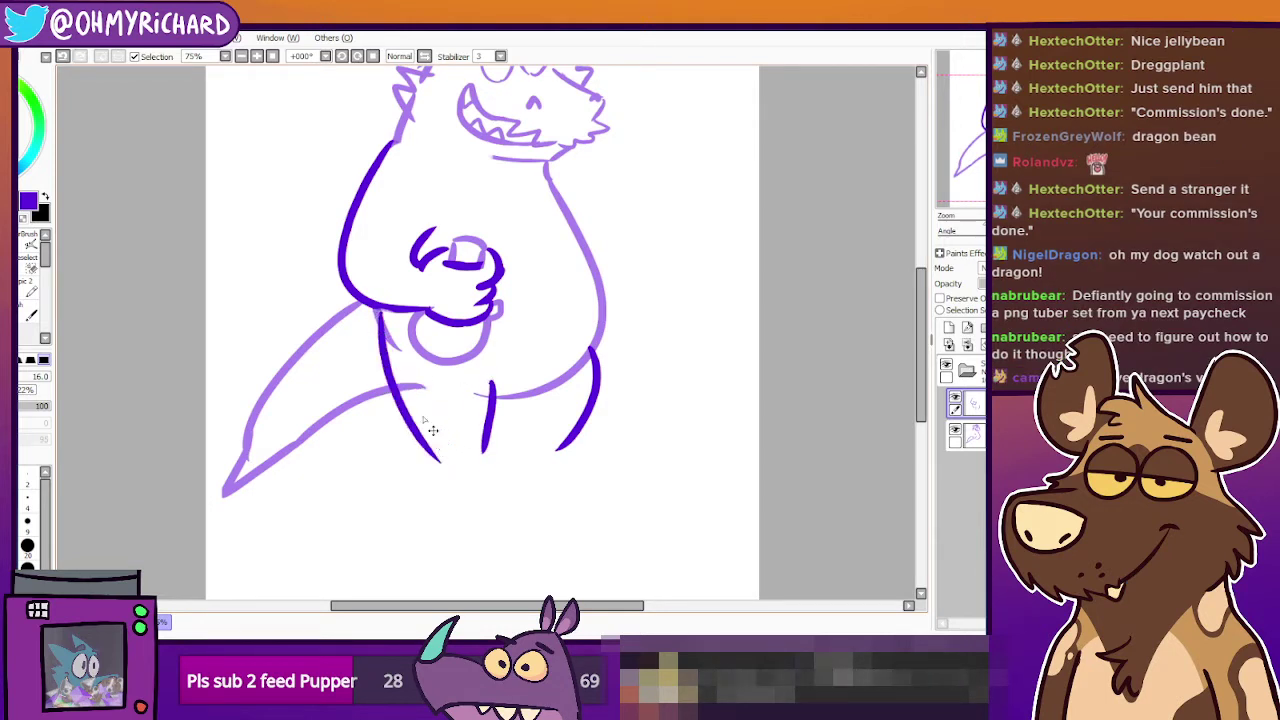
key(ctrl+z)
mouse_move(380, 314)
mouse_down()
mouse_move(444, 456)
mouse_move(395, 367)
mouse_move(432, 462)
mouse_up()
key(ctrl+z)
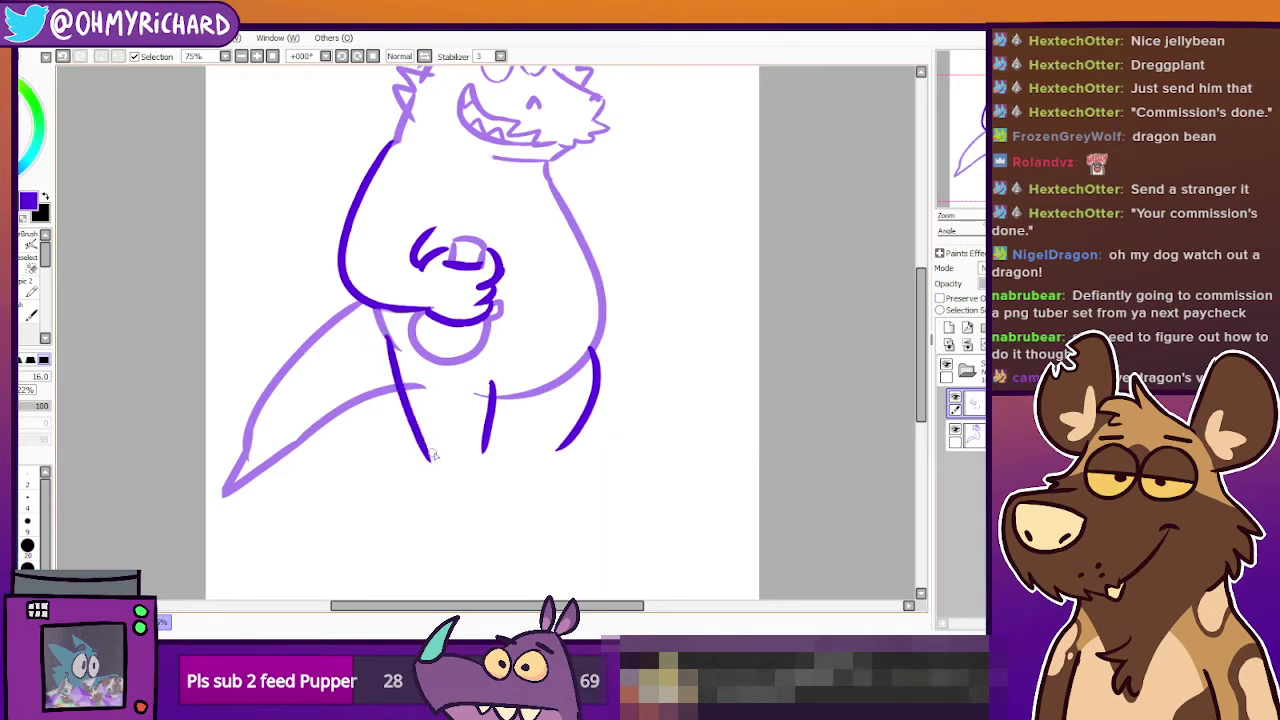
key(ctrl+z)
key(ctrl+z)
key(ctrl+z)
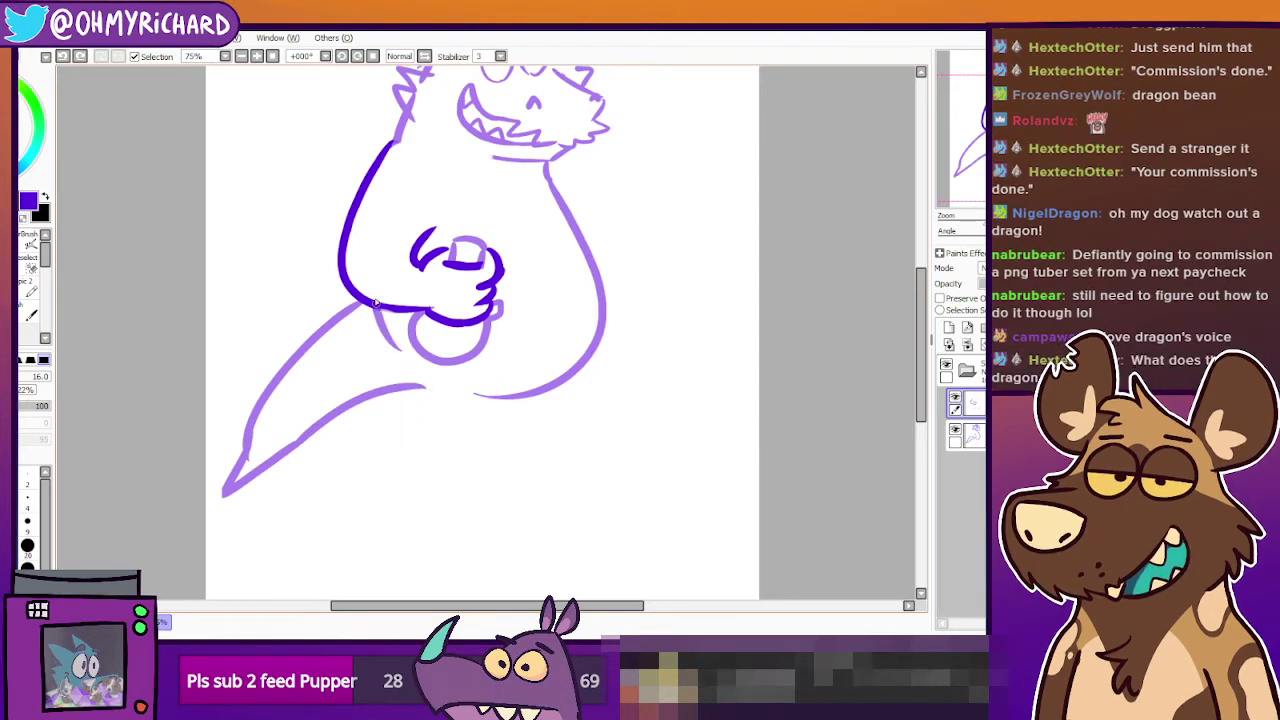
Try several long curved back lines for the near leg, running from the forearm across the tail base.
drag(374, 308, 430, 450)
key(ctrl+z)
drag(372, 308, 419, 440)
key(ctrl+z)
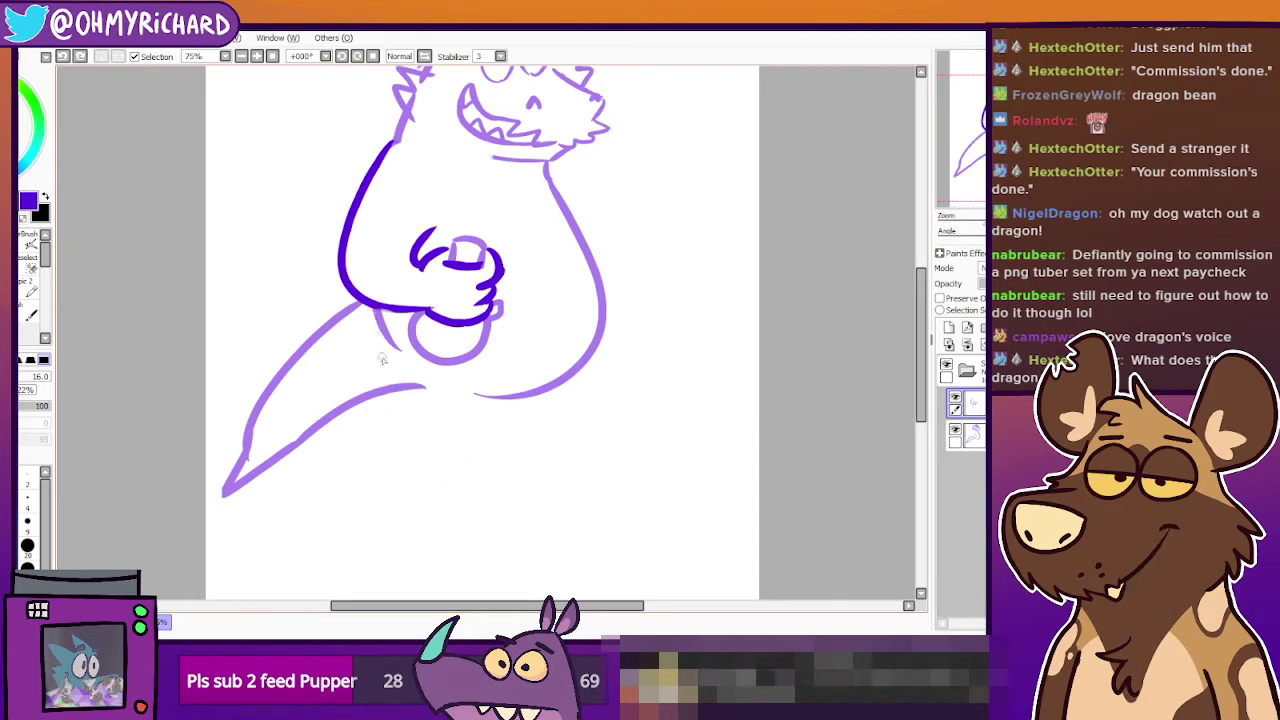
drag(372, 309, 457, 463)
key(ctrl+z)
drag(376, 310, 452, 466)
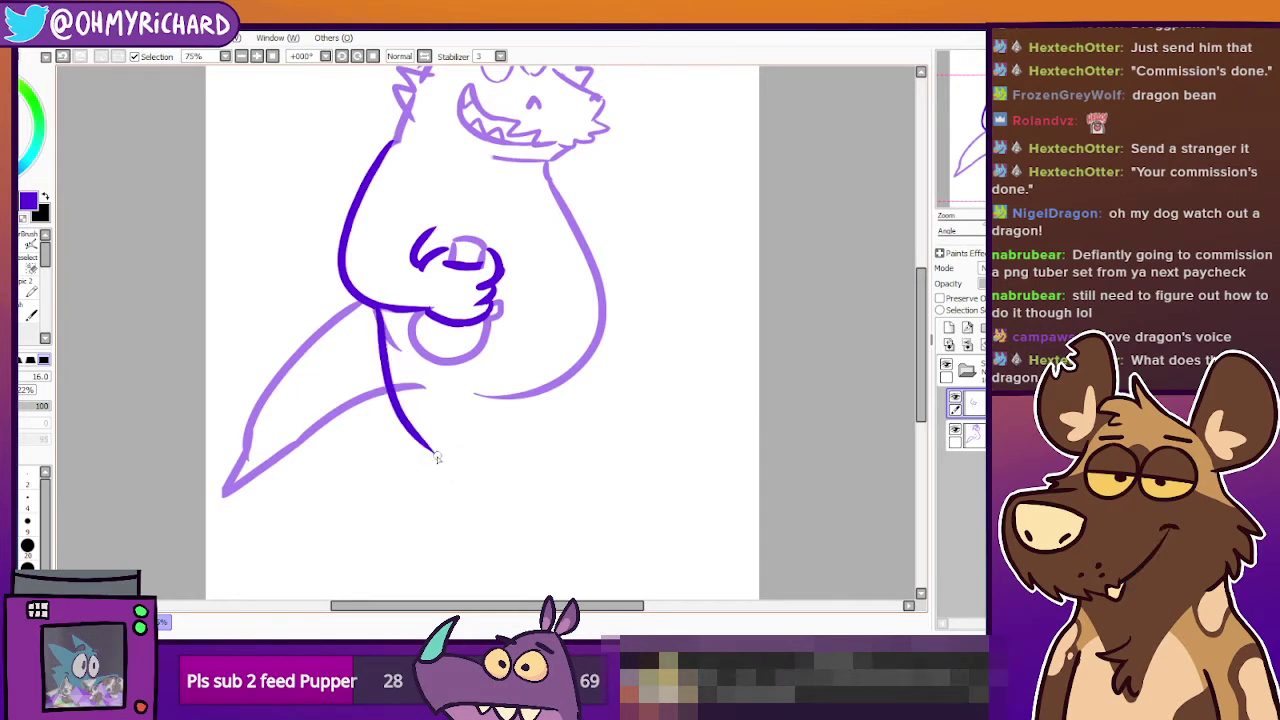
key(ctrl+z)
drag(374, 308, 456, 476)
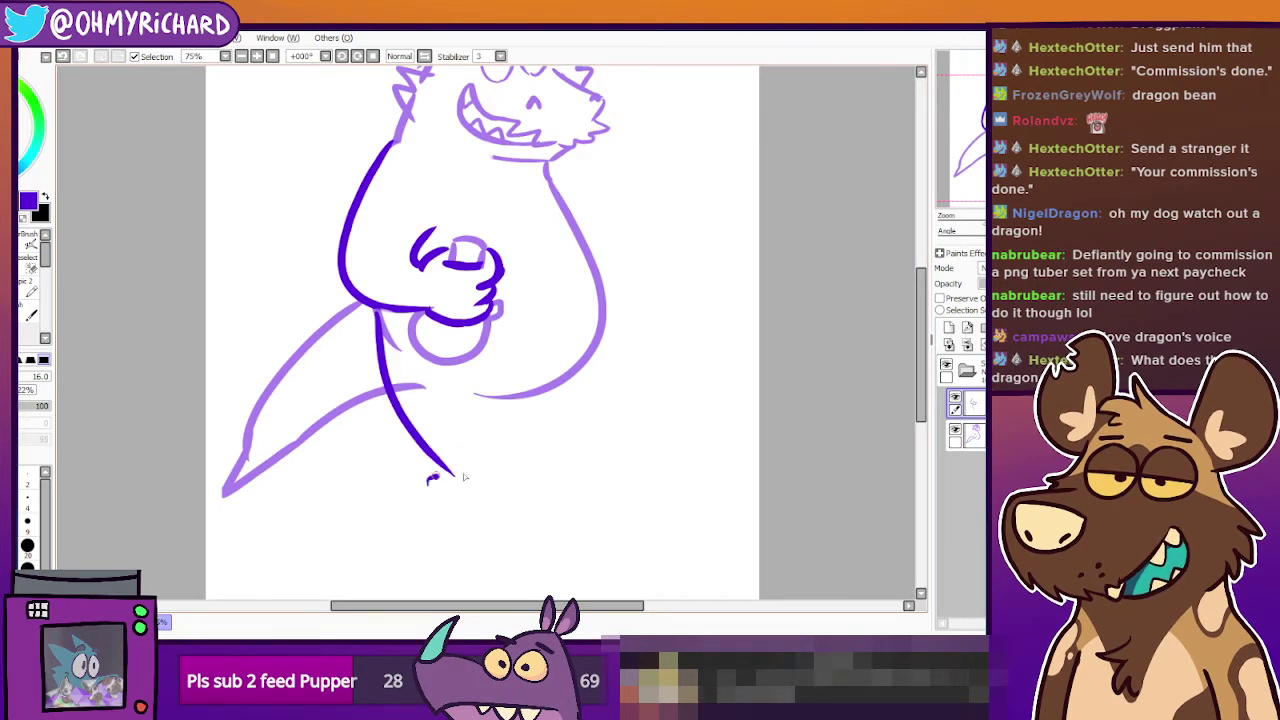
key(ctrl+z)
key(ctrl+z)
Draw the near leg's back line as one long curve from under the forearm across the tail to the ankle.
drag(580, 384, 600, 434)
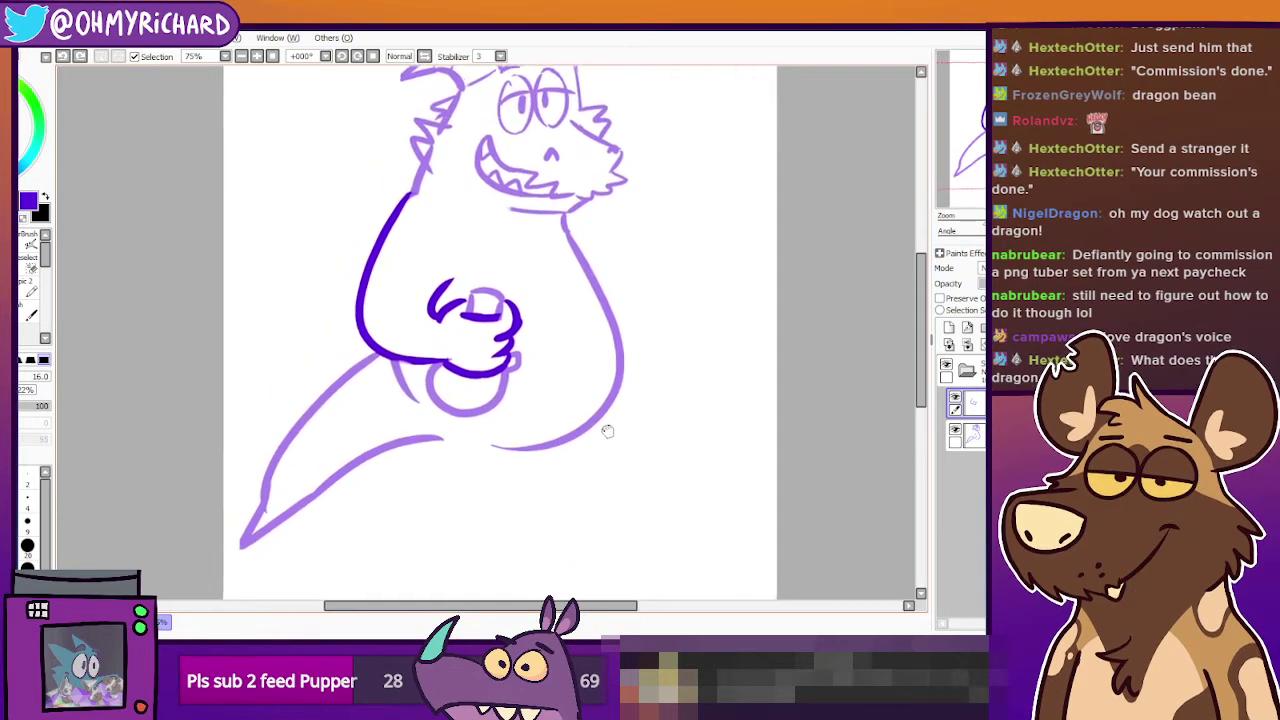
drag(390, 357, 440, 487)
key(ctrl+z)
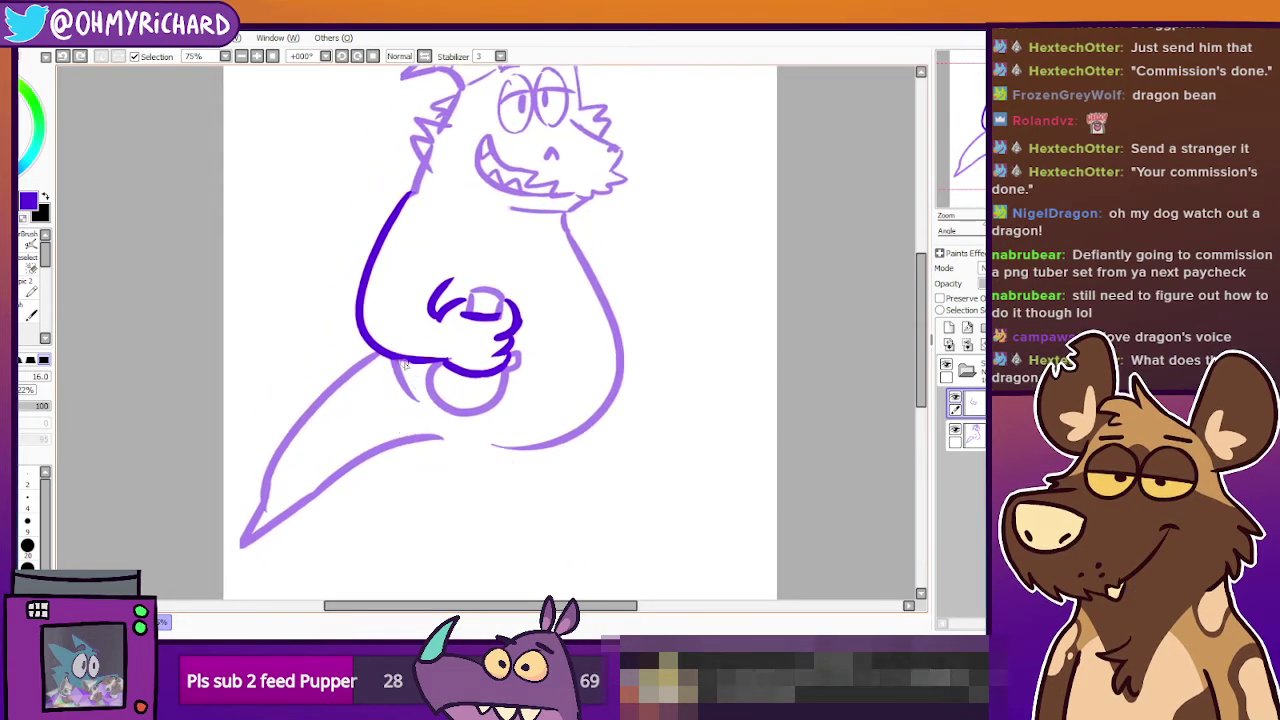
drag(388, 356, 440, 487)
key(ctrl+z)
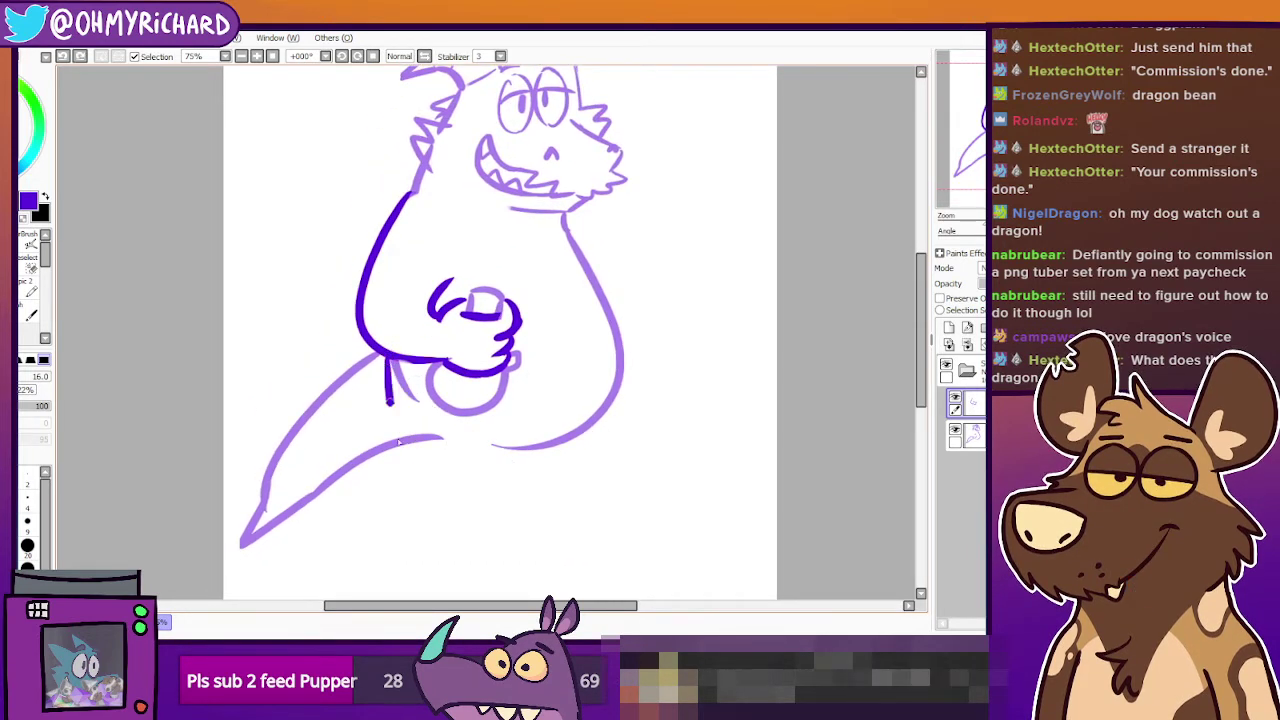
drag(386, 358, 455, 507)
Draw the far leg's slanted front line from the belly's lower side to the ankle and add the foot's arched top.
drag(606, 408, 578, 500)
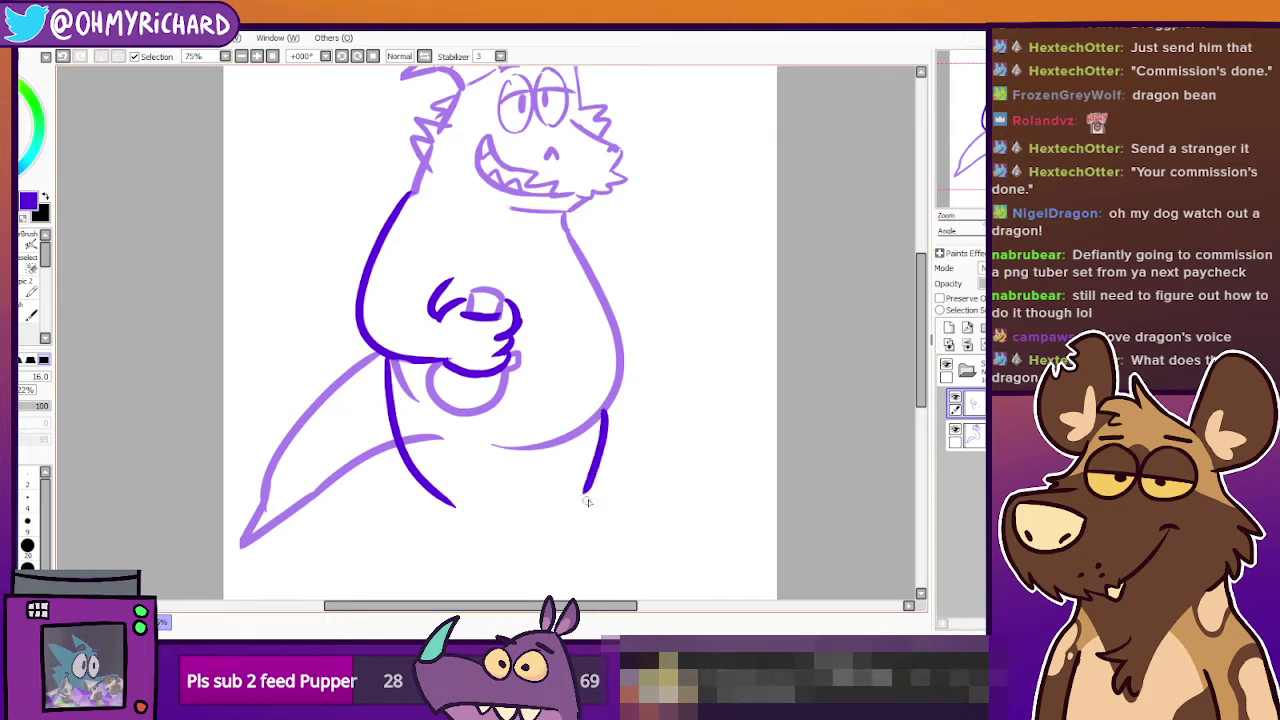
key(ctrl+z)
mouse_move(612, 400)
mouse_down()
mouse_move(608, 442)
mouse_move(556, 530)
mouse_up()
key(ctrl+z)
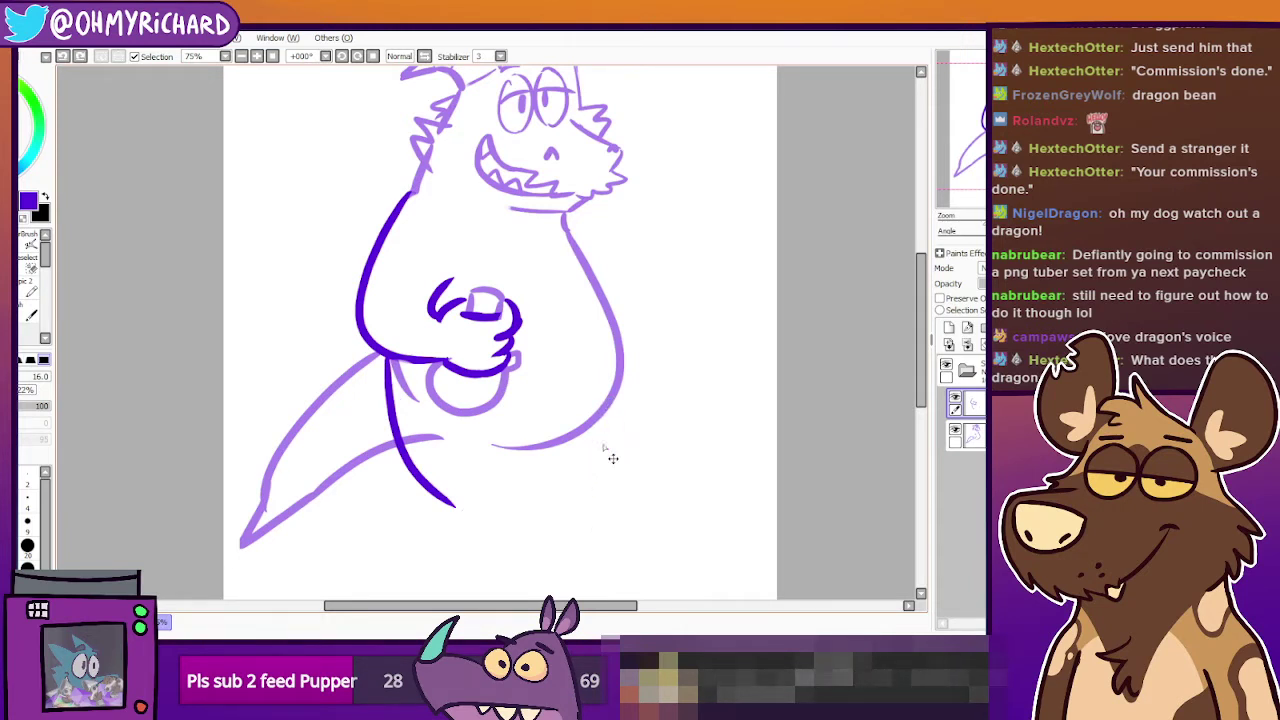
mouse_move(612, 408)
mouse_down()
mouse_move(586, 496)
mouse_move(558, 532)
mouse_up()
key(ctrl+z)
mouse_move(612, 404)
mouse_down()
mouse_move(569, 528)
mouse_move(600, 502)
mouse_move(650, 531)
mouse_up()
Draw the near foot pointing outward toward the tail, with an arched top, a nearly flat sole and two toe lines.
drag(537, 513, 556, 463)
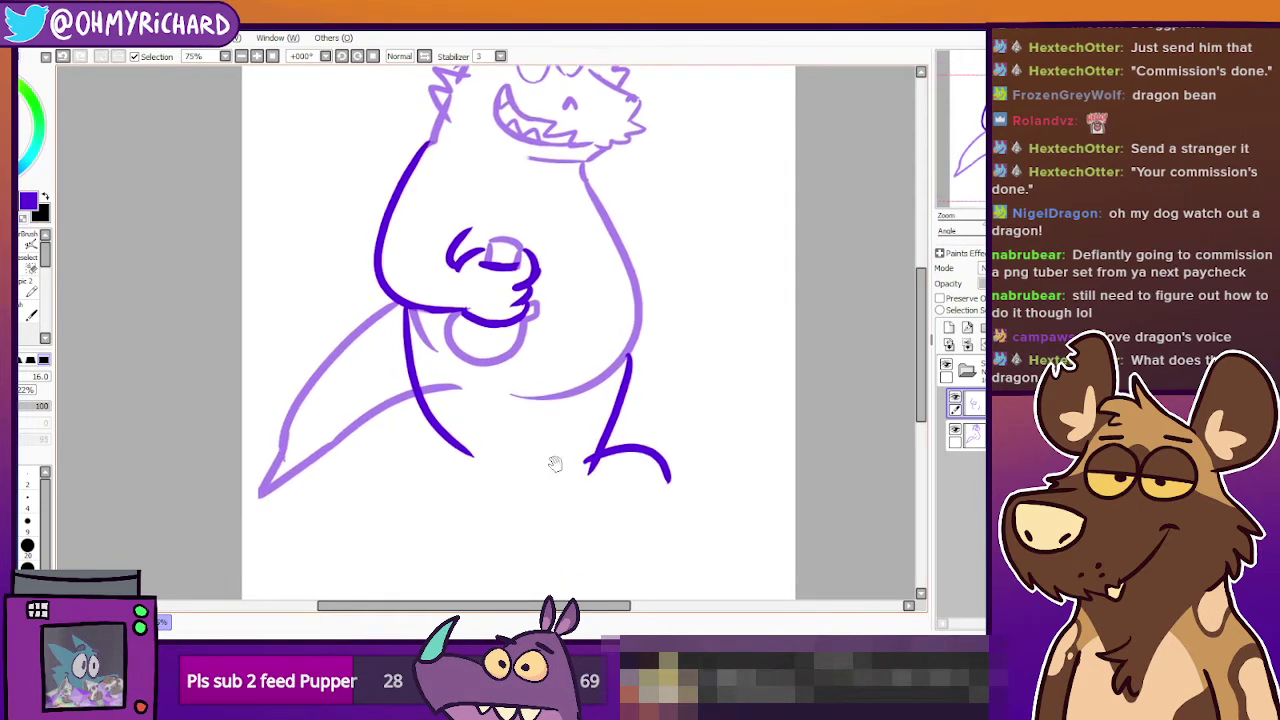
drag(476, 455, 417, 498)
key(ctrl+z)
drag(488, 456, 412, 488)
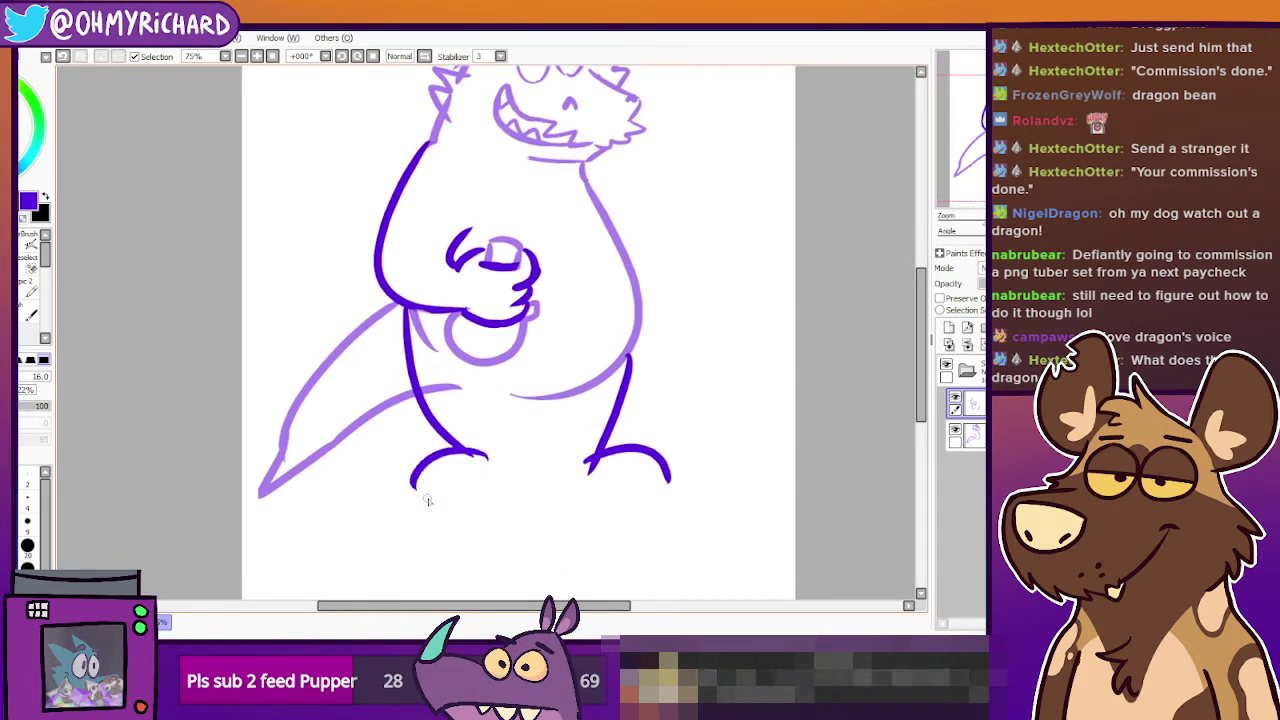
key(ctrl+z)
mouse_move(476, 455)
mouse_down()
mouse_move(438, 448)
mouse_move(384, 503)
mouse_up()
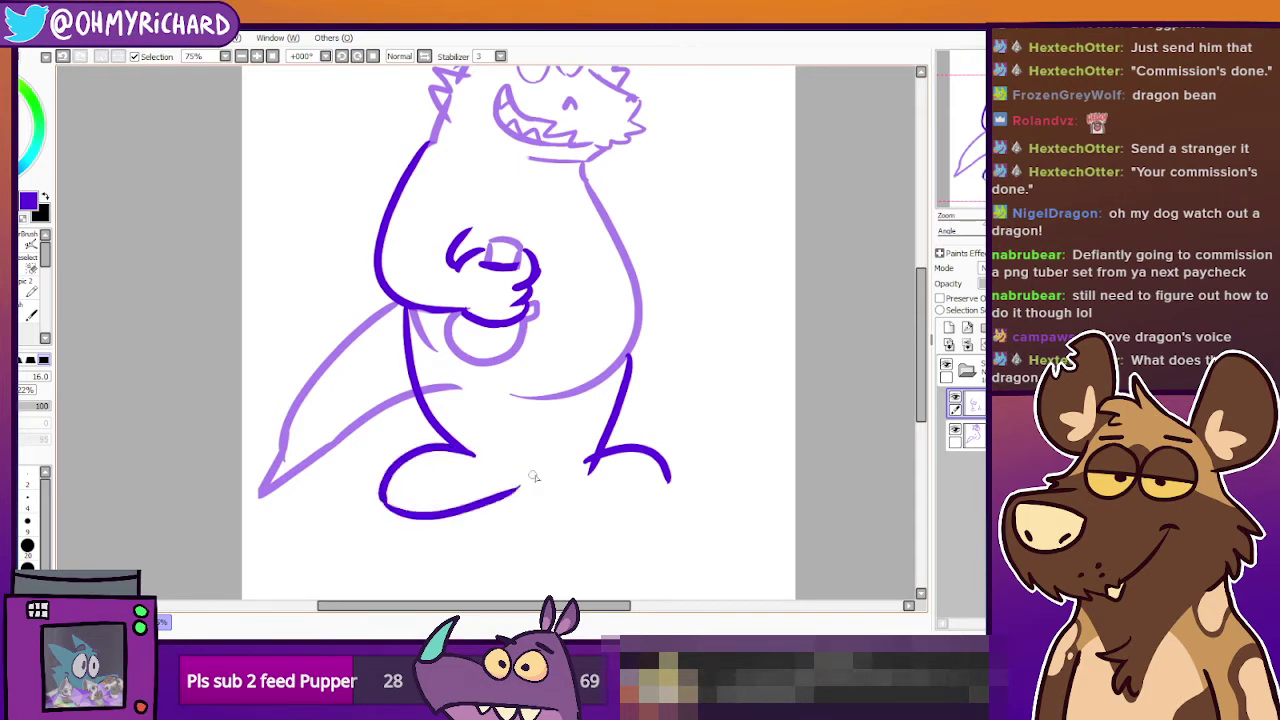
drag(383, 497, 524, 497)
key(ctrl+z)
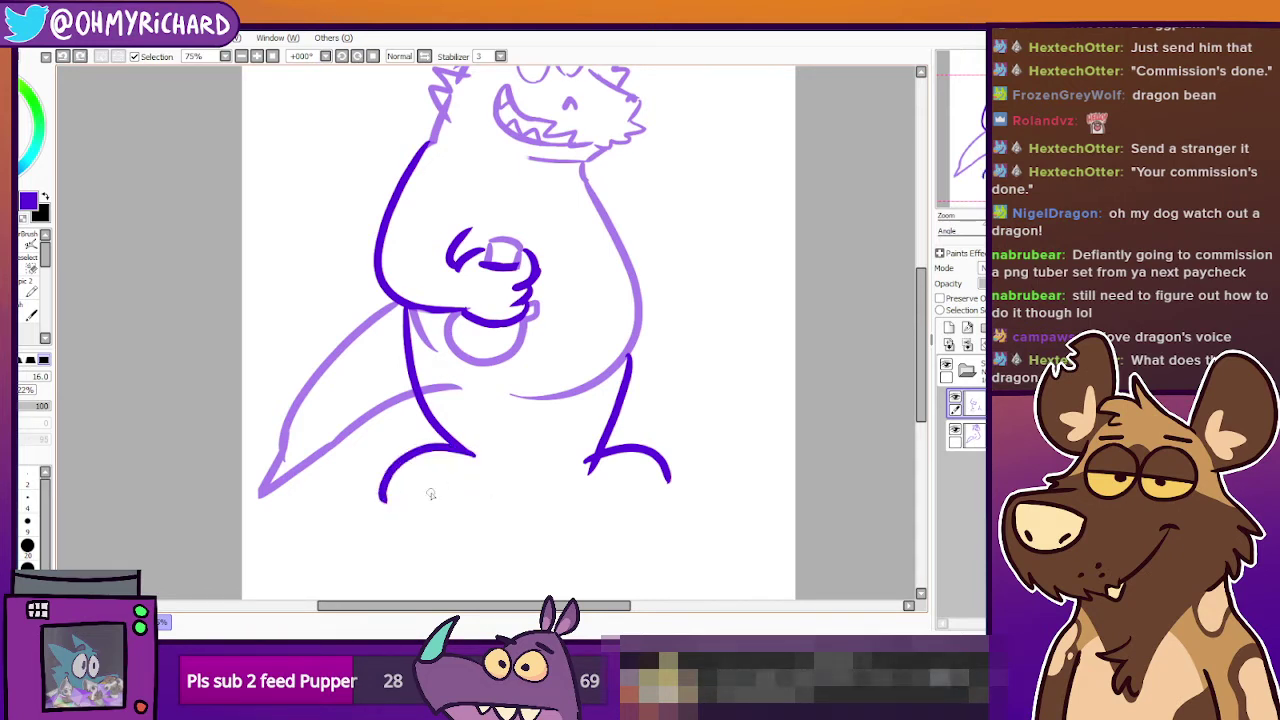
mouse_move(383, 503)
mouse_down()
mouse_move(512, 490)
mouse_move(412, 505)
mouse_up()
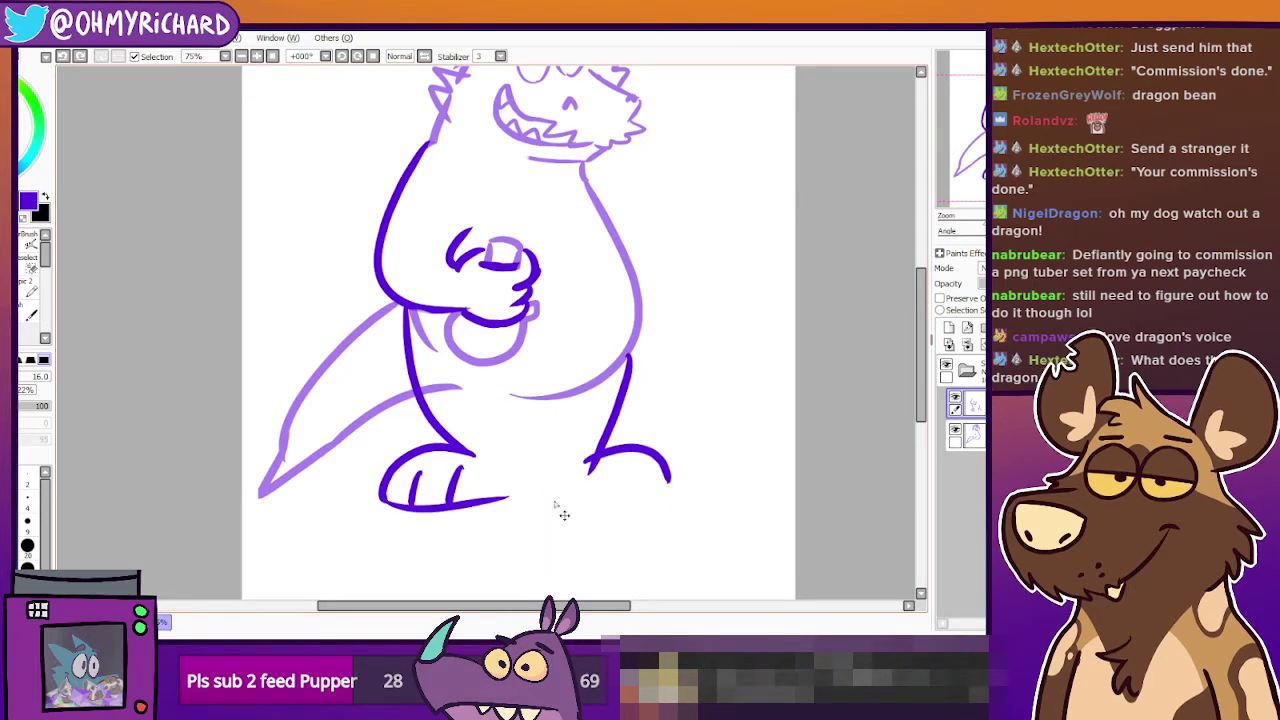
Try several nearly flat sole lines under the far foot, running from the heel to the toe tip.
mouse_move(547, 492)
mouse_down()
mouse_move(655, 489)
mouse_move(668, 476)
mouse_move(607, 503)
mouse_move(666, 485)
mouse_up()
key(ctrl+z)
key(ctrl+z)
key(ctrl+z)
drag(546, 492, 668, 484)
key(ctrl+z)
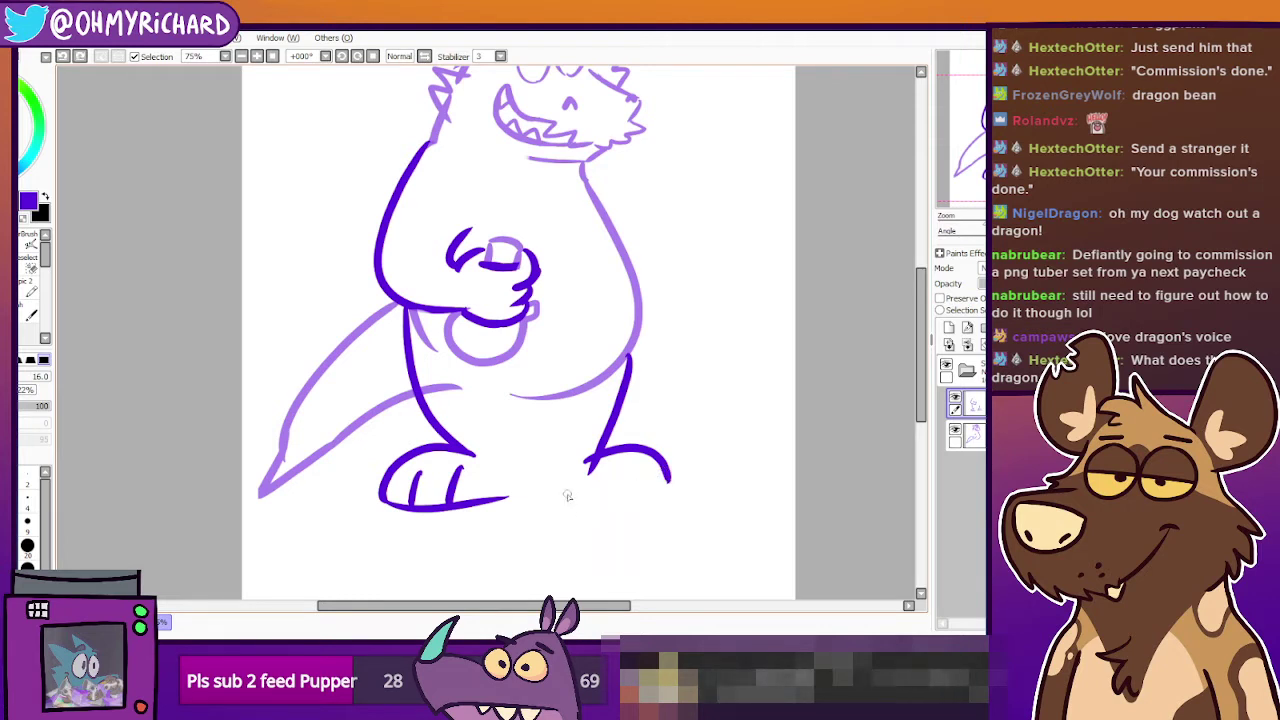
Draw the far foot's sole as a shallow curve up to the toe tip and add two short toe lines.
drag(546, 492, 672, 480)
key(ctrl+z)
drag(546, 492, 672, 480)
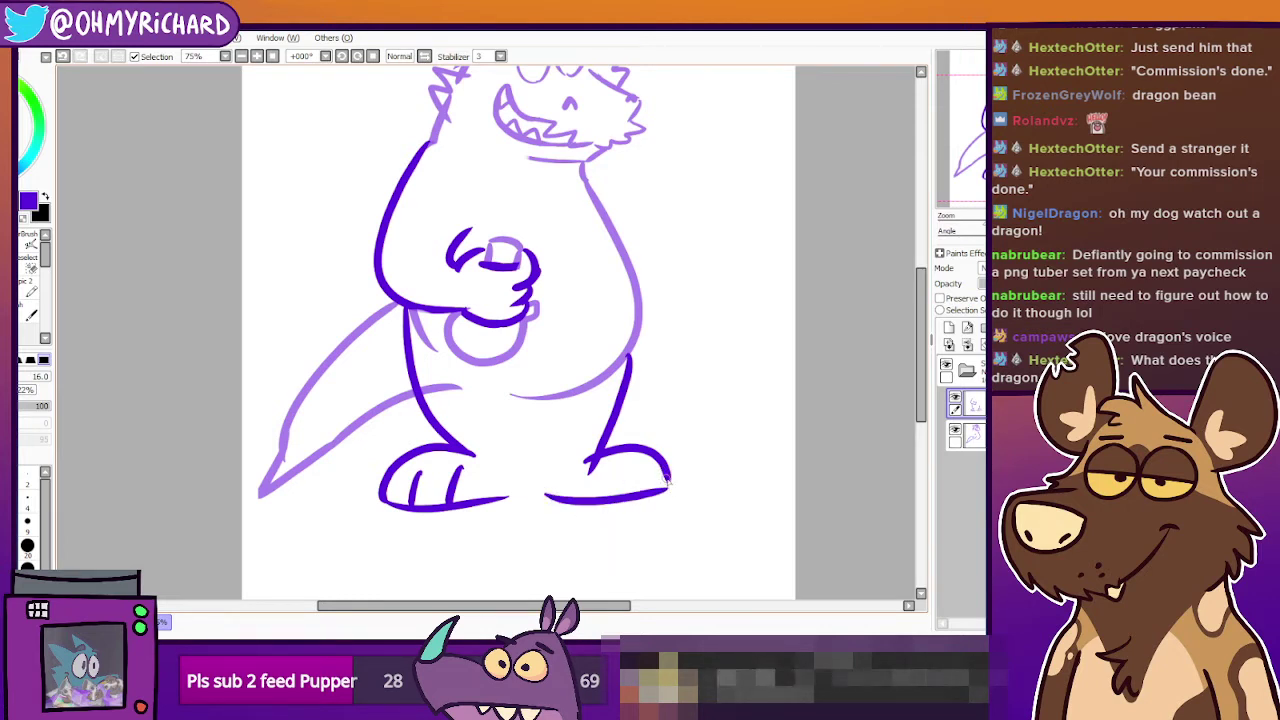
key(ctrl+z)
drag(546, 492, 672, 482)
key(ctrl+z)
mouse_move(549, 492)
mouse_down()
mouse_move(673, 482)
mouse_move(611, 493)
mouse_up()
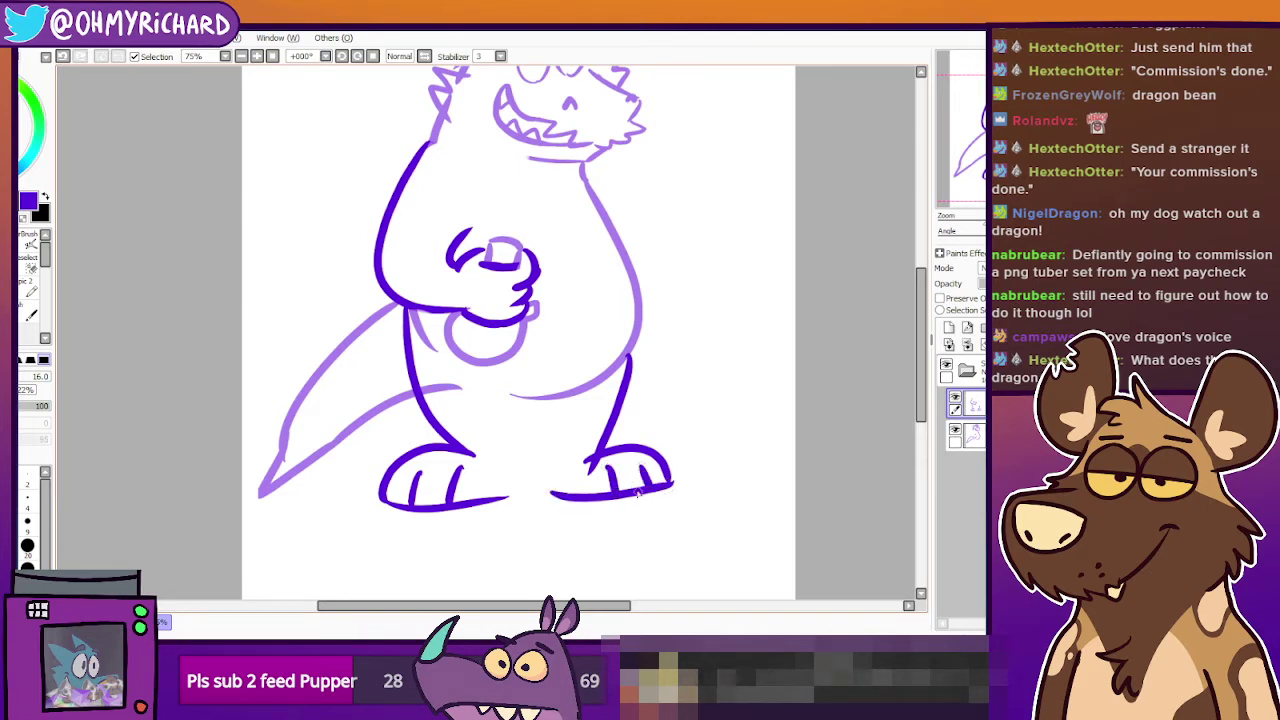
Try several inner lines for the near leg, slanting from the belly's underside outward to the heel between the feet.
drag(518, 412, 530, 484)
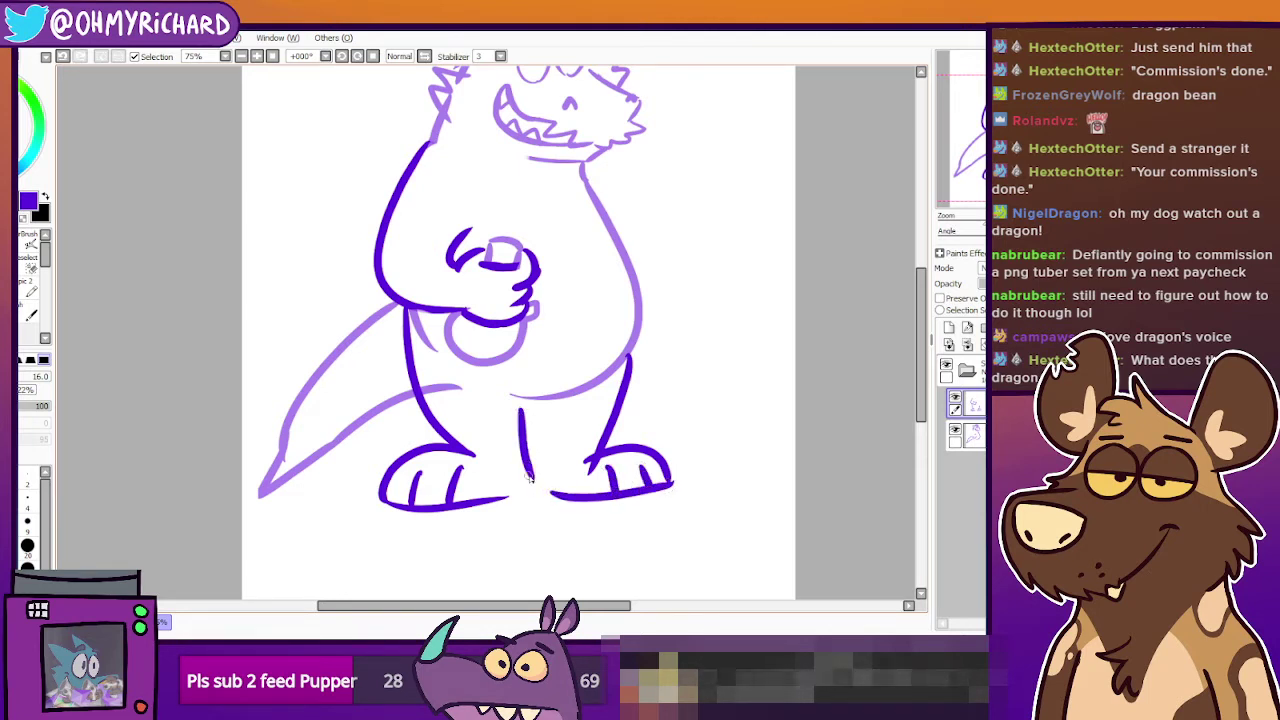
key(ctrl+z)
drag(513, 398, 528, 486)
key(ctrl+z)
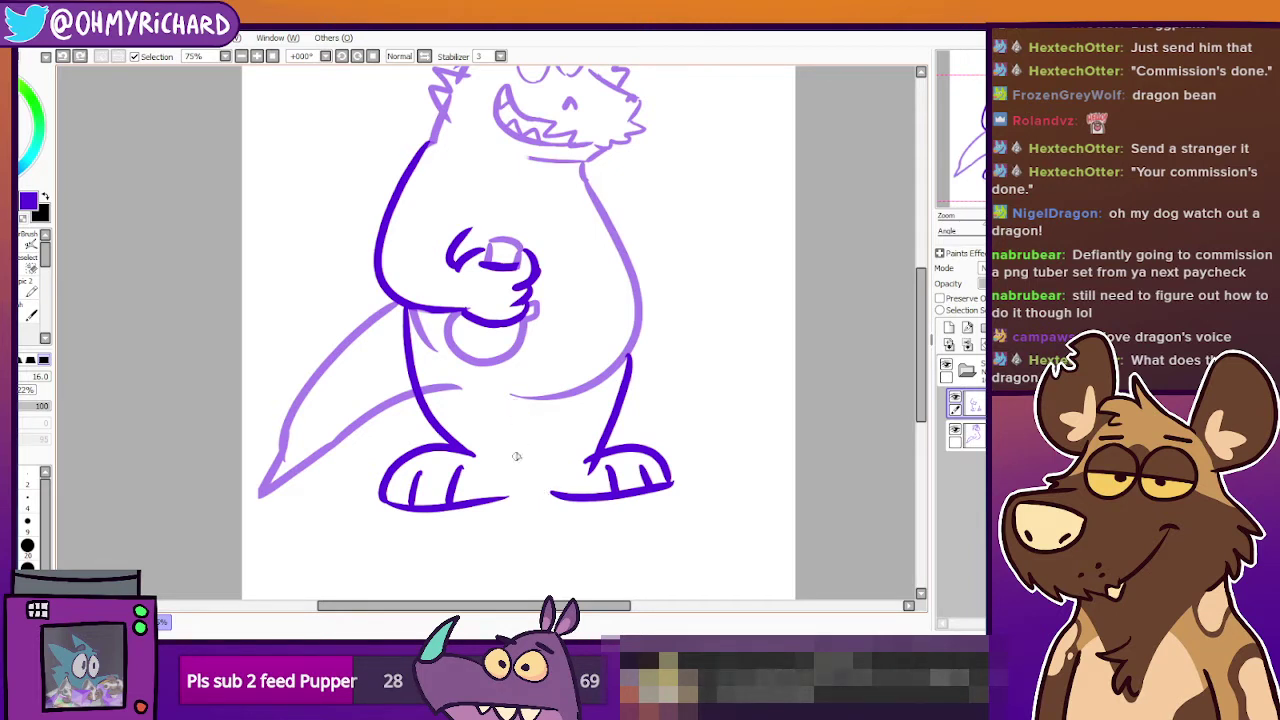
drag(513, 410, 527, 499)
key(ctrl+z)
mouse_move(514, 400)
mouse_down()
mouse_move(530, 490)
mouse_move(560, 391)
mouse_move(529, 490)
mouse_up()
key(ctrl+z)
key(ctrl+z)
key(ctrl+z)
Draw the near leg's inner line as a curve from the belly's underside to the heel and extend the sole to meet it.
drag(541, 423, 531, 490)
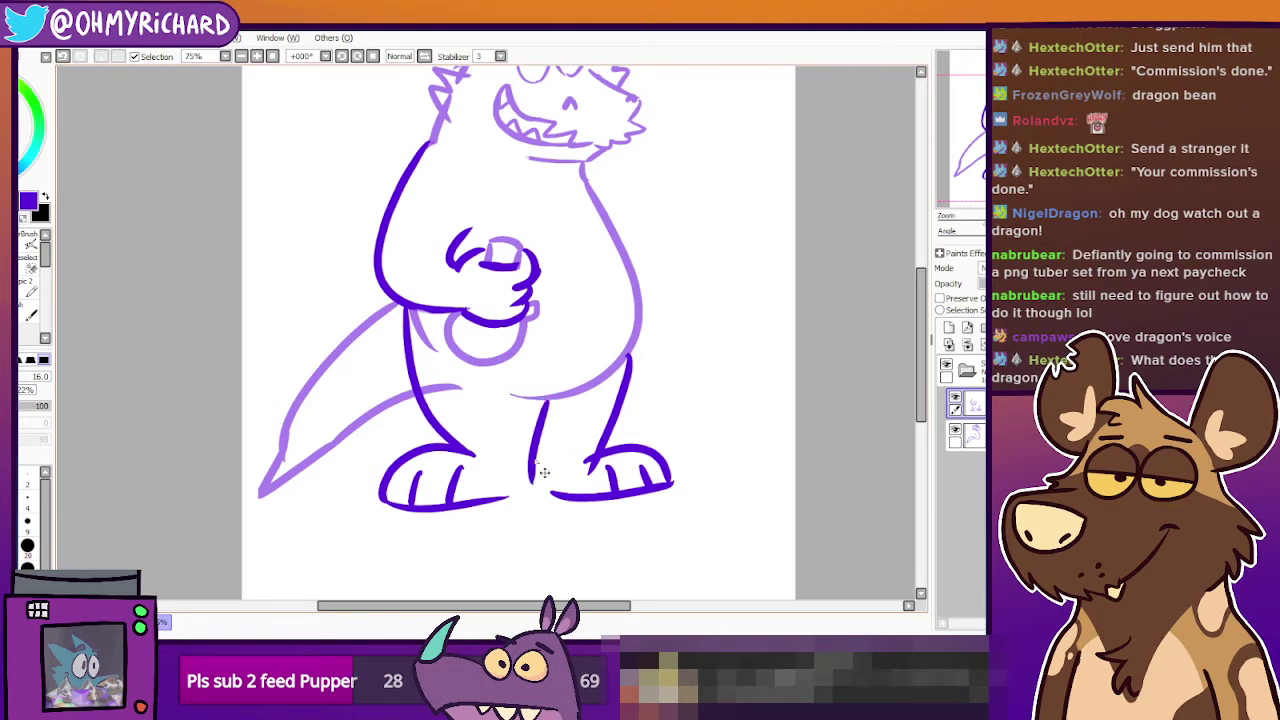
key(ctrl+z)
drag(553, 399, 531, 491)
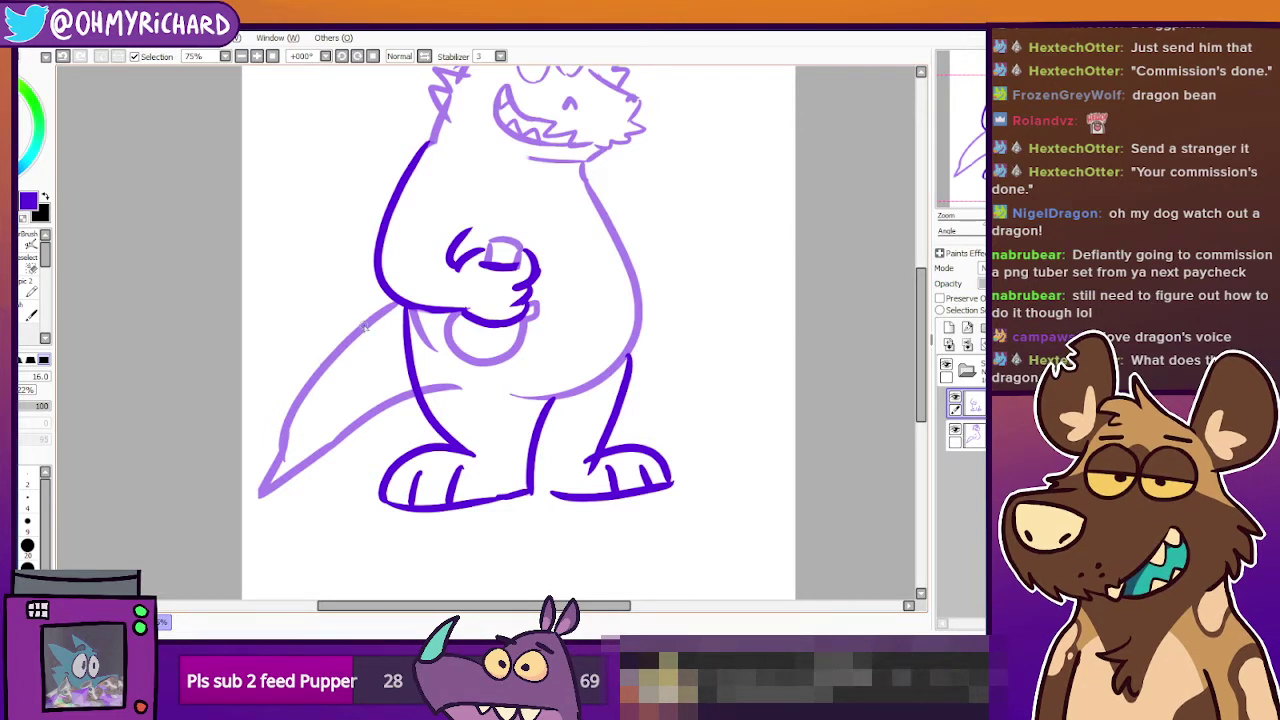
Look over the whole dragon and compare it with the redrawn arm and leg layer hidden and shown.
drag(1008, 138, 1006, 108)
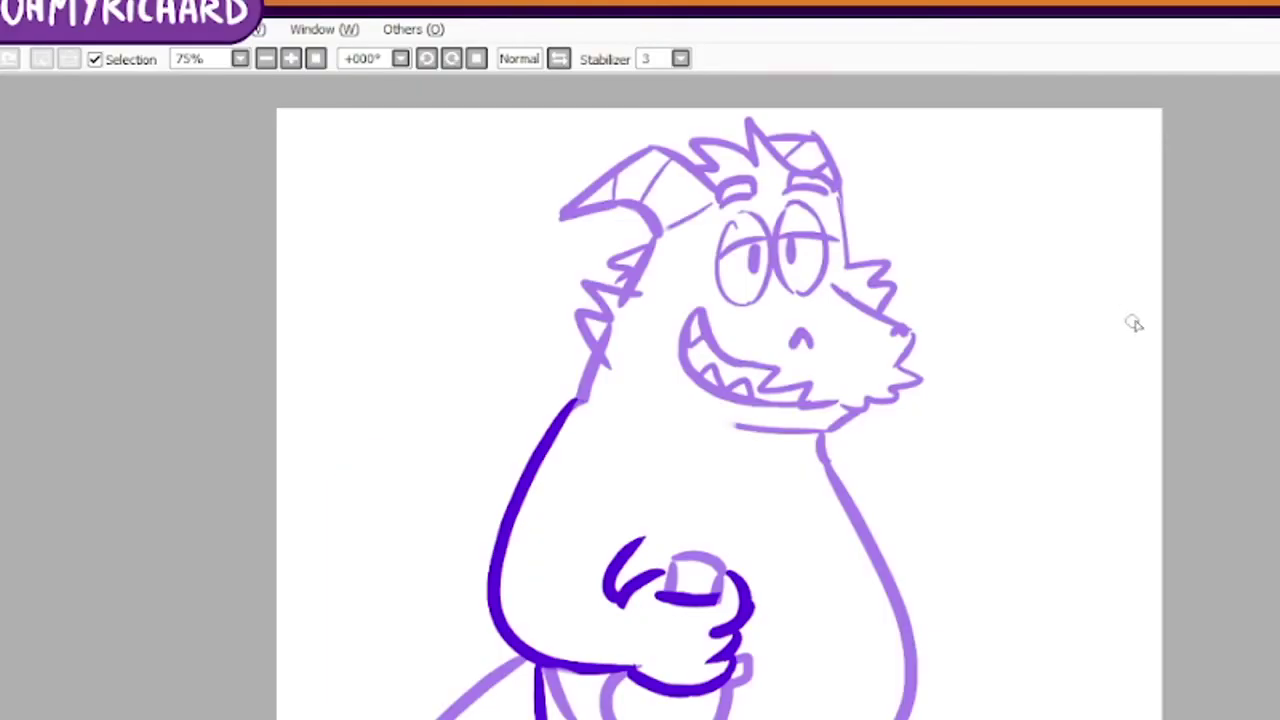
drag(1245, 268, 1133, 268)
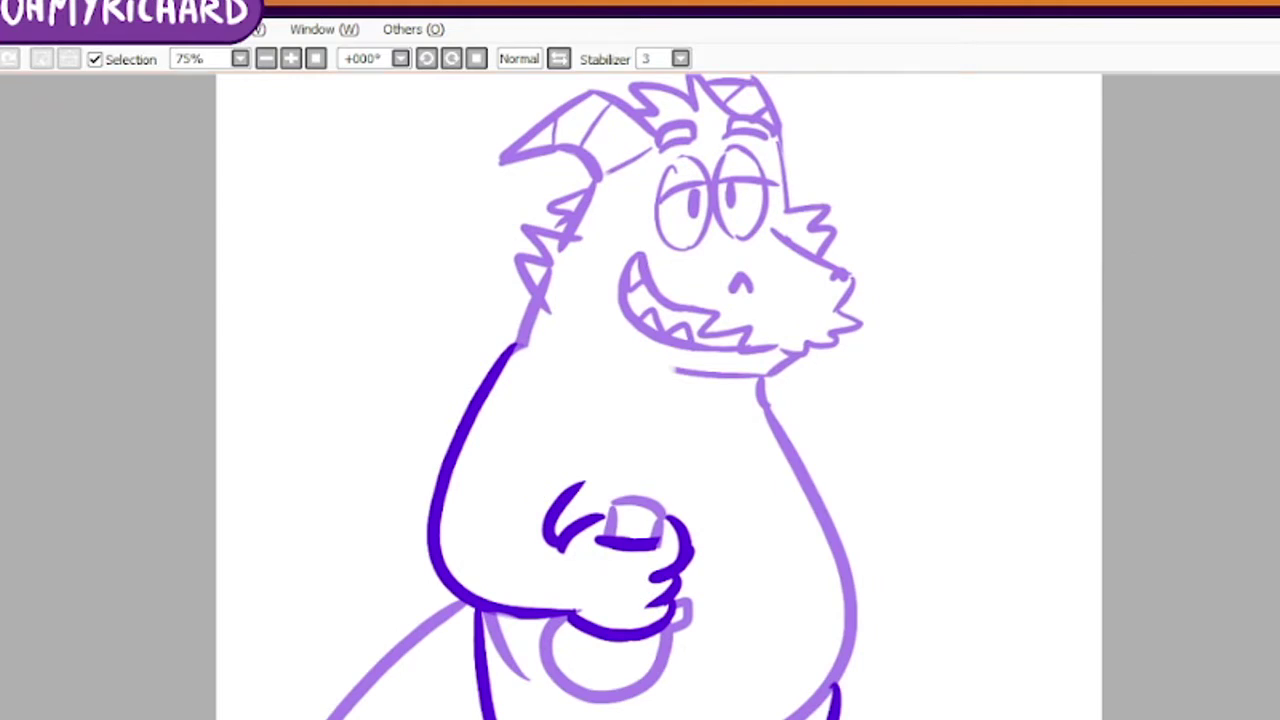
drag(640, 400, 714, 419)
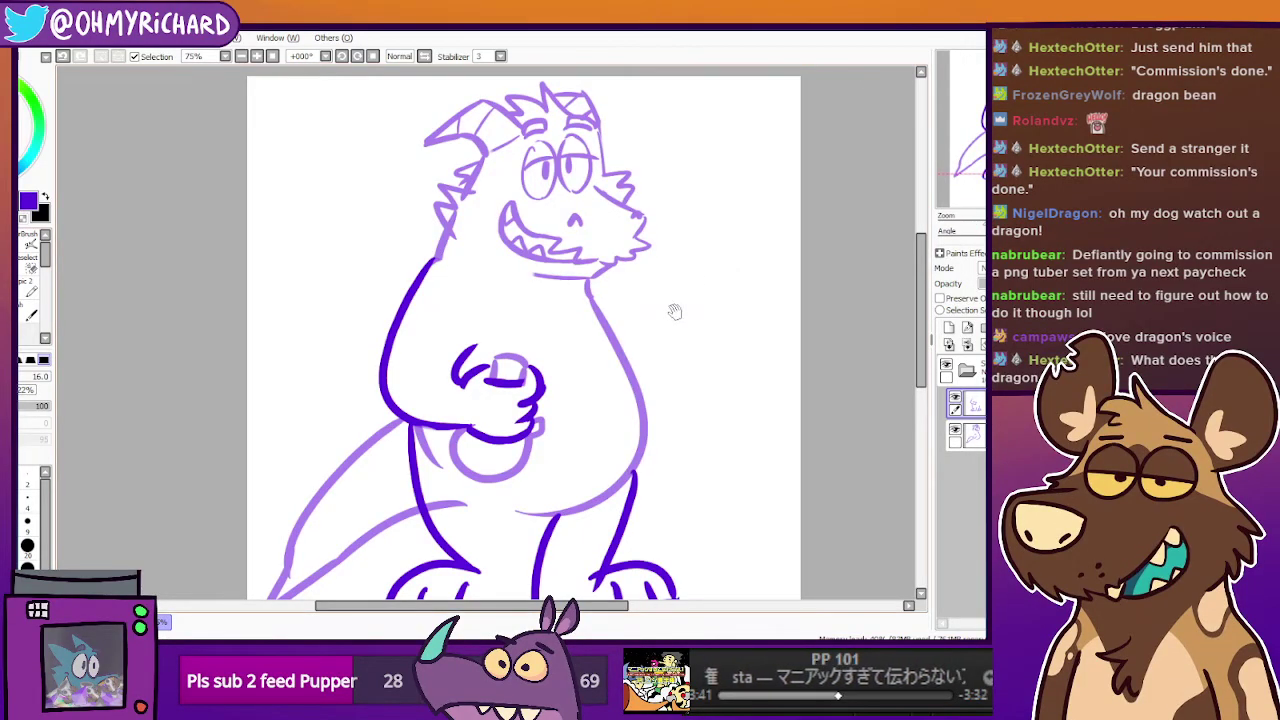
drag(674, 311, 584, 392)
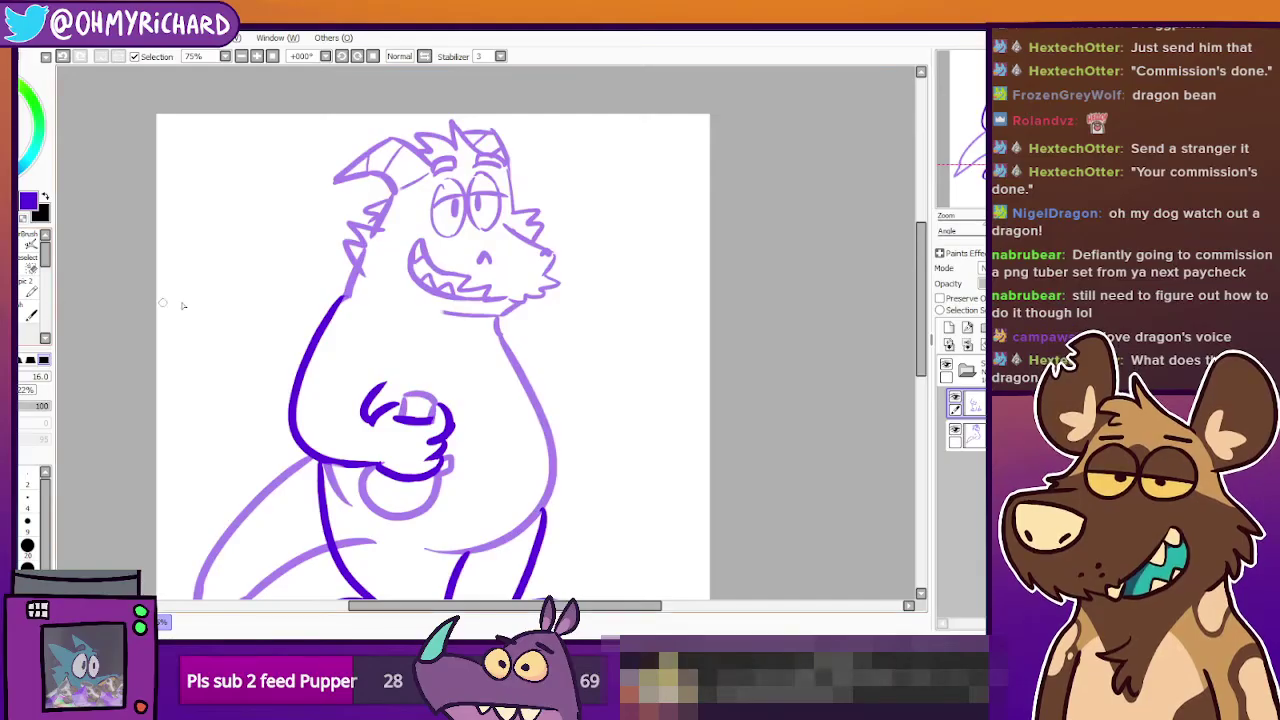
drag(424, 372, 447, 340)
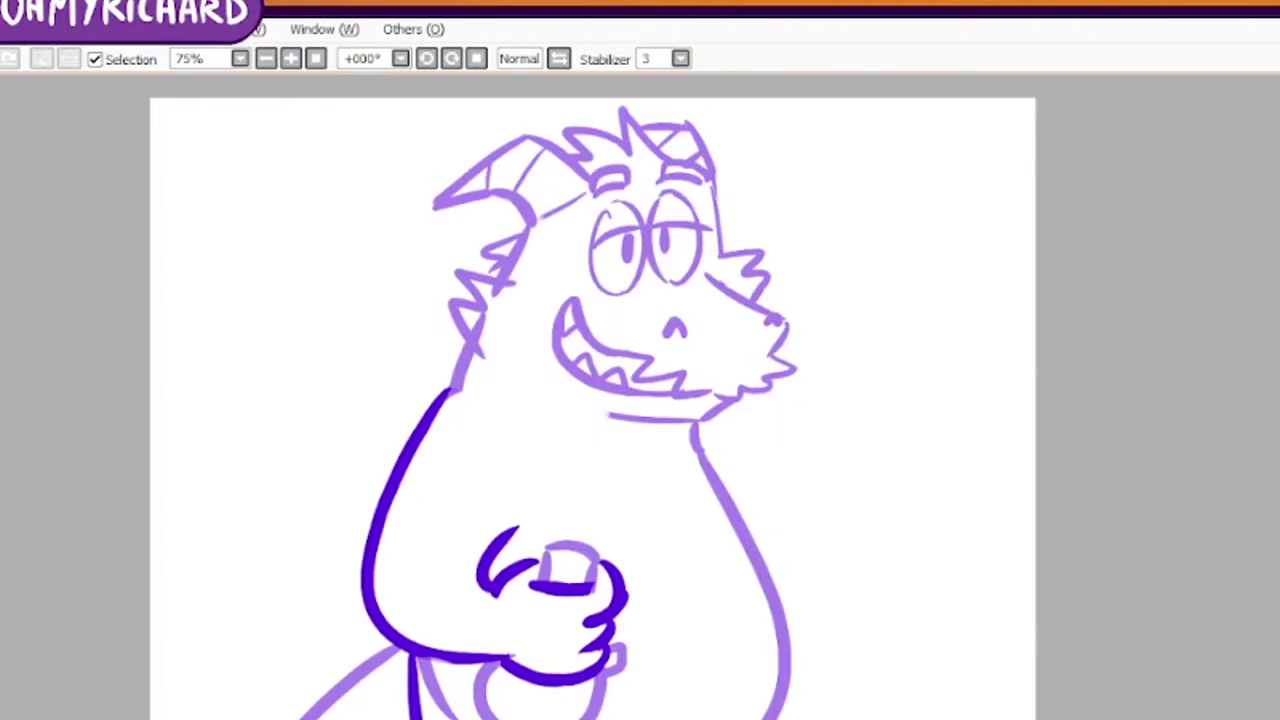
drag(878, 517, 854, 428)
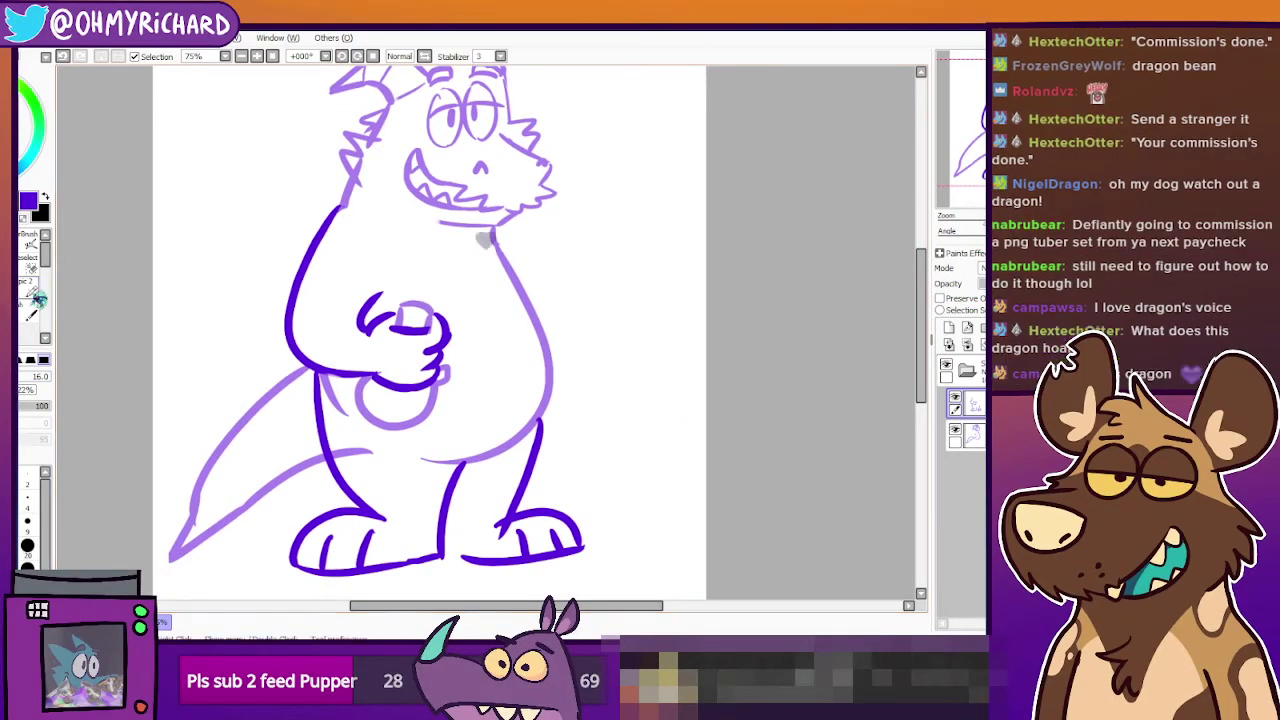
click(966, 404)
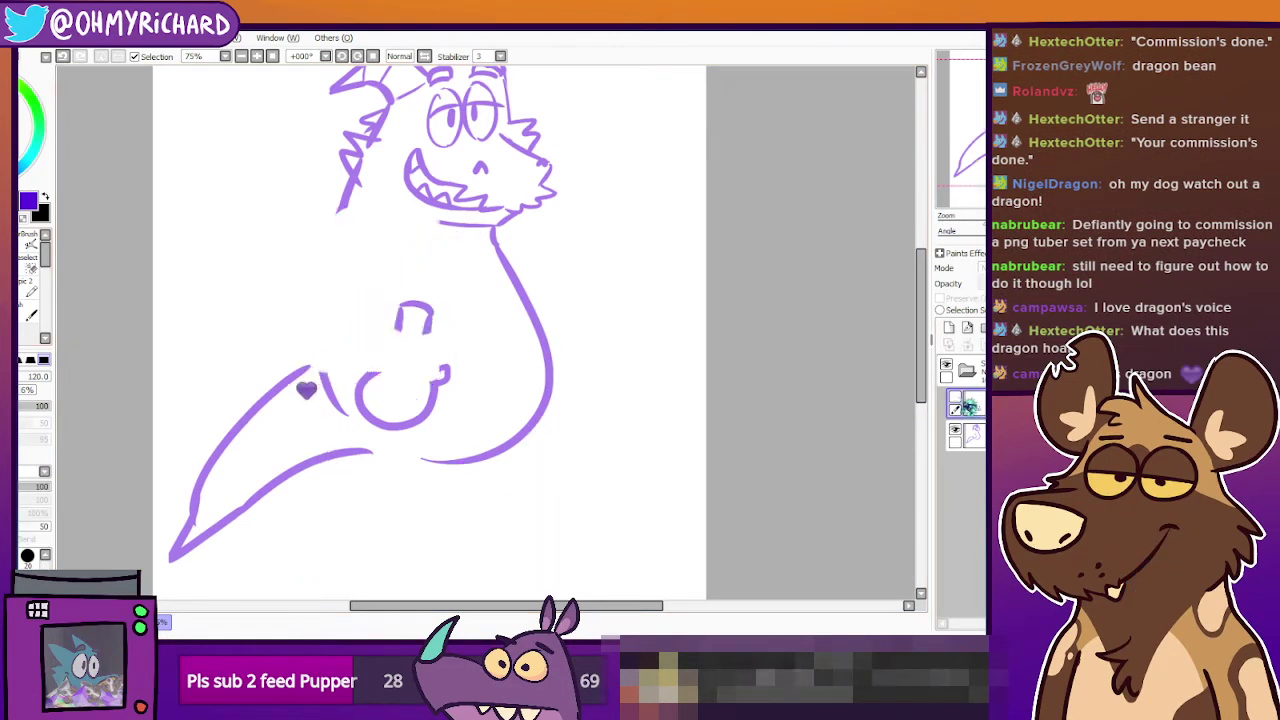
click(957, 400)
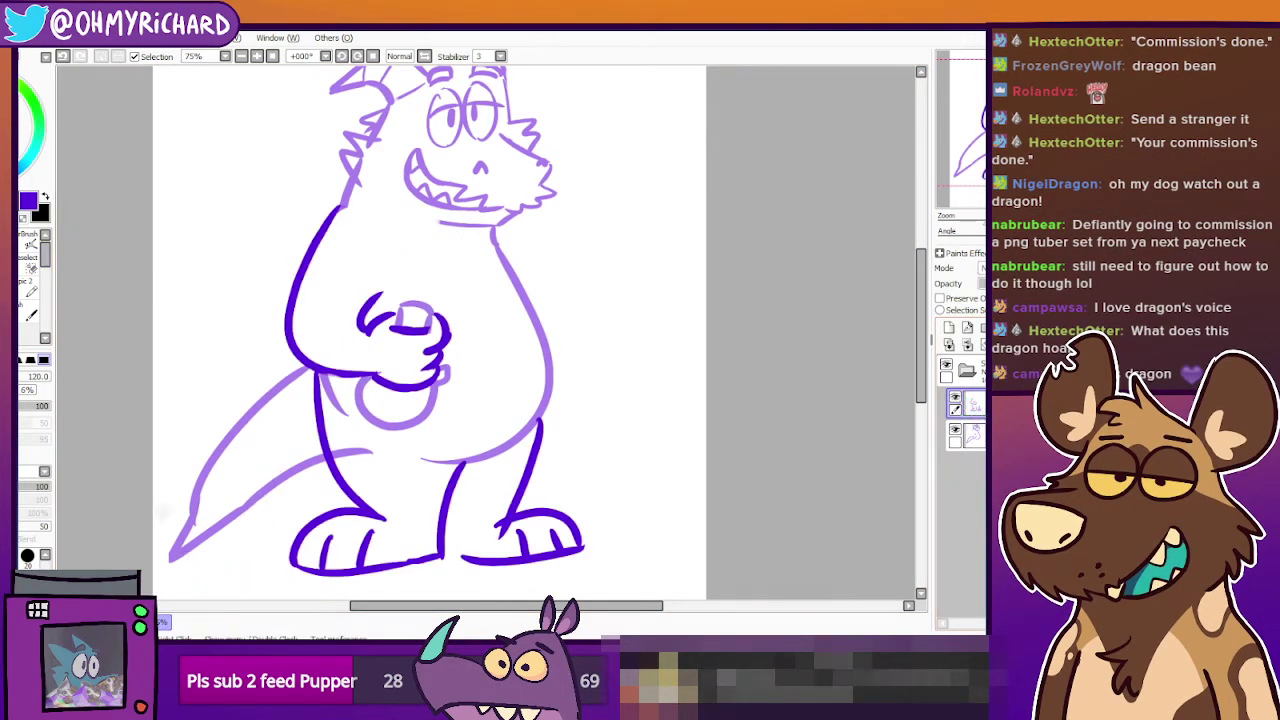
click(958, 400)
click(958, 400)
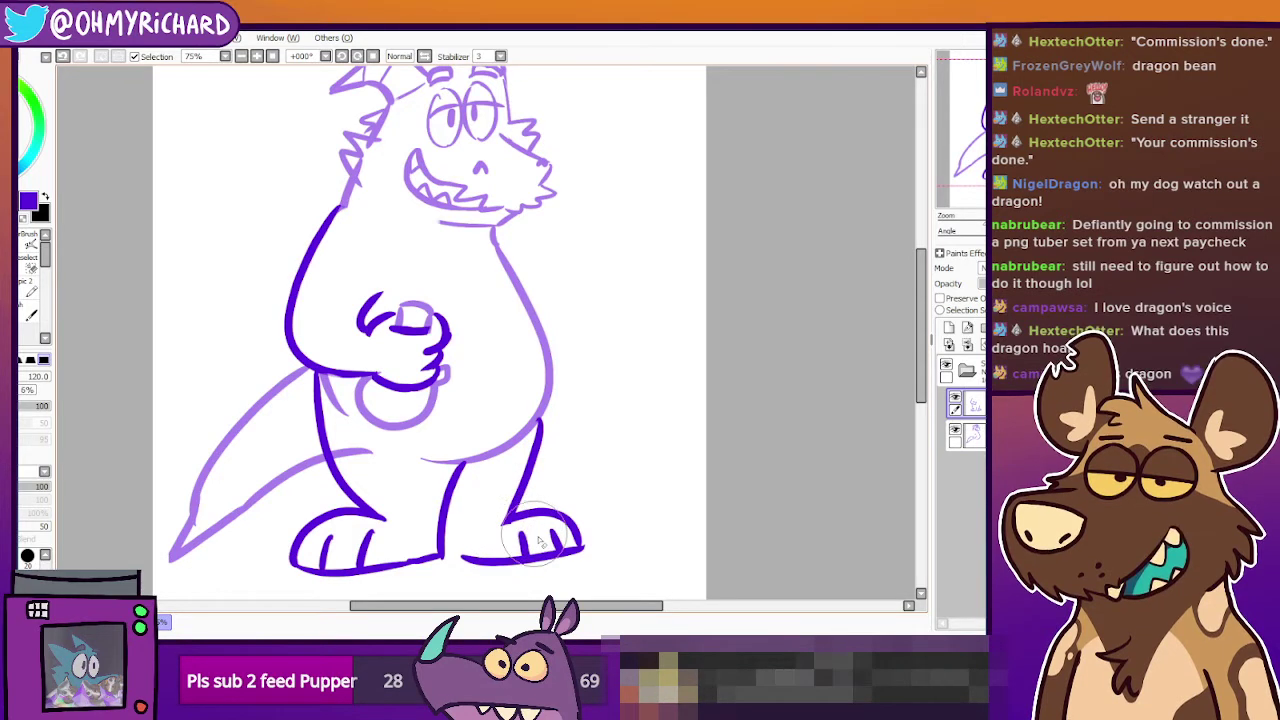
Select the far foot's sole and toe lines freehand, rotate them slightly clockwise to level the sole, and apply the transform.
click(9, 205)
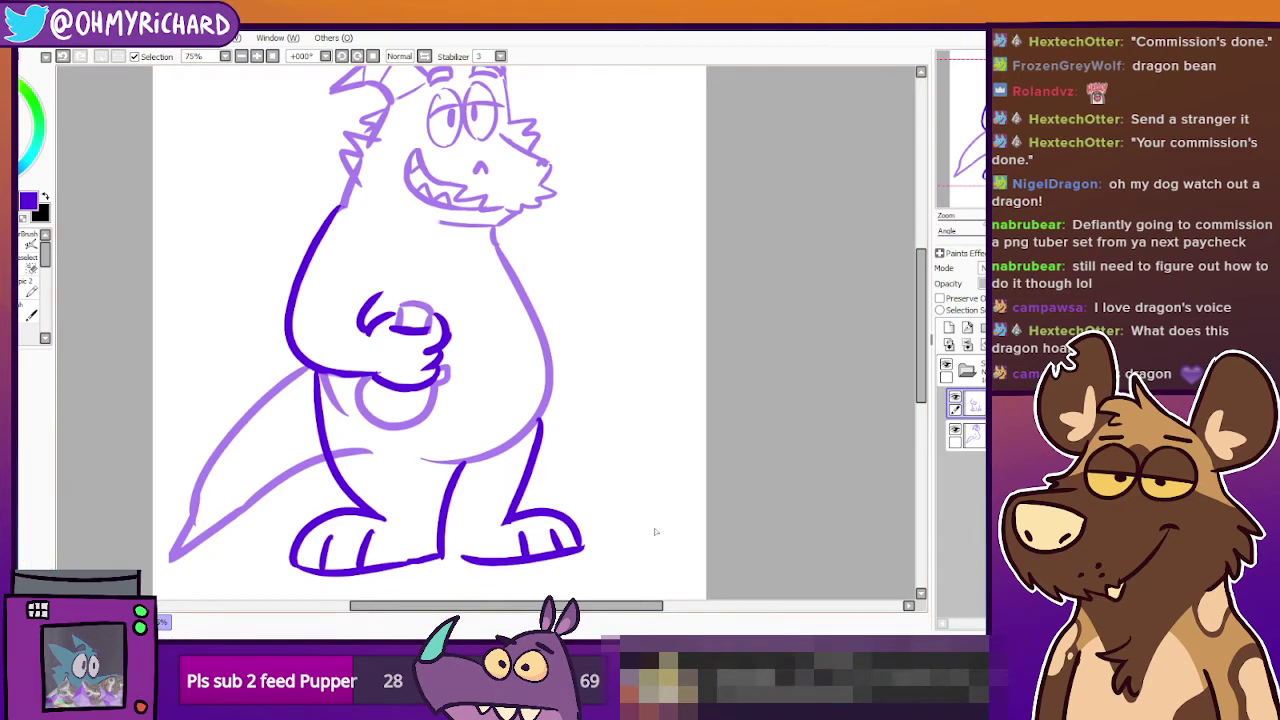
mouse_move(558, 577)
mouse_down()
mouse_move(604, 557)
mouse_move(521, 533)
mouse_up()
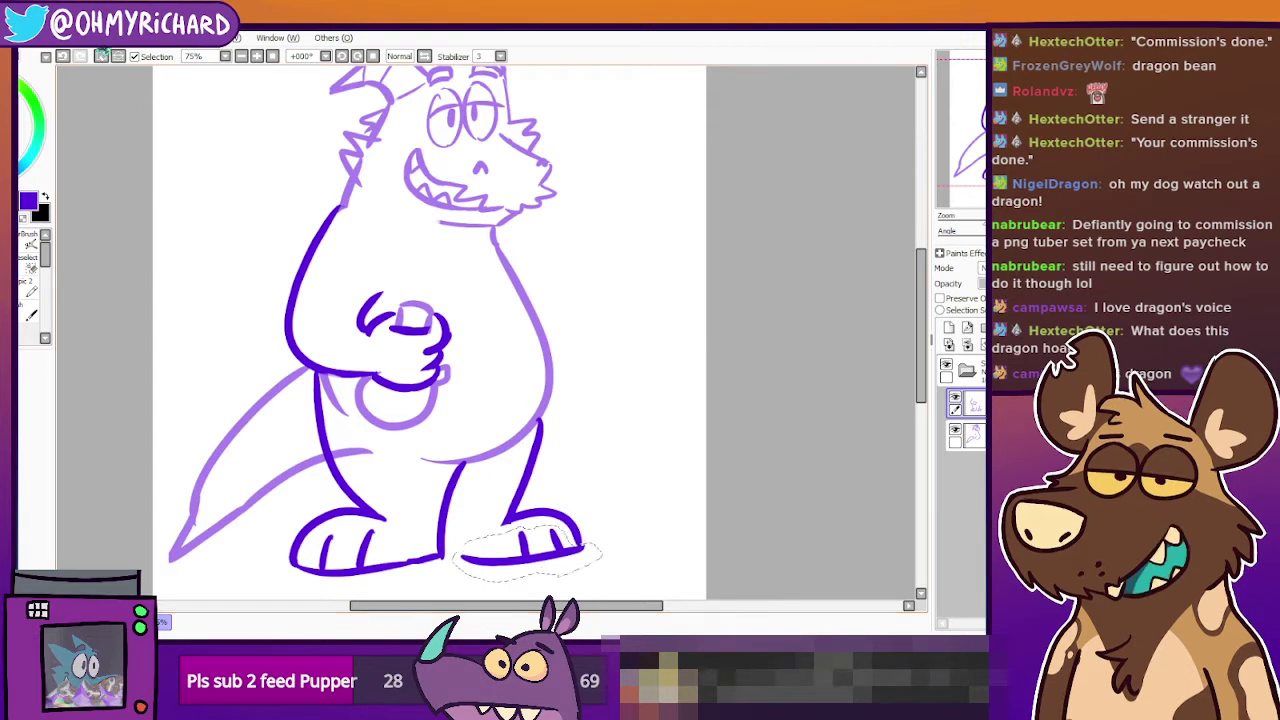
key(ctrl+t)
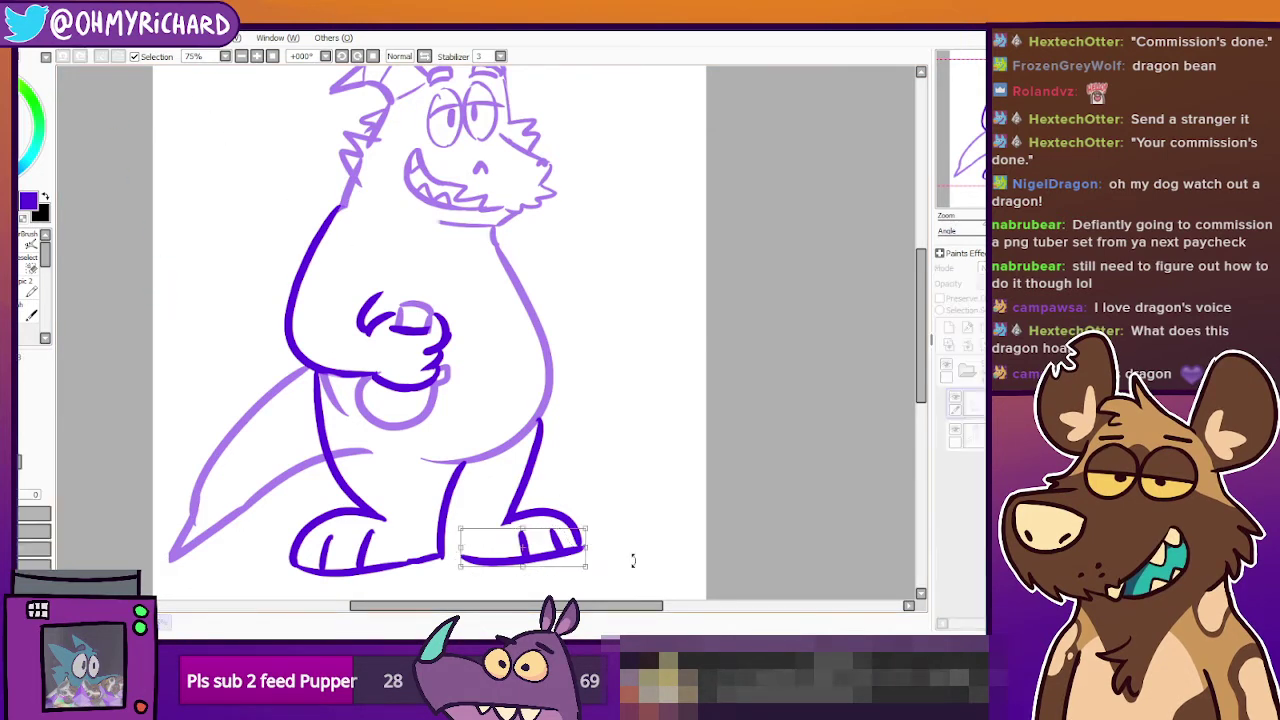
drag(572, 575, 550, 567)
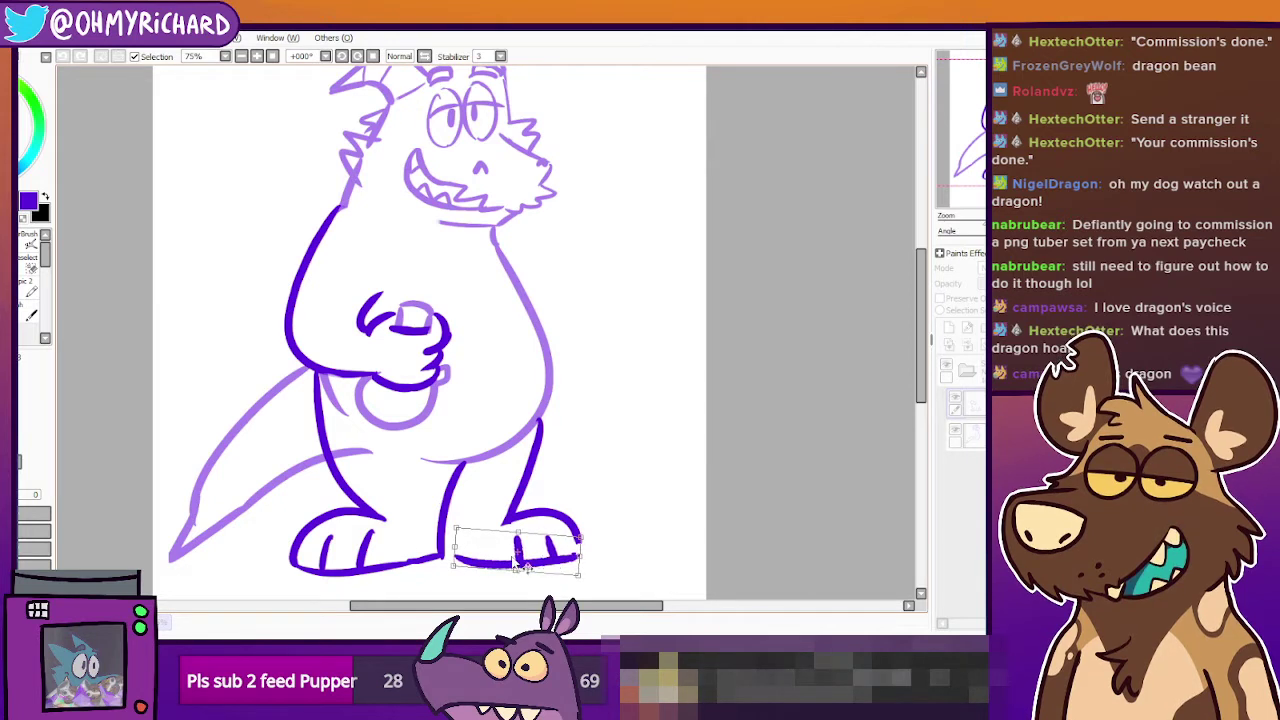
key(Return)
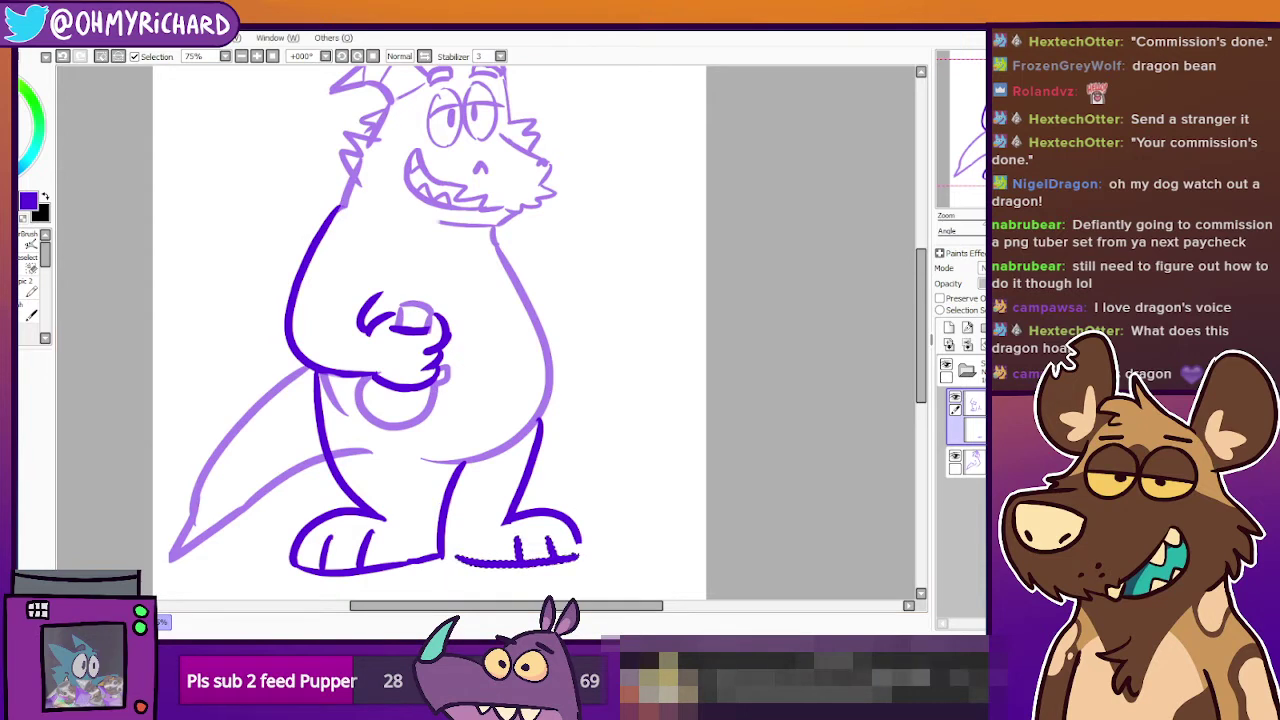
key(ctrl+d)
key(n)
Try a zigzag fur stroke across the chest above the gripping hand on the redrawn limbs layer.
drag(527, 345, 508, 372)
click(955, 429)
click(955, 429)
click(973, 435)
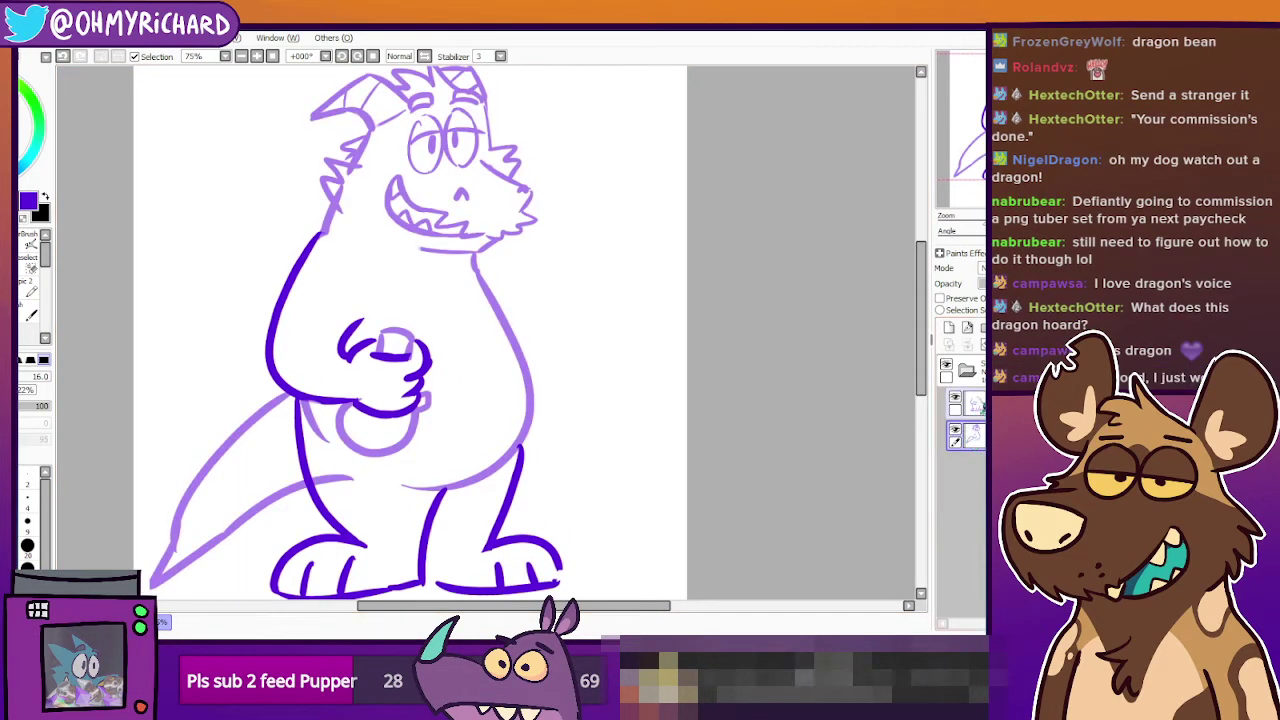
click(973, 404)
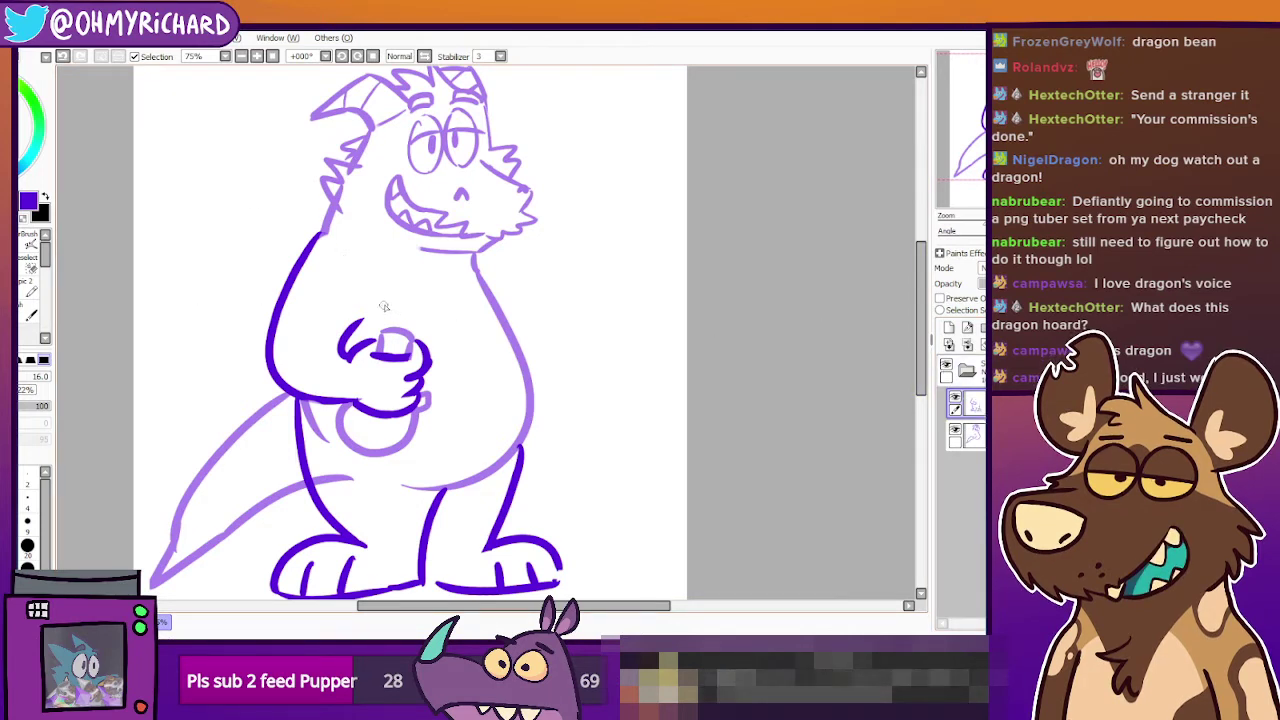
drag(381, 303, 476, 342)
key(ctrl+z)
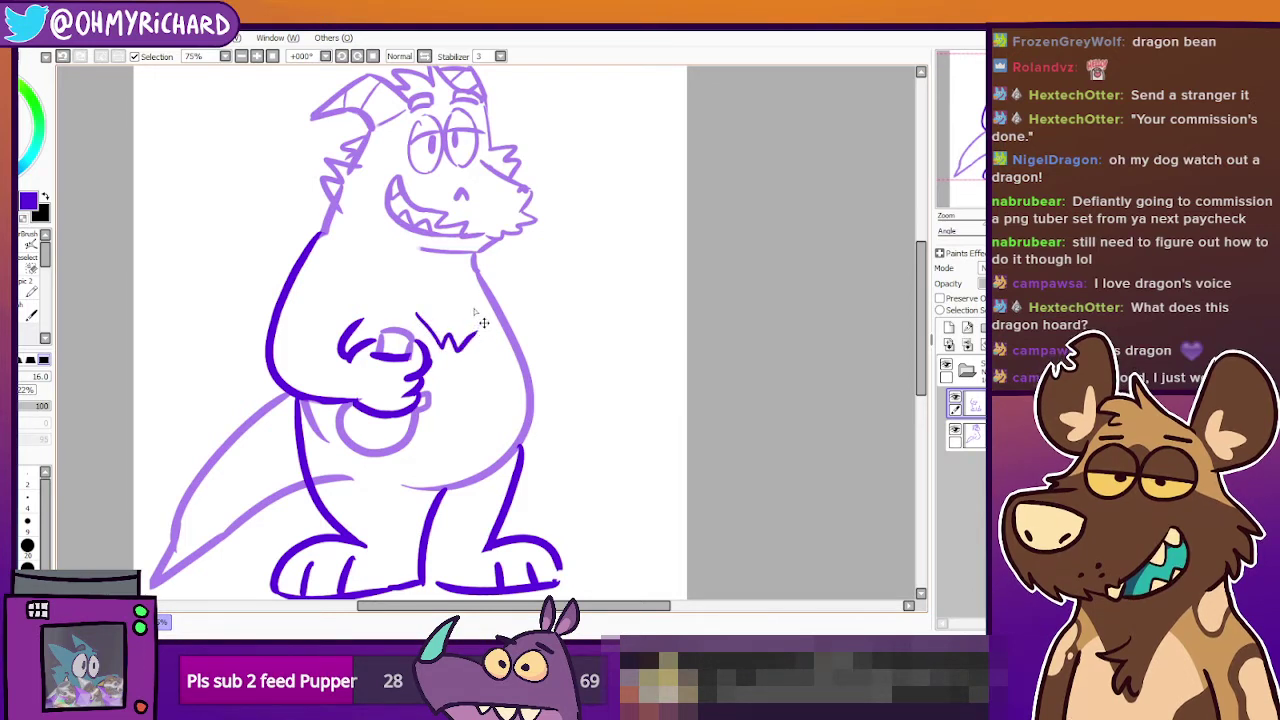
key(ctrl+z)
Draw spiky fur tufts down the chest's far edge and a curved, jagged fur edge above the near hand.
drag(474, 274, 505, 268)
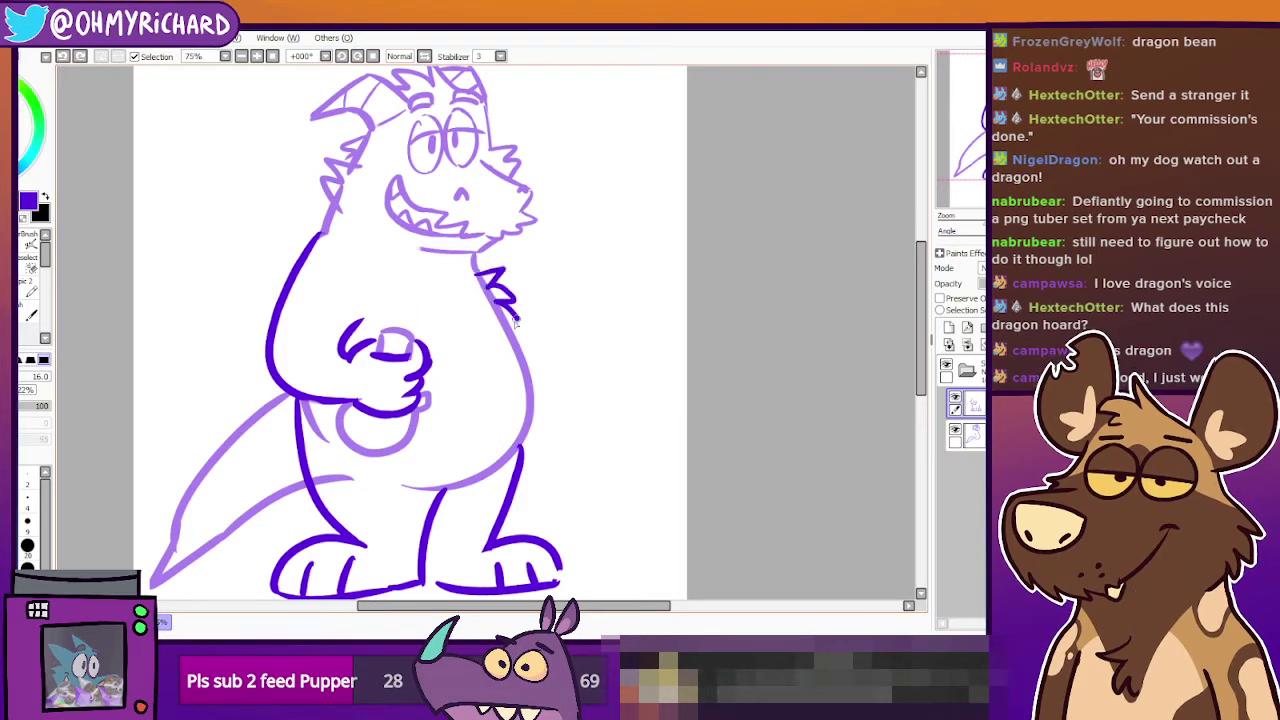
drag(516, 316, 496, 326)
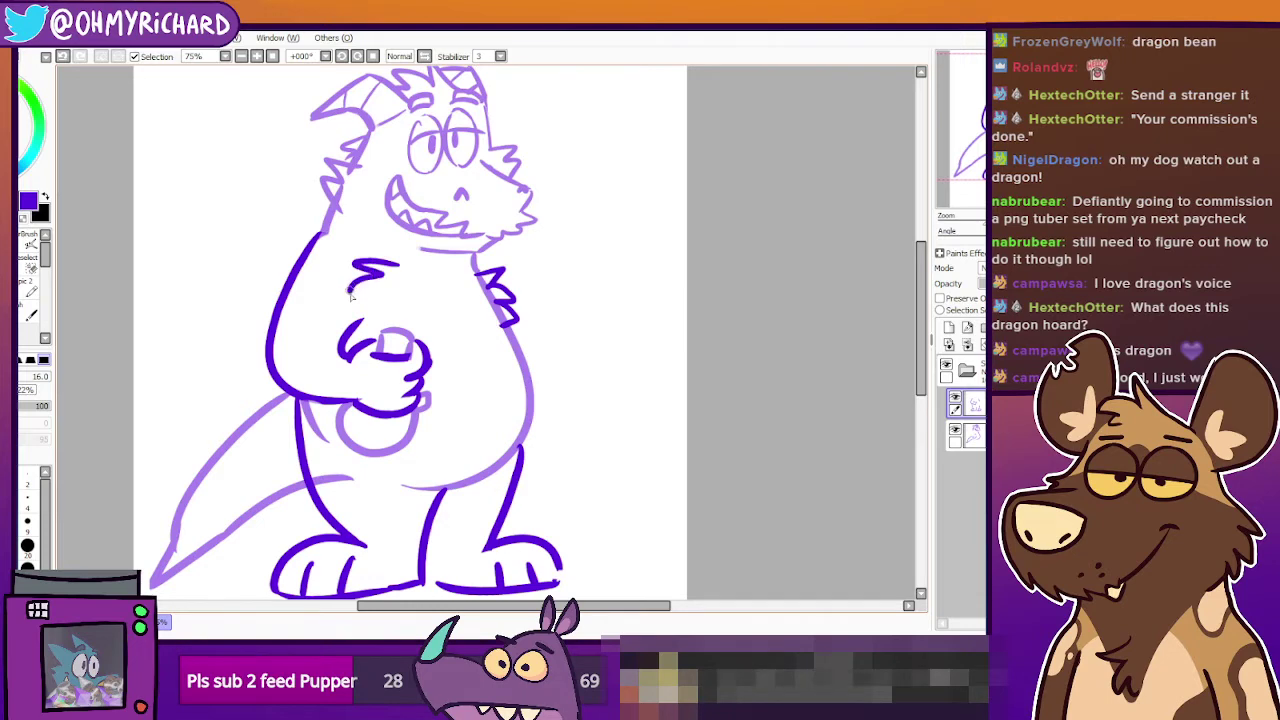
drag(350, 291, 373, 294)
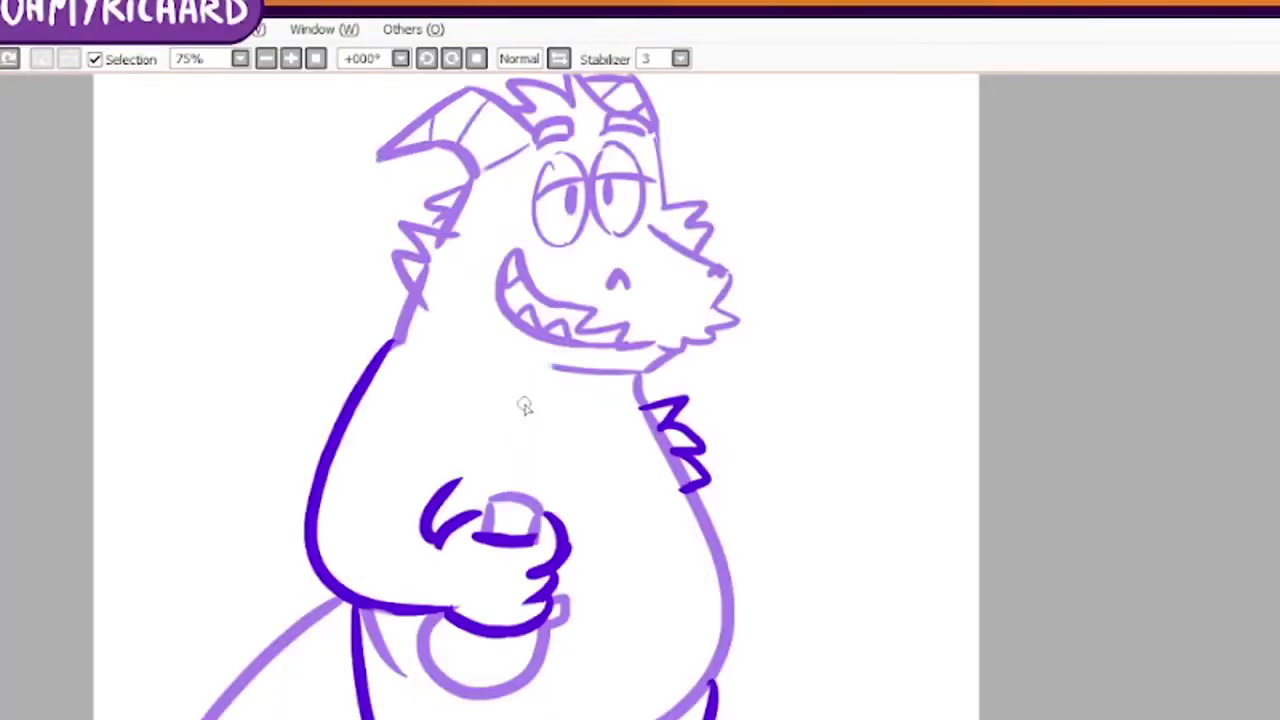
mouse_move(530, 406)
mouse_down()
mouse_move(450, 390)
mouse_move(471, 408)
mouse_move(425, 439)
mouse_move(483, 455)
mouse_up()
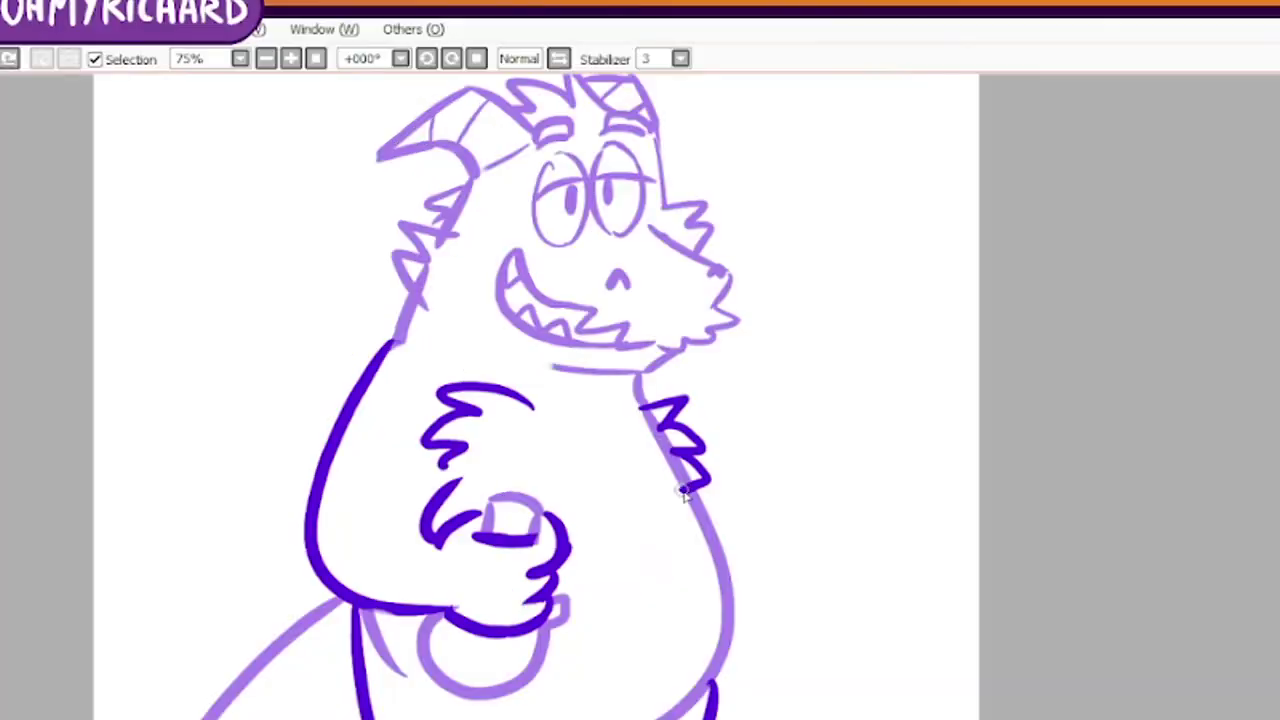
Try jagged lower edges for the chest fur, running from the far tufts down toward the gripping hand.
mouse_move(677, 505)
mouse_down()
mouse_move(626, 512)
mouse_move(644, 505)
mouse_move(628, 526)
mouse_up()
key(ctrl+z)
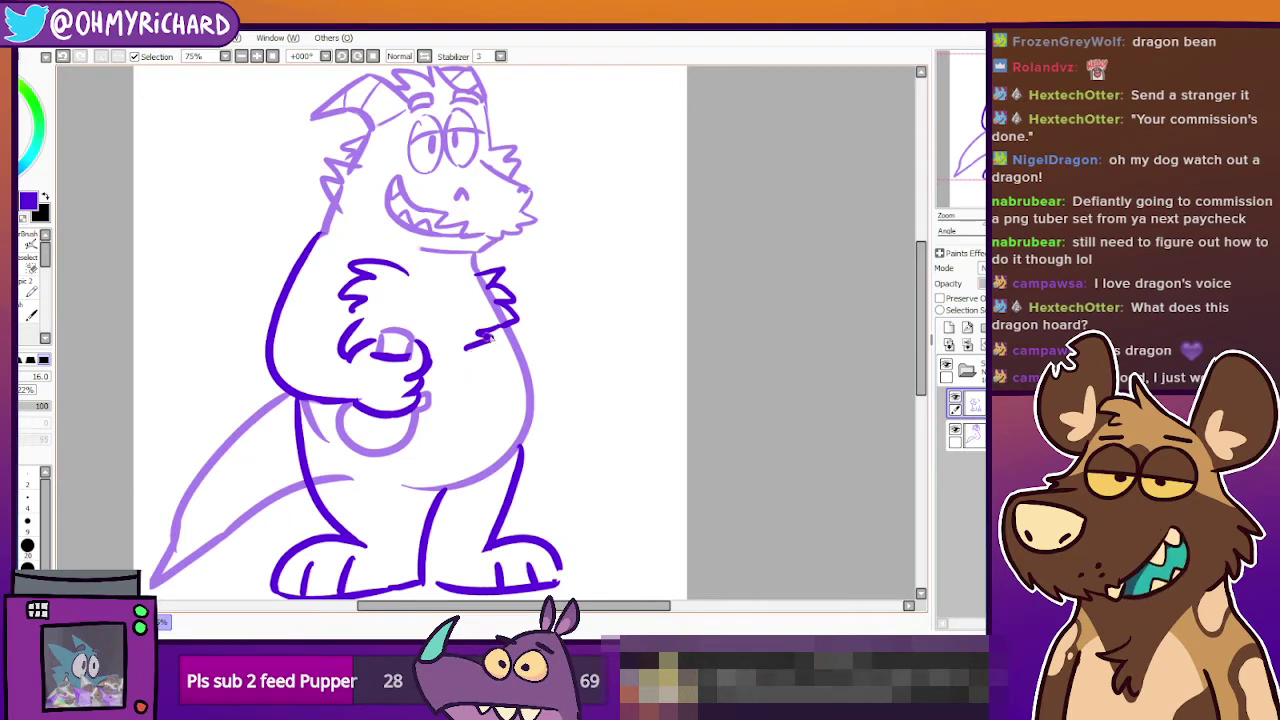
drag(500, 326, 456, 371)
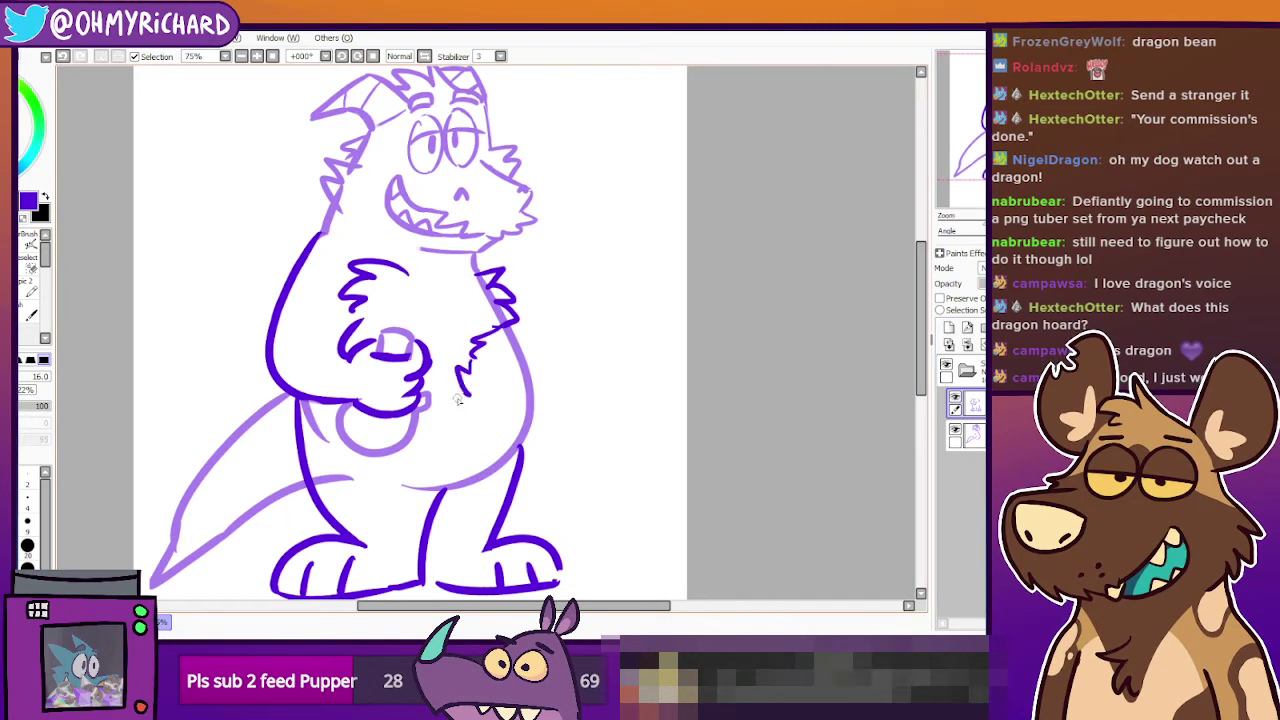
key(ctrl+z)
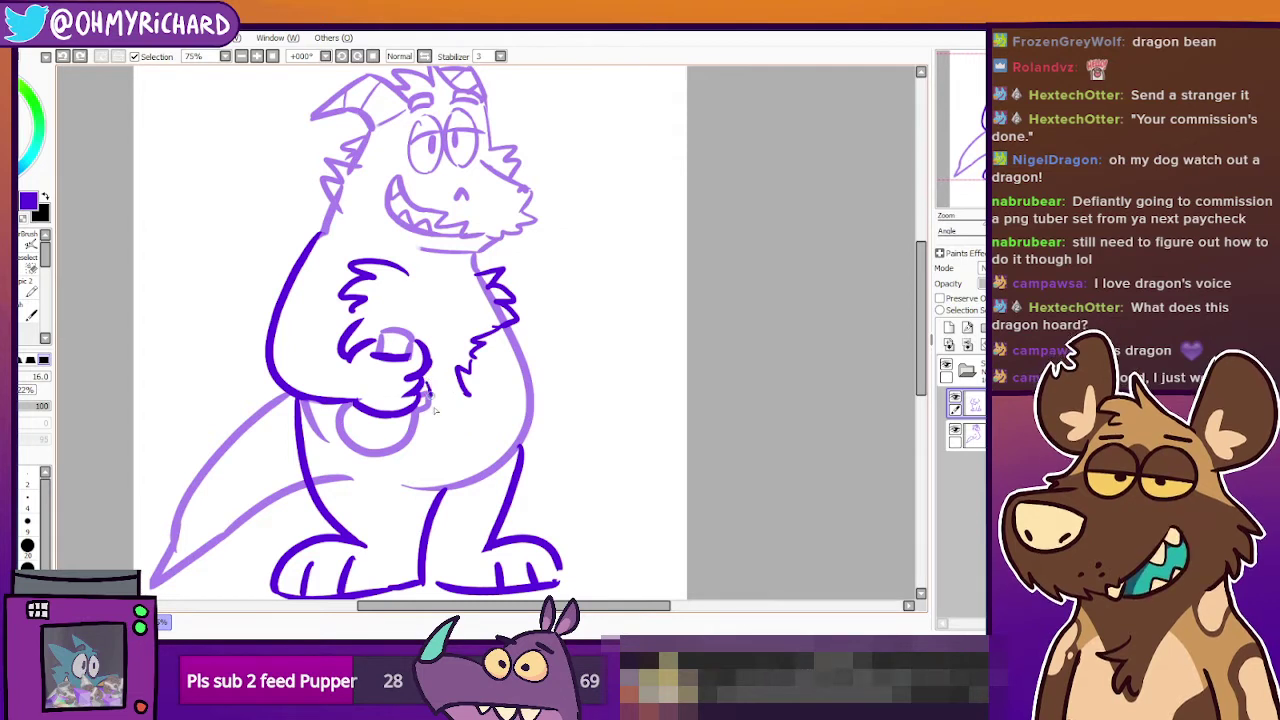
mouse_move(428, 380)
mouse_down()
mouse_move(468, 394)
mouse_move(467, 412)
mouse_move(434, 428)
mouse_move(451, 424)
mouse_move(466, 389)
mouse_move(478, 408)
mouse_move(474, 362)
mouse_move(457, 394)
mouse_move(458, 373)
mouse_move(458, 413)
mouse_up()
key(ctrl+z)
key(ctrl+z)
key(ctrl+z)
key(ctrl+z)
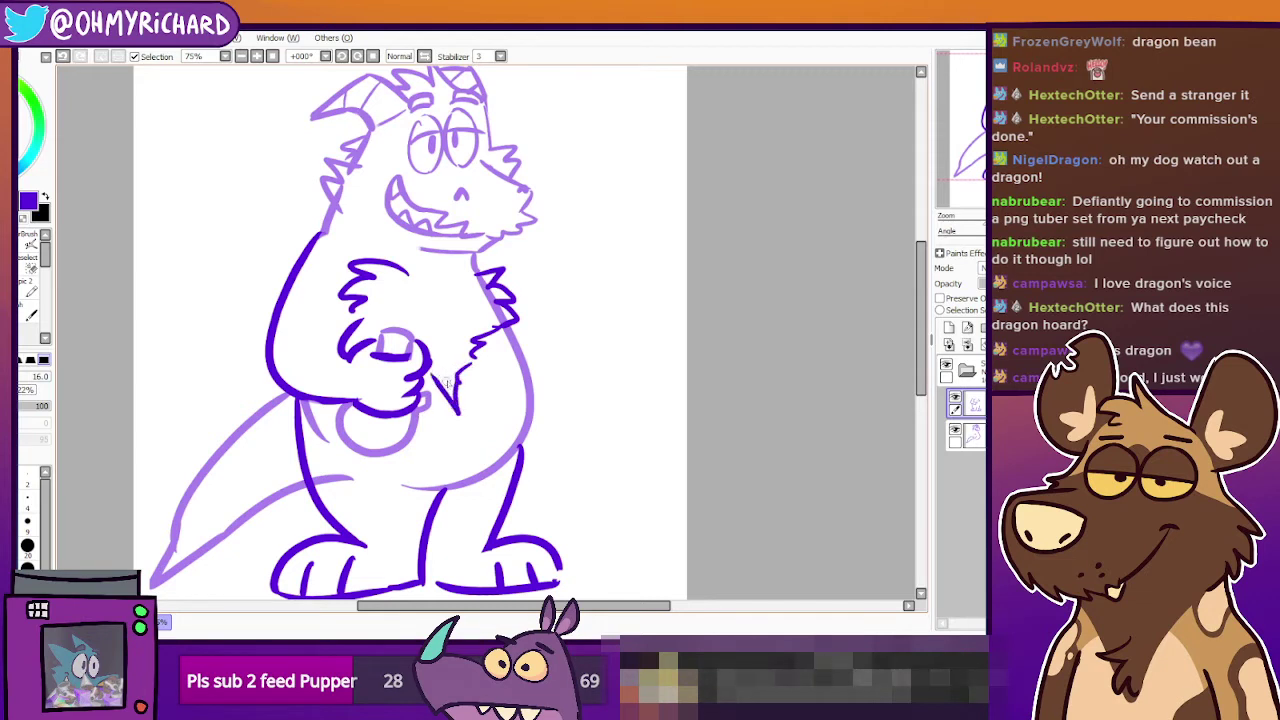
key(ctrl+z)
key(ctrl+z)
key(ctrl+z)
Draw the chest fur's lower edge as a V-shaped point beside the hand and add small zigzags along its top and above the thumb.
mouse_move(428, 361)
mouse_down()
mouse_move(446, 374)
mouse_move(462, 339)
mouse_move(447, 374)
mouse_move(484, 330)
mouse_up()
key(ctrl+z)
key(ctrl+z)
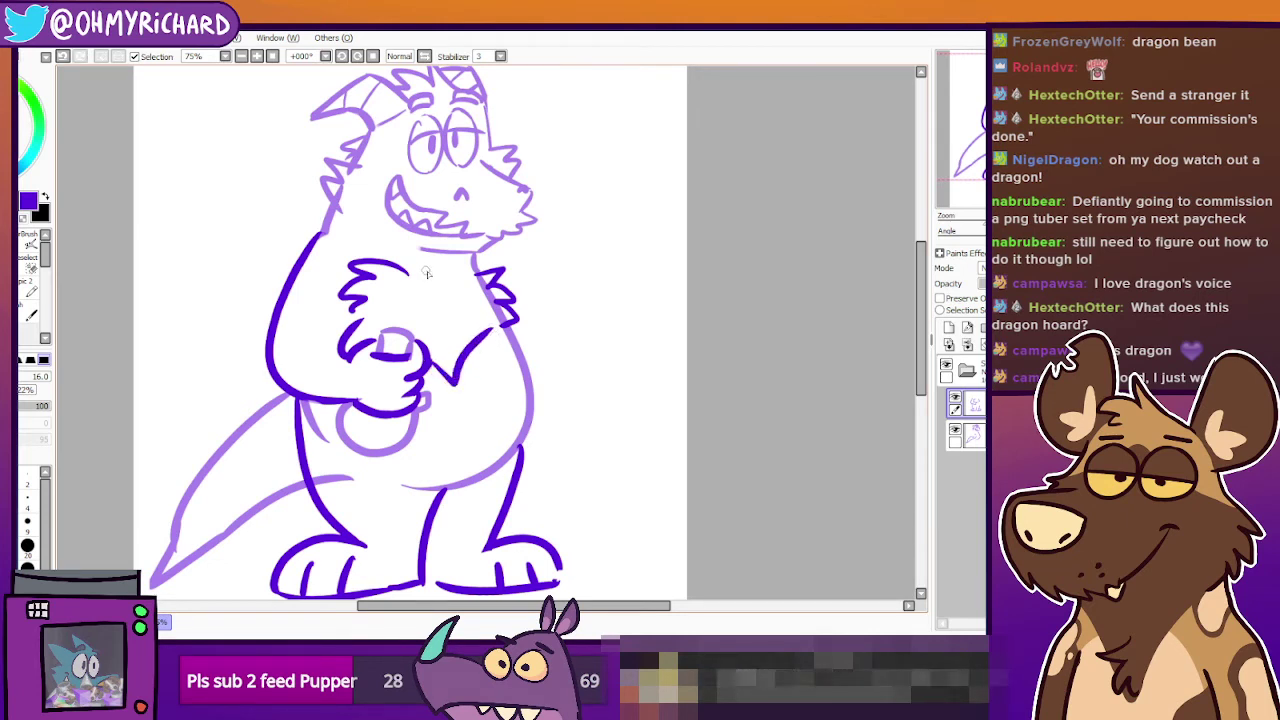
drag(415, 277, 456, 277)
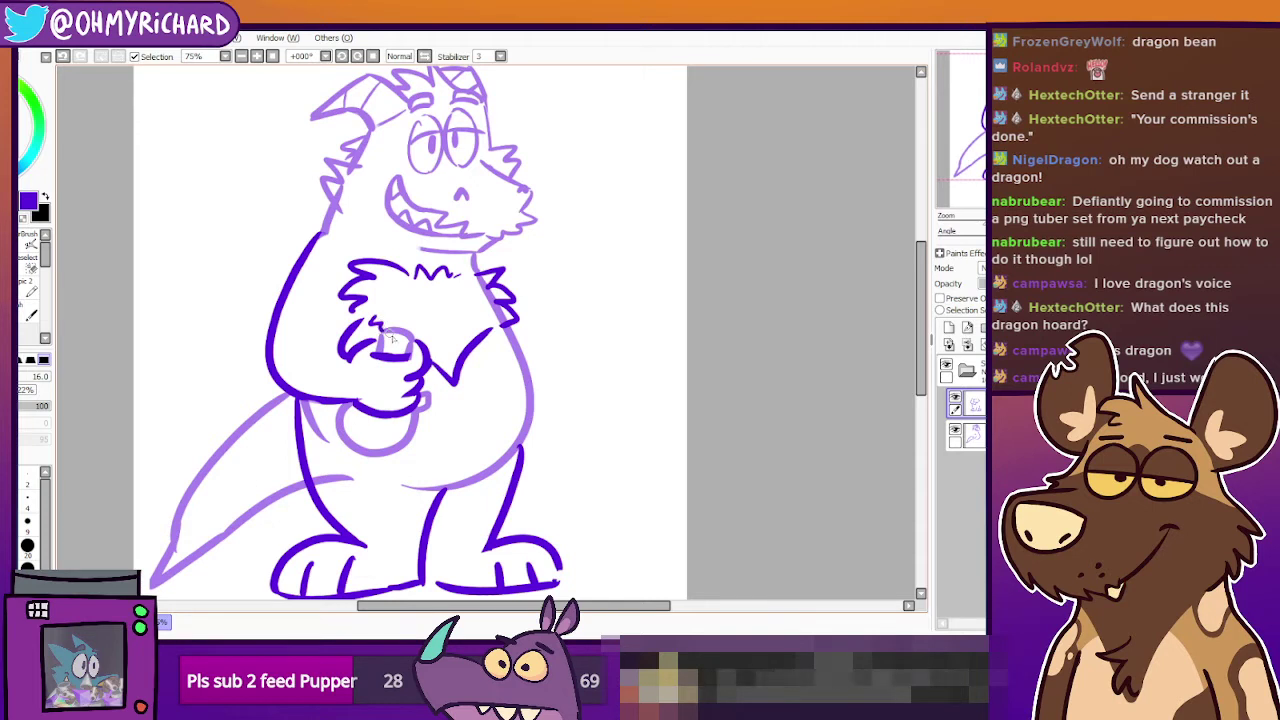
click(966, 433)
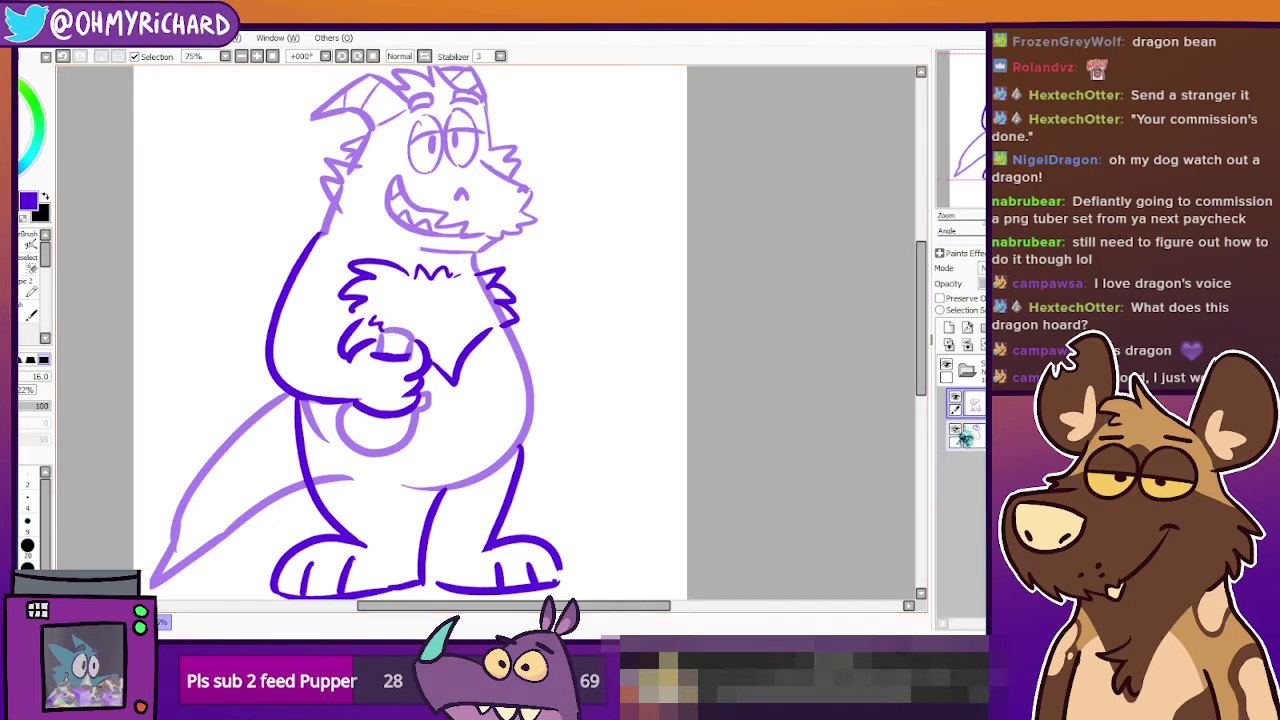
Try upper-arm lines reaching outward from the far shoulder on the base sketch layer.
mouse_move(611, 333)
mouse_down()
mouse_move(584, 370)
mouse_move(528, 314)
mouse_up()
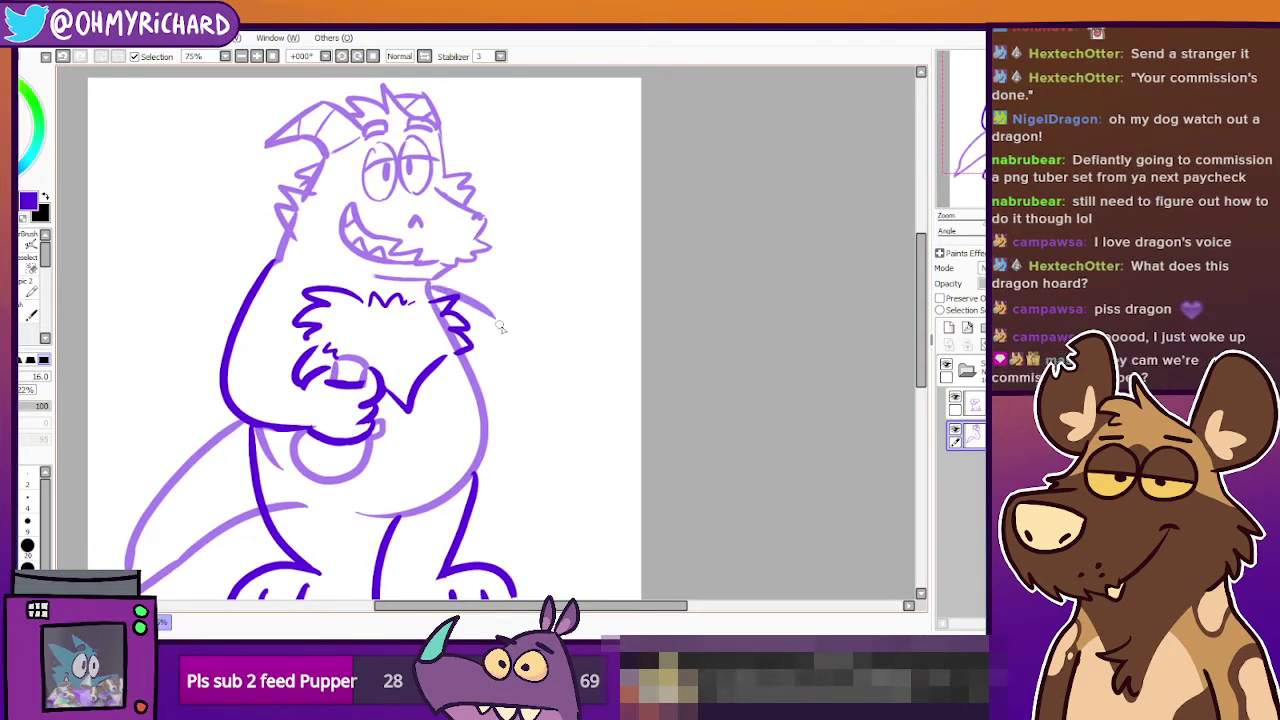
drag(430, 282, 530, 316)
key(ctrl+z)
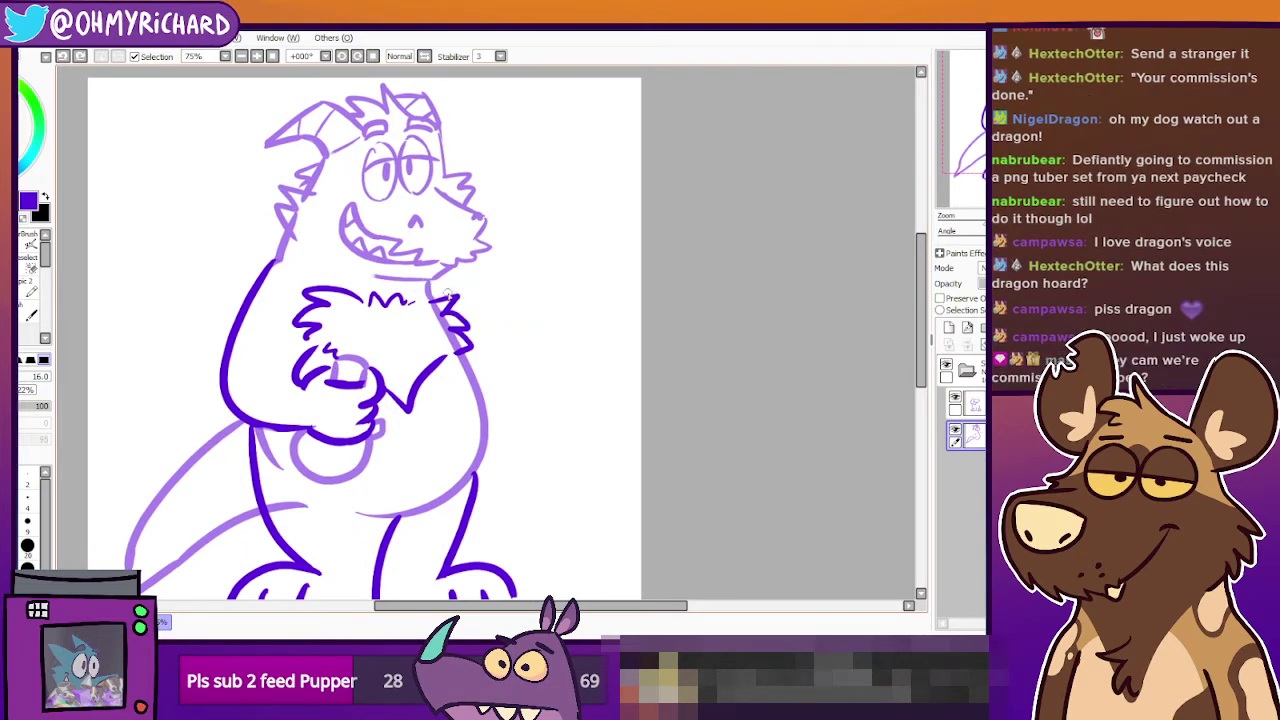
drag(432, 281, 518, 365)
key(ctrl+z)
drag(432, 282, 520, 348)
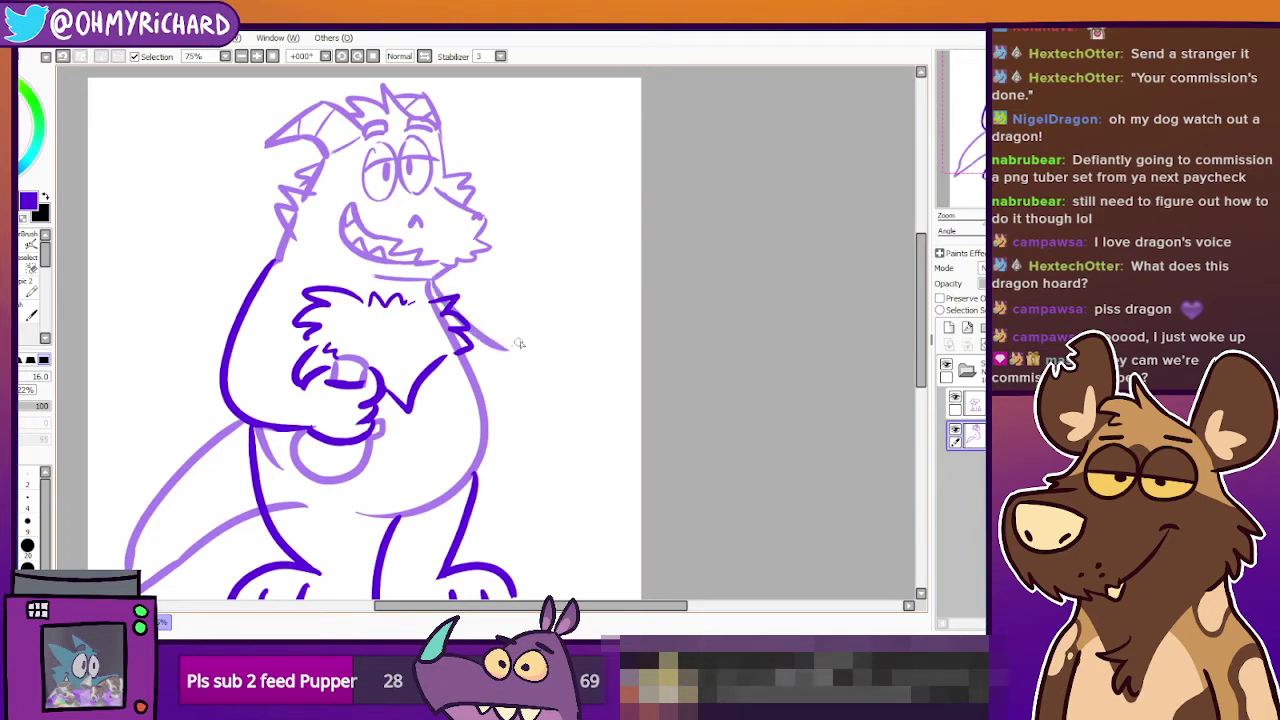
key(ctrl+z)
Sketch the far upper-arm line and a pointing hand with an extended index finger and curled fingers beside the chest.
mouse_move(440, 287)
mouse_down()
mouse_move(511, 363)
mouse_move(514, 322)
mouse_move(511, 365)
mouse_move(512, 303)
mouse_move(510, 350)
mouse_up()
mouse_move(525, 337)
mouse_down()
mouse_move(565, 336)
mouse_move(568, 288)
mouse_move(569, 326)
mouse_move(531, 340)
mouse_move(572, 328)
mouse_move(569, 342)
mouse_up()
key(ctrl+z)
key(ctrl+z)
key(ctrl+z)
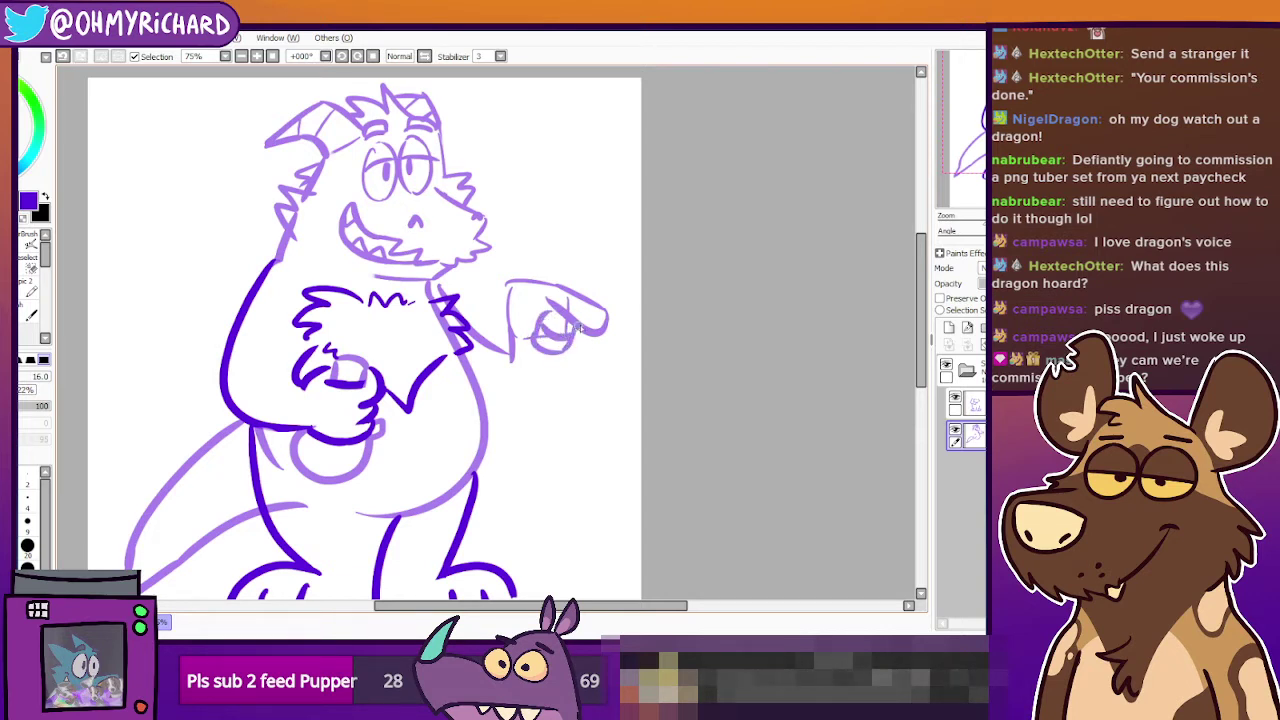
key(ctrl+z)
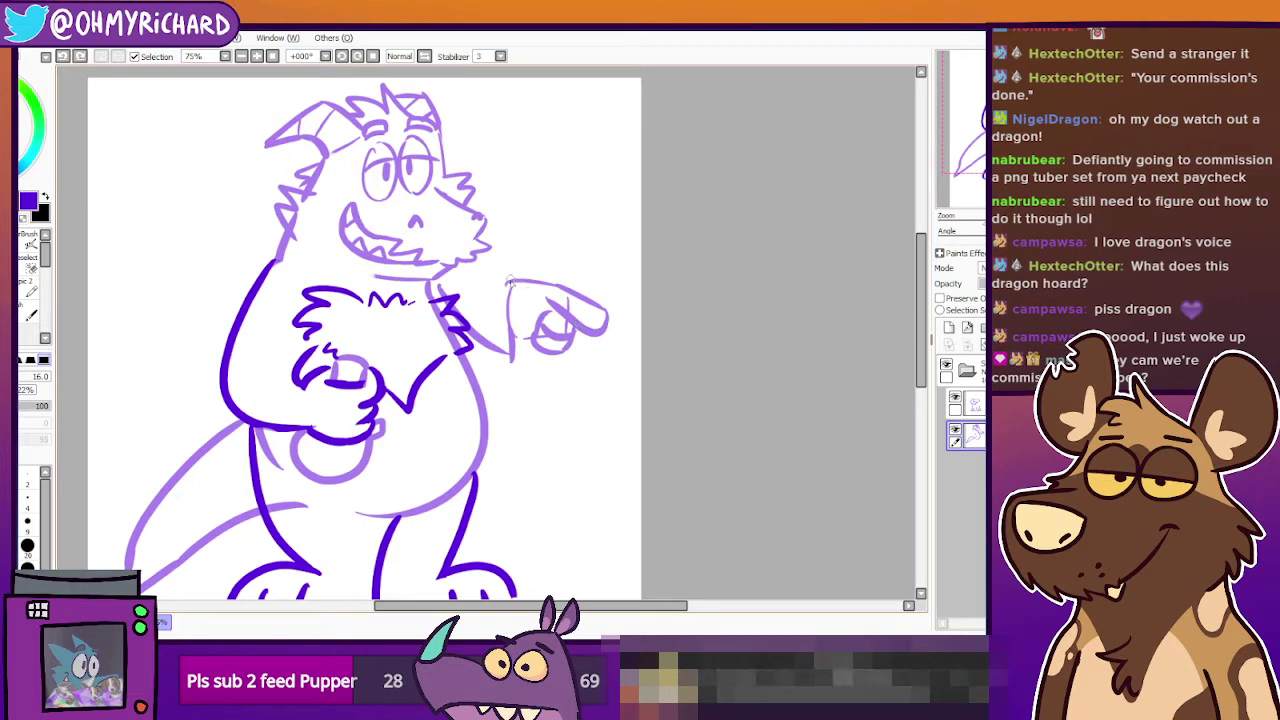
Try a rounded thumb loop over the top of the pointing hand.
mouse_move(510, 286)
mouse_down()
mouse_move(541, 285)
mouse_move(559, 273)
mouse_move(529, 284)
mouse_up()
key(ctrl+z)
key(ctrl+z)
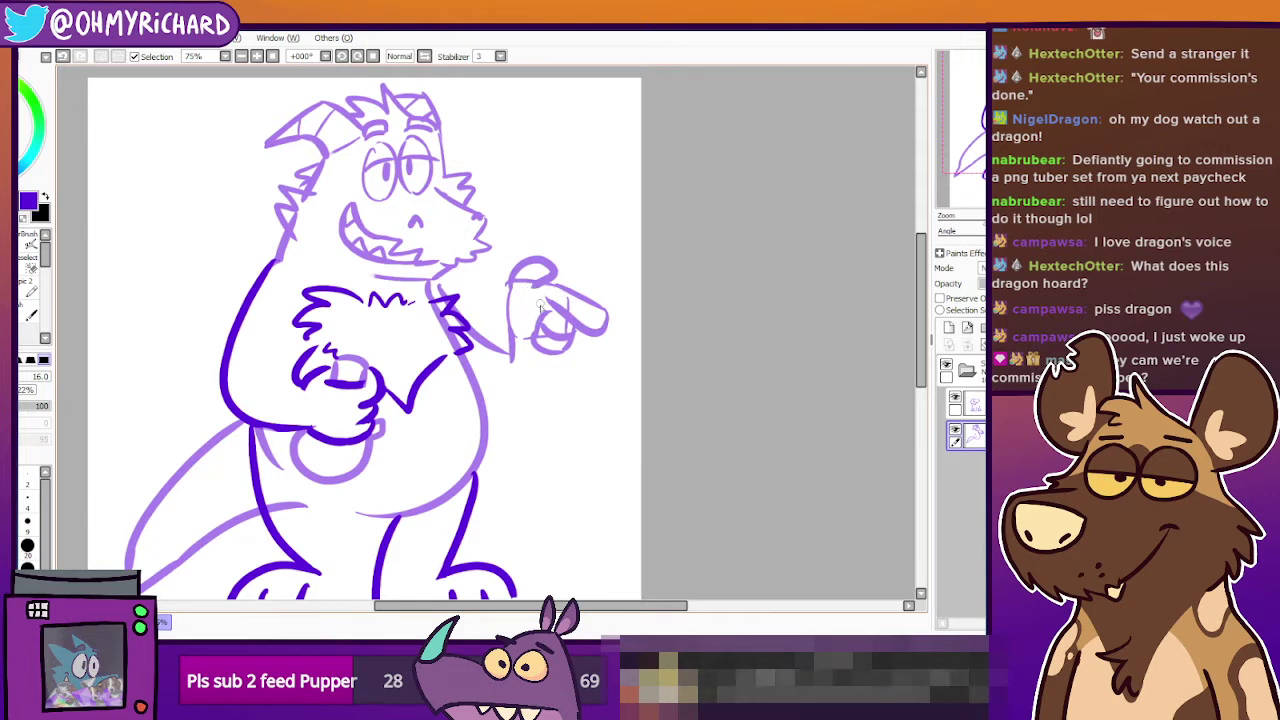
key(ctrl+z)
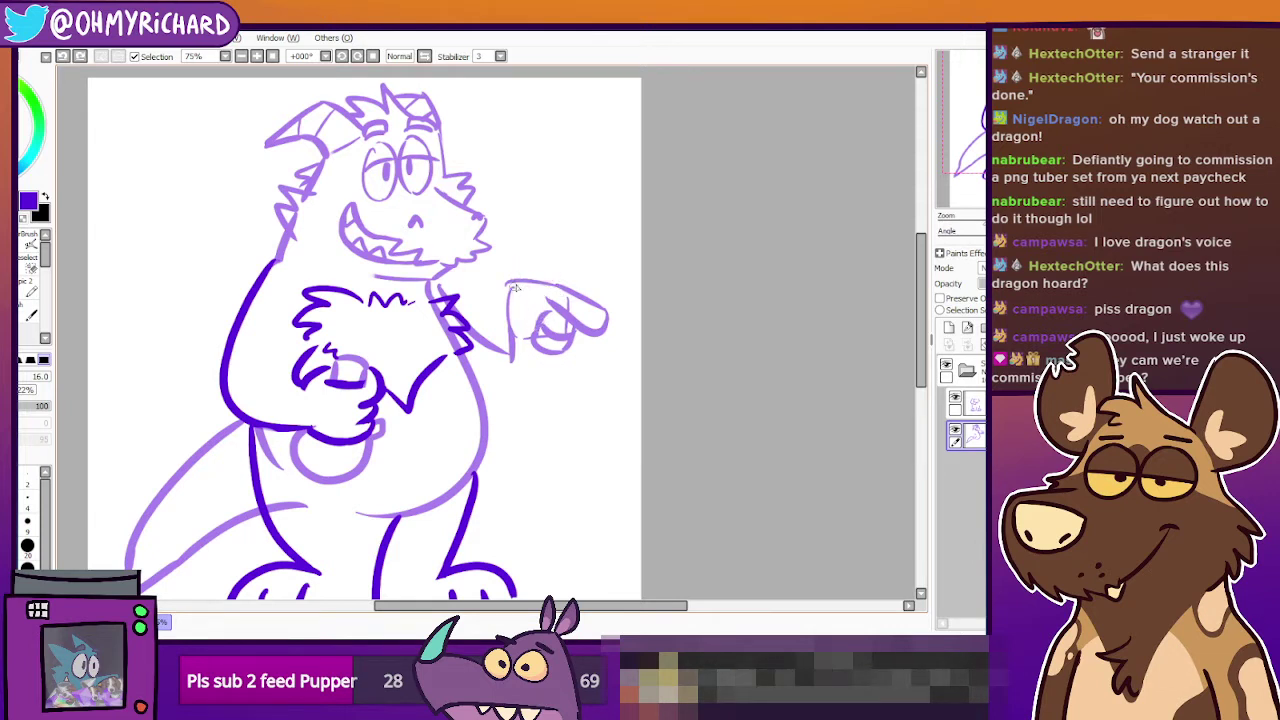
Draw the rounded top of the pointing hand and a thumb curling down inside it toward the folded fingers.
mouse_move(512, 286)
mouse_down()
mouse_move(548, 308)
mouse_move(554, 299)
mouse_move(543, 316)
mouse_move(554, 303)
mouse_up()
key(ctrl+z)
key(ctrl+z)
key(ctrl+z)
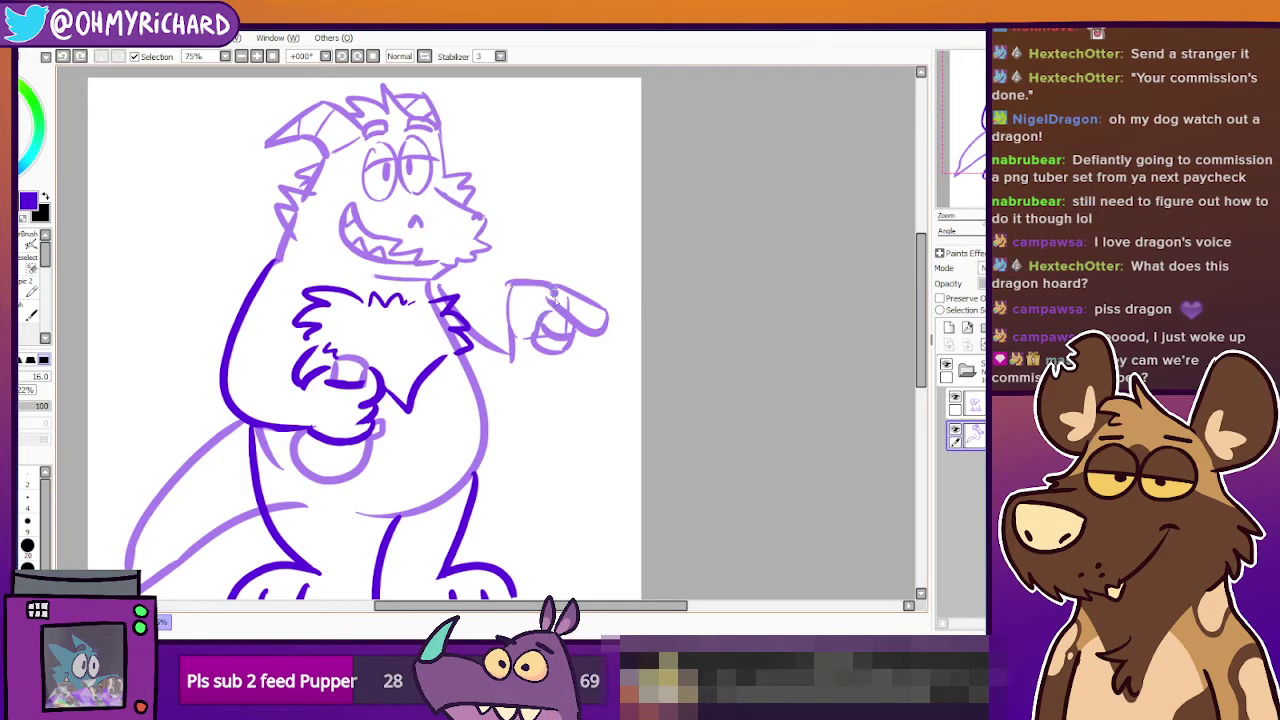
key(ctrl+z)
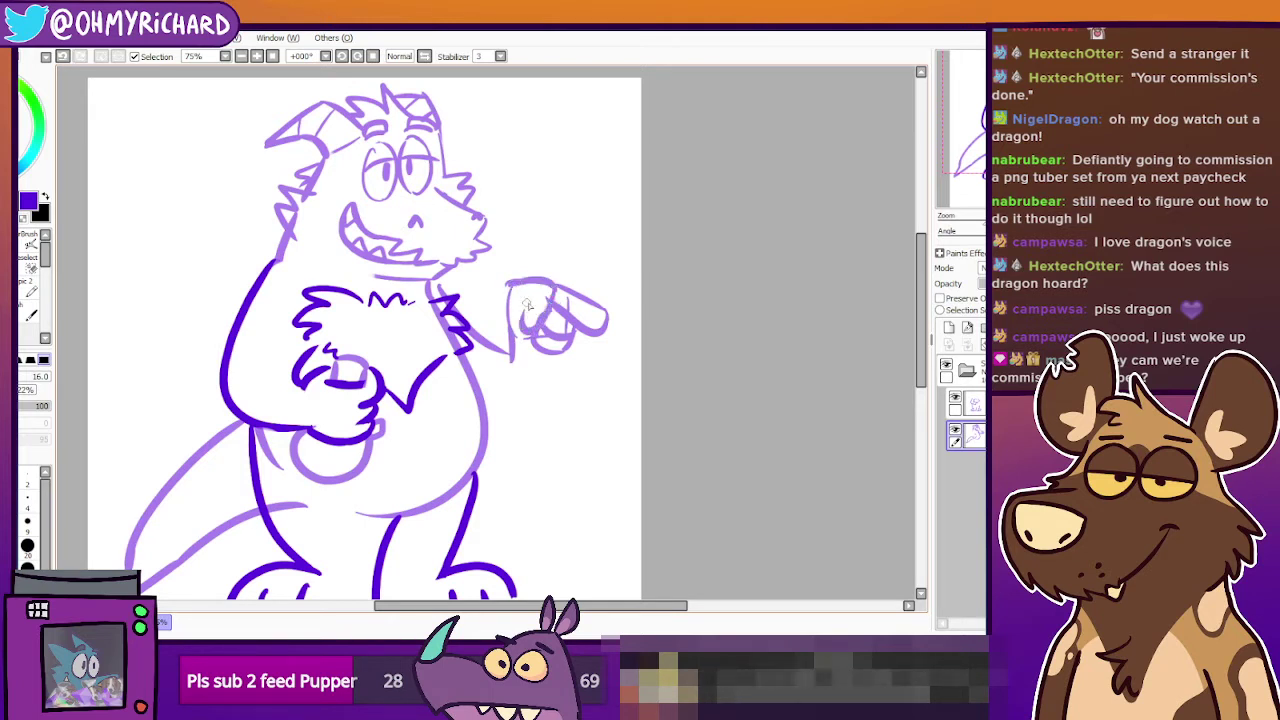
key(ctrl+z)
mouse_move(531, 323)
mouse_down()
mouse_move(551, 292)
mouse_move(535, 326)
mouse_up()
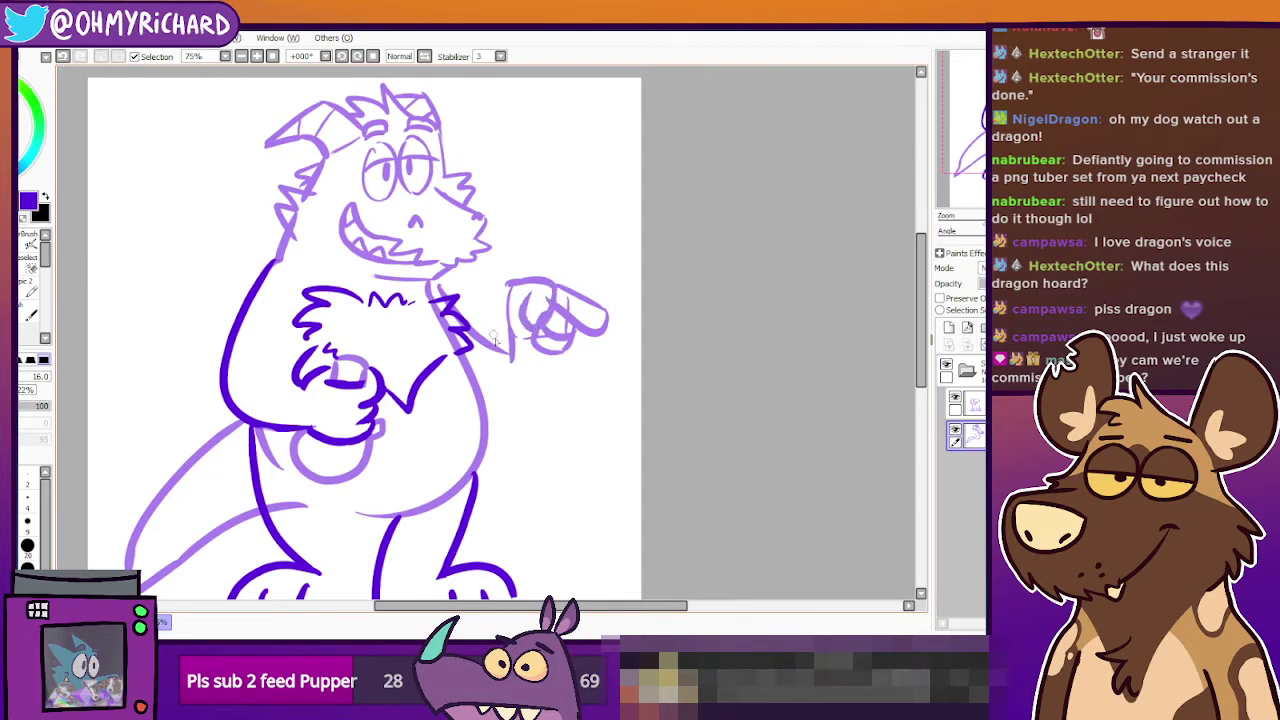
Replace the hand's straight back edge with a rounded curve and erase the overlapping lines around the index finger's base.
key(e)
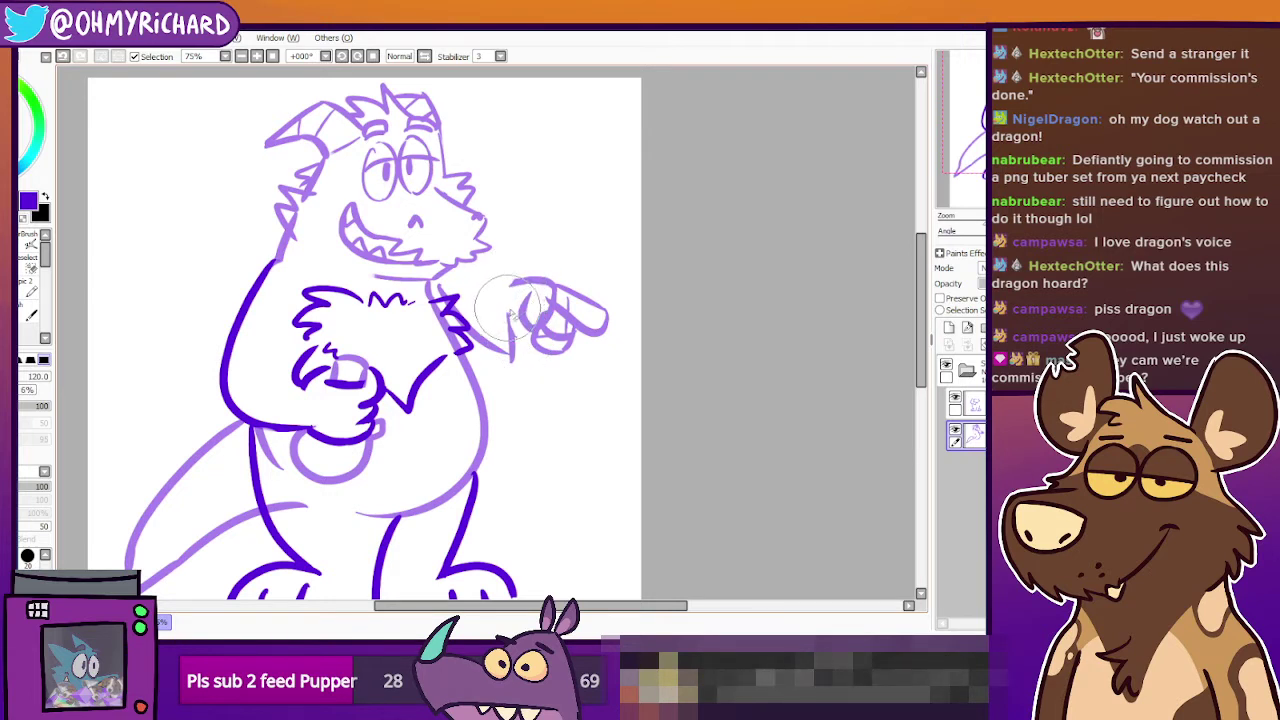
click(8, 245)
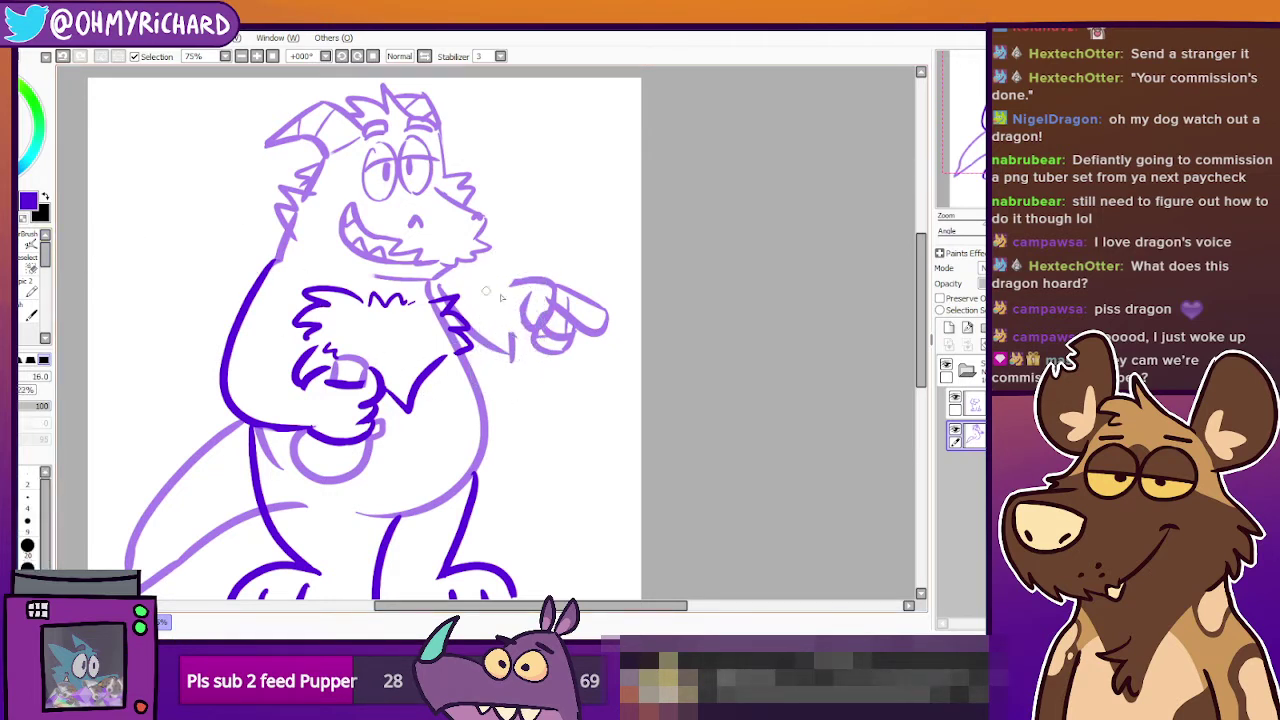
drag(518, 284, 511, 334)
key(ctrl+z)
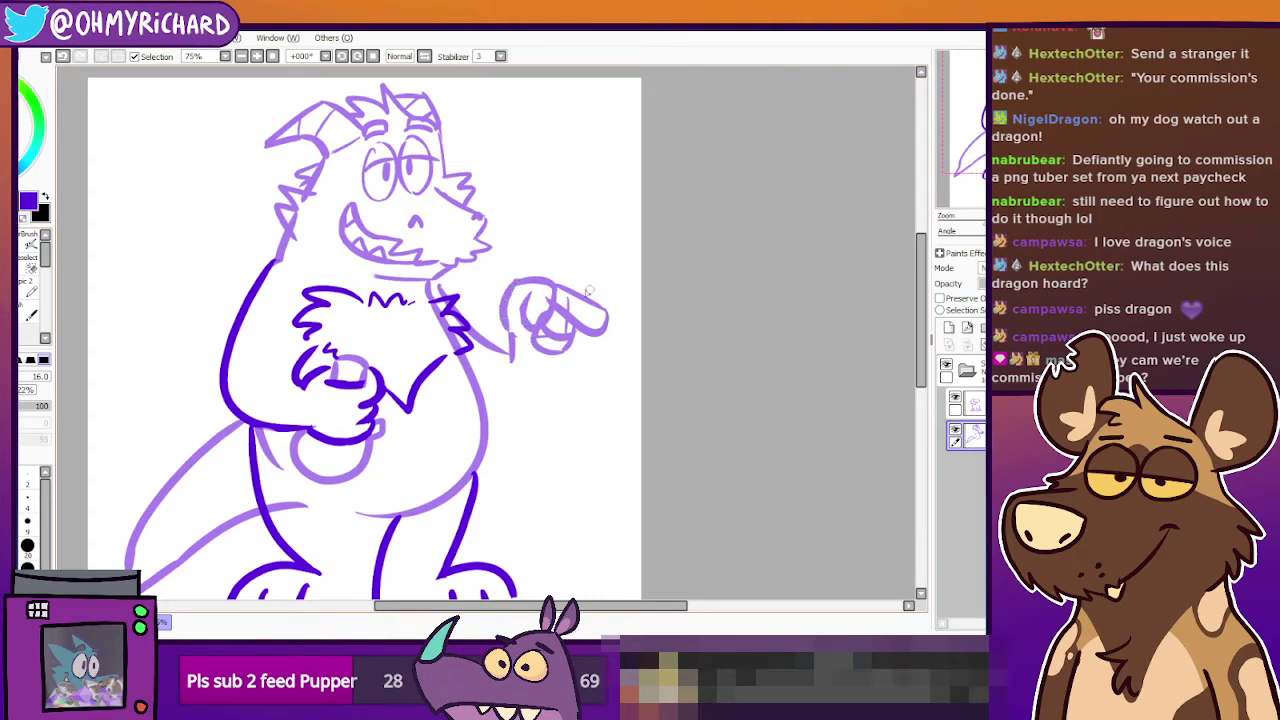
key(e)
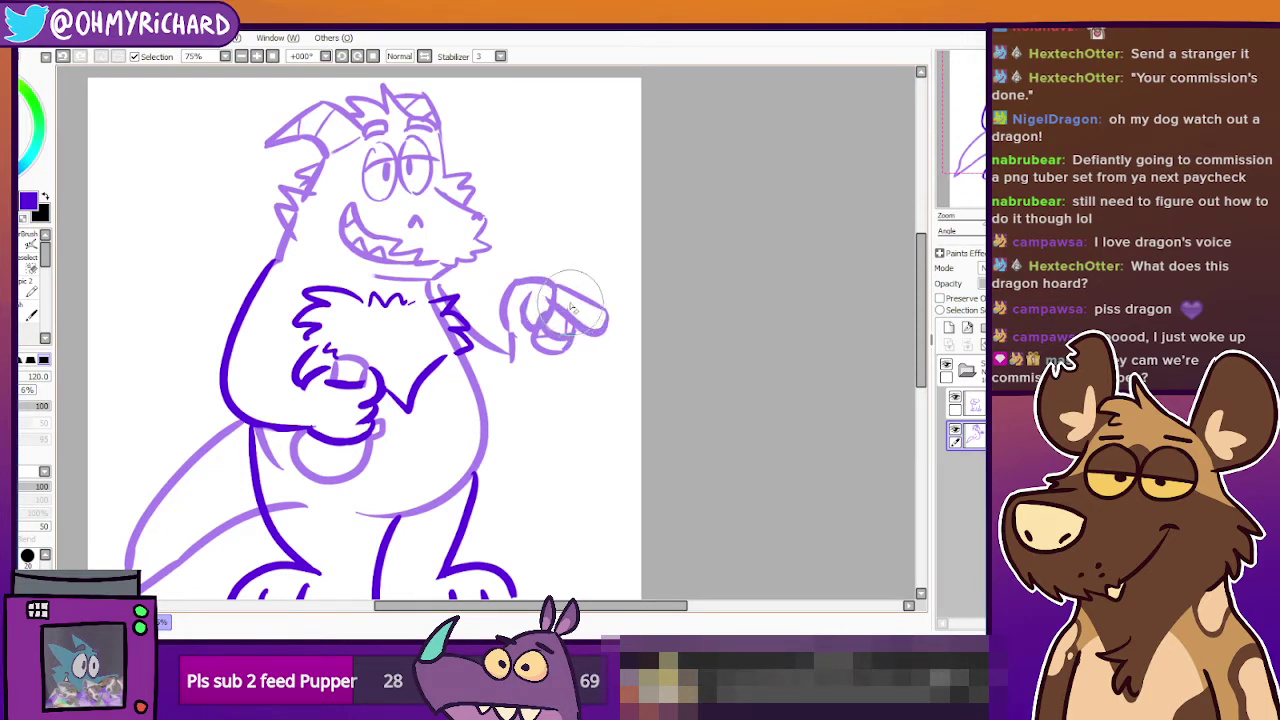
mouse_move(563, 298)
mouse_down()
mouse_move(575, 290)
mouse_move(568, 345)
mouse_move(575, 305)
mouse_move(570, 345)
mouse_move(575, 335)
mouse_move(556, 348)
mouse_move(536, 345)
mouse_move(553, 298)
mouse_up()
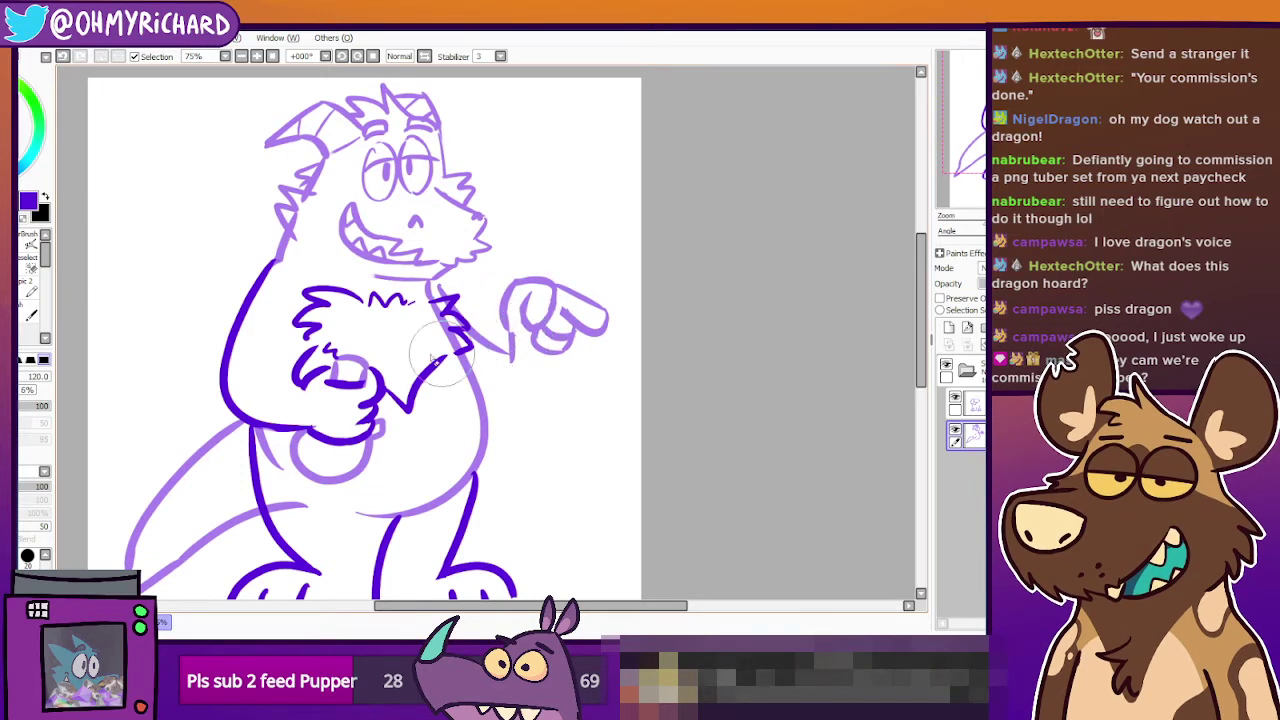
Erase the dragon's tail from the base sketch layer.
key(n)
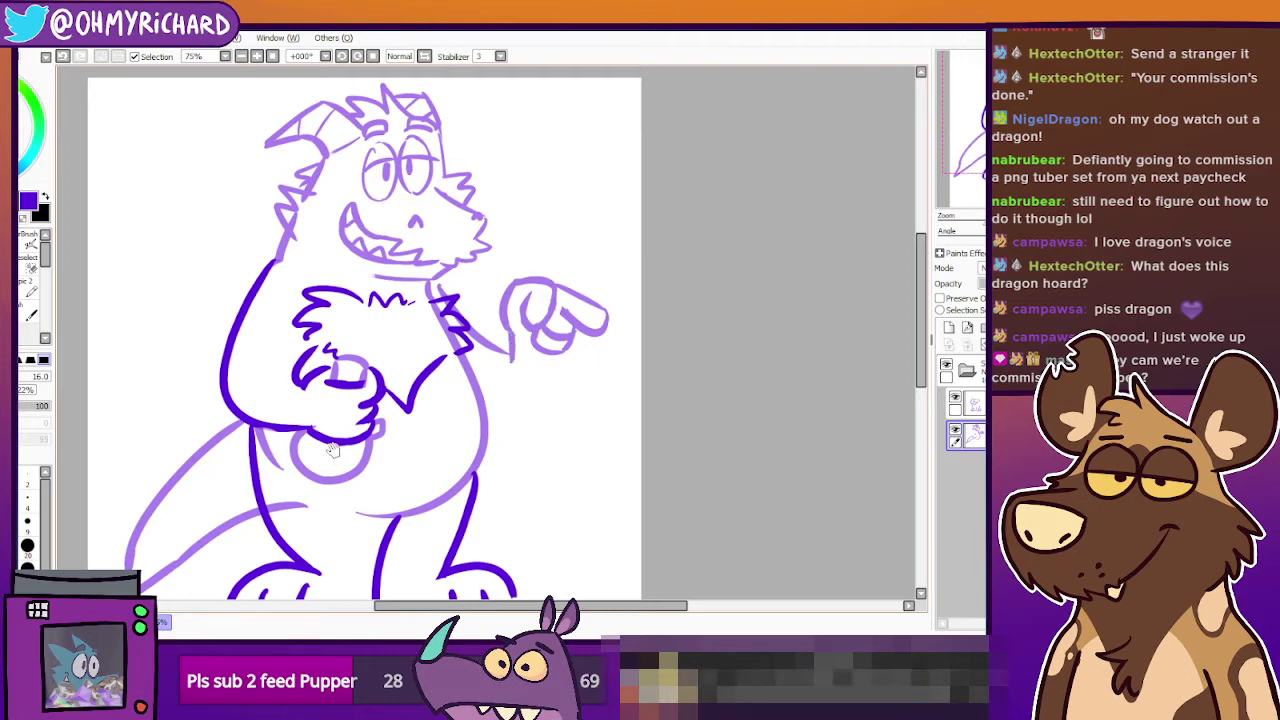
mouse_move(332, 450)
mouse_down()
mouse_move(334, 412)
mouse_move(333, 437)
mouse_up()
key(e)
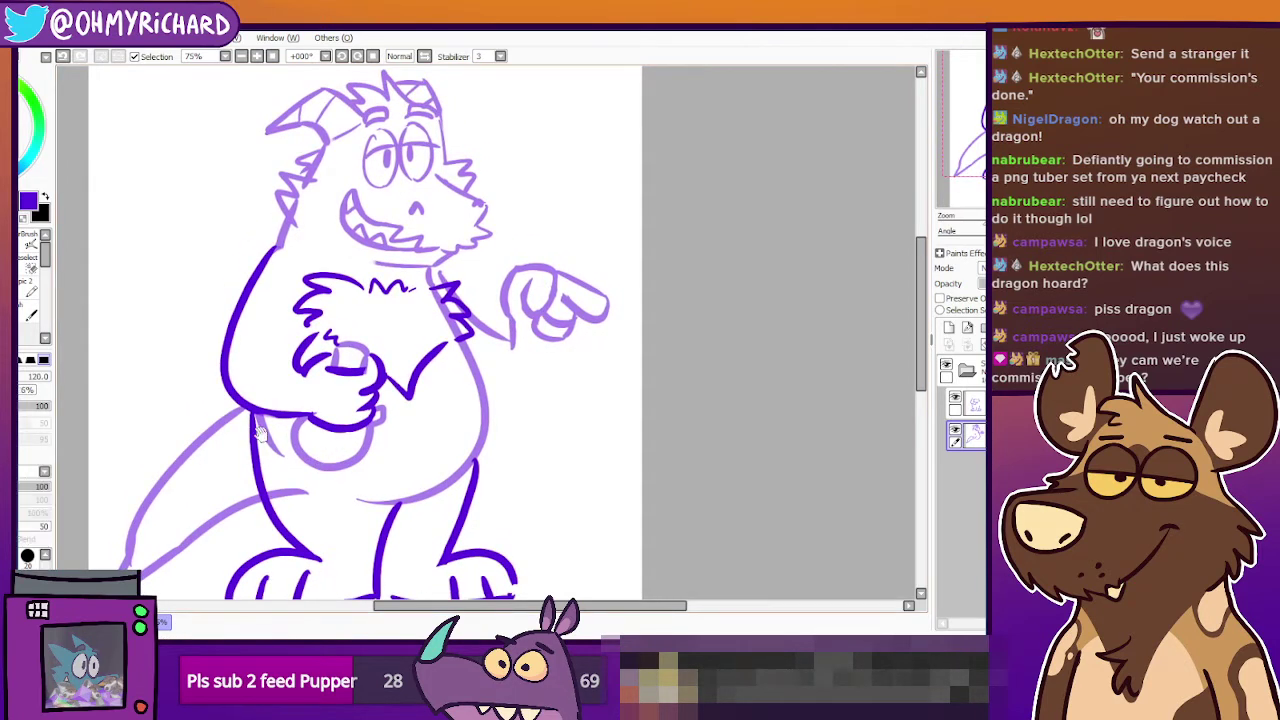
drag(368, 520, 390, 451)
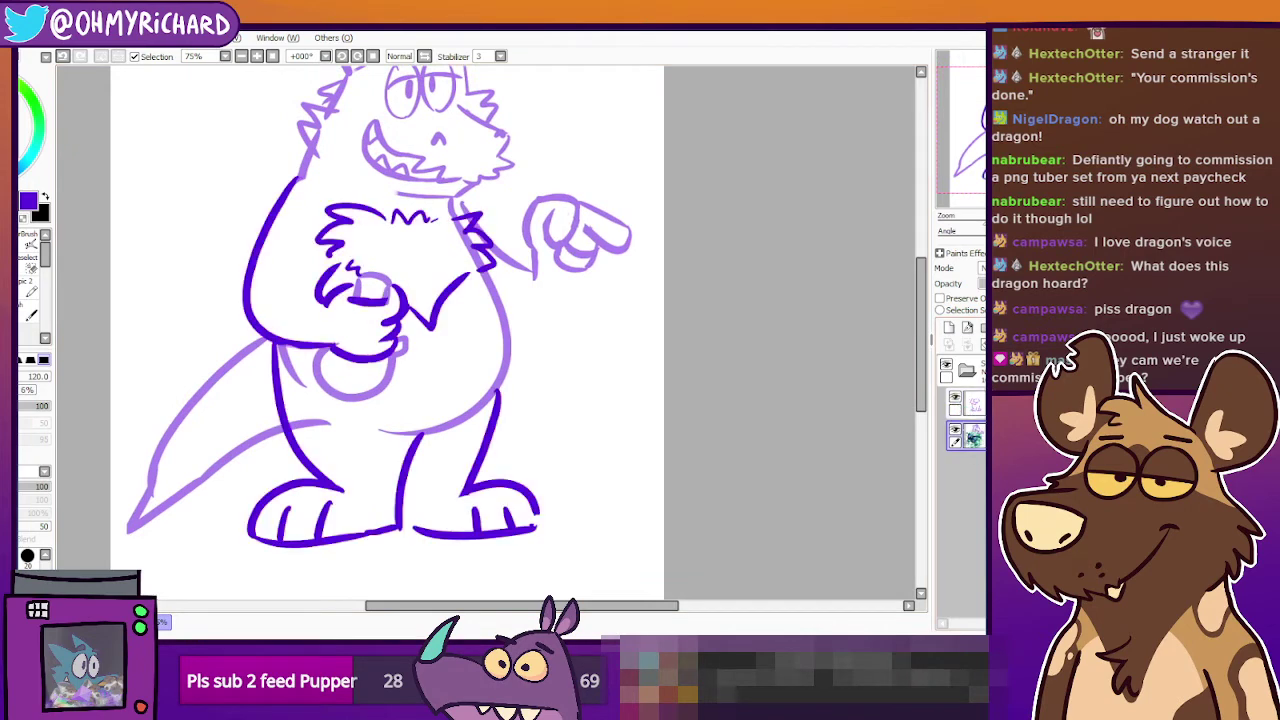
mouse_move(300, 388)
mouse_down()
mouse_move(288, 346)
mouse_move(292, 385)
mouse_move(320, 425)
mouse_move(275, 410)
mouse_move(265, 355)
mouse_move(229, 380)
mouse_move(194, 457)
mouse_move(149, 478)
mouse_move(122, 543)
mouse_up()
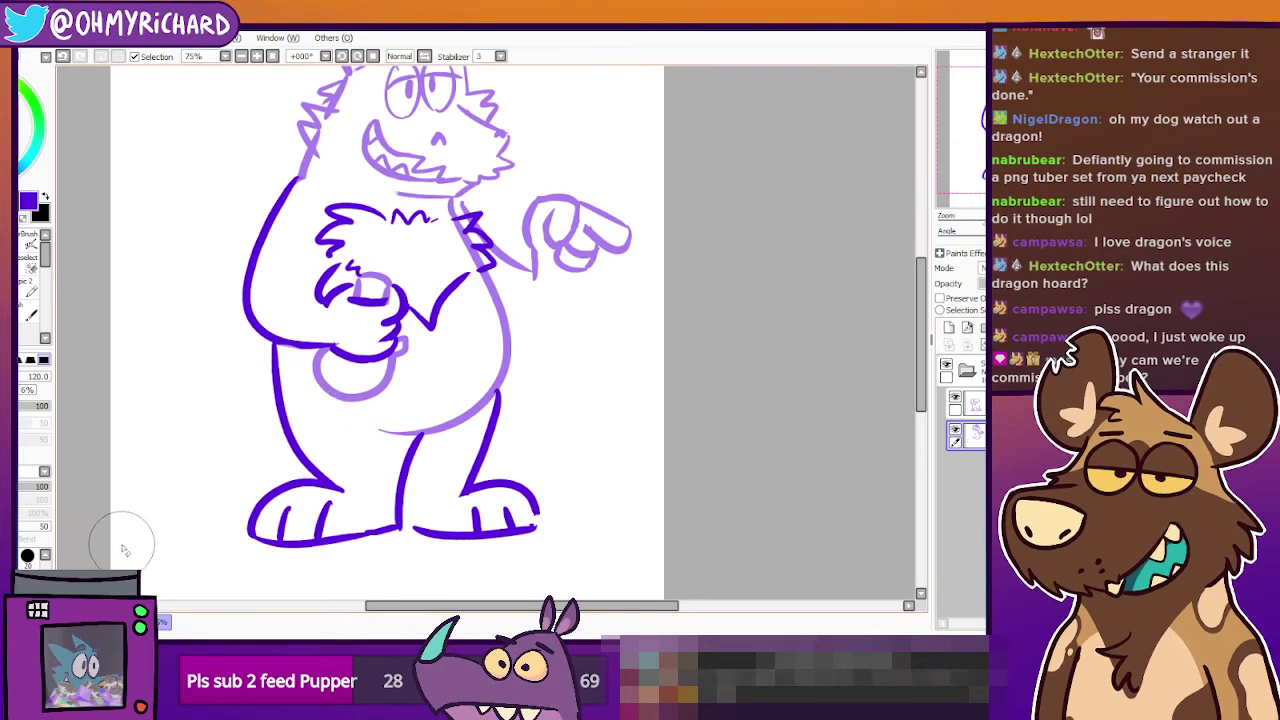
Try a line running straight down from beneath the pointing hand.
click(33, 292)
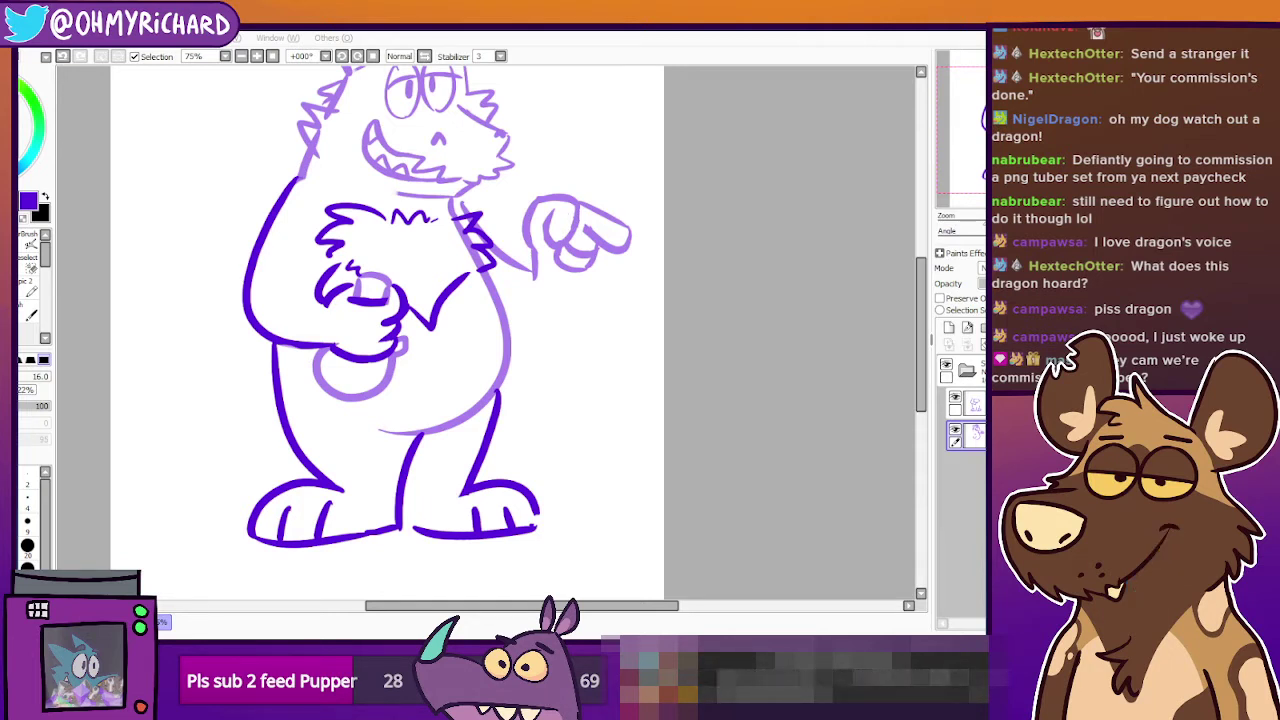
drag(700, 300, 765, 383)
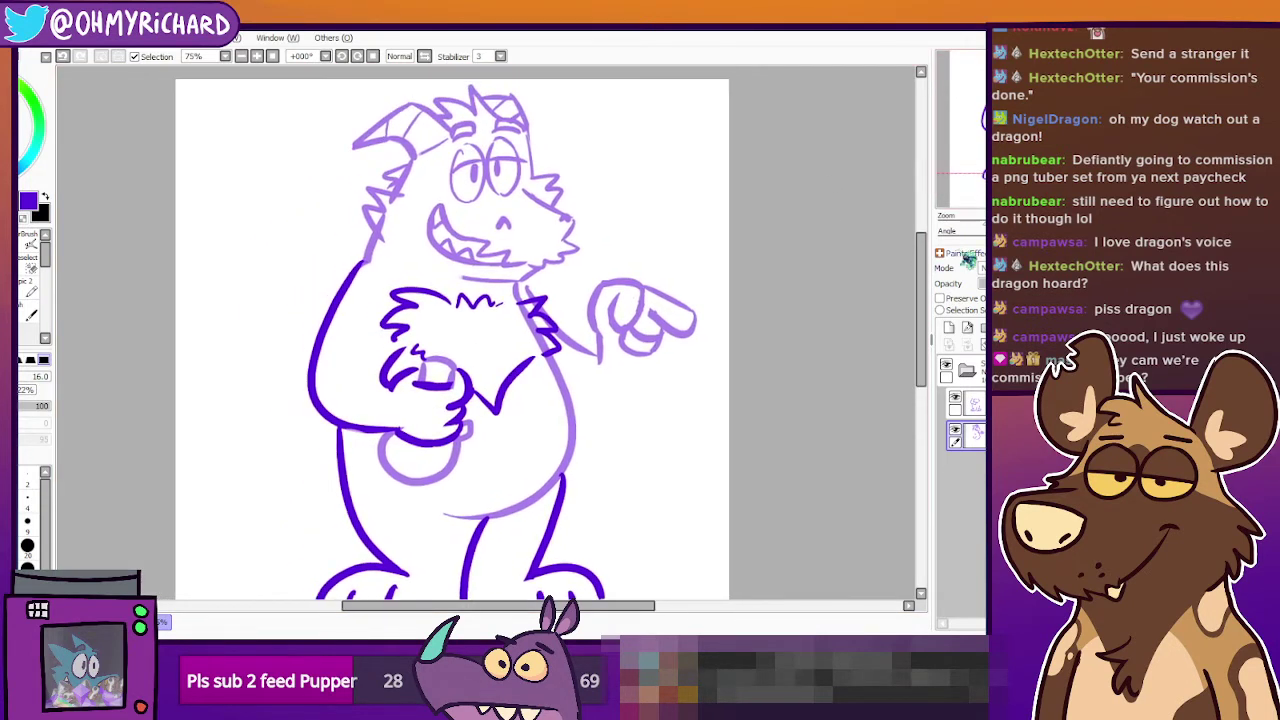
click(957, 430)
click(957, 430)
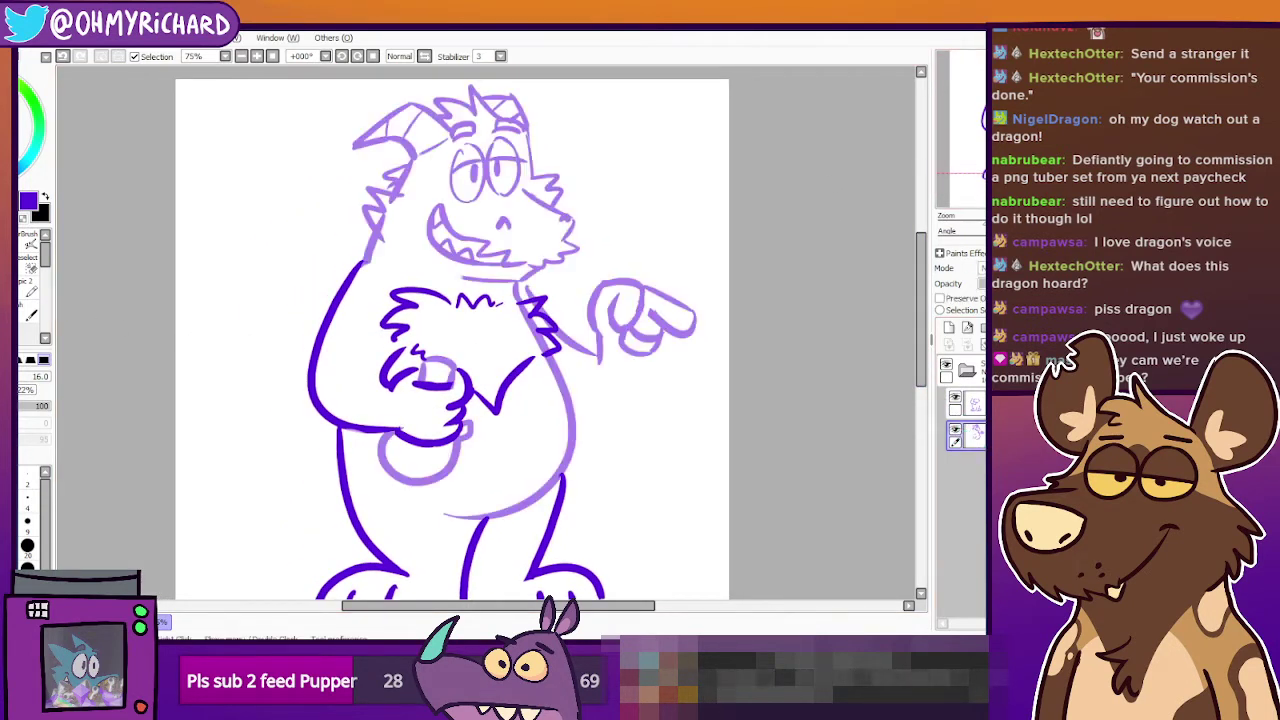
drag(637, 371, 648, 422)
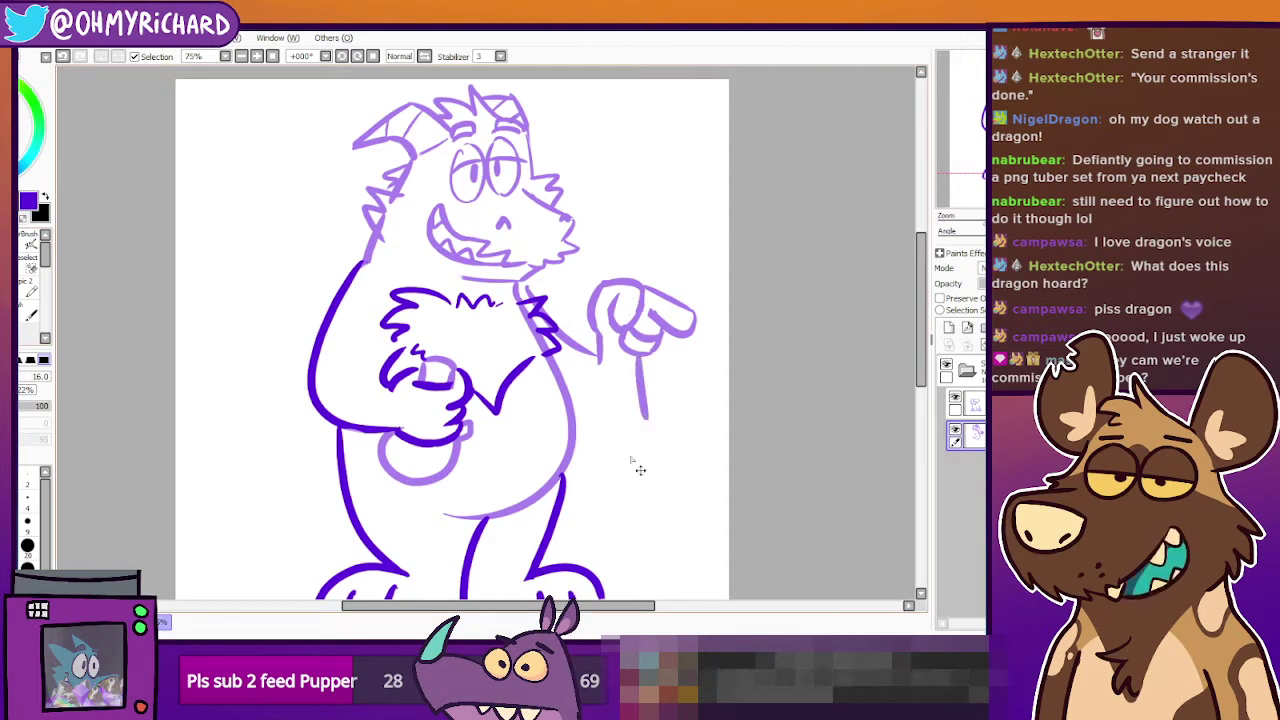
key(ctrl+z)
Erase the far upper-arm line between the shoulder and the pointing hand's wrist.
key(e)
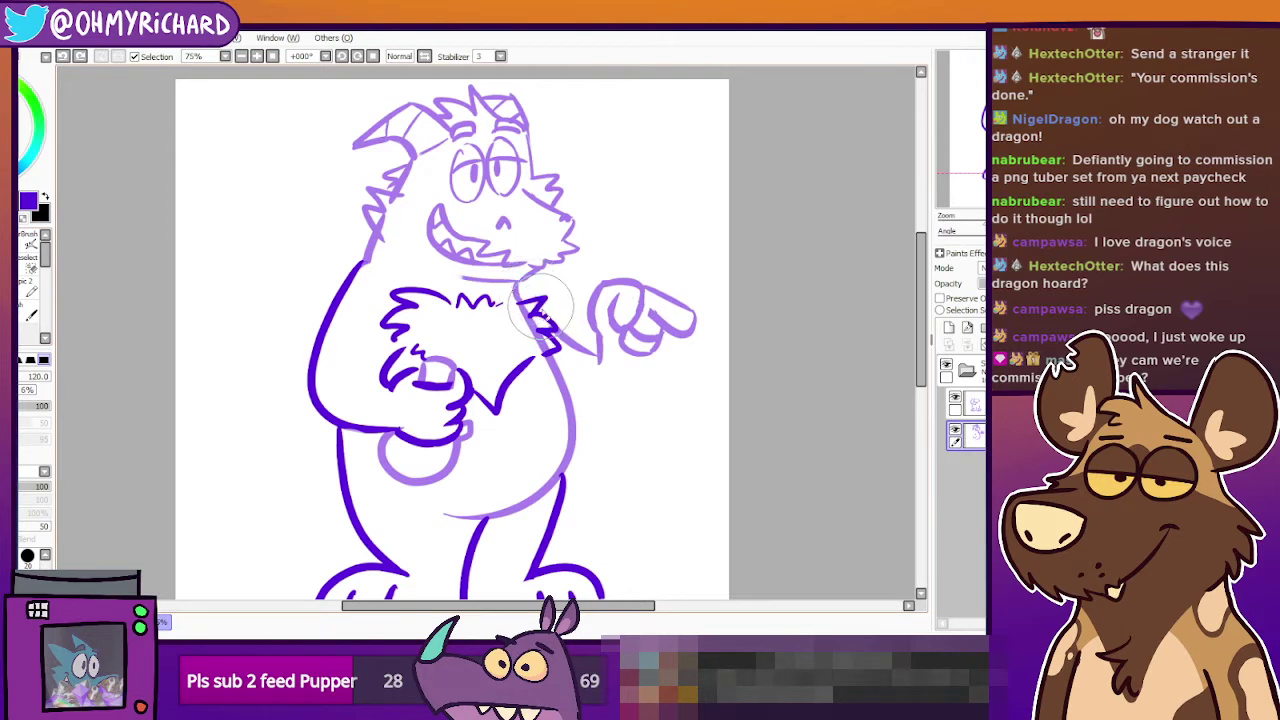
drag(543, 307, 575, 341)
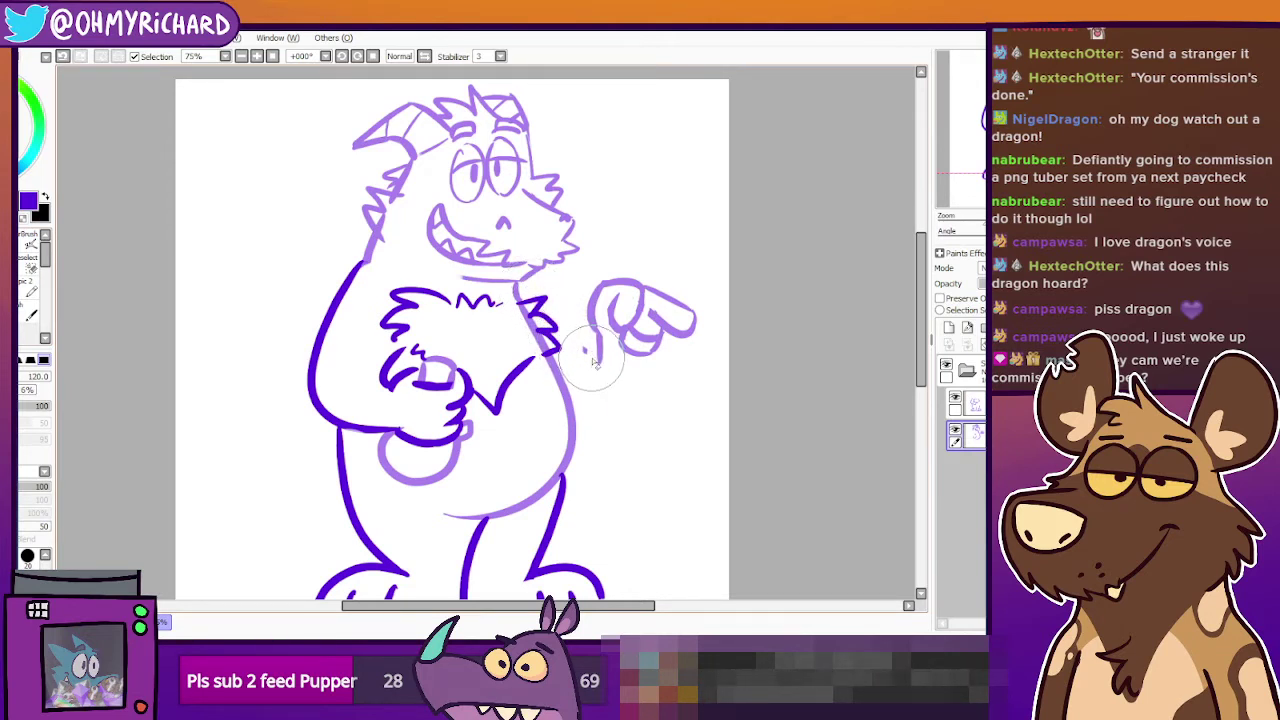
click(587, 353)
Lasso the pointing hand, move it slightly closer to the body, and deselect it.
click(8, 202)
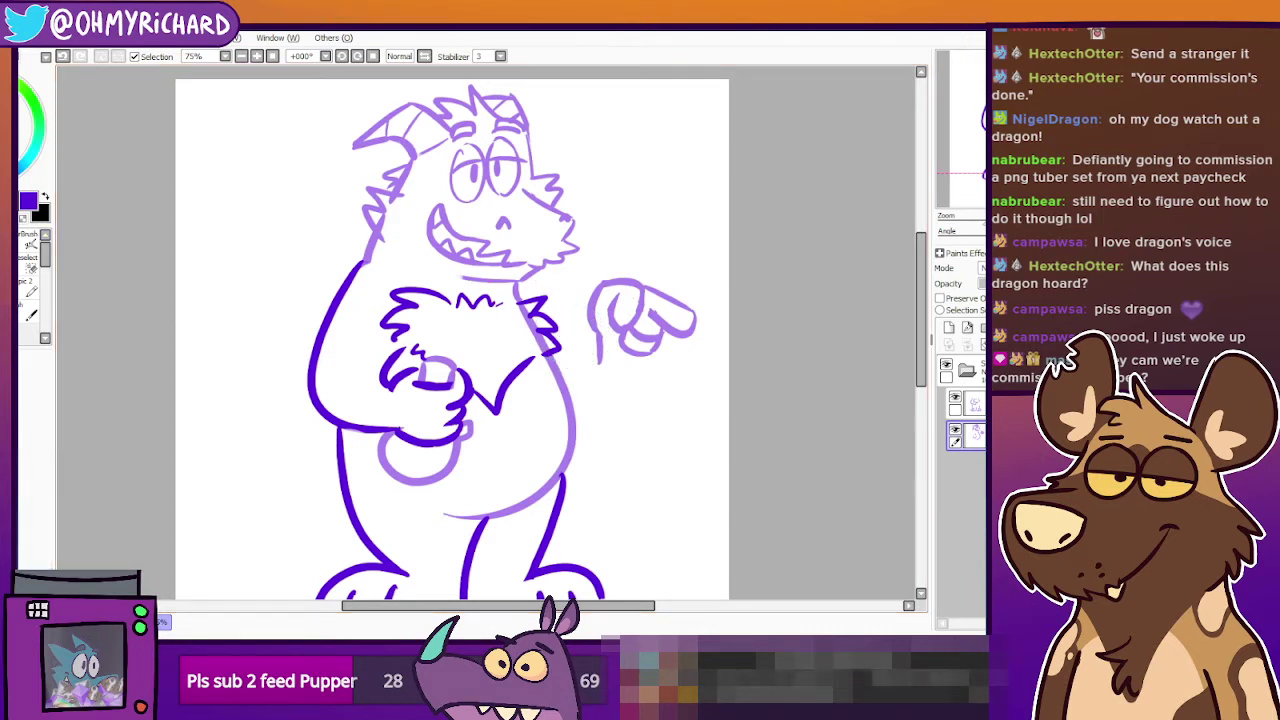
mouse_move(721, 318)
mouse_down()
mouse_move(681, 268)
mouse_move(620, 259)
mouse_up()
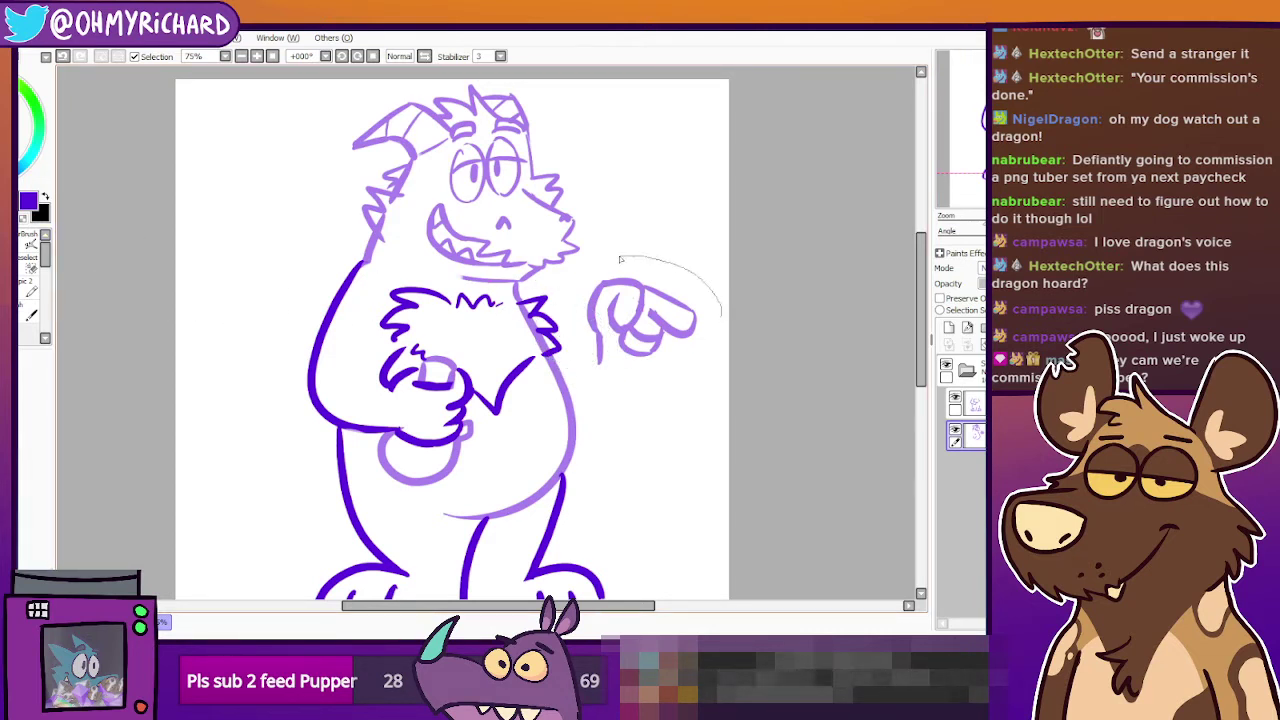
mouse_move(617, 408)
mouse_down()
mouse_move(720, 320)
mouse_move(667, 349)
mouse_up()
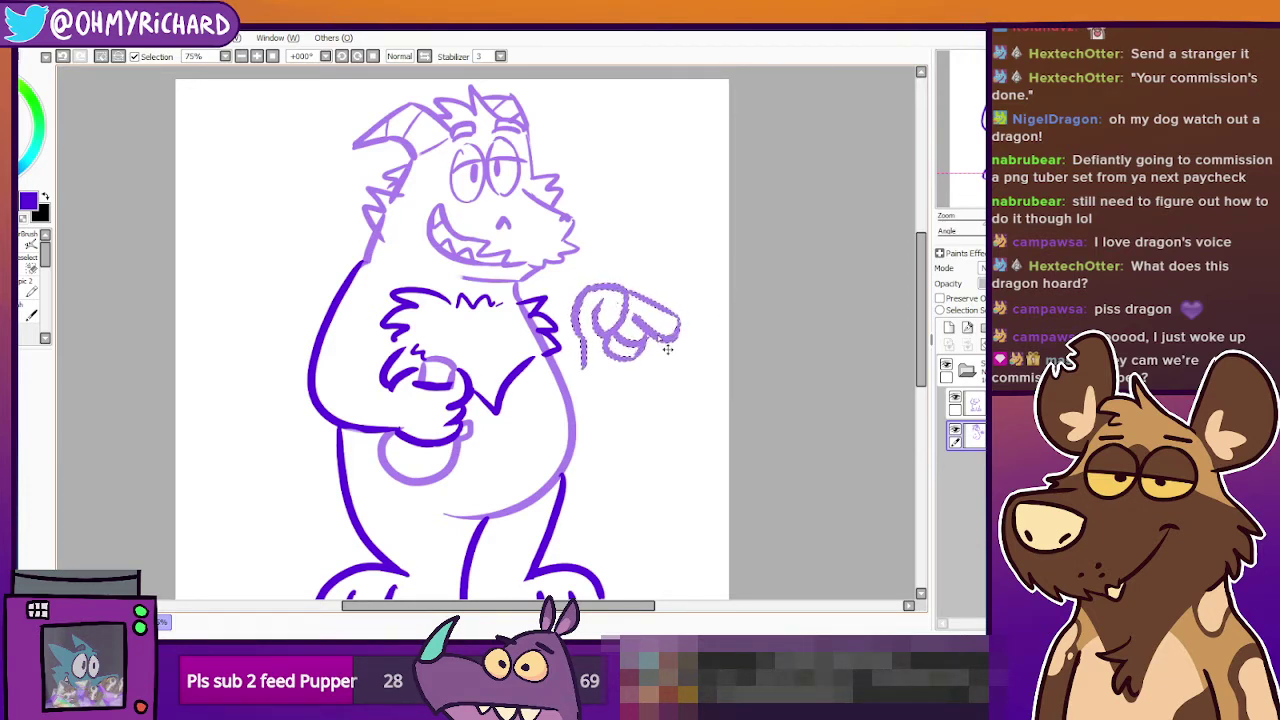
key(ctrl+d)
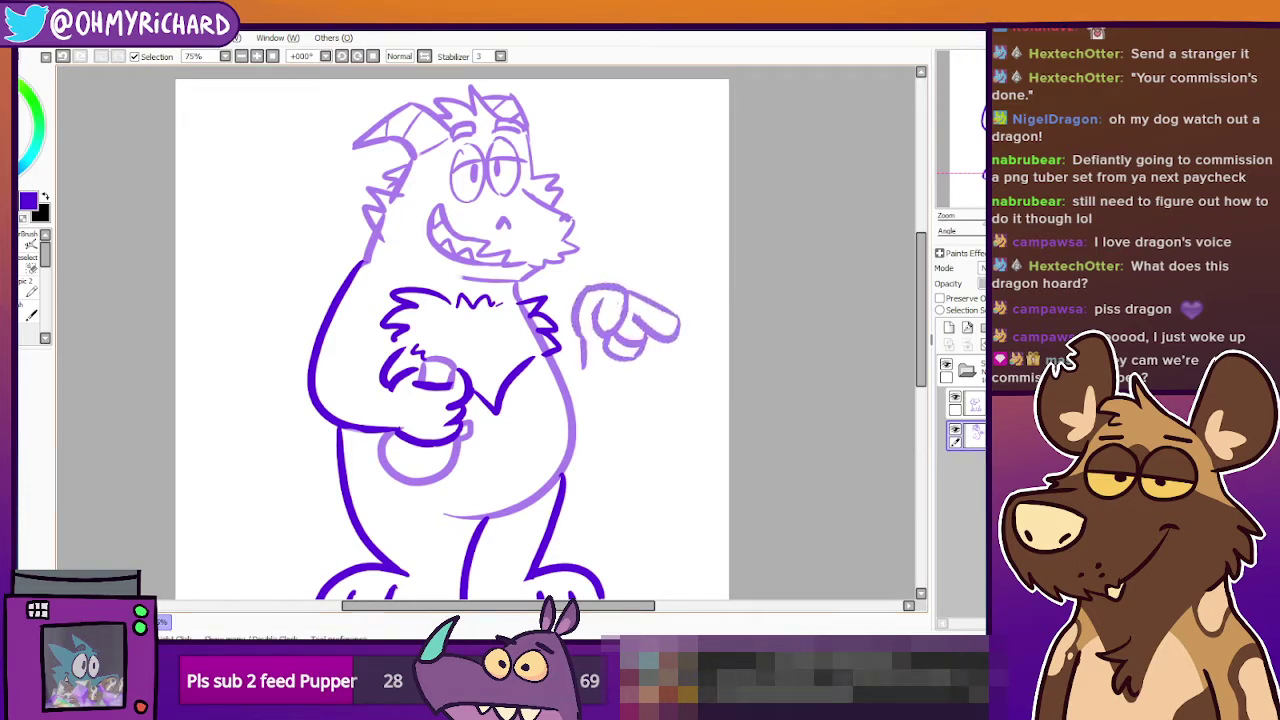
Redraw the upper-arm line from the shoulder to the moved hand and replace the wrist end with a short line slanting toward the belly.
click(20, 250)
key(ctrl+z)
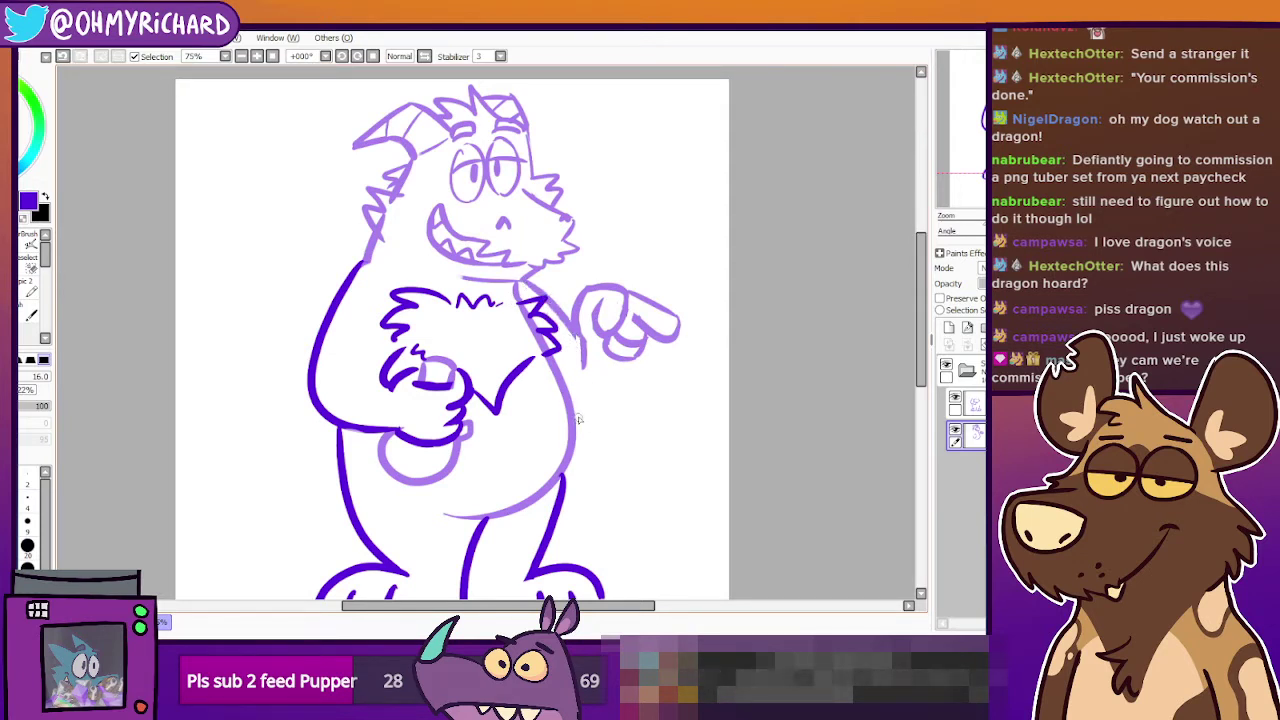
key(e)
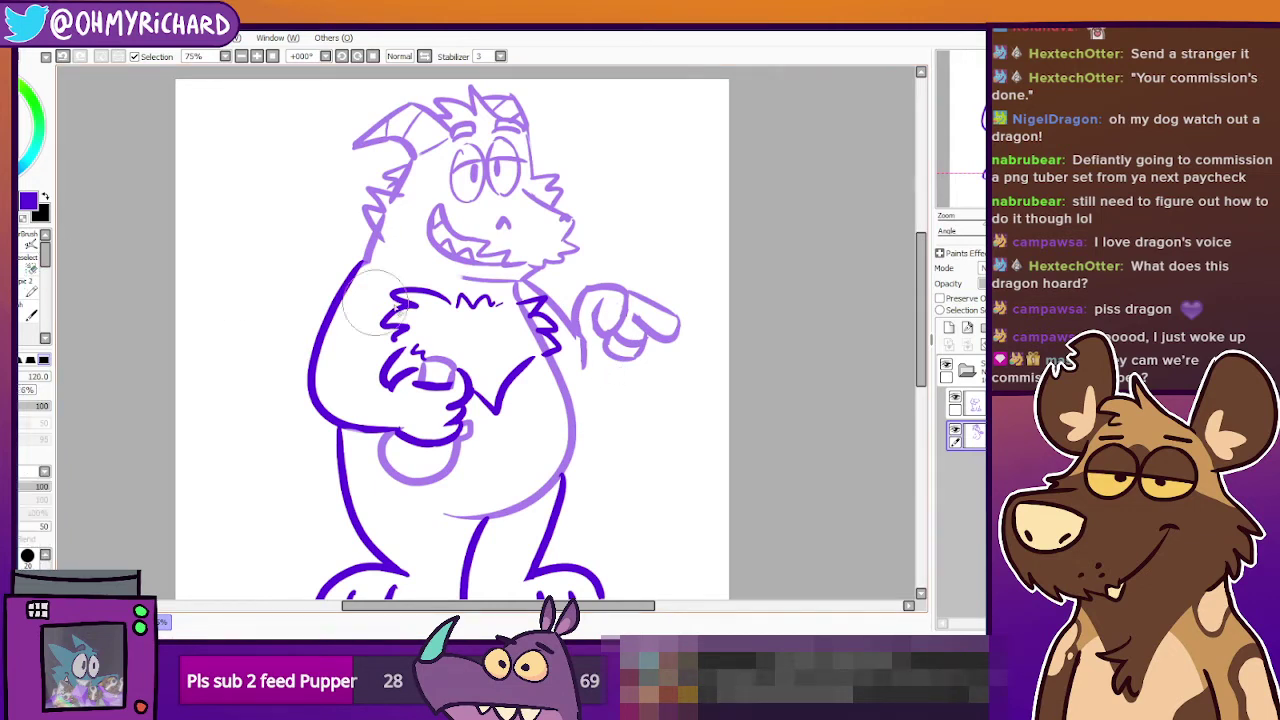
drag(585, 348, 585, 368)
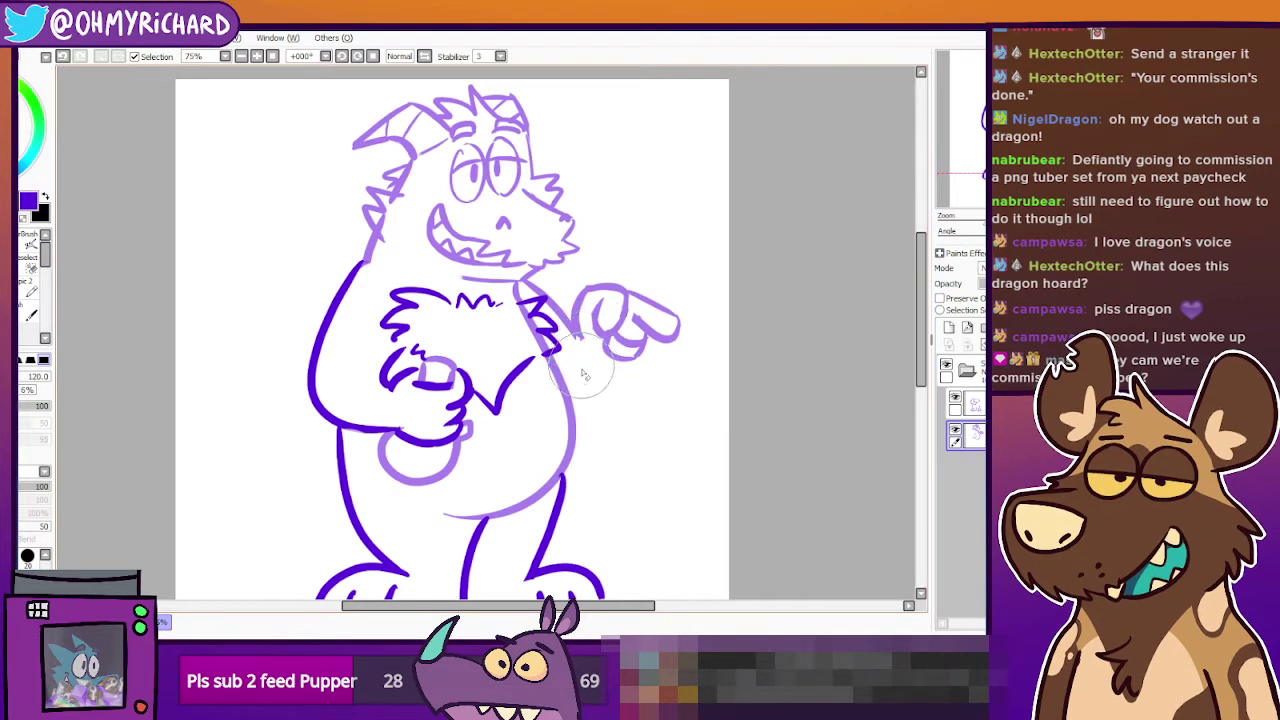
key(n)
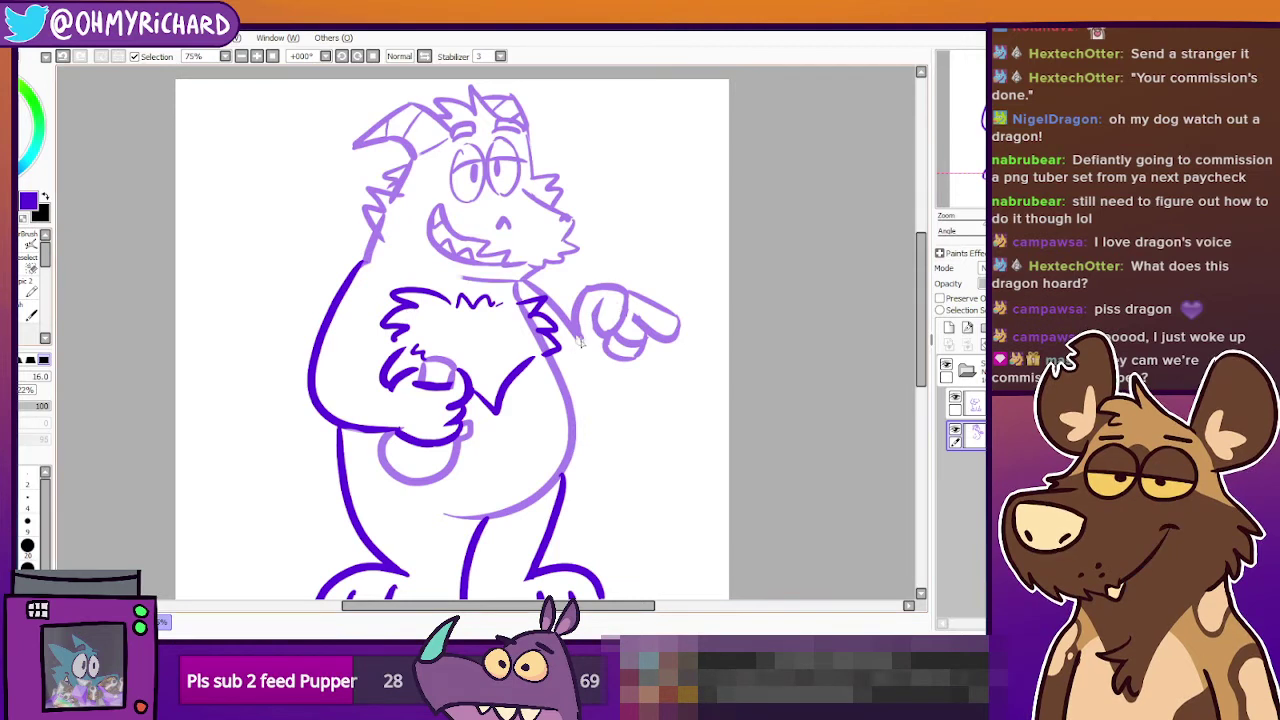
key(ctrl+z)
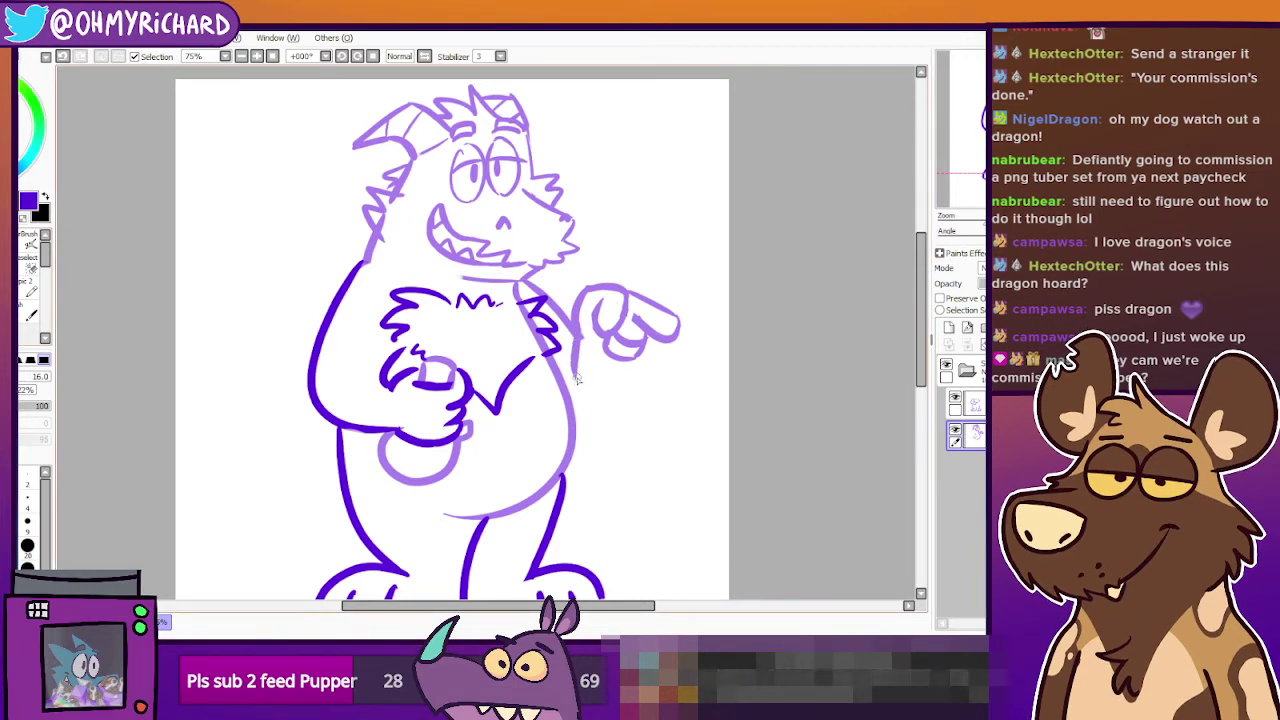
drag(577, 328, 573, 370)
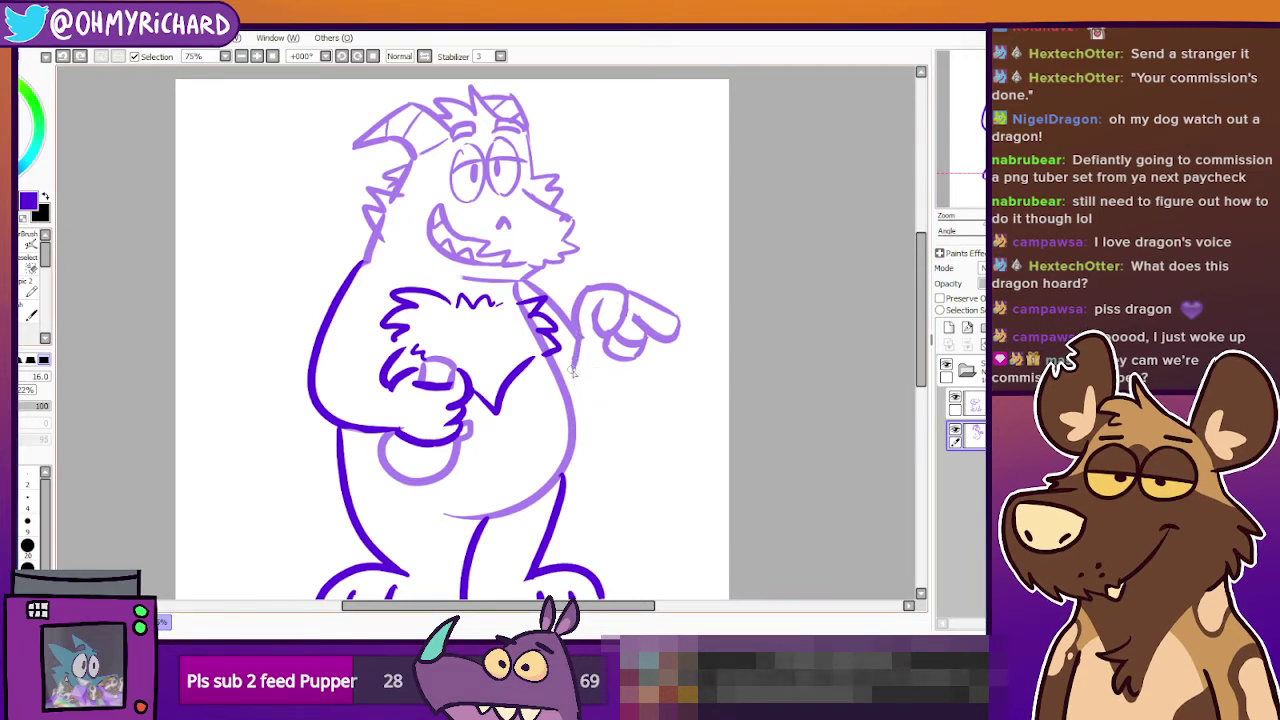
Draw the forearm's lower curve from the belly to the pointing hand and a short slanting line at the wrist.
key(ctrl+z)
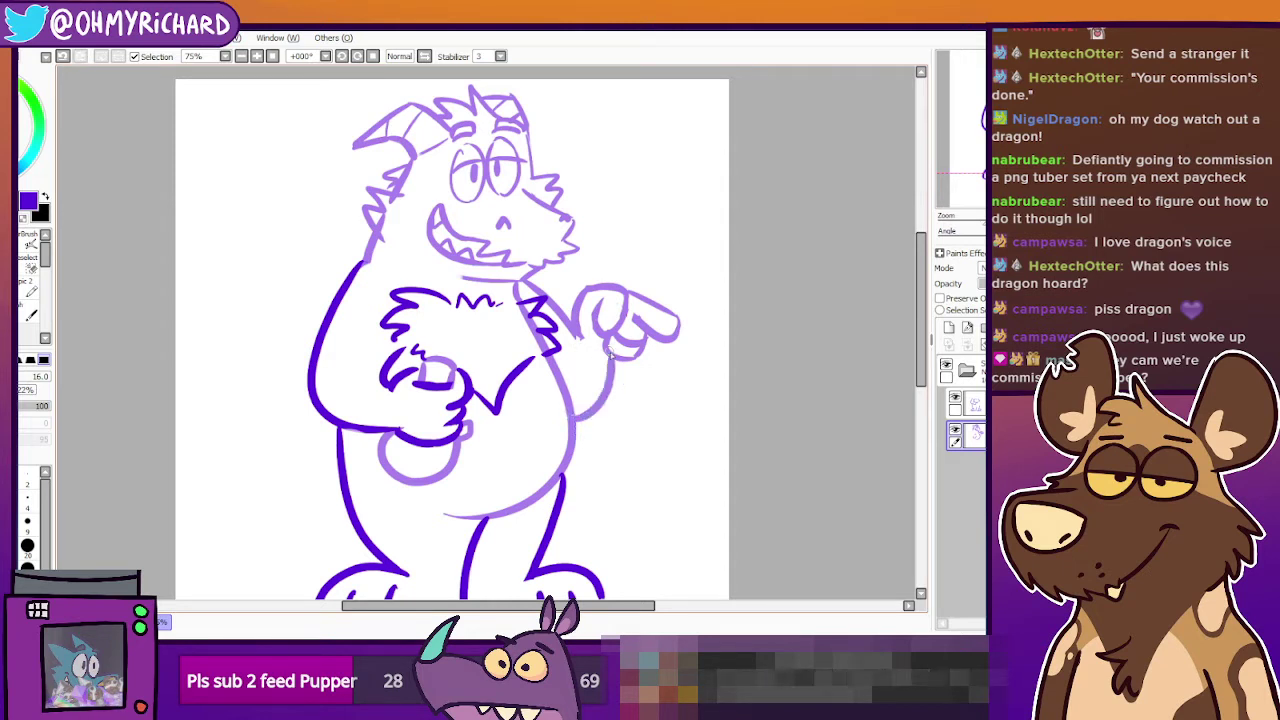
mouse_move(578, 422)
mouse_down()
mouse_move(617, 362)
mouse_move(582, 350)
mouse_move(567, 376)
mouse_up()
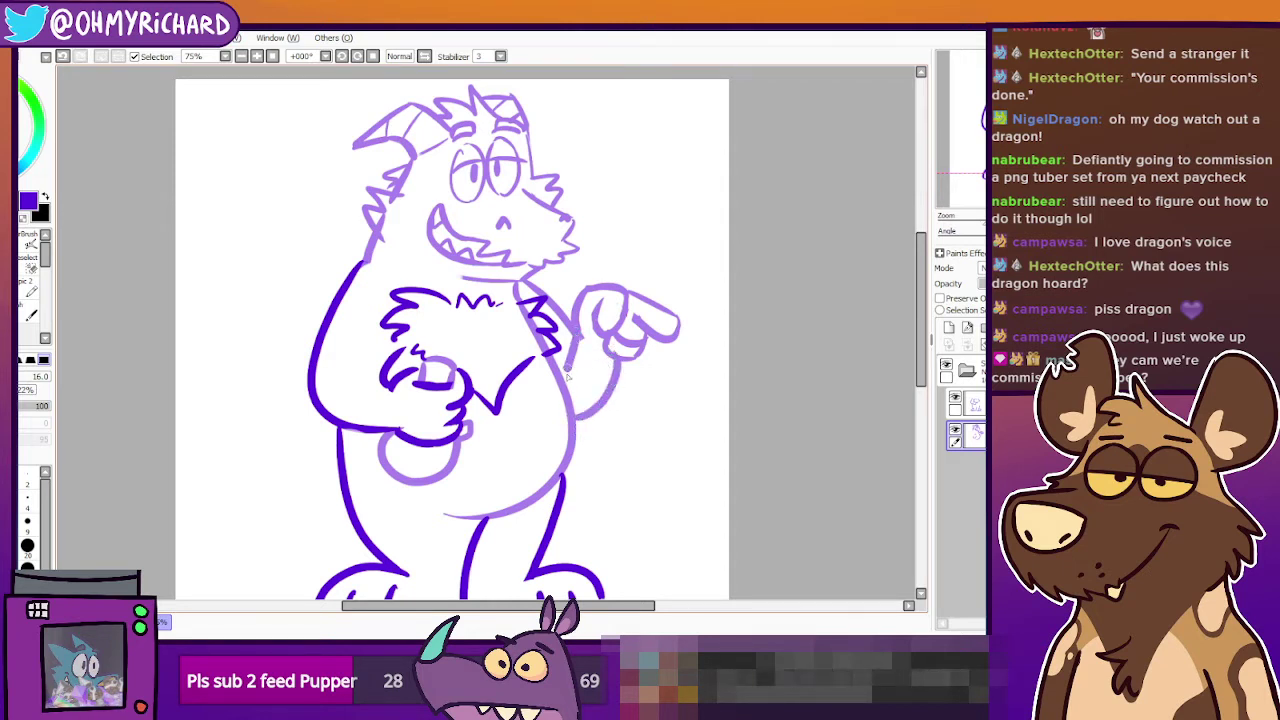
key(ctrl+z)
key(ctrl+z)
drag(579, 328, 569, 370)
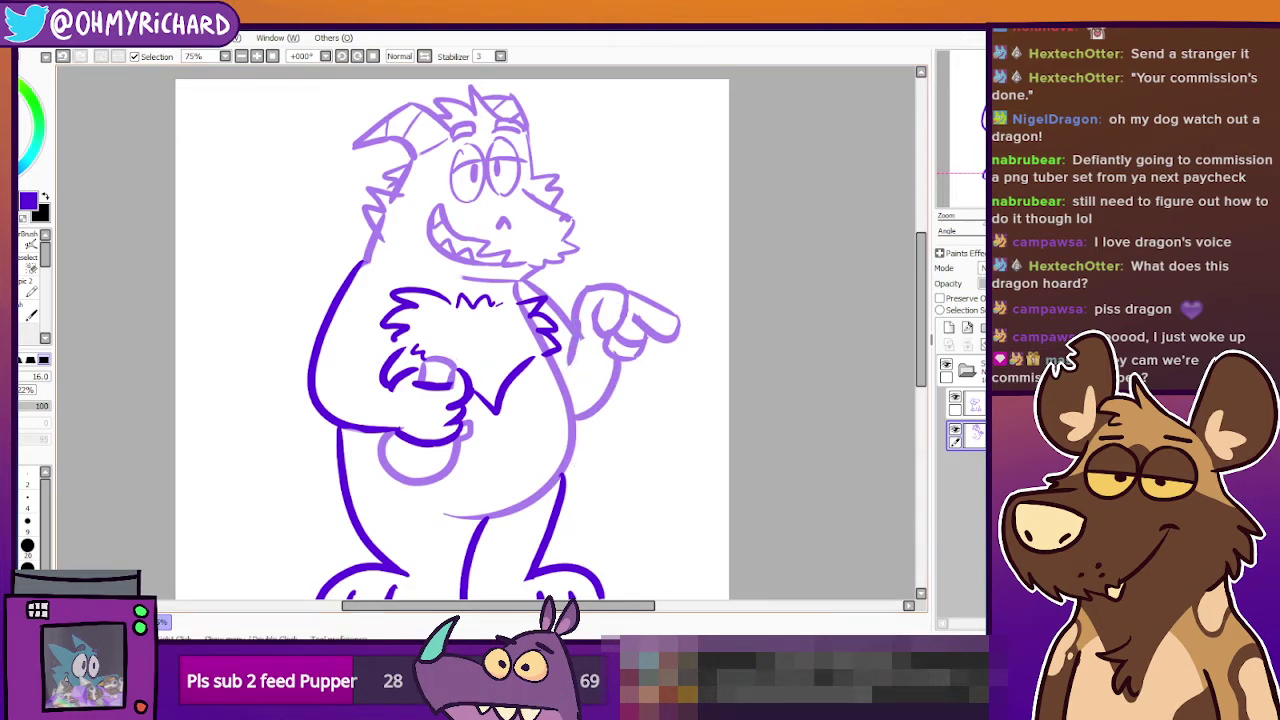
Erase the body line overlapping the chest fur on the pointing arm's side.
key(e)
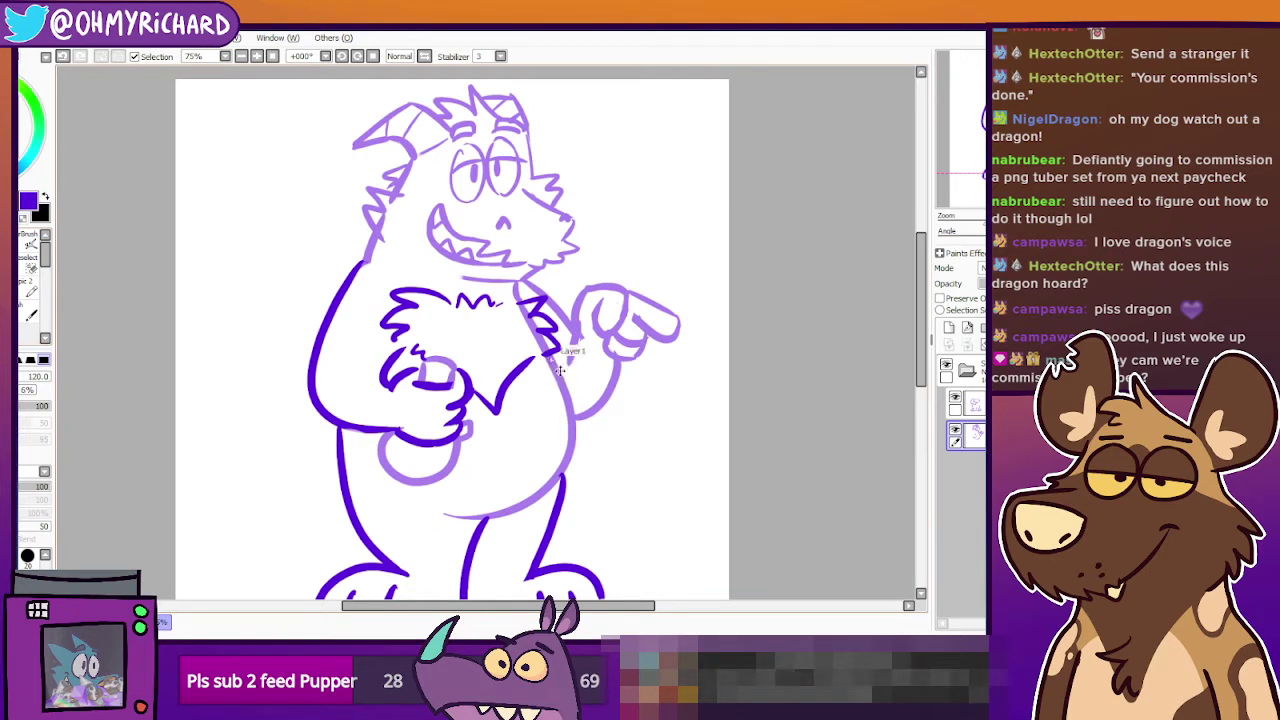
mouse_move(546, 350)
mouse_down()
mouse_move(533, 356)
mouse_move(525, 307)
mouse_up()
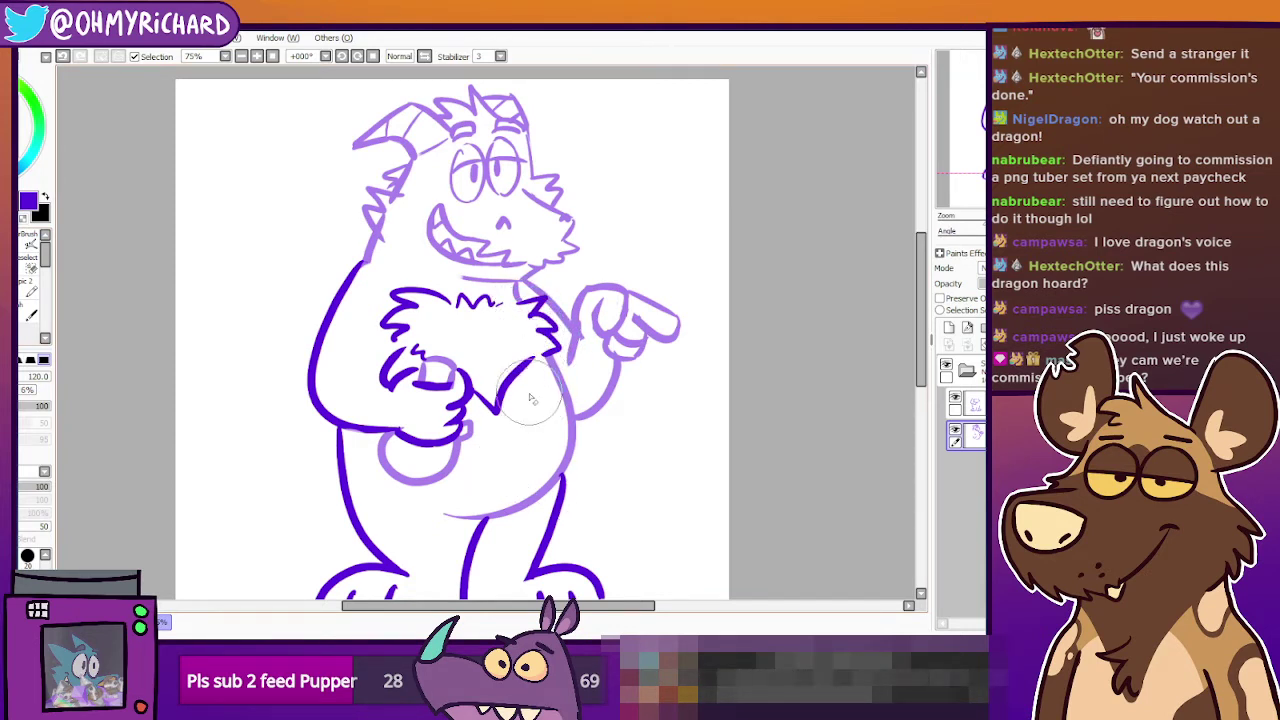
mouse_move(526, 446)
mouse_down()
mouse_move(545, 338)
mouse_move(550, 363)
mouse_up()
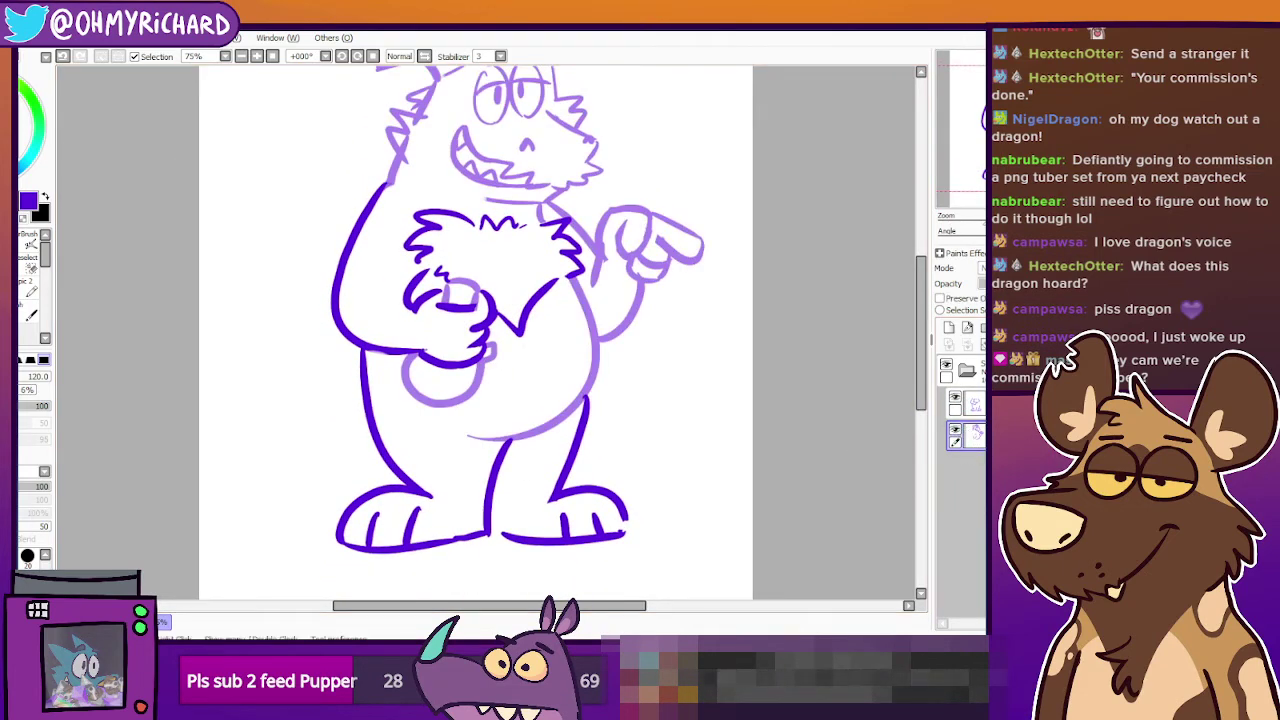
Try a nearly straight tail sweeping from the lower back out to the canvas edge.
click(12, 291)
drag(148, 330, 270, 337)
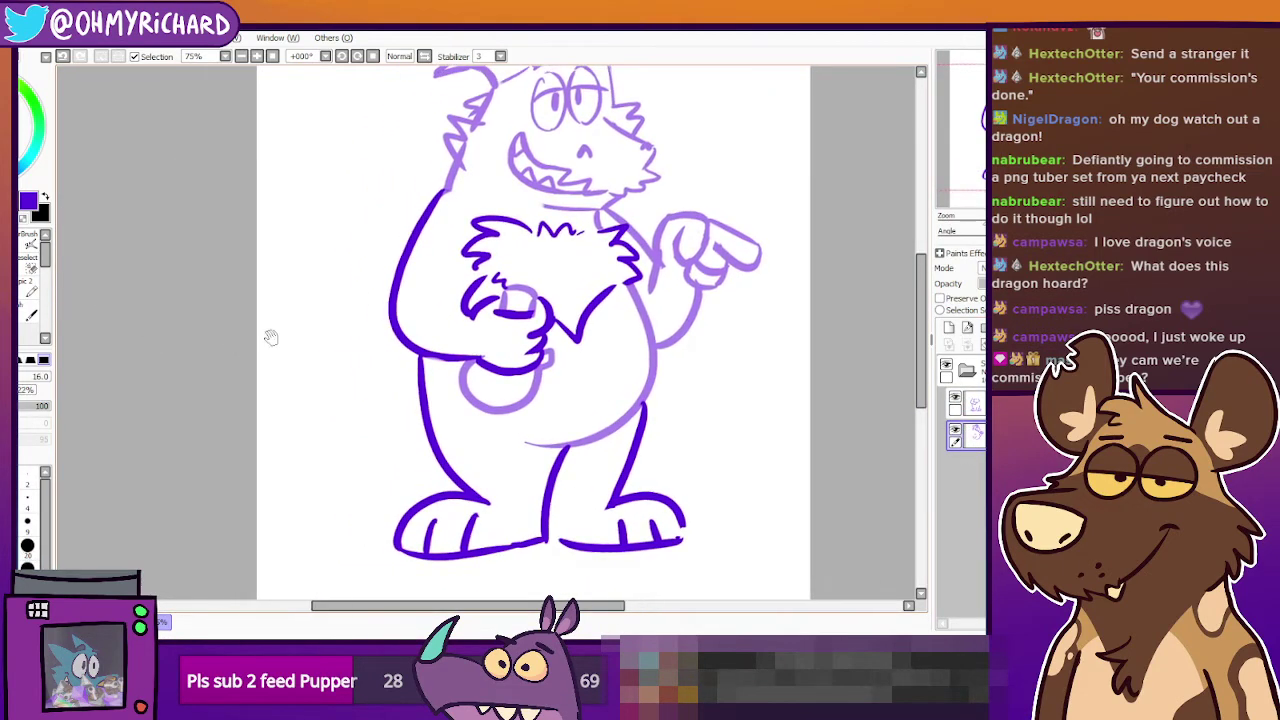
drag(420, 355, 326, 474)
key(ctrl+z)
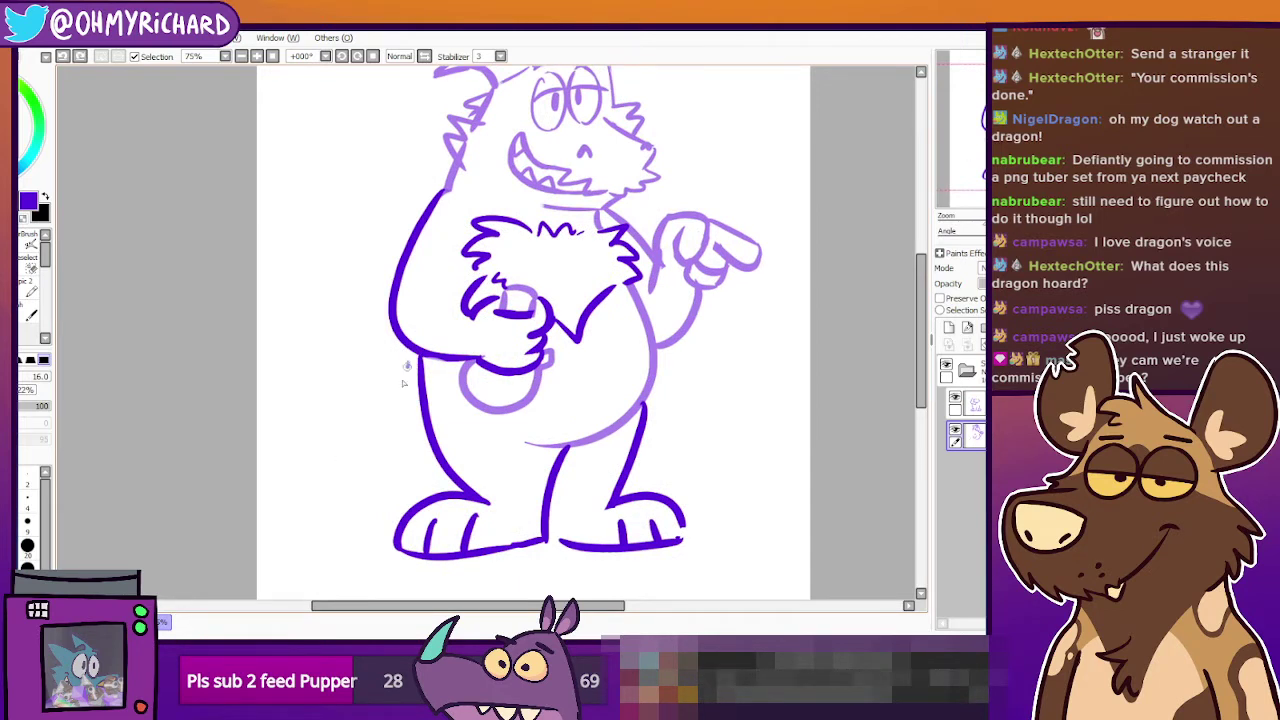
drag(407, 366, 287, 483)
key(ctrl+z)
mouse_move(410, 361)
mouse_down()
mouse_move(386, 396)
mouse_move(293, 481)
mouse_up()
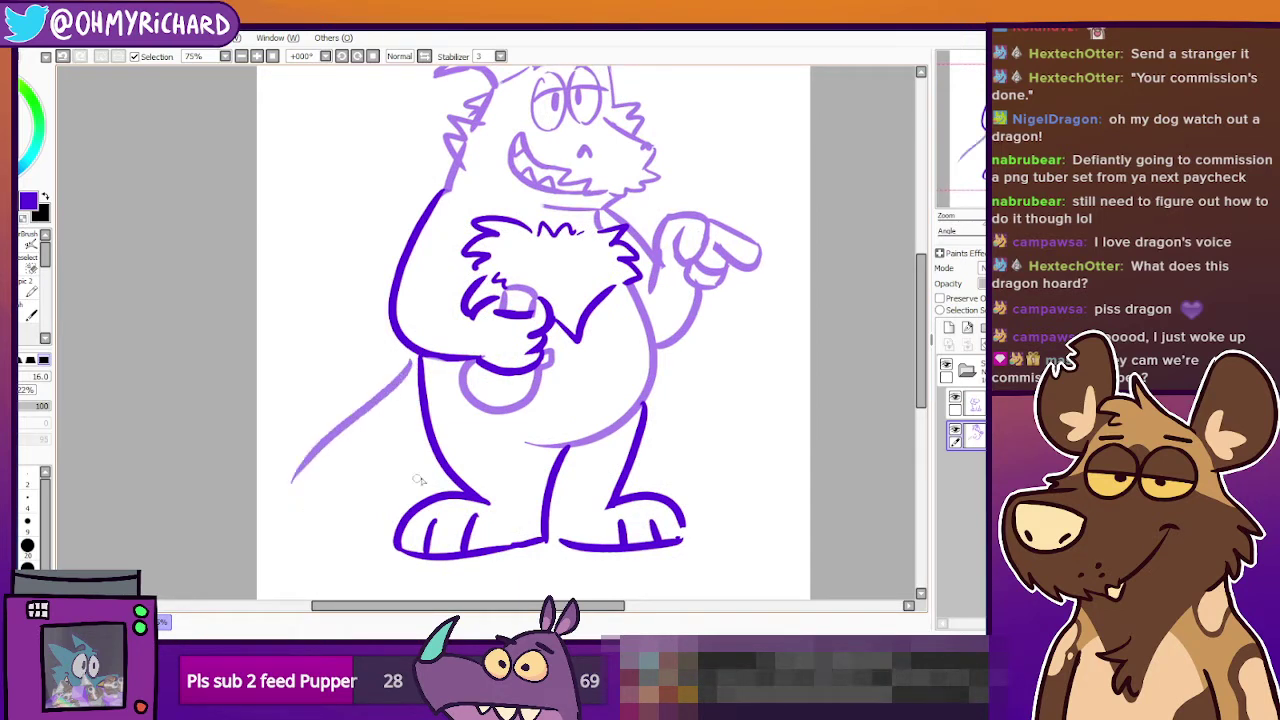
mouse_move(437, 466)
mouse_down()
mouse_move(342, 543)
mouse_move(432, 471)
mouse_move(332, 530)
mouse_move(256, 538)
mouse_move(432, 452)
mouse_move(253, 543)
mouse_up()
key(ctrl+z)
key(ctrl+z)
key(ctrl+z)
key(ctrl+z)
key(ctrl+z)
key(ctrl+z)
drag(382, 411, 256, 510)
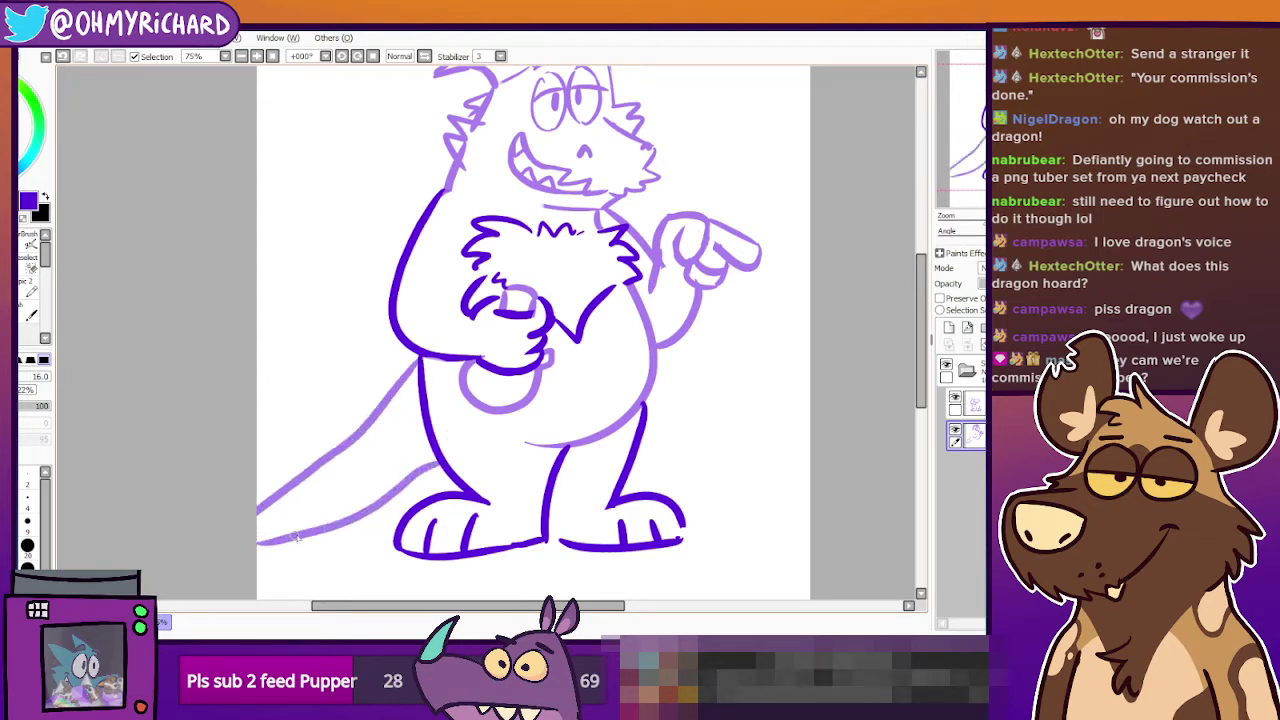
key(ctrl+z)
key(ctrl+z)
Draw the tail's outer edge as a long curve from beneath the elbow, bending down and around beside the foot.
drag(419, 364, 284, 513)
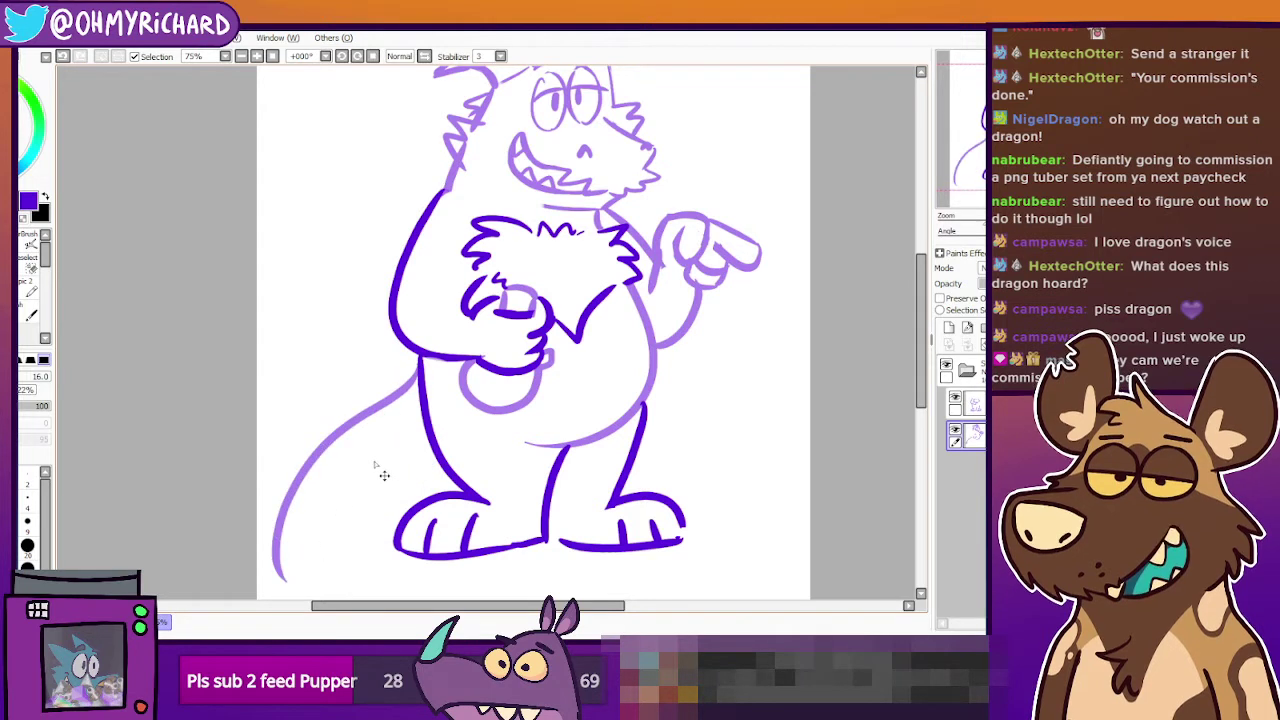
key(ctrl+z)
drag(379, 473, 400, 353)
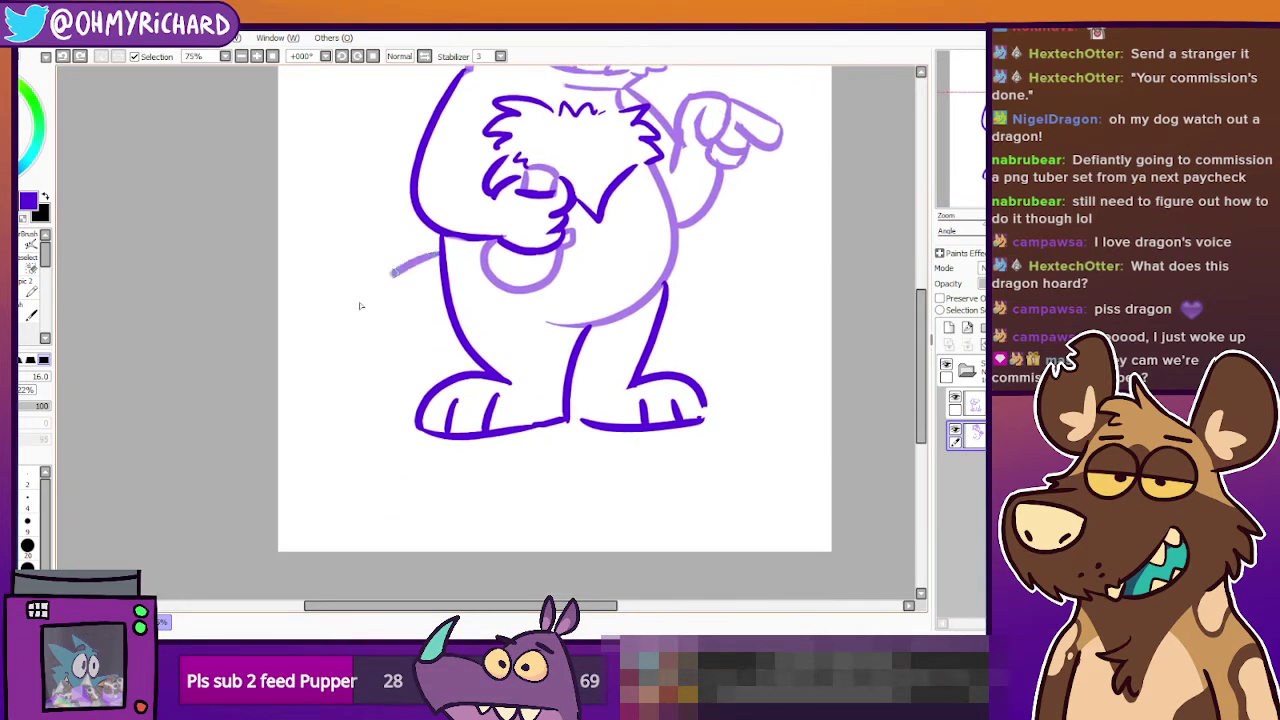
drag(361, 306, 334, 420)
key(ctrl+z)
drag(436, 246, 332, 460)
key(ctrl+z)
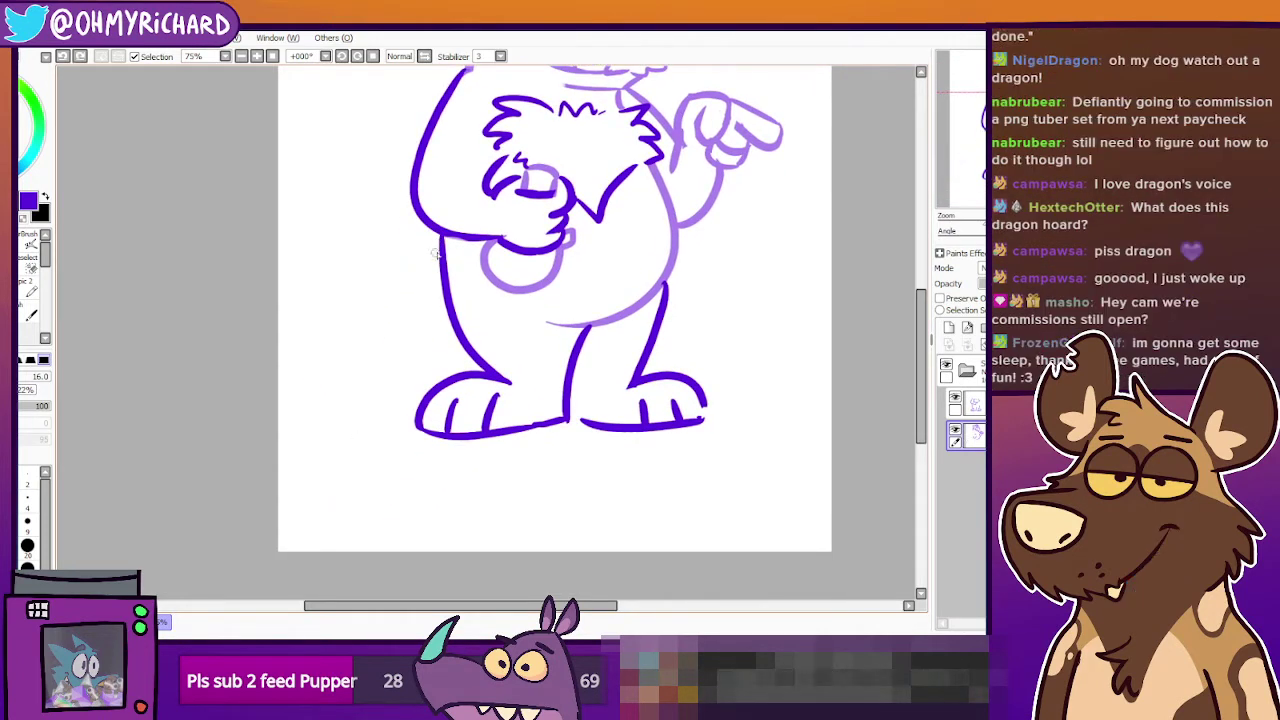
mouse_move(436, 240)
mouse_down()
mouse_move(343, 322)
mouse_move(382, 446)
mouse_move(364, 480)
mouse_move(395, 459)
mouse_move(380, 443)
mouse_move(430, 348)
mouse_up()
key(ctrl+z)
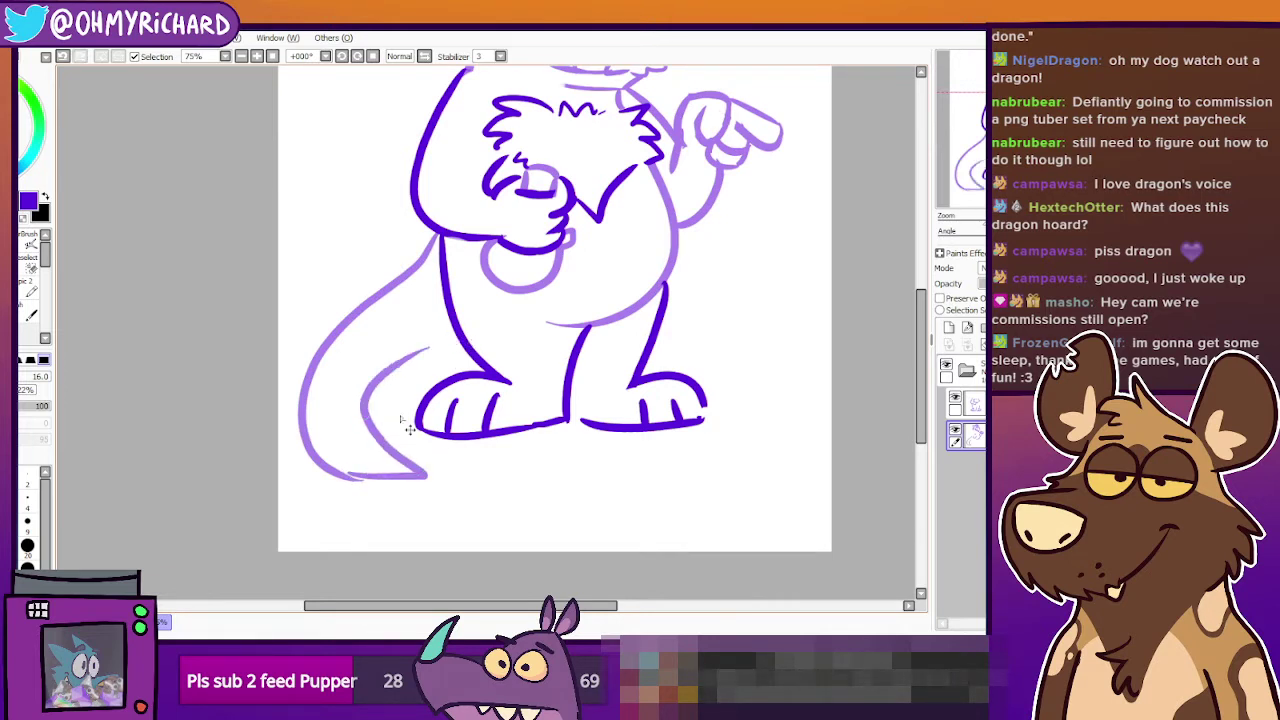
Draw the tail's inner edge arching from the tip up to the lower leg above the foot.
key(ctrl+z)
mouse_move(356, 481)
mouse_down()
mouse_move(396, 472)
mouse_move(452, 352)
mouse_up()
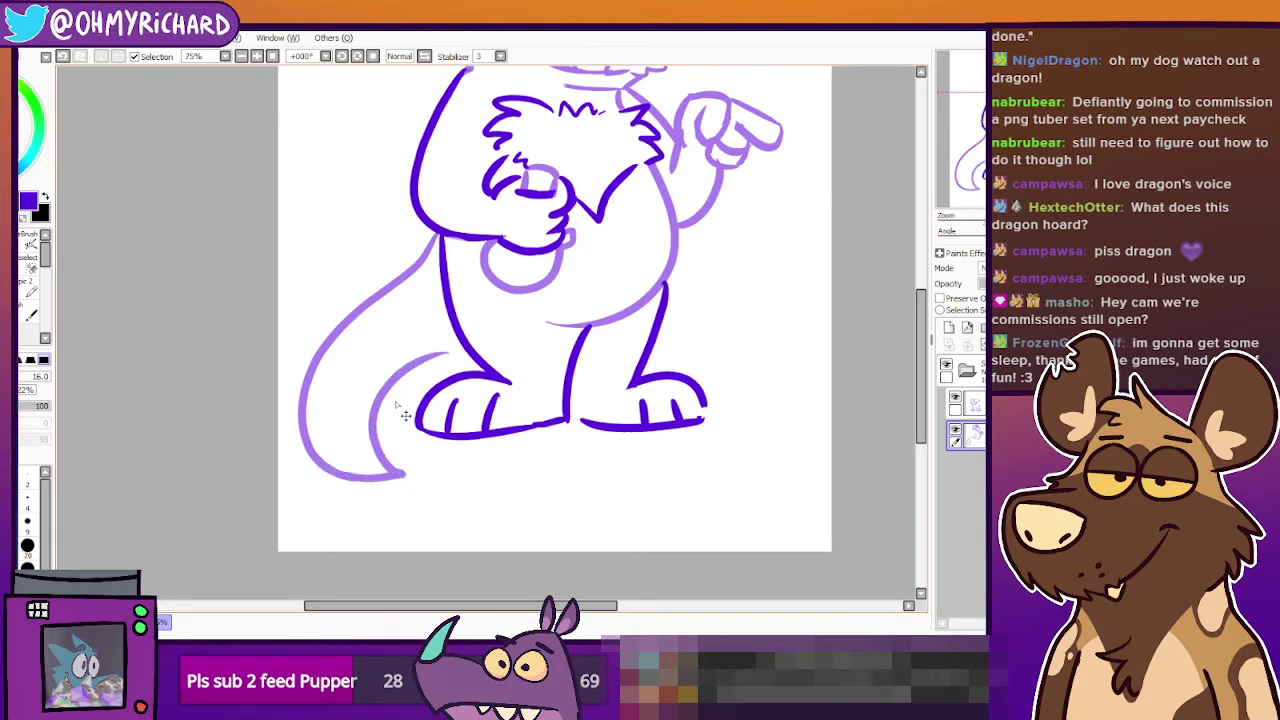
key(ctrl+z)
mouse_move(348, 478)
mouse_down()
mouse_move(429, 462)
mouse_move(416, 366)
mouse_move(452, 350)
mouse_up()
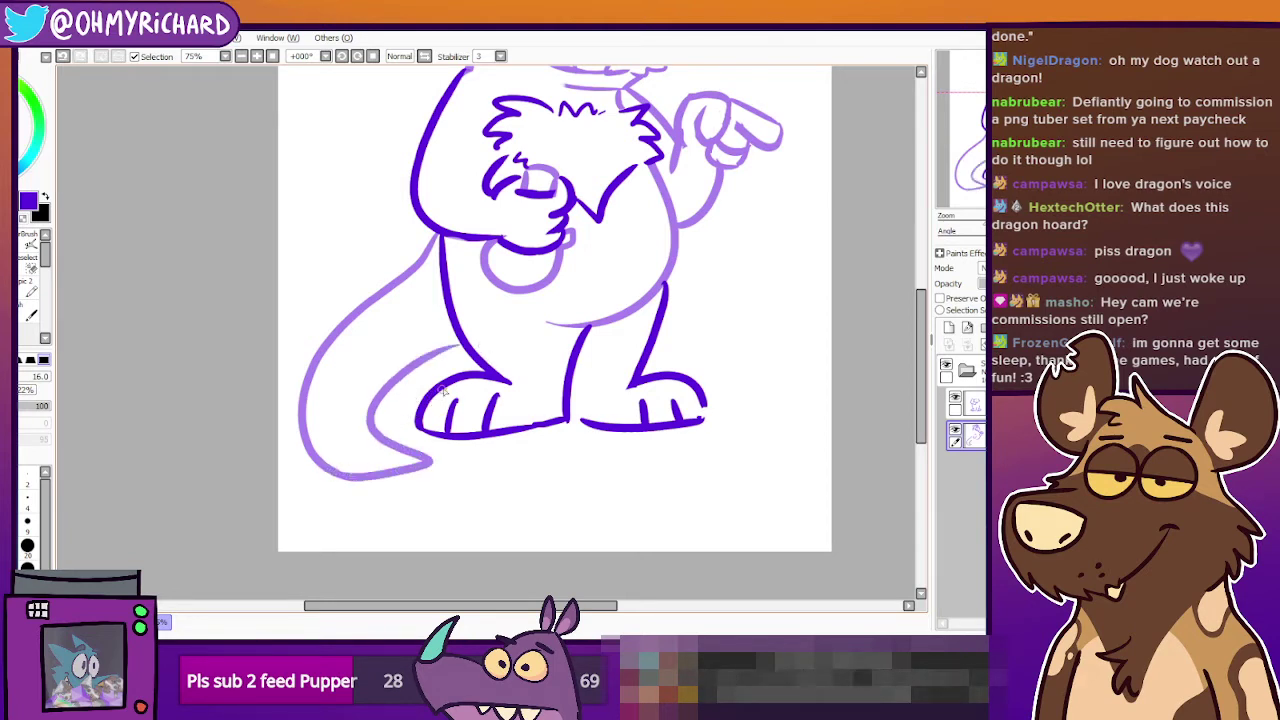
key(ctrl+z)
mouse_move(348, 480)
mouse_down()
mouse_move(388, 466)
mouse_move(452, 376)
mouse_up()
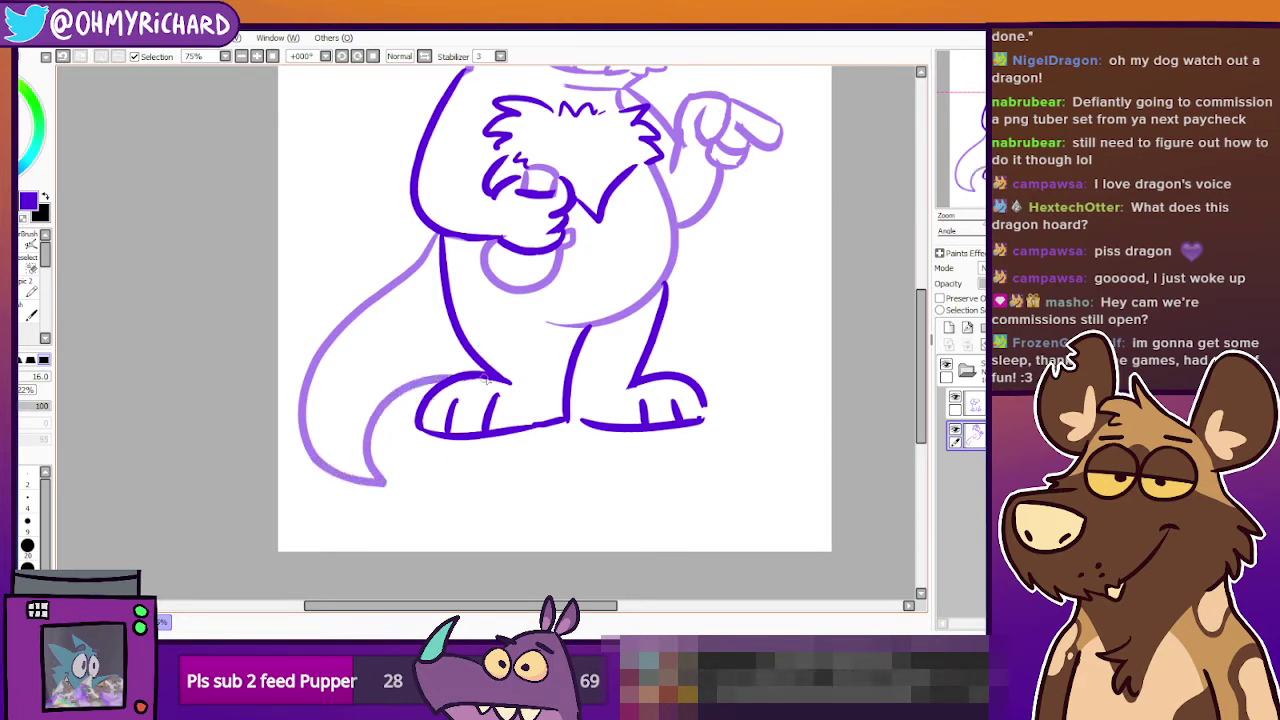
key(ctrl+z)
mouse_move(330, 454)
mouse_down()
mouse_move(431, 355)
mouse_move(476, 361)
mouse_up()
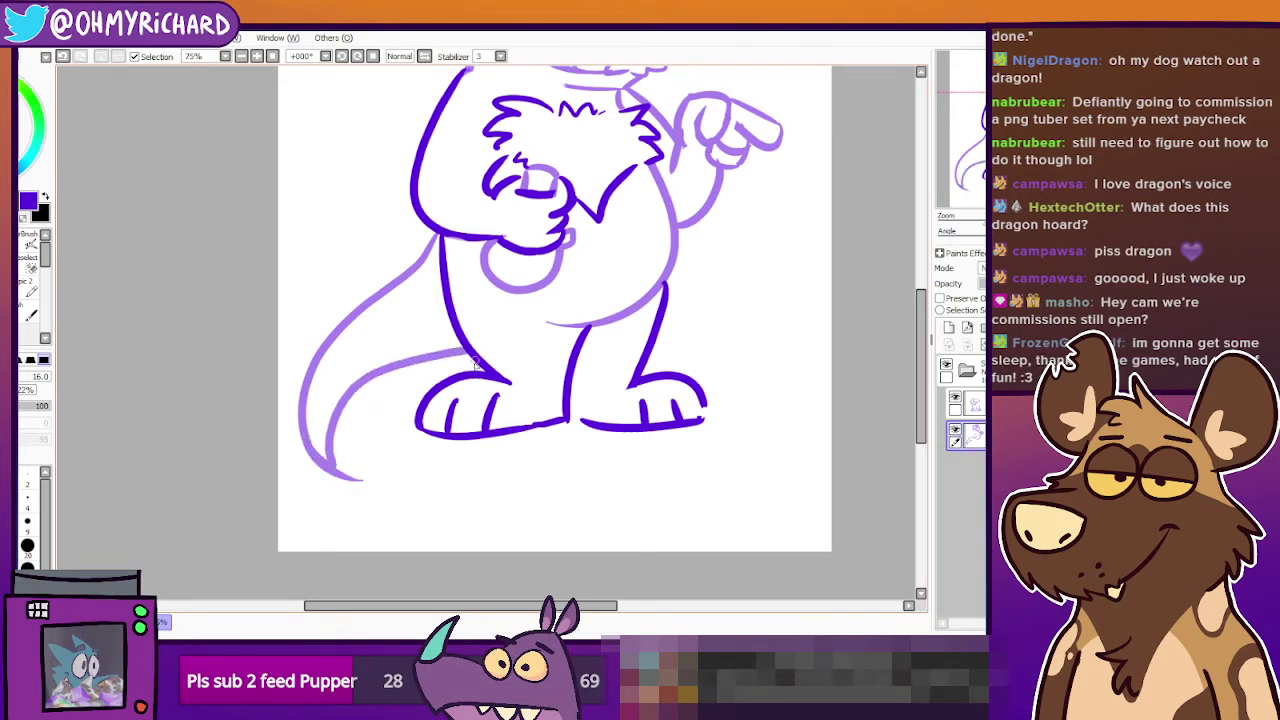
Erase the overshooting stroke at the tail's end to leave a clean pointed tip.
drag(453, 305, 449, 430)
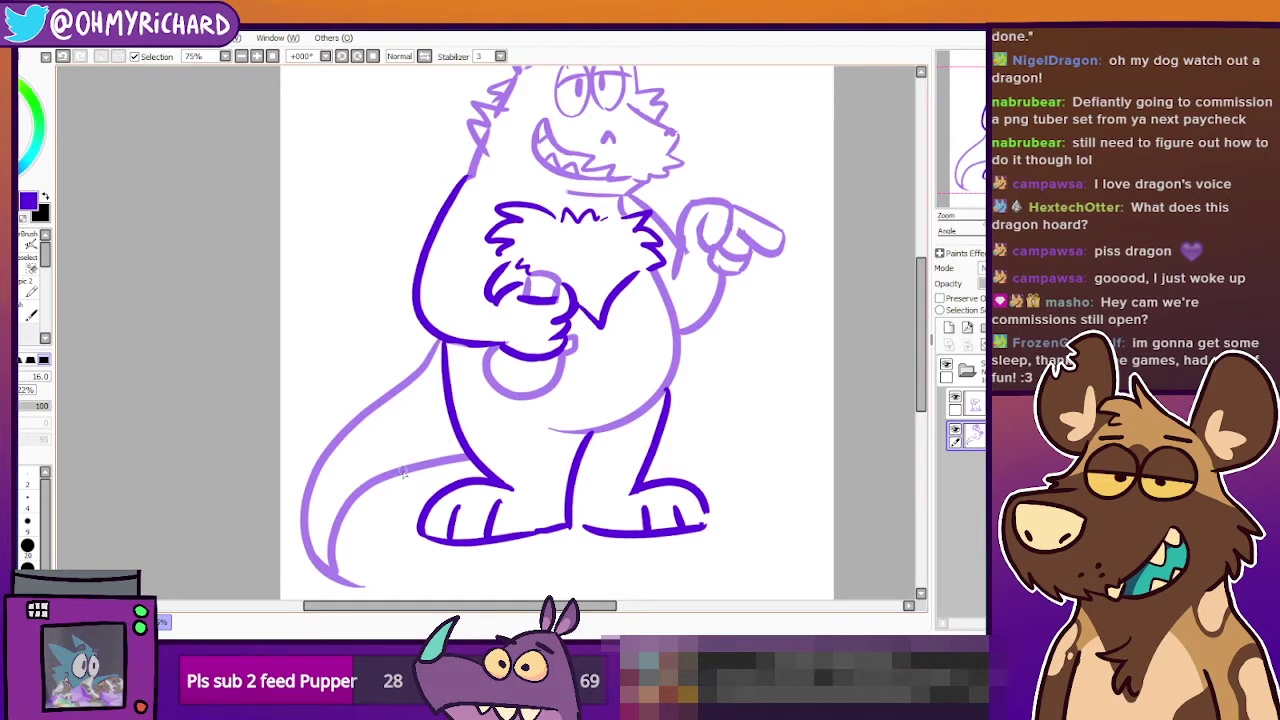
drag(410, 508, 415, 470)
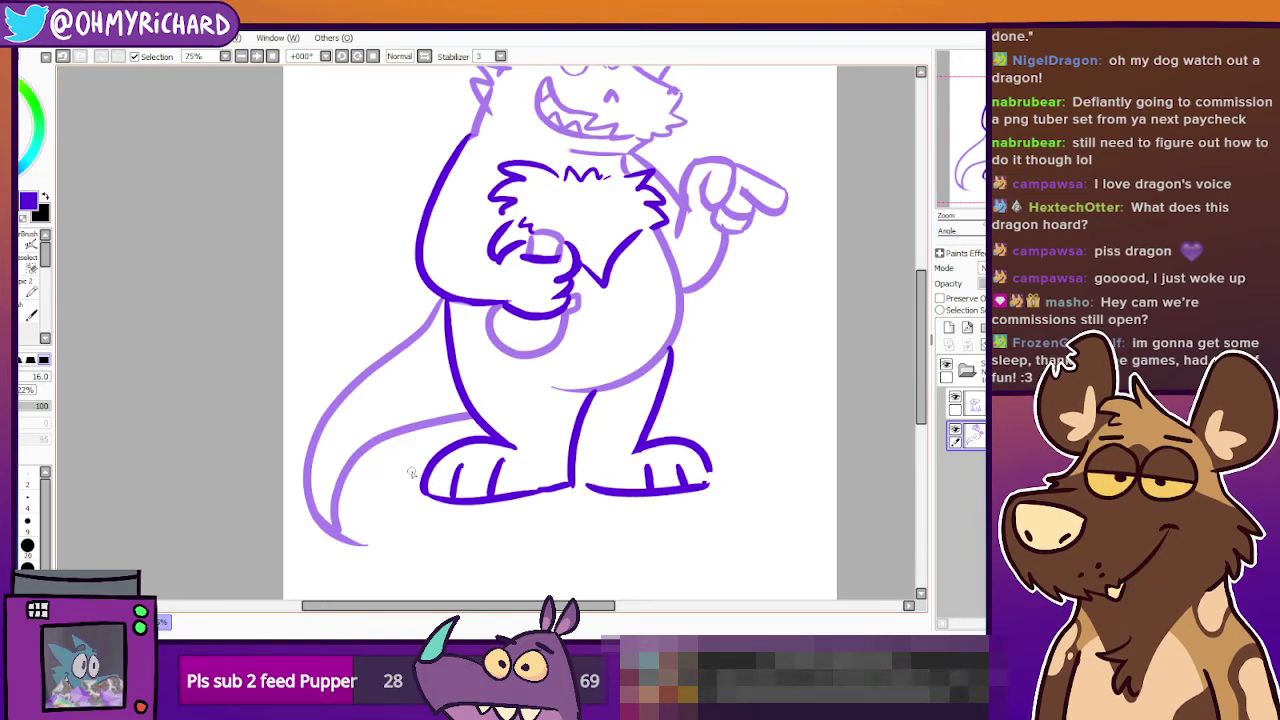
key(e)
mouse_move(352, 552)
mouse_down()
mouse_move(365, 545)
mouse_move(354, 541)
mouse_up()
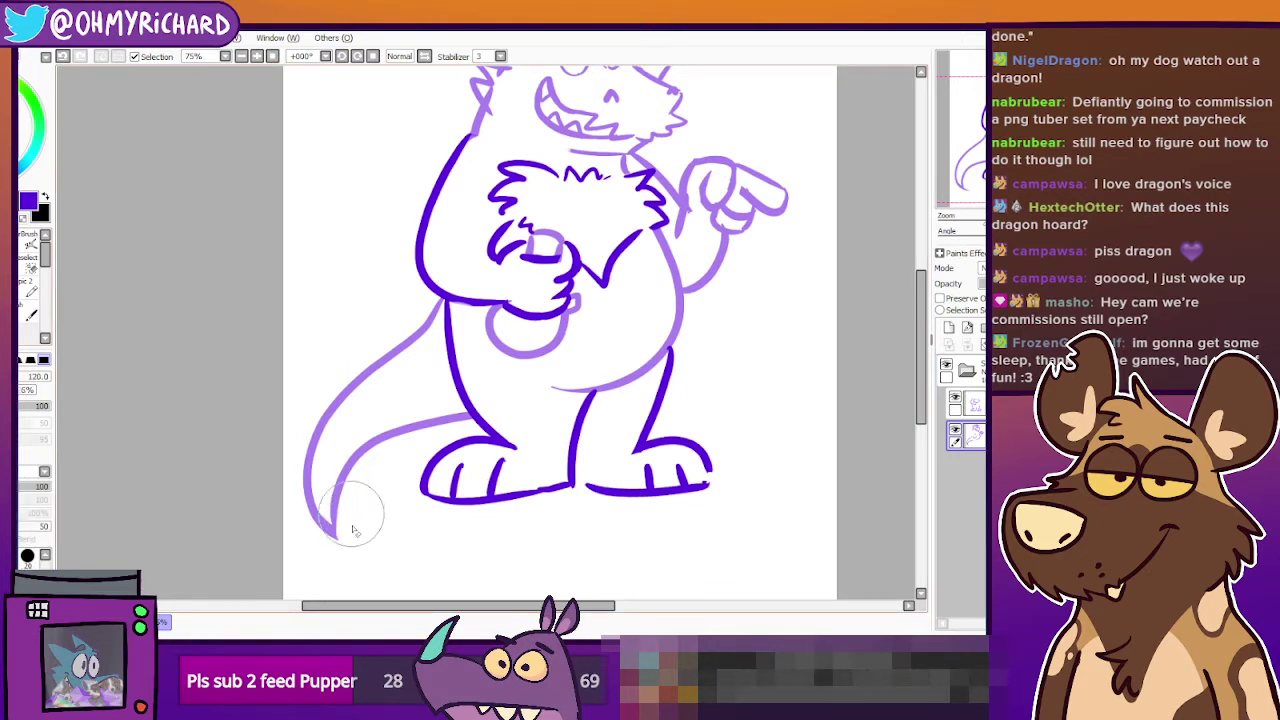
mouse_move(346, 545)
mouse_down()
mouse_move(350, 532)
mouse_move(316, 528)
mouse_up()
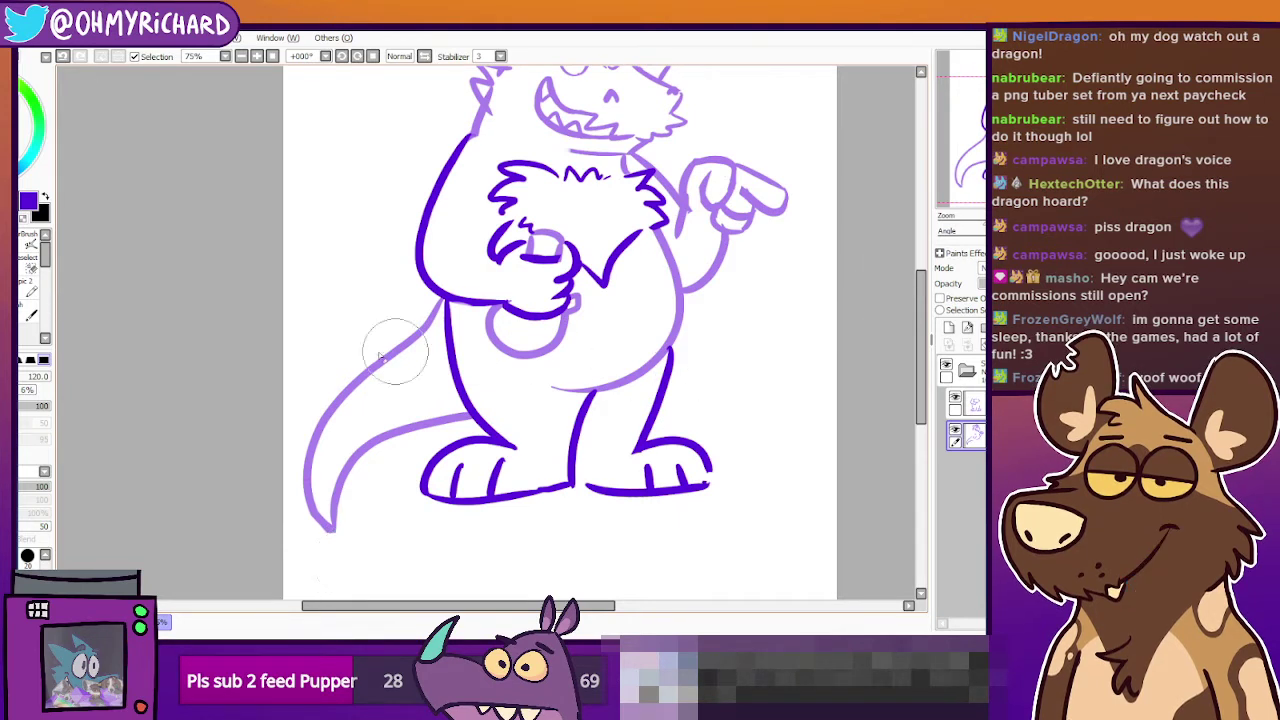
On the dark body-line layer, close the gap at the outer toe and join the sole to the inner leg line.
click(10, 242)
click(966, 400)
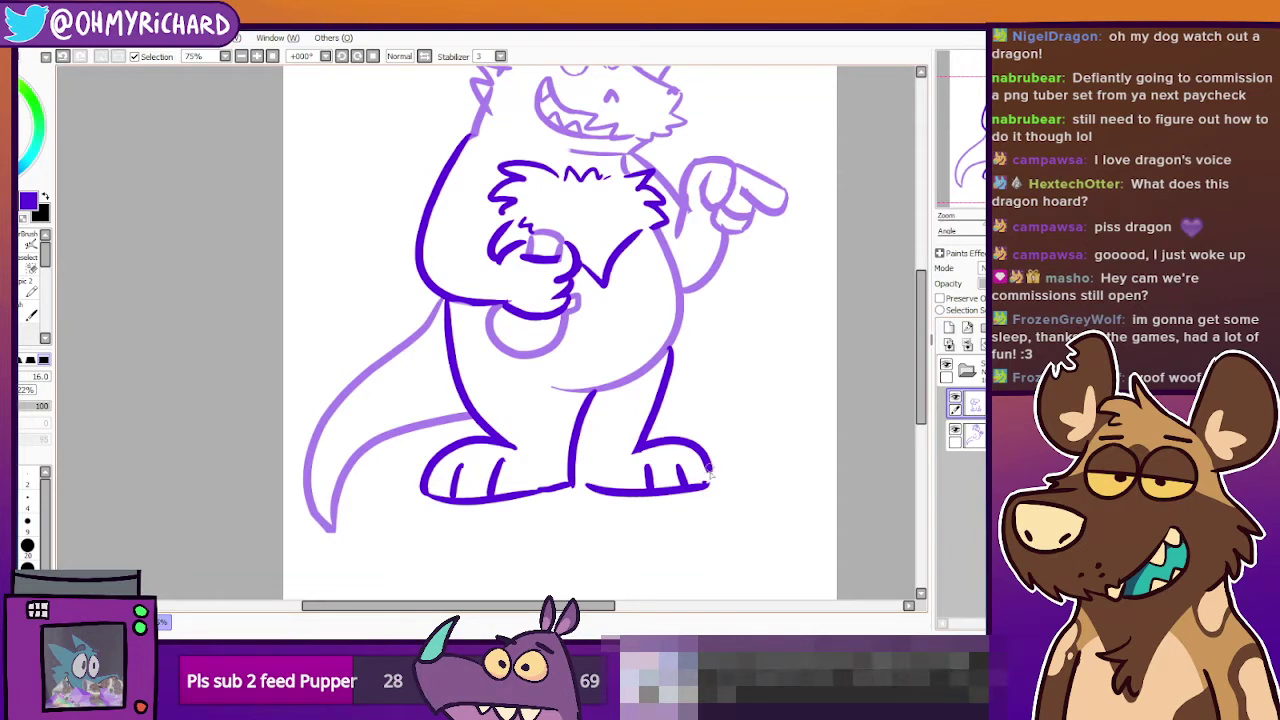
drag(705, 463, 711, 488)
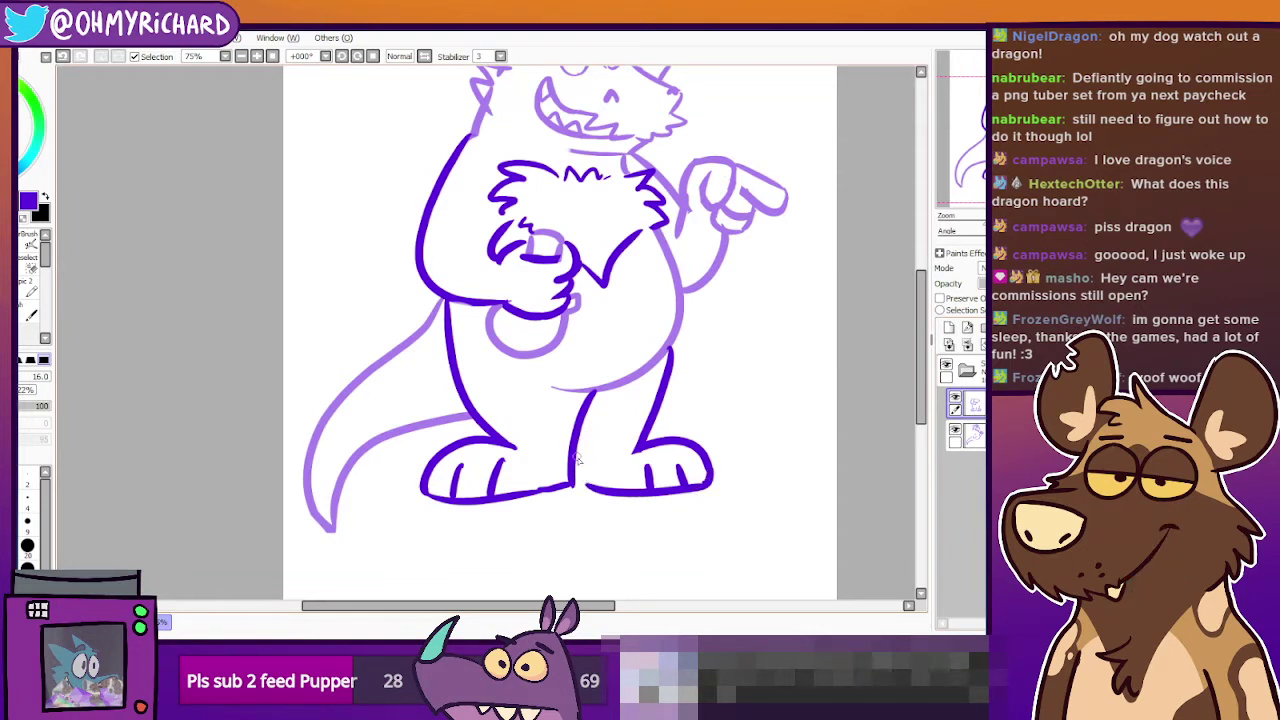
drag(576, 453, 585, 482)
key(ctrl+z)
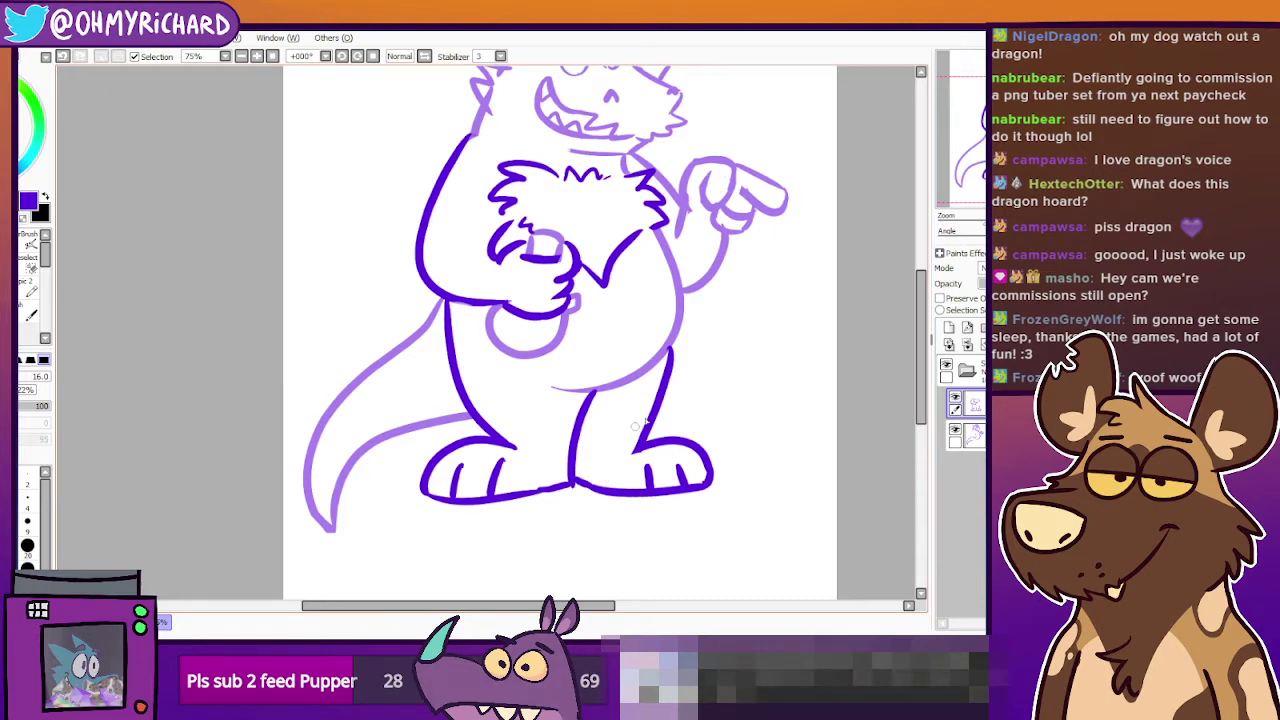
Toggle the visibility of the two sketch layers to compare their lines, leaving both shown.
mouse_move(635, 427)
mouse_down()
mouse_move(679, 549)
mouse_move(679, 440)
mouse_move(679, 567)
mouse_move(700, 534)
mouse_up()
click(955, 431)
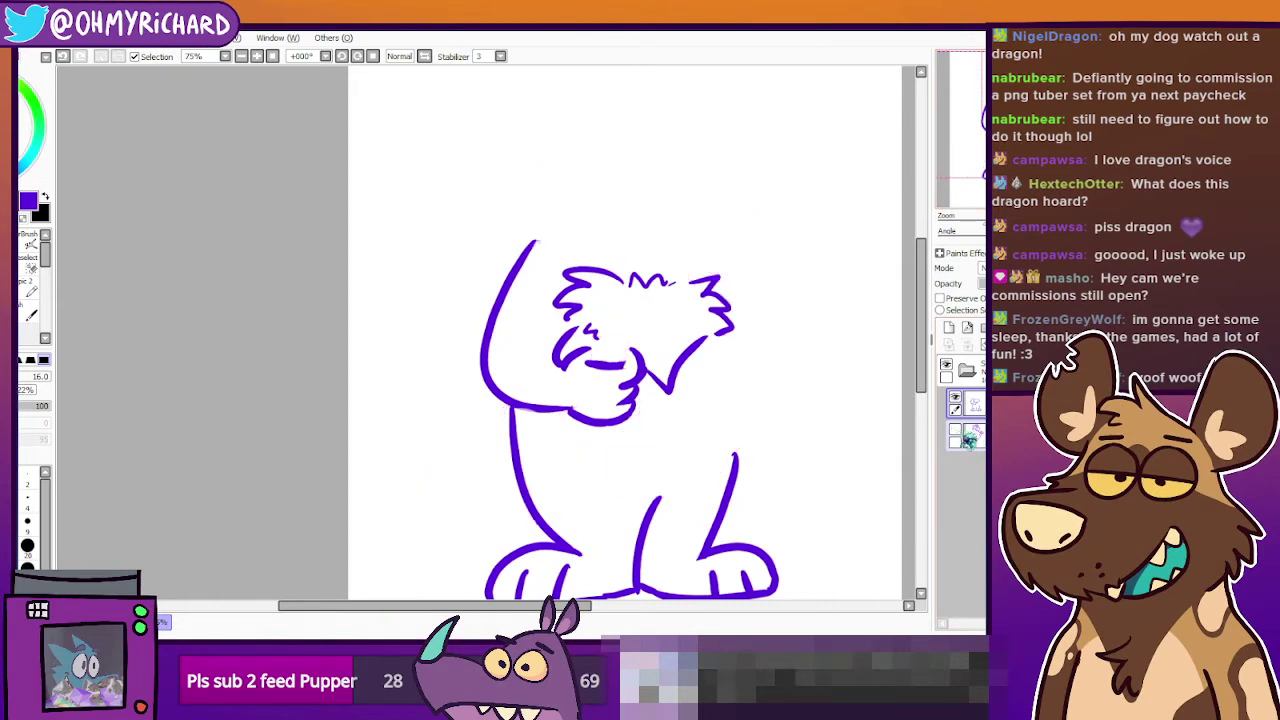
click(955, 431)
click(956, 400)
click(956, 400)
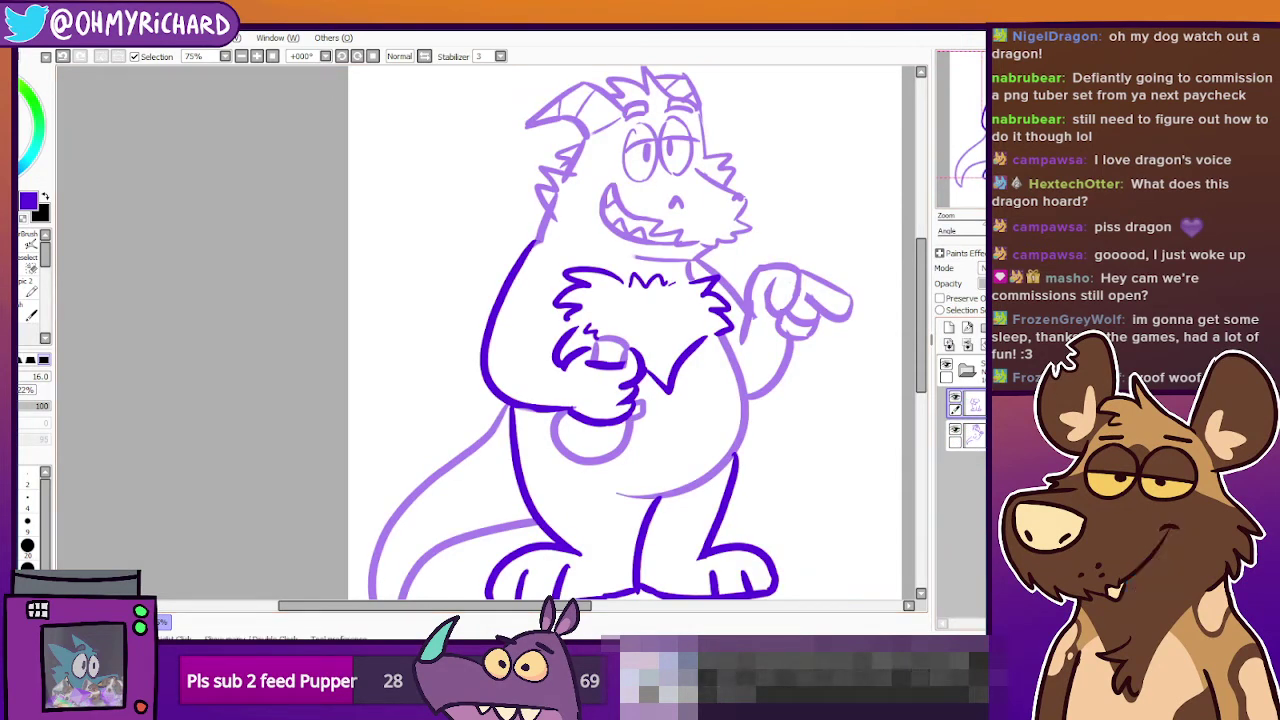
click(956, 400)
click(956, 400)
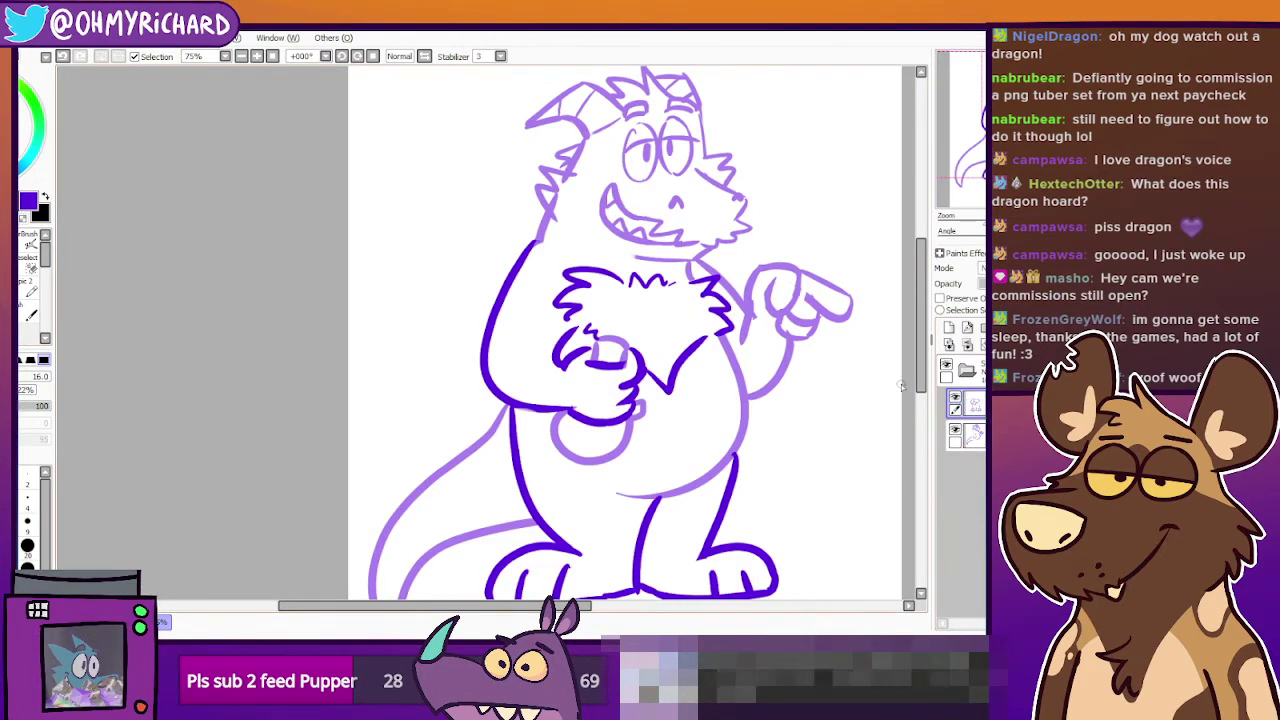
On the lighter sketch layer, draw a jagged fur ridge along the tail's outer edge from the back to the tip.
drag(829, 240, 876, 177)
click(970, 436)
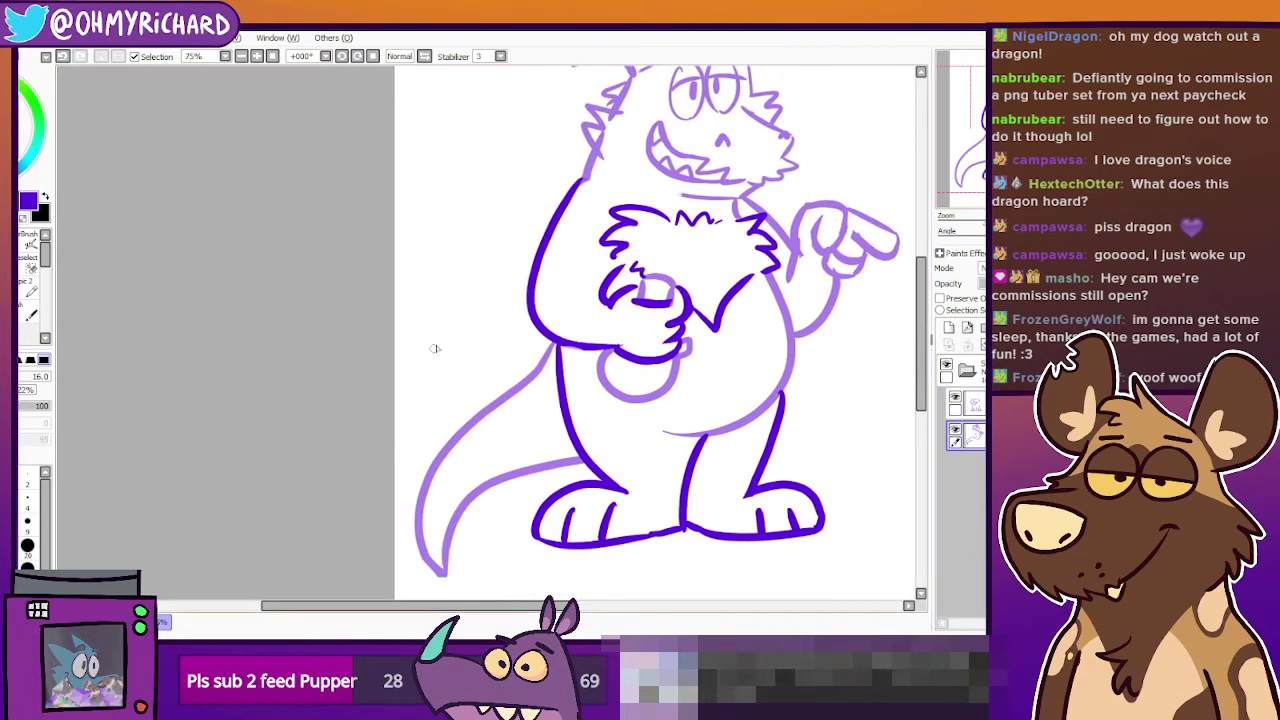
drag(549, 347, 469, 414)
scroll(655, 330, up, 2)
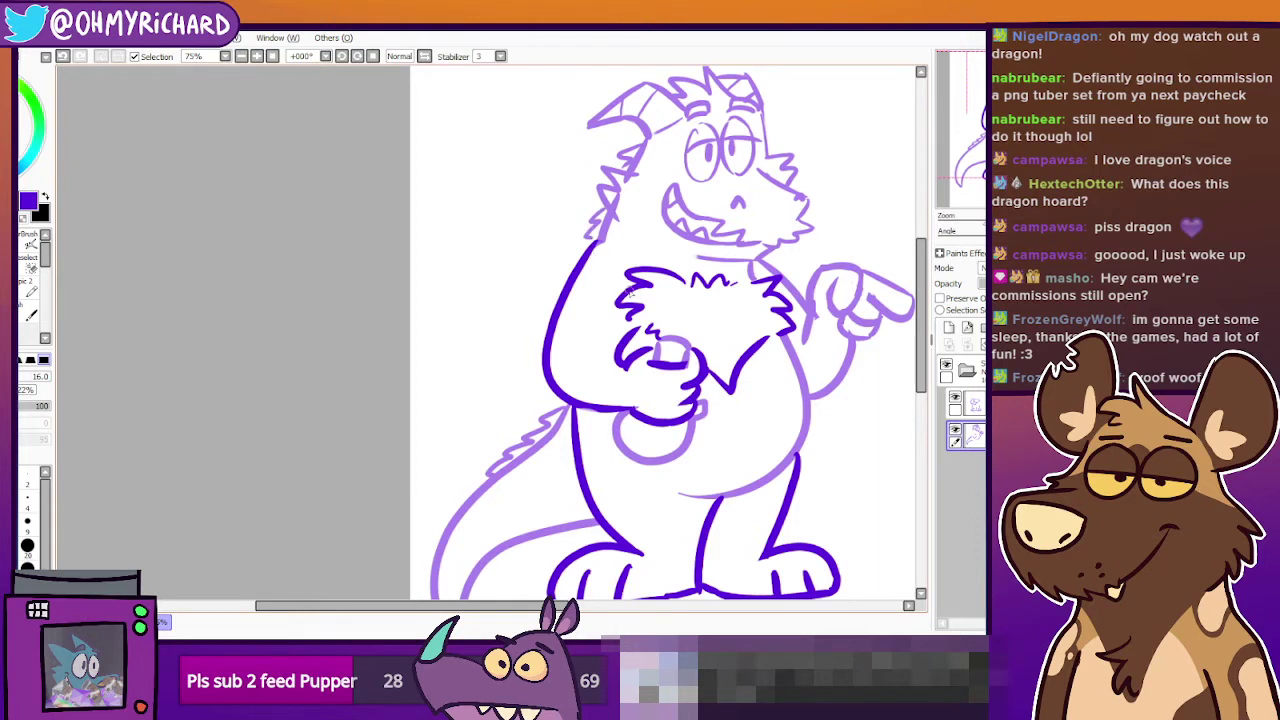
drag(630, 293, 717, 173)
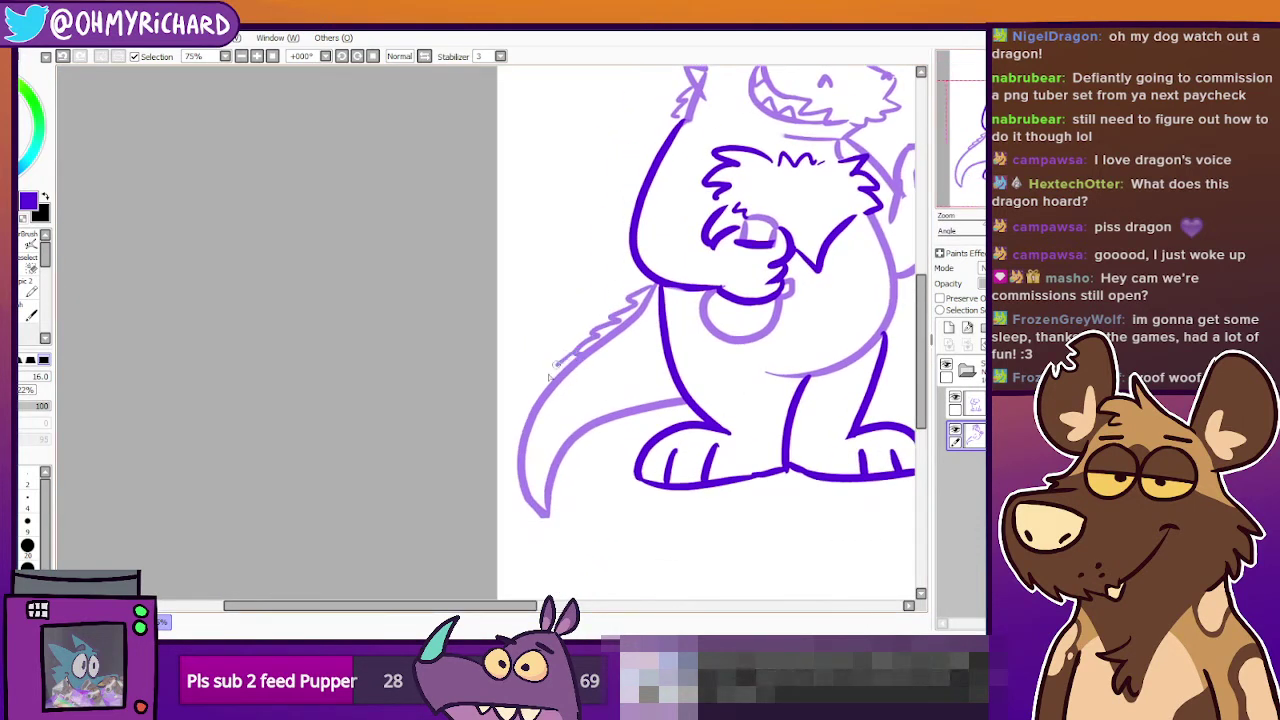
mouse_move(553, 372)
mouse_down()
mouse_move(522, 425)
mouse_move(532, 472)
mouse_move(547, 398)
mouse_up()
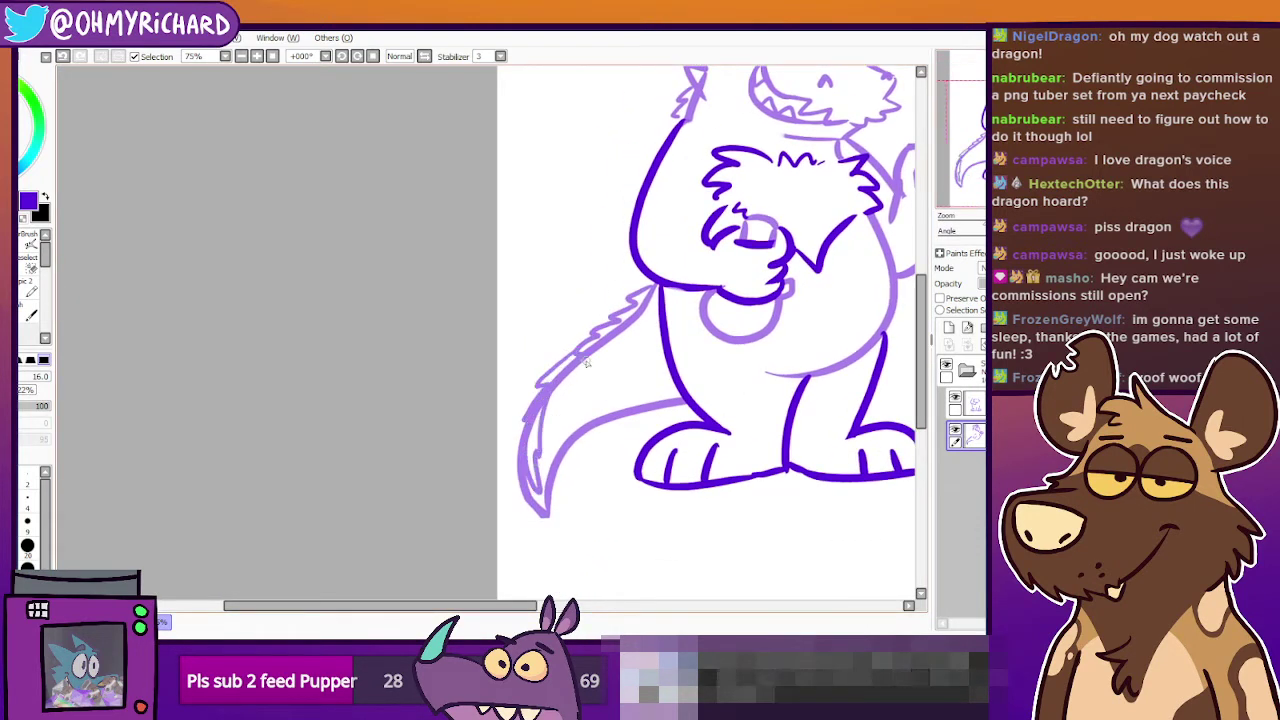
key(e)
mouse_move(476, 364)
mouse_down()
mouse_move(537, 388)
mouse_move(530, 380)
mouse_move(530, 432)
mouse_move(305, 552)
mouse_move(281, 512)
mouse_move(299, 559)
mouse_up()
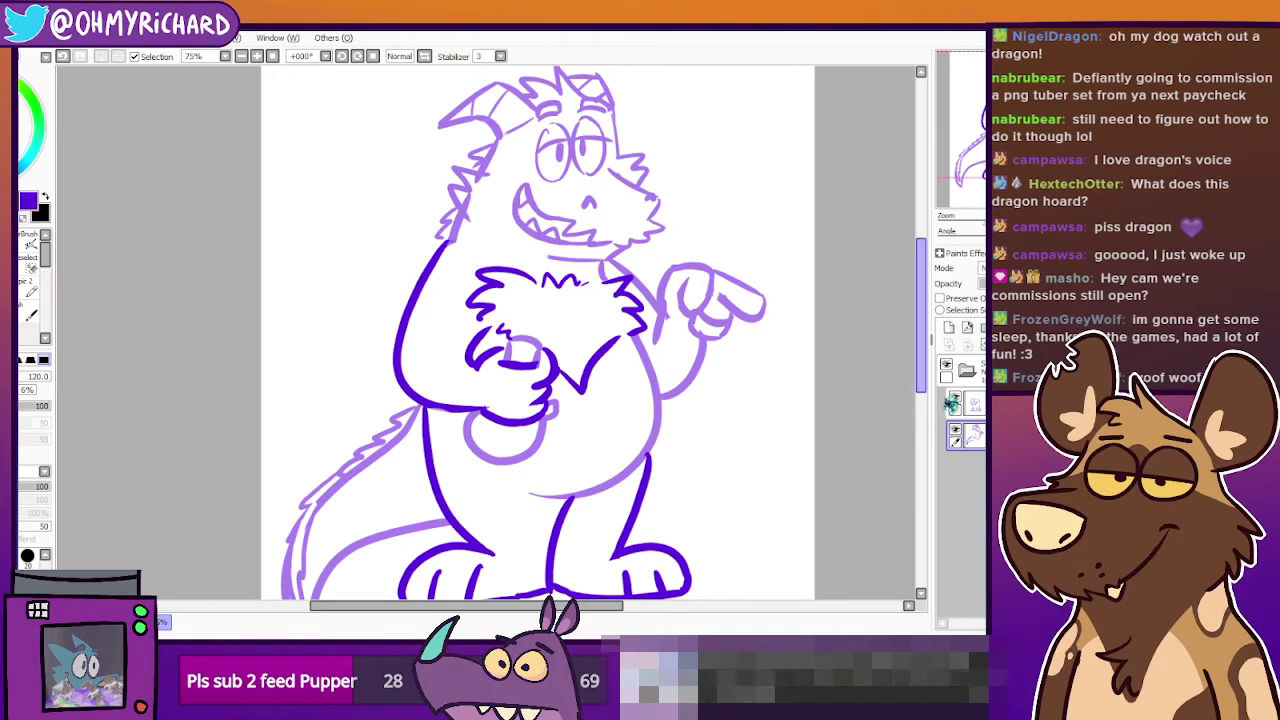
Raise the lighter sketch layer's opacity to full so its lines match the dark body lines.
click(968, 403)
click(968, 436)
drag(1022, 284, 1040, 284)
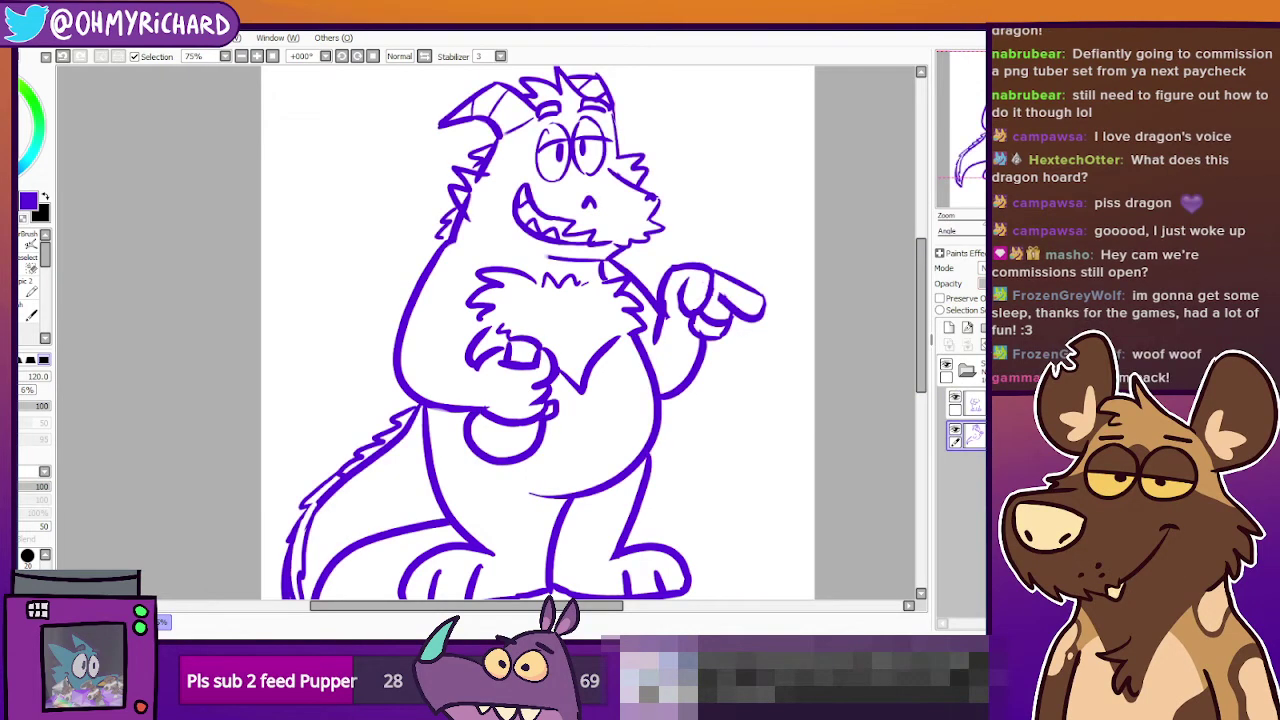
scroll(666, 398, down, 2)
scroll(666, 398, up, 1)
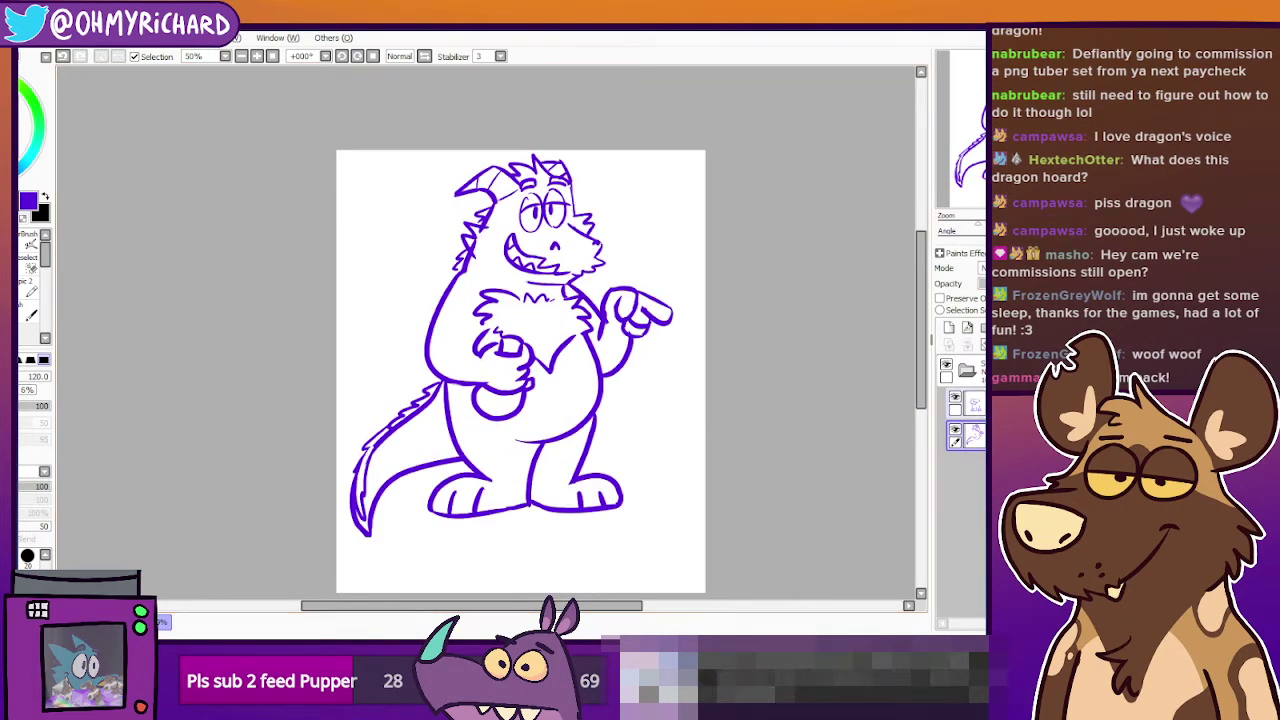
Create a new layer beneath both sketch layers and start a flat purple fill on the torso with a size 50 brush.
click(948, 328)
drag(972, 436, 968, 486)
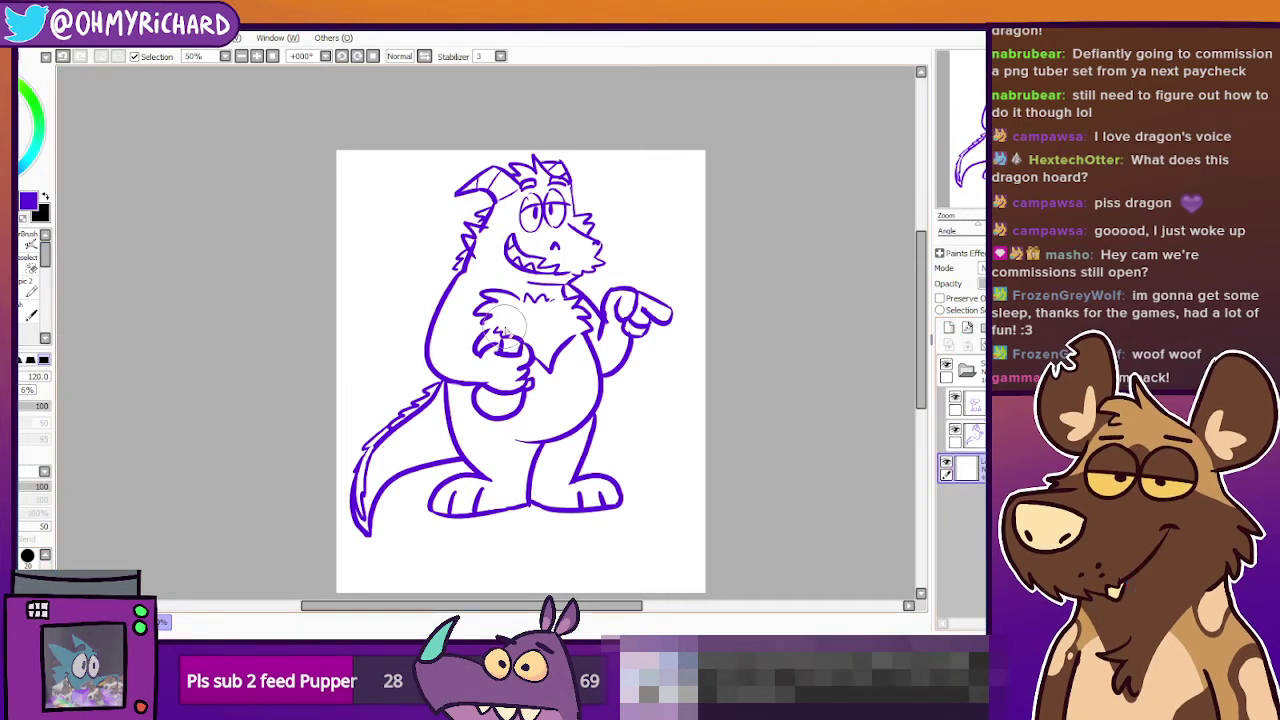
click(10, 291)
click(28, 566)
mouse_move(514, 268)
mouse_down()
mouse_move(526, 281)
mouse_move(518, 389)
mouse_up()
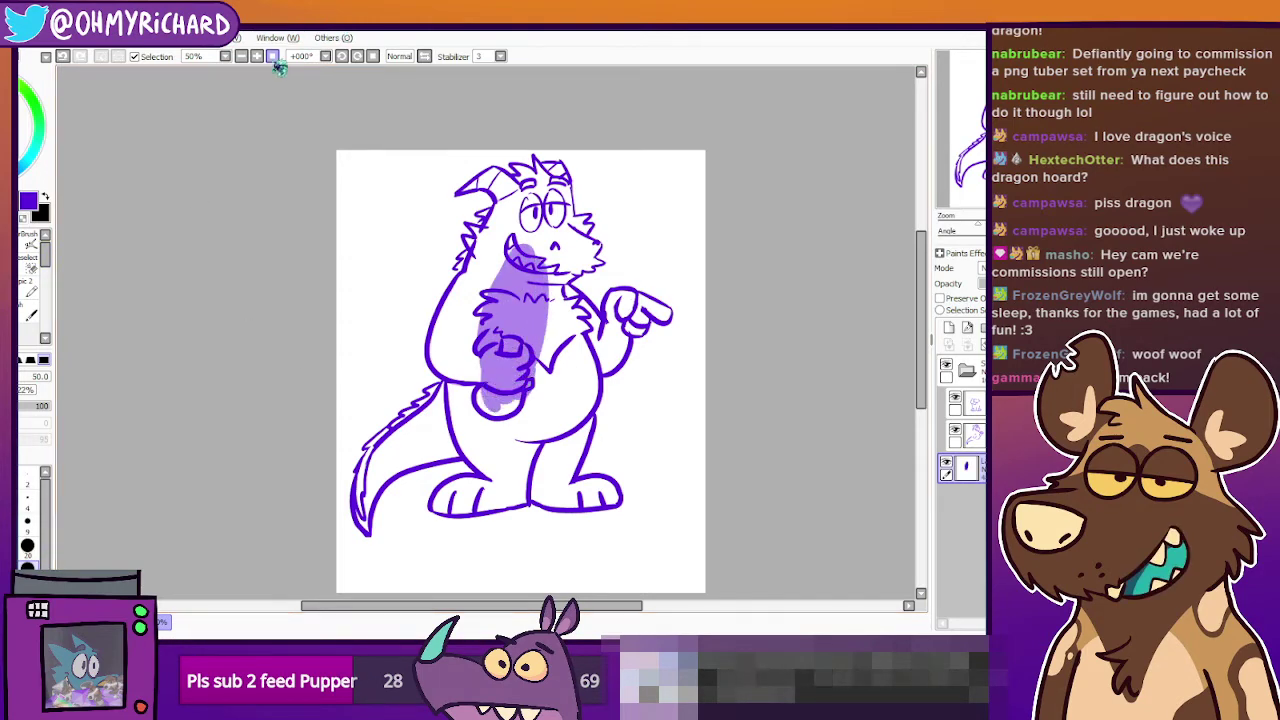
Fill the dragon's tail with flat purple on the new bottom layer, up to the hip and lower back.
click(257, 56)
drag(540, 330, 562, 242)
drag(387, 368, 381, 384)
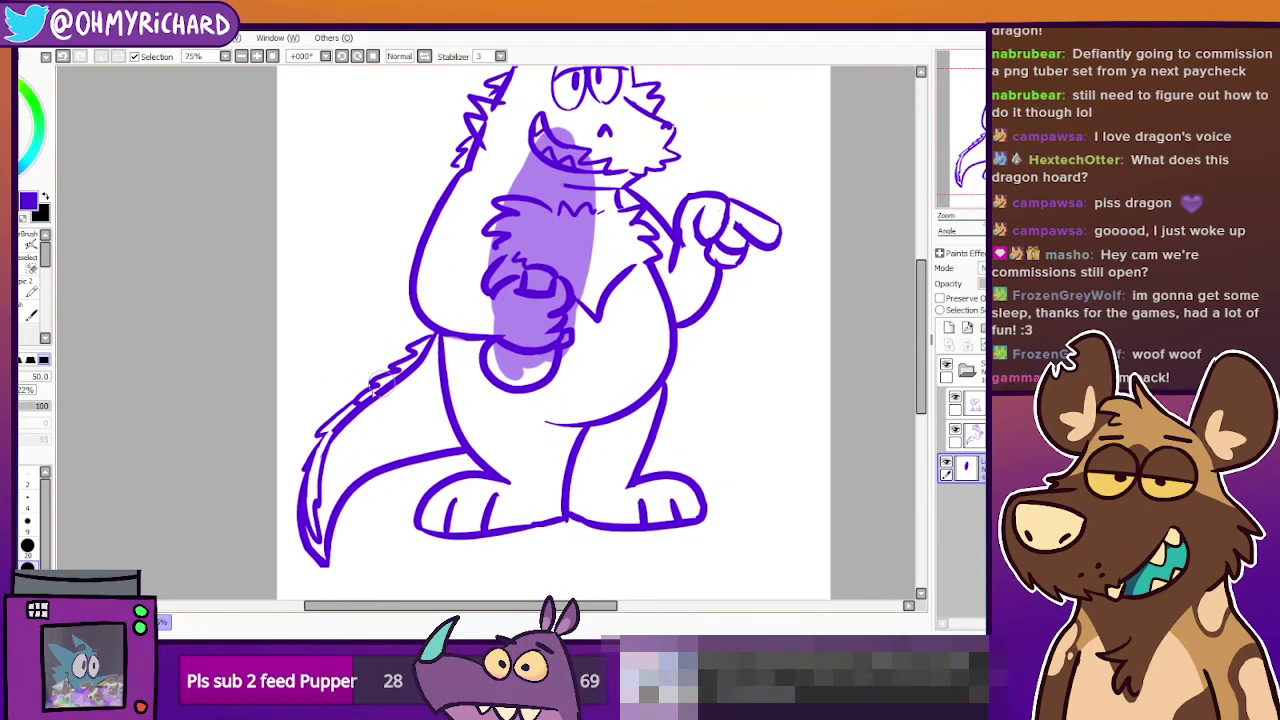
mouse_move(320, 527)
mouse_down()
mouse_move(324, 556)
mouse_move(318, 492)
mouse_move(360, 414)
mouse_move(324, 428)
mouse_move(420, 360)
mouse_move(320, 509)
mouse_move(381, 441)
mouse_move(466, 423)
mouse_move(365, 465)
mouse_move(434, 438)
mouse_move(455, 312)
mouse_up()
scroll(484, 264, up, 2)
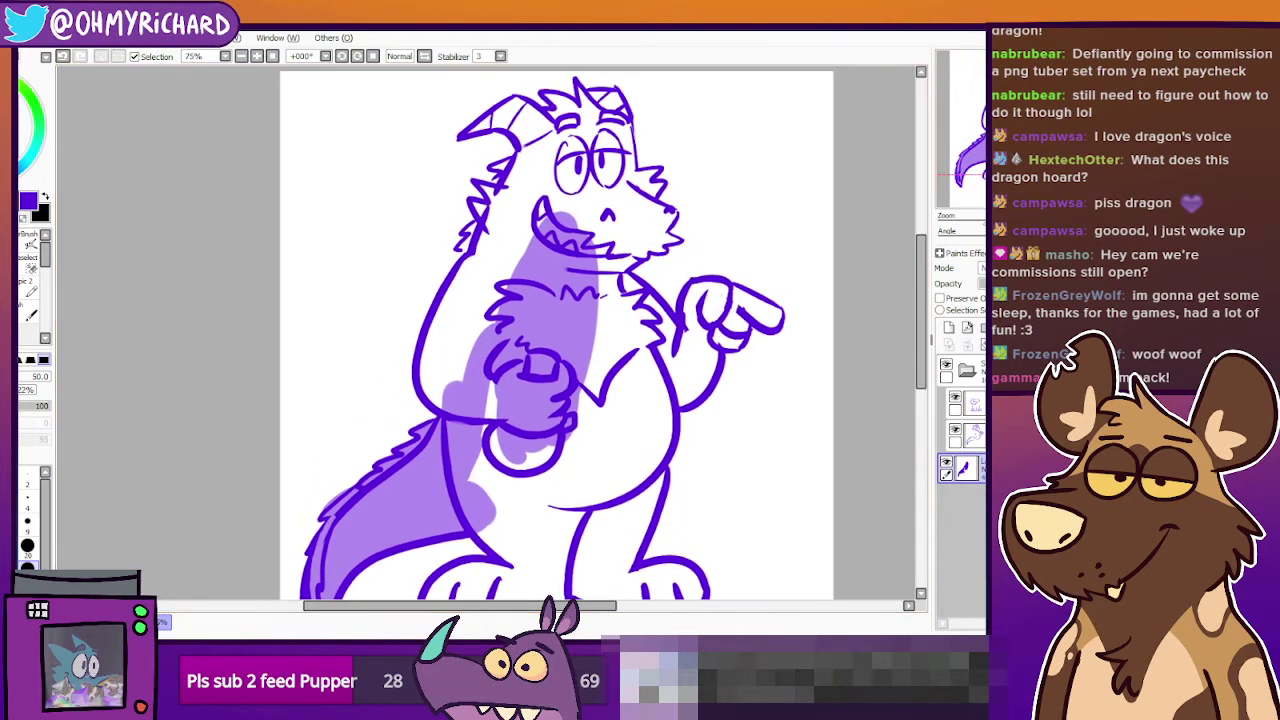
Fill the head, horns, both arms and upper torso with flat purple inside the line art.
mouse_move(426, 389)
mouse_down()
mouse_move(450, 317)
mouse_move(470, 335)
mouse_move(509, 287)
mouse_move(490, 390)
mouse_up()
mouse_move(450, 342)
mouse_down()
mouse_move(470, 316)
mouse_move(454, 305)
mouse_move(470, 325)
mouse_move(474, 305)
mouse_move(459, 288)
mouse_move(494, 292)
mouse_move(504, 272)
mouse_move(486, 290)
mouse_move(494, 268)
mouse_move(474, 268)
mouse_move(494, 272)
mouse_move(482, 266)
mouse_move(512, 247)
mouse_move(492, 222)
mouse_move(450, 235)
mouse_move(478, 222)
mouse_move(492, 232)
mouse_move(478, 216)
mouse_move(496, 210)
mouse_move(524, 242)
mouse_move(524, 230)
mouse_move(509, 287)
mouse_move(542, 243)
mouse_move(526, 192)
mouse_move(560, 222)
mouse_move(541, 273)
mouse_move(566, 232)
mouse_up()
mouse_move(560, 188)
mouse_down()
mouse_move(568, 222)
mouse_move(580, 208)
mouse_move(600, 217)
mouse_move(613, 297)
mouse_move(611, 263)
mouse_move(628, 278)
mouse_move(617, 290)
mouse_move(632, 298)
mouse_move(627, 318)
mouse_move(652, 318)
mouse_move(640, 336)
mouse_move(662, 346)
mouse_move(640, 360)
mouse_move(622, 347)
mouse_move(598, 366)
mouse_move(580, 350)
mouse_move(614, 318)
mouse_move(585, 318)
mouse_move(565, 340)
mouse_move(497, 310)
mouse_up()
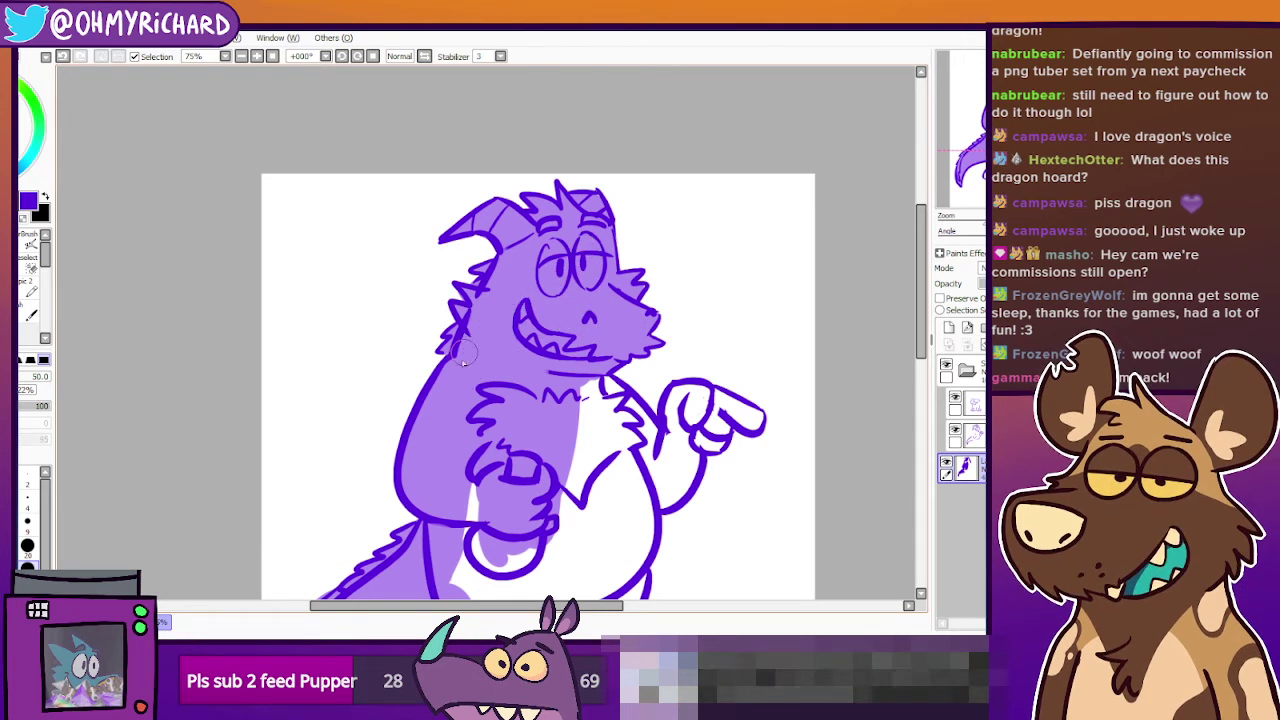
mouse_move(522, 476)
mouse_down()
mouse_move(481, 553)
mouse_move(501, 489)
mouse_move(462, 528)
mouse_move(460, 573)
mouse_move(550, 560)
mouse_move(560, 478)
mouse_move(588, 456)
mouse_move(616, 476)
mouse_move(640, 460)
mouse_move(618, 402)
mouse_move(654, 460)
mouse_move(685, 406)
mouse_move(678, 422)
mouse_move(685, 406)
mouse_move(718, 426)
mouse_move(758, 422)
mouse_move(716, 399)
mouse_move(705, 441)
mouse_move(716, 433)
mouse_move(719, 450)
mouse_move(673, 473)
mouse_move(714, 392)
mouse_move(722, 404)
mouse_move(695, 395)
mouse_move(667, 432)
mouse_move(682, 450)
mouse_move(674, 474)
mouse_move(713, 414)
mouse_move(720, 348)
mouse_up()
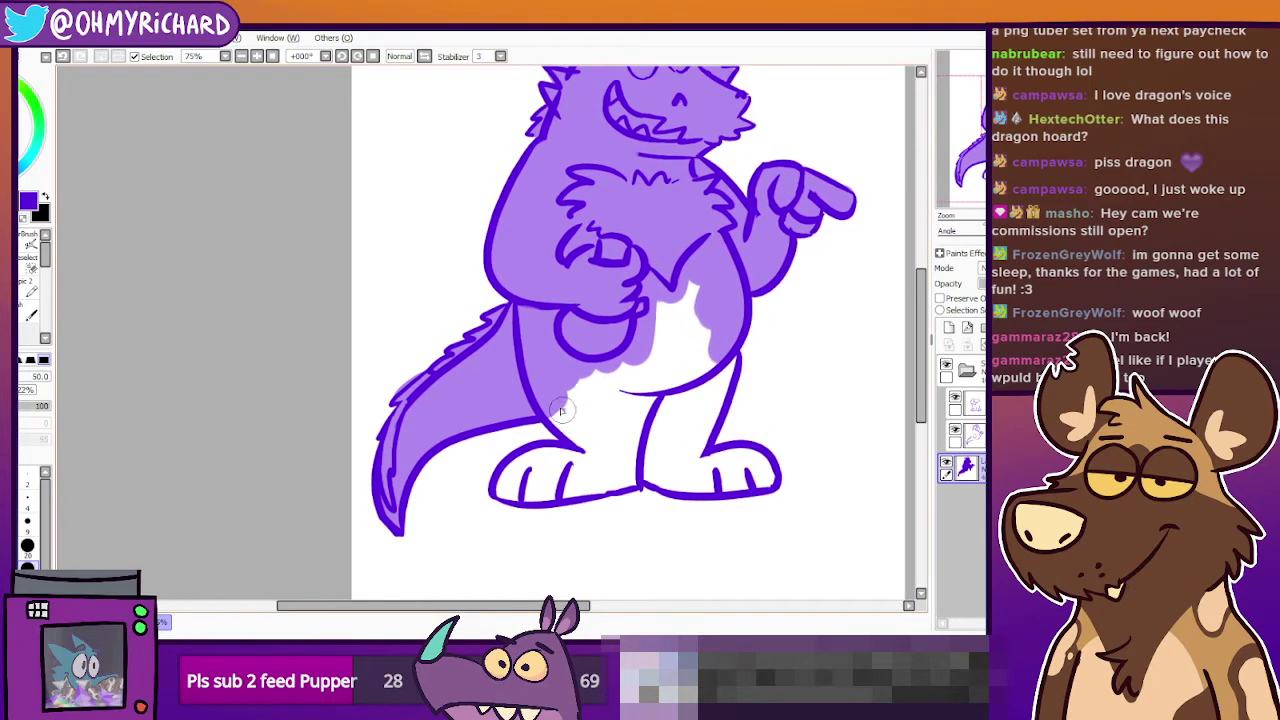
Fill the remaining belly, both legs and the feet with flat purple to complete the silhouette.
mouse_move(561, 410)
mouse_down()
mouse_move(587, 445)
mouse_move(573, 465)
mouse_move(556, 472)
mouse_move(558, 458)
mouse_move(505, 494)
mouse_move(632, 475)
mouse_move(628, 428)
mouse_up()
drag(585, 385, 600, 430)
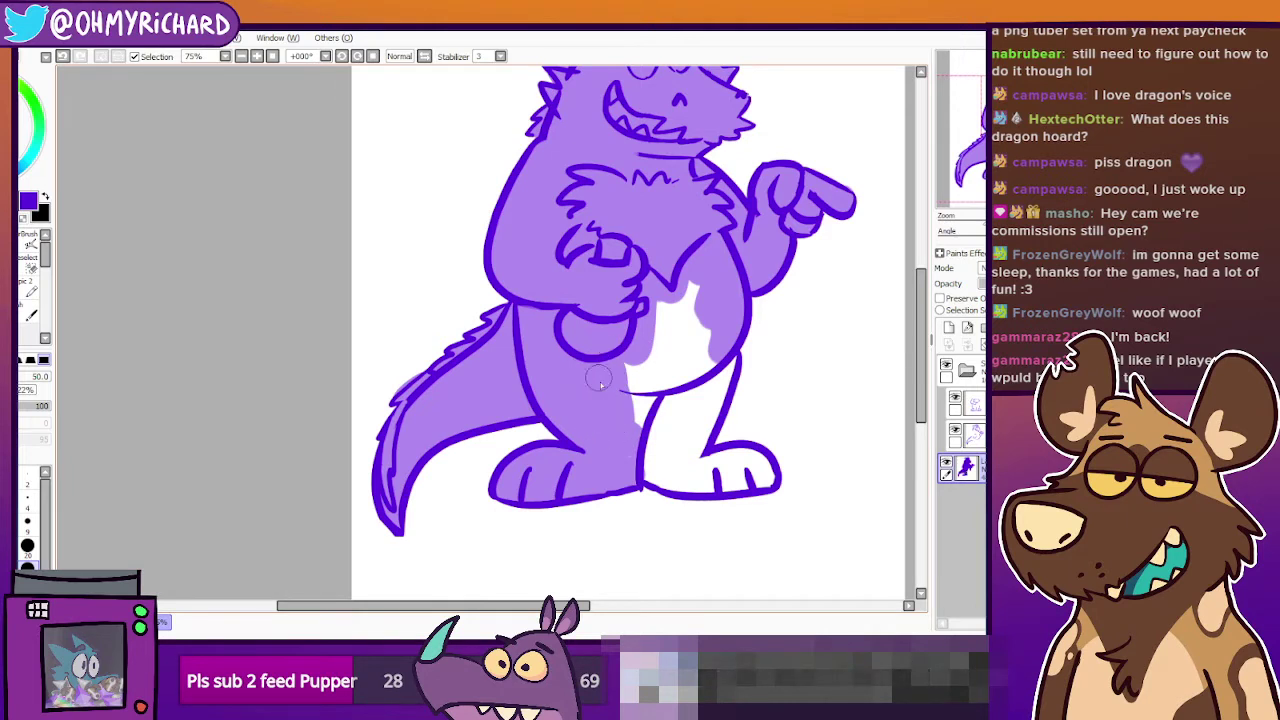
mouse_move(650, 300)
mouse_down()
mouse_move(650, 420)
mouse_move(695, 360)
mouse_move(705, 405)
mouse_move(717, 380)
mouse_move(685, 450)
mouse_move(696, 453)
mouse_move(685, 436)
mouse_move(684, 453)
mouse_move(744, 472)
mouse_move(676, 465)
mouse_move(662, 480)
mouse_move(765, 472)
mouse_move(700, 478)
mouse_up()
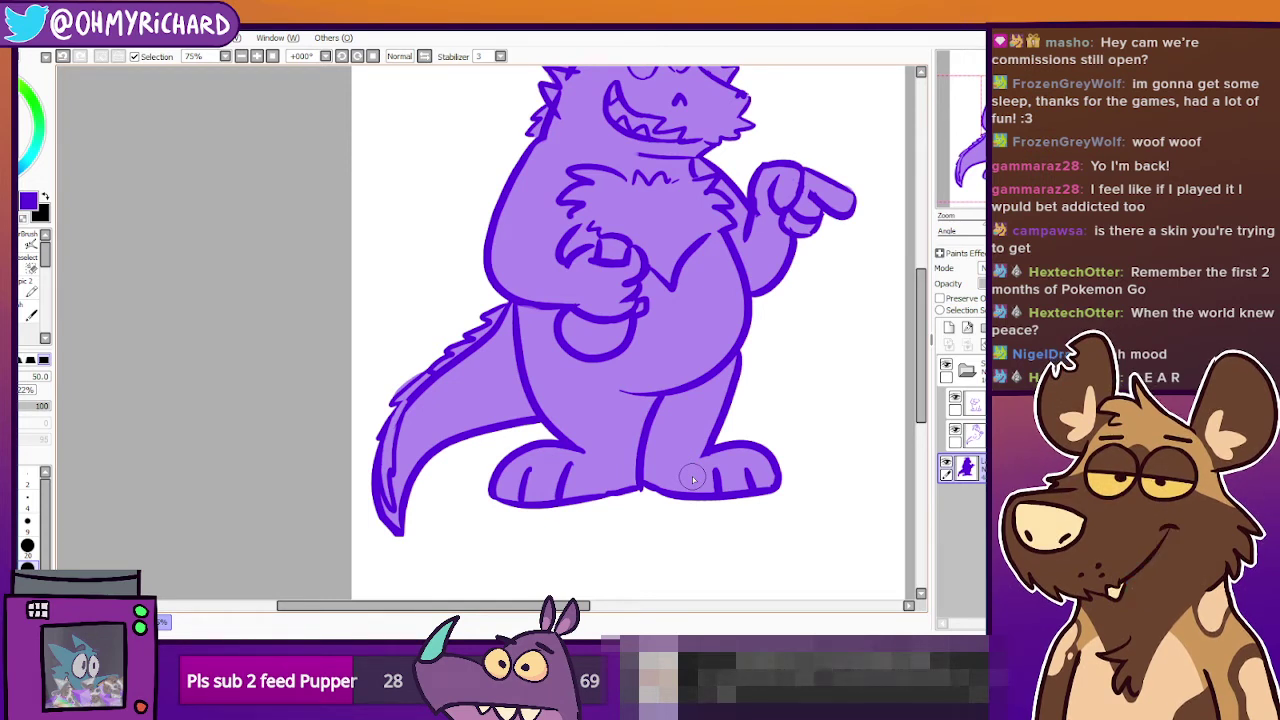
Lower the flat fill layer's opacity to a paler purple so the line art stands out.
drag(1025, 132, 1039, 107)
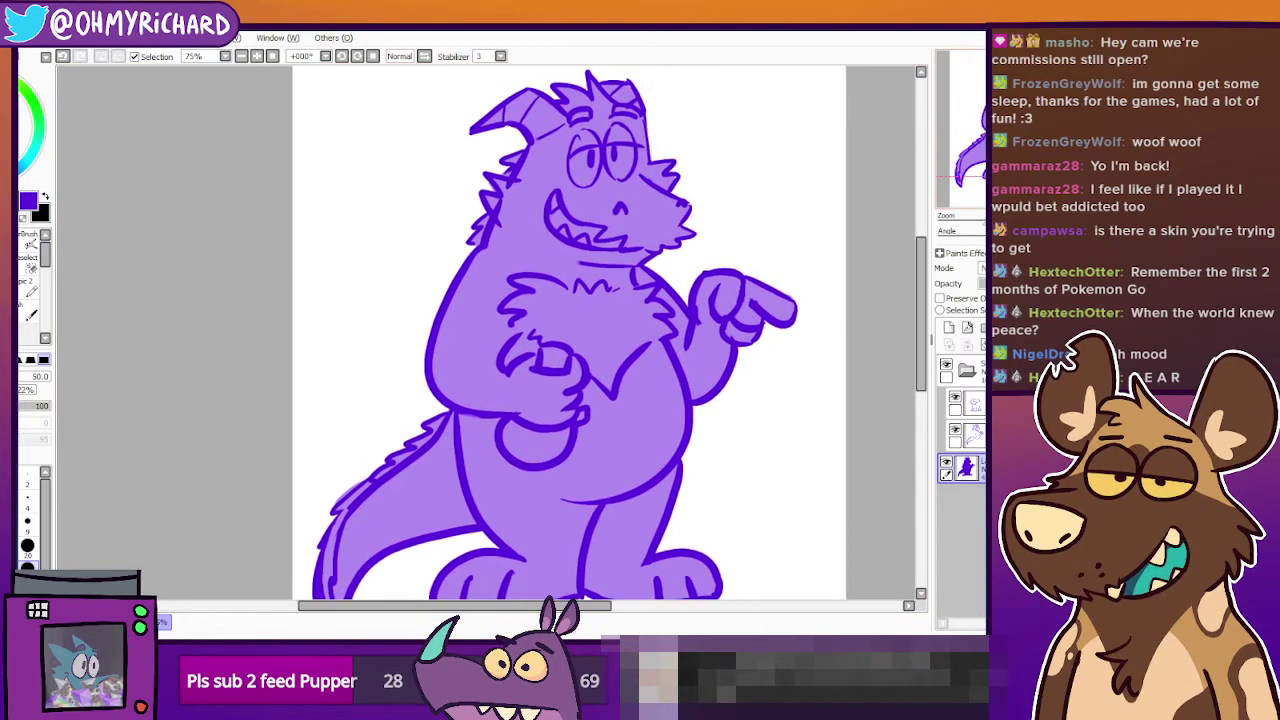
drag(449, 486, 403, 436)
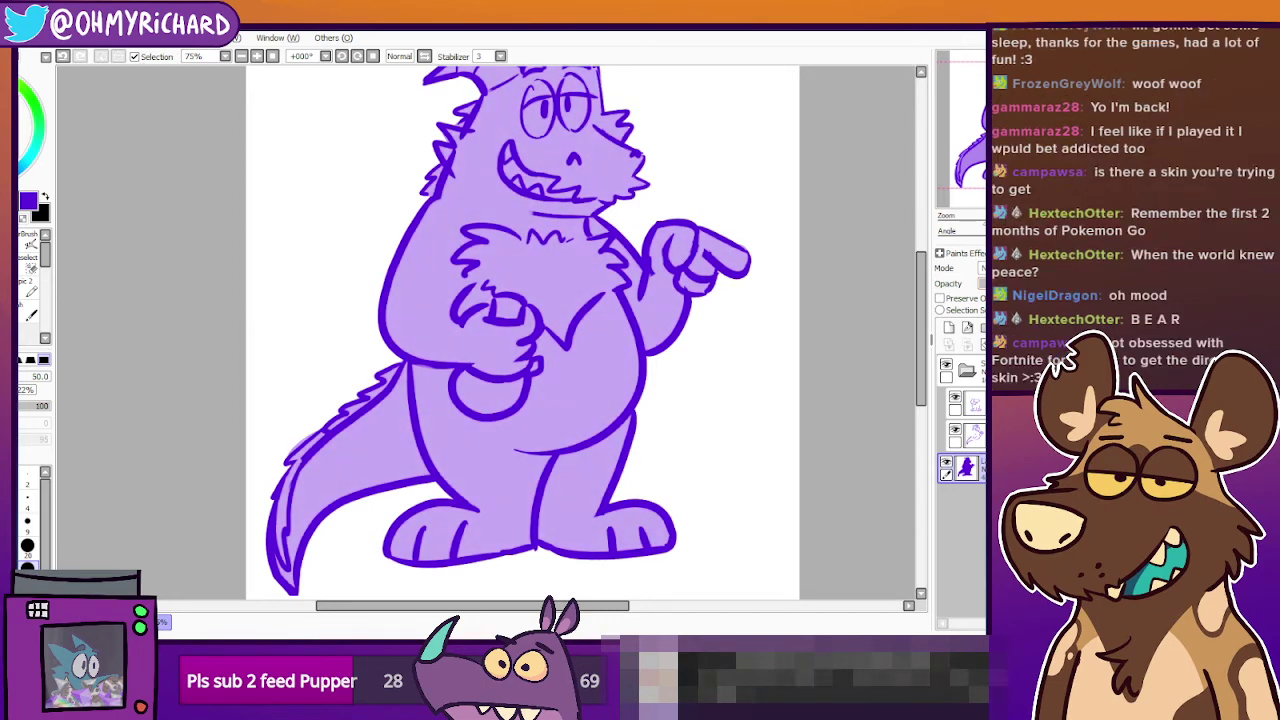
drag(560, 300, 557, 359)
scroll(522, 330, down, 2)
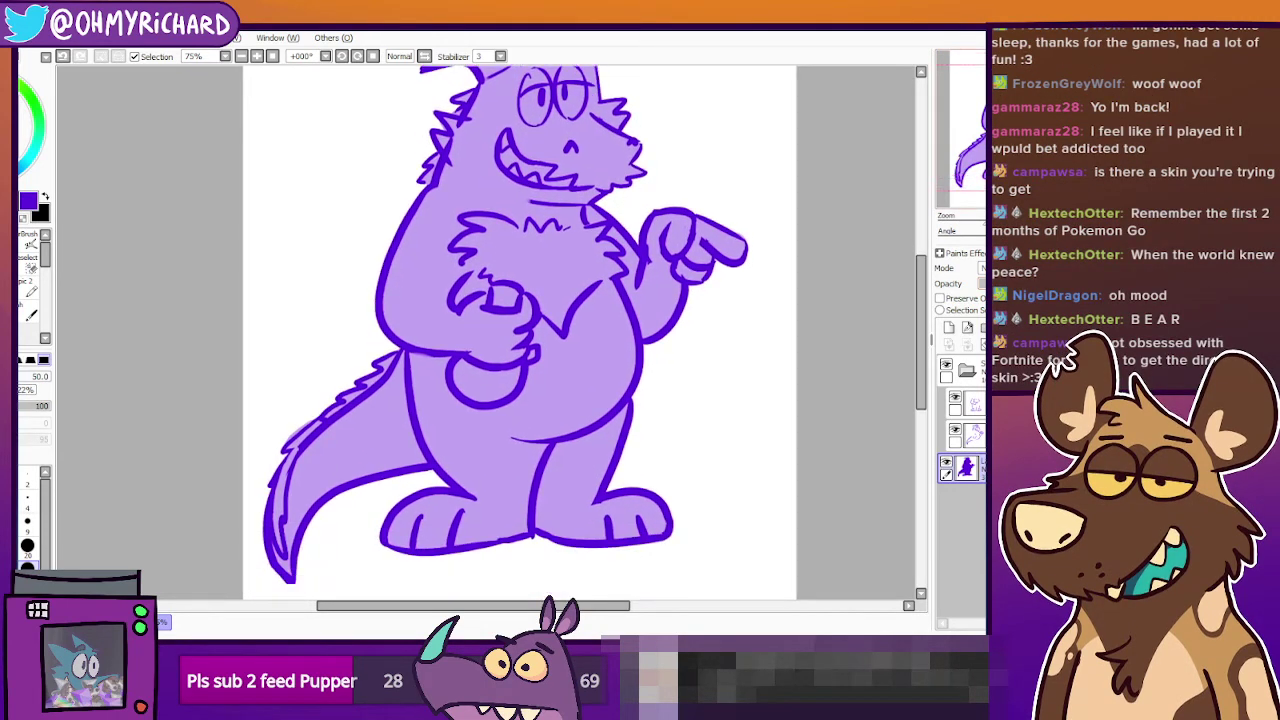
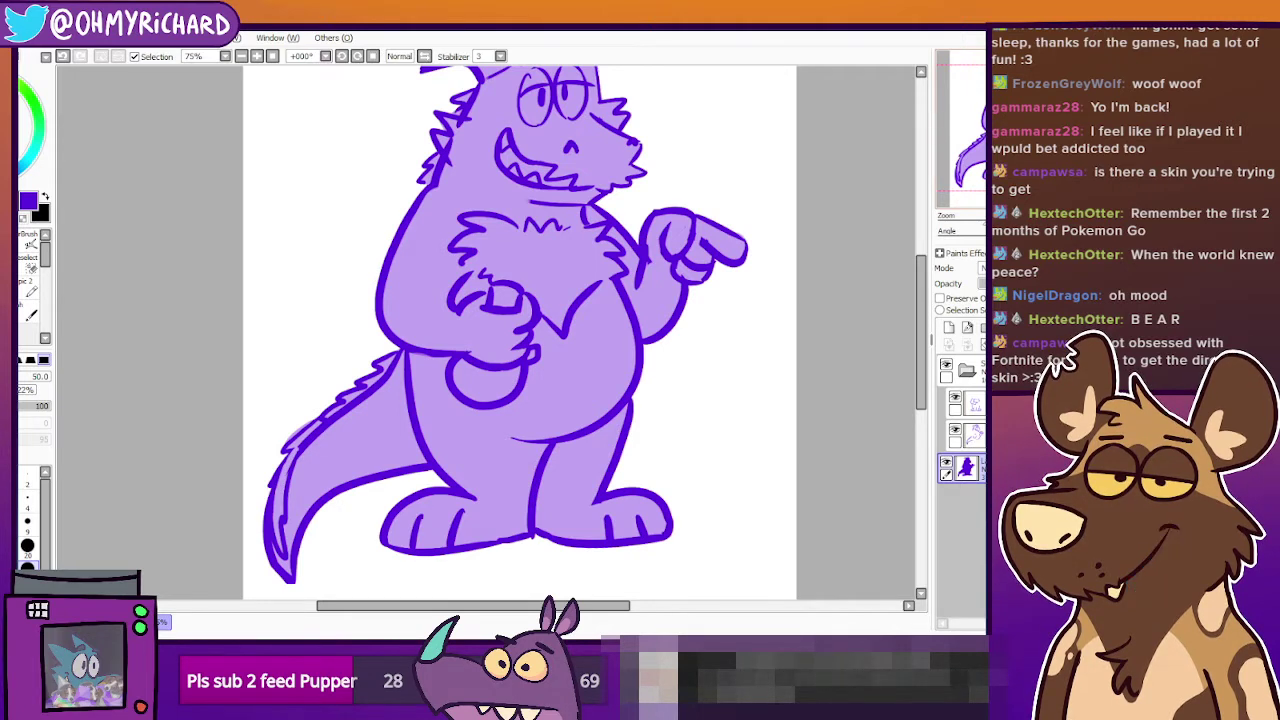
mouse_move(789, 236)
mouse_down()
mouse_move(776, 332)
mouse_move(798, 258)
mouse_up()
Switch to File Explorer, open the [2022] Streams folder in Videos on VideoDrive (F:) and select the 2022-01-15 Art folder.
key(alt+Tab)
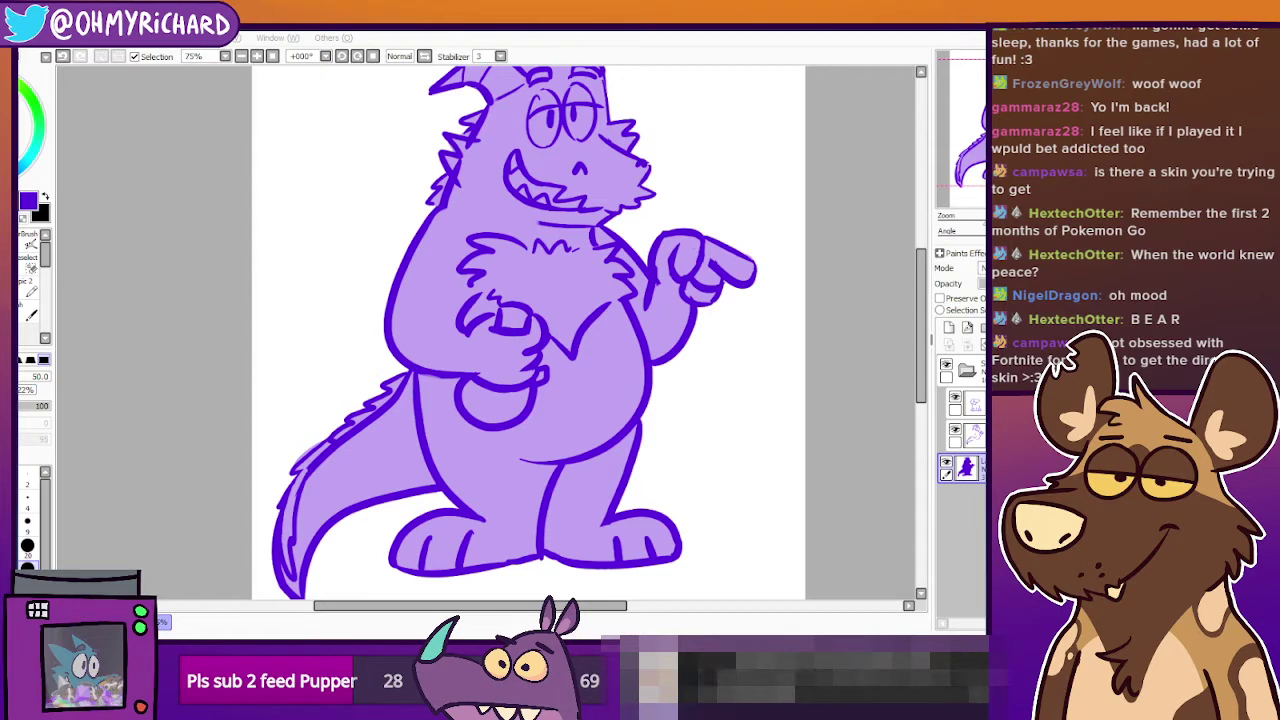
key(alt+Tab)
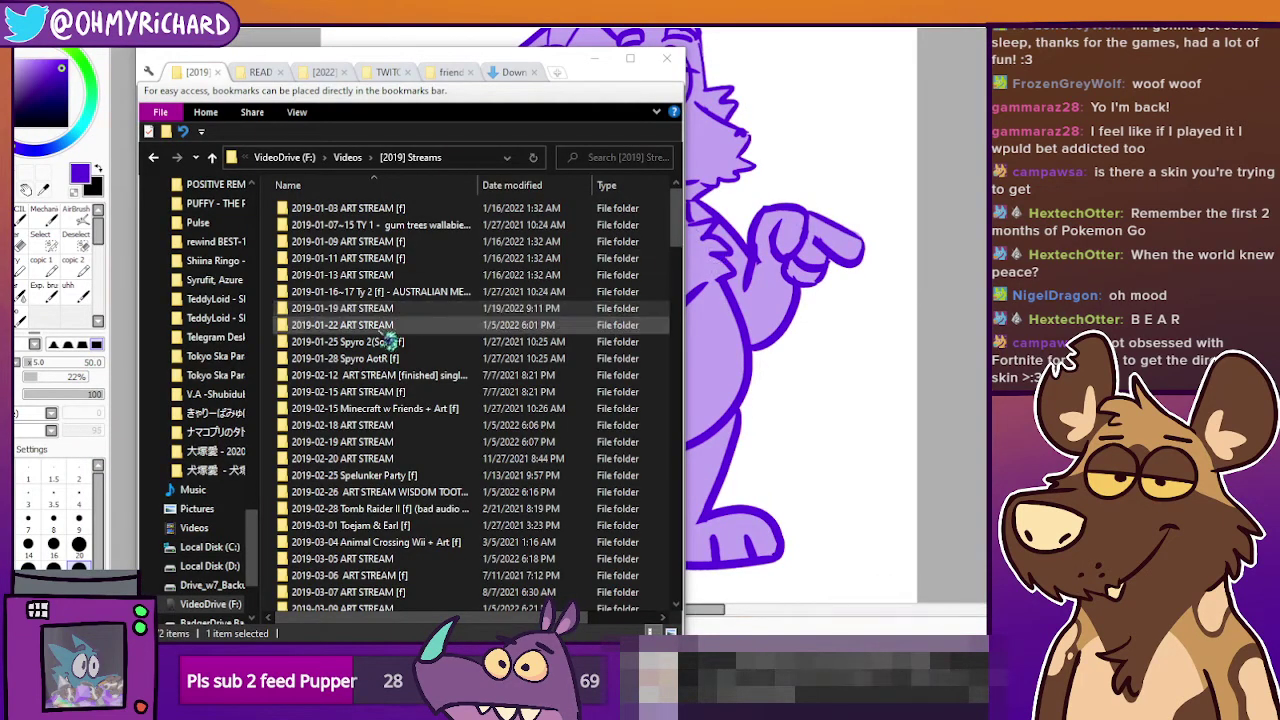
click(347, 158)
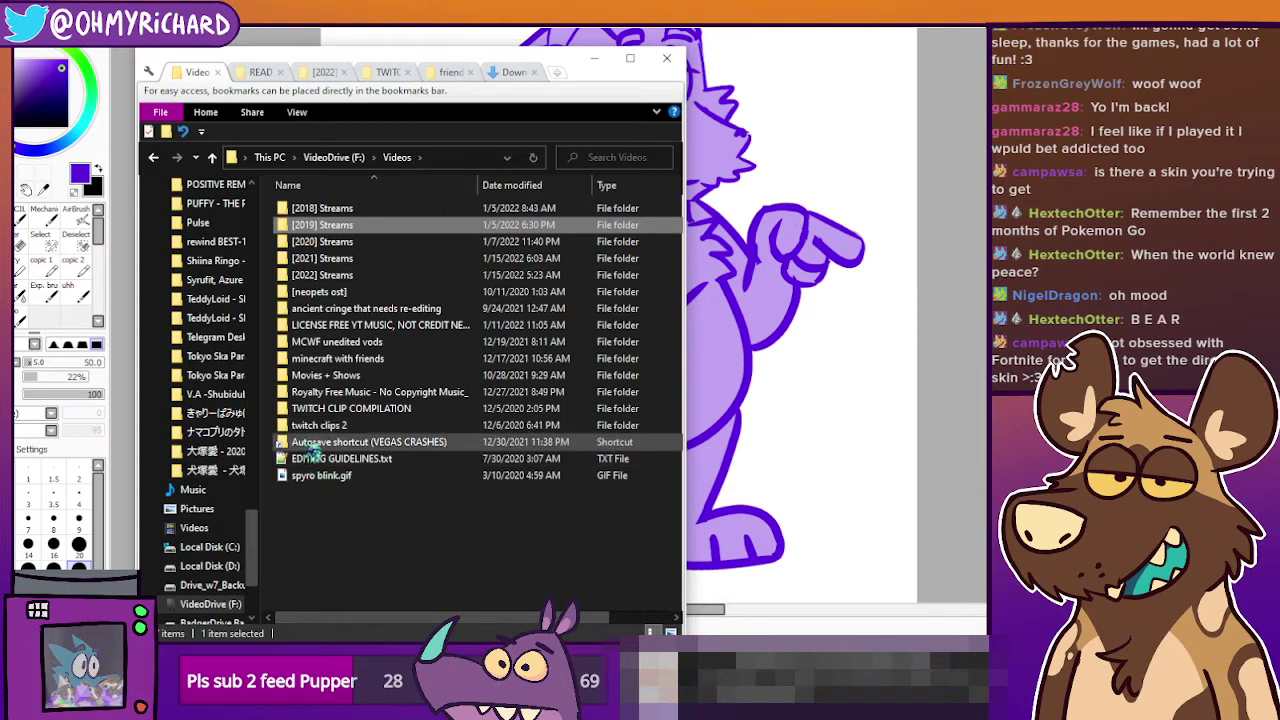
double_click(328, 274)
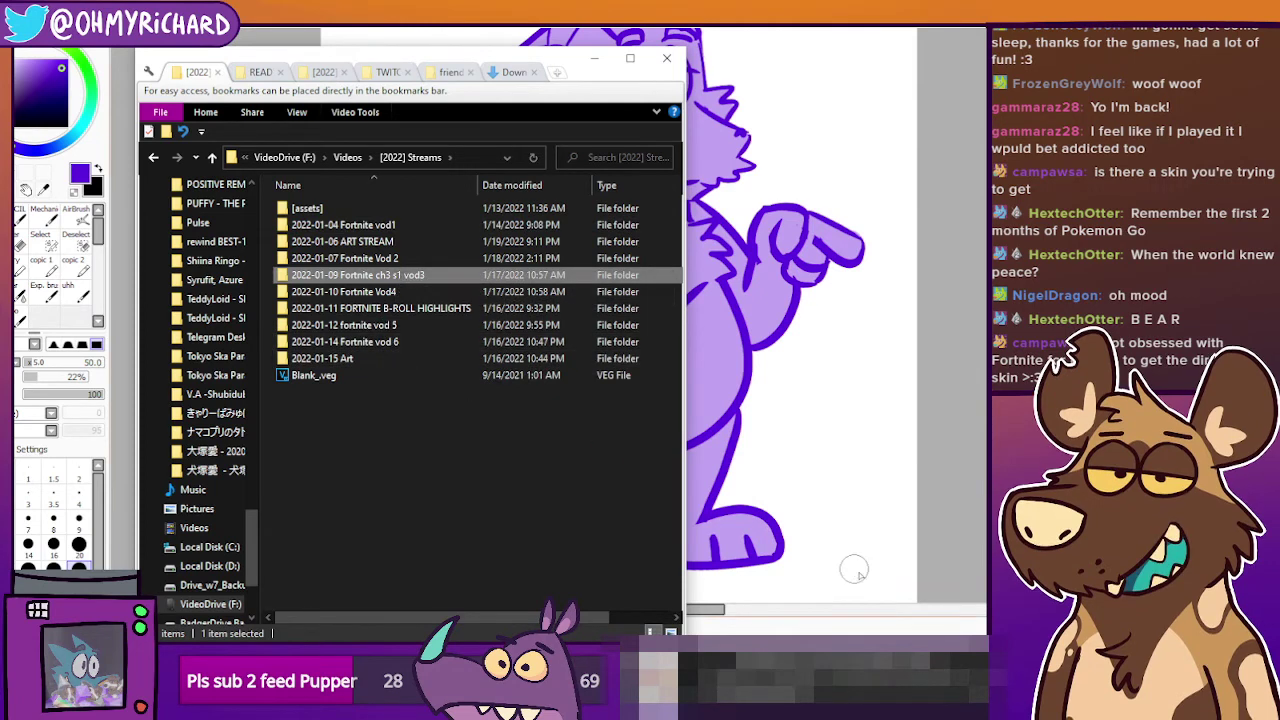
click(385, 361)
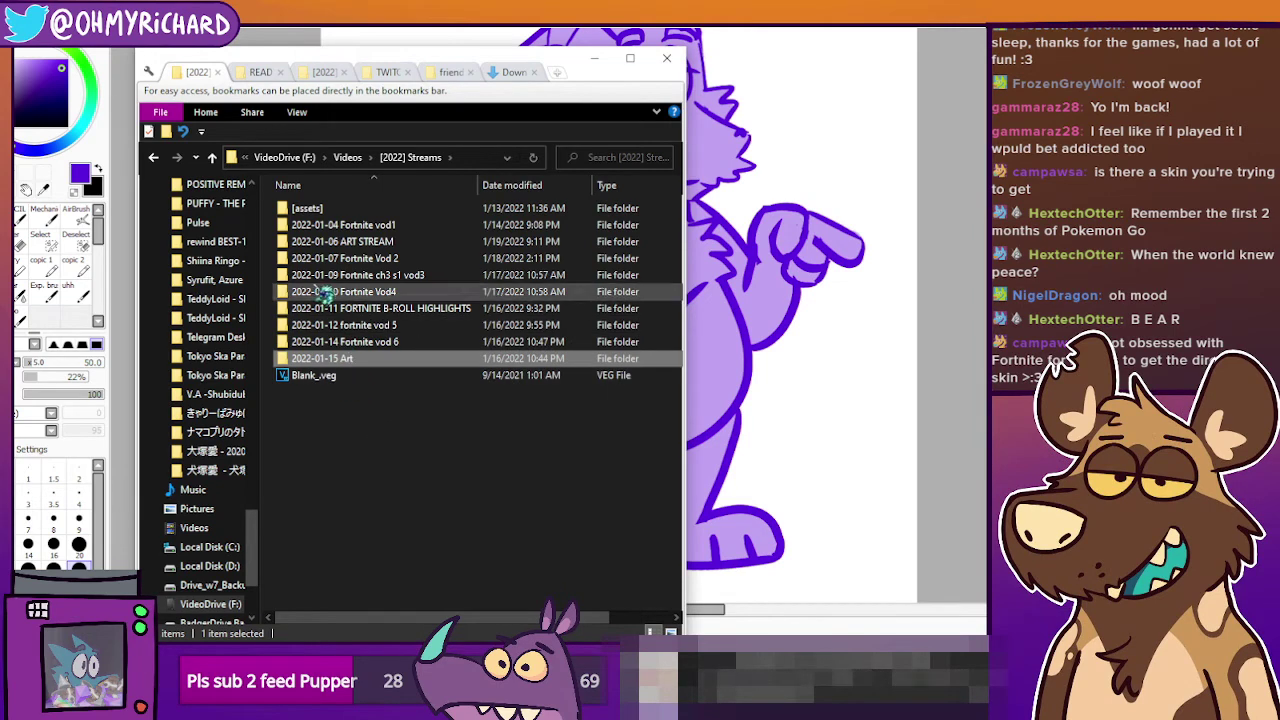
Look through the files in the 2022-01-04 Fortnite vod1 and 2022-01-06 ART STREAM folders.
double_click(337, 226)
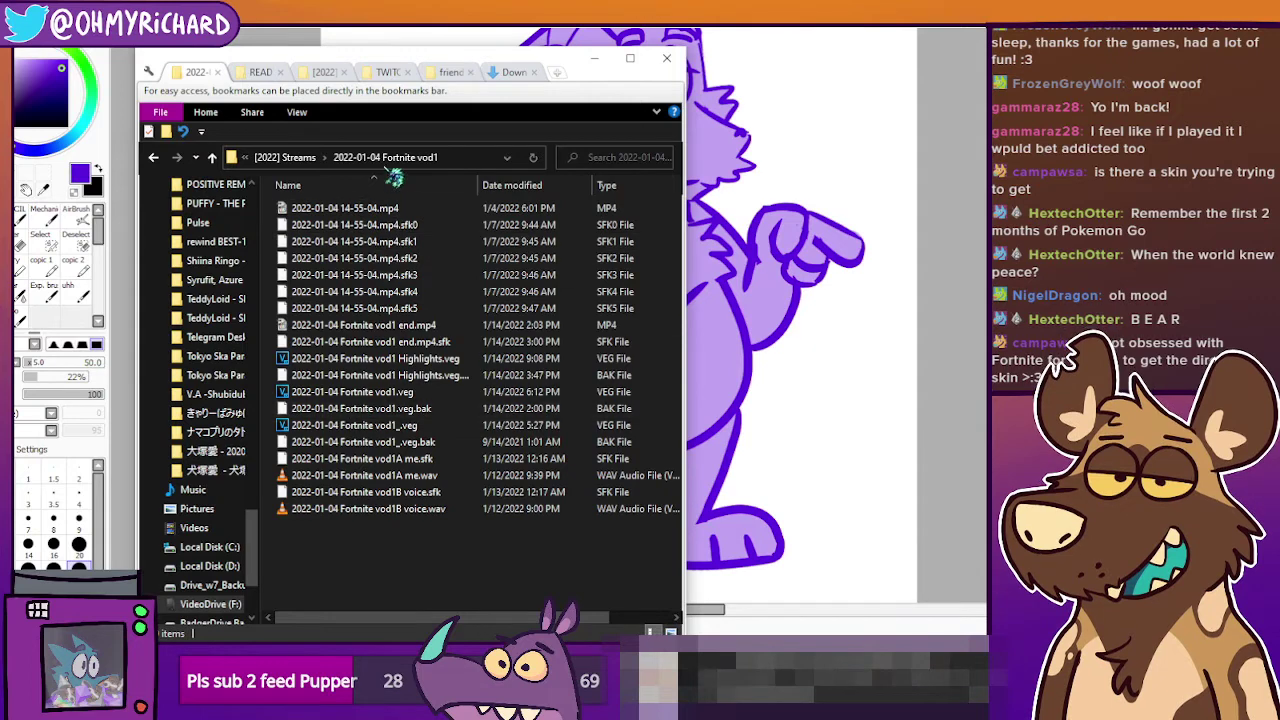
click(285, 157)
double_click(395, 243)
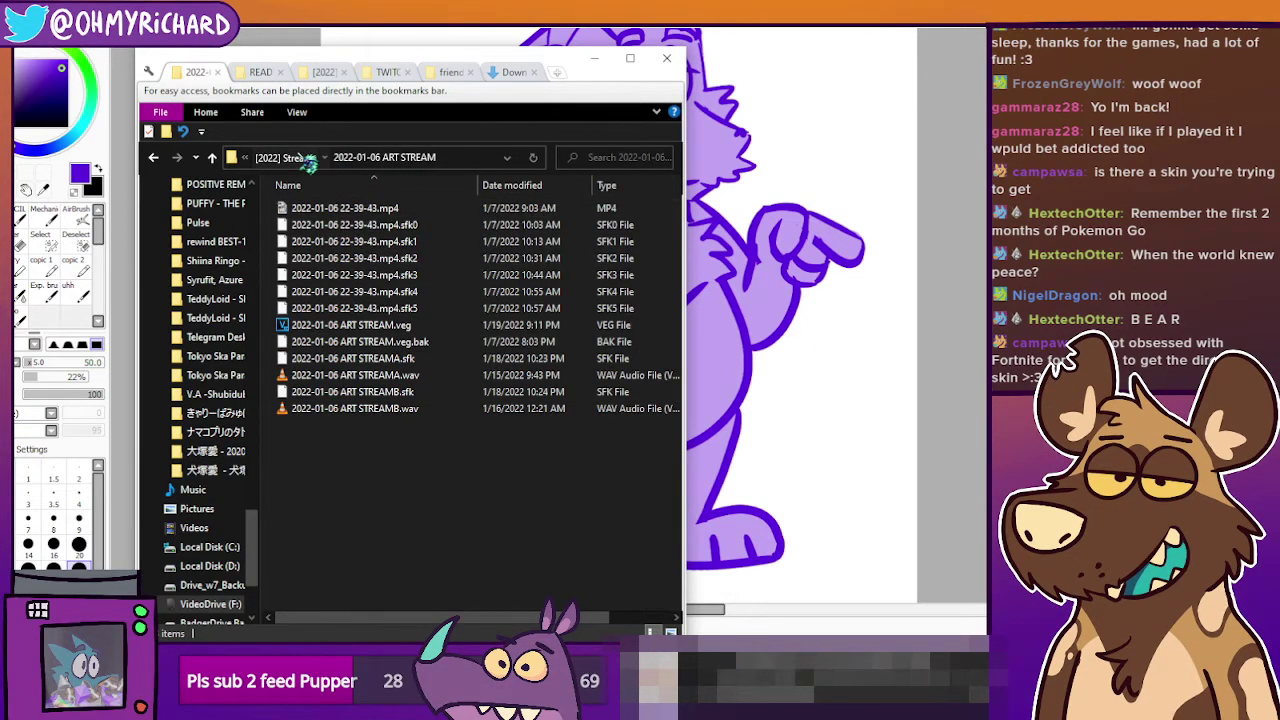
click(285, 157)
Open the 2022-01-11 FORTNITE B-ROLL HIGHLIGHTS folder and check the sizes of its MP4 recordings.
click(352, 259)
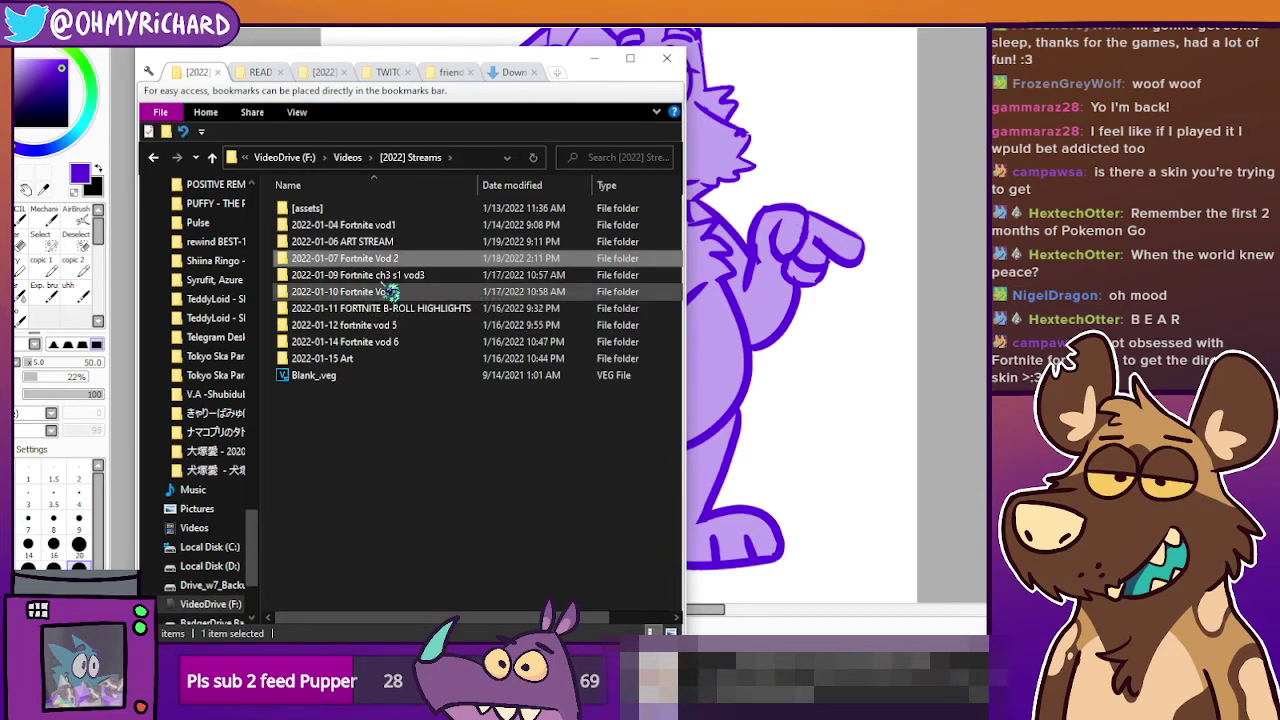
click(375, 276)
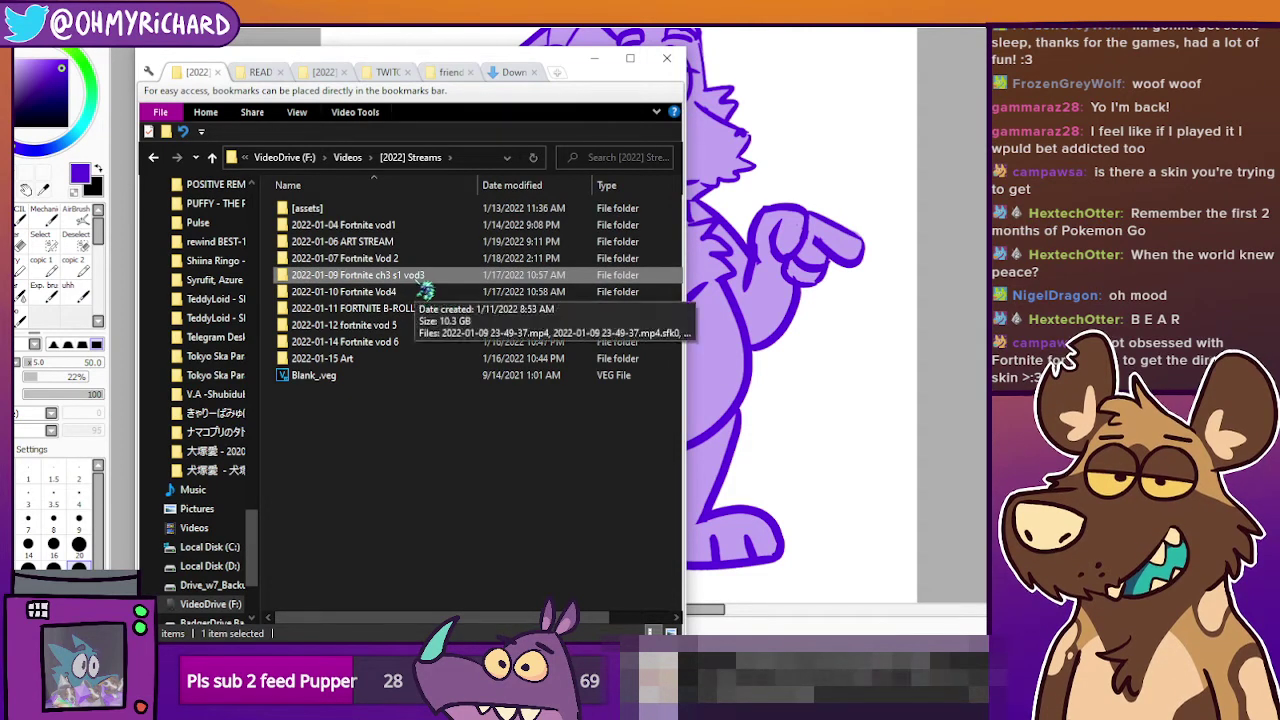
click(415, 292)
double_click(405, 312)
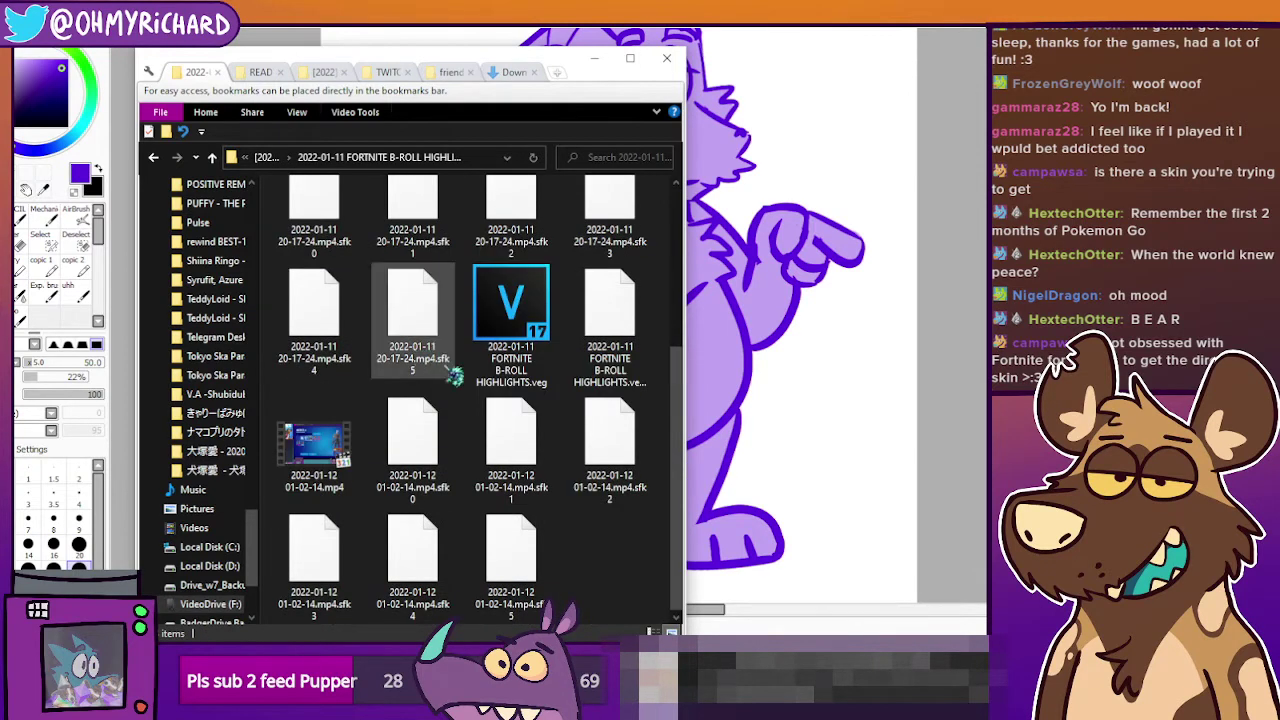
click(626, 390)
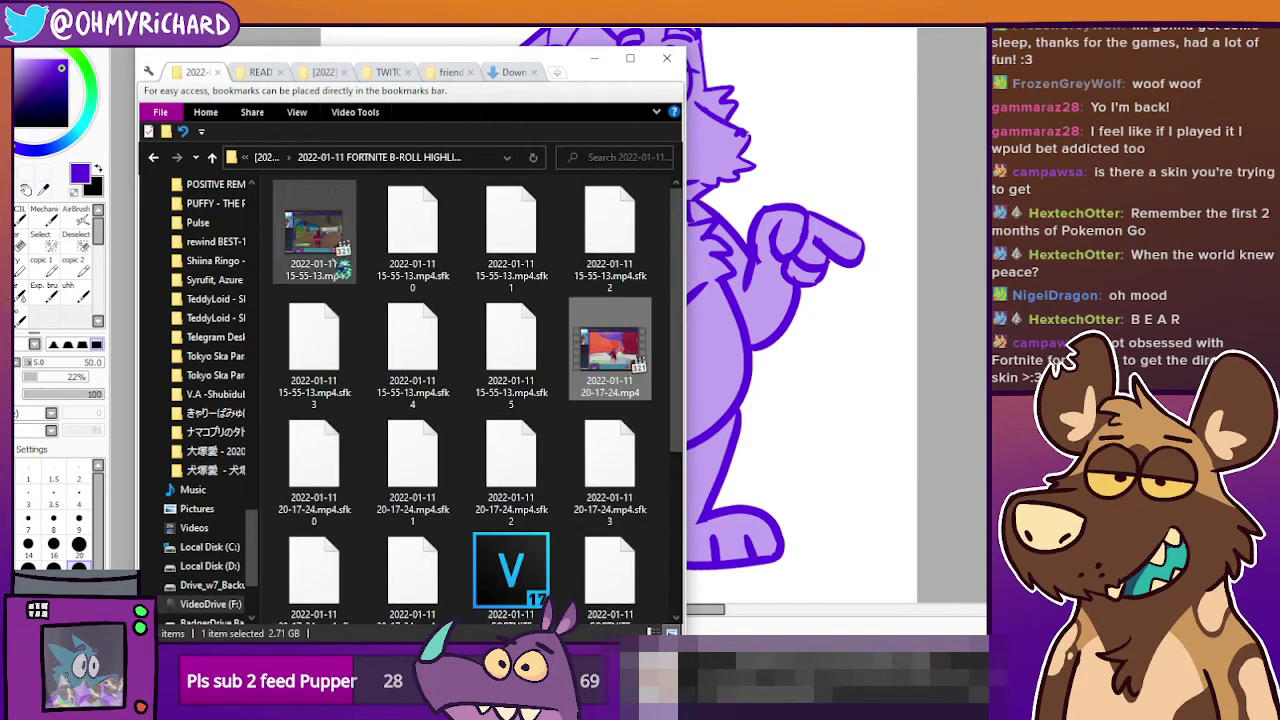
click(336, 260)
click(614, 340)
click(338, 250)
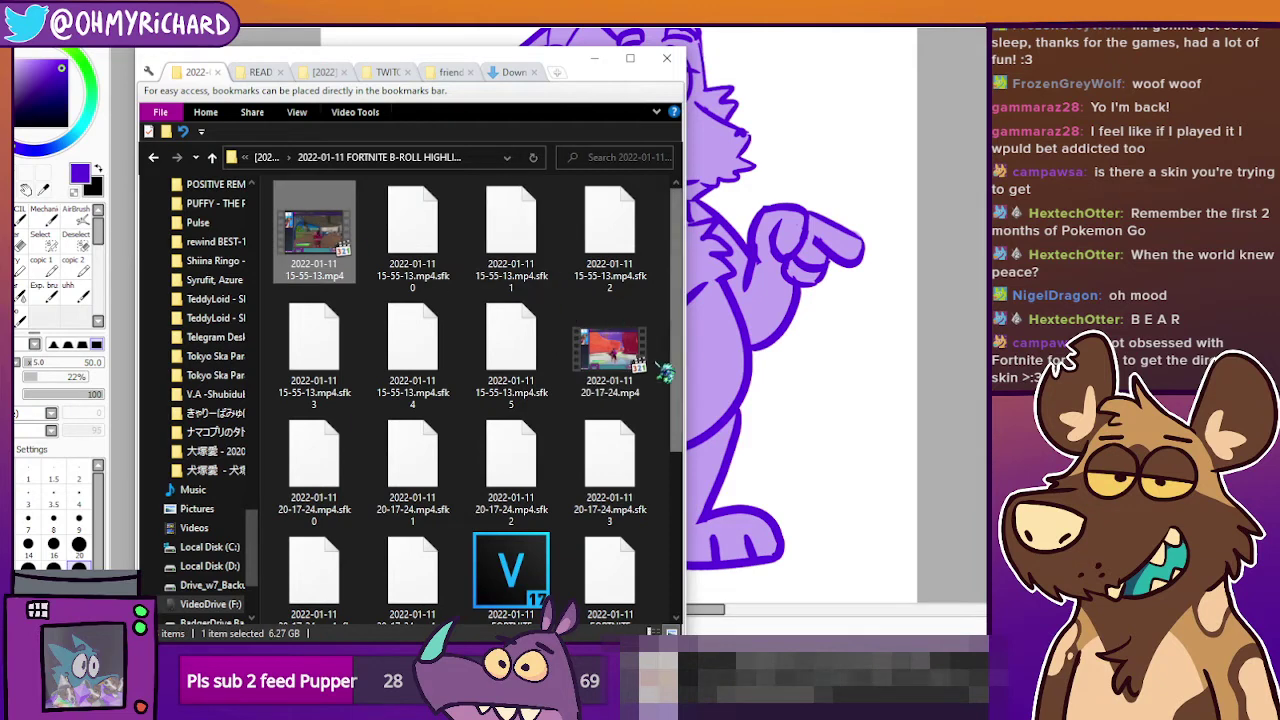
click(634, 372)
scroll(630, 390, down, 3)
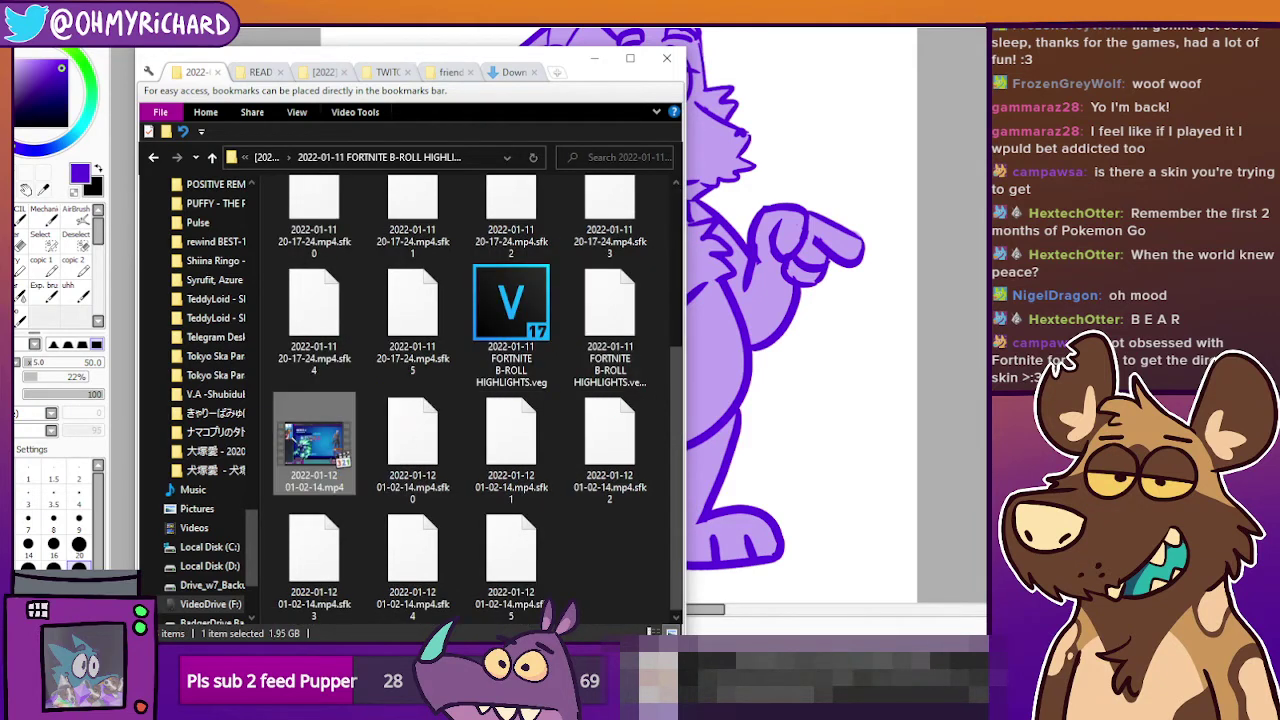
scroll(460, 400, up, 3)
Check the recordings in the 2022-01-12 fortnite vod 5, 2022-01-14 Fortnite vod 6 and 2022-01-15 Art folders.
click(264, 158)
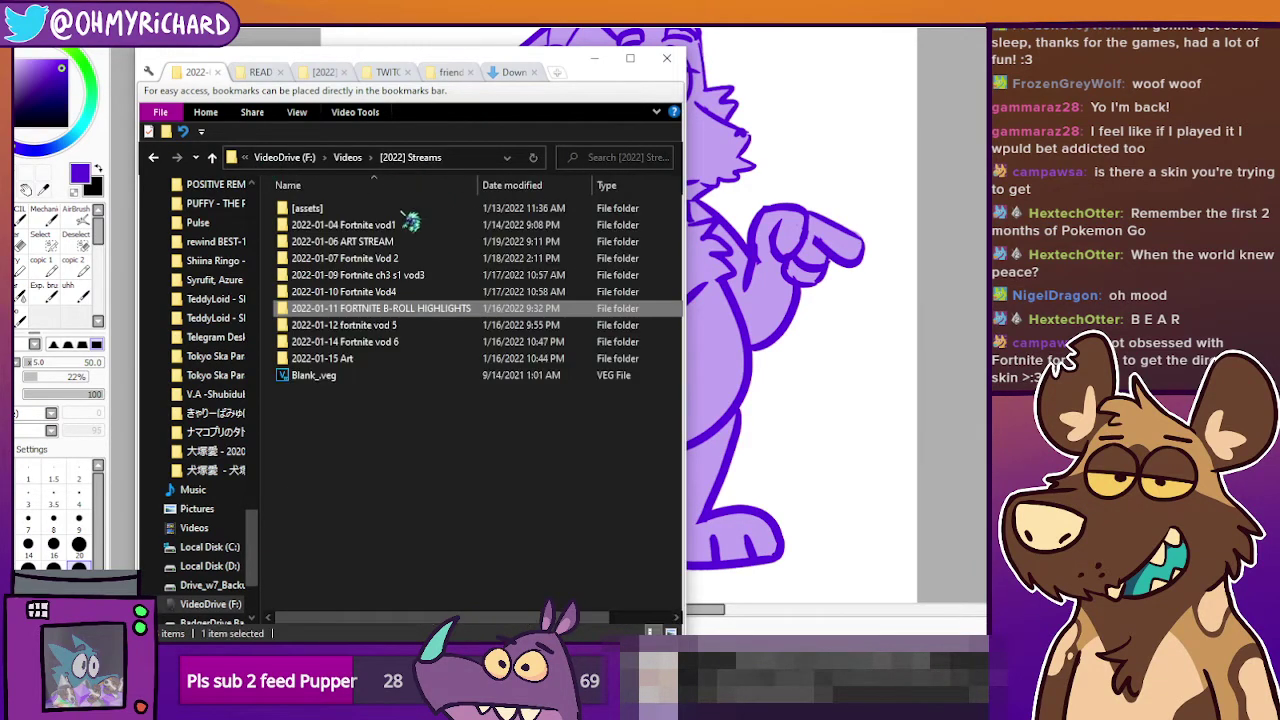
double_click(368, 335)
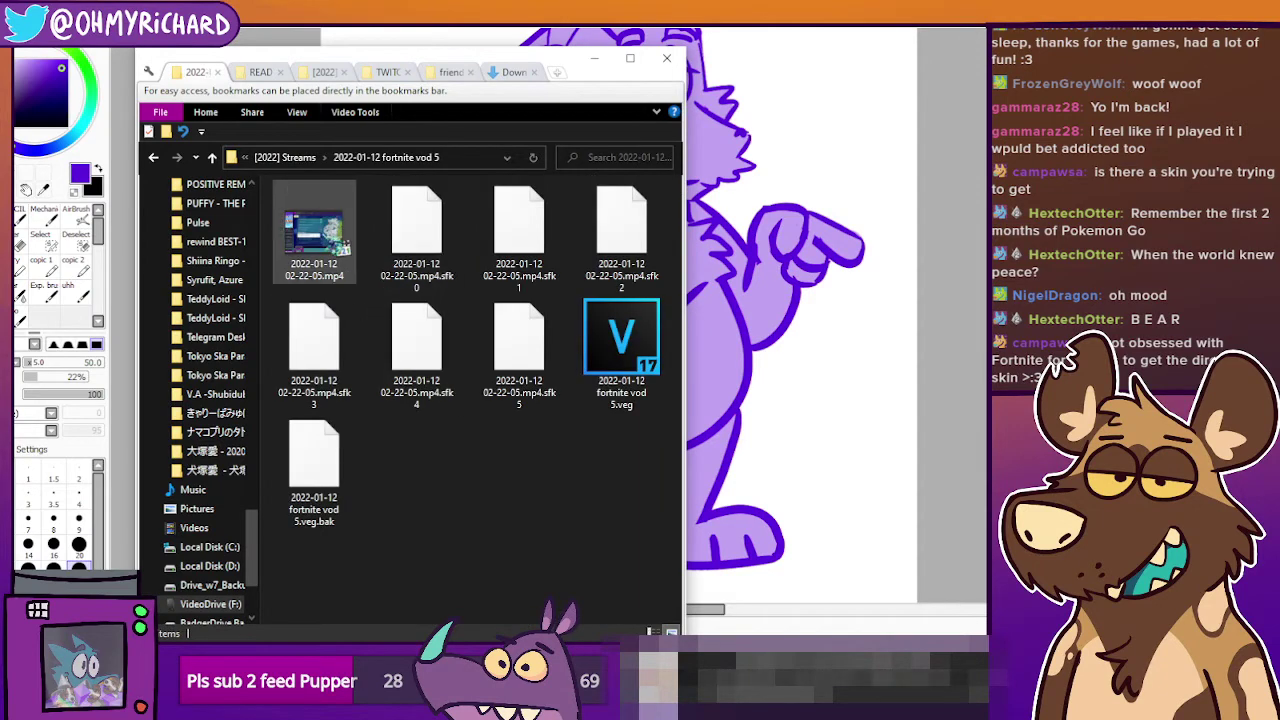
click(314, 235)
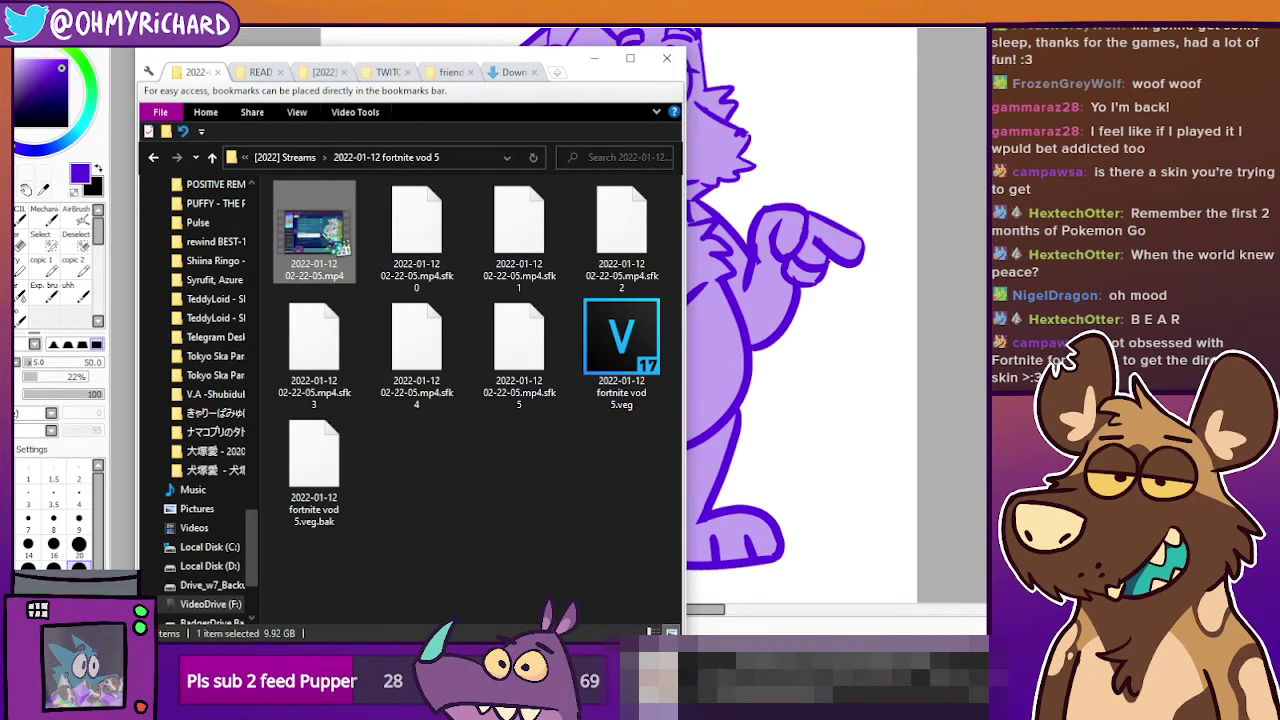
click(288, 158)
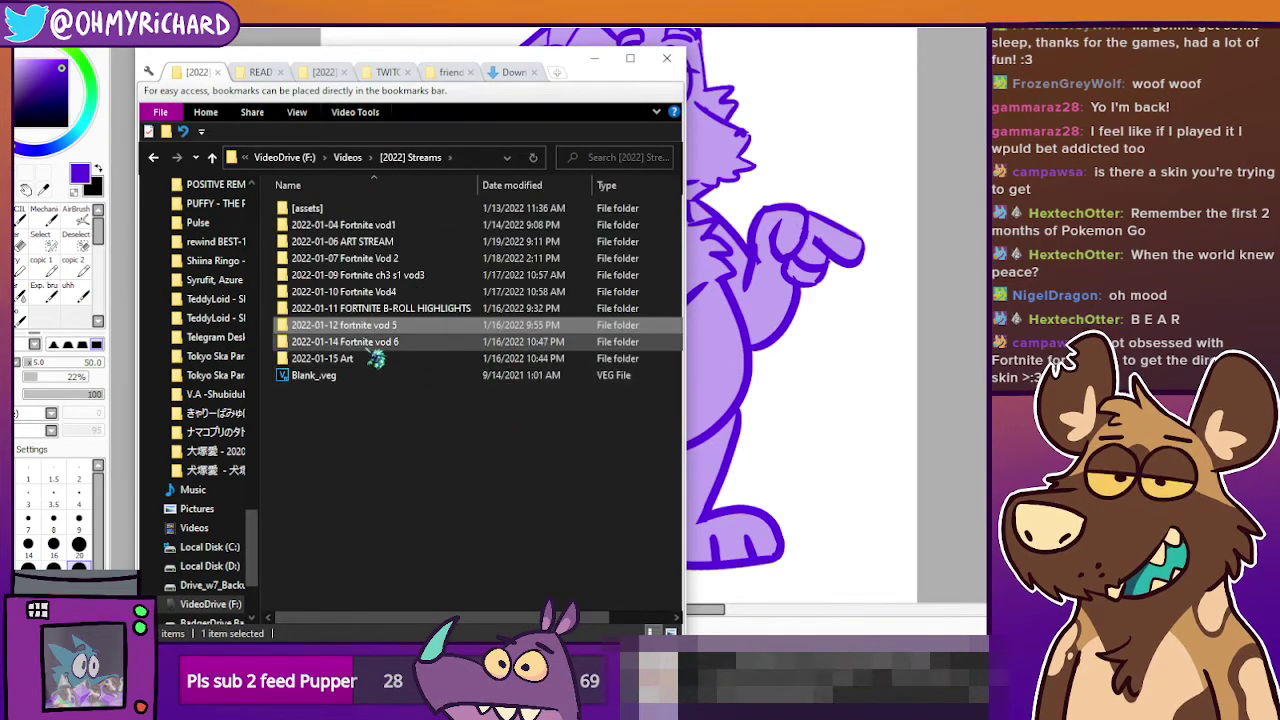
double_click(374, 340)
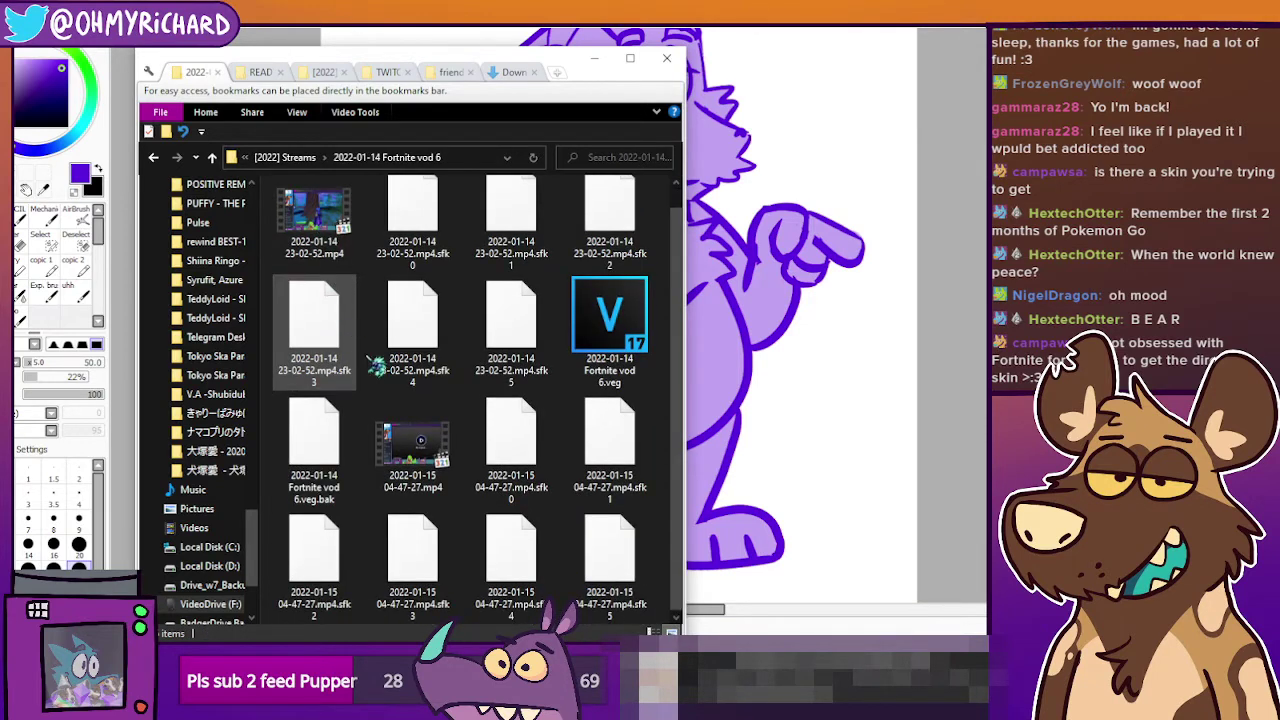
click(288, 157)
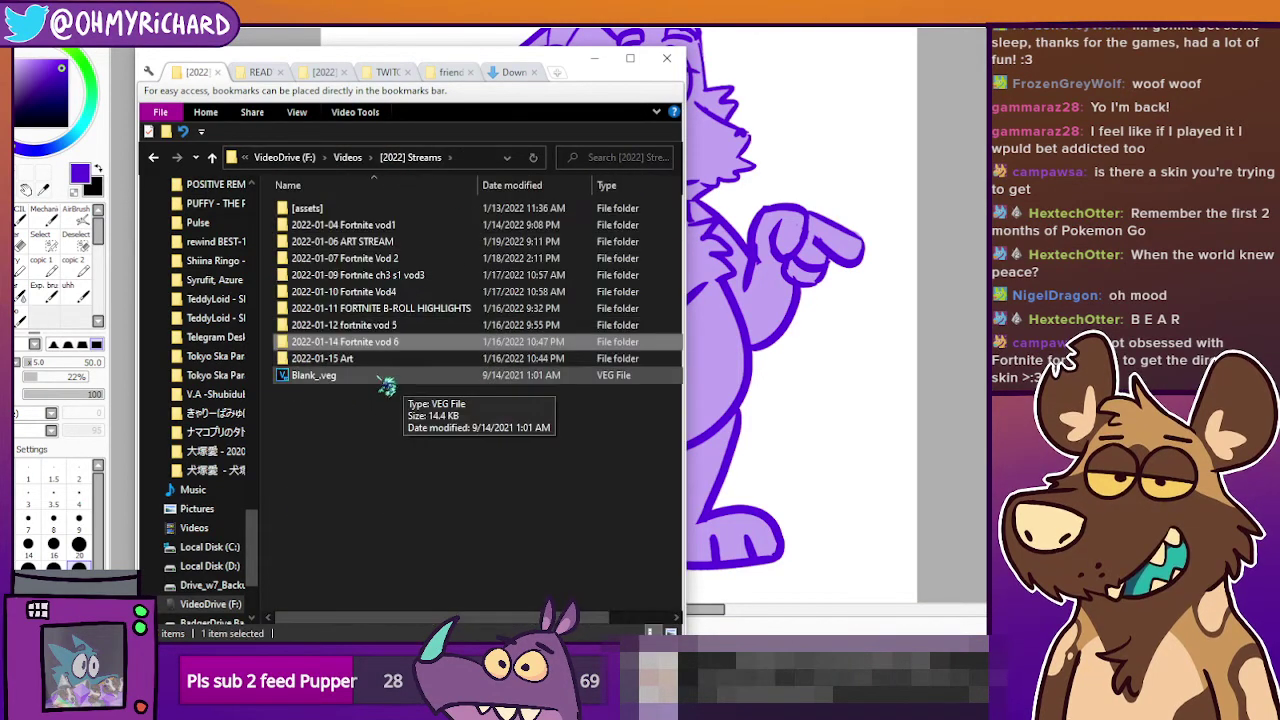
double_click(345, 428)
click(330, 157)
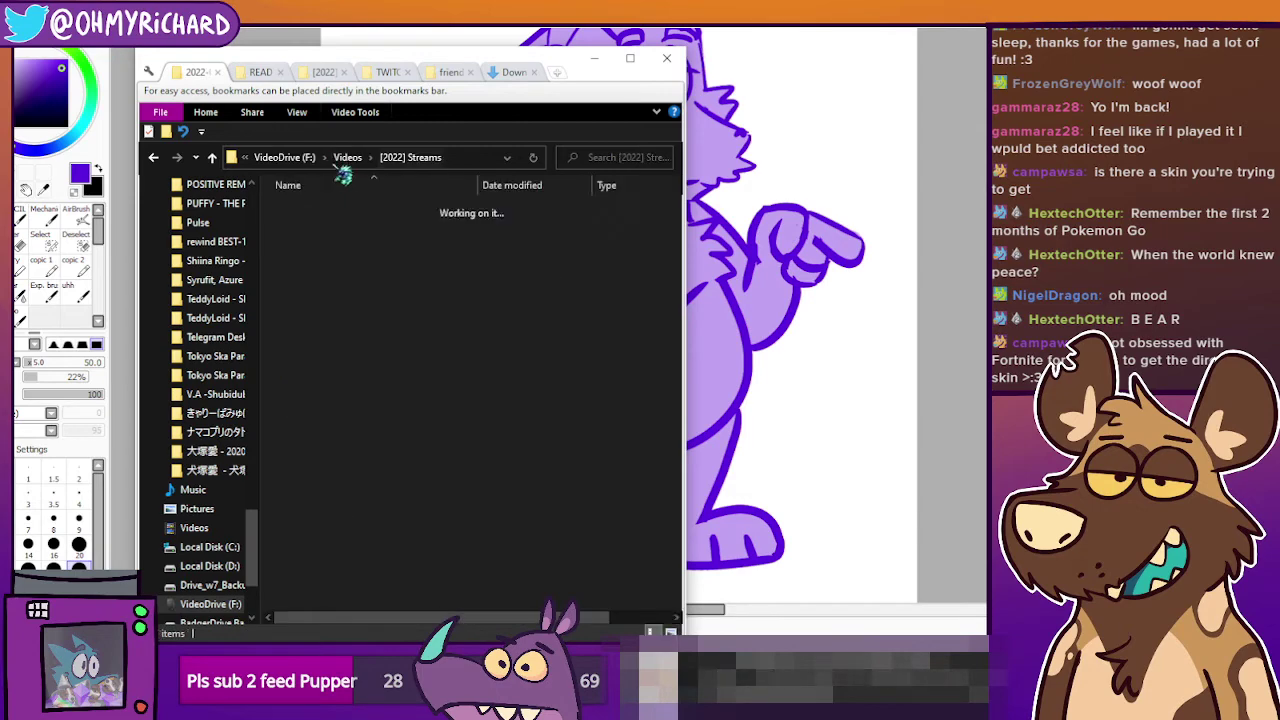
drag(251, 477, 258, 205)
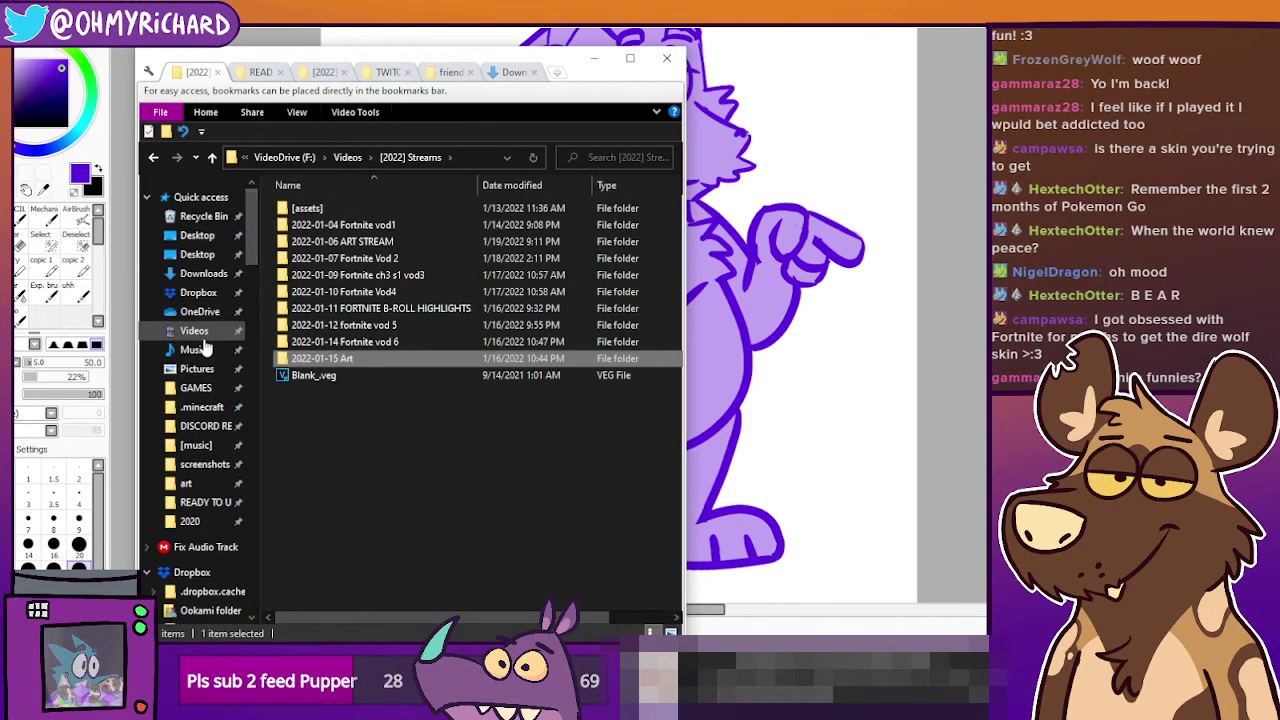
click(194, 330)
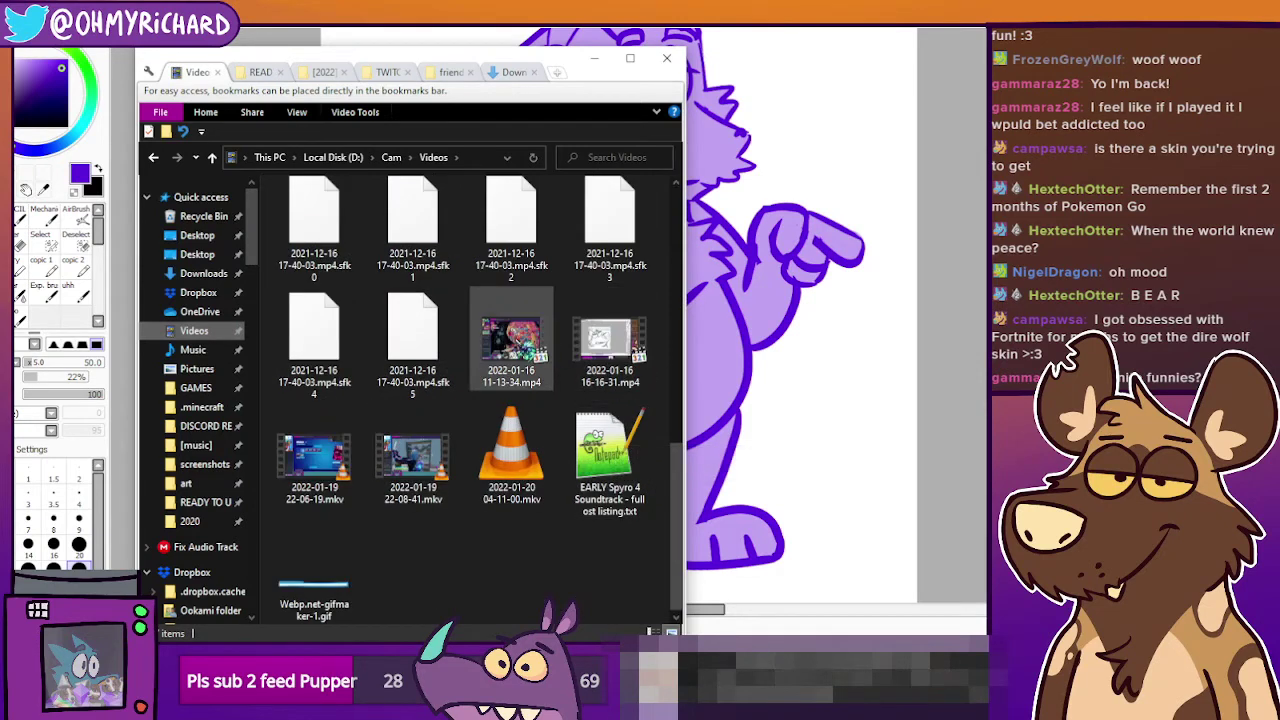
click(520, 345)
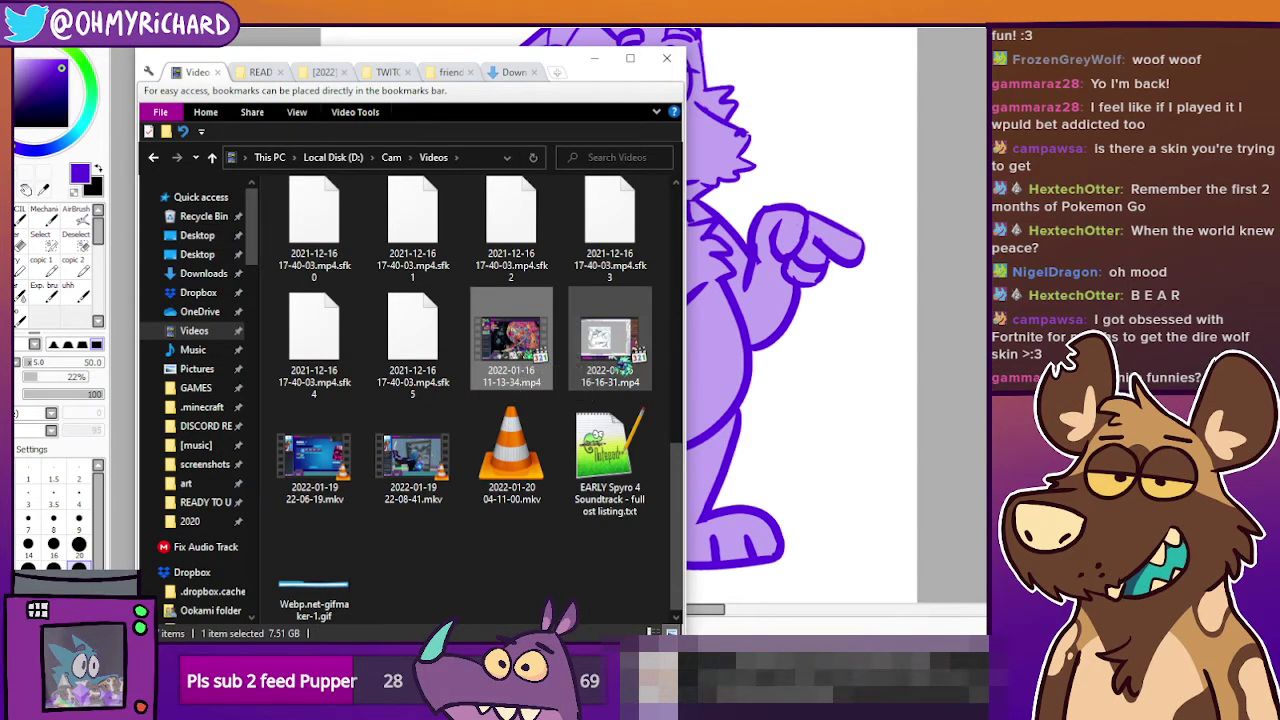
Compare the sizes of the recordings dated 2022-01-16 to 2022-01-20 among the loose files in the Videos folder.
mouse_move(622, 368)
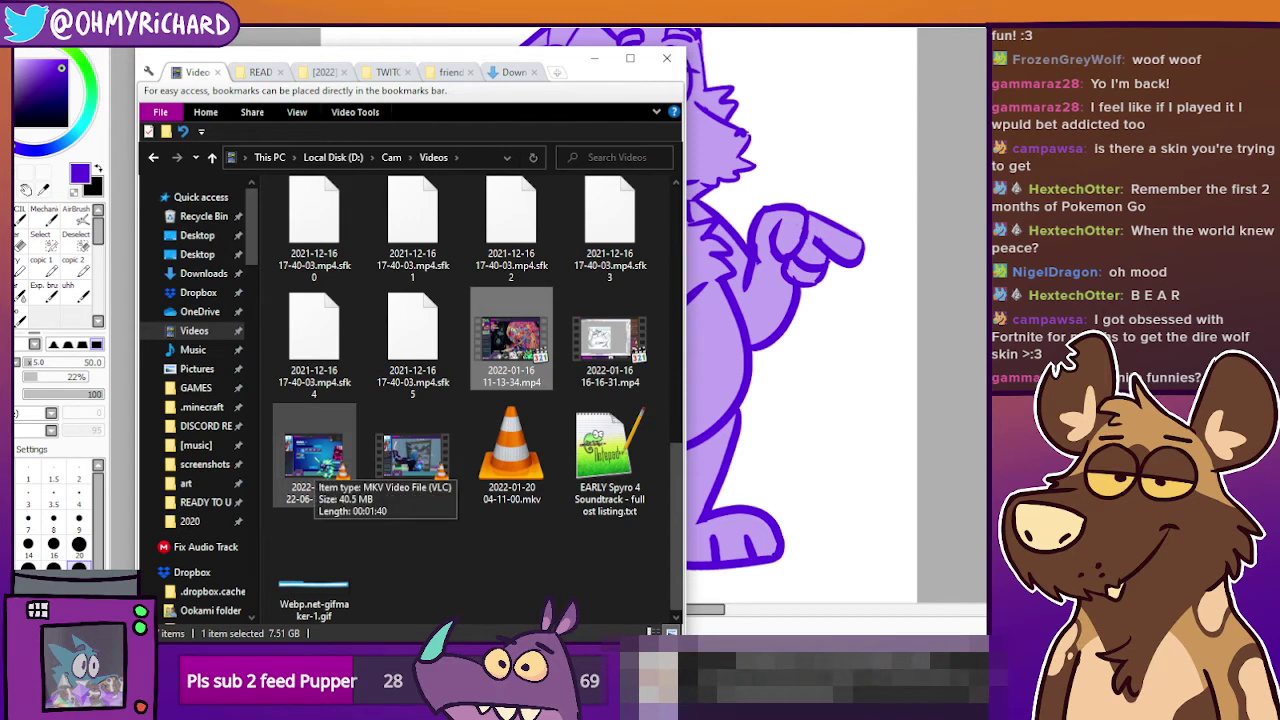
mouse_move(410, 455)
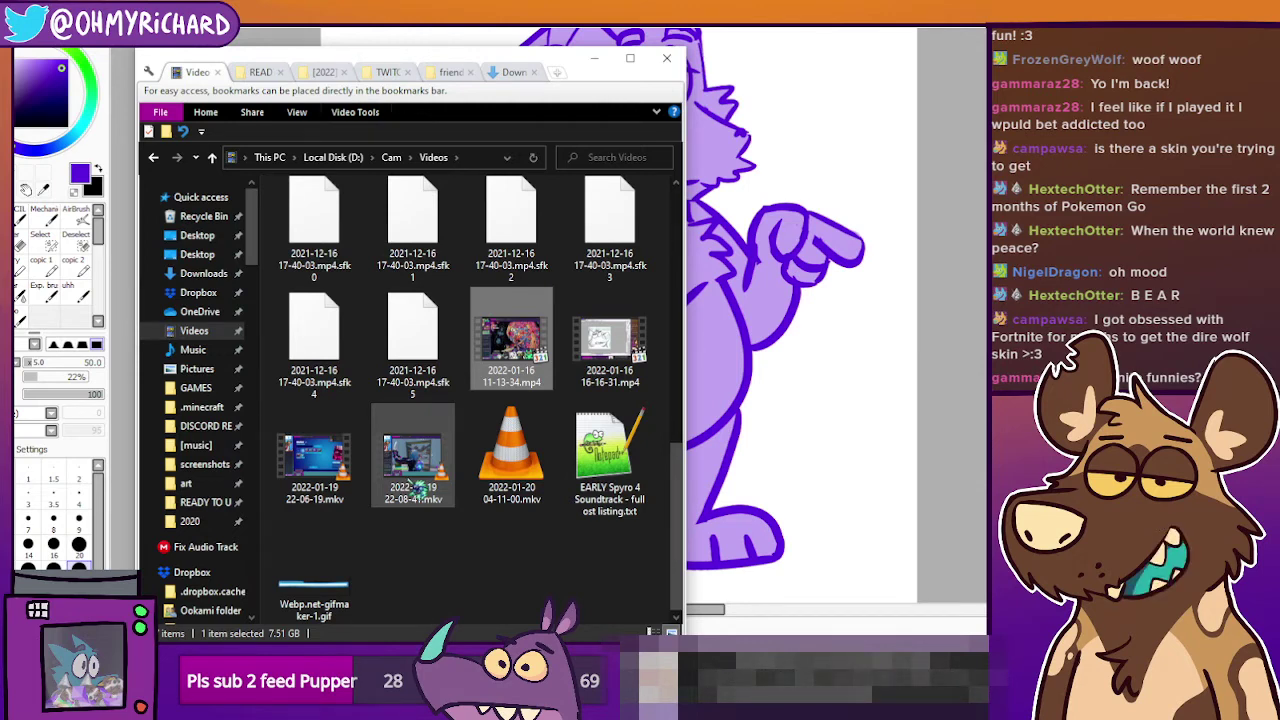
click(443, 535)
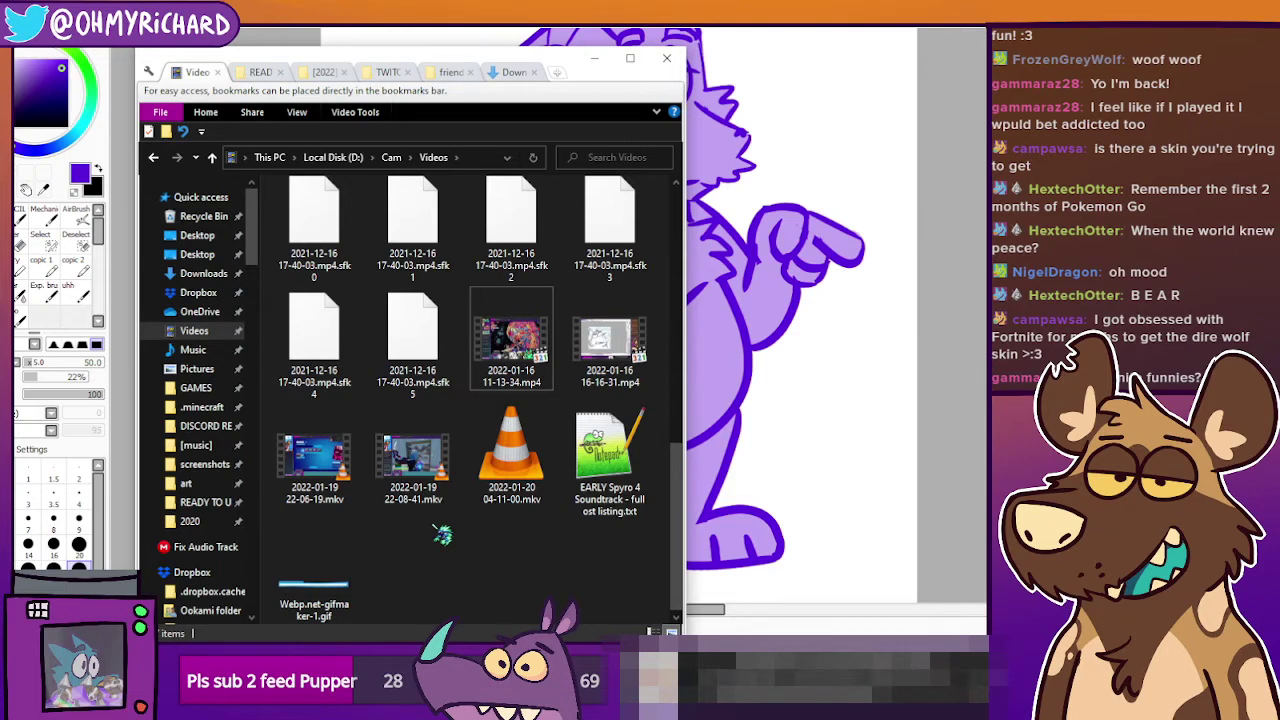
click(531, 360)
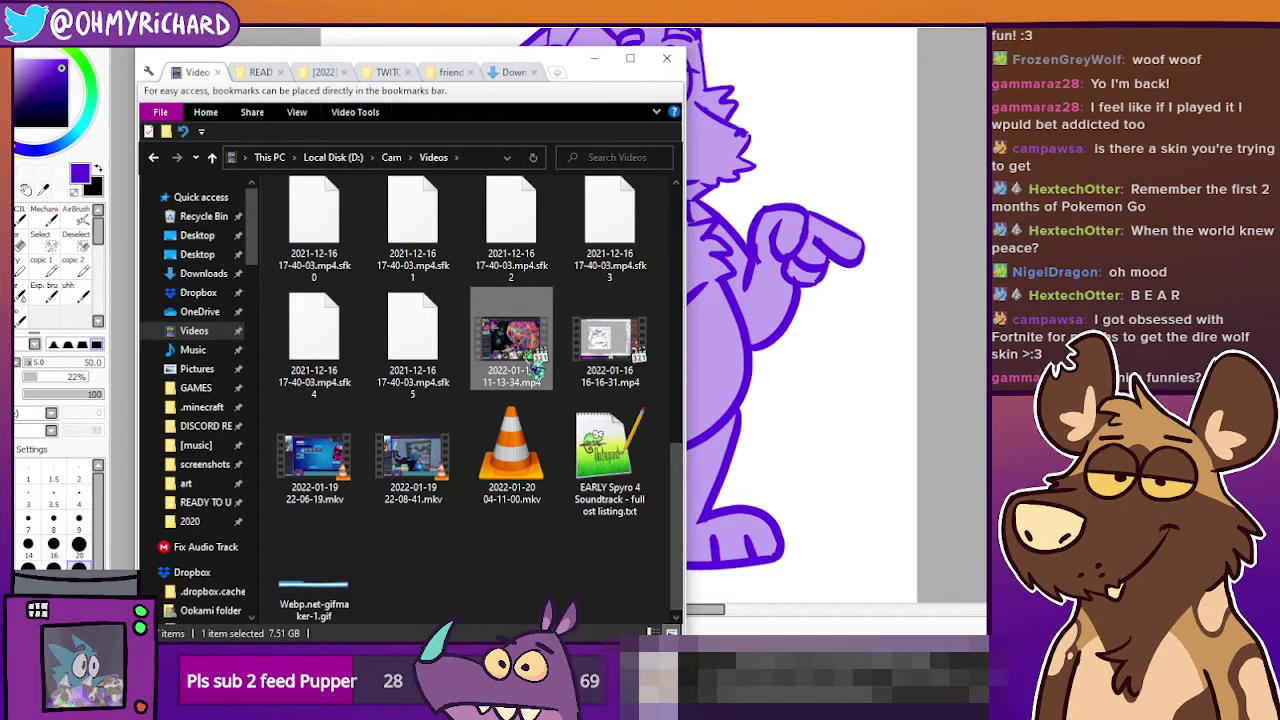
scroll(520, 400, up, 6)
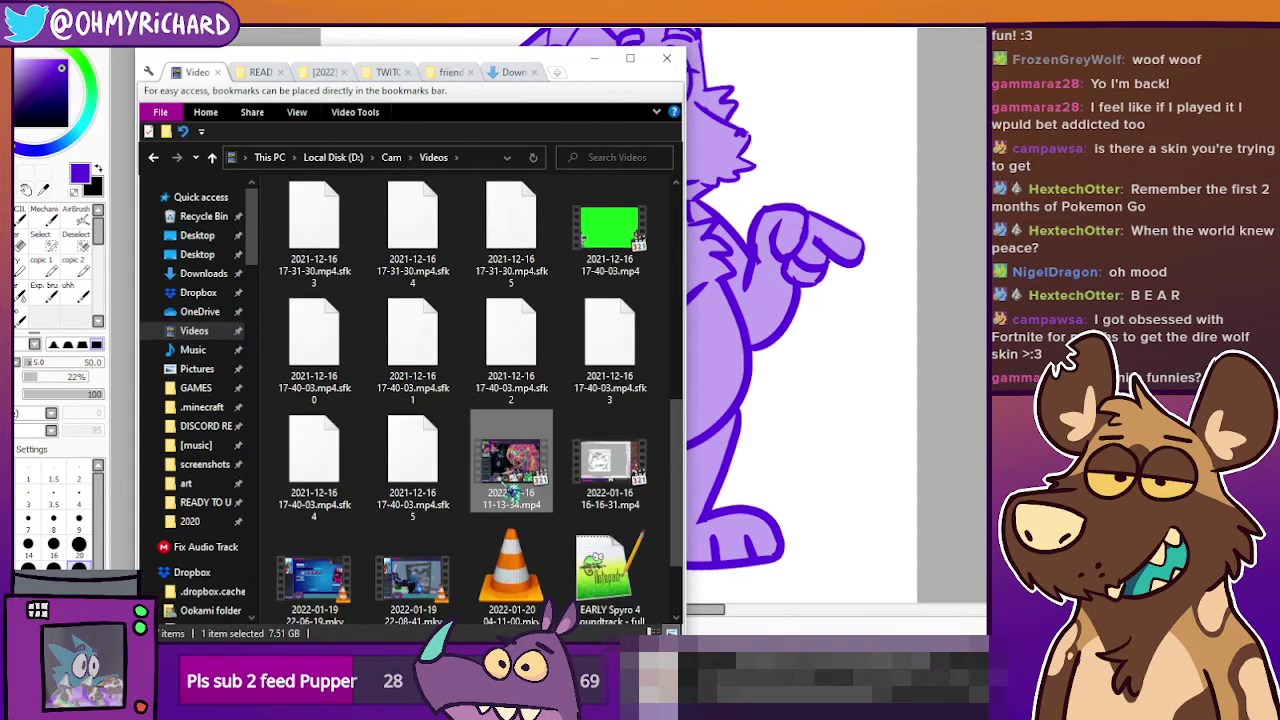
scroll(520, 420, down, 5)
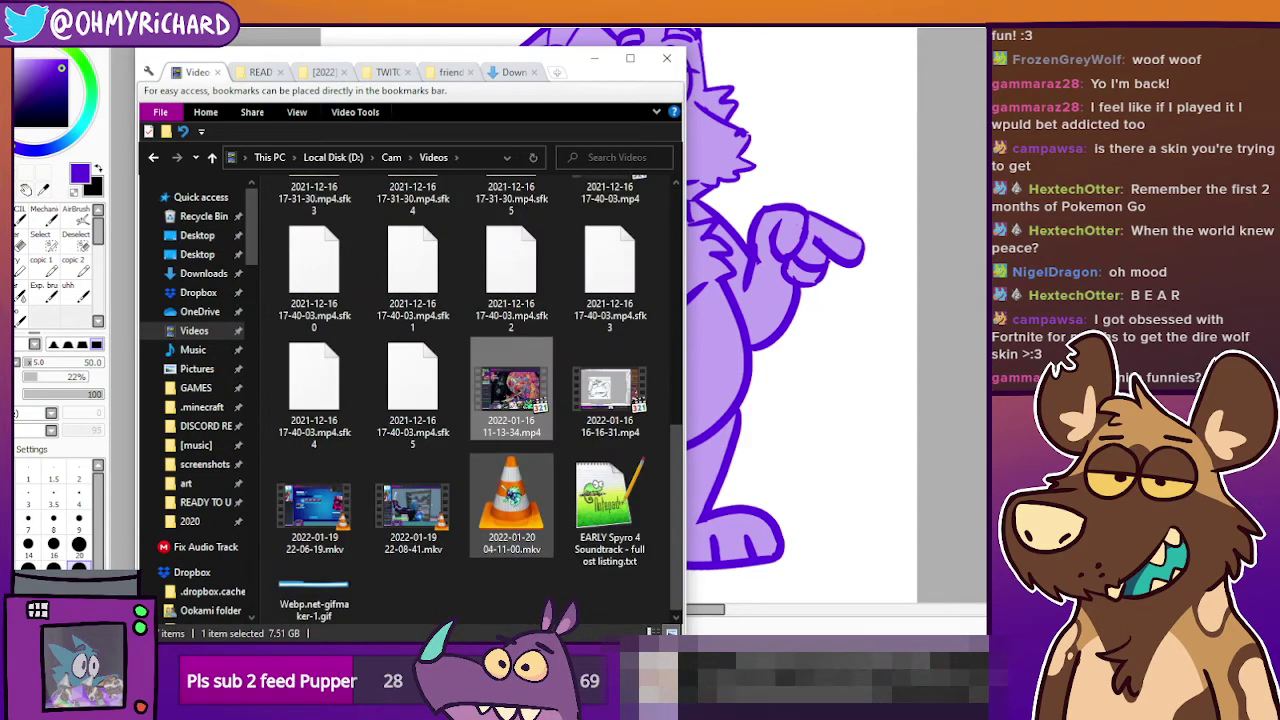
scroll(510, 497, up, 6)
scroll(511, 495, down, 6)
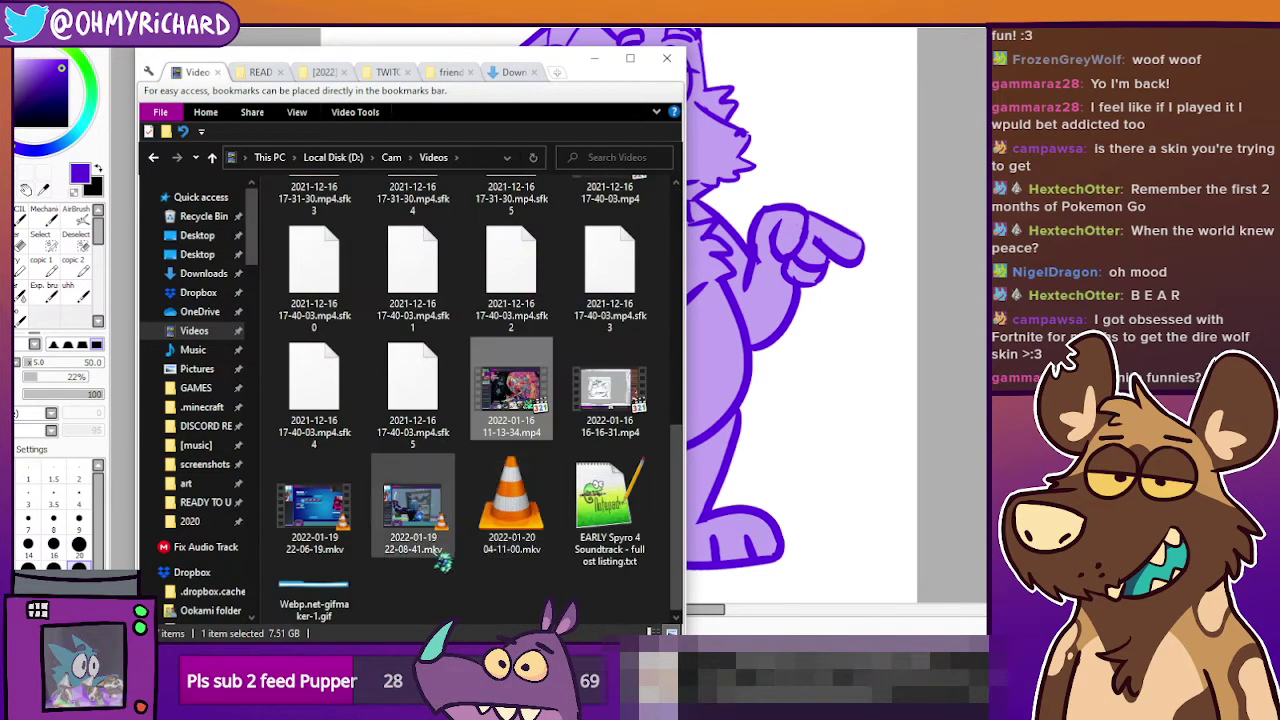
click(511, 505)
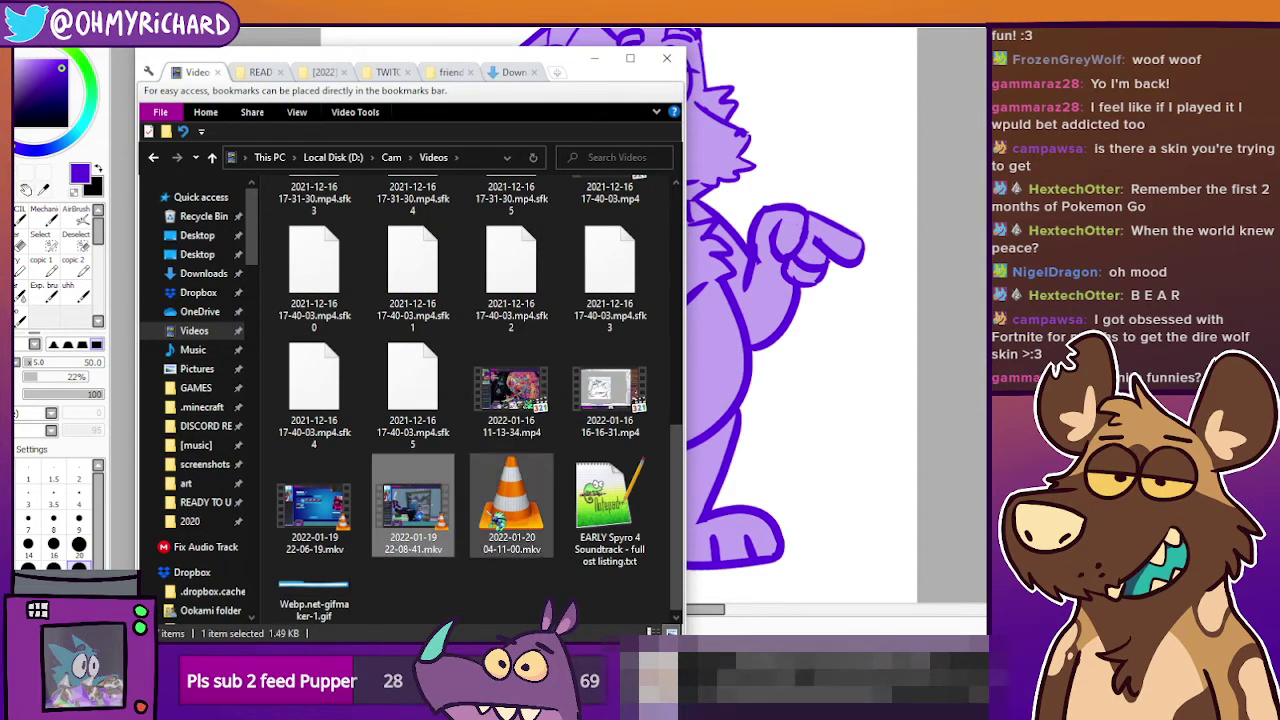
scroll(500, 505, up, 3)
scroll(497, 521, up, 3)
scroll(465, 510, down, 6)
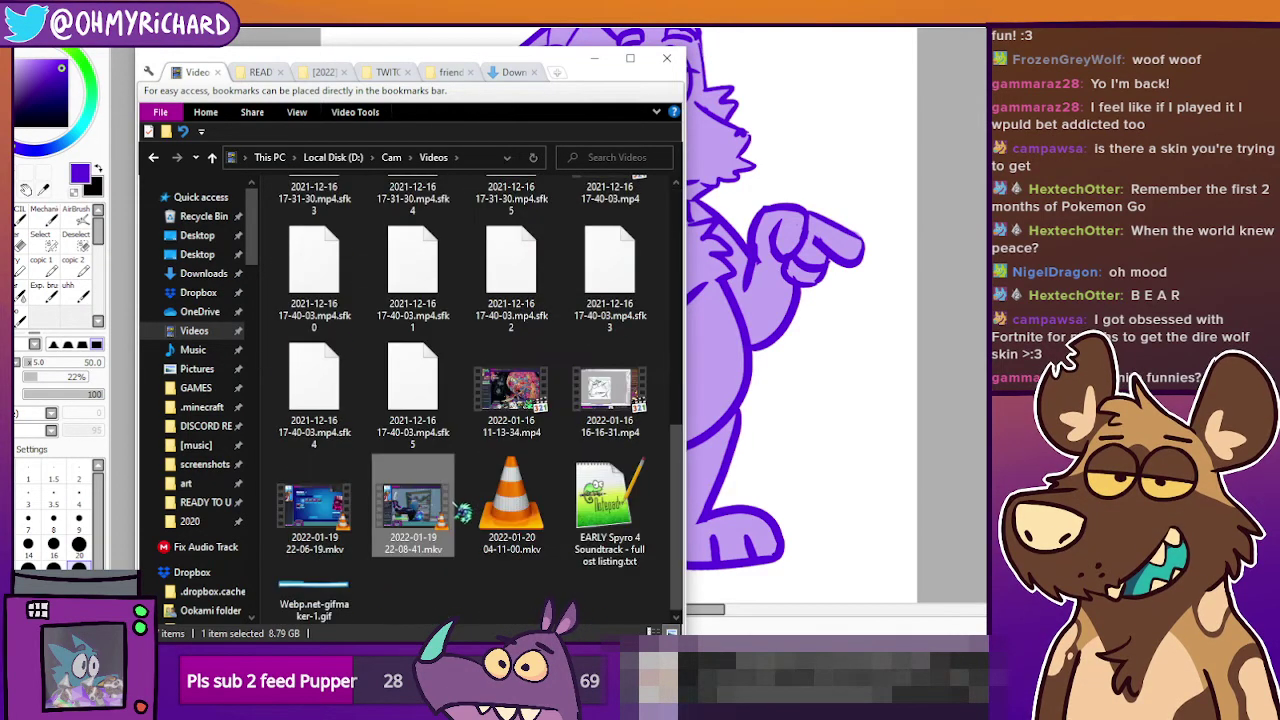
click(525, 400)
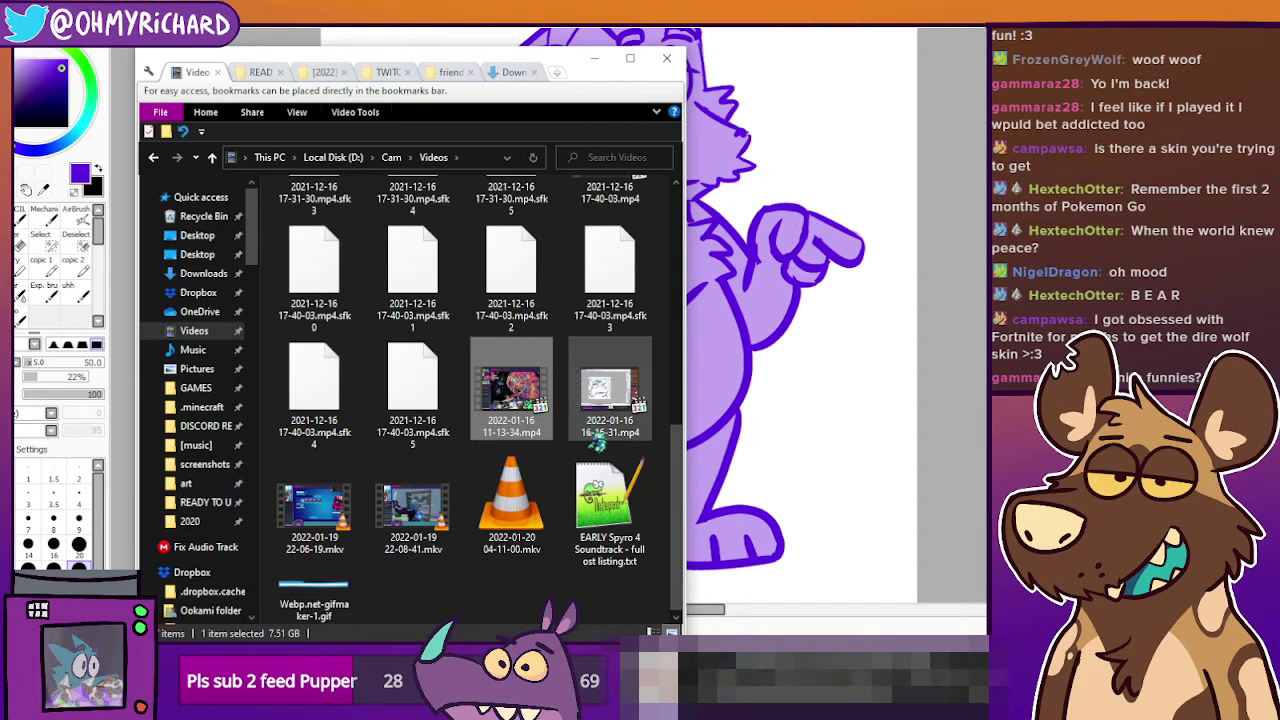
Create a folder named 2022-01-16 Fortnite vod 7 in the Videos folder.
click(530, 428)
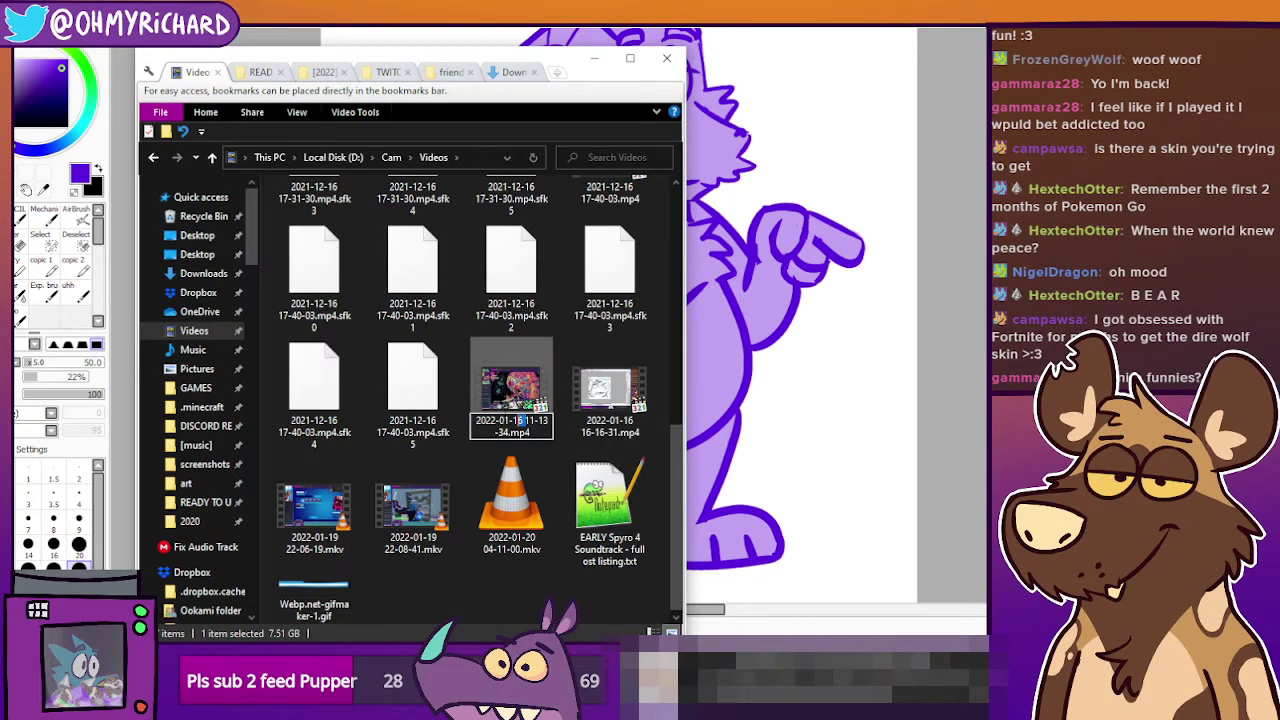
click(511, 500)
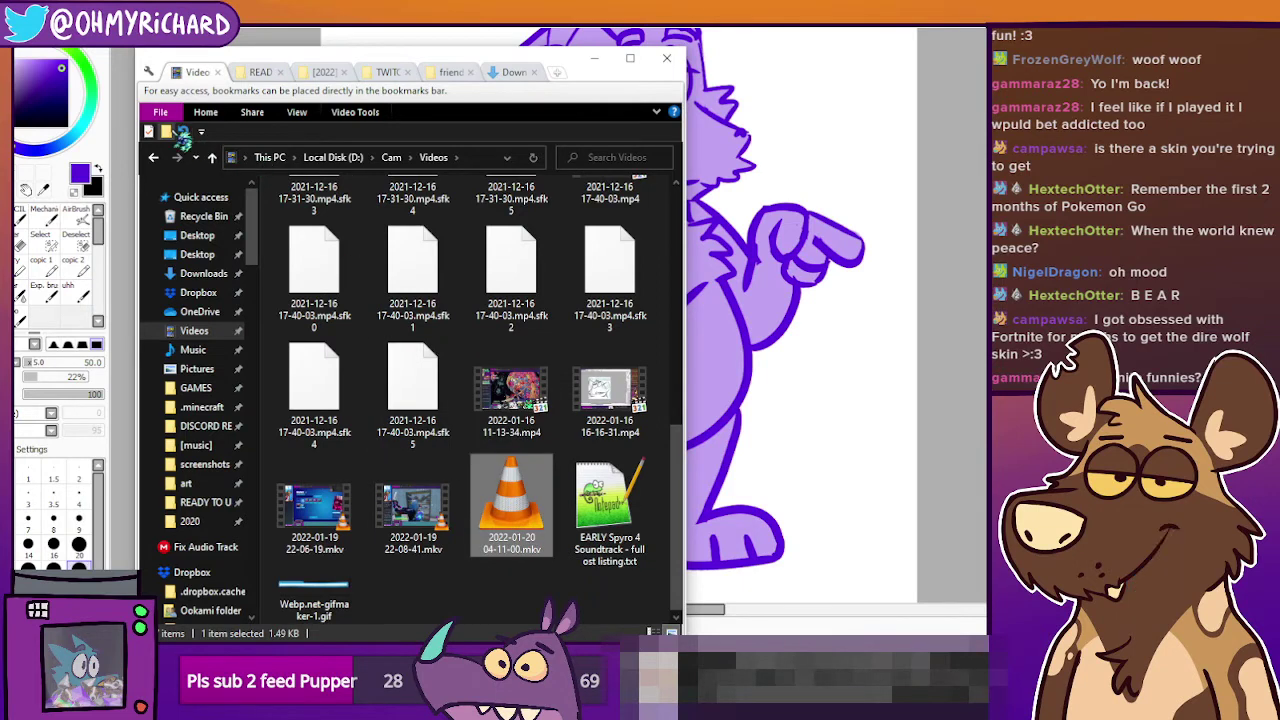
click(178, 133)
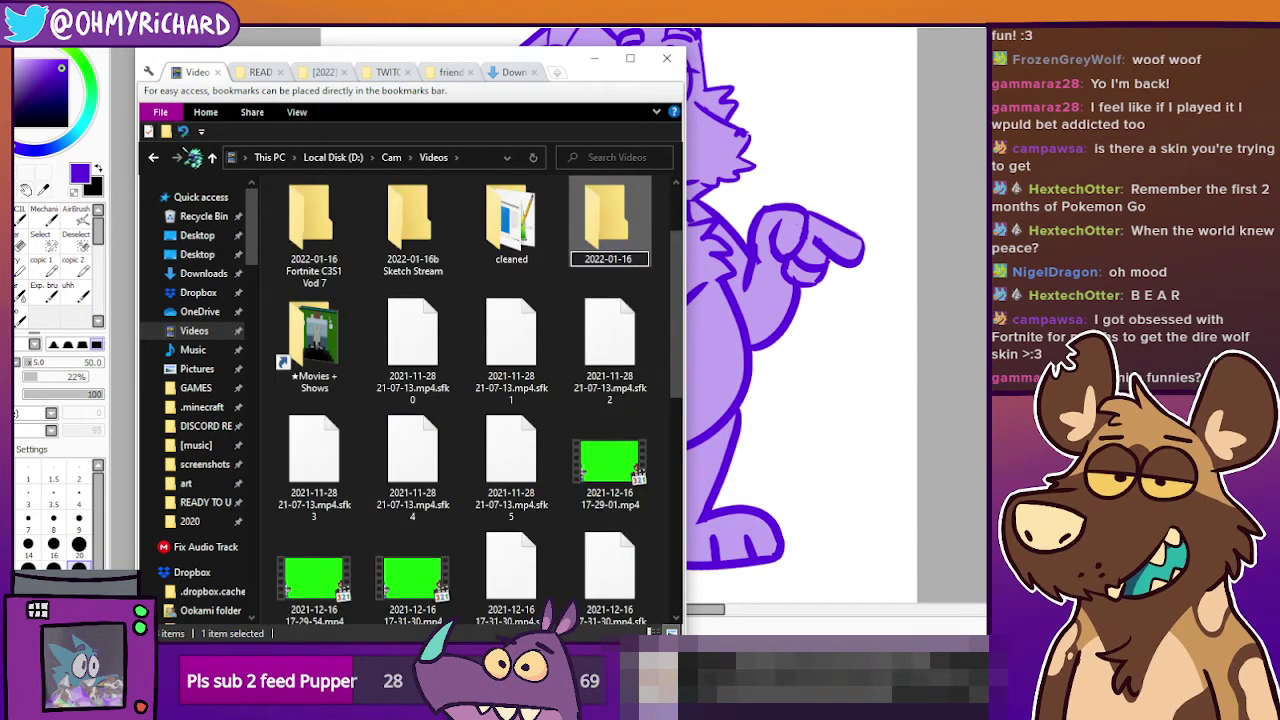
text(2022-01-16 For)
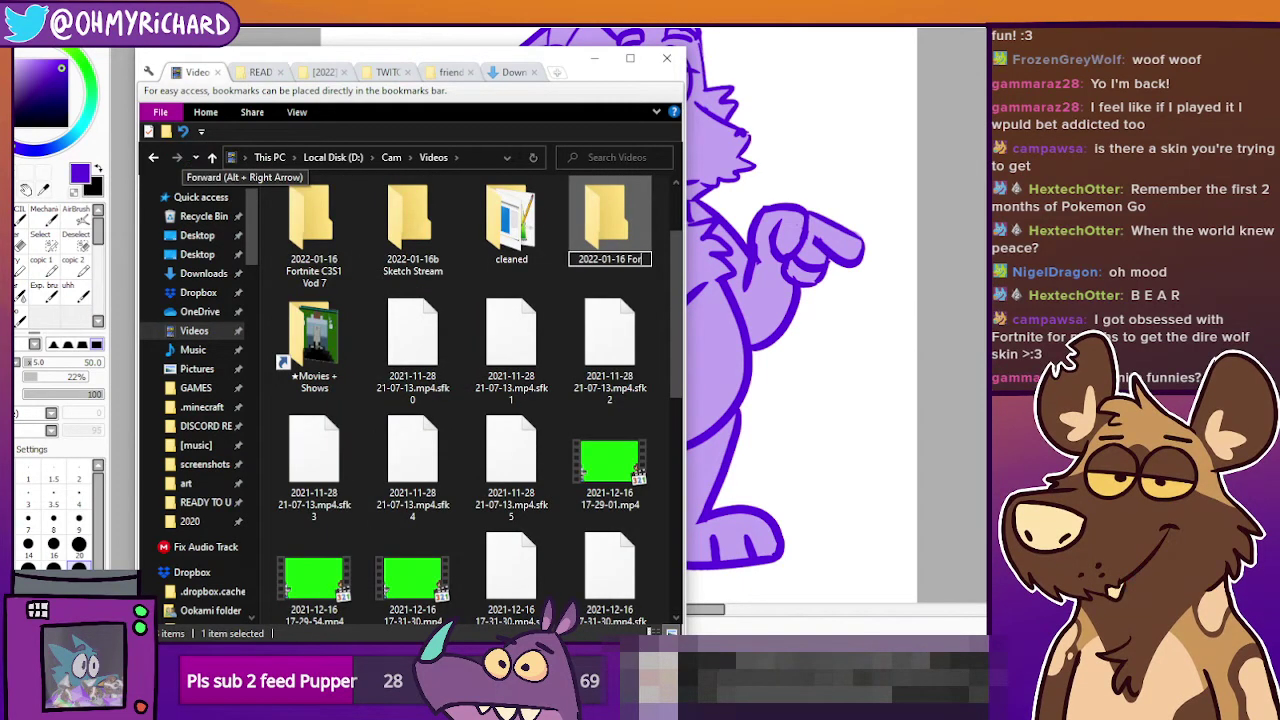
text(tnite vod 7)
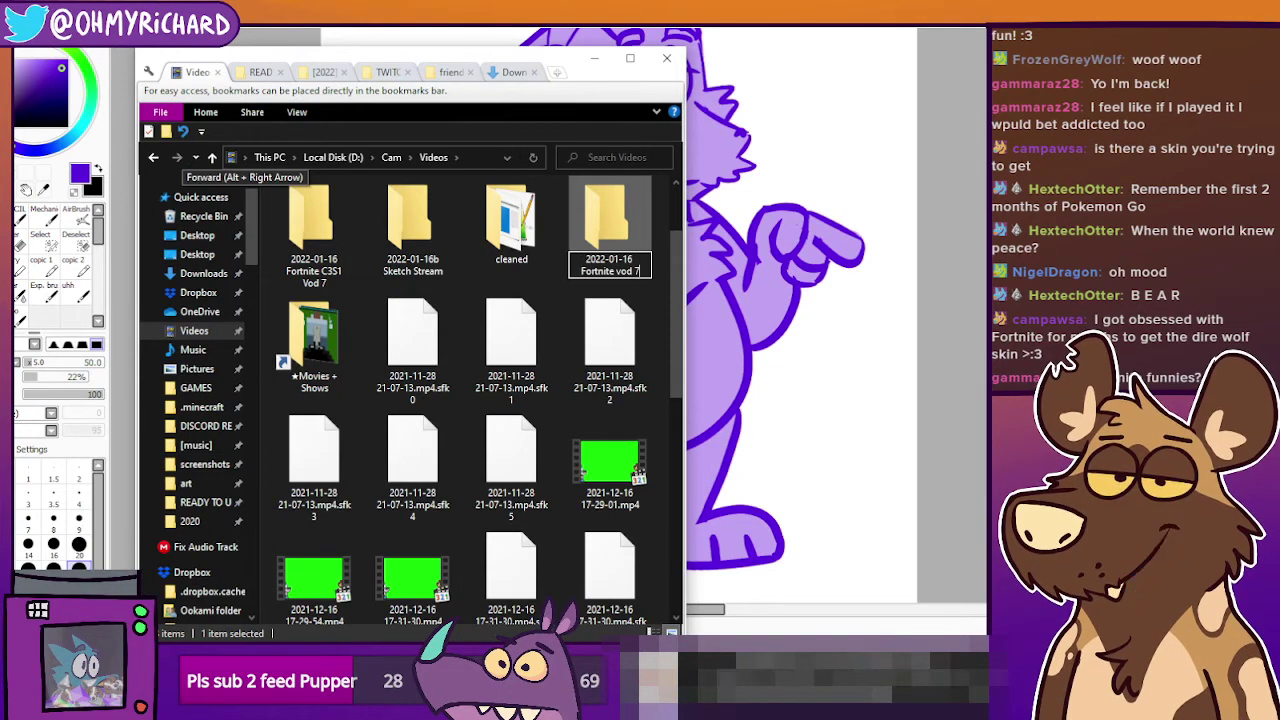
key(Return)
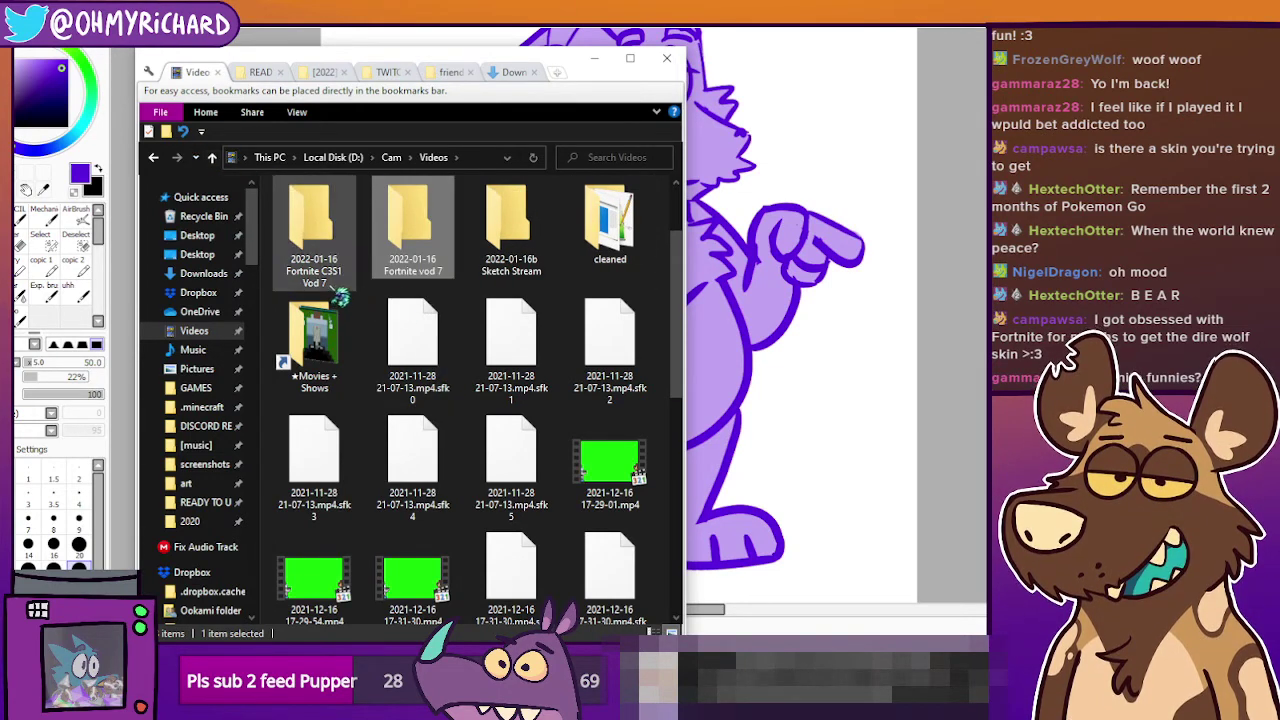
Delete the duplicate folder 2022-01-16 Fortnite vod 7, keeping the 2022-01-16 Fortnite C3S1 Vod 7 folder.
double_click(331, 283)
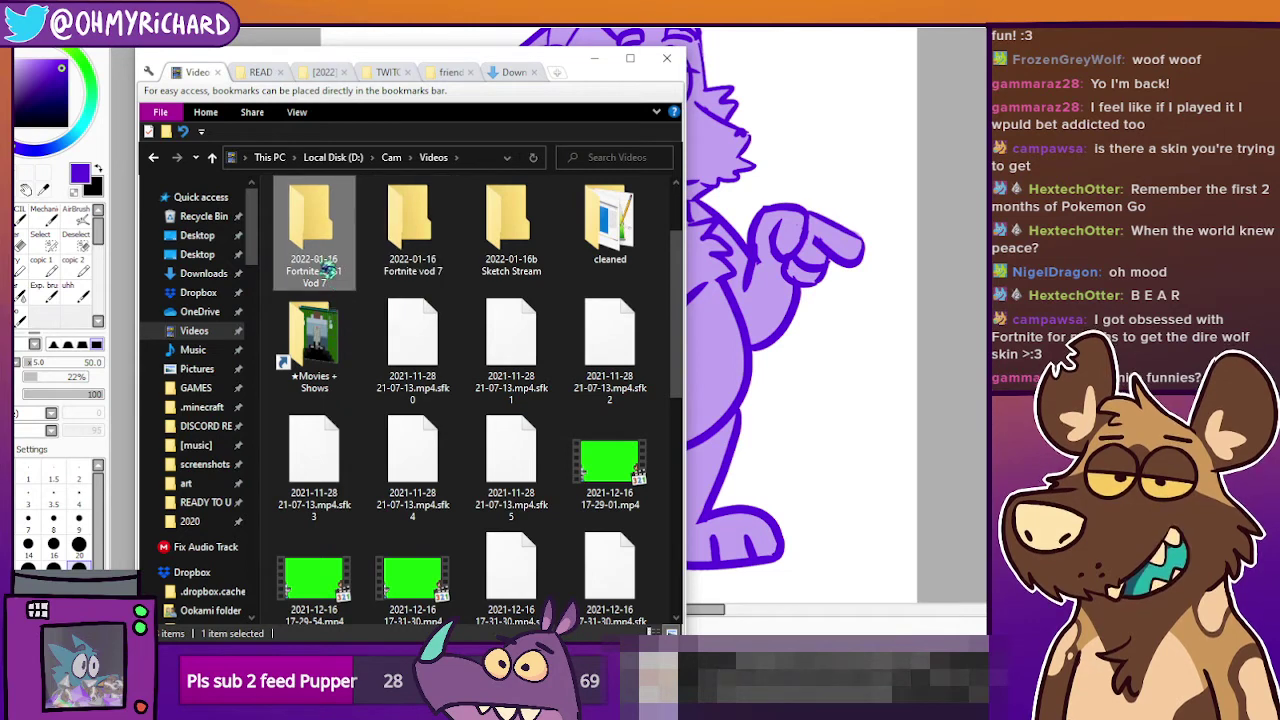
click(267, 158)
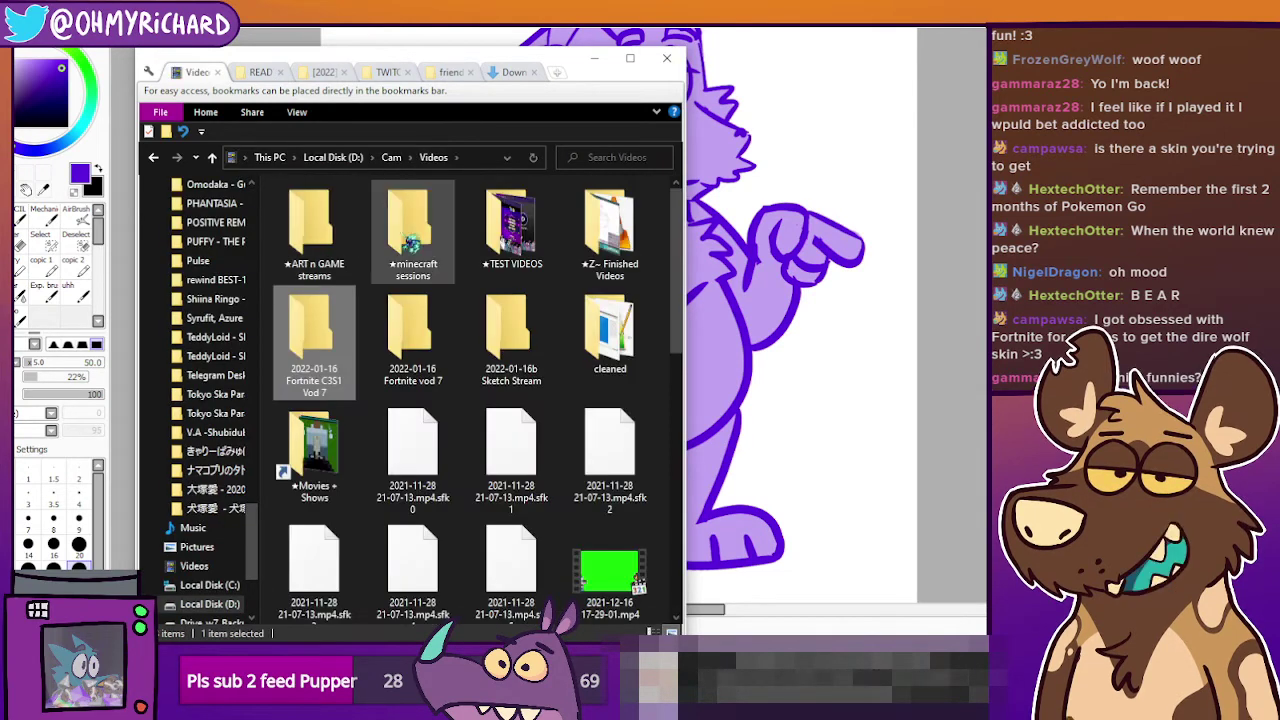
click(404, 336)
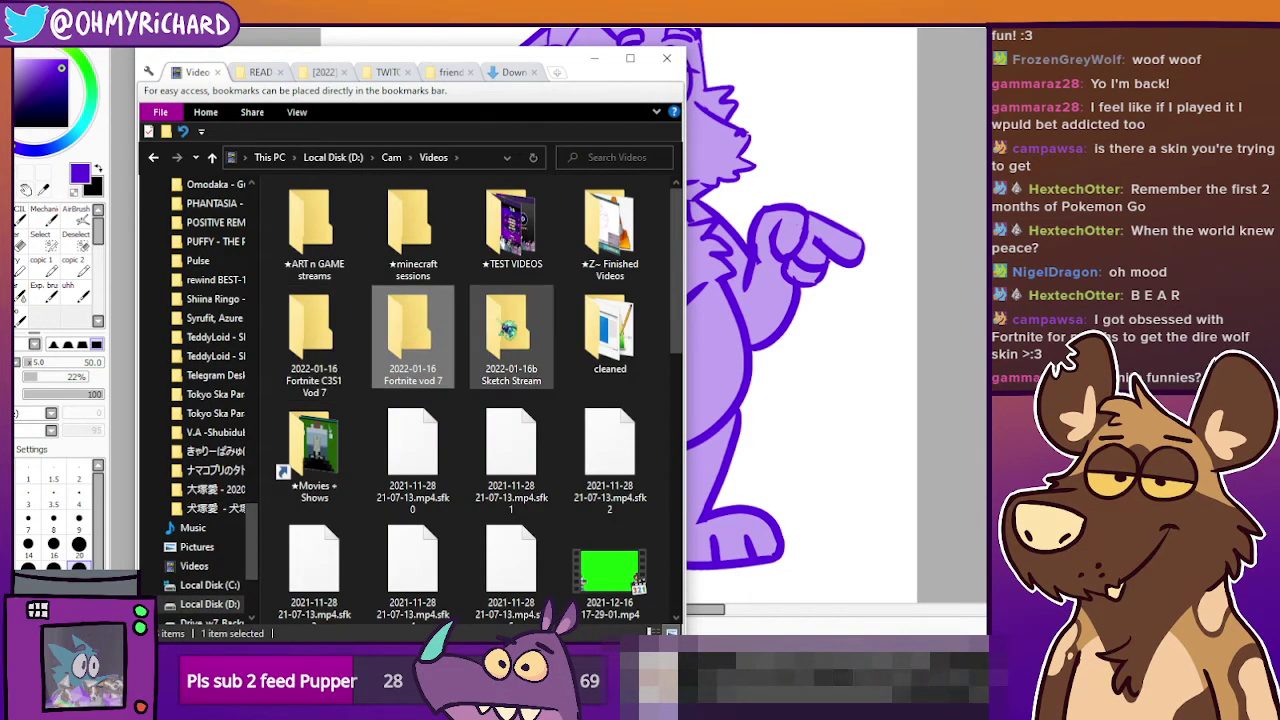
key(Delete)
key(Return)
scroll(460, 400, down, 5)
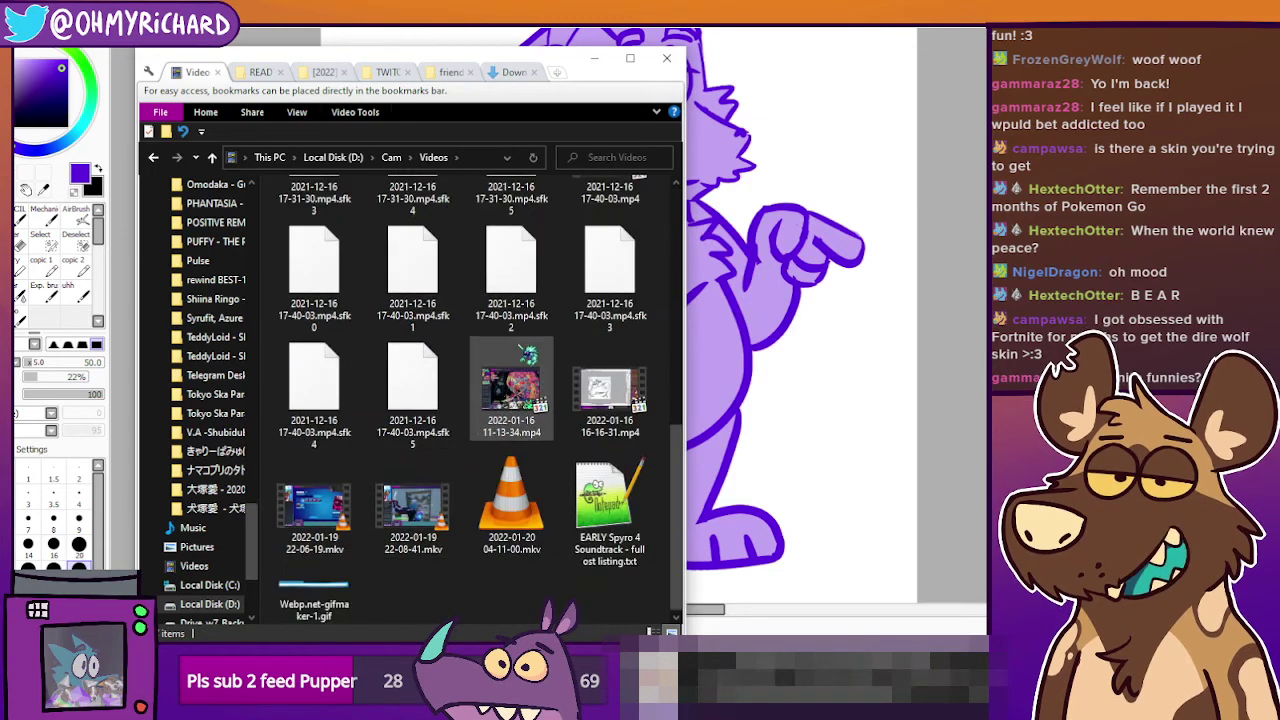
click(522, 390)
scroll(460, 400, up, 10)
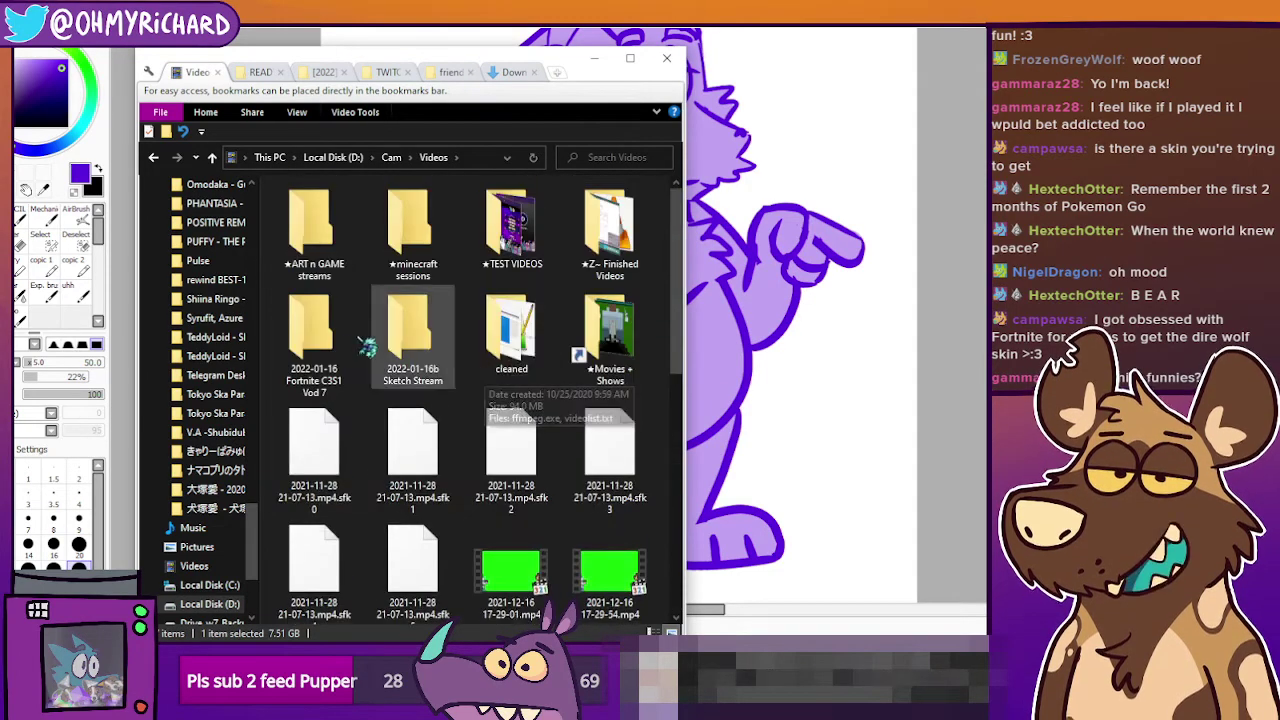
right_click(335, 340)
click(225, 562)
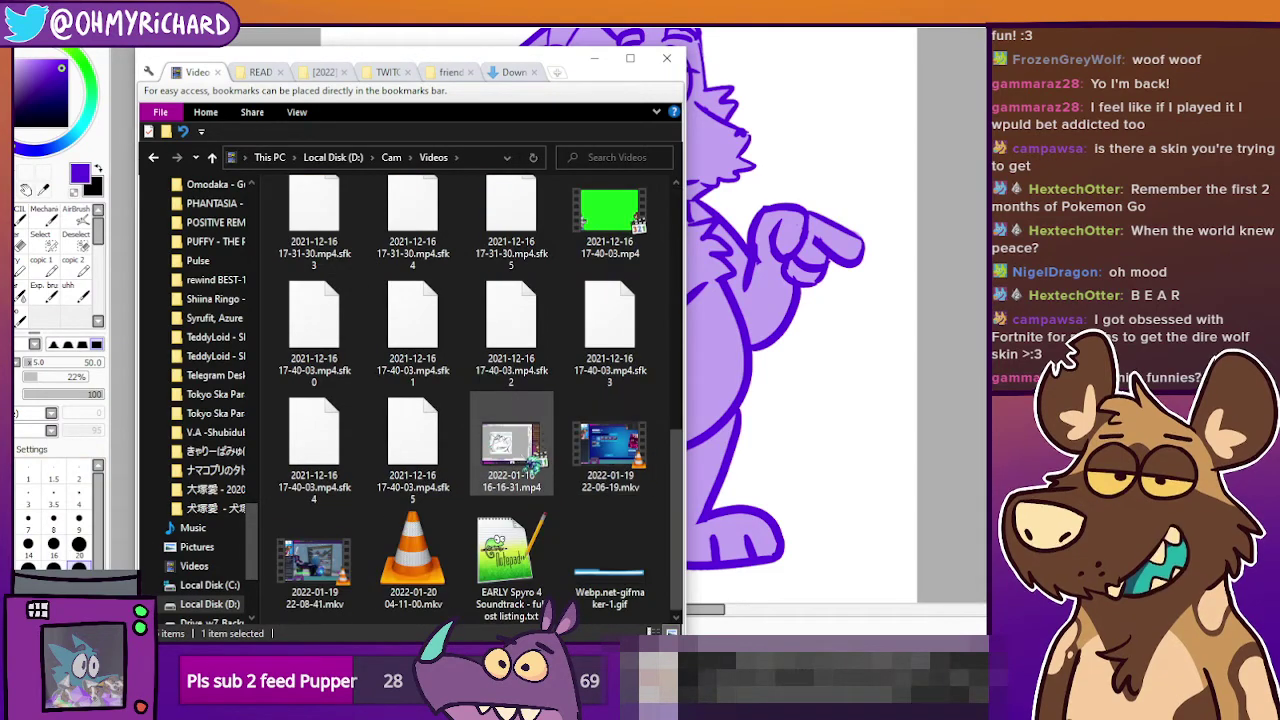
right_click(515, 455)
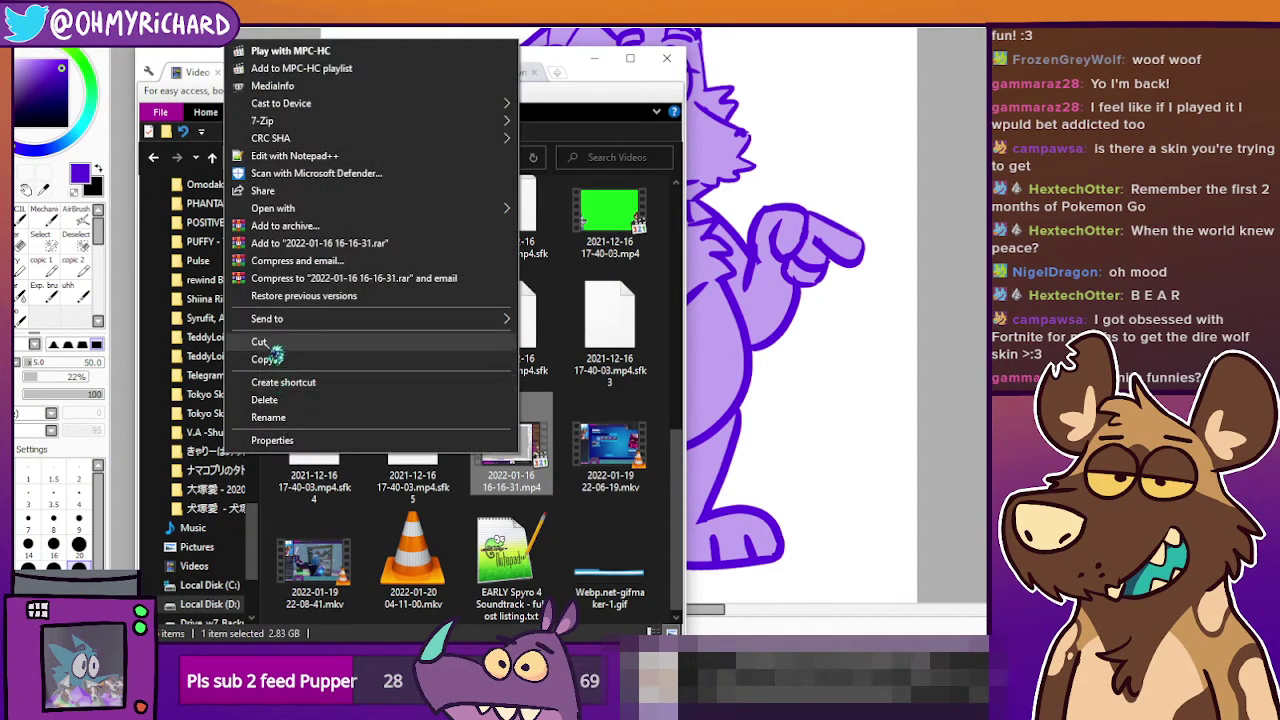
click(277, 355)
scroll(410, 340, up, 5)
right_click(408, 333)
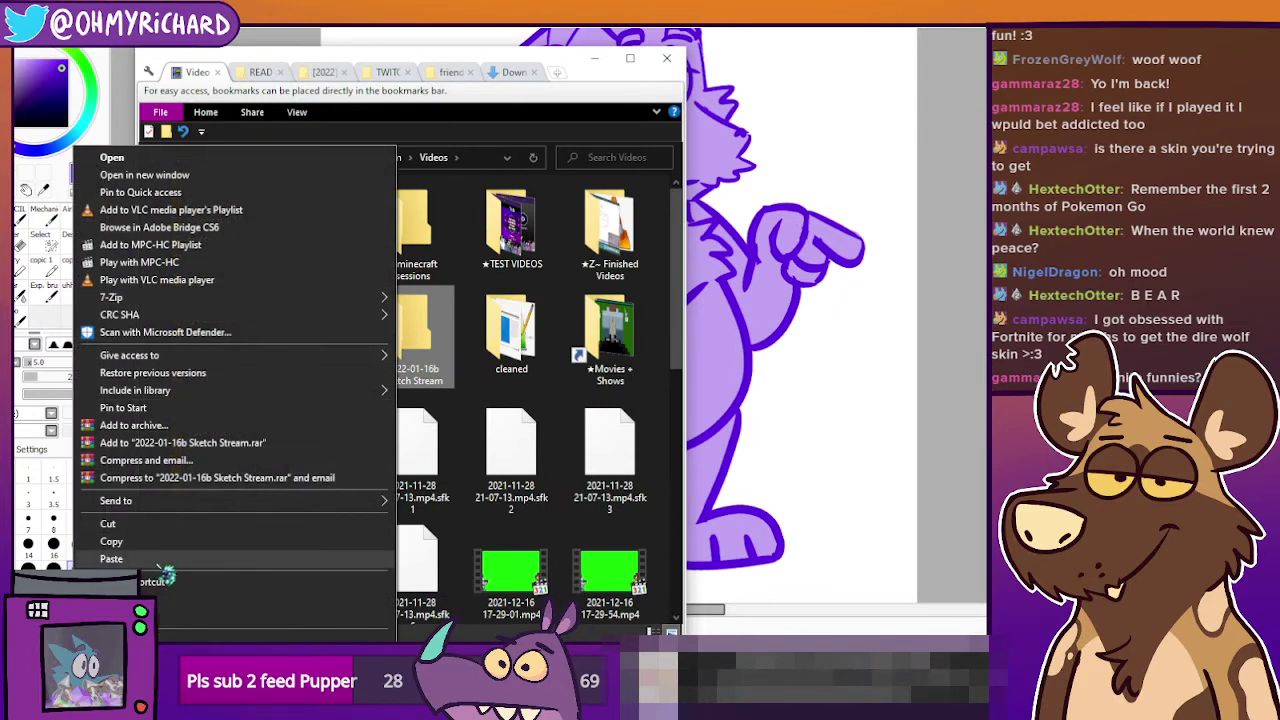
click(165, 573)
scroll(565, 512, down, 3)
scroll(570, 515, down, 2)
click(530, 452)
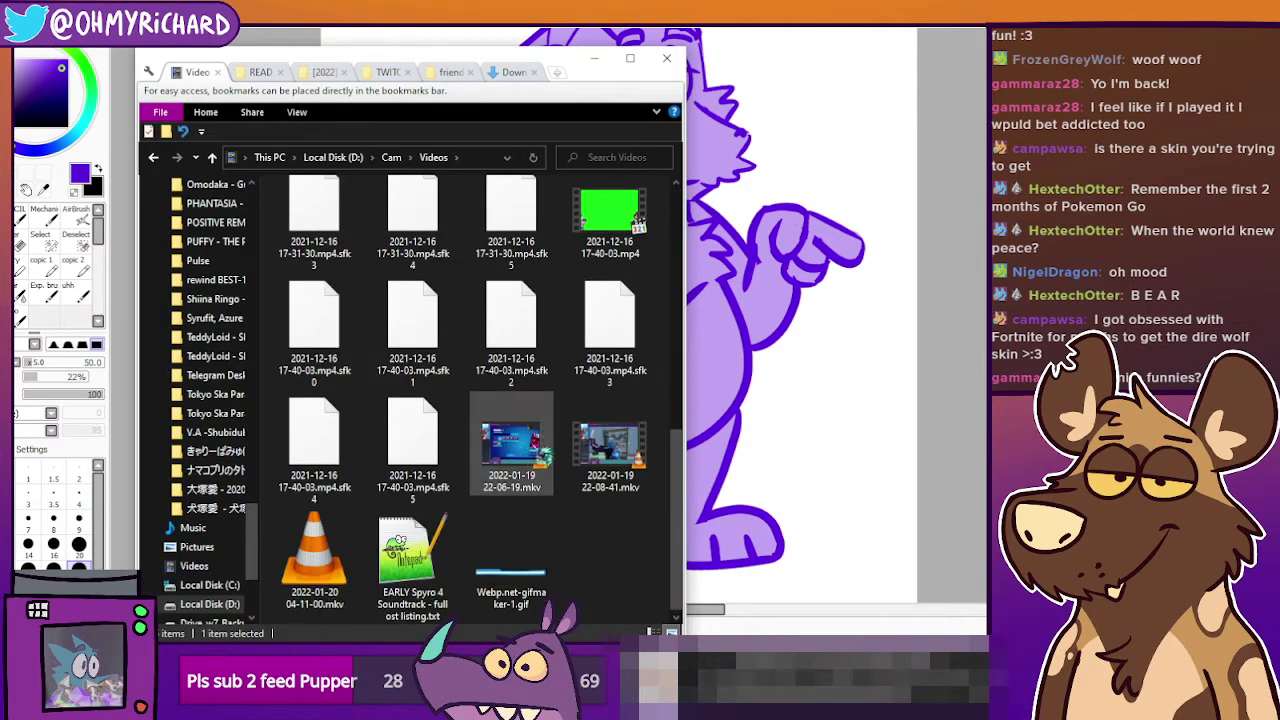
click(632, 460)
click(610, 483)
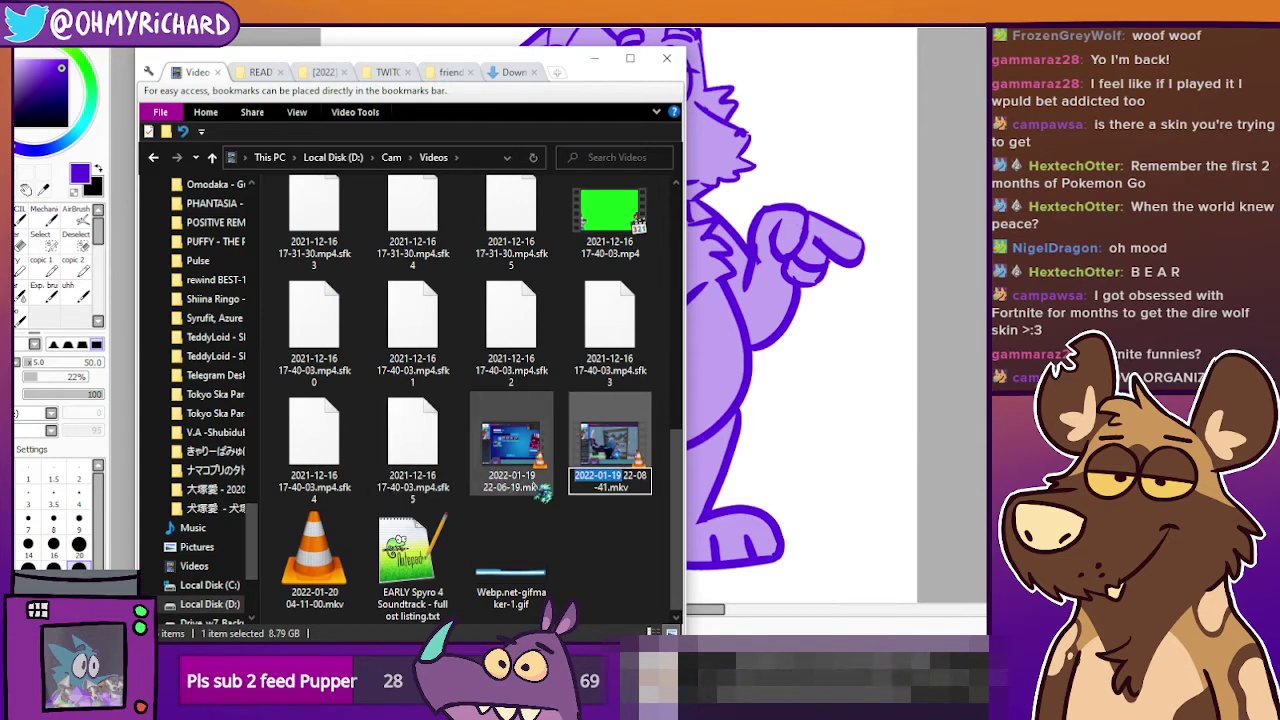
click(596, 534)
click(174, 133)
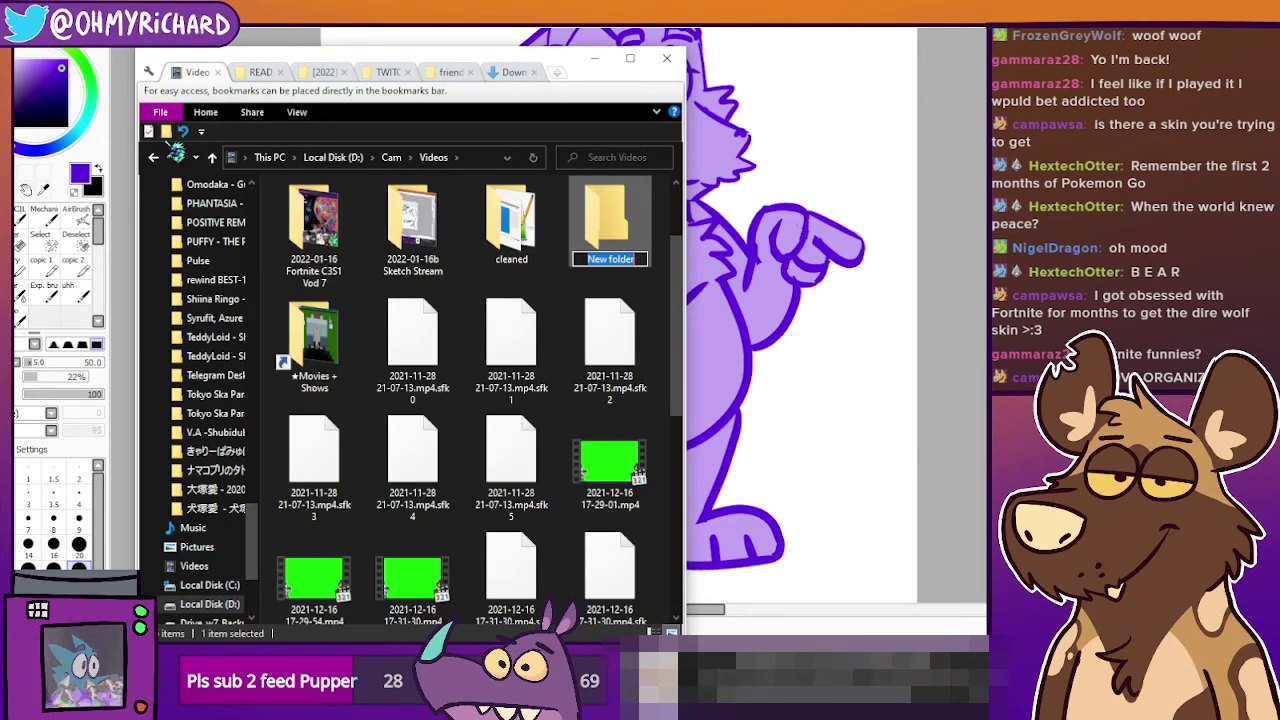
text(2022-01-19 F)
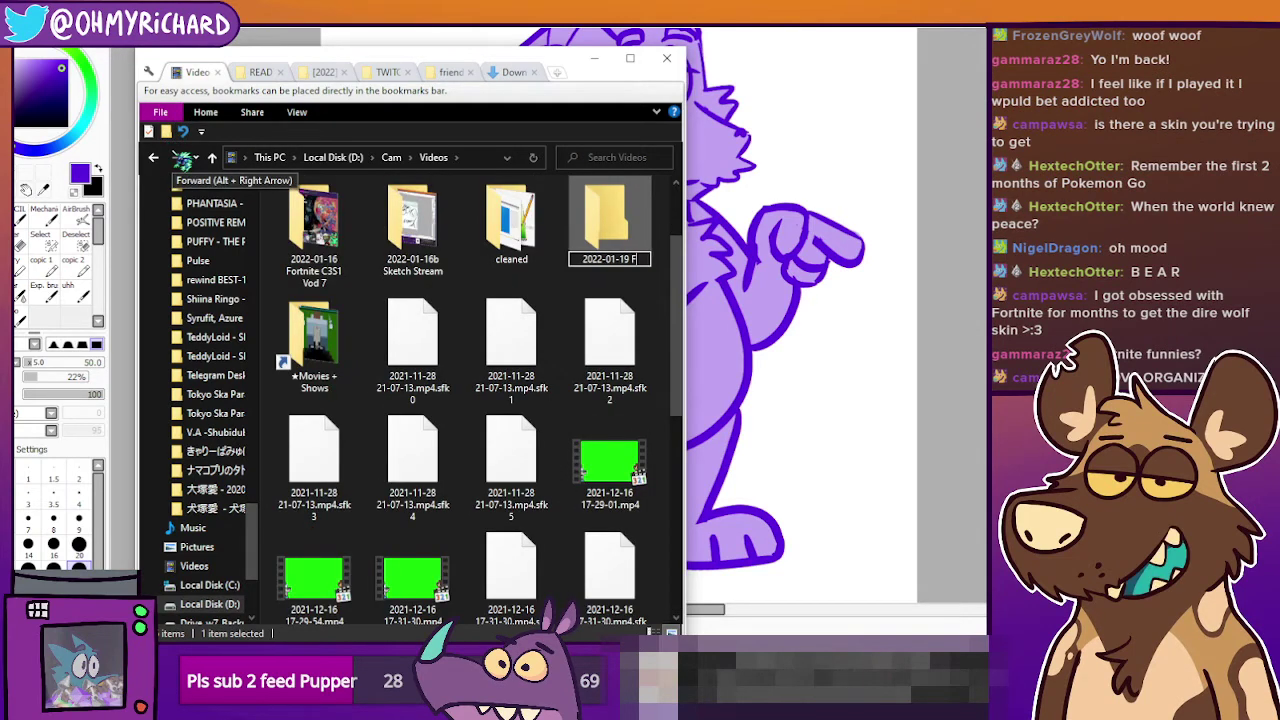
text(ortnite vod 8)
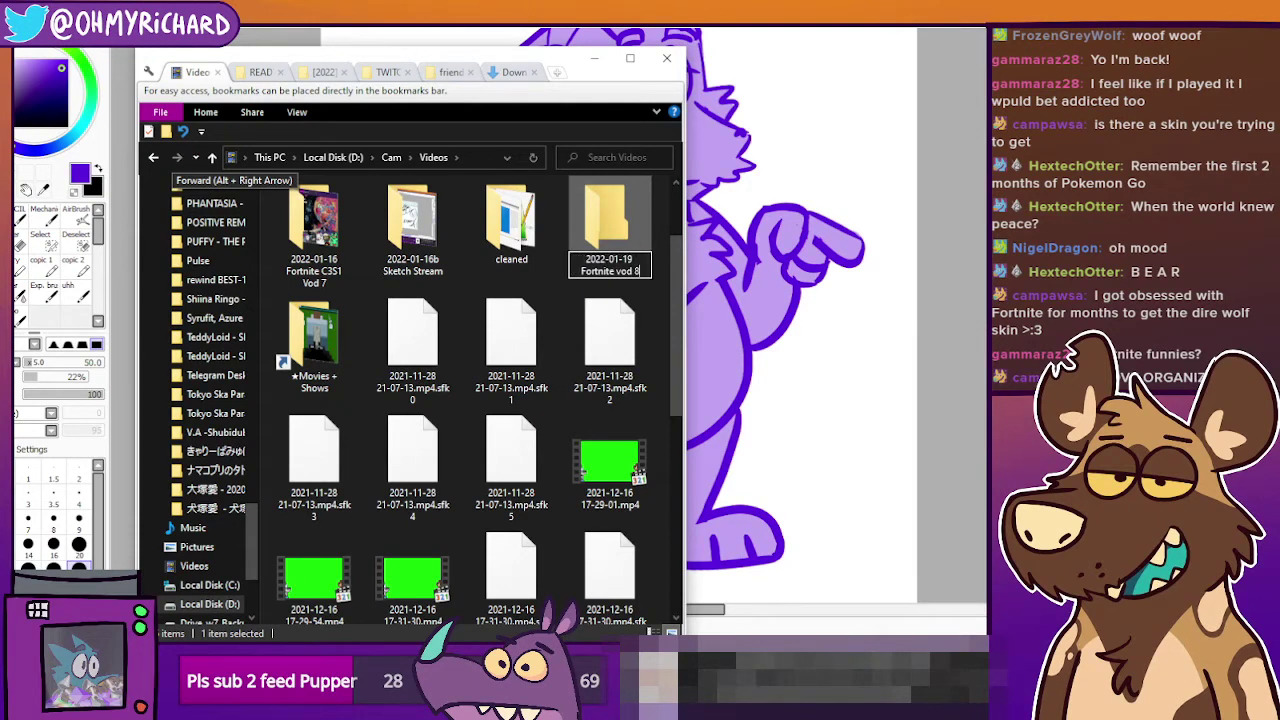
key(Return)
scroll(314, 340, down, 5)
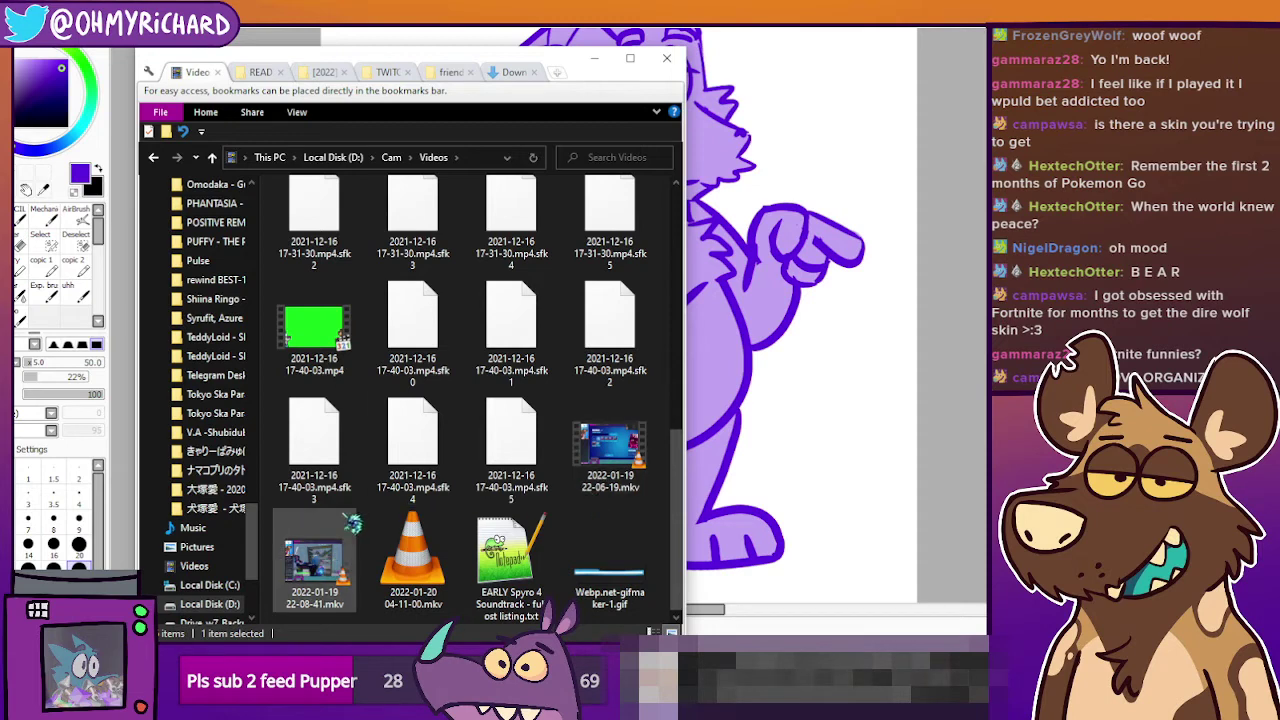
click(334, 537)
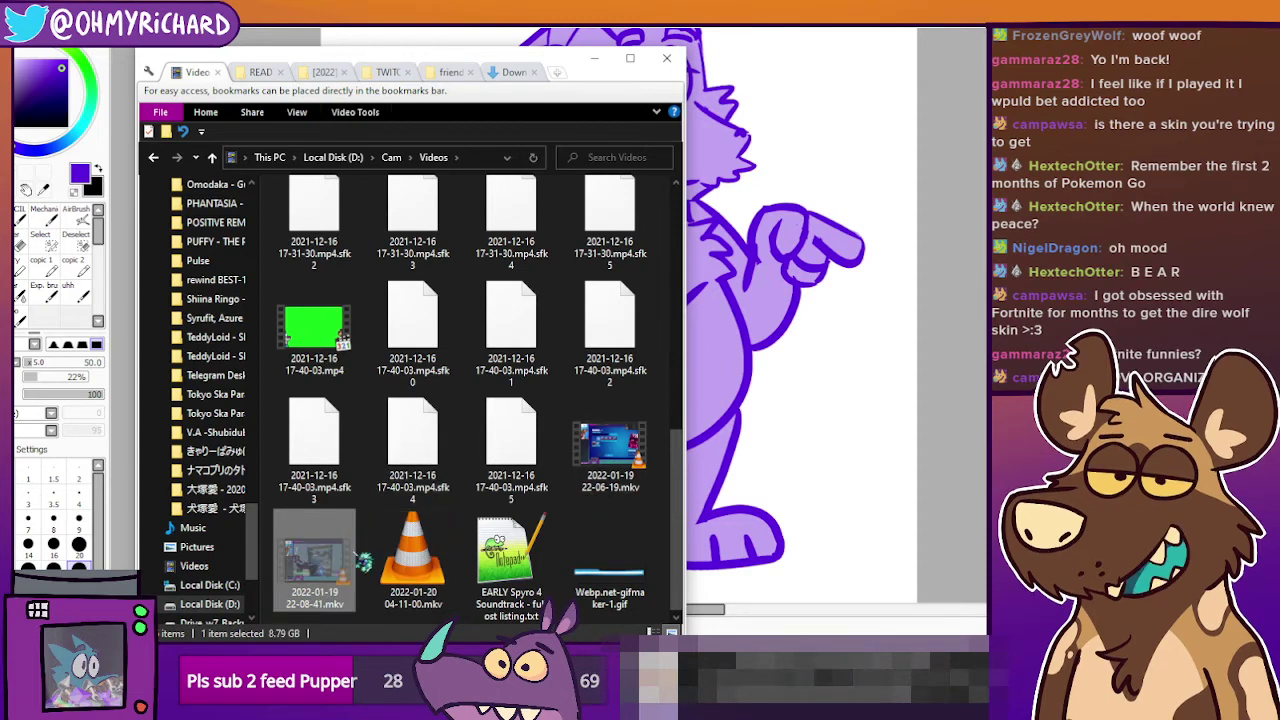
click(510, 555)
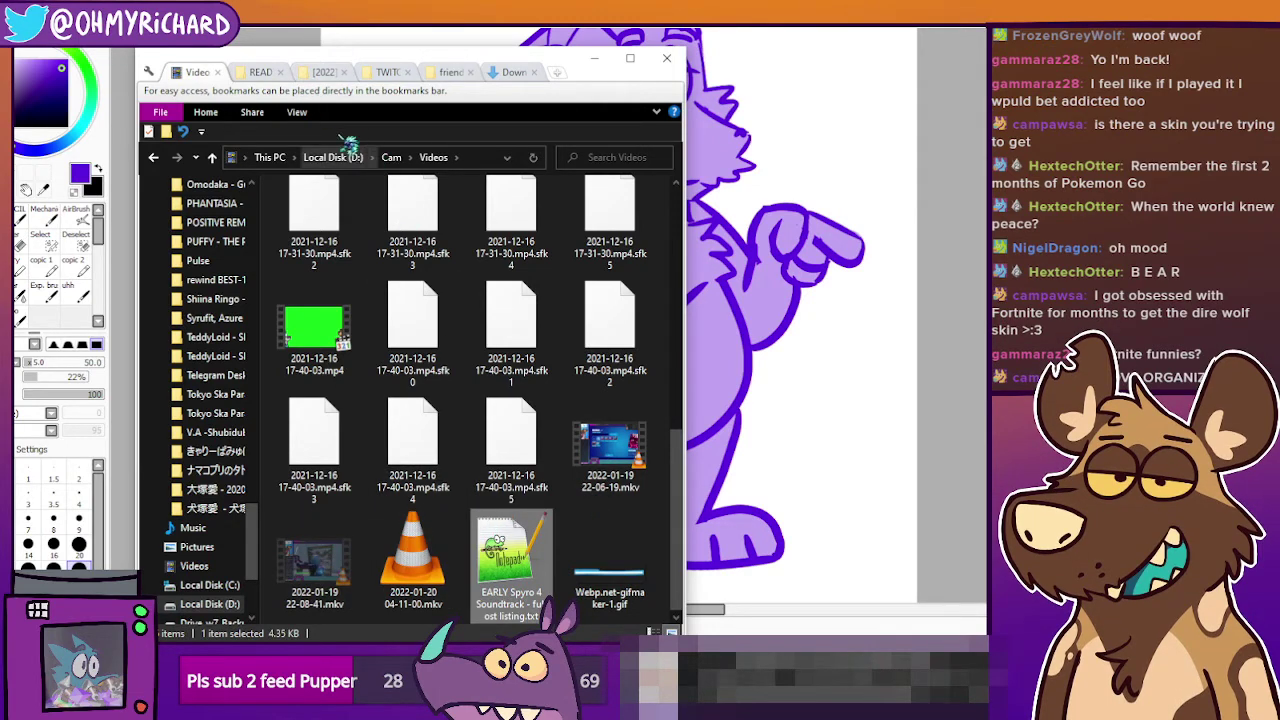
Open the ★ART n GAME streams folder and follow its shortcut to the [2022] Streams folder on VideoDrive (F:).
click(597, 60)
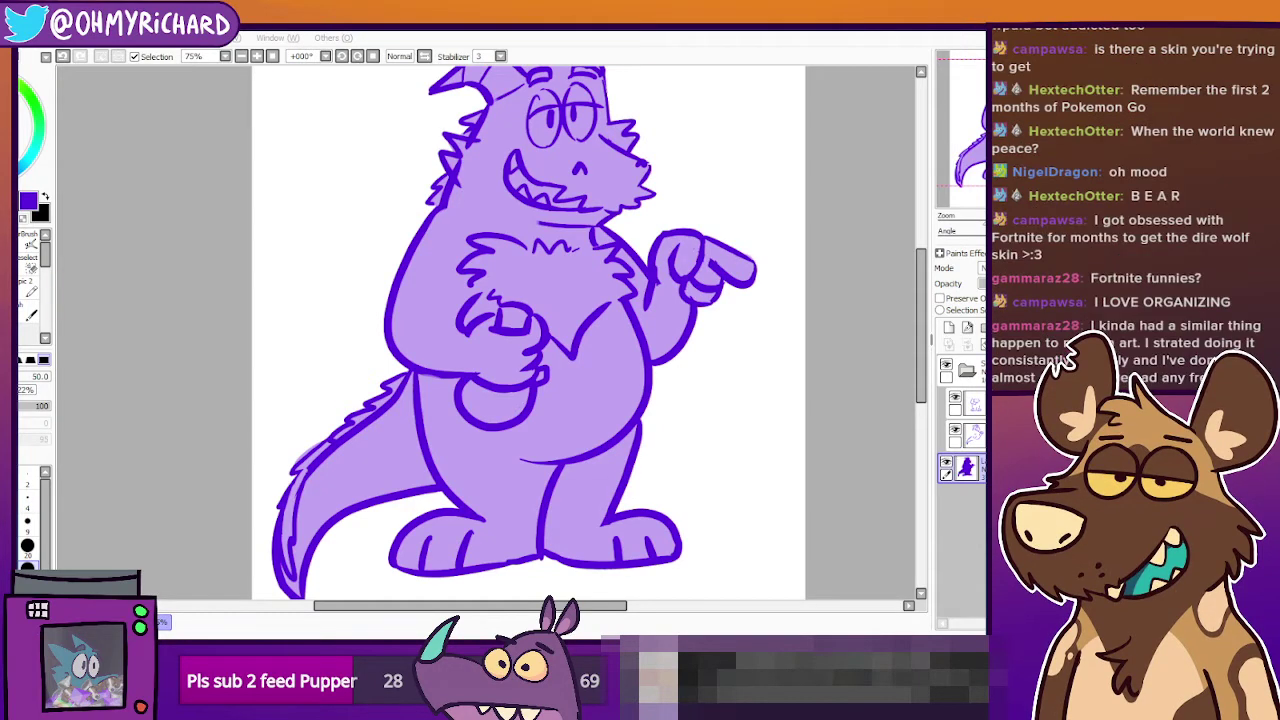
key(alt+Tab)
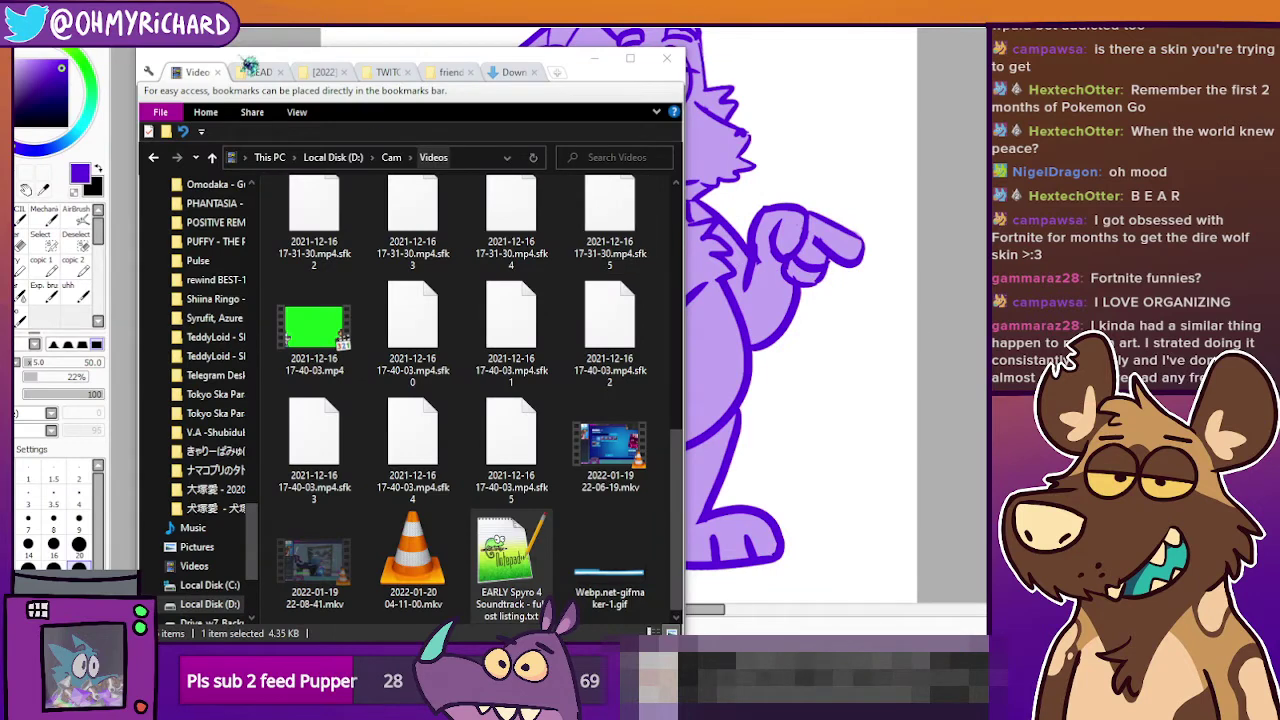
click(158, 160)
click(158, 160)
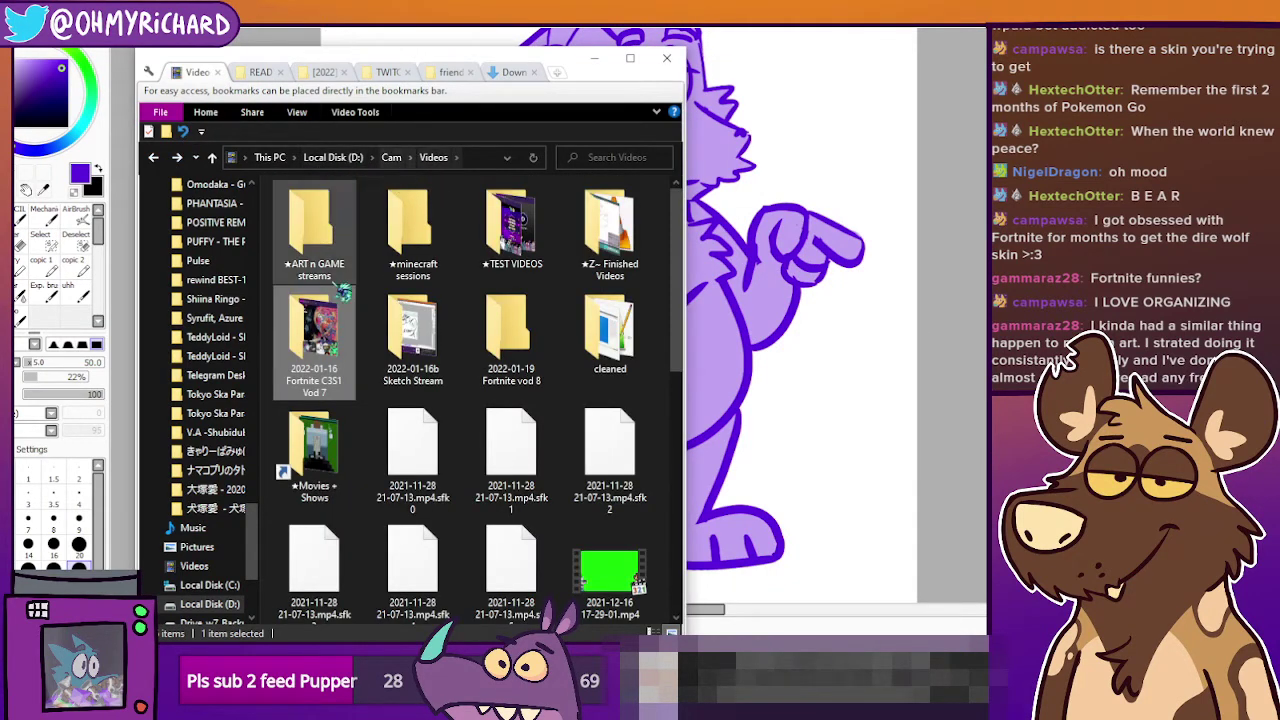
double_click(330, 225)
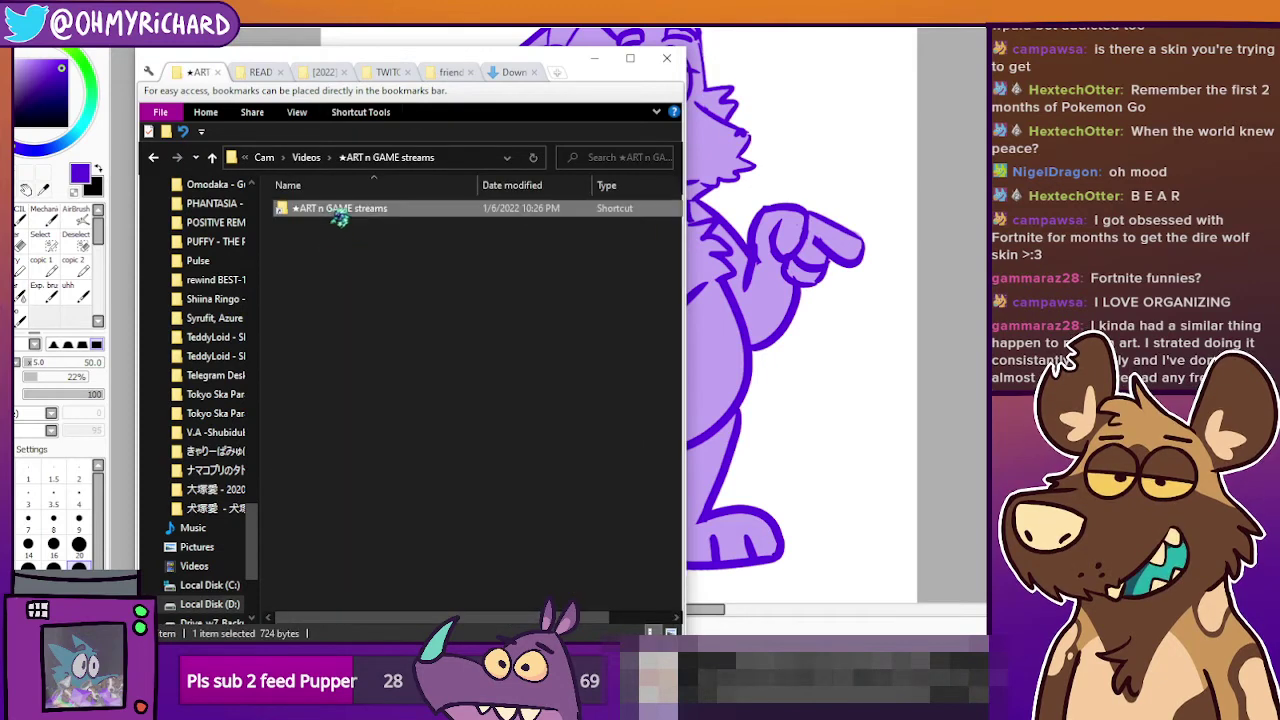
double_click(340, 210)
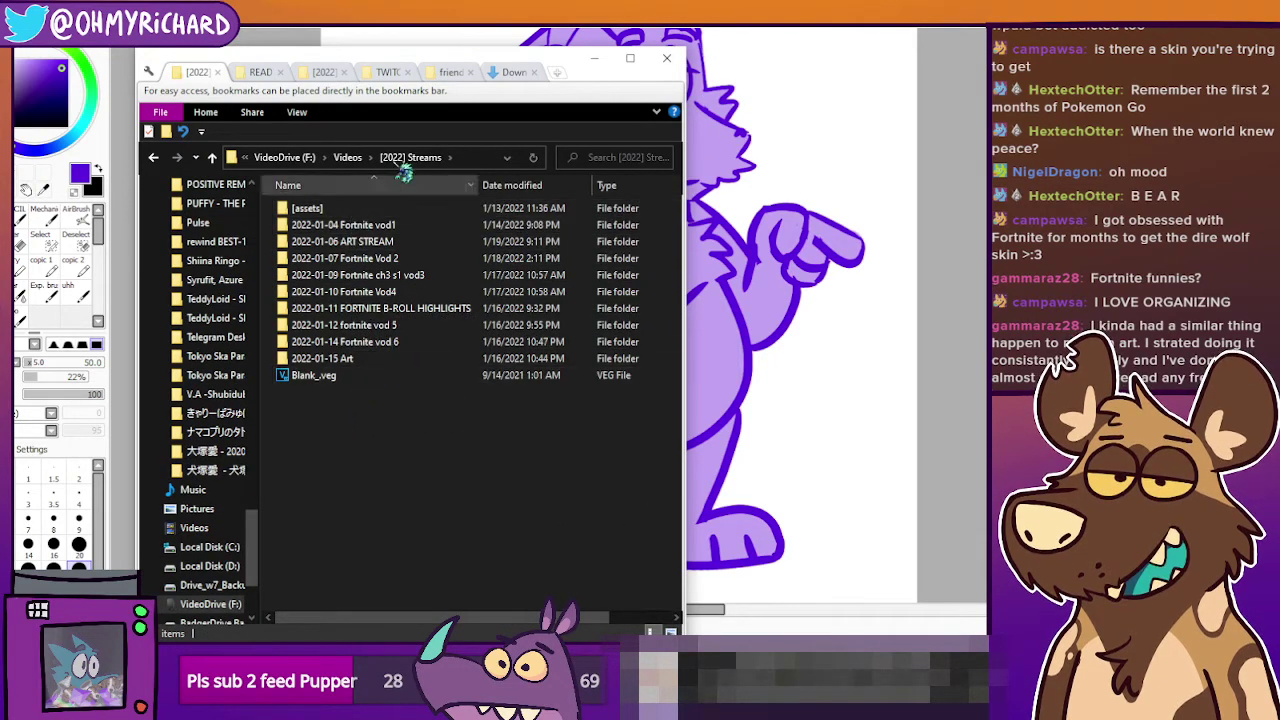
Open the [2021] Streams folder and look through its dated stream folders.
click(347, 157)
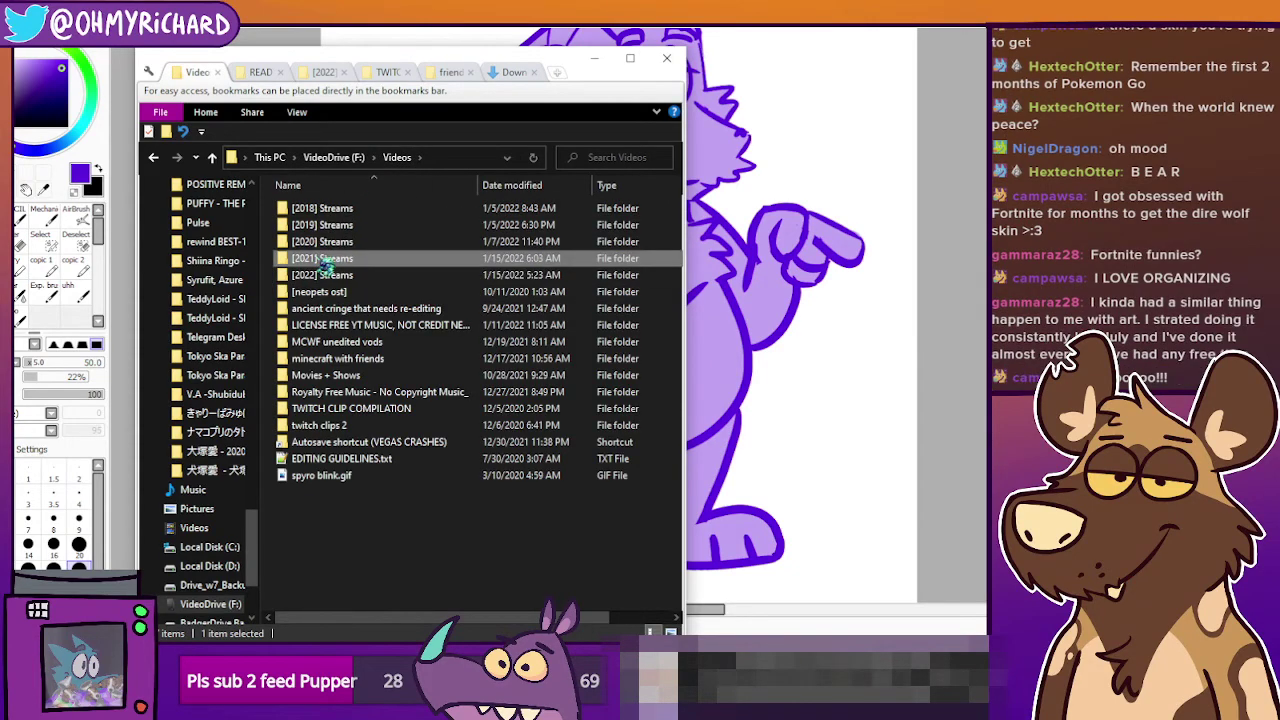
double_click(323, 260)
scroll(400, 415, down, 5)
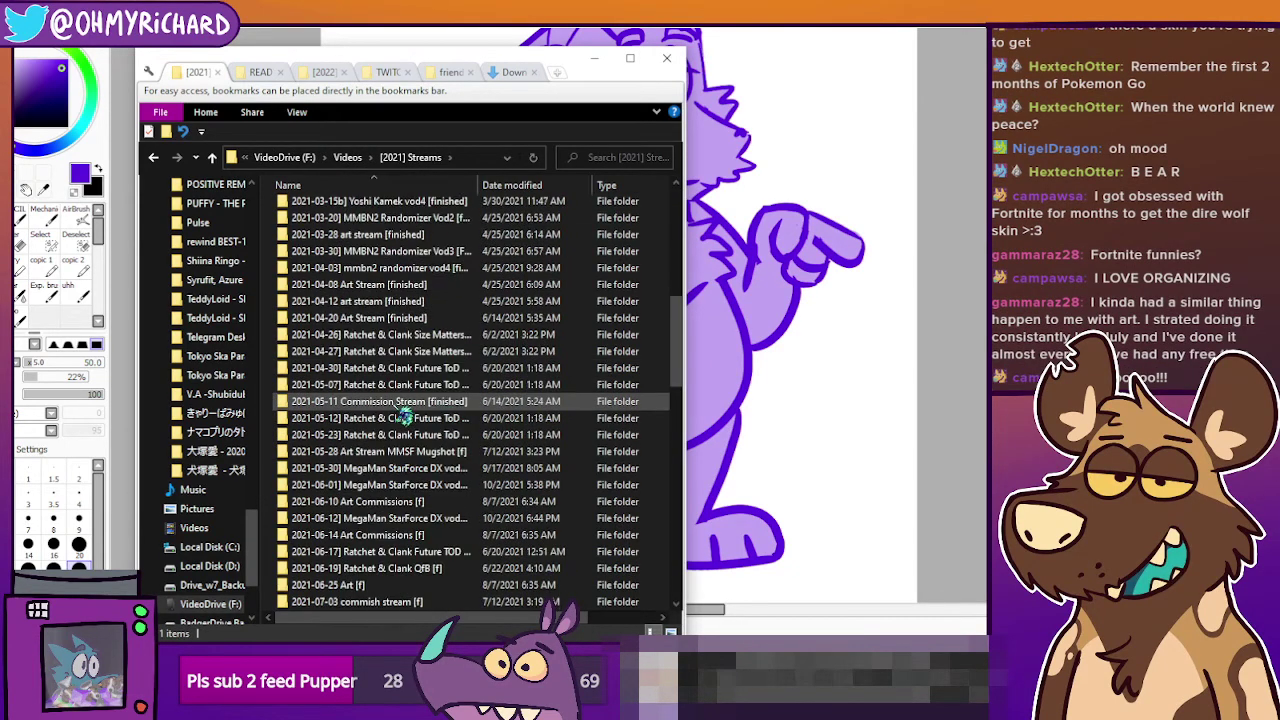
scroll(430, 430, down, 15)
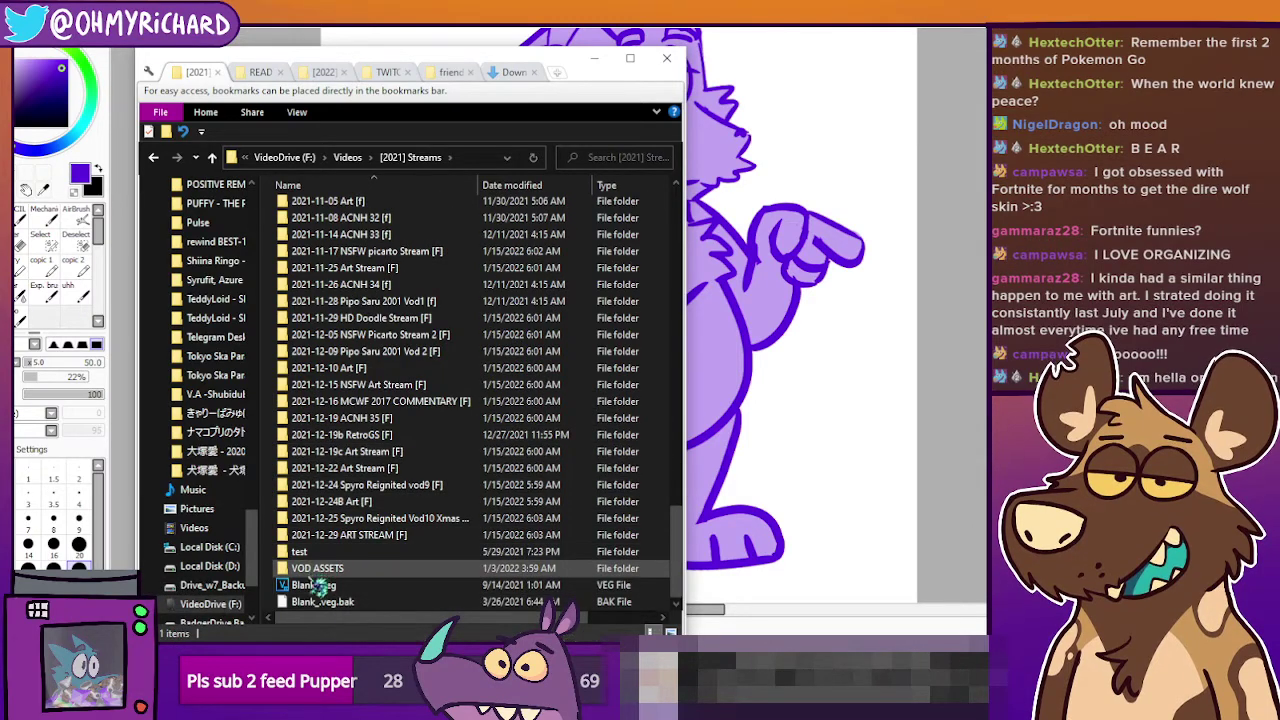
scroll(415, 500, up, 5)
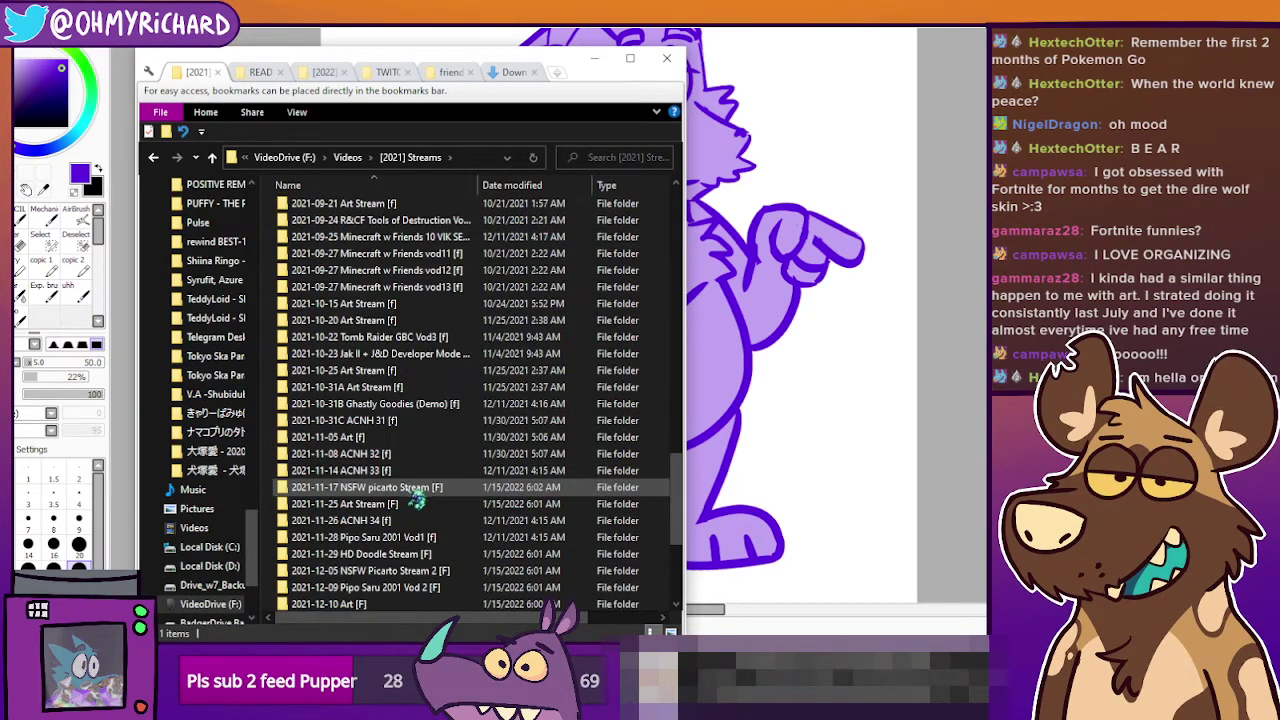
scroll(415, 500, up, 20)
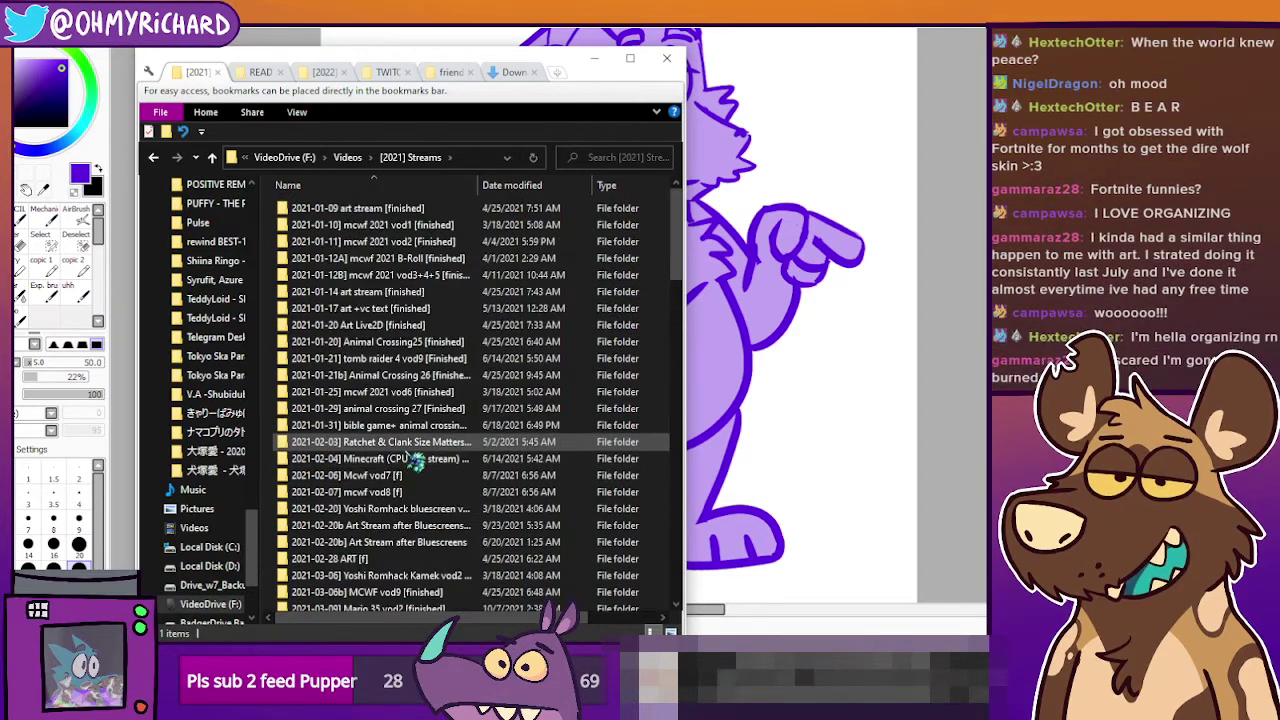
scroll(415, 458, down, 20)
Examine the project files in the 2021-12-15 NSFW Art Stream [F] folder and return to [2021] Streams.
double_click(403, 390)
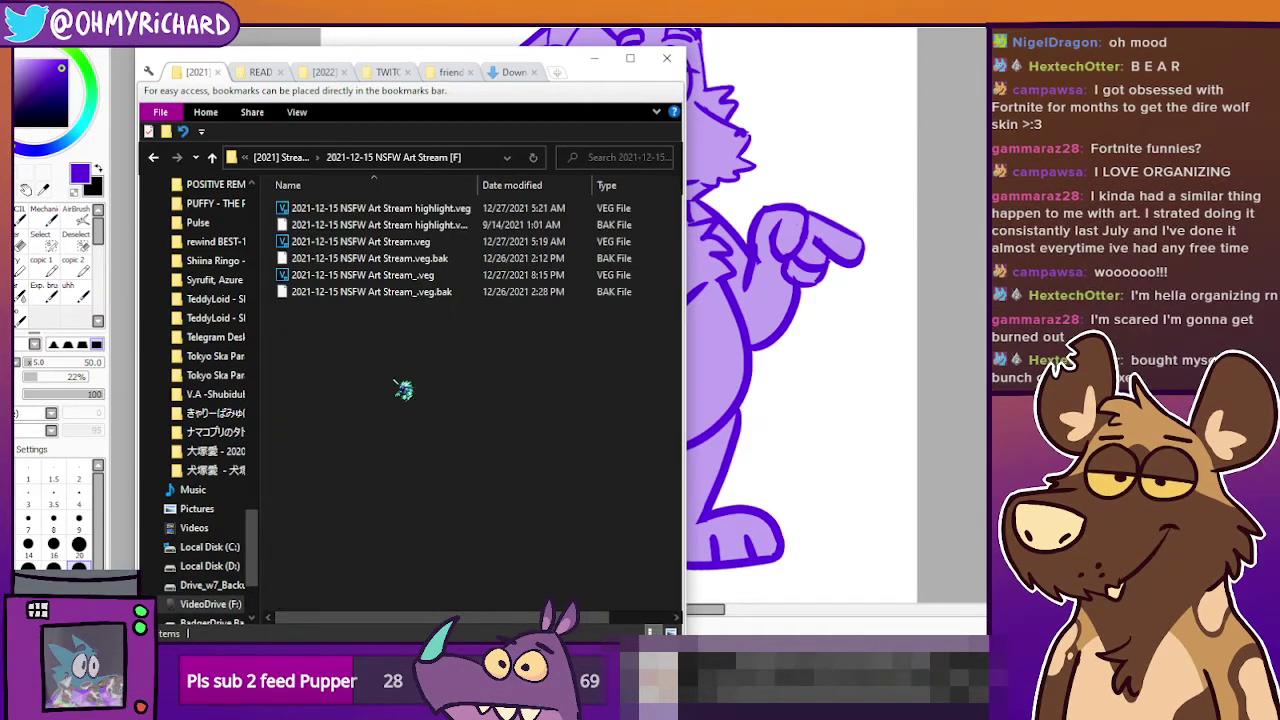
drag(372, 448, 322, 198)
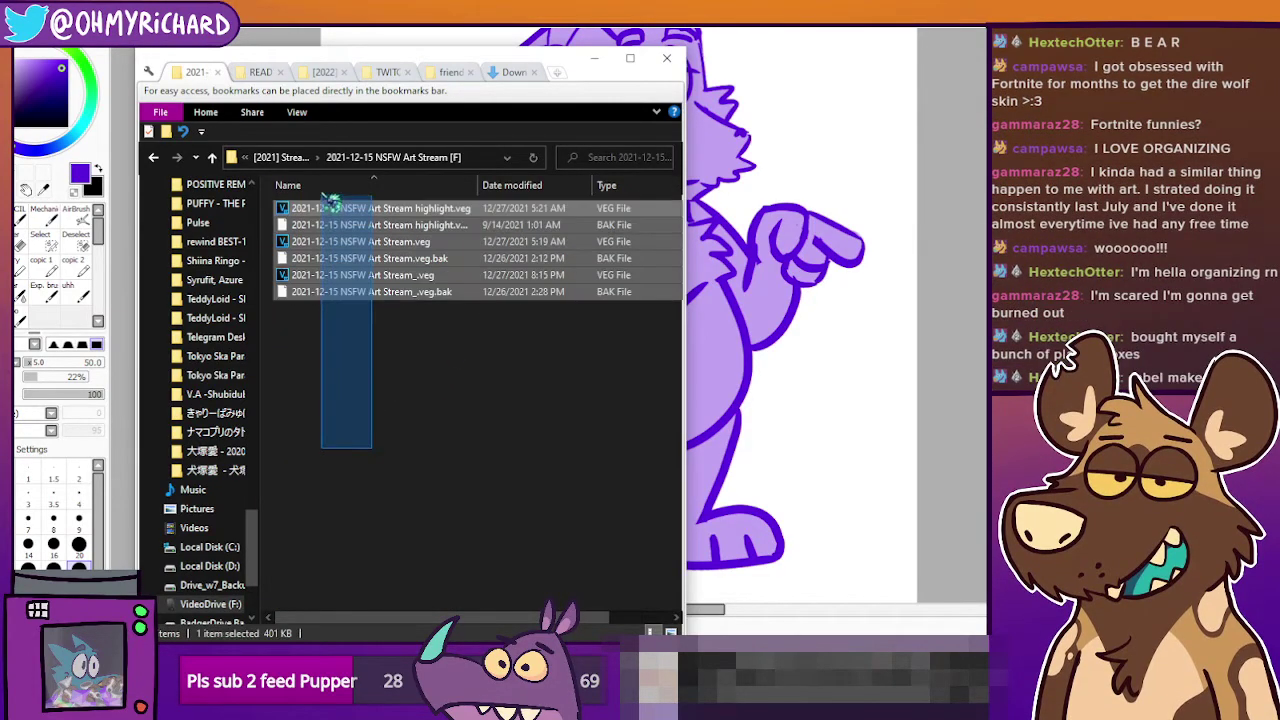
click(414, 443)
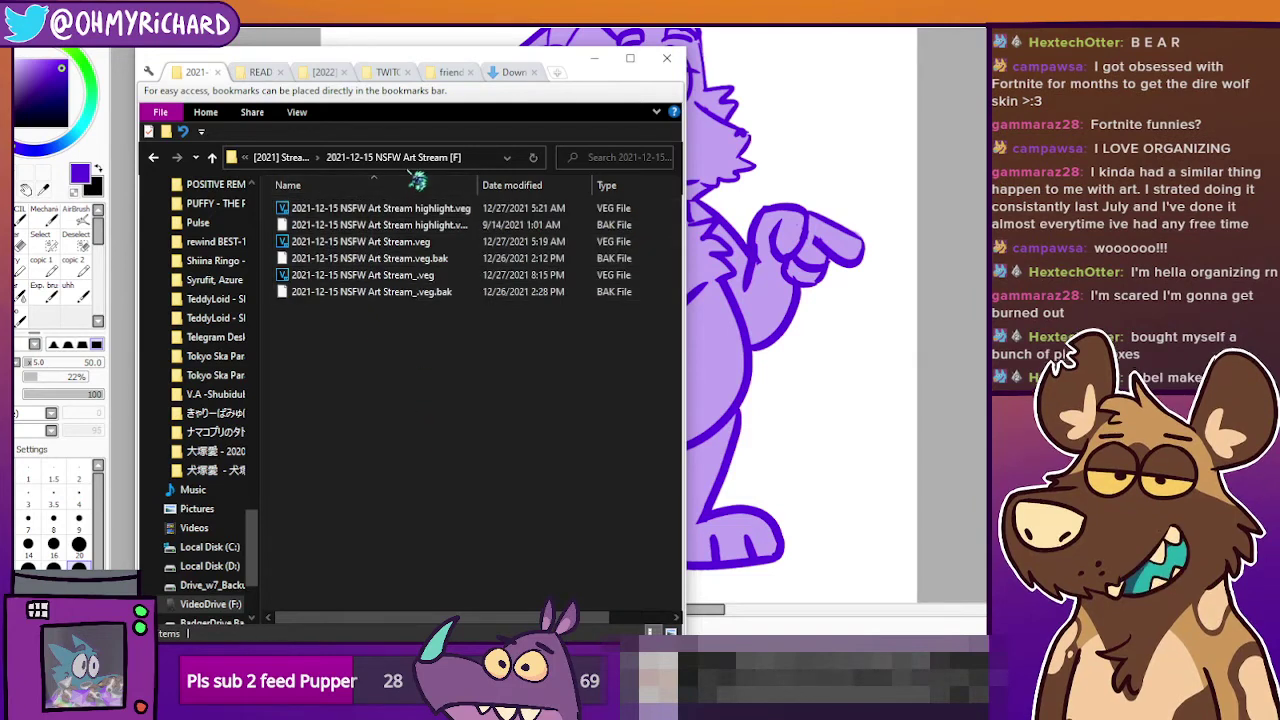
click(285, 158)
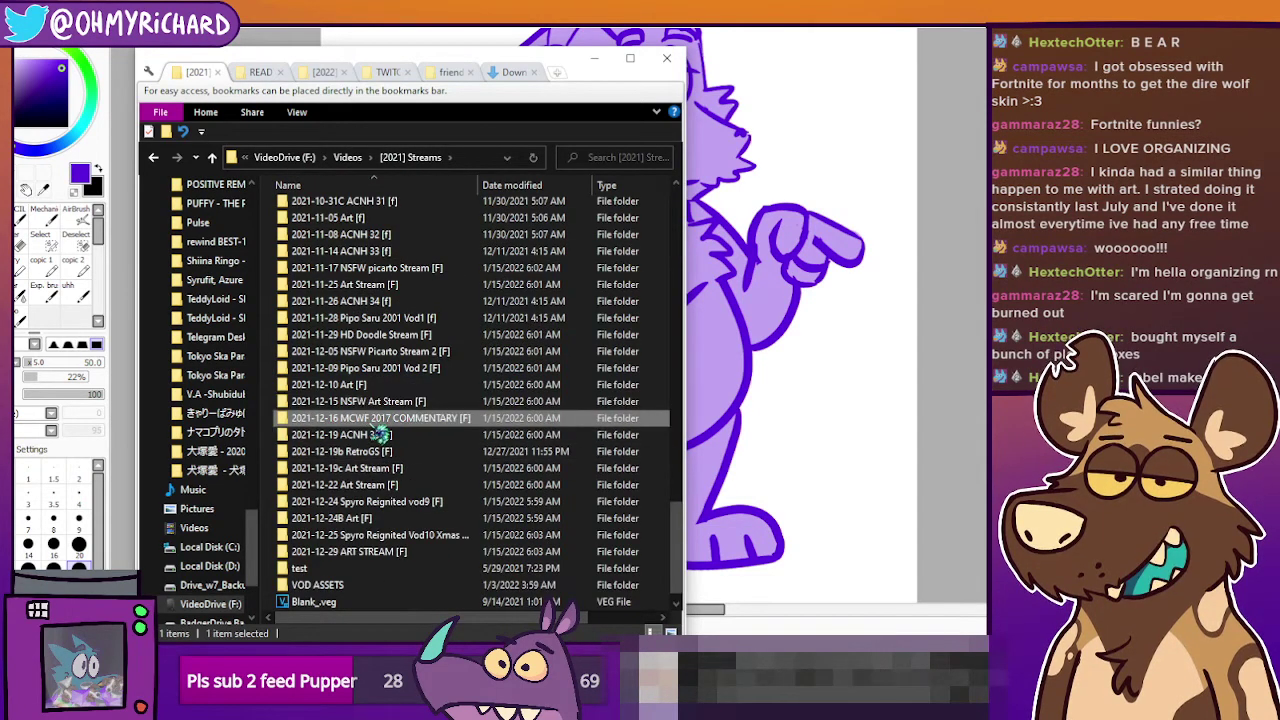
Check the contents of the 2021-12-16 MCWF 2017 COMMENTARY, 2021-12-24 Spyro Reignited vod9 and 2021-12-29 ART STREAM folders.
double_click(380, 418)
click(268, 157)
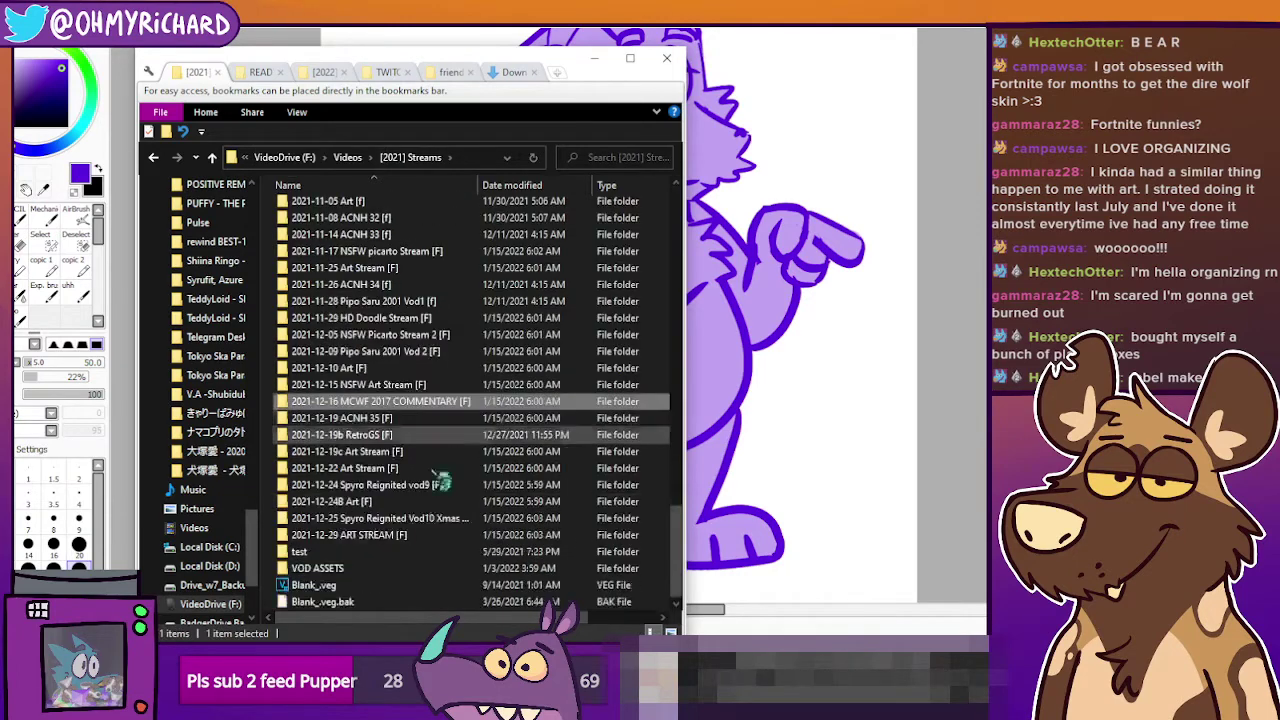
click(388, 486)
double_click(380, 486)
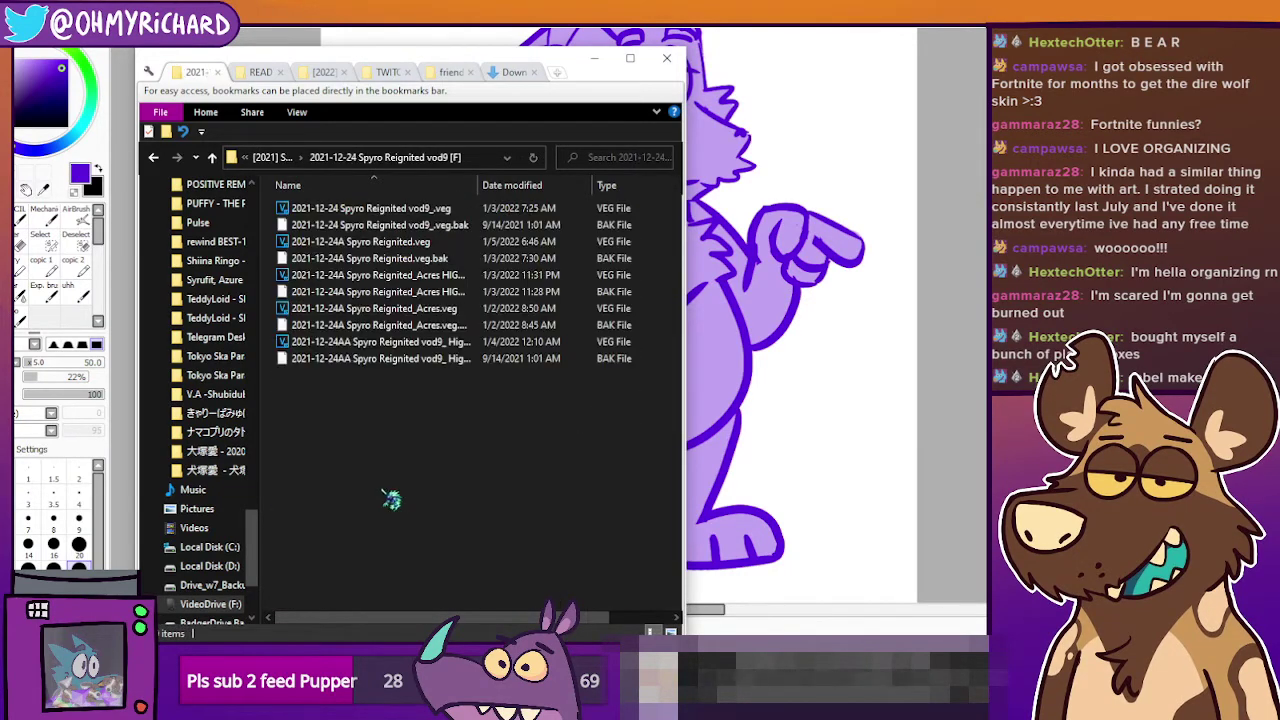
click(268, 157)
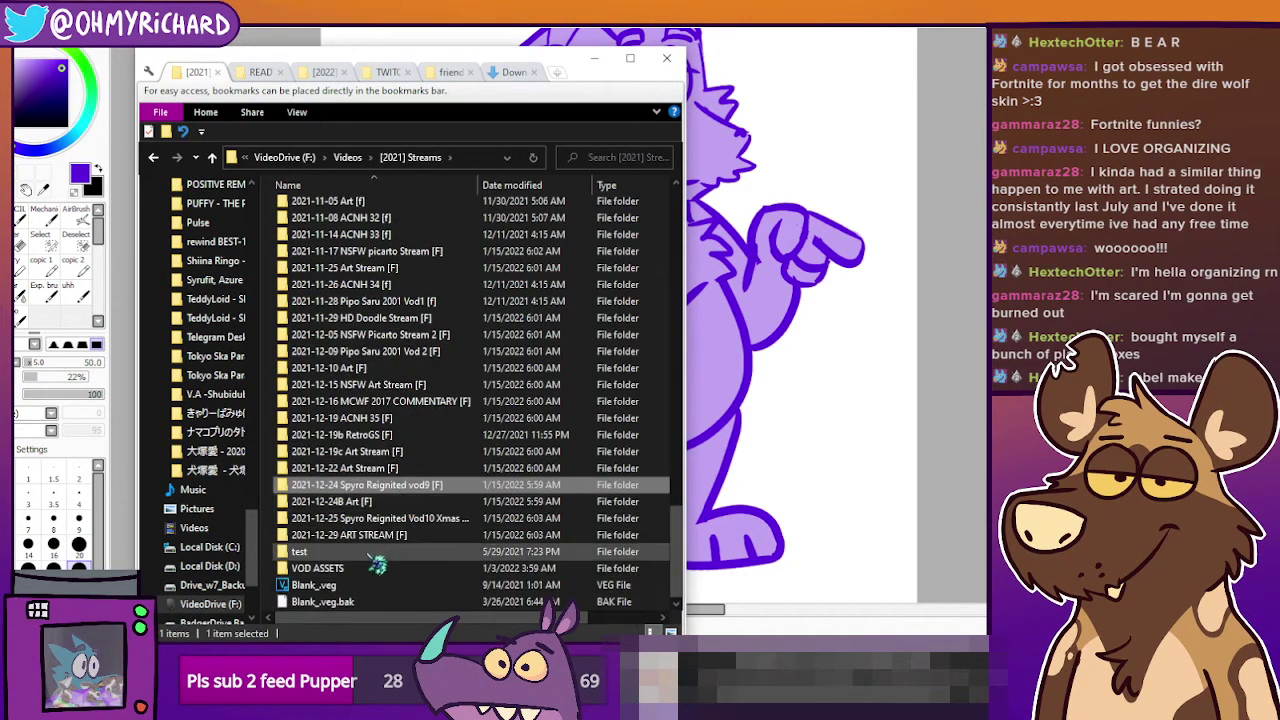
double_click(380, 535)
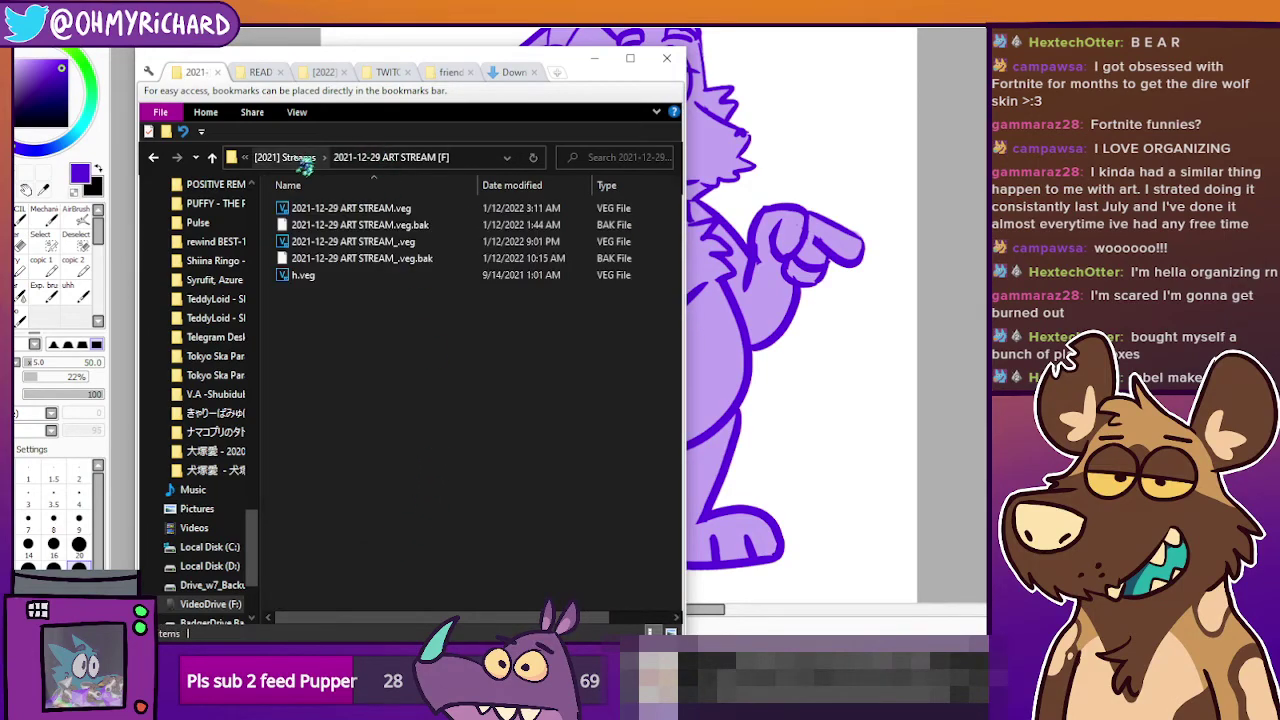
click(288, 158)
Open the [2020] Streams folder and look through its dated stream folders from start to end.
click(352, 157)
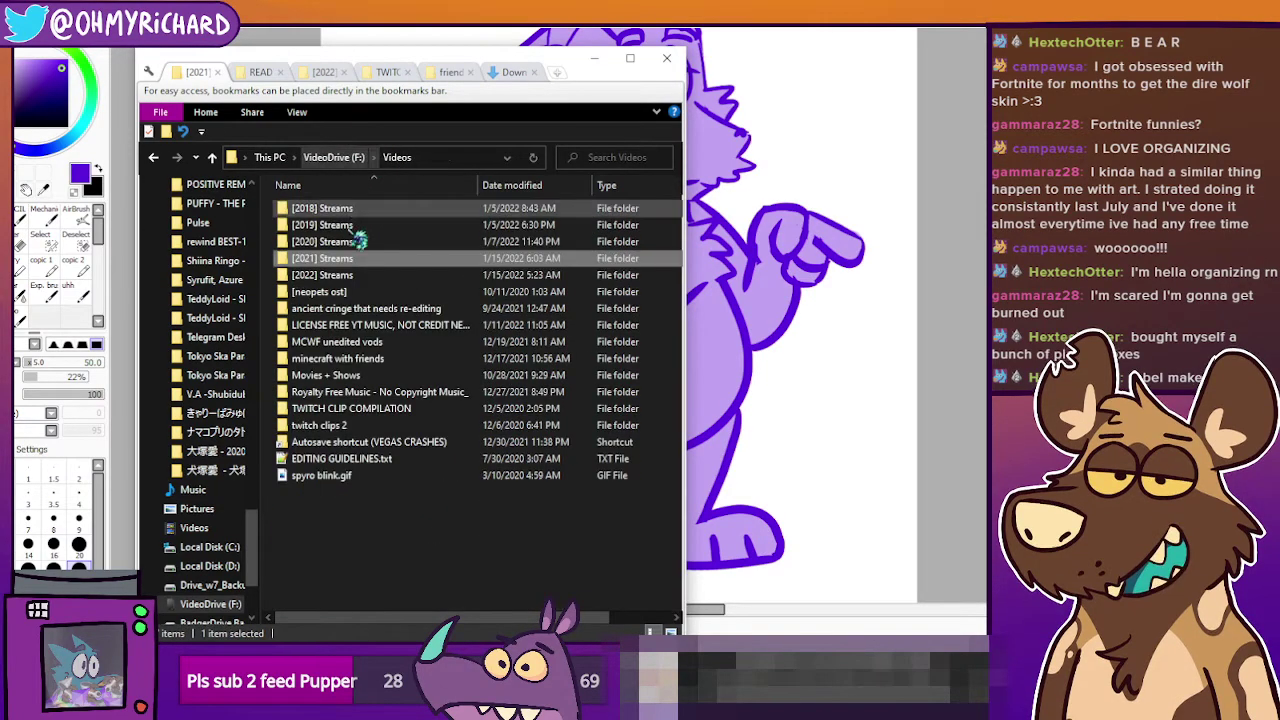
double_click(358, 240)
scroll(388, 352, down, 5)
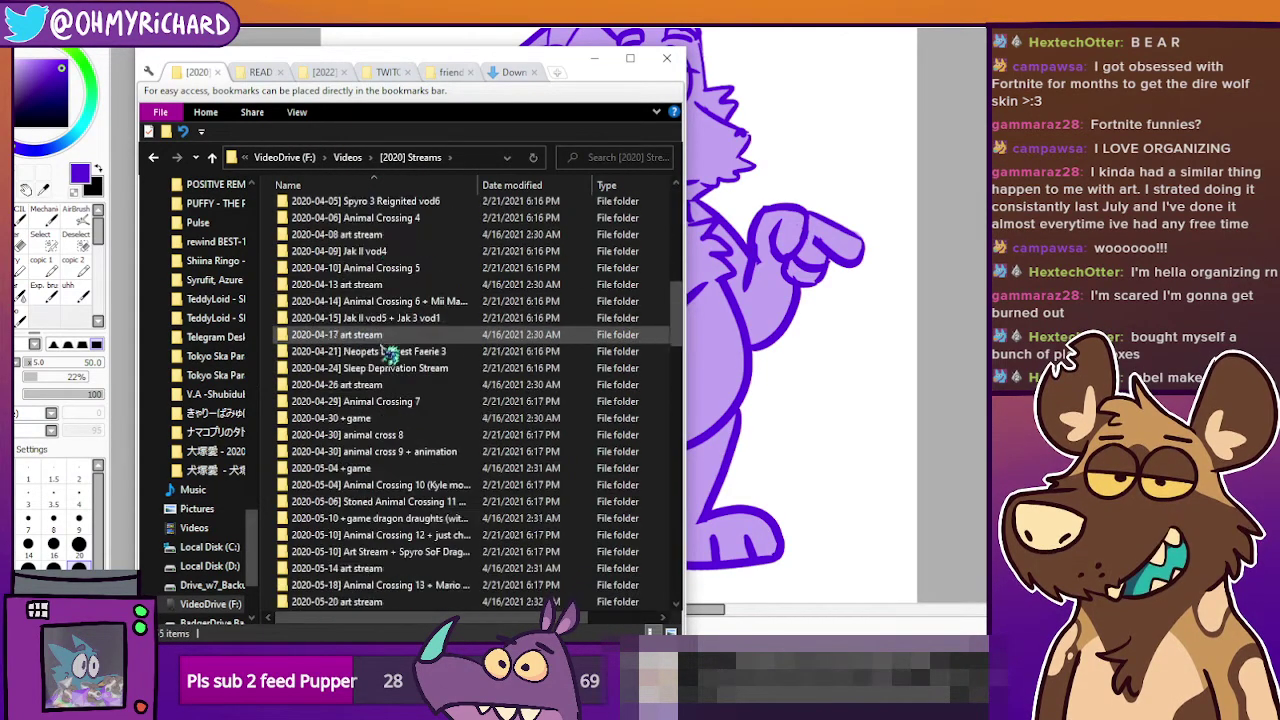
scroll(394, 366, down, 20)
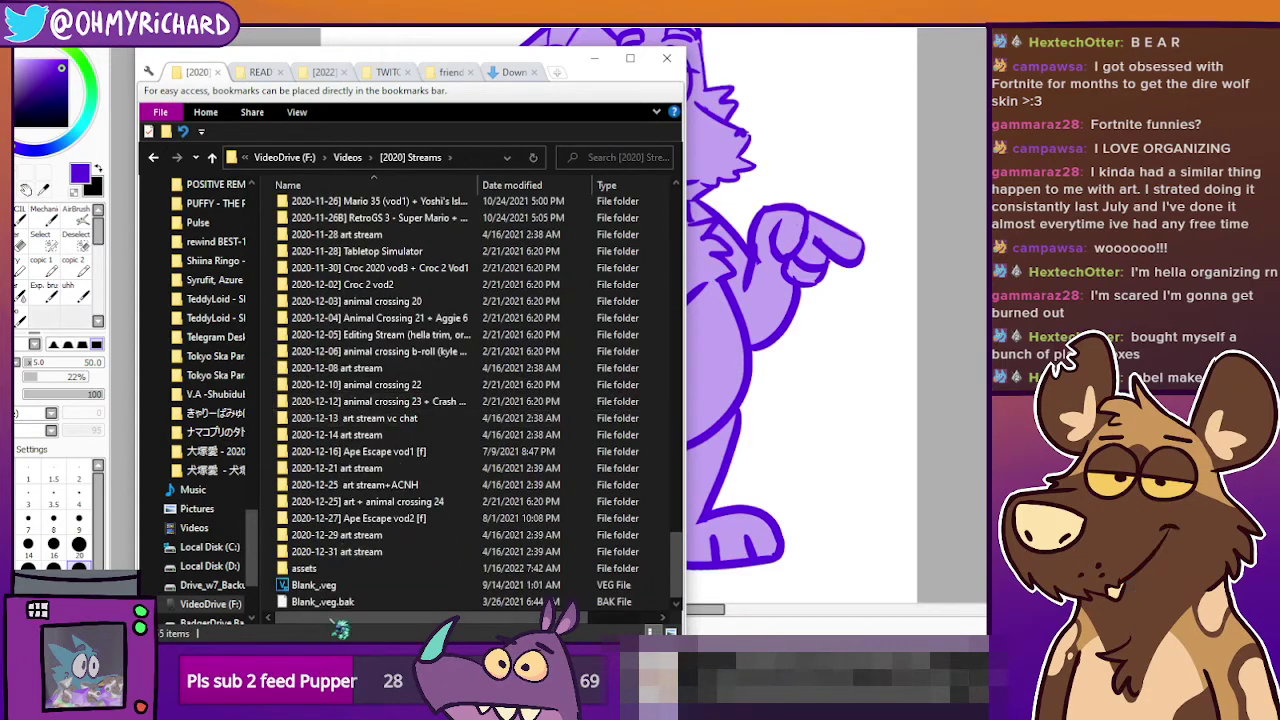
scroll(368, 445, up, 20)
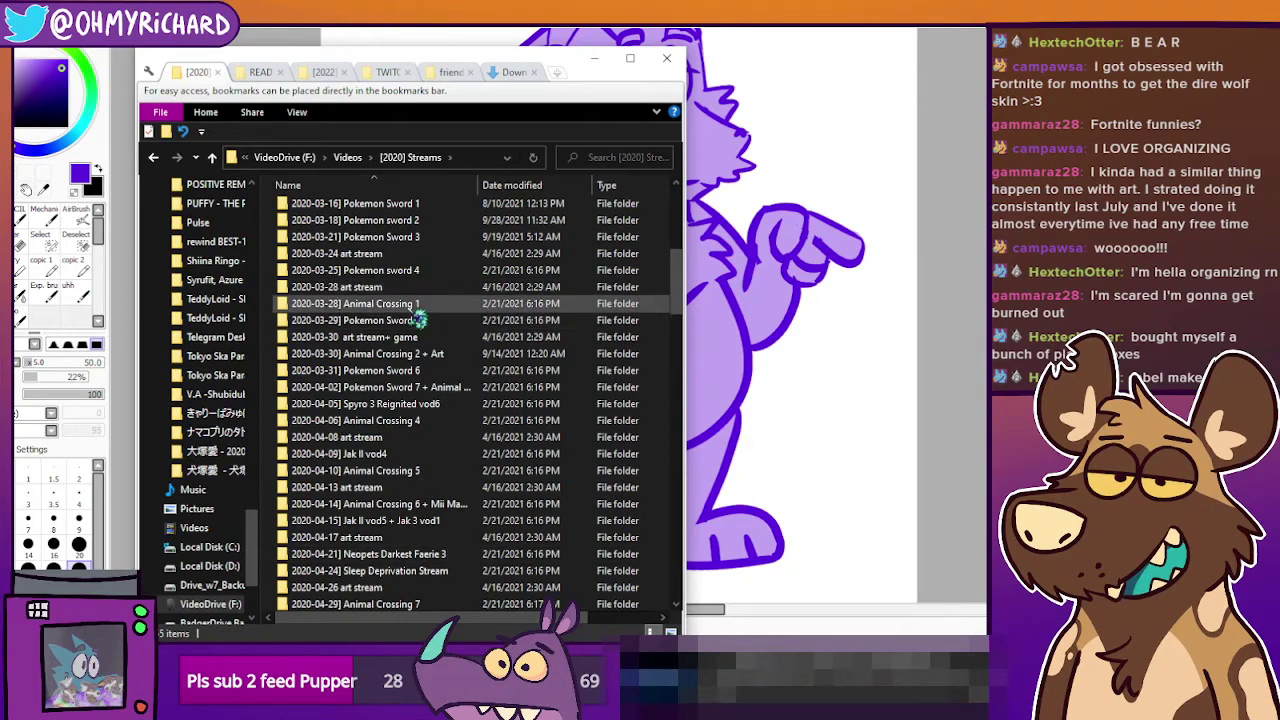
scroll(418, 318, down, 20)
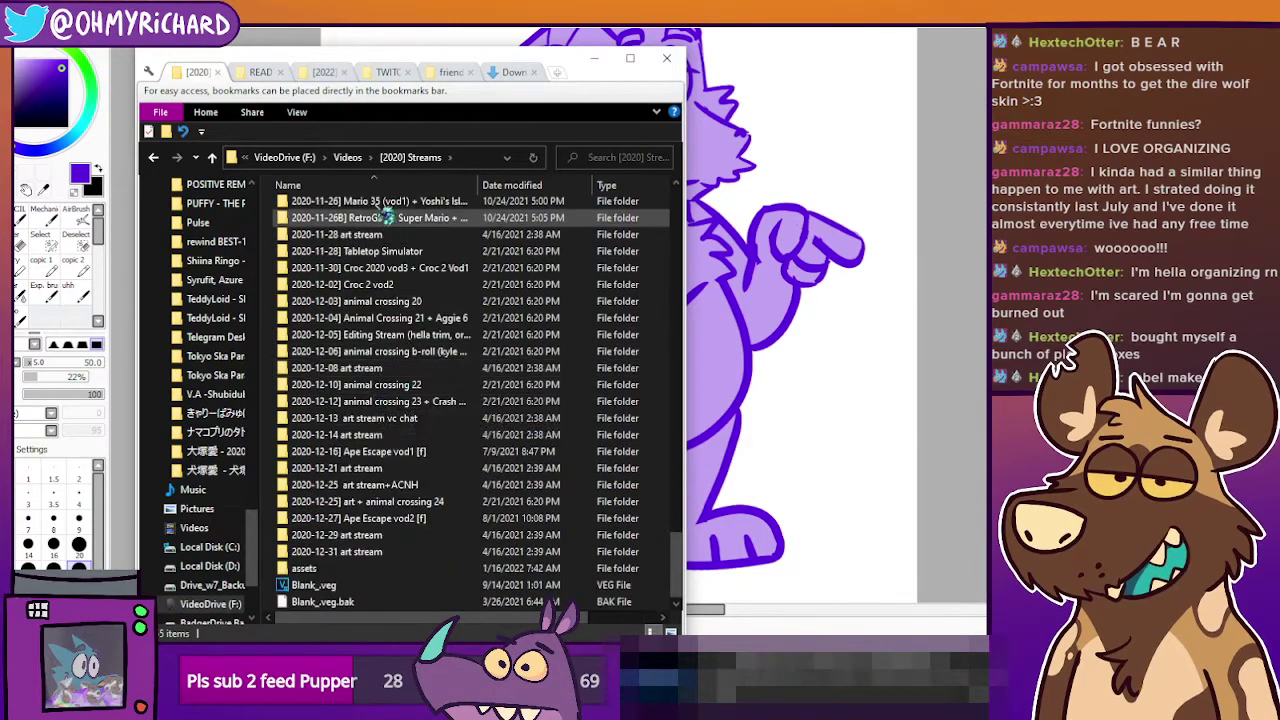
Browse the [2019] Streams folder and play the recording stored in 2019-01-19 ART STREAM.
click(347, 157)
double_click(336, 225)
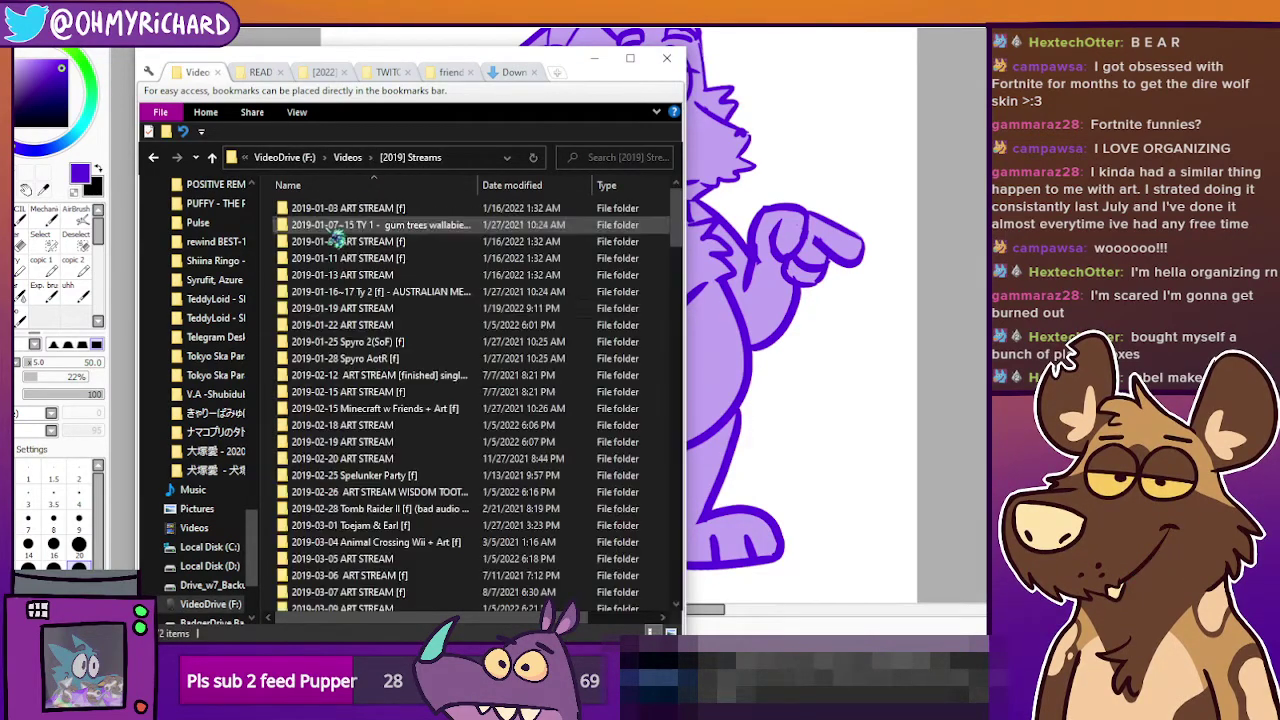
scroll(484, 380, down, 15)
scroll(484, 388, up, 15)
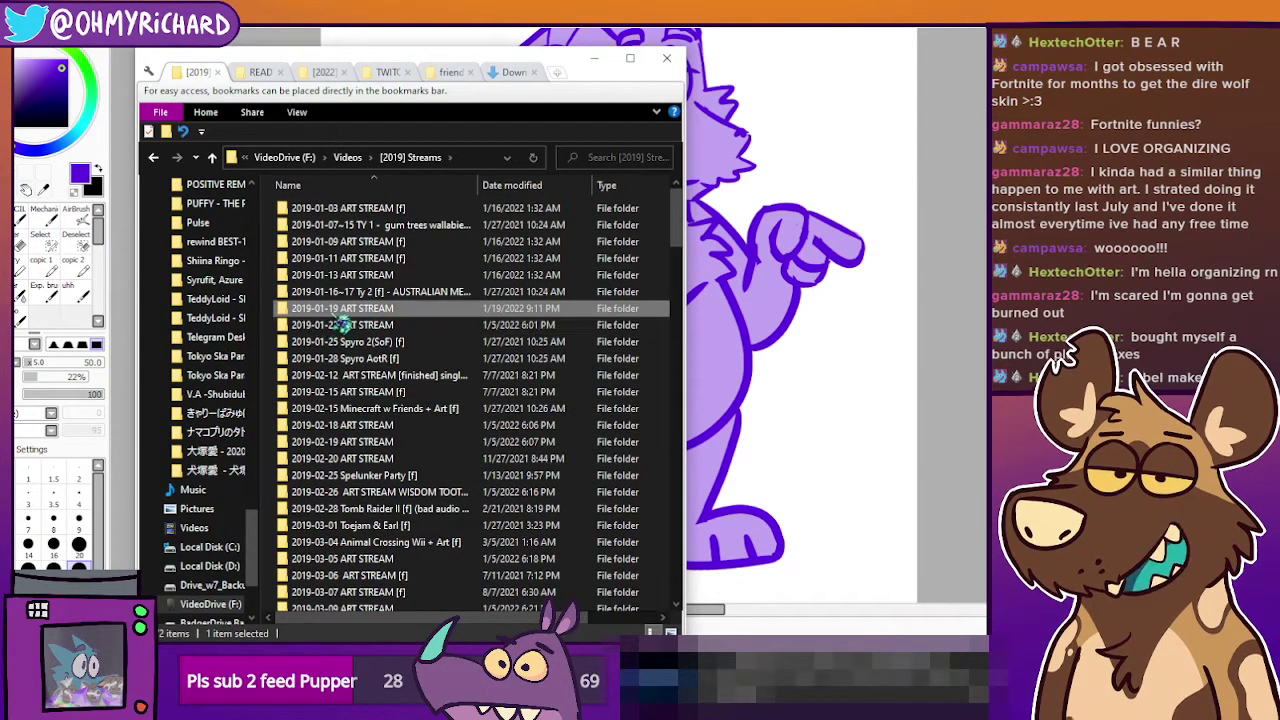
double_click(335, 310)
double_click(306, 226)
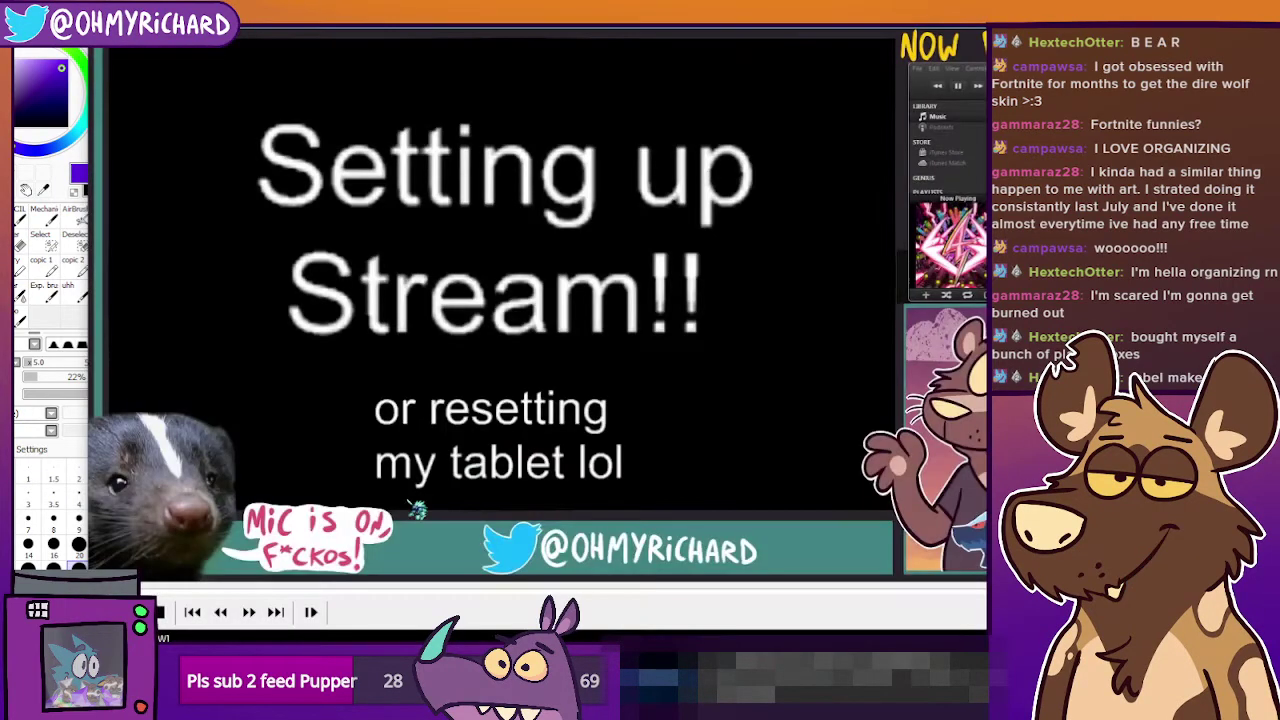
Skim the 2019-01-19 ART STREAM recording from start to near its end, close it and return to the dragon drawing in PaintTool SAI.
click(272, 591)
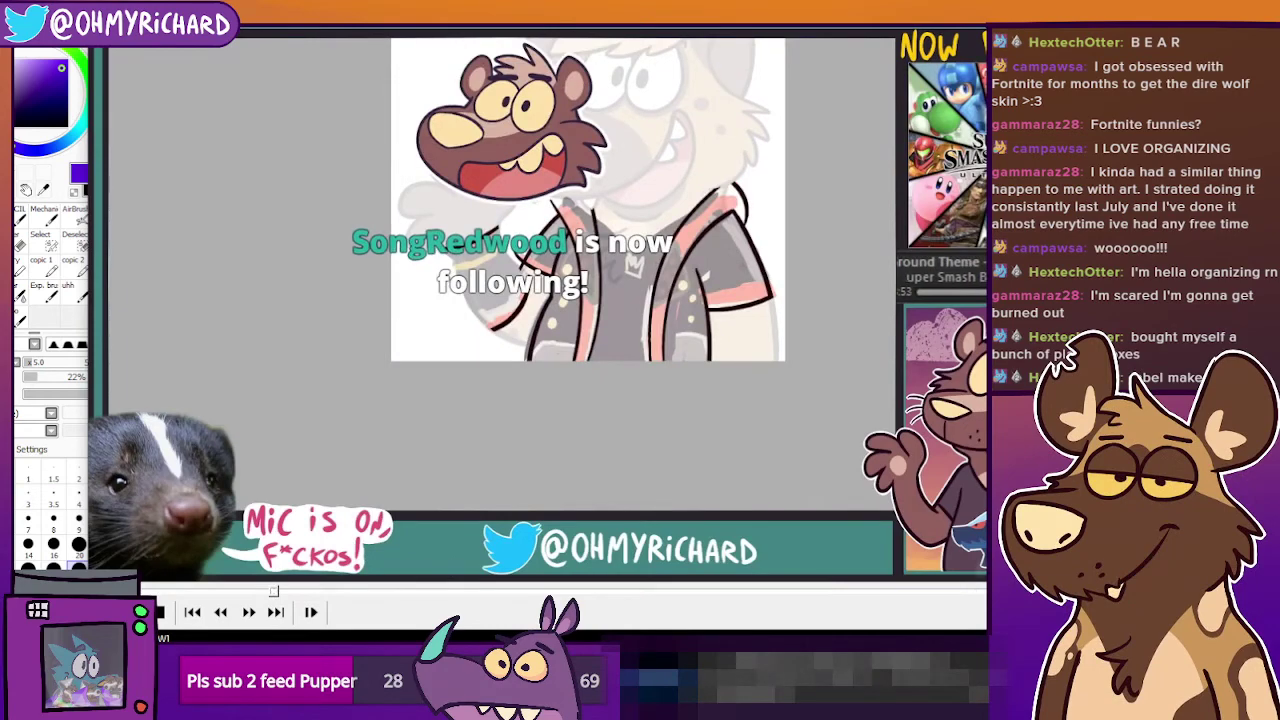
drag(325, 592, 869, 596)
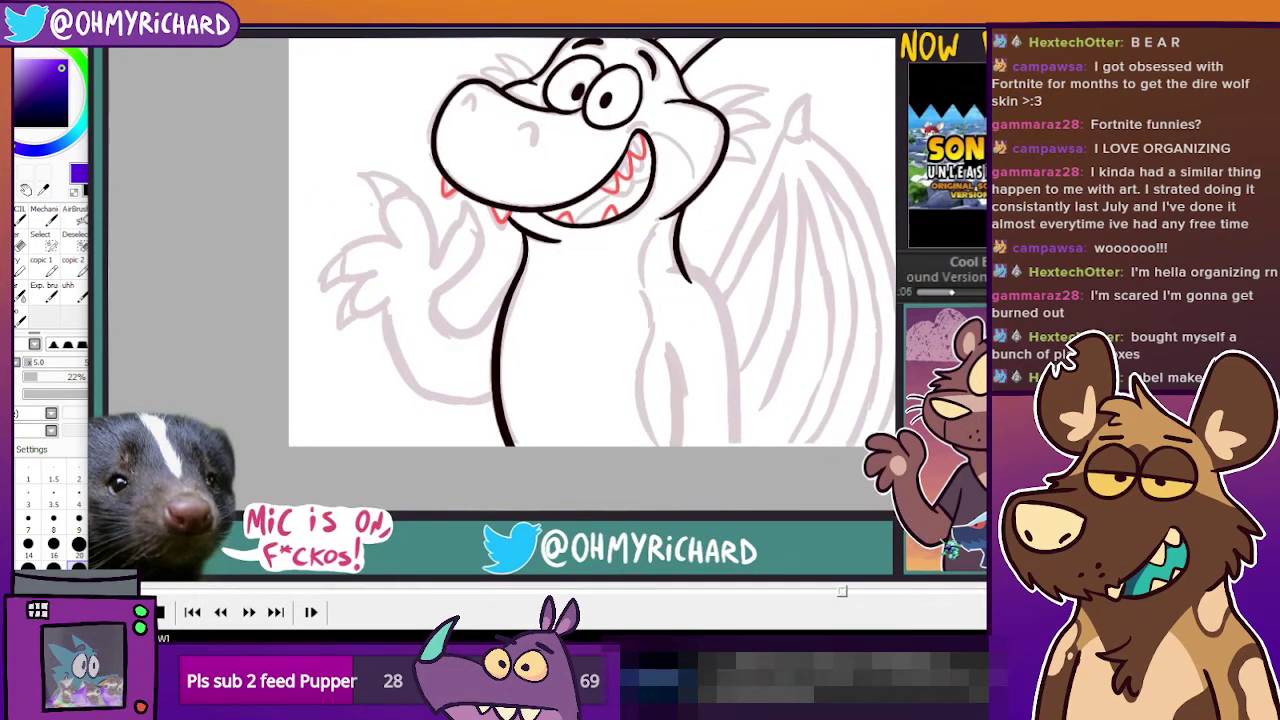
click(878, 597)
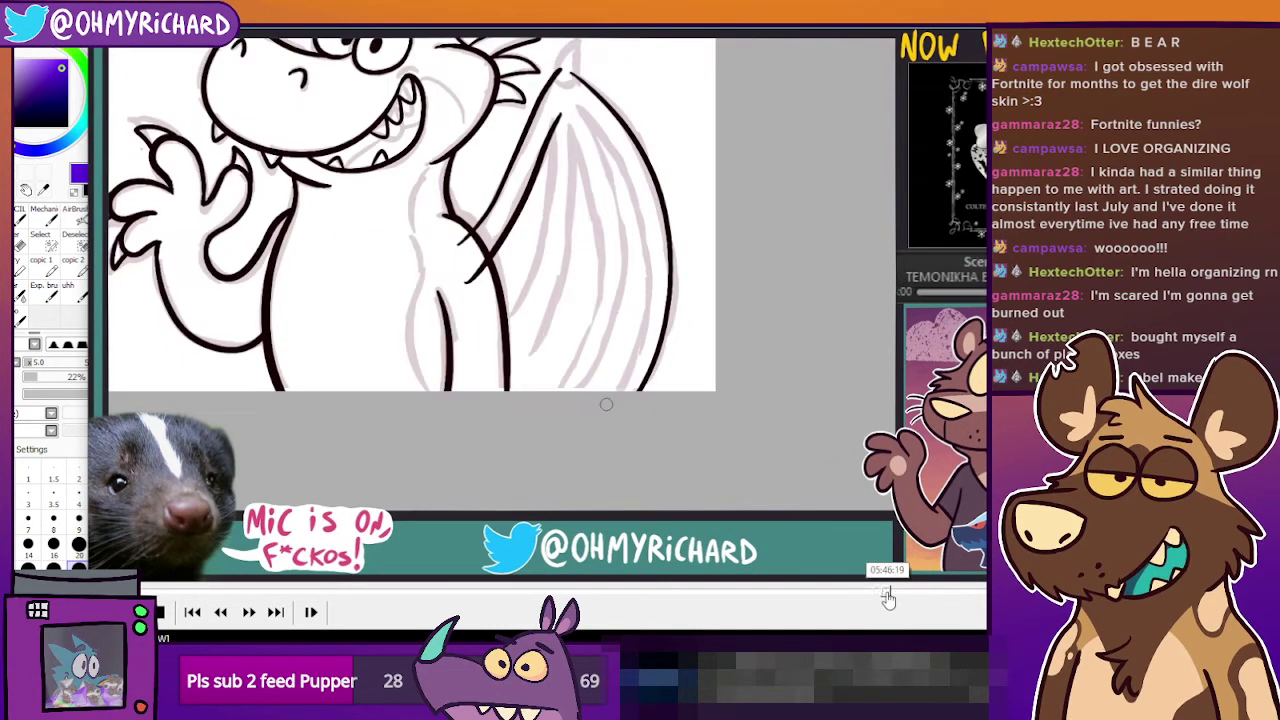
drag(888, 598, 967, 604)
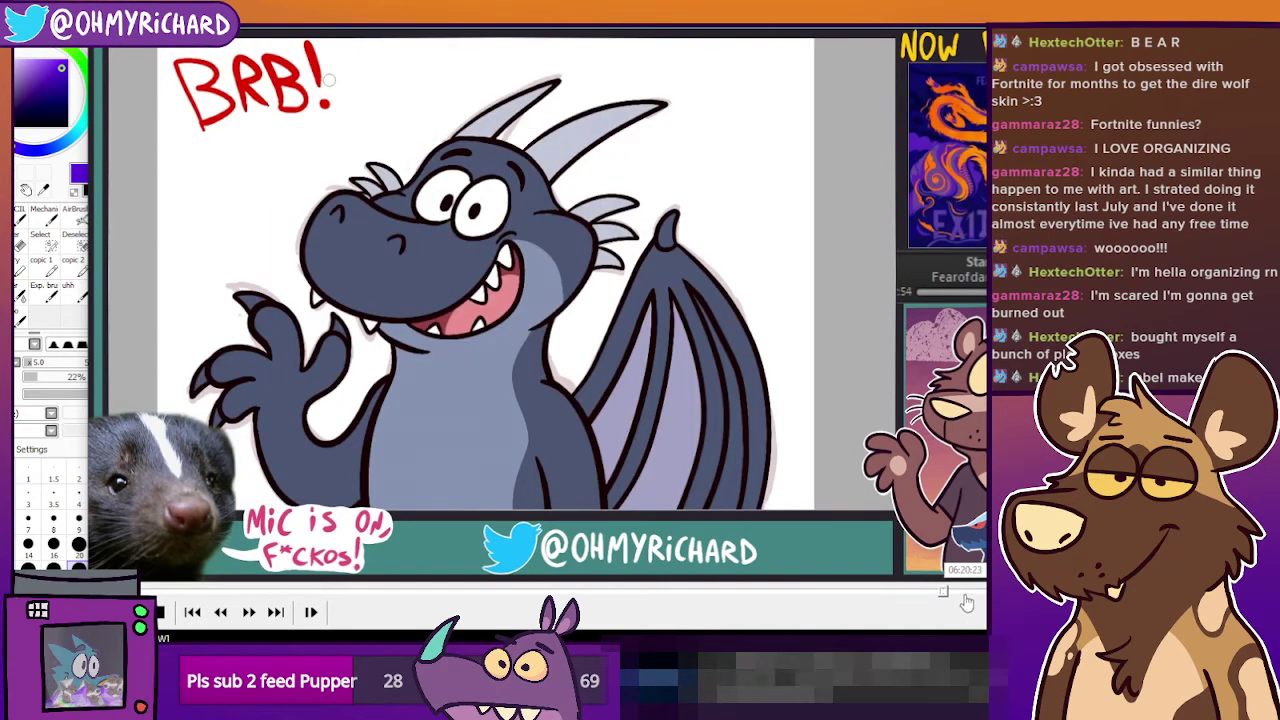
key(alt+F4)
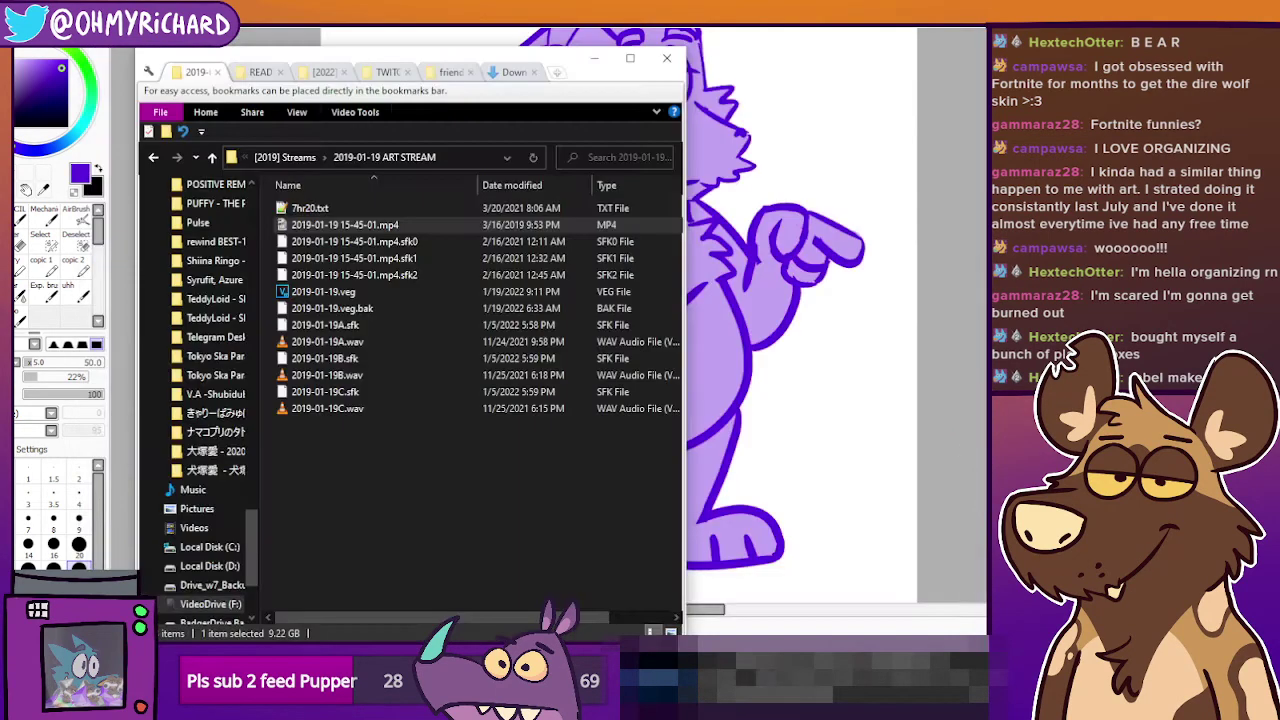
click(600, 60)
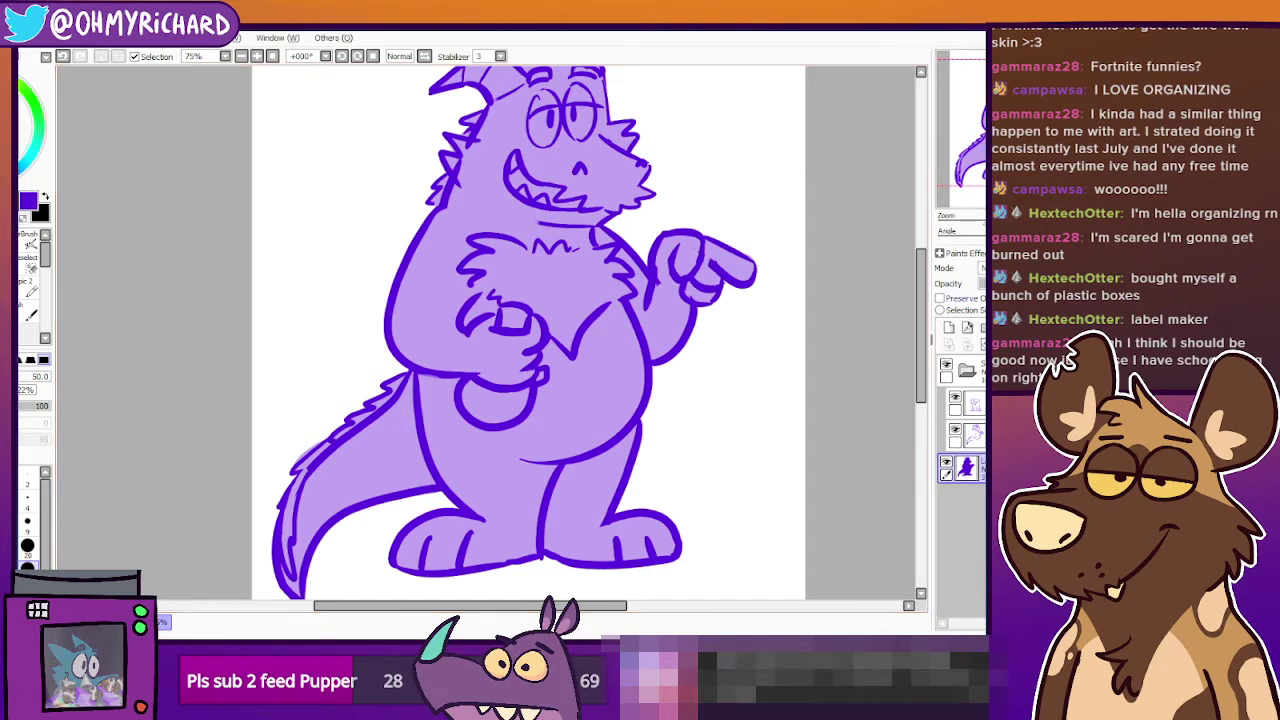
Add a layer above the body fill and paint pale markings on the dragon's chest fur, muzzle and hair tuft.
click(949, 328)
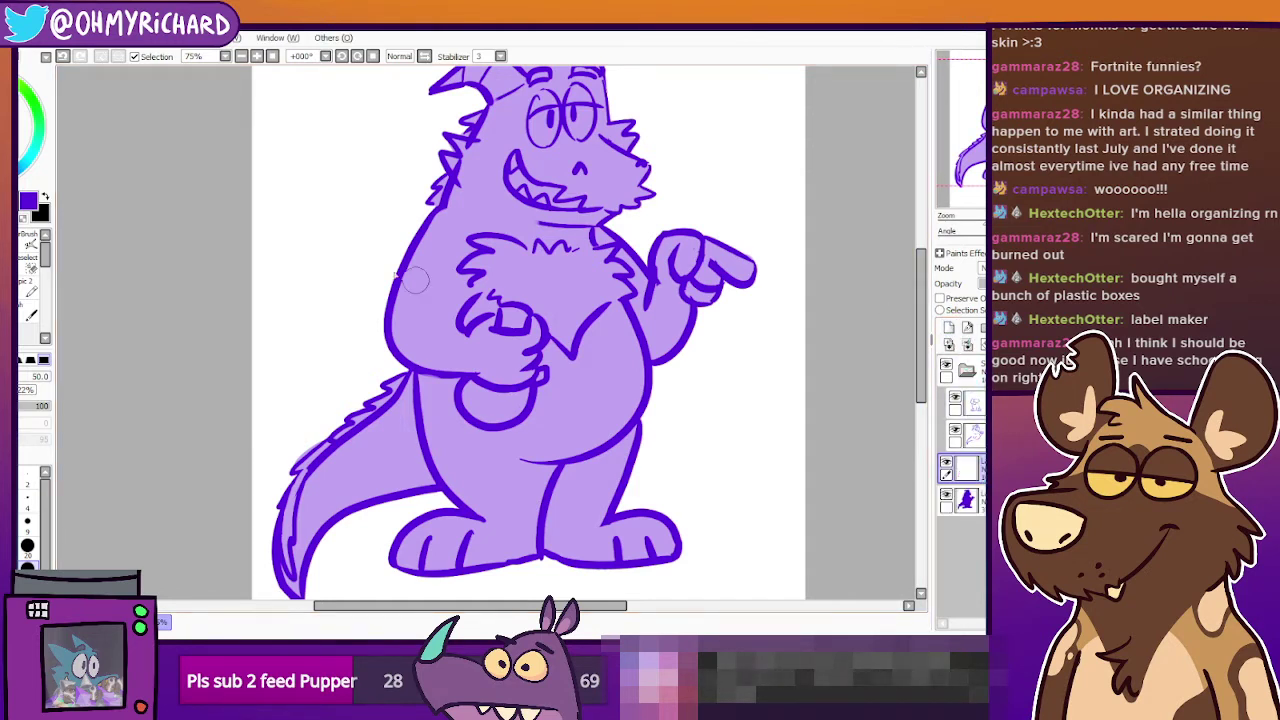
click(45, 198)
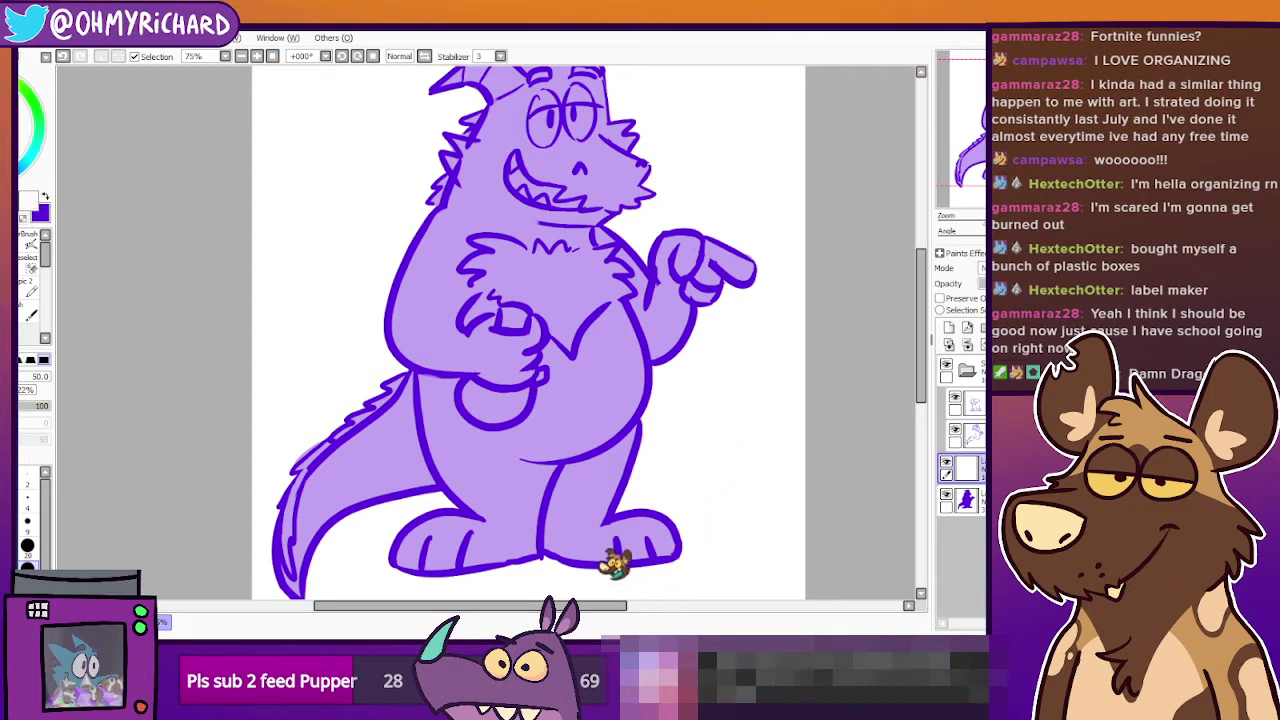
click(545, 288)
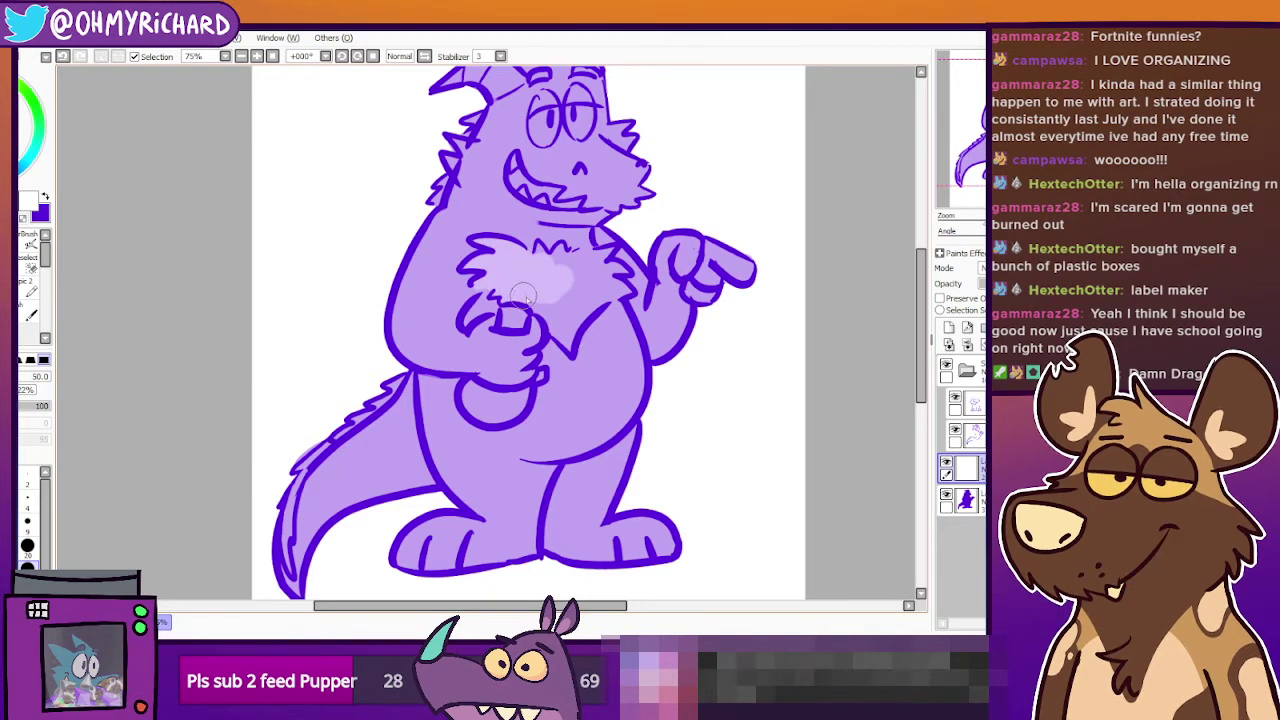
mouse_move(560, 332)
mouse_down()
mouse_move(570, 343)
mouse_move(568, 306)
mouse_move(618, 294)
mouse_up()
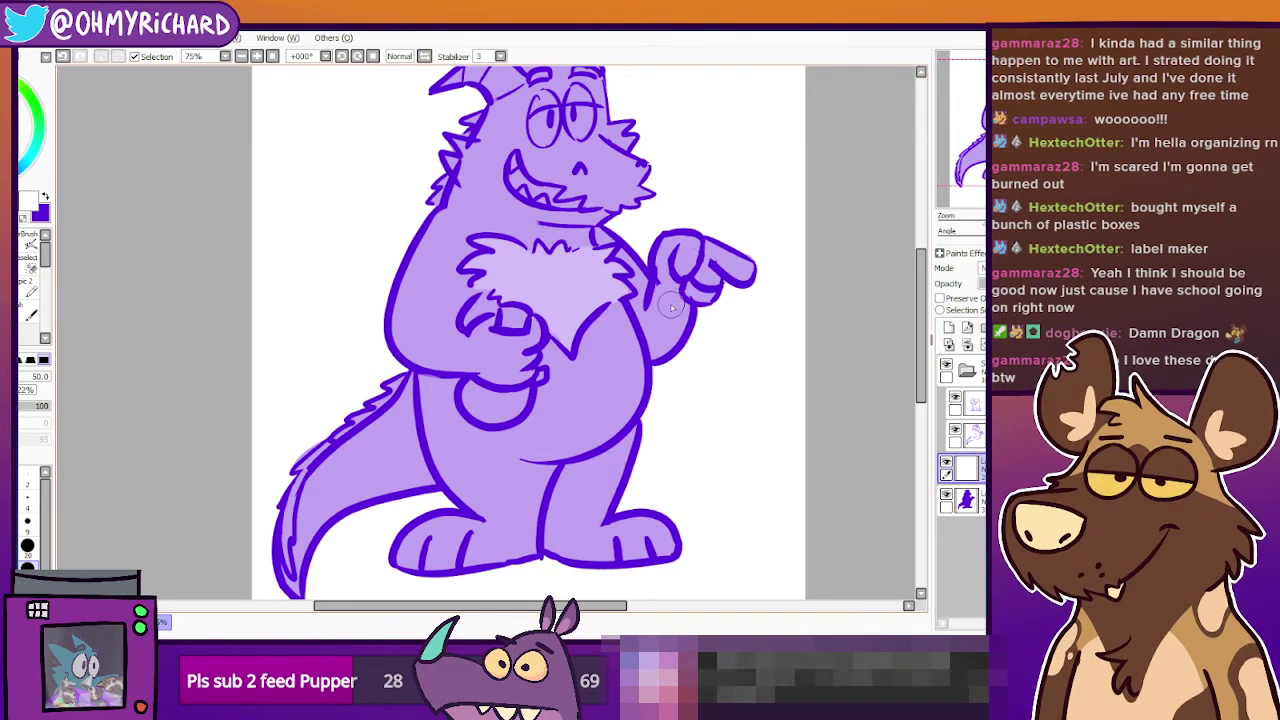
drag(536, 137, 558, 227)
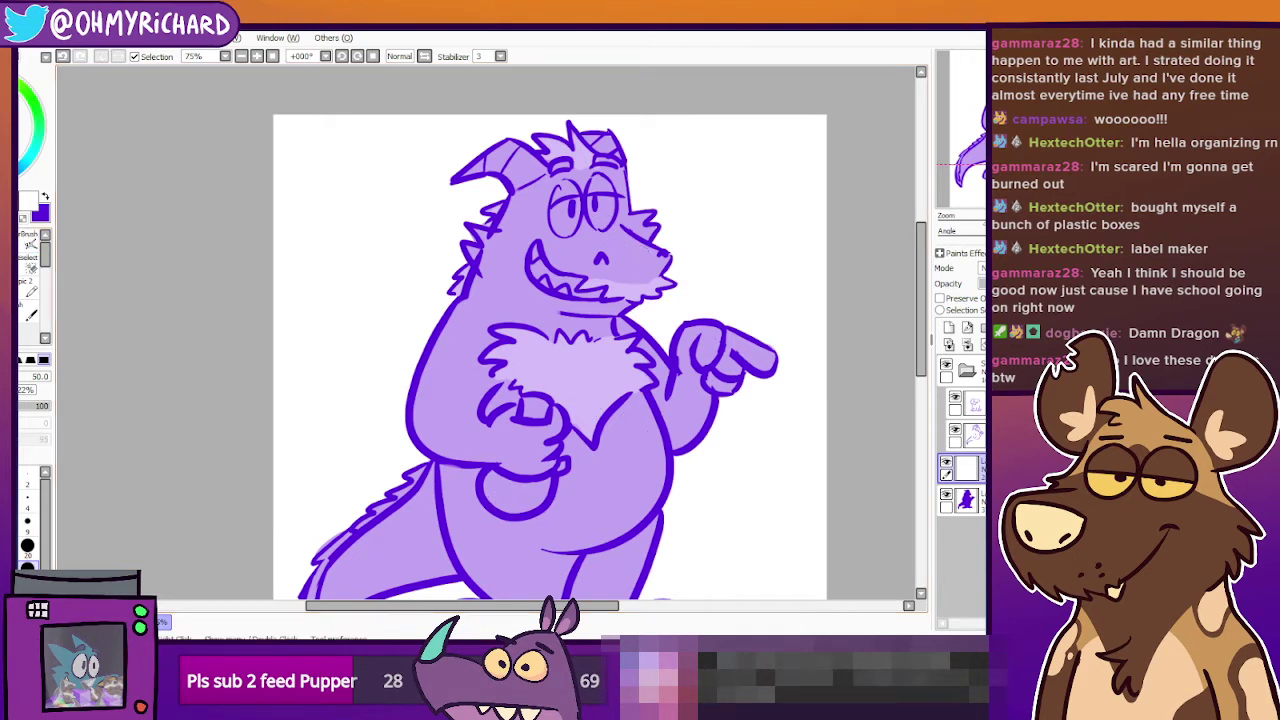
Erase stray strokes around the neck spikes and muzzle on the line art layer.
click(20, 248)
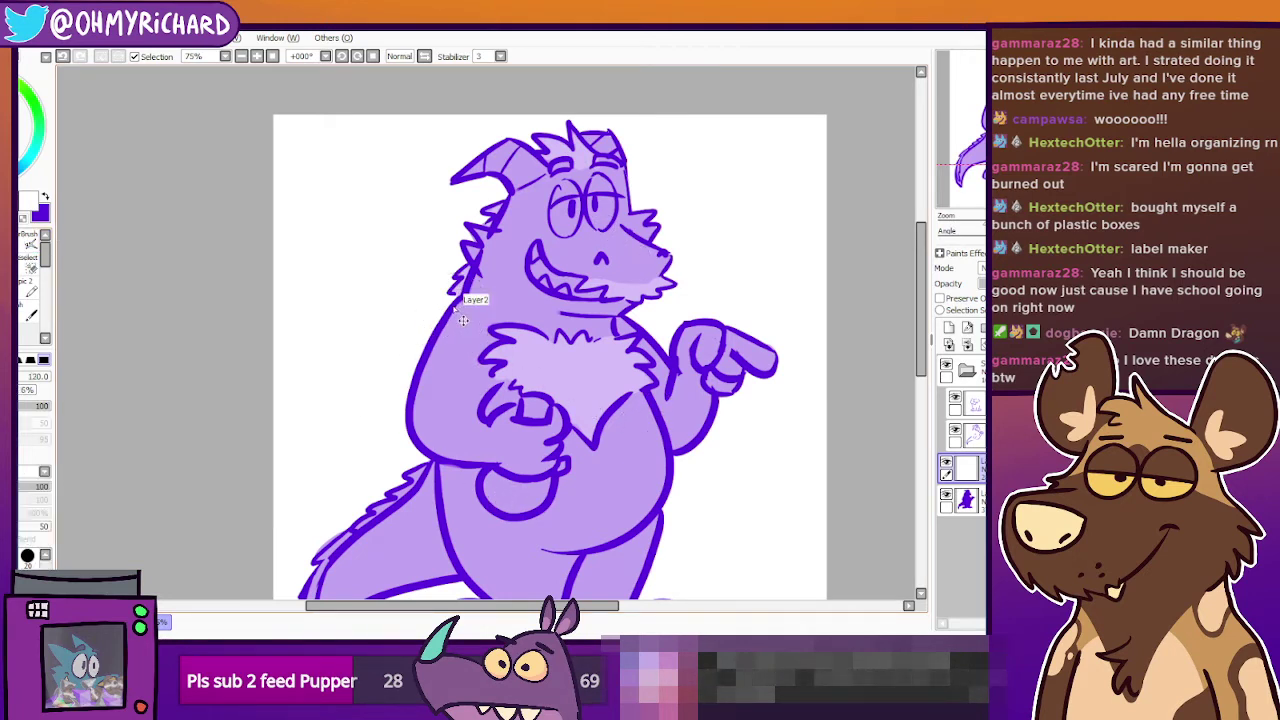
ctrl+shift+click(465, 293)
ctrl+shift+click(482, 250)
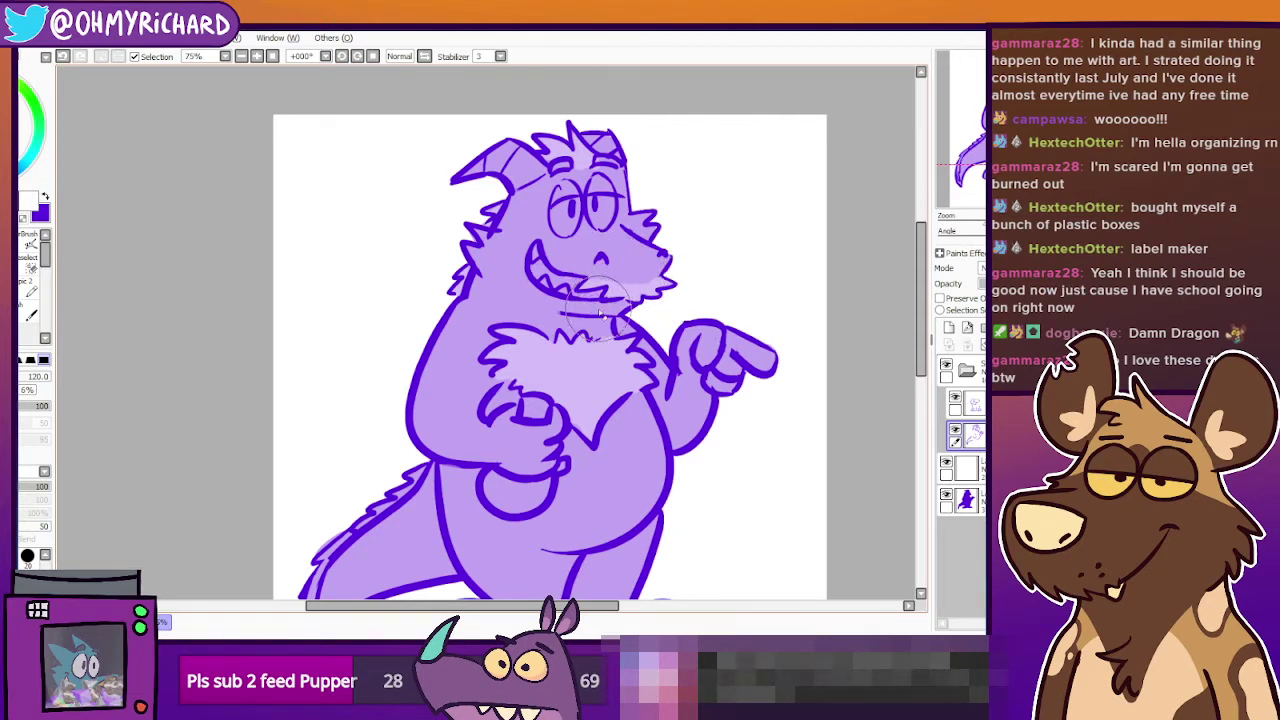
key(ctrl+z)
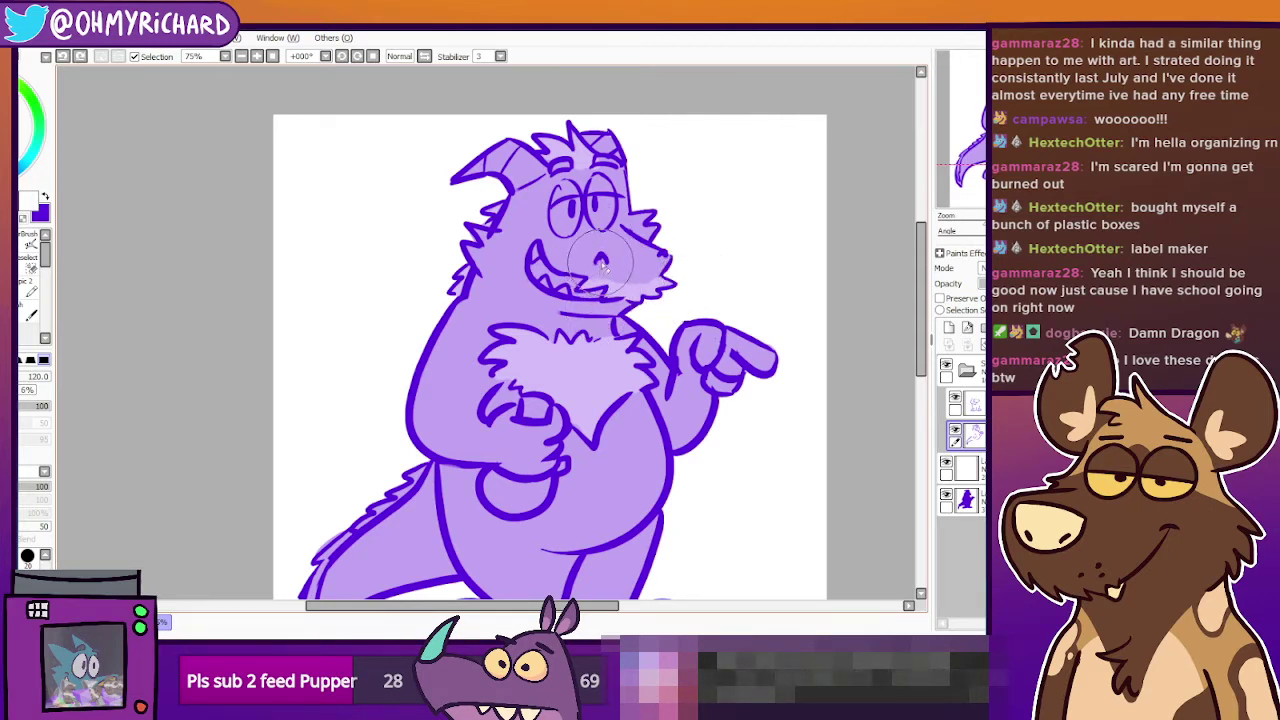
drag(599, 270, 601, 261)
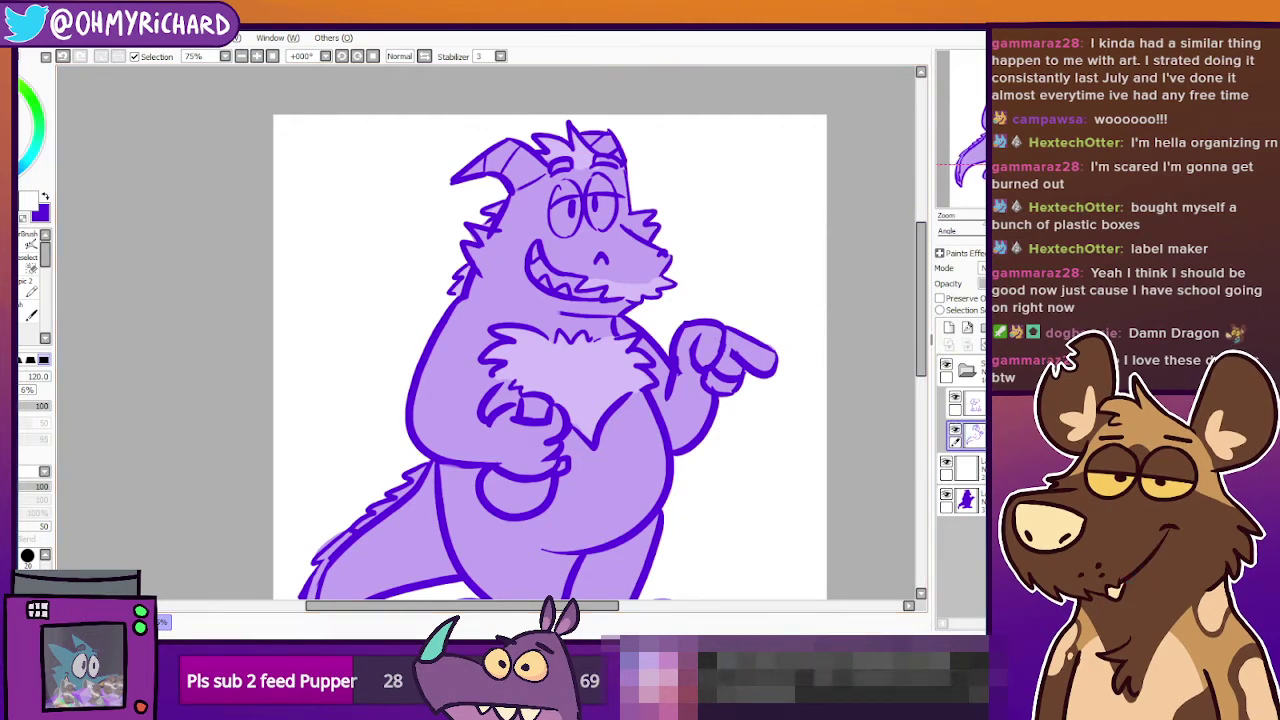
Add a layer above the pale fur markings and paint the dragon's eyes white.
click(966, 468)
click(949, 328)
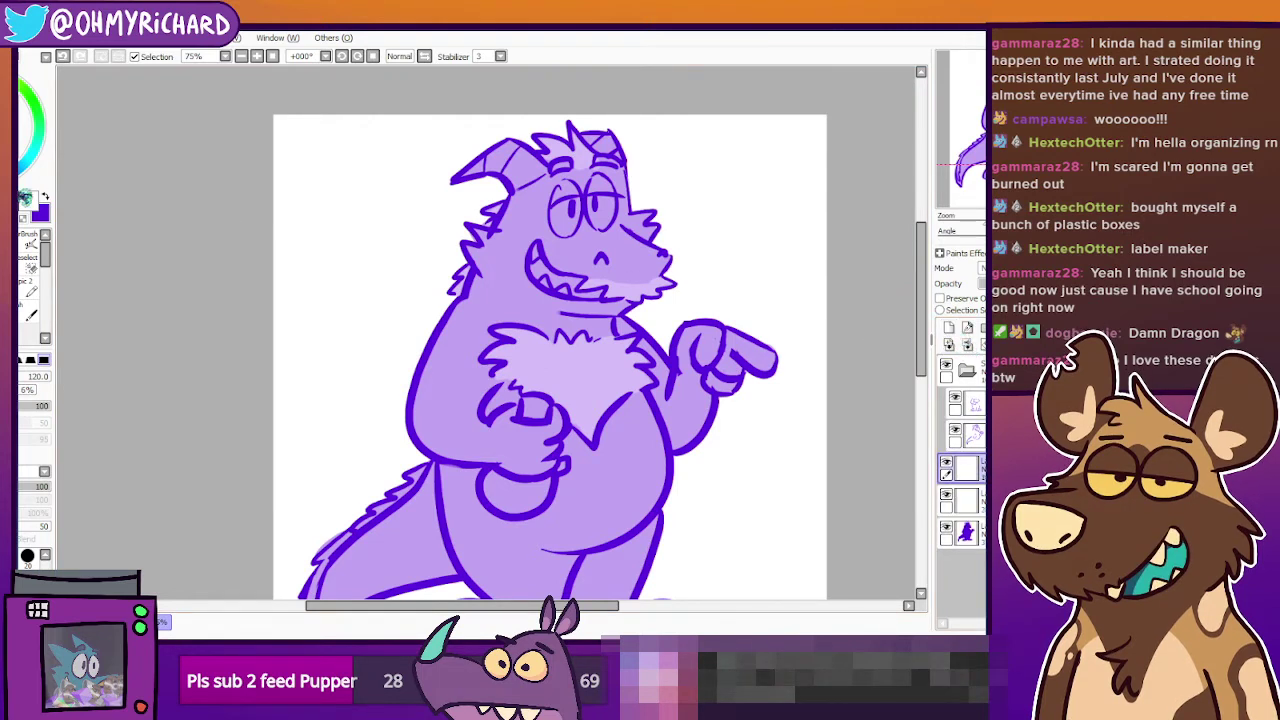
click(24, 242)
mouse_move(567, 204)
mouse_down()
mouse_move(558, 228)
mouse_move(595, 201)
mouse_move(603, 221)
mouse_move(602, 208)
mouse_up()
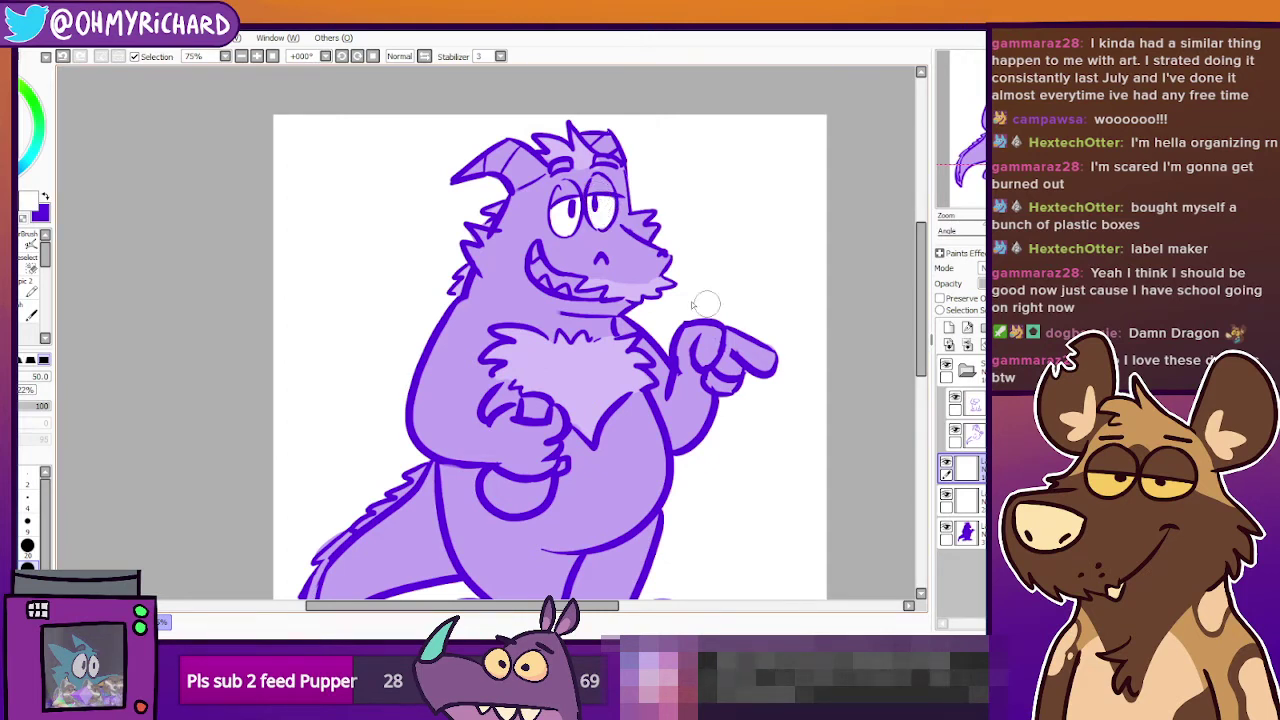
Fill the dragon's open mouth with magenta and paint the teeth white.
key(x)
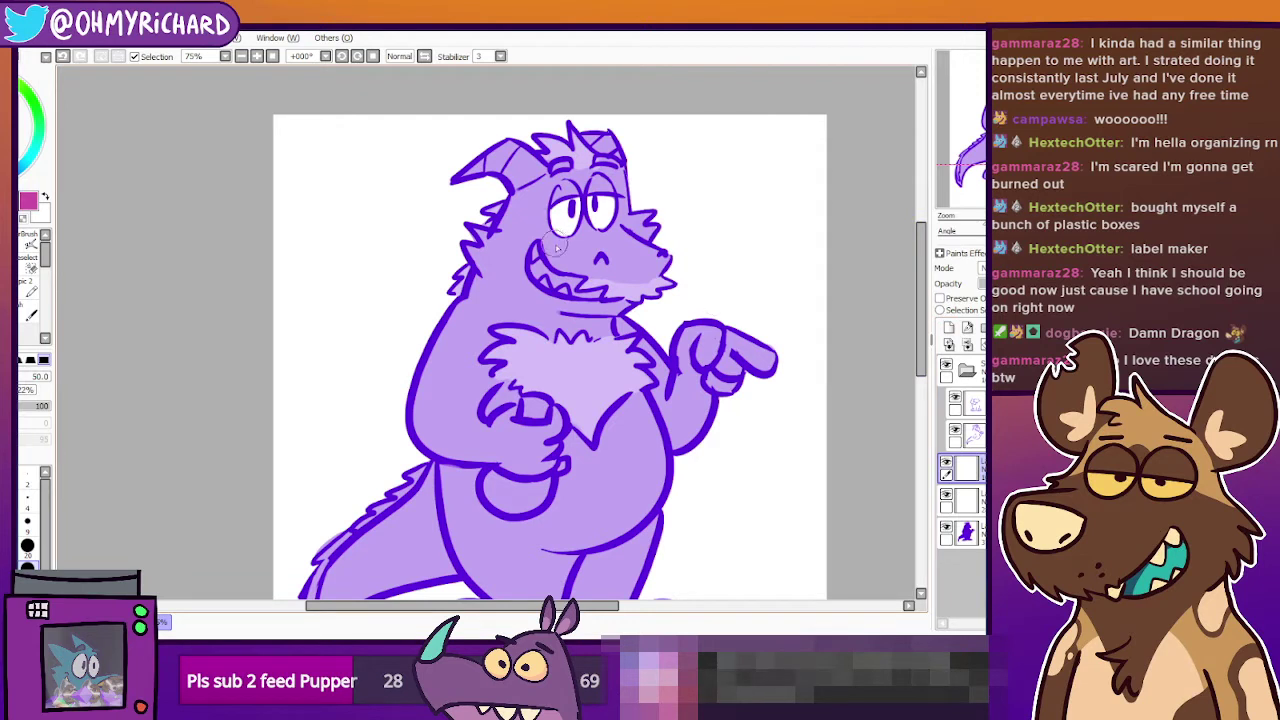
mouse_move(537, 262)
mouse_down()
mouse_move(600, 292)
mouse_move(556, 283)
mouse_up()
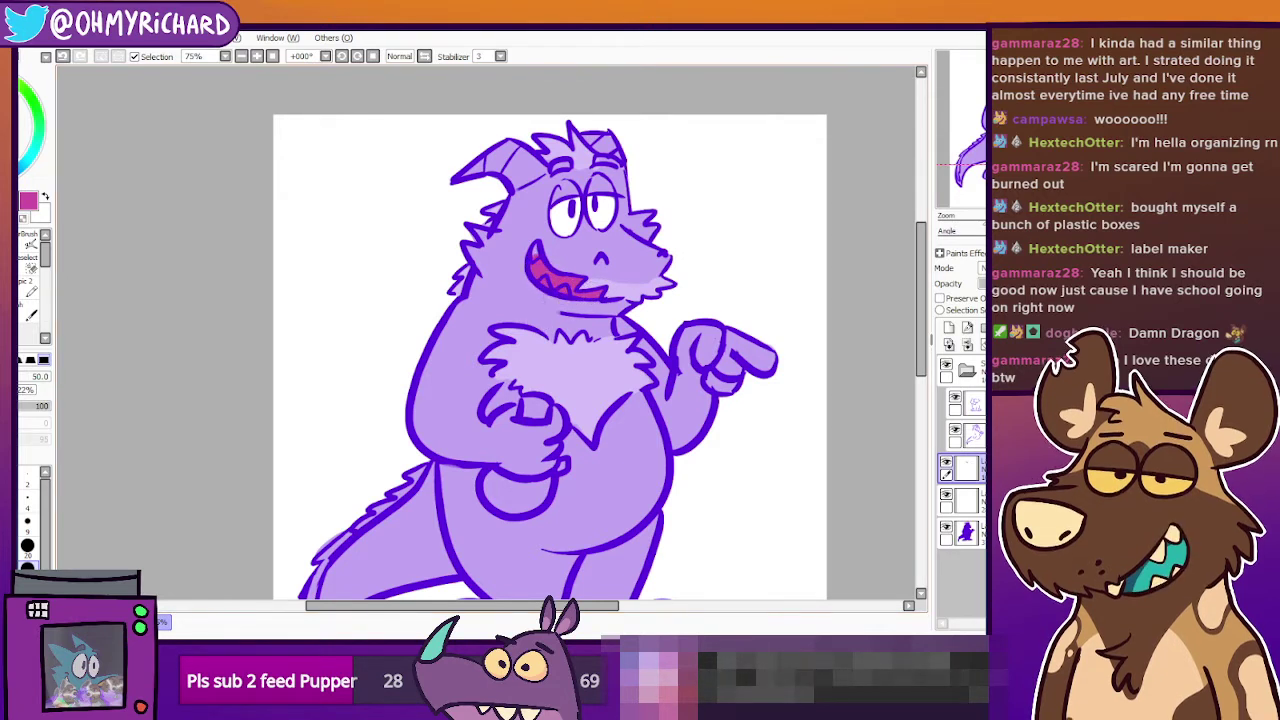
click(45, 196)
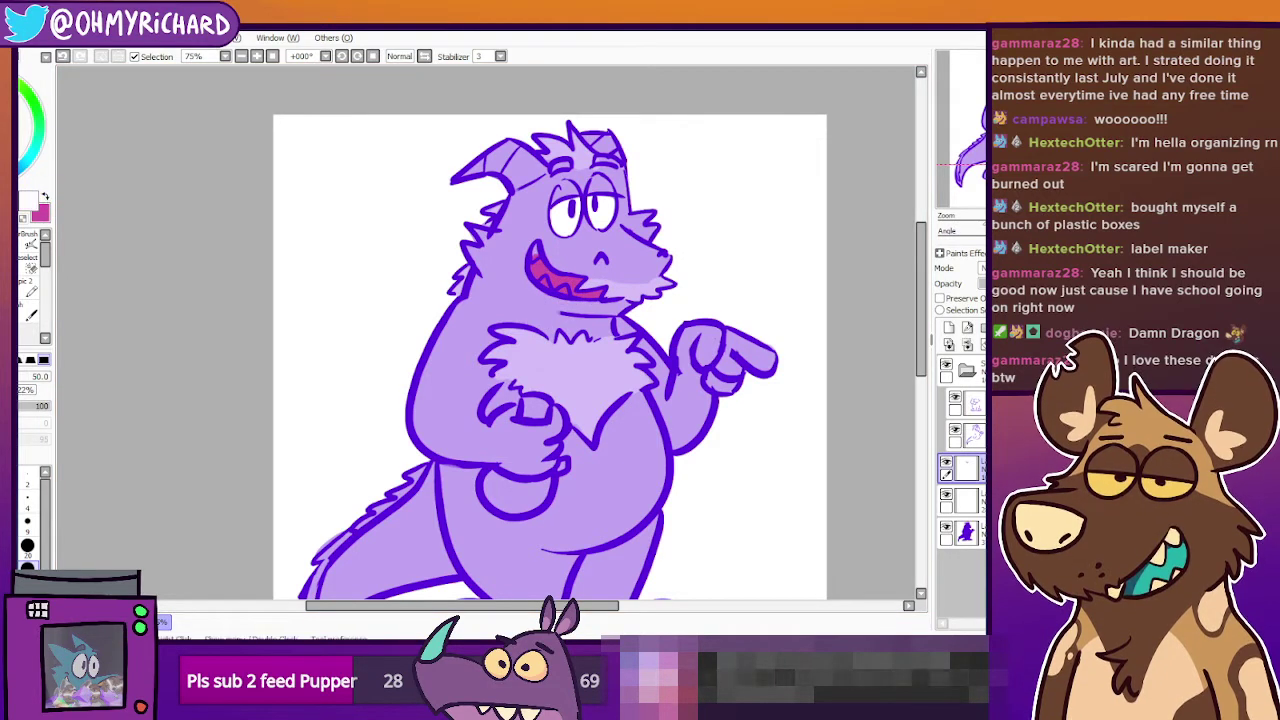
drag(537, 254, 535, 260)
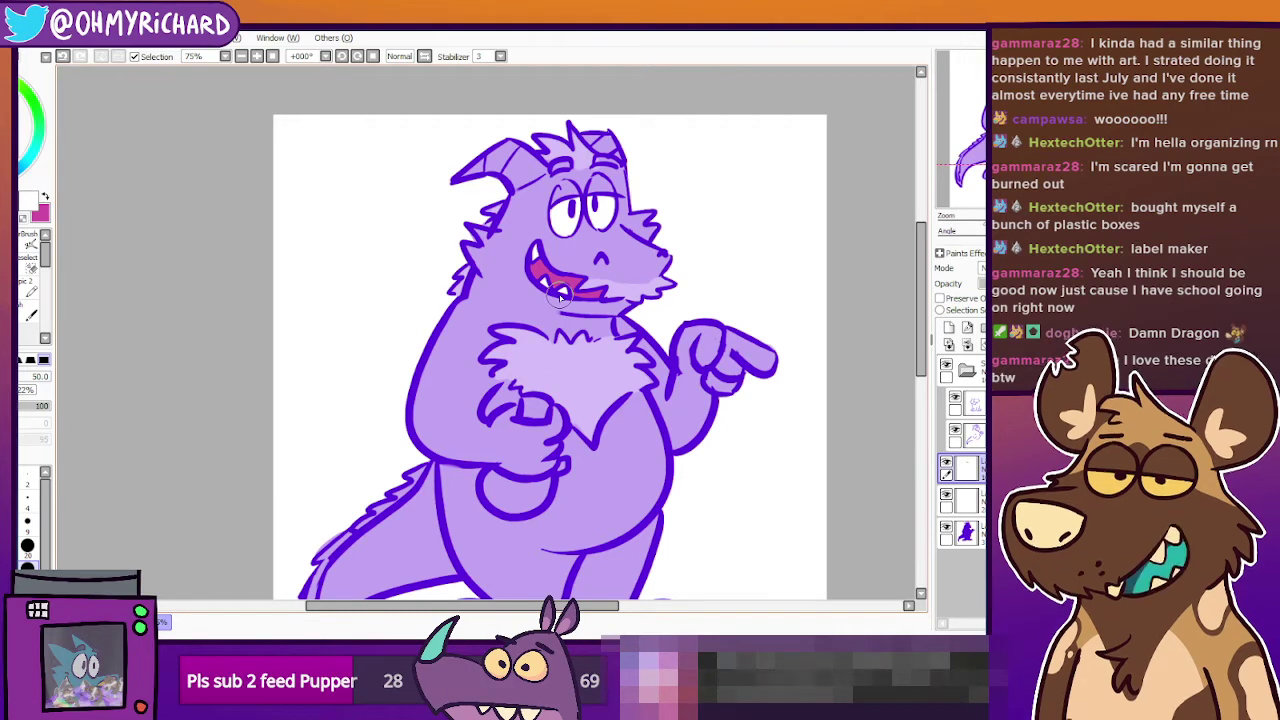
Deepen the purple of the dragon's body fill on its own layer.
click(974, 533)
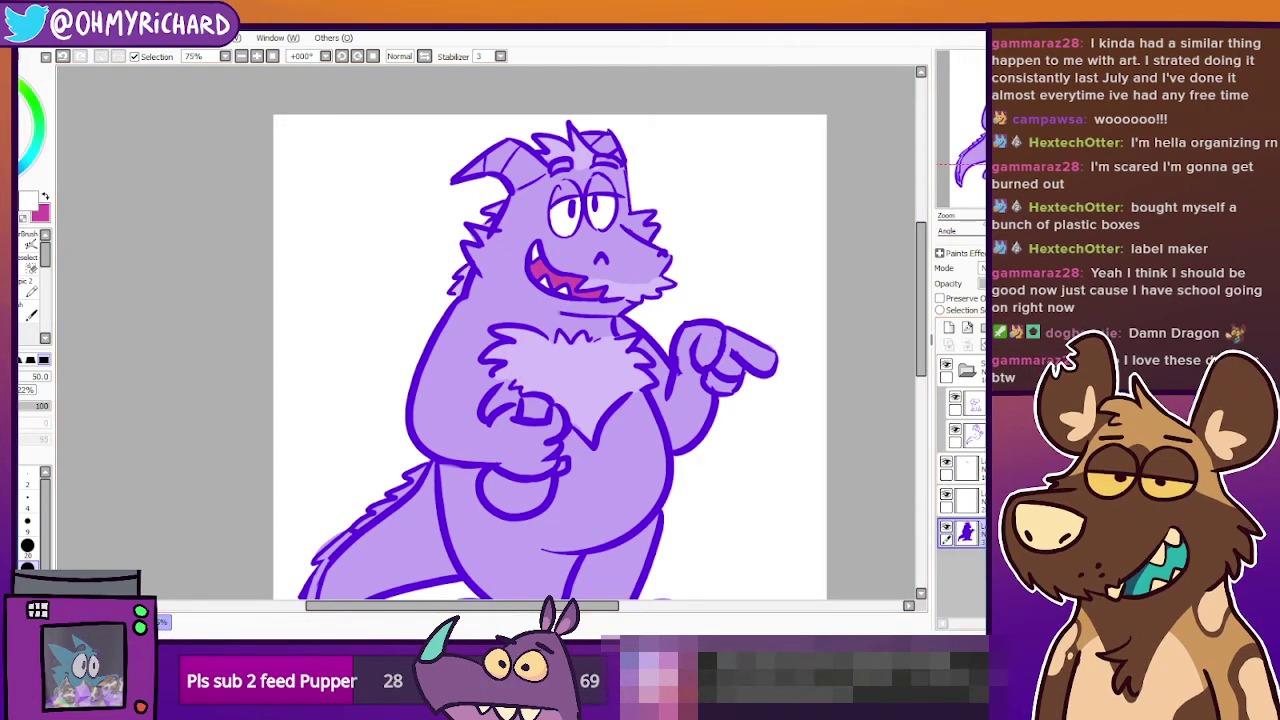
key(ctrl)
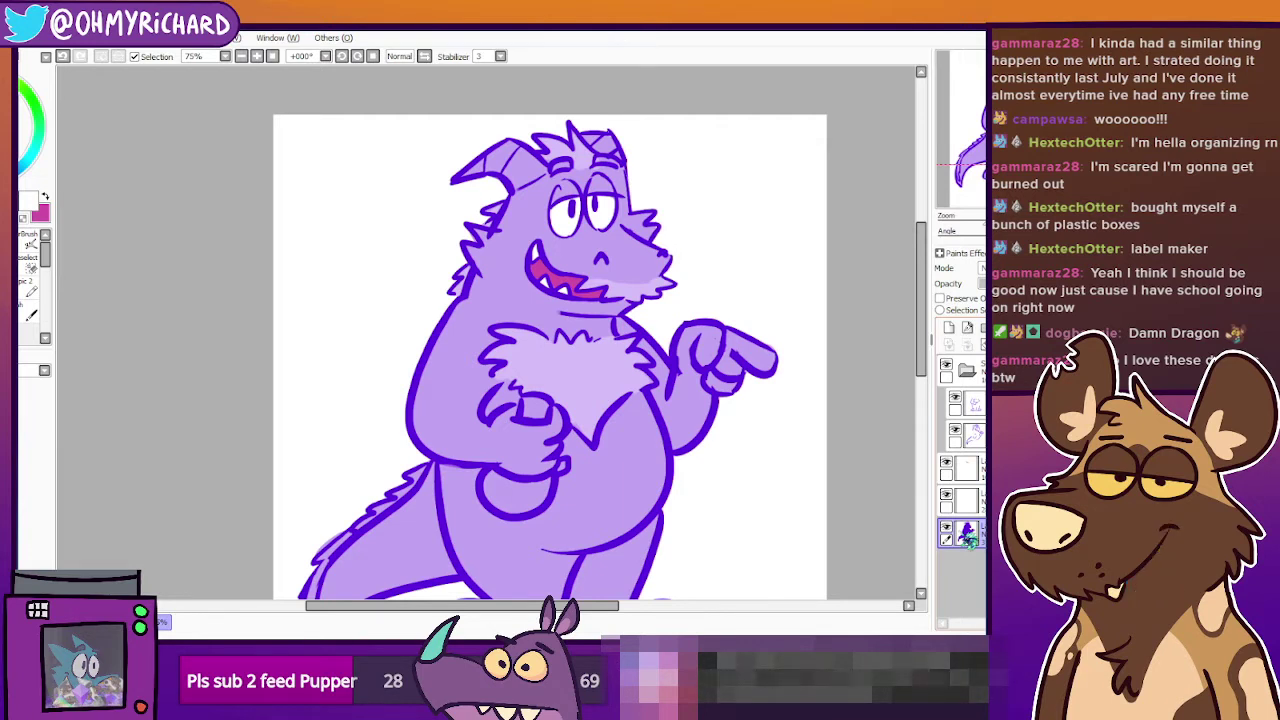
mouse_move(384, 262)
mouse_down()
mouse_move(406, 234)
mouse_move(347, 258)
mouse_up()
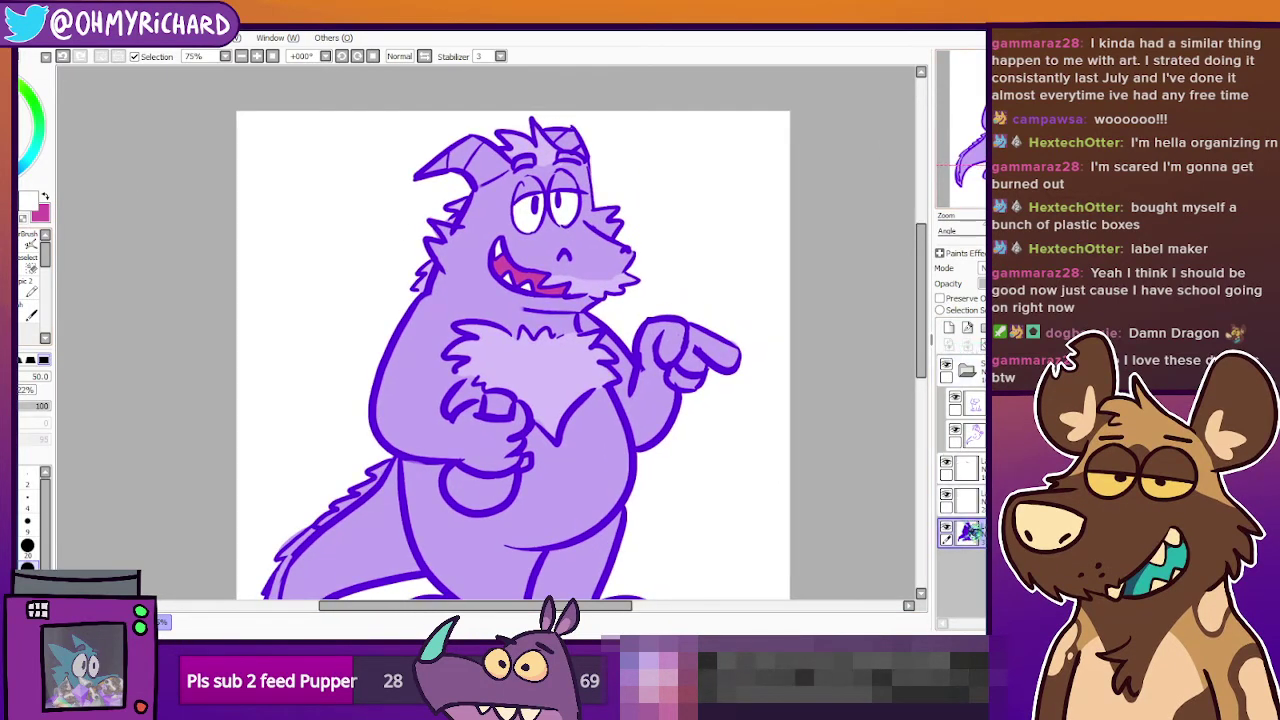
click(982, 538)
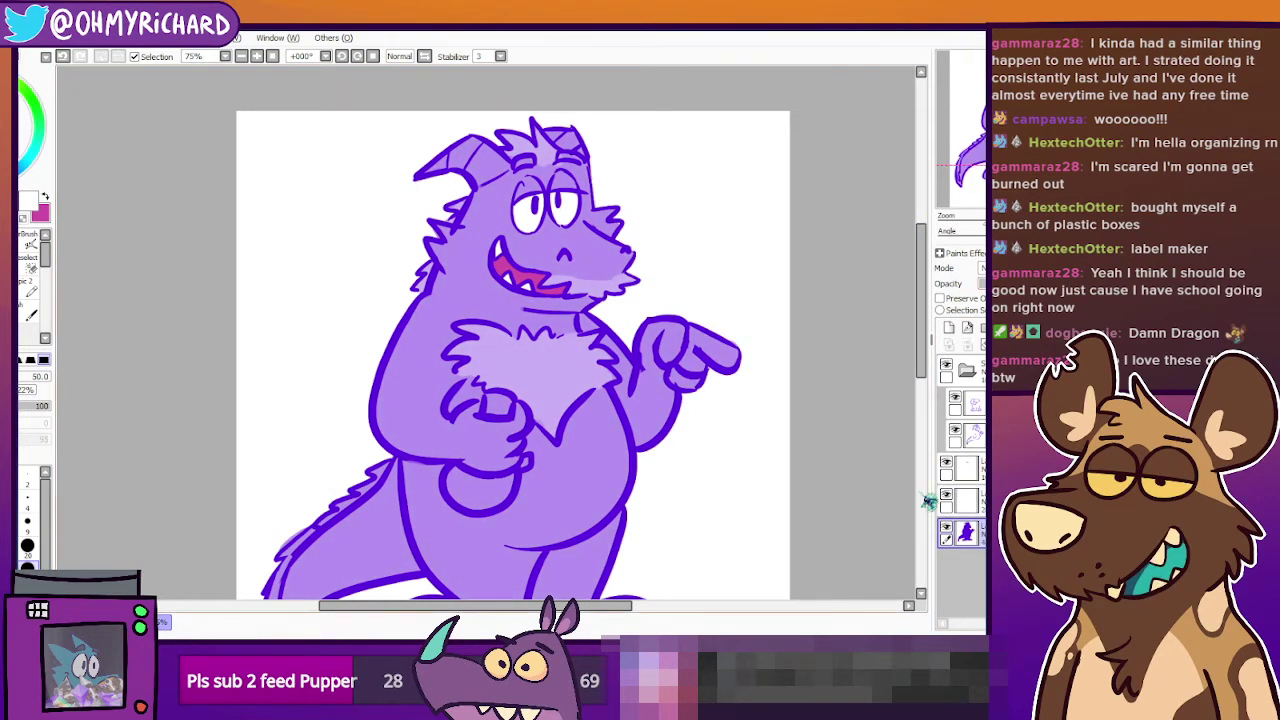
Check the extent of the pale fur markings by hiding and showing their layer.
click(12, 289)
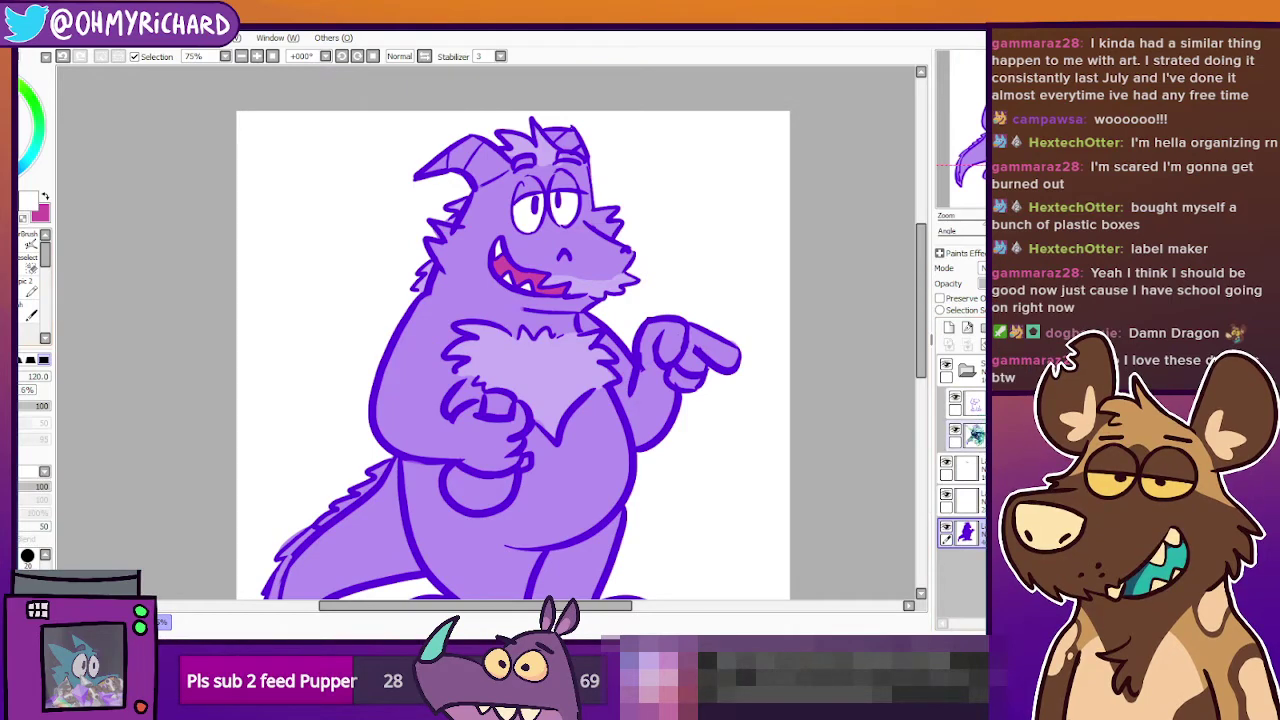
click(975, 437)
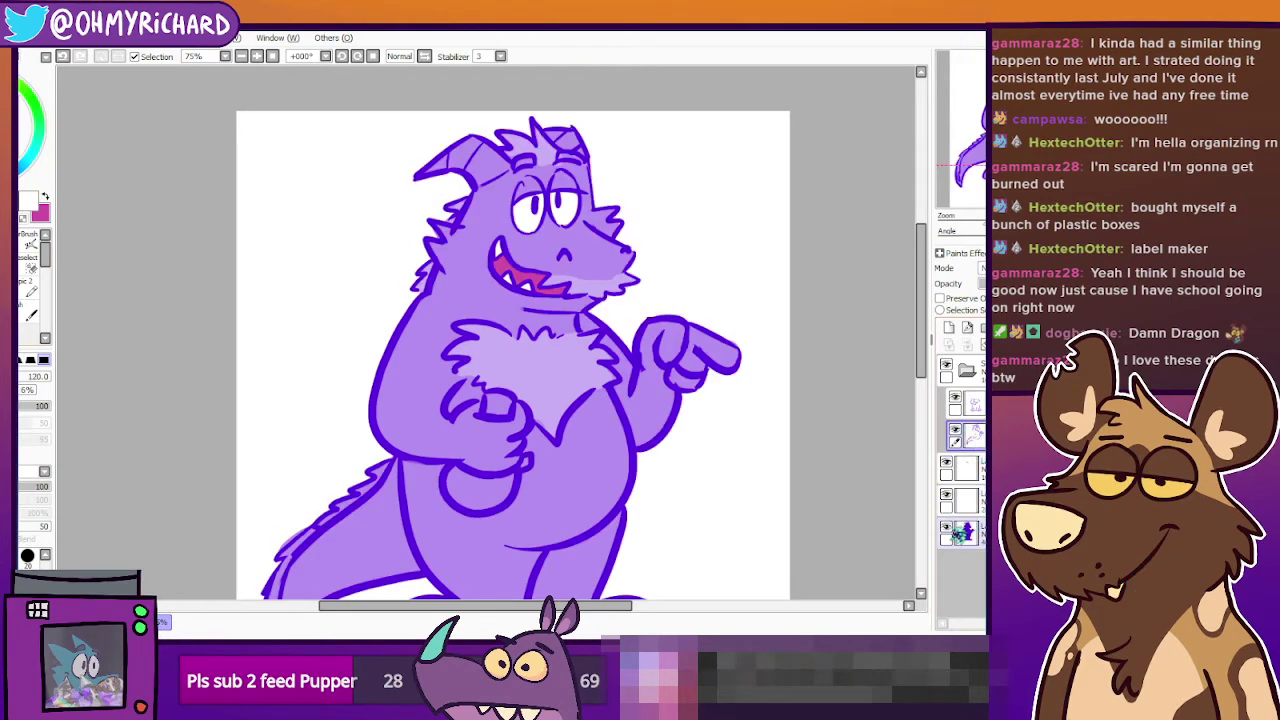
click(947, 494)
click(947, 494)
Touch up the pale markings on the dragon's chest and muzzle with the brush and eraser on their layer.
click(975, 500)
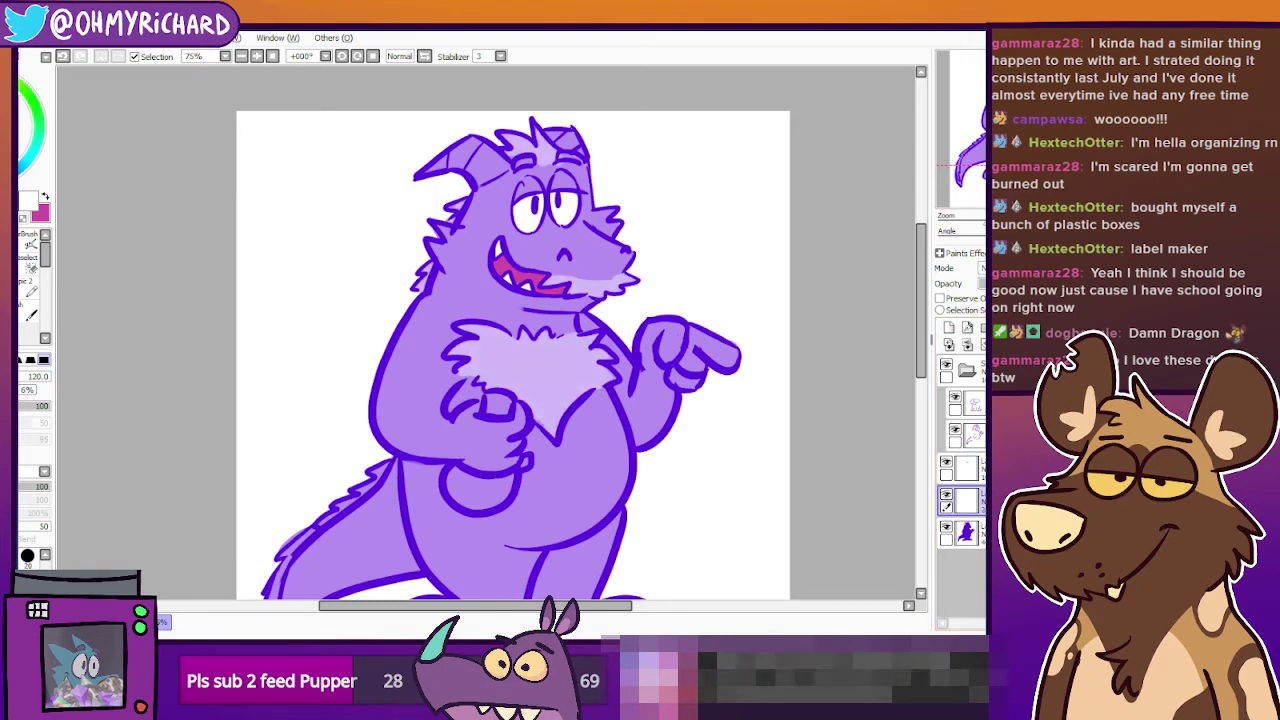
key(e)
drag(512, 350, 515, 356)
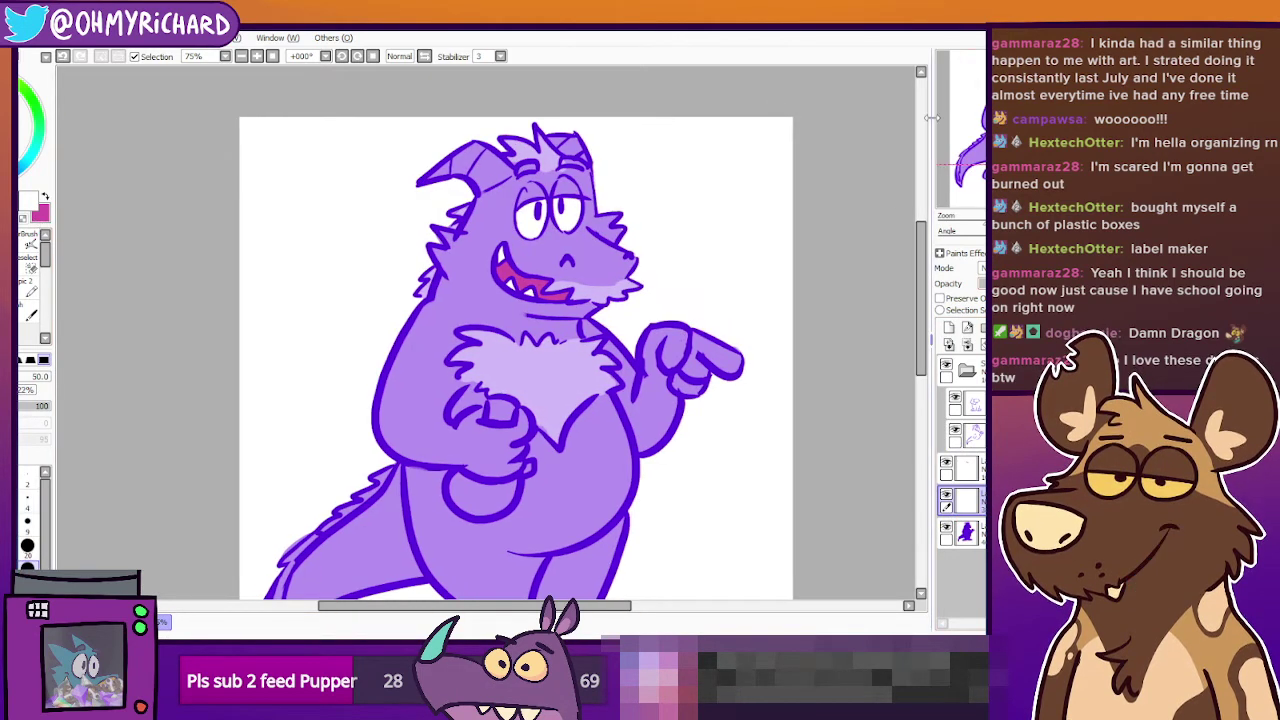
key(b)
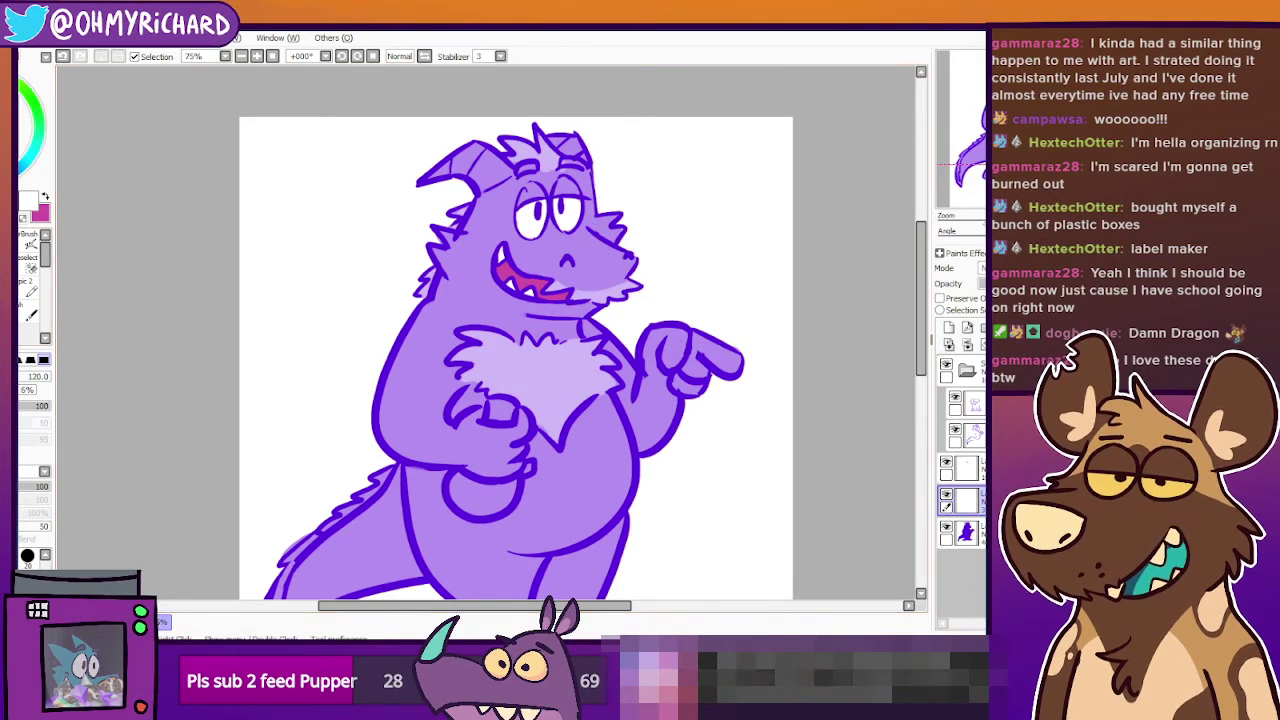
key(n)
drag(300, 232, 337, 269)
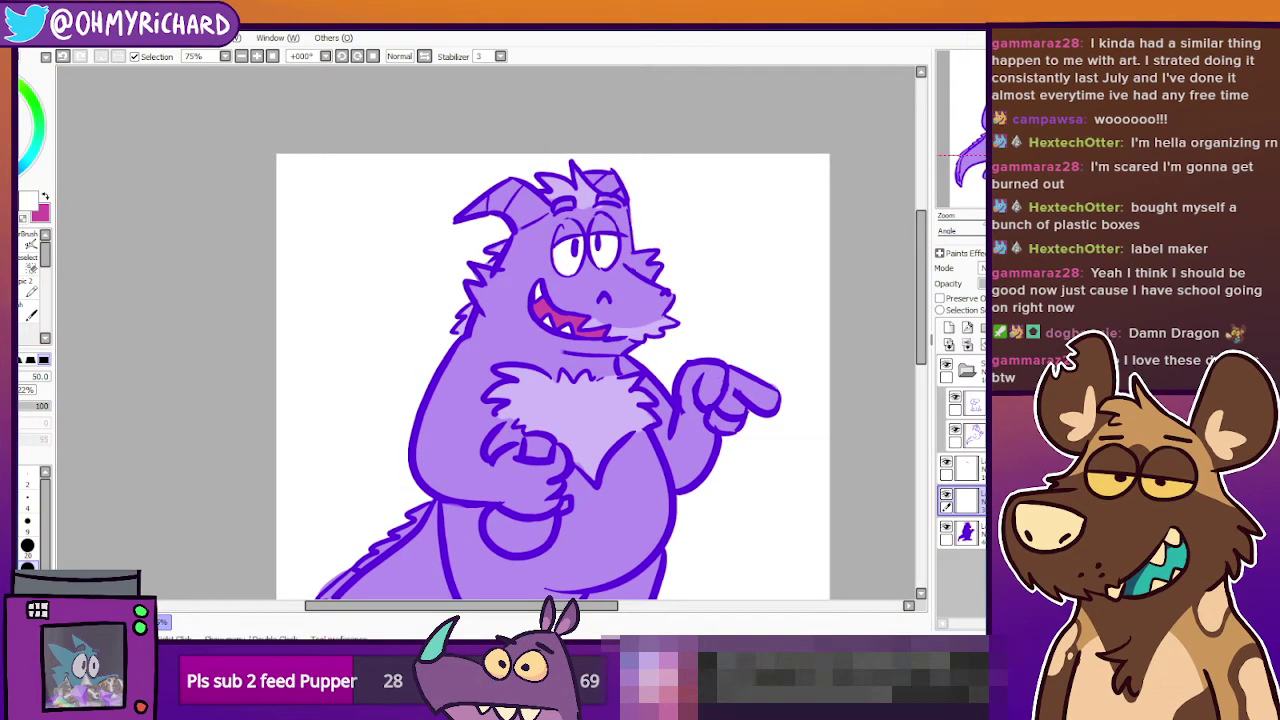
click(29, 268)
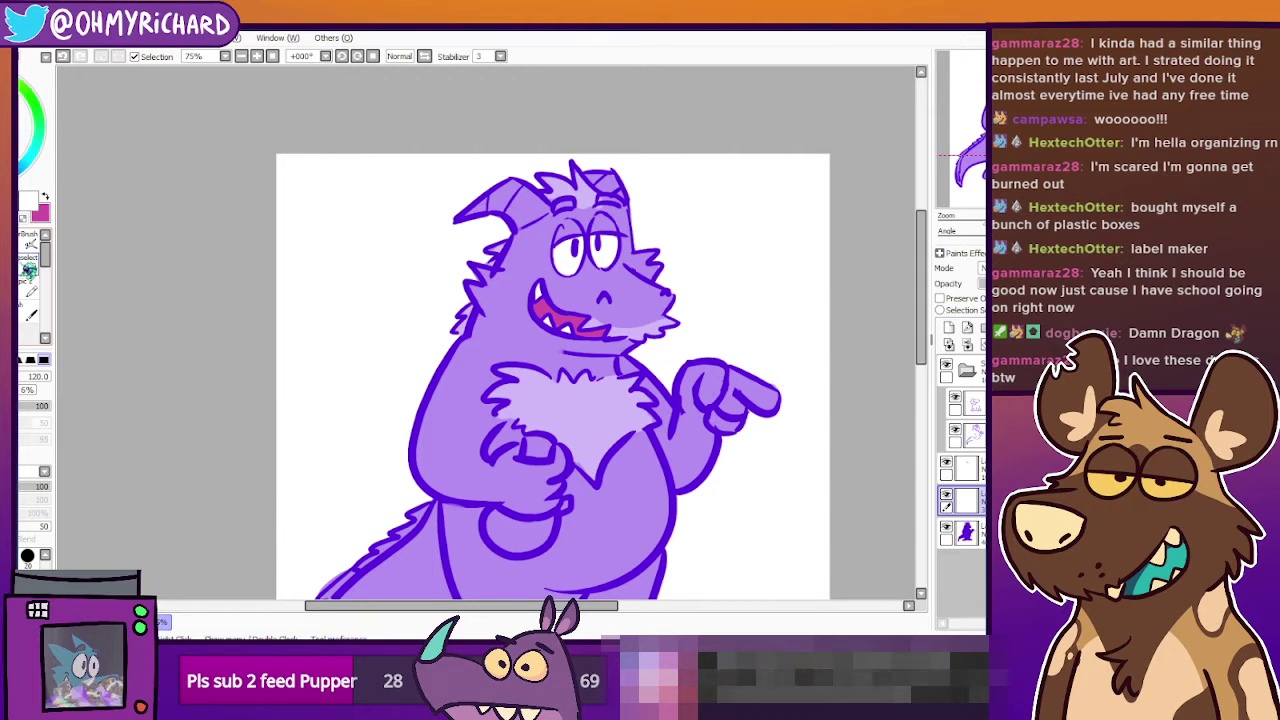
drag(605, 297, 524, 277)
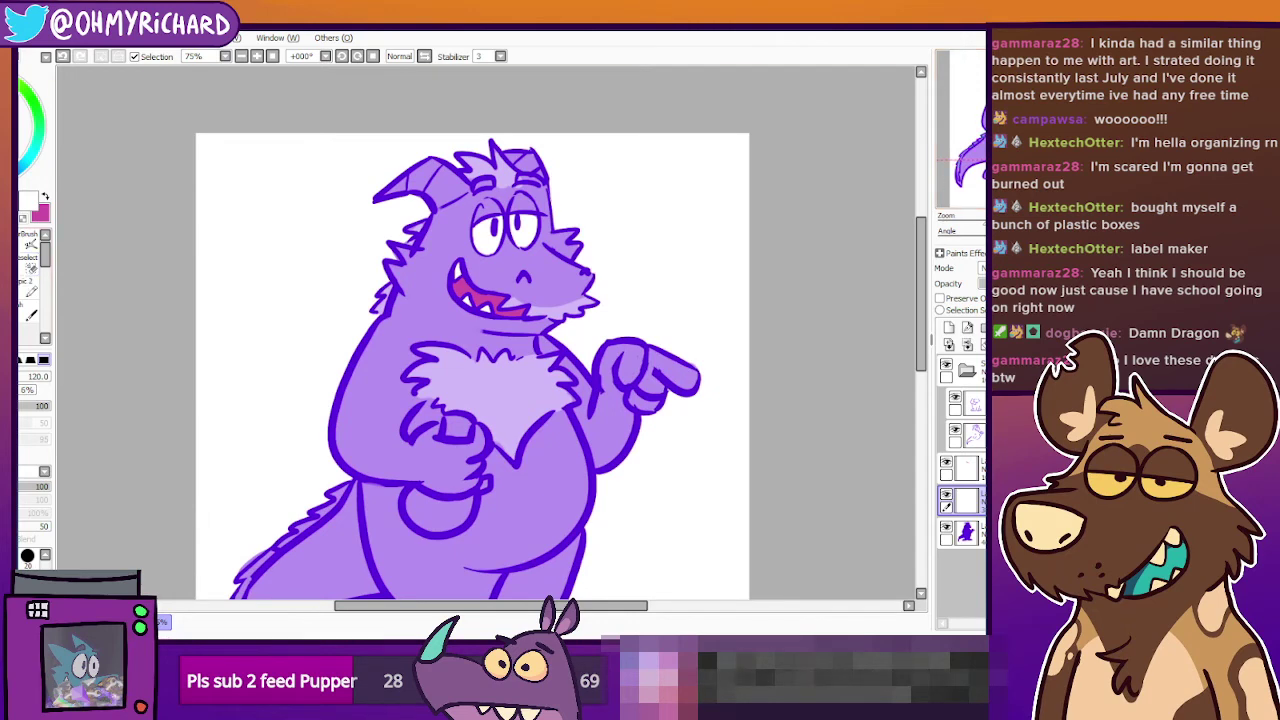
drag(651, 327, 642, 290)
Check the body fill by hiding and showing its layer, and make the line art layer active.
click(947, 526)
click(947, 526)
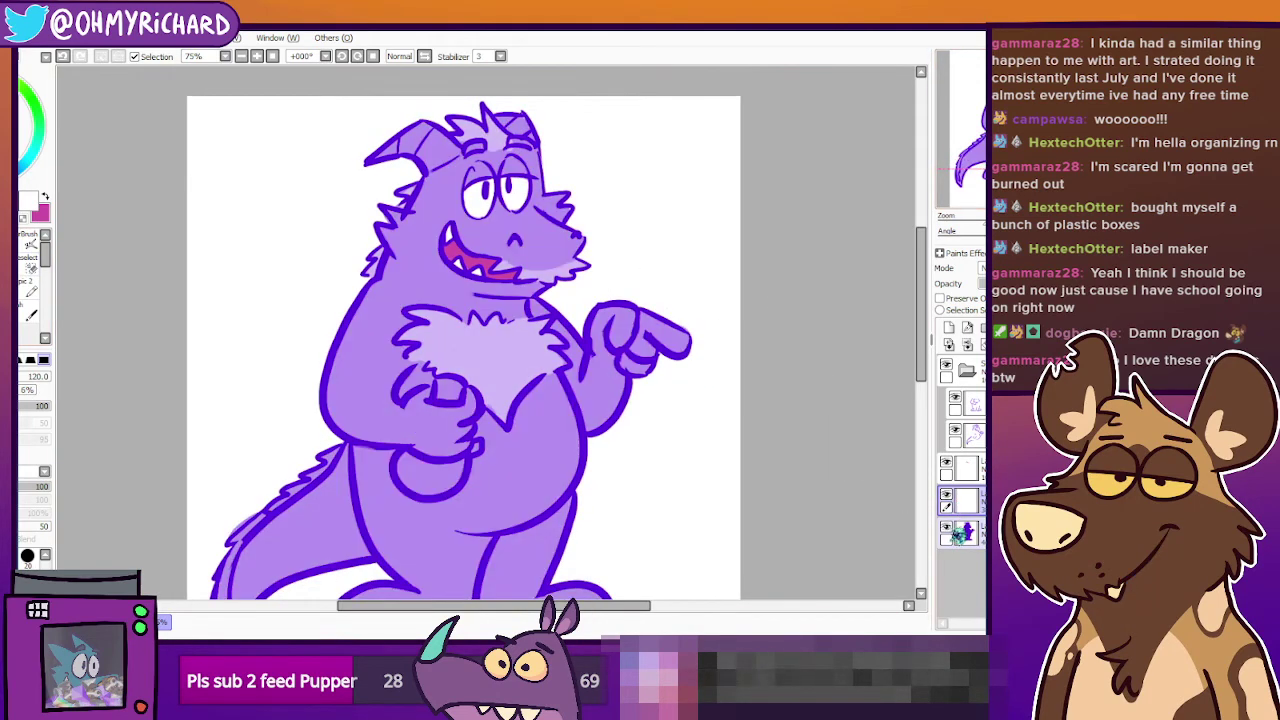
click(964, 533)
click(966, 434)
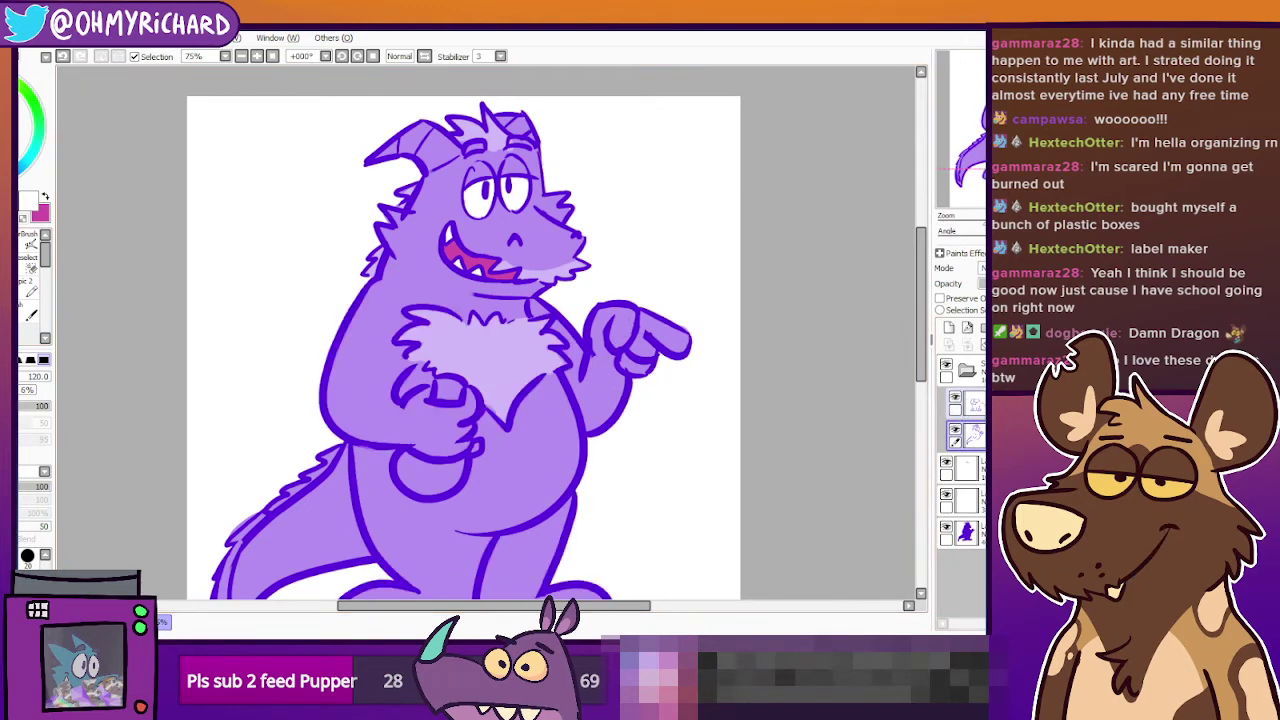
Choose a turquoise brush color and add a new layer directly below the sketch folder.
click(966, 406)
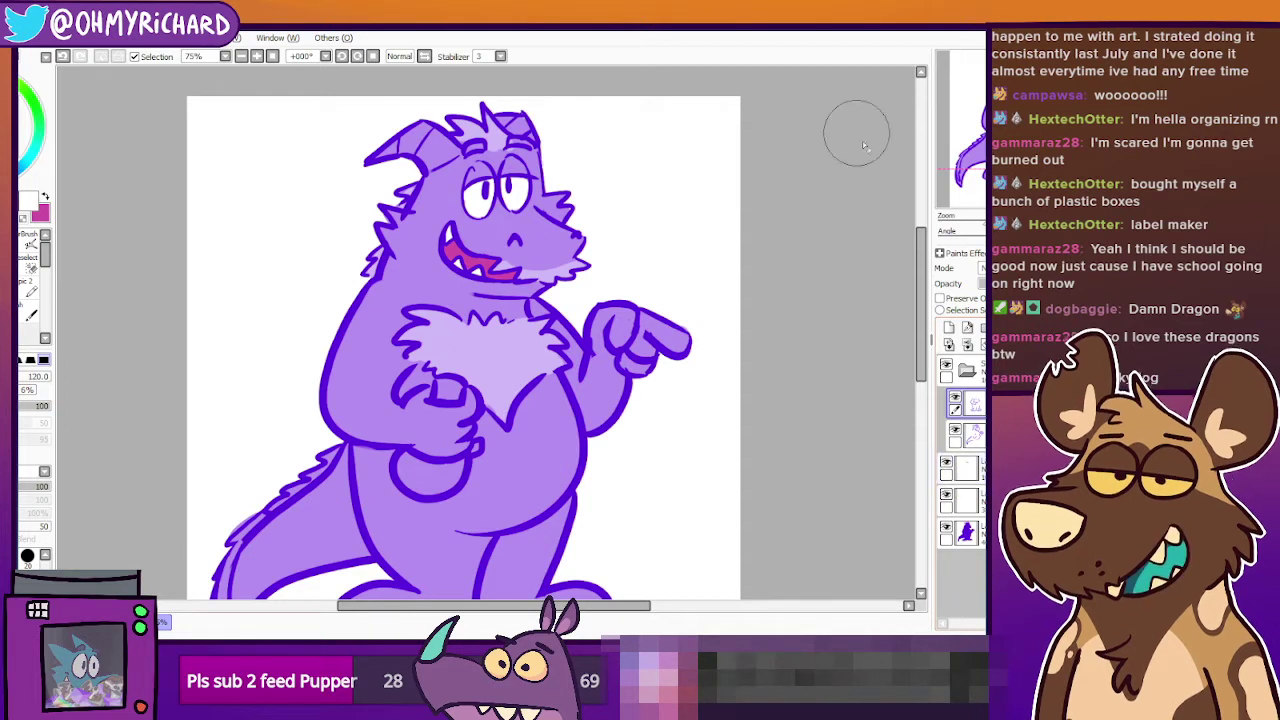
click(46, 197)
click(10, 268)
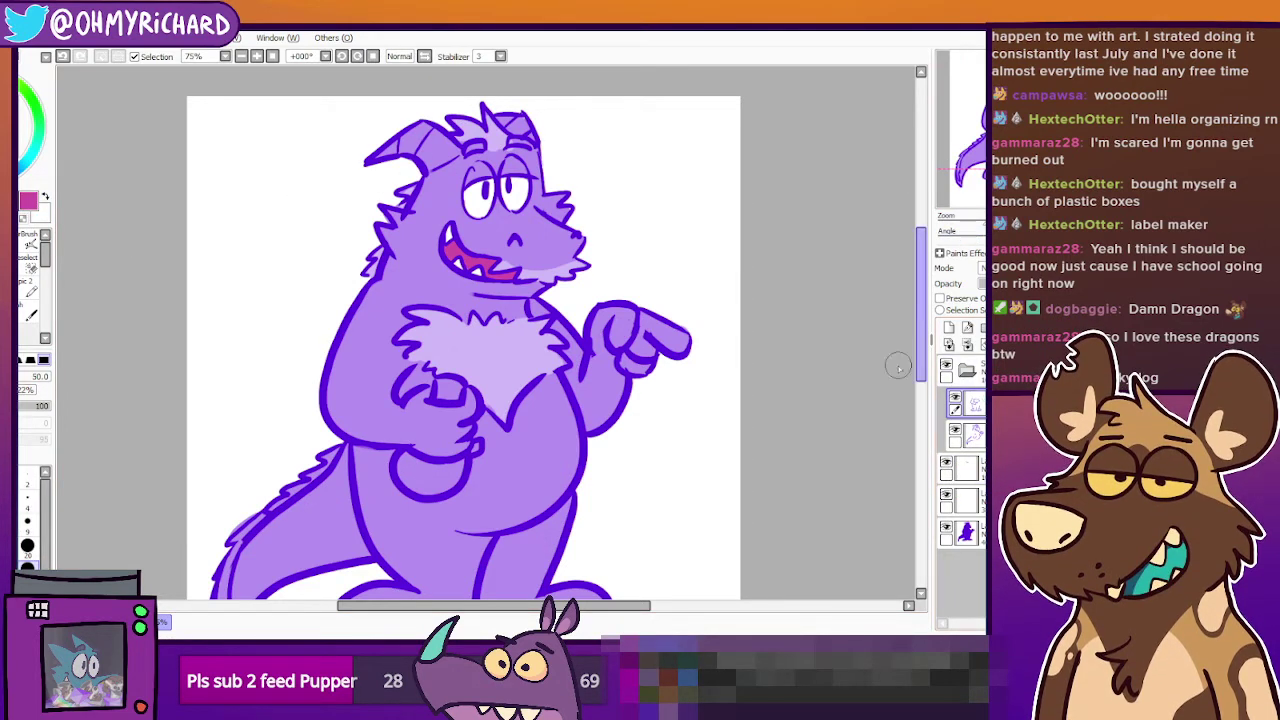
click(32, 100)
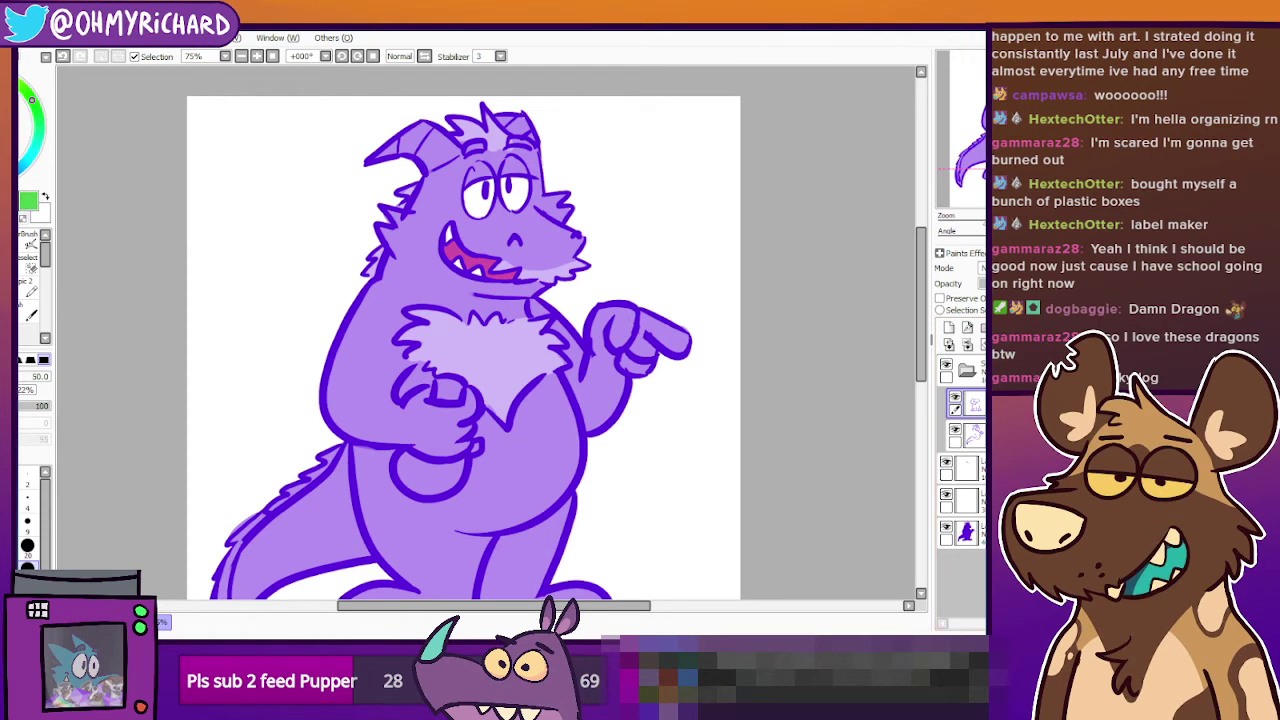
click(34, 147)
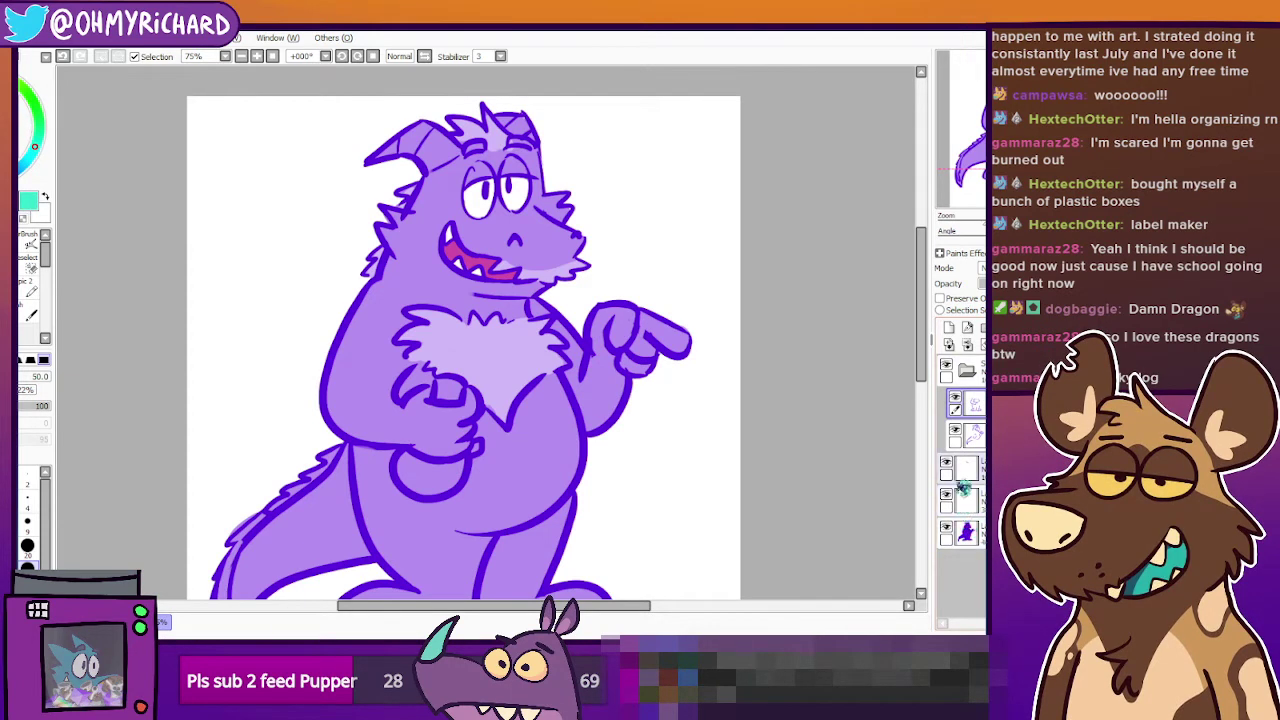
click(955, 429)
click(955, 429)
click(973, 436)
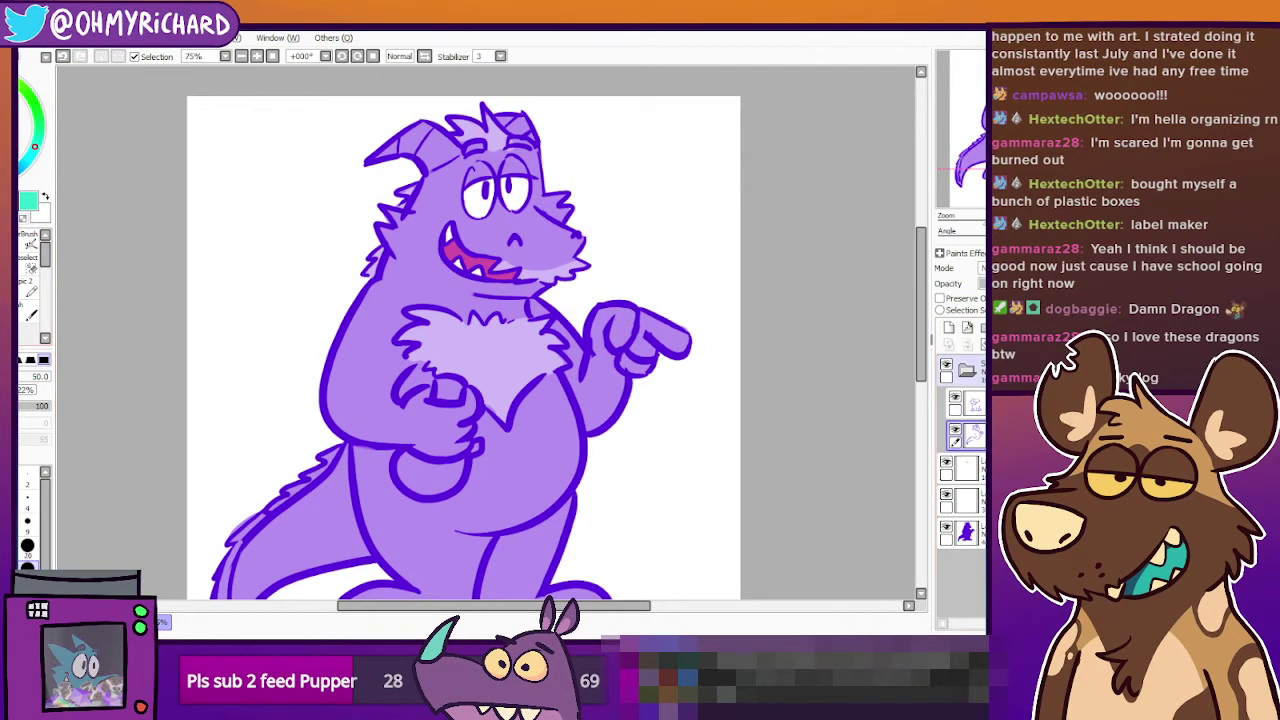
click(949, 328)
drag(970, 438, 945, 482)
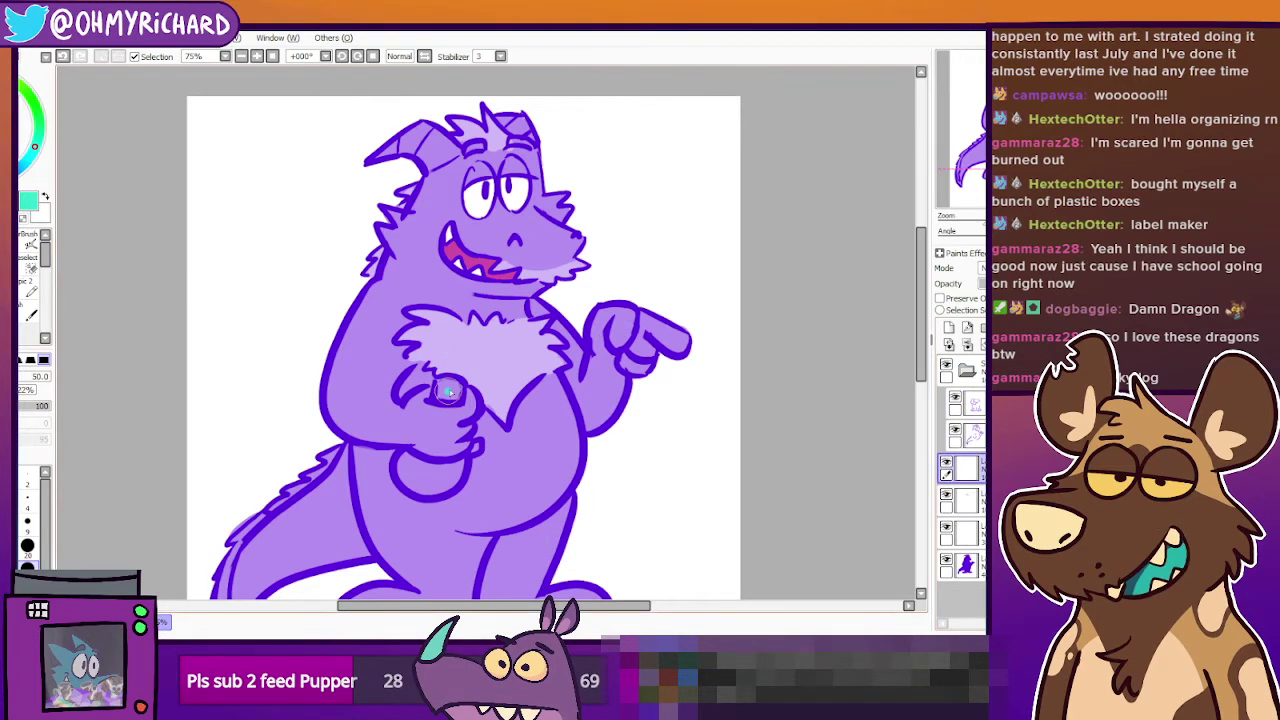
Paint the round object in the dragon's hand turquoise, including its neck and the small piece beside the fingers.
drag(449, 387, 445, 395)
mouse_move(473, 452)
mouse_down()
mouse_move(453, 468)
mouse_move(412, 468)
mouse_up()
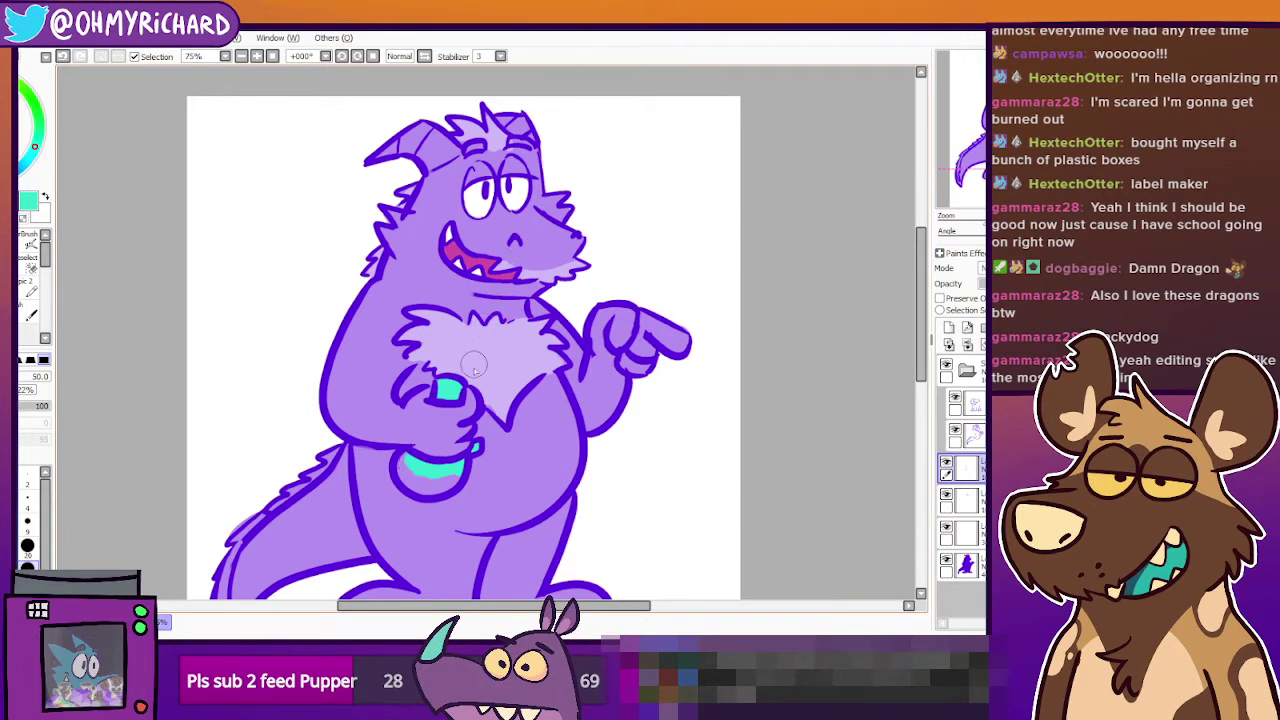
mouse_move(410, 452)
mouse_down()
mouse_move(427, 491)
mouse_move(463, 461)
mouse_up()
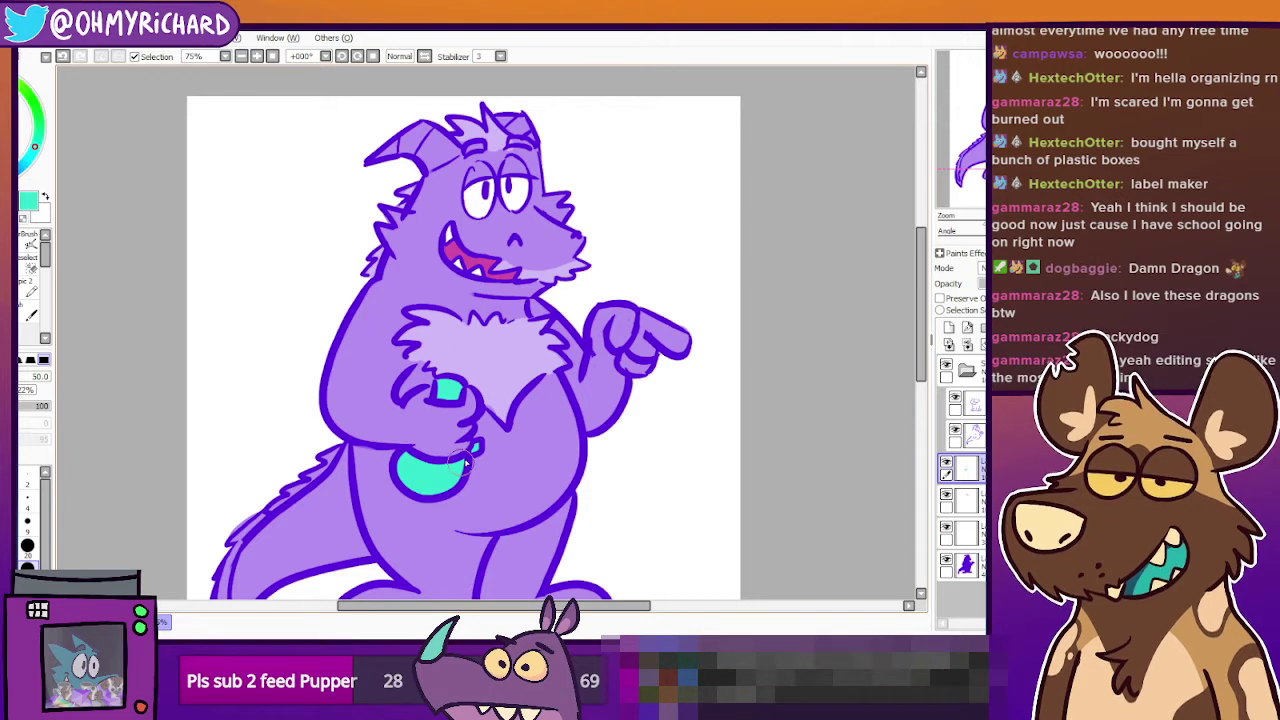
drag(438, 402, 444, 378)
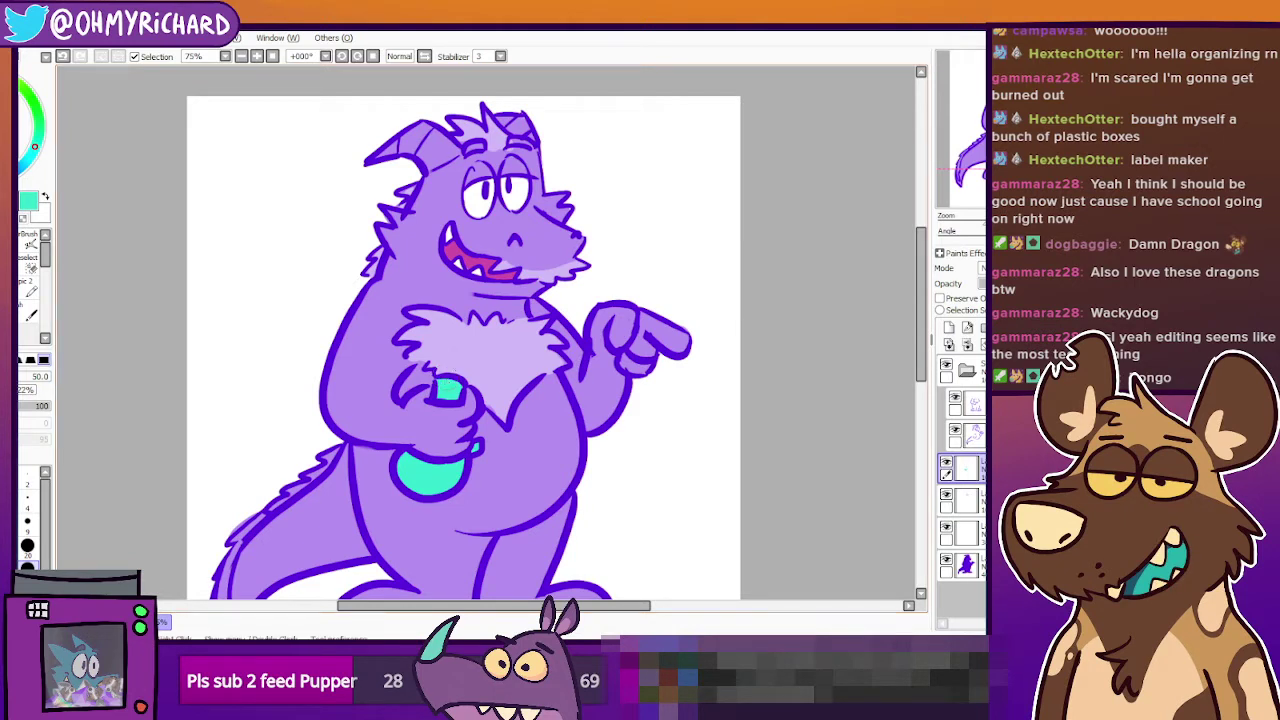
Add a lighter cyan highlight to the neck of the object in the dragon's hand.
mouse_move(446, 381)
mouse_down()
mouse_move(502, 351)
mouse_move(508, 285)
mouse_up()
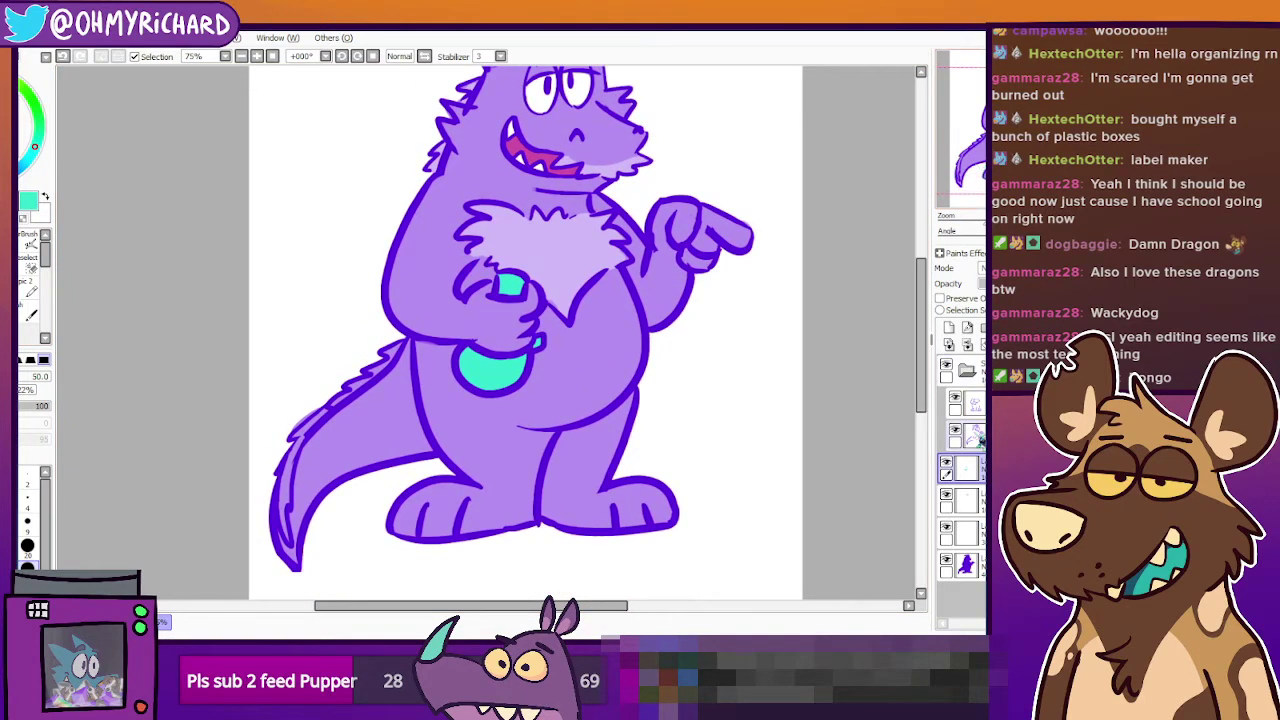
click(947, 462)
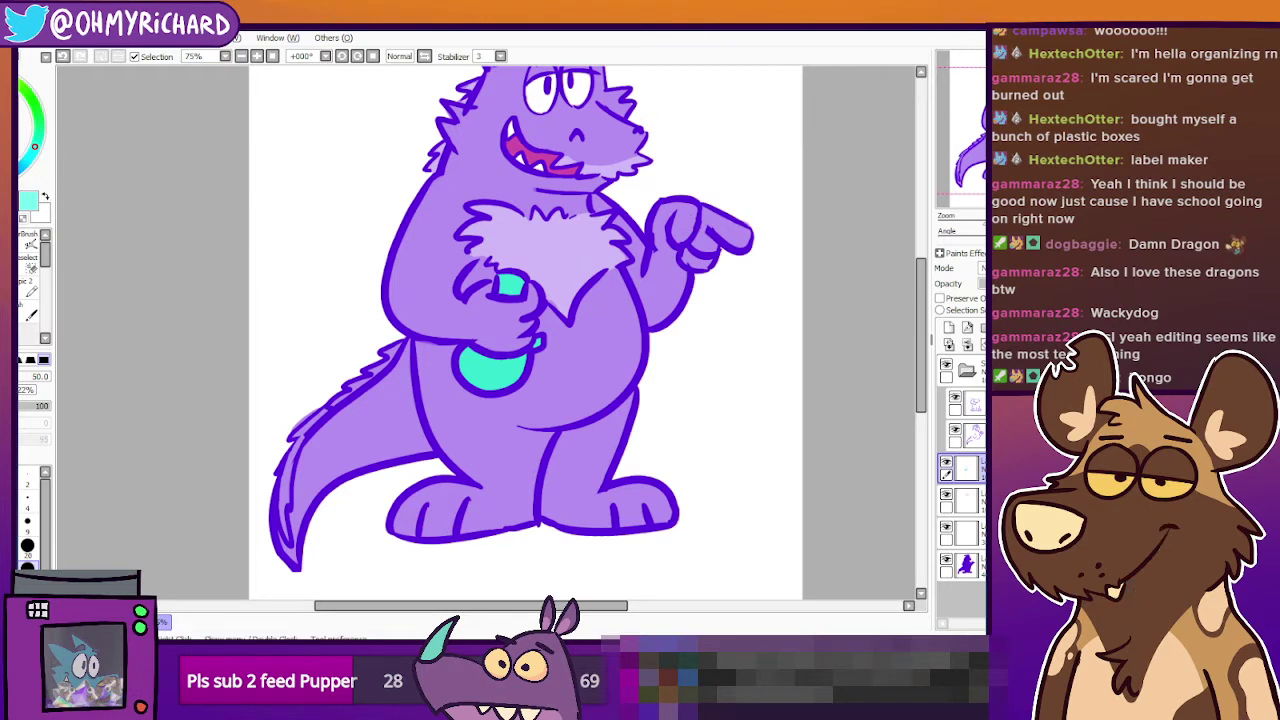
drag(507, 276, 530, 285)
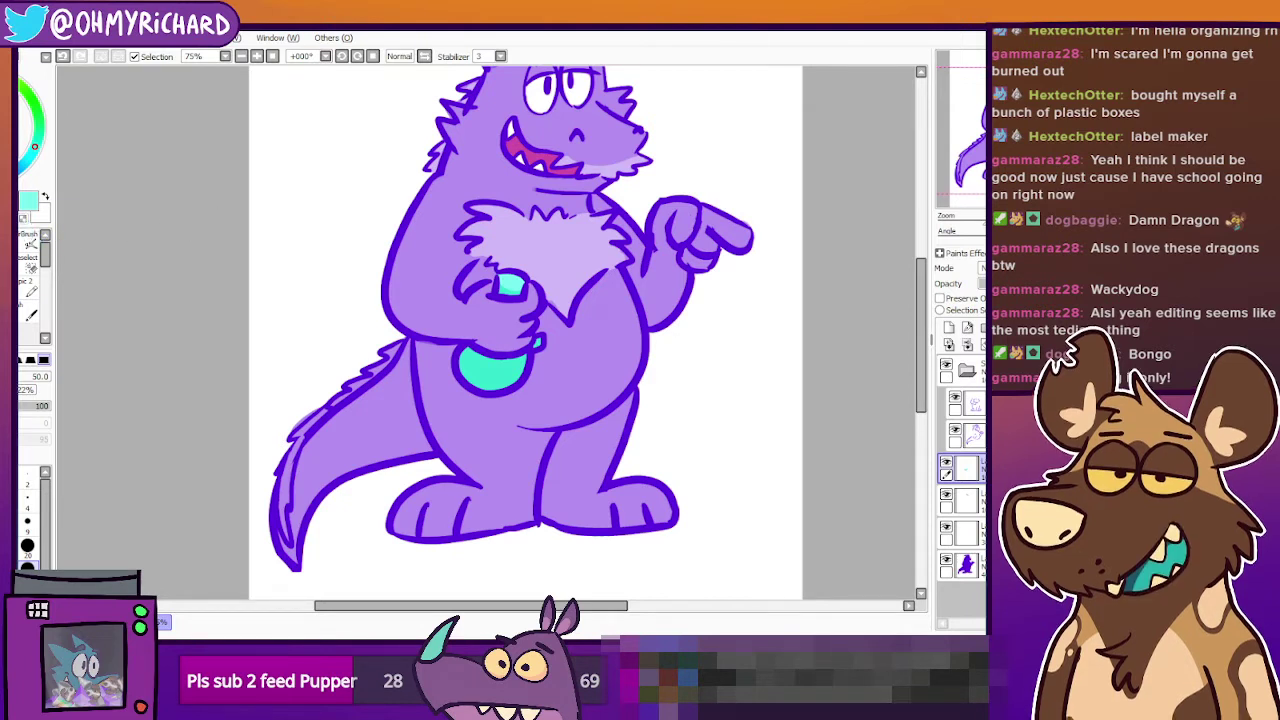
drag(530, 300, 549, 362)
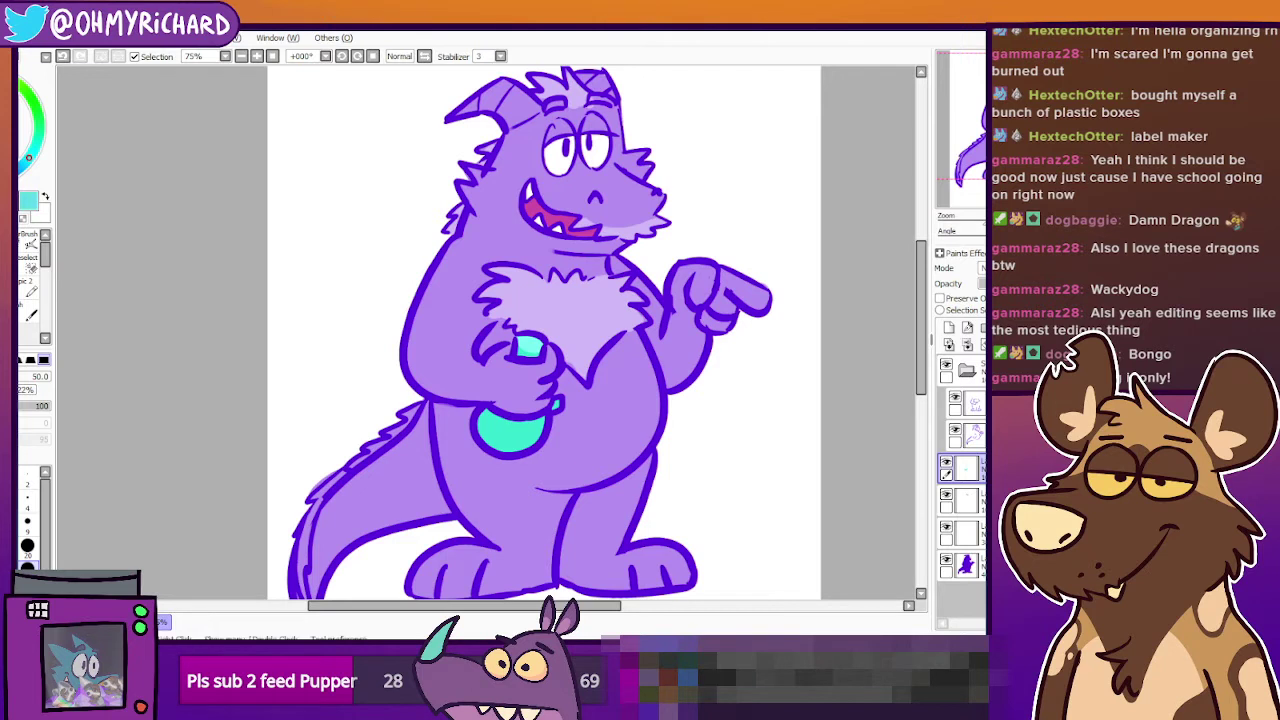
drag(533, 338, 515, 310)
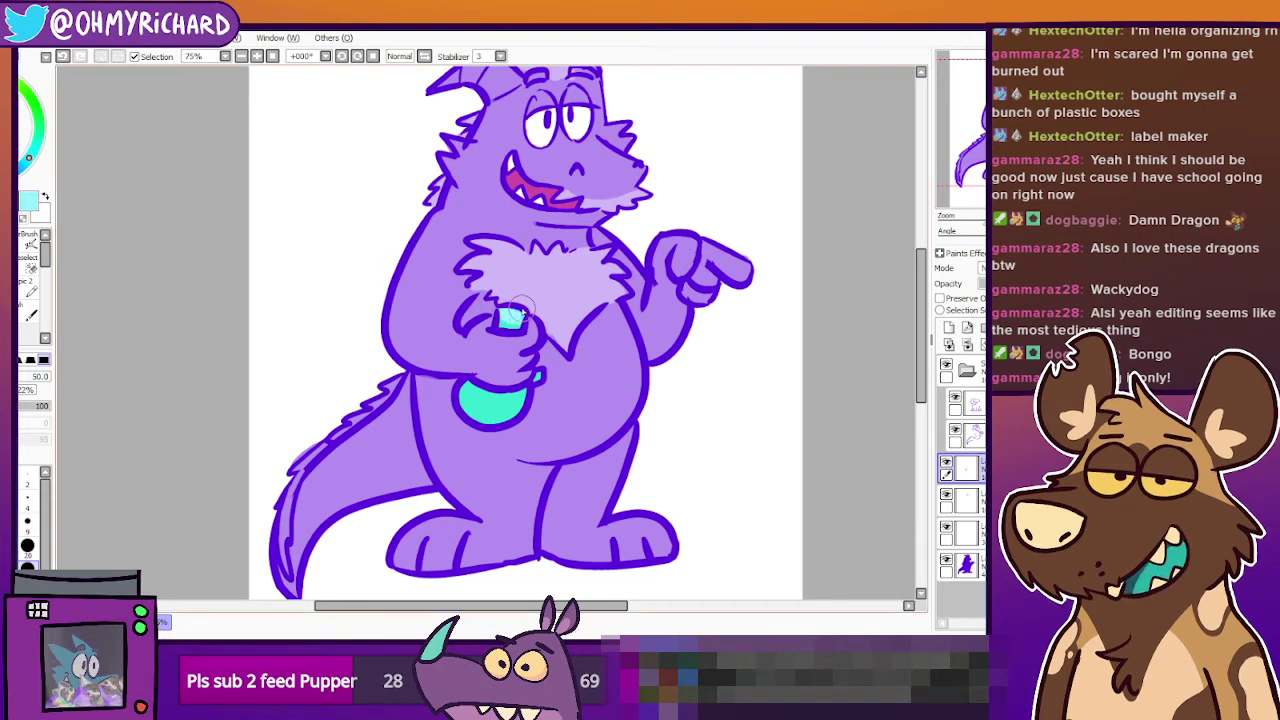
mouse_move(510, 330)
mouse_down()
mouse_move(551, 398)
mouse_move(501, 386)
mouse_up()
Shift the hue of the dragon's body layer to a pinker purple.
scroll(651, 494, down, 1)
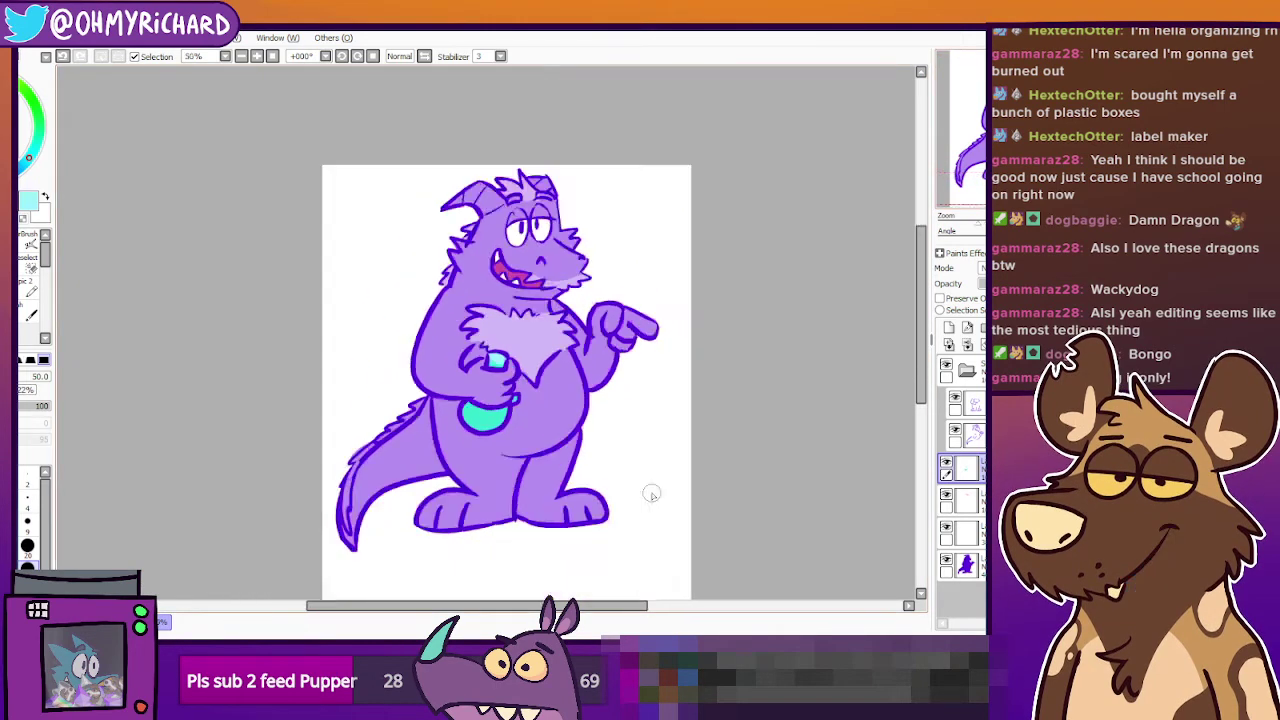
scroll(651, 494, down, 1)
scroll(651, 494, up, 1)
click(970, 566)
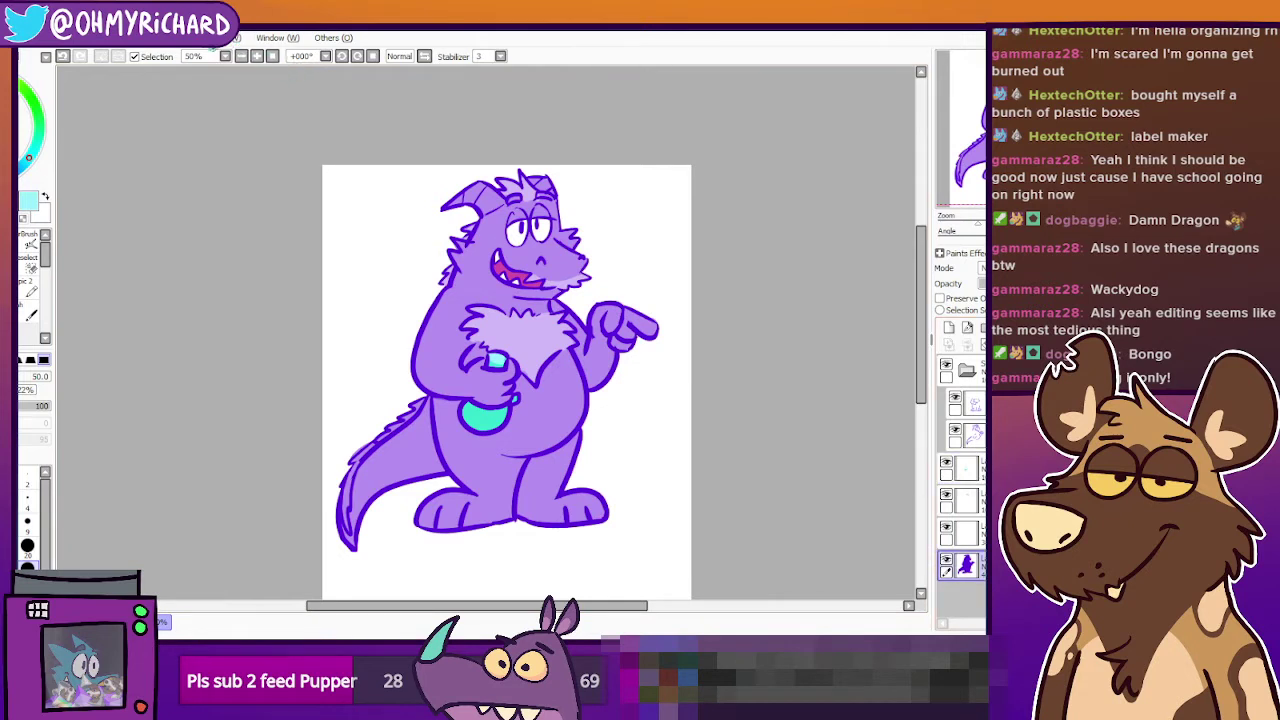
click(200, 61)
drag(850, 475, 831, 475)
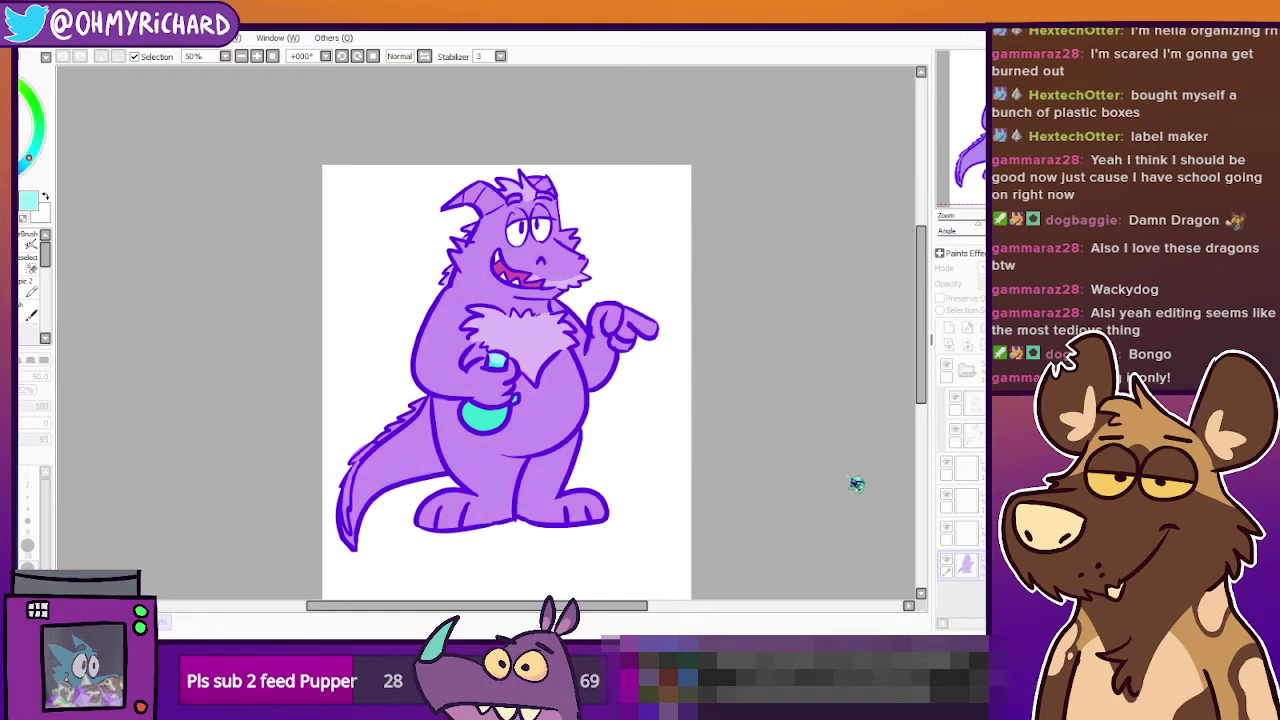
key(Return)
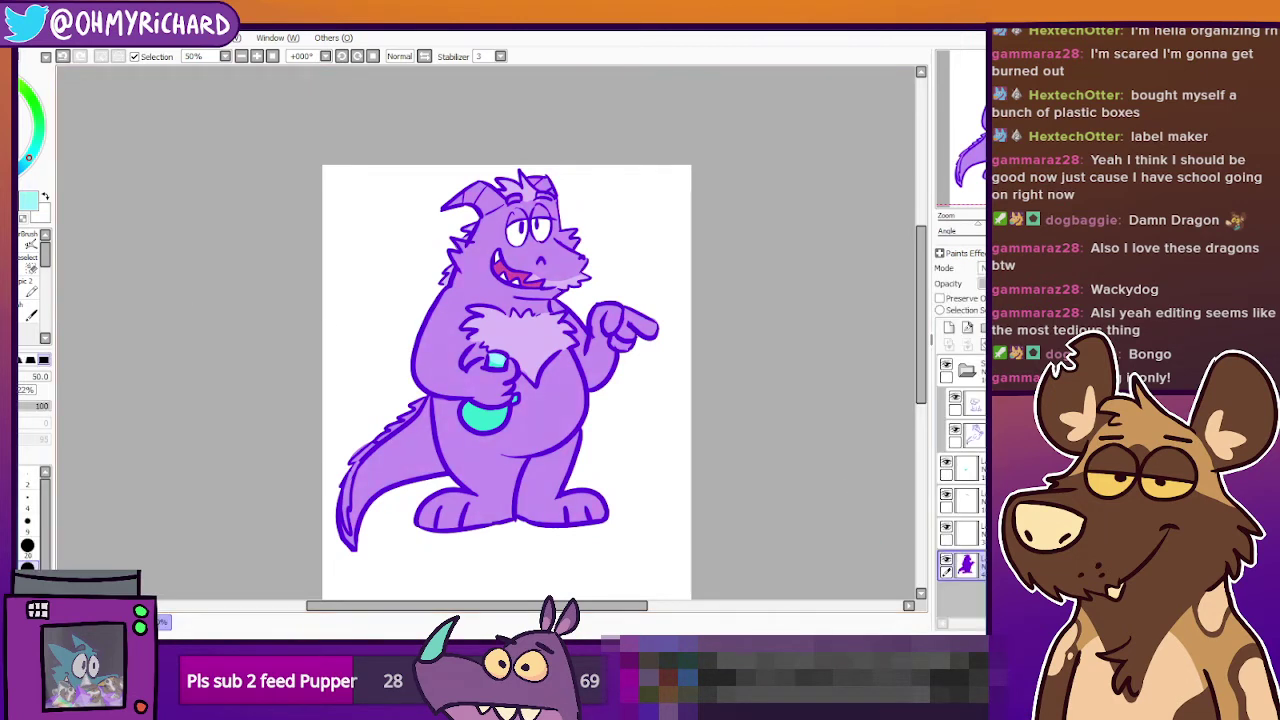
Crop the canvas to end just below the dragon's feet and tail, and clear the selection.
key(m)
drag(287, 144, 782, 567)
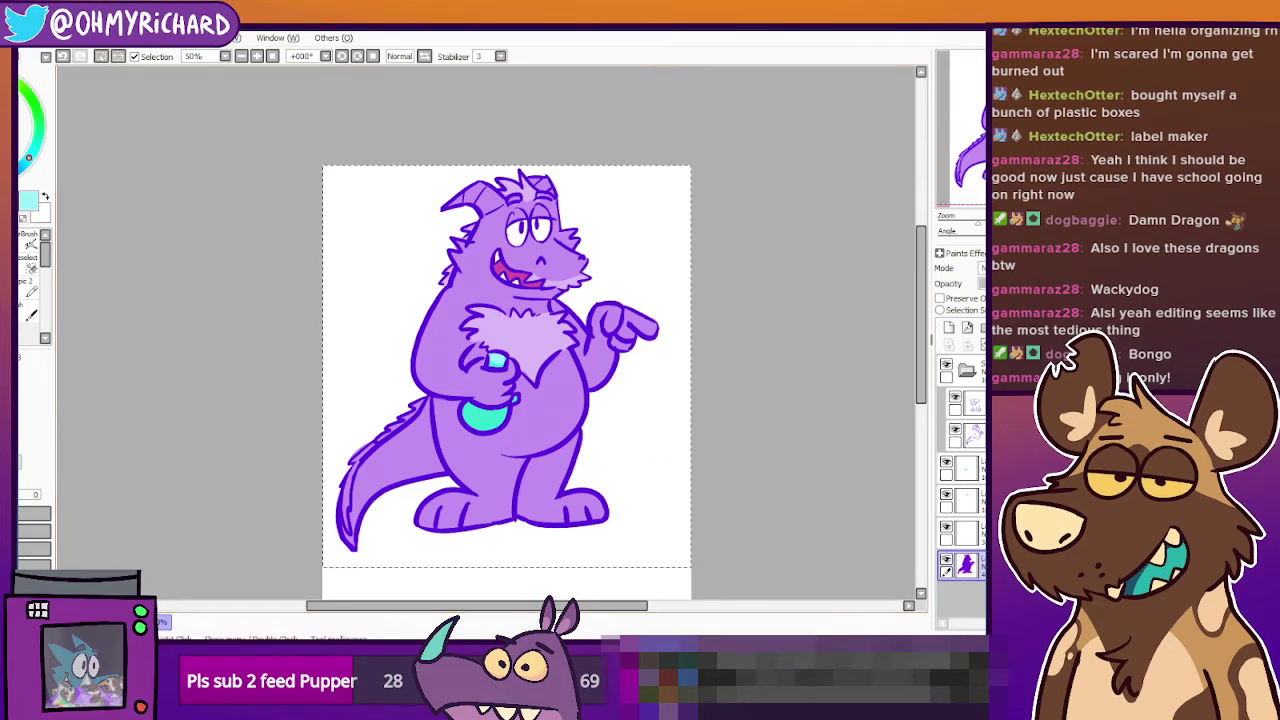
click(46, 40)
click(42, 95)
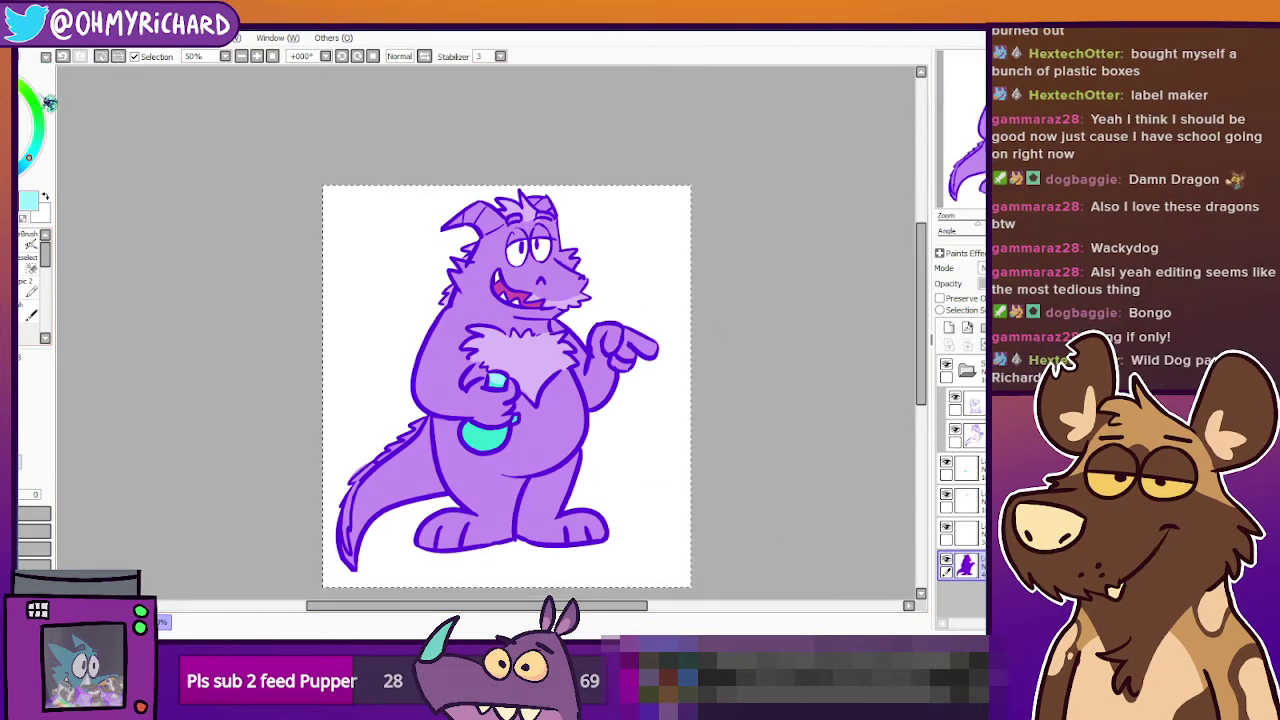
key(ctrl+d)
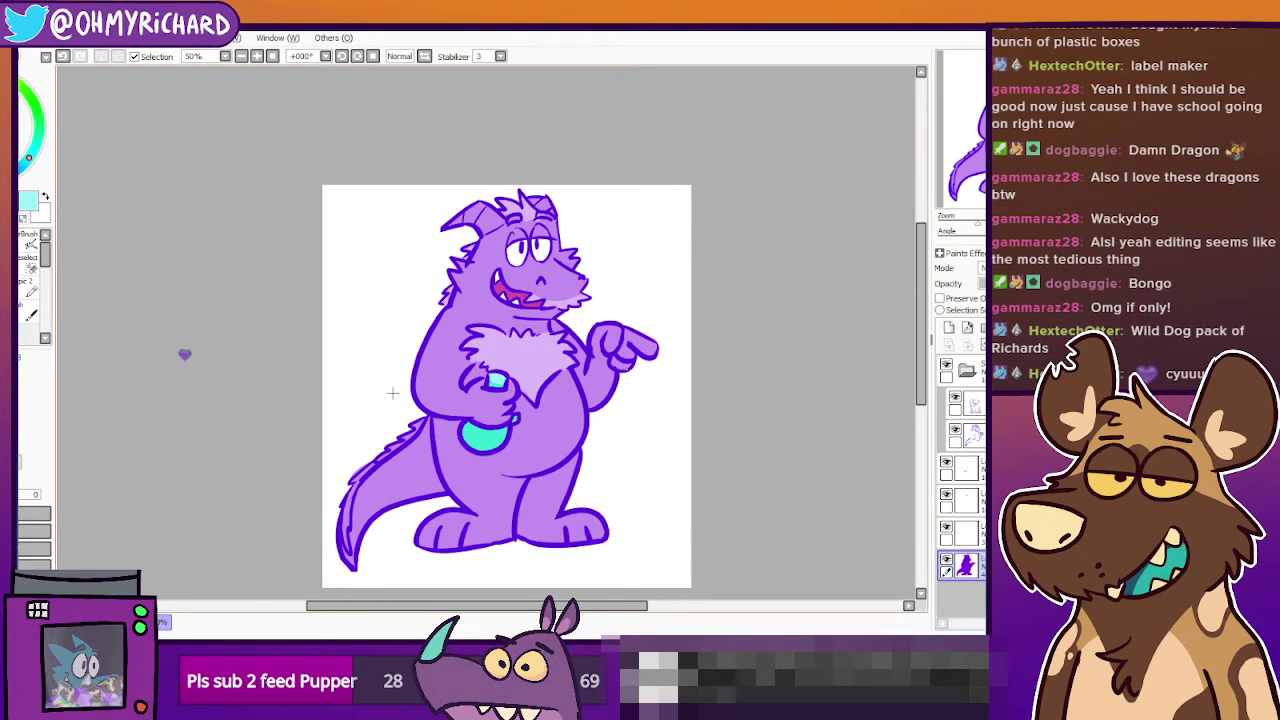
Add an empty layer beneath the body layer and place an opacity-locked, white-filled copy of the body silhouette between the two.
click(948, 328)
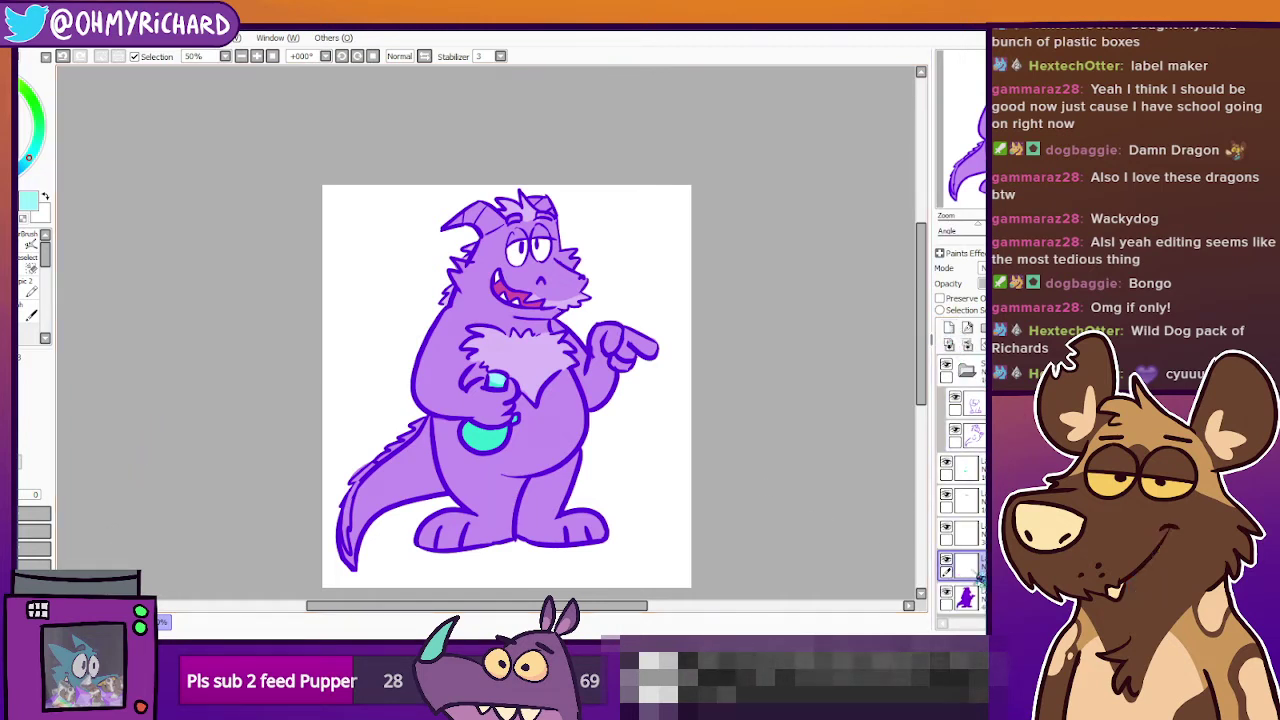
drag(981, 570, 981, 609)
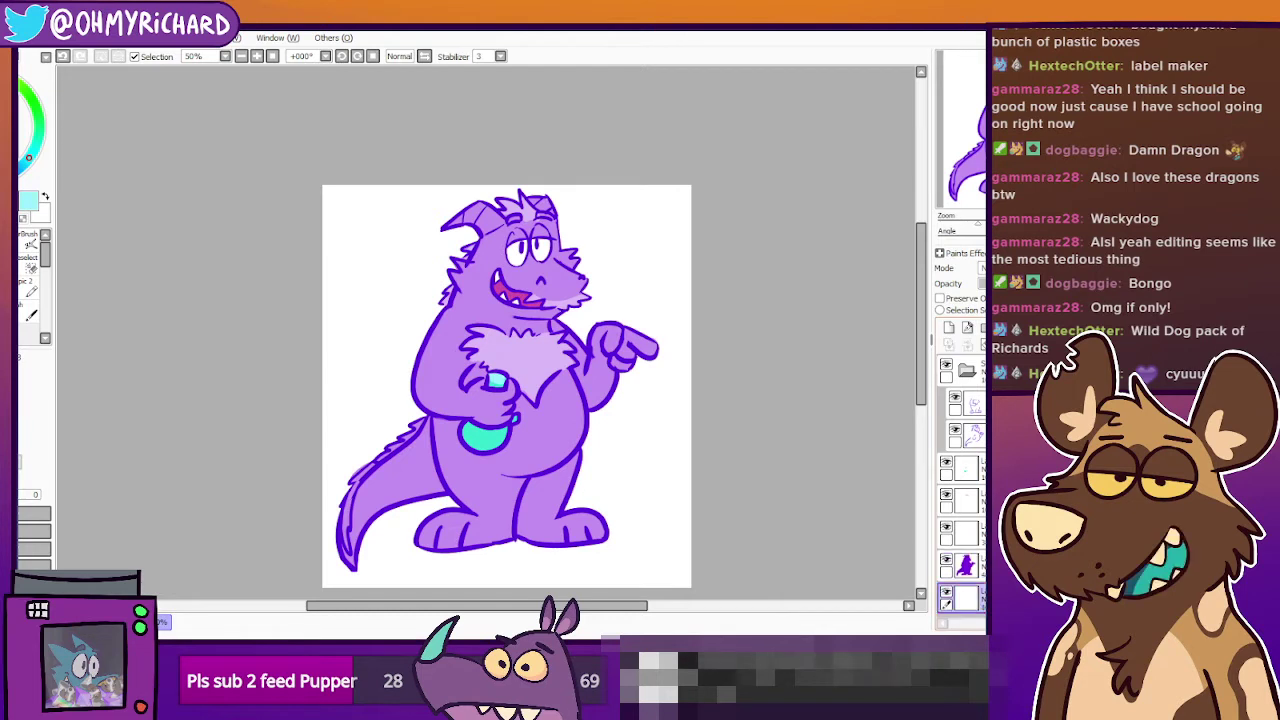
click(978, 567)
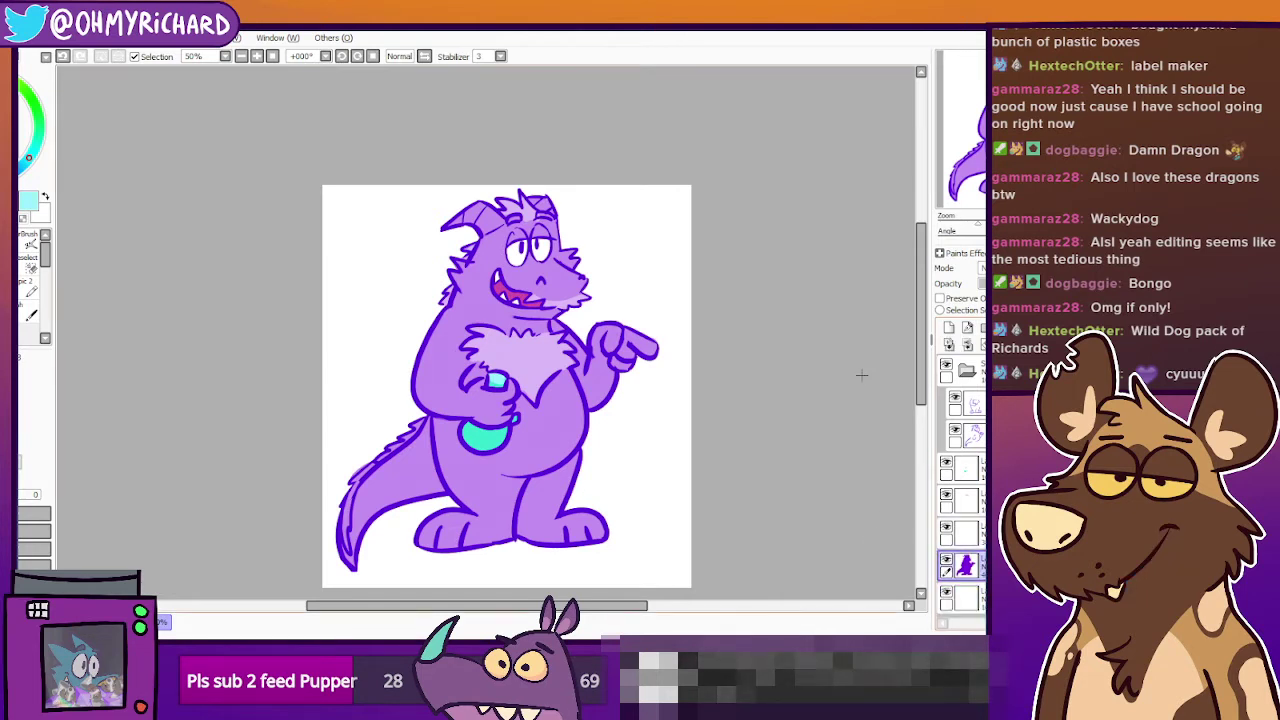
key(ctrl+a)
key(ctrl+v)
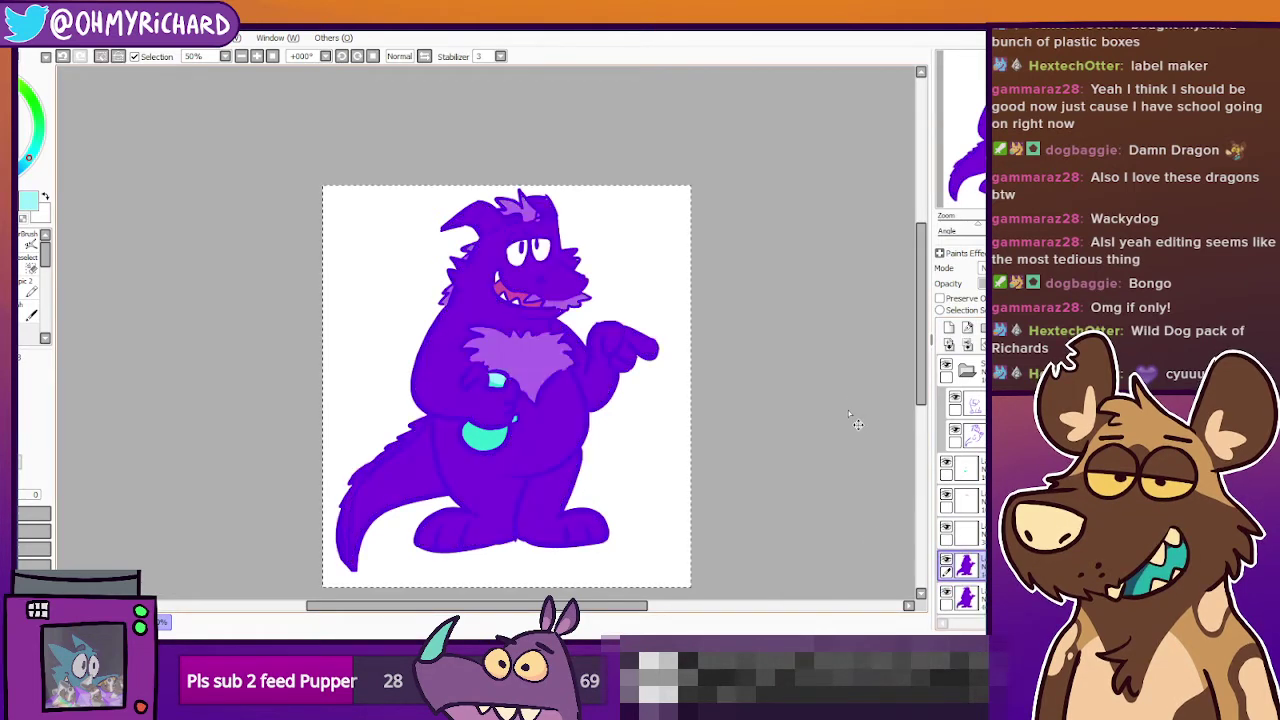
click(940, 298)
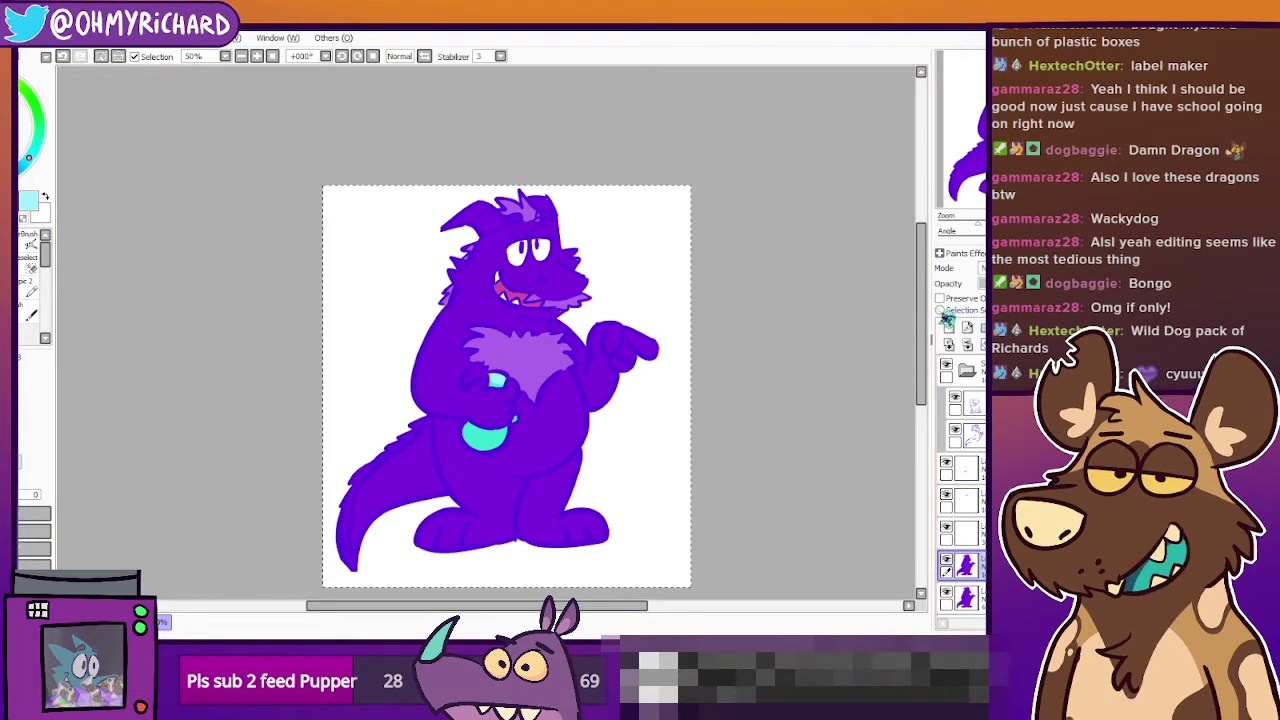
click(45, 197)
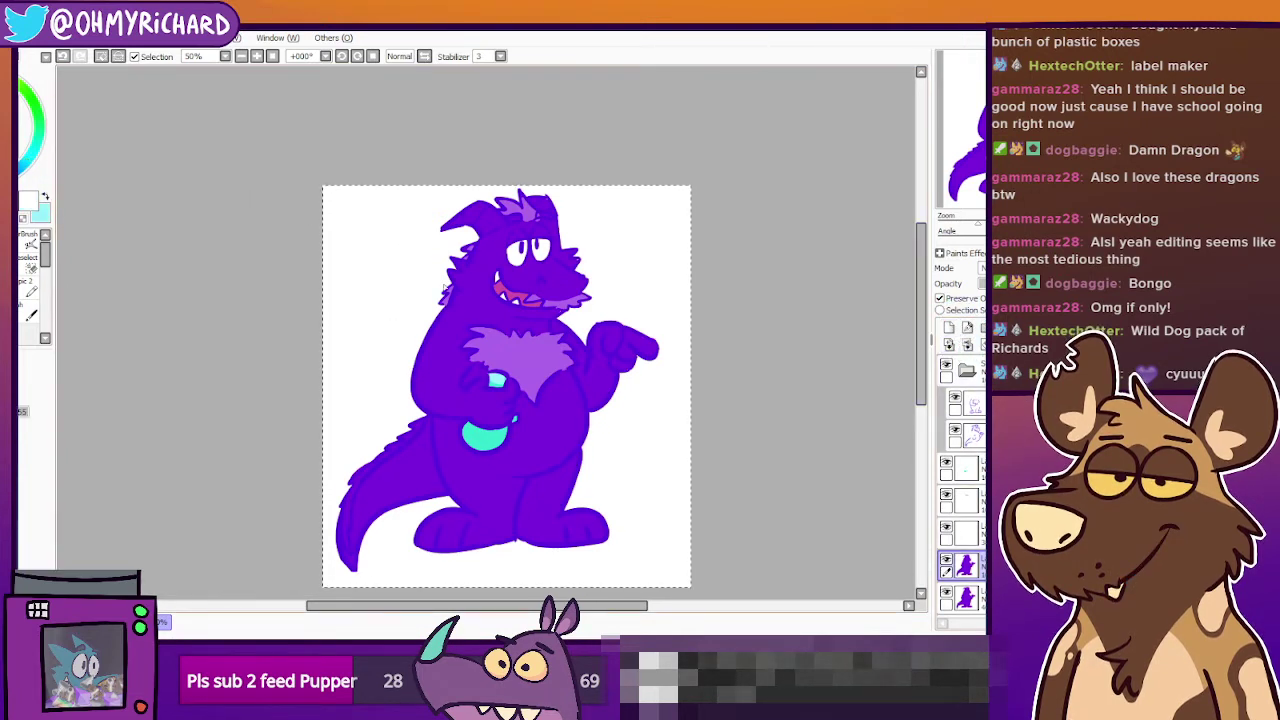
click(956, 330)
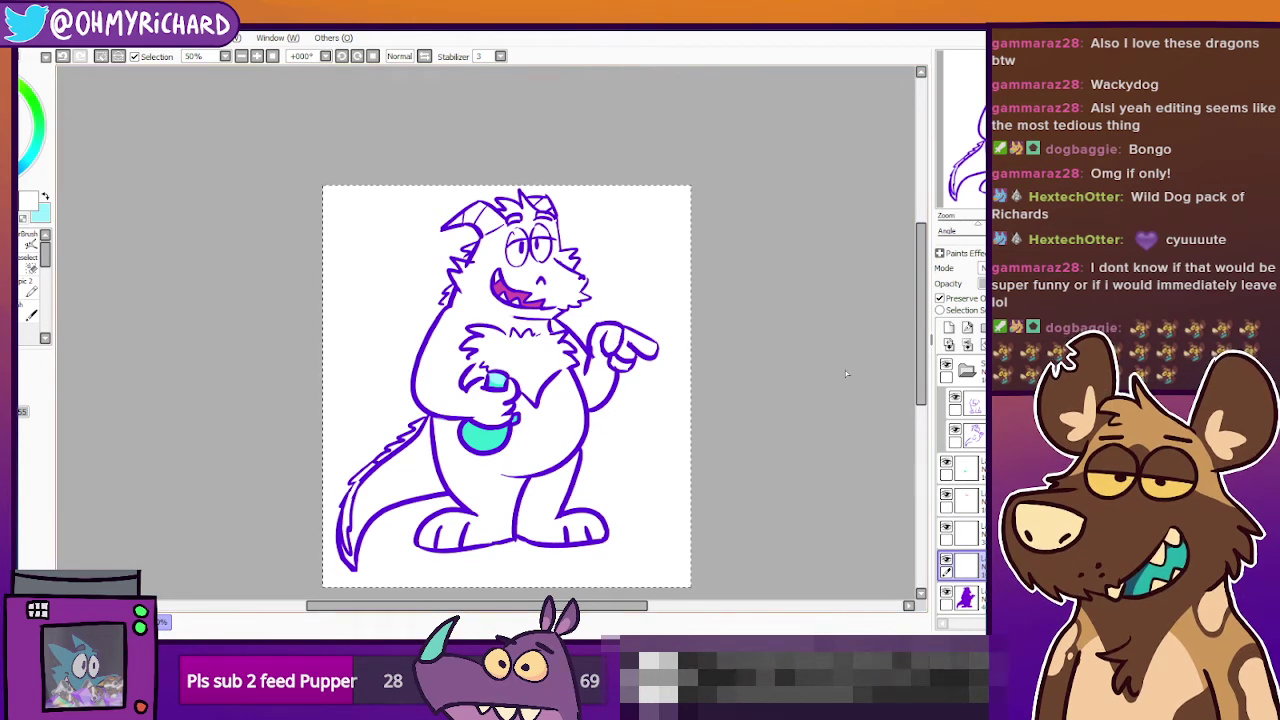
scroll(960, 480, down, 1)
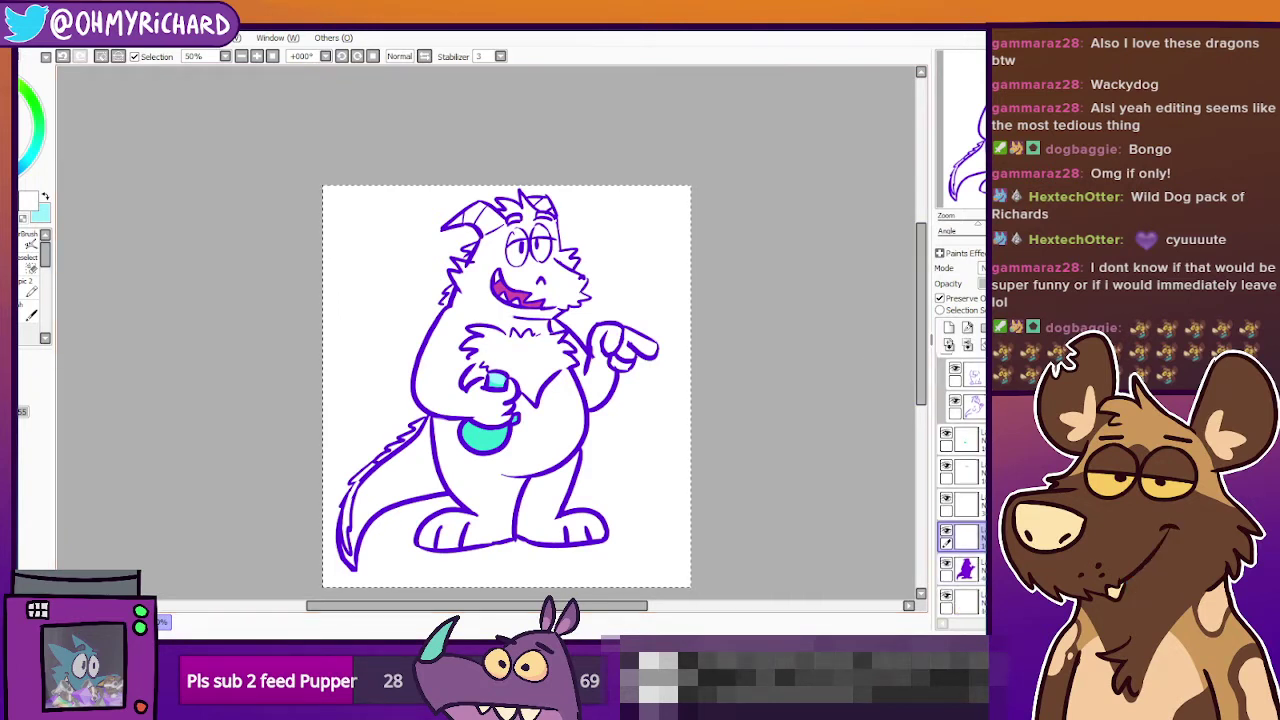
drag(965, 537, 965, 585)
Fill the bottom layer with magenta as the background.
click(965, 601)
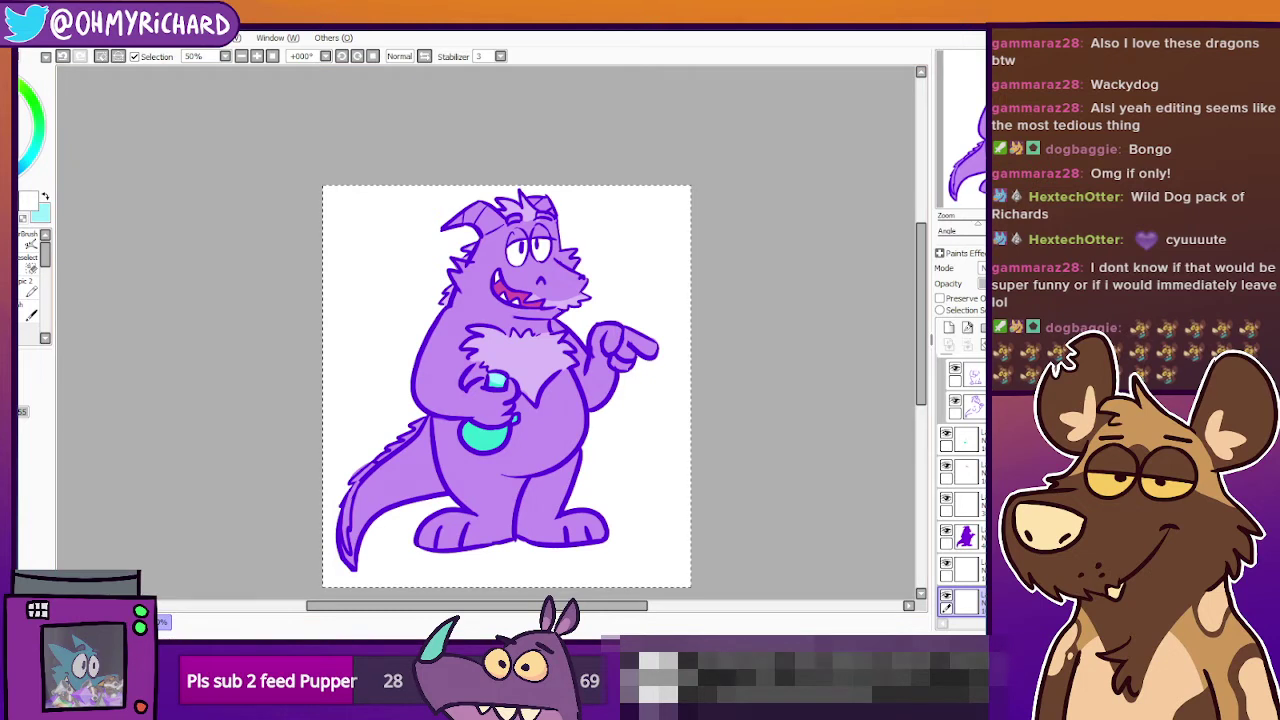
click(12, 112)
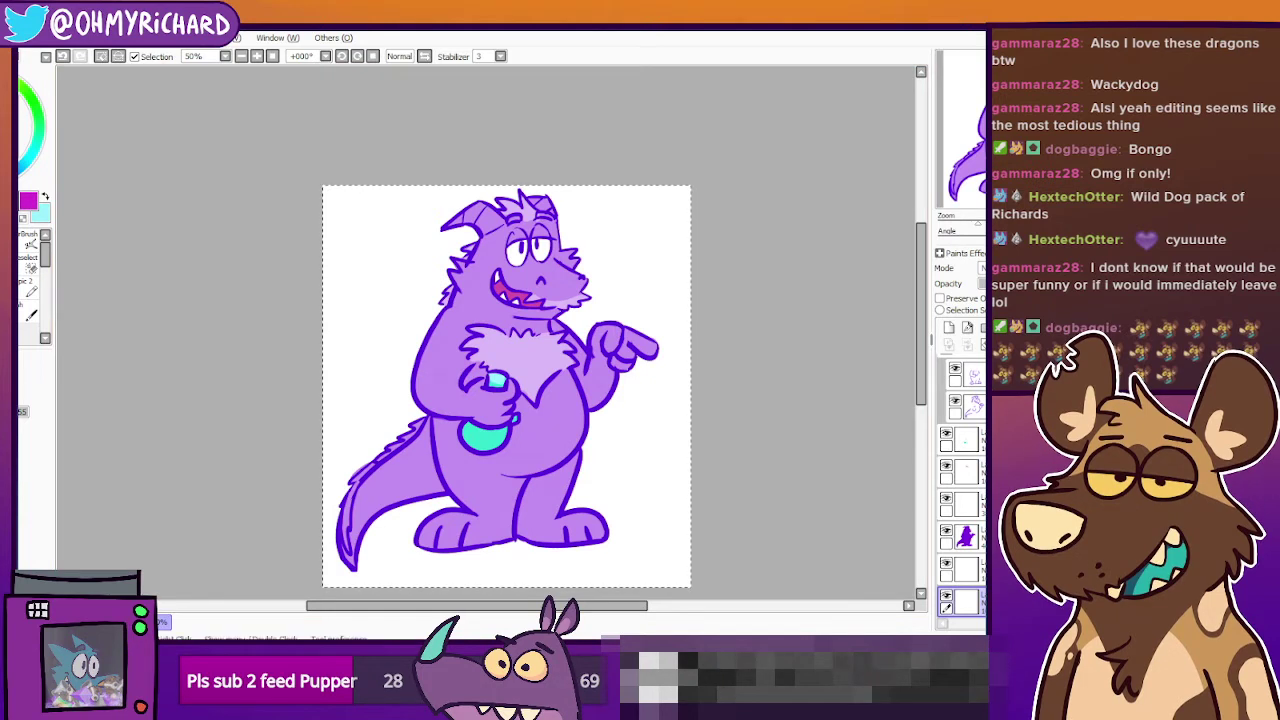
click(431, 305)
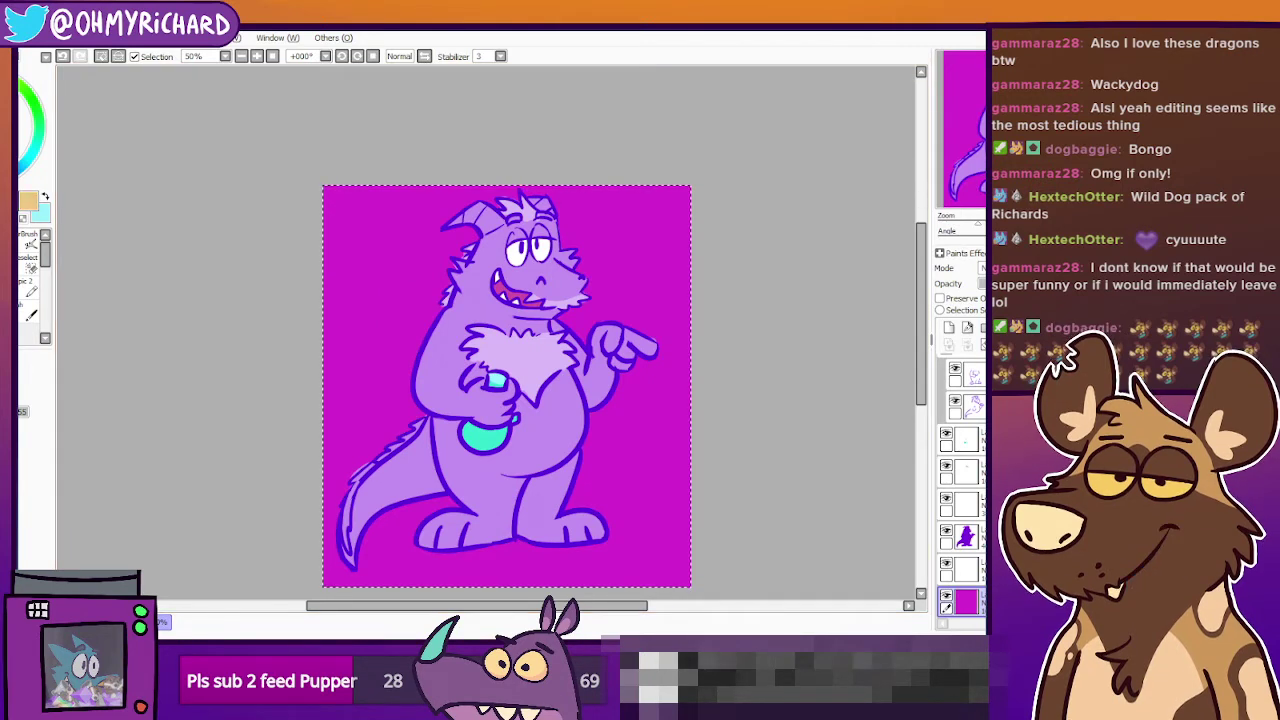
Draw a large pale yellow circle behind the dragon on the background layer and fill it with the same color.
key(n)
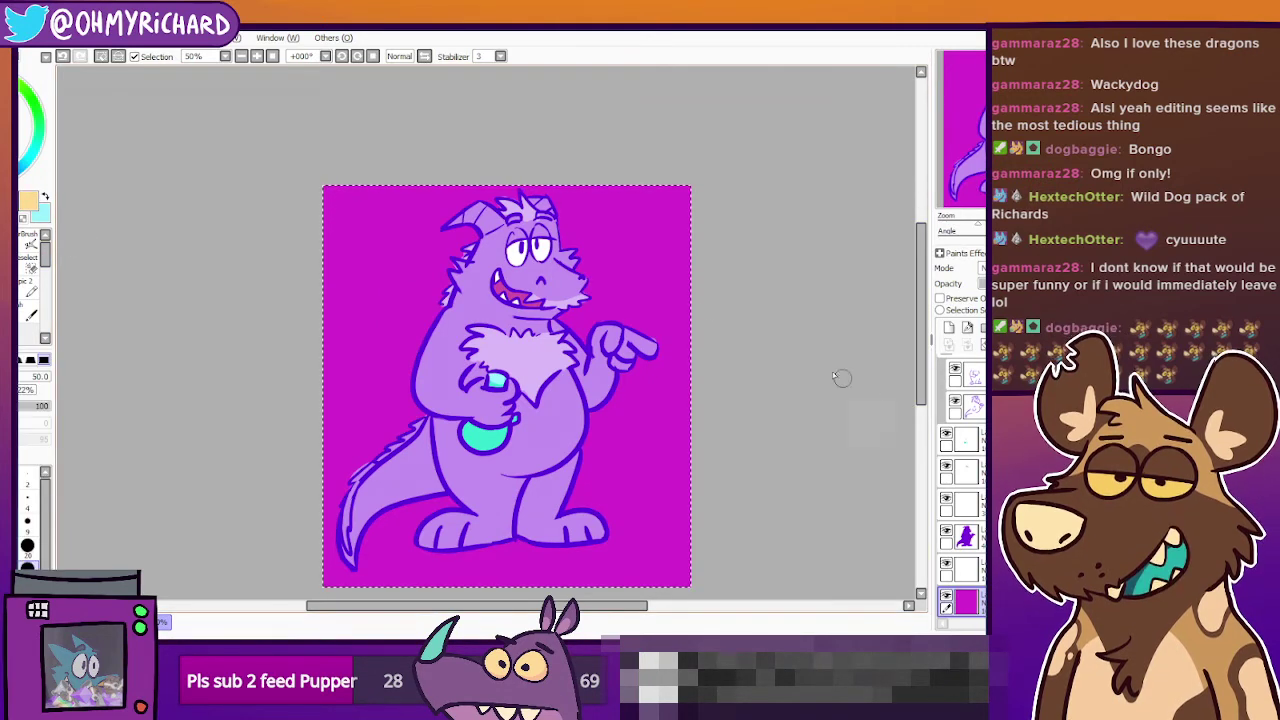
mouse_move(535, 192)
mouse_down()
mouse_move(378, 366)
mouse_move(591, 457)
mouse_move(588, 228)
mouse_move(479, 218)
mouse_up()
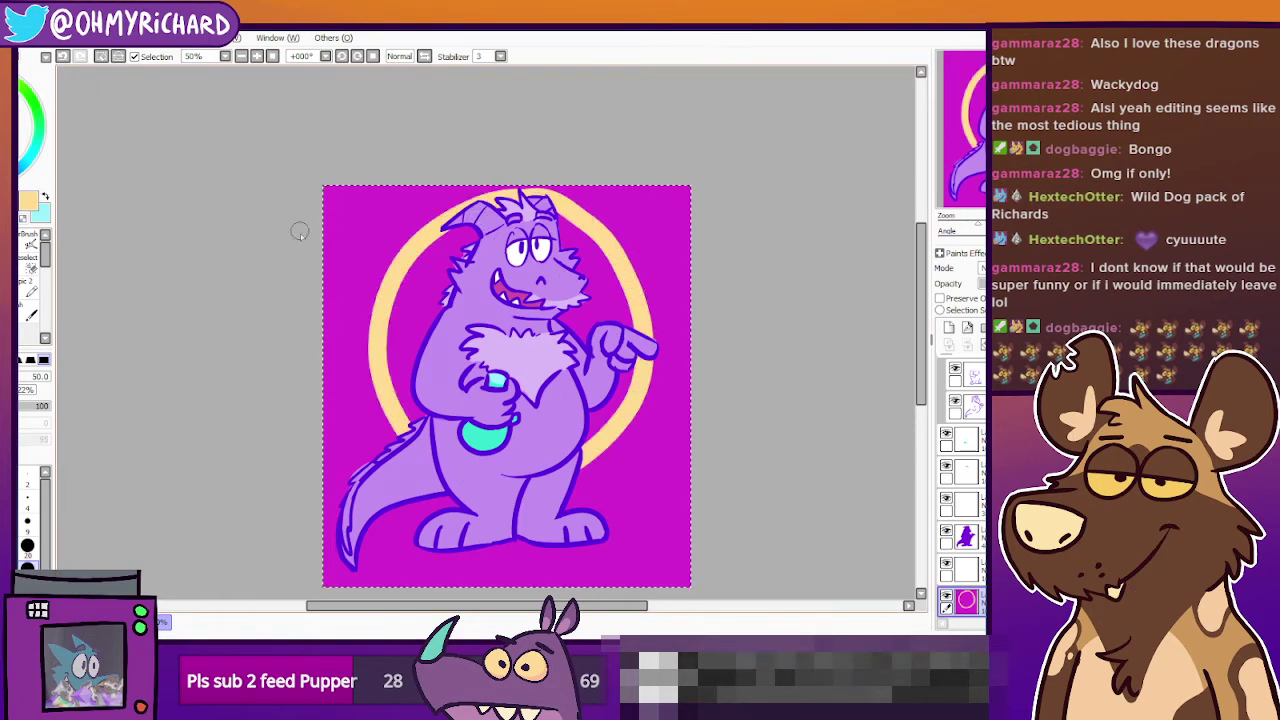
click(30, 264)
click(395, 310)
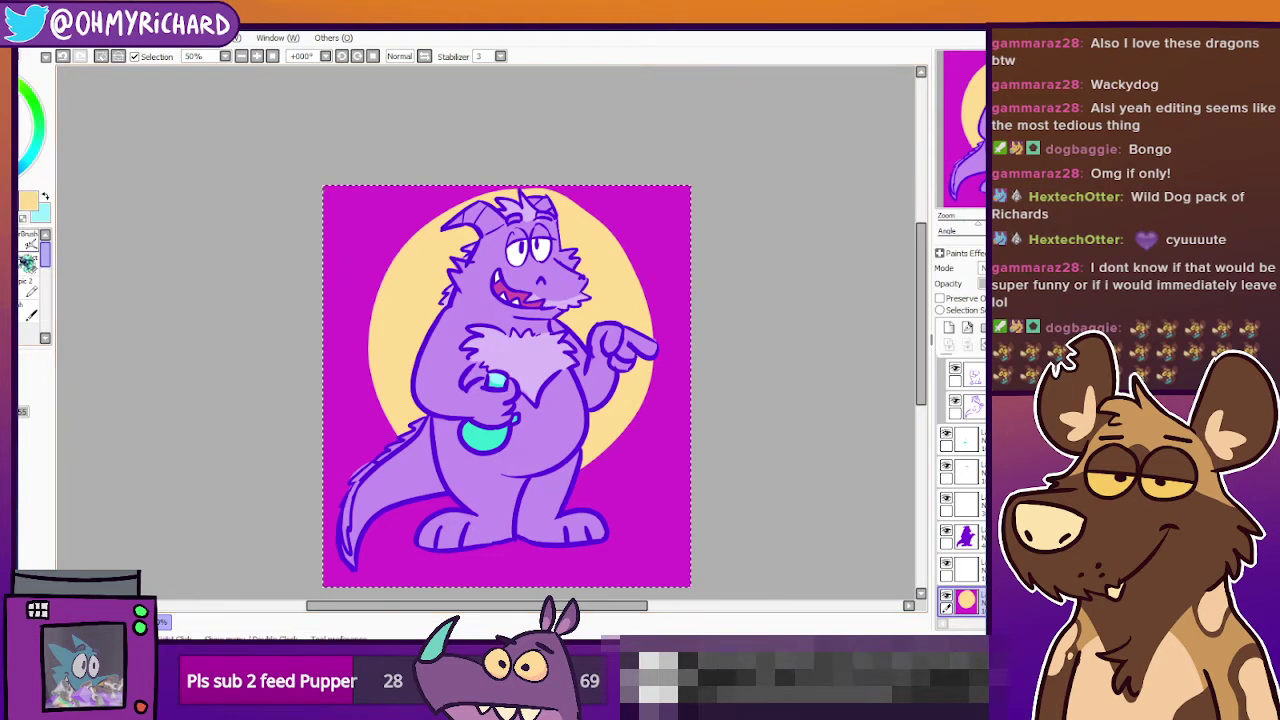
Smudge the yellow circle's edge into the surrounding magenta on the background layer, enlarging the blending brush to size 120.
drag(440, 205, 358, 410)
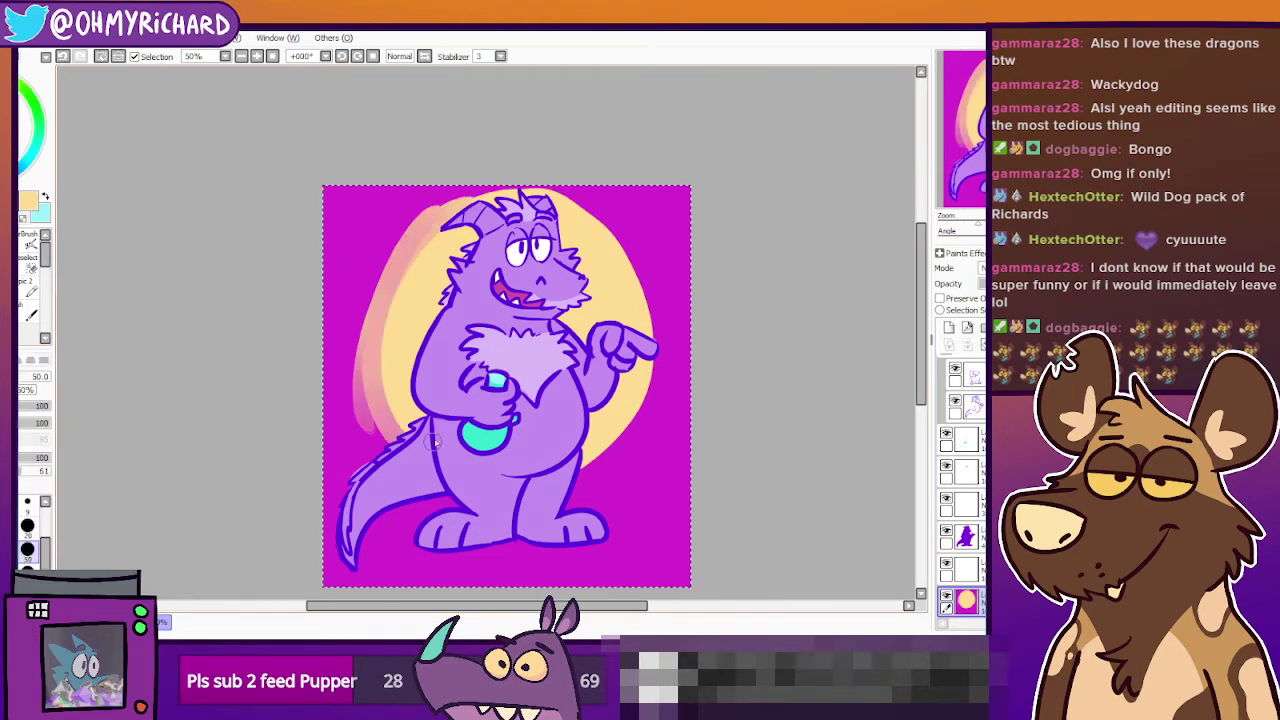
click(42, 551)
mouse_move(445, 228)
mouse_down()
mouse_move(407, 280)
mouse_move(424, 463)
mouse_move(398, 281)
mouse_move(477, 476)
mouse_move(392, 425)
mouse_up()
drag(595, 450, 577, 485)
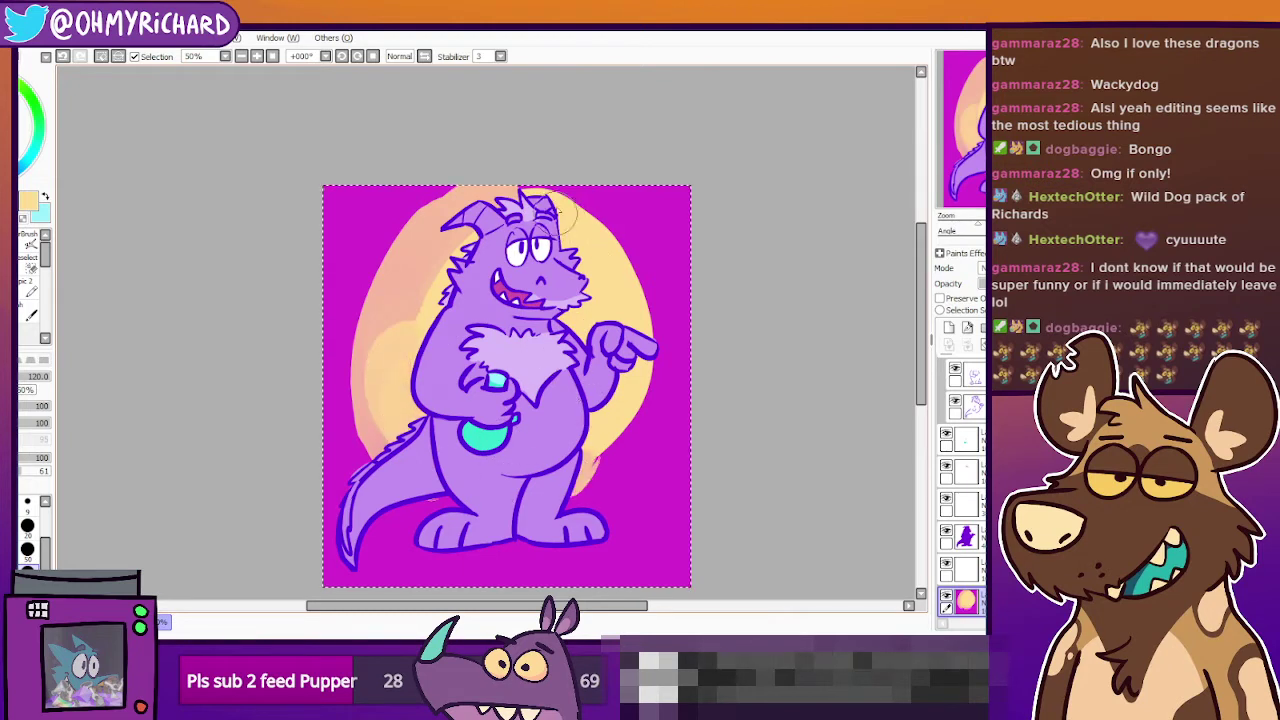
drag(570, 200, 650, 418)
drag(641, 366, 586, 489)
drag(627, 239, 591, 219)
drag(448, 238, 390, 335)
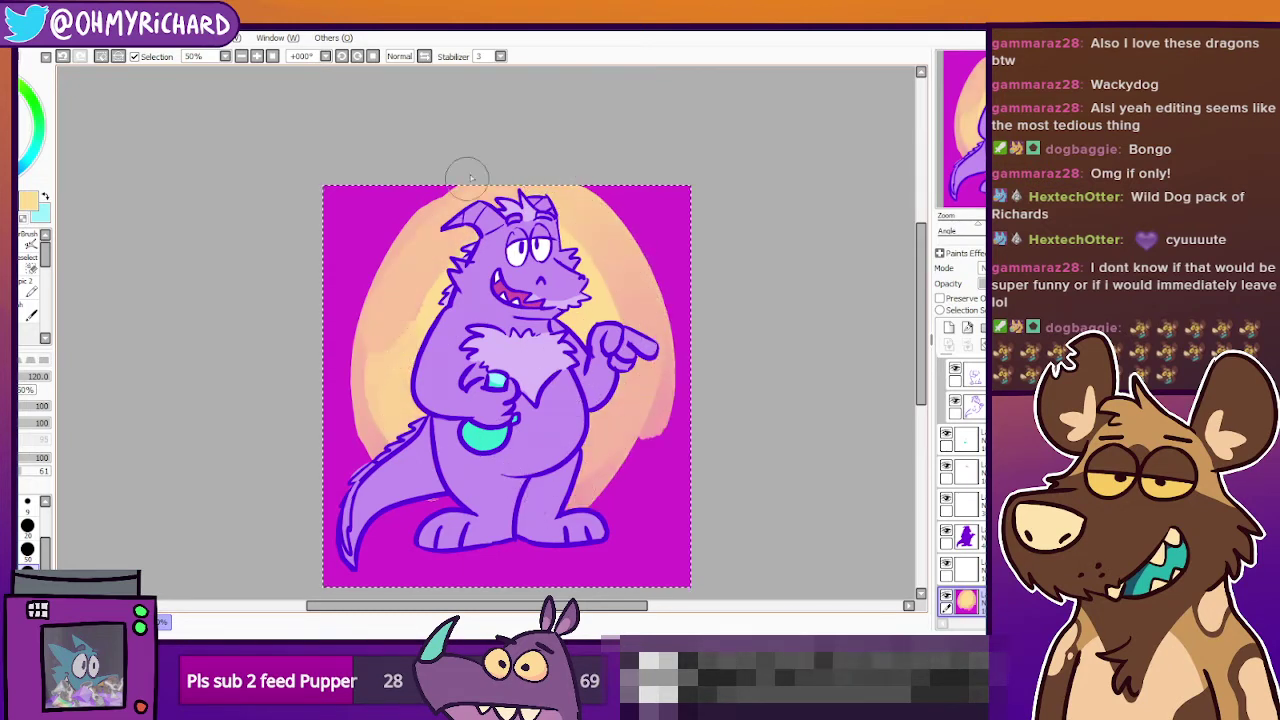
Spread the yellow glow outward around the whole dragon toward the edges of the canvas with broad blending strokes.
drag(462, 179, 346, 390)
drag(401, 211, 366, 442)
drag(374, 335, 401, 493)
mouse_move(353, 448)
mouse_down()
mouse_move(590, 505)
mouse_move(667, 425)
mouse_up()
drag(579, 195, 668, 408)
drag(661, 332, 587, 497)
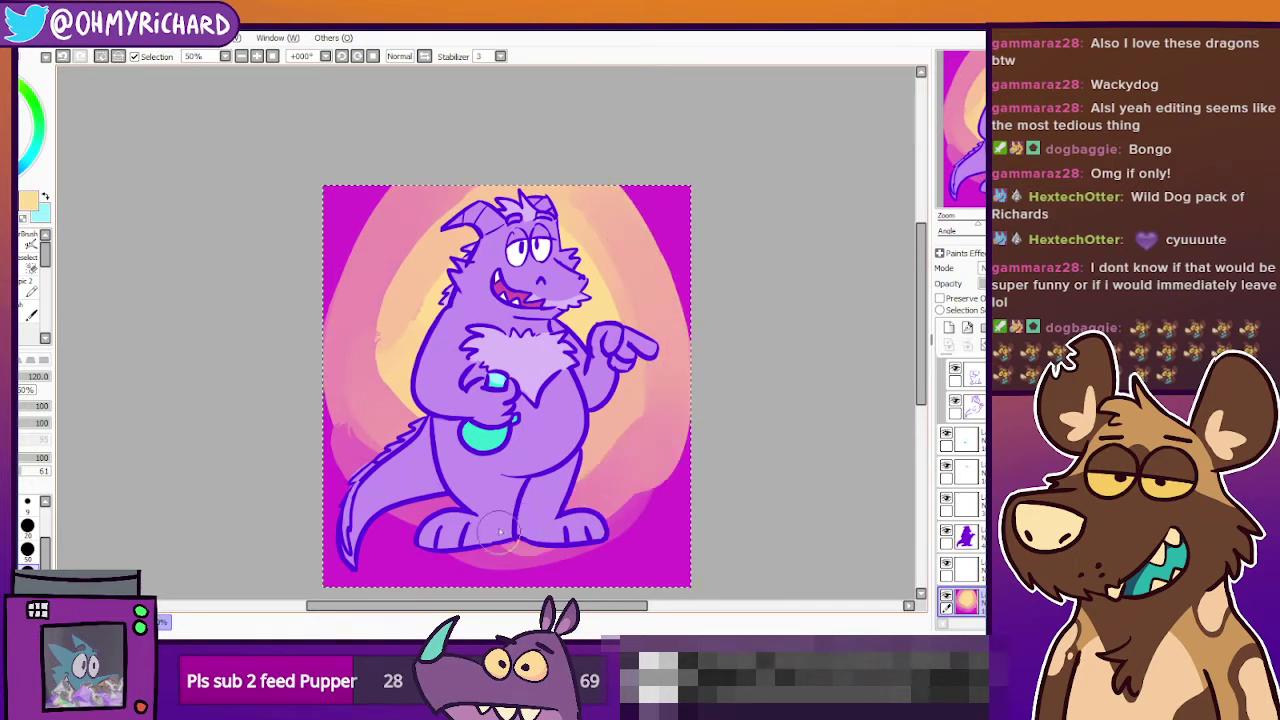
Smooth the transitions between the yellow centre and the pink outer rings on both sides of the dragon.
mouse_move(363, 354)
mouse_down()
mouse_move(440, 545)
mouse_move(600, 530)
mouse_move(676, 451)
mouse_move(628, 514)
mouse_up()
drag(442, 297, 400, 345)
drag(630, 250, 606, 440)
drag(430, 280, 396, 415)
drag(392, 325, 391, 428)
drag(600, 232, 608, 466)
drag(366, 305, 362, 440)
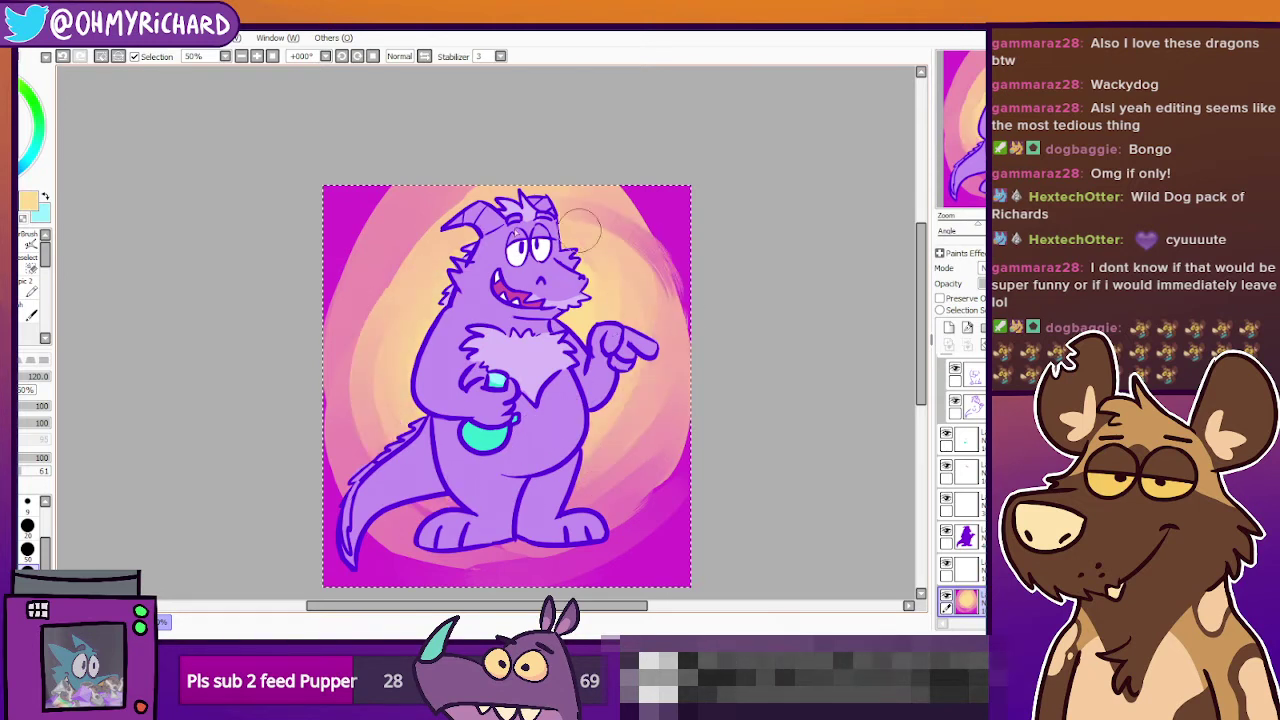
drag(579, 231, 630, 242)
mouse_move(395, 276)
mouse_down()
mouse_move(670, 401)
mouse_move(374, 426)
mouse_move(602, 225)
mouse_move(535, 497)
mouse_move(427, 222)
mouse_move(675, 284)
mouse_move(367, 438)
mouse_move(560, 180)
mouse_move(487, 532)
mouse_move(395, 213)
mouse_move(659, 489)
mouse_move(317, 351)
mouse_move(538, 540)
mouse_up()
Soften the background gradient further with a second size 120 brush, blending the magenta in the artwork's upper-left corner.
click(48, 275)
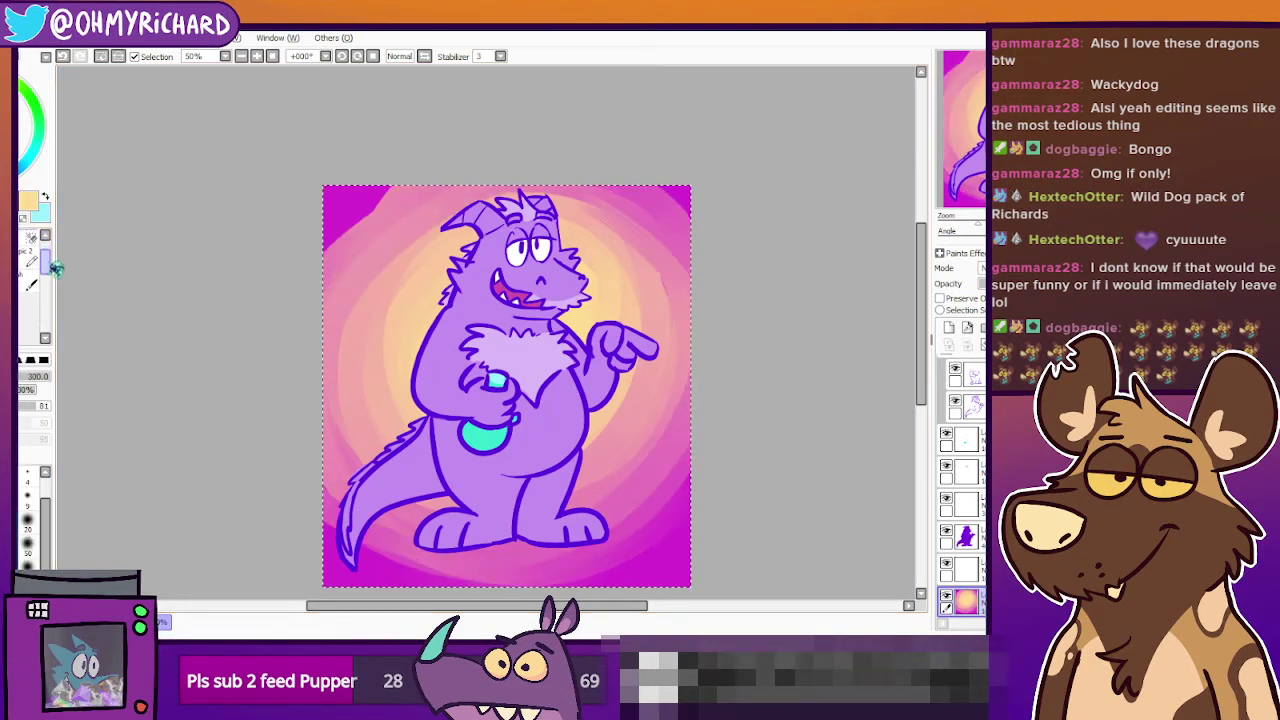
click(30, 285)
mouse_move(391, 227)
mouse_down()
mouse_move(346, 206)
mouse_move(421, 217)
mouse_up()
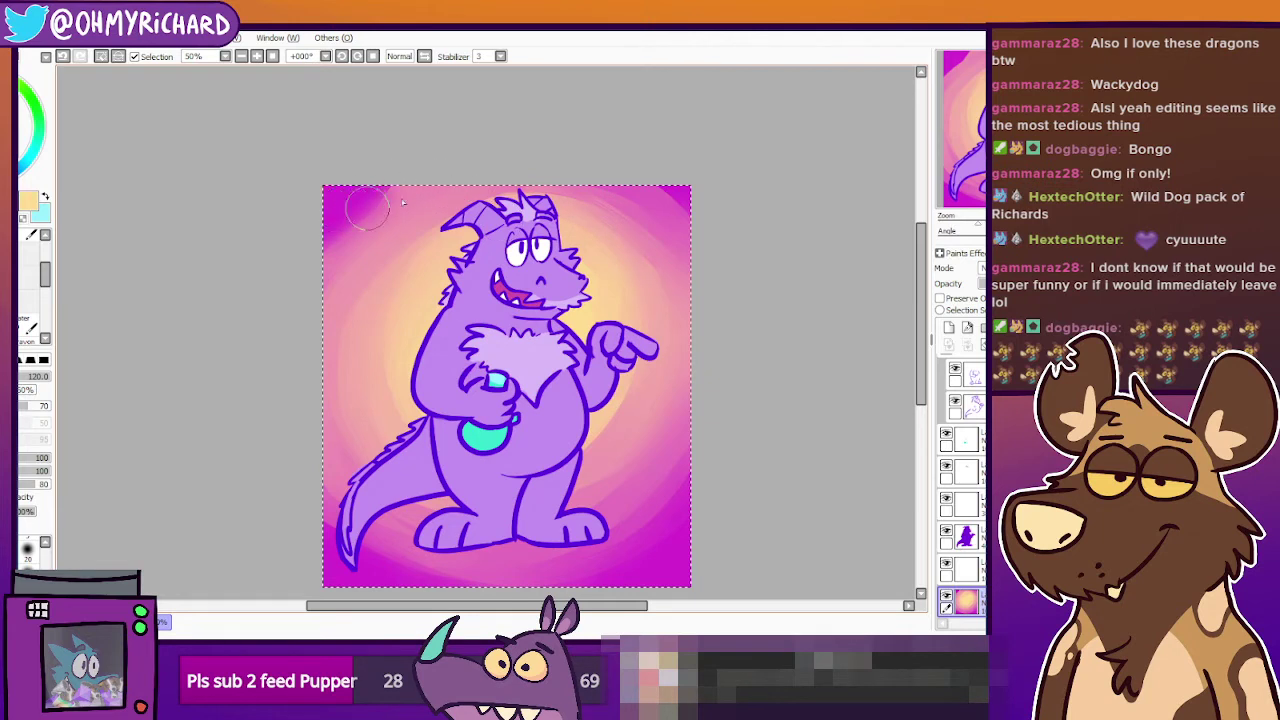
click(50, 279)
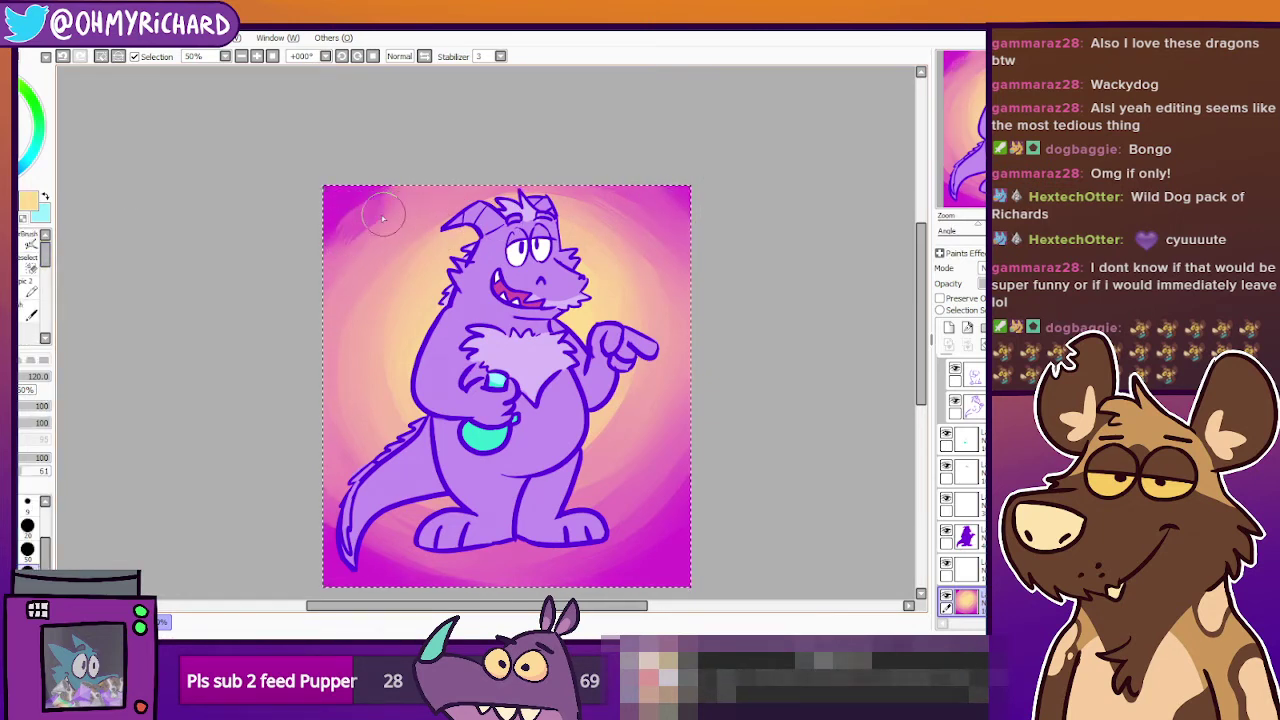
mouse_move(383, 216)
mouse_down()
mouse_move(415, 200)
mouse_move(380, 199)
mouse_move(332, 255)
mouse_move(398, 206)
mouse_up()
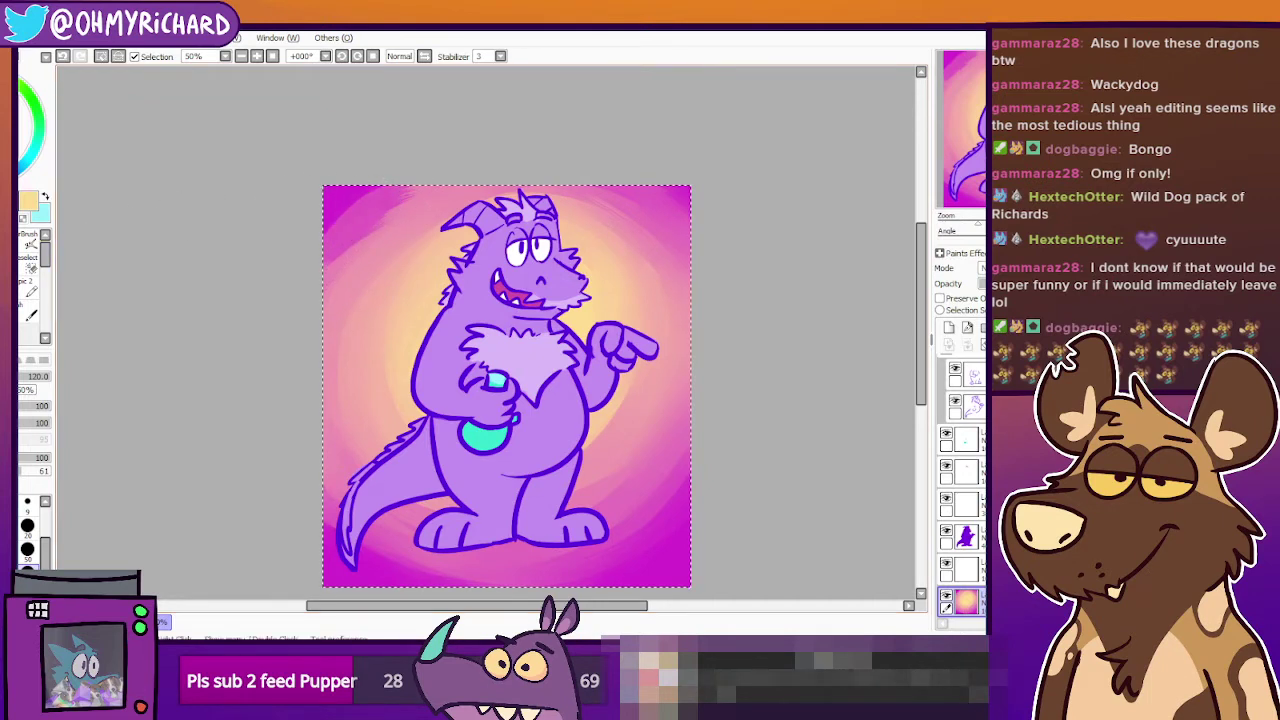
drag(48, 259, 50, 281)
click(30, 325)
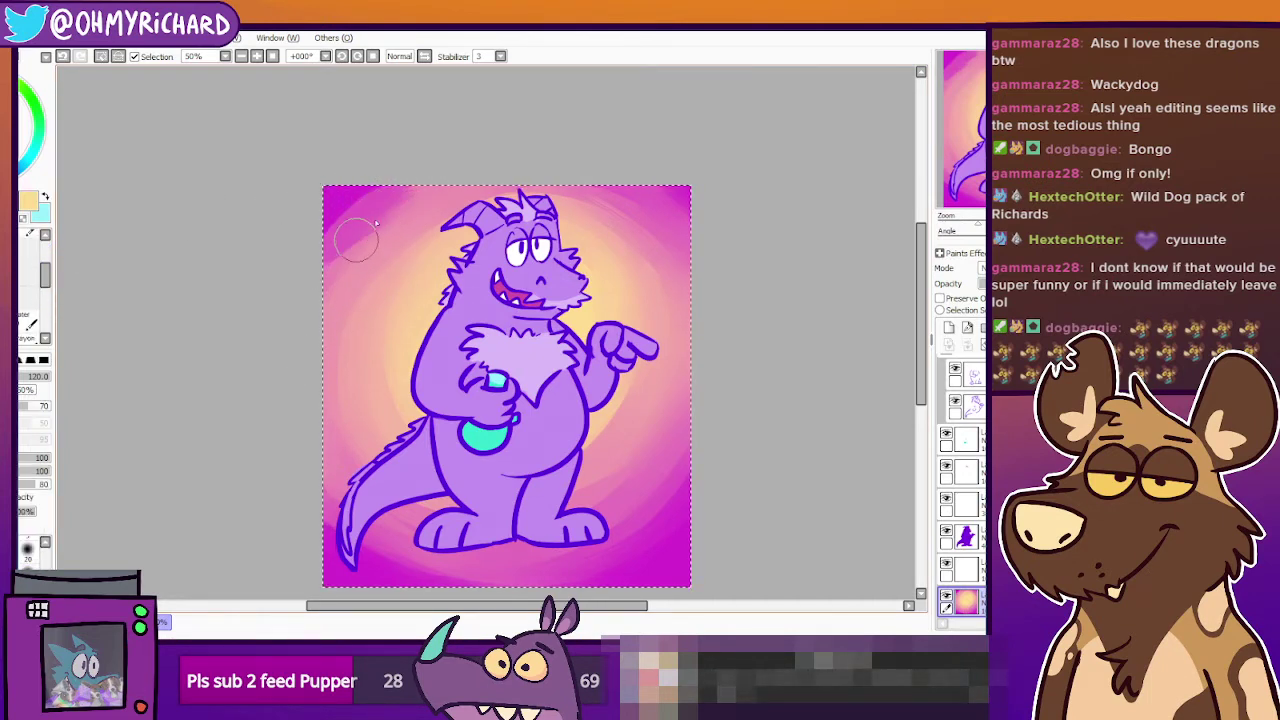
drag(811, 184, 809, 136)
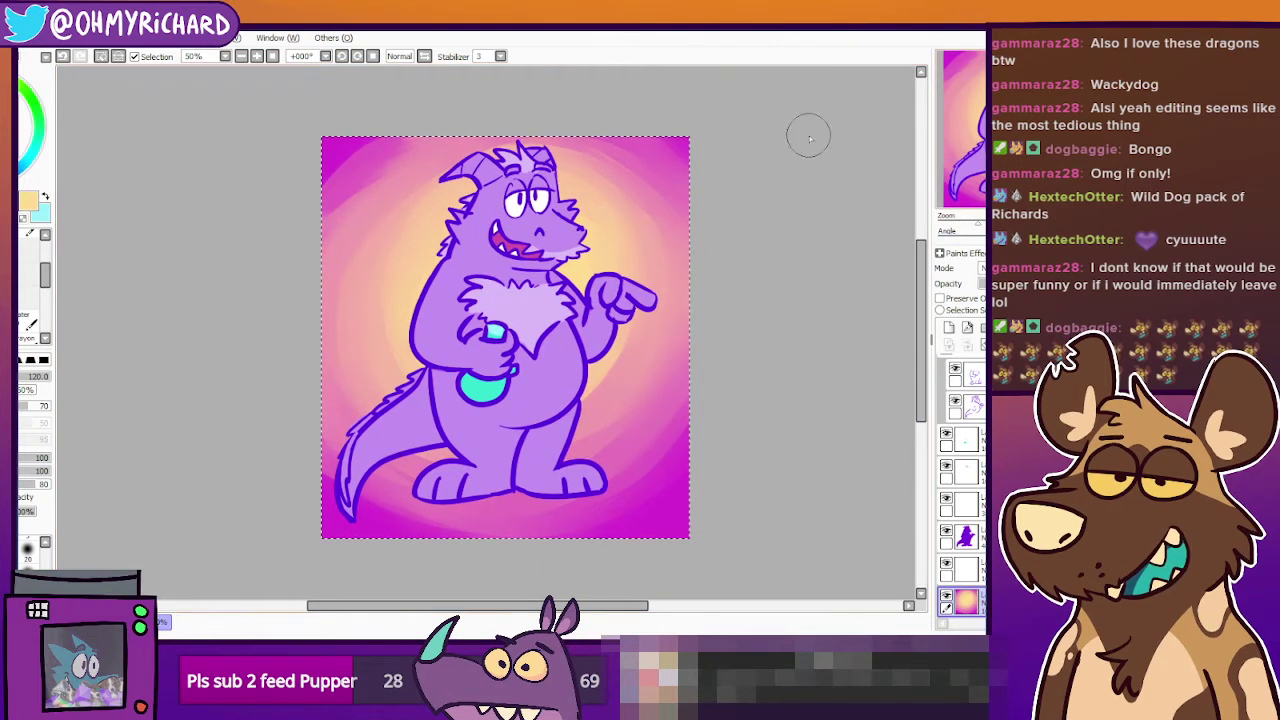
scroll(30, 275, up, 3)
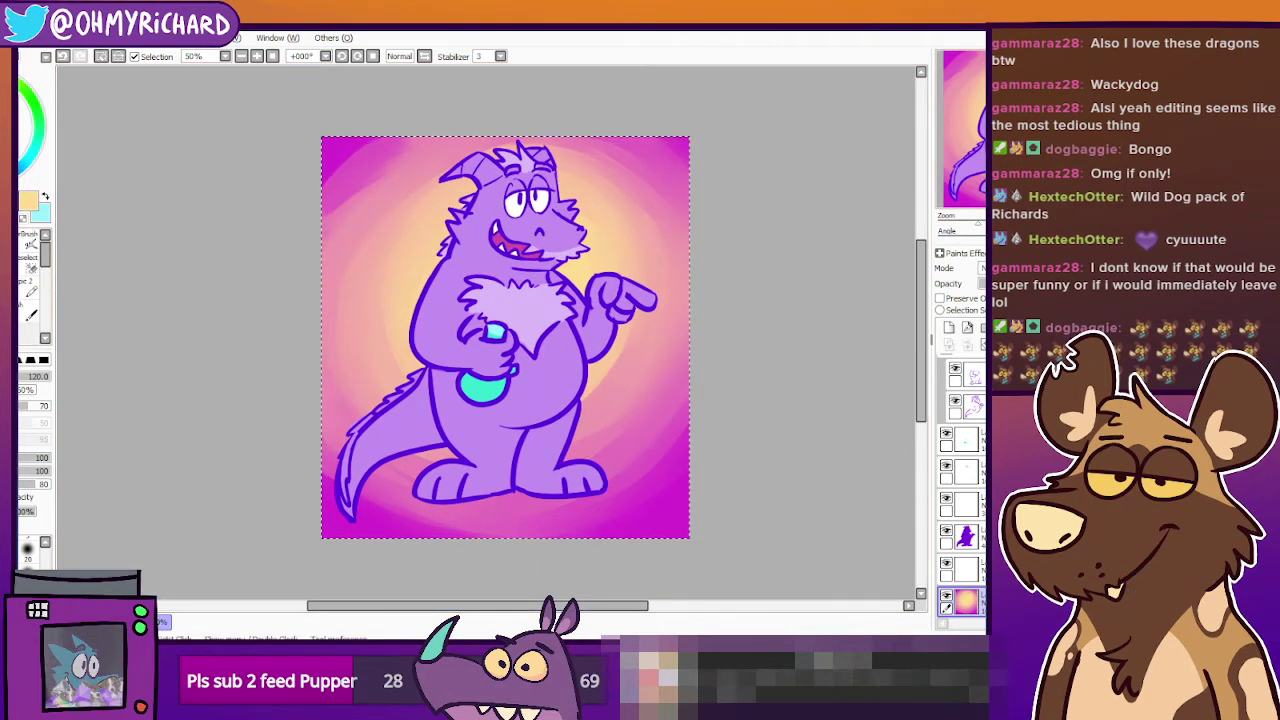
click(14, 268)
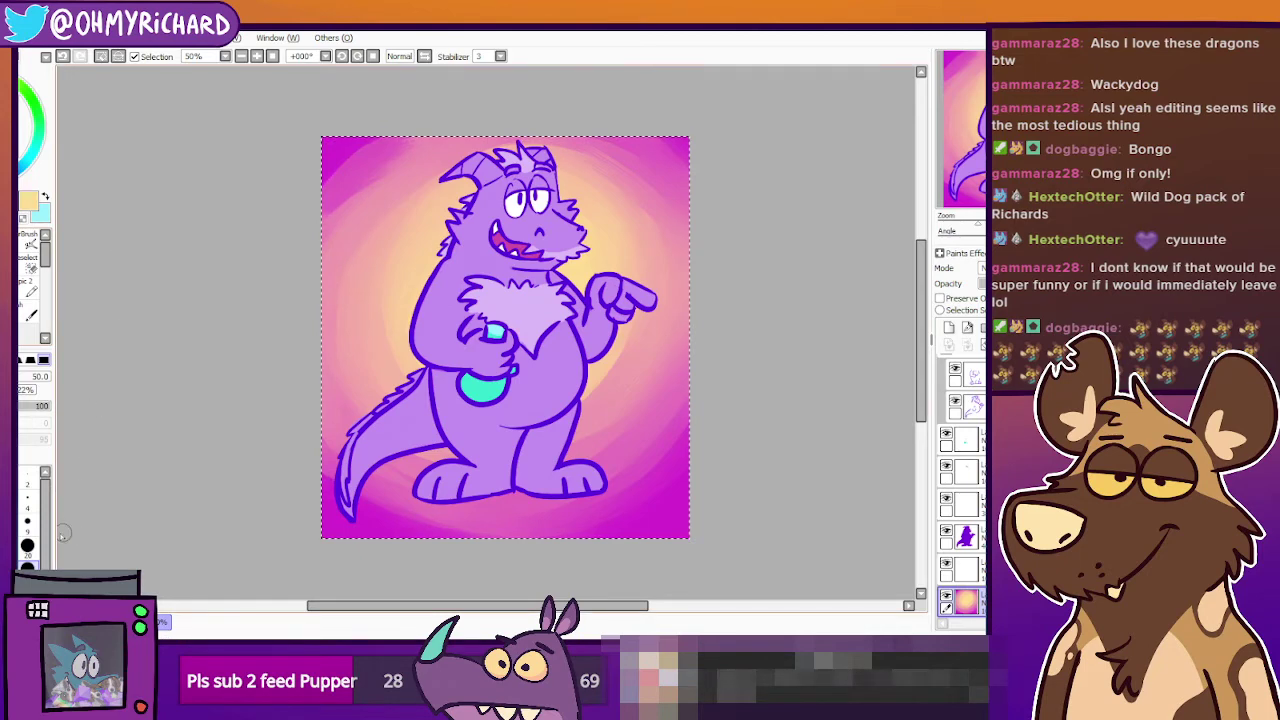
click(257, 57)
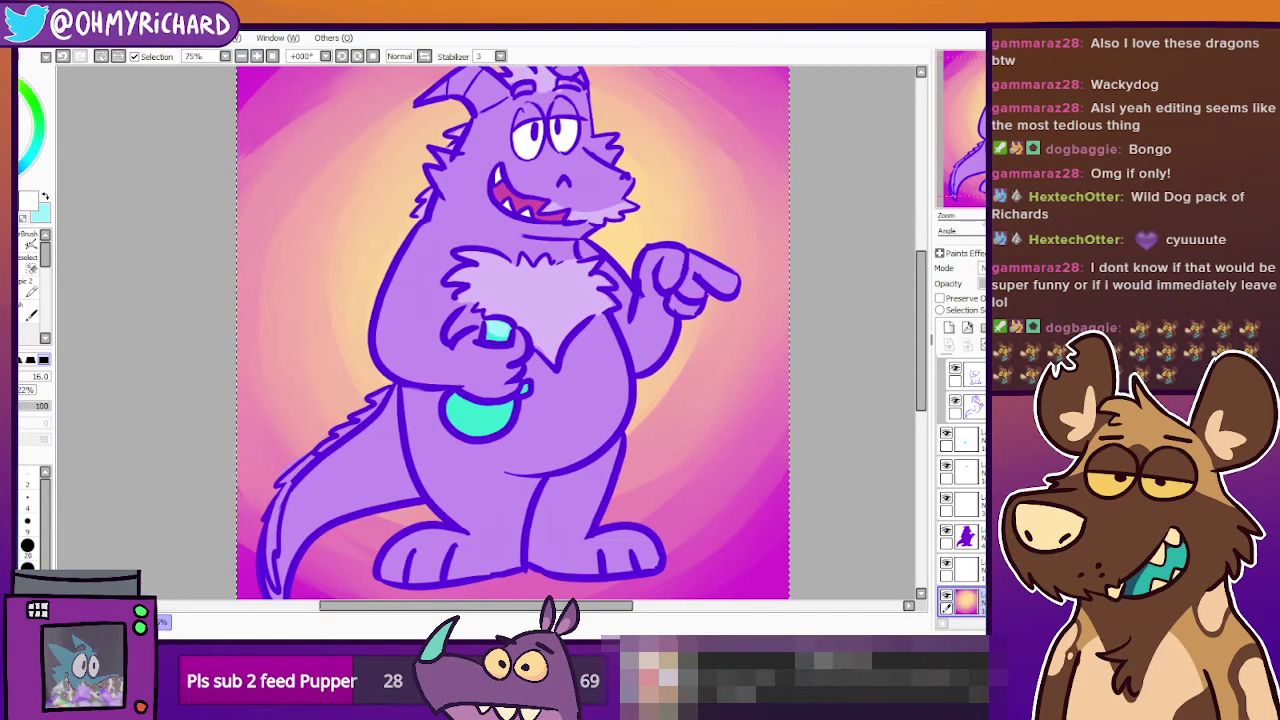
drag(515, 390, 504, 273)
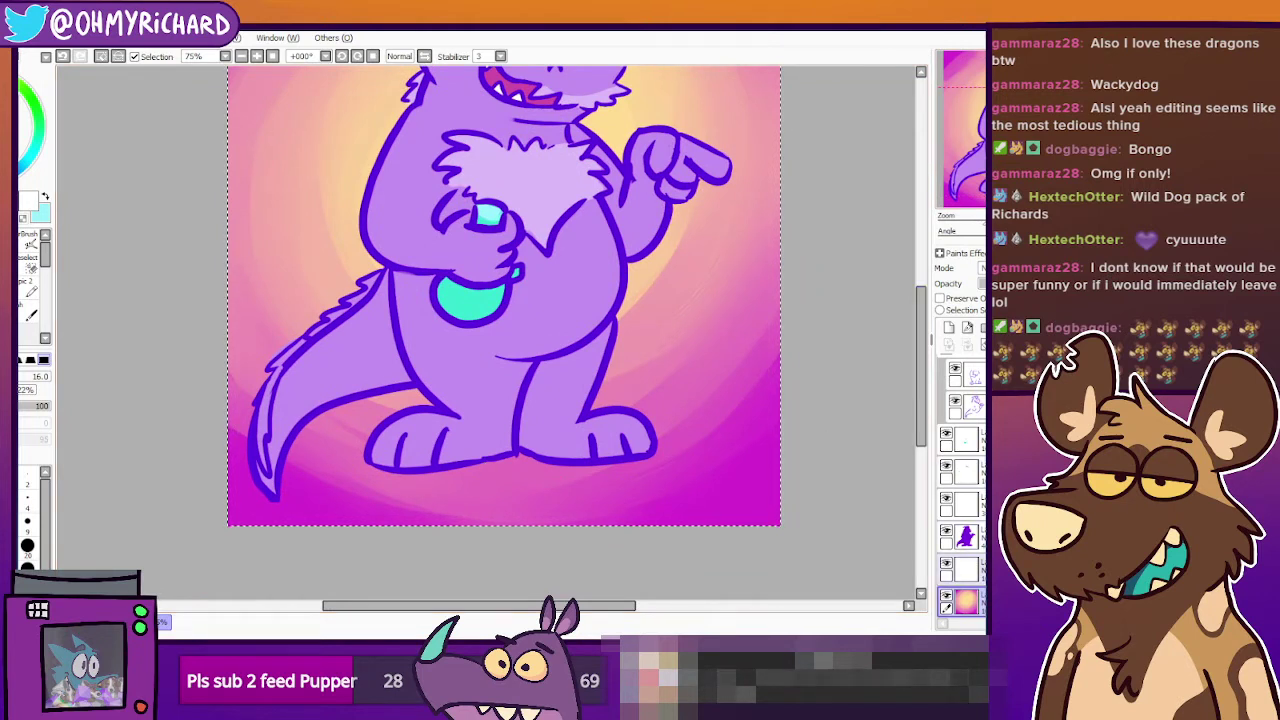
click(968, 569)
click(949, 329)
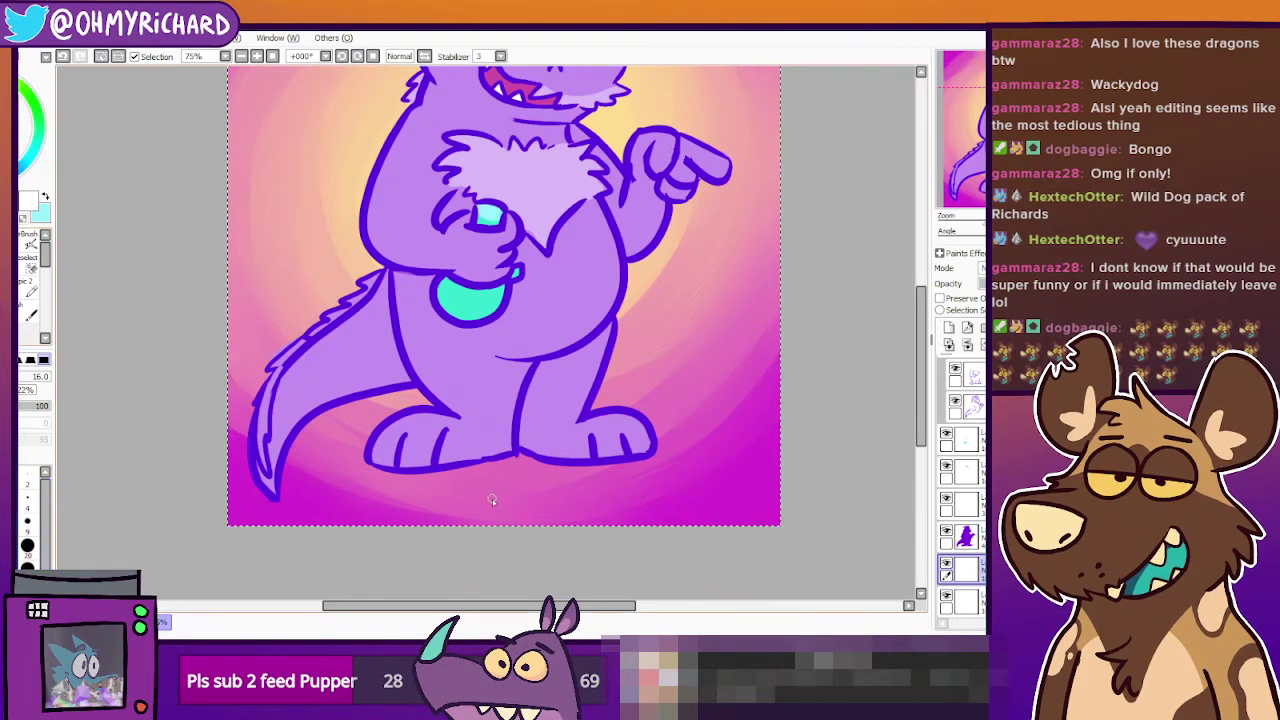
mouse_move(487, 487)
mouse_down()
mouse_move(470, 500)
mouse_move(508, 504)
mouse_move(514, 482)
mouse_up()
mouse_move(526, 478)
mouse_down()
mouse_move(525, 512)
mouse_move(540, 512)
mouse_move(550, 480)
mouse_move(576, 512)
mouse_move(580, 493)
mouse_up()
mouse_move(588, 478)
mouse_down()
mouse_move(588, 512)
mouse_move(591, 487)
mouse_move(611, 510)
mouse_move(609, 493)
mouse_move(662, 502)
mouse_up()
mouse_move(667, 484)
mouse_down()
mouse_move(667, 512)
mouse_move(688, 512)
mouse_up()
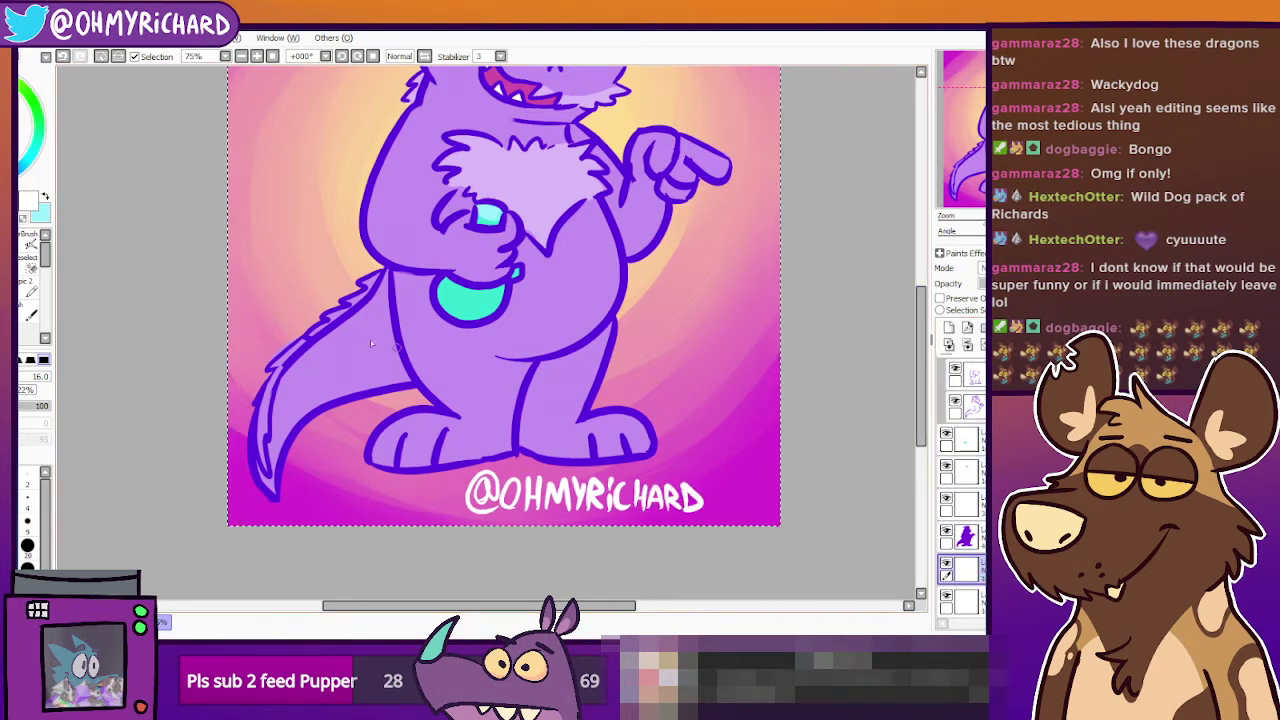
Shift the signature toward the artwork's lower-right corner, clear the selection, and view the whole picture.
drag(631, 524, 679, 519)
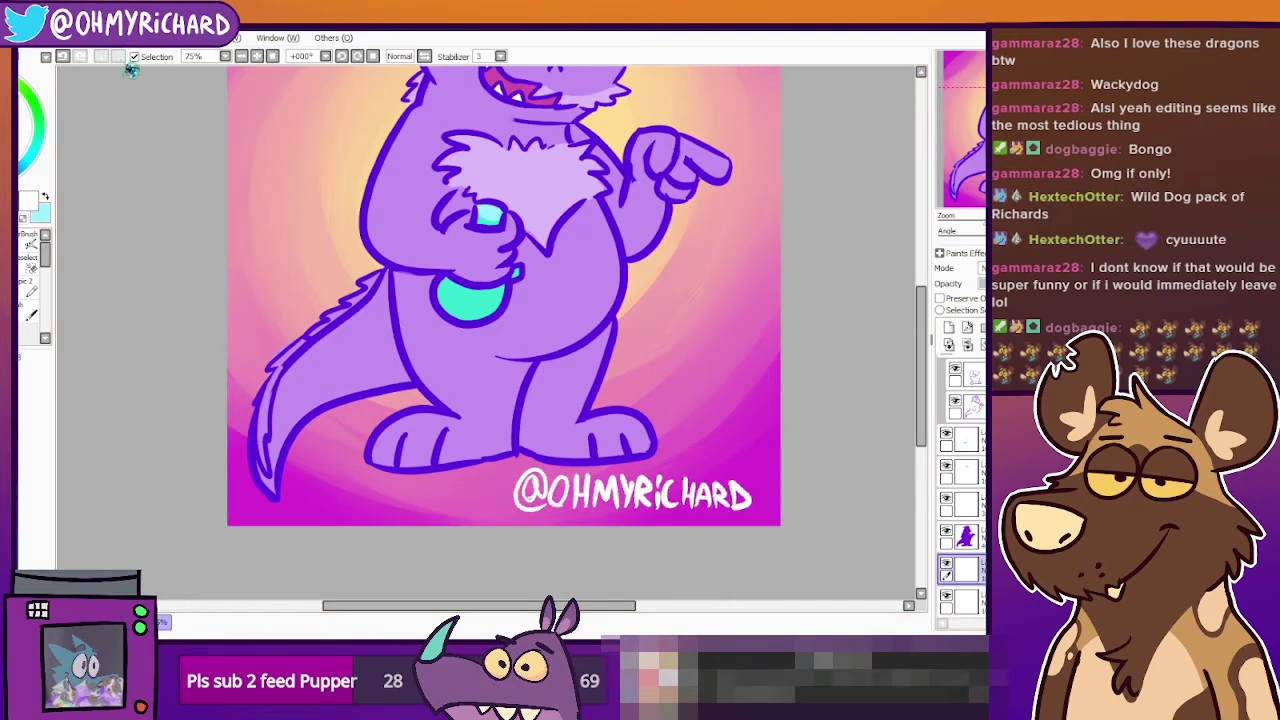
click(225, 56)
scroll(499, 300, up, 2)
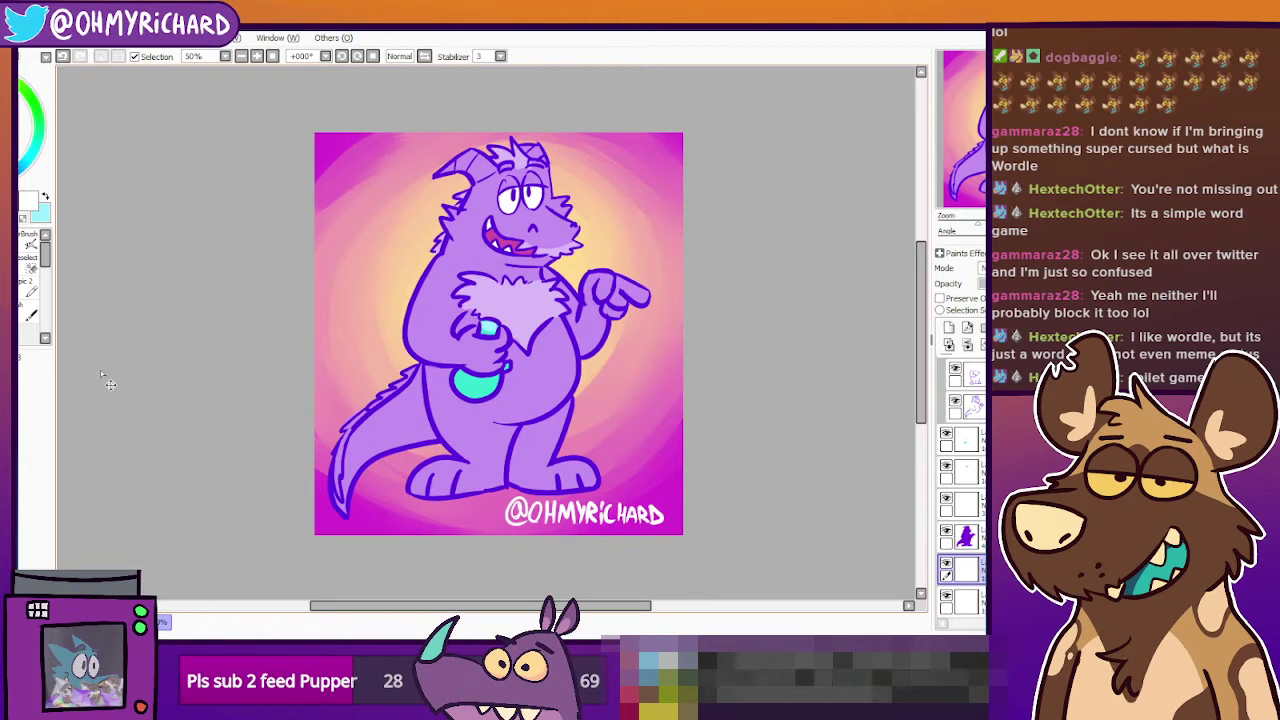
mouse_move(500, 335)
mouse_down()
mouse_move(514, 322)
mouse_move(475, 329)
mouse_move(463, 366)
mouse_move(440, 323)
mouse_move(459, 368)
mouse_up()
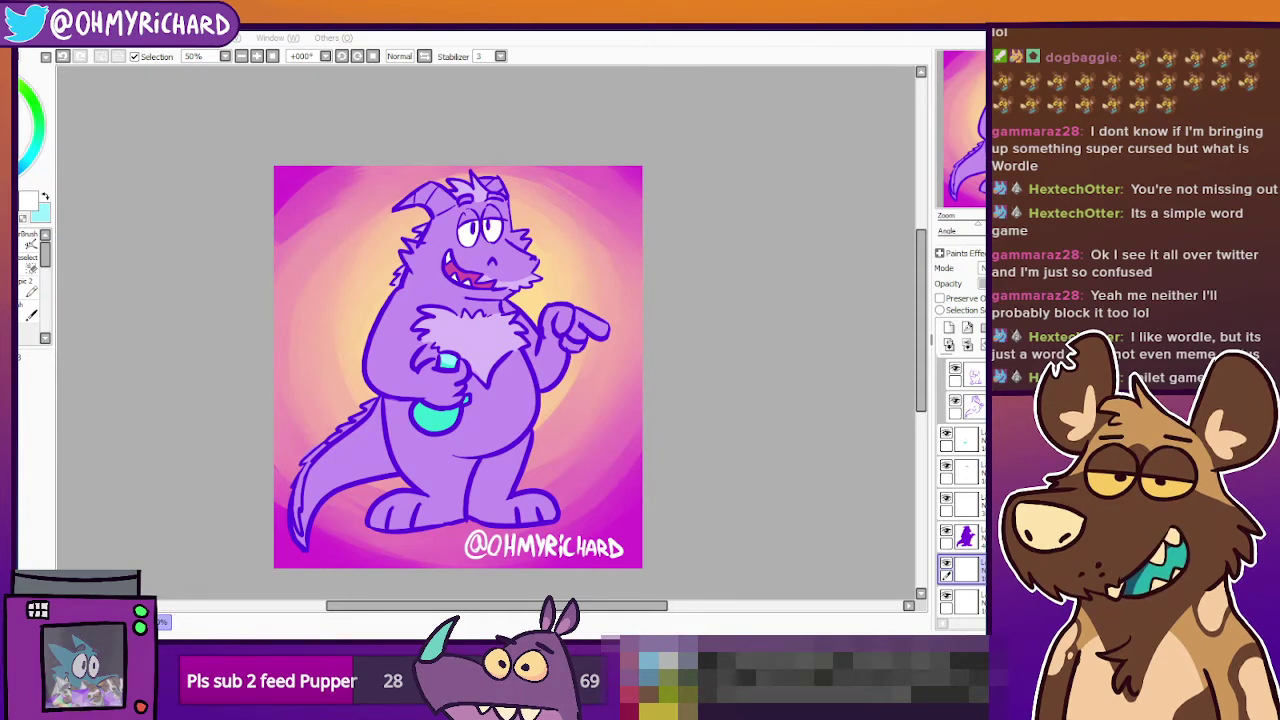
Open the joetheskunk smirky sketch file and collapse its layer folder, leaving the folder visible.
double_click(796, 303)
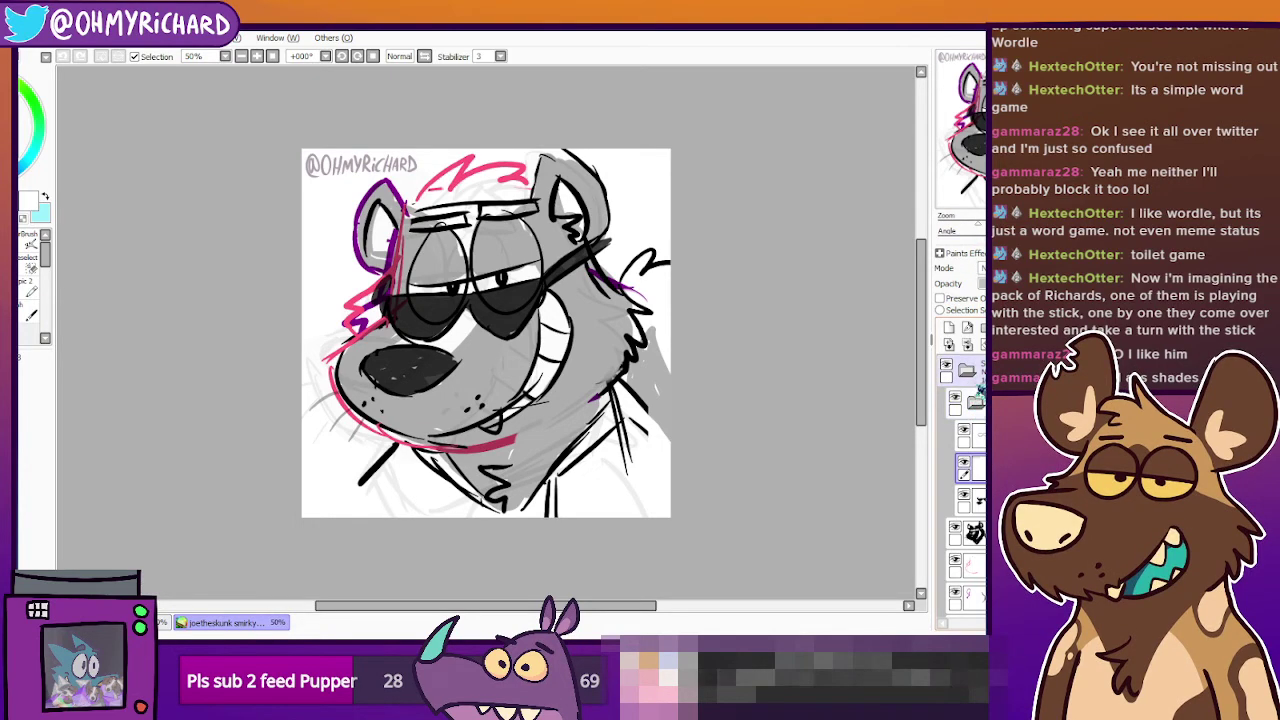
click(967, 371)
click(946, 365)
click(946, 365)
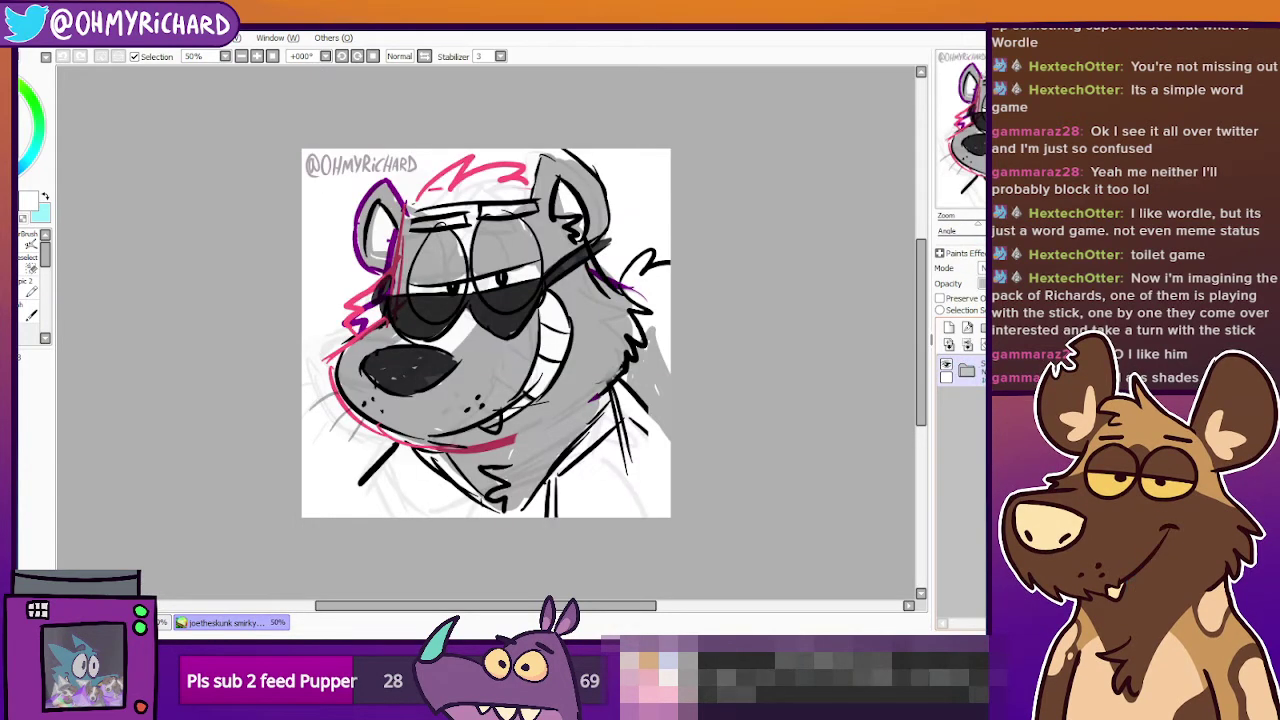
Lower the sketch folder's opacity to fade the skunk drawing and add a new layer above it.
click(970, 371)
click(1034, 284)
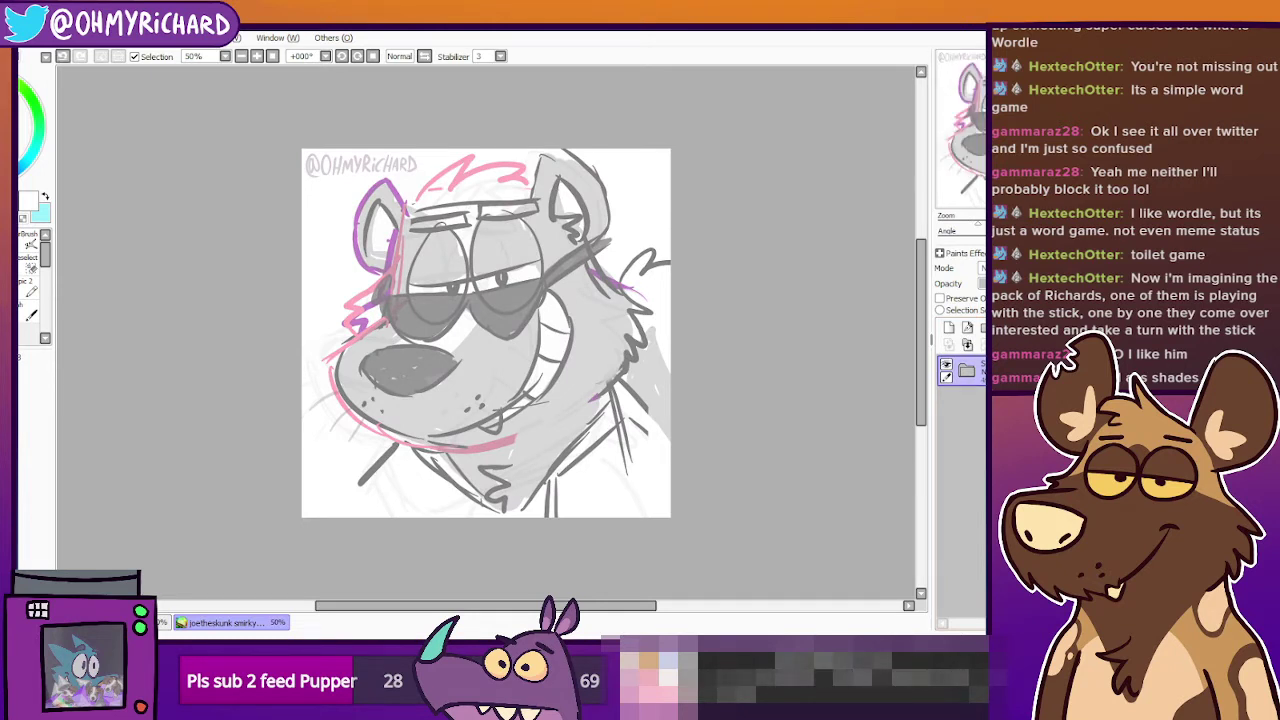
click(950, 328)
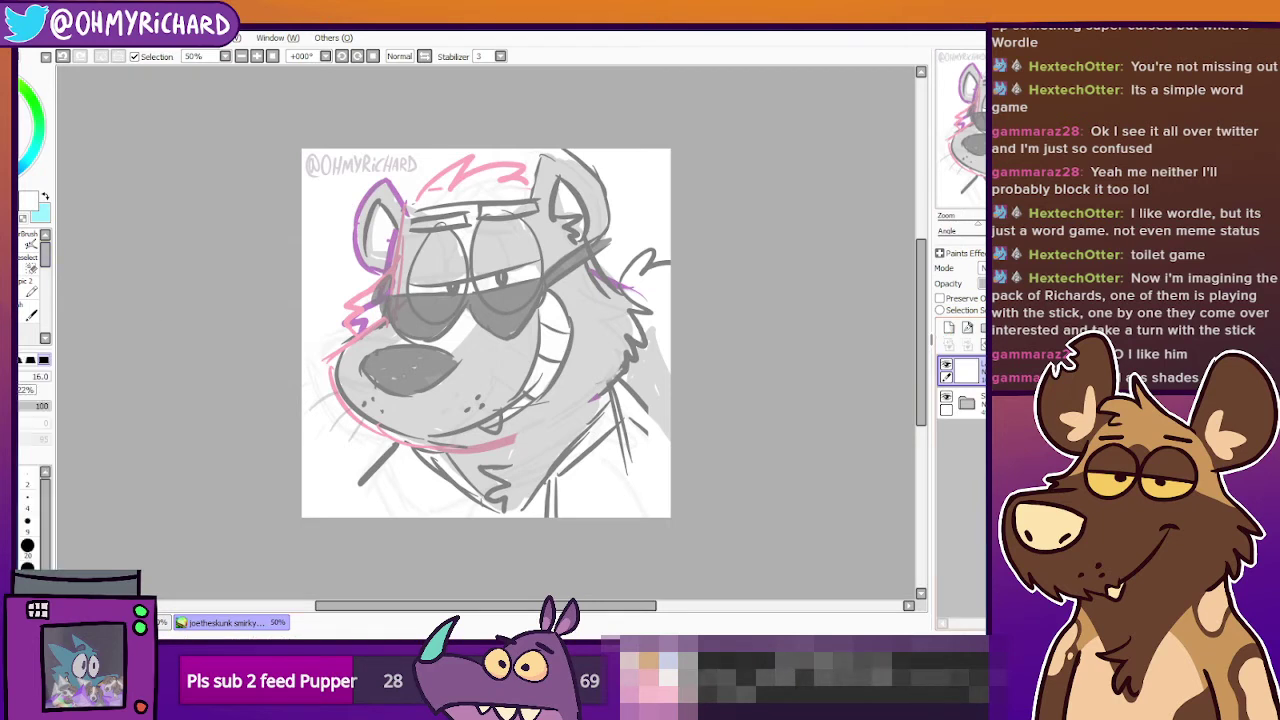
Choose a very dark purple drawing color and frame the skunk's face at 75% zoom.
click(46, 197)
key(x)
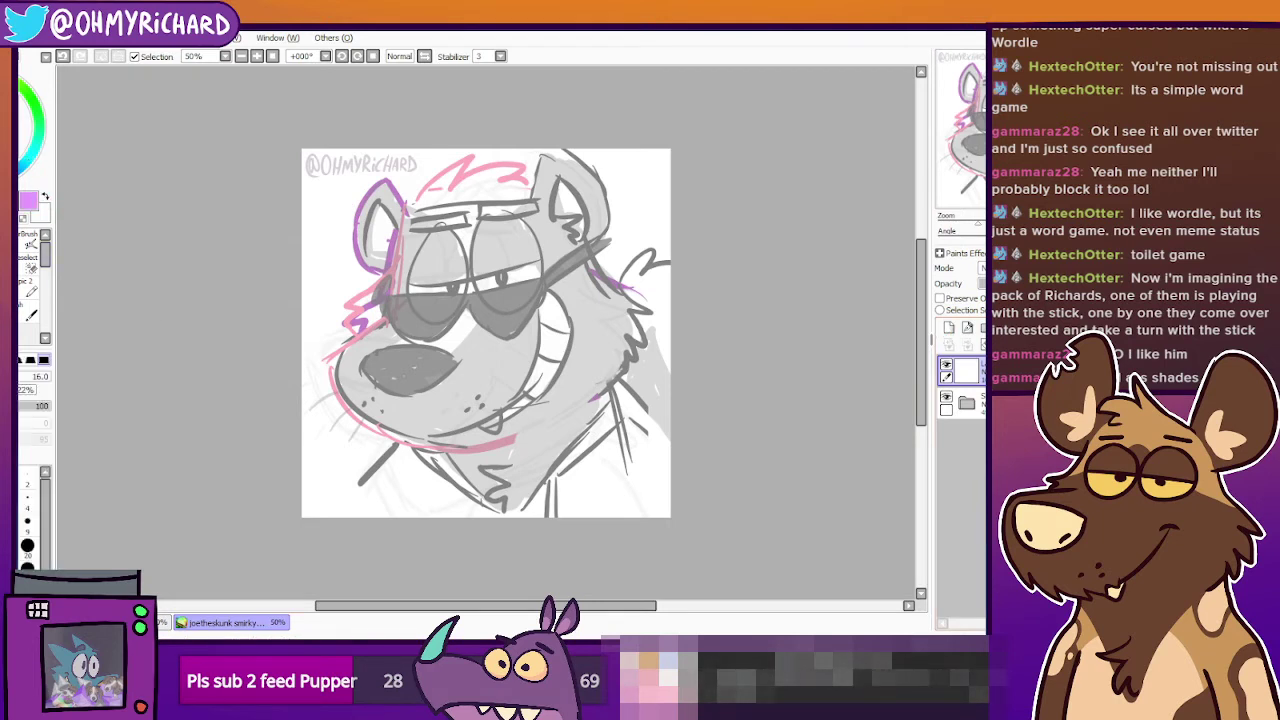
click(9, 153)
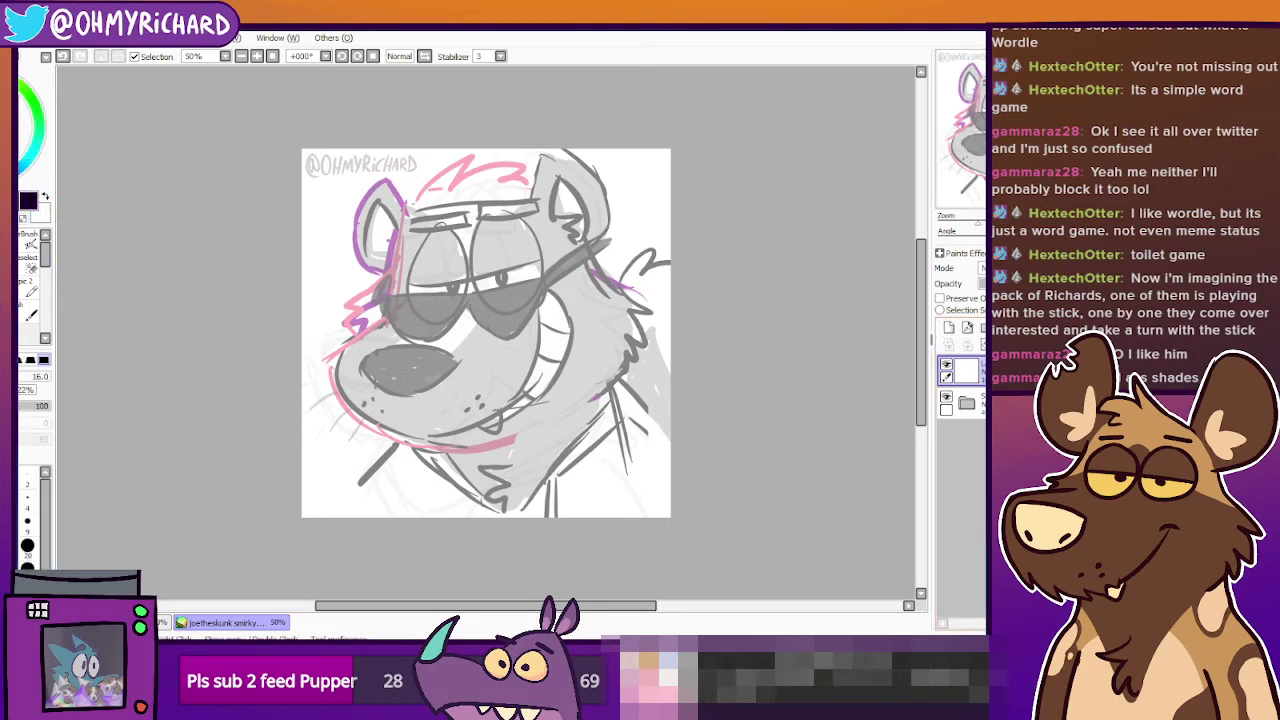
click(259, 57)
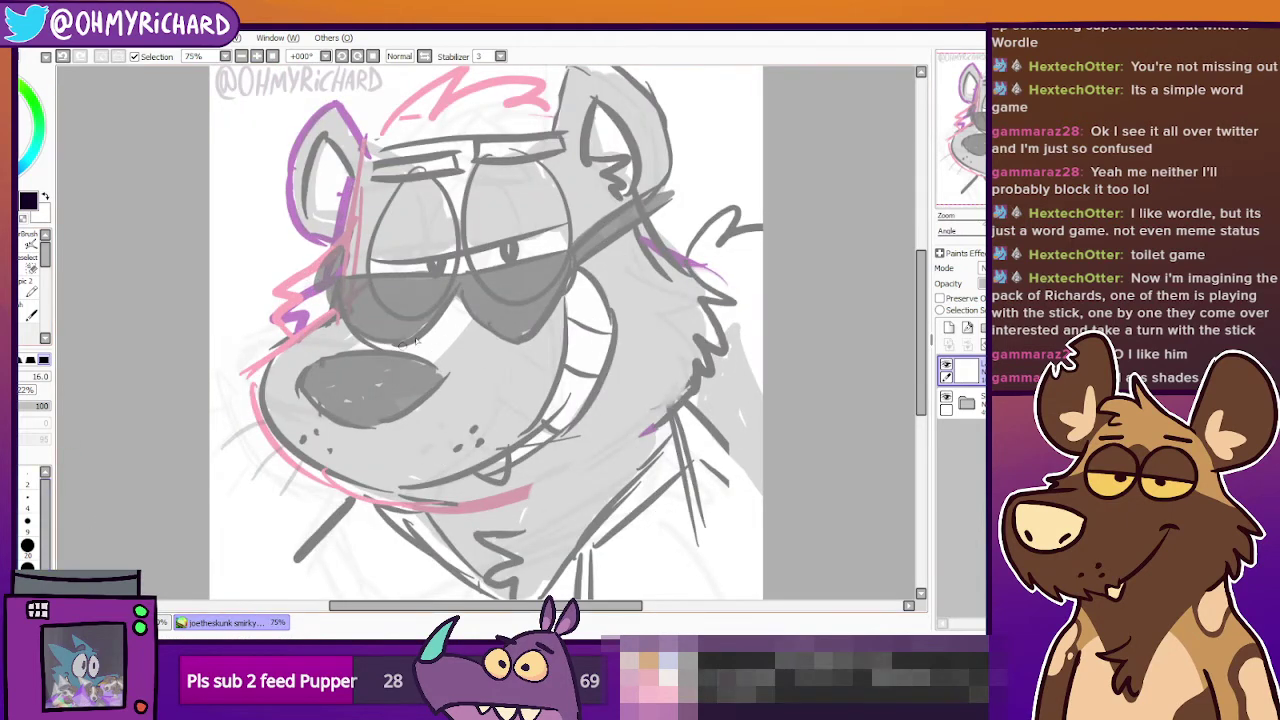
drag(488, 353, 467, 398)
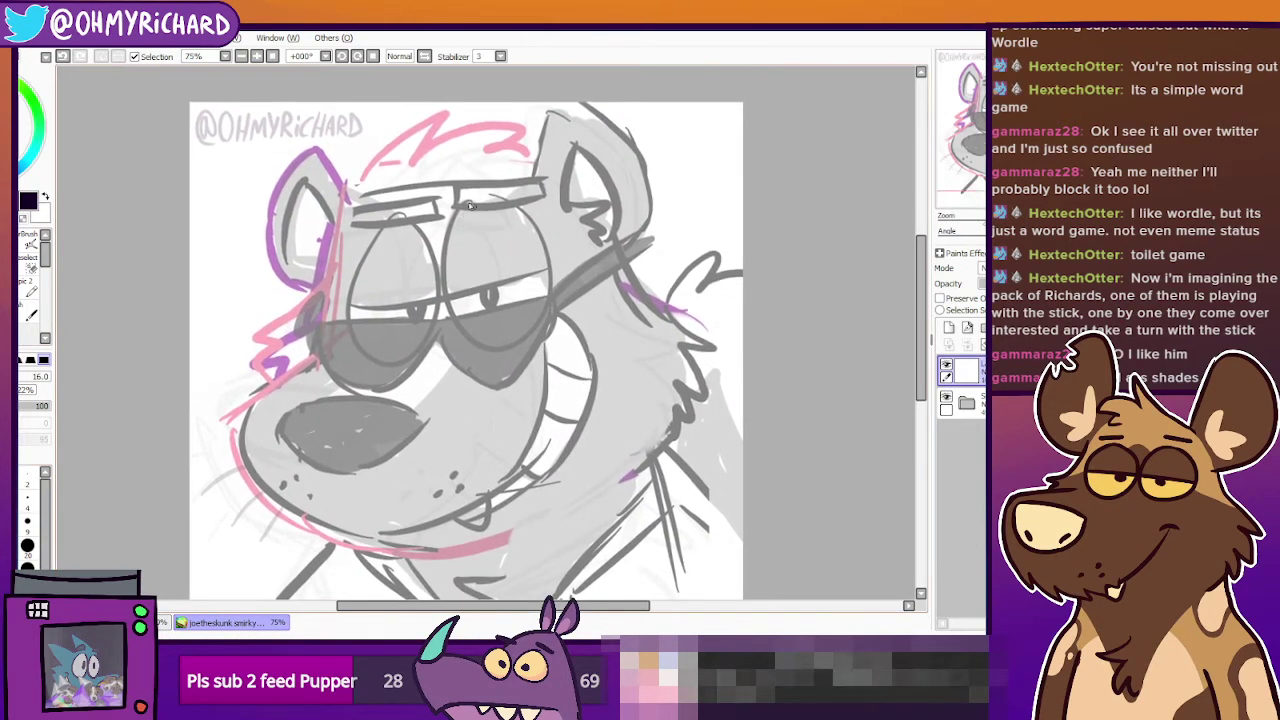
Try to ink the oval outline of the skunk's right-hand eye over the faded sketch.
drag(476, 192, 482, 320)
key(ctrl+z)
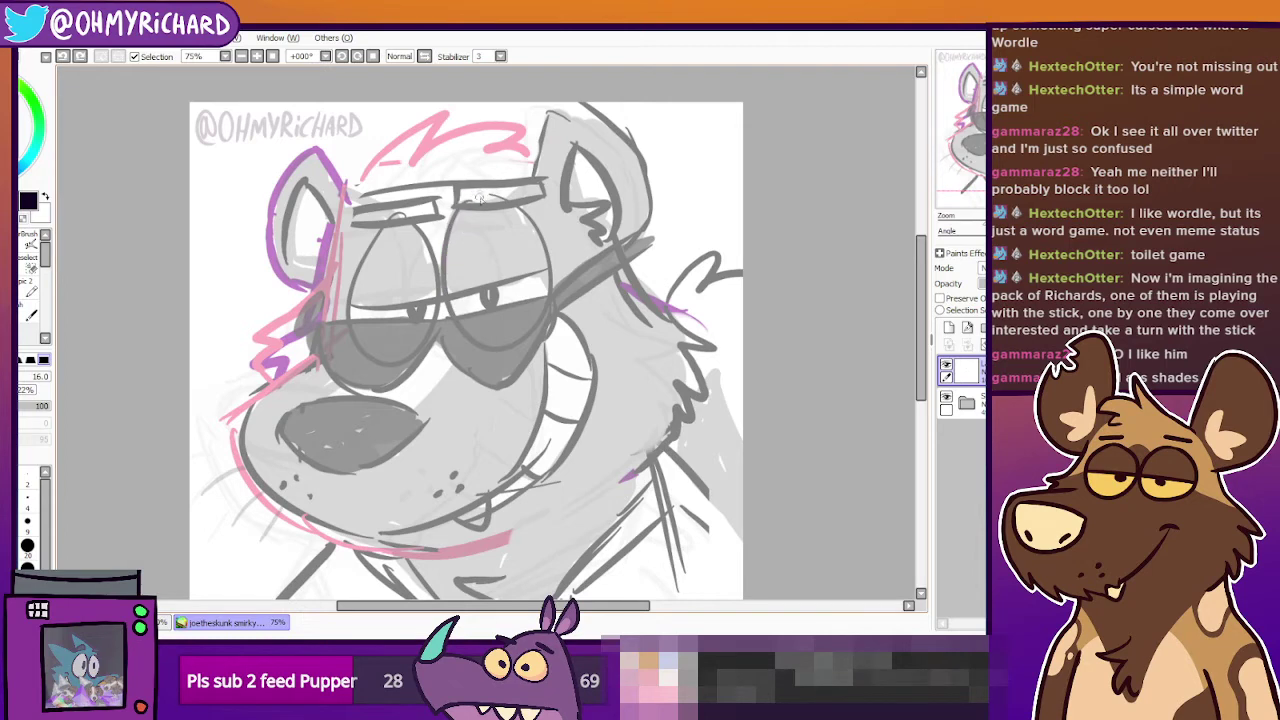
drag(476, 190, 486, 350)
key(ctrl+z)
drag(500, 195, 490, 345)
key(ctrl+z)
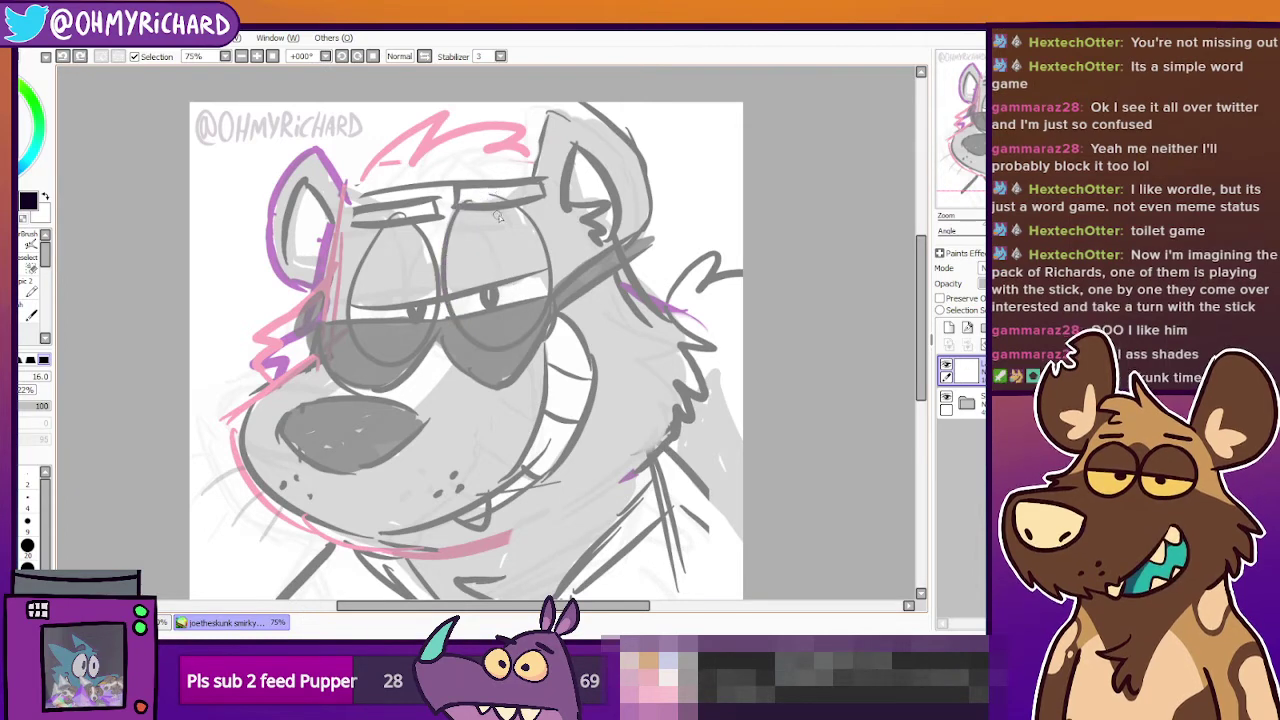
mouse_move(502, 196)
mouse_down()
mouse_move(496, 356)
mouse_move(446, 309)
mouse_up()
key(ctrl+z)
key(ctrl+minus)
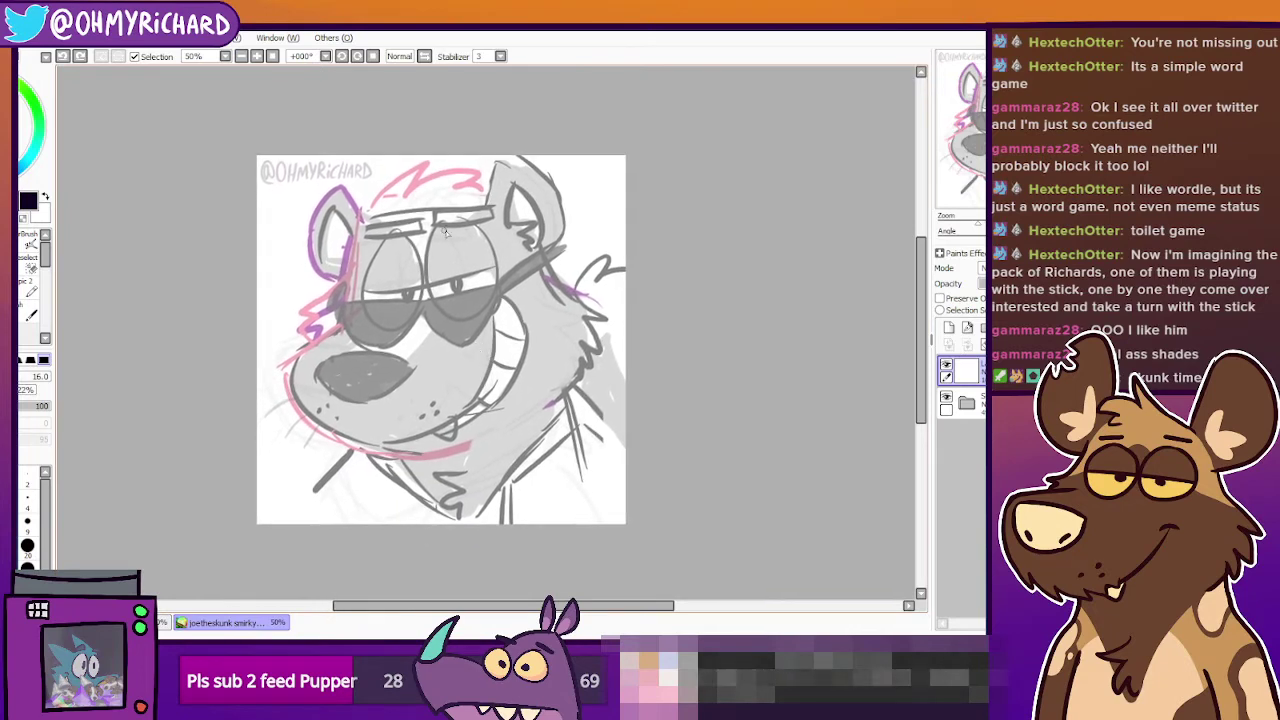
click(258, 57)
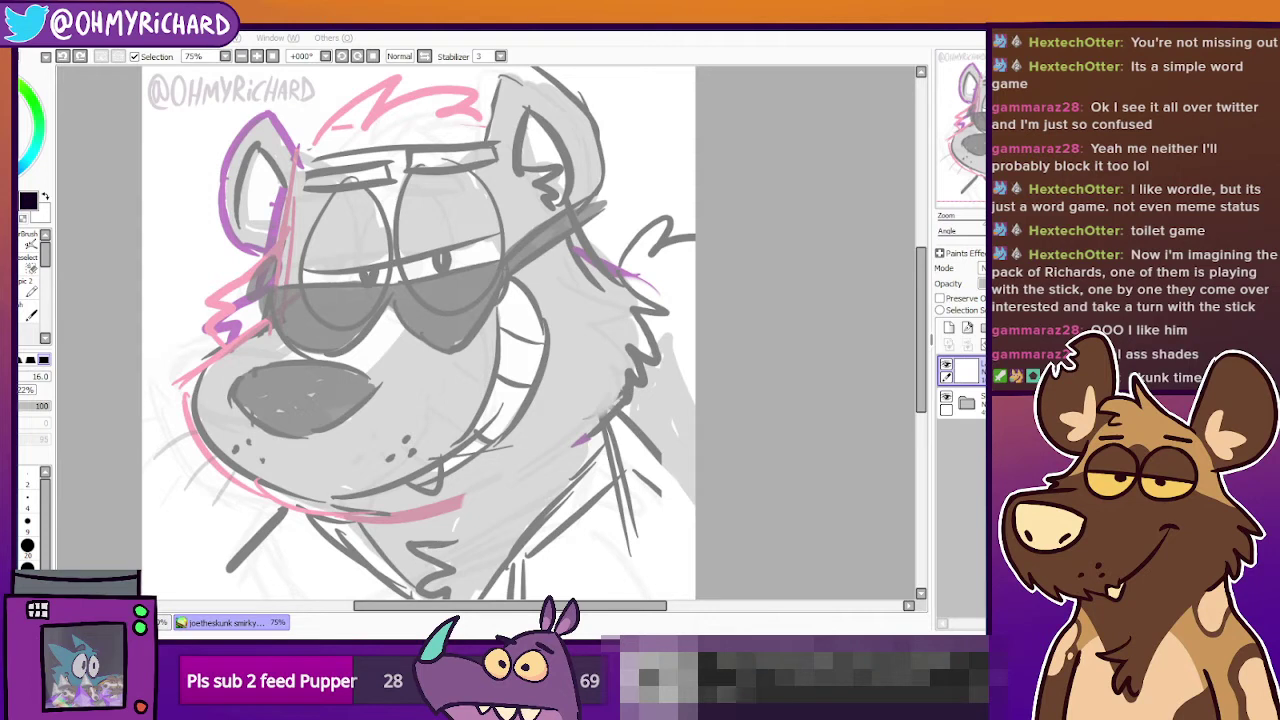
mouse_move(469, 355)
mouse_down()
mouse_move(506, 369)
mouse_move(500, 355)
mouse_up()
mouse_move(471, 158)
mouse_down()
mouse_move(451, 298)
mouse_move(512, 288)
mouse_move(434, 207)
mouse_move(523, 272)
mouse_move(475, 192)
mouse_move(440, 187)
mouse_move(517, 290)
mouse_move(480, 178)
mouse_up()
key(ctrl+z)
key(ctrl+z)
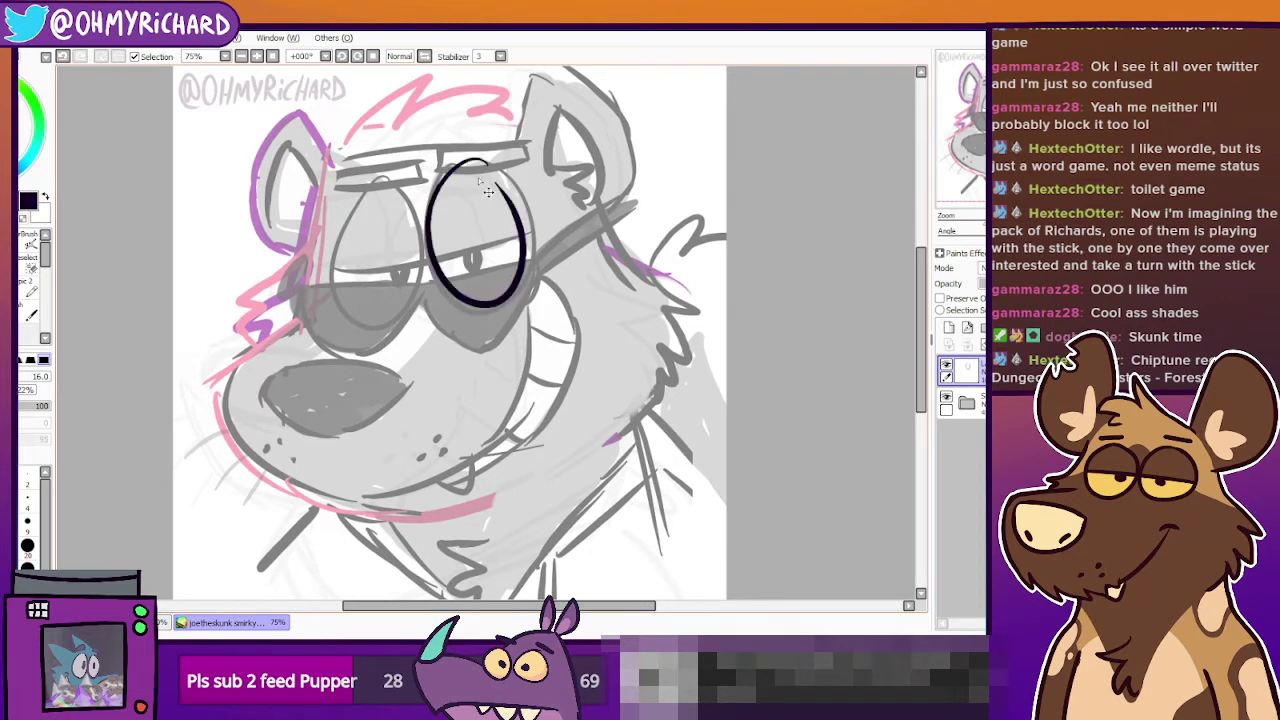
key(ctrl+z)
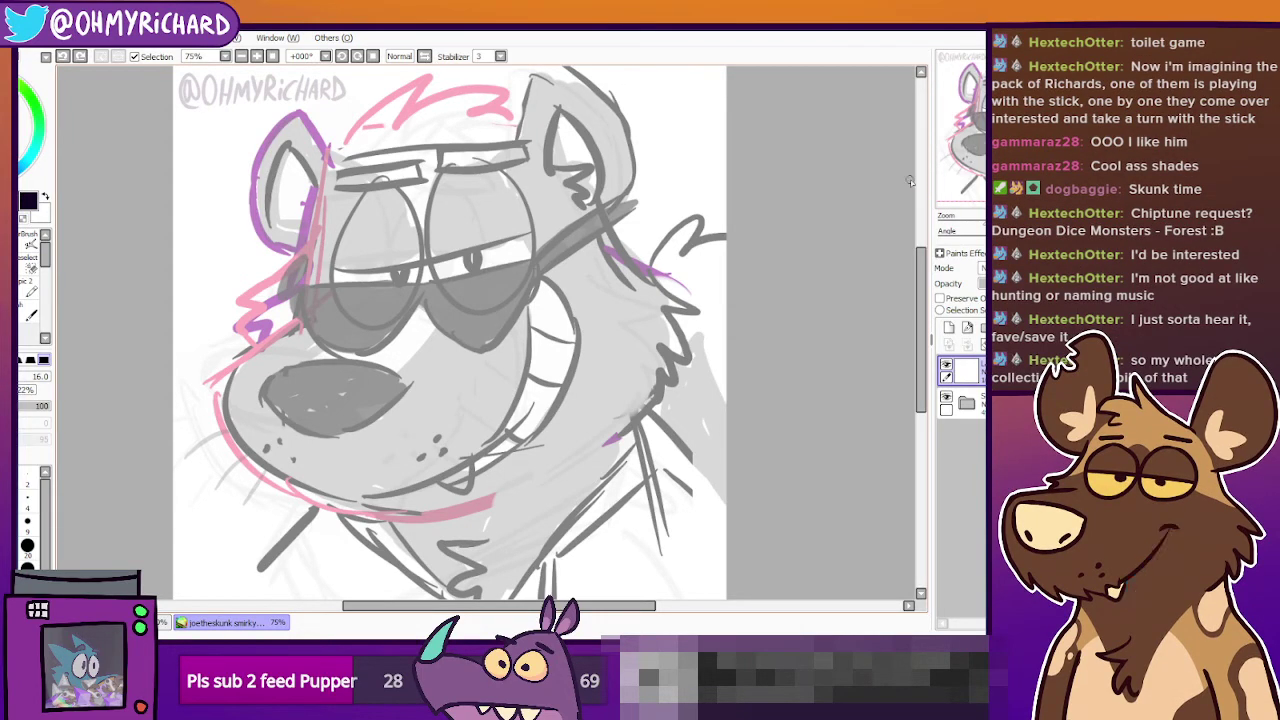
drag(481, 352, 535, 330)
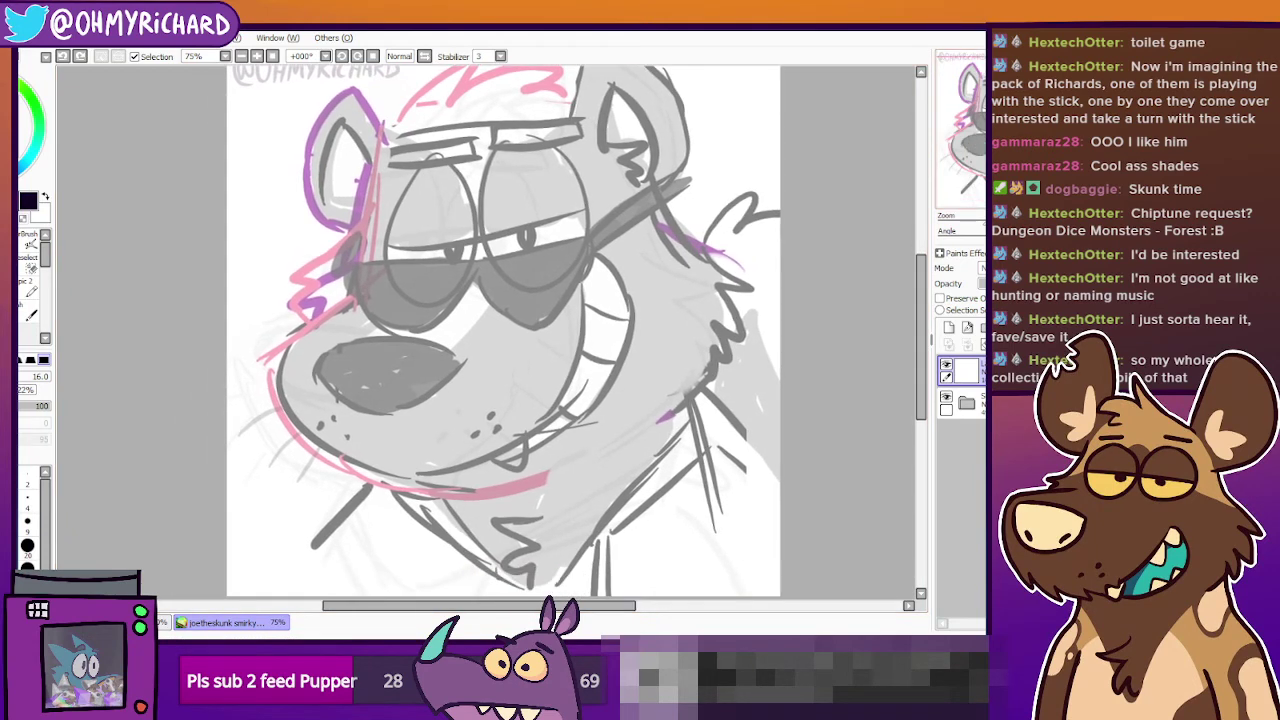
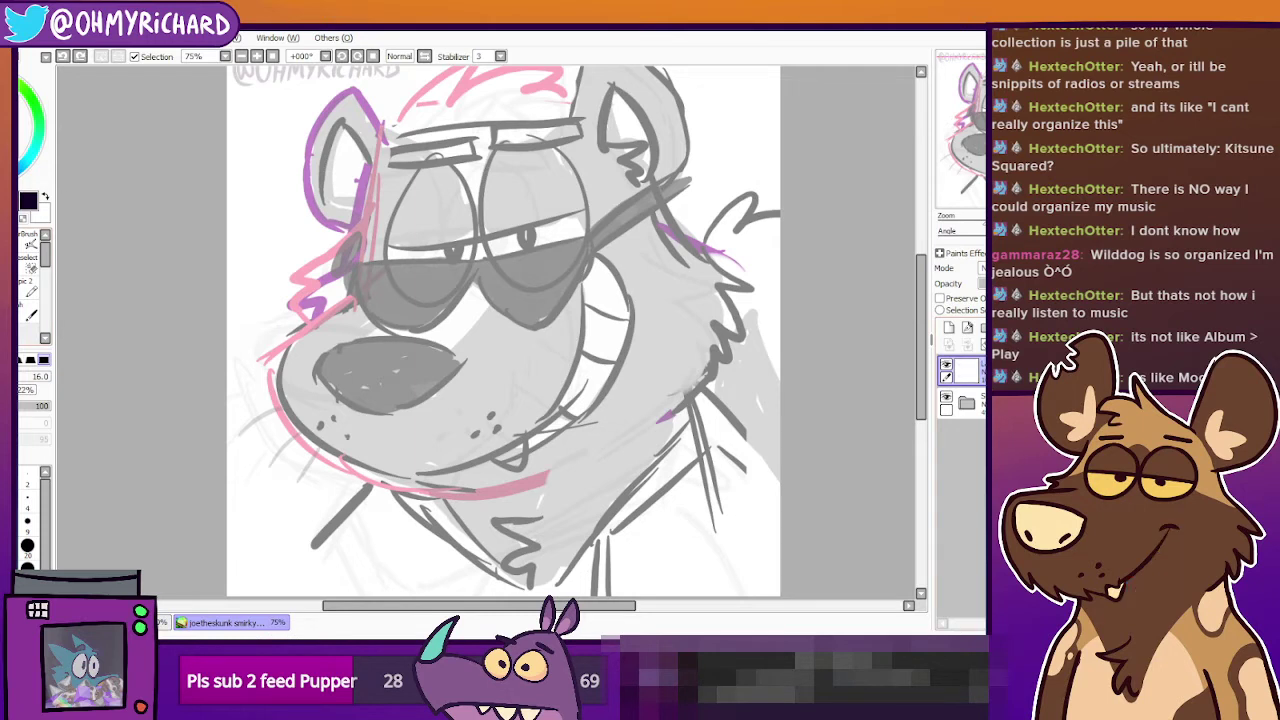
drag(522, 128, 540, 292)
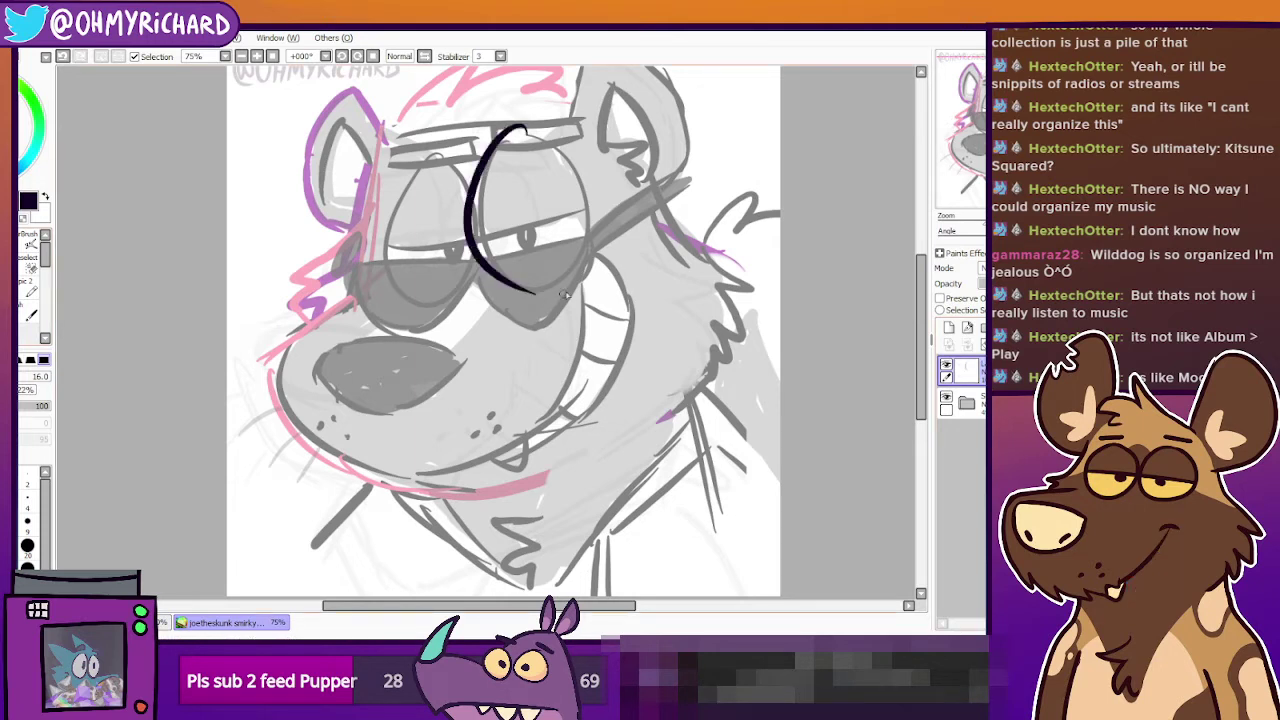
key(ctrl+z)
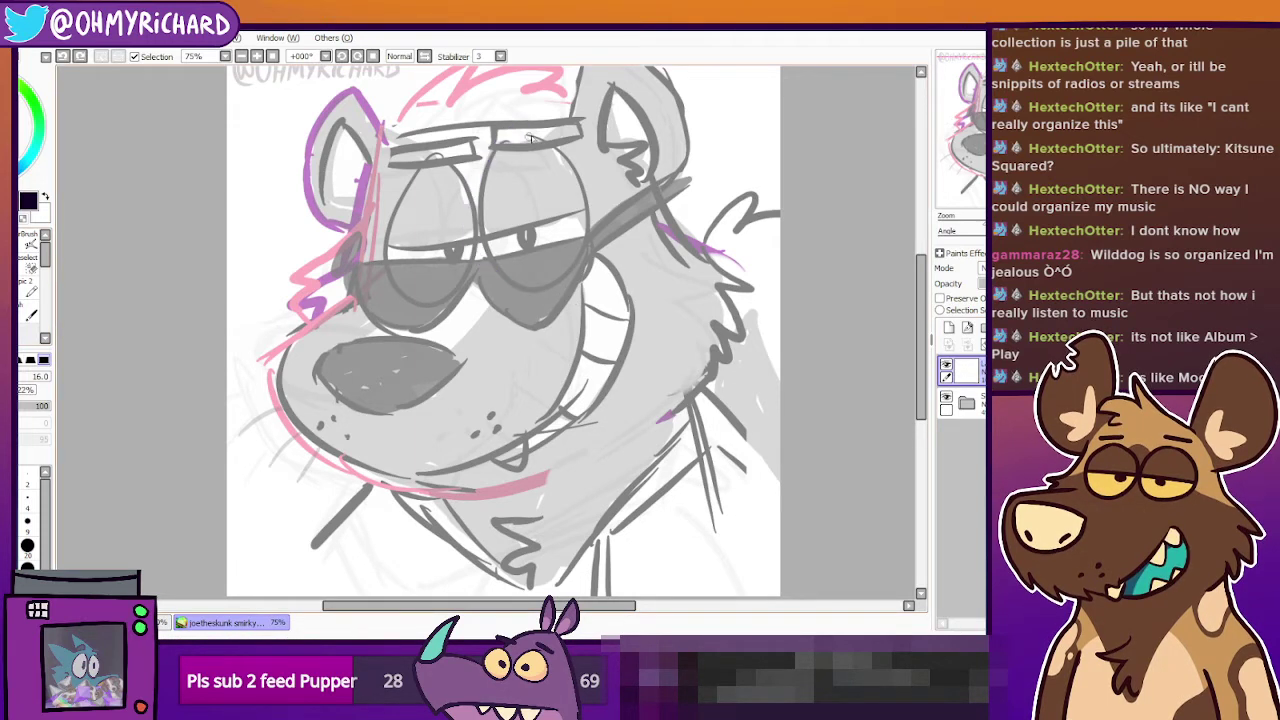
drag(532, 139, 540, 290)
key(ctrl+z)
drag(530, 130, 545, 290)
key(ctrl+z)
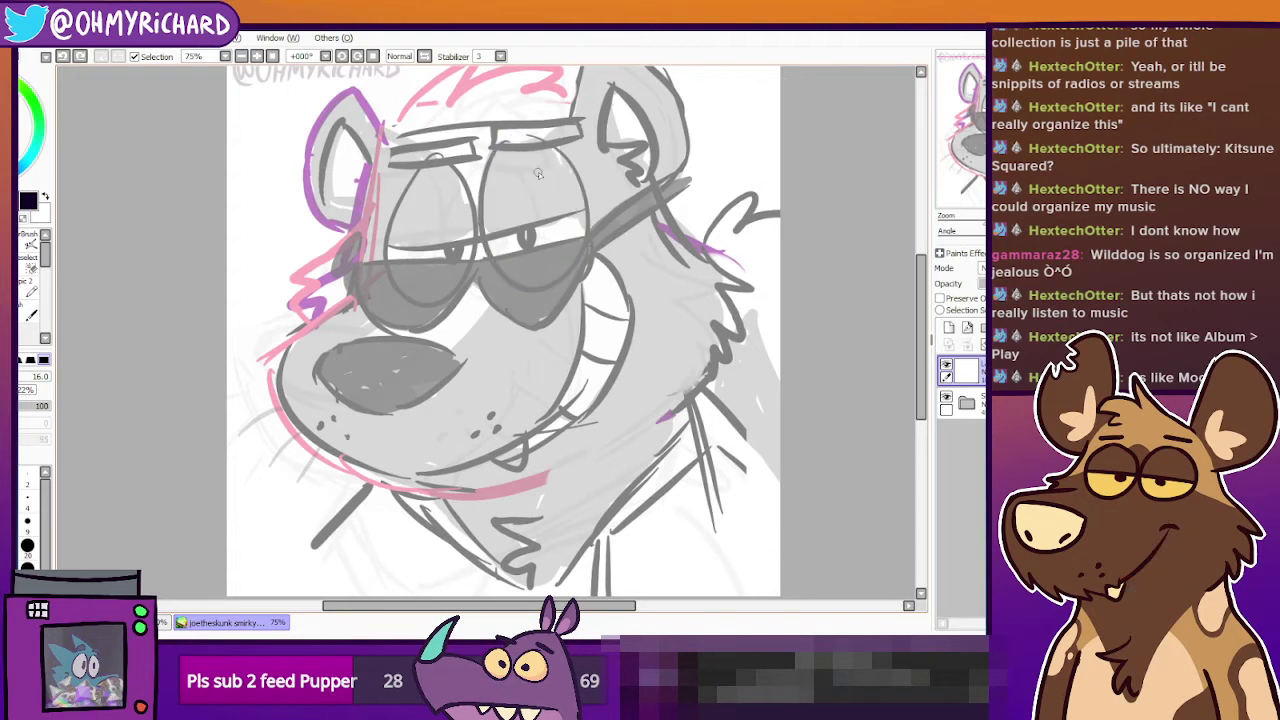
mouse_move(548, 140)
mouse_down()
mouse_move(527, 143)
mouse_move(572, 200)
mouse_move(560, 150)
mouse_move(488, 245)
mouse_move(555, 145)
mouse_move(482, 178)
mouse_move(558, 148)
mouse_move(490, 260)
mouse_move(560, 150)
mouse_move(490, 255)
mouse_move(570, 155)
mouse_move(518, 138)
mouse_move(568, 170)
mouse_move(548, 142)
mouse_up()
key(ctrl+z)
key(ctrl+z)
key(ctrl+z)
key(ctrl+z)
key(ctrl+z)
key(ctrl+z)
key(ctrl+z)
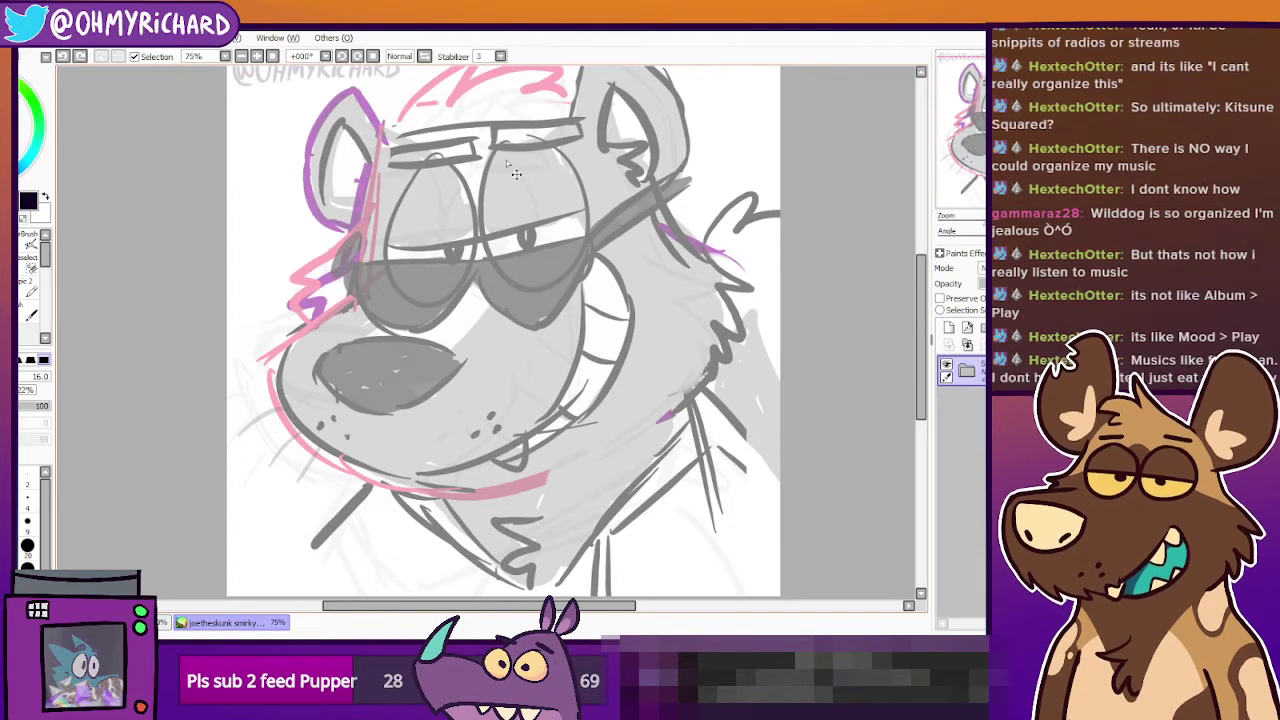
Ink the closed oval outline of the skunk's right-hand eye on a layer above the sketch folder.
mouse_move(528, 130)
mouse_down()
mouse_move(491, 197)
mouse_move(580, 238)
mouse_move(483, 212)
mouse_move(570, 243)
mouse_move(490, 156)
mouse_move(572, 270)
mouse_up()
key(ctrl+z)
key(ctrl+z)
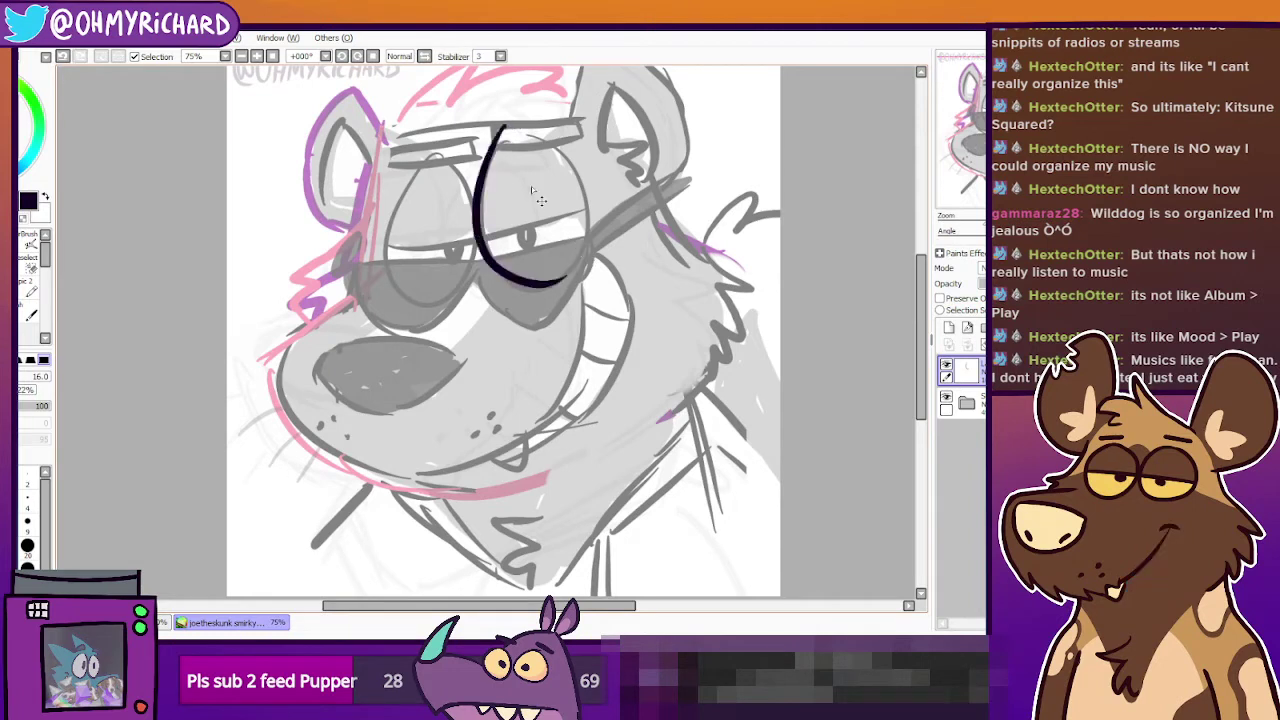
key(ctrl+z)
drag(515, 130, 545, 295)
key(ctrl+z)
drag(518, 125, 560, 305)
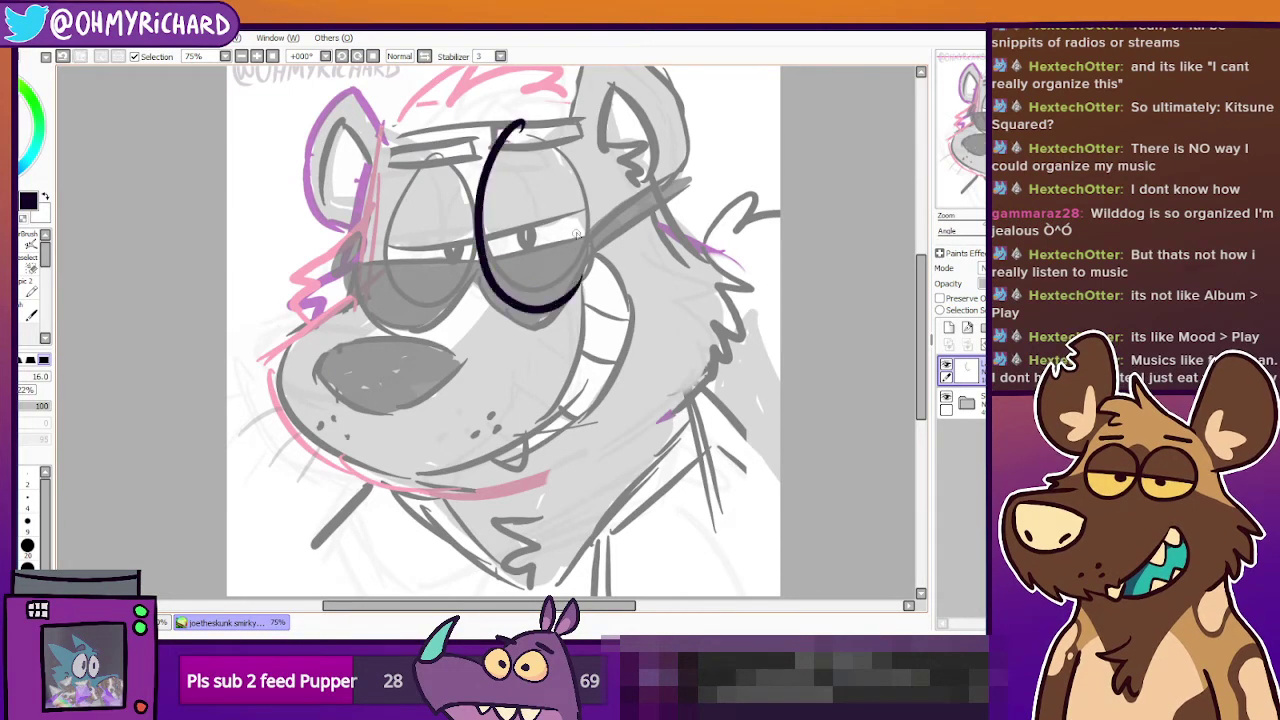
key(ctrl+z)
drag(528, 148, 510, 172)
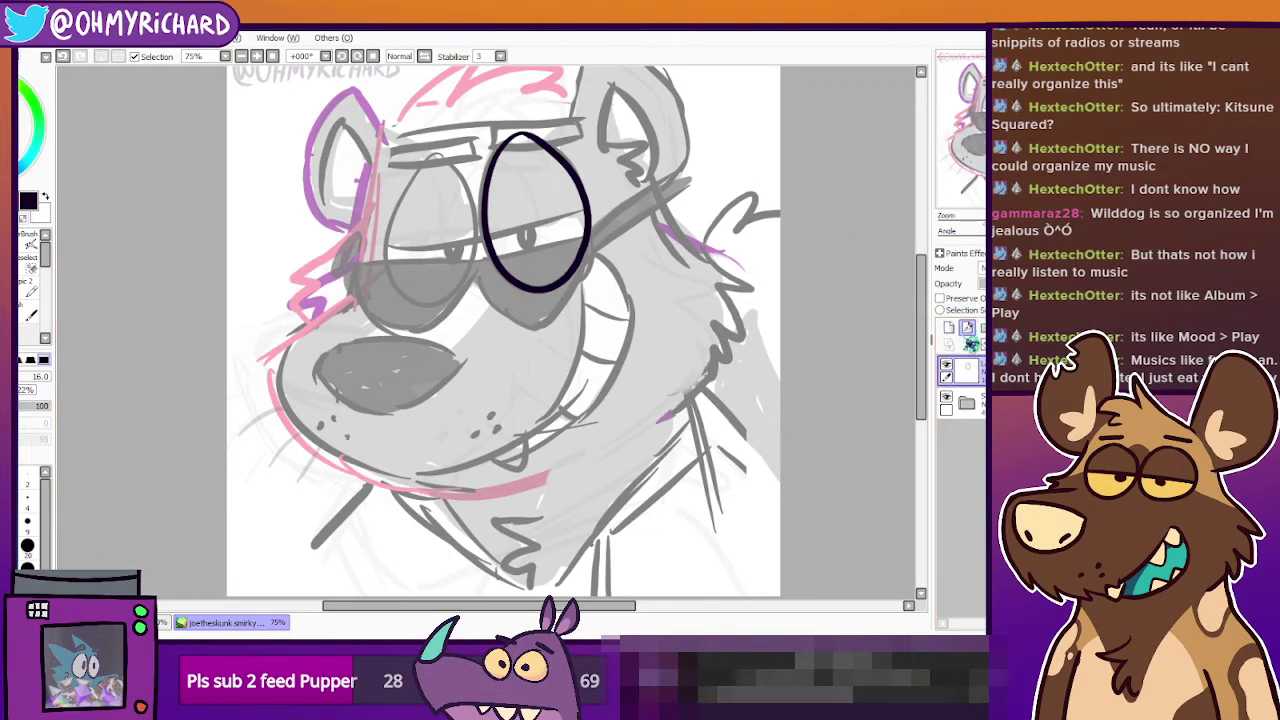
Add a new layer above the right-hand eye's layer and try to ink the left-hand eye's oval on it.
click(968, 331)
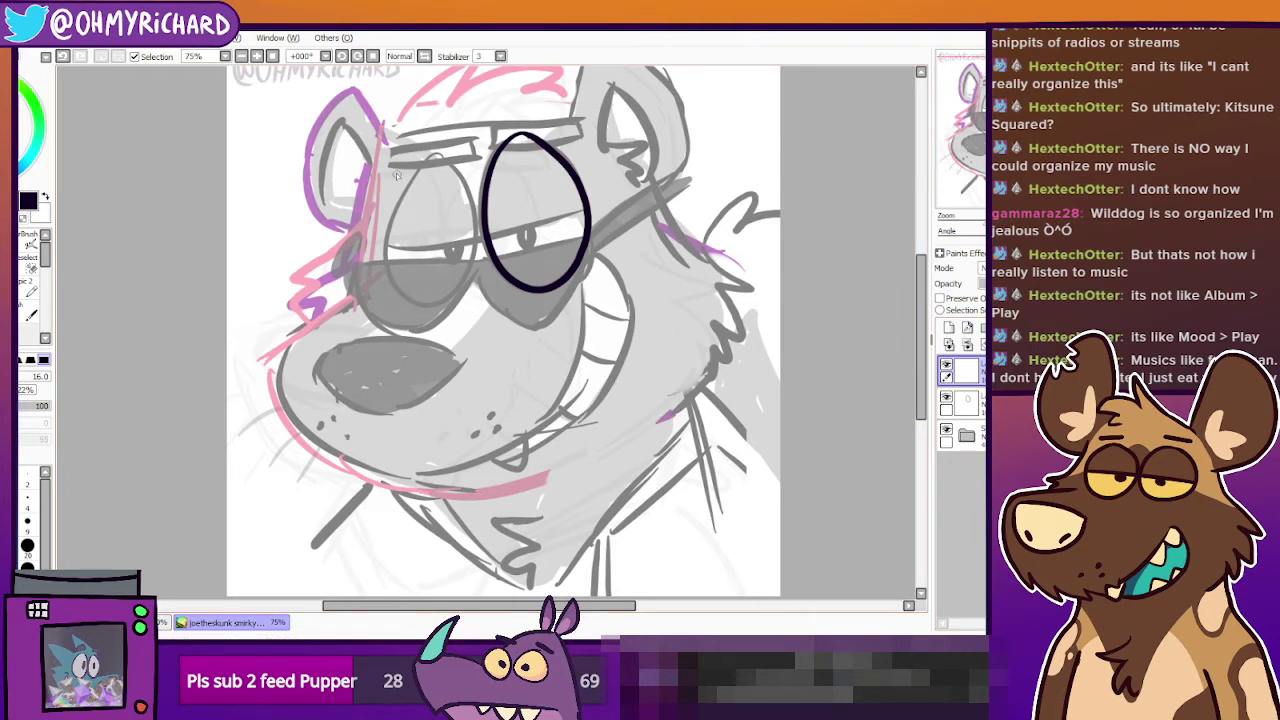
mouse_move(446, 156)
mouse_down()
mouse_move(430, 155)
mouse_move(362, 255)
mouse_move(425, 313)
mouse_up()
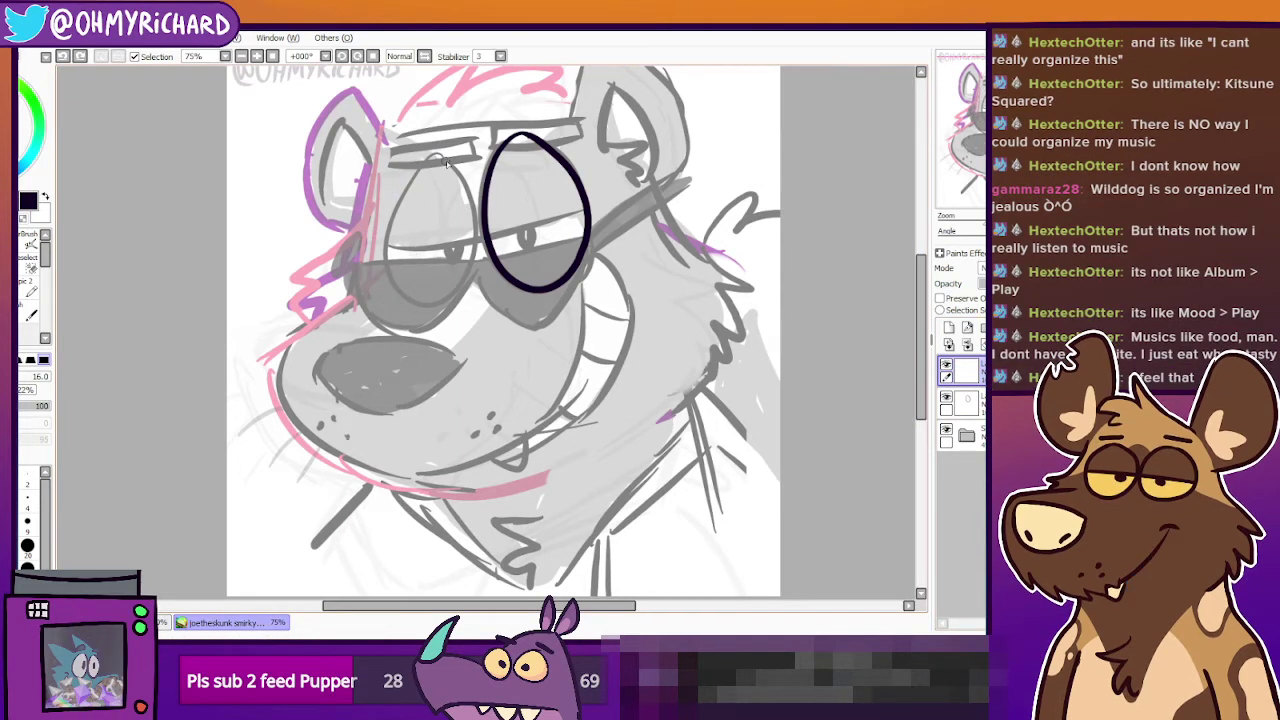
key(ctrl+z)
drag(446, 154, 450, 313)
key(ctrl+z)
drag(446, 154, 451, 314)
key(ctrl+z)
mouse_move(446, 154)
mouse_down()
mouse_move(378, 266)
mouse_move(440, 310)
mouse_move(386, 250)
mouse_move(460, 188)
mouse_move(427, 305)
mouse_move(452, 158)
mouse_up()
key(ctrl+z)
key(ctrl+z)
key(ctrl+z)
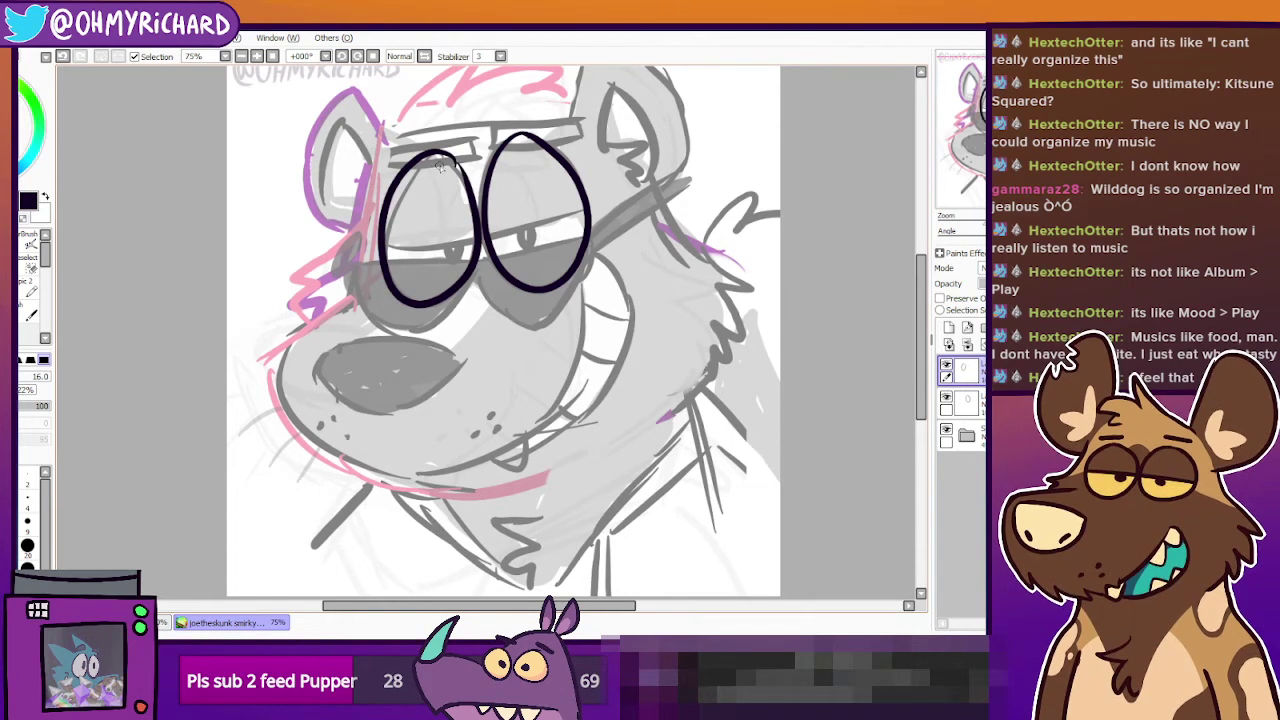
key(ctrl+z)
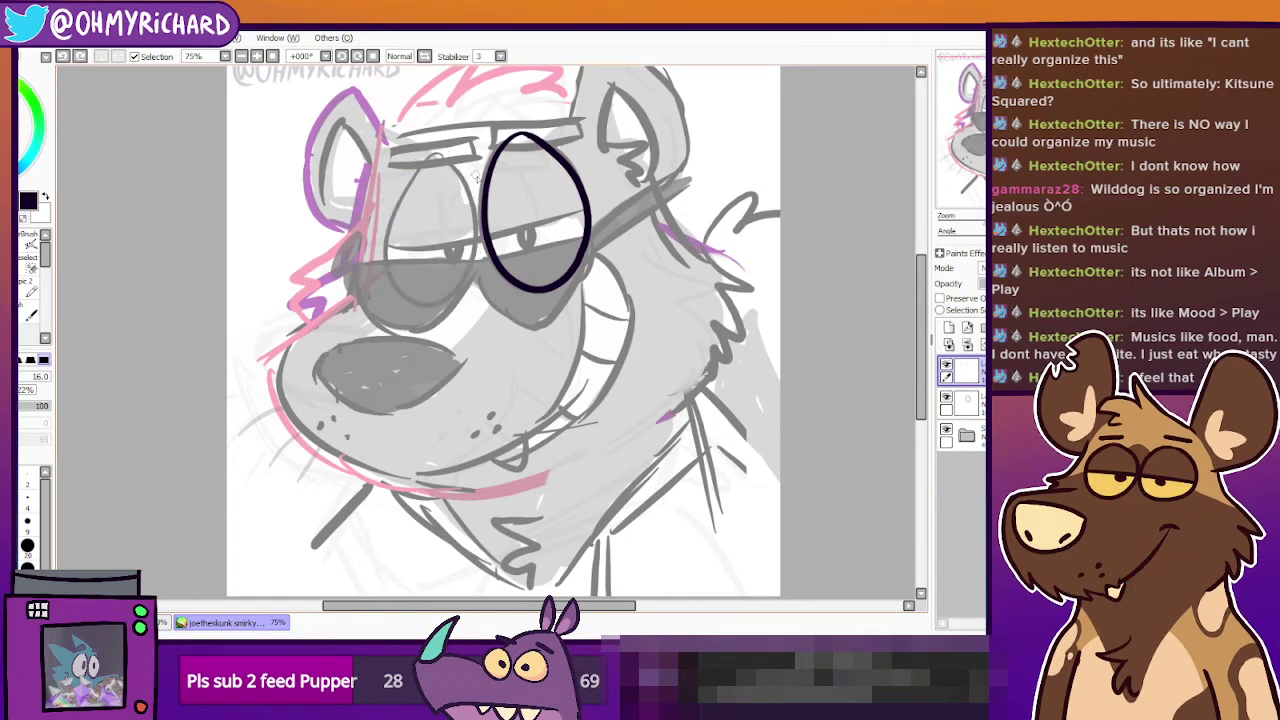
mouse_move(446, 154)
mouse_down()
mouse_move(388, 295)
mouse_move(474, 220)
mouse_move(415, 165)
mouse_move(439, 308)
mouse_move(462, 160)
mouse_move(435, 160)
mouse_move(412, 300)
mouse_move(474, 181)
mouse_move(388, 225)
mouse_move(415, 316)
mouse_move(467, 285)
mouse_move(443, 303)
mouse_move(475, 228)
mouse_move(446, 156)
mouse_up()
key(ctrl+z)
key(ctrl+z)
key(ctrl+z)
Set the Stabilizer to 15 and ink the left-hand eye's closed oval outline over the sketch.
click(501, 57)
click(487, 238)
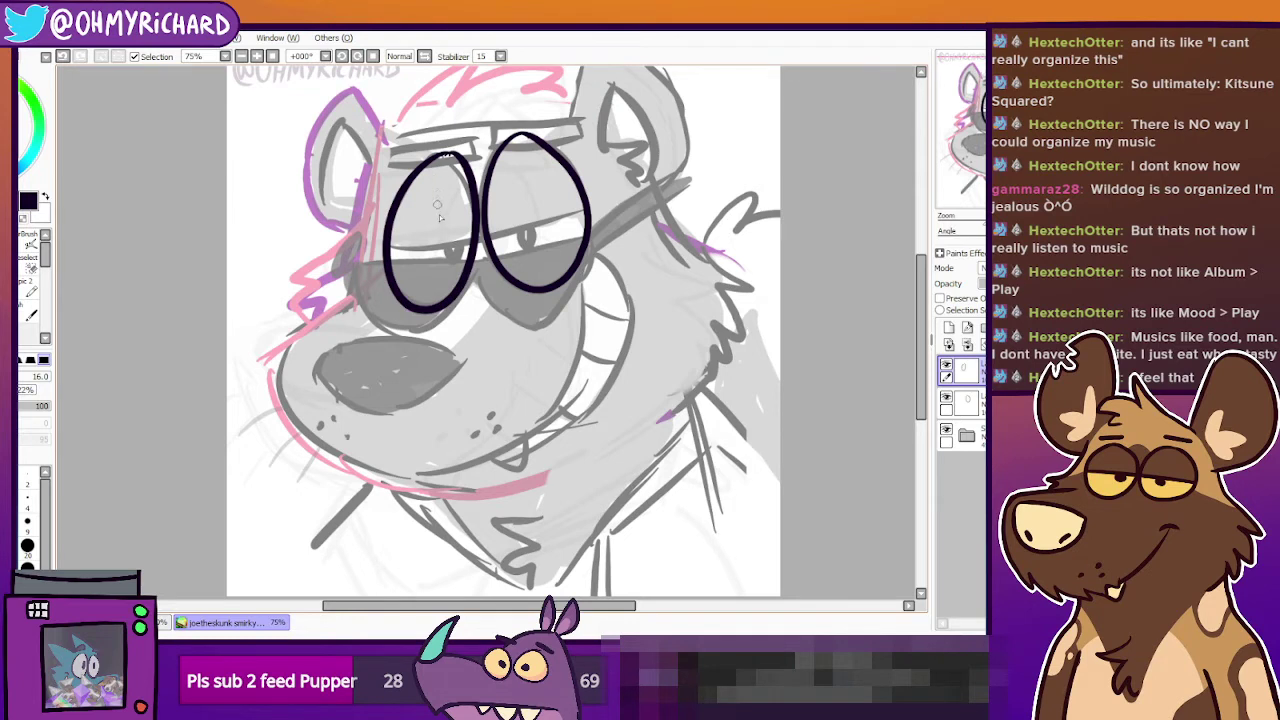
drag(577, 316, 571, 354)
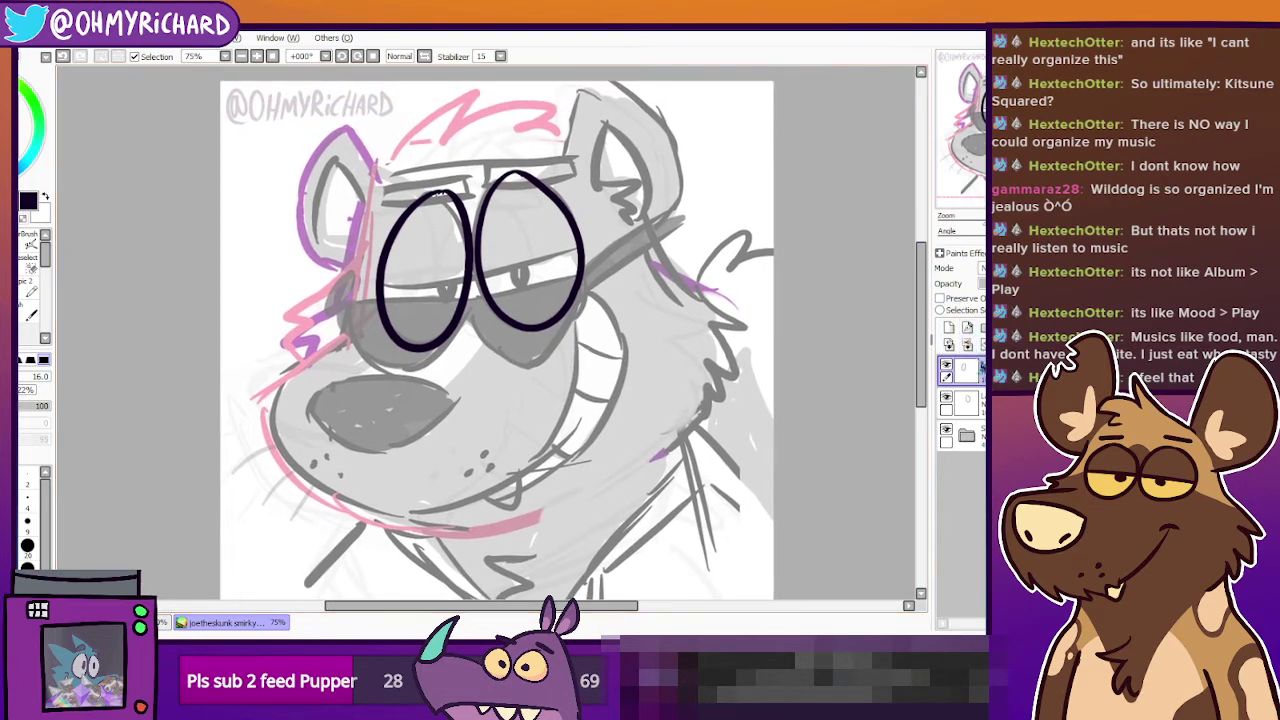
key(ctrl+z)
key(ctrl+y)
Move the left-hand eye's oval toward the other eye, then tilt and raise it slightly so the two outlines touch.
click(4, 217)
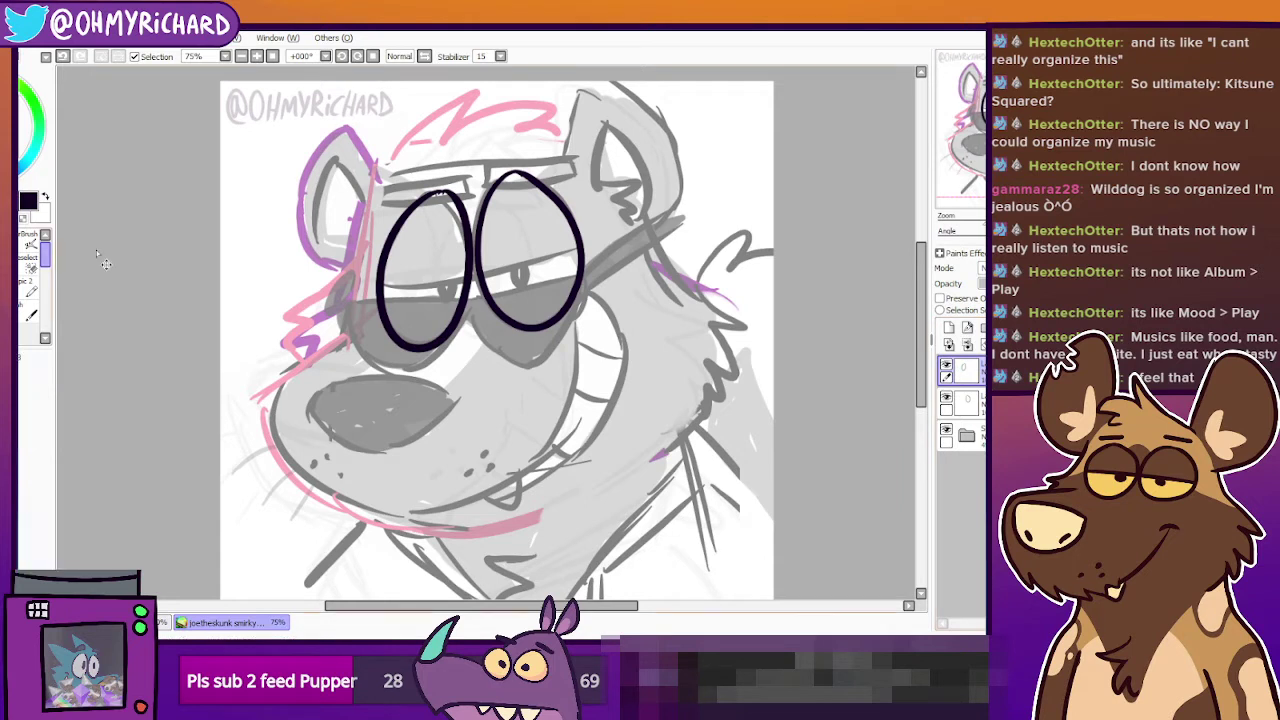
drag(454, 315, 460, 311)
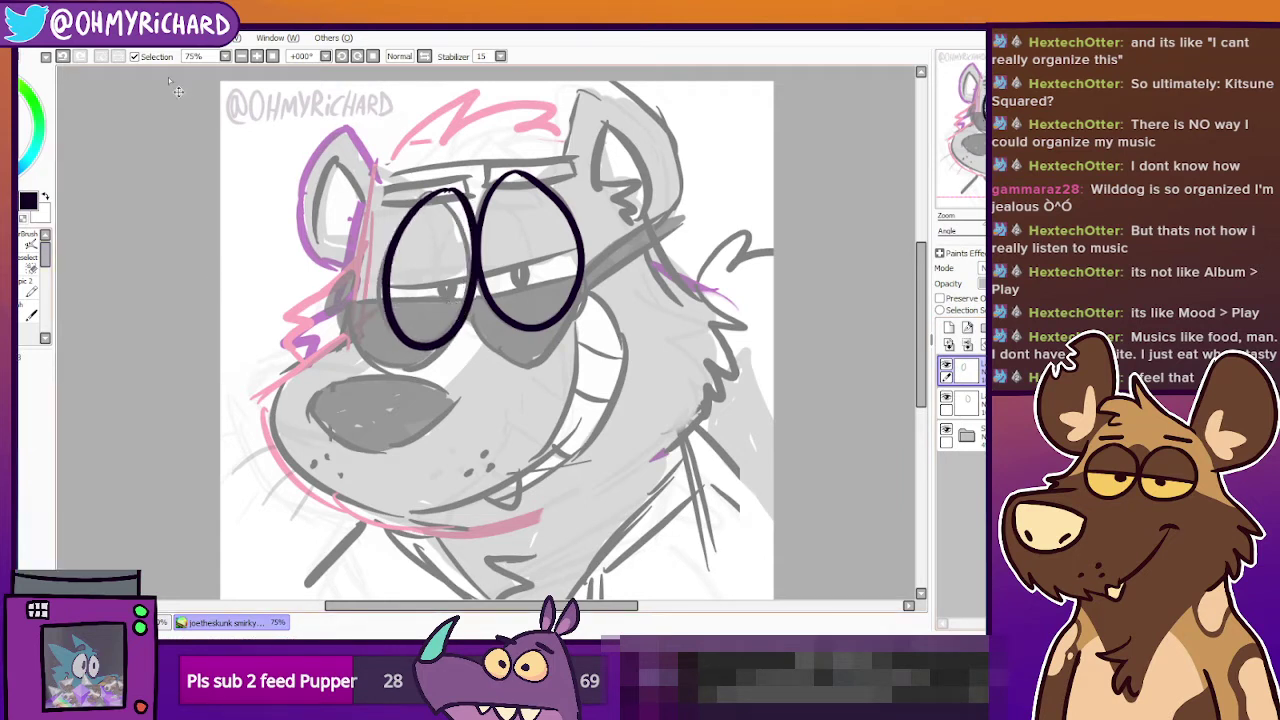
key(ctrl+t)
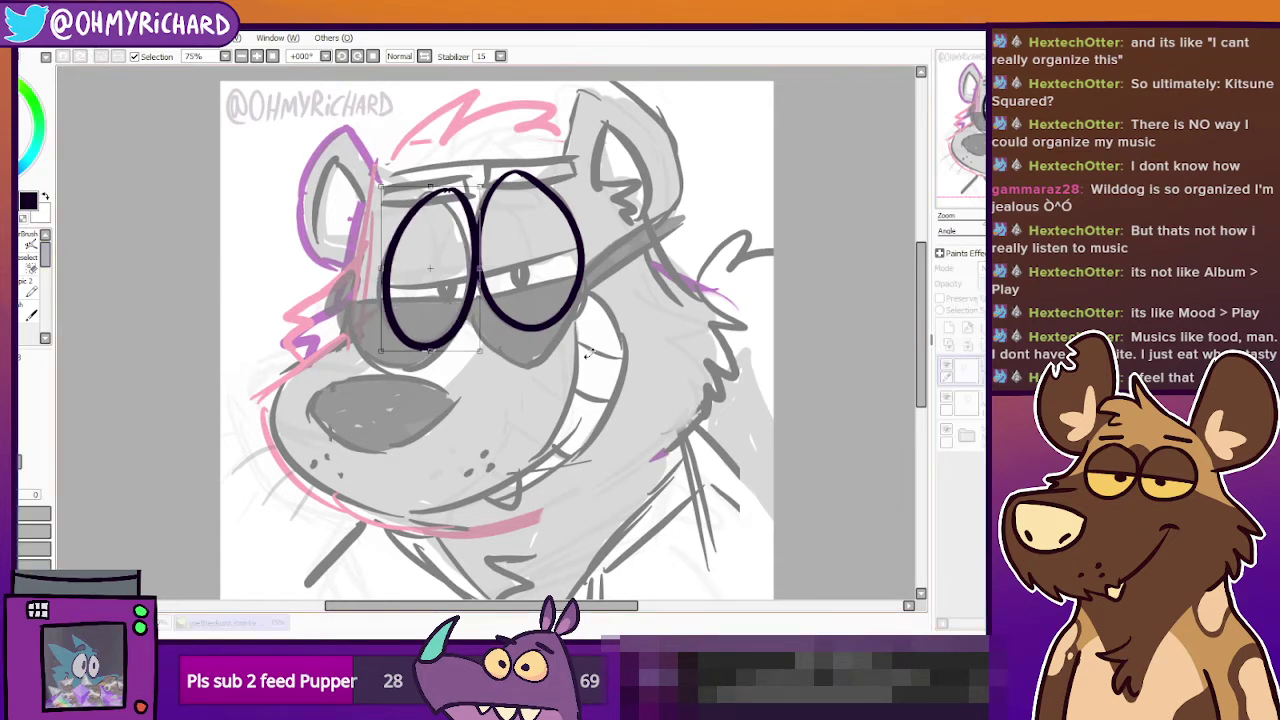
drag(587, 352, 570, 345)
drag(478, 318, 470, 310)
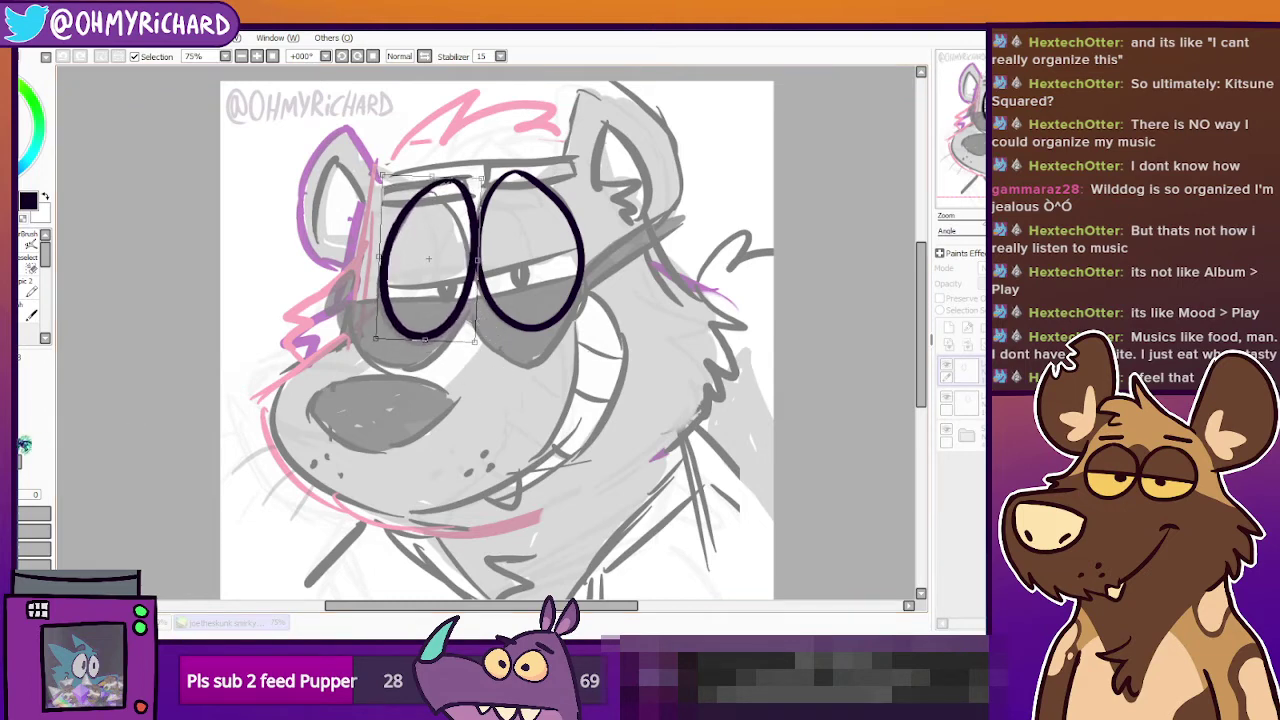
key(Return)
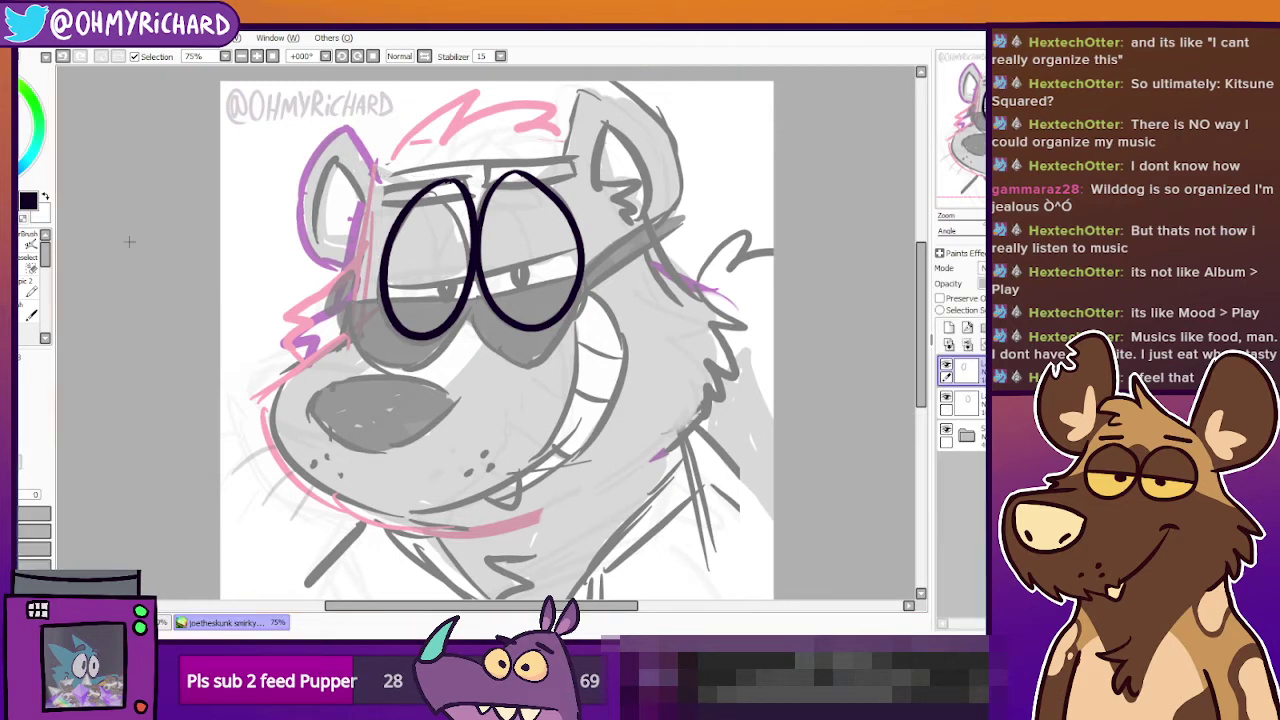
Add a new layer for the muzzle lines above both eye layers and set the Stabilizer to 3.
click(948, 328)
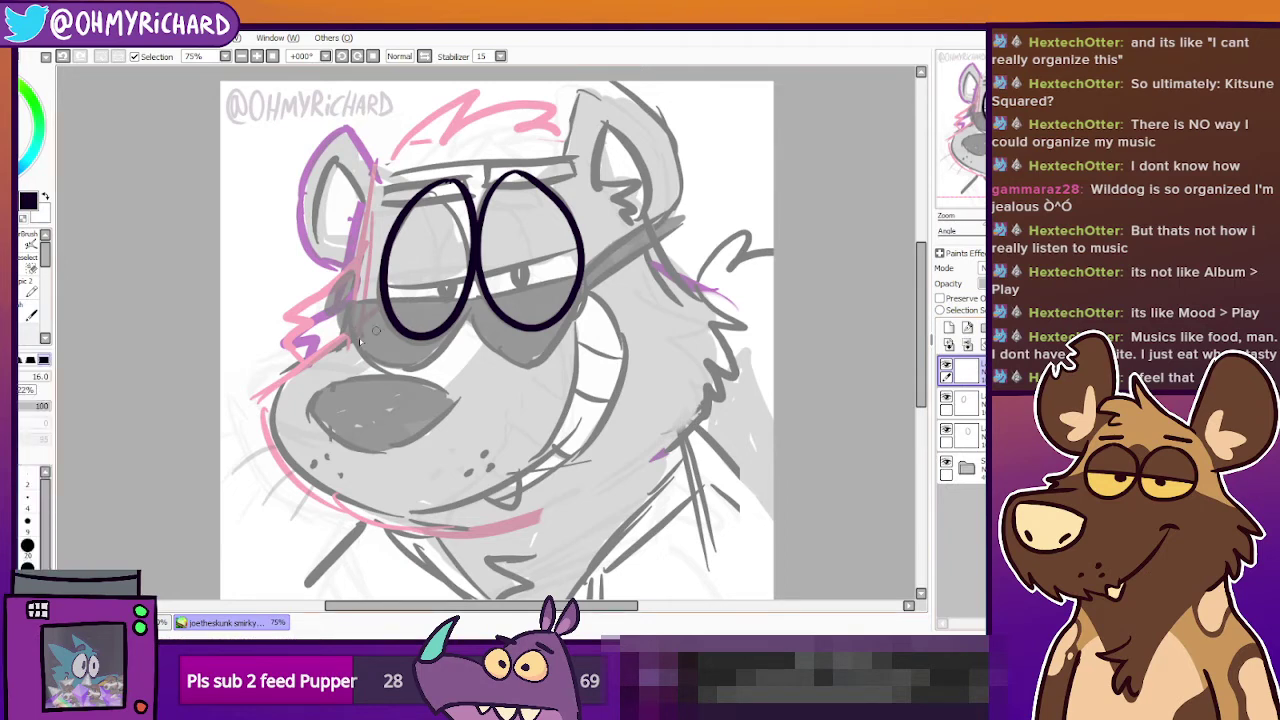
drag(358, 323, 262, 393)
key(ctrl+z)
drag(361, 321, 262, 396)
key(ctrl+z)
click(501, 57)
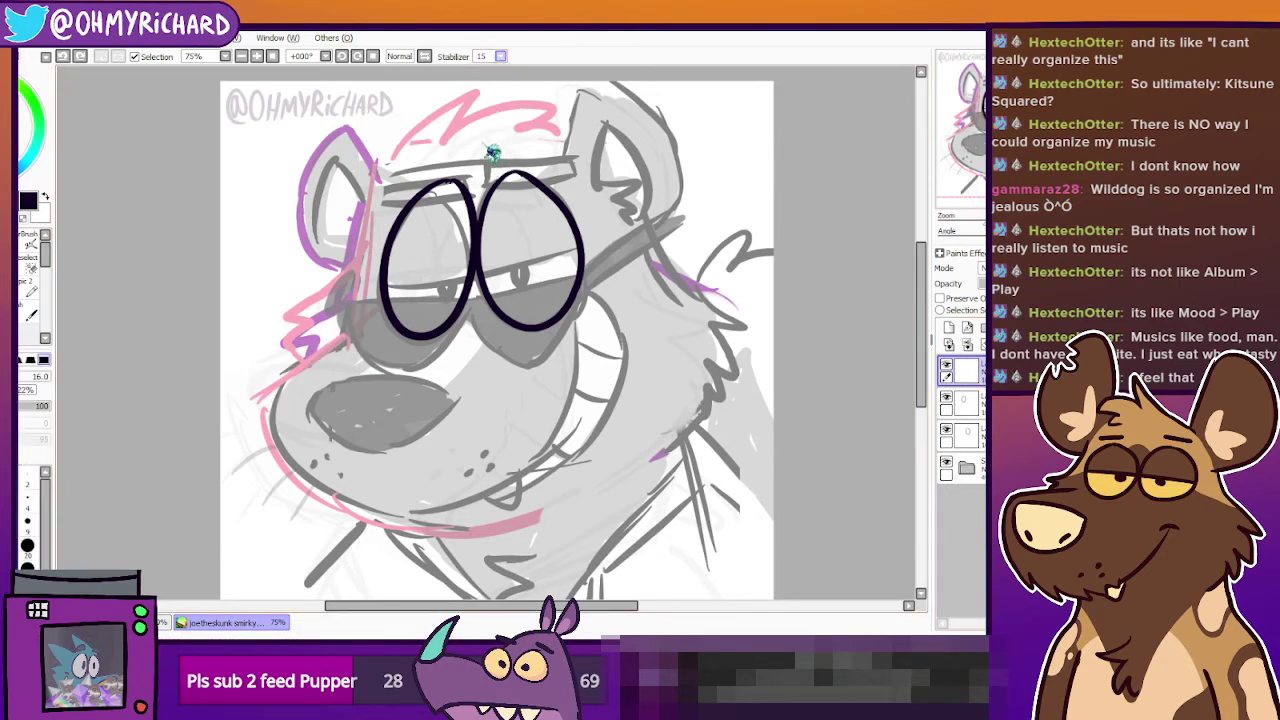
click(492, 137)
click(501, 57)
click(494, 110)
key(ctrl+y)
key(ctrl+z)
key(ctrl+y)
key(ctrl+z)
key(ctrl+y)
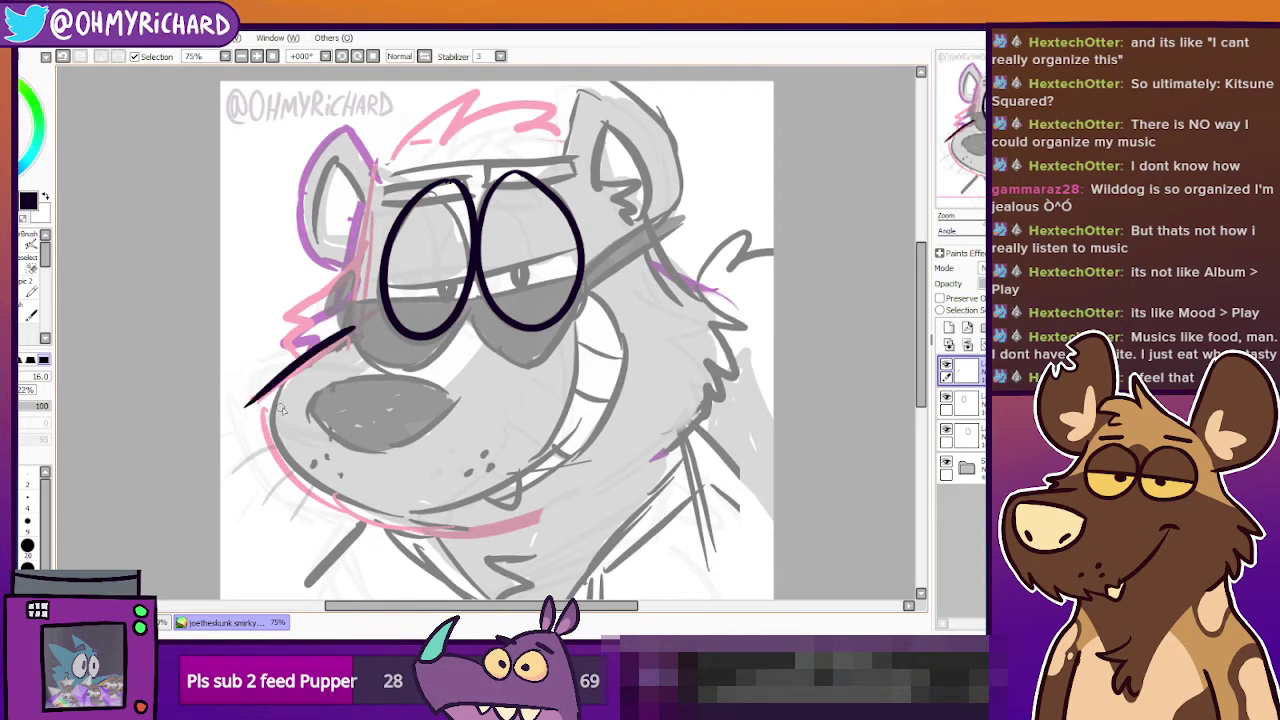
key(ctrl+z)
Ink the muzzle's long curved outline from the front of the snout around its underside and up into the smile.
mouse_move(258, 398)
mouse_down()
mouse_move(338, 341)
mouse_move(562, 512)
mouse_up()
key(ctrl+z)
key(ctrl+z)
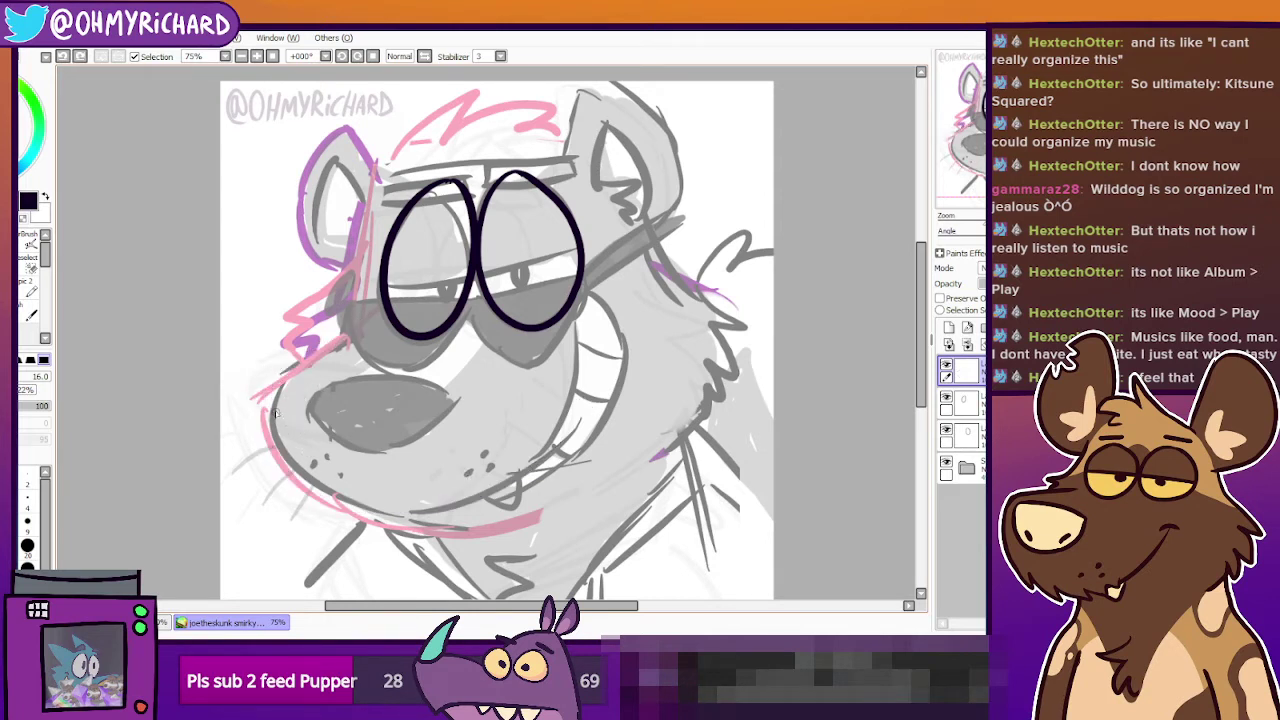
mouse_move(302, 361)
mouse_down()
mouse_move(380, 520)
mouse_move(600, 350)
mouse_up()
key(ctrl+z)
mouse_move(310, 358)
mouse_down()
mouse_move(342, 522)
mouse_move(559, 404)
mouse_move(549, 294)
mouse_move(294, 474)
mouse_move(501, 484)
mouse_move(594, 306)
mouse_move(597, 338)
mouse_up()
key(ctrl+z)
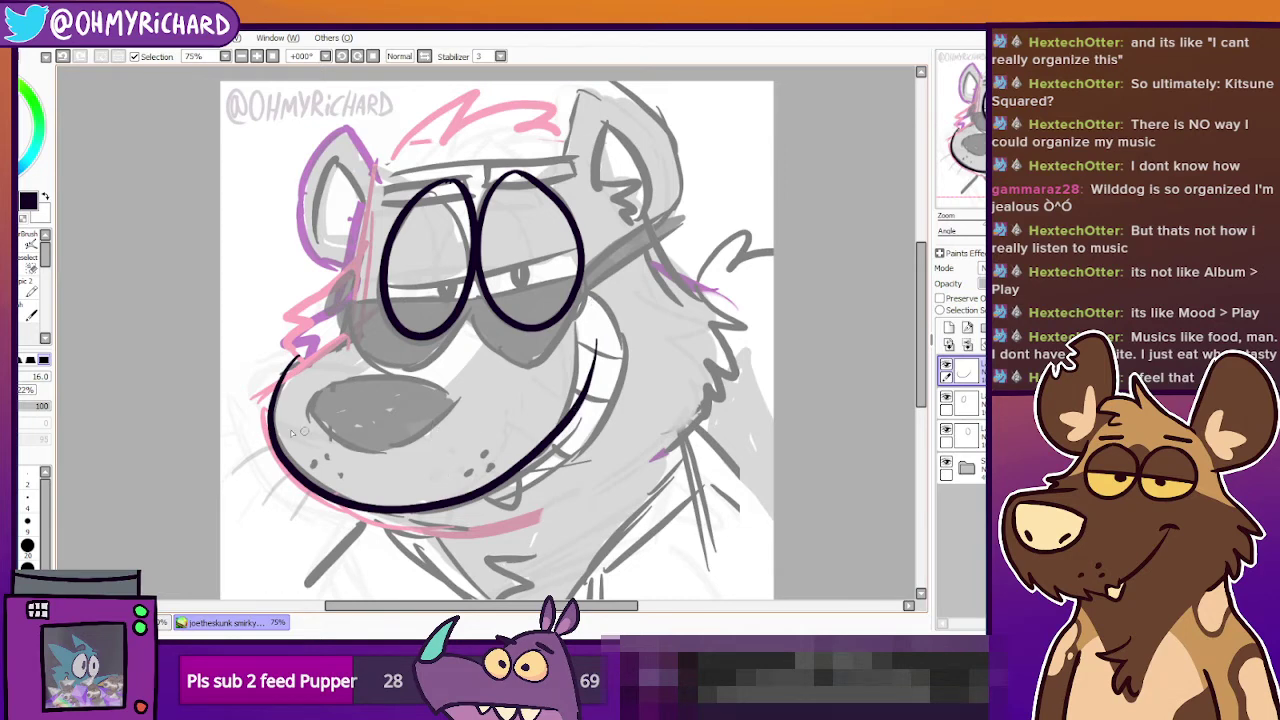
Toggle the ink layers' visibility to identify their contents and select the right-hand eye's layer.
click(947, 366)
click(947, 366)
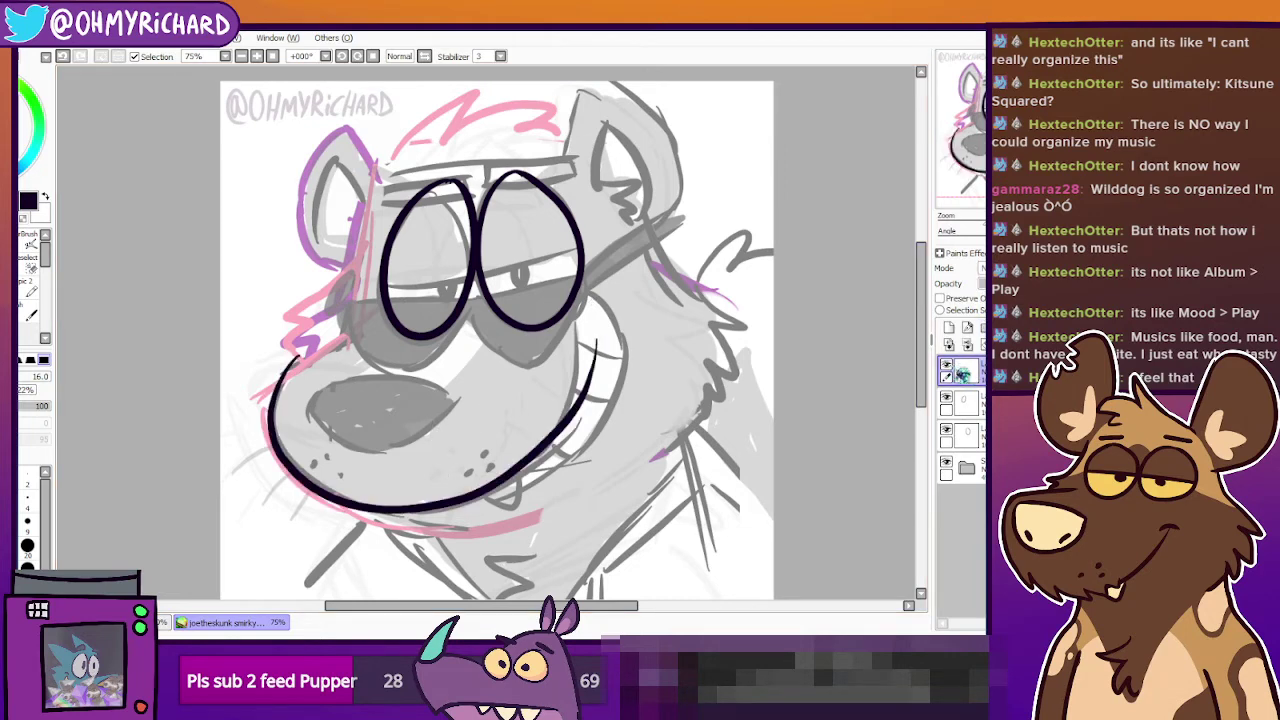
scroll(960, 400, up, 1)
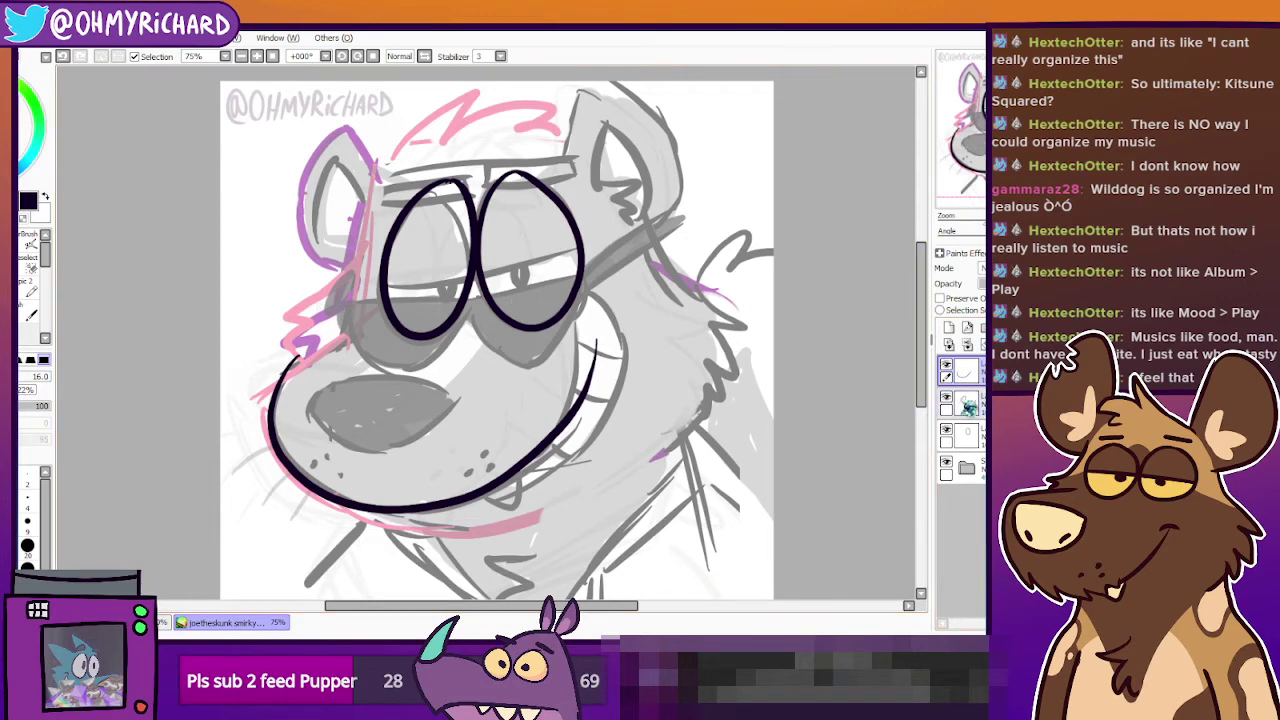
click(947, 397)
click(947, 397)
click(963, 431)
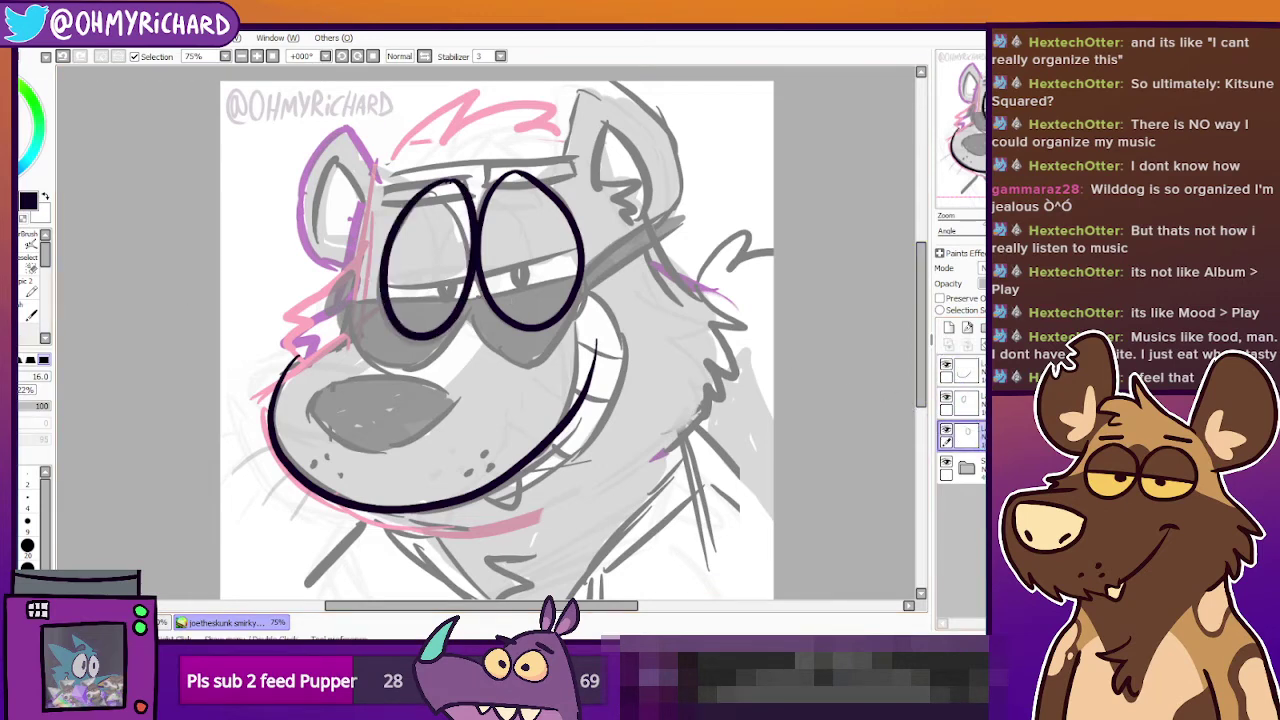
Ink the snout's upper edge from the muzzle outline toward the left-hand eye and erase the end nearest the eye.
drag(279, 388, 378, 322)
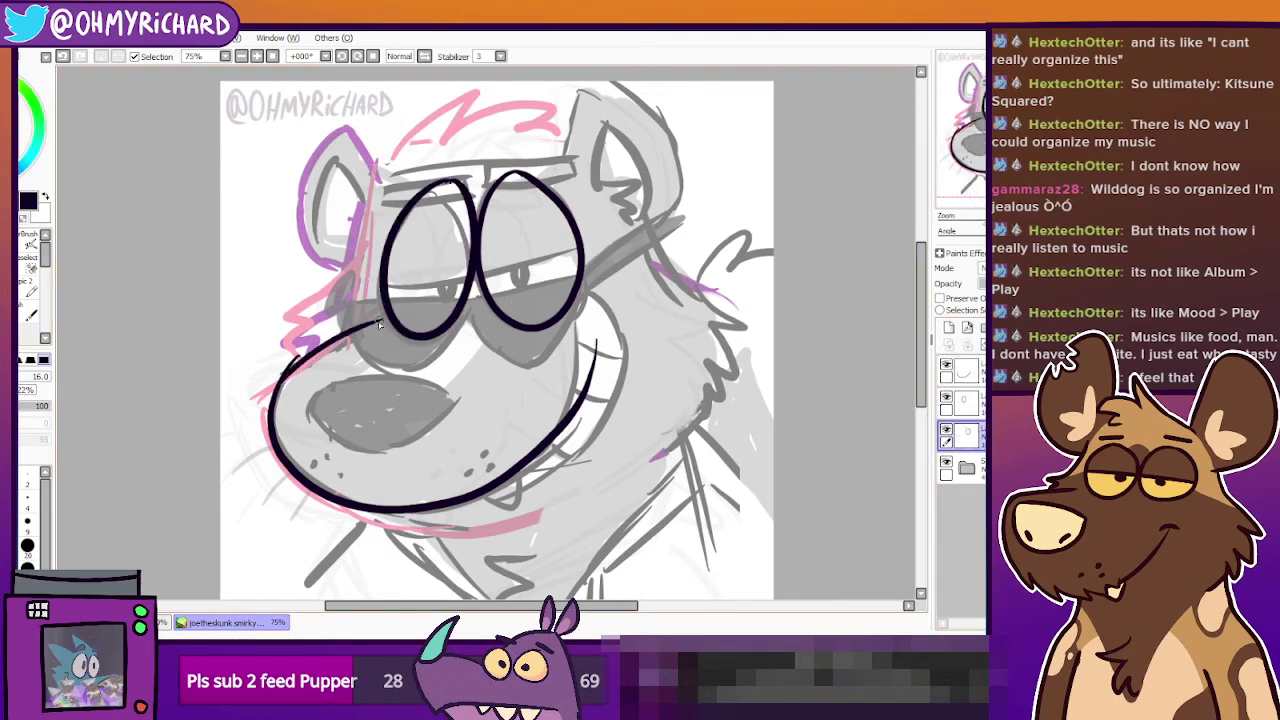
key(ctrl+z)
drag(280, 381, 372, 315)
key(ctrl+z)
drag(270, 389, 380, 315)
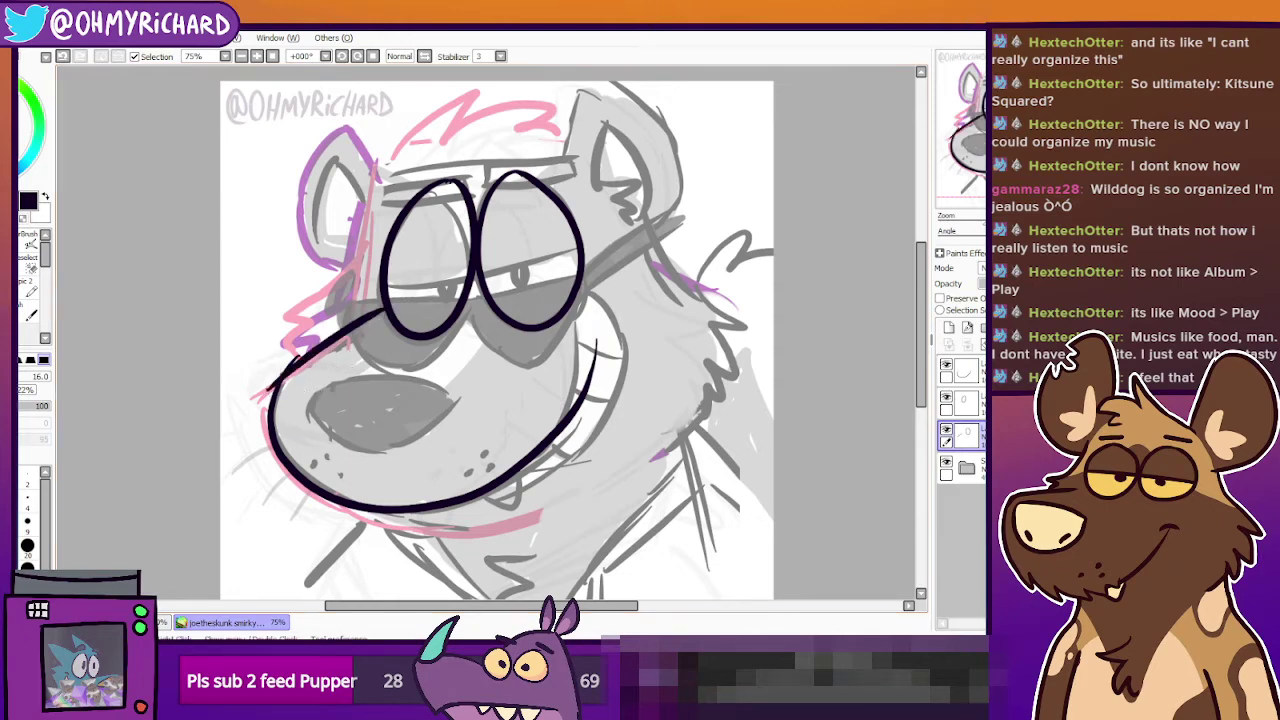
key(e)
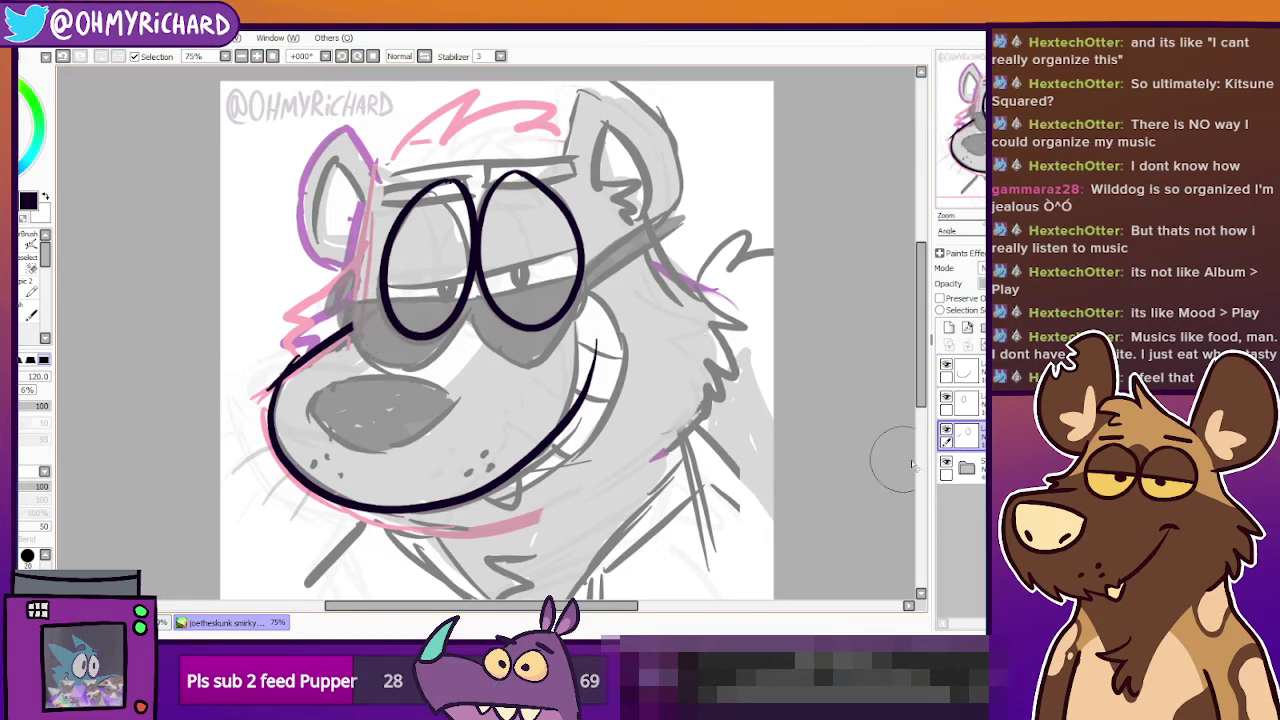
Toggle the eye layers to check them, select the left-hand eye's layer, and switch back to the size 16 brush.
click(947, 429)
click(947, 429)
click(947, 397)
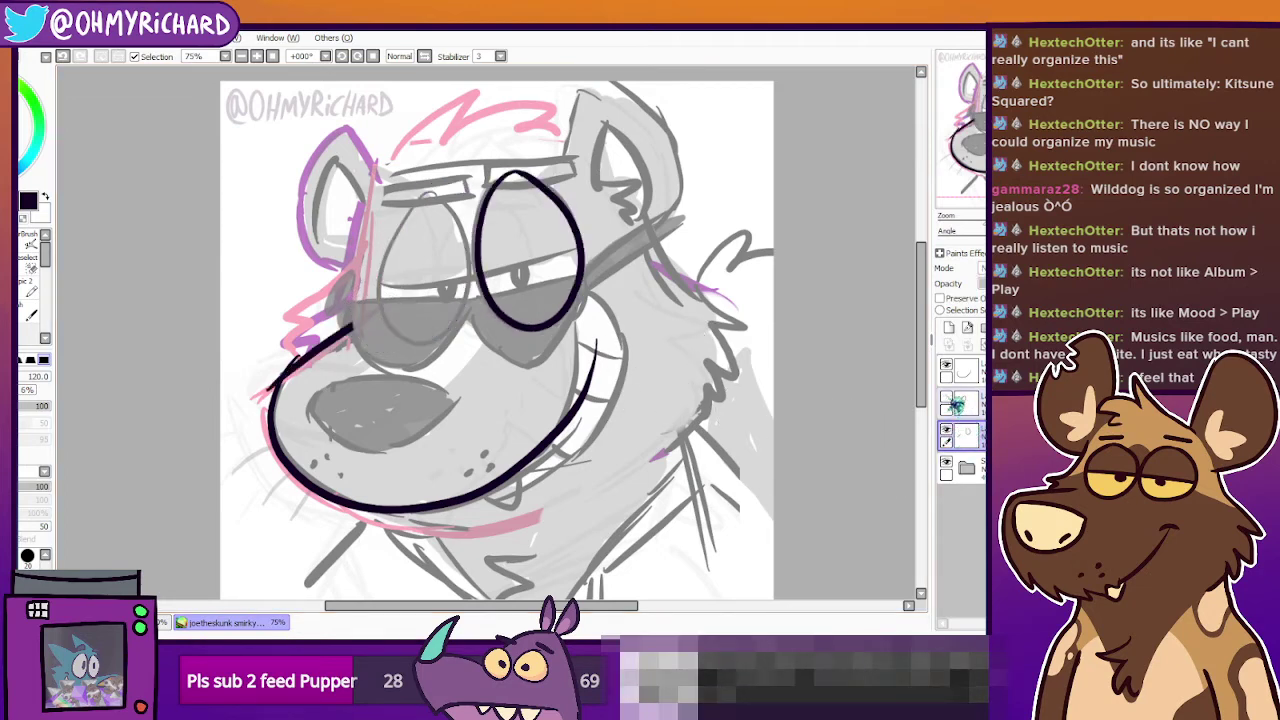
click(947, 397)
click(980, 407)
click(25, 251)
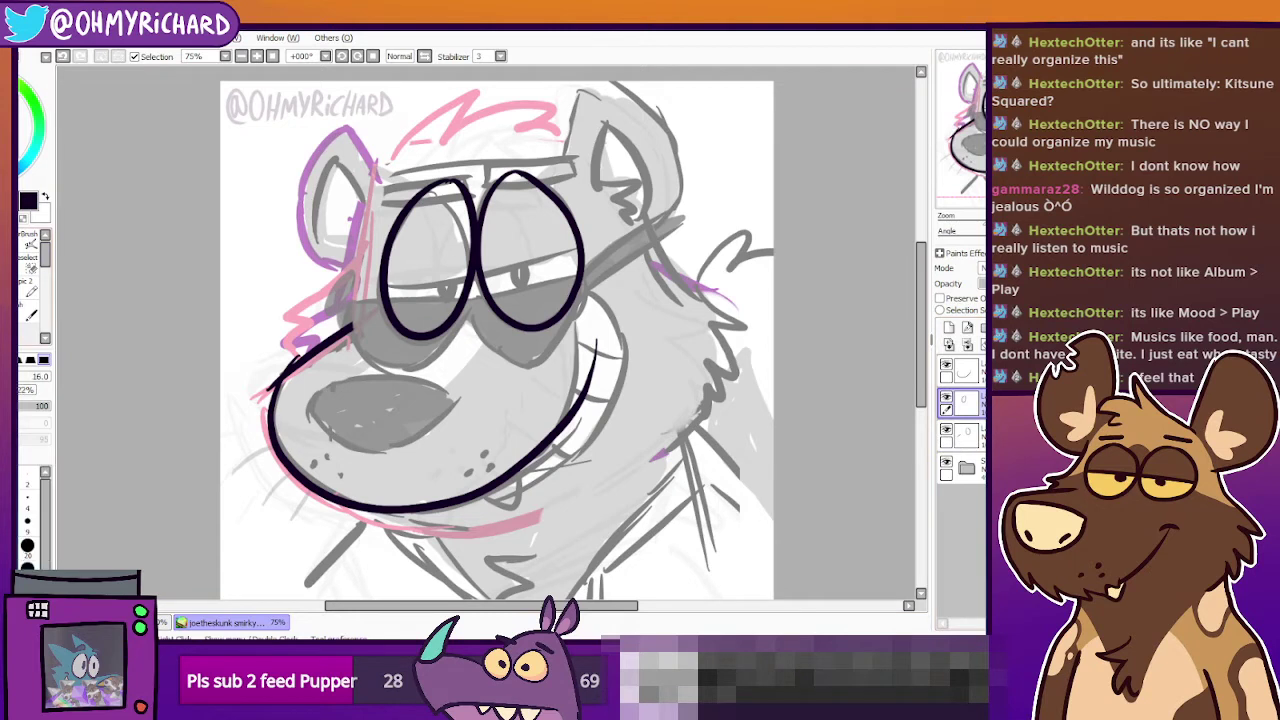
Try to ink the inner edge of the smile between the muzzle outline and the right-hand eye.
mouse_move(623, 362)
mouse_down()
mouse_move(586, 294)
mouse_move(570, 358)
mouse_up()
key(ctrl+z)
drag(547, 440, 575, 328)
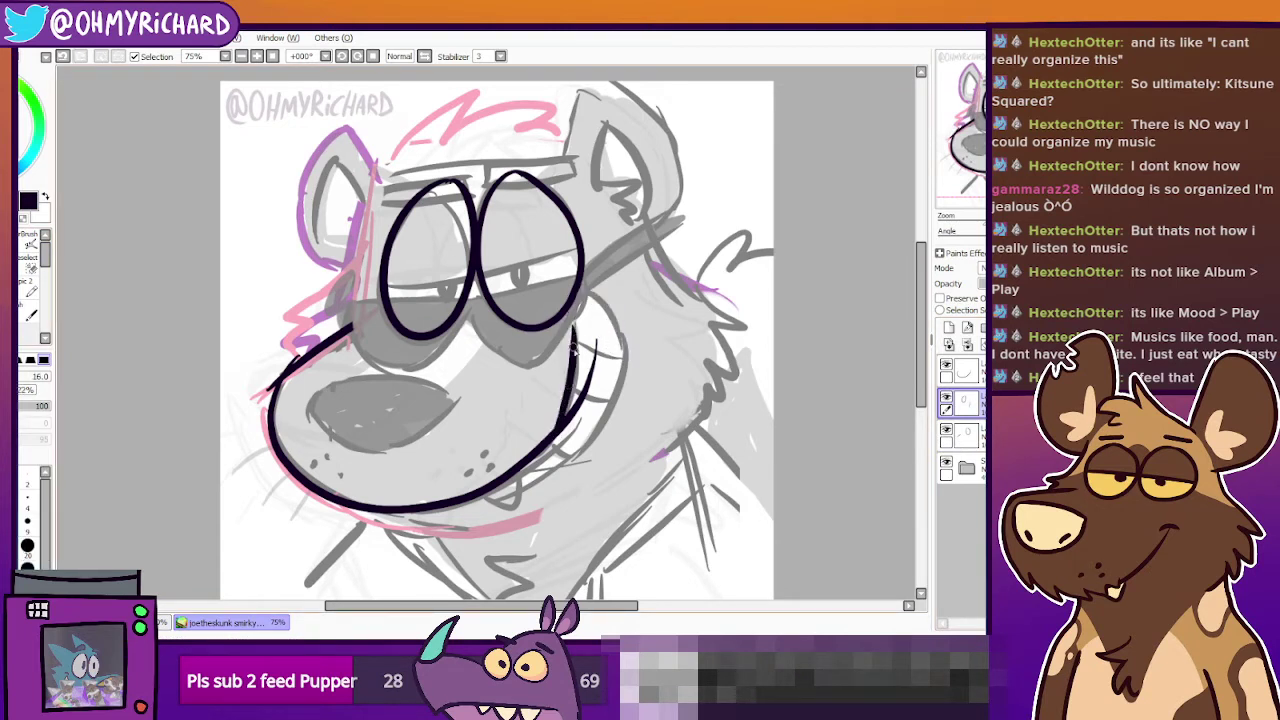
key(ctrl+z)
mouse_move(536, 448)
mouse_down()
mouse_move(577, 331)
mouse_move(566, 430)
mouse_up()
key(ctrl+z)
key(ctrl+z)
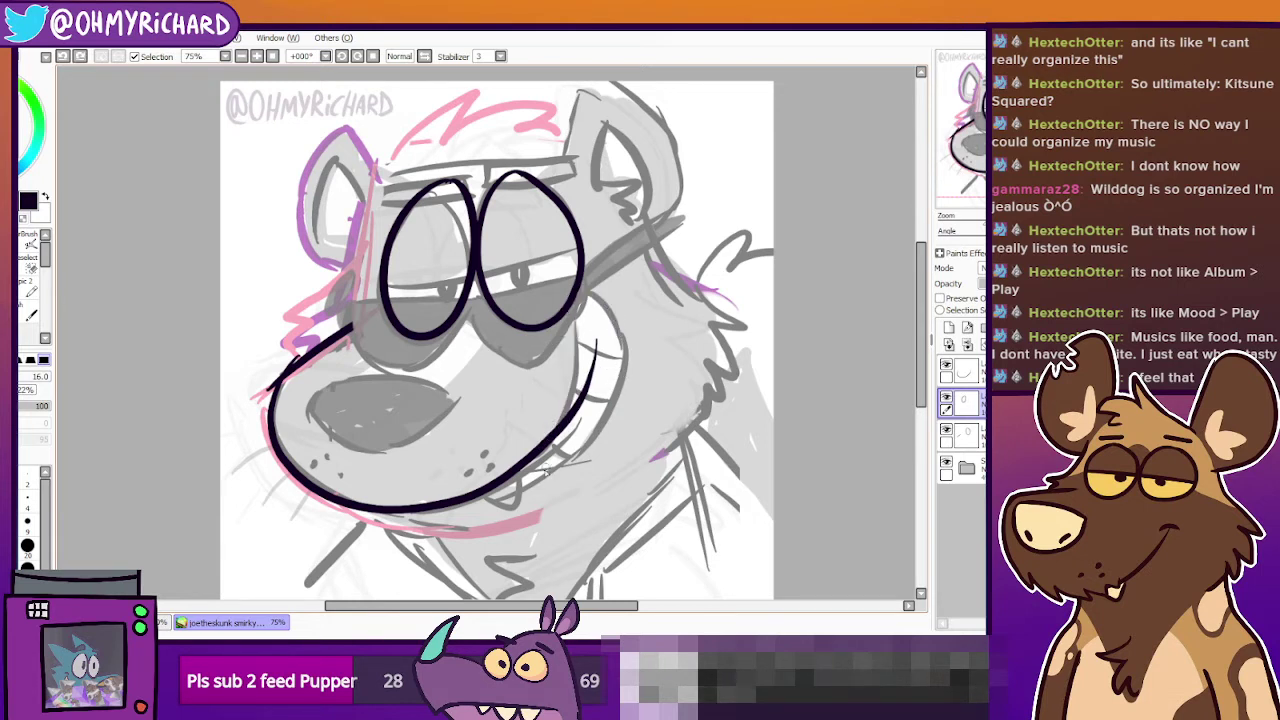
mouse_move(546, 481)
mouse_down()
mouse_move(628, 342)
mouse_move(578, 300)
mouse_move(572, 332)
mouse_up()
key(ctrl+z)
mouse_move(577, 384)
mouse_down()
mouse_move(603, 416)
mouse_move(593, 430)
mouse_up()
key(ctrl+z)
Set the stabilizer to 15, fade the muzzle outline, and select the right-hand eye's layer for inking.
click(493, 244)
click(966, 373)
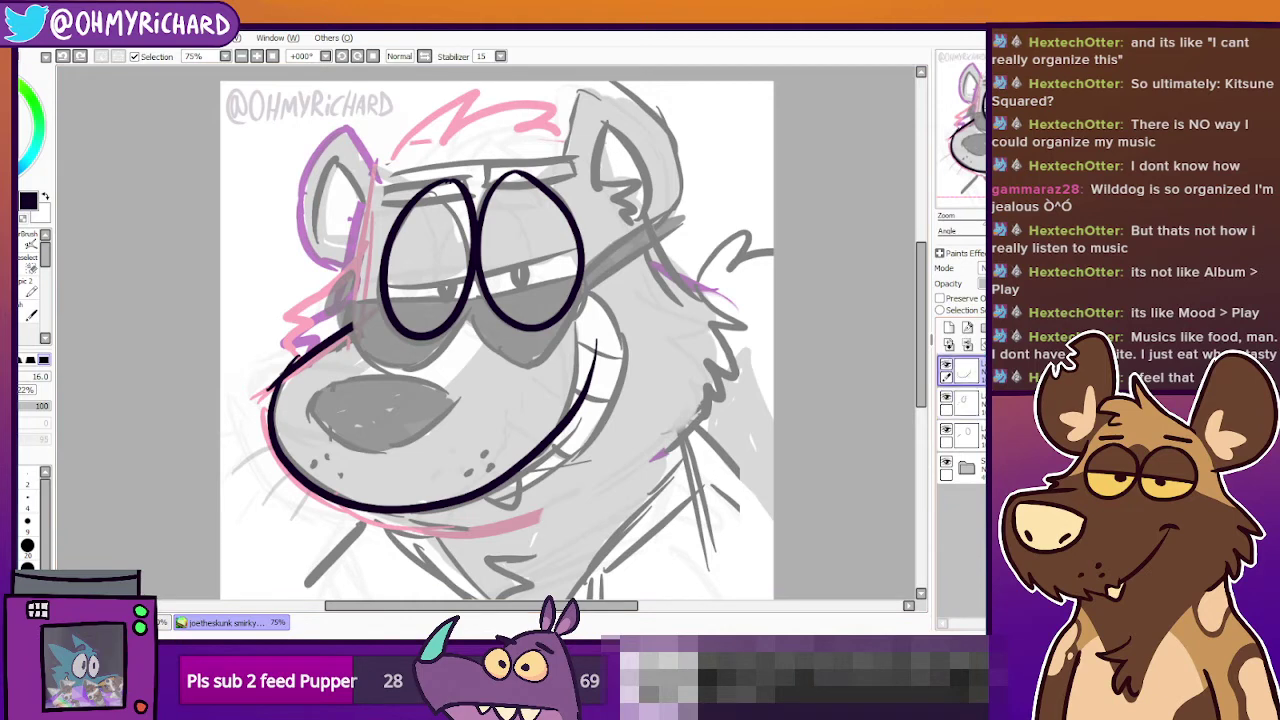
key(d)
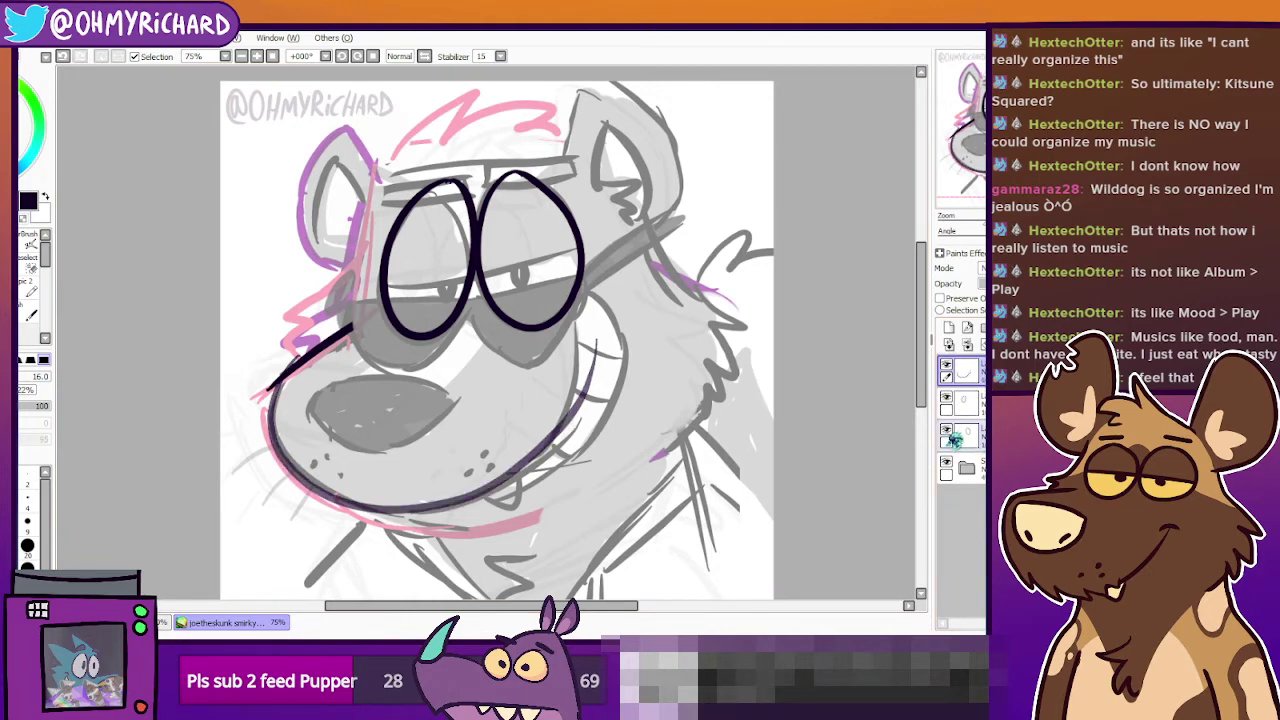
click(947, 430)
click(947, 430)
click(966, 402)
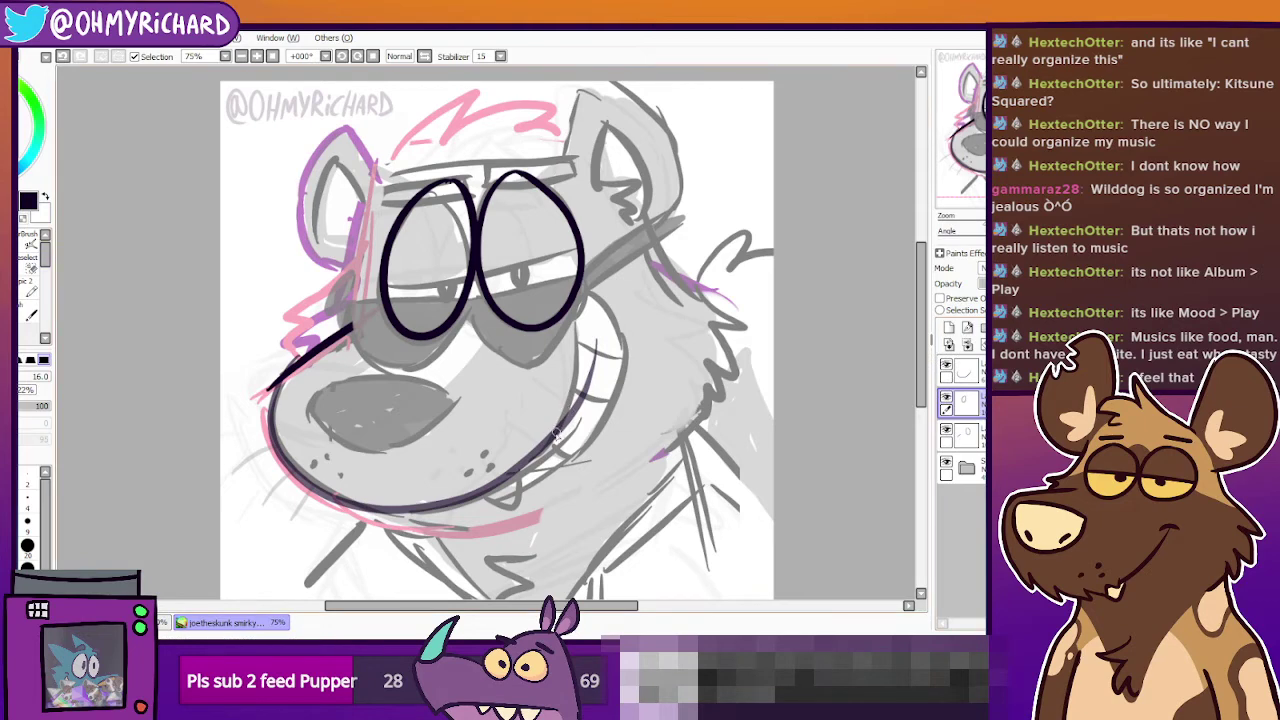
Ink the closed outline of the toothy smile, curving from the muzzle line up to the right-hand eye and back down.
mouse_move(557, 423)
mouse_down()
mouse_move(576, 308)
mouse_move(613, 310)
mouse_move(628, 390)
mouse_move(595, 444)
mouse_move(500, 478)
mouse_up()
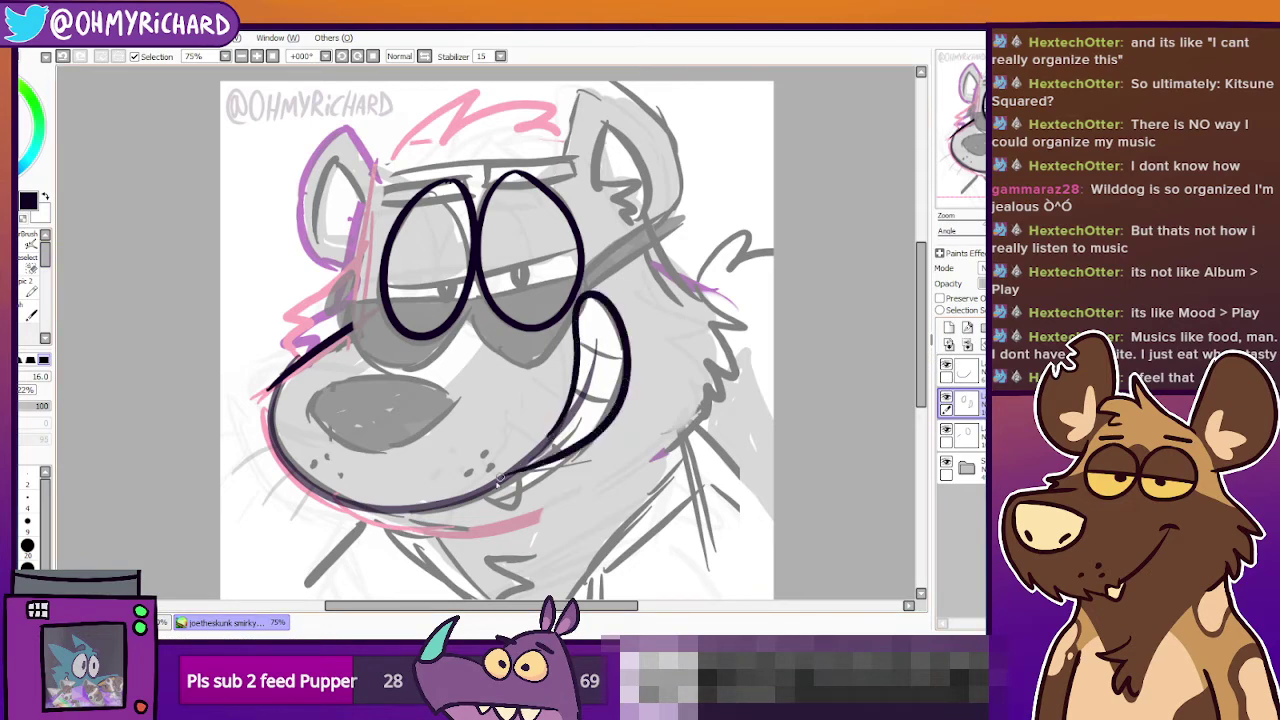
key(ctrl+z)
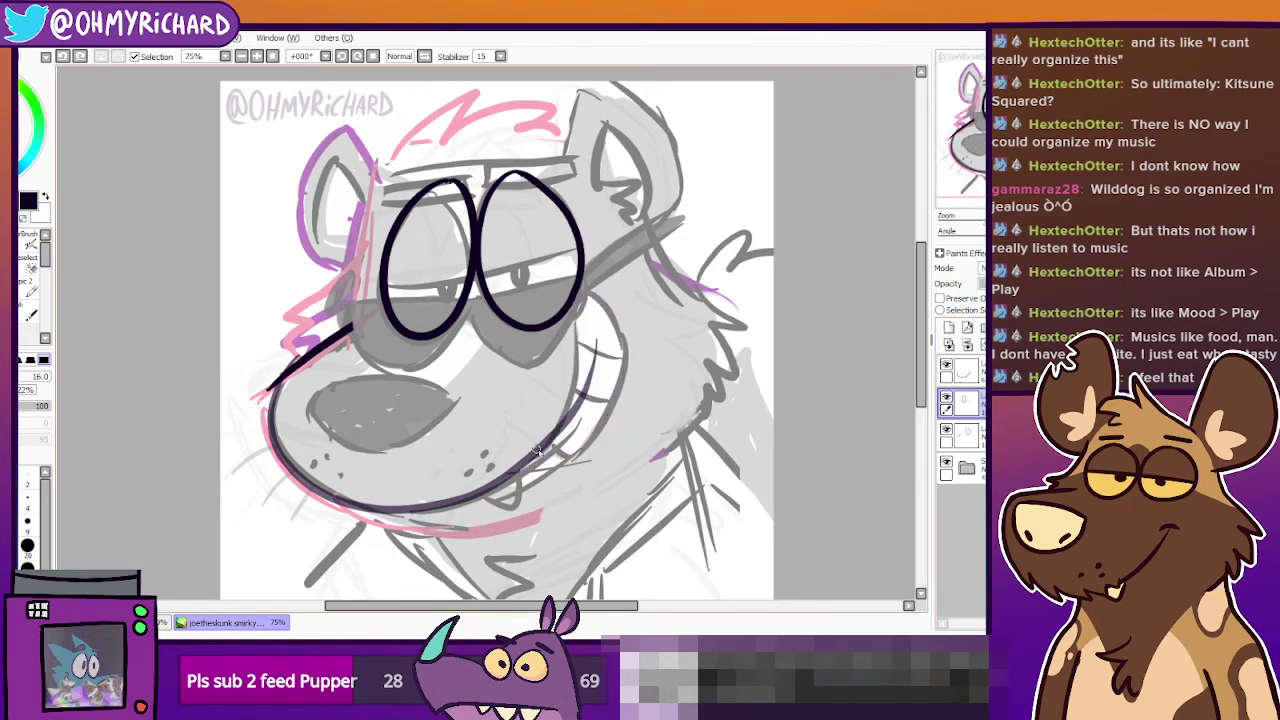
mouse_move(548, 438)
mouse_down()
mouse_move(568, 411)
mouse_move(579, 365)
mouse_up()
mouse_move(582, 300)
mouse_down()
mouse_move(625, 352)
mouse_move(608, 431)
mouse_move(554, 466)
mouse_move(486, 473)
mouse_move(523, 465)
mouse_move(575, 358)
mouse_up()
key(ctrl+z)
key(ctrl+z)
mouse_move(520, 463)
mouse_down()
mouse_move(564, 414)
mouse_move(579, 364)
mouse_up()
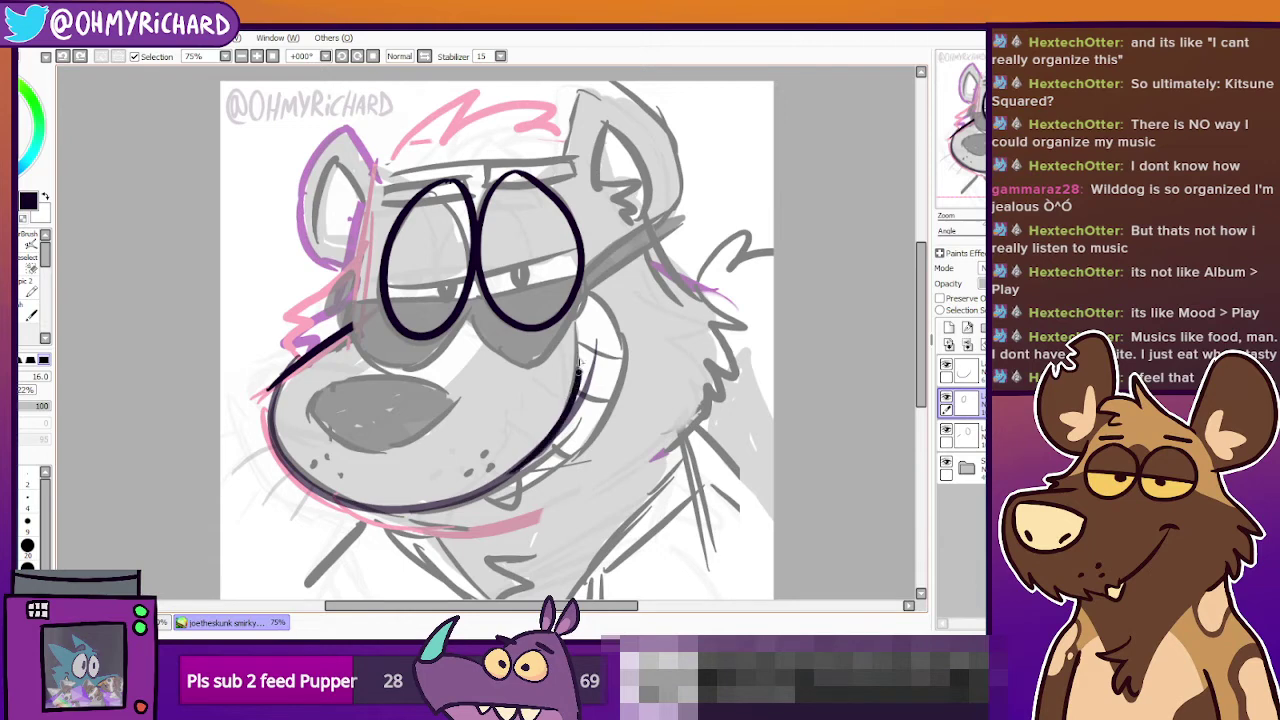
mouse_move(587, 296)
mouse_down()
mouse_move(632, 359)
mouse_move(603, 439)
mouse_move(535, 488)
mouse_move(488, 496)
mouse_up()
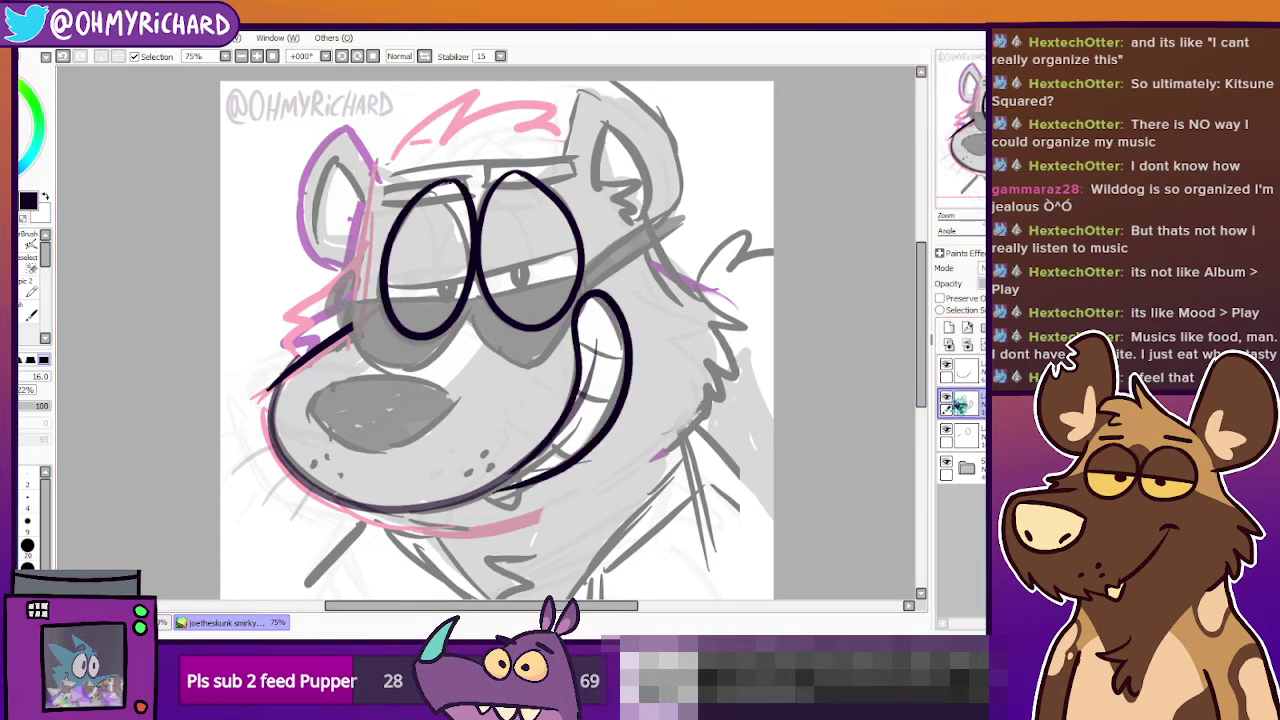
Recolour the muzzle outline magenta on its own layer with Preserve Opacity on during the painting and off again after it.
click(946, 364)
click(946, 364)
click(964, 373)
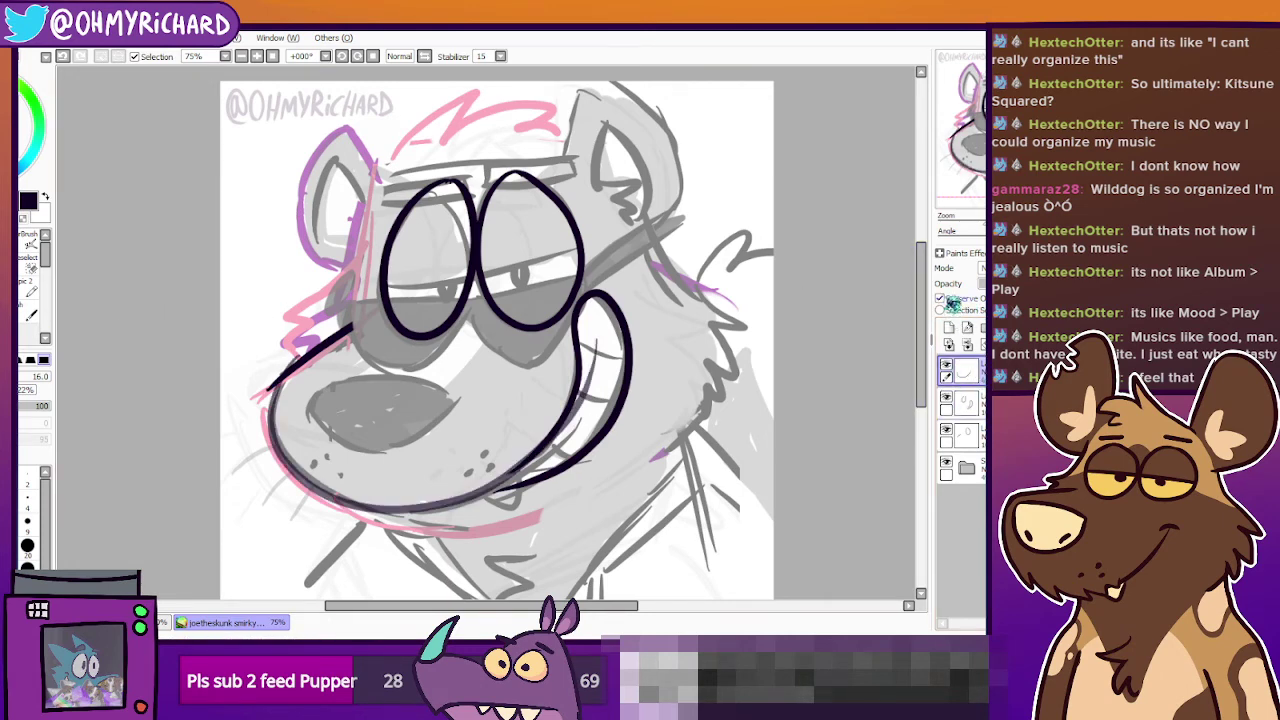
key(x)
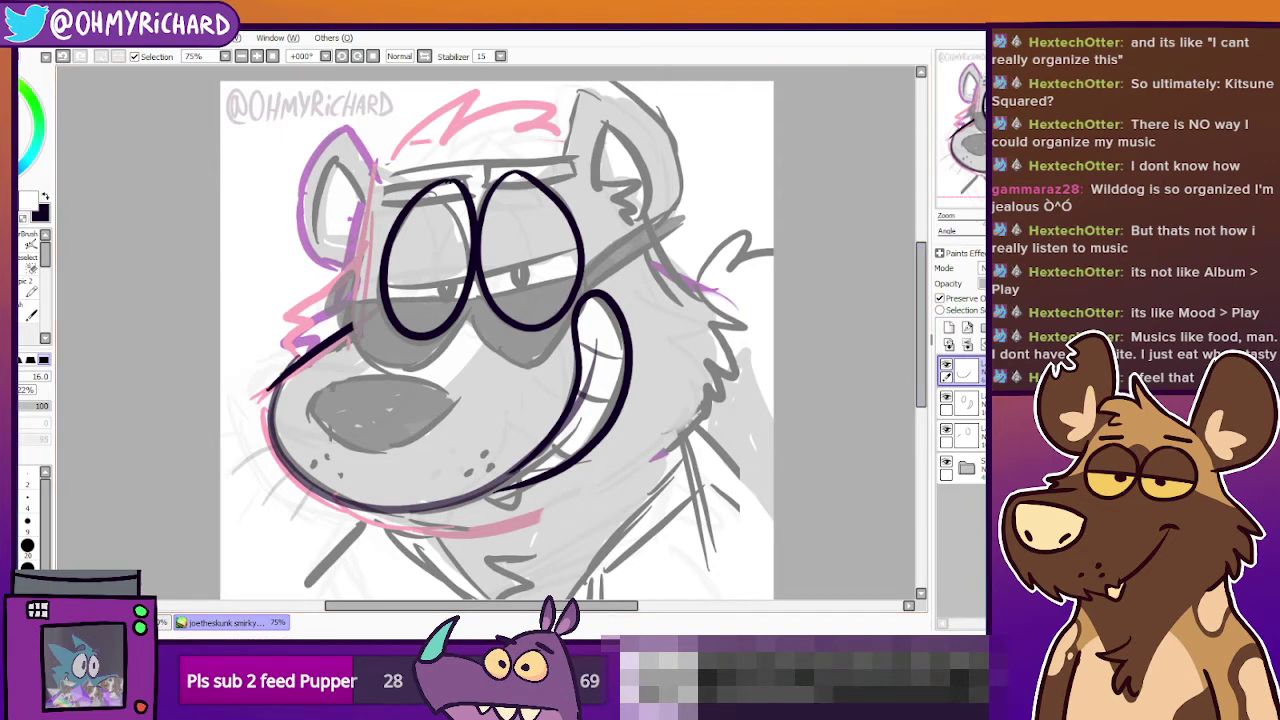
click(16, 298)
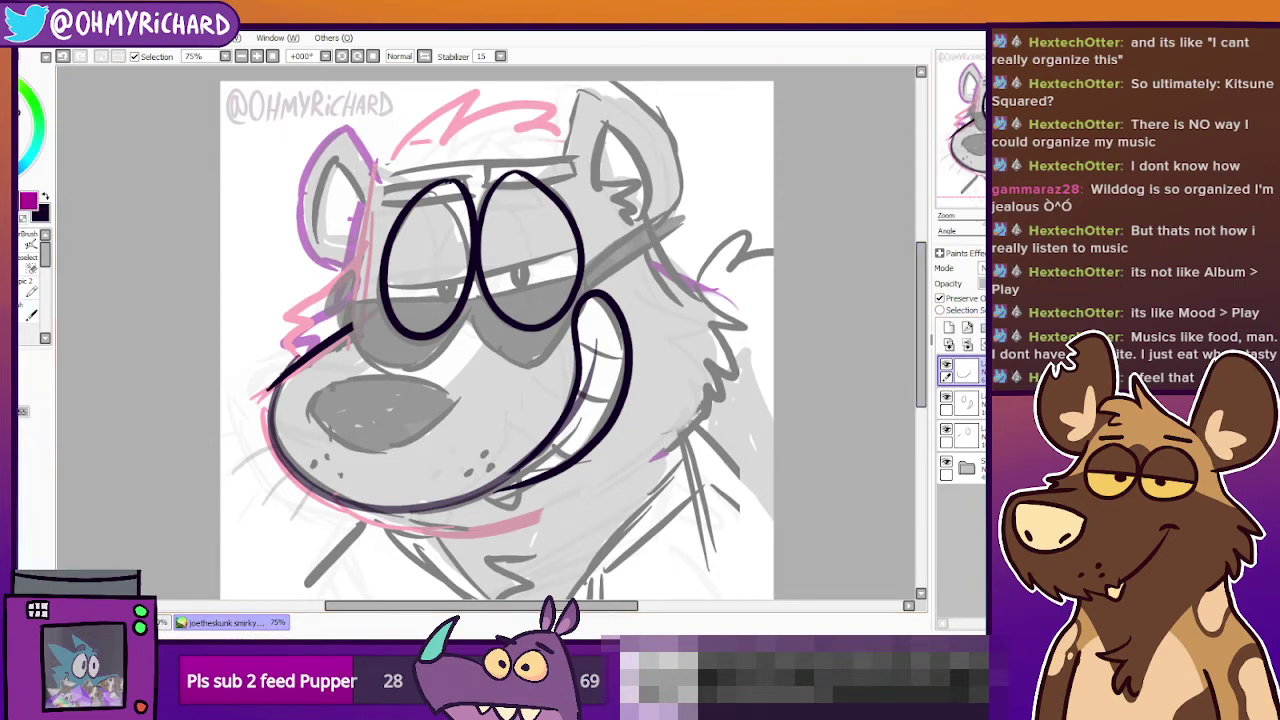
drag(1030, 284, 1058, 284)
drag(597, 345, 270, 405)
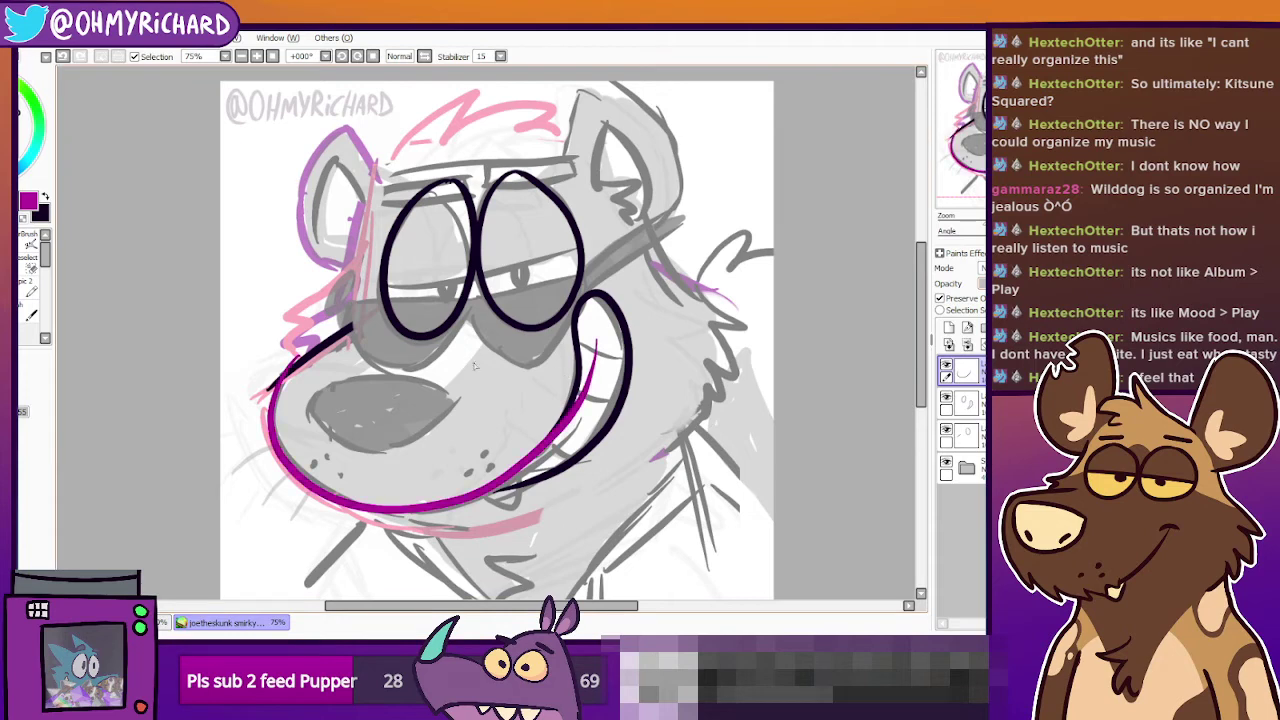
click(940, 298)
Set the stabilizer to 3 and erase the upper end of the magenta muzzle outline that runs into the smile.
drag(603, 328, 601, 338)
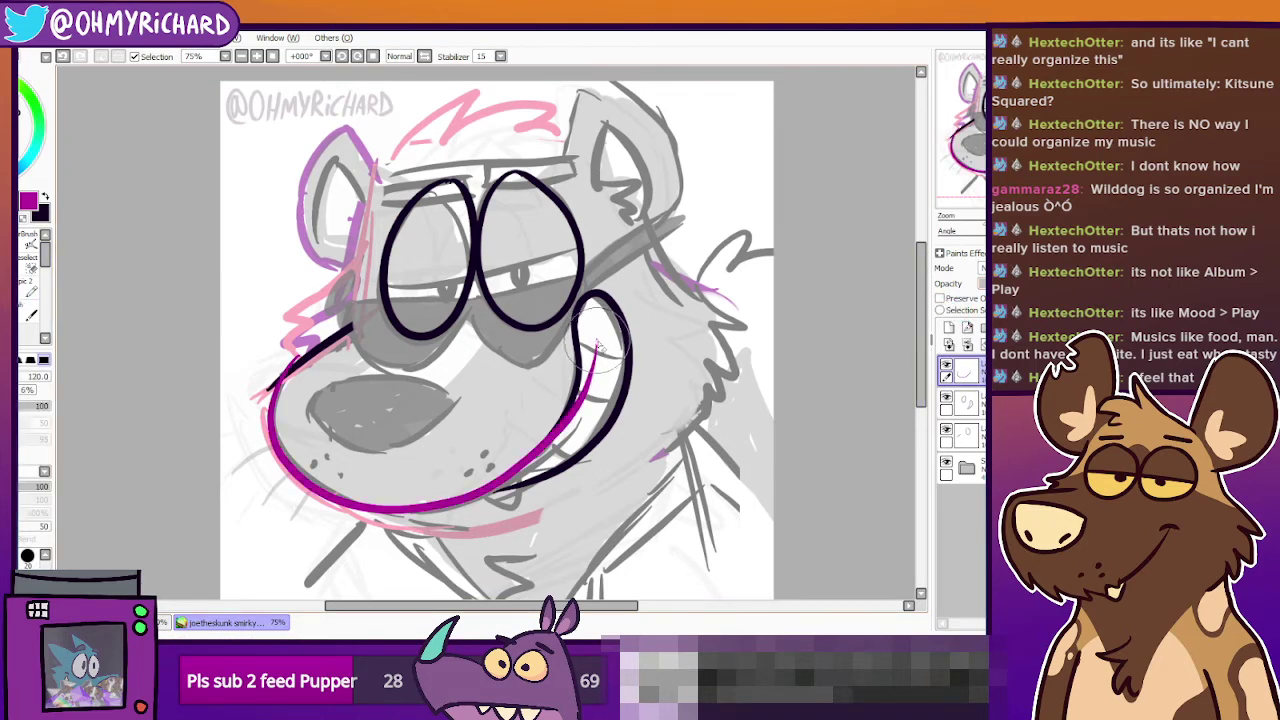
click(500, 57)
click(488, 104)
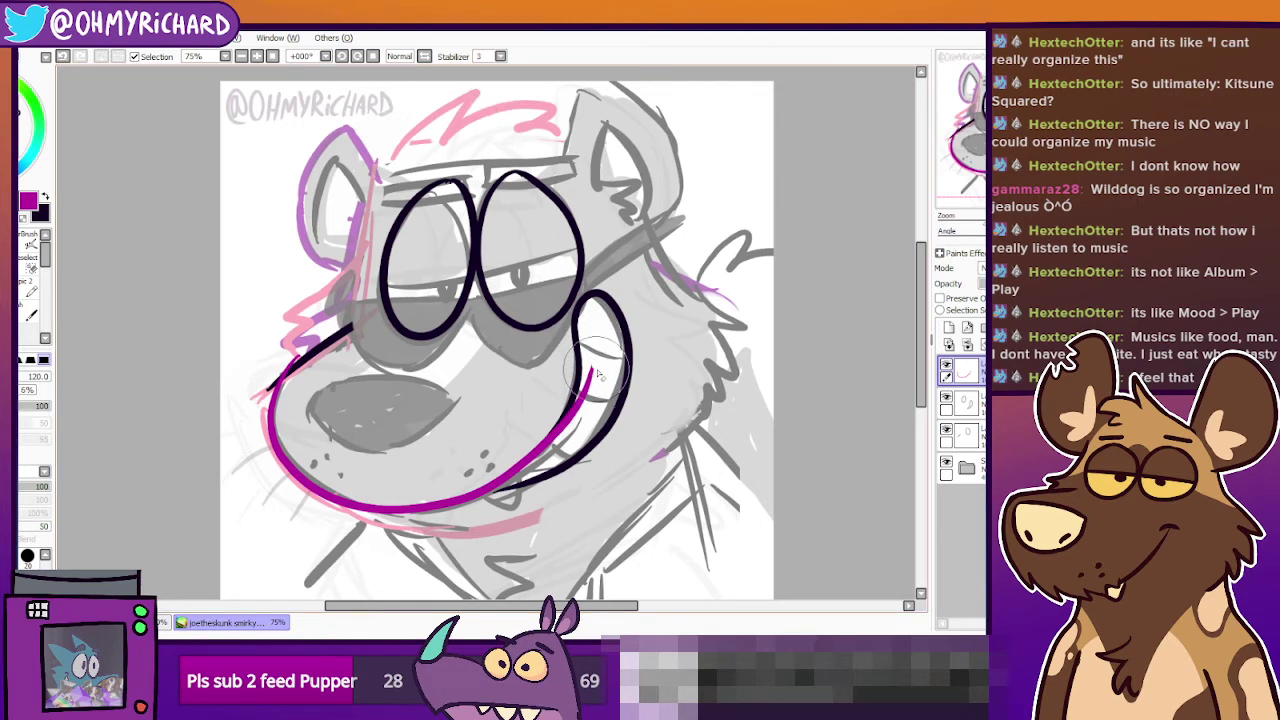
mouse_move(596, 360)
mouse_down()
mouse_move(571, 437)
mouse_move(582, 412)
mouse_move(563, 450)
mouse_up()
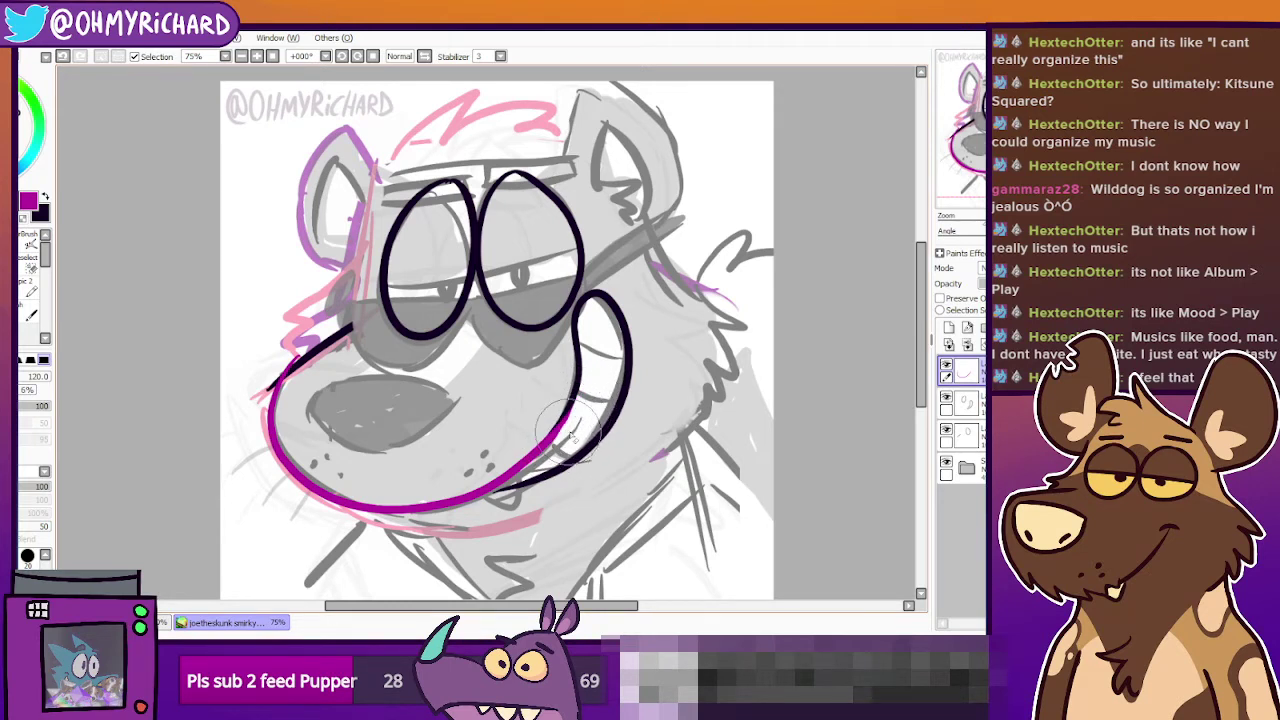
key(ctrl+z)
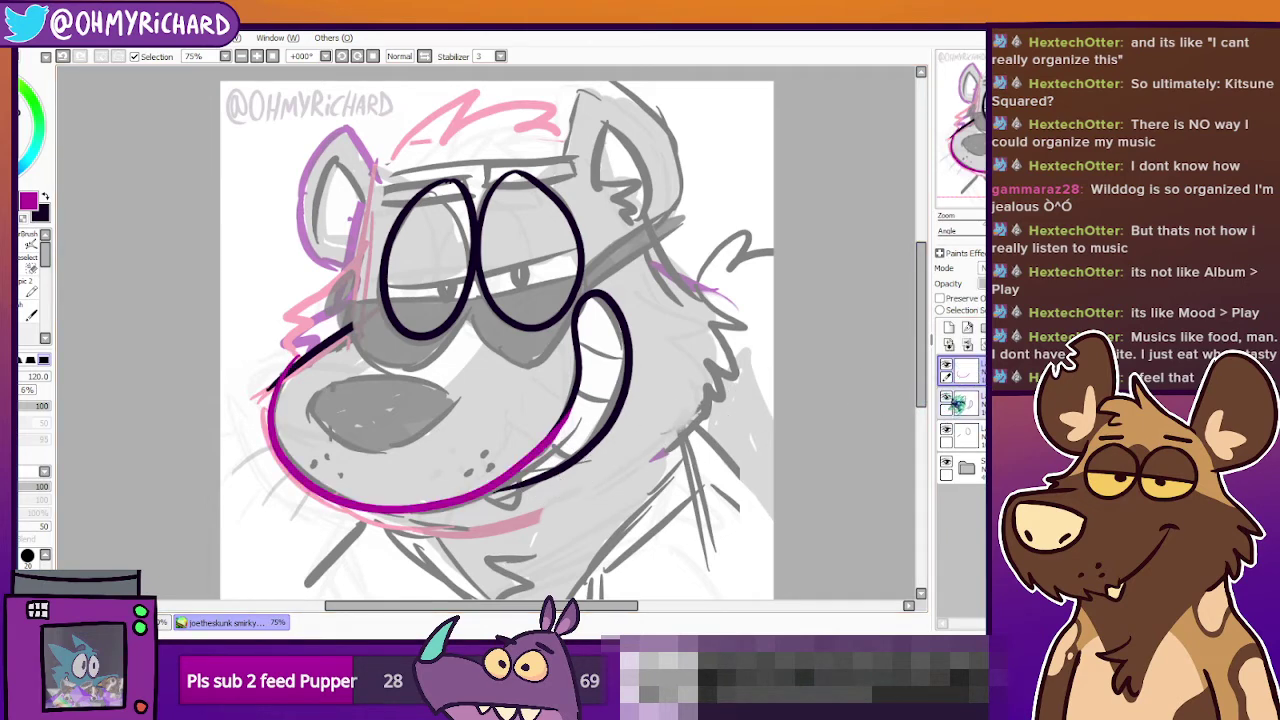
Ink a small magenta fang under the muzzle line at the smile's lower end, on the left-hand eye's layer.
click(962, 435)
click(22, 258)
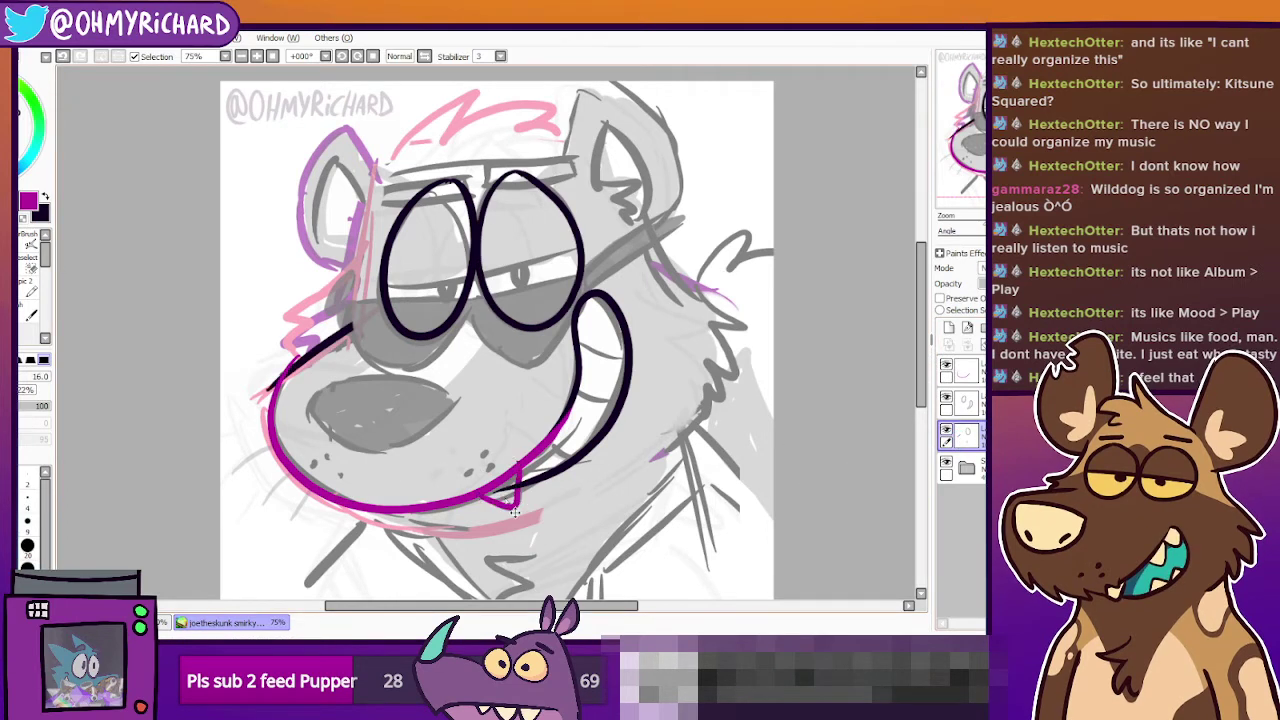
mouse_move(515, 512)
mouse_down()
mouse_move(484, 497)
mouse_move(518, 490)
mouse_move(519, 474)
mouse_up()
key(ctrl+z)
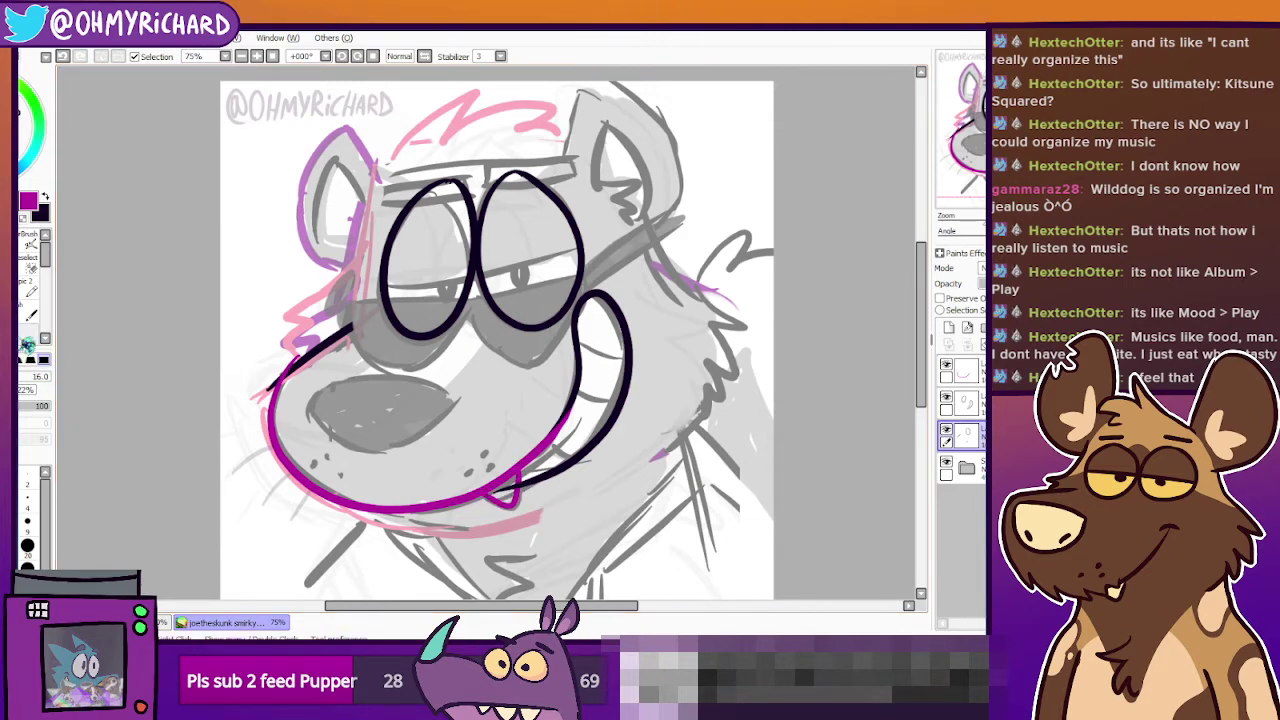
Erase the smile line's tip inside the fang and the overlapping line ends where the snout's upper edge meets the muzzle outline.
click(15, 332)
ctrl+shift+click(543, 476)
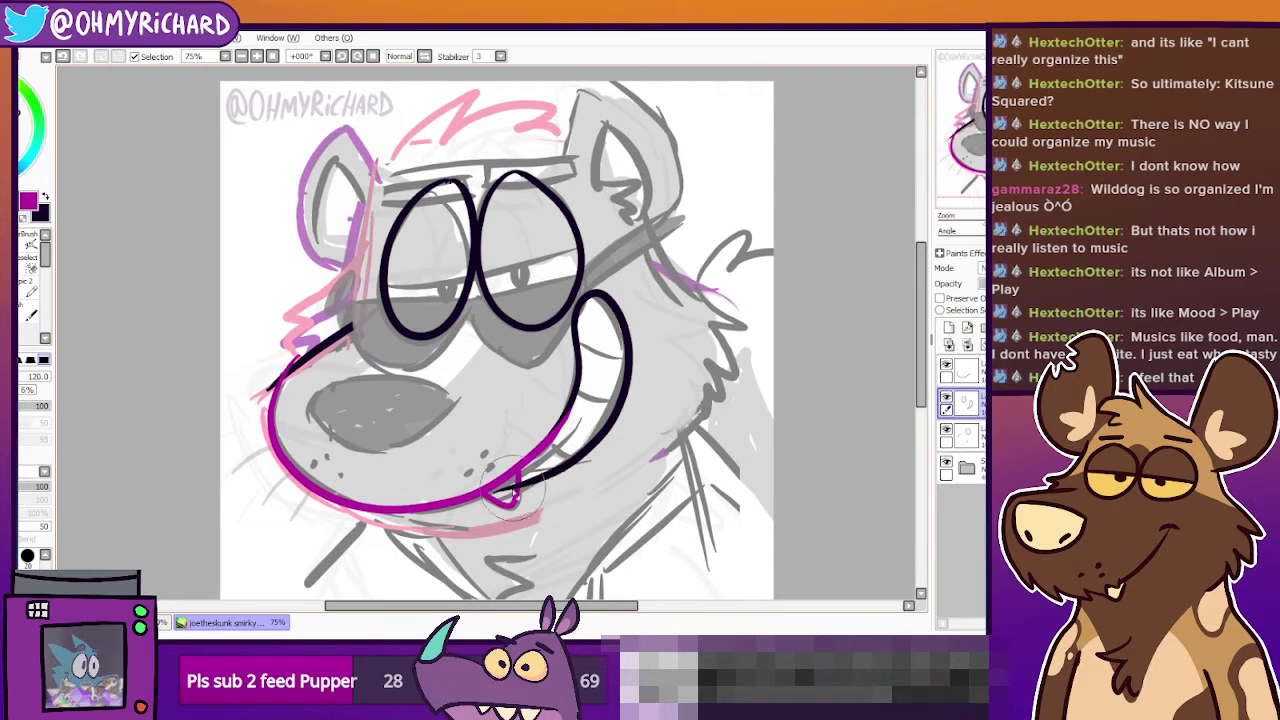
drag(514, 492, 502, 487)
key(Page_Down)
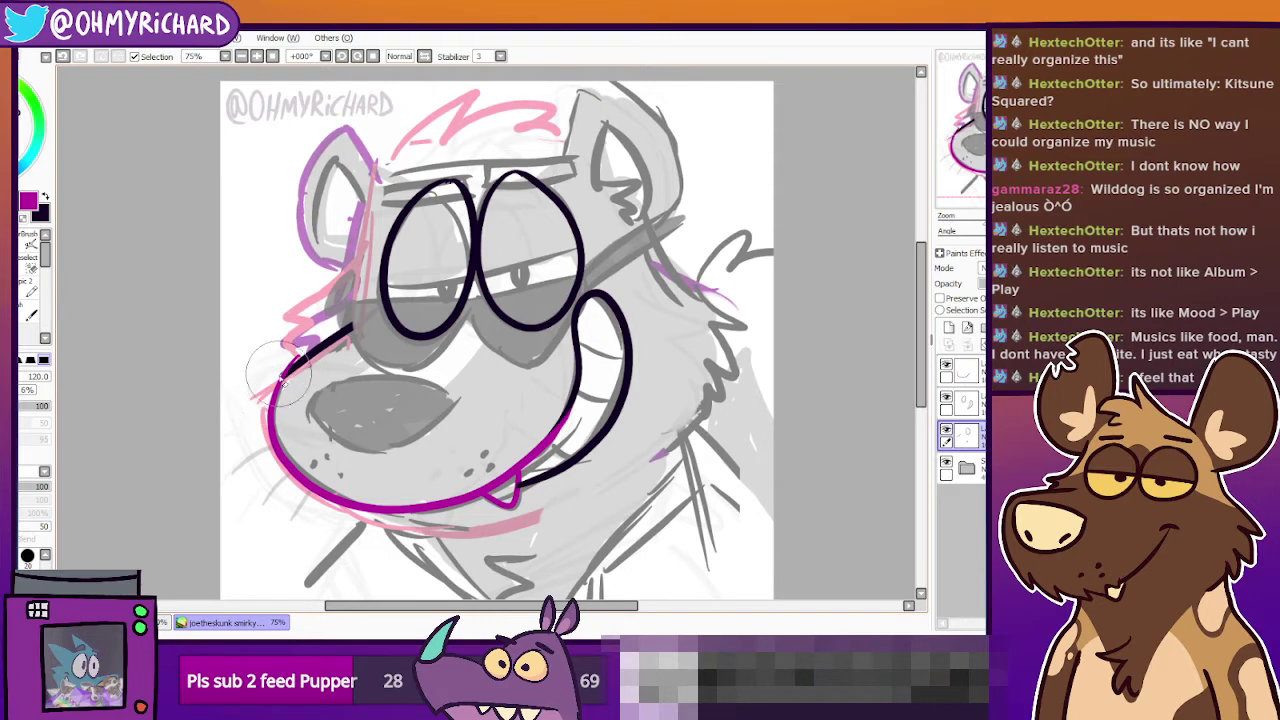
ctrl+shift+click(271, 413)
mouse_move(300, 370)
mouse_down()
mouse_move(277, 376)
mouse_move(304, 357)
mouse_up()
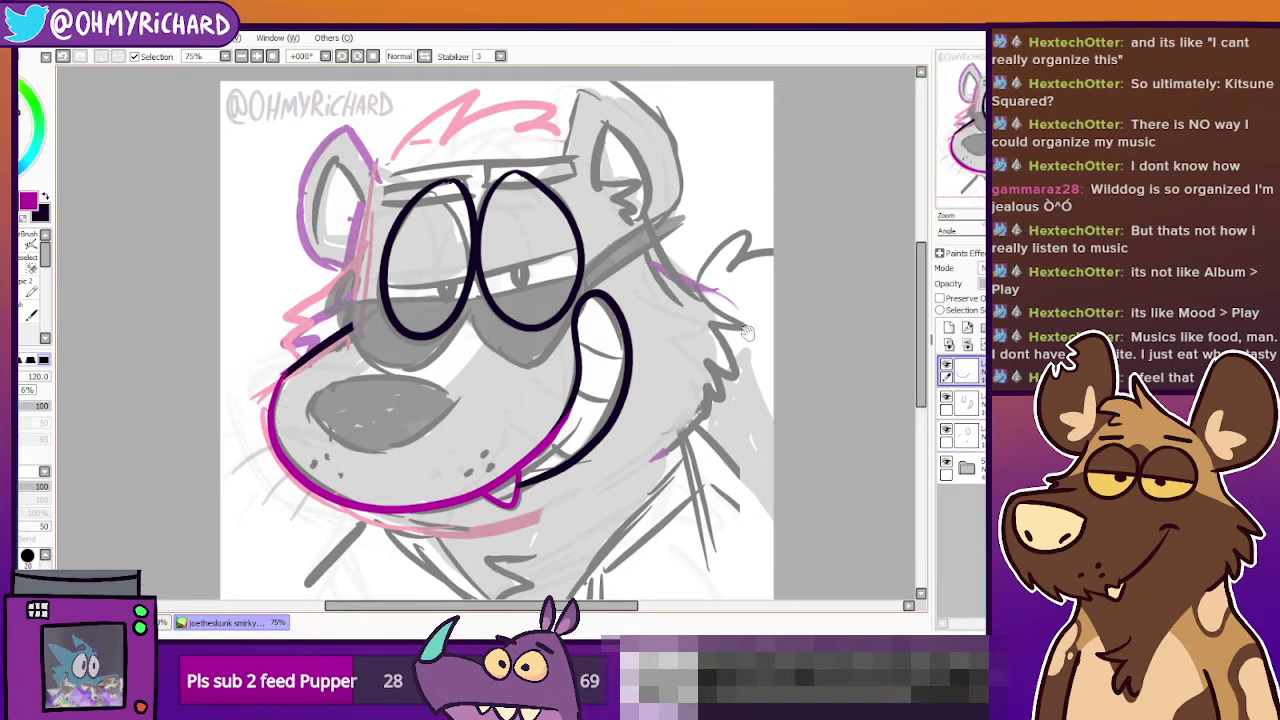
Toggle the ink layers' visibility to check which lines each one holds.
drag(739, 340, 708, 366)
drag(760, 431, 776, 369)
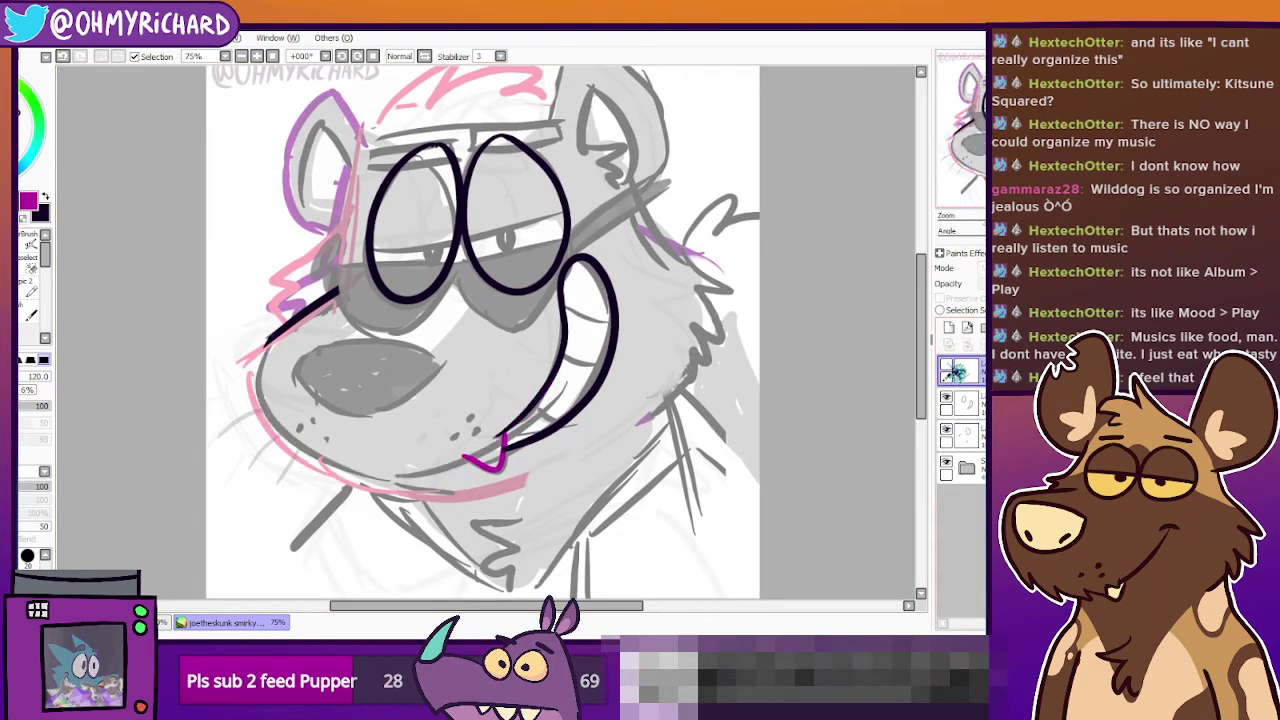
scroll(547, 353, up, 2)
drag(547, 353, 546, 363)
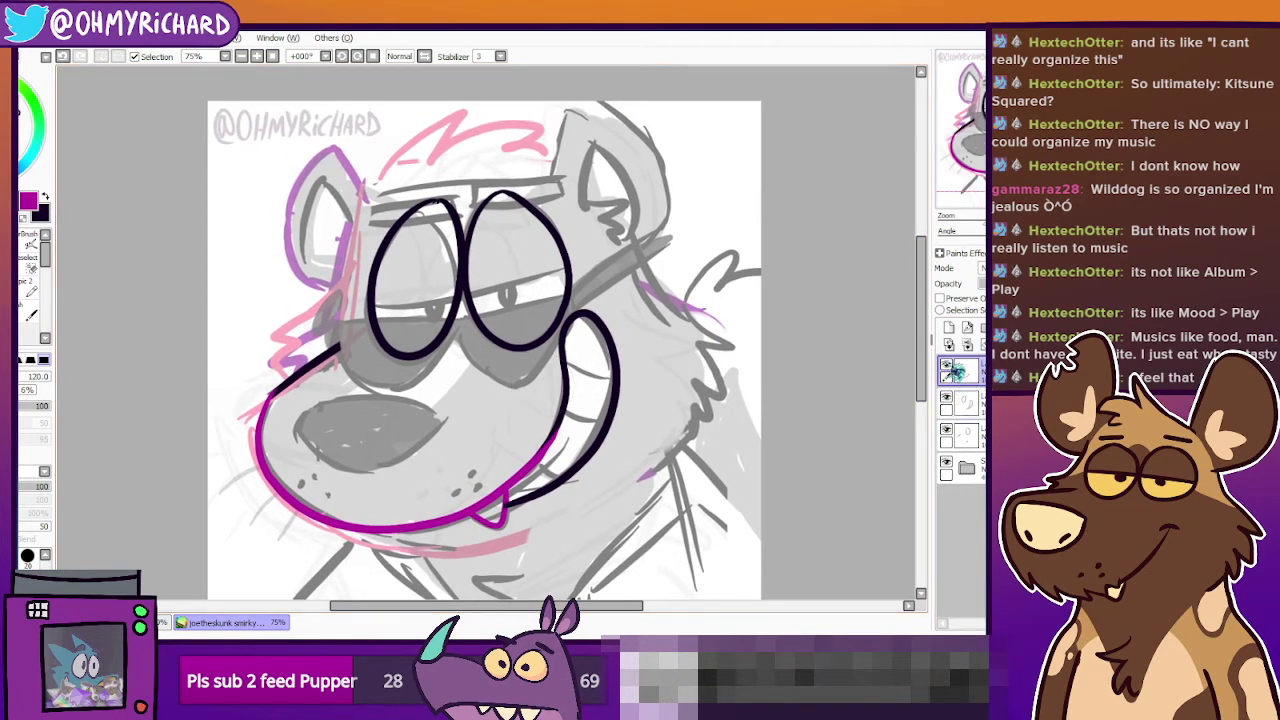
click(947, 400)
click(947, 400)
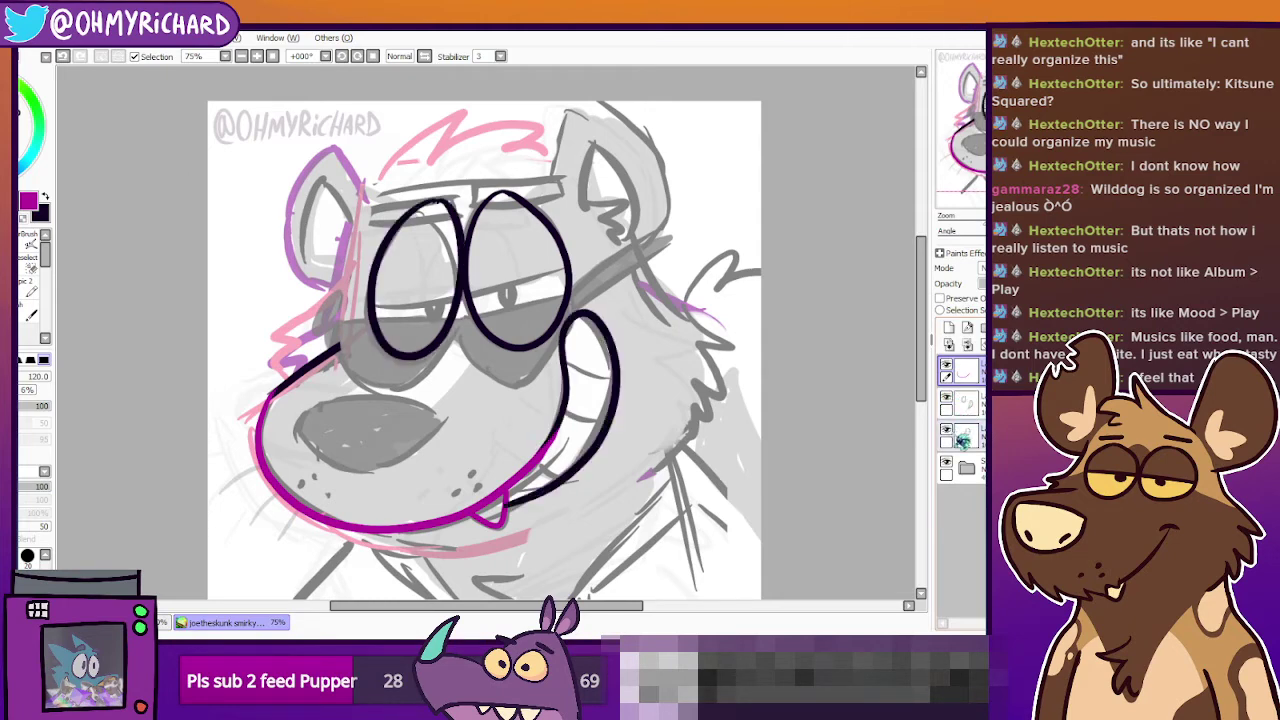
drag(402, 303, 390, 333)
Ink the narrow rectangular brow above the left-hand eye in magenta on the muzzle layer with the size 16 brush.
click(18, 290)
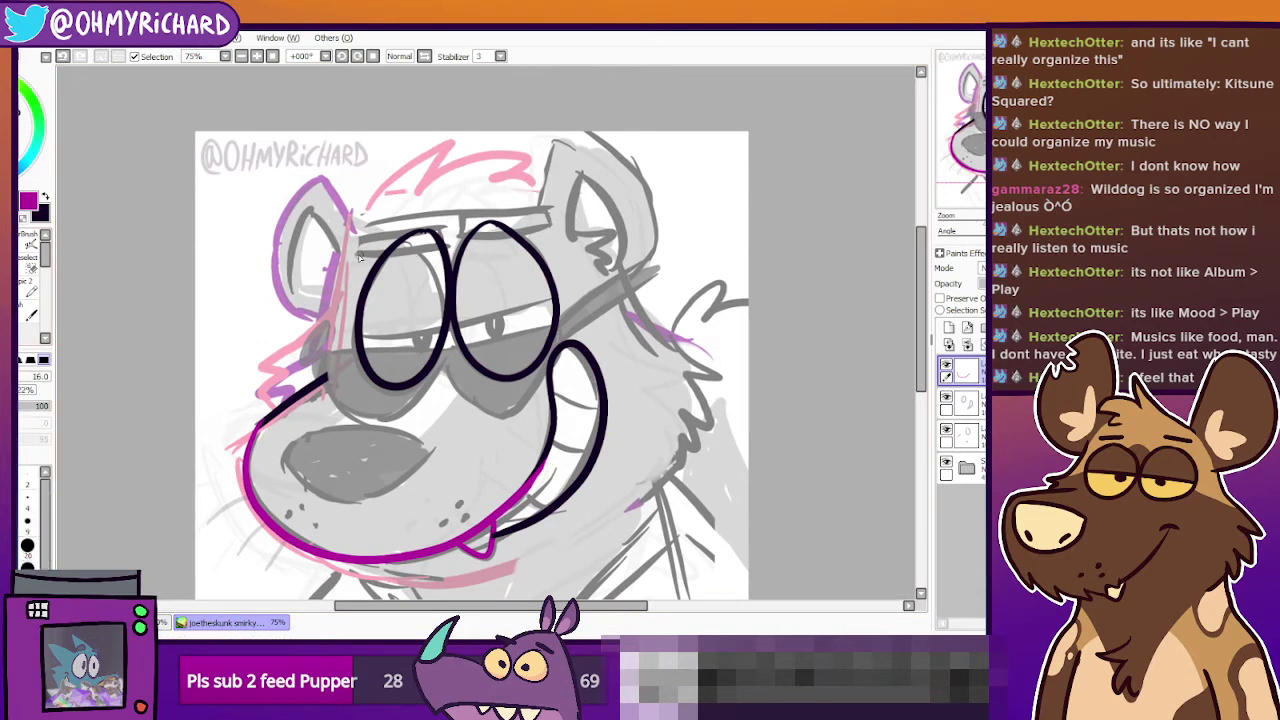
drag(359, 257, 443, 256)
key(ctrl+z)
mouse_move(358, 255)
mouse_down()
mouse_move(451, 246)
mouse_move(440, 241)
mouse_up()
key(ctrl+z)
key(ctrl+z)
drag(350, 254, 437, 237)
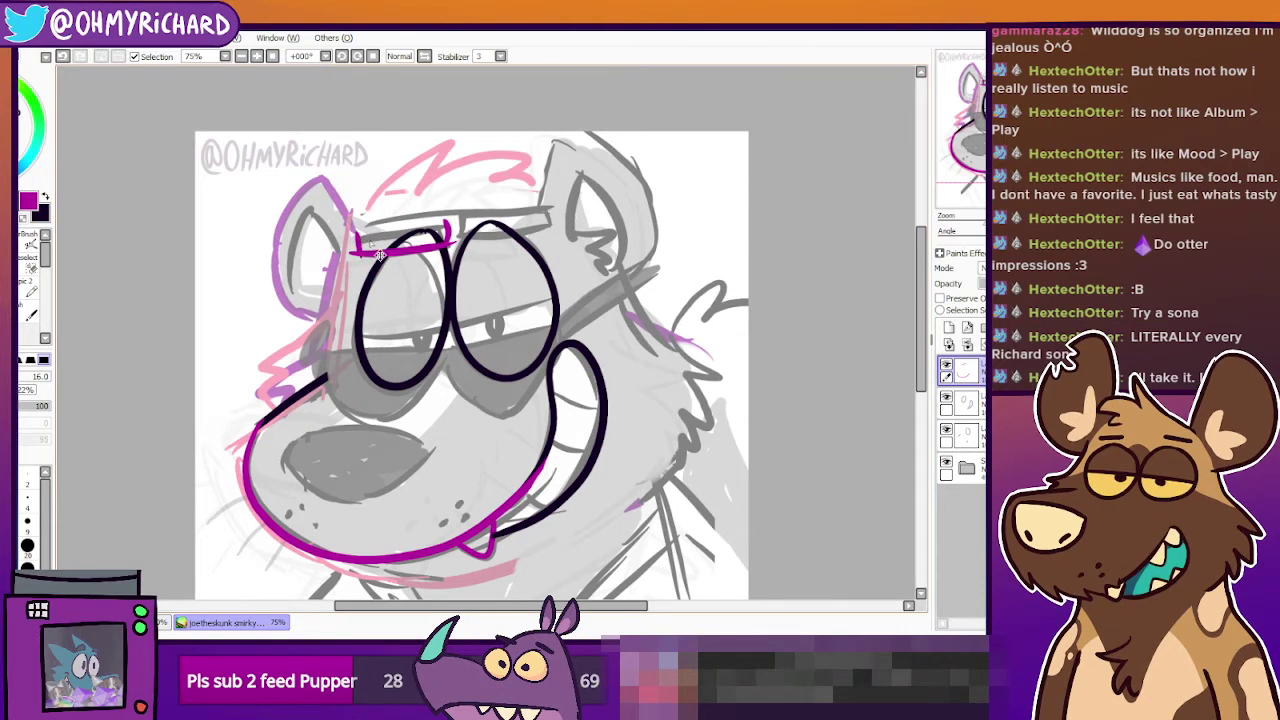
mouse_move(358, 241)
mouse_down()
mouse_move(447, 231)
mouse_move(366, 240)
mouse_up()
key(ctrl+z)
key(ctrl+z)
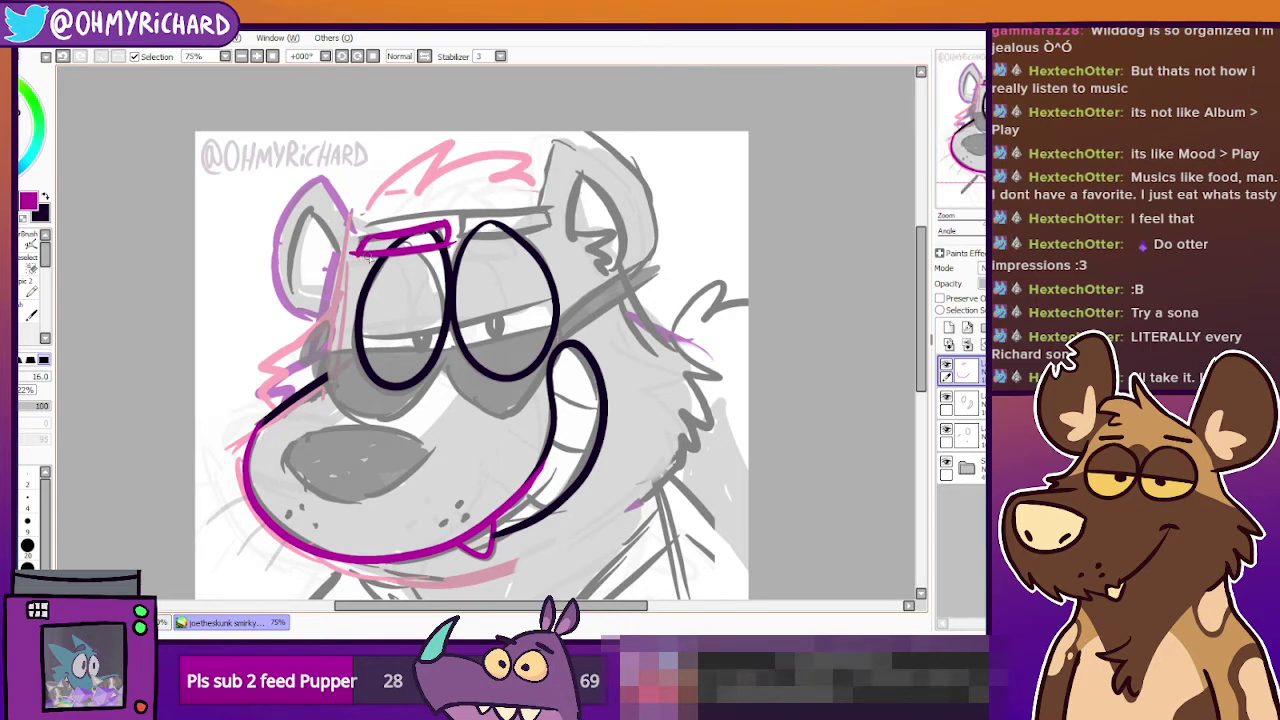
Try to ink the inner end of the brow above the right-hand eye and check the muzzle layer's contents.
drag(459, 208, 460, 236)
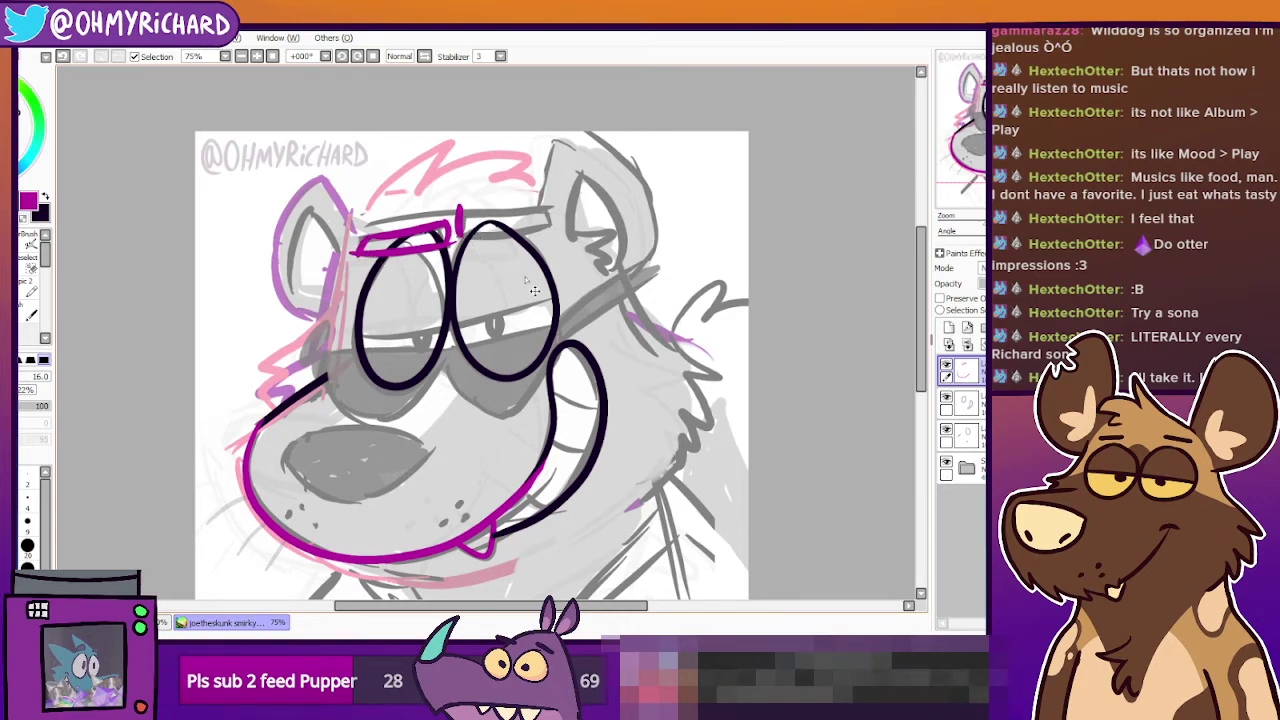
key(ctrl+z)
click(947, 365)
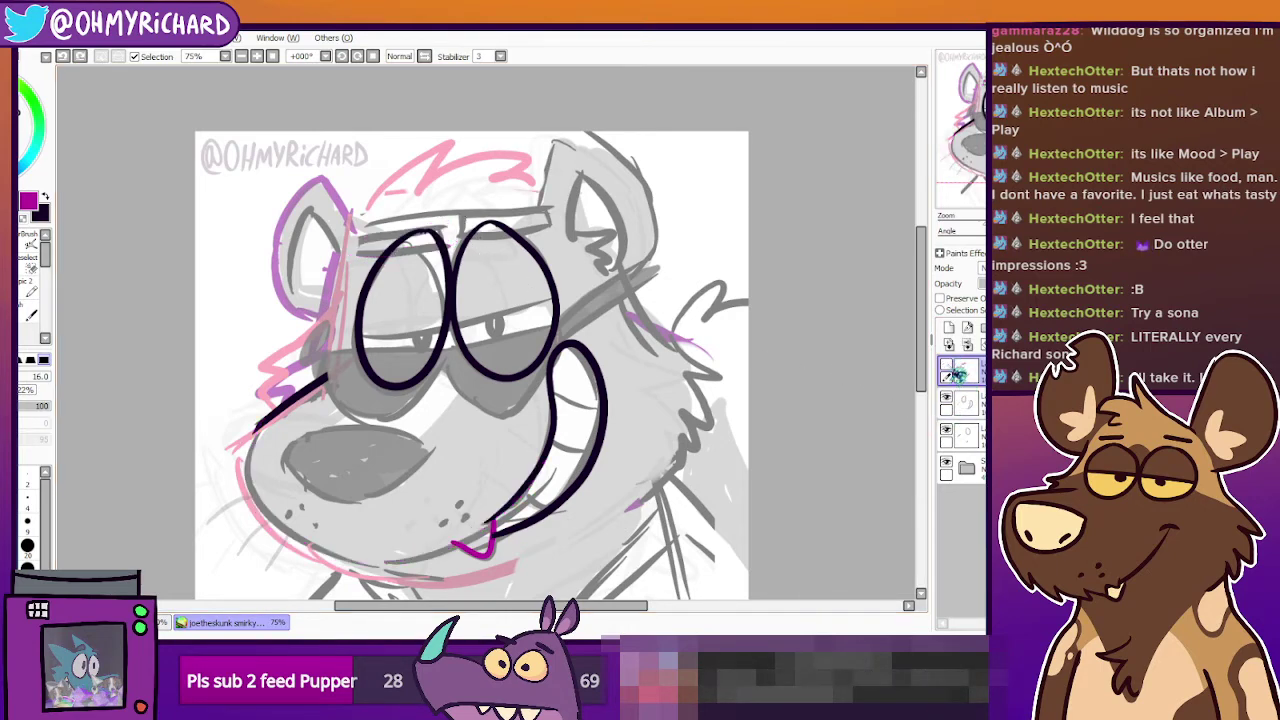
click(949, 368)
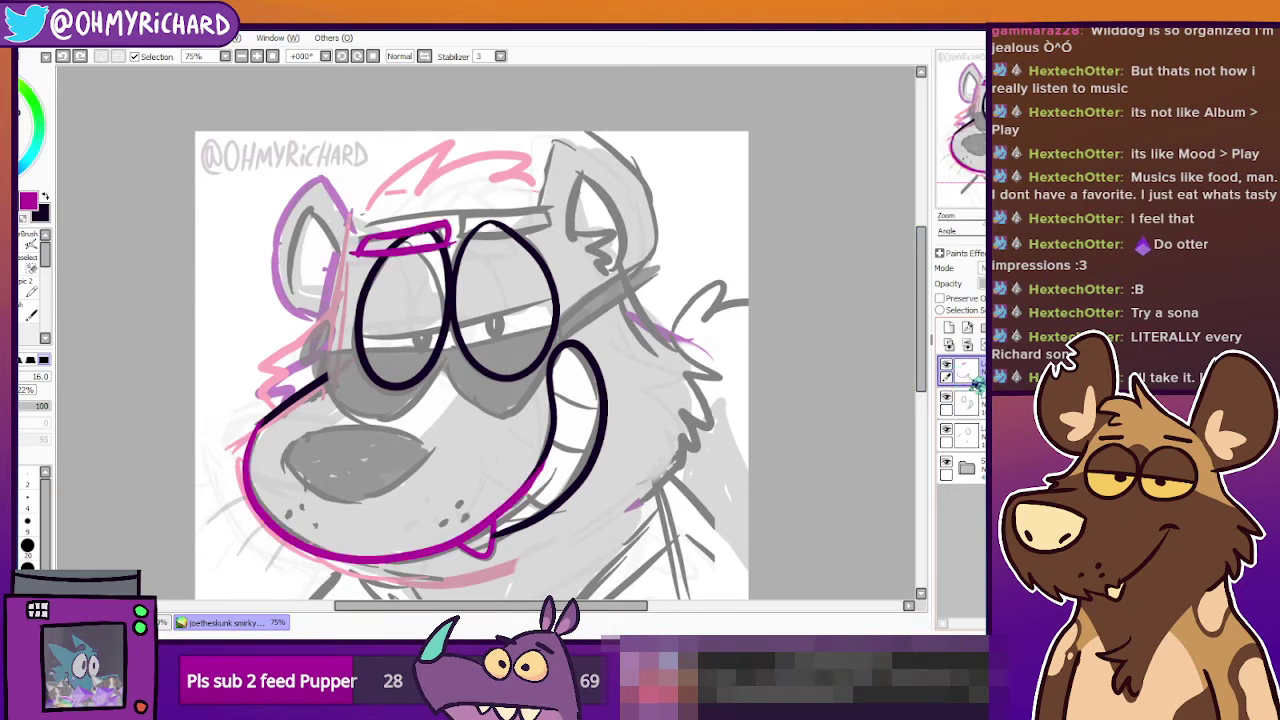
Ink a single slightly curved magenta eyelid line across both eyes, redoing the stroke until it follows the sketched lids.
drag(353, 340, 548, 310)
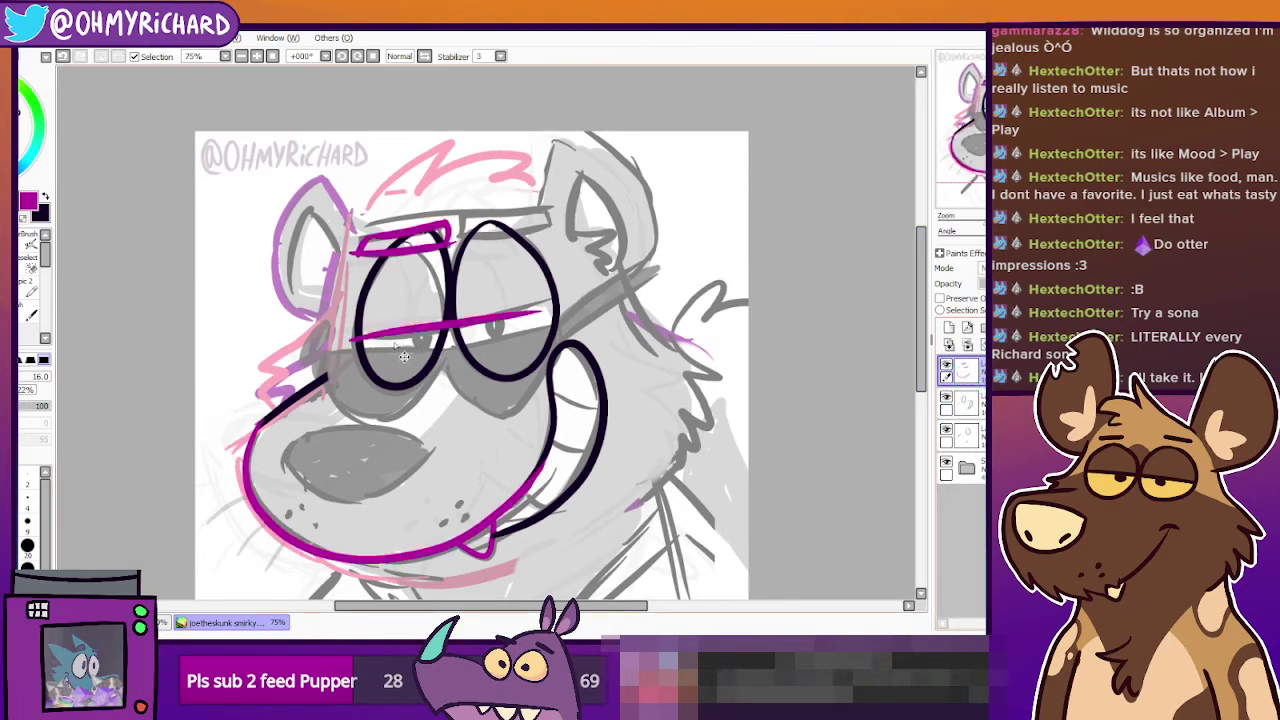
key(ctrl+z)
drag(356, 342, 550, 290)
key(ctrl+z)
drag(350, 344, 572, 294)
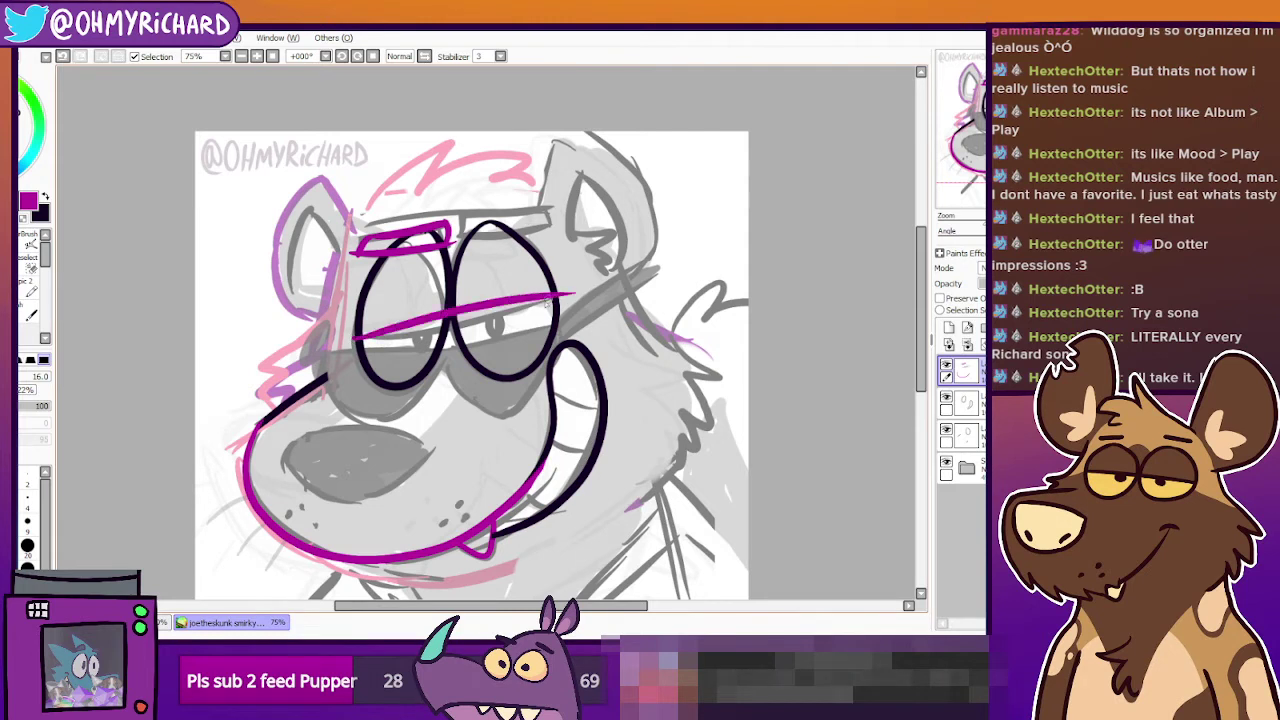
key(ctrl+z)
drag(345, 342, 570, 312)
key(ctrl+z)
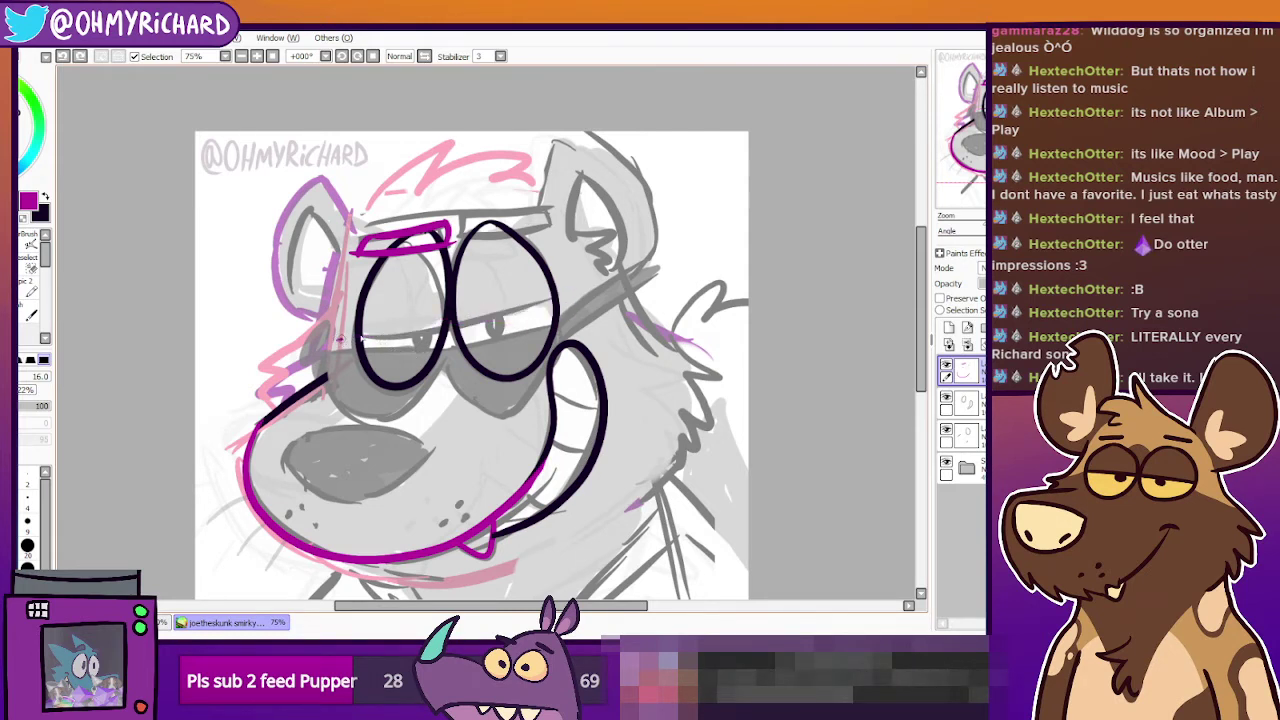
drag(340, 339, 553, 303)
key(ctrl+z)
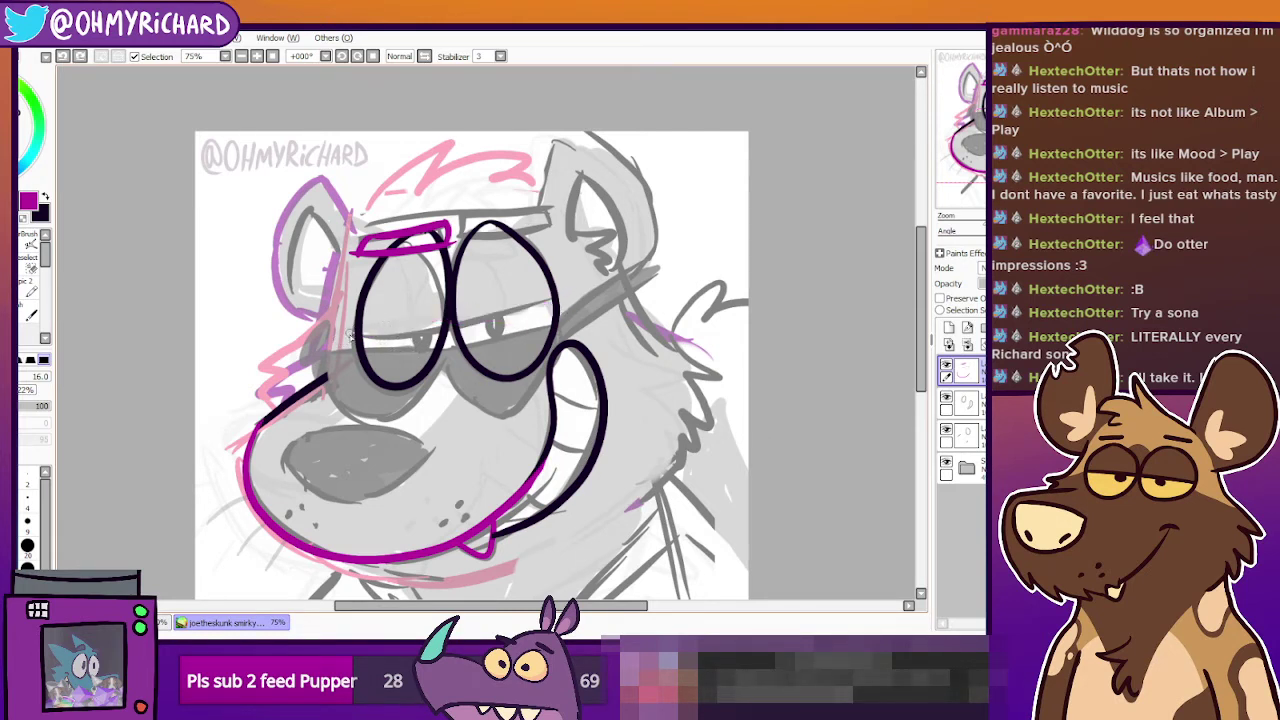
drag(345, 340, 553, 303)
key(ctrl+z)
drag(348, 338, 572, 296)
key(ctrl+z)
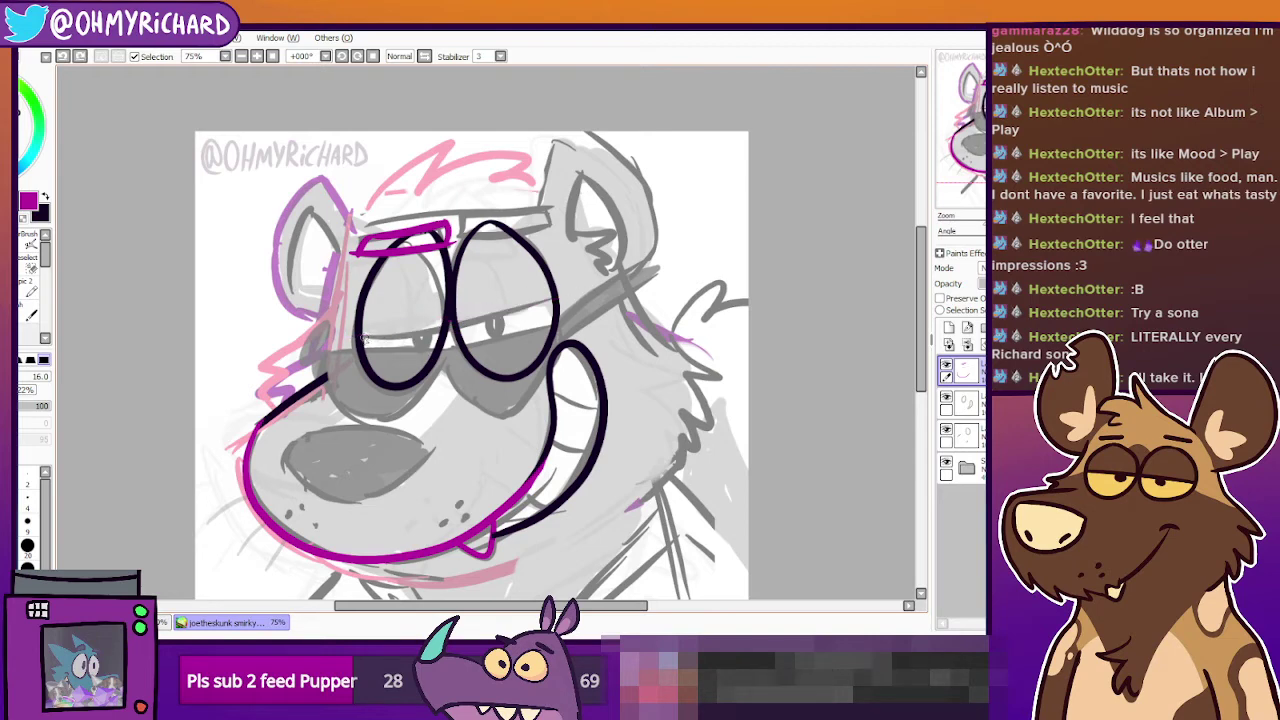
drag(364, 340, 585, 305)
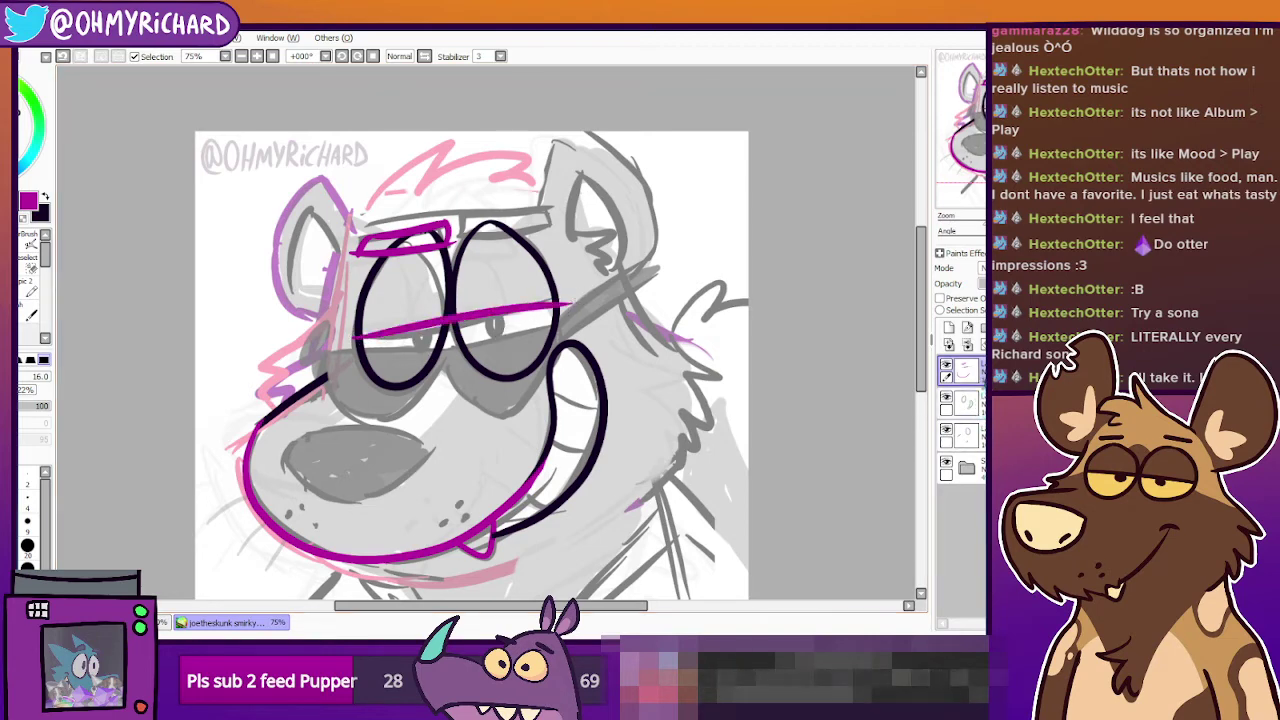
Ink a solid magenta pupil under the eyelid line in each eye on the layer holding the left-hand eye and smile.
click(947, 398)
click(950, 399)
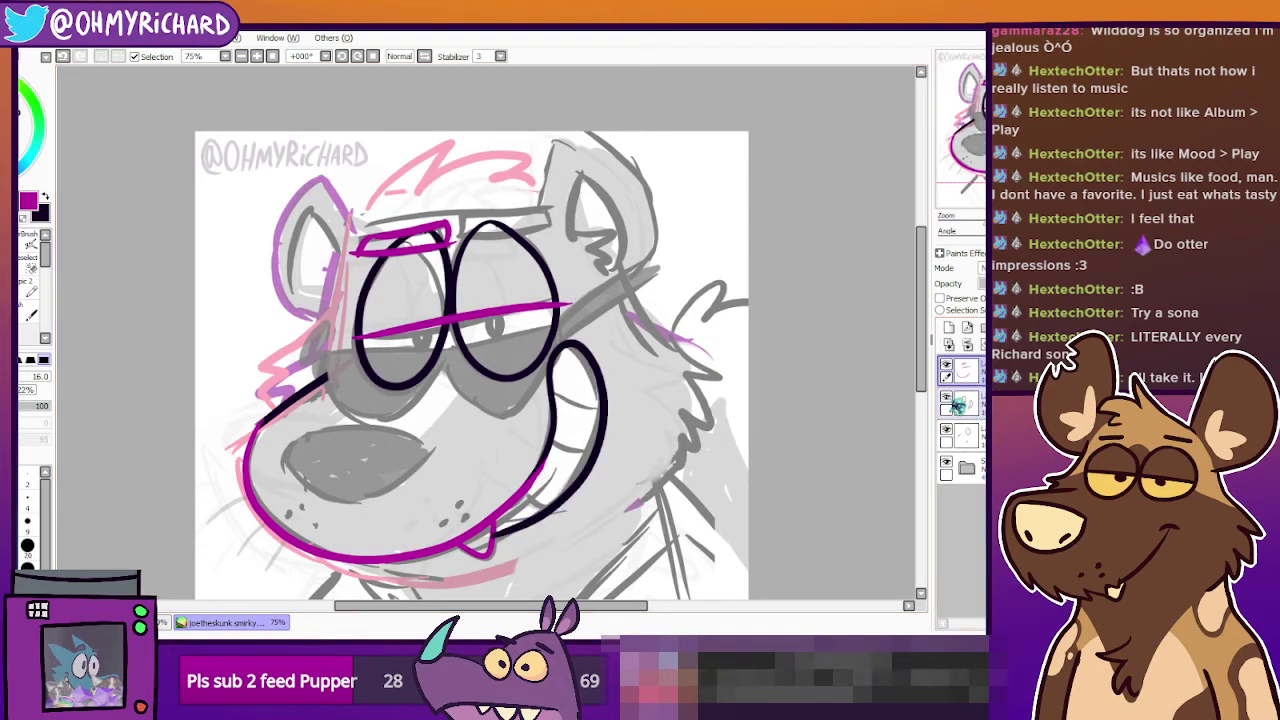
click(962, 404)
drag(417, 340, 421, 328)
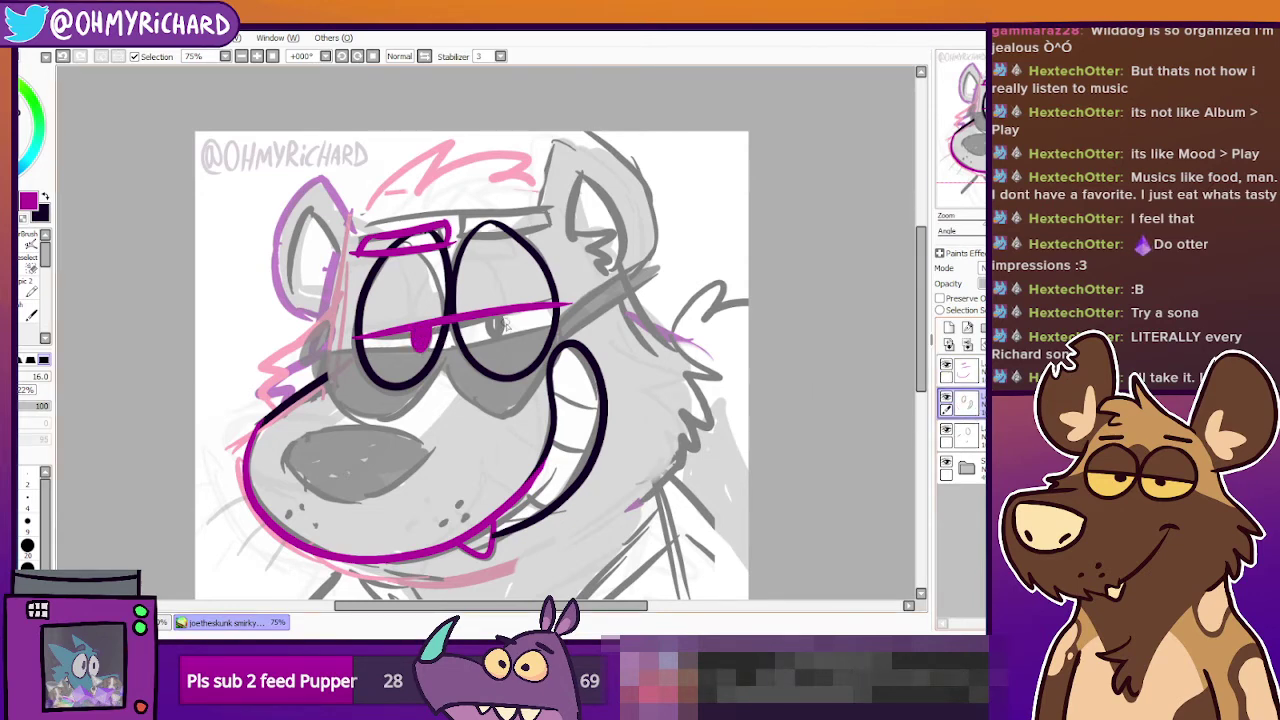
drag(493, 325, 501, 316)
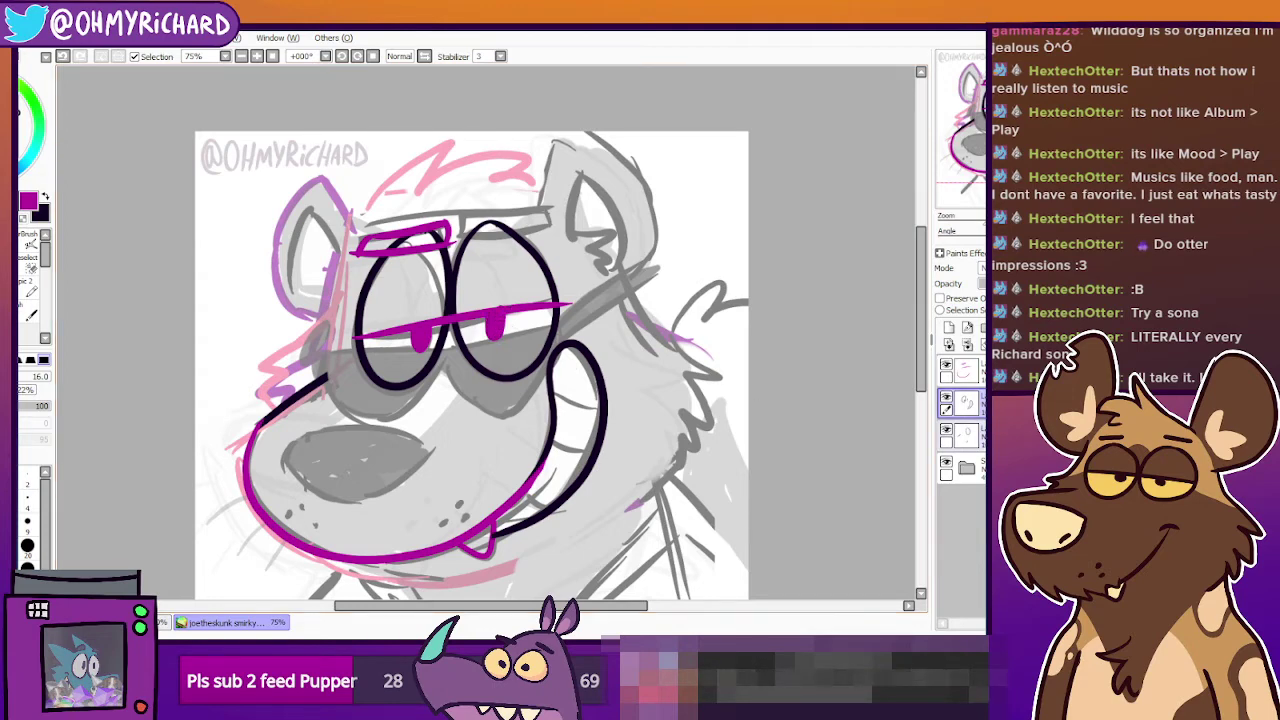
drag(518, 450, 593, 464)
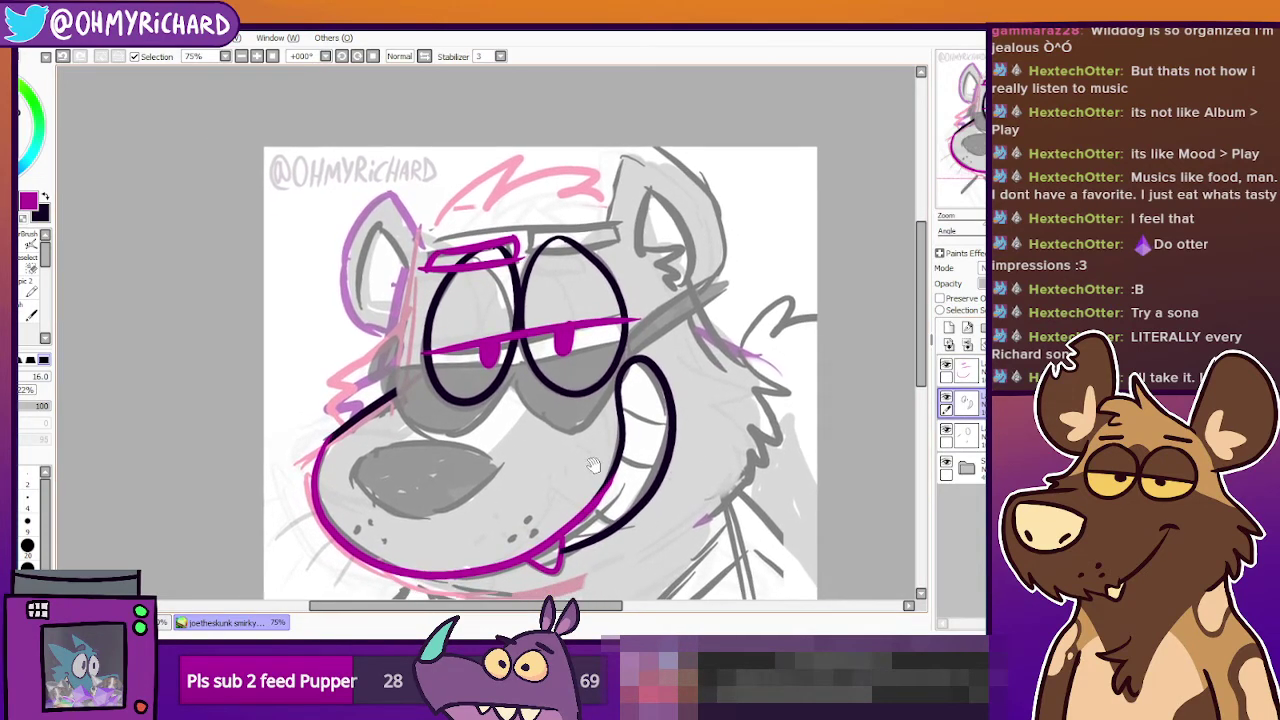
drag(676, 478, 675, 486)
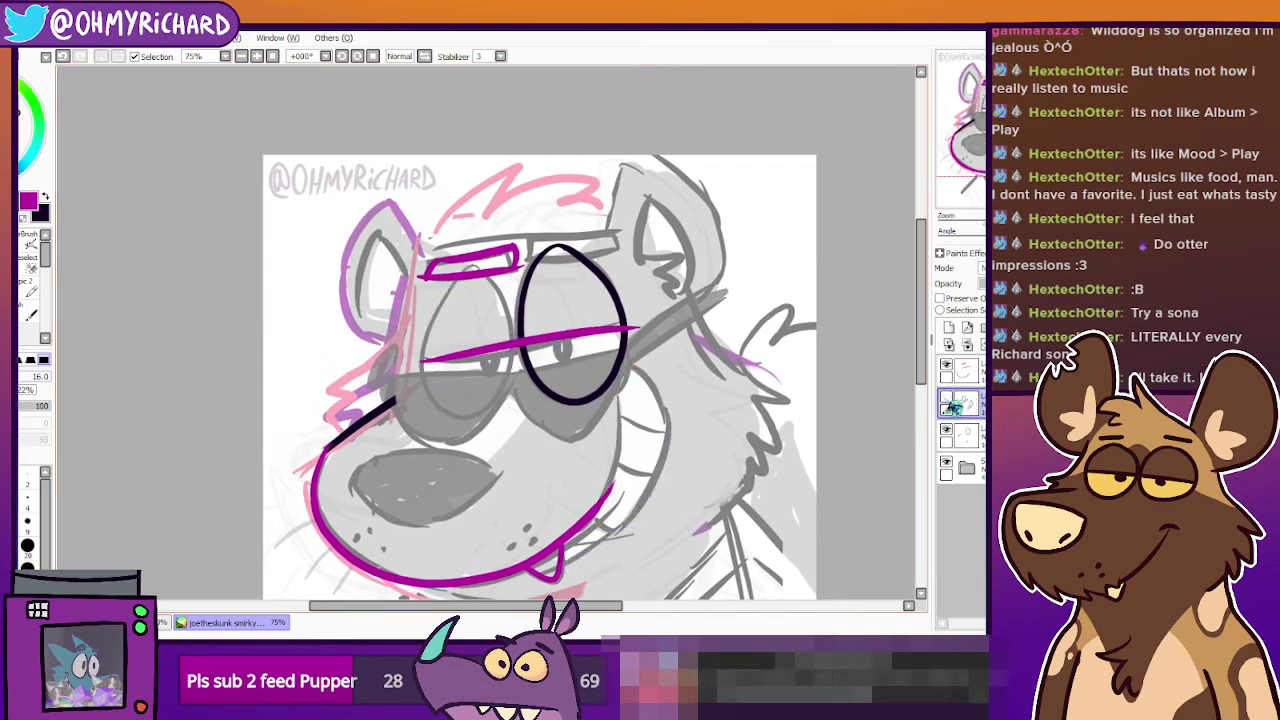
Erase the eyelid line's overshoot past the right-hand eye and tidy the left-hand brow's outer corner on the muzzle layer.
key(e)
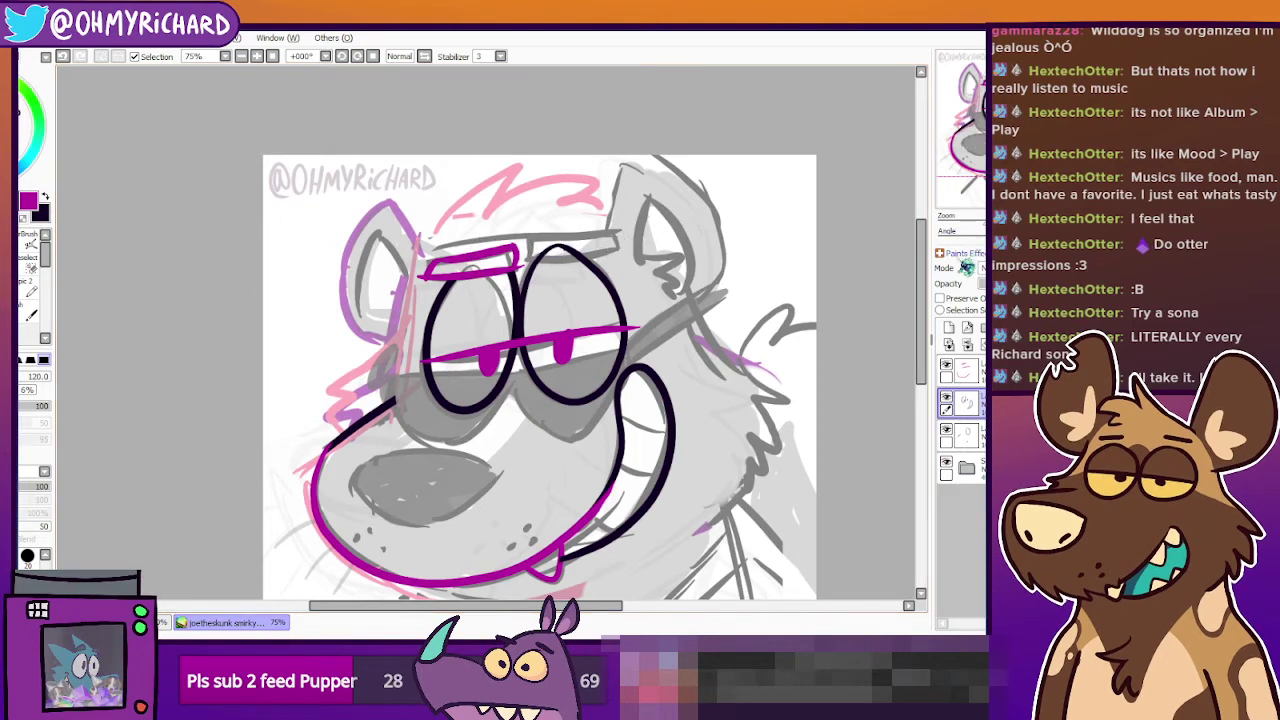
mouse_move(759, 362)
mouse_down()
mouse_move(752, 260)
mouse_move(721, 182)
mouse_move(720, 370)
mouse_move(776, 416)
mouse_up()
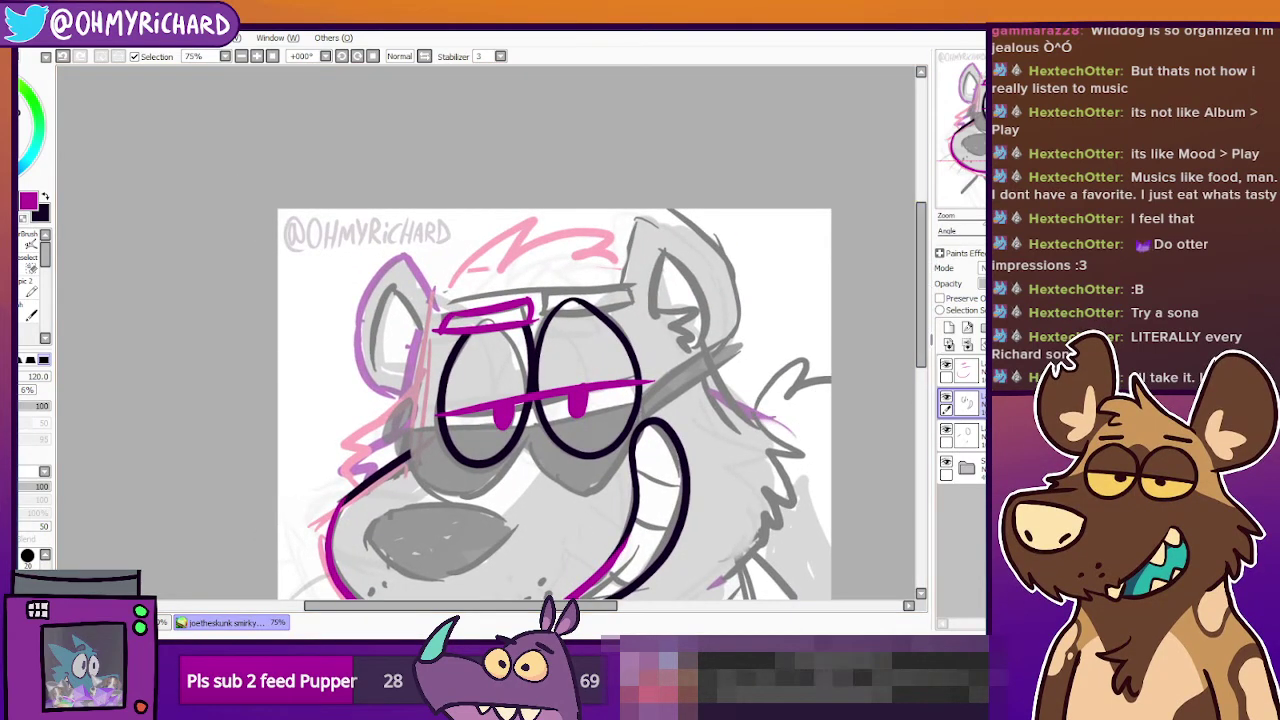
drag(904, 410, 846, 416)
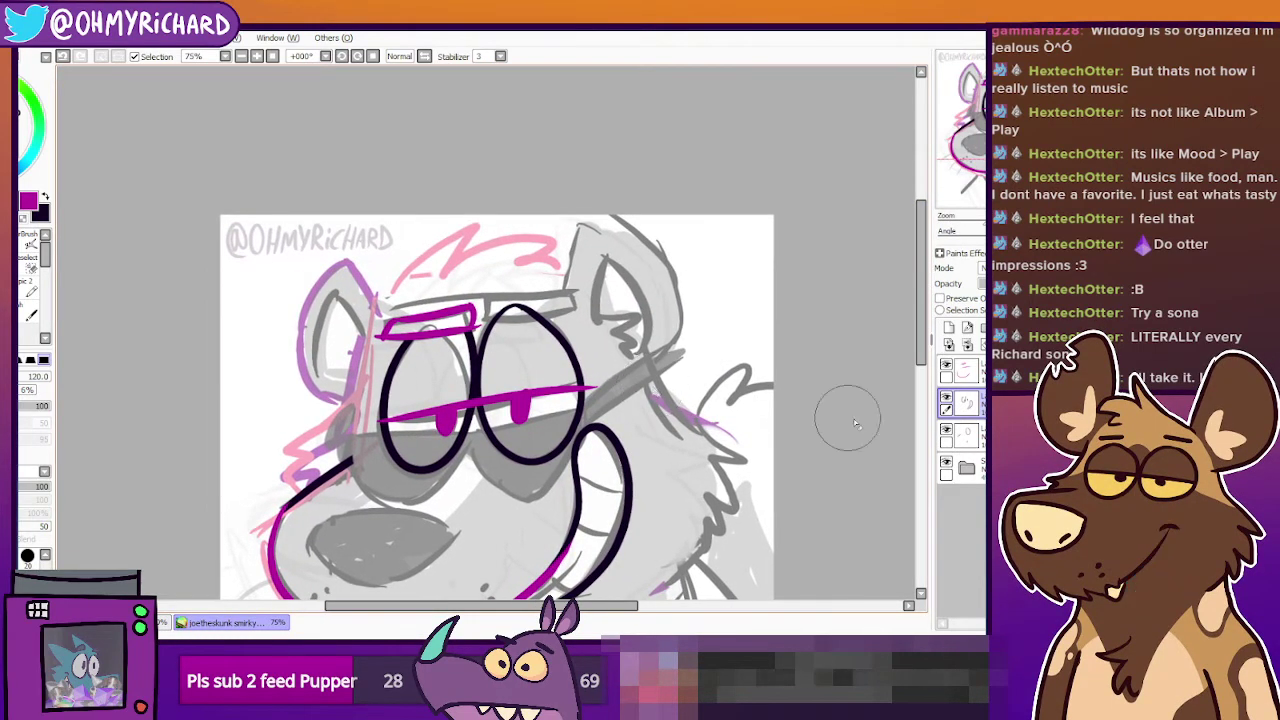
ctrl+shift+click(479, 335)
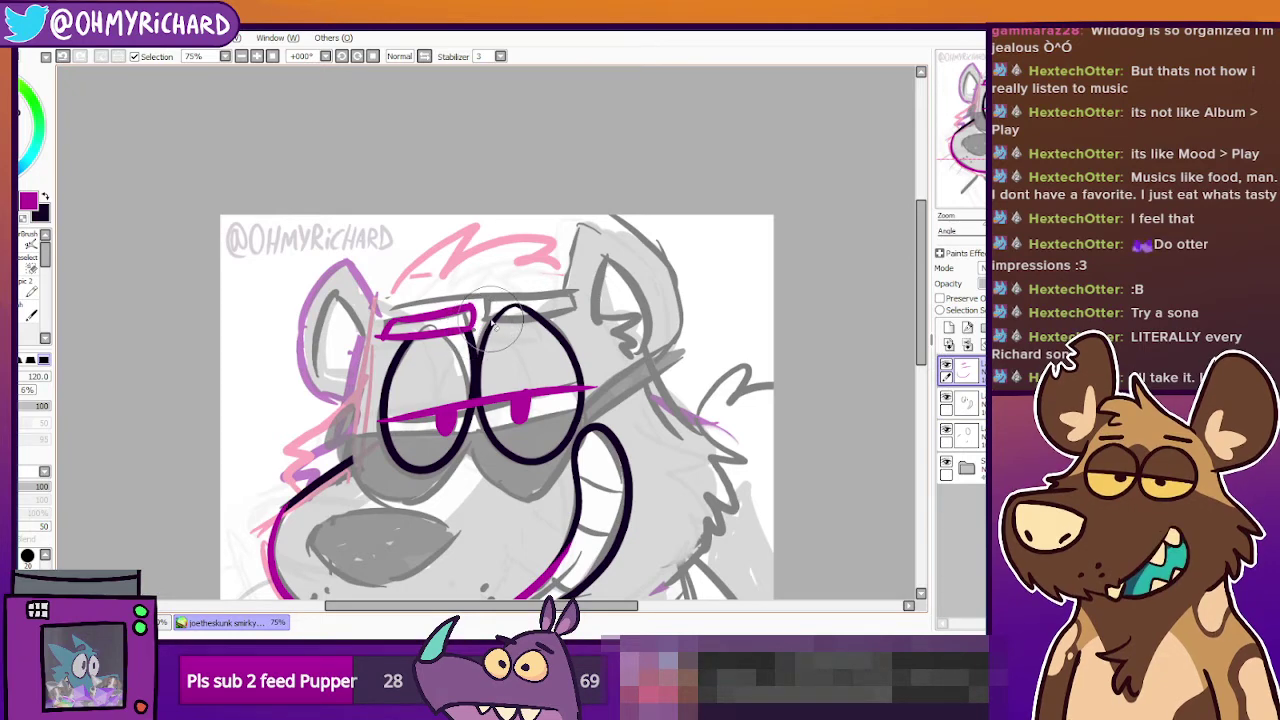
mouse_move(571, 508)
mouse_down()
mouse_move(532, 430)
mouse_move(521, 459)
mouse_up()
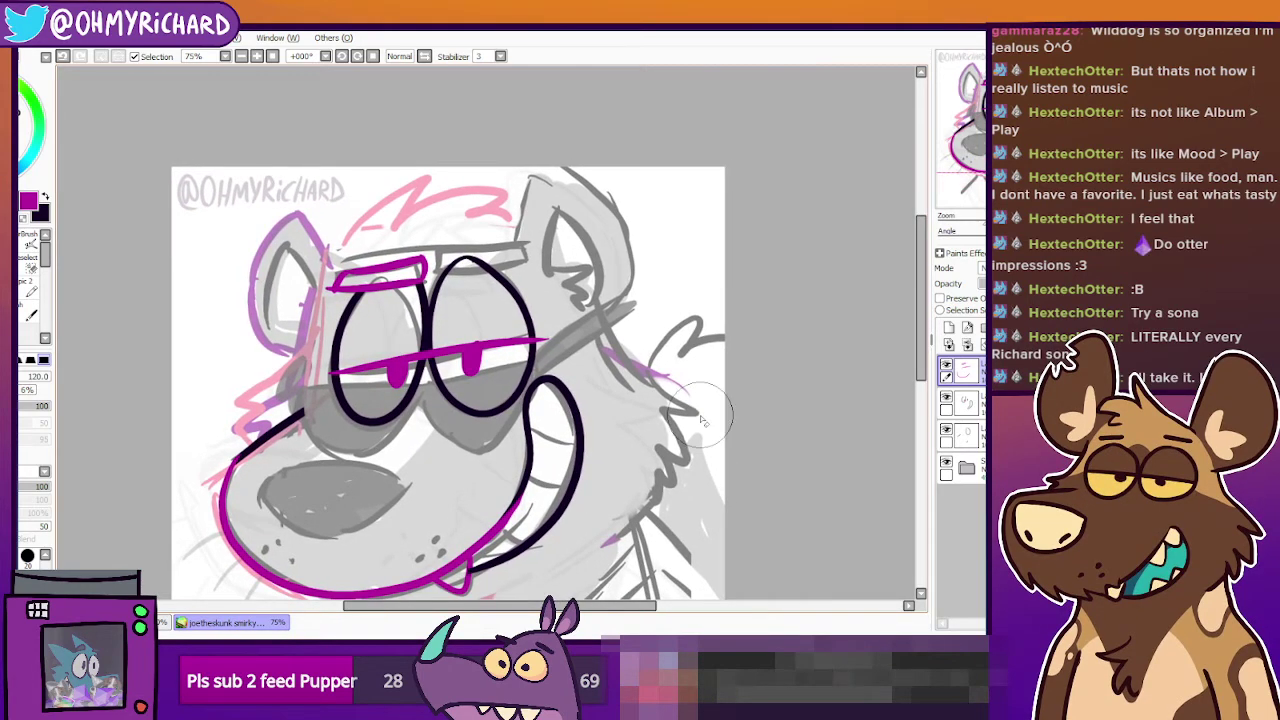
click(947, 366)
click(947, 366)
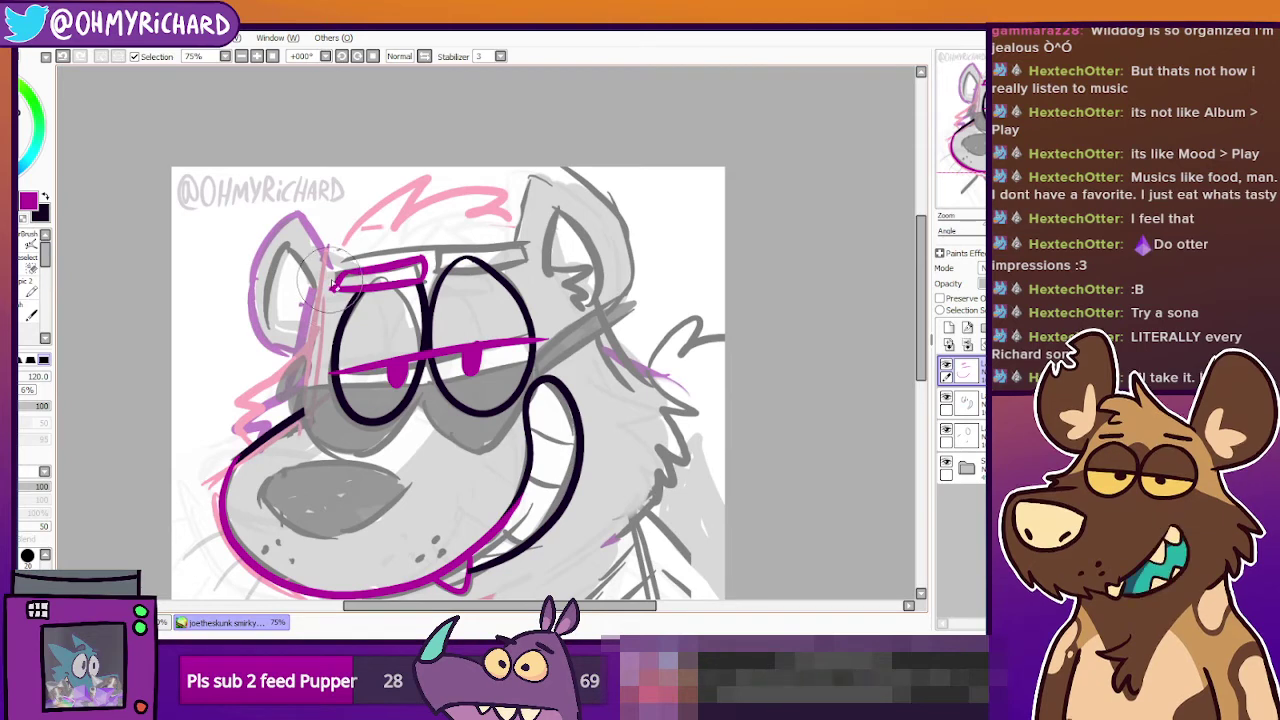
mouse_move(327, 298)
mouse_down()
mouse_move(331, 281)
mouse_move(331, 300)
mouse_up()
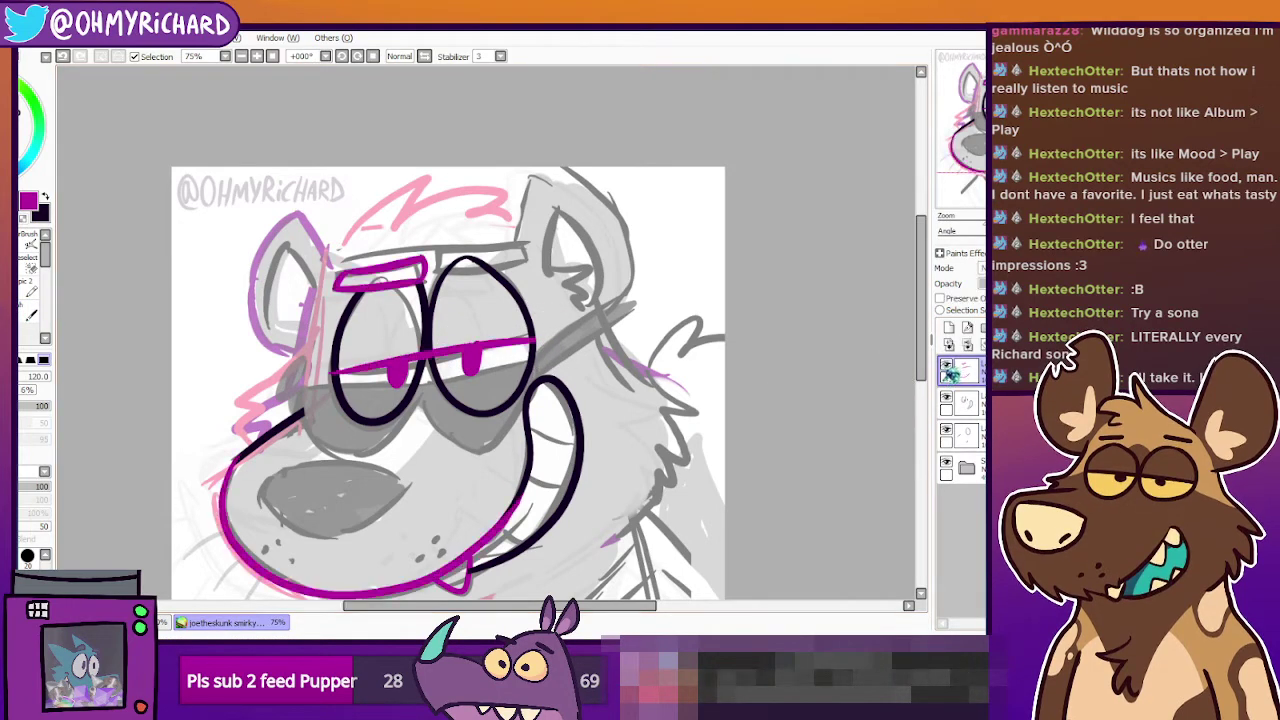
Check which lines the muzzle layer holds and make it the active layer.
click(962, 402)
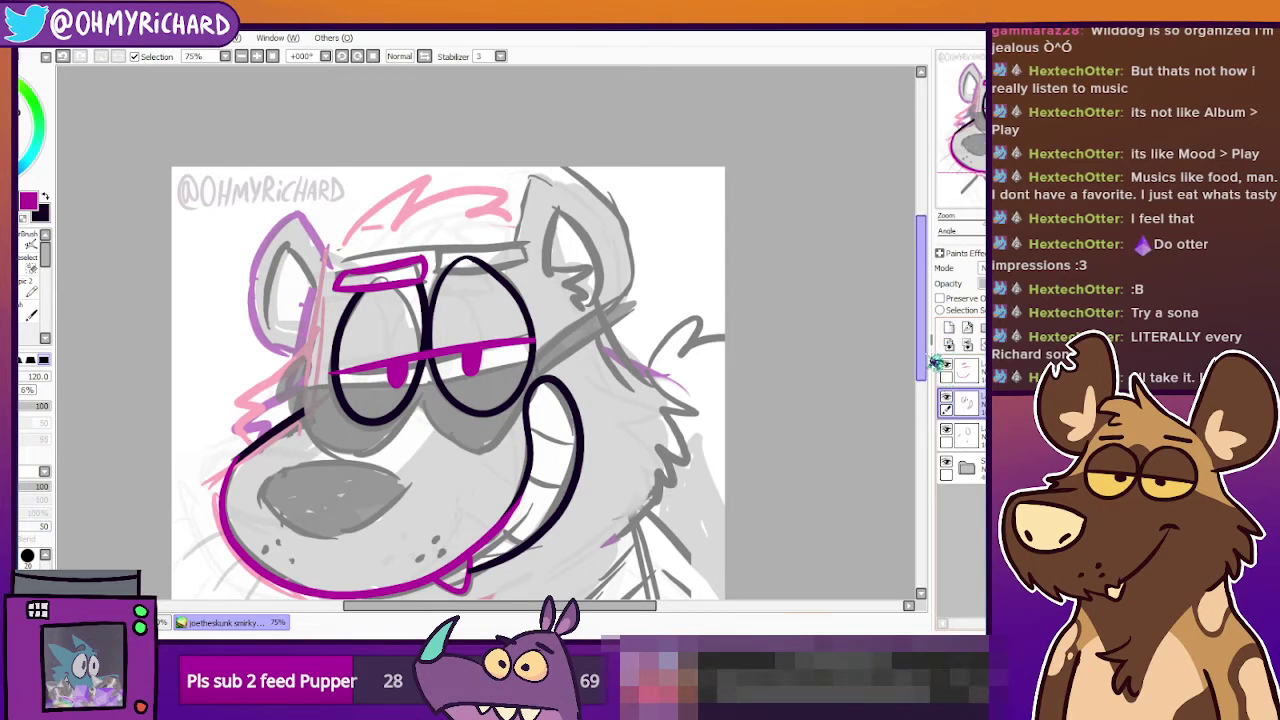
click(960, 399)
click(947, 366)
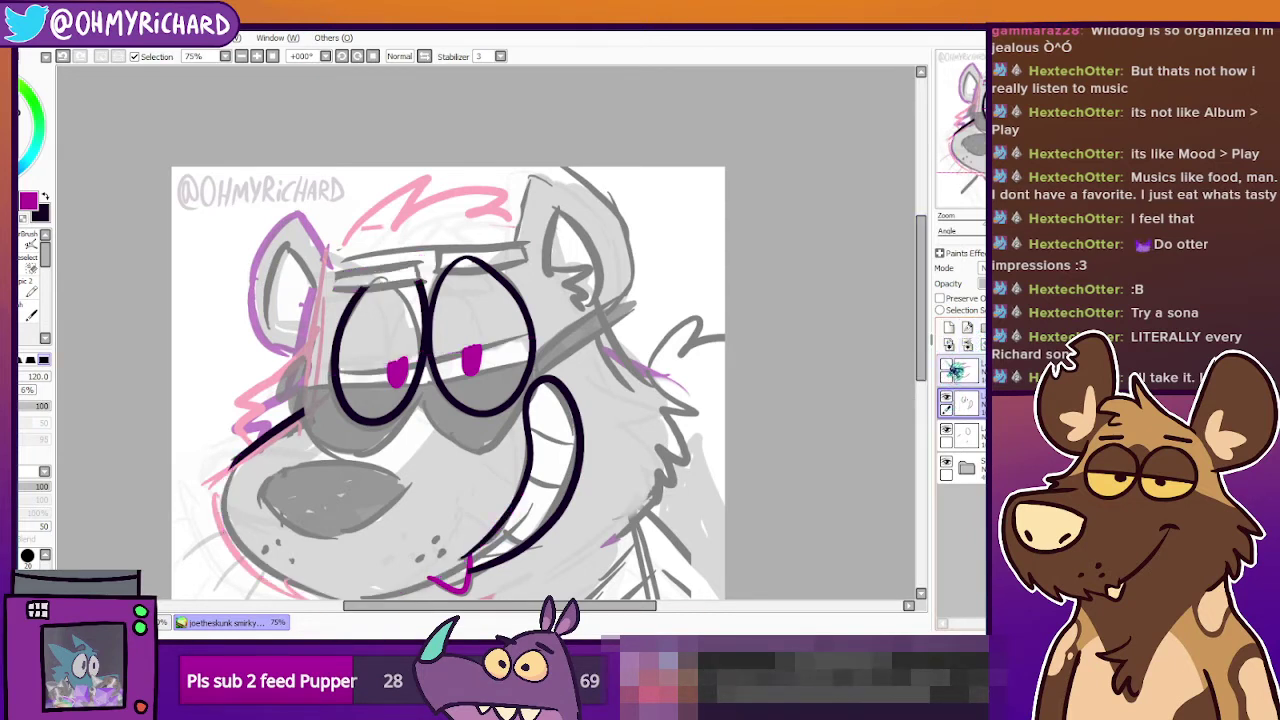
click(947, 366)
click(957, 373)
Ink a raised, bent brow above the right-hand eye in magenta with the size 16 brush, redoing strokes until the shape closes.
click(24, 290)
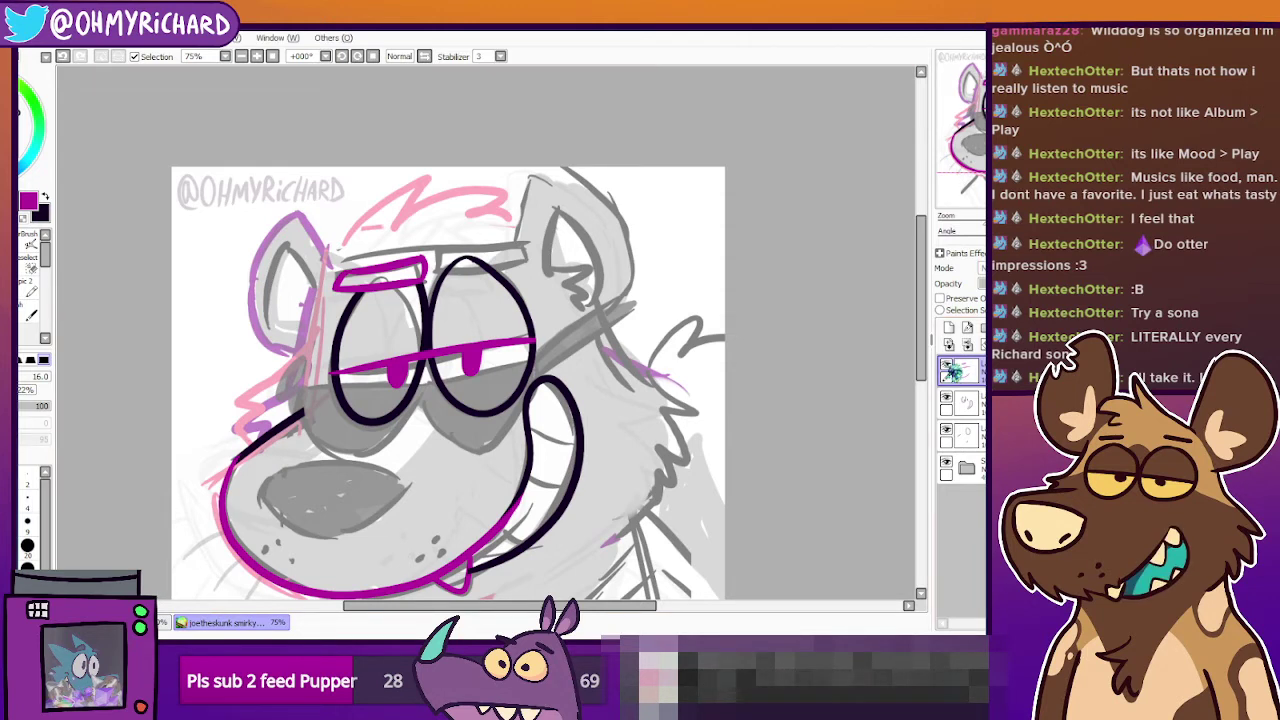
click(947, 366)
click(947, 366)
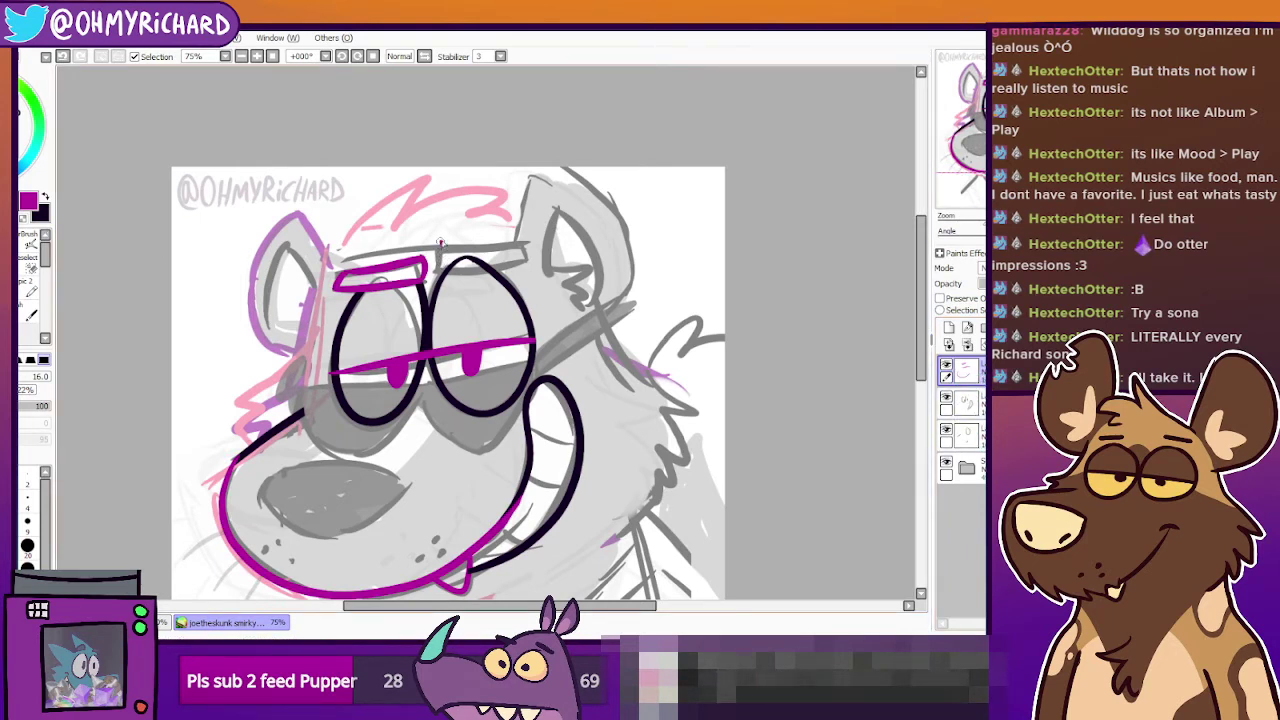
drag(457, 278, 518, 264)
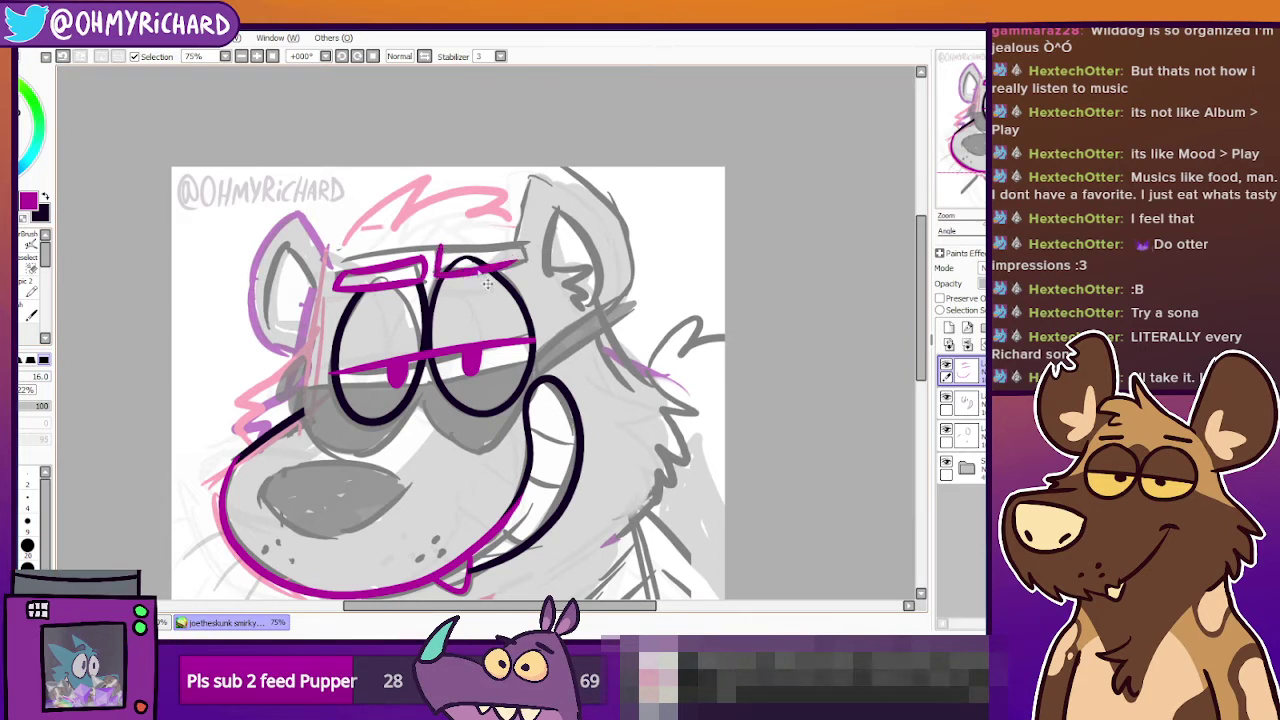
key(ctrl+z)
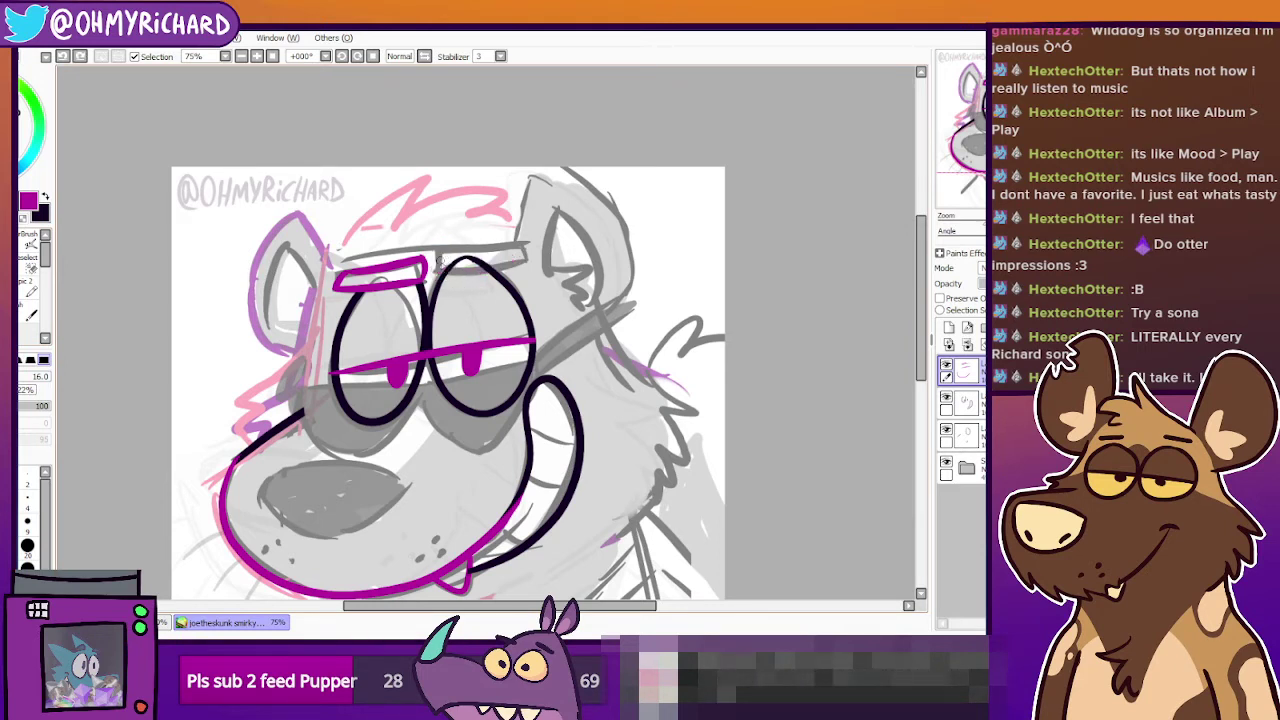
mouse_move(439, 262)
mouse_down()
mouse_move(515, 254)
mouse_move(452, 226)
mouse_move(516, 263)
mouse_up()
key(ctrl+z)
key(ctrl+z)
key(ctrl+z)
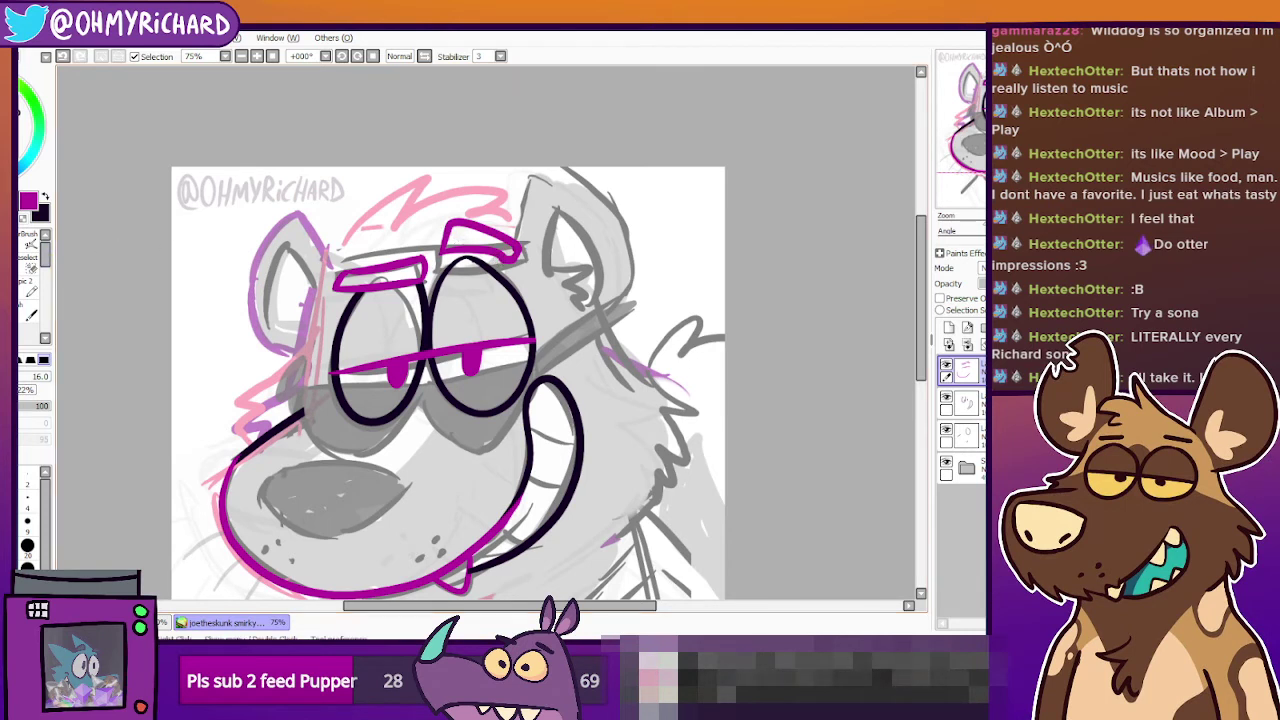
key(e)
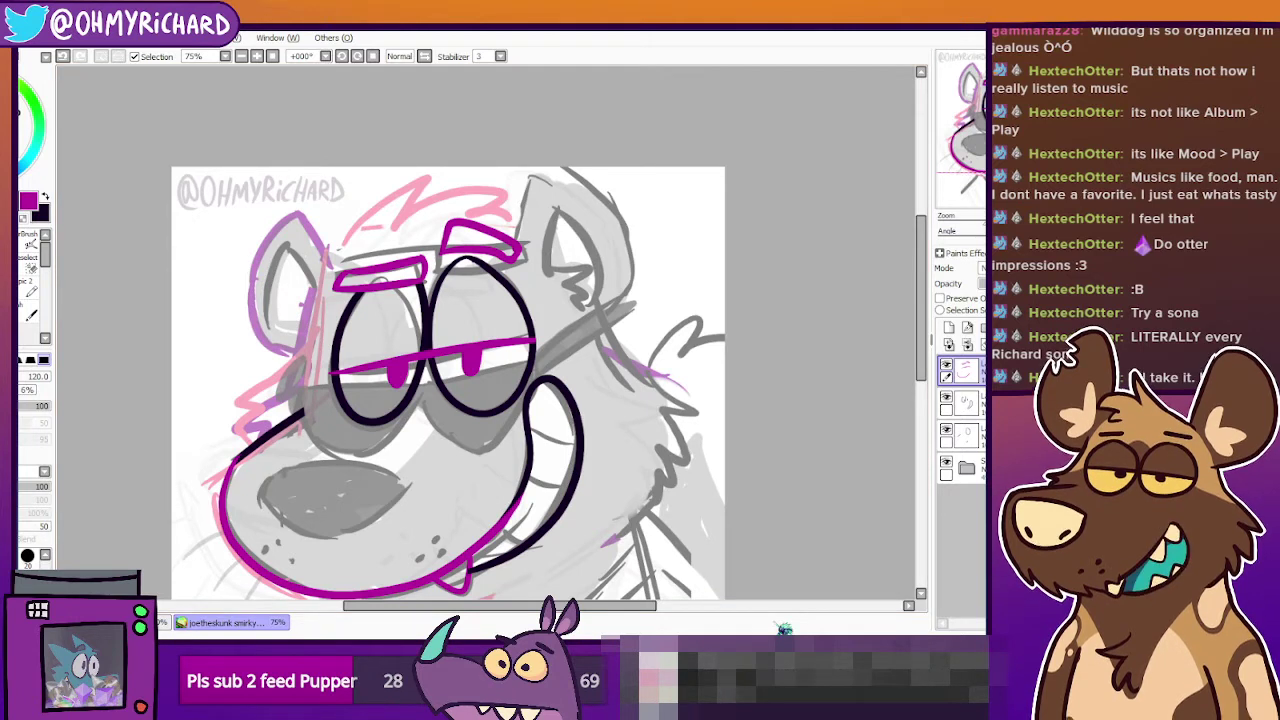
Preserve the muzzle layer's opacity and fill its magenta muzzle, brow and eyelid lines with the black secondary colour.
drag(497, 460, 504, 310)
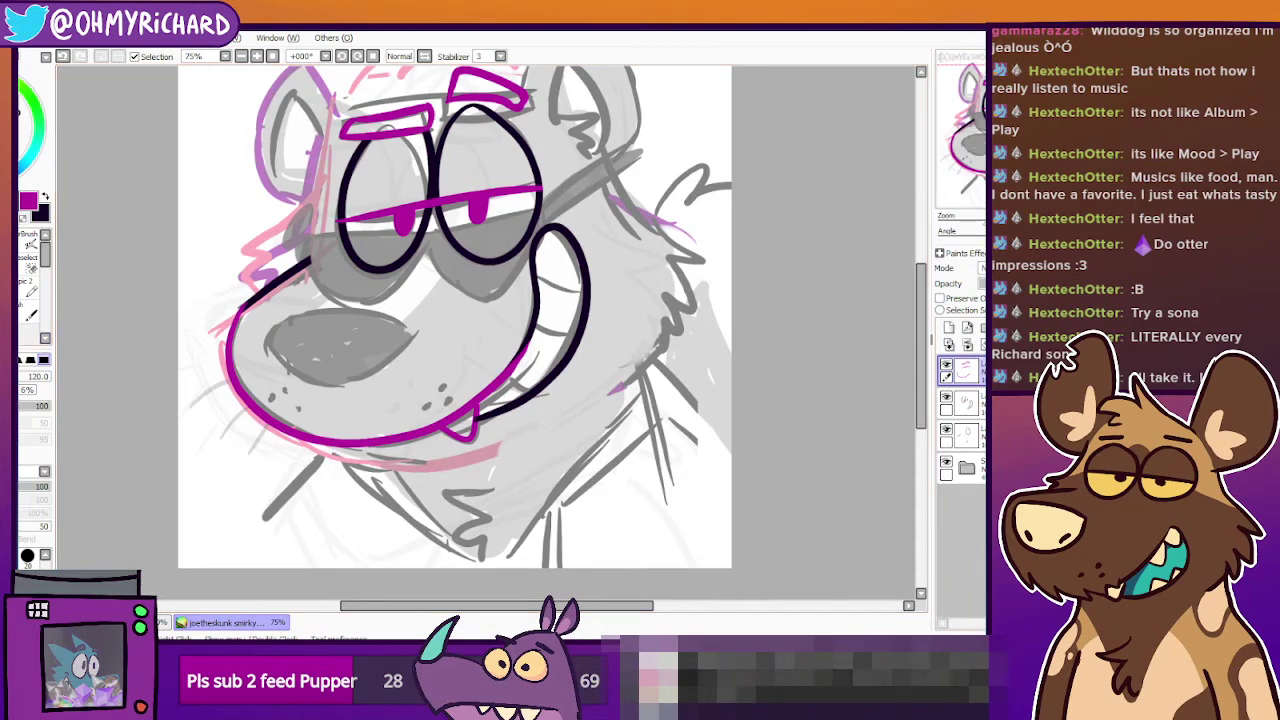
click(948, 300)
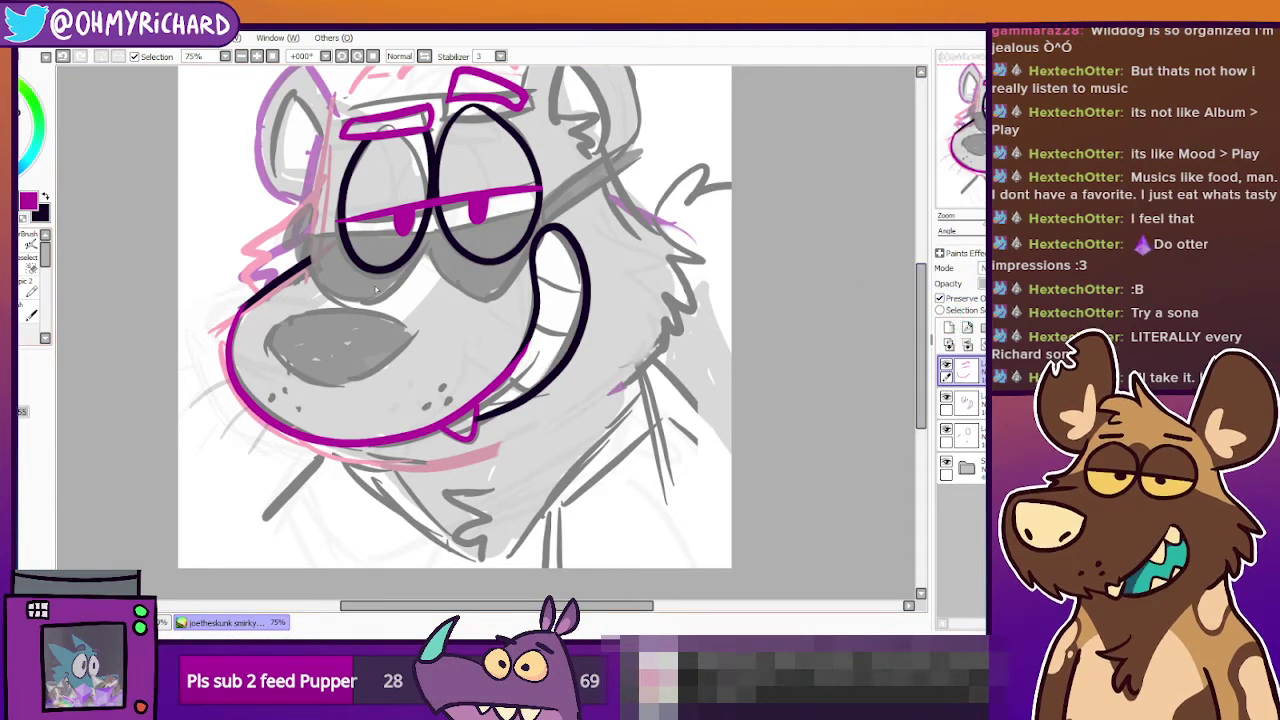
key(x)
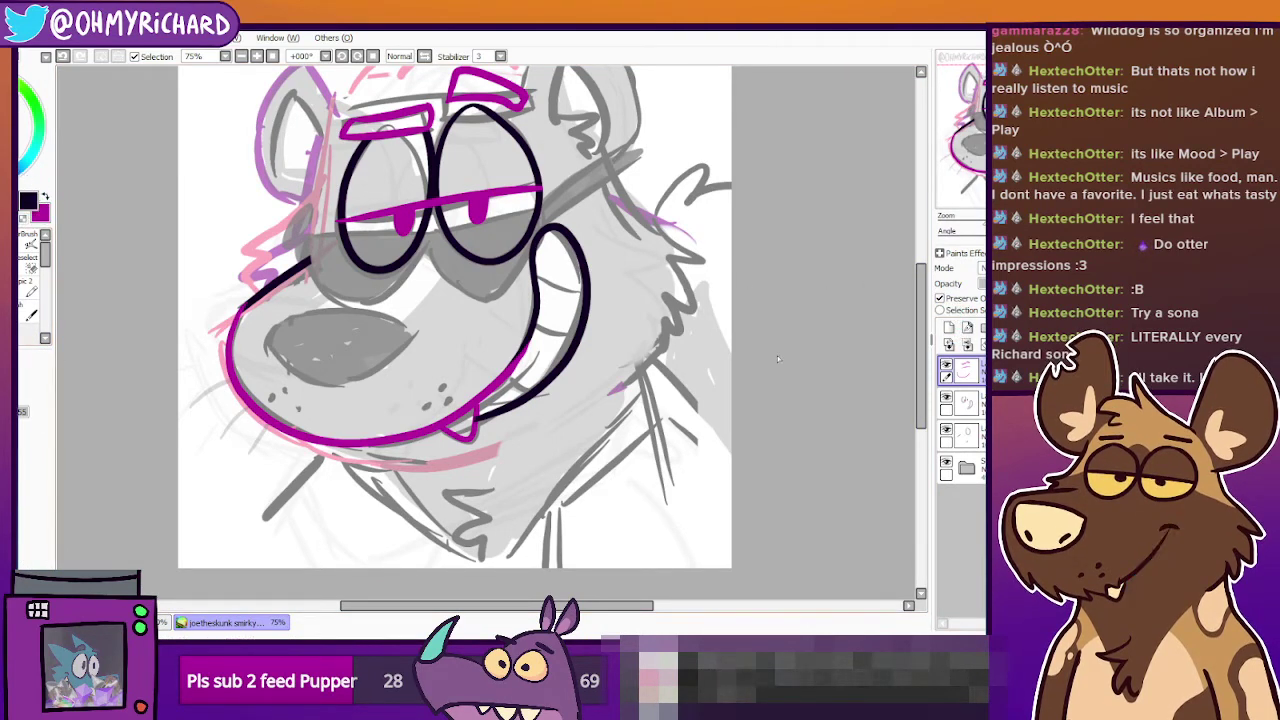
key(ctrl+f)
drag(665, 332, 661, 382)
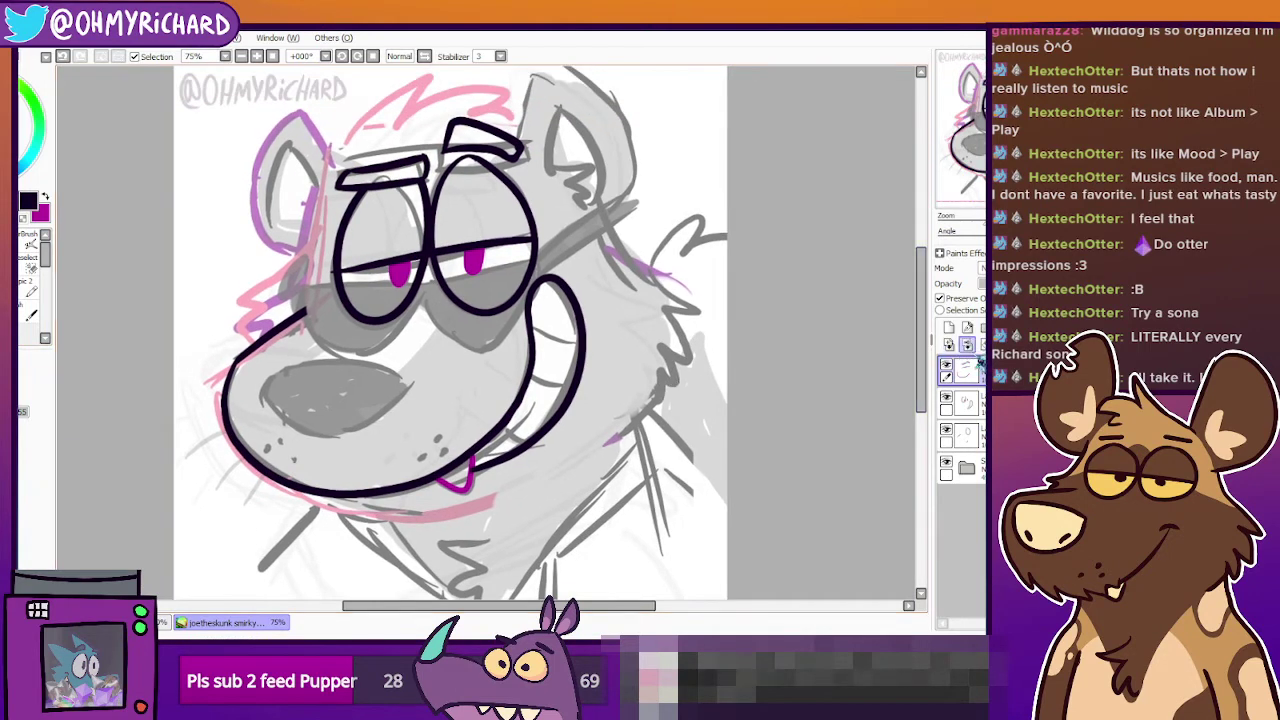
click(947, 366)
click(947, 366)
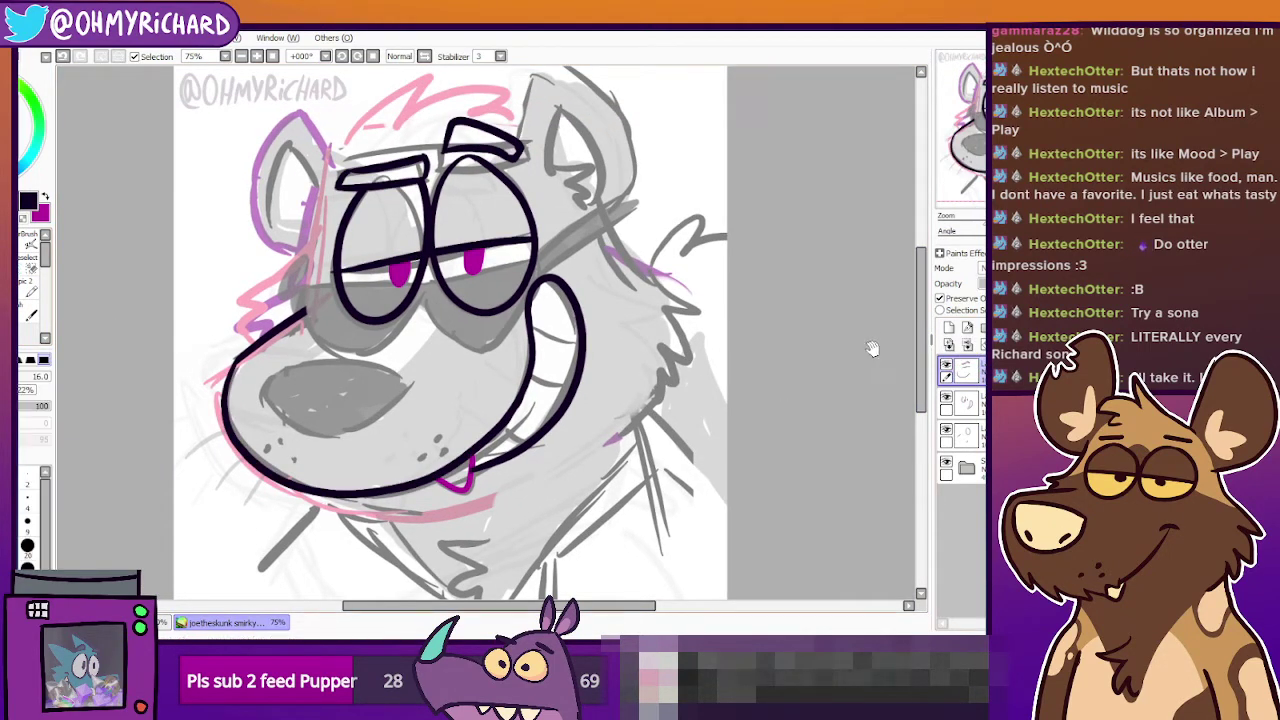
drag(848, 377, 838, 370)
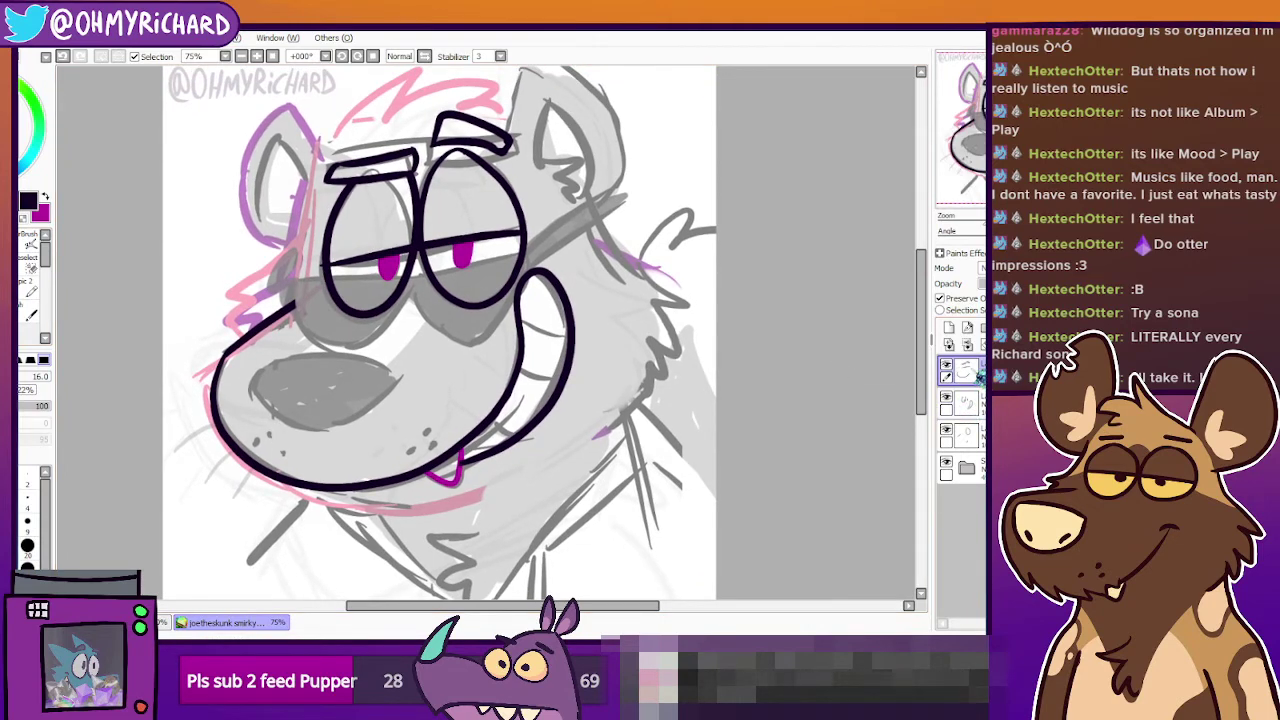
Add a layer above the muzzle layer and ink the head's left-hand side in black past the brow, redoing the stroke until it fits.
click(945, 335)
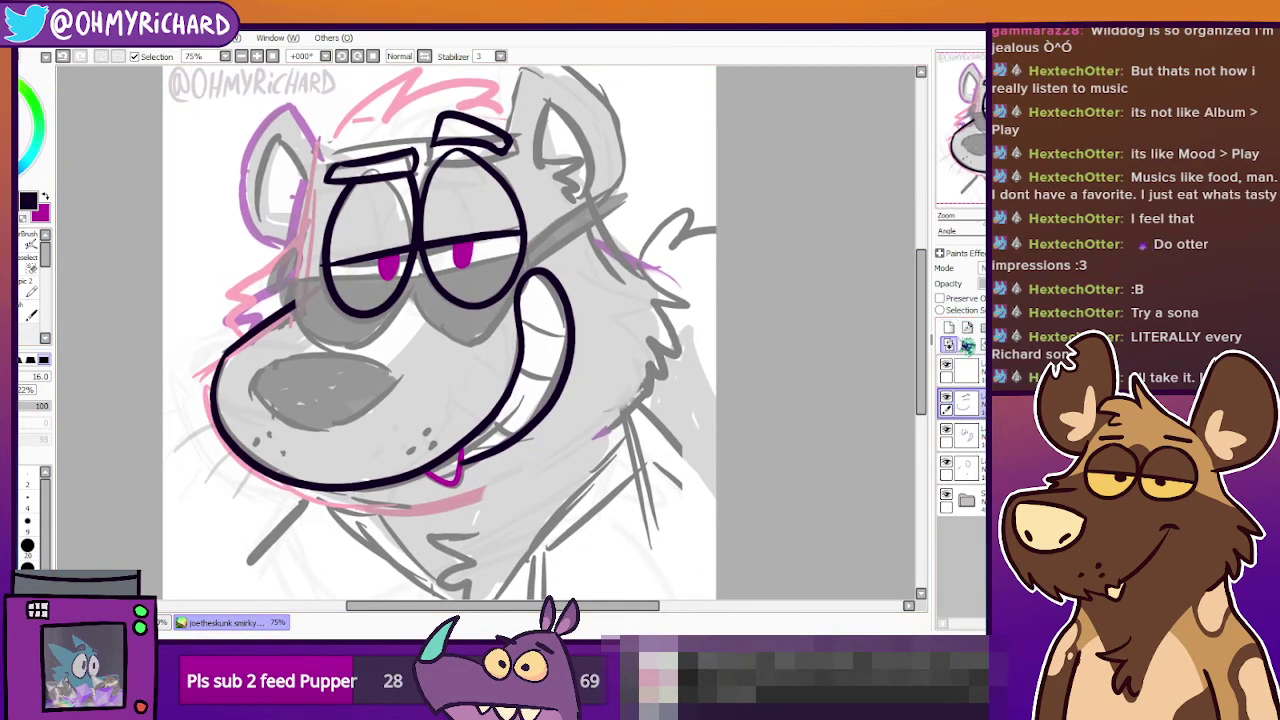
drag(660, 333, 670, 361)
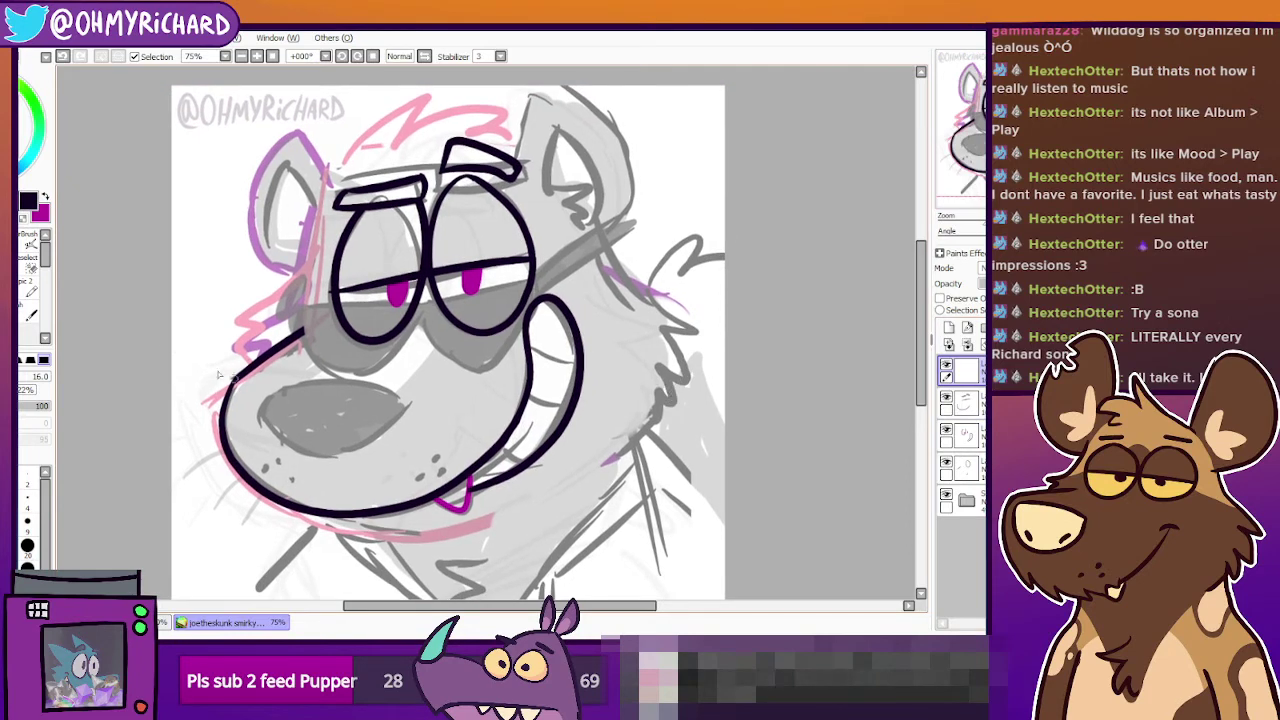
drag(500, 301, 522, 343)
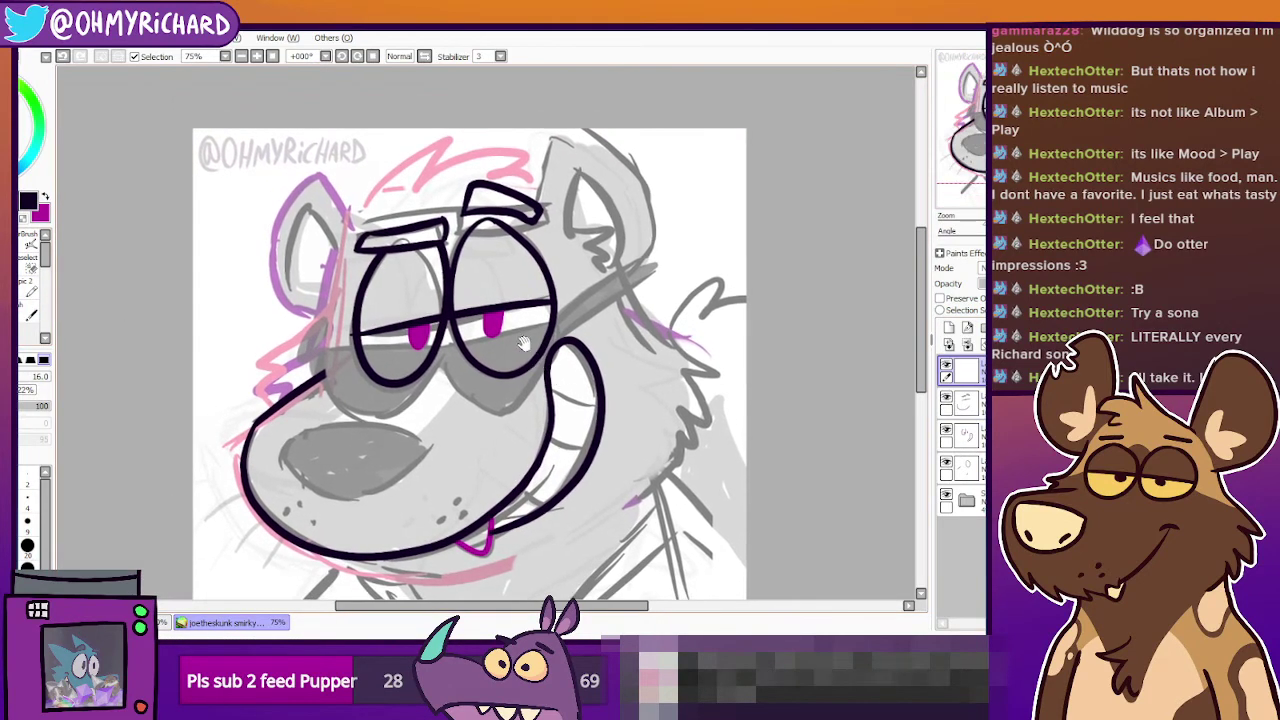
drag(327, 346, 381, 192)
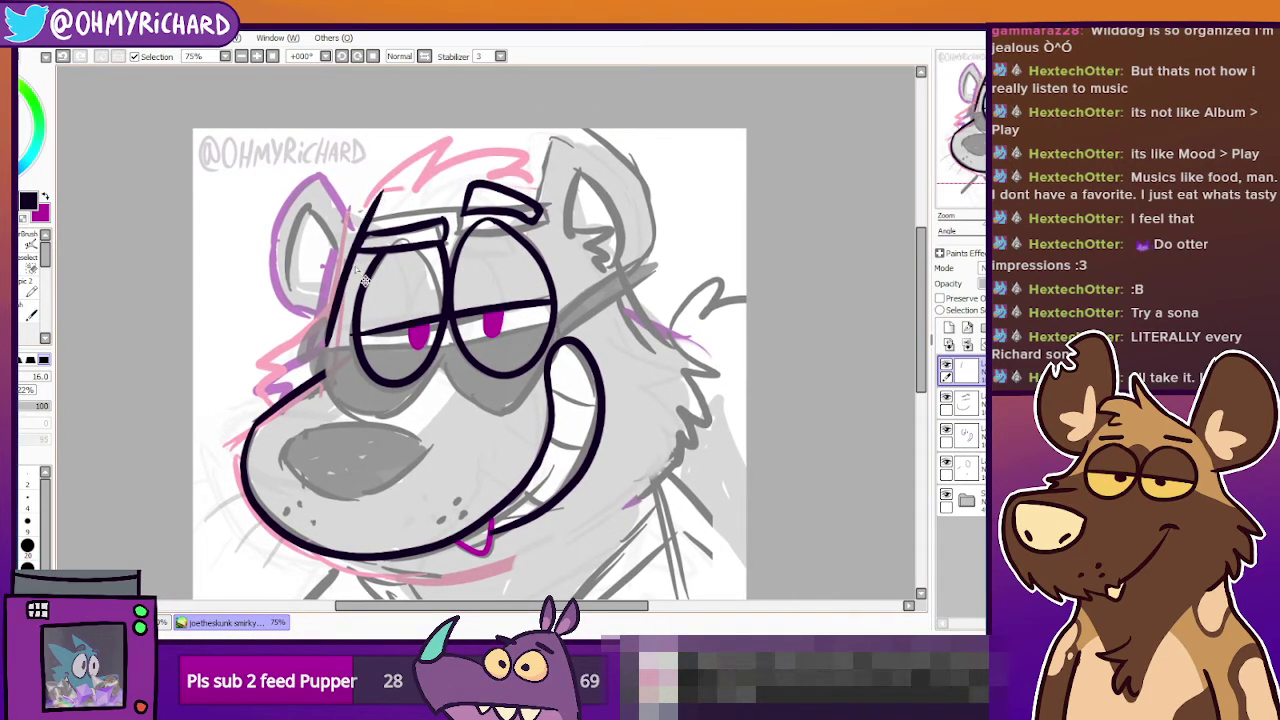
key(ctrl+z)
drag(326, 346, 378, 192)
key(ctrl+z)
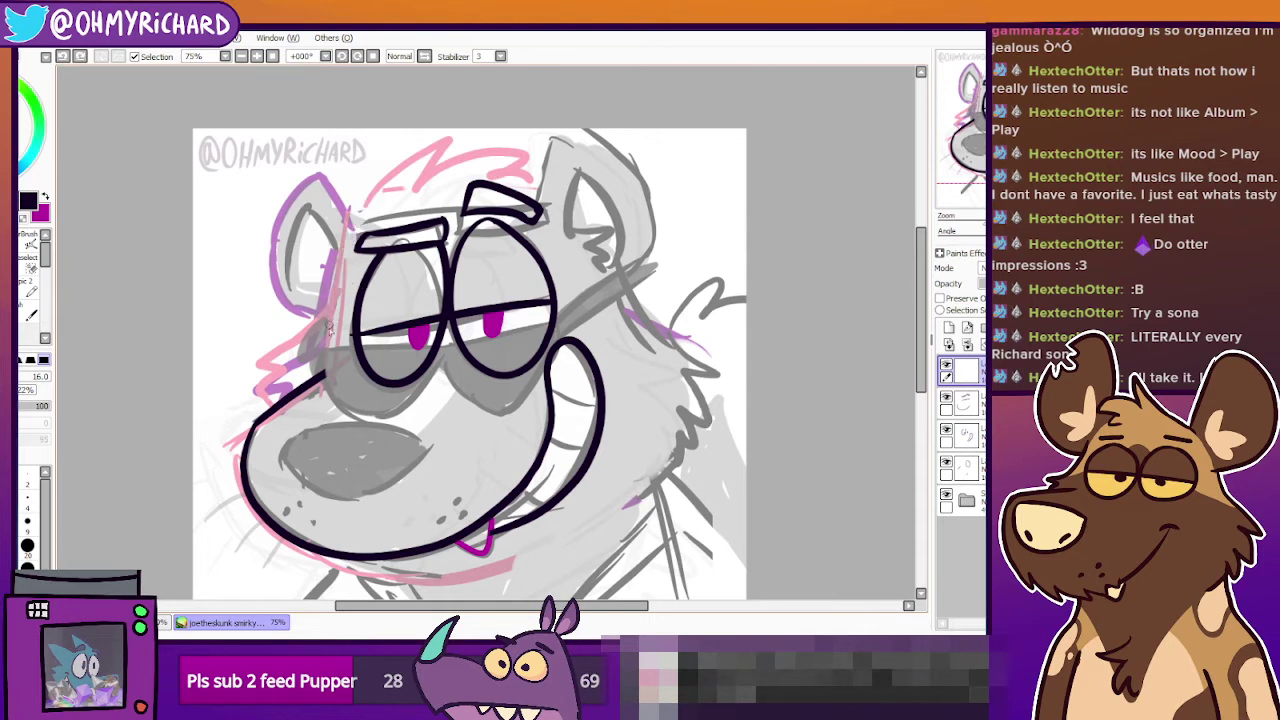
drag(326, 347, 378, 194)
key(ctrl+z)
drag(323, 347, 372, 190)
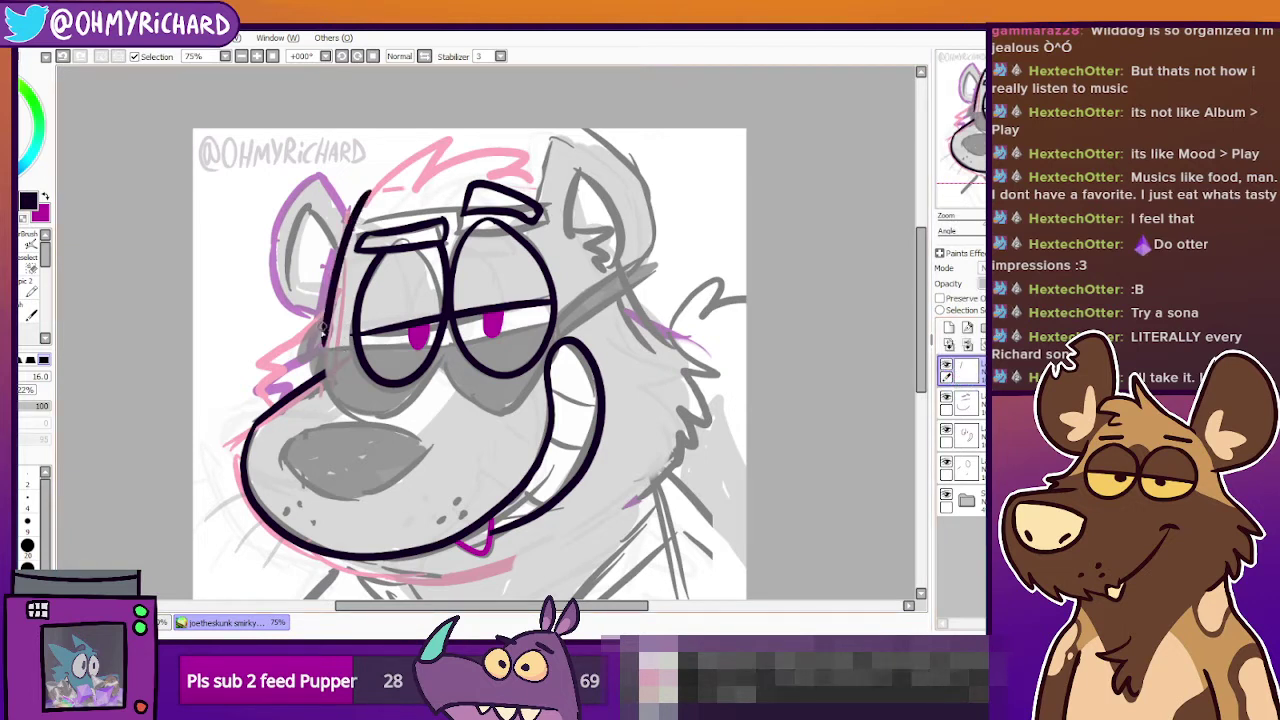
Ink the spiky cheek fur between the head's left-hand side and the muzzle in black, retrying the strokes.
mouse_move(324, 331)
mouse_down()
mouse_move(261, 363)
mouse_move(290, 364)
mouse_move(271, 392)
mouse_up()
key(ctrl+z)
mouse_move(324, 331)
mouse_down()
mouse_move(258, 359)
mouse_move(285, 363)
mouse_move(274, 392)
mouse_move(260, 363)
mouse_move(288, 365)
mouse_move(260, 399)
mouse_move(295, 404)
mouse_up()
key(ctrl+z)
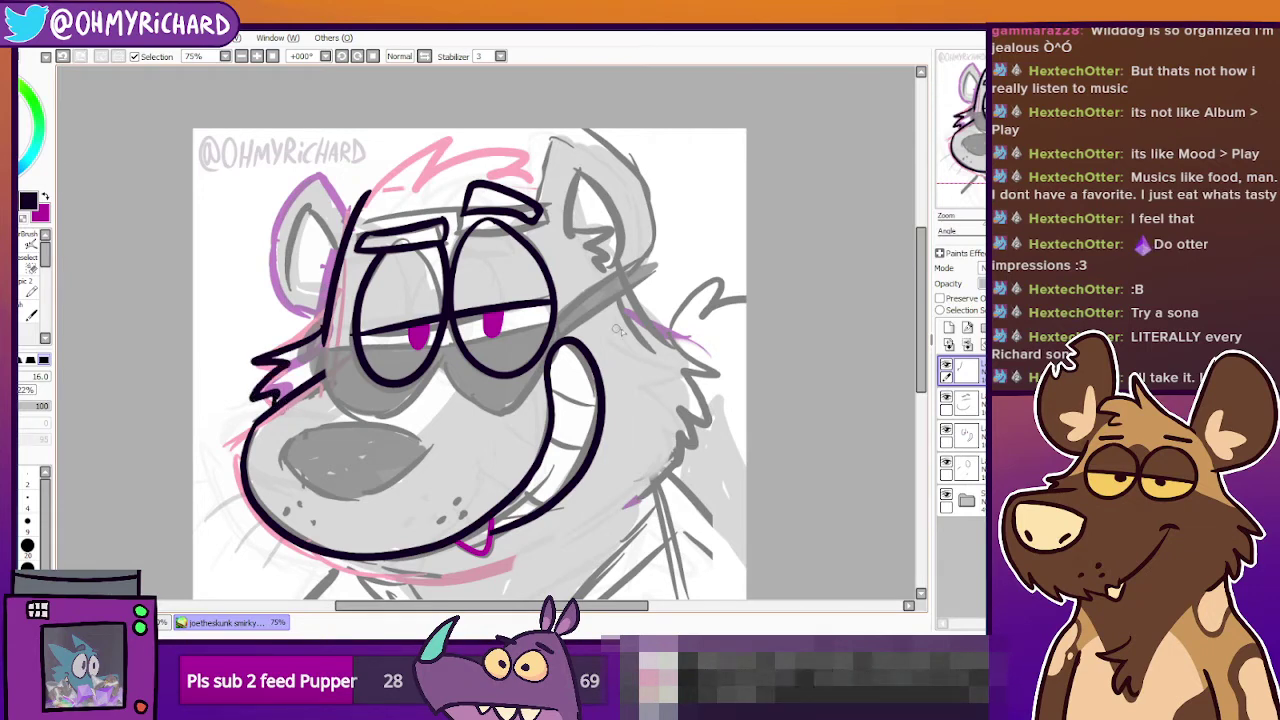
Ink the head's right-hand side in black from below the ear to the cheek, redoing the stroke until it fits.
drag(616, 240, 652, 335)
key(ctrl+z)
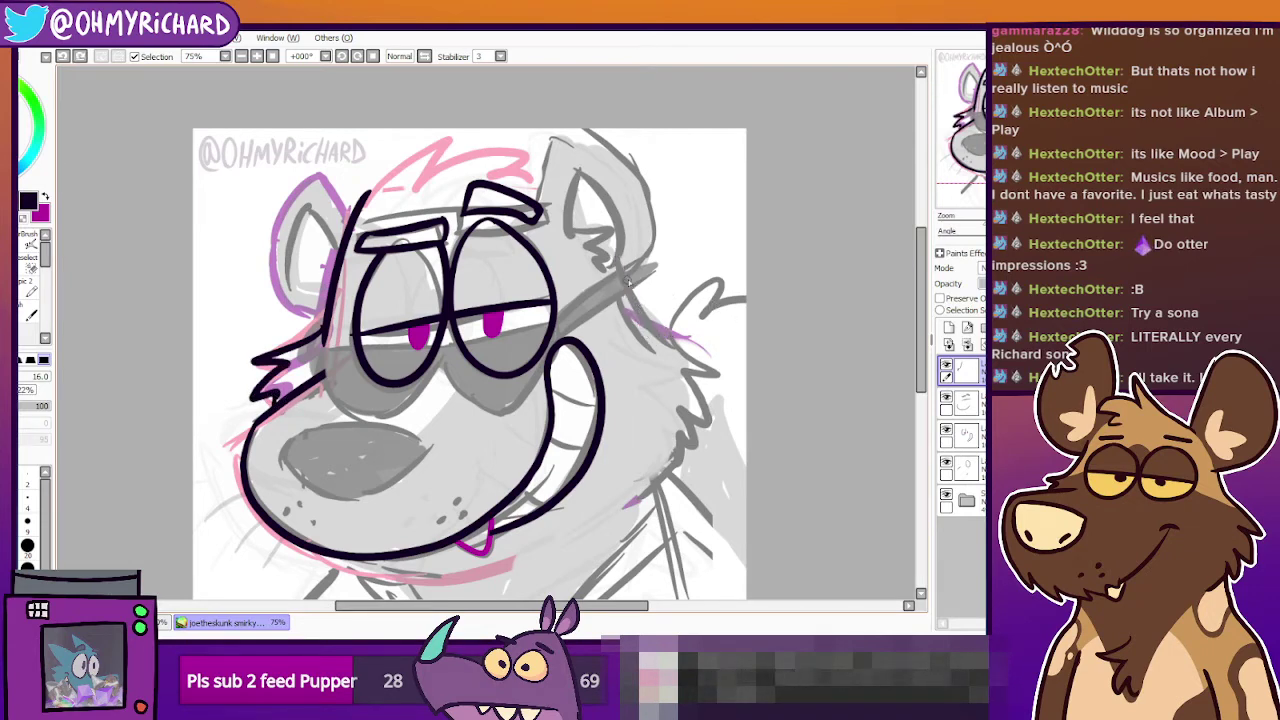
mouse_move(616, 240)
mouse_down()
mouse_move(652, 322)
mouse_move(702, 356)
mouse_move(714, 406)
mouse_move(690, 440)
mouse_up()
key(ctrl+z)
drag(646, 310, 678, 362)
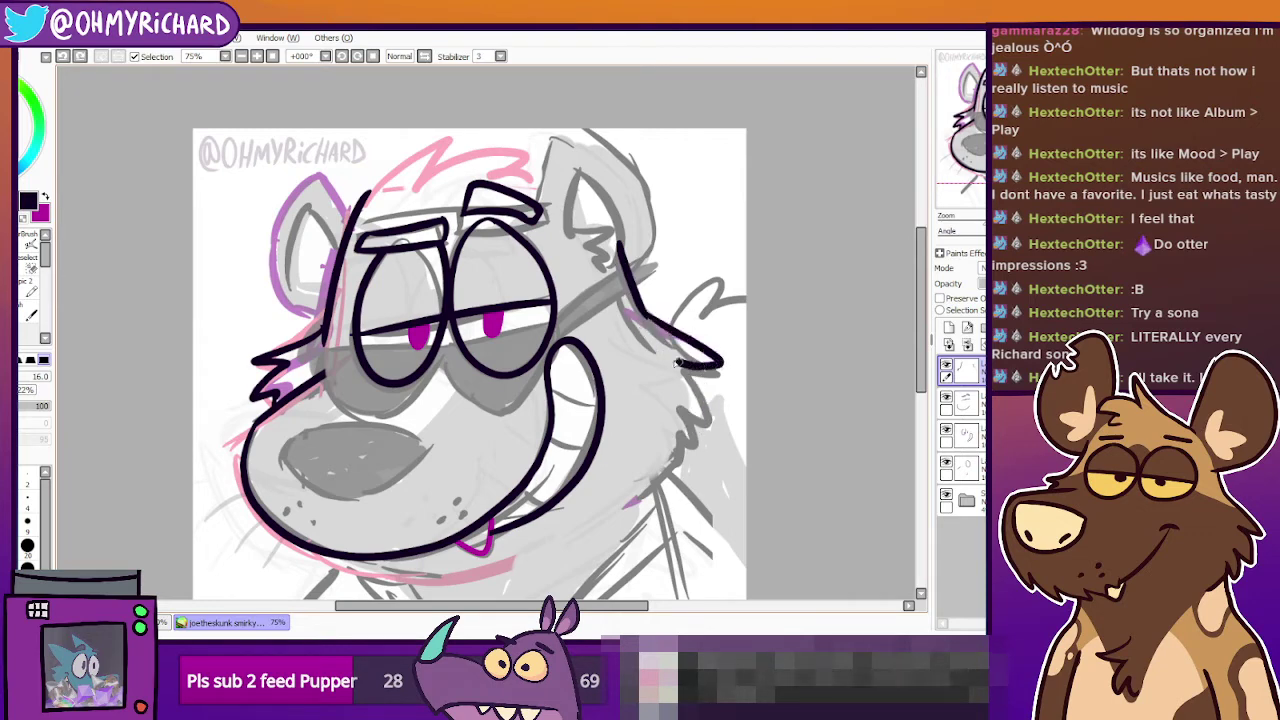
key(ctrl+z)
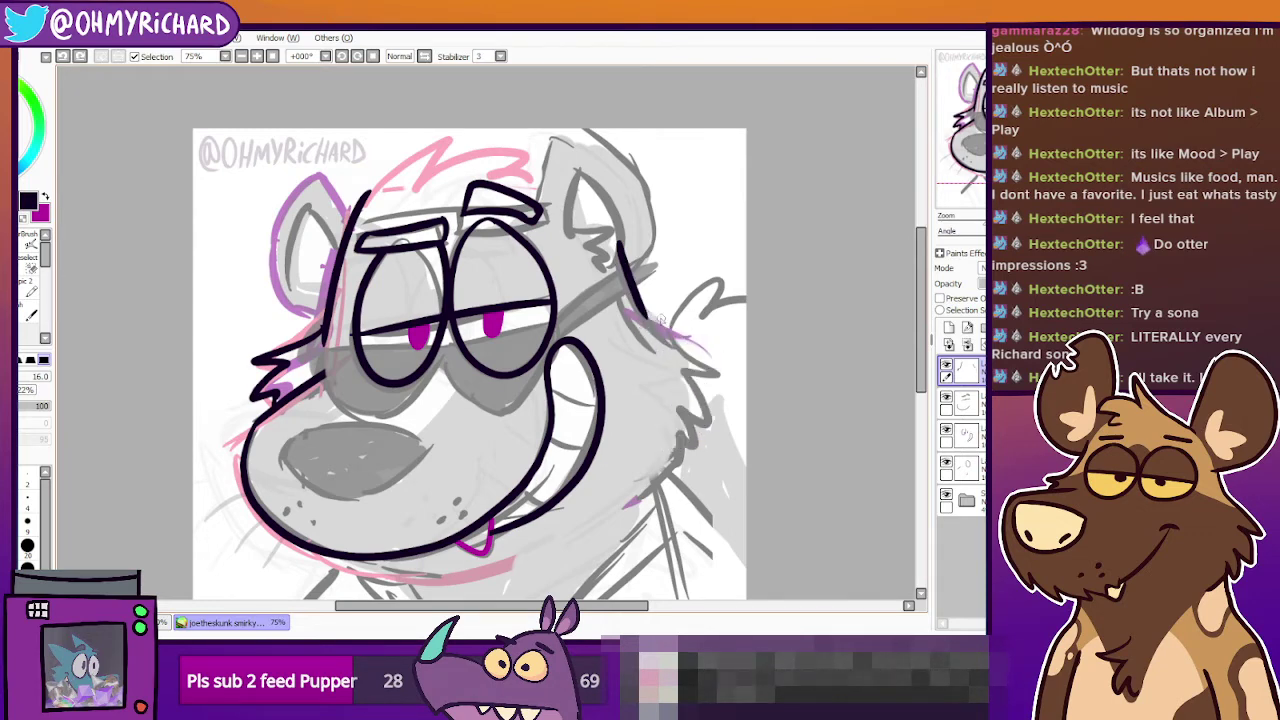
Ink the spiky cheek fur down the head's right-hand side in black and check the layer by hiding and showing it.
mouse_move(636, 306)
mouse_down()
mouse_move(697, 358)
mouse_move(683, 371)
mouse_move(708, 424)
mouse_up()
key(ctrl+z)
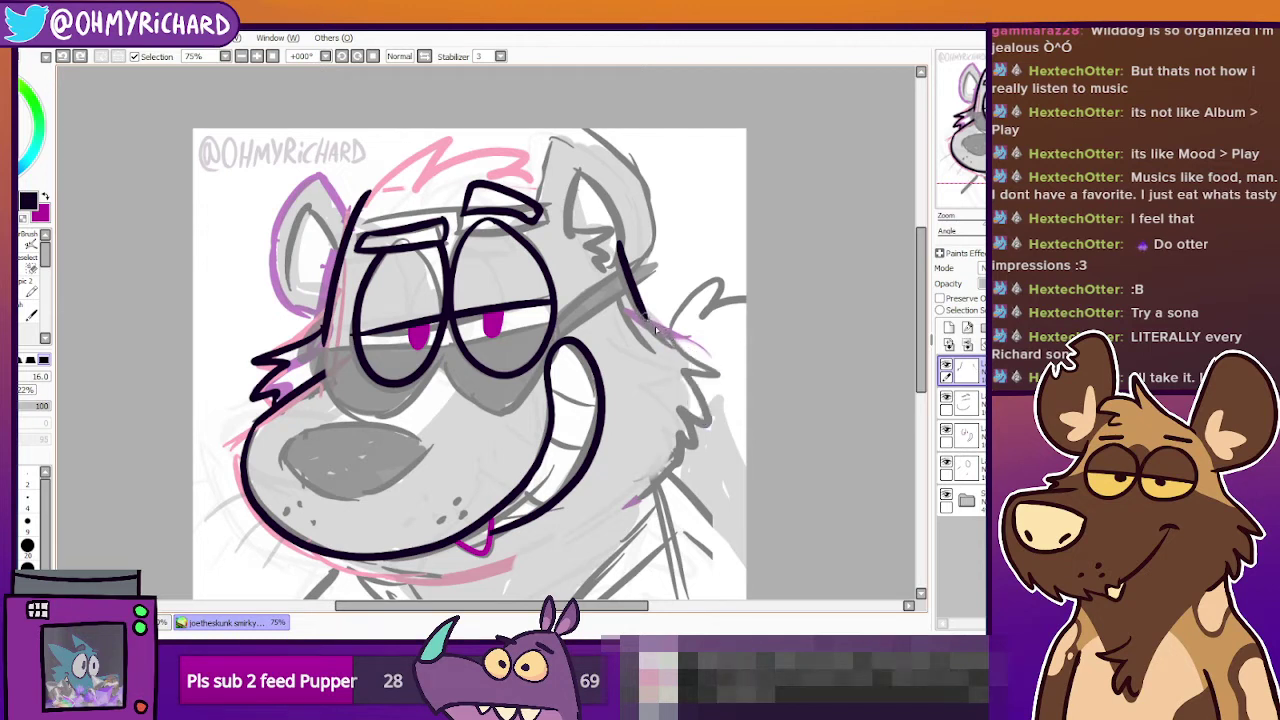
mouse_move(645, 312)
mouse_down()
mouse_move(714, 362)
mouse_move(671, 363)
mouse_move(706, 427)
mouse_move(688, 433)
mouse_move(670, 479)
mouse_move(676, 460)
mouse_move(647, 472)
mouse_up()
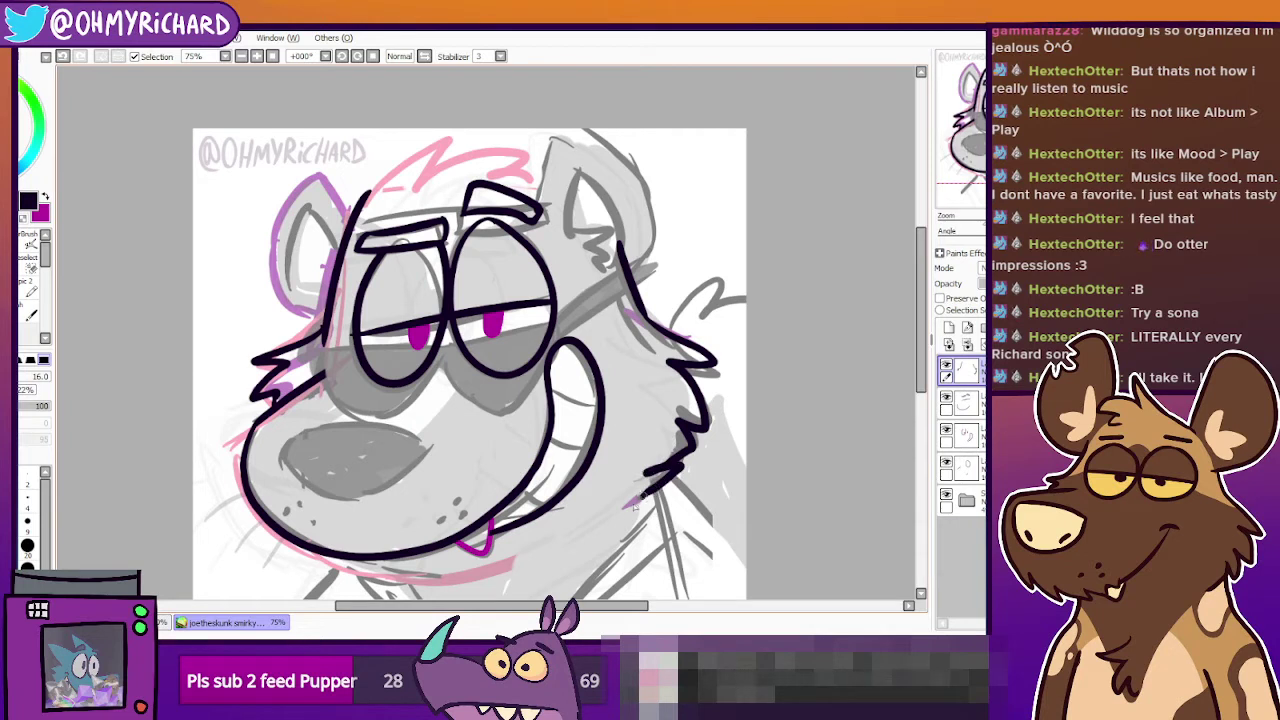
drag(634, 506, 669, 453)
drag(655, 371, 581, 224)
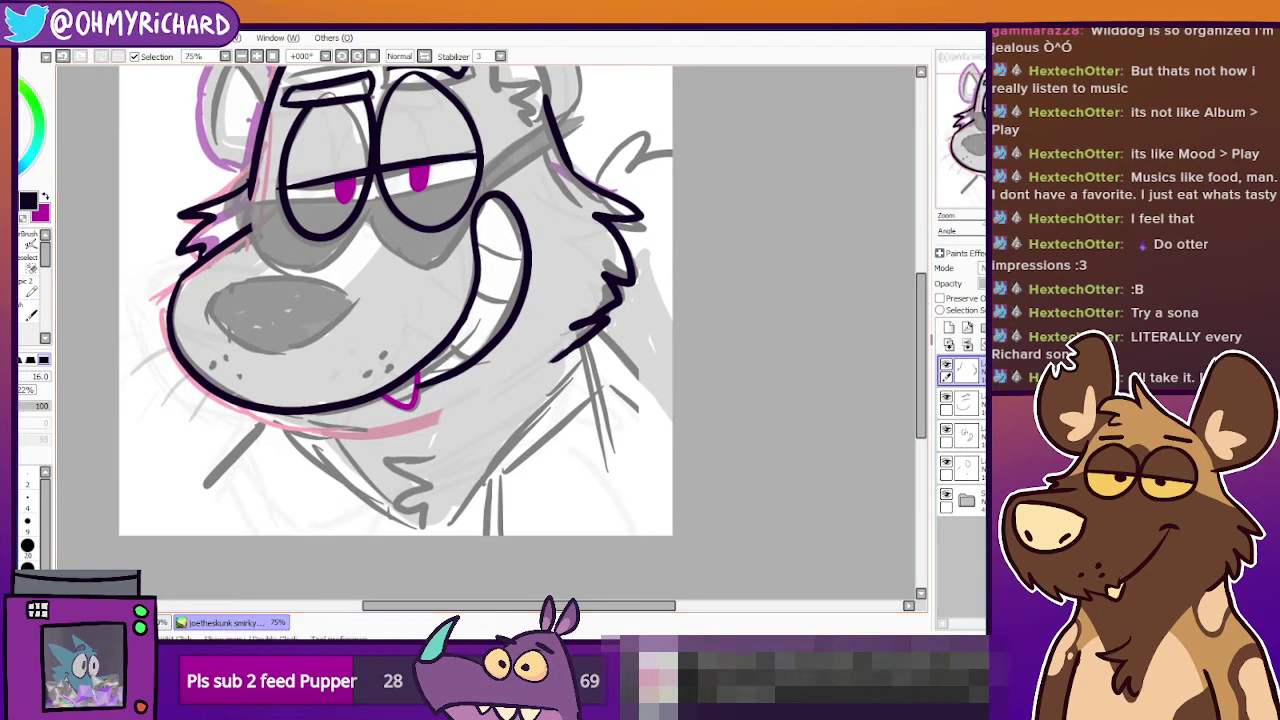
click(22, 270)
drag(568, 329, 594, 327)
key(ctrl+z)
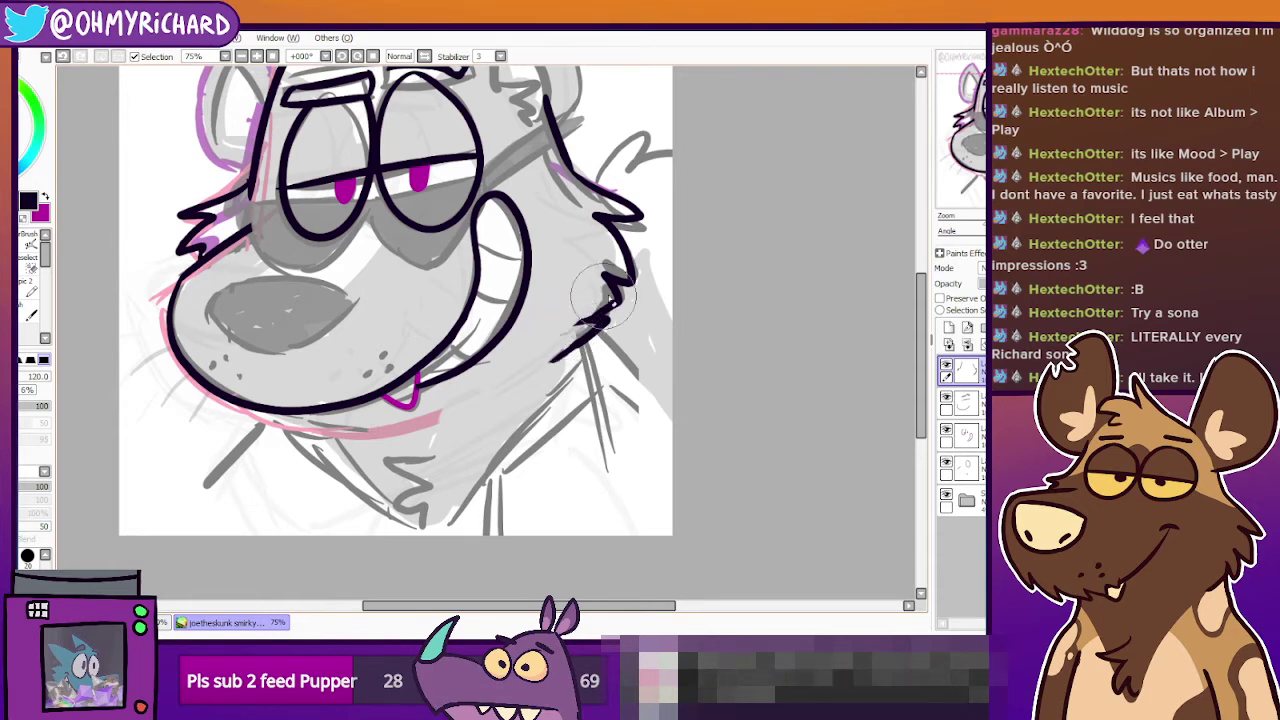
mouse_move(453, 428)
mouse_down()
mouse_move(571, 476)
mouse_move(577, 507)
mouse_up()
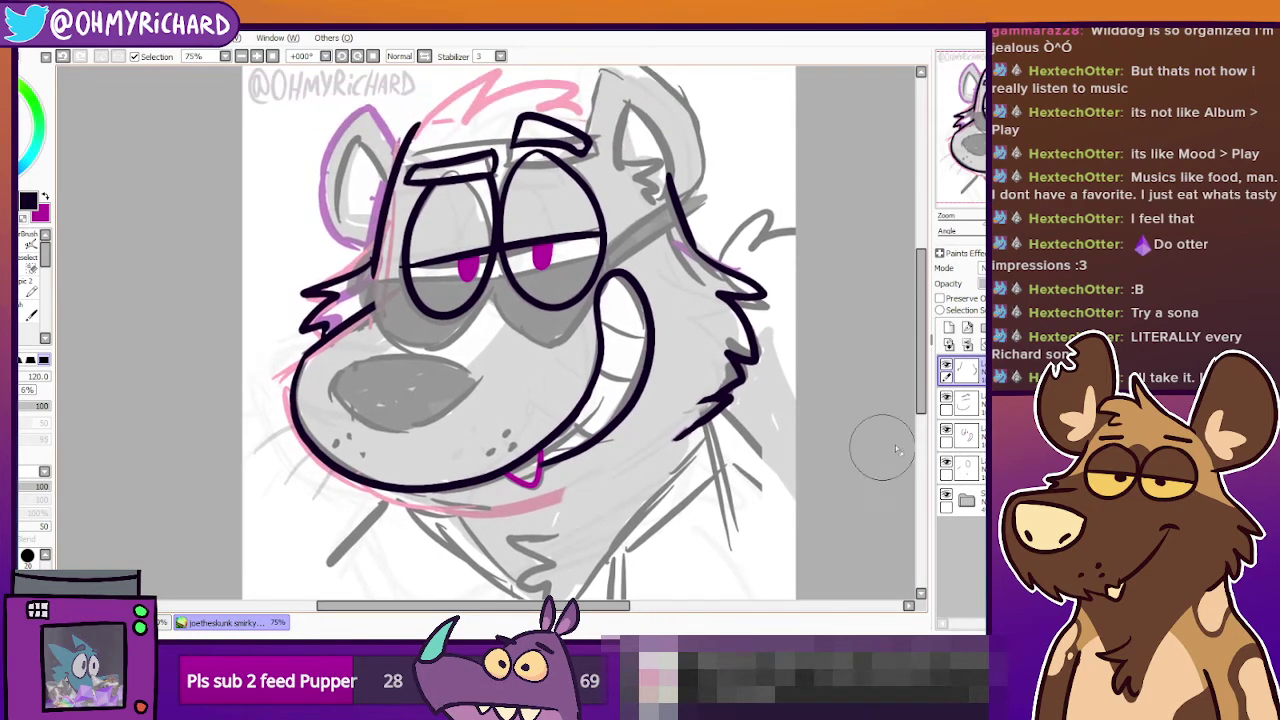
click(947, 366)
click(947, 366)
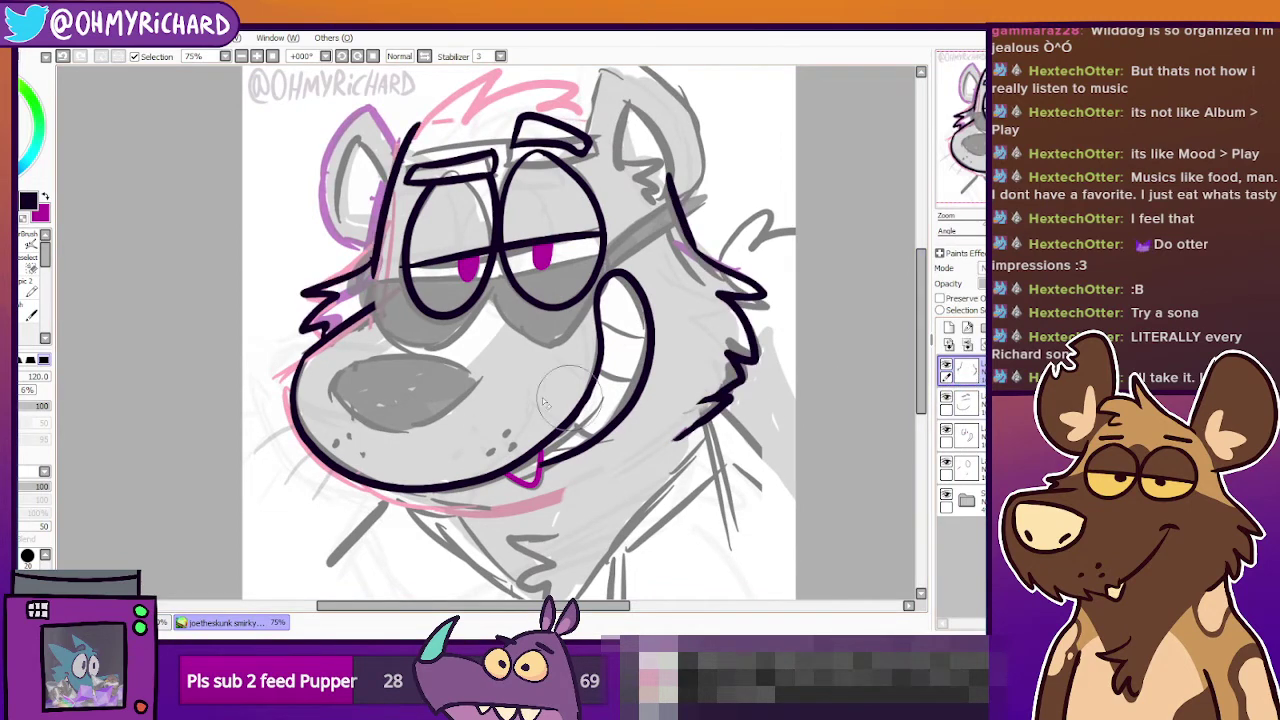
Ink the nose's curved upper edge in black with the size 16 brush, retrying the stroke along the sketch.
click(31, 290)
drag(346, 359, 486, 388)
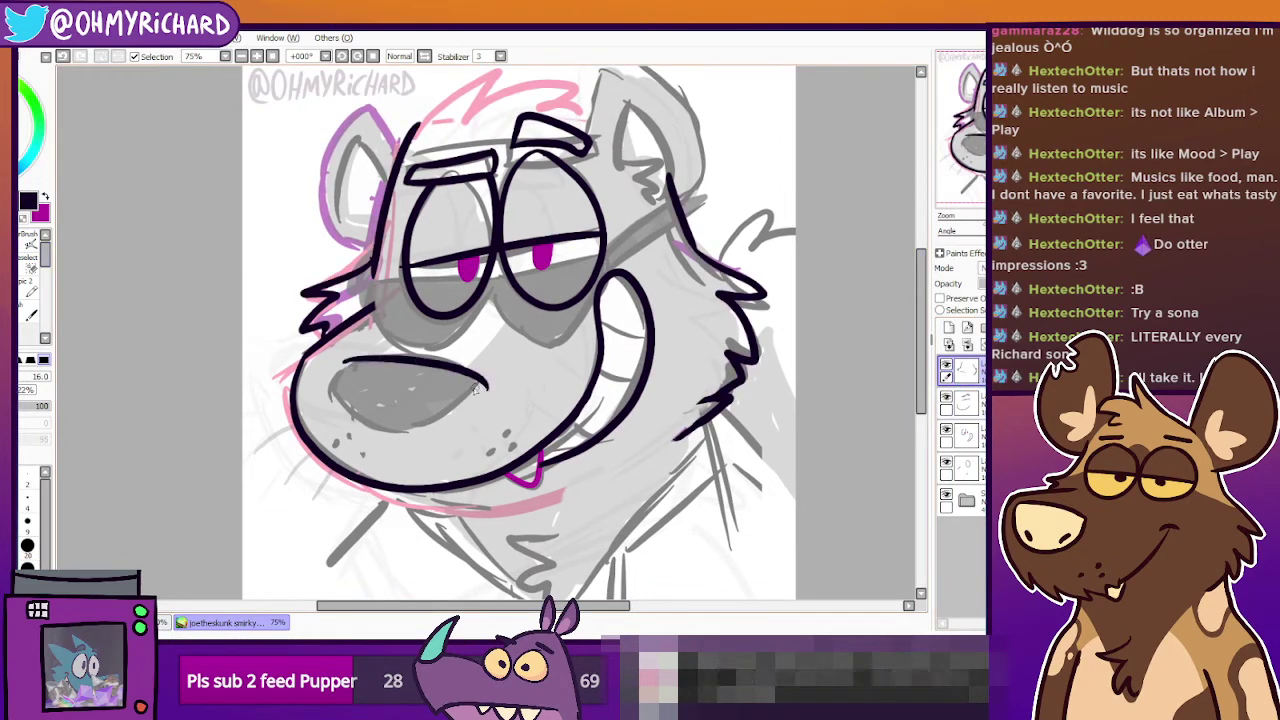
key(ctrl+z)
drag(352, 357, 488, 389)
key(ctrl+z)
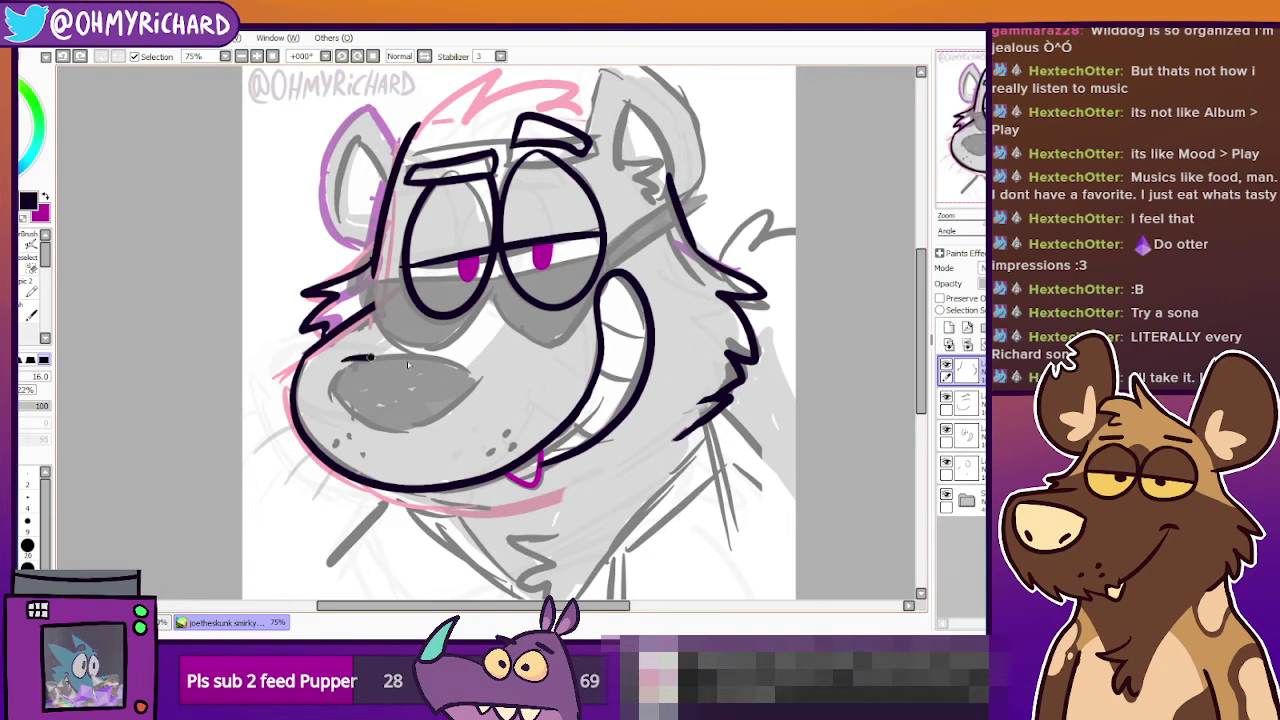
drag(408, 366, 484, 392)
key(ctrl+z)
drag(348, 359, 484, 390)
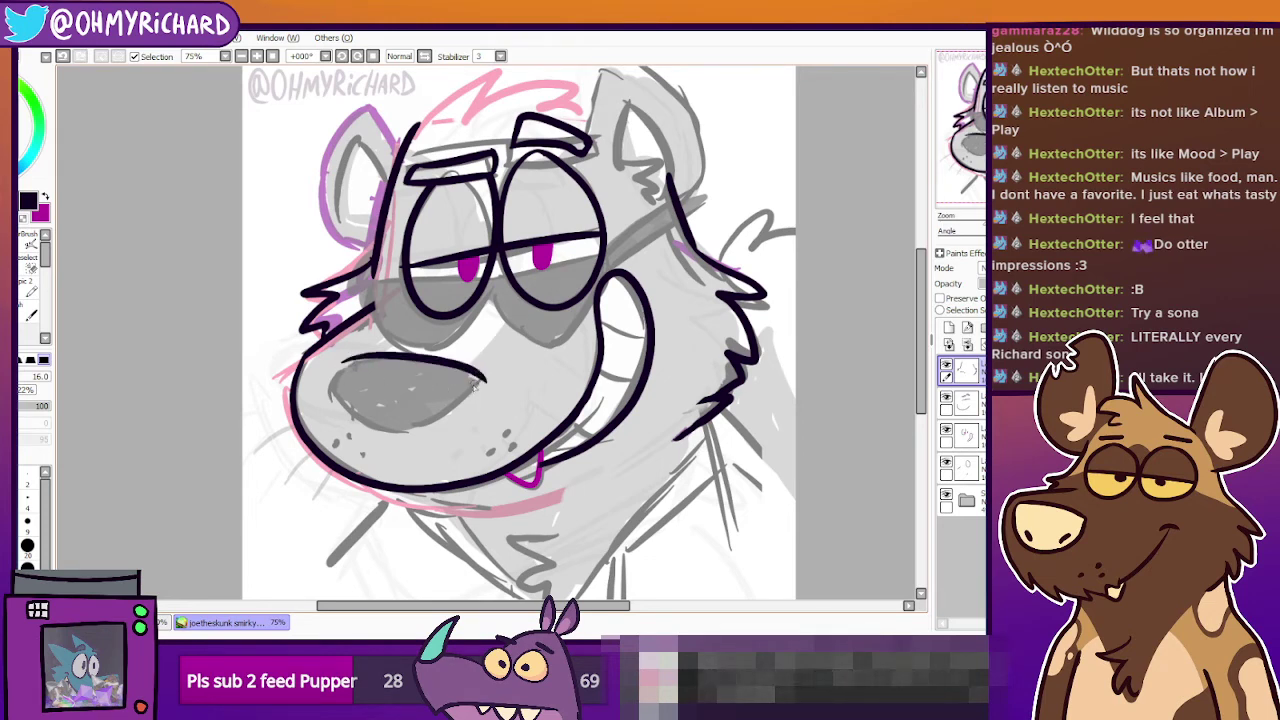
key(ctrl+z)
drag(337, 361, 463, 385)
key(ctrl+z)
mouse_move(338, 361)
mouse_down()
mouse_move(413, 364)
mouse_move(476, 389)
mouse_move(334, 363)
mouse_move(452, 418)
mouse_up()
key(ctrl+z)
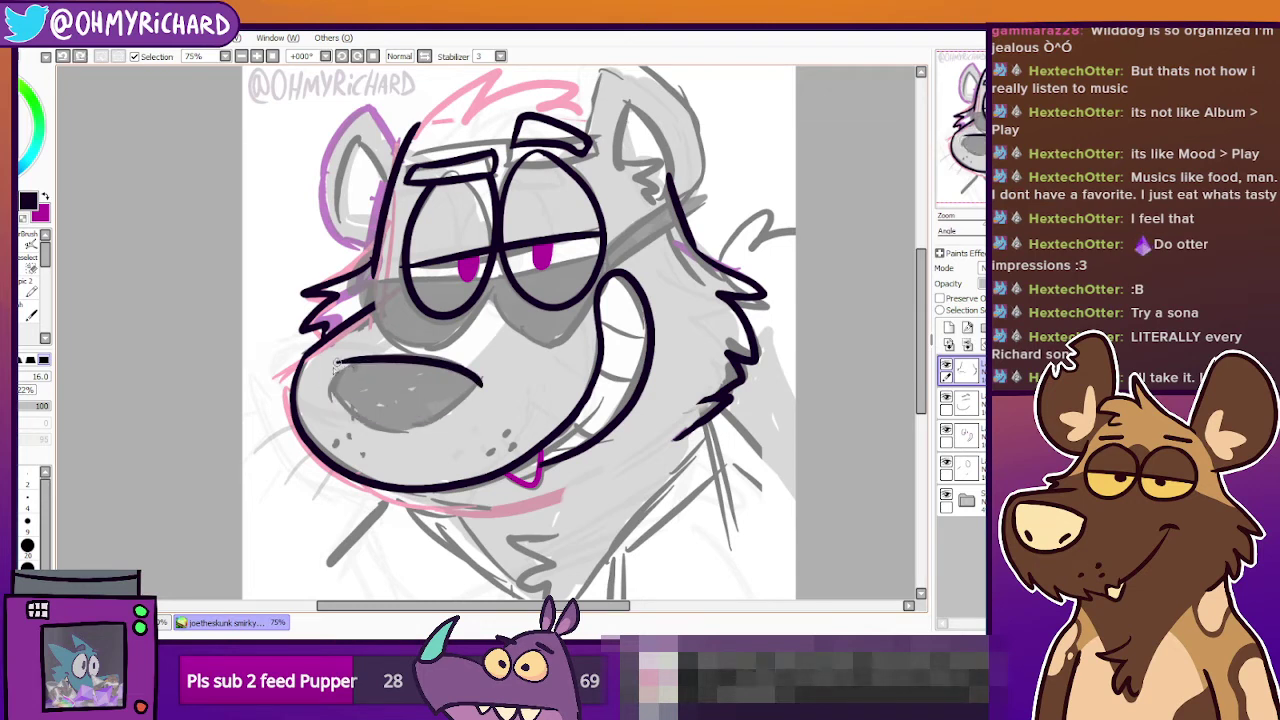
Close the nose outline in black with its rounded side and curved underside, undoing and redrawing the strokes until the shape fits.
drag(334, 360, 454, 420)
key(ctrl+z)
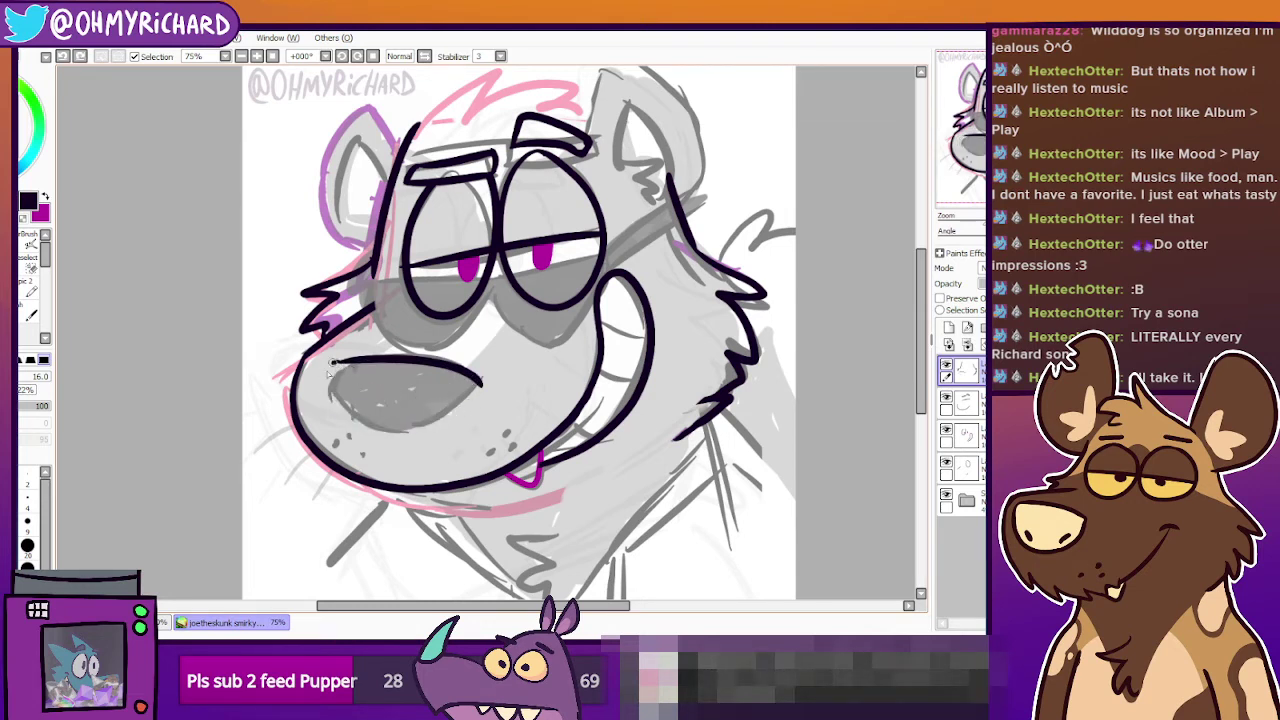
mouse_move(332, 365)
mouse_down()
mouse_move(460, 390)
mouse_move(484, 381)
mouse_up()
key(ctrl+z)
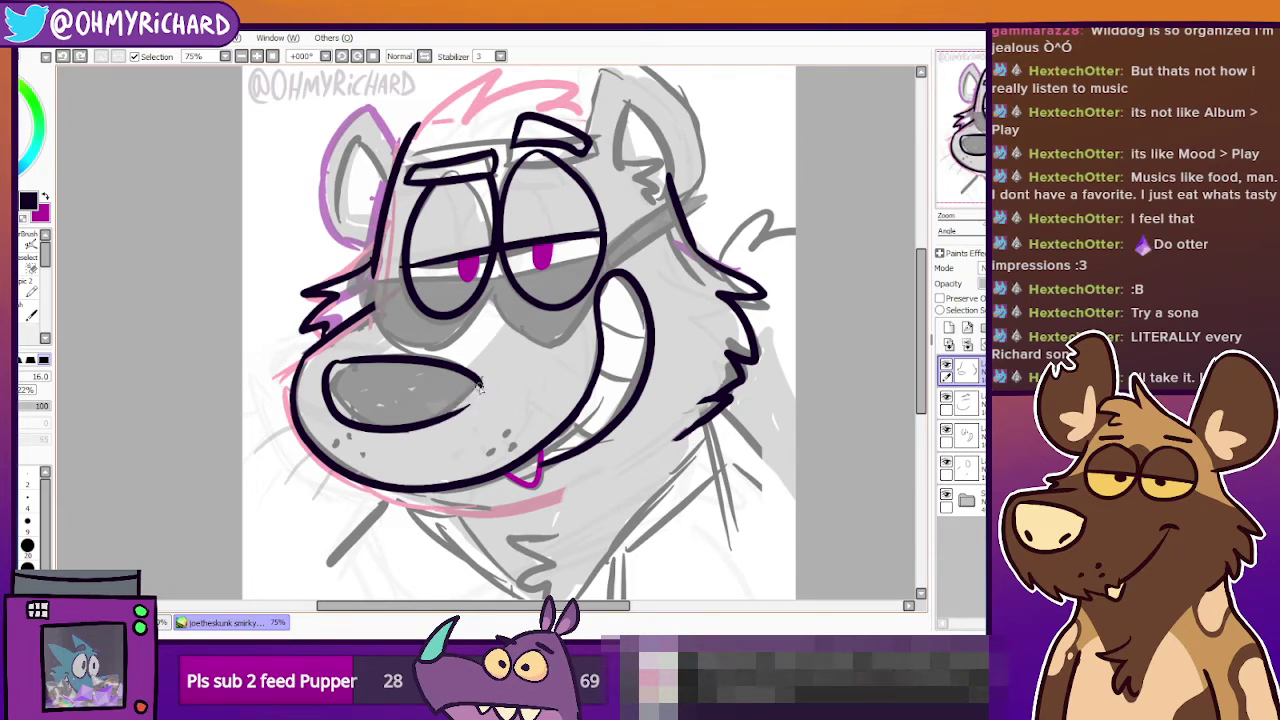
drag(556, 423, 574, 444)
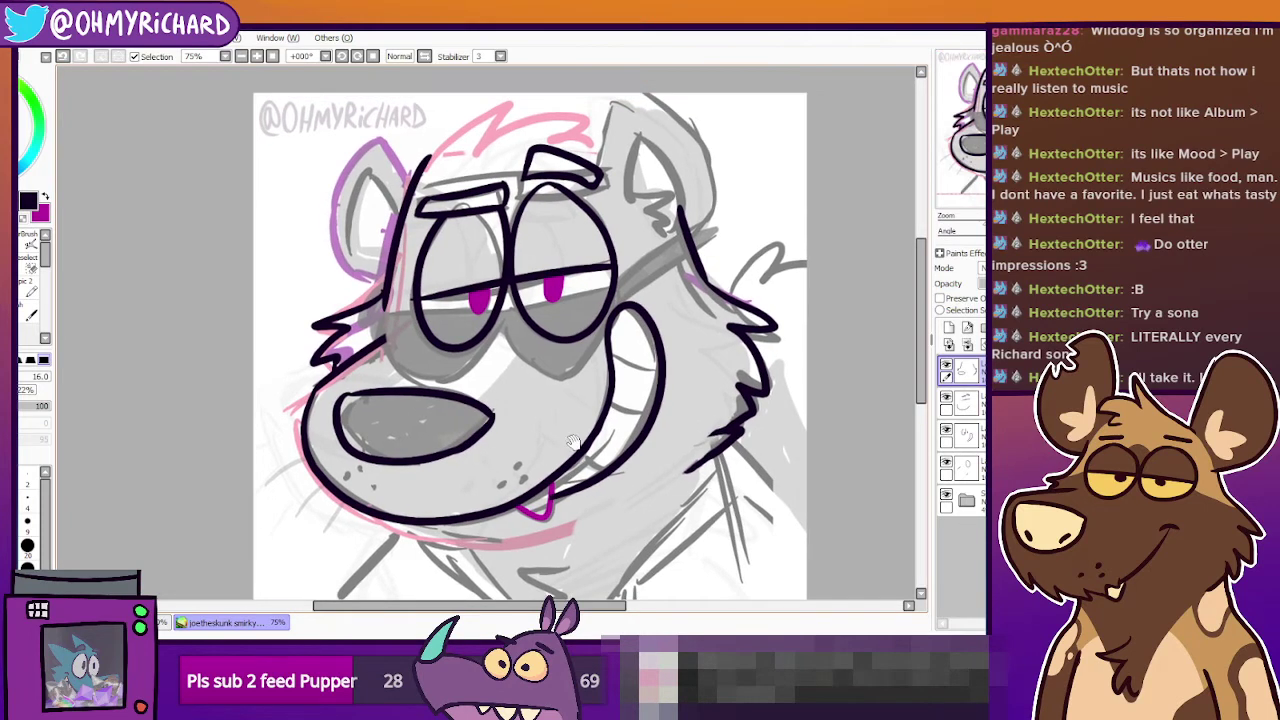
key(ctrl+z)
key(ctrl+z)
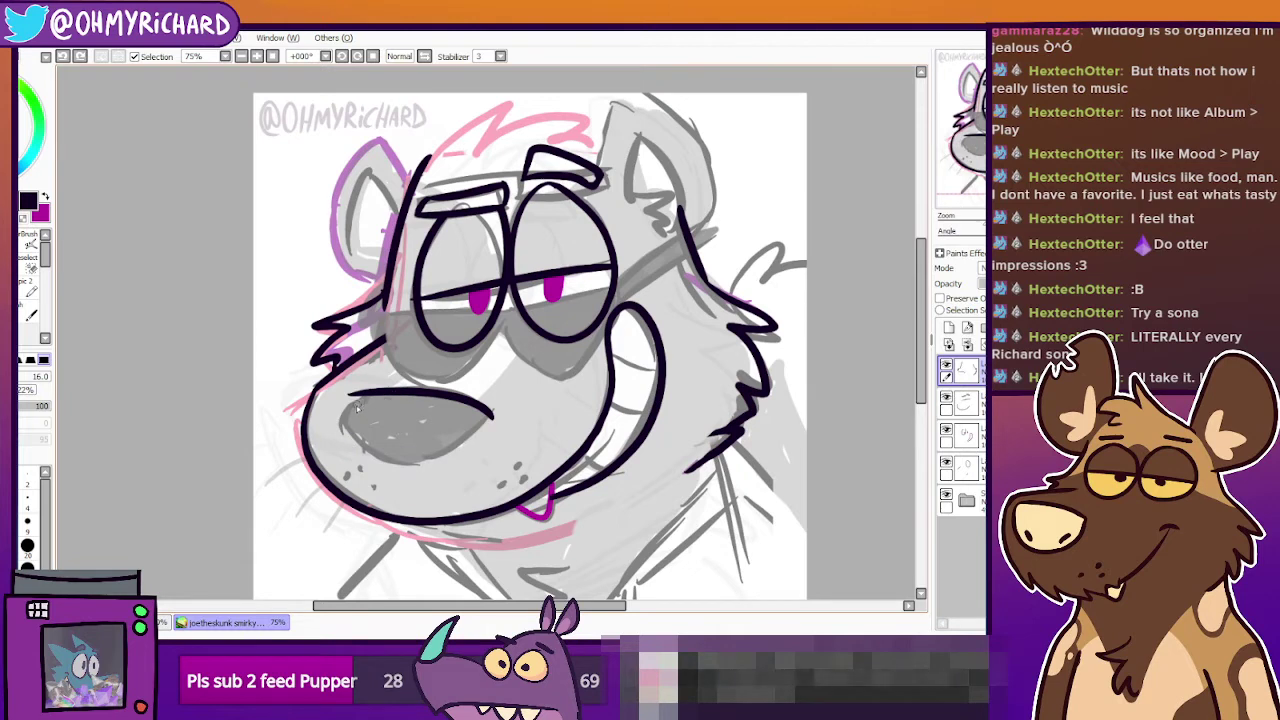
mouse_move(352, 397)
mouse_down()
mouse_move(388, 452)
mouse_move(443, 459)
mouse_move(347, 430)
mouse_move(437, 461)
mouse_move(484, 412)
mouse_up()
key(ctrl+z)
key(ctrl+z)
drag(405, 463, 489, 416)
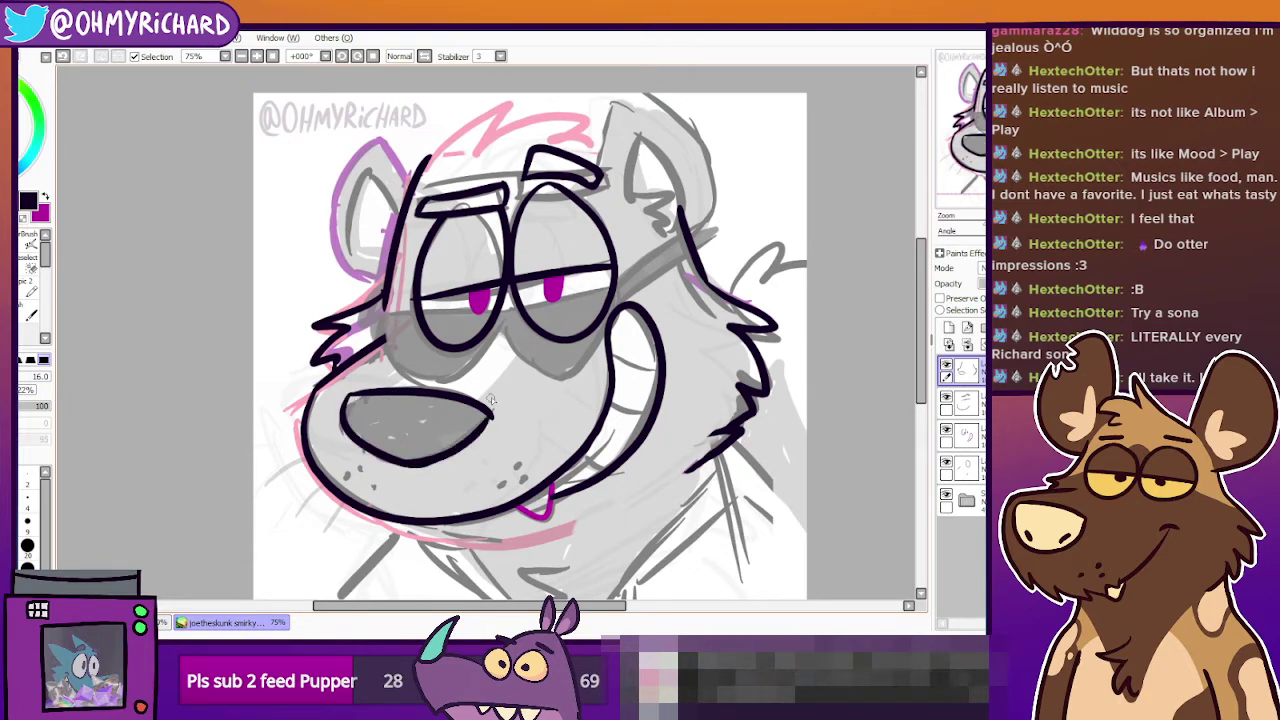
Ink small black whisker spots on both sides of the muzzle below the nose with the size 16 brush.
drag(454, 474, 448, 415)
click(33, 290)
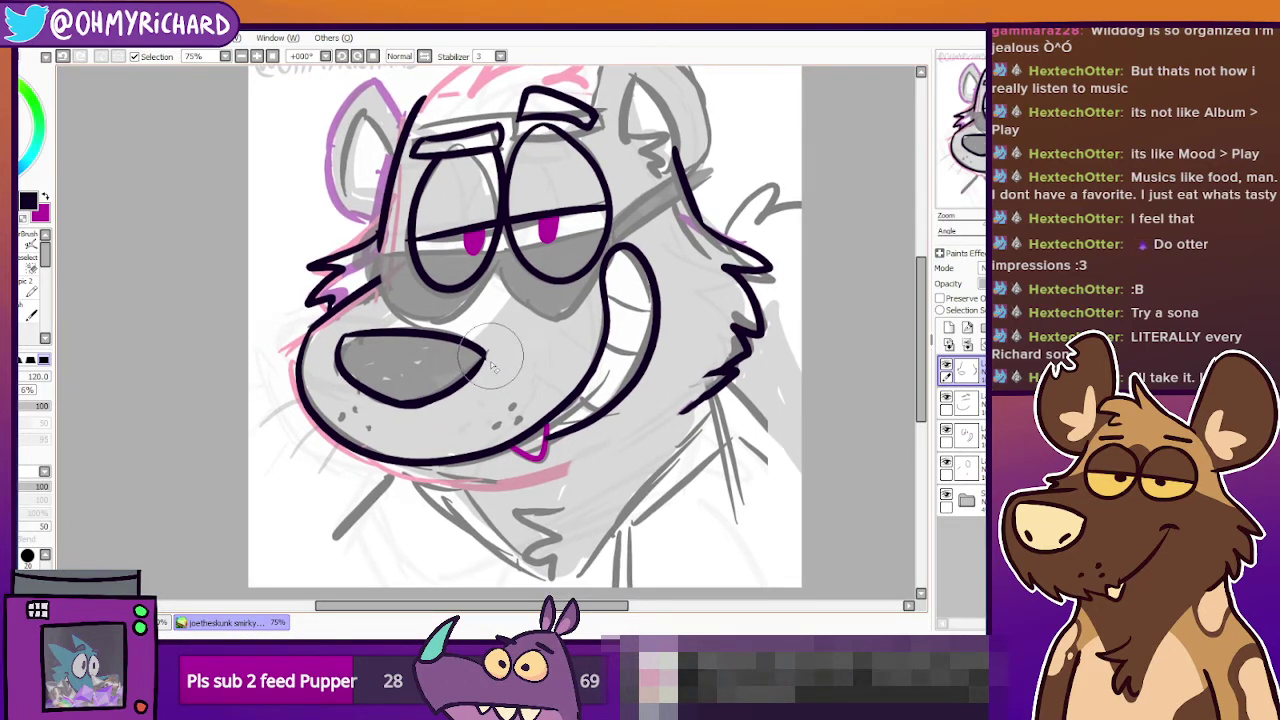
drag(484, 419, 463, 430)
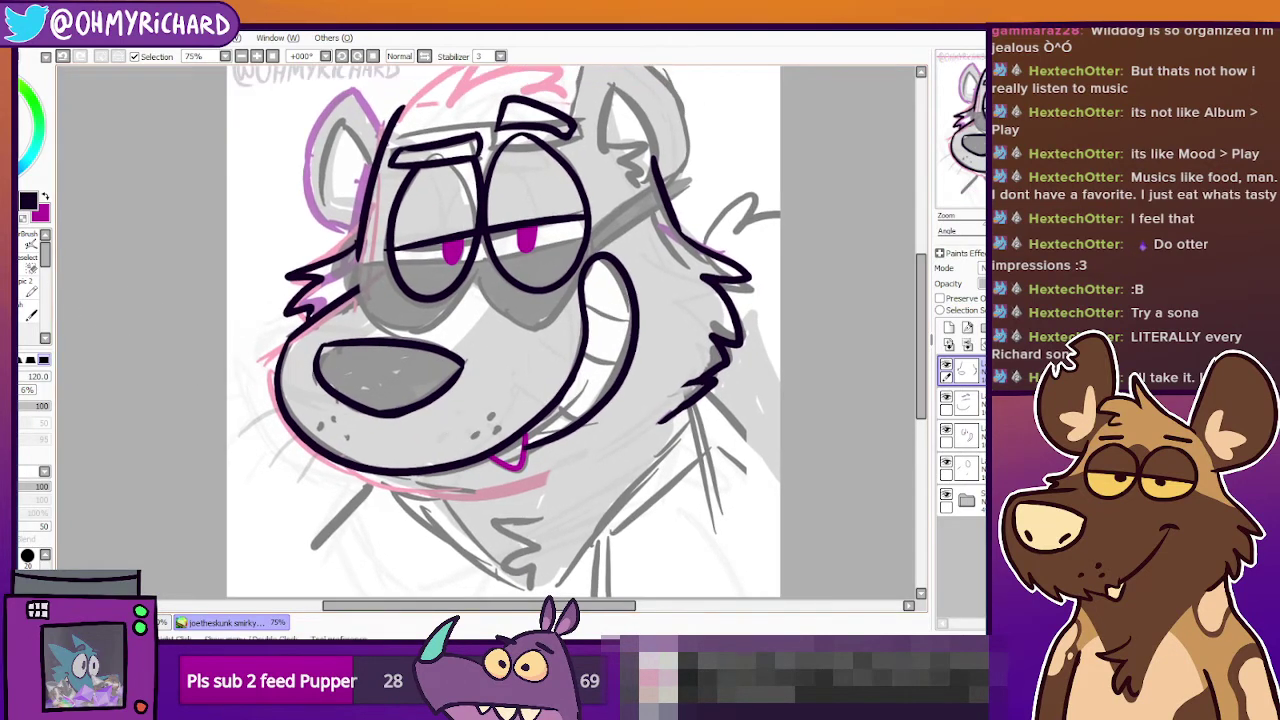
click(24, 290)
click(474, 433)
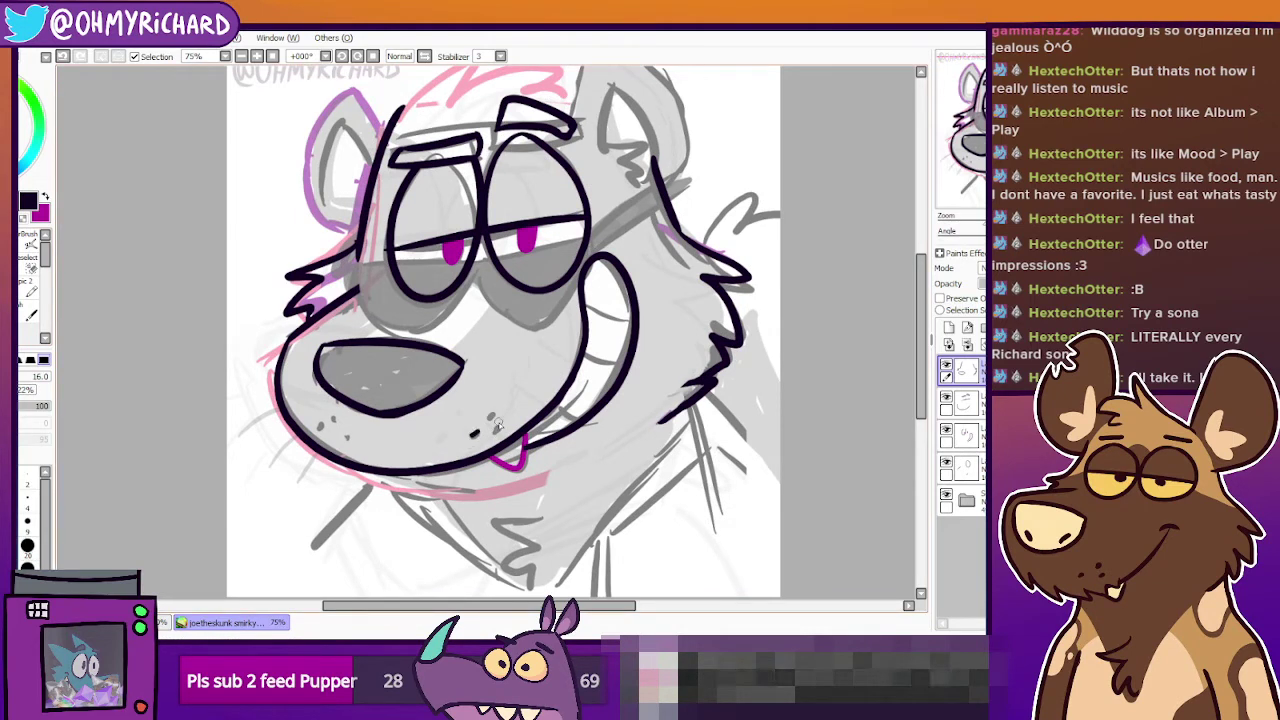
click(496, 428)
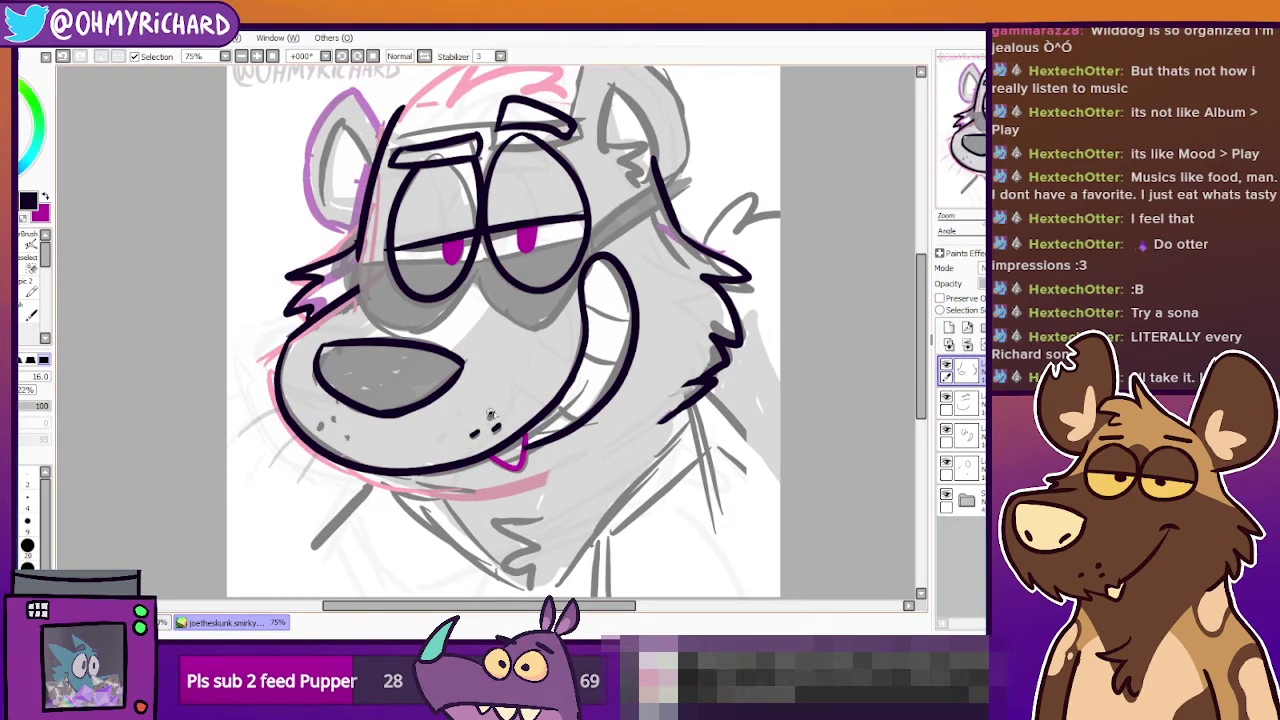
click(330, 432)
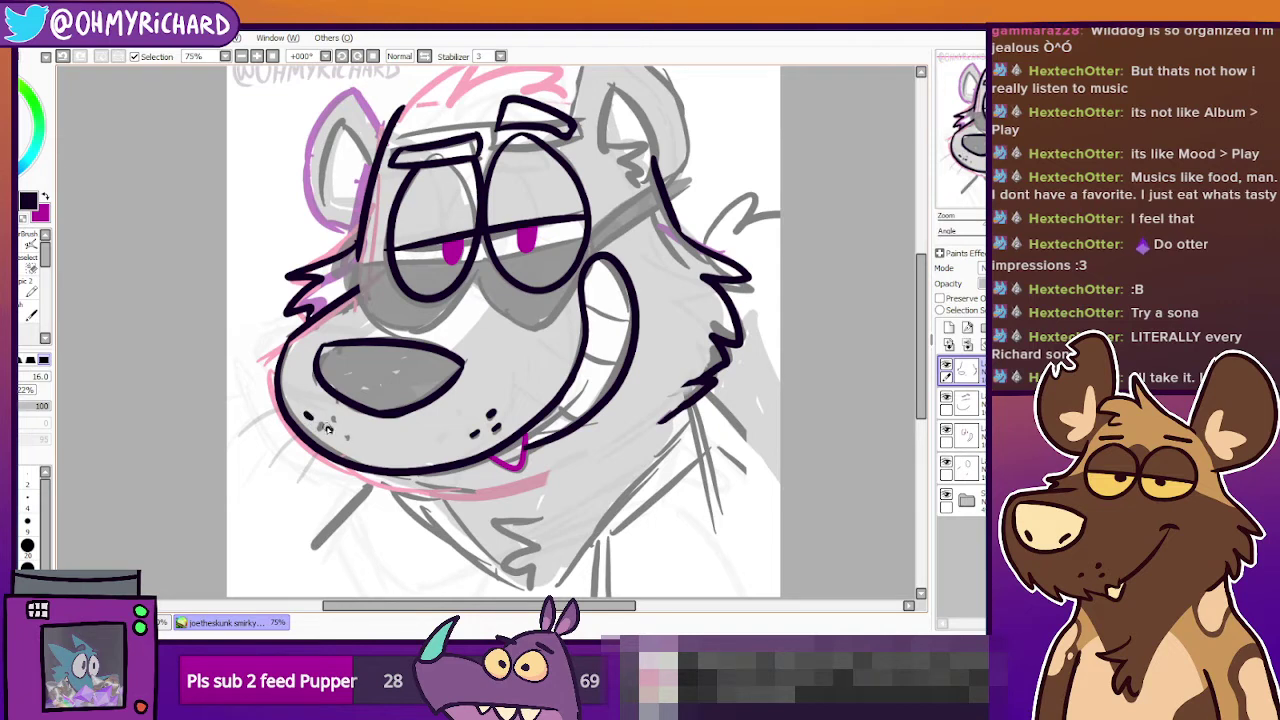
Try to ink whiskers off the muzzle's left-hand edge, undo them and compare the layer hidden and shown.
mouse_move(284, 410)
mouse_down()
mouse_move(232, 430)
mouse_move(250, 458)
mouse_up()
key(ctrl+z)
key(ctrl+z)
key(ctrl+z)
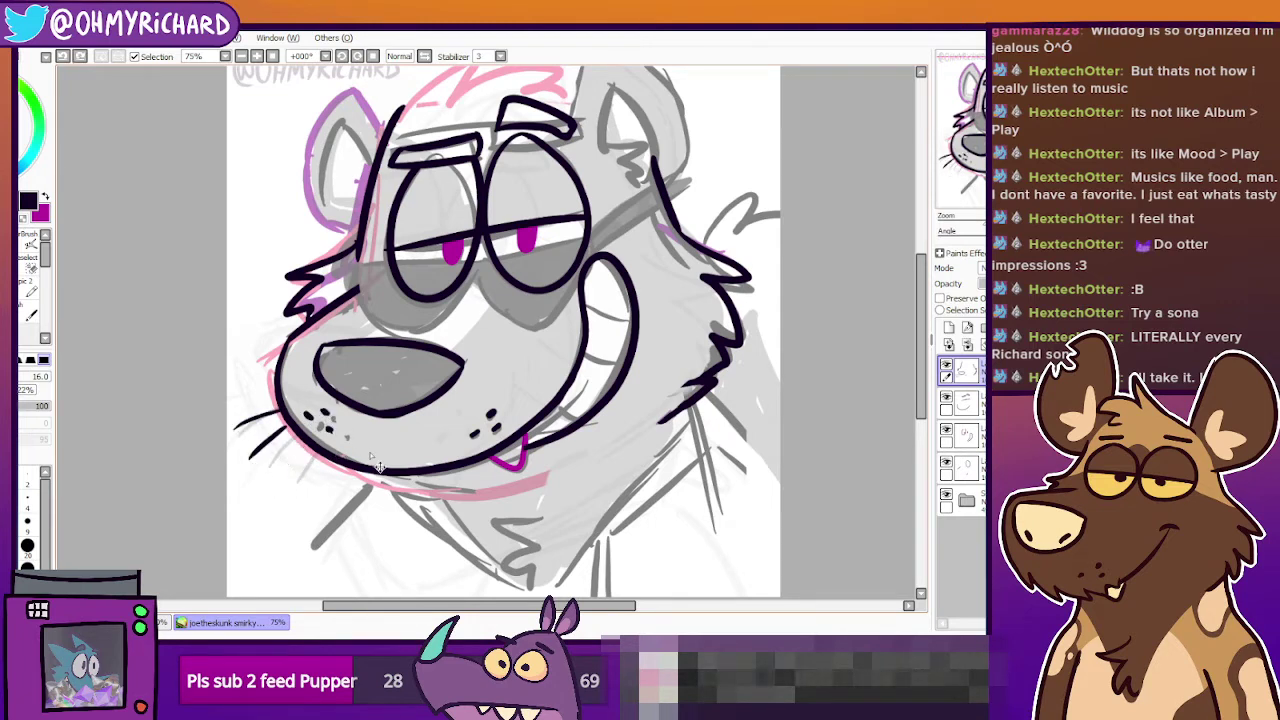
click(948, 368)
click(948, 368)
click(948, 368)
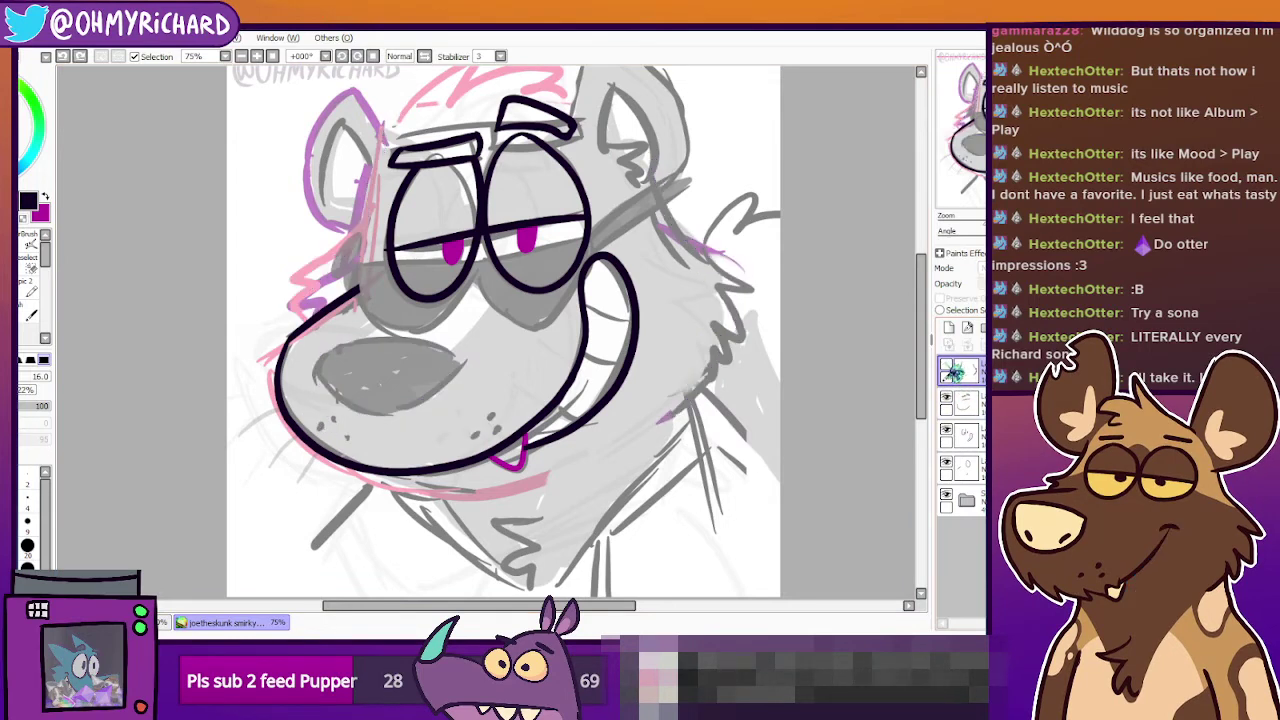
click(948, 368)
click(948, 368)
click(948, 368)
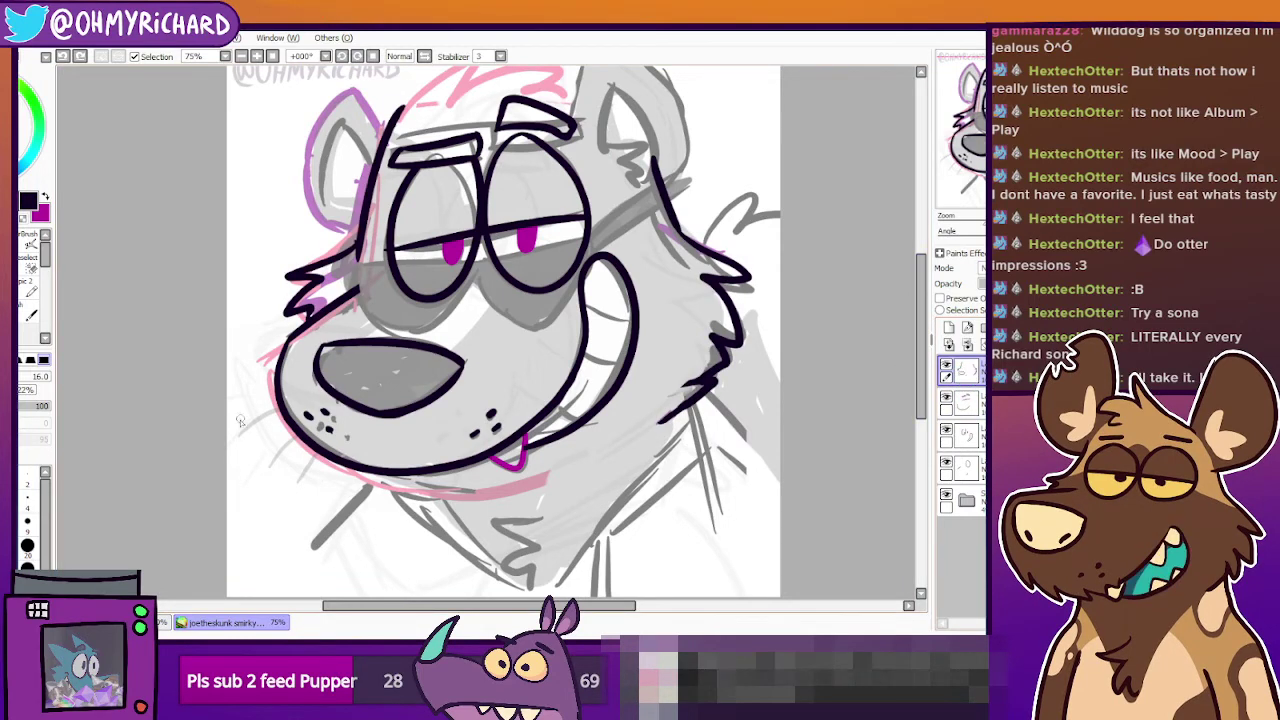
Ink short black whiskers fanning out from the muzzle's left-hand edge, replacing the first attempt with straighter strokes.
mouse_move(281, 401)
mouse_down()
mouse_move(233, 426)
mouse_move(247, 461)
mouse_up()
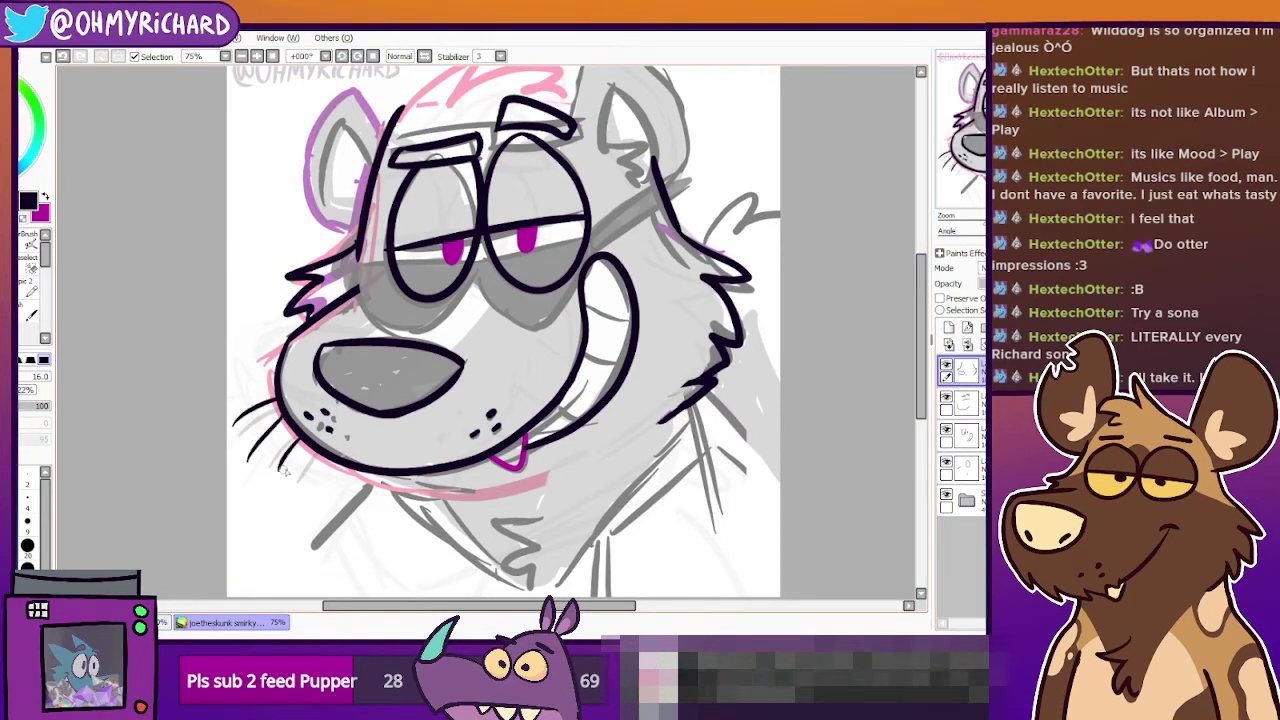
key(ctrl+z)
key(ctrl+z)
key(ctrl+z)
mouse_move(282, 402)
mouse_down()
mouse_move(233, 420)
mouse_move(249, 451)
mouse_move(305, 463)
mouse_move(310, 478)
mouse_move(302, 465)
mouse_up()
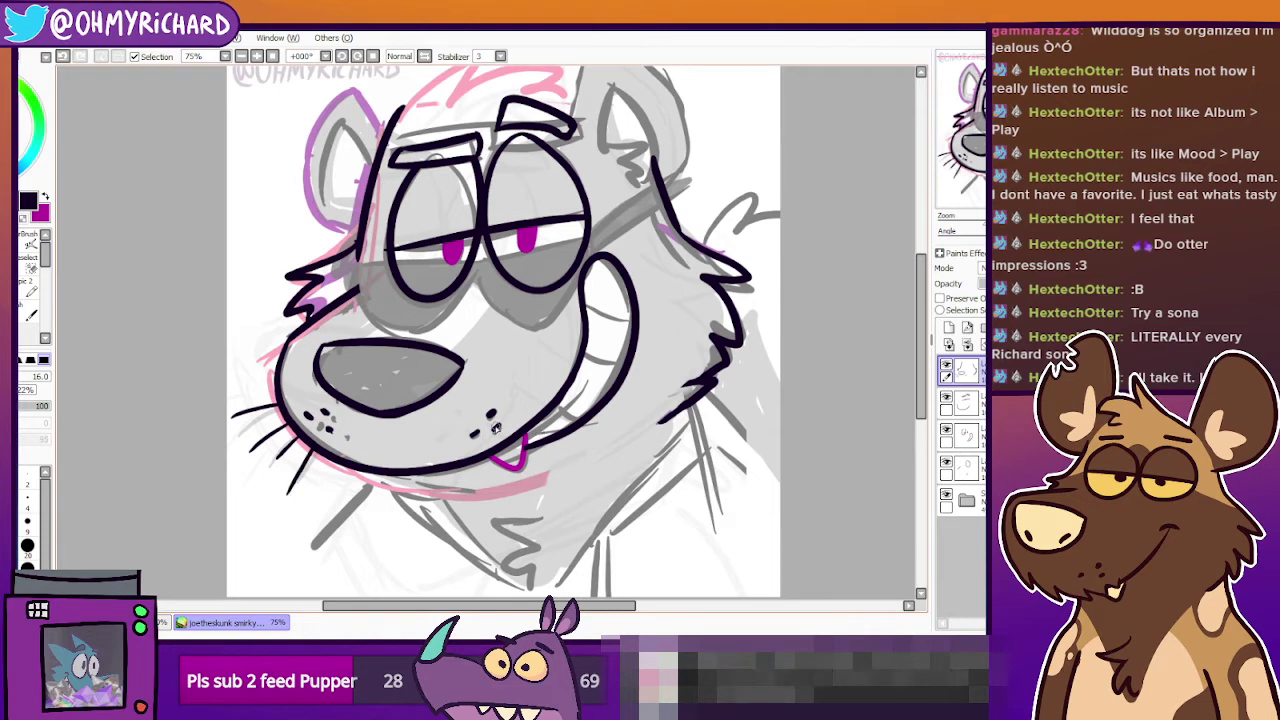
drag(700, 440, 642, 360)
click(947, 366)
click(947, 366)
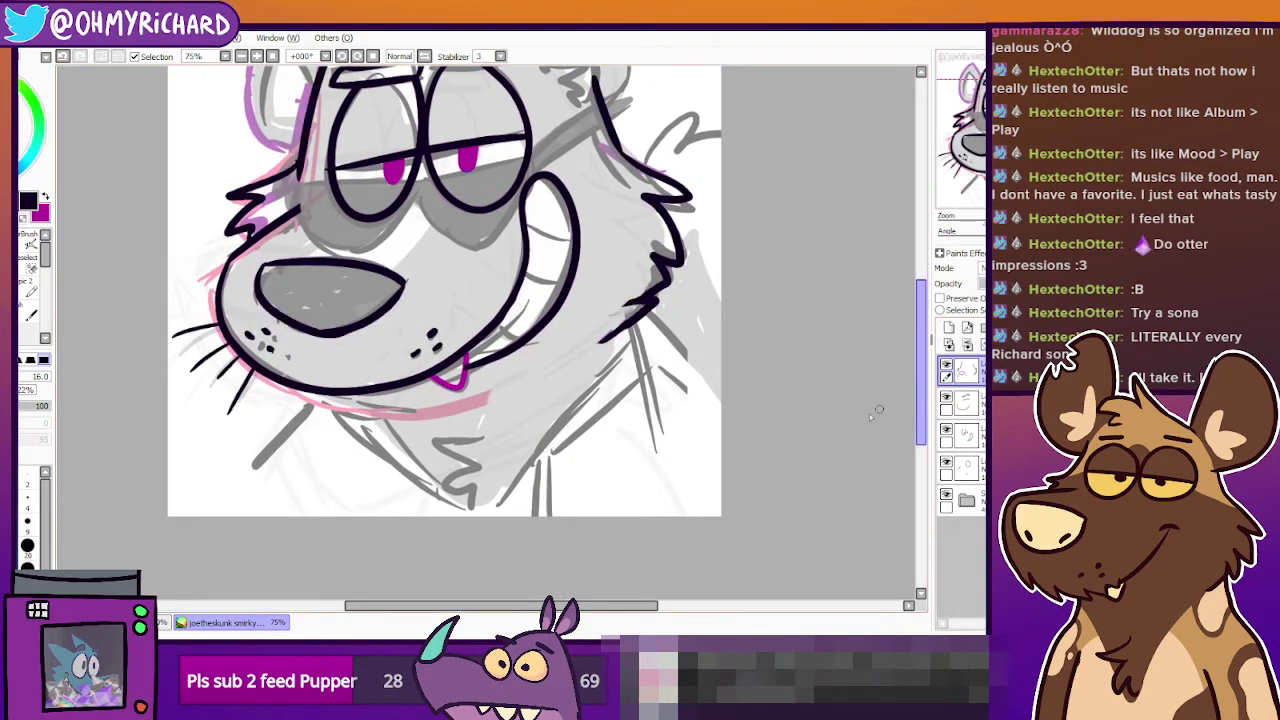
Ink the lower jaw as a shallow black curve beneath the muzzle, retrying the stroke until it runs past the tongue.
drag(312, 397, 378, 426)
key(ctrl+z)
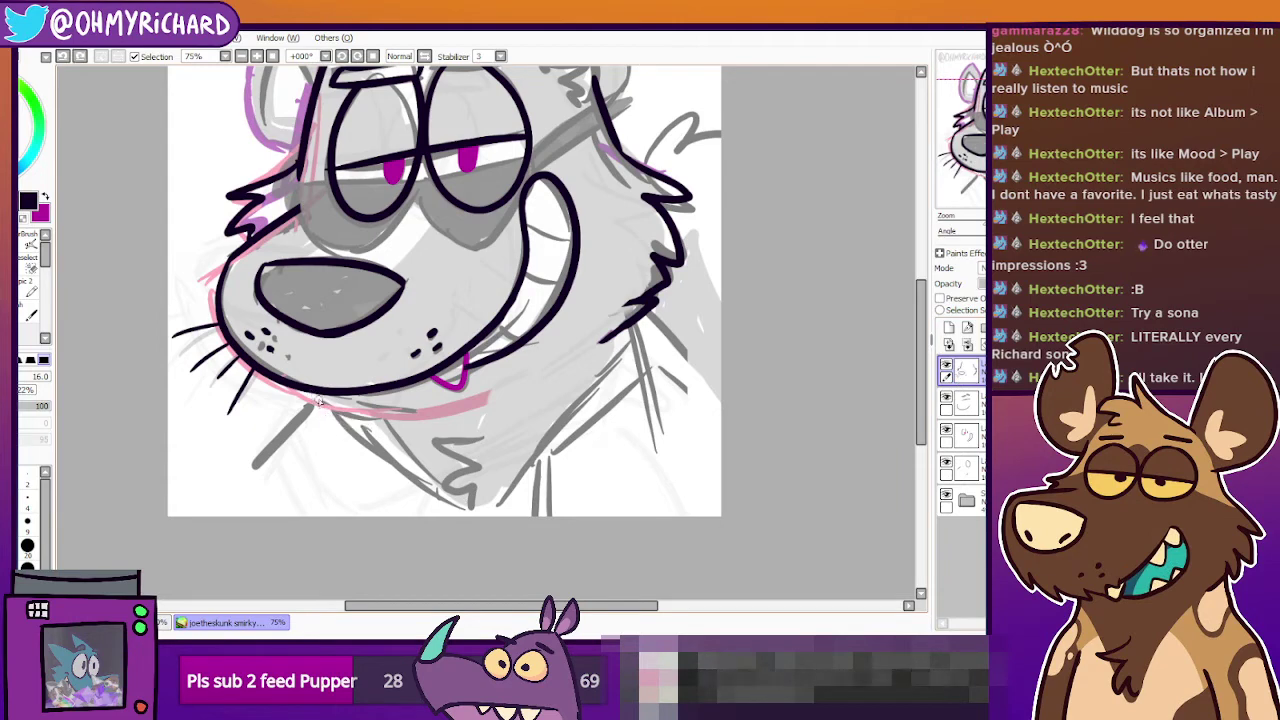
drag(311, 395, 413, 417)
key(ctrl+z)
drag(308, 393, 372, 427)
key(ctrl+z)
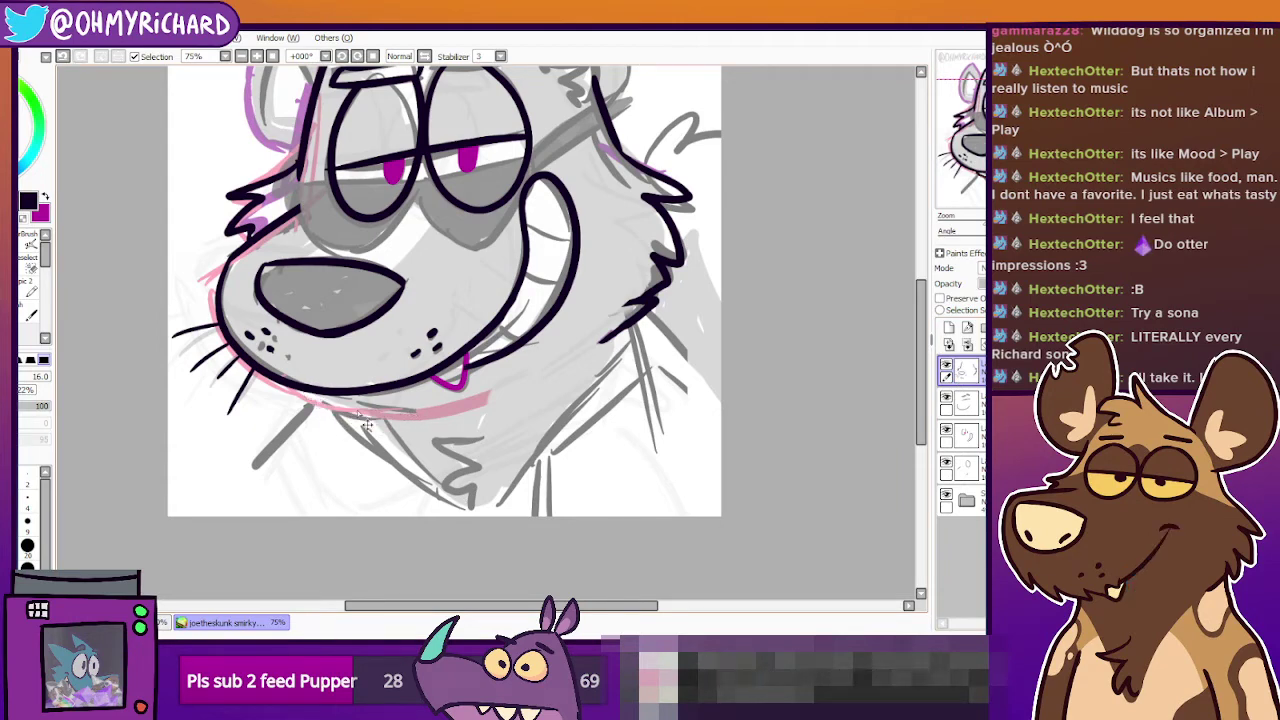
drag(309, 394, 368, 424)
key(ctrl+z)
drag(310, 394, 448, 423)
key(ctrl+z)
drag(310, 394, 450, 413)
key(ctrl+z)
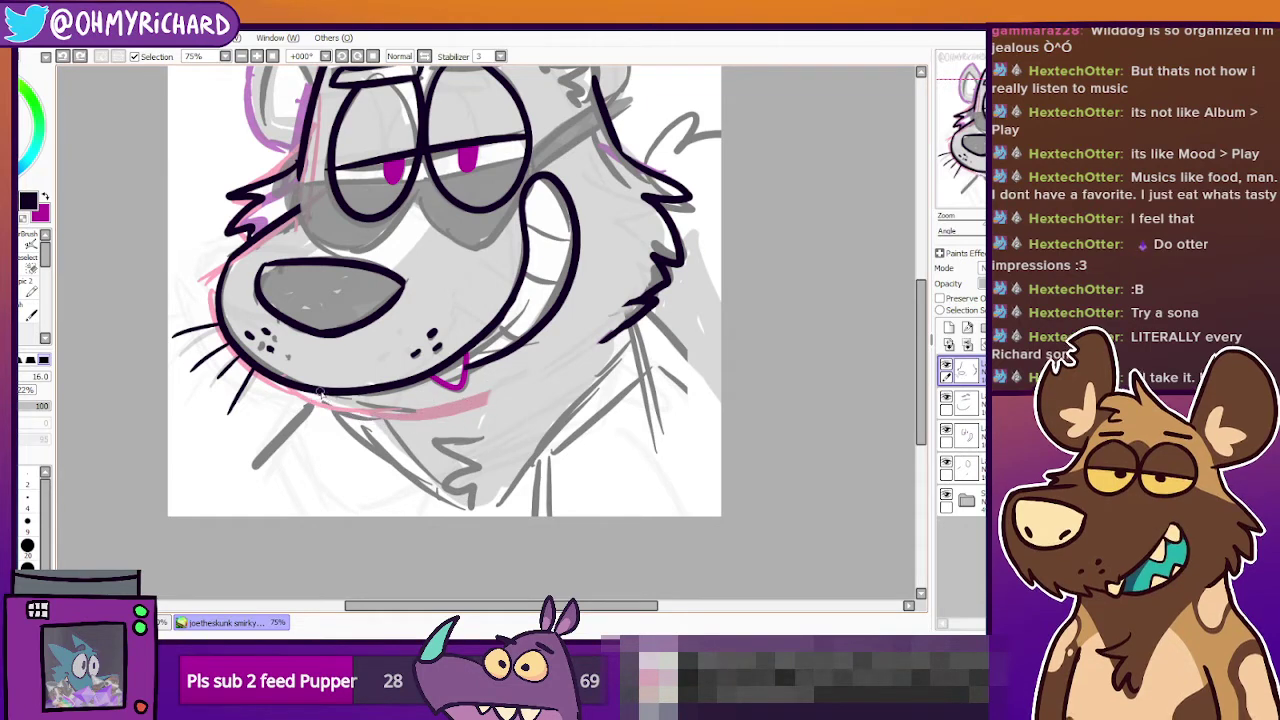
drag(312, 394, 370, 424)
key(ctrl+z)
drag(312, 394, 386, 424)
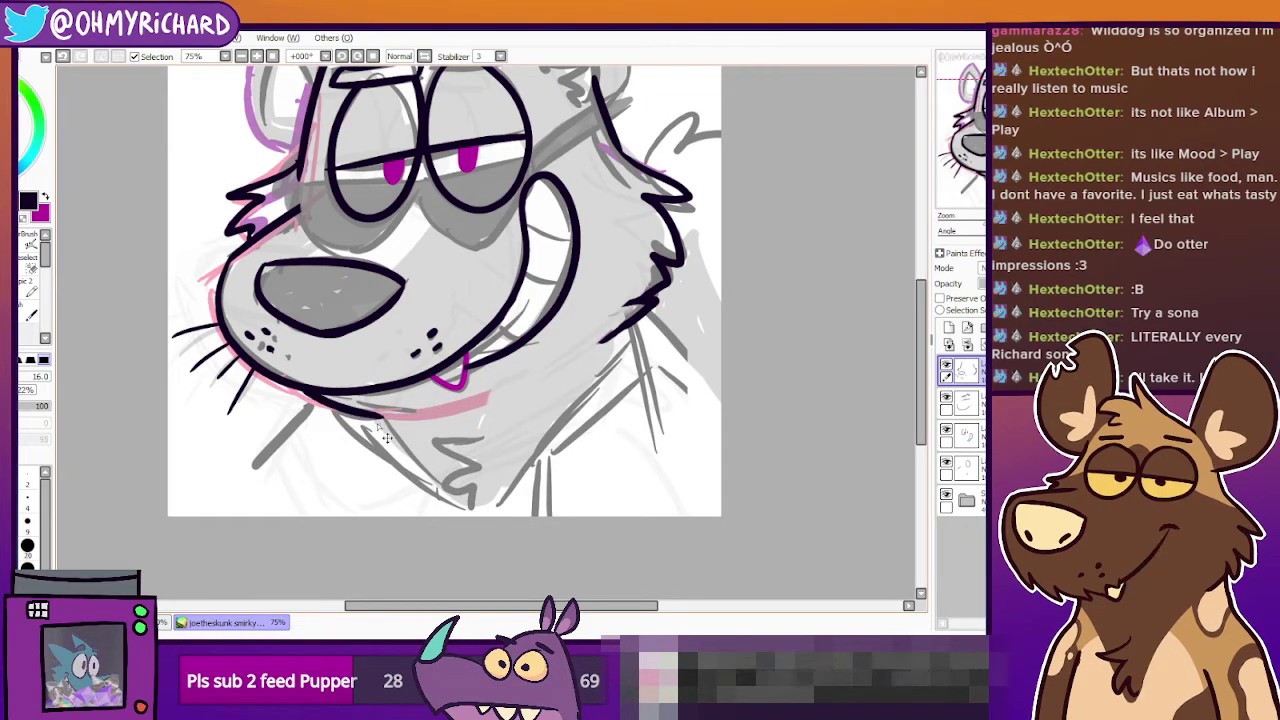
key(ctrl+z)
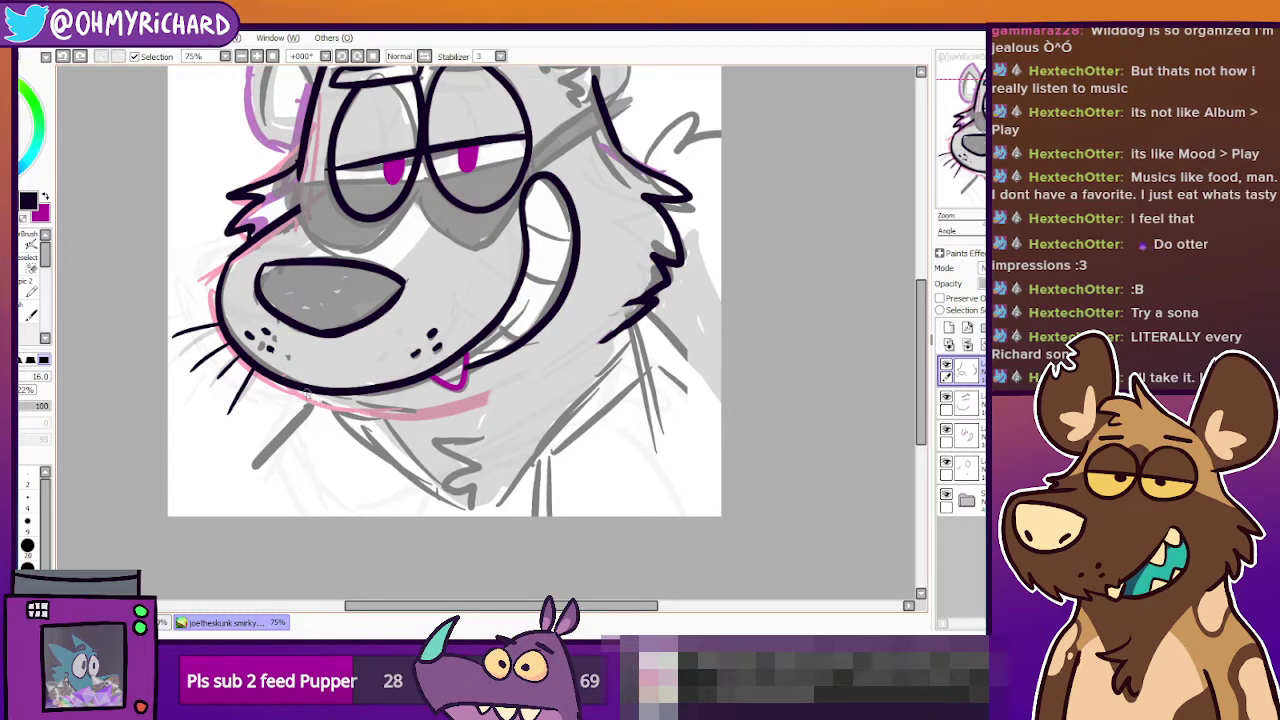
drag(314, 396, 464, 410)
key(ctrl+z)
drag(326, 393, 480, 398)
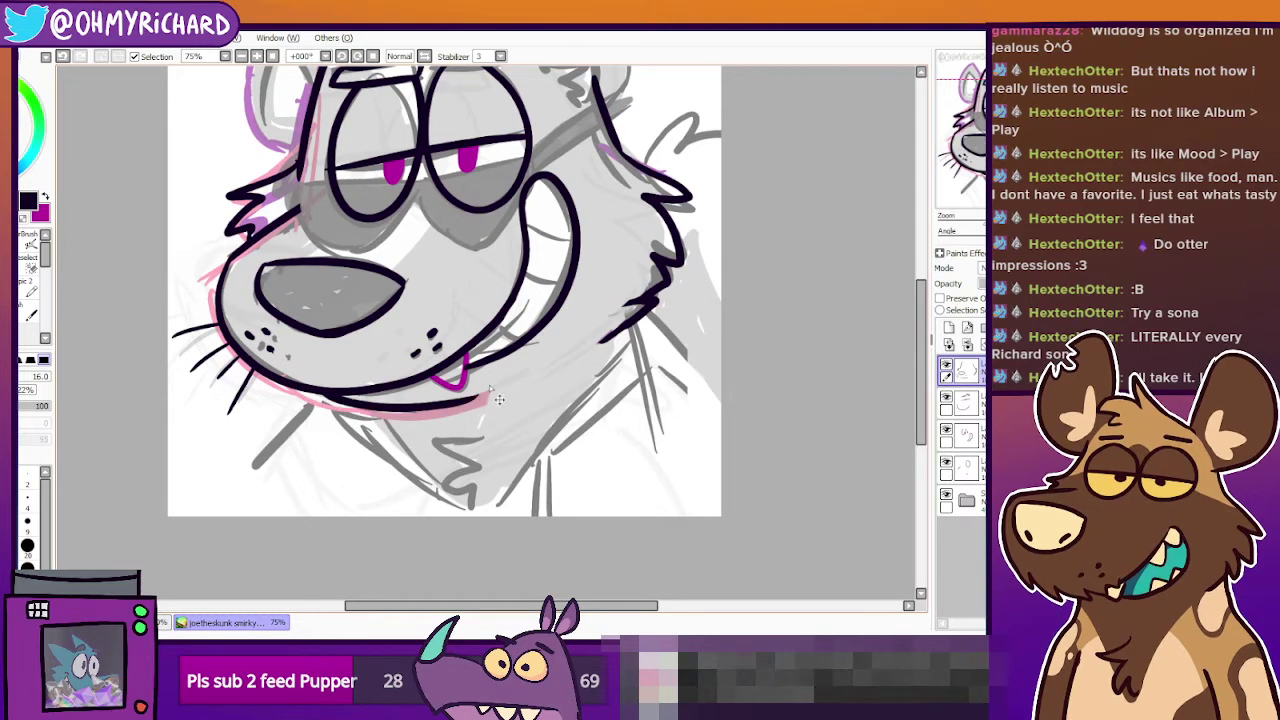
Try to redraw the lower jaw as a long shallow black curve beneath the muzzle, retrying and undoing each stroke.
key(ctrl+z)
drag(323, 394, 474, 400)
key(ctrl+z)
mouse_move(322, 395)
mouse_down()
mouse_move(399, 418)
mouse_move(476, 405)
mouse_up()
key(ctrl+z)
drag(338, 394, 476, 408)
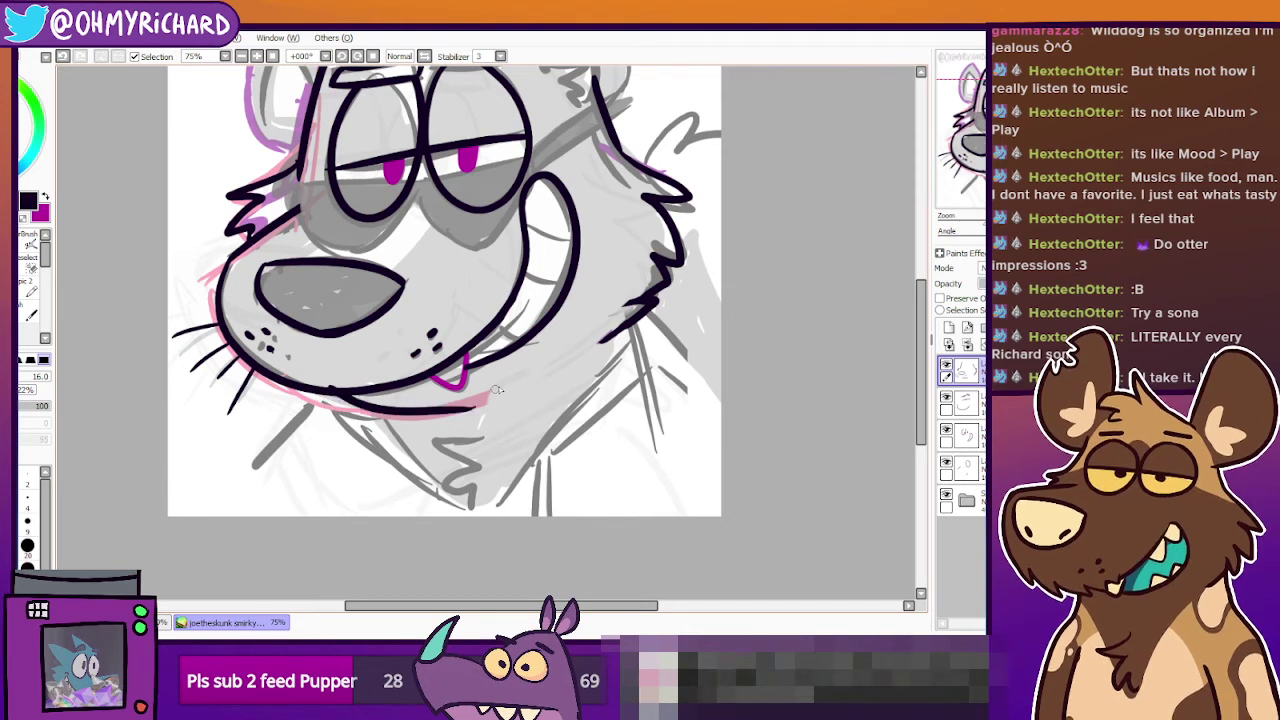
key(ctrl+z)
key(ctrl+y)
key(ctrl+z)
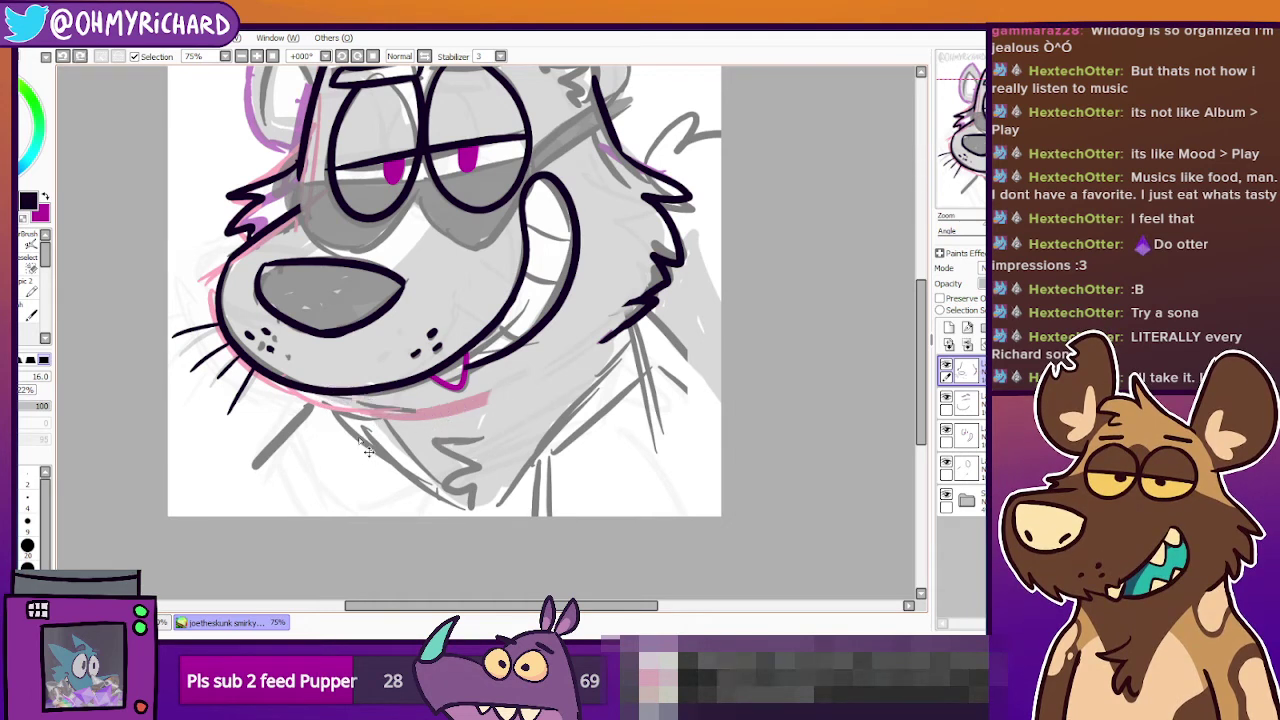
drag(332, 394, 487, 407)
key(ctrl+z)
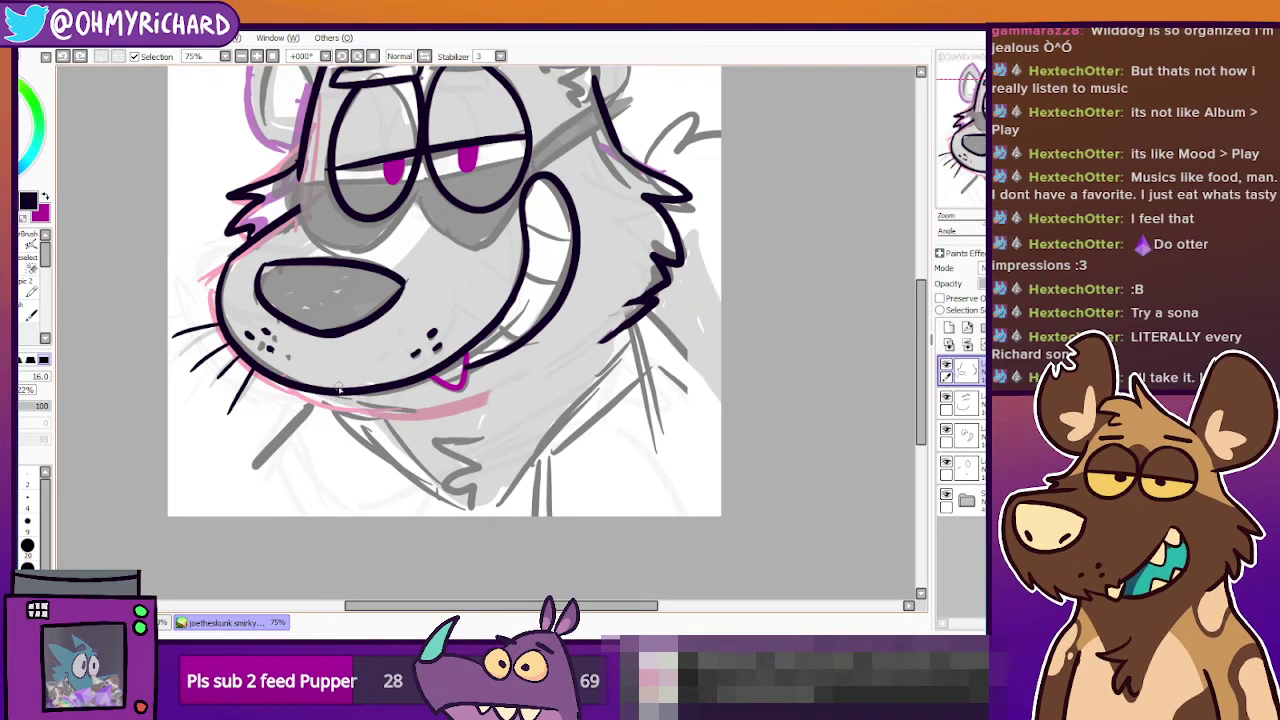
drag(326, 396, 454, 411)
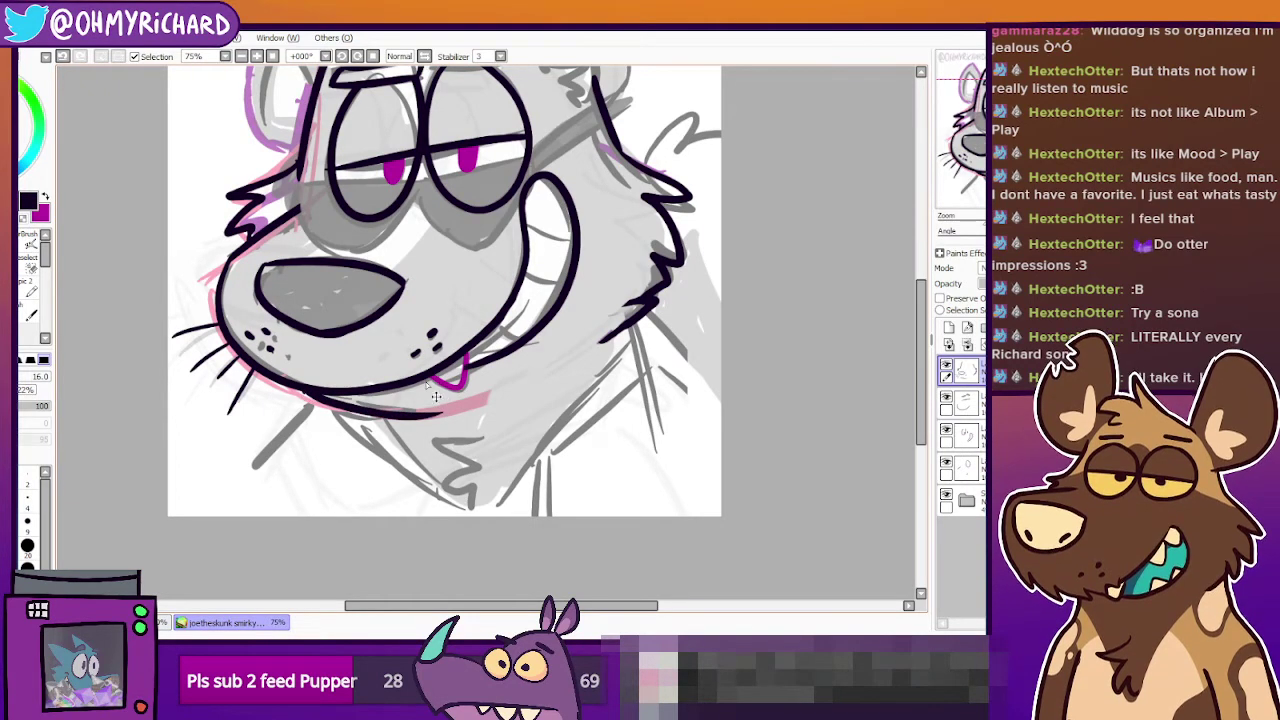
key(ctrl+z)
drag(324, 396, 468, 403)
key(ctrl+z)
mouse_move(319, 396)
mouse_down()
mouse_move(423, 419)
mouse_move(462, 411)
mouse_up()
key(ctrl+z)
mouse_move(322, 396)
mouse_down()
mouse_move(362, 410)
mouse_move(466, 405)
mouse_up()
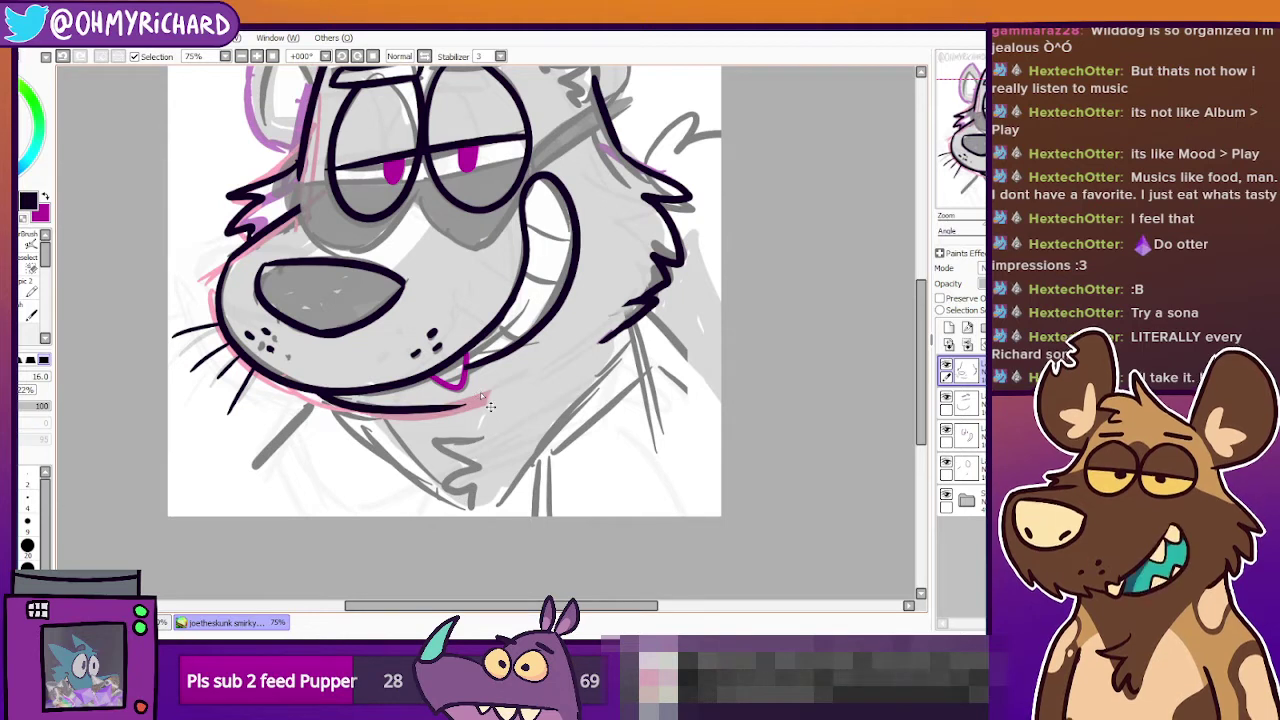
key(ctrl+z)
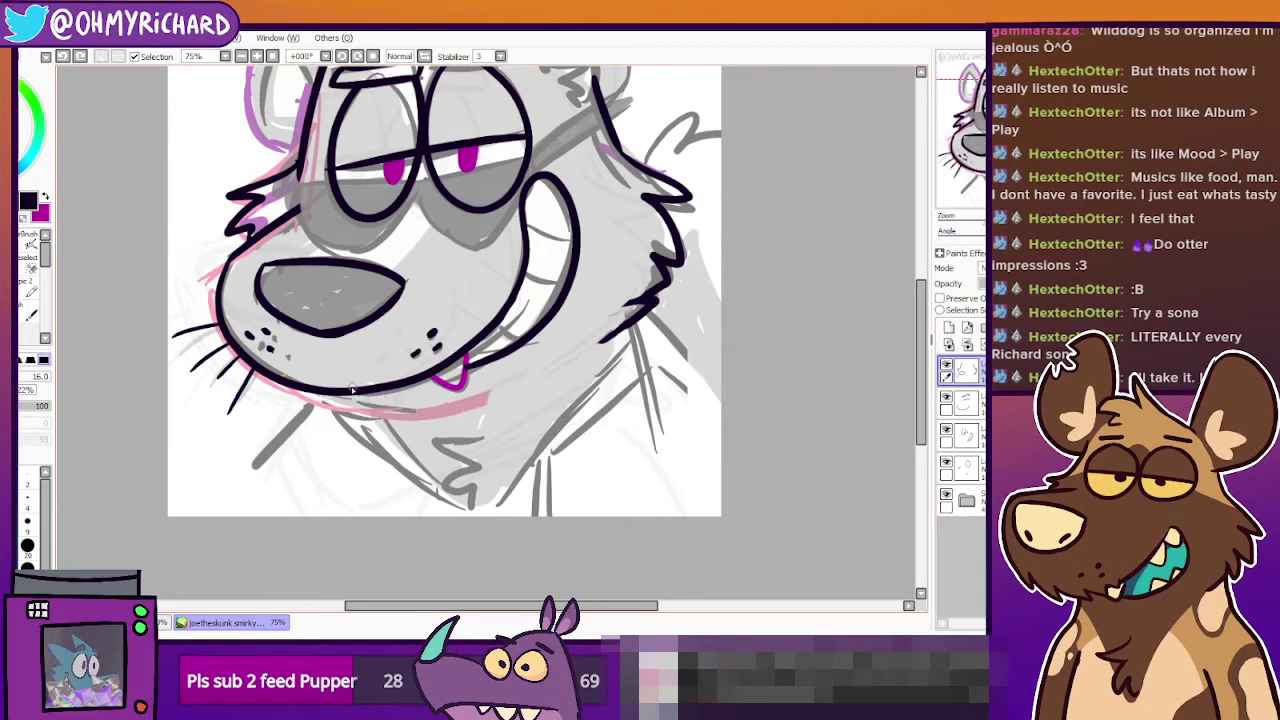
Ink the lower jaw as a short black line slanting down from the muzzle's underside, retrying until the stroke fits.
drag(320, 395, 411, 427)
key(ctrl+z)
drag(318, 395, 407, 427)
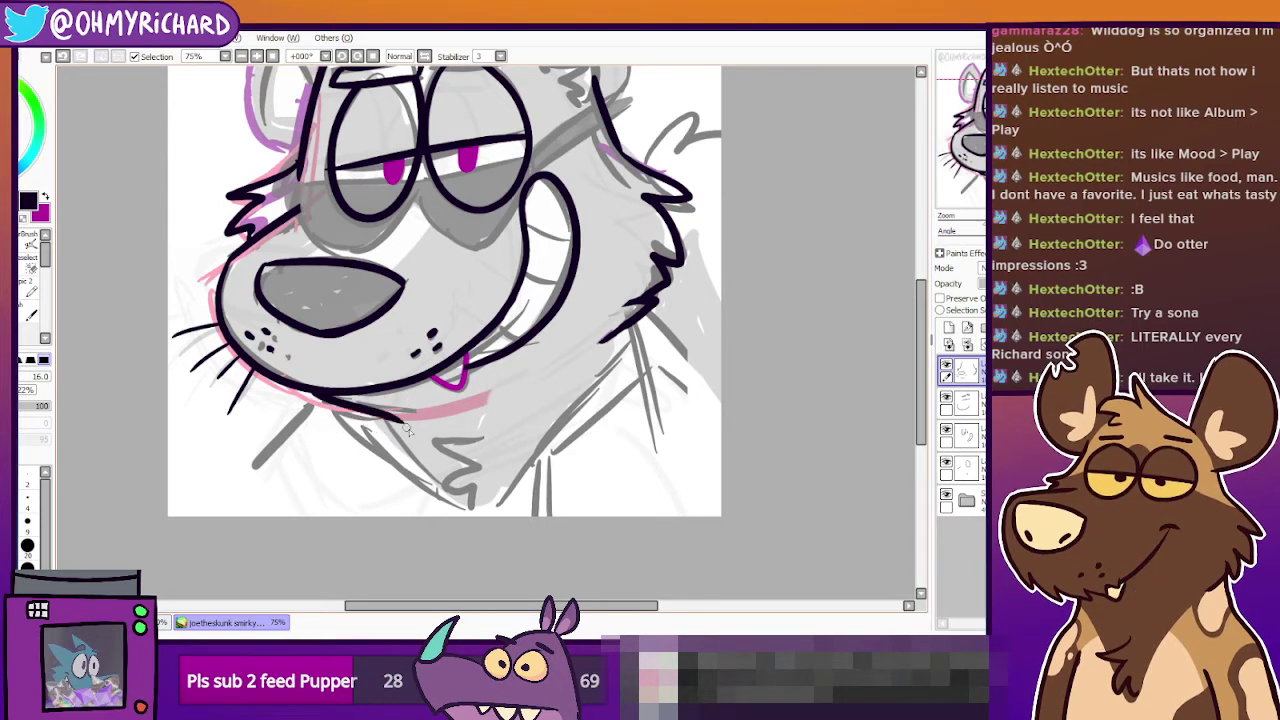
key(ctrl+z)
key(ctrl+y)
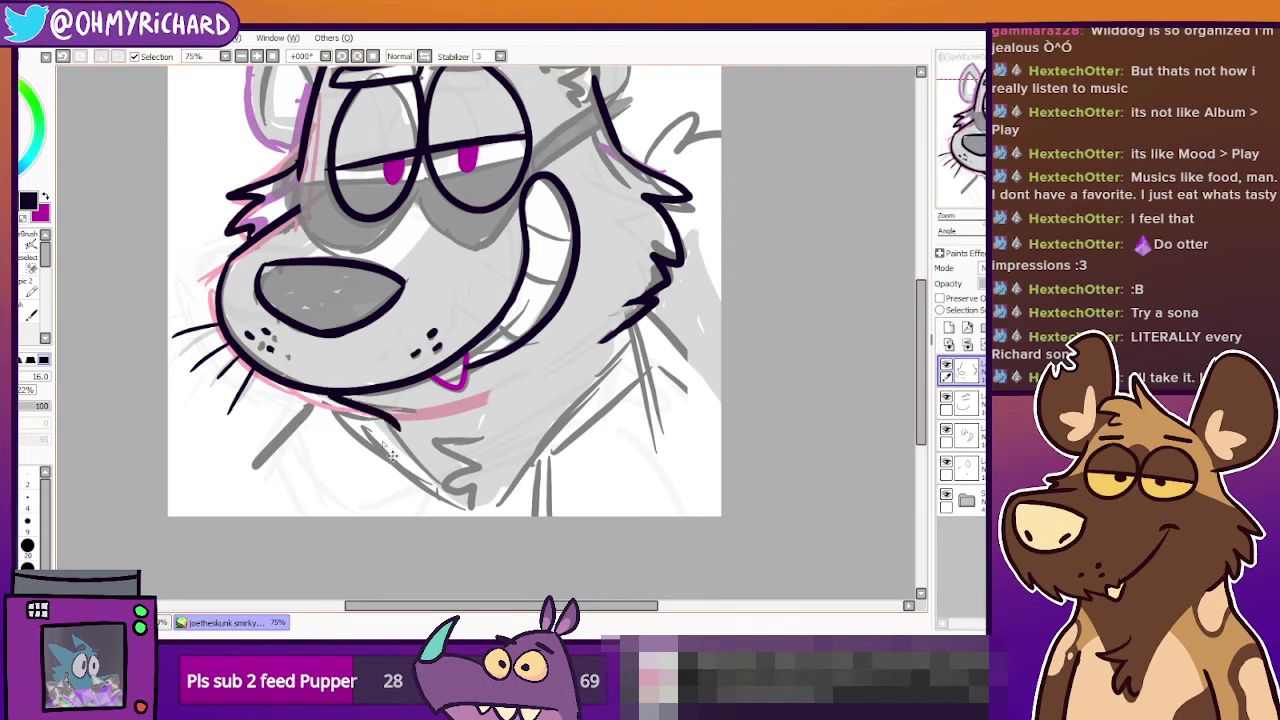
key(ctrl+z)
drag(333, 394, 404, 427)
key(ctrl+z)
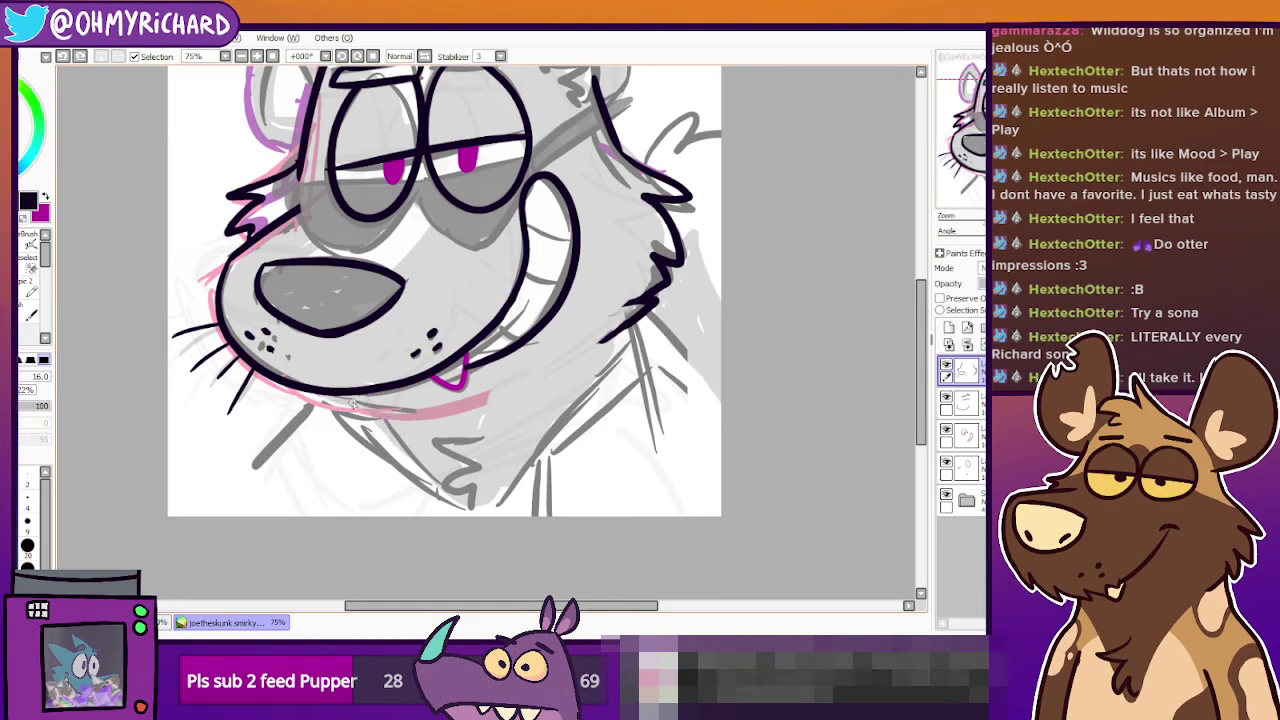
drag(337, 395, 421, 410)
Ink the zigzag fur tuft on the chest, and on the next layer down ink the neck line rising from it to the cheek fur.
mouse_move(618, 328)
mouse_down()
mouse_move(598, 463)
mouse_move(542, 543)
mouse_move(540, 364)
mouse_up()
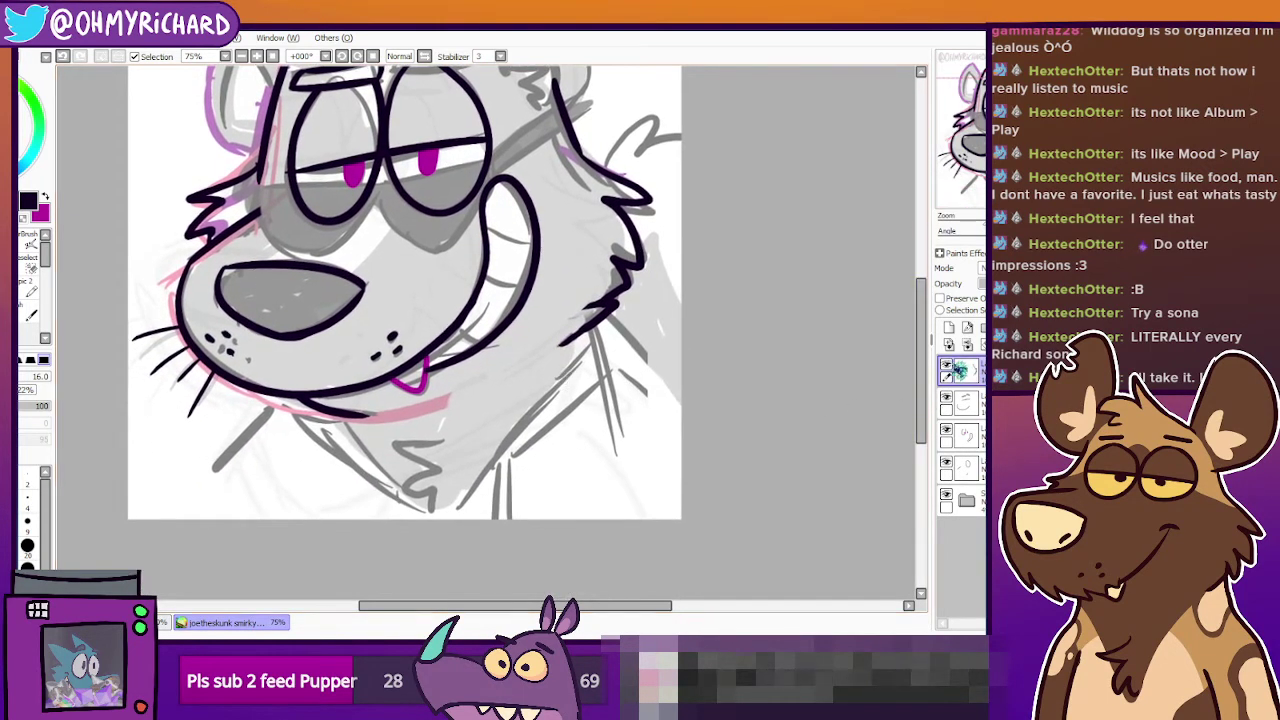
mouse_move(447, 446)
mouse_down()
mouse_move(428, 444)
mouse_move(407, 478)
mouse_up()
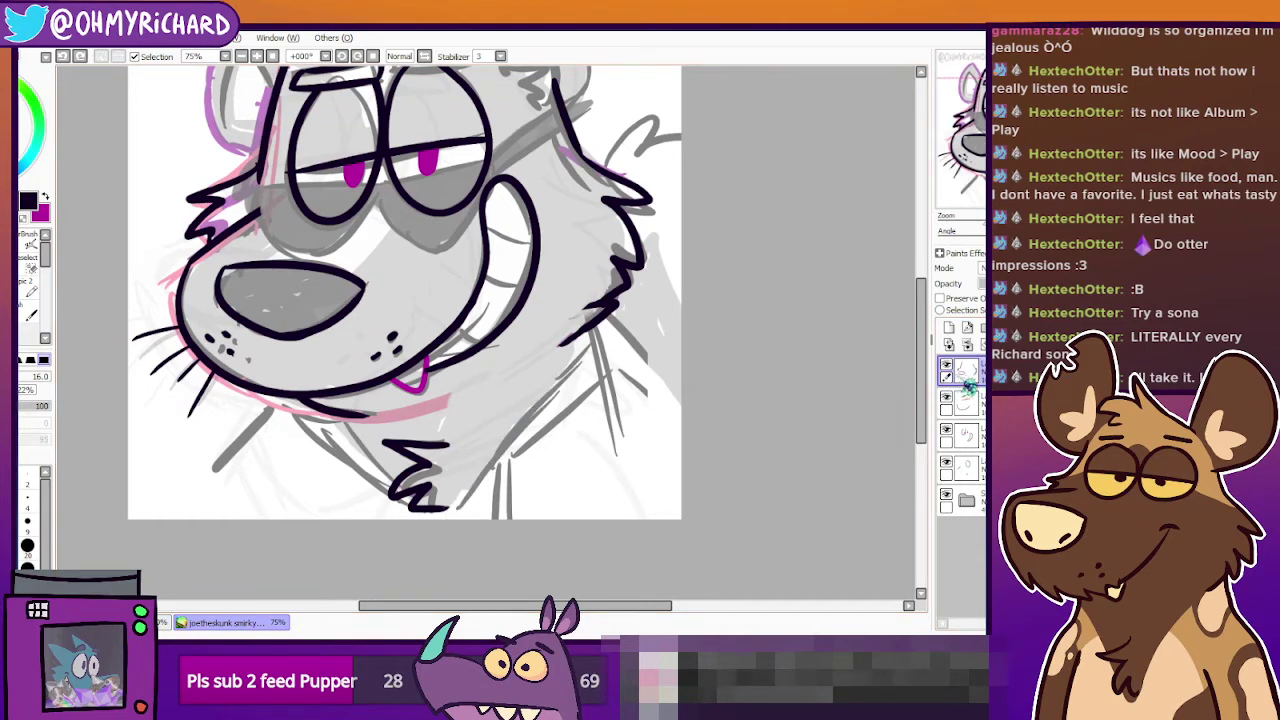
click(962, 402)
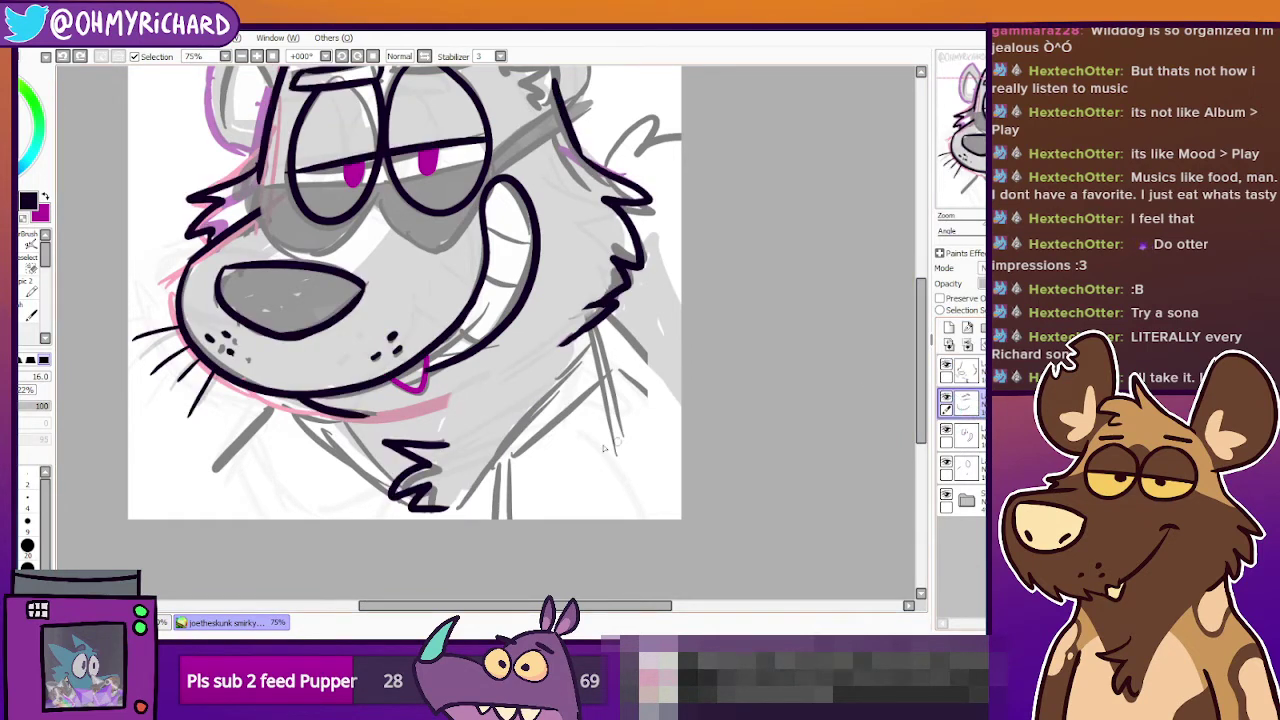
mouse_move(452, 503)
mouse_down()
mouse_move(528, 404)
mouse_move(590, 346)
mouse_up()
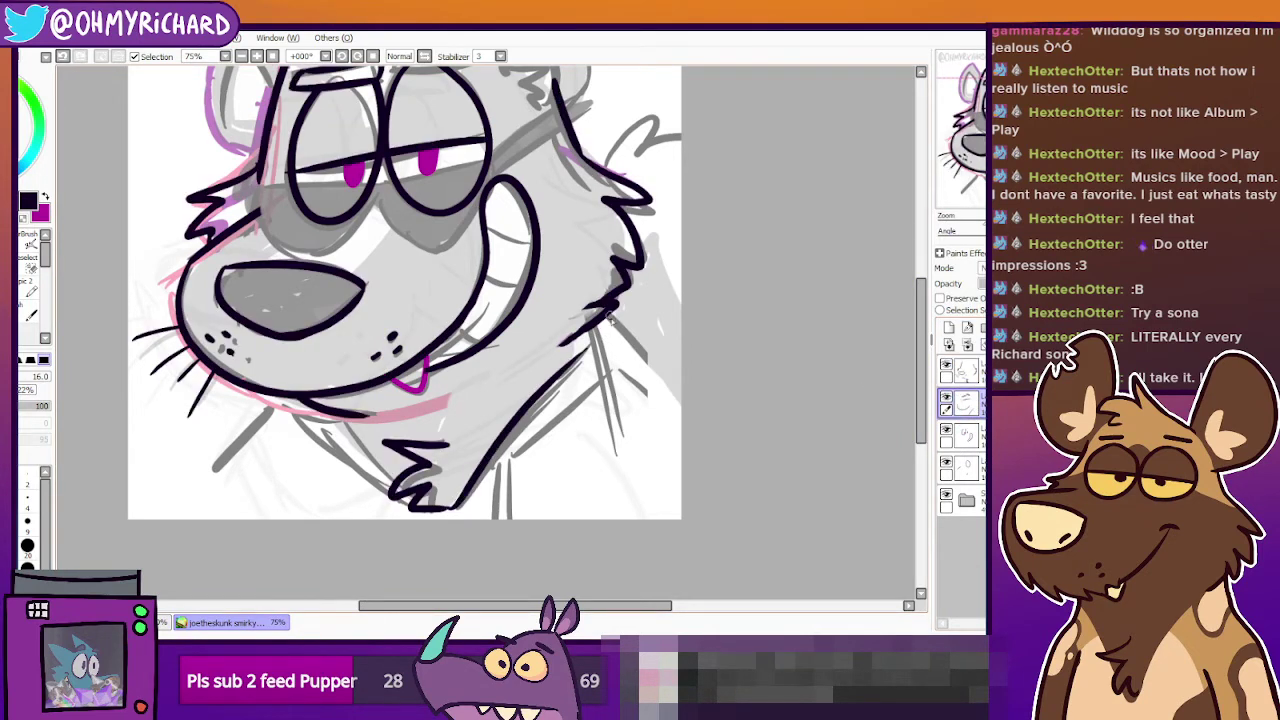
key(ctrl+z)
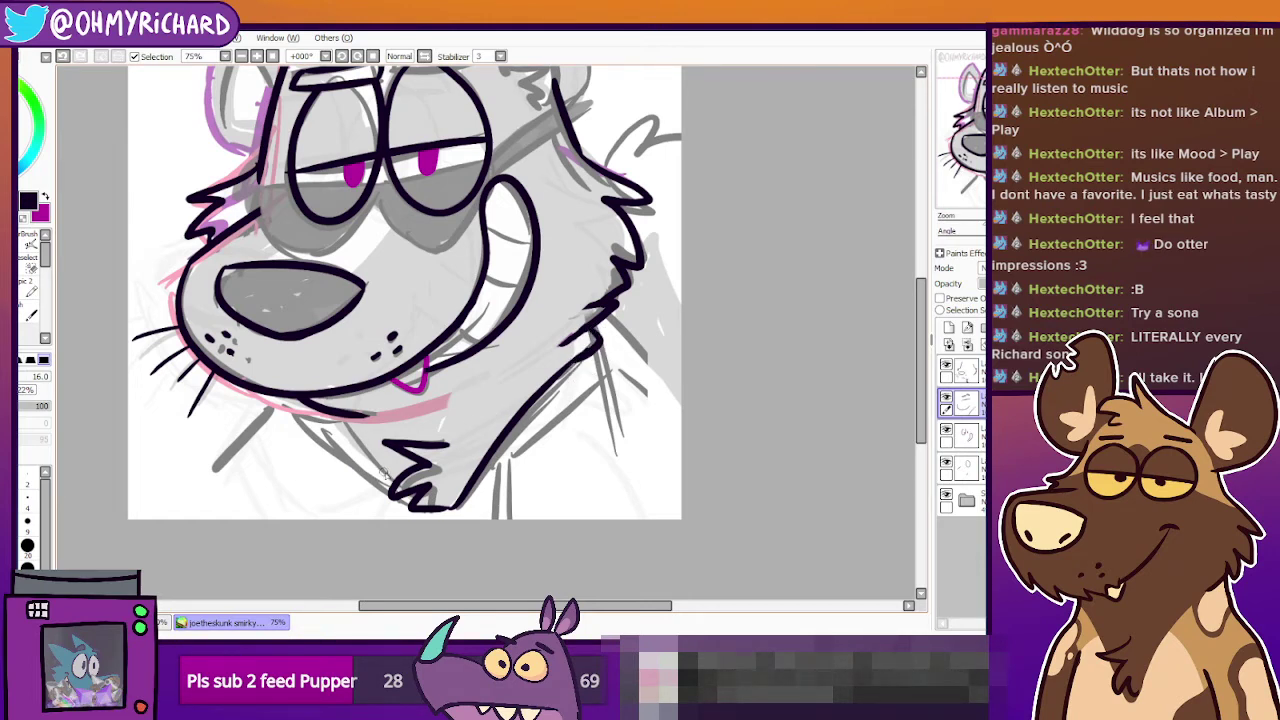
Ink the neck line from the jaw stroke down to the chest tuft and erase the overlap at the tuft.
mouse_move(398, 484)
mouse_down()
mouse_move(344, 430)
mouse_move(405, 484)
mouse_up()
key(ctrl+z)
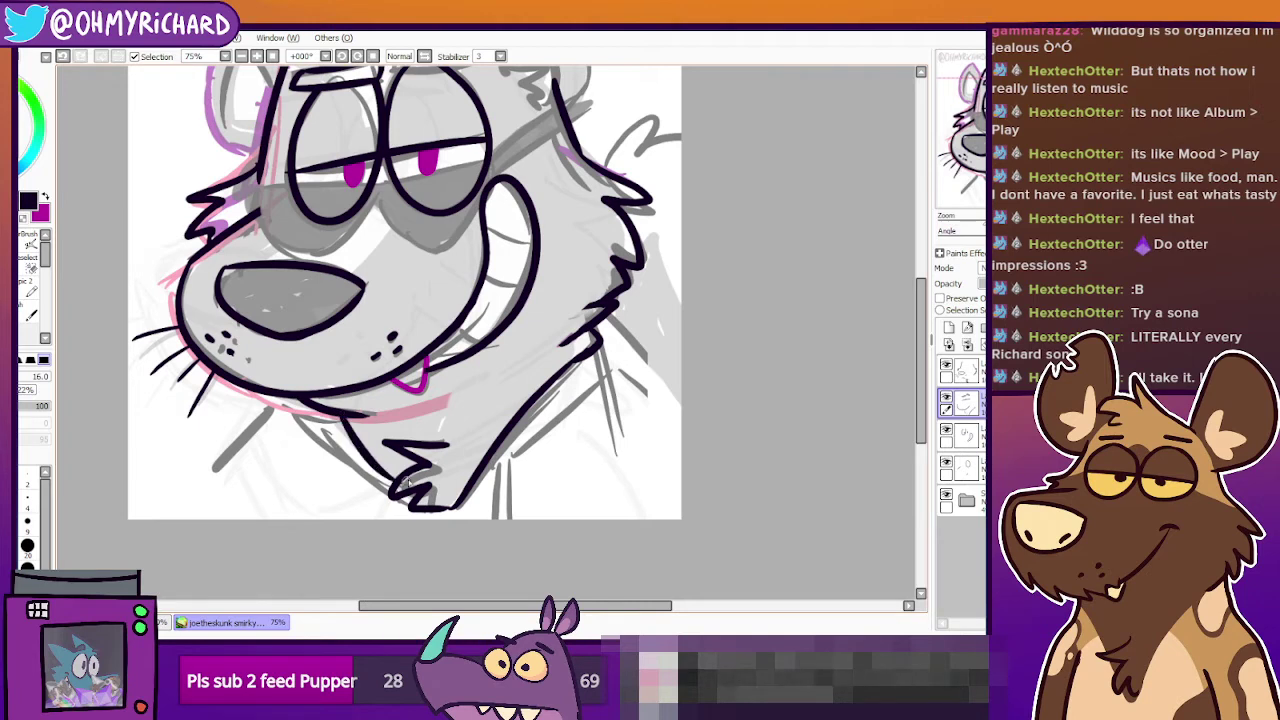
key(ctrl+z)
drag(343, 416, 400, 485)
key(ctrl+z)
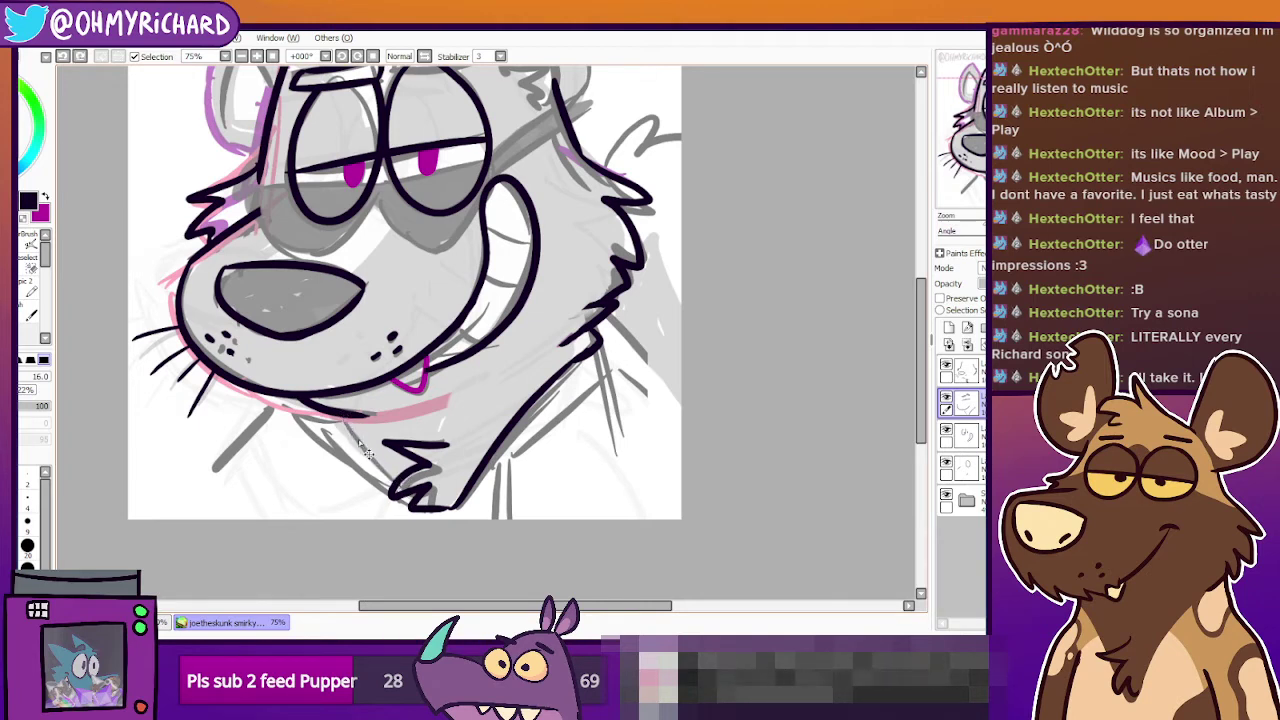
drag(344, 414, 404, 484)
click(10, 268)
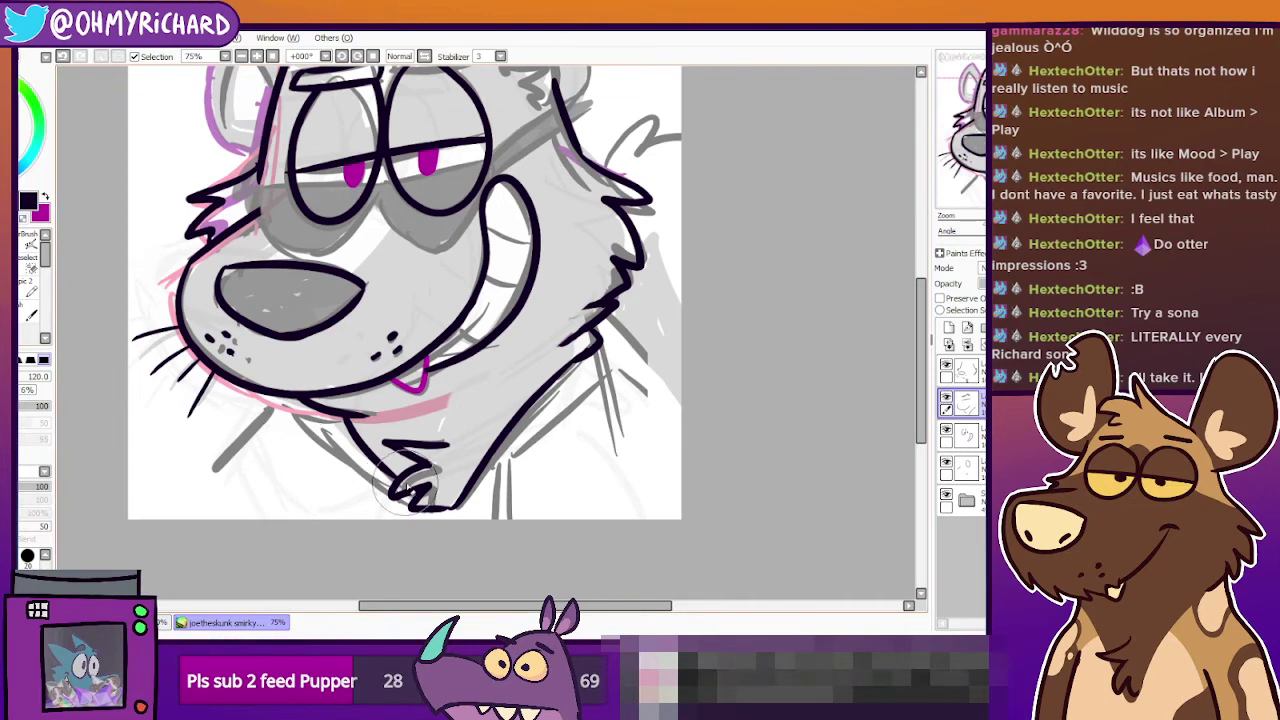
key(b)
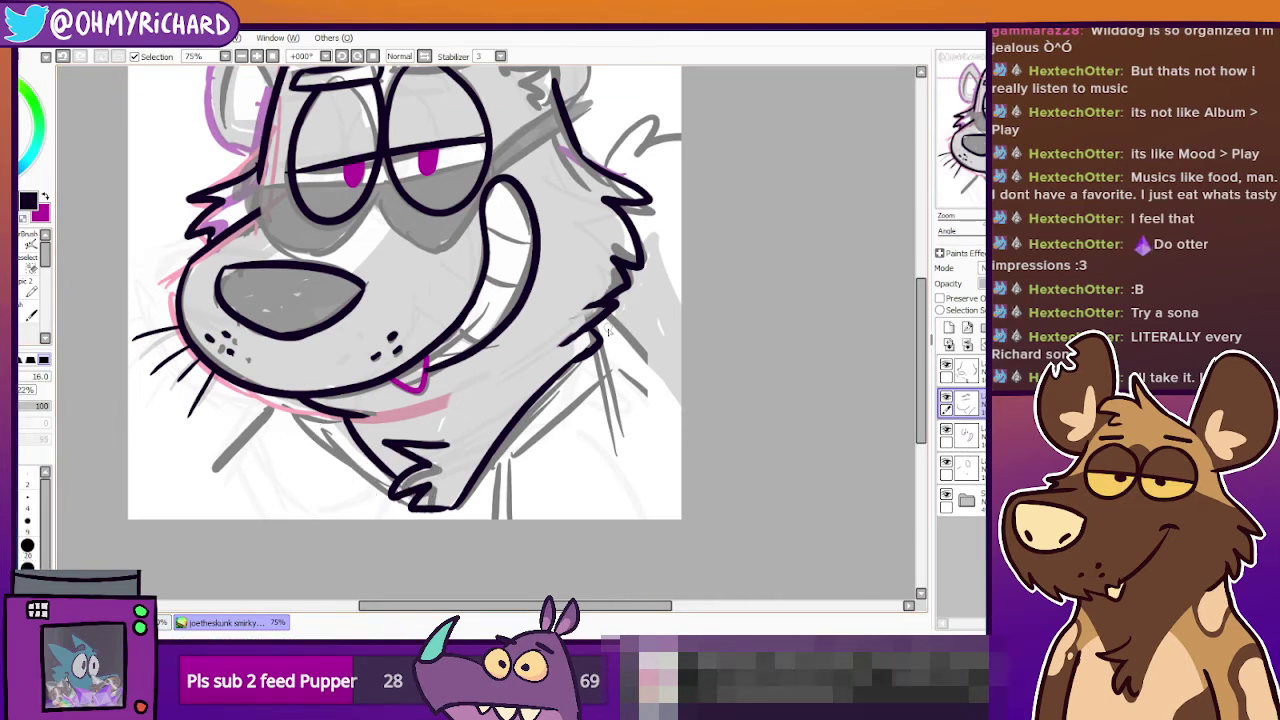
Ink the shoulder lines beneath the right-hand cheek fur and a second line running parallel to the neck.
drag(610, 316, 679, 396)
key(ctrl+z)
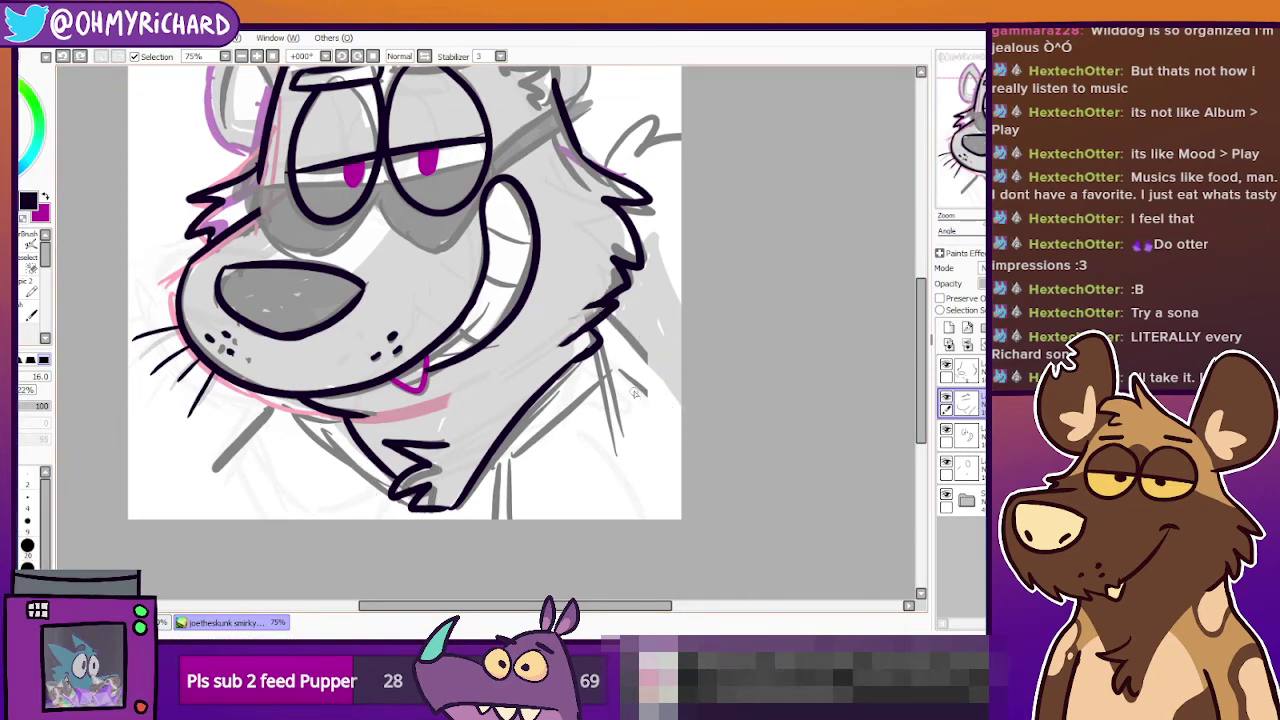
drag(609, 371, 668, 408)
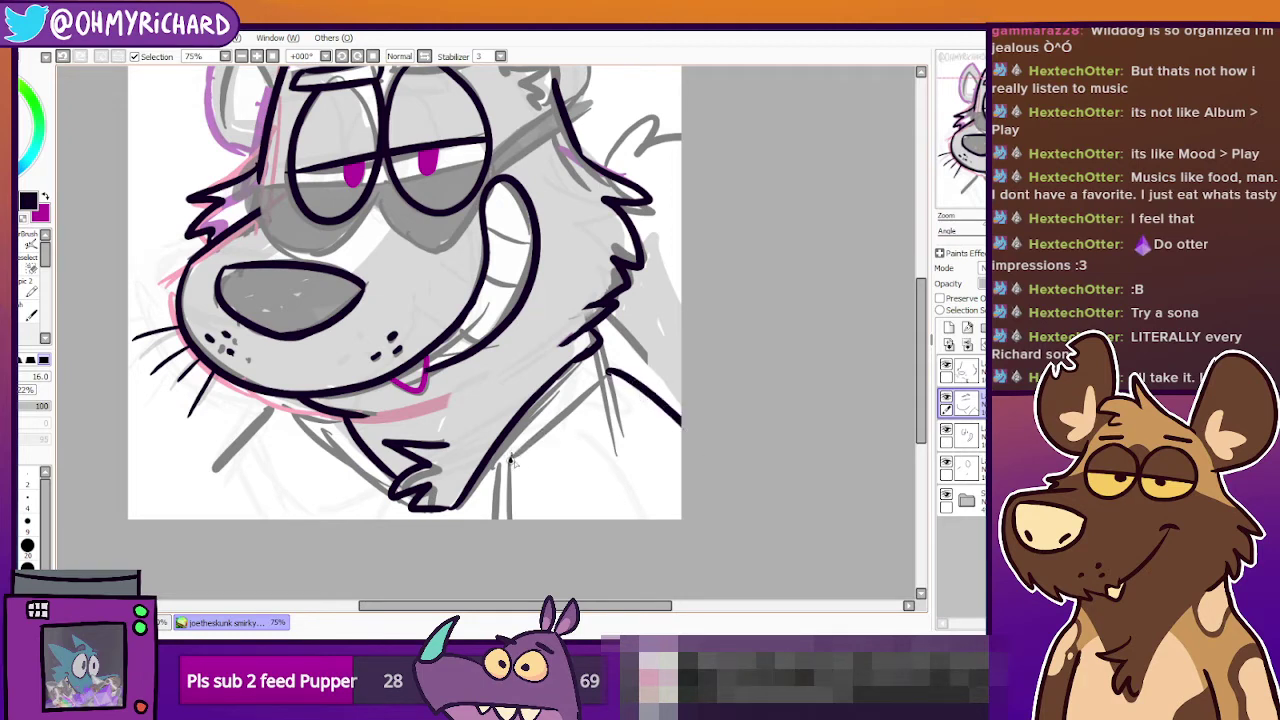
drag(511, 460, 620, 383)
key(ctrl+z)
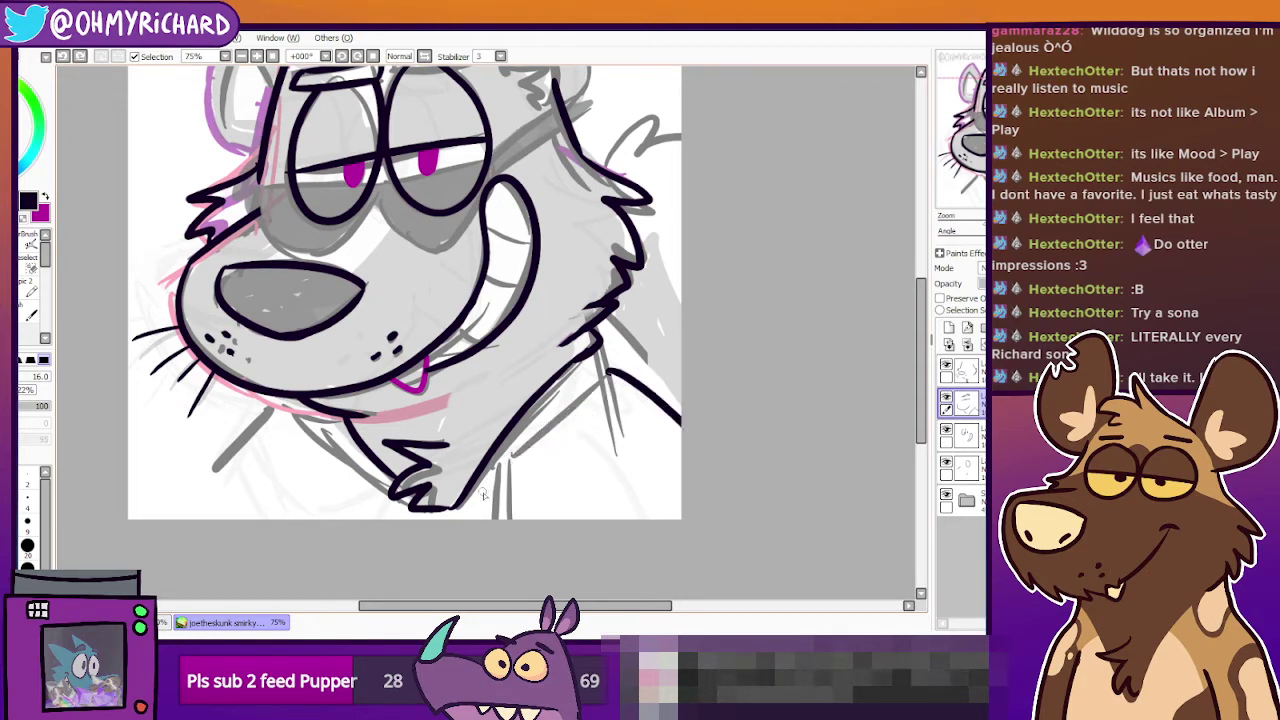
mouse_move(481, 495)
mouse_down()
mouse_move(606, 355)
mouse_move(677, 396)
mouse_up()
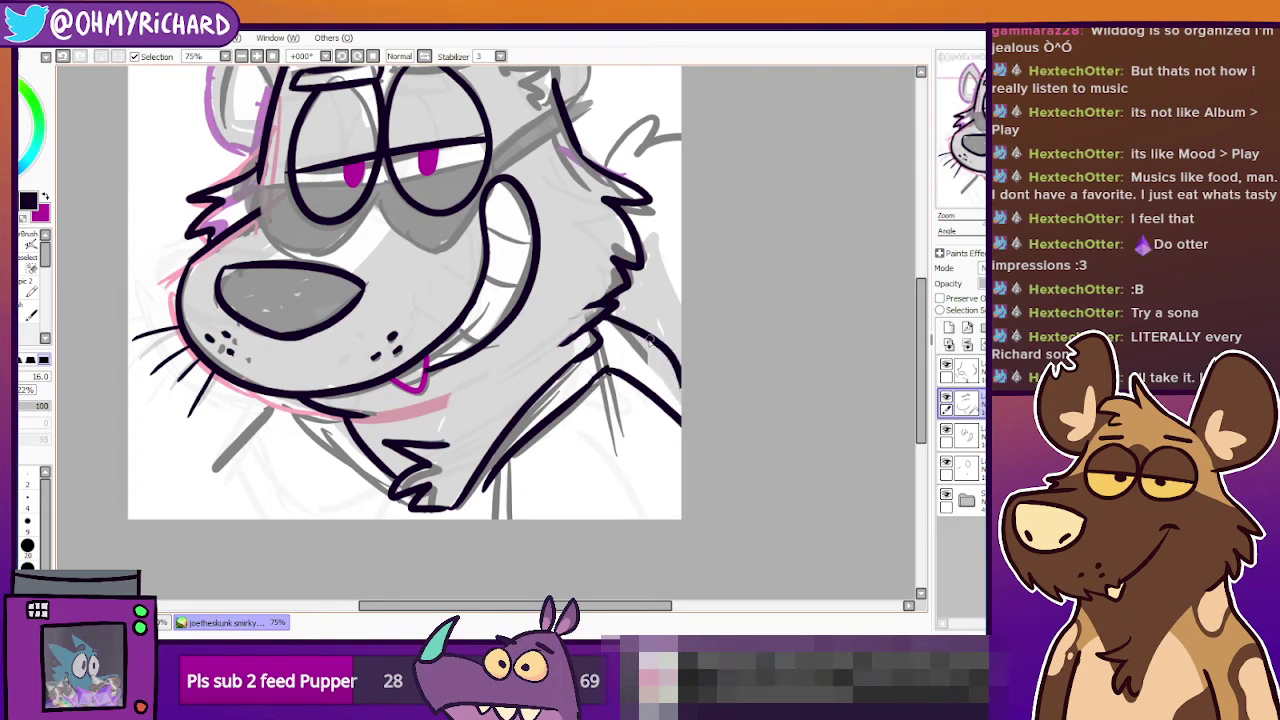
Ink a short inner line just beneath the upper shoulder line behind the neck, retrying it until it follows the curve.
drag(610, 341, 671, 391)
key(ctrl+z)
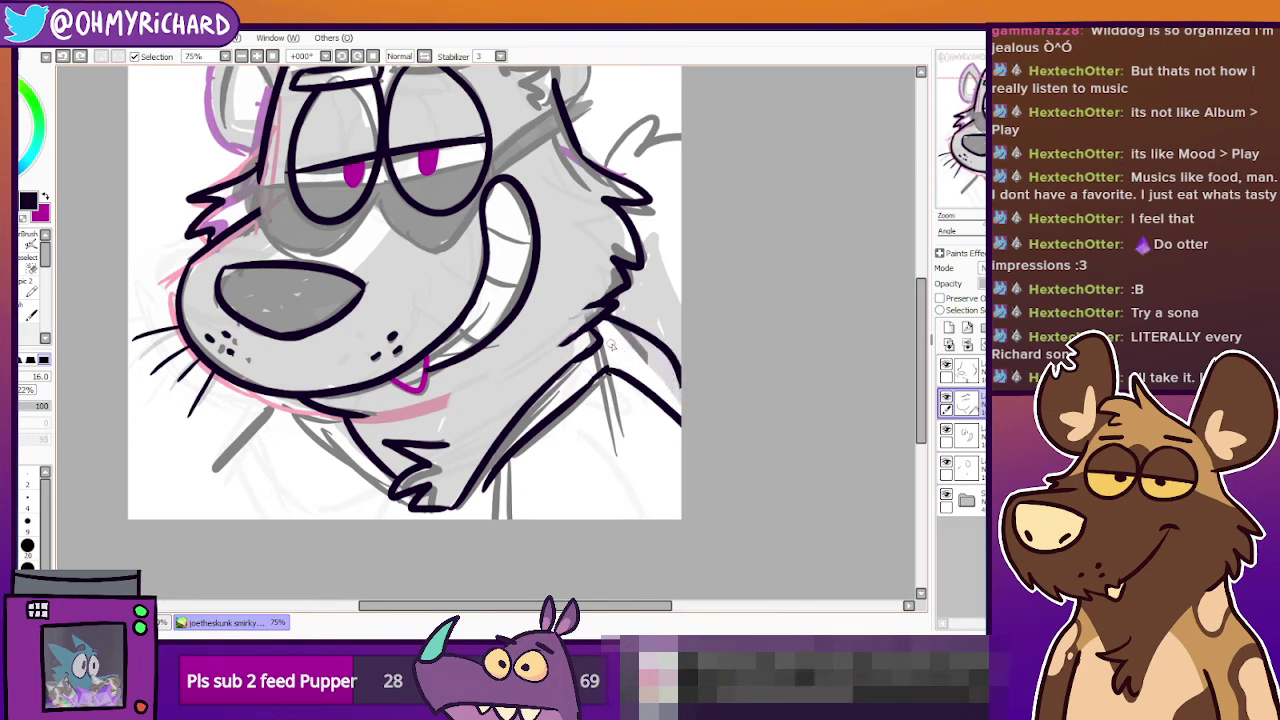
drag(611, 342, 669, 392)
key(ctrl+z)
drag(607, 340, 665, 380)
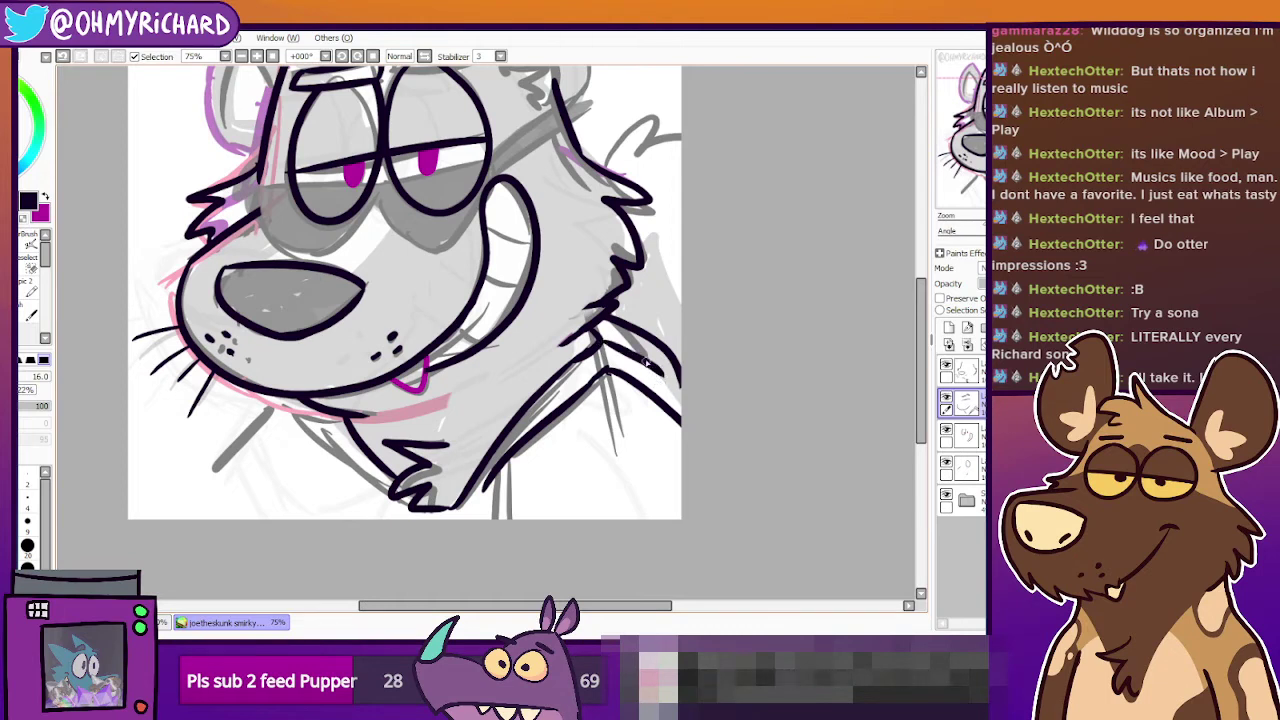
Ink the outer neck line from the chest tuft up to the muzzle and the left-hand shoulder curving down from it.
drag(598, 333, 706, 318)
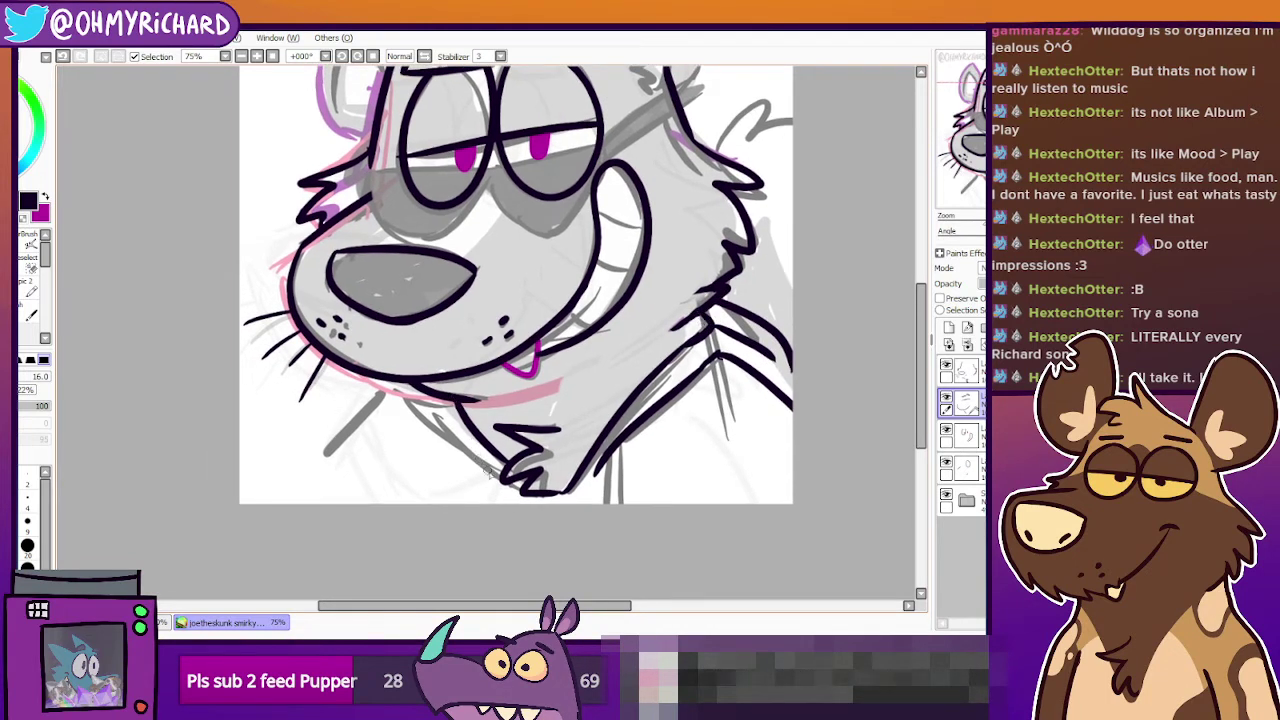
drag(498, 486, 404, 390)
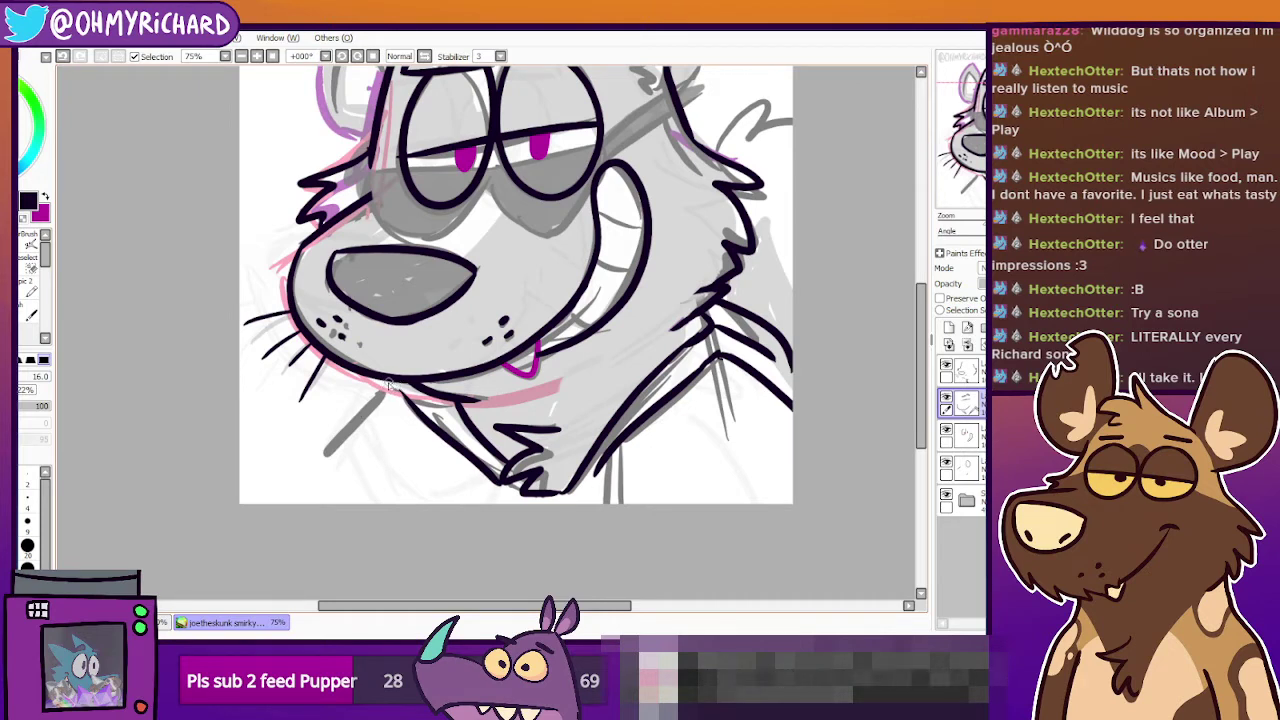
key(ctrl+z)
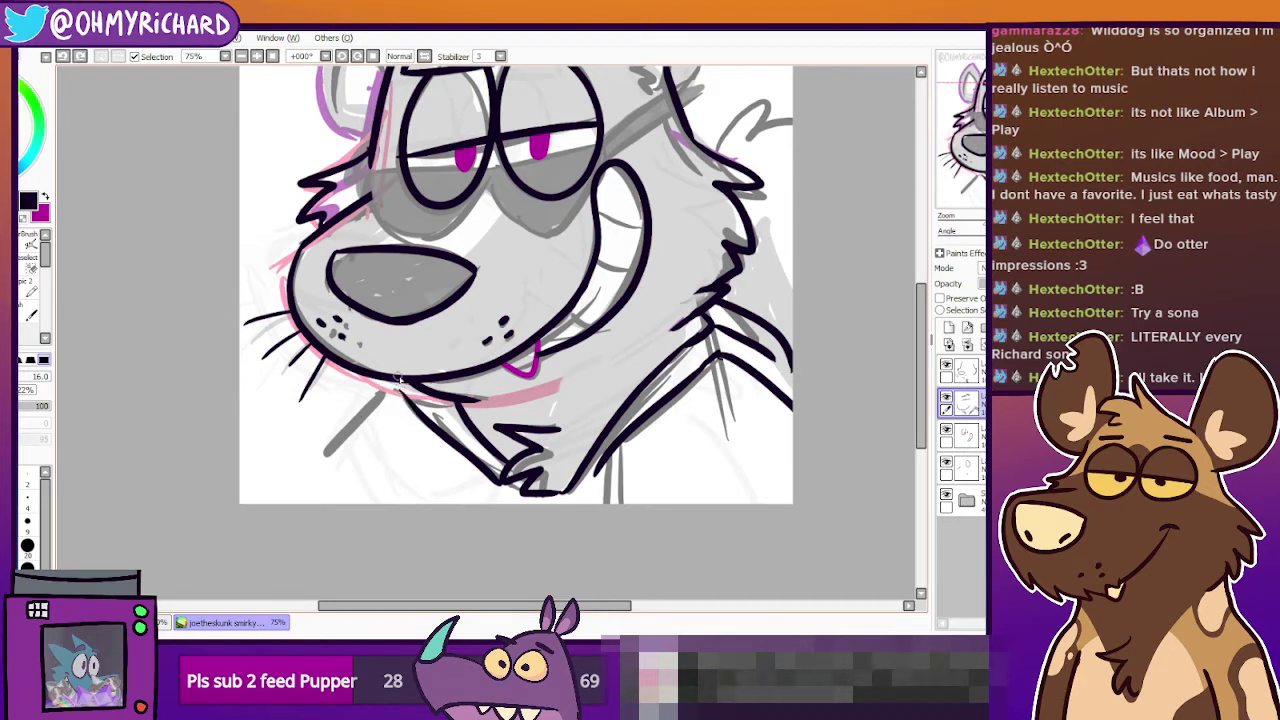
mouse_move(399, 378)
mouse_down()
mouse_move(400, 396)
mouse_move(316, 493)
mouse_up()
key(ctrl+z)
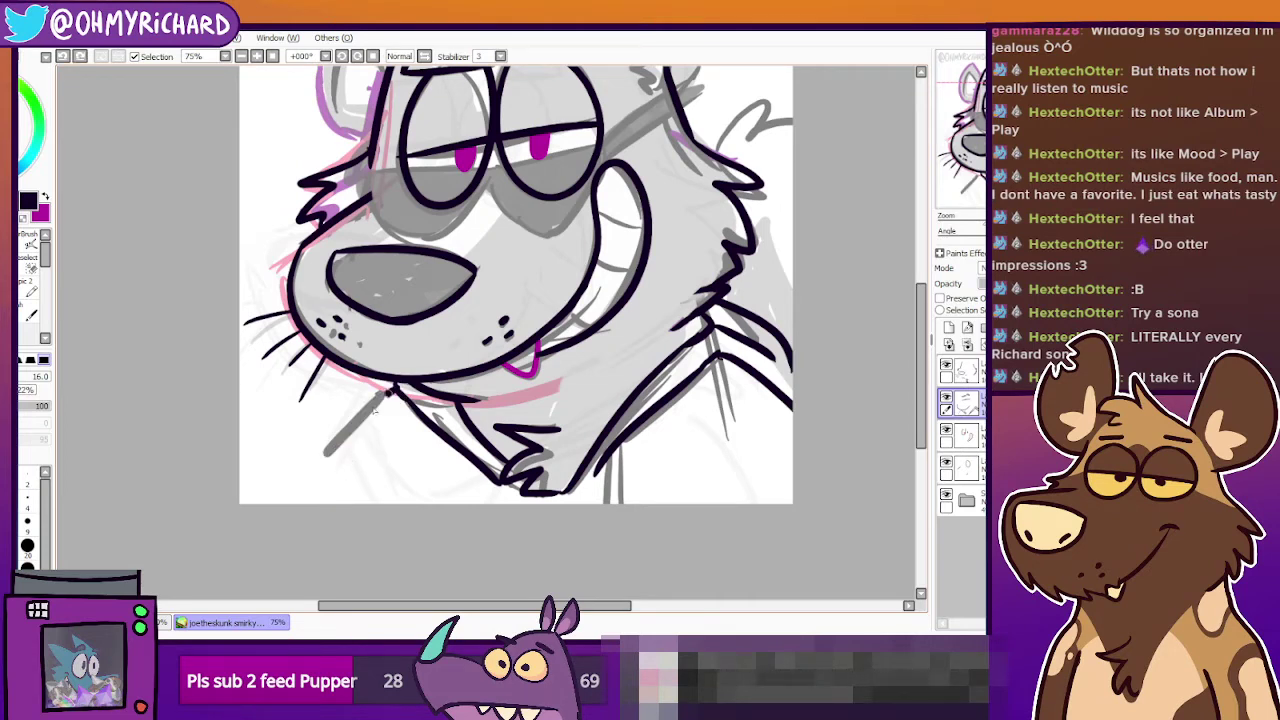
drag(395, 387, 312, 505)
Lower the opacity of the sketch folder so the sketch is fainter beneath the line art.
mouse_move(460, 310)
mouse_down()
mouse_move(353, 454)
mouse_move(415, 443)
mouse_move(438, 392)
mouse_up()
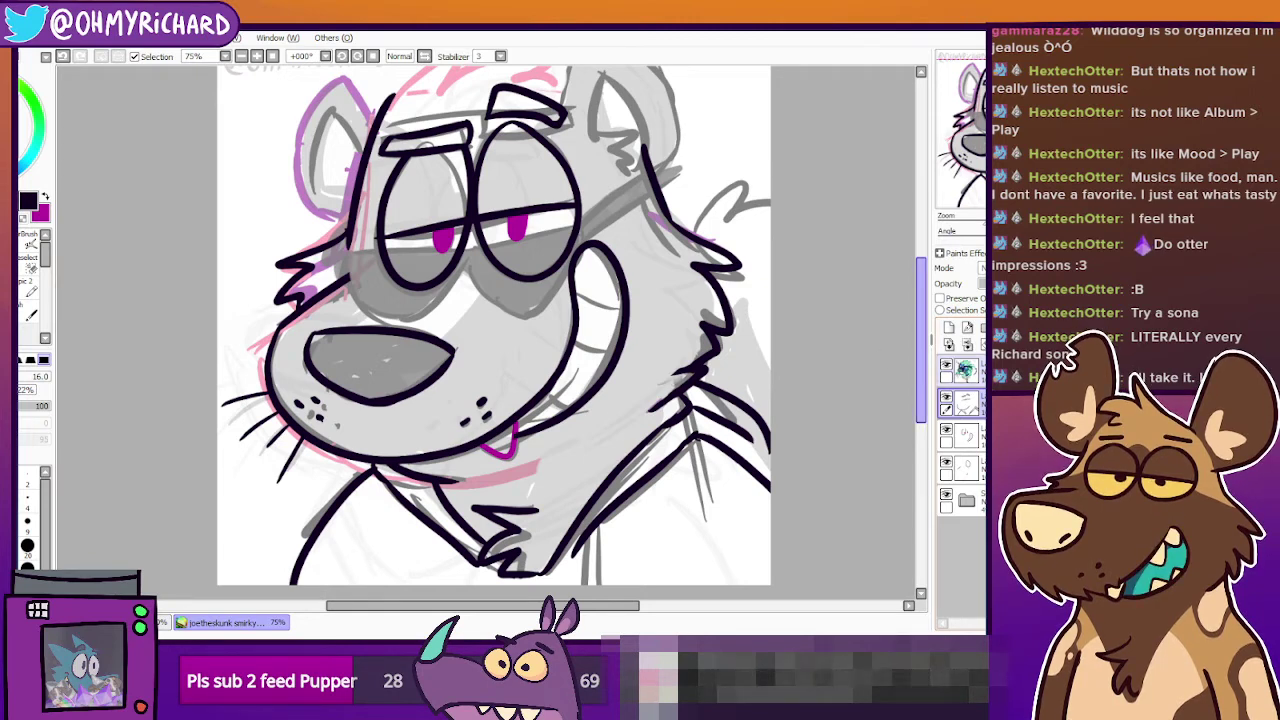
click(968, 501)
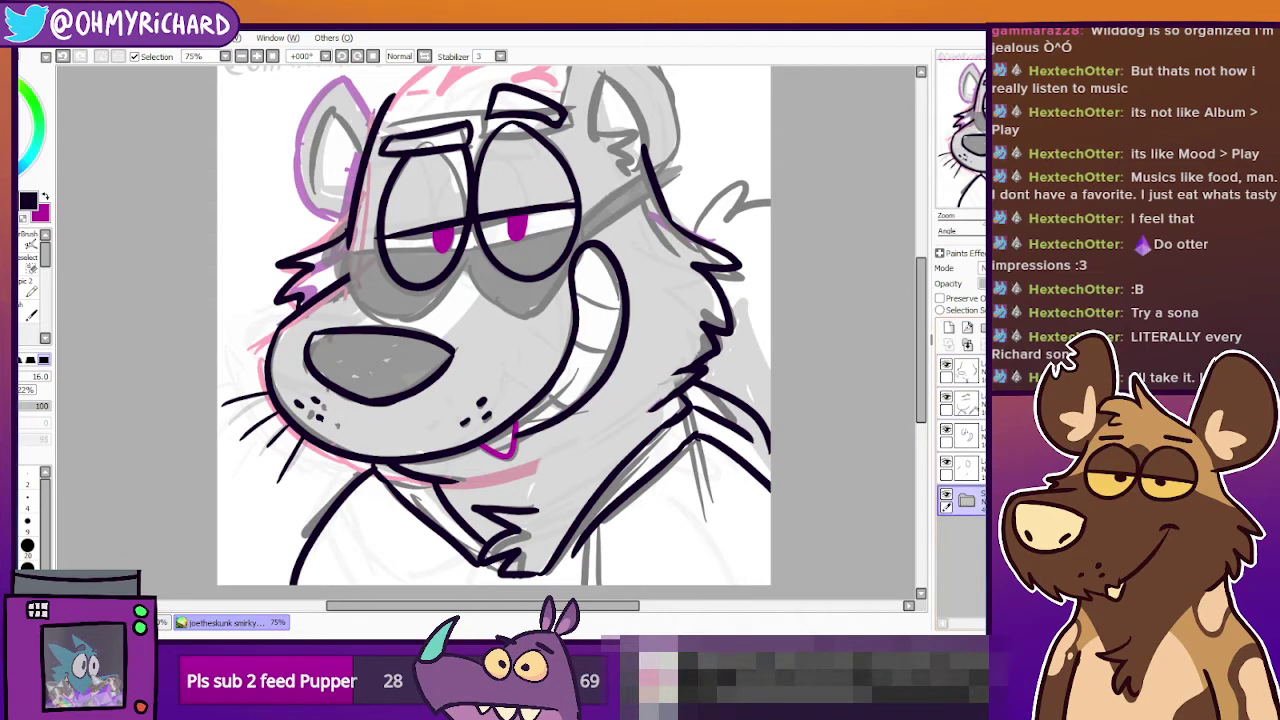
drag(1020, 284, 1000, 284)
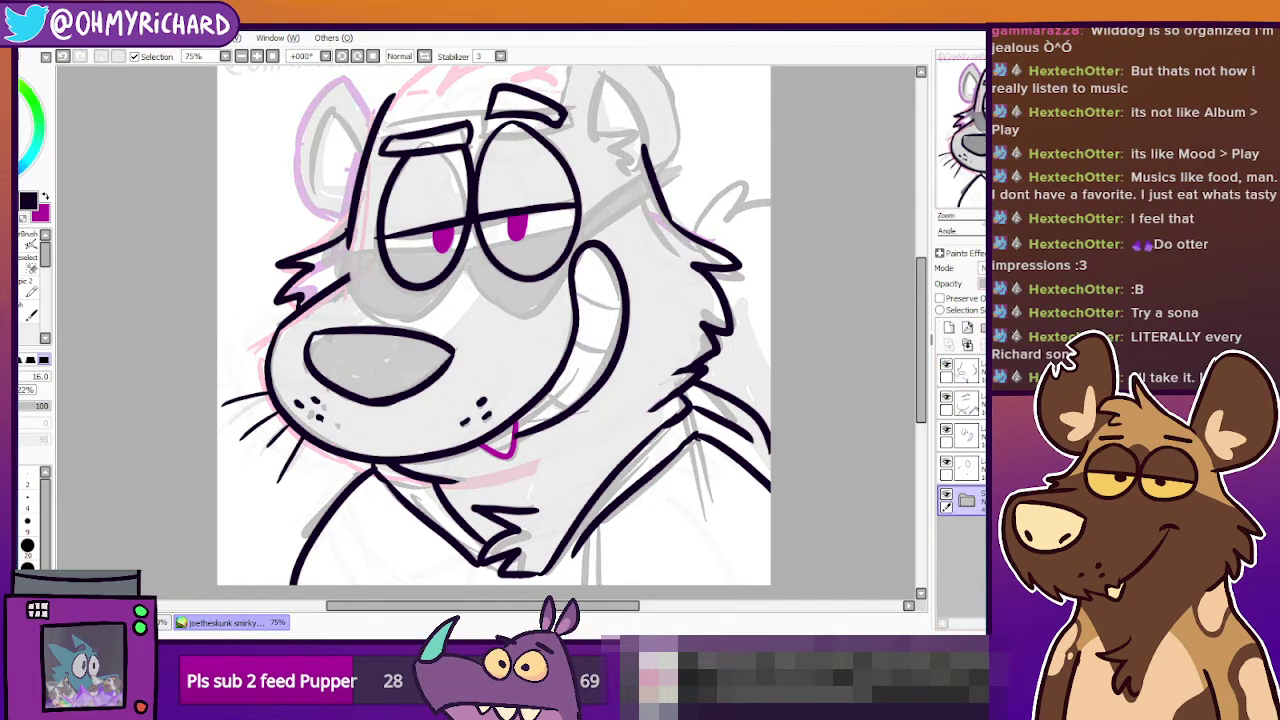
Check which line art layer holds which part by toggling layer visibility, and make the layer directly above the sketch folder active.
drag(574, 336, 649, 401)
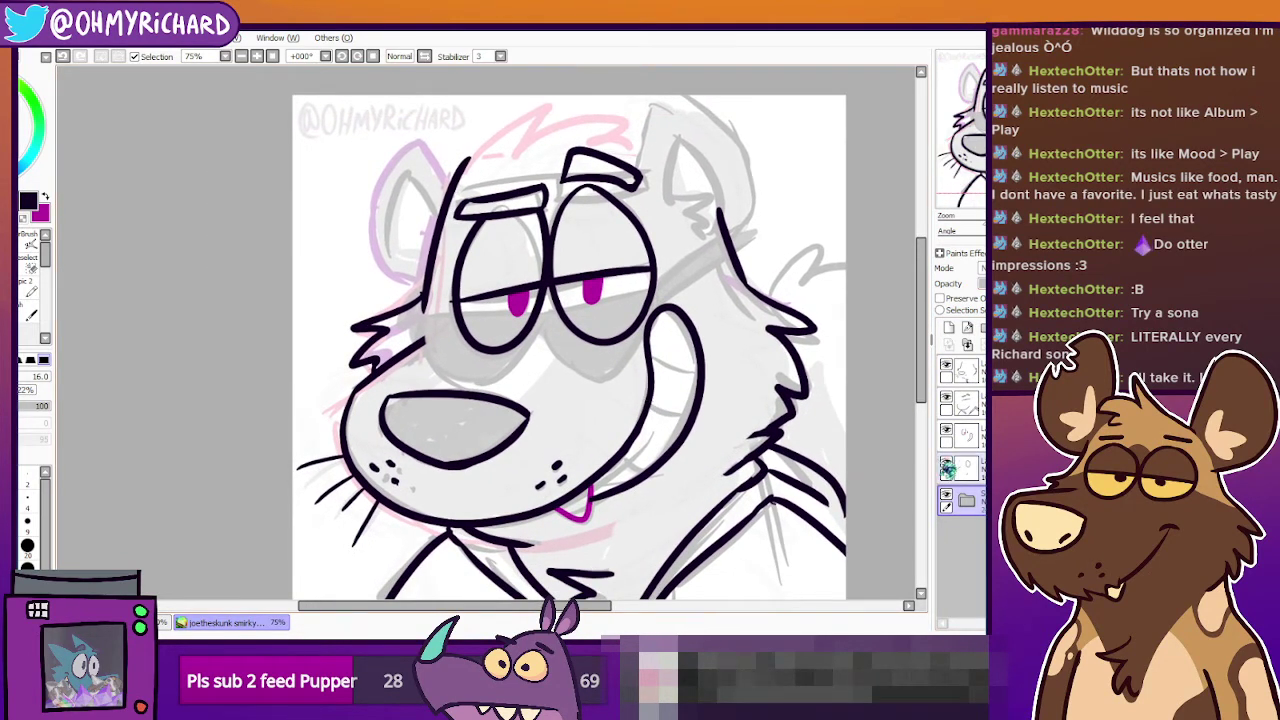
drag(726, 439, 720, 409)
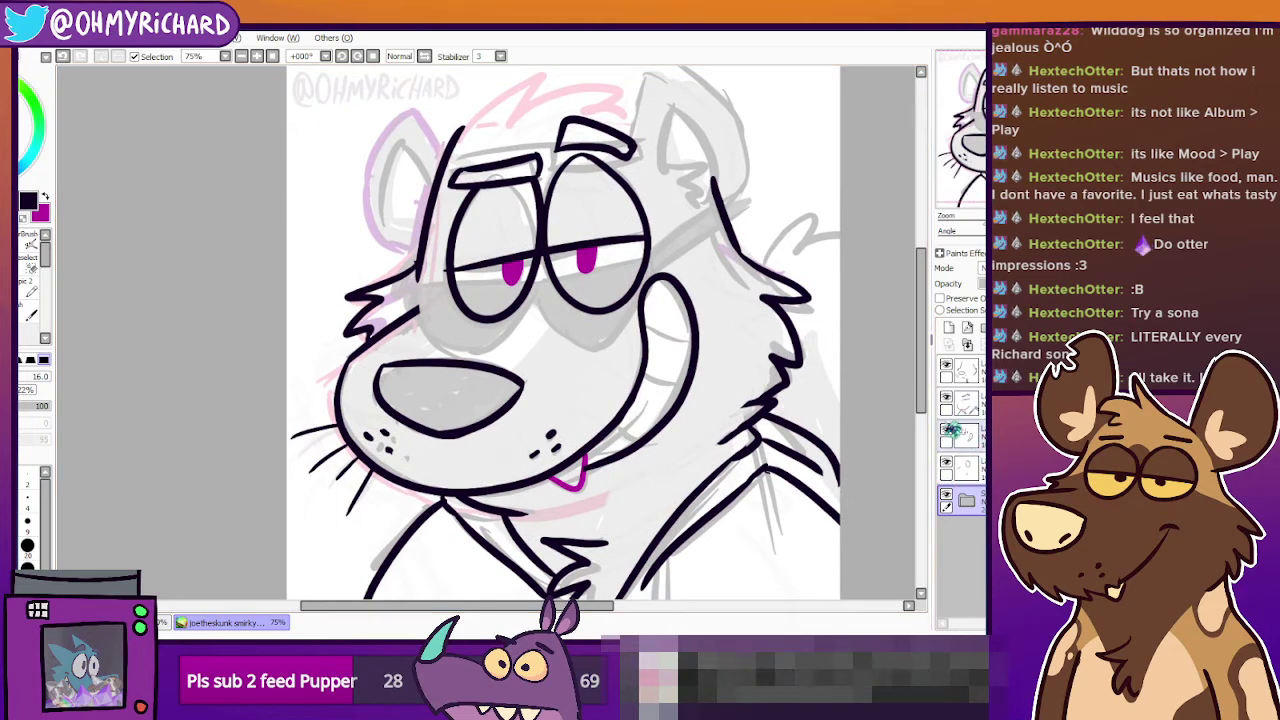
click(946, 397)
click(946, 397)
click(946, 397)
click(946, 397)
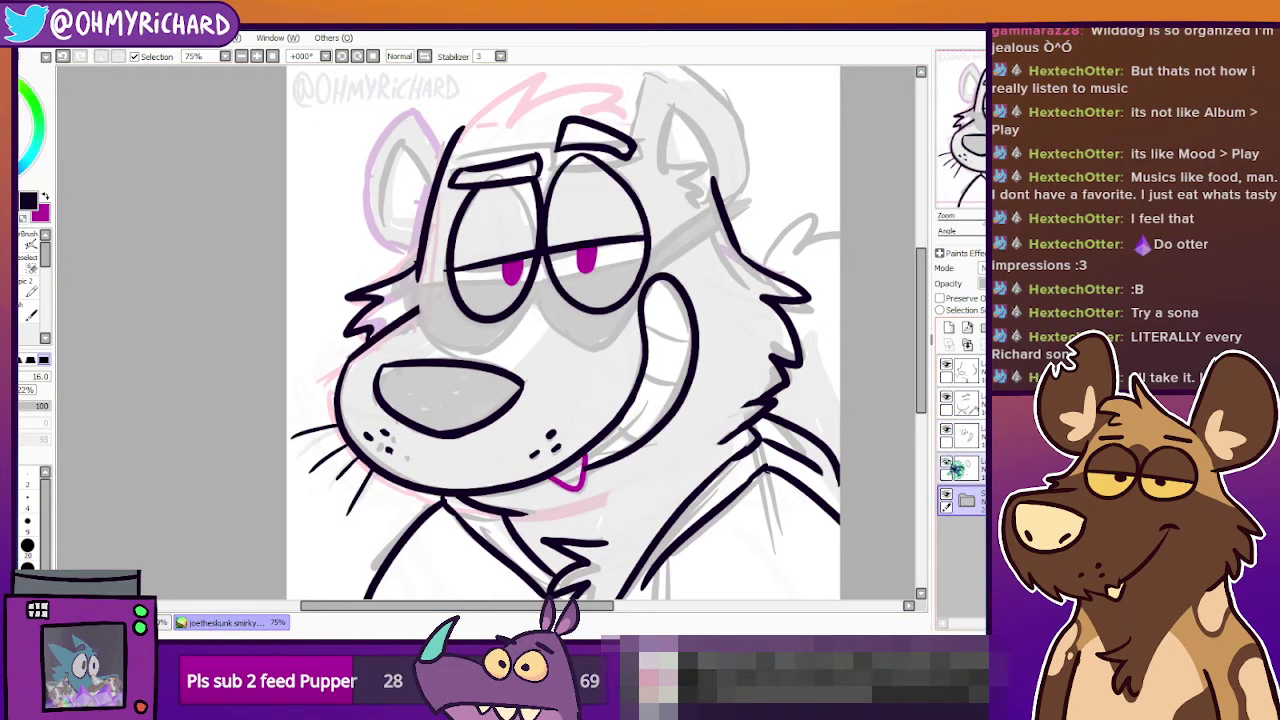
click(956, 468)
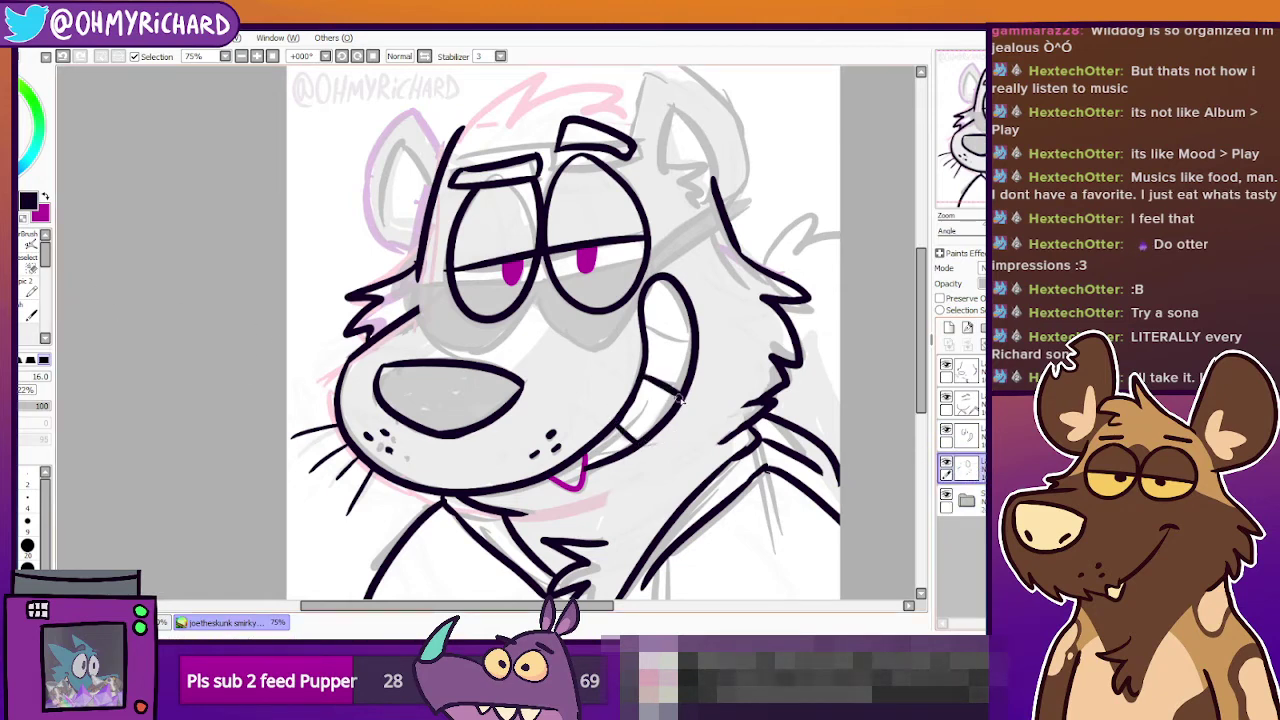
Ink the dividing lines between the teeth across the grin, retrying them until they fit inside the mouth outline.
key(ctrl+z)
drag(643, 327, 700, 354)
key(ctrl+z)
key(ctrl+z)
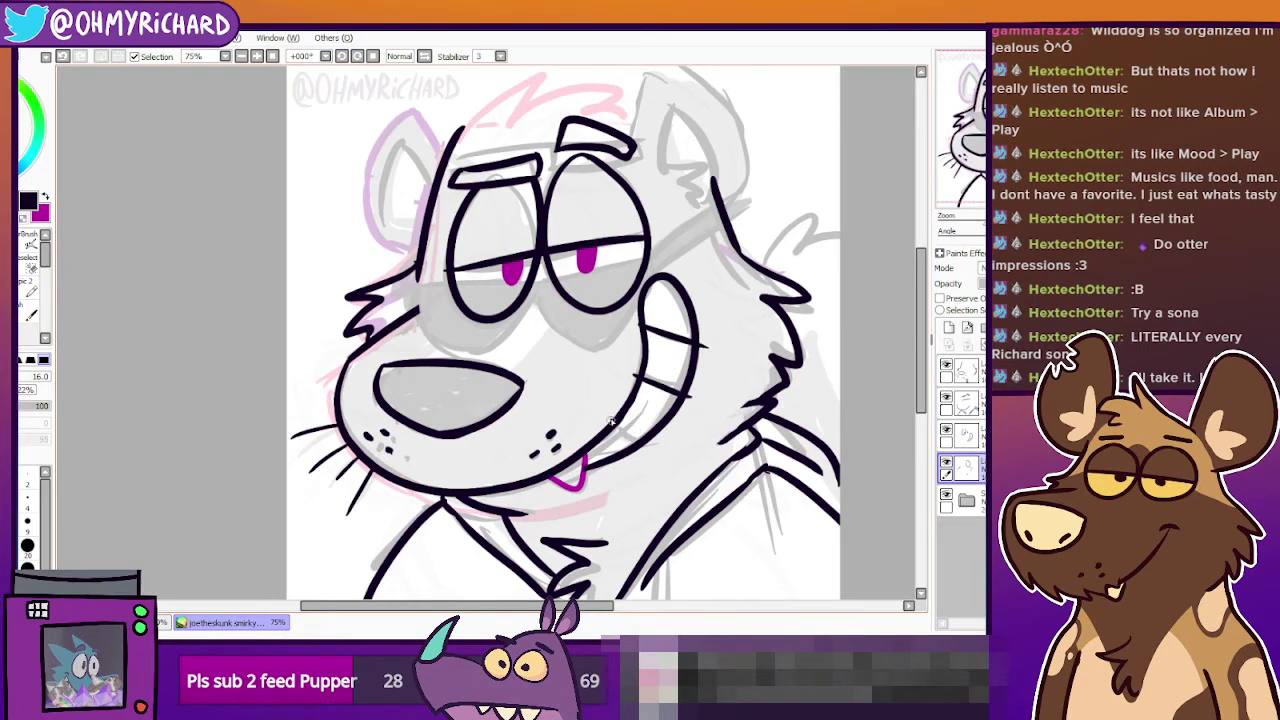
key(ctrl+z)
drag(608, 415, 649, 445)
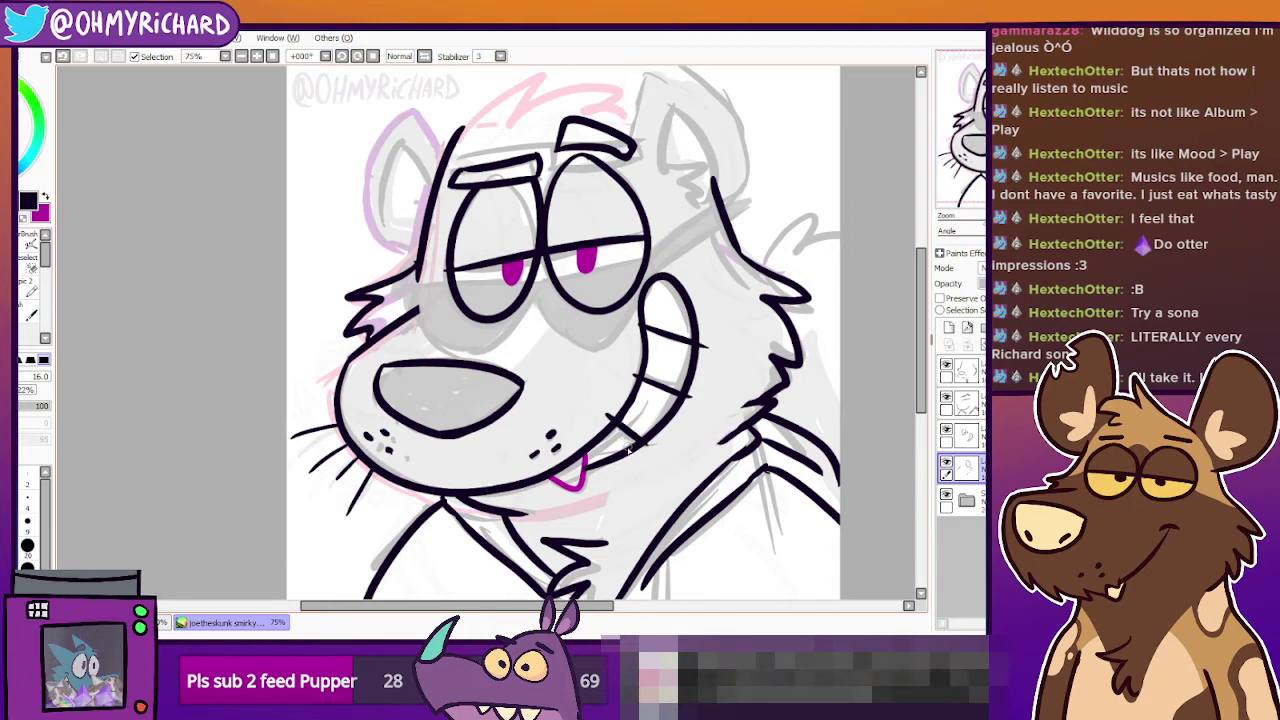
key(ctrl+z)
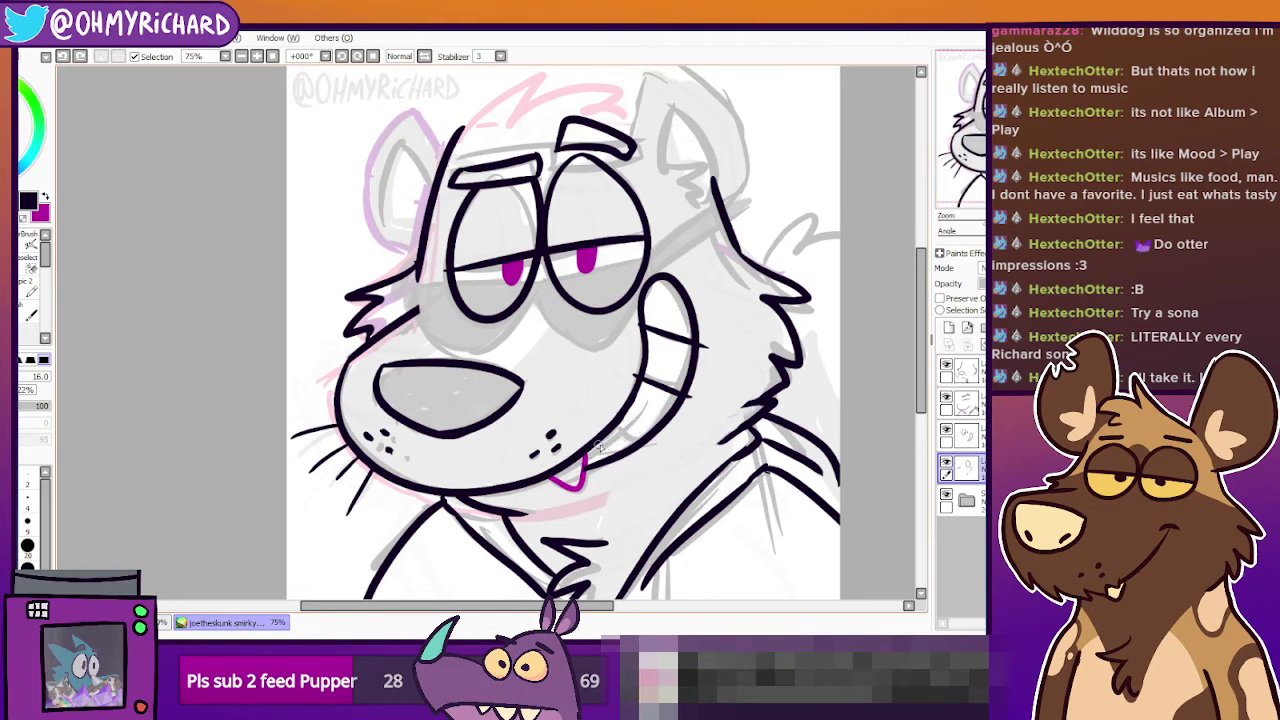
key(ctrl+z)
key(ctrl+z)
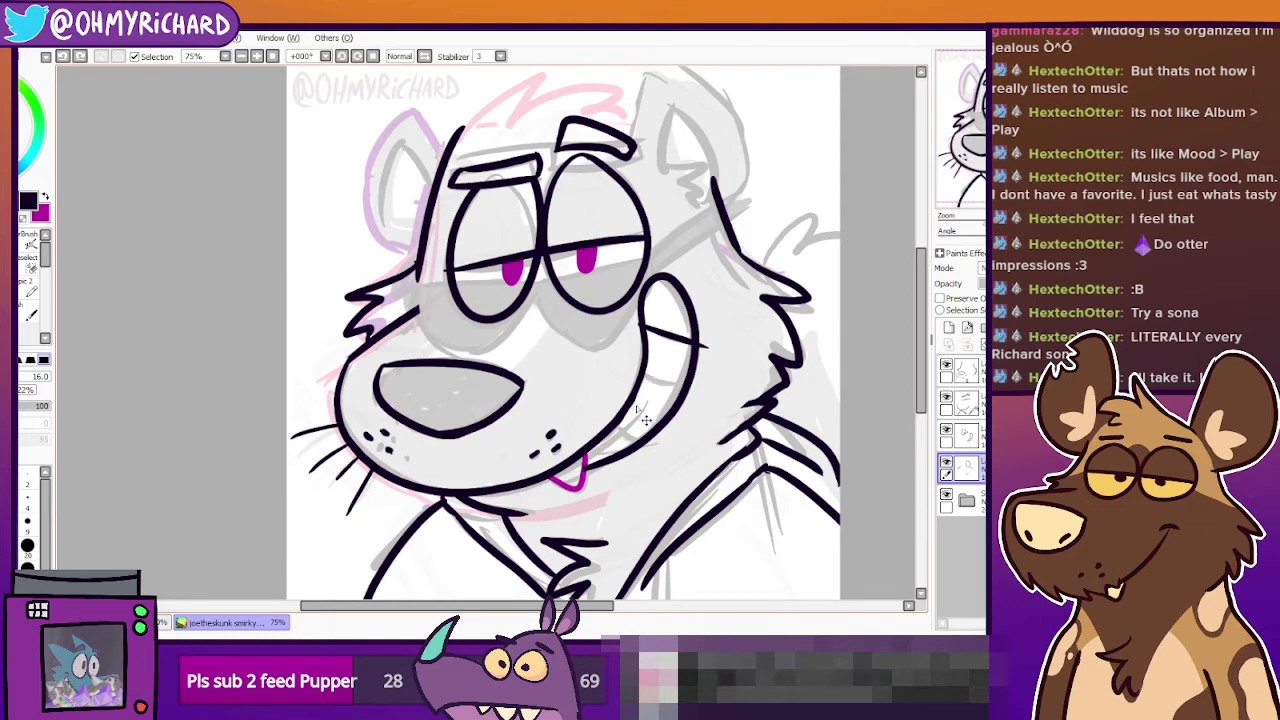
mouse_move(643, 312)
mouse_down()
mouse_move(687, 341)
mouse_move(682, 351)
mouse_move(639, 320)
mouse_move(694, 345)
mouse_move(643, 367)
mouse_move(685, 386)
mouse_move(646, 406)
mouse_move(660, 380)
mouse_move(642, 374)
mouse_move(685, 391)
mouse_move(621, 409)
mouse_move(664, 436)
mouse_up()
key(ctrl+z)
key(ctrl+z)
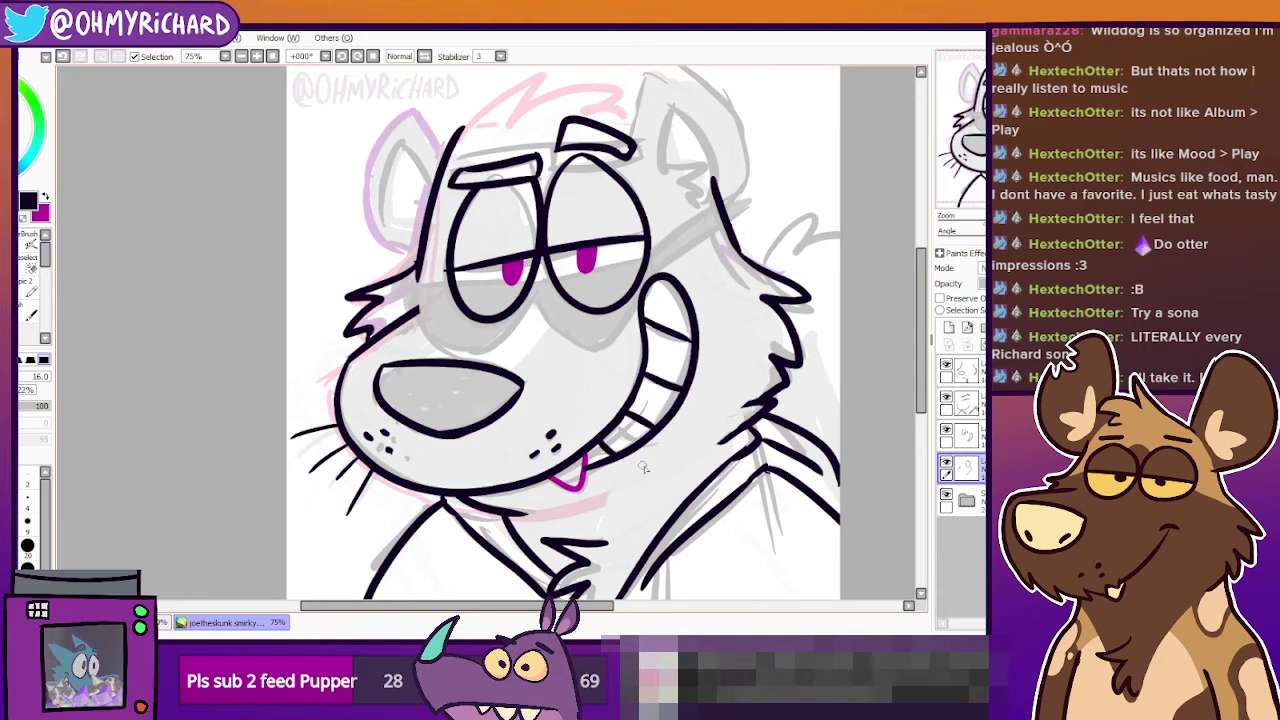
Ink the pointed, curving tail line that rises behind the right-hand cheek fur, following the sketch.
scroll(679, 322, up, 2)
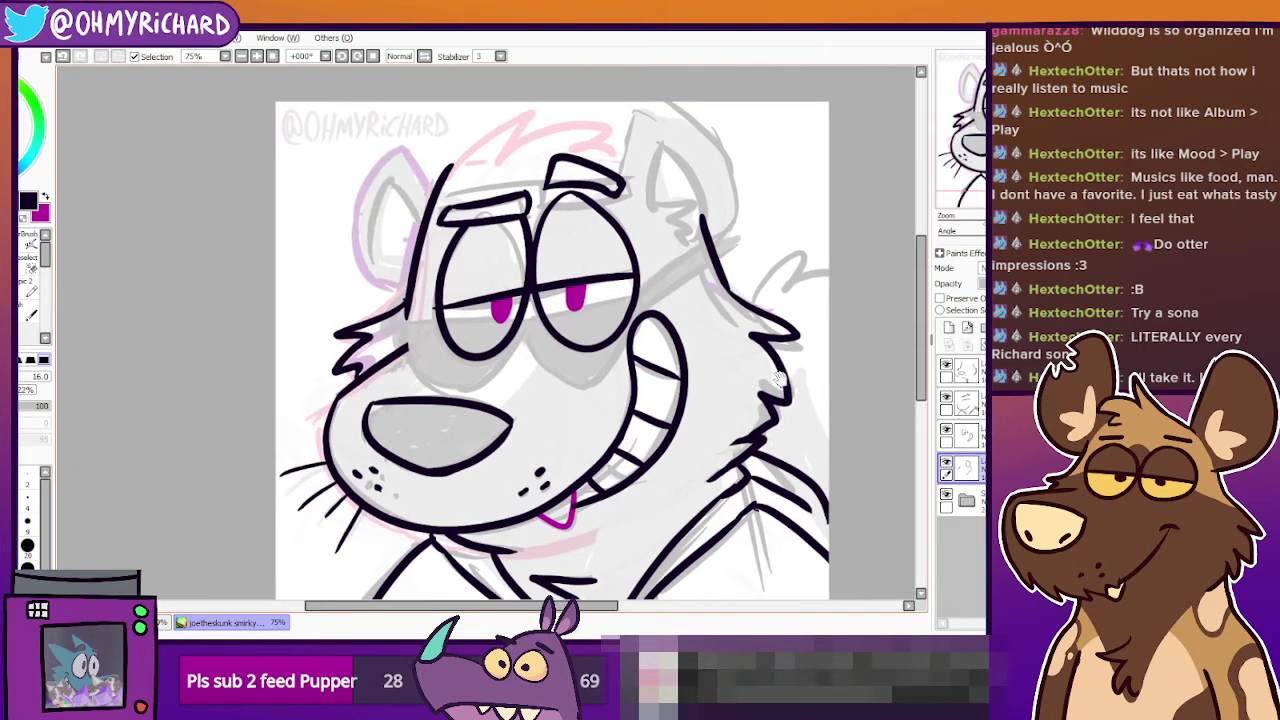
mouse_move(783, 427)
mouse_down()
mouse_move(803, 308)
mouse_move(778, 333)
mouse_move(817, 346)
mouse_move(810, 436)
mouse_up()
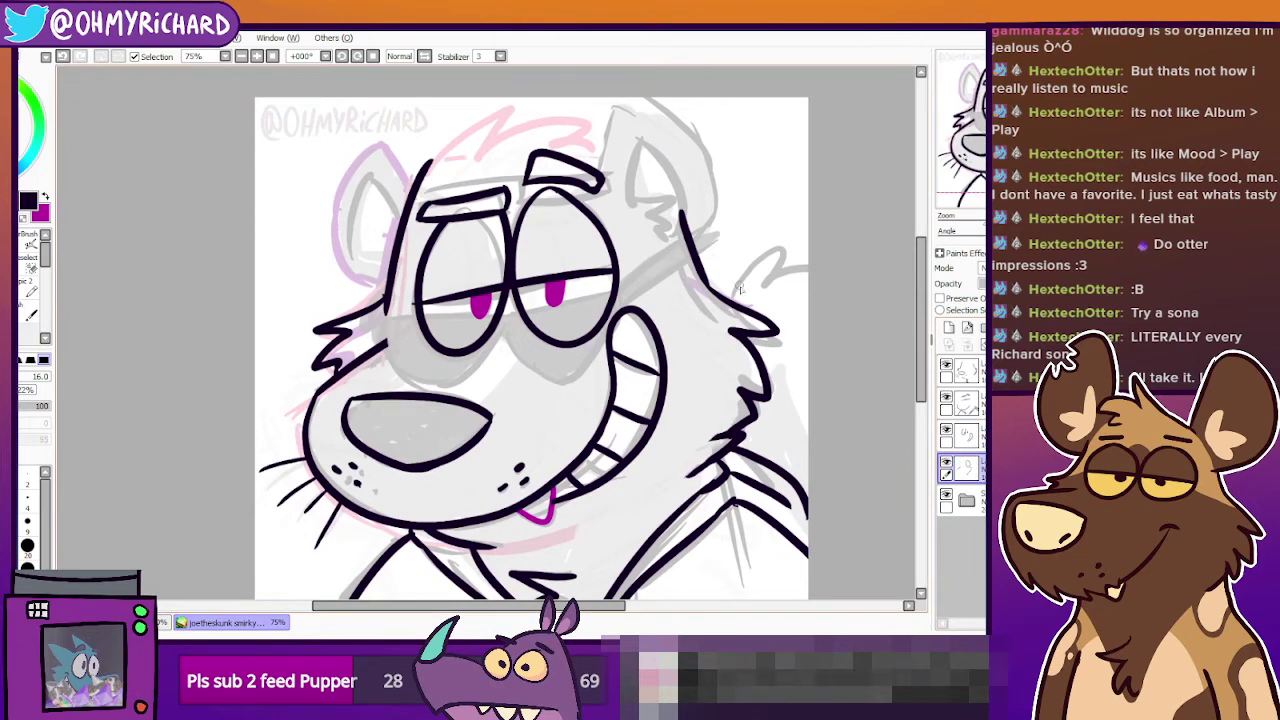
mouse_move(728, 296)
mouse_down()
mouse_move(747, 260)
mouse_move(806, 262)
mouse_up()
key(ctrl+z)
mouse_move(731, 295)
mouse_down()
mouse_move(777, 262)
mouse_move(768, 280)
mouse_move(810, 262)
mouse_up()
Add a new layer on top of the line art layers and choose a dark blue drawing colour for the glasses.
drag(778, 370, 700, 328)
drag(560, 349, 705, 415)
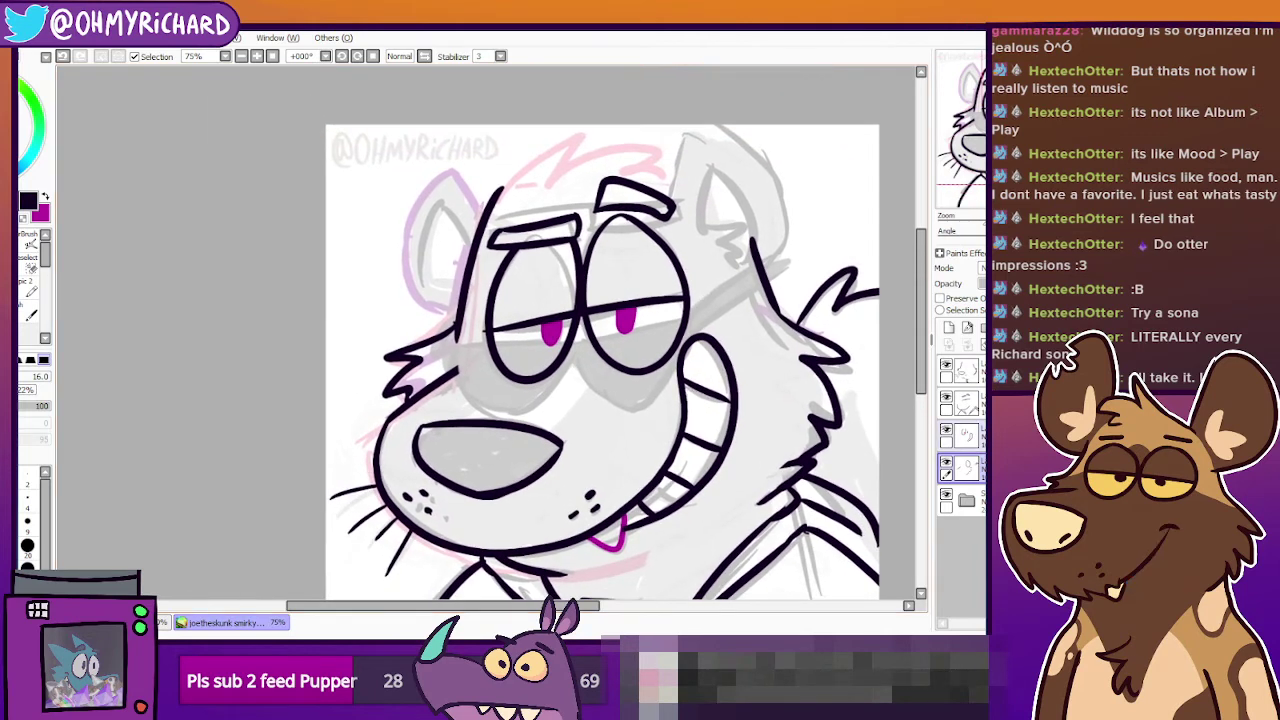
click(967, 371)
click(949, 328)
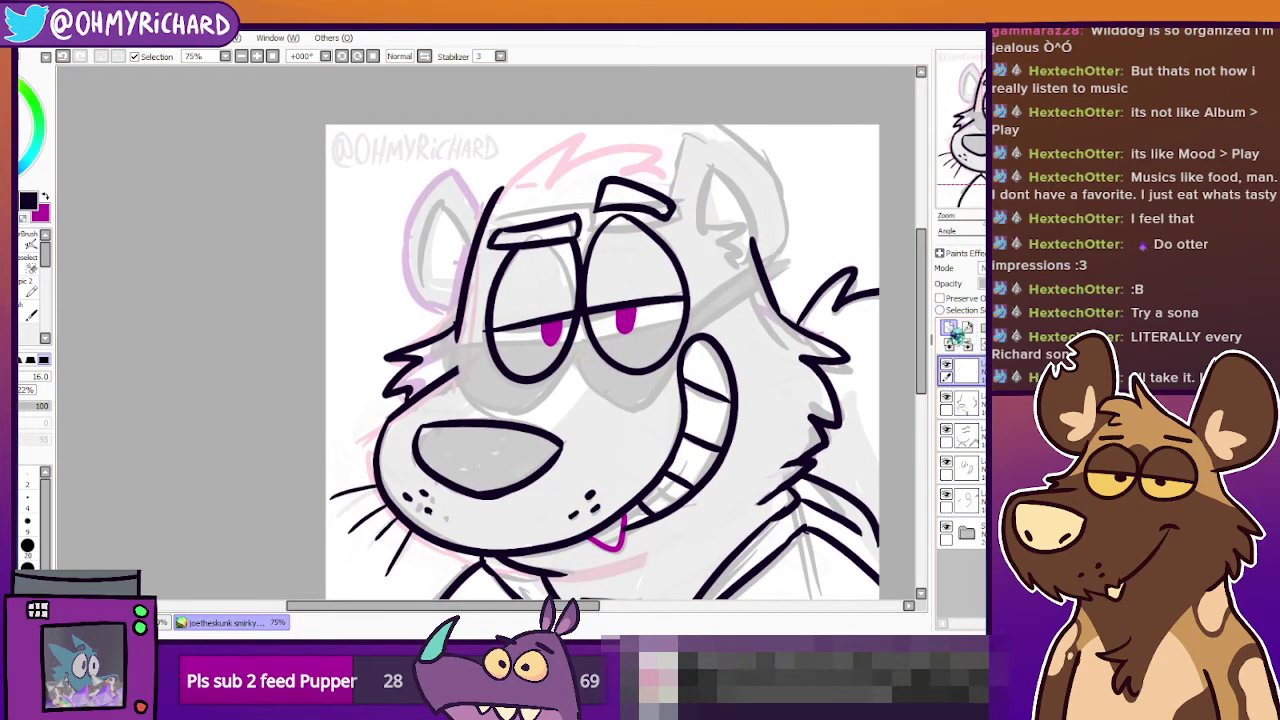
click(46, 197)
click(4, 172)
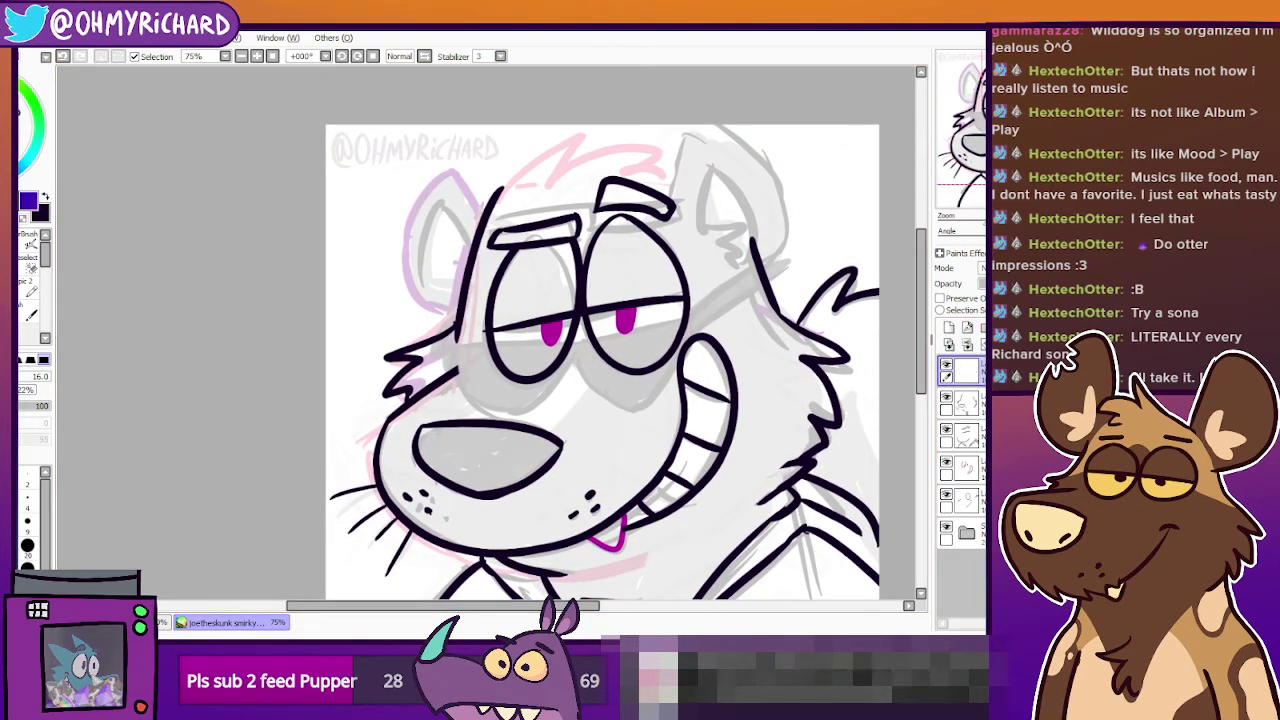
click(8, 268)
drag(540, 349, 494, 299)
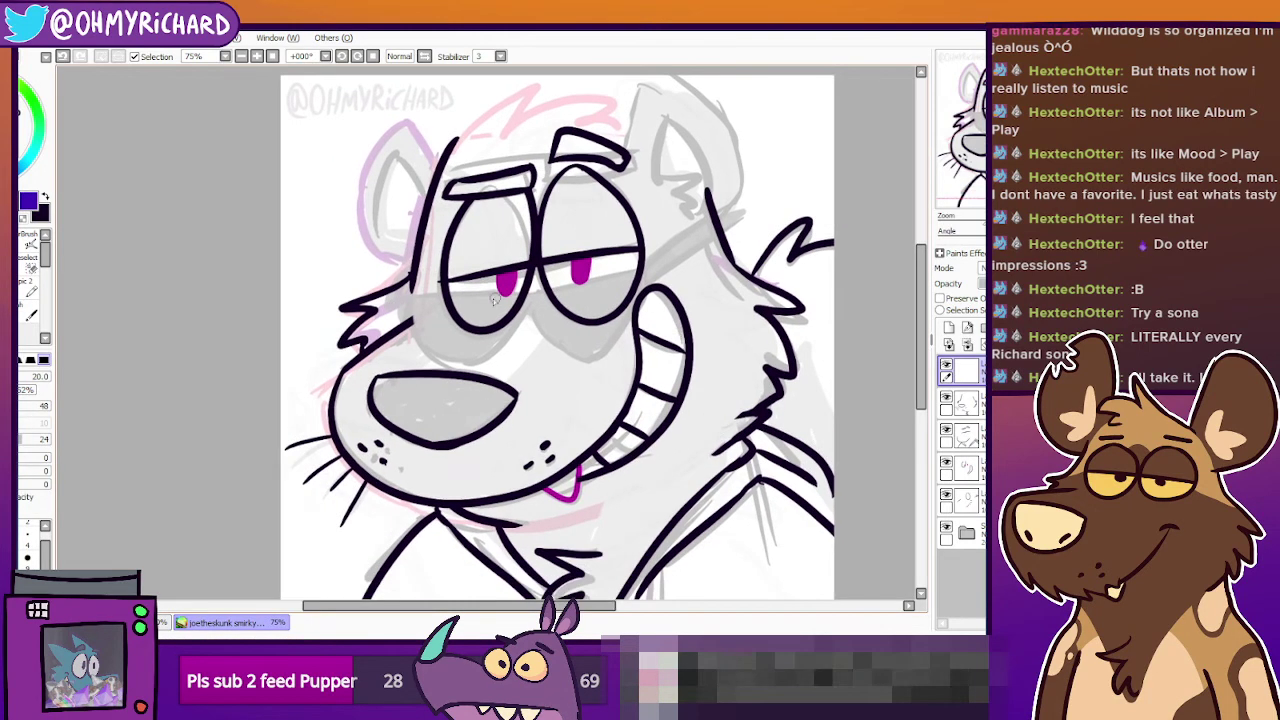
Draw the glasses' top rim in dark blue with the inking brush as one long line across both eyes, retrying until it fits.
drag(414, 297, 636, 291)
key(ctrl+z)
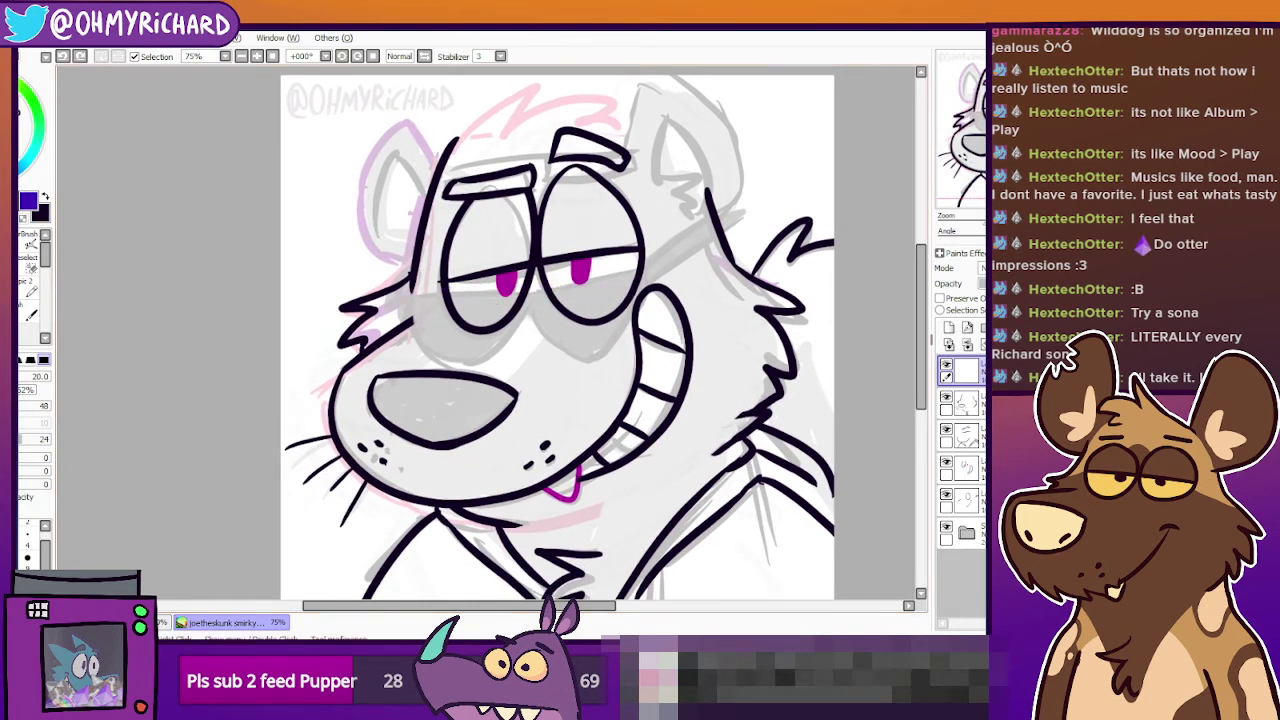
click(10, 244)
drag(414, 297, 648, 287)
key(ctrl+z)
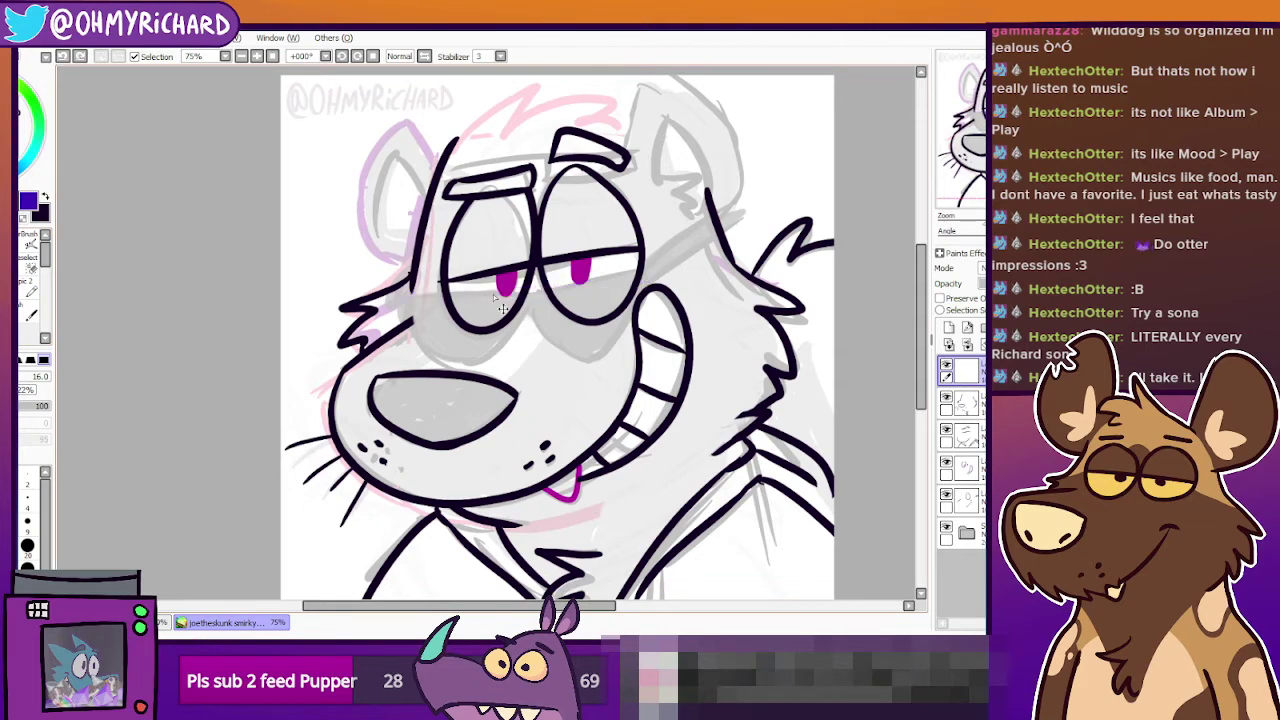
drag(398, 298, 664, 276)
key(ctrl+z)
drag(414, 306, 688, 266)
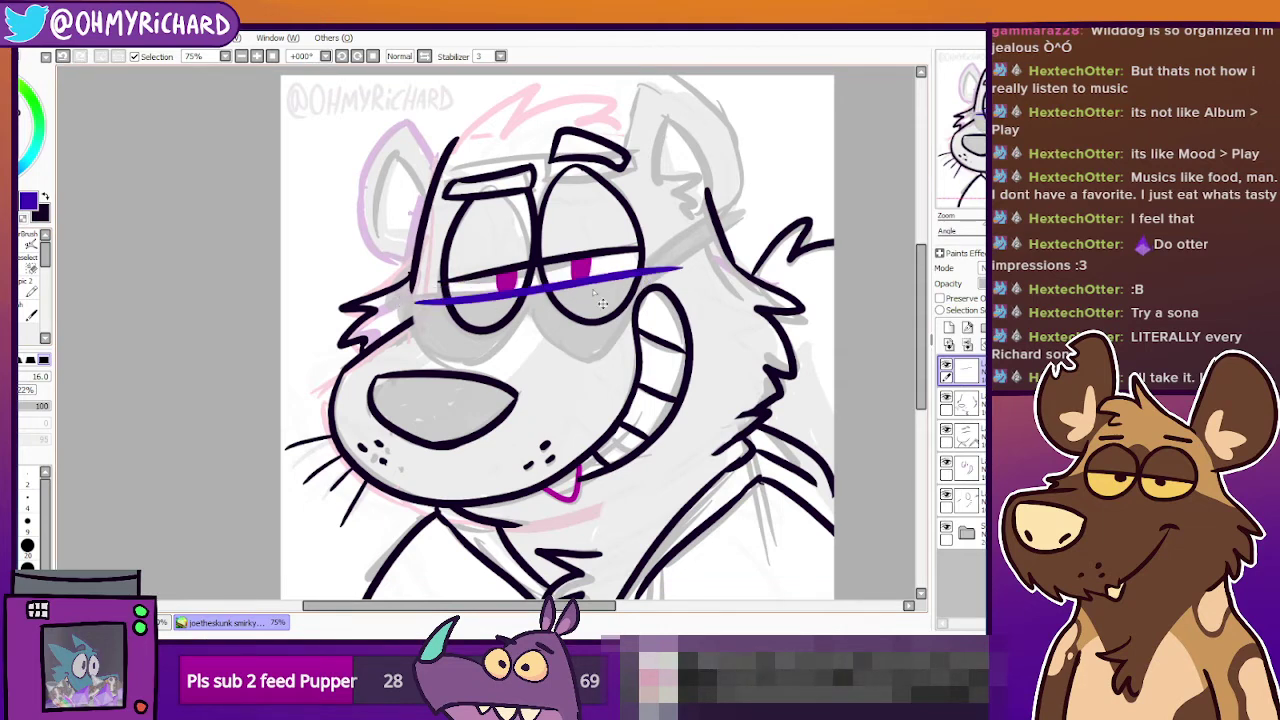
key(ctrl+z)
drag(398, 304, 676, 270)
key(ctrl+z)
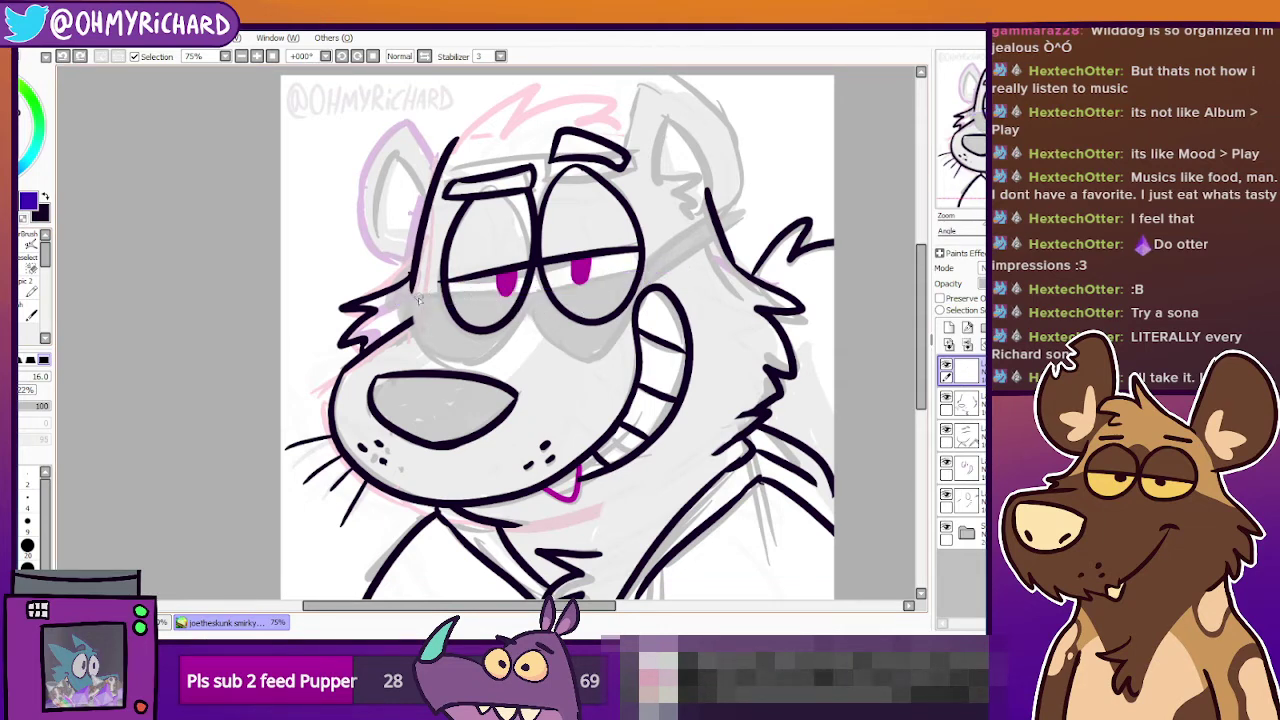
drag(414, 297, 670, 268)
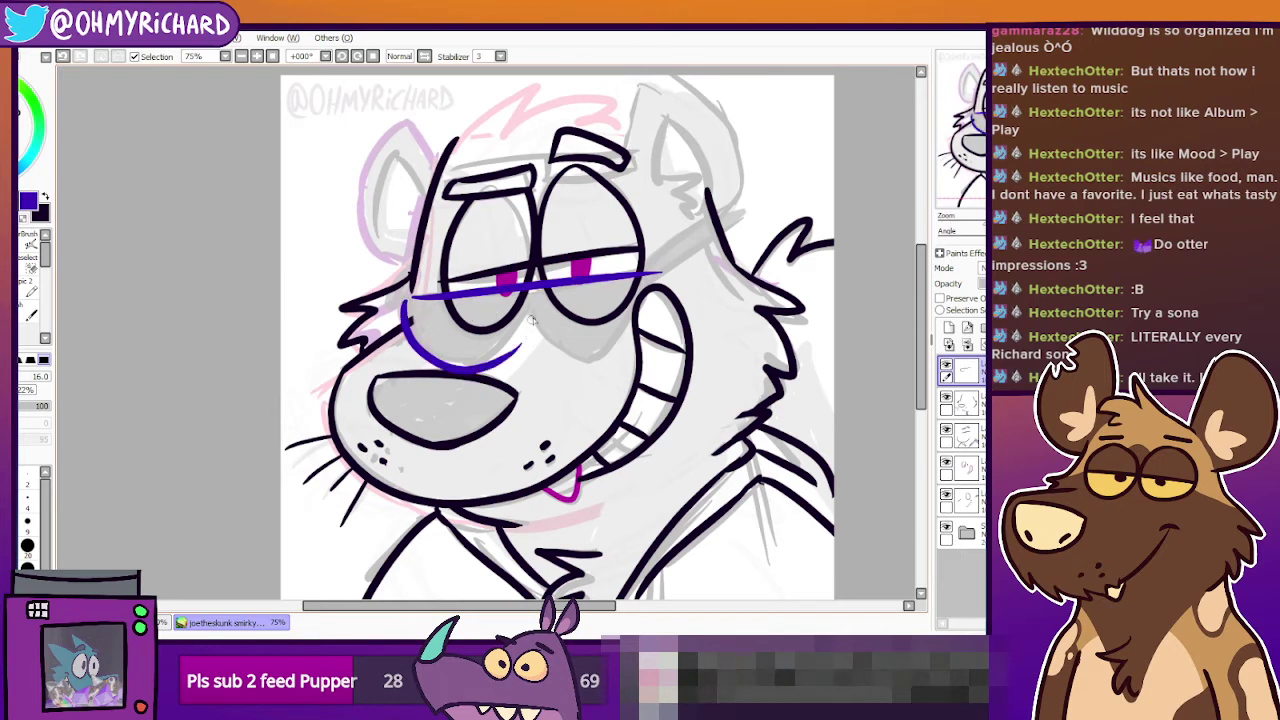
mouse_move(412, 300)
mouse_down()
mouse_move(472, 375)
mouse_move(532, 318)
mouse_up()
key(ctrl+z)
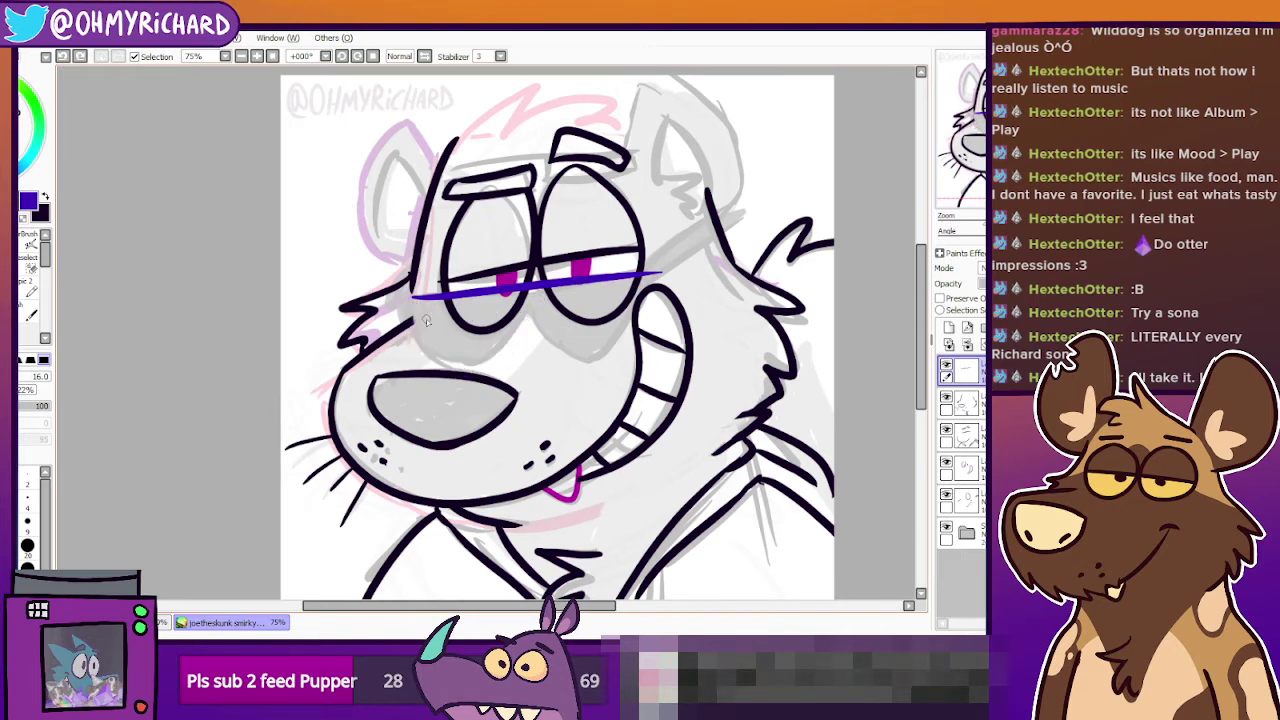
mouse_move(408, 298)
mouse_down()
mouse_move(435, 355)
mouse_move(535, 313)
mouse_up()
key(ctrl+z)
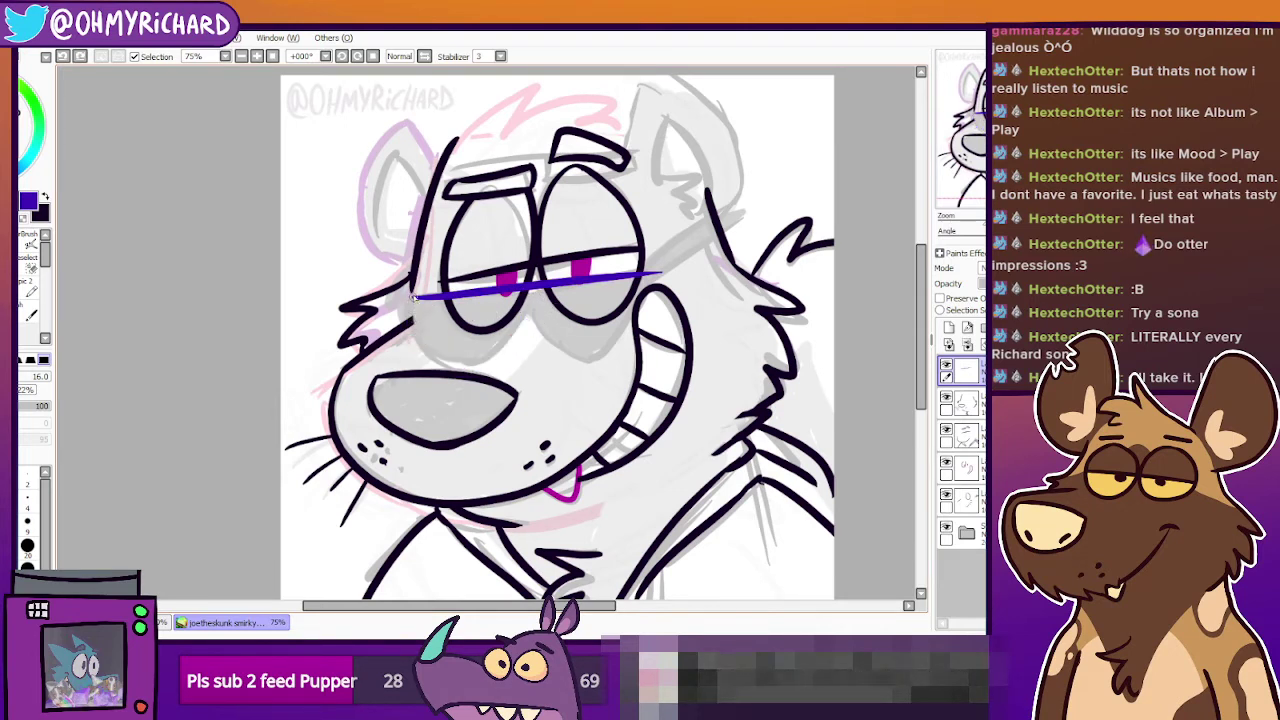
mouse_move(408, 298)
mouse_down()
mouse_move(441, 353)
mouse_move(535, 314)
mouse_up()
key(ctrl+z)
mouse_move(408, 300)
mouse_down()
mouse_move(514, 345)
mouse_move(535, 314)
mouse_up()
key(ctrl+z)
mouse_move(400, 298)
mouse_down()
mouse_move(492, 349)
mouse_move(539, 287)
mouse_move(547, 340)
mouse_move(625, 342)
mouse_move(660, 270)
mouse_up()
key(ctrl+z)
key(ctrl+z)
Draw the rounded lower edges of both glasses lenses in dark blue, first the right-hand lens and the left-hand one until it fits.
mouse_move(527, 312)
mouse_down()
mouse_move(619, 342)
mouse_move(653, 261)
mouse_up()
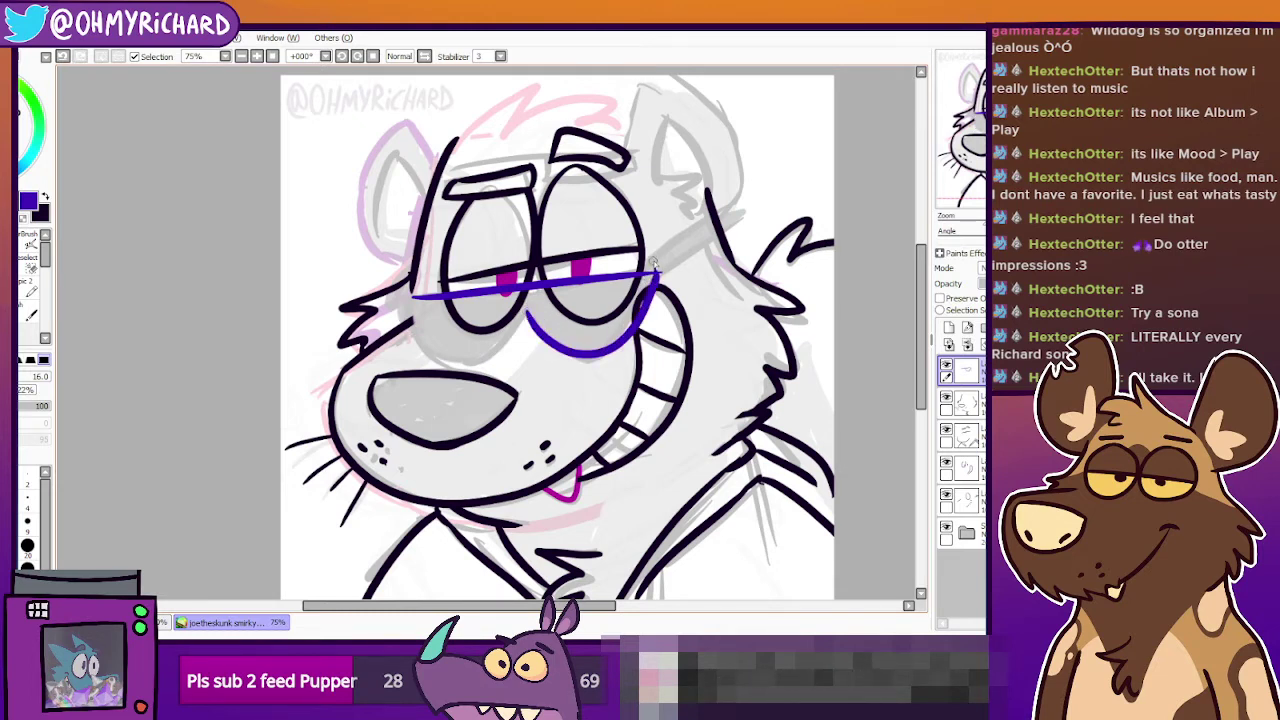
mouse_move(413, 310)
mouse_down()
mouse_move(500, 337)
mouse_move(523, 292)
mouse_move(456, 369)
mouse_move(527, 305)
mouse_up()
key(ctrl+z)
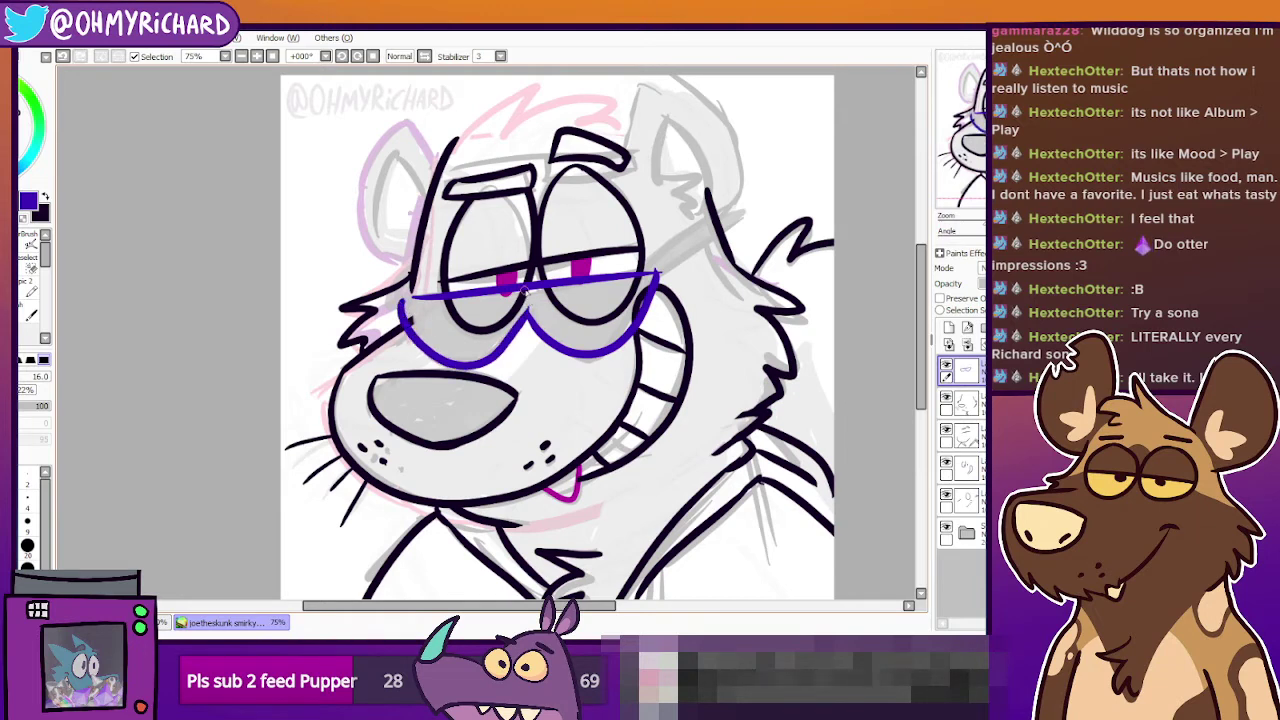
key(ctrl+z)
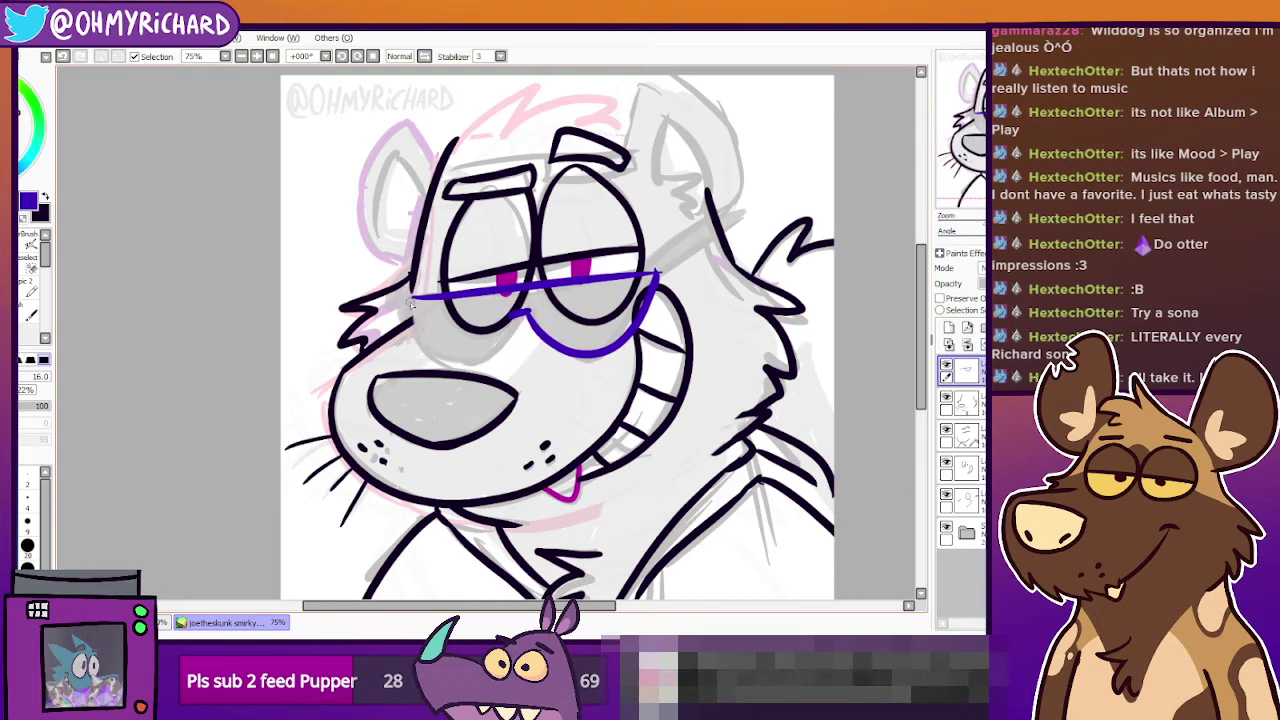
drag(402, 305, 518, 322)
key(ctrl+z)
mouse_move(402, 305)
mouse_down()
mouse_move(413, 345)
mouse_move(538, 298)
mouse_up()
key(ctrl+z)
mouse_move(400, 305)
mouse_down()
mouse_move(412, 345)
mouse_move(521, 314)
mouse_up()
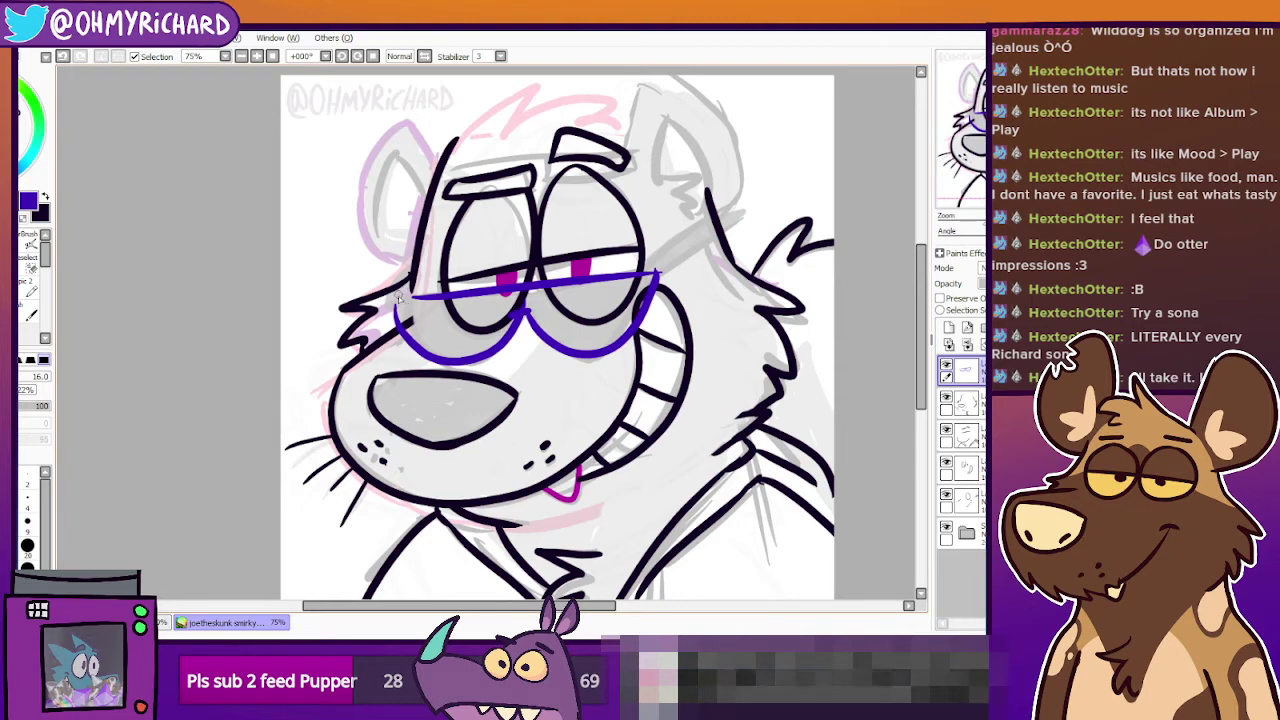
Try to join the left-hand lens curve to the top rim at its outer corner, and switch to another tool.
drag(397, 294, 429, 299)
key(ctrl+z)
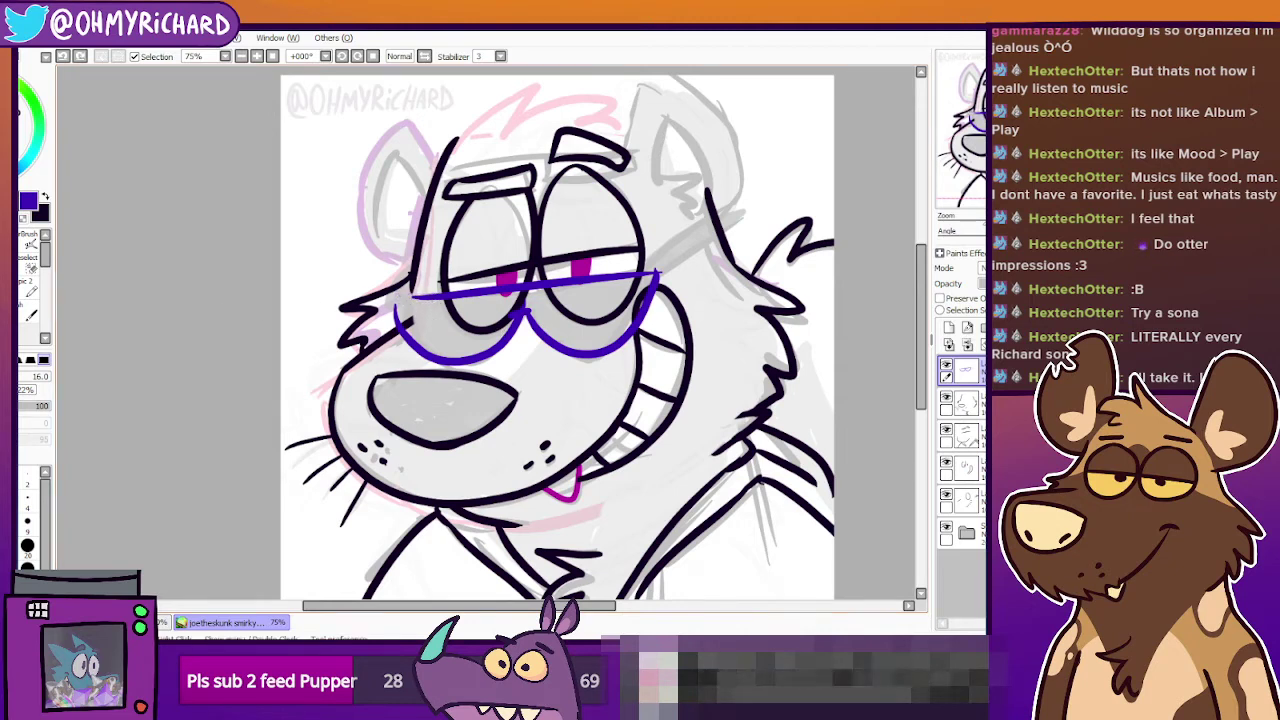
click(6, 205)
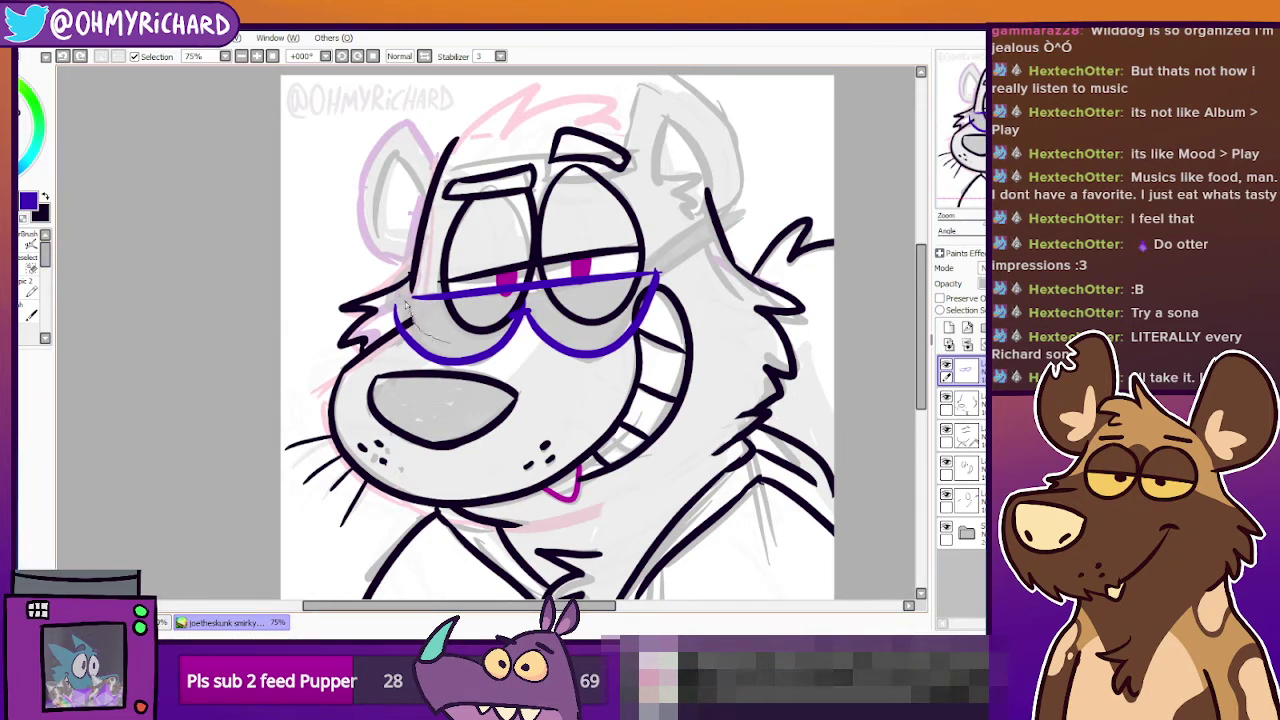
Squeeze the outer edge of the left lens outline slightly inward with a lassoed transform, and draw a rounded corner joining it to the top rim.
drag(452, 358, 448, 362)
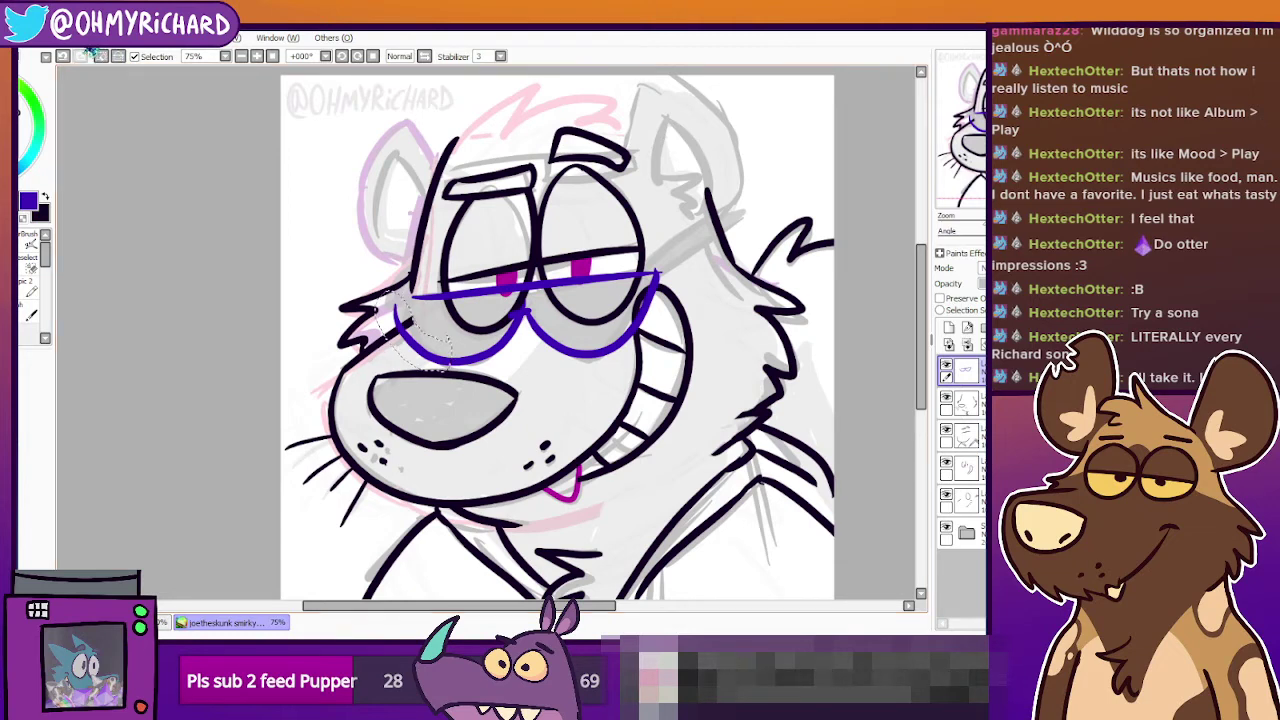
key(ctrl+t)
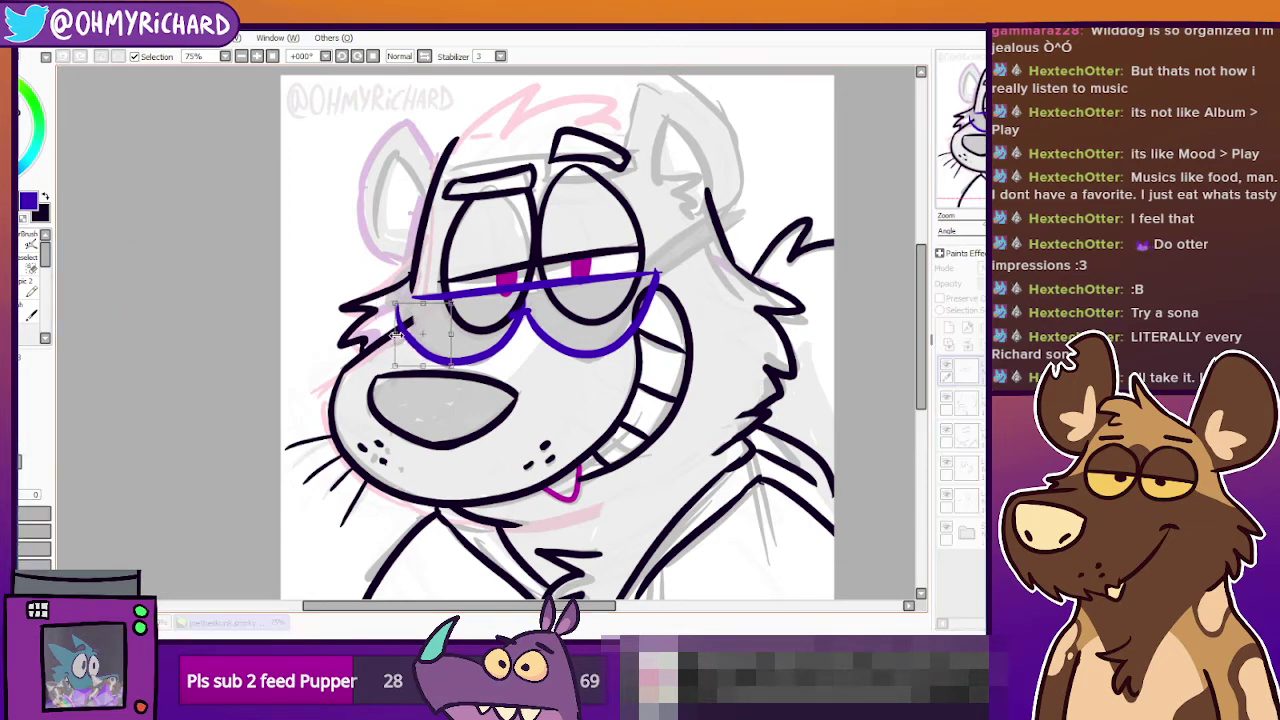
drag(397, 336, 404, 335)
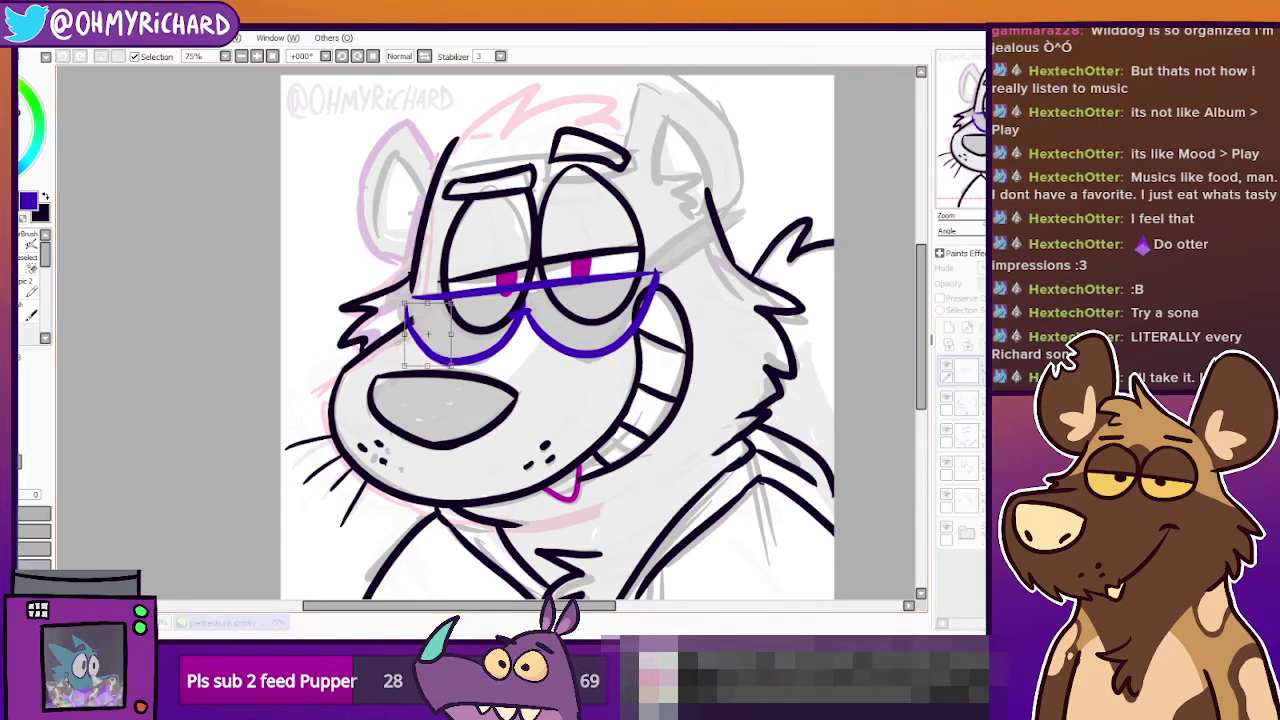
key(Return)
key(ctrl+d)
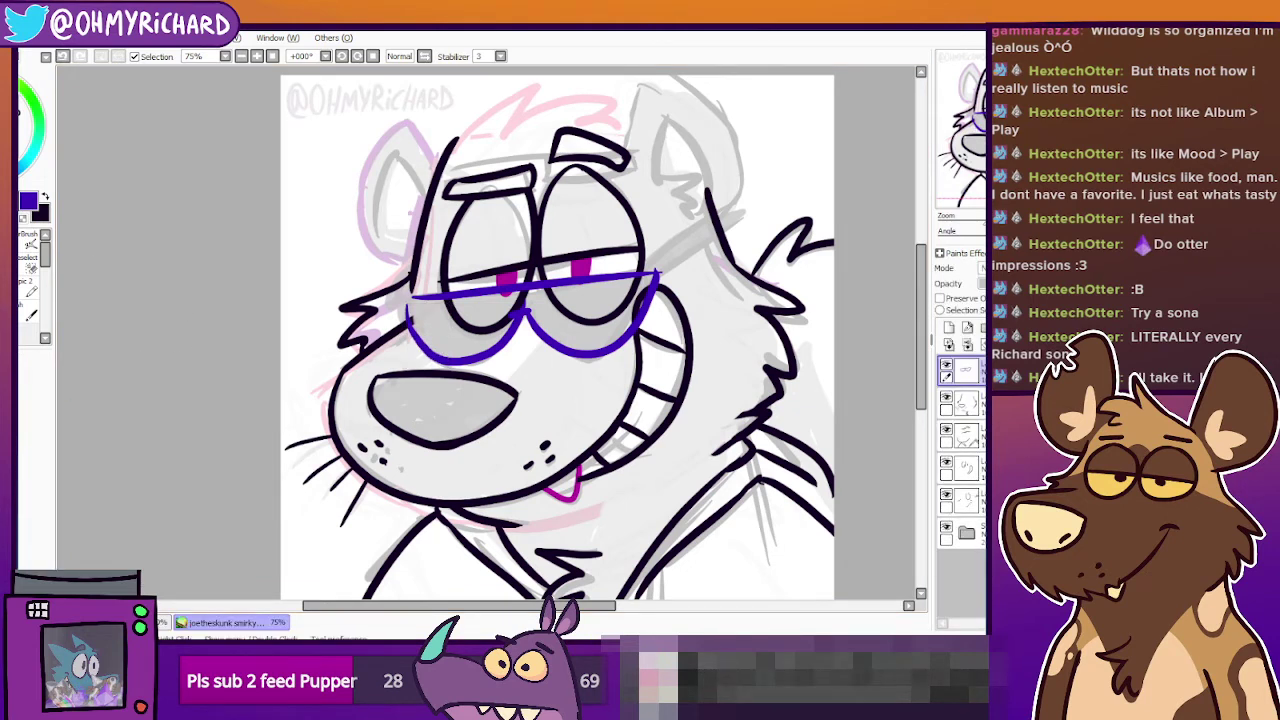
key(n)
drag(406, 295, 409, 322)
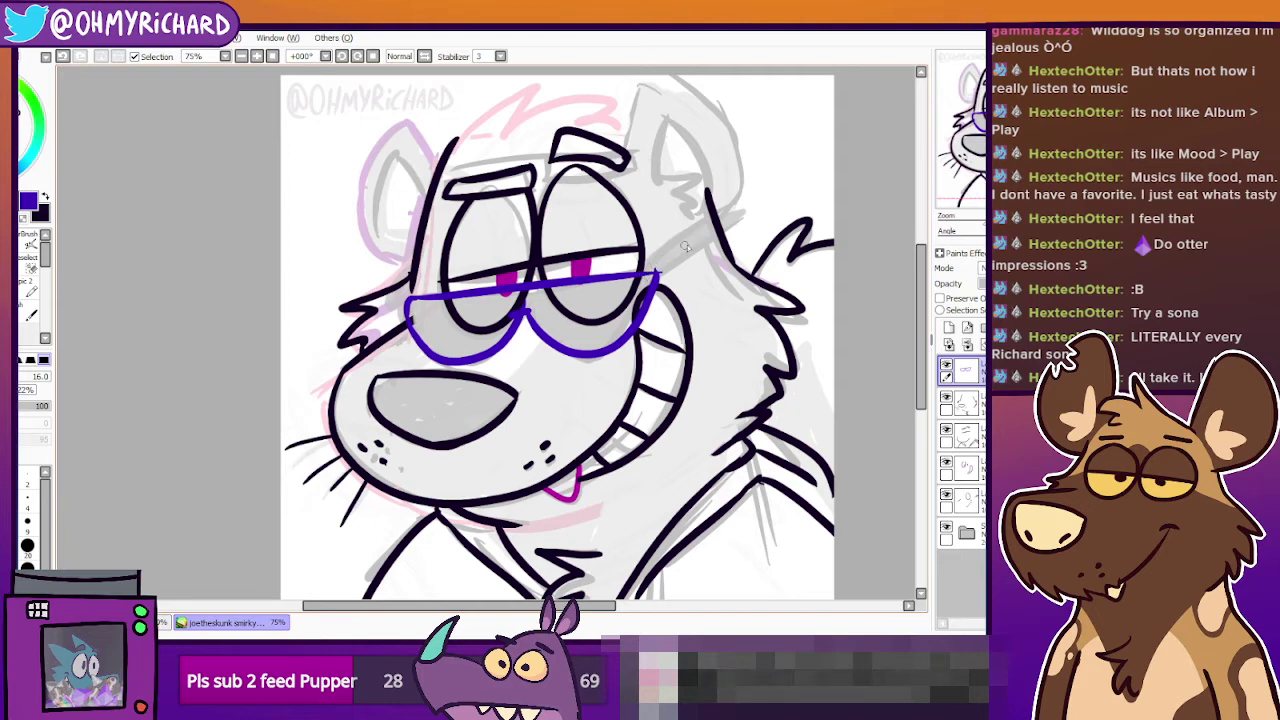
Erase the outer end of the right lens outline and redraw it slightly further inward with a rounded corner.
key(e)
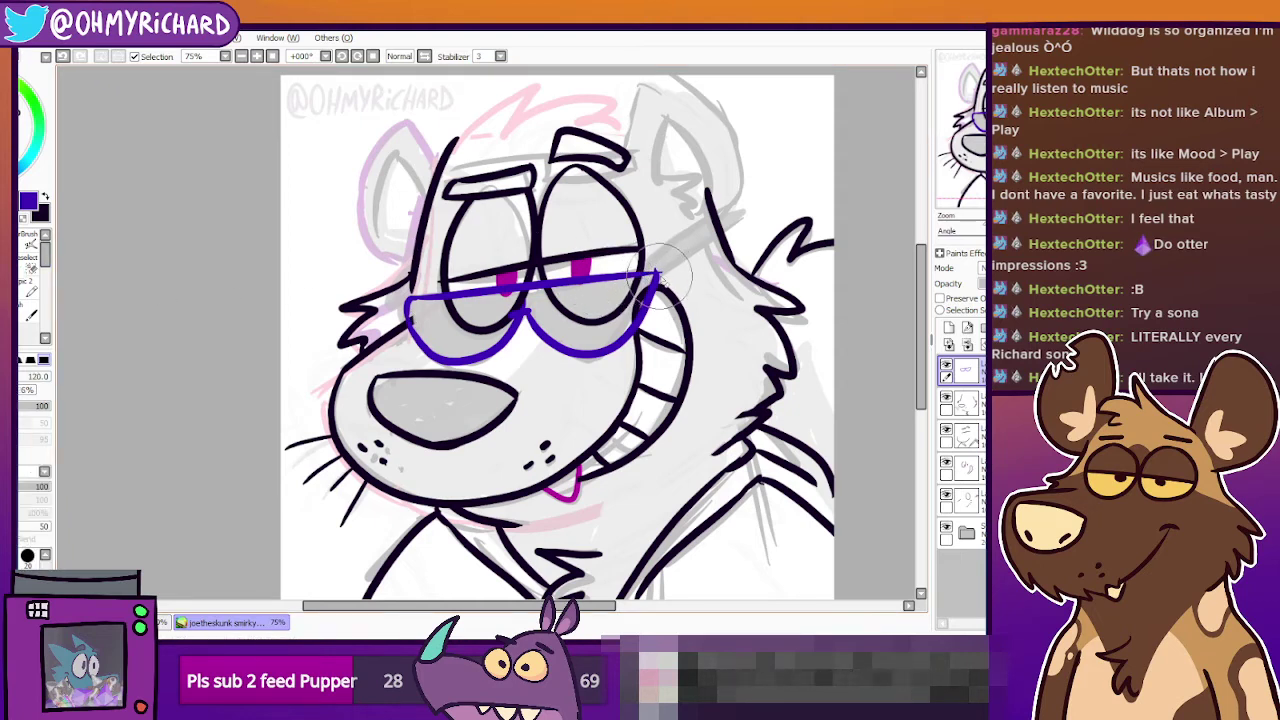
drag(656, 260, 637, 351)
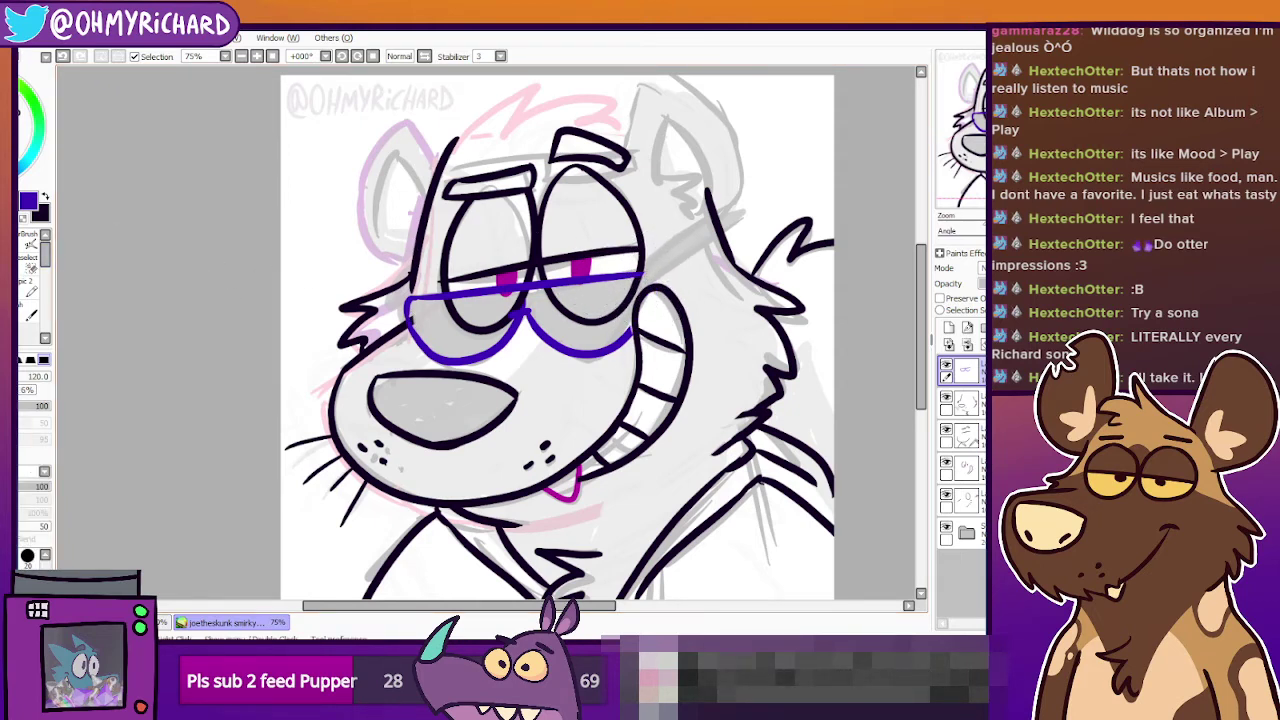
click(12, 245)
drag(628, 337, 641, 268)
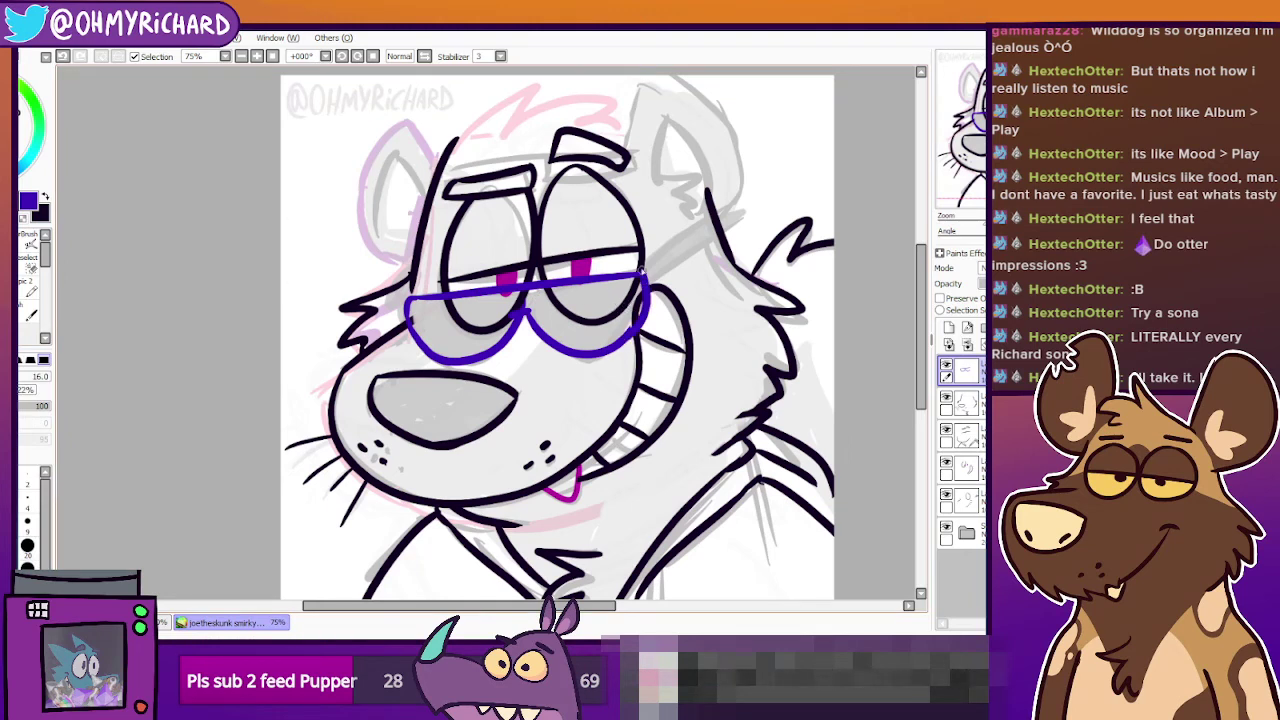
key(ctrl+z)
mouse_move(624, 341)
mouse_down()
mouse_move(646, 272)
mouse_move(718, 216)
mouse_up()
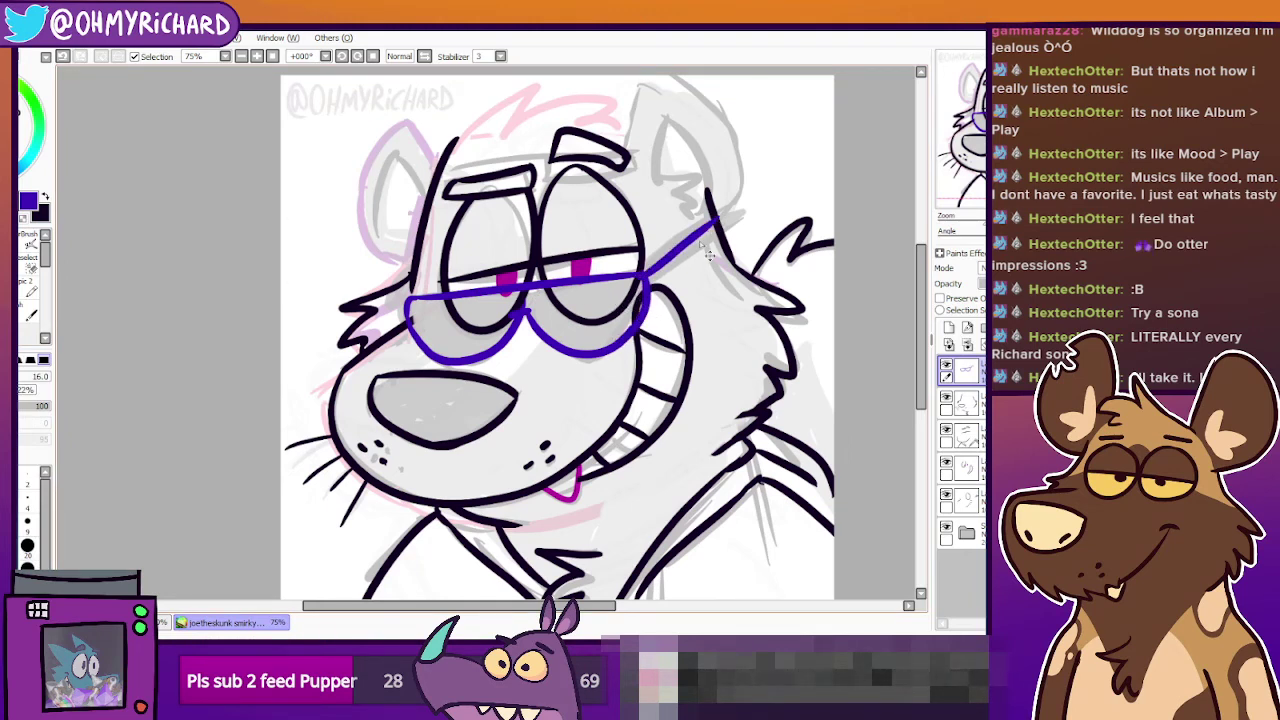
Redraw the upper line of the glasses' arm from the right lens corner to the side of the head.
key(ctrl+z)
drag(647, 273, 733, 221)
key(ctrl+z)
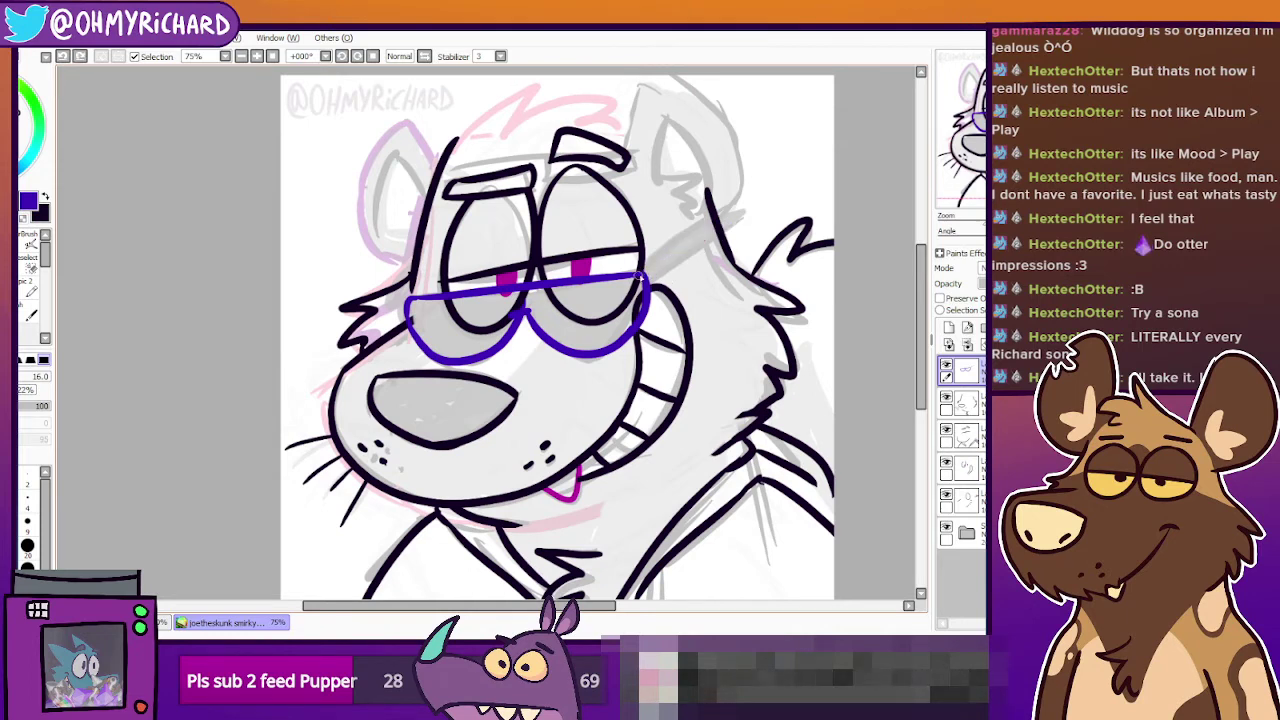
mouse_move(646, 272)
mouse_down()
mouse_move(735, 229)
mouse_move(719, 229)
mouse_move(739, 256)
mouse_move(703, 254)
mouse_move(661, 286)
mouse_move(710, 250)
mouse_move(636, 292)
mouse_move(714, 239)
mouse_up()
key(ctrl+z)
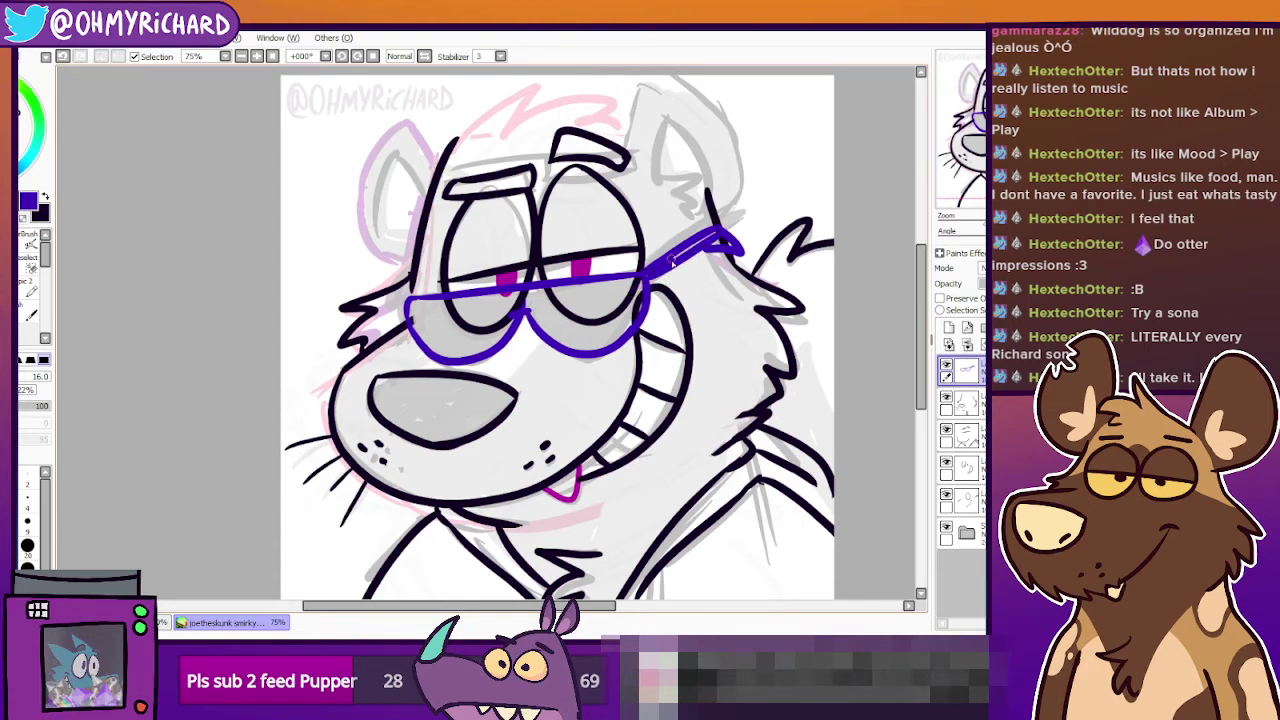
key(ctrl+z)
key(ctrl+z)
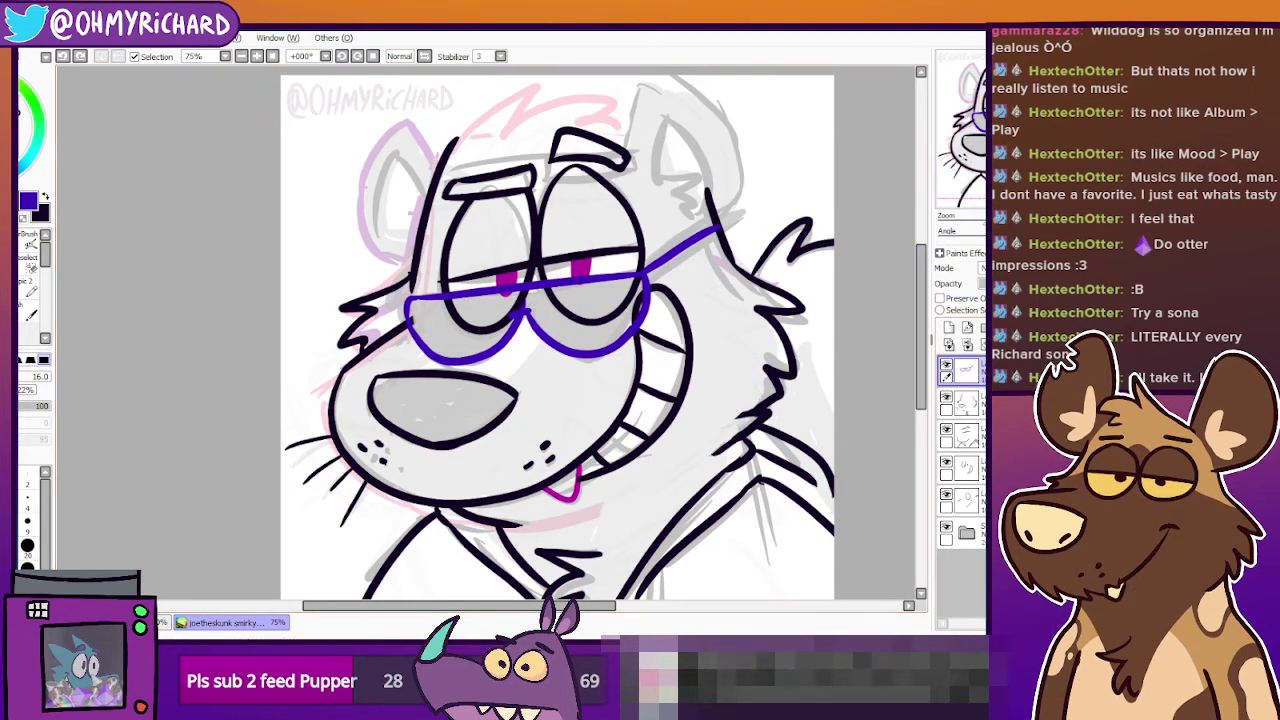
mouse_move(1035, 284)
mouse_down()
mouse_move(1022, 284)
mouse_move(1075, 284)
mouse_up()
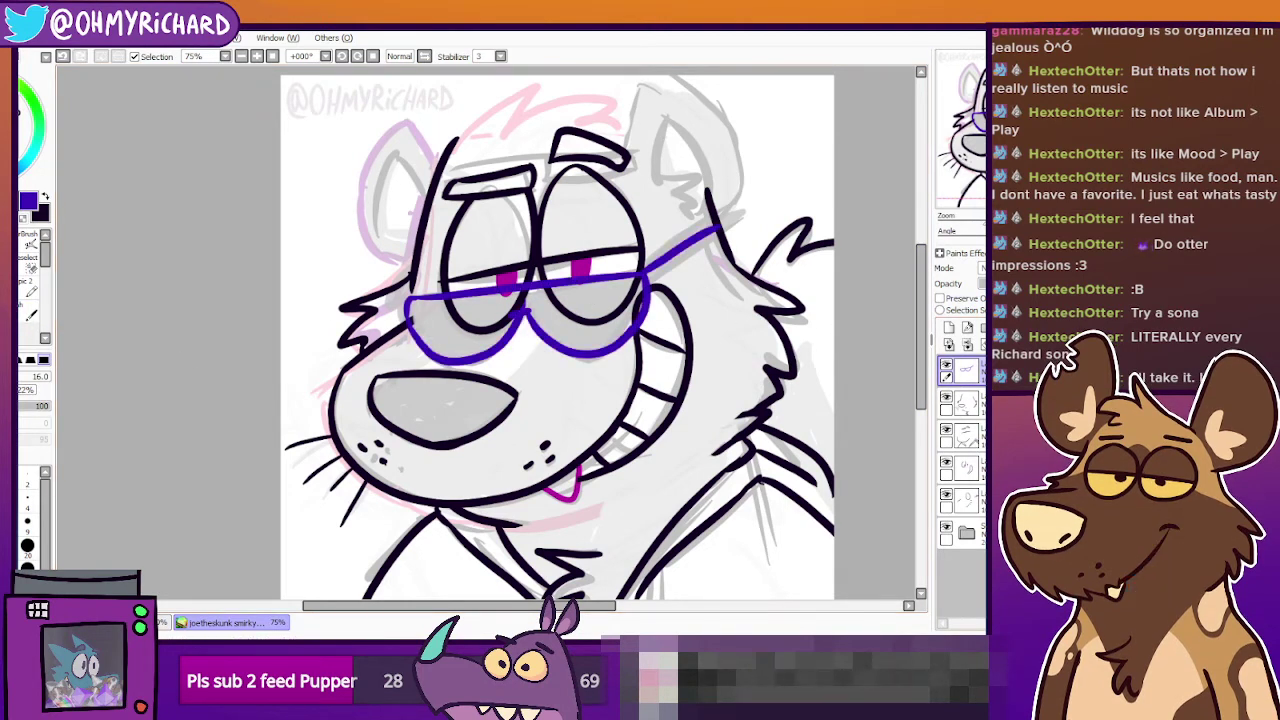
Add an empty layer directly beneath the glasses outline layer and make the glasses layer active again.
click(964, 402)
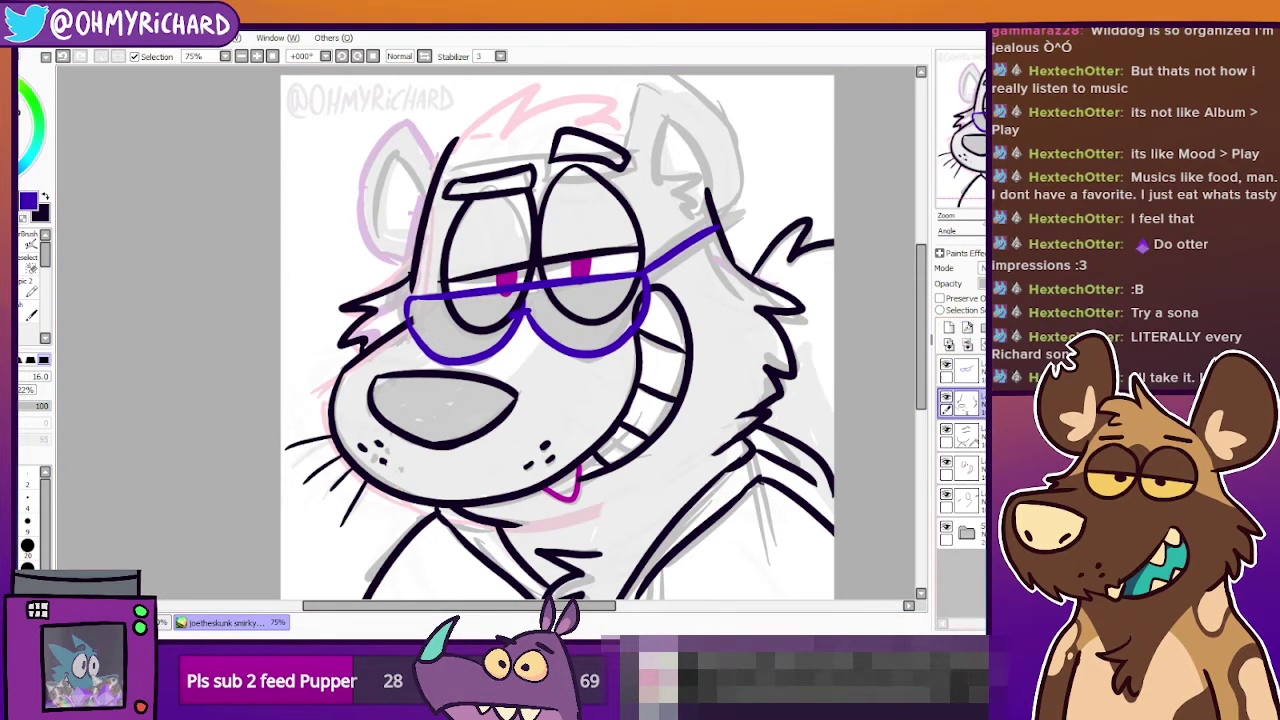
click(968, 343)
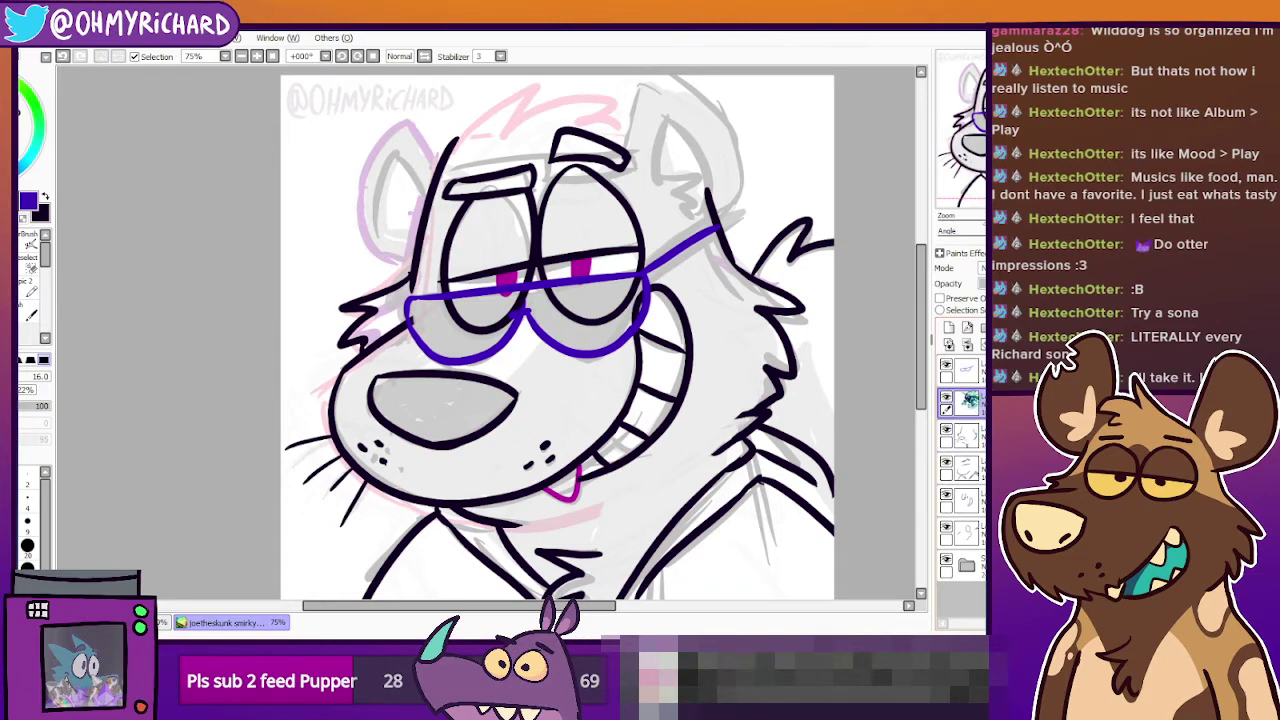
click(952, 372)
Reshape the bridge between the two lenses so their curves meet close to the top rim.
key(e)
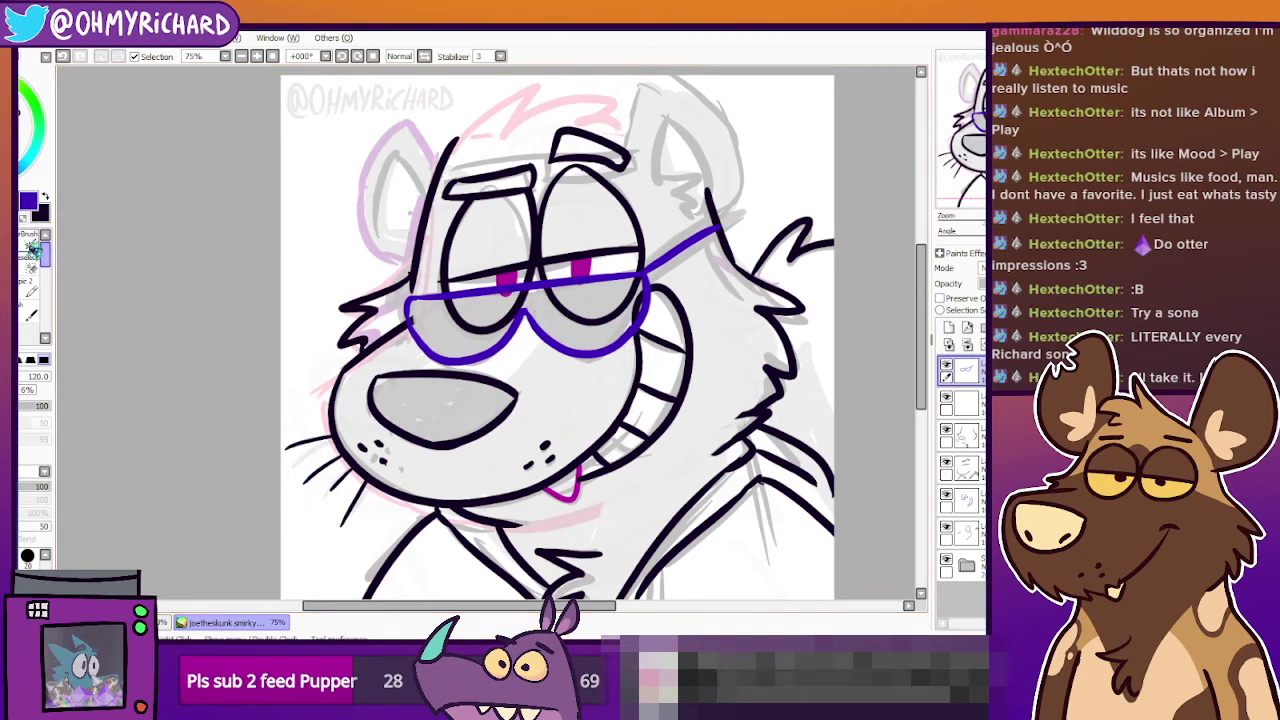
key(n)
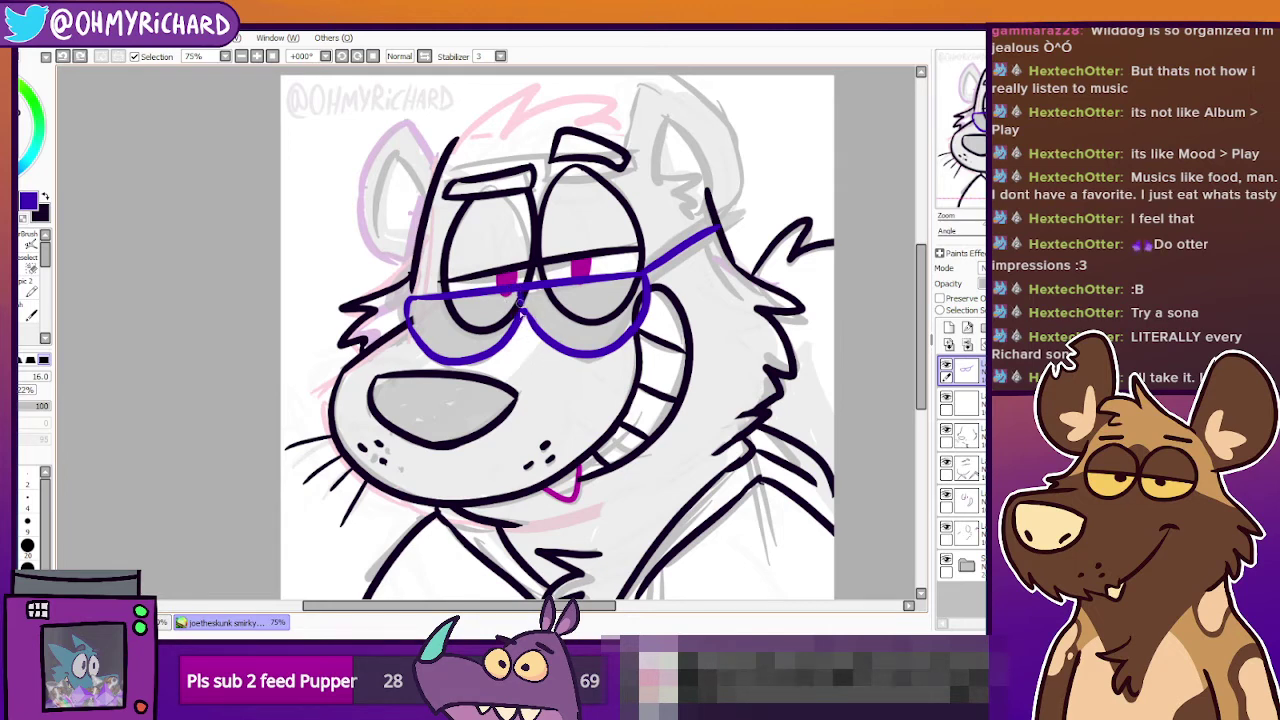
mouse_move(518, 318)
mouse_down()
mouse_move(528, 296)
mouse_move(531, 317)
mouse_up()
key(ctrl+z)
key(ctrl+z)
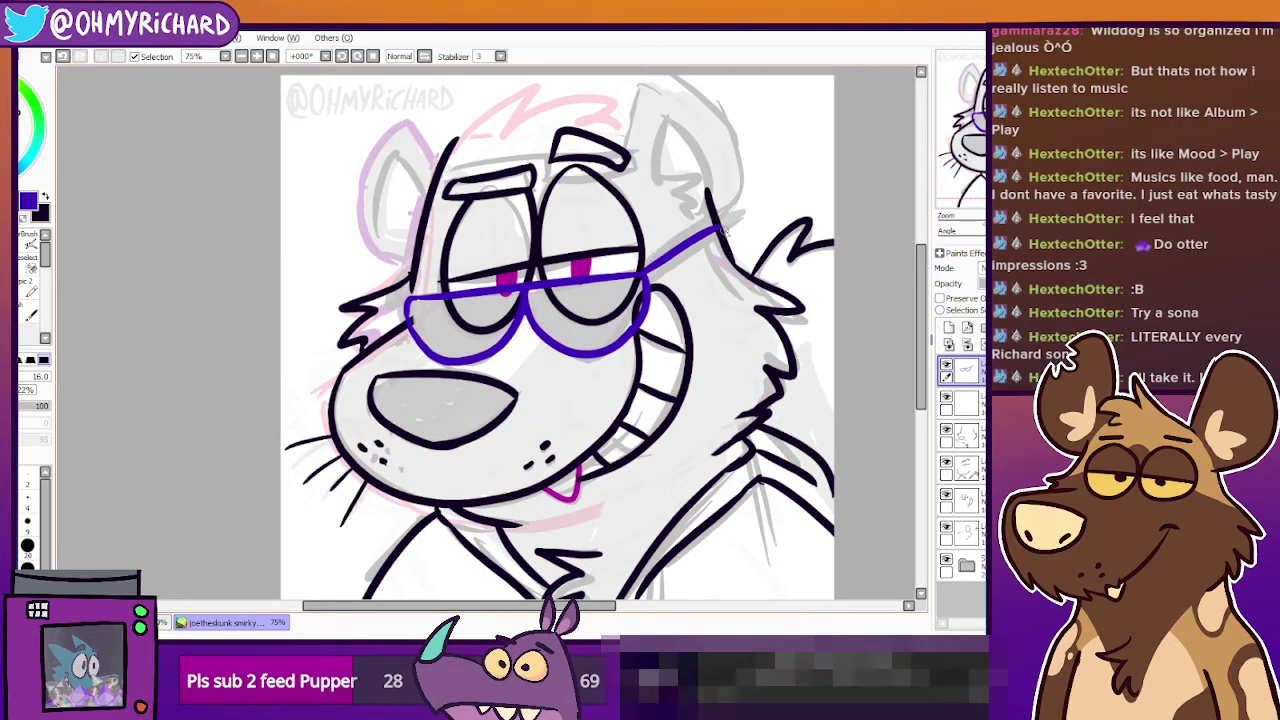
Draw the lower line of the glasses' arm and close it with a small hooked tip at the head's edge.
key(ctrl+z)
drag(645, 273, 730, 237)
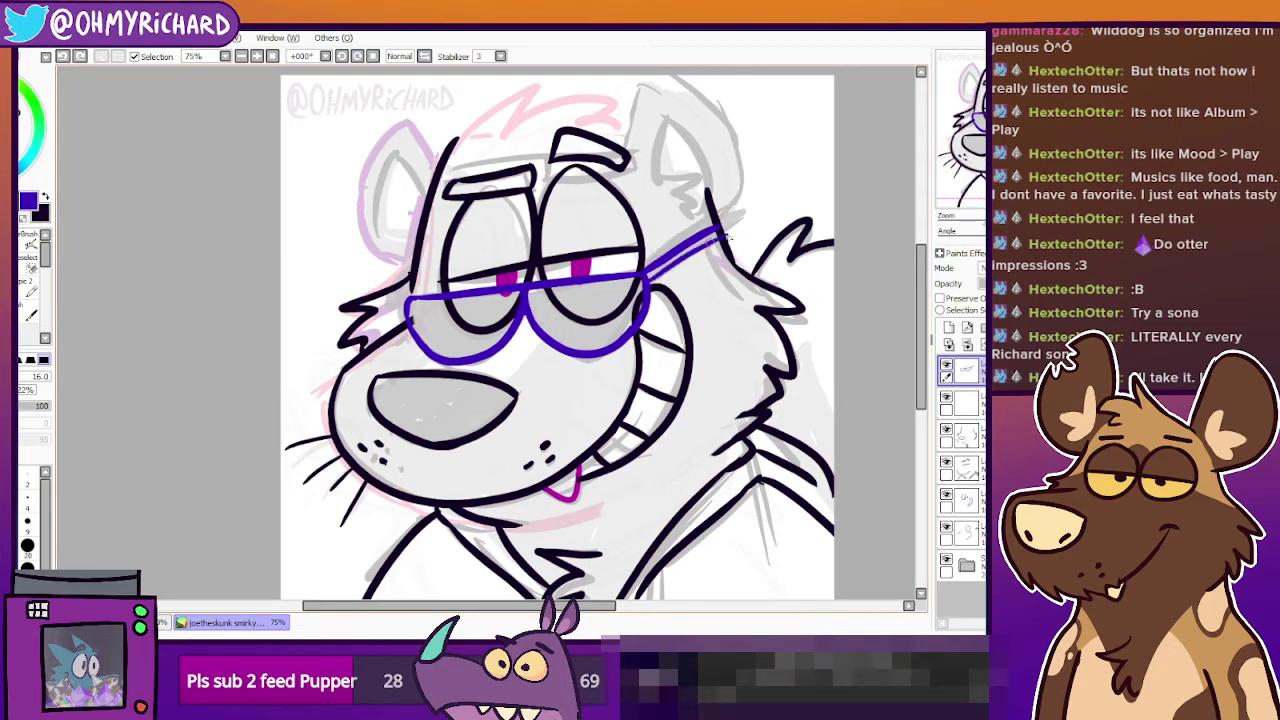
key(ctrl+z)
drag(645, 284, 718, 250)
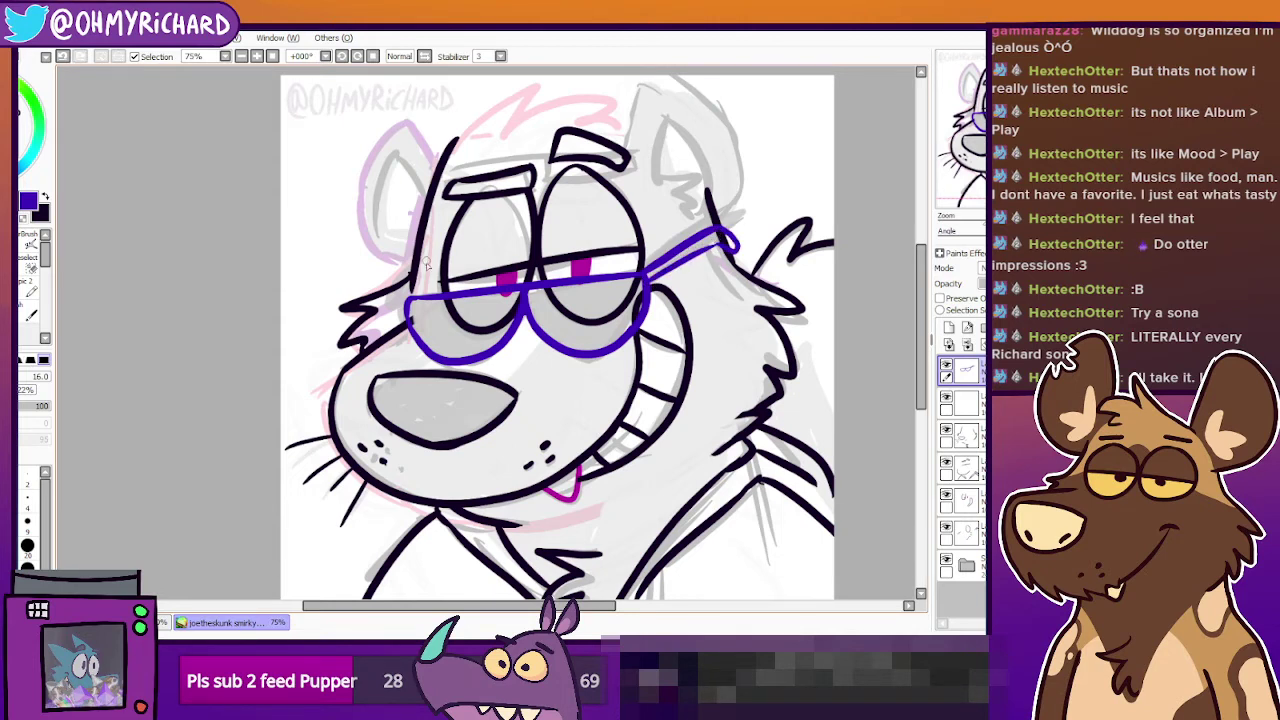
key(ctrl+z)
key(ctrl+z)
Erase the bits of head and muzzle line art that overlap the glasses' arm tip and left lens.
key(e)
ctrl+shift+click(733, 254)
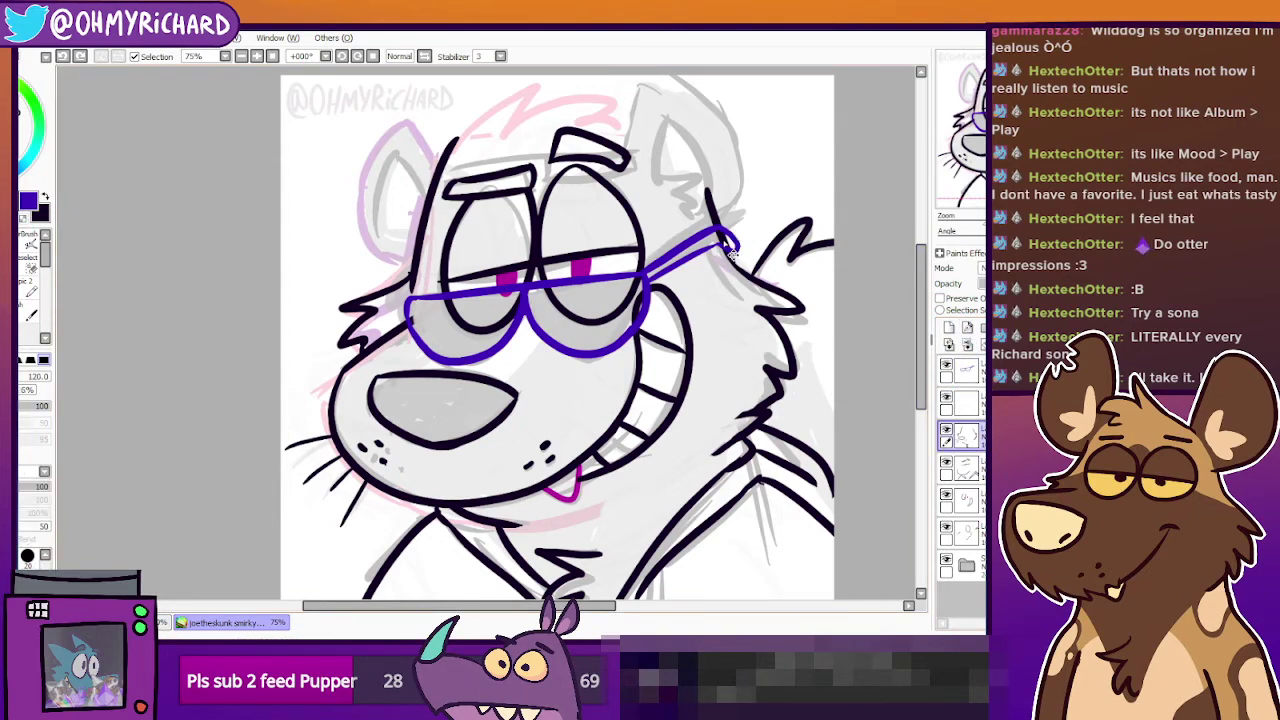
mouse_move(731, 255)
mouse_down()
mouse_move(718, 225)
mouse_move(732, 247)
mouse_up()
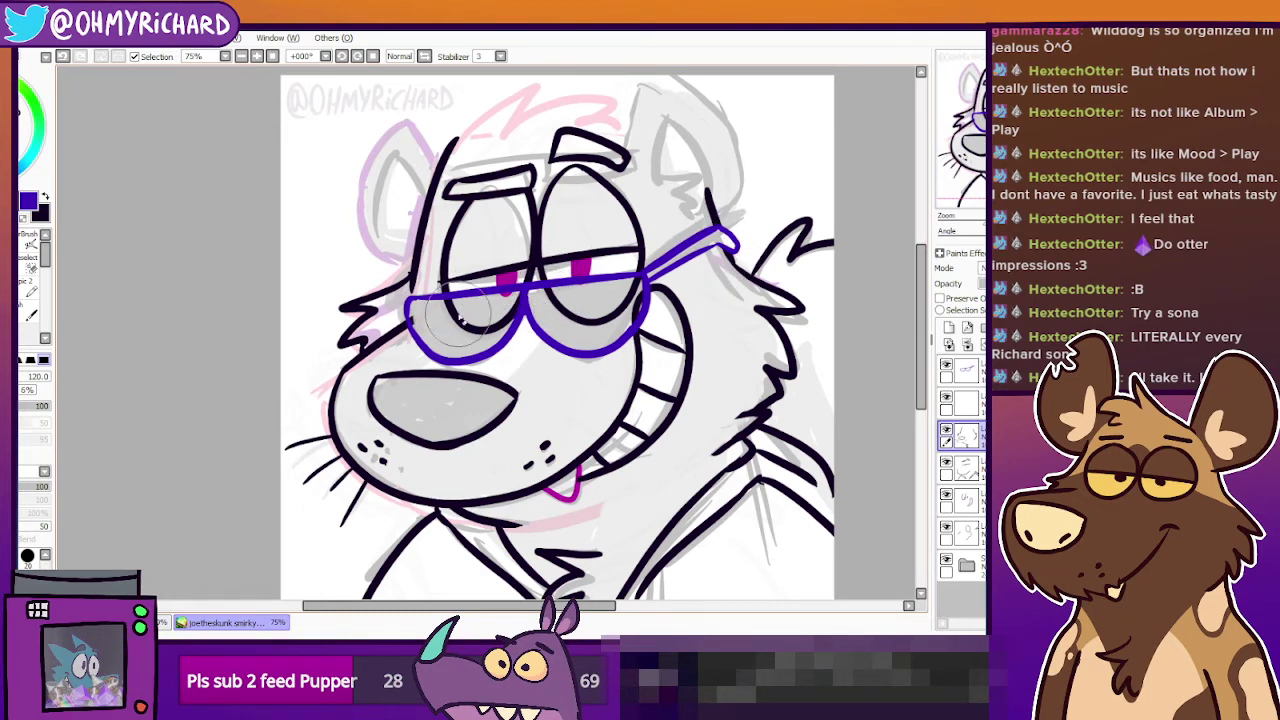
ctrl+shift+click(420, 334)
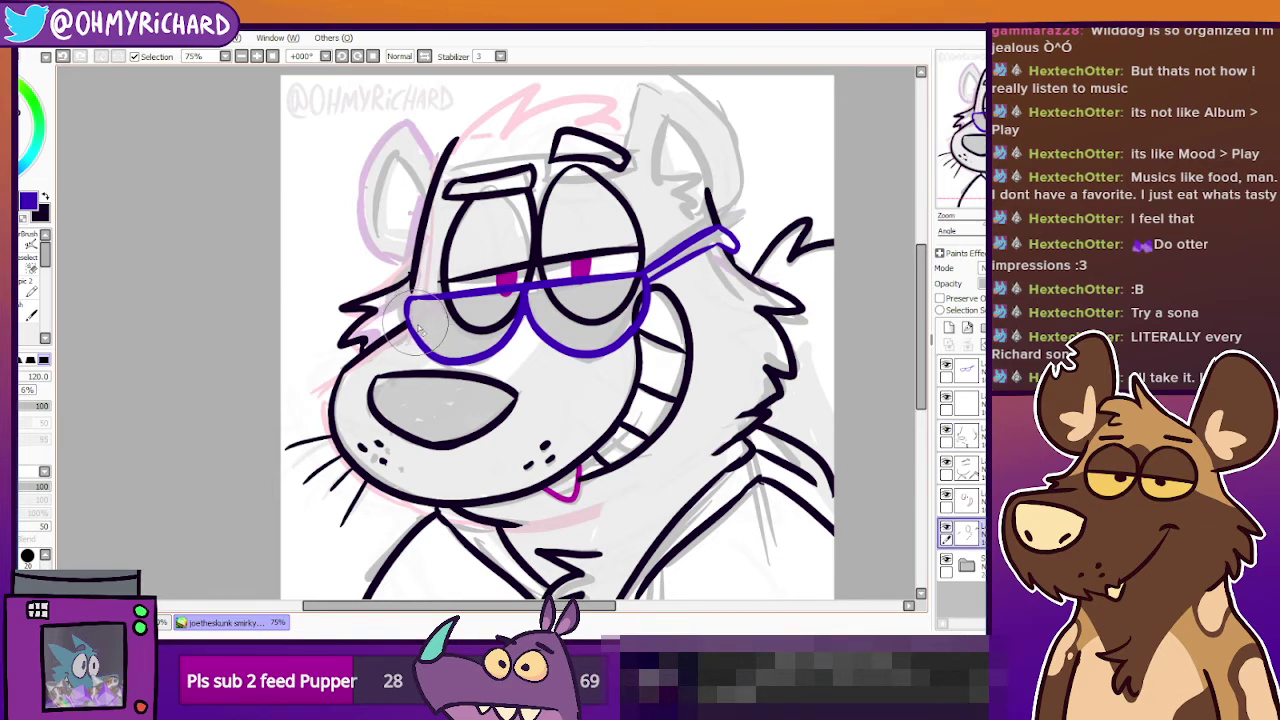
Shift the whole glasses outline slightly sideways toward the grin so it sits better over the eyes.
drag(487, 283, 484, 345)
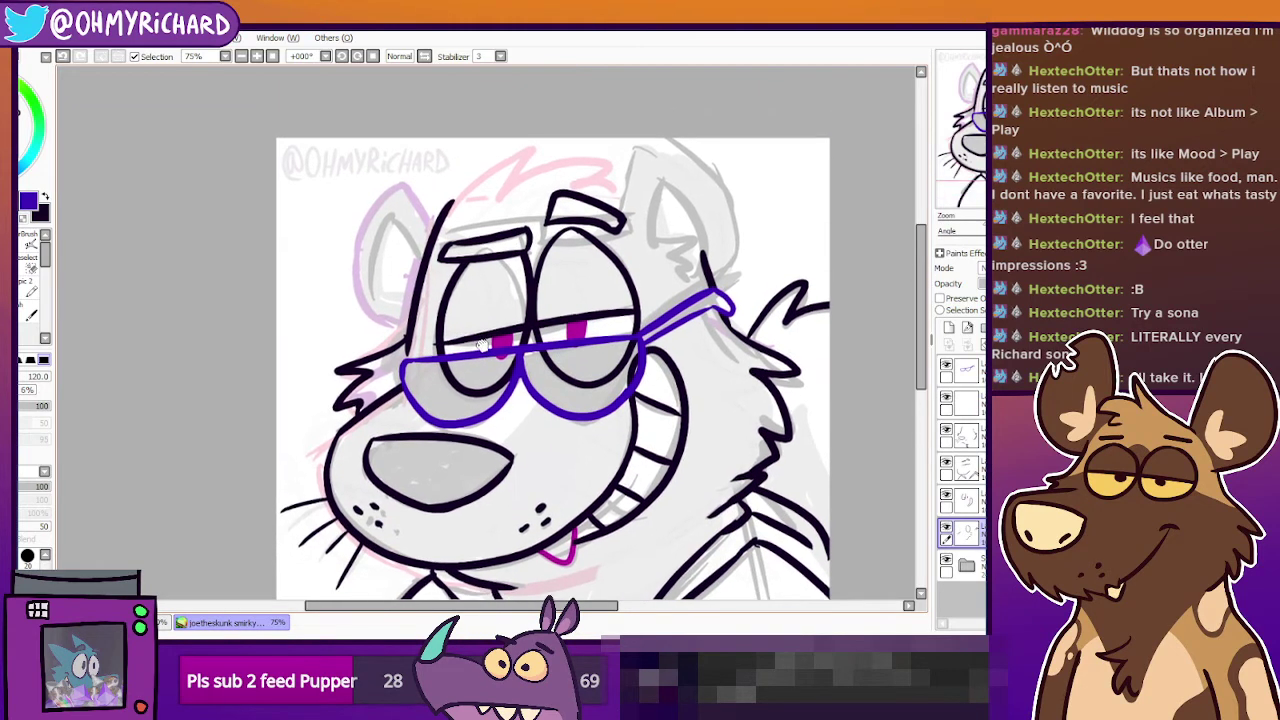
drag(624, 379, 634, 337)
drag(704, 375, 689, 403)
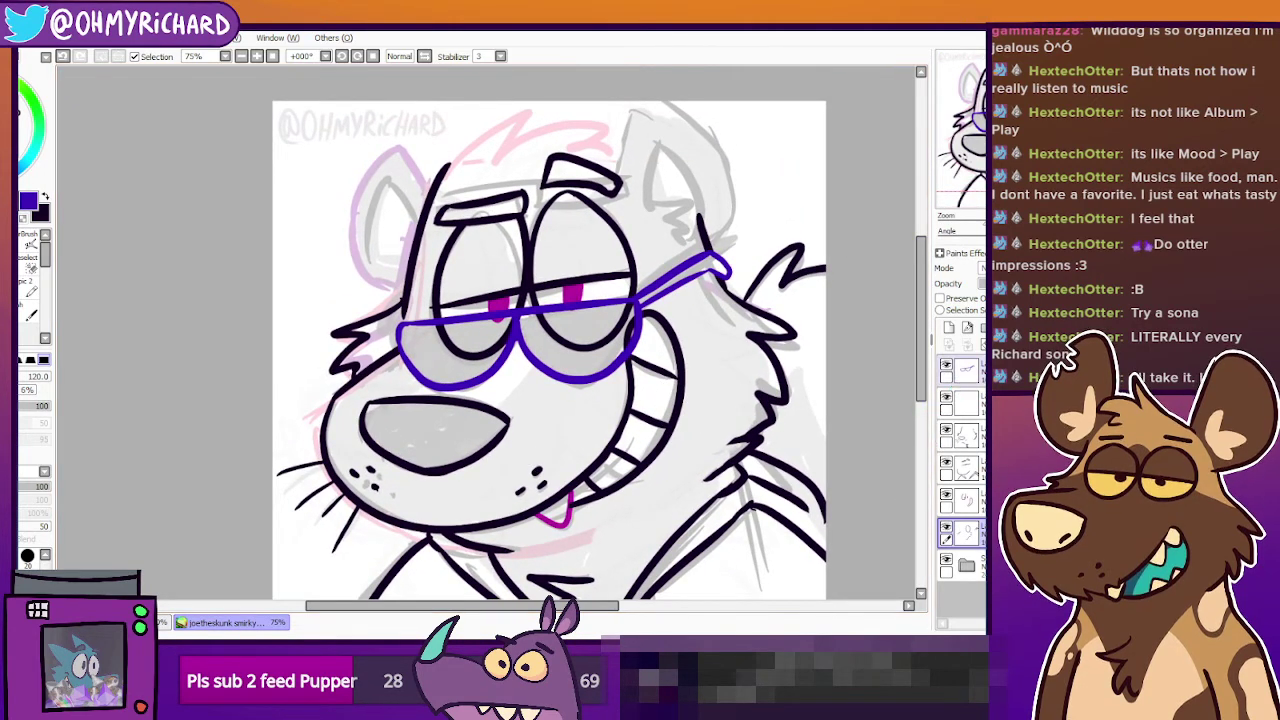
click(962, 370)
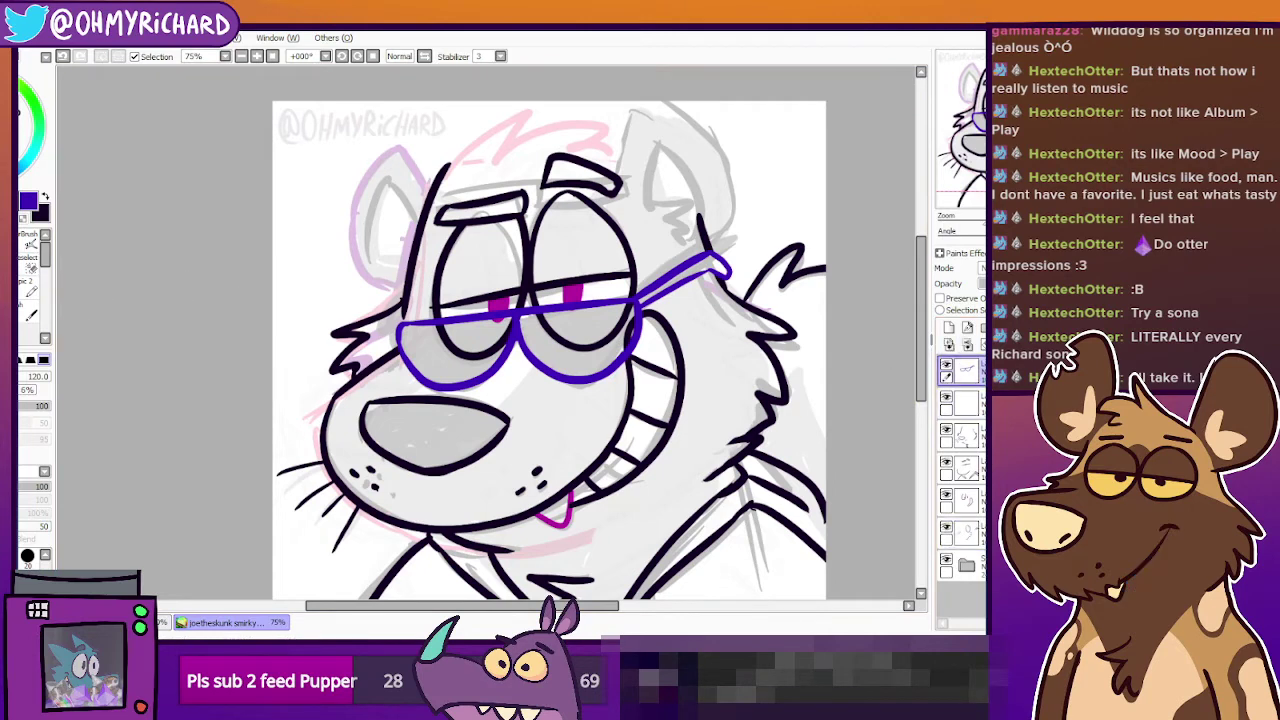
mouse_move(557, 362)
mouse_down()
mouse_move(592, 350)
mouse_move(576, 338)
mouse_move(575, 354)
mouse_up()
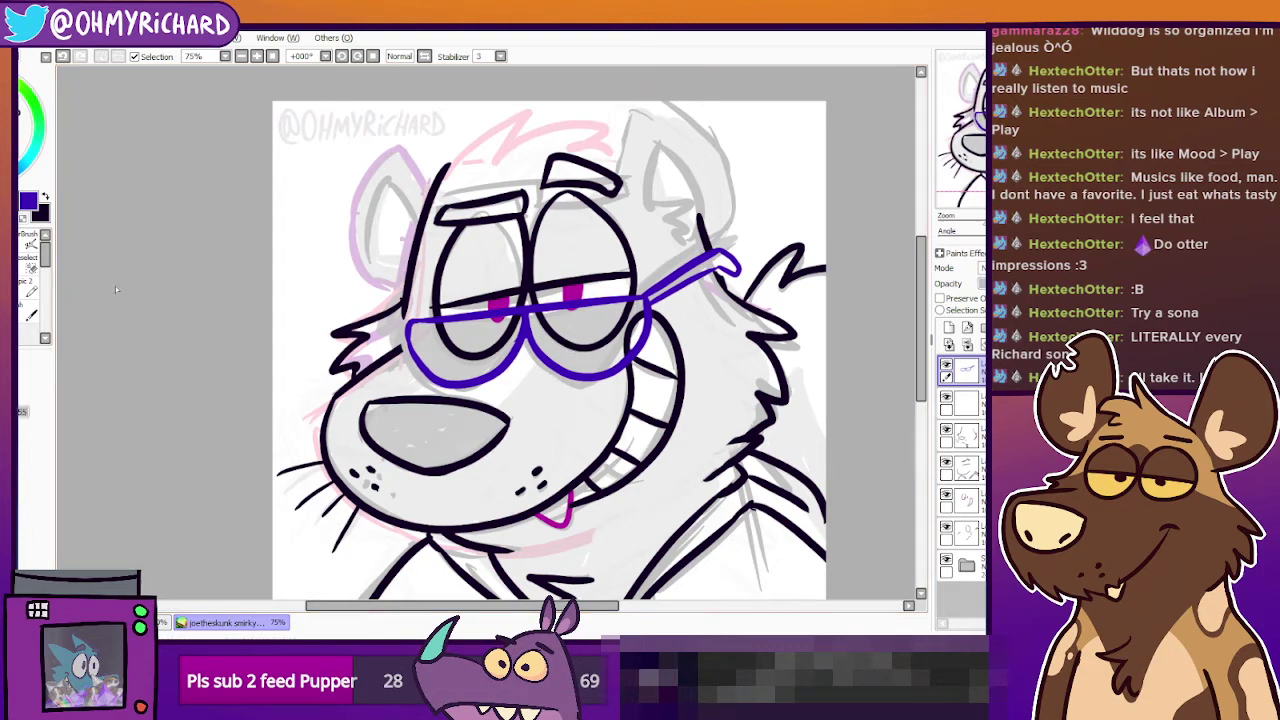
Add a layer beneath the glasses outline and choose light blue as the lens colour.
click(971, 328)
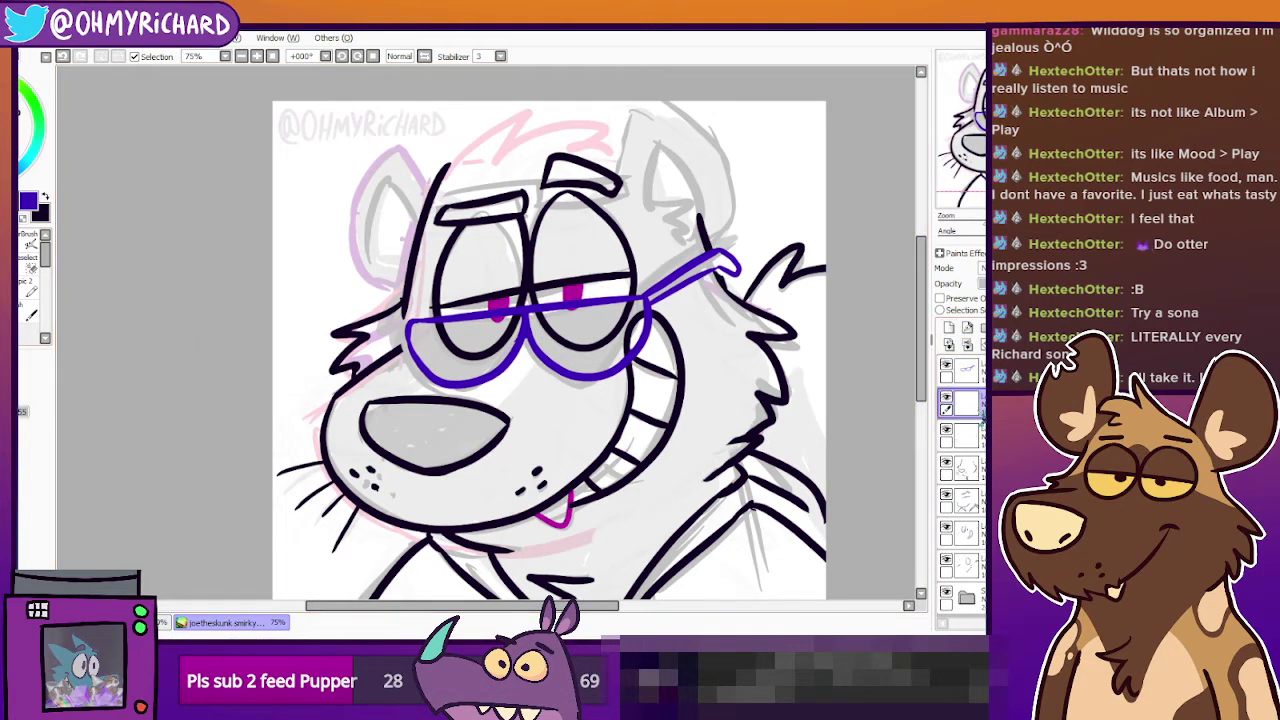
click(24, 292)
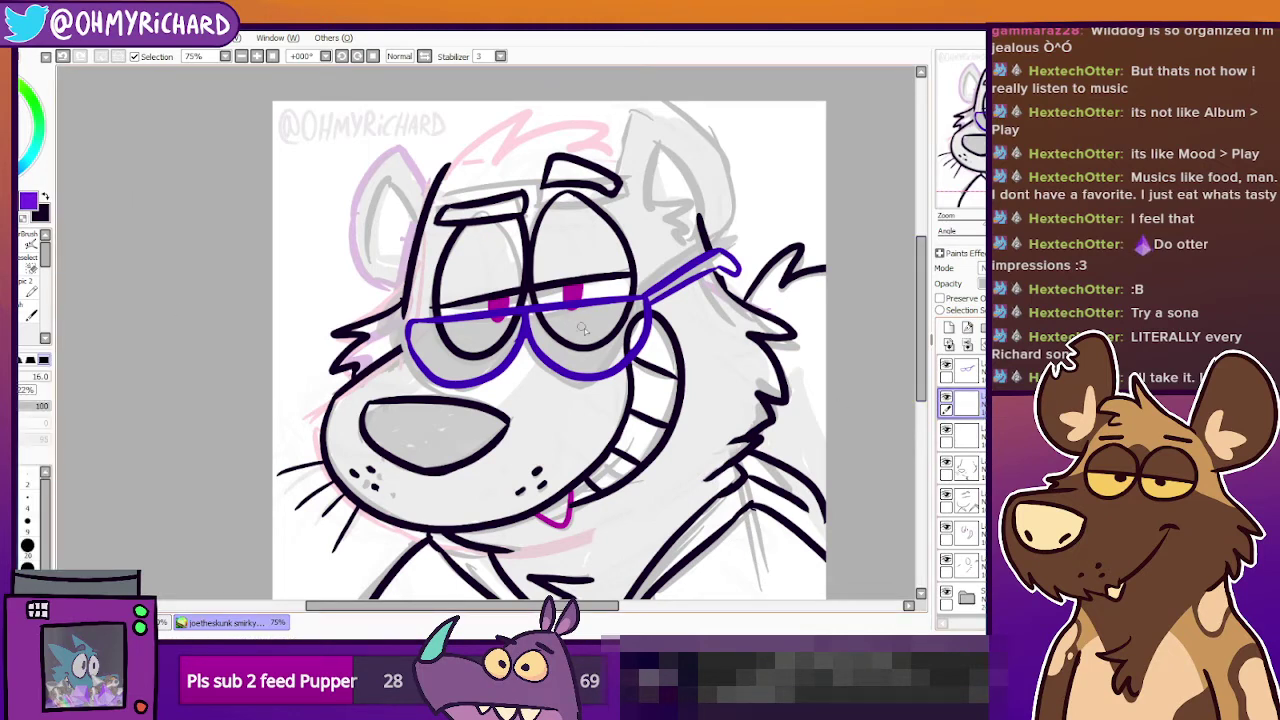
drag(588, 317, 540, 318)
click(18, 170)
click(5, 103)
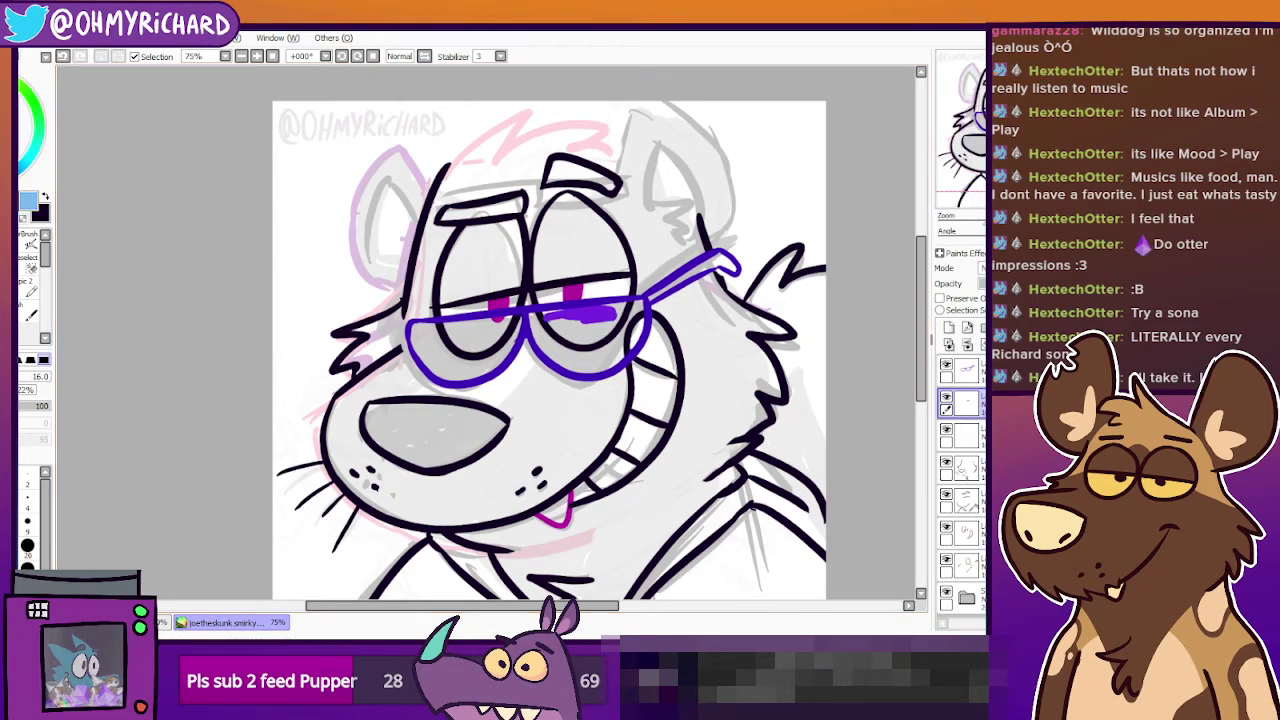
Paint along the inside of the right lens in light blue with a size 20 brush and fill its remaining area.
drag(604, 315, 559, 318)
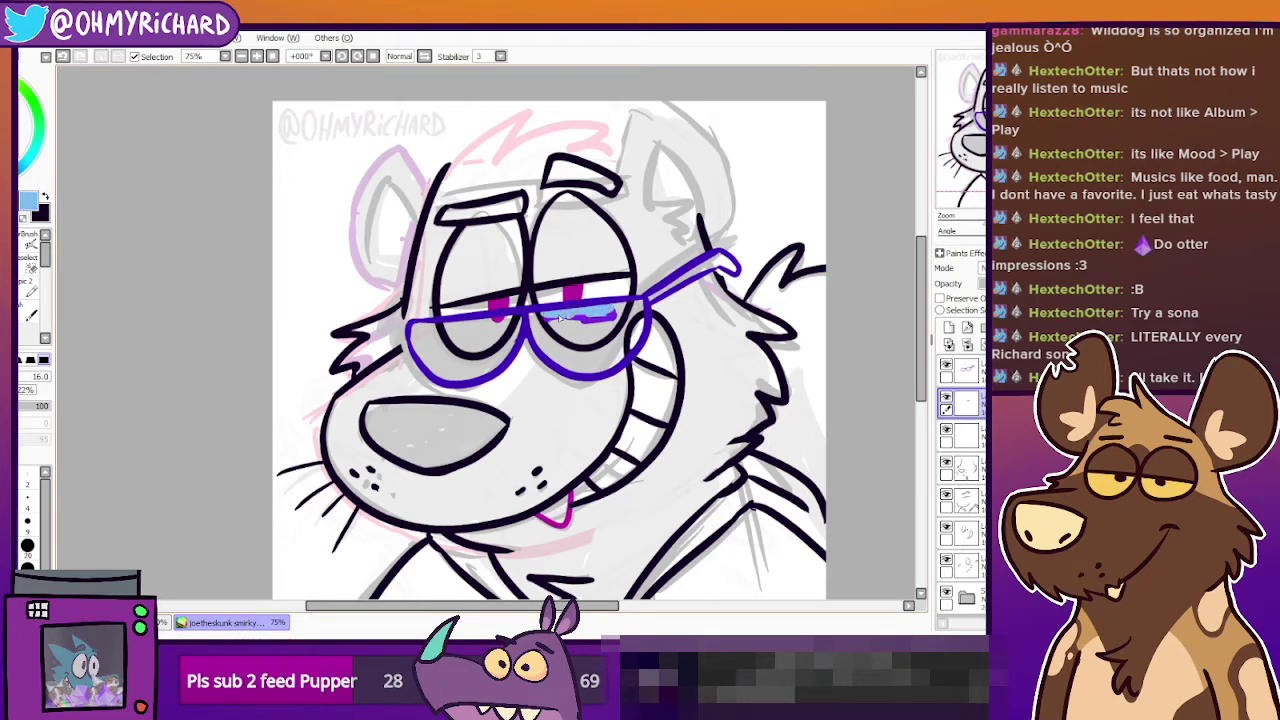
click(36, 550)
mouse_move(533, 325)
mouse_down()
mouse_move(583, 376)
mouse_move(617, 360)
mouse_move(644, 322)
mouse_move(639, 307)
mouse_move(598, 312)
mouse_up()
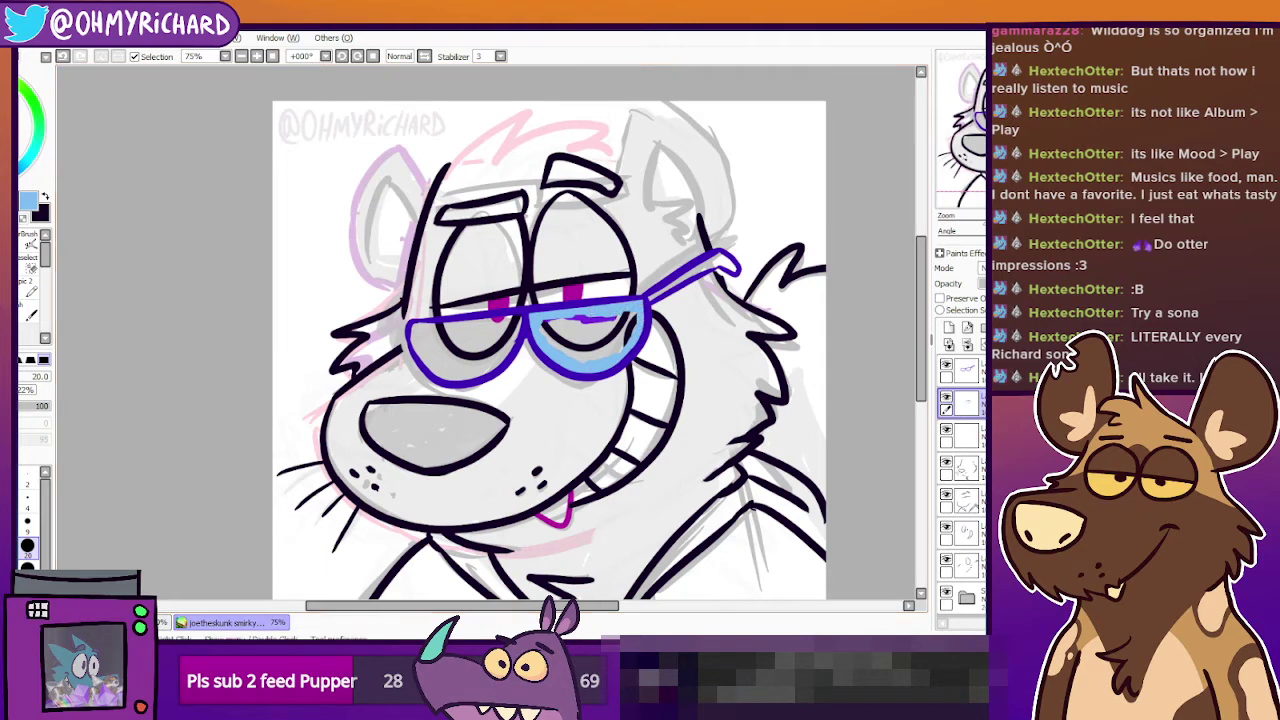
key(g)
click(574, 333)
Paint along the inside of the left lens in the same light blue and fill its remaining area.
key(b)
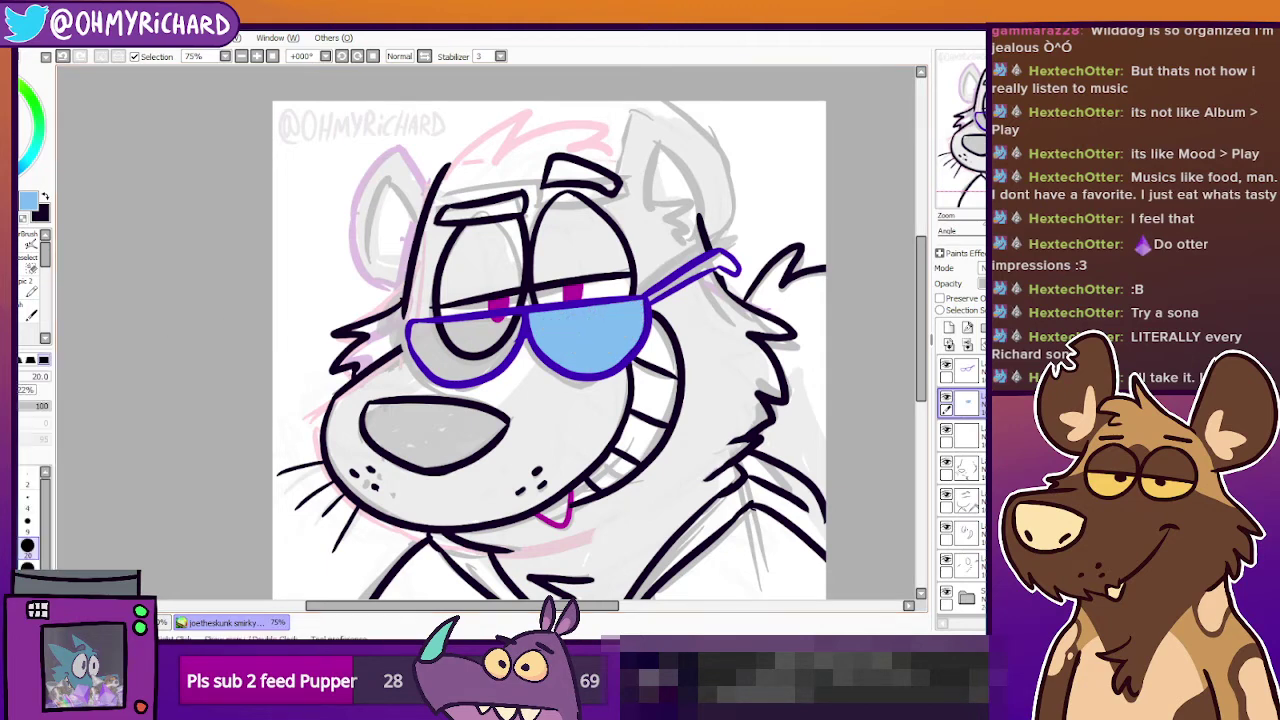
mouse_move(418, 336)
mouse_down()
mouse_move(453, 374)
mouse_move(489, 369)
mouse_move(522, 321)
mouse_move(431, 349)
mouse_up()
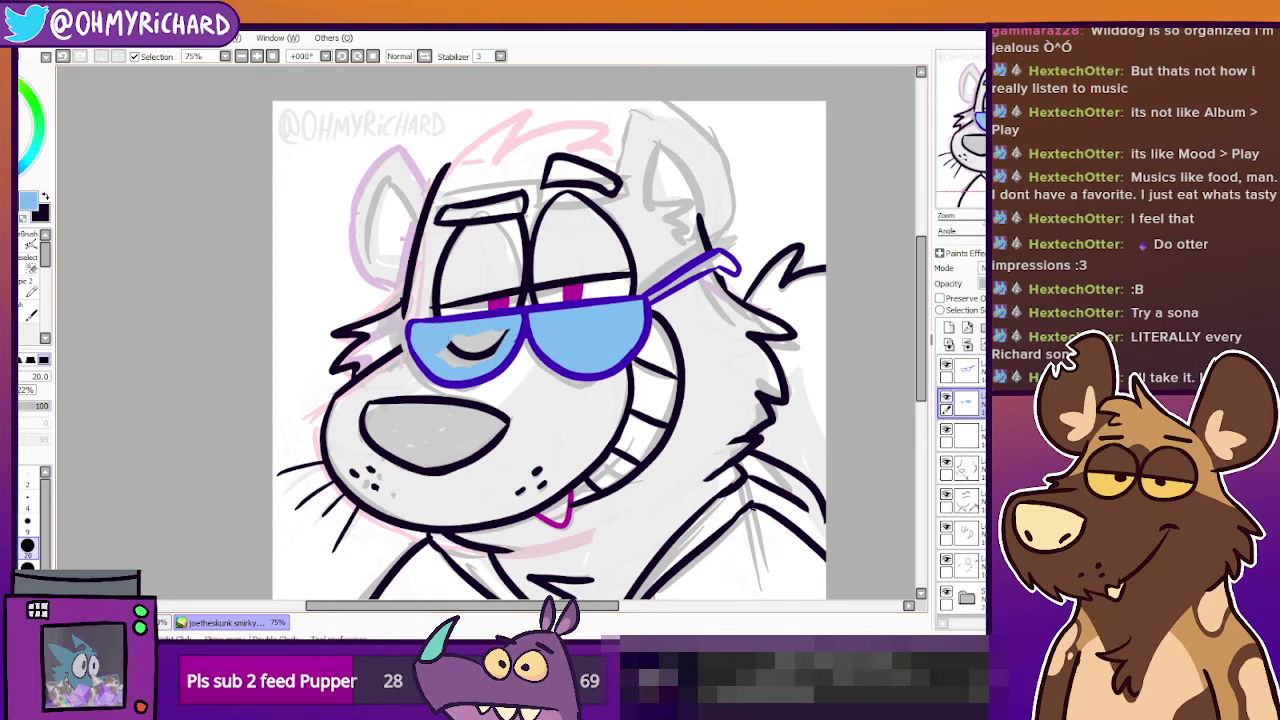
key(g)
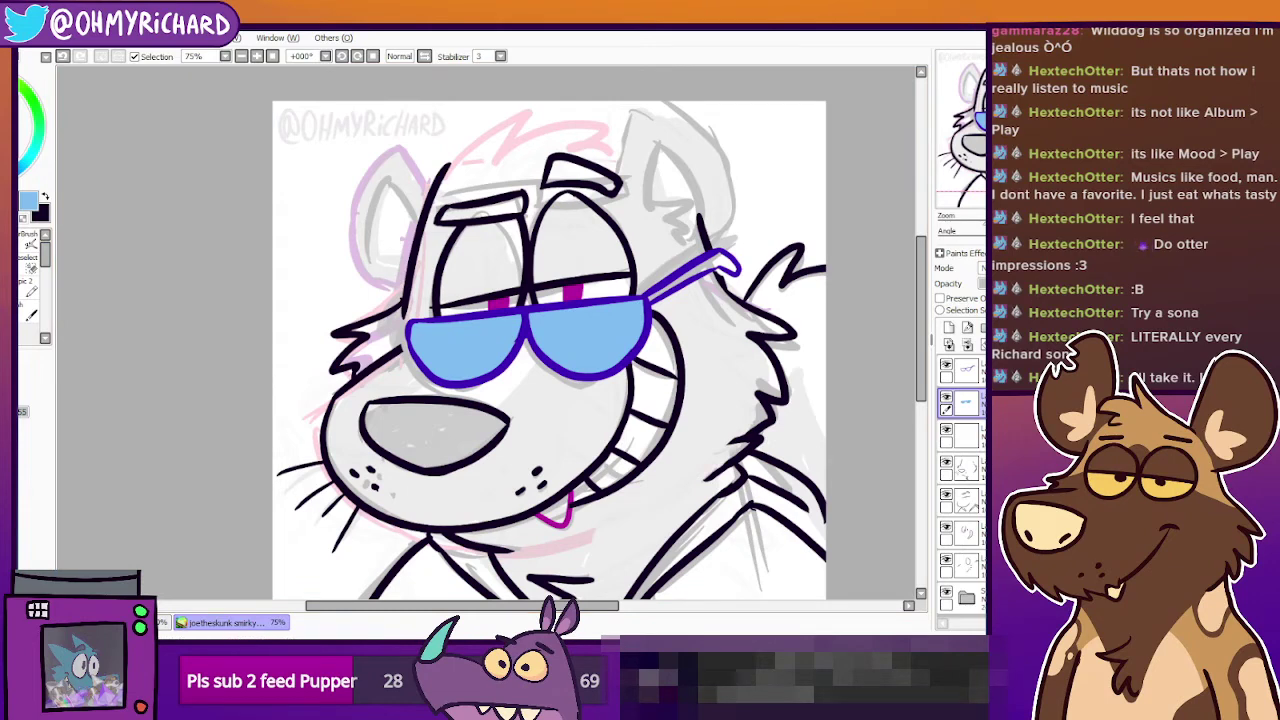
Fill the existing lens shapes with dark purple while preserving opacity, and lower the lens layer's opacity so they look translucent.
right_click(527, 262)
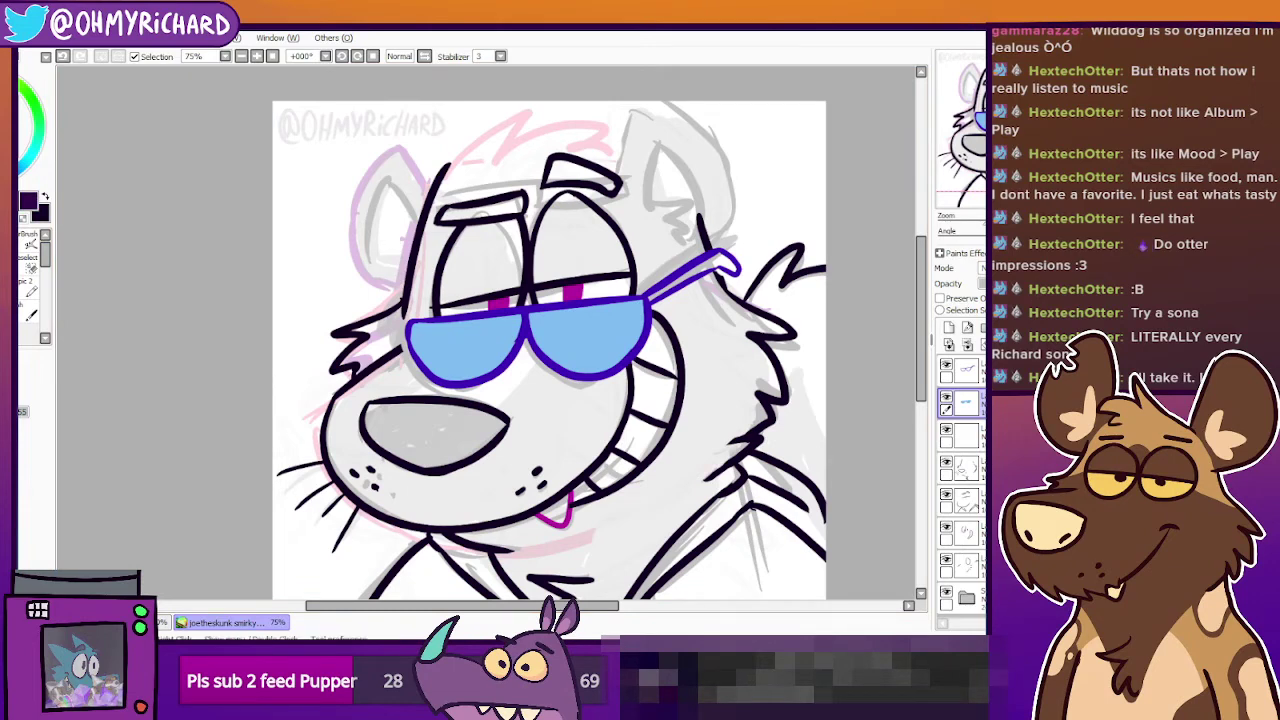
click(941, 298)
key(ctrl+f)
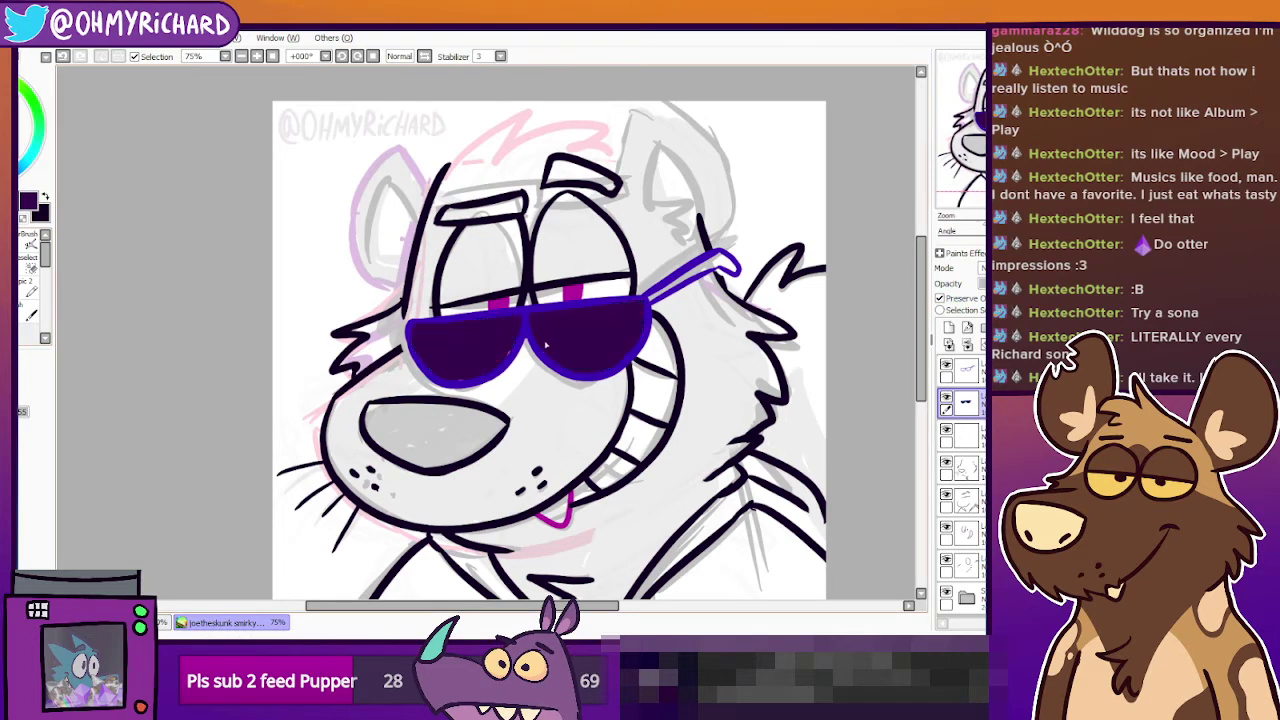
mouse_move(1060, 284)
mouse_down()
mouse_move(1036, 284)
mouse_move(1048, 284)
mouse_up()
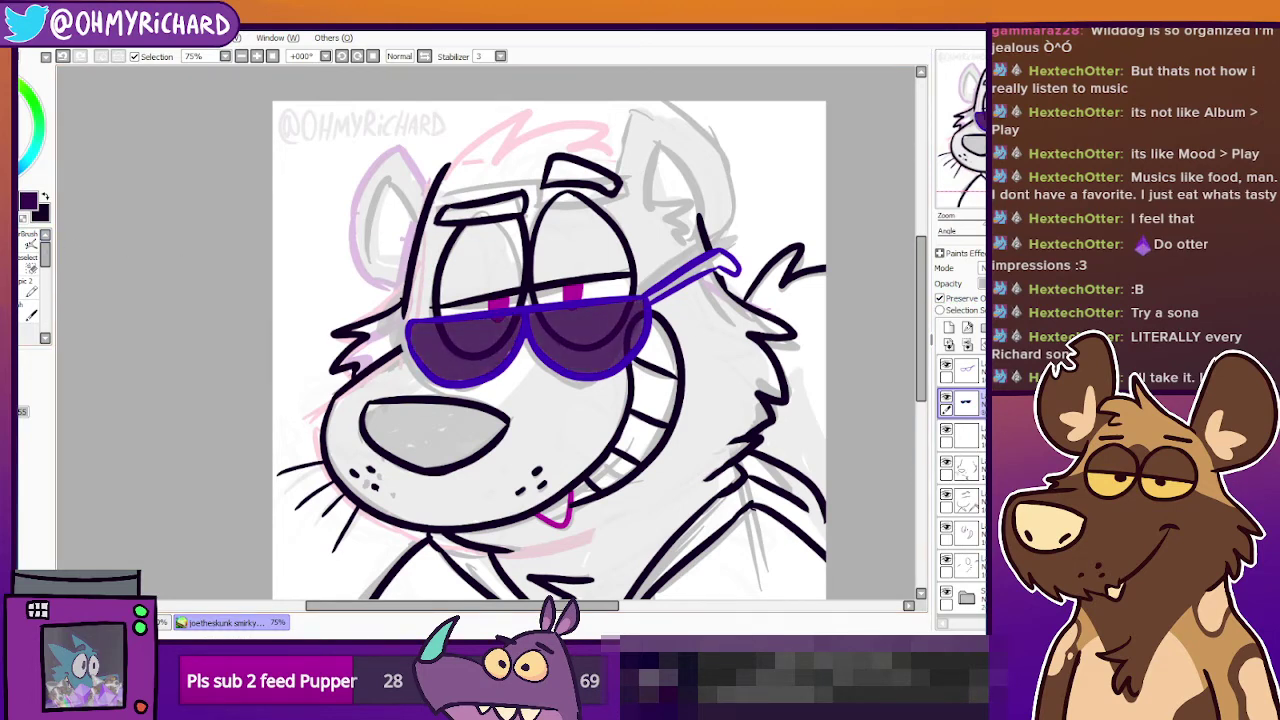
click(14, 250)
click(941, 298)
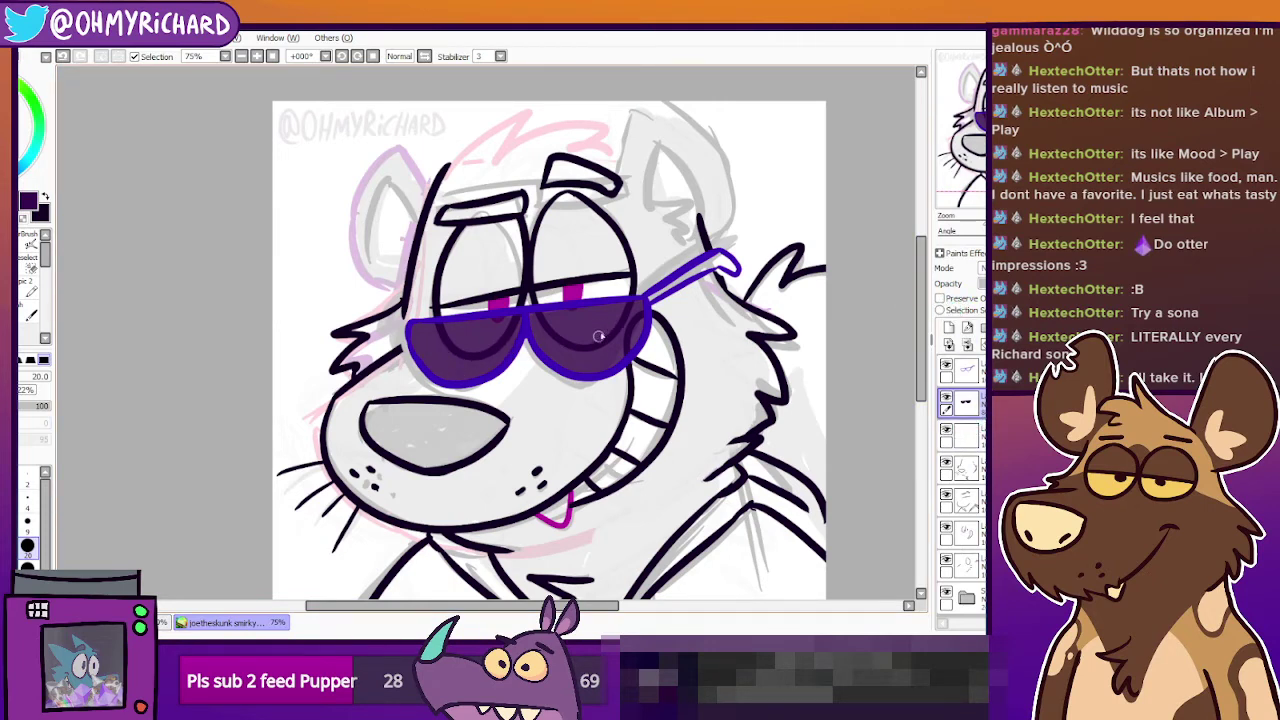
Recolour the whole glasses outline to near-black, preserving the opacity of its layer.
click(962, 370)
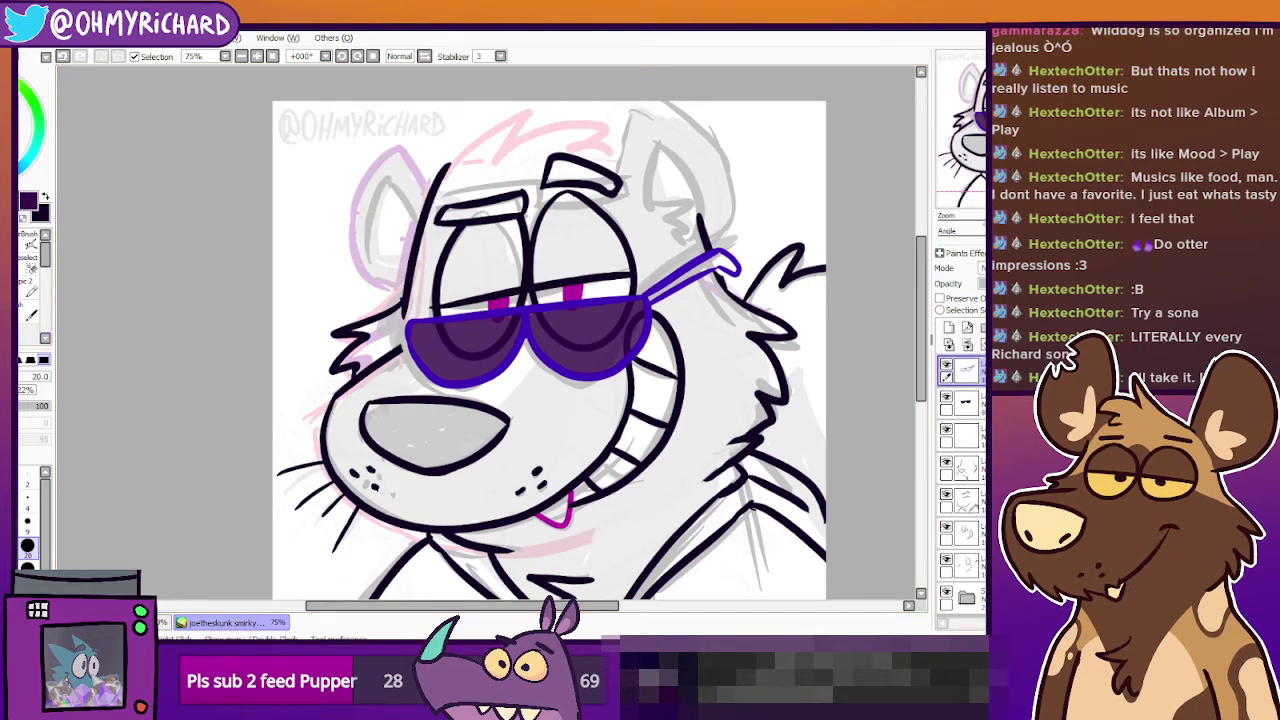
click(45, 197)
click(12, 224)
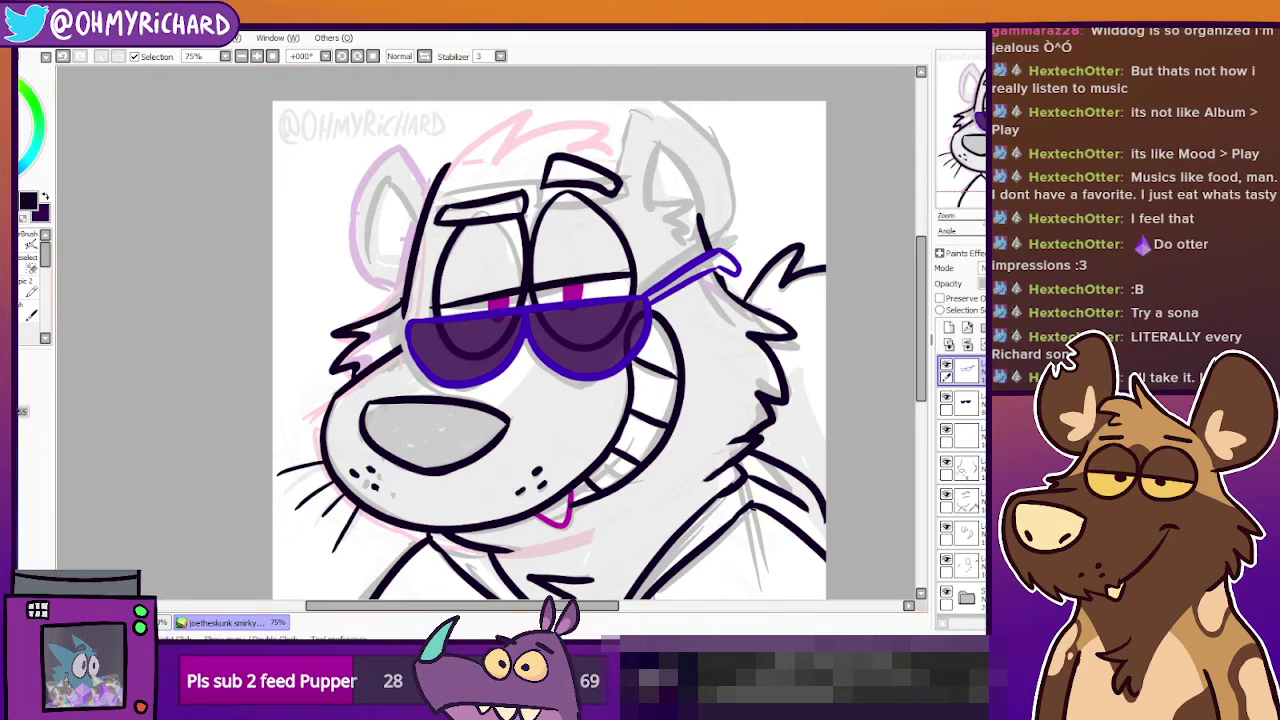
click(943, 299)
click(644, 306)
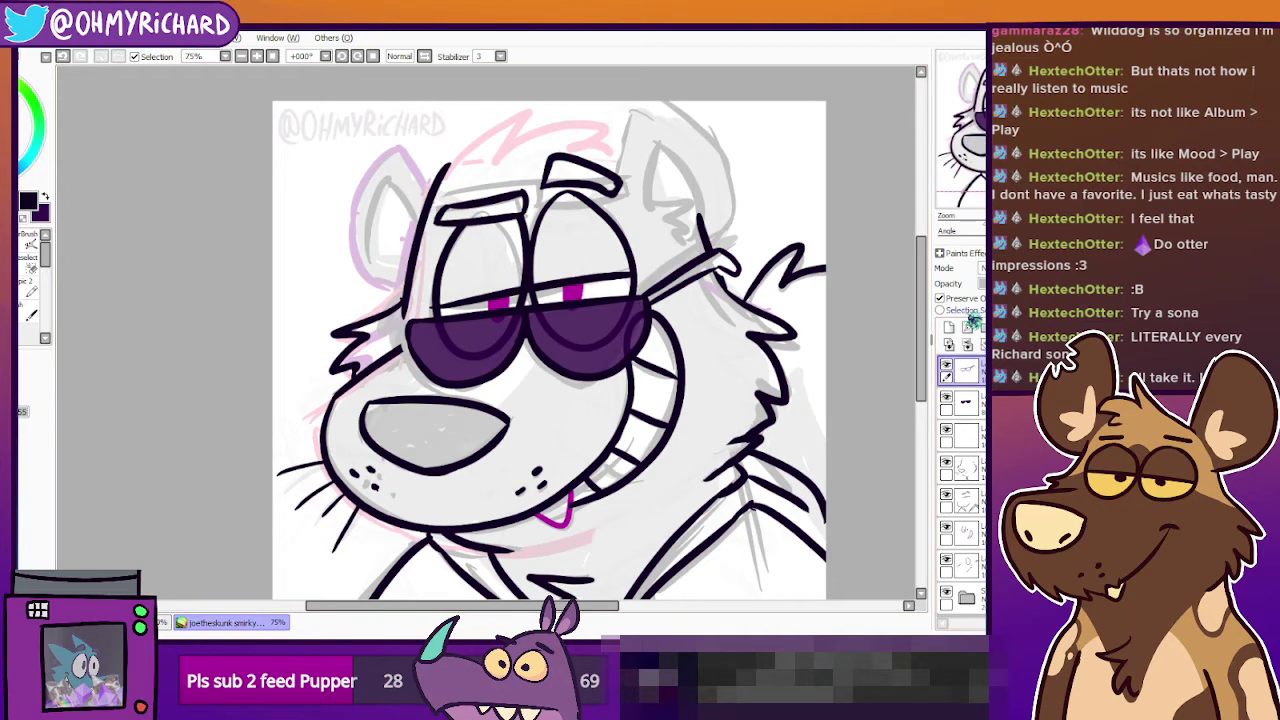
Add a new layer beneath the line art layers and paint the glasses' side arm in muted dark purple with the size 20 brush.
click(6, 144)
key(n)
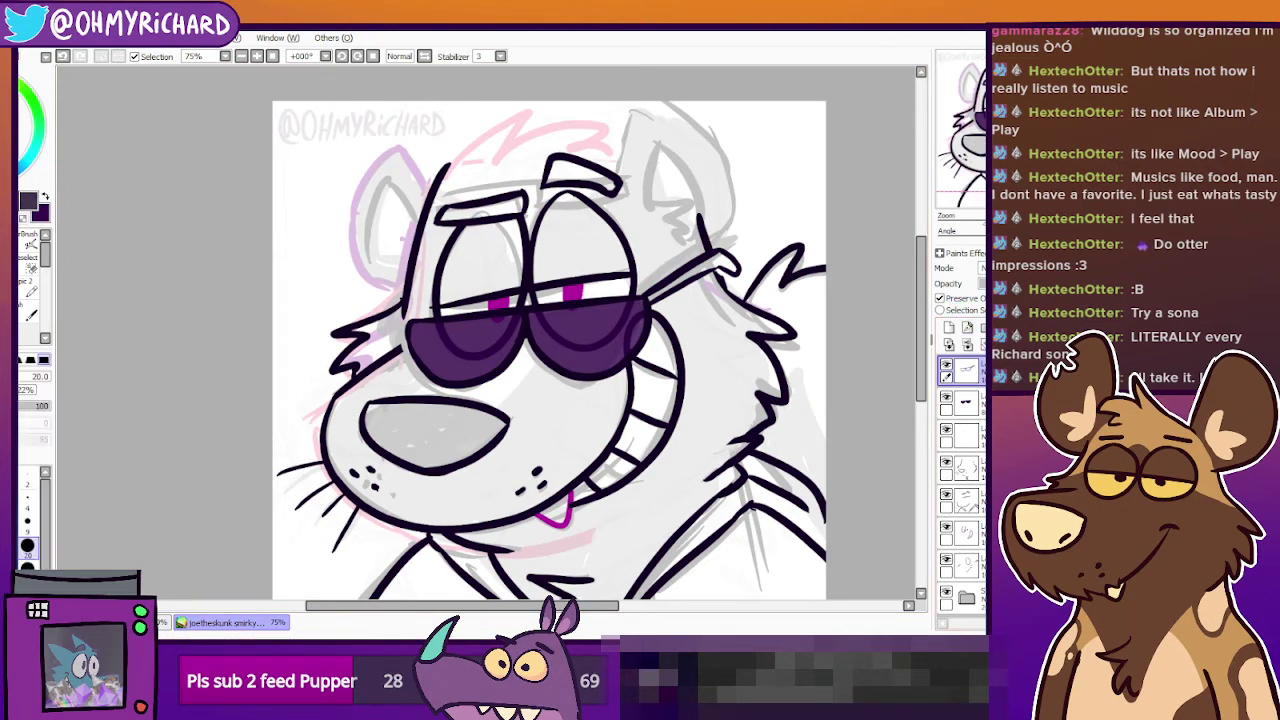
click(965, 402)
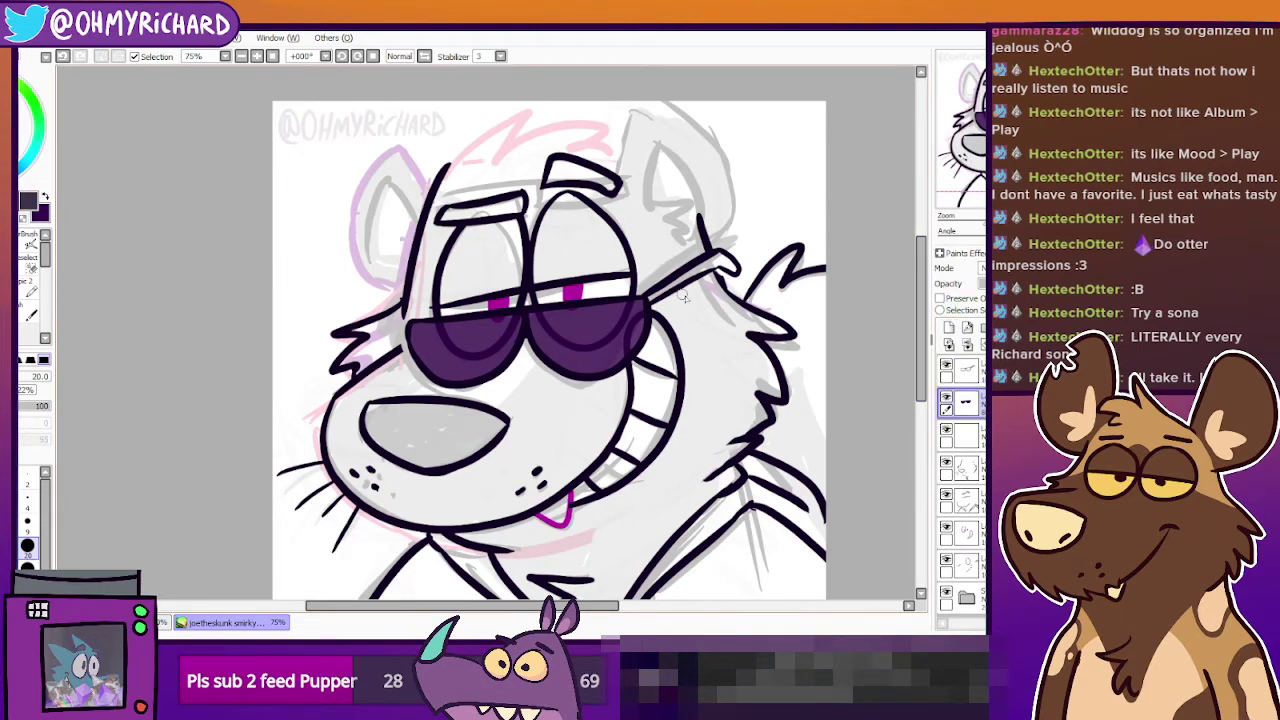
click(966, 371)
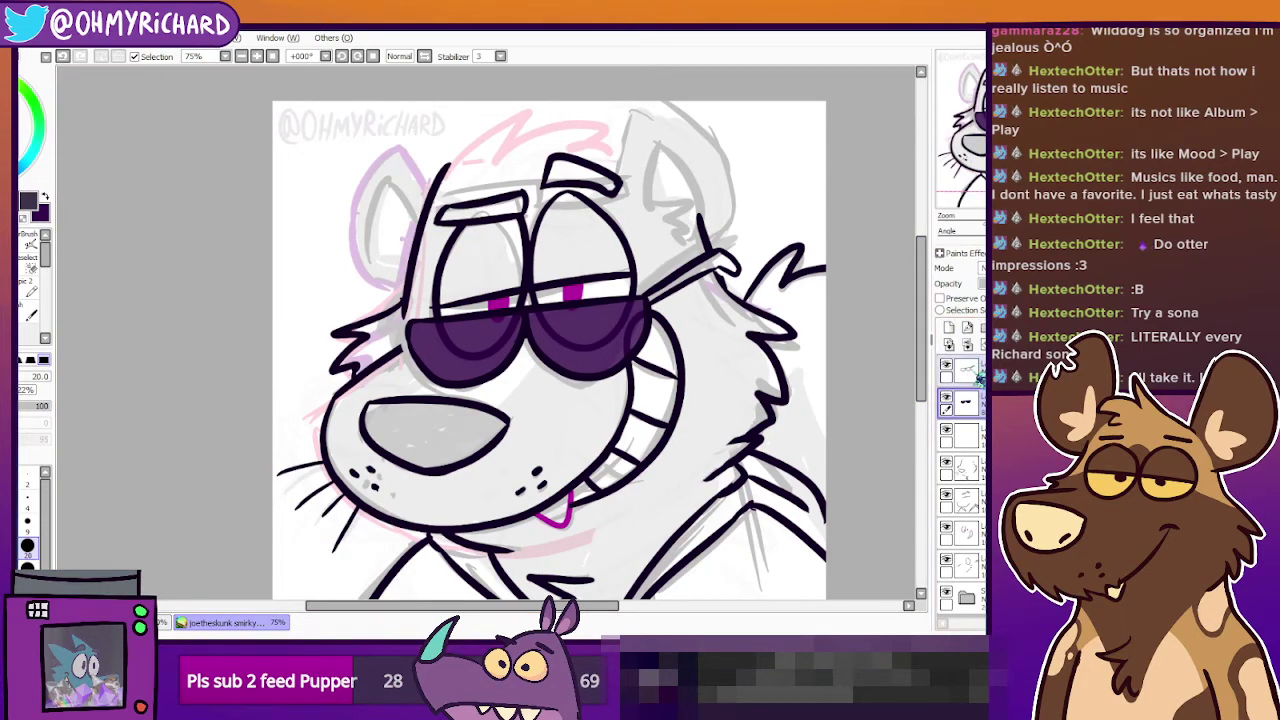
click(962, 566)
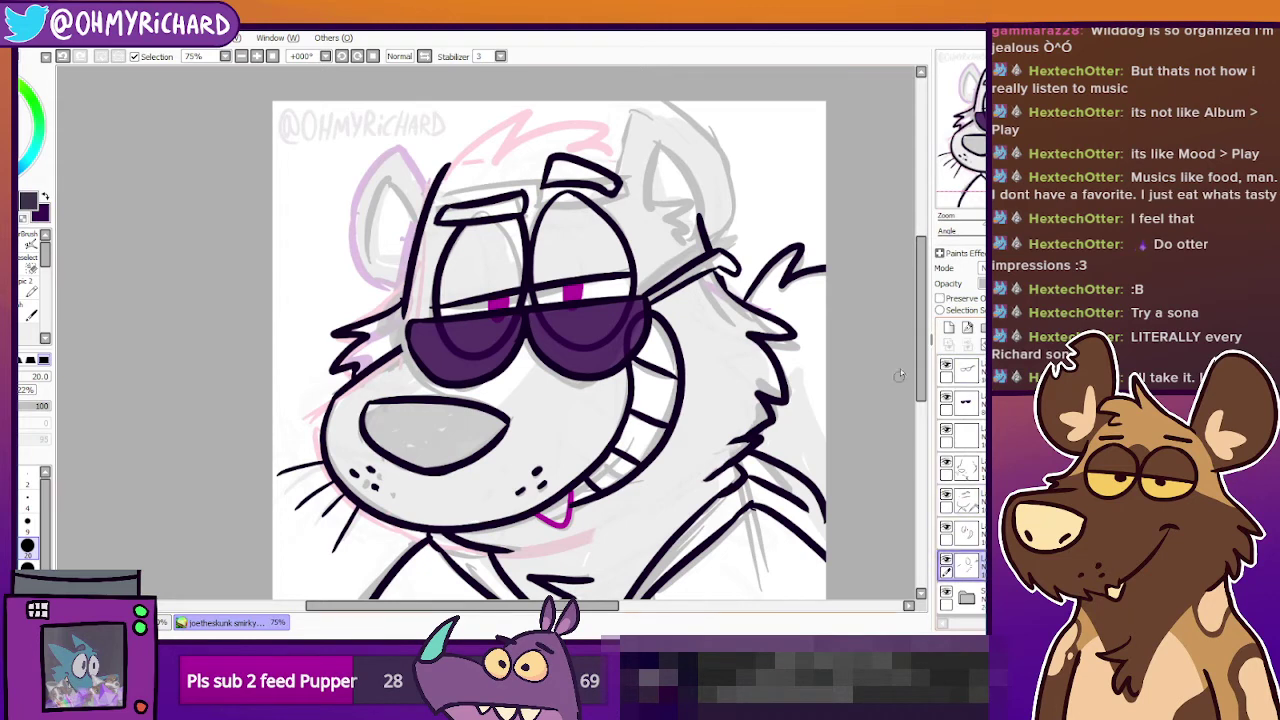
click(956, 328)
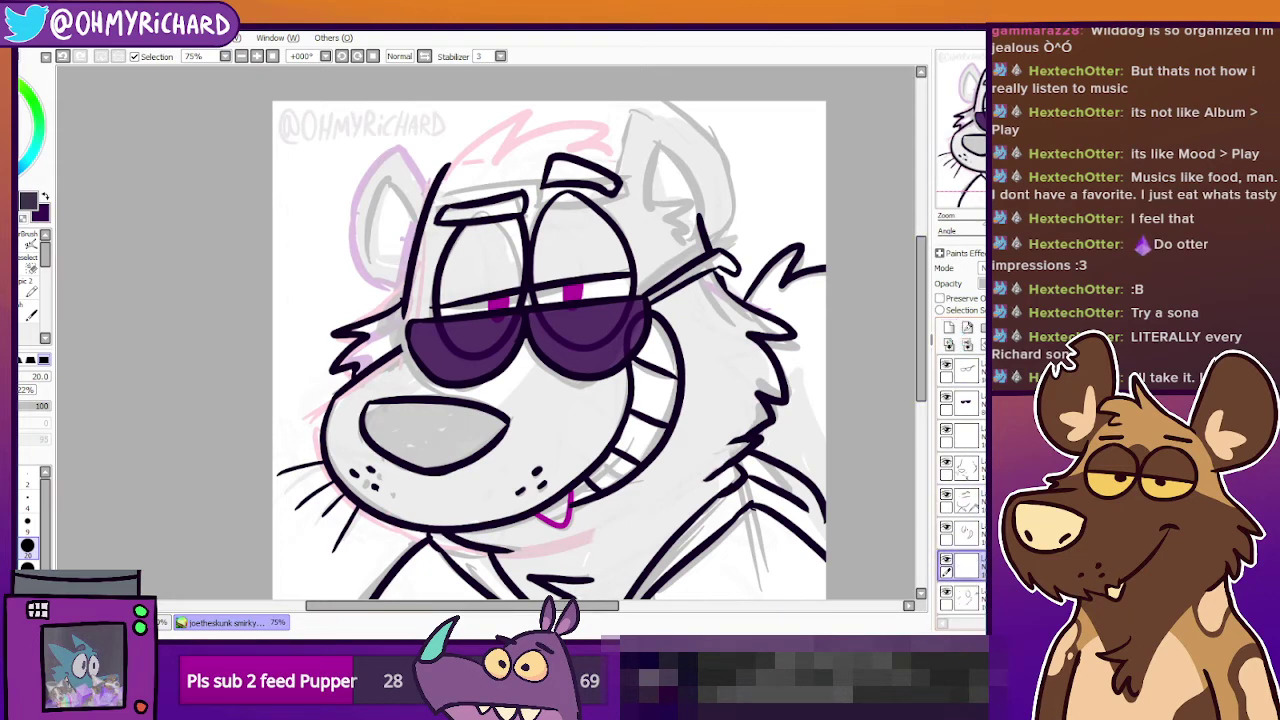
drag(980, 547, 977, 582)
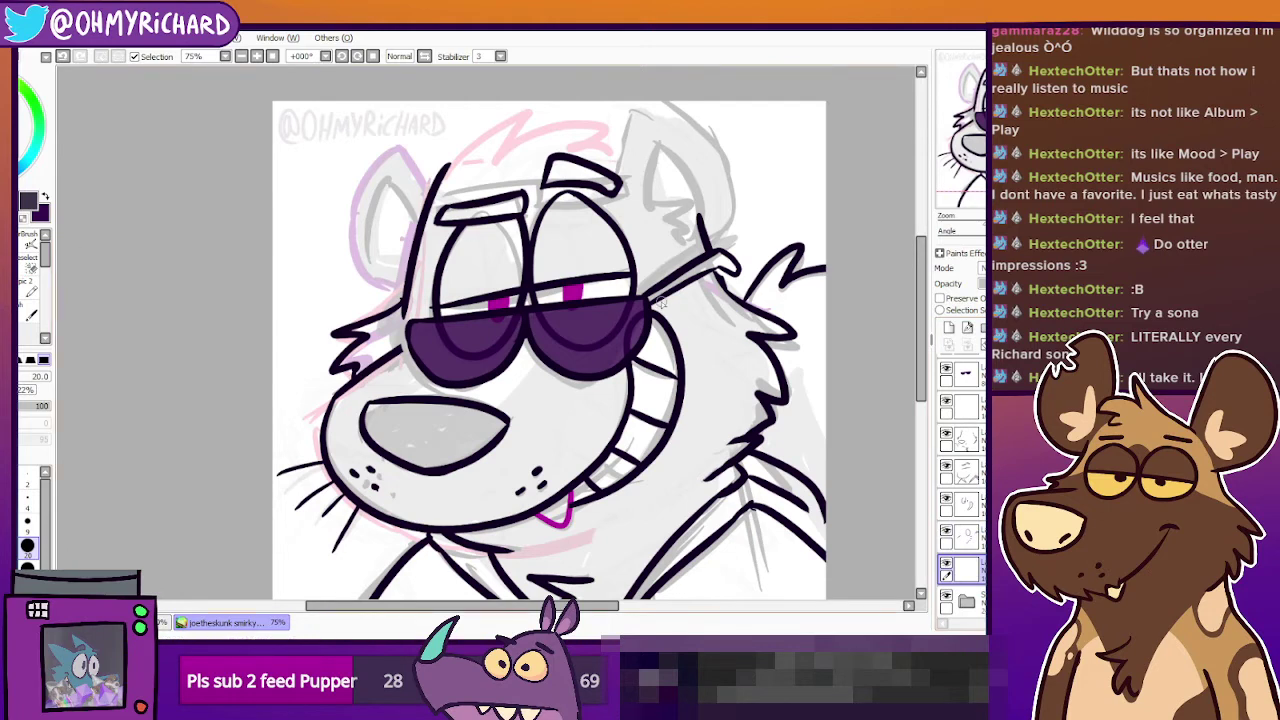
mouse_move(649, 299)
mouse_down()
mouse_move(698, 265)
mouse_move(728, 263)
mouse_up()
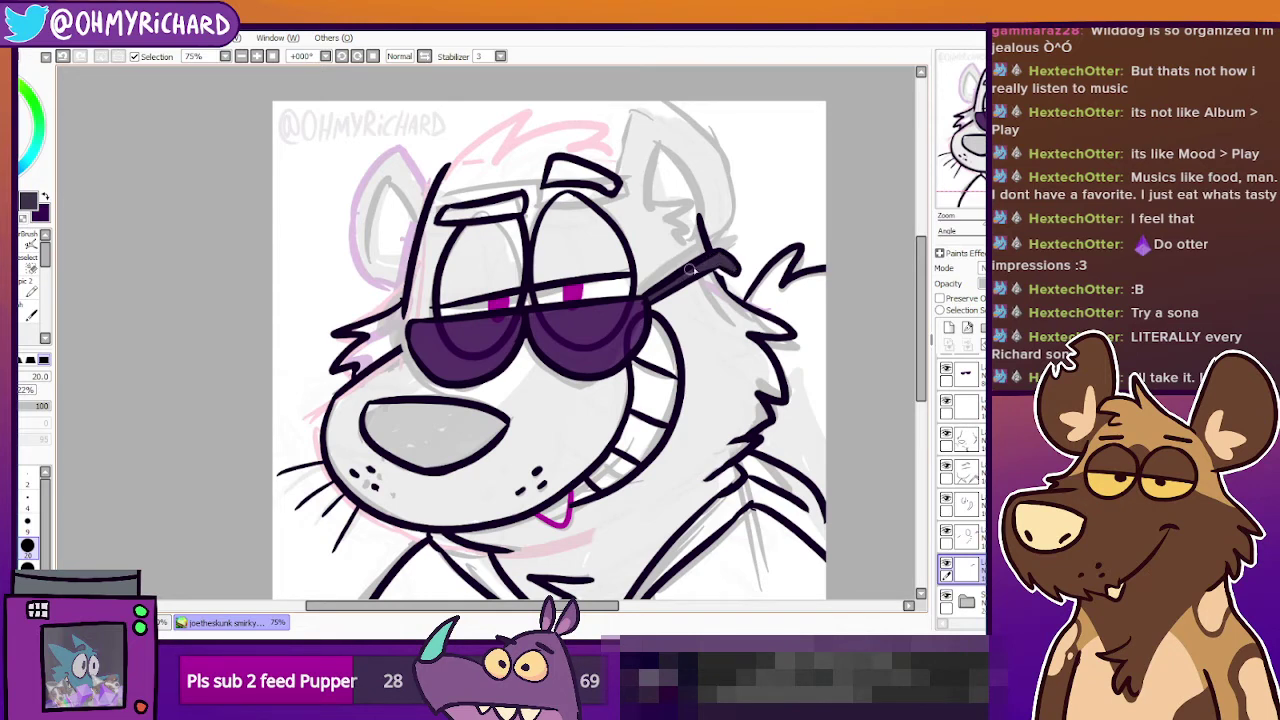
mouse_move(688, 271)
mouse_down()
mouse_move(730, 324)
mouse_move(743, 277)
mouse_up()
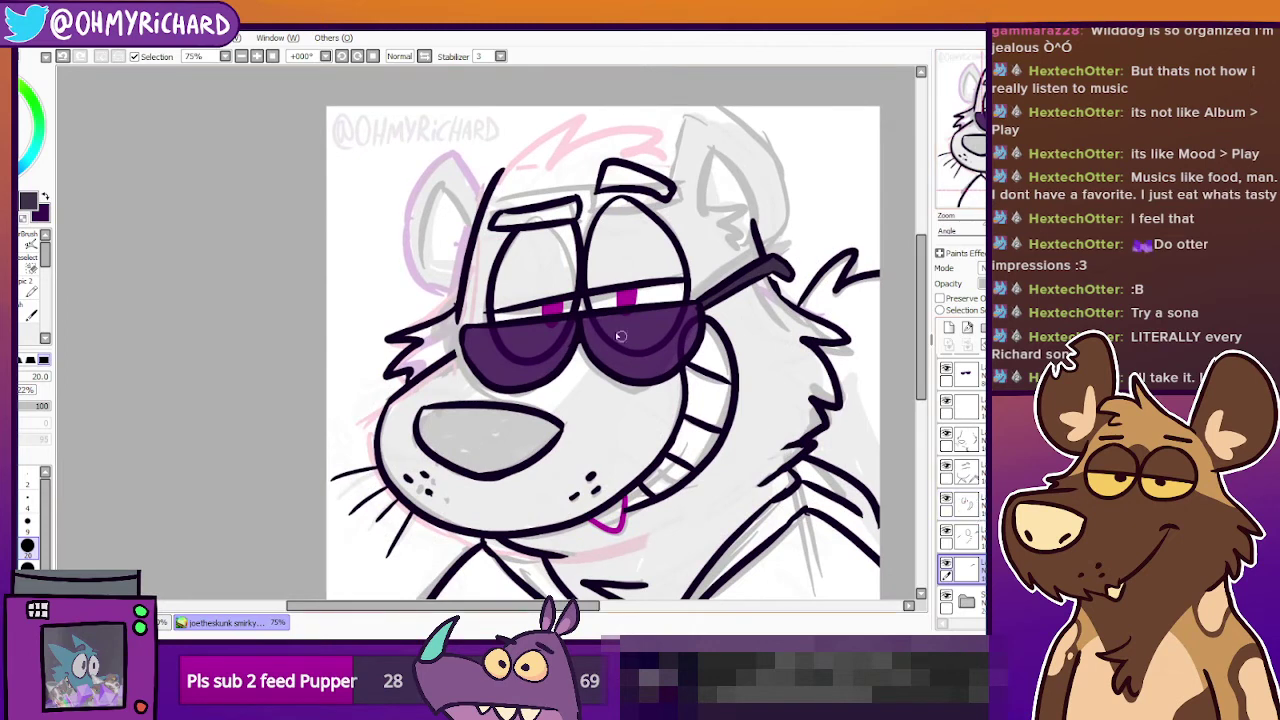
Erase the eye and face lines that show through both lenses on their own layers, using a size 120 eraser.
ctrl+shift+click(575, 314)
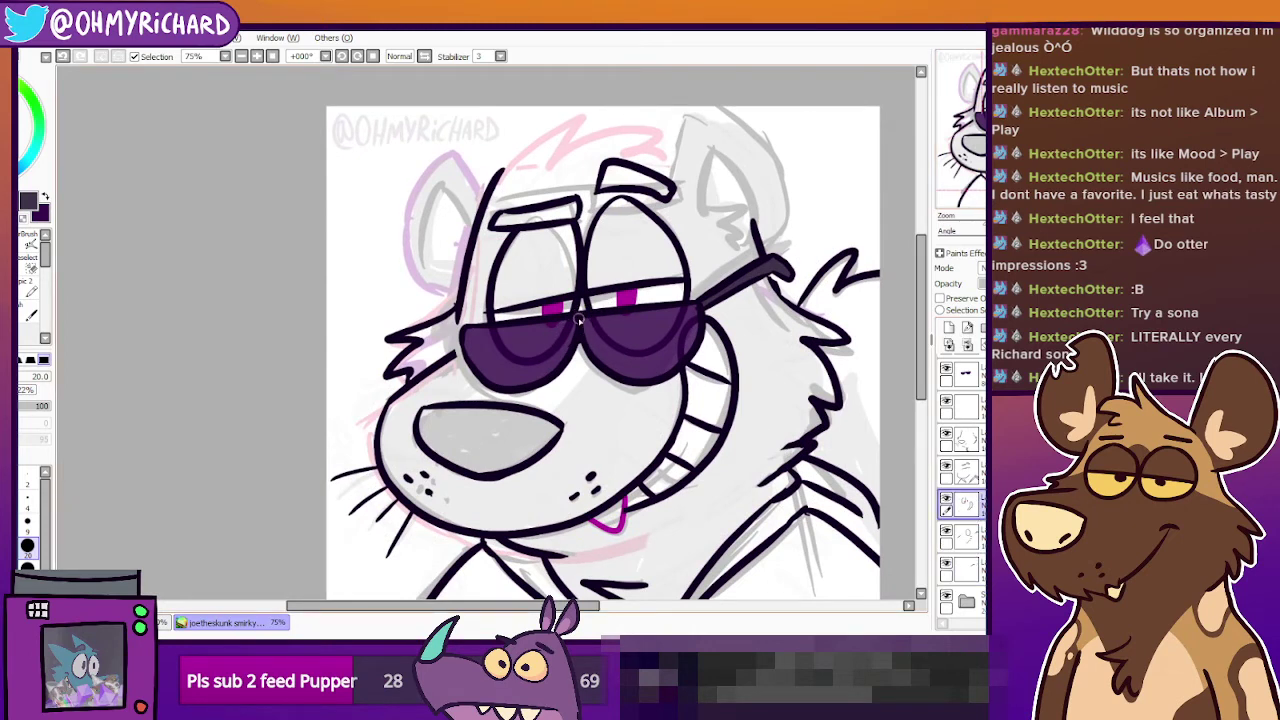
click(958, 506)
key(e)
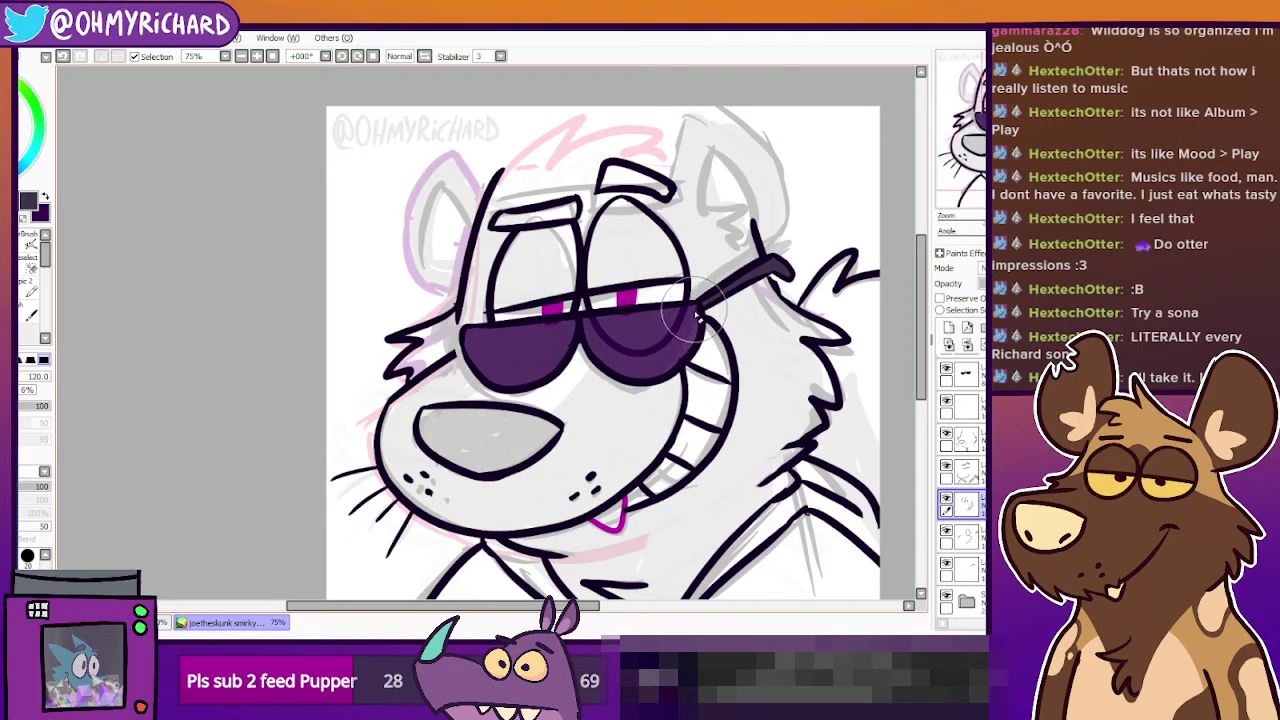
ctrl+shift+click(682, 324)
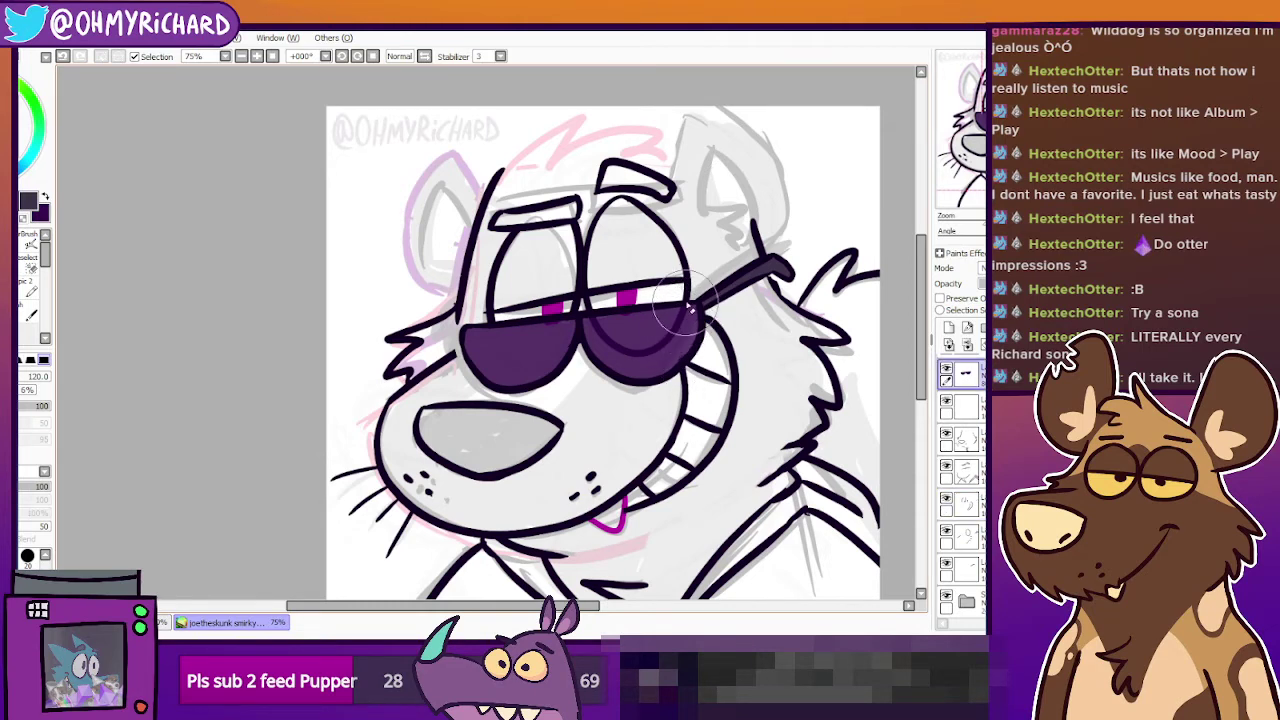
ctrl+shift+click(688, 302)
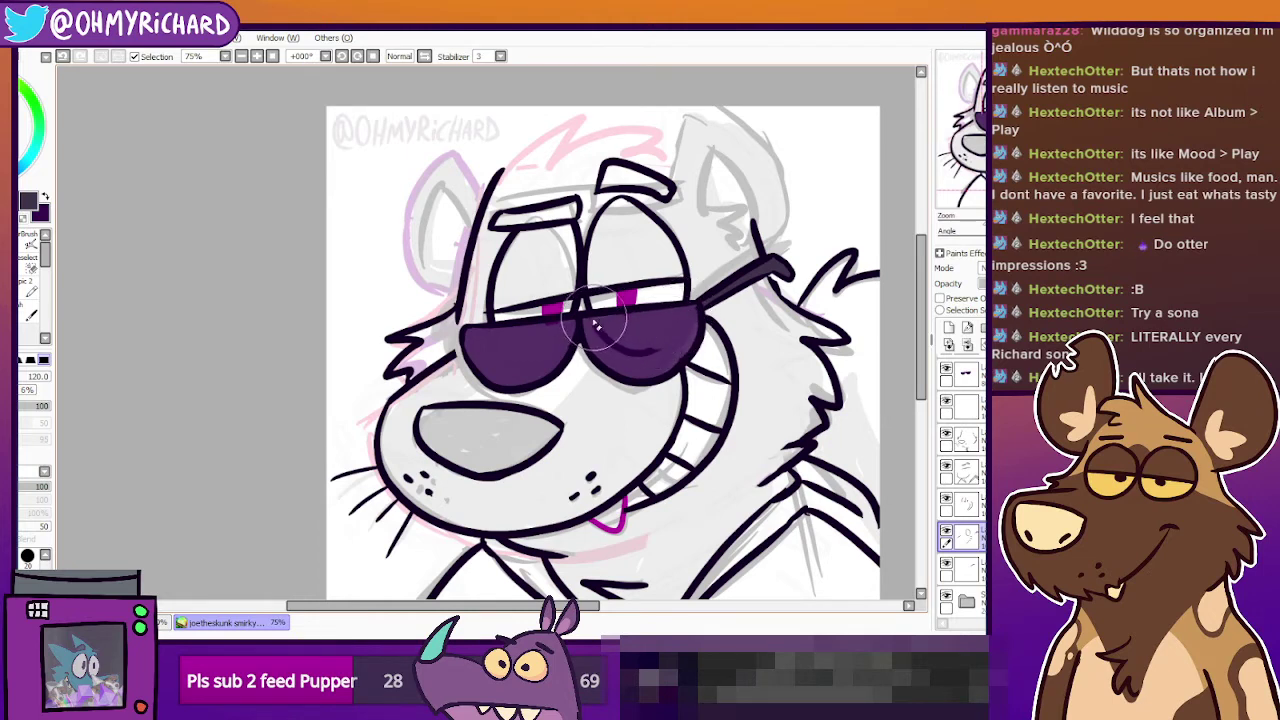
drag(620, 348, 659, 352)
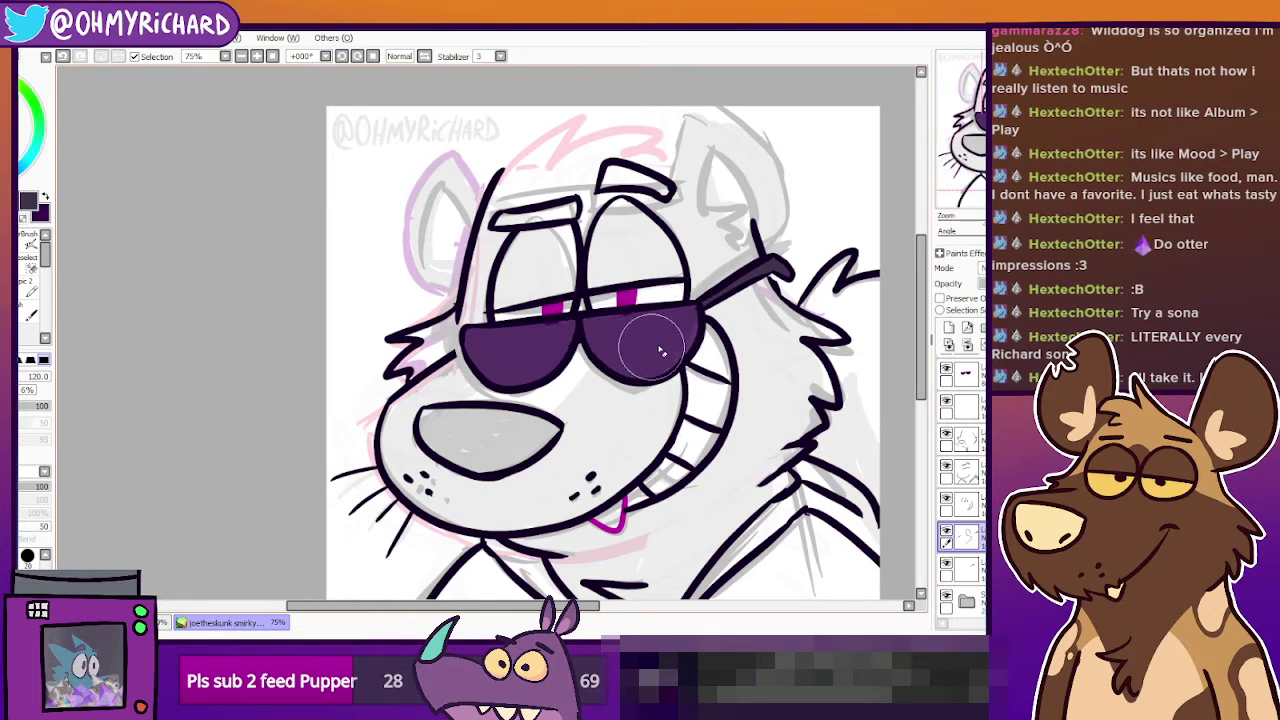
ctrl+shift+click(565, 305)
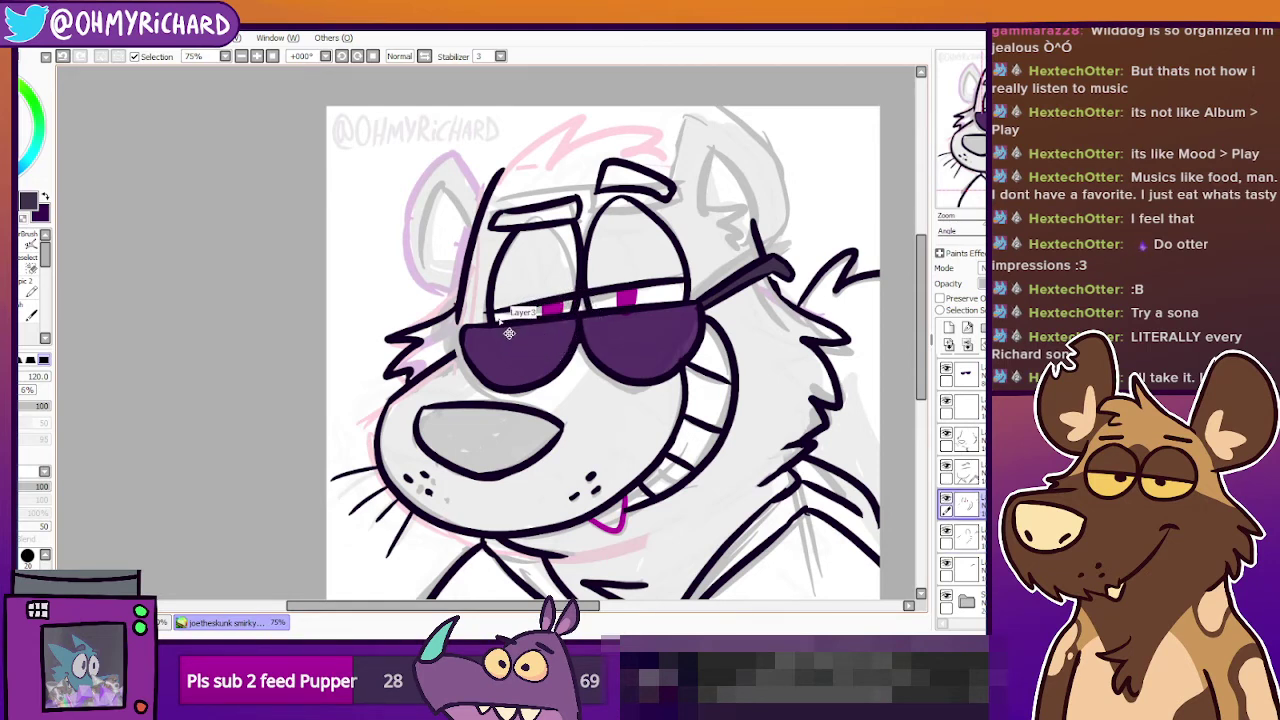
key(alt+bracketright)
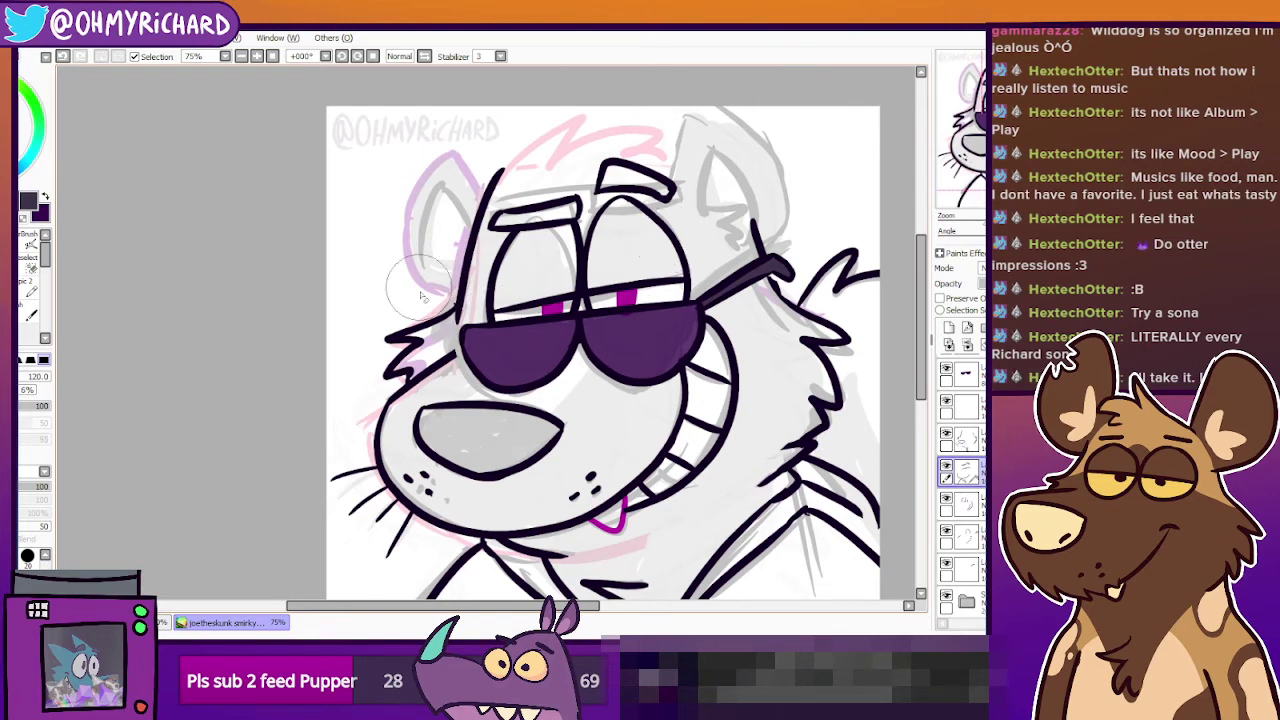
ctrl+shift+click(465, 314)
ctrl+shift+click(603, 208)
drag(749, 490, 709, 404)
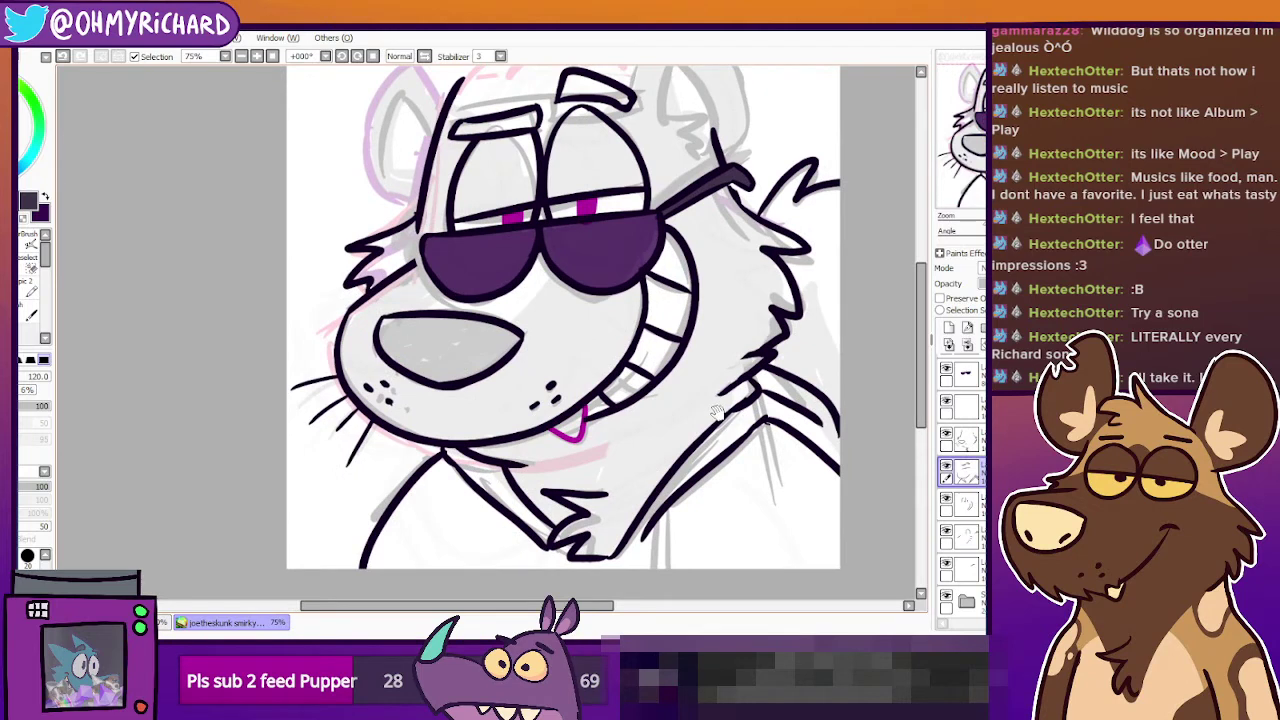
drag(726, 325, 710, 379)
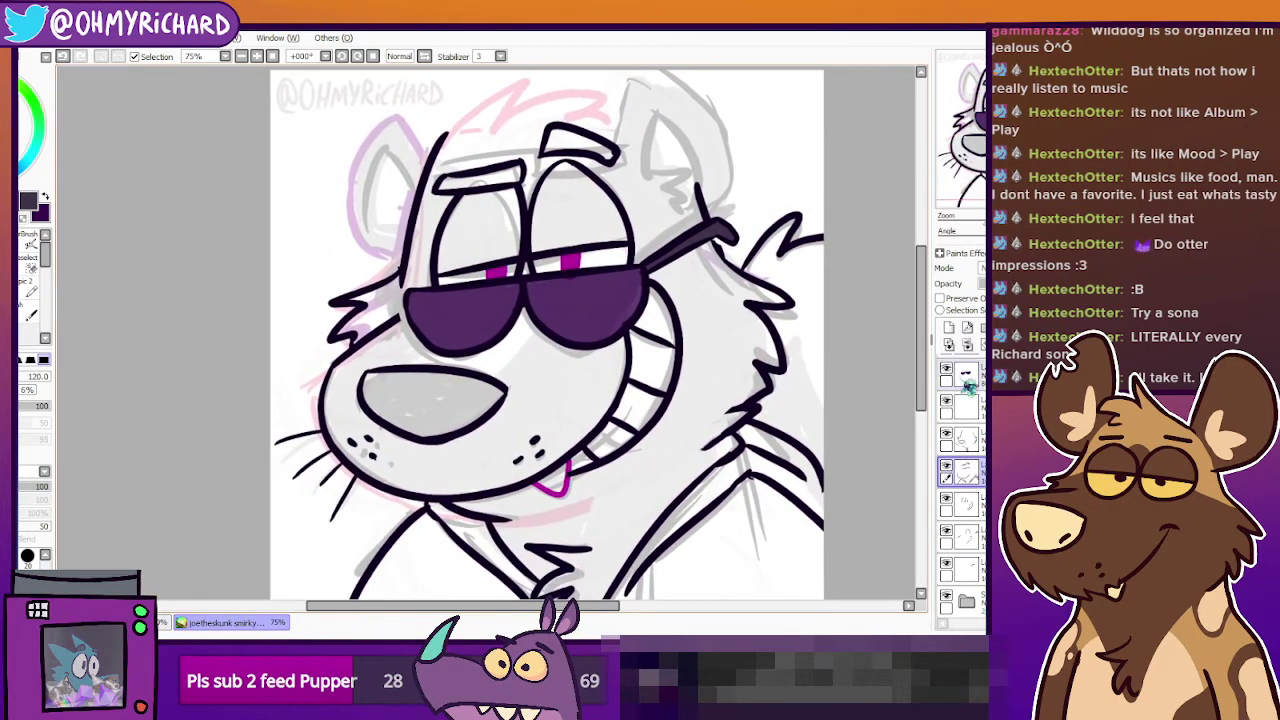
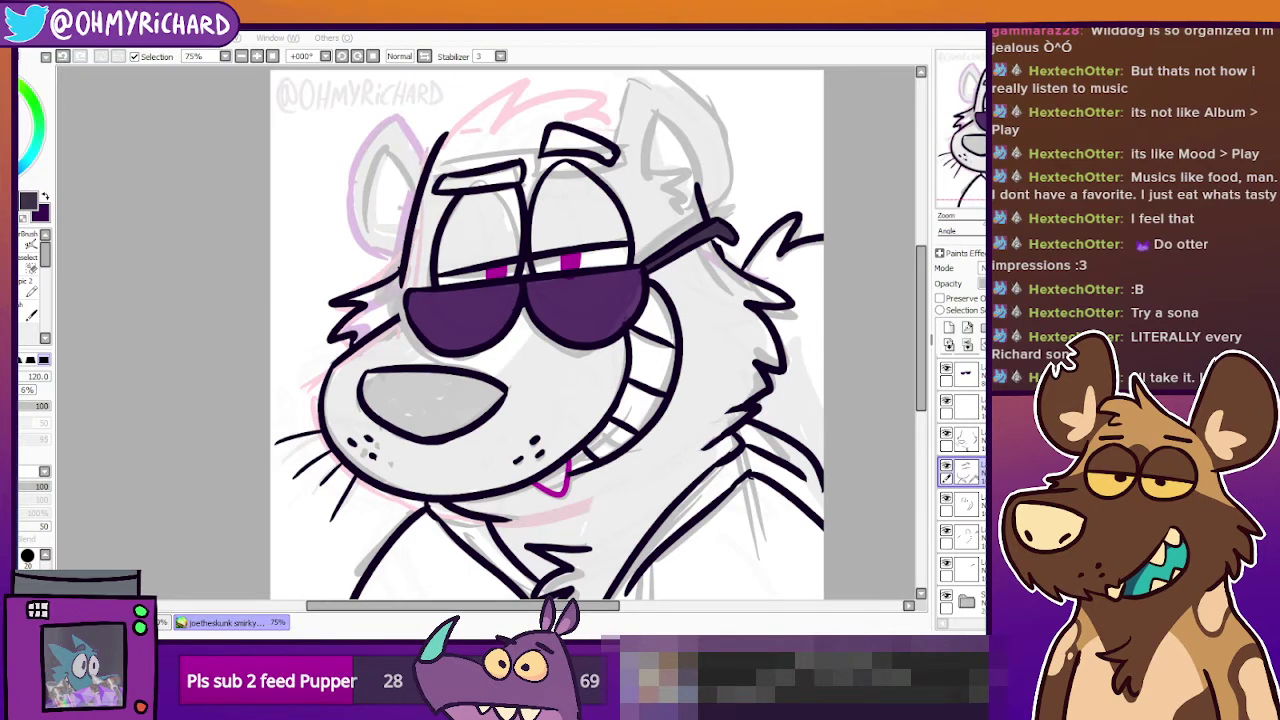
Return to the size 20 brush on the eye linework layer to ink the top of the head.
drag(480, 186, 460, 256)
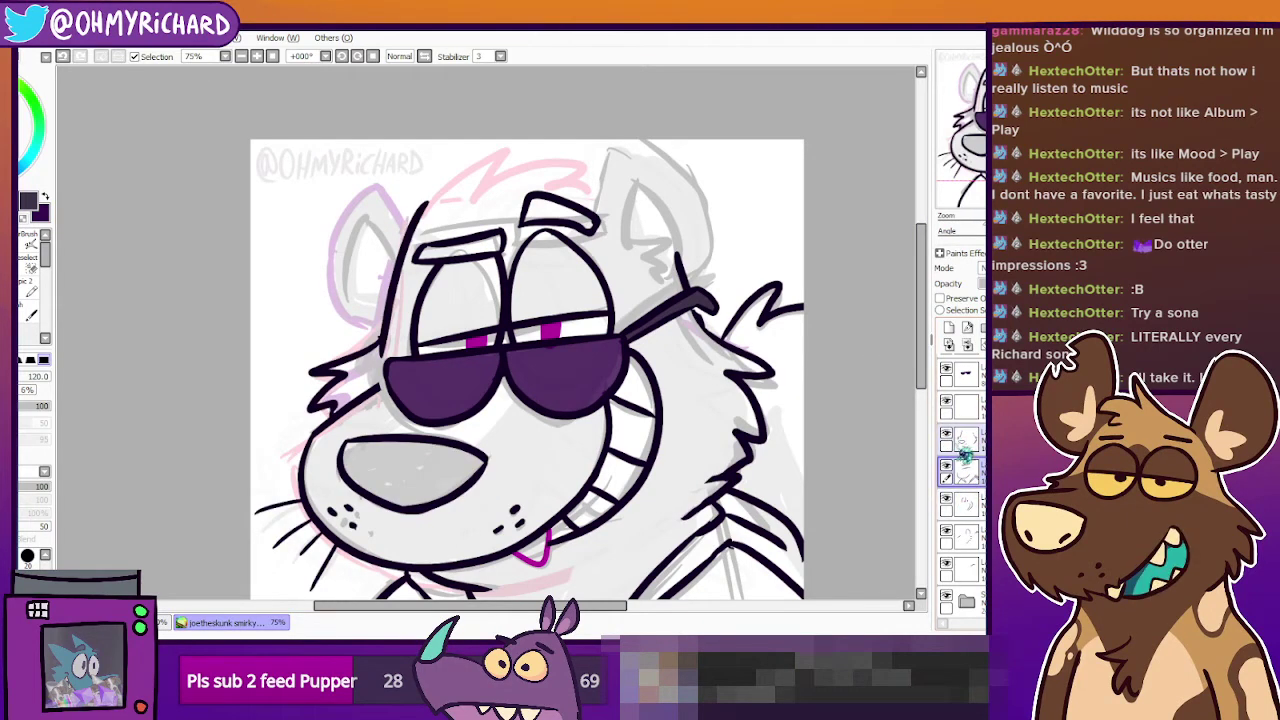
click(962, 503)
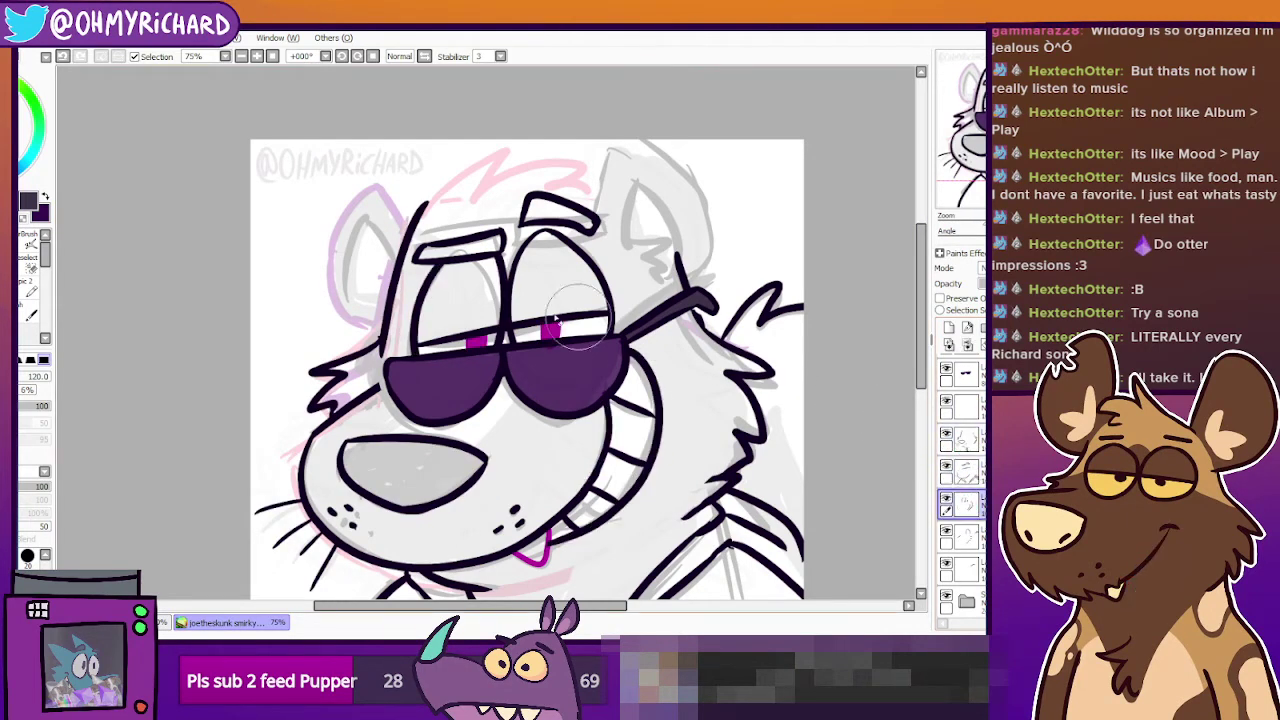
click(28, 268)
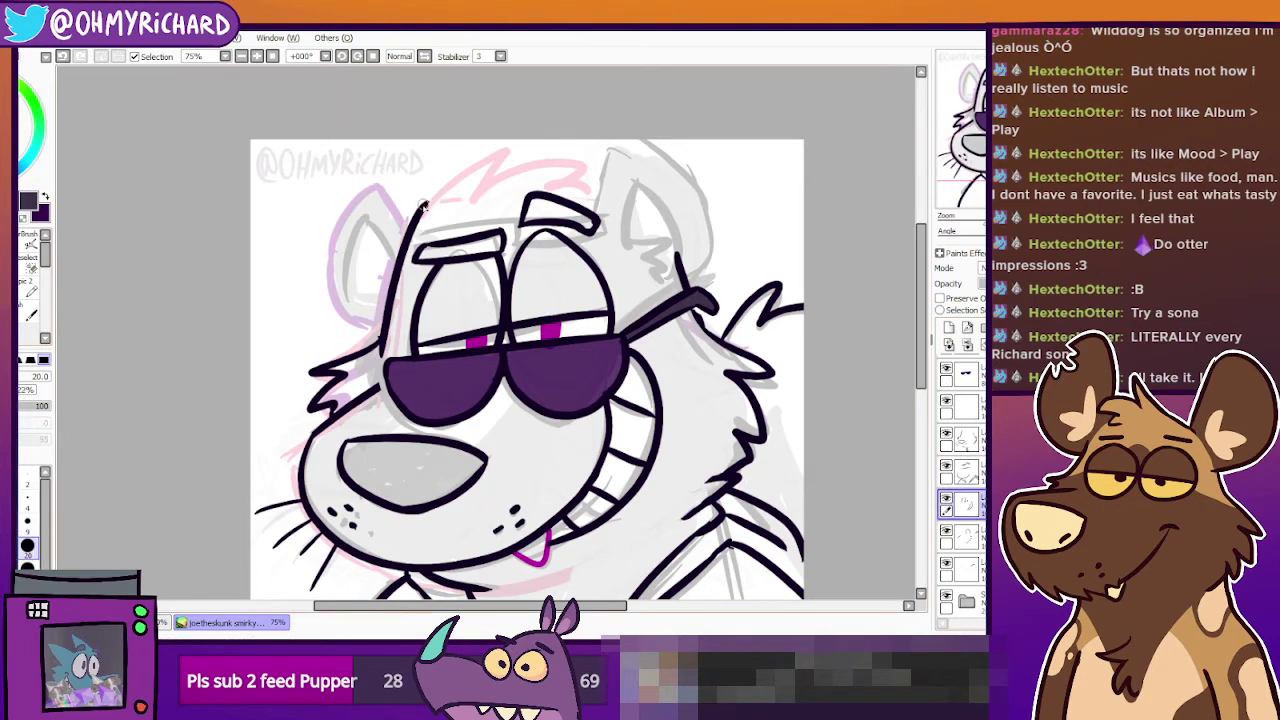
mouse_move(423, 205)
mouse_down()
mouse_move(497, 161)
mouse_move(470, 205)
mouse_up()
drag(418, 210, 512, 152)
mouse_move(470, 204)
mouse_down()
mouse_move(533, 167)
mouse_move(605, 184)
mouse_up()
key(ctrl+z)
key(ctrl+z)
key(ctrl+z)
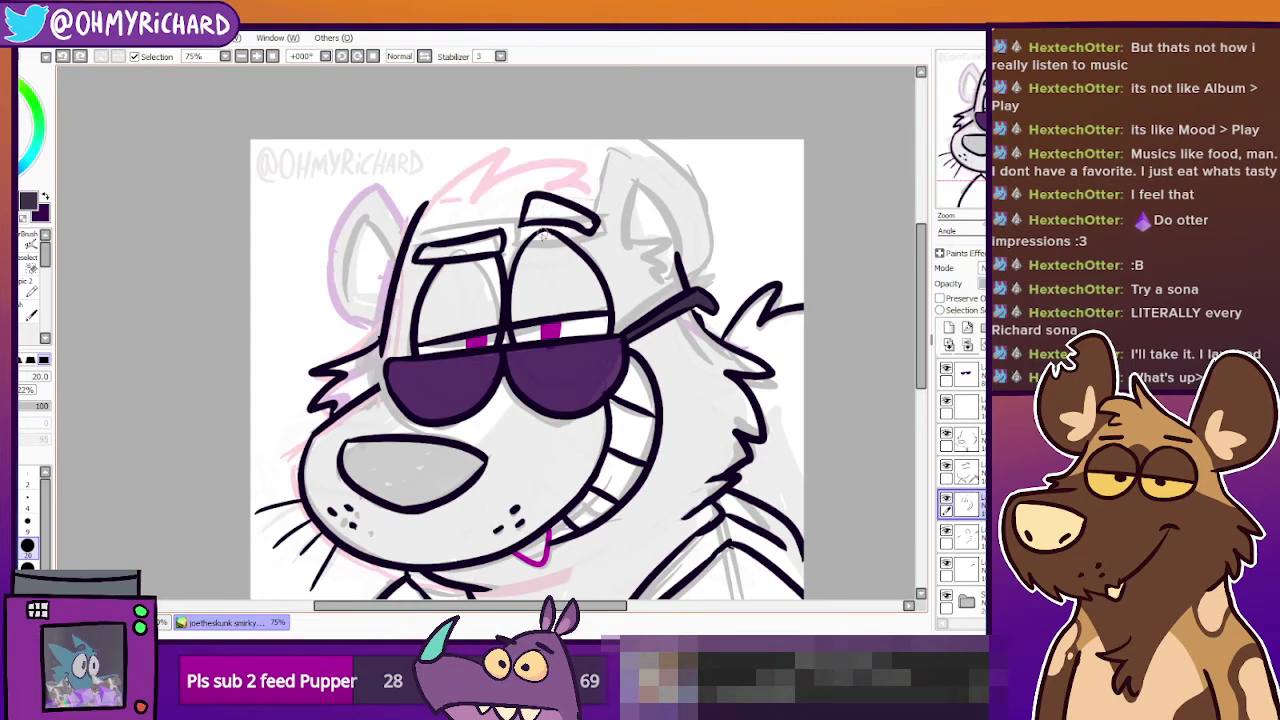
mouse_move(421, 210)
mouse_down()
mouse_move(486, 163)
mouse_move(457, 180)
mouse_move(513, 162)
mouse_move(598, 170)
mouse_up()
key(ctrl+z)
key(ctrl+z)
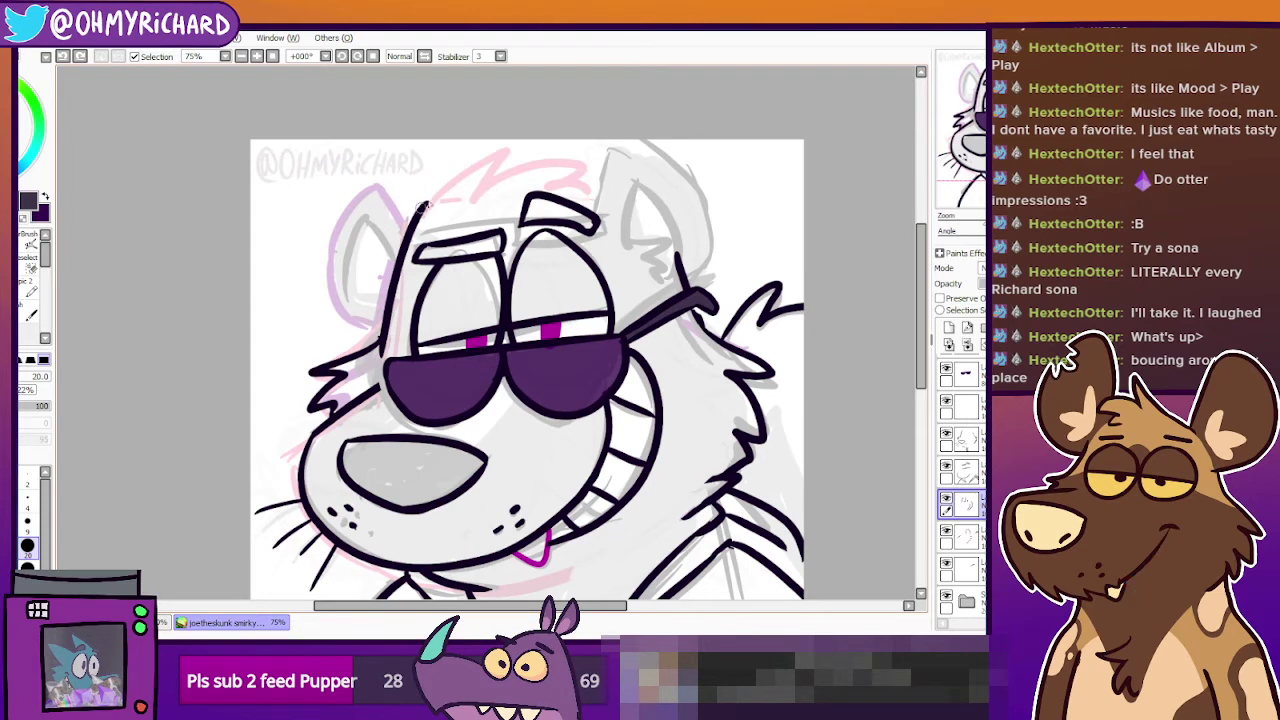
drag(425, 205, 548, 145)
key(ctrl+z)
Ink the top of the head from the forehead line toward the far ear, with a jagged hair tuft along the crown.
mouse_move(424, 208)
mouse_down()
mouse_move(550, 147)
mouse_move(512, 176)
mouse_move(603, 180)
mouse_up()
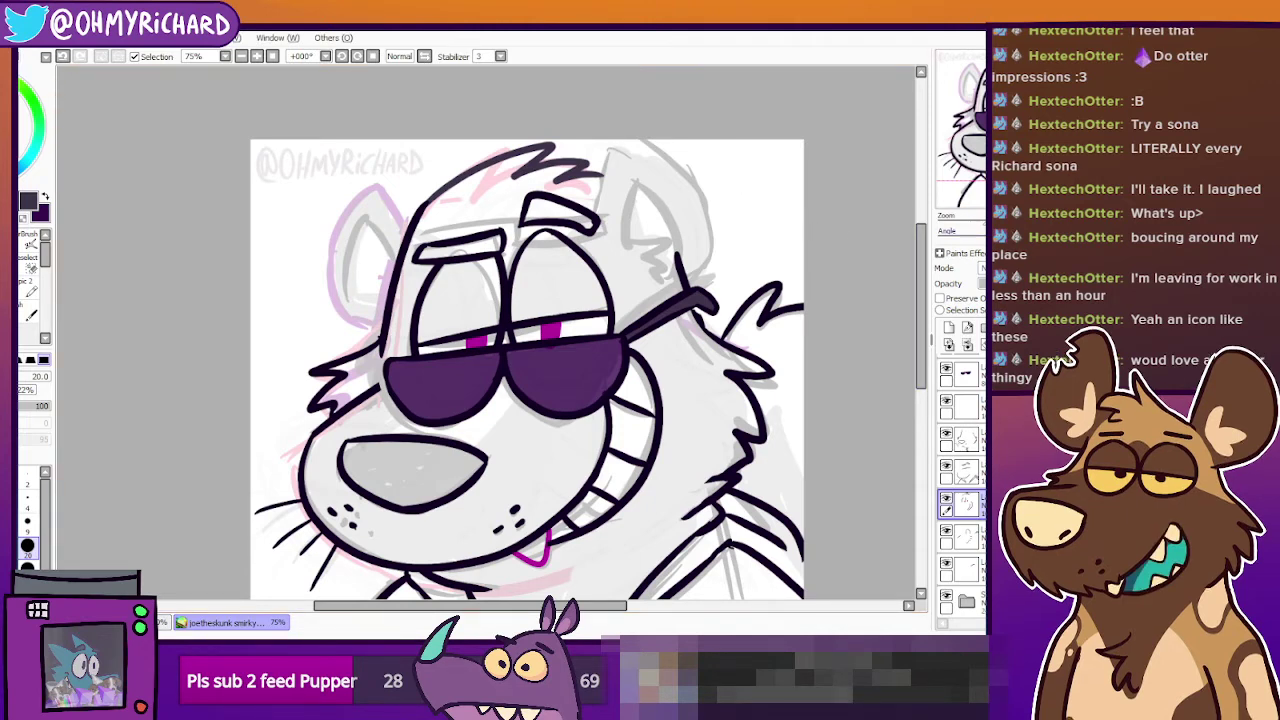
mouse_move(459, 252)
mouse_down()
mouse_move(486, 232)
mouse_move(452, 241)
mouse_move(405, 188)
mouse_move(403, 200)
mouse_up()
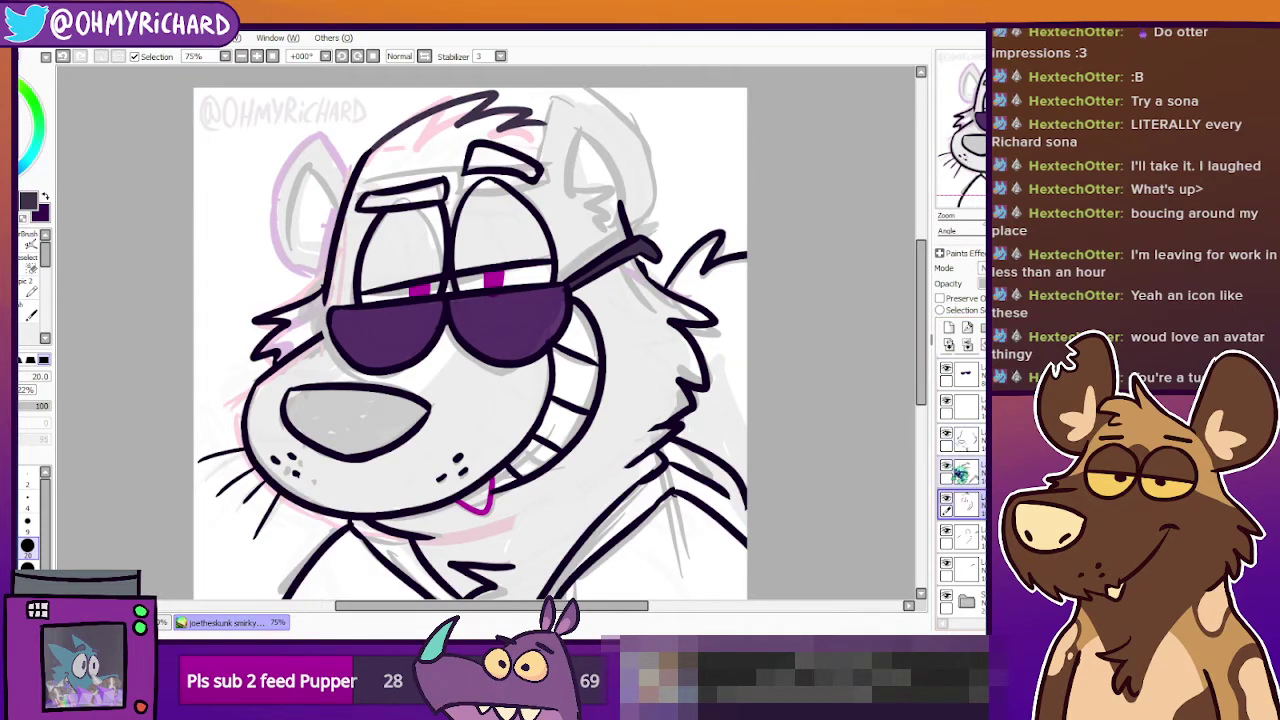
Preserve opacity on the sunglasses lens layer and recolour both lenses in the muted dark purple.
click(962, 470)
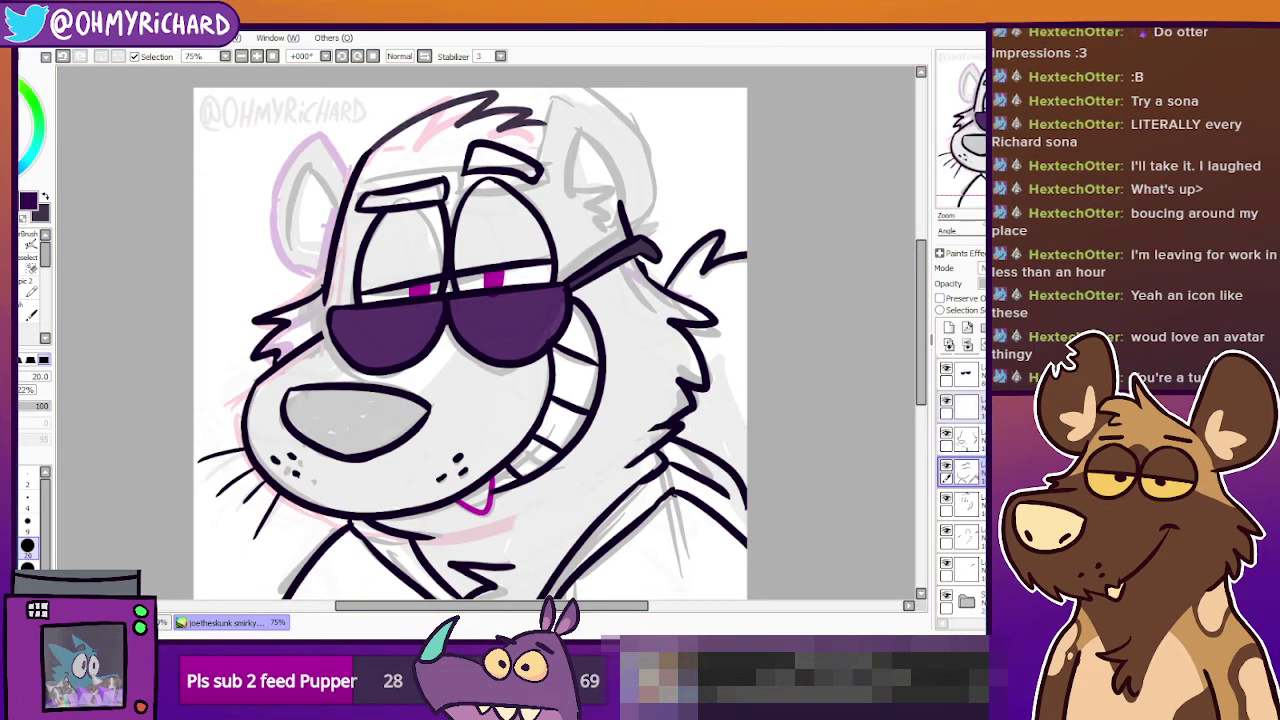
click(960, 374)
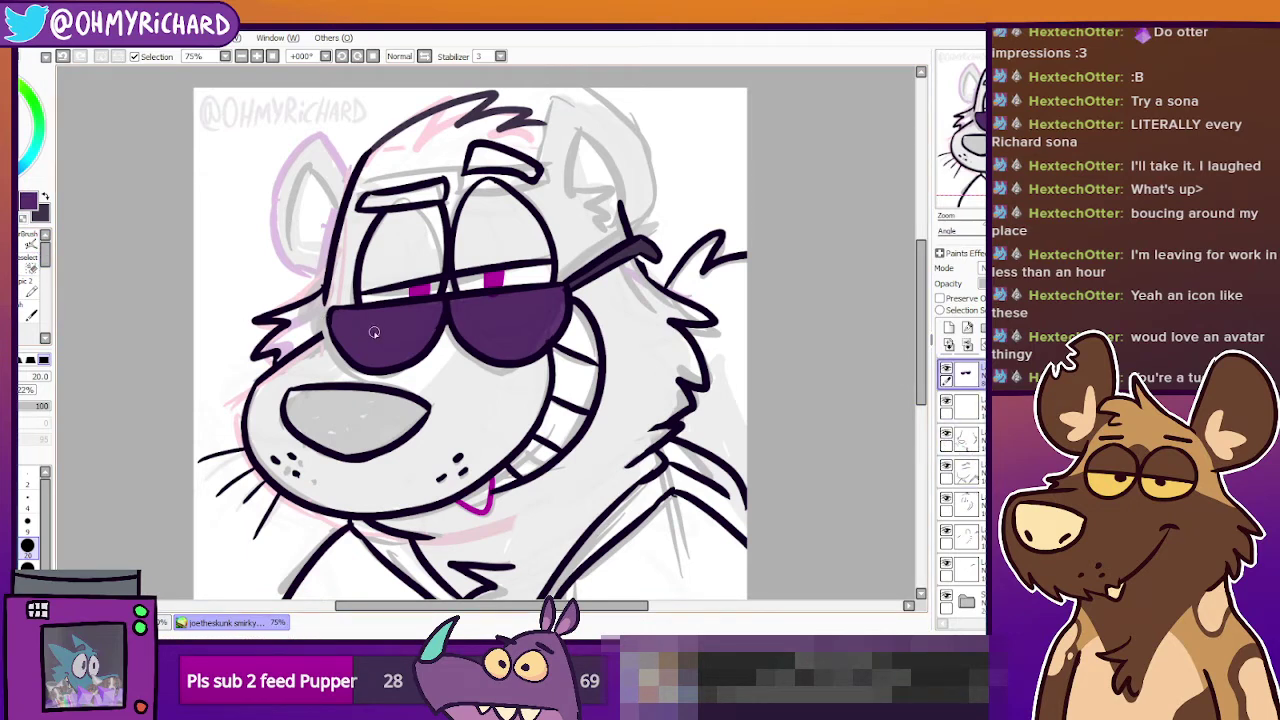
key(ctrl+z)
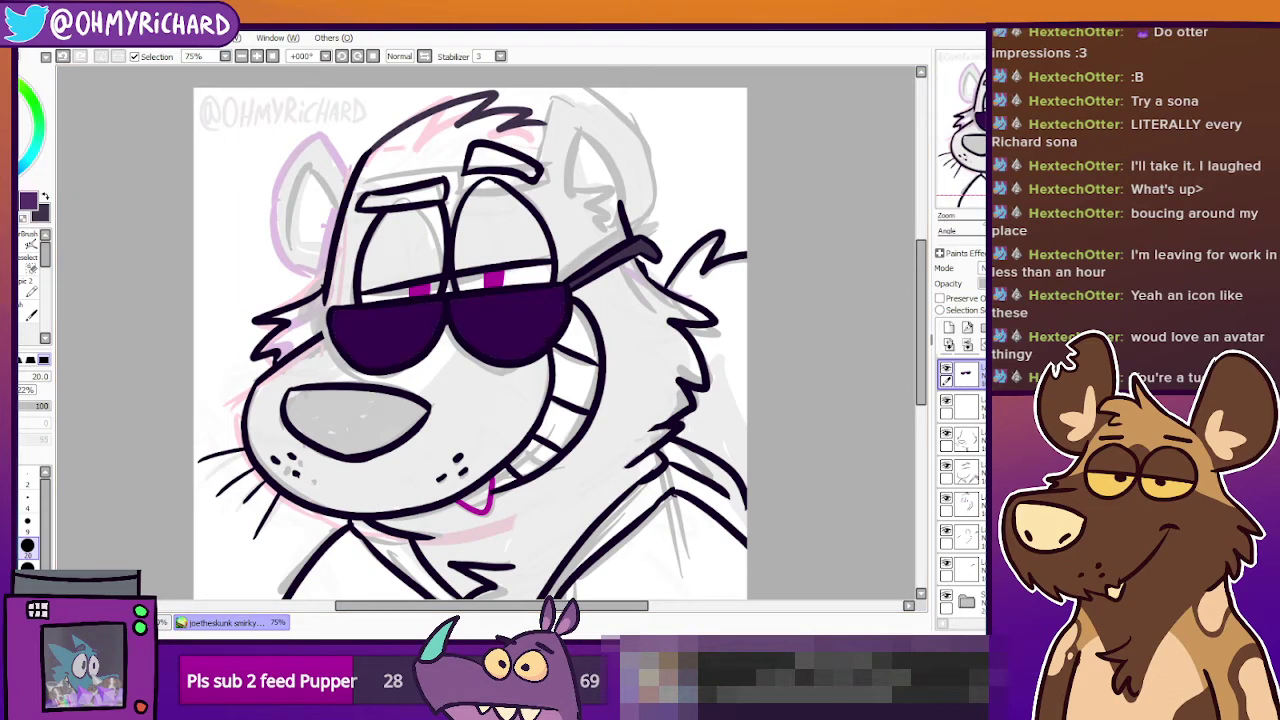
click(958, 299)
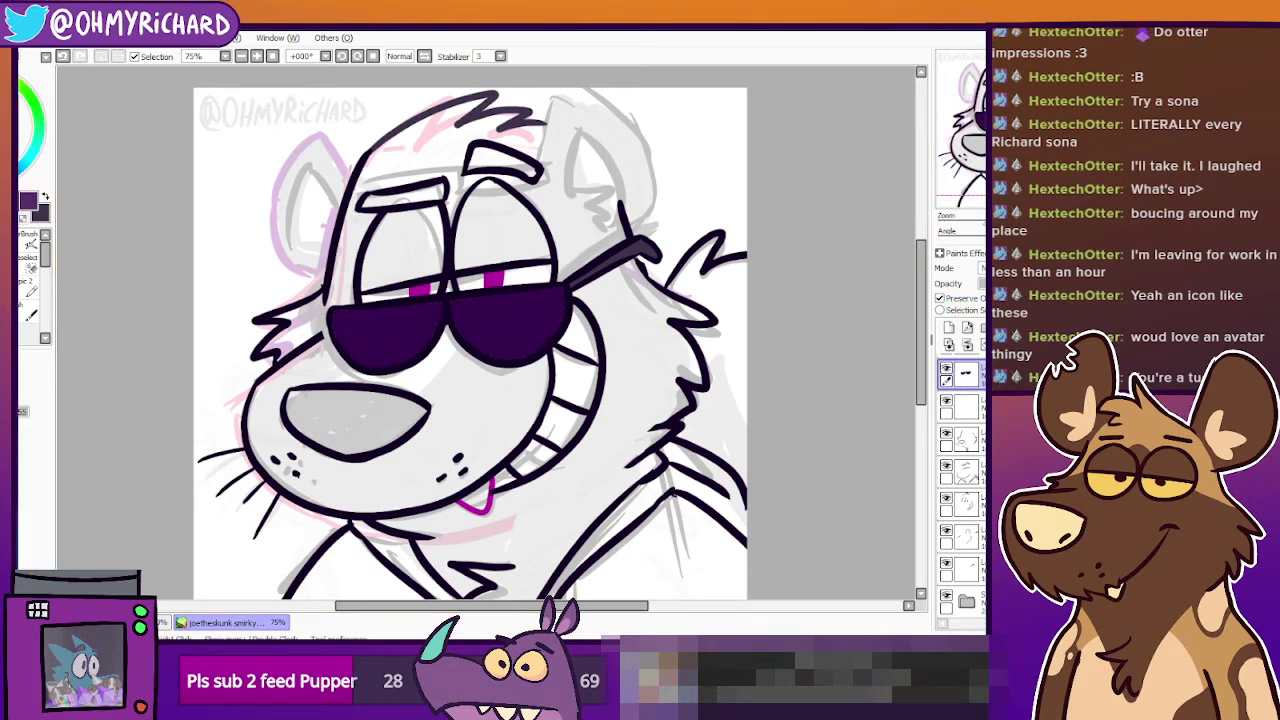
click(502, 347)
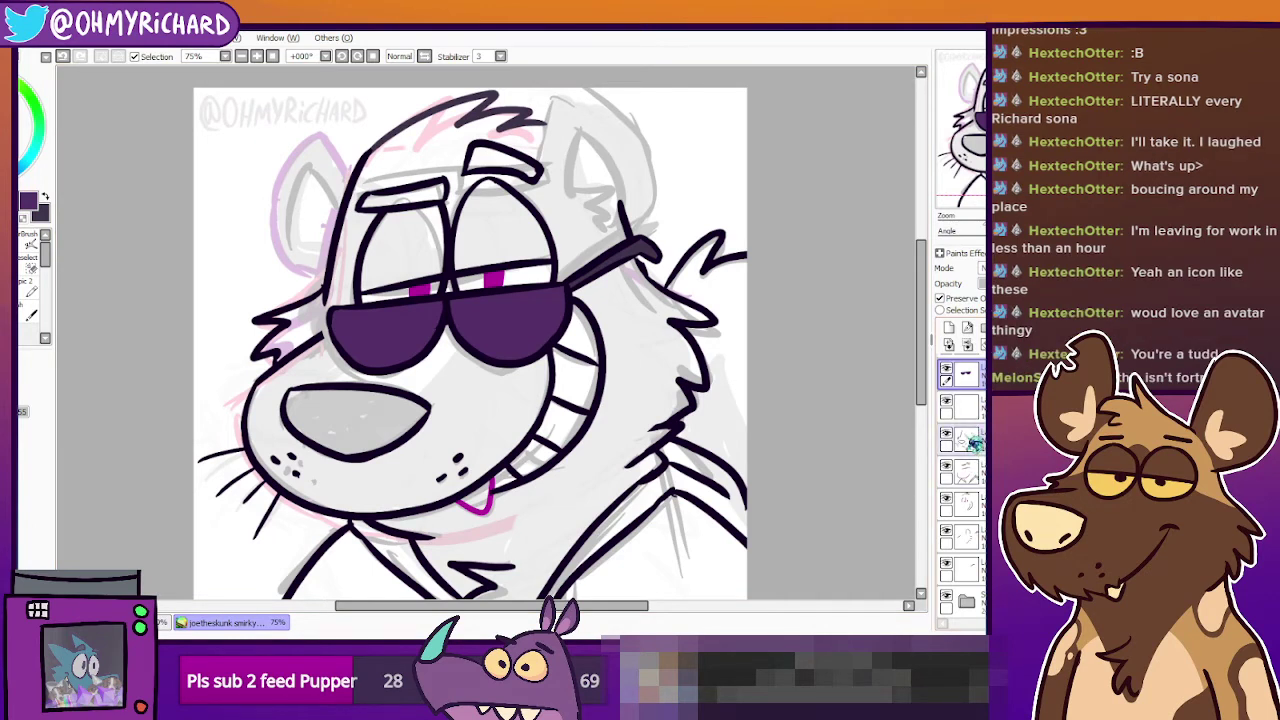
Identify the eyebrow and head linework layer by toggling its visibility and make it the active layer.
click(947, 467)
click(947, 467)
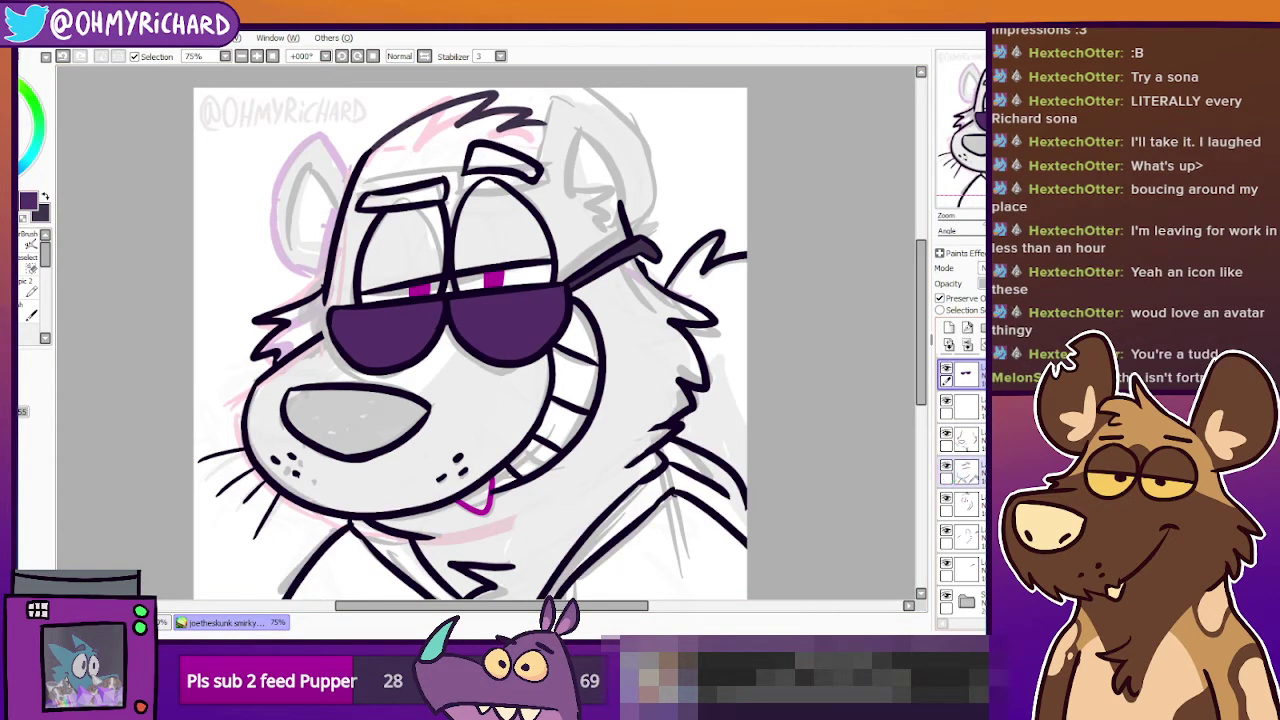
click(968, 473)
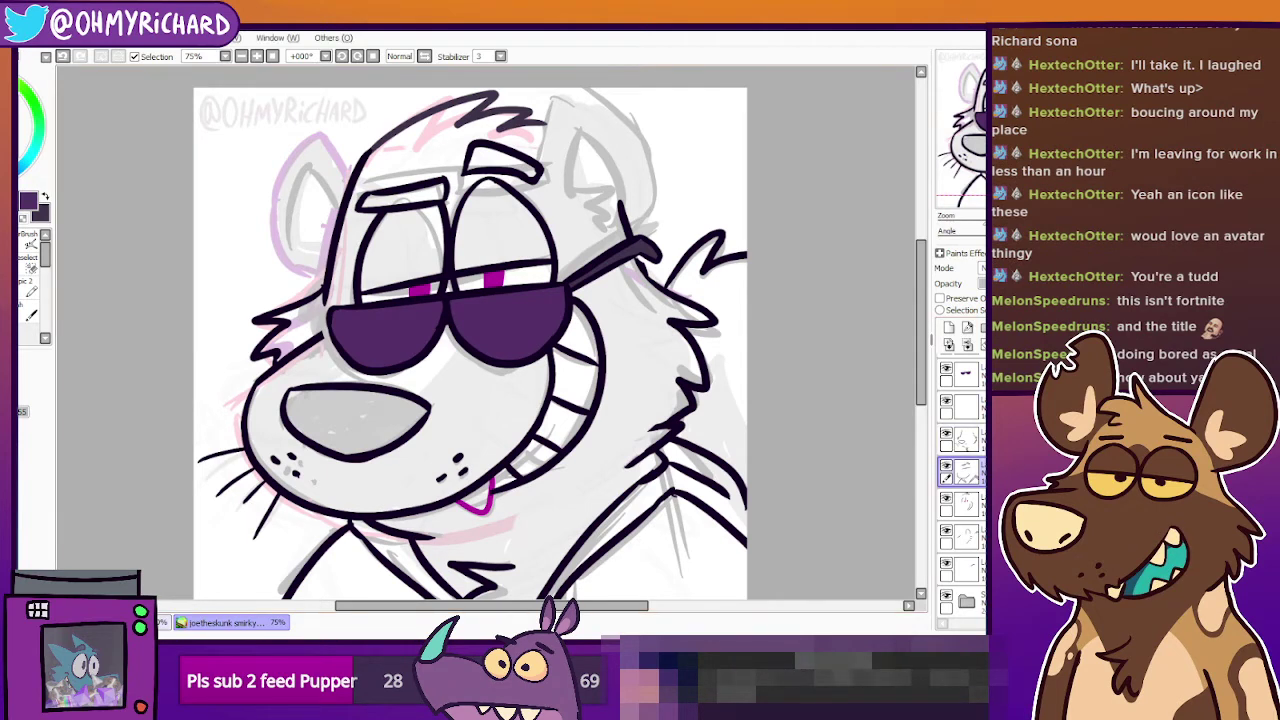
Look over the purple horned dragon painting in the other open document and return to the skunk portrait.
key(ctrl+Tab)
scroll(225, 386, up, 1)
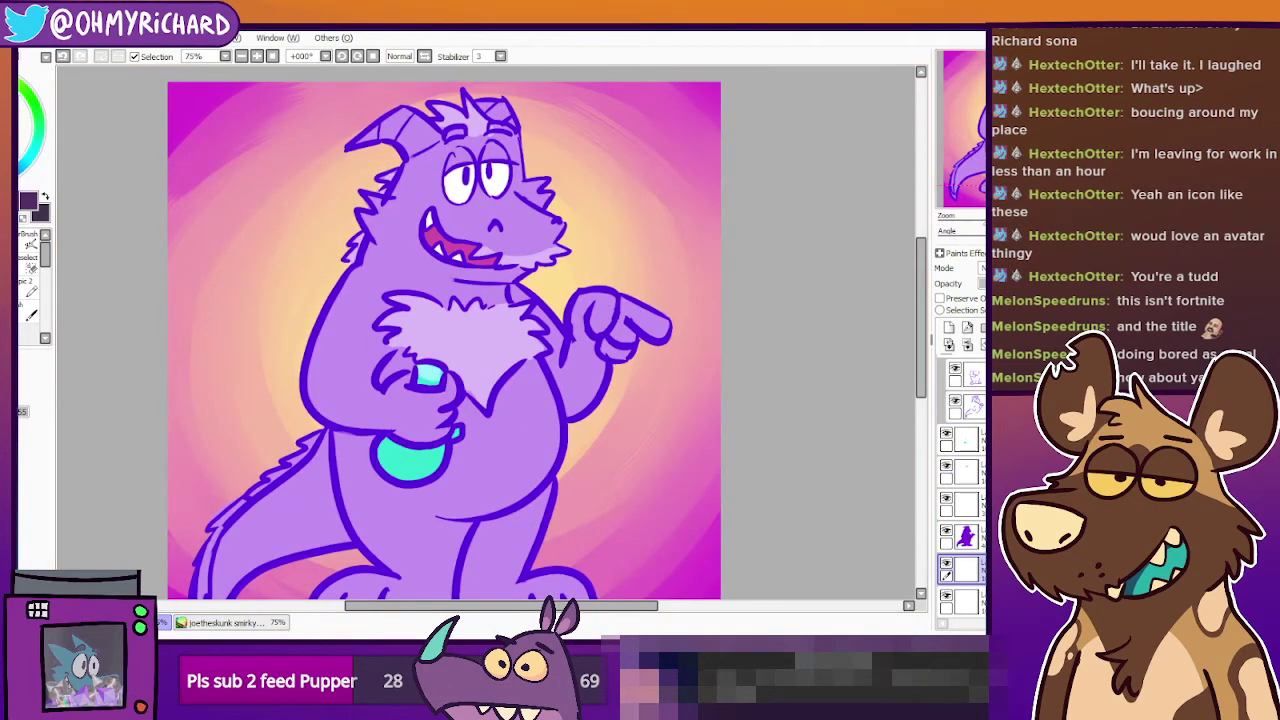
drag(450, 430, 450, 291)
scroll(440, 330, up, 4)
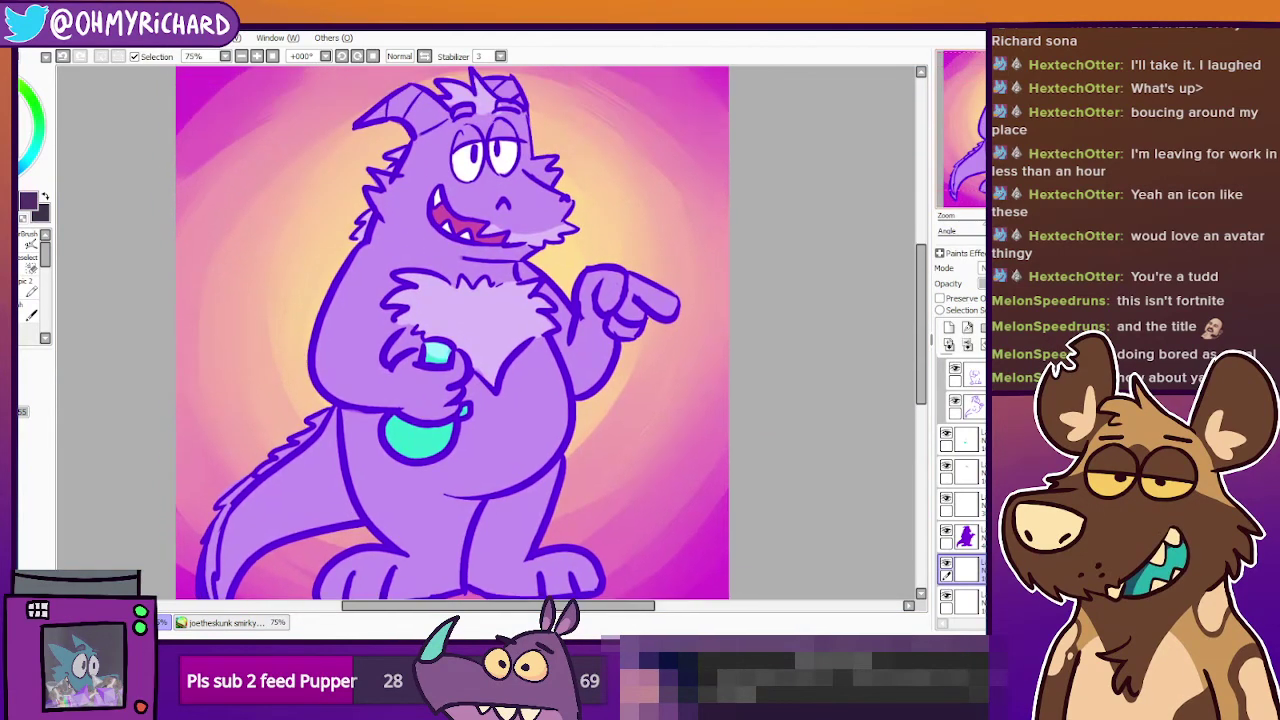
click(225, 622)
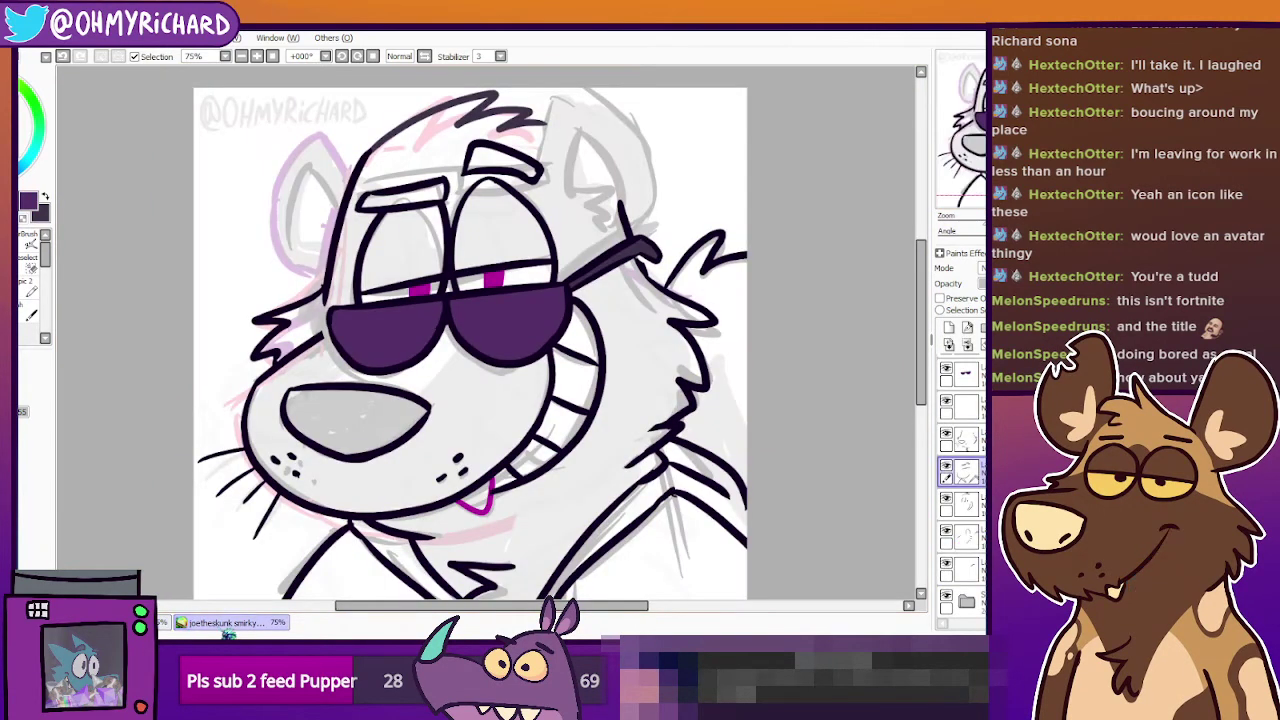
Try to ink the first stroke of the skunk's ear beside the forehead on the head linework layer and undo it.
scroll(460, 330, down, 3)
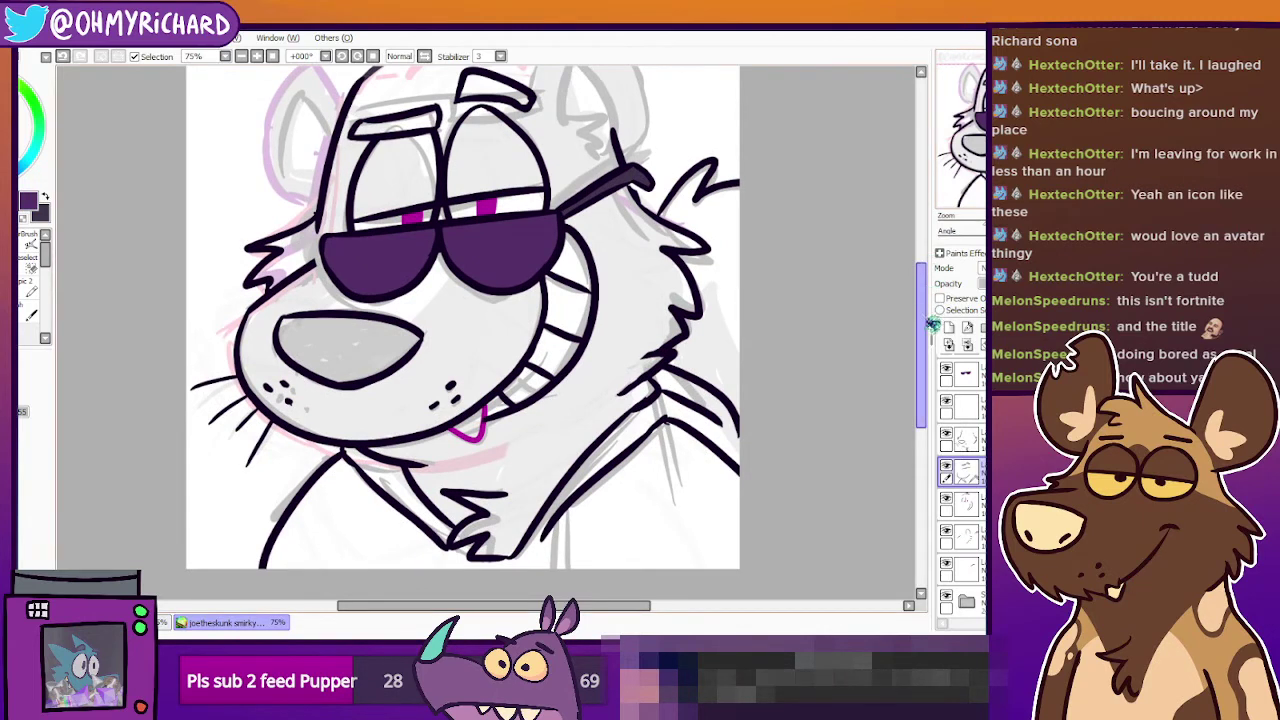
mouse_move(460, 320)
mouse_down()
mouse_move(532, 377)
mouse_move(532, 395)
mouse_up()
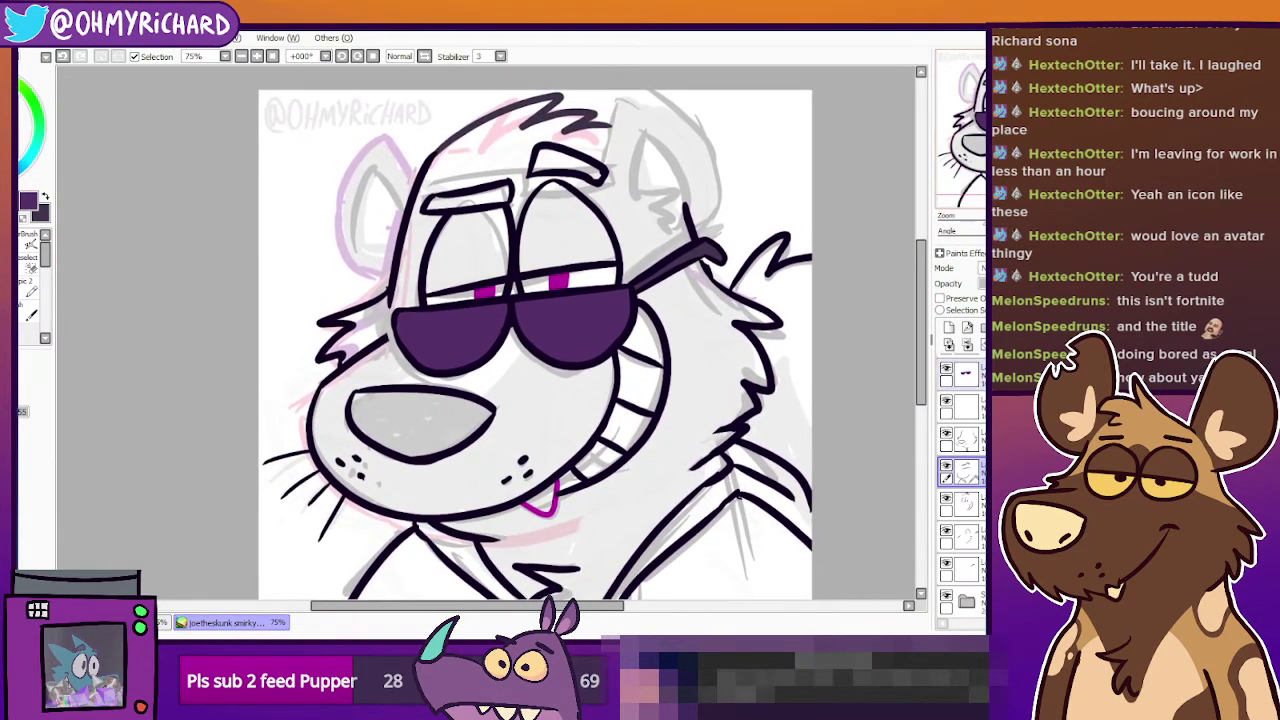
click(947, 467)
click(947, 467)
click(958, 472)
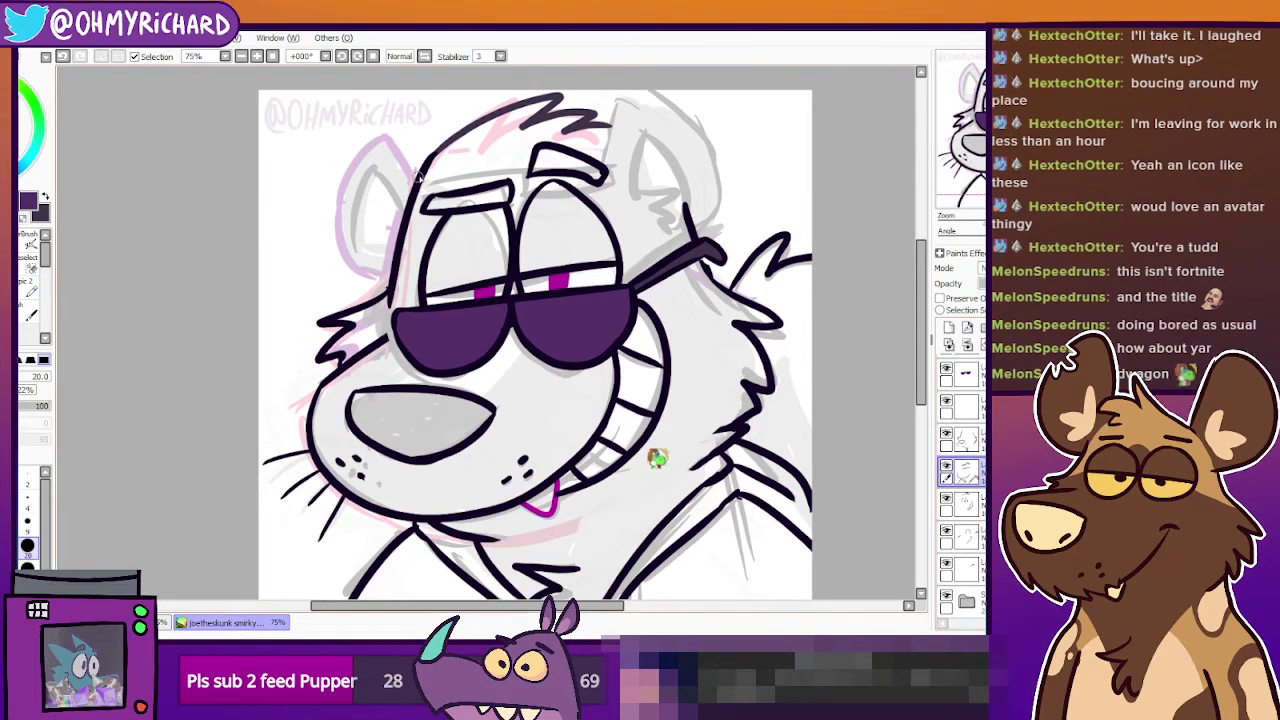
drag(426, 169, 403, 126)
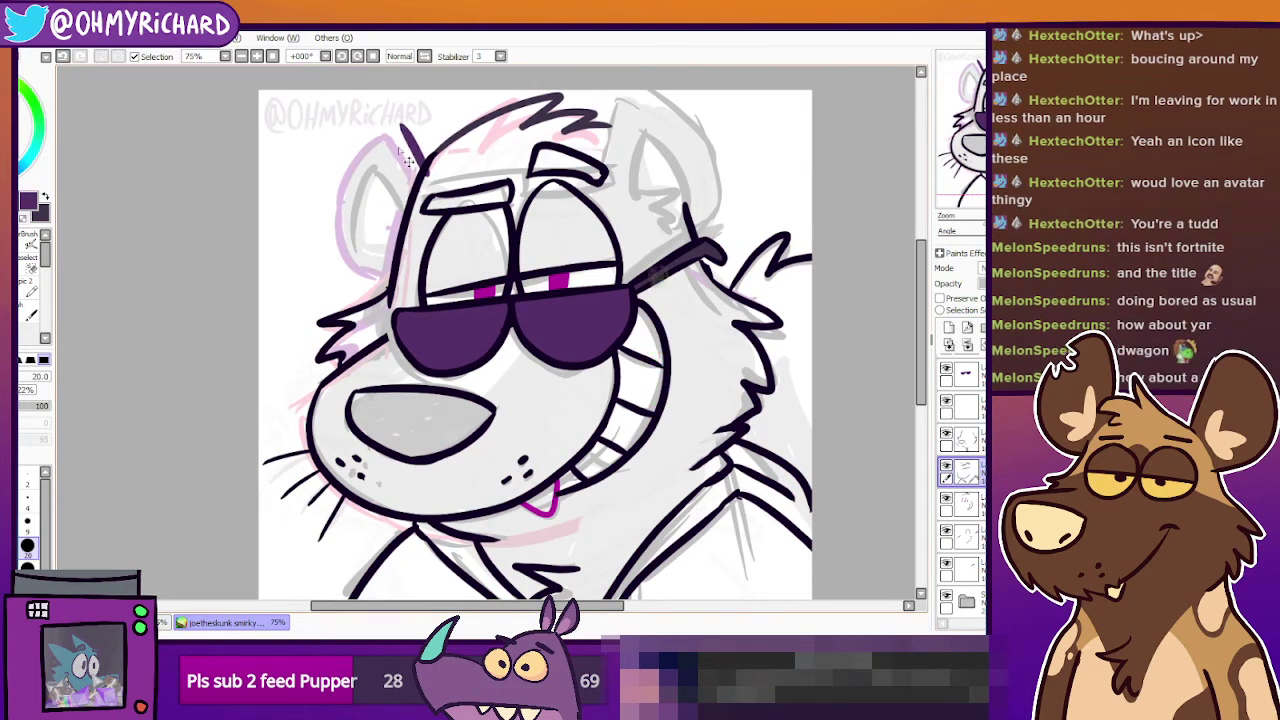
key(ctrl+z)
Find the sketch layer holding the light purple ear outline by toggling the sketch layers' visibility, and make it active.
ctrl+shift+click(403, 158)
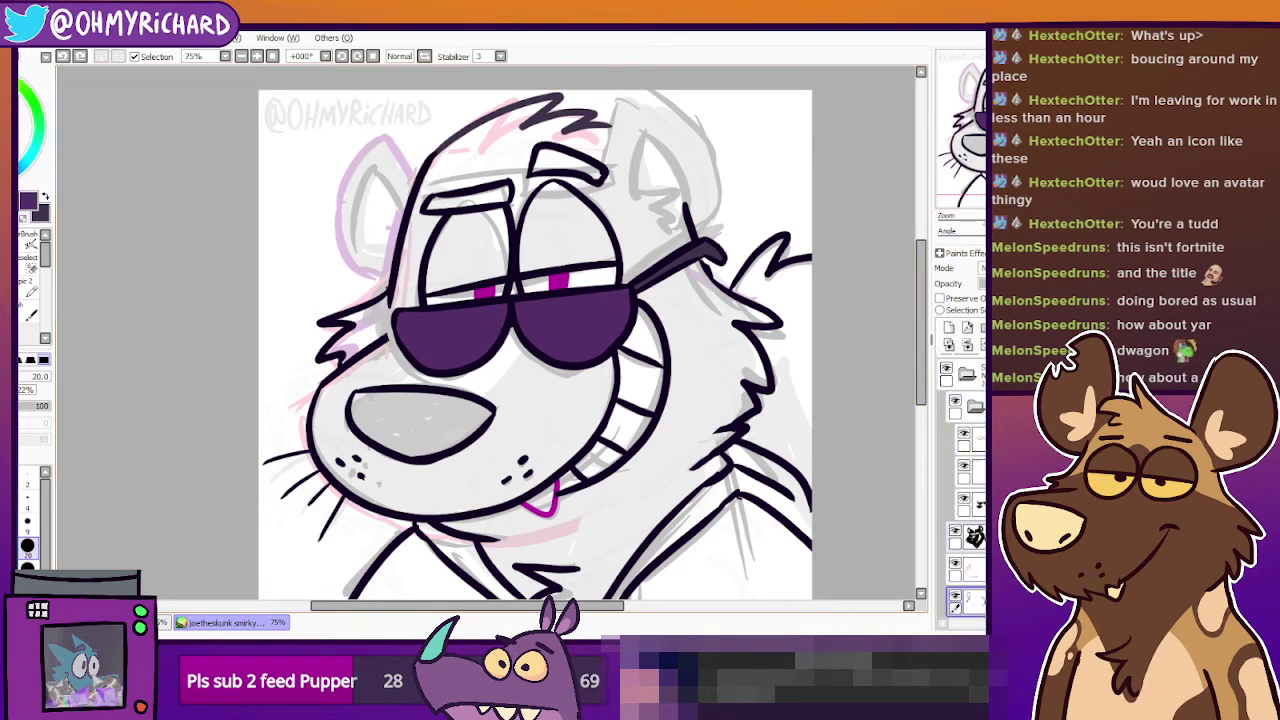
scroll(966, 537, down, 2)
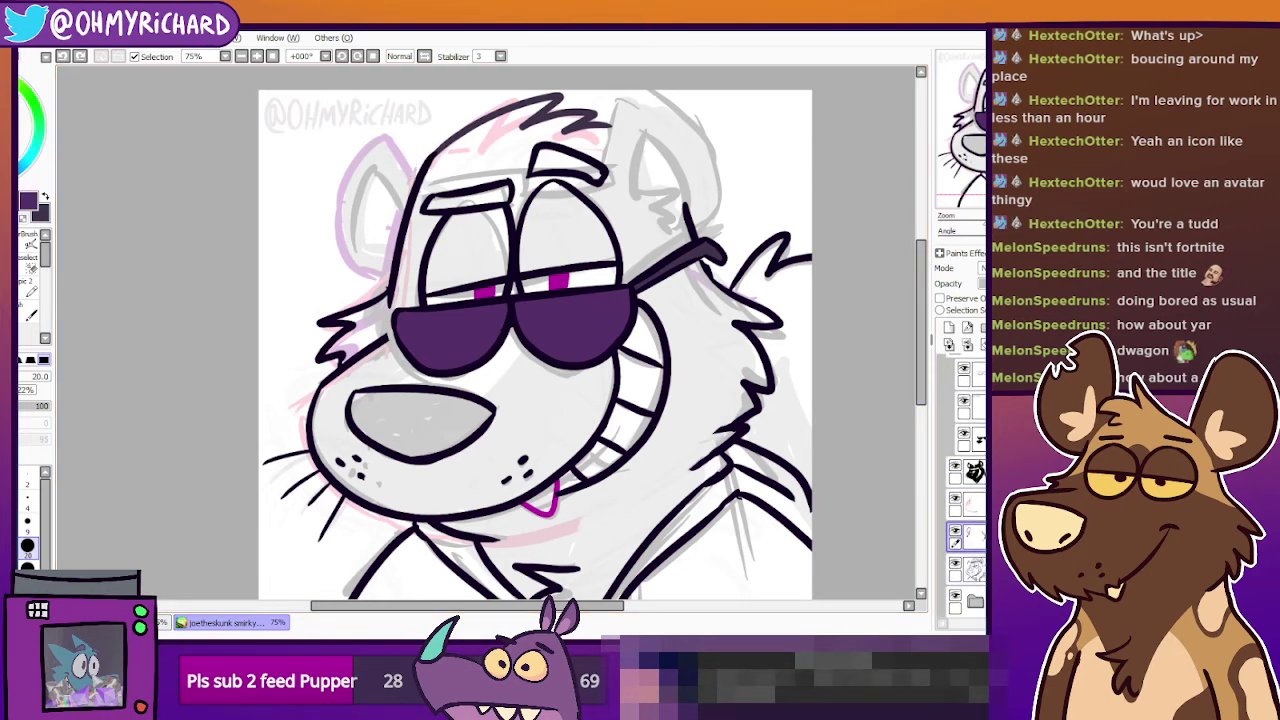
click(955, 563)
click(972, 571)
click(955, 563)
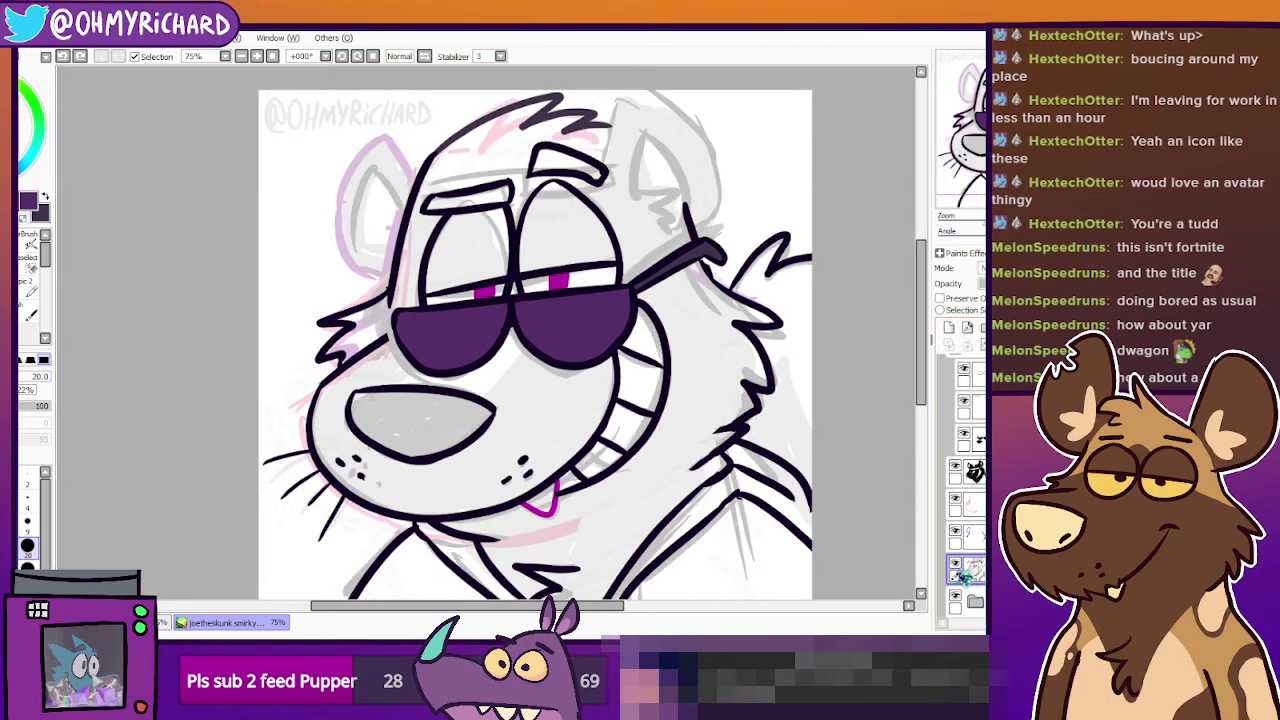
scroll(966, 568, down, 3)
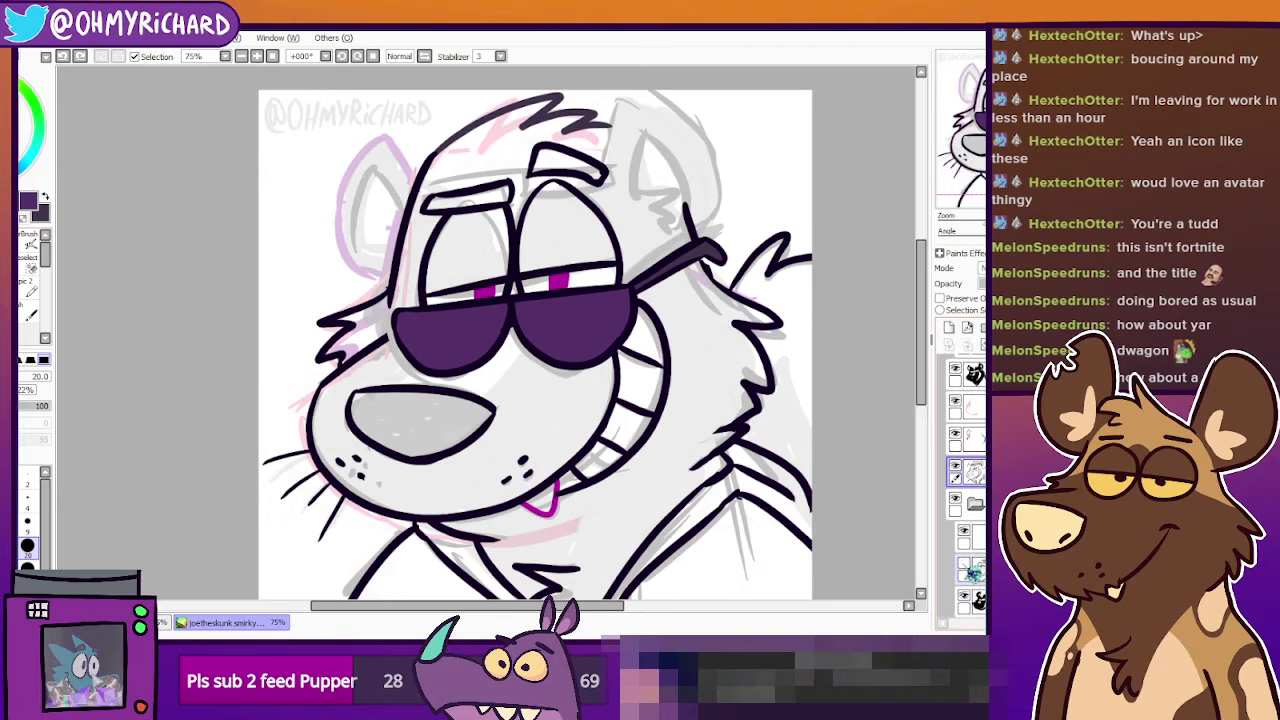
click(956, 465)
click(956, 465)
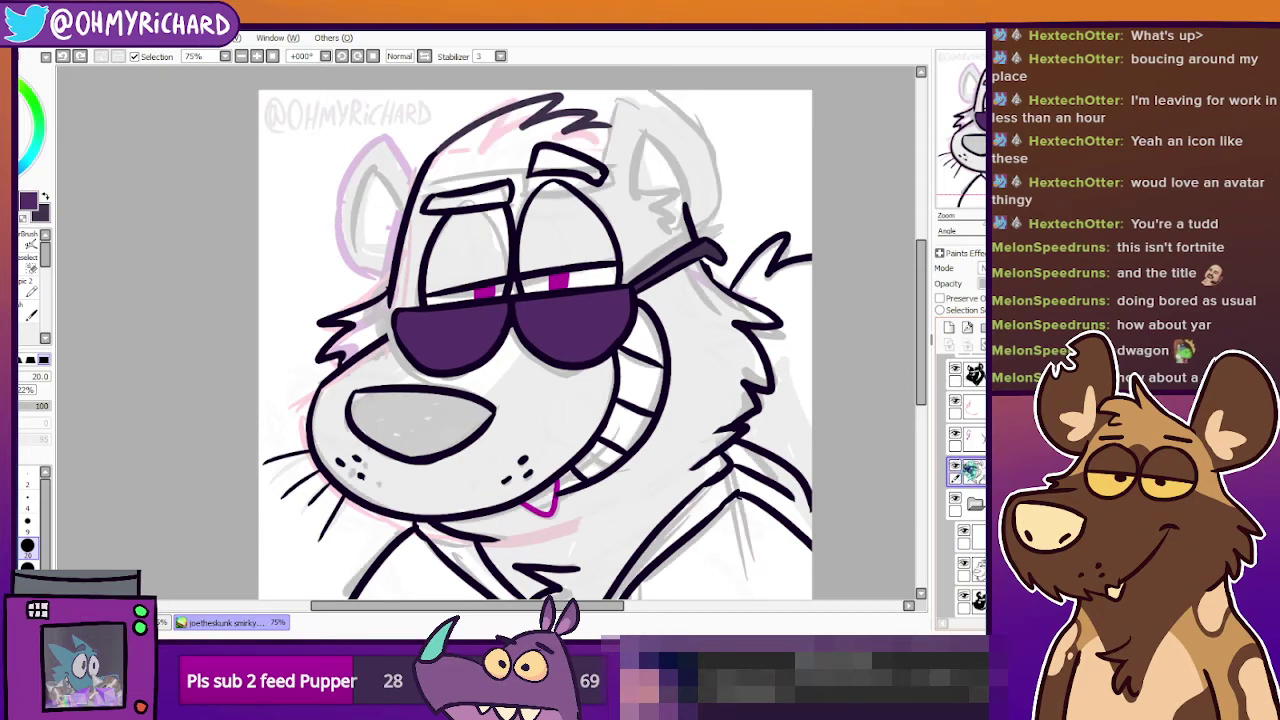
click(968, 438)
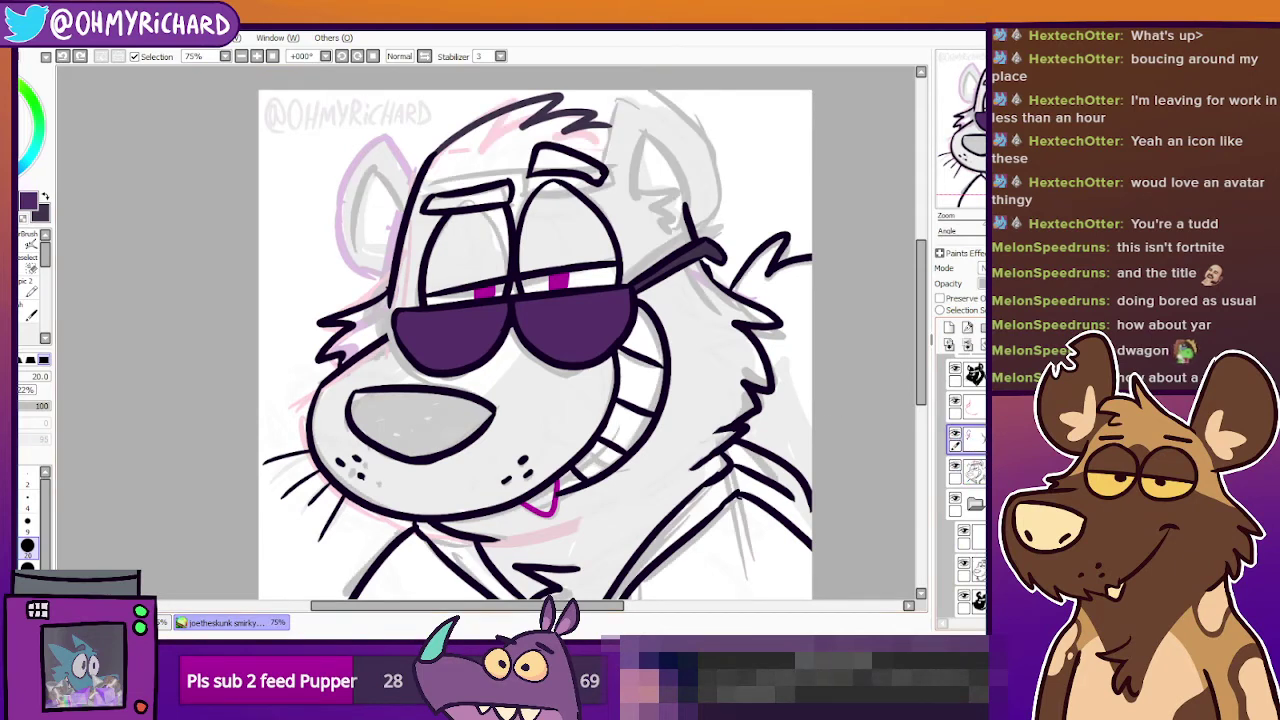
Lasso the light purple ear sketch, shift it slightly up and inward against the head, and clear the selection.
key(l)
drag(426, 188, 409, 146)
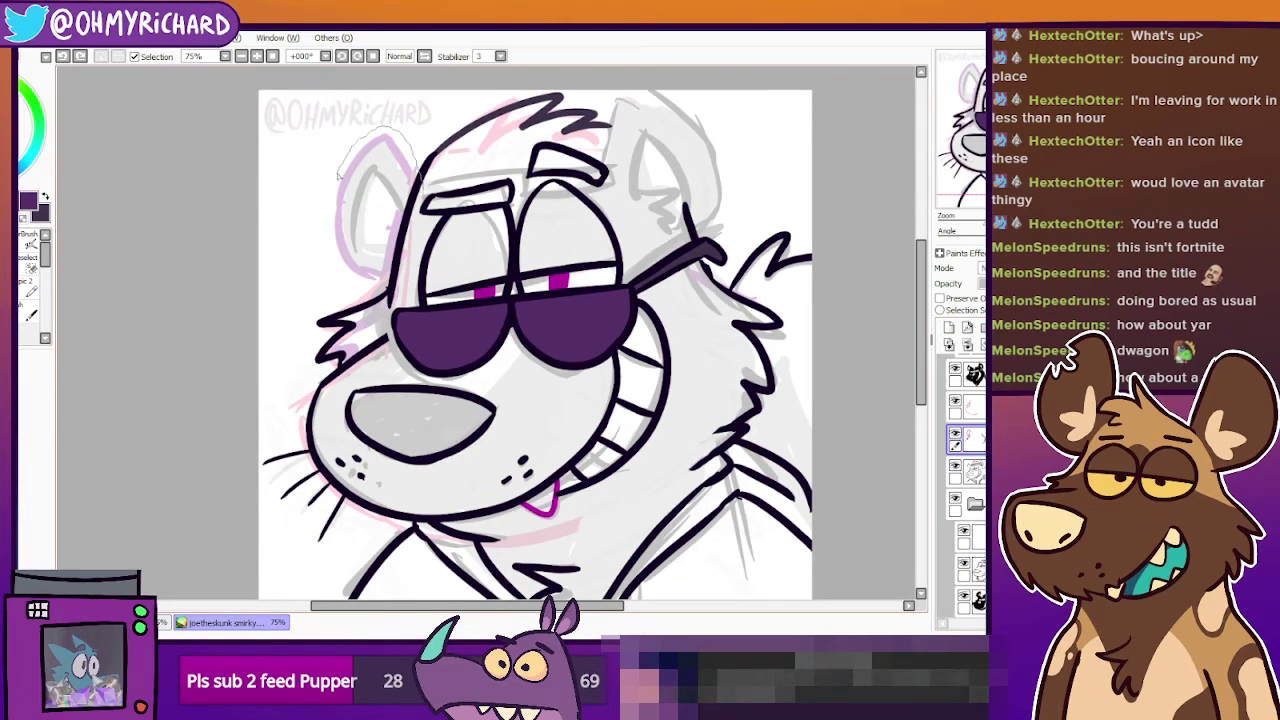
mouse_move(348, 272)
mouse_down()
mouse_move(398, 207)
mouse_move(407, 231)
mouse_up()
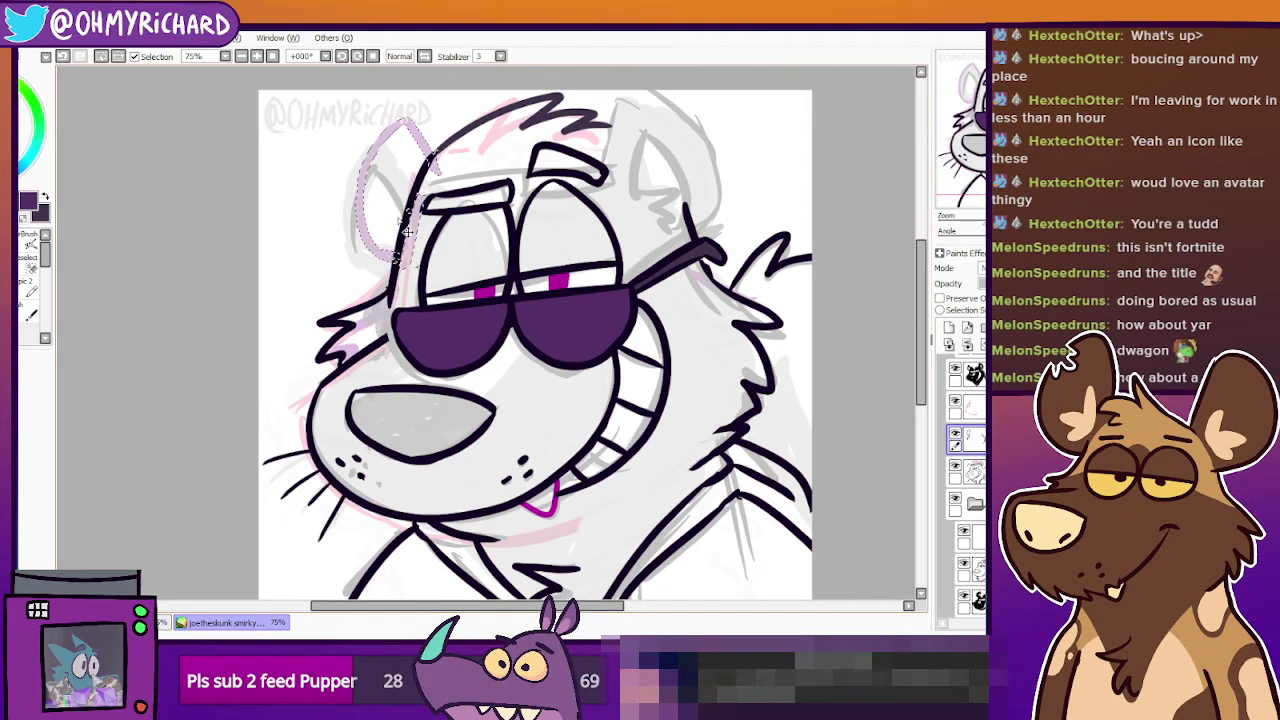
key(ctrl+d)
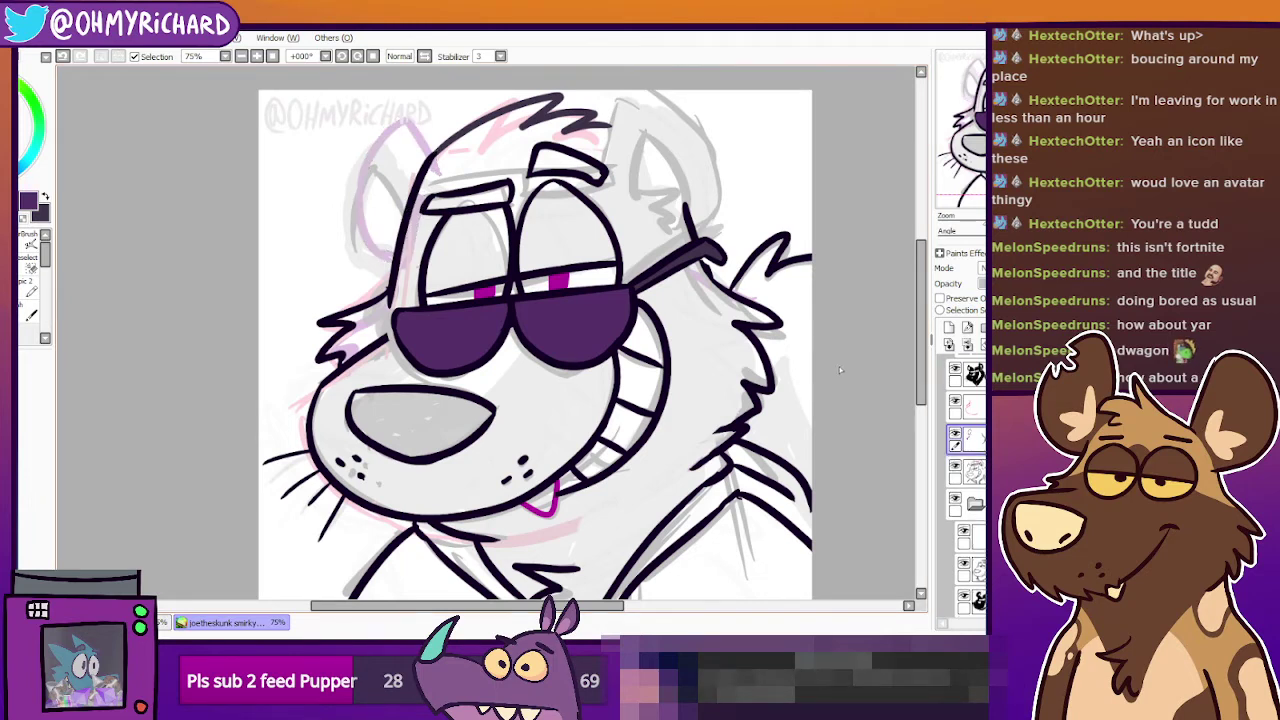
Return to the eyebrow and head linework layer above the sketch folders, toggling its visibility to identify it.
drag(629, 304, 678, 350)
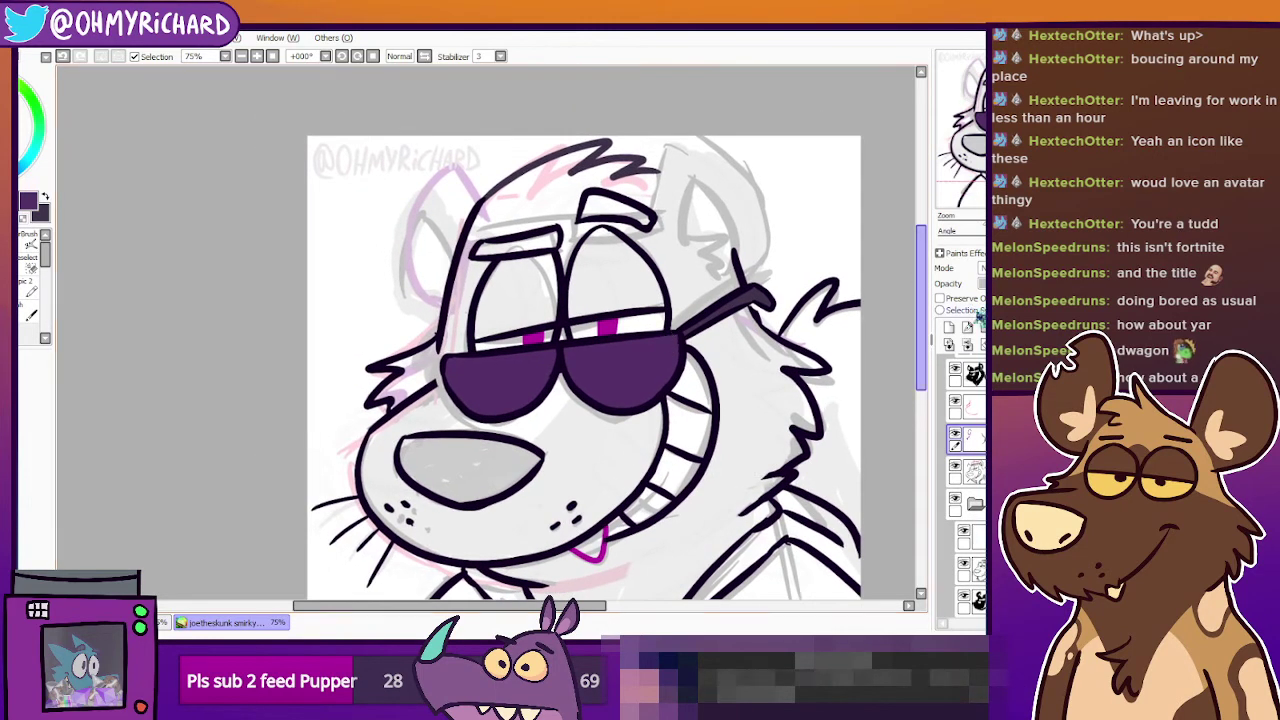
scroll(976, 480, up, 3)
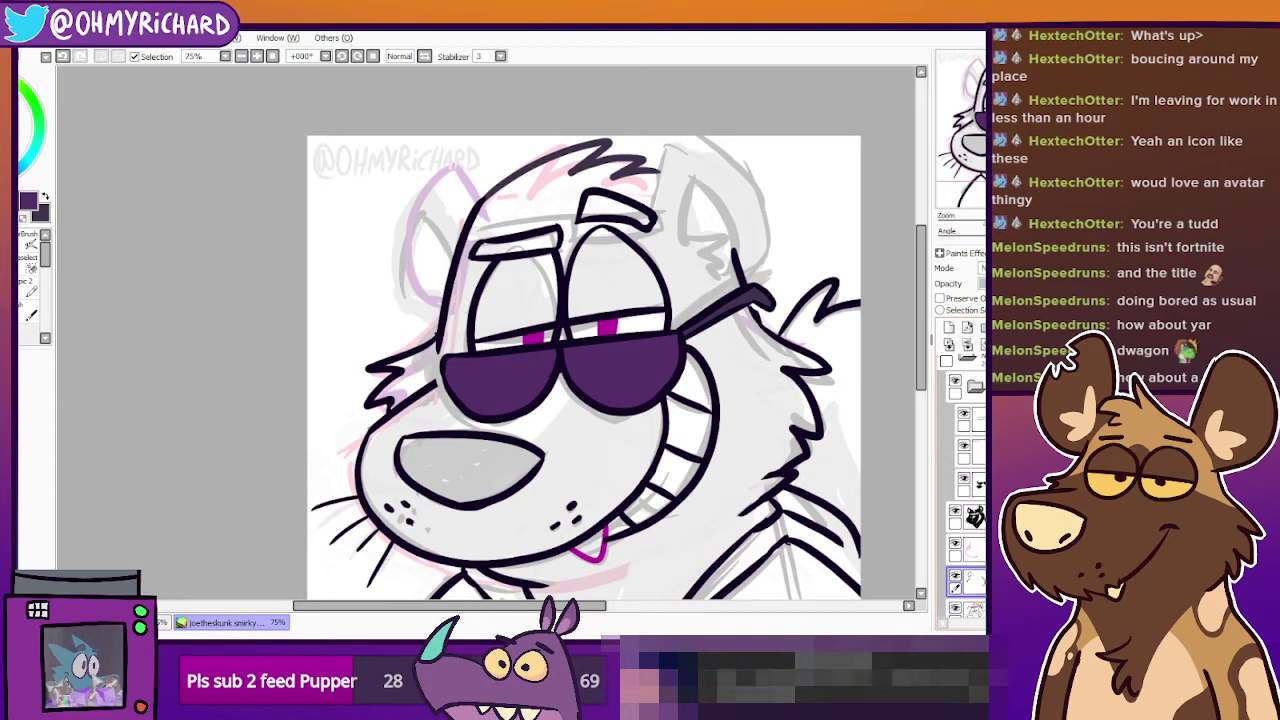
scroll(970, 500, down, 2)
scroll(970, 500, up, 1)
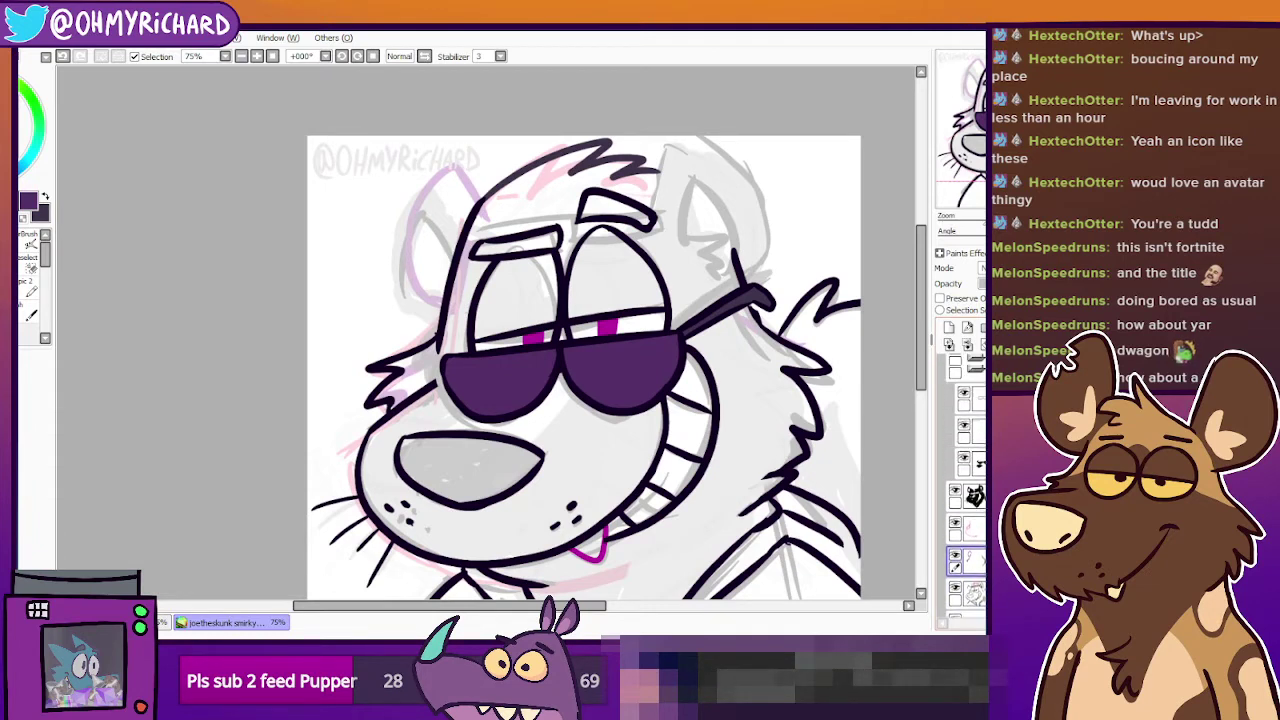
scroll(968, 480, up, 5)
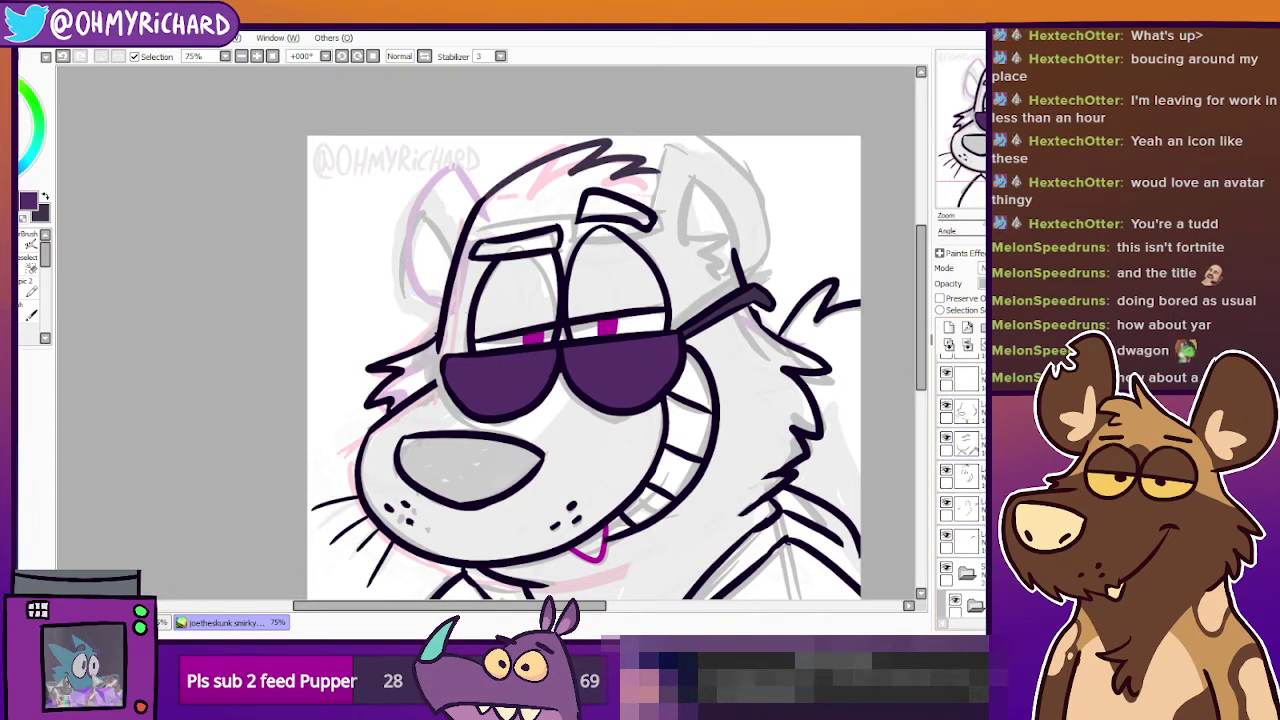
scroll(962, 485, up, 3)
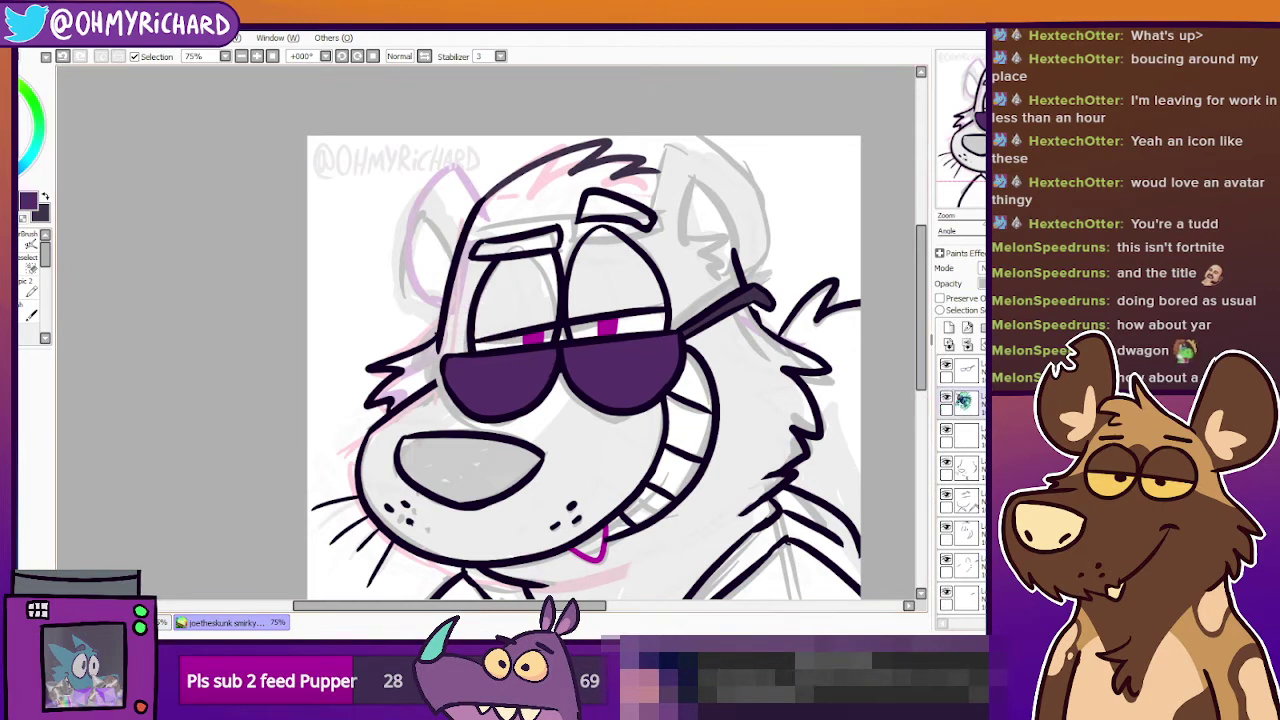
click(947, 494)
click(947, 494)
click(976, 503)
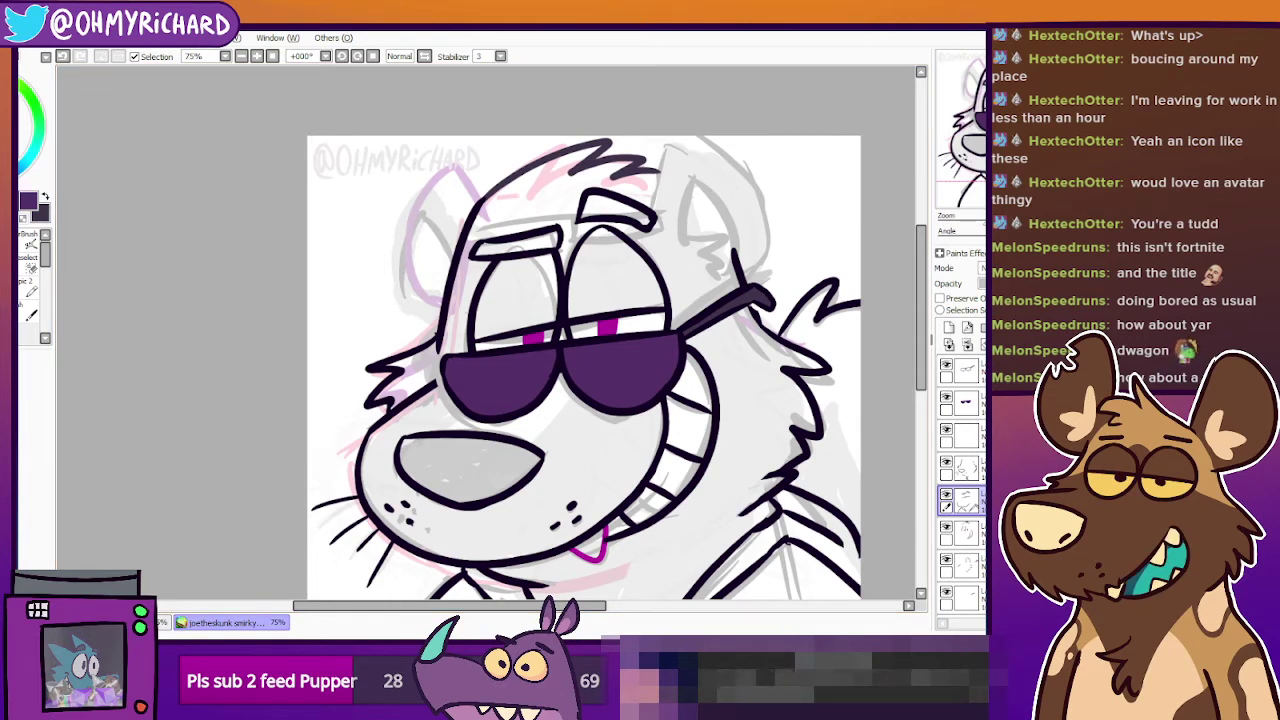
Create a new blank canvas and enlarge its view to 100%.
key(ctrl+Tab)
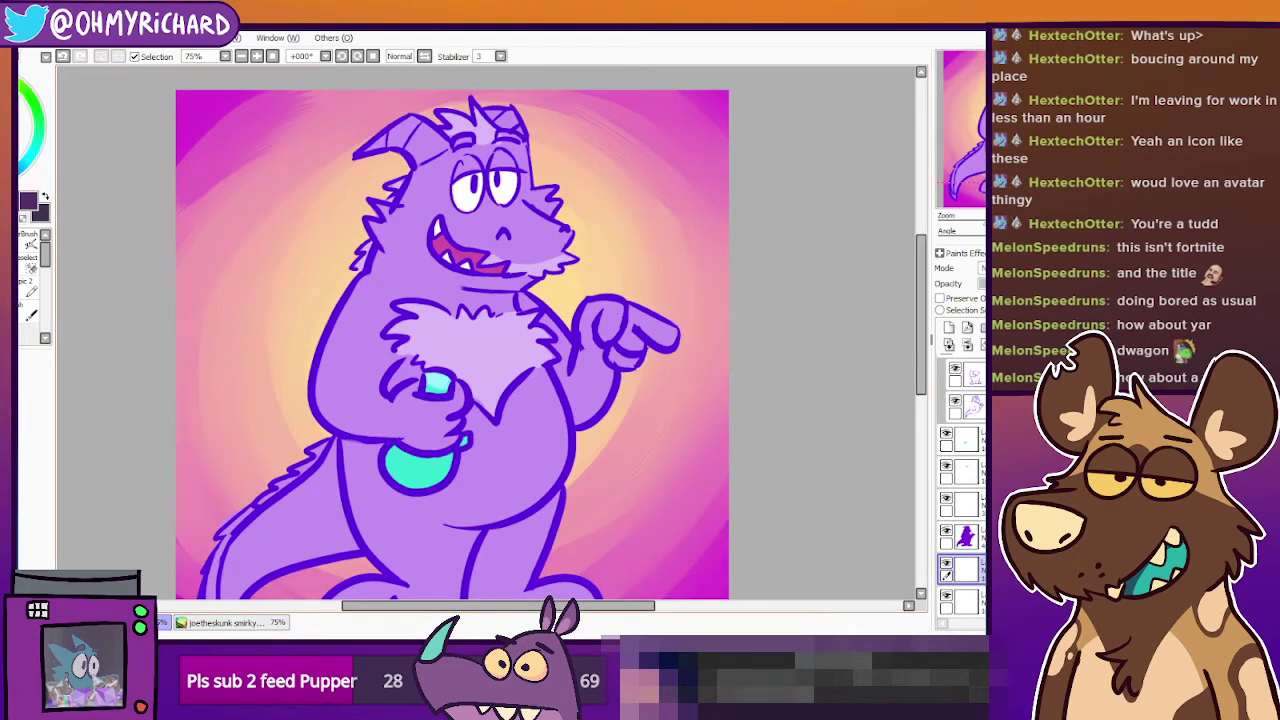
click(120, 206)
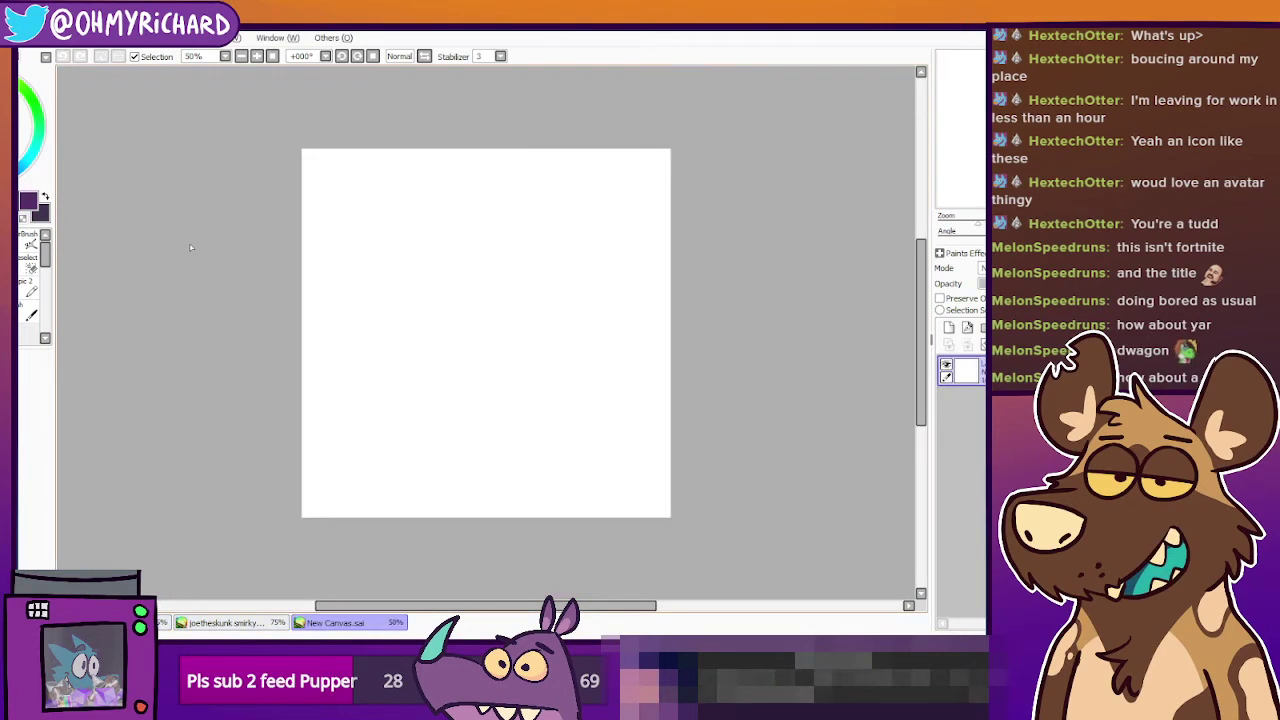
click(257, 56)
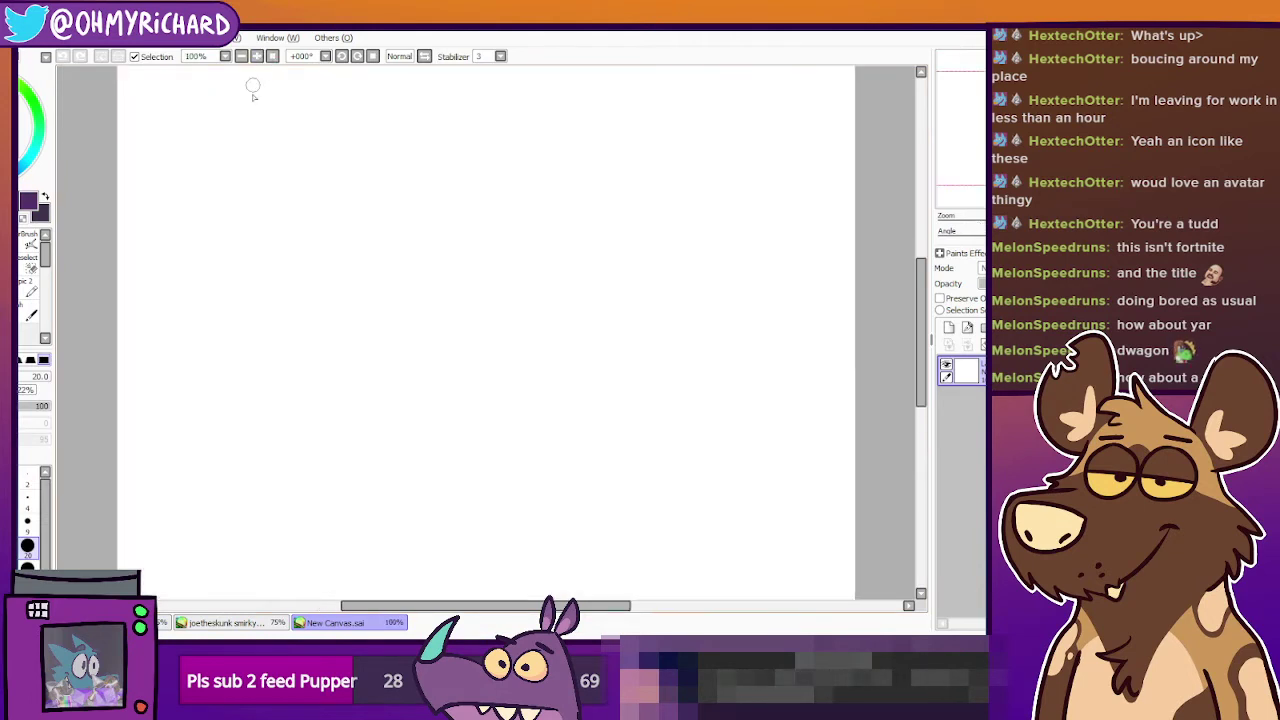
Draw two tall oval cartoon eyes side by side with small pupils, using the muted purple size 16 brush.
key(bracketleft)
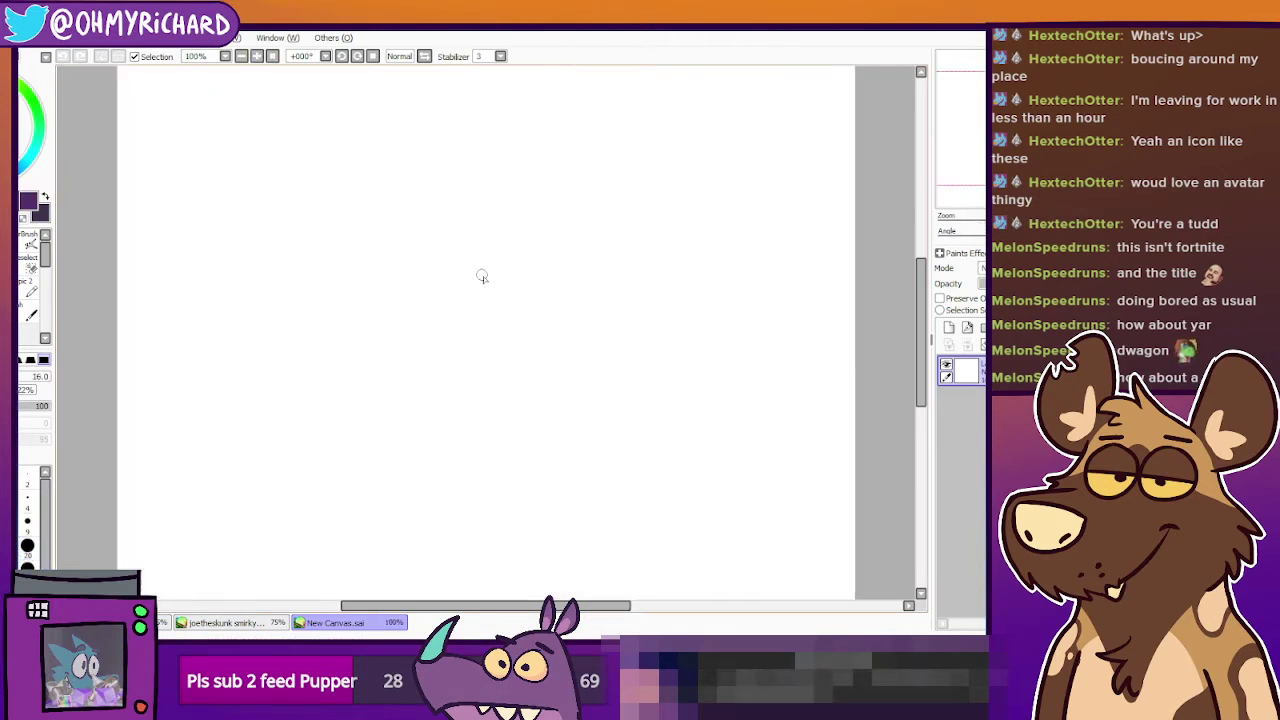
mouse_move(510, 316)
mouse_down()
mouse_move(514, 243)
mouse_move(451, 284)
mouse_move(512, 316)
mouse_up()
mouse_move(420, 212)
mouse_down()
mouse_move(449, 283)
mouse_move(428, 202)
mouse_up()
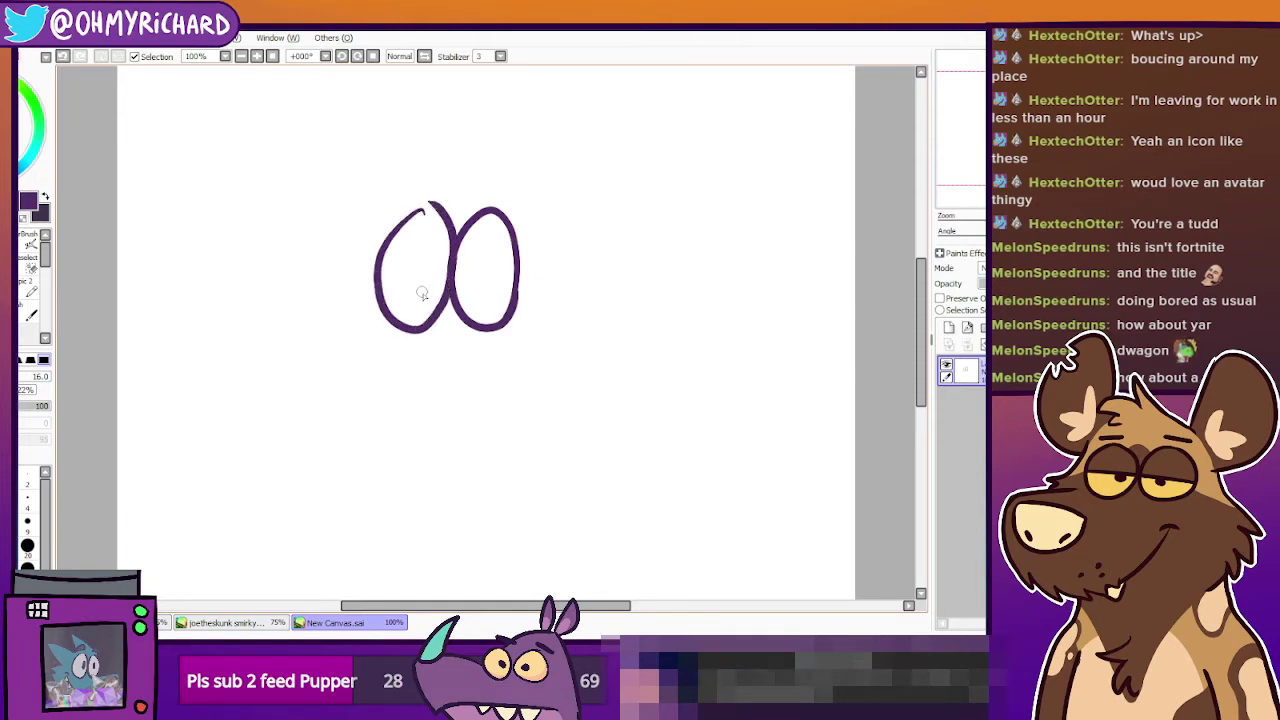
drag(412, 274, 409, 295)
drag(471, 268, 470, 294)
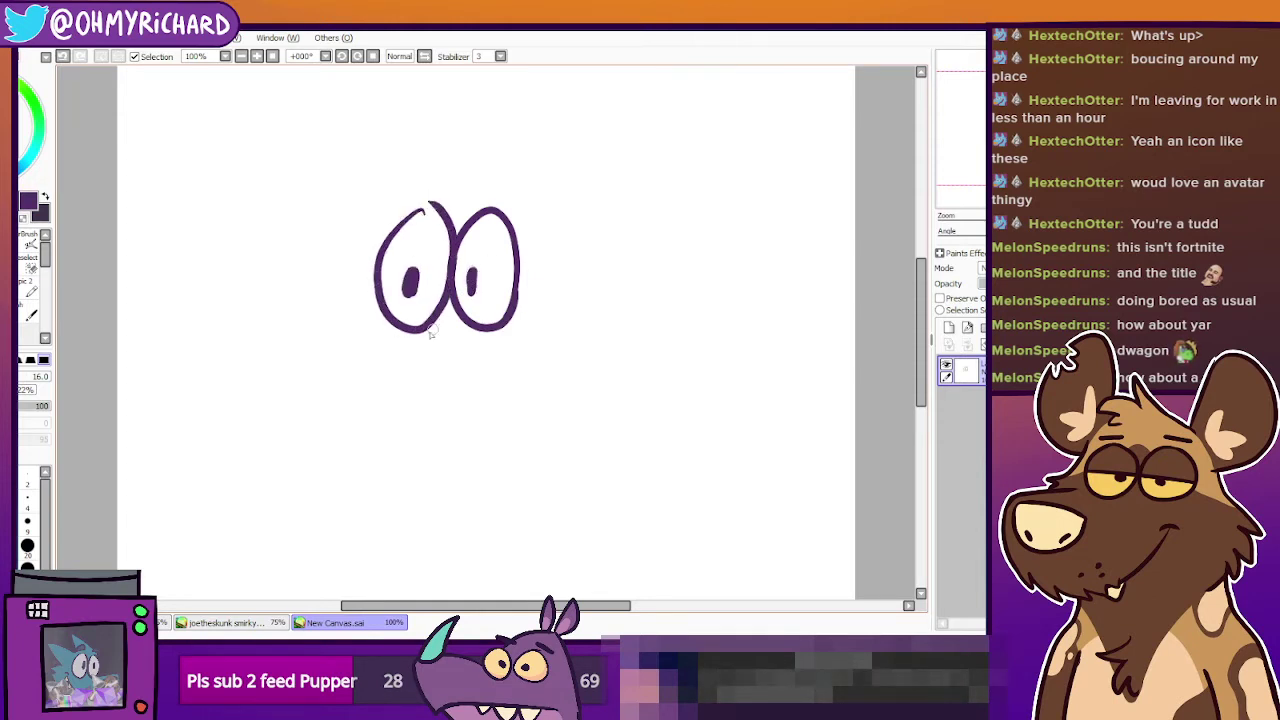
Draw a slanted head line beside the second eye, and a pointed snout with an open mouth below the eyes.
drag(526, 242, 553, 320)
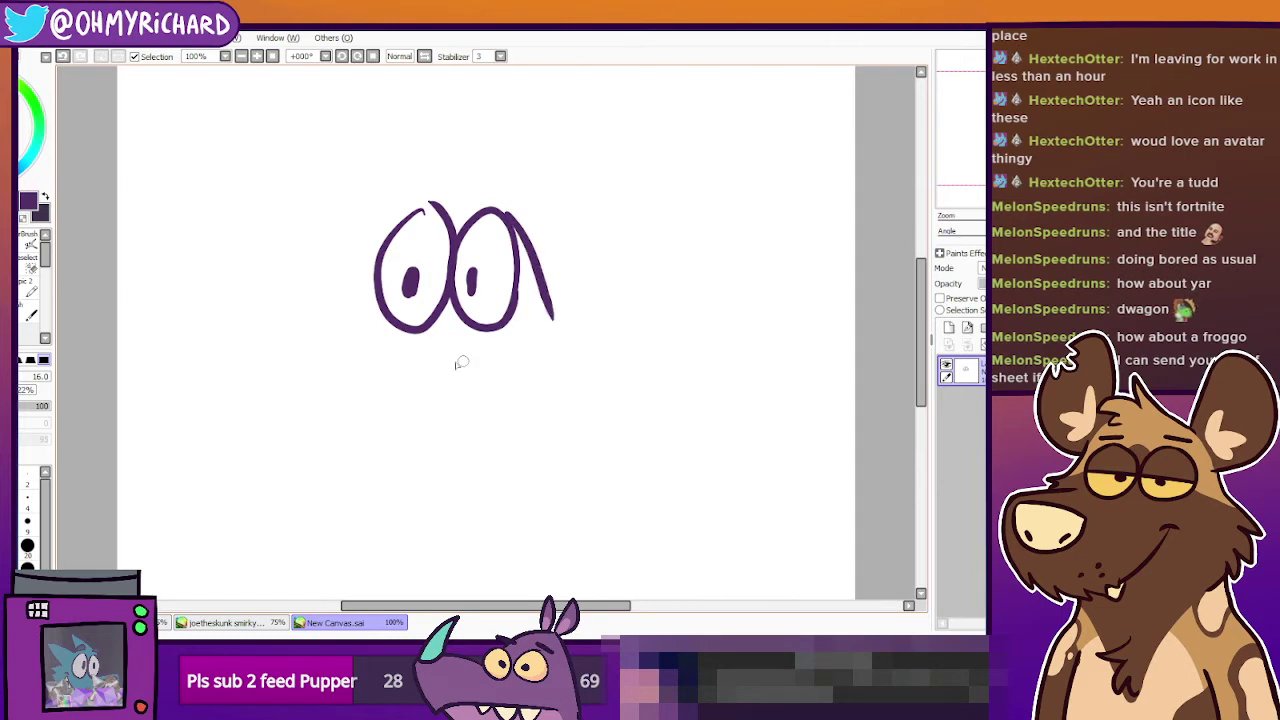
mouse_move(383, 322)
mouse_down()
mouse_move(308, 380)
mouse_move(332, 385)
mouse_move(309, 384)
mouse_move(453, 382)
mouse_move(545, 403)
mouse_move(501, 379)
mouse_move(532, 441)
mouse_move(392, 420)
mouse_move(434, 407)
mouse_up()
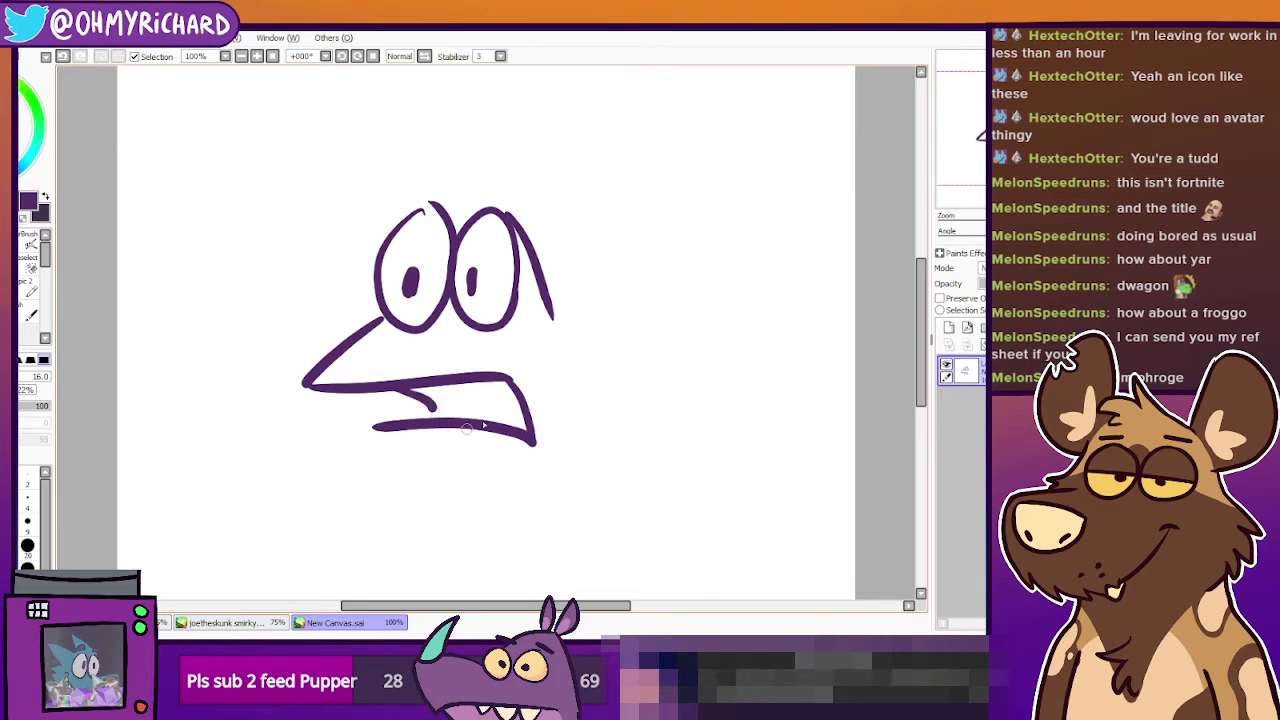
key(ctrl+z)
mouse_move(520, 398)
mouse_down()
mouse_move(491, 398)
mouse_move(432, 432)
mouse_move(465, 396)
mouse_move(520, 405)
mouse_up()
key(ctrl+z)
key(ctrl+z)
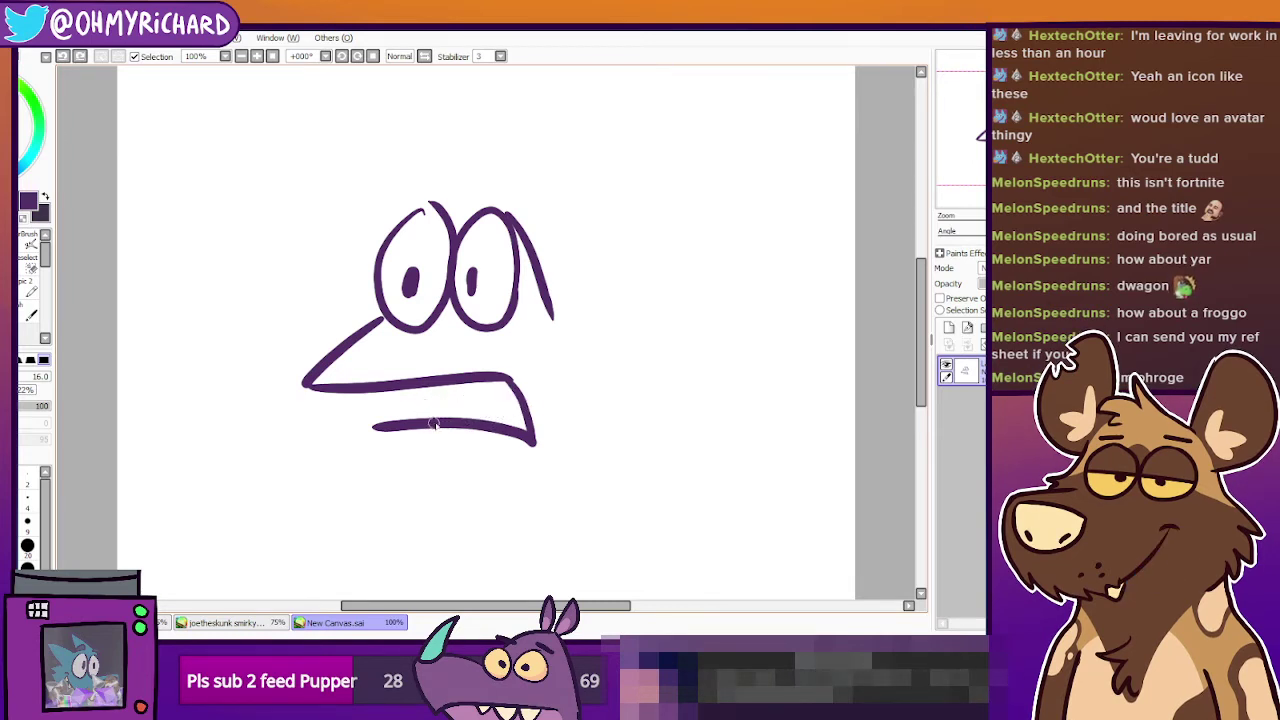
Draw a curved tongue and front edge inside the open mouth, and add a slanted chin line beneath it.
drag(434, 424, 528, 398)
key(ctrl+z)
drag(432, 418, 524, 402)
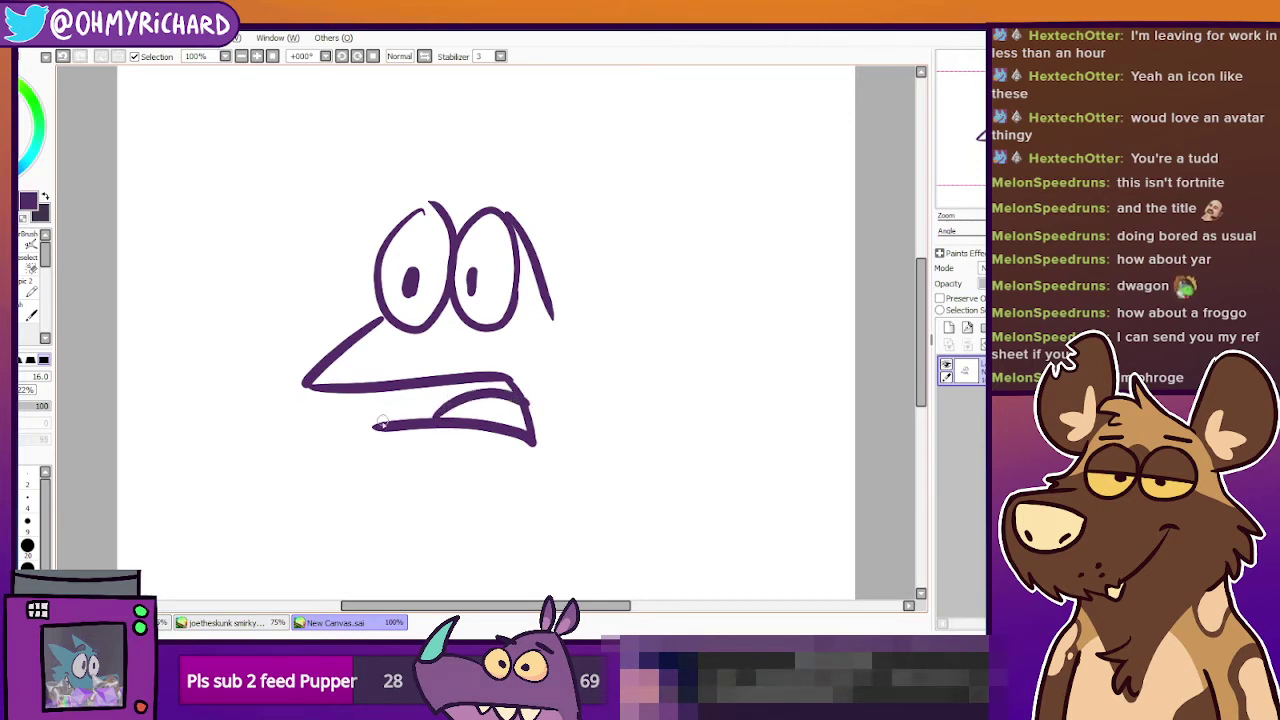
drag(381, 422, 428, 378)
drag(382, 434, 457, 474)
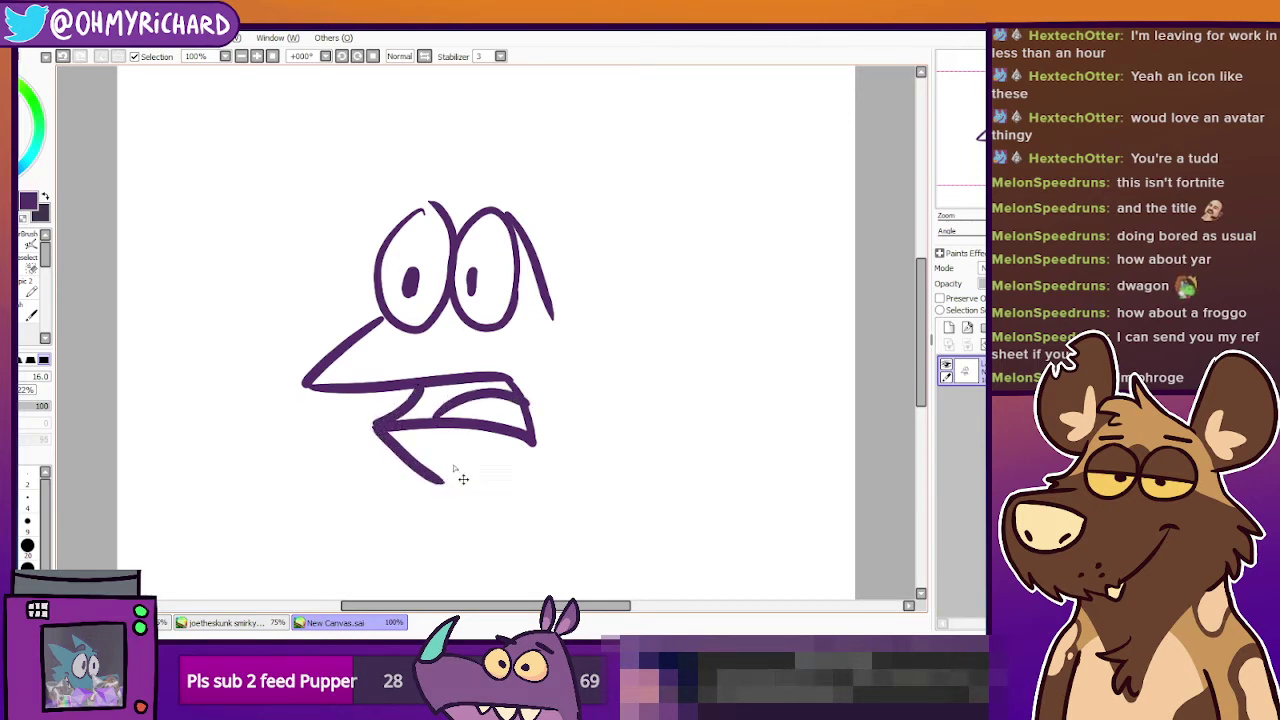
key(ctrl+z)
drag(376, 430, 472, 474)
mouse_move(557, 325)
mouse_down()
mouse_move(694, 422)
mouse_move(687, 461)
mouse_move(679, 381)
mouse_move(688, 502)
mouse_up()
key(ctrl+z)
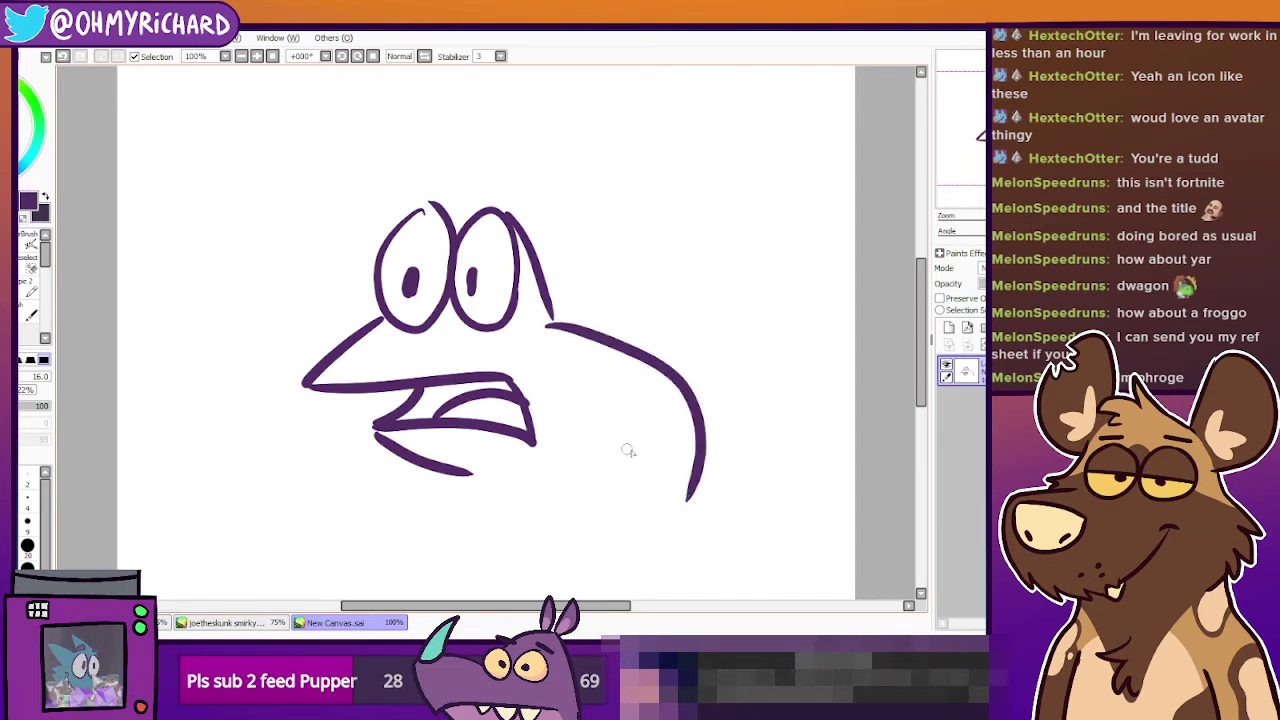
key(ctrl+z)
Draw the frog's bent hind leg with a pointed heel and a toed foot, set apart behind the head.
mouse_move(648, 424)
mouse_down()
mouse_move(681, 414)
mouse_move(780, 470)
mouse_up()
key(ctrl+z)
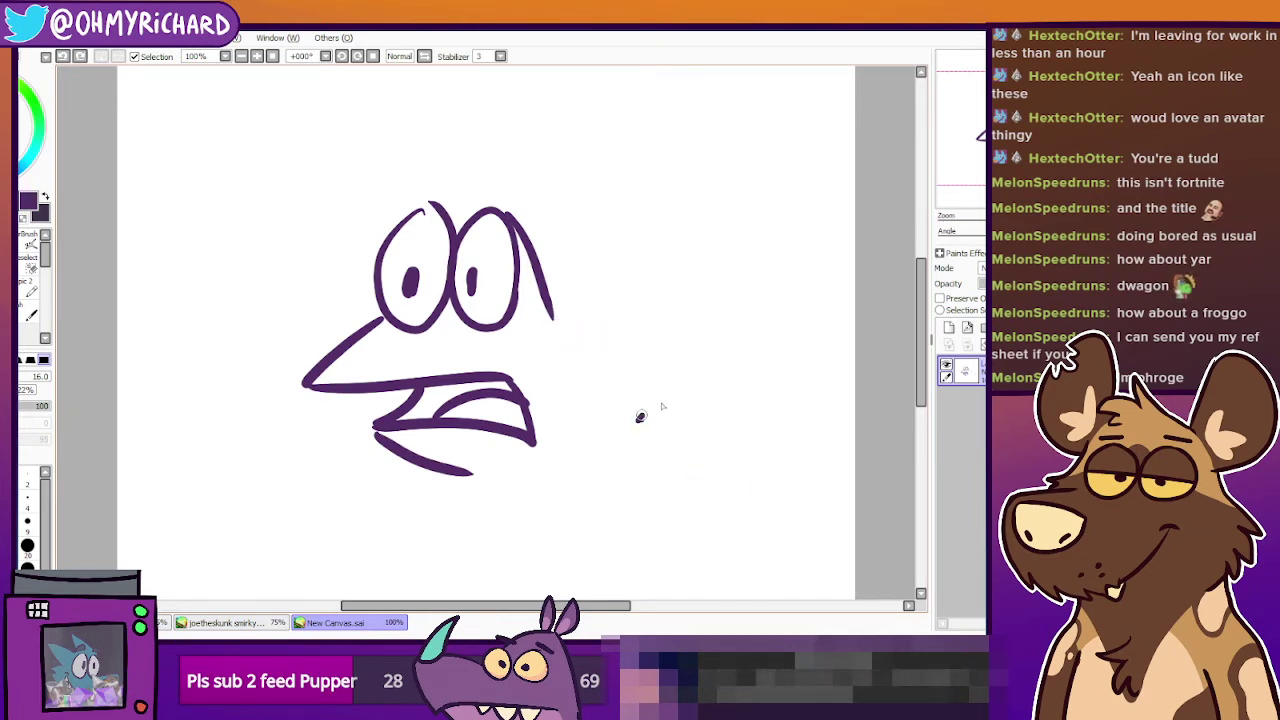
mouse_move(638, 420)
mouse_down()
mouse_move(785, 401)
mouse_move(659, 497)
mouse_move(764, 540)
mouse_up()
key(ctrl+z)
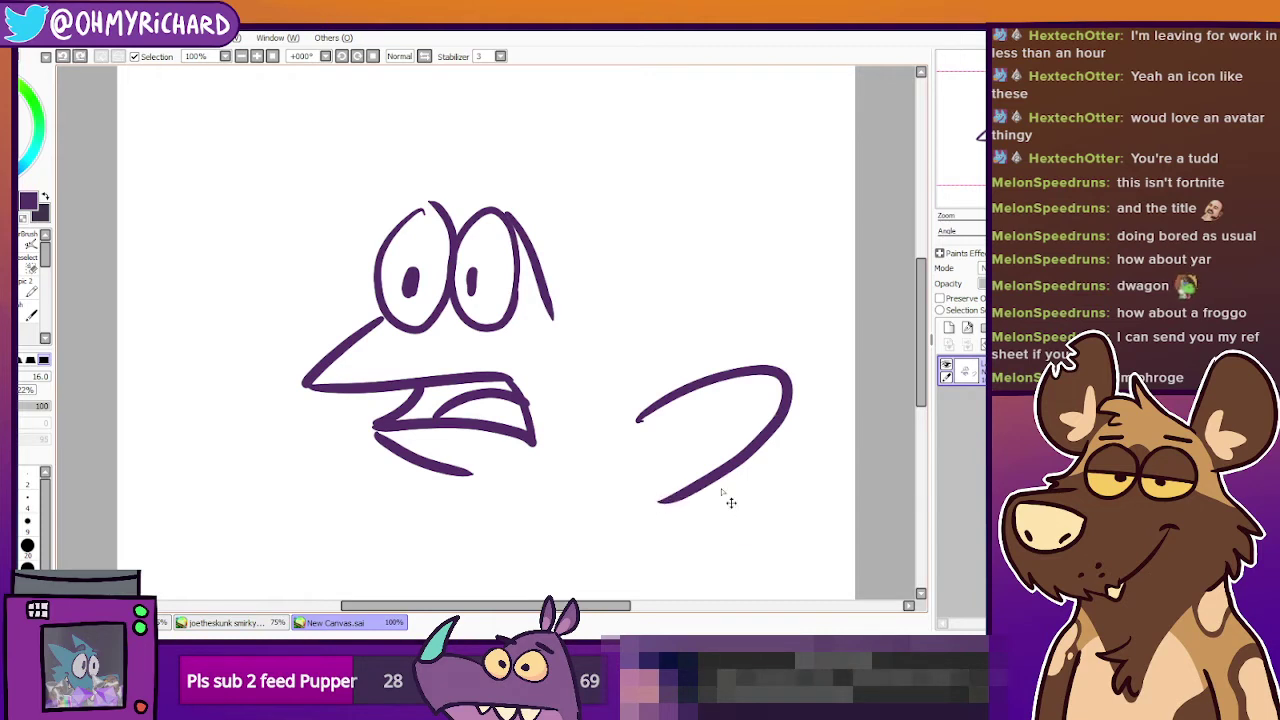
mouse_move(660, 498)
mouse_down()
mouse_move(774, 543)
mouse_move(734, 529)
mouse_move(735, 553)
mouse_move(715, 546)
mouse_move(734, 509)
mouse_move(761, 537)
mouse_move(722, 527)
mouse_move(741, 539)
mouse_move(681, 552)
mouse_move(648, 535)
mouse_up()
key(ctrl+z)
mouse_move(722, 413)
mouse_down()
mouse_move(632, 478)
mouse_move(615, 515)
mouse_move(602, 508)
mouse_move(676, 538)
mouse_up()
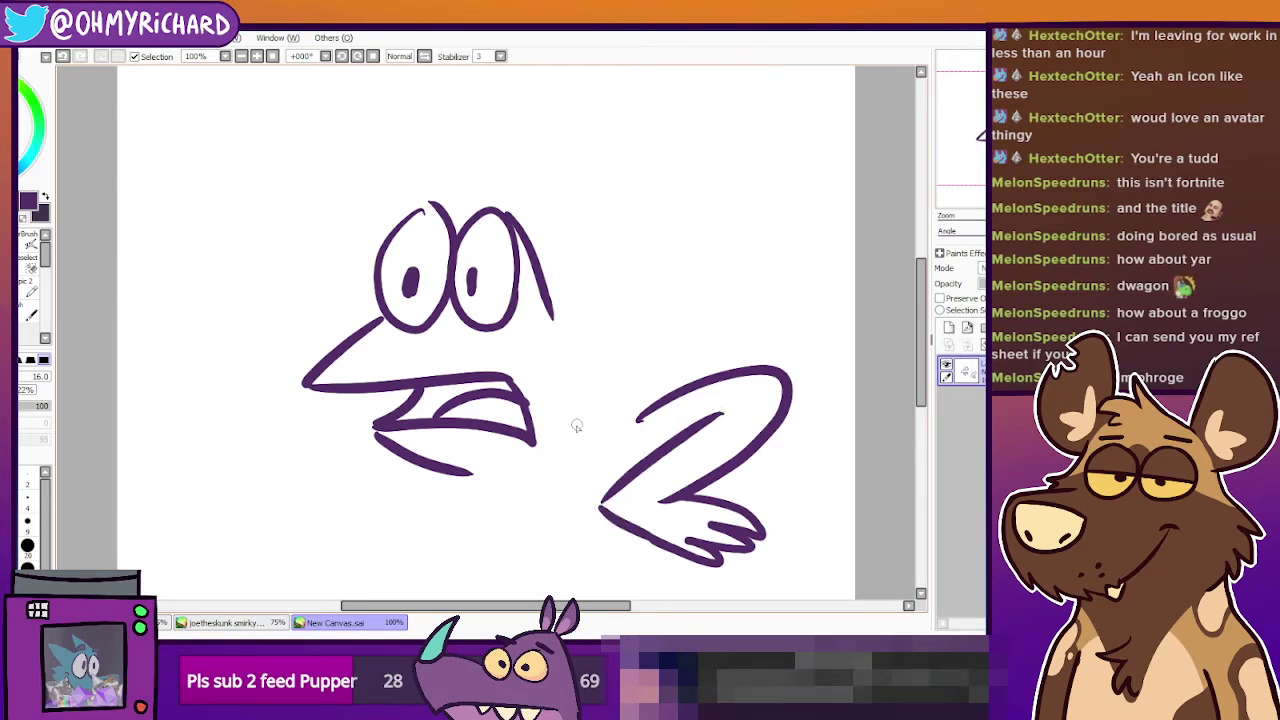
Draw the frog's near front leg with a toed foot between the mouth and the hind leg.
drag(565, 435, 508, 528)
key(ctrl+z)
mouse_move(563, 443)
mouse_down()
mouse_move(516, 520)
mouse_move(465, 552)
mouse_move(503, 538)
mouse_move(530, 557)
mouse_move(554, 518)
mouse_move(576, 558)
mouse_move(544, 542)
mouse_move(576, 537)
mouse_move(563, 523)
mouse_move(555, 566)
mouse_up()
key(ctrl+z)
key(ctrl+z)
key(ctrl+z)
key(ctrl+z)
key(ctrl+z)
key(ctrl+z)
mouse_move(542, 533)
mouse_down()
mouse_move(599, 429)
mouse_move(511, 563)
mouse_move(577, 573)
mouse_move(553, 530)
mouse_move(580, 440)
mouse_up()
key(ctrl+z)
key(ctrl+z)
key(ctrl+z)
Complete the frog's body with chest and back lines and a far front leg, and close the near leg at its foot.
drag(468, 472, 531, 494)
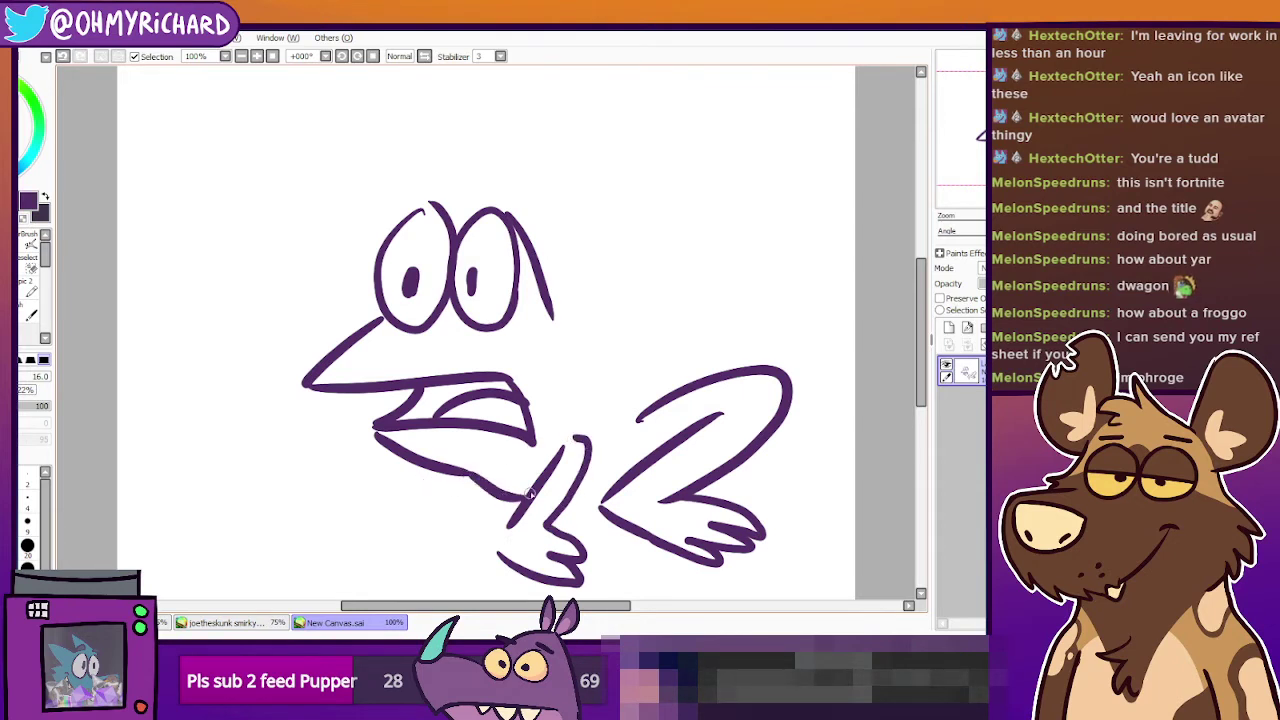
mouse_move(404, 448)
mouse_down()
mouse_move(426, 531)
mouse_move(408, 520)
mouse_move(358, 544)
mouse_move(352, 564)
mouse_move(463, 530)
mouse_up()
drag(553, 316, 670, 396)
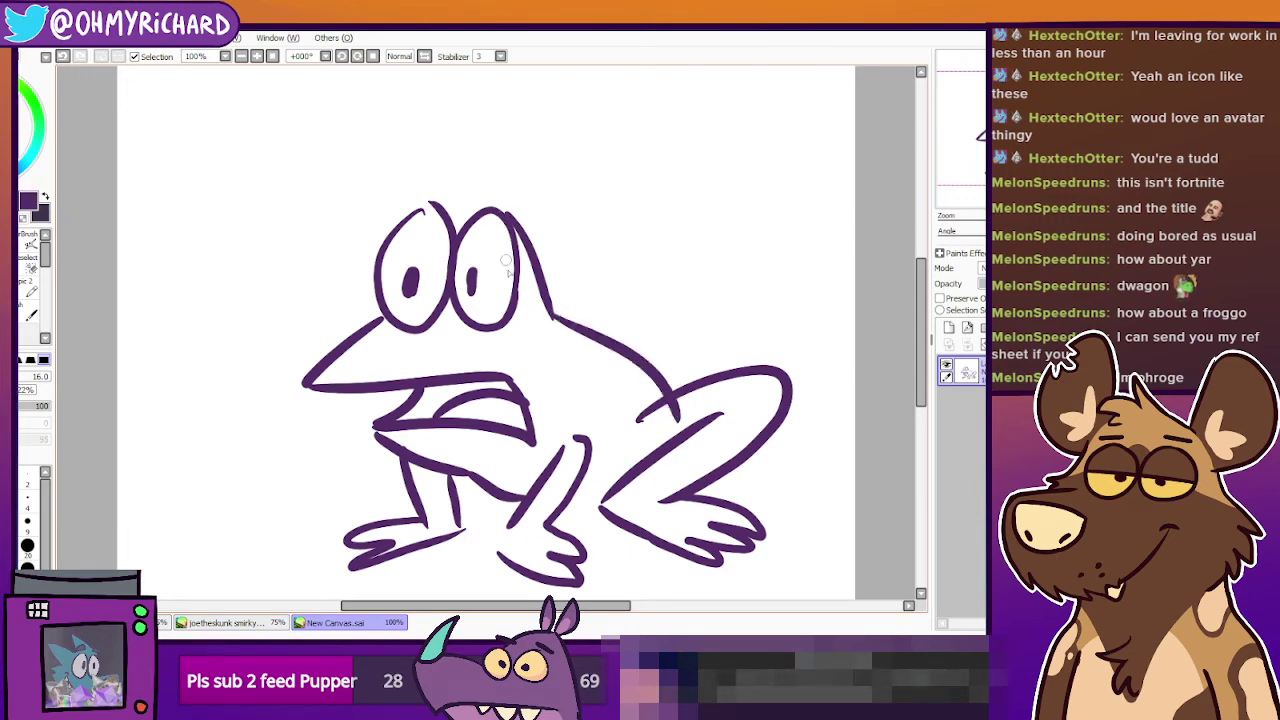
mouse_move(594, 406)
mouse_down()
mouse_move(669, 377)
mouse_move(666, 395)
mouse_up()
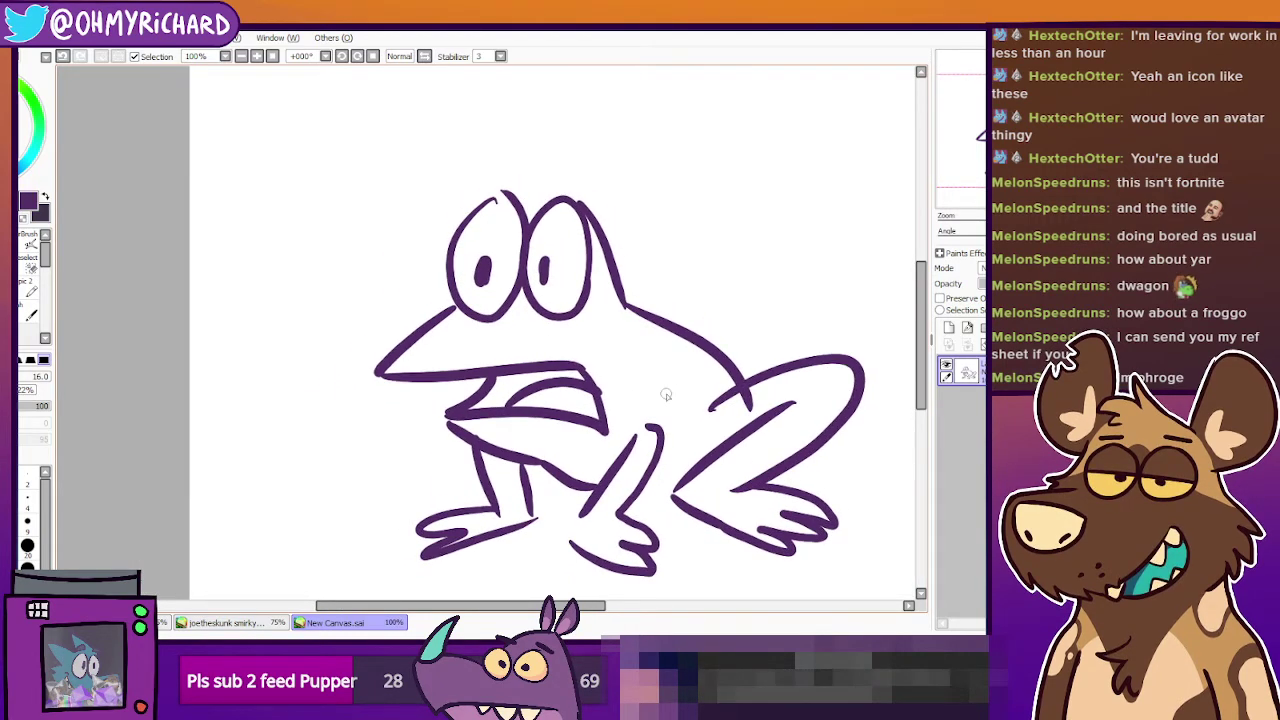
drag(596, 500, 562, 548)
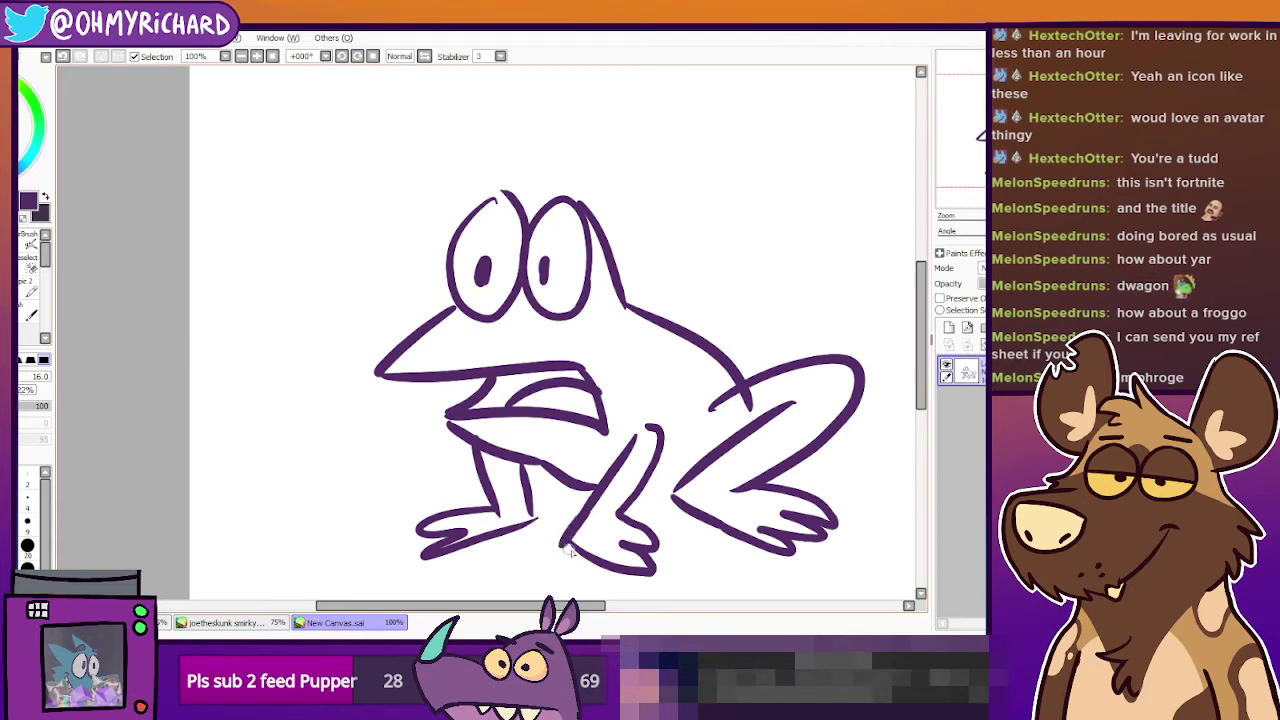
Draw short worried eyebrows slanting outward above both of the frog's eyes.
drag(633, 492, 690, 483)
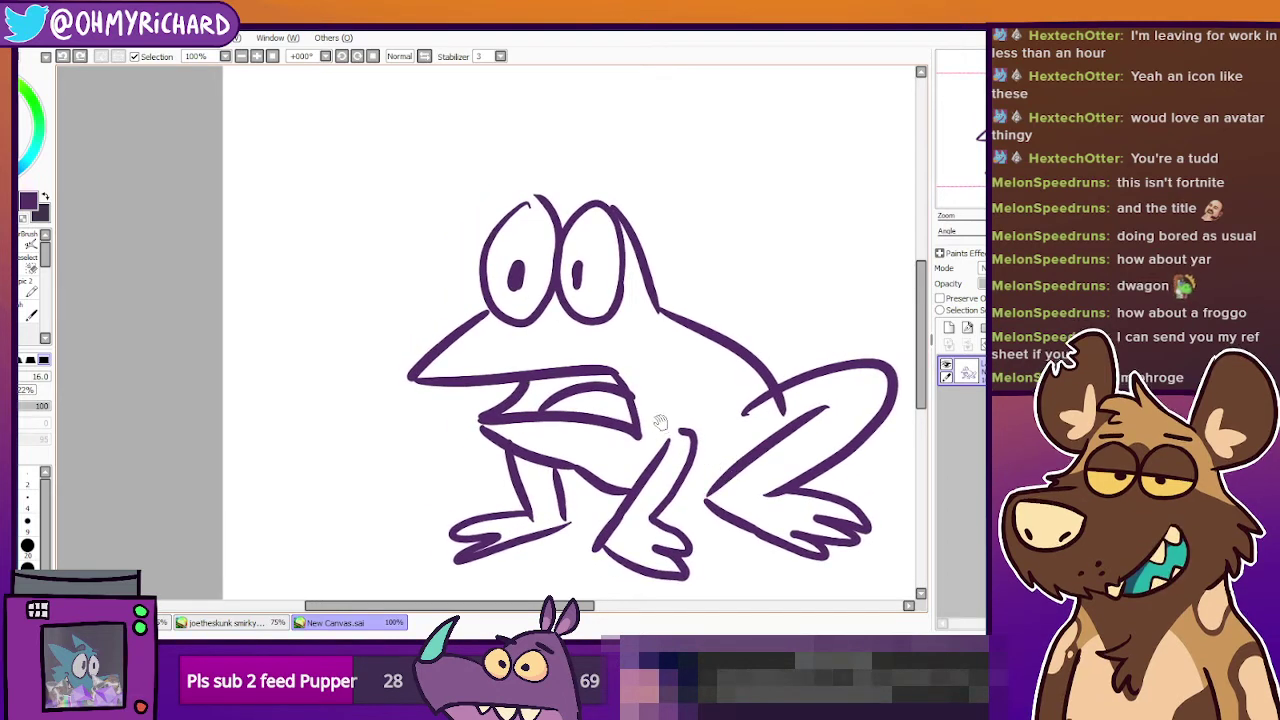
drag(639, 415, 767, 467)
mouse_move(706, 280)
mouse_down()
mouse_move(653, 333)
mouse_move(684, 353)
mouse_move(590, 278)
mouse_move(615, 296)
mouse_up()
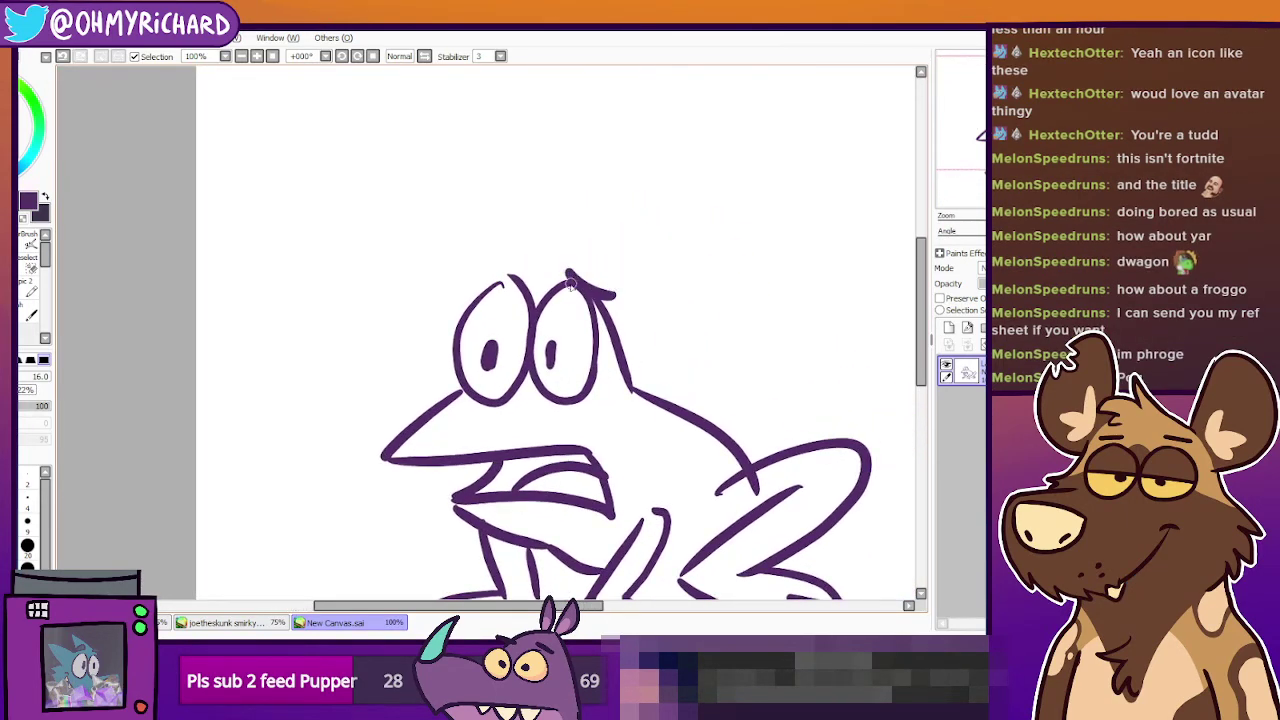
drag(483, 281, 528, 262)
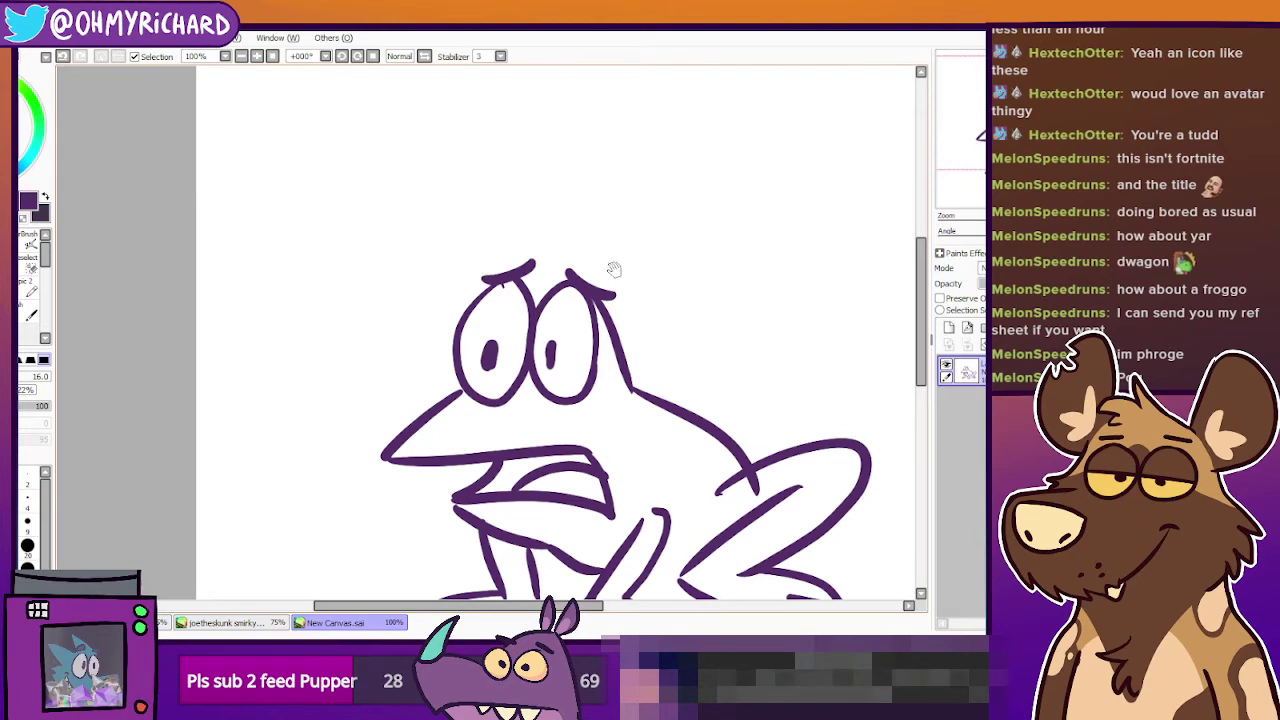
Draw a large open-jawed creature's head above the frog, with round downward-looking eyes and a long wavy-lipped snout.
drag(611, 271, 620, 362)
key(minus)
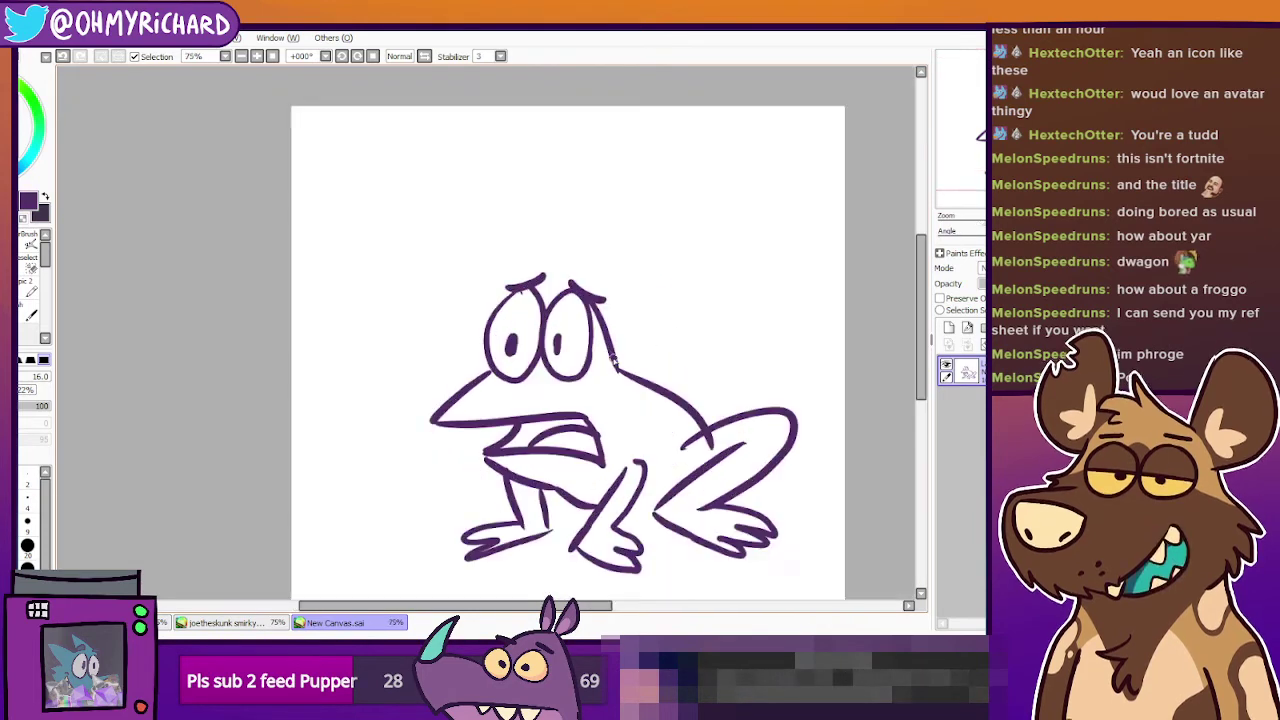
drag(545, 268, 535, 302)
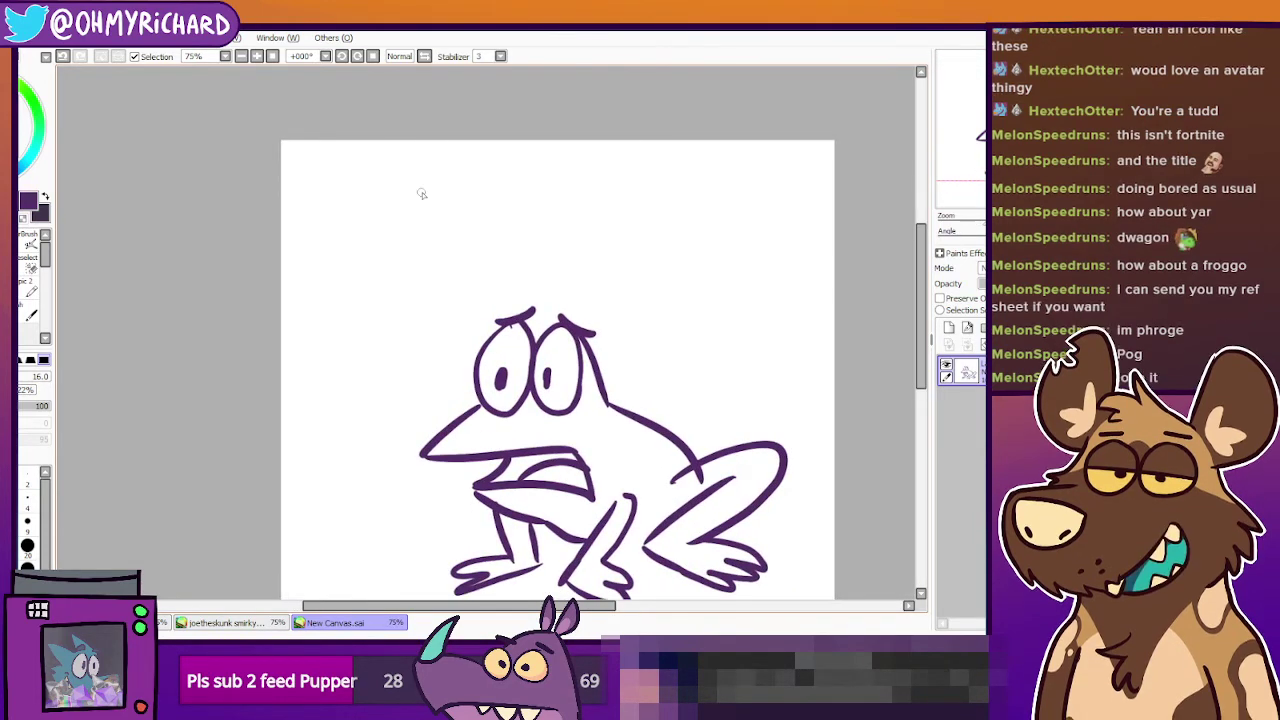
mouse_move(452, 160)
mouse_down()
mouse_move(471, 197)
mouse_move(438, 156)
mouse_move(714, 166)
mouse_move(745, 248)
mouse_move(645, 238)
mouse_move(463, 250)
mouse_move(382, 224)
mouse_move(345, 168)
mouse_move(322, 418)
mouse_up()
key(ctrl+z)
key(ctrl+z)
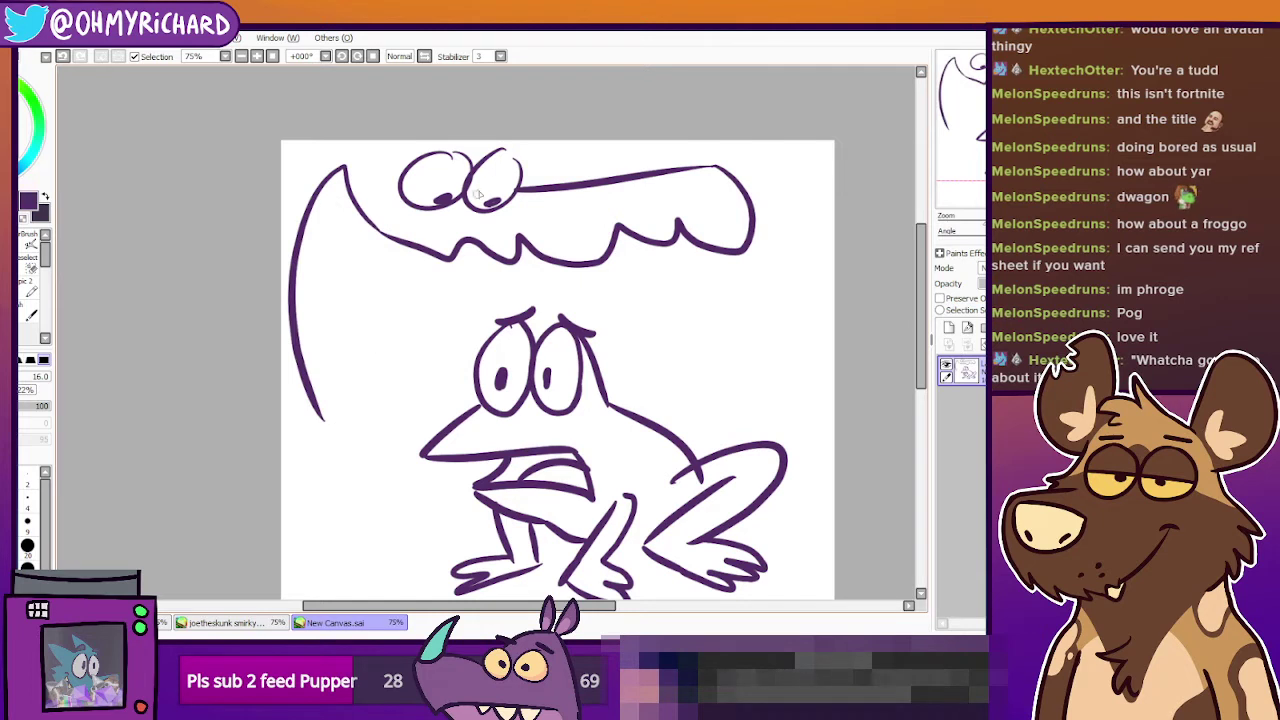
Add a line under the large creature's first eye and draw heavy eyebrows above both of its eyes.
drag(400, 212, 446, 206)
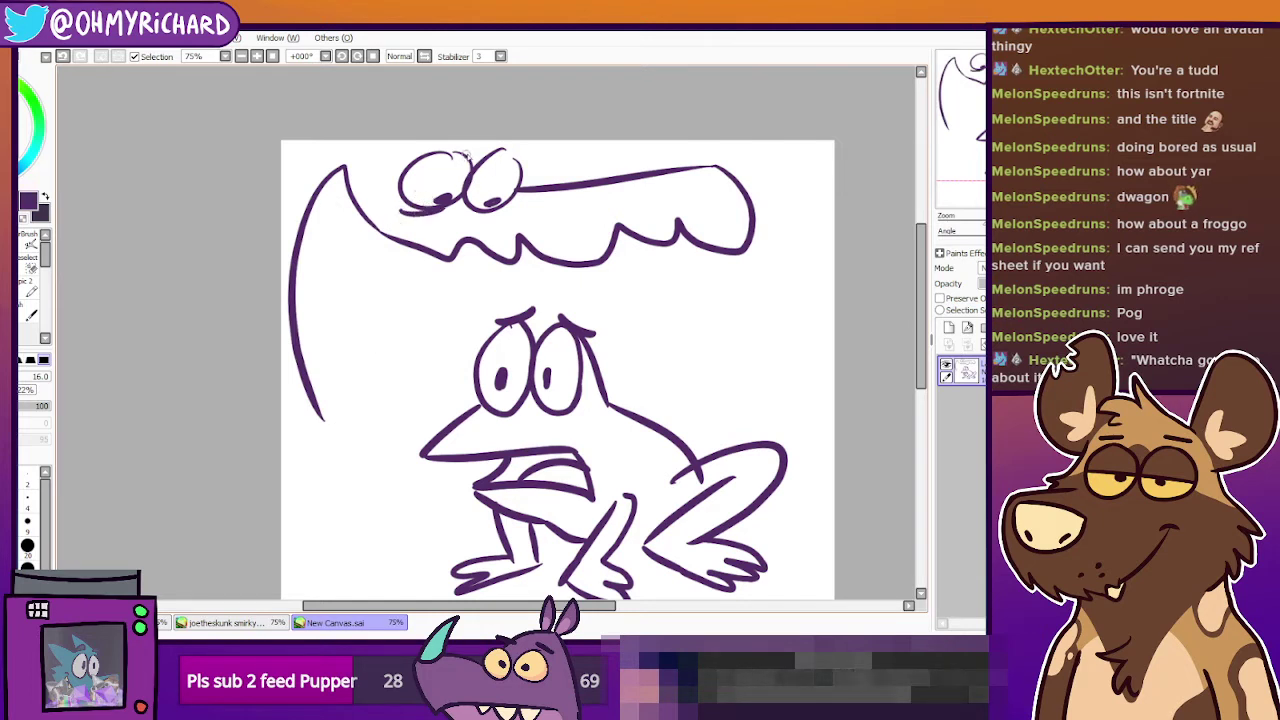
drag(420, 147, 529, 154)
mouse_move(498, 141)
mouse_down()
mouse_move(493, 152)
mouse_move(529, 155)
mouse_up()
mouse_move(342, 180)
mouse_down()
mouse_move(348, 224)
mouse_move(362, 207)
mouse_move(364, 258)
mouse_move(392, 240)
mouse_move(434, 258)
mouse_up()
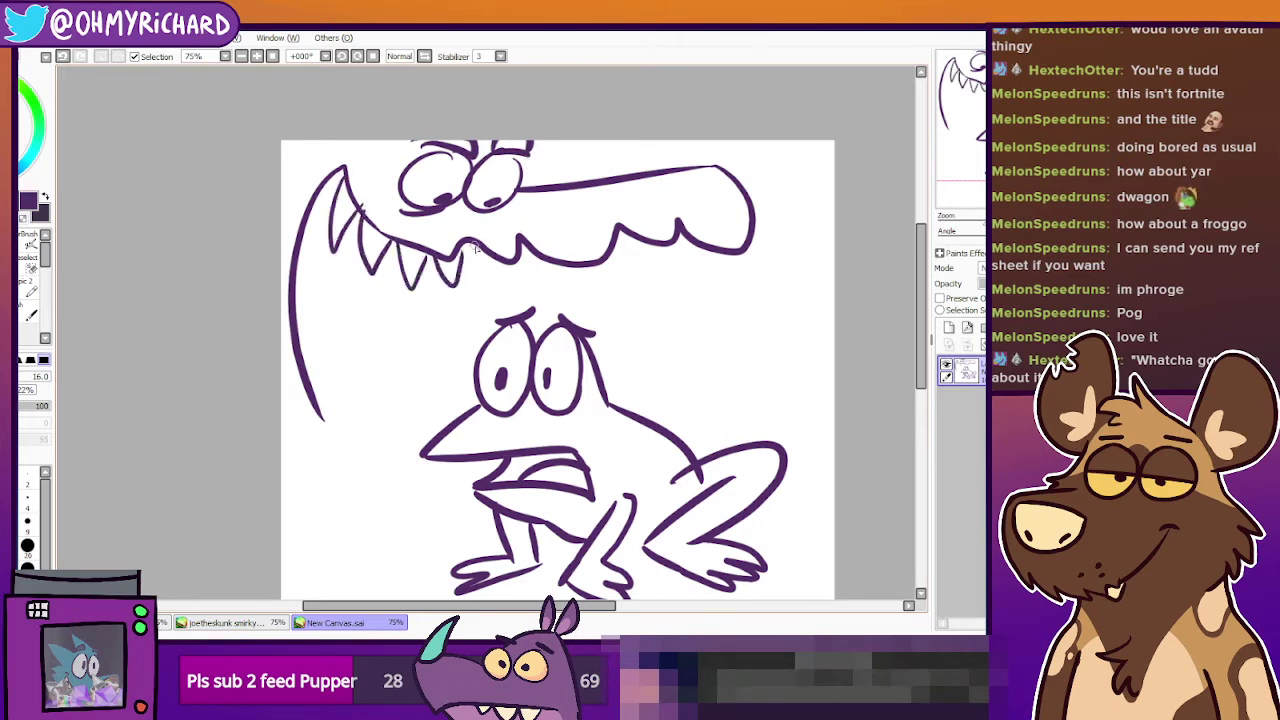
key(ctrl+z)
key(ctrl+z)
key(ctrl+z)
key(ctrl+z)
key(ctrl+z)
key(ctrl+z)
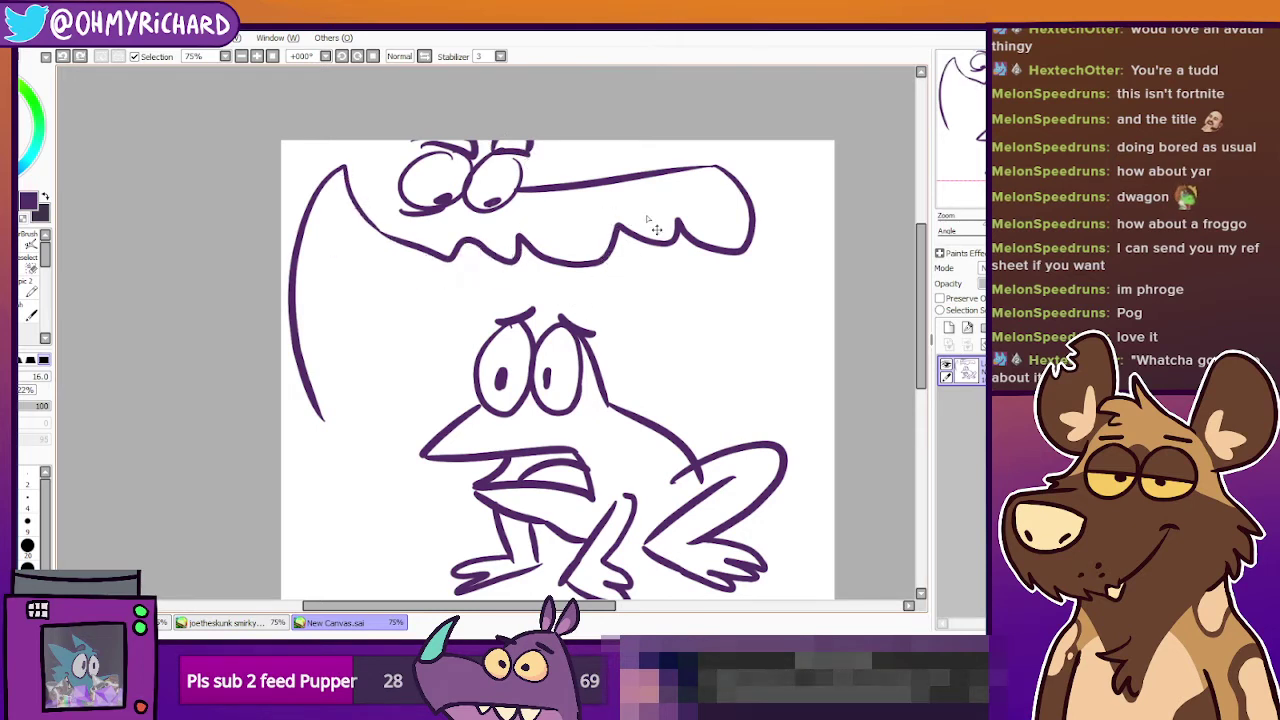
Erase the large creature's long snout in front of its eyes with the size 120 eraser, and return to the size 16 brush.
key(e)
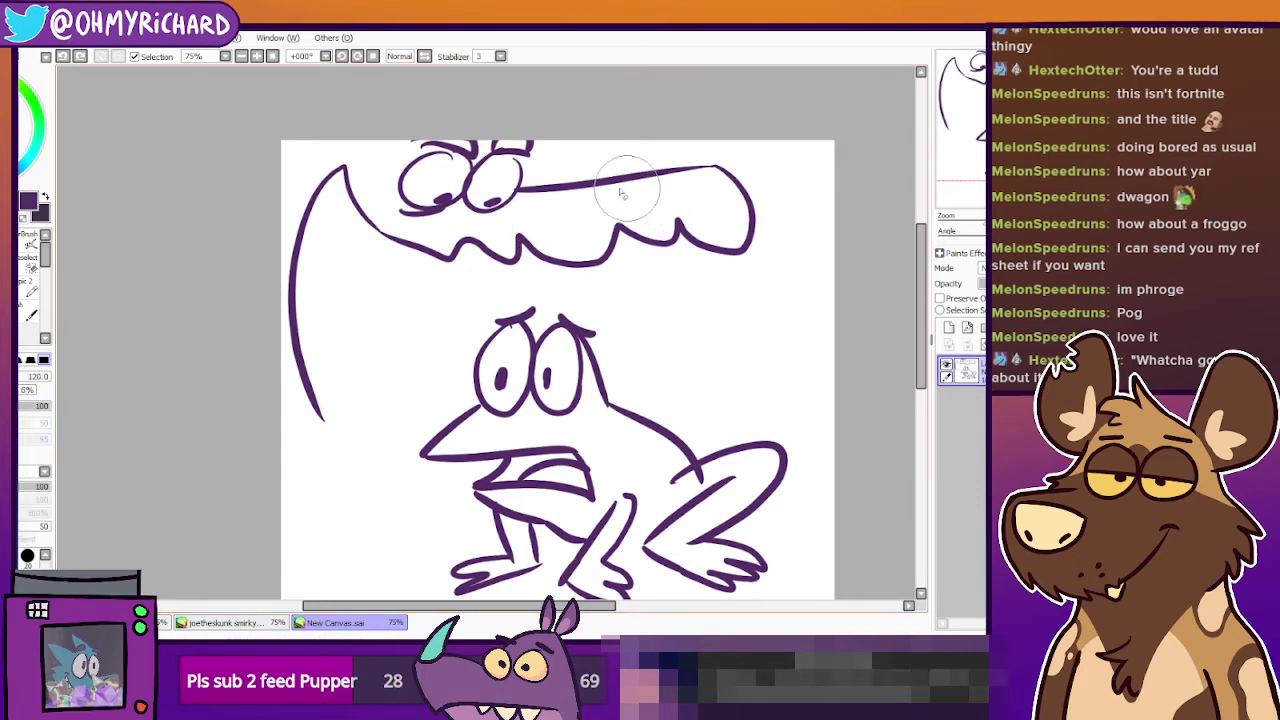
mouse_move(627, 188)
mouse_down()
mouse_move(585, 190)
mouse_move(543, 233)
mouse_move(578, 208)
mouse_move(723, 173)
mouse_move(721, 205)
mouse_move(606, 227)
mouse_move(618, 241)
mouse_move(590, 262)
mouse_up()
key(n)
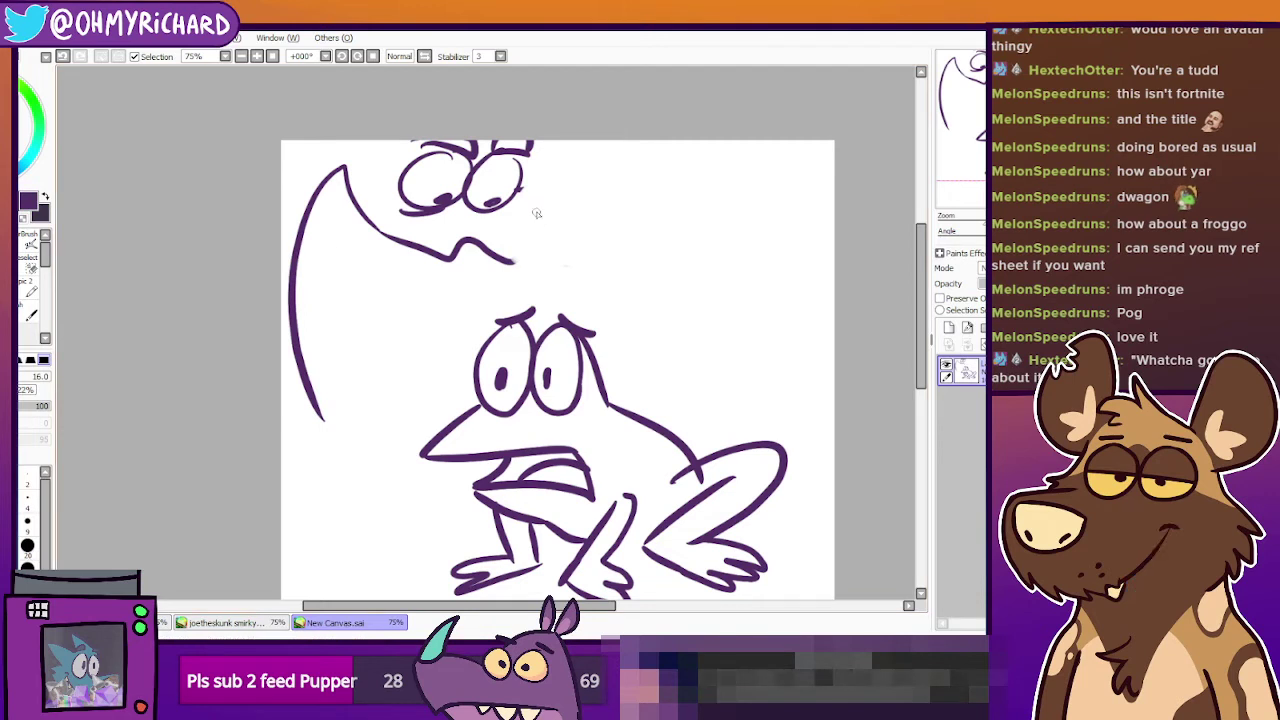
drag(520, 190, 659, 177)
key(ctrl+z)
mouse_move(520, 191)
mouse_down()
mouse_move(648, 197)
mouse_move(702, 172)
mouse_move(670, 281)
mouse_up()
key(ctrl+z)
key(ctrl+z)
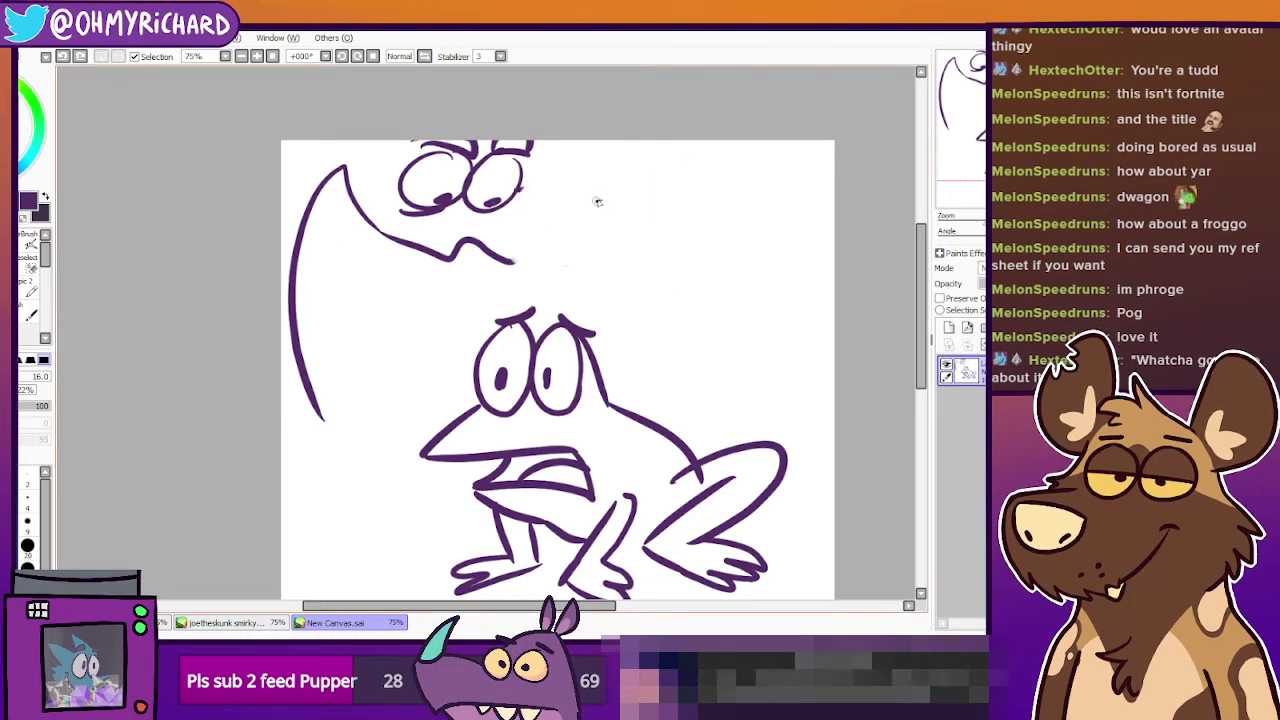
Redraw the large creature's snout with a rounded tip, wavy lip, nostril and top bump, joined to the eyes by a bridge line.
drag(597, 201, 668, 245)
mouse_move(527, 264)
mouse_down()
mouse_move(556, 246)
mouse_move(607, 264)
mouse_move(653, 257)
mouse_move(646, 265)
mouse_move(697, 228)
mouse_move(642, 213)
mouse_move(627, 225)
mouse_move(610, 210)
mouse_move(564, 228)
mouse_up()
key(ctrl+z)
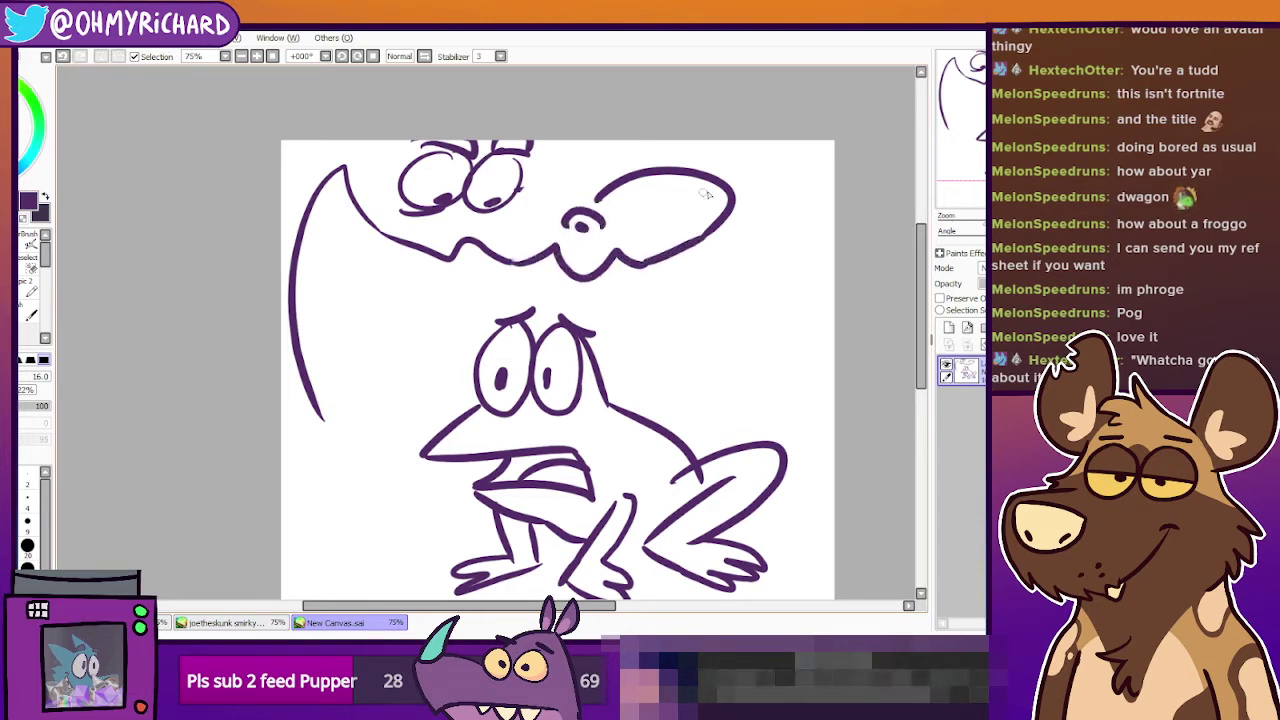
drag(684, 172, 719, 175)
drag(585, 204, 524, 203)
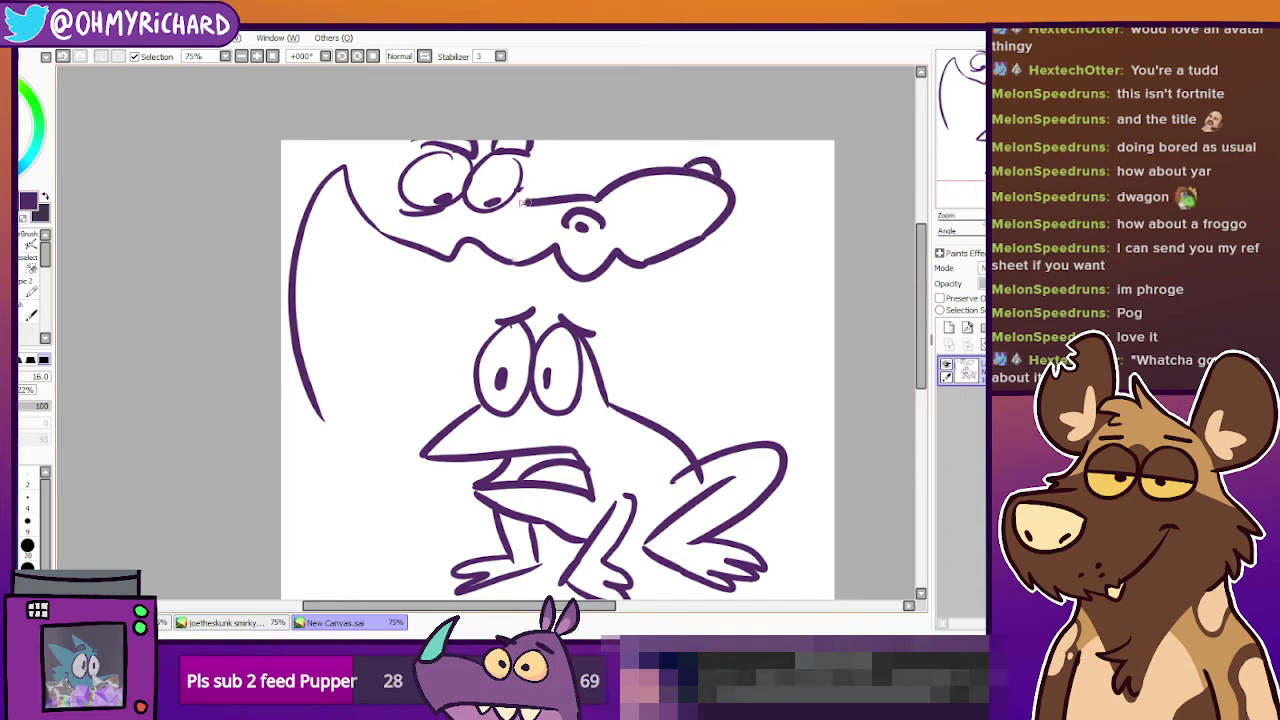
Add pointed teeth along the upper jaw, and draw the lower jaw with zigzag teeth and a curved tongue.
mouse_move(345, 178)
mouse_down()
mouse_move(362, 232)
mouse_move(422, 268)
mouse_move(472, 262)
mouse_move(562, 300)
mouse_move(605, 268)
mouse_move(628, 300)
mouse_up()
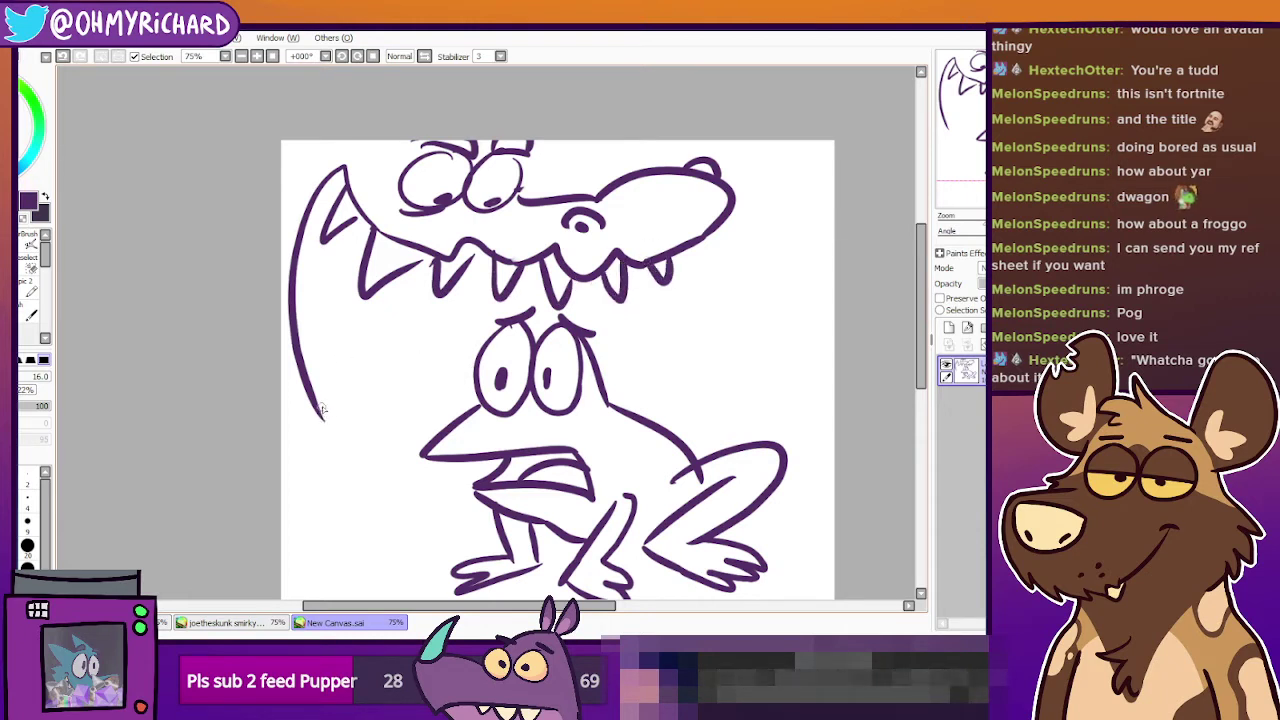
drag(322, 408, 455, 390)
key(ctrl+z)
drag(318, 404, 455, 388)
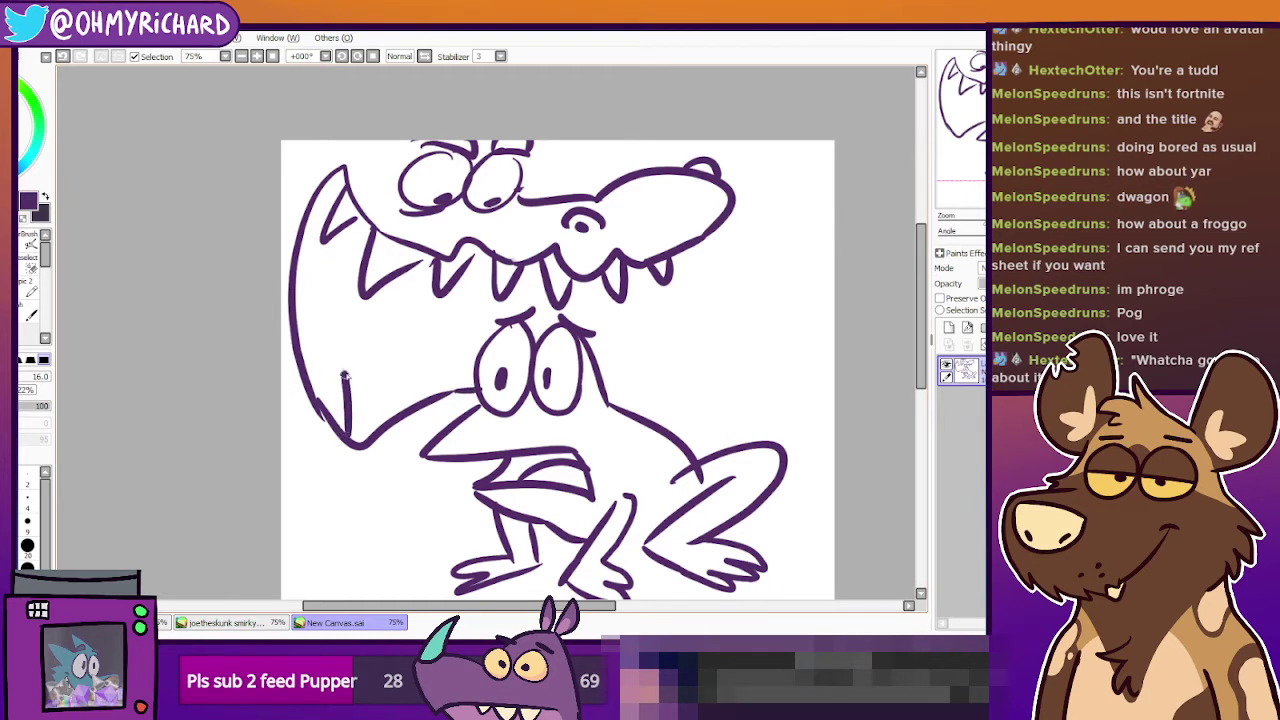
mouse_move(343, 375)
mouse_down()
mouse_move(412, 358)
mouse_move(452, 390)
mouse_up()
mouse_move(300, 346)
mouse_down()
mouse_move(312, 330)
mouse_move(381, 362)
mouse_move(428, 338)
mouse_move(446, 376)
mouse_up()
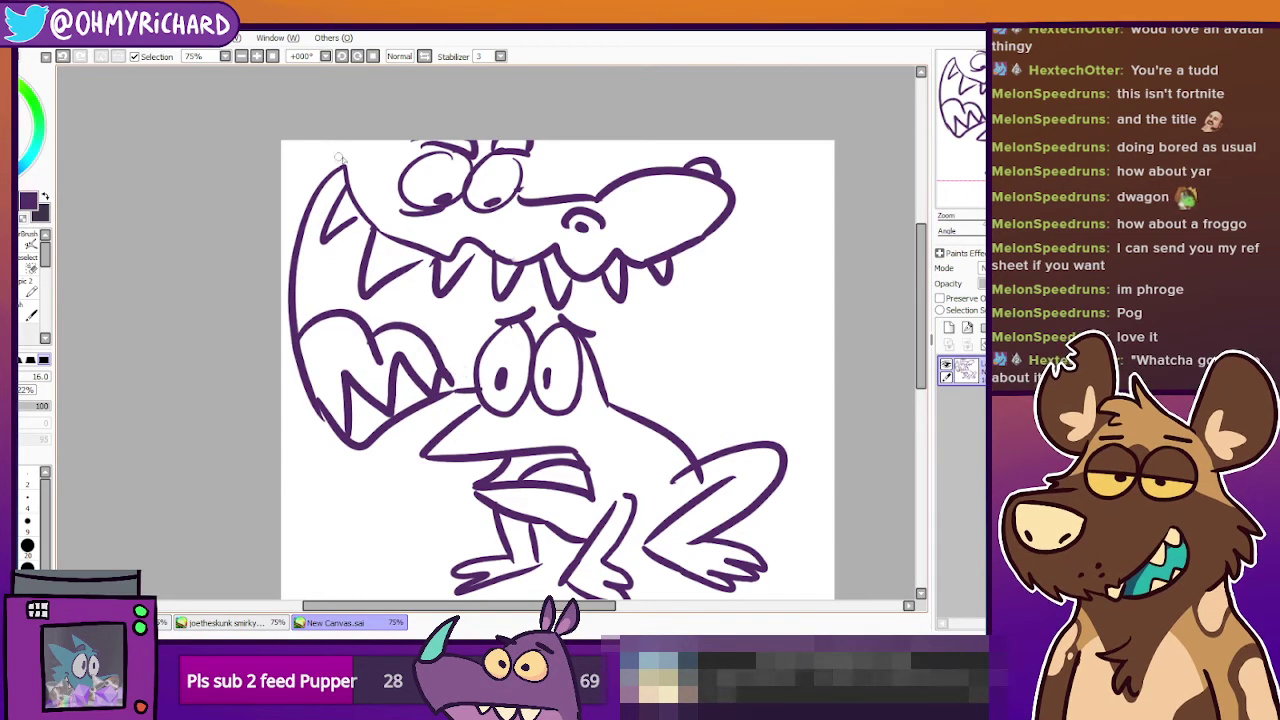
Draw a curved line behind the large creature's jaw hinge up to the canvas edge, and a short curve under its lower jaw.
drag(340, 158, 277, 226)
key(ctrl+z)
mouse_move(361, 164)
mouse_down()
mouse_move(343, 143)
mouse_move(362, 146)
mouse_up()
drag(322, 460, 396, 440)
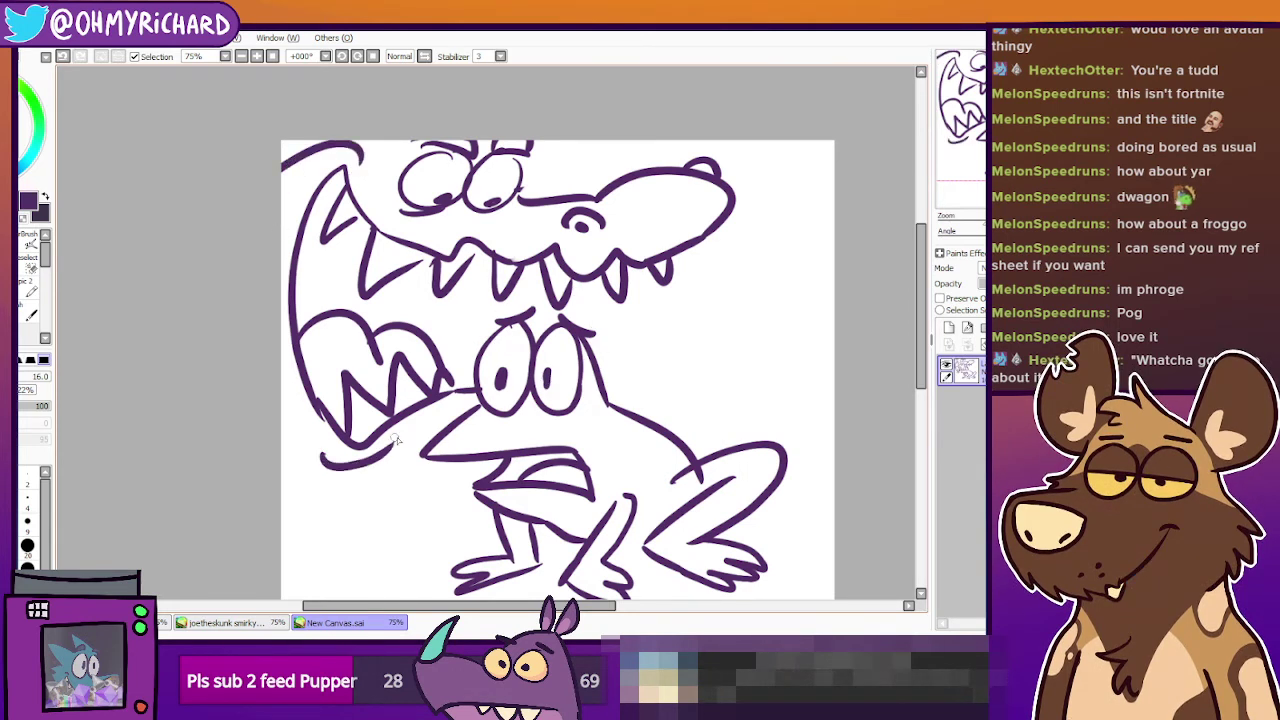
Draw the lower jaw's toothed tip behind the frog's back, and a curve from the upper teeth down to the frog's eye.
drag(606, 388, 690, 398)
key(ctrl+z)
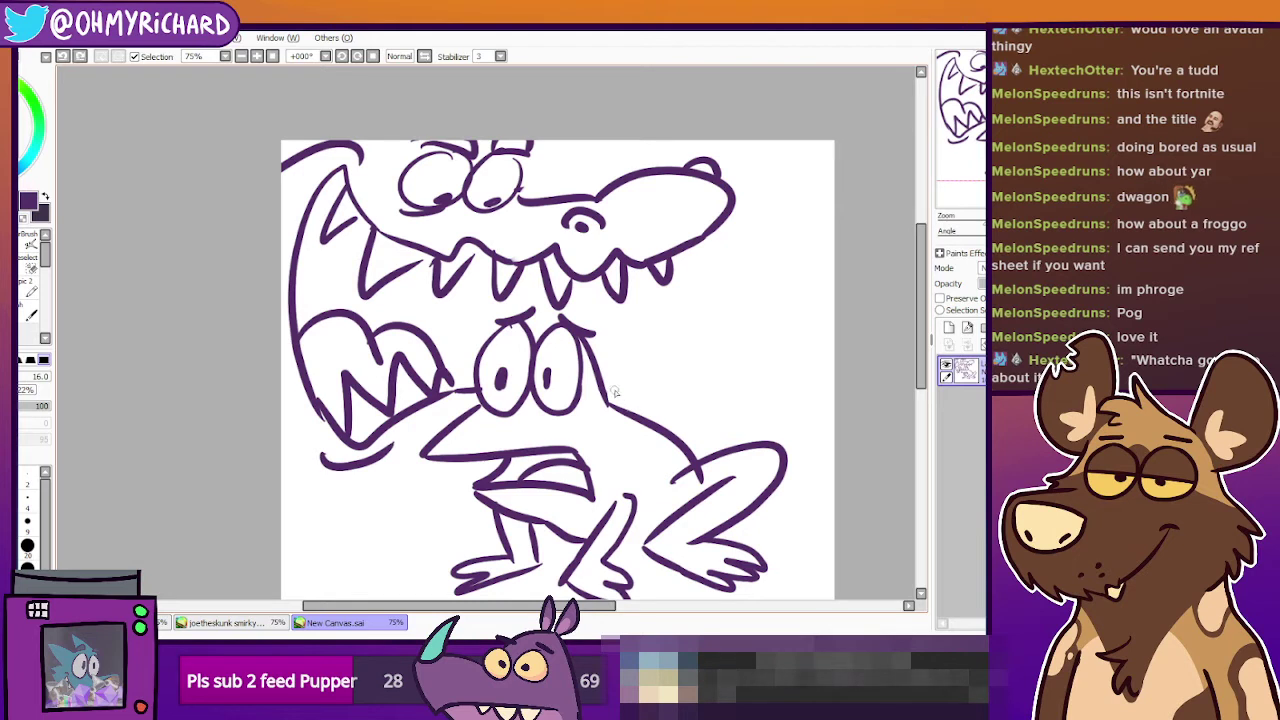
mouse_move(606, 388)
mouse_down()
mouse_move(674, 396)
mouse_move(655, 420)
mouse_move(645, 390)
mouse_move(670, 396)
mouse_up()
drag(442, 306, 488, 334)
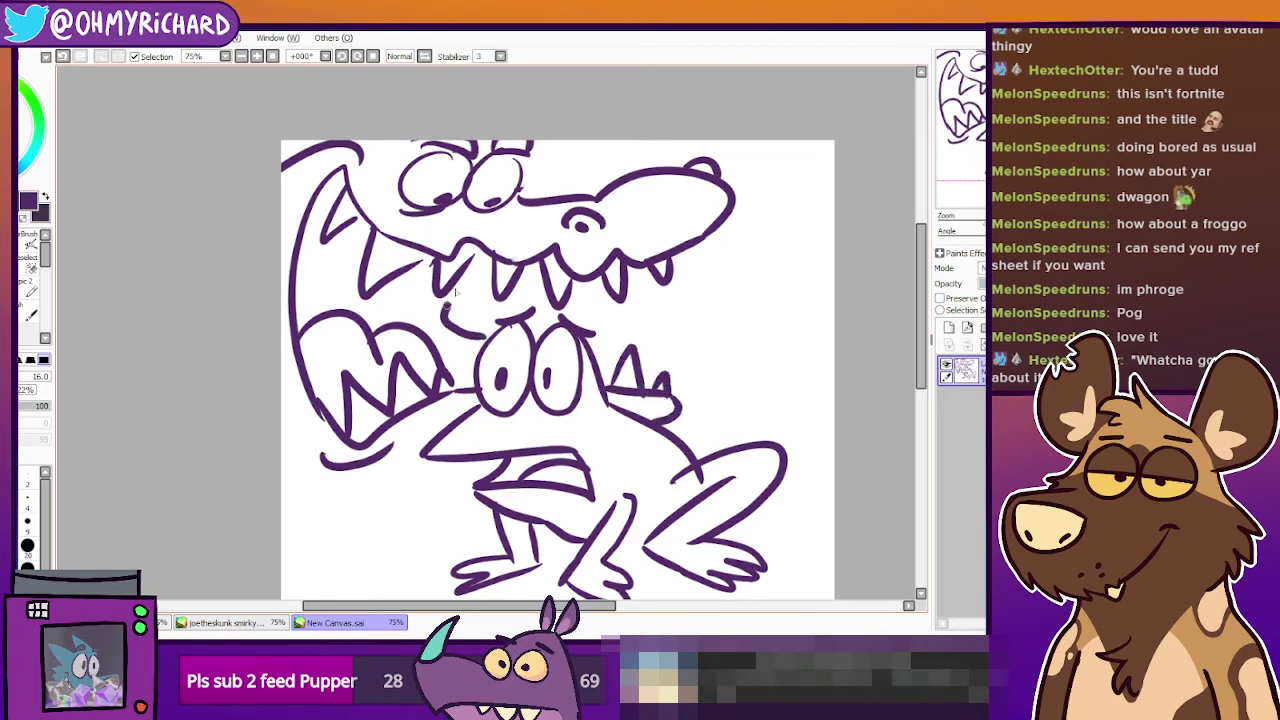
key(ctrl+z)
drag(456, 274, 486, 338)
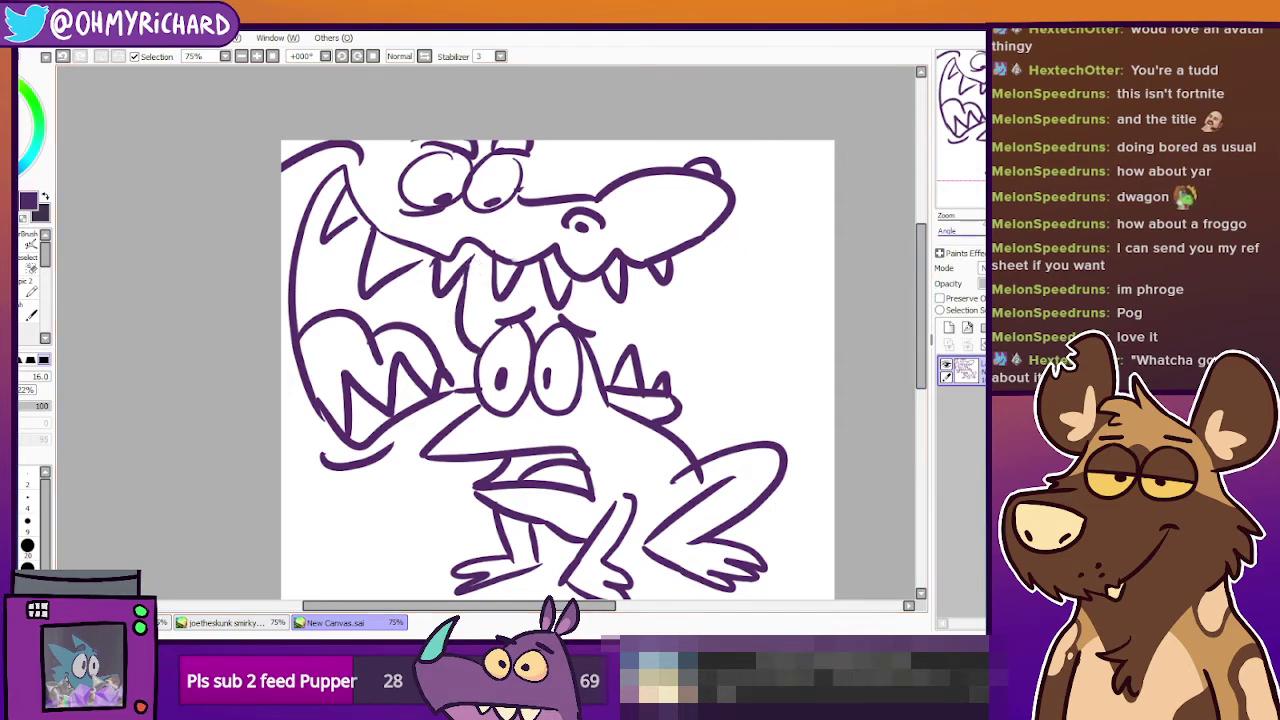
drag(730, 388, 760, 240)
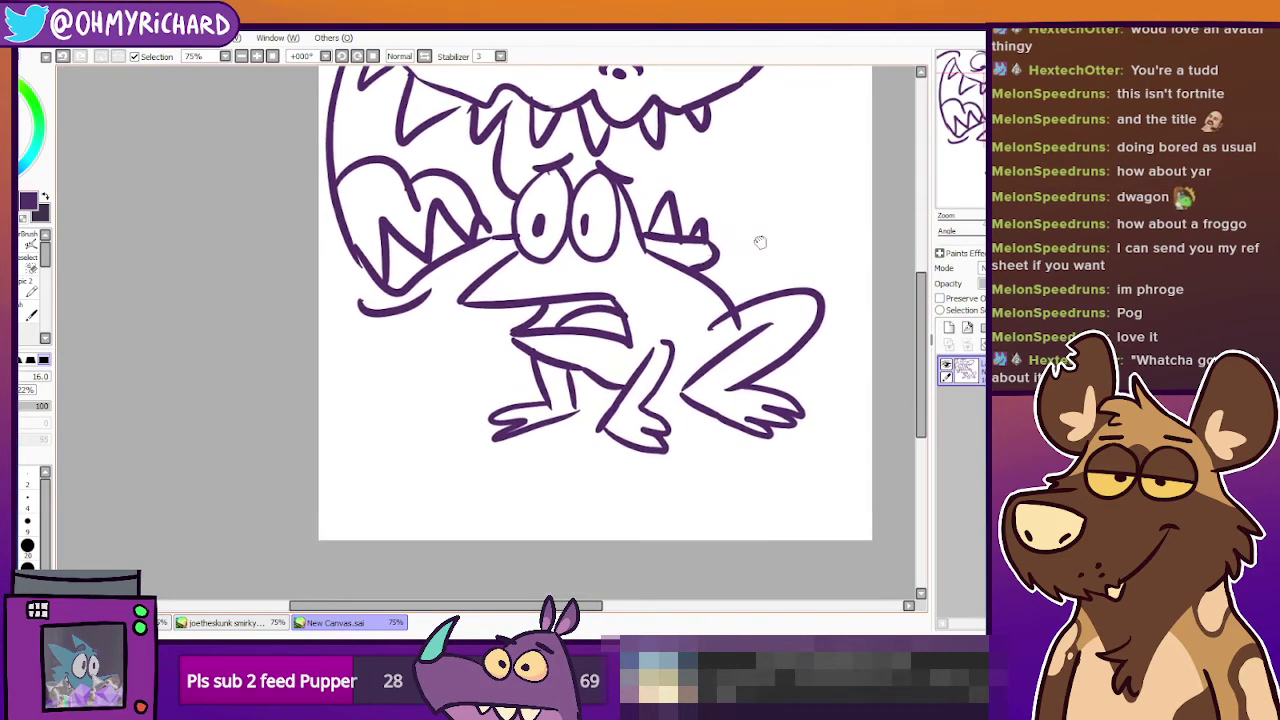
mouse_move(402, 507)
mouse_down()
mouse_move(370, 395)
mouse_move(412, 390)
mouse_move(440, 415)
mouse_move(415, 447)
mouse_move(406, 512)
mouse_up()
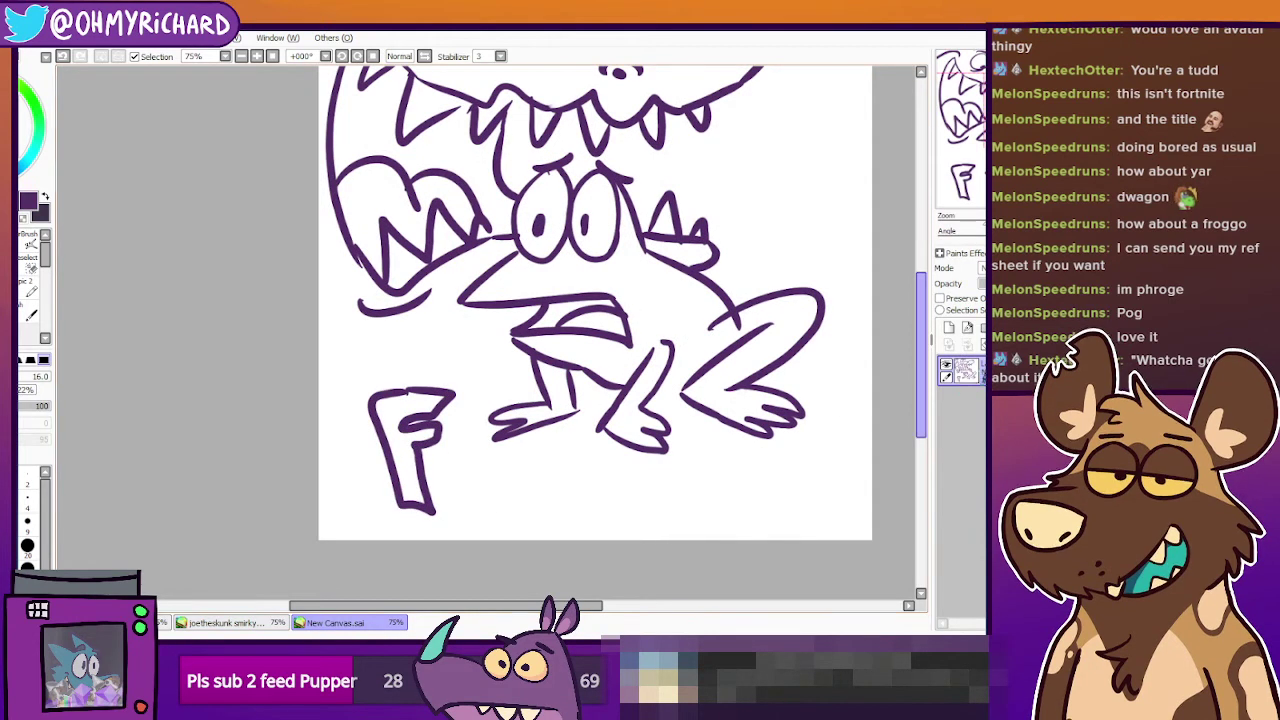
key(ctrl+z)
key(ctrl+z)
Add a new layer and draw outlined block letters F and R beneath the frog.
click(949, 328)
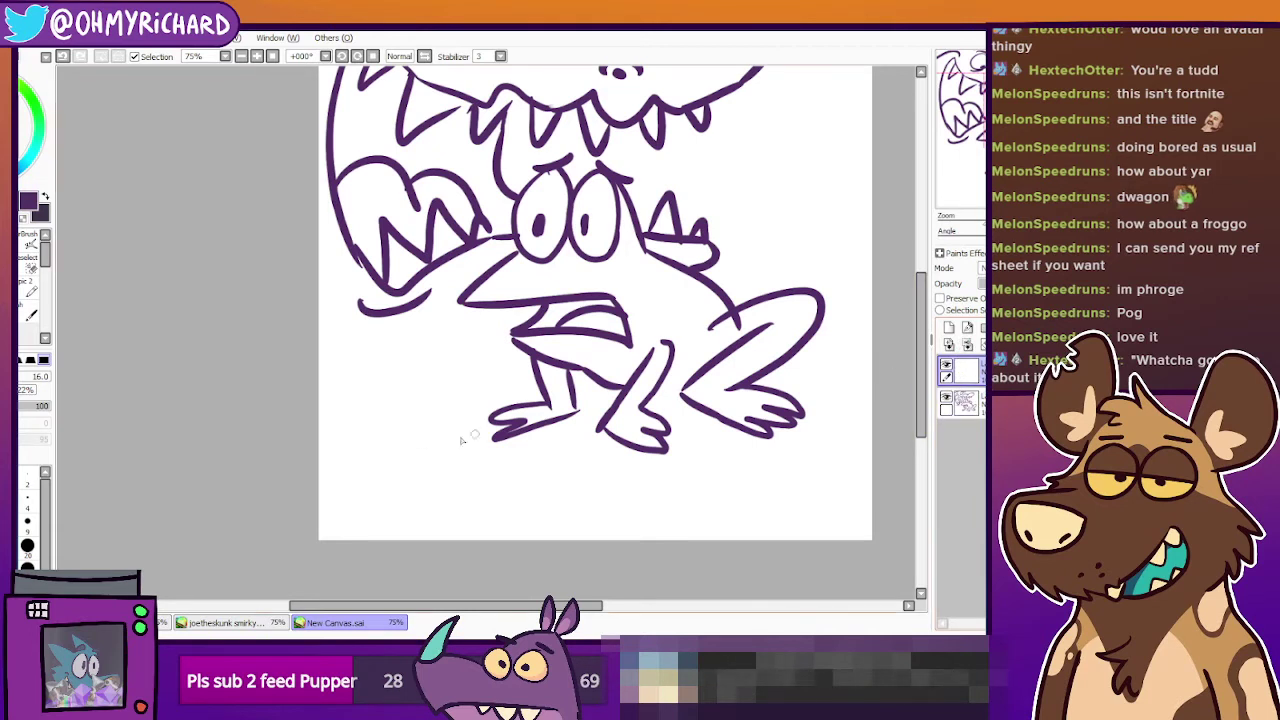
mouse_move(368, 516)
mouse_down()
mouse_move(450, 355)
mouse_move(382, 424)
mouse_move(410, 460)
mouse_move(378, 510)
mouse_up()
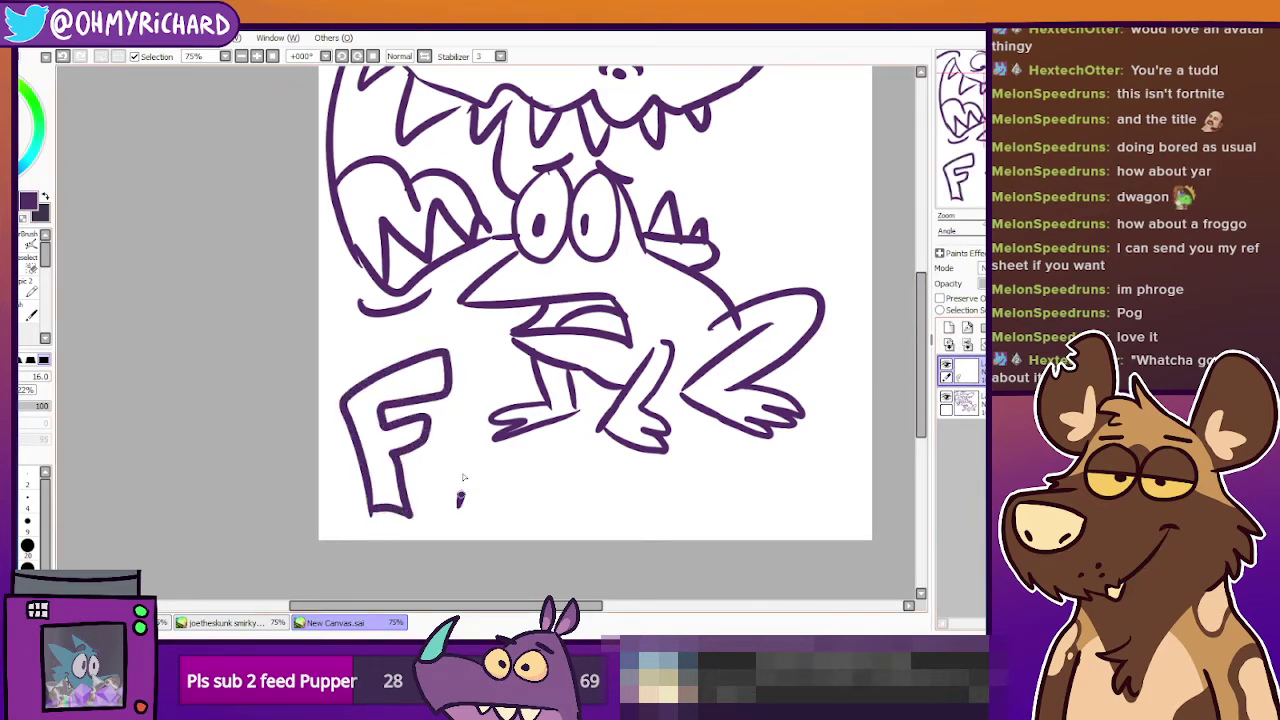
mouse_move(460, 498)
mouse_down()
mouse_move(522, 410)
mouse_move(458, 496)
mouse_move(462, 384)
mouse_move(535, 512)
mouse_move(471, 501)
mouse_up()
key(ctrl+z)
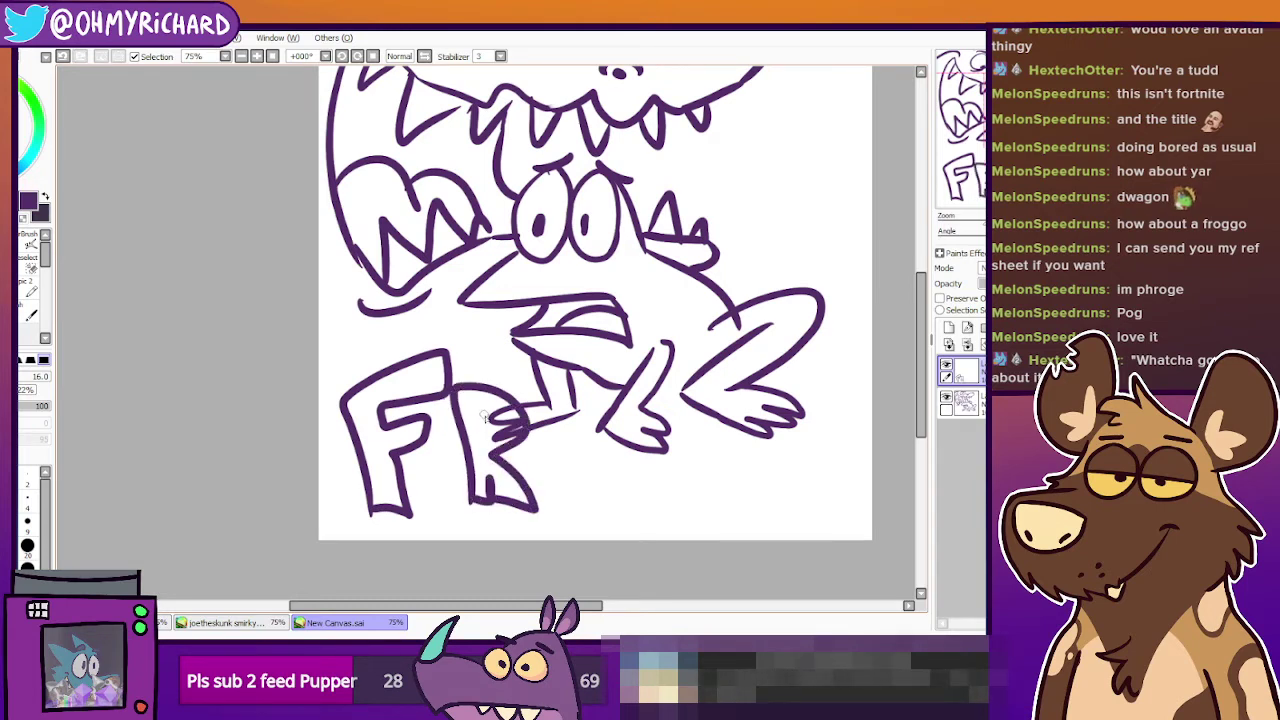
mouse_move(487, 412)
mouse_down()
mouse_move(502, 427)
mouse_move(489, 434)
mouse_up()
Draw the outlined block letters O, G, G, E and R to complete the title FROGGER.
drag(562, 496, 563, 499)
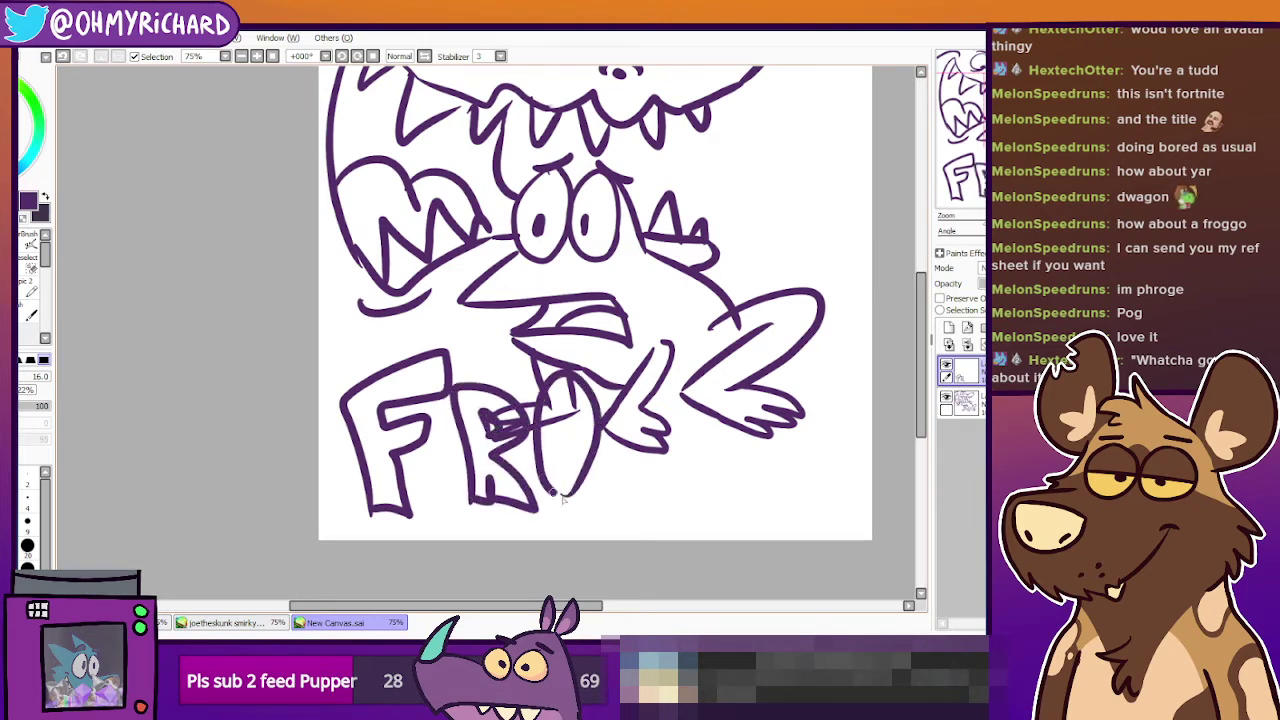
drag(566, 451, 566, 420)
mouse_move(664, 352)
mouse_down()
mouse_move(590, 452)
mouse_move(643, 433)
mouse_move(660, 385)
mouse_move(702, 506)
mouse_move(718, 431)
mouse_move(700, 460)
mouse_move(703, 385)
mouse_up()
mouse_move(782, 381)
mouse_down()
mouse_move(764, 391)
mouse_move(797, 507)
mouse_move(785, 447)
mouse_up()
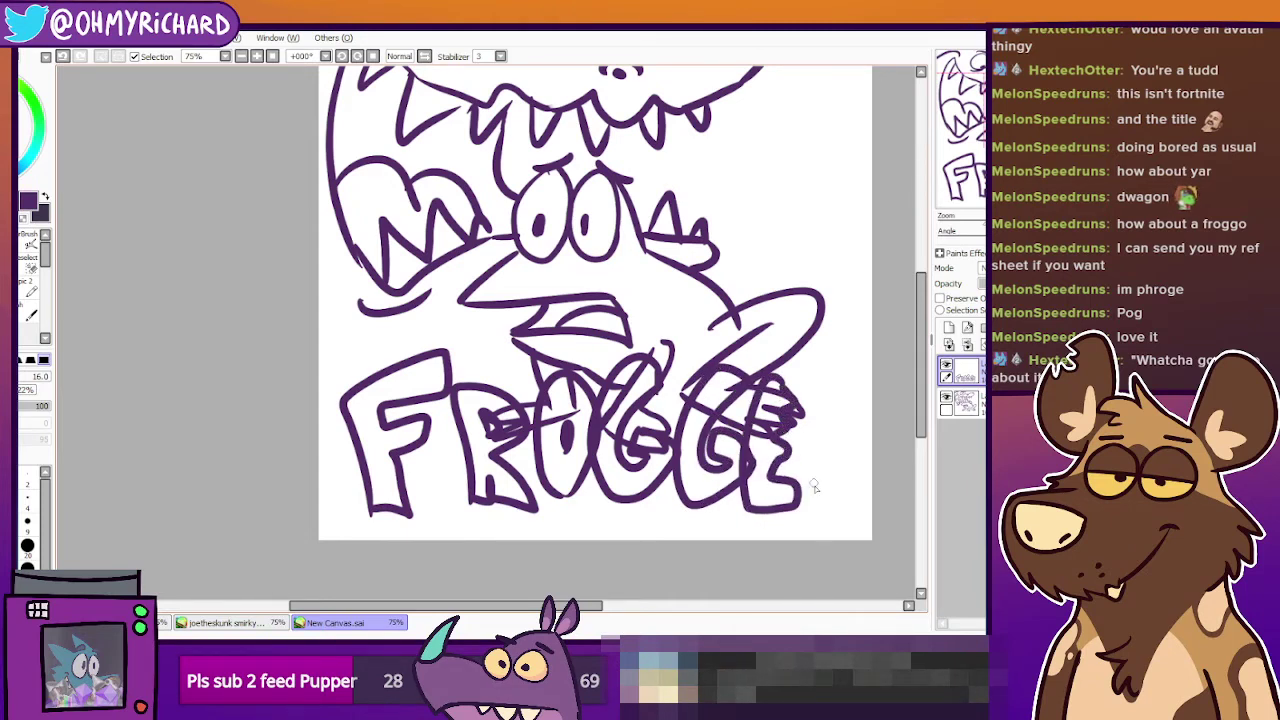
mouse_move(812, 508)
mouse_down()
mouse_move(806, 385)
mouse_move(843, 462)
mouse_move(815, 507)
mouse_up()
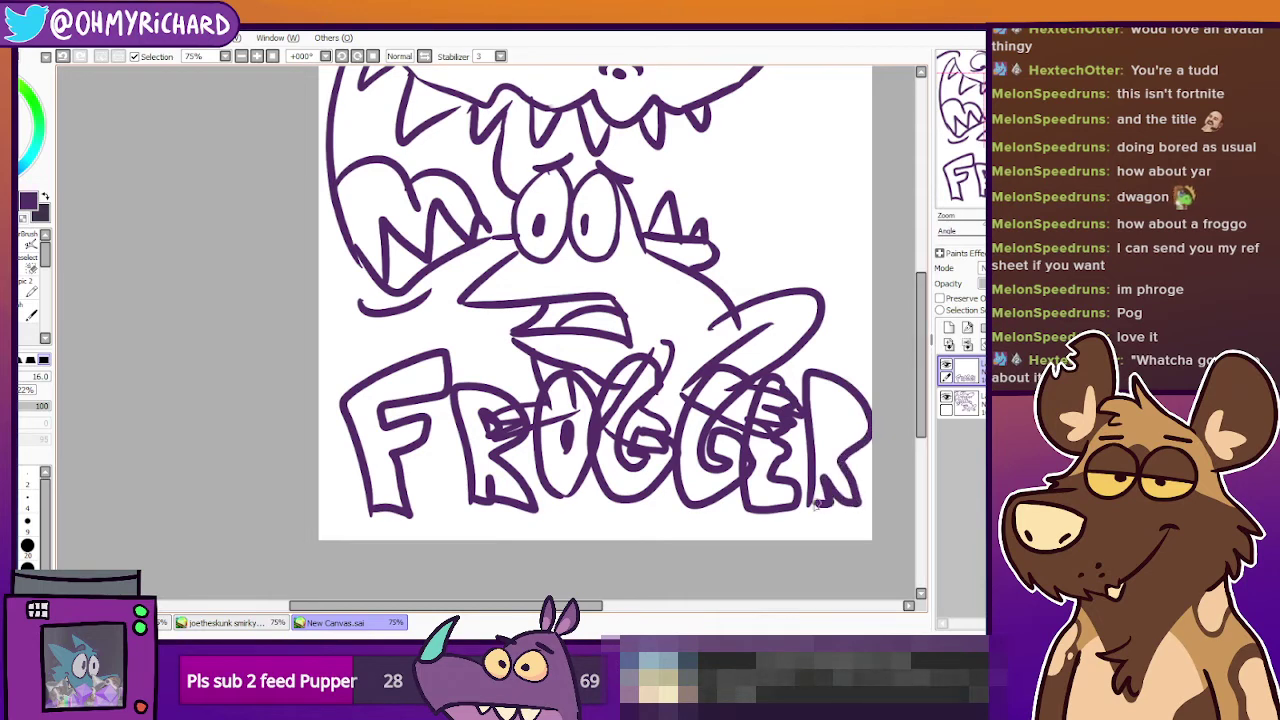
drag(830, 401, 834, 438)
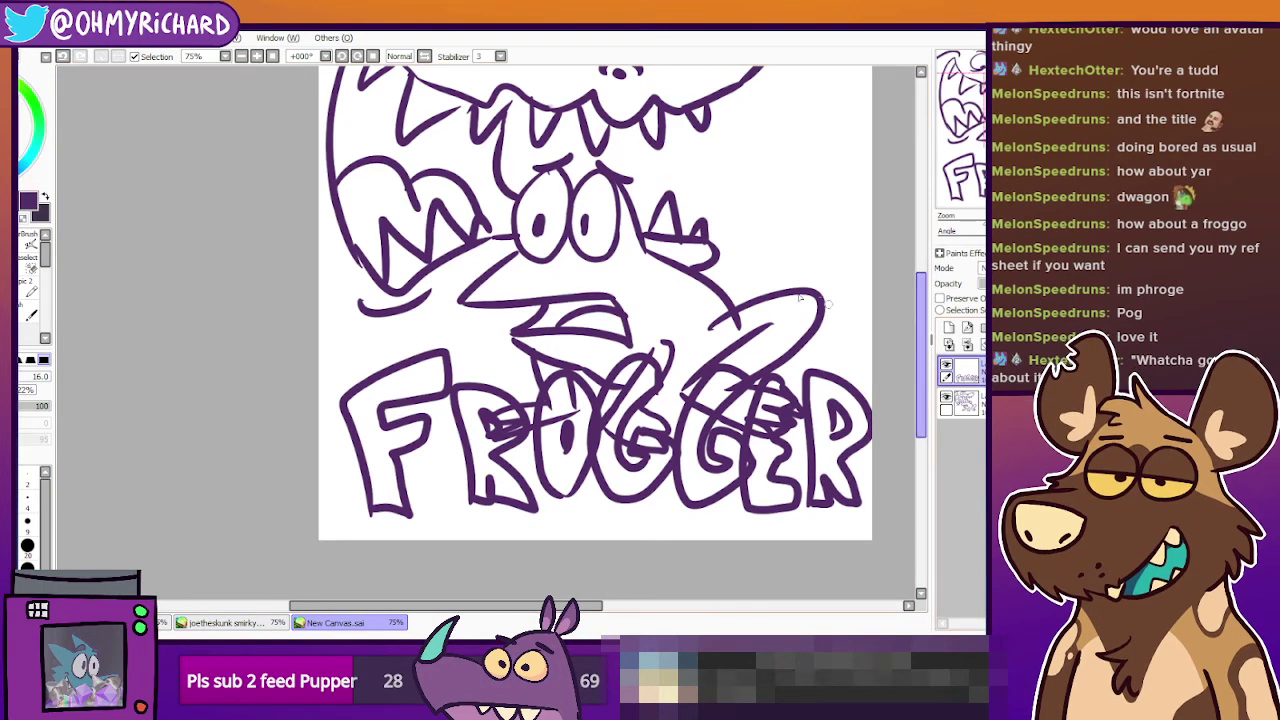
Select the insides of all seven FROGGER letters with the Magic Wand, keeping the background and letter holes out.
key(w)
click(398, 438)
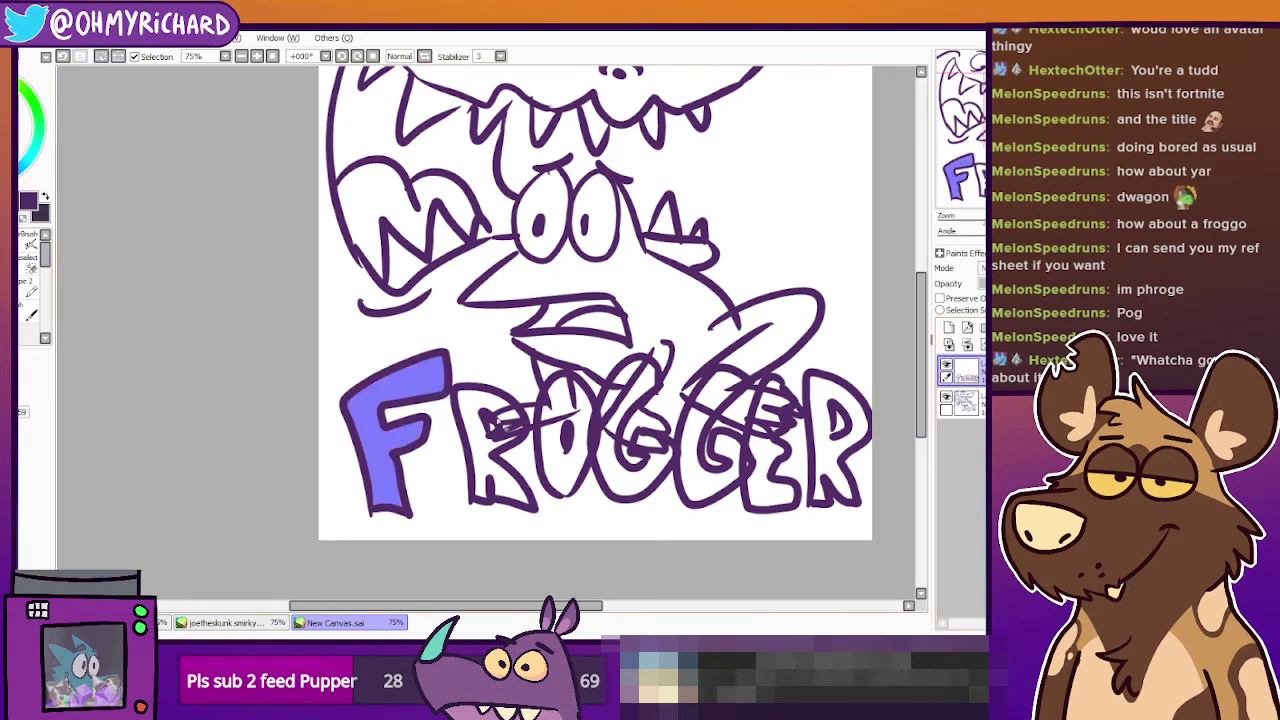
click(505, 440)
click(566, 433)
click(655, 430)
click(703, 443)
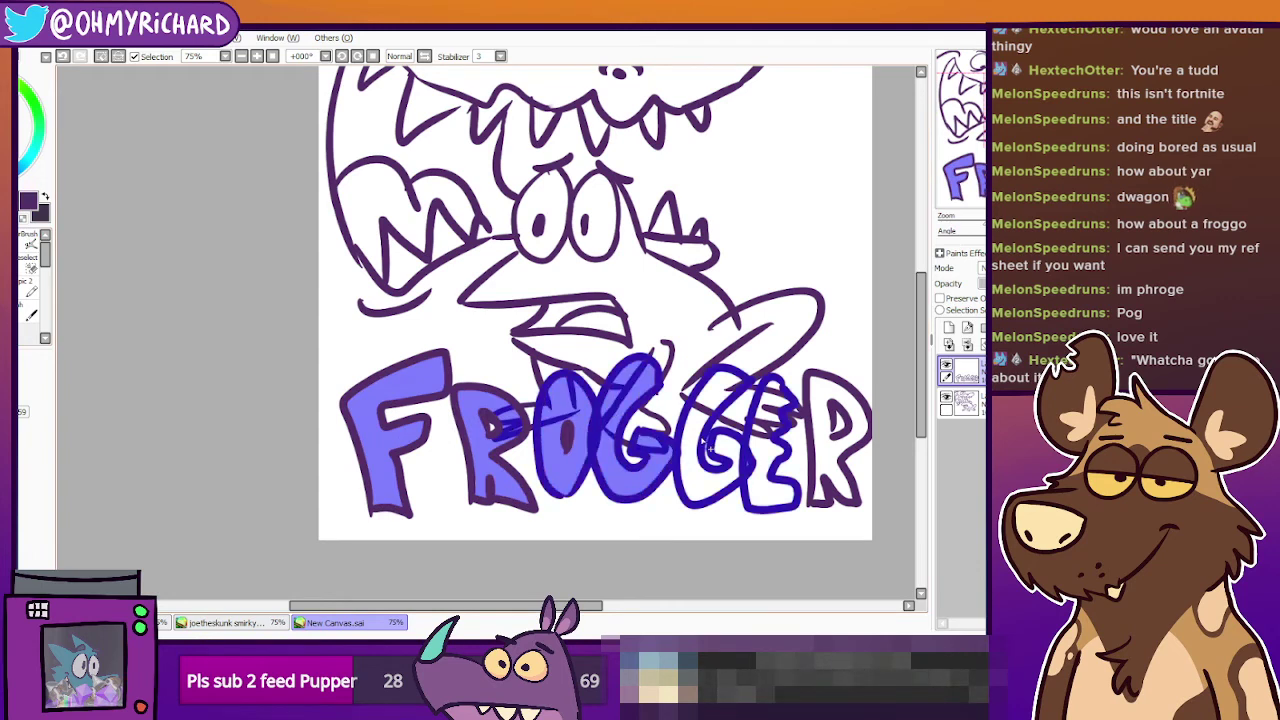
key(ctrl+z)
click(729, 464)
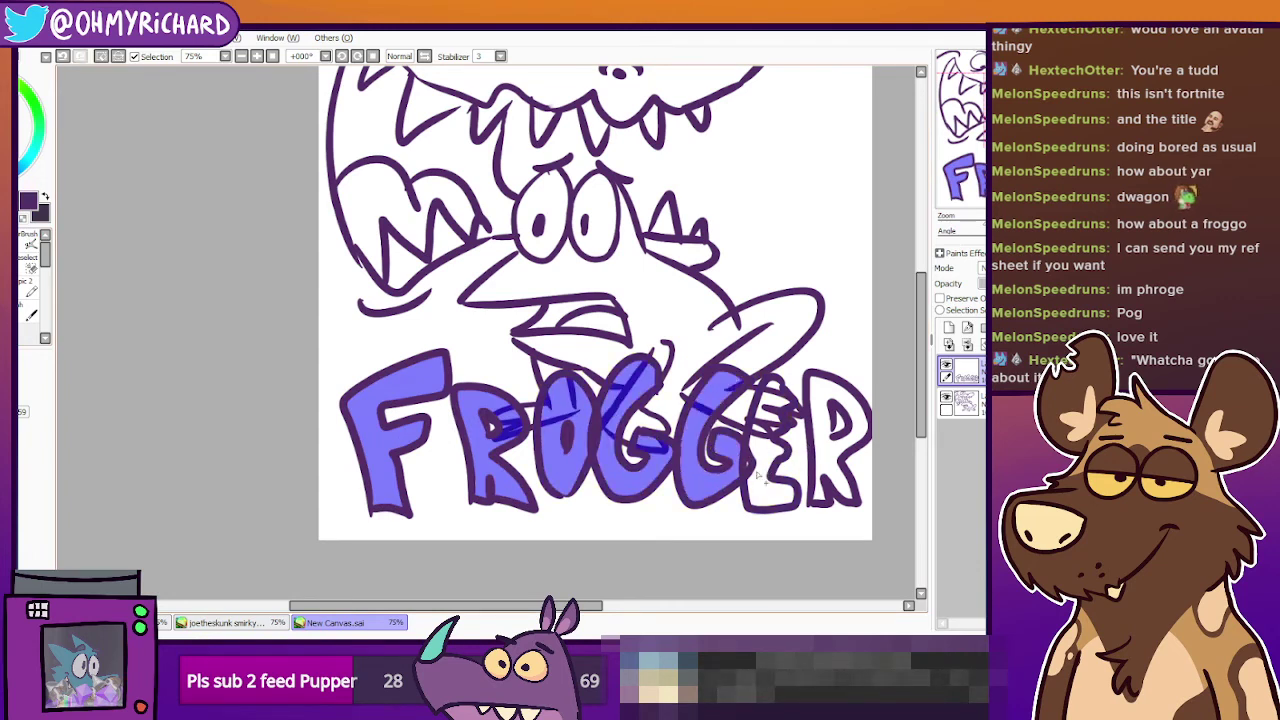
click(757, 478)
click(830, 458)
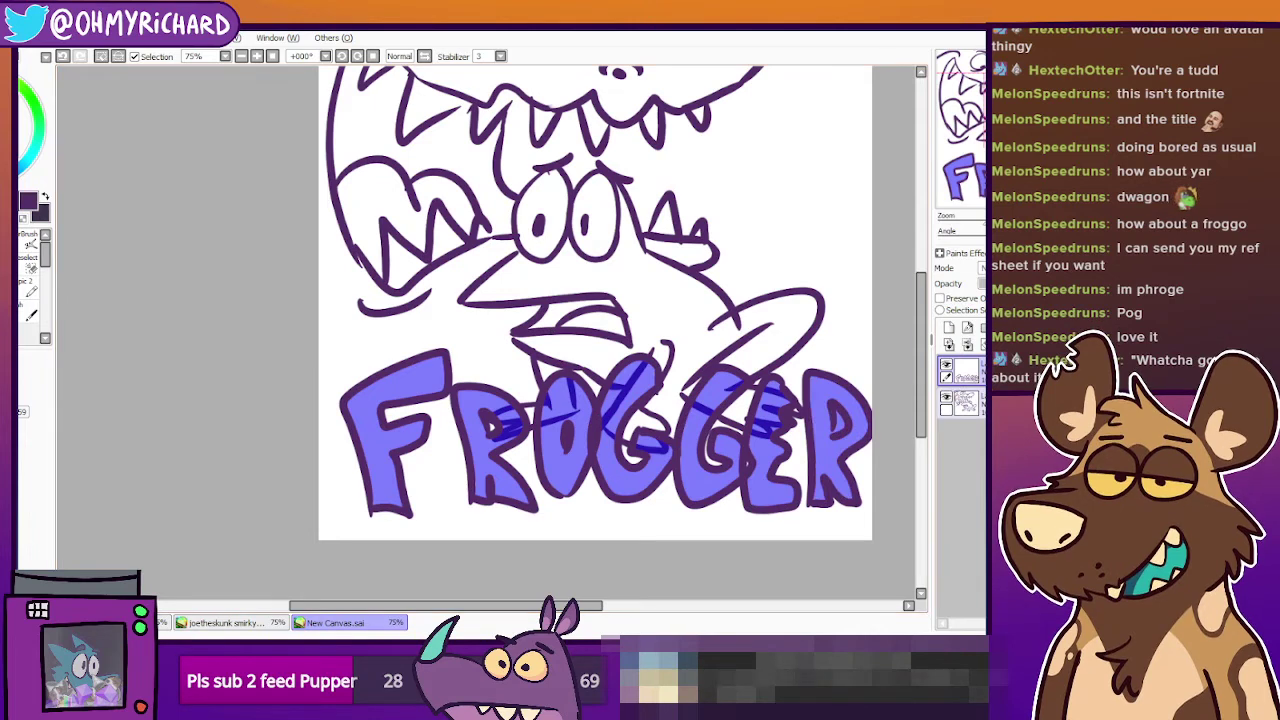
Add a layer beneath the lettering outlines and fill each selected FROGGER letter with bright green.
click(966, 403)
click(949, 327)
key(g)
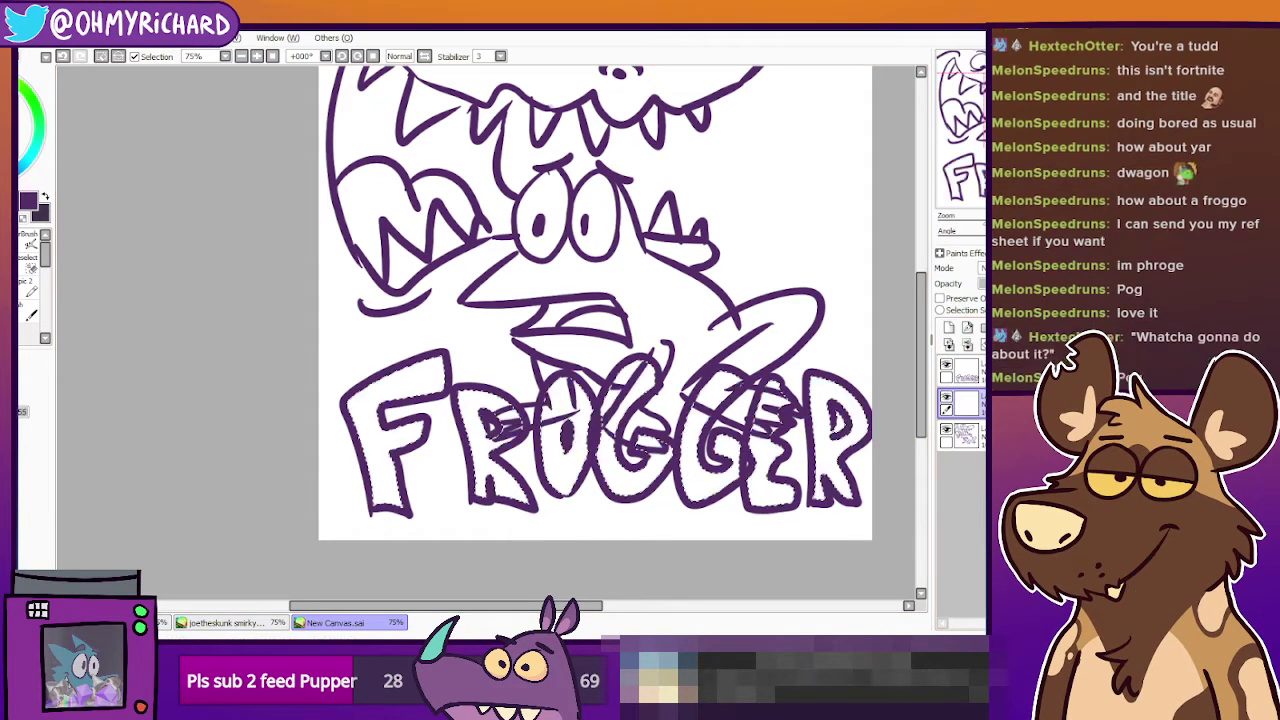
drag(2, 80, 24, 90)
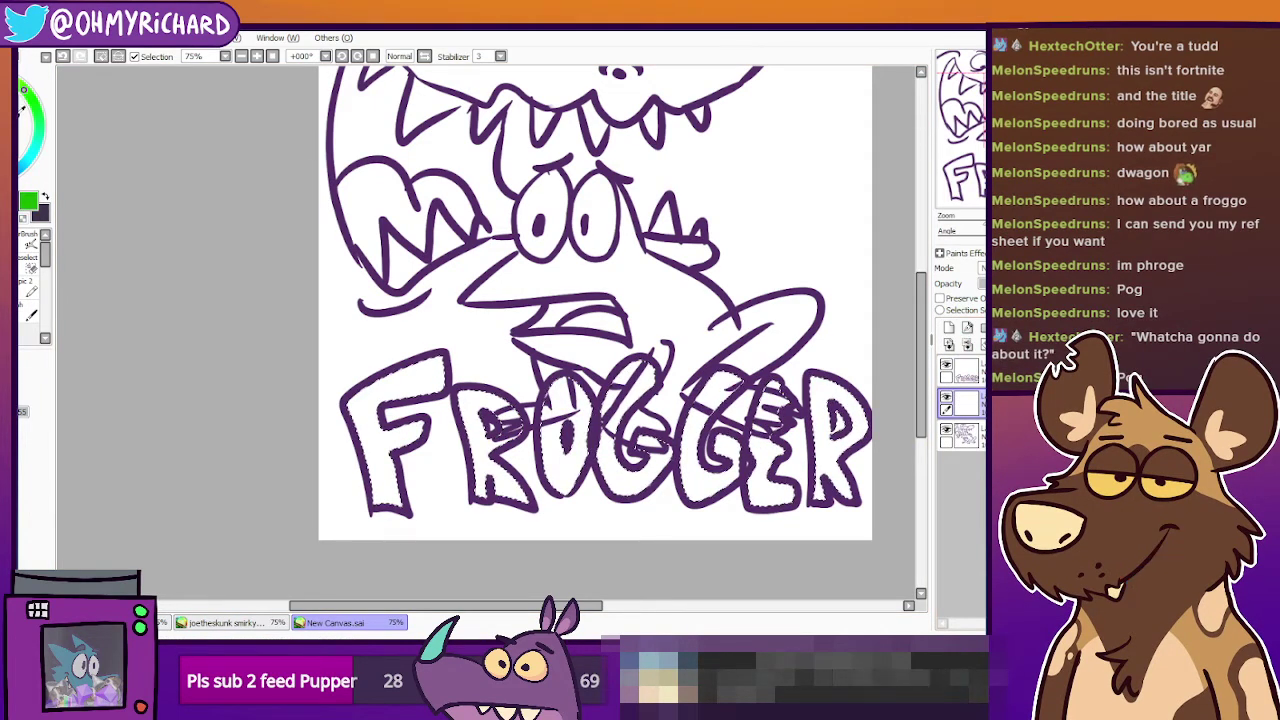
click(476, 462)
click(386, 440)
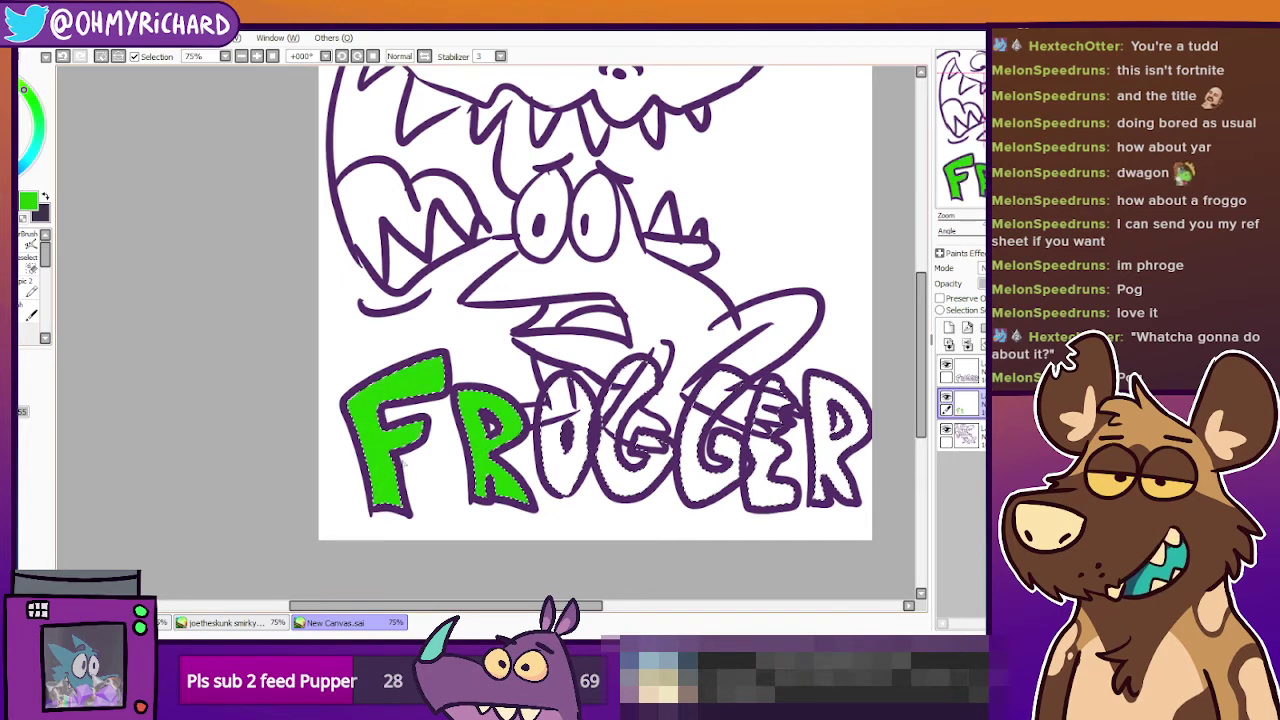
click(616, 450)
click(553, 440)
click(771, 470)
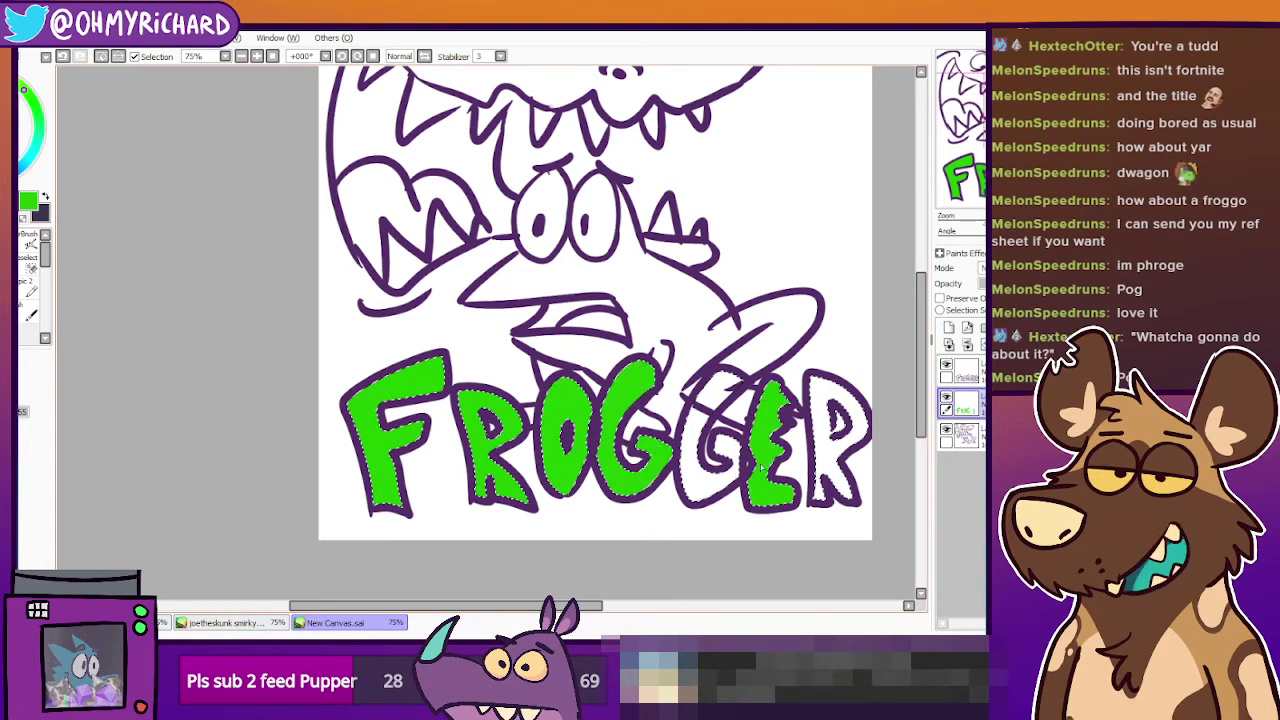
click(824, 455)
click(727, 474)
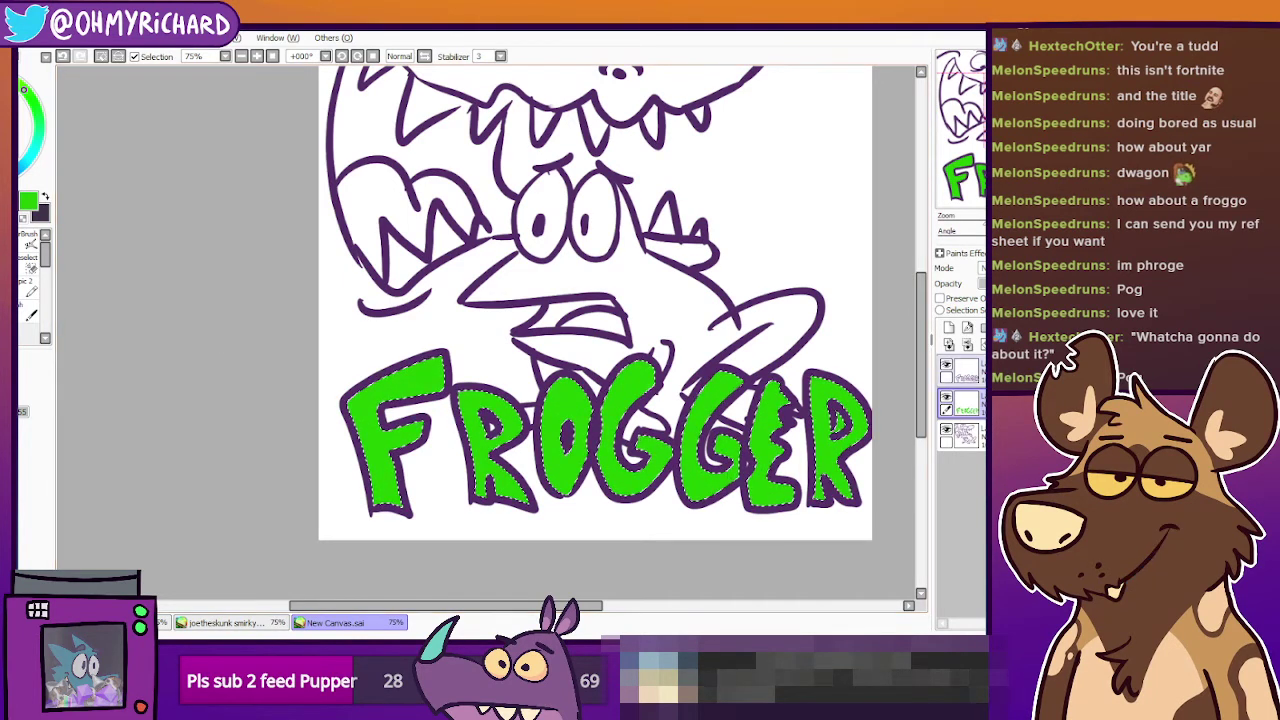
Clear the selection and group the lettering outline and green fill layers in a new layer folder.
scroll(751, 229, down, 1)
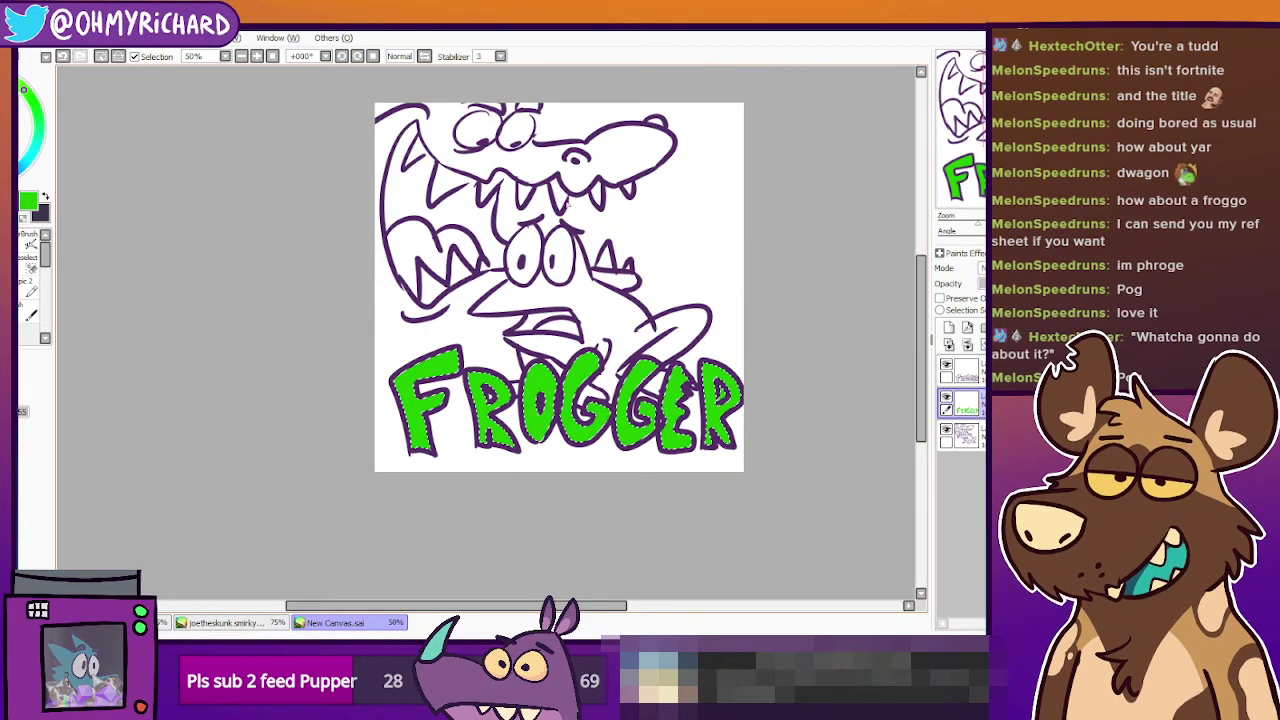
key(ctrl+t)
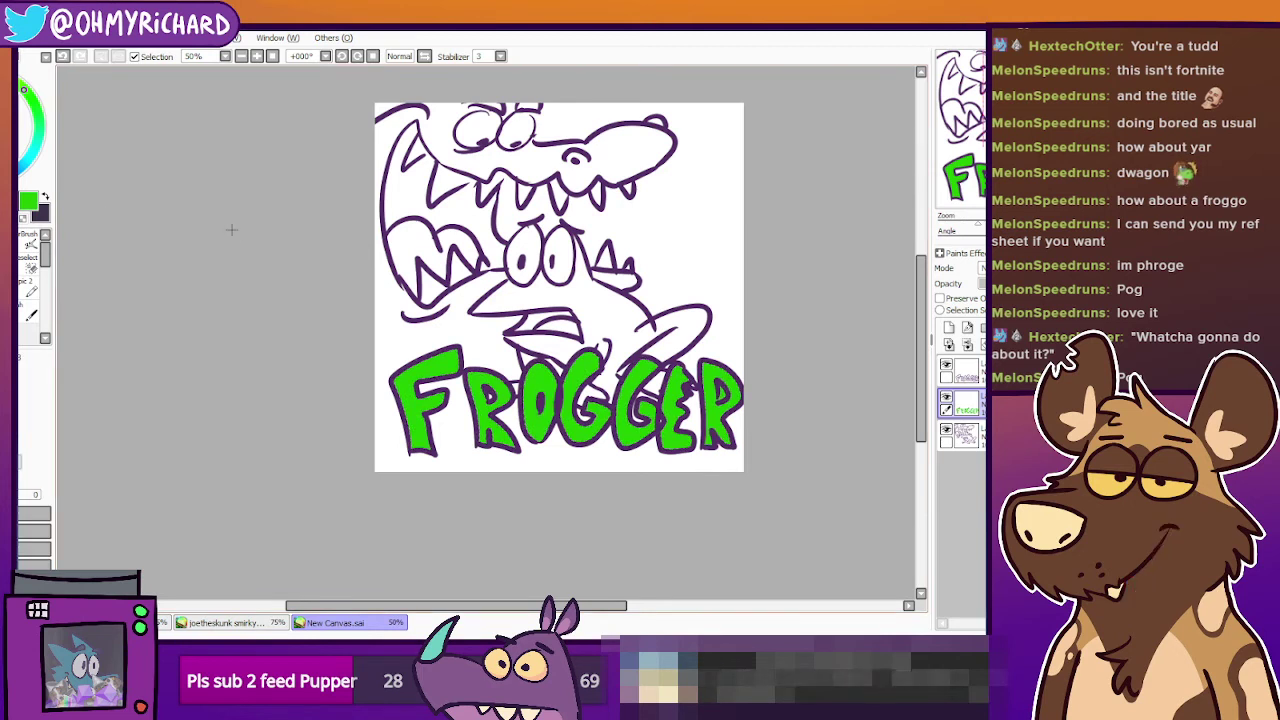
click(984, 328)
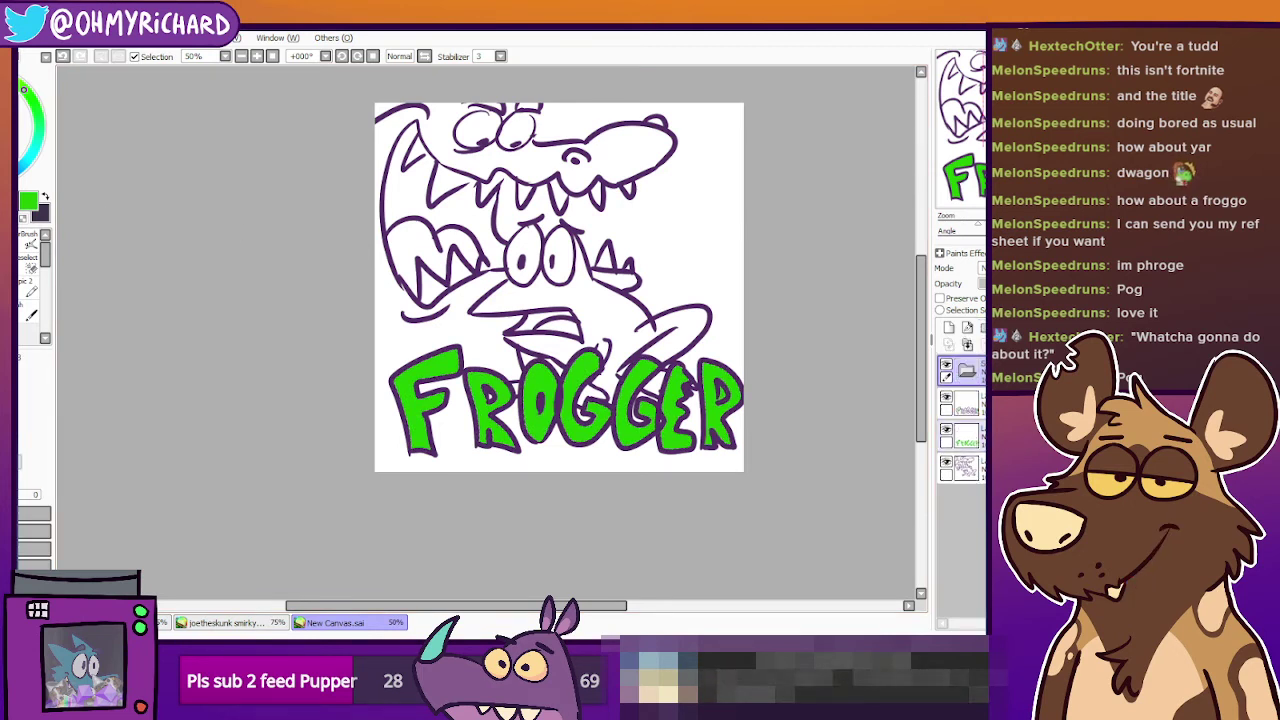
drag(988, 404, 988, 366)
mouse_move(988, 436)
mouse_down()
mouse_move(988, 382)
mouse_move(984, 437)
mouse_up()
drag(984, 370, 982, 446)
click(970, 371)
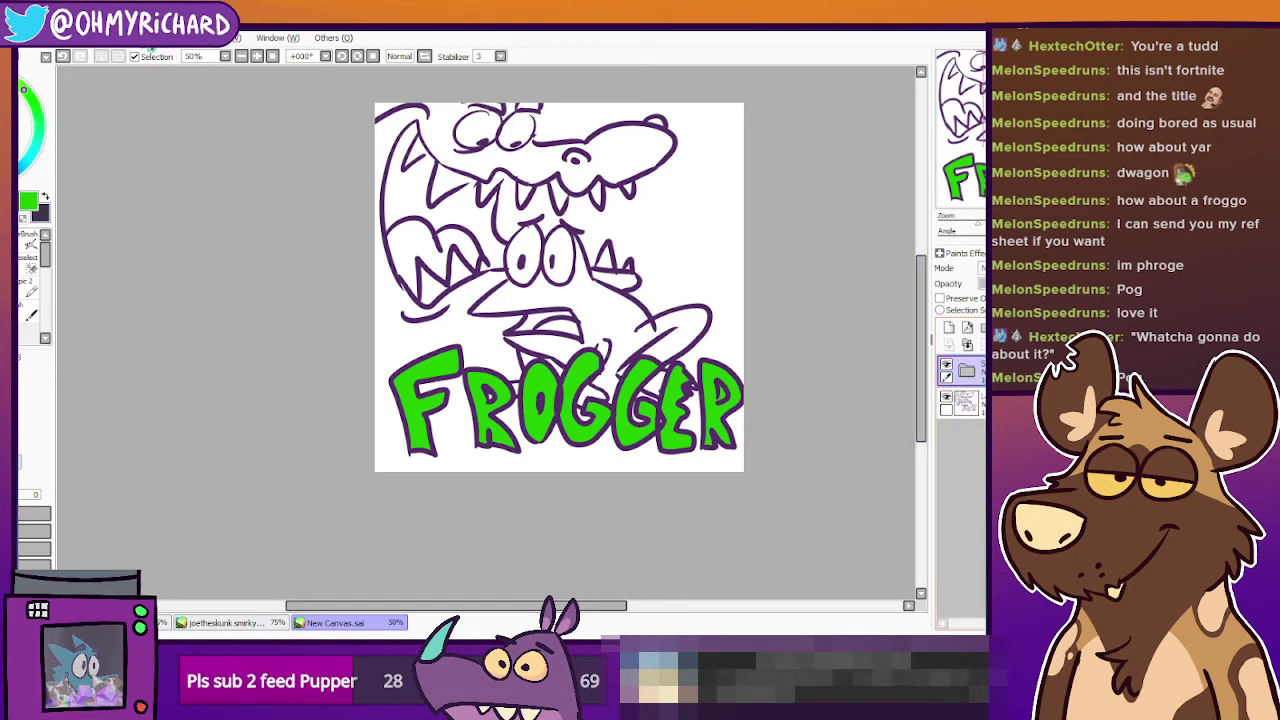
Scale the FROGGER title to about half its width and place it in the canvas's lower-left corner, below the frog's feet.
click(134, 56)
key(ctrl+t)
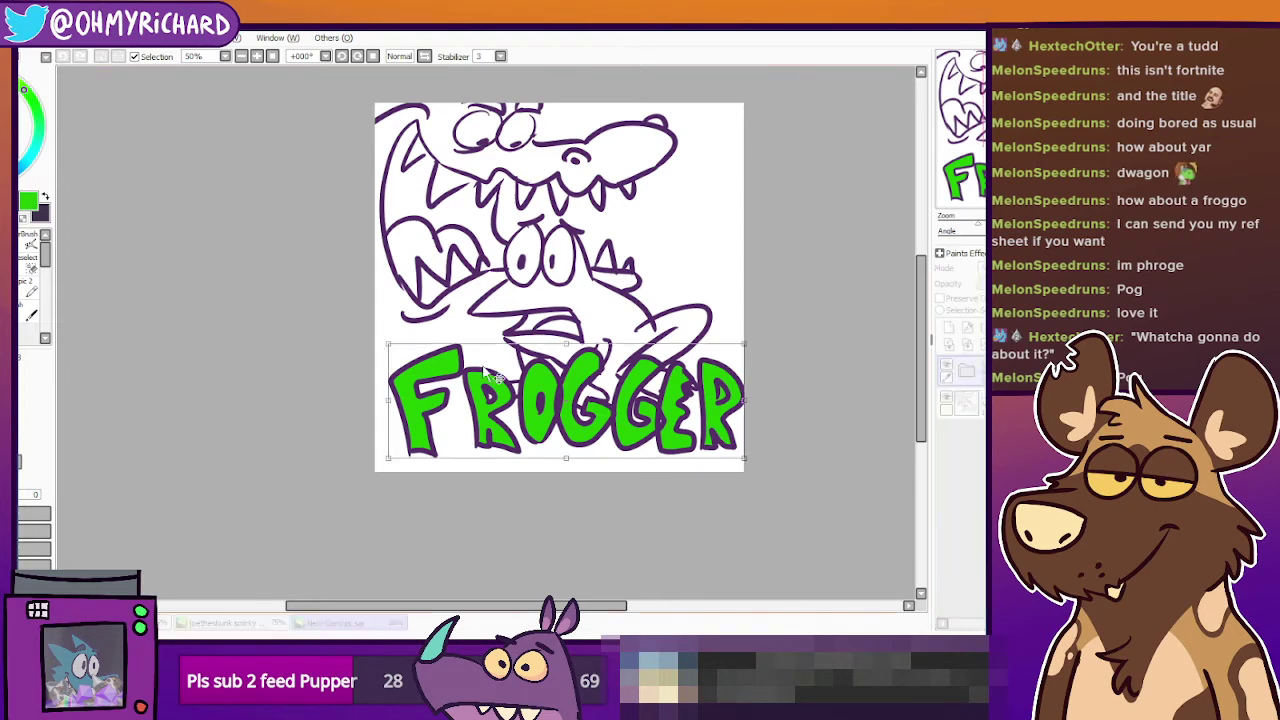
drag(395, 342, 511, 385)
drag(614, 457, 485, 463)
drag(615, 392, 570, 406)
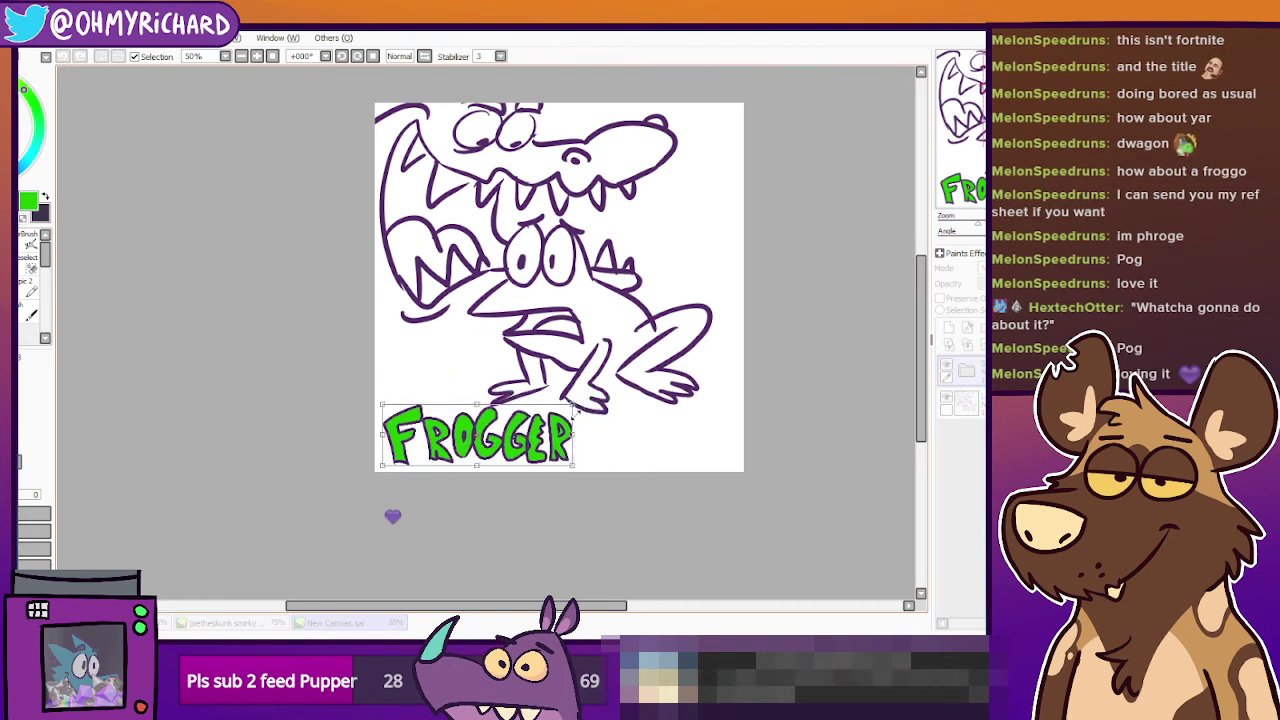
key(Return)
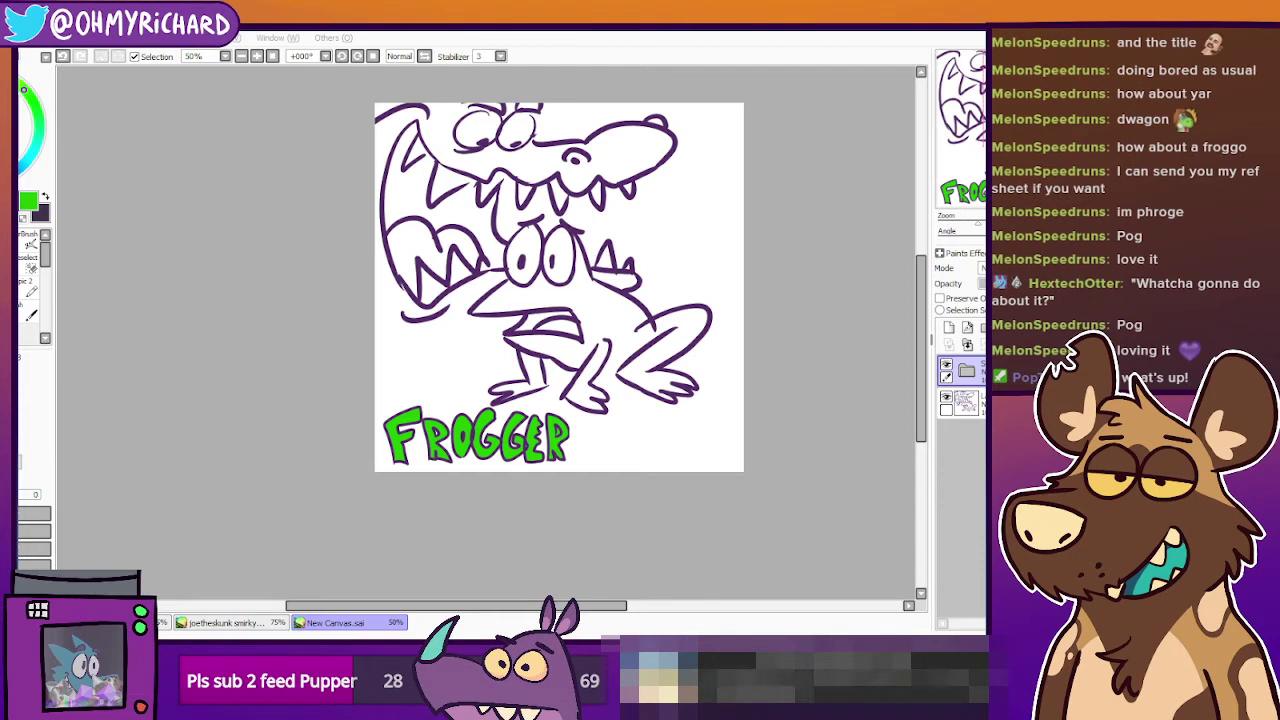
Save the frog drawing under a name starting with "frogger 21 swamp", and return to the skunk portrait with its dark outline colour.
key(Return)
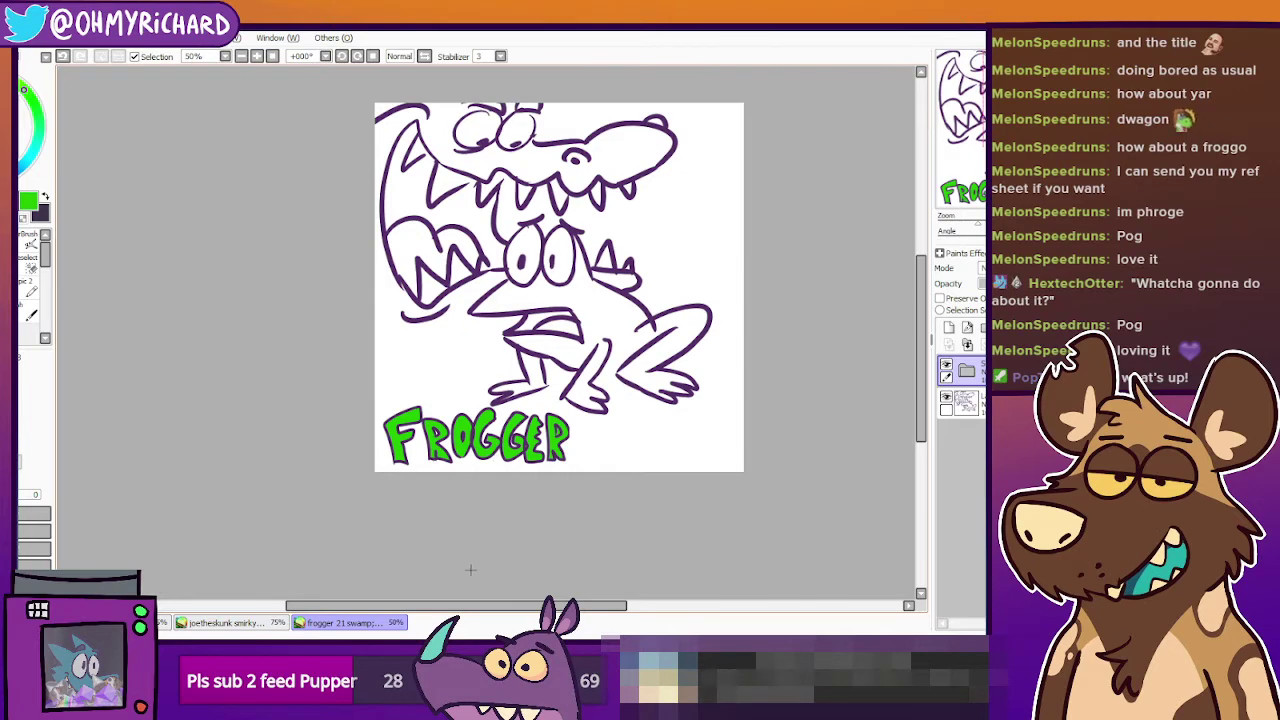
click(251, 622)
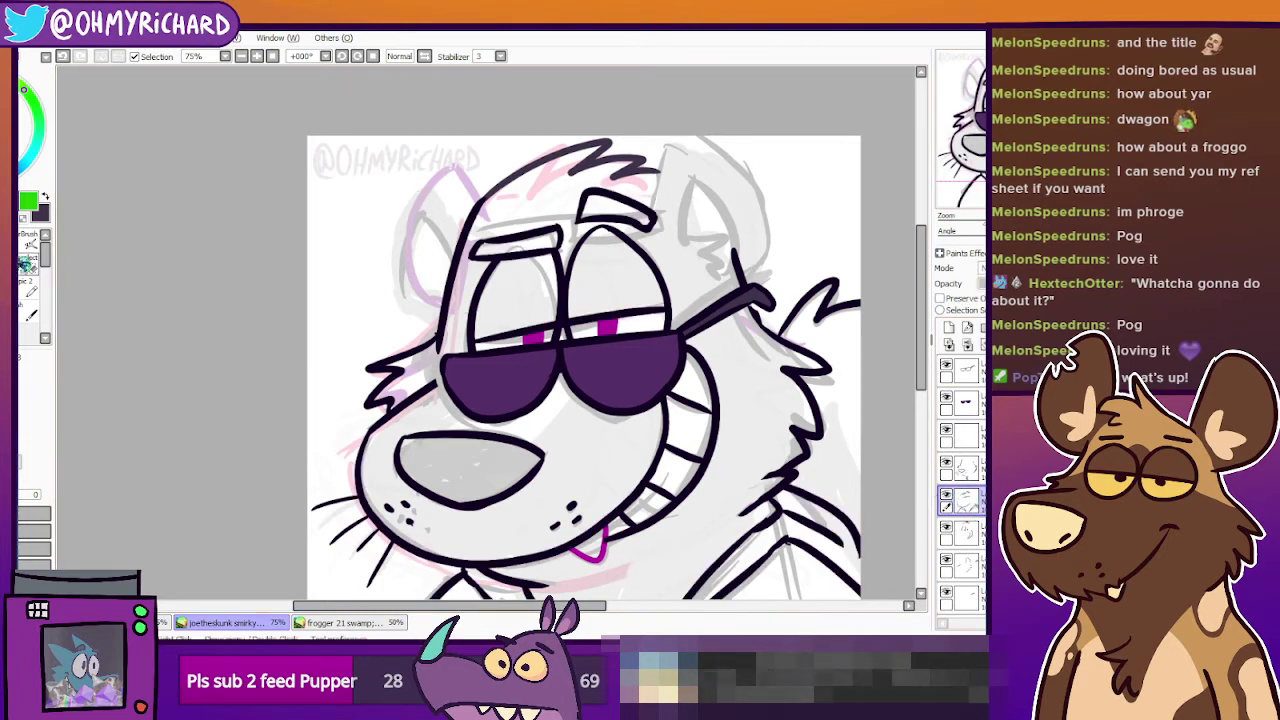
key(alt)
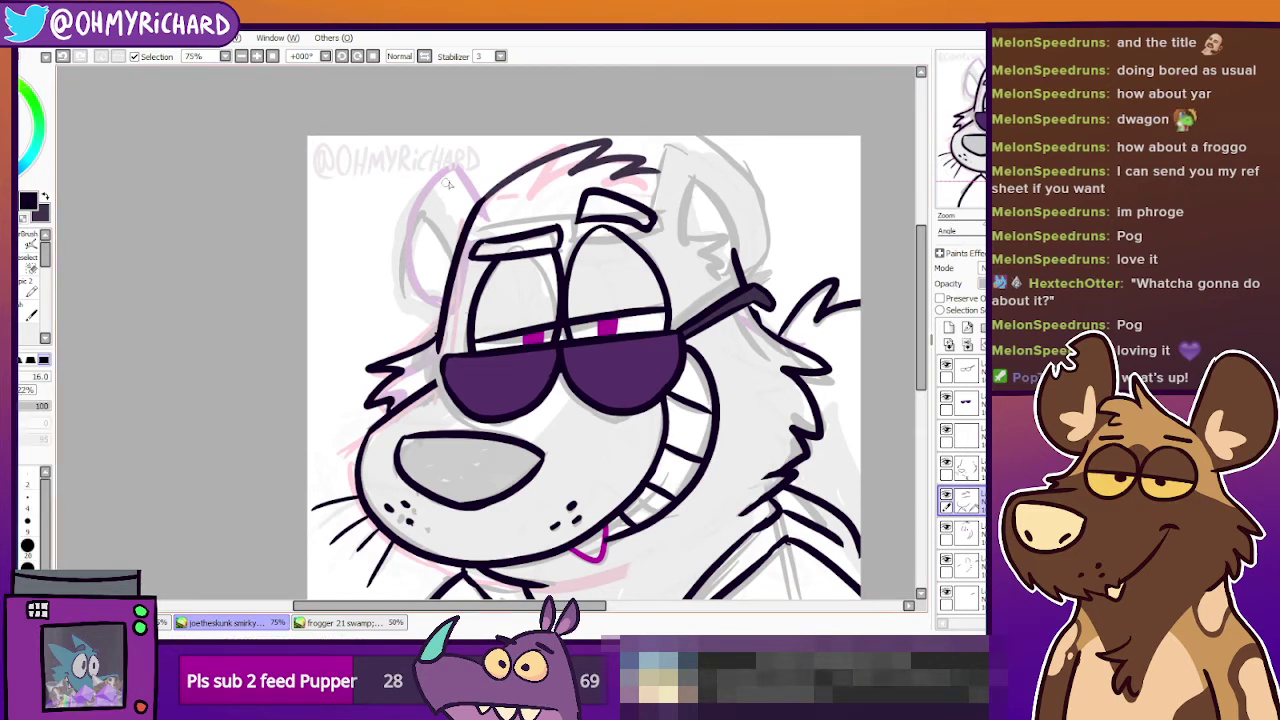
drag(483, 206, 453, 160)
key(ctrl+z)
mouse_move(483, 208)
mouse_down()
mouse_move(410, 224)
mouse_move(429, 280)
mouse_move(457, 170)
mouse_move(439, 176)
mouse_move(436, 316)
mouse_up()
key(ctrl+z)
key(ctrl+z)
mouse_move(457, 166)
mouse_down()
mouse_move(403, 254)
mouse_move(440, 308)
mouse_move(414, 278)
mouse_move(454, 172)
mouse_up()
key(ctrl+z)
key(ctrl+z)
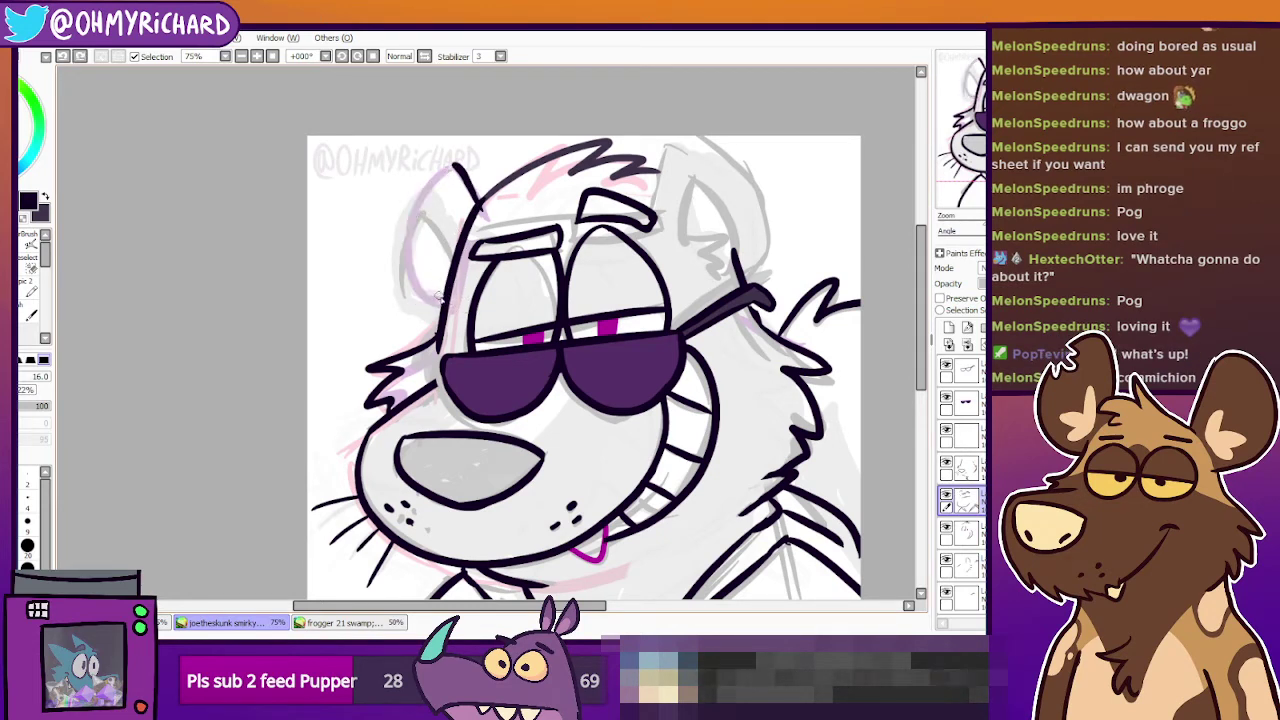
mouse_move(438, 296)
mouse_down()
mouse_move(396, 243)
mouse_move(472, 173)
mouse_move(406, 258)
mouse_move(440, 302)
mouse_up()
key(ctrl+z)
key(ctrl+z)
Ink the rounded outline of the skunk's far ear, joining both ends to the side of the head.
mouse_move(455, 164)
mouse_down()
mouse_move(402, 233)
mouse_move(459, 302)
mouse_up()
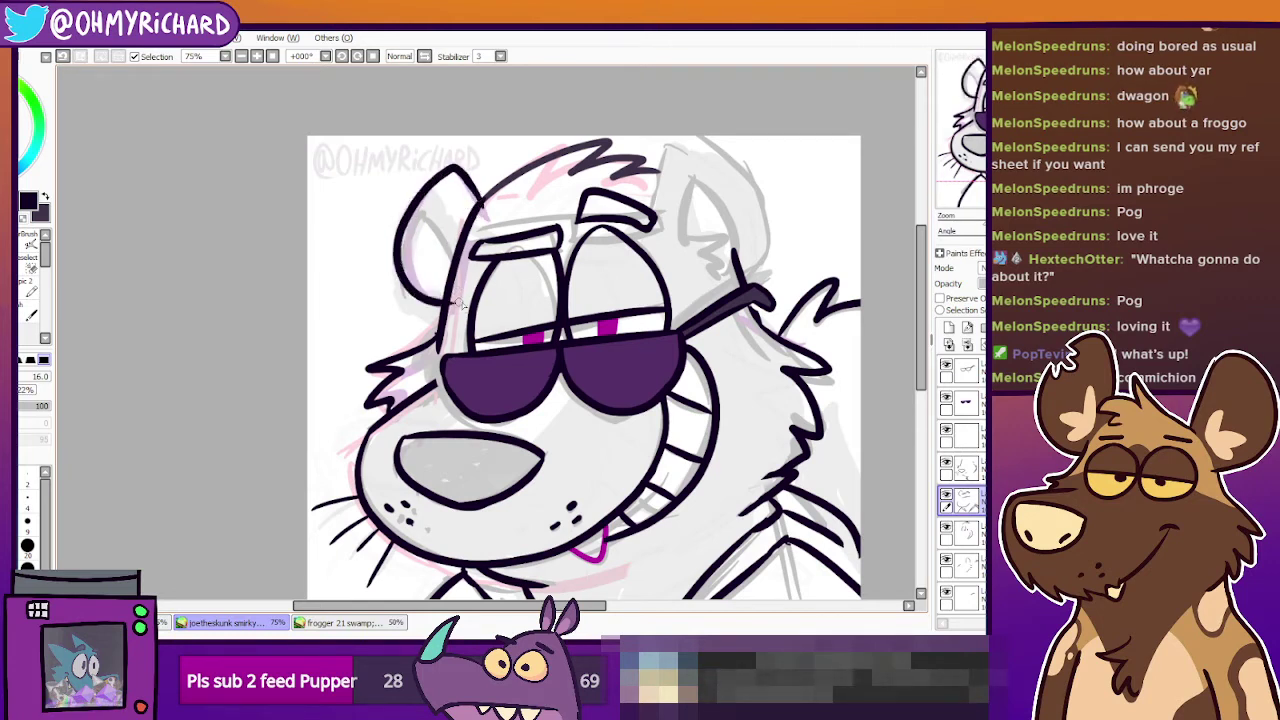
key(ctrl+z)
mouse_move(486, 218)
mouse_down()
mouse_move(460, 163)
mouse_move(440, 296)
mouse_up()
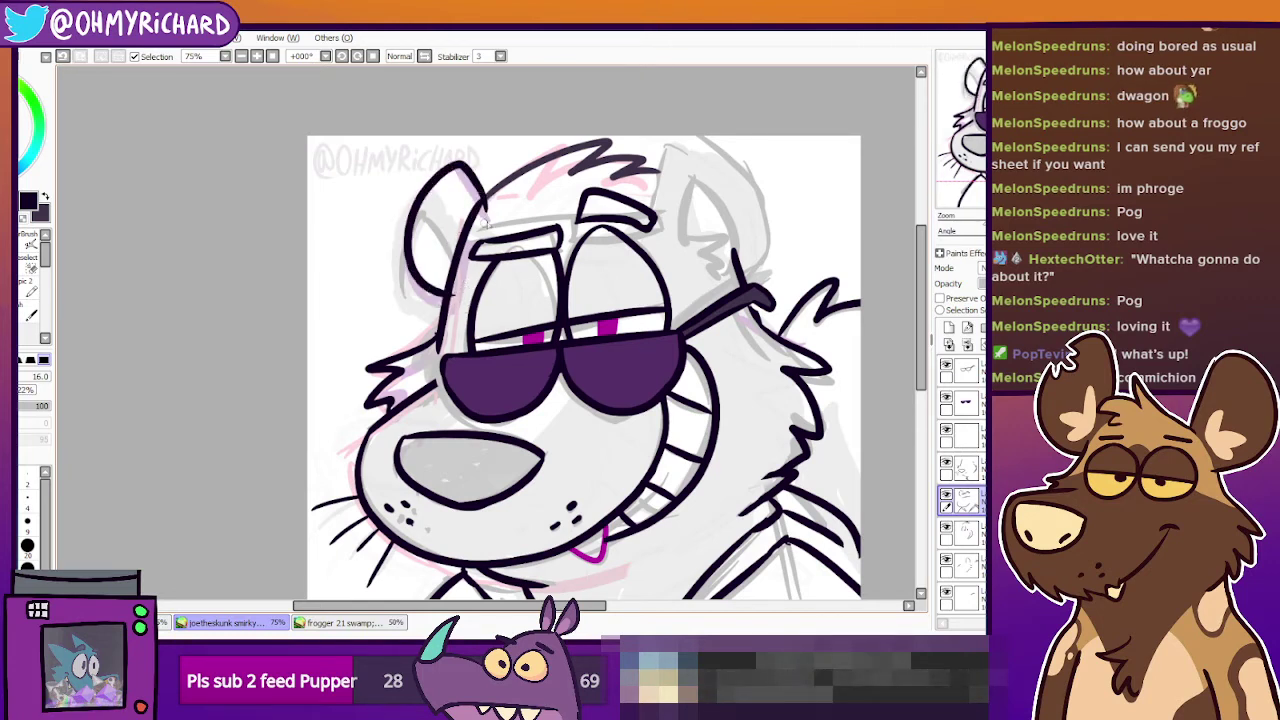
drag(661, 215, 678, 147)
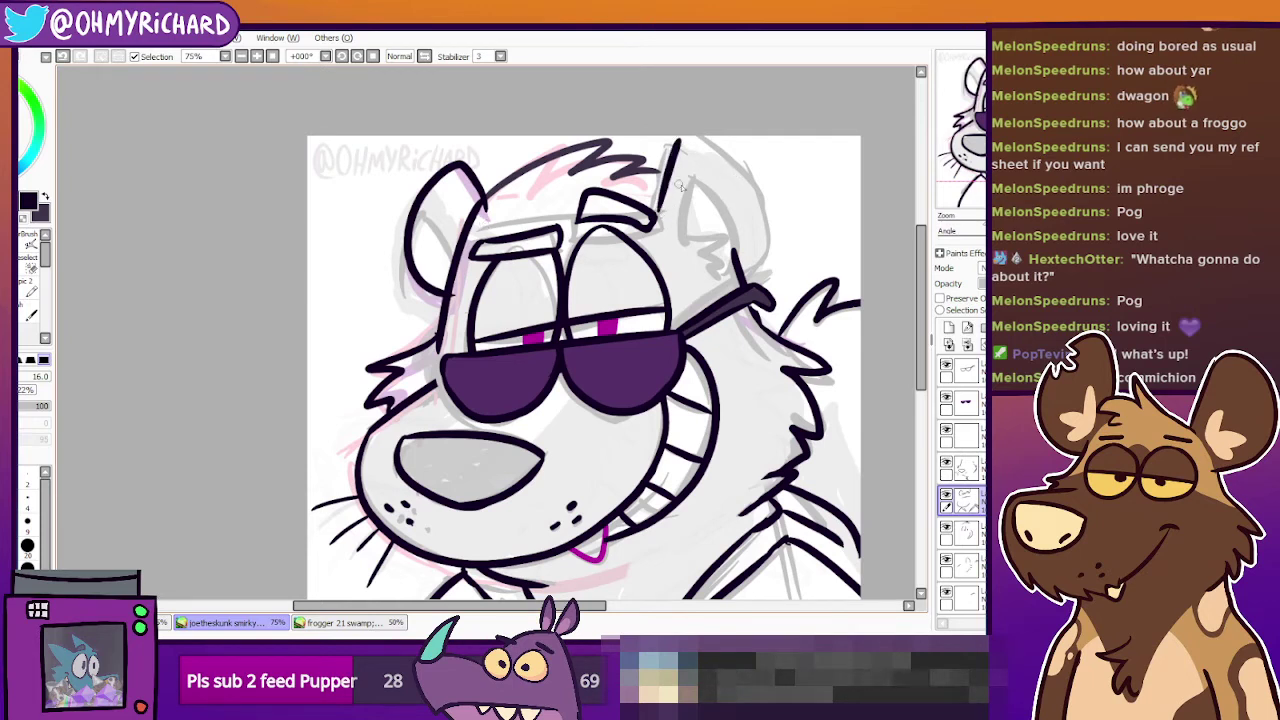
key(ctrl+z)
drag(661, 214, 676, 151)
key(ctrl+z)
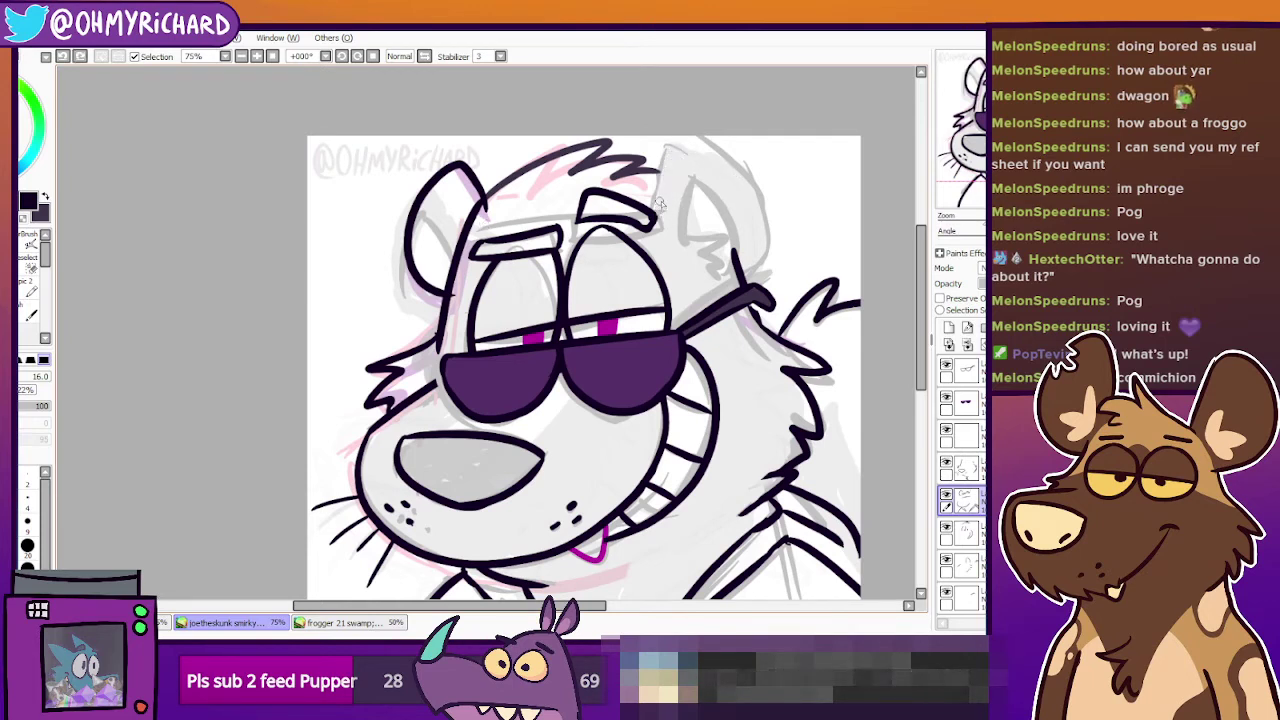
drag(661, 212, 670, 146)
key(ctrl+z)
Ink the skunk's near ear with a line rising from beside the eyebrow, over the tip and down the outer edge.
mouse_move(660, 216)
mouse_down()
mouse_move(671, 140)
mouse_move(663, 207)
mouse_move(672, 145)
mouse_move(764, 248)
mouse_up()
key(ctrl+z)
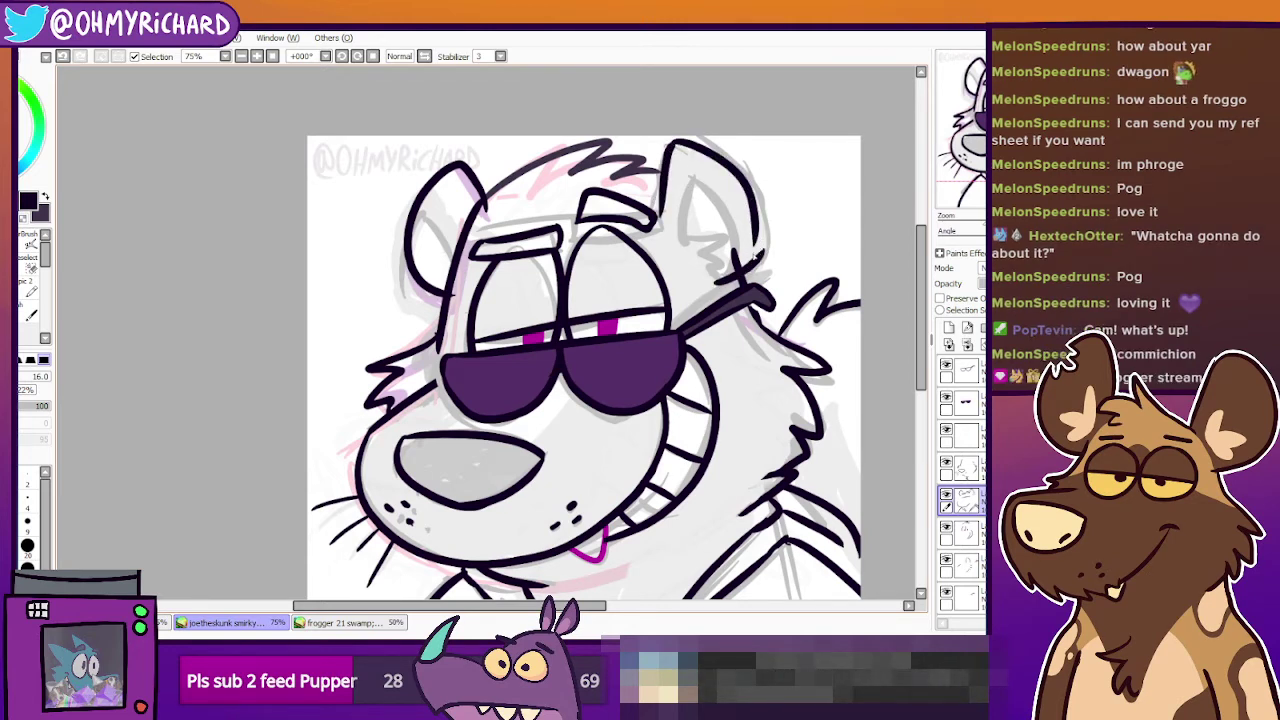
key(ctrl+z)
mouse_move(717, 288)
mouse_down()
mouse_move(741, 278)
mouse_move(763, 231)
mouse_up()
key(ctrl+z)
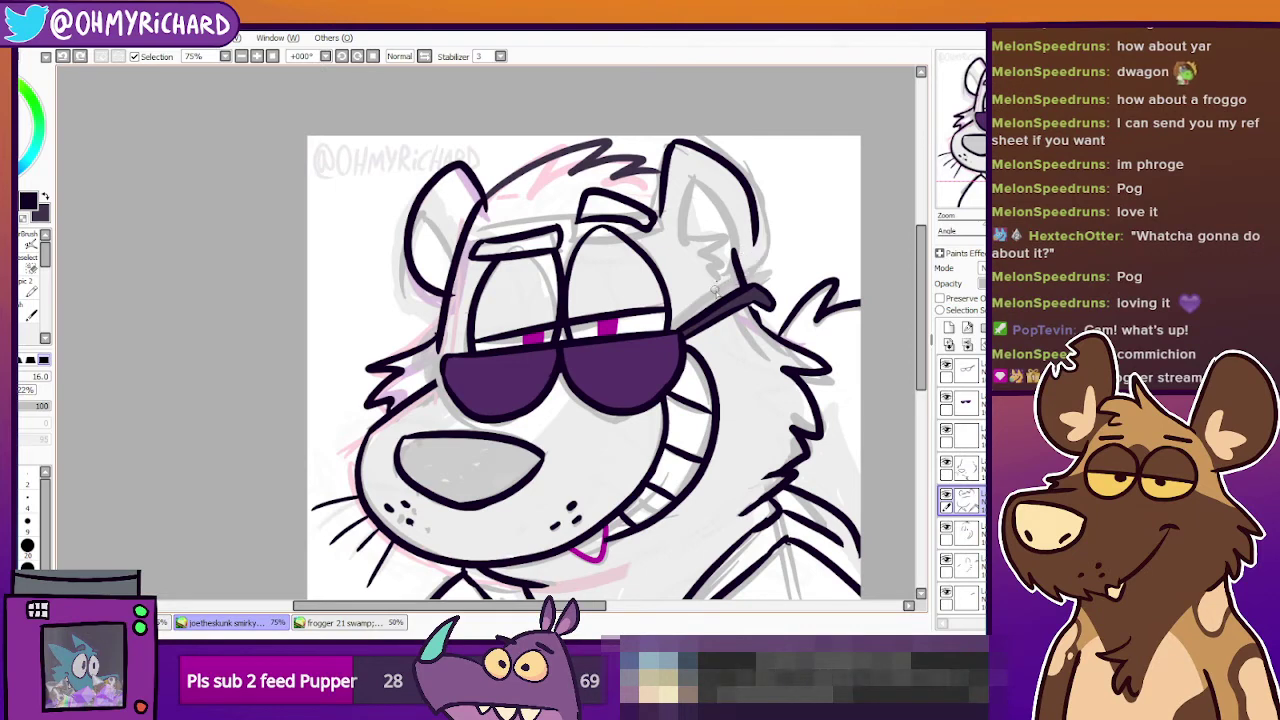
drag(716, 292, 755, 229)
key(ctrl+z)
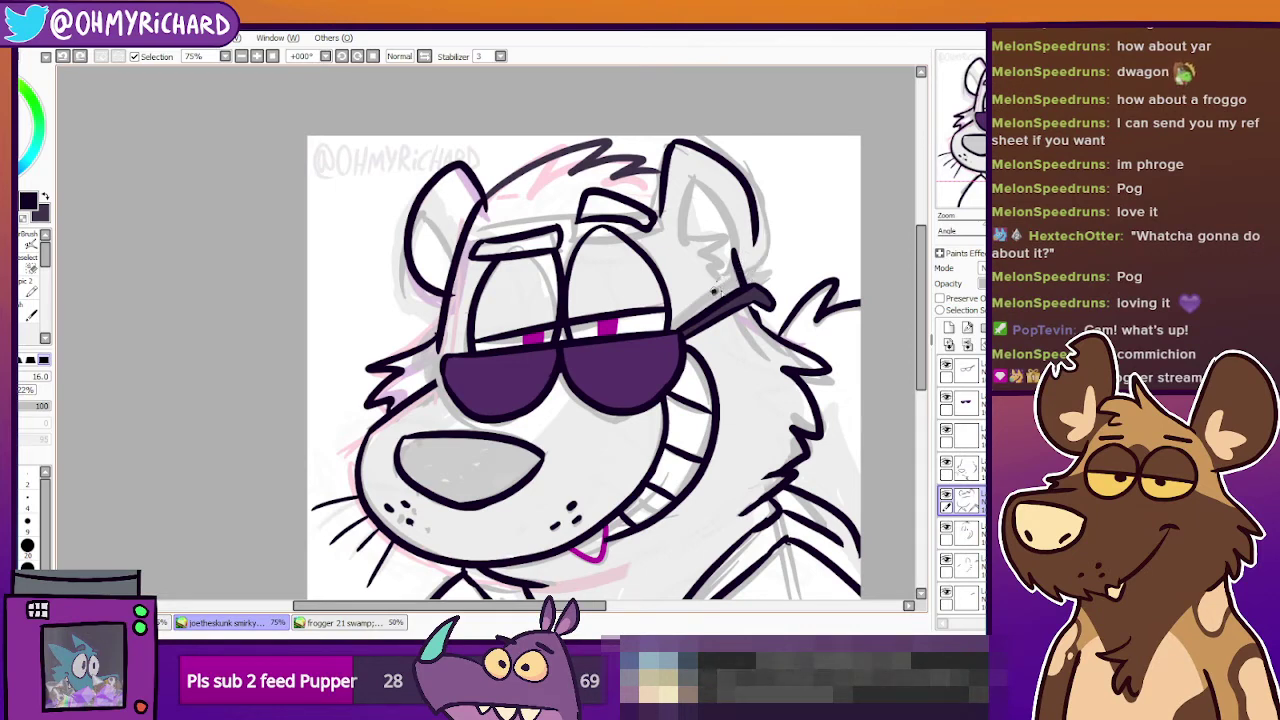
drag(714, 291, 756, 229)
key(ctrl+z)
drag(743, 279, 757, 229)
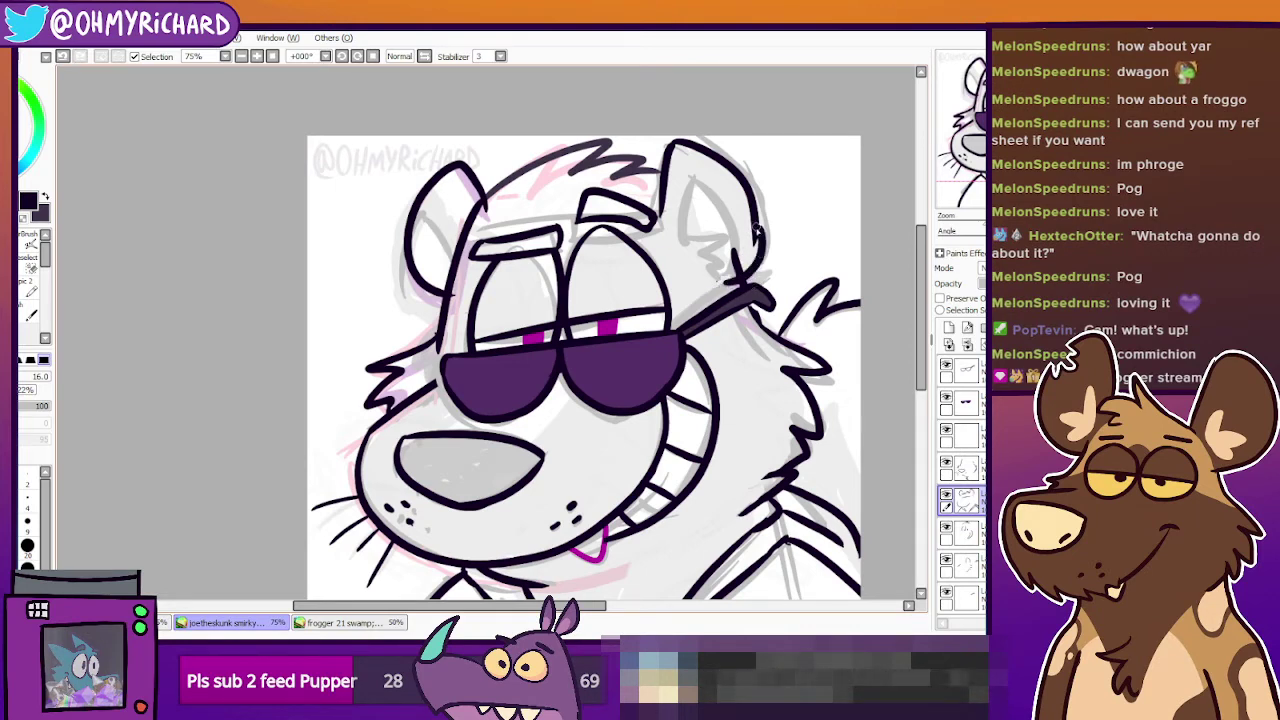
key(ctrl+z)
Replace the near ear's outer edge with a wider curve that runs down to the head above the glasses arm.
key(ctrl+z)
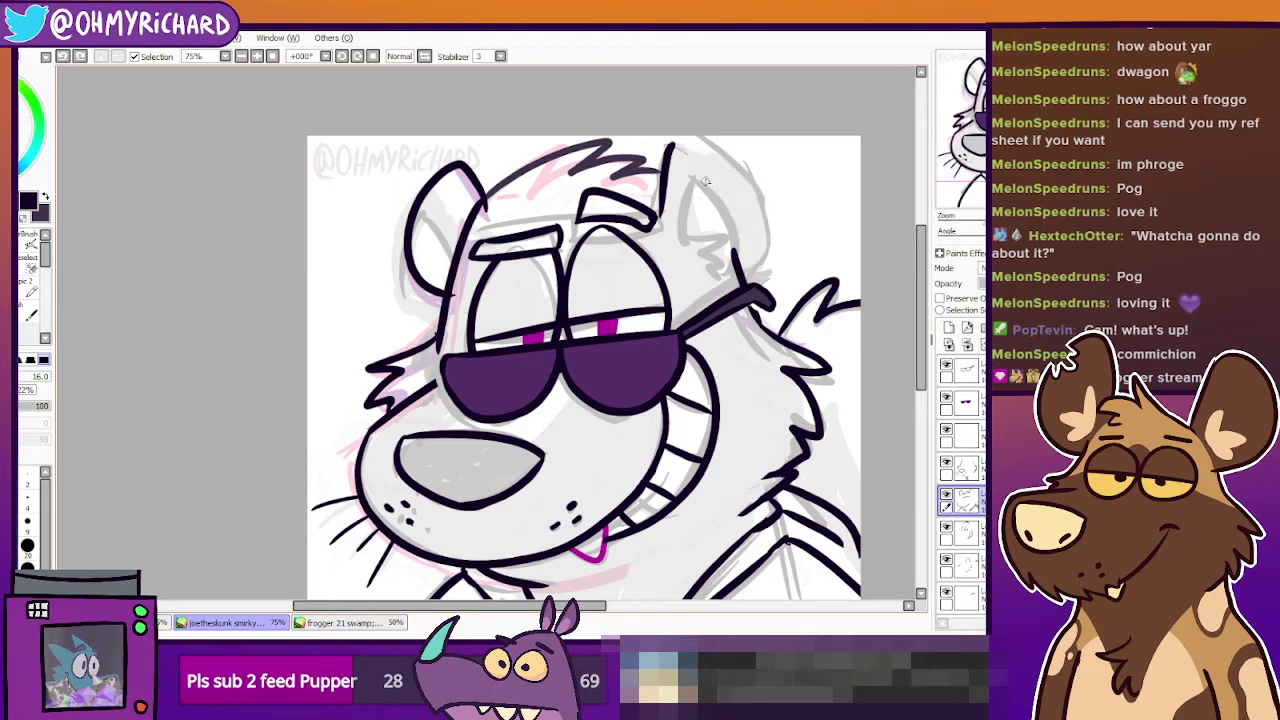
drag(670, 145, 748, 276)
key(ctrl+z)
mouse_move(672, 148)
mouse_down()
mouse_move(760, 213)
mouse_move(742, 266)
mouse_up()
key(ctrl+z)
mouse_move(666, 142)
mouse_down()
mouse_move(777, 208)
mouse_move(762, 250)
mouse_up()
key(ctrl+z)
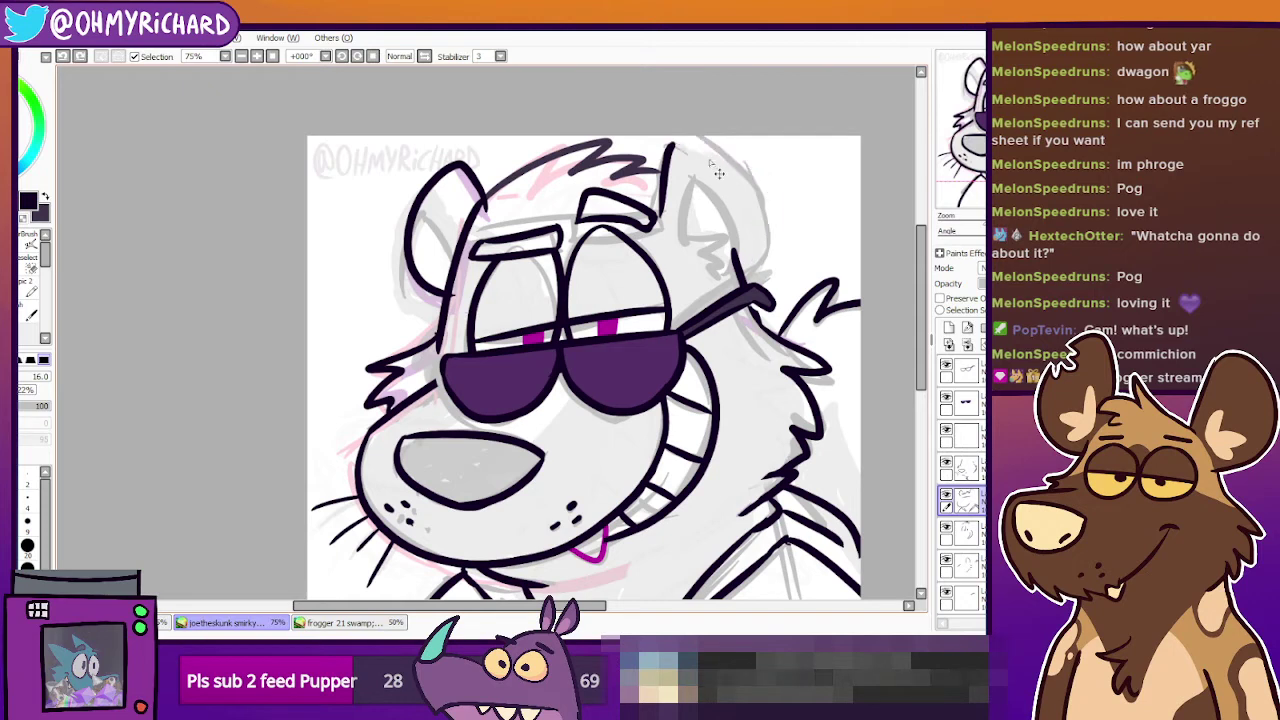
mouse_move(664, 142)
mouse_down()
mouse_move(760, 252)
mouse_move(688, 143)
mouse_move(726, 151)
mouse_move(684, 140)
mouse_move(718, 147)
mouse_up()
key(ctrl+z)
key(ctrl+z)
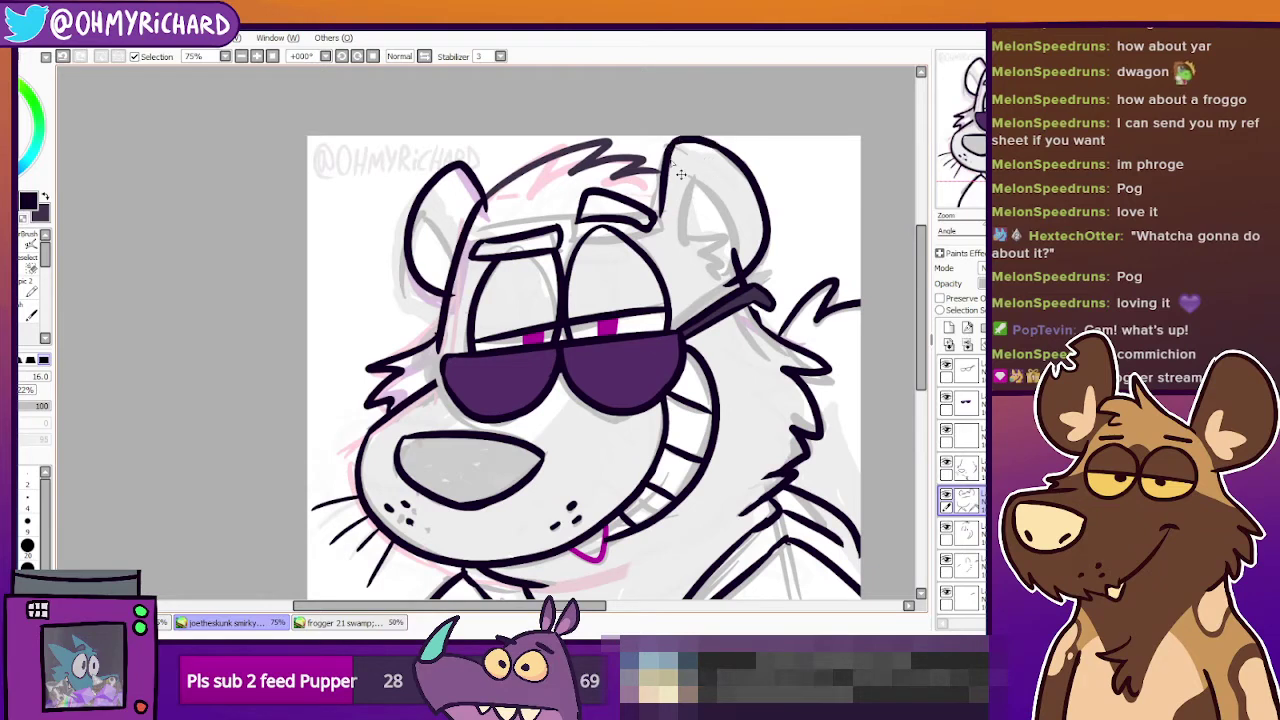
key(ctrl+z)
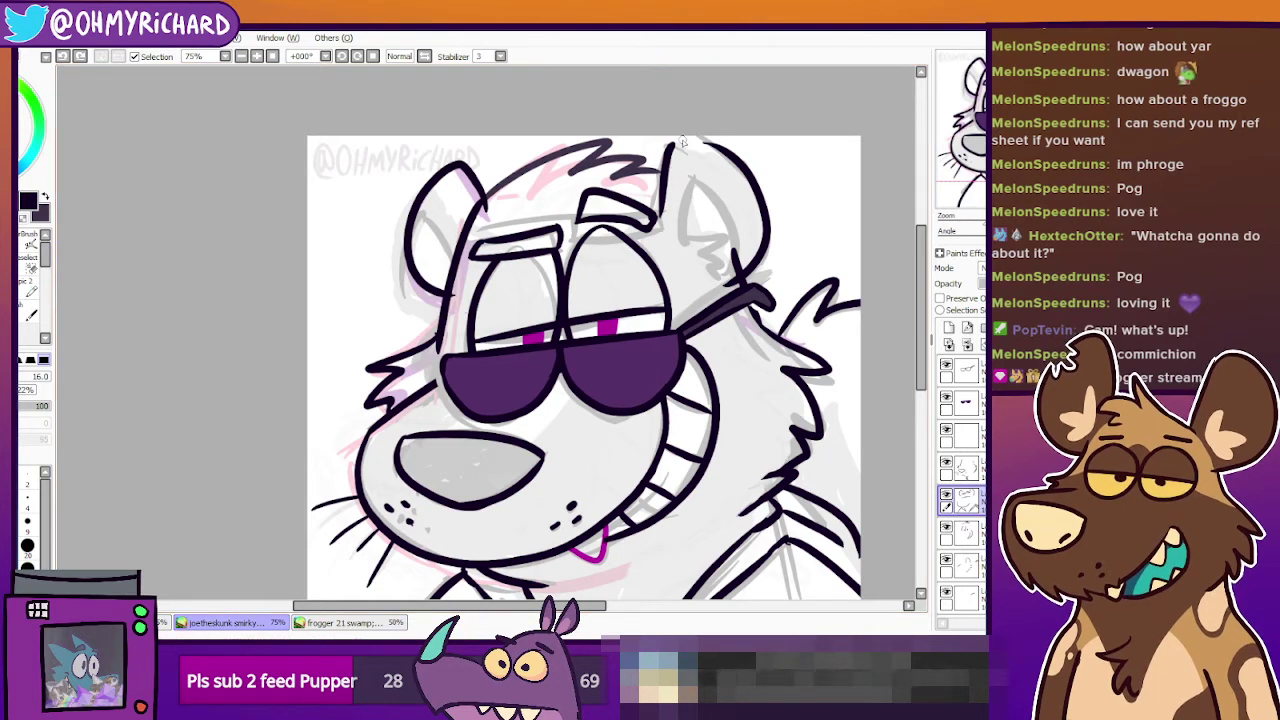
Ink the rounded top of the near ear, closing the gap between its inner side and outer edge.
drag(668, 149, 699, 144)
key(ctrl+z)
key(ctrl+z)
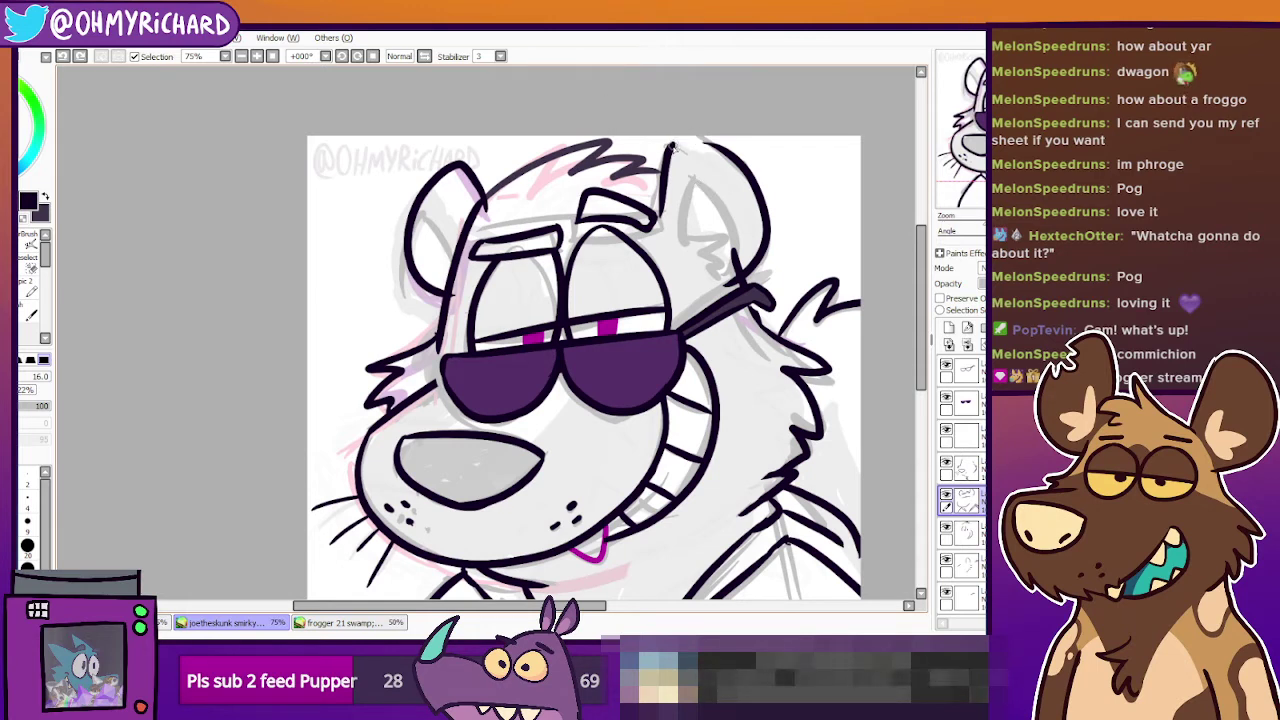
mouse_move(668, 148)
mouse_down()
mouse_move(728, 142)
mouse_move(719, 154)
mouse_up()
key(ctrl+z)
key(ctrl+z)
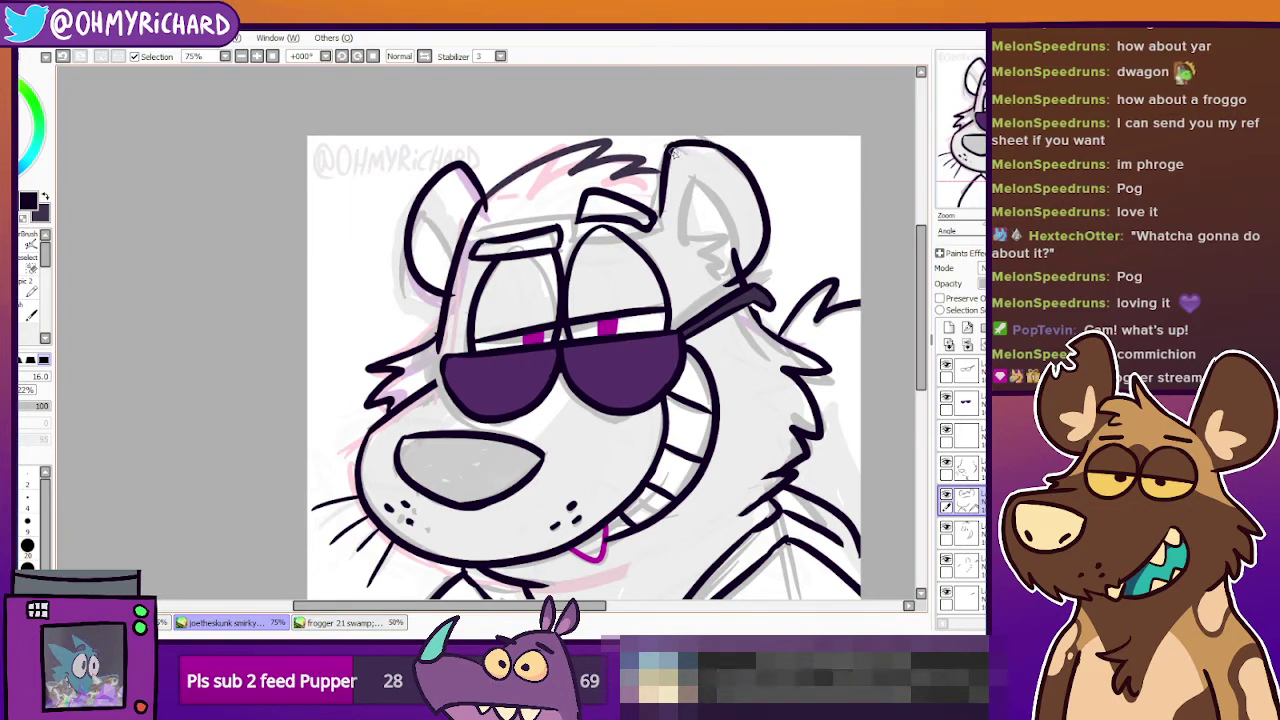
click(948, 497)
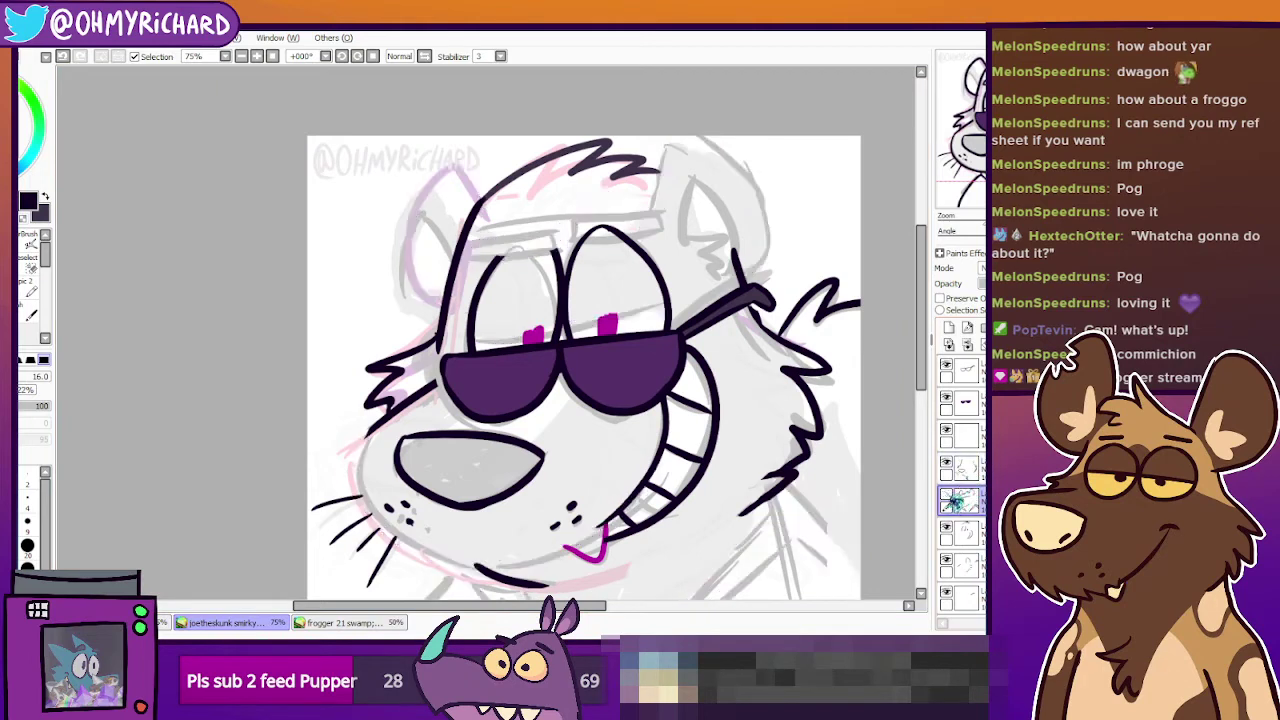
click(948, 497)
mouse_move(684, 240)
mouse_down()
mouse_move(720, 234)
mouse_move(711, 268)
mouse_up()
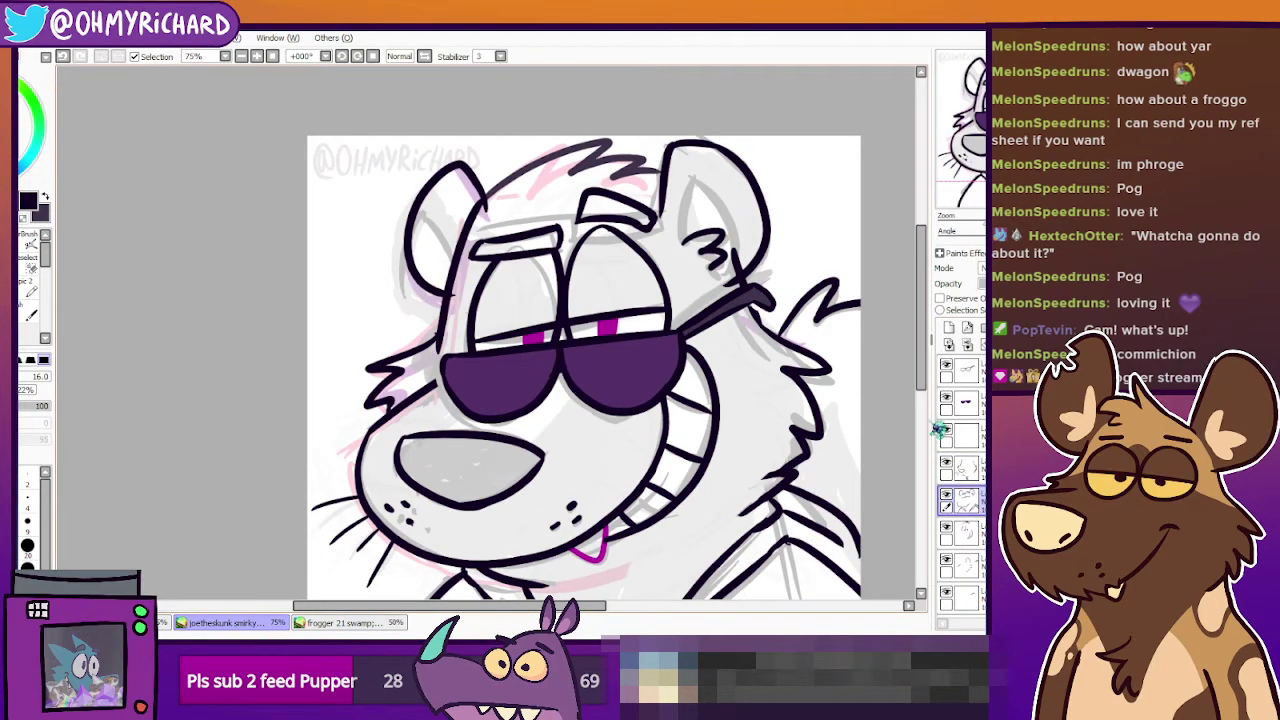
key(ctrl+z)
Erase the stub of the head outline that pokes up inside the base of the near ear.
ctrl+shift+click(742, 267)
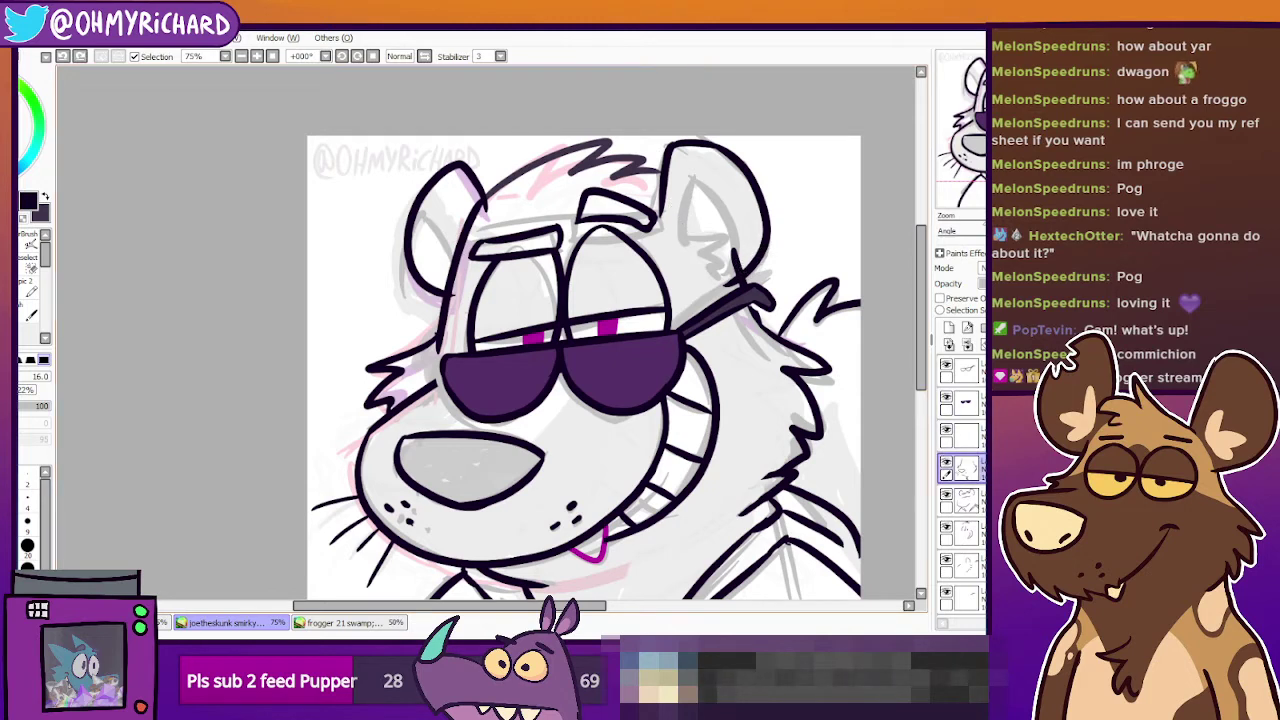
key(e)
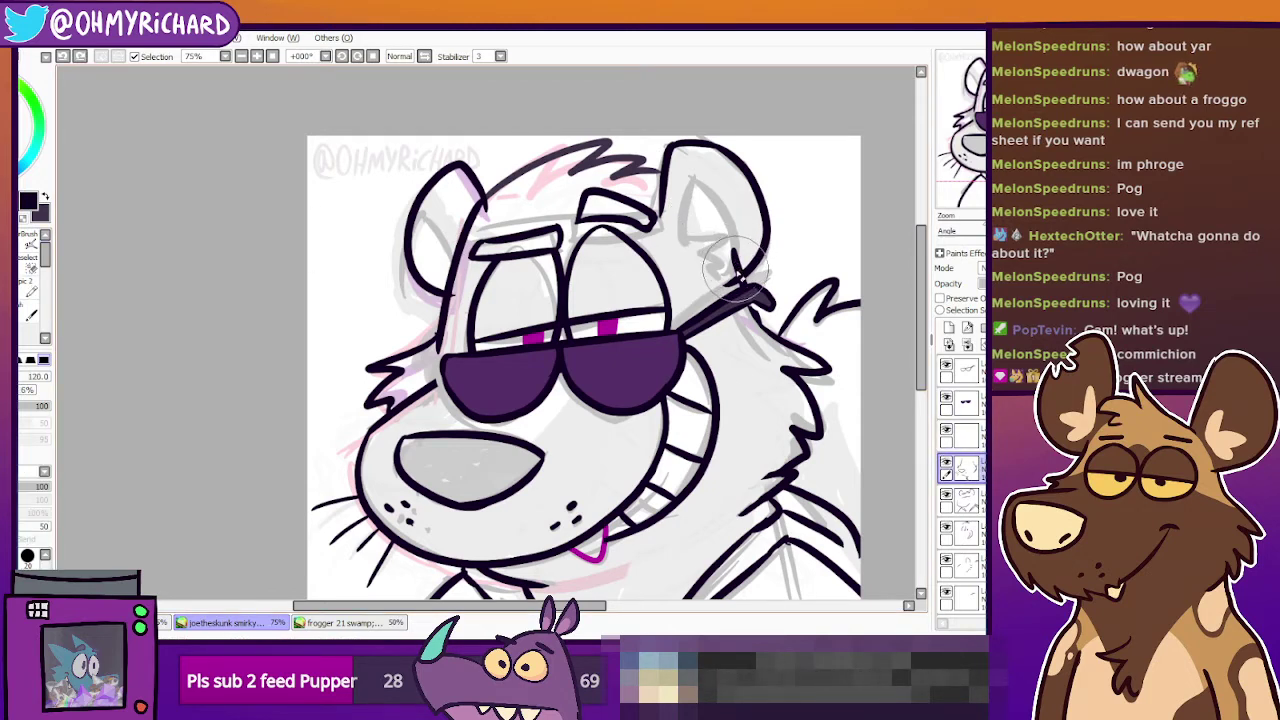
mouse_move(735, 255)
mouse_down()
mouse_move(738, 275)
mouse_move(737, 230)
mouse_up()
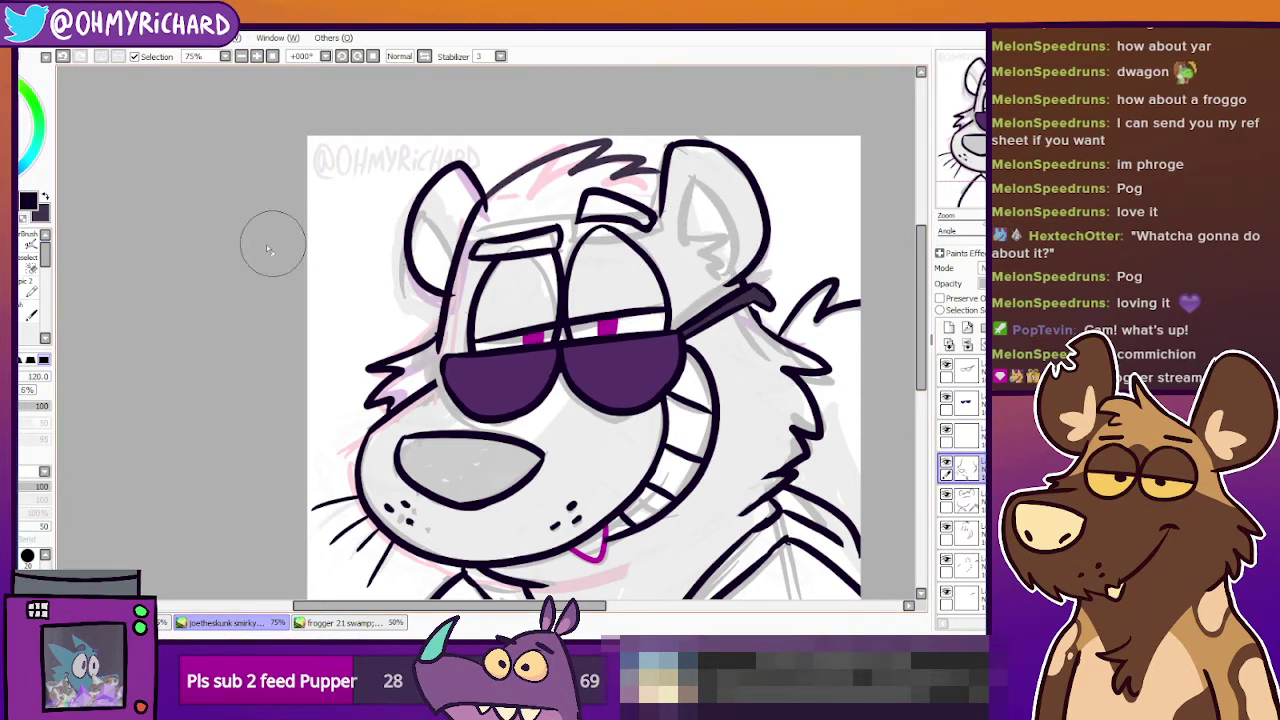
Erase both ends of the far ear's outline where they overshoot the side of the head.
ctrl+shift+click(488, 207)
drag(489, 216, 488, 209)
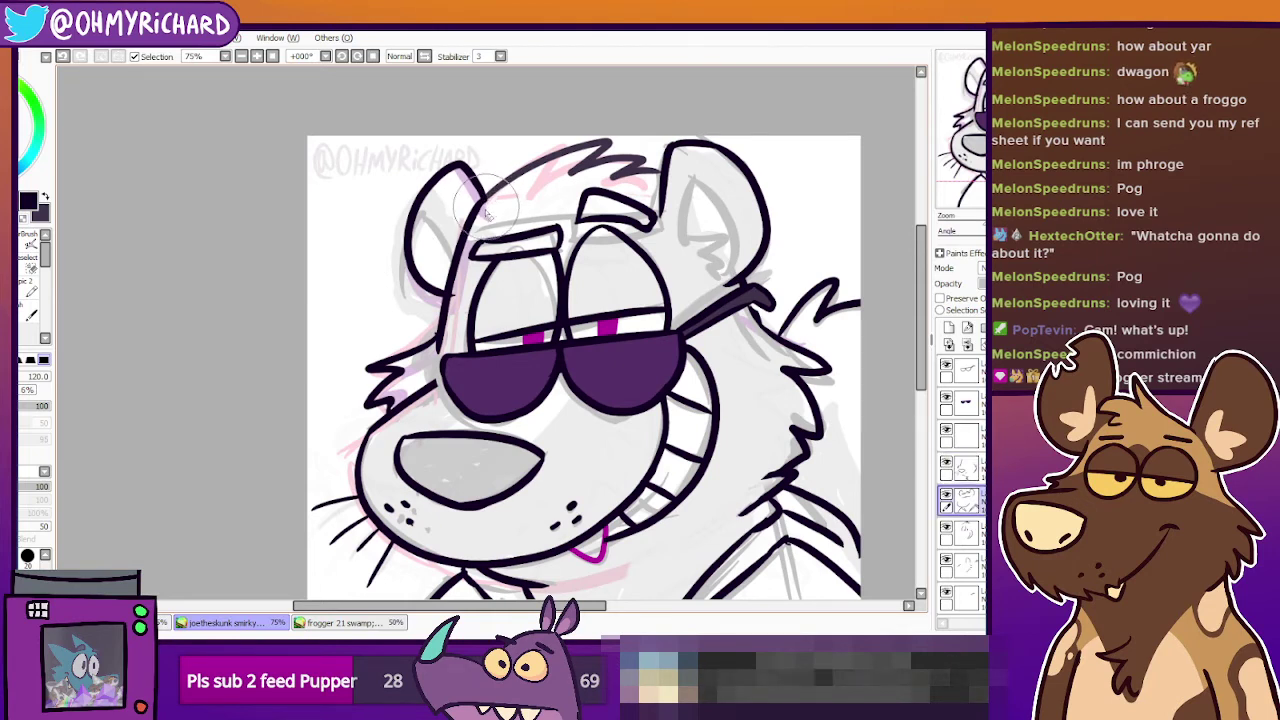
drag(460, 302, 454, 294)
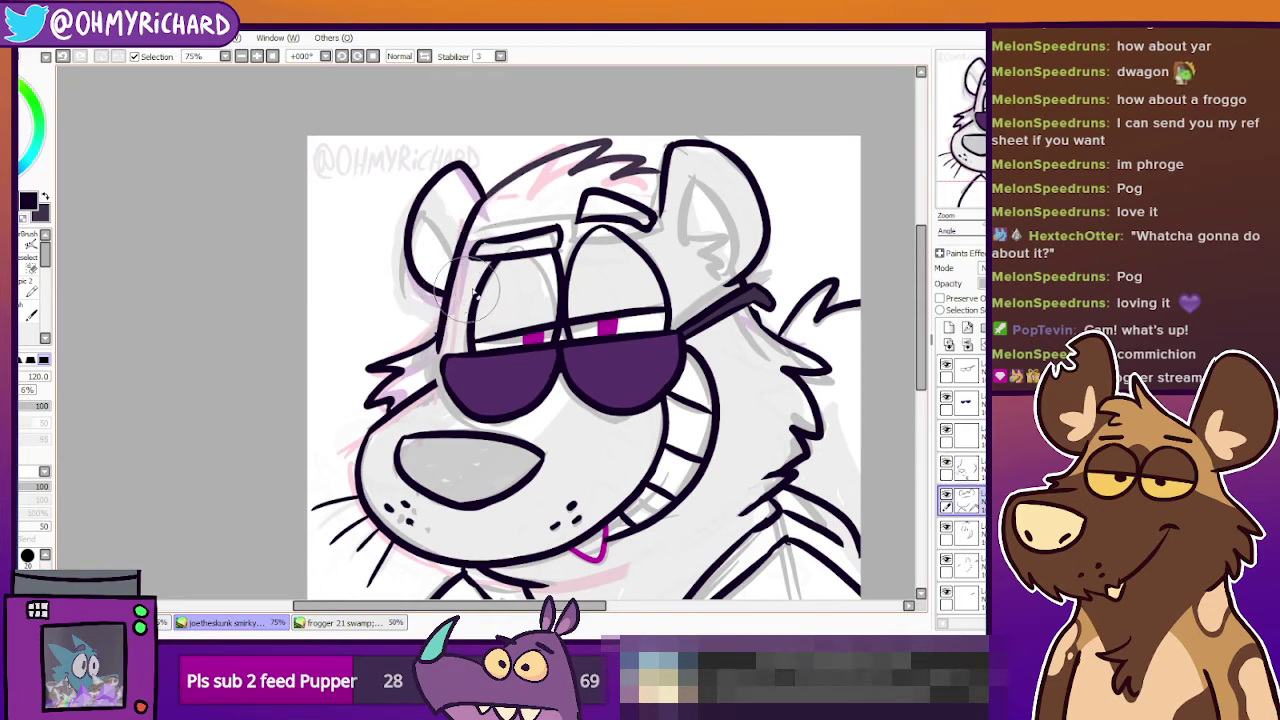
Make the head outline's layer active again and return to the size 16 inking brush.
ctrl+shift+click(432, 347)
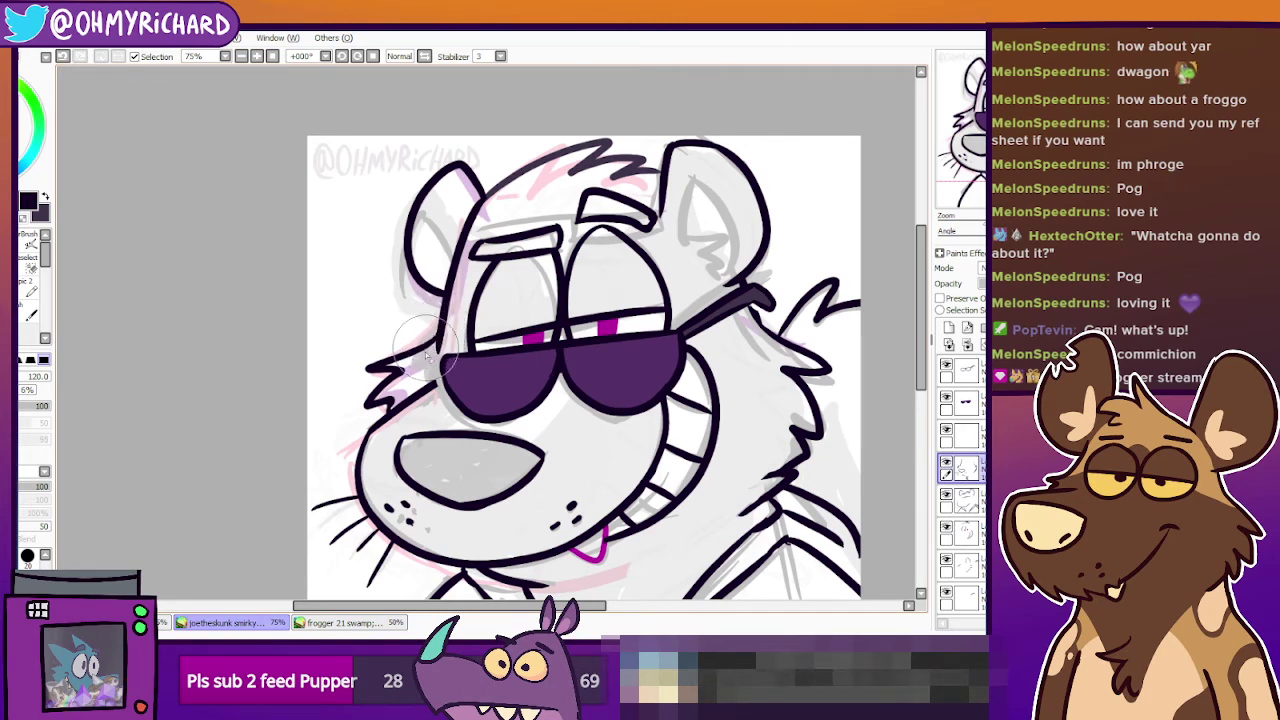
click(8, 264)
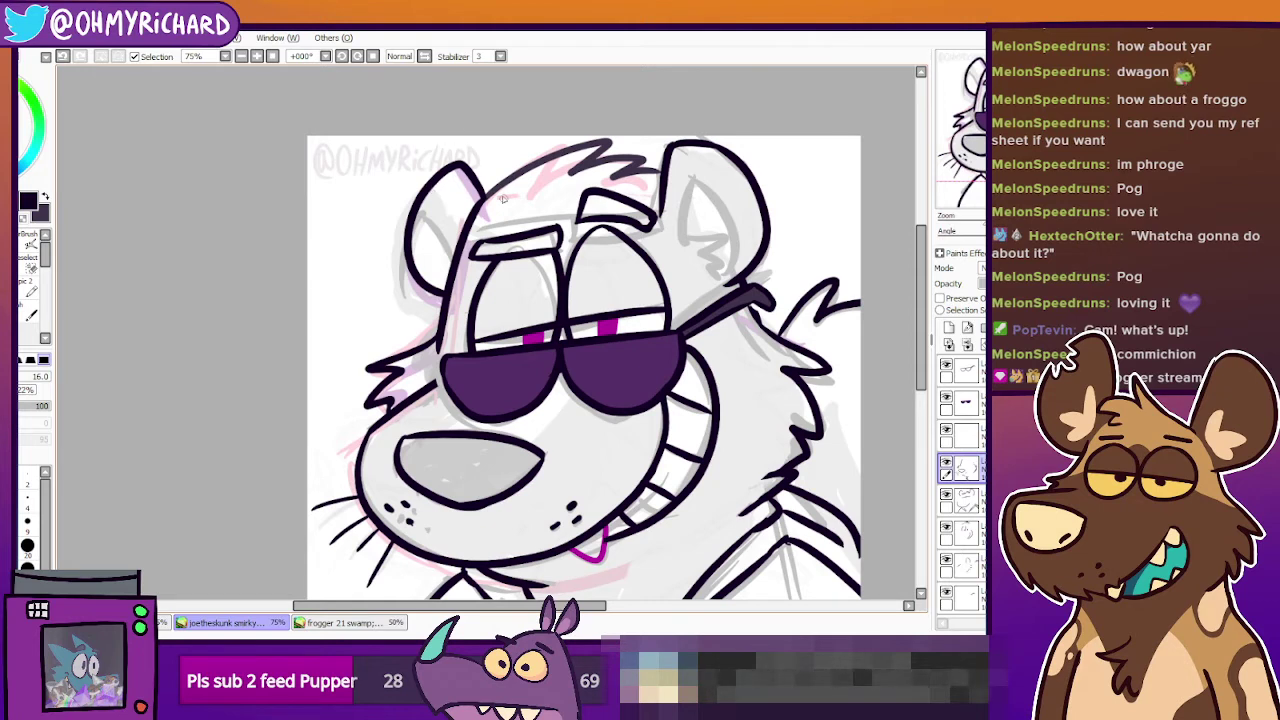
mouse_move(503, 198)
mouse_down()
mouse_move(400, 138)
mouse_move(387, 88)
mouse_move(351, 123)
mouse_up()
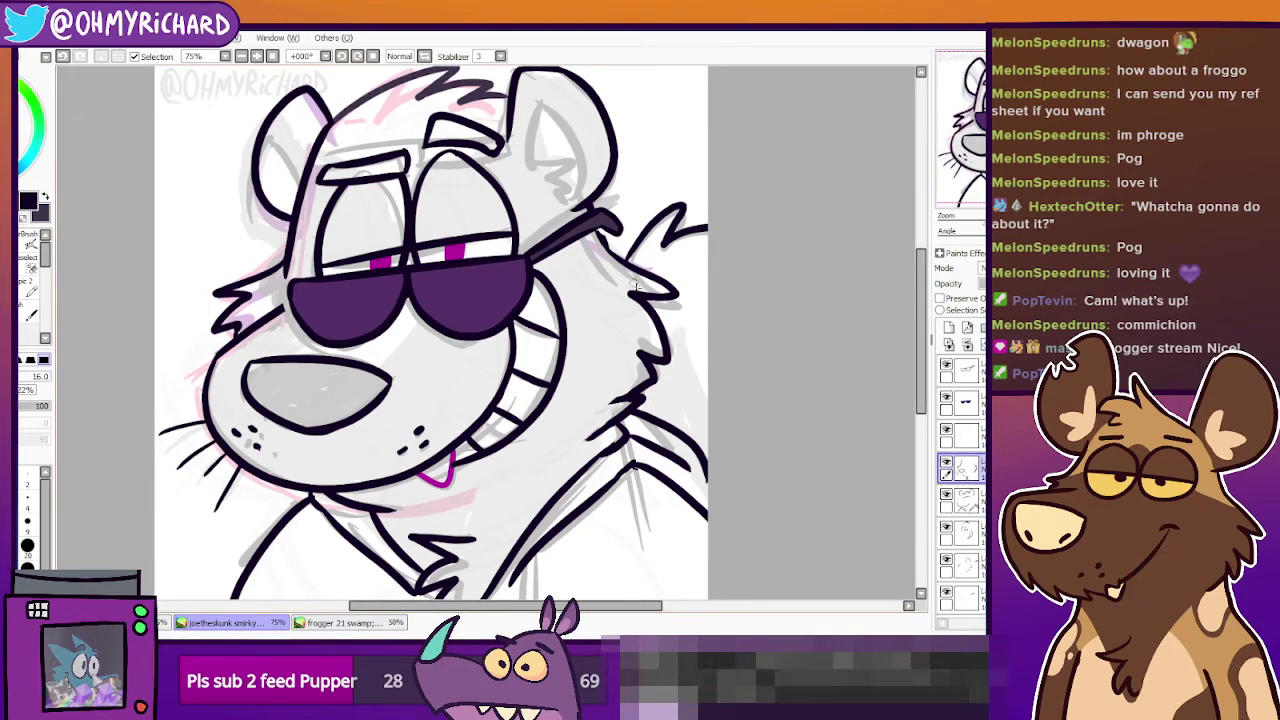
drag(1001, 203, 980, 190)
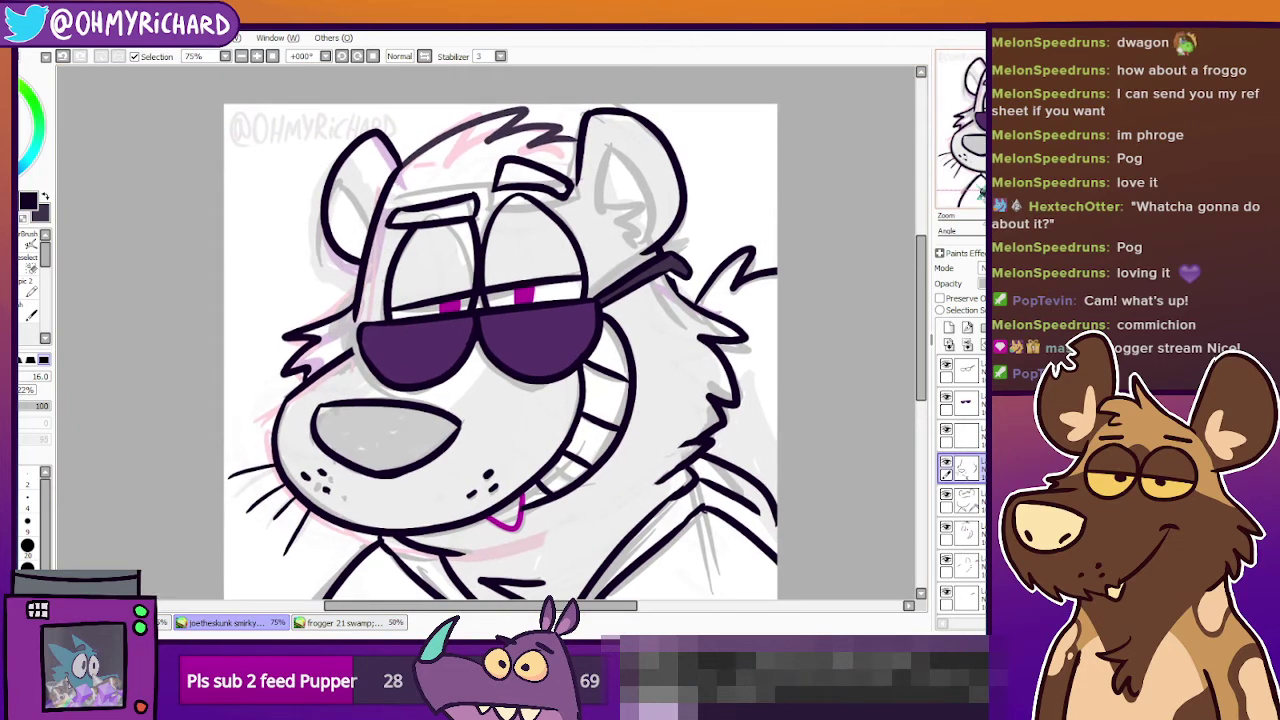
drag(606, 512, 568, 427)
drag(603, 388, 599, 504)
drag(607, 447, 634, 453)
click(955, 466)
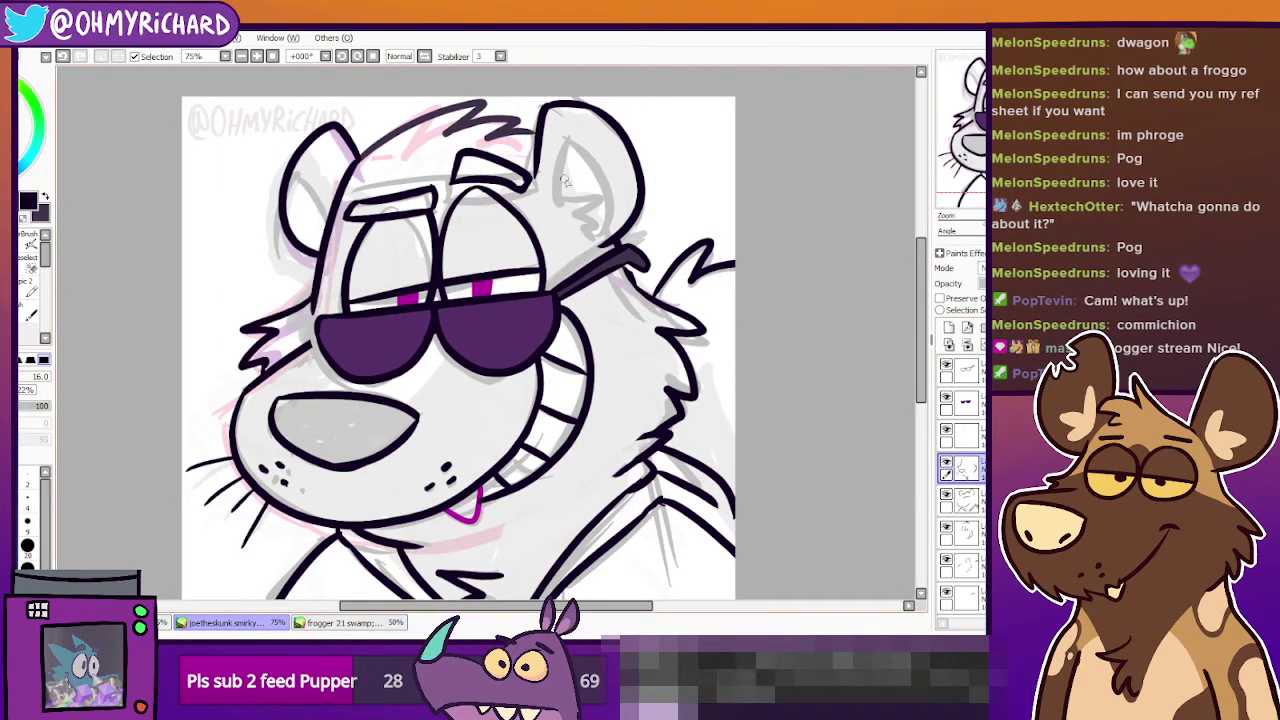
mouse_move(560, 207)
mouse_down()
mouse_move(602, 218)
mouse_move(600, 233)
mouse_up()
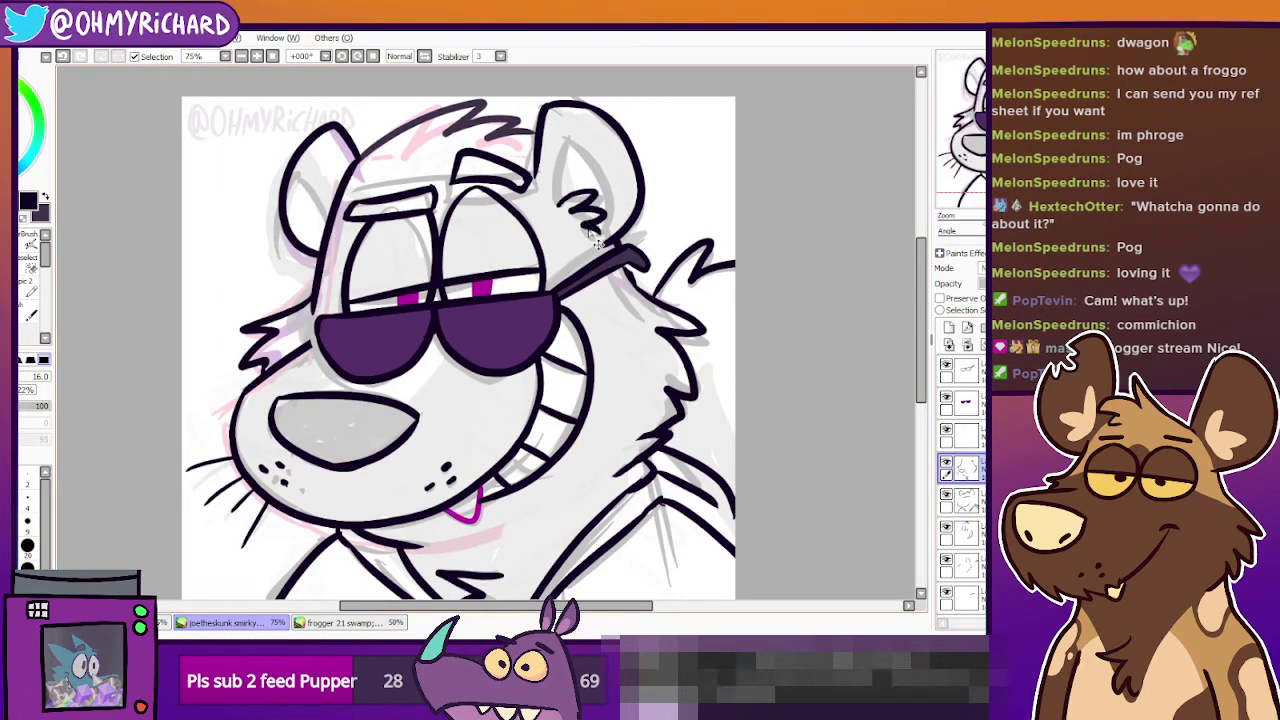
key(ctrl+z)
drag(564, 189, 577, 115)
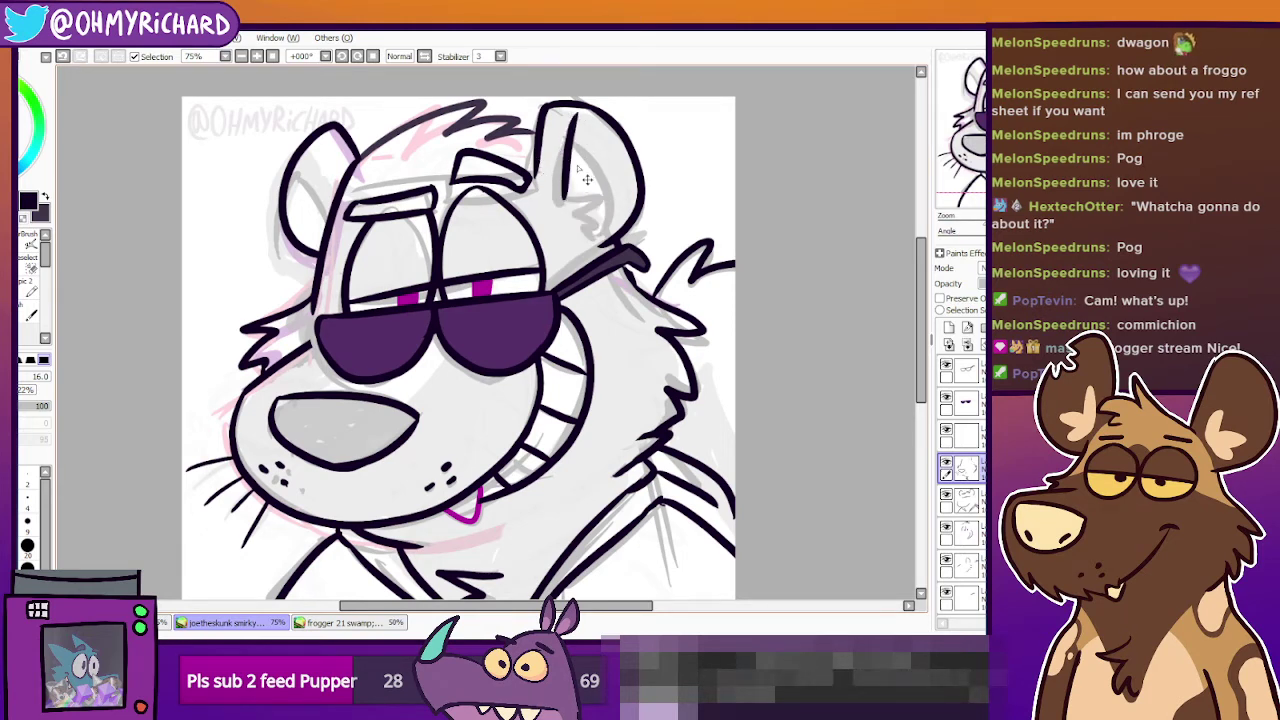
key(ctrl+z)
drag(562, 200, 574, 130)
key(ctrl+z)
mouse_move(565, 196)
mouse_down()
mouse_move(580, 137)
mouse_move(564, 190)
mouse_up()
key(ctrl+z)
key(ctrl+z)
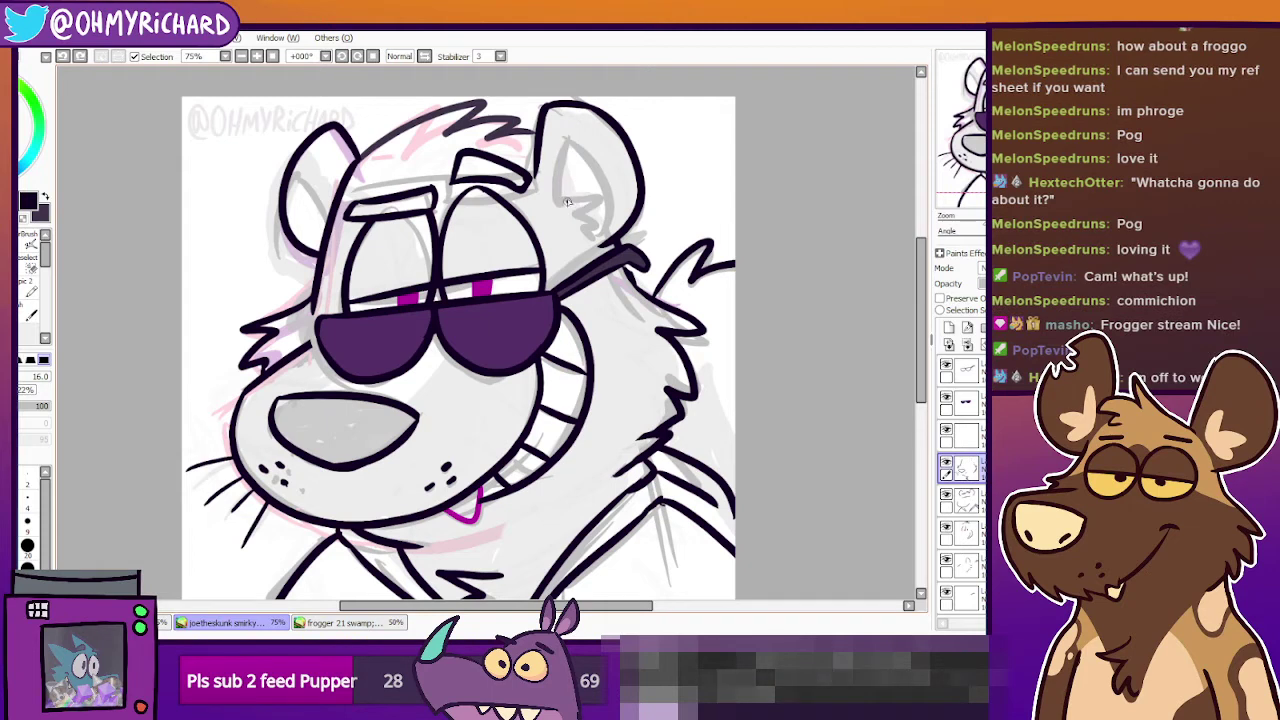
drag(576, 128, 566, 190)
key(ctrl+z)
drag(574, 132, 566, 190)
key(ctrl+z)
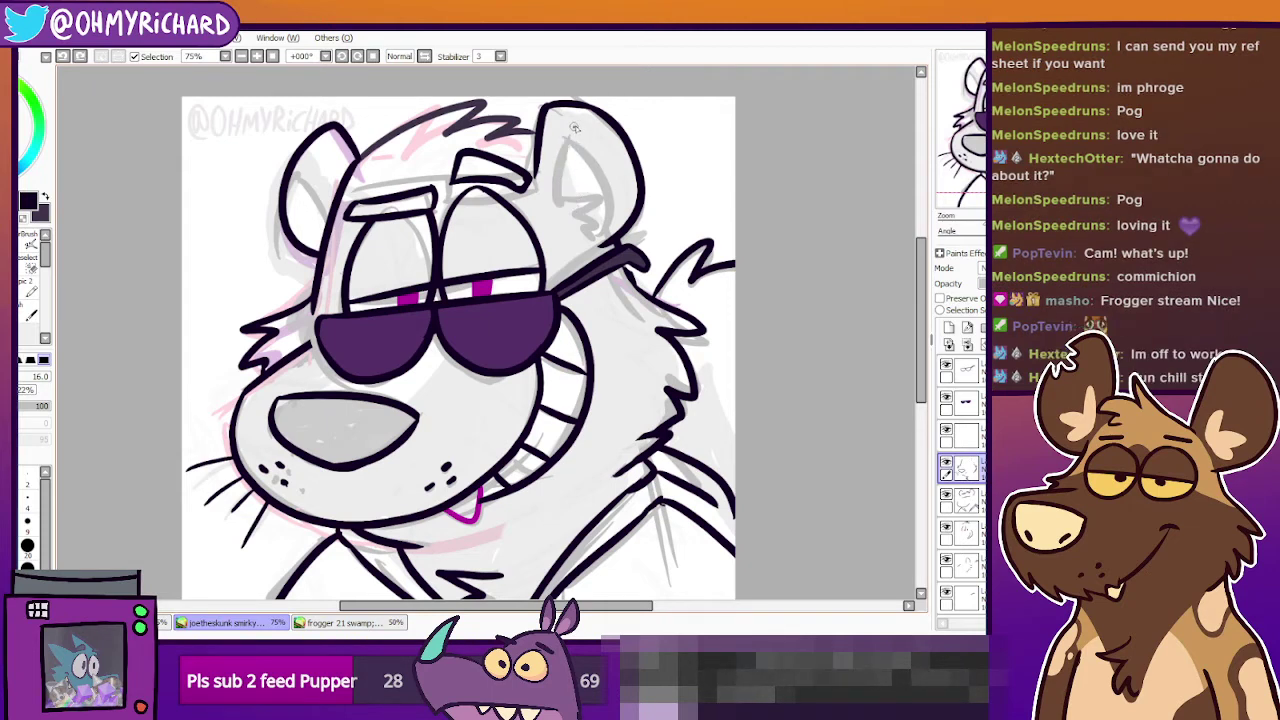
mouse_move(573, 126)
mouse_down()
mouse_move(573, 205)
mouse_move(572, 190)
mouse_move(606, 197)
mouse_move(591, 232)
mouse_up()
key(ctrl+z)
key(ctrl+z)
Ink a jagged fur tuft inside the near ear and a curved inner-ear line rising above it.
mouse_move(559, 192)
mouse_down()
mouse_move(588, 210)
mouse_move(570, 212)
mouse_move(598, 213)
mouse_up()
key(ctrl+z)
key(ctrl+z)
drag(584, 210, 603, 226)
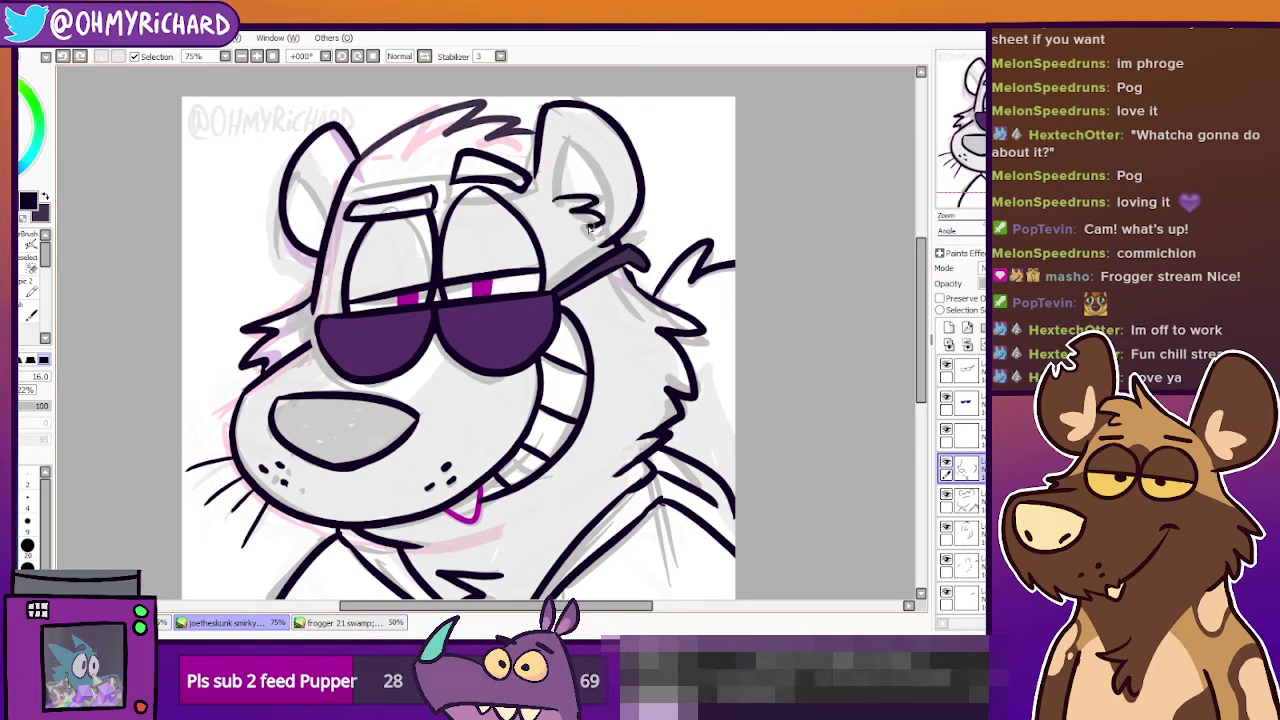
drag(568, 132, 561, 201)
key(ctrl+z)
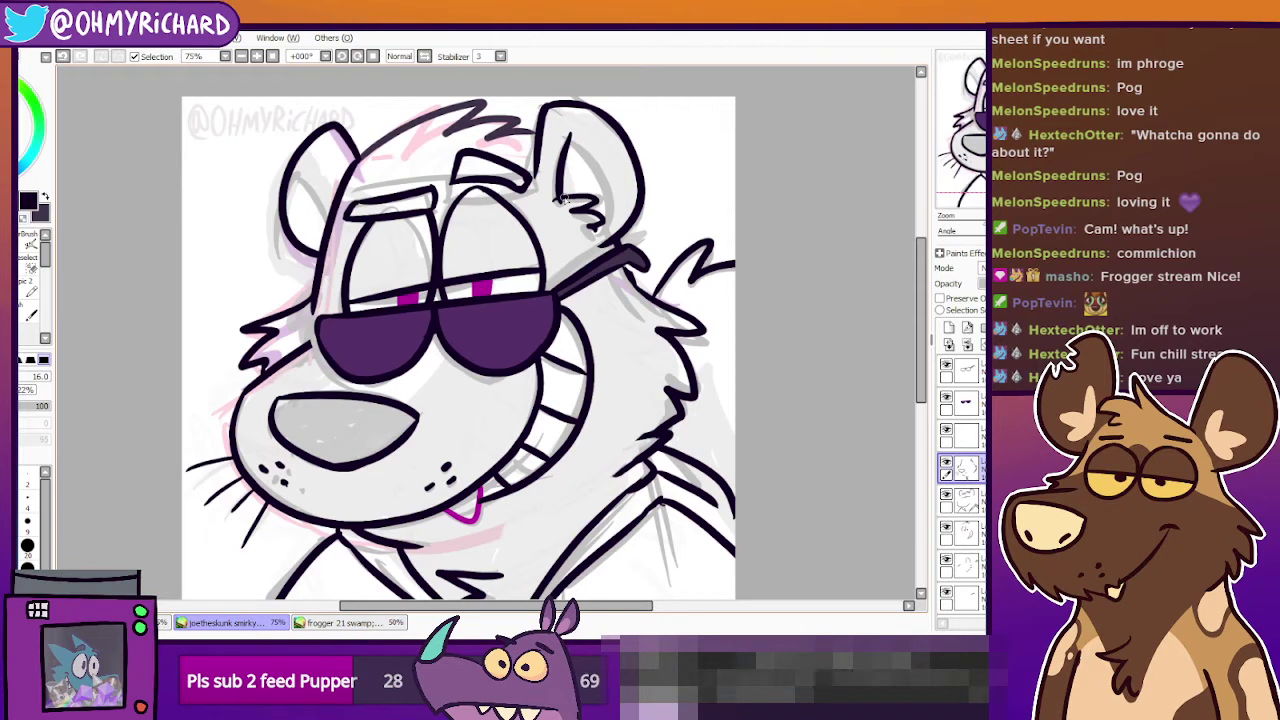
drag(800, 300, 857, 292)
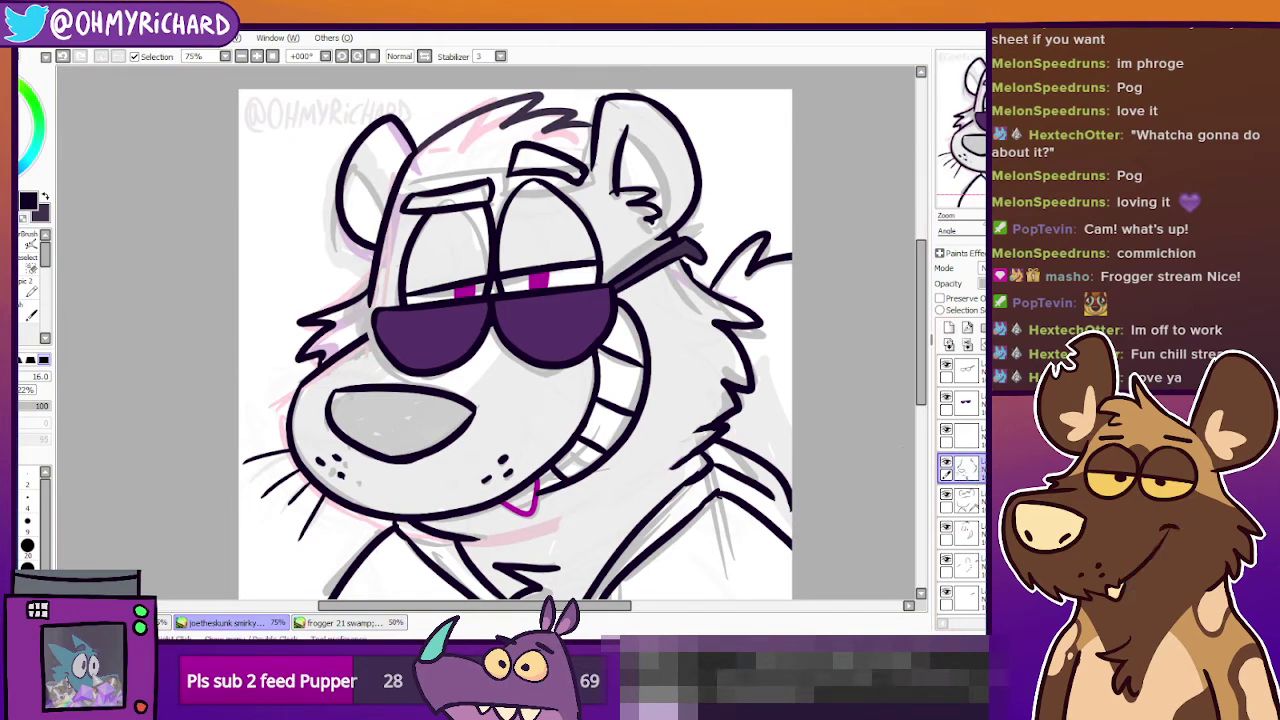
key(e)
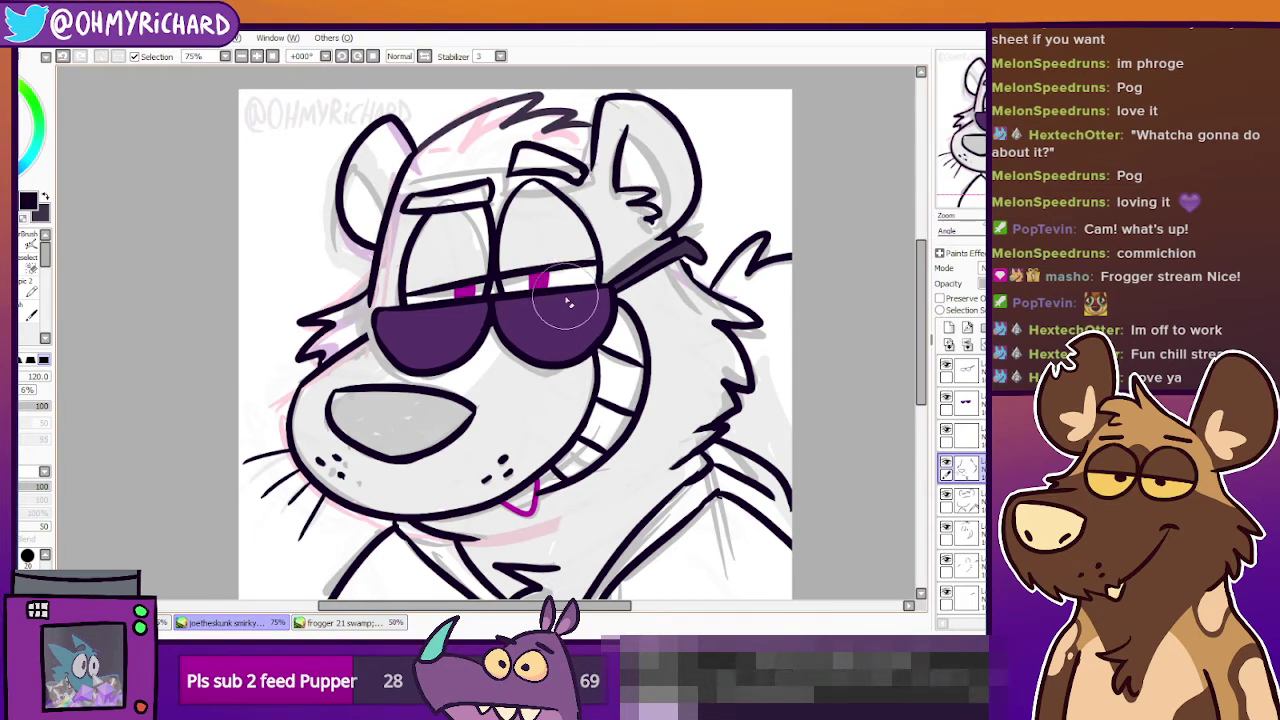
click(15, 303)
click(957, 133)
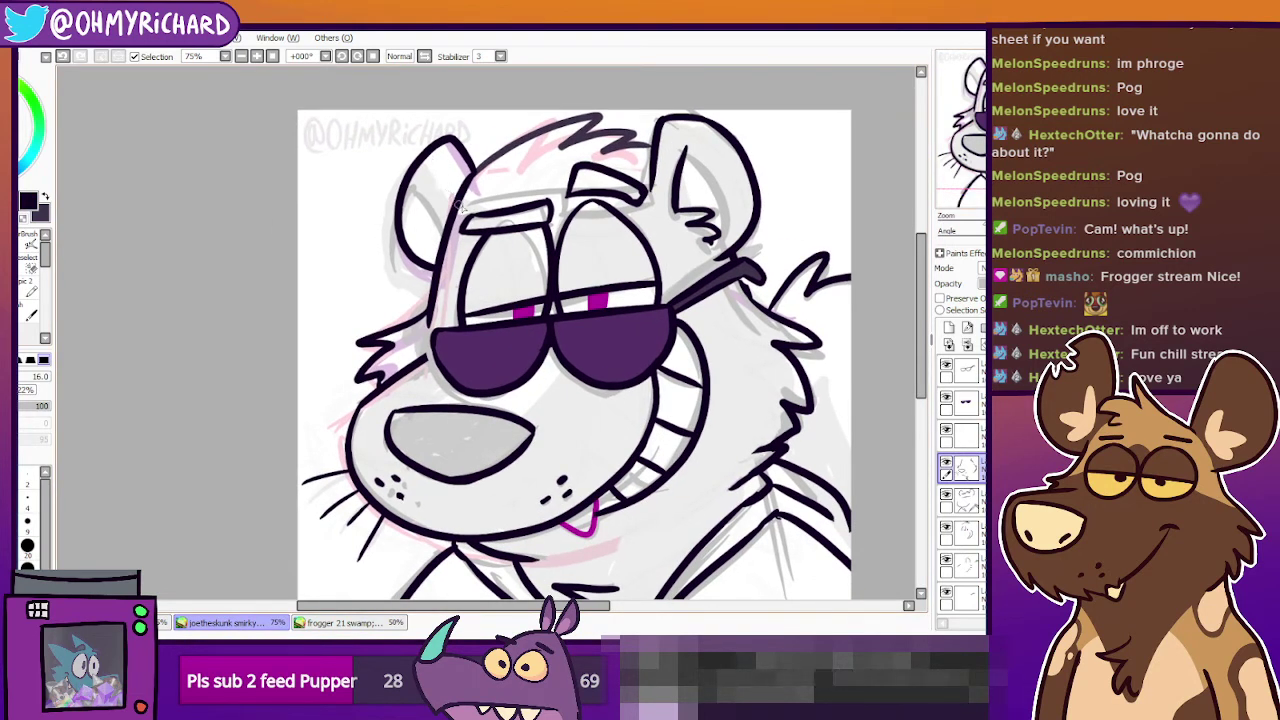
mouse_move(460, 206)
mouse_down()
mouse_move(492, 198)
mouse_move(462, 168)
mouse_up()
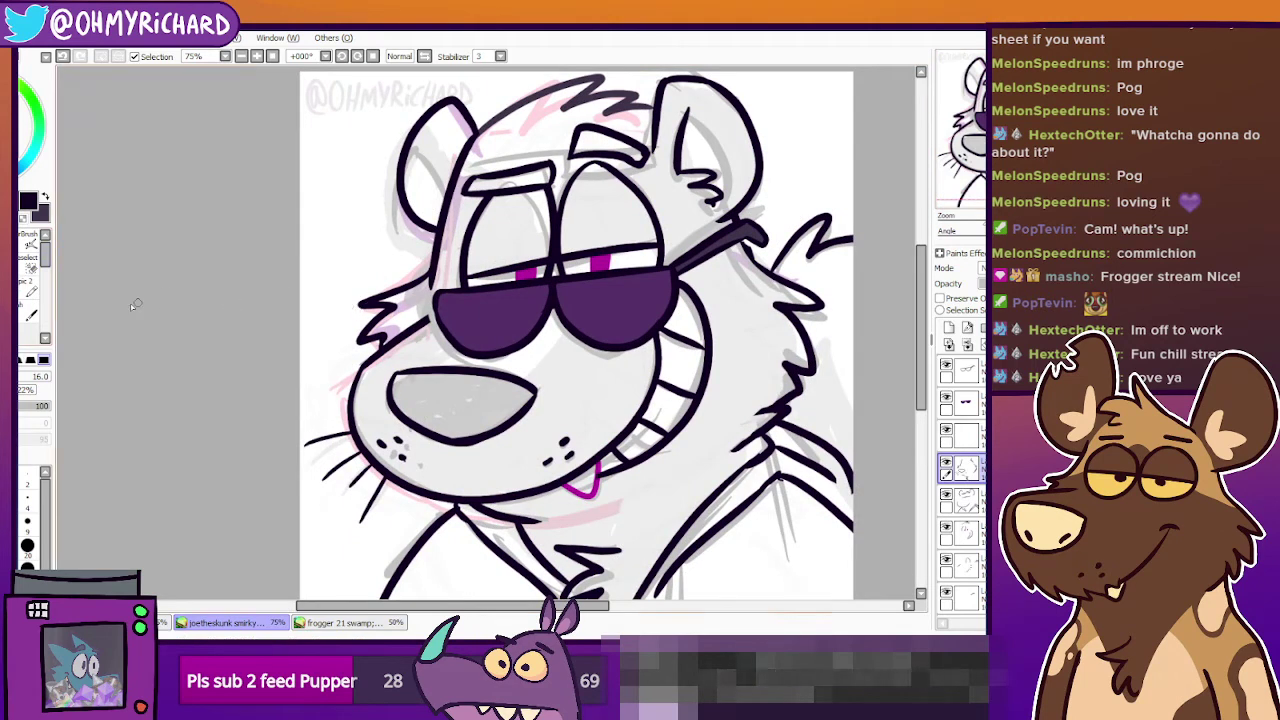
Erase the stray line end between the far cheek fur and the sunglasses lens, keeping the head outline's layer active.
key(e)
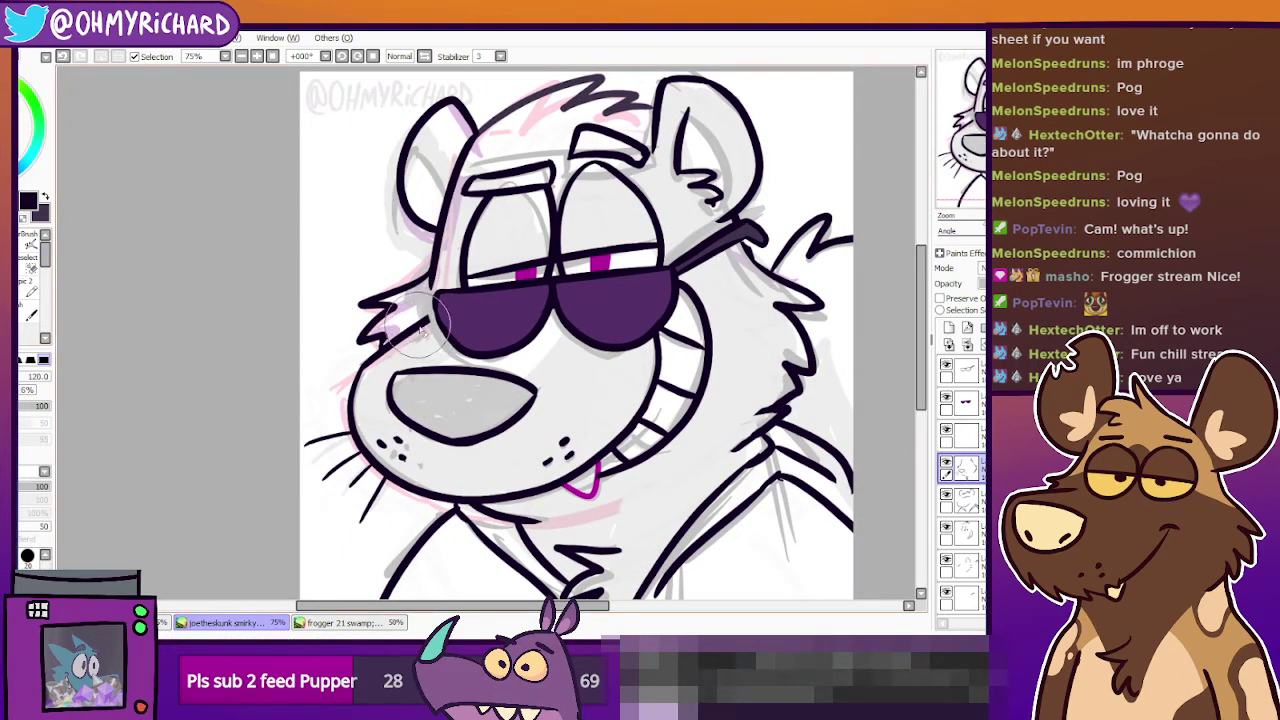
drag(420, 333, 428, 336)
ctrl+click(431, 337)
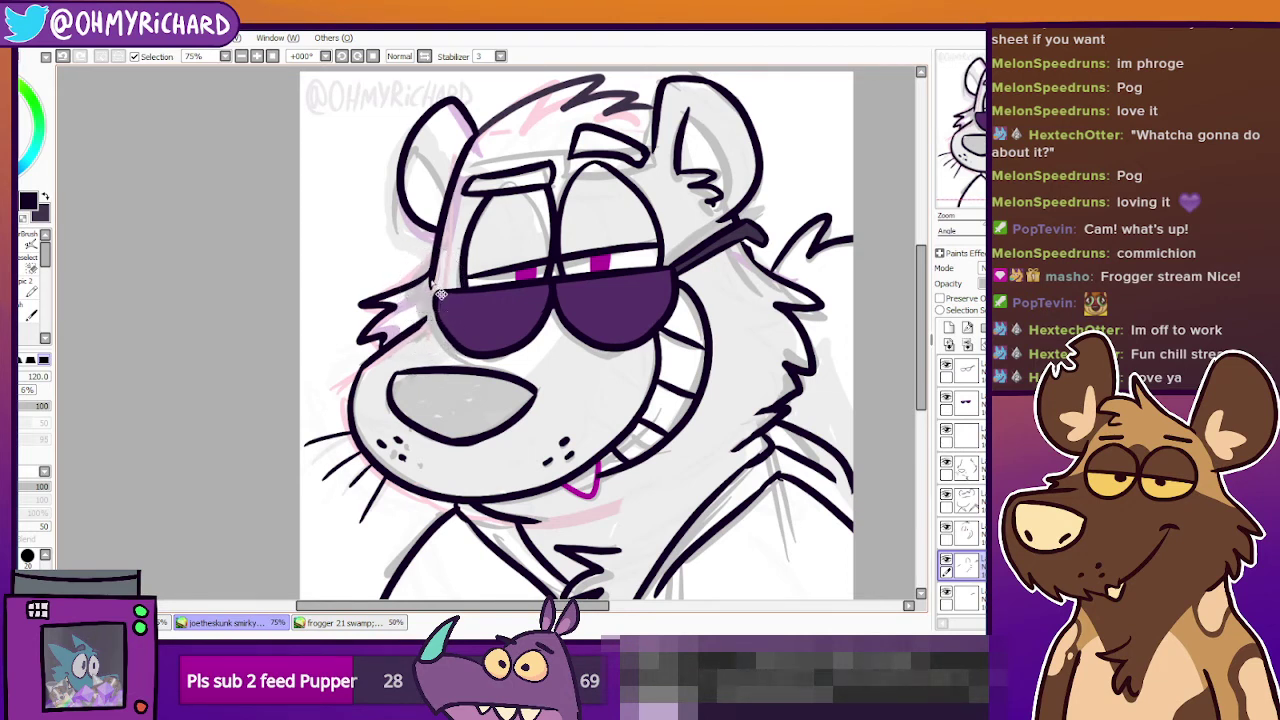
ctrl+shift+click(434, 287)
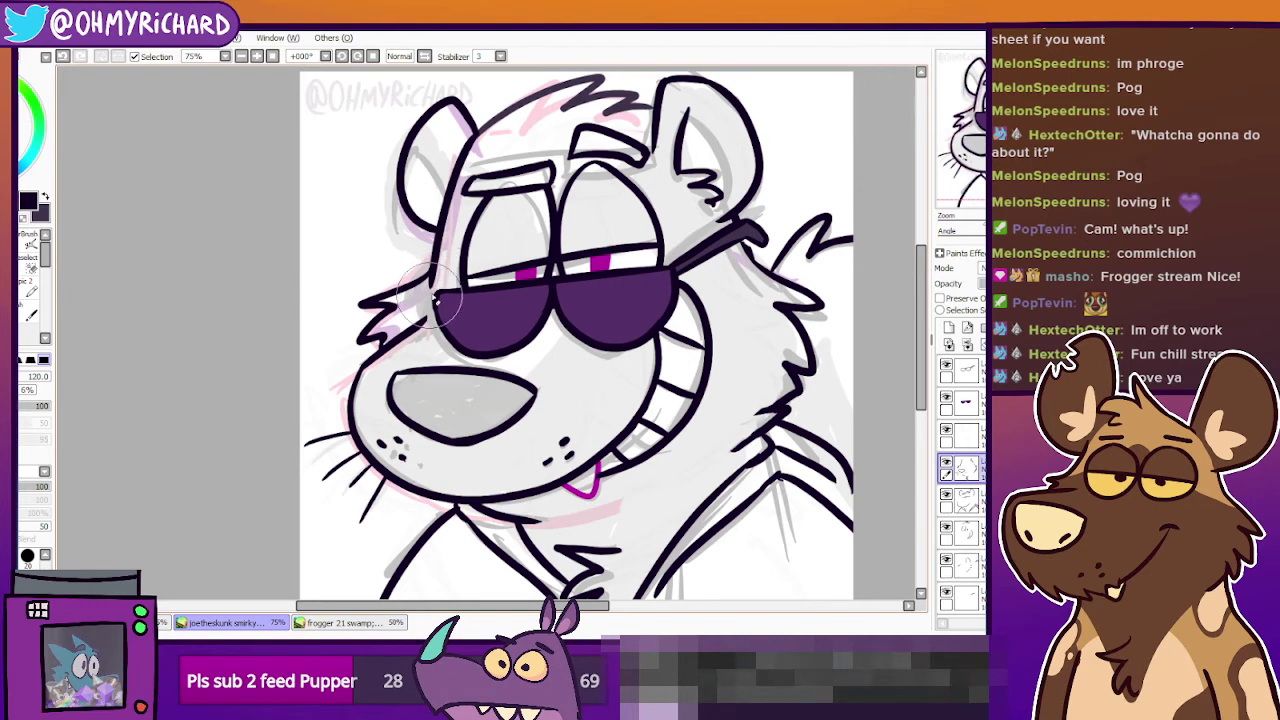
drag(739, 514, 724, 397)
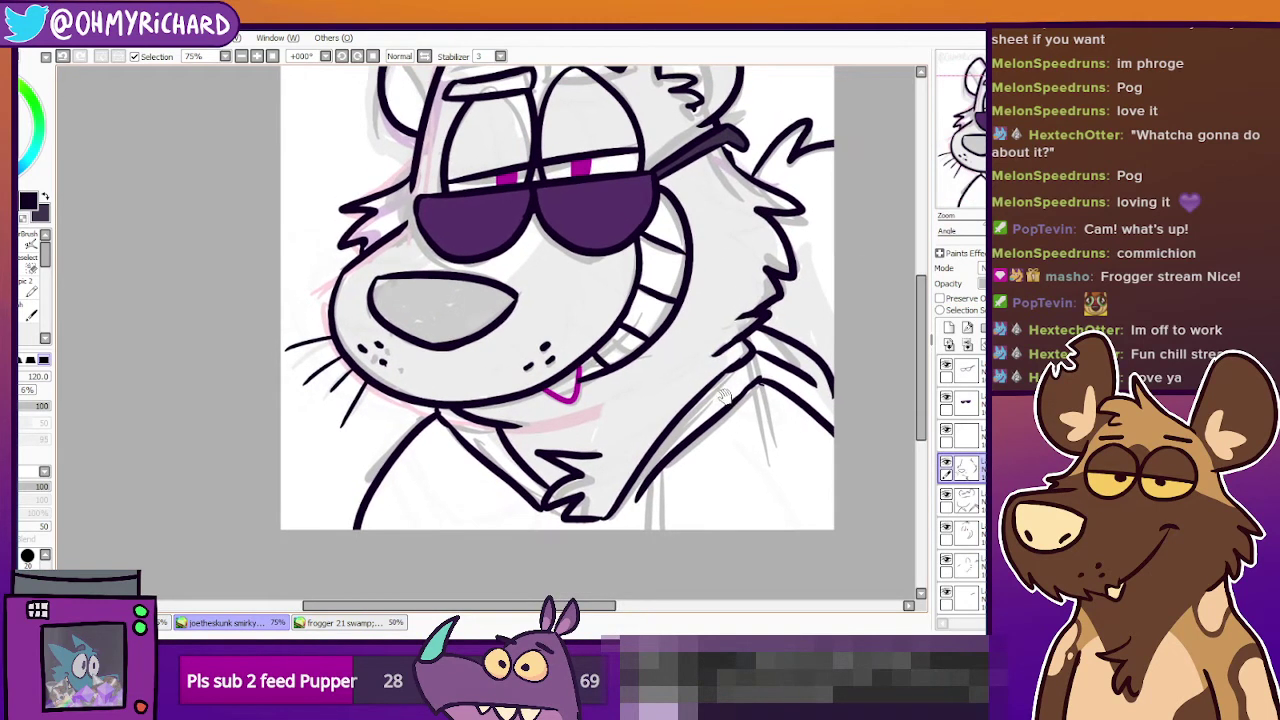
Ink the two short drawstrings at the canvas's lower edge below the collar with the size 16 brush.
drag(716, 327, 741, 320)
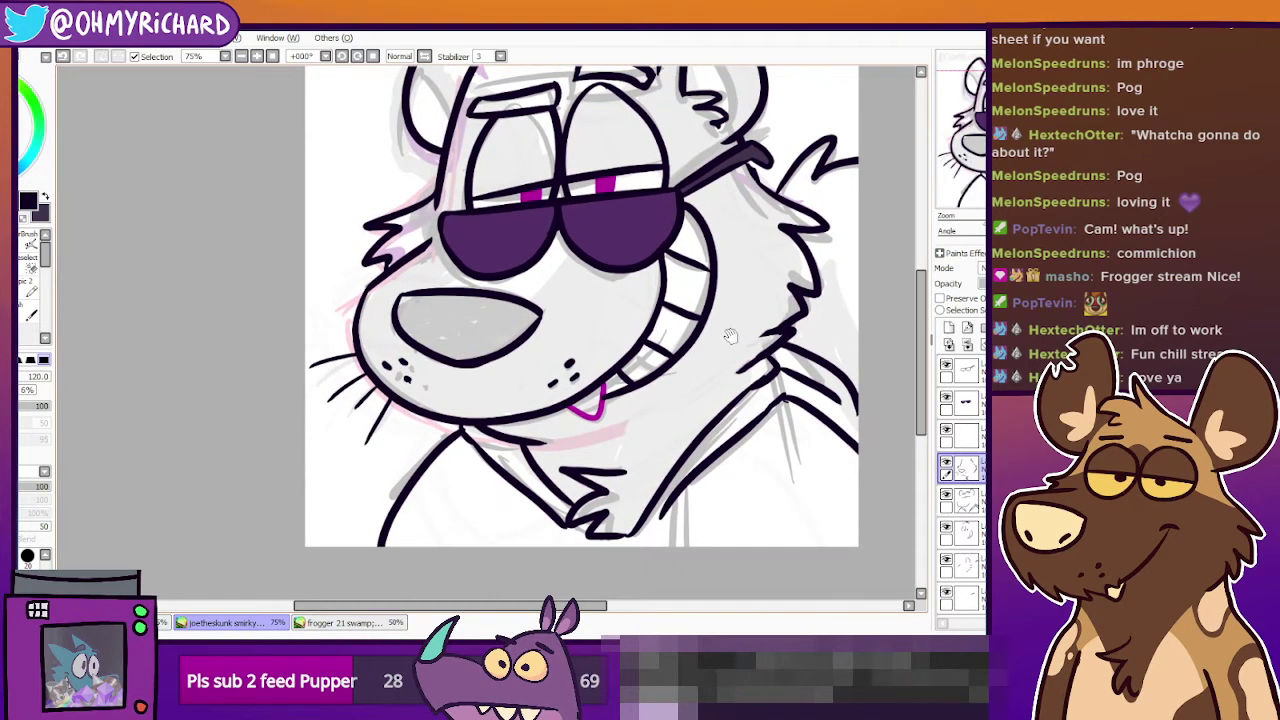
key(n)
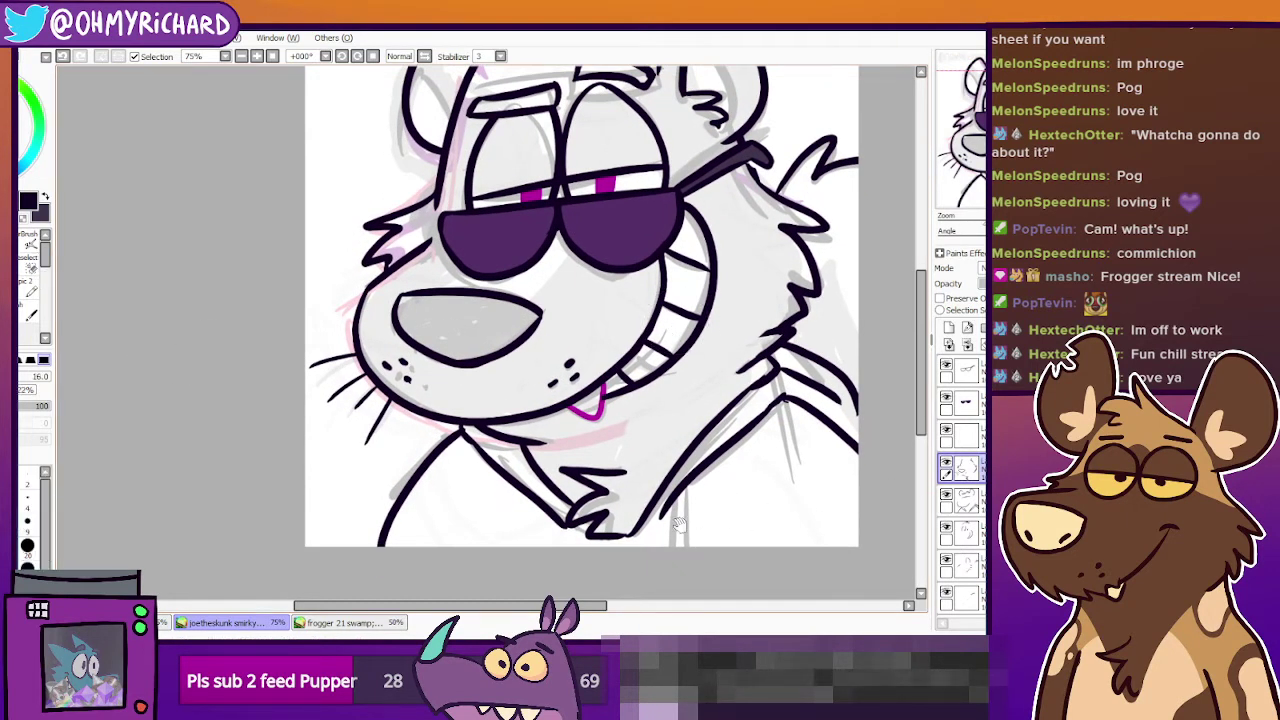
drag(679, 525, 686, 467)
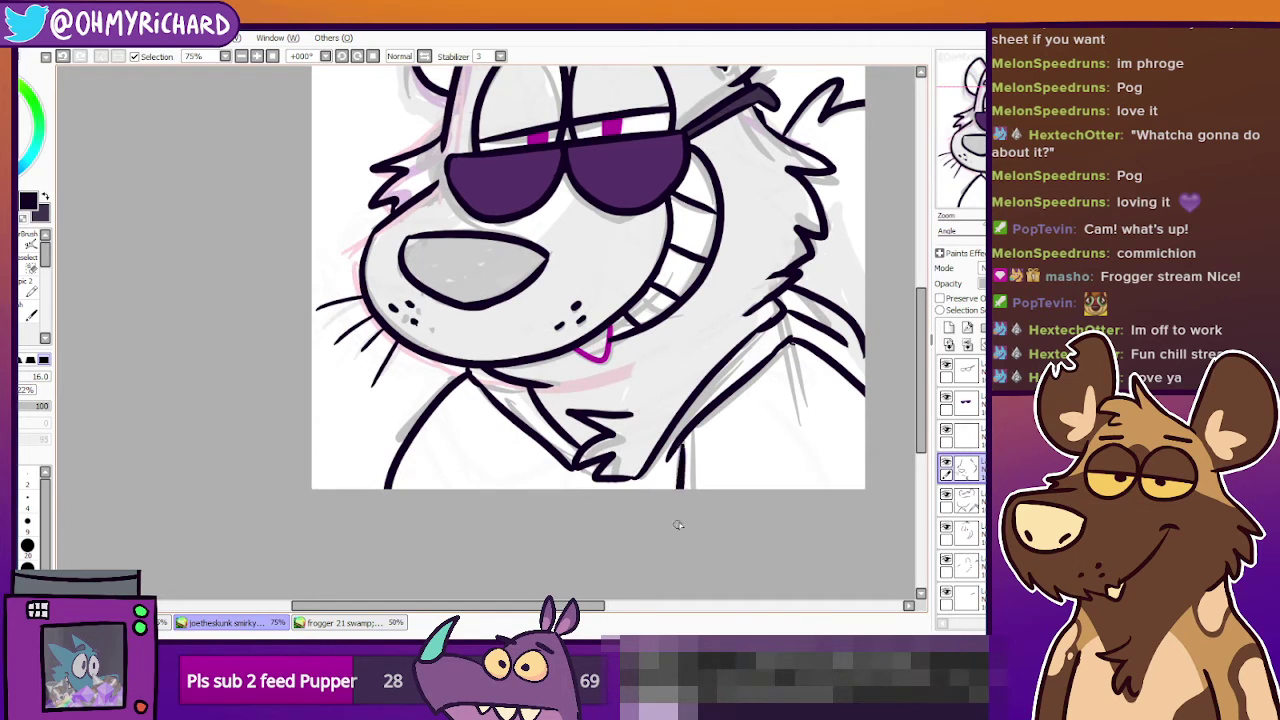
key(ctrl+z)
drag(681, 447, 683, 497)
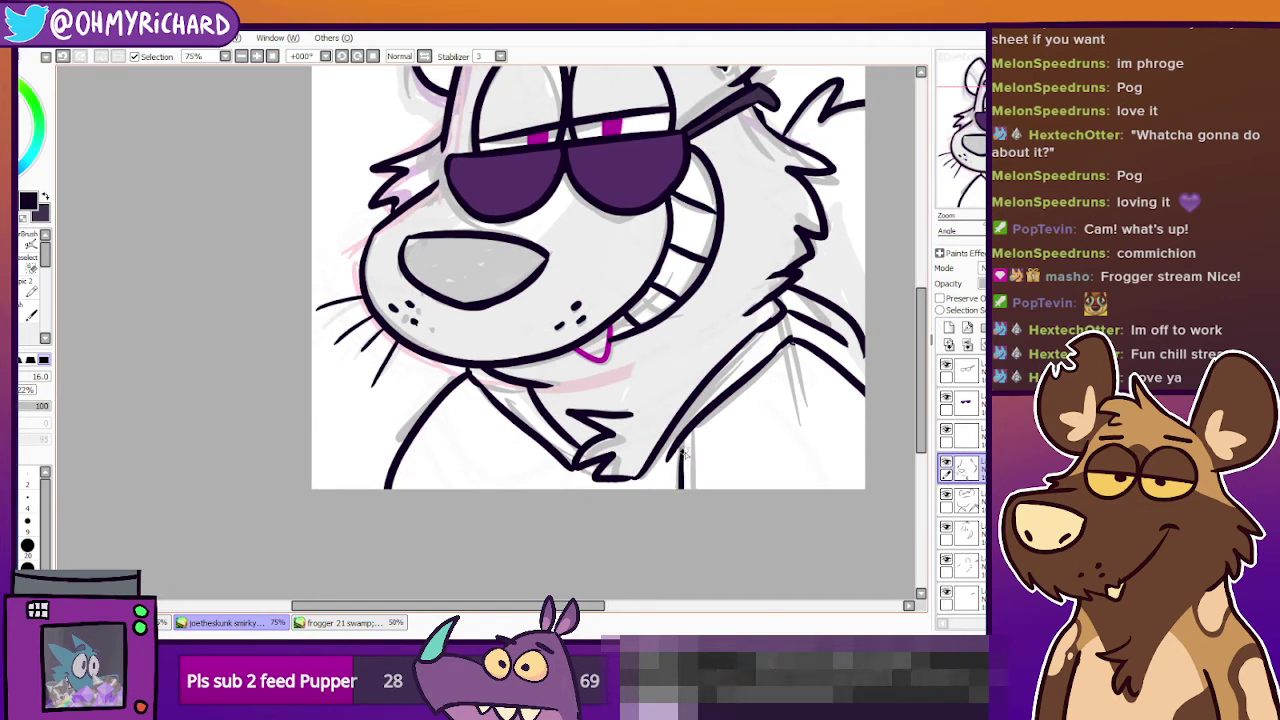
drag(684, 452, 690, 497)
key(ctrl+z)
drag(684, 449, 689, 503)
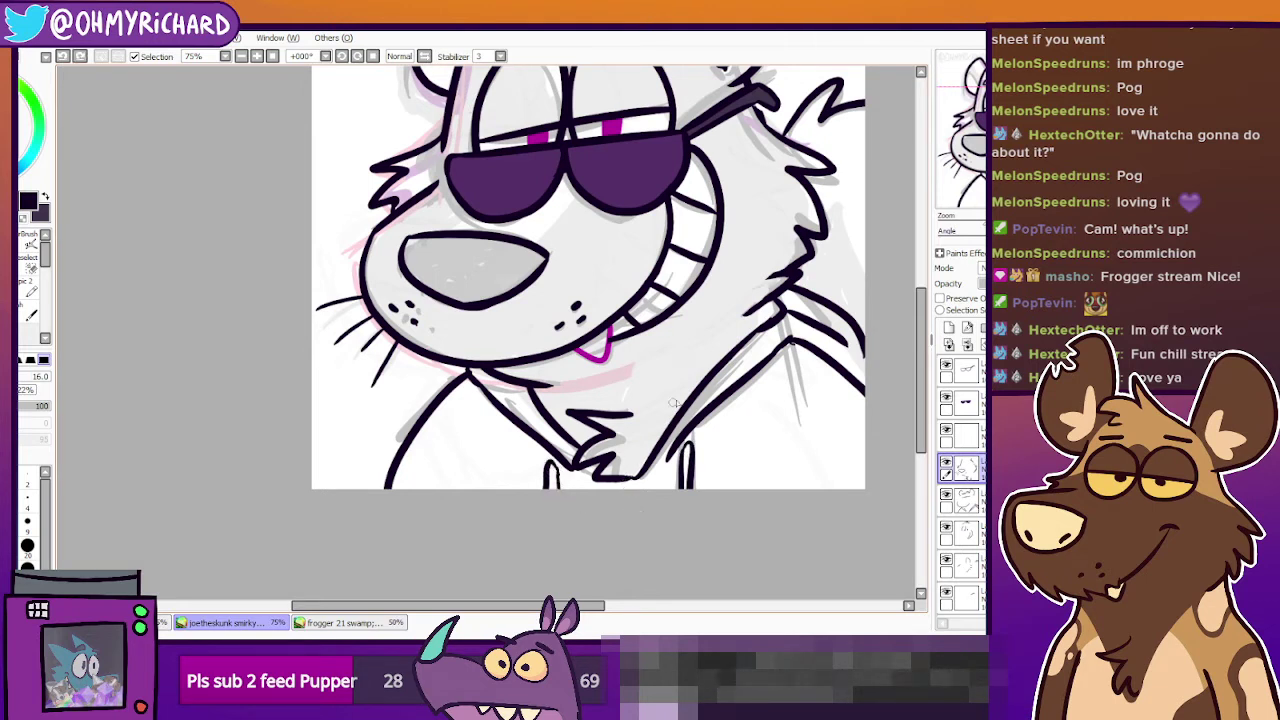
Add a new layer for the base colour and move it beneath all the line art layers, directly above the sketch folder.
mouse_move(678, 343)
mouse_down()
mouse_move(680, 491)
mouse_move(700, 493)
mouse_move(704, 457)
mouse_move(725, 443)
mouse_up()
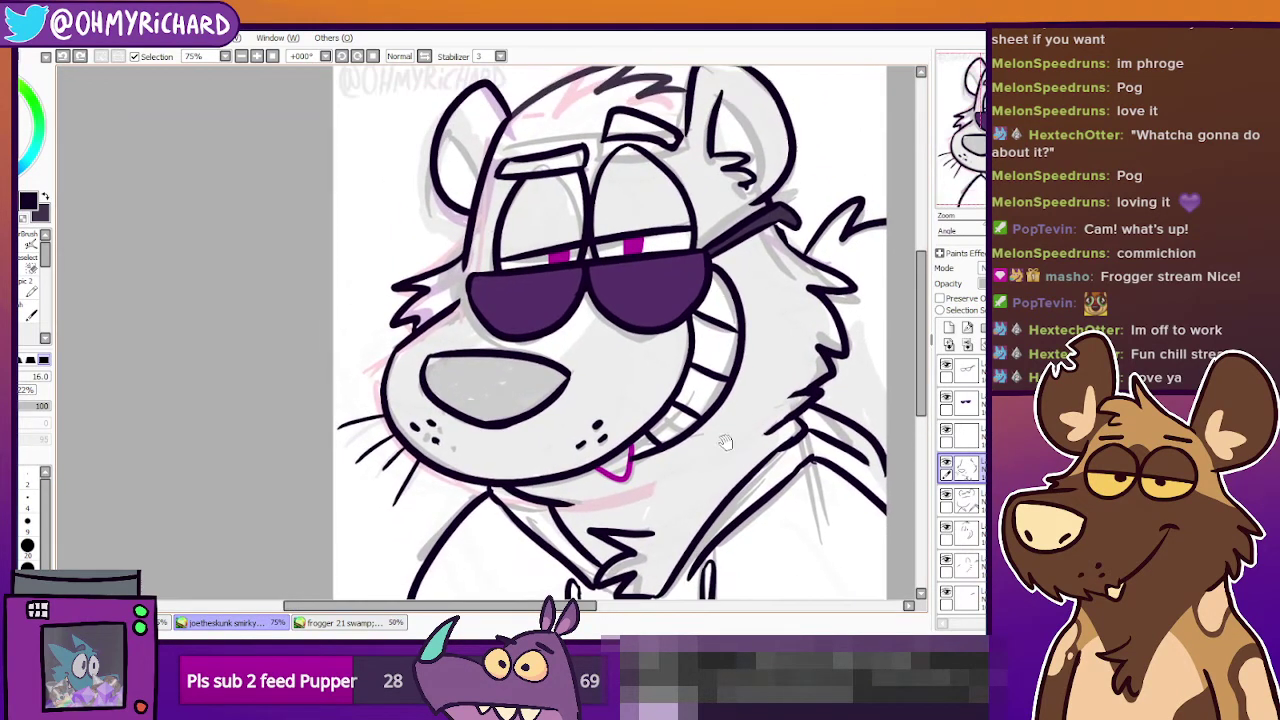
scroll(707, 410, down, 2)
scroll(620, 378, up, 1)
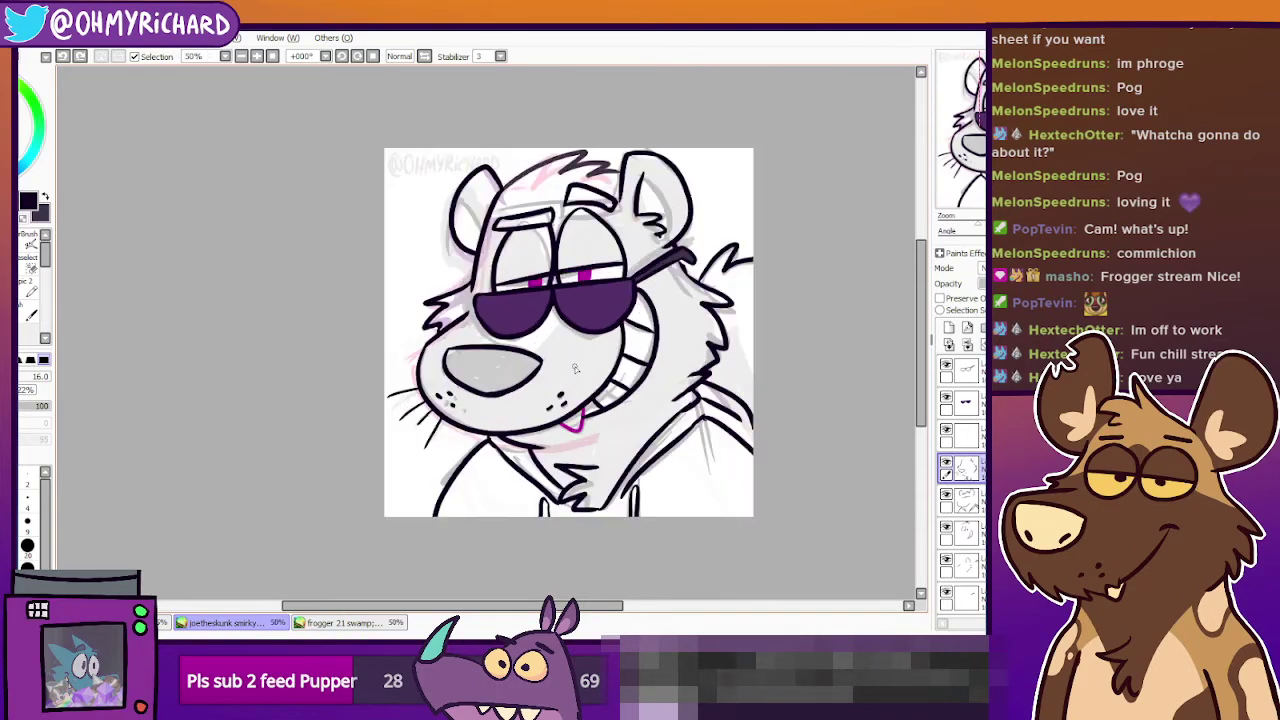
scroll(667, 376, up, 1)
scroll(667, 376, down, 1)
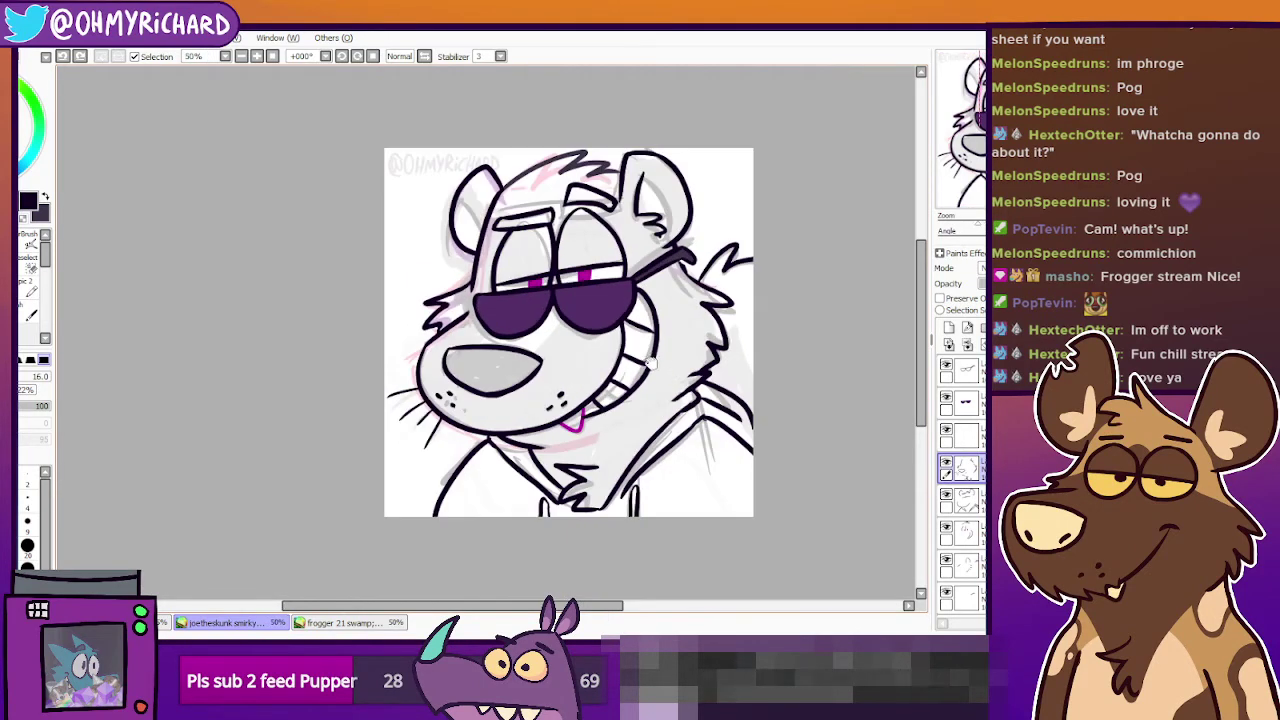
drag(651, 364, 633, 370)
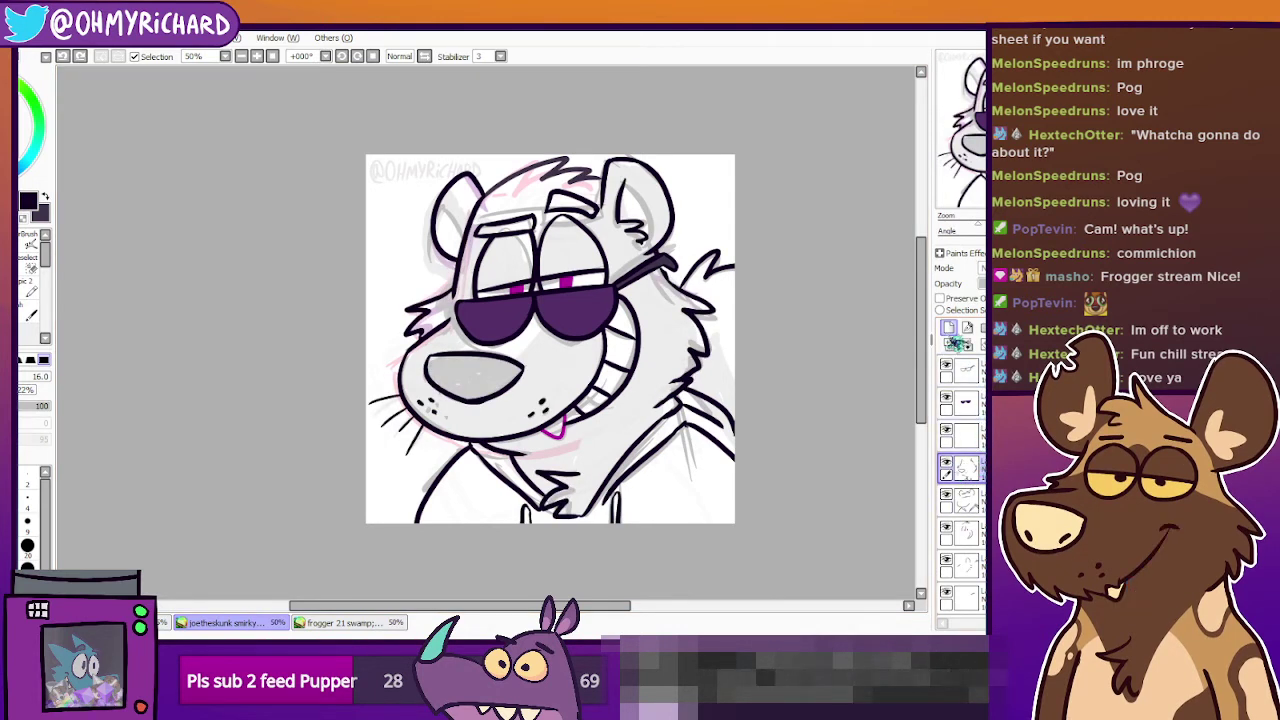
click(949, 328)
scroll(962, 420, down, 2)
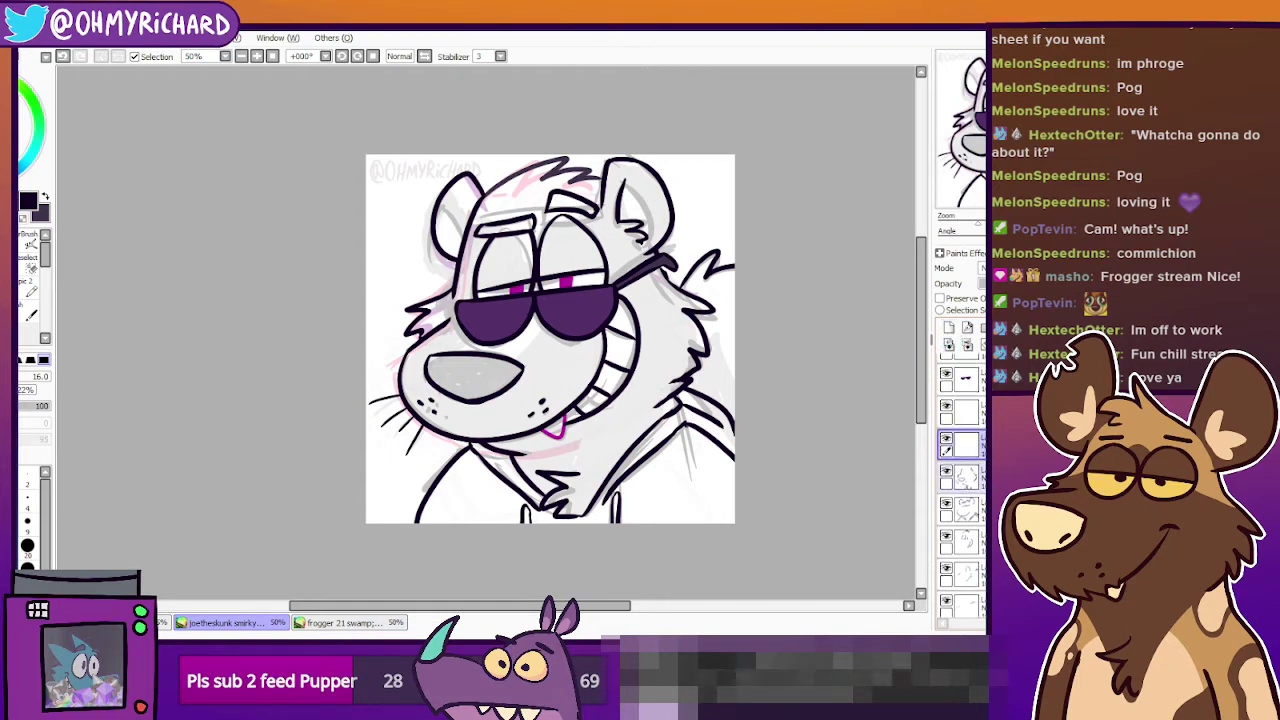
scroll(962, 420, down, 1)
drag(963, 397, 966, 578)
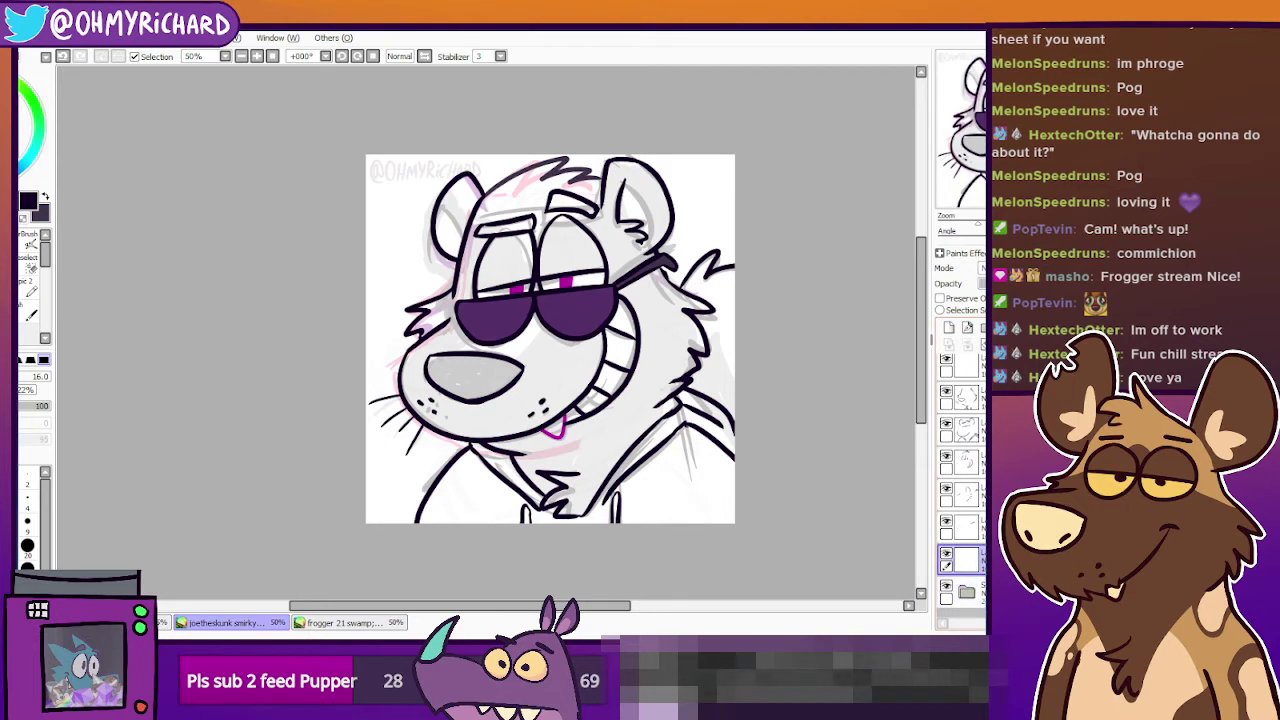
Paint bright purple on the nose, inside the muzzle outline and across the shoulders with the size 50 brush on the base layer.
click(45, 197)
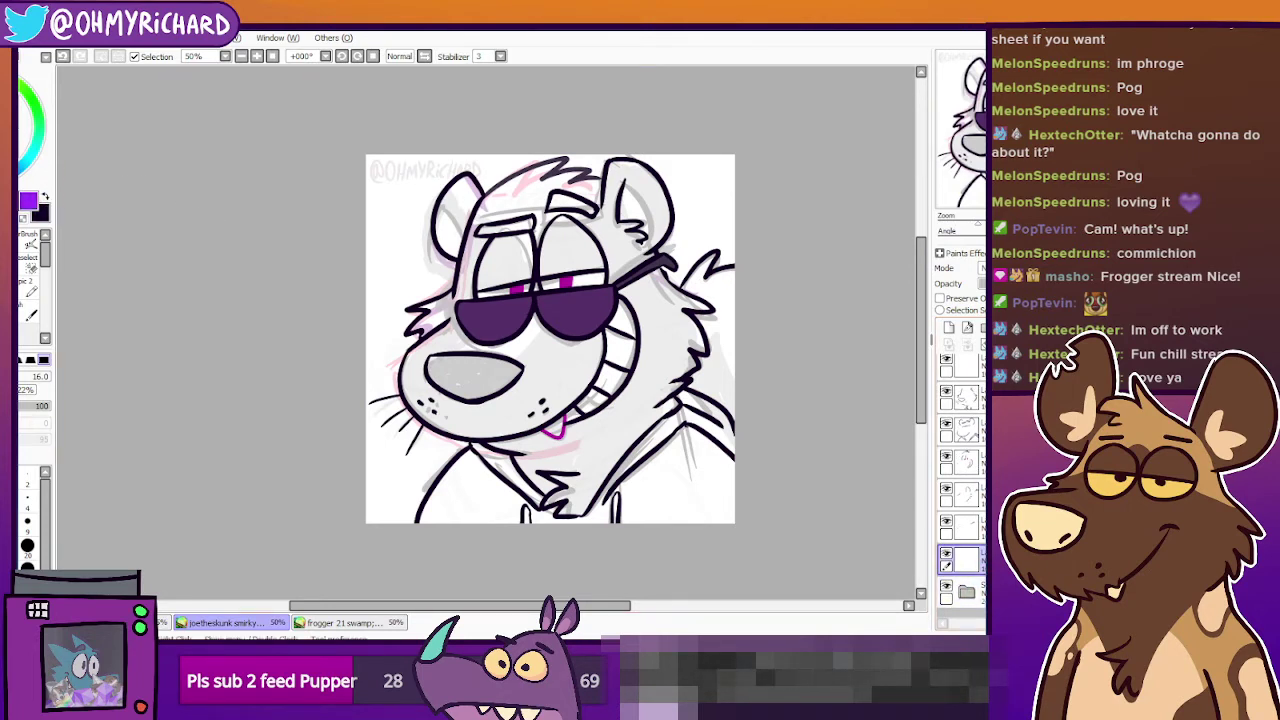
click(258, 57)
mouse_move(470, 390)
mouse_down()
mouse_move(447, 332)
mouse_move(406, 338)
mouse_move(446, 308)
mouse_move(450, 355)
mouse_move(472, 342)
mouse_up()
click(28, 566)
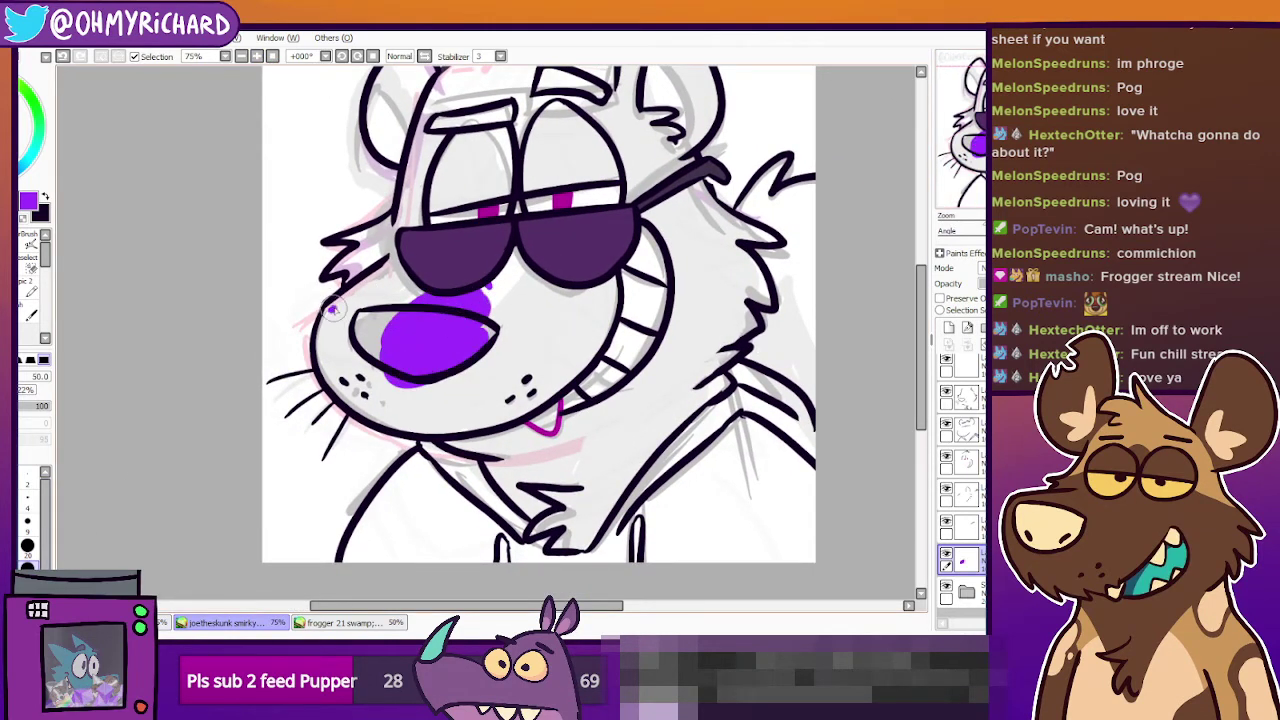
mouse_move(338, 304)
mouse_down()
mouse_move(390, 265)
mouse_move(335, 325)
mouse_move(329, 311)
mouse_move(329, 372)
mouse_move(377, 413)
mouse_move(442, 425)
mouse_move(439, 450)
mouse_move(423, 445)
mouse_move(432, 486)
mouse_move(423, 467)
mouse_move(447, 427)
mouse_move(411, 473)
mouse_up()
mouse_move(398, 488)
mouse_down()
mouse_move(355, 554)
mouse_move(426, 489)
mouse_move(418, 529)
mouse_move(476, 508)
mouse_move(499, 565)
mouse_move(567, 492)
mouse_move(553, 552)
mouse_move(553, 508)
mouse_move(597, 544)
mouse_move(635, 499)
mouse_move(668, 556)
mouse_move(713, 520)
mouse_move(760, 505)
mouse_up()
mouse_move(732, 367)
mouse_down()
mouse_move(789, 401)
mouse_move(805, 435)
mouse_move(810, 573)
mouse_move(766, 556)
mouse_up()
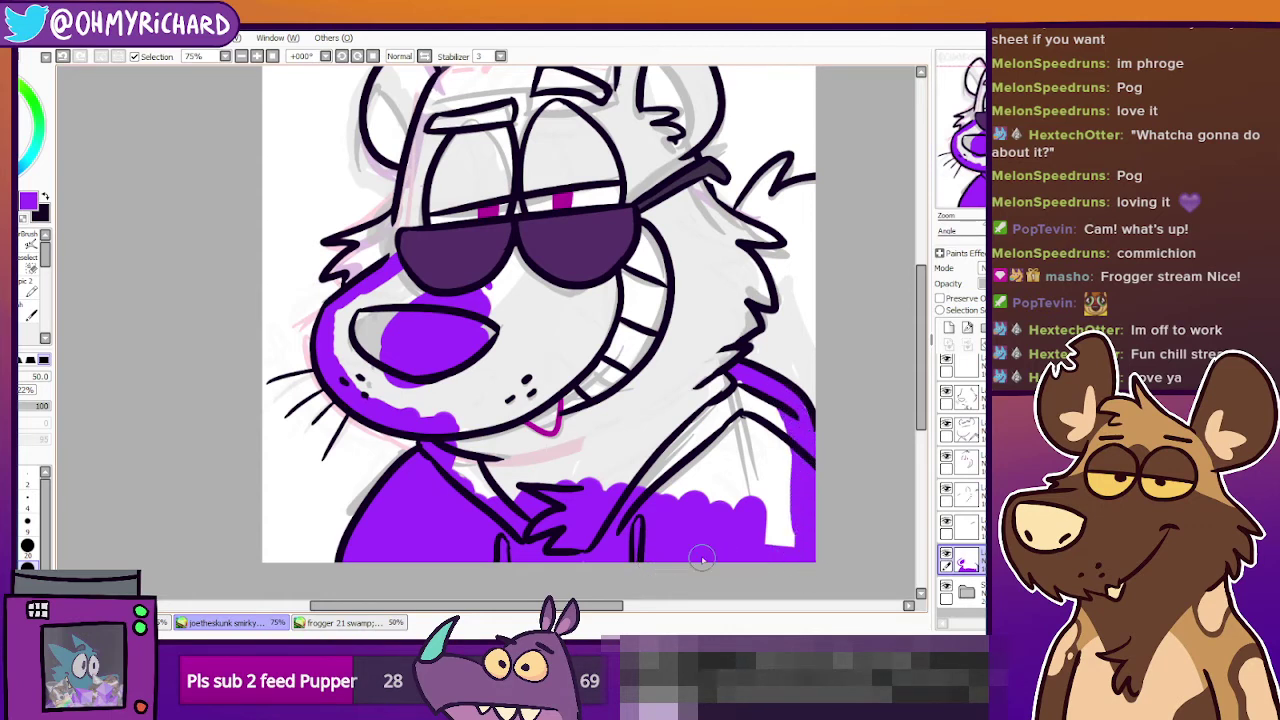
Paint purple inside the far cheek fur, the far ear and the top of the head, staying within the outlines.
drag(628, 284, 660, 401)
mouse_move(387, 393)
mouse_down()
mouse_move(375, 392)
mouse_move(401, 386)
mouse_move(376, 360)
mouse_move(429, 340)
mouse_up()
click(32, 289)
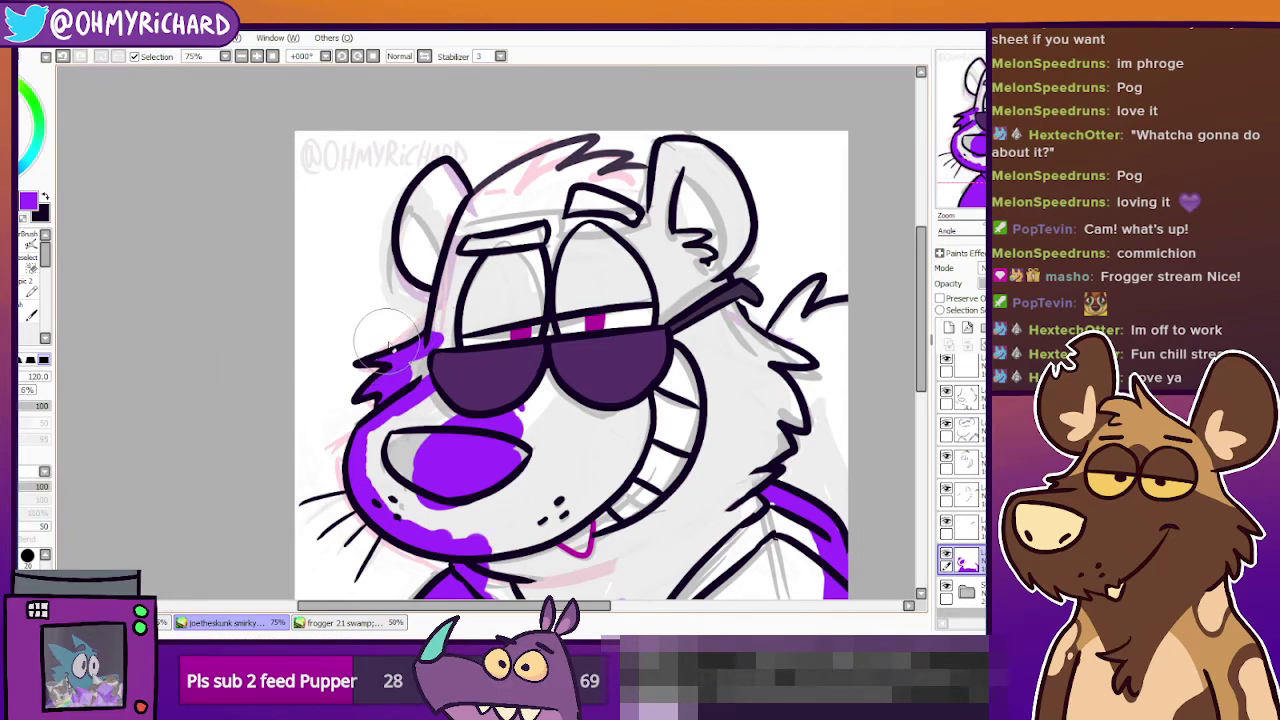
click(22, 246)
scroll(425, 345, up, 3)
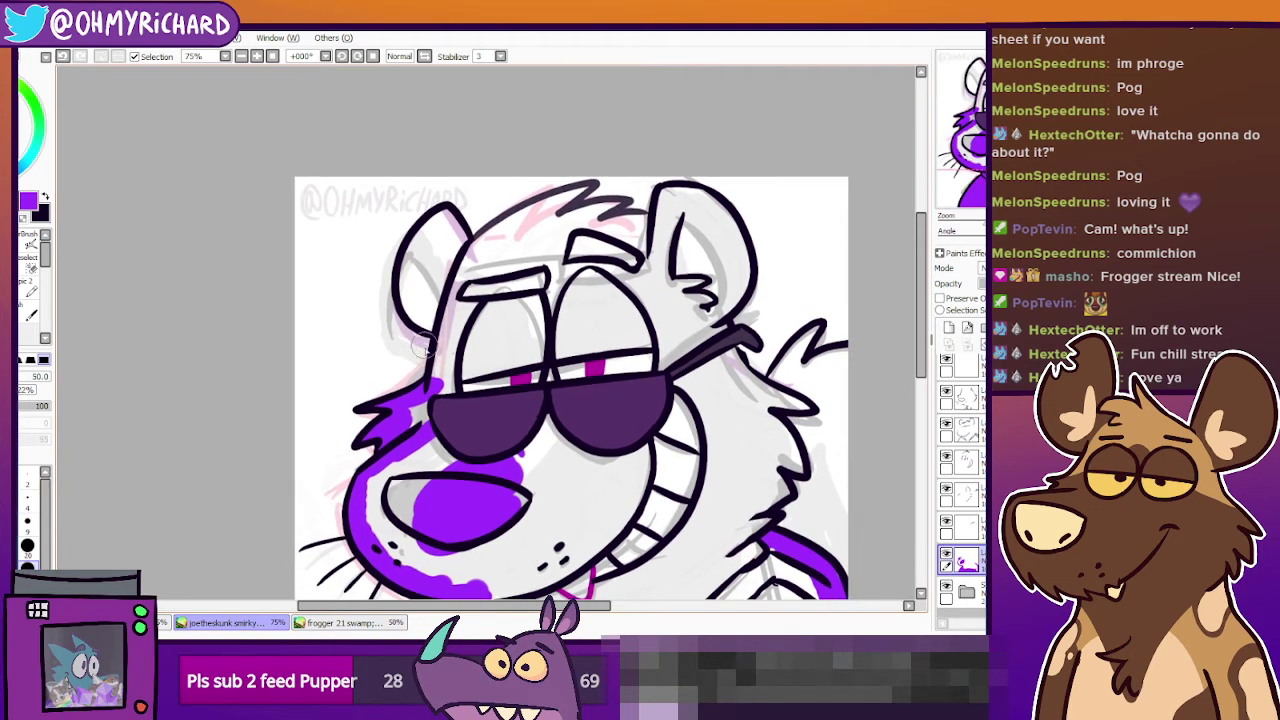
mouse_move(424, 343)
mouse_down()
mouse_move(436, 372)
mouse_move(448, 312)
mouse_move(420, 318)
mouse_move(410, 295)
mouse_move(416, 314)
mouse_move(408, 268)
mouse_move(406, 289)
mouse_move(442, 215)
mouse_move(467, 262)
mouse_move(435, 235)
mouse_move(426, 258)
mouse_move(442, 275)
mouse_move(487, 262)
mouse_move(467, 265)
mouse_move(587, 186)
mouse_move(507, 233)
mouse_move(559, 205)
mouse_move(589, 219)
mouse_move(620, 204)
mouse_move(566, 224)
mouse_move(638, 220)
mouse_up()
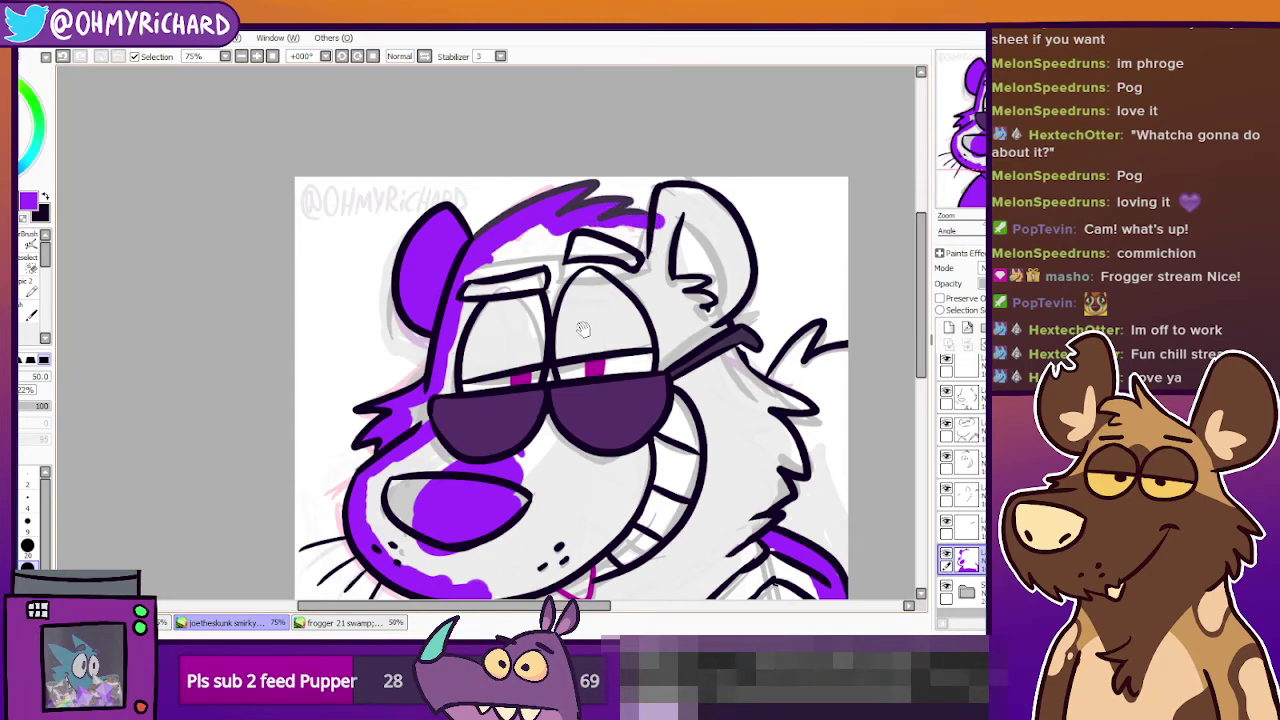
Paint purple inside the near ear, back of the neck and tail outlines, and fill the rest of the silhouette.
drag(583, 329, 476, 357)
mouse_move(540, 260)
mouse_down()
mouse_move(562, 226)
mouse_move(620, 248)
mouse_move(637, 300)
mouse_move(612, 358)
mouse_up()
drag(610, 438, 534, 336)
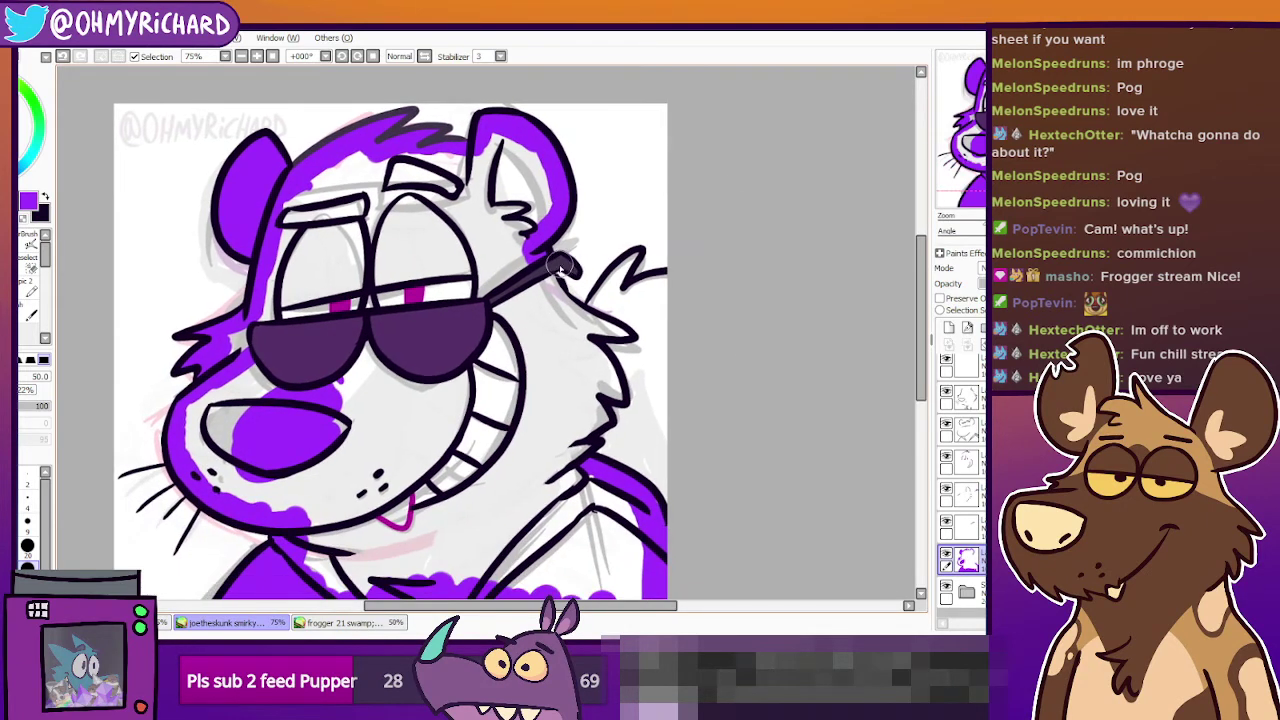
mouse_move(556, 264)
mouse_down()
mouse_move(569, 316)
mouse_move(605, 330)
mouse_move(569, 303)
mouse_move(608, 326)
mouse_up()
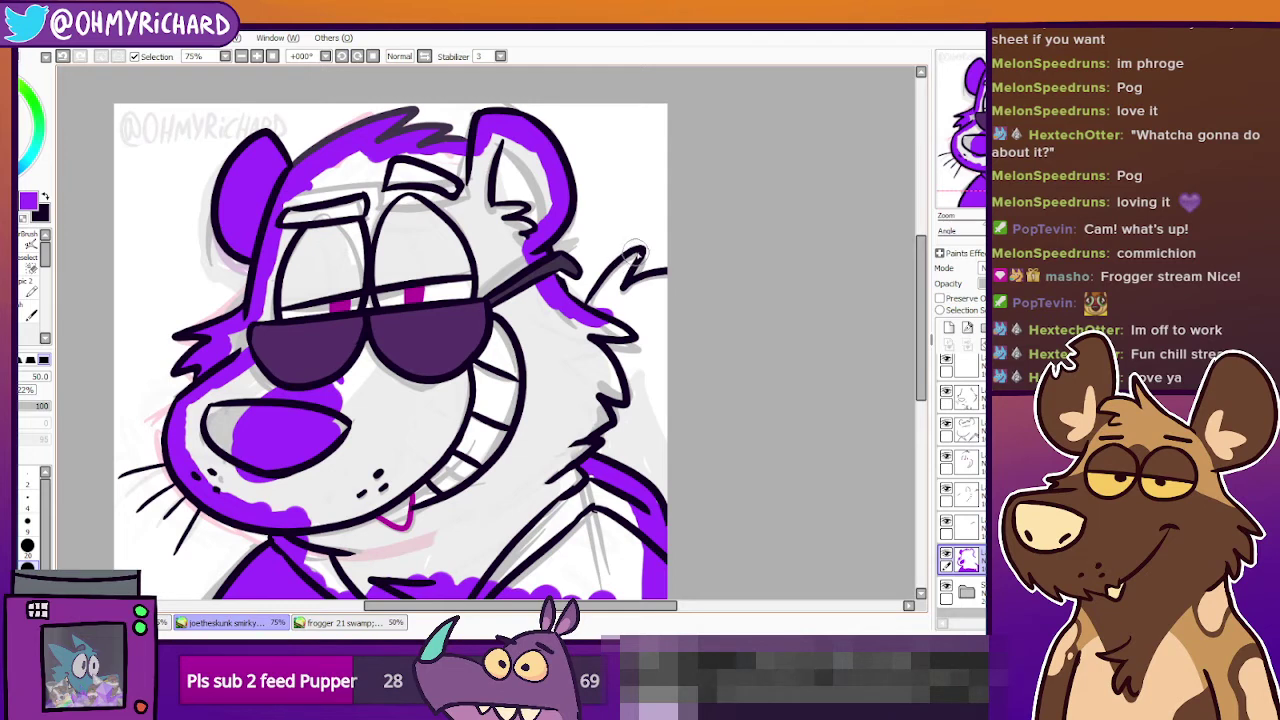
mouse_move(634, 251)
mouse_down()
mouse_move(596, 310)
mouse_move(666, 276)
mouse_move(660, 358)
mouse_move(675, 249)
mouse_move(657, 278)
mouse_move(656, 368)
mouse_up()
click(10, 310)
click(458, 340)
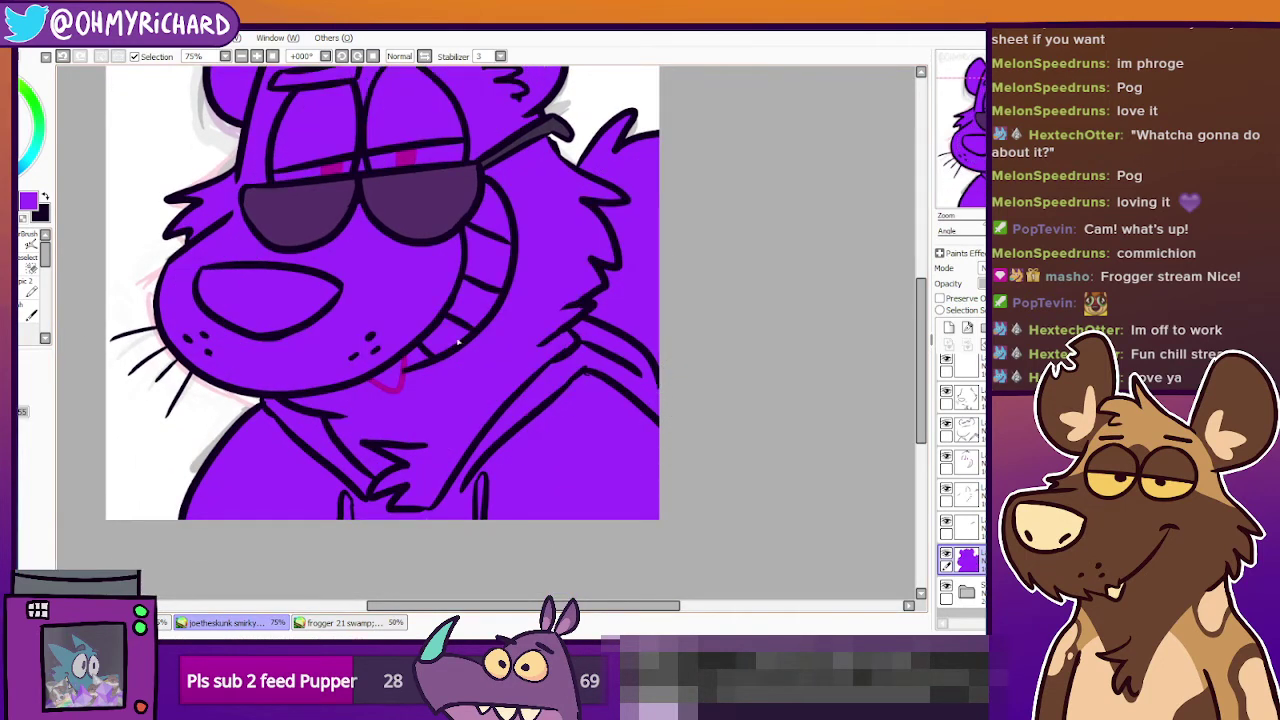
Recolour the layer holding the head-top outline and pupils with the dark line colour, with its opacity preserved.
drag(455, 299, 500, 398)
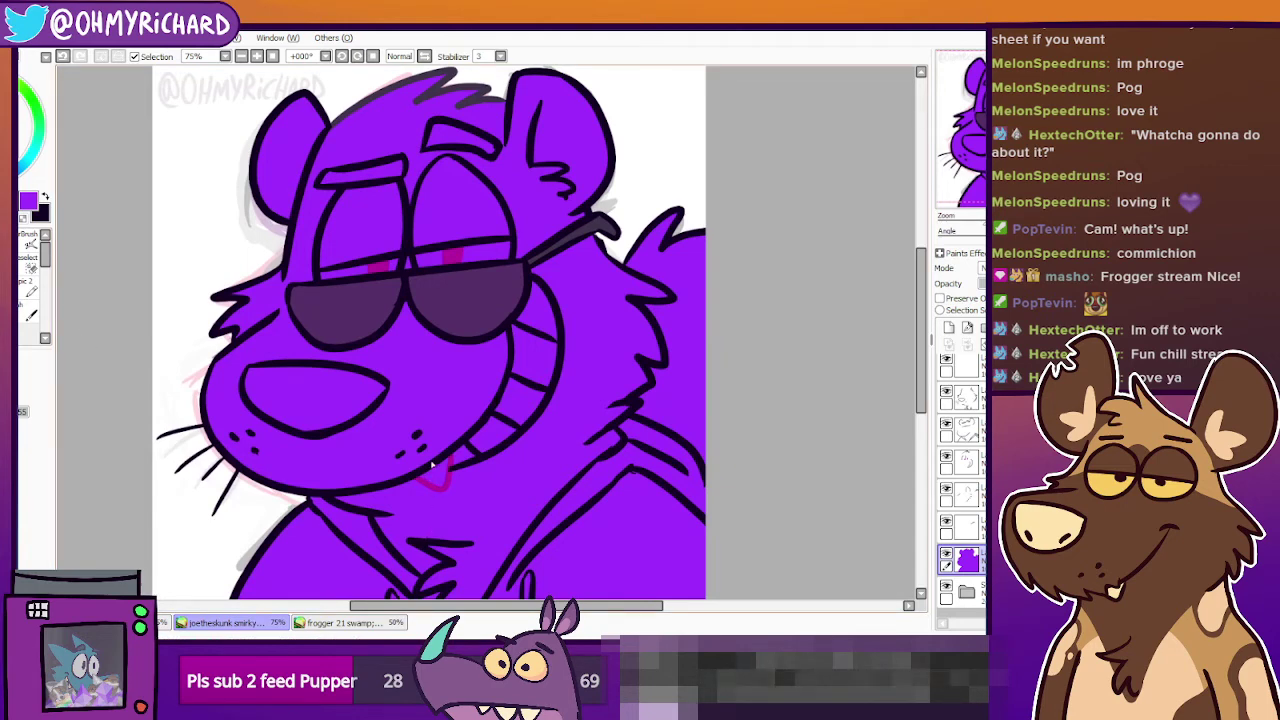
key(x)
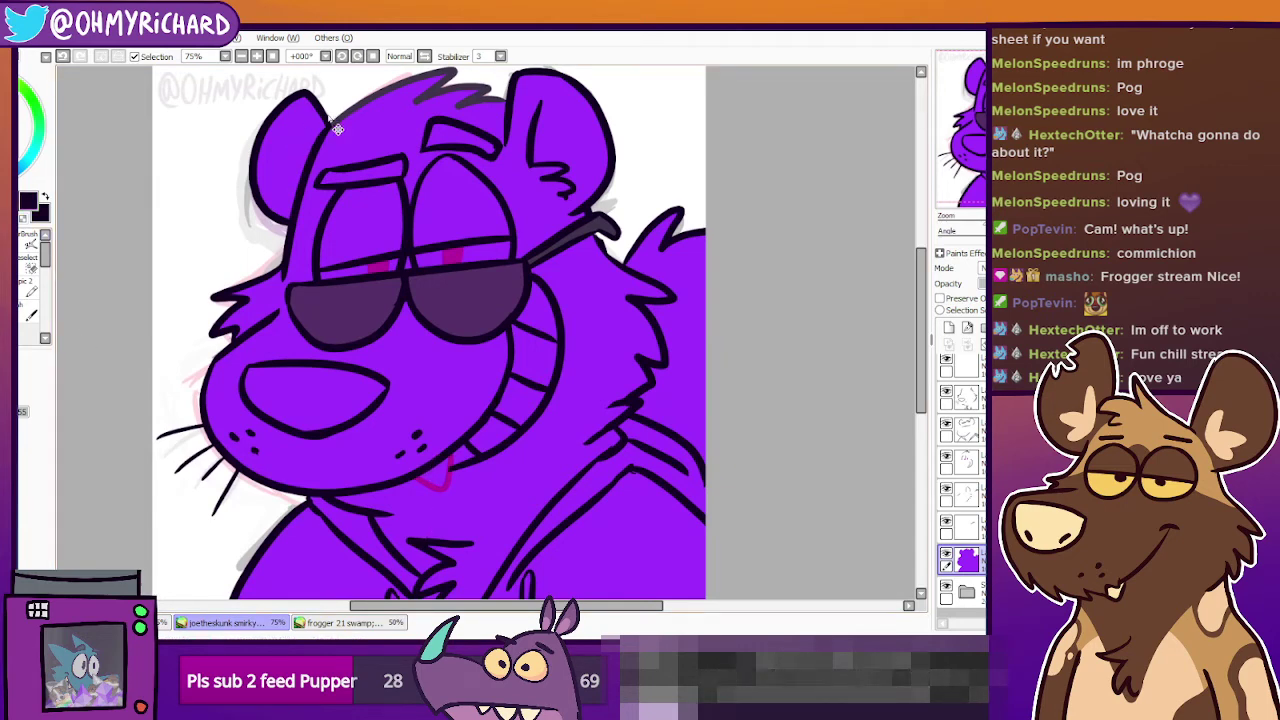
ctrl+shift+click(361, 110)
click(946, 300)
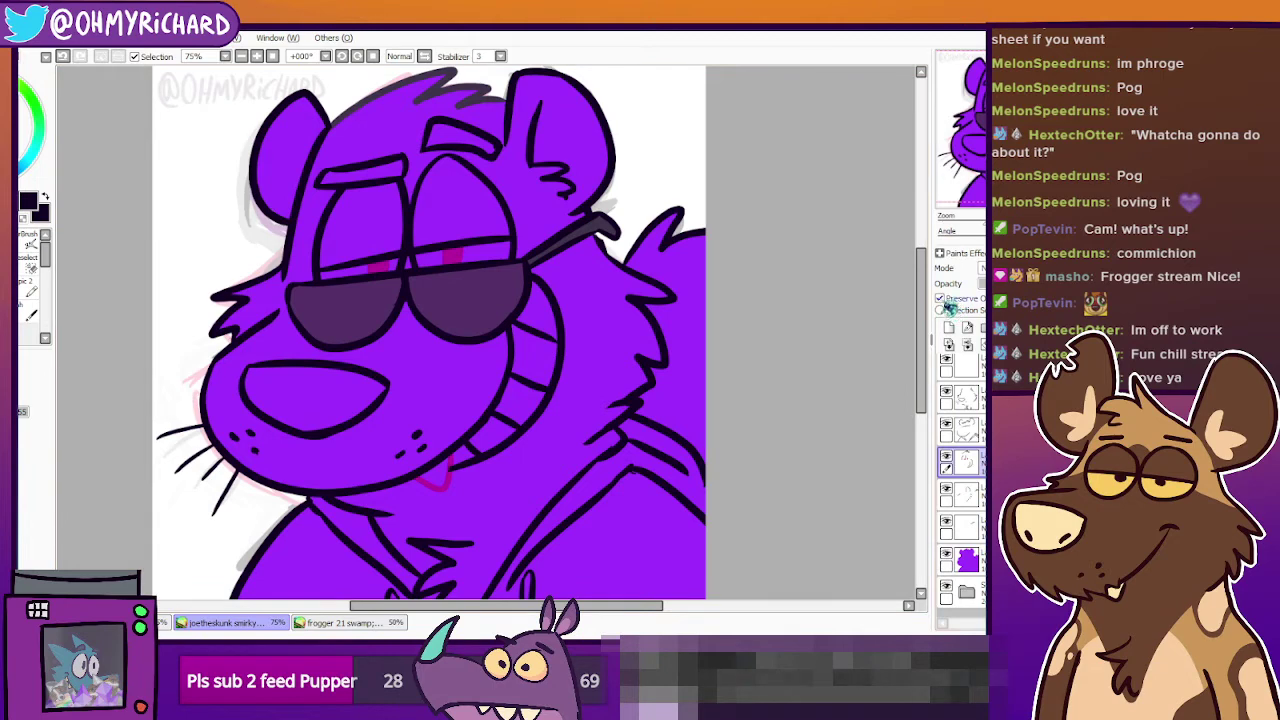
key(ctrl+f)
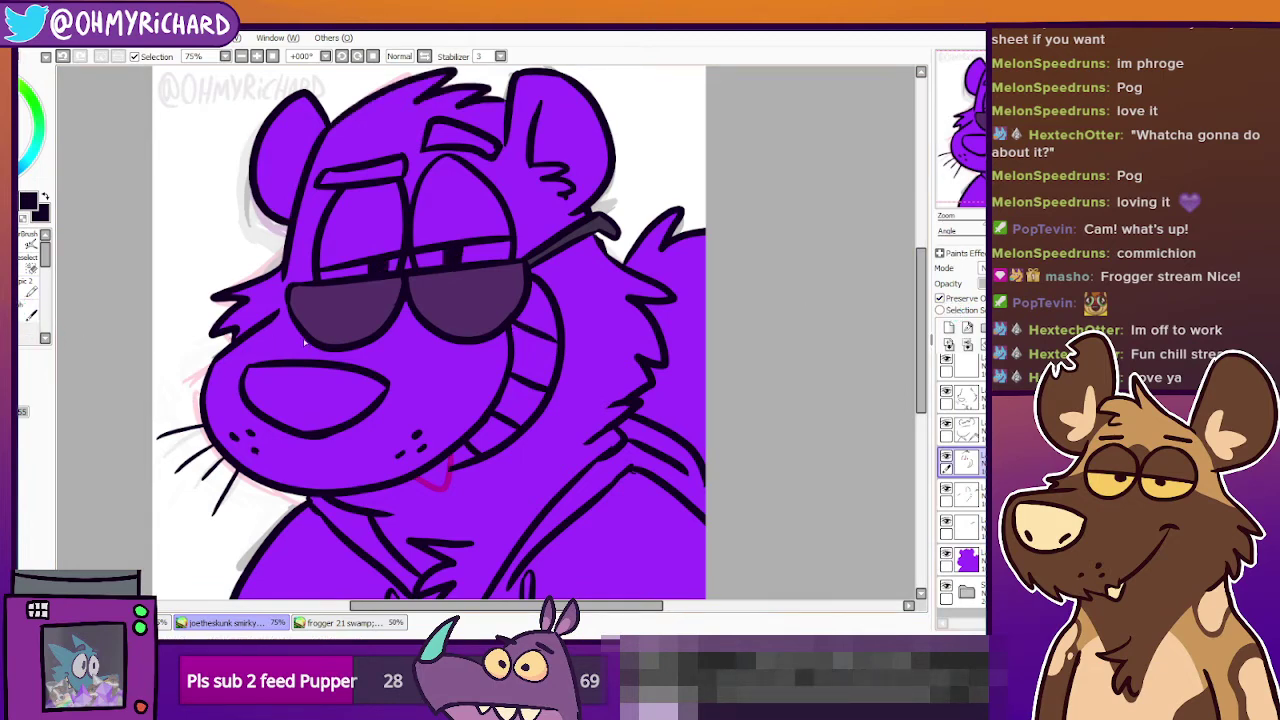
Bring the skunk reference sheet into a new canvas, pick its dark grey fur colour and return to the portrait.
mouse_move(376, 462)
mouse_down()
mouse_move(380, 414)
mouse_move(397, 426)
mouse_up()
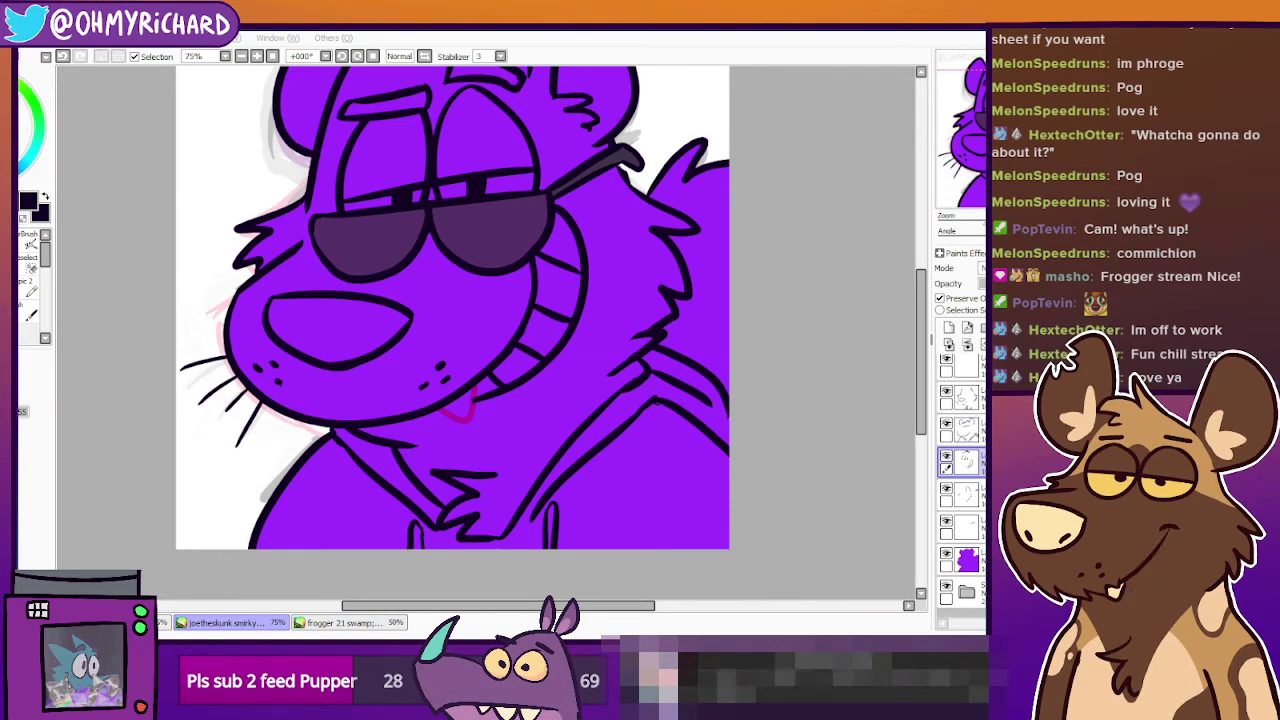
key(alt+Tab)
key(ctrl+shift+n)
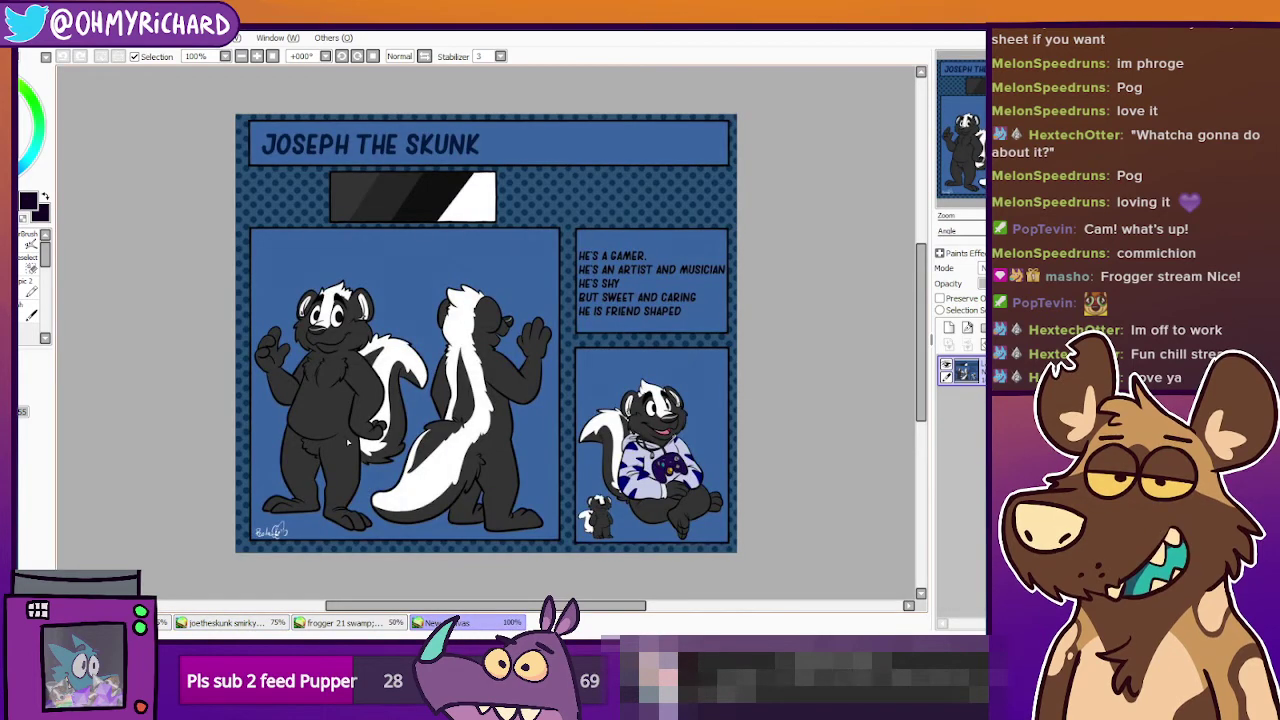
click(362, 624)
click(262, 625)
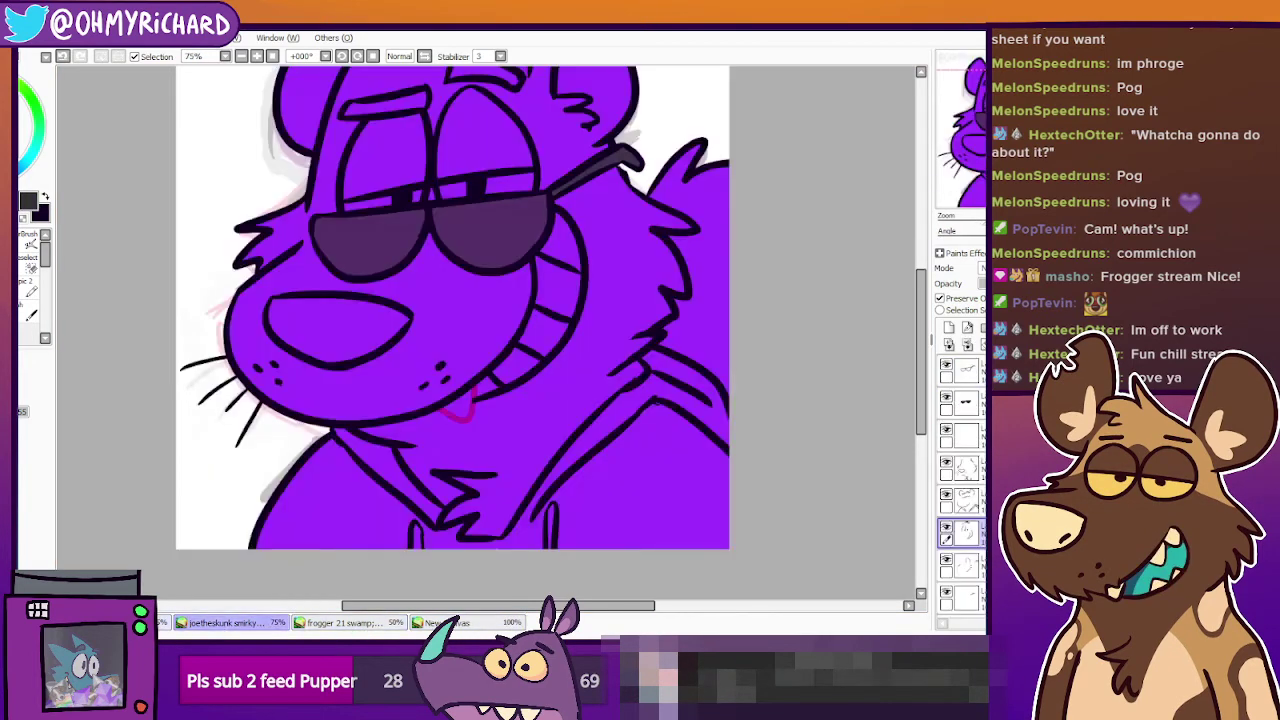
click(148, 624)
key(ctrl+Tab)
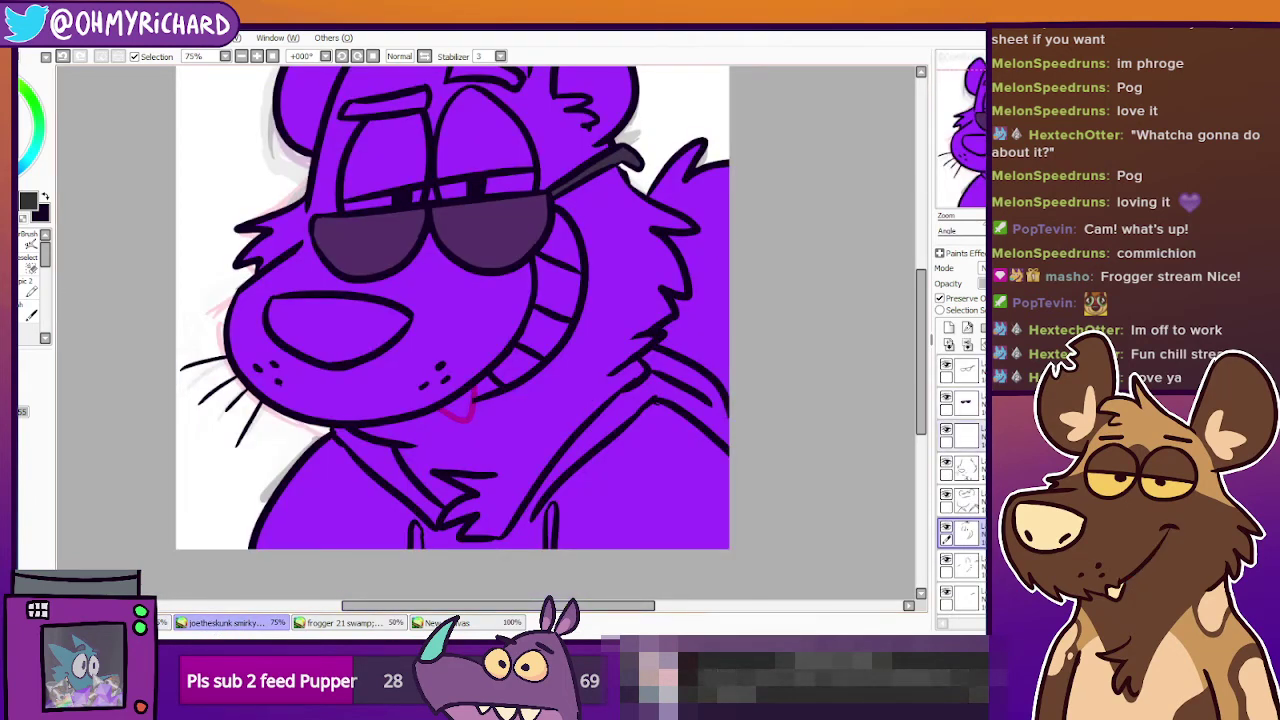
Recolour the purple silhouette on the base layer dark grey, with the layer's opacity preserved.
scroll(962, 485, down, 2)
click(966, 569)
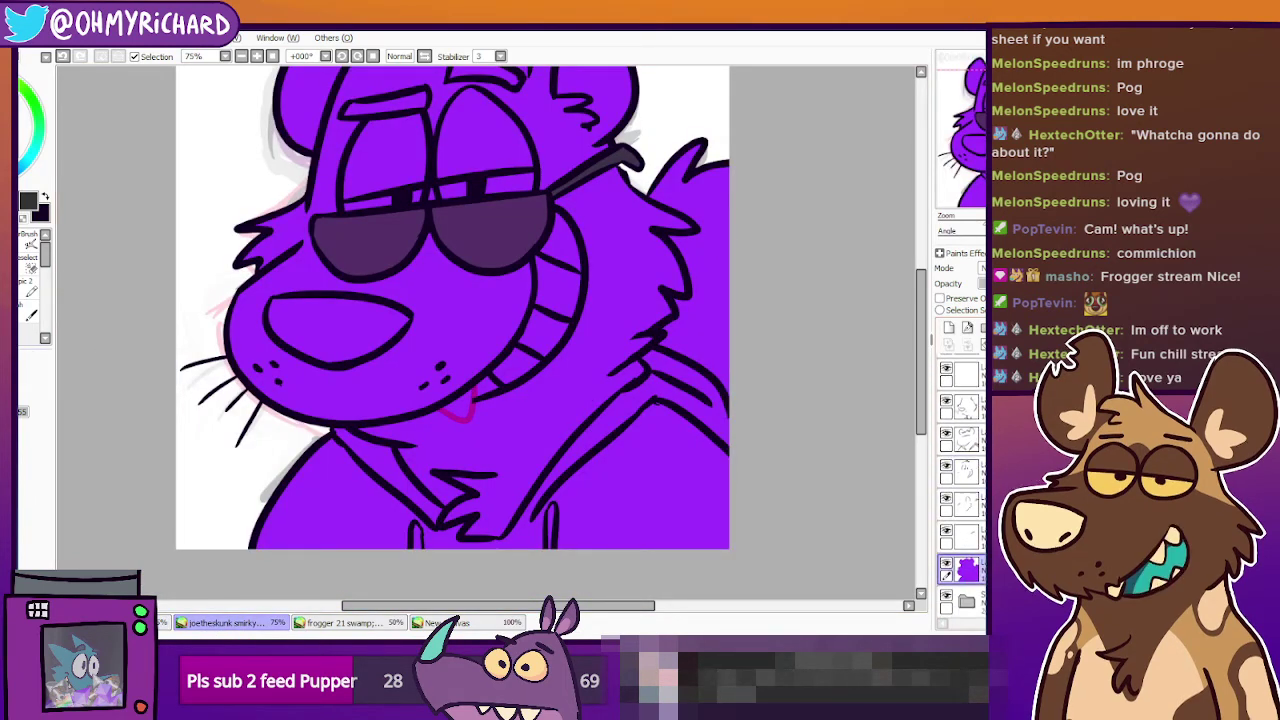
key(ctrl+f)
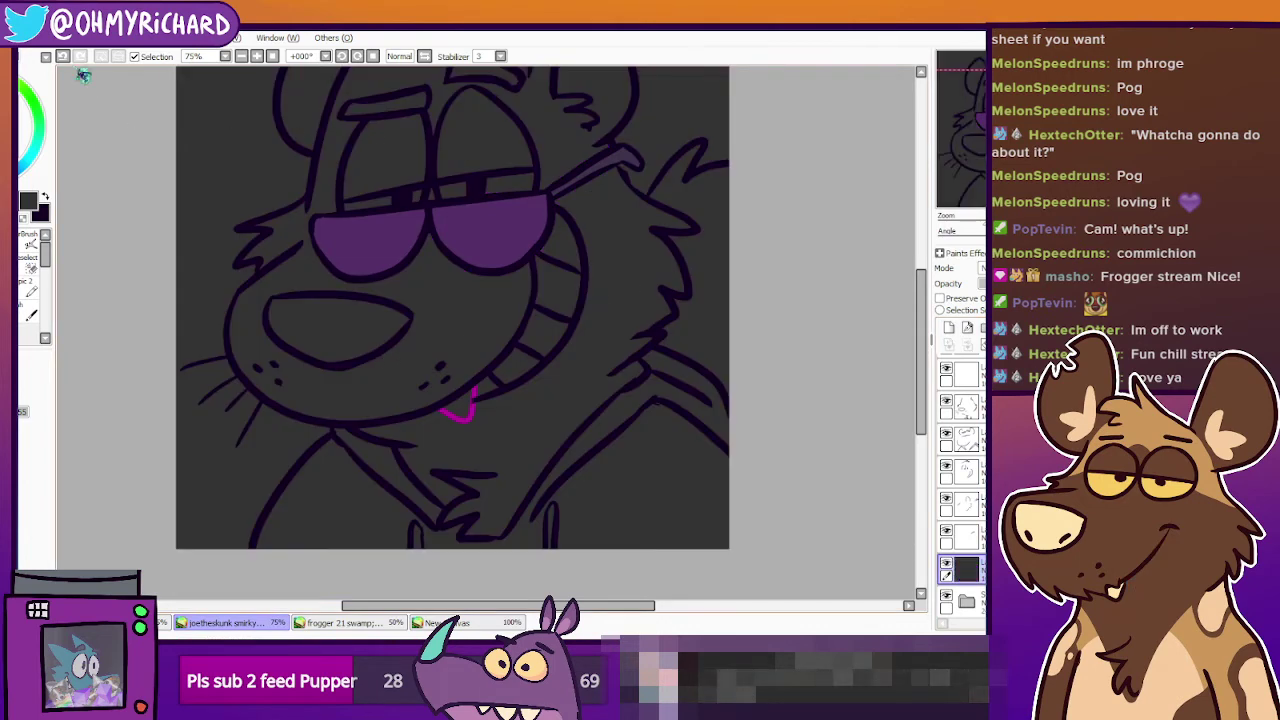
key(ctrl+z)
click(940, 298)
click(392, 360)
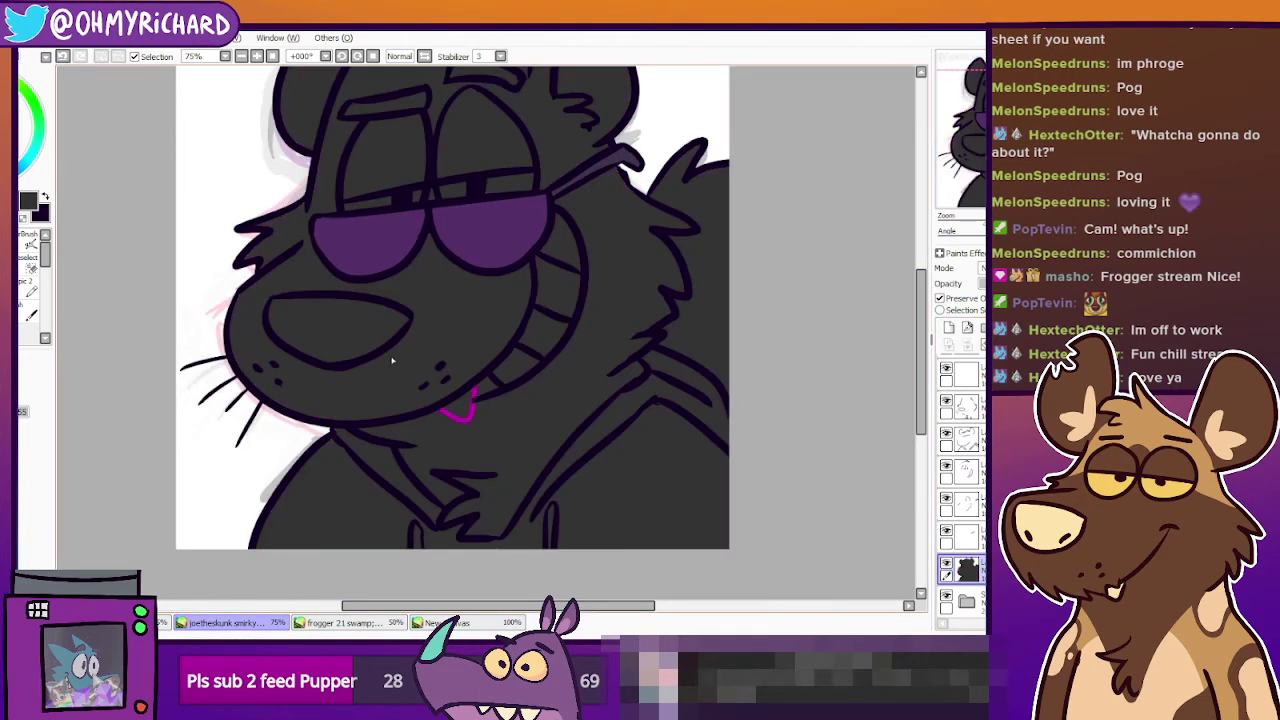
Pick white from the front-facing skunk's face on the reference sheet and return to the portrait.
click(505, 622)
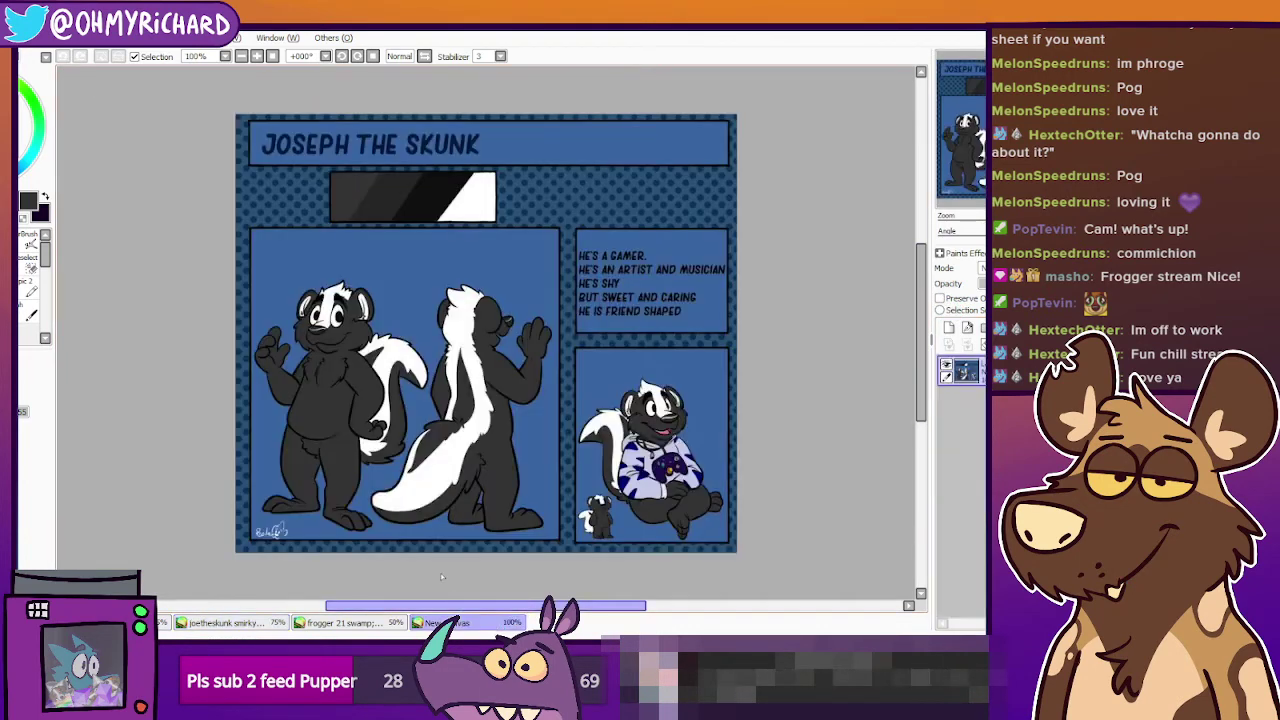
scroll(388, 385, up, 3)
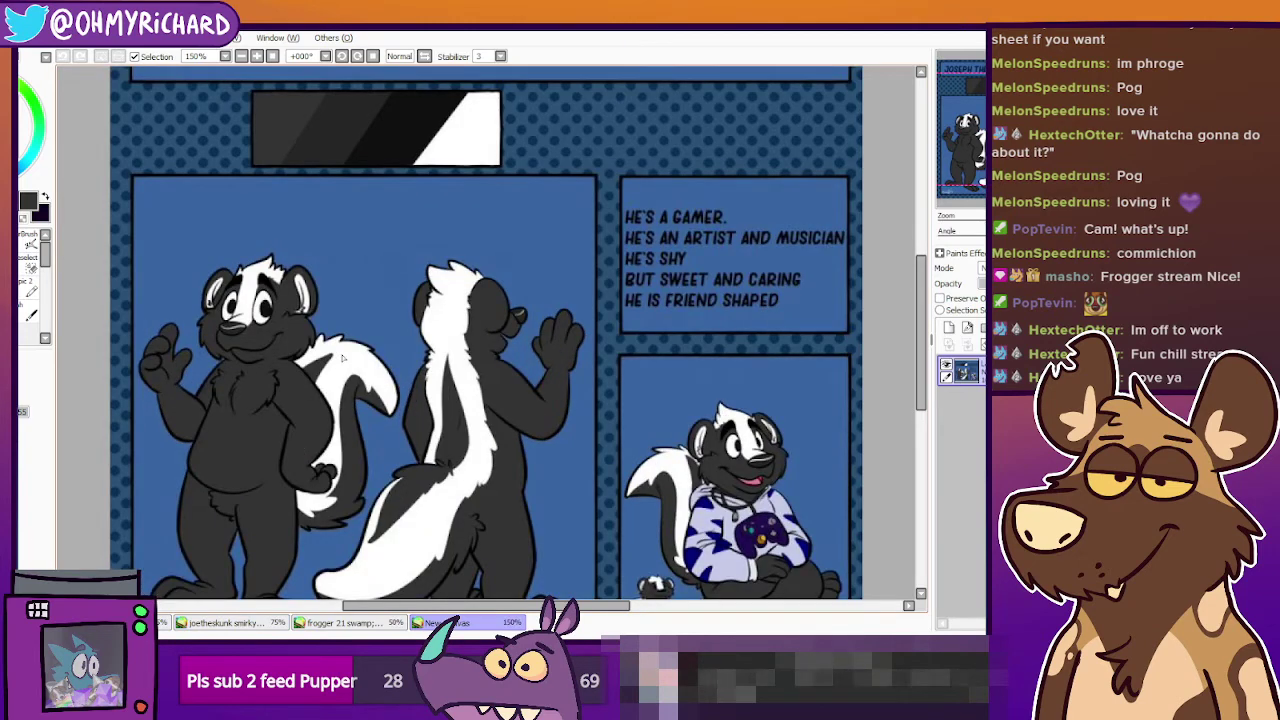
right_click(261, 318)
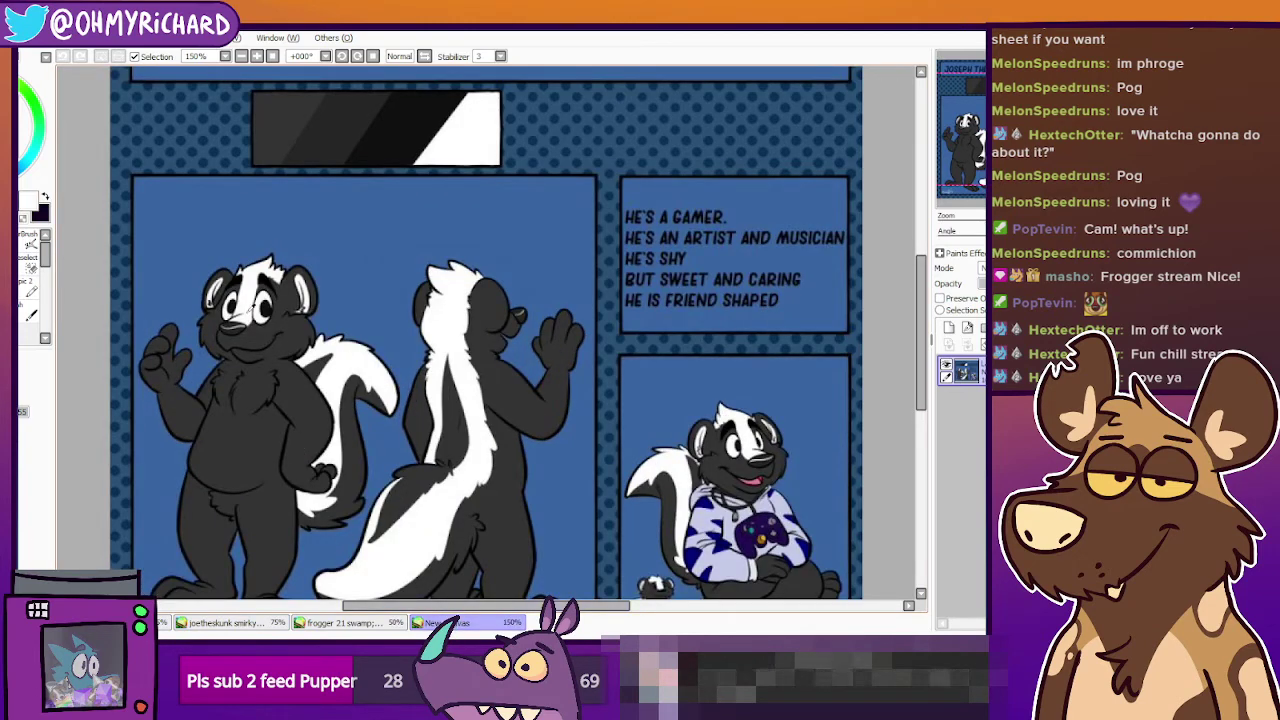
click(232, 622)
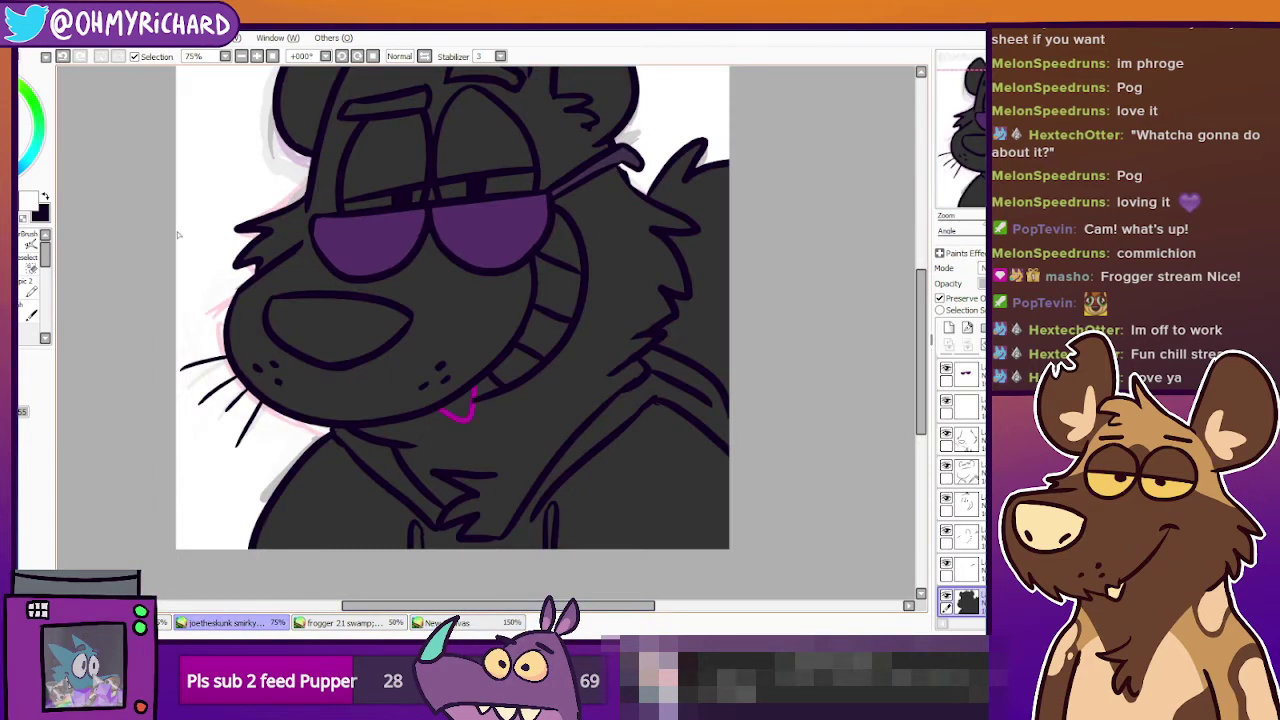
Add a new layer beneath the dark grey skunk silhouette and fill it with purple as the background.
scroll(970, 538, down, 1)
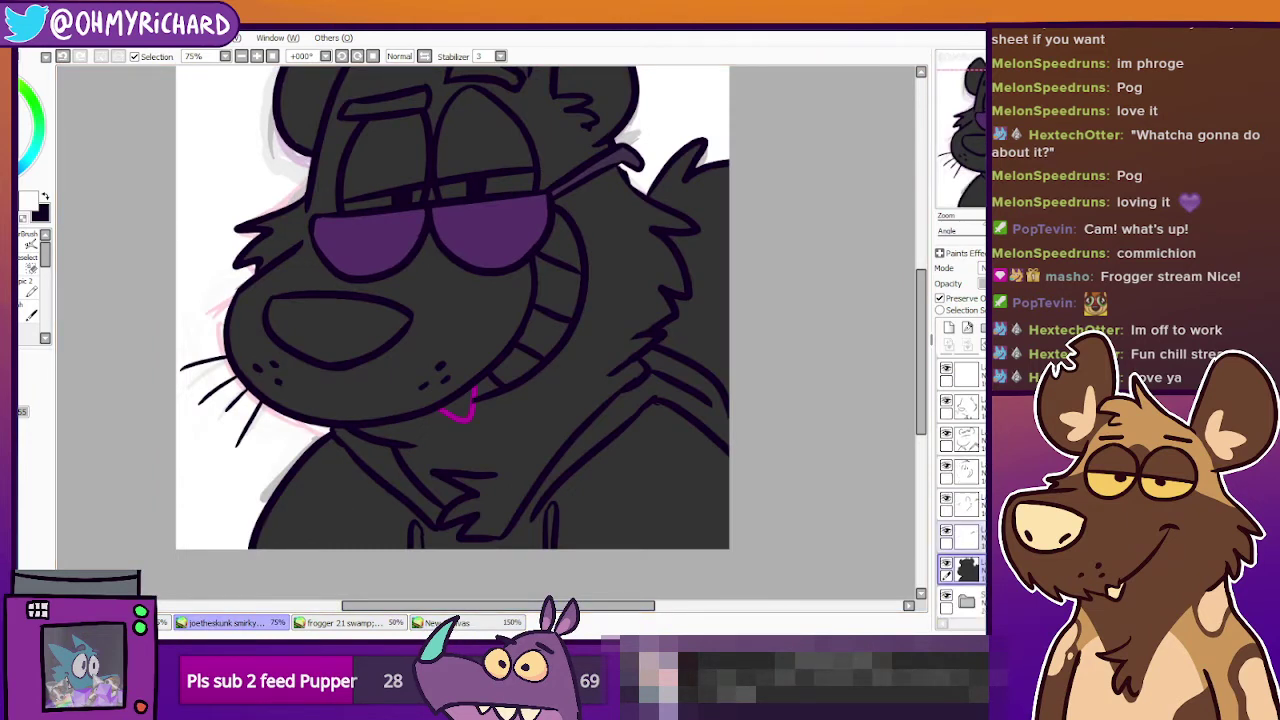
click(948, 328)
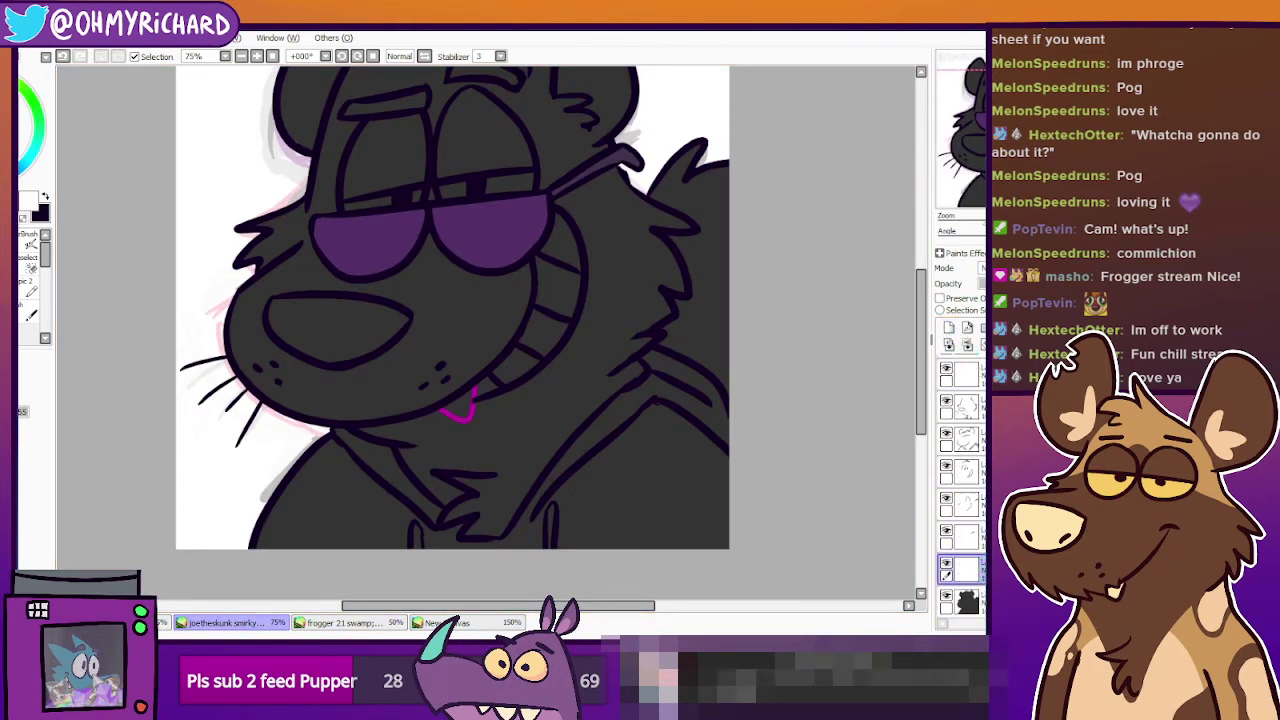
scroll(966, 569, down, 1)
drag(966, 537, 966, 586)
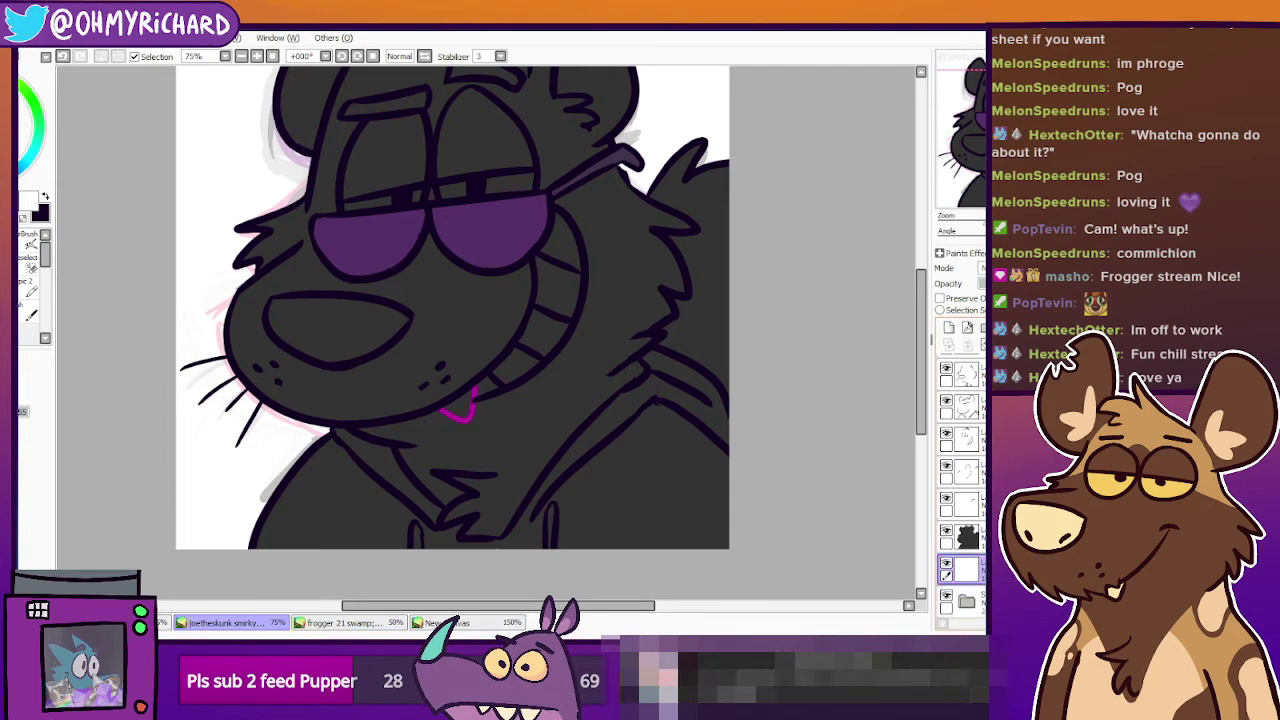
click(45, 197)
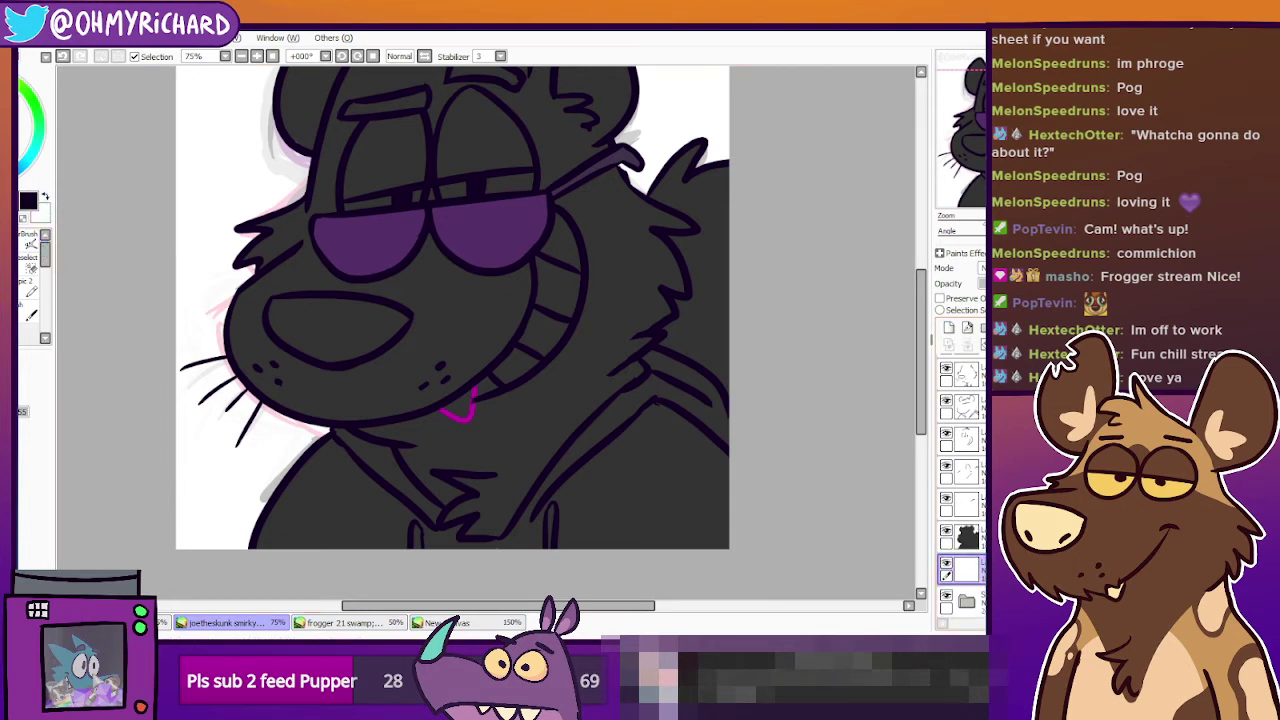
click(10, 124)
click(275, 217)
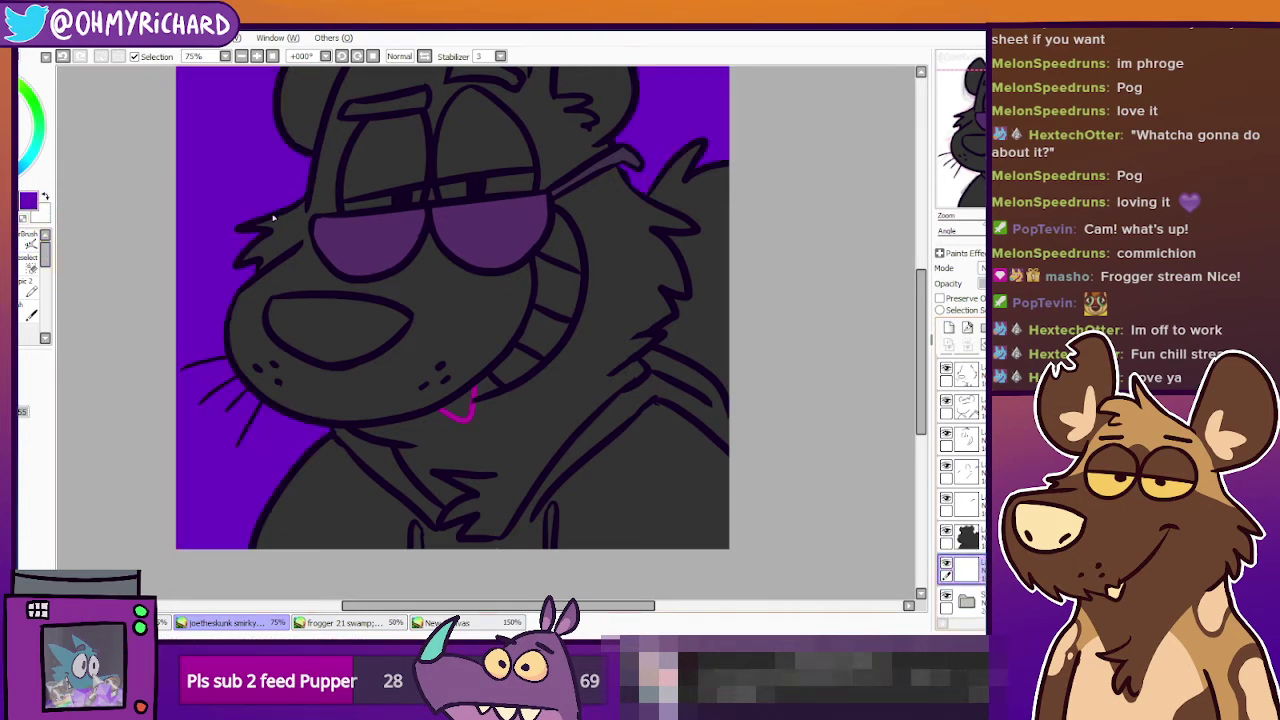
On the silhouette layer, paint the two white stripe edges between the sunglasses and the nose with a size 20 brush.
drag(450, 310, 494, 336)
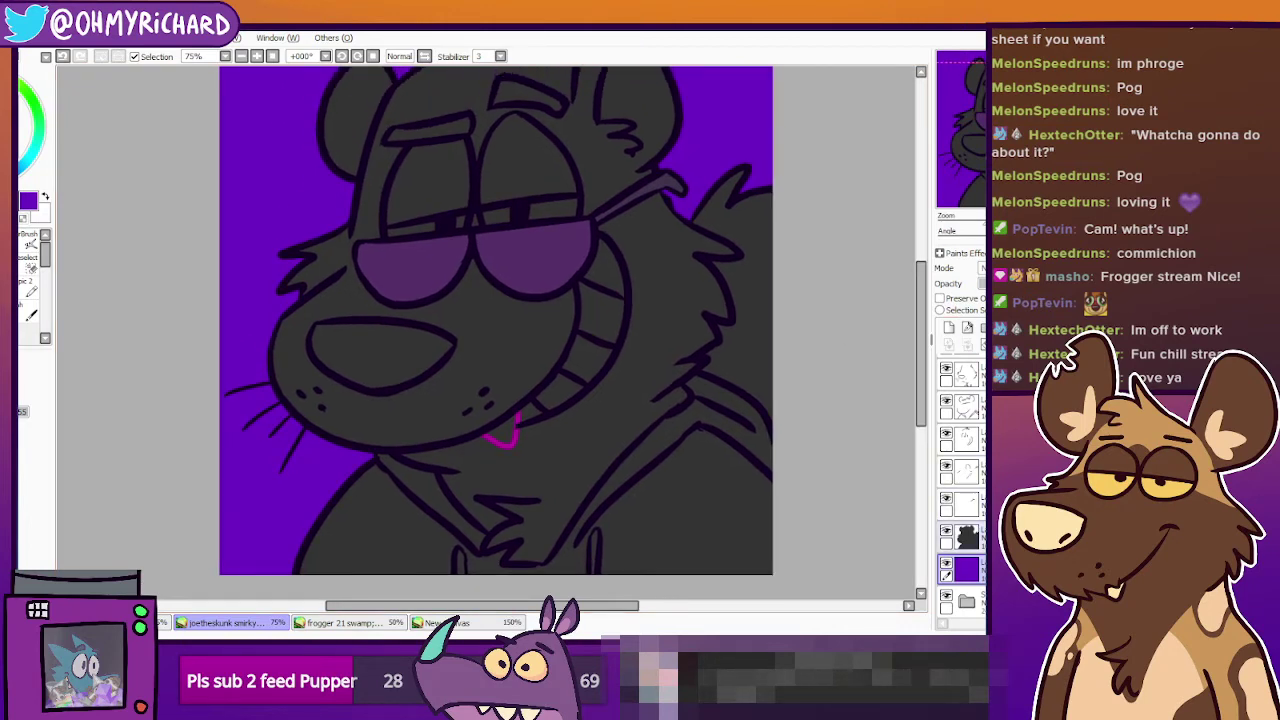
click(966, 537)
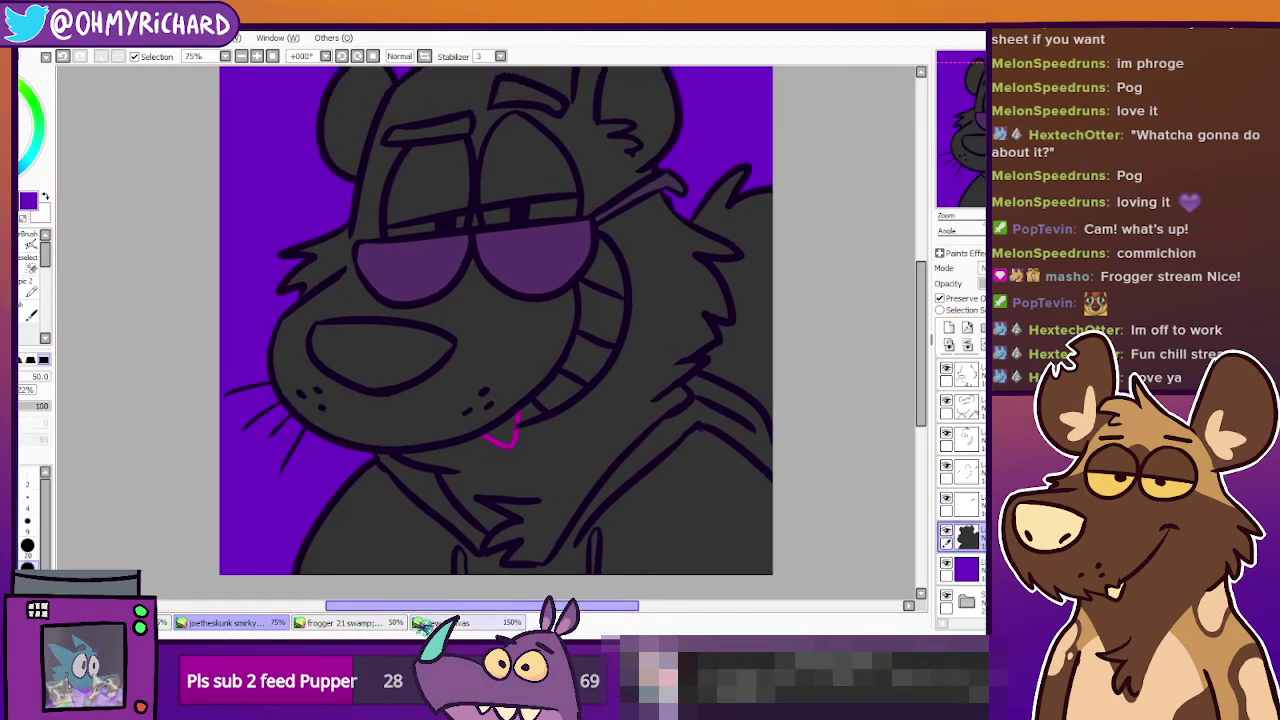
click(452, 626)
click(232, 624)
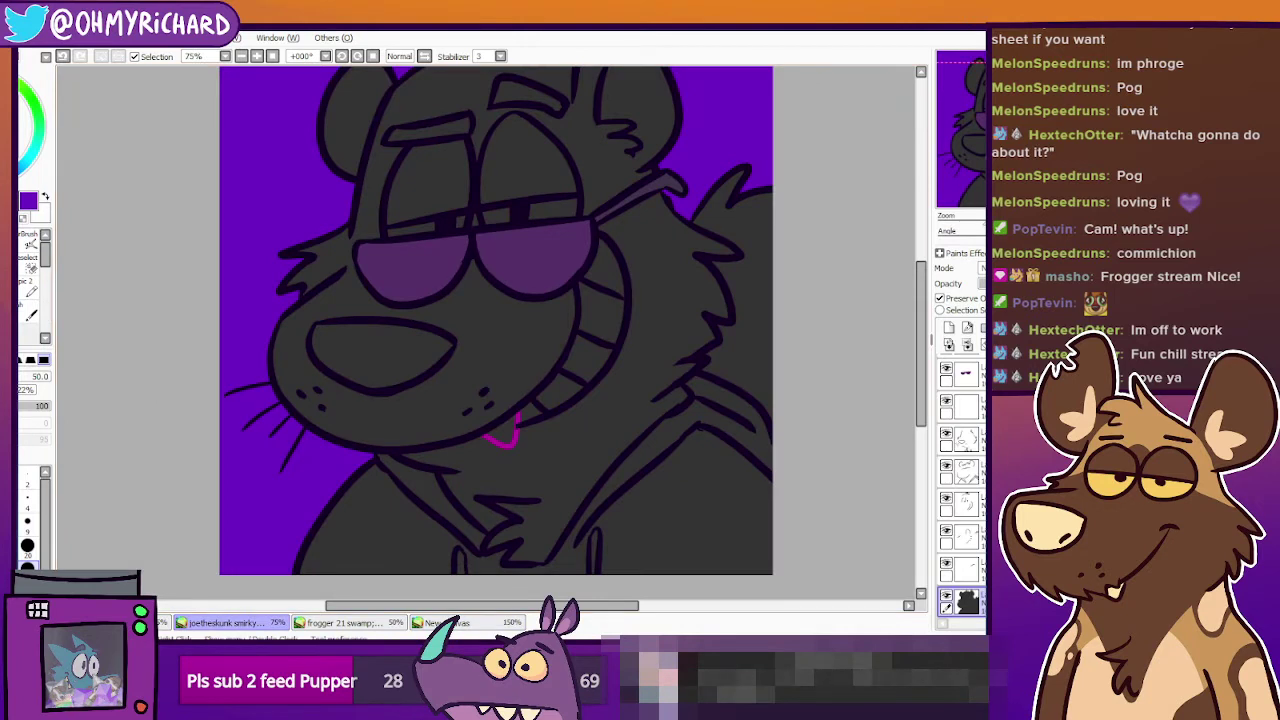
drag(897, 171, 931, 162)
click(45, 197)
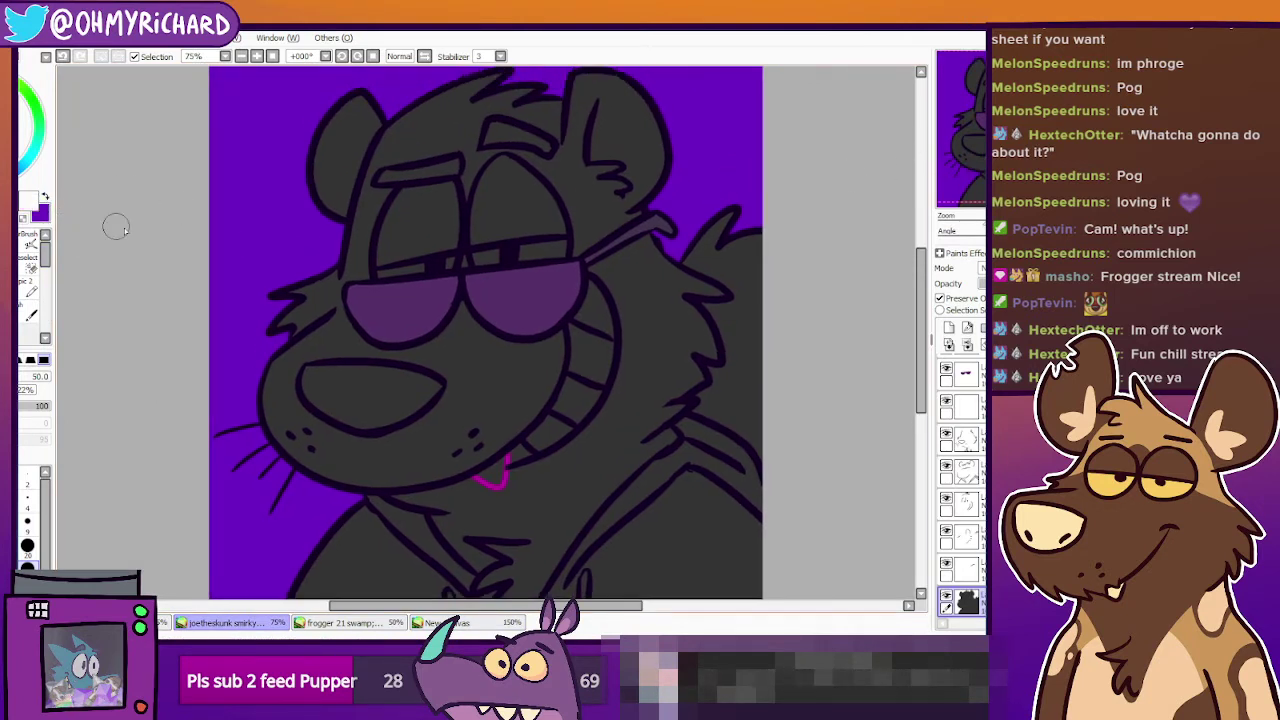
click(27, 548)
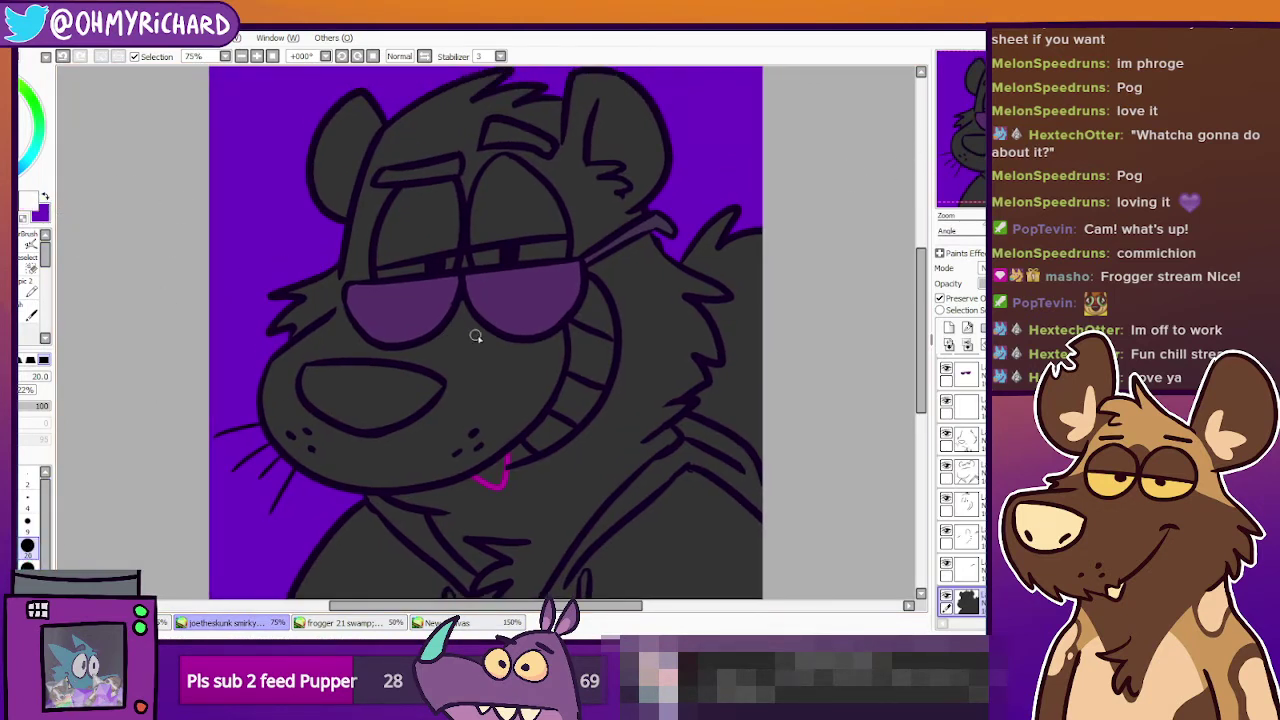
drag(433, 377, 490, 334)
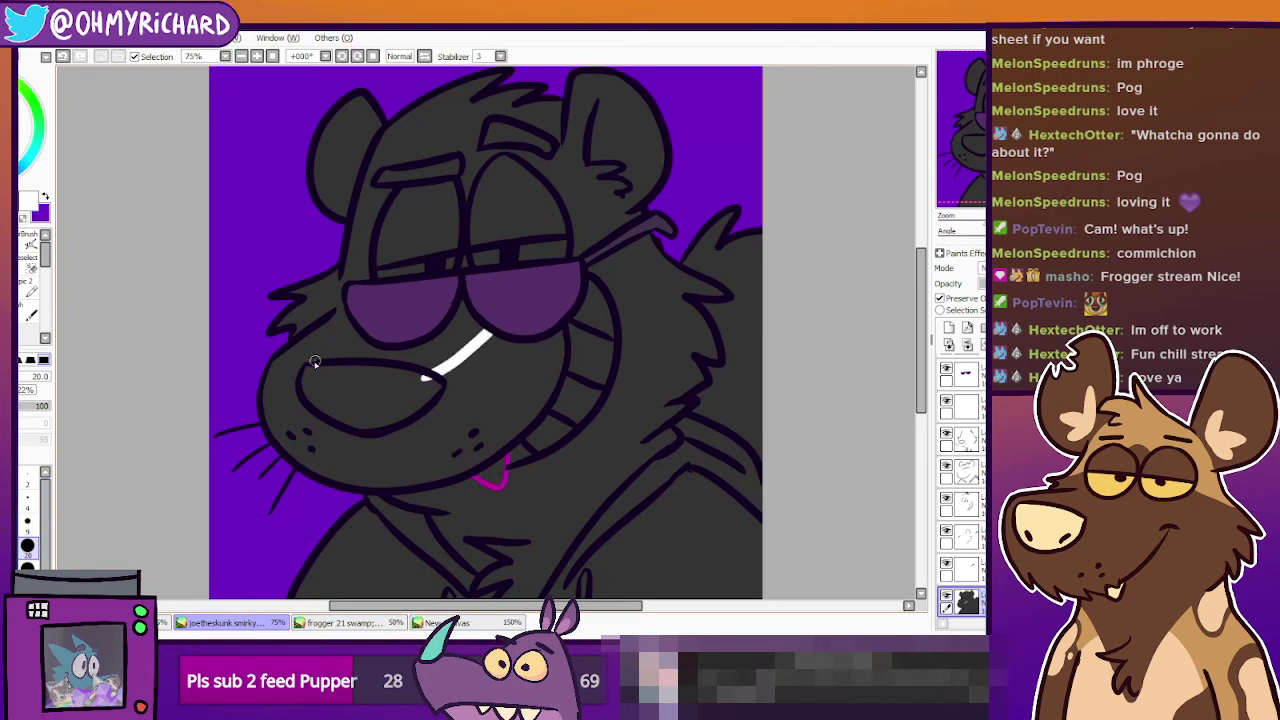
drag(313, 360, 360, 334)
key(ctrl+z)
Paint the white stripe edge from the ear-side eyebrow onto the eyelid below it, checking the markings against the reference sheet.
click(492, 625)
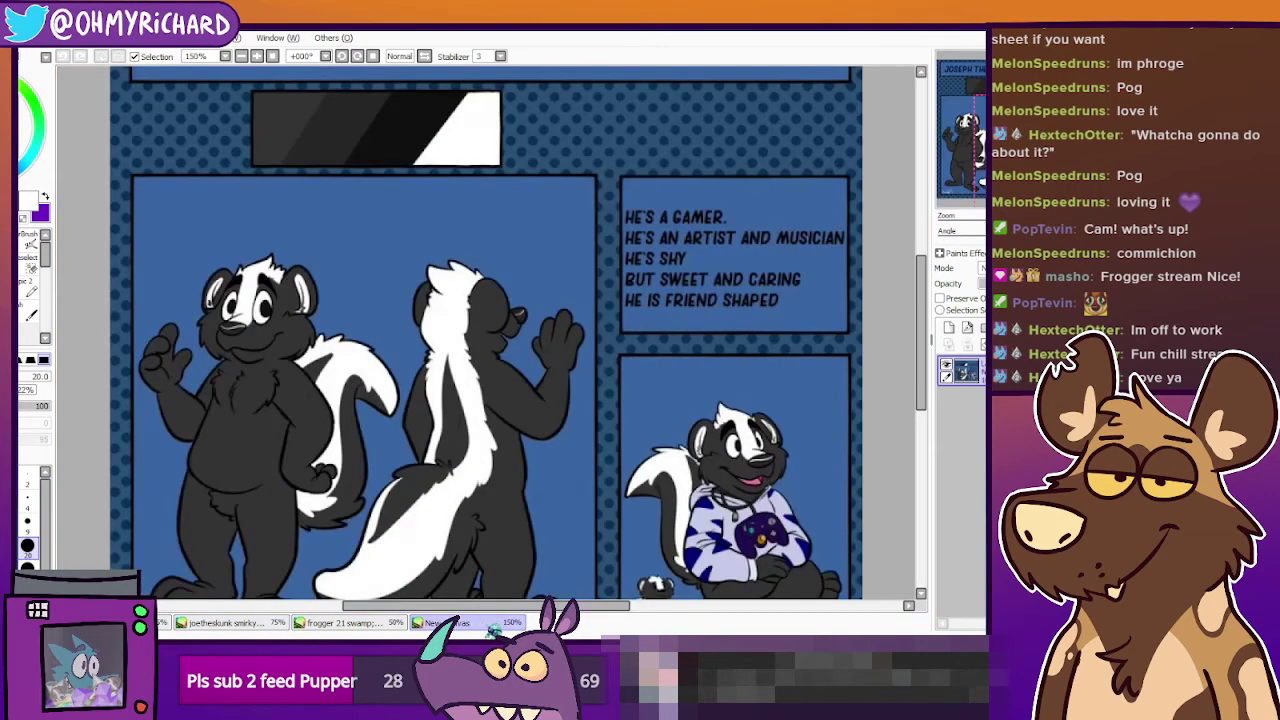
click(494, 625)
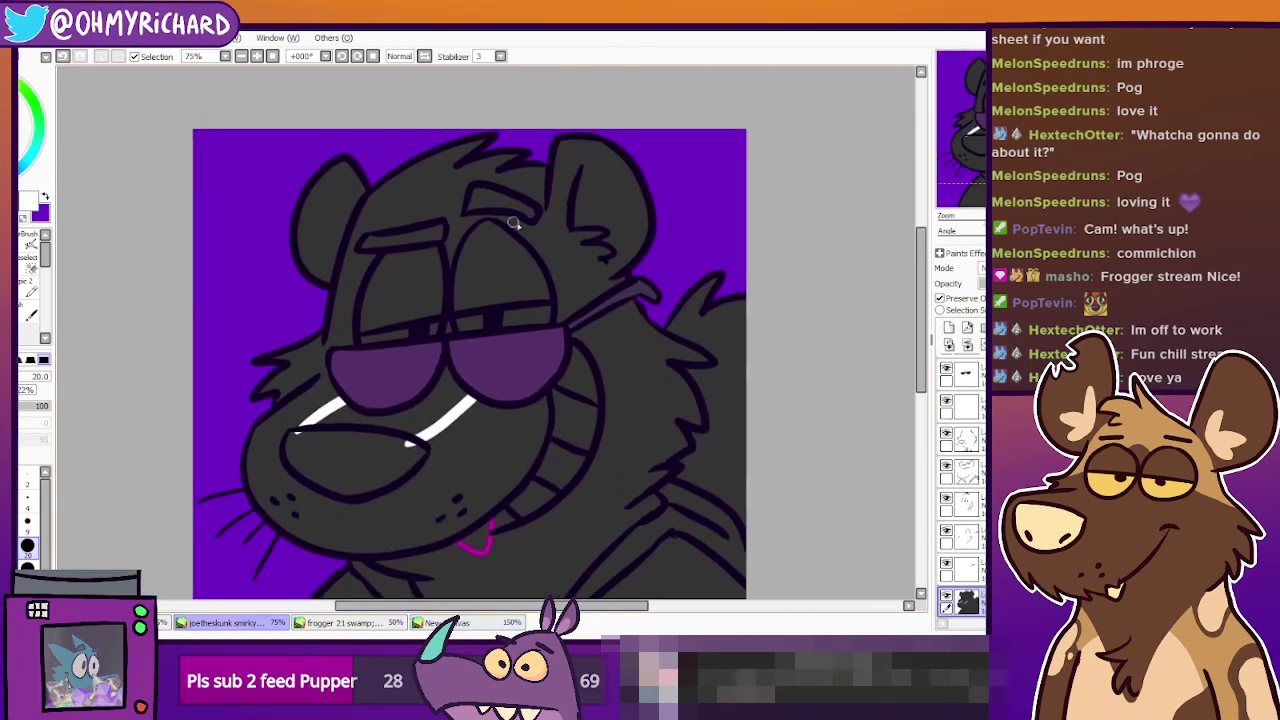
drag(543, 208, 487, 248)
key(ctrl+z)
click(458, 624)
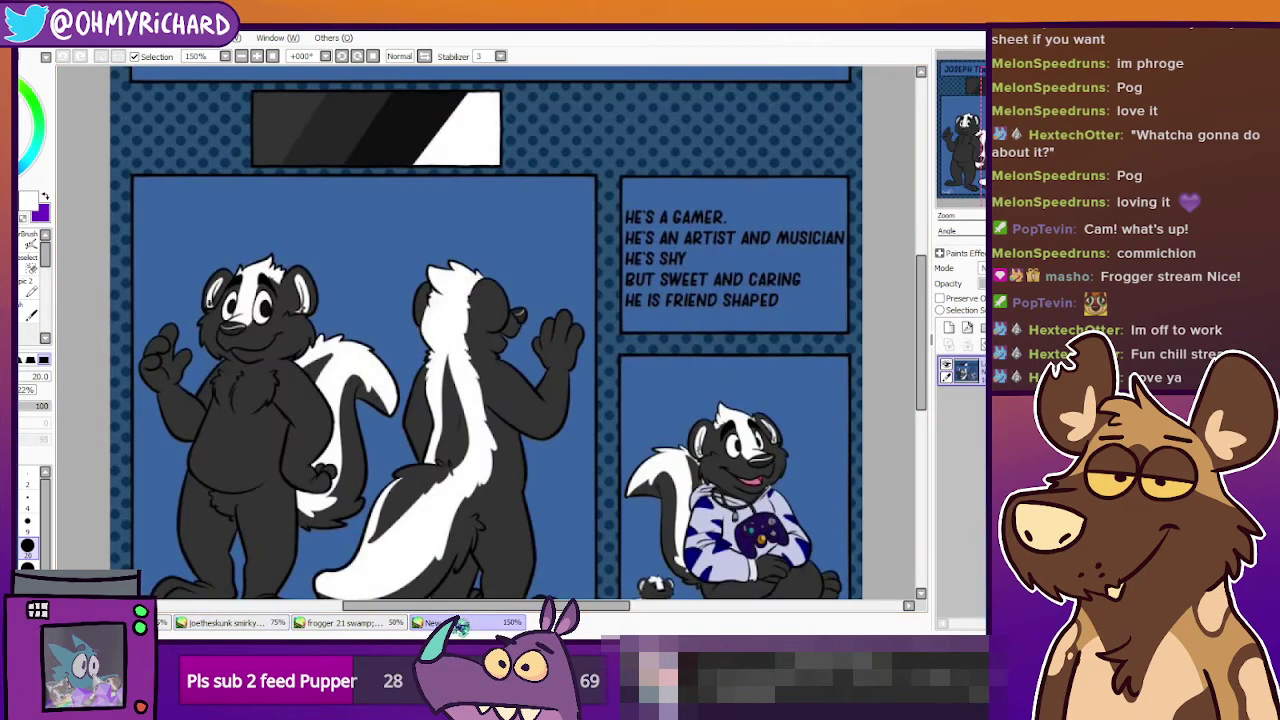
click(459, 626)
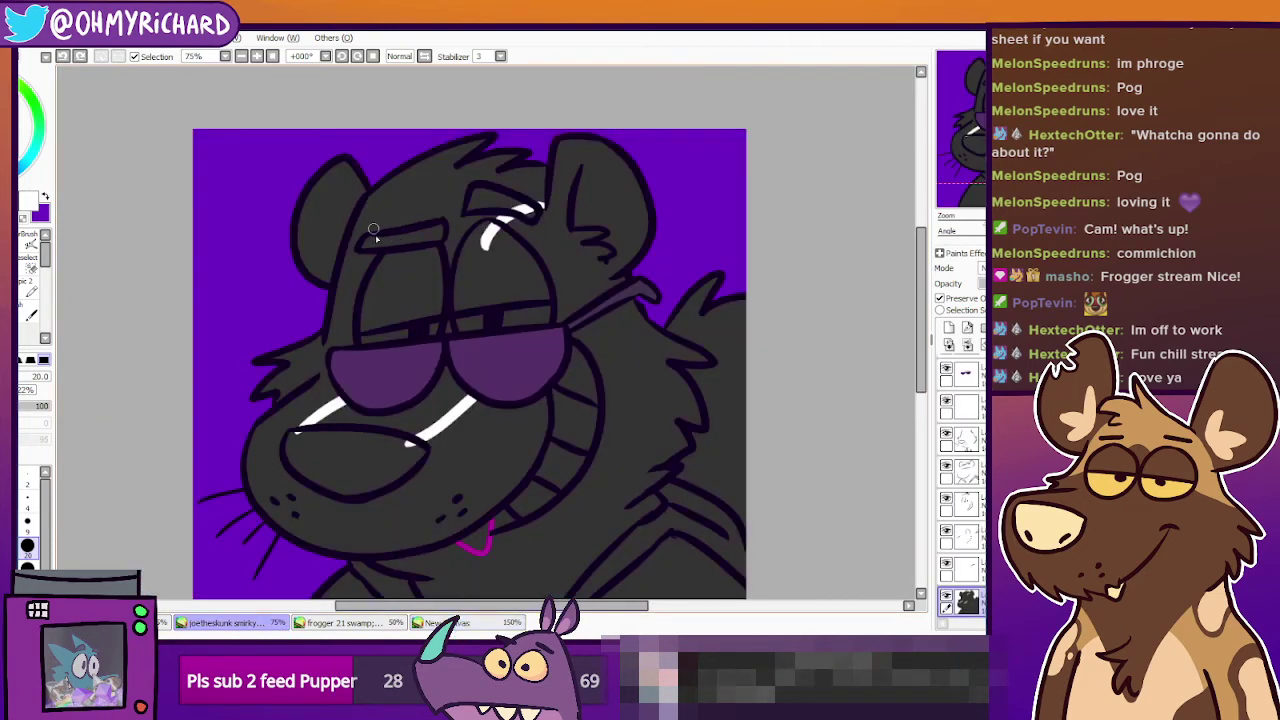
click(455, 624)
click(455, 624)
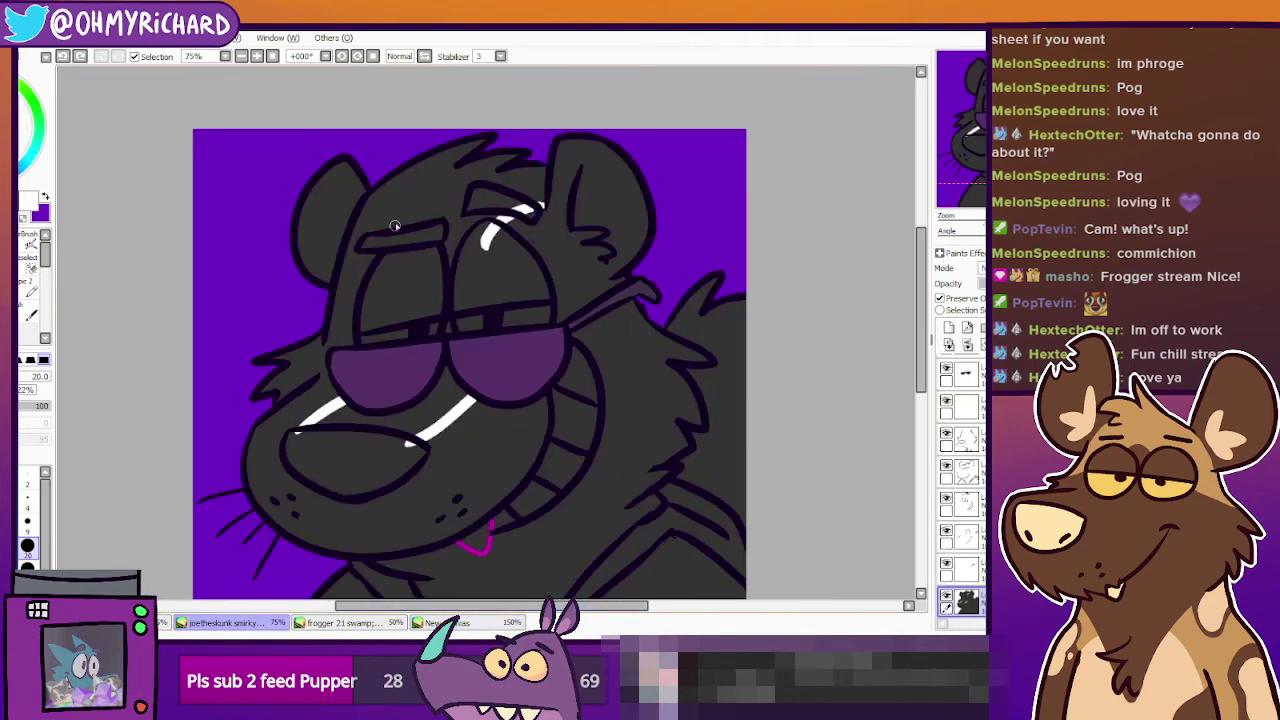
drag(357, 203, 402, 238)
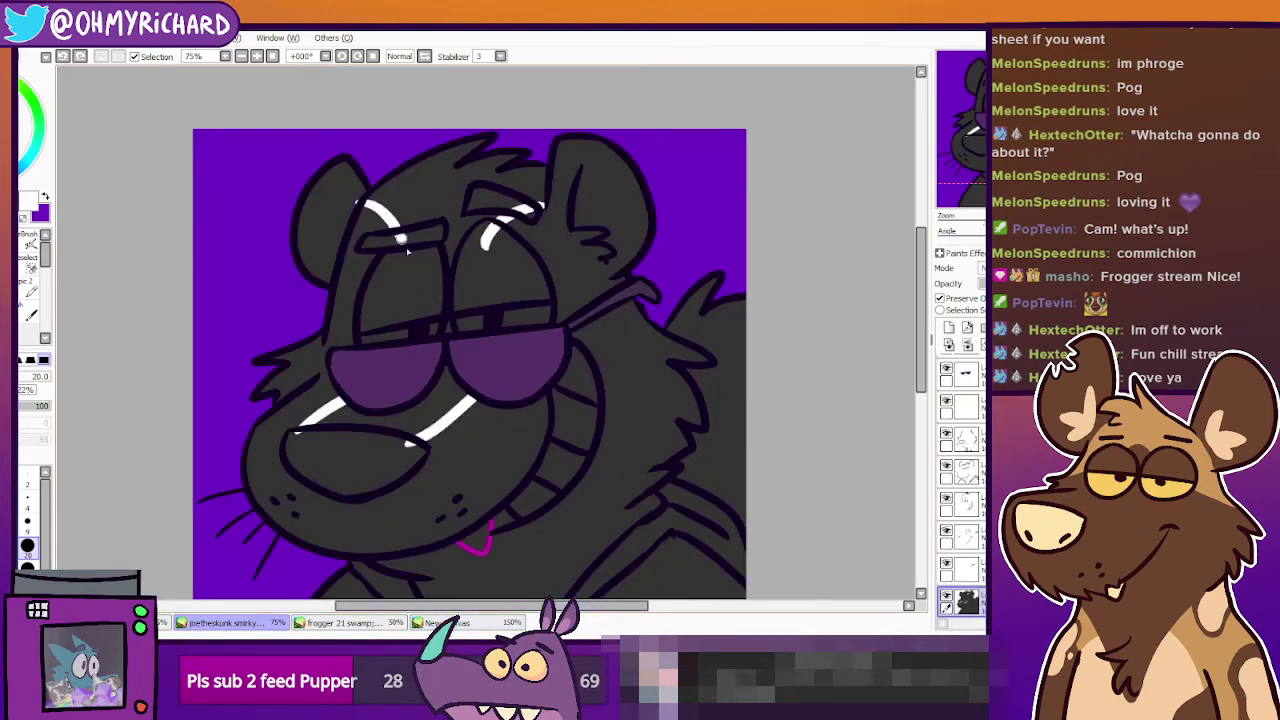
key(ctrl+z)
key(ctrl+y)
key(ctrl+z)
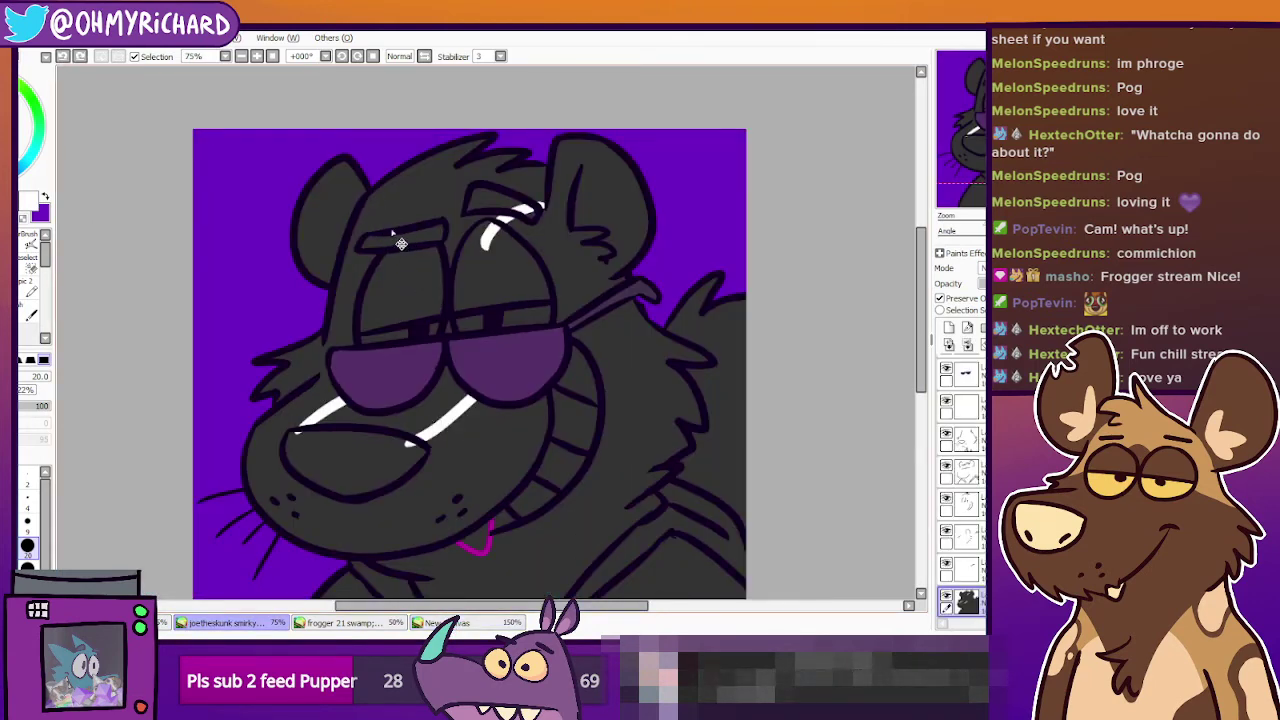
drag(355, 199, 442, 228)
key(ctrl+z)
mouse_move(365, 201)
mouse_down()
mouse_move(428, 215)
mouse_move(494, 211)
mouse_up()
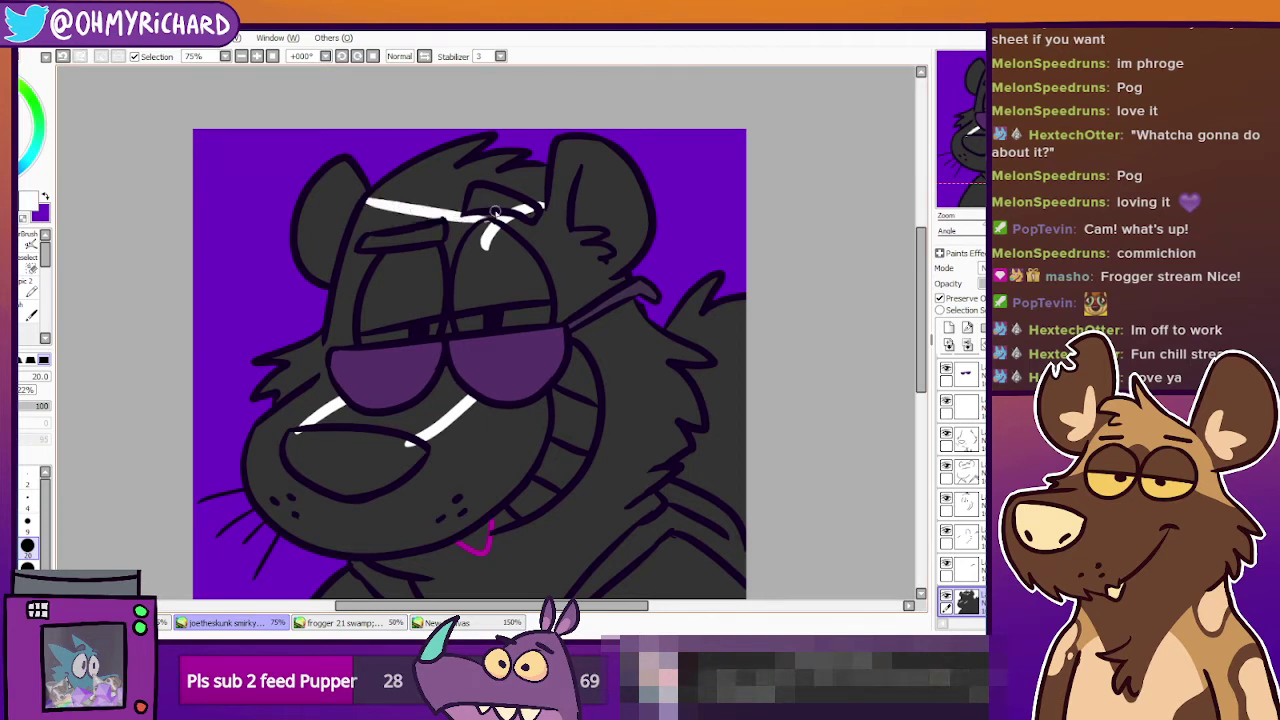
key(ctrl+z)
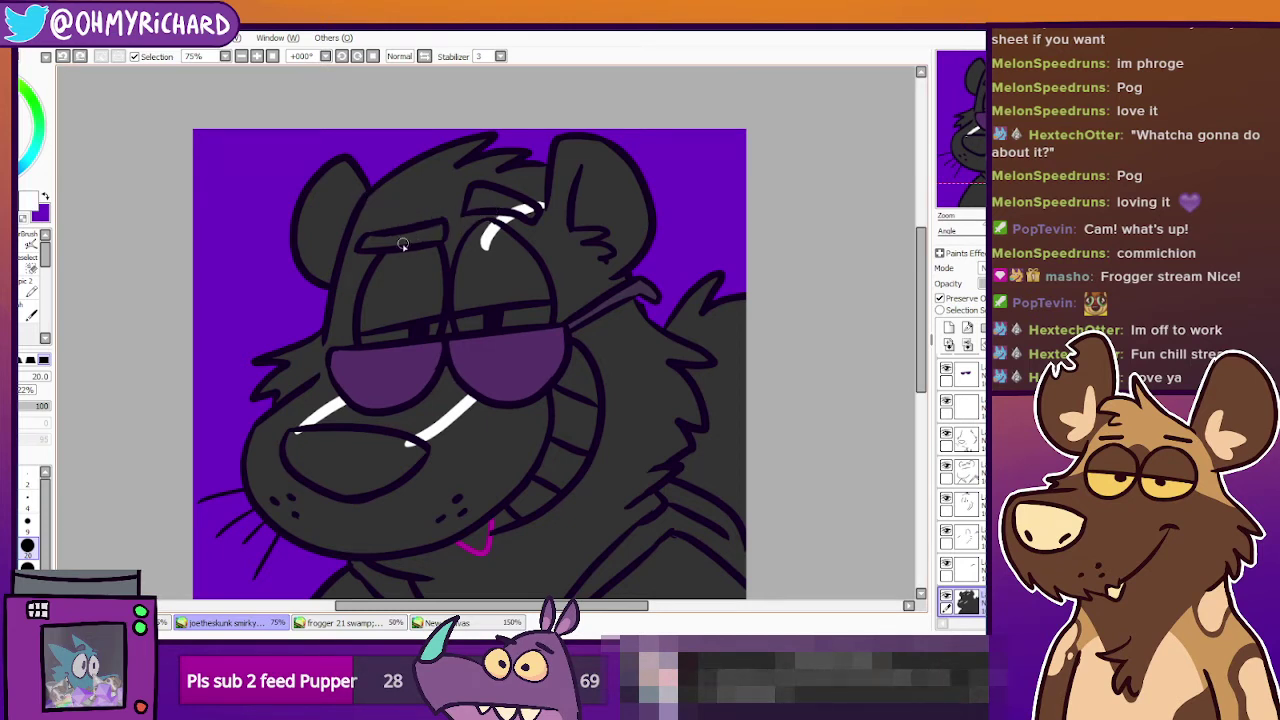
Outline the white forehead stripe past the thin eyebrow, along the hair tuft and across both upper eyelids.
mouse_move(380, 277)
mouse_down()
mouse_move(414, 189)
mouse_move(420, 228)
mouse_up()
key(ctrl+z)
drag(360, 199, 392, 225)
key(ctrl+z)
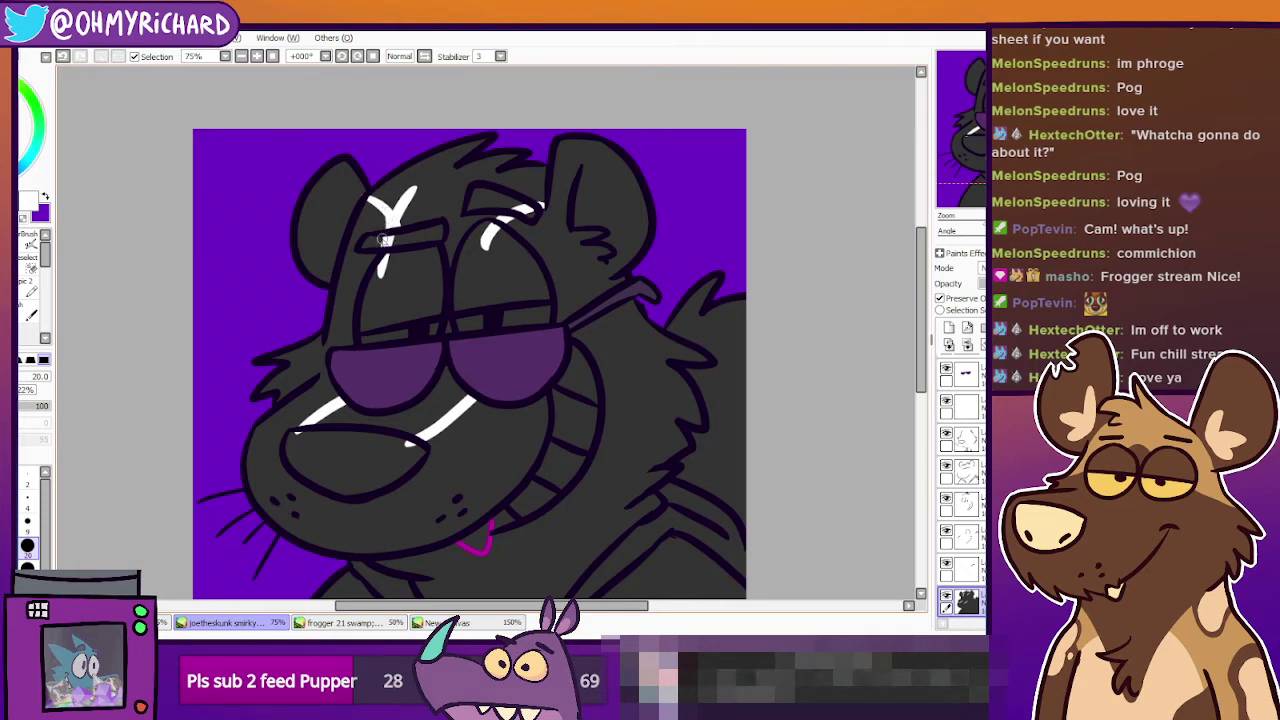
drag(372, 201, 412, 170)
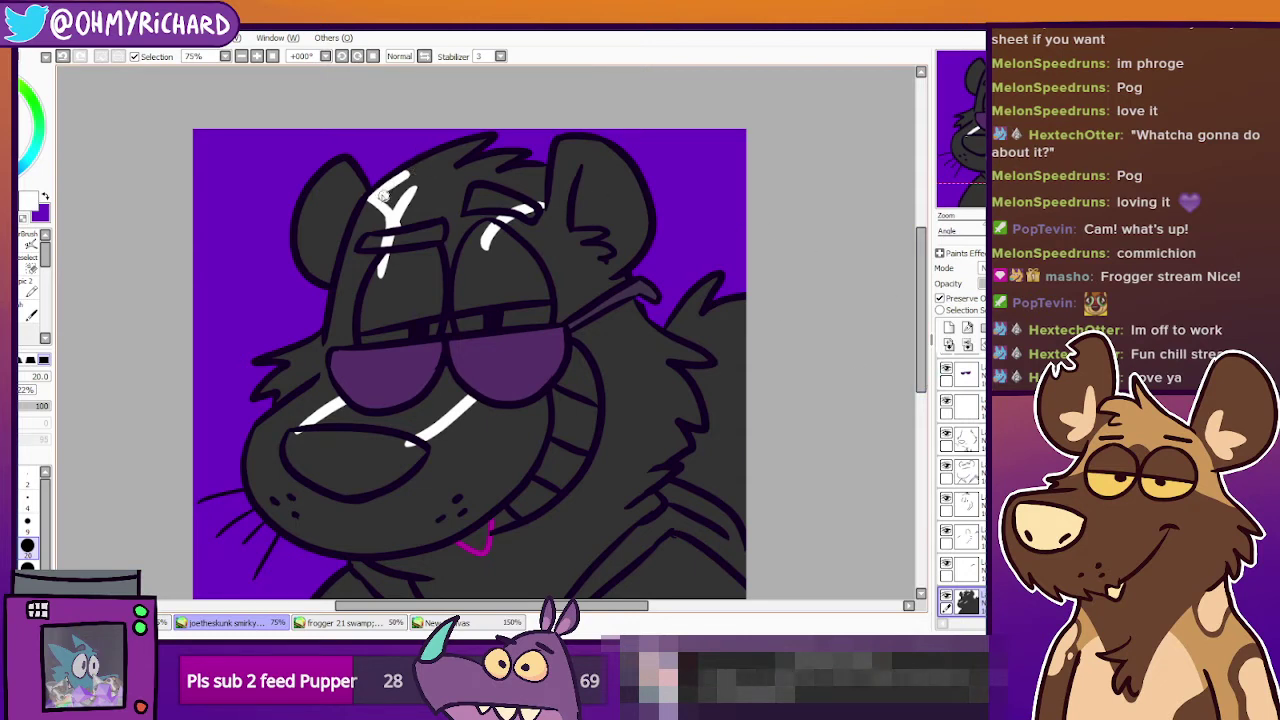
drag(385, 188, 454, 152)
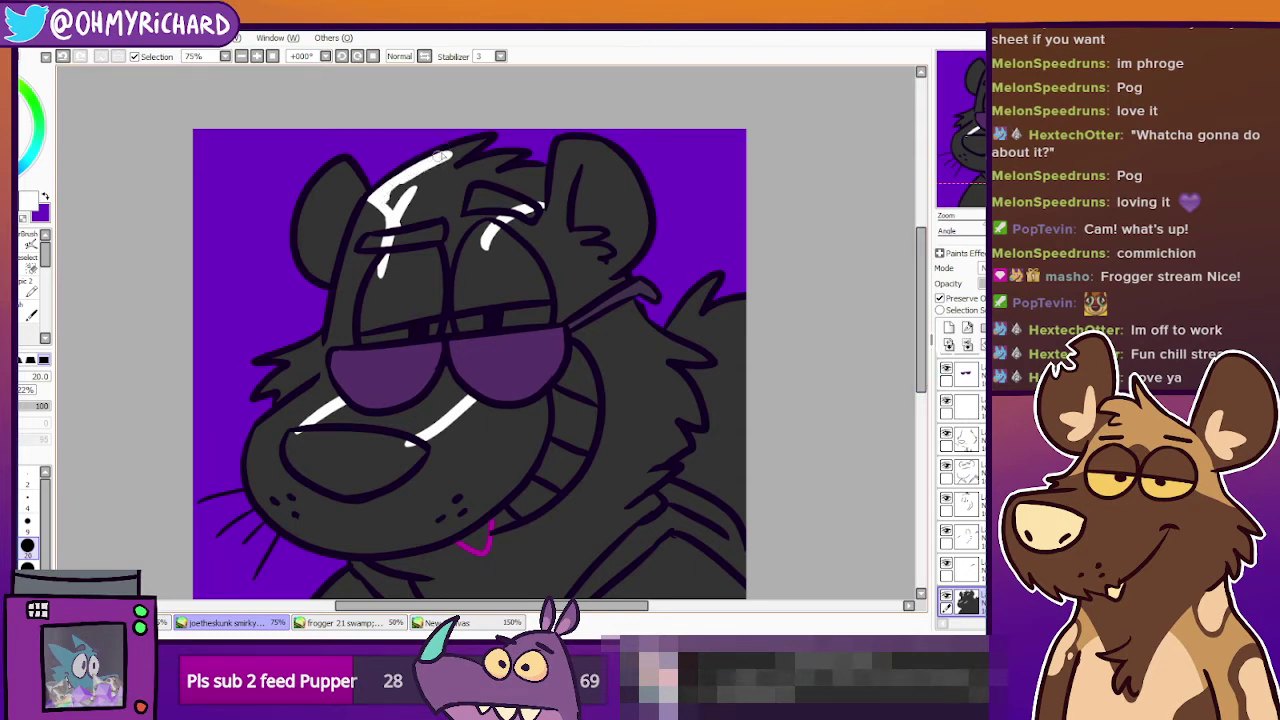
mouse_move(454, 176)
mouse_down()
mouse_move(521, 153)
mouse_move(541, 172)
mouse_move(541, 201)
mouse_move(538, 160)
mouse_up()
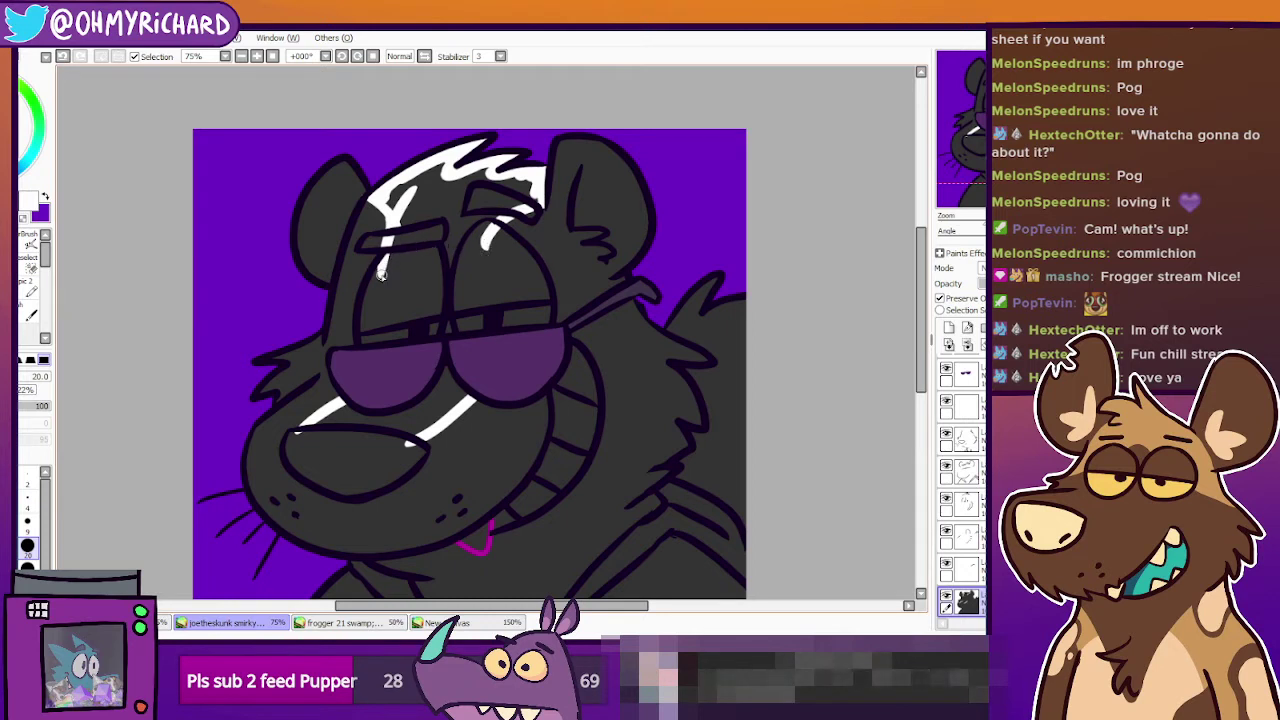
drag(380, 270, 478, 253)
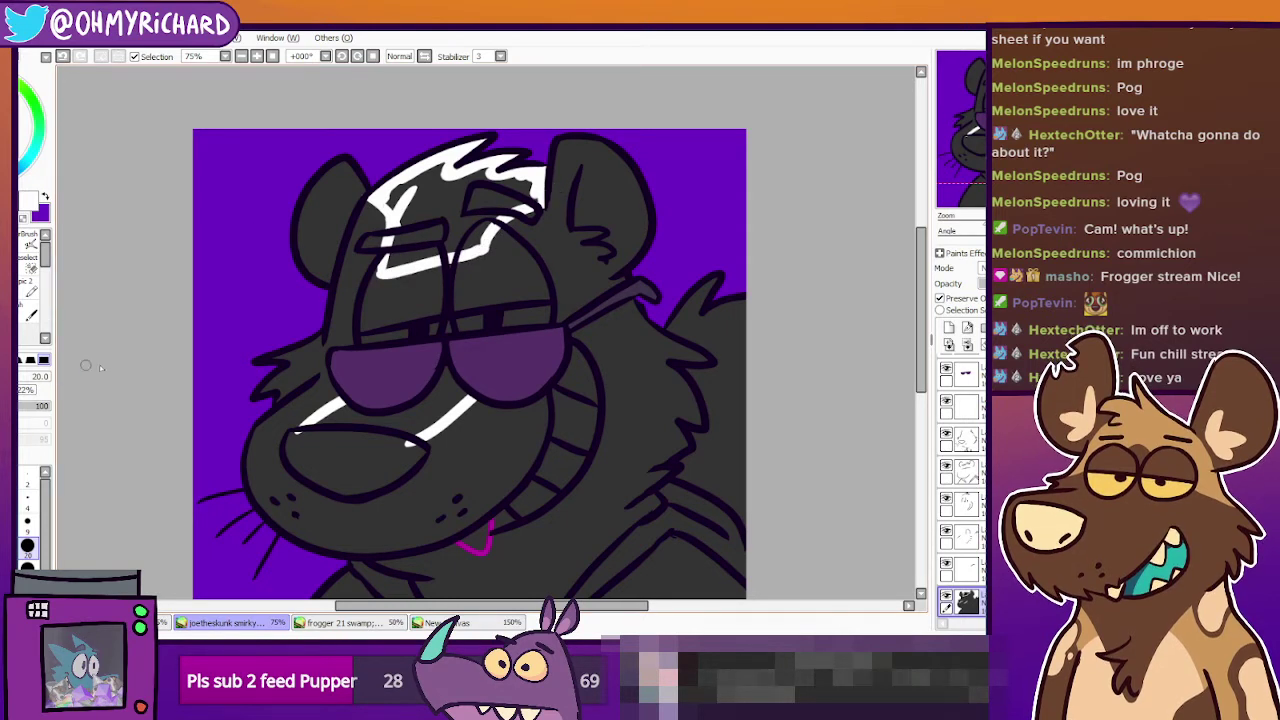
Close the white muzzle stripe along the top of the nose, then fill the muzzle and forehead stripes with white.
mouse_move(299, 432)
mouse_down()
mouse_move(415, 430)
mouse_move(407, 442)
mouse_move(368, 431)
mouse_up()
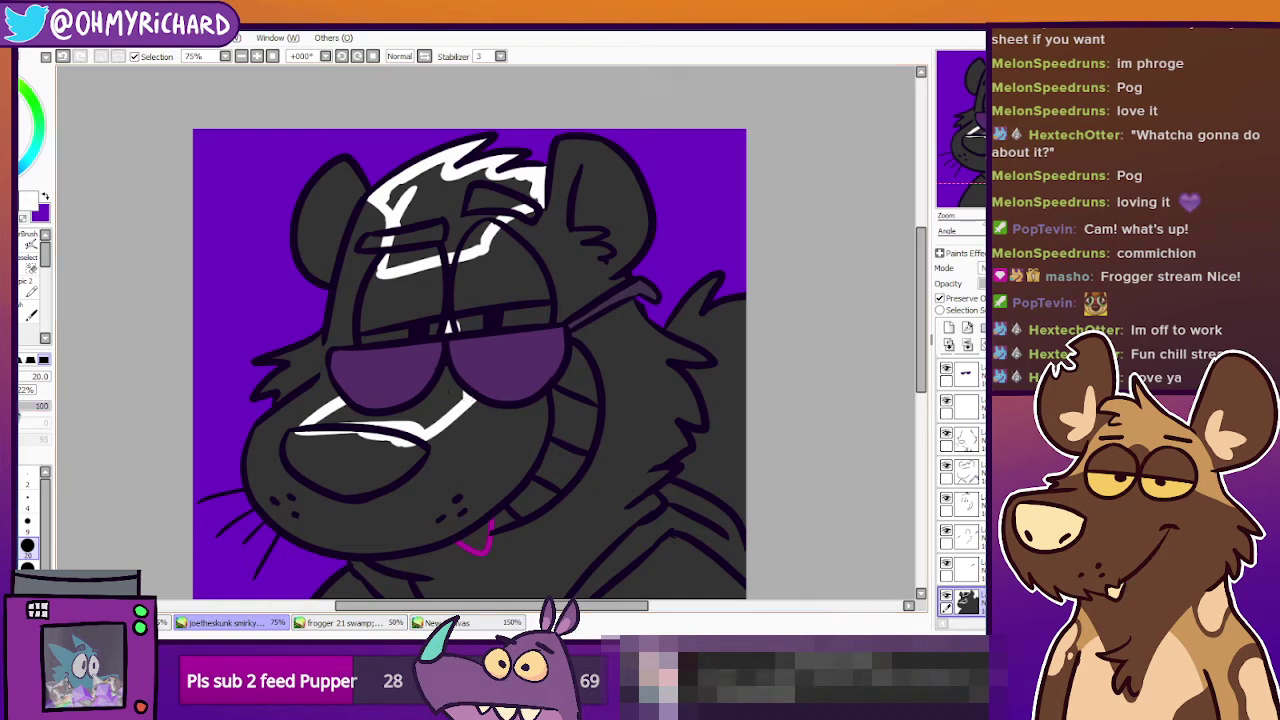
click(10, 290)
click(421, 398)
click(424, 207)
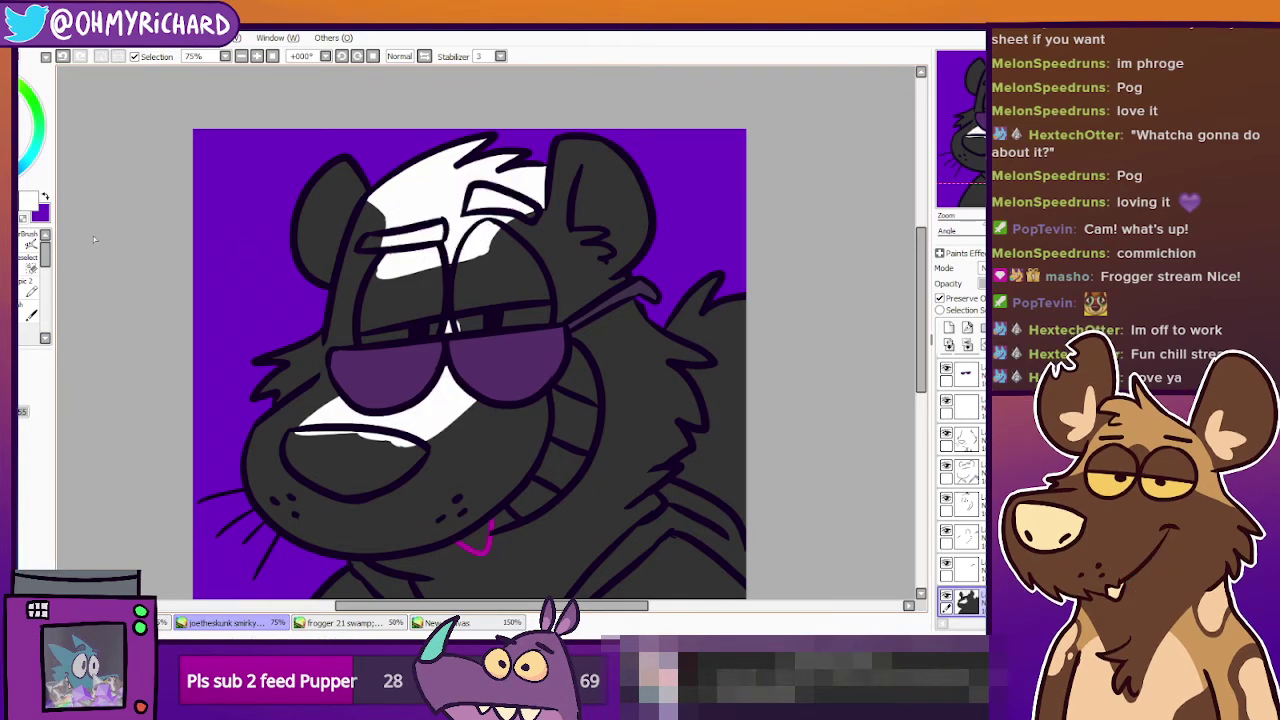
Brush white down between the eyes, following the reference sheet, and paint the eye whites around both pupils.
click(12, 285)
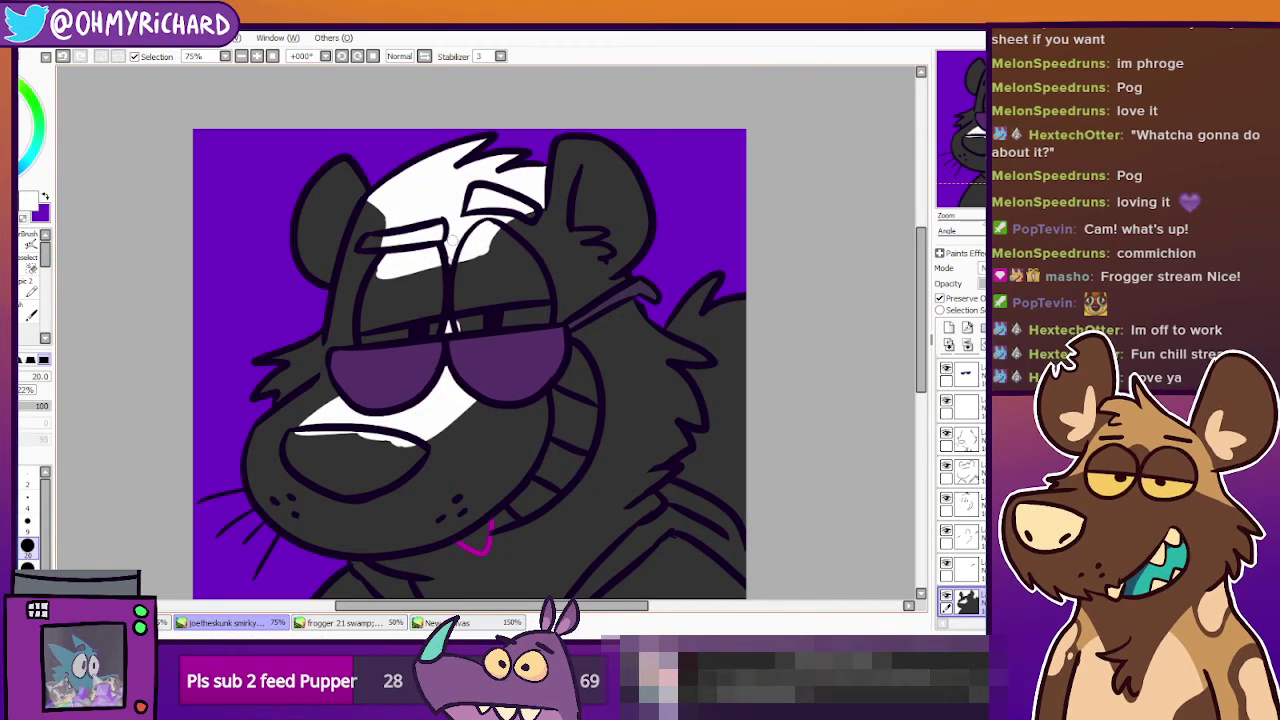
drag(454, 246, 444, 300)
click(470, 623)
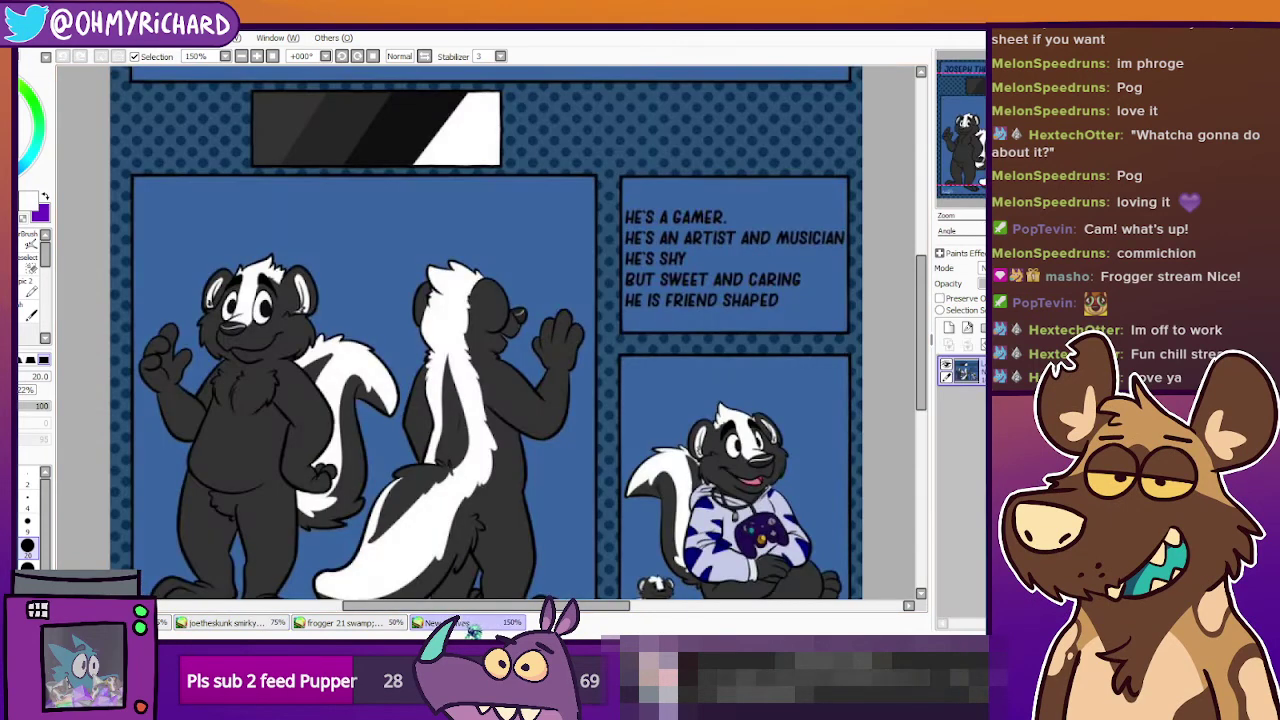
click(472, 626)
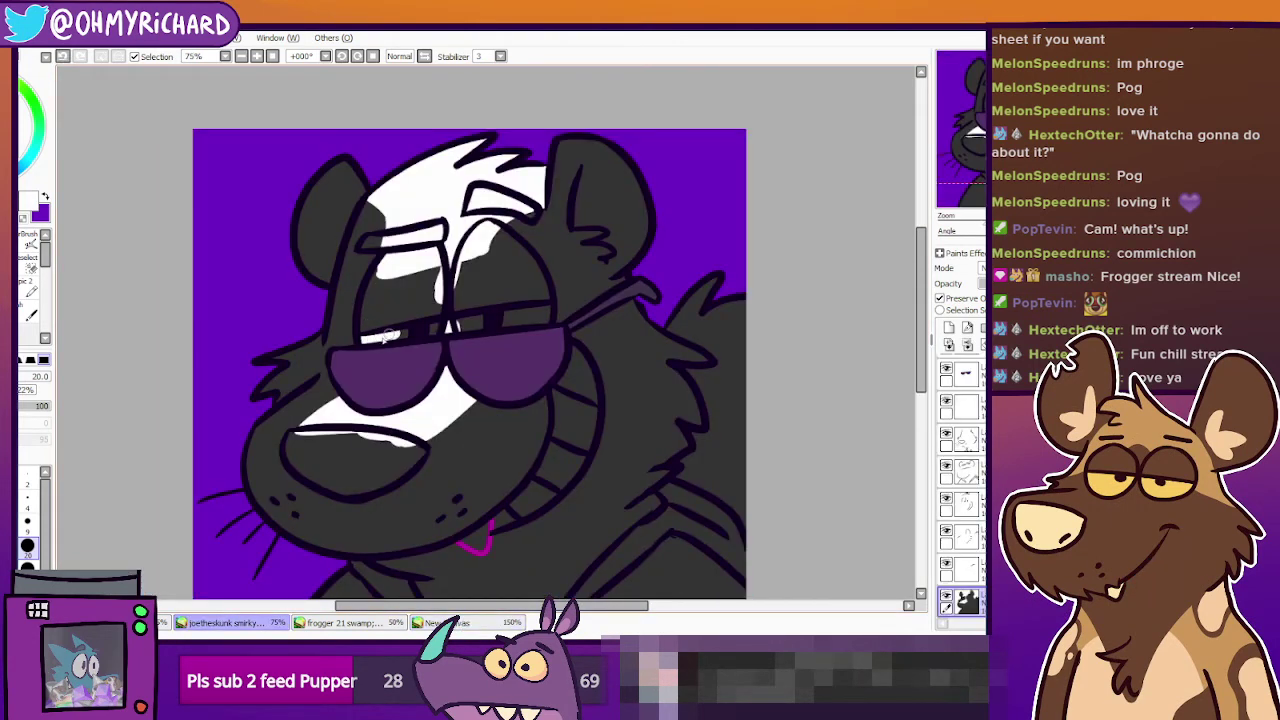
mouse_move(388, 337)
mouse_down()
mouse_move(486, 337)
mouse_move(457, 327)
mouse_move(540, 320)
mouse_up()
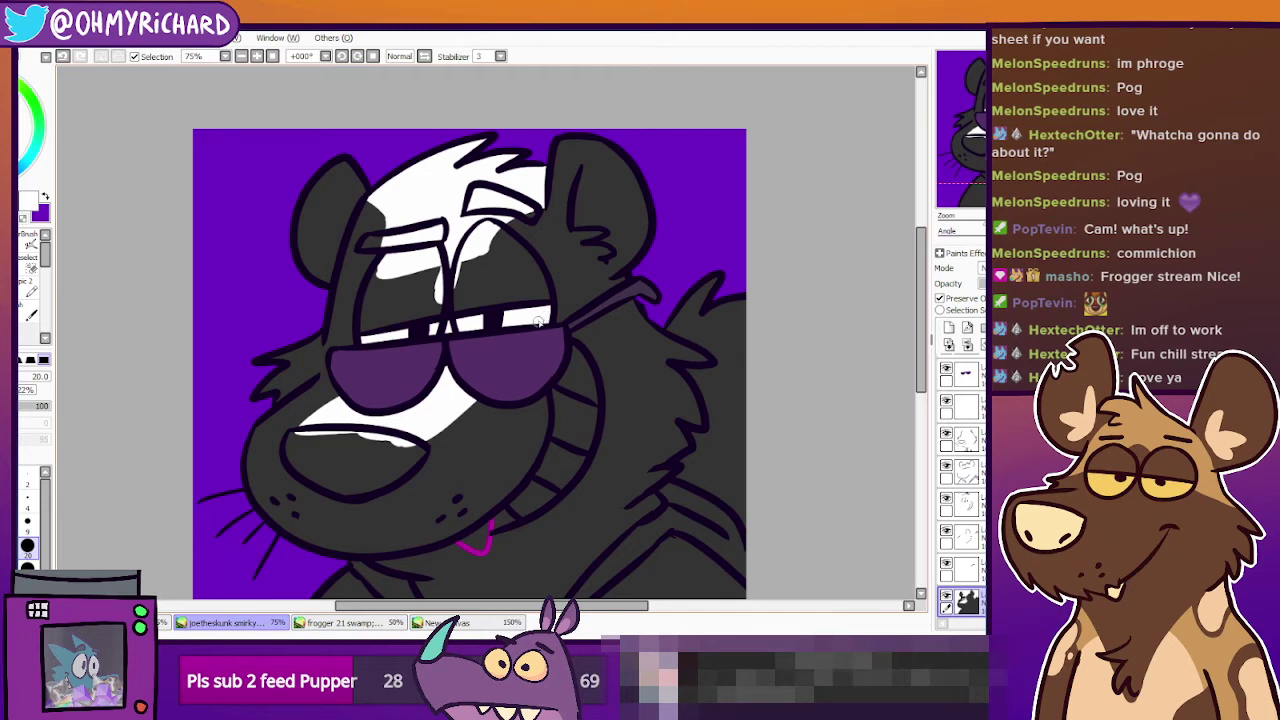
Sample the dark grey fur colour and paint over the white patches on both upper eyelids.
click(44, 212)
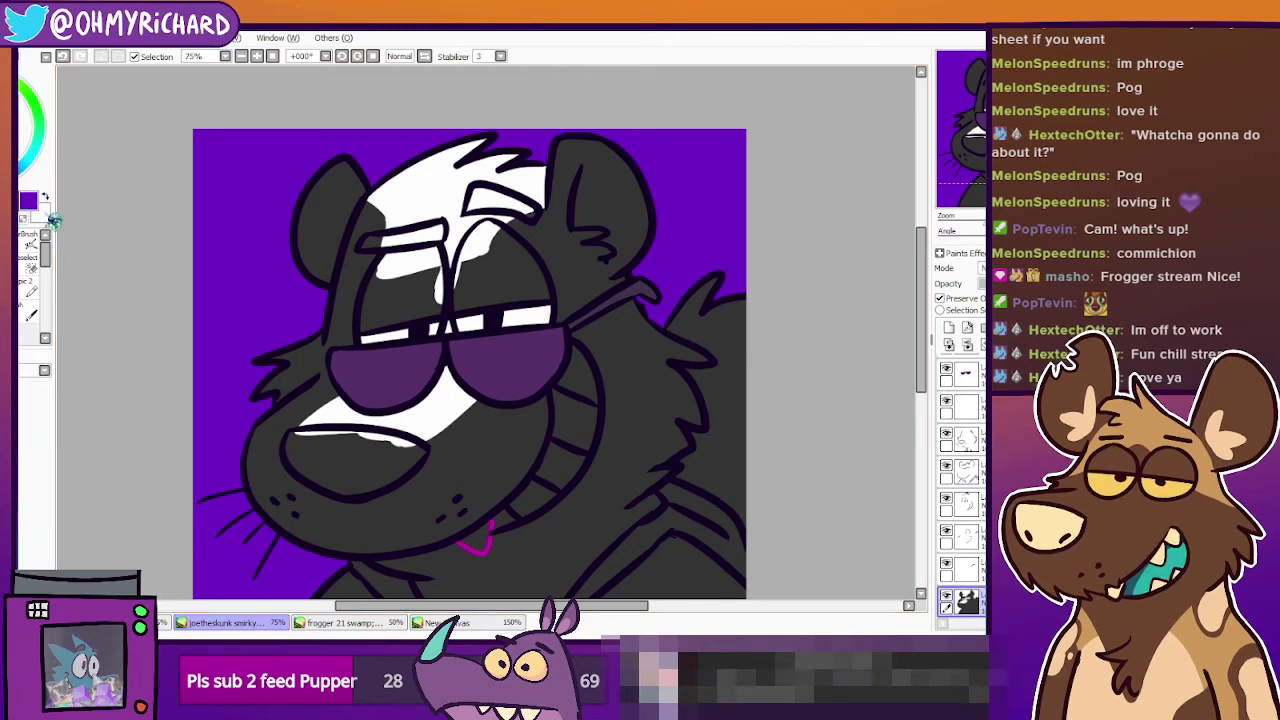
alt+click(508, 258)
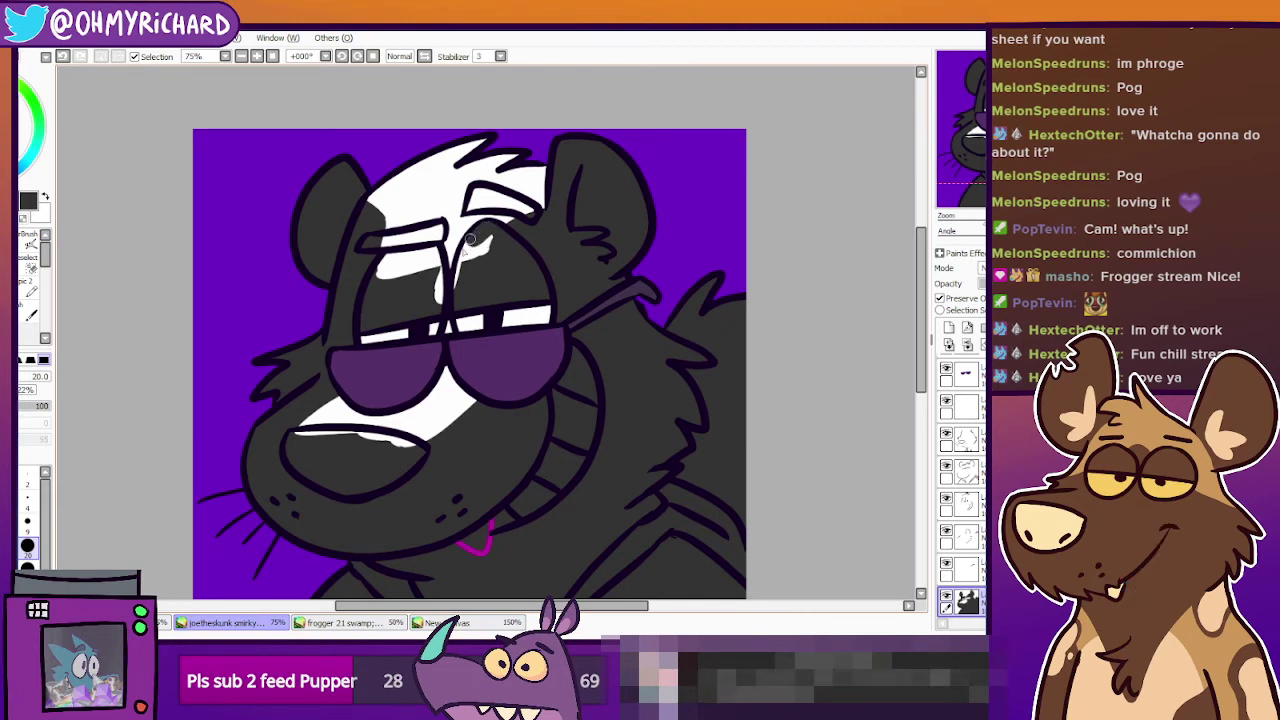
mouse_move(468, 247)
mouse_down()
mouse_move(472, 260)
mouse_move(489, 241)
mouse_up()
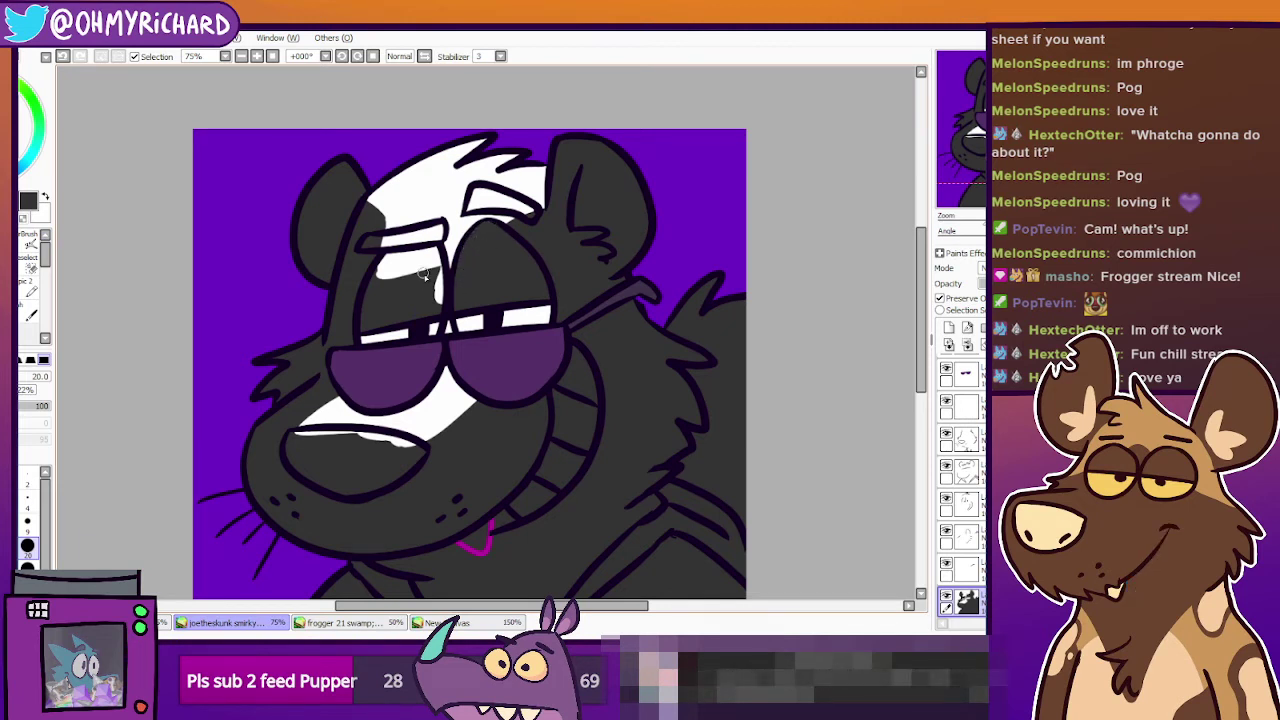
mouse_move(428, 272)
mouse_down()
mouse_move(436, 286)
mouse_move(434, 253)
mouse_move(380, 275)
mouse_move(395, 275)
mouse_up()
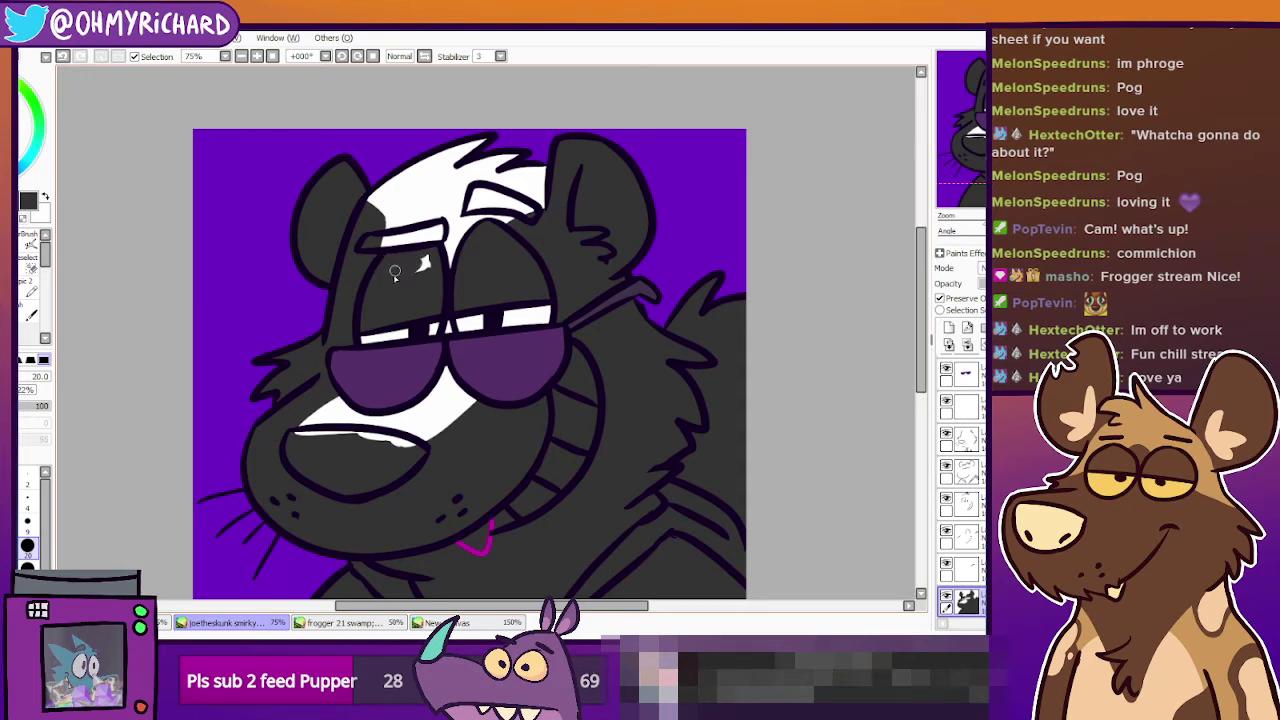
Paint the row of teeth along the grin and the small pink-outlined fang white.
drag(420, 397, 419, 340)
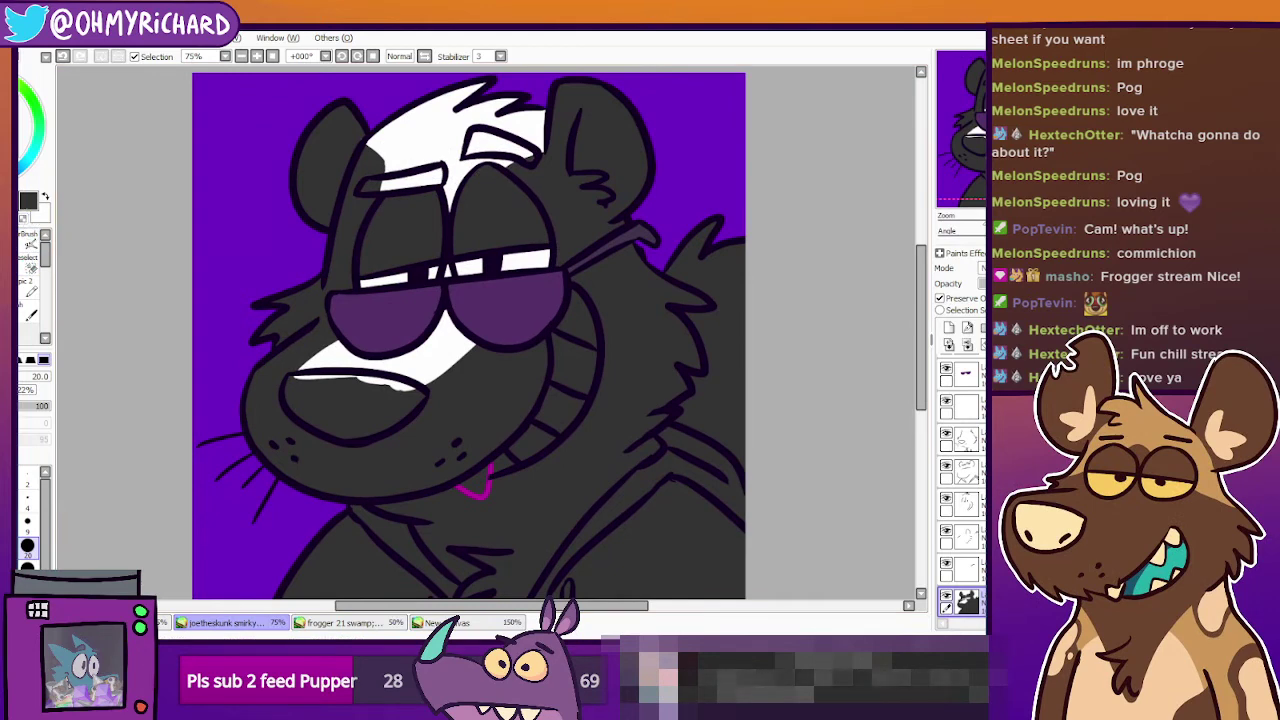
click(46, 197)
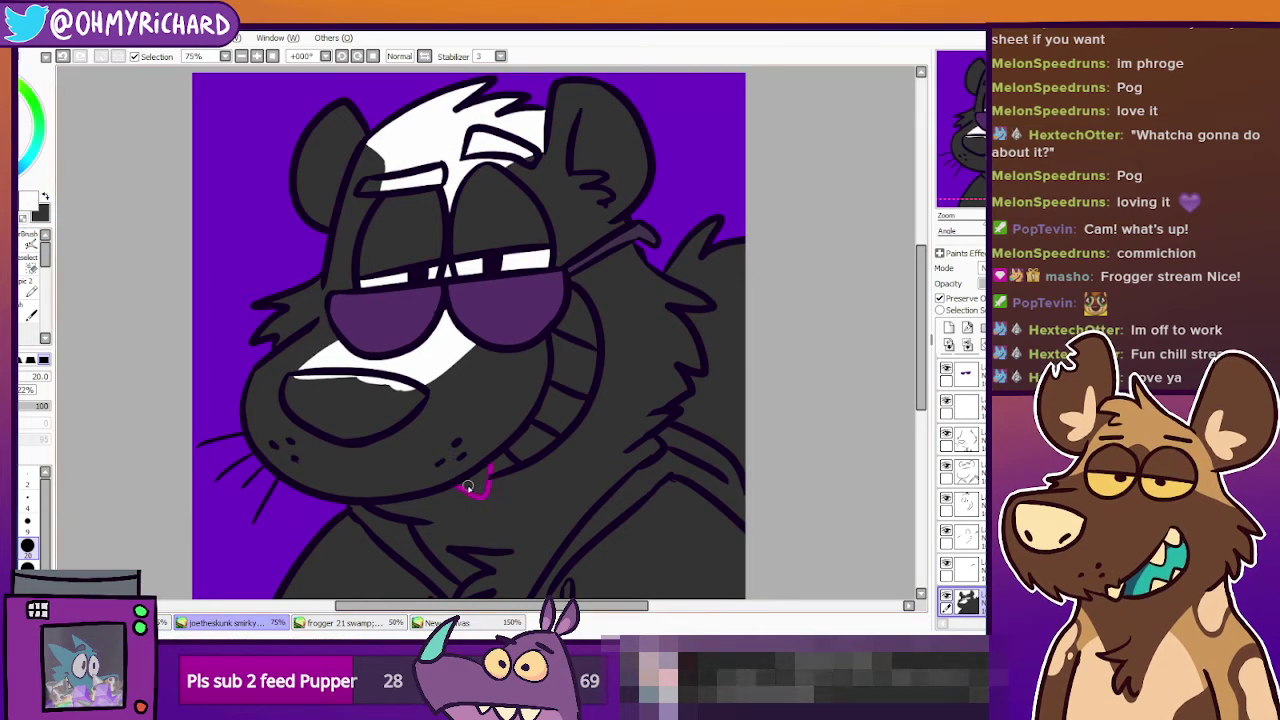
mouse_move(482, 478)
mouse_down()
mouse_move(540, 435)
mouse_move(541, 413)
mouse_up()
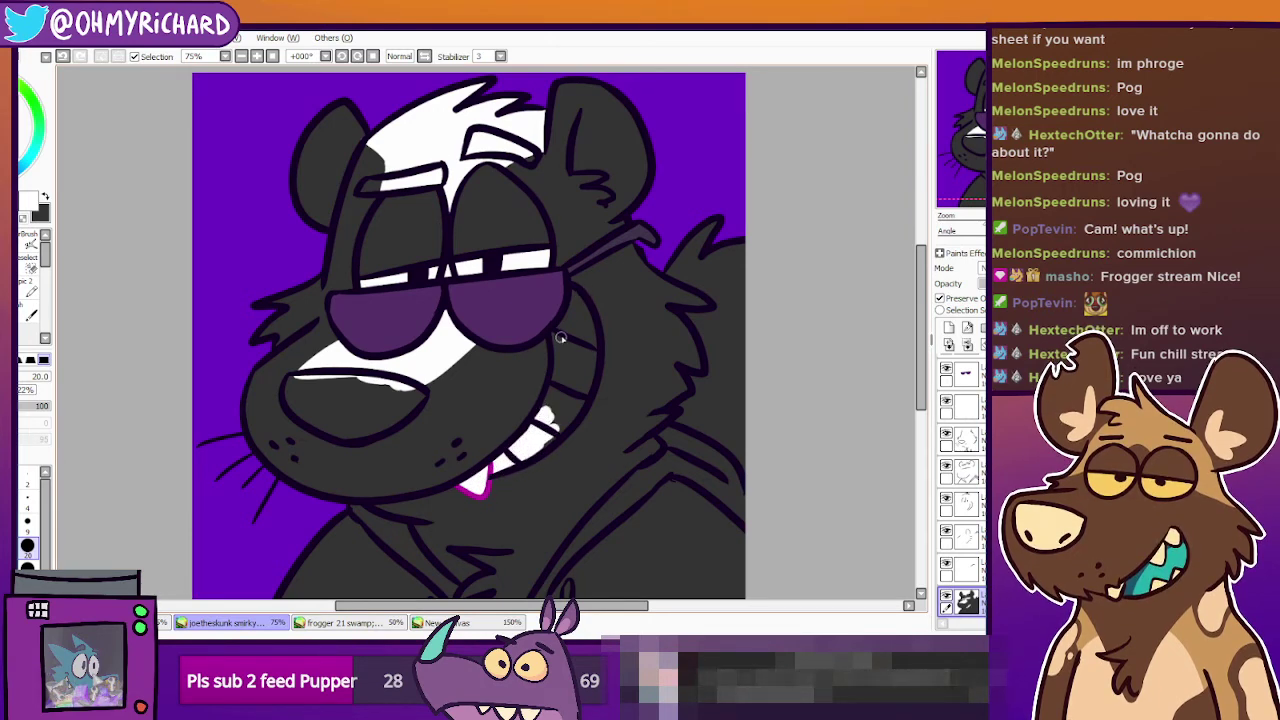
mouse_move(552, 345)
mouse_down()
mouse_move(574, 294)
mouse_move(591, 372)
mouse_move(536, 452)
mouse_move(560, 350)
mouse_up()
mouse_move(548, 415)
mouse_down()
mouse_move(568, 360)
mouse_move(565, 405)
mouse_move(580, 360)
mouse_move(583, 377)
mouse_up()
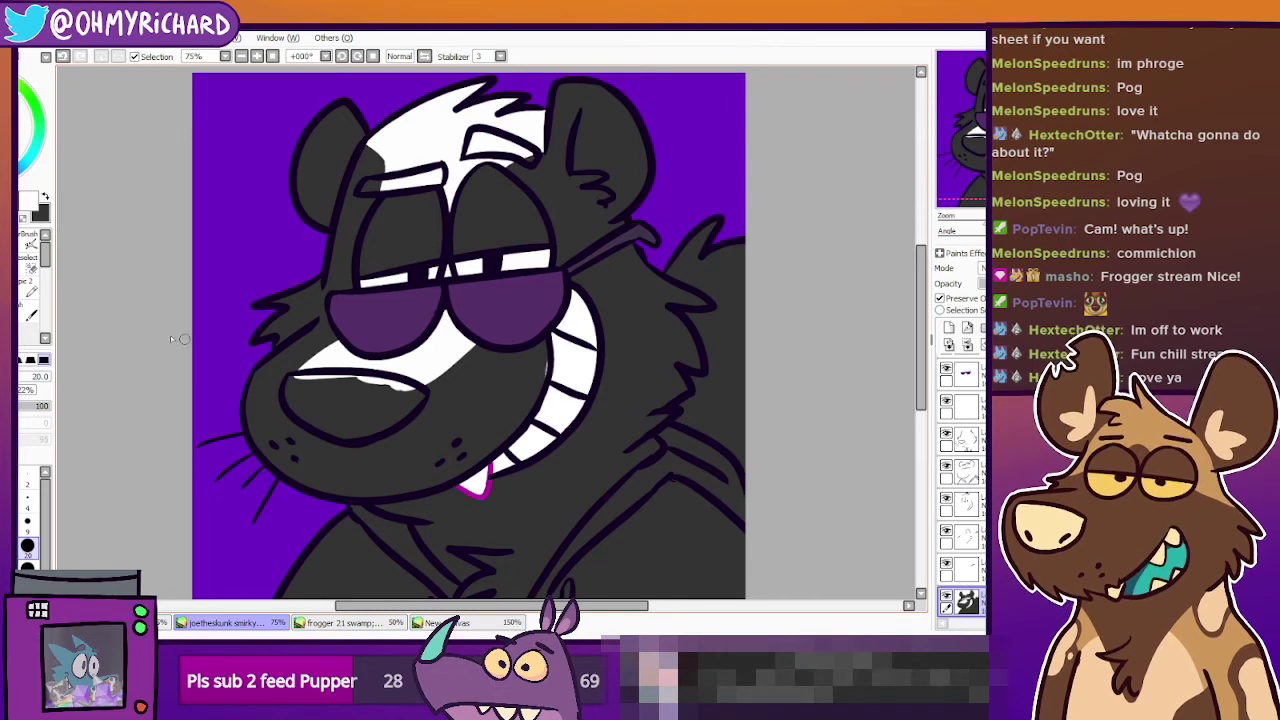
click(46, 197)
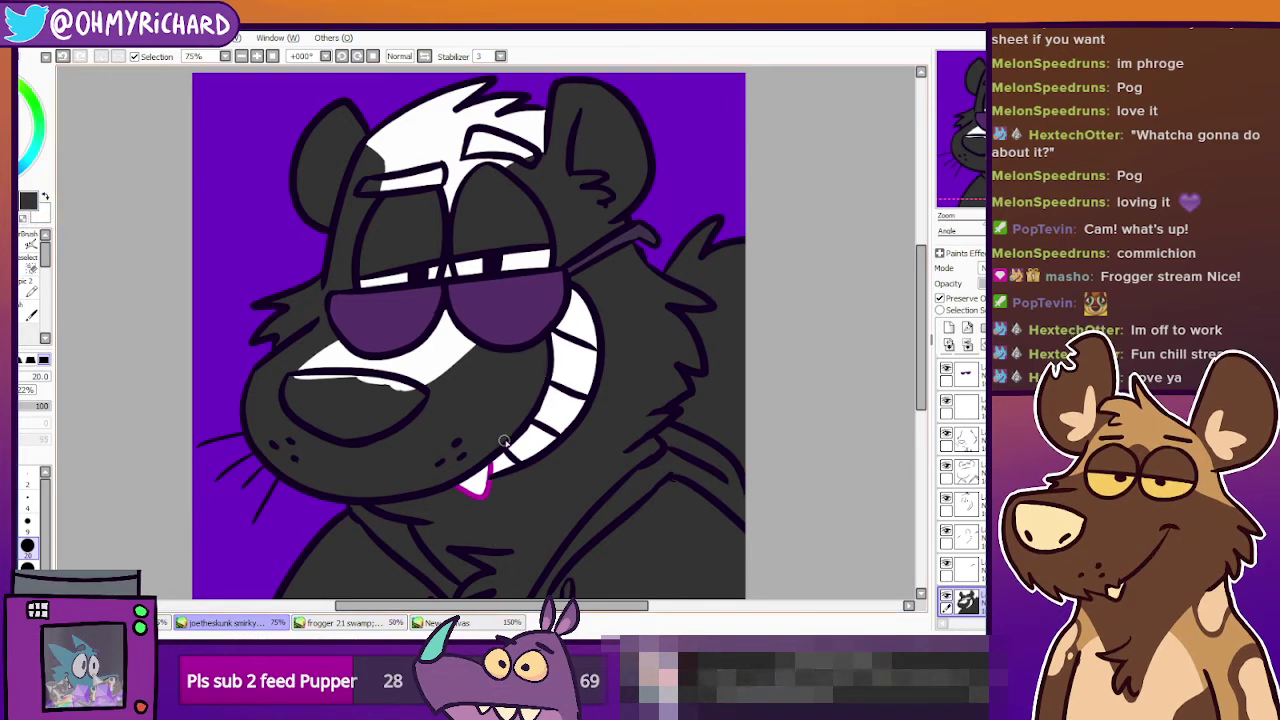
Check the reference sheet, then outline the pointed white marking on the tail behind the shoulder fur.
mouse_move(539, 408)
mouse_down()
mouse_move(540, 347)
mouse_move(489, 483)
mouse_move(563, 396)
mouse_move(482, 386)
mouse_move(511, 401)
mouse_up()
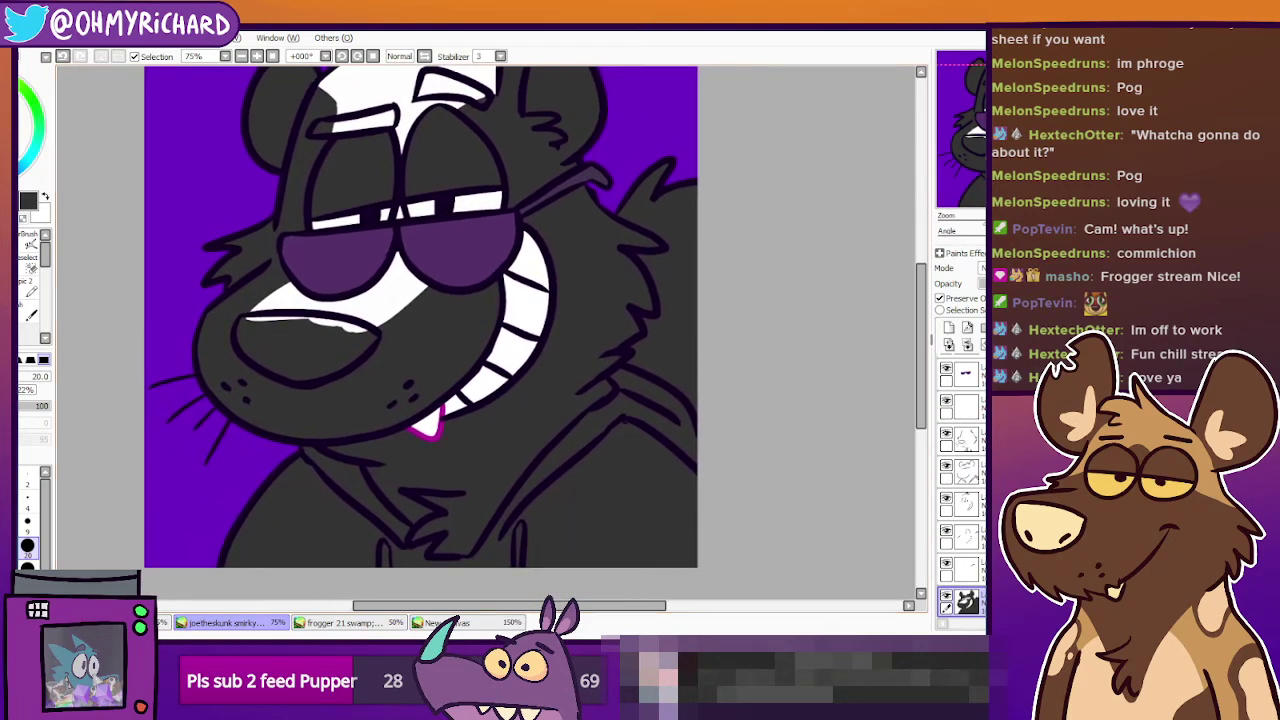
click(490, 624)
click(262, 623)
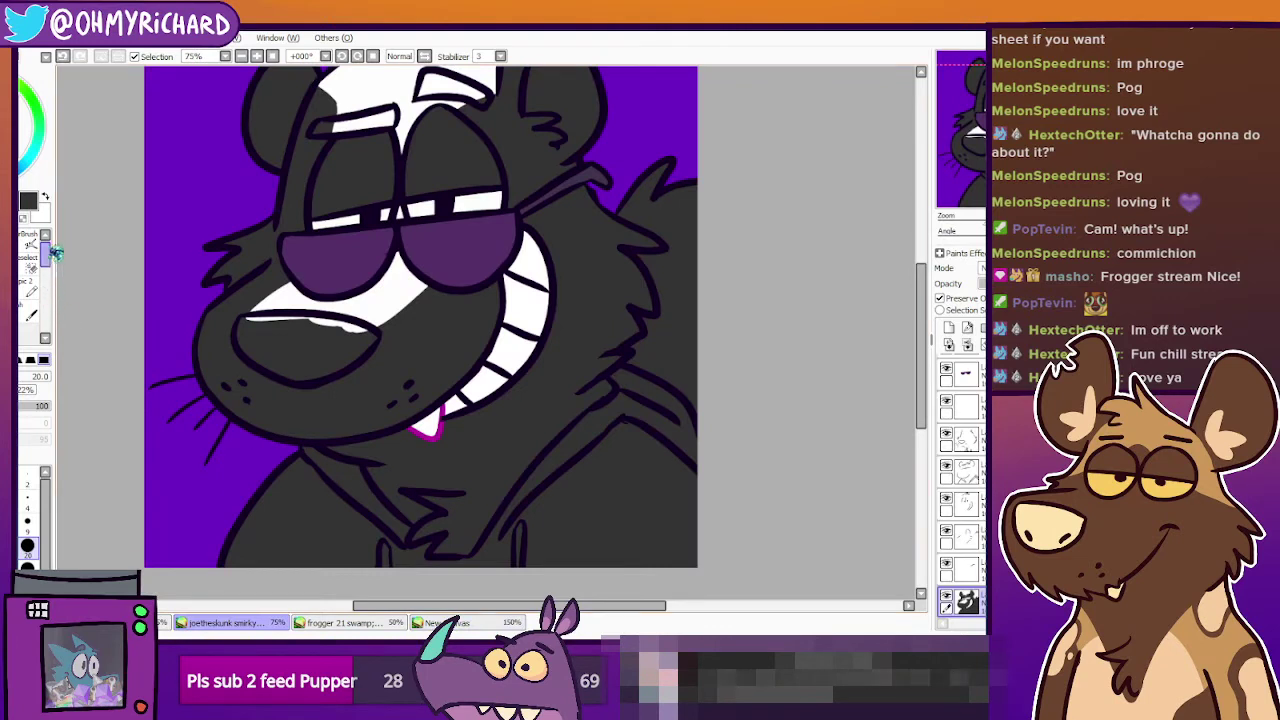
click(46, 197)
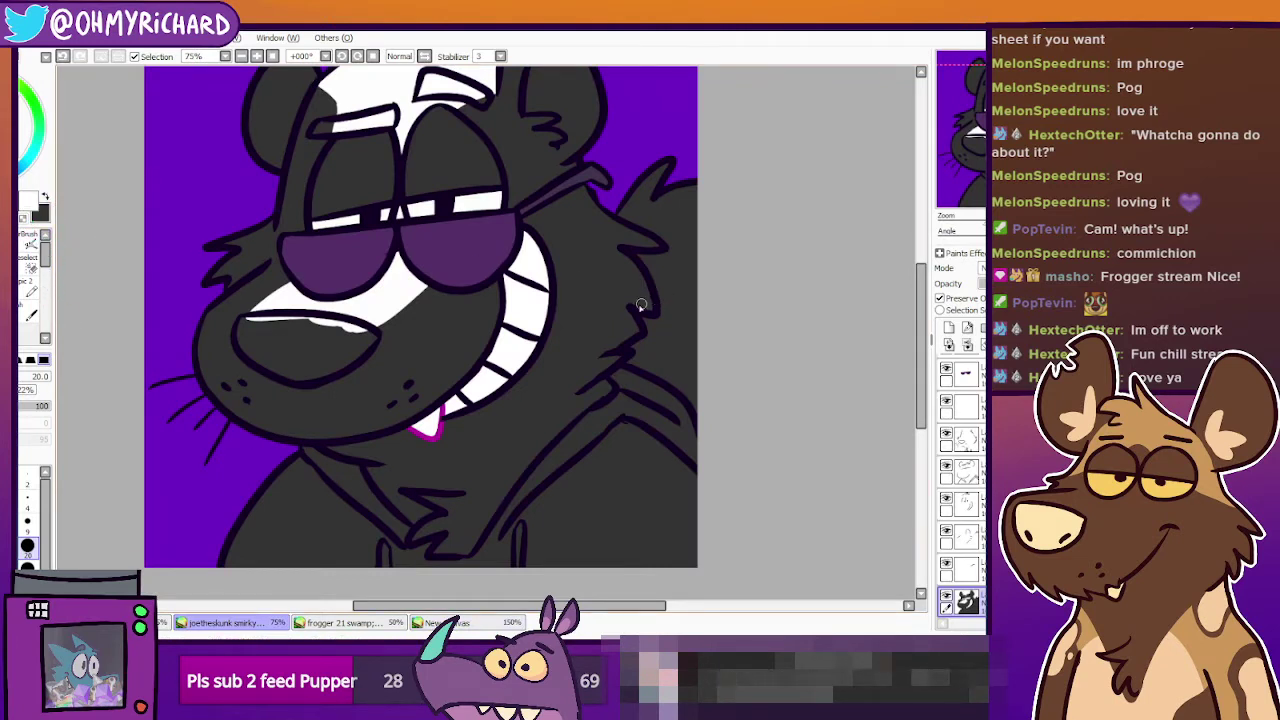
drag(614, 322, 685, 275)
key(ctrl+z)
mouse_move(621, 311)
mouse_down()
mouse_move(694, 256)
mouse_move(689, 383)
mouse_up()
key(ctrl+z)
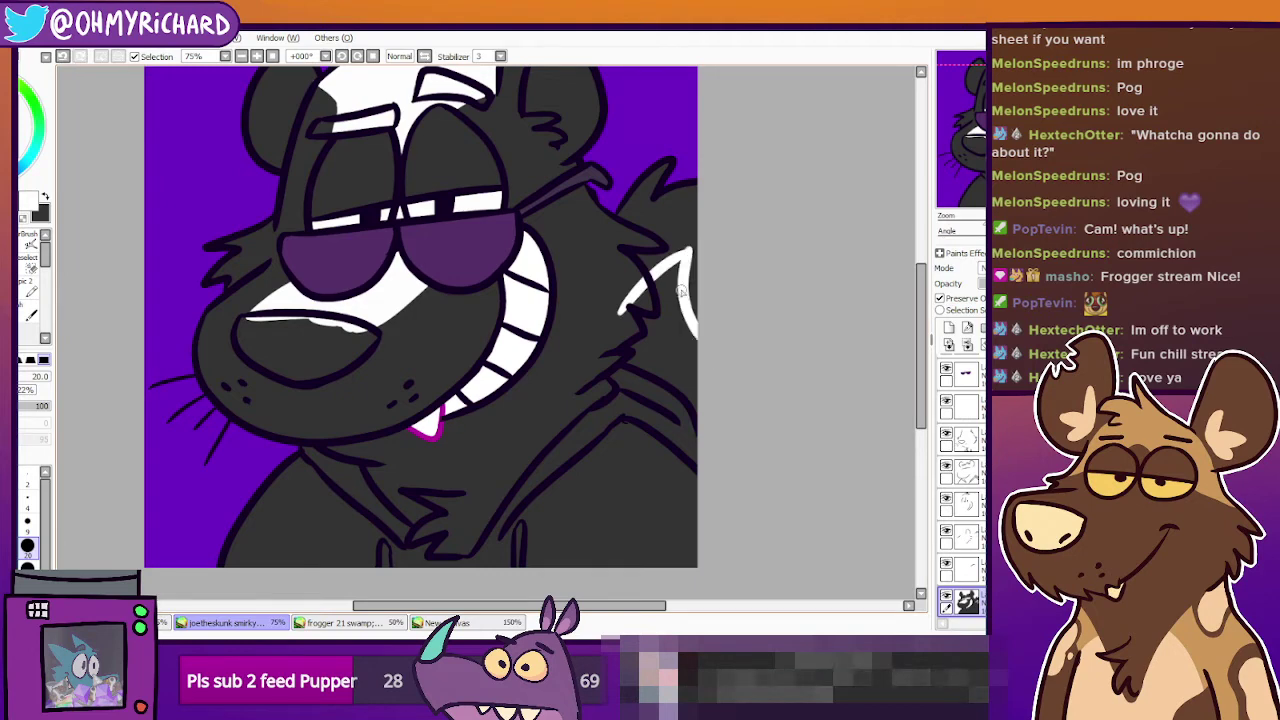
Paint the tail's upper tuft and edge white, and fill the rest of its white marking.
drag(642, 245, 557, 325)
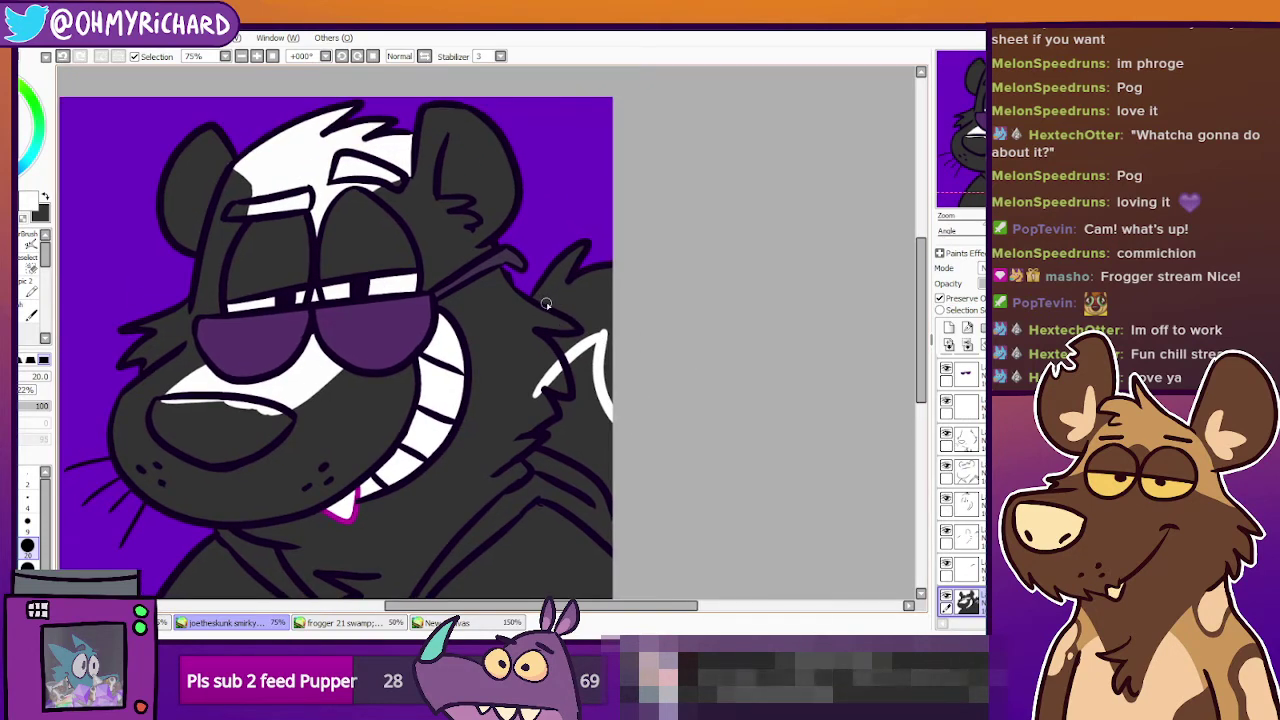
mouse_move(553, 281)
mouse_down()
mouse_move(586, 248)
mouse_move(562, 288)
mouse_move(604, 270)
mouse_up()
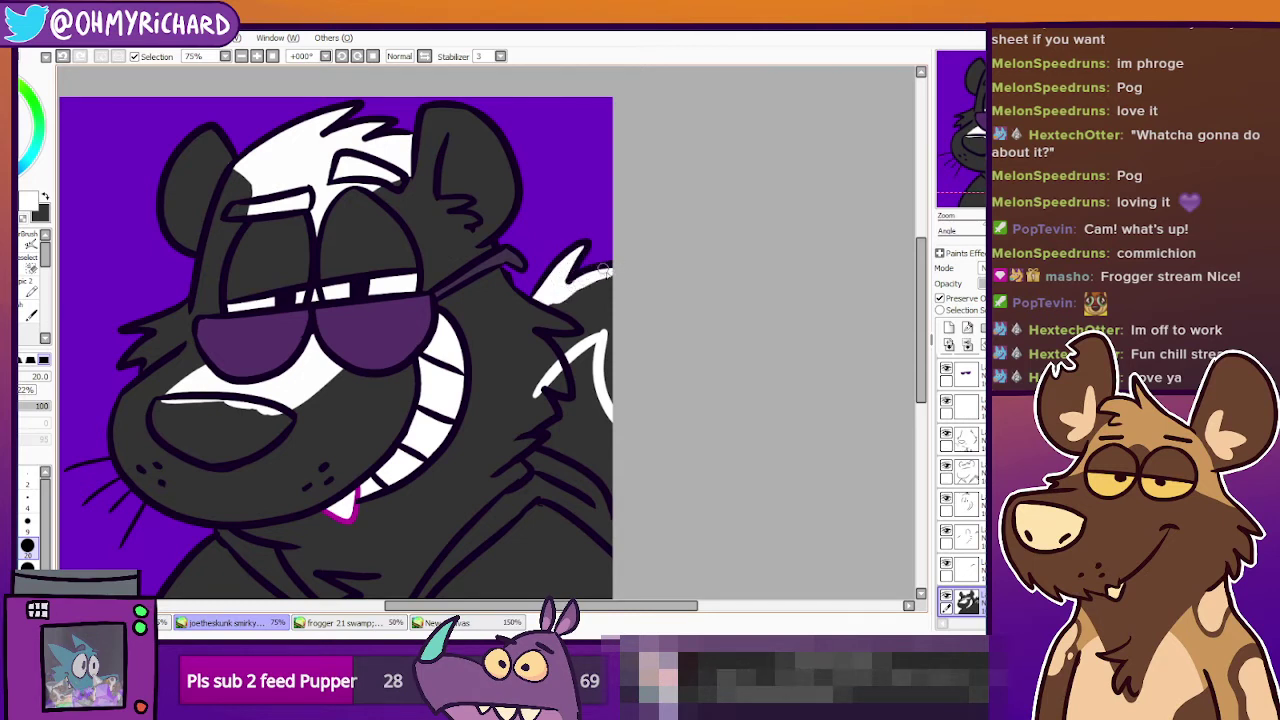
mouse_move(581, 320)
mouse_down()
mouse_move(586, 332)
mouse_move(556, 344)
mouse_move(586, 338)
mouse_up()
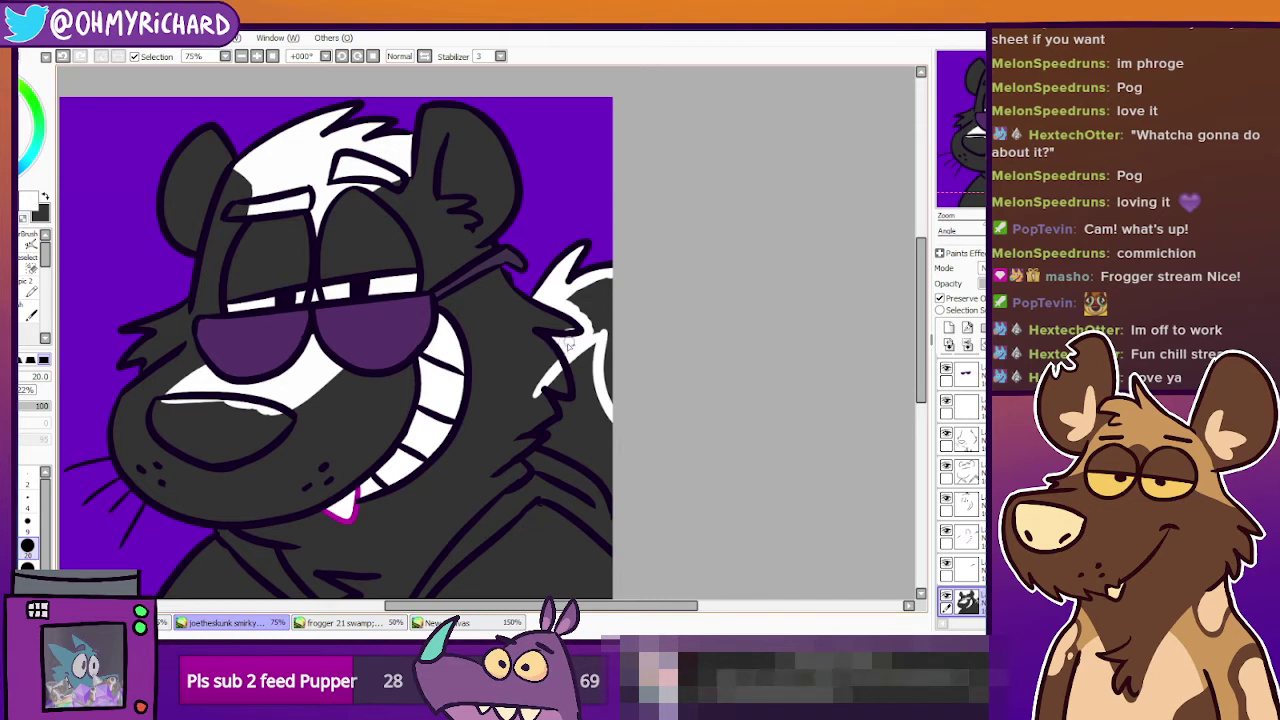
drag(612, 343, 614, 369)
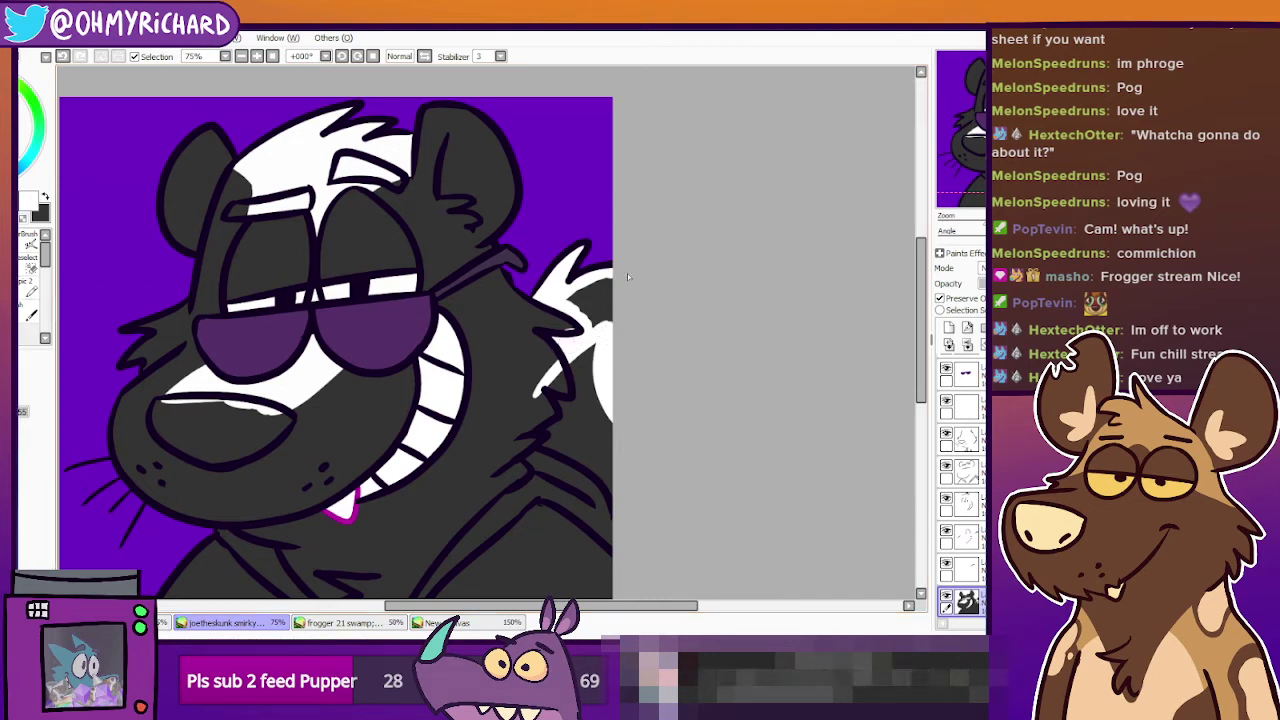
drag(627, 273, 597, 295)
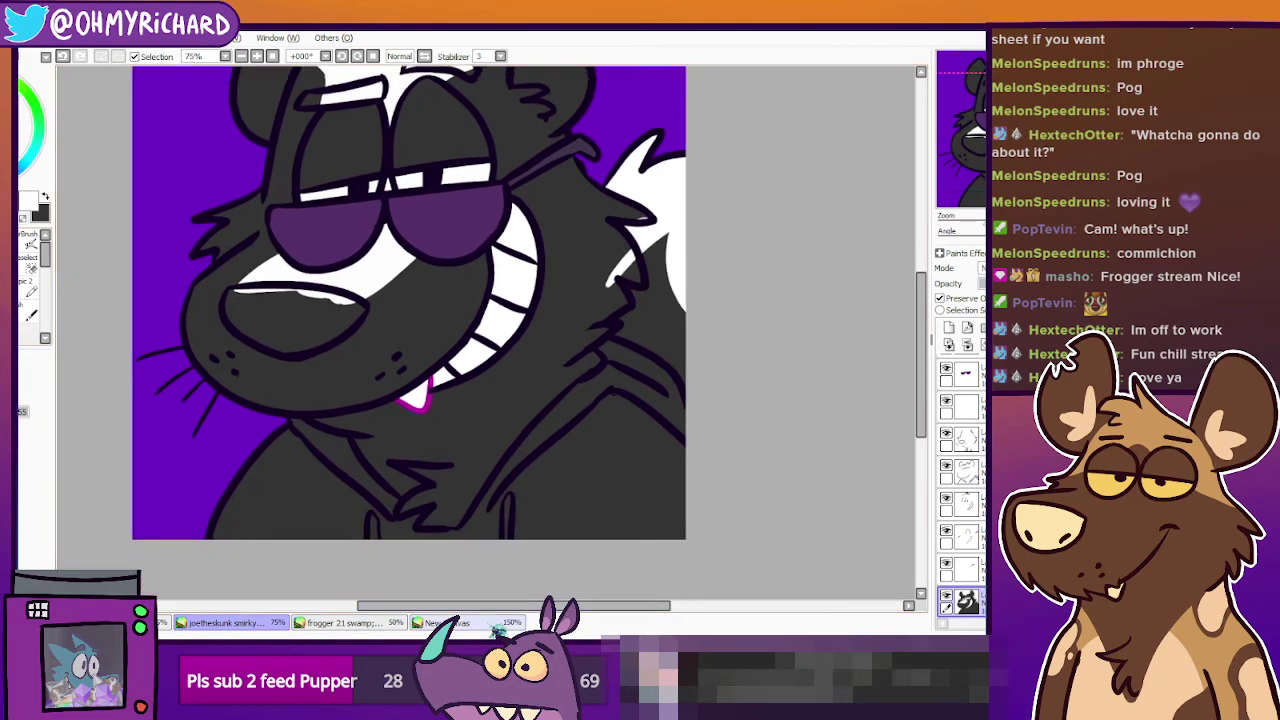
Sample the pale grey-blue hoodie colour from the sitting skunk on the reference sheet and return to the portrait.
click(497, 622)
drag(771, 539, 700, 429)
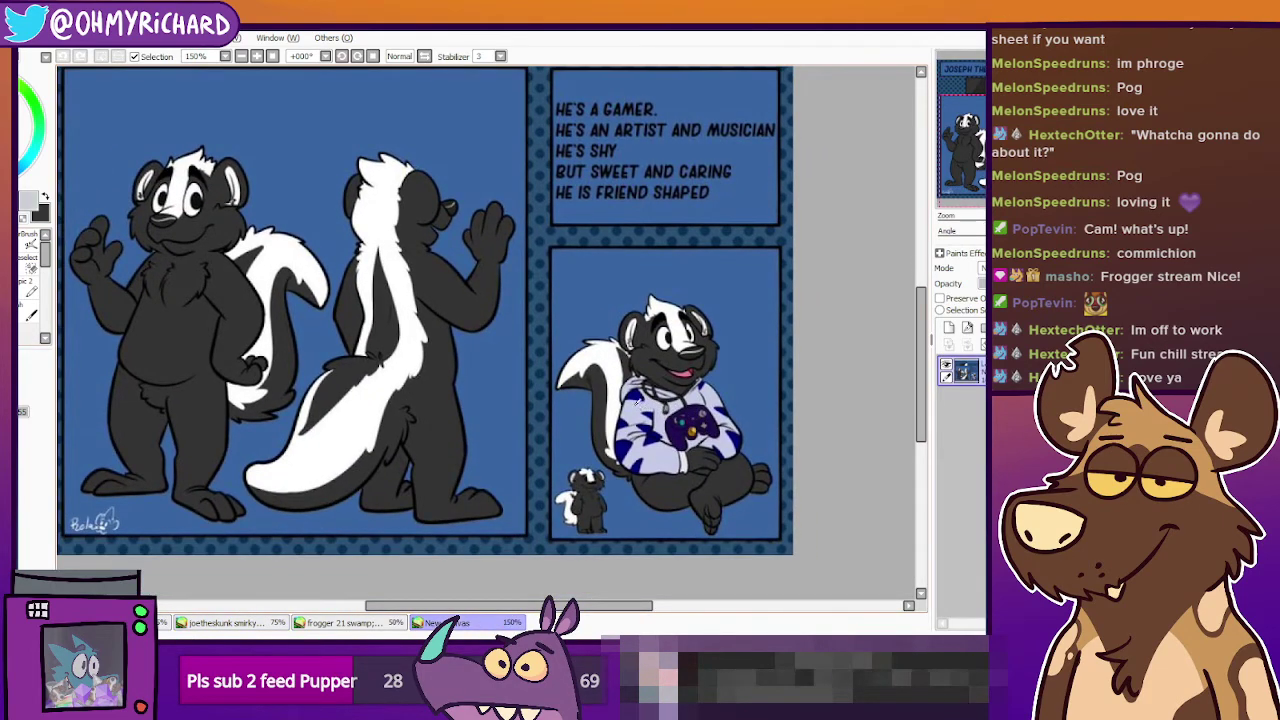
click(514, 622)
click(510, 624)
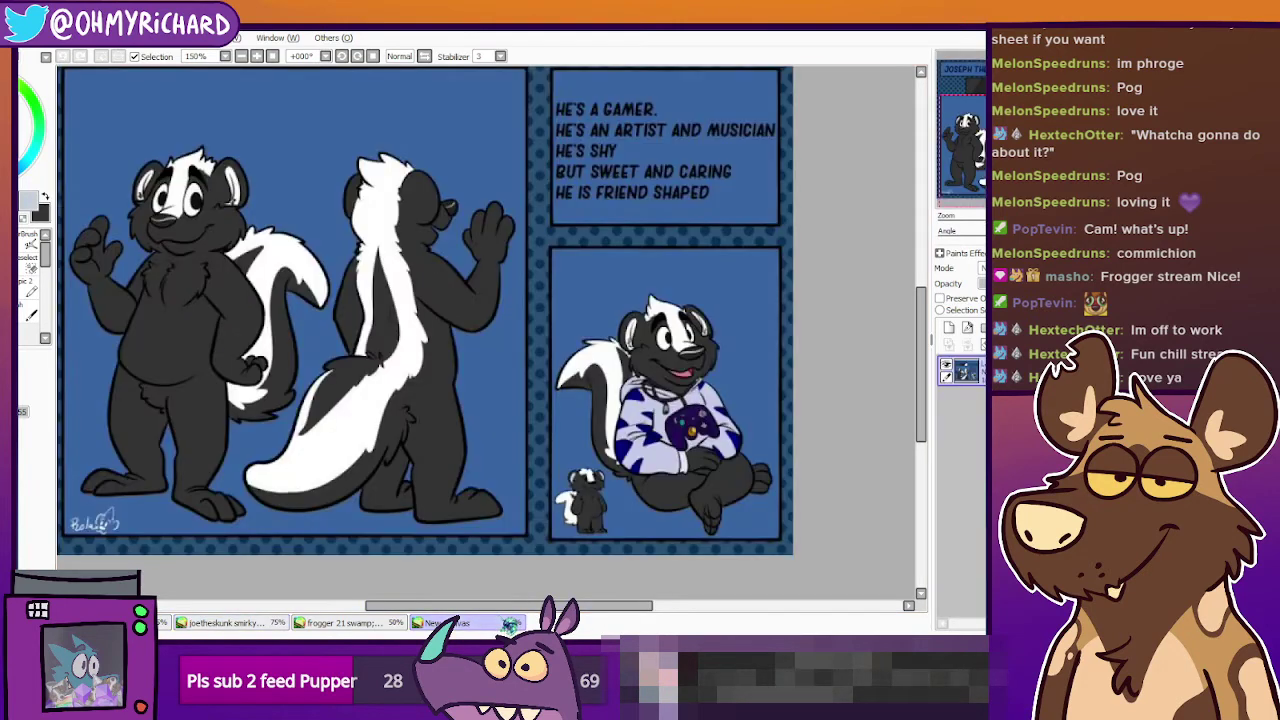
key(ctrl+Tab)
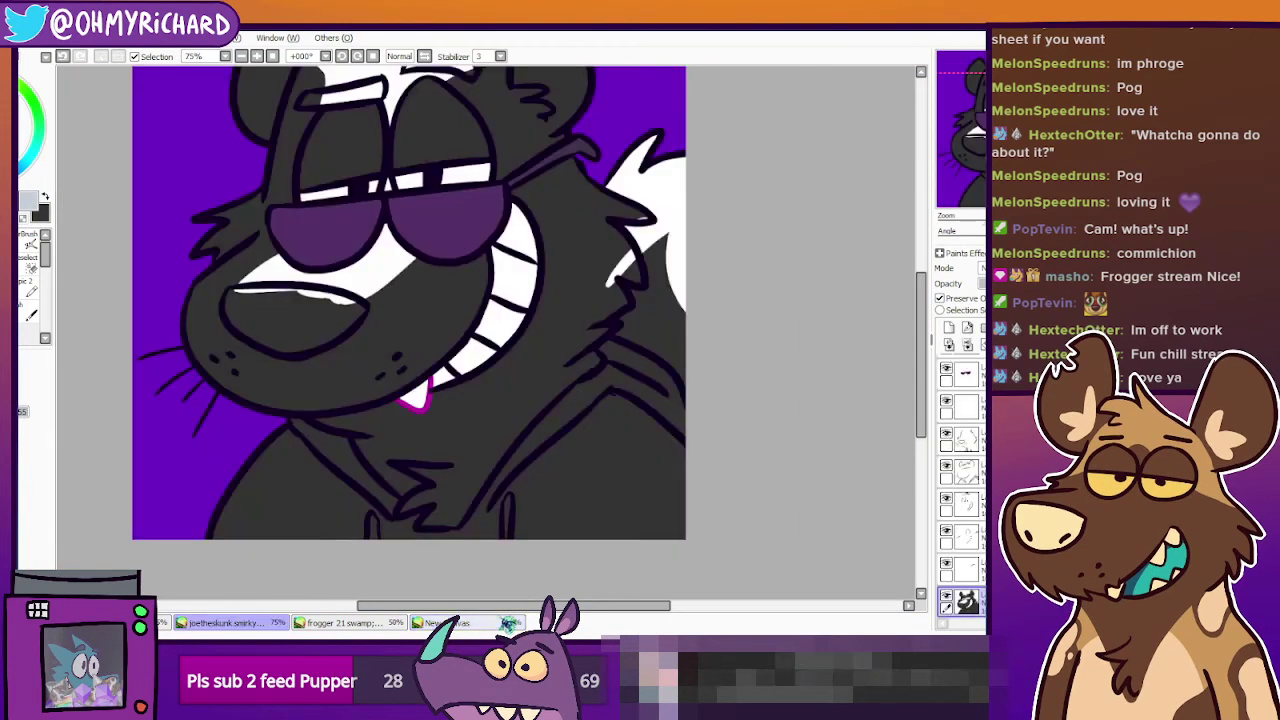
Outline the hoodie's shoulder and collar below the nose side of the muzzle in pale grey-blue, then fill that shoulder.
key(n)
mouse_move(466, 291)
mouse_down()
mouse_move(462, 373)
mouse_move(481, 336)
mouse_up()
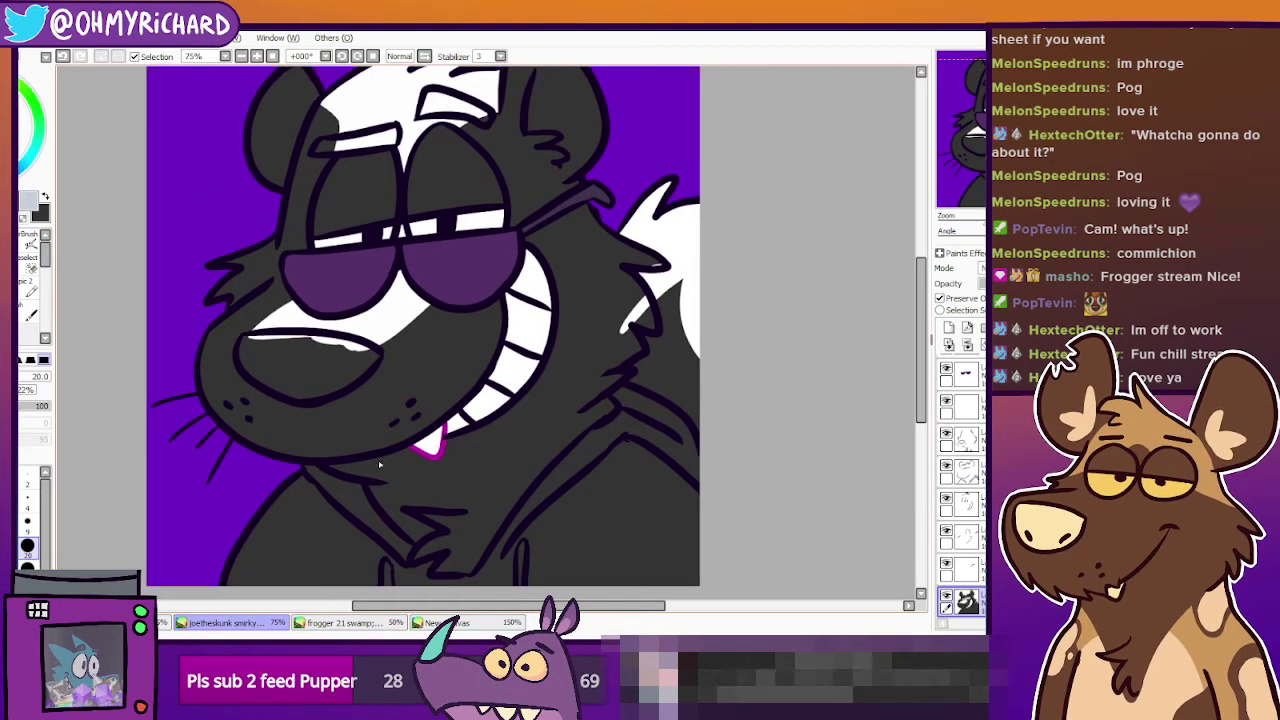
drag(435, 477, 427, 421)
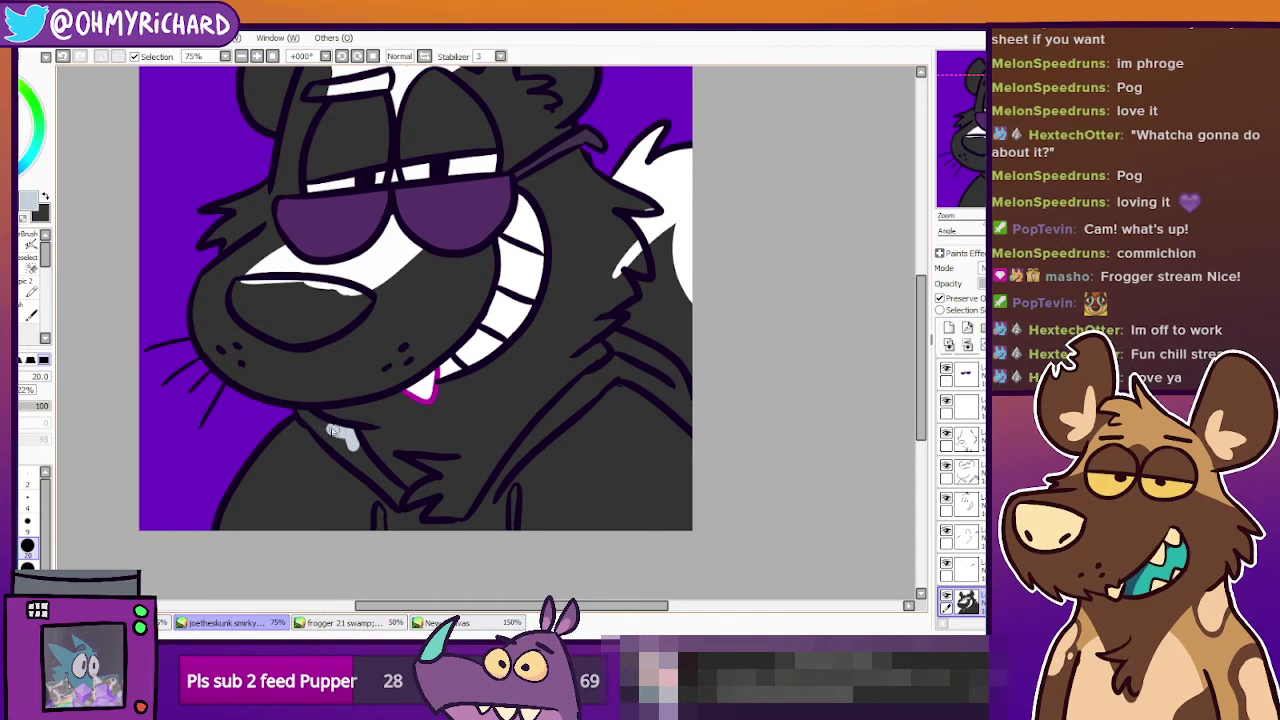
mouse_move(332, 431)
mouse_down()
mouse_move(303, 416)
mouse_move(288, 436)
mouse_up()
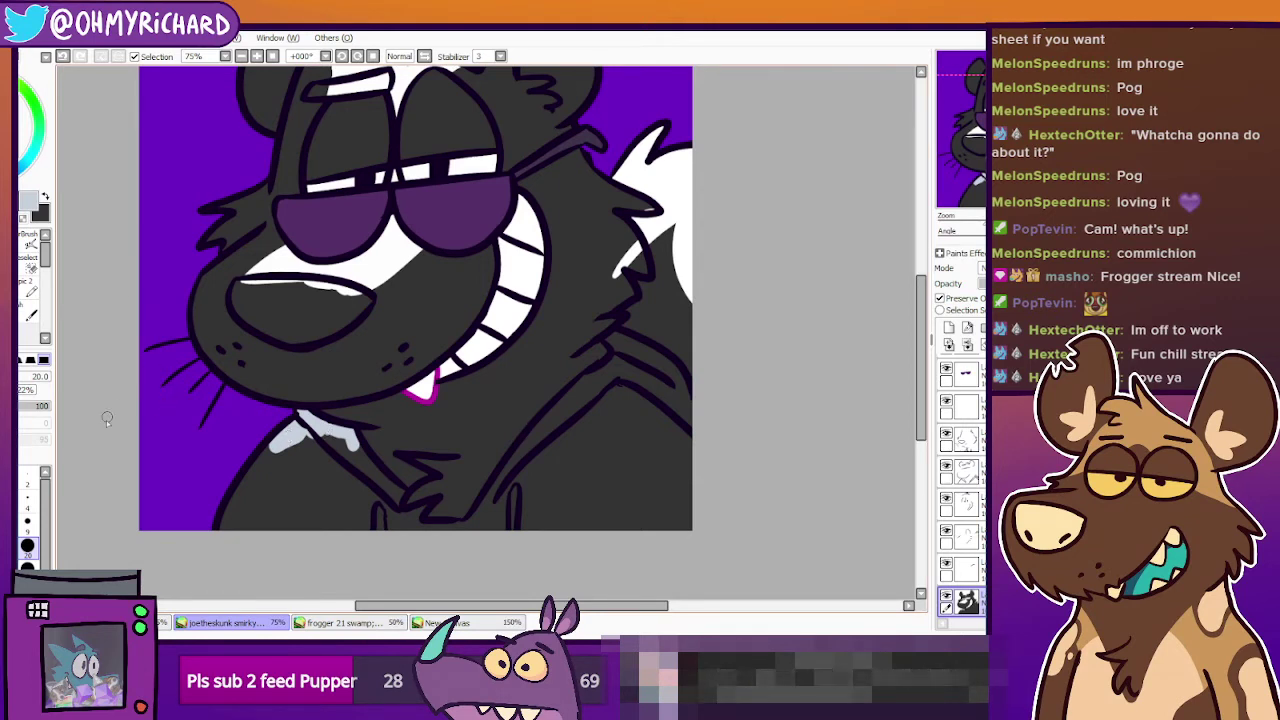
mouse_move(278, 450)
mouse_down()
mouse_move(250, 463)
mouse_move(220, 530)
mouse_up()
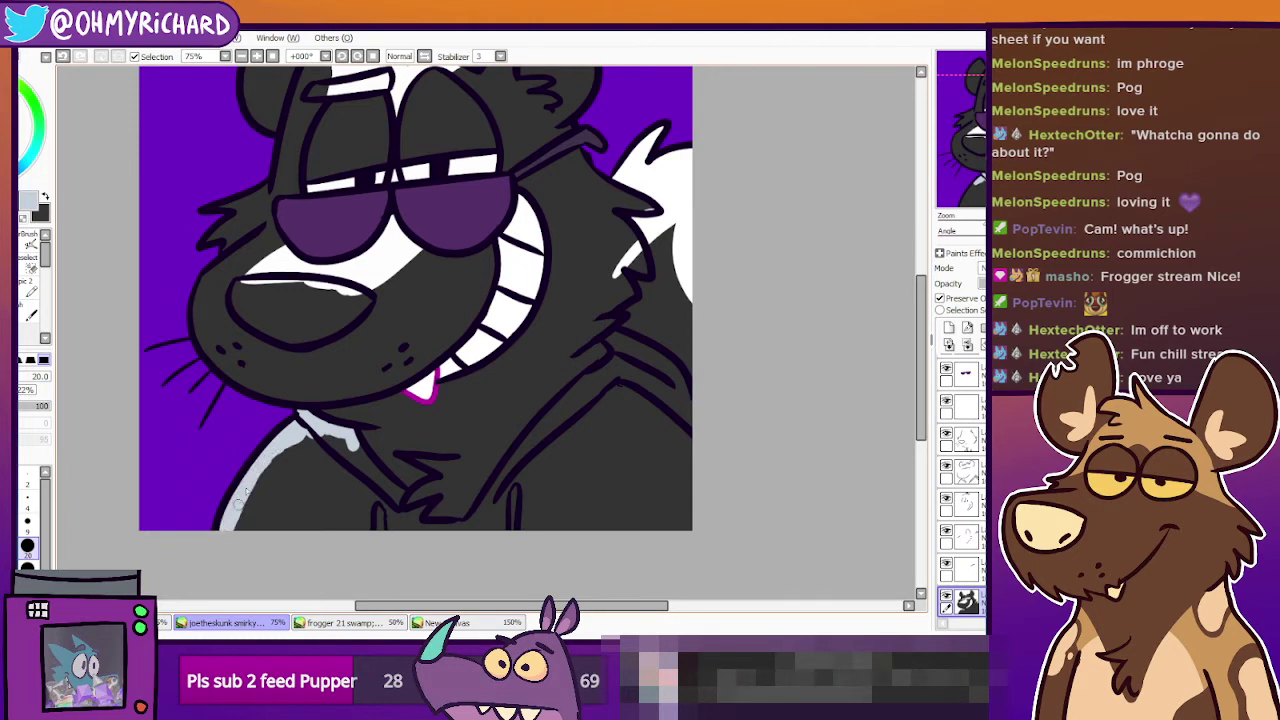
mouse_move(364, 468)
mouse_down()
mouse_move(354, 439)
mouse_move(402, 502)
mouse_up()
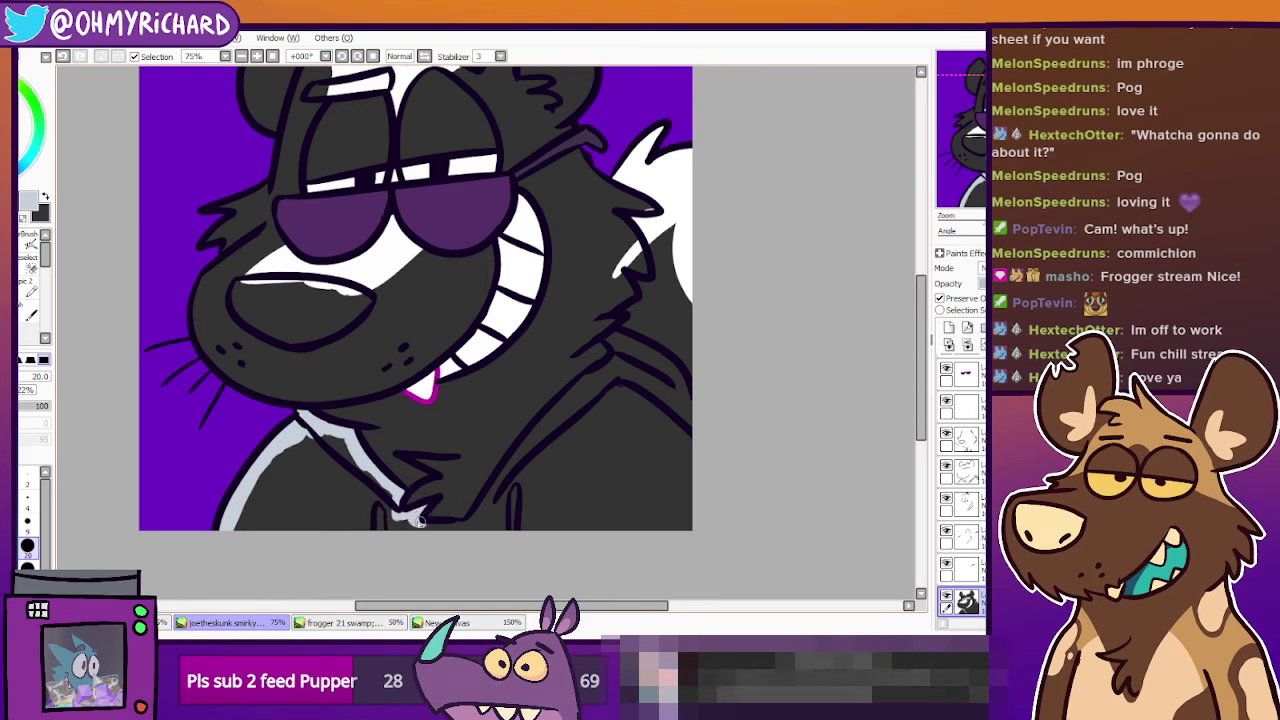
mouse_move(418, 520)
mouse_down()
mouse_move(465, 526)
mouse_move(390, 520)
mouse_move(424, 530)
mouse_up()
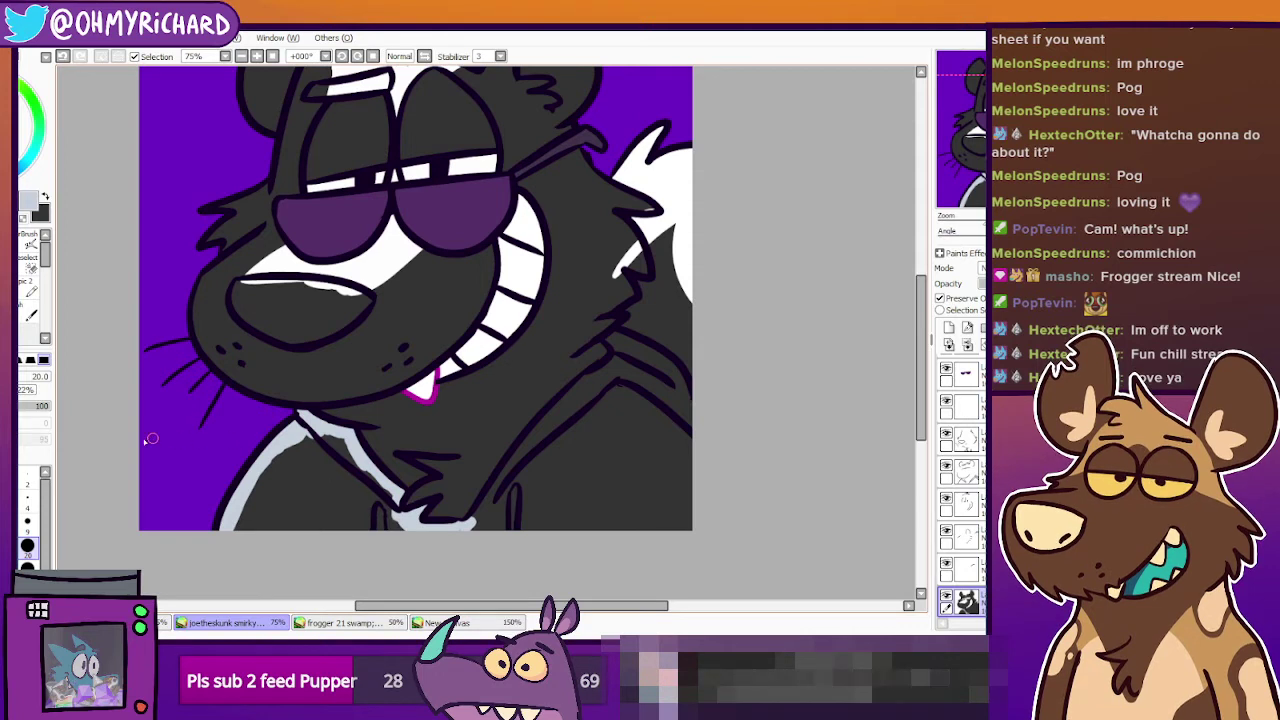
click(24, 292)
click(295, 487)
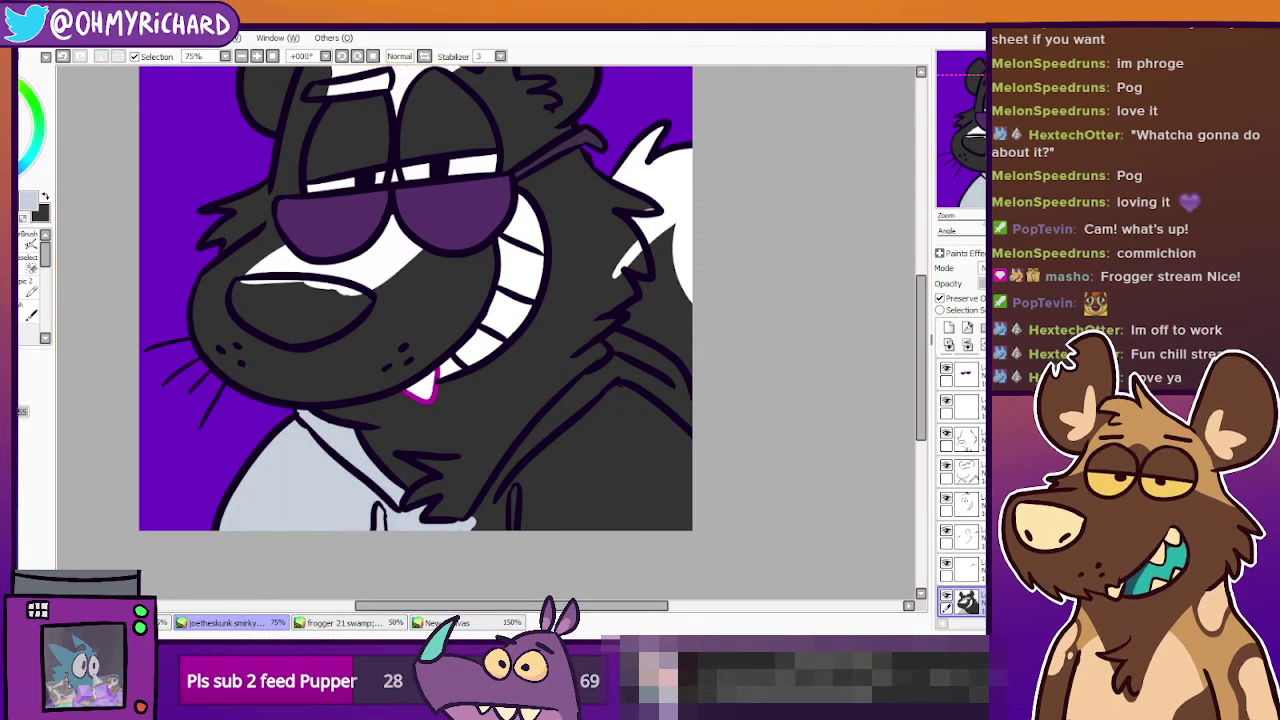
Outline the hoodie's other half around the drawstring, collar, hood and canvas edges in pale grey-blue, then fill it.
key(b)
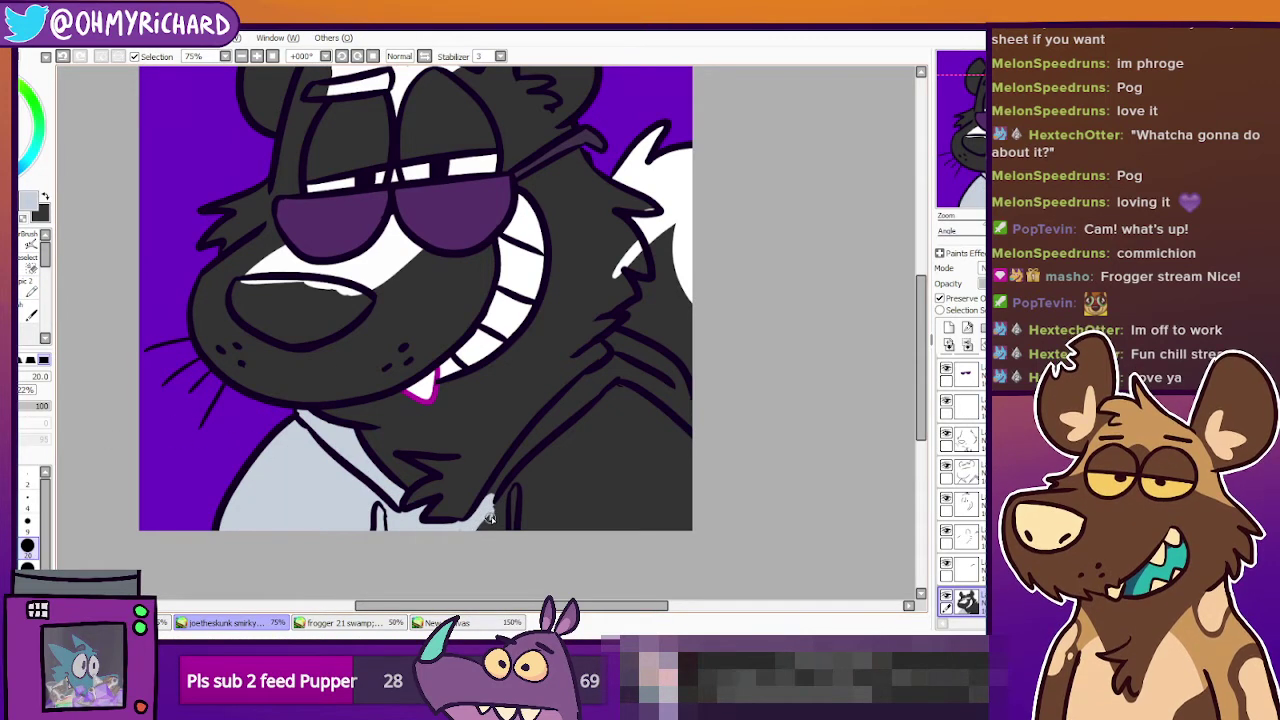
drag(490, 518, 478, 522)
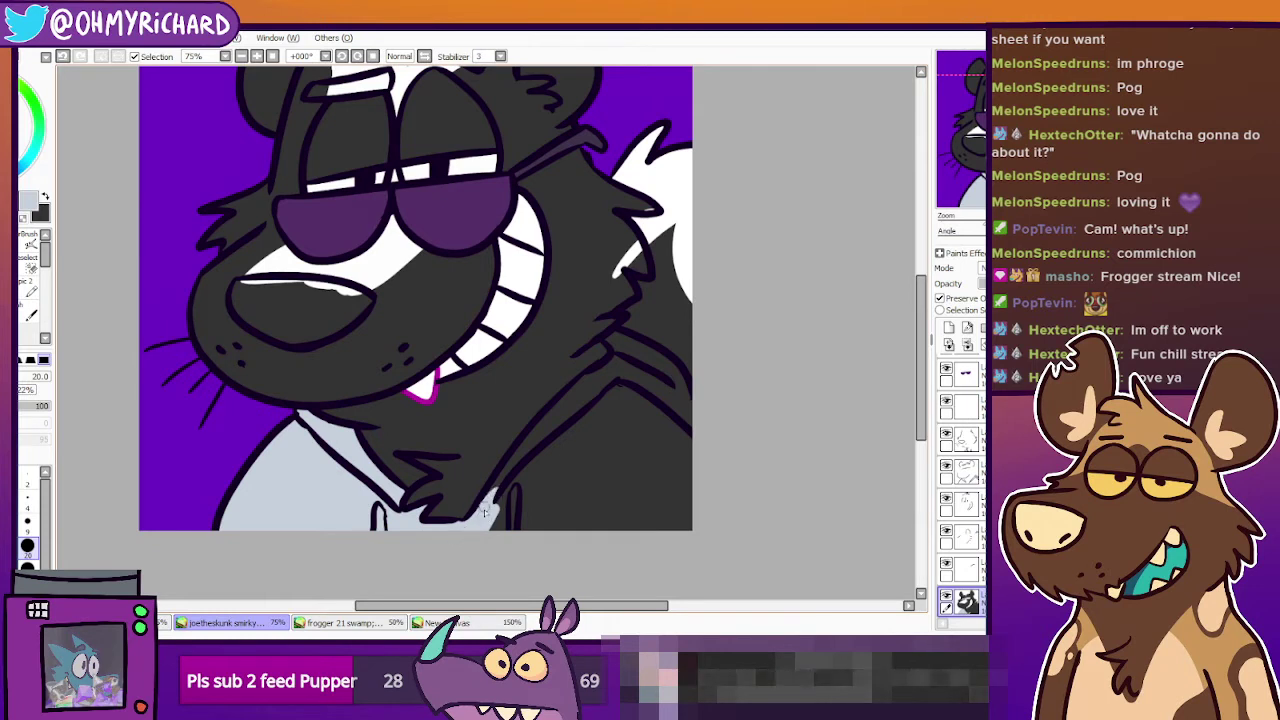
mouse_move(514, 458)
mouse_down()
mouse_move(572, 388)
mouse_move(563, 401)
mouse_move(616, 366)
mouse_move(590, 379)
mouse_move(611, 368)
mouse_move(616, 343)
mouse_move(644, 351)
mouse_move(620, 335)
mouse_move(668, 369)
mouse_move(688, 451)
mouse_up()
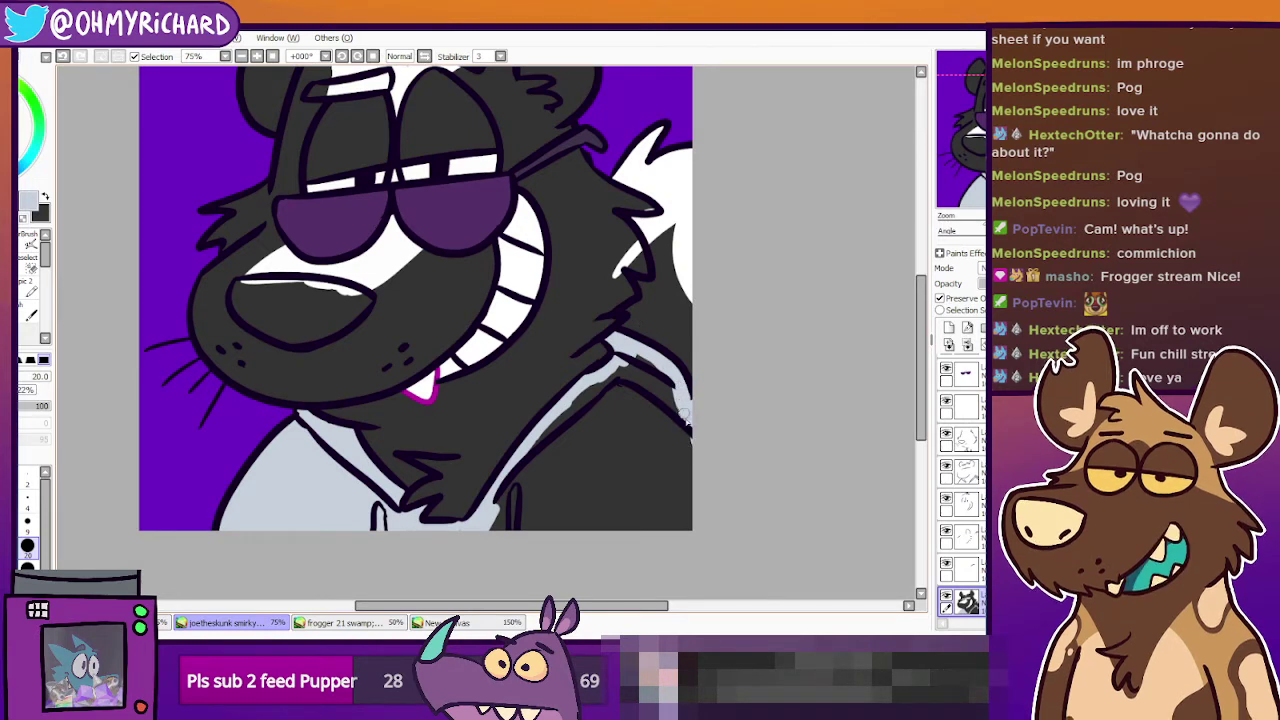
drag(688, 430, 689, 520)
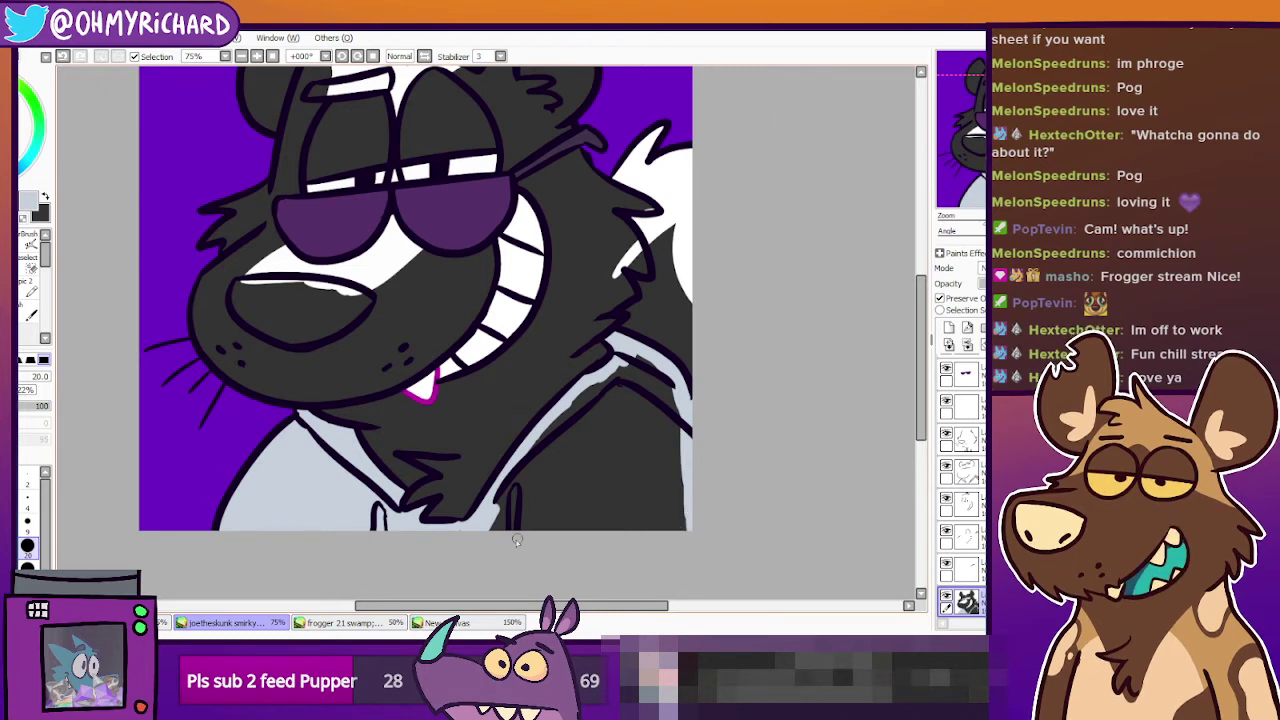
mouse_move(502, 523)
mouse_down()
mouse_move(612, 523)
mouse_move(561, 529)
mouse_up()
drag(605, 530, 686, 520)
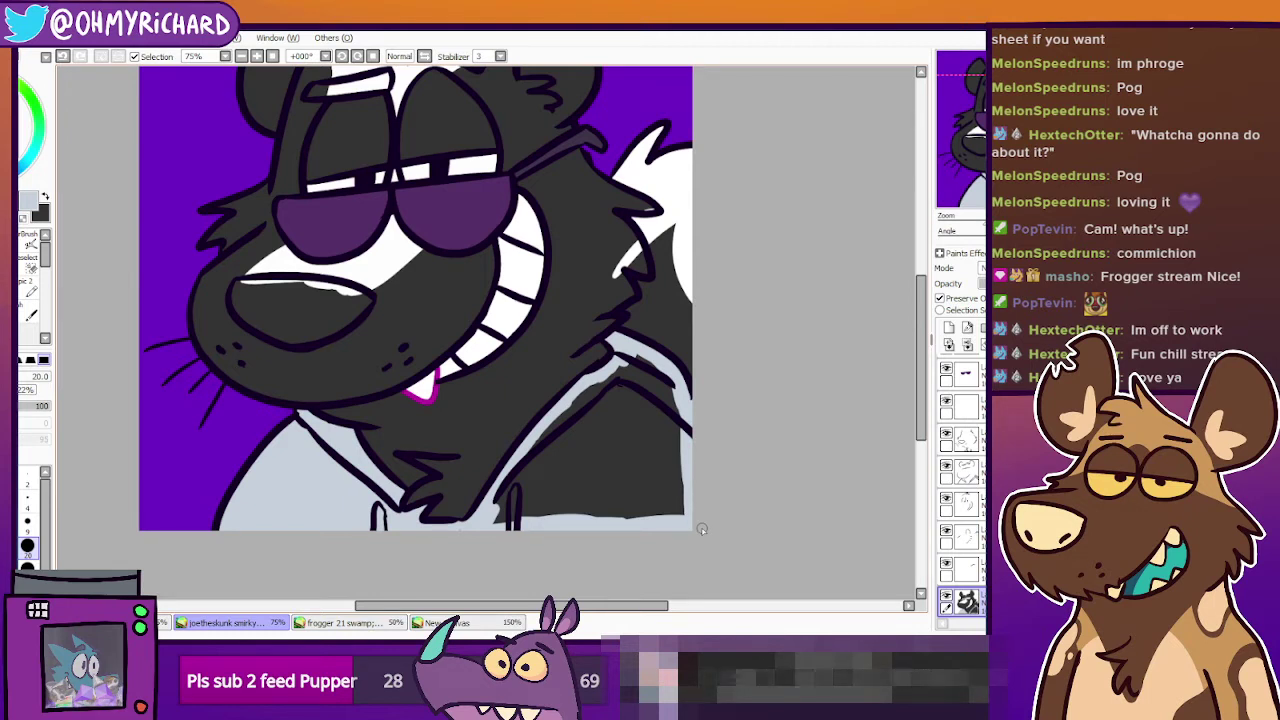
key(g)
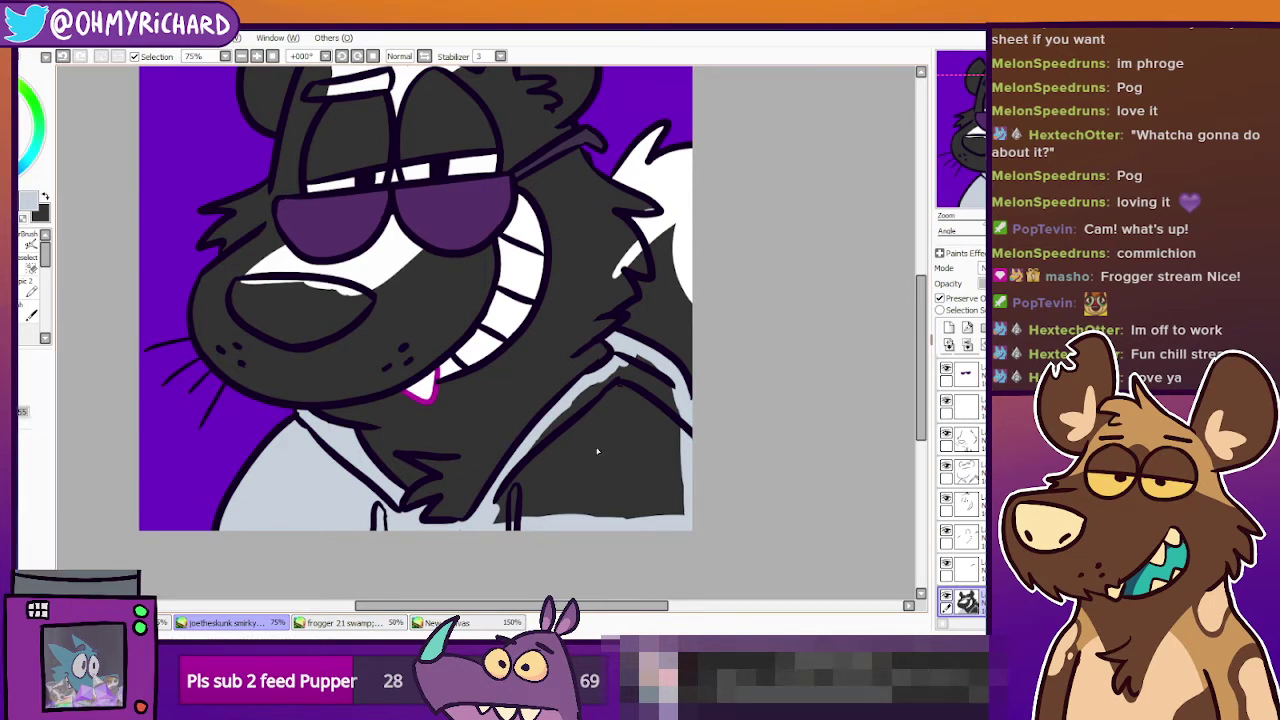
click(597, 451)
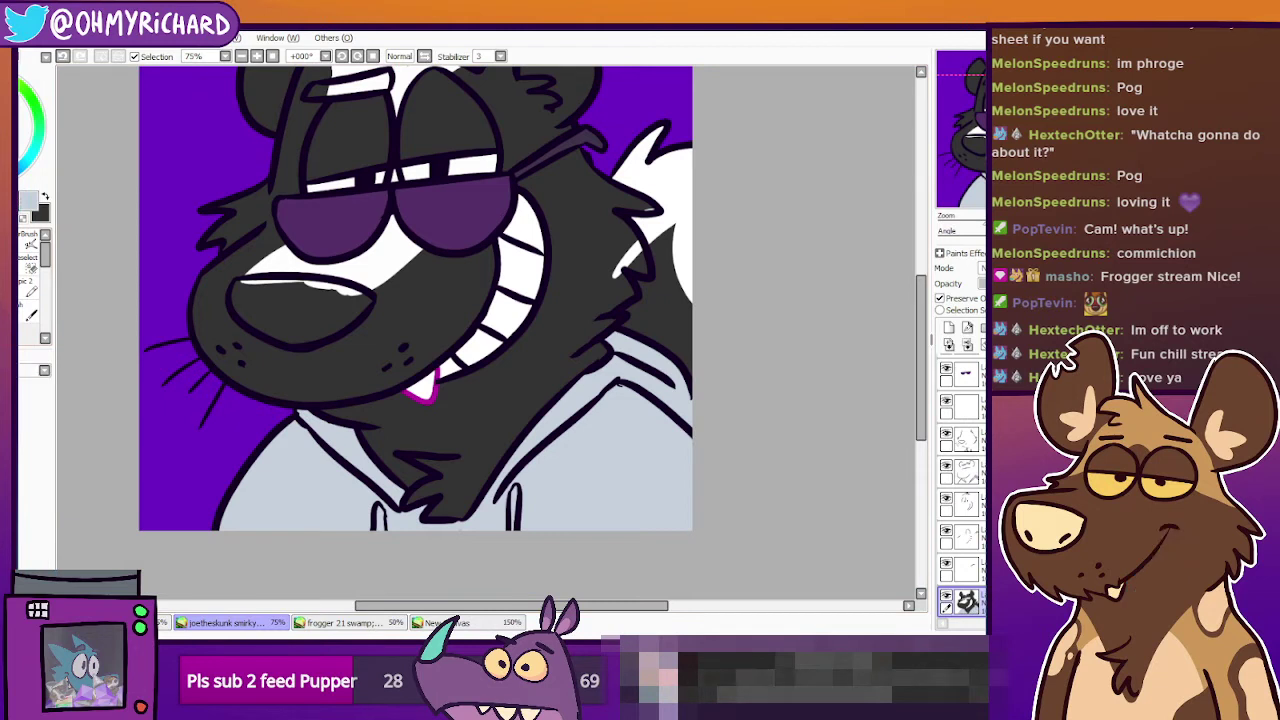
Sample the near-black nose colour from the reference sheet and paint the portrait's nose with it, covering the white scraps along its upper edge.
key(n)
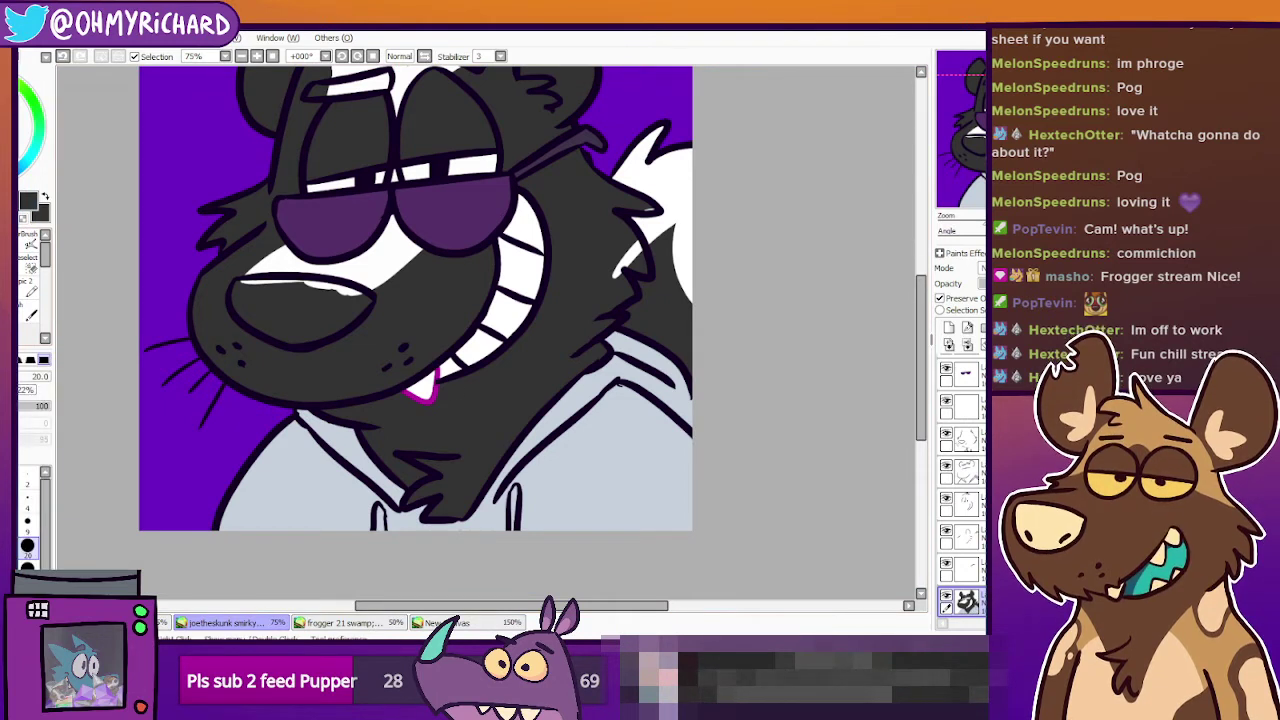
scroll(417, 298, down, 1)
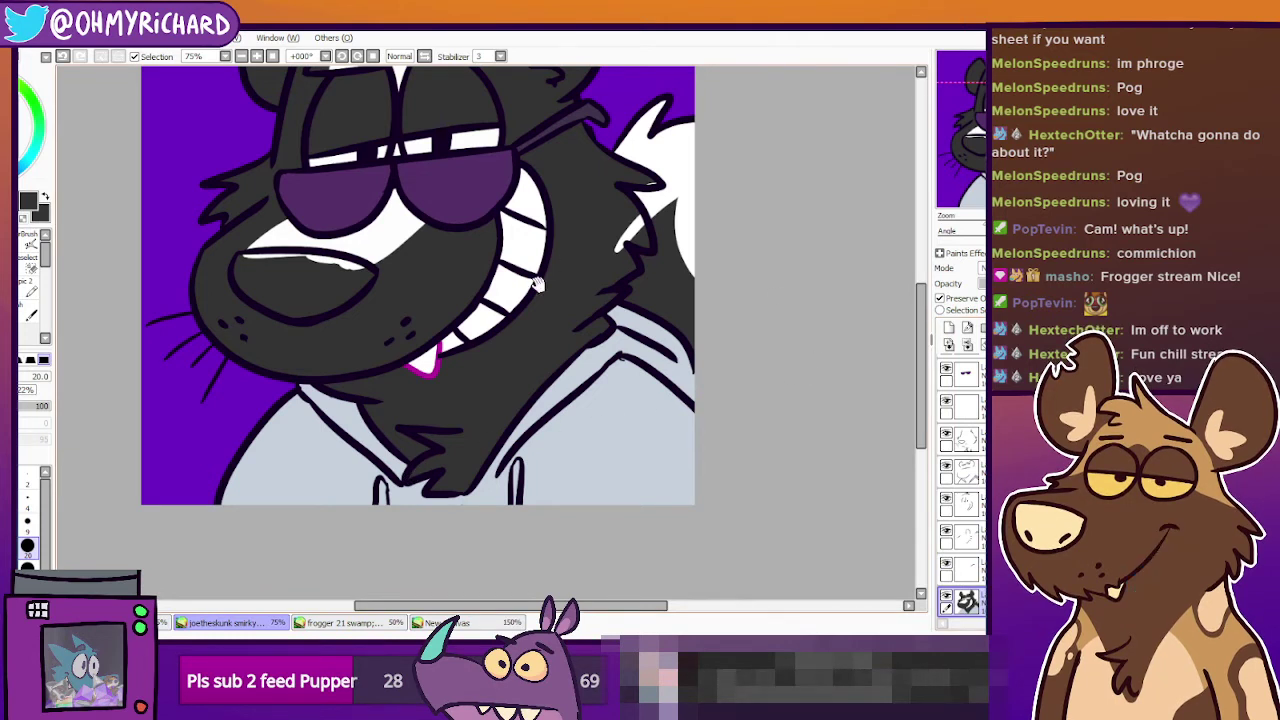
drag(538, 286, 435, 433)
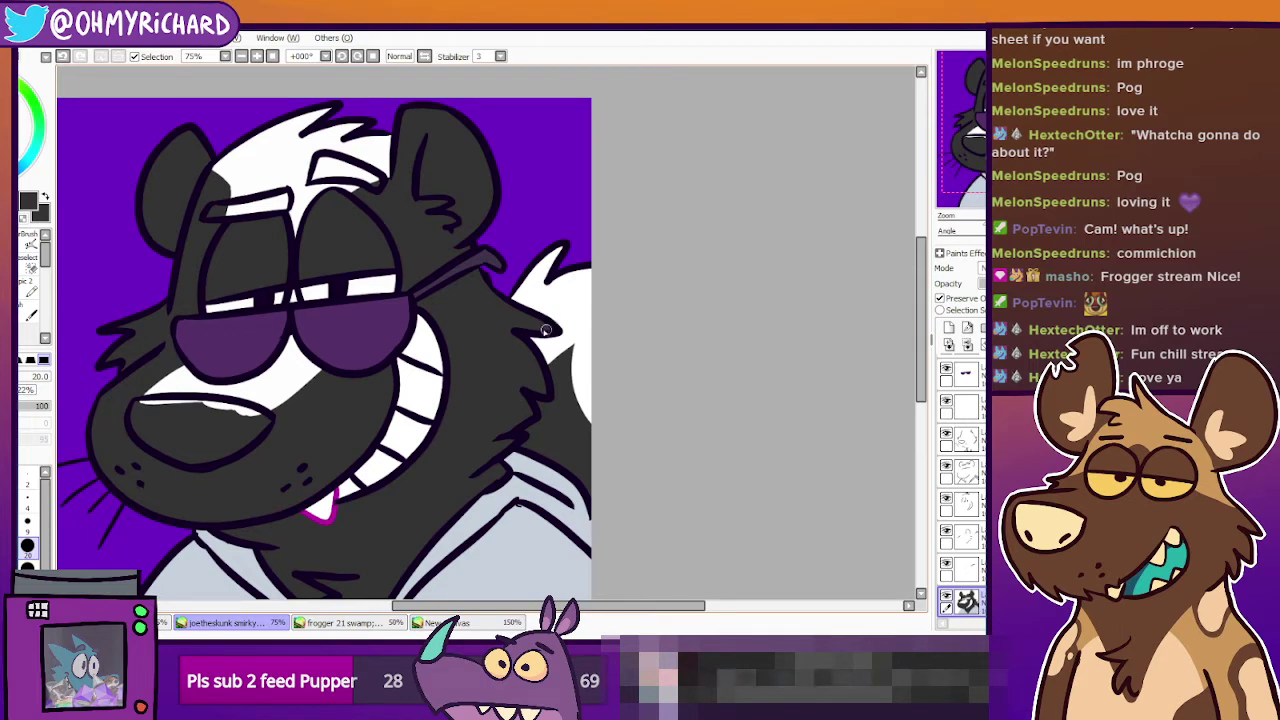
click(455, 622)
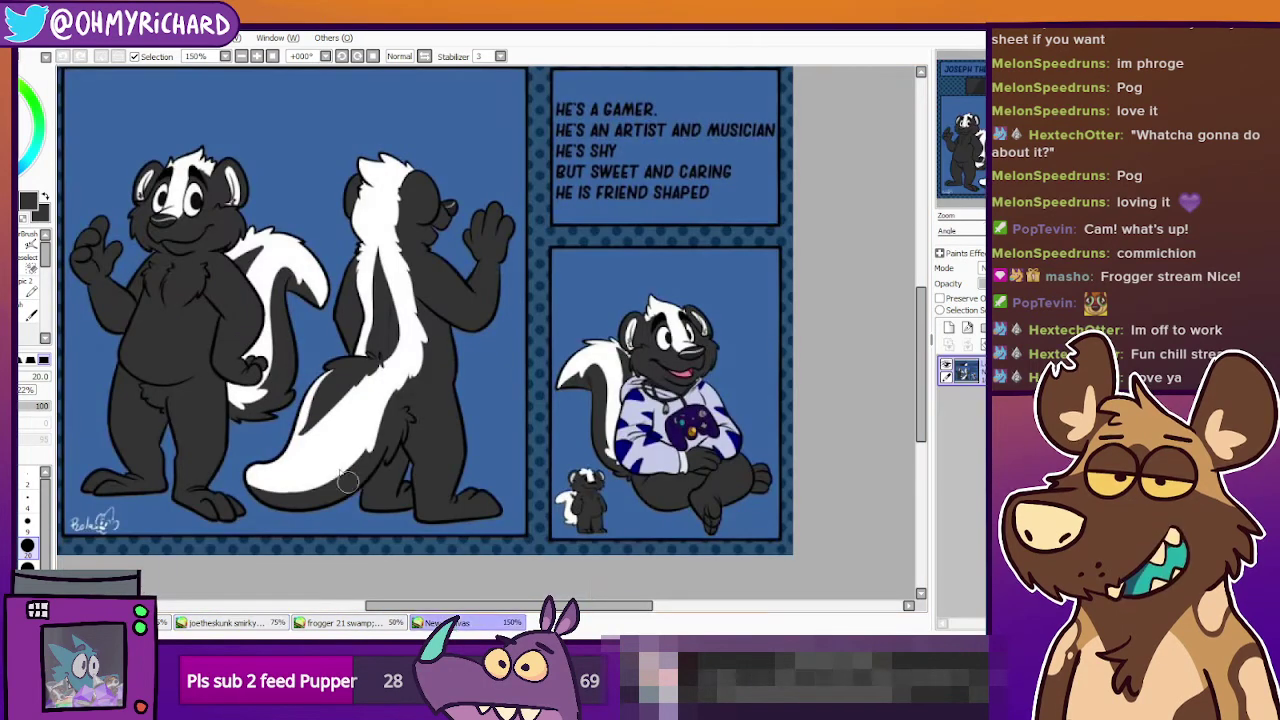
click(10, 212)
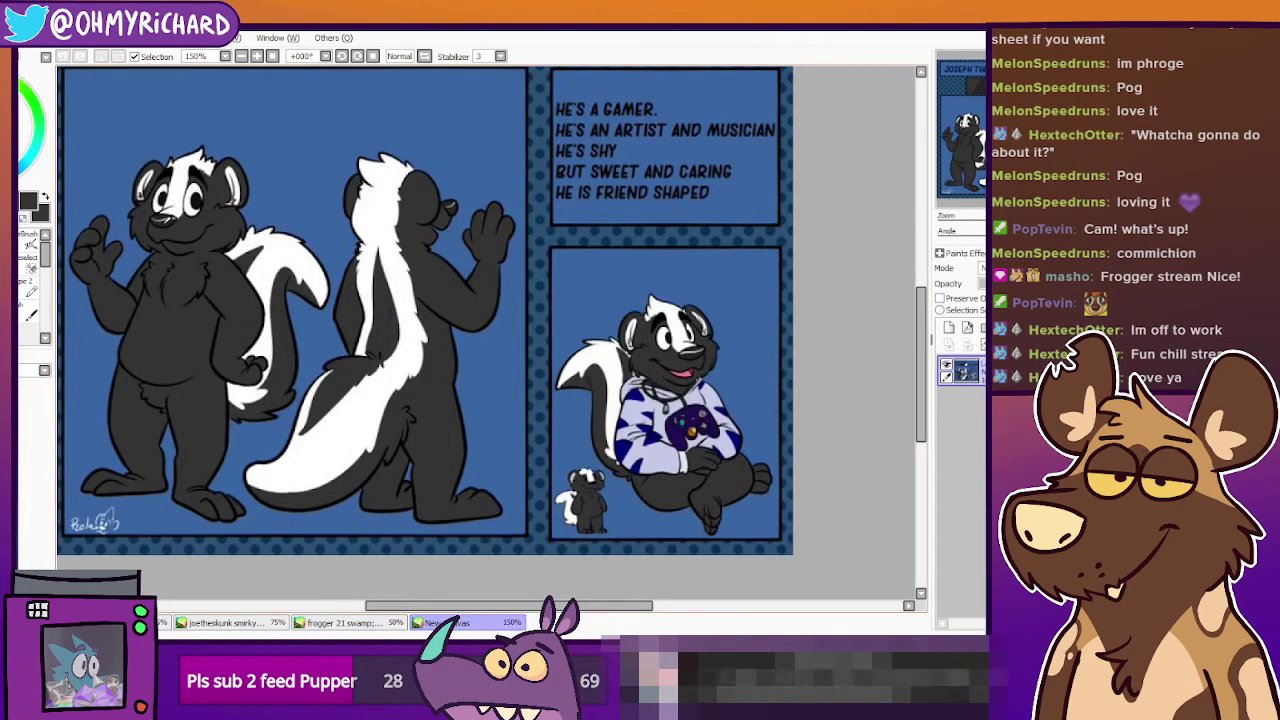
click(232, 623)
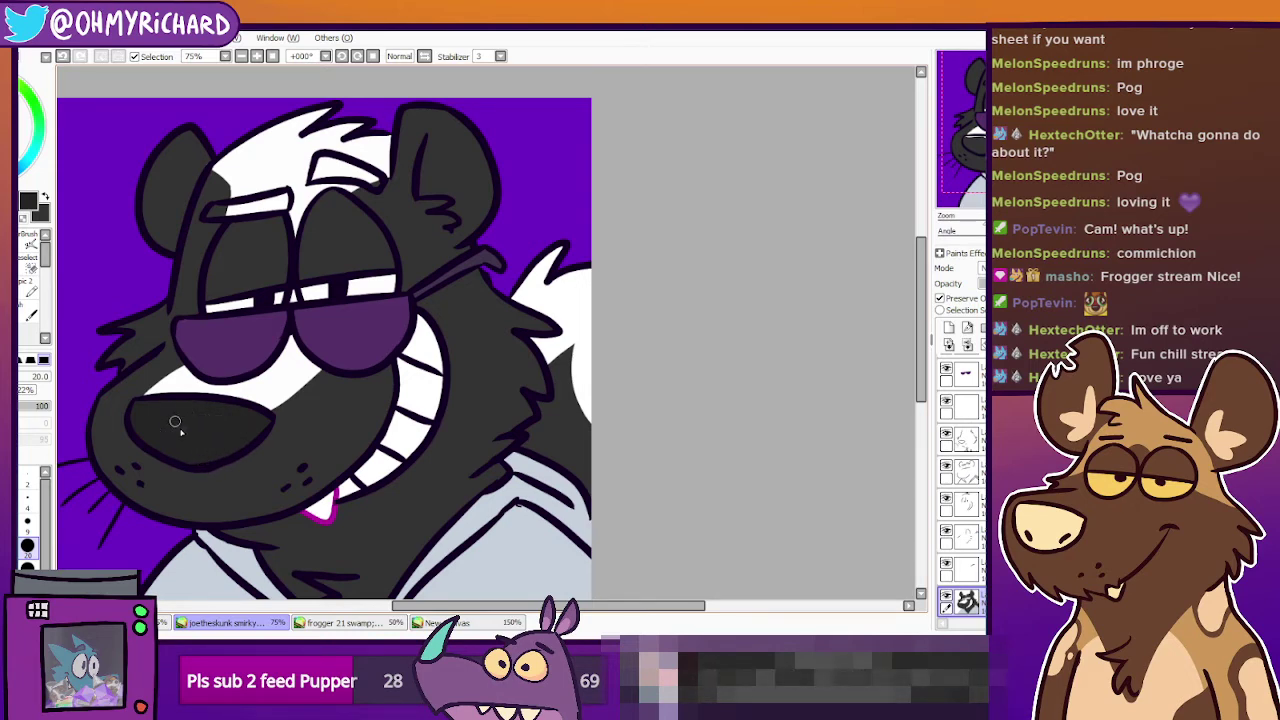
Check the ears on the reference sheet, sample white, and paint the insides of both ears on the portrait.
click(442, 622)
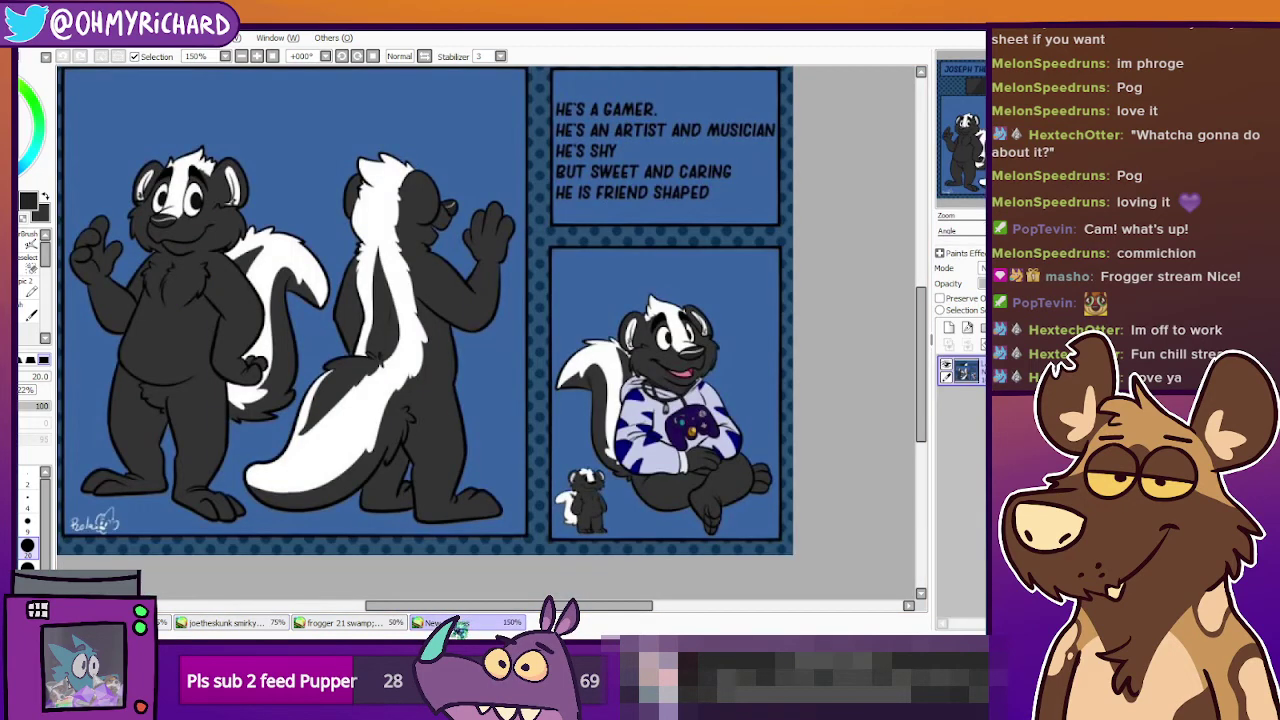
click(460, 626)
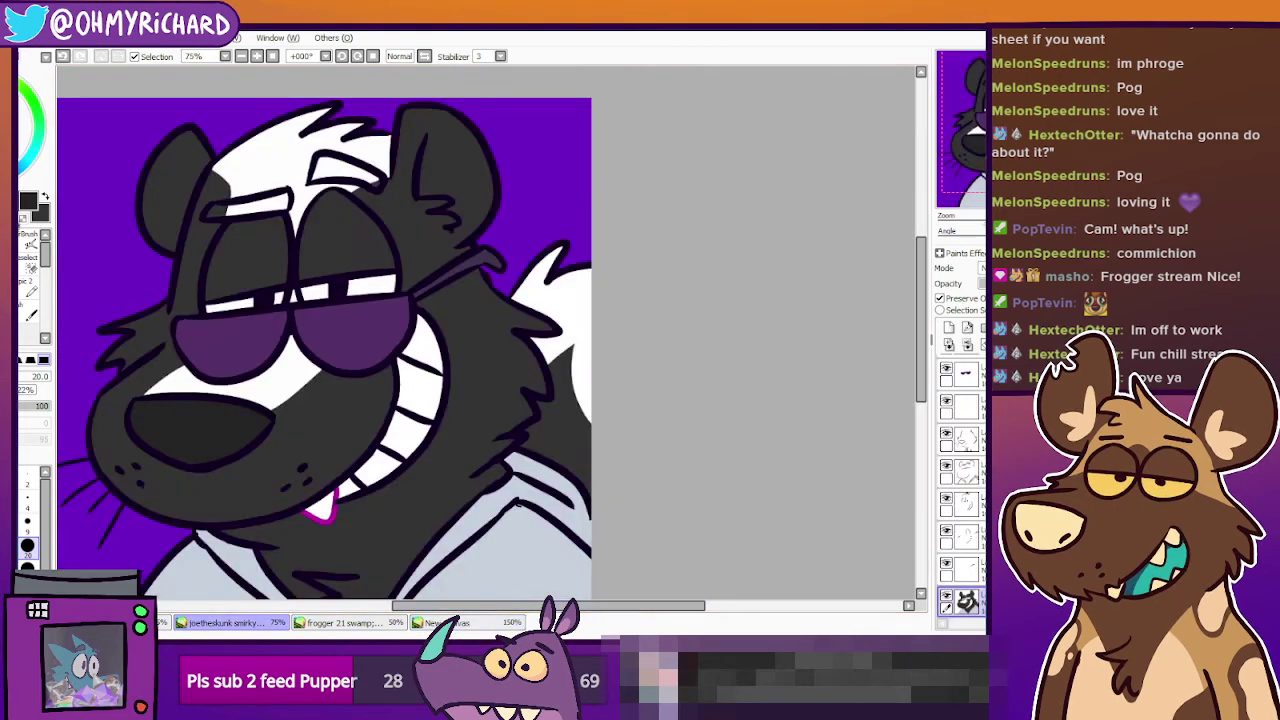
key(alt)
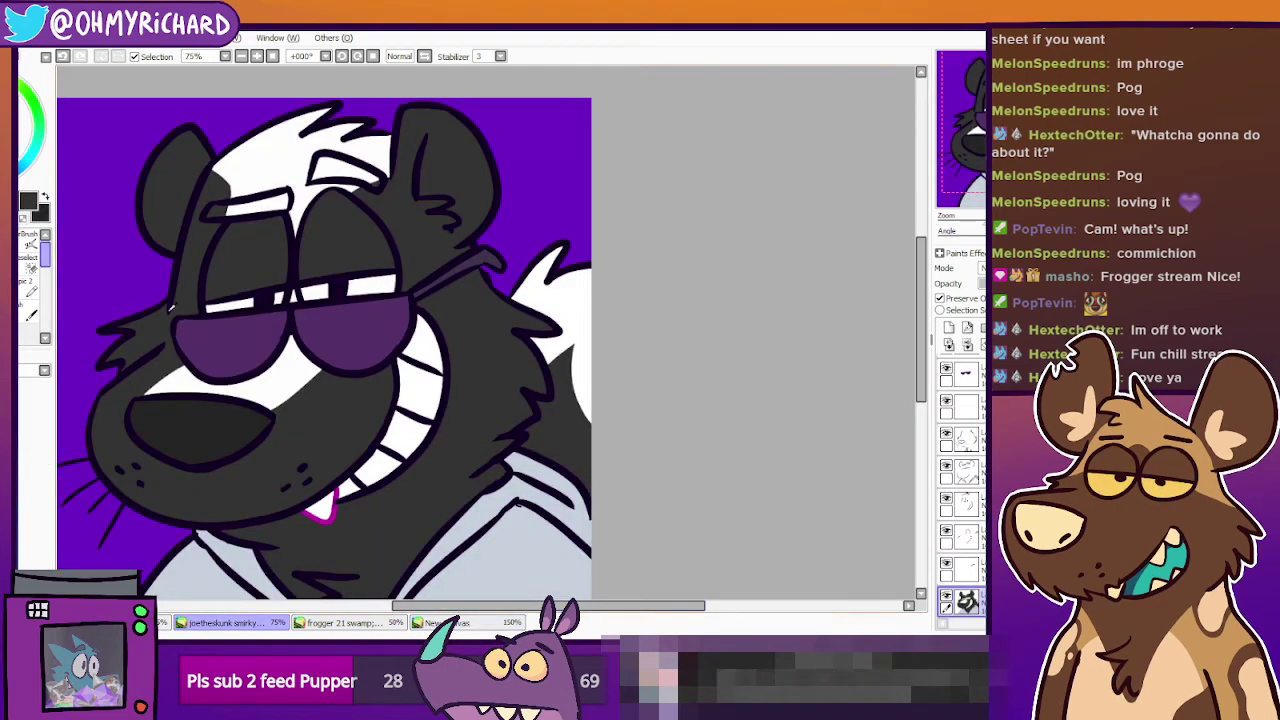
click(22, 240)
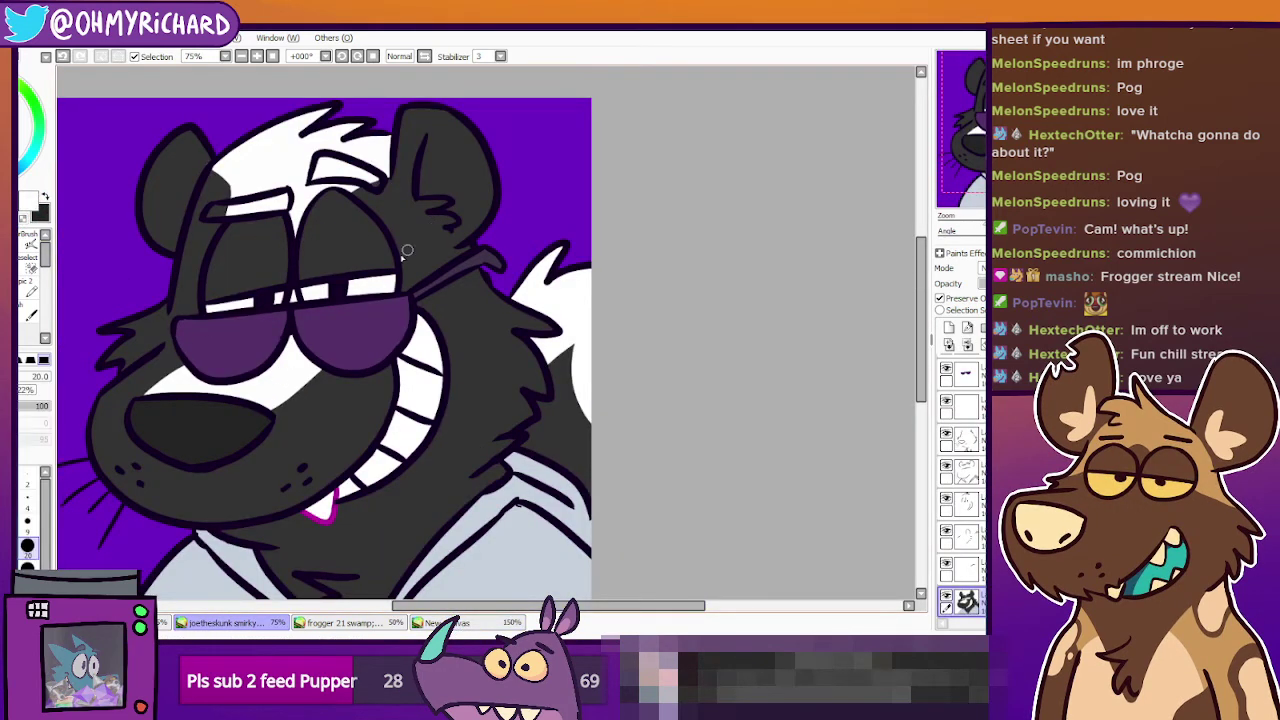
mouse_move(441, 173)
mouse_down()
mouse_move(444, 203)
mouse_move(427, 176)
mouse_up()
mouse_move(204, 187)
mouse_down()
mouse_move(183, 200)
mouse_move(188, 170)
mouse_move(207, 199)
mouse_move(180, 188)
mouse_move(205, 197)
mouse_move(181, 218)
mouse_move(192, 180)
mouse_move(180, 231)
mouse_up()
key(ctrl+z)
key(ctrl+z)
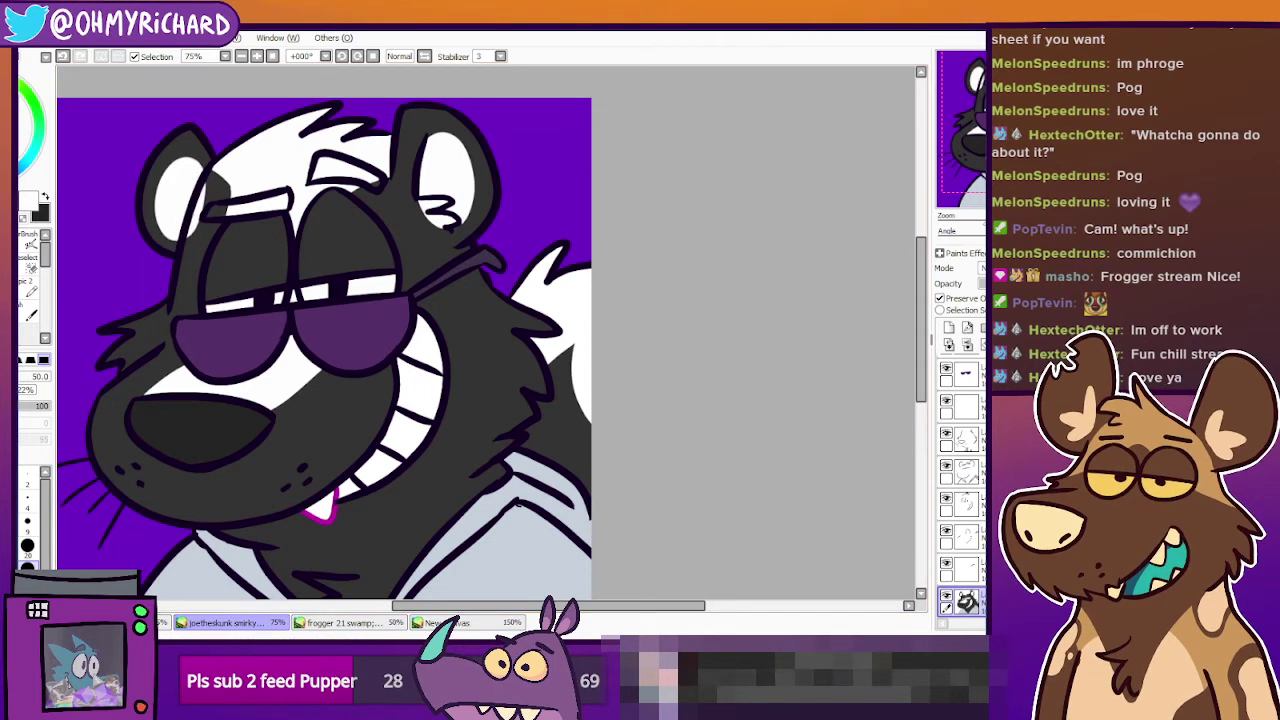
Sample the dark grey fur colour and paint over the excess white beside the face and around the ear's fur tuft.
key(alt)
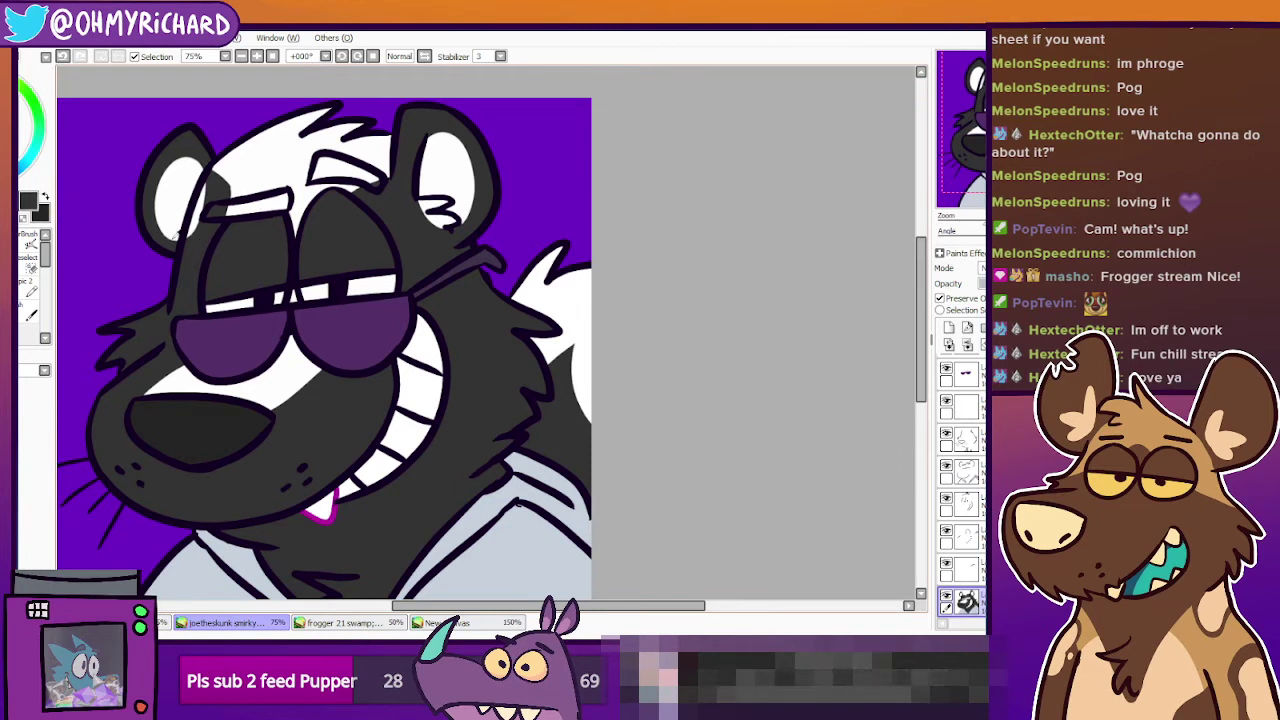
click(24, 292)
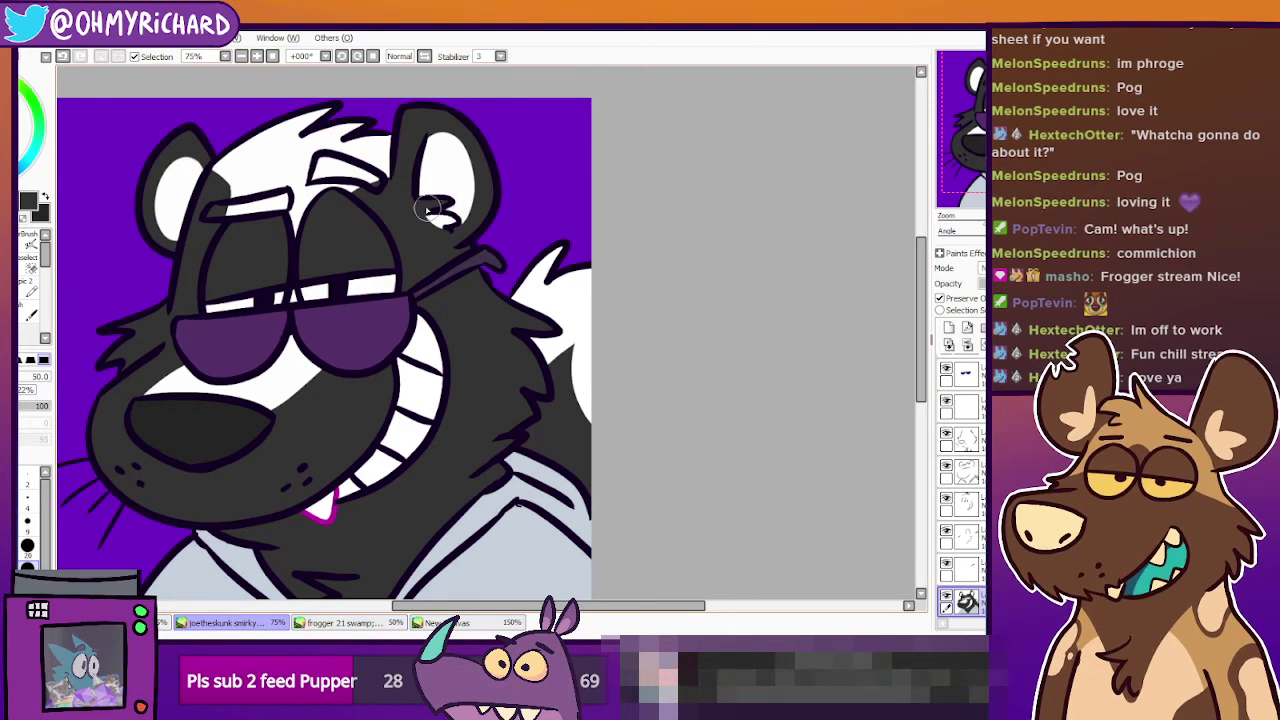
drag(454, 222, 437, 219)
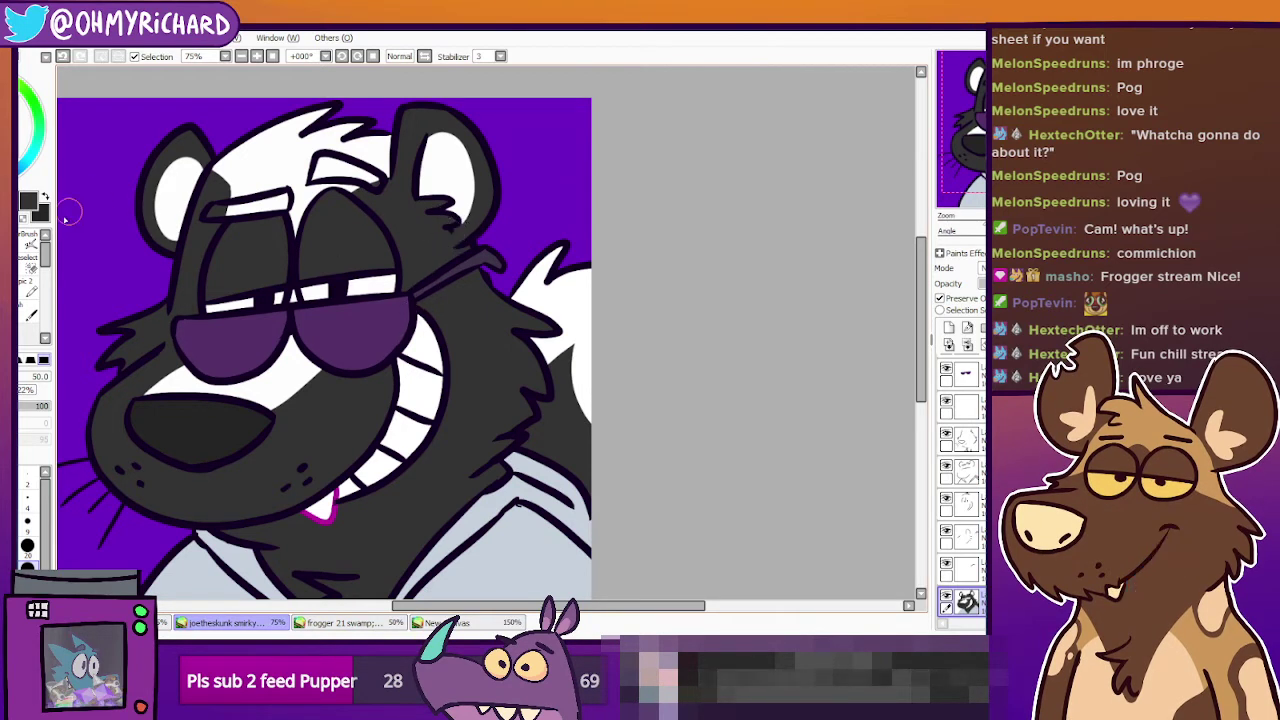
Sample the near-black nose colour, fill the eyebrow above the nose-side eye, and undo the stray stroke on the cheek.
key(alt)
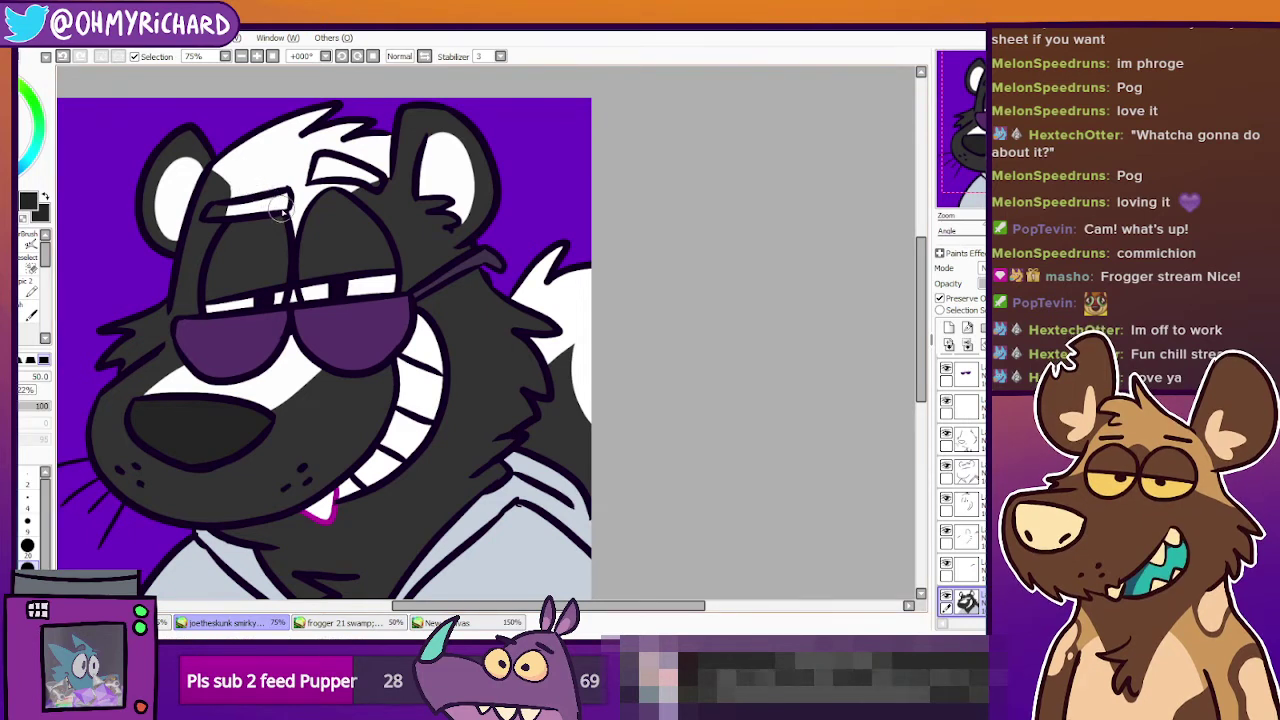
drag(285, 201, 246, 210)
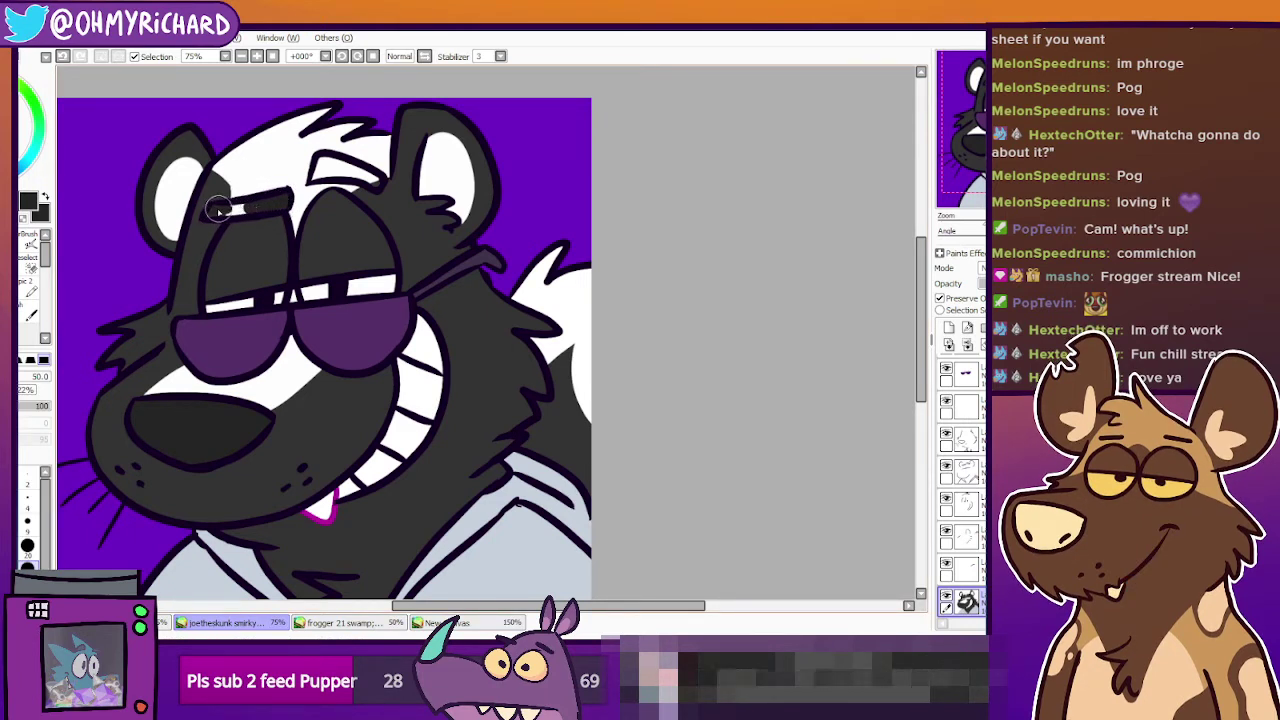
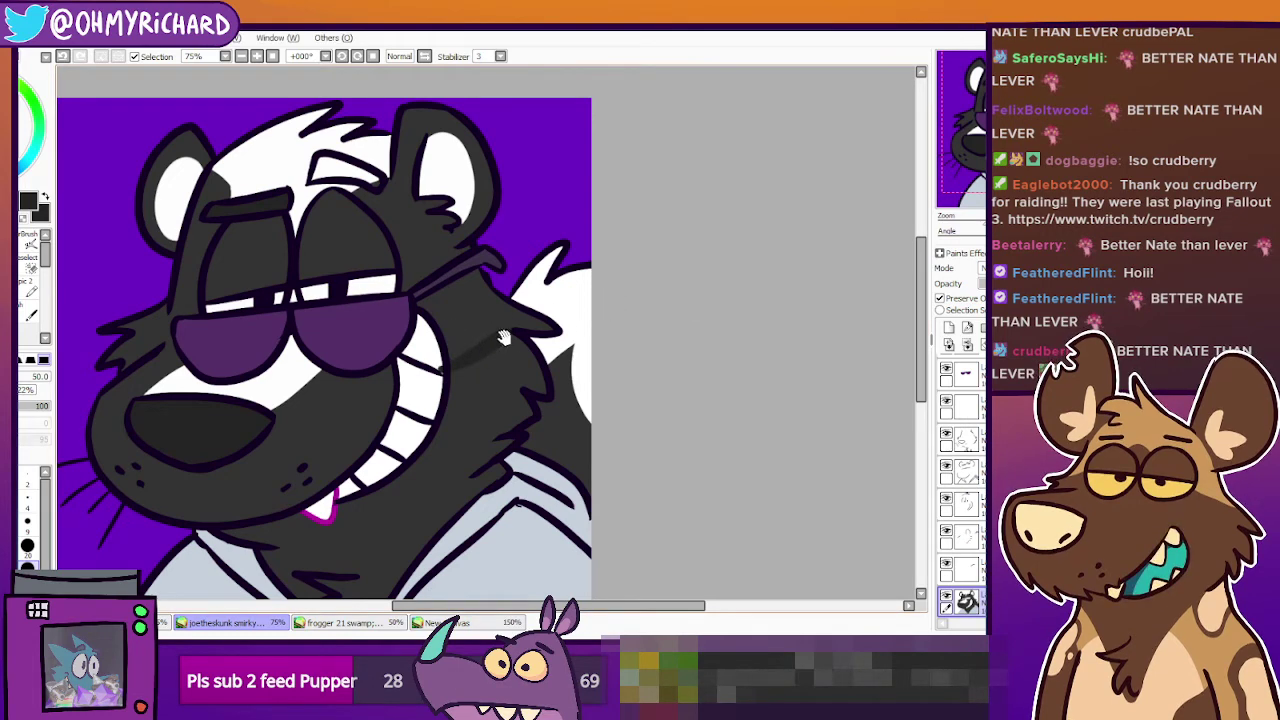
drag(506, 338, 563, 290)
key(ctrl+z)
Review the coloured portrait and compare its markings with the skunk on the reference sheet.
mouse_move(405, 385)
mouse_down()
mouse_move(503, 443)
mouse_move(496, 410)
mouse_up()
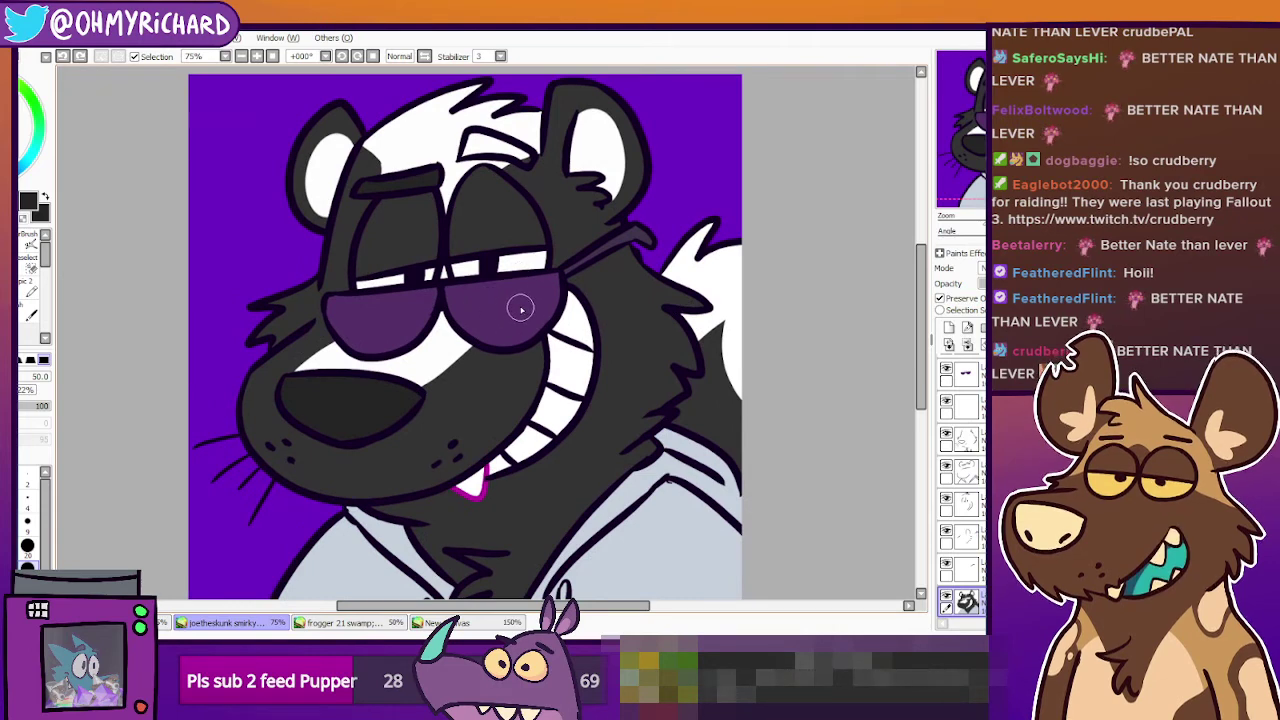
scroll(505, 360, up, 1)
scroll(505, 360, up, 1)
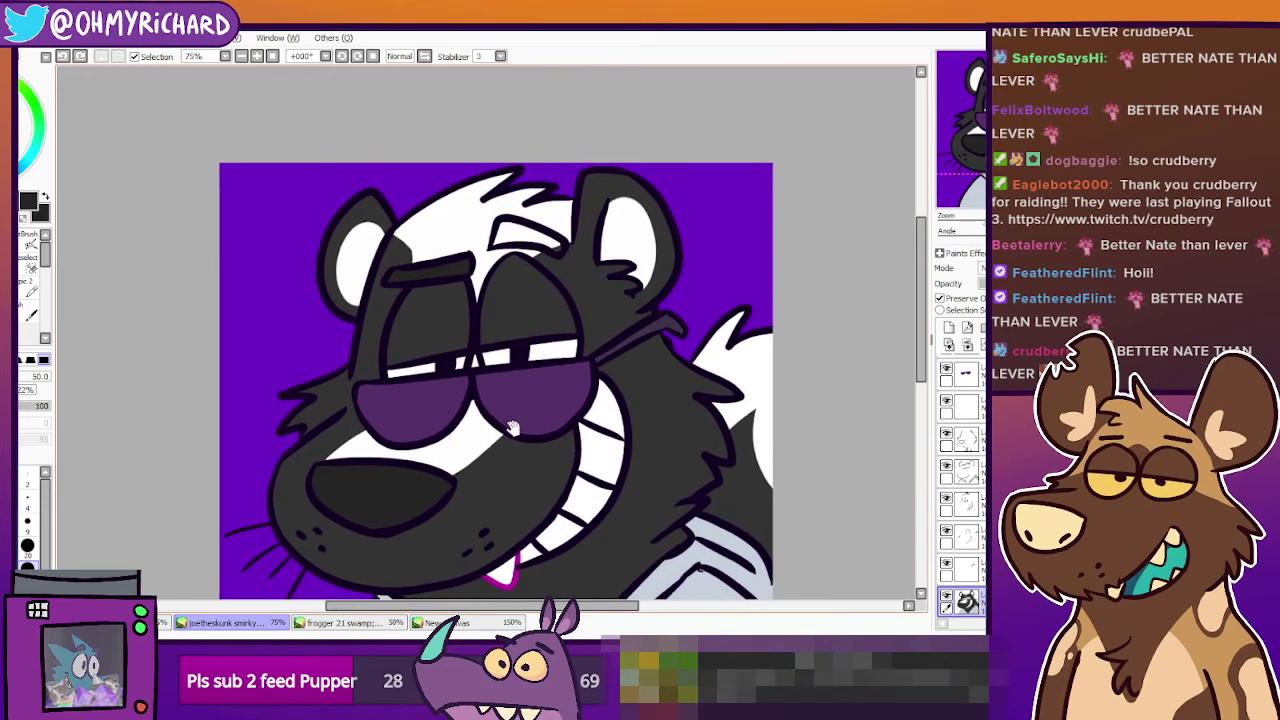
scroll(500, 440, down, 2)
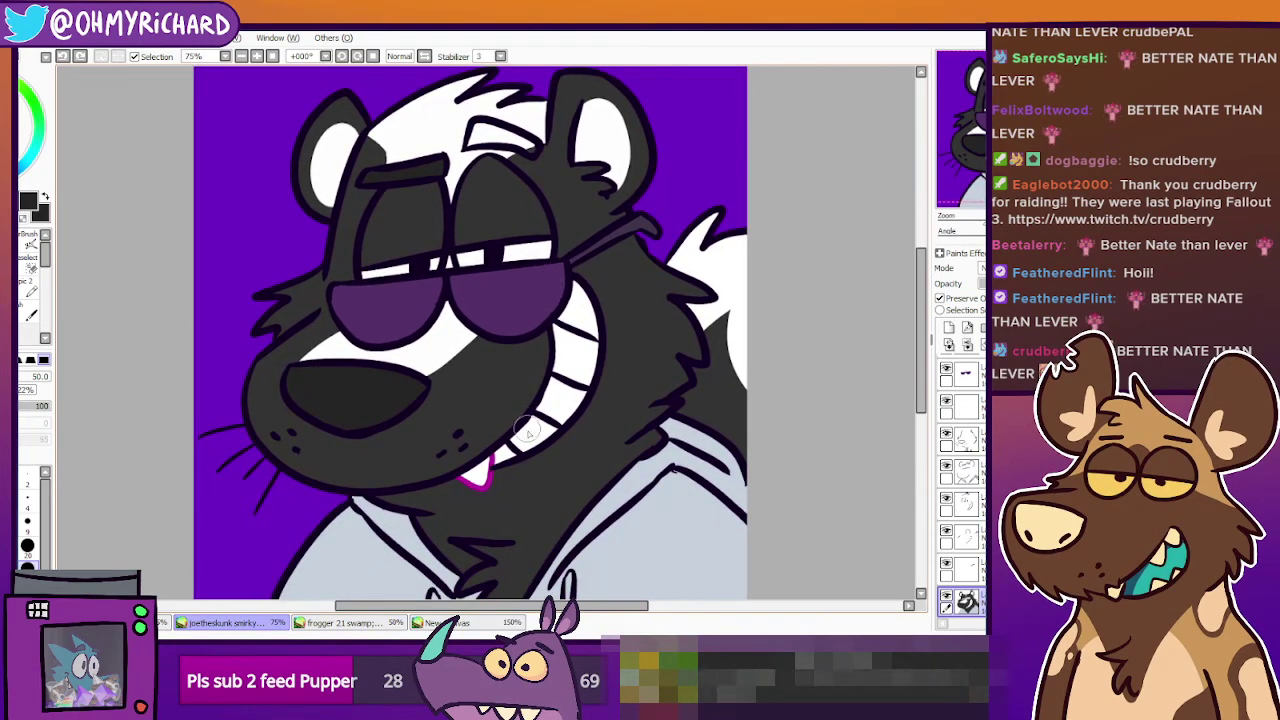
drag(447, 400, 527, 437)
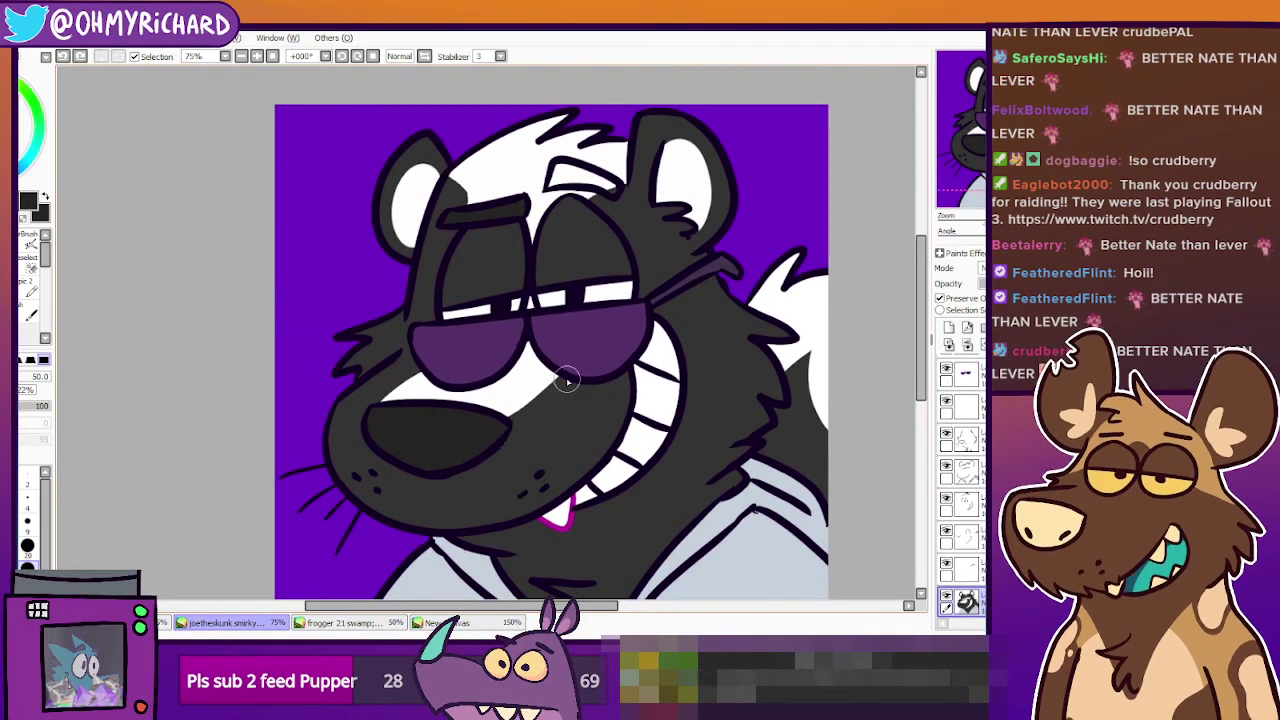
mouse_move(570, 382)
mouse_down()
mouse_move(609, 372)
mouse_move(593, 491)
mouse_move(591, 354)
mouse_move(614, 434)
mouse_move(589, 420)
mouse_move(578, 457)
mouse_move(603, 465)
mouse_up()
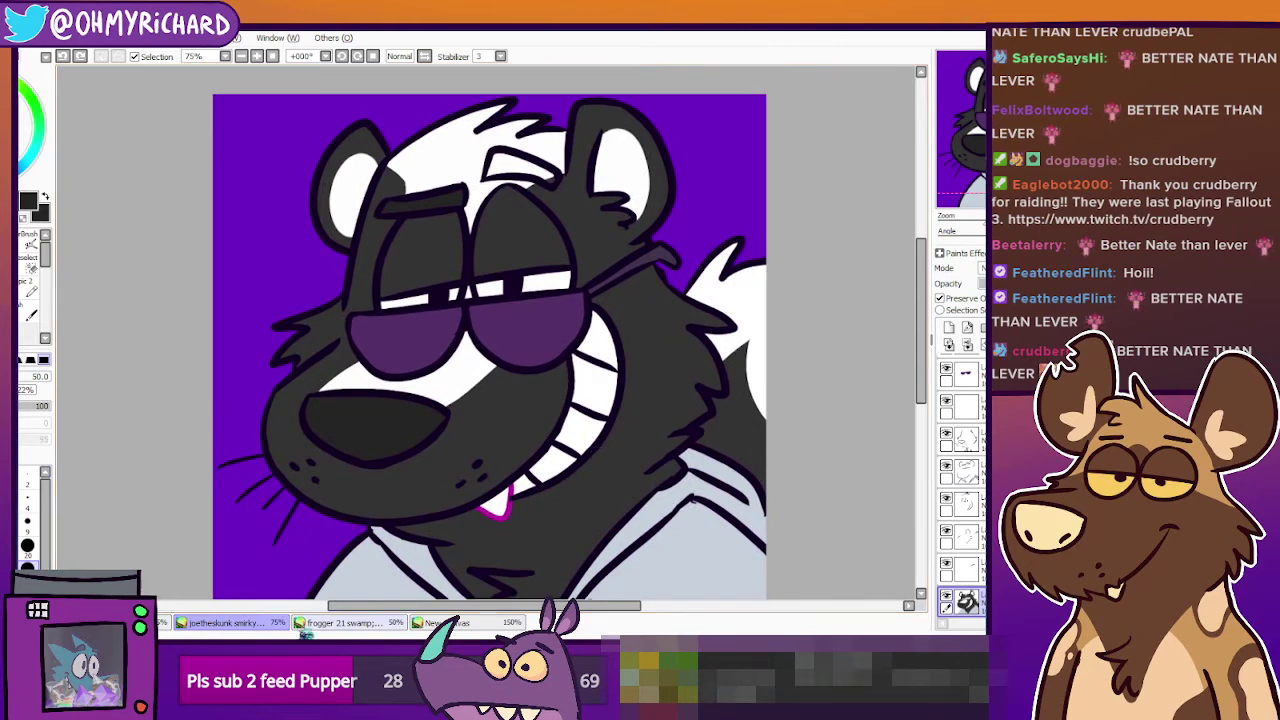
click(443, 623)
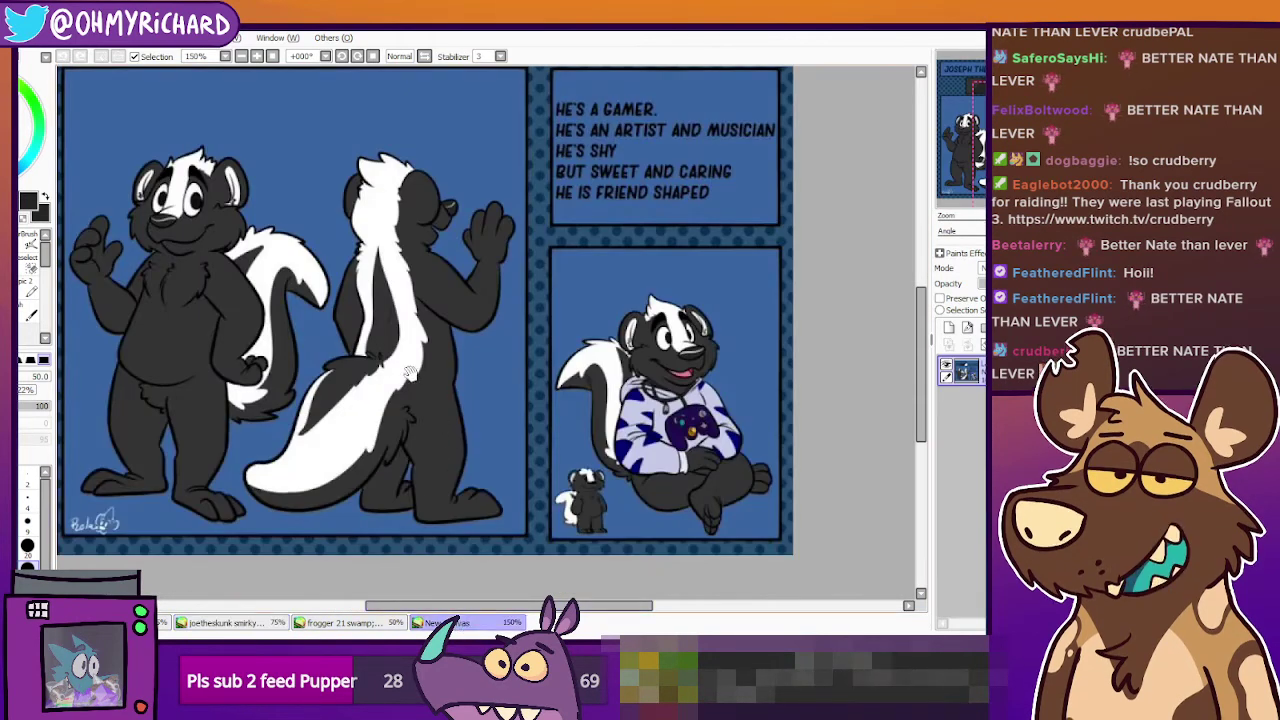
mouse_move(410, 373)
mouse_down()
mouse_move(547, 445)
mouse_move(526, 577)
mouse_move(427, 331)
mouse_up()
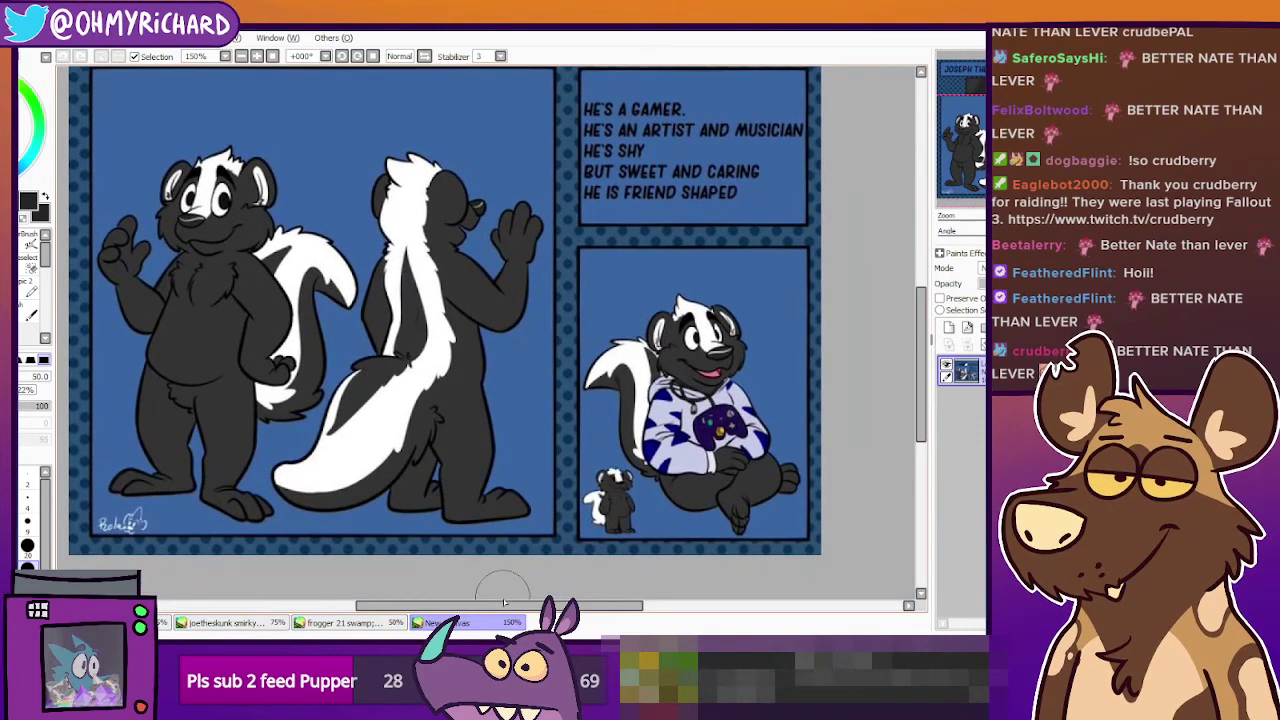
click(503, 628)
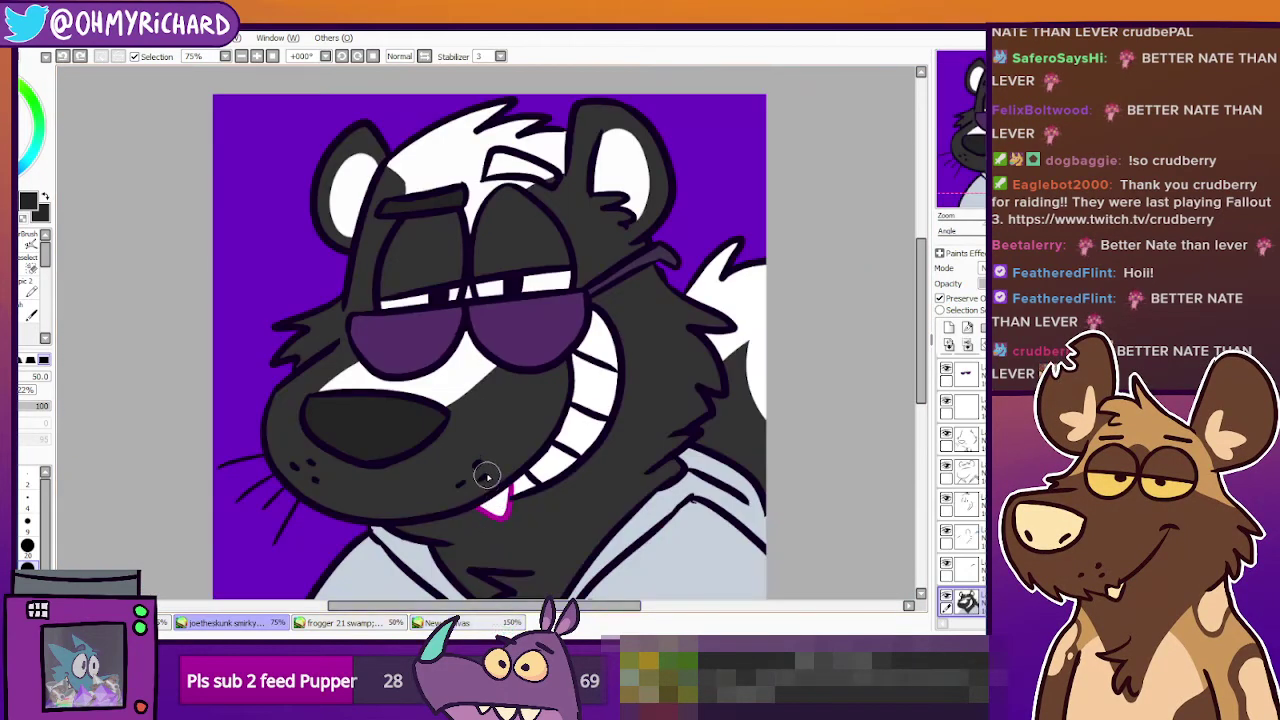
drag(712, 449, 667, 392)
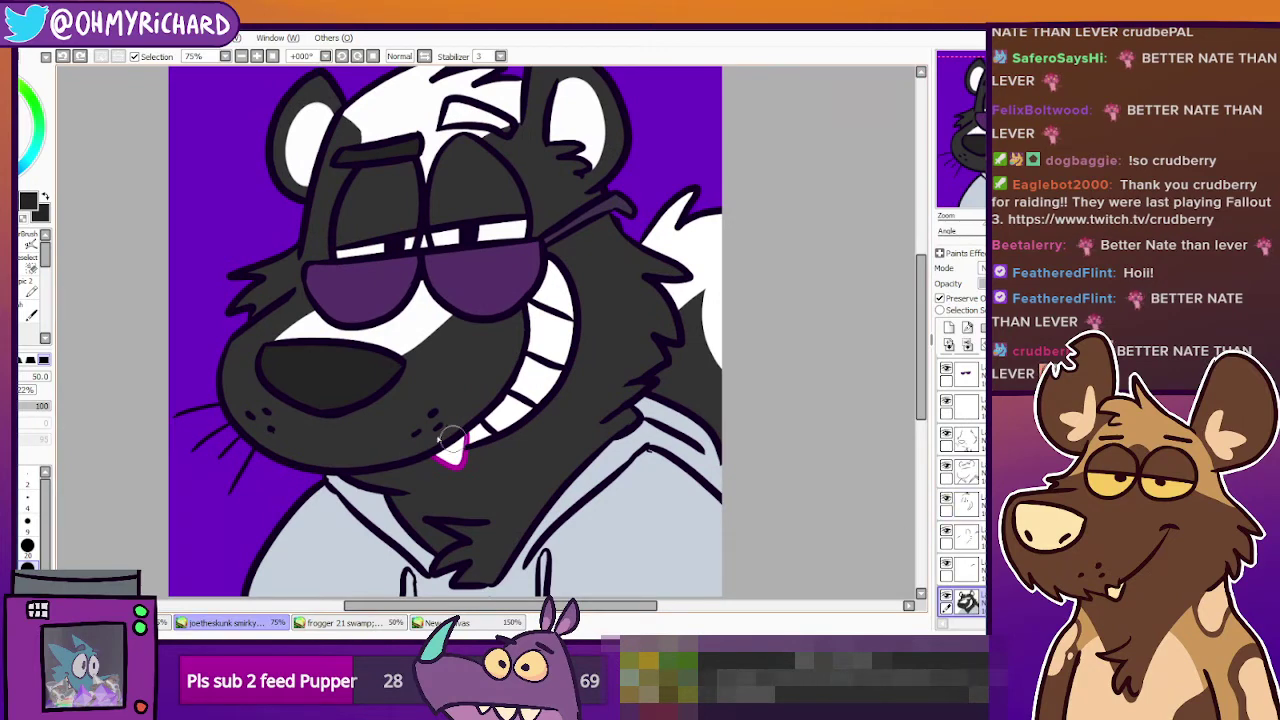
Select the magenta fang outline's layer, preserve its opacity, and sample the dark line-art colour for recolouring it.
ctrl+shift+click(467, 465)
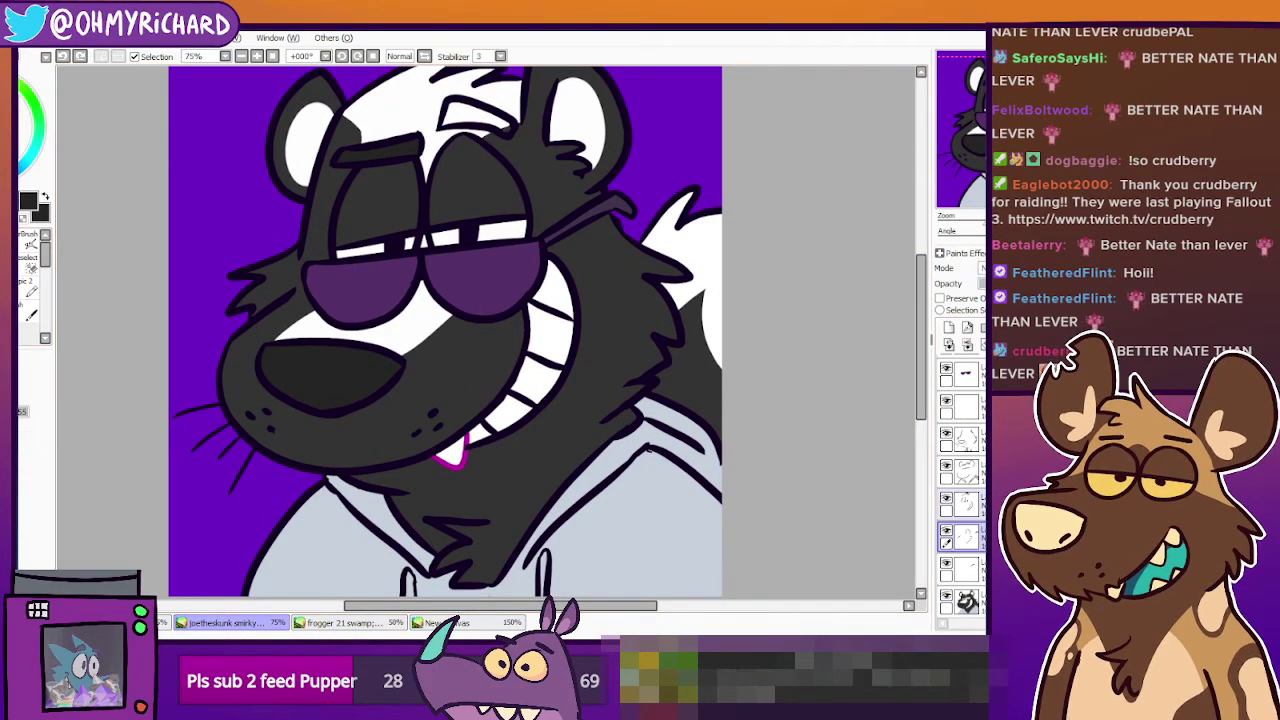
ctrl+shift+click(463, 461)
click(939, 298)
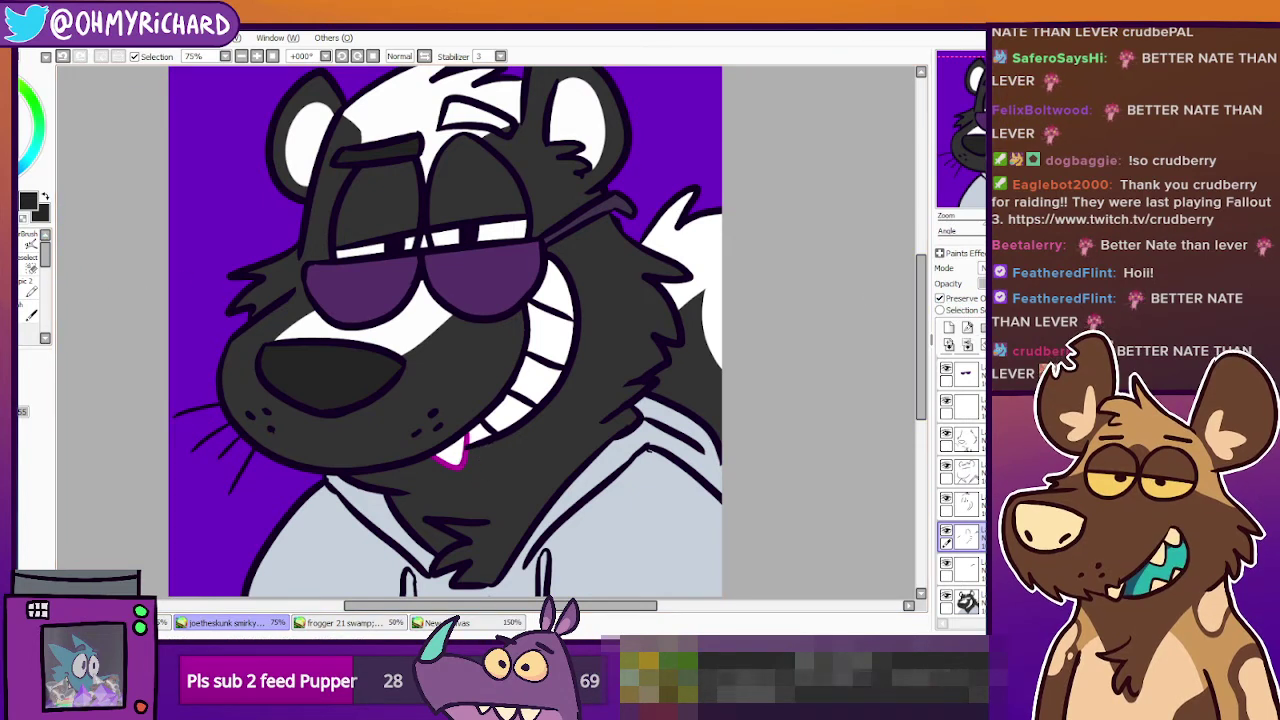
click(12, 243)
right_click(355, 342)
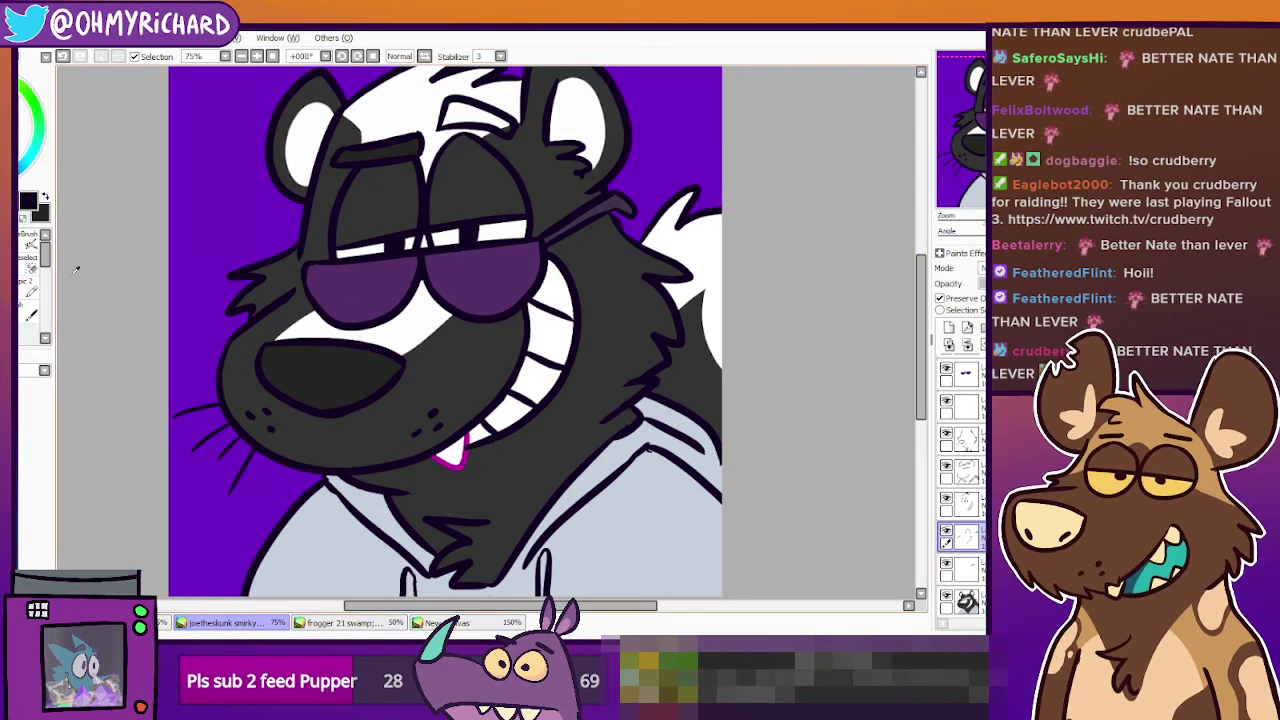
Fill the pink outline of the fang with the dark line-art colour.
click(12, 262)
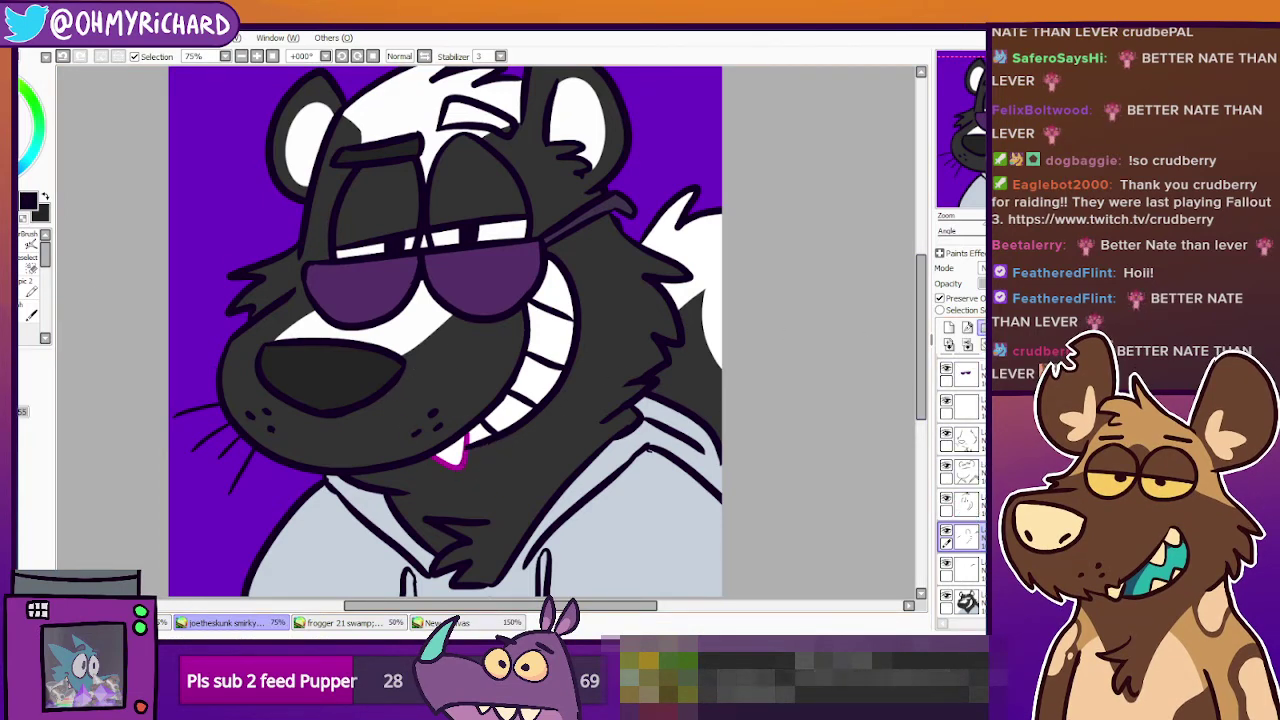
click(455, 465)
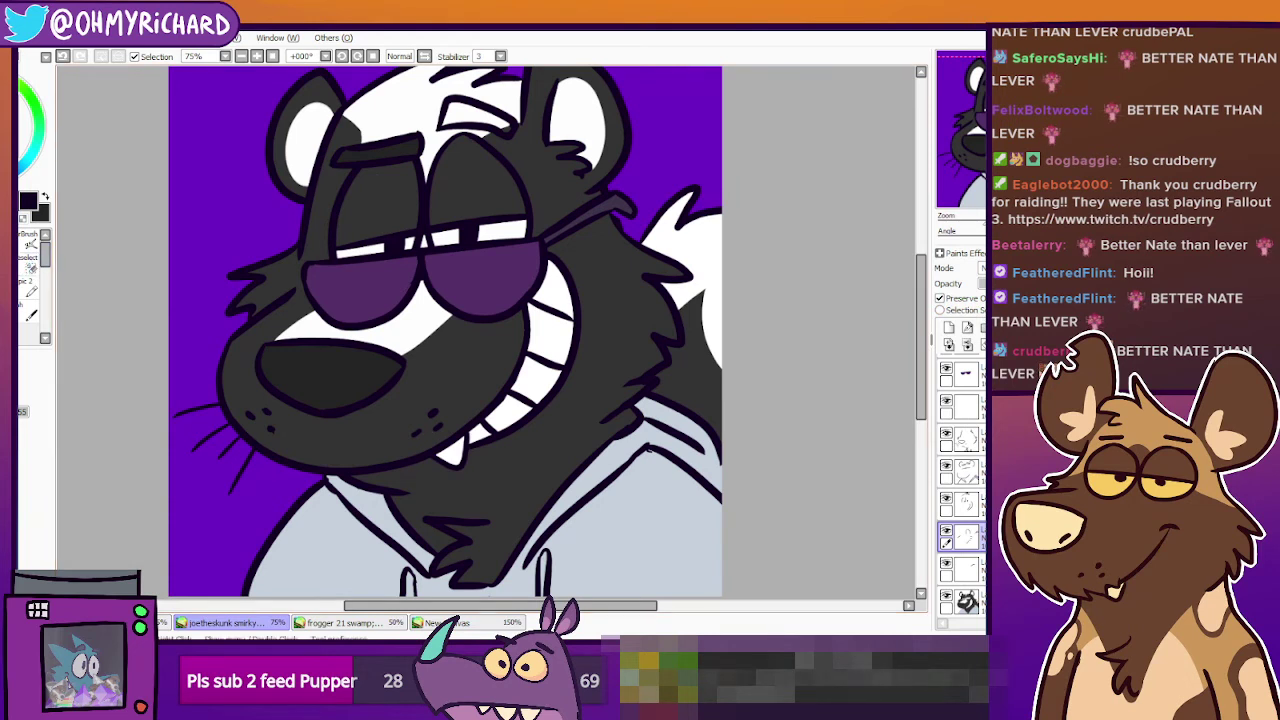
click(14, 268)
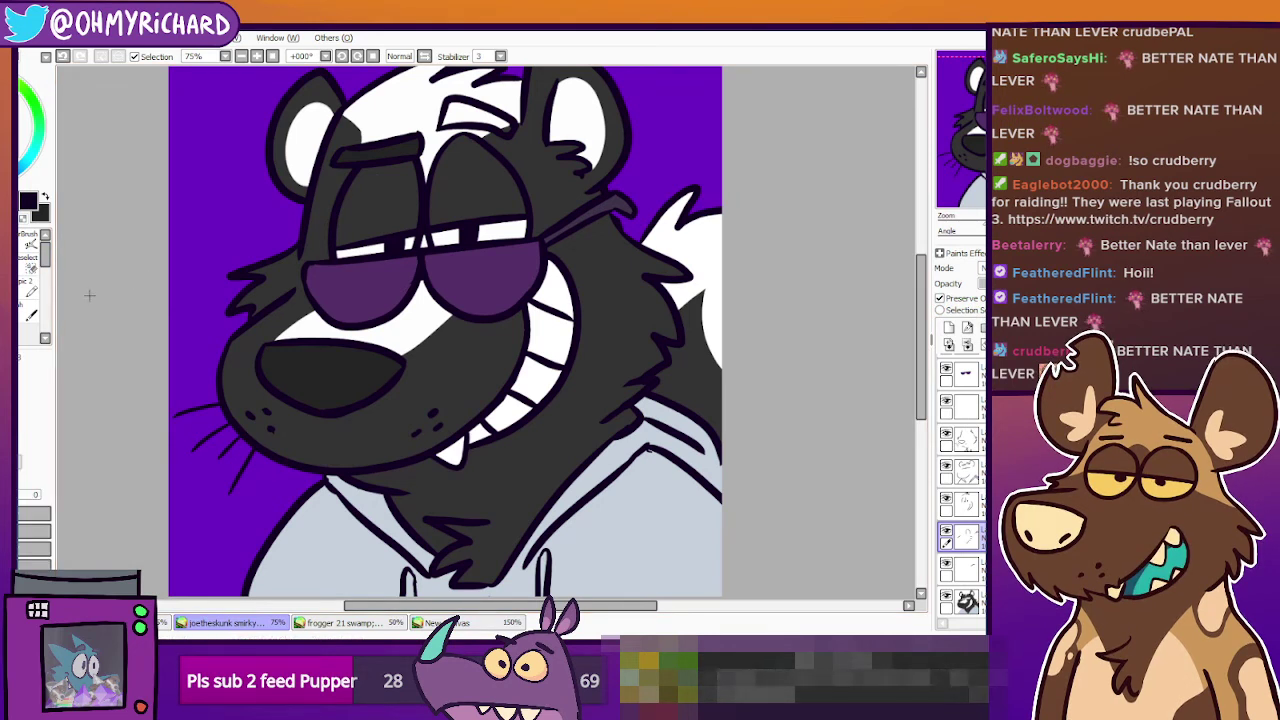
click(24, 290)
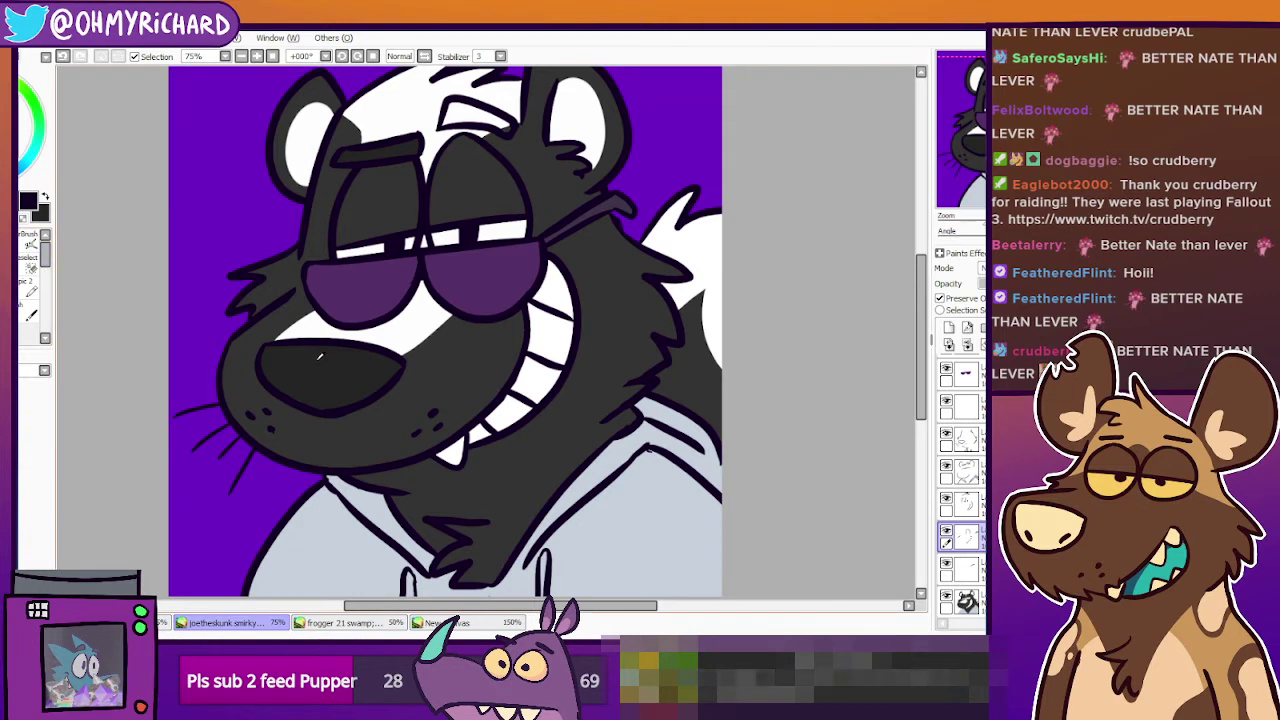
Recolour the purple sunglasses lenses near-black, starting from the dark grey of the nose.
right_click(330, 382)
click(25, 274)
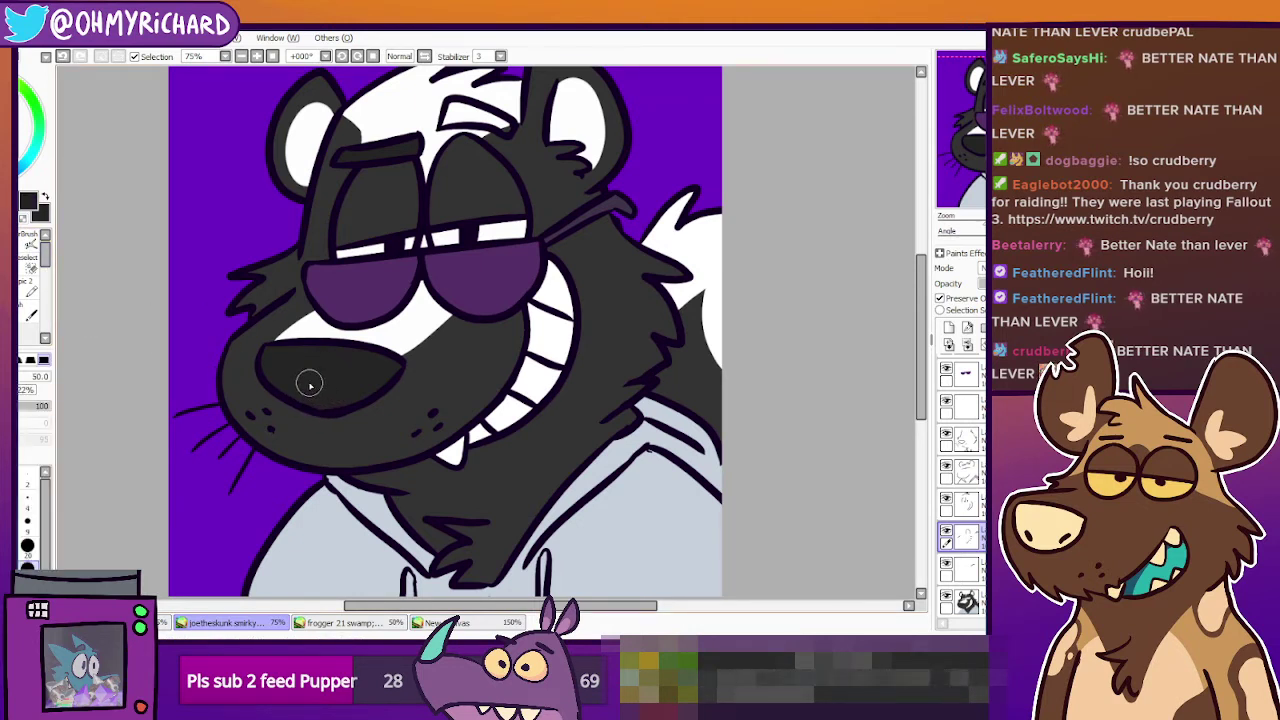
click(964, 603)
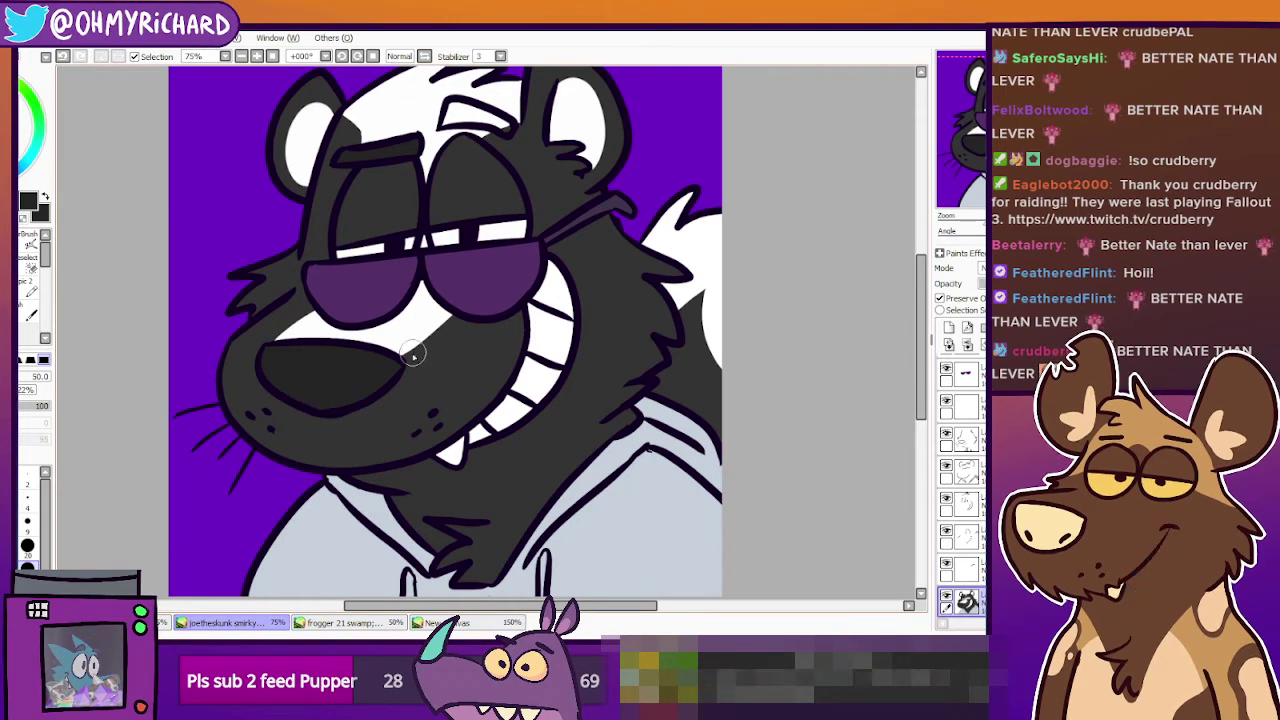
drag(378, 398, 404, 453)
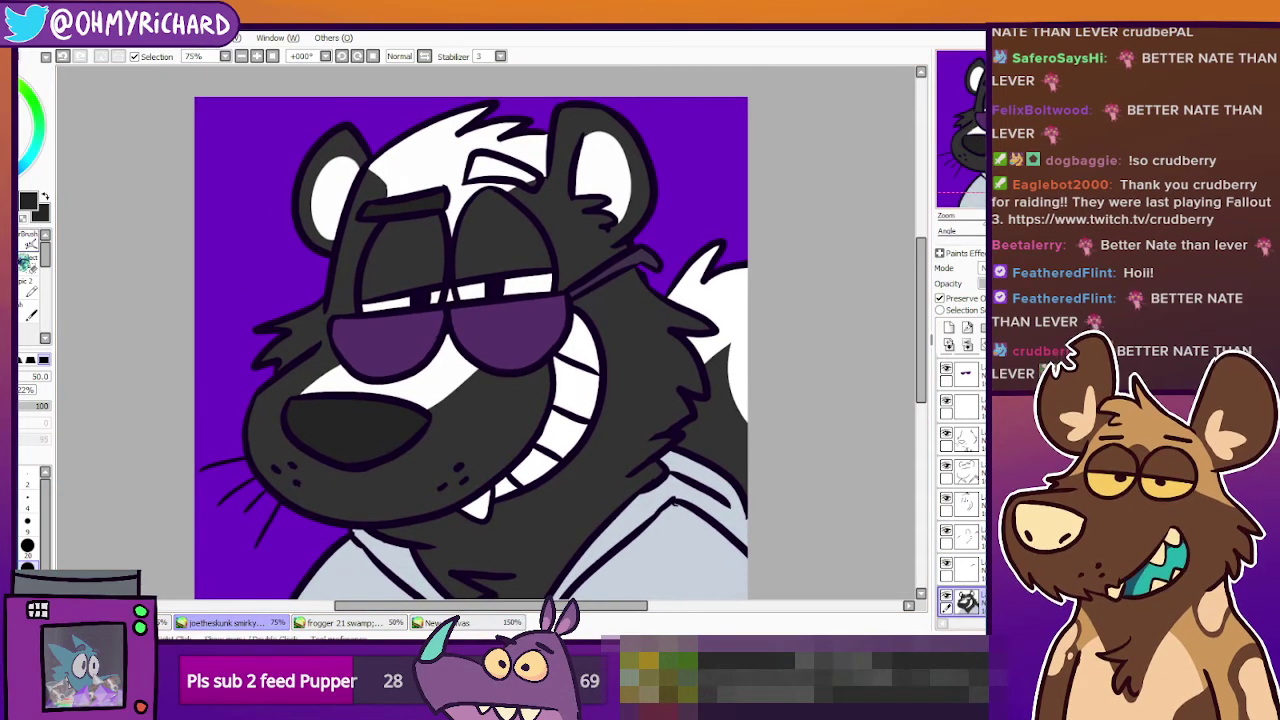
click(10, 265)
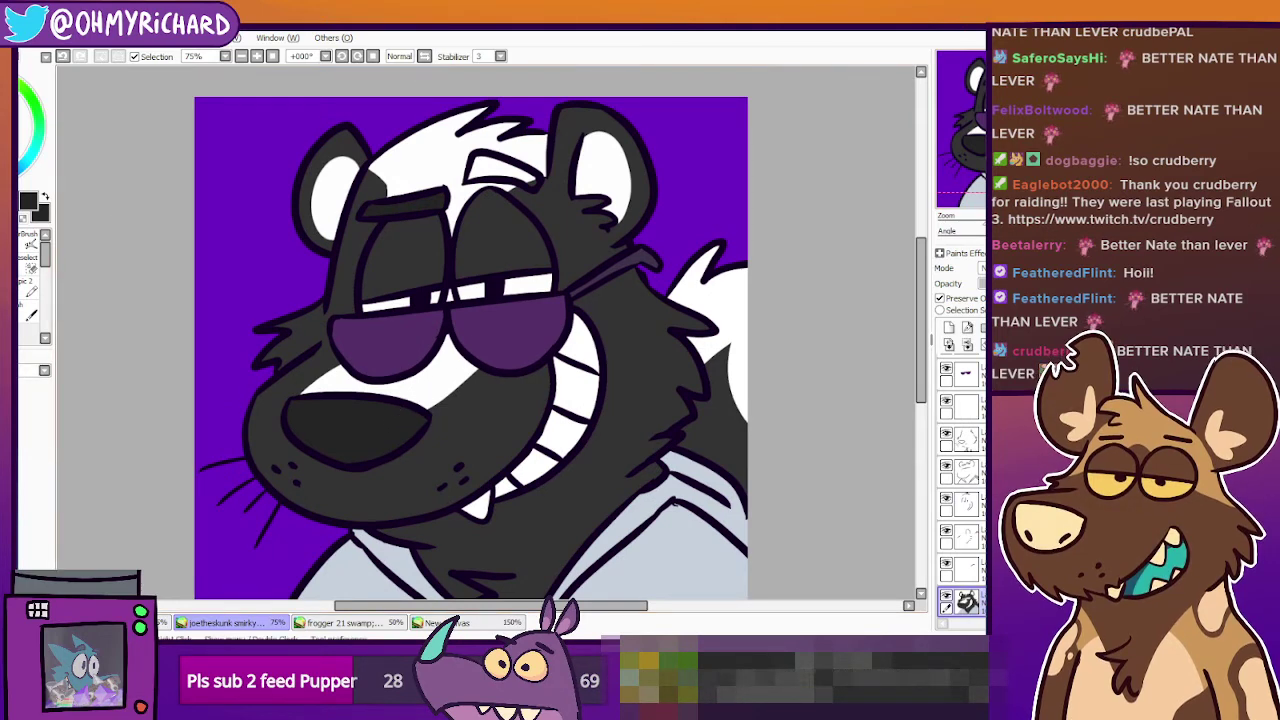
key(n)
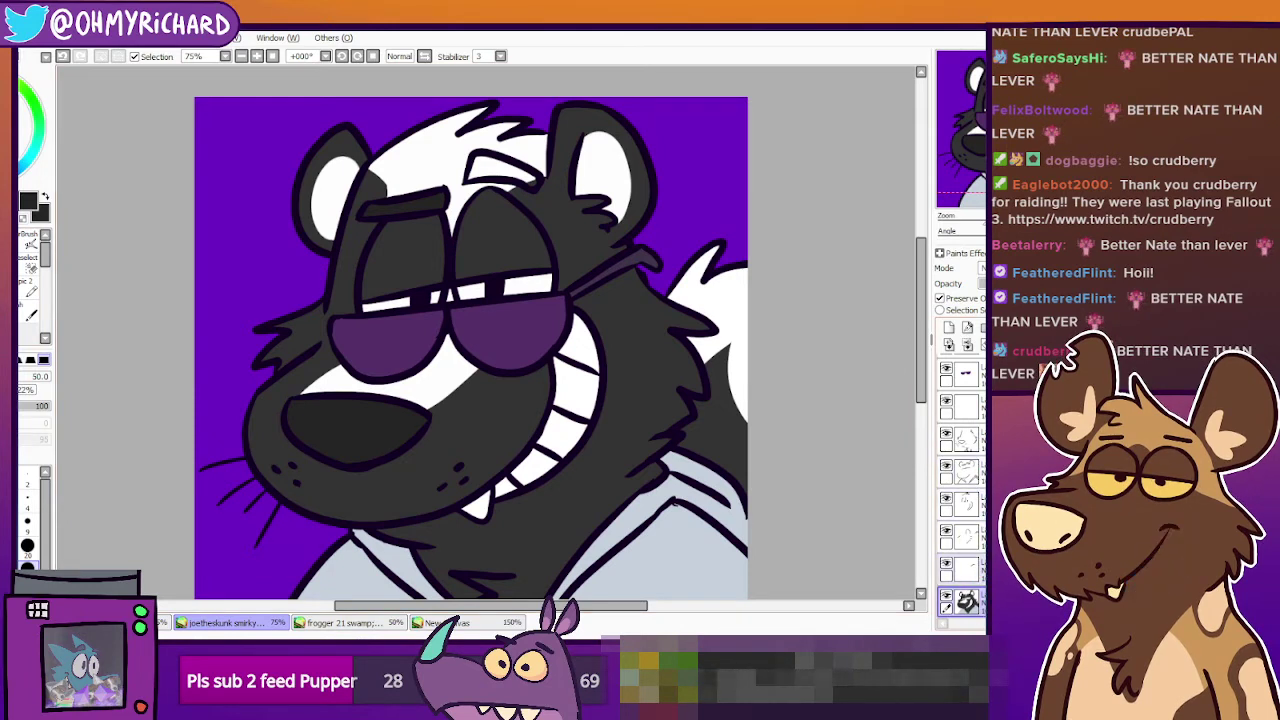
click(962, 372)
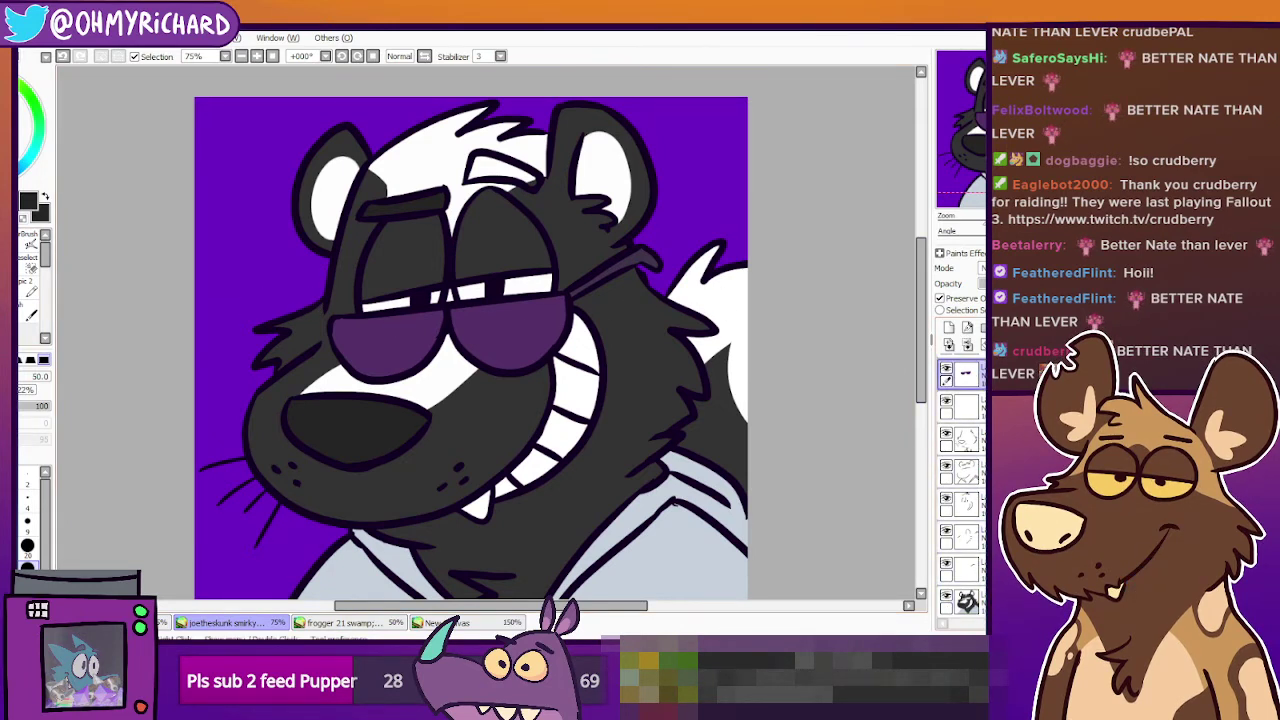
click(483, 356)
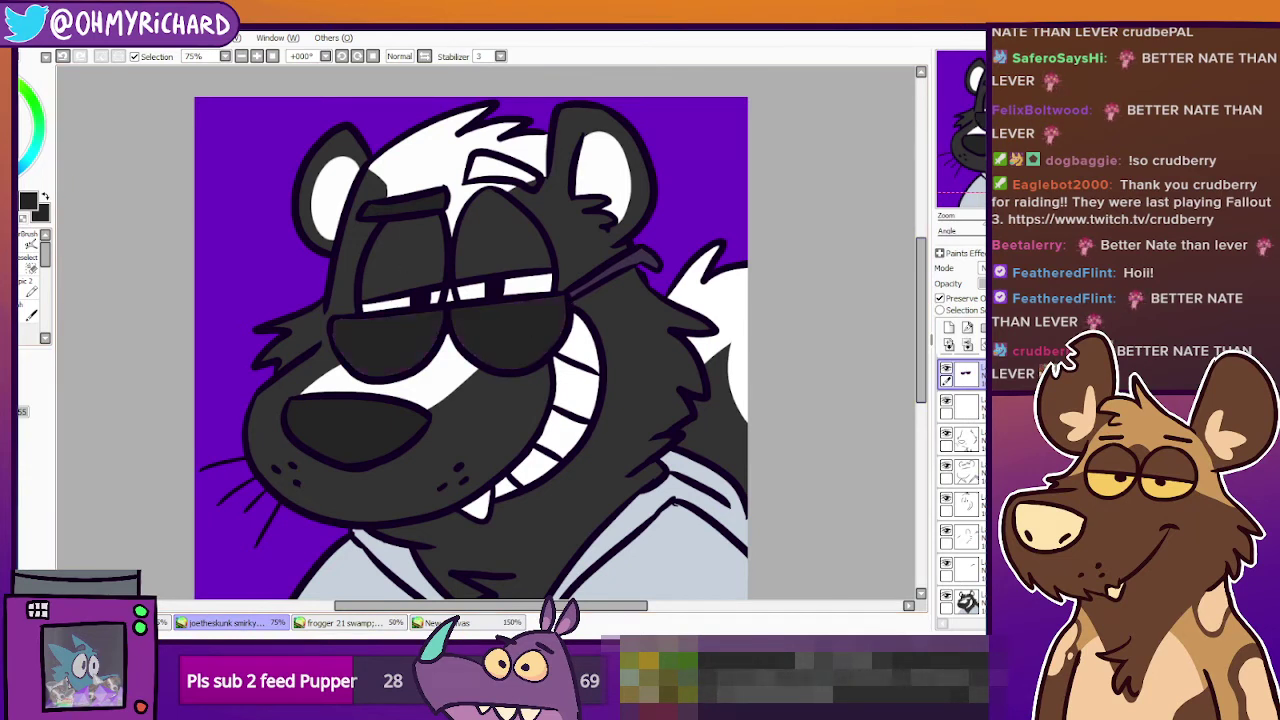
click(410, 338)
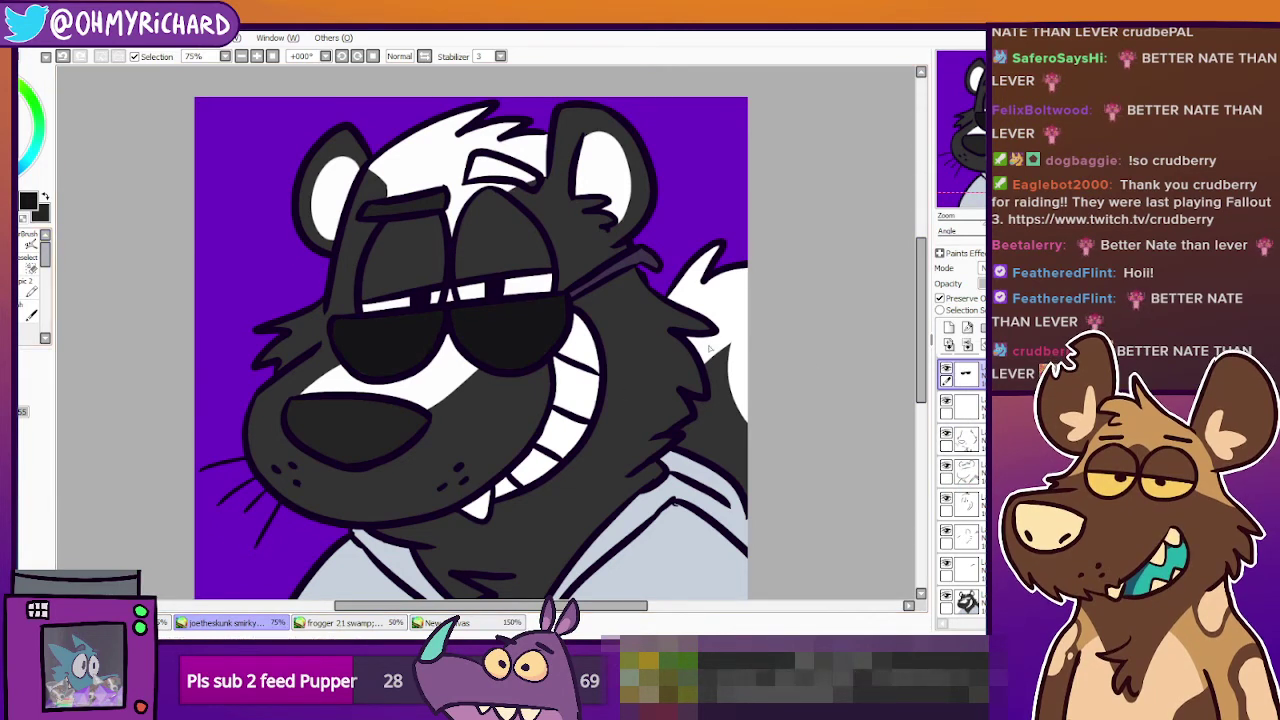
Recolour the sunglasses' frame lines black on the glasses line layer.
scroll(964, 405, up, 1)
click(968, 371)
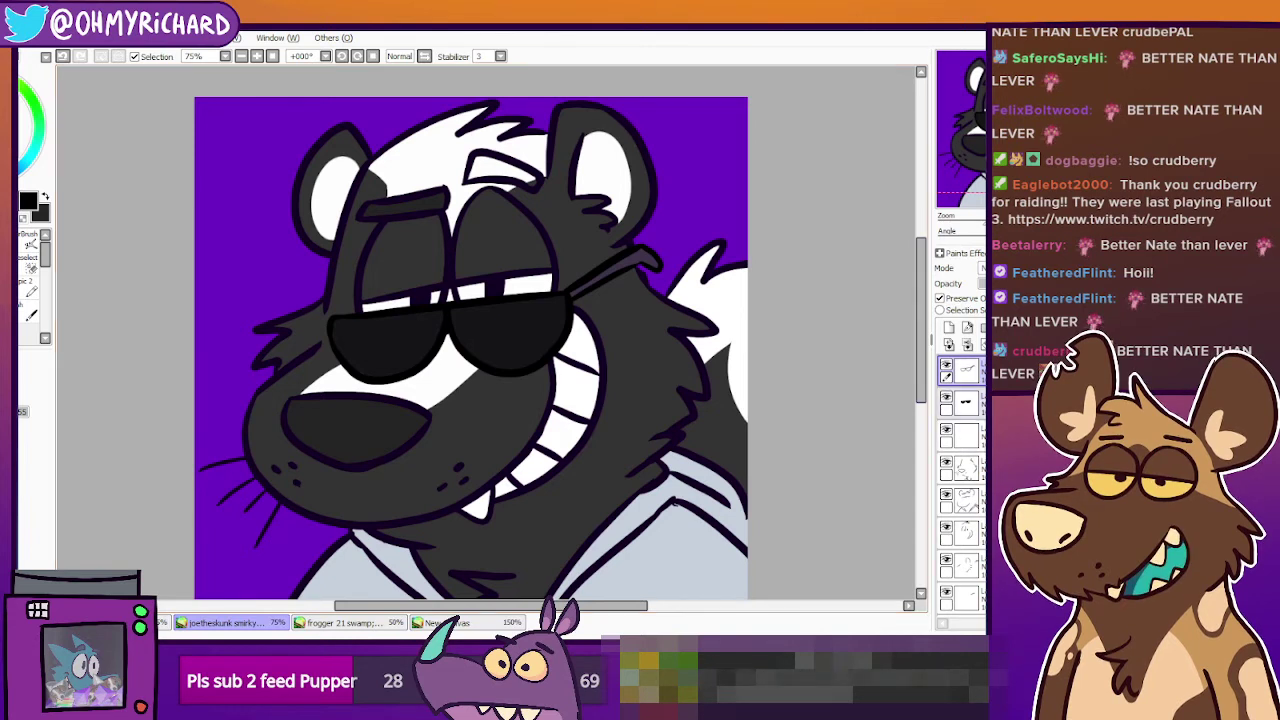
click(940, 392)
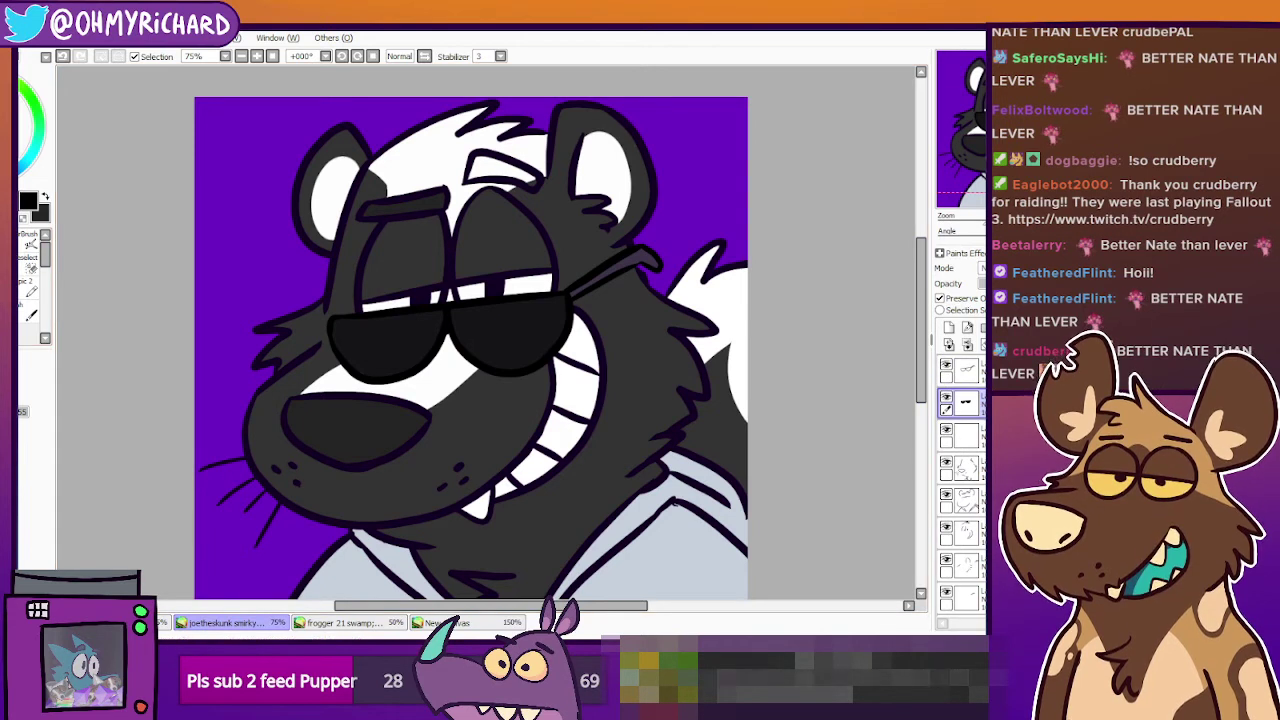
Recolour the sunglasses' arm with the lens's near-black colour on the arm's own layer.
click(40, 213)
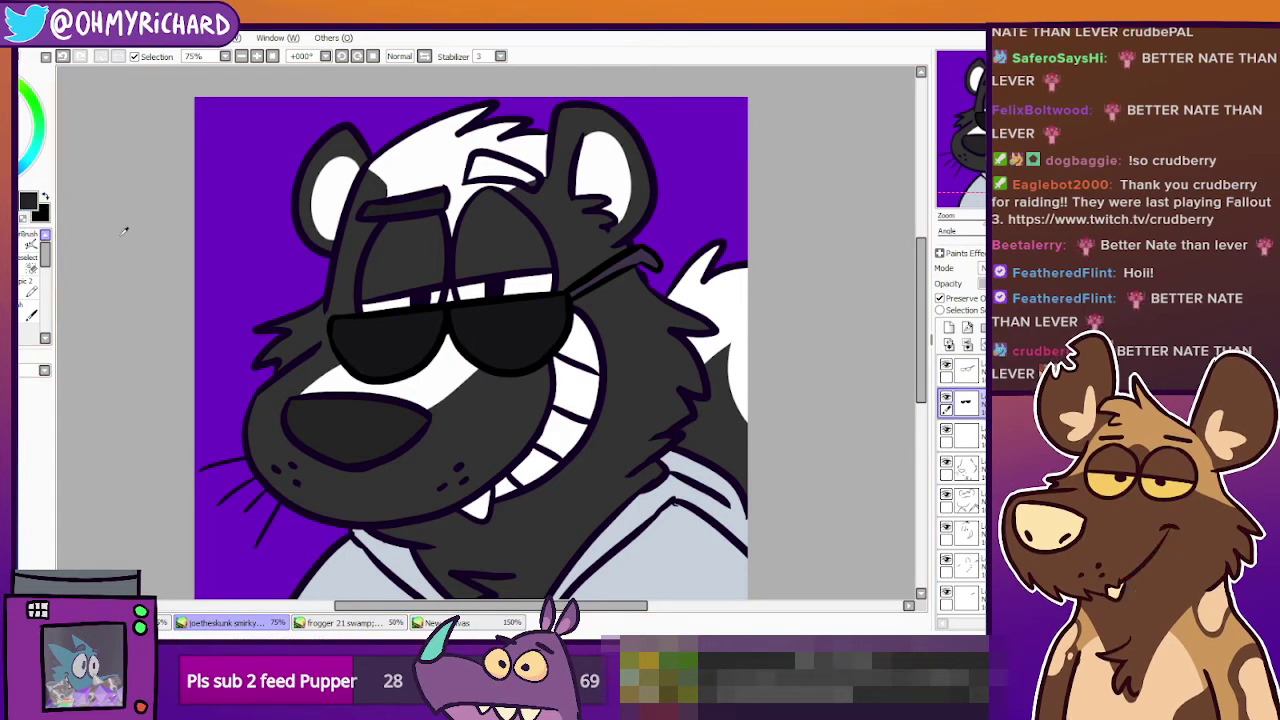
alt+click(412, 322)
ctrl+shift+click(650, 265)
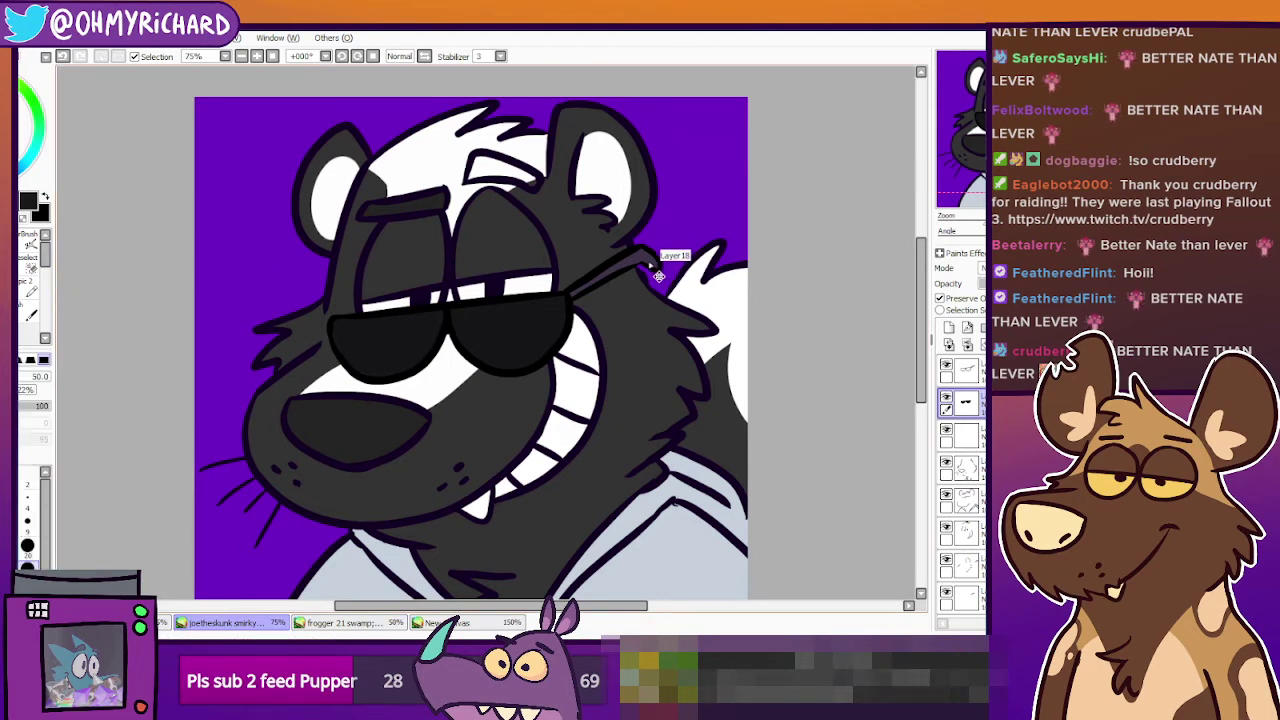
ctrl+shift+click(658, 276)
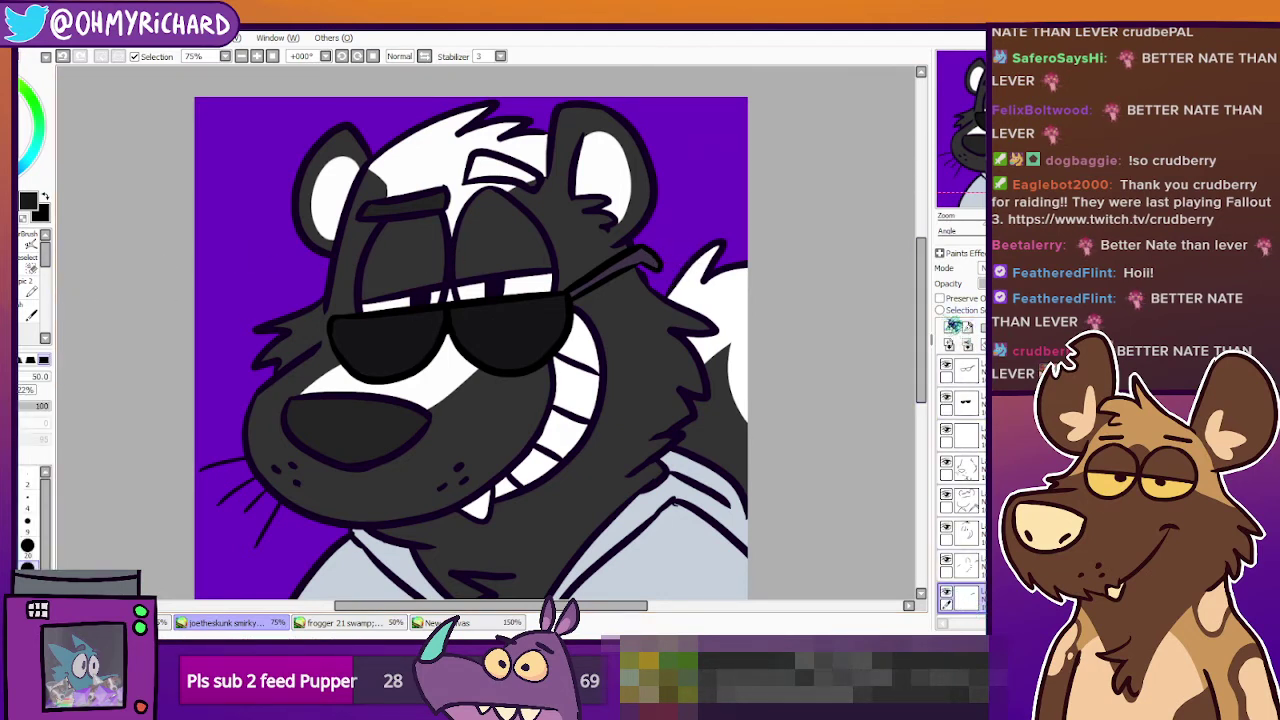
click(940, 298)
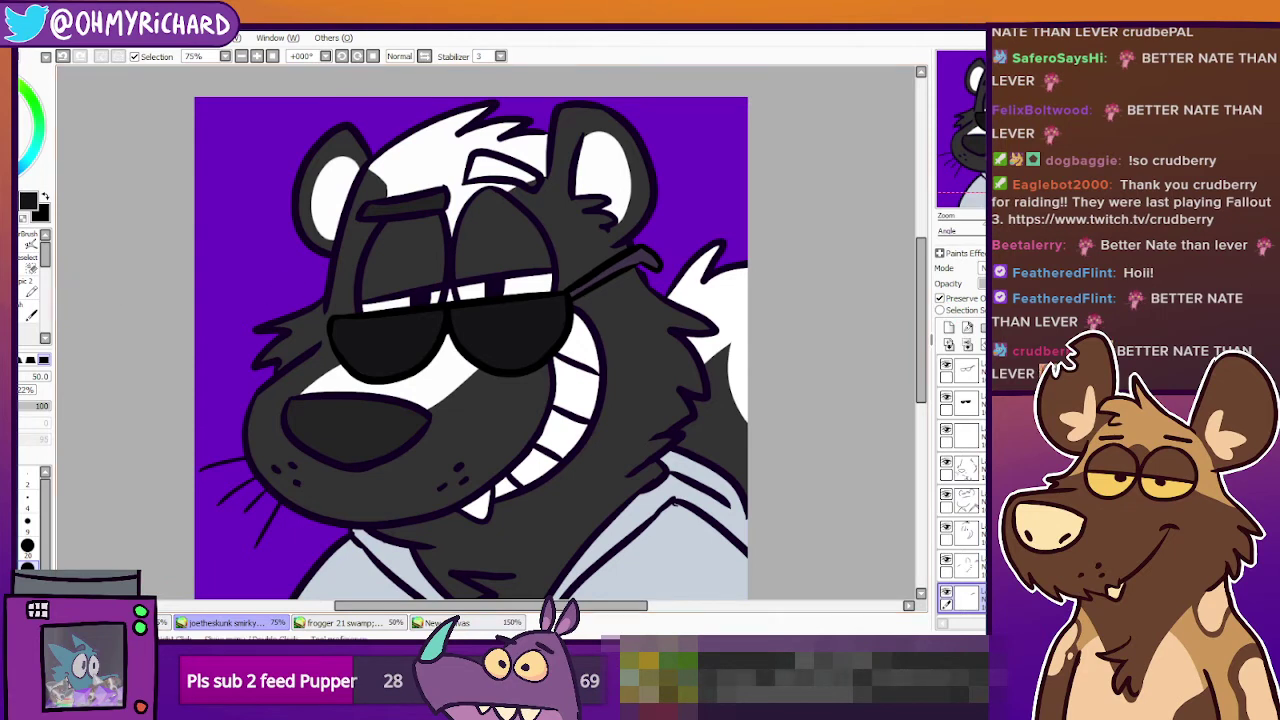
key(g)
click(594, 281)
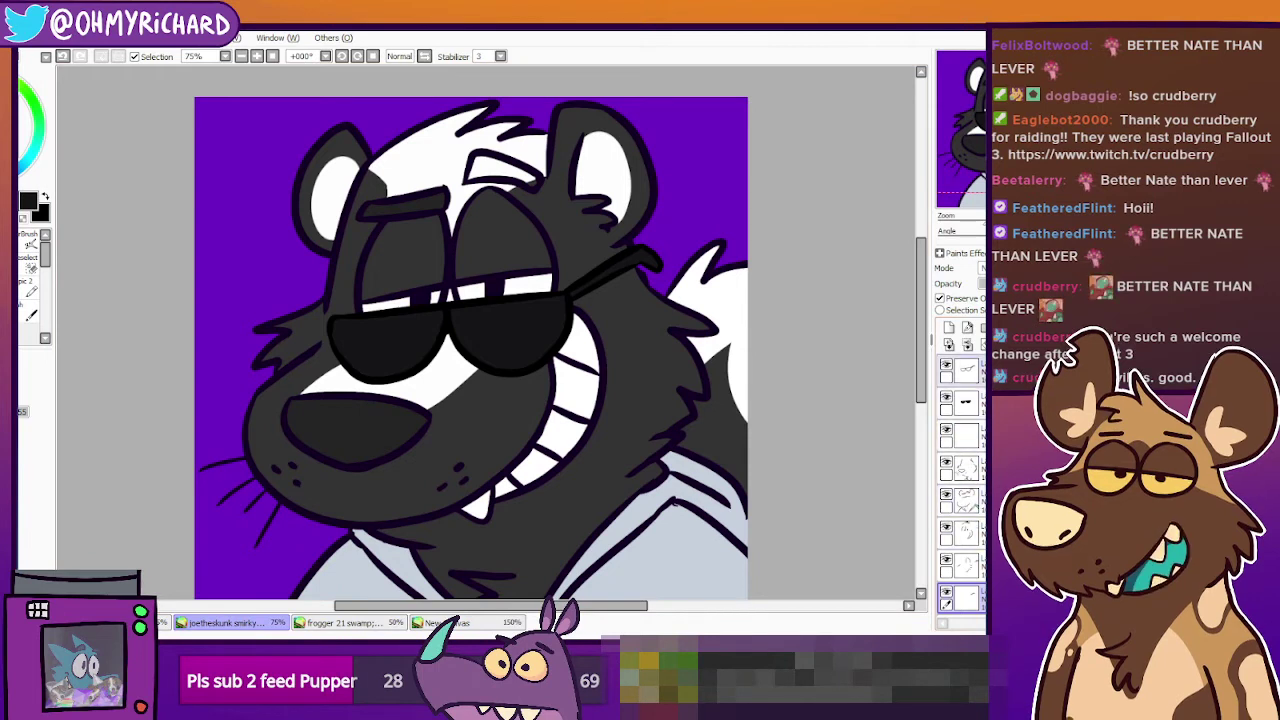
Sample the dark outline colour and toggle Preserve Opacity on each of the character's line-art layers in turn.
key(alt)
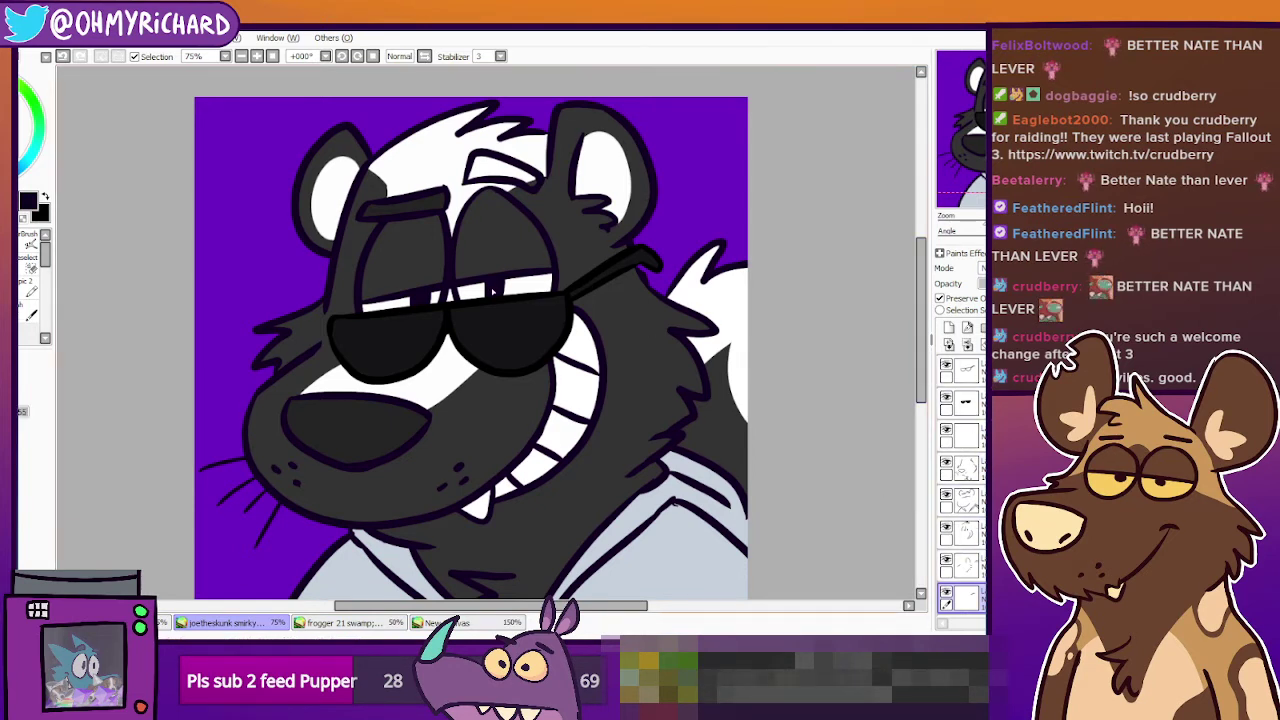
click(965, 533)
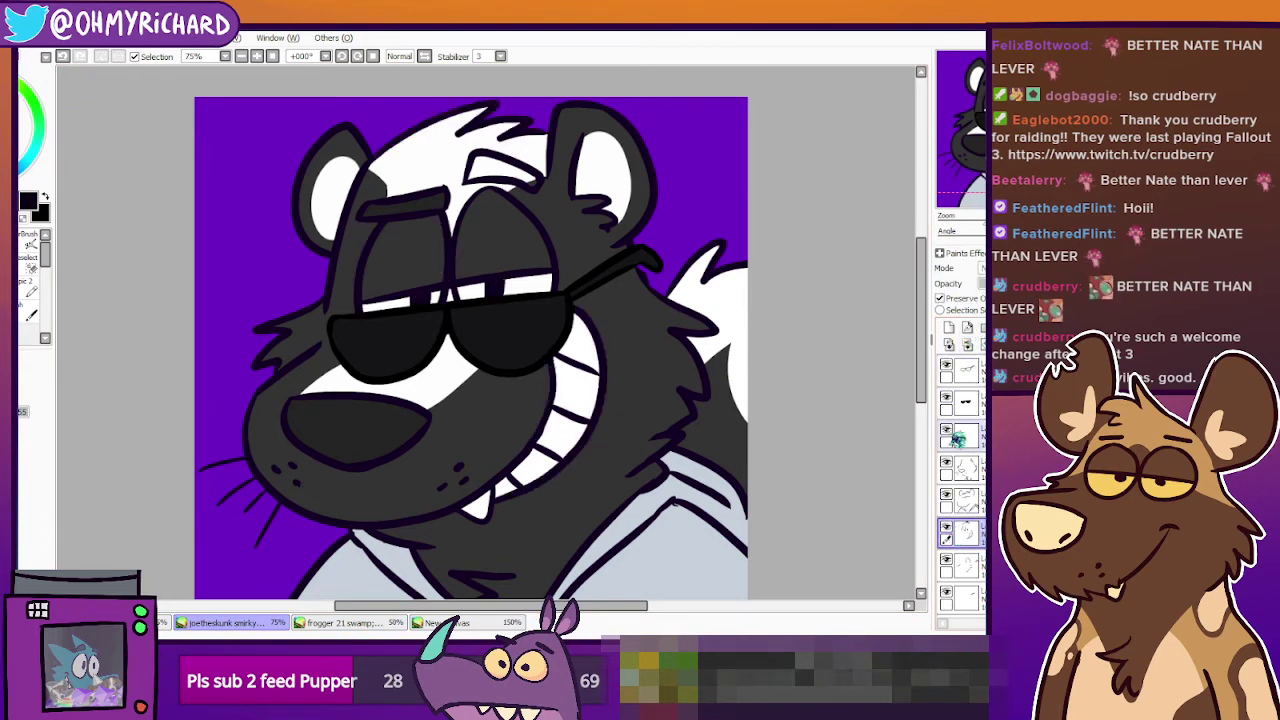
click(965, 468)
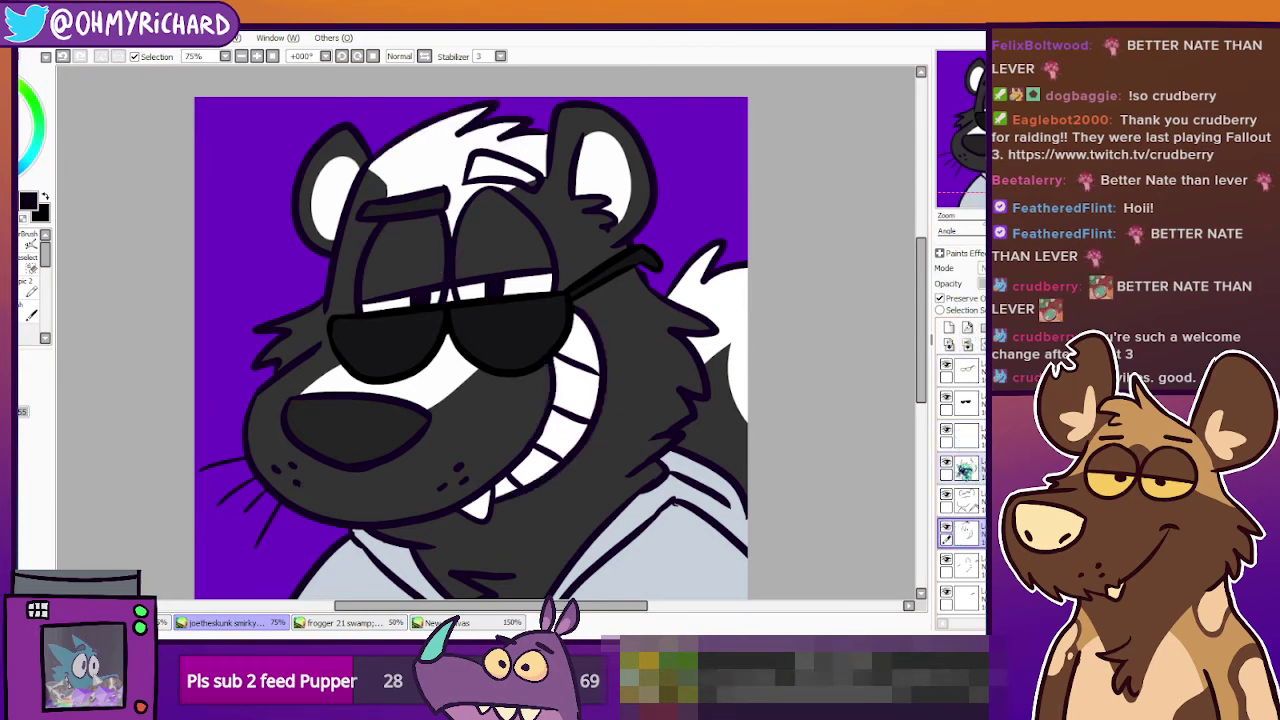
click(958, 299)
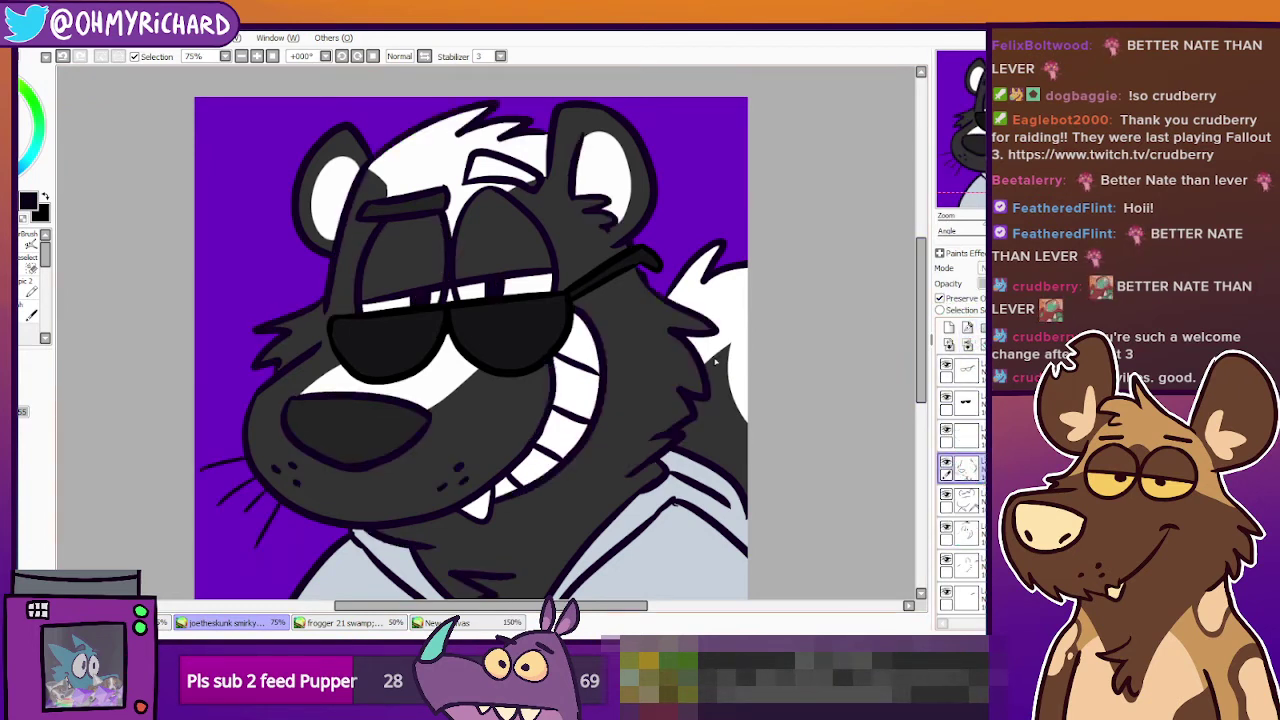
click(941, 298)
click(962, 500)
click(941, 298)
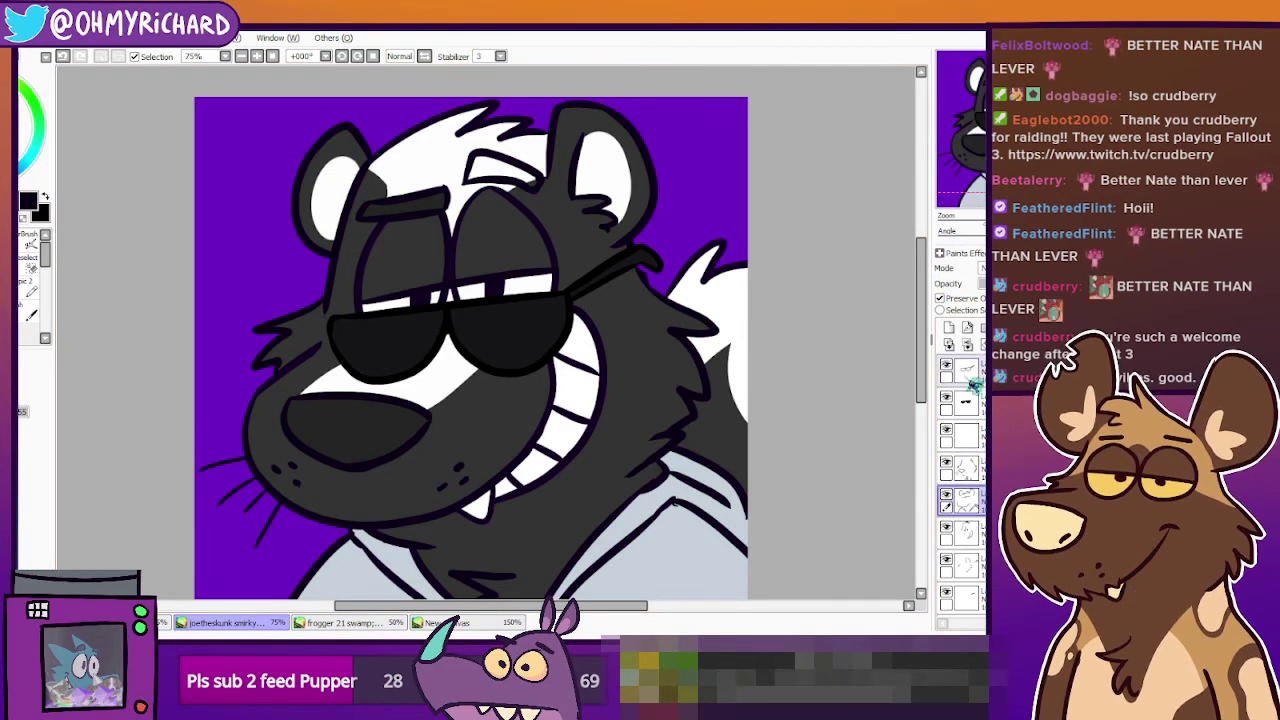
click(941, 298)
click(962, 532)
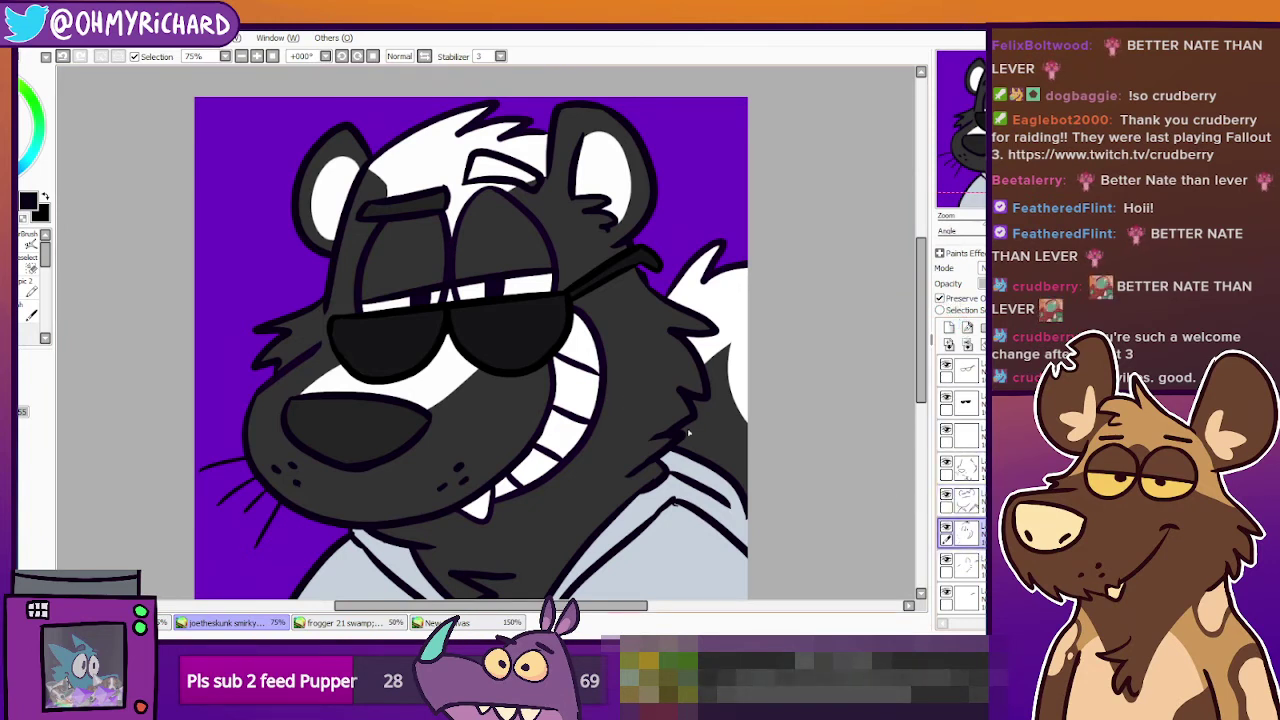
click(941, 298)
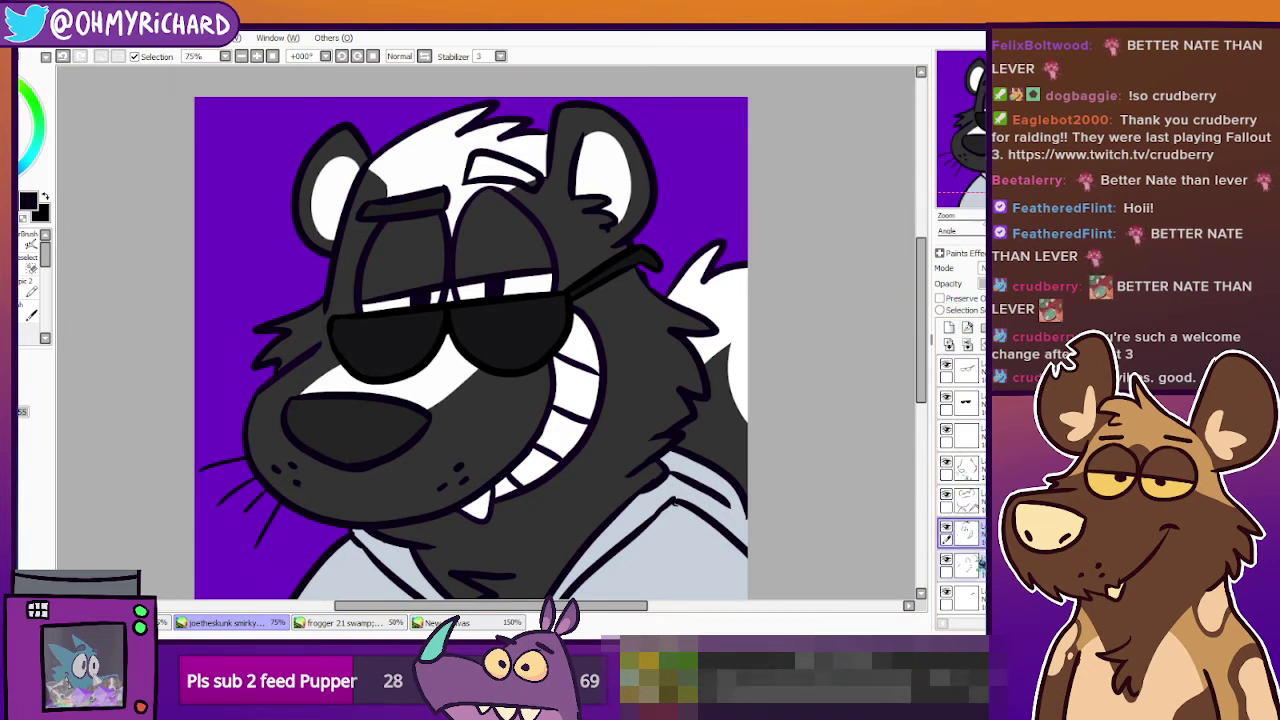
click(979, 562)
click(943, 299)
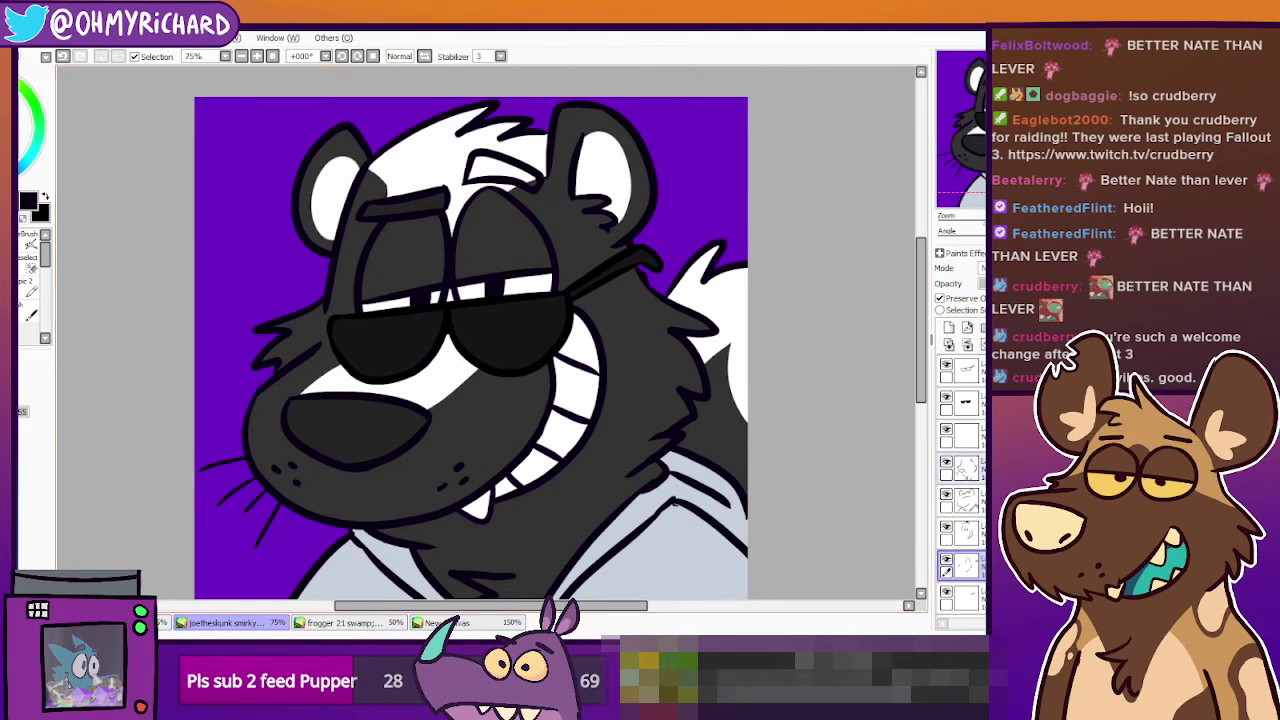
Check the lowest line-art layer by briefly hiding it, and move the sunglasses' arm layer up to directly beneath the lens layer.
click(946, 560)
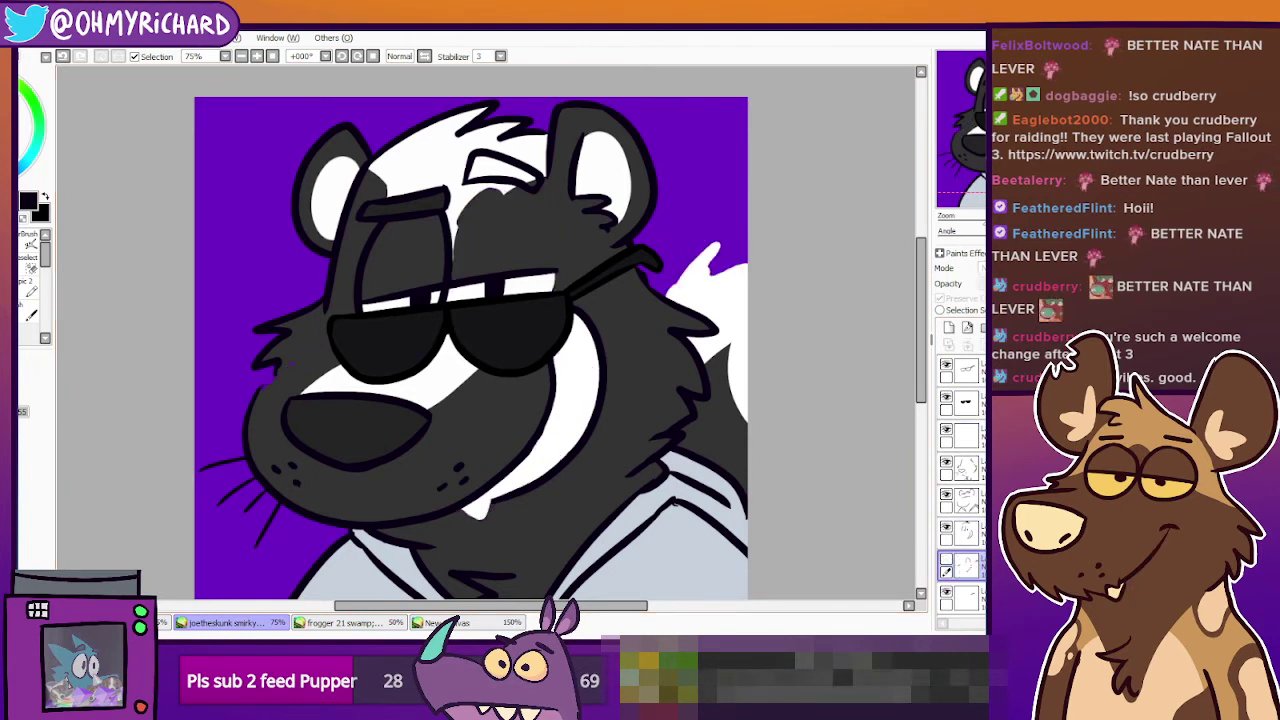
key(ctrl+y)
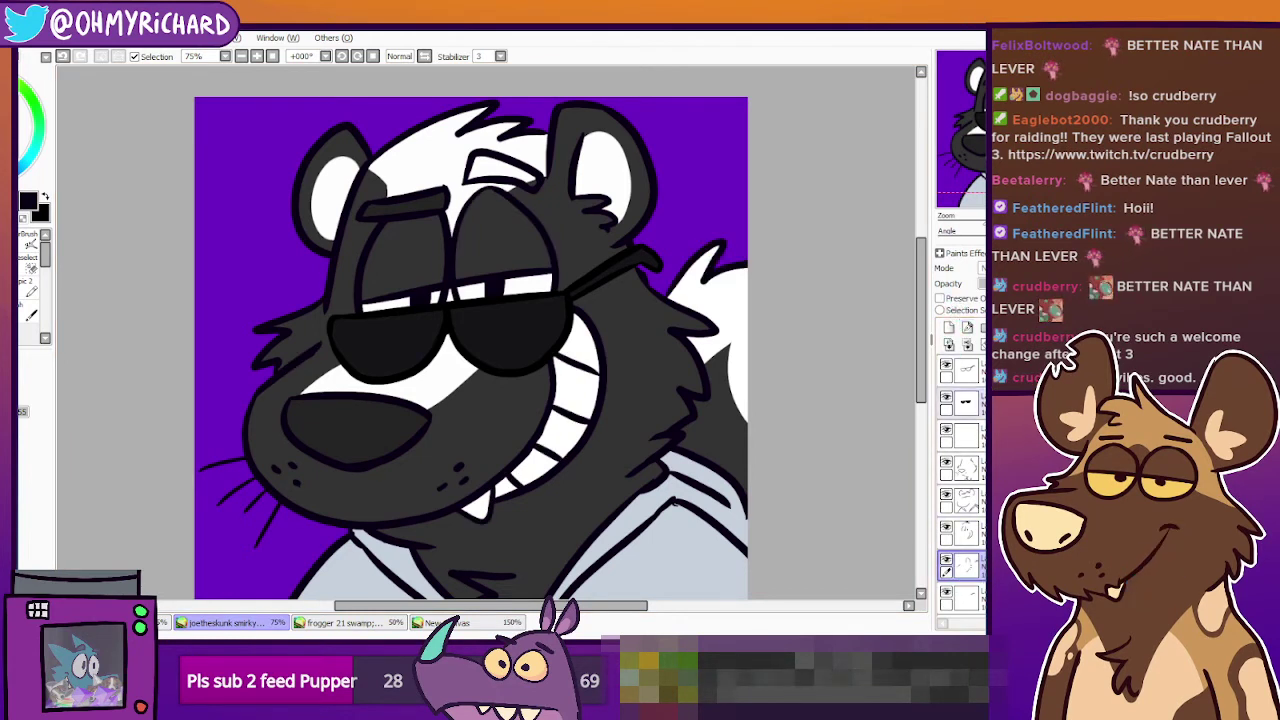
scroll(962, 480, down, 3)
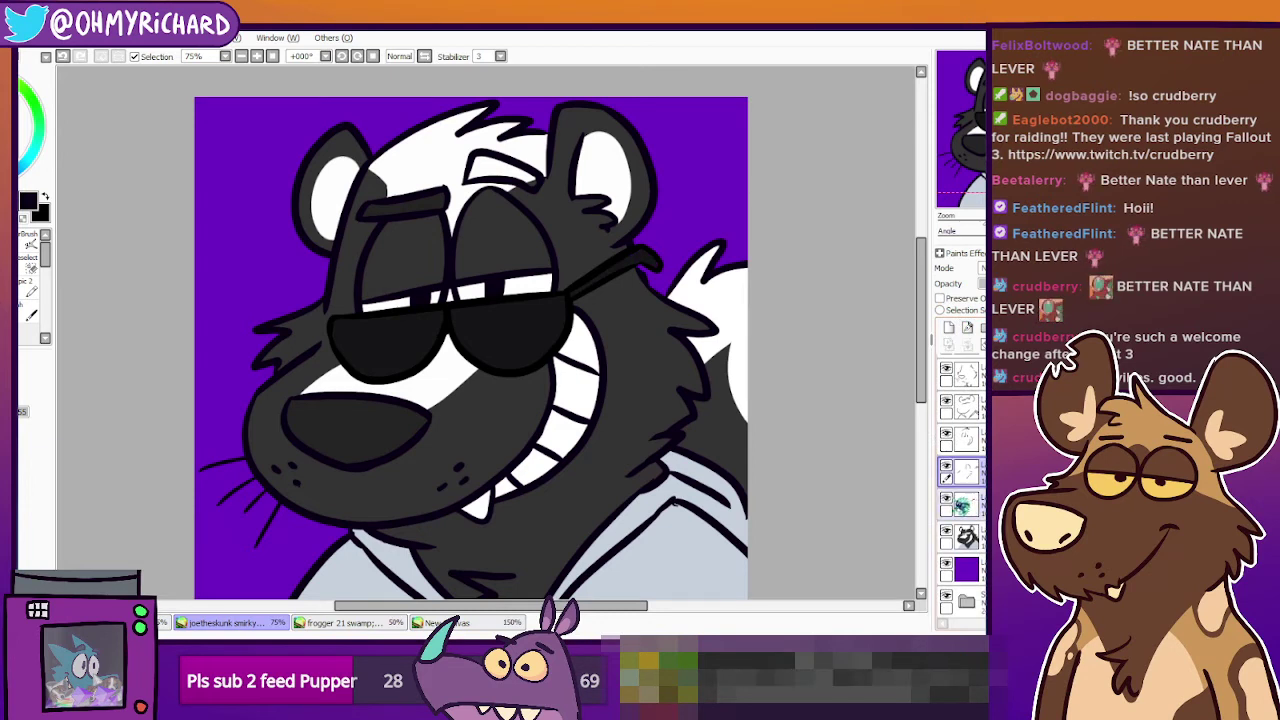
click(968, 507)
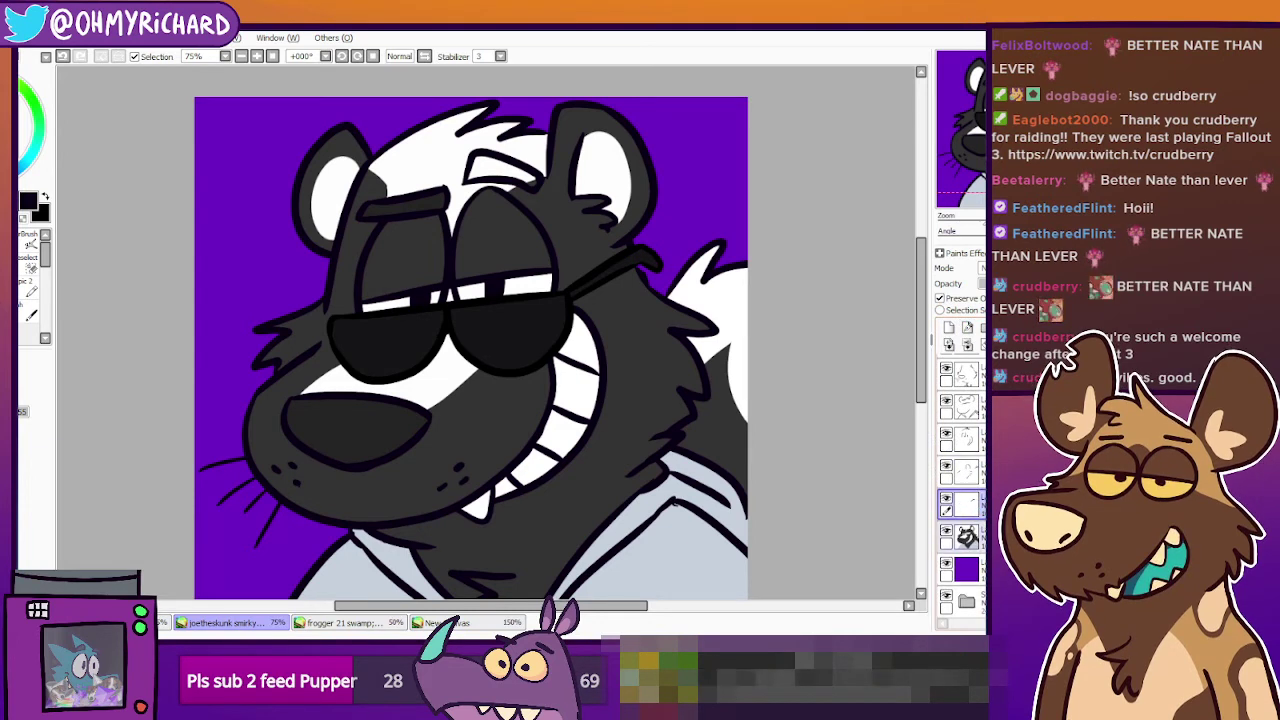
scroll(962, 480, up, 3)
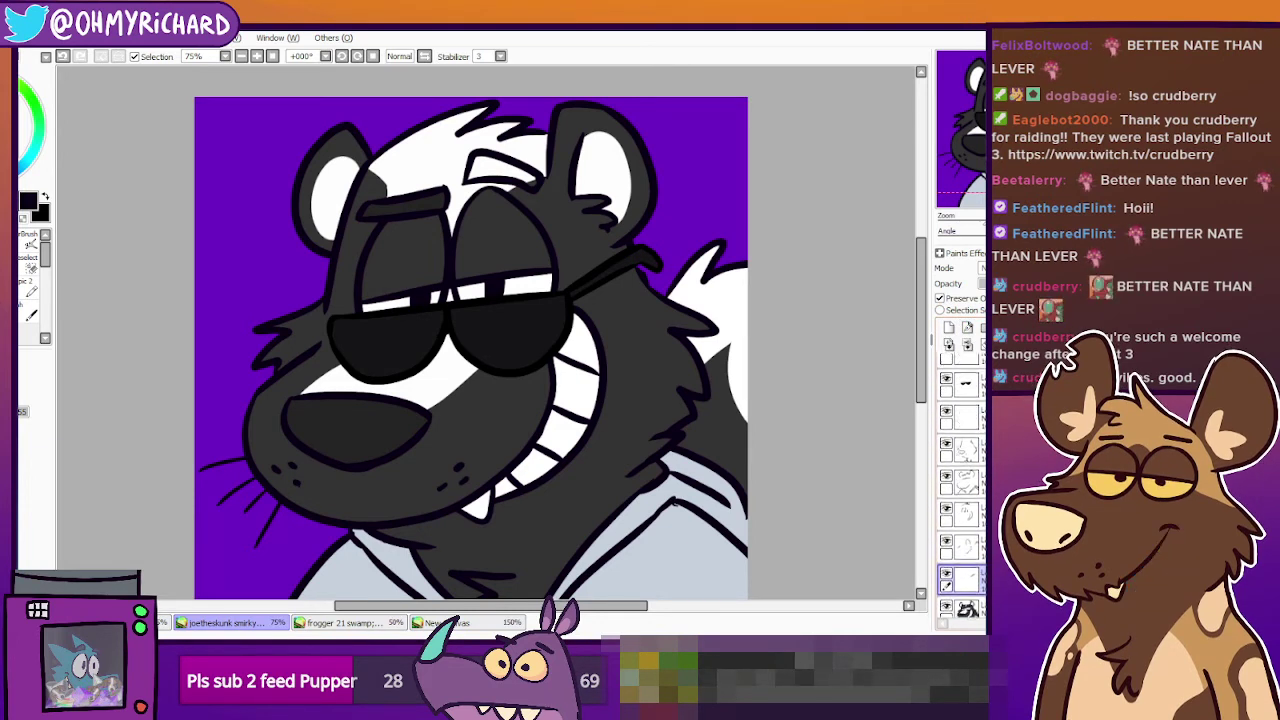
scroll(962, 480, down, 1)
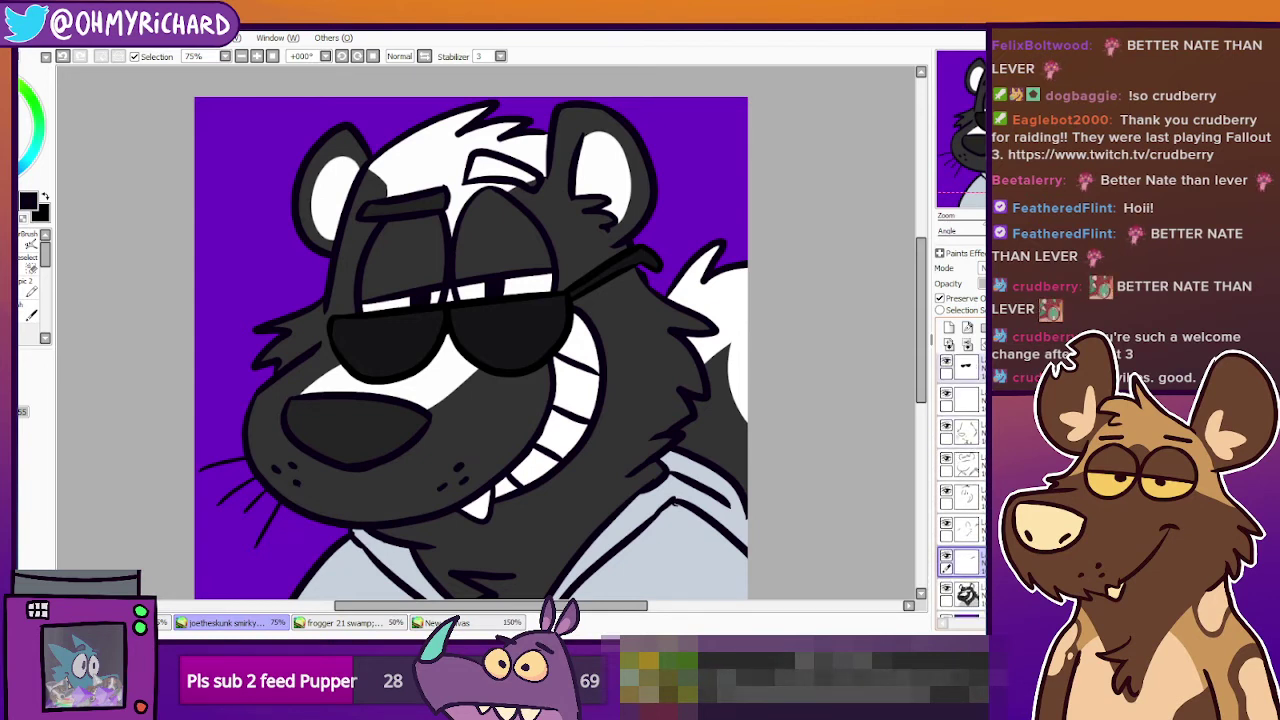
drag(965, 562, 965, 382)
scroll(473, 427, down, 1)
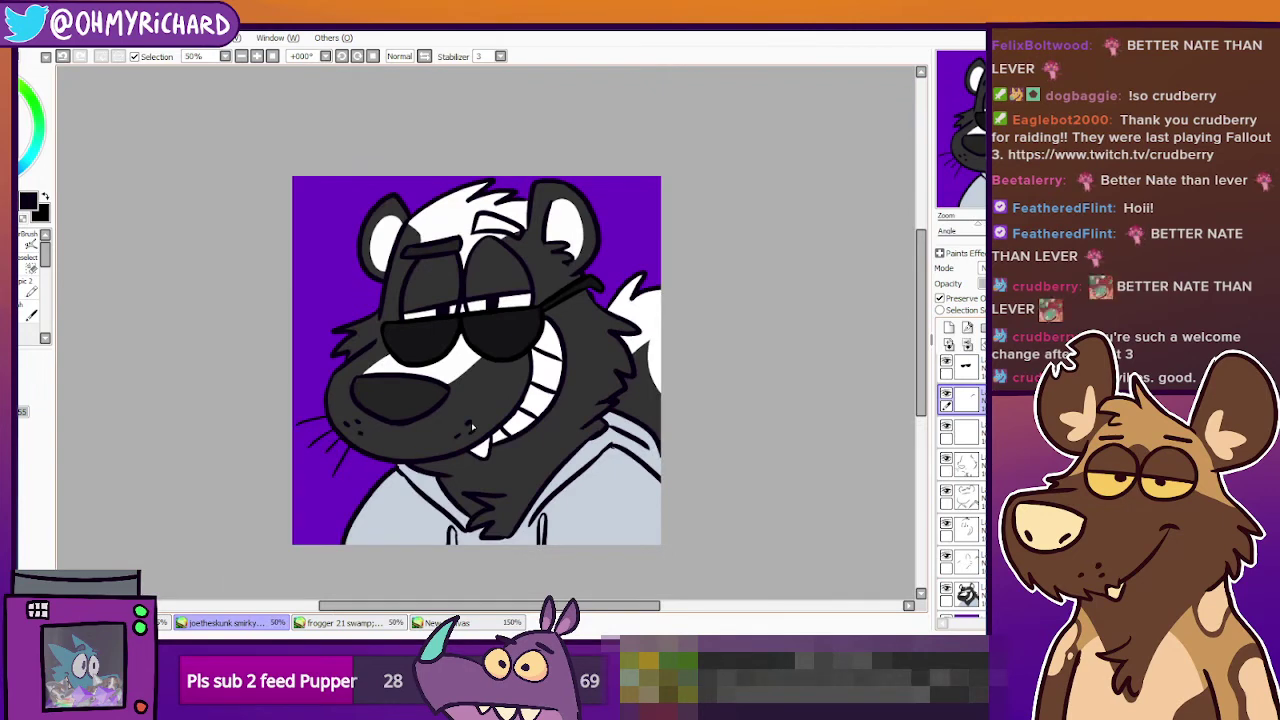
scroll(473, 427, up, 1)
scroll(473, 427, down, 1)
scroll(570, 384, up, 1)
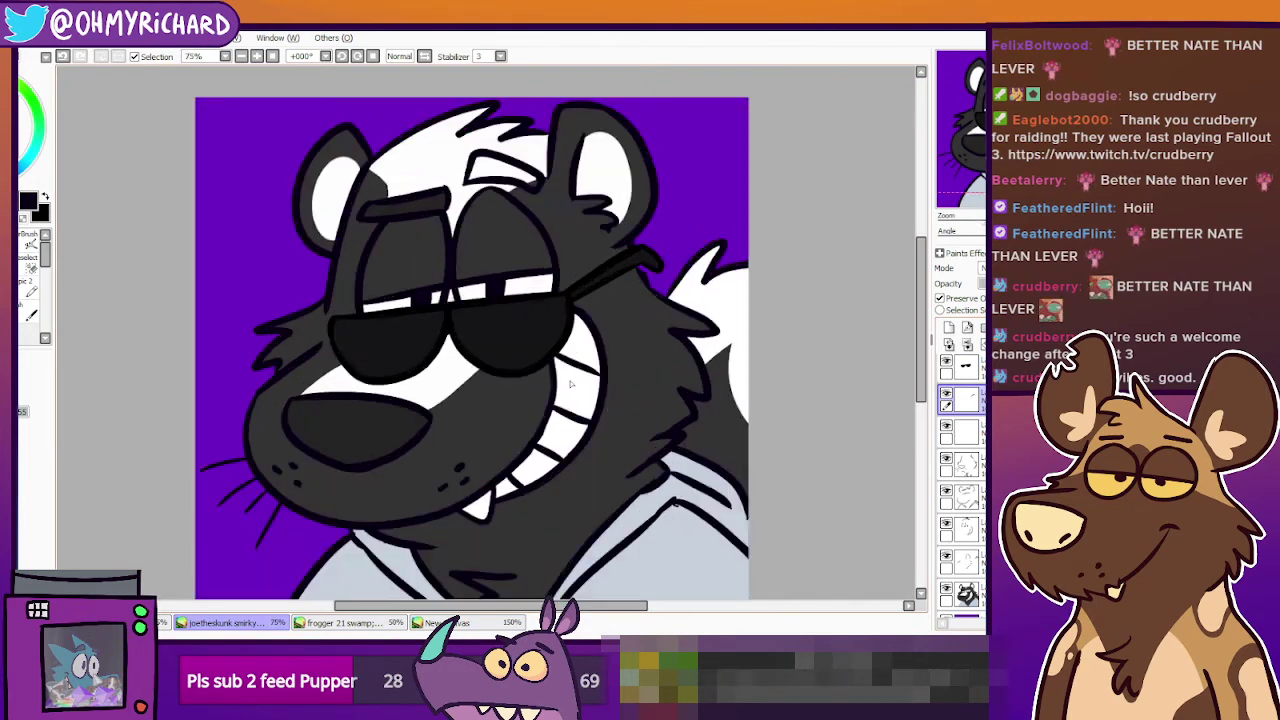
Fill the white eyebrow with the dark grey fur colour on the character's base colour layer.
drag(570, 384, 595, 458)
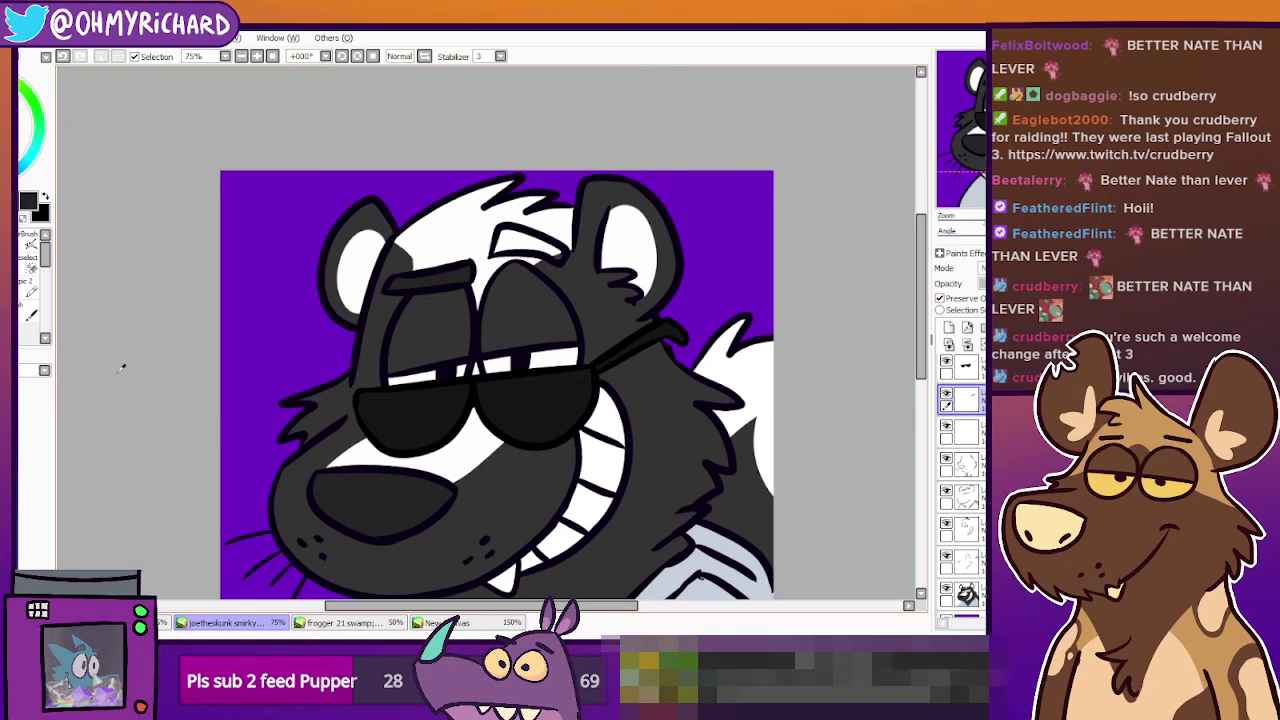
click(10, 314)
ctrl+shift+click(415, 510)
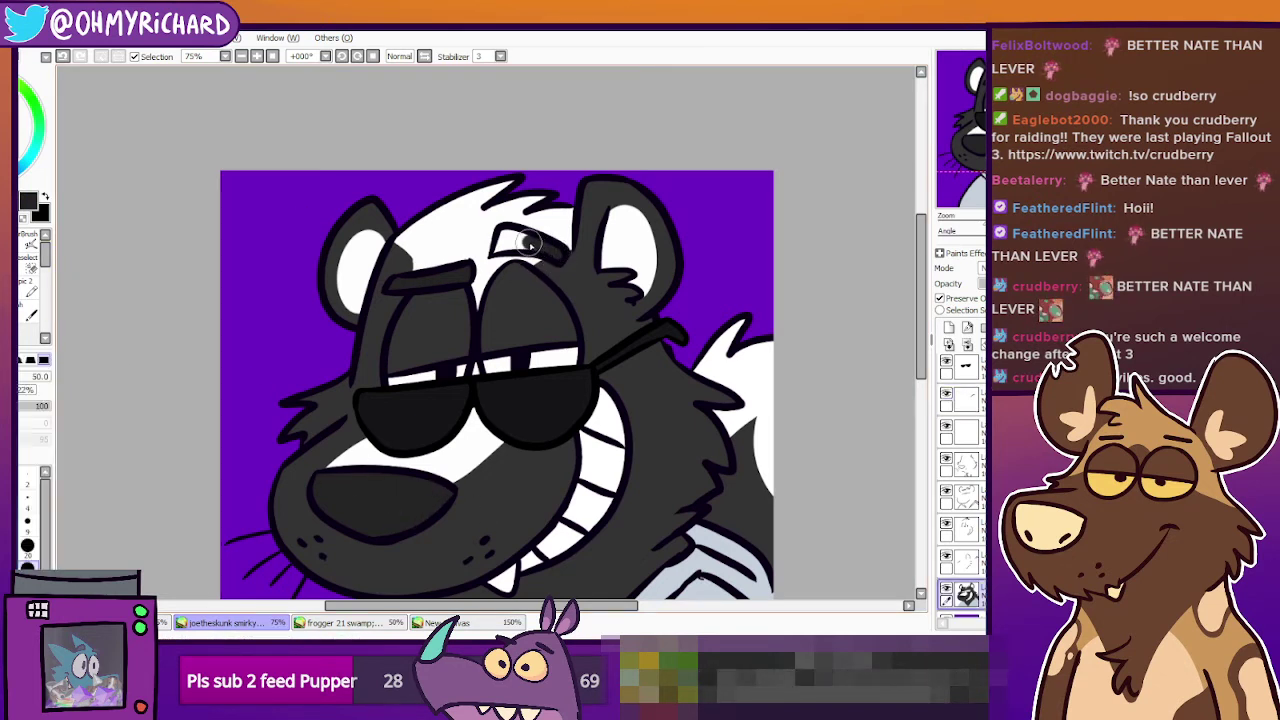
drag(530, 243, 500, 250)
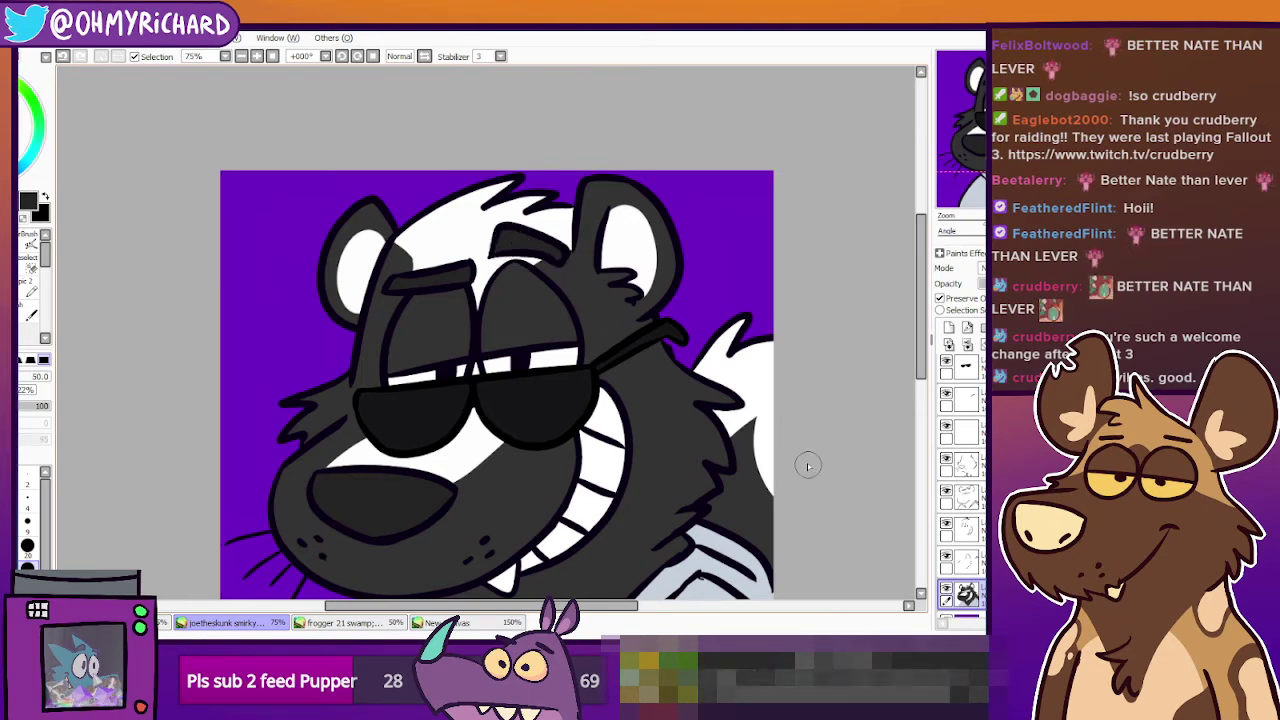
scroll(741, 438, down, 3)
scroll(608, 434, up, 1)
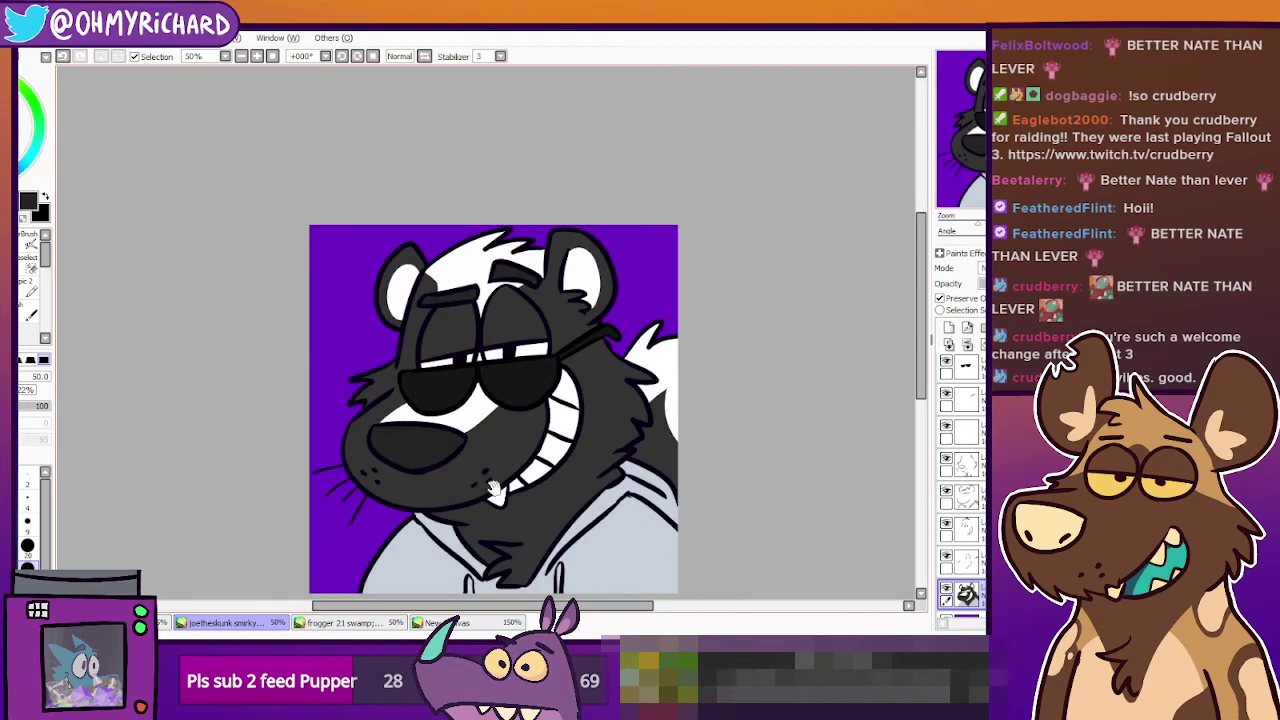
Sample the navy from the reference sheet's hoodie and paint a pointed navy patch on each shoulder of the light grey hoodie.
click(19, 302)
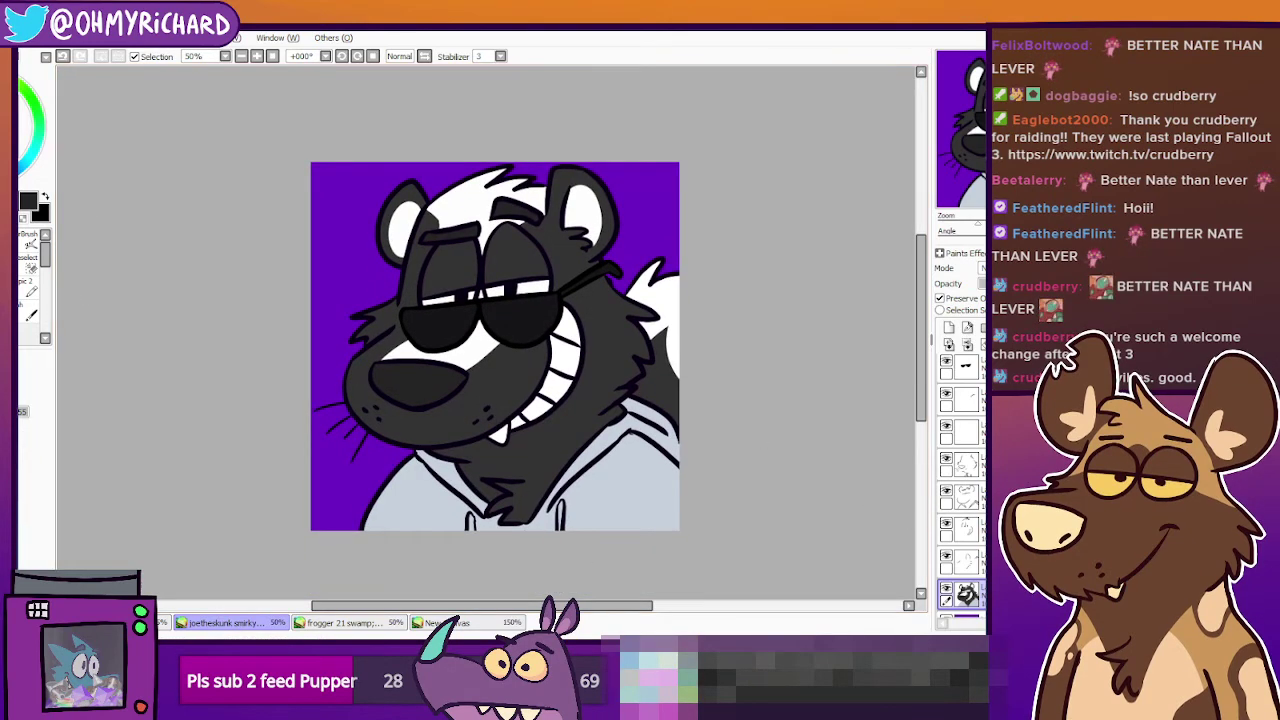
click(468, 624)
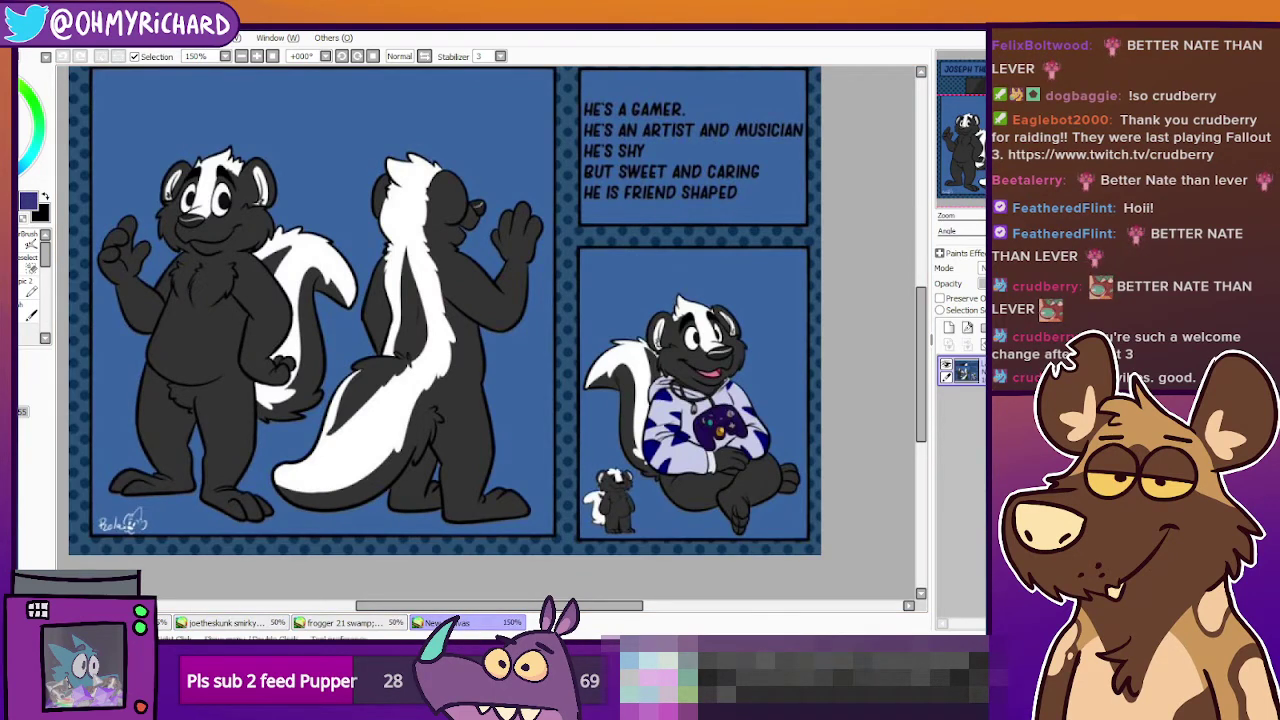
click(385, 623)
click(432, 623)
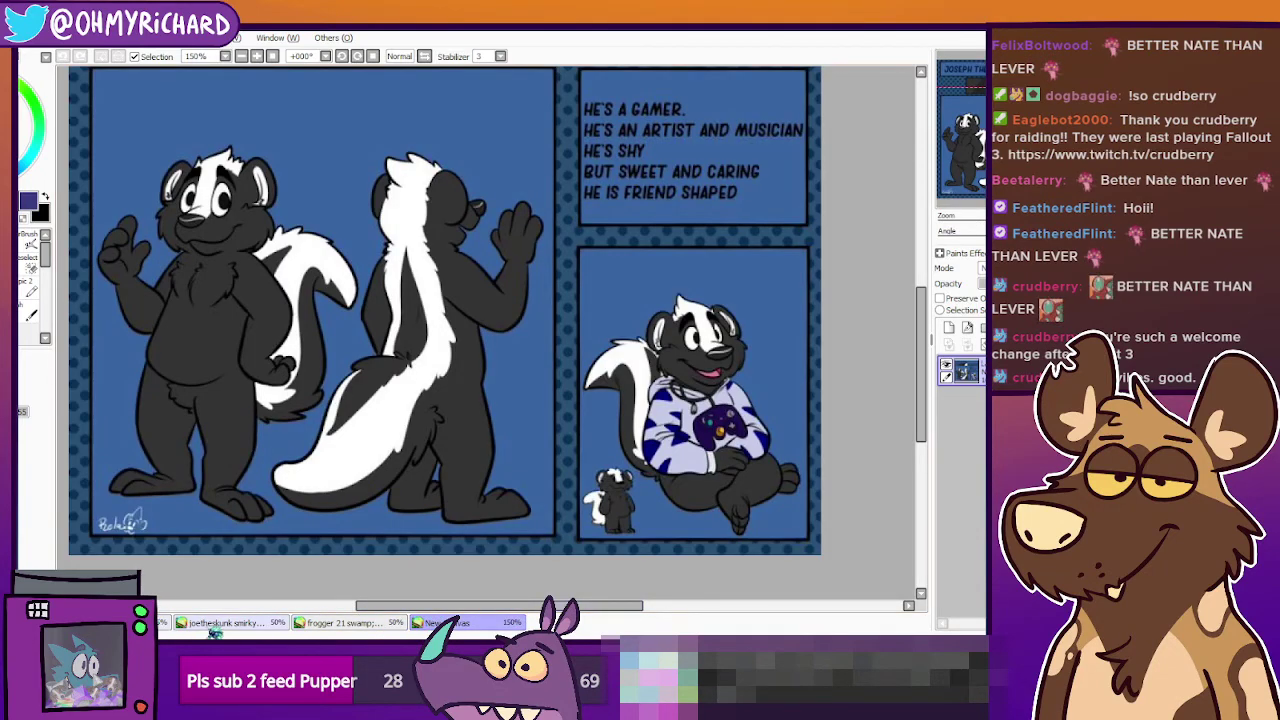
click(354, 626)
click(263, 626)
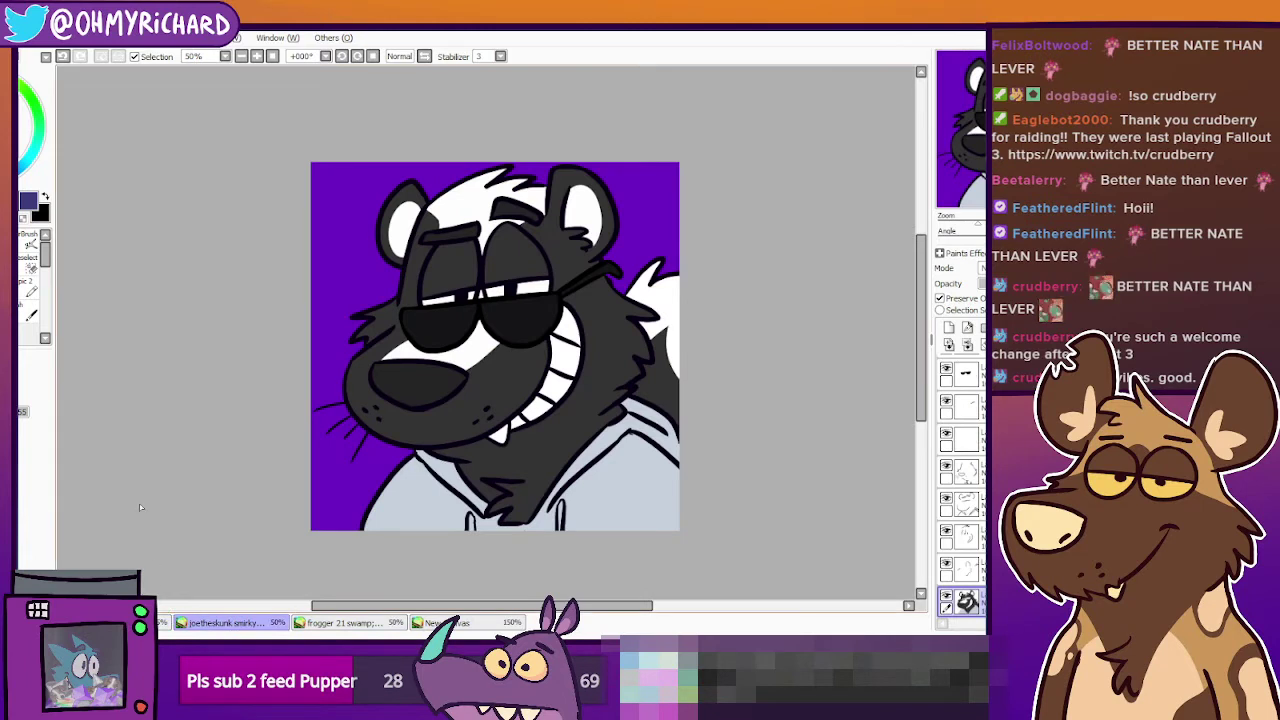
click(31, 312)
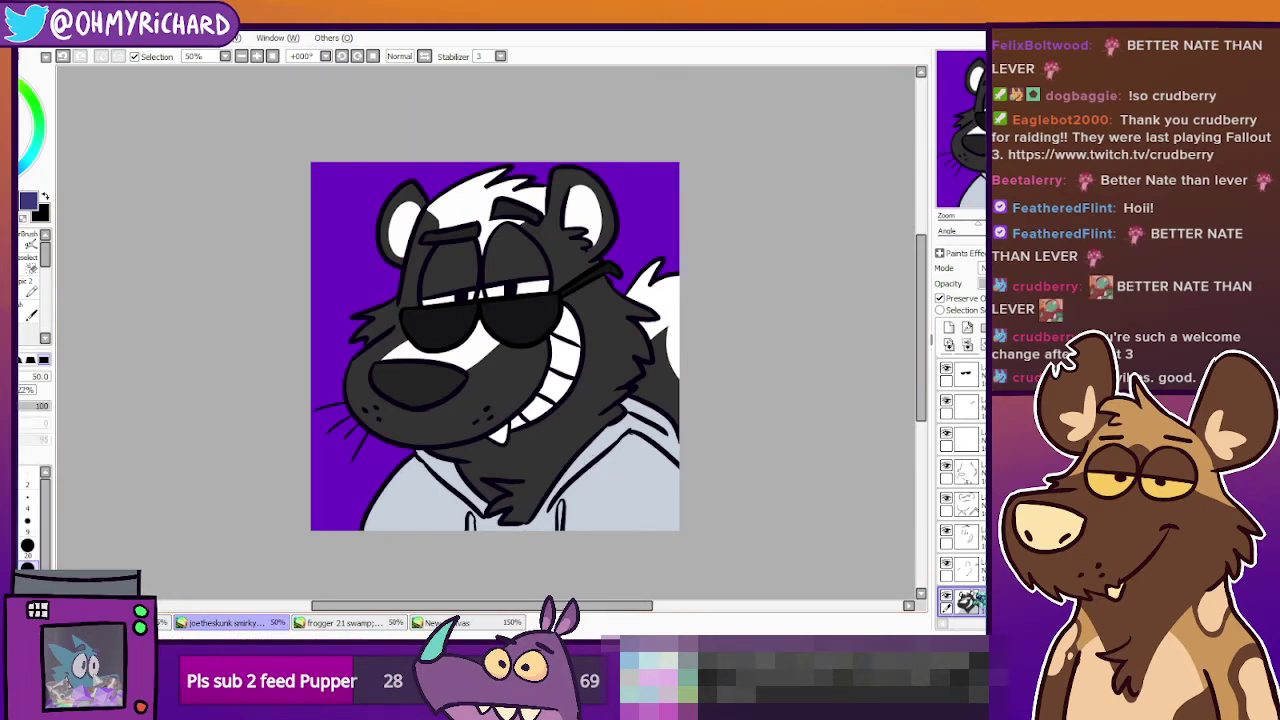
key(ctrl+z)
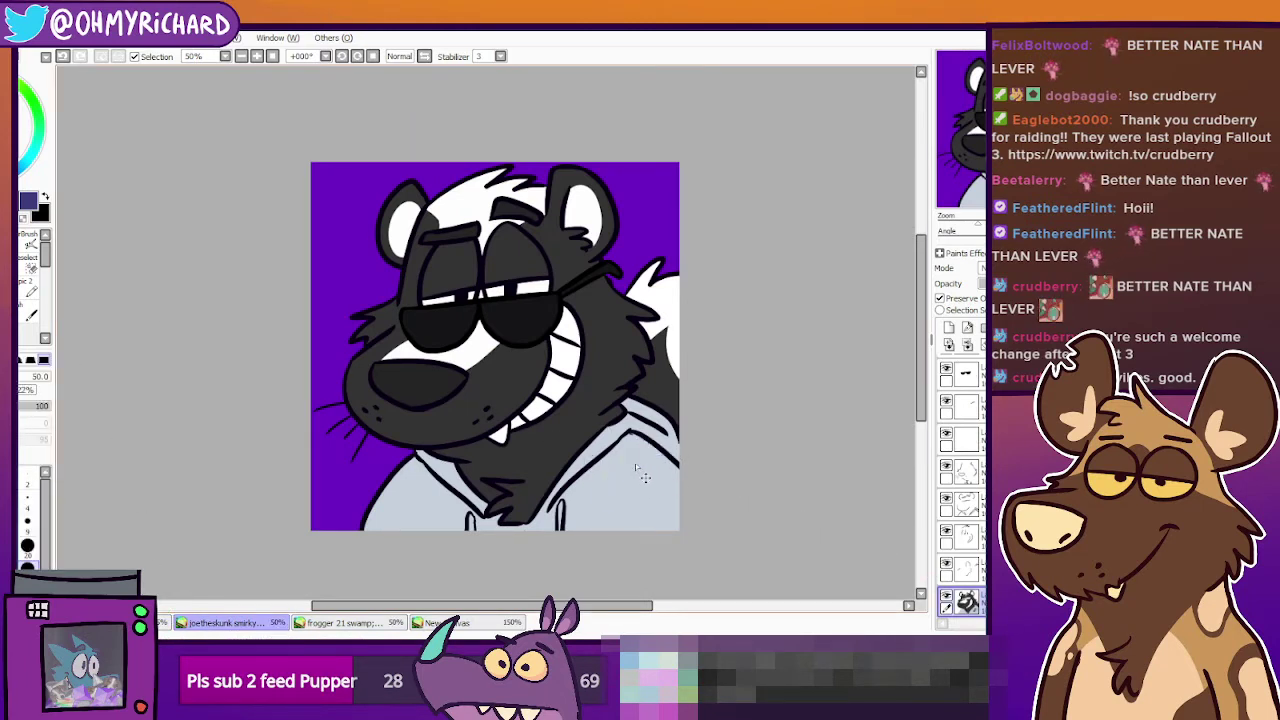
drag(612, 487, 679, 462)
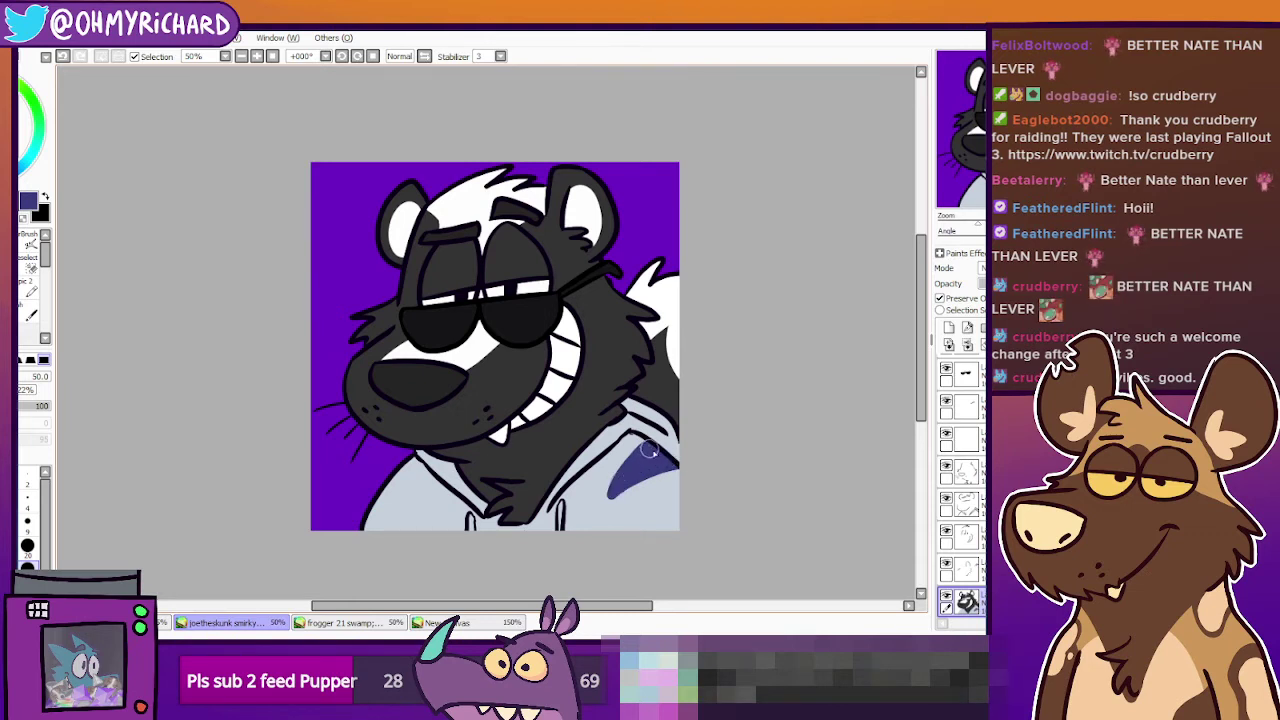
drag(408, 462, 425, 495)
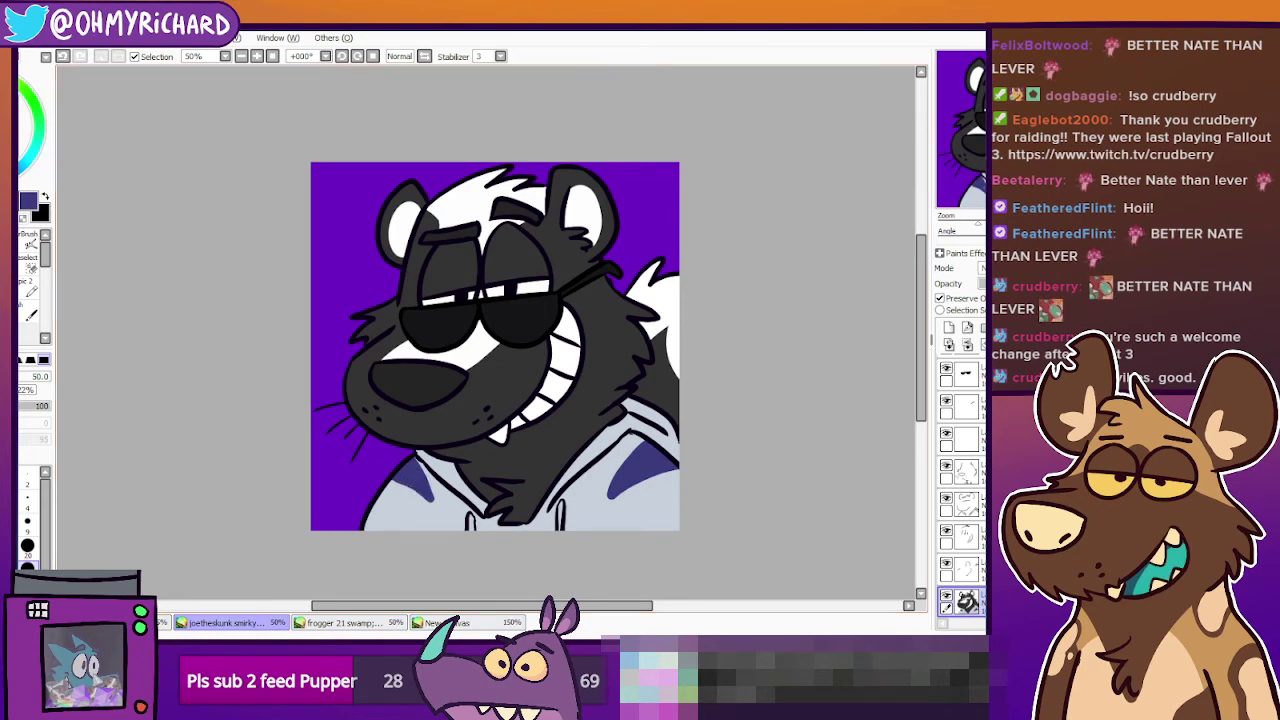
Compare with the reference sheet and paint smaller navy patches along the canvas's lower edge on both sides of the hoodie.
click(462, 624)
click(232, 623)
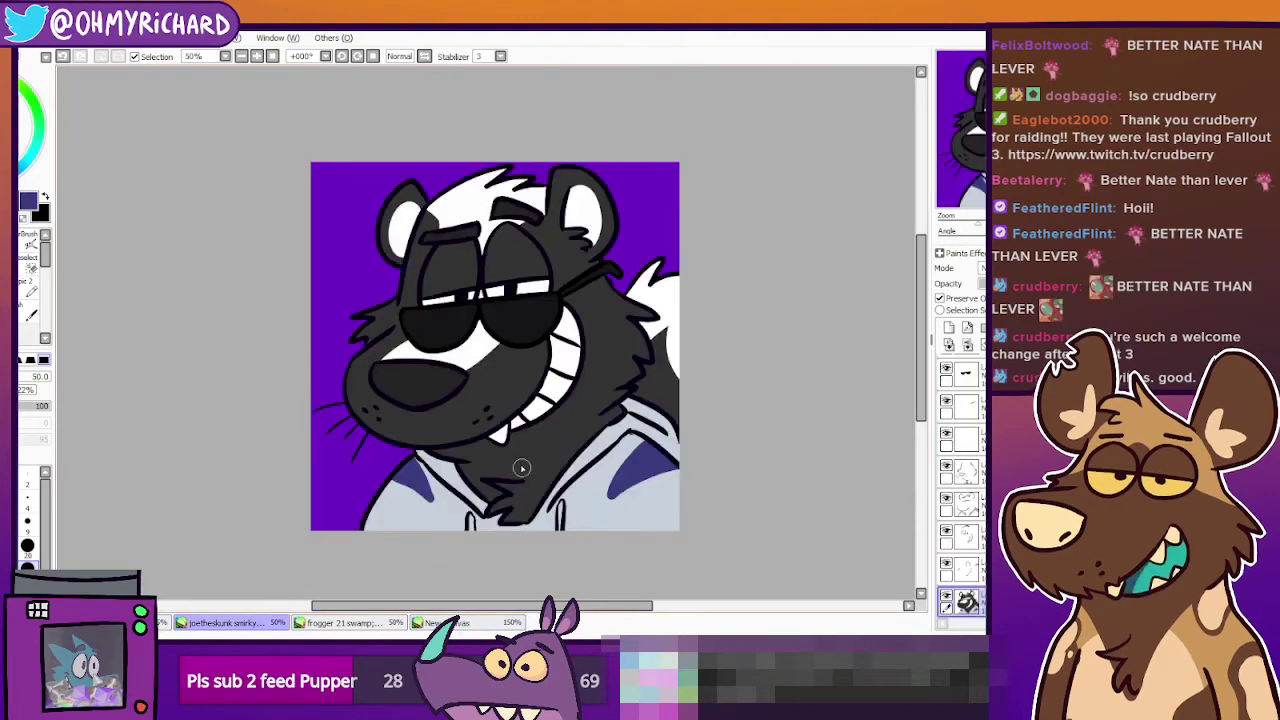
drag(365, 519, 389, 534)
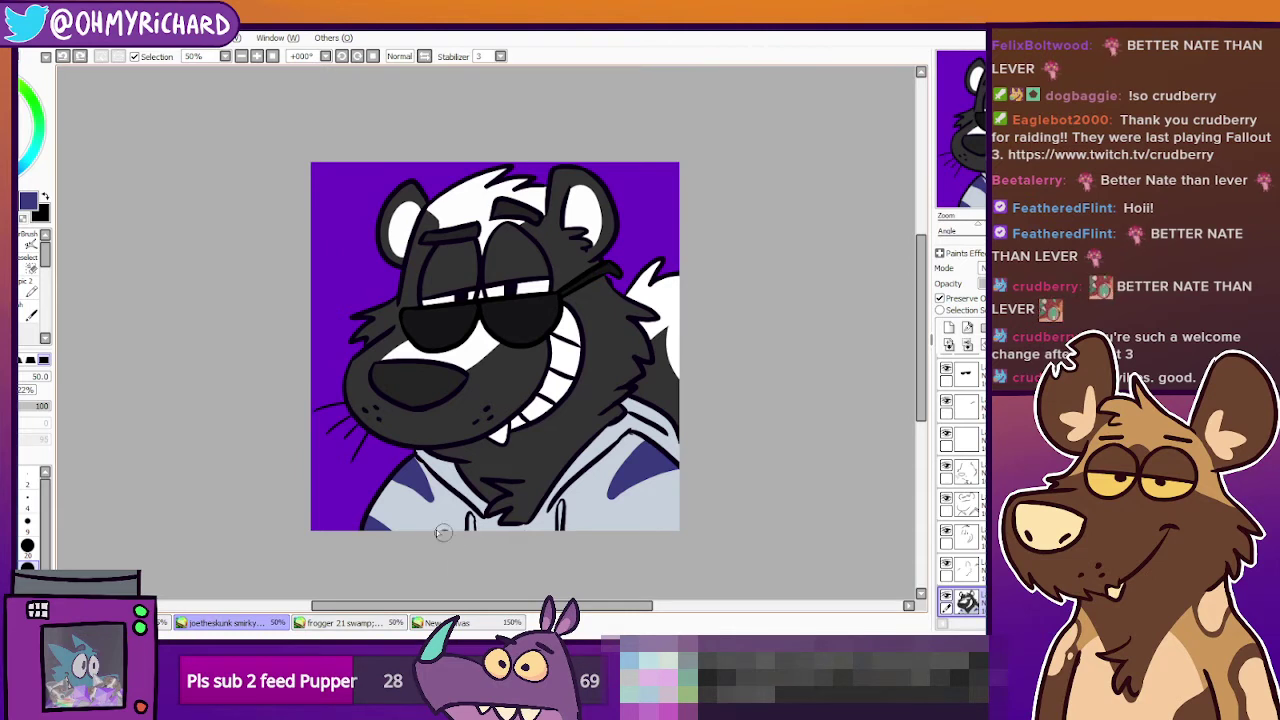
key(ctrl+z)
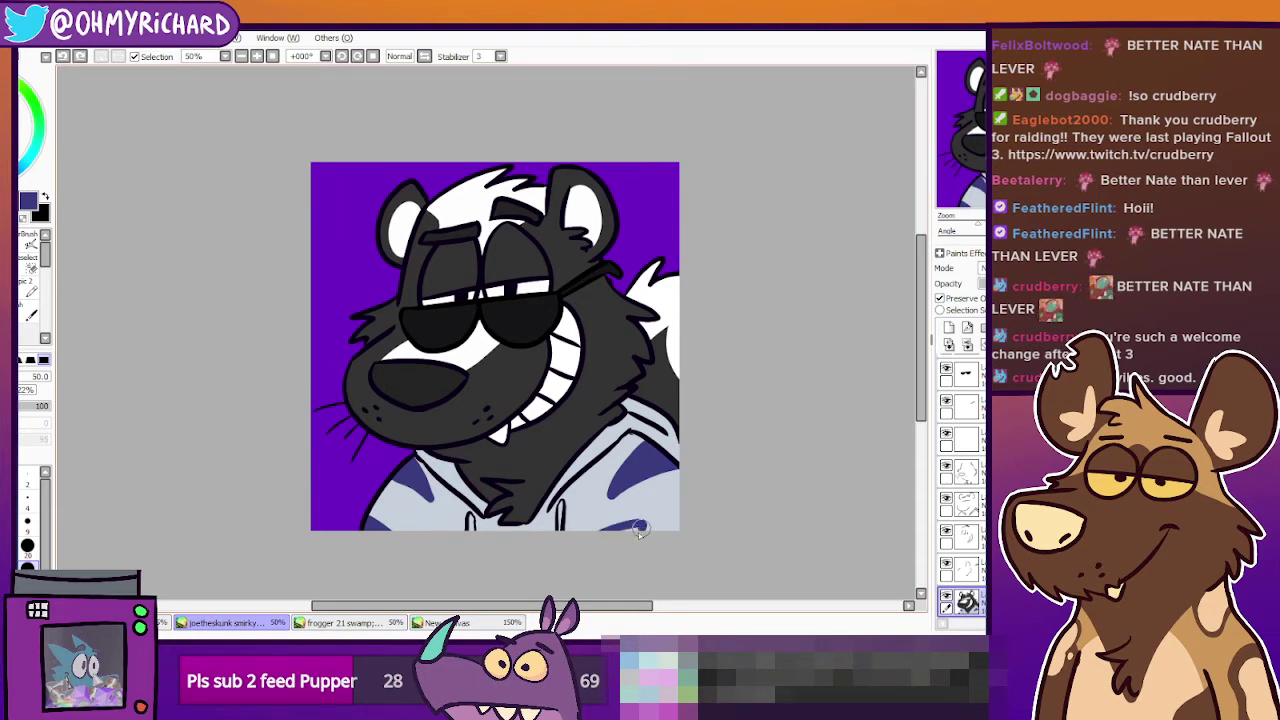
key(ctrl+z)
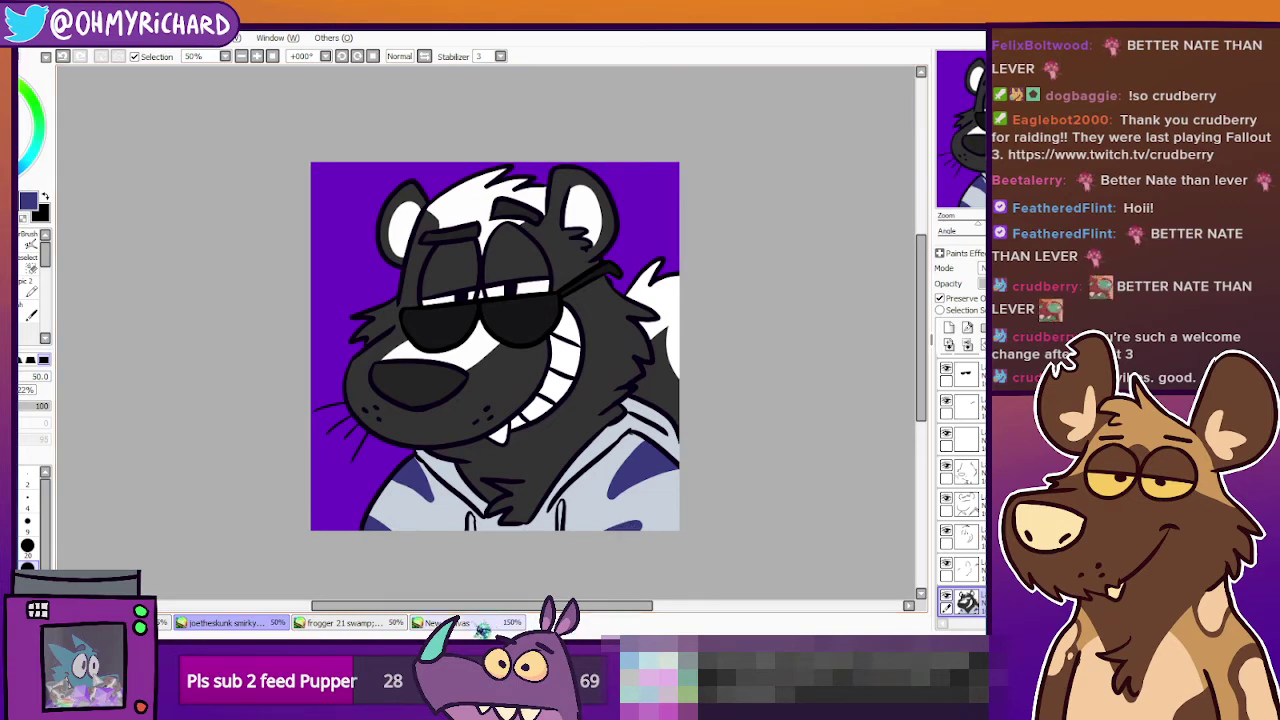
click(484, 628)
click(484, 628)
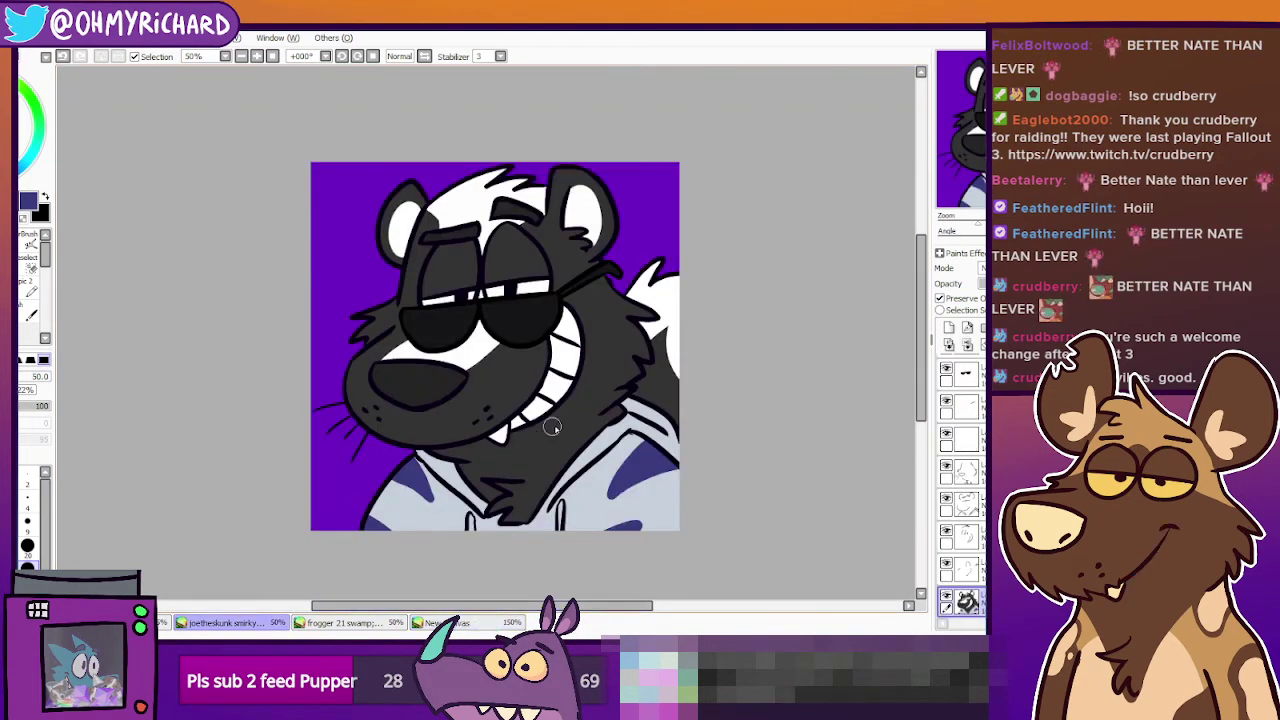
drag(536, 455, 584, 421)
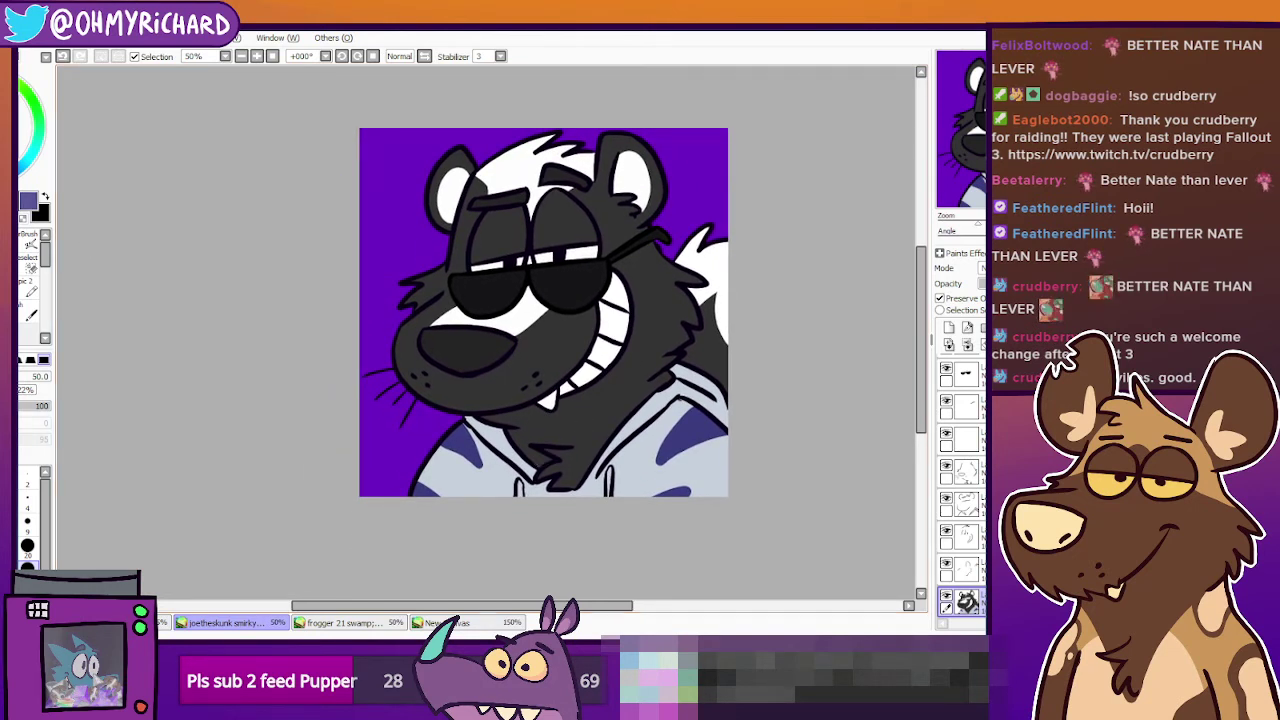
Sample the hoodie's light grey, lighten it and paint the hoodie's drawstrings with the paler colour.
click(9, 218)
click(445, 480)
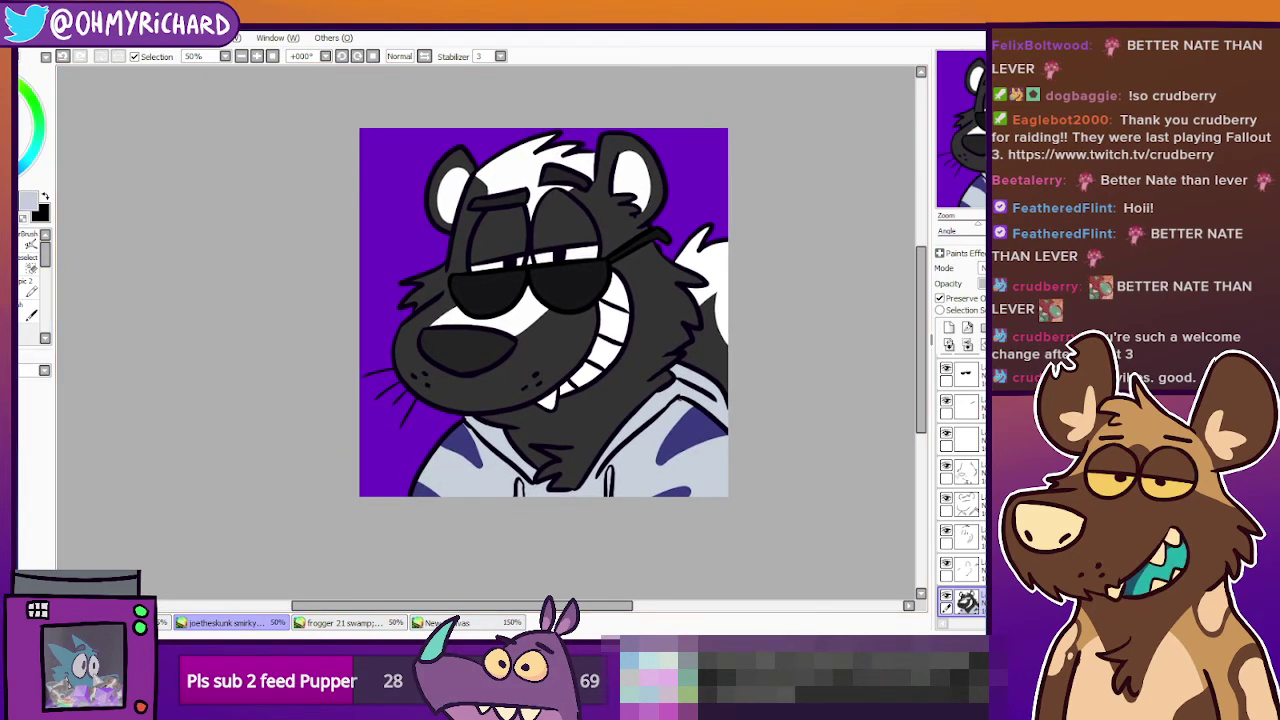
click(10, 286)
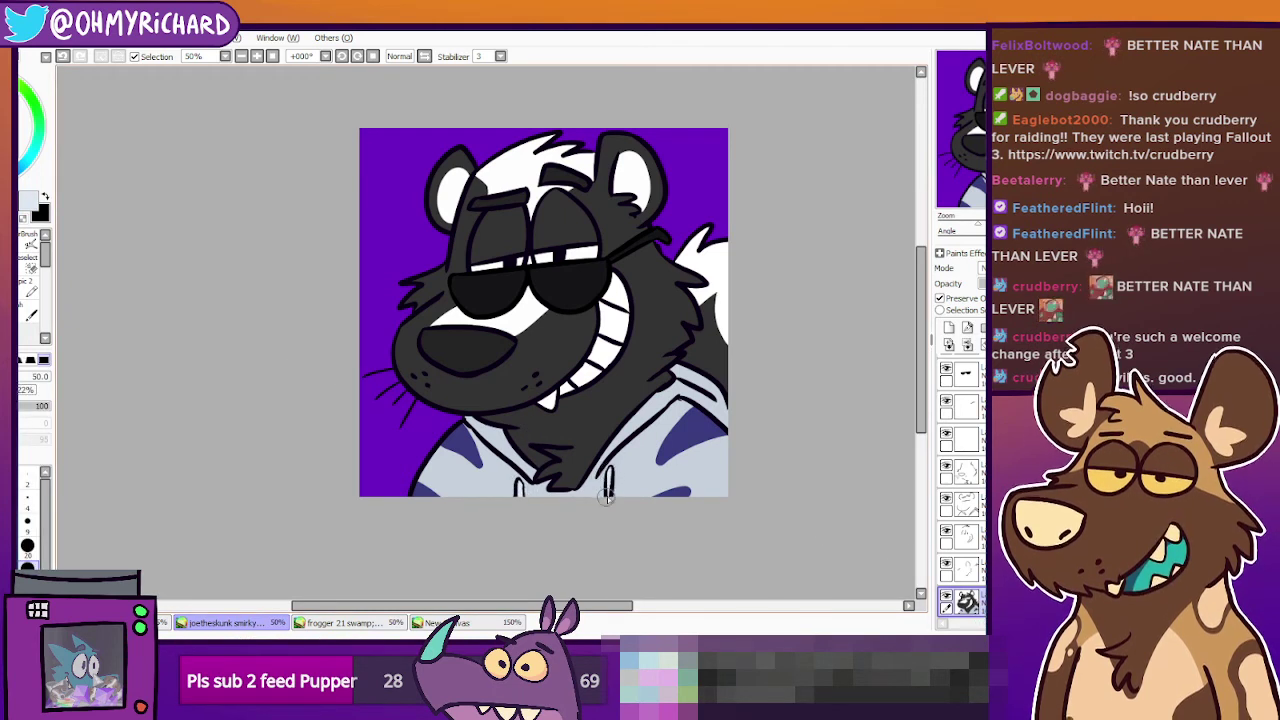
scroll(650, 555, up, 2)
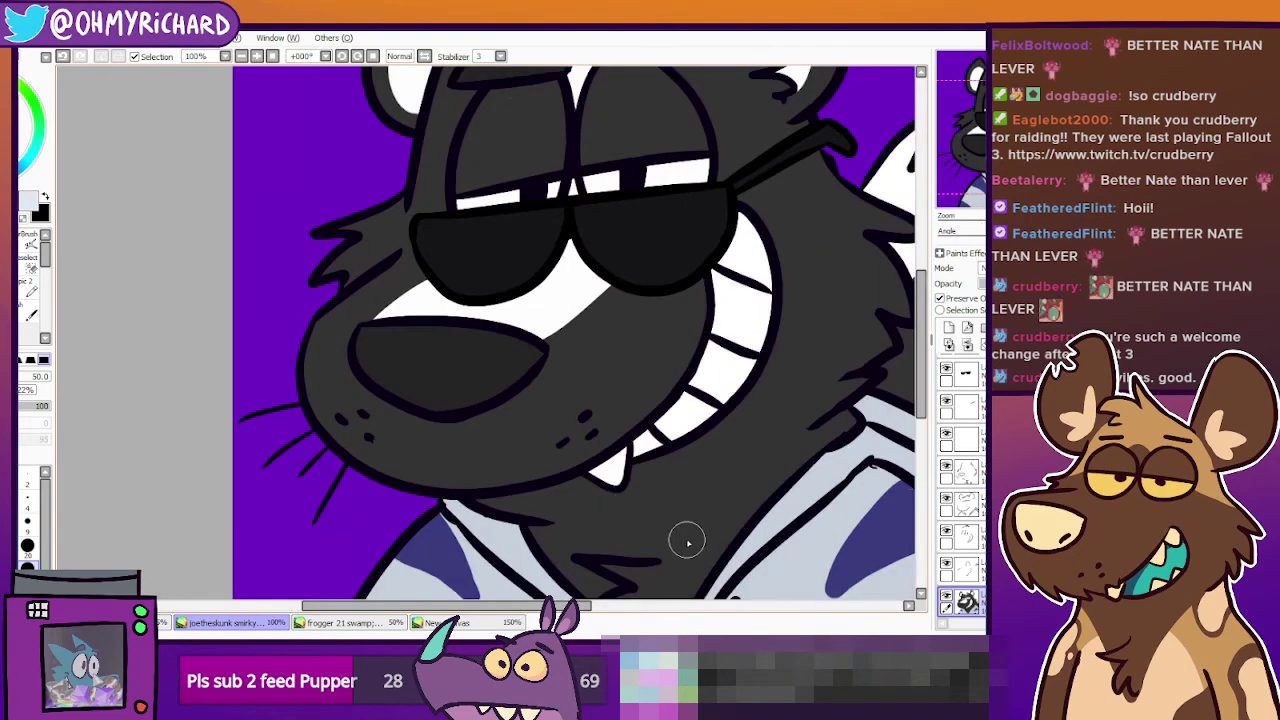
drag(686, 537, 594, 505)
scroll(609, 466, down, 1)
drag(592, 429, 633, 460)
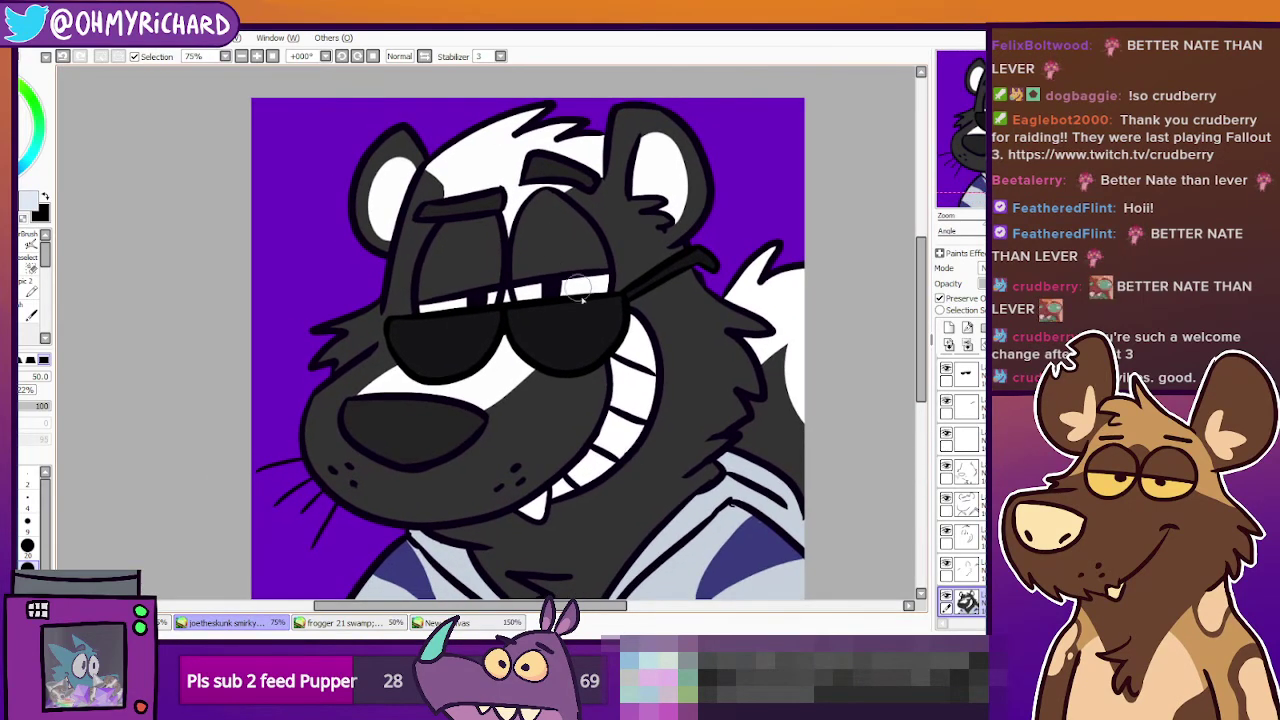
Select the sunglasses' lens layer, sample the lens's near-black and lighten it to a mid grey for the brush.
ctrl+click(578, 341)
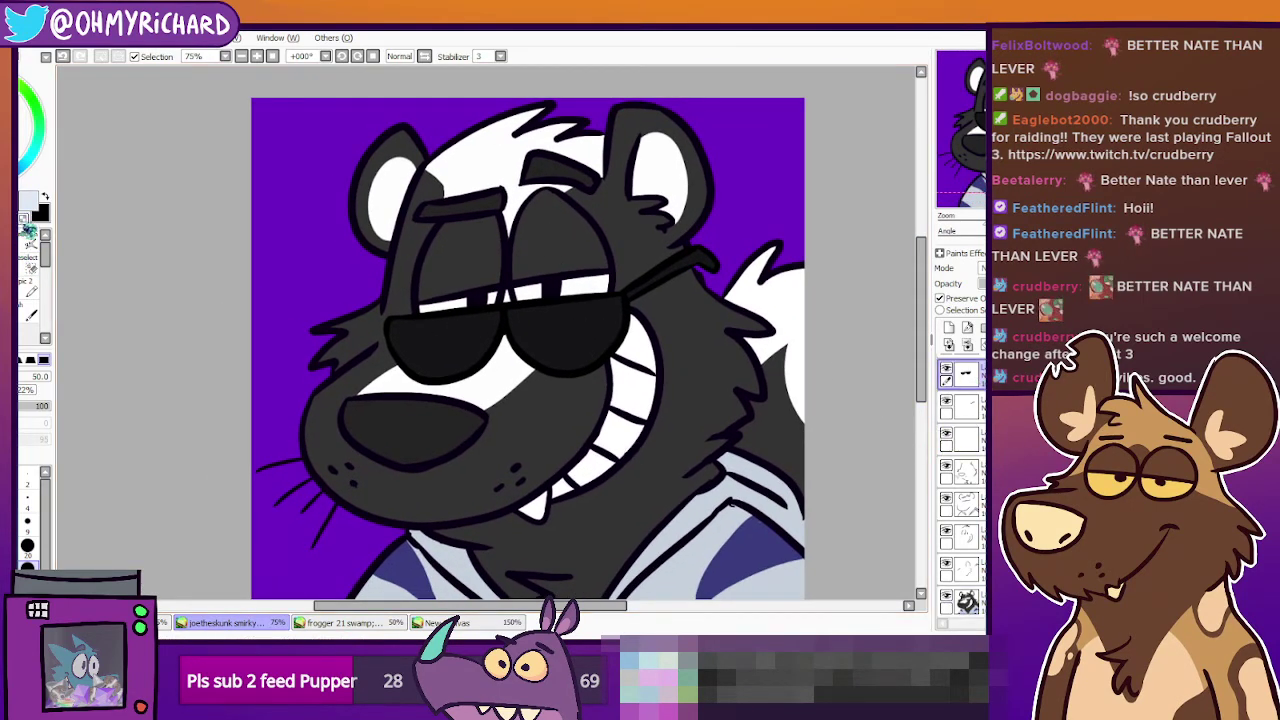
alt+click(425, 342)
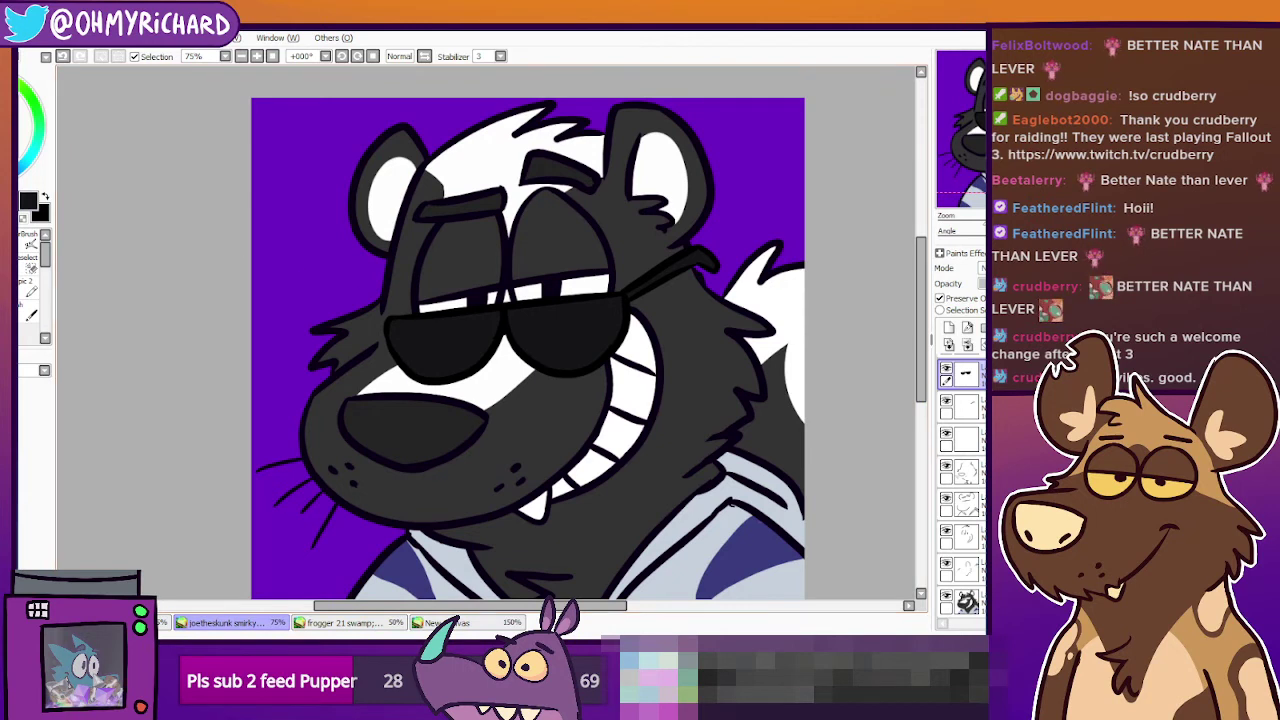
click(4, 132)
click(10, 290)
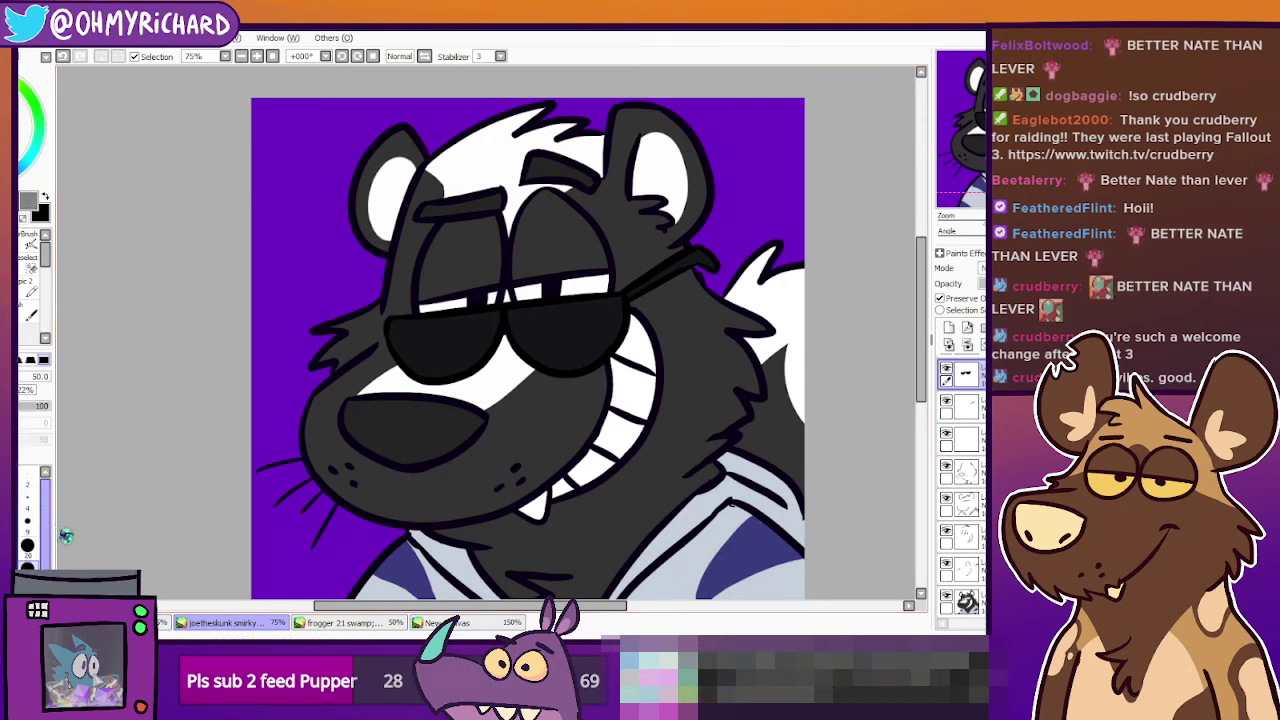
drag(412, 376, 468, 318)
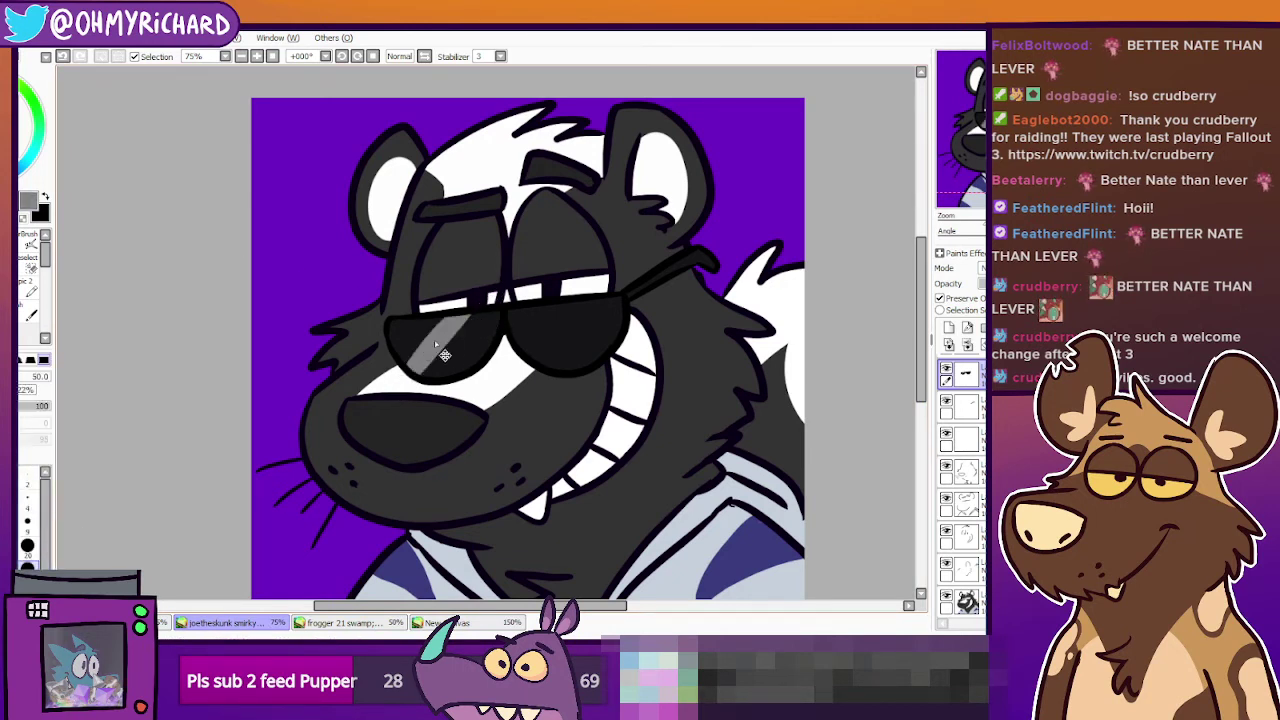
key(ctrl+z)
drag(394, 372, 480, 291)
key(ctrl+z)
drag(399, 375, 465, 297)
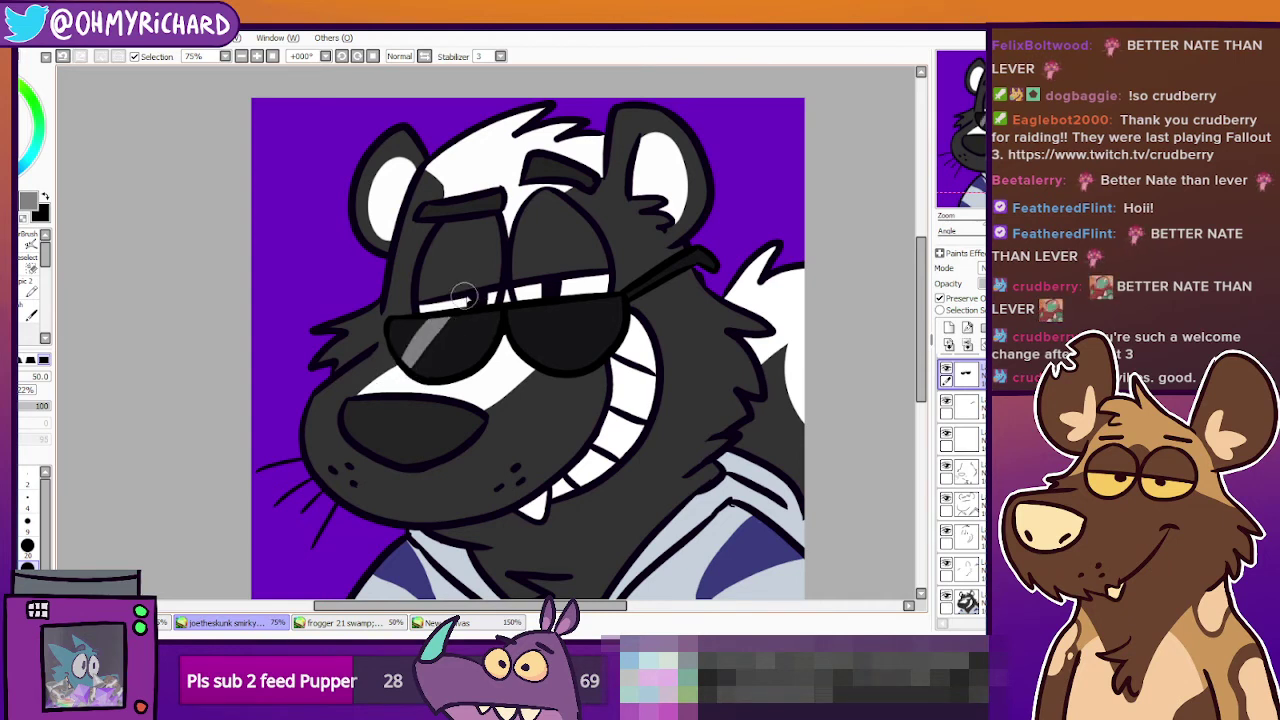
key(ctrl+z)
mouse_move(400, 384)
mouse_down()
mouse_move(435, 332)
mouse_move(466, 316)
mouse_up()
key(ctrl+z)
drag(398, 386, 466, 314)
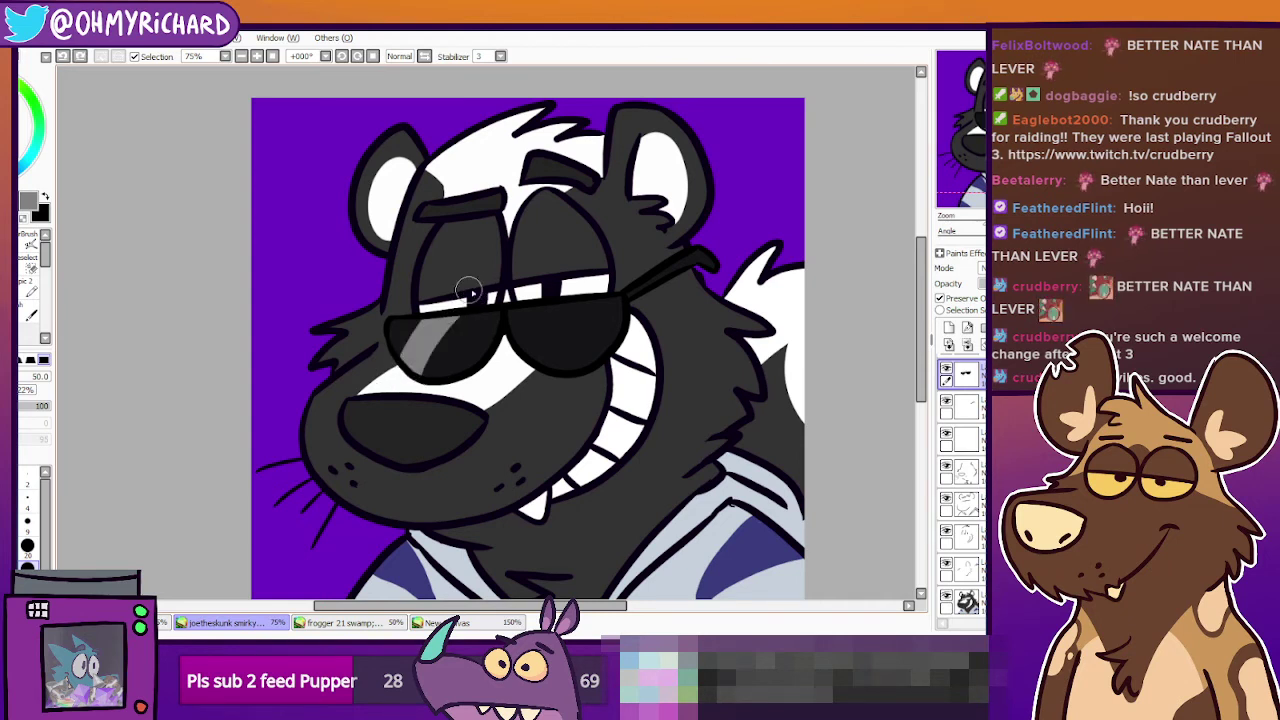
drag(428, 386, 480, 314)
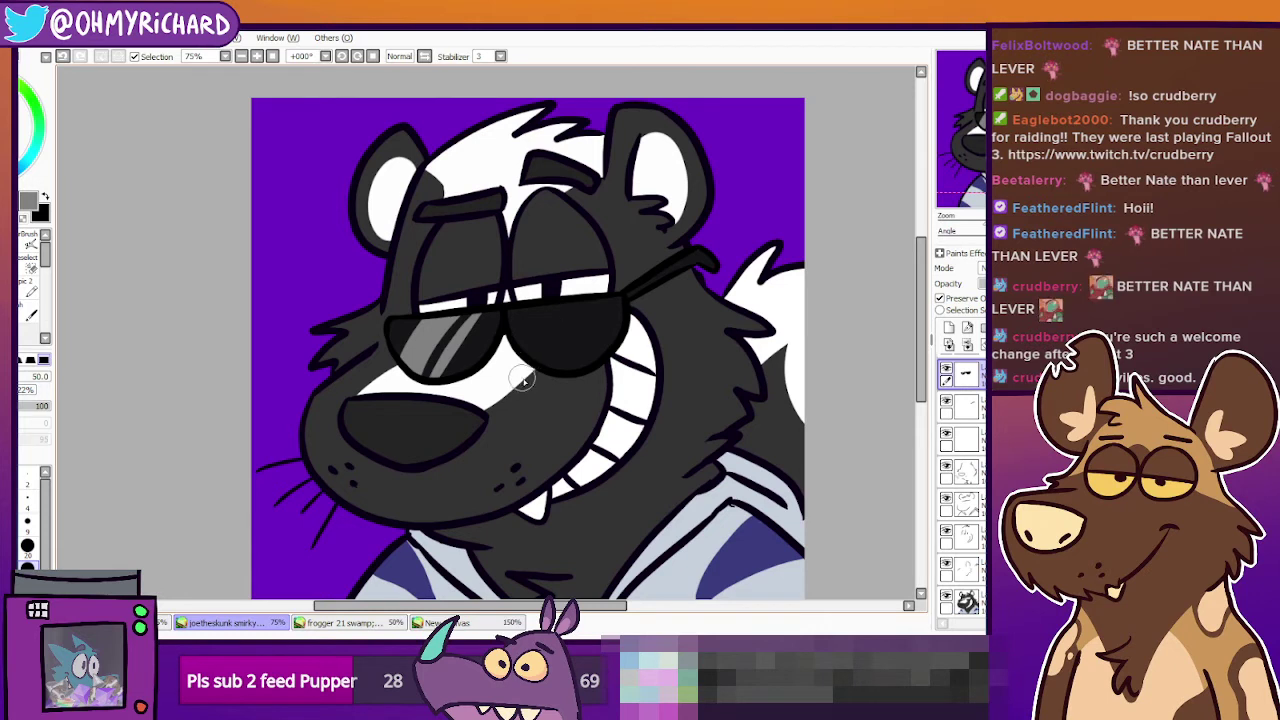
drag(522, 378, 584, 300)
drag(546, 384, 604, 302)
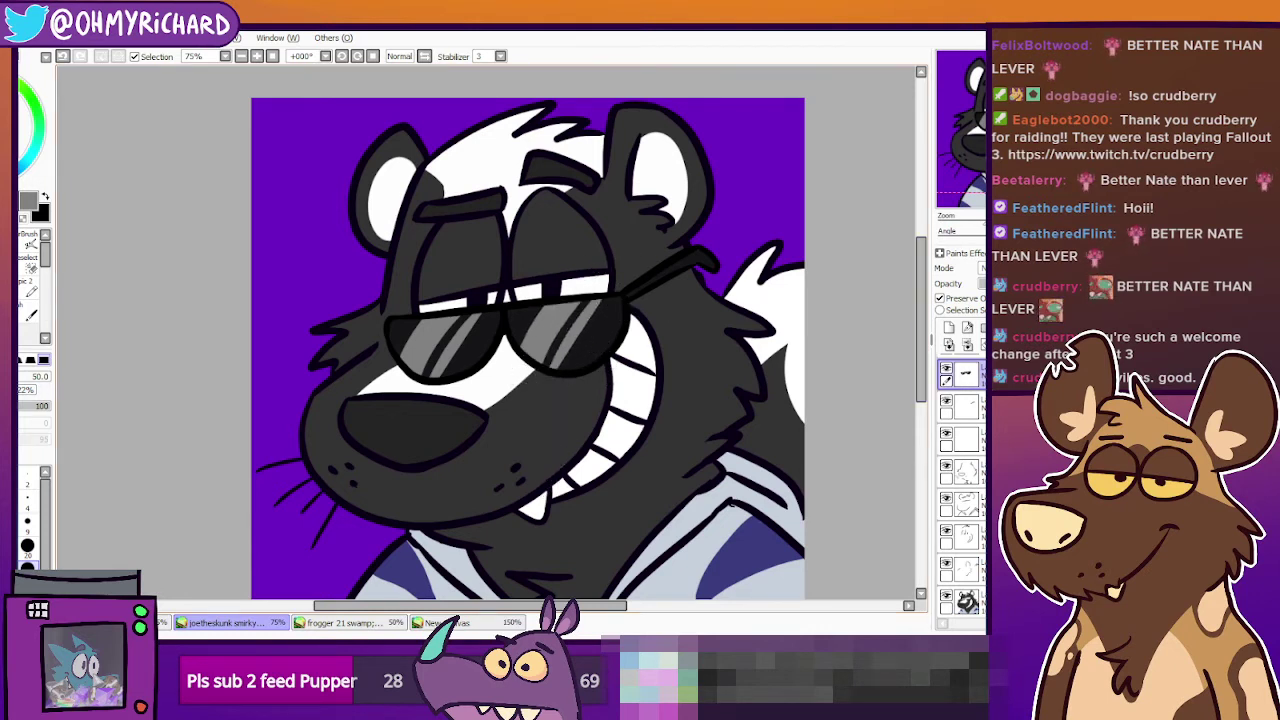
key(ctrl+z)
key(ctrl+z)
key(ctrl+z)
key(ctrl+z)
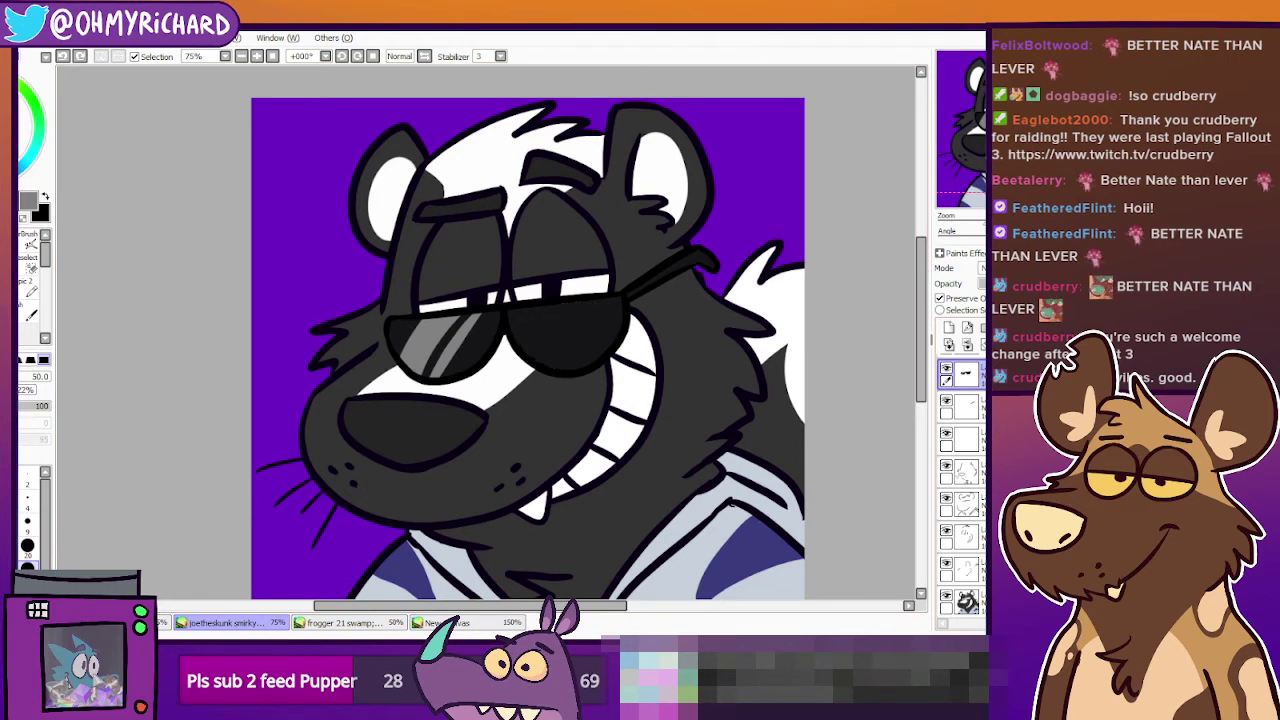
Add a new layer above the sunglasses and paint a wide and a thin grey diagonal streak across each lens.
click(948, 327)
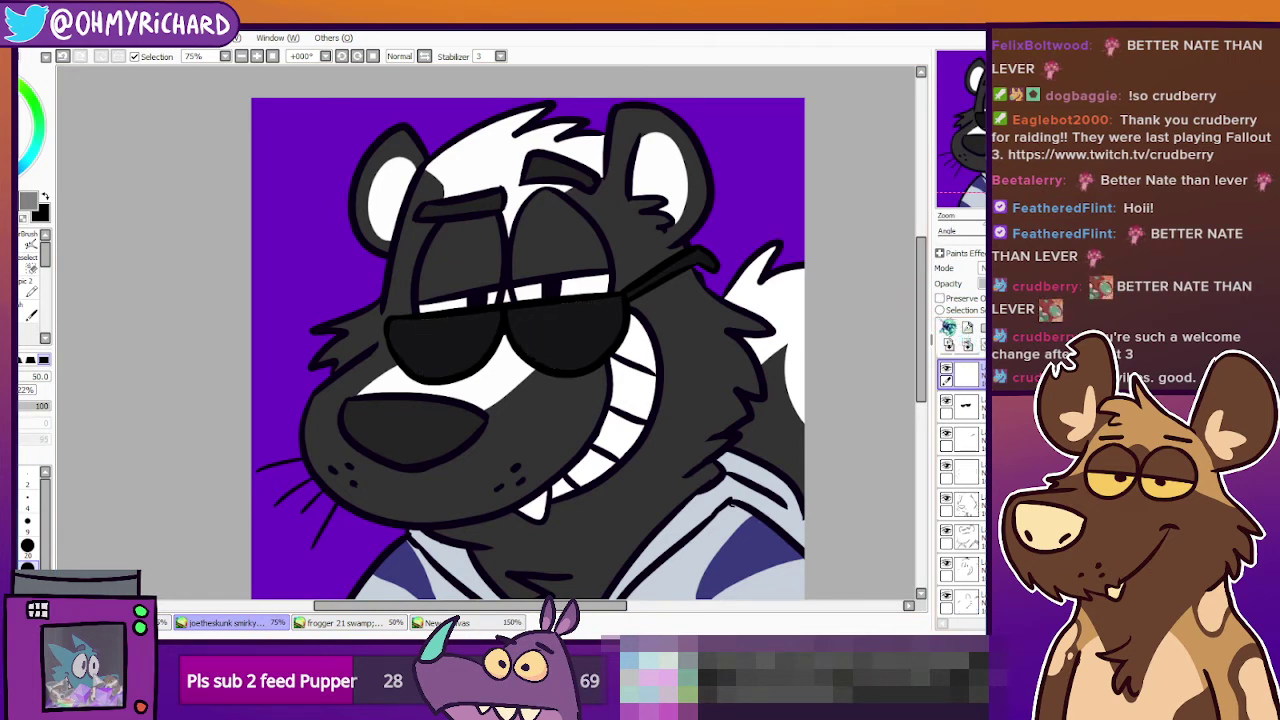
drag(393, 398, 465, 272)
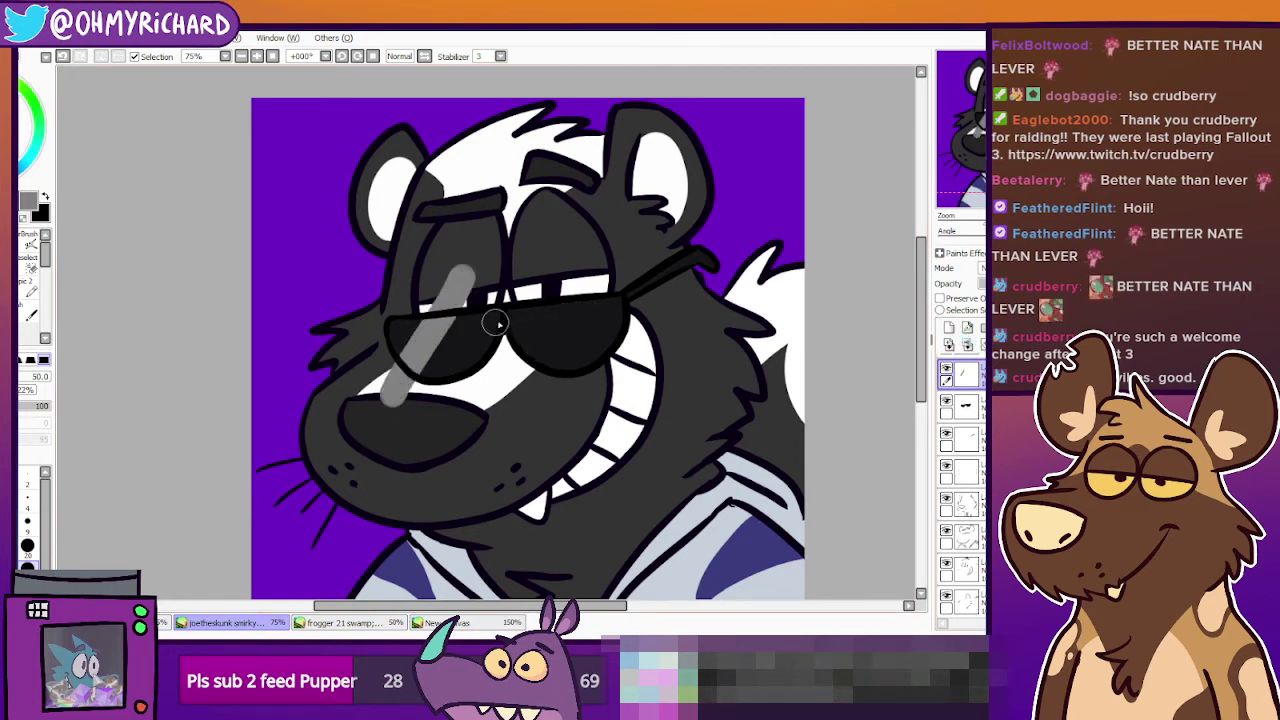
drag(428, 387, 506, 285)
key(ctrl+z)
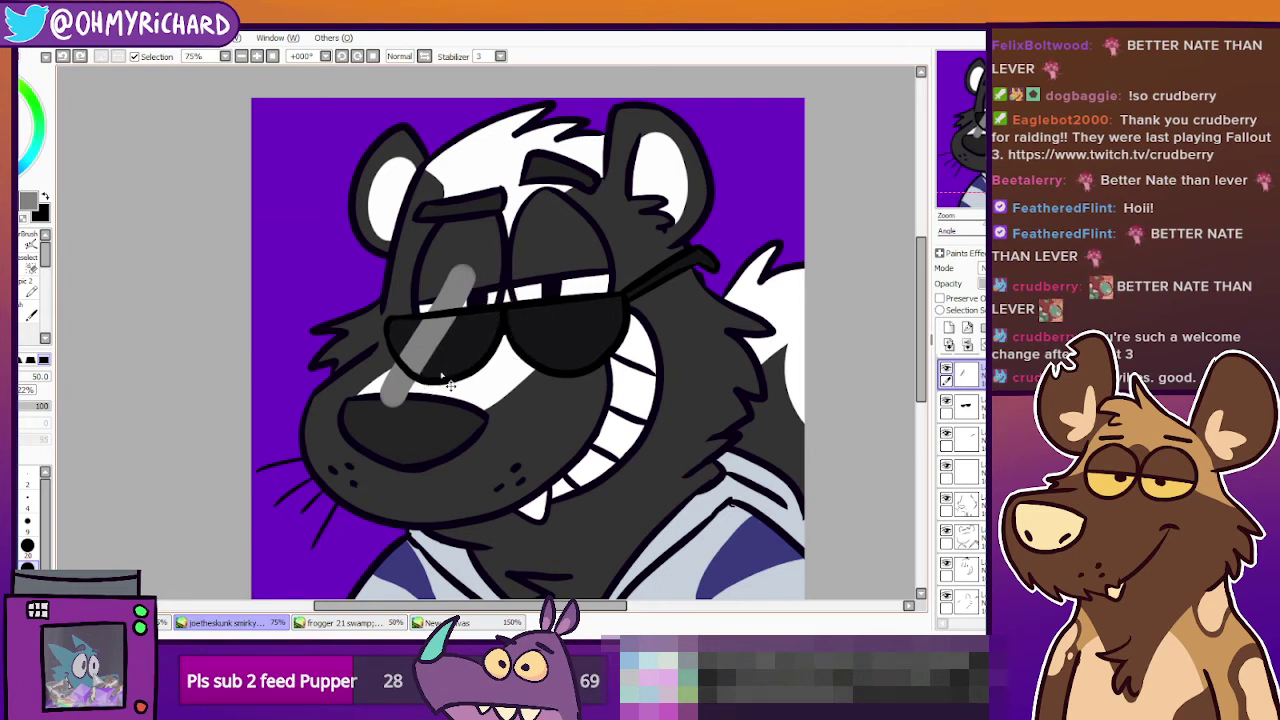
drag(429, 388, 494, 290)
drag(512, 387, 605, 265)
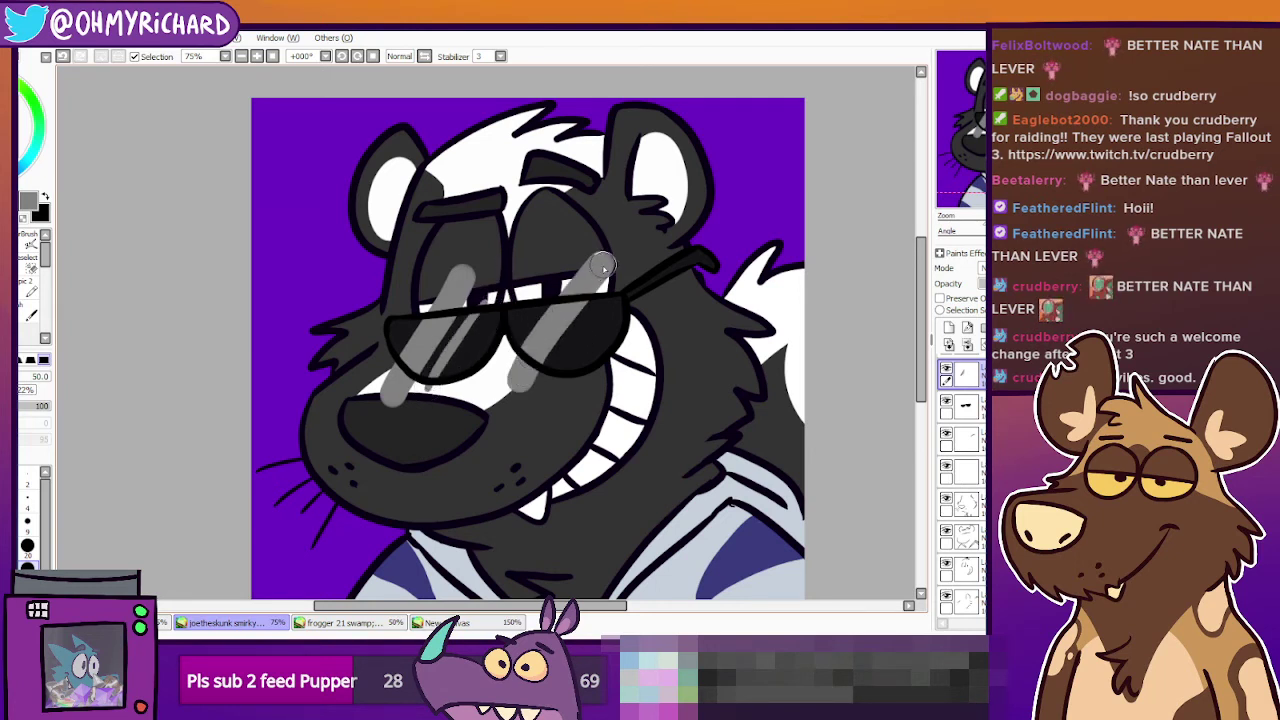
key(ctrl+z)
mouse_move(511, 388)
mouse_down()
mouse_move(545, 324)
mouse_move(600, 260)
mouse_up()
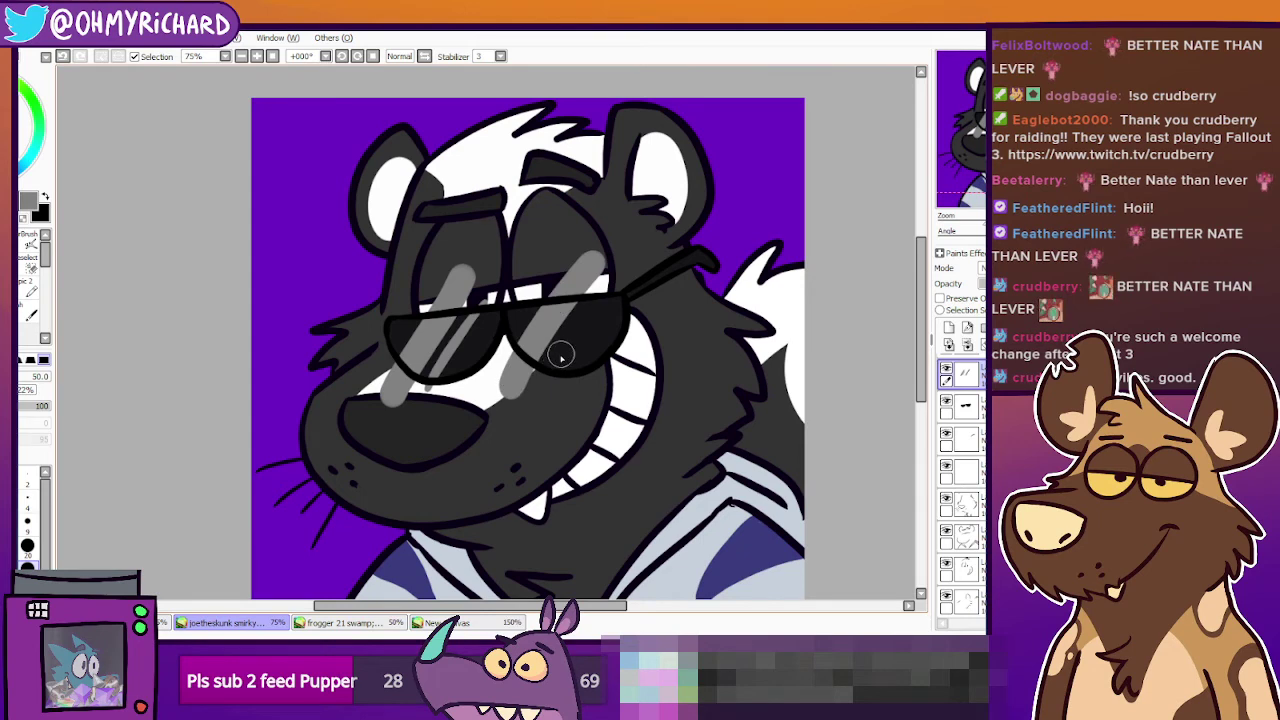
drag(553, 367, 606, 285)
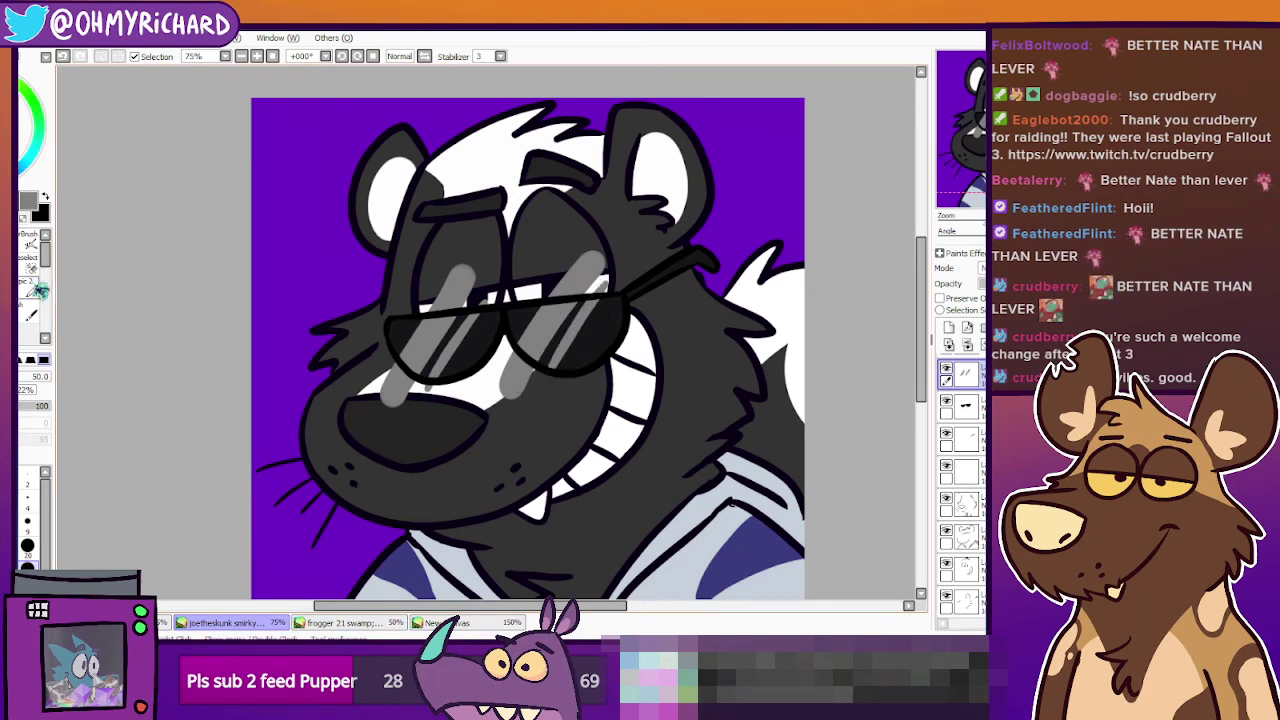
Select the area outside the lenses from the sunglasses layer and delete the streak ends that extend beyond them.
key(w)
click(966, 408)
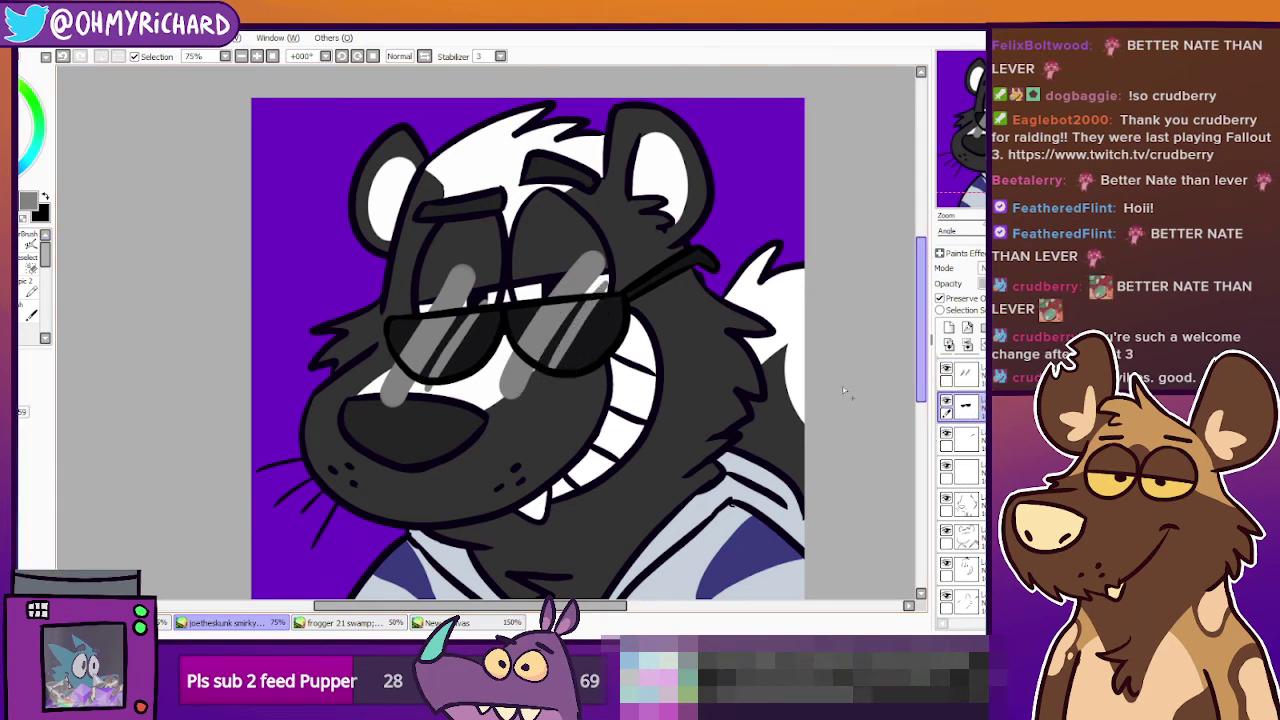
click(501, 284)
click(962, 374)
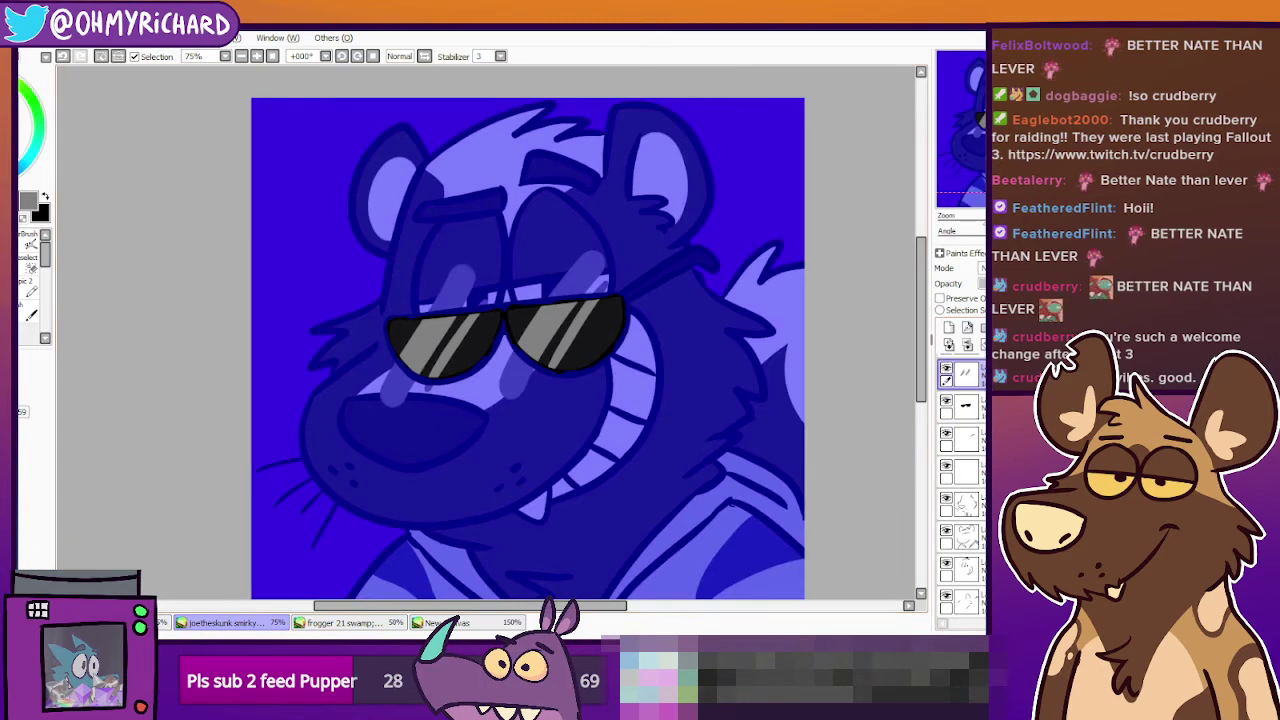
key(Delete)
key(ctrl+d)
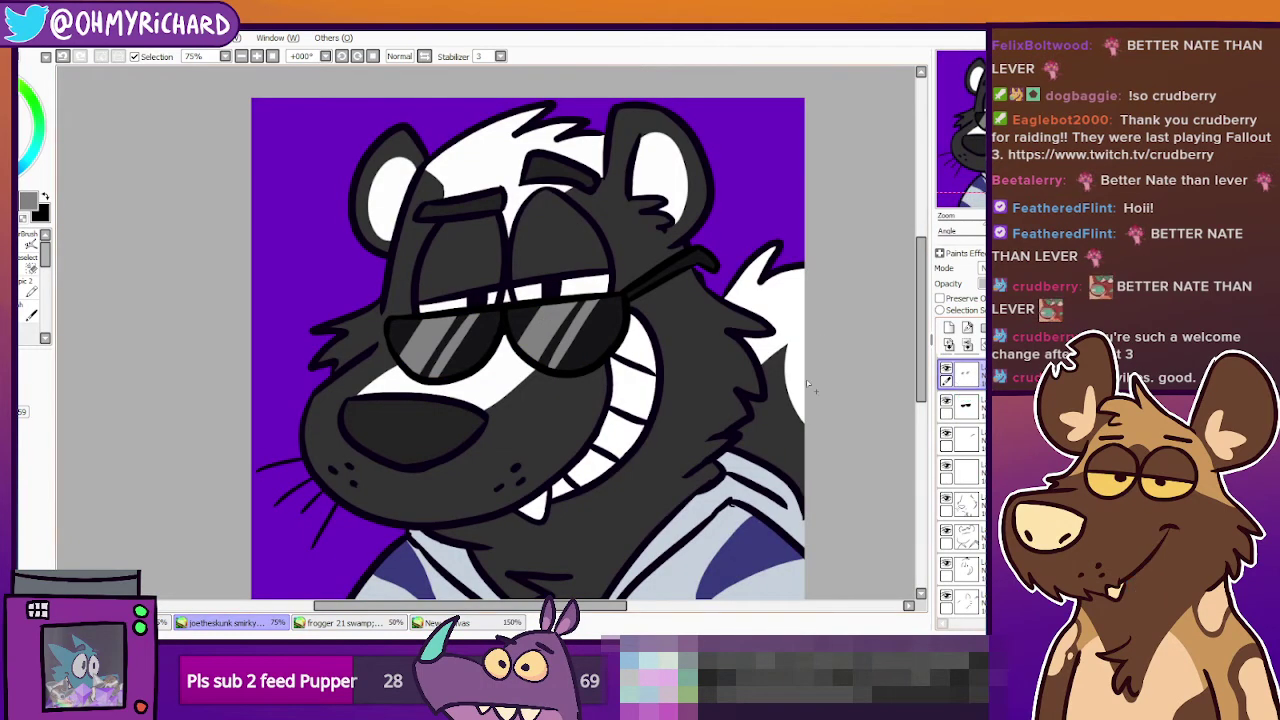
Lower the opacity of the reflection-streak layer so the streaks look subtler on the dark lenses.
scroll(808, 384, down, 2)
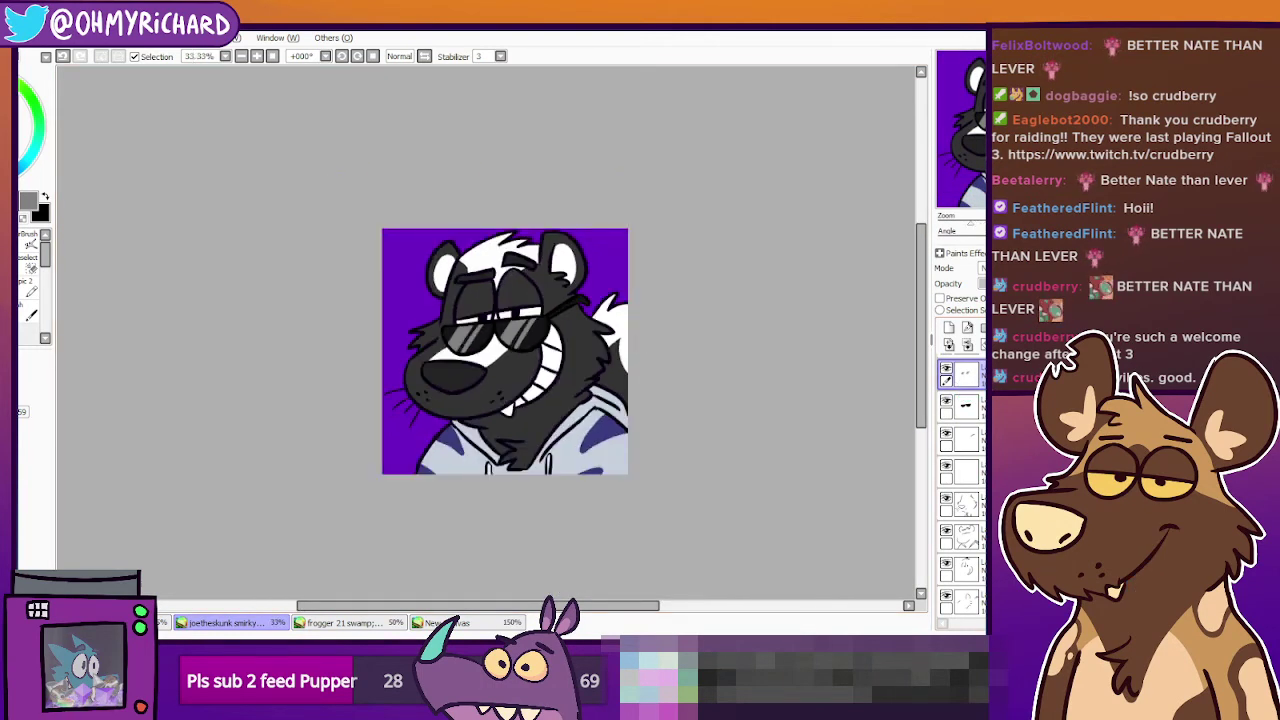
drag(1070, 284, 1026, 284)
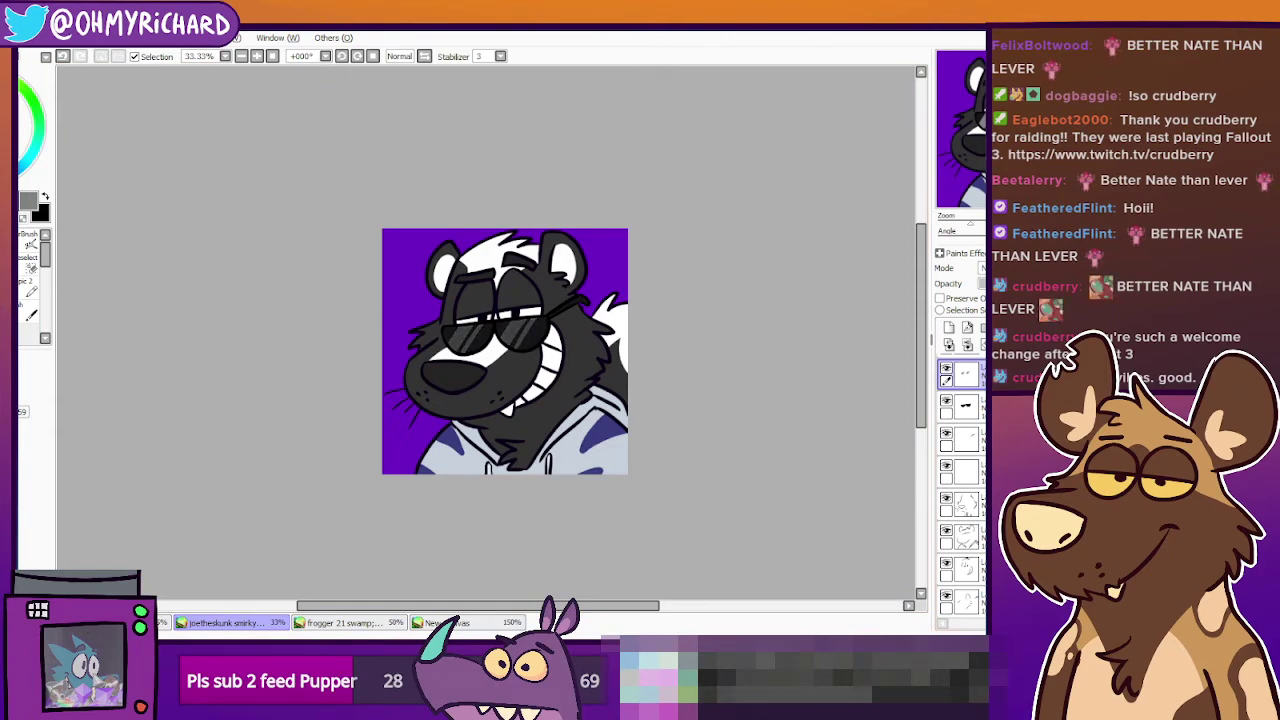
scroll(457, 400, up, 3)
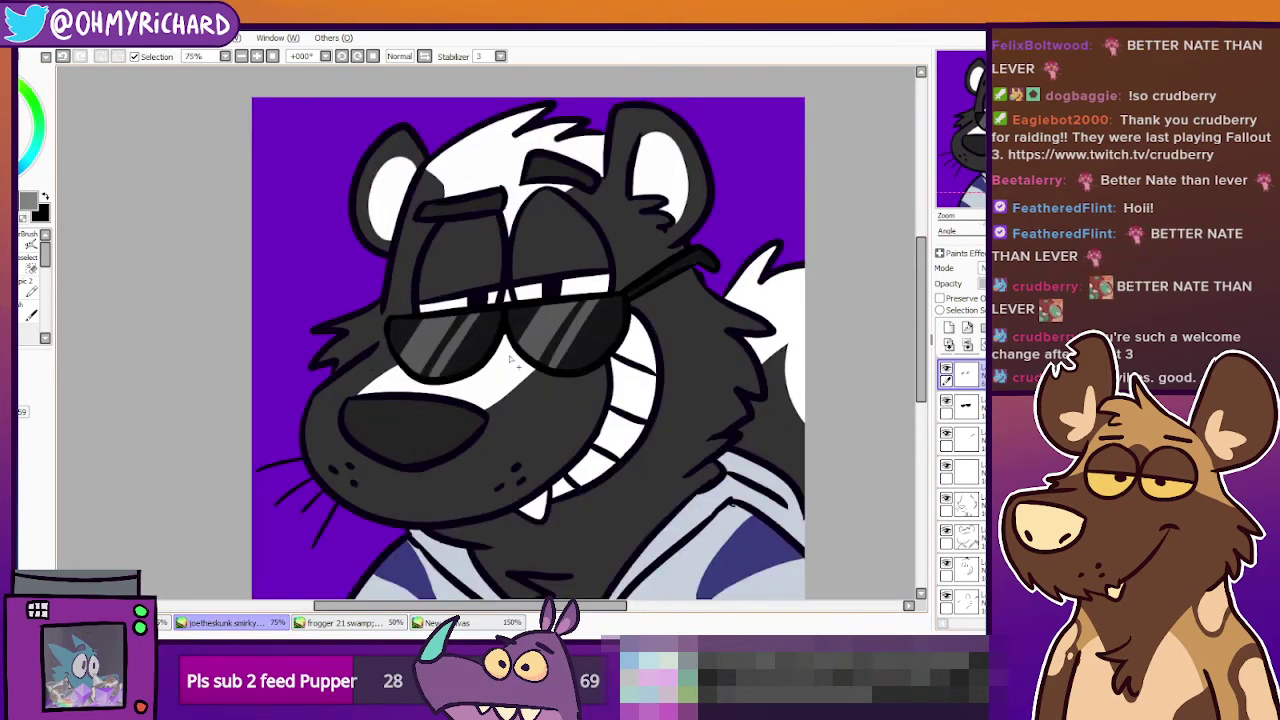
scroll(512, 360, down, 1)
scroll(591, 329, up, 2)
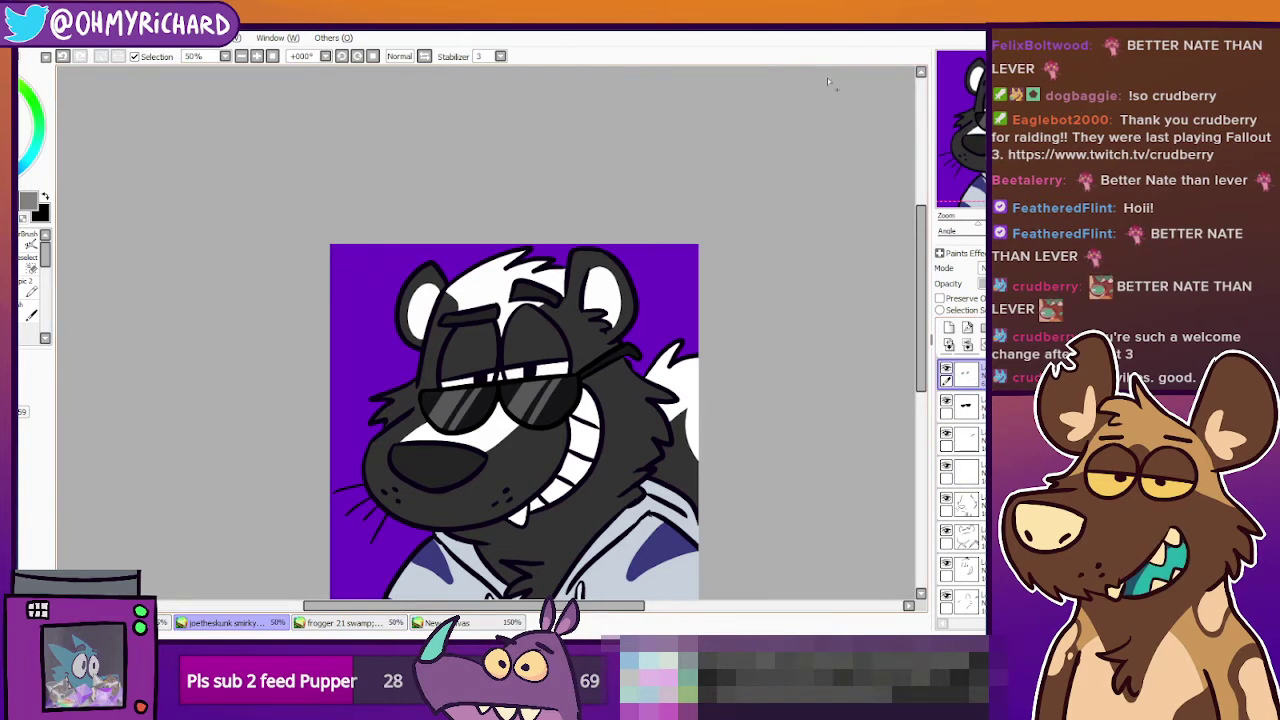
drag(600, 380, 565, 348)
drag(479, 390, 491, 379)
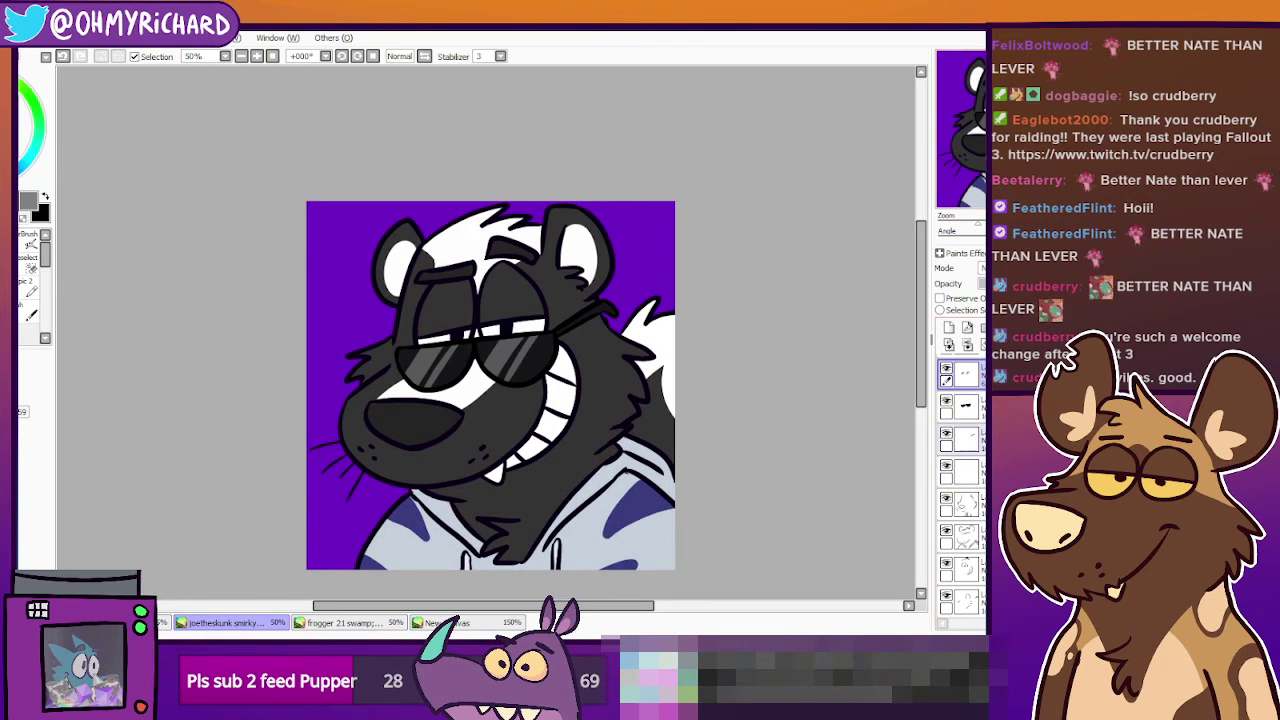
Select the purple background layer and fill it with a light peach orange.
scroll(966, 440, down, 3)
click(967, 569)
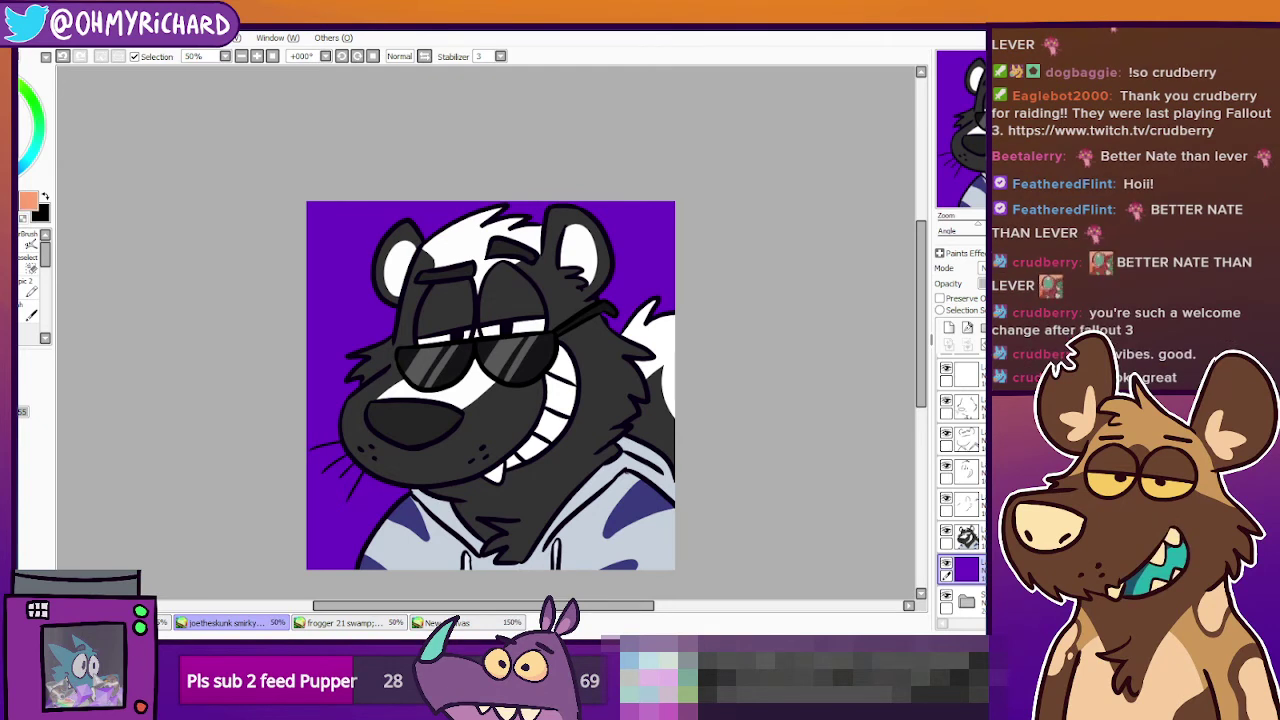
key(ctrl+f)
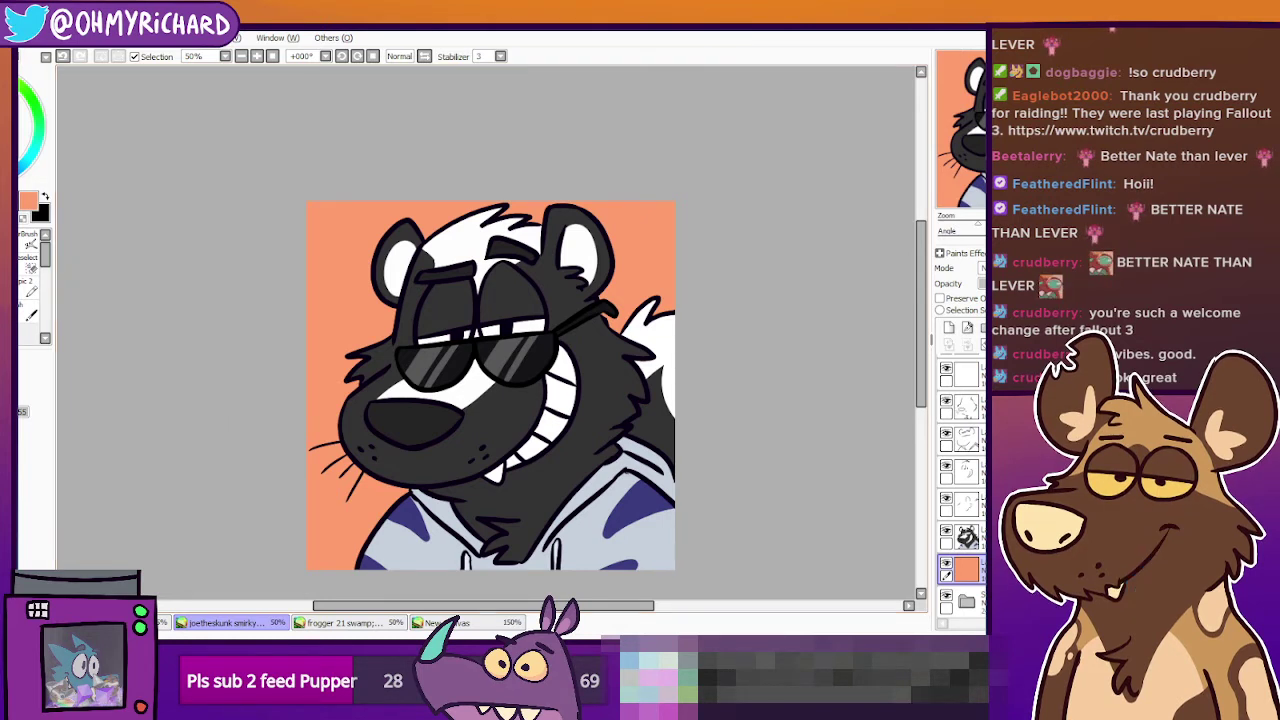
Choose a dark rust brush colour, make the skunk's flat-colour layer semi-transparent and reselect the background layer.
key(n)
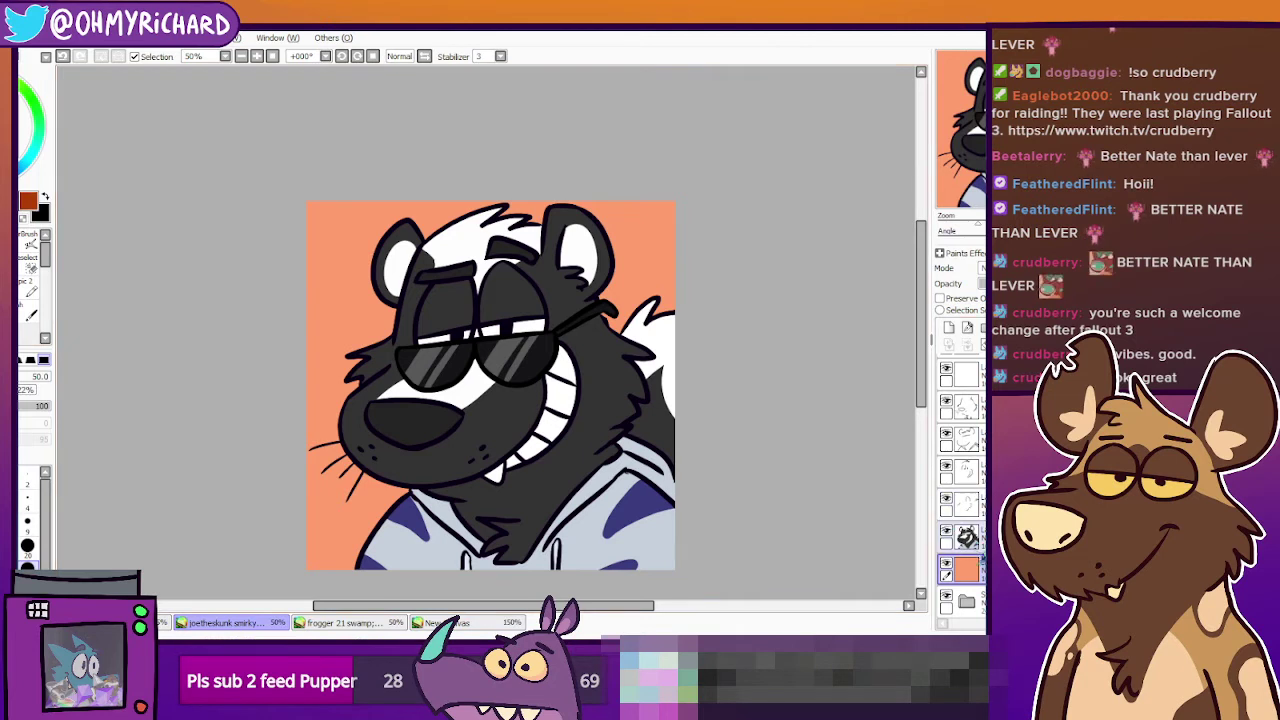
click(962, 538)
click(1048, 284)
click(963, 568)
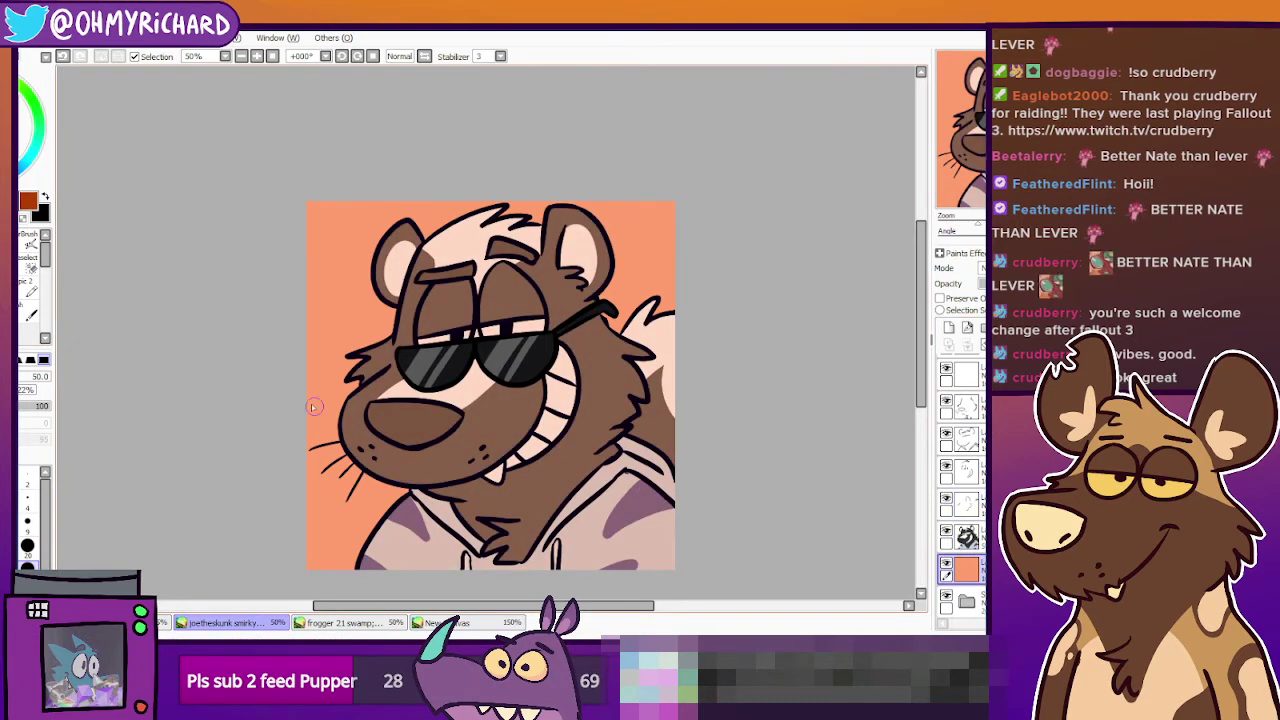
Paint a curved rust line across the background behind the muzzle and fill the area beneath it with rust.
drag(299, 396, 838, 347)
key(g)
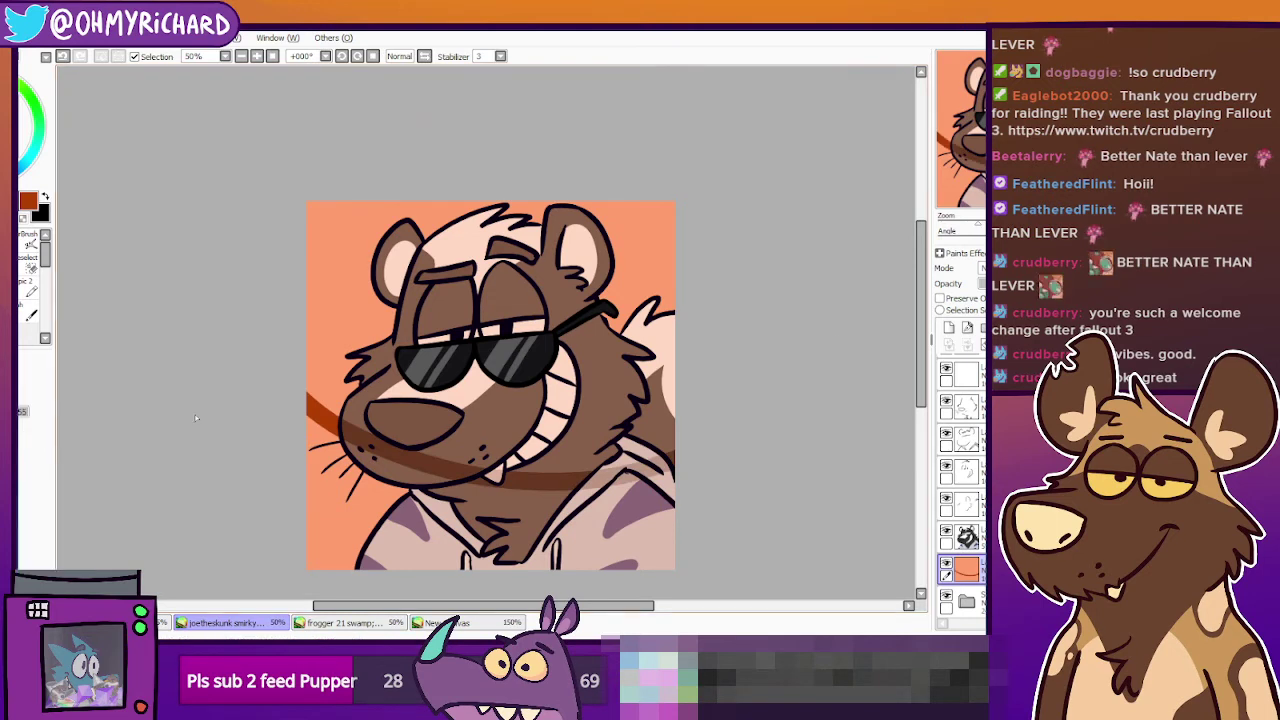
click(325, 465)
Blend the rust area upward into the peach background with broad, soft strokes along the left side and behind the skunk.
key(b)
mouse_move(363, 490)
mouse_down()
mouse_move(295, 270)
mouse_move(508, 470)
mouse_move(640, 474)
mouse_up()
mouse_move(330, 440)
mouse_down()
mouse_move(517, 492)
mouse_move(676, 494)
mouse_up()
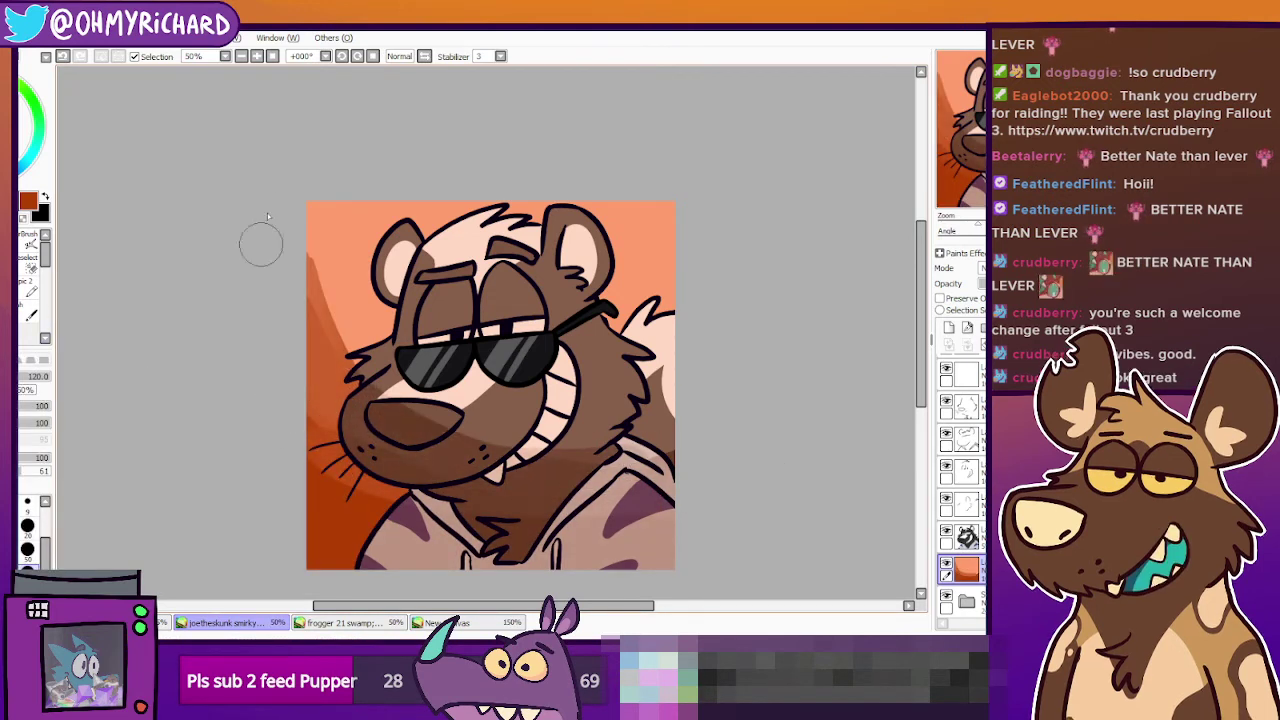
mouse_move(267, 243)
mouse_down()
mouse_move(346, 397)
mouse_move(510, 465)
mouse_up()
drag(283, 170, 337, 375)
drag(314, 214, 519, 449)
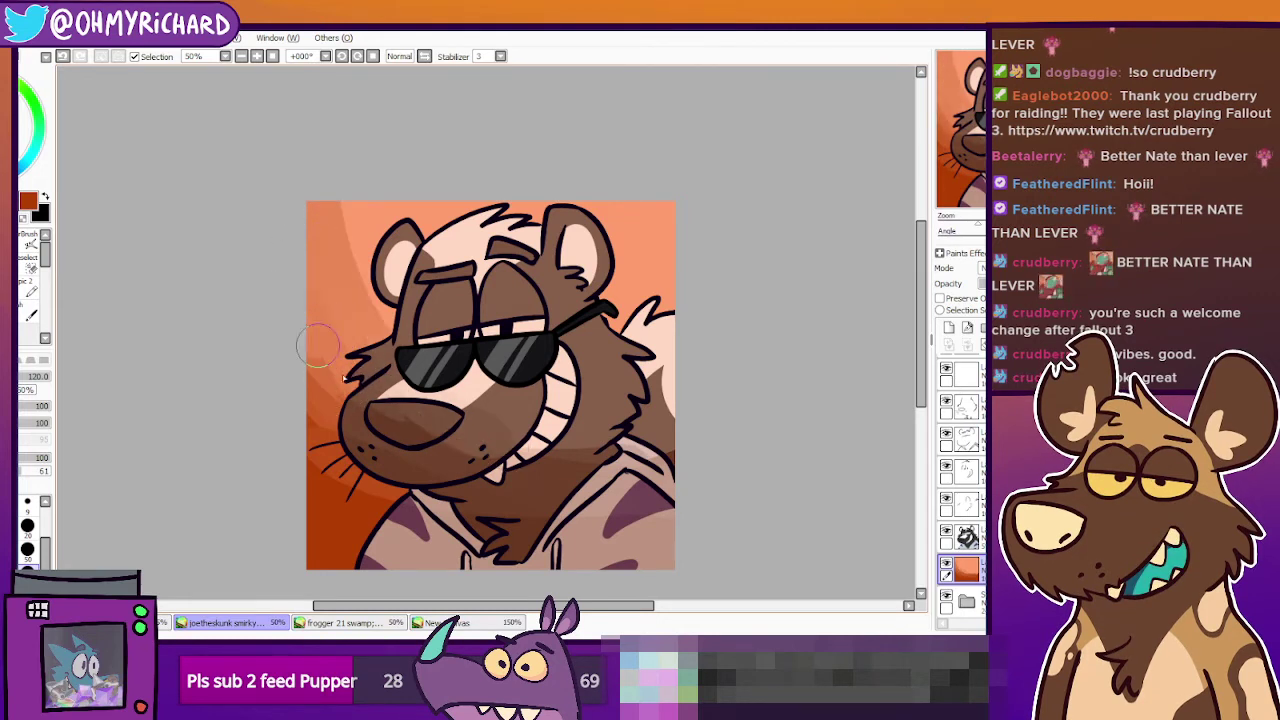
mouse_move(318, 345)
mouse_down()
mouse_move(638, 374)
mouse_move(511, 463)
mouse_move(378, 411)
mouse_move(592, 469)
mouse_up()
drag(335, 385, 627, 469)
mouse_move(313, 411)
mouse_down()
mouse_move(603, 431)
mouse_move(353, 451)
mouse_move(367, 336)
mouse_move(361, 395)
mouse_move(304, 356)
mouse_move(341, 428)
mouse_move(437, 521)
mouse_up()
drag(329, 466, 508, 463)
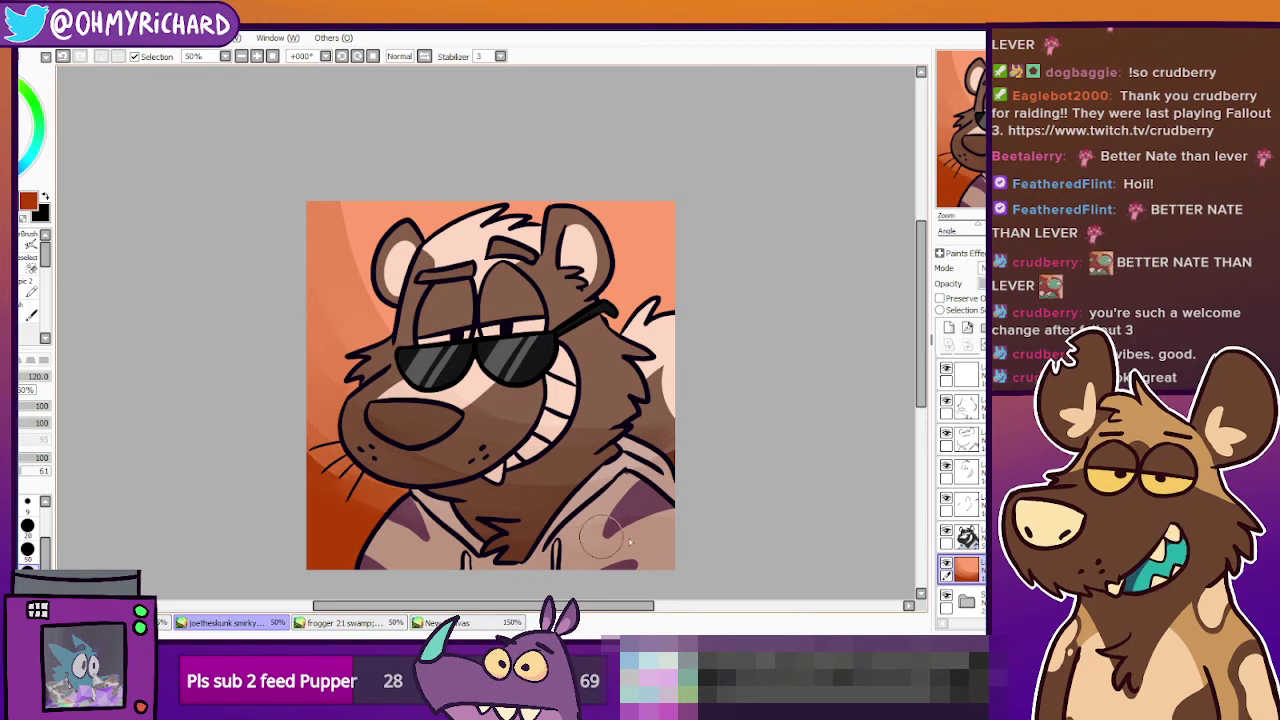
drag(338, 176, 357, 249)
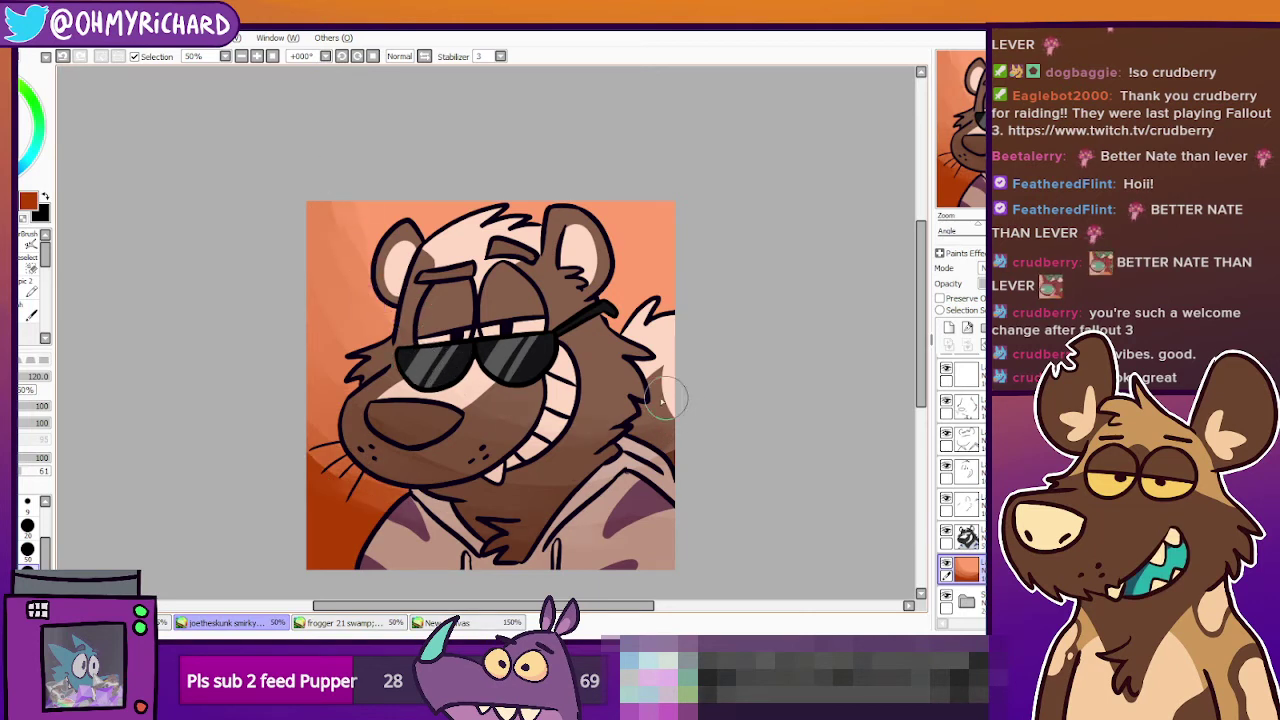
Restore the skunk's flat-colour layer to full opacity.
click(976, 538)
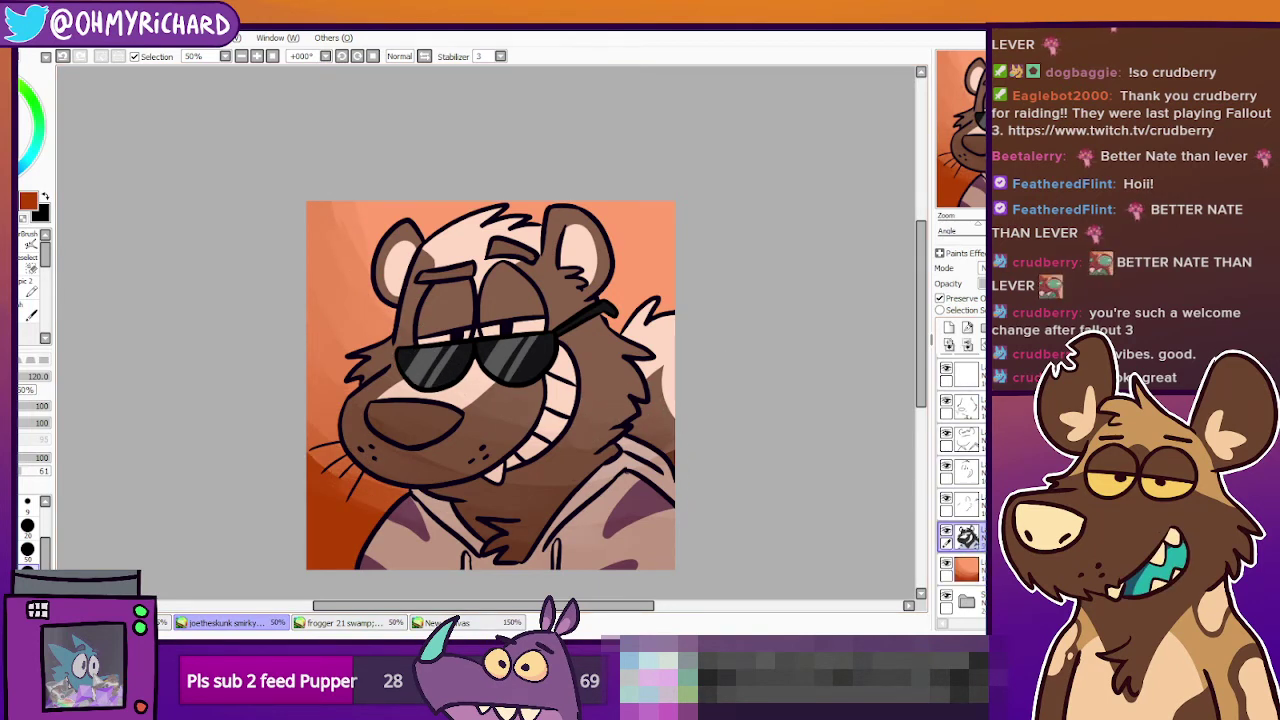
mouse_move(1028, 284)
mouse_down()
mouse_move(1008, 284)
mouse_move(1052, 284)
mouse_up()
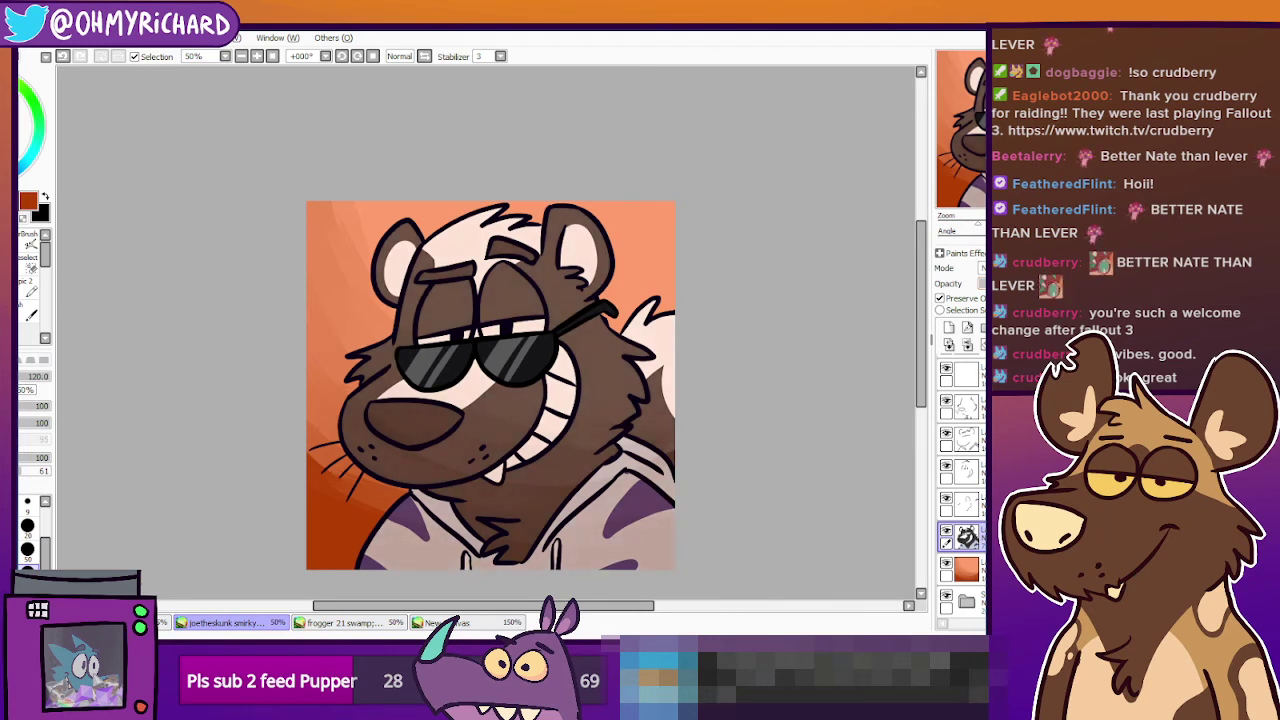
drag(1052, 284, 1082, 284)
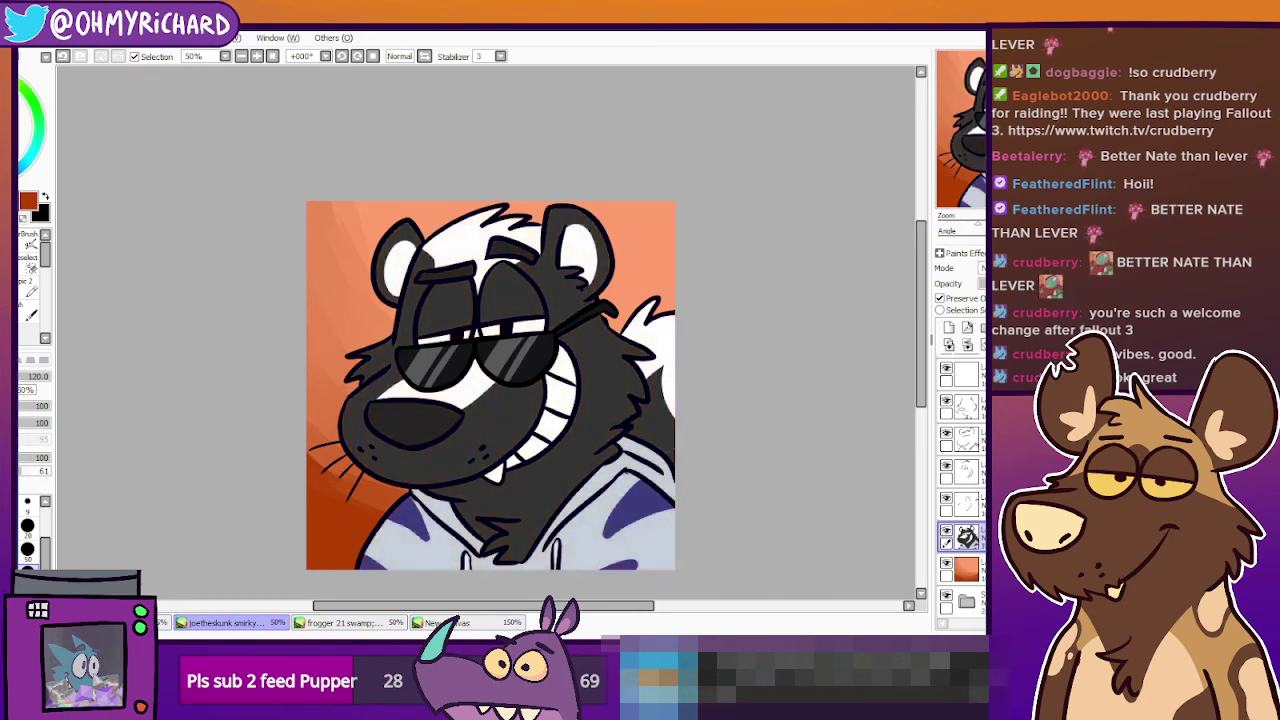
Paint a pale yellow sun in the upper-right corner of the background layer, behind the skunk's ear.
click(962, 568)
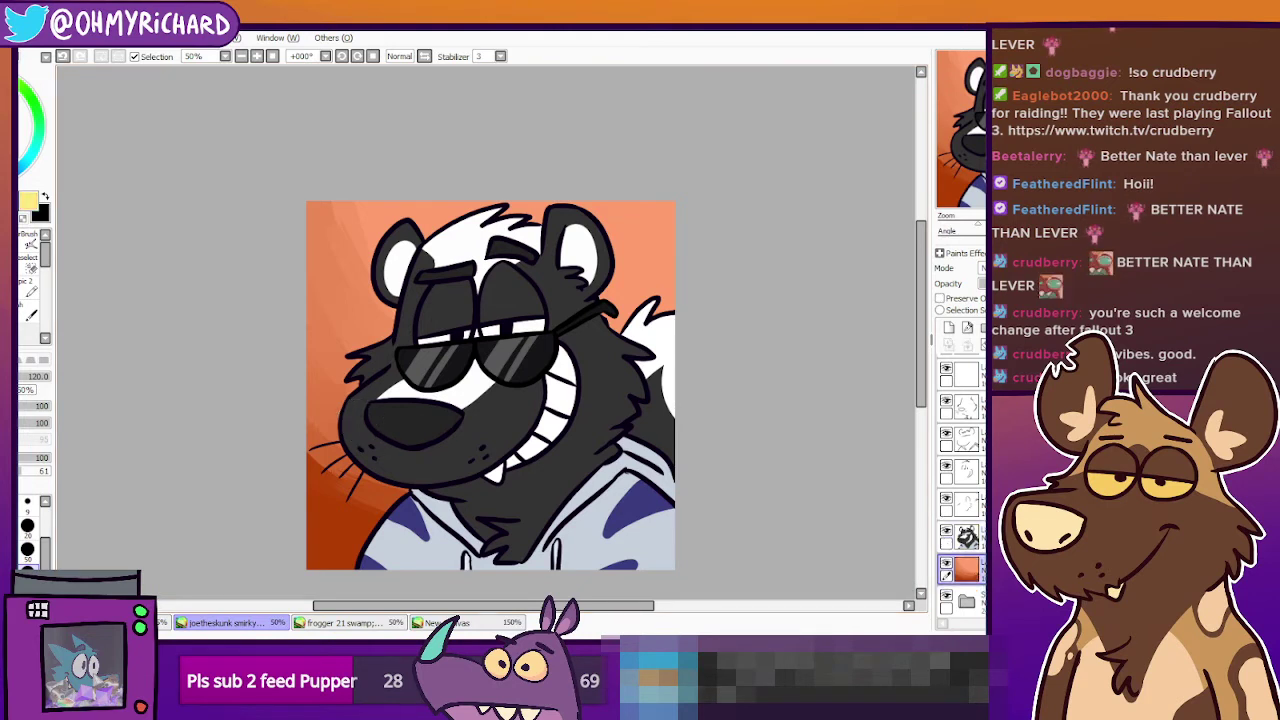
key(n)
mouse_move(587, 192)
mouse_down()
mouse_move(651, 186)
mouse_move(625, 235)
mouse_move(600, 225)
mouse_move(610, 232)
mouse_up()
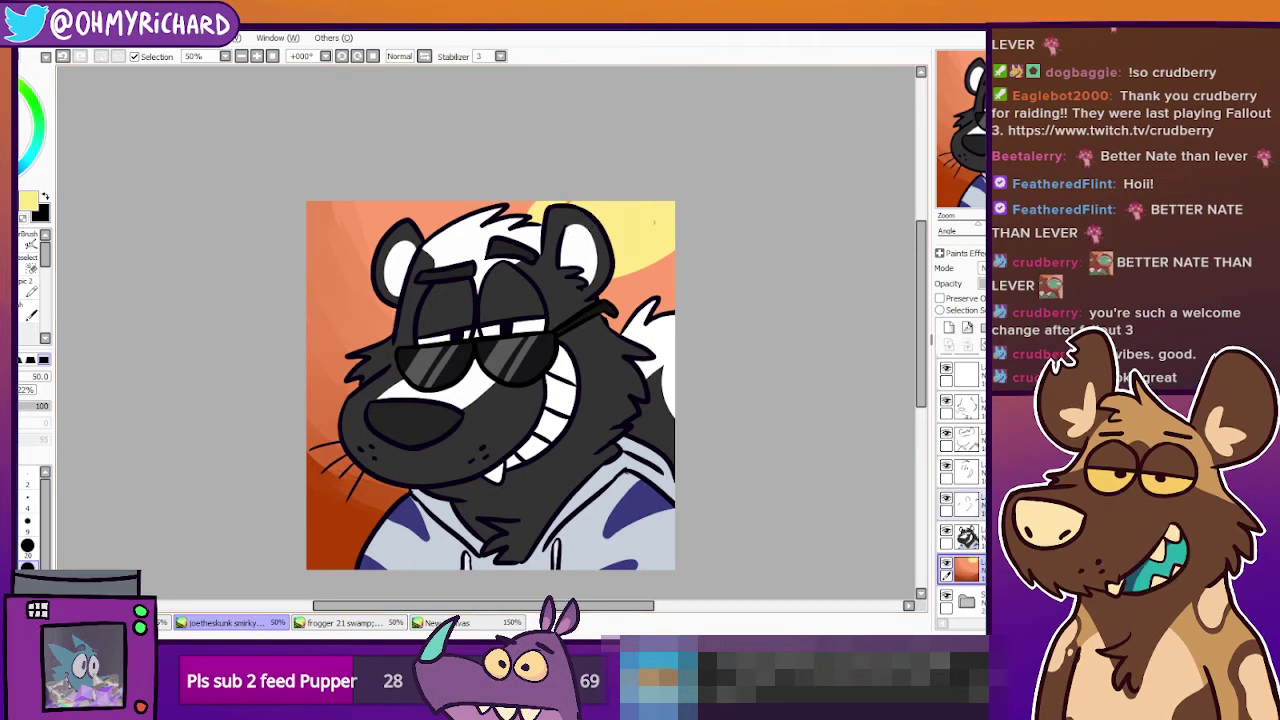
Make the skunk's flat-colour layer semi-transparent again and blend the yellow sun into the surrounding peach background.
click(962, 537)
click(1030, 284)
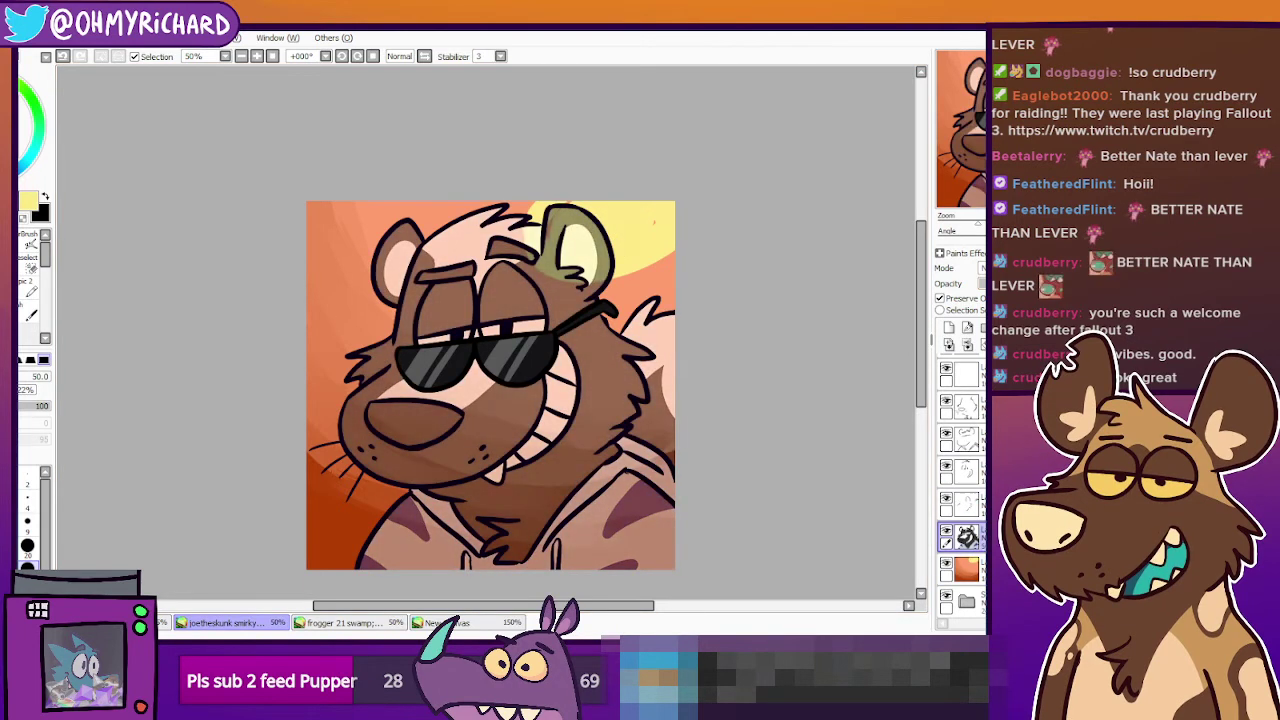
click(966, 569)
click(16, 264)
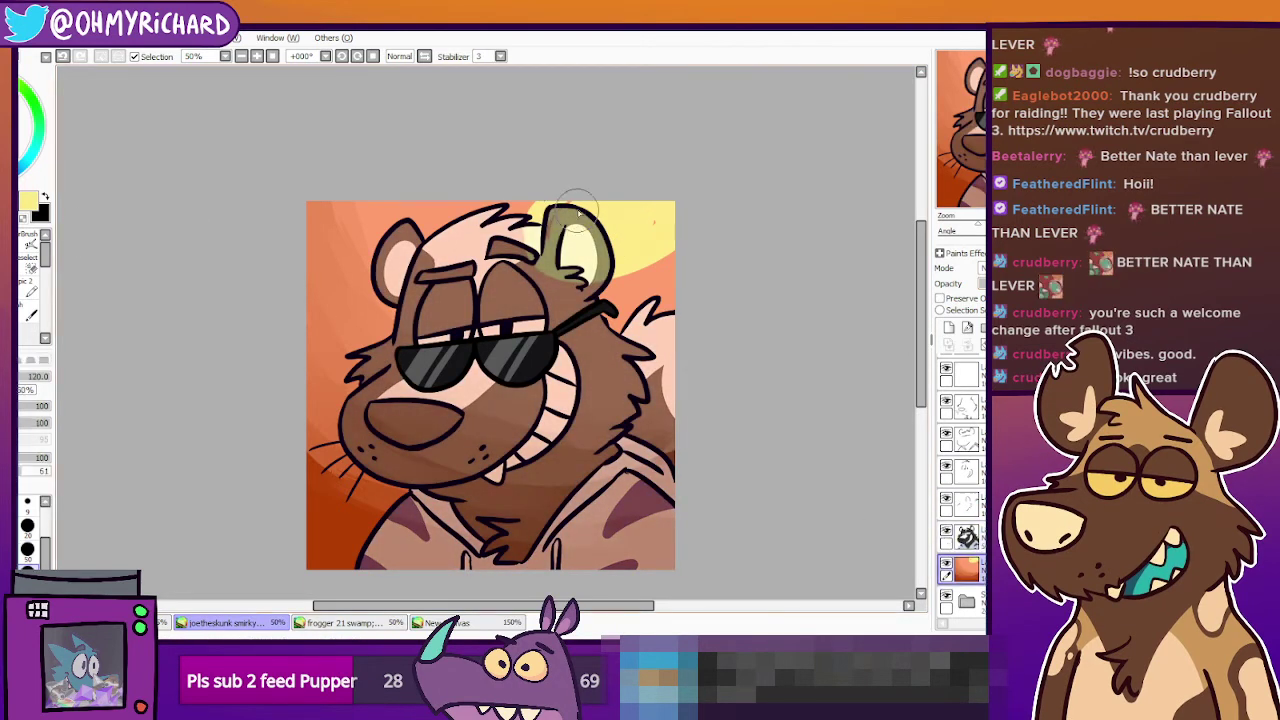
mouse_move(537, 196)
mouse_down()
mouse_move(519, 240)
mouse_move(650, 310)
mouse_move(530, 250)
mouse_move(500, 282)
mouse_move(467, 273)
mouse_move(454, 287)
mouse_move(485, 314)
mouse_move(655, 330)
mouse_move(528, 400)
mouse_move(660, 402)
mouse_up()
mouse_move(522, 255)
mouse_down()
mouse_move(494, 302)
mouse_move(448, 291)
mouse_move(462, 296)
mouse_up()
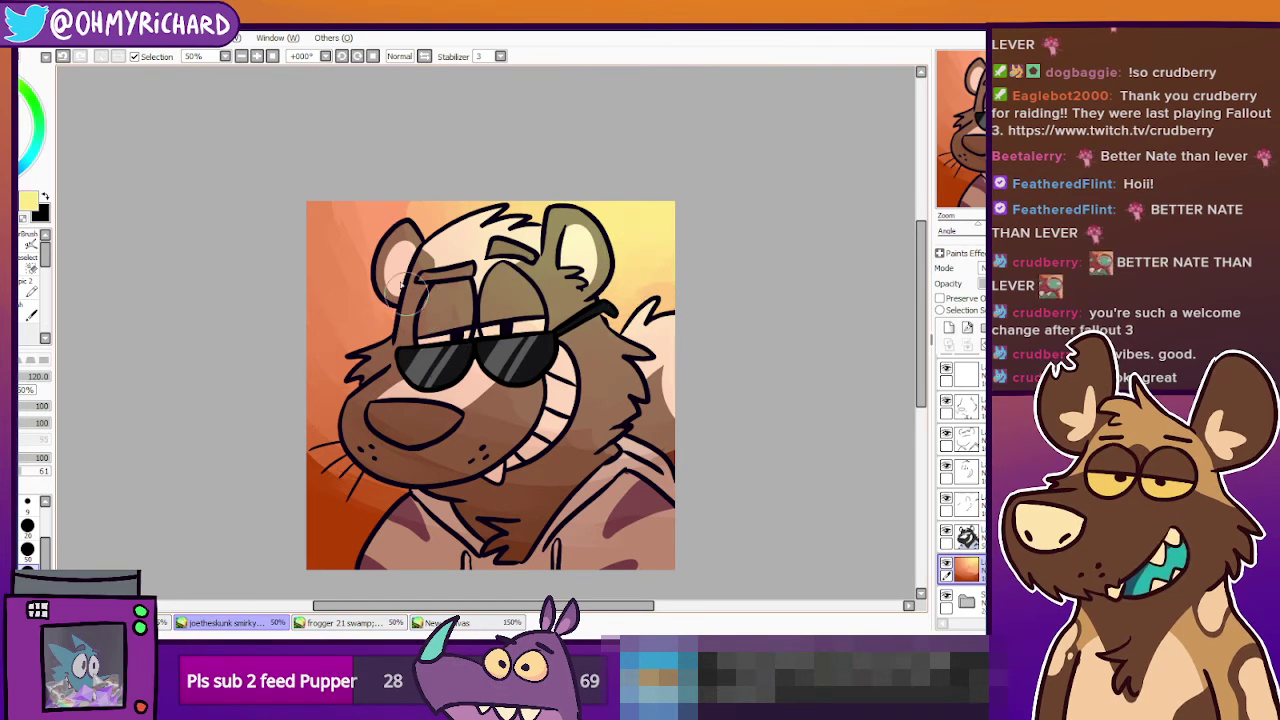
Soften the background's peach-to-rust transition along the canvas's left side, around the whiskers and shoulder.
mouse_move(367, 236)
mouse_down()
mouse_move(339, 287)
mouse_move(303, 389)
mouse_move(349, 469)
mouse_move(381, 478)
mouse_move(398, 508)
mouse_up()
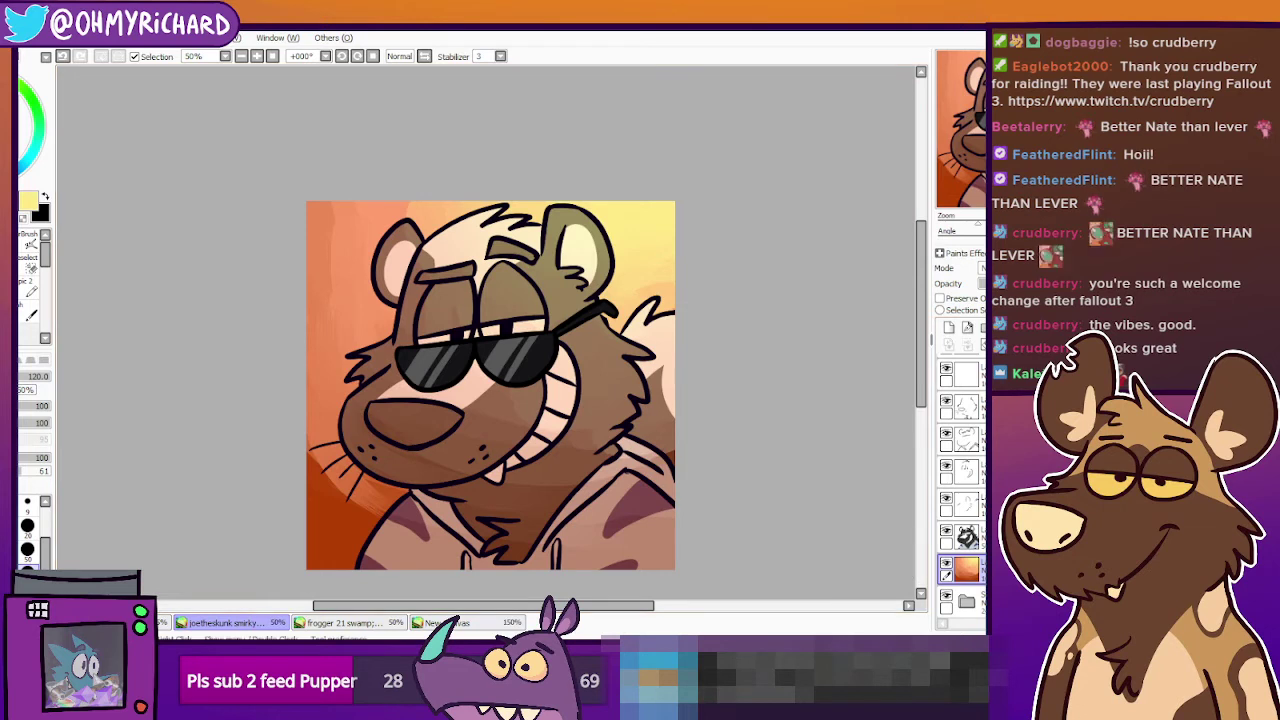
mouse_move(418, 521)
mouse_down()
mouse_move(272, 425)
mouse_move(318, 480)
mouse_move(402, 494)
mouse_move(357, 563)
mouse_up()
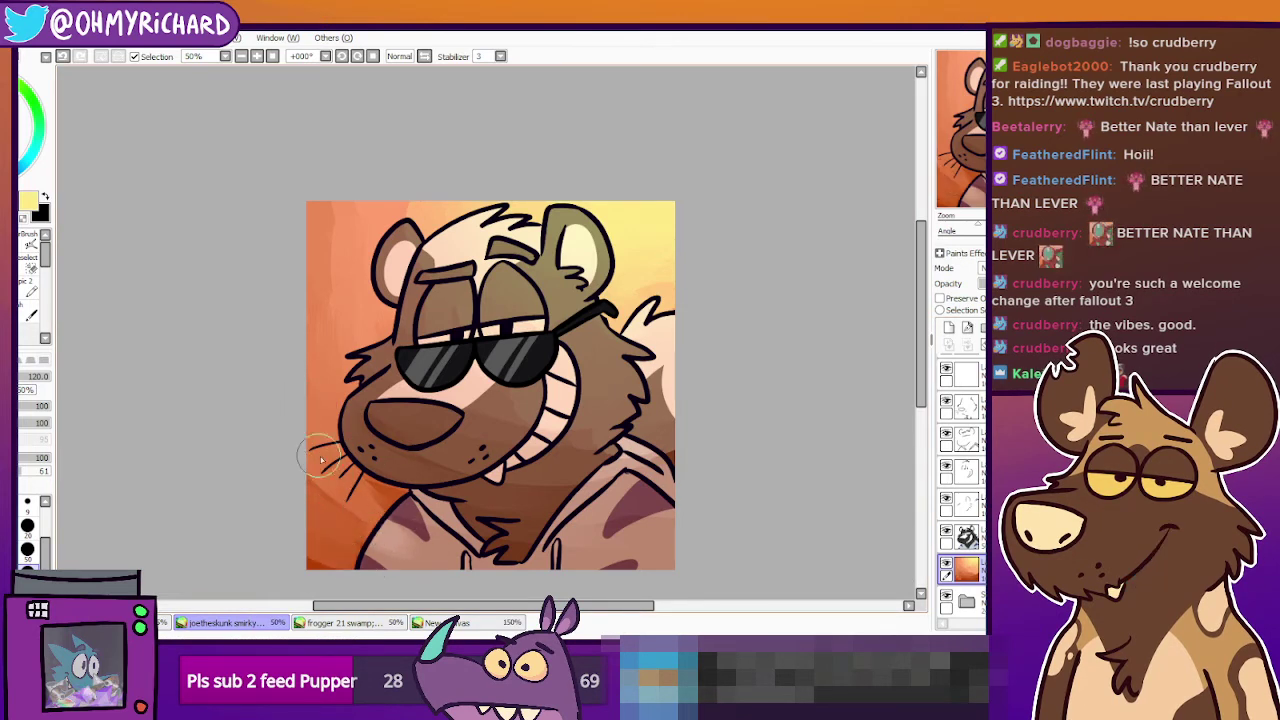
drag(319, 455, 381, 472)
Paint a crimson red area in the background's lower-left corner and blend it softly into the surrounding orange.
key(alt)
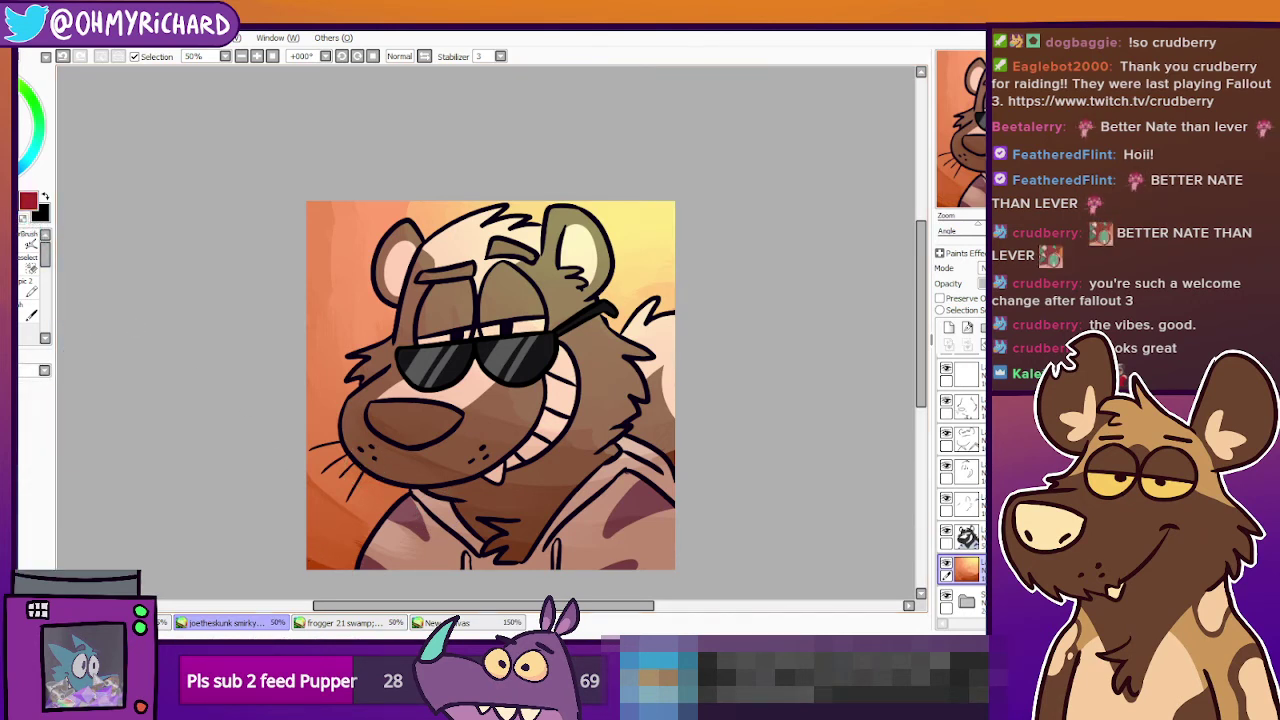
click(12, 282)
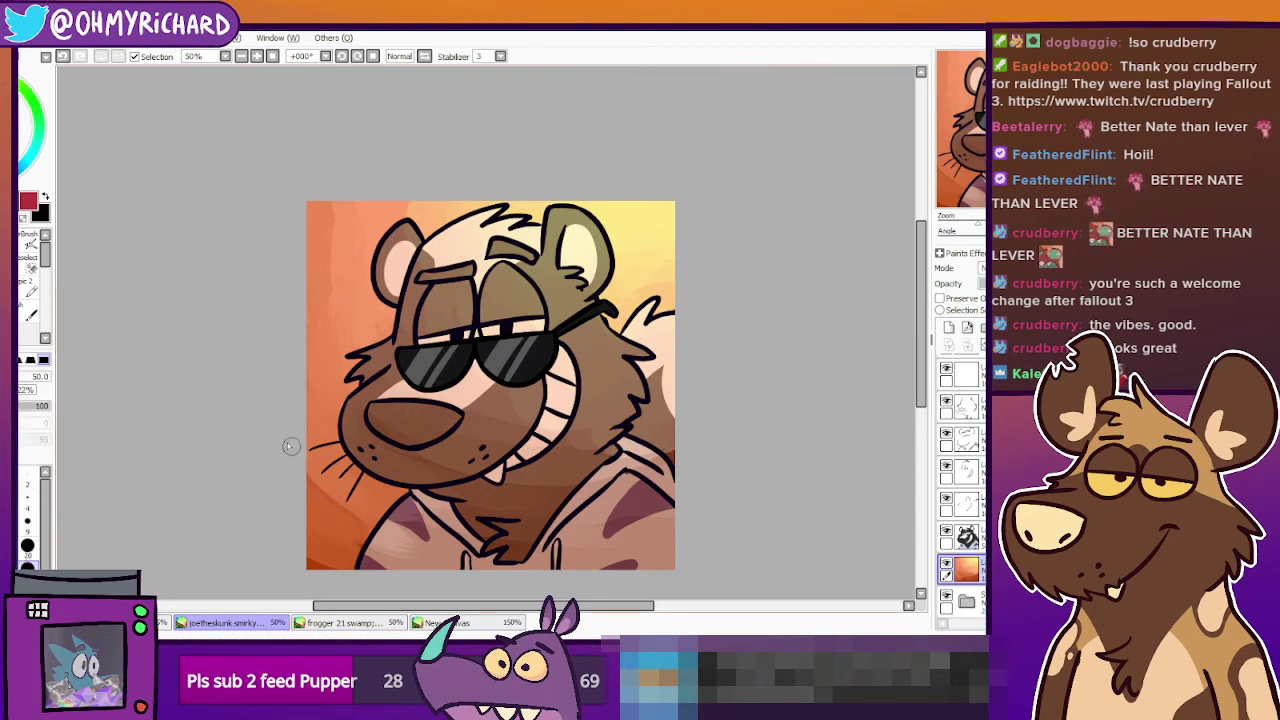
mouse_move(291, 446)
mouse_down()
mouse_move(404, 551)
mouse_move(352, 509)
mouse_move(320, 519)
mouse_move(332, 522)
mouse_move(314, 498)
mouse_move(299, 578)
mouse_up()
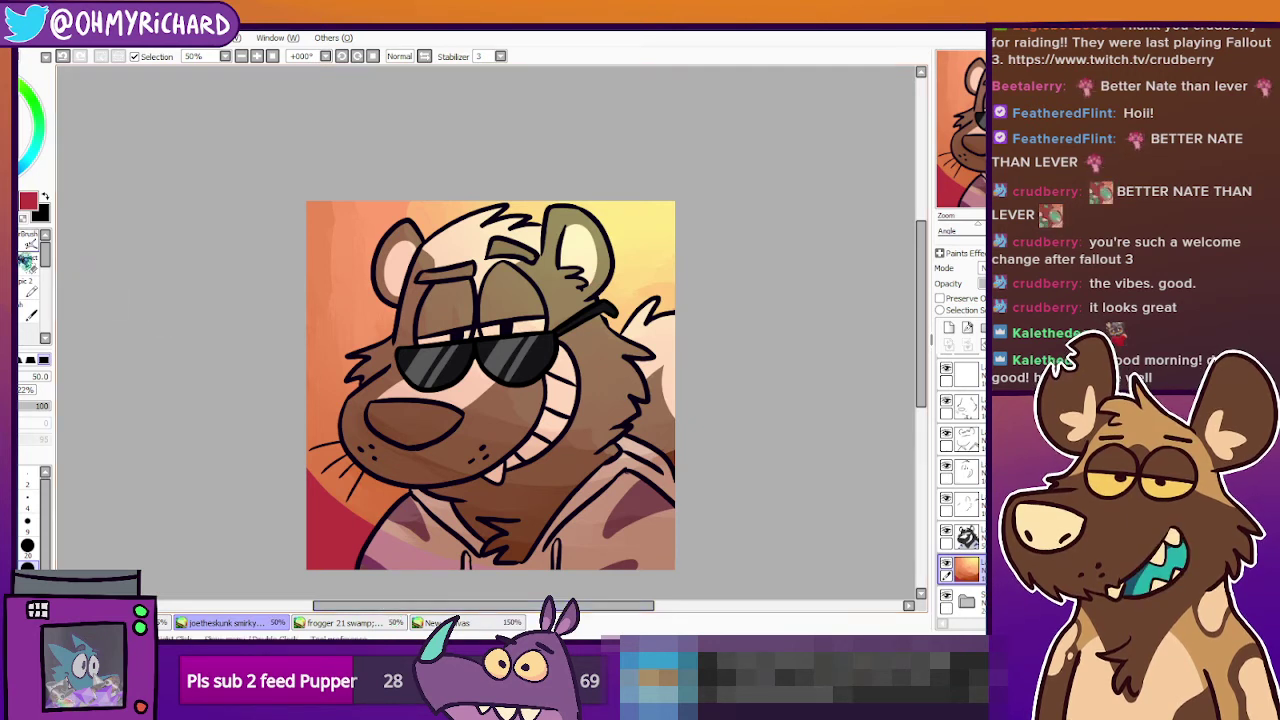
click(14, 280)
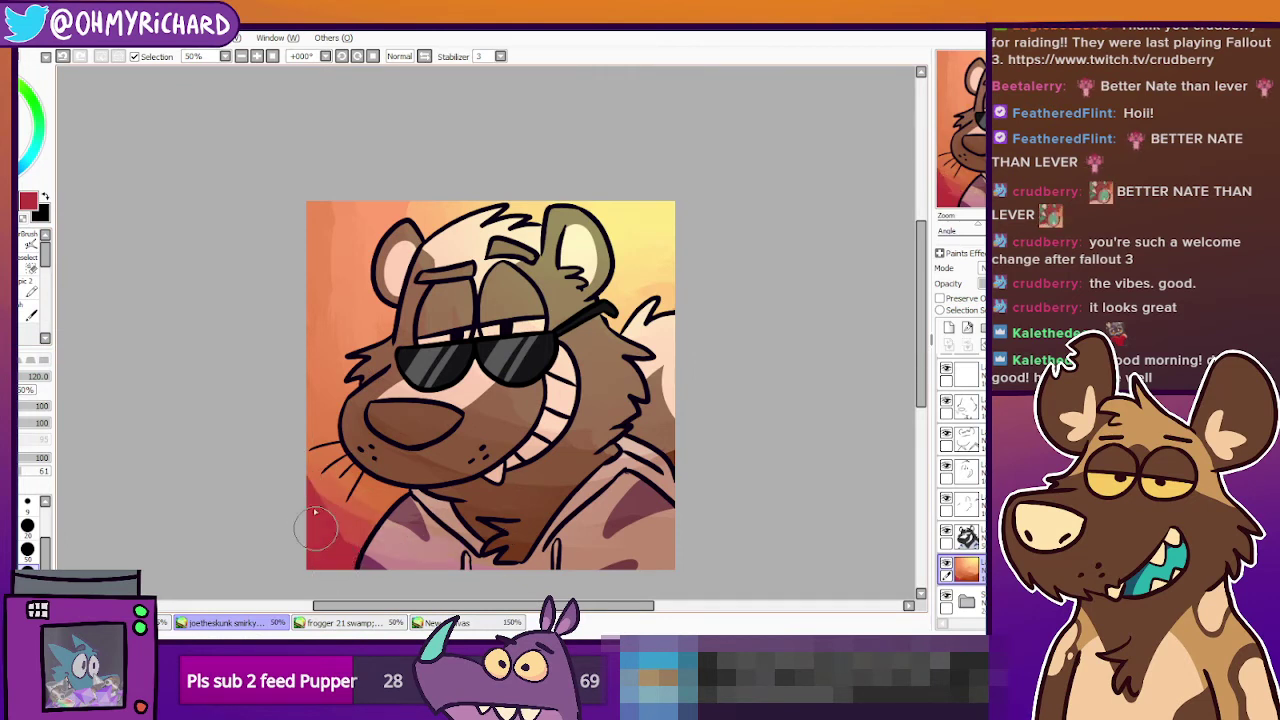
mouse_move(315, 528)
mouse_down()
mouse_move(297, 430)
mouse_move(313, 481)
mouse_move(318, 428)
mouse_move(313, 508)
mouse_move(454, 550)
mouse_move(329, 517)
mouse_move(444, 543)
mouse_move(317, 473)
mouse_move(314, 458)
mouse_move(354, 483)
mouse_move(324, 295)
mouse_move(373, 457)
mouse_up()
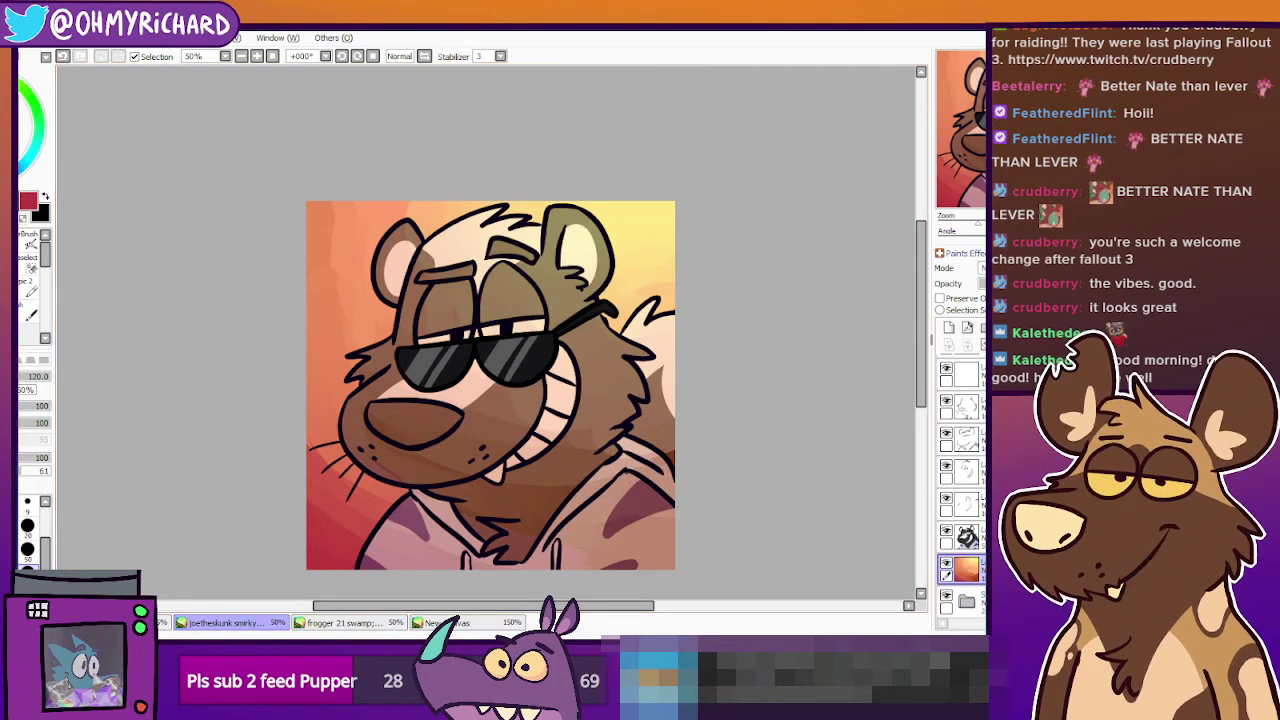
Restore the skunk's flat-colour layer to full opacity and duplicate it in place as a new layer.
click(968, 537)
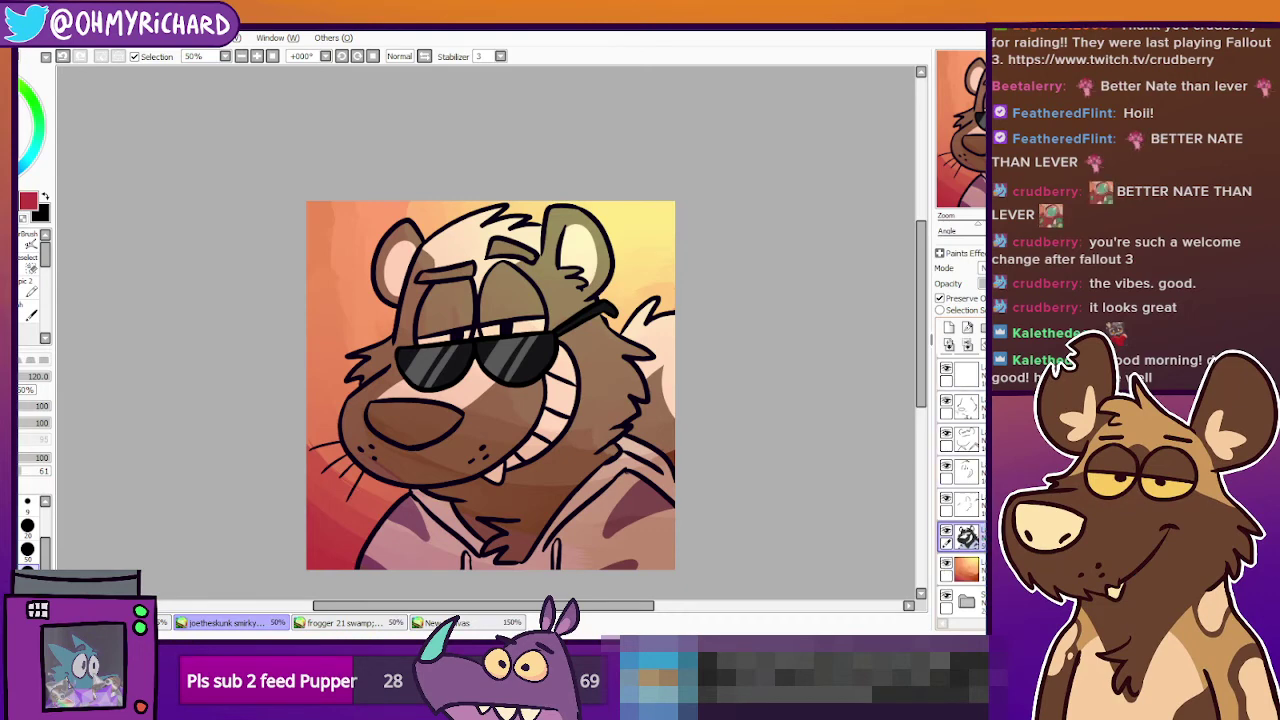
drag(1015, 284, 1060, 284)
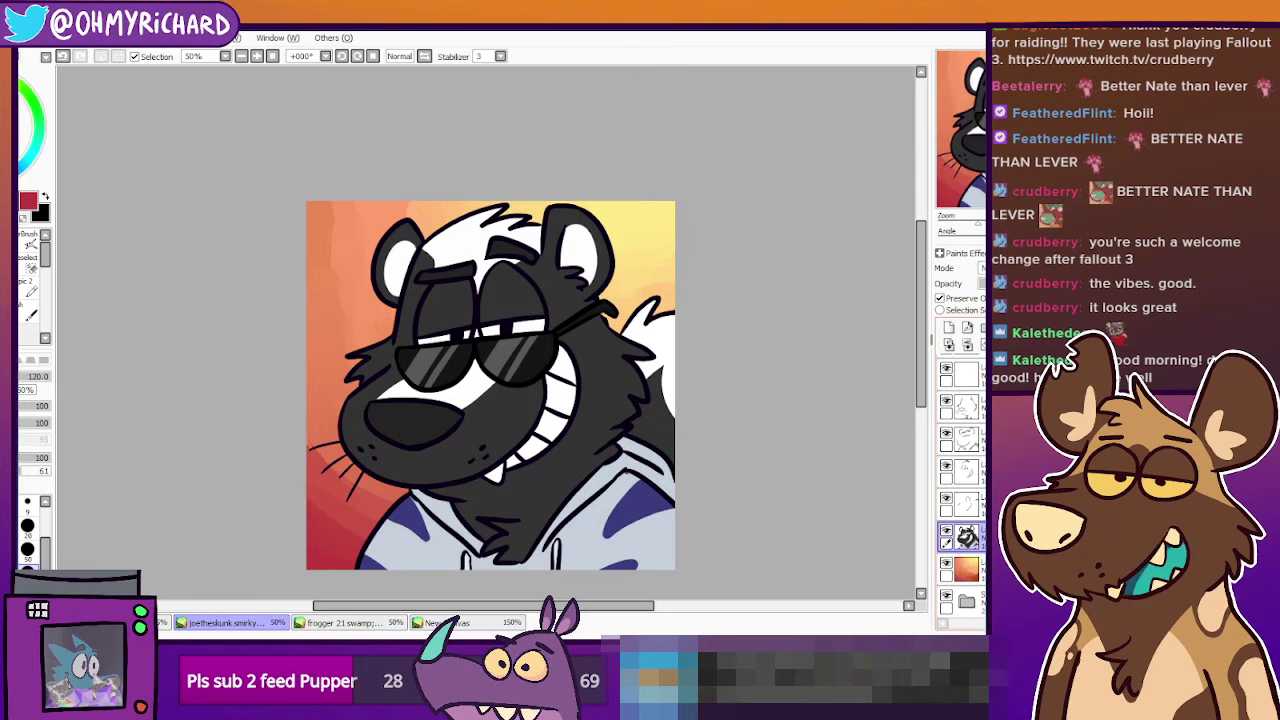
key(ctrl+a)
key(ctrl+v)
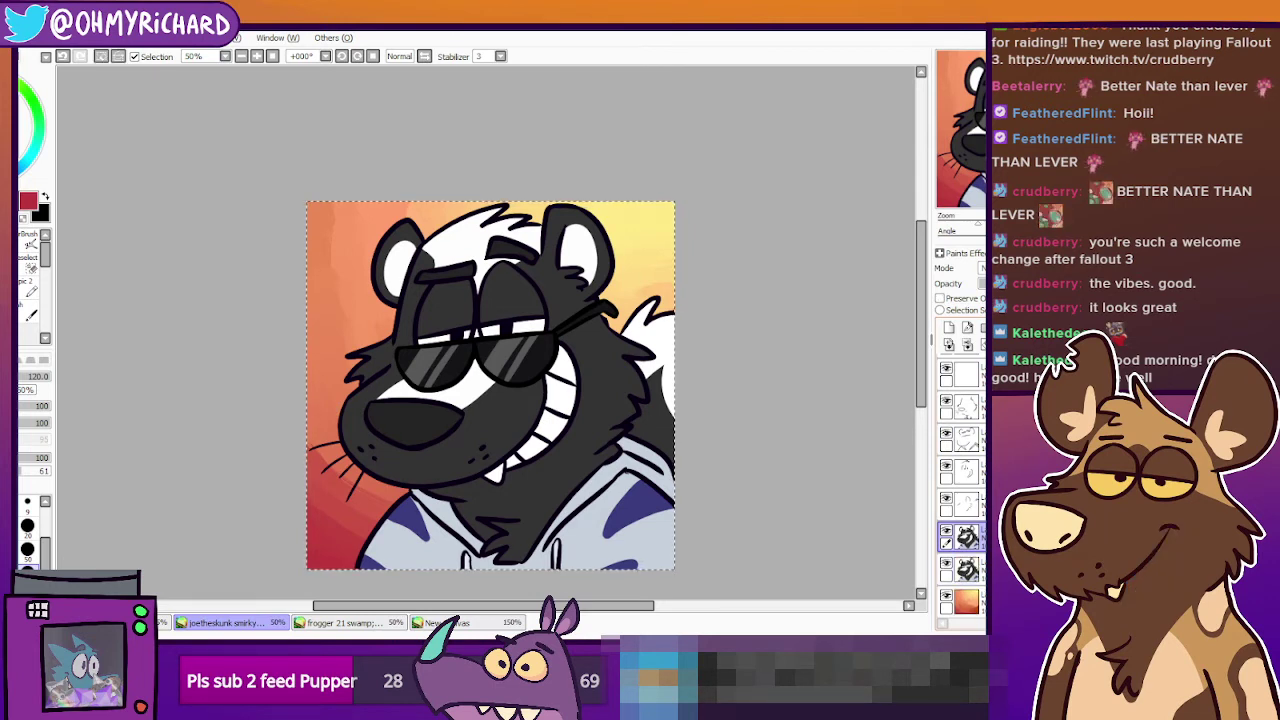
Preserve the duplicate layer's opacity, fill its skunk silhouette with peach, and lower the layer's opacity to a faint warm tint.
click(964, 299)
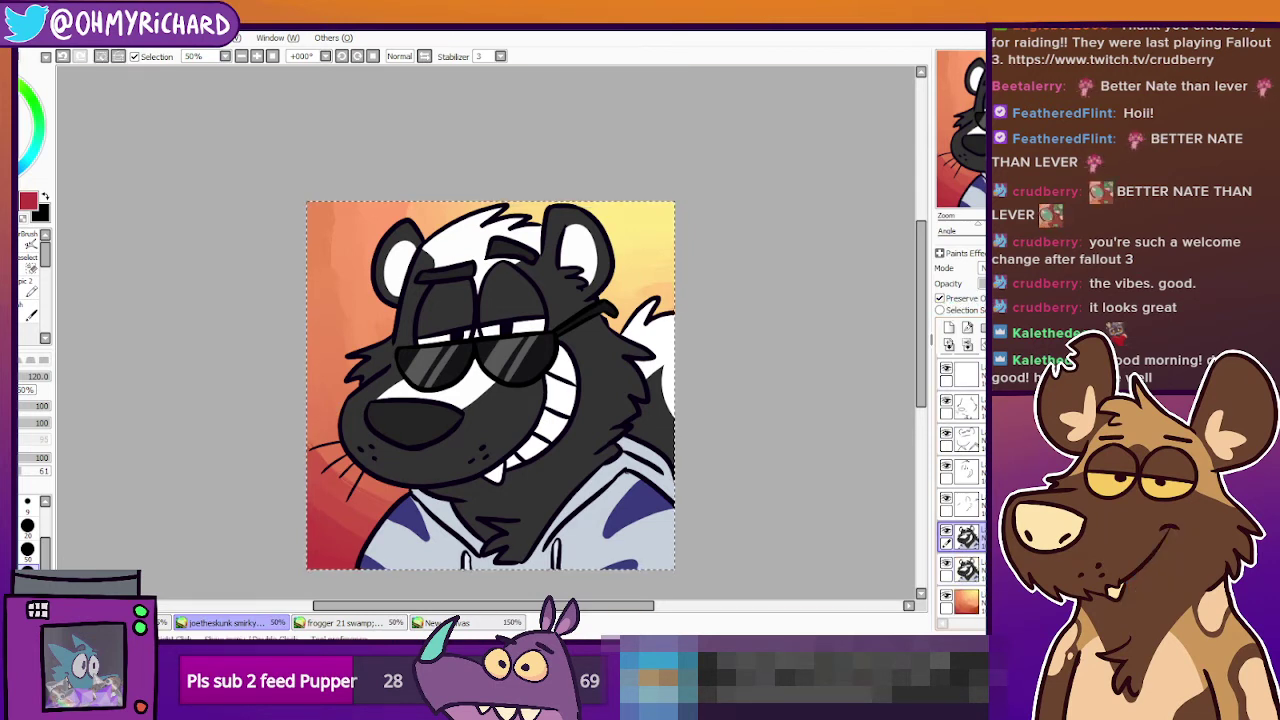
click(26, 332)
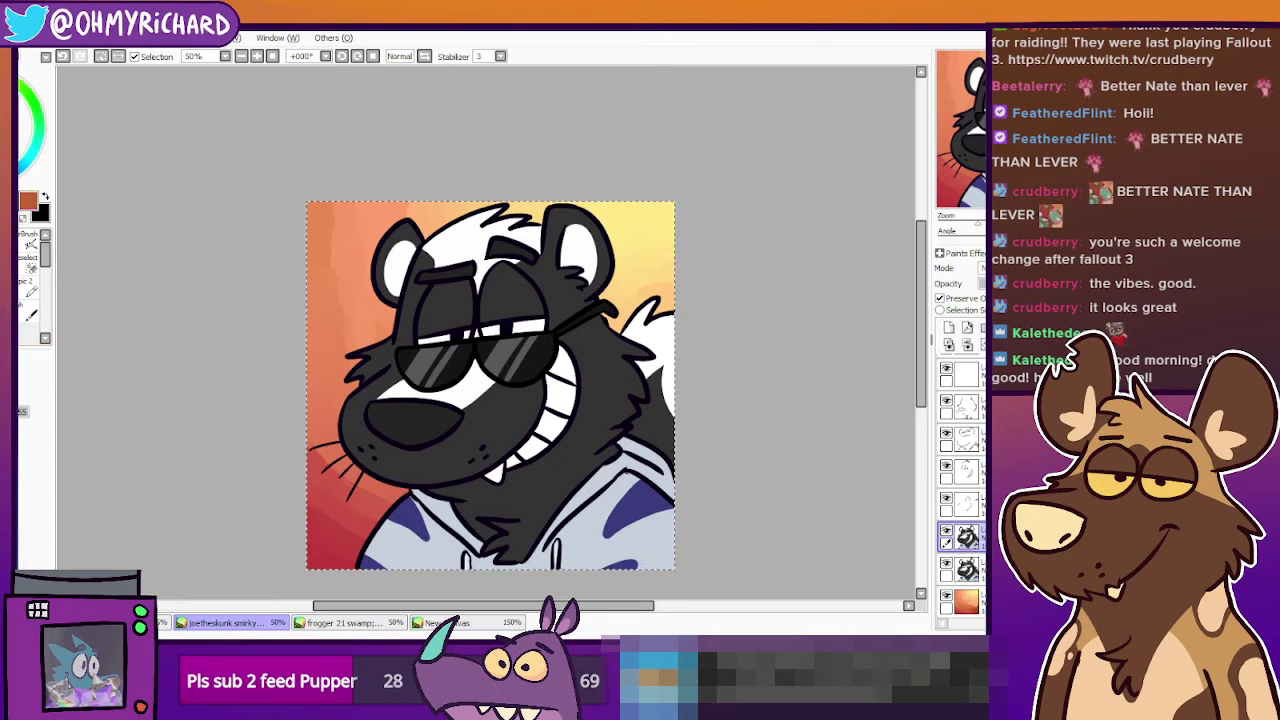
click(8, 102)
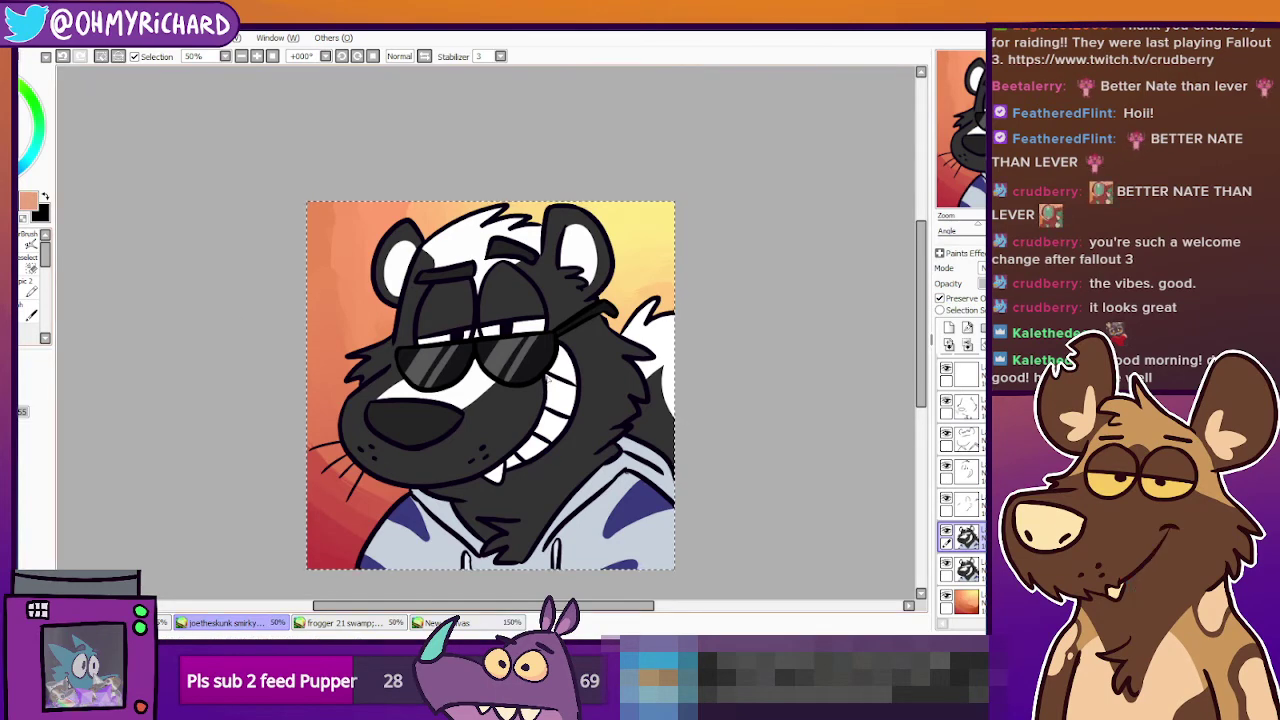
click(549, 379)
key(ctrl+z)
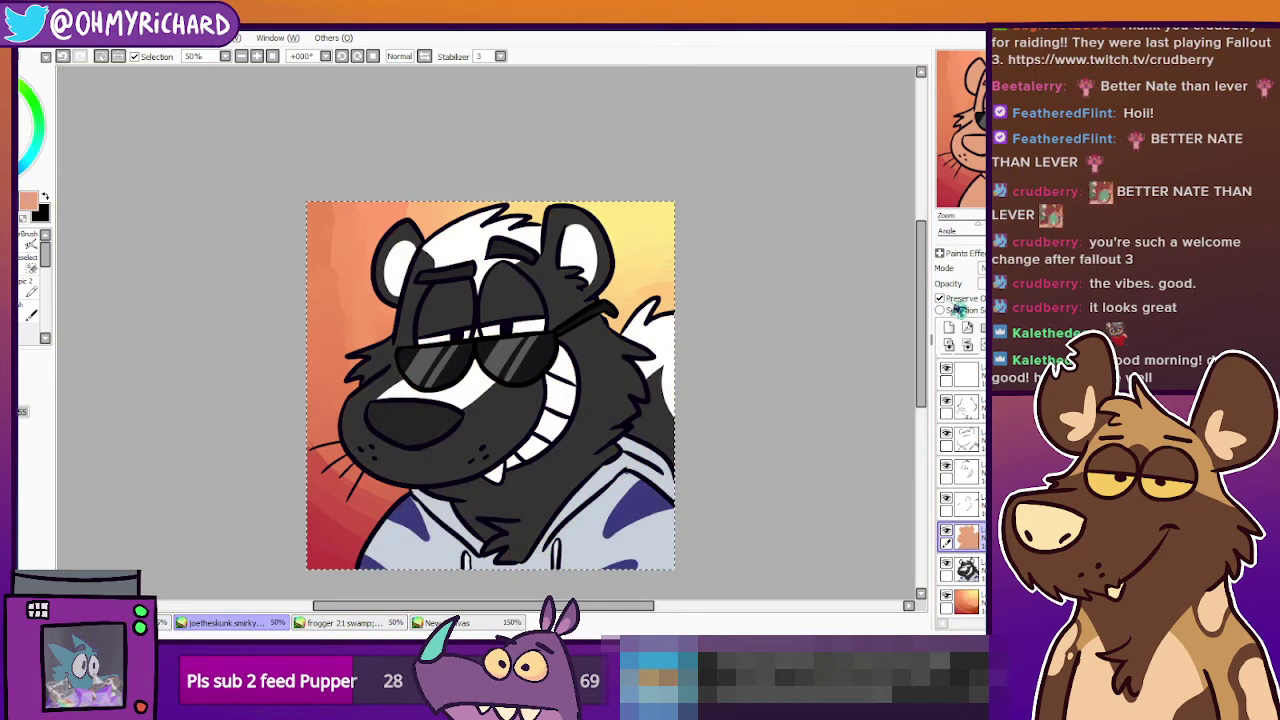
drag(985, 284, 994, 284)
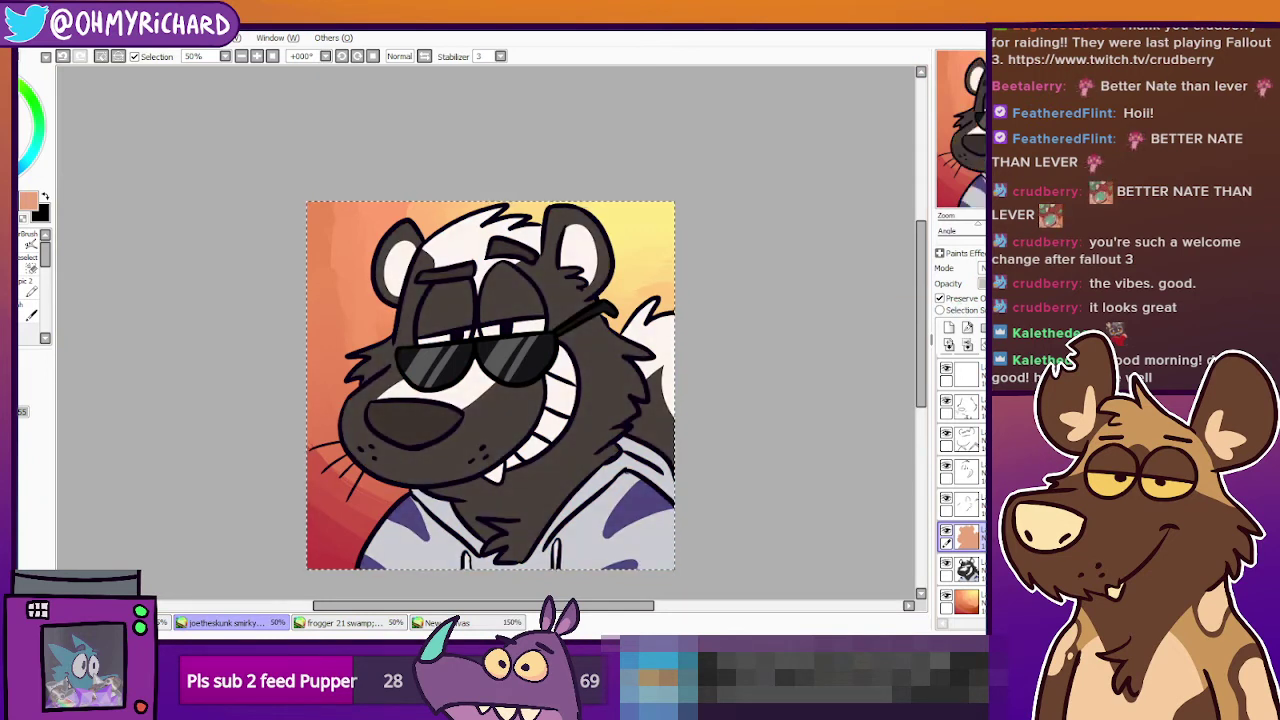
drag(994, 284, 985, 284)
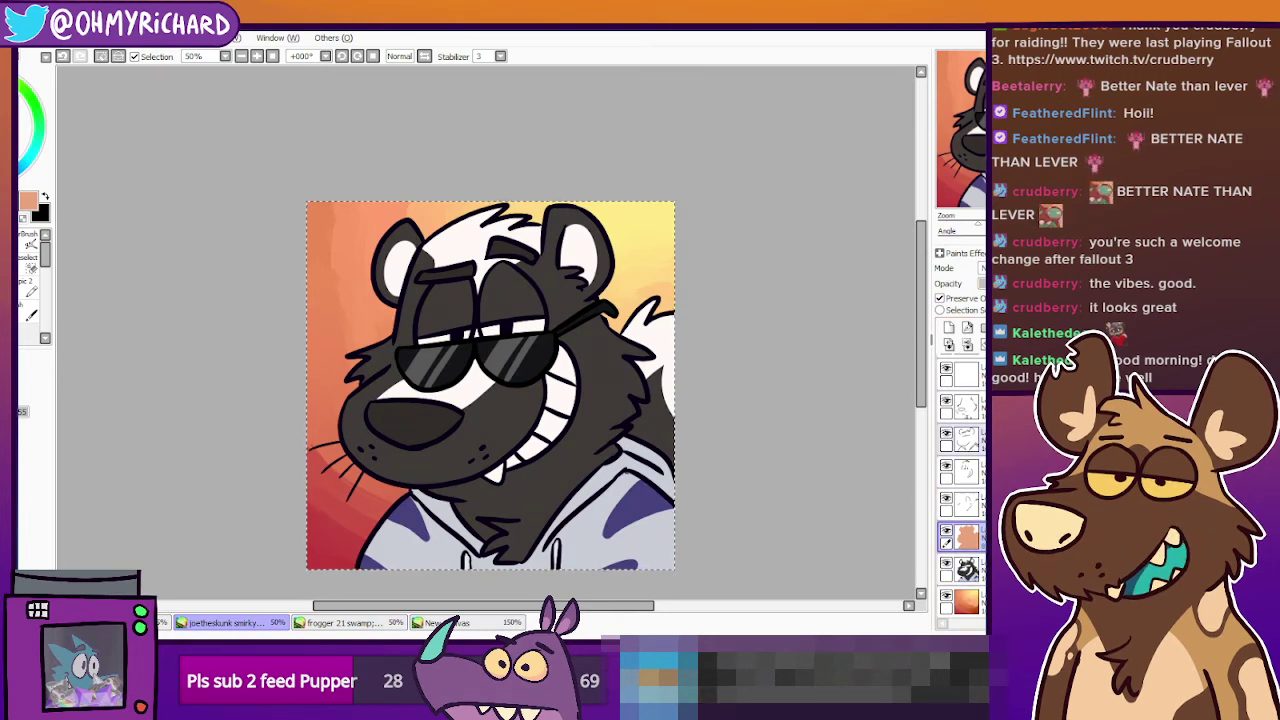
Select the nose and eyebrow areas from the line-art layers, erase them from the peach tint layer, and clear the selection.
click(946, 401)
click(946, 401)
click(966, 407)
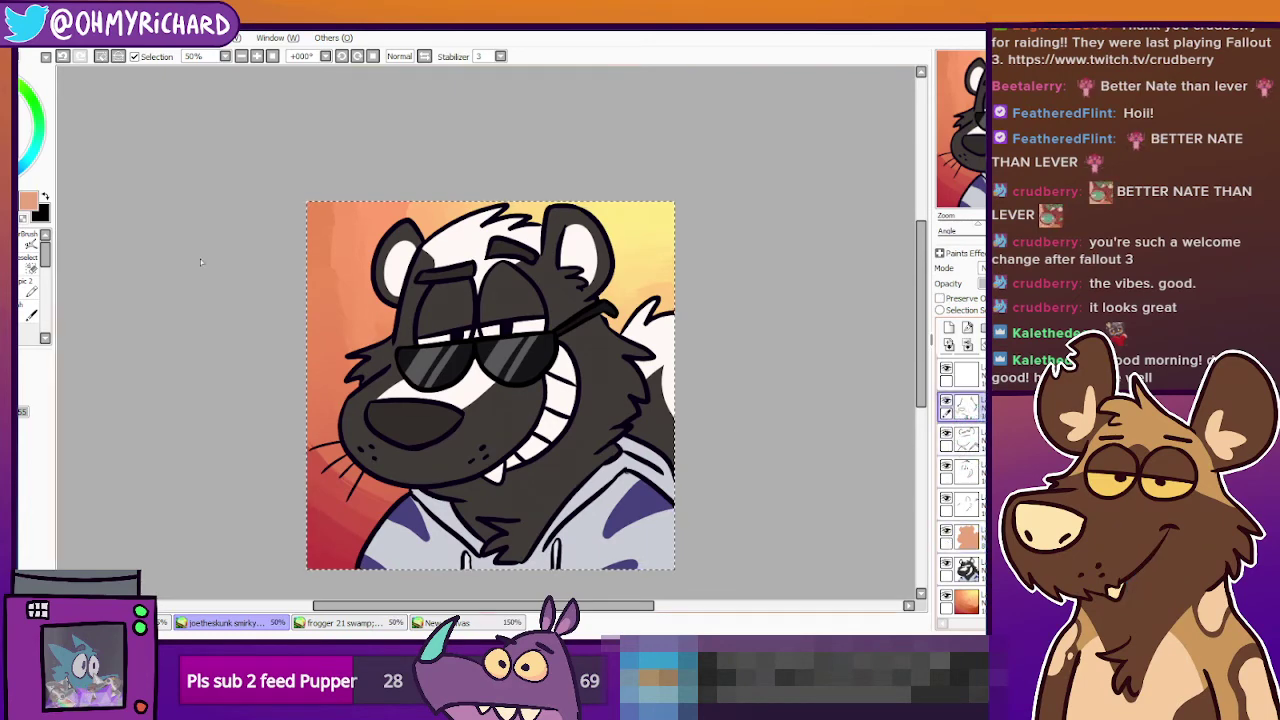
key(w)
click(113, 60)
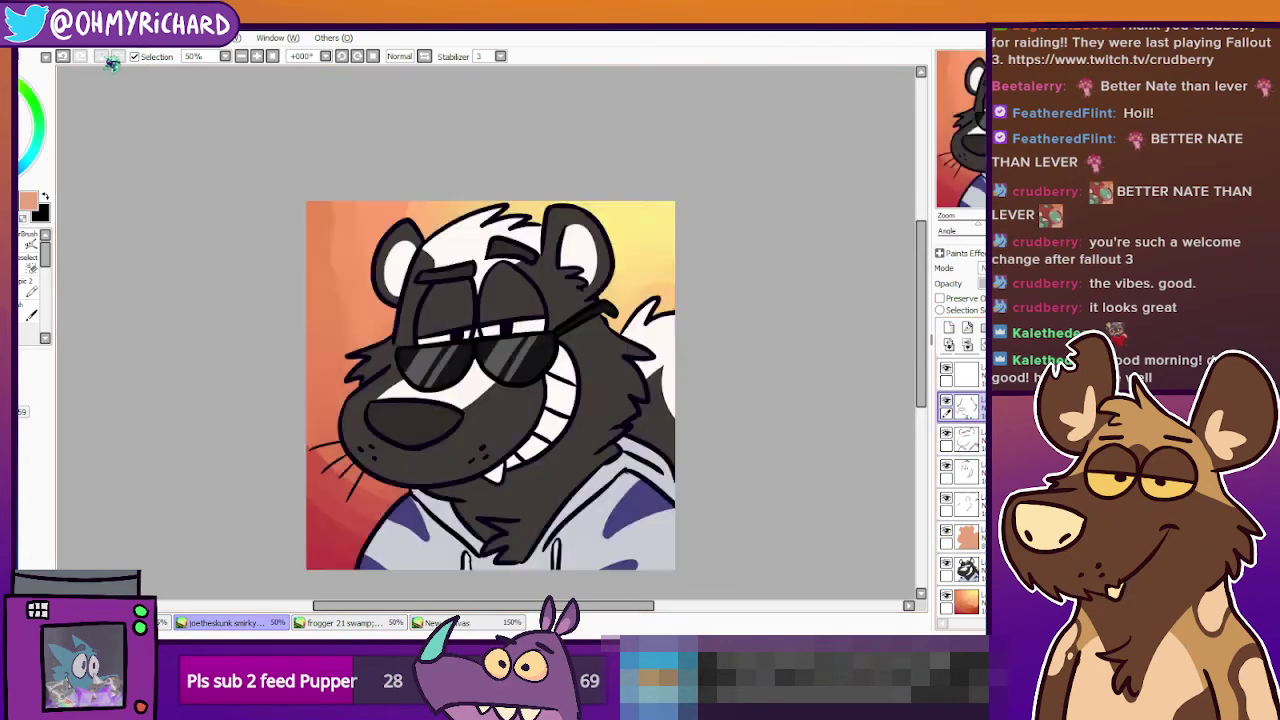
click(388, 419)
click(502, 285)
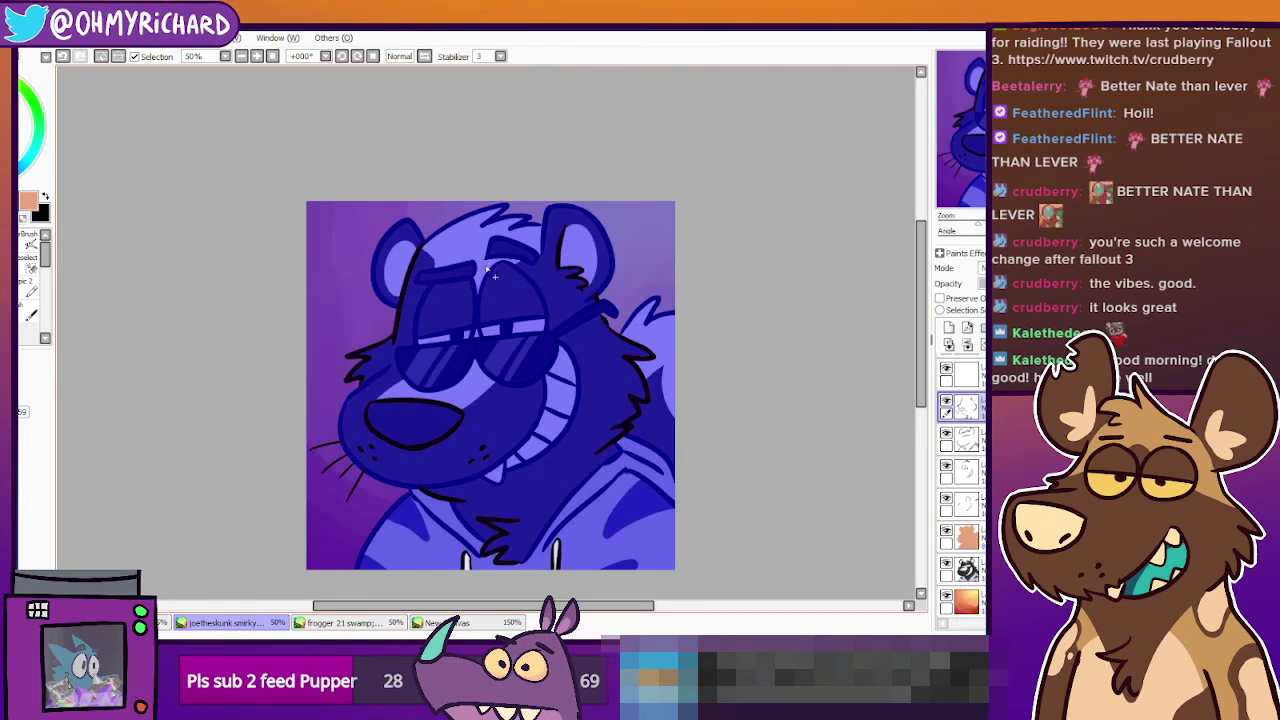
key(ctrl+z)
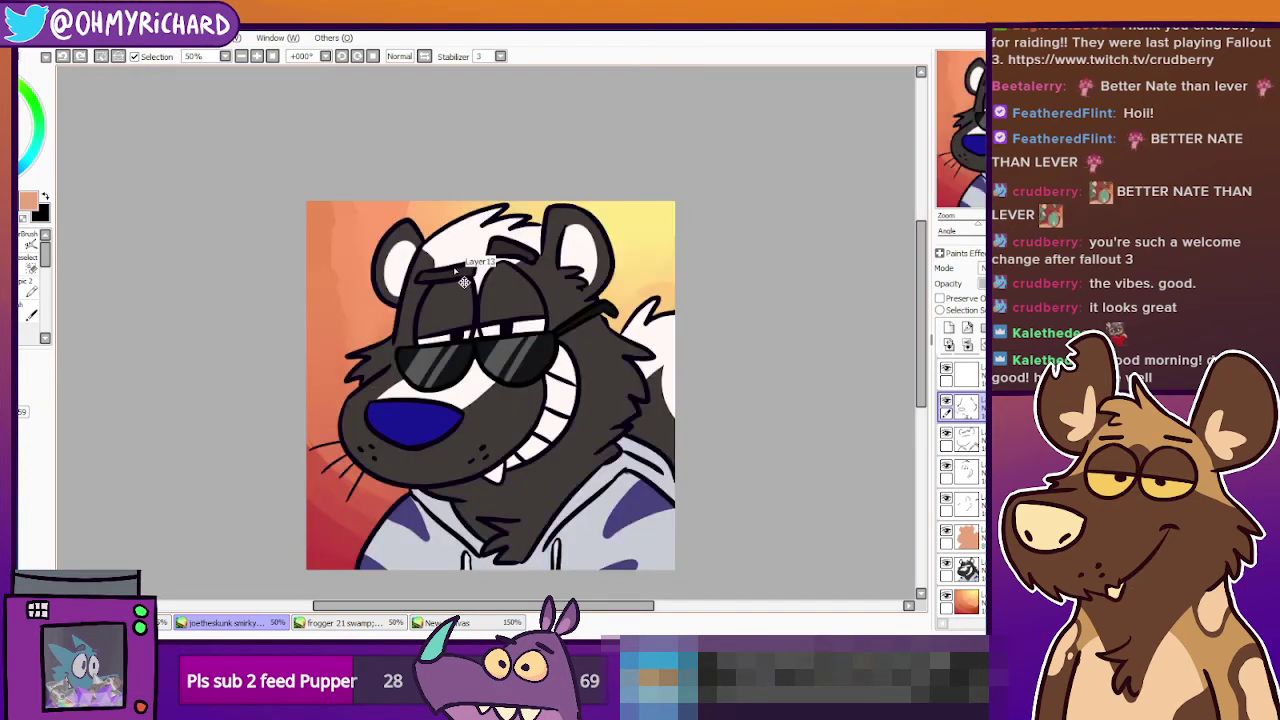
ctrl+click(462, 280)
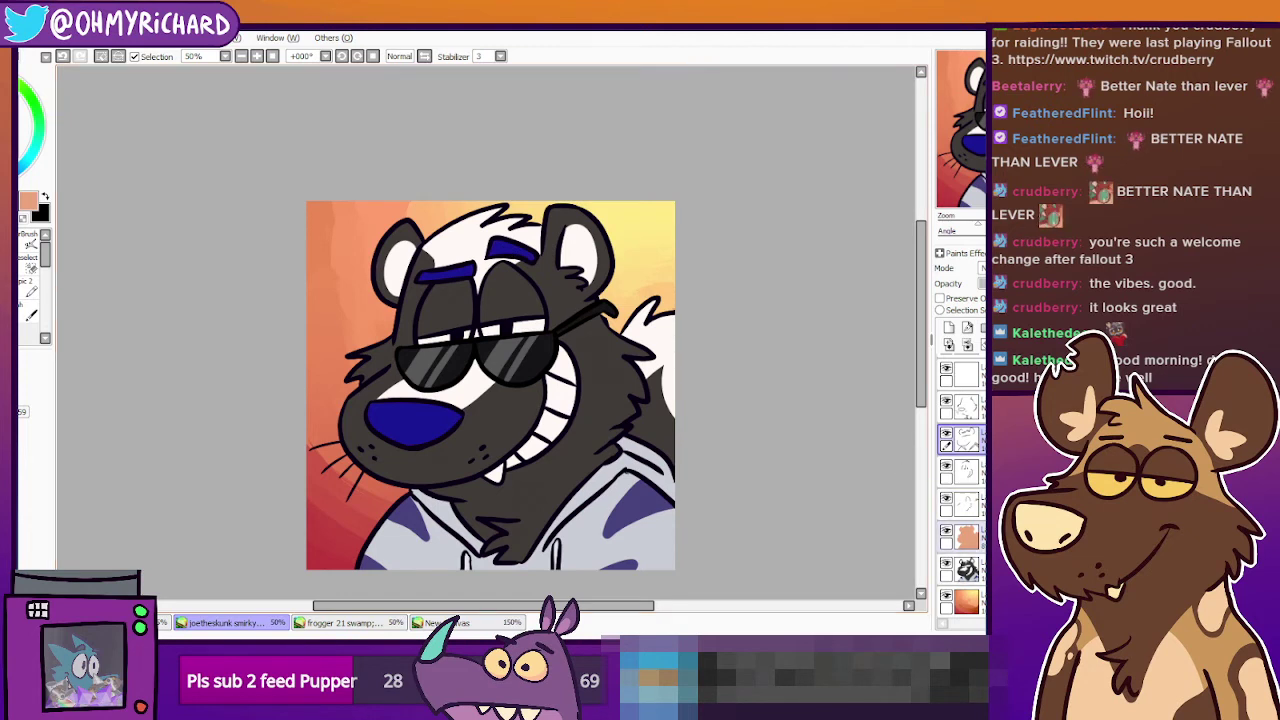
click(970, 538)
key(d)
key(ctrl+d)
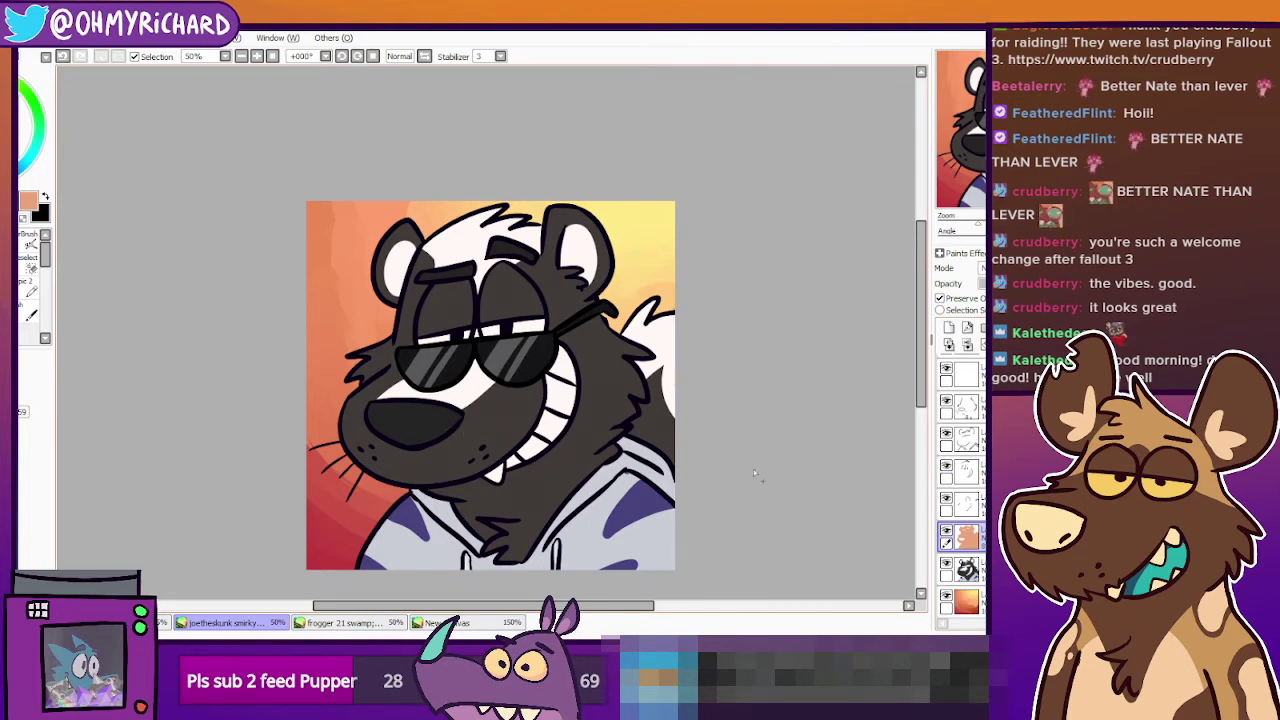
Compare the skunk portrait with and without the peach tint layer.
click(946, 531)
click(946, 531)
click(946, 531)
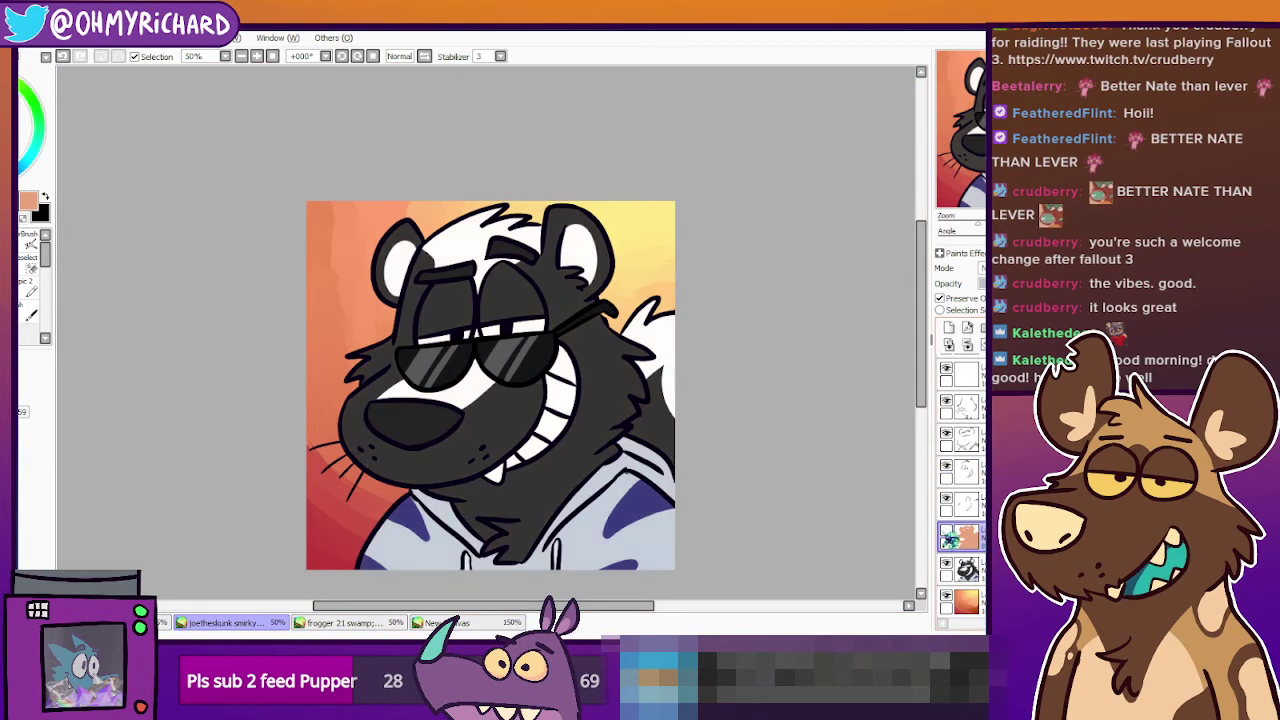
click(946, 531)
click(946, 531)
click(946, 531)
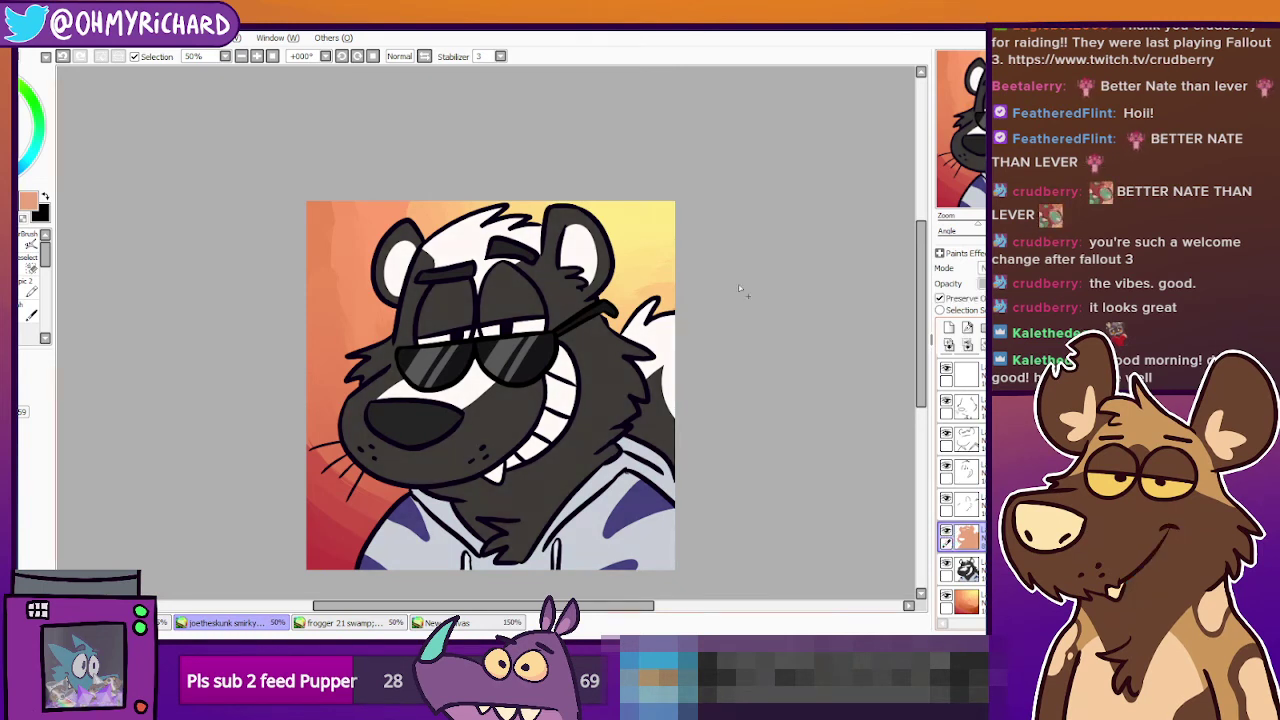
drag(699, 155, 709, 152)
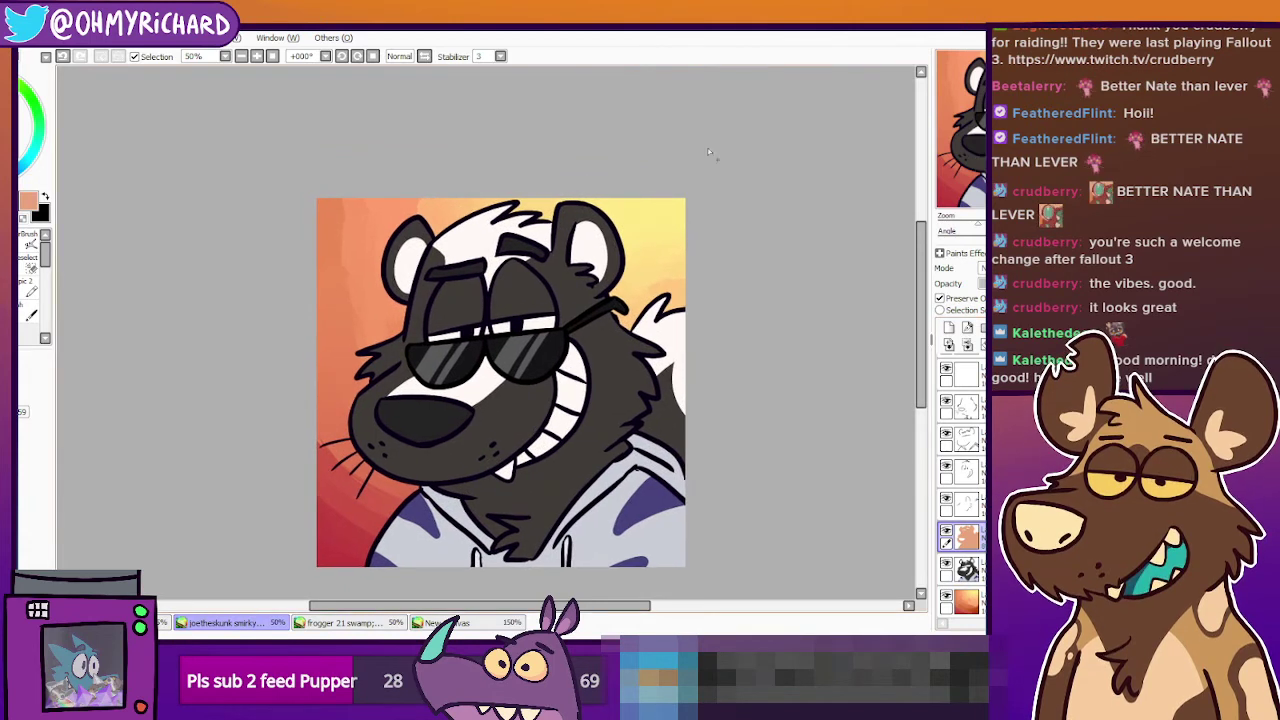
Paint white highlights in both pupils on a new layer above the line art with a size 16 brush, and trim them with the eraser.
click(968, 569)
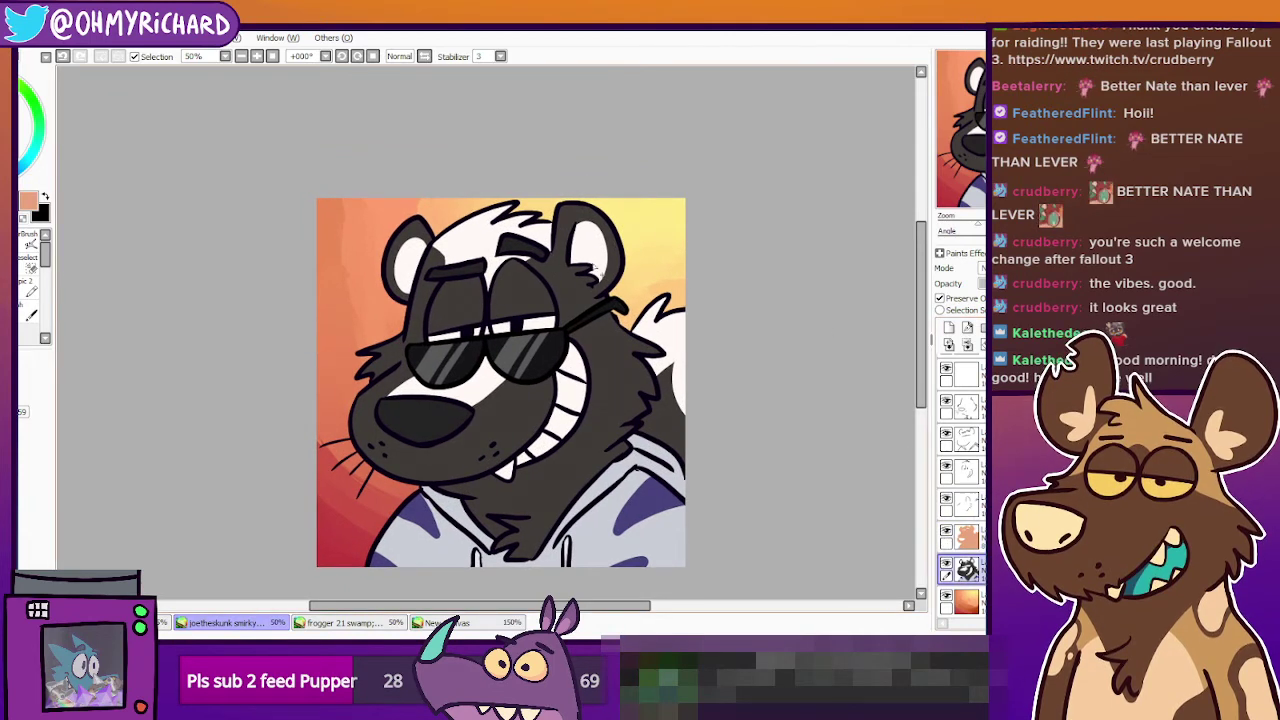
click(50, 198)
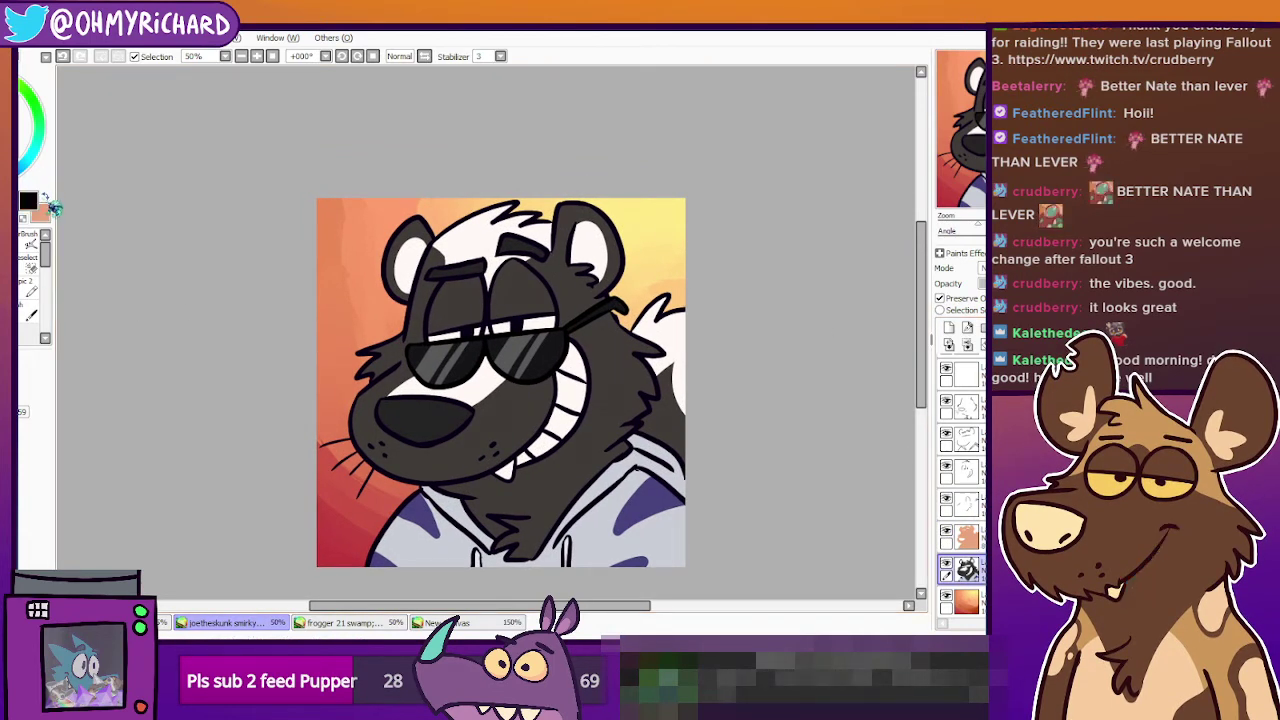
click(49, 201)
click(8, 98)
click(32, 291)
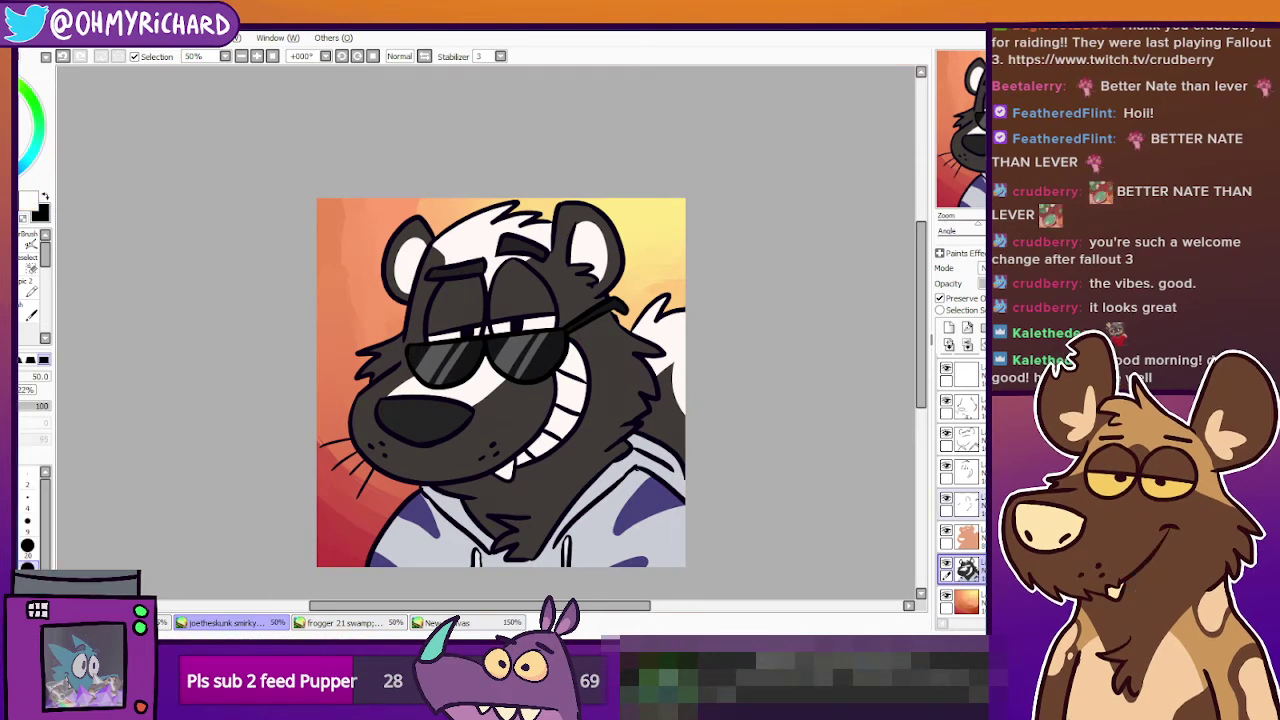
scroll(966, 472, up, 1)
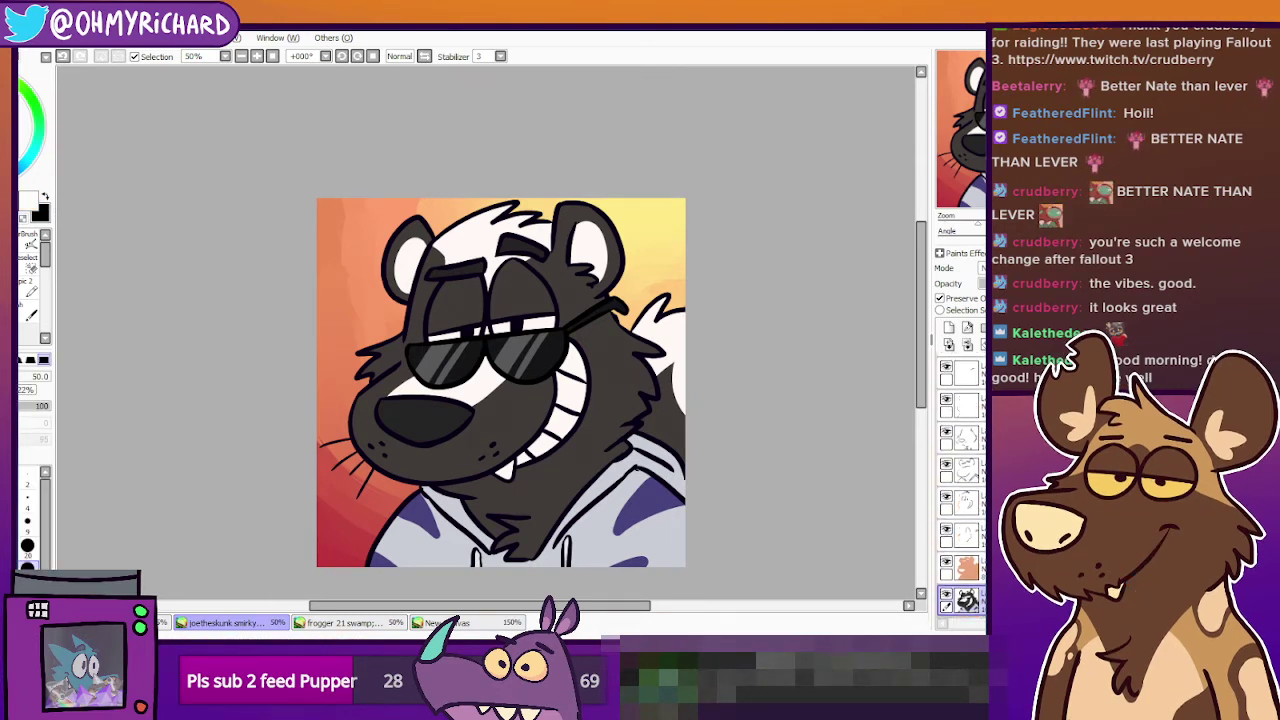
scroll(966, 472, up, 3)
click(967, 463)
click(967, 495)
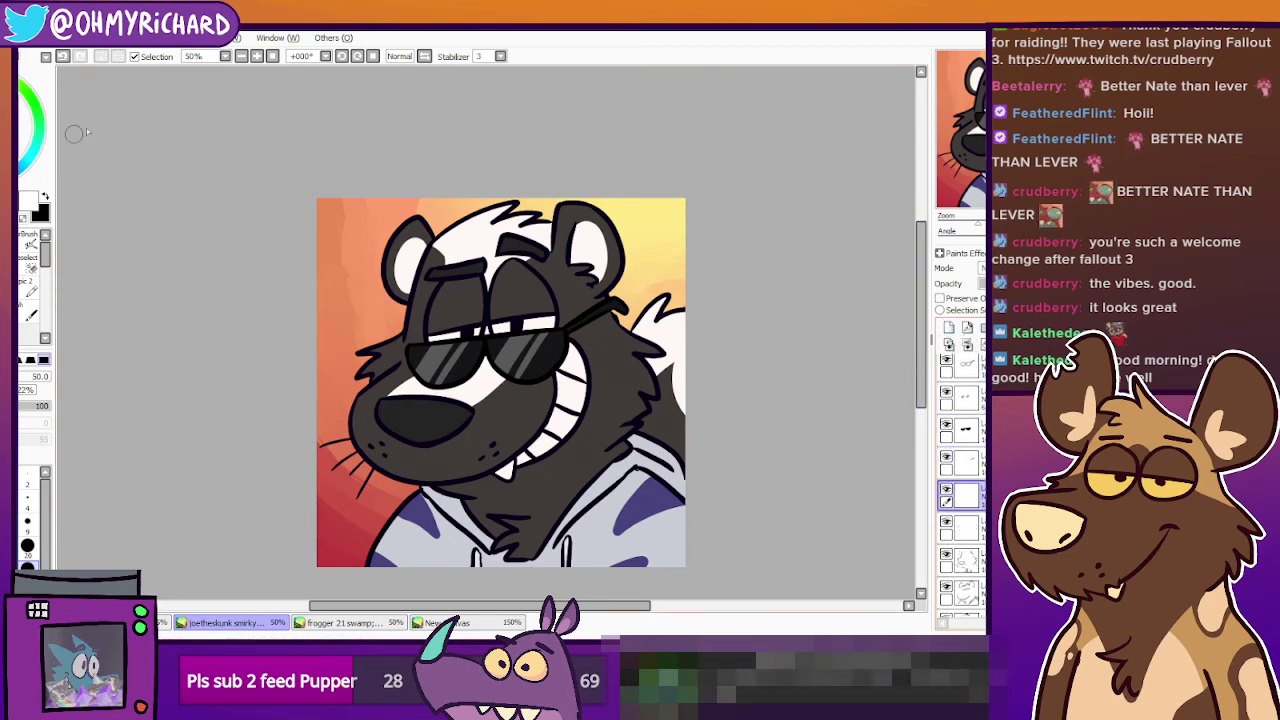
click(257, 56)
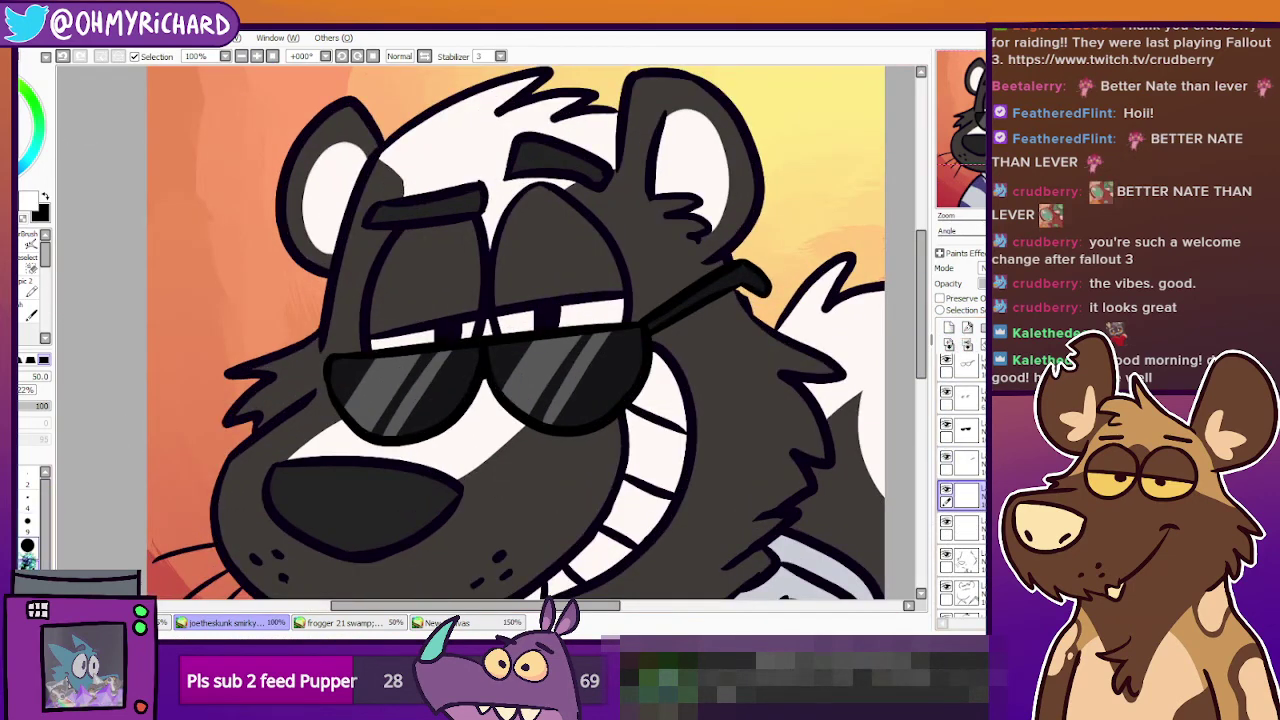
click(10, 552)
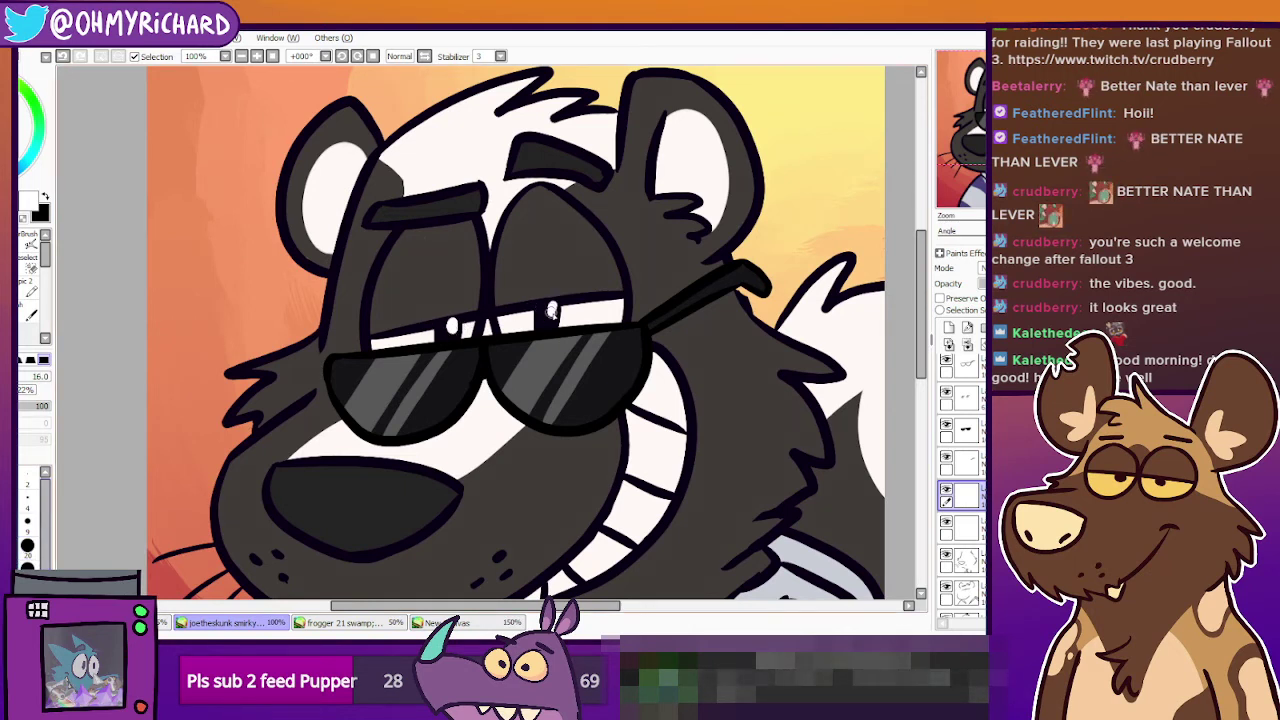
key(e)
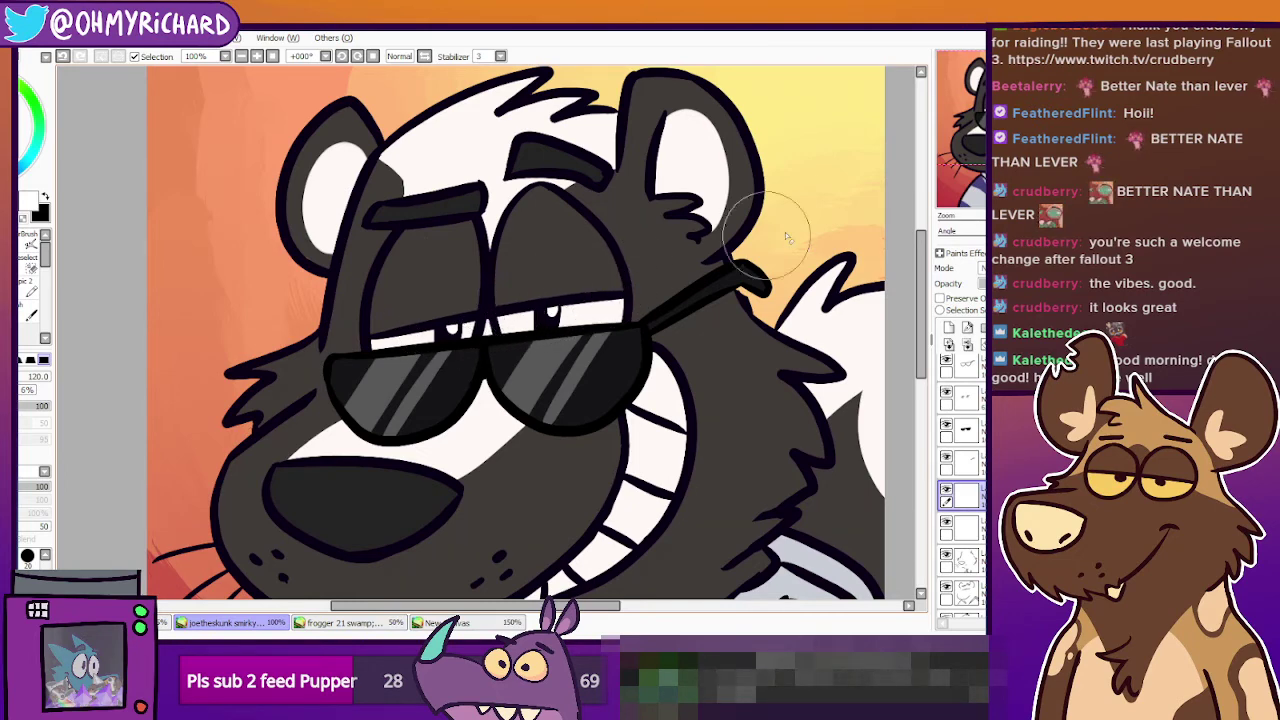
In the wolf icon drawing, merge the top signature layer with the layer below and select the entire canvas for copying.
scroll(786, 237, down, 3)
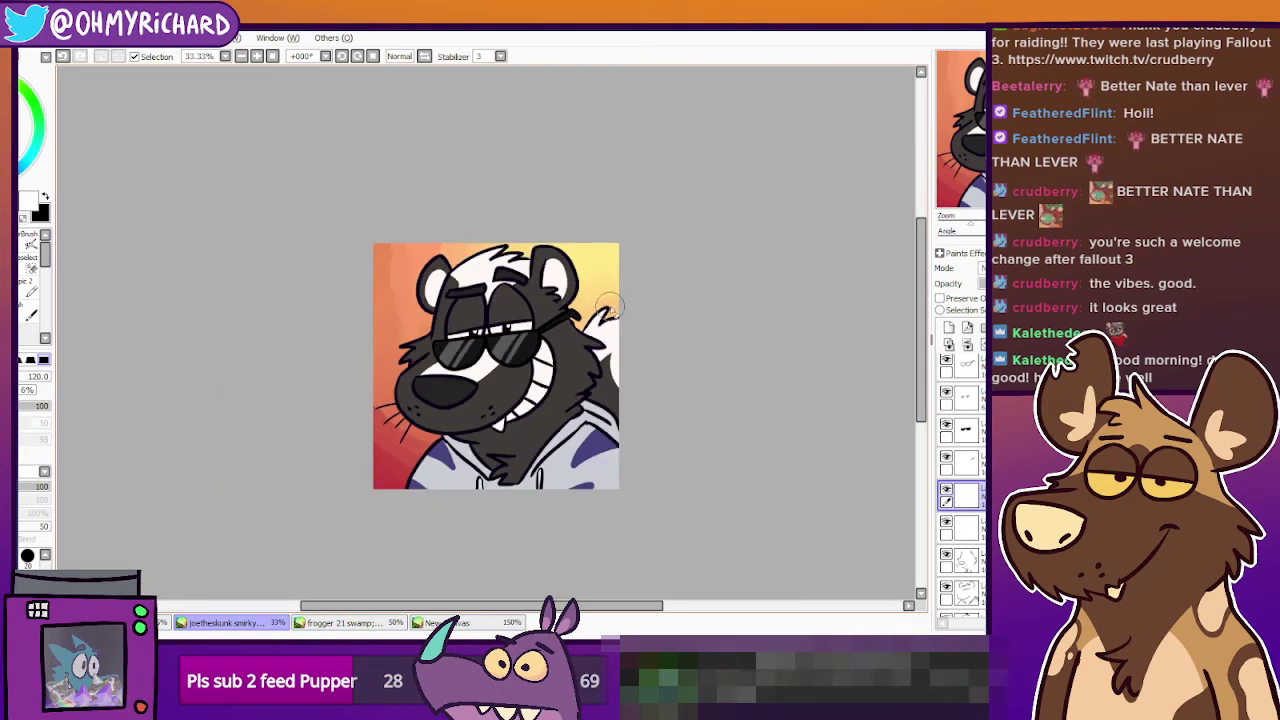
scroll(600, 305, down, 2)
scroll(574, 303, up, 3)
scroll(574, 304, down, 1)
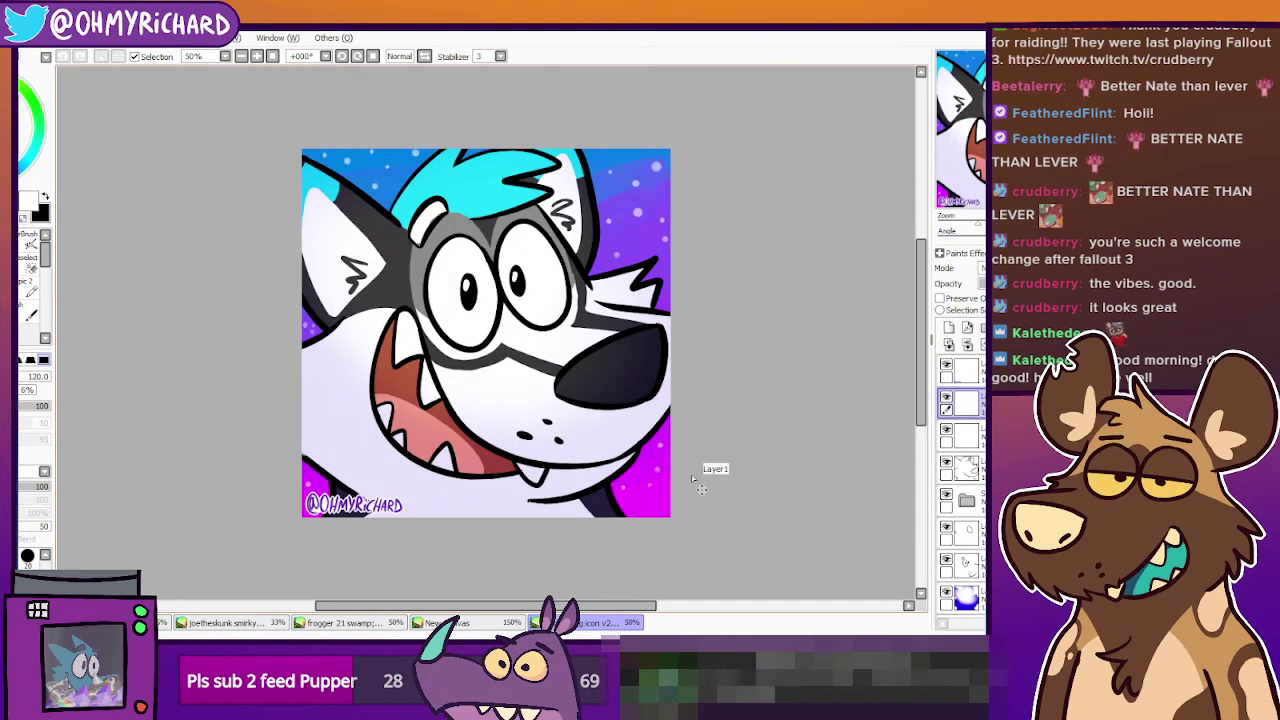
click(975, 370)
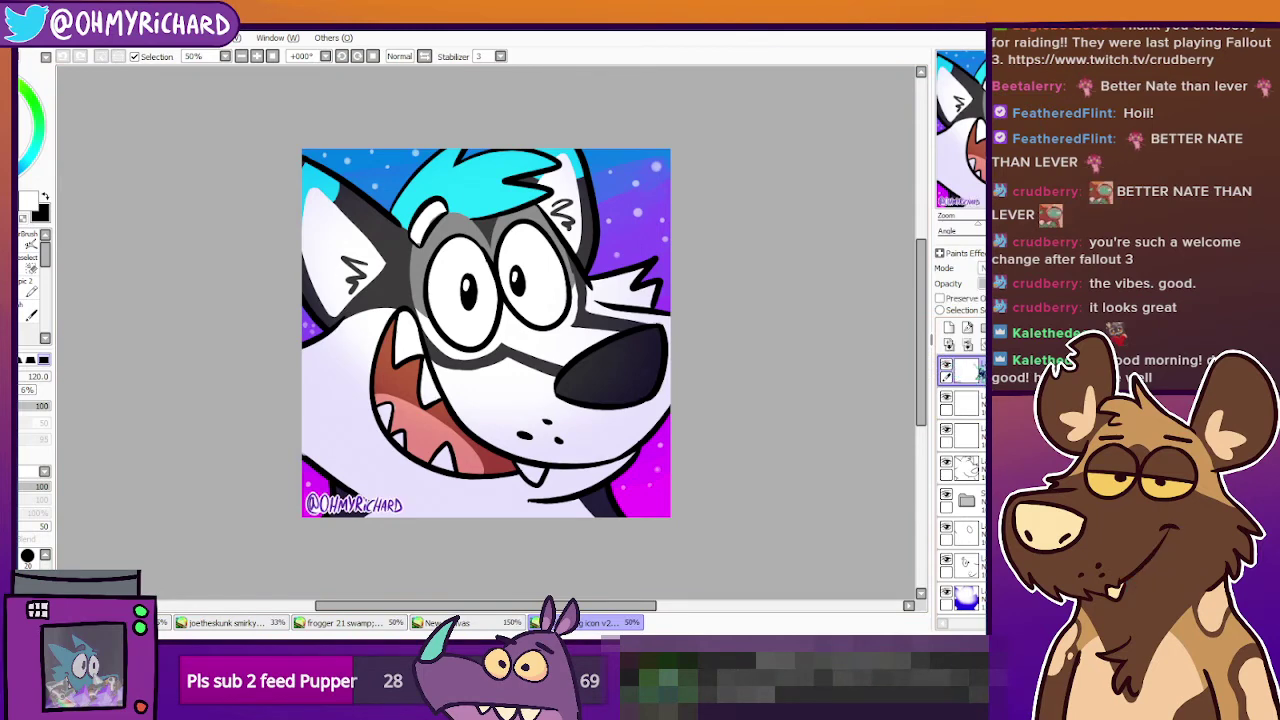
click(967, 345)
key(ctrl+a)
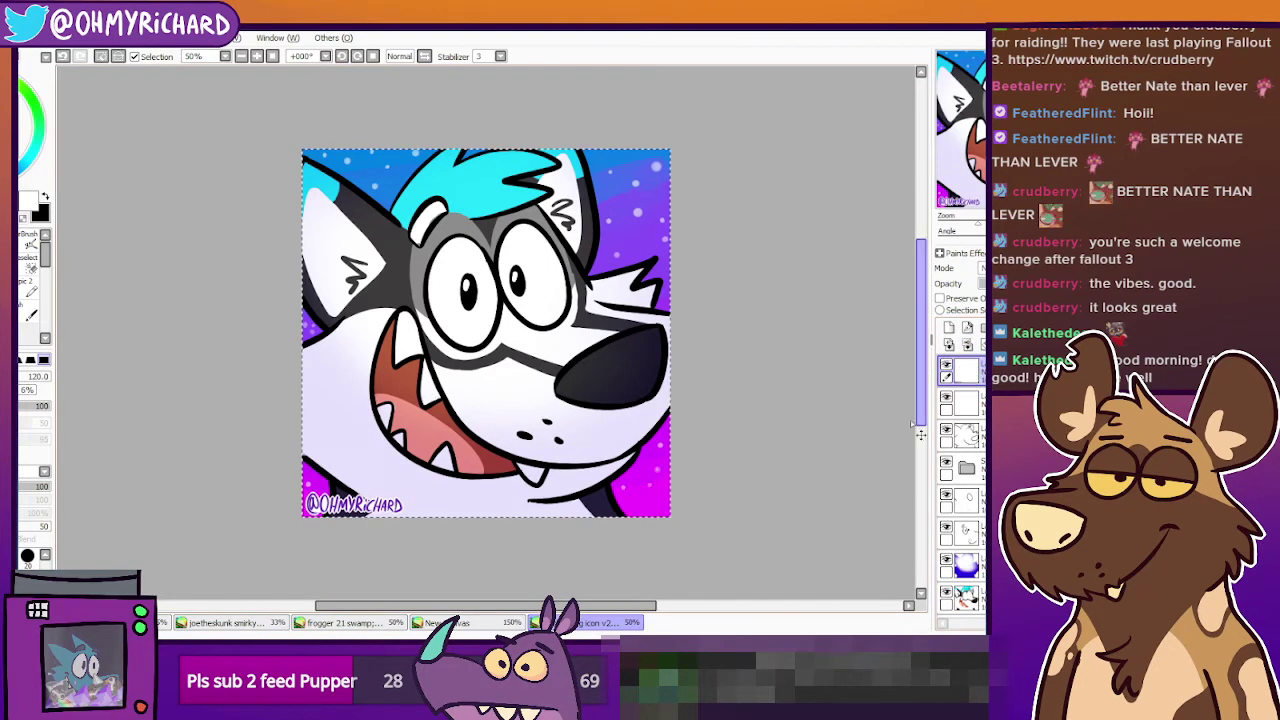
Paste the outlined signature from the icon drawing into the skunk portrait as a new layer.
click(365, 624)
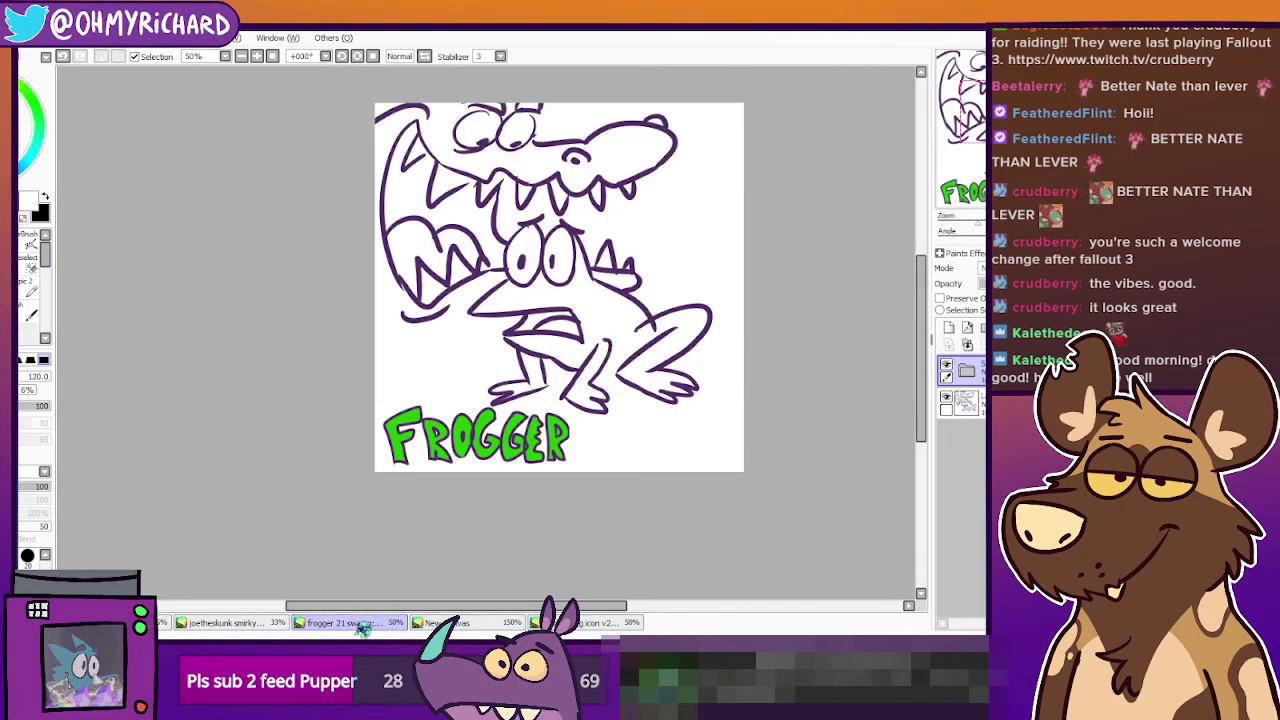
click(225, 623)
scroll(487, 385, up, 1)
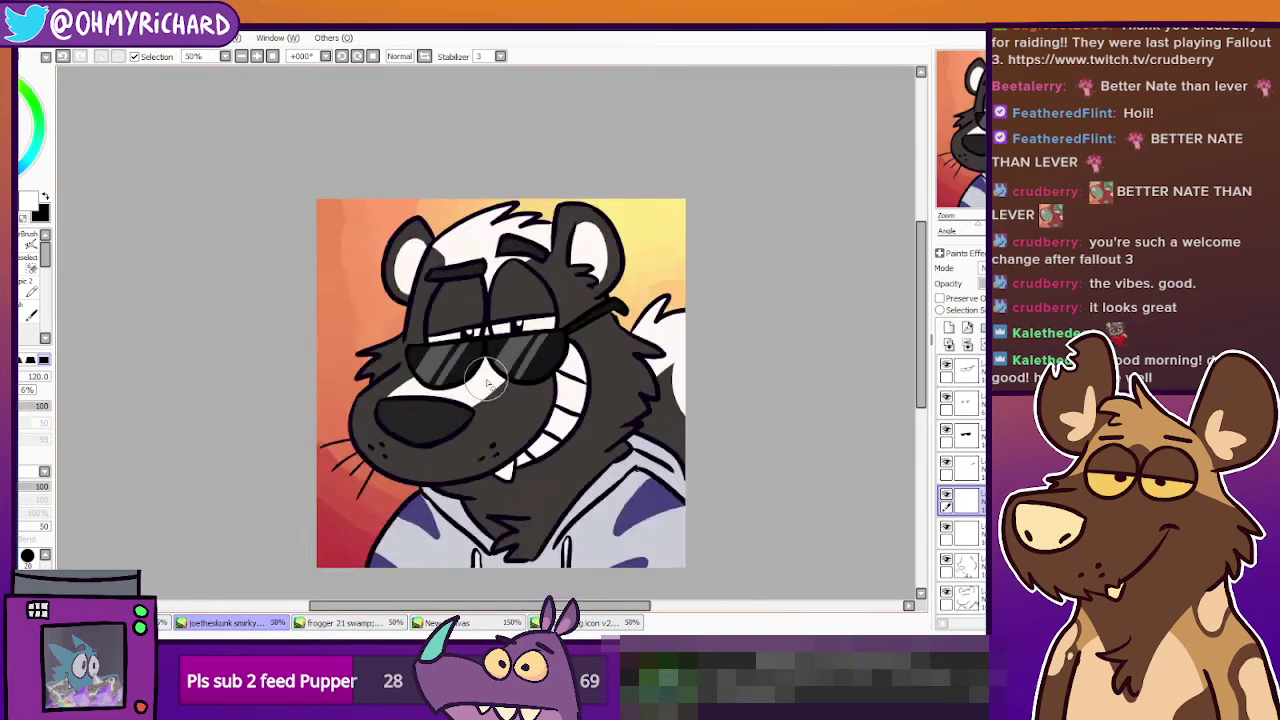
scroll(487, 380, up, 1)
scroll(487, 380, down, 1)
drag(549, 426, 534, 378)
key(ctrl+v)
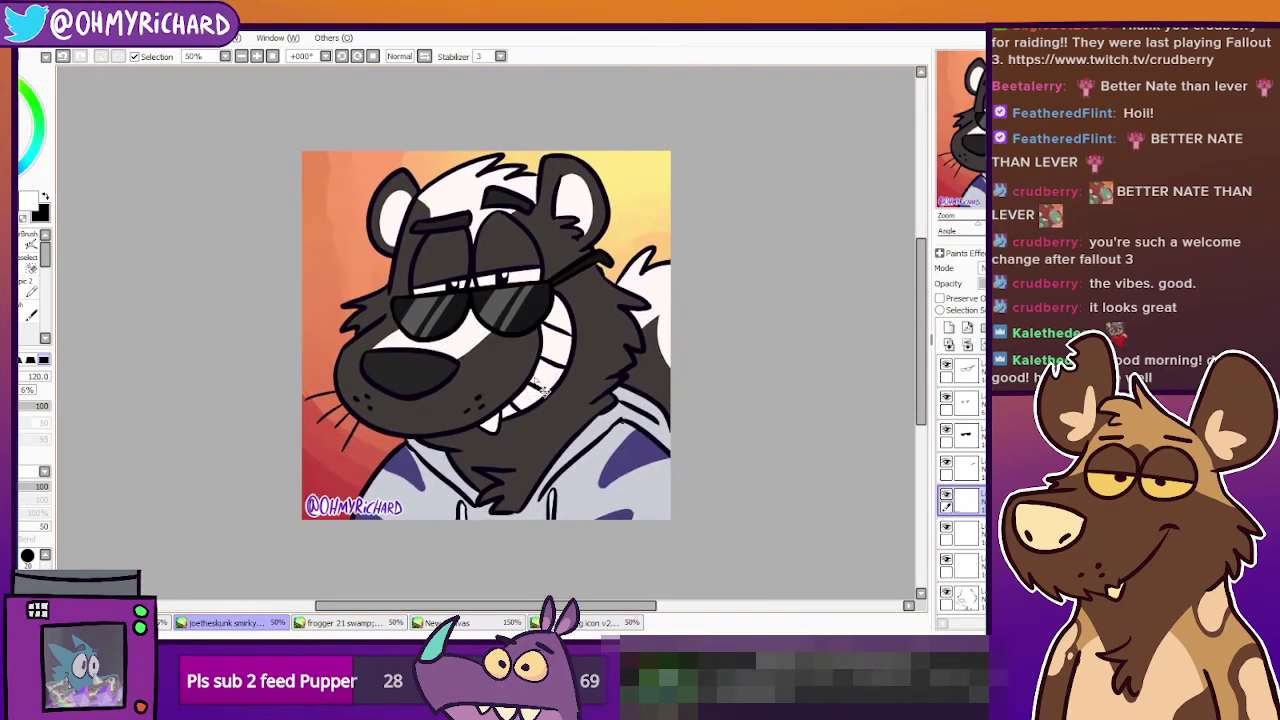
Move the pasted outlined signature to the portrait's upper-left corner, then hide its layer.
click(8, 217)
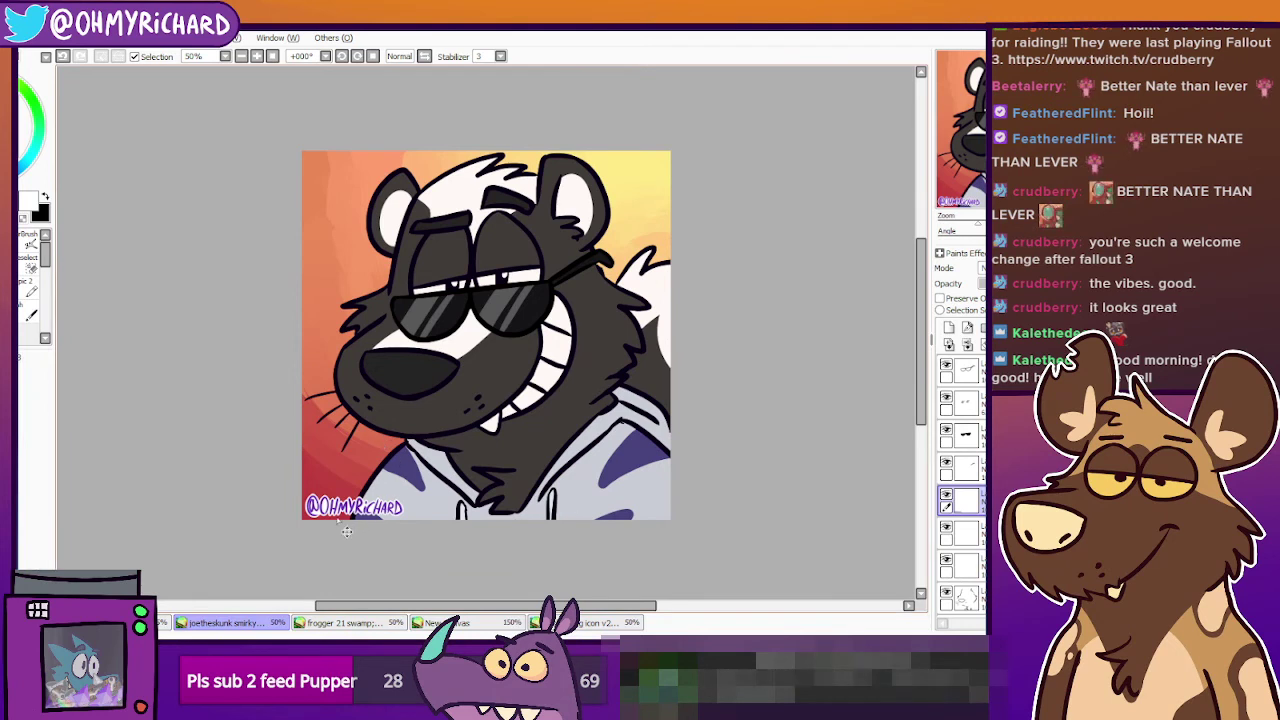
drag(346, 531, 361, 170)
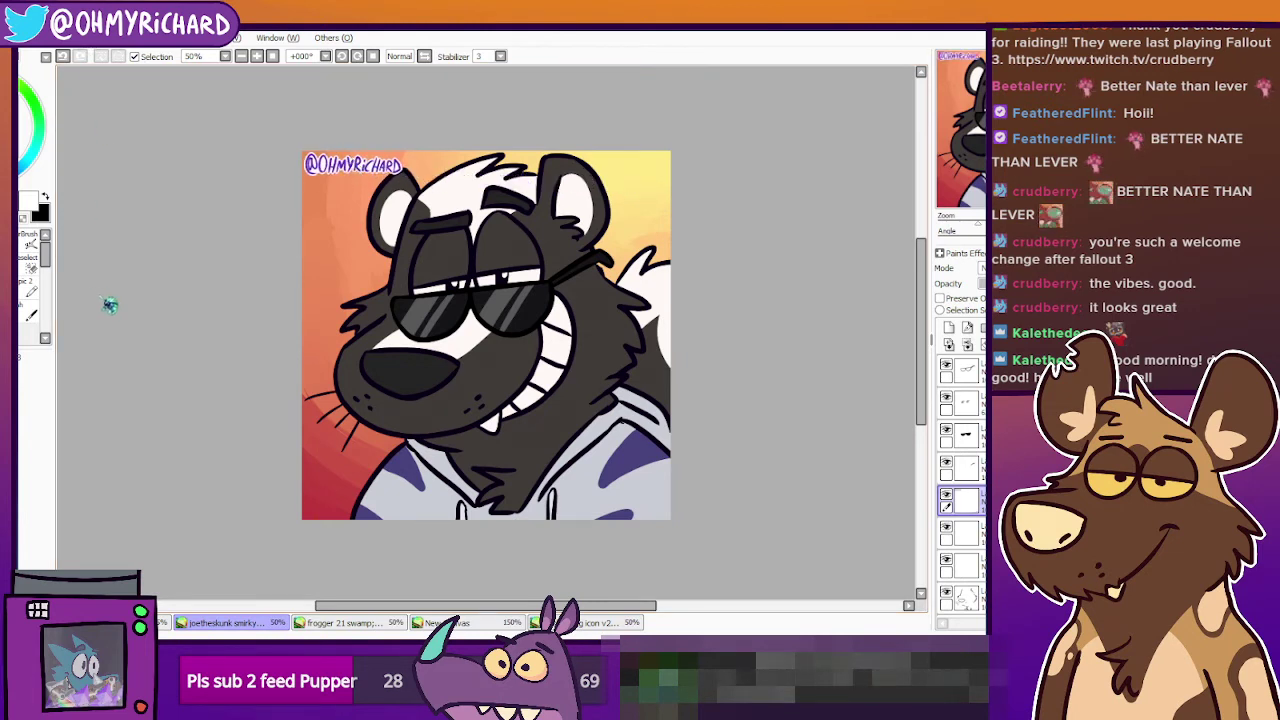
key(ctrl+t)
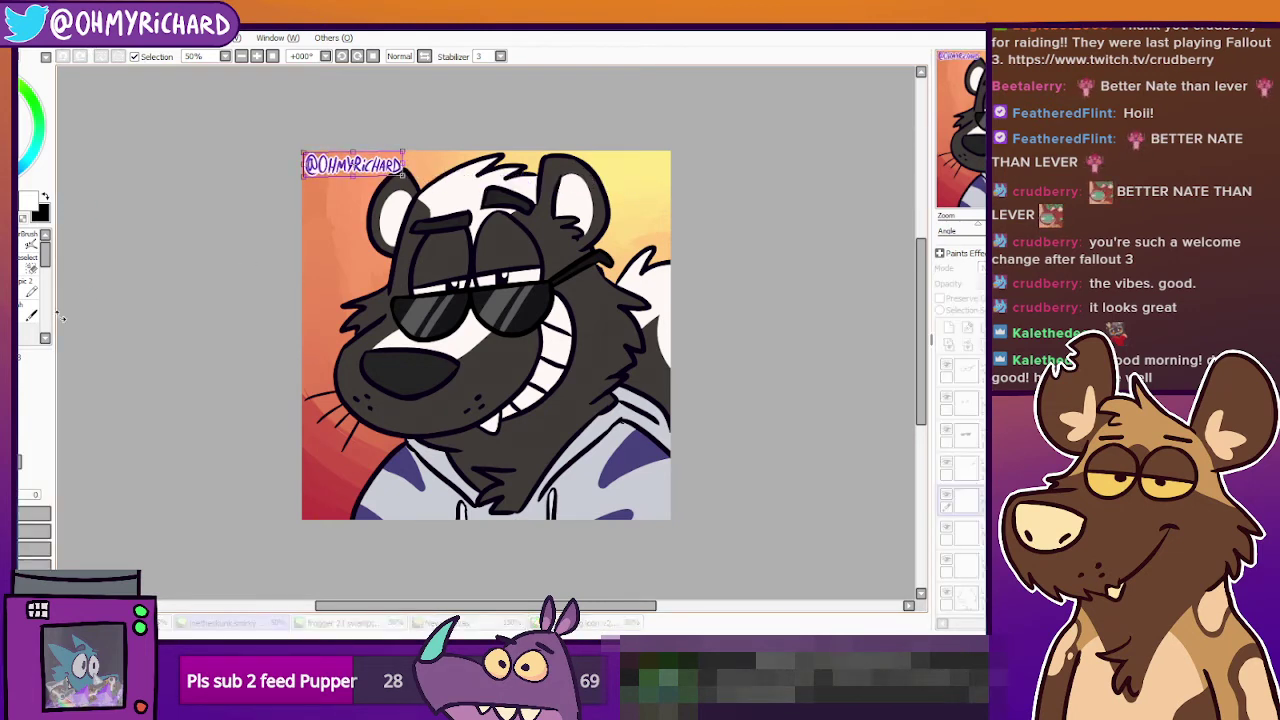
key(Return)
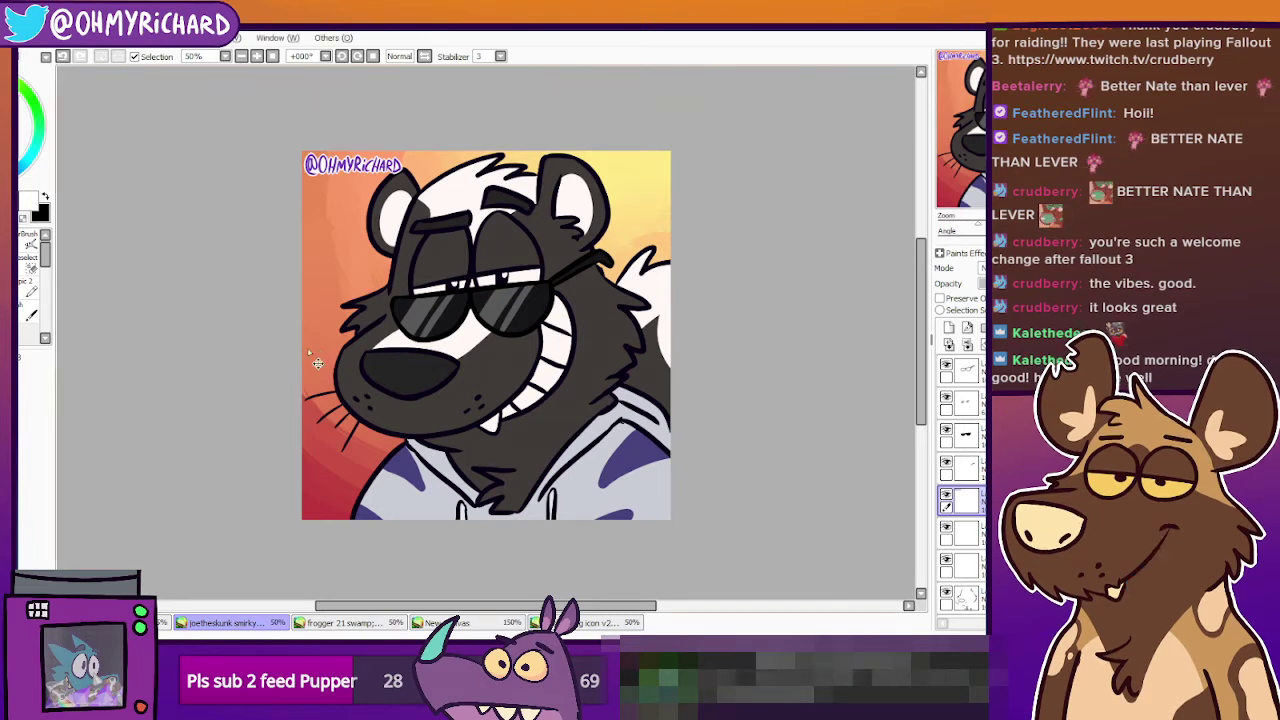
click(947, 497)
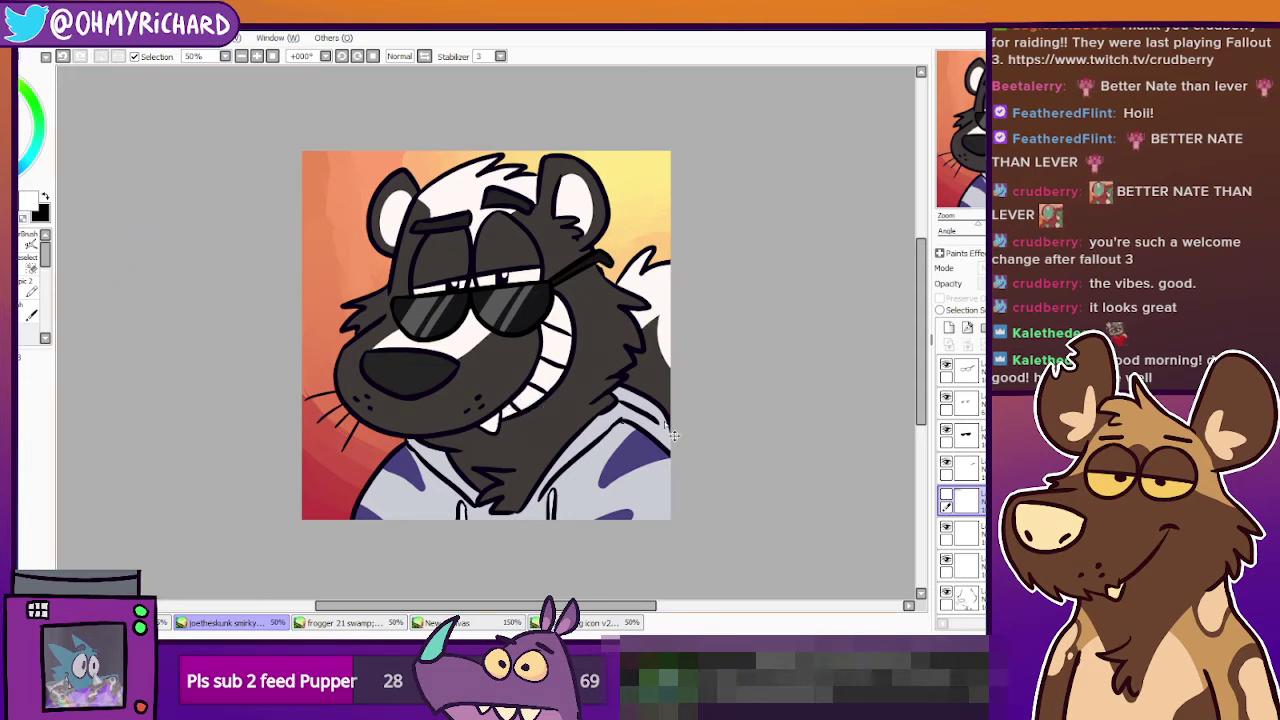
Undo the layer merge in the icon drawing and copy only its top purple lettering layer into the skunk portrait.
click(474, 622)
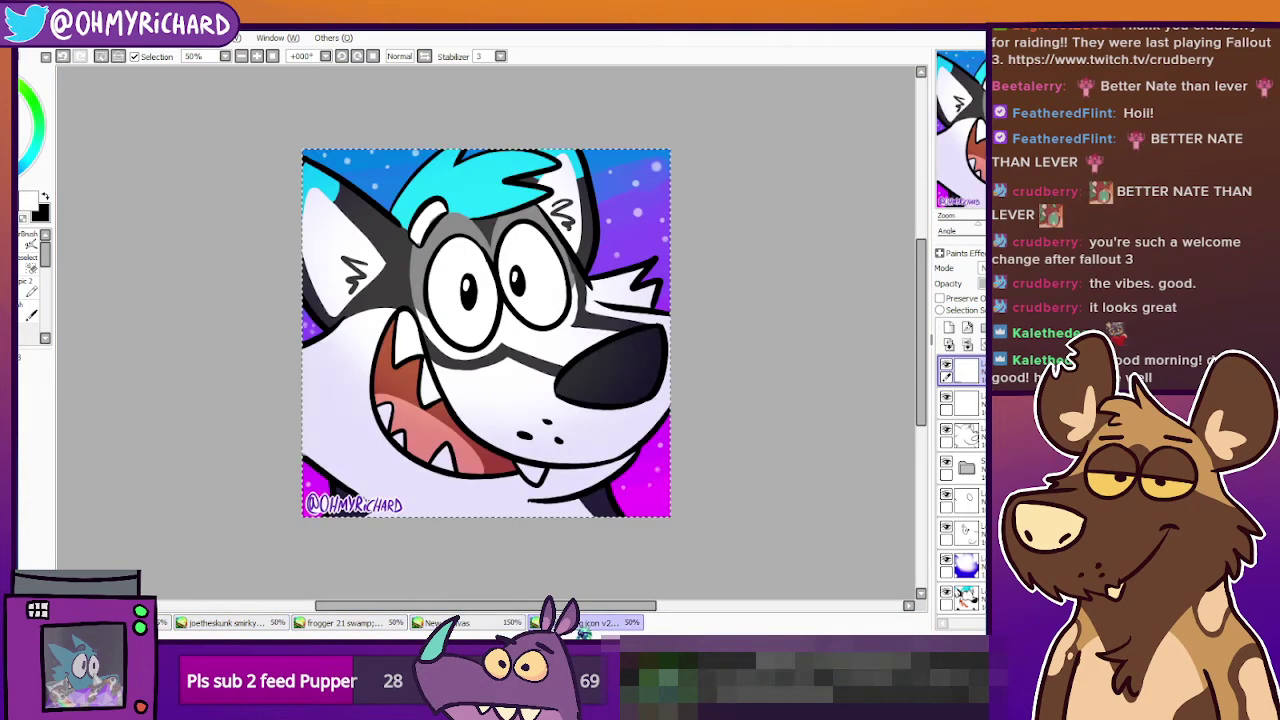
click(588, 623)
key(ctrl+z)
key(ctrl+z)
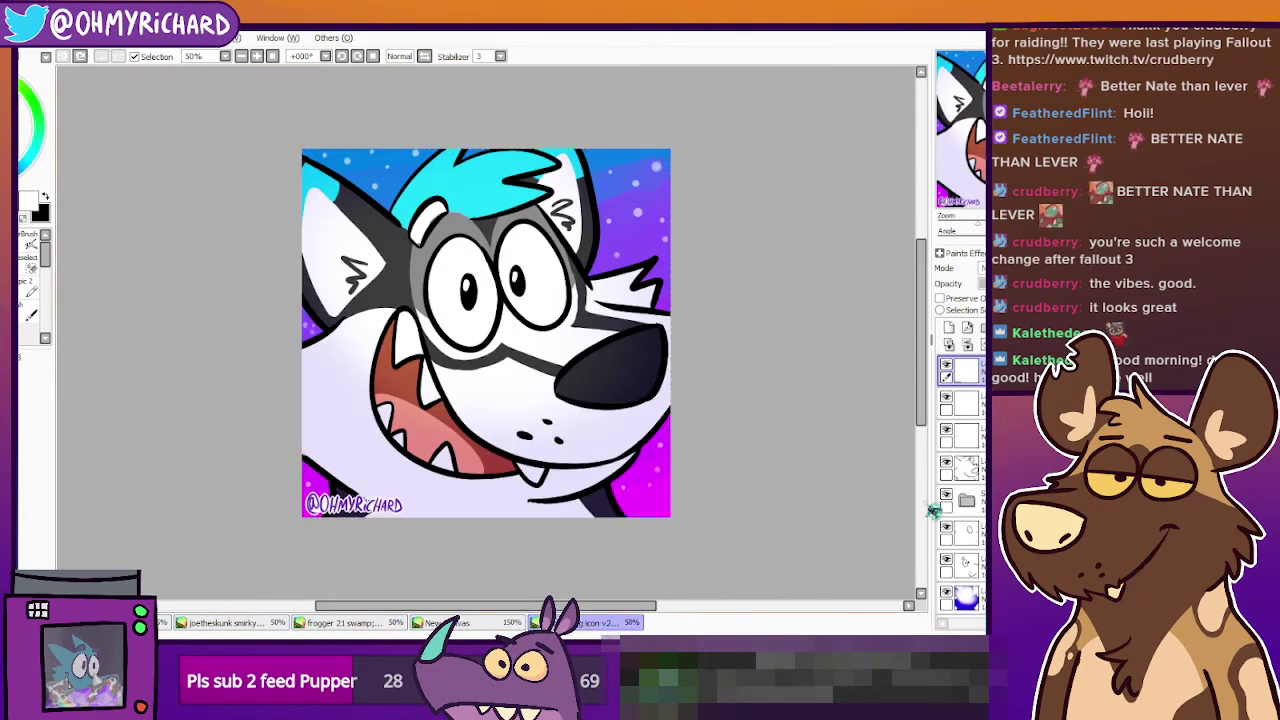
click(947, 365)
click(947, 365)
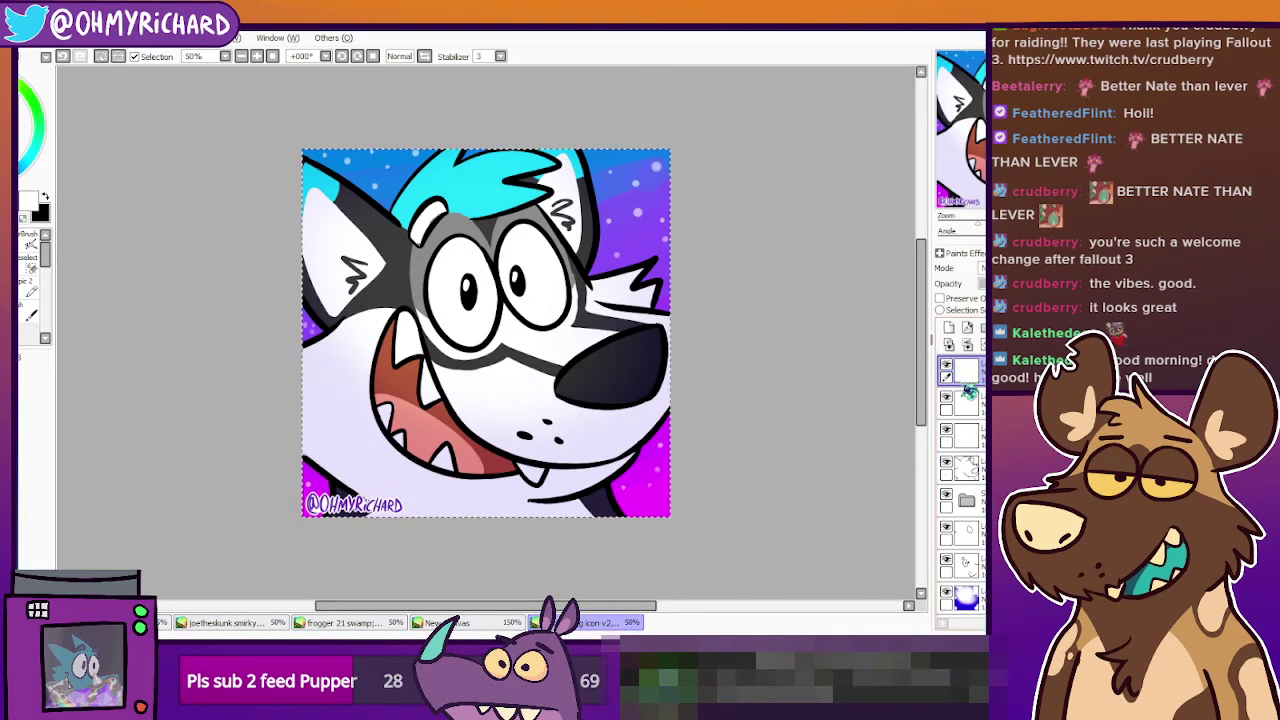
click(460, 622)
click(228, 622)
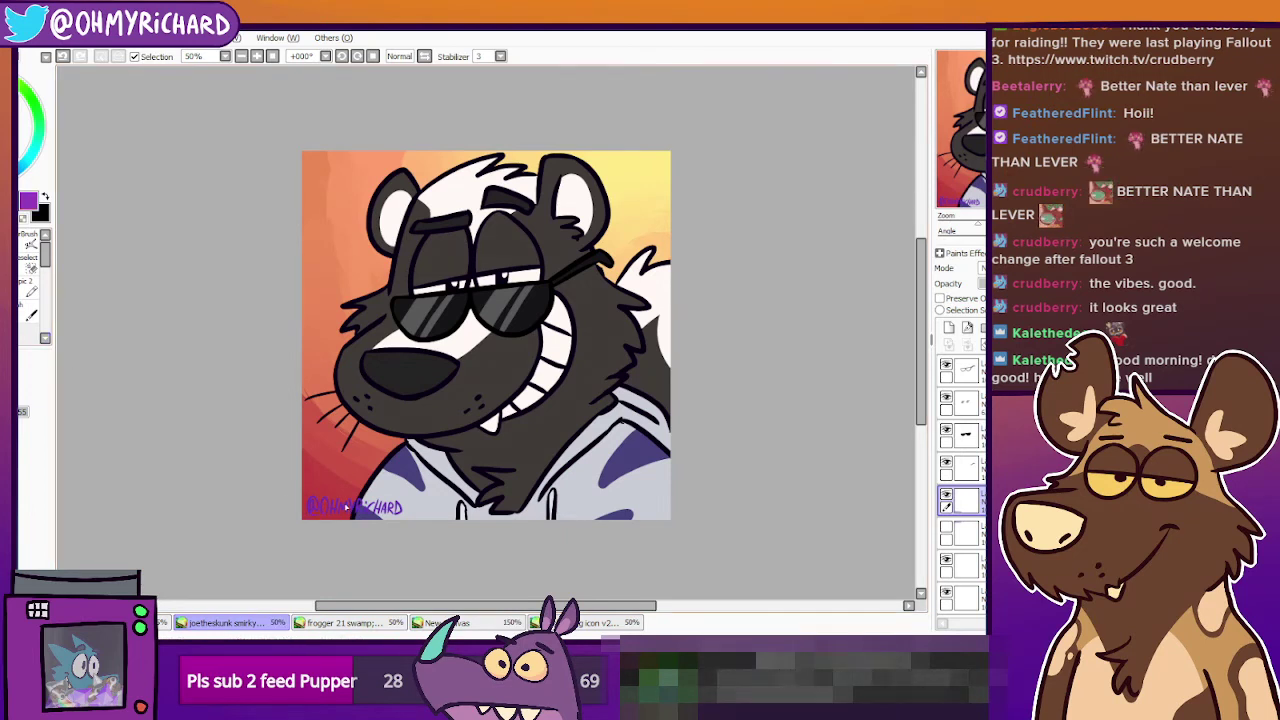
Preserve the purple signature layer's opacity and move the lettering to the portrait's upper-left corner.
click(346, 507)
key(ctrl+z)
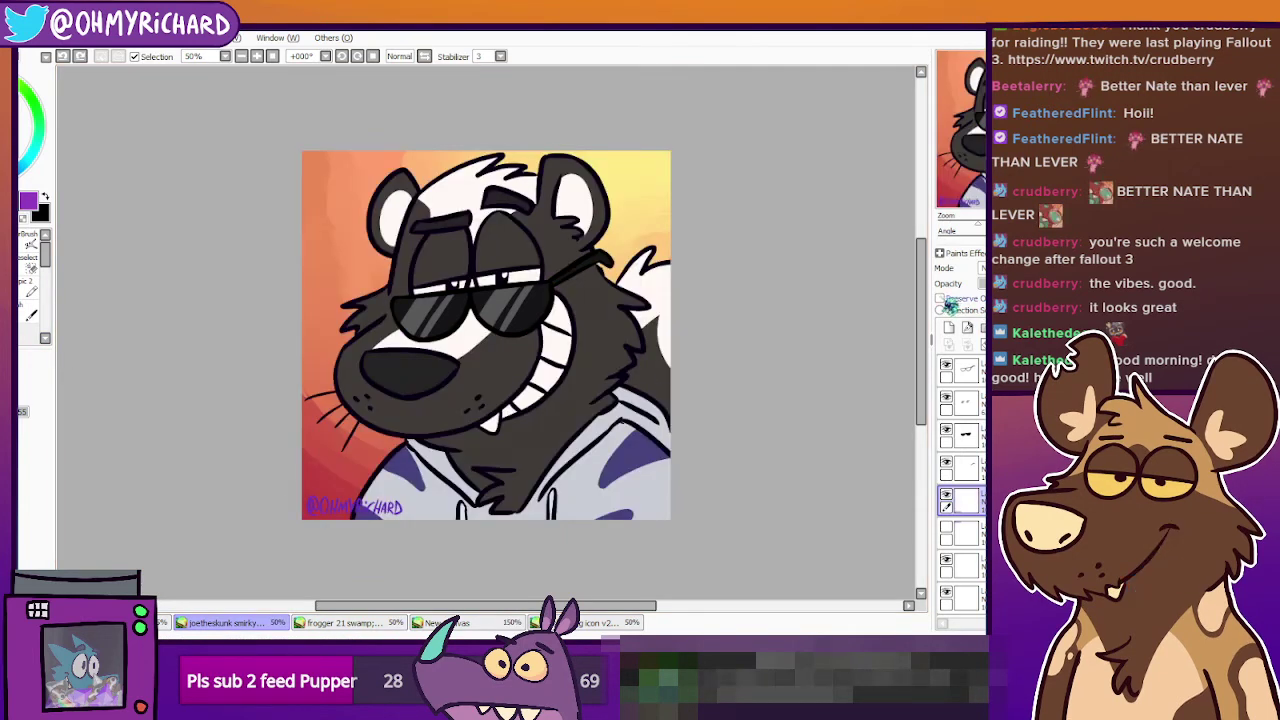
click(941, 299)
click(336, 506)
click(8, 245)
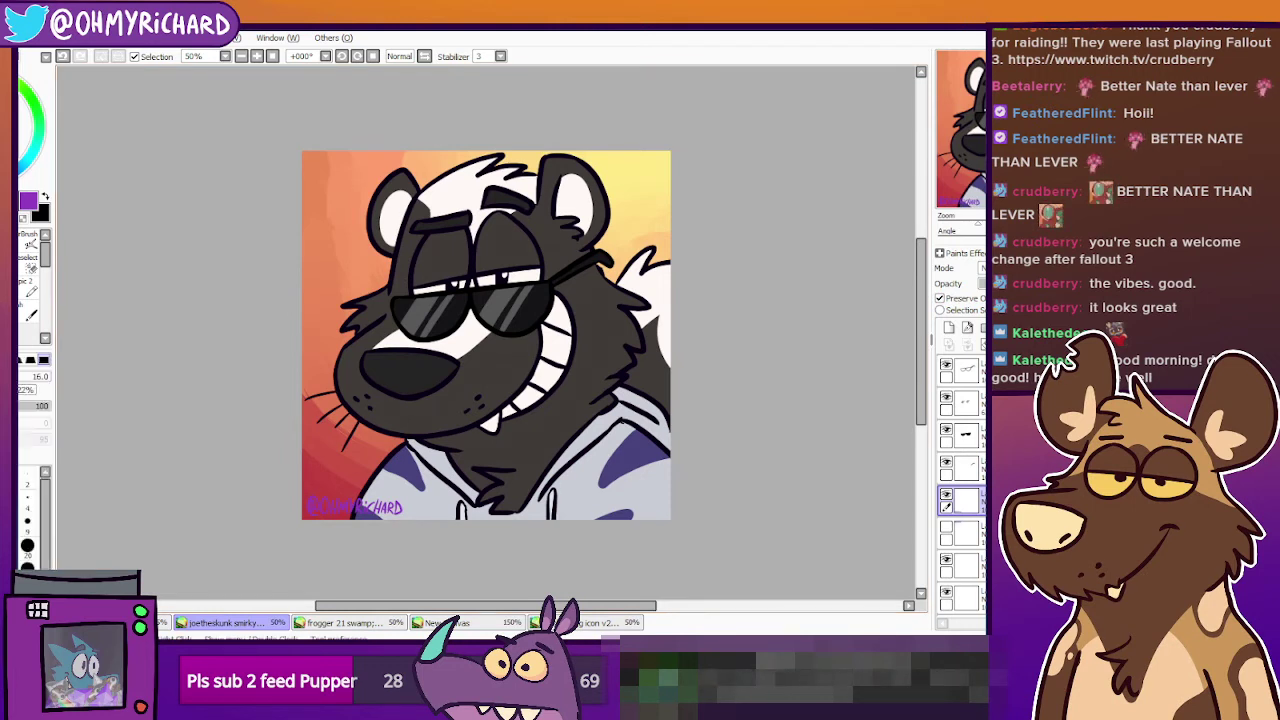
mouse_move(289, 447)
mouse_down()
mouse_move(310, 400)
mouse_move(285, 105)
mouse_up()
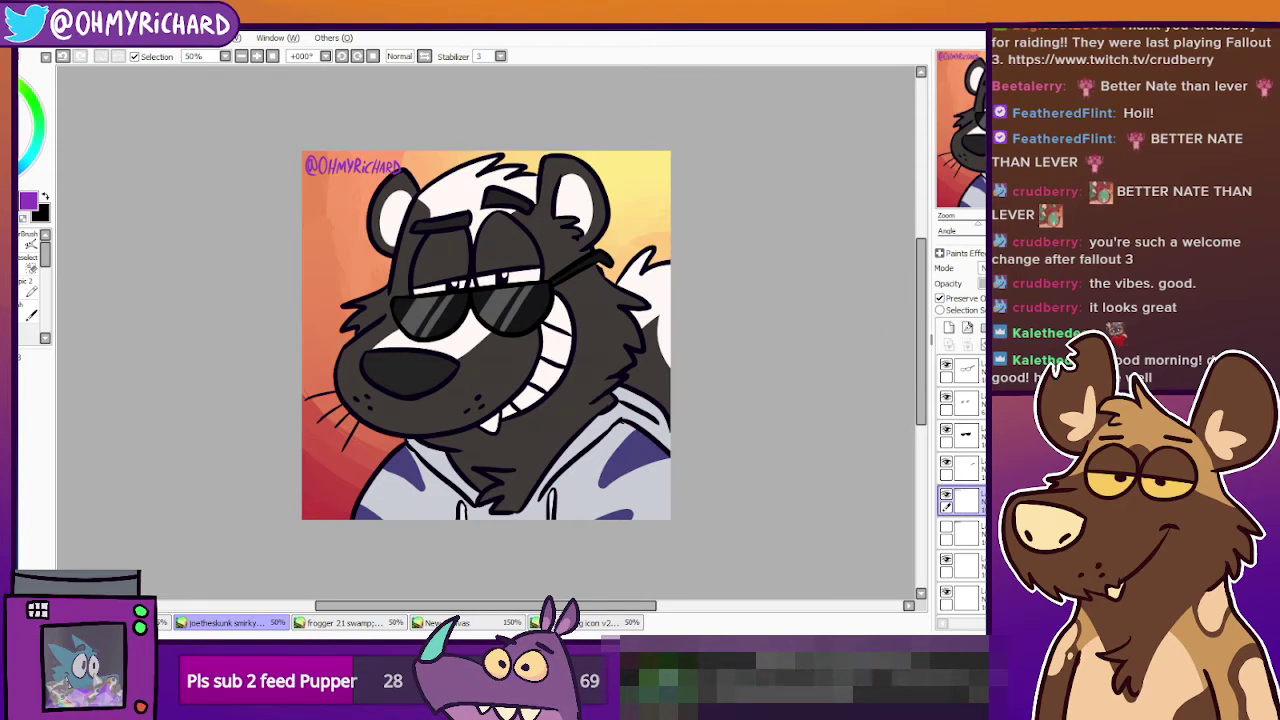
Try several blending modes on the signature layer and keep one that turns the lettering dark red over the sunset.
click(983, 268)
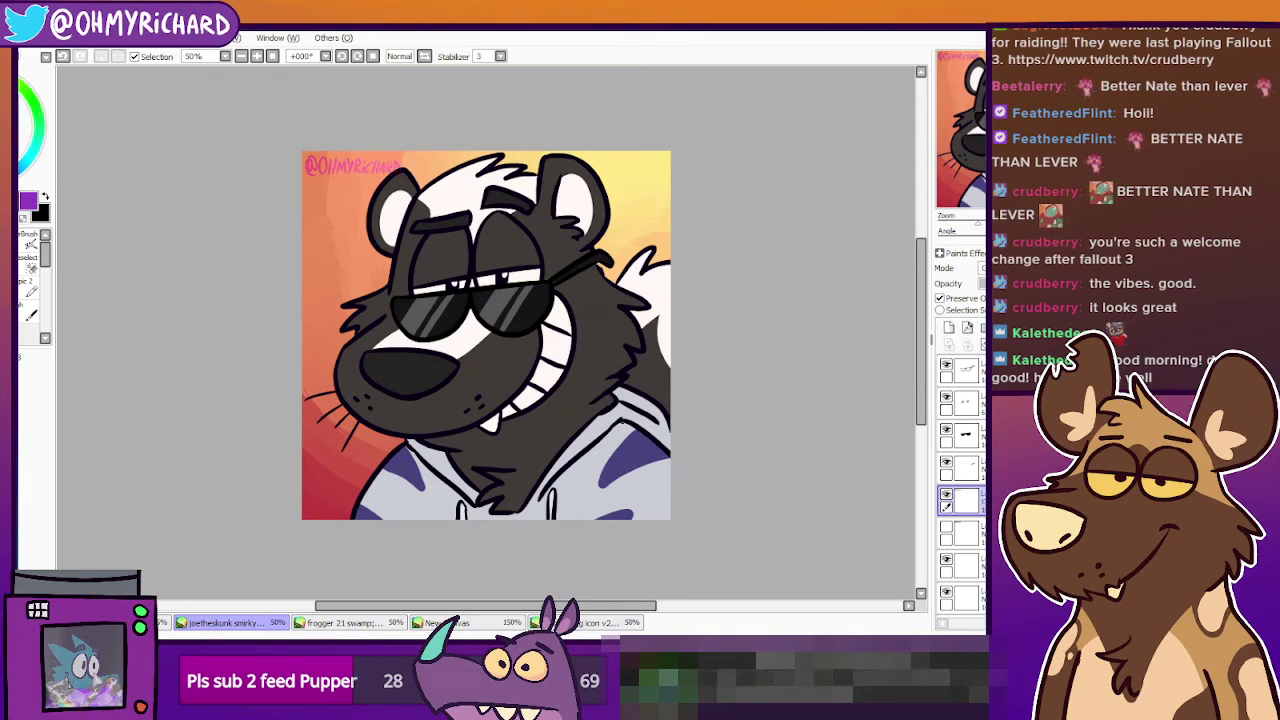
click(983, 268)
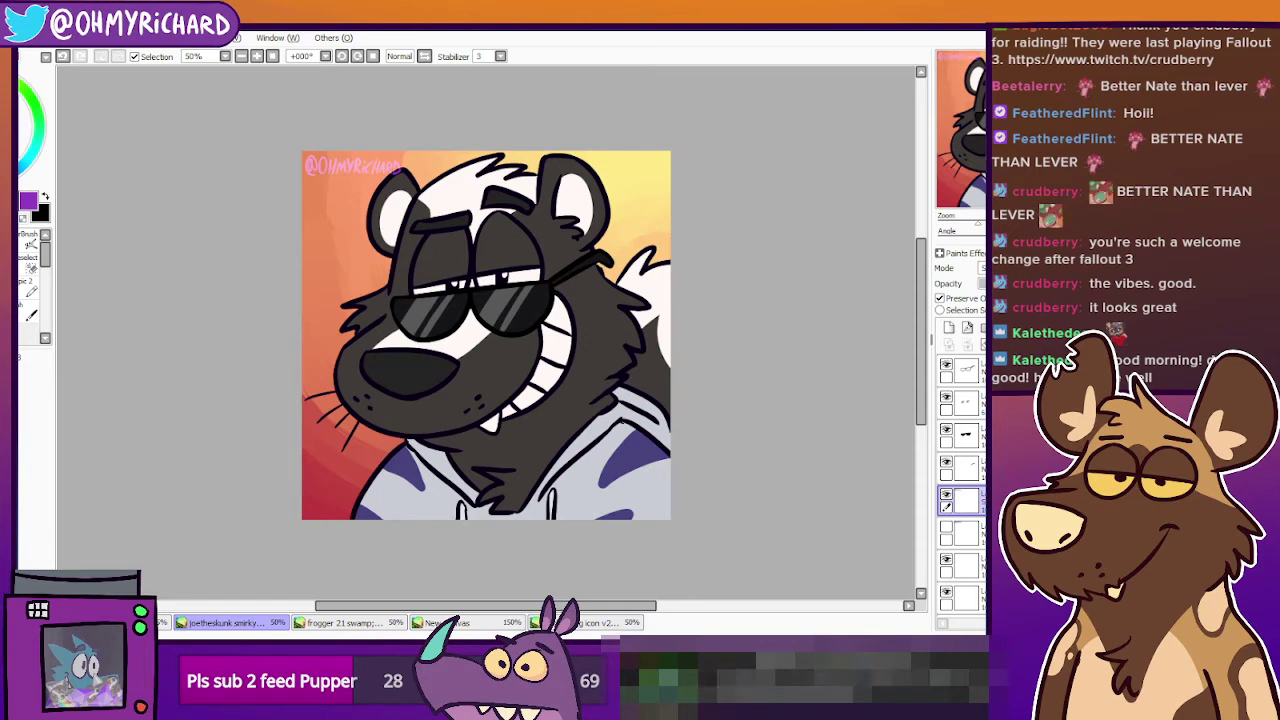
click(983, 268)
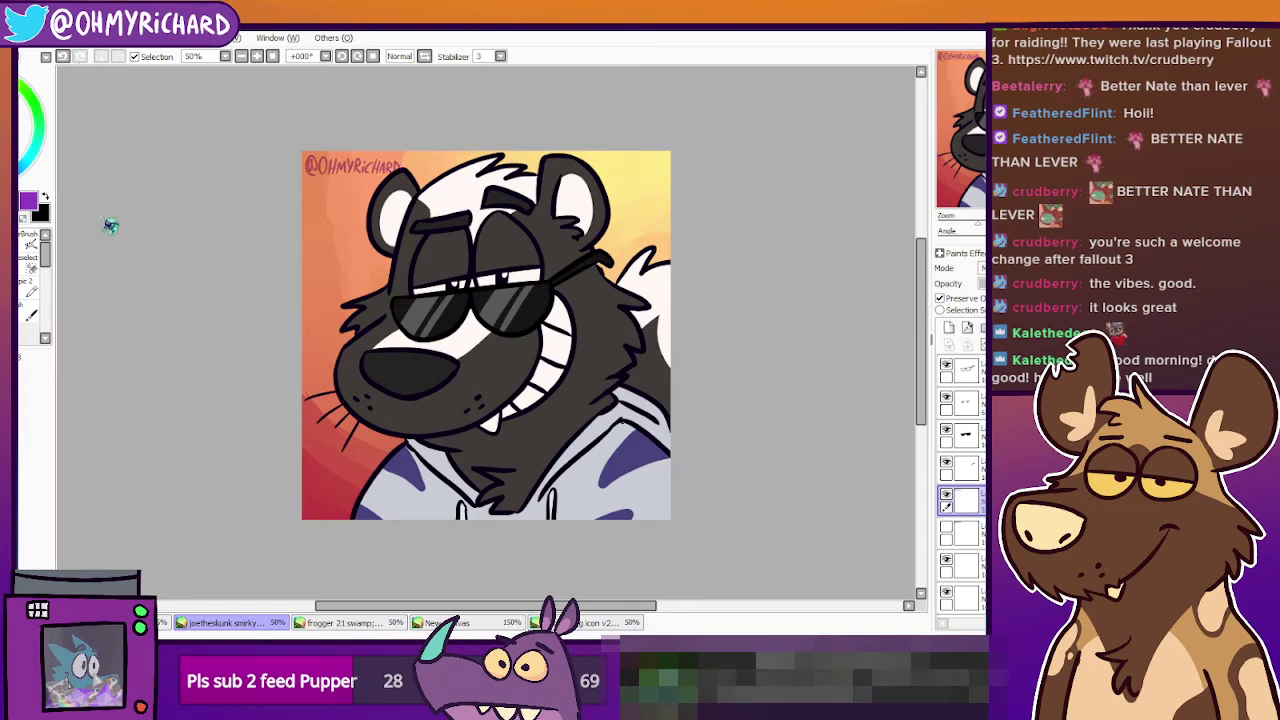
Transform the signature, tilting it slightly and shrinking it to fit in the corner clear of the skunk's ear.
key(ctrl+t)
scroll(382, 137, up, 2)
drag(333, 193, 449, 420)
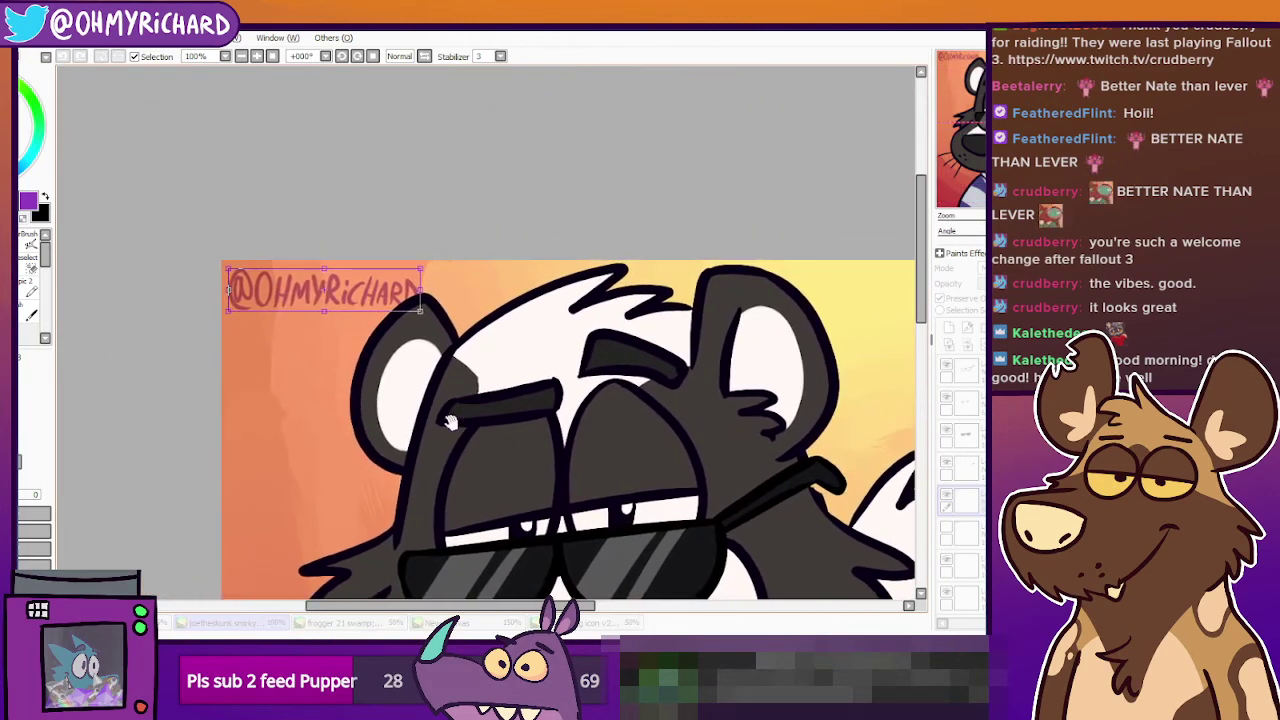
drag(456, 351, 457, 345)
drag(559, 466, 575, 387)
drag(317, 211, 314, 204)
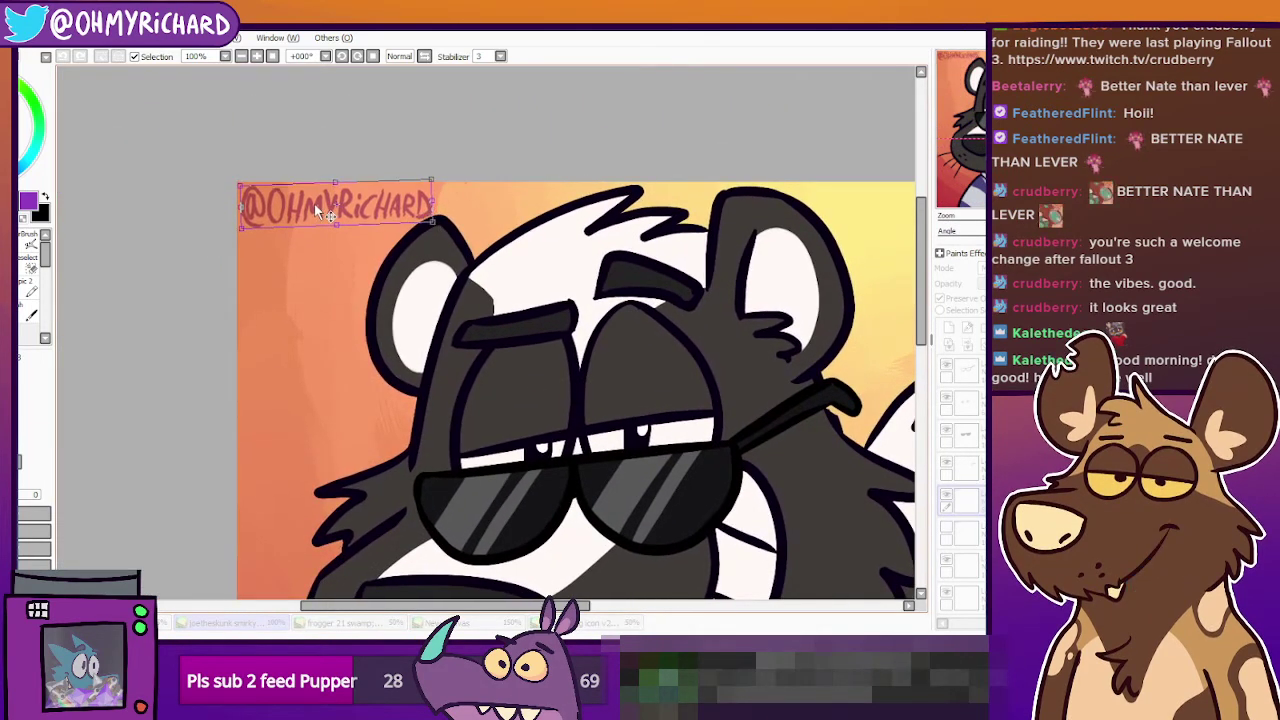
drag(431, 224, 406, 222)
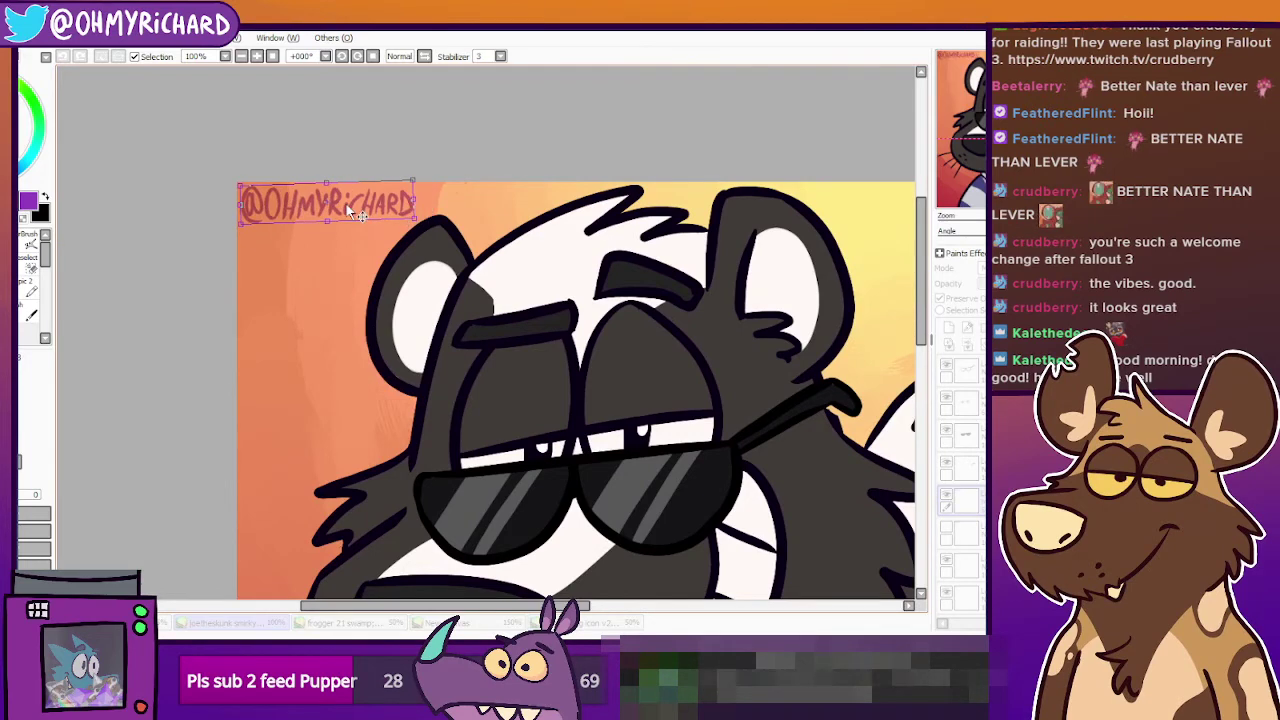
key(Return)
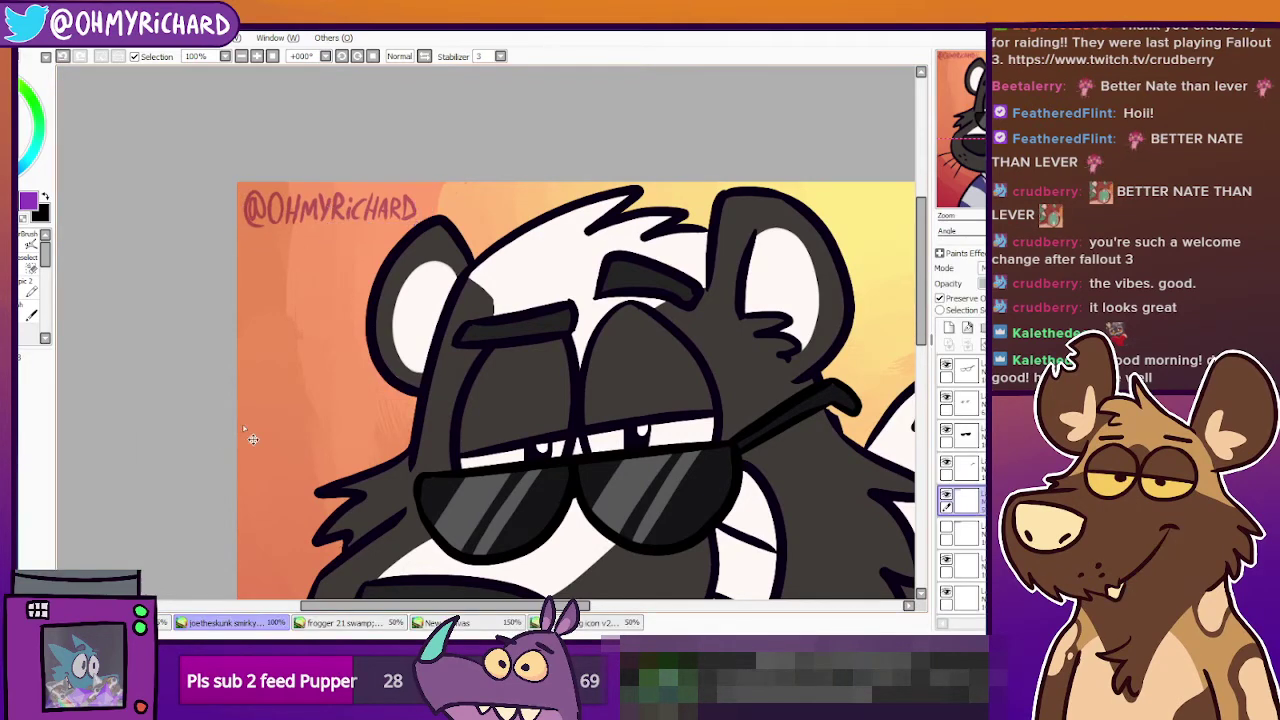
Examine the signed portrait at different zoom levels and look back at the wolf icon drawing for comparison.
scroll(246, 428, down, 4)
scroll(600, 385, up, 4)
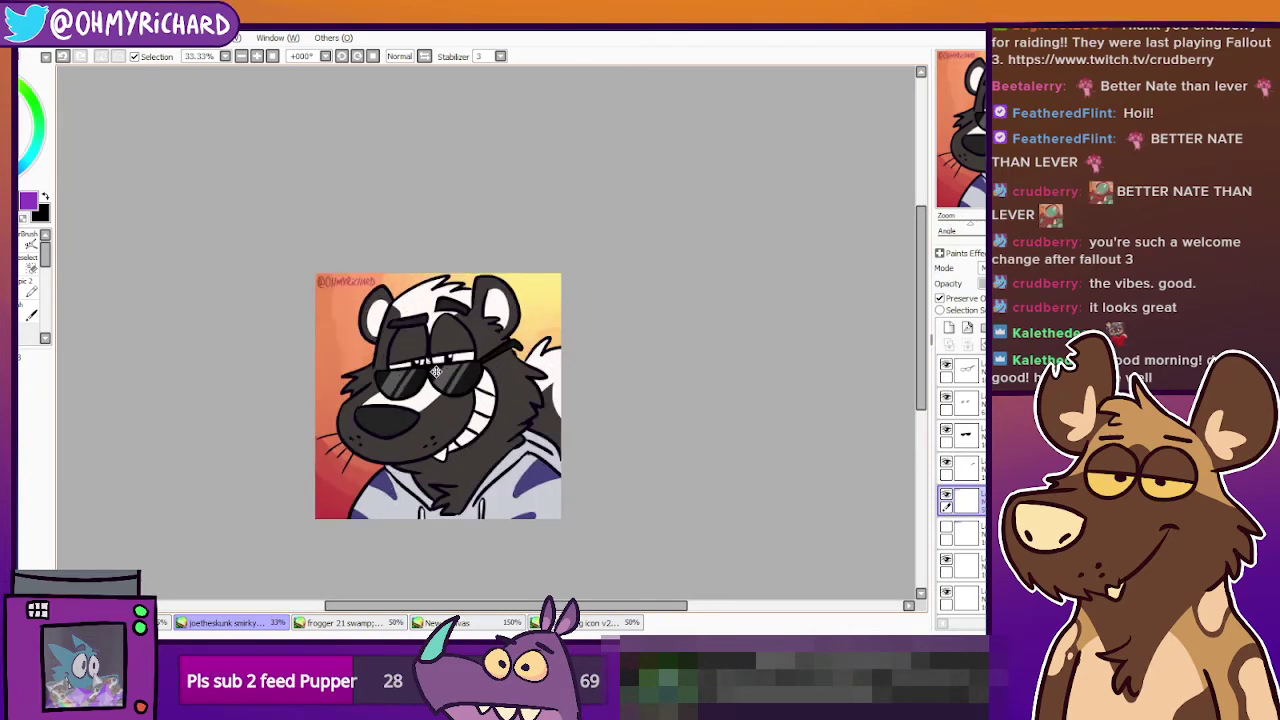
scroll(588, 382, down, 1)
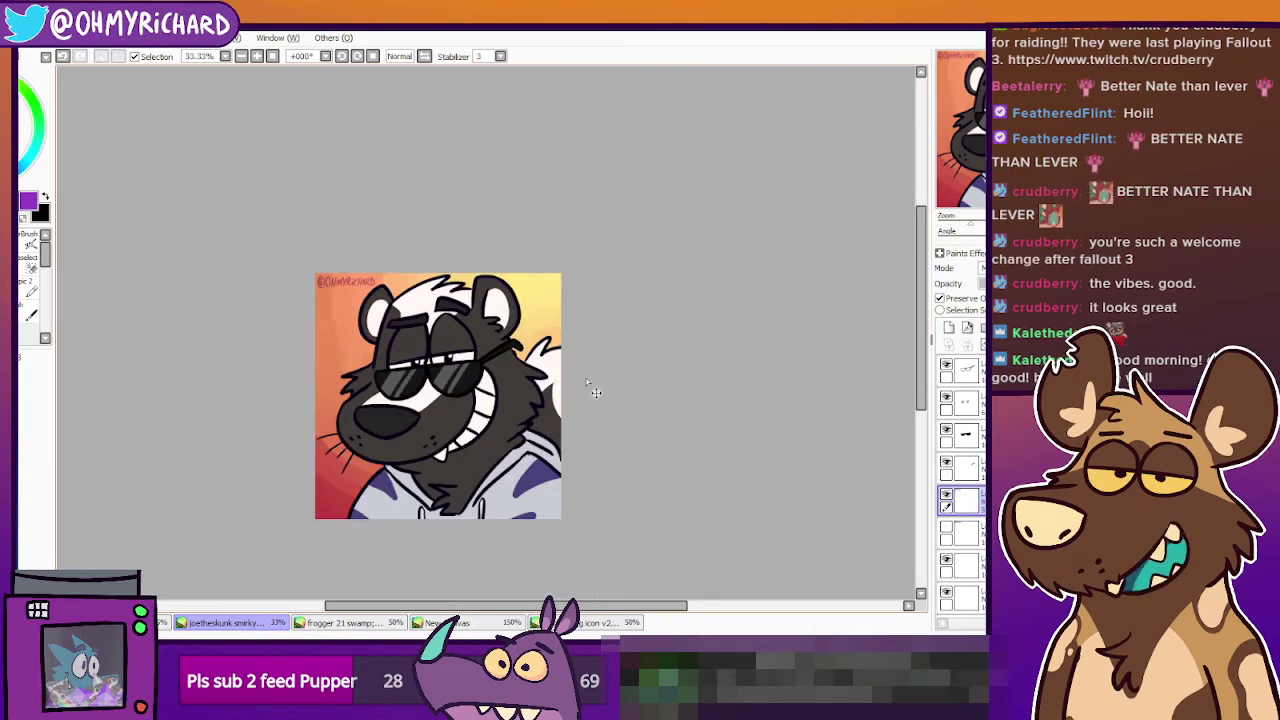
scroll(588, 382, up, 1)
scroll(156, 225, down, 1)
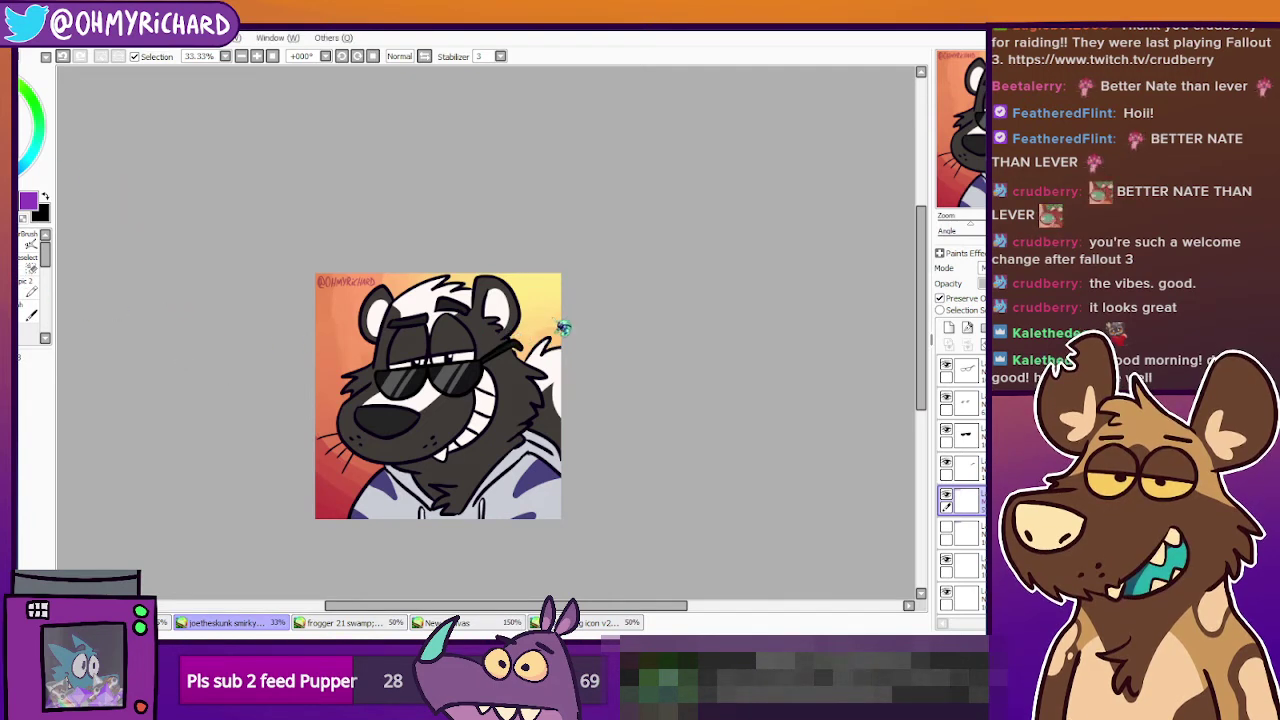
key(ctrl+plus)
key(ctrl+plus)
drag(354, 471, 526, 246)
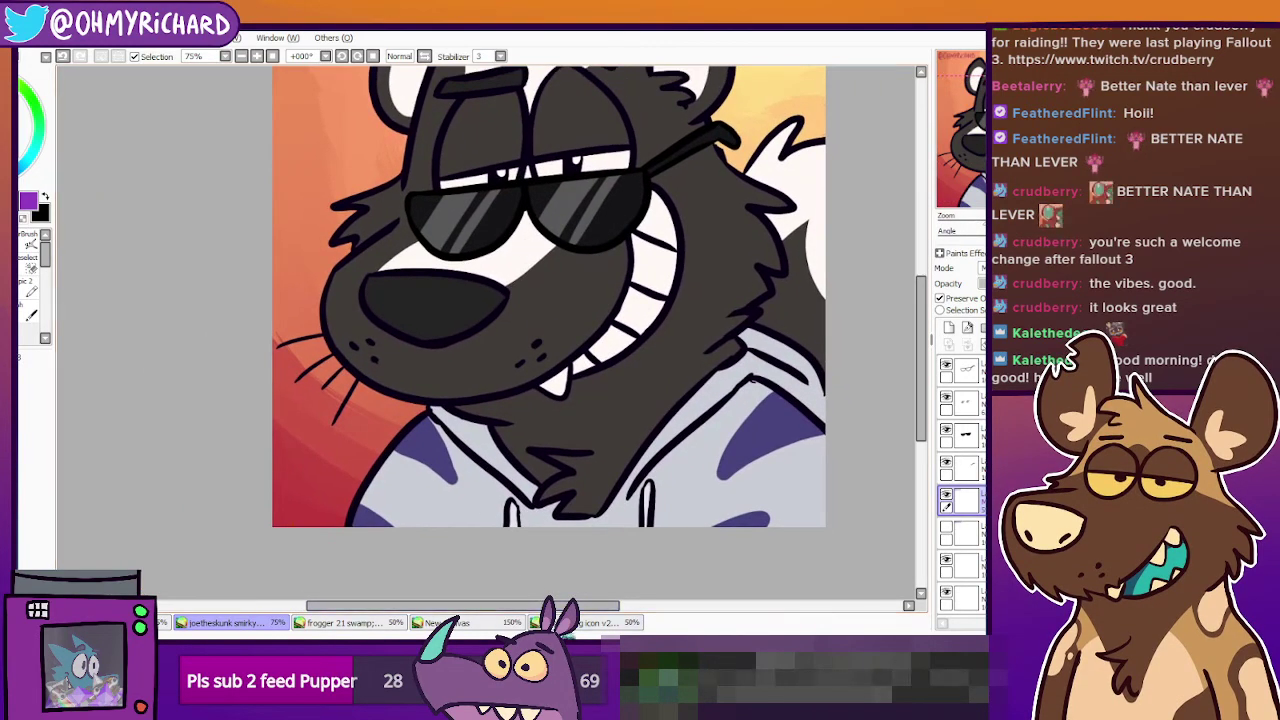
click(598, 622)
click(480, 622)
click(604, 622)
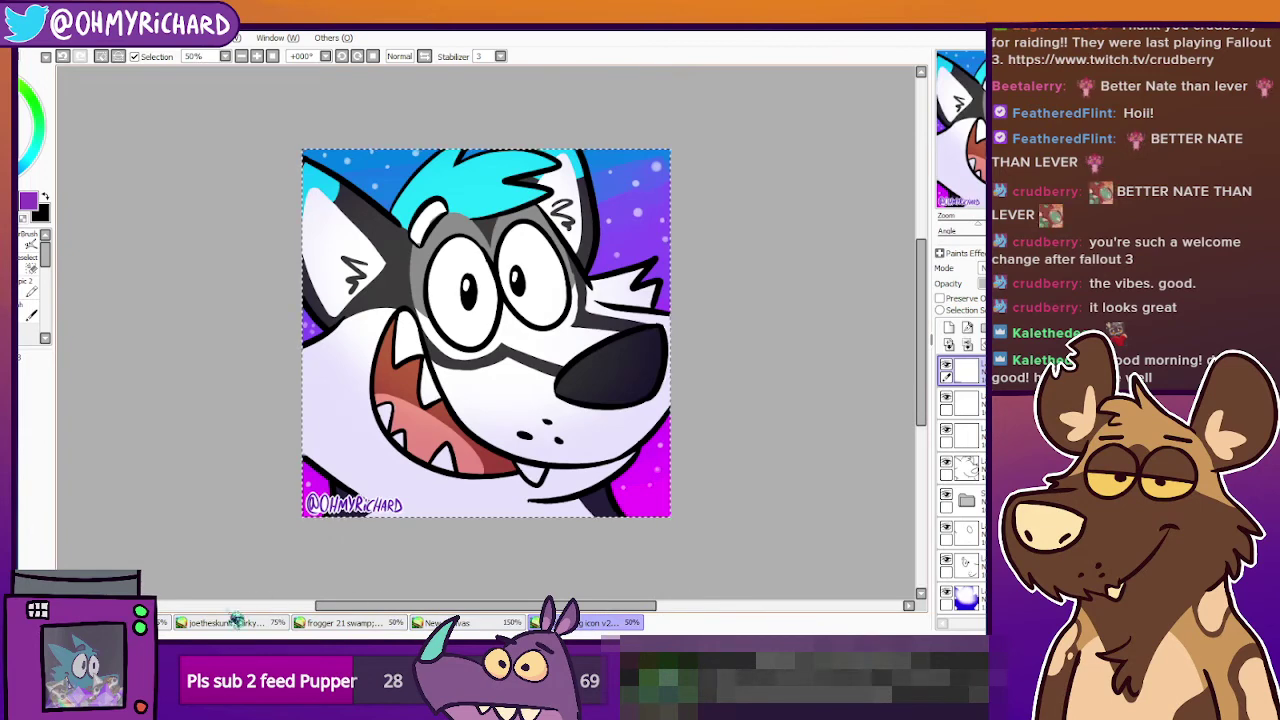
key(ctrl+Tab)
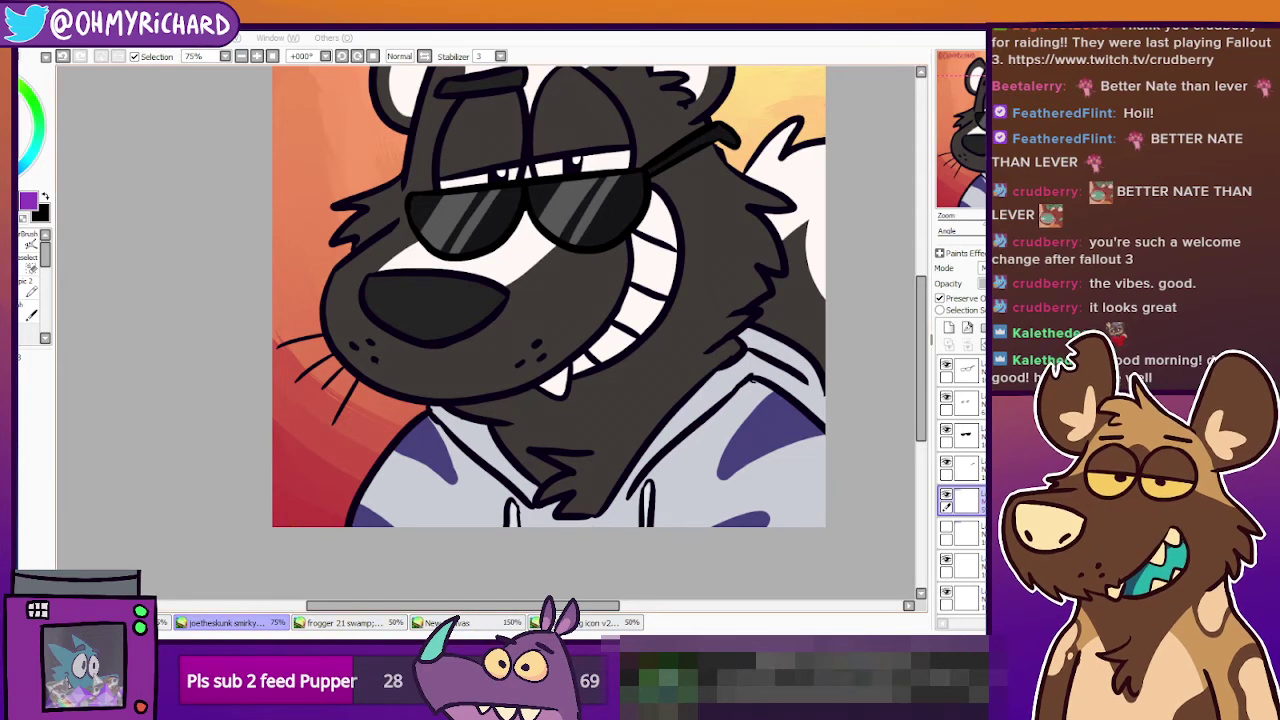
Activate the line-art layer that holds the black whiskers and try white whisker strokes beside the mouth corner.
click(350, 399)
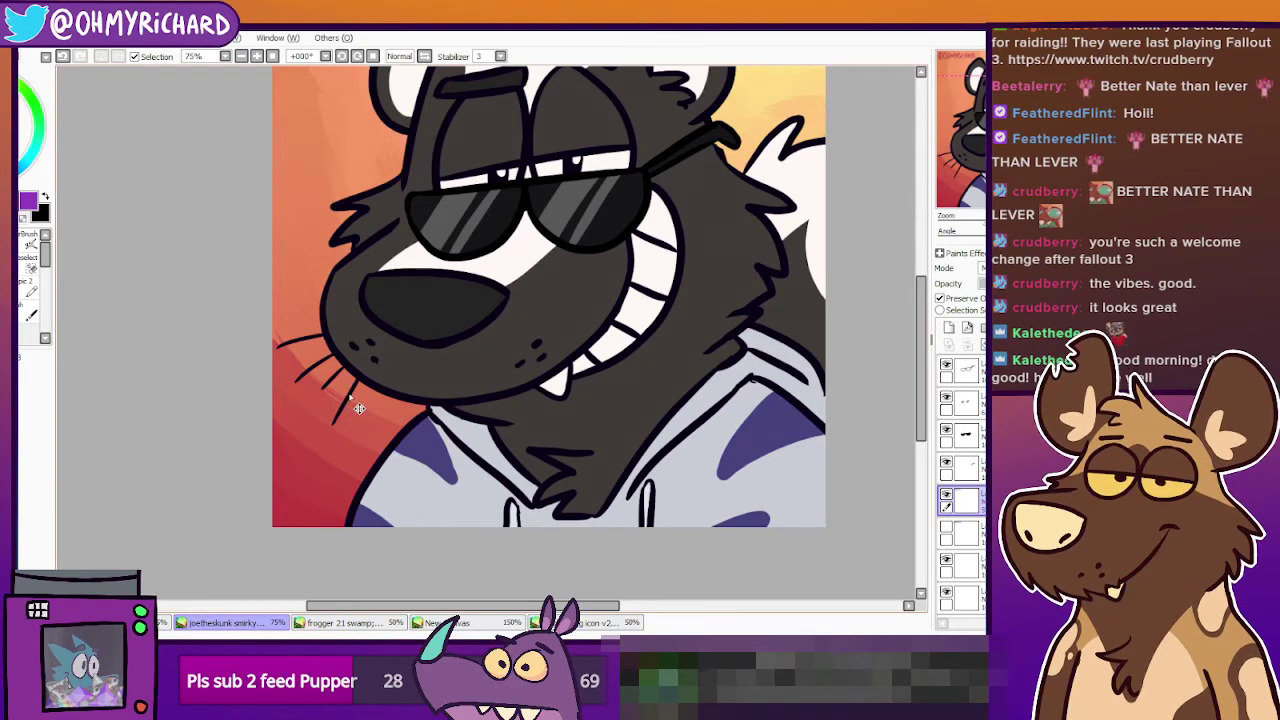
click(964, 506)
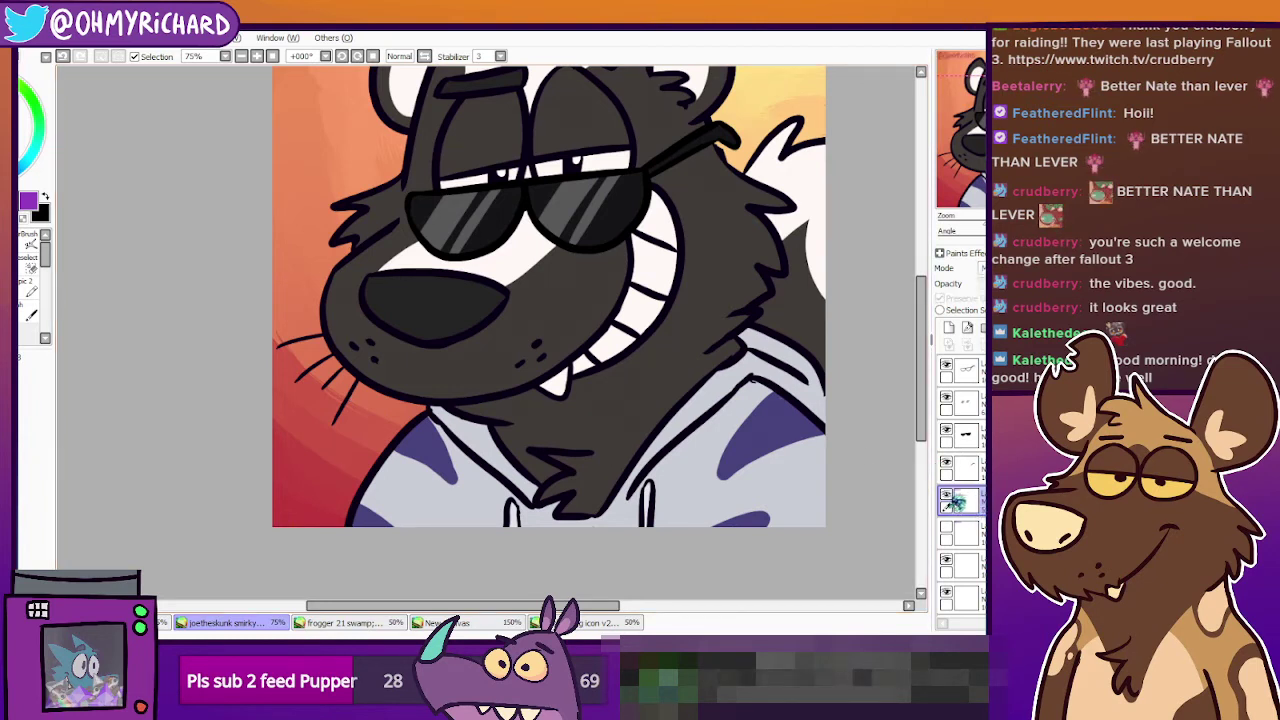
ctrl+shift+click(364, 410)
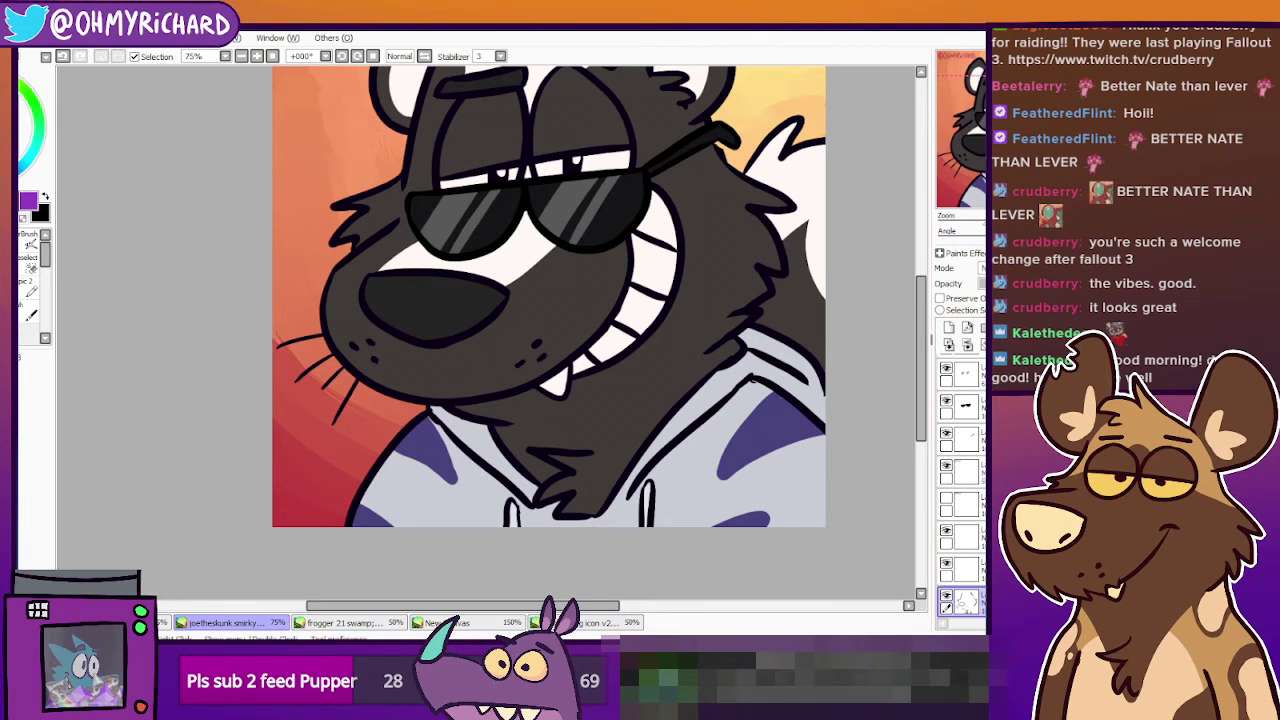
click(10, 268)
click(45, 197)
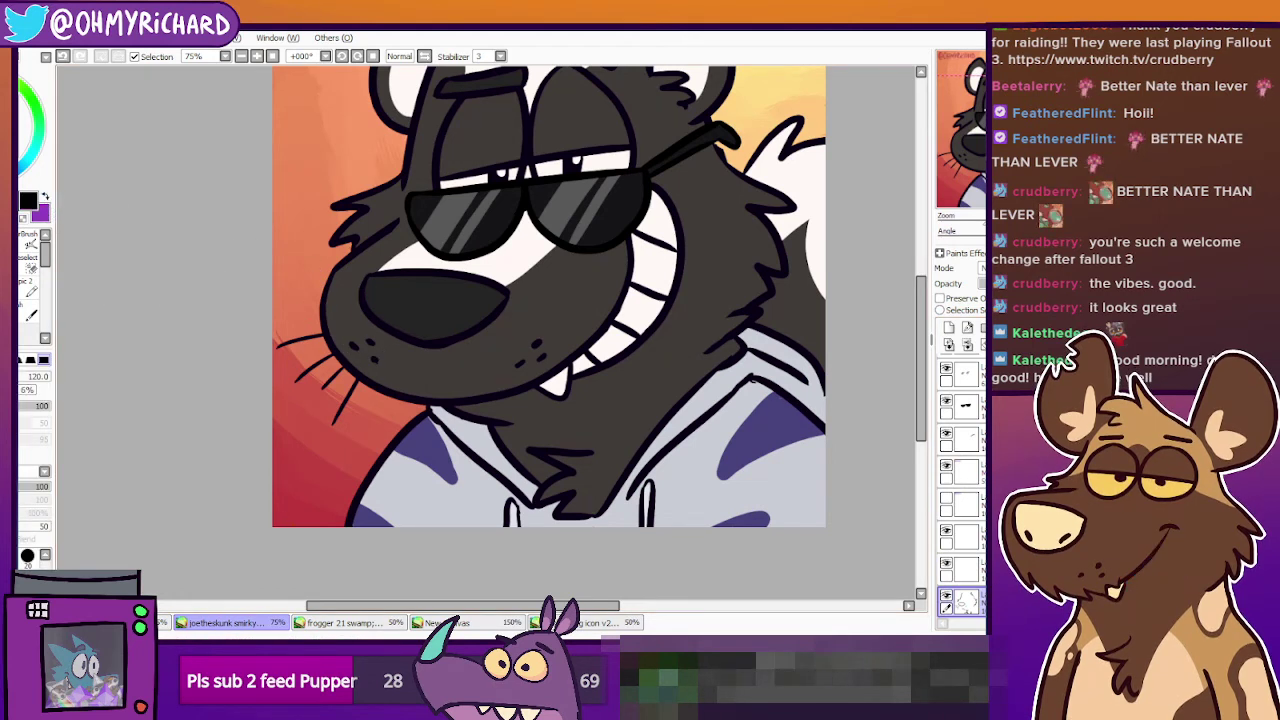
key(e)
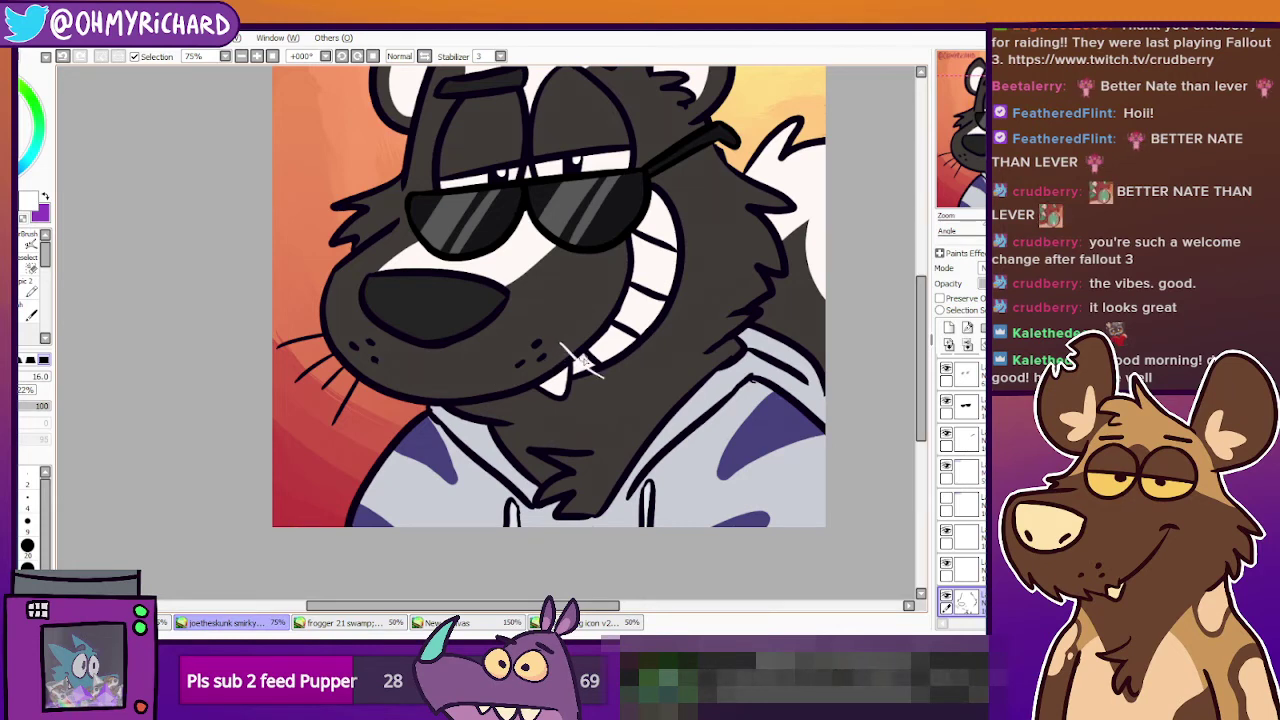
key(ctrl+z)
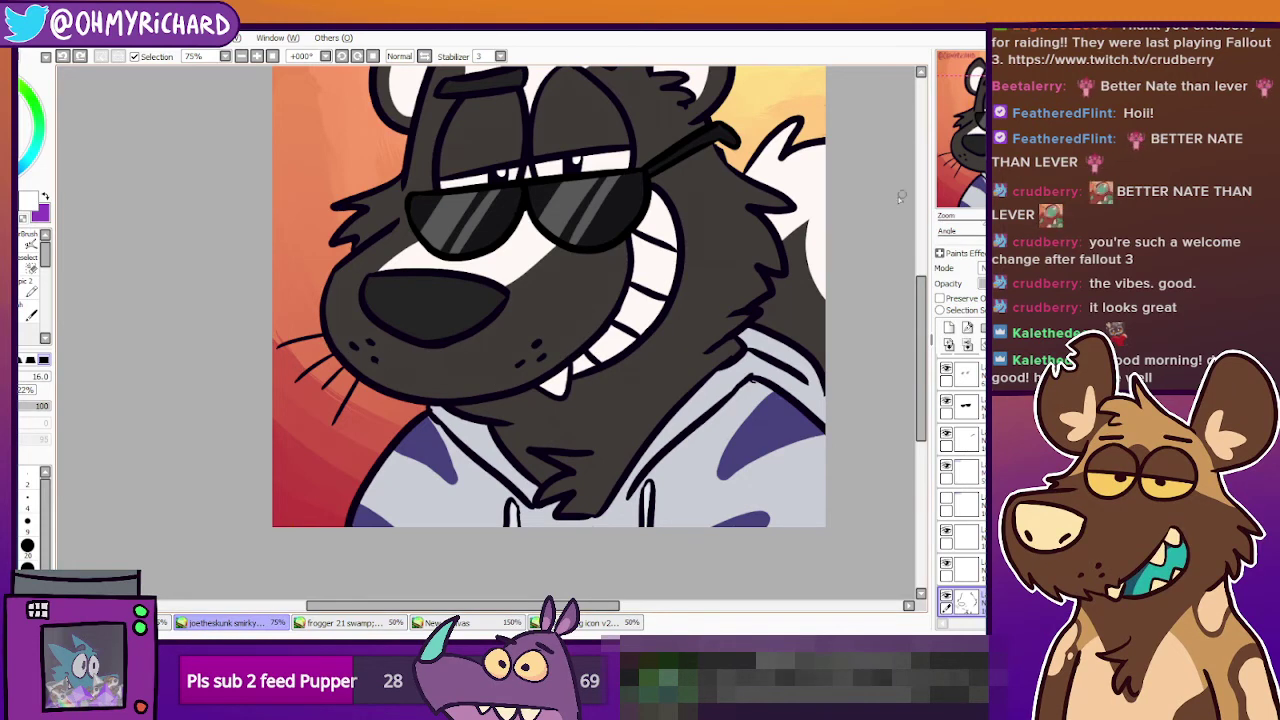
Erase the black whiskers that extend from the front of the skunk's muzzle over the sunset background.
mouse_move(493, 349)
mouse_down()
mouse_move(471, 442)
mouse_move(480, 425)
mouse_up()
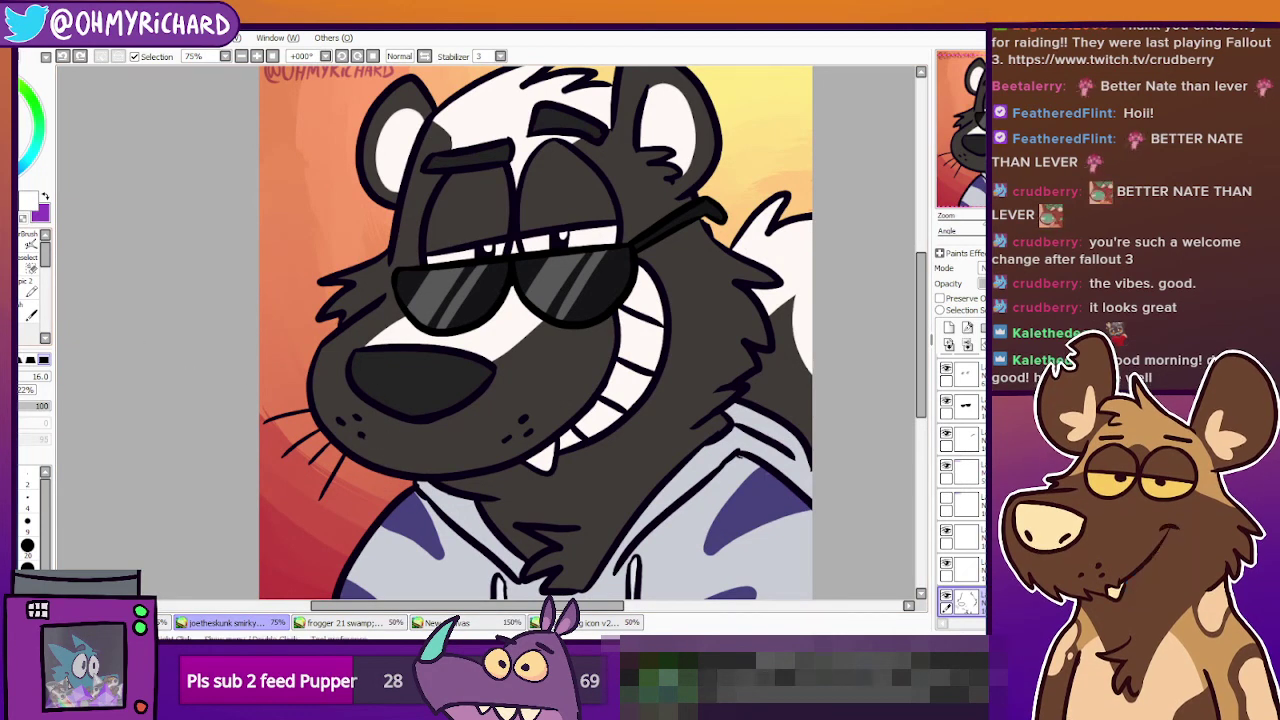
click(24, 295)
mouse_move(336, 457)
mouse_down()
mouse_move(283, 474)
mouse_move(276, 441)
mouse_move(243, 409)
mouse_up()
click(24, 292)
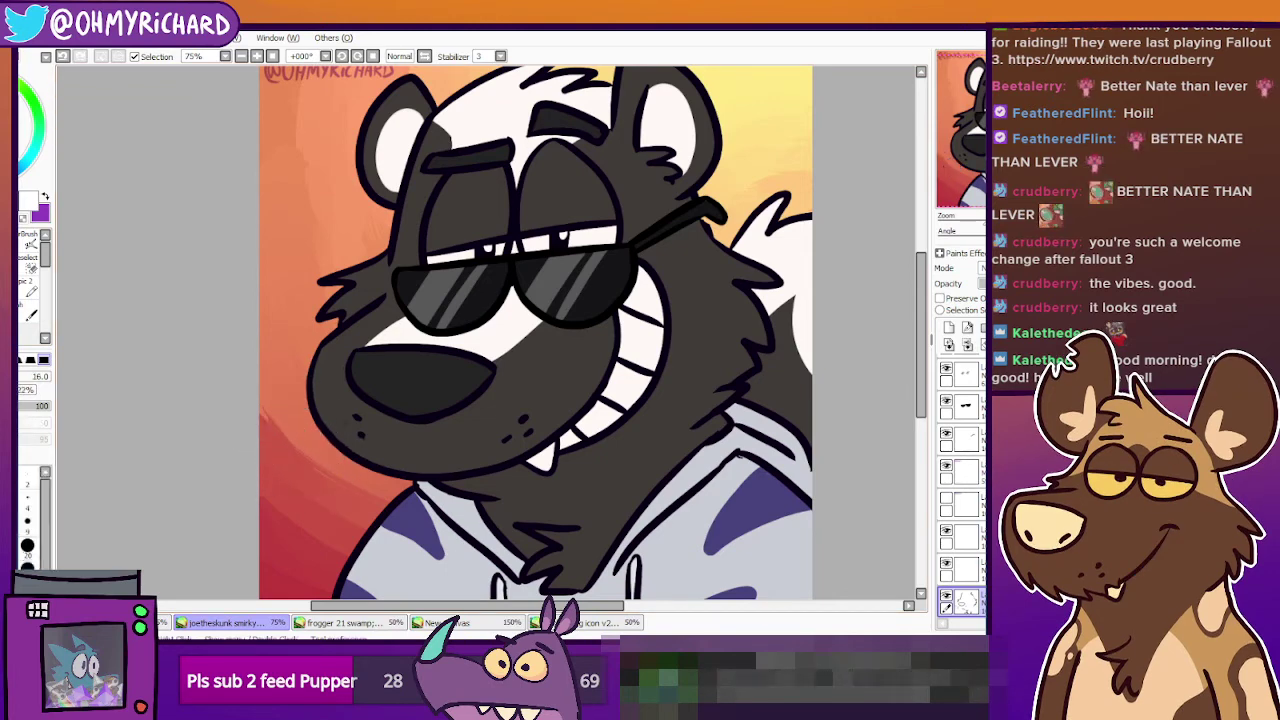
key(ctrl+z)
key(ctrl+z)
key(e)
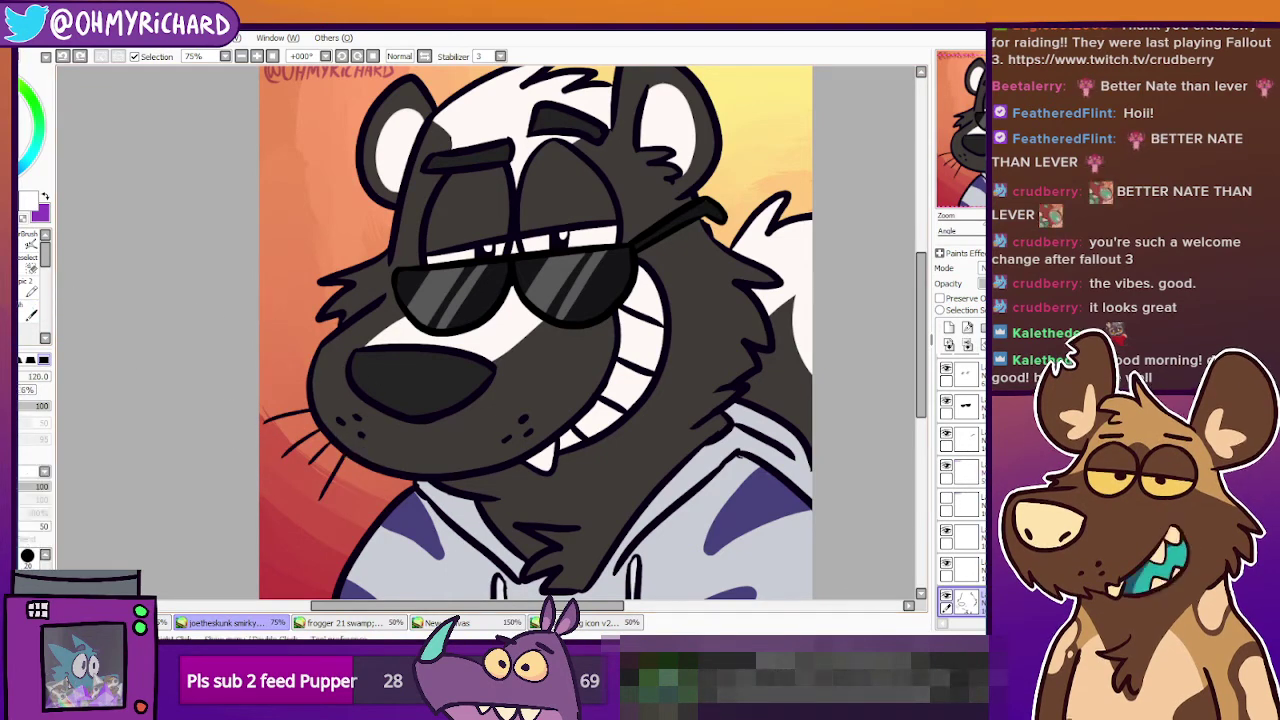
mouse_move(347, 466)
mouse_down()
mouse_move(305, 503)
mouse_move(326, 447)
mouse_move(316, 458)
mouse_move(307, 433)
mouse_move(296, 454)
mouse_move(290, 425)
mouse_move(252, 437)
mouse_up()
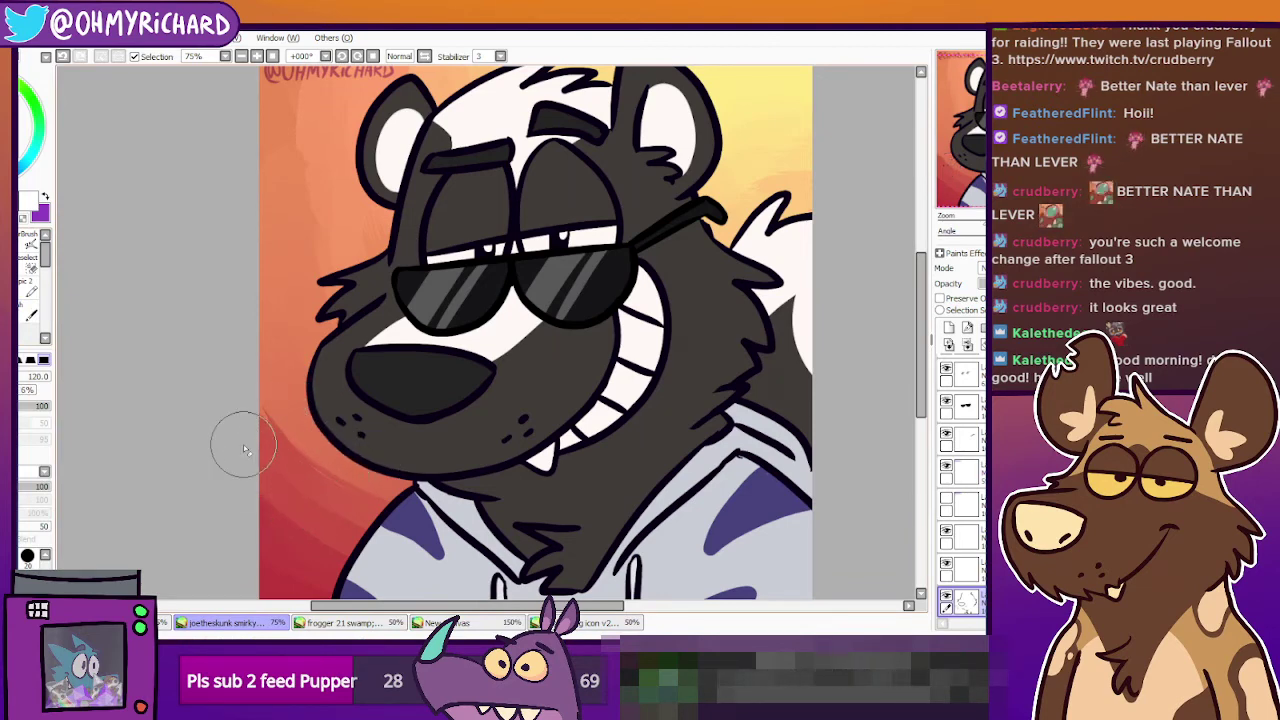
Create a new layer above the line art and draw white whiskers at the front of the muzzle with the size 16 brush.
key(n)
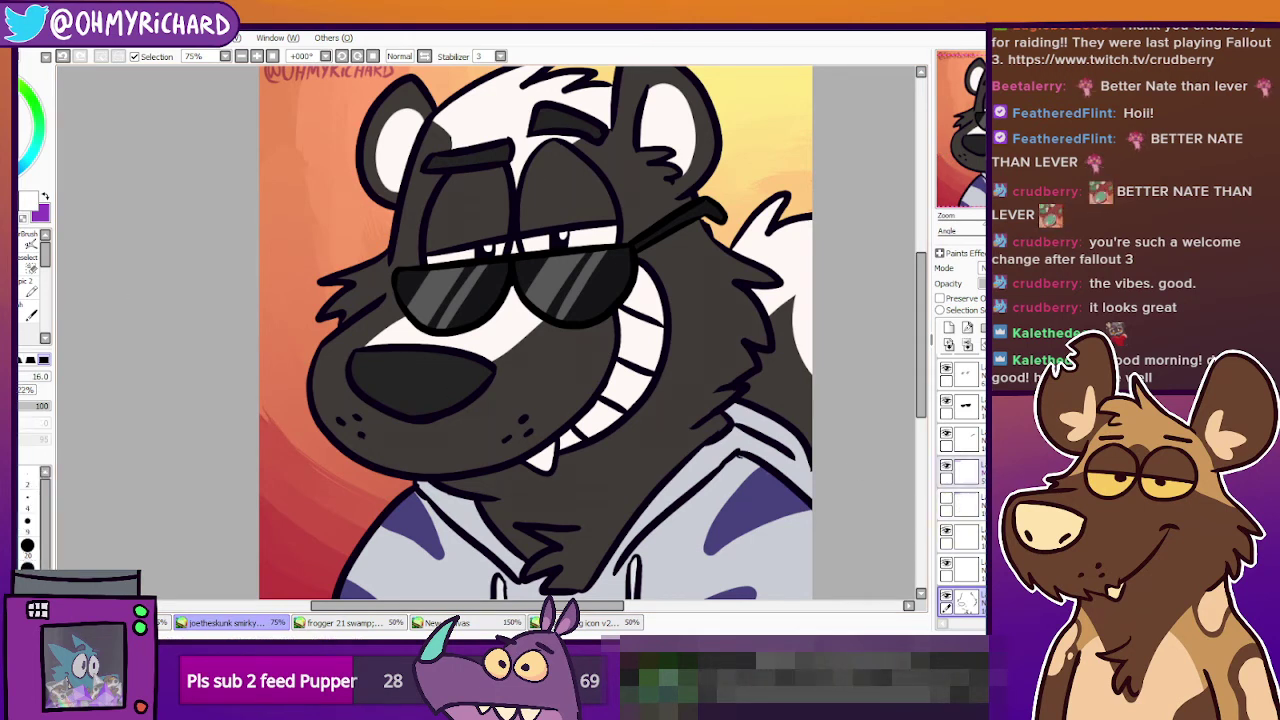
scroll(964, 482, down, 2)
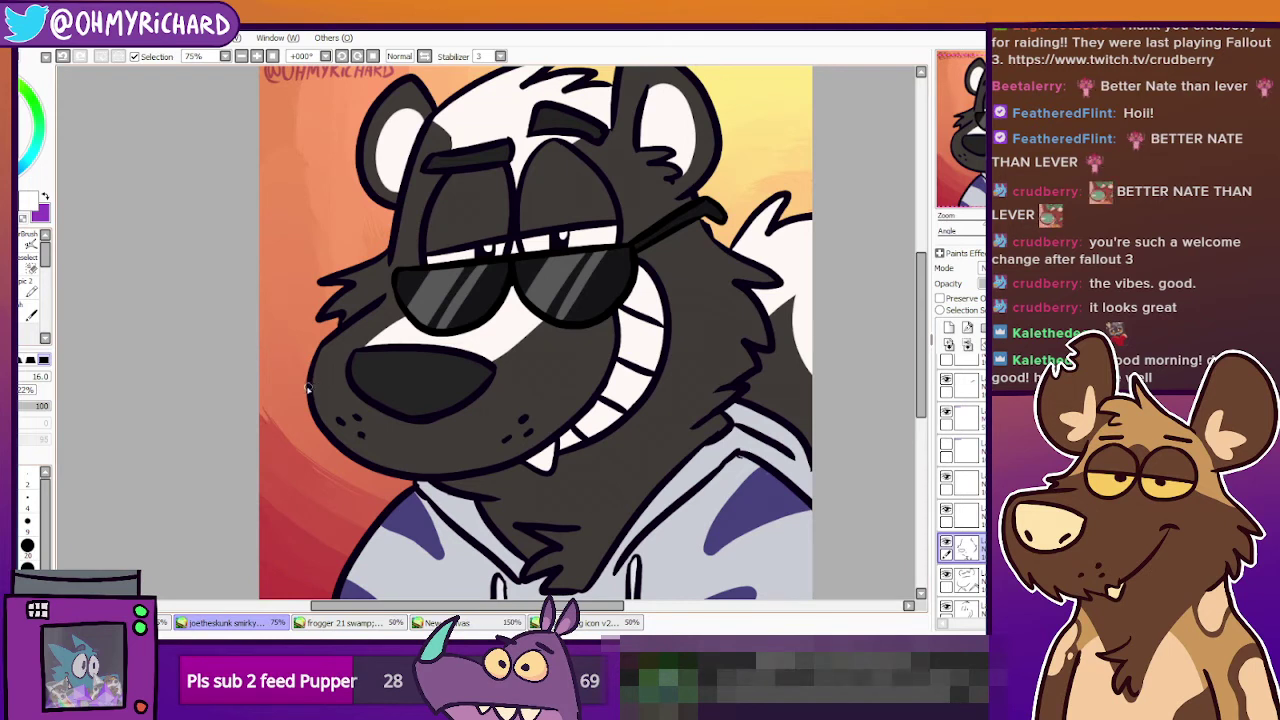
key(ctrl+z)
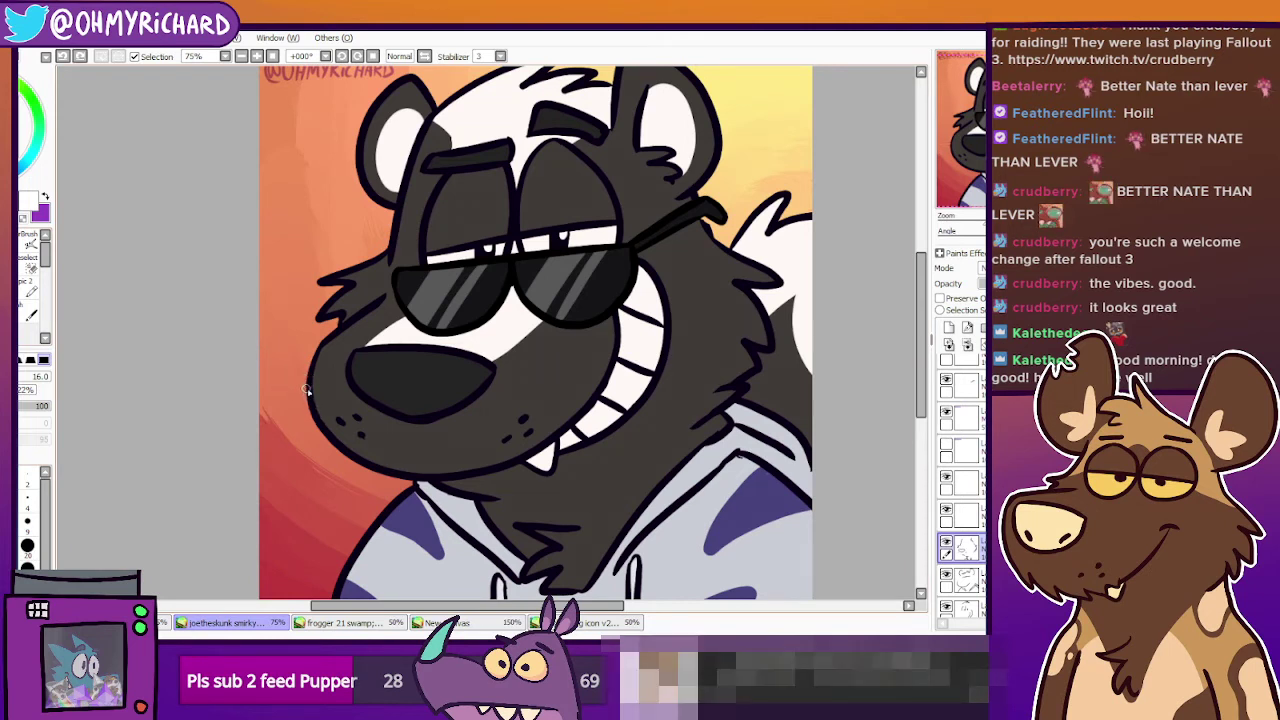
click(949, 328)
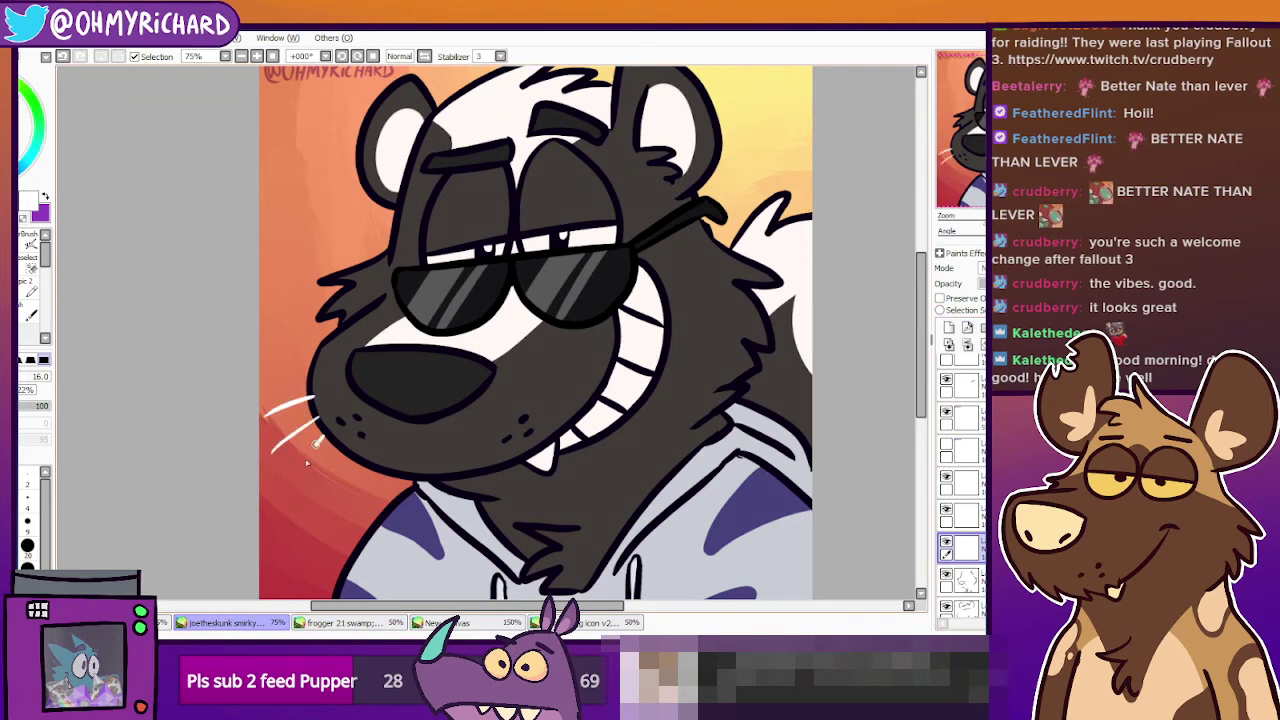
key(ctrl+z)
key(ctrl+z)
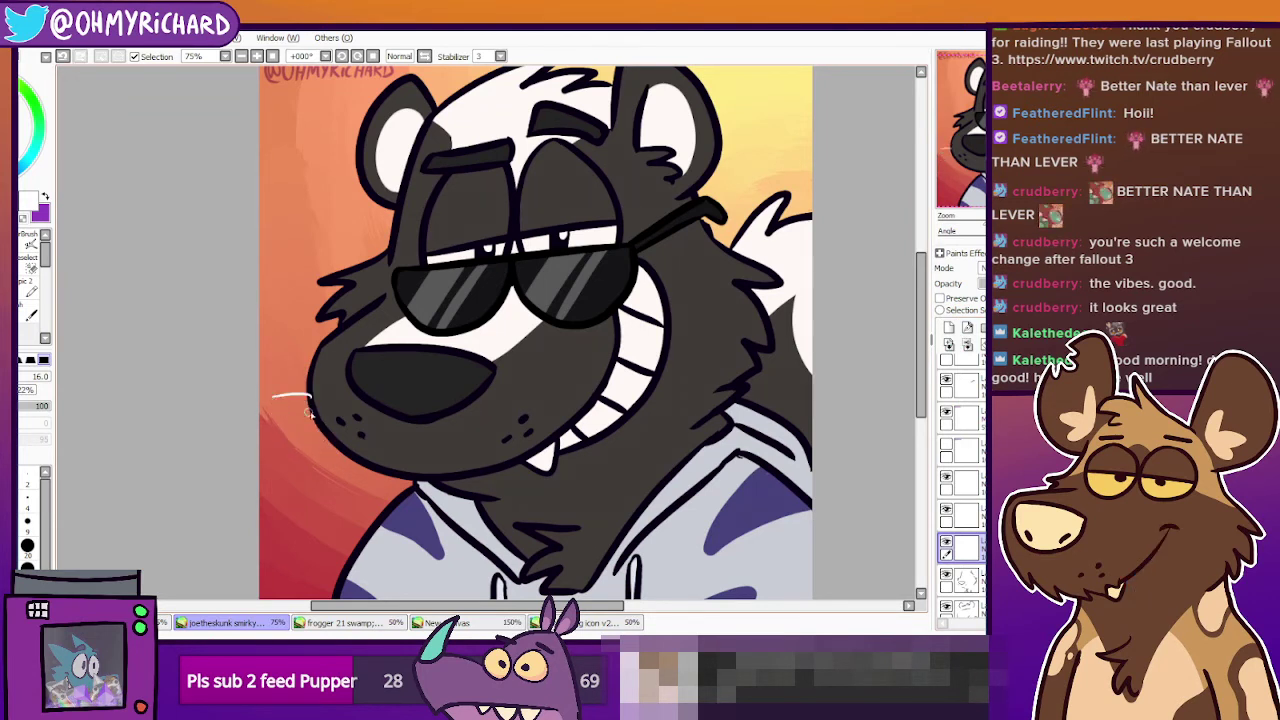
key(ctrl+z)
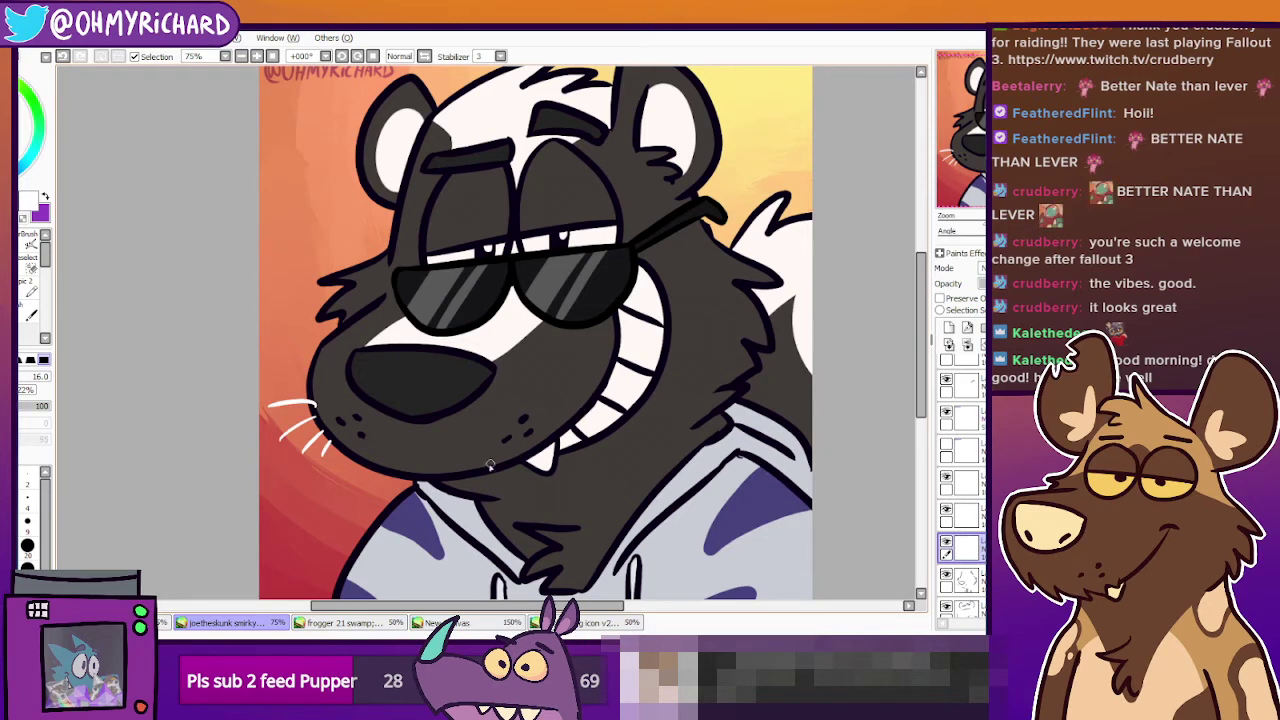
Try short white whiskers beneath the chin and longer ones across the fang and mouth corner.
key(ctrl+z)
drag(488, 458, 492, 488)
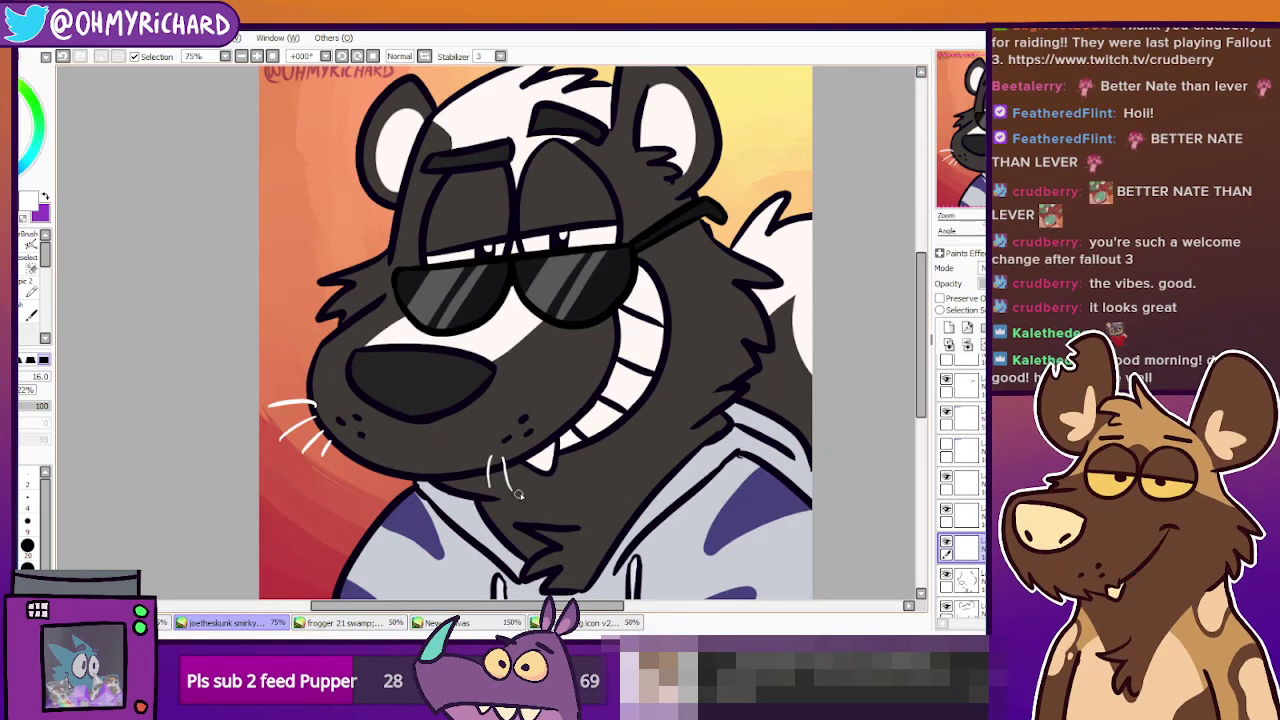
key(ctrl+z)
key(ctrl+z)
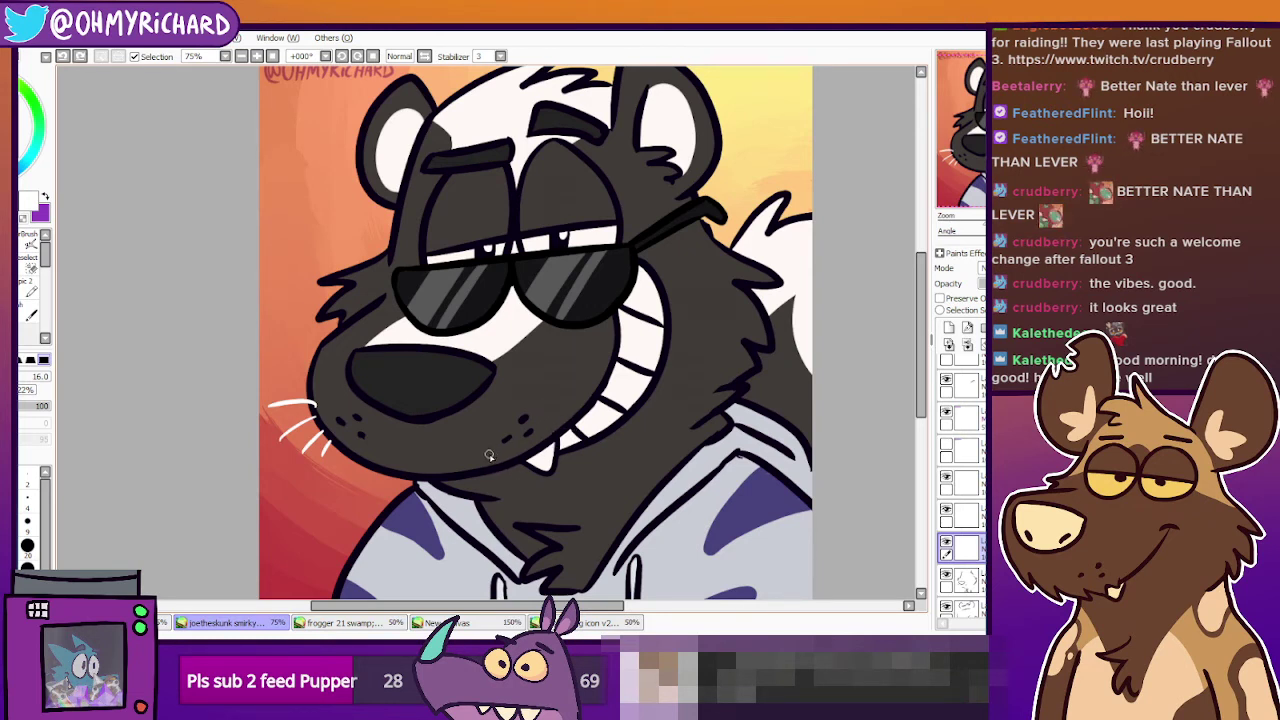
key(ctrl+z)
drag(485, 452, 480, 484)
key(ctrl+z)
key(ctrl+z)
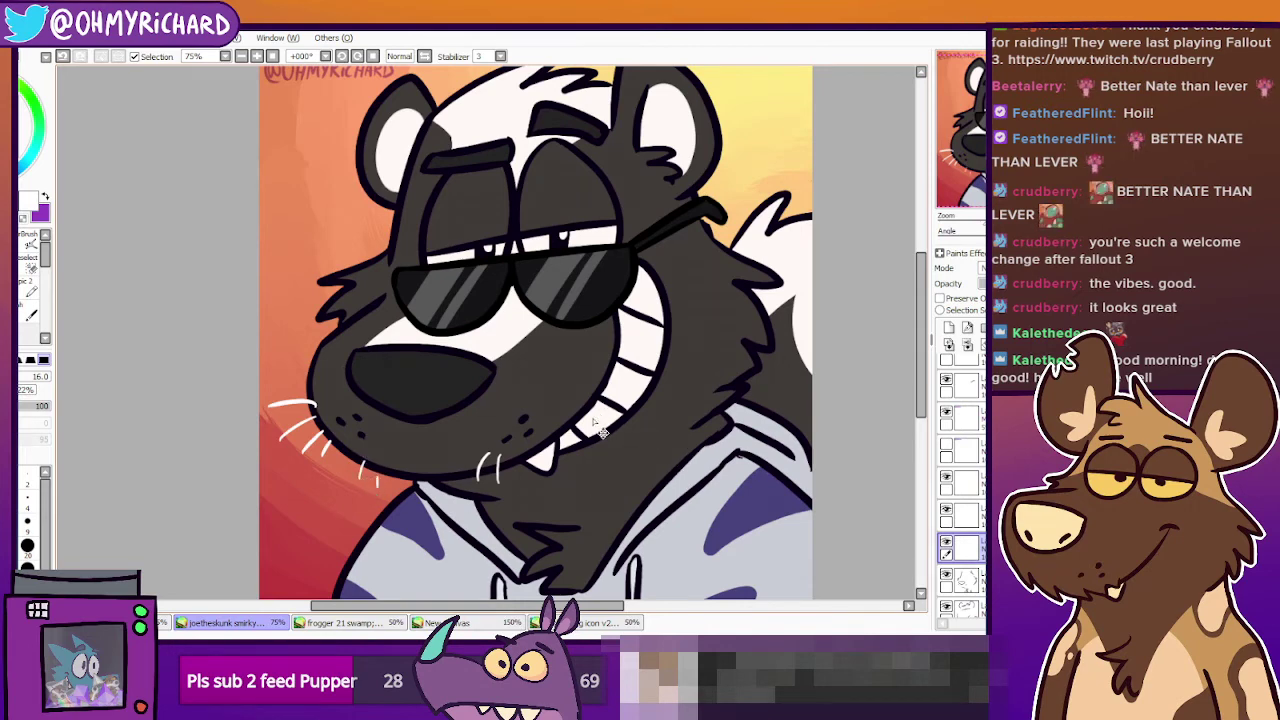
key(ctrl+z)
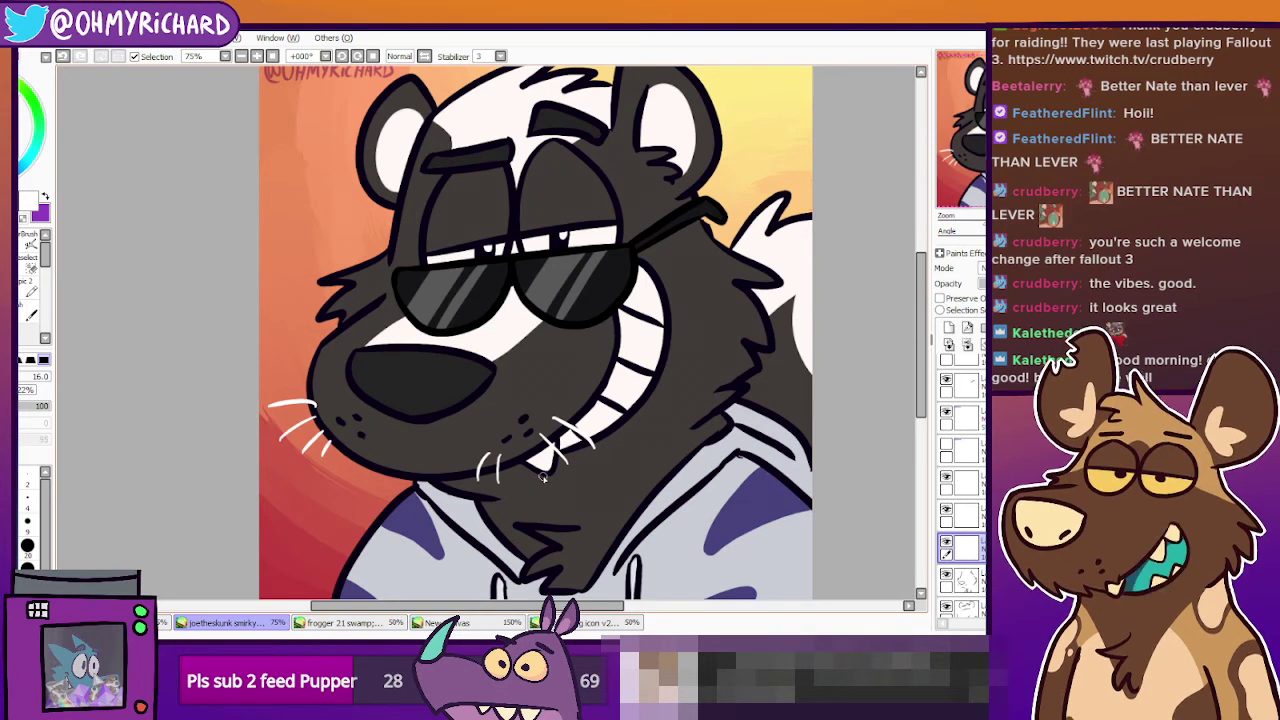
click(62, 57)
click(62, 57)
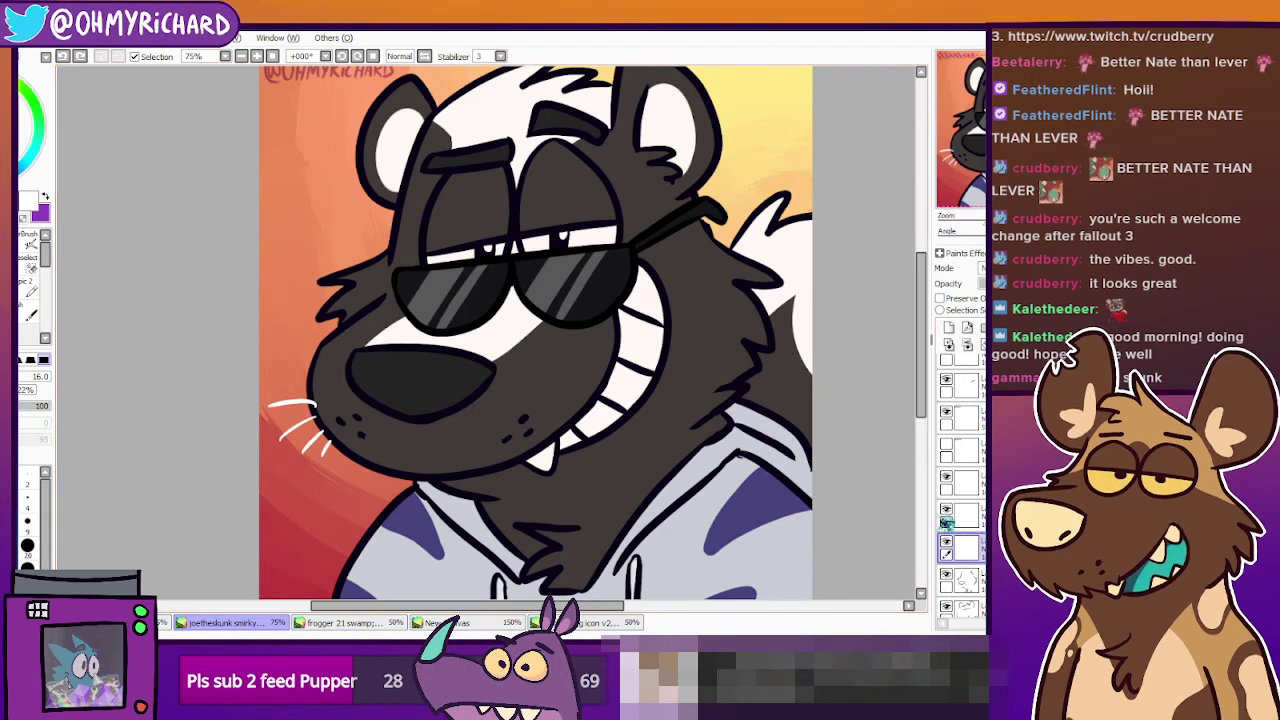
Draw white whiskers across the mouth corner and short ones beneath the muzzle, toggling the layer's visibility to compare.
click(947, 542)
click(947, 542)
click(947, 542)
click(947, 542)
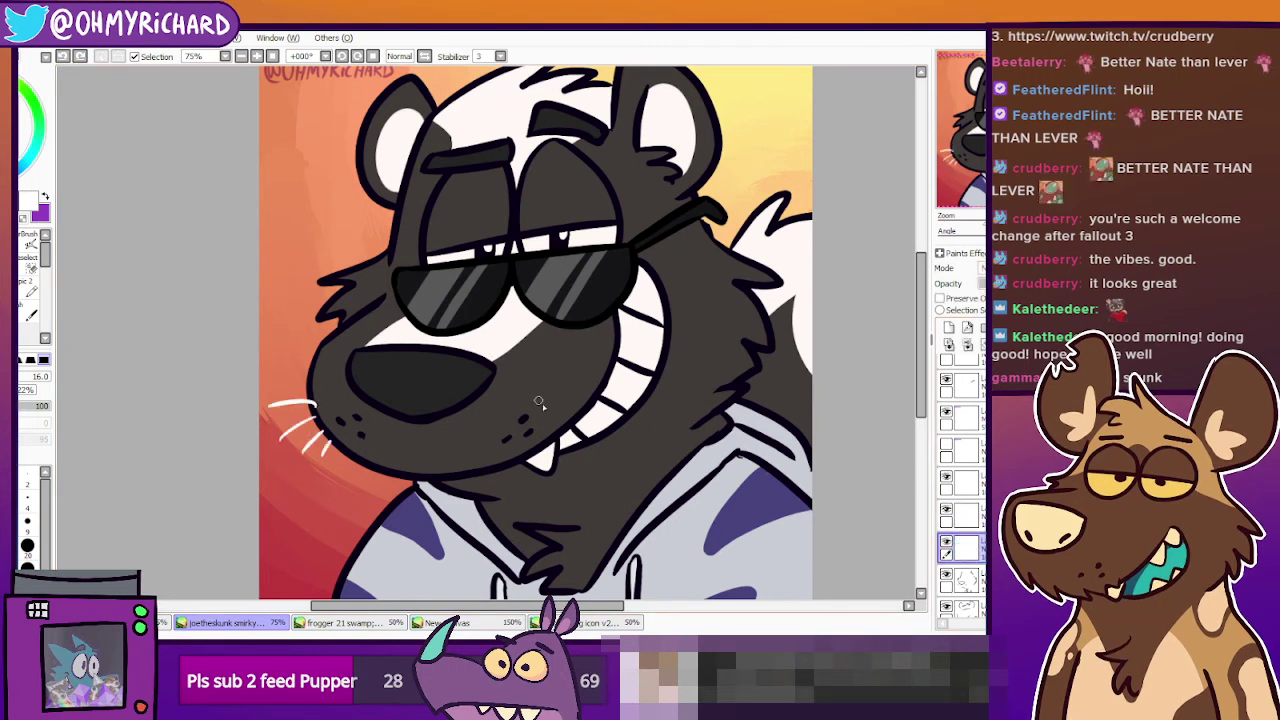
drag(548, 427, 604, 453)
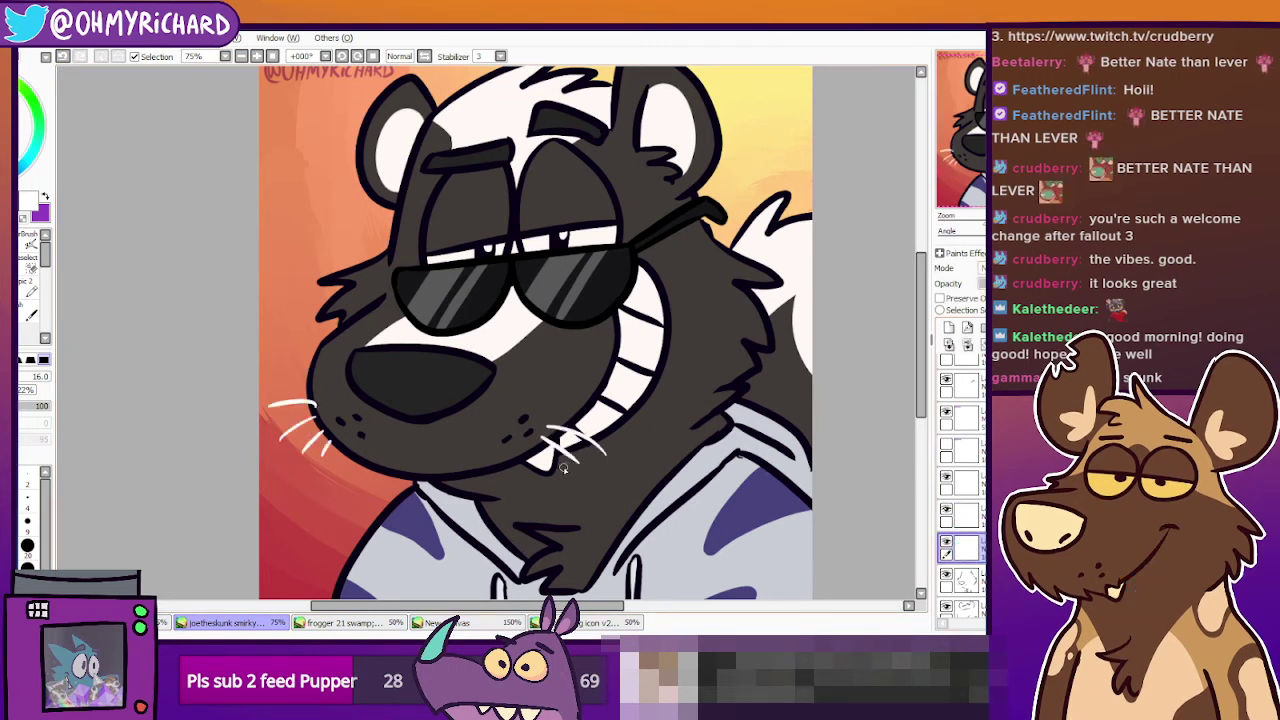
click(64, 57)
drag(547, 441, 536, 458)
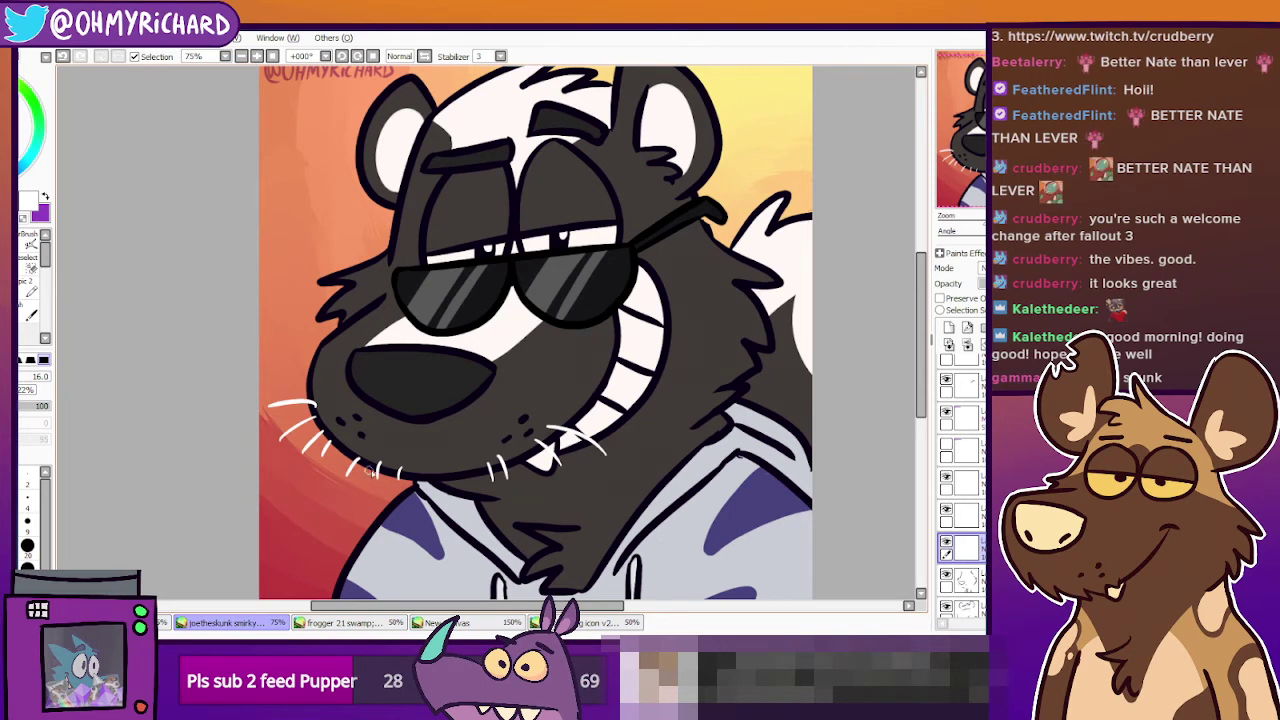
click(946, 542)
click(946, 542)
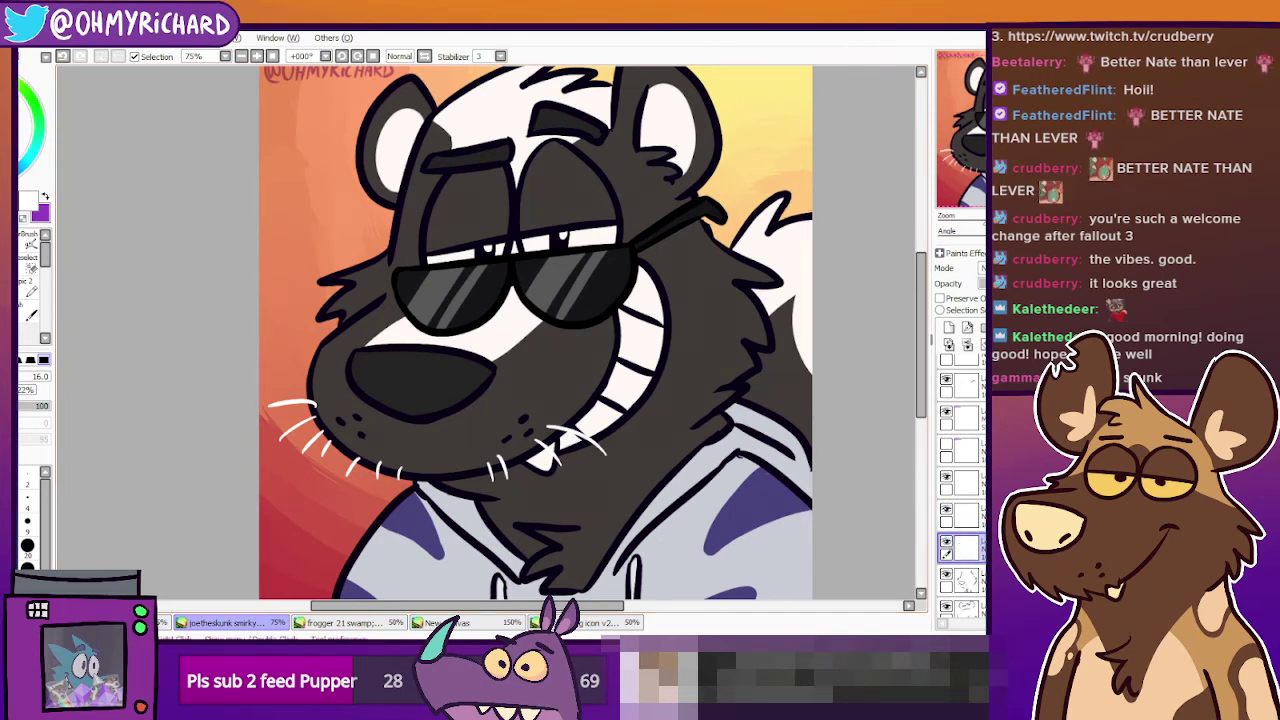
Erase the short white whiskers beneath the front of the muzzle with the size 120 eraser.
click(32, 315)
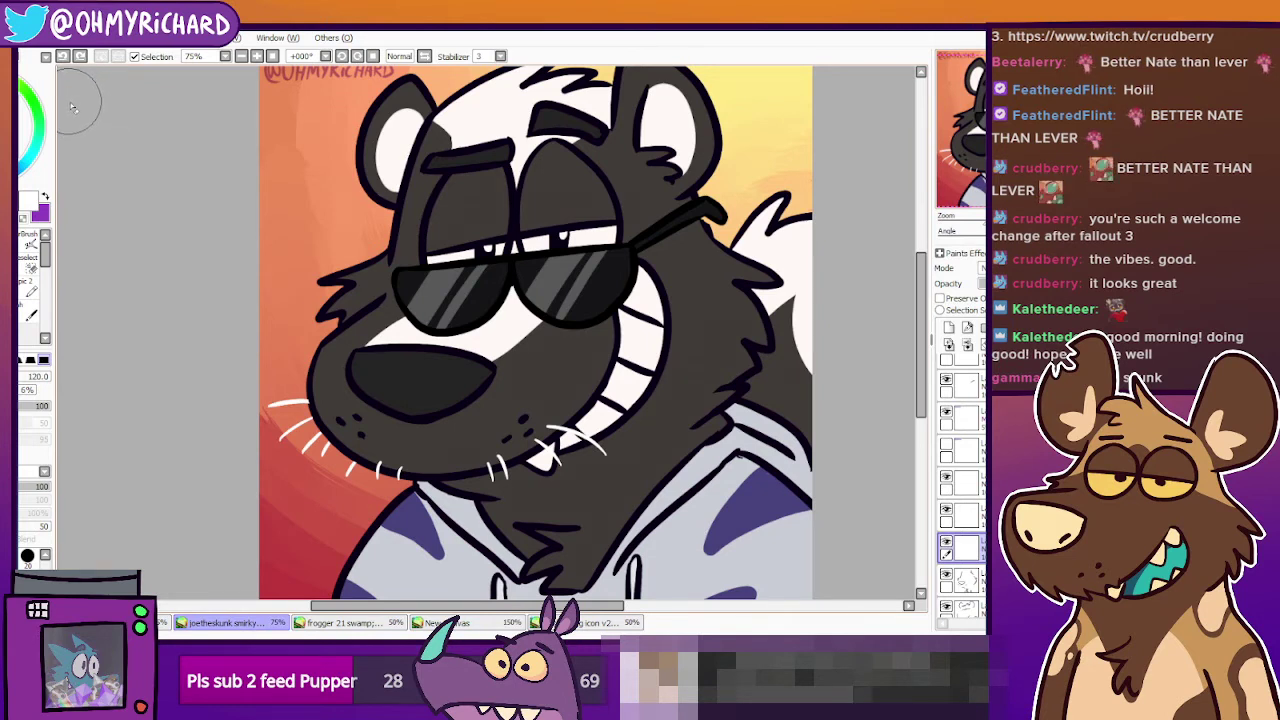
drag(490, 330, 492, 358)
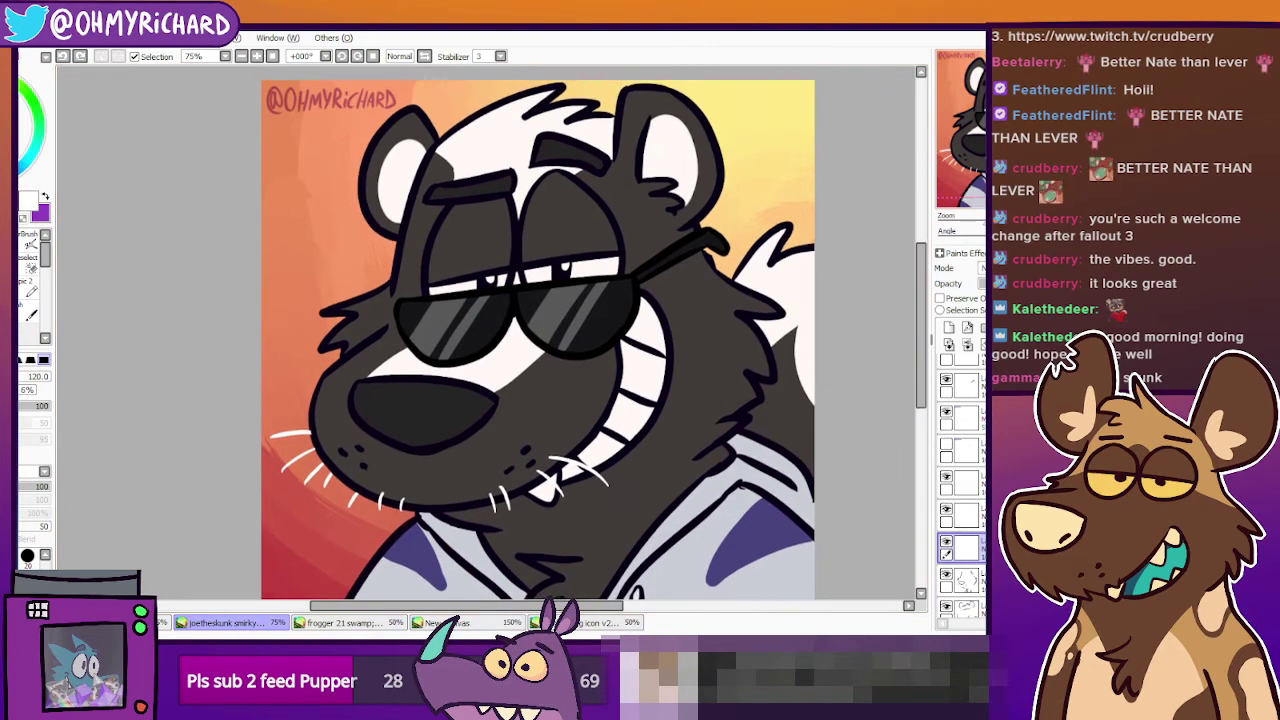
scroll(540, 330, down, 2)
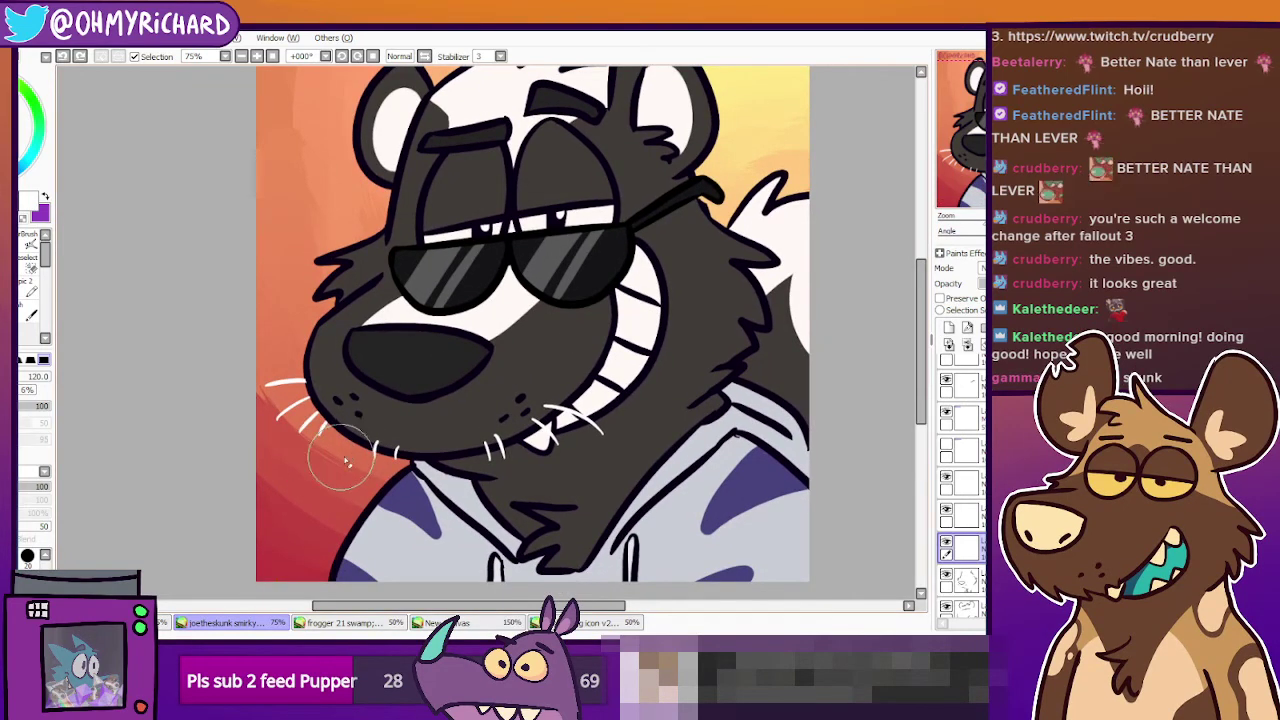
mouse_move(339, 458)
mouse_down()
mouse_move(386, 449)
mouse_move(362, 463)
mouse_up()
Try redrawing a longer white whisker on the lower edge of the muzzle, beside the front whiskers.
key(e)
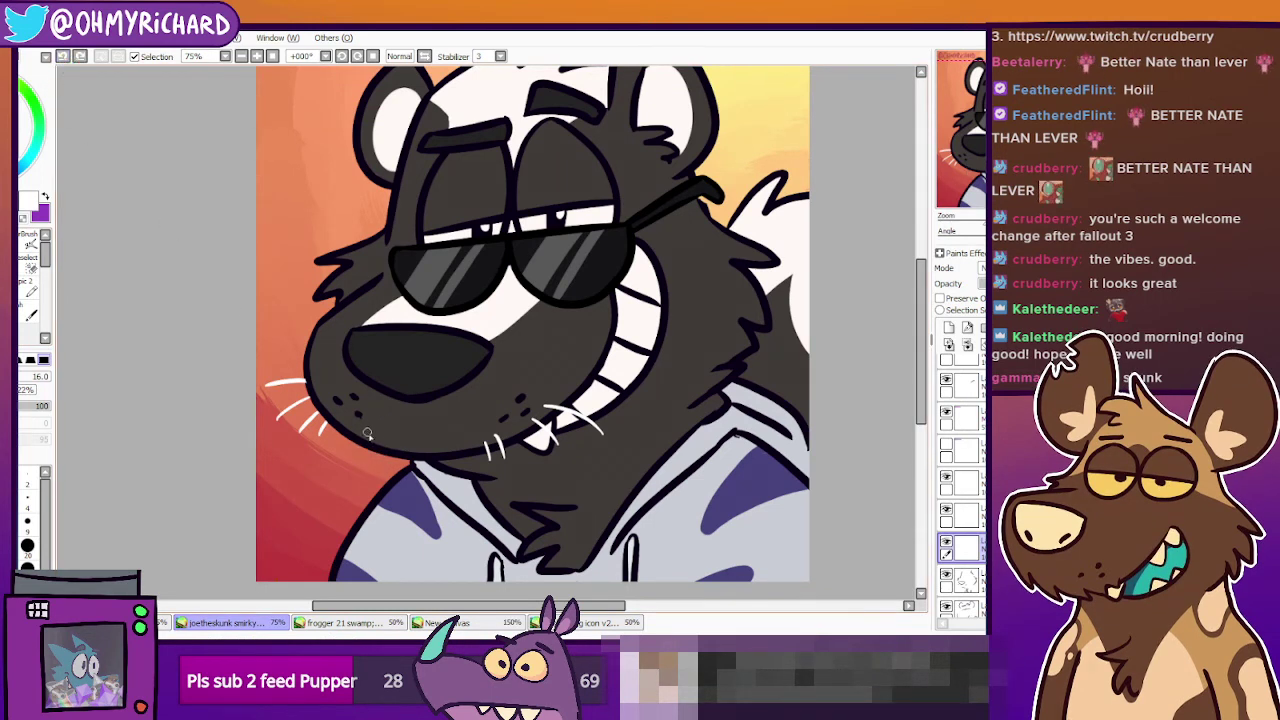
drag(366, 444, 346, 461)
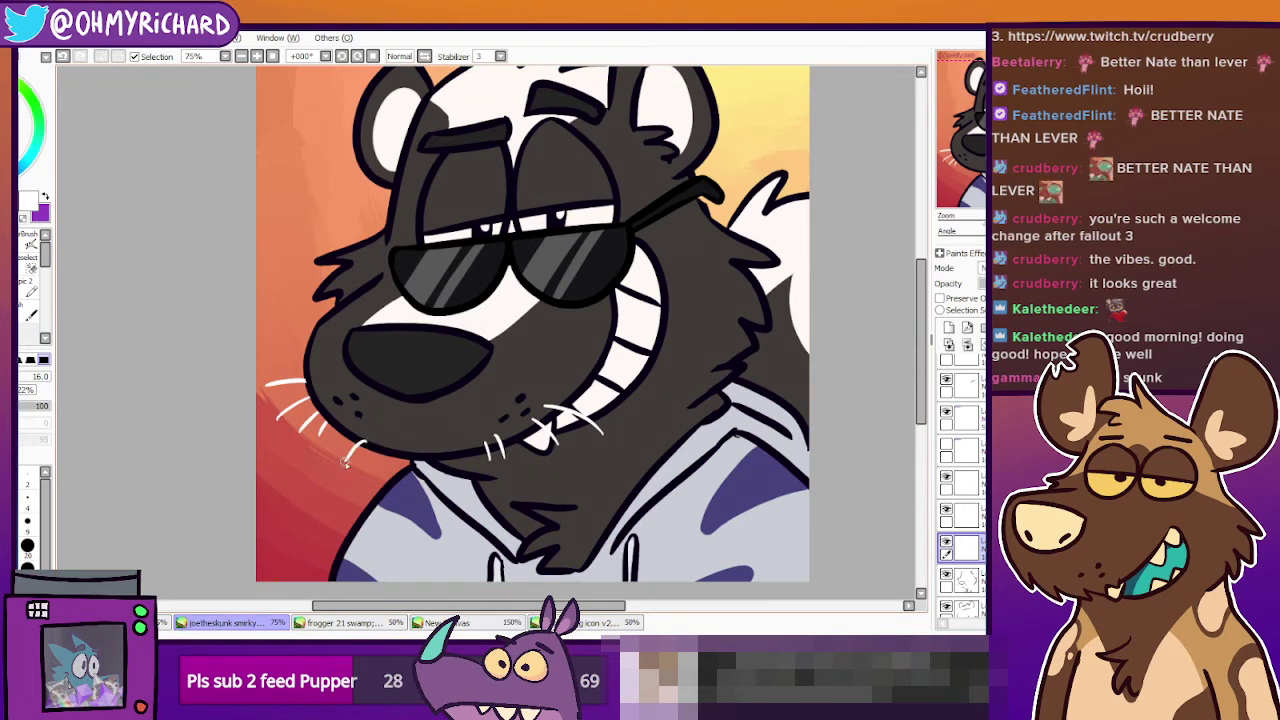
click(79, 57)
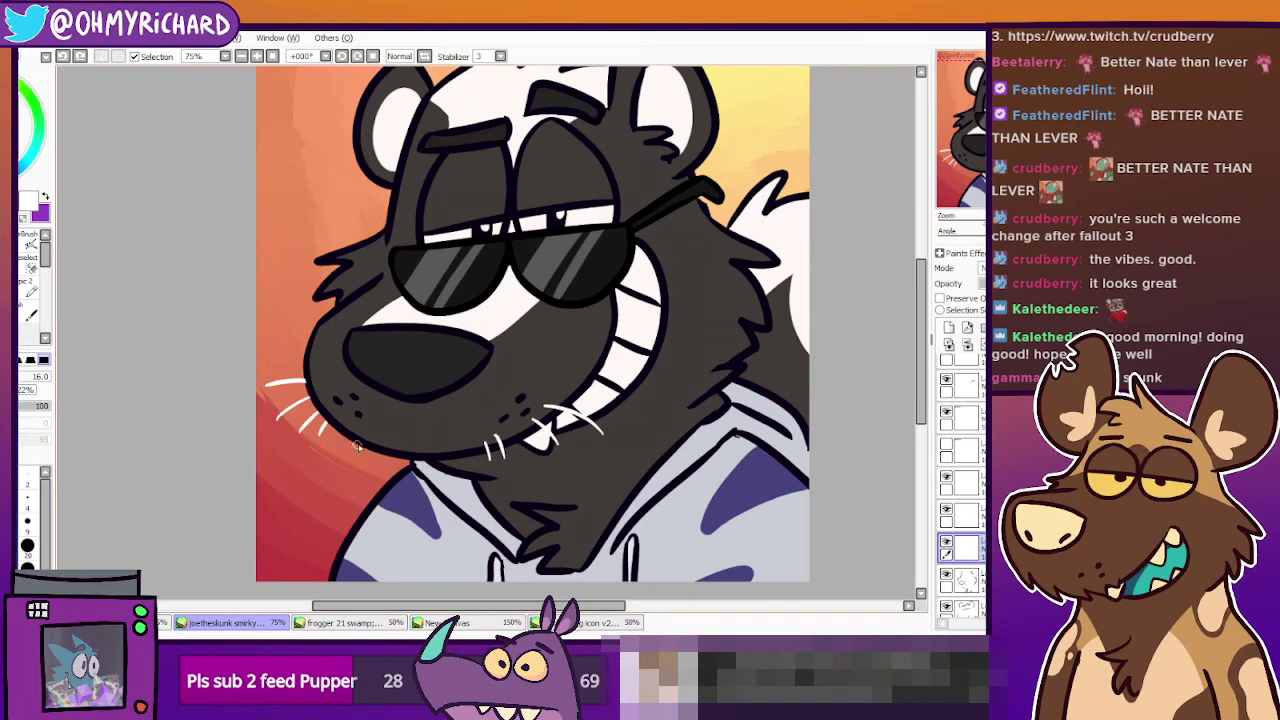
mouse_move(365, 443)
mouse_down()
mouse_move(351, 459)
mouse_move(381, 462)
mouse_up()
Hide the first whisker layer, create a new layer, and draw three curved white whiskers at the front of the muzzle.
click(14, 268)
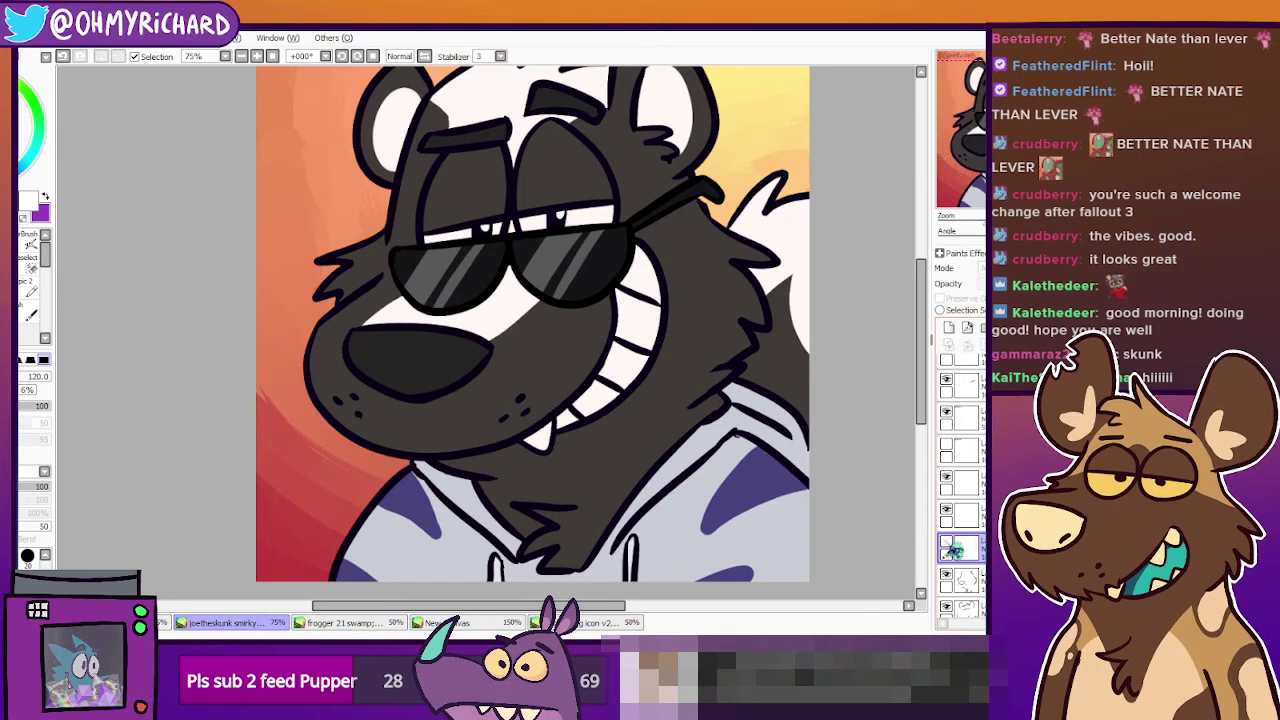
click(946, 543)
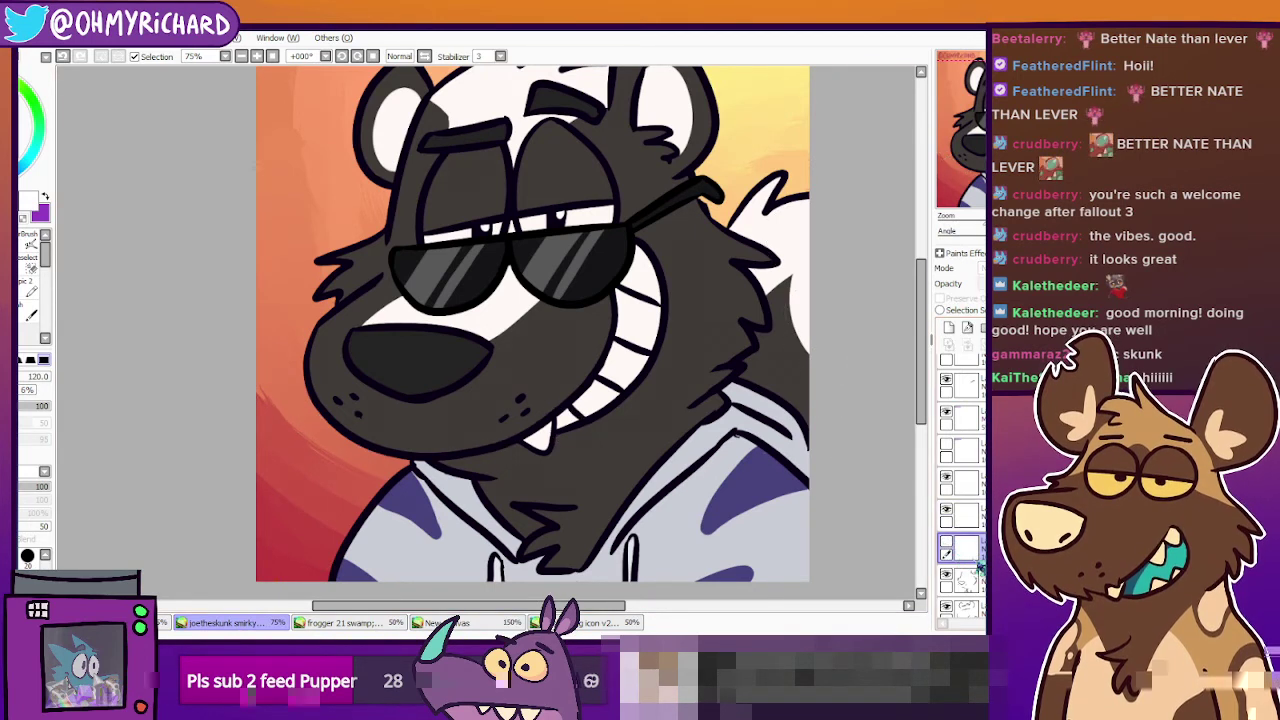
click(32, 291)
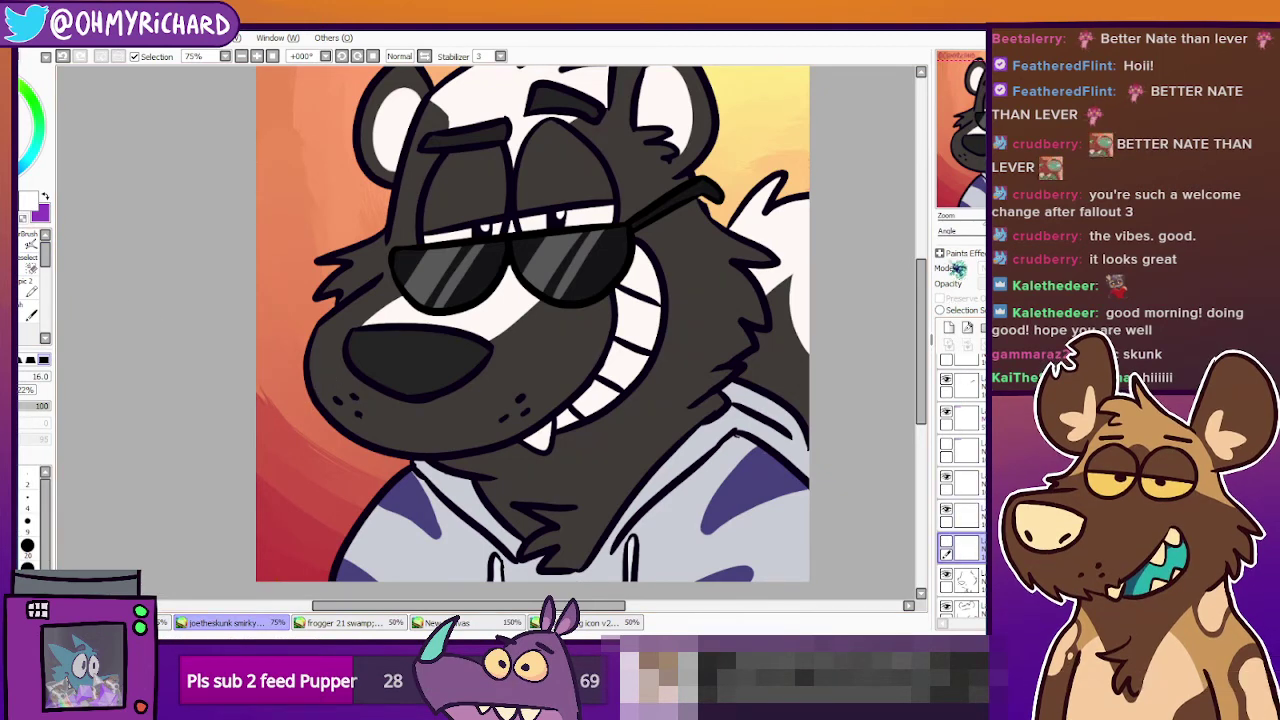
click(947, 328)
mouse_move(318, 393)
mouse_down()
mouse_move(282, 418)
mouse_move(301, 433)
mouse_up()
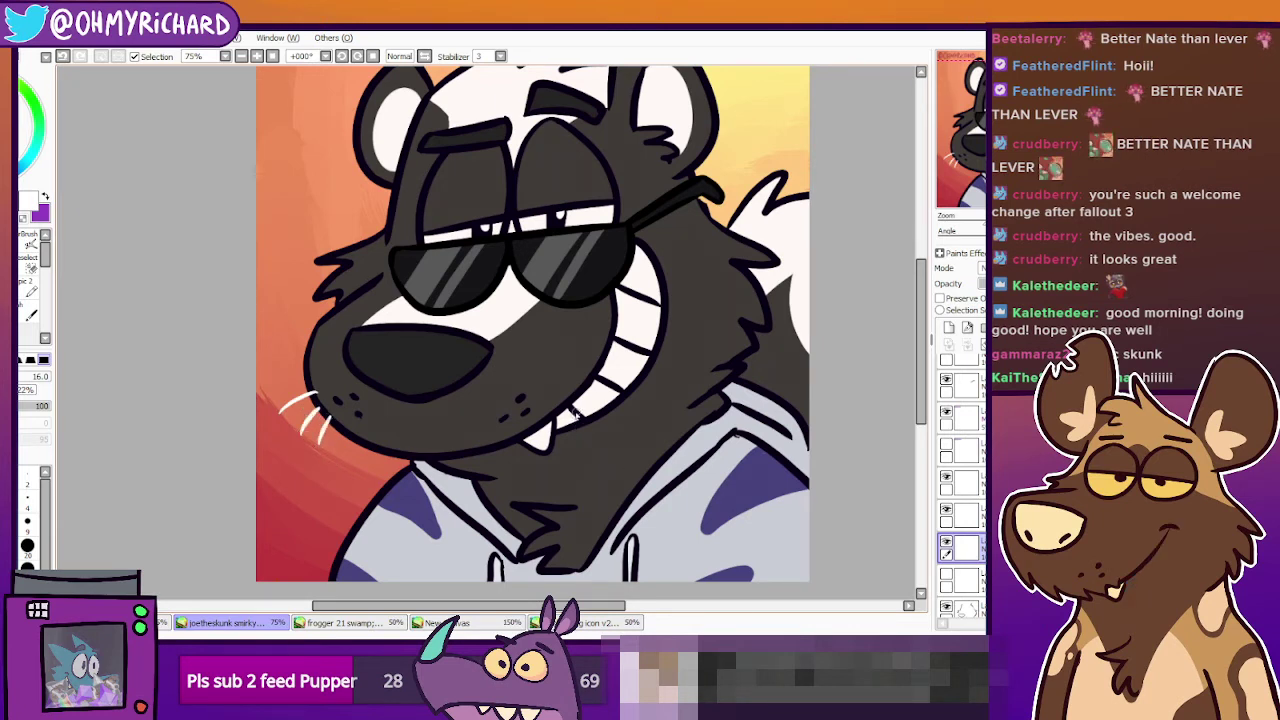
Draw white whiskers around the mouth corner and lower muzzle edge, and add a fourth whisker to the front cluster.
drag(547, 404, 601, 431)
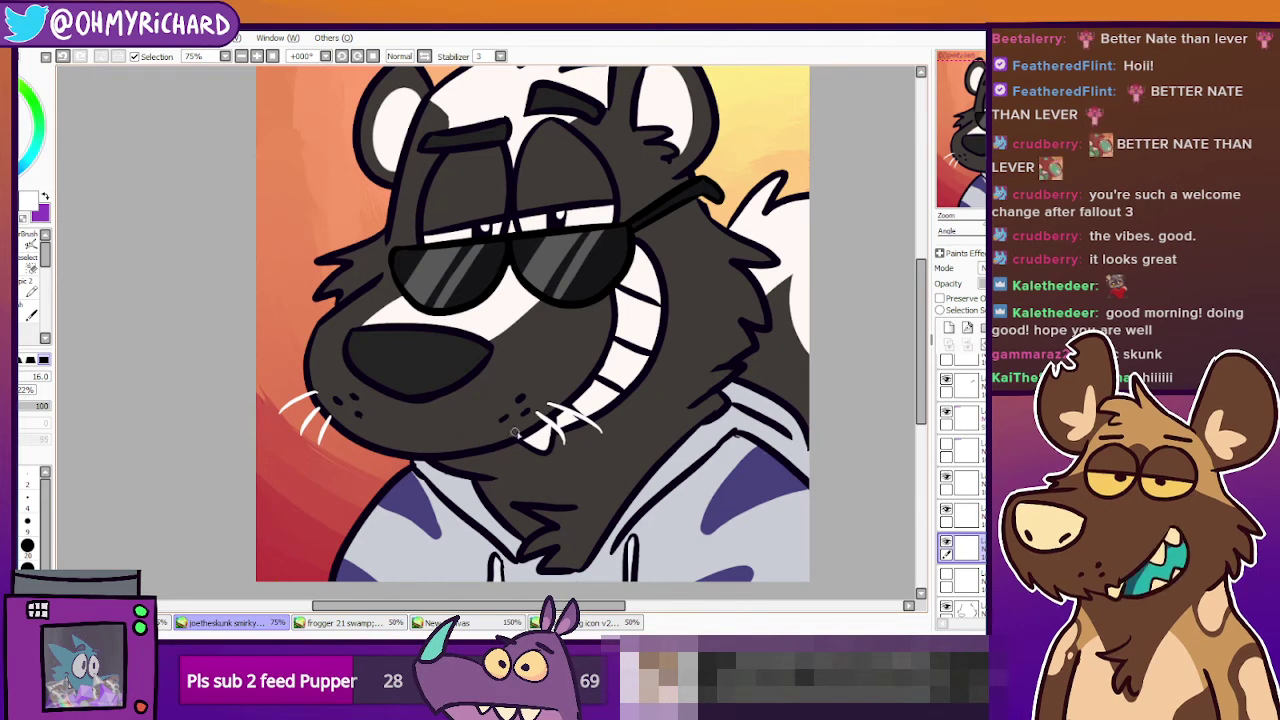
drag(523, 429, 535, 453)
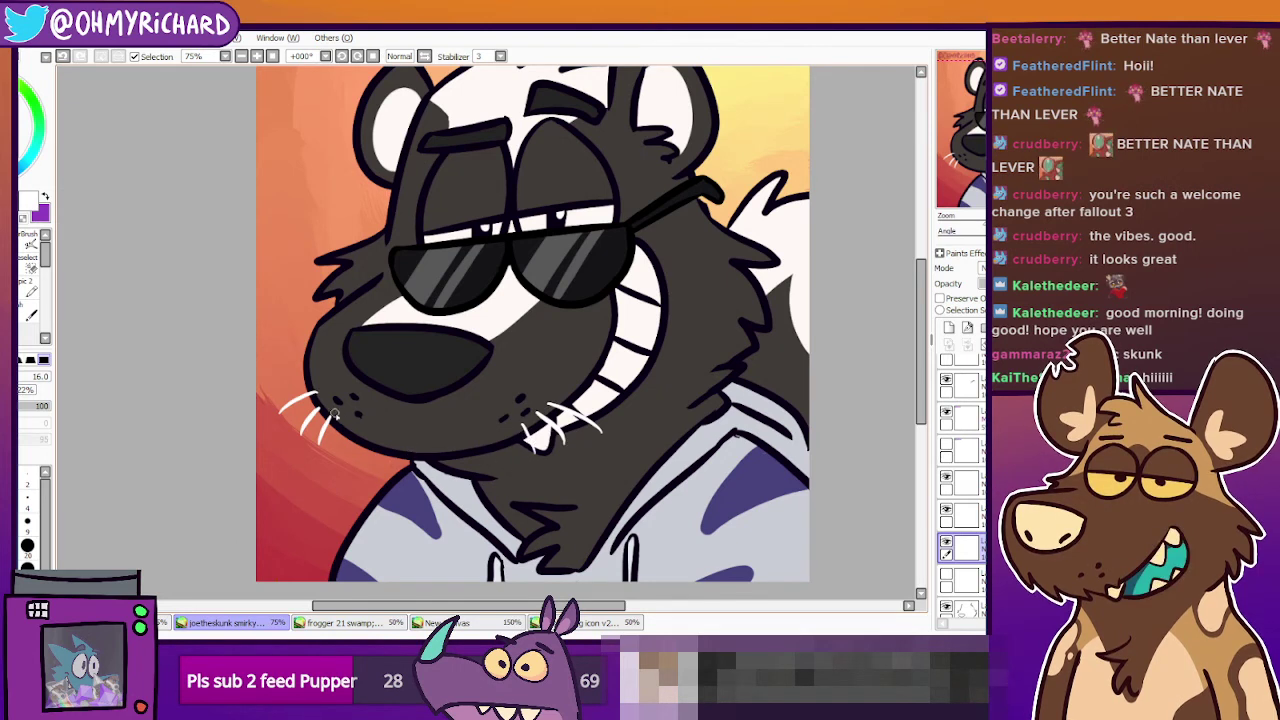
drag(334, 441, 341, 423)
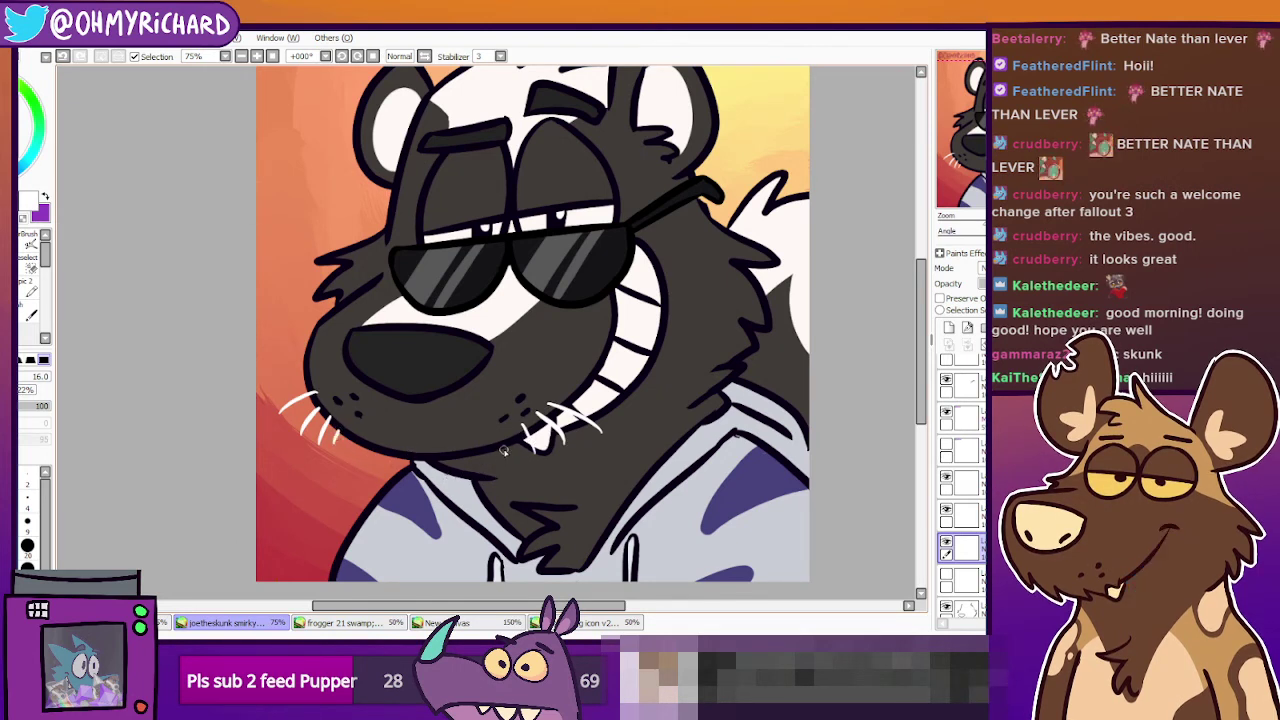
drag(503, 462, 499, 441)
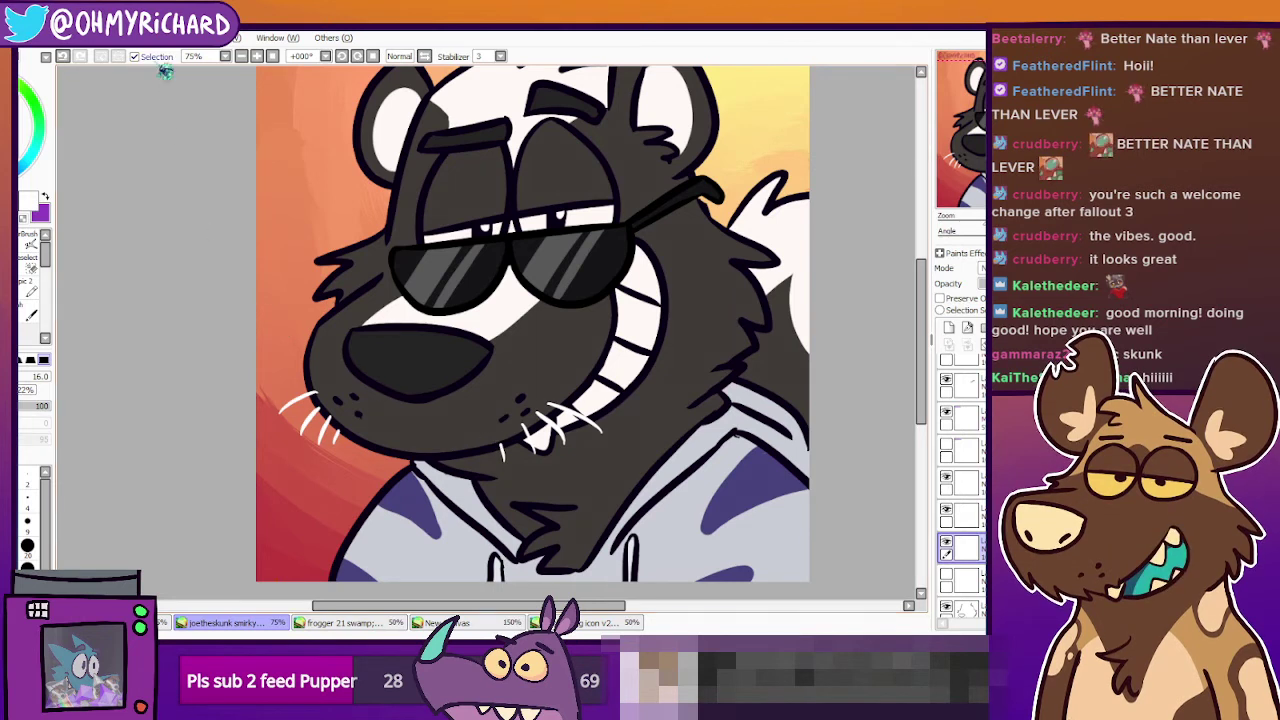
drag(499, 451, 500, 436)
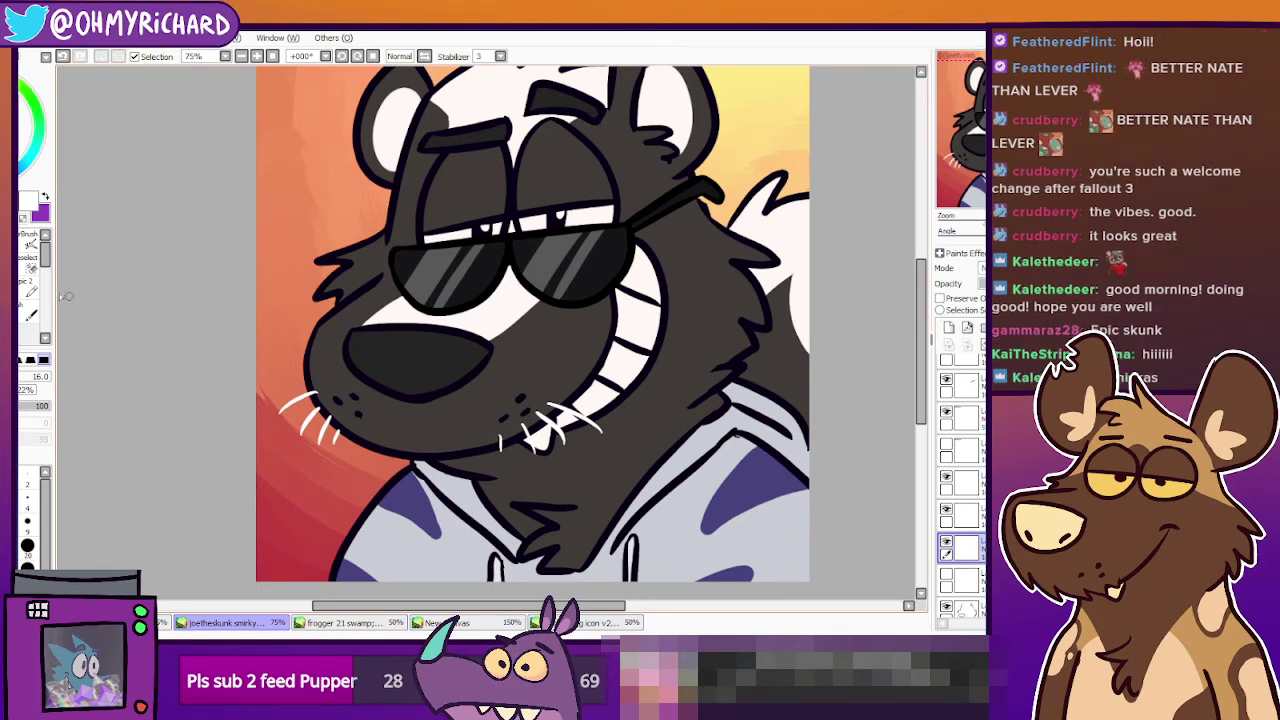
Clean up the stray white marks beside the front whiskers with the size 120 eraser and check the whole portrait at 50% zoom.
click(26, 291)
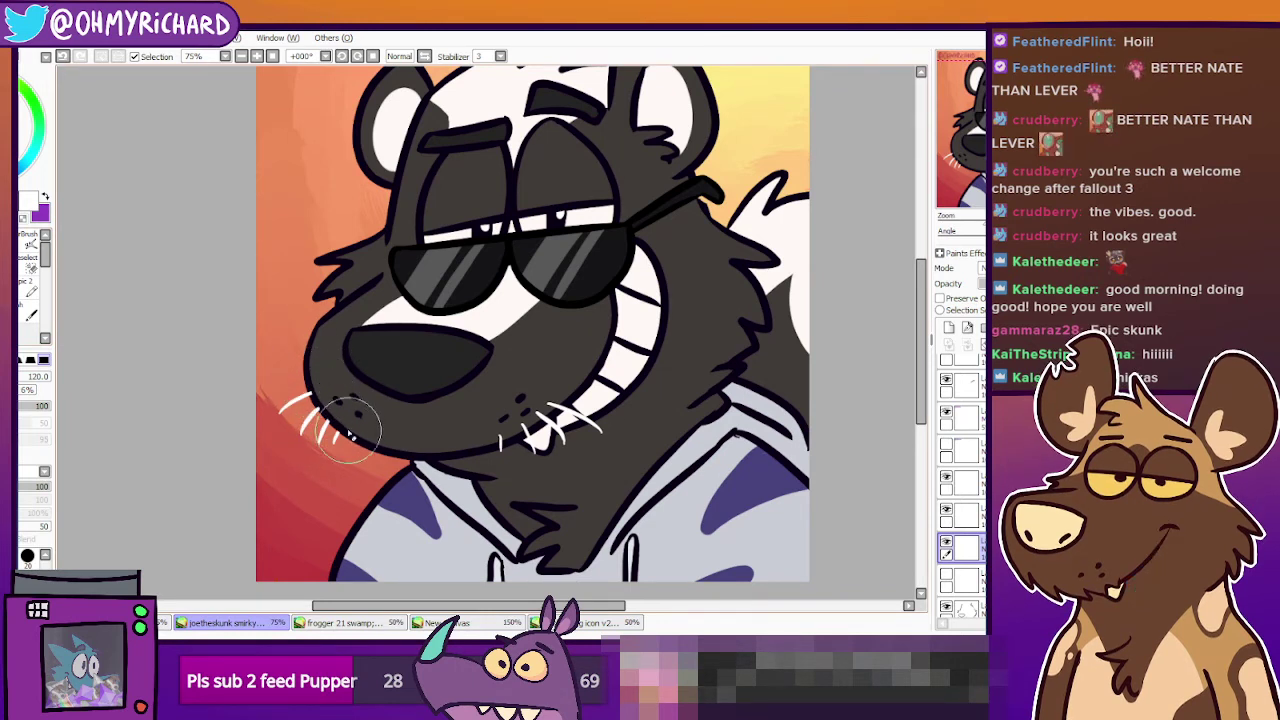
drag(324, 401, 344, 392)
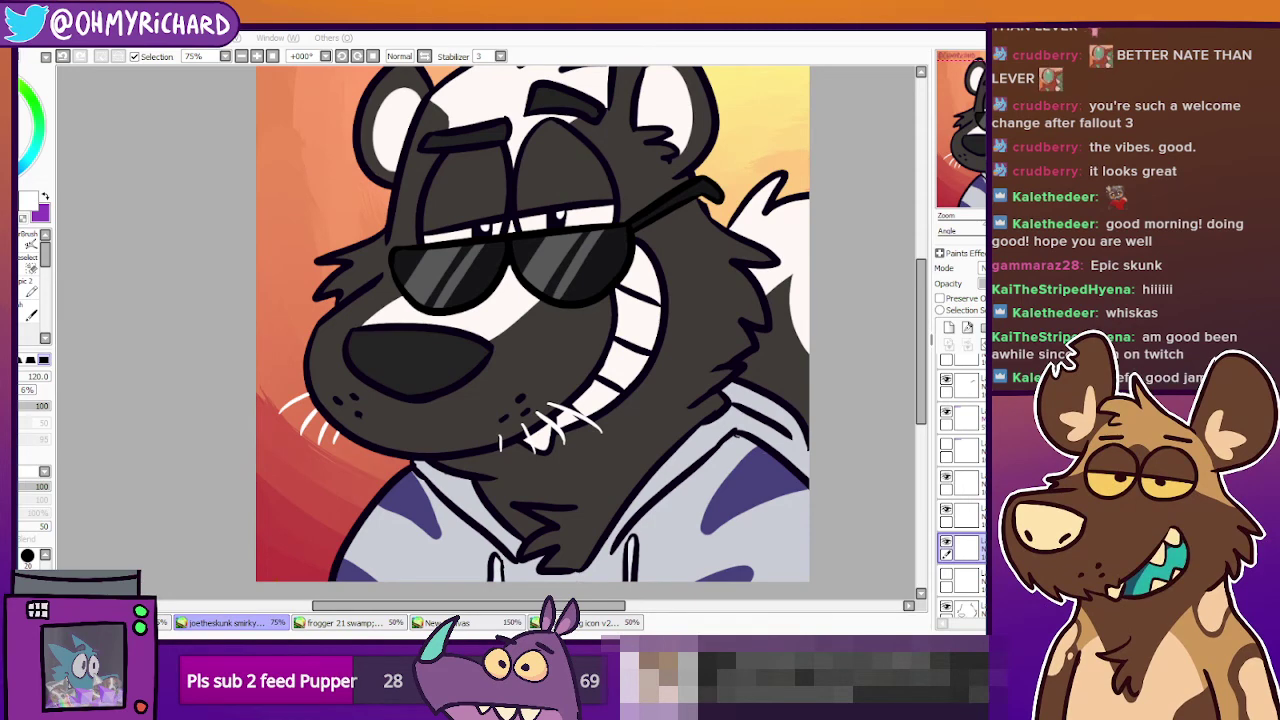
drag(530, 330, 469, 362)
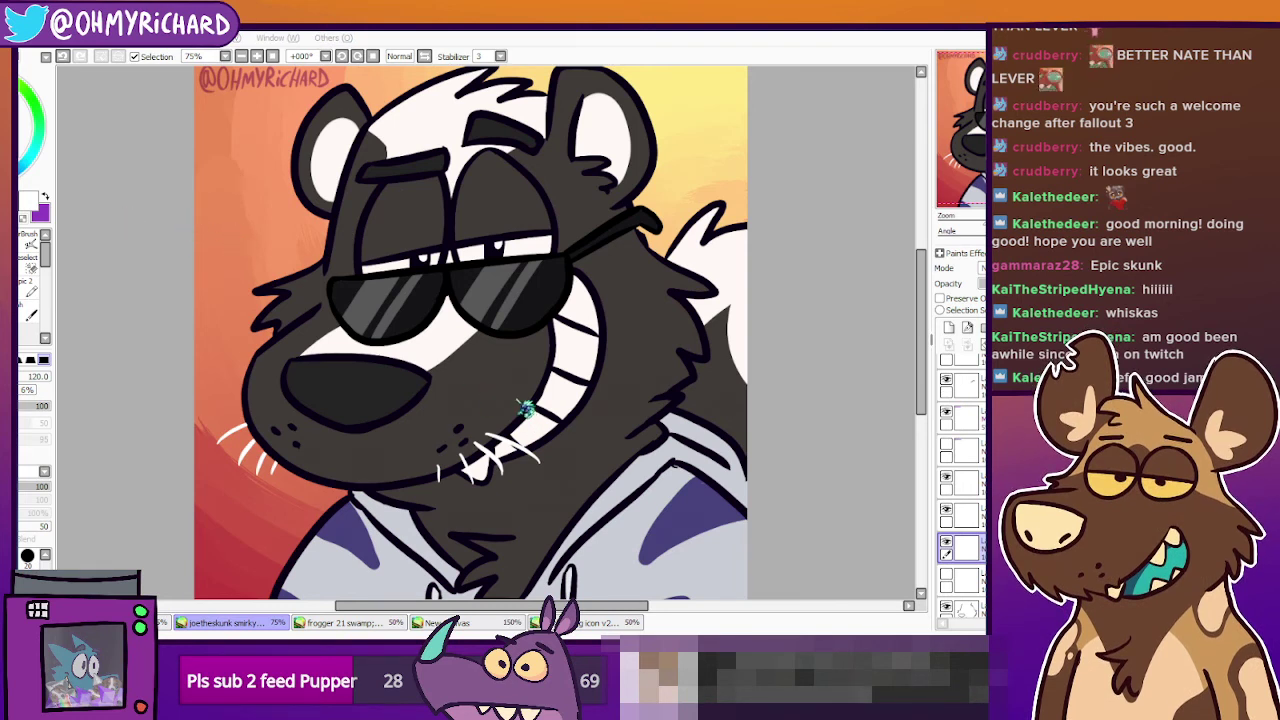
click(88, 148)
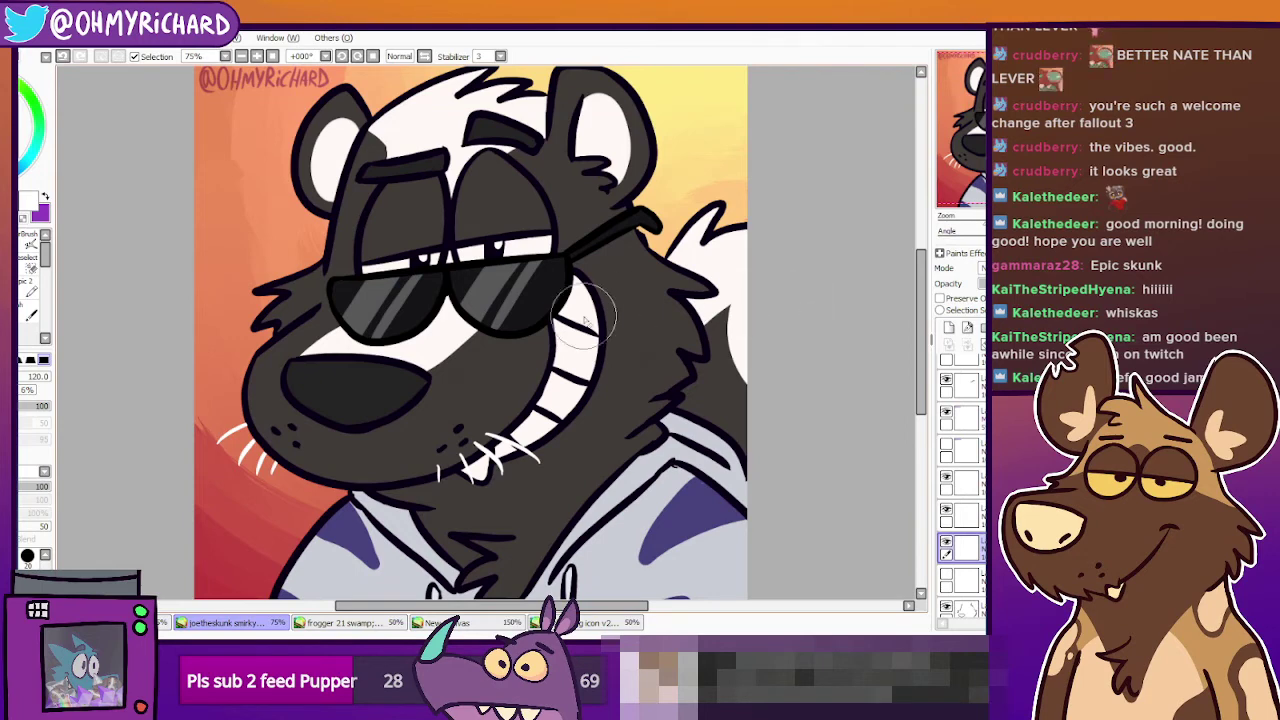
scroll(585, 320, down, 3)
scroll(627, 341, up, 2)
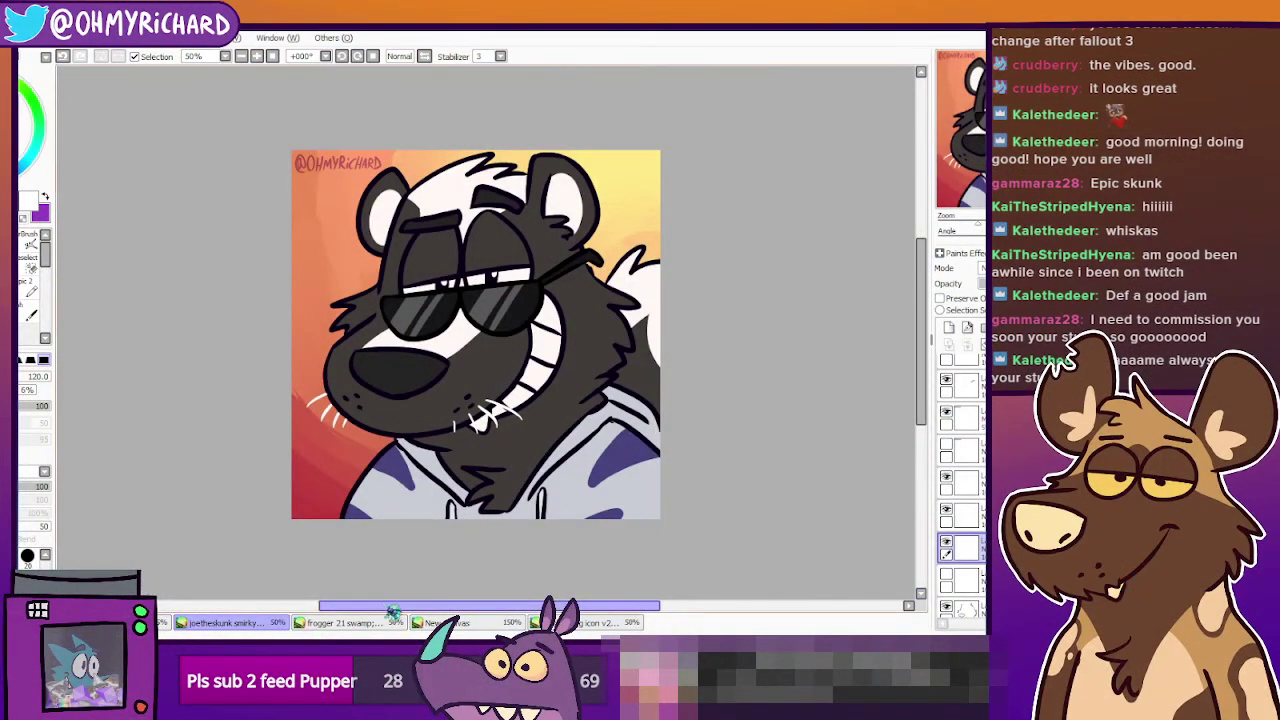
Look through the open drawings and reference sheet, open zerink vtuber.sai, and select its topmost sketch layer.
click(345, 623)
click(166, 623)
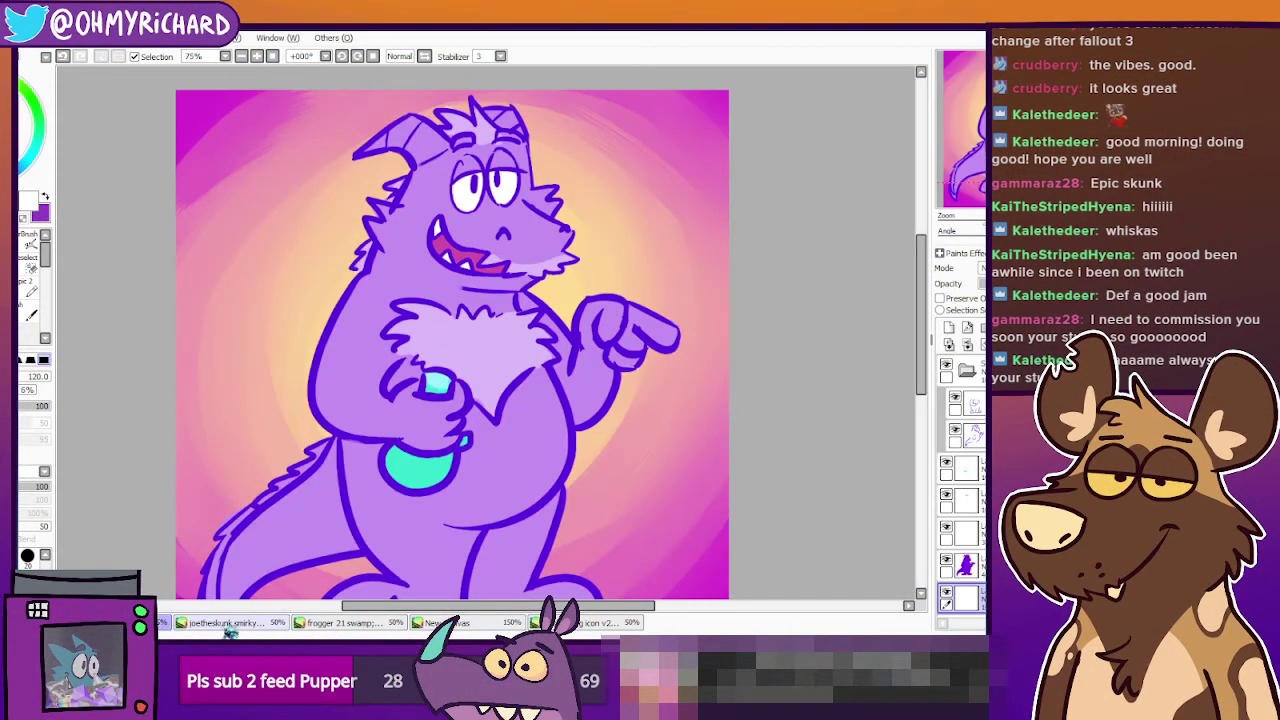
click(228, 623)
click(345, 623)
click(592, 623)
click(460, 623)
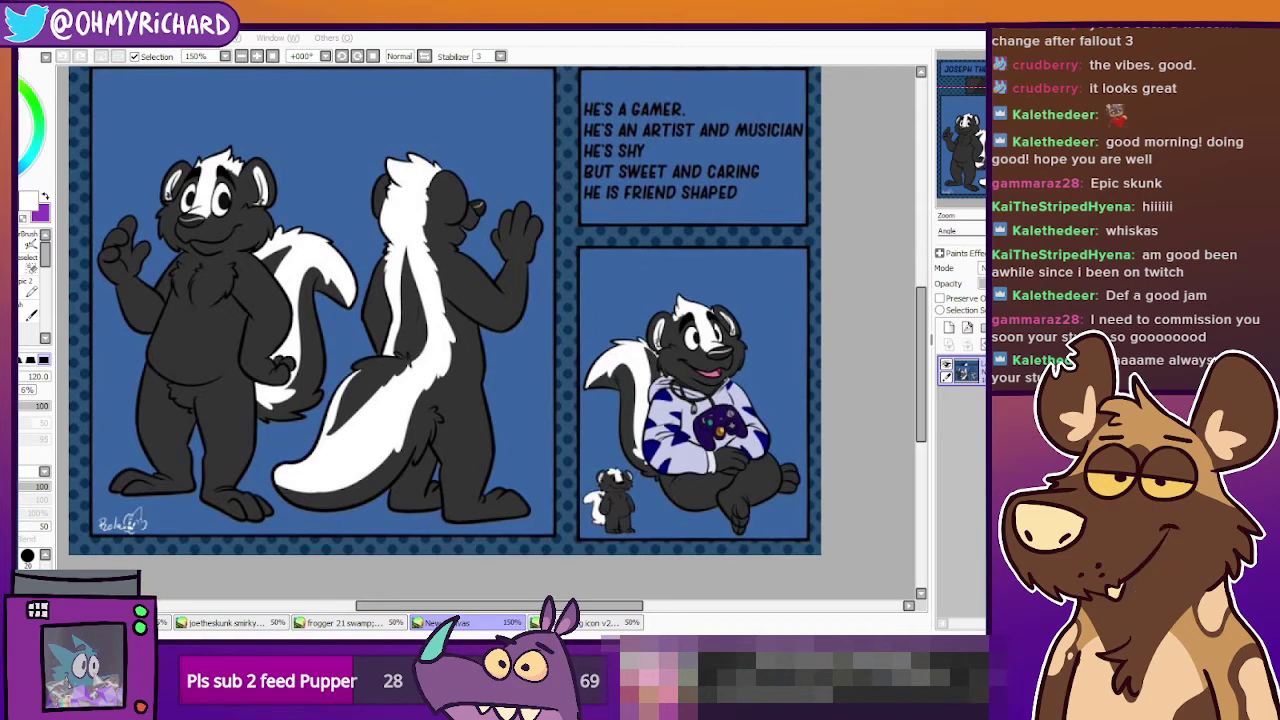
key(Return)
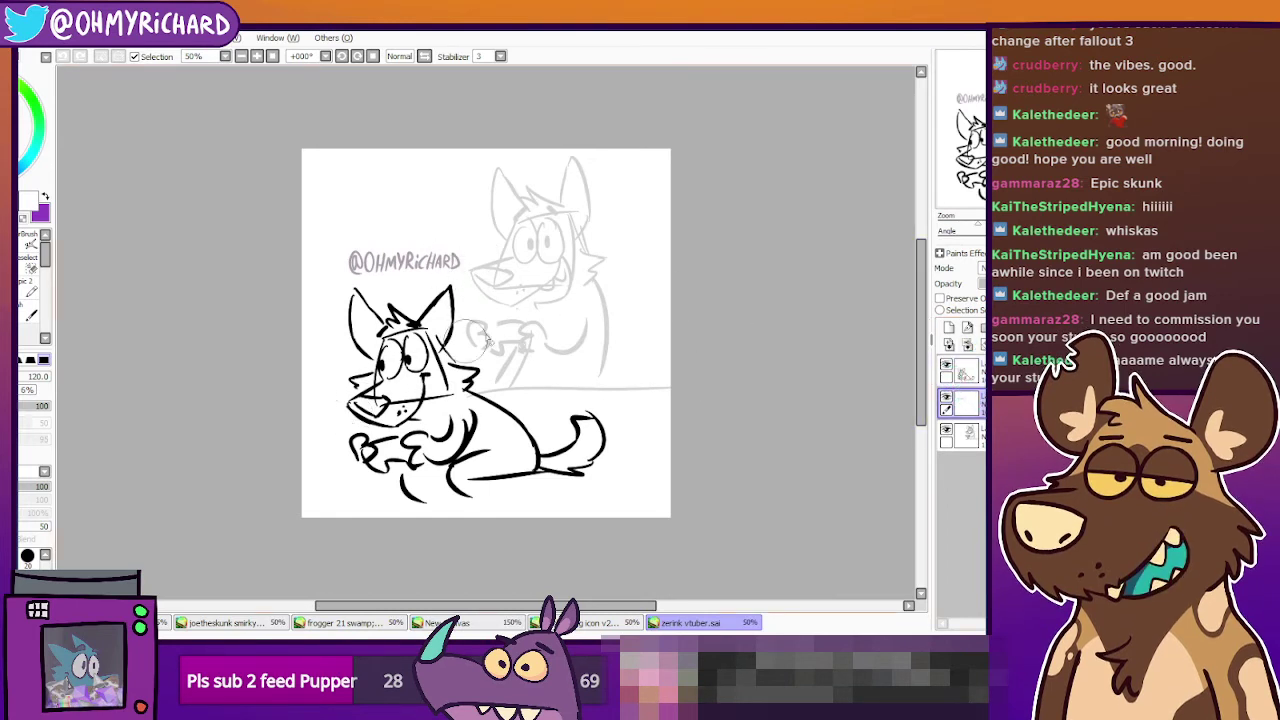
click(966, 371)
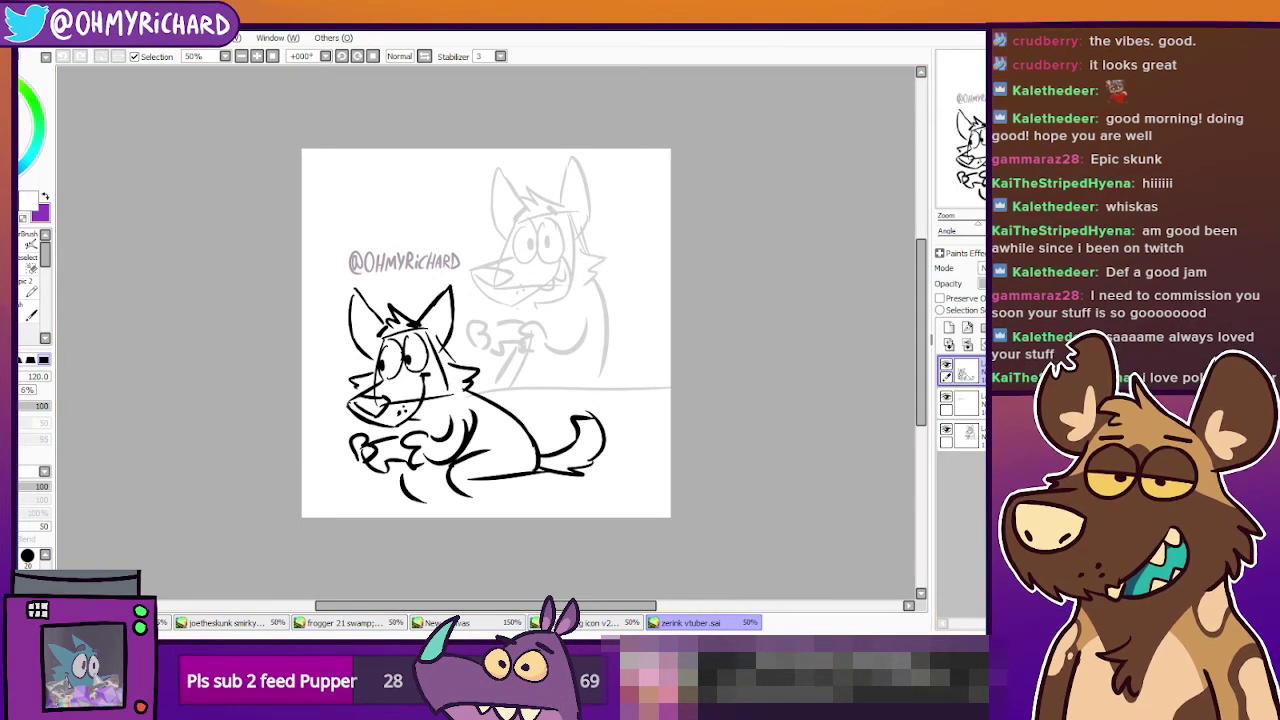
Create a new blank square canvas and set up the size 16 brush with a near-black drawing colour.
click(204, 252)
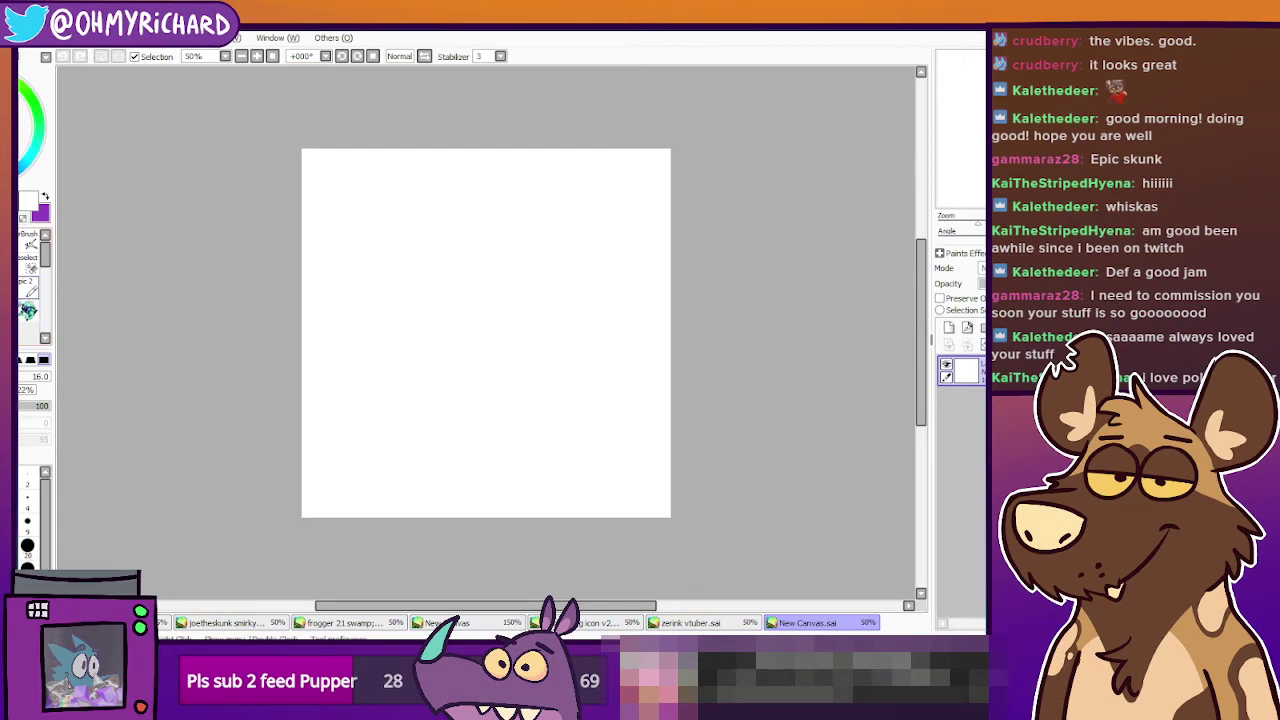
click(45, 197)
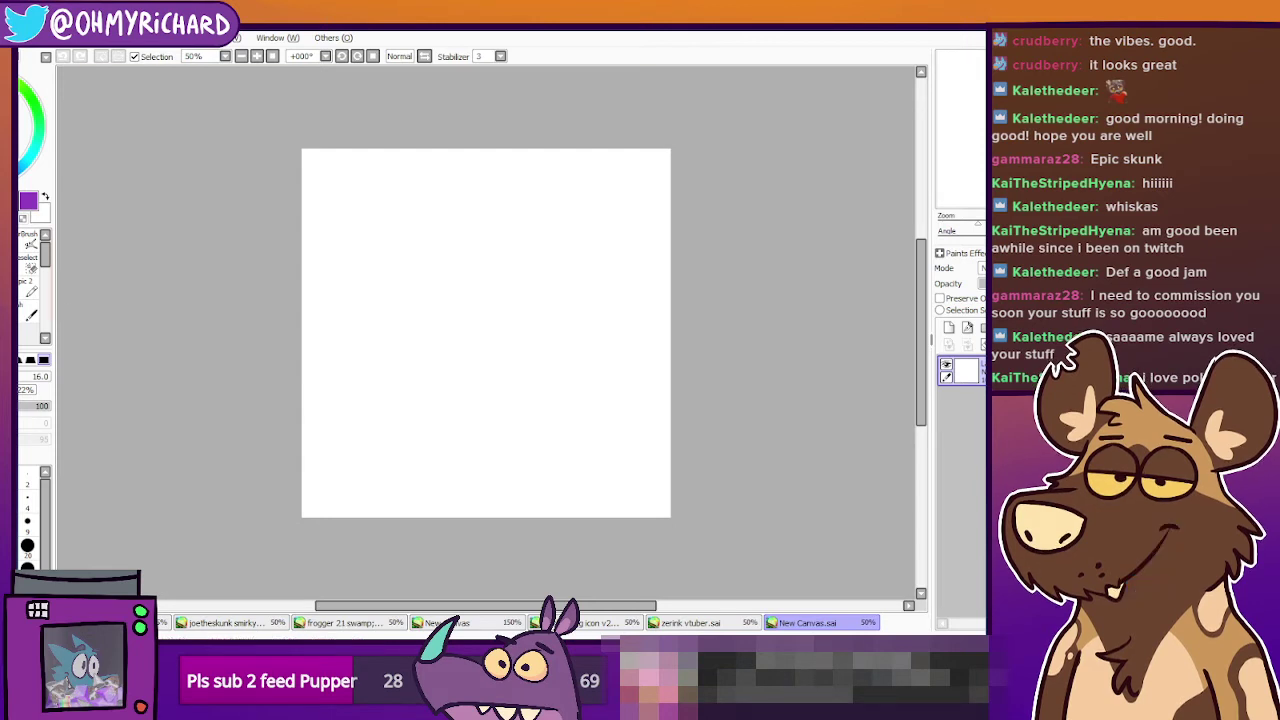
scroll(468, 370, up, 1)
scroll(468, 370, down, 1)
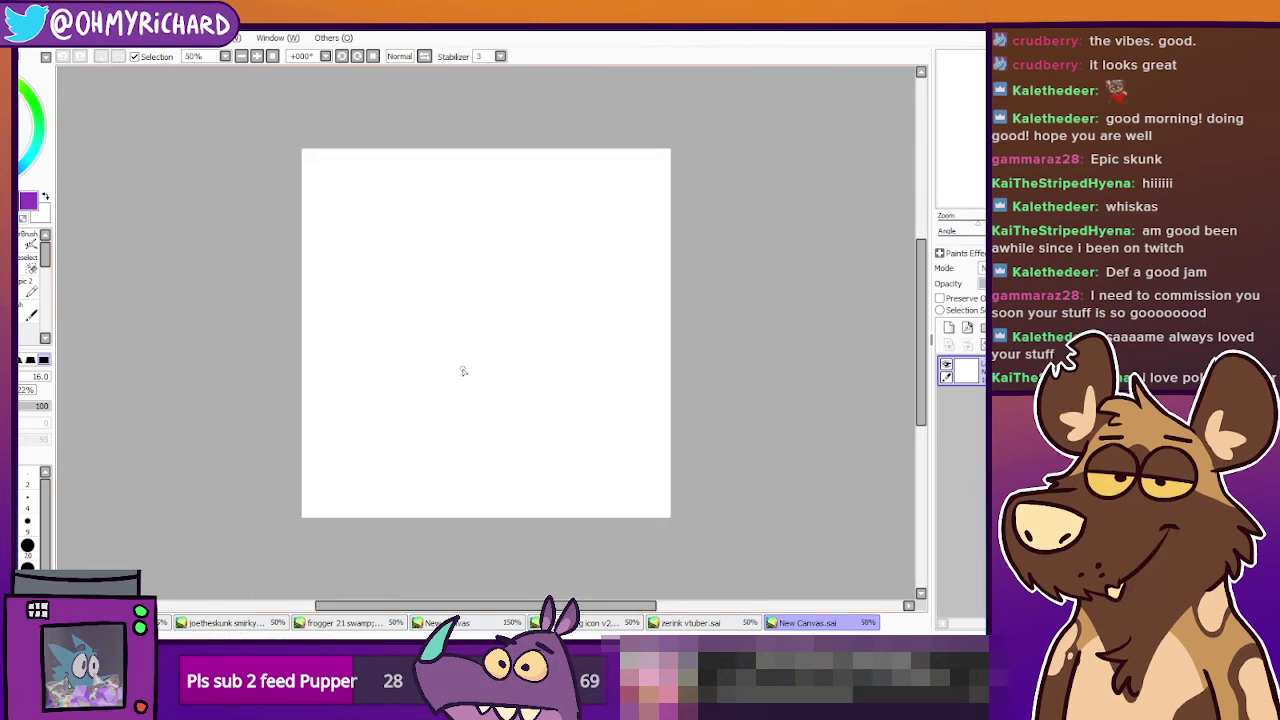
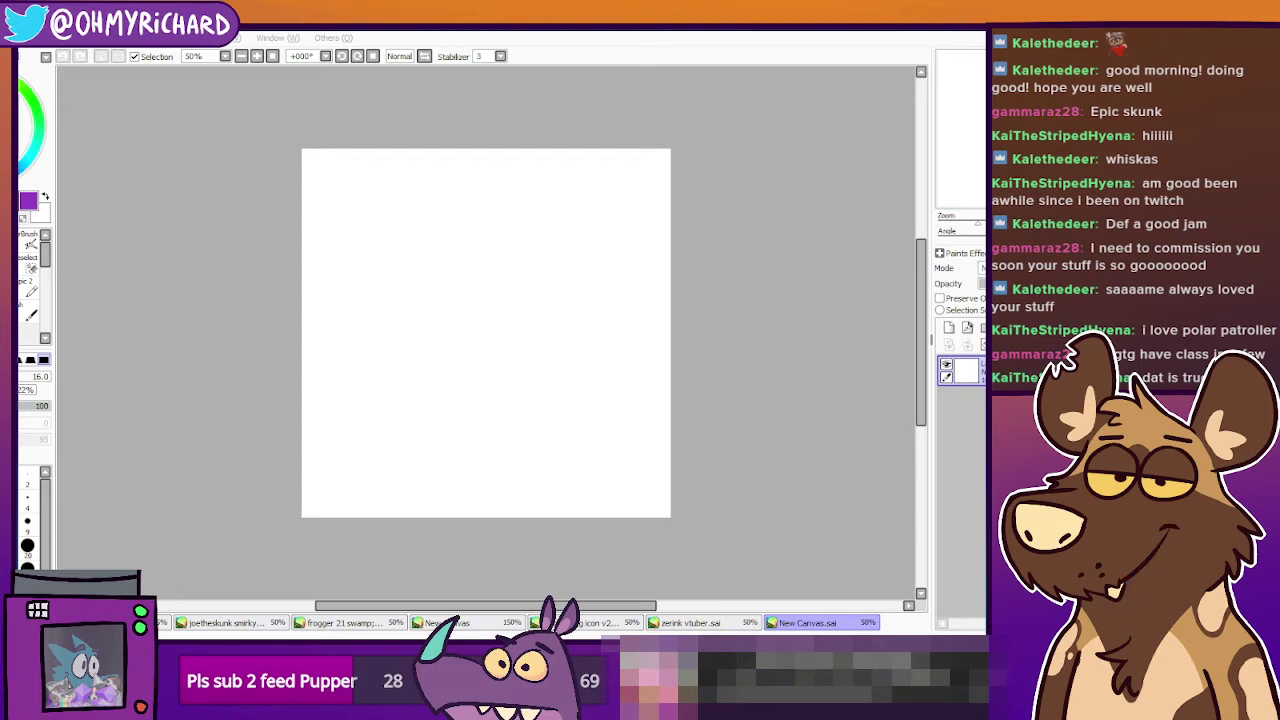
click(235, 352)
click(8, 152)
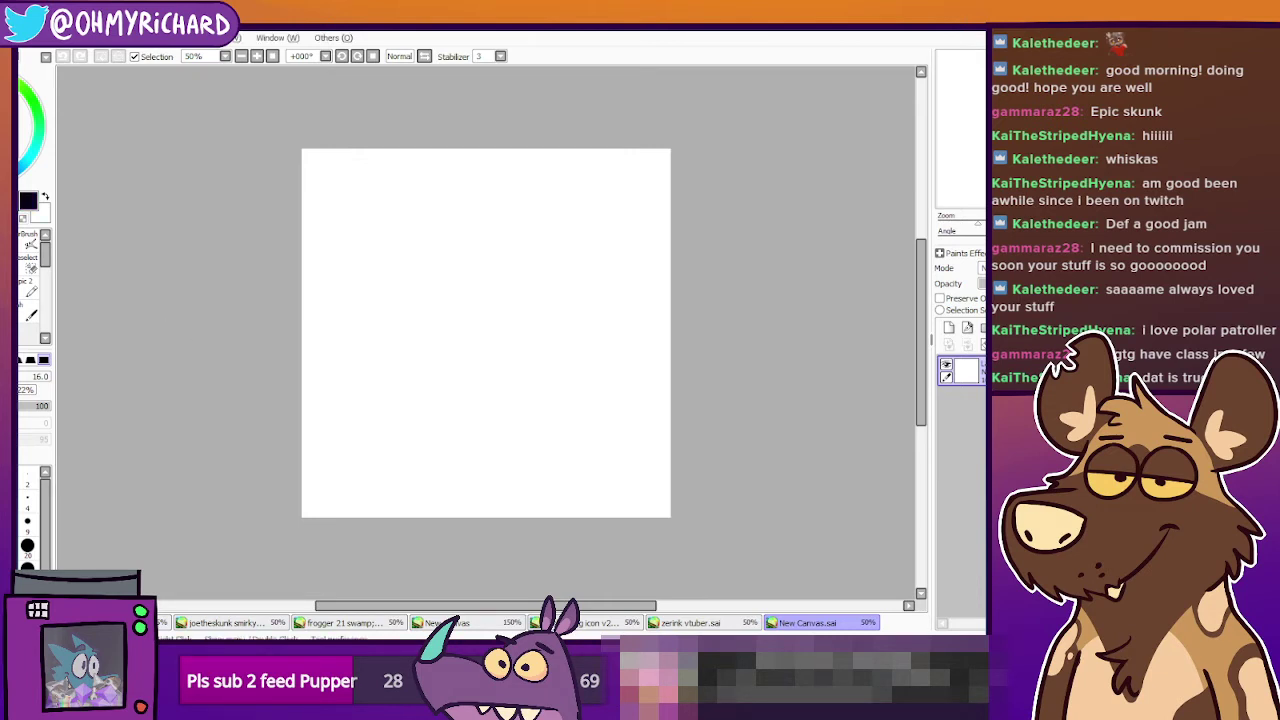
click(272, 57)
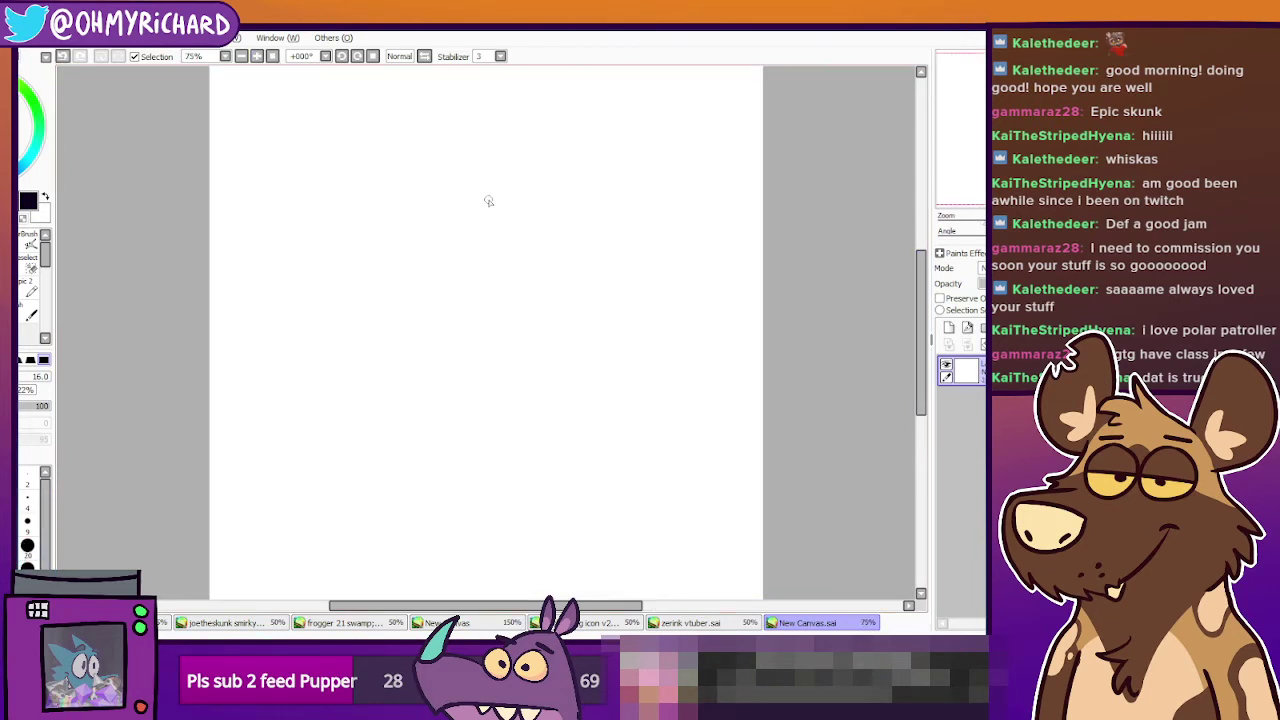
Sketch a boxy head outline in the upper part of the canvas with two large oval eyes, pupils and thick eyebrows.
mouse_move(491, 188)
mouse_down()
mouse_move(465, 298)
mouse_move(576, 318)
mouse_move(605, 198)
mouse_move(592, 320)
mouse_up()
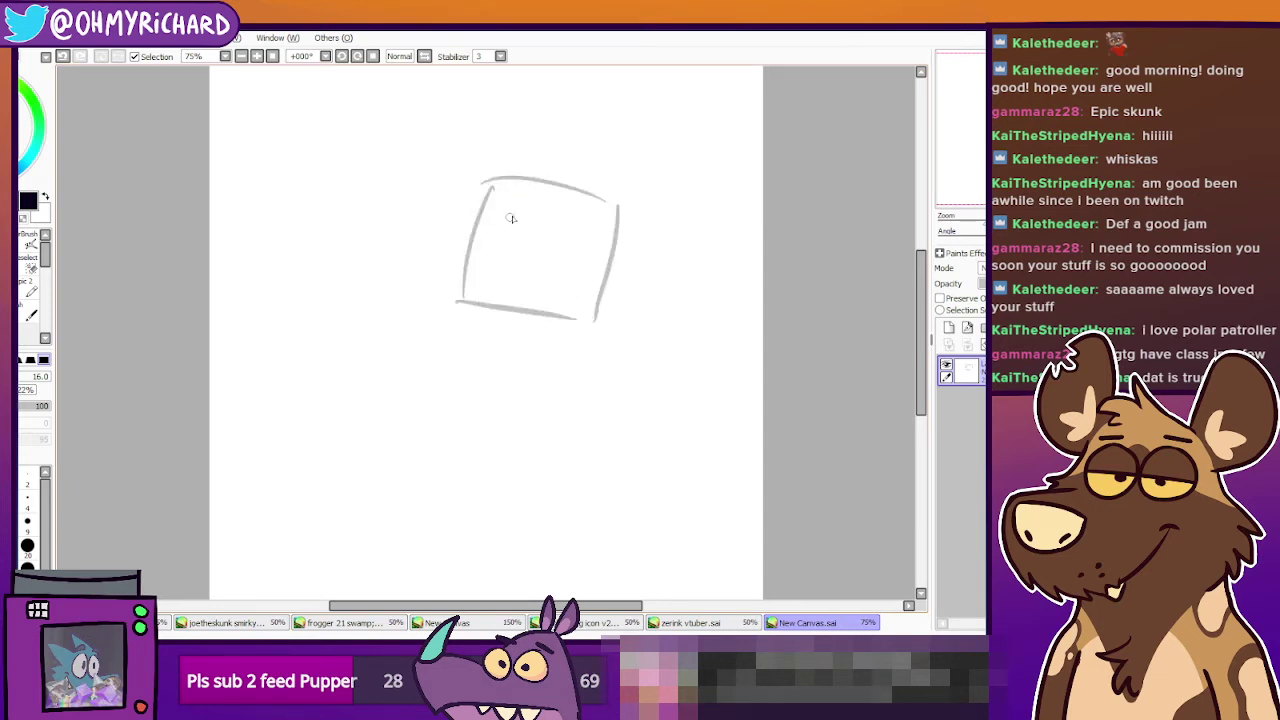
mouse_move(513, 192)
mouse_down()
mouse_move(524, 254)
mouse_move(501, 265)
mouse_move(540, 216)
mouse_move(510, 199)
mouse_move(538, 252)
mouse_move(568, 265)
mouse_move(588, 217)
mouse_move(556, 192)
mouse_up()
drag(522, 236, 564, 240)
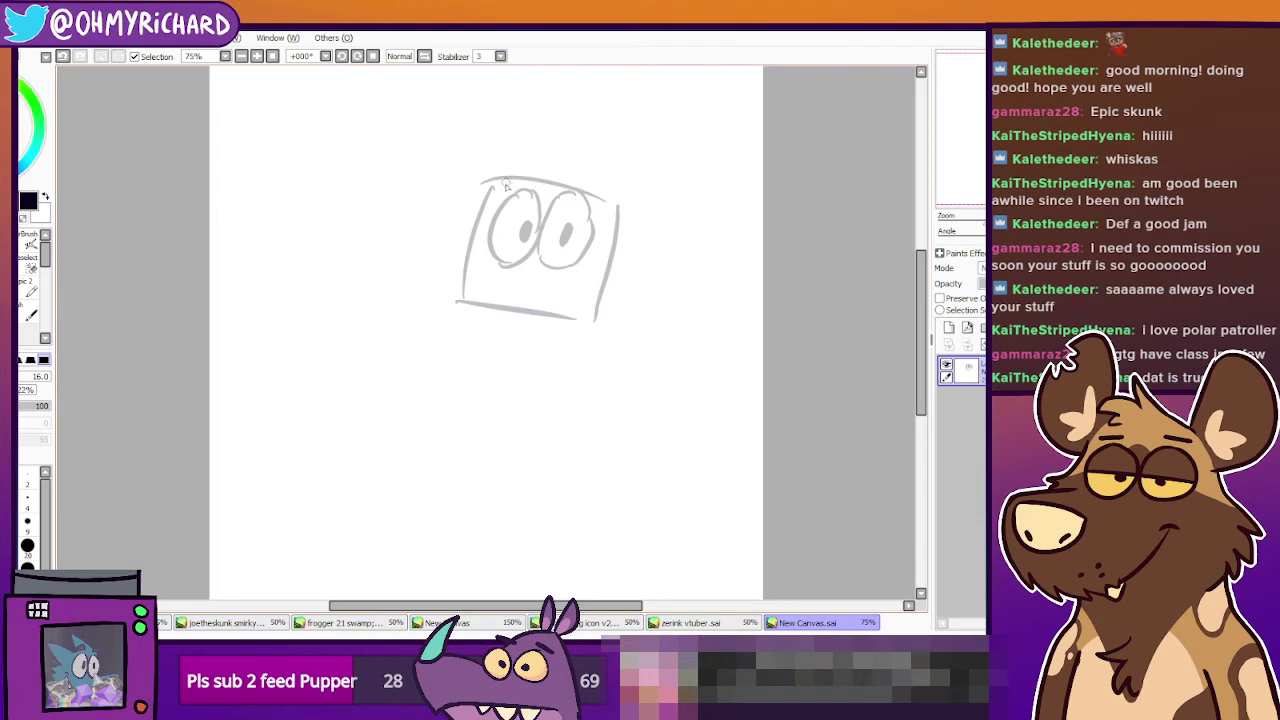
mouse_move(535, 167)
mouse_down()
mouse_move(512, 181)
mouse_move(600, 191)
mouse_up()
Sketch a rounded muzzle extending from the front of the head, curving along the bottom into an upturned smile.
mouse_move(406, 217)
mouse_down()
mouse_move(428, 240)
mouse_move(415, 220)
mouse_move(414, 304)
mouse_up()
key(ctrl+z)
key(ctrl+z)
key(ctrl+z)
drag(409, 224, 412, 318)
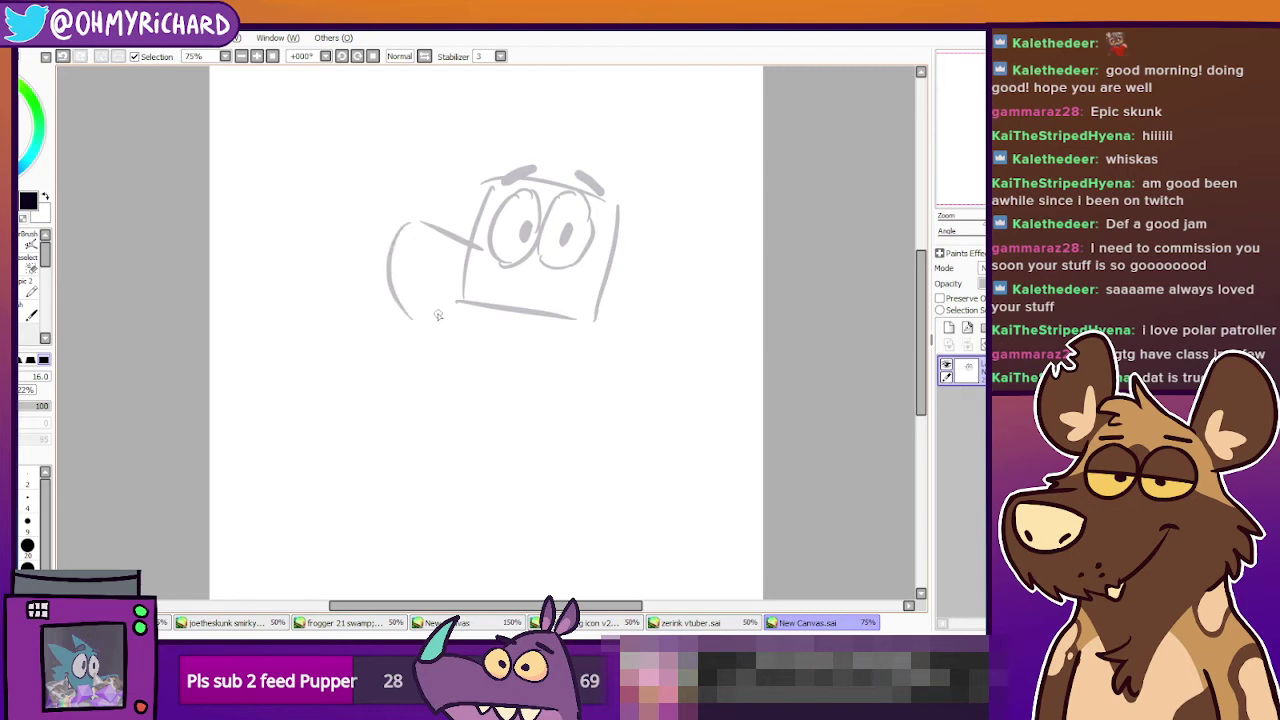
key(ctrl+z)
drag(418, 218, 400, 300)
key(ctrl+z)
mouse_move(424, 219)
mouse_down()
mouse_move(426, 324)
mouse_move(411, 308)
mouse_move(503, 328)
mouse_move(456, 327)
mouse_move(490, 336)
mouse_move(563, 297)
mouse_up()
key(ctrl+z)
key(ctrl+z)
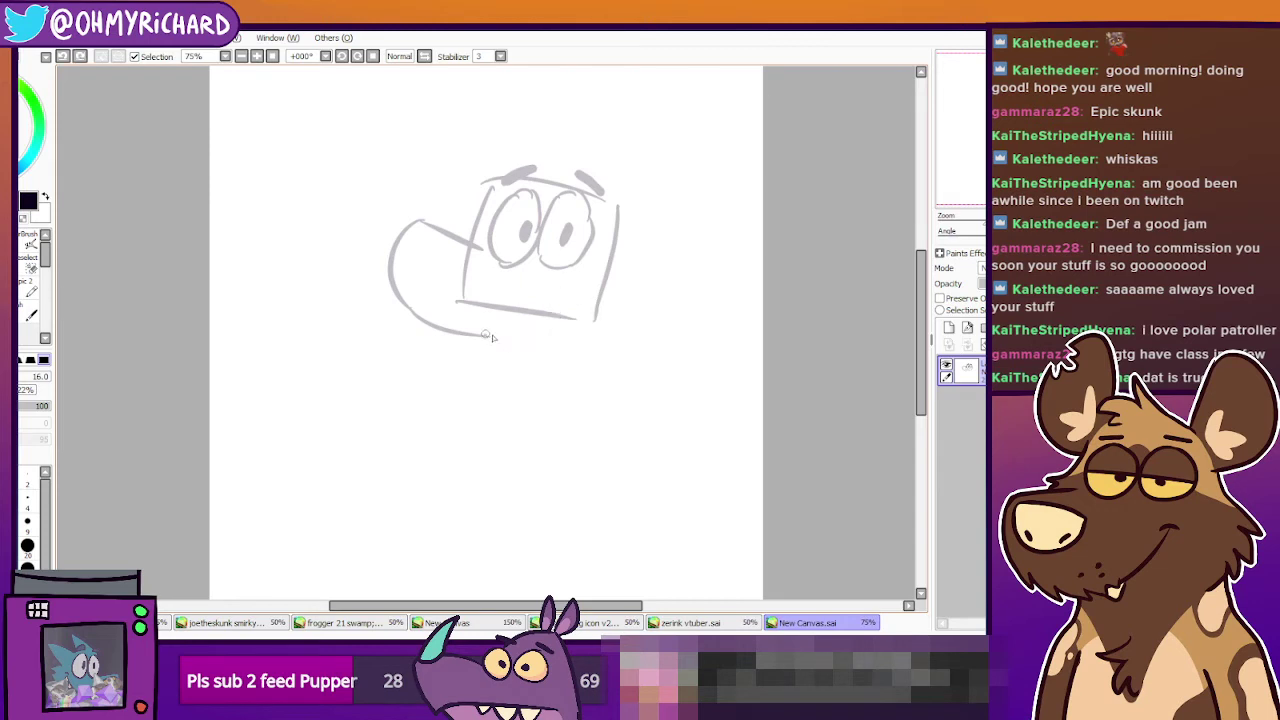
drag(486, 335, 561, 298)
Sketch a large rounded nose along the upper front of the muzzle, redrawing its outline until the shape fits.
drag(414, 234, 470, 276)
key(ctrl+z)
mouse_move(412, 230)
mouse_down()
mouse_move(464, 272)
mouse_move(413, 239)
mouse_move(429, 286)
mouse_up()
key(ctrl+z)
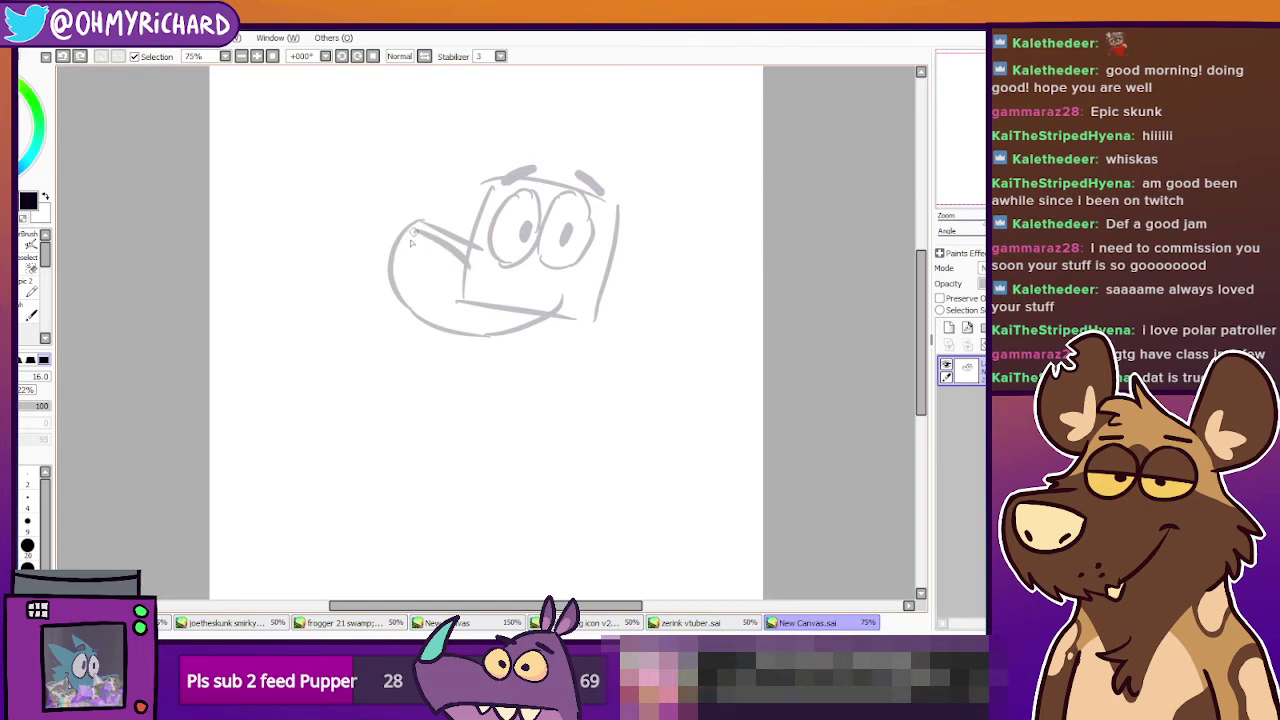
mouse_move(414, 233)
mouse_down()
mouse_move(427, 287)
mouse_move(464, 266)
mouse_up()
key(ctrl+z)
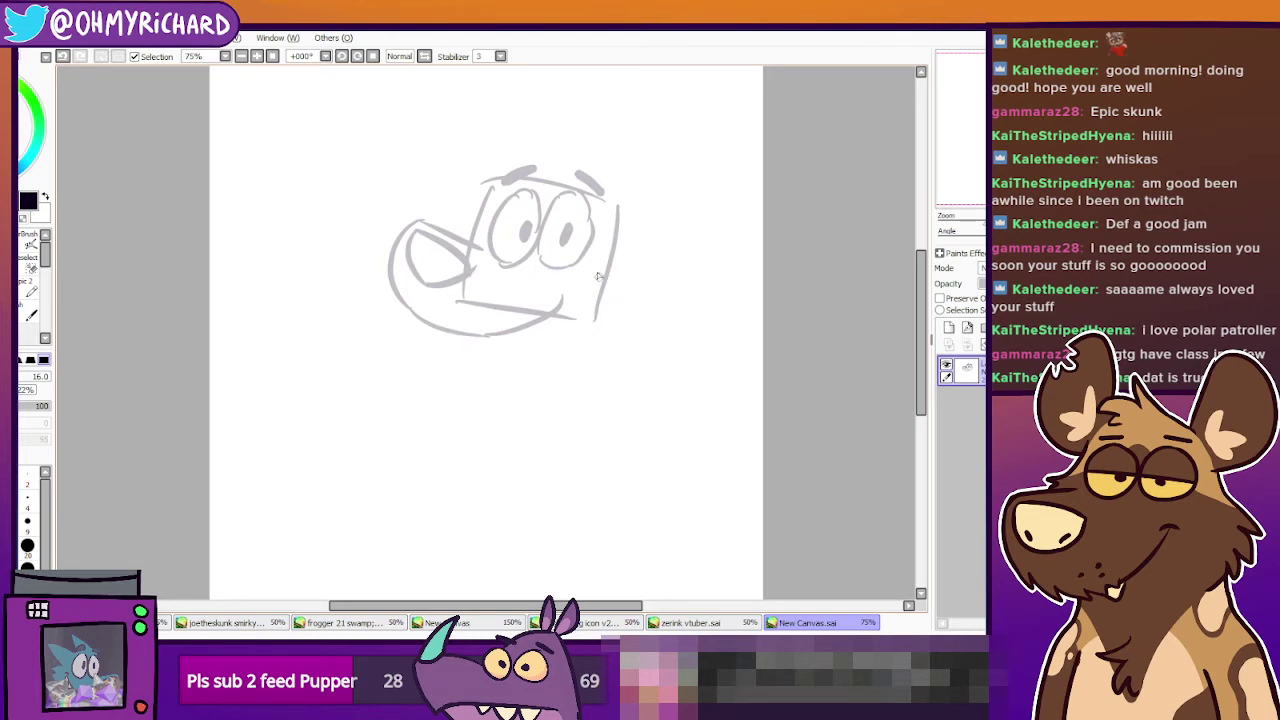
Sketch the back cheek line sweeping down from the head and ending in jagged fur points.
drag(620, 253, 639, 322)
key(ctrl+z)
drag(625, 268, 643, 332)
key(ctrl+z)
mouse_move(620, 266)
mouse_down()
mouse_move(652, 358)
mouse_move(624, 365)
mouse_up()
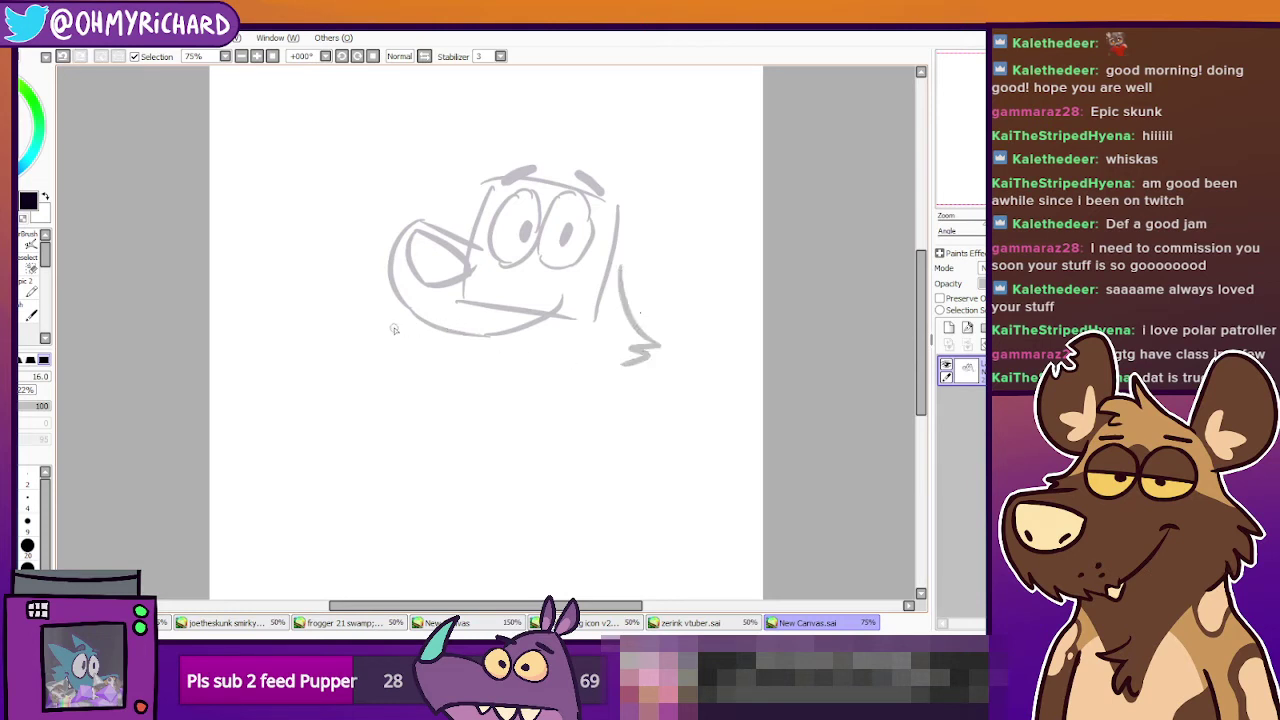
Sketch the front fur line curving down beneath the muzzle and flaring outward into a point.
drag(423, 328, 448, 364)
key(ctrl+z)
drag(422, 325, 448, 373)
key(ctrl+z)
drag(424, 320, 466, 368)
key(ctrl+z)
mouse_move(426, 318)
mouse_down()
mouse_move(460, 357)
mouse_move(418, 386)
mouse_move(441, 401)
mouse_up()
key(ctrl+z)
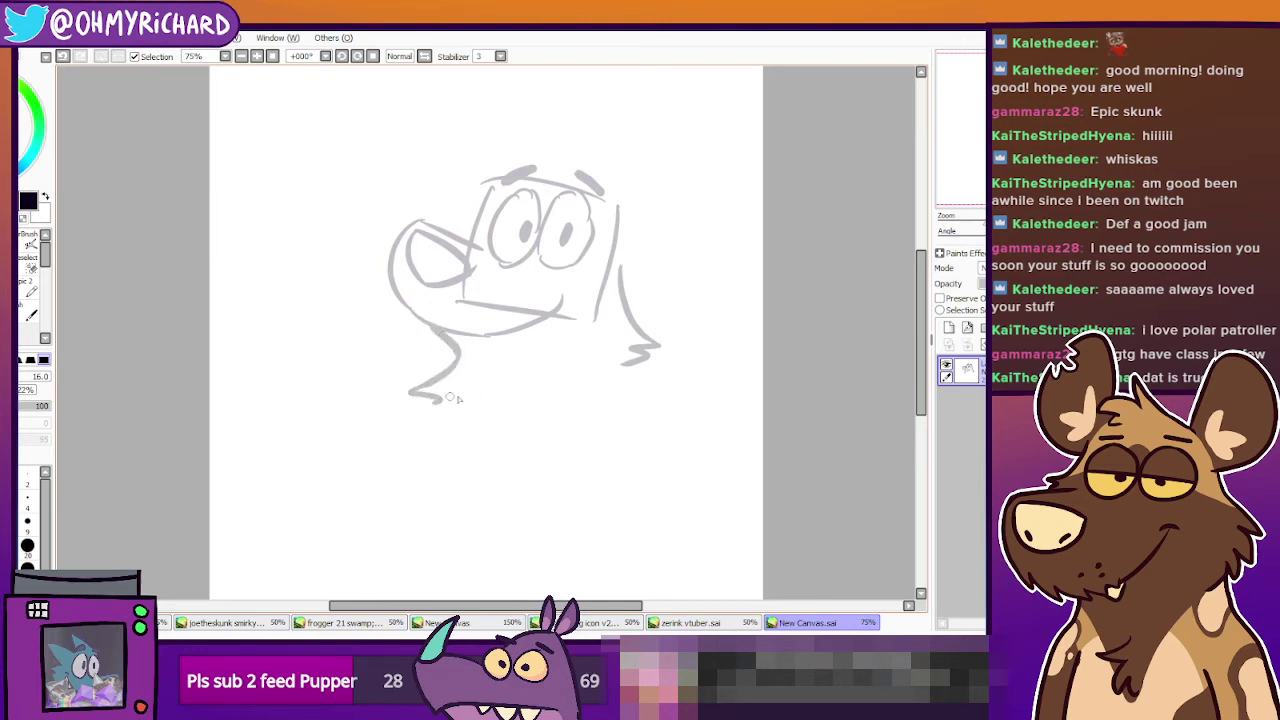
Sketch the rear neck line below the jagged cheek fur, flaring outward into a point.
drag(617, 368, 641, 415)
key(ctrl+z)
mouse_move(616, 368)
mouse_down()
mouse_move(652, 403)
mouse_move(632, 422)
mouse_up()
key(ctrl+z)
mouse_move(616, 366)
mouse_down()
mouse_move(652, 400)
mouse_move(630, 406)
mouse_up()
Sketch a zigzag hair tuft and two large pointed ears on top of the head.
mouse_move(594, 187)
mouse_down()
mouse_move(540, 136)
mouse_move(550, 170)
mouse_move(520, 151)
mouse_move(601, 162)
mouse_move(701, 117)
mouse_move(621, 268)
mouse_up()
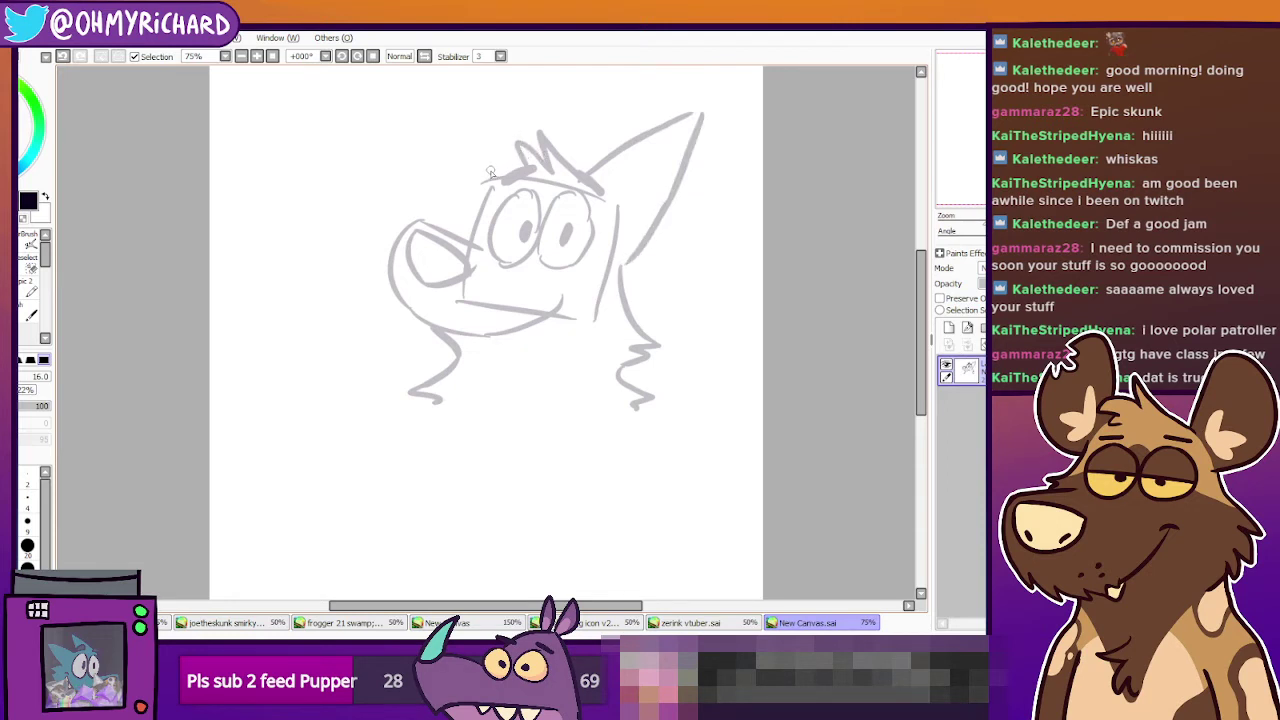
drag(490, 172, 574, 110)
key(ctrl+z)
mouse_move(484, 177)
mouse_down()
mouse_move(602, 104)
mouse_move(574, 180)
mouse_up()
key(ctrl+z)
drag(576, 112, 583, 168)
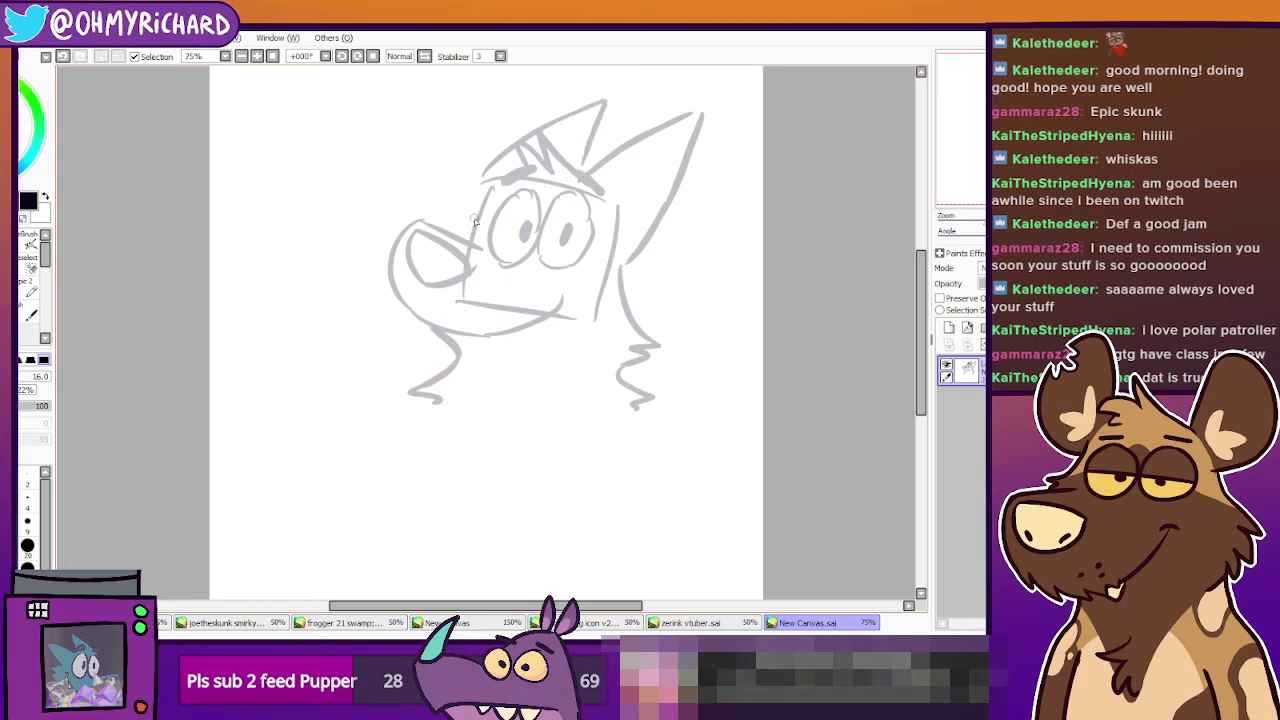
Sketch a short line along the front edge of the face and a small pointed tooth beneath the muzzle.
drag(482, 192, 466, 250)
mouse_move(413, 314)
mouse_down()
mouse_move(477, 350)
mouse_move(494, 342)
mouse_up()
key(ctrl+z)
key(ctrl+z)
key(ctrl+z)
key(ctrl+z)
Add a new layer and draw a curved black jaw line beneath the muzzle.
click(948, 328)
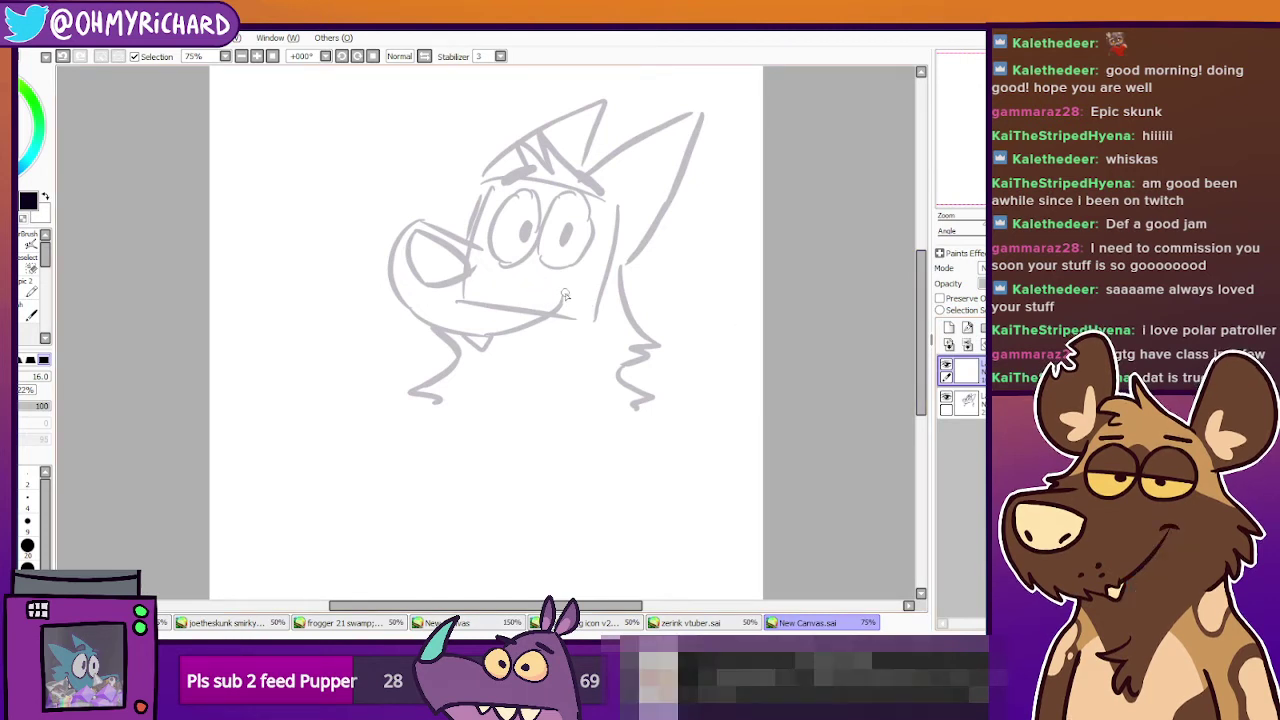
drag(568, 292, 528, 358)
key(ctrl+z)
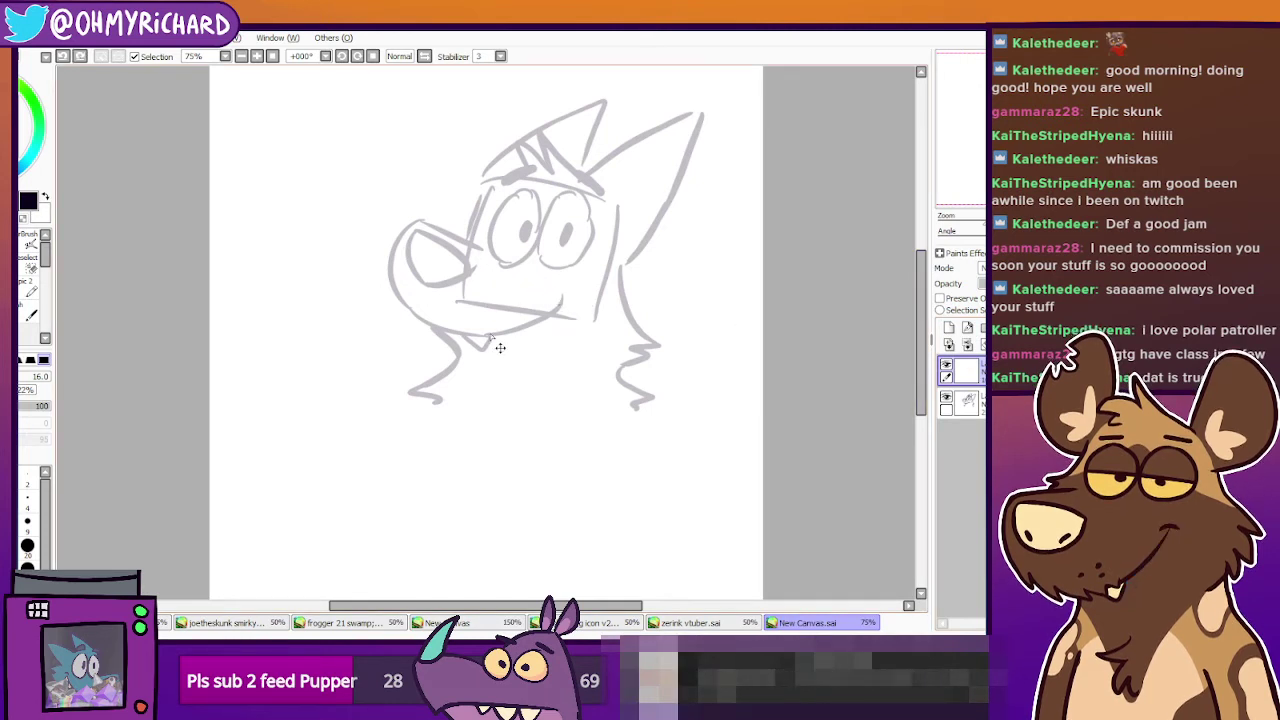
key(ctrl+z)
mouse_move(435, 338)
mouse_down()
mouse_move(522, 352)
mouse_move(544, 338)
mouse_up()
key(ctrl+z)
key(ctrl+z)
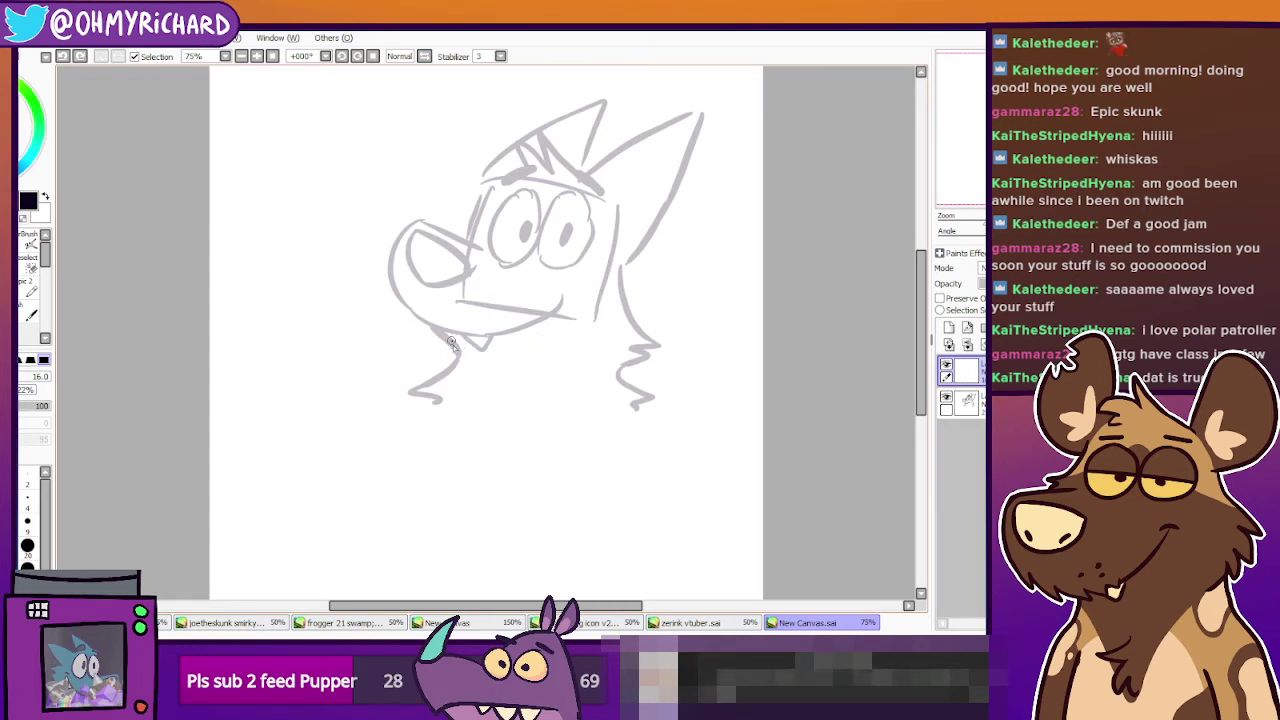
drag(448, 340, 550, 320)
key(ctrl+z)
drag(452, 345, 556, 316)
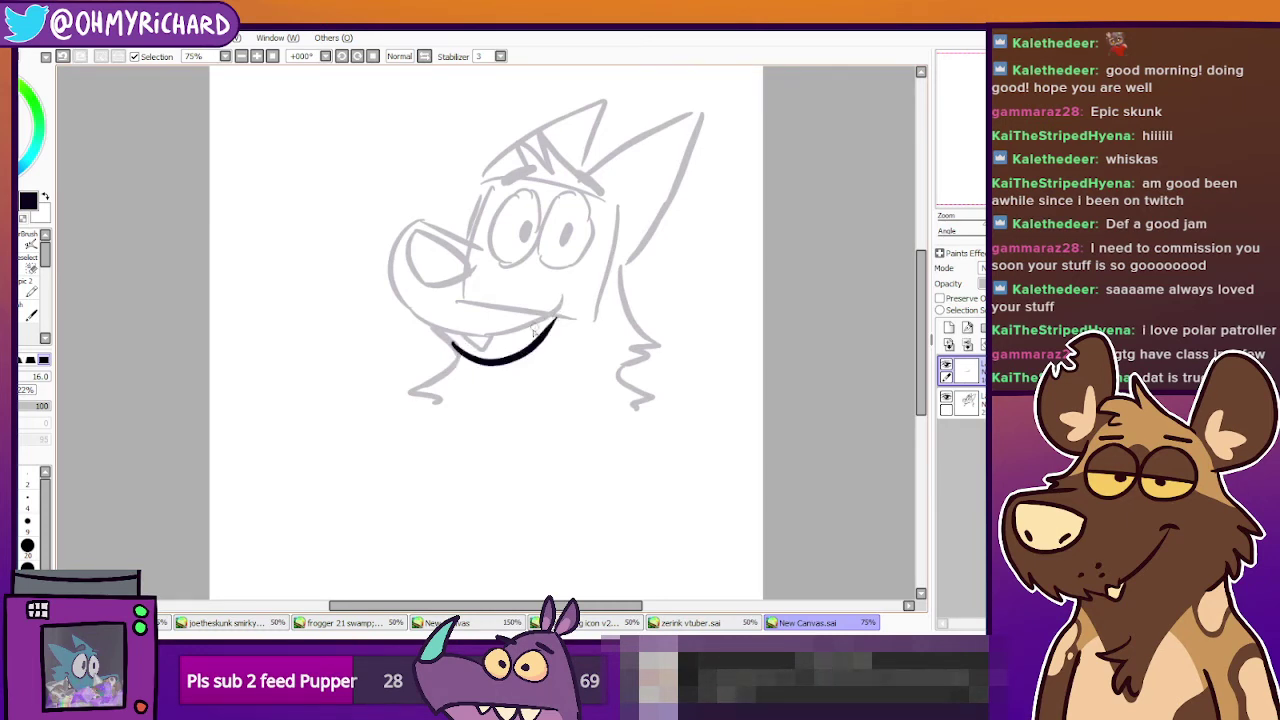
key(ctrl+z)
mouse_move(453, 346)
mouse_down()
mouse_move(524, 353)
mouse_move(550, 319)
mouse_up()
key(ctrl+z)
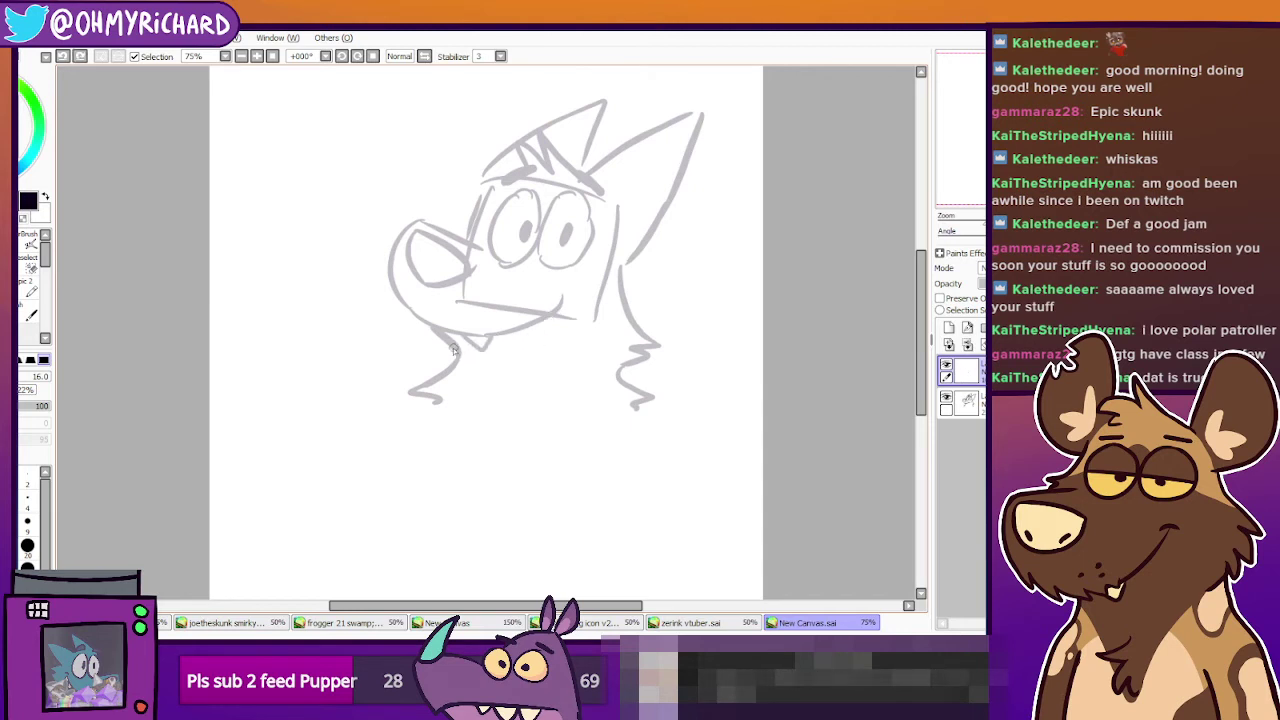
drag(446, 341, 551, 315)
key(ctrl+z)
mouse_move(448, 340)
mouse_down()
mouse_move(491, 367)
mouse_move(566, 296)
mouse_move(503, 357)
mouse_move(467, 355)
mouse_move(554, 313)
mouse_up()
key(ctrl+z)
key(ctrl+z)
key(ctrl+z)
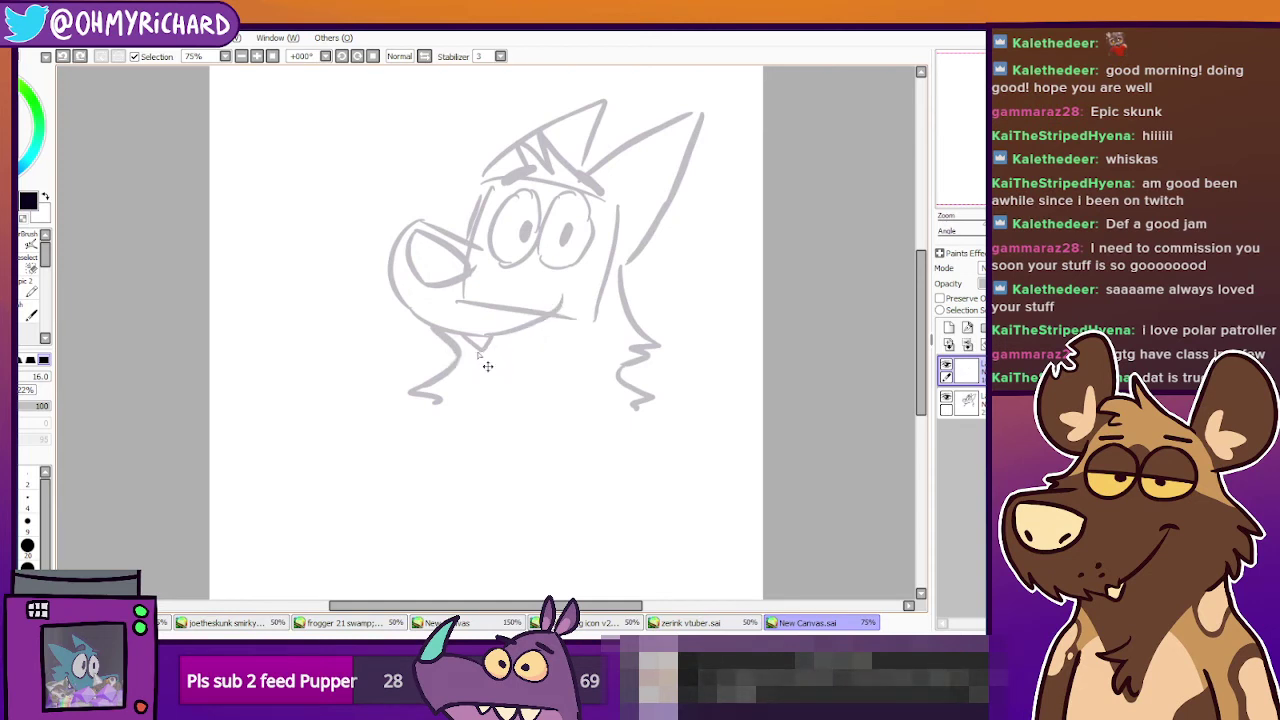
mouse_move(446, 344)
mouse_down()
mouse_move(477, 363)
mouse_move(556, 306)
mouse_up()
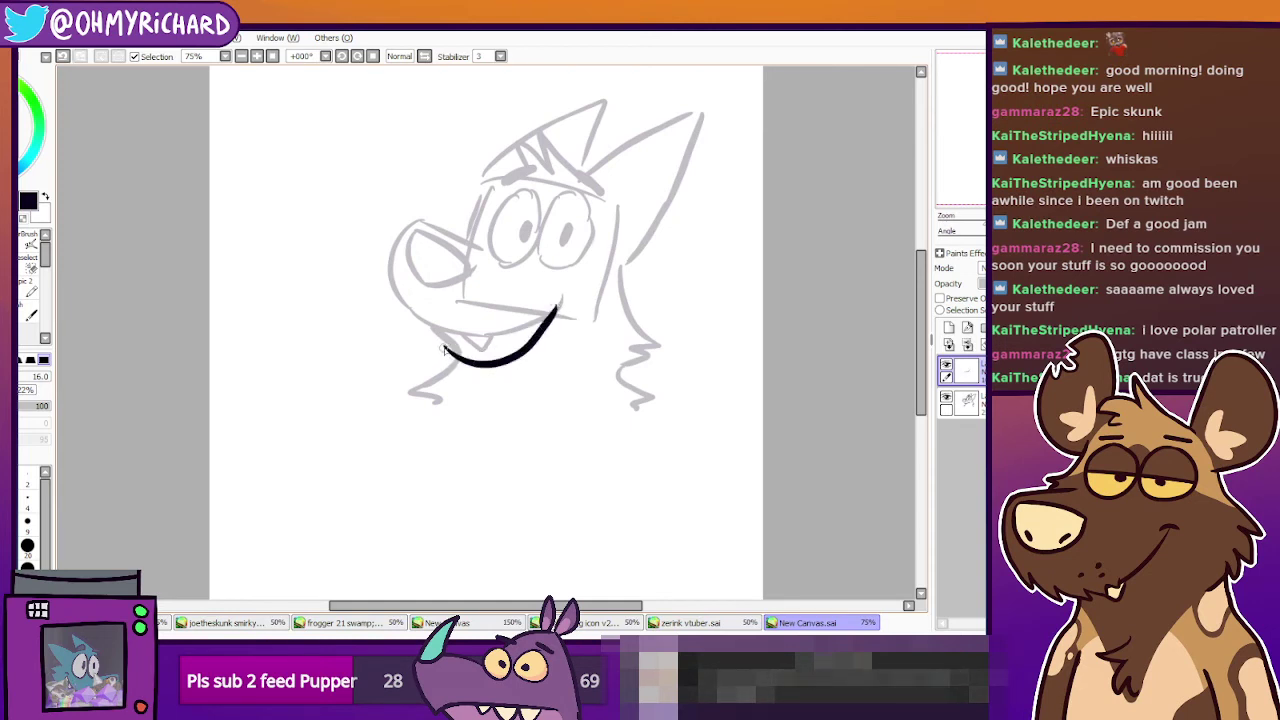
key(ctrl+z)
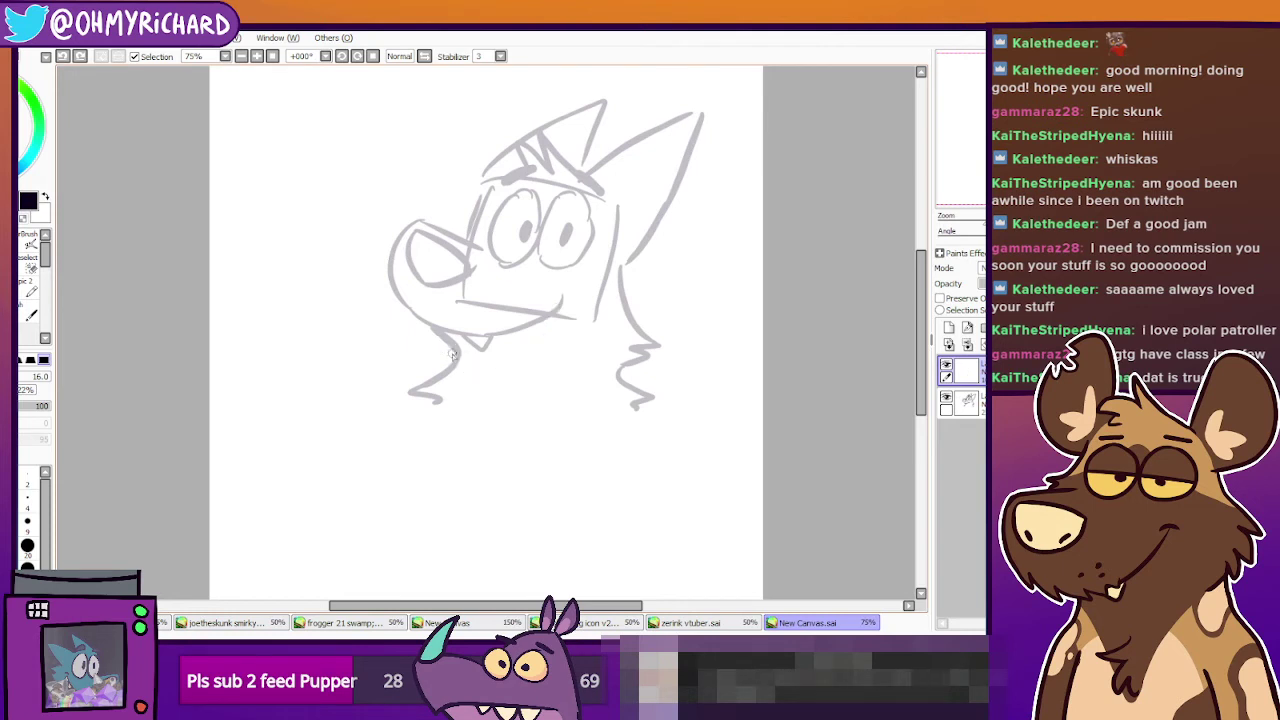
drag(447, 350, 530, 332)
key(ctrl+z)
drag(444, 350, 550, 318)
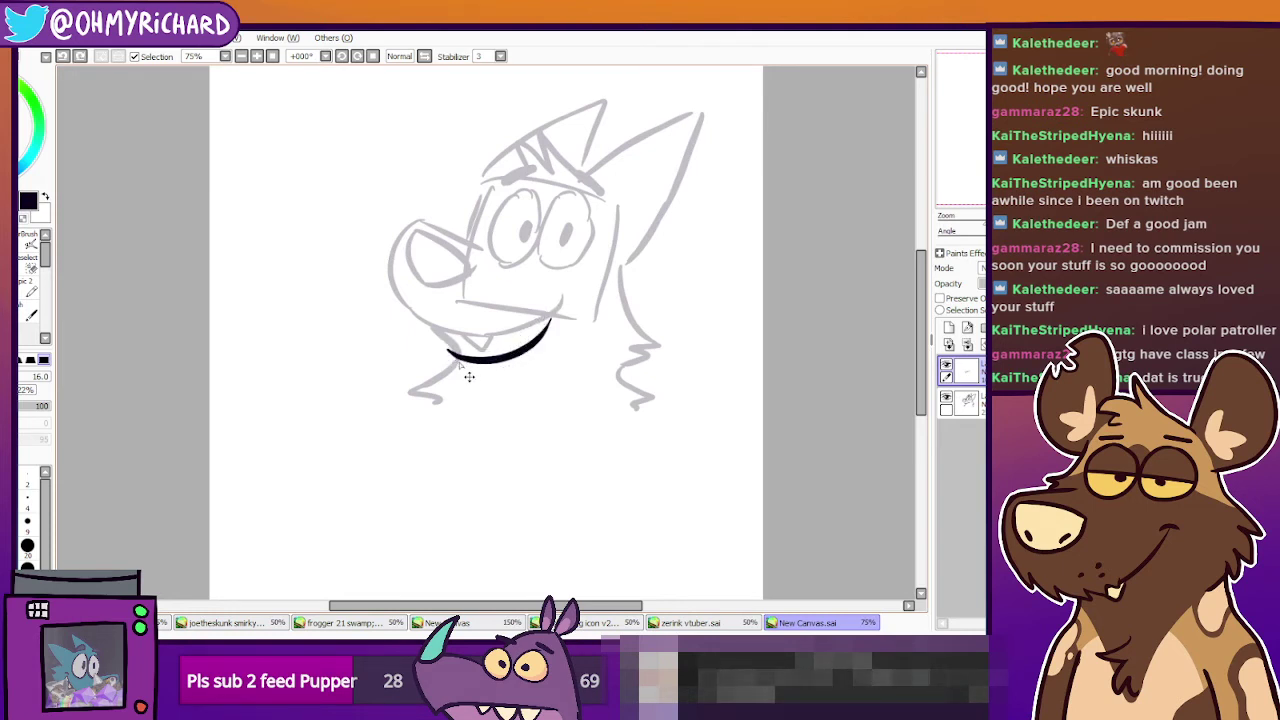
Add a short downward tick at the front end of the black jaw line.
drag(449, 352, 456, 372)
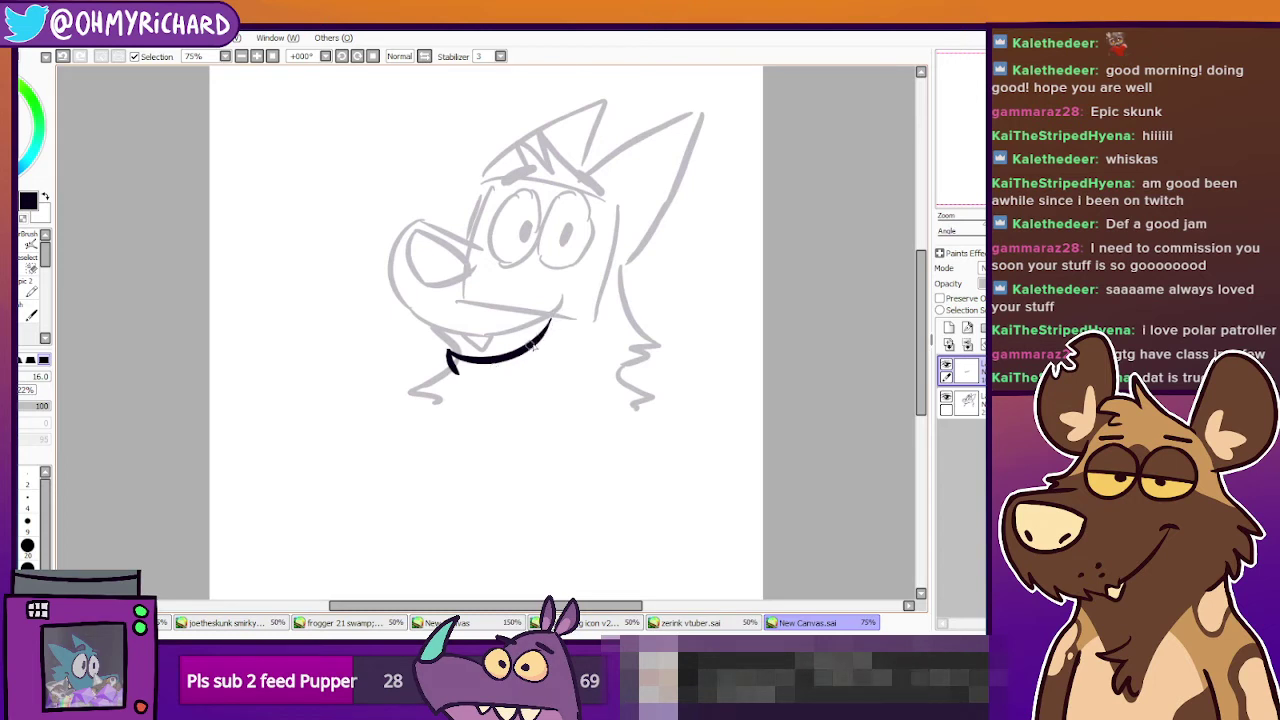
drag(540, 336, 558, 301)
key(ctrl+z)
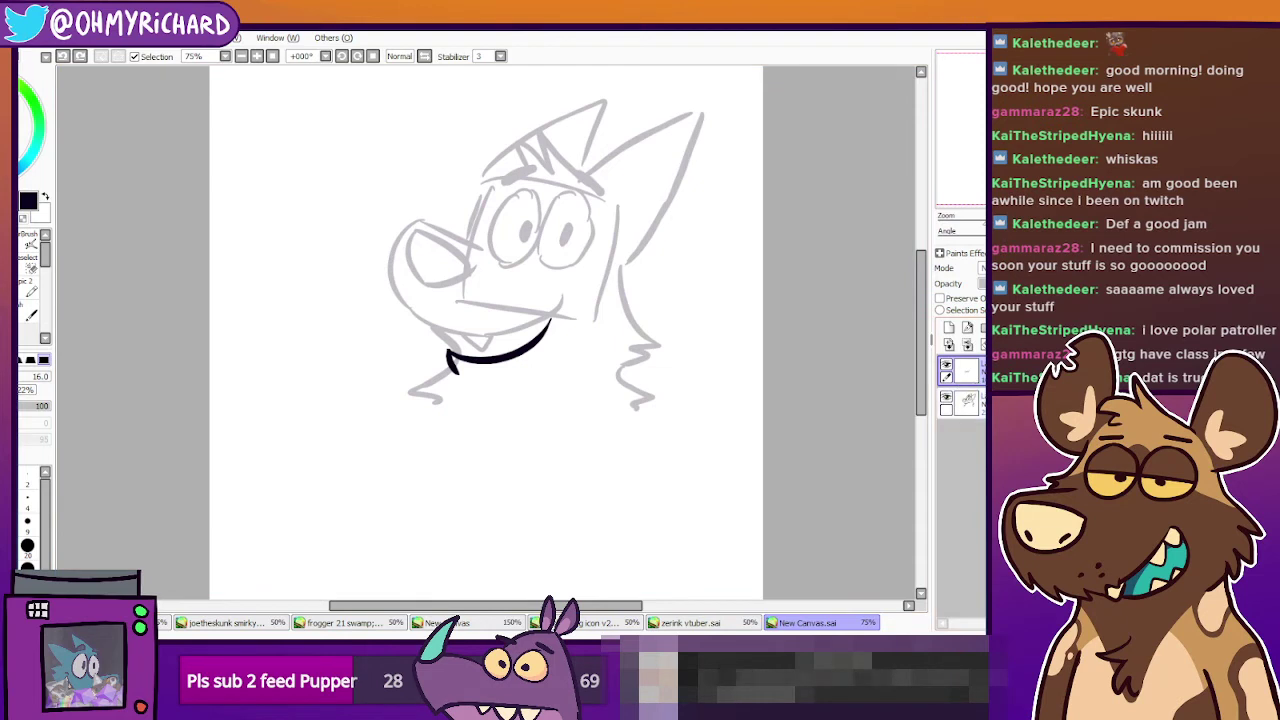
Erase the black jaw line, then clear the mouth, tooth and adjoining front neck line from the sketch layer.
key(e)
mouse_move(525, 352)
mouse_down()
mouse_move(449, 357)
mouse_move(443, 412)
mouse_move(468, 388)
mouse_up()
ctrl+shift+click(460, 378)
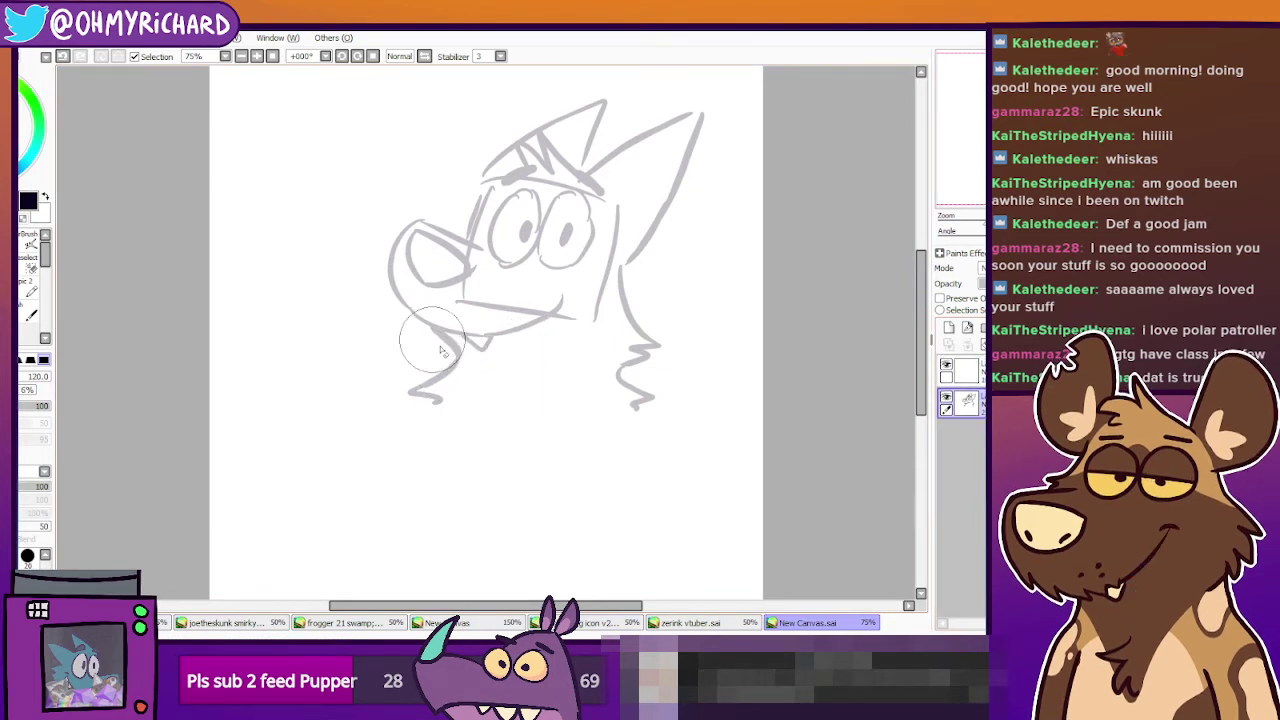
mouse_move(430, 338)
mouse_down()
mouse_move(455, 350)
mouse_move(430, 360)
mouse_move(435, 385)
mouse_up()
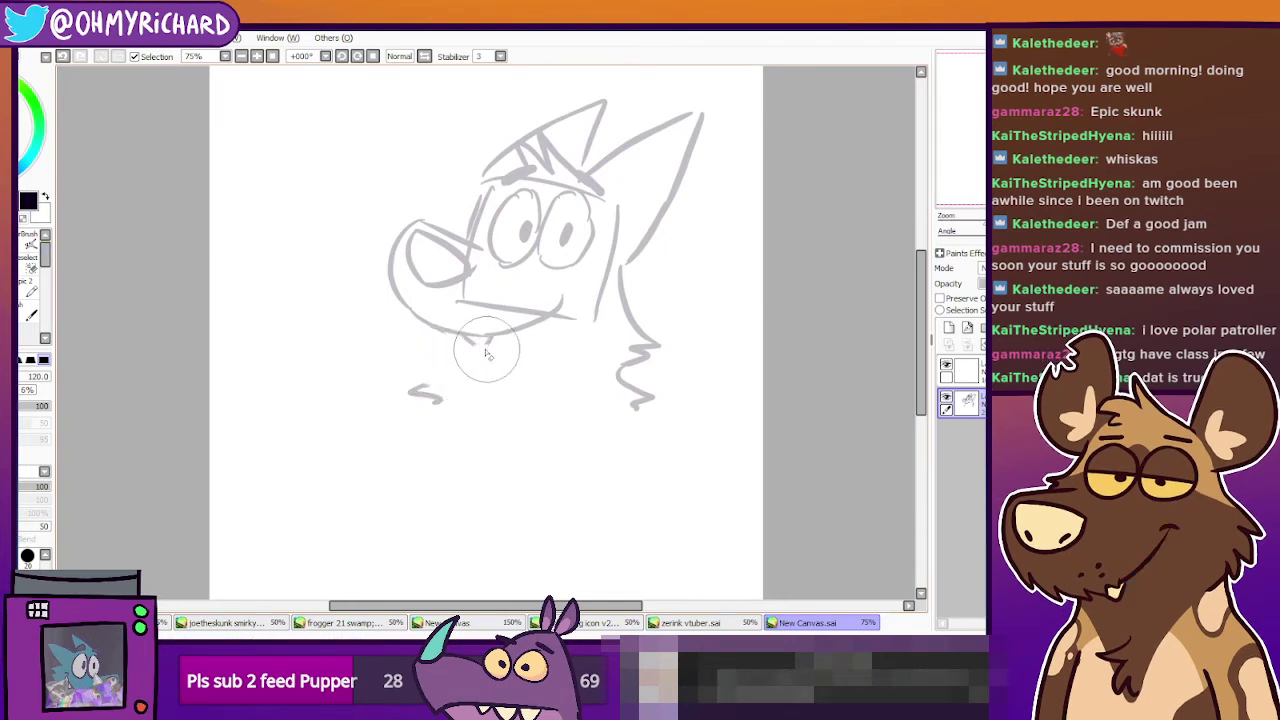
mouse_move(568, 315)
mouse_down()
mouse_move(510, 332)
mouse_move(504, 302)
mouse_move(452, 300)
mouse_up()
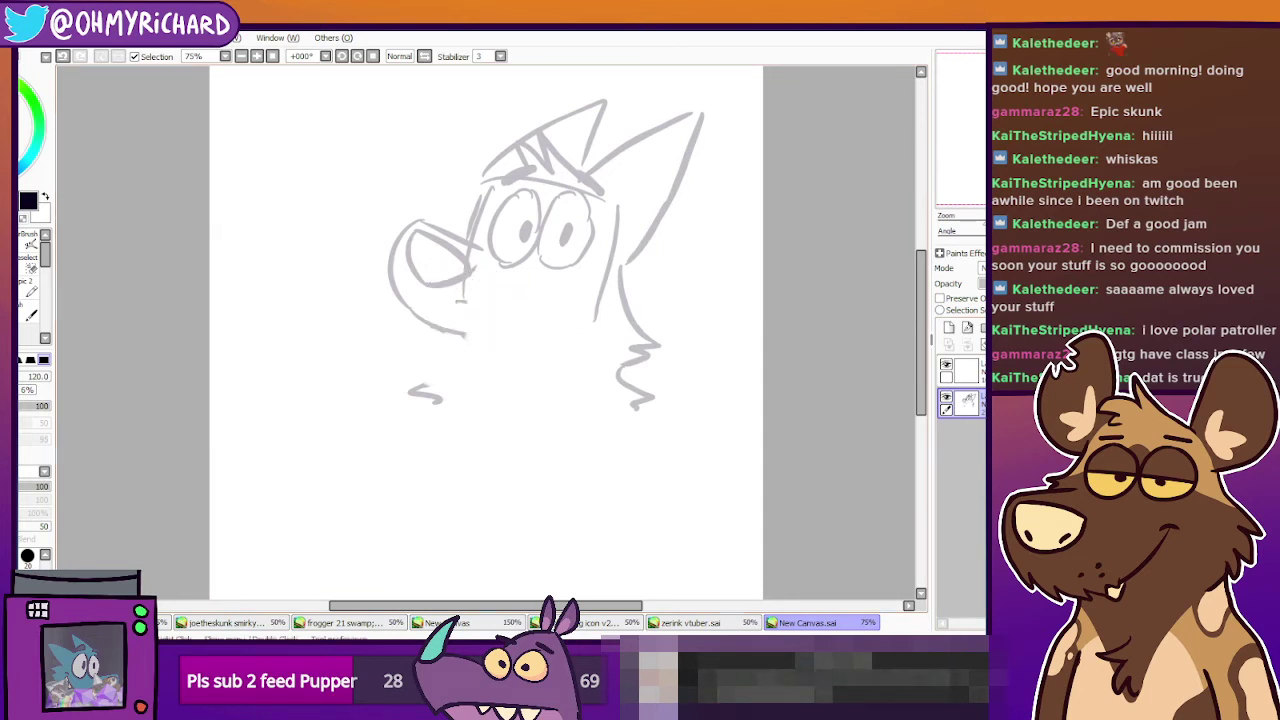
Sketch a wide grin line sweeping up to the cheek, with the mouth's back edge curving down from its corner.
key(n)
key(ctrl+z)
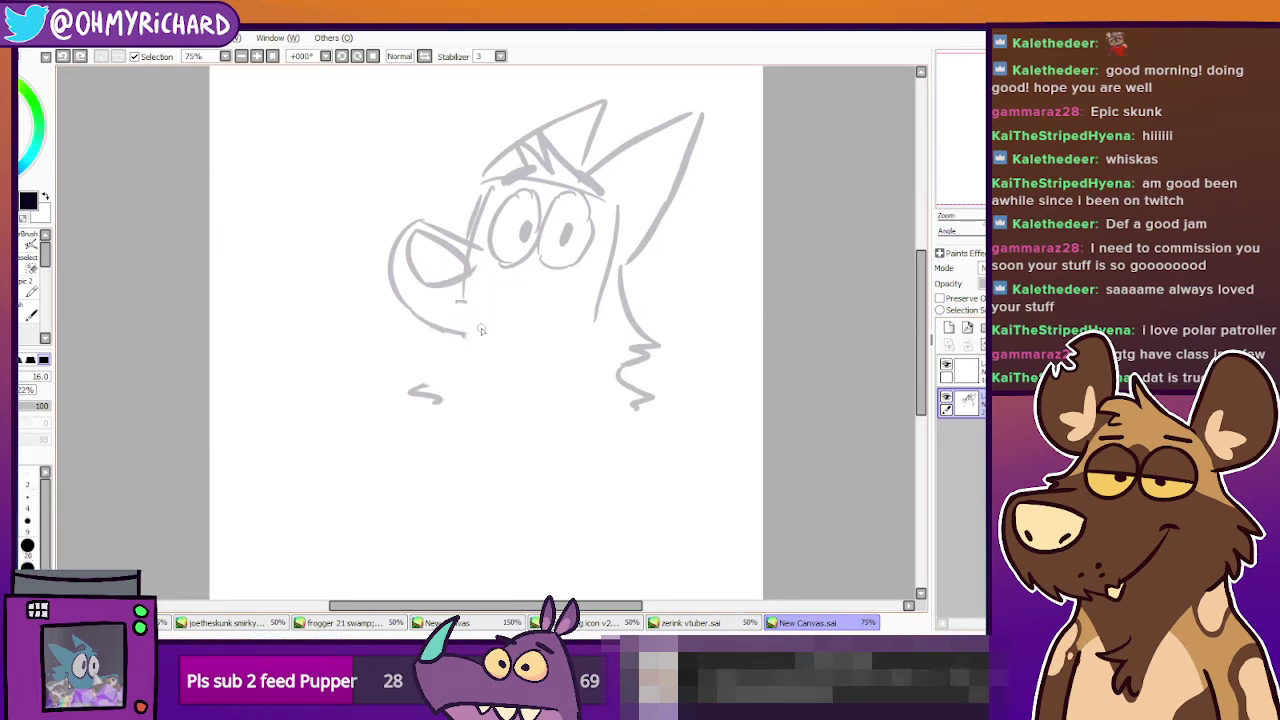
drag(466, 330, 565, 282)
key(ctrl+z)
mouse_move(466, 330)
mouse_down()
mouse_move(588, 278)
mouse_move(541, 366)
mouse_up()
key(ctrl+z)
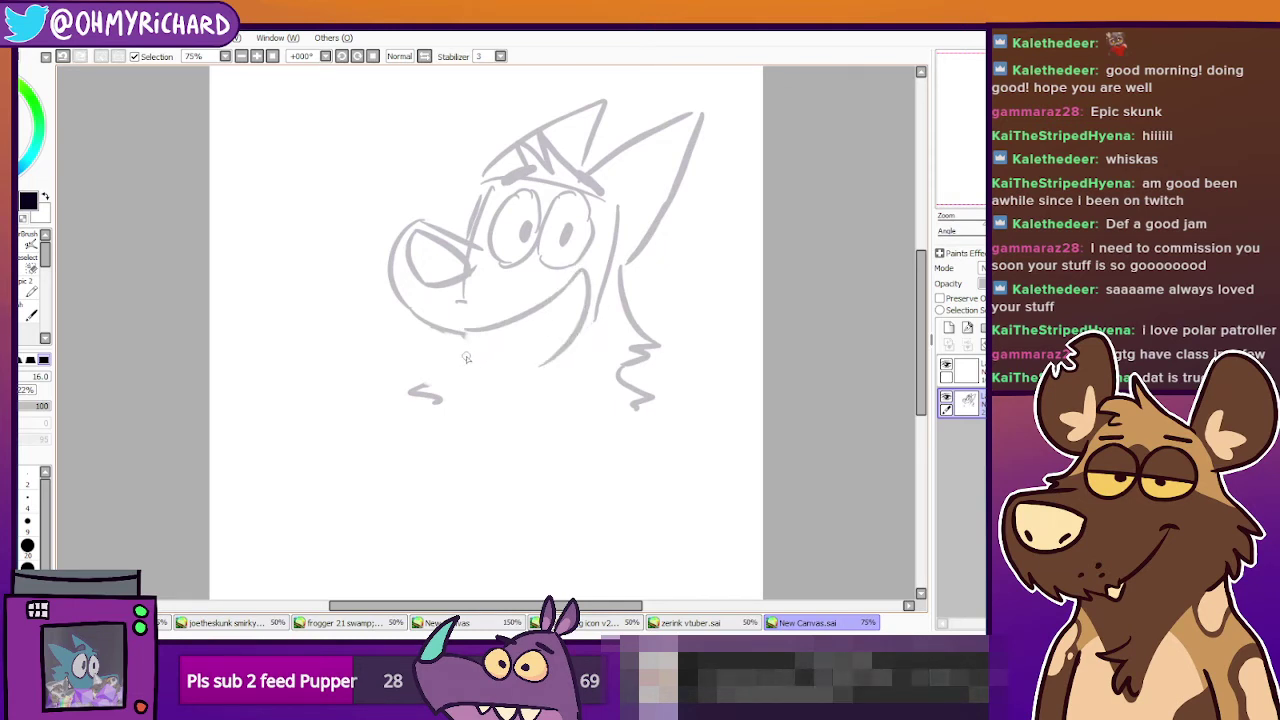
Sketch the curved lower jaw closing the open mouth, with a short downward tick at the chin.
drag(466, 355, 542, 366)
key(ctrl+z)
drag(467, 352, 545, 364)
key(ctrl+z)
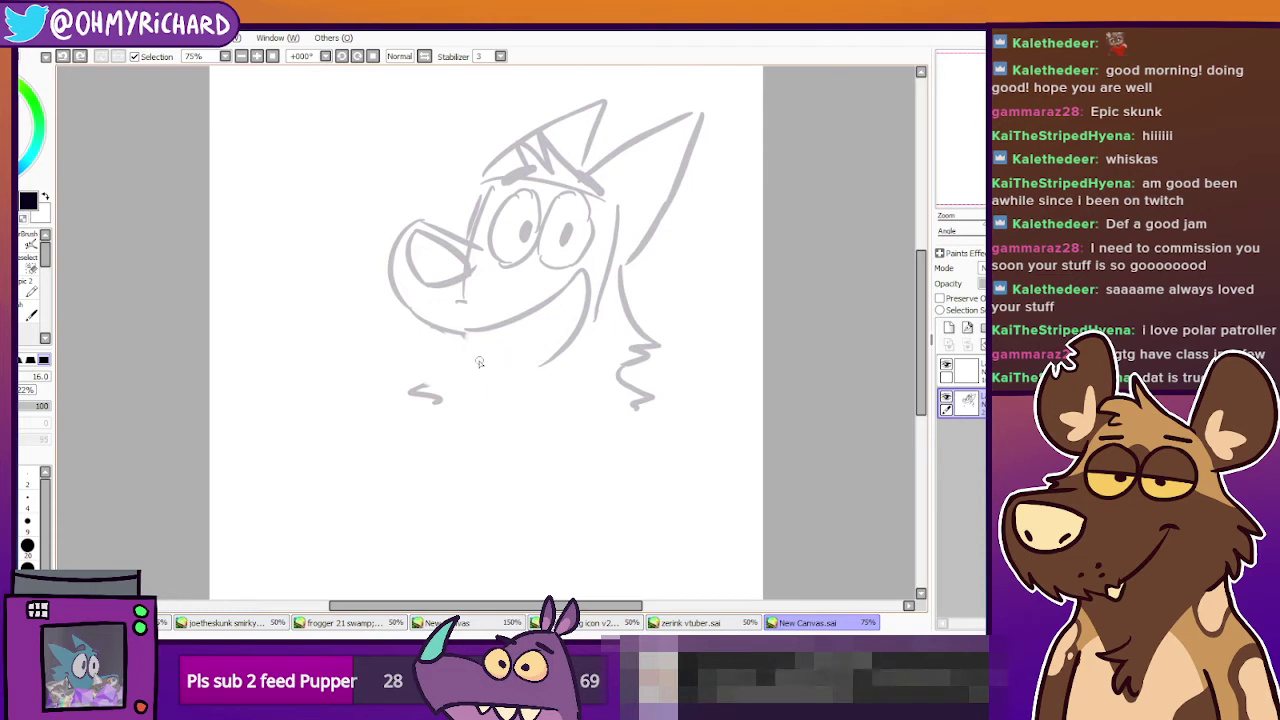
drag(464, 350, 558, 366)
key(ctrl+z)
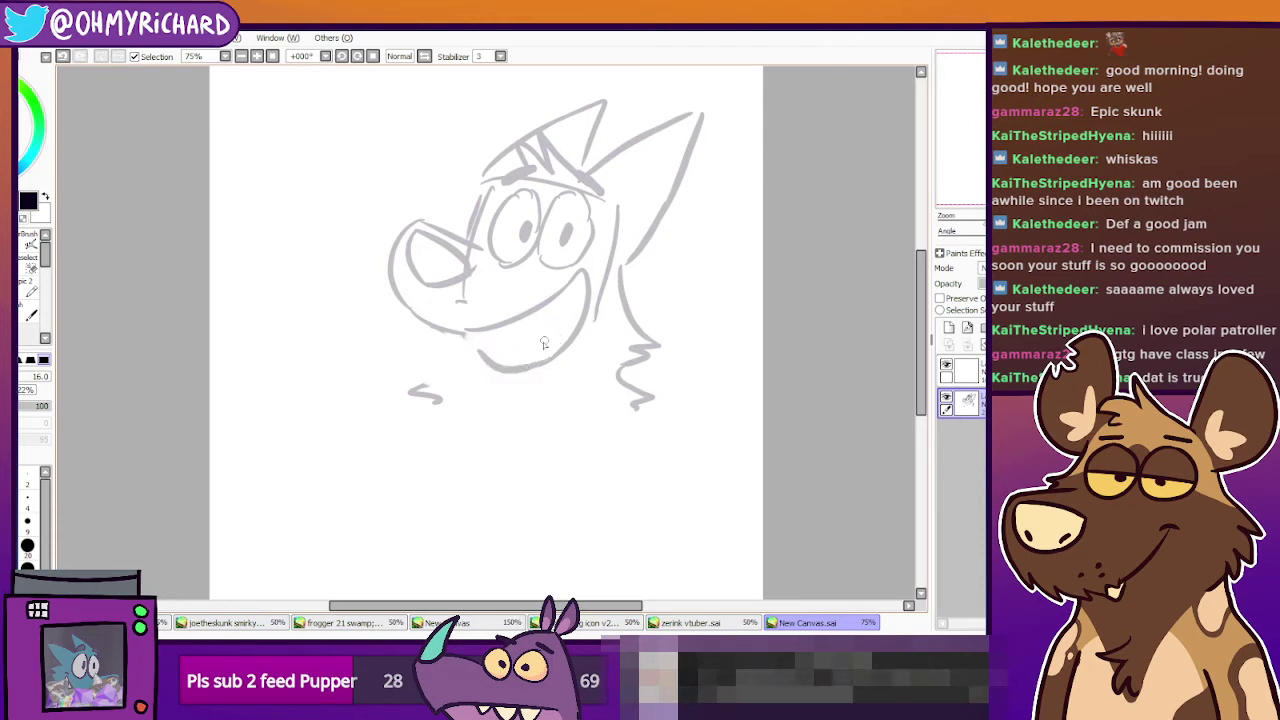
key(ctrl+z)
drag(464, 346, 557, 340)
key(ctrl+z)
key(ctrl+z)
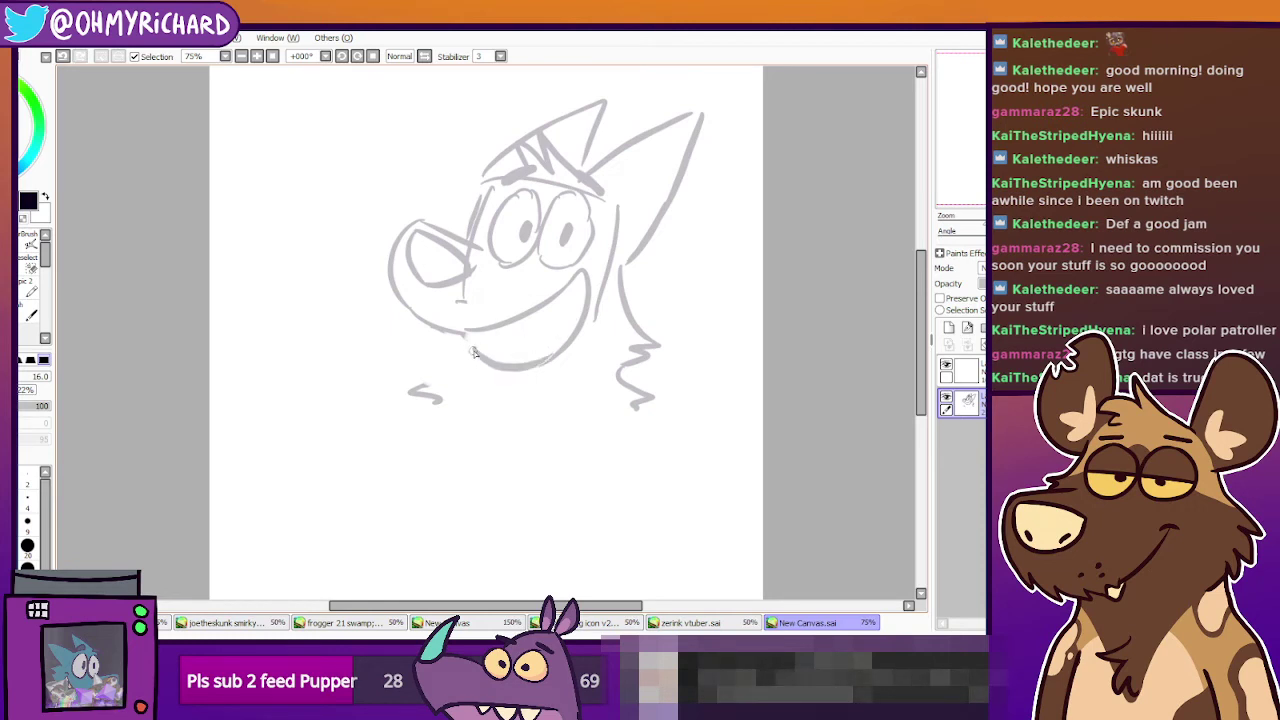
drag(473, 350, 472, 371)
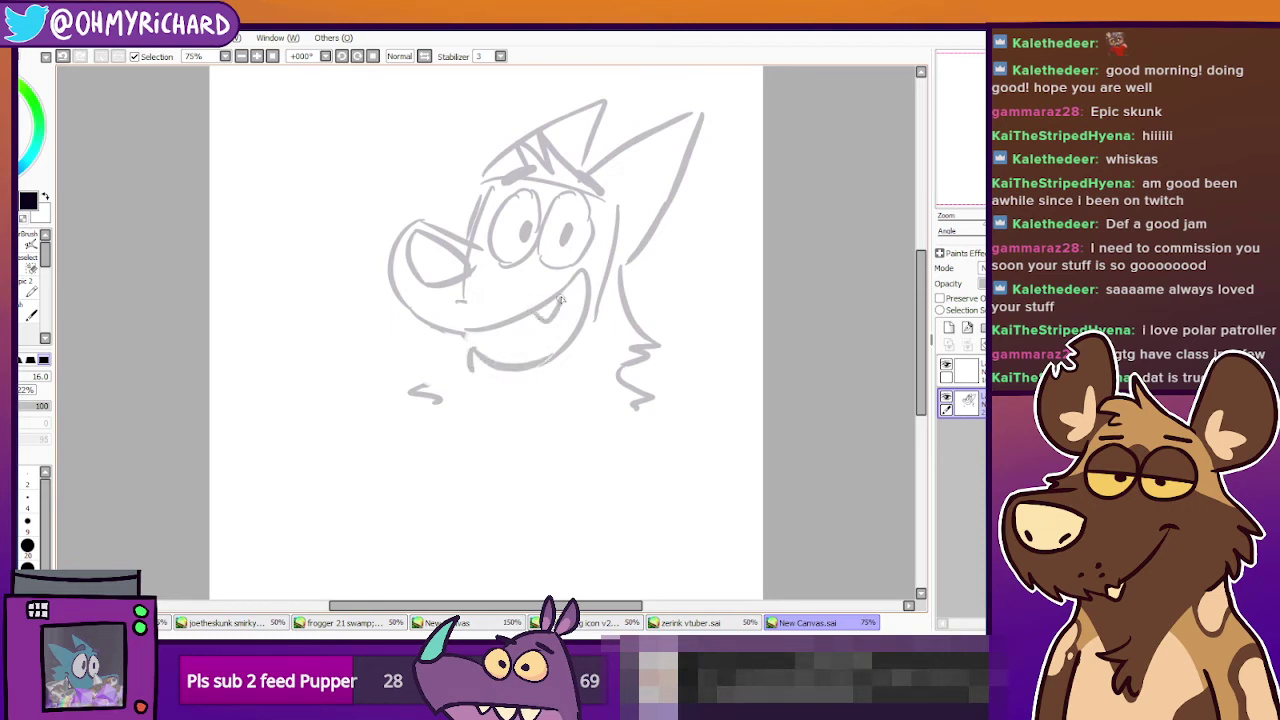
Sketch two pointed teeth near the back of the grin and a small fang beneath the muzzle, erasing the stray line there.
key(ctrl+z)
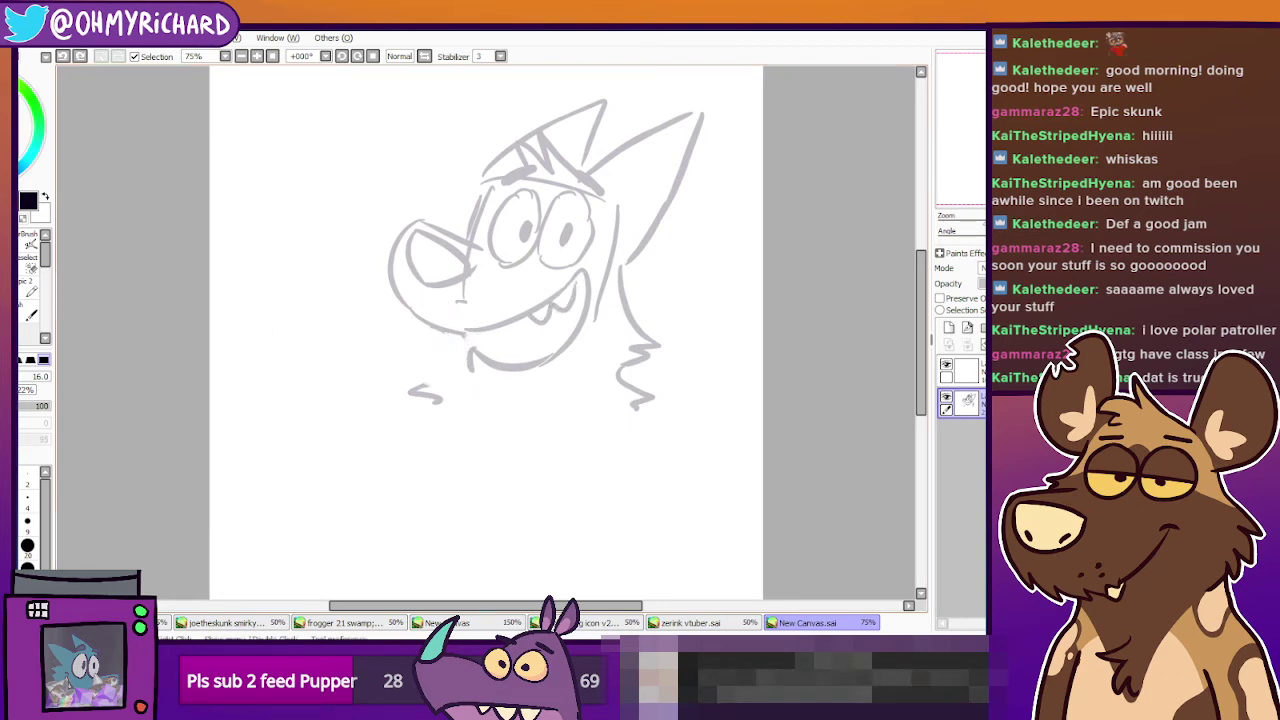
key(e)
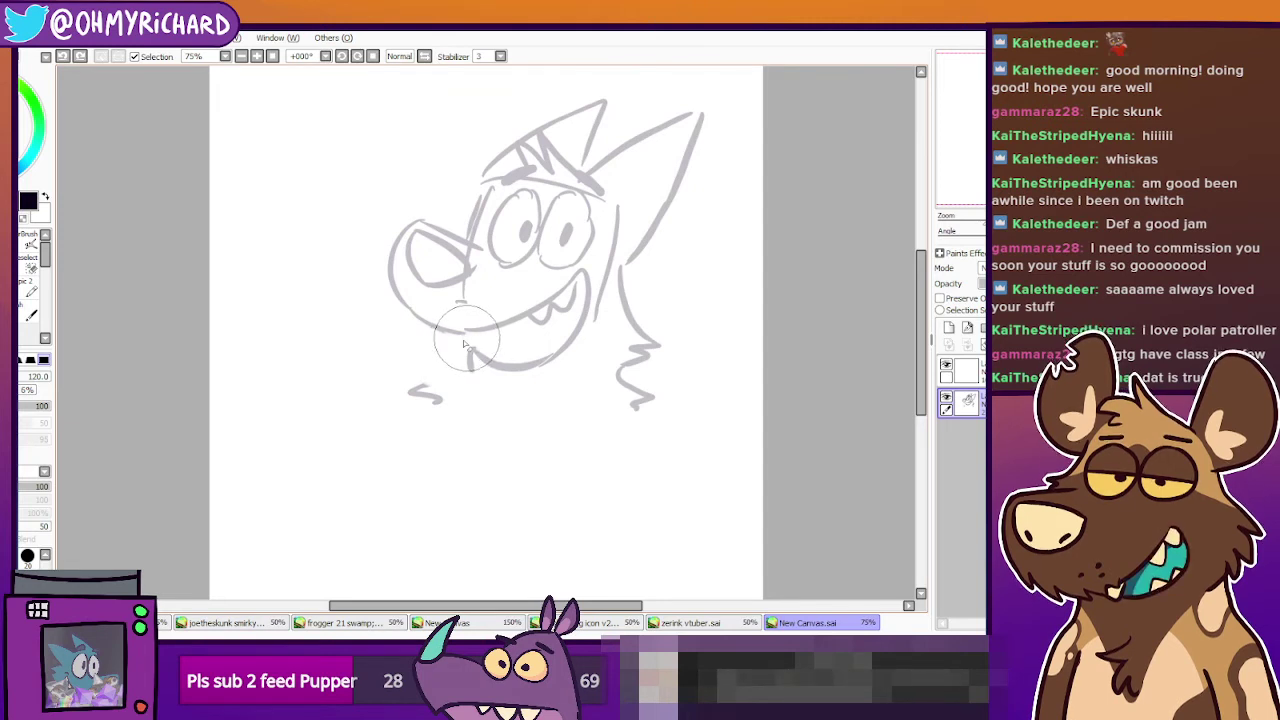
drag(464, 340, 470, 337)
click(12, 248)
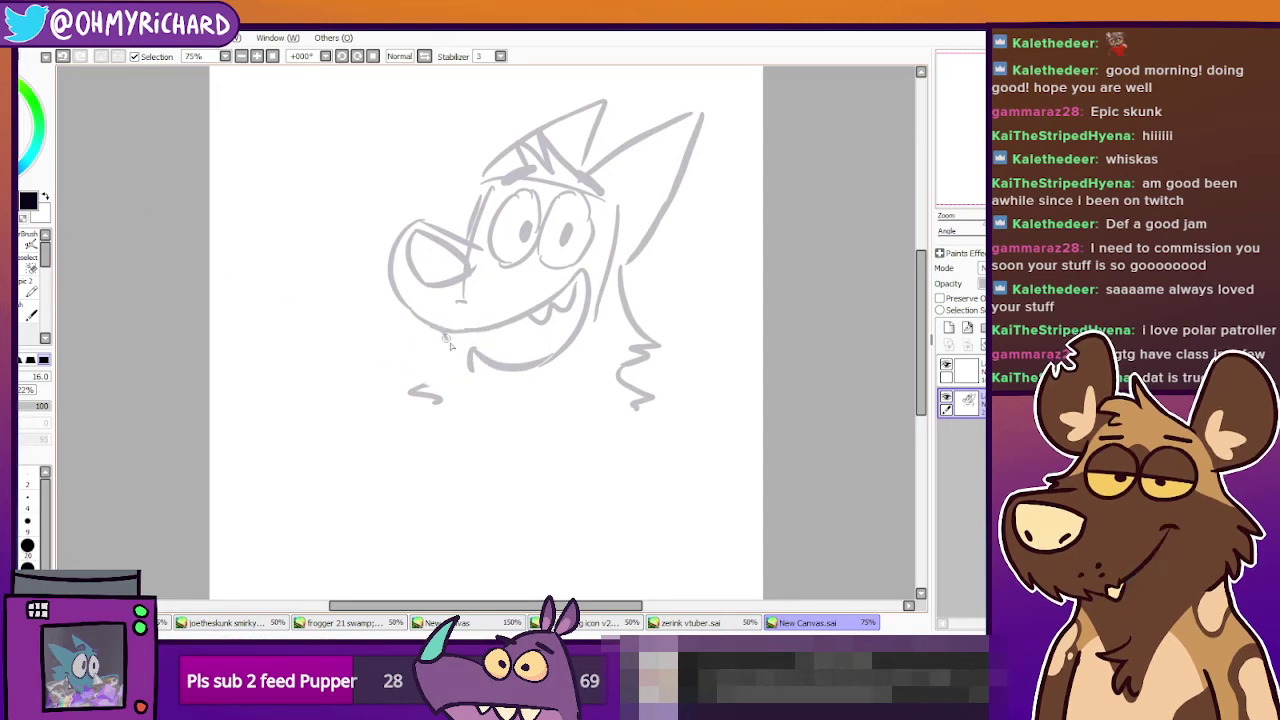
drag(445, 336, 467, 334)
key(ctrl+z)
key(ctrl+z)
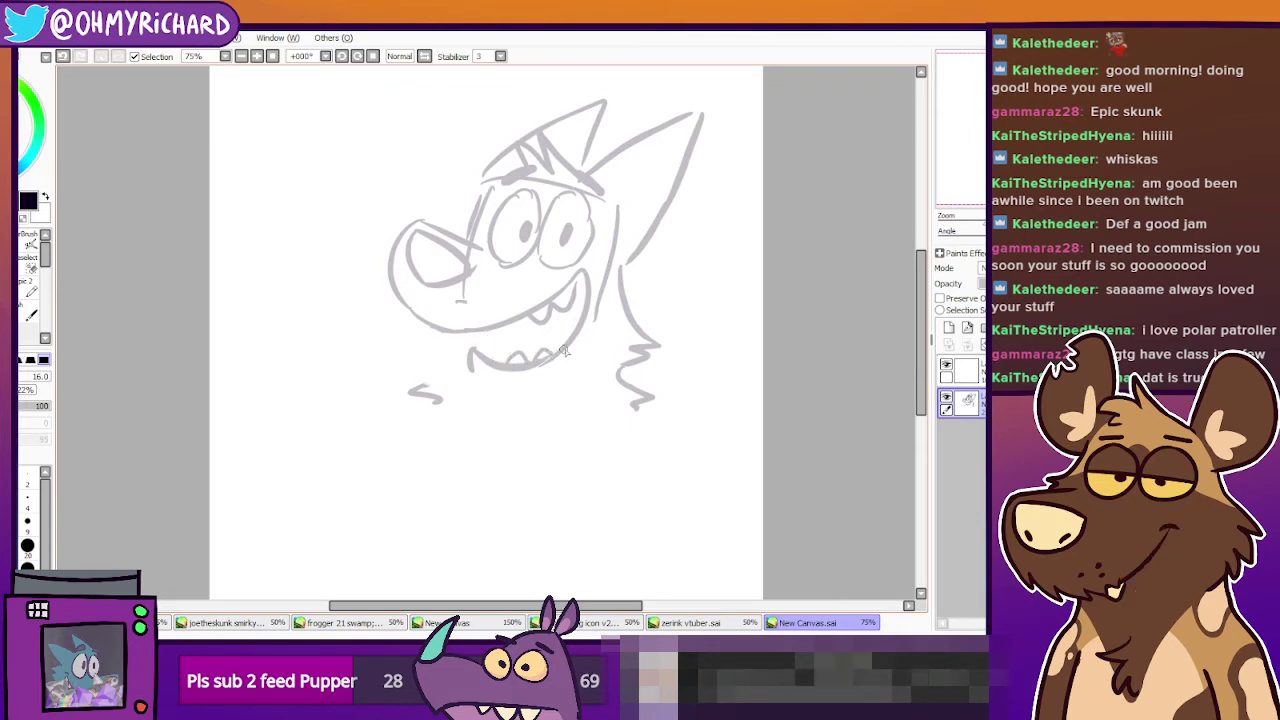
drag(447, 334, 473, 332)
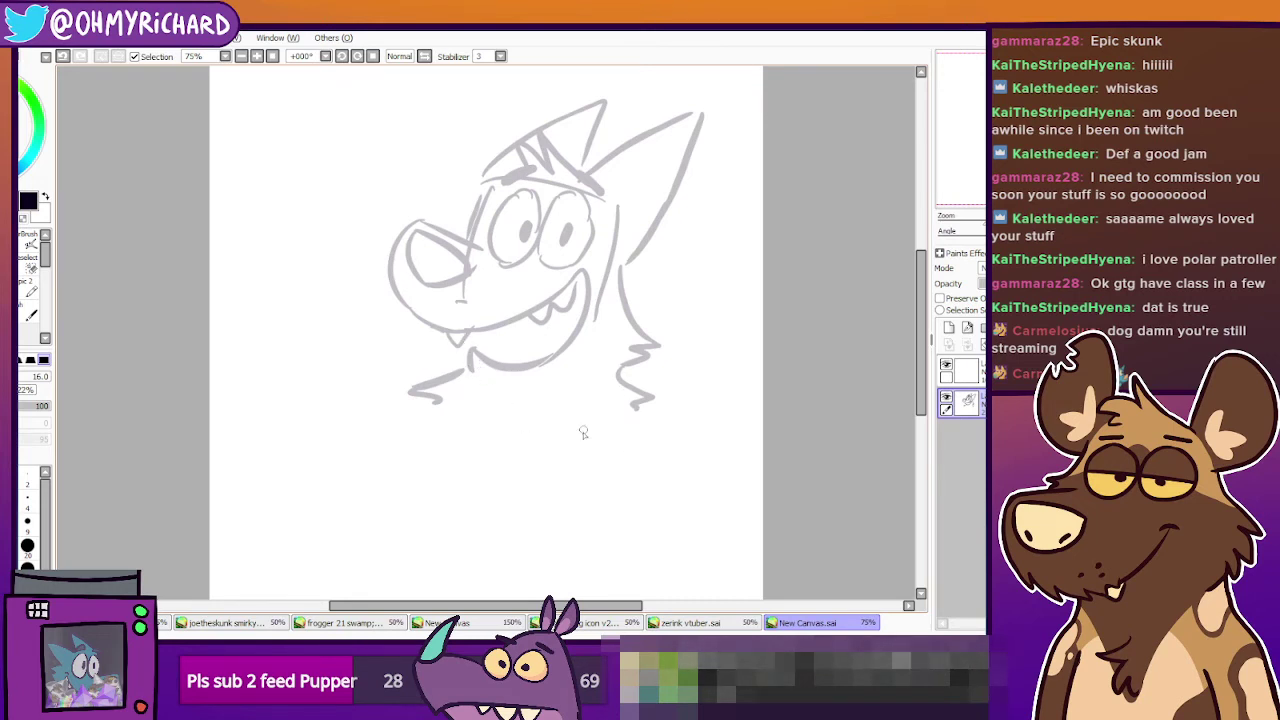
Sketch a jagged chest fur edge descending from the front neck tuft to a point and sweeping back to the rear tuft.
drag(491, 457, 476, 440)
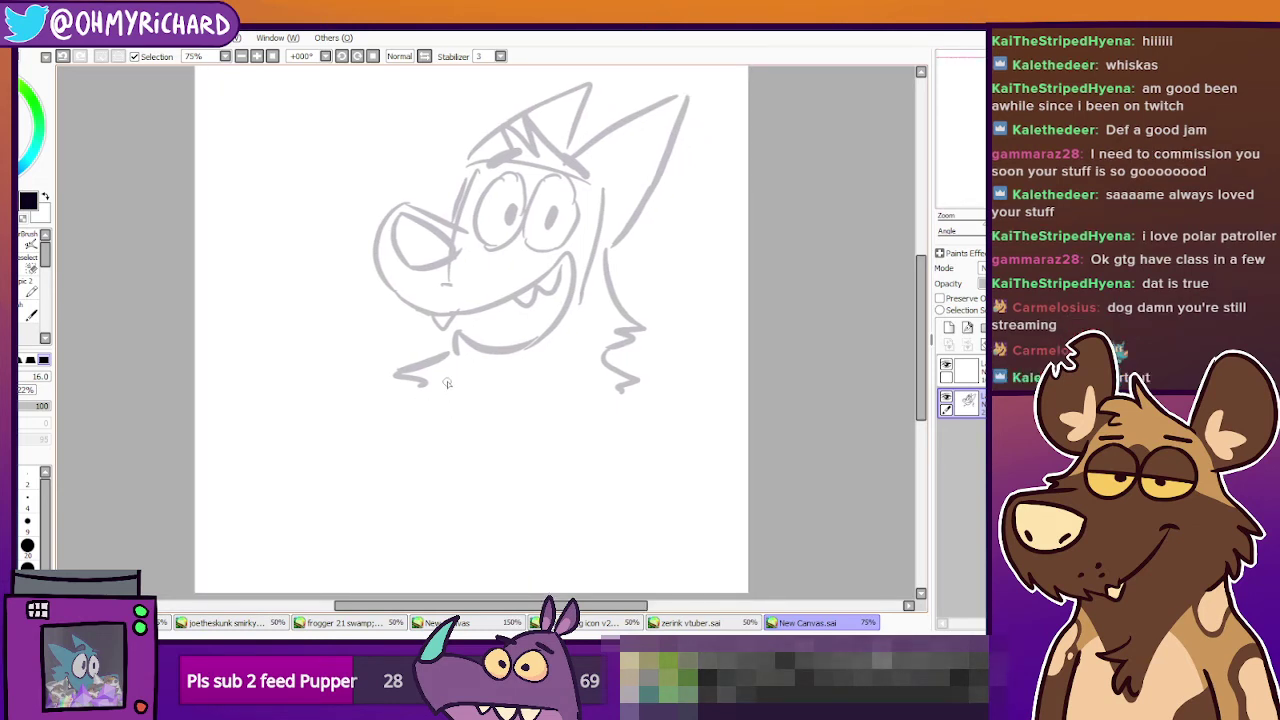
drag(447, 383, 440, 528)
key(ctrl+z)
drag(448, 398, 480, 543)
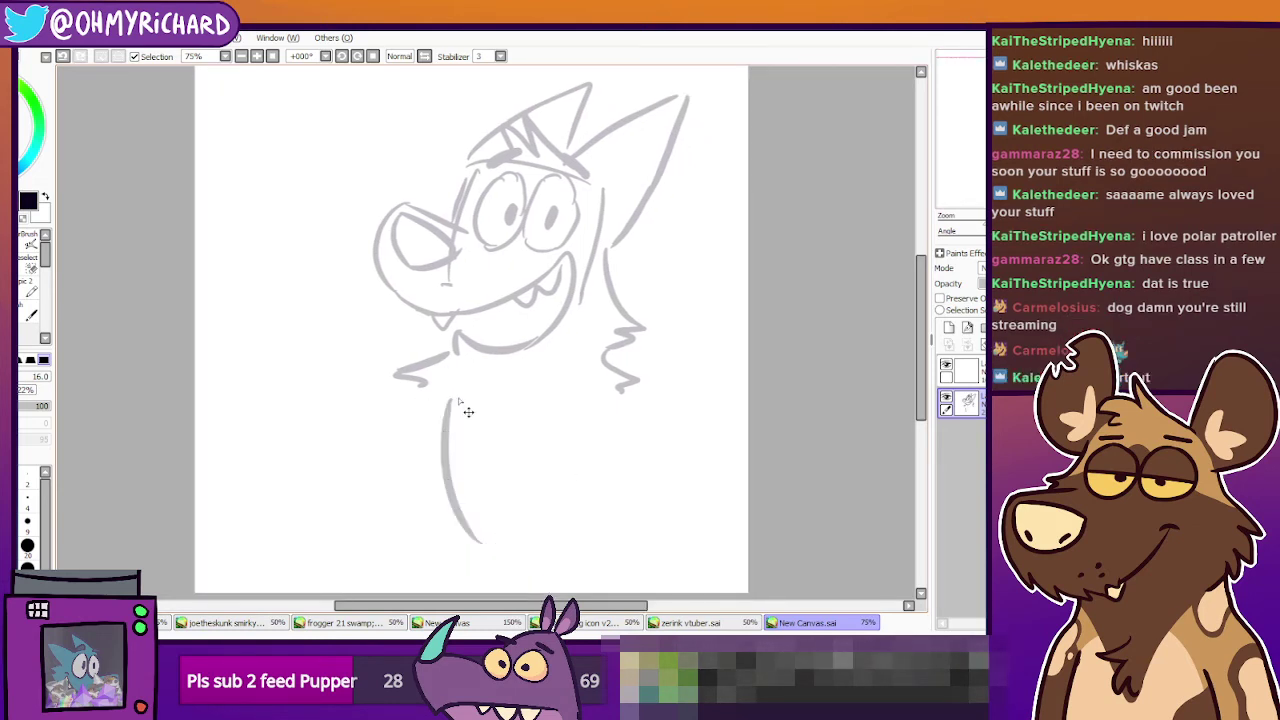
key(ctrl+z)
mouse_move(437, 394)
mouse_down()
mouse_move(488, 423)
mouse_move(504, 410)
mouse_move(438, 404)
mouse_move(449, 446)
mouse_move(568, 392)
mouse_up()
key(ctrl+z)
key(ctrl+z)
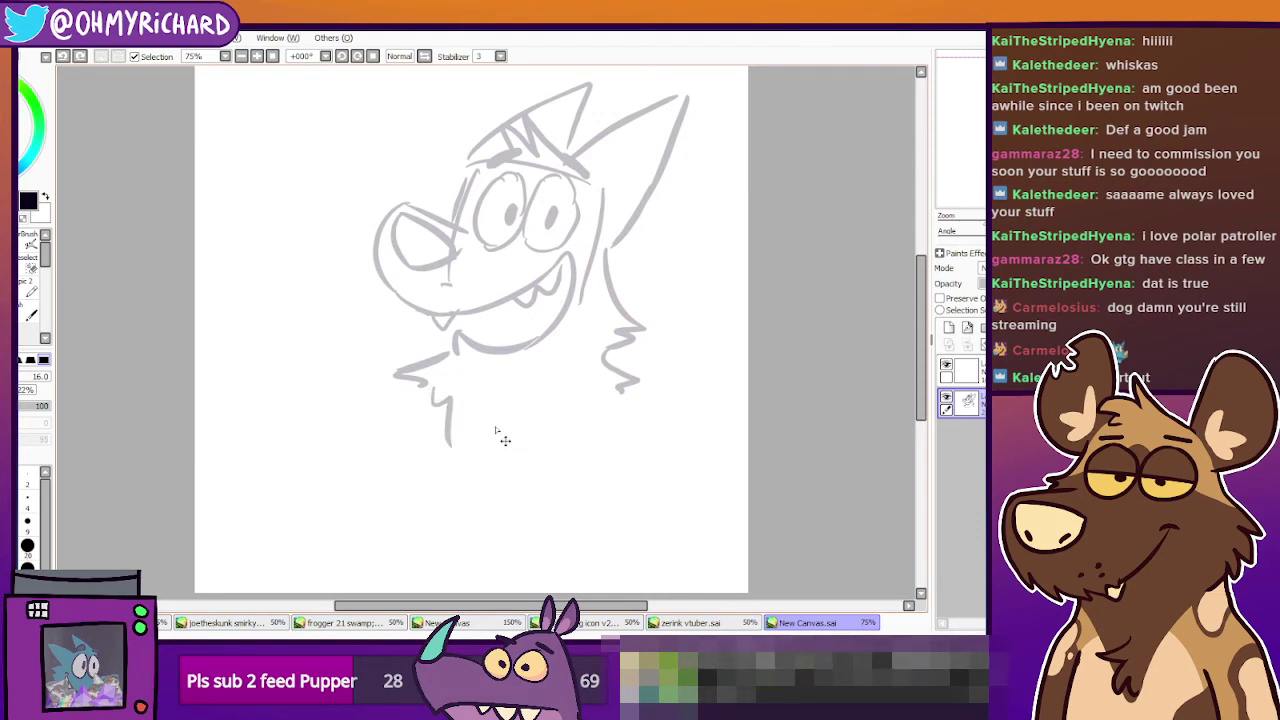
mouse_move(455, 400)
mouse_down()
mouse_move(490, 468)
mouse_move(544, 405)
mouse_up()
key(ctrl+z)
mouse_move(453, 402)
mouse_down()
mouse_move(486, 461)
mouse_move(565, 402)
mouse_move(630, 390)
mouse_up()
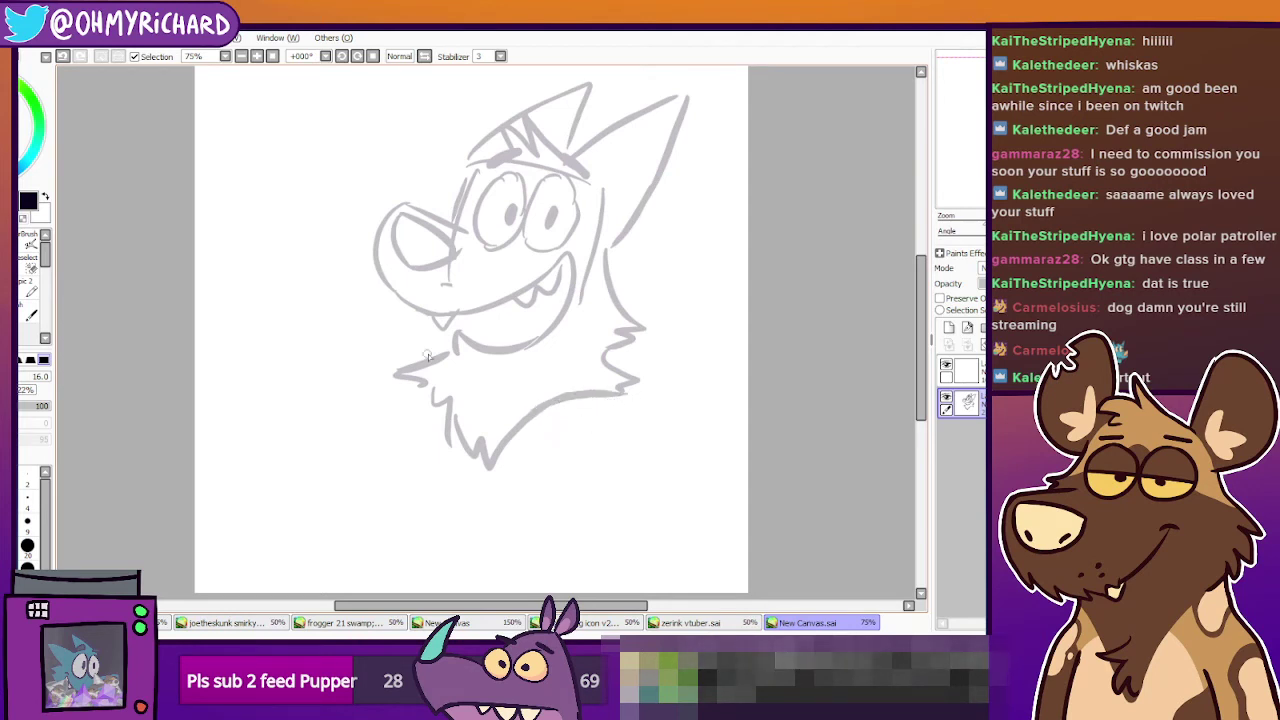
Sketch a short shoulder line curving down and outward from beneath the rear neck fur.
mouse_move(441, 425)
mouse_down()
mouse_move(435, 460)
mouse_move(419, 407)
mouse_up()
drag(571, 379, 591, 466)
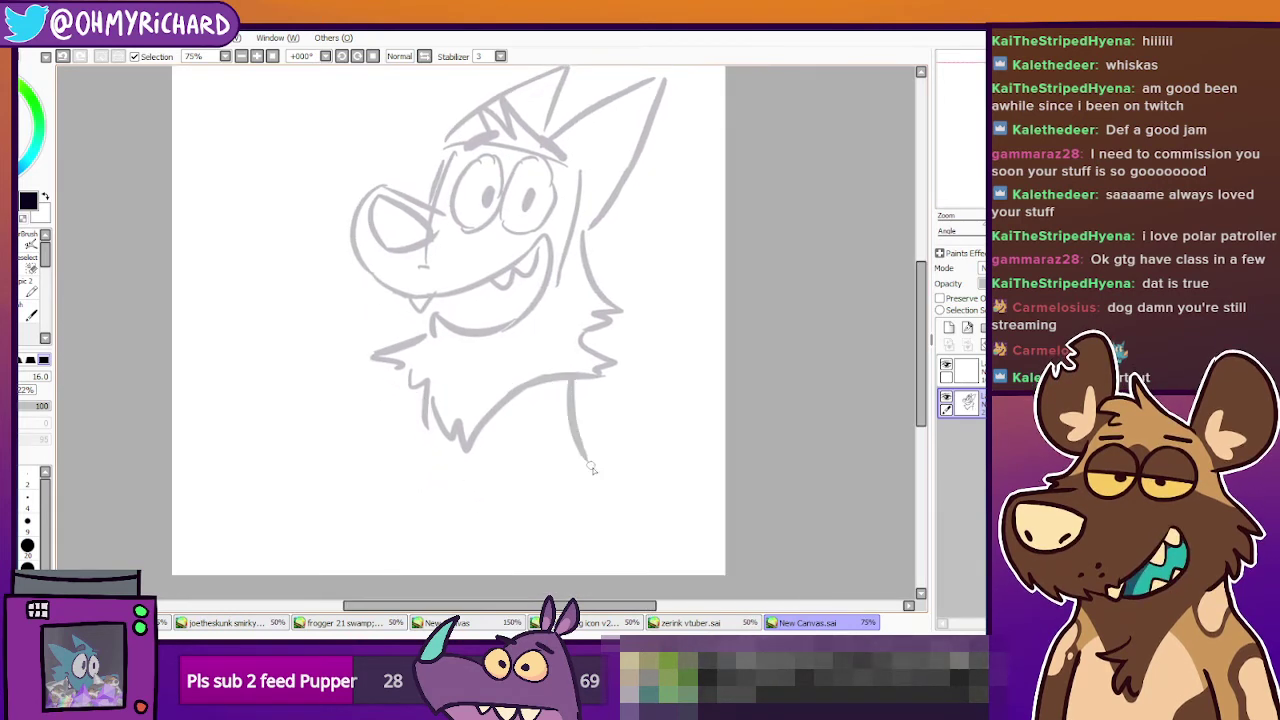
key(ctrl+z)
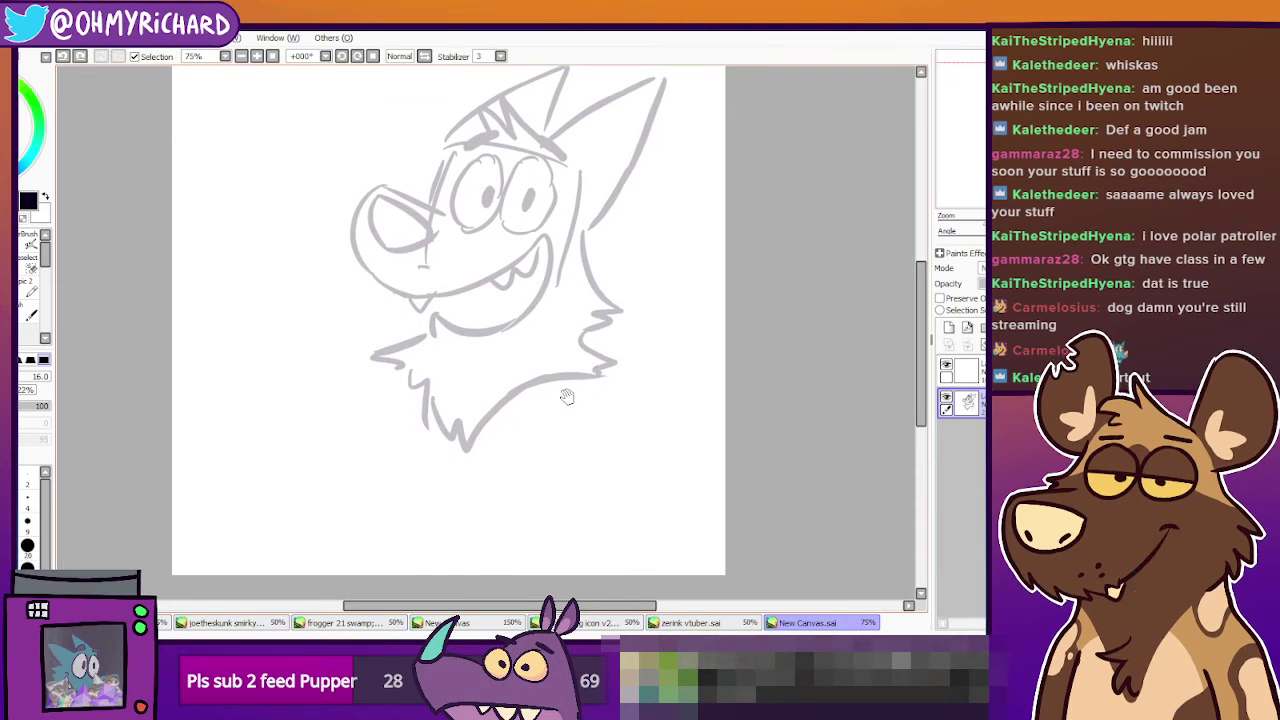
drag(566, 397, 574, 416)
drag(588, 302, 636, 486)
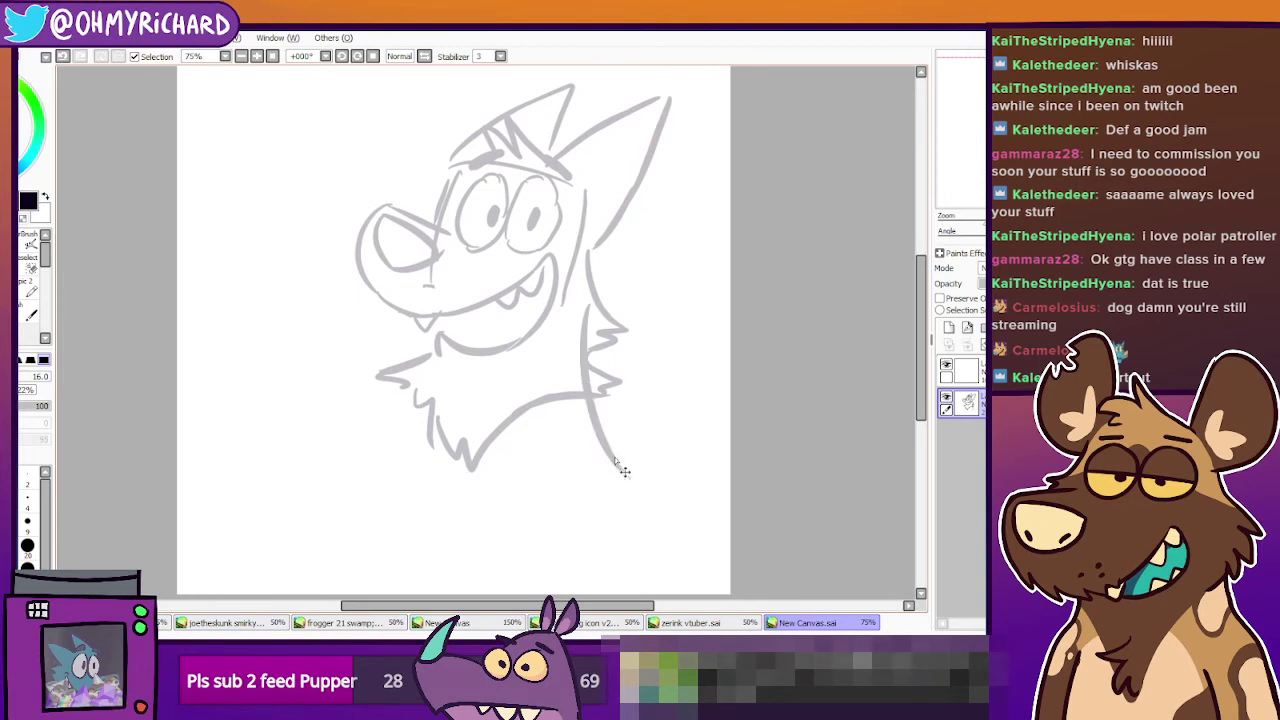
key(ctrl+z)
drag(582, 396, 645, 504)
key(ctrl+z)
drag(600, 398, 655, 500)
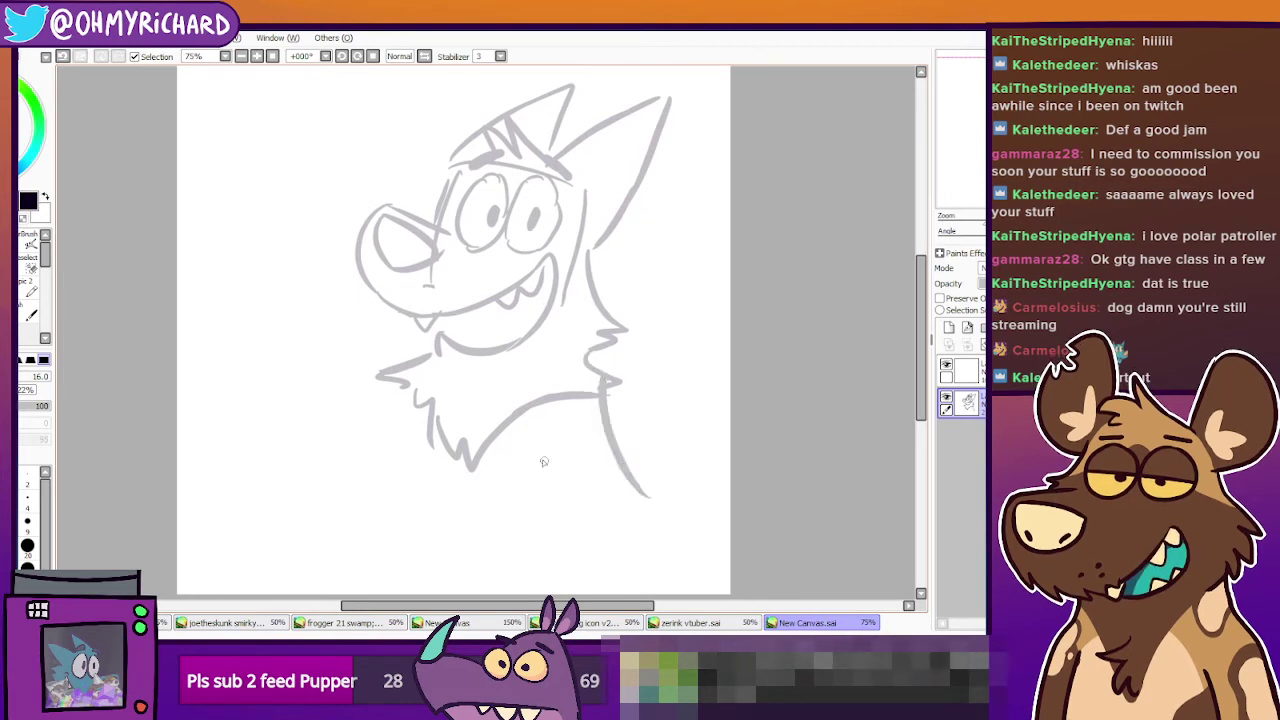
key(ctrl+z)
drag(590, 398, 640, 468)
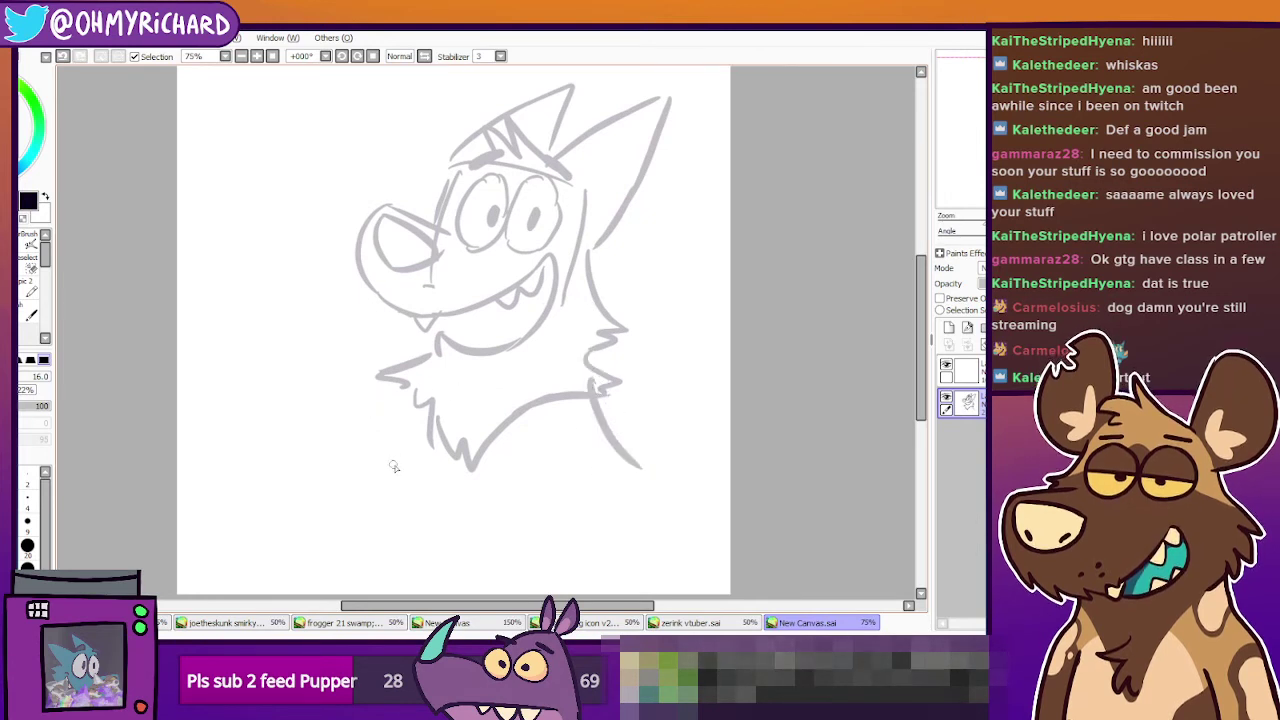
Sketch a long curved chest line running down from beneath the front neck fur.
drag(415, 400, 445, 553)
key(ctrl+z)
drag(416, 406, 452, 548)
key(ctrl+z)
drag(416, 406, 462, 528)
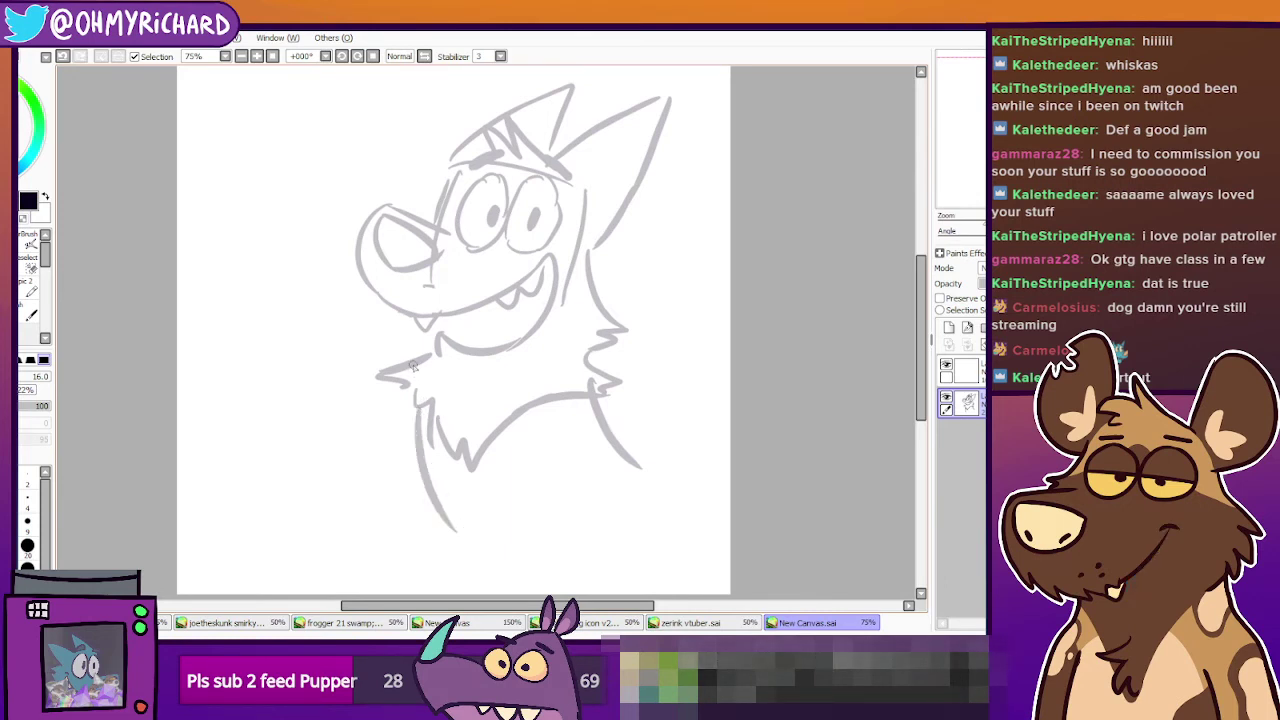
key(ctrl+z)
drag(396, 382, 356, 482)
key(ctrl+z)
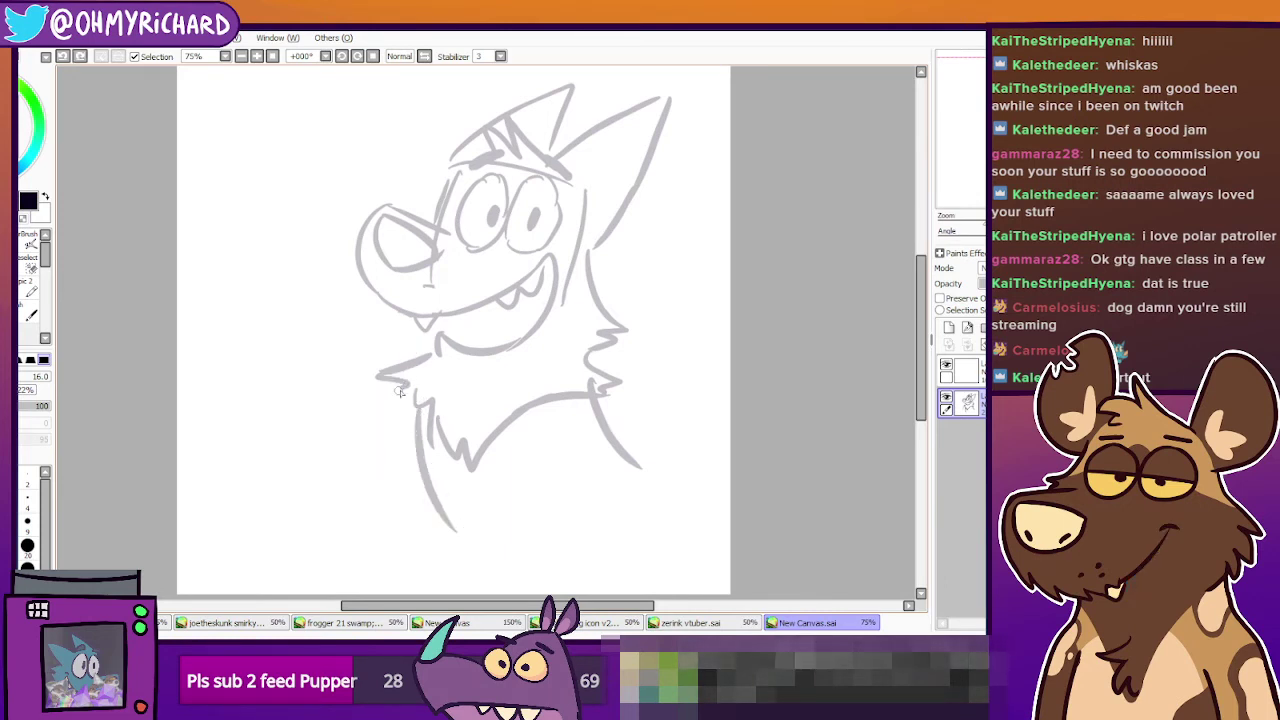
mouse_move(404, 384)
mouse_down()
mouse_move(361, 431)
mouse_move(350, 488)
mouse_up()
key(ctrl+z)
drag(405, 386, 350, 490)
key(ctrl+z)
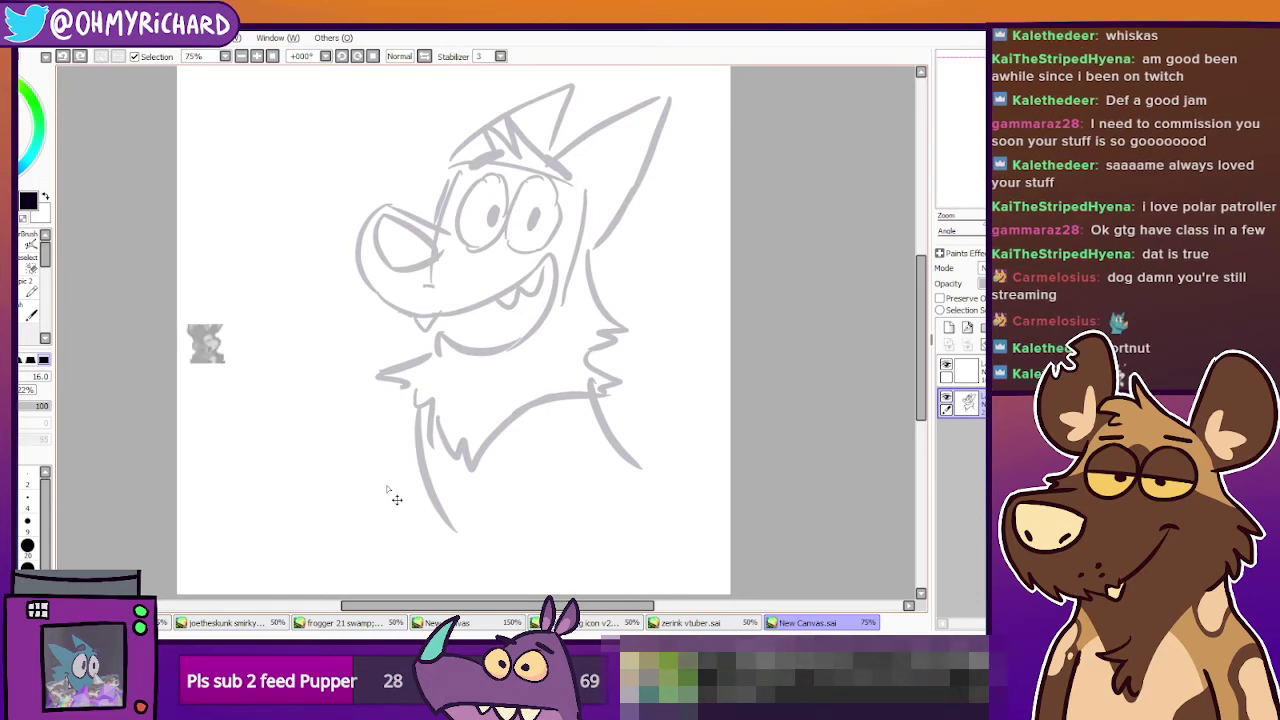
Add a new layer at the top and sketch a game controller outline with two grips across the front of the chest.
click(966, 371)
click(949, 328)
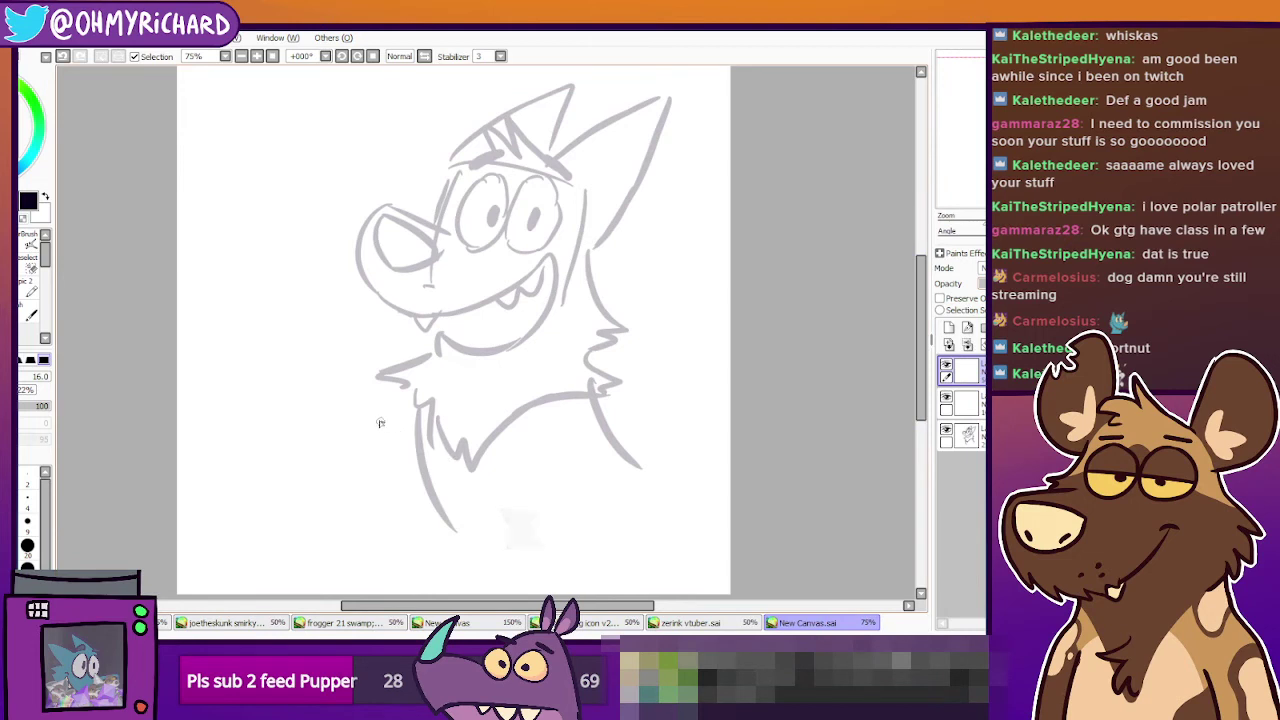
drag(380, 412, 490, 438)
key(ctrl+z)
drag(380, 412, 487, 432)
key(ctrl+z)
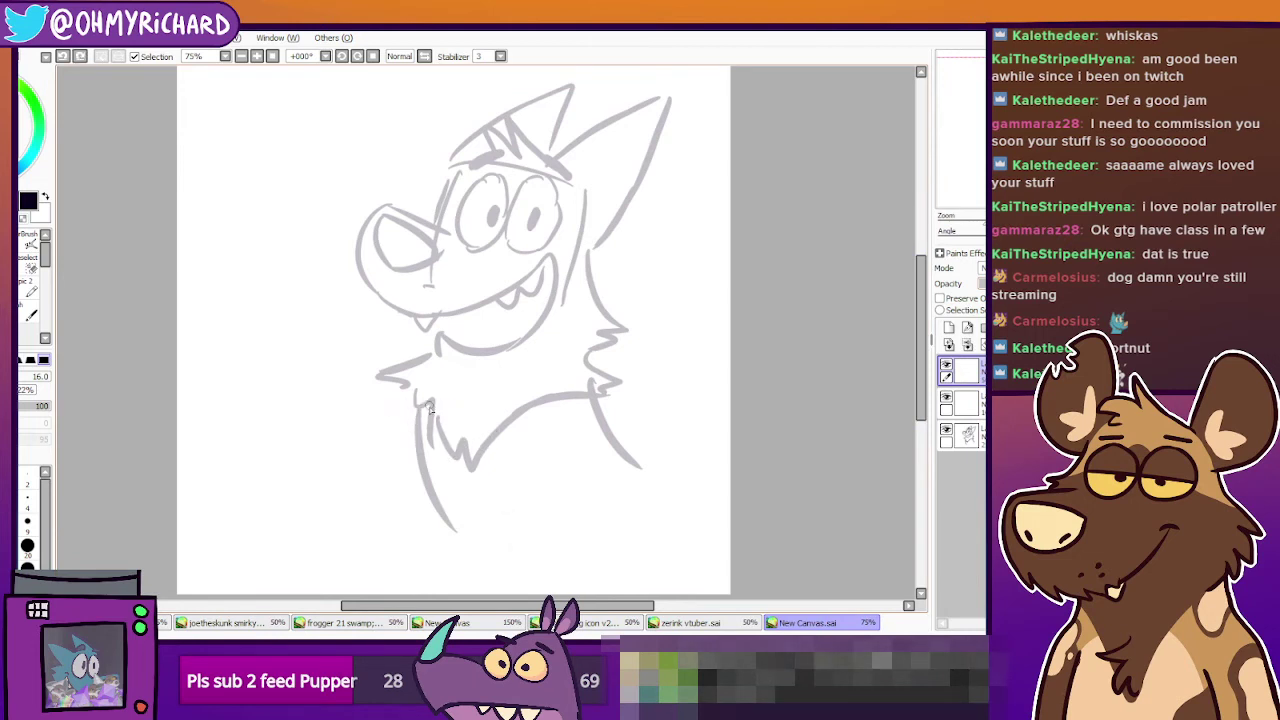
mouse_move(380, 412)
mouse_down()
mouse_move(482, 436)
mouse_move(390, 492)
mouse_up()
key(ctrl+z)
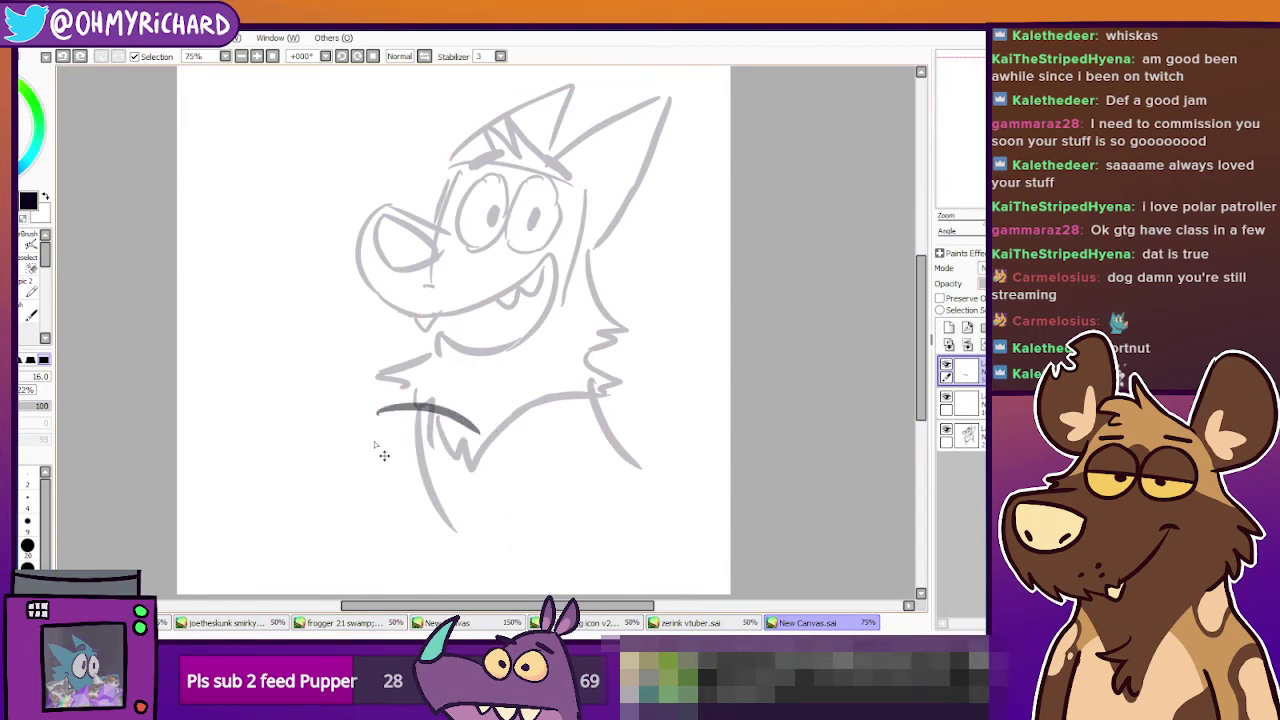
mouse_move(372, 413)
mouse_down()
mouse_move(394, 496)
mouse_move(413, 462)
mouse_move(458, 492)
mouse_up()
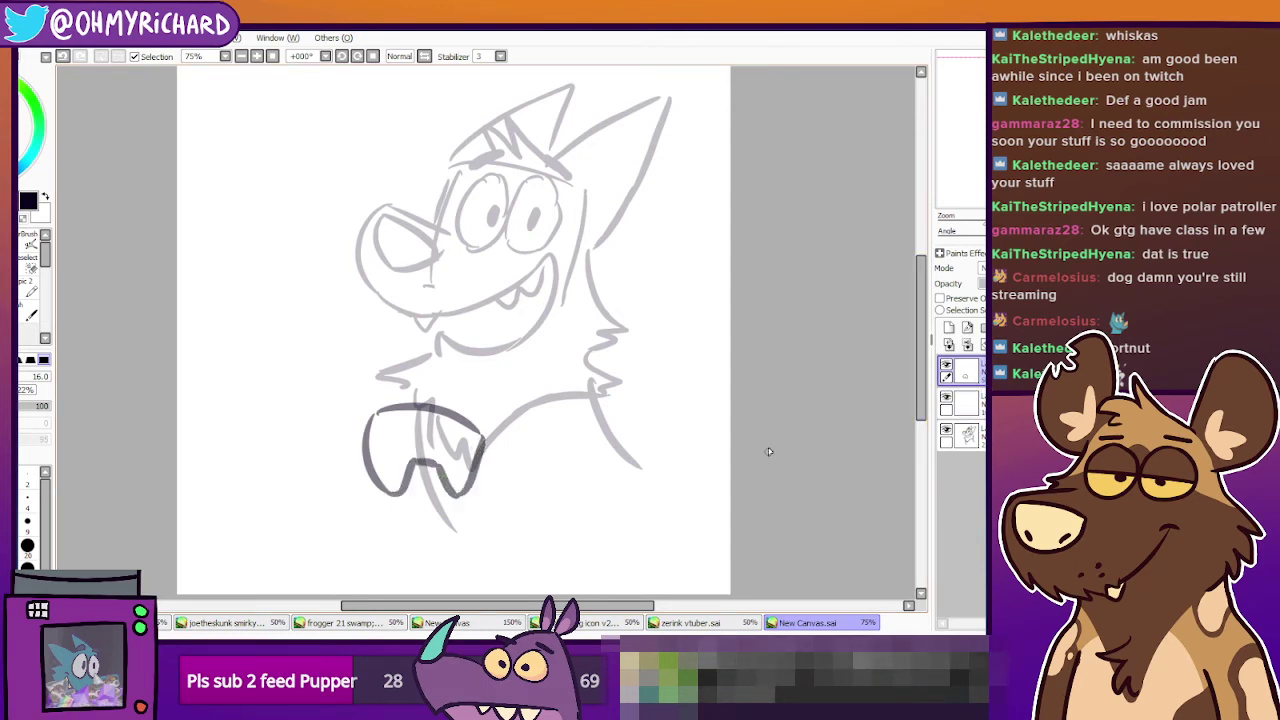
Redraw the controller's rear side and rear grip with a thicker stroke.
key(ctrl+z)
mouse_move(449, 485)
mouse_down()
mouse_move(472, 487)
mouse_move(478, 436)
mouse_move(455, 498)
mouse_move(472, 486)
mouse_up()
key(ctrl+z)
key(ctrl+y)
key(ctrl+z)
key(ctrl+z)
drag(479, 430, 478, 456)
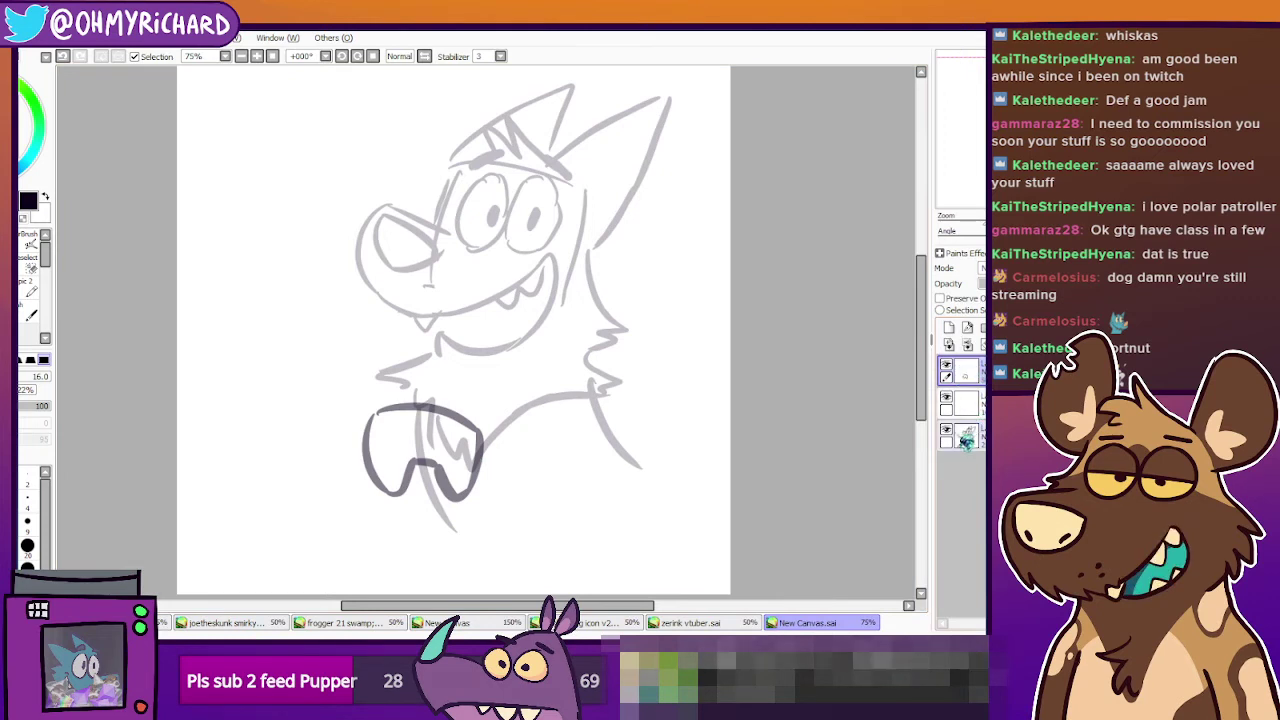
On the empty middle layer, draw two curled hands with bumpy fingers holding either side of the controller.
click(947, 430)
click(947, 430)
click(966, 436)
click(946, 366)
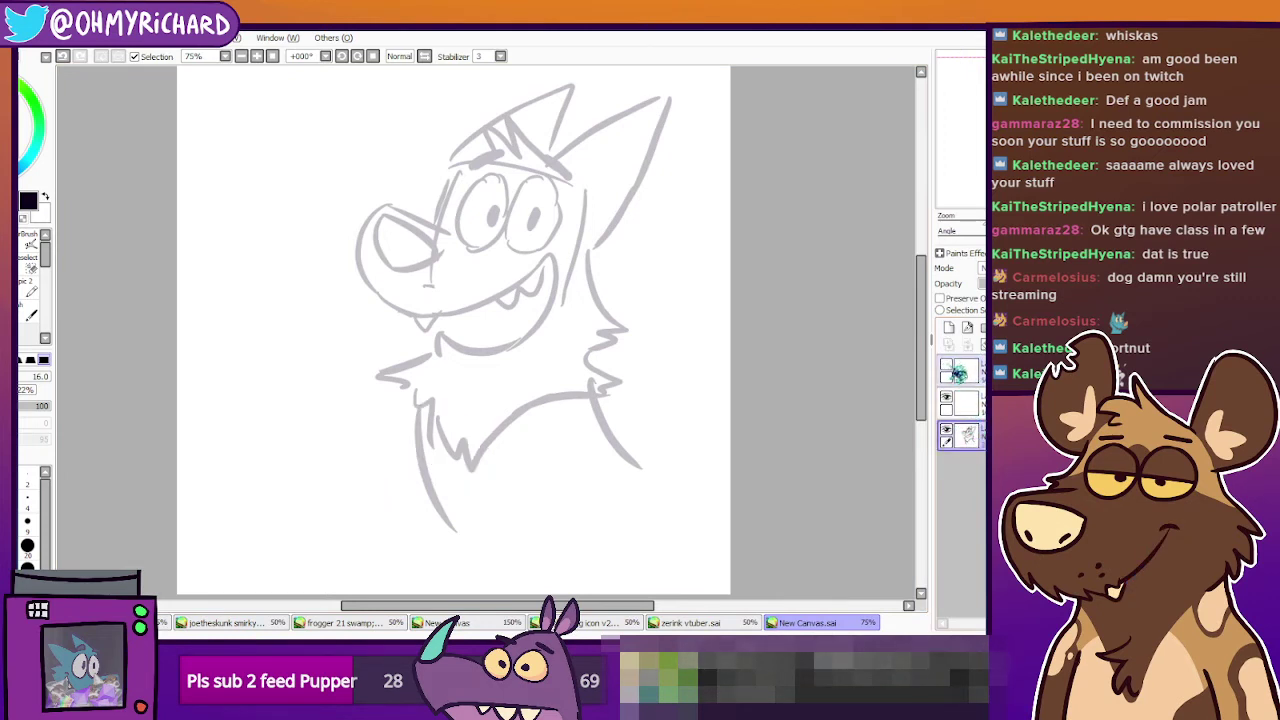
click(946, 366)
click(966, 370)
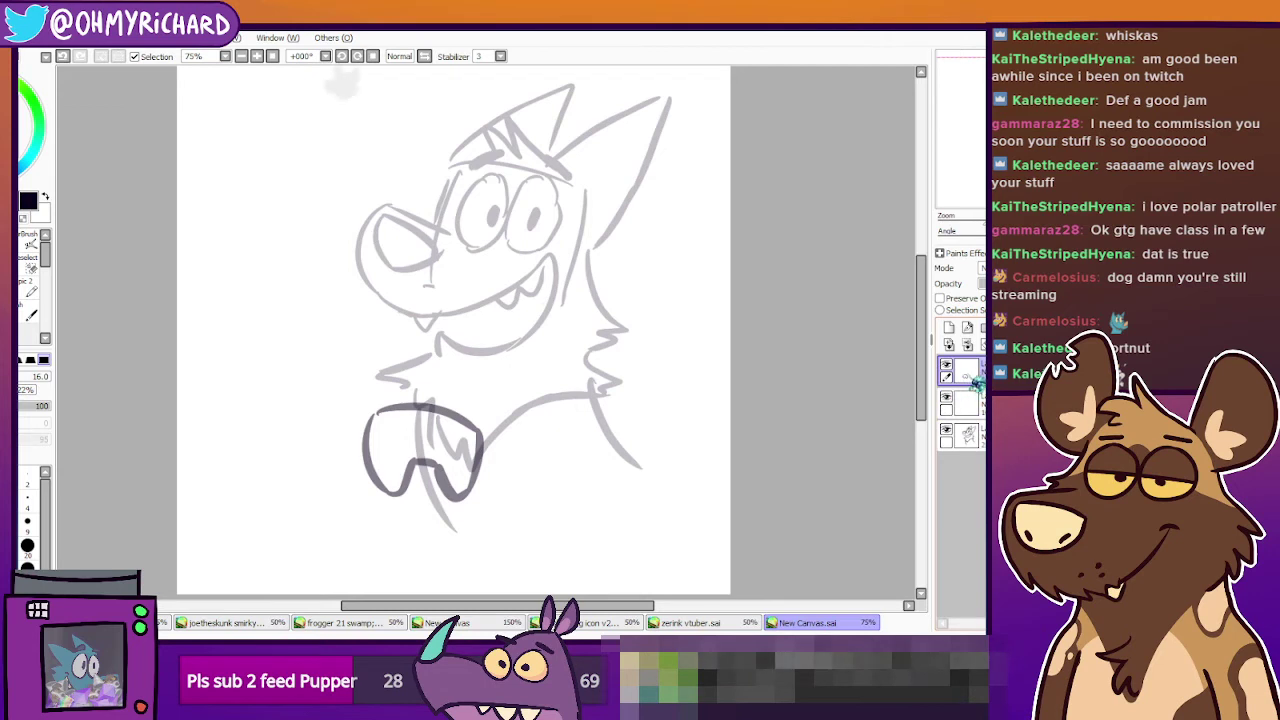
click(968, 400)
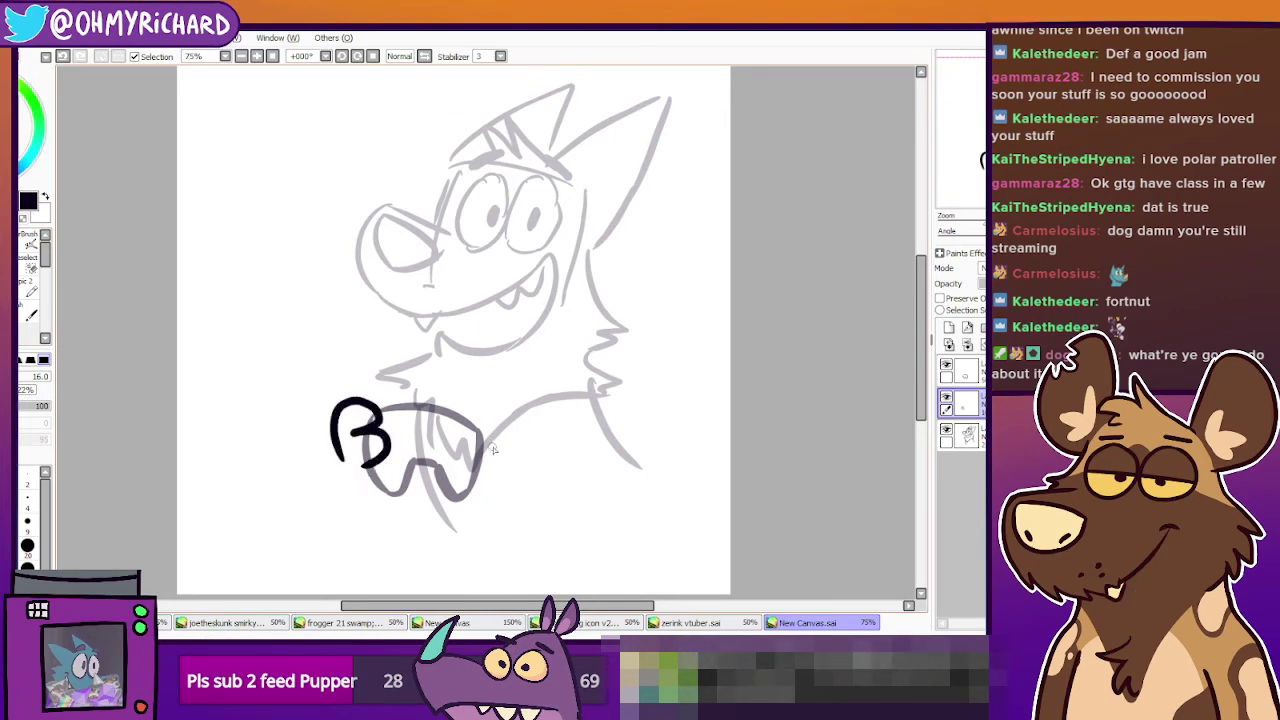
mouse_move(447, 432)
mouse_down()
mouse_move(480, 441)
mouse_move(462, 496)
mouse_up()
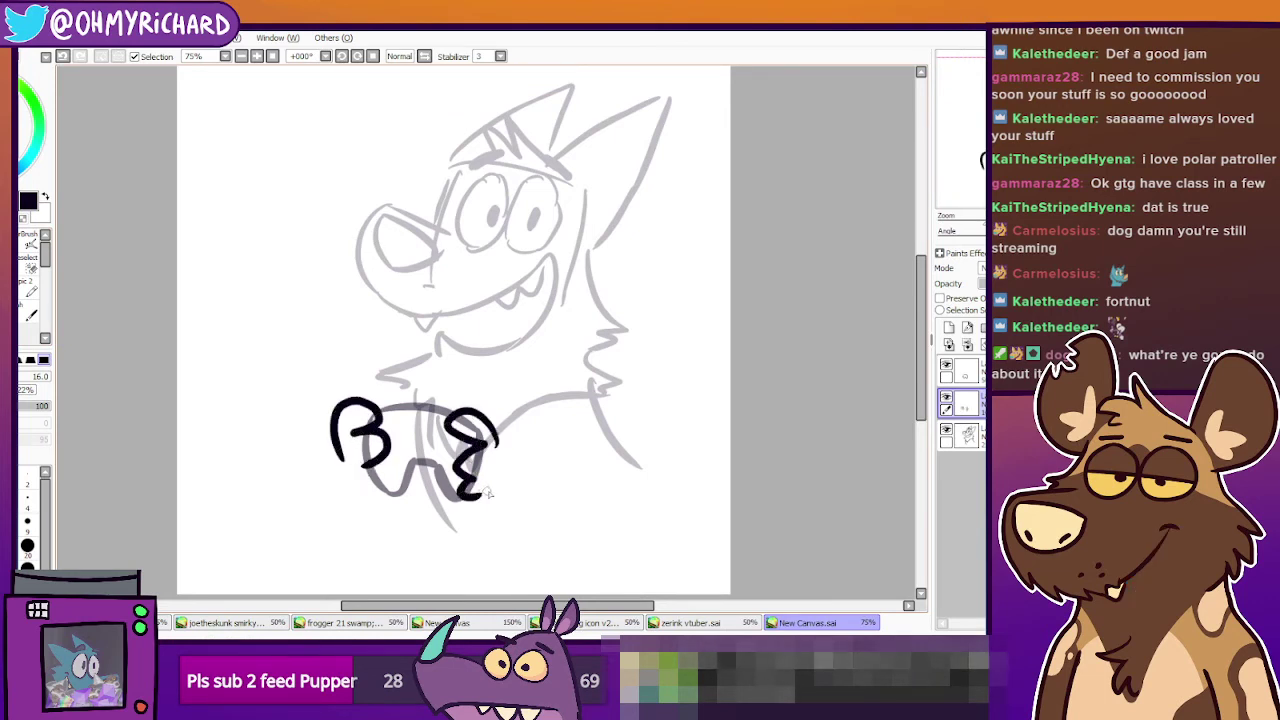
Draw the outer arm contour curving from beneath the rear hand up to the rear shoulder.
mouse_move(597, 376)
mouse_down()
mouse_move(600, 457)
mouse_move(541, 501)
mouse_move(585, 402)
mouse_up()
key(ctrl+z)
key(ctrl+z)
drag(482, 490, 577, 516)
key(ctrl+z)
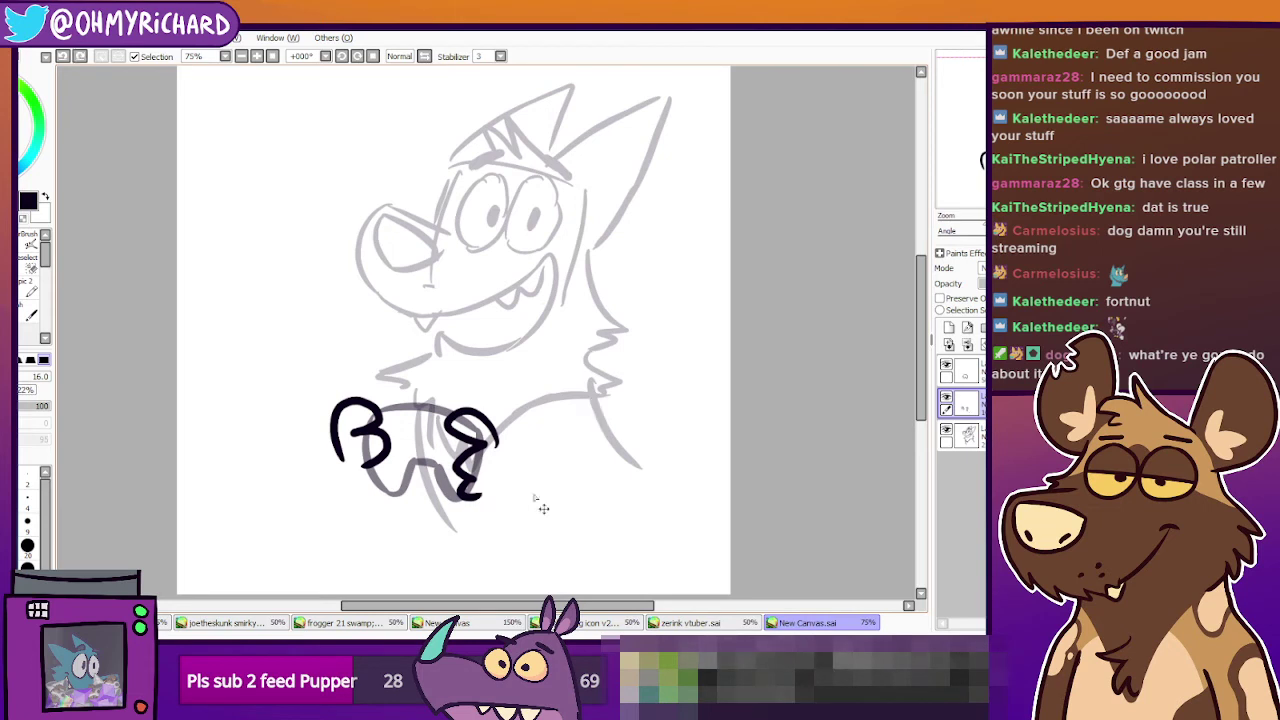
drag(486, 490, 590, 386)
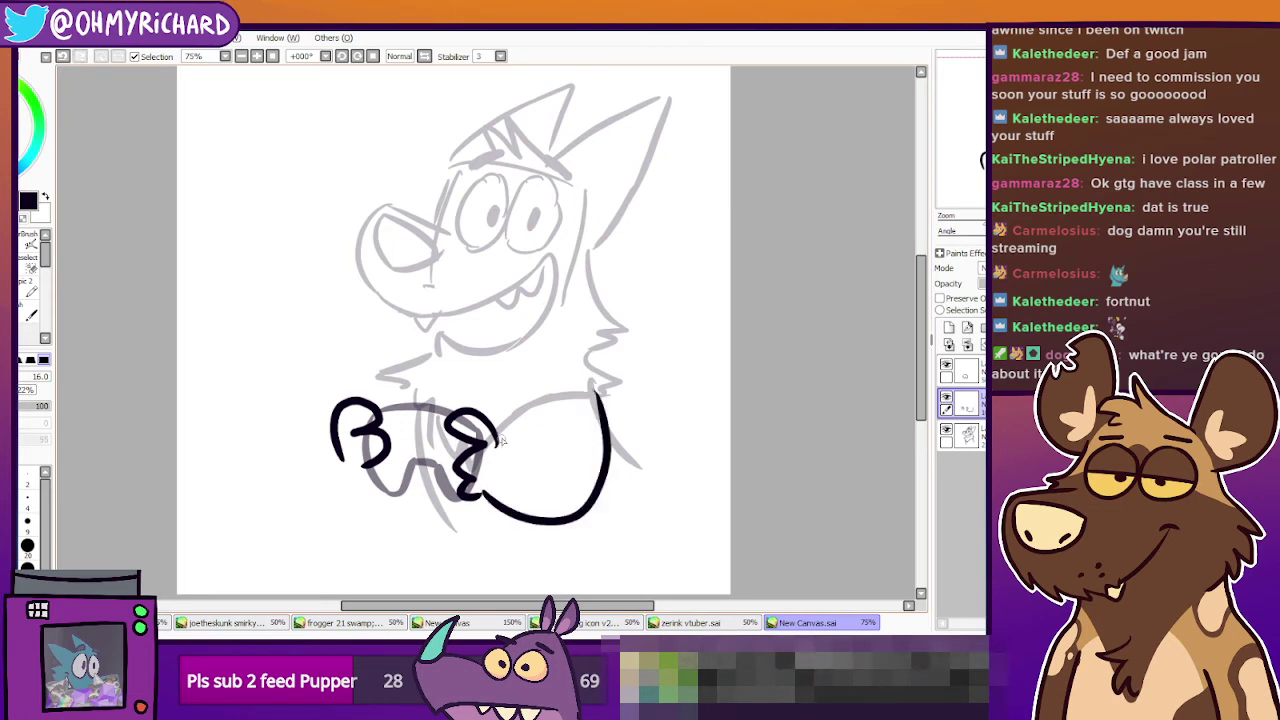
Draw the inner arm contour as a U-shaped curve from the rear wrist up toward the chest.
mouse_move(498, 443)
mouse_down()
mouse_move(577, 427)
mouse_move(580, 391)
mouse_up()
key(ctrl+z)
mouse_move(498, 443)
mouse_down()
mouse_move(518, 469)
mouse_move(554, 404)
mouse_move(558, 480)
mouse_up()
key(ctrl+z)
mouse_move(495, 442)
mouse_down()
mouse_move(552, 450)
mouse_move(520, 470)
mouse_move(590, 400)
mouse_up()
key(ctrl+z)
key(ctrl+z)
key(ctrl+z)
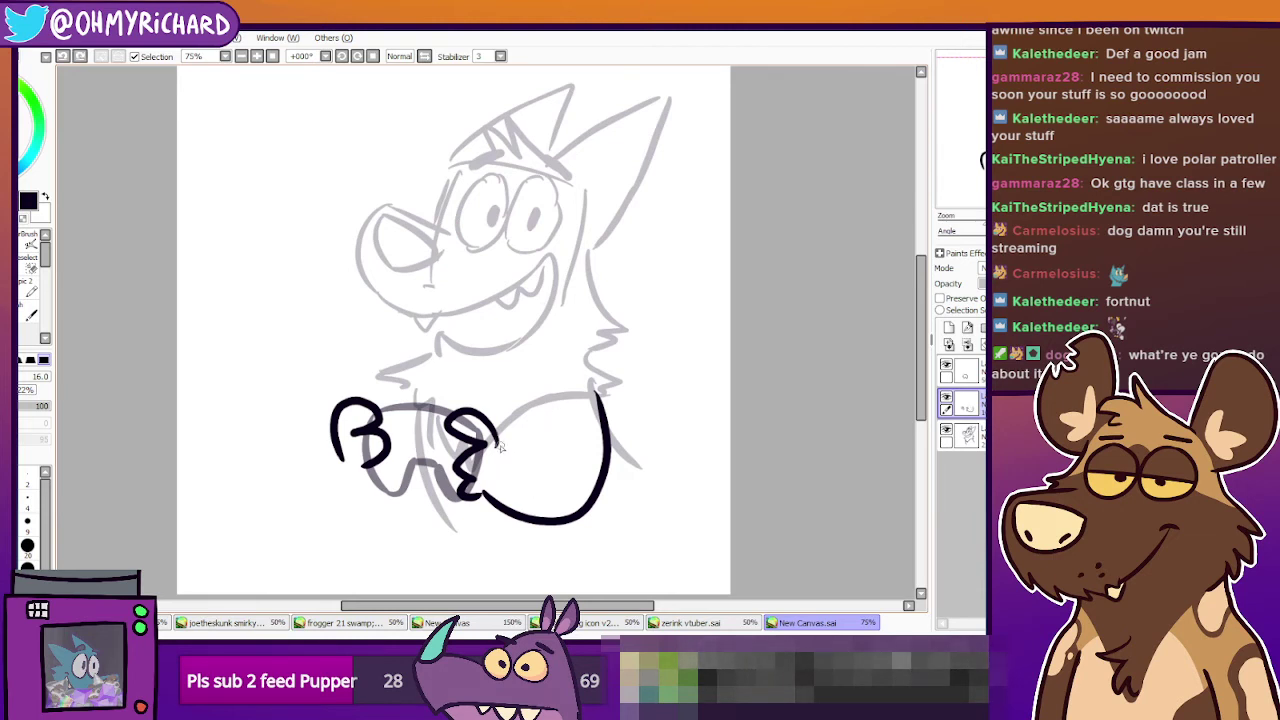
drag(502, 447, 546, 396)
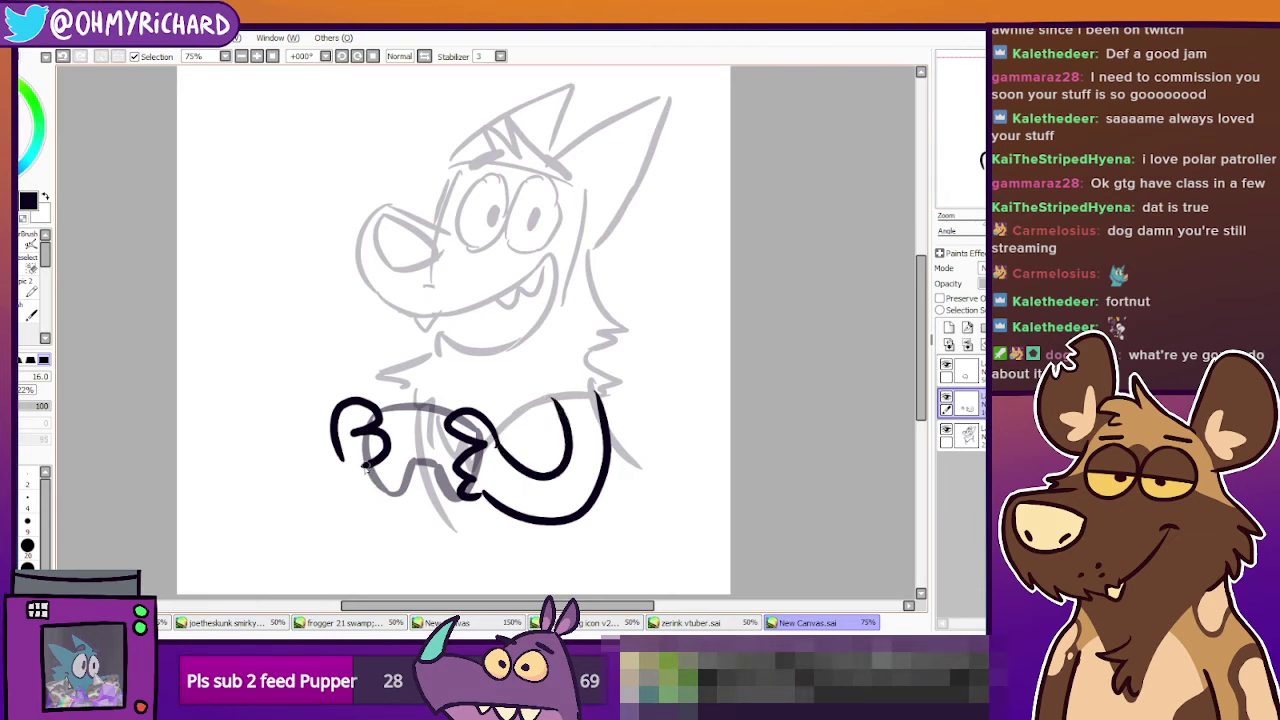
Add the lower finger to the front hand and draw its forearm curving beneath it toward the chest.
mouse_move(360, 462)
mouse_down()
mouse_move(366, 495)
mouse_move(424, 478)
mouse_up()
key(ctrl+z)
key(ctrl+z)
key(ctrl+z)
drag(340, 458, 426, 478)
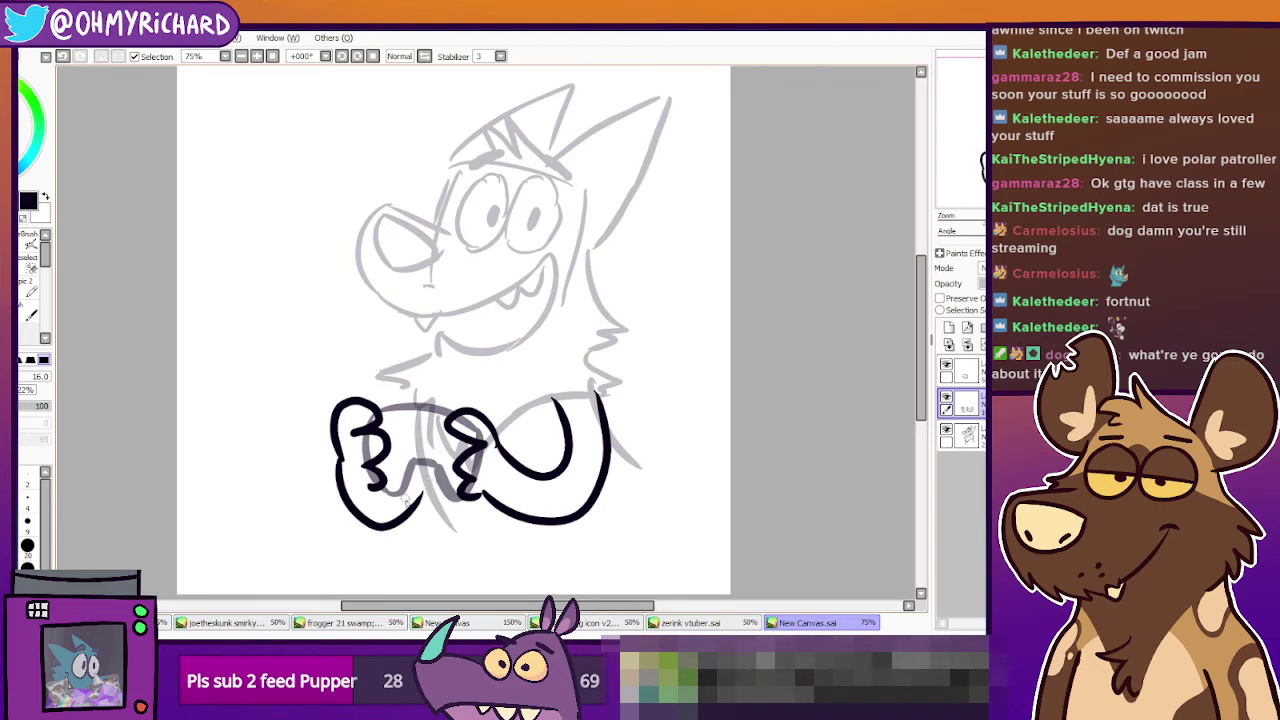
key(ctrl+z)
drag(342, 464, 436, 470)
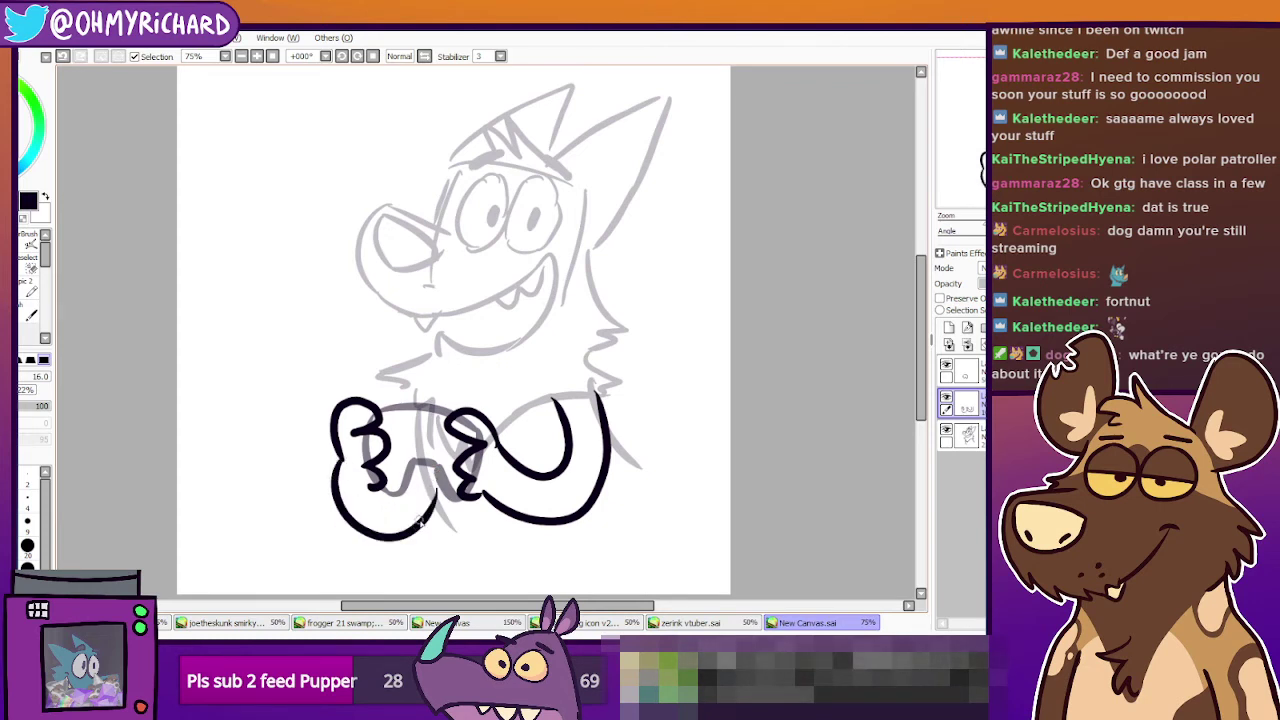
key(ctrl+z)
drag(340, 458, 422, 512)
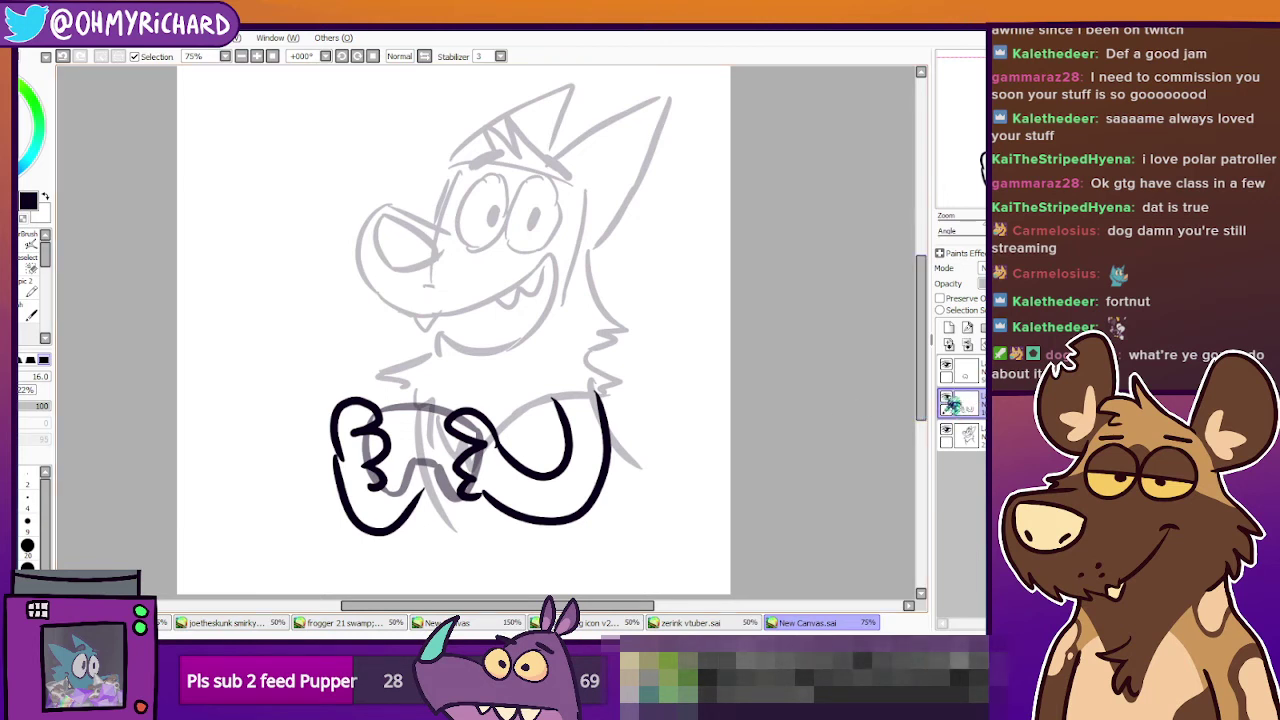
On the character sketch layer, draw a back line running down and outward from behind the rear arm.
click(946, 430)
click(946, 430)
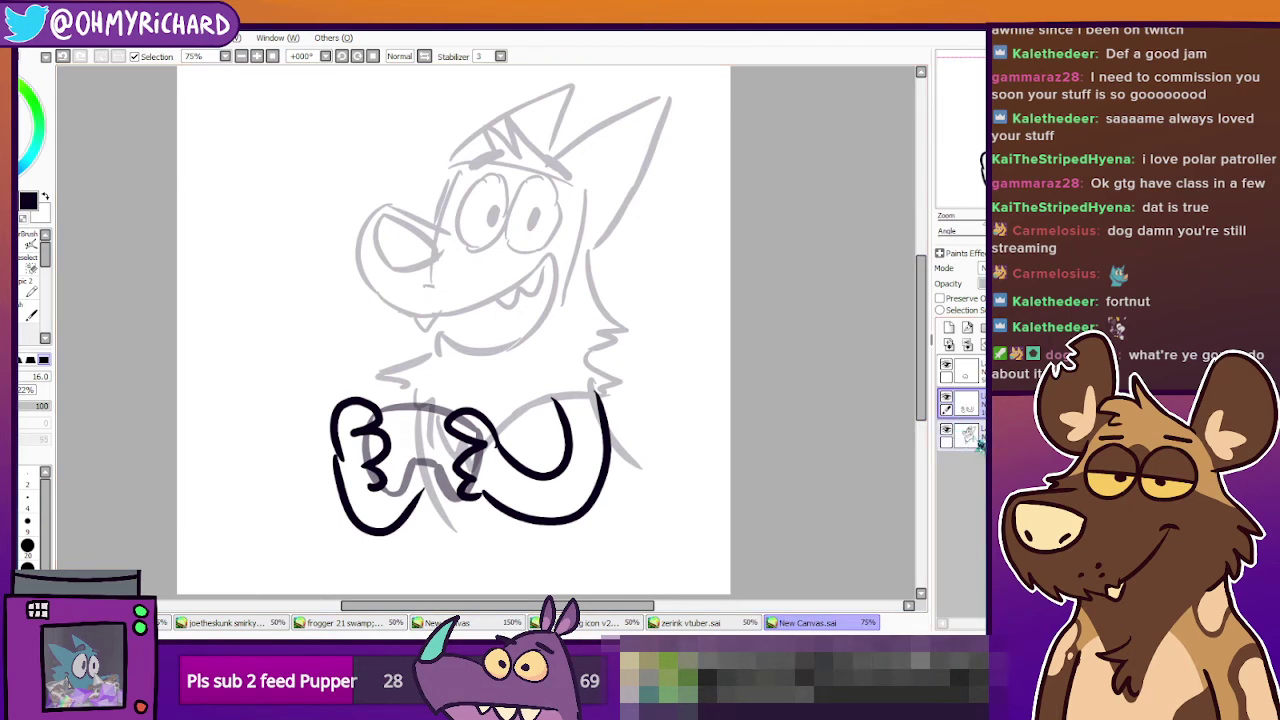
click(979, 440)
key(ctrl+z)
drag(613, 438, 659, 530)
key(ctrl+z)
drag(607, 438, 650, 505)
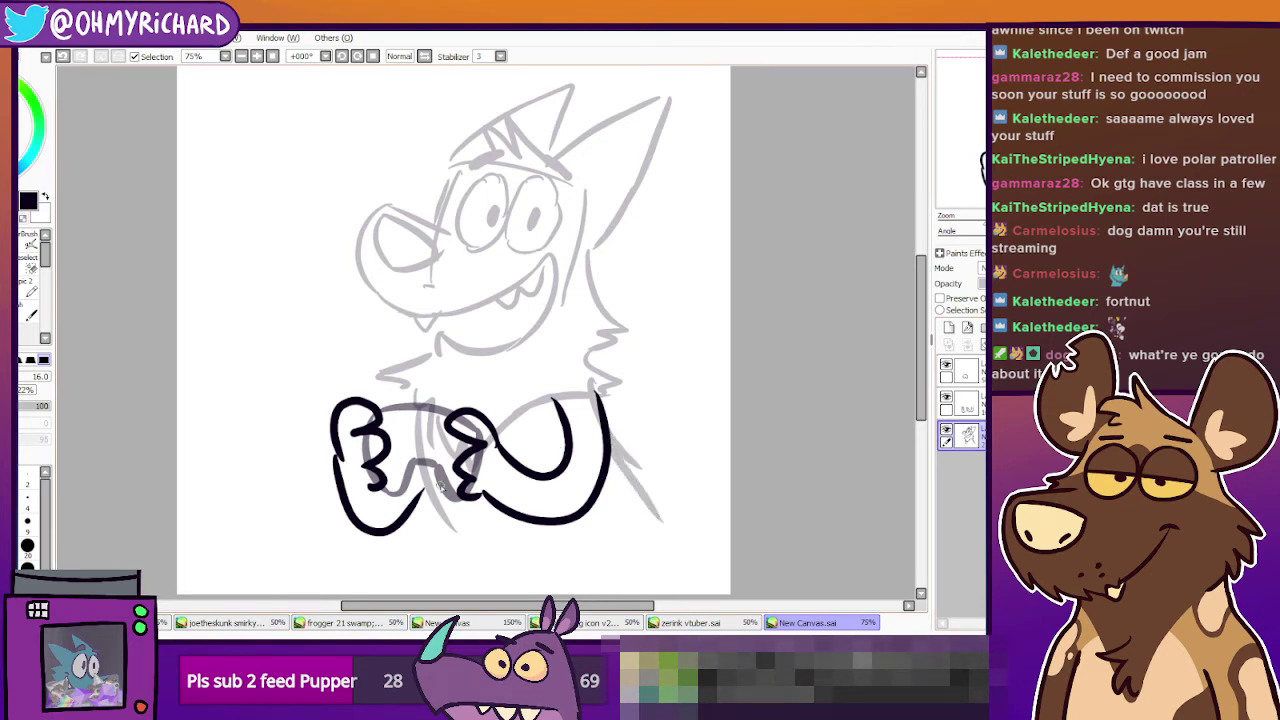
Draw a new front torso line curving down from behind the controller past the front forearm.
drag(428, 478, 455, 541)
mouse_move(419, 480)
mouse_down()
mouse_move(423, 521)
mouse_move(456, 548)
mouse_up()
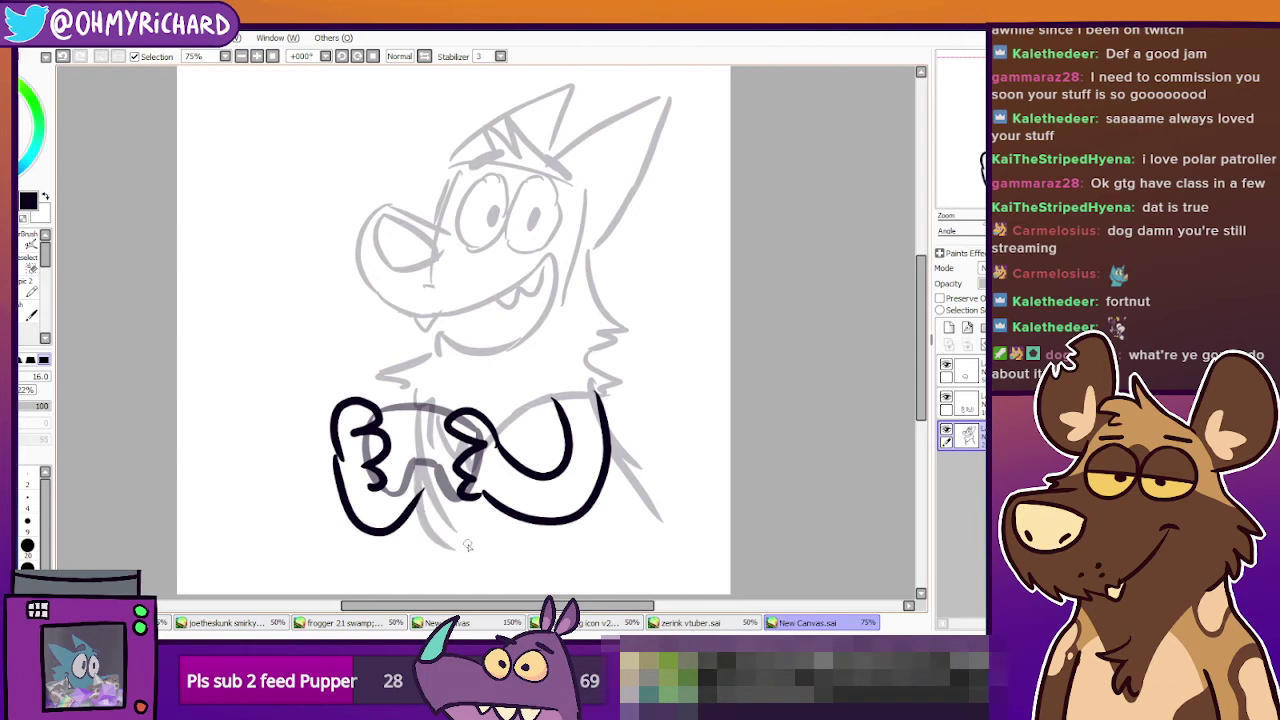
key(ctrl+z)
drag(418, 458, 445, 563)
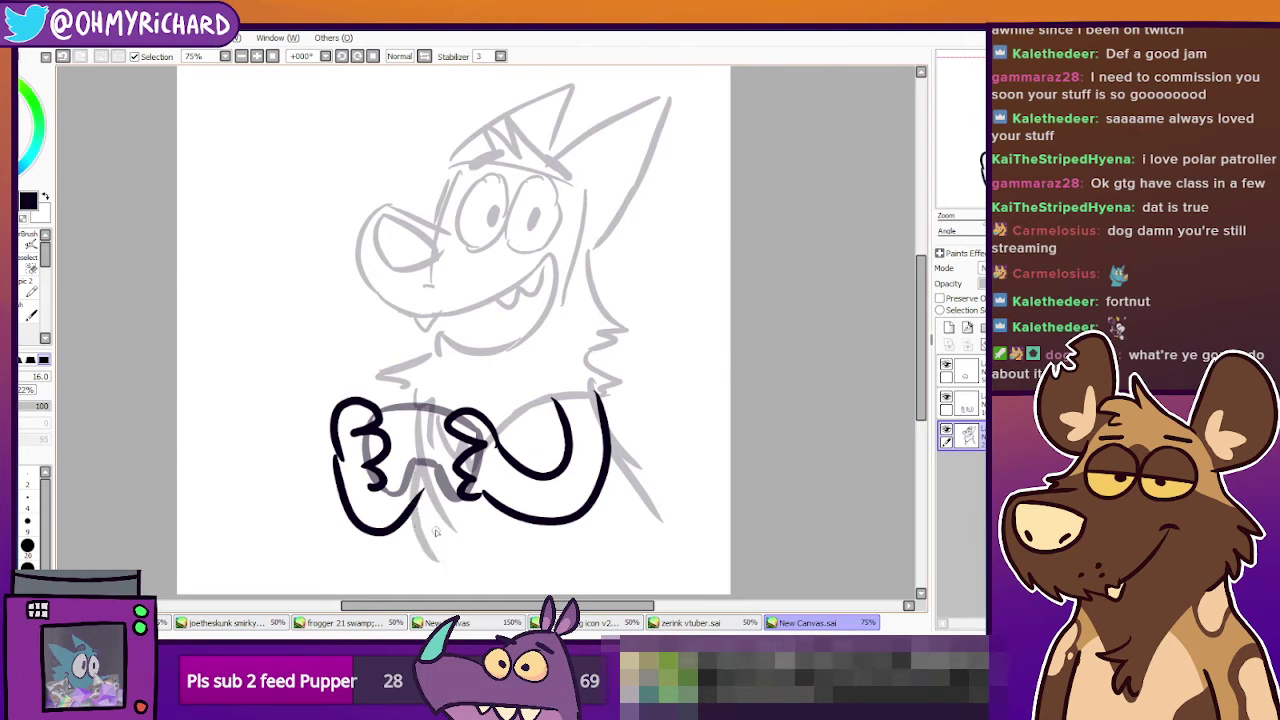
key(ctrl+z)
drag(412, 462, 430, 547)
key(ctrl+z)
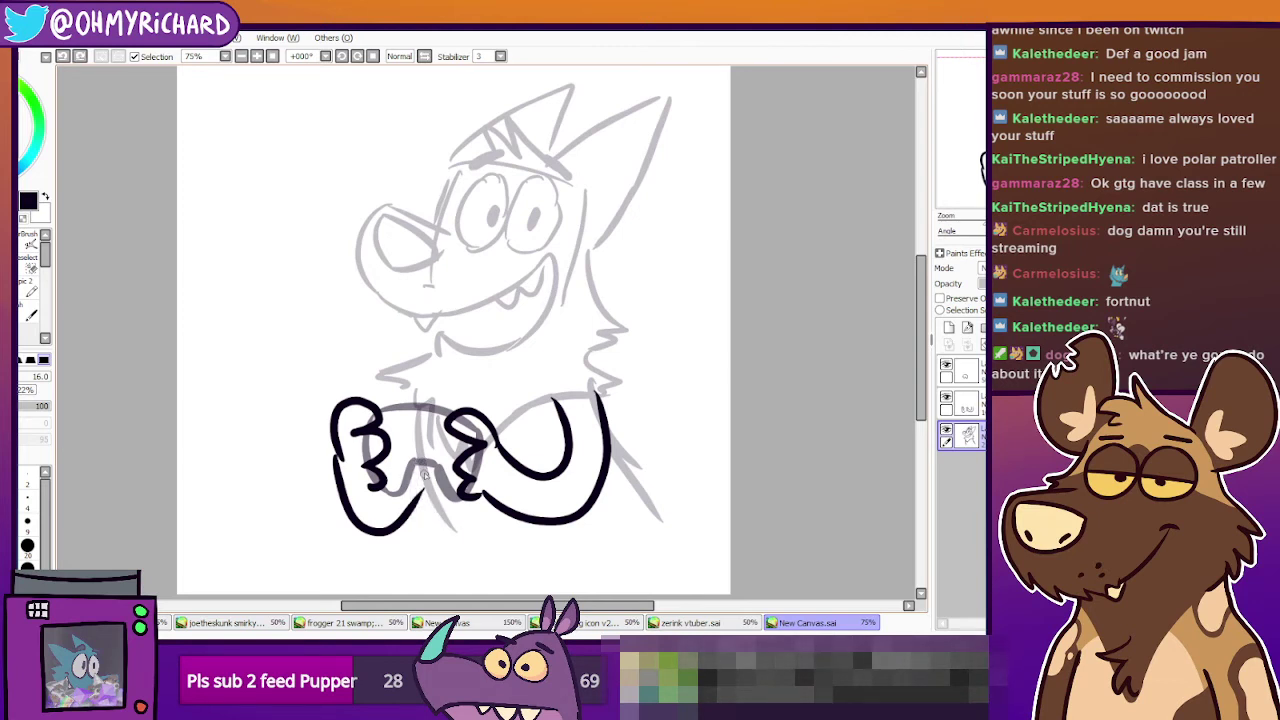
drag(417, 450, 451, 545)
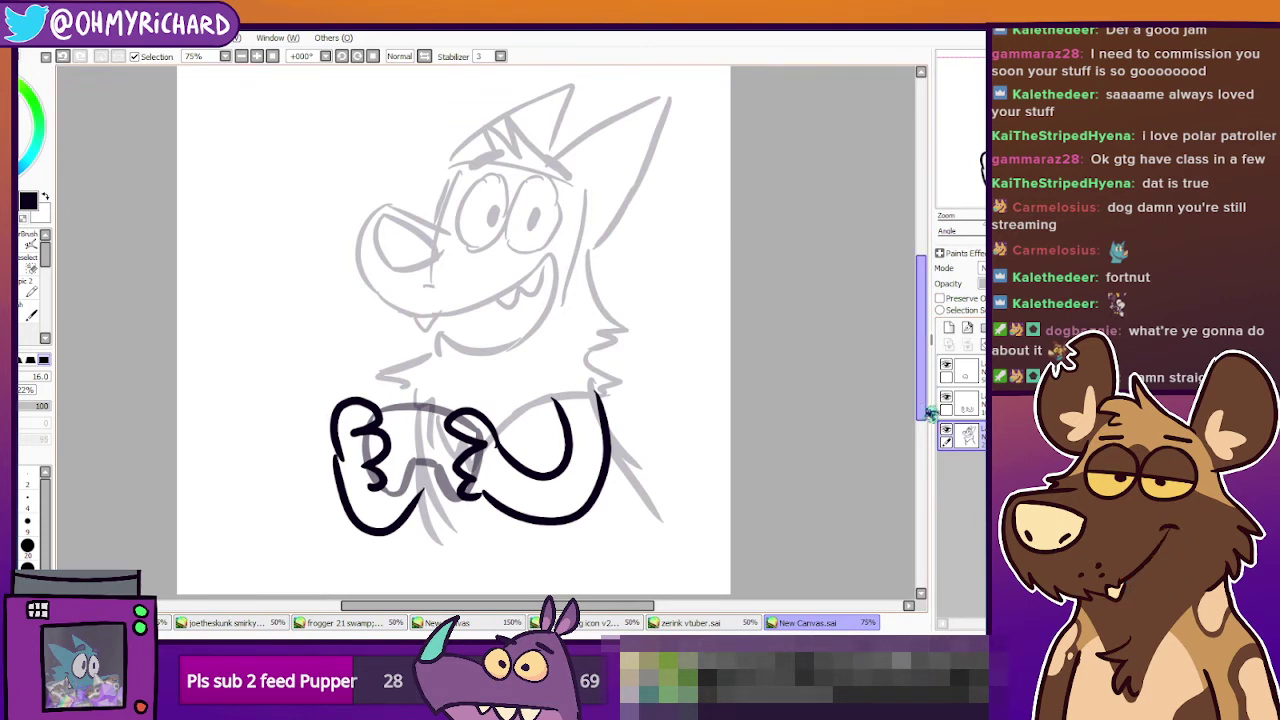
Group the arms and controller layers in a new folder and shift them slightly toward the character's back.
click(983, 327)
drag(974, 403, 974, 372)
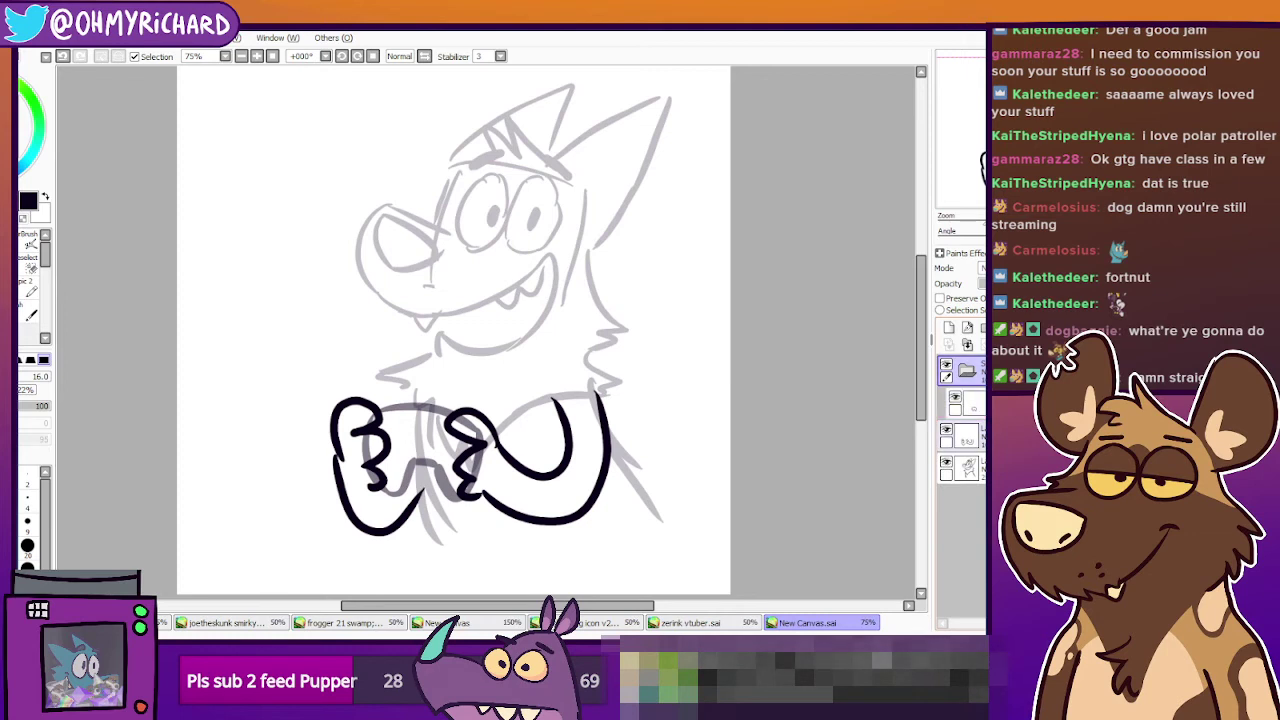
drag(974, 435, 974, 372)
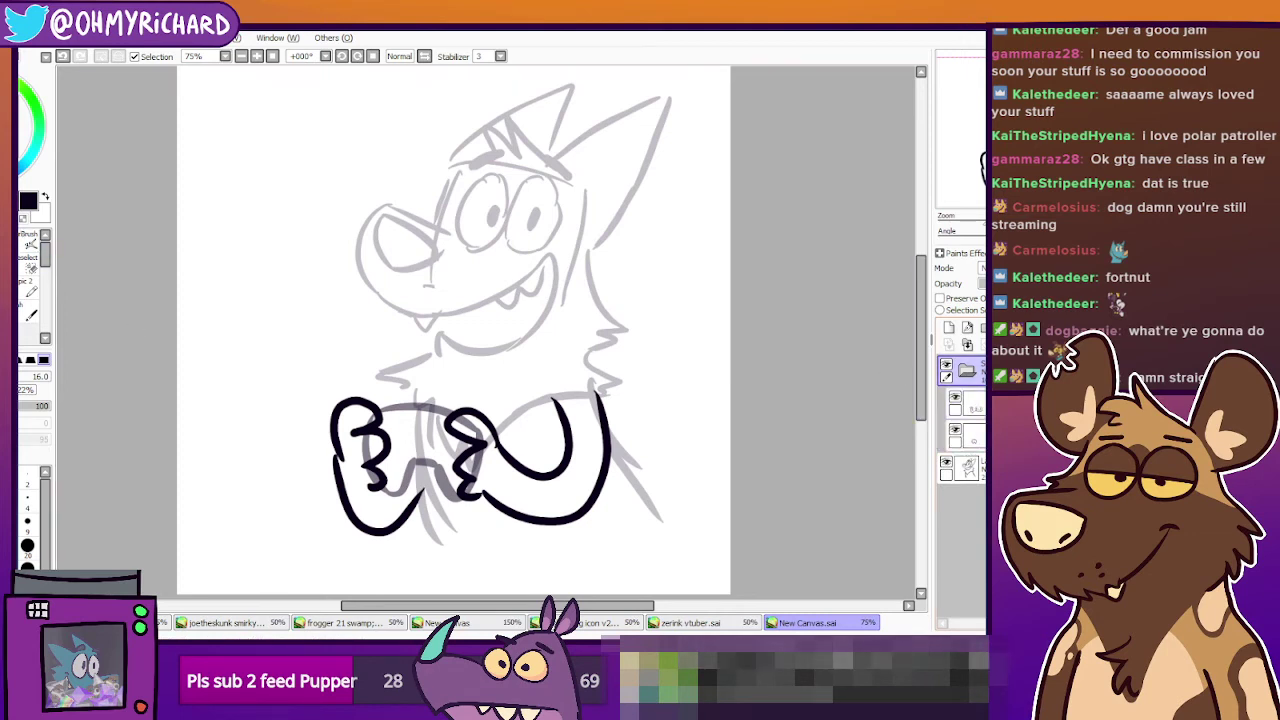
mouse_move(552, 420)
mouse_down()
mouse_move(578, 401)
mouse_move(597, 434)
mouse_up()
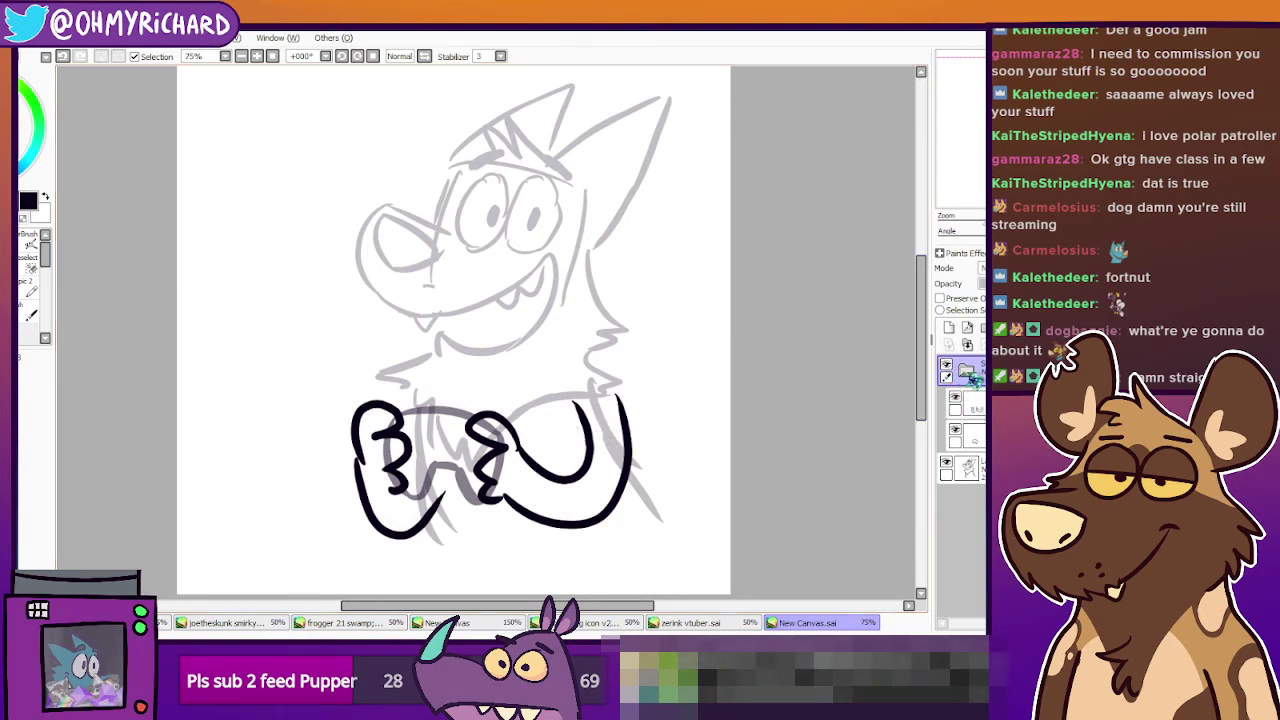
click(946, 366)
click(946, 366)
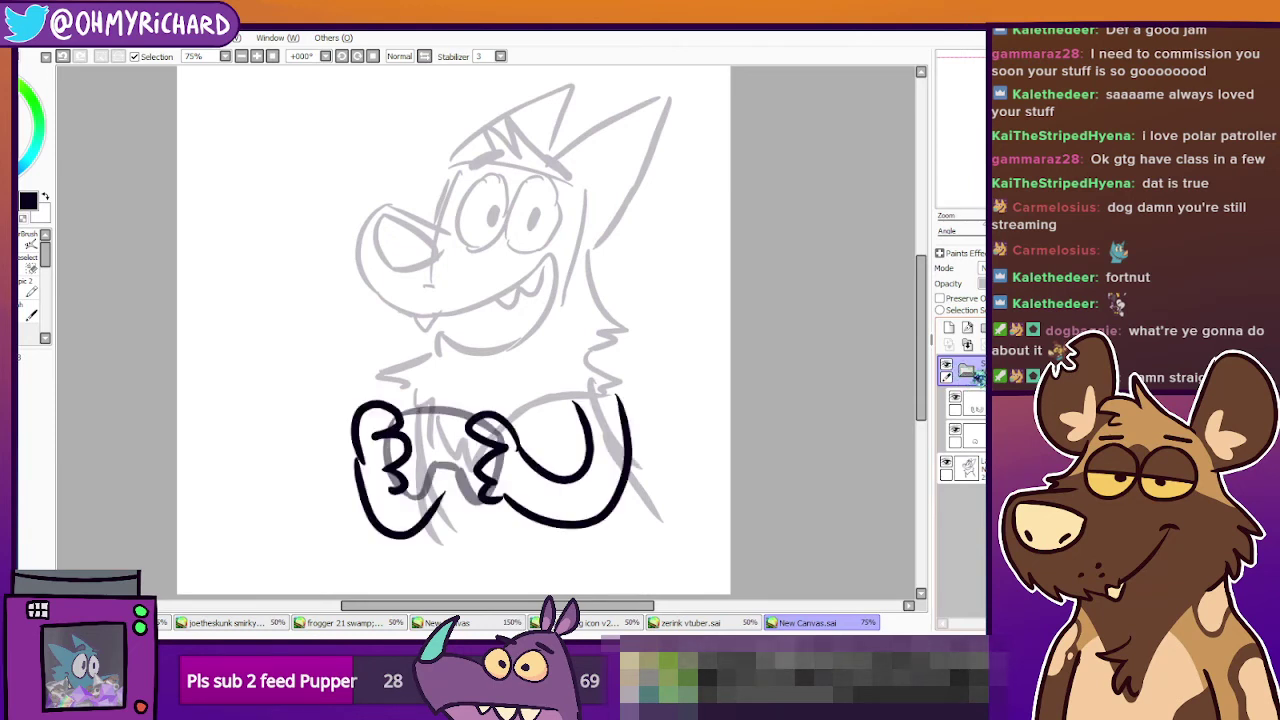
Add a layer above the character sketch and fade out the open mouth with a size 50 white brush.
click(970, 373)
click(970, 403)
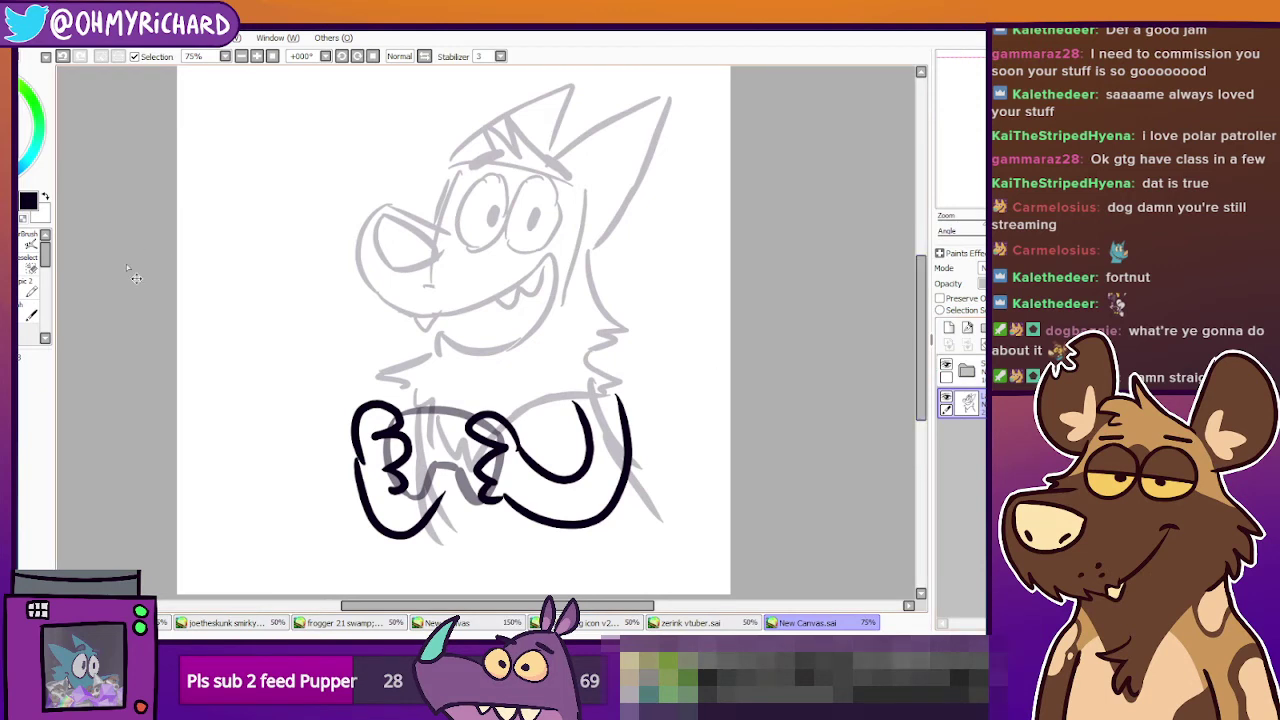
click(967, 337)
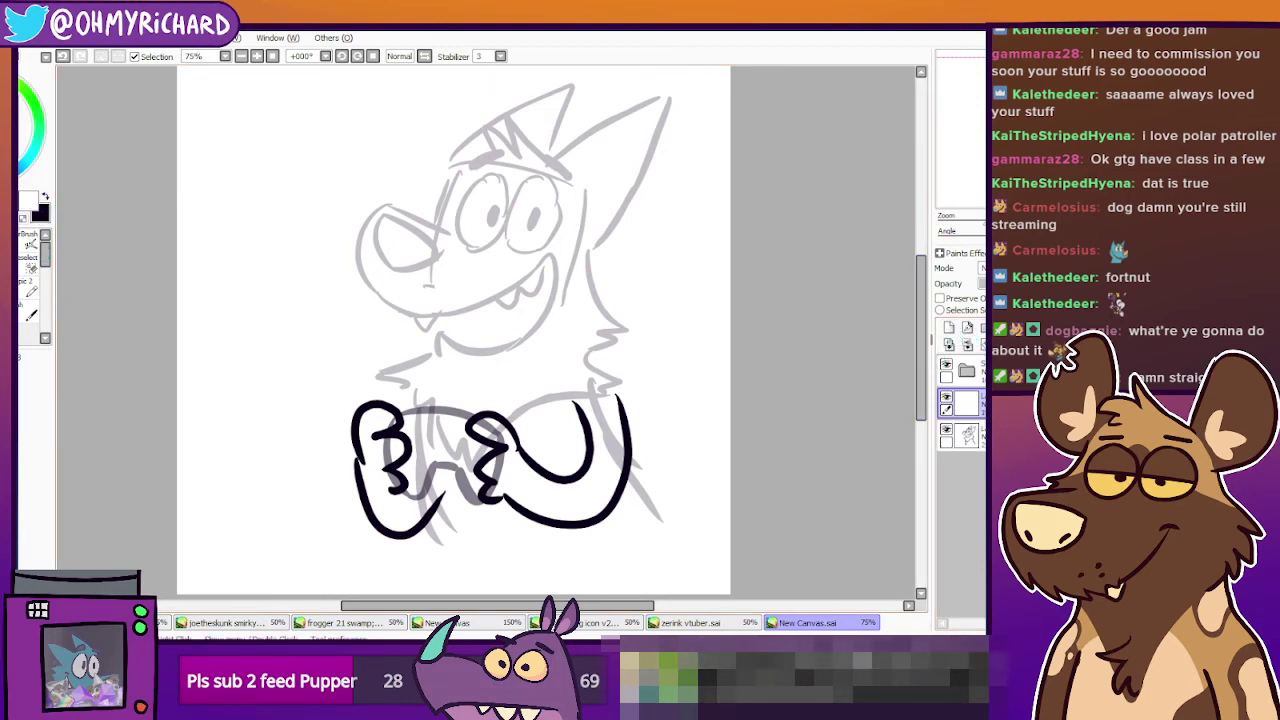
click(14, 249)
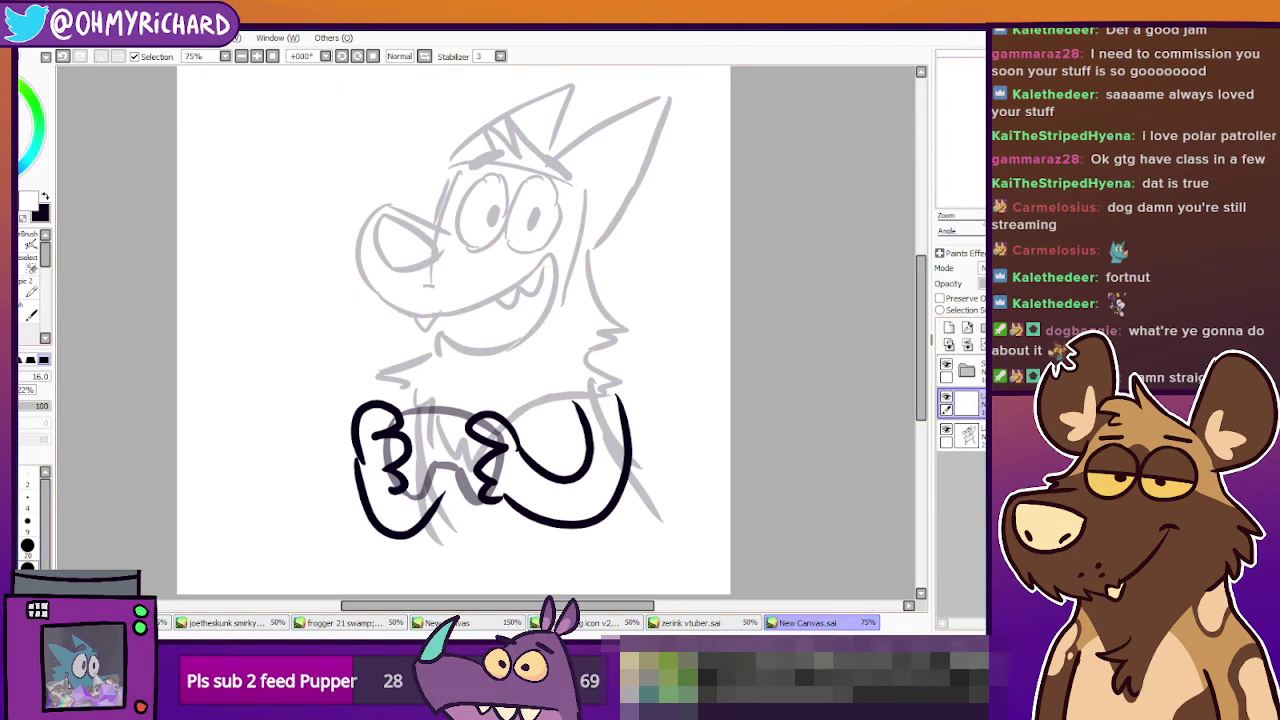
click(27, 572)
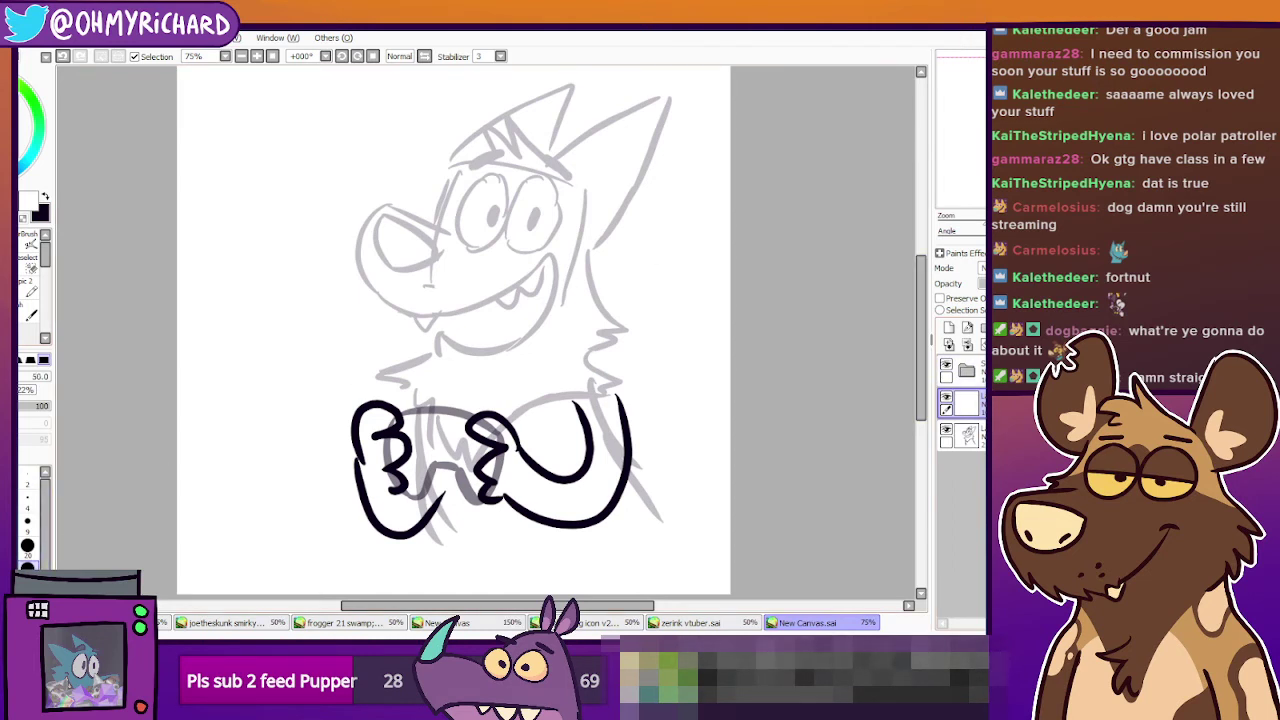
mouse_move(496, 303)
mouse_down()
mouse_move(528, 280)
mouse_move(463, 337)
mouse_move(480, 343)
mouse_up()
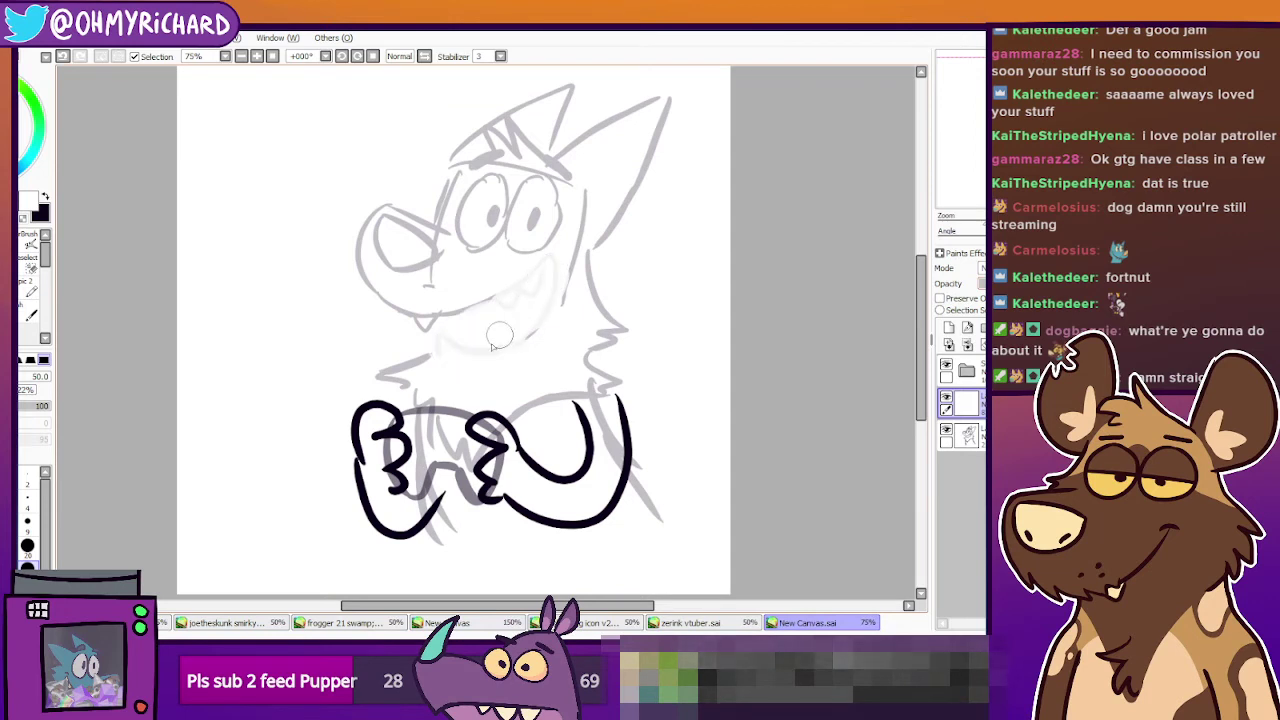
On a new layer, draw a closed-mouth smile in black with the size 20 brush, adding a cheek tick and a short chin line.
click(44, 199)
click(949, 328)
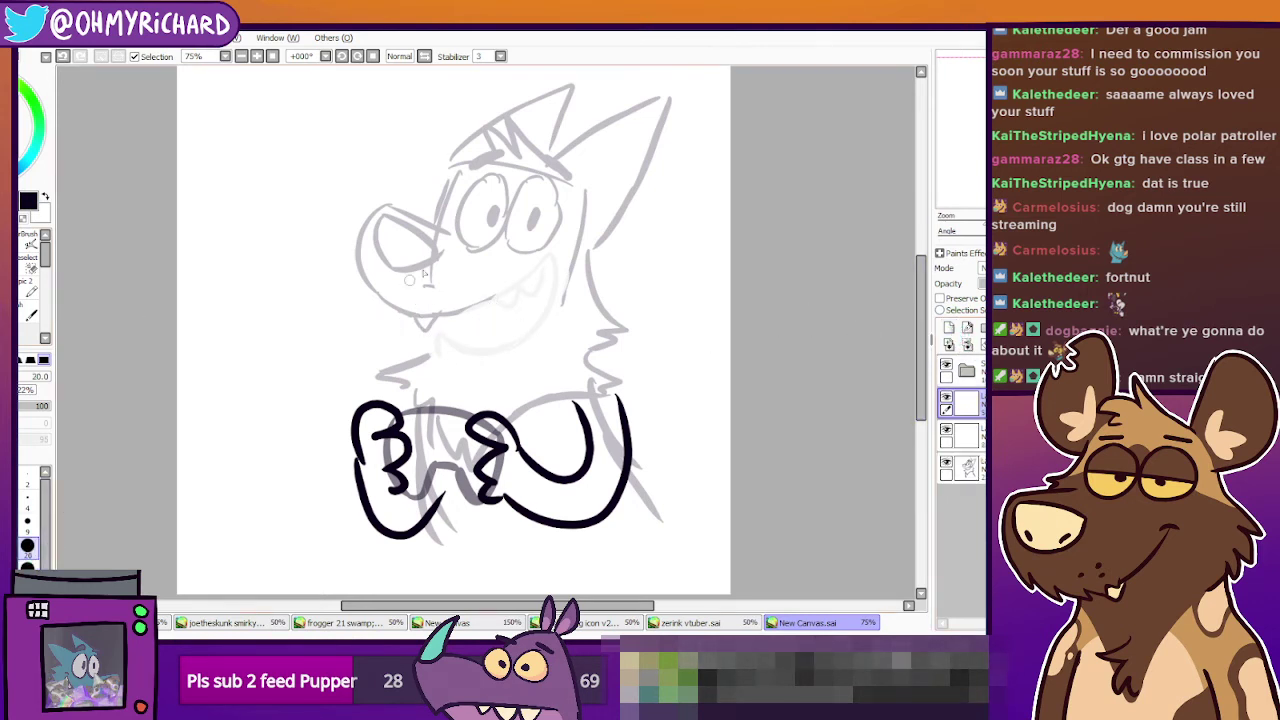
drag(455, 314, 542, 260)
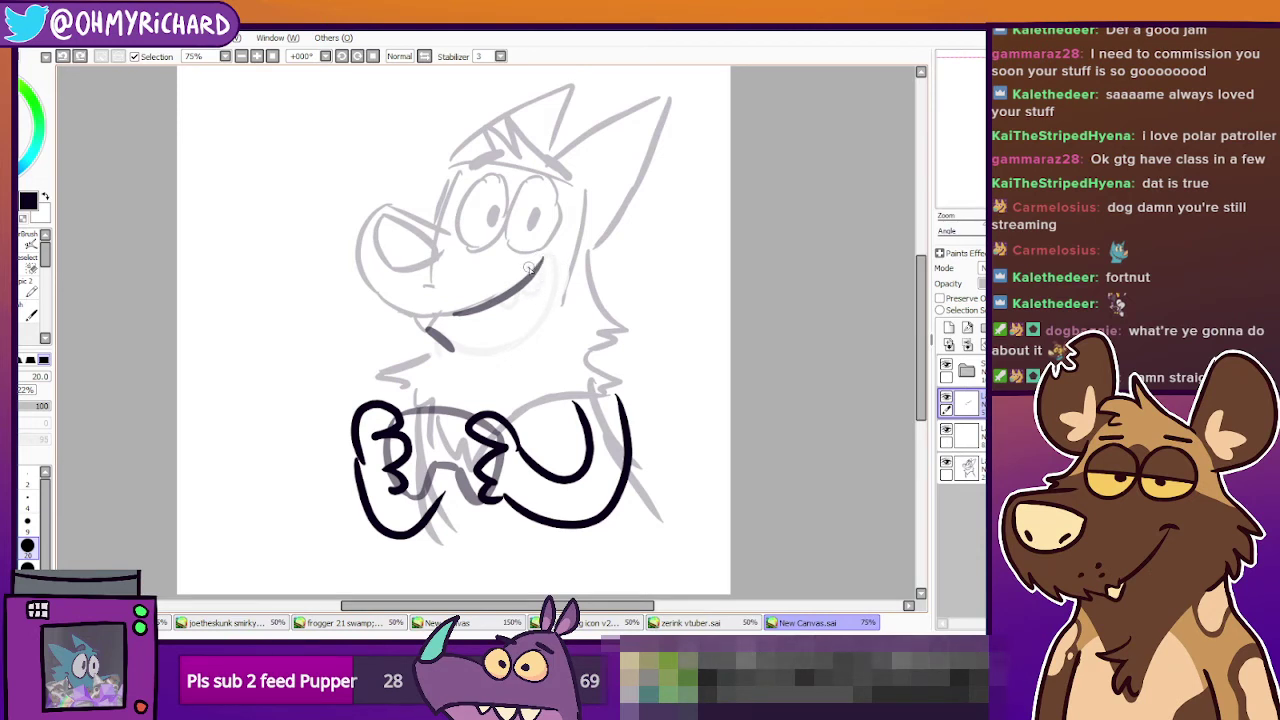
drag(536, 270, 553, 263)
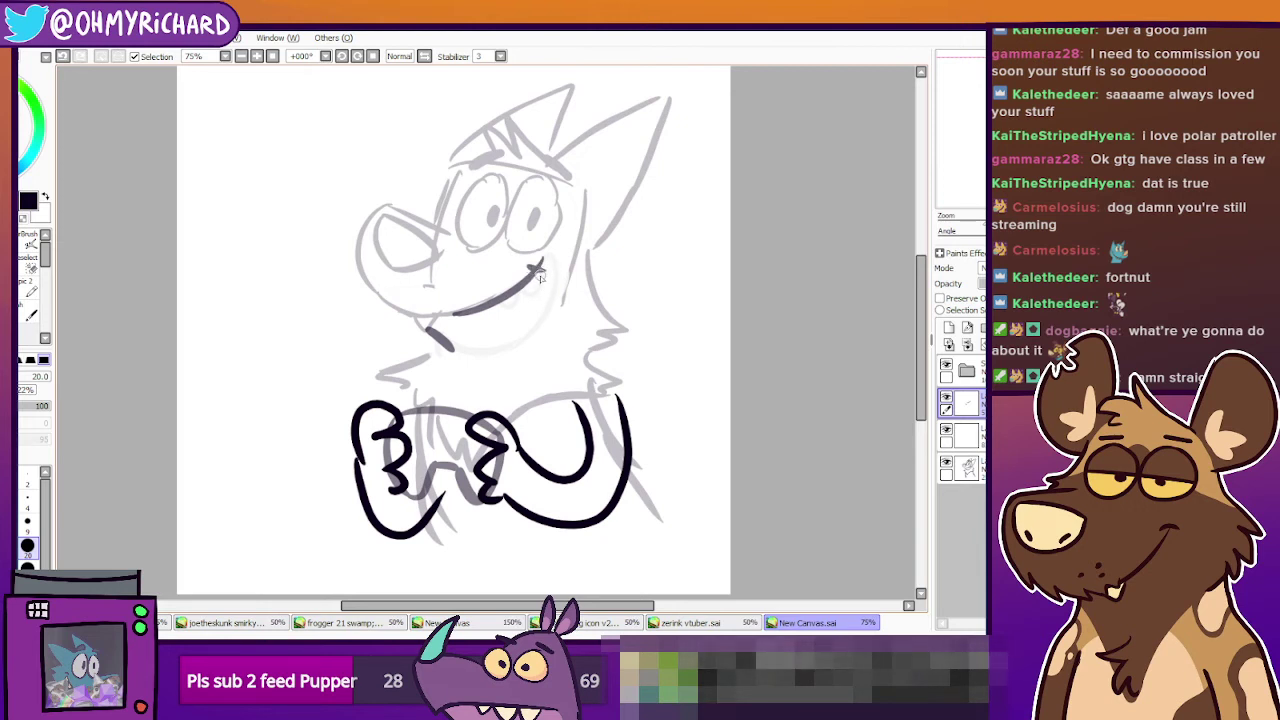
key(e)
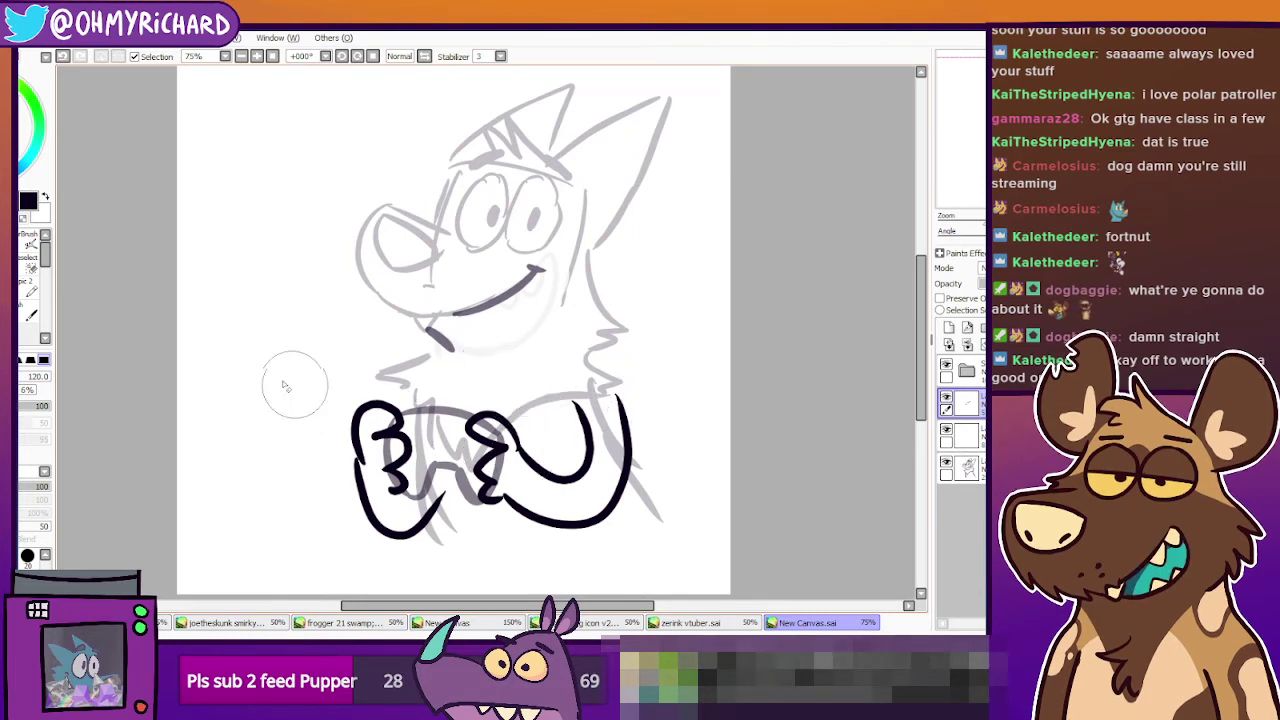
Move the arms and controller folder slightly upward, and check the pose by hiding and showing the folder and the character sketch.
click(967, 371)
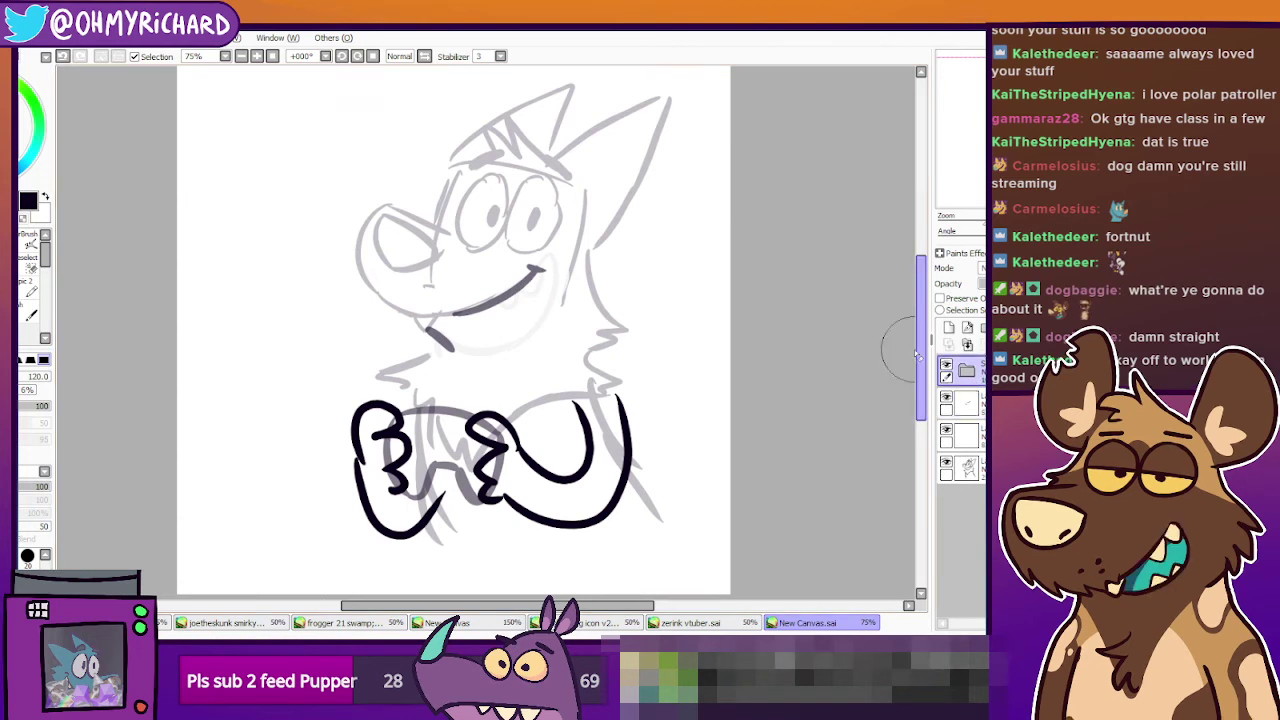
key(ctrl)
mouse_move(614, 450)
mouse_down()
mouse_move(634, 405)
mouse_move(577, 550)
mouse_move(447, 465)
mouse_move(362, 480)
mouse_move(614, 493)
mouse_move(605, 385)
mouse_move(625, 410)
mouse_move(620, 440)
mouse_move(555, 466)
mouse_move(623, 454)
mouse_up()
click(946, 366)
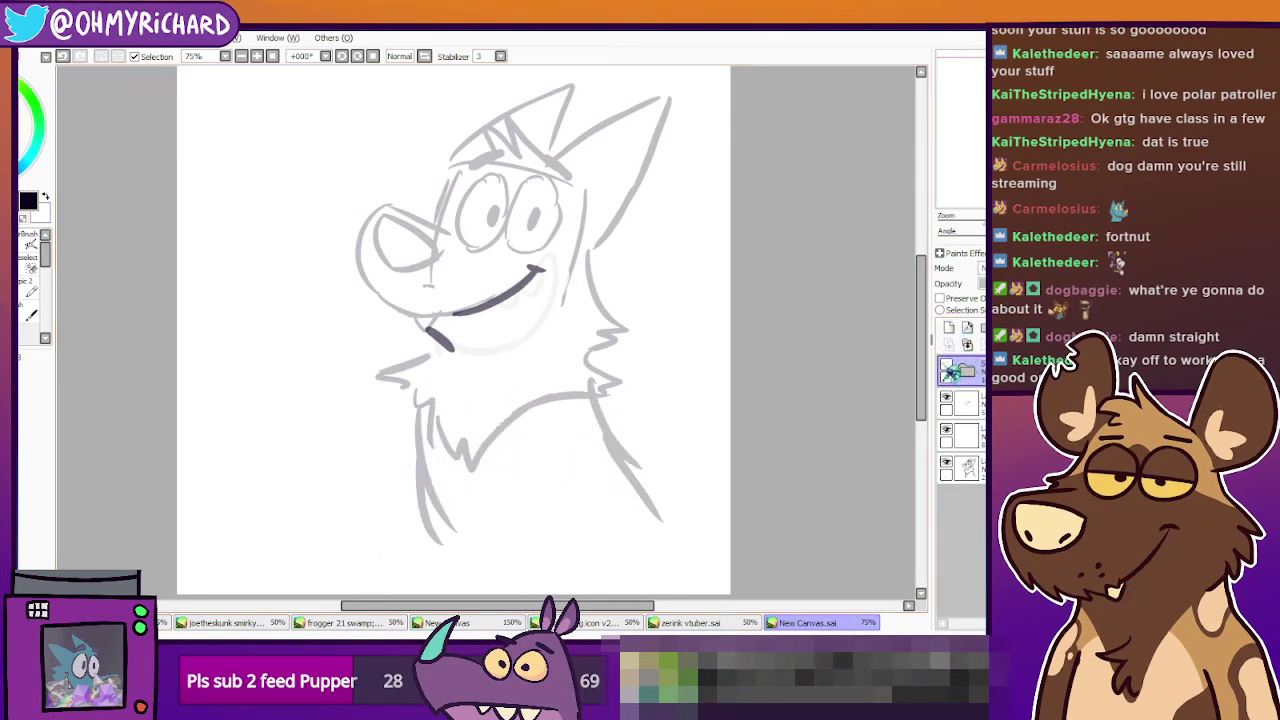
click(946, 366)
click(946, 462)
click(946, 462)
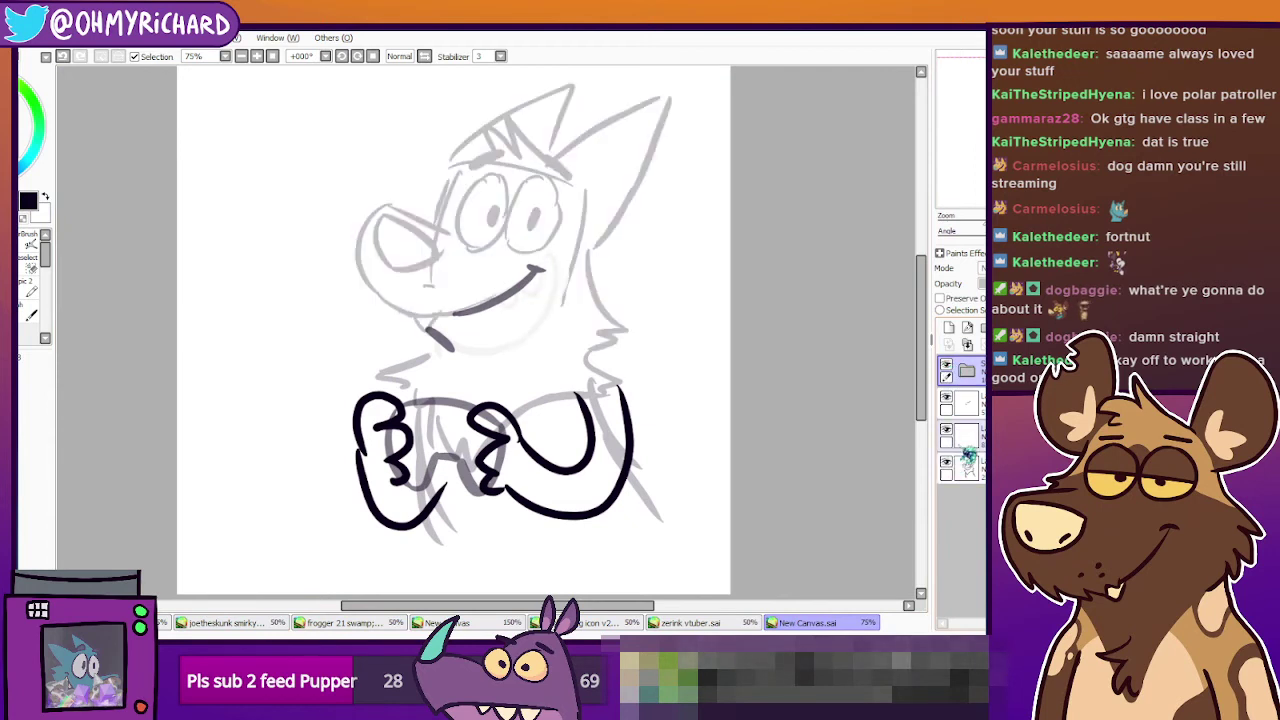
Group the closed-mouth smile layer and the white cover layer beneath it in a new folder, and collapse the folder.
click(962, 403)
click(984, 328)
drag(975, 436, 976, 408)
drag(975, 469, 976, 410)
click(978, 412)
click(969, 405)
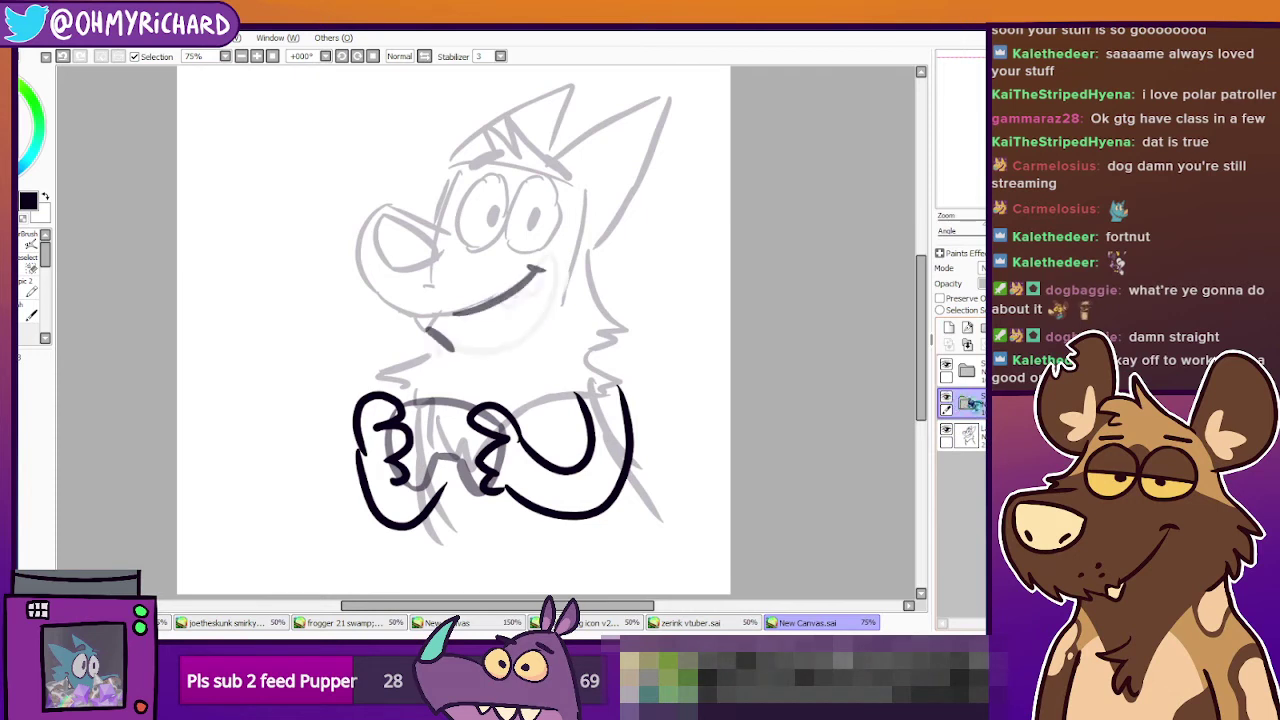
Compare the closed-mouth smile with the open toothy grin by repeatedly hiding and showing the new mouth folder.
click(947, 398)
click(947, 398)
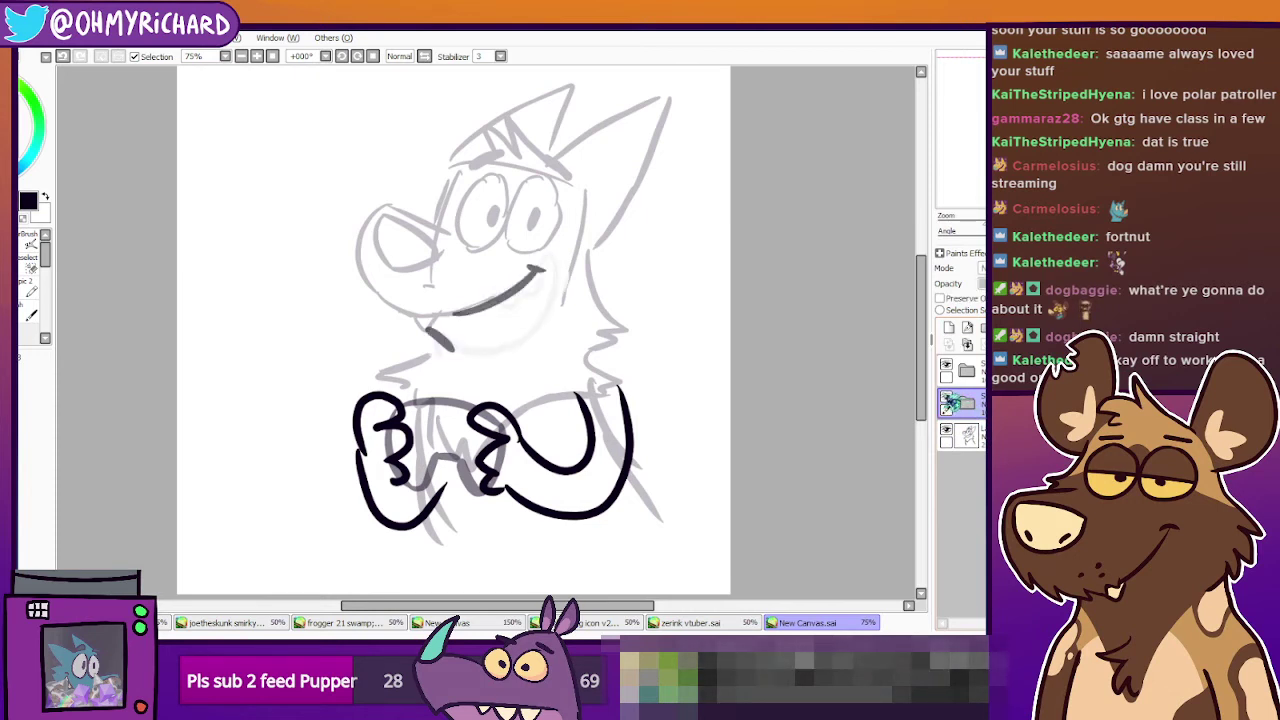
click(947, 398)
click(947, 398)
double_click(947, 402)
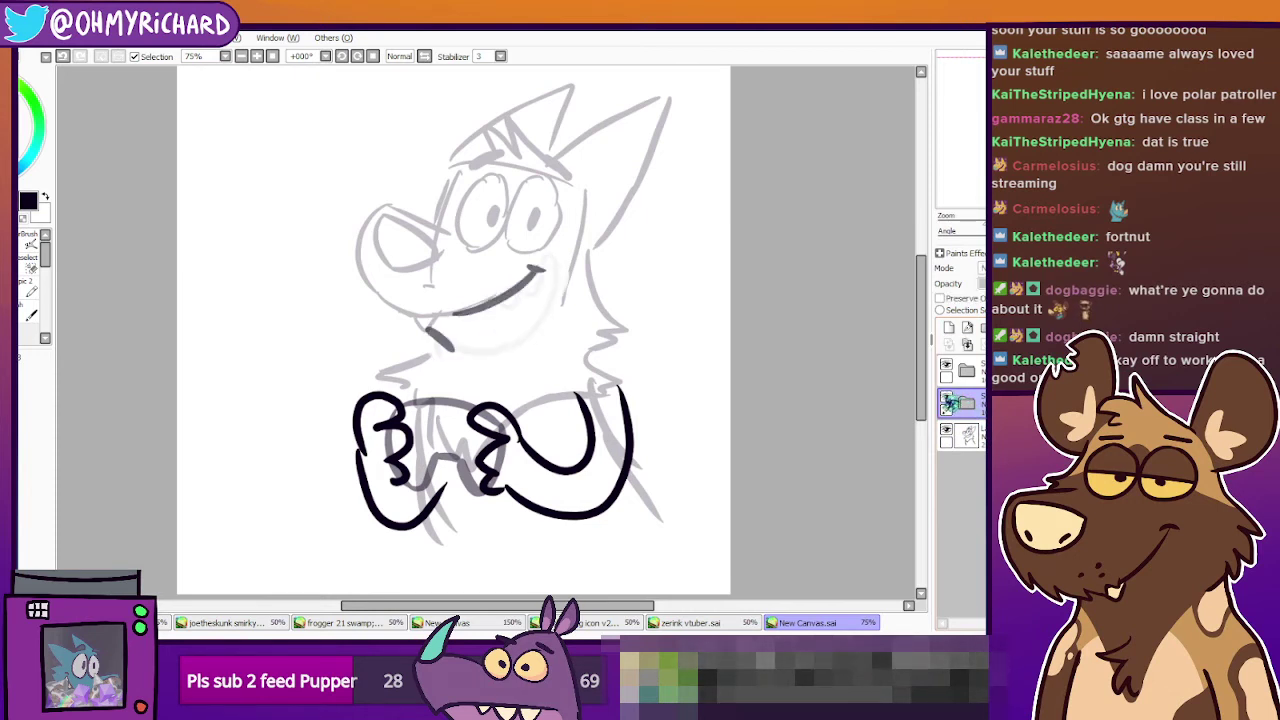
double_click(947, 402)
double_click(947, 402)
double_click(947, 402)
click(947, 402)
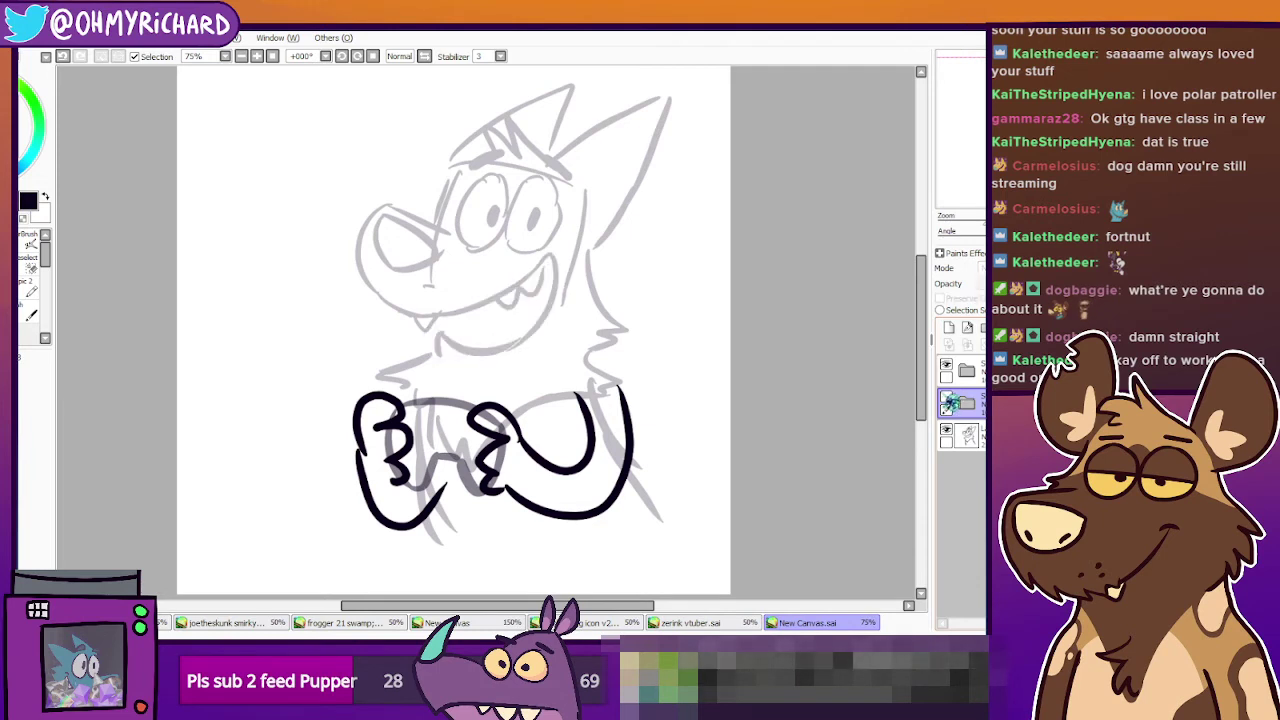
double_click(947, 402)
double_click(947, 402)
click(947, 402)
click(947, 402)
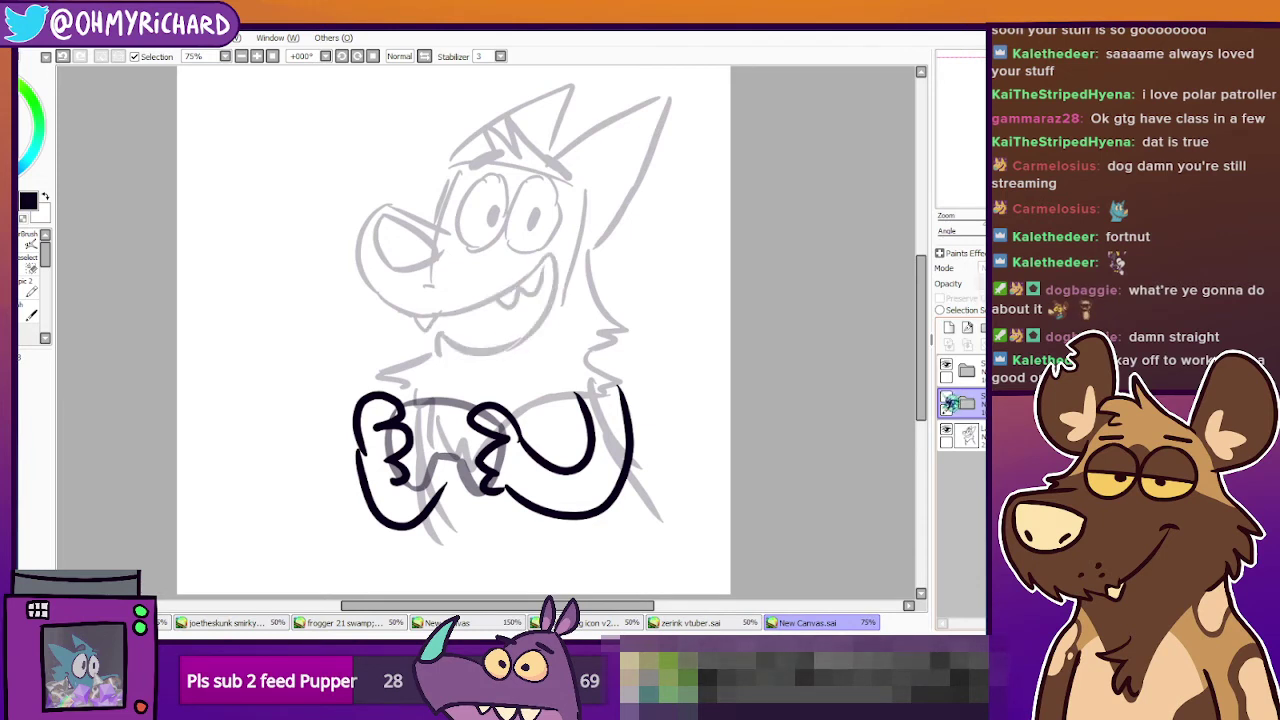
click(947, 402)
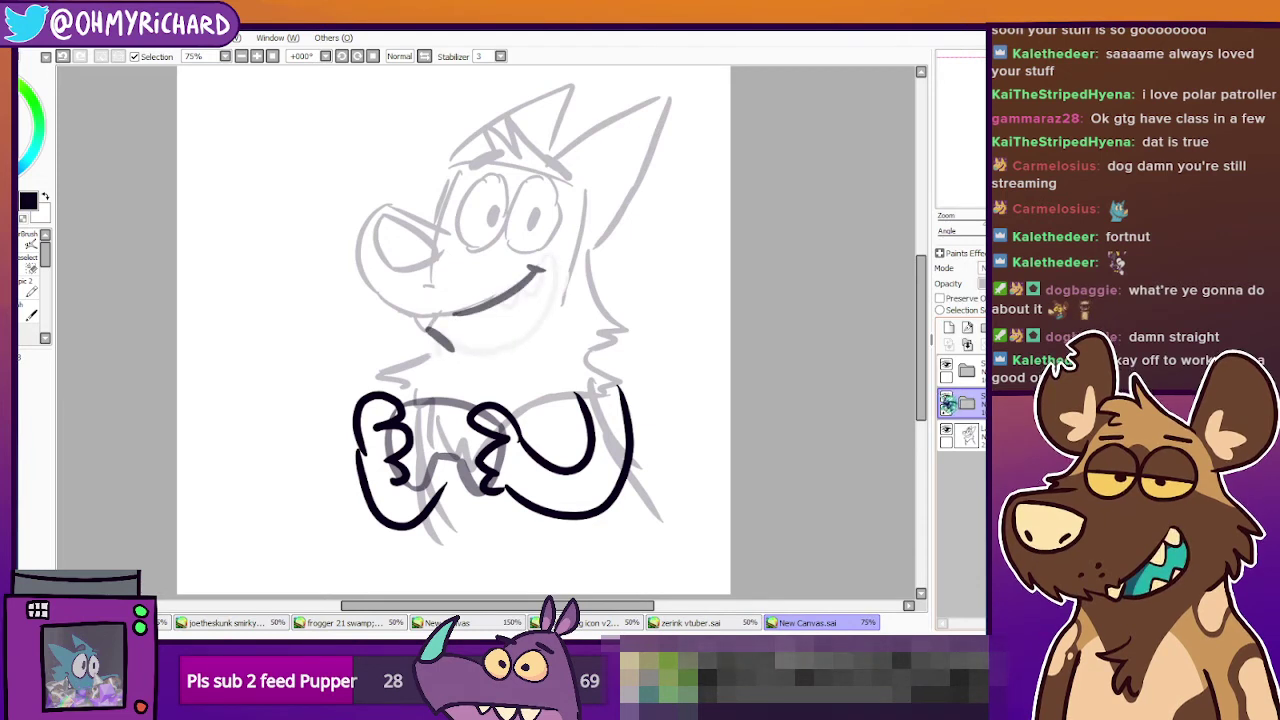
click(947, 402)
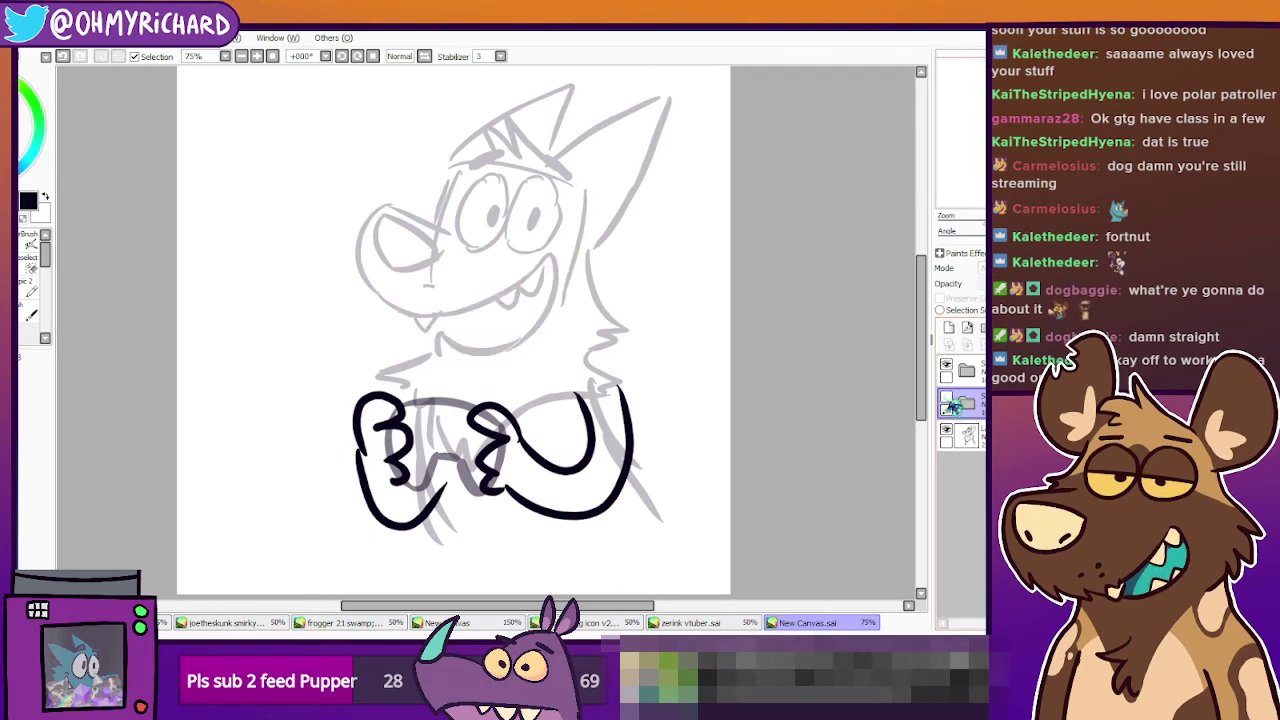
click(947, 402)
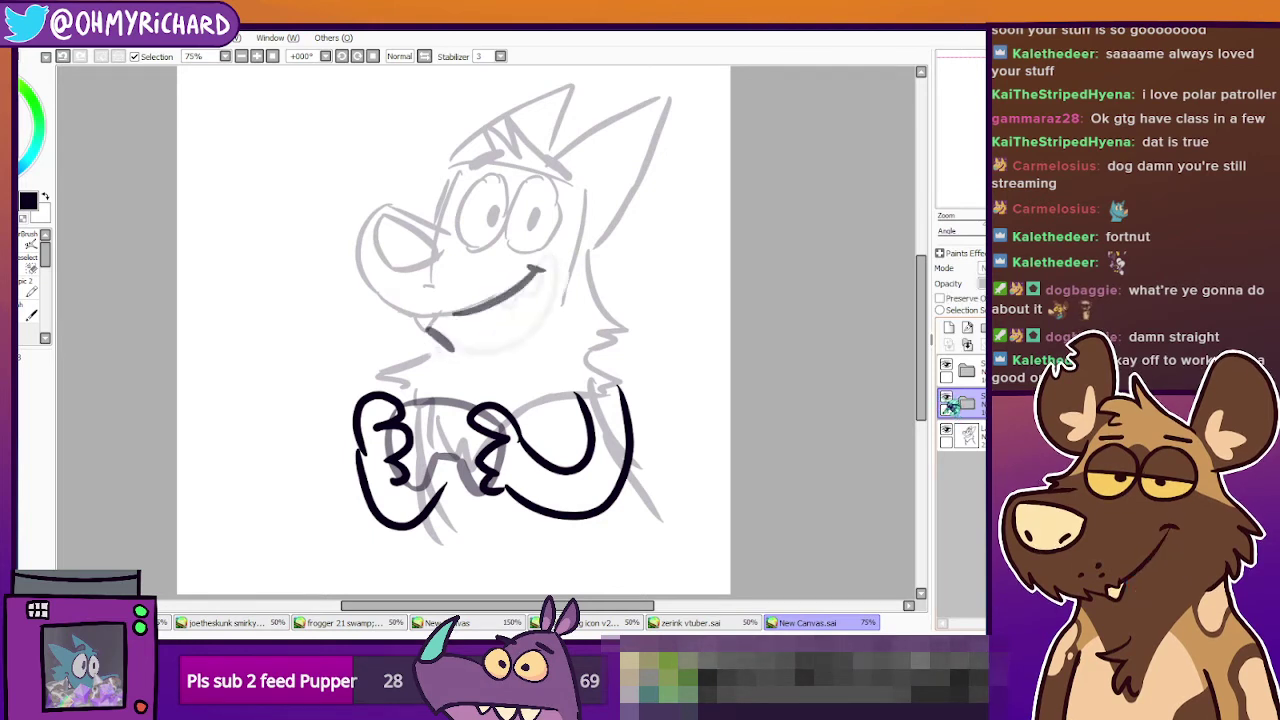
click(947, 402)
click(947, 402)
click(947, 402)
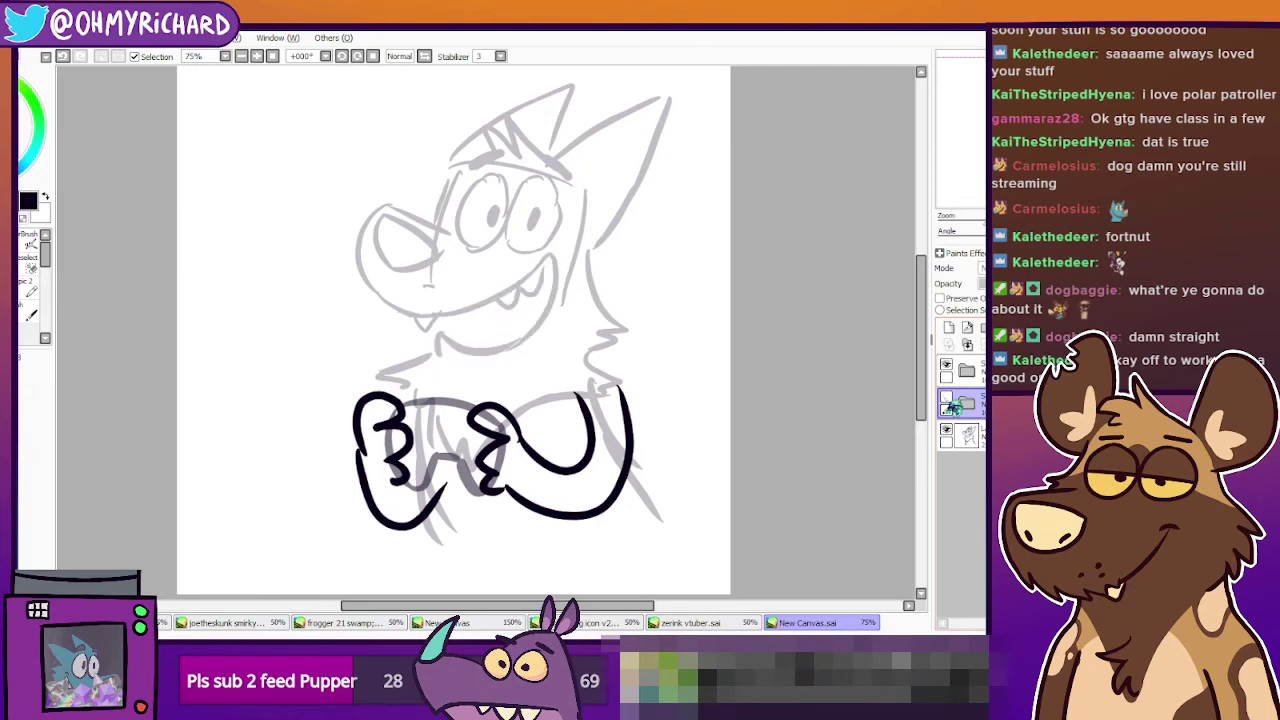
click(947, 402)
click(947, 402)
click(947, 402)
click(947, 402)
click(947, 402)
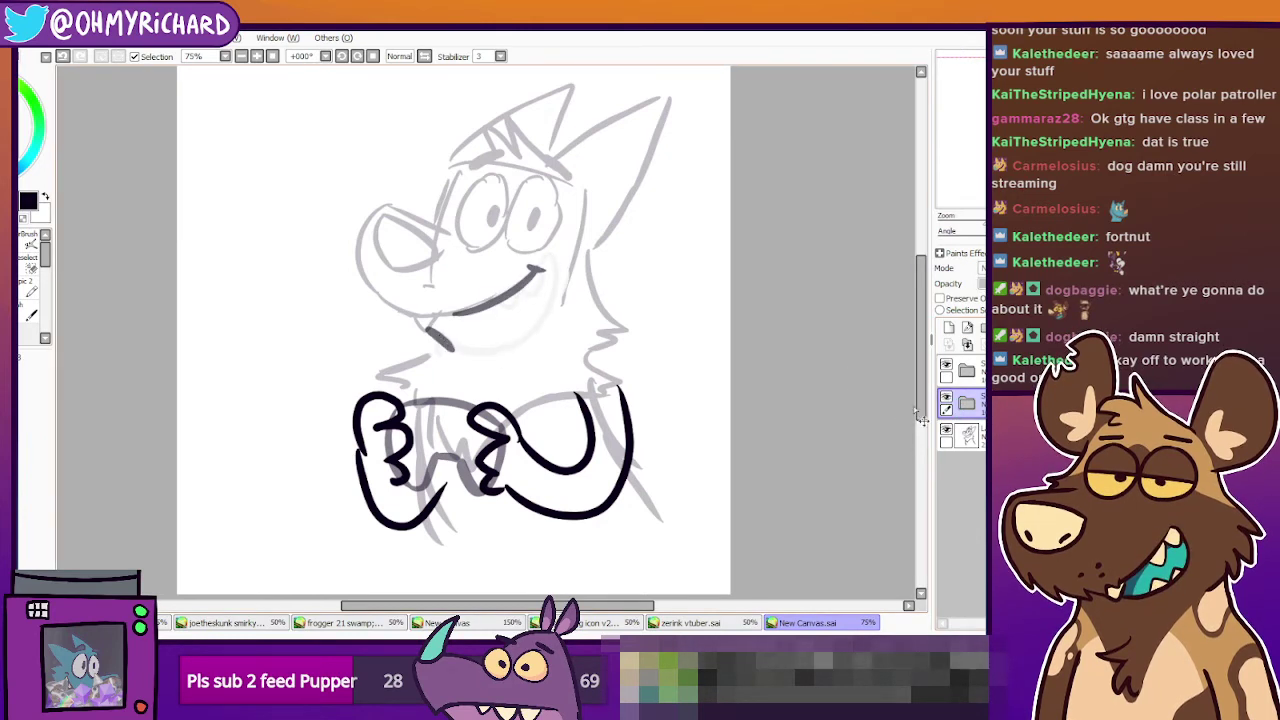
click(947, 402)
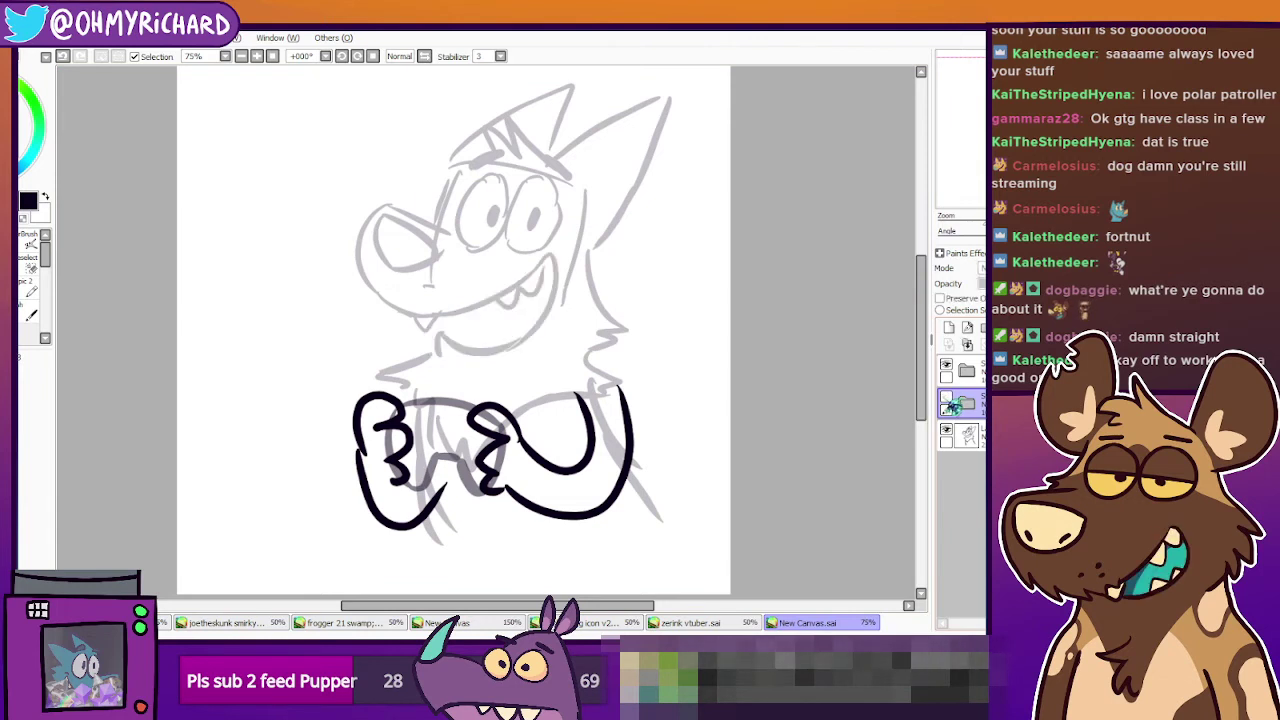
click(947, 402)
click(947, 402)
click(947, 402)
click(947, 402)
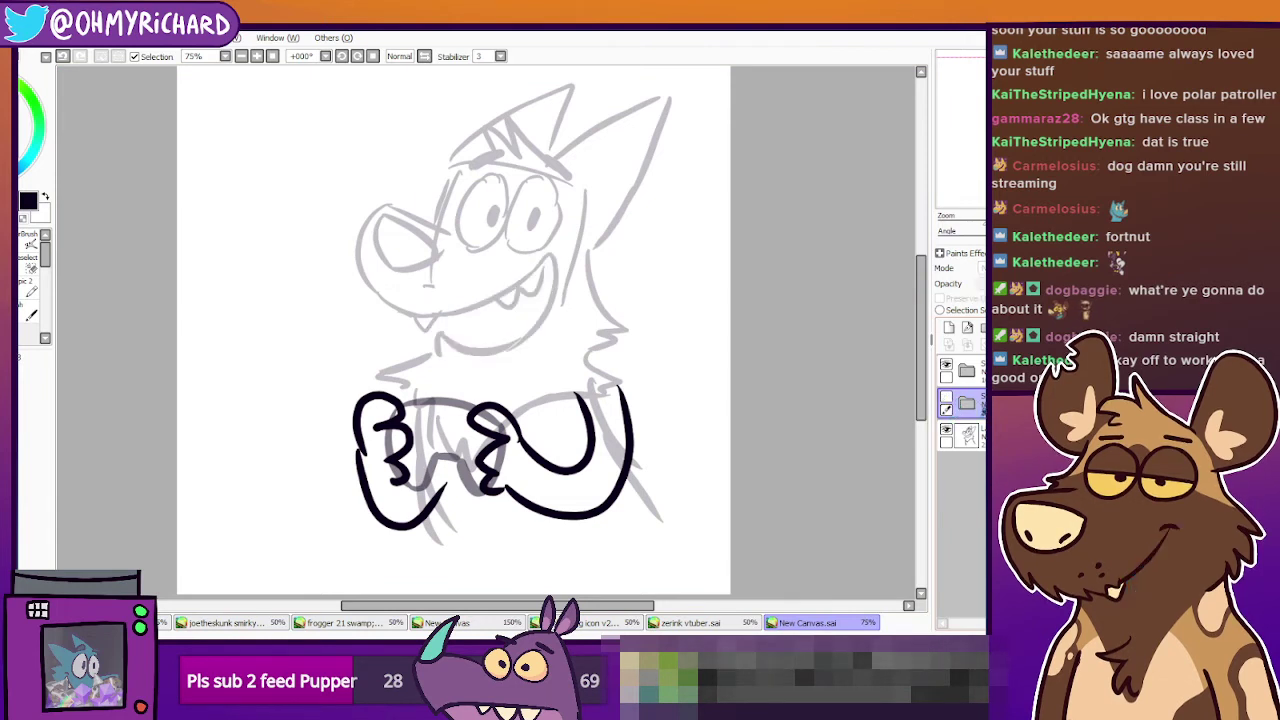
On the character sketch layer, erase the small fang hanging beneath the snout.
click(970, 436)
click(947, 429)
click(947, 429)
click(970, 436)
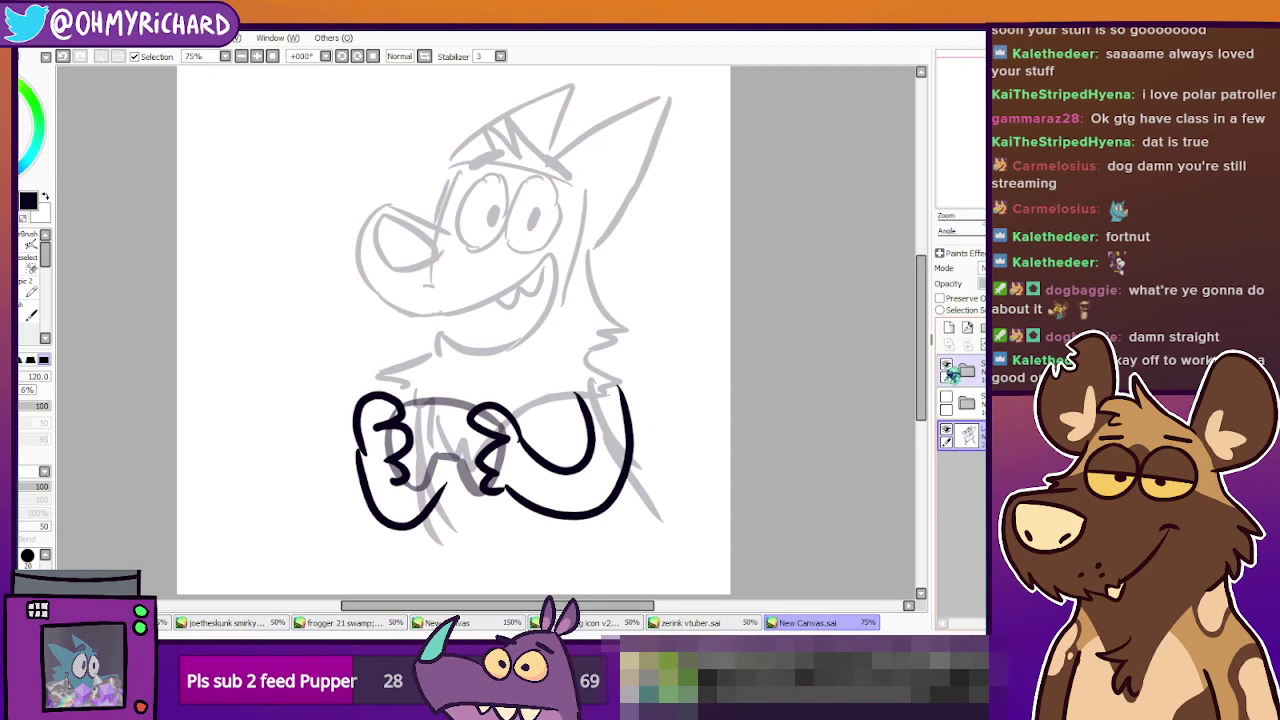
On the smile layer in the mouth folder, erase the short chin line and redraw it slightly farther forward under the snout.
click(947, 400)
click(947, 400)
click(947, 400)
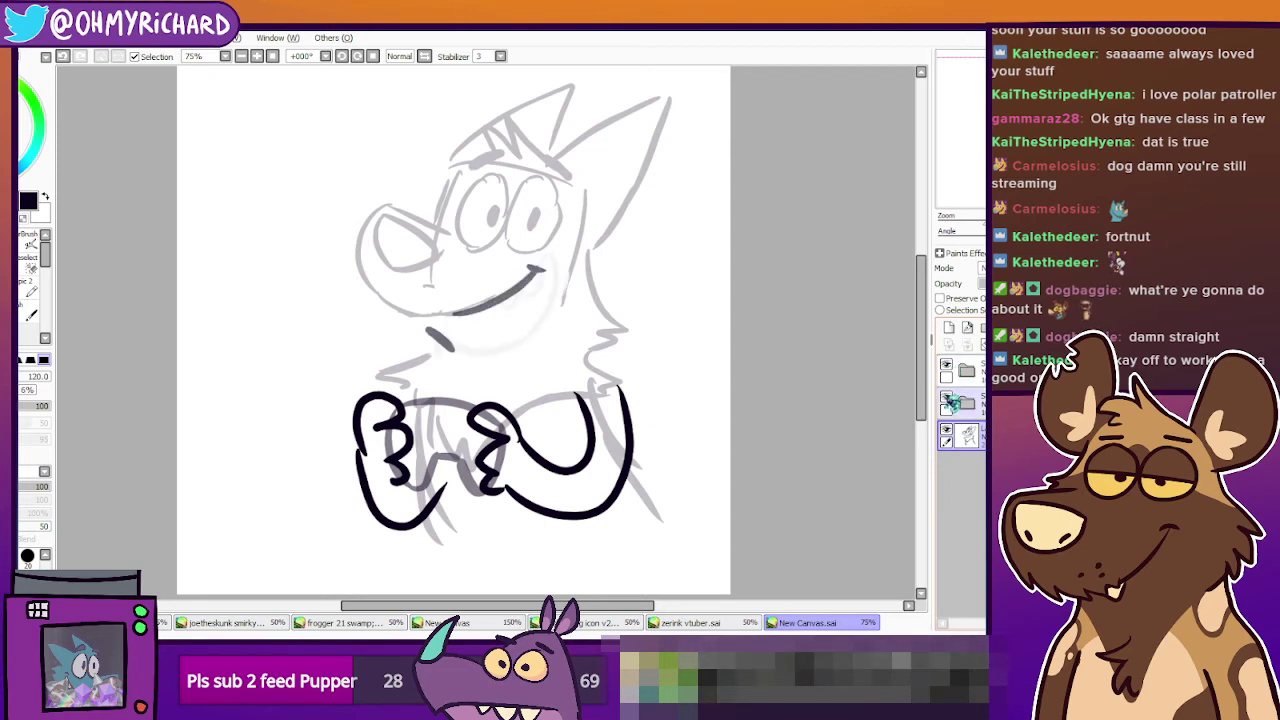
click(951, 402)
click(951, 402)
click(967, 403)
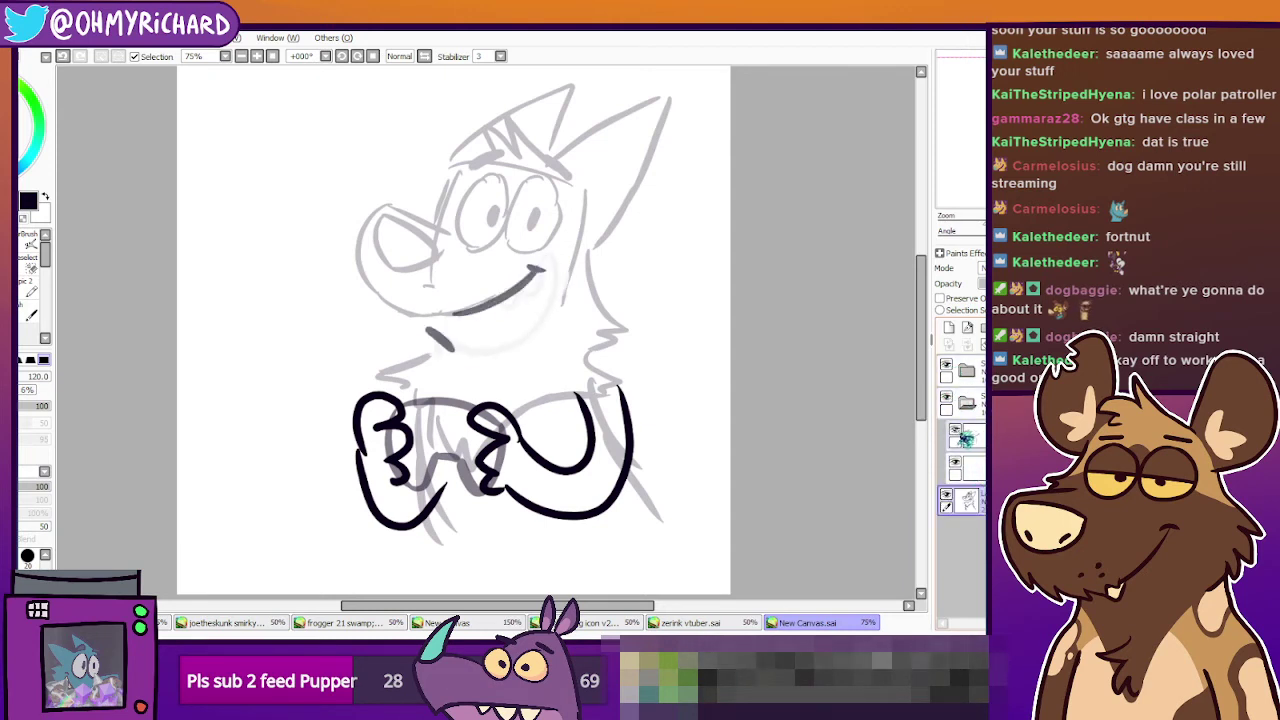
drag(427, 332, 444, 342)
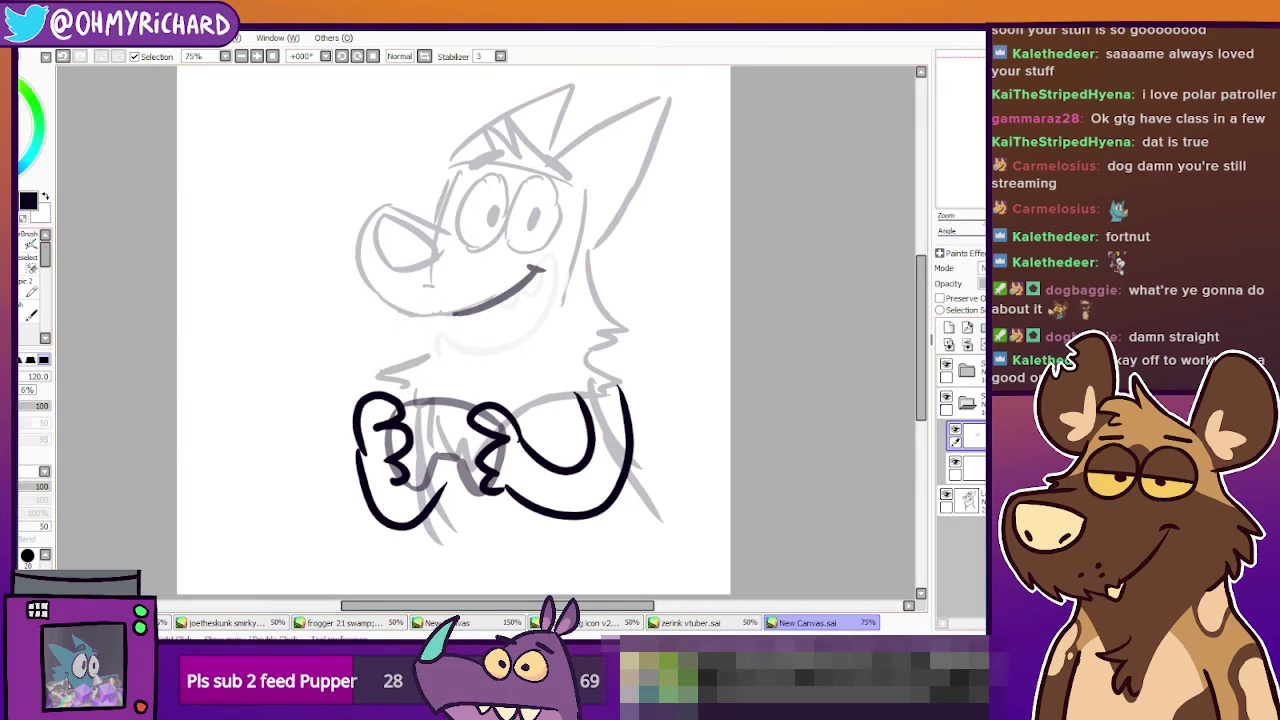
click(12, 290)
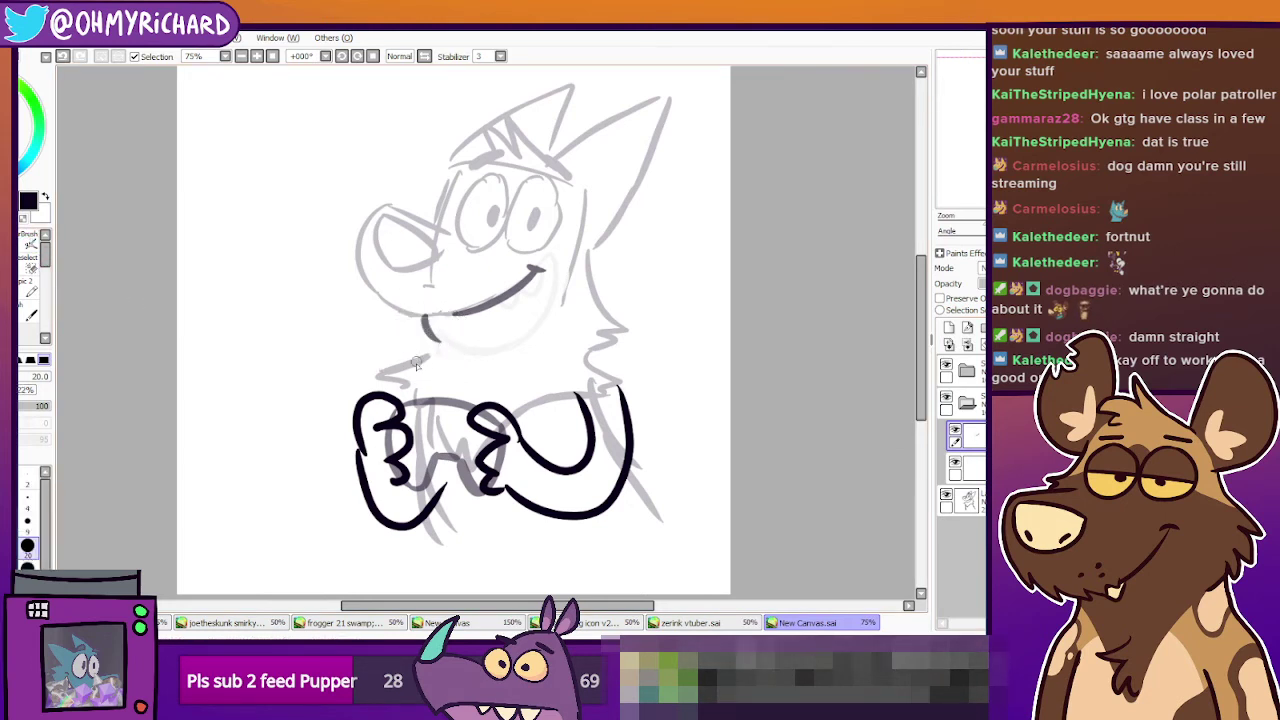
key(ctrl+z)
drag(418, 319, 443, 347)
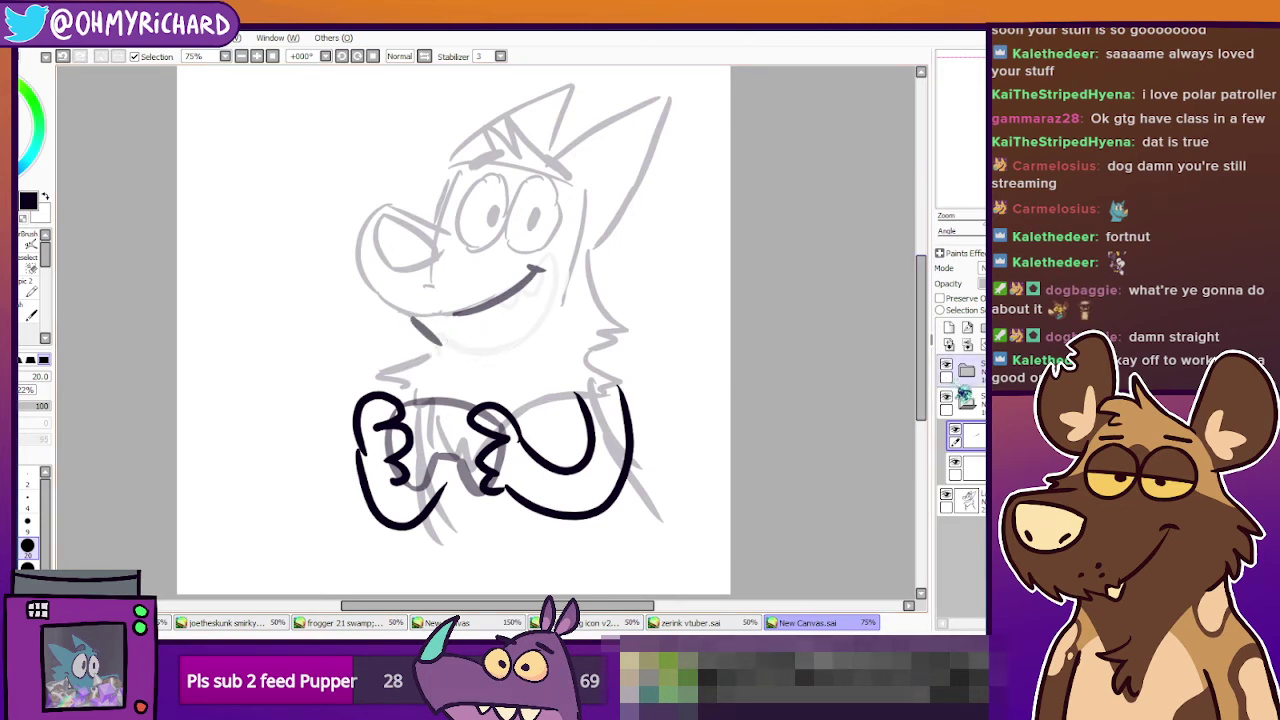
key(ctrl+z)
key(ctrl+y)
Check the revised chin line against the open grin by switching the mouth folder's visibility off and on.
click(954, 429)
click(954, 429)
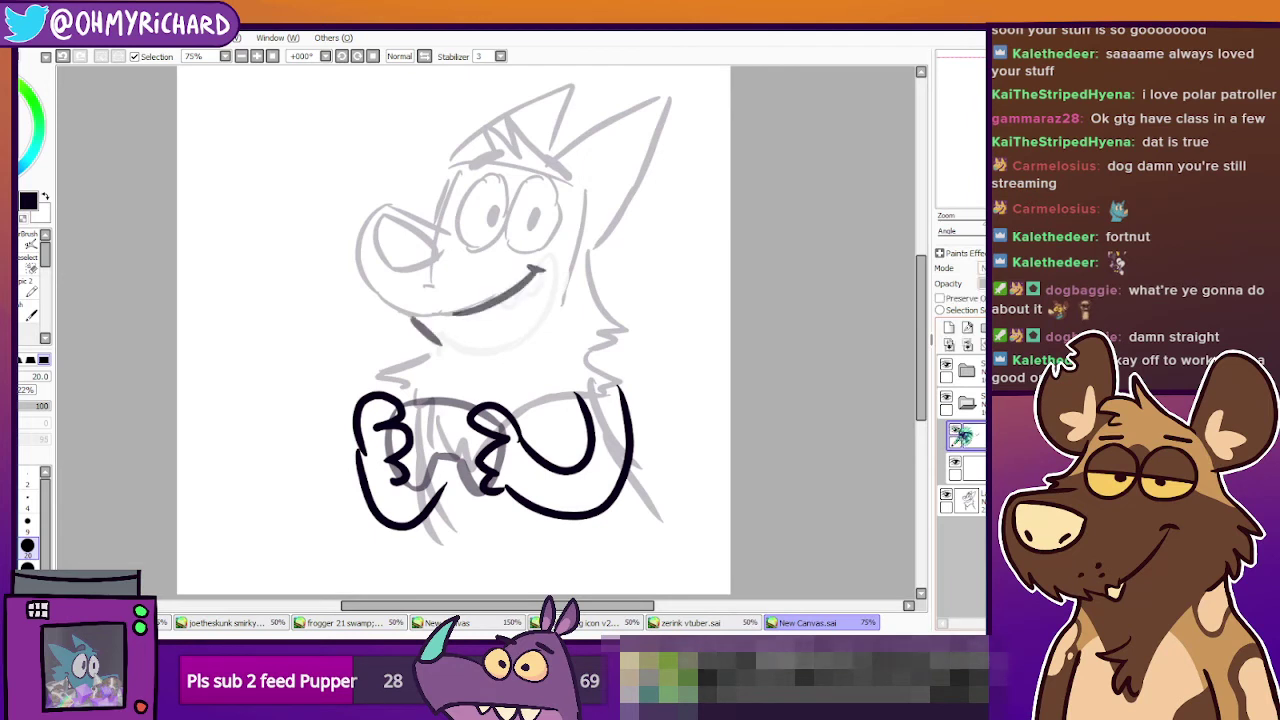
click(947, 398)
click(947, 398)
click(947, 398)
click(947, 398)
click(947, 399)
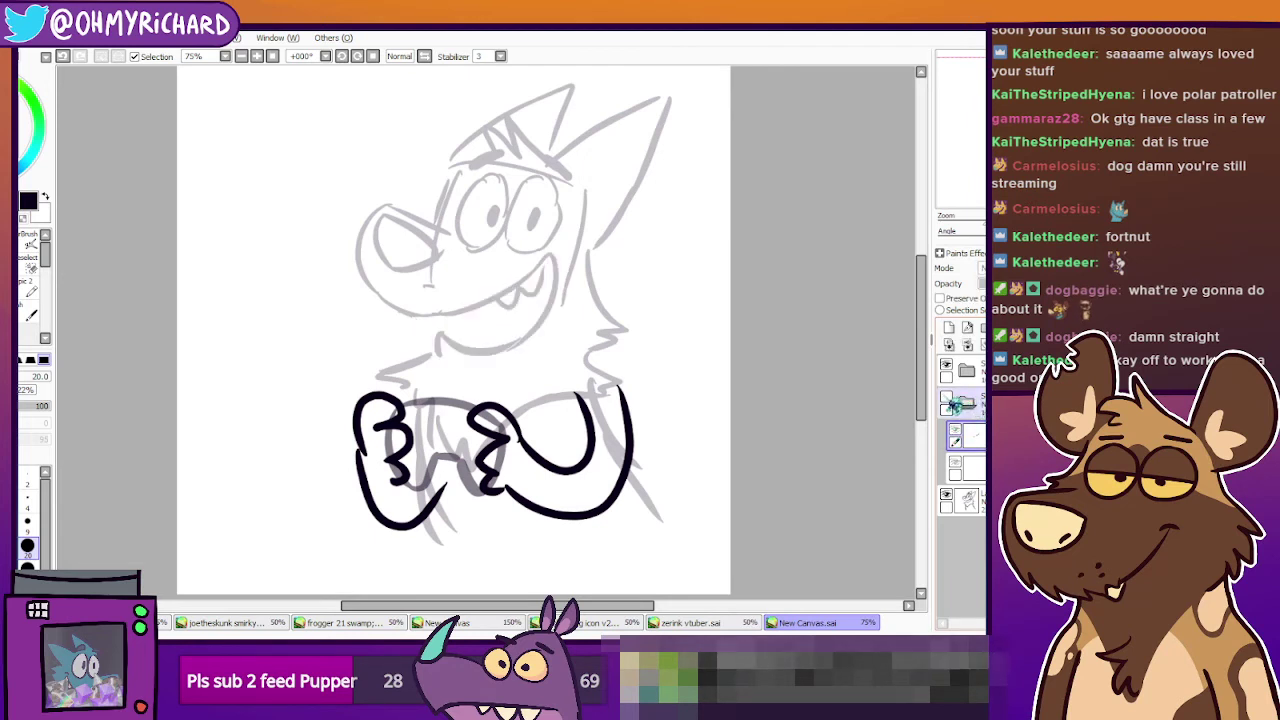
click(947, 399)
click(947, 399)
click(947, 399)
click(947, 399)
click(947, 400)
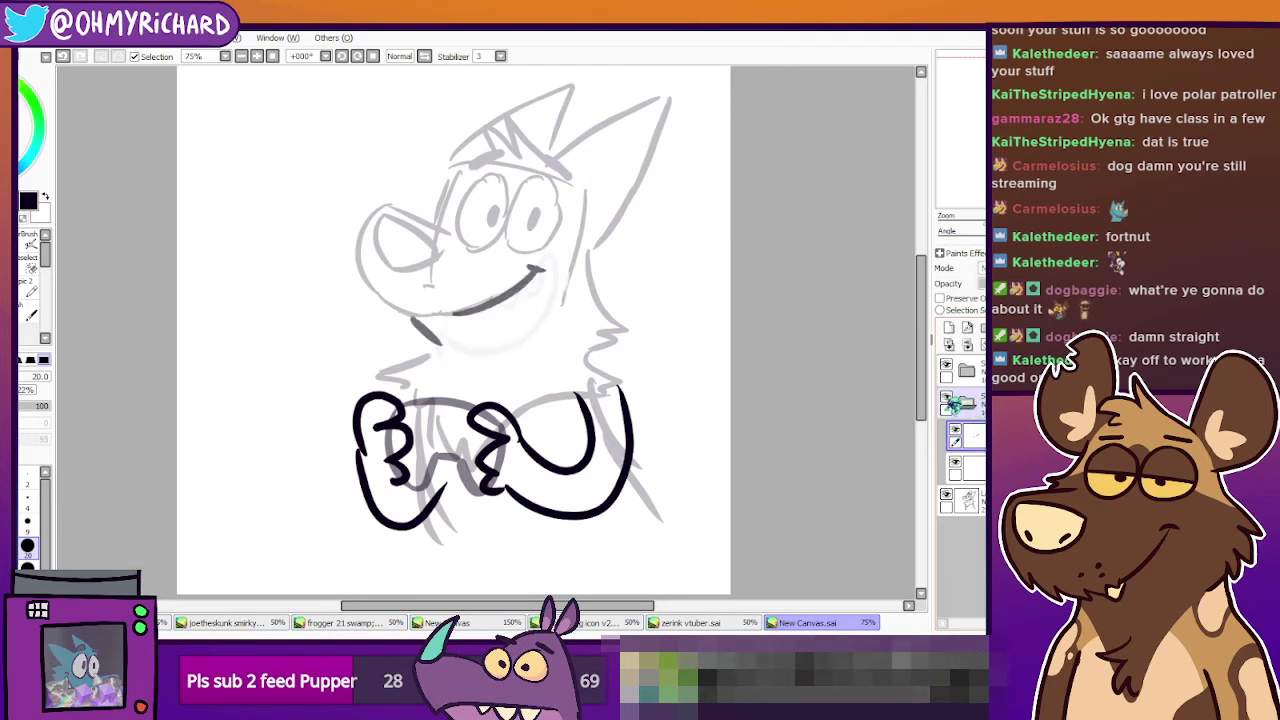
click(947, 400)
click(947, 400)
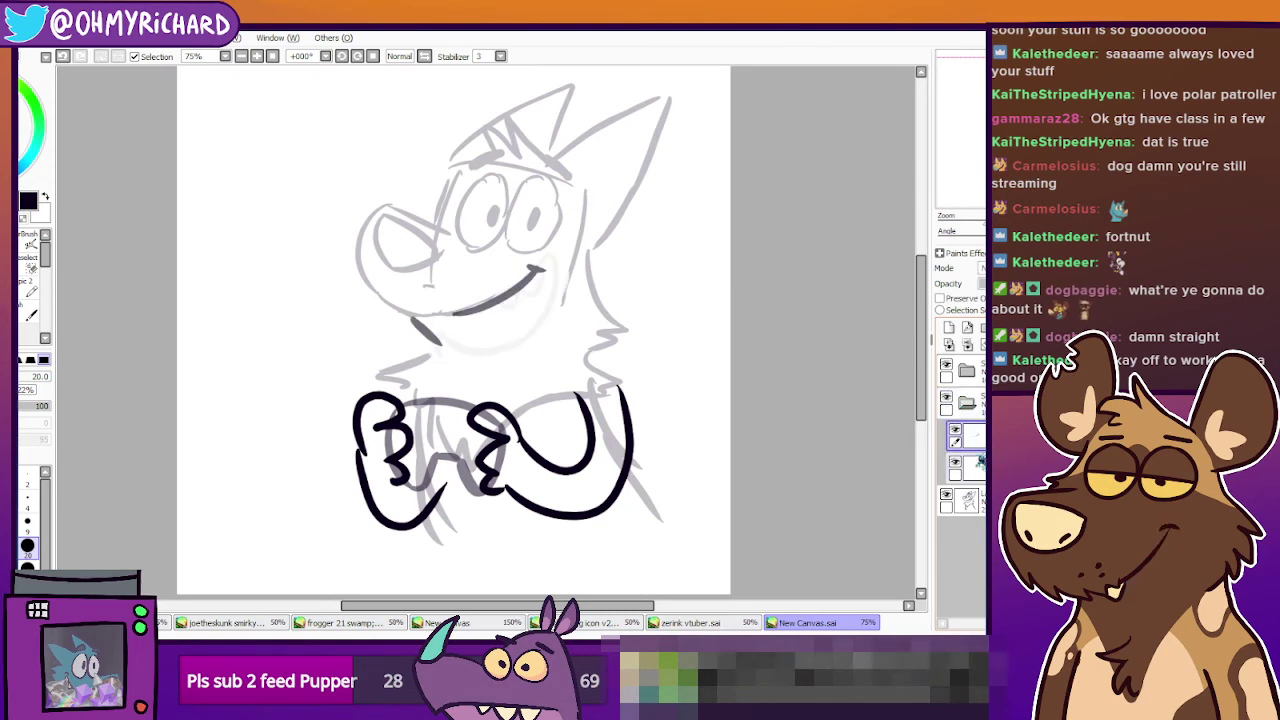
Hide the closed-mouth folder and redraw the small fang farther forward beneath the snout on the character sketch layer.
click(947, 495)
click(947, 495)
click(967, 500)
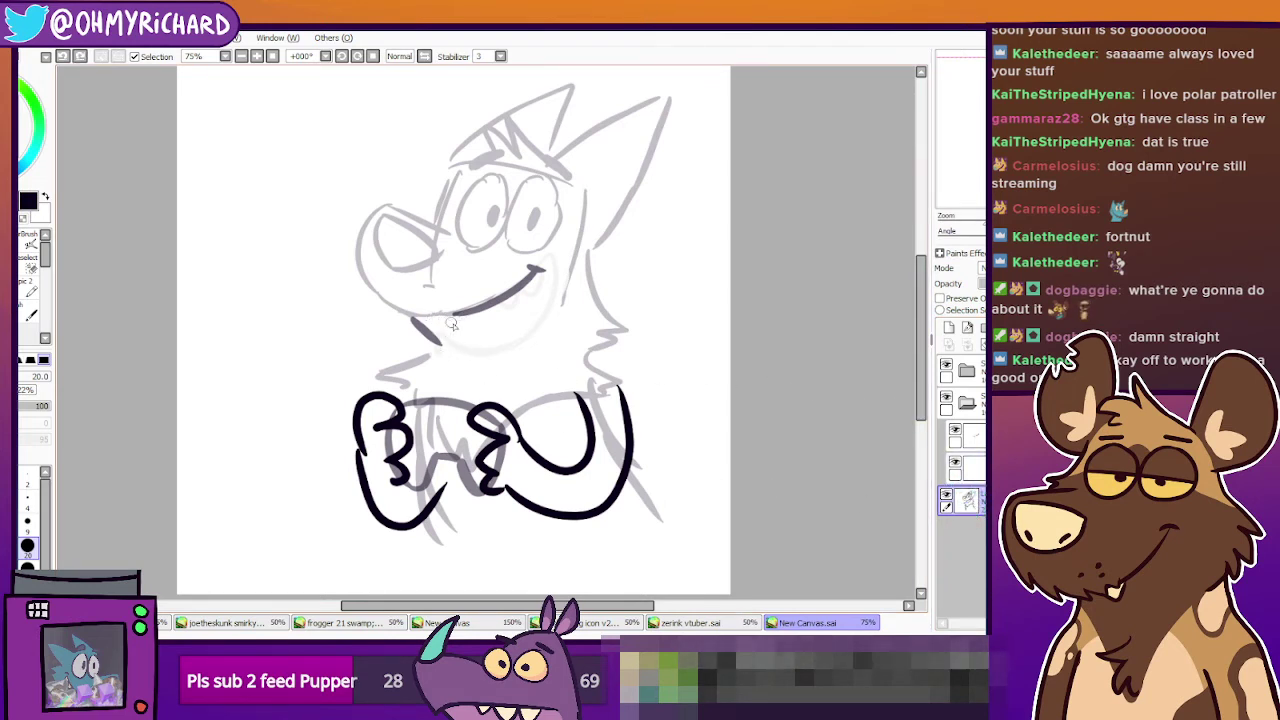
key(ctrl+z)
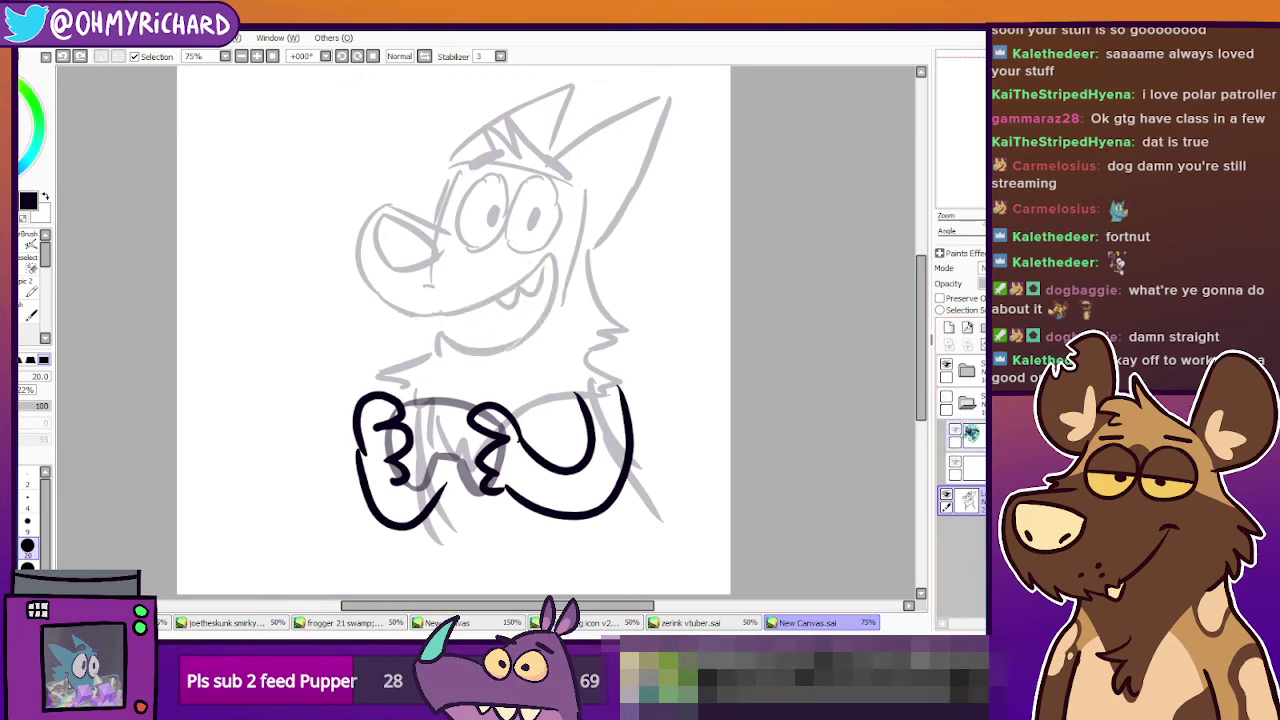
click(946, 495)
click(946, 495)
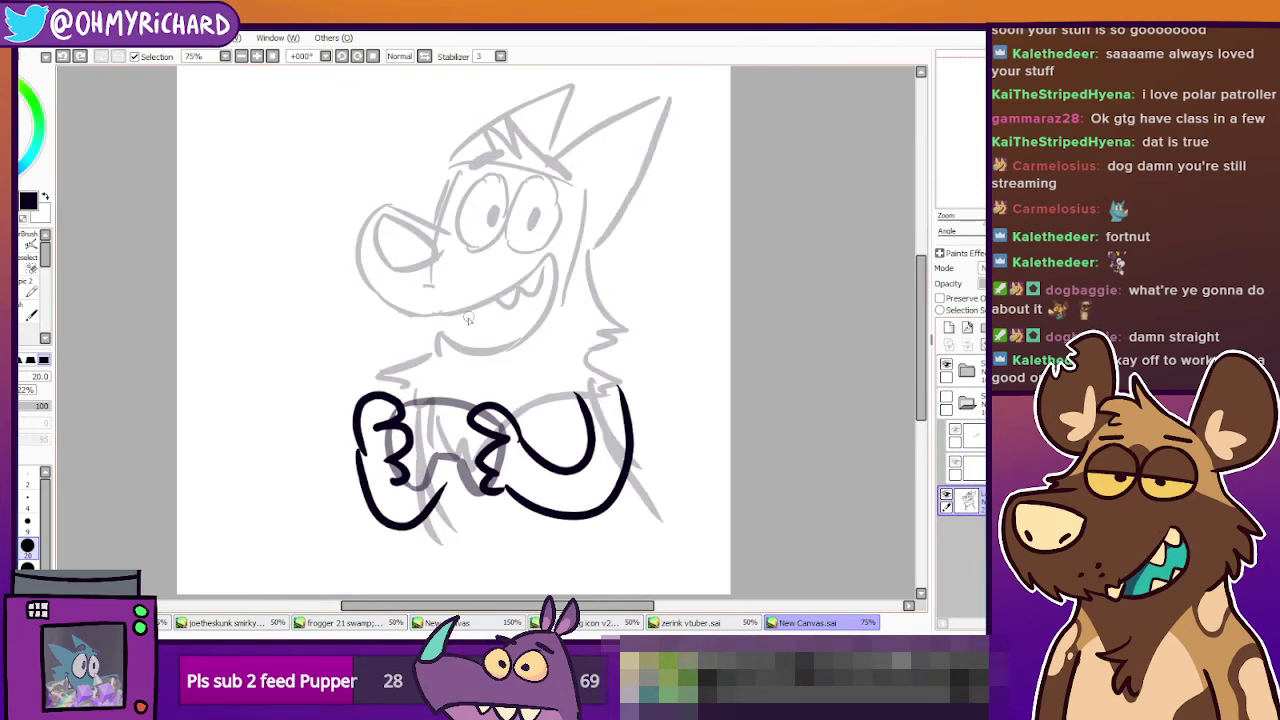
drag(449, 314, 458, 325)
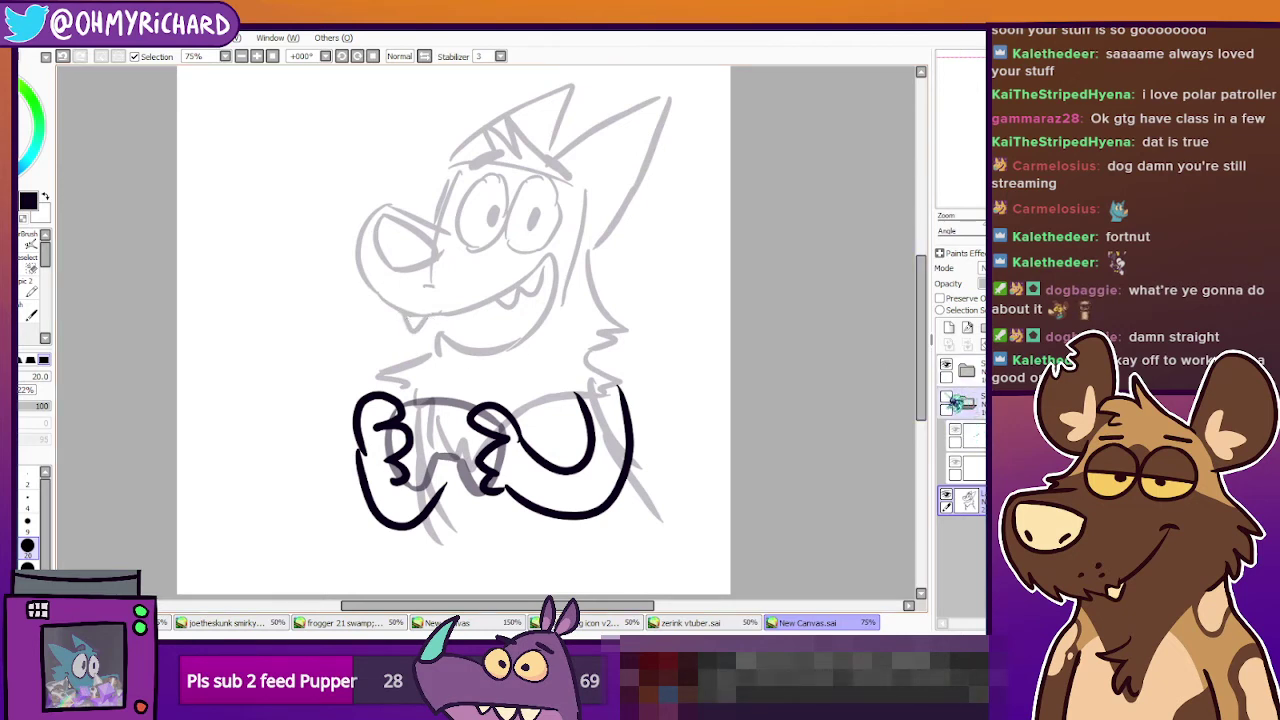
Compare the open grin and its new fang with the closed-mouth version, leaving the mouth folder selected and hidden.
click(948, 400)
click(950, 401)
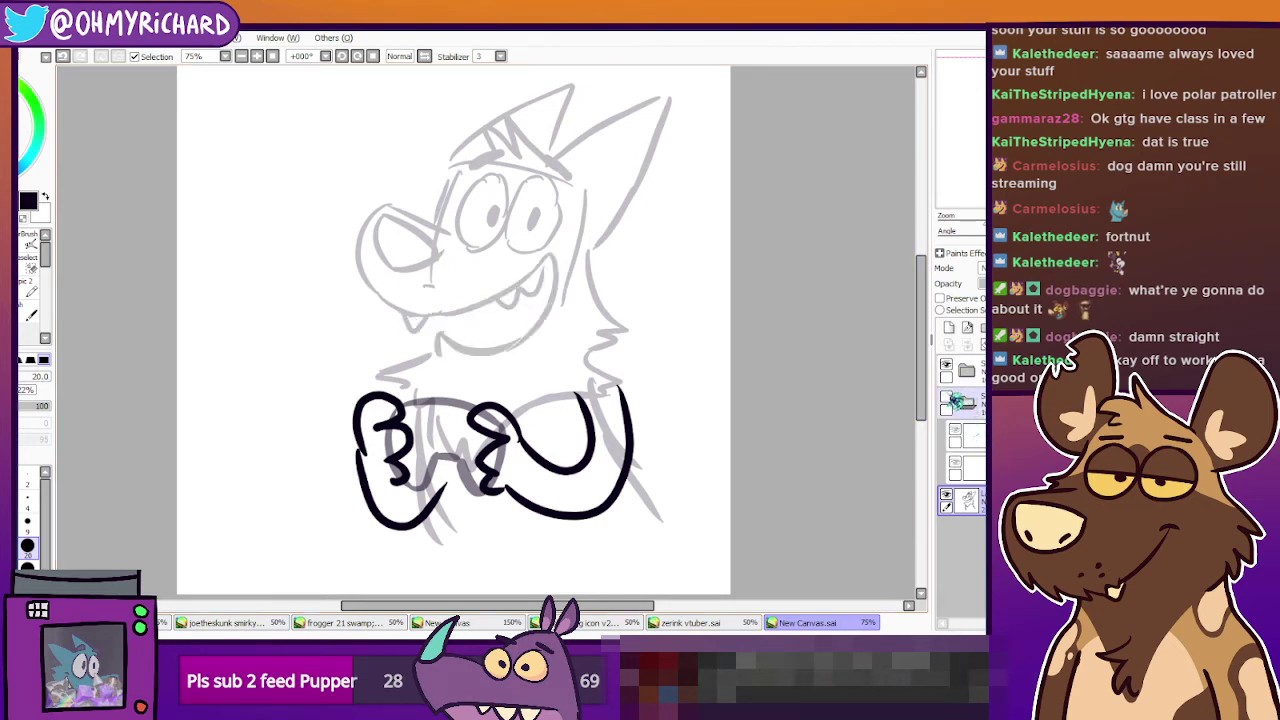
click(950, 401)
click(950, 401)
click(955, 401)
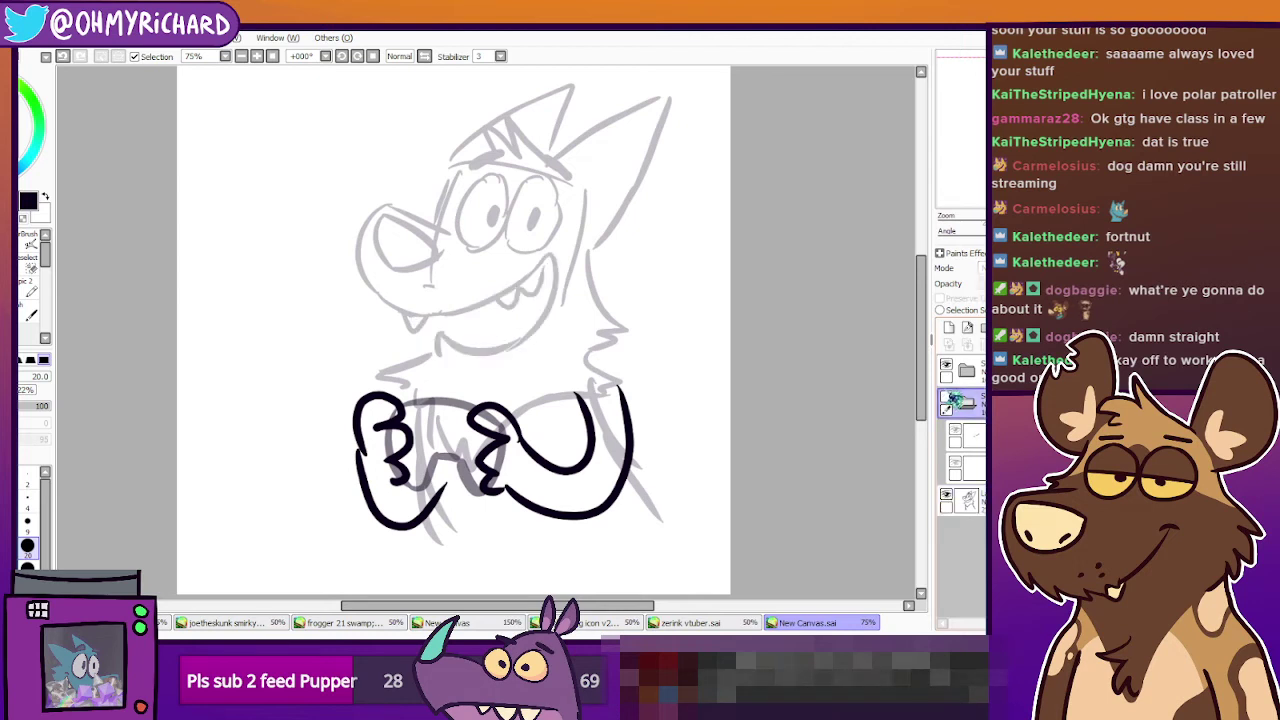
Compare the closed-mouth smile with the open grin by switching the mouth folder's and smile layer's visibility off and on.
click(955, 402)
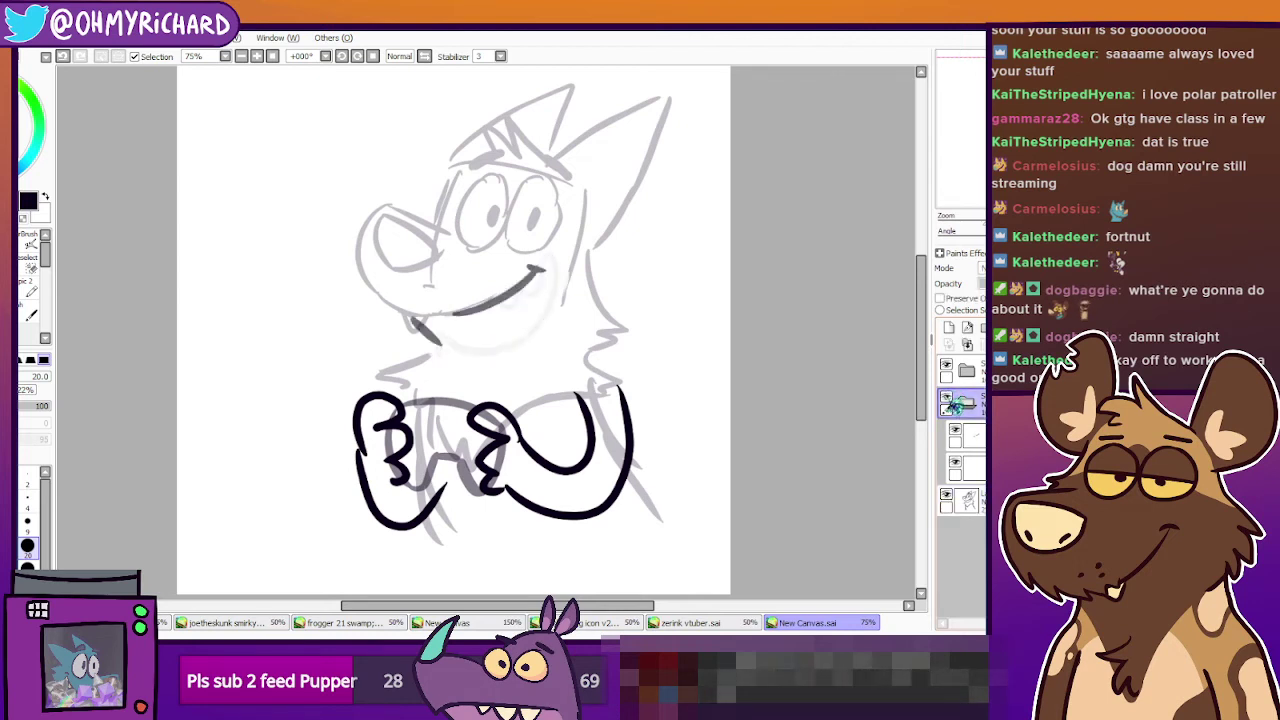
click(947, 398)
click(947, 398)
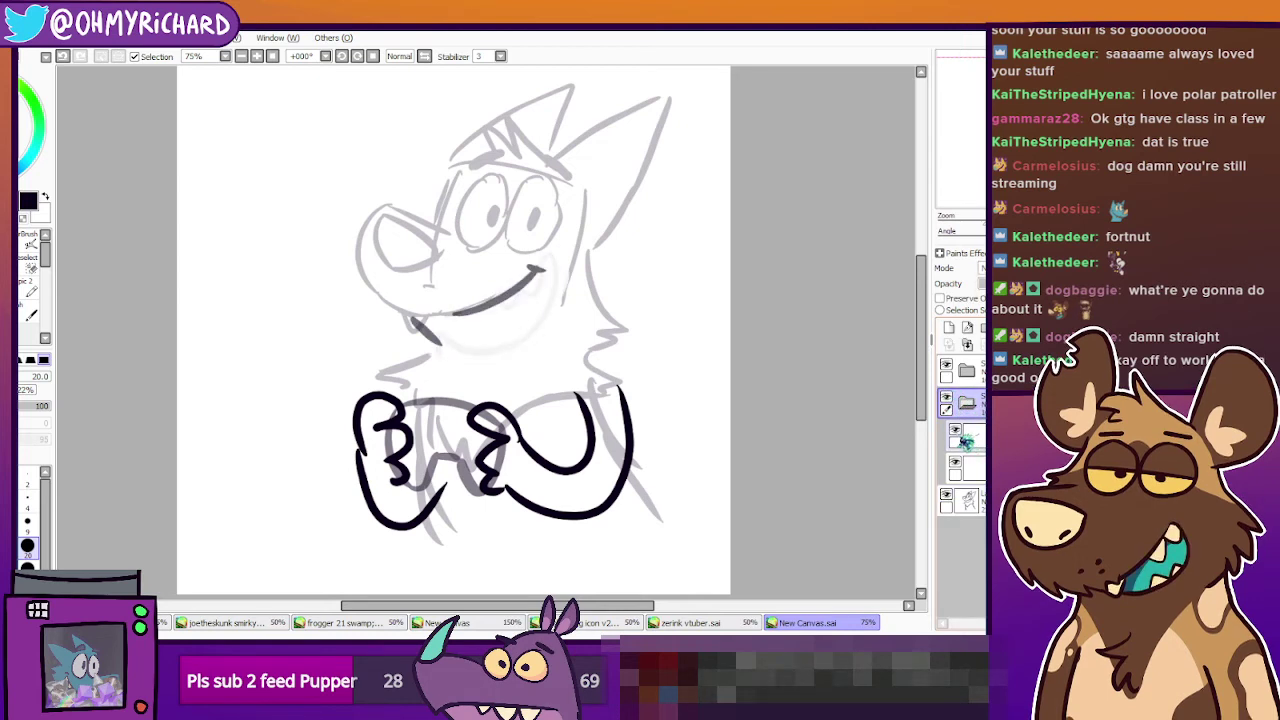
click(955, 430)
click(955, 430)
Erase the upper tip of the short chin line on the smile layer, and hide the mouth folder to show the open grin.
click(974, 436)
key(e)
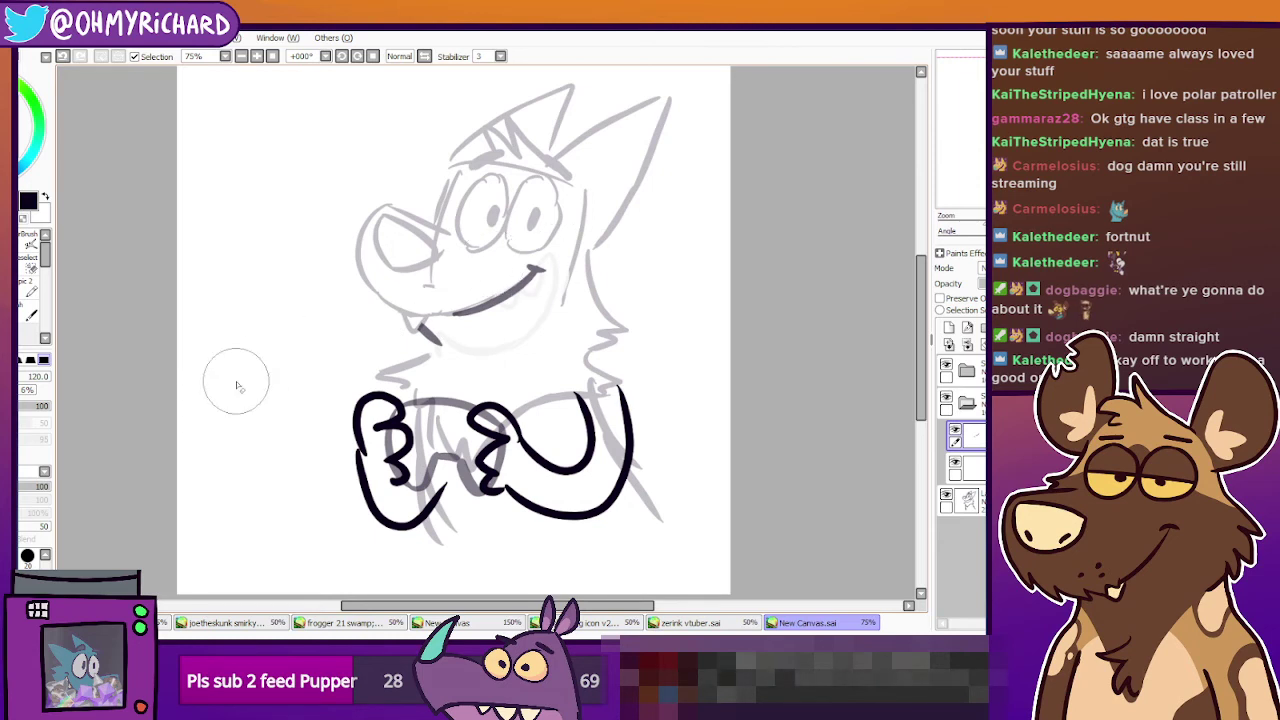
scroll(240, 380, down, 1)
scroll(254, 368, up, 1)
drag(283, 309, 296, 353)
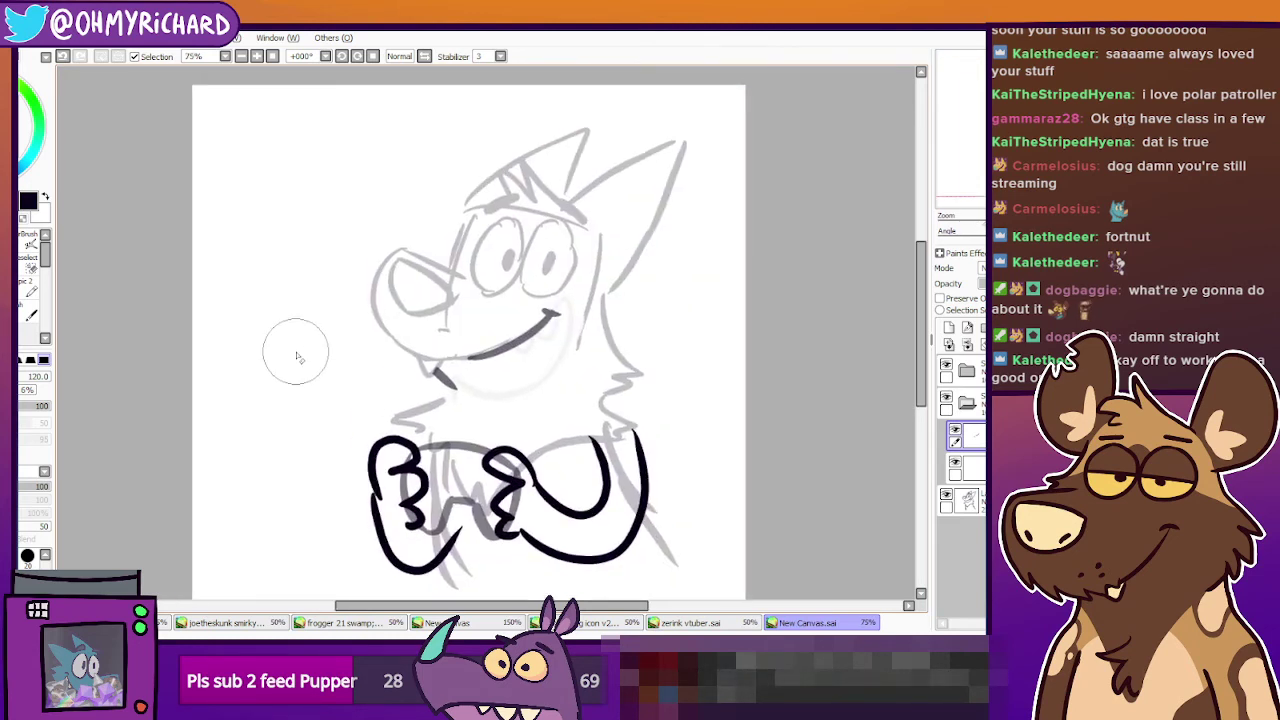
click(946, 397)
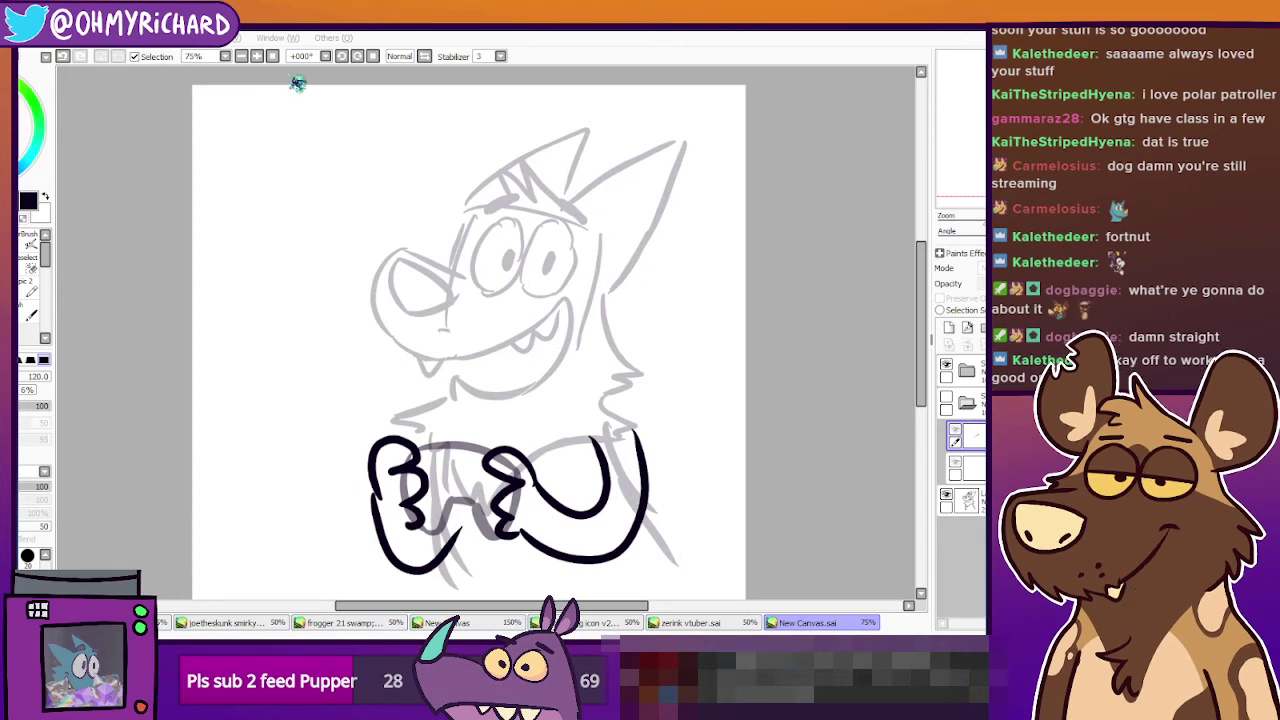
key(Return)
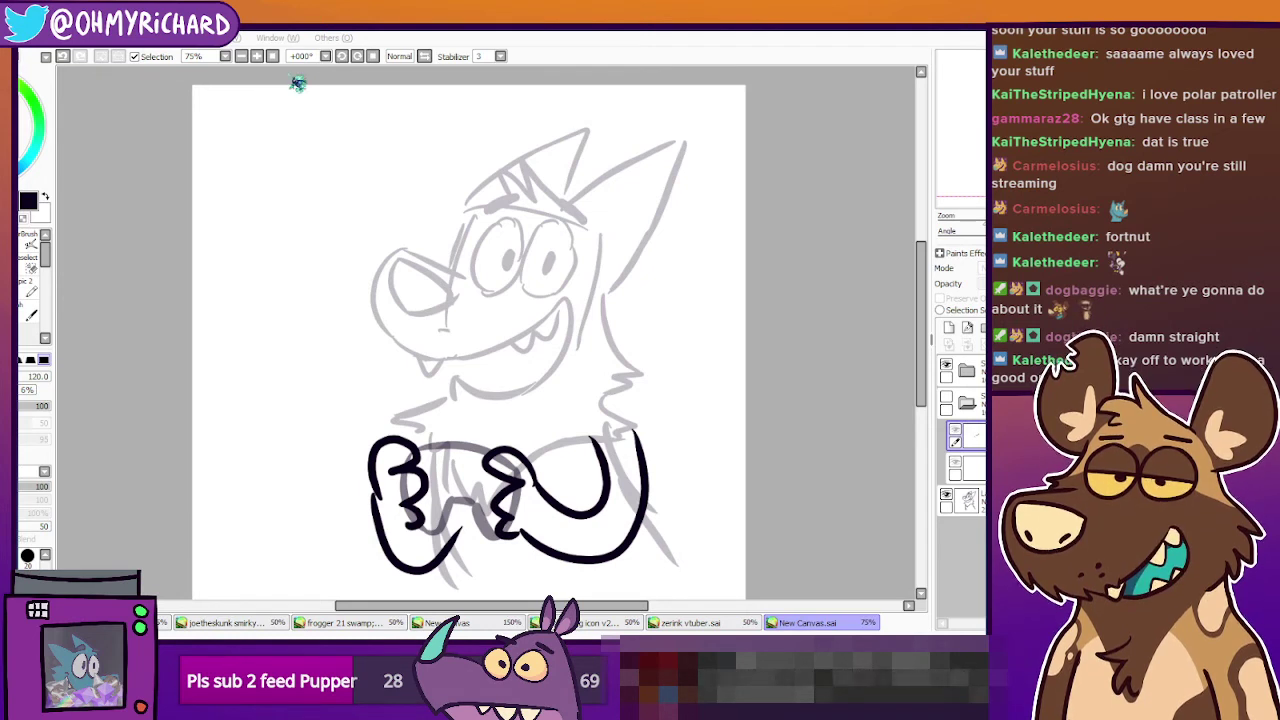
Go through the open drawings and close the untitled New Canvas document.
click(310, 623)
click(202, 624)
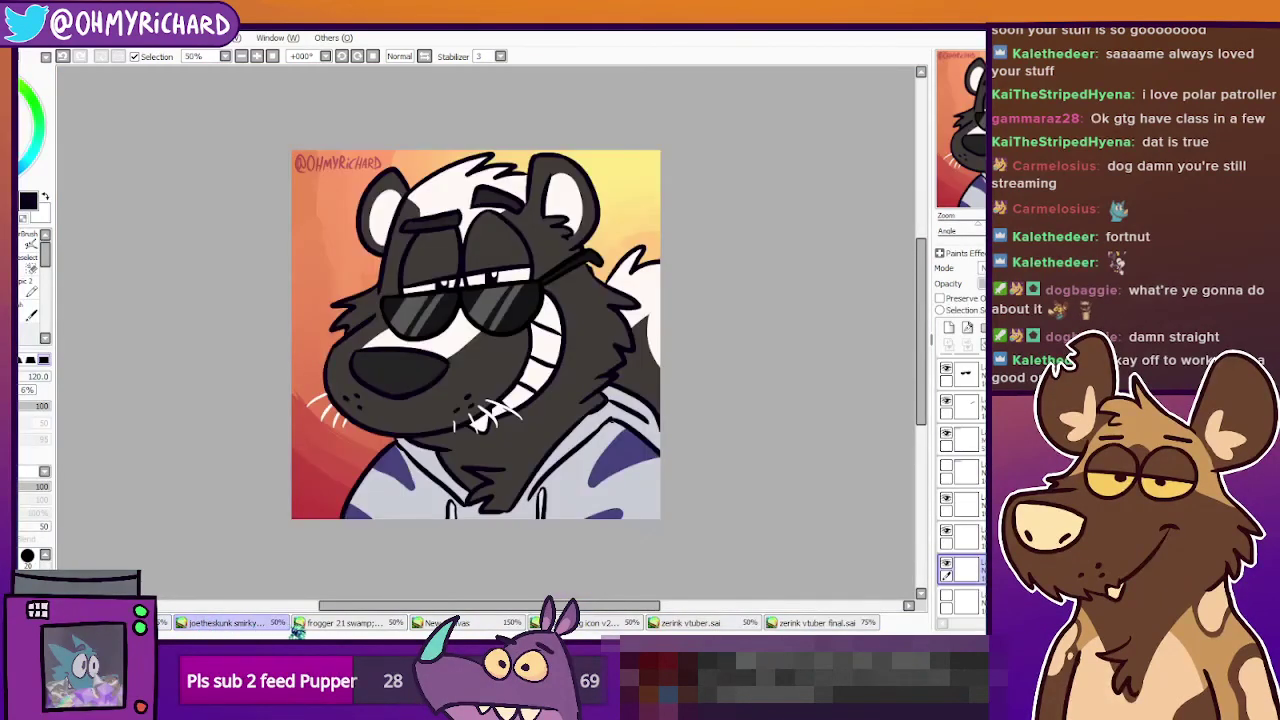
click(340, 623)
click(445, 623)
click(591, 623)
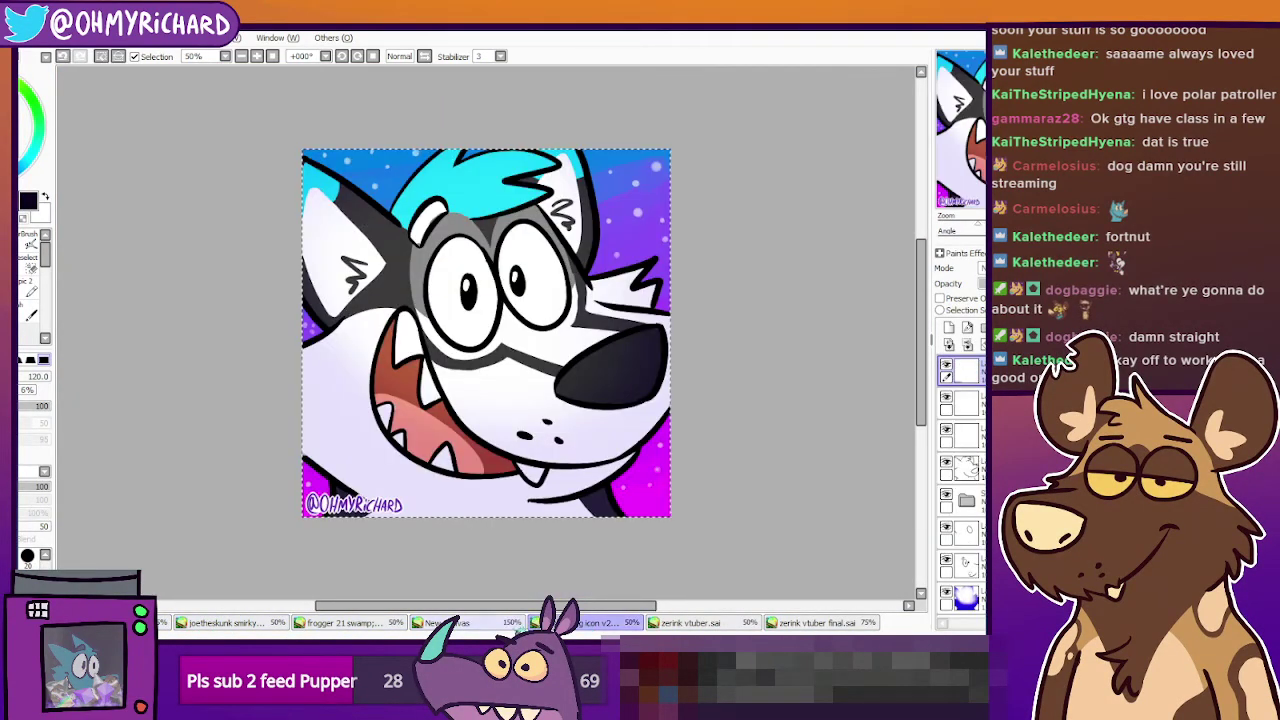
click(445, 623)
key(ctrl+w)
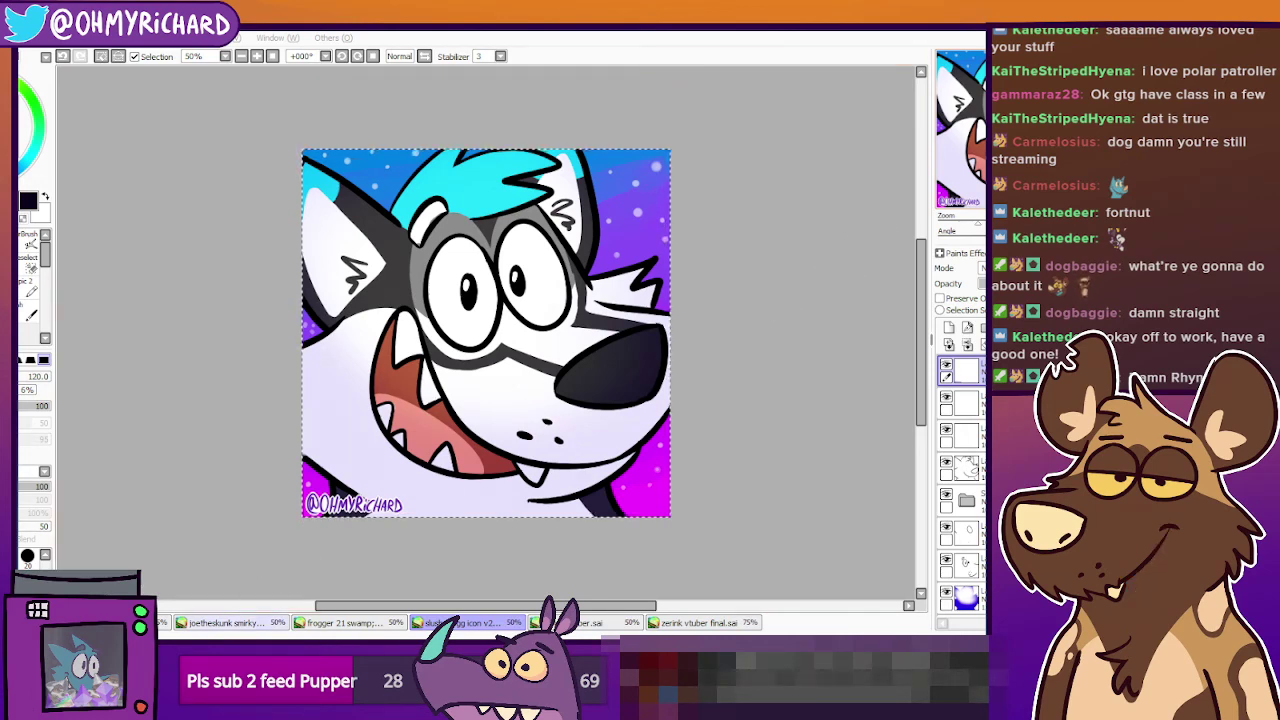
Open the rough icon sketch of the fanged canine head and shift its sketch layer slightly to the right.
click(238, 623)
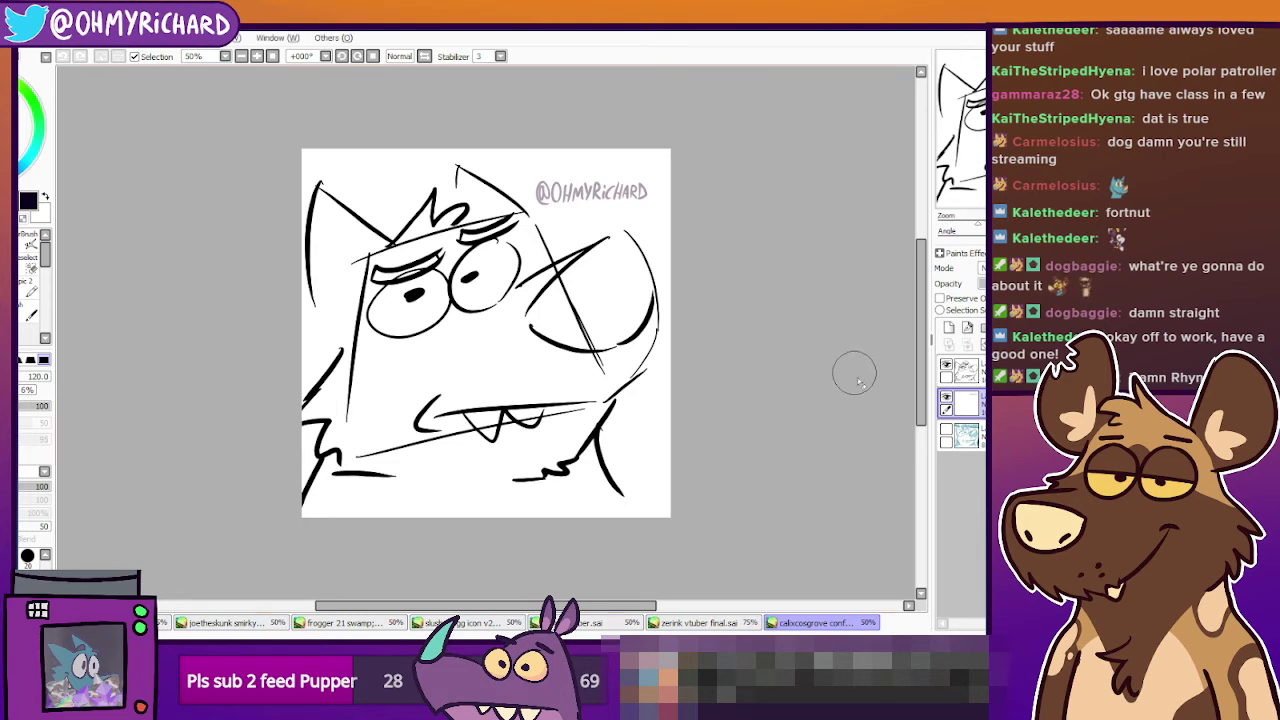
click(978, 378)
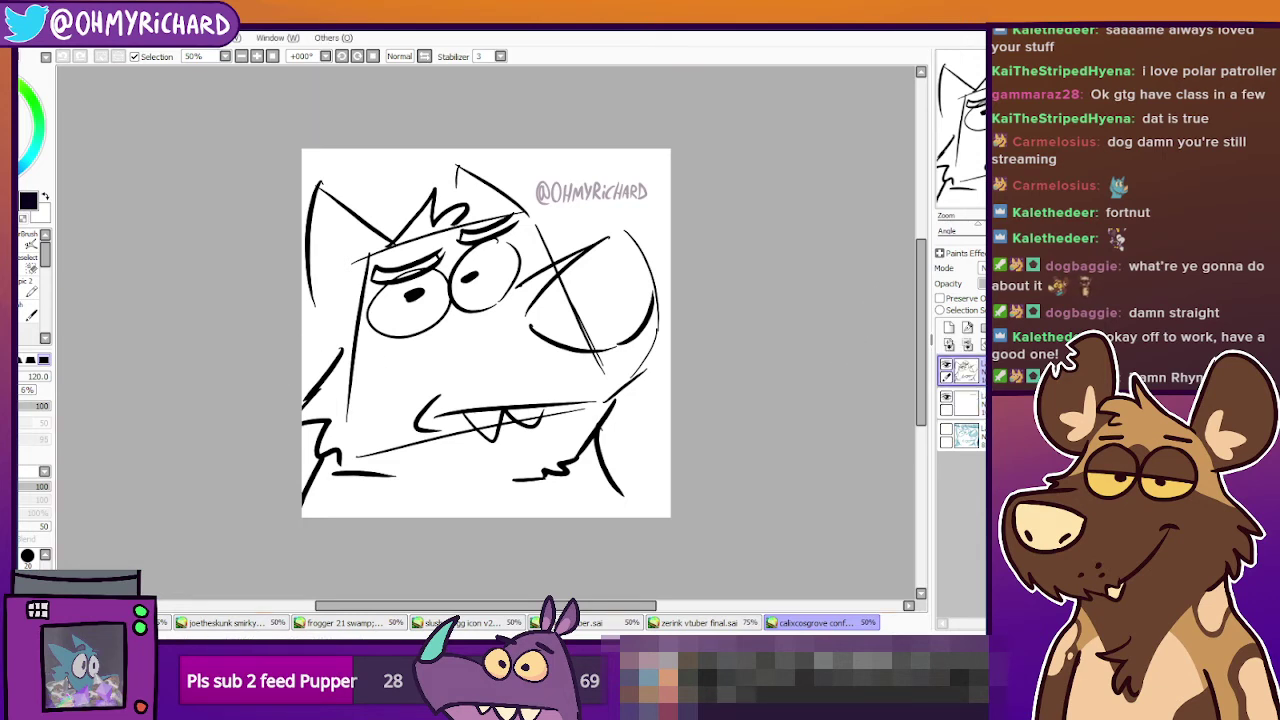
click(8, 201)
drag(512, 398, 520, 396)
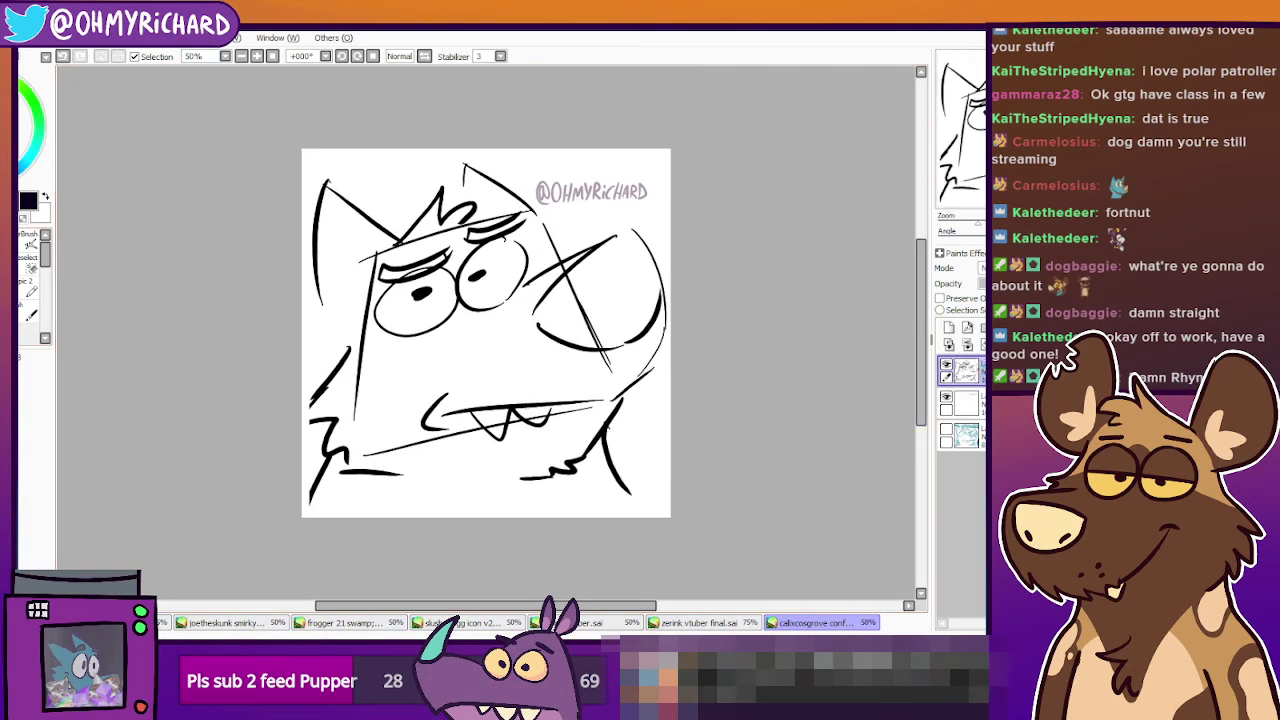
Lower the sketch layer's opacity so its lines turn grey, and add a new layer above it.
click(1010, 284)
click(949, 328)
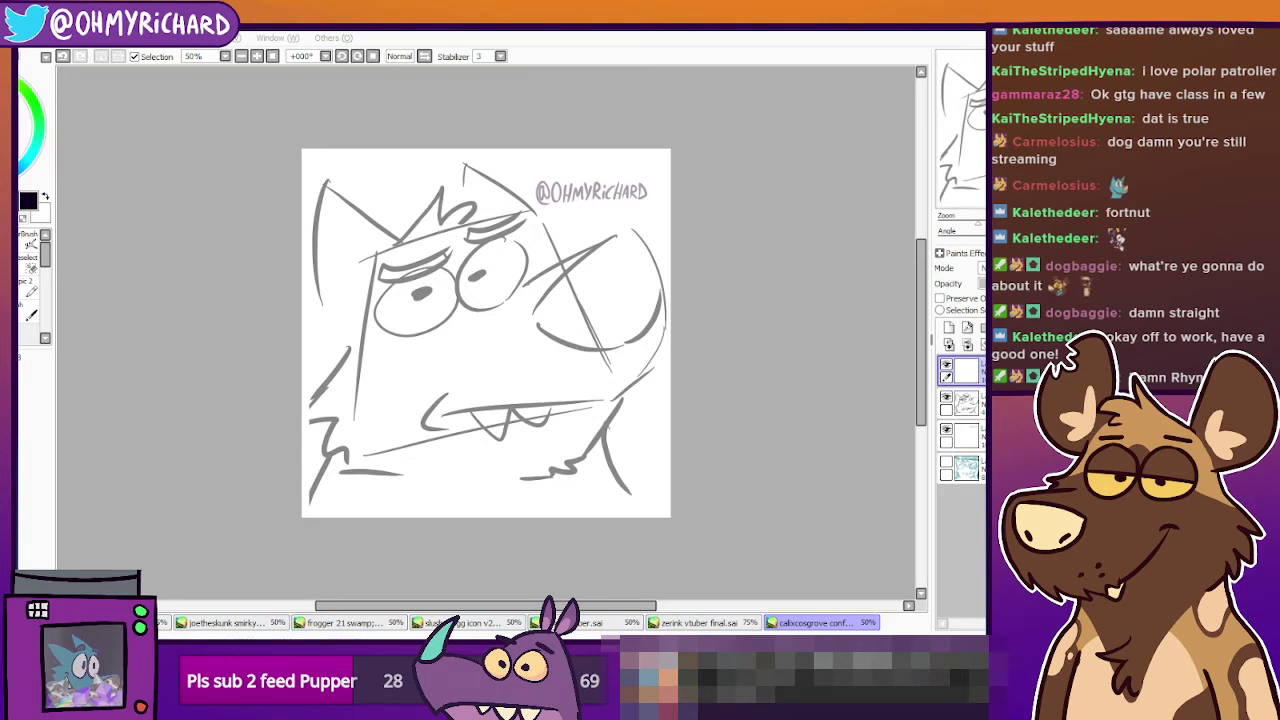
key(alt+Tab)
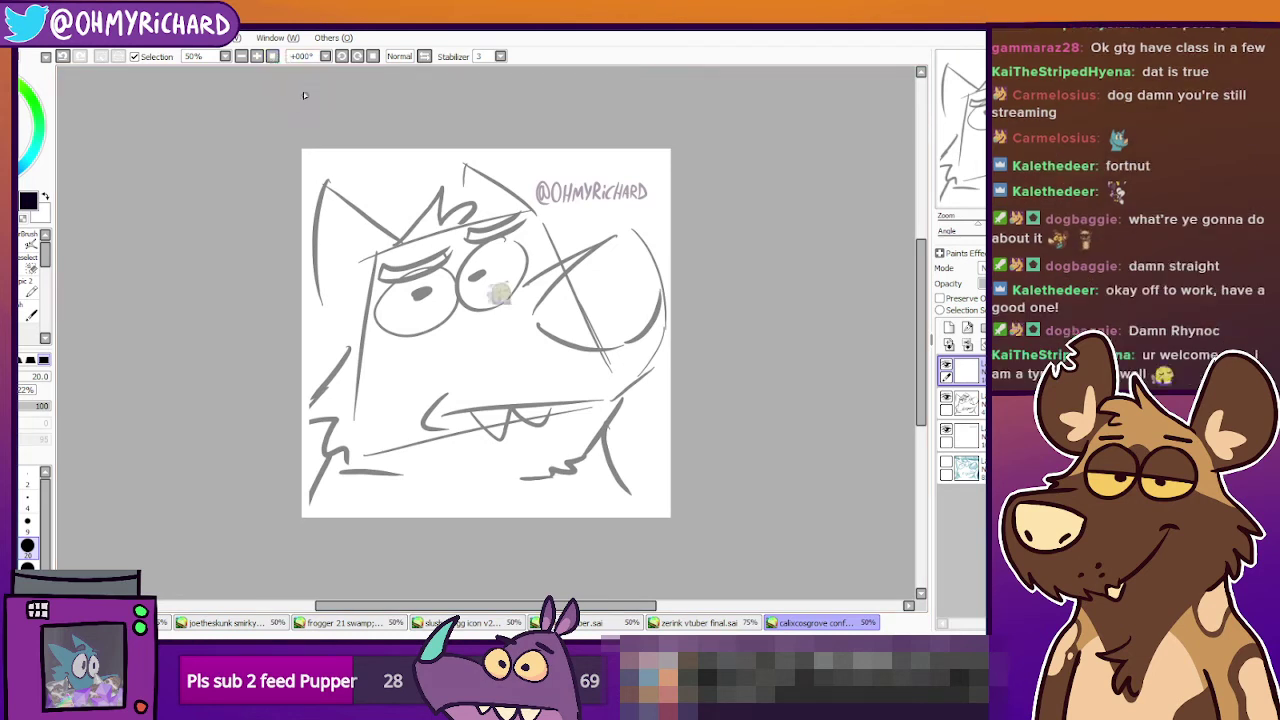
Try to ink the left eye's outline over the sketch with the size 20 brush at stabilizer 3.
click(258, 57)
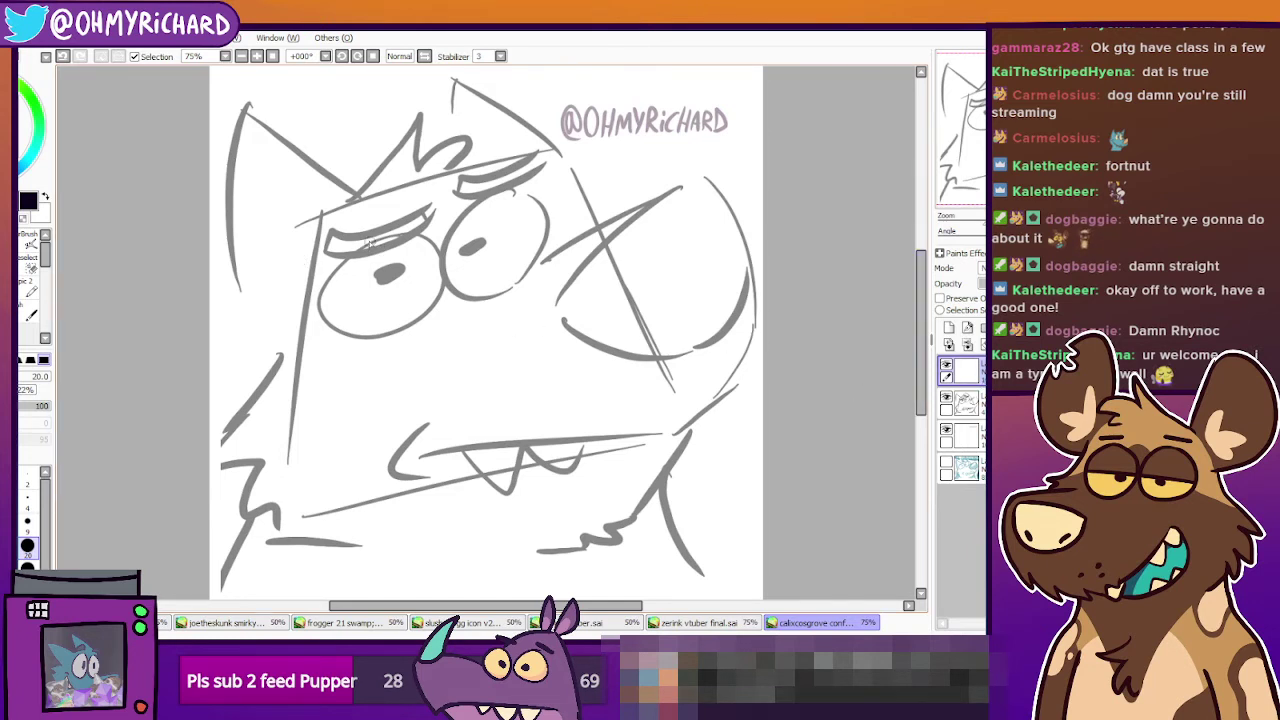
mouse_move(392, 240)
mouse_down()
mouse_move(308, 342)
mouse_move(345, 354)
mouse_up()
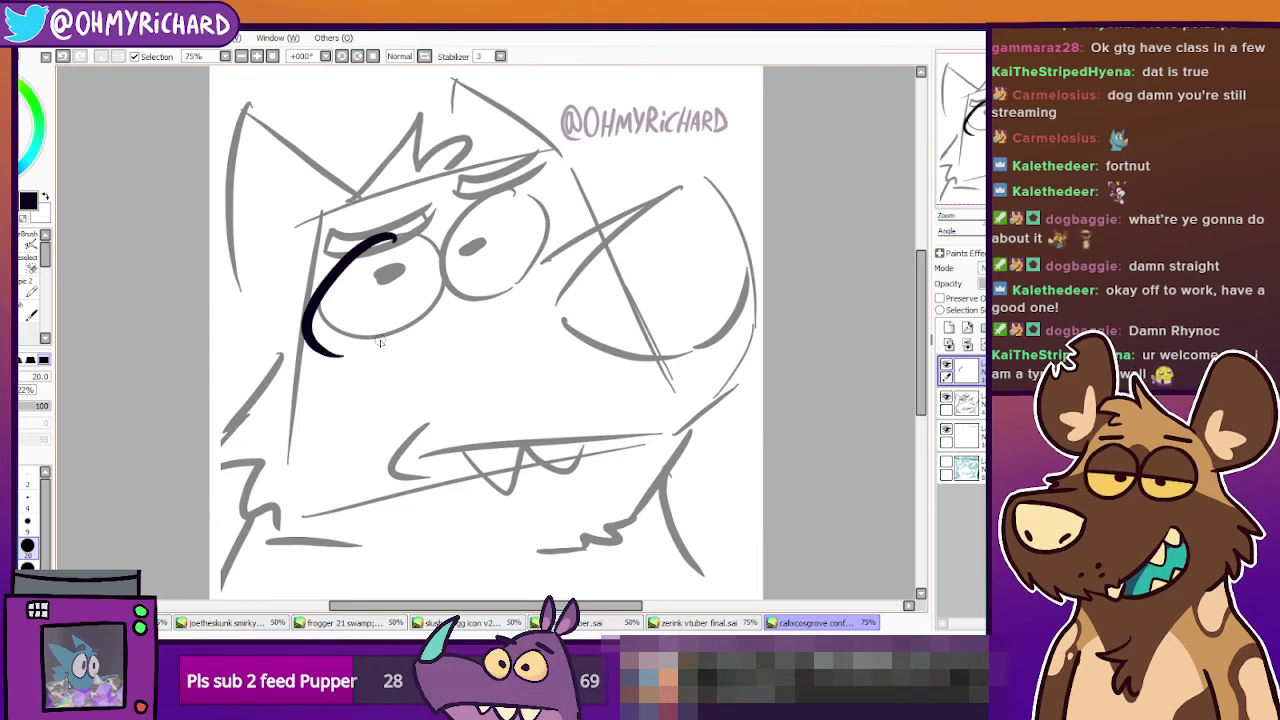
key(ctrl+z)
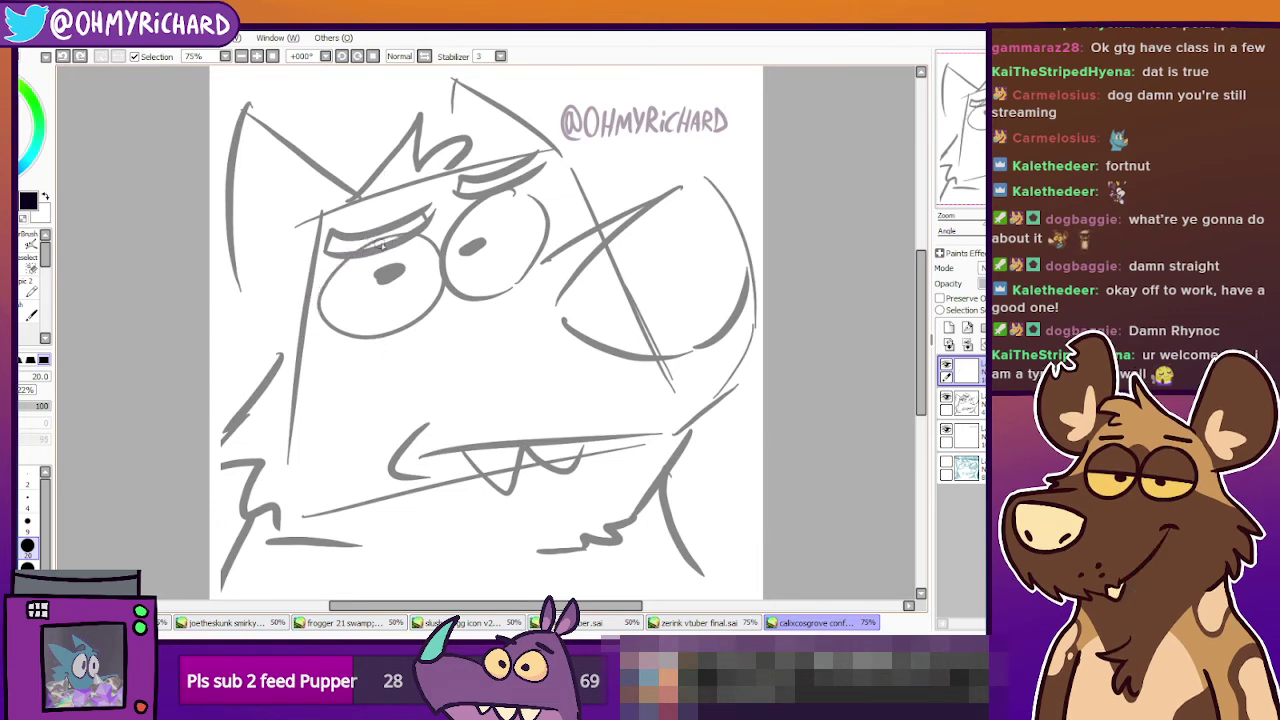
drag(382, 245, 325, 335)
key(ctrl+z)
drag(398, 232, 310, 320)
key(ctrl+z)
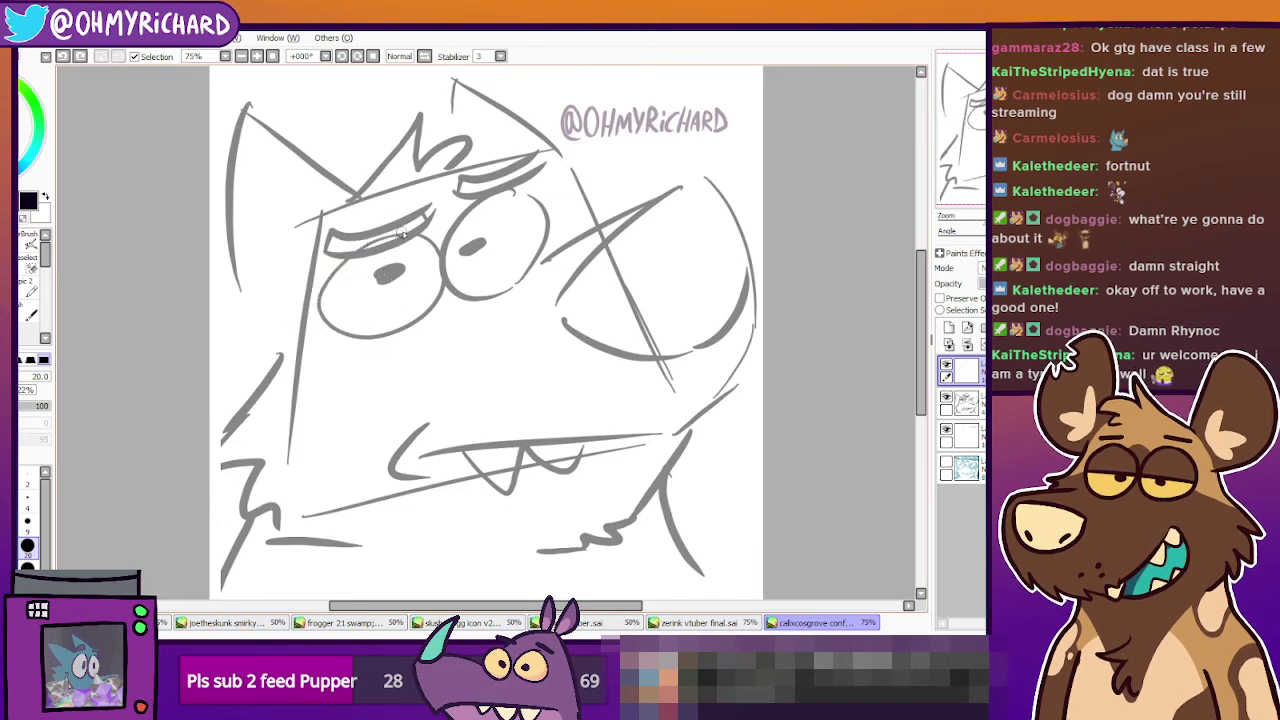
drag(400, 232, 452, 345)
key(ctrl+z)
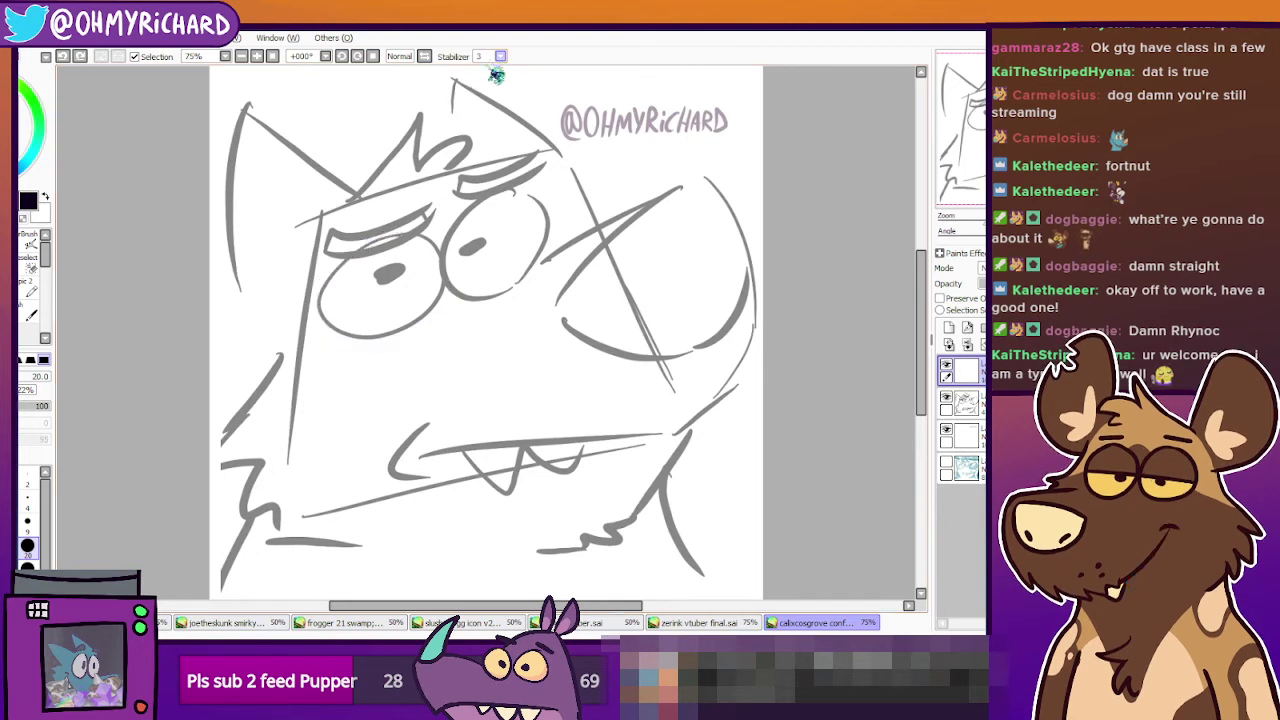
Set the stabilizer to 15 and ink the left eye's oval outline over the sketch.
click(493, 238)
mouse_move(393, 237)
mouse_down()
mouse_move(338, 264)
mouse_move(350, 343)
mouse_move(428, 306)
mouse_move(421, 248)
mouse_move(315, 308)
mouse_move(354, 353)
mouse_move(437, 314)
mouse_move(425, 261)
mouse_move(401, 234)
mouse_move(337, 279)
mouse_move(351, 340)
mouse_move(434, 313)
mouse_move(417, 235)
mouse_move(348, 262)
mouse_move(380, 234)
mouse_move(325, 295)
mouse_move(390, 332)
mouse_move(441, 262)
mouse_move(370, 239)
mouse_move(321, 291)
mouse_move(330, 320)
mouse_up()
key(ctrl+z)
key(ctrl+z)
key(ctrl+z)
key(ctrl+z)
key(ctrl+z)
mouse_move(438, 243)
mouse_down()
mouse_move(350, 247)
mouse_move(316, 308)
mouse_move(380, 336)
mouse_move(421, 282)
mouse_move(399, 236)
mouse_move(326, 290)
mouse_move(329, 333)
mouse_move(417, 325)
mouse_move(438, 291)
mouse_move(425, 242)
mouse_up()
key(ctrl+z)
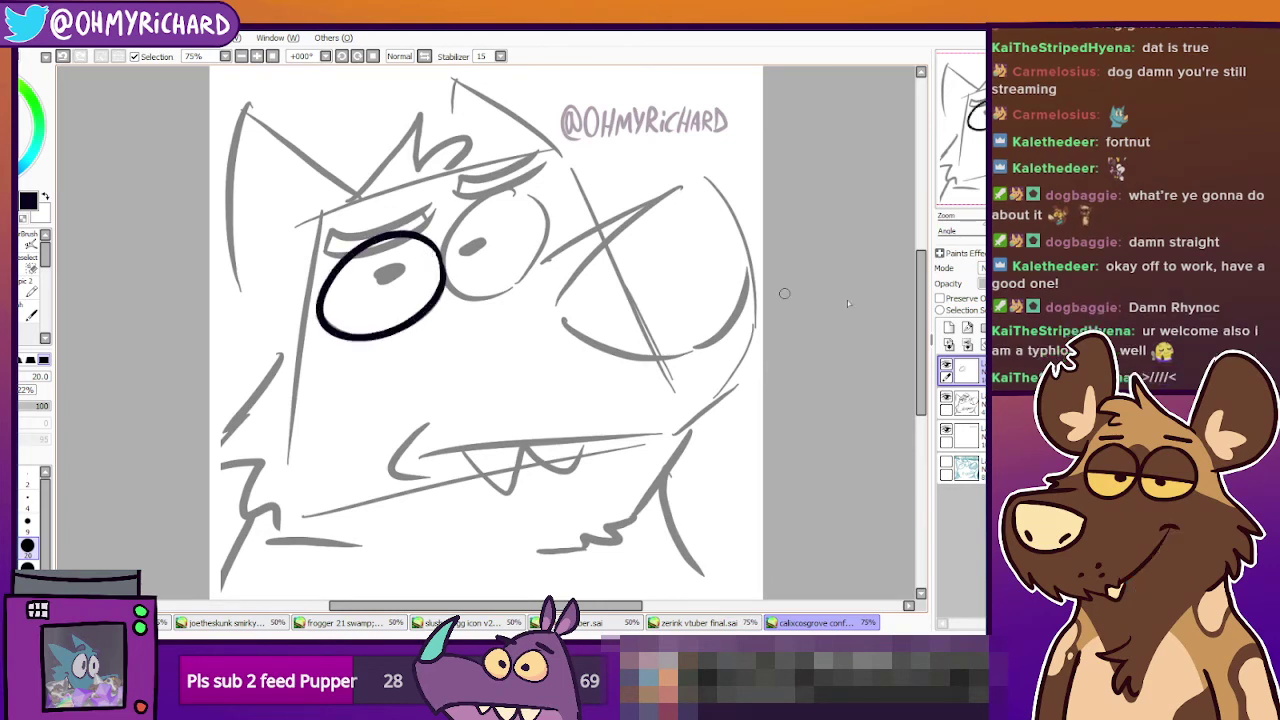
Add a new layer and ink the right eye's oval outline so it touches the left eye.
click(949, 327)
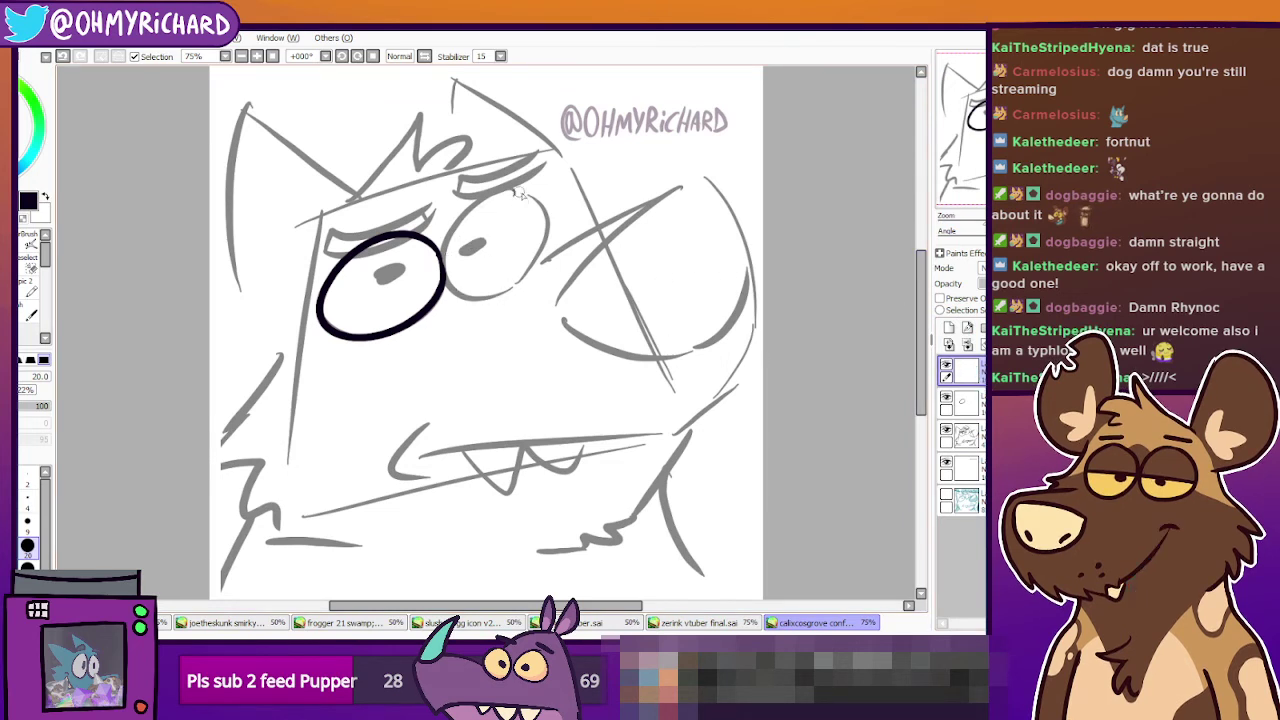
mouse_move(522, 192)
mouse_down()
mouse_move(444, 272)
mouse_move(448, 290)
mouse_move(520, 284)
mouse_move(549, 232)
mouse_move(508, 203)
mouse_move(492, 200)
mouse_move(438, 260)
mouse_move(461, 293)
mouse_move(529, 268)
mouse_move(546, 222)
mouse_move(510, 190)
mouse_move(446, 243)
mouse_move(446, 287)
mouse_move(515, 282)
mouse_move(552, 236)
mouse_move(529, 193)
mouse_move(503, 190)
mouse_move(443, 256)
mouse_move(456, 298)
mouse_move(527, 279)
mouse_move(552, 232)
mouse_move(542, 205)
mouse_move(497, 200)
mouse_move(456, 224)
mouse_up()
key(ctrl+z)
key(ctrl+z)
key(ctrl+z)
key(ctrl+z)
mouse_move(478, 292)
mouse_down()
mouse_move(558, 222)
mouse_move(528, 194)
mouse_move(472, 198)
mouse_move(468, 294)
mouse_move(538, 240)
mouse_move(448, 258)
mouse_move(494, 296)
mouse_move(566, 215)
mouse_move(530, 190)
mouse_move(446, 290)
mouse_up()
key(ctrl+z)
key(ctrl+z)
key(ctrl+z)
key(ctrl+z)
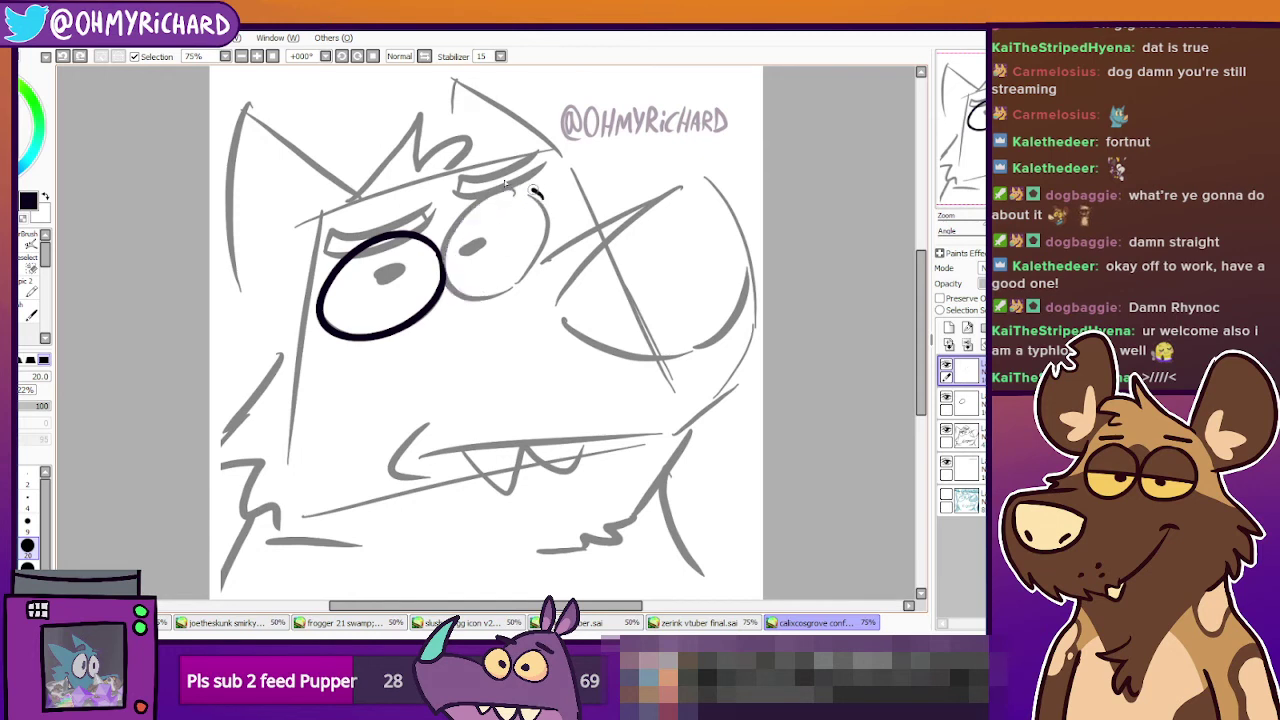
mouse_move(505, 183)
mouse_down()
mouse_move(442, 230)
mouse_move(435, 260)
mouse_move(462, 296)
mouse_up()
key(ctrl+z)
mouse_move(529, 192)
mouse_down()
mouse_move(468, 207)
mouse_move(440, 268)
mouse_move(477, 295)
mouse_move(543, 258)
mouse_move(550, 208)
mouse_move(513, 200)
mouse_up()
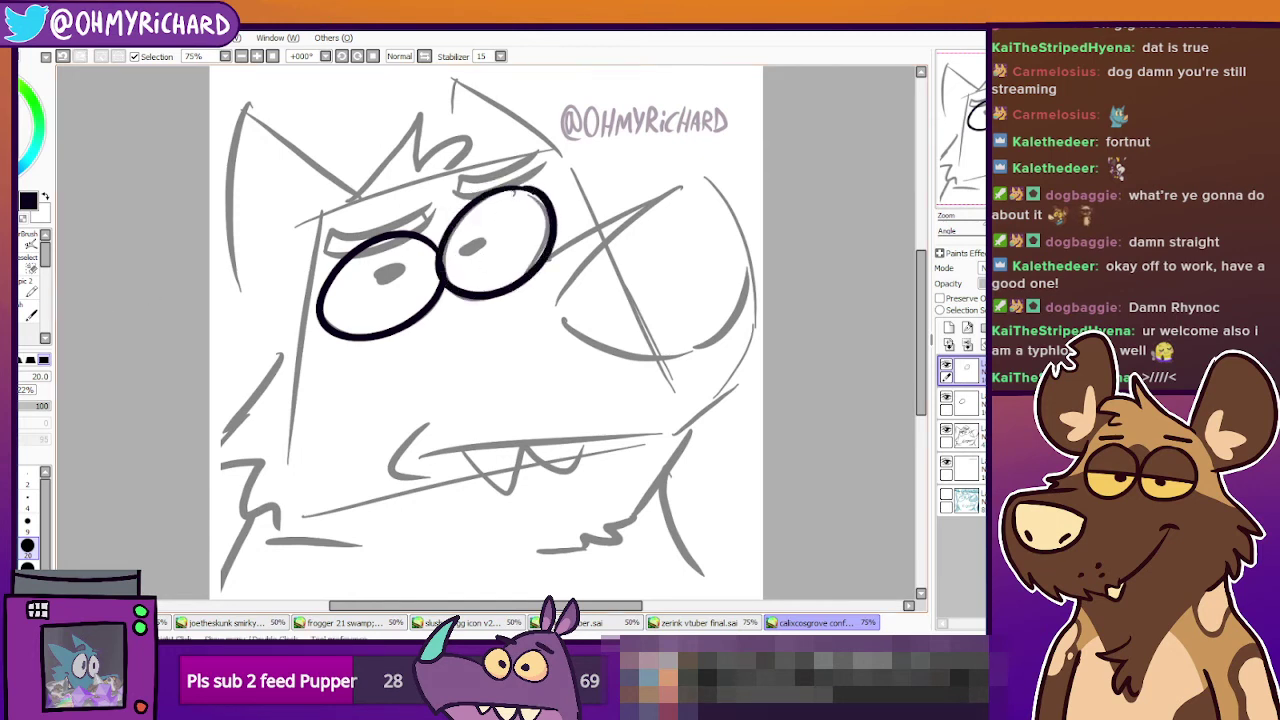
Nudge the right eye outline, scale it down slightly to fit the sketch, and erase its overlap with the left eye.
key(l)
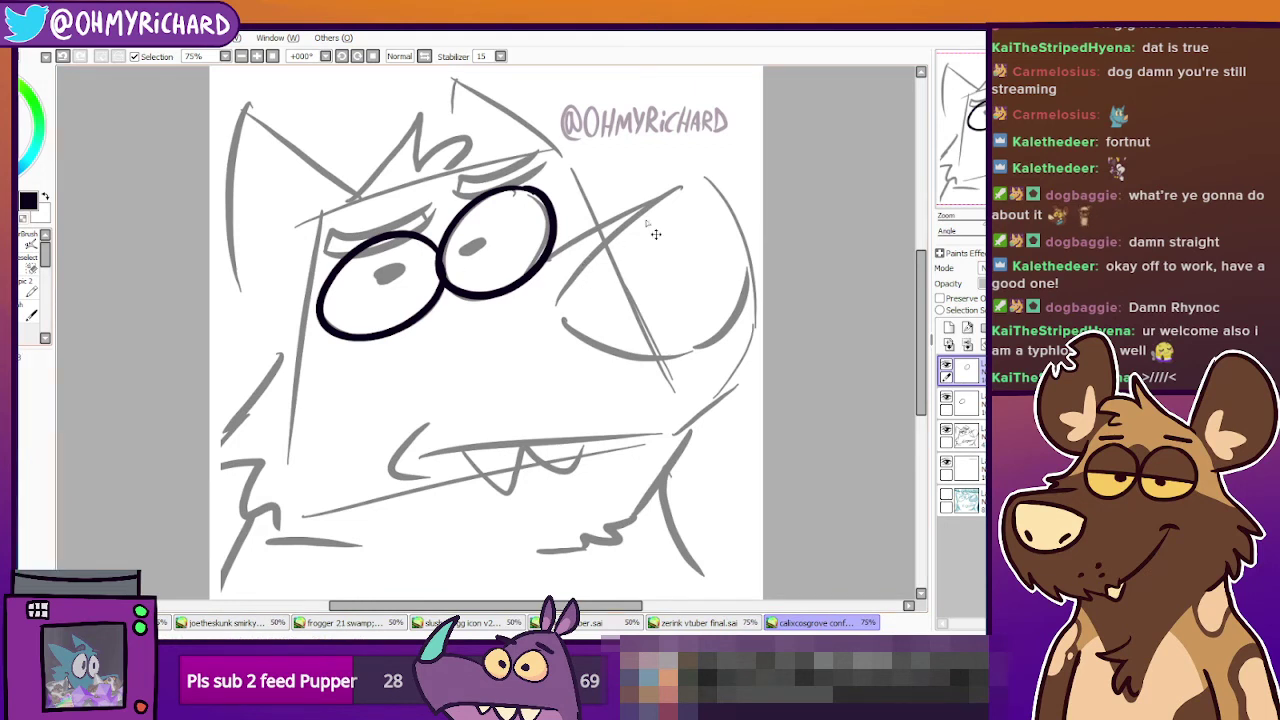
drag(499, 256, 503, 254)
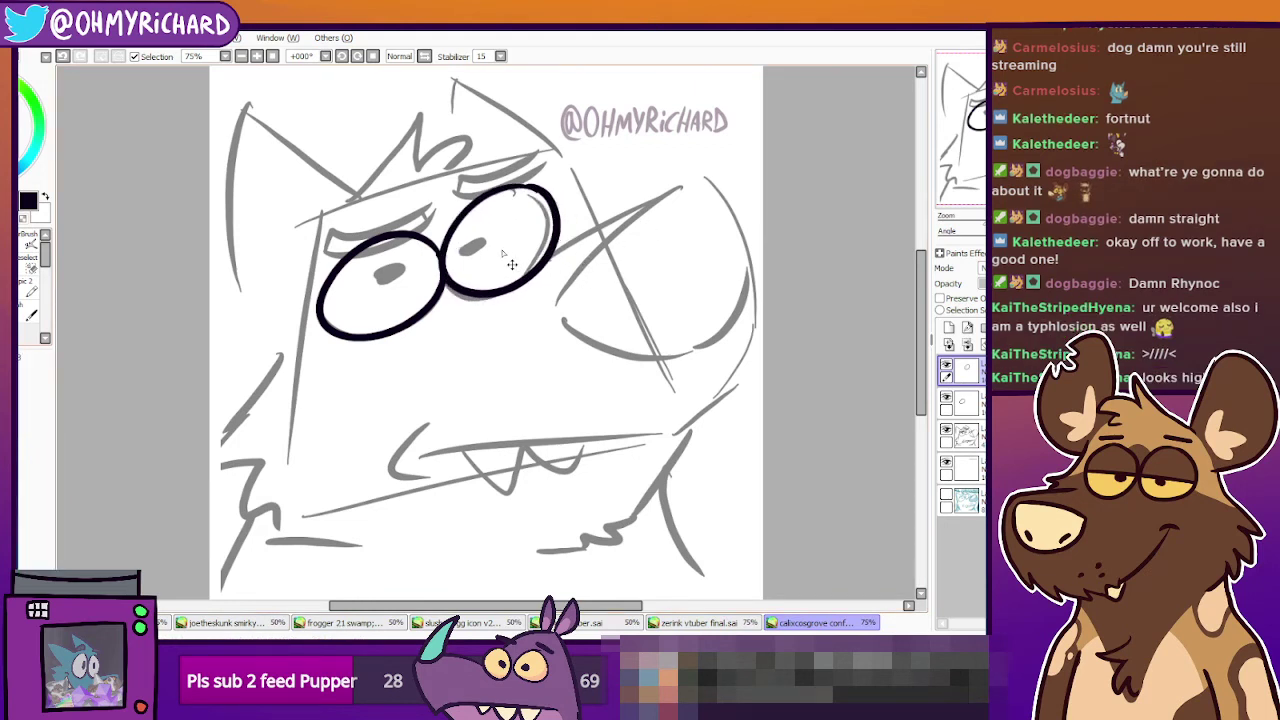
key(ctrl+t)
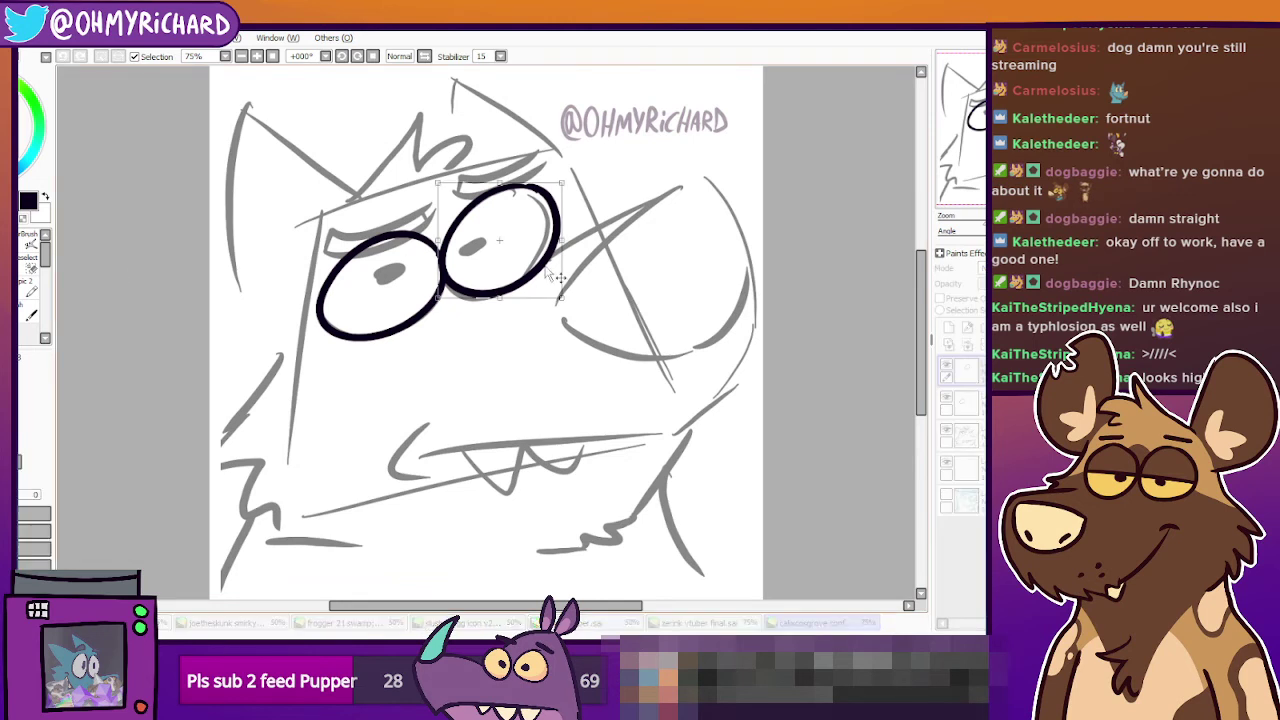
drag(561, 183, 553, 191)
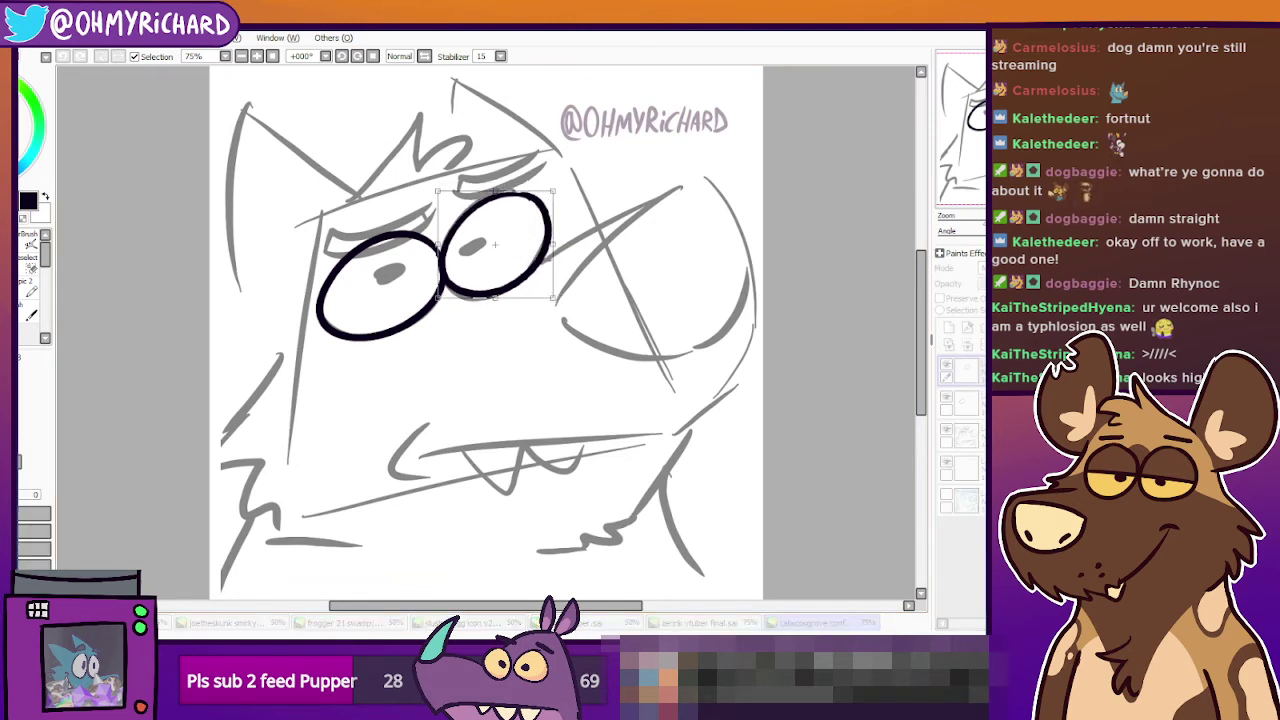
key(Return)
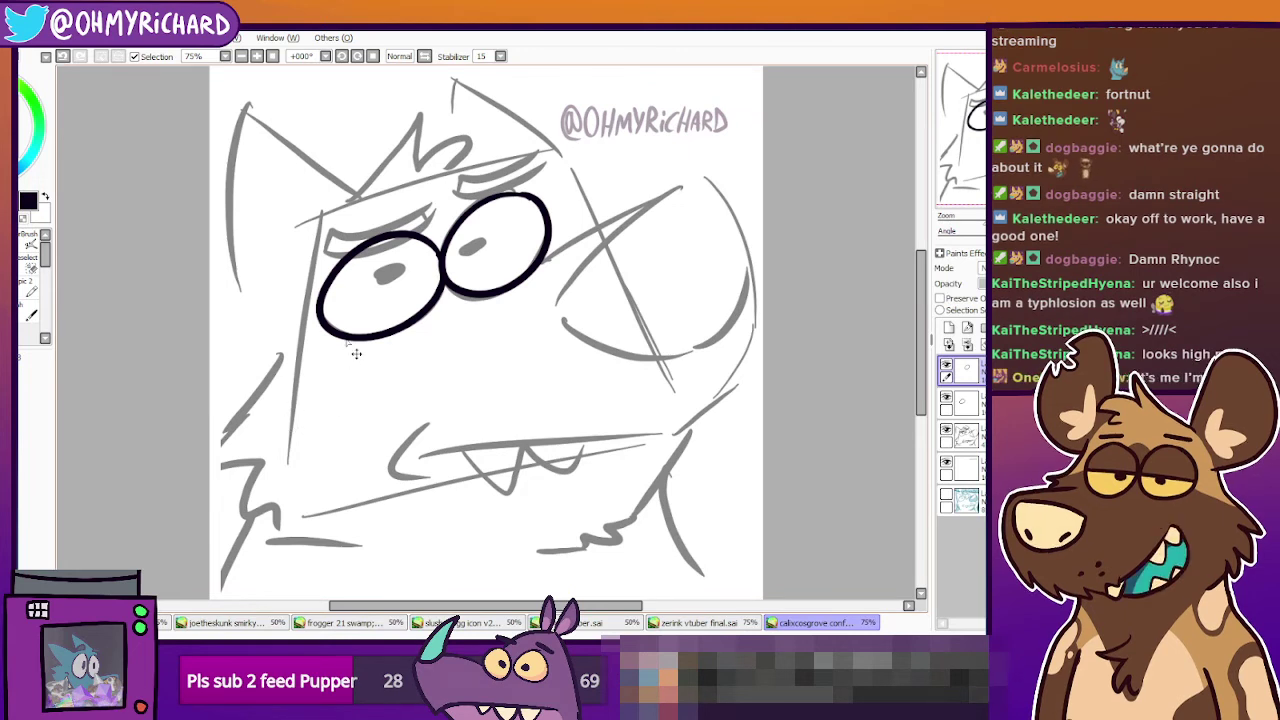
click(12, 266)
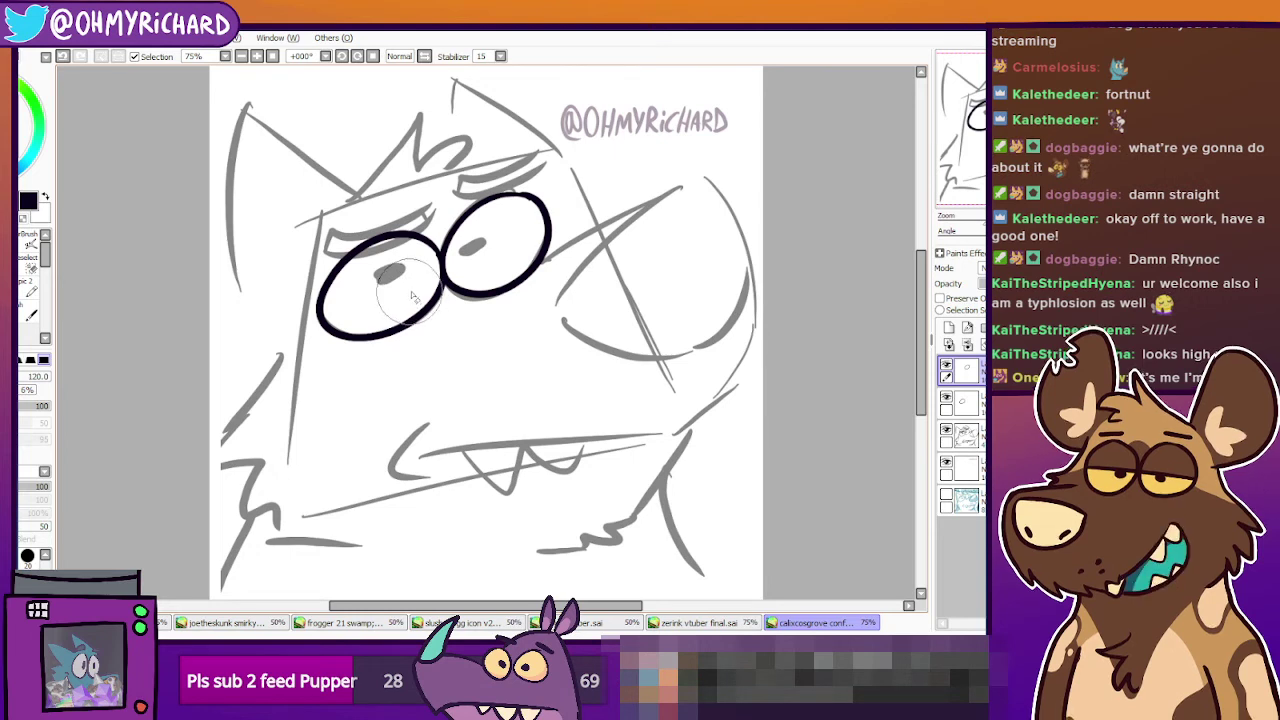
drag(421, 258, 405, 242)
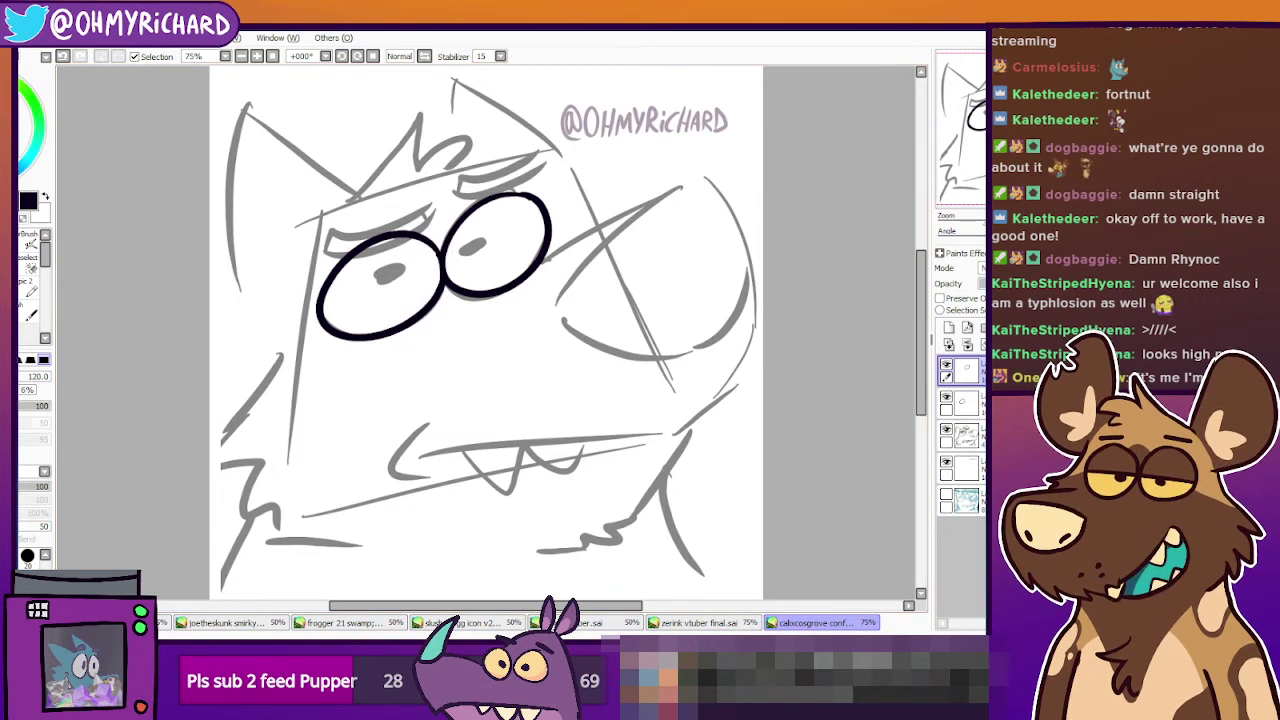
Add a new layer above the eye outlines and try inking the left eyebrow's lower edge with the size 20 brush.
key(n)
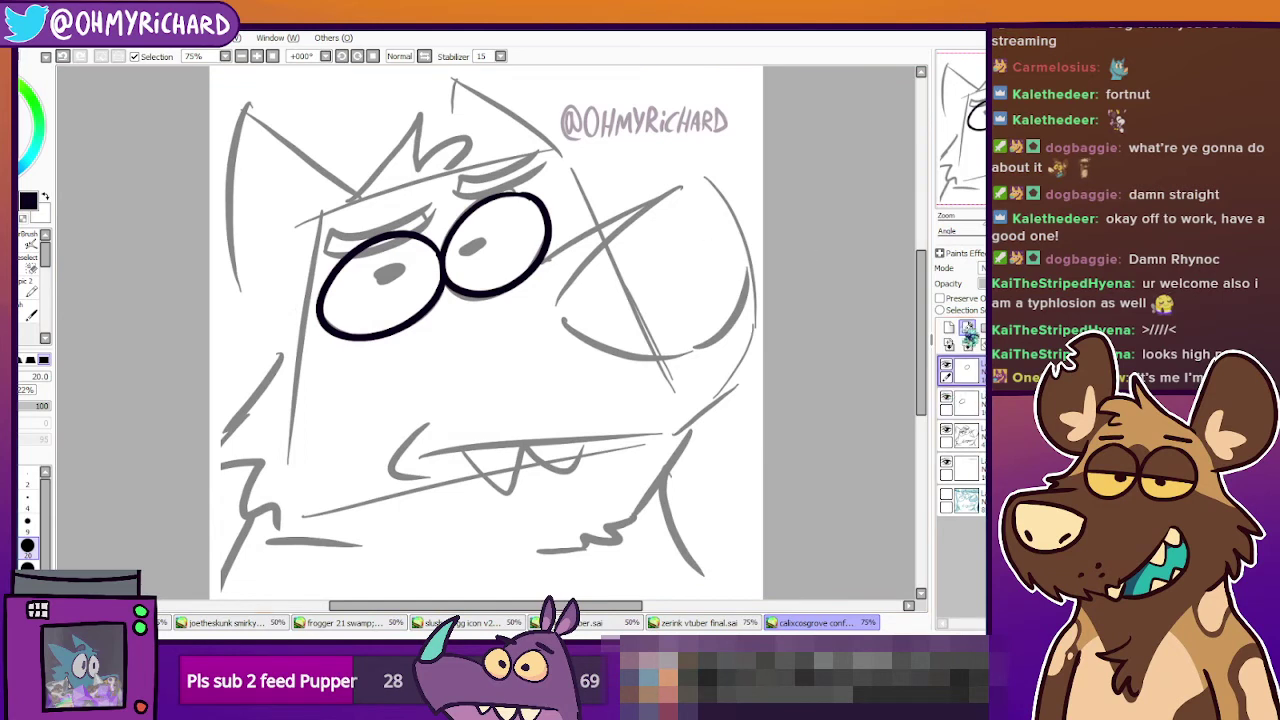
click(949, 328)
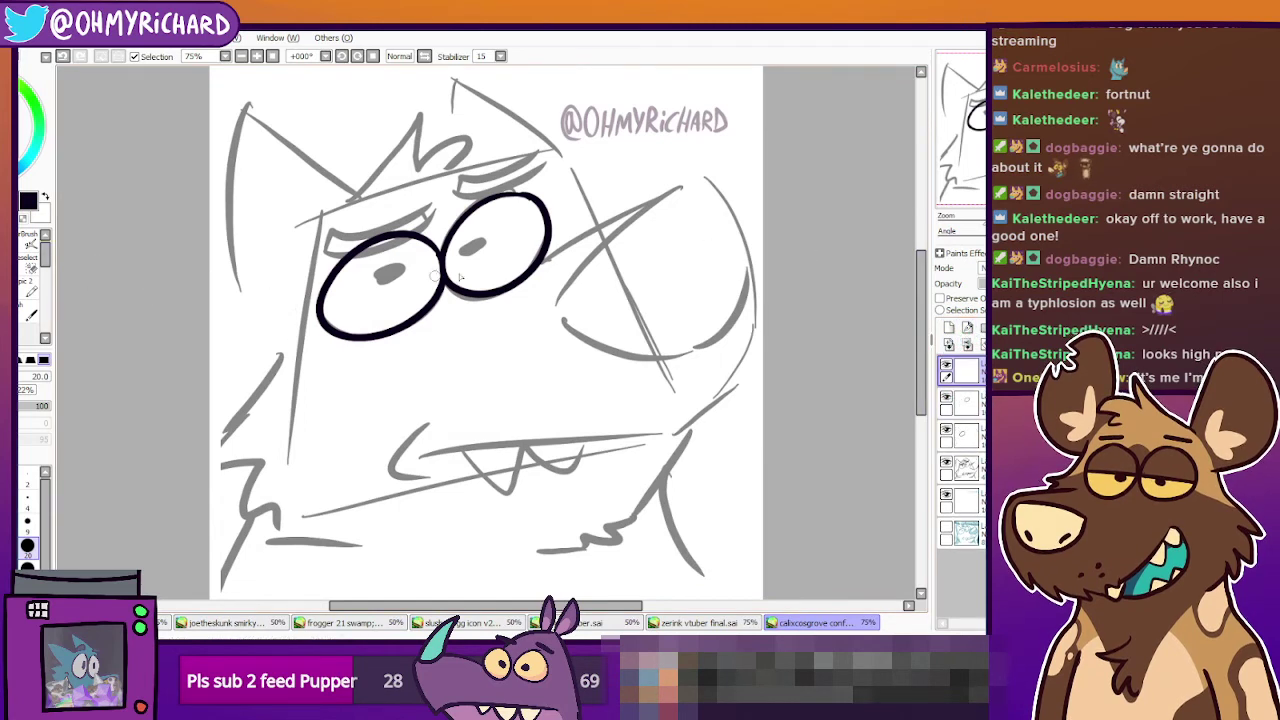
drag(323, 250, 404, 239)
key(ctrl+z)
key(ctrl+z)
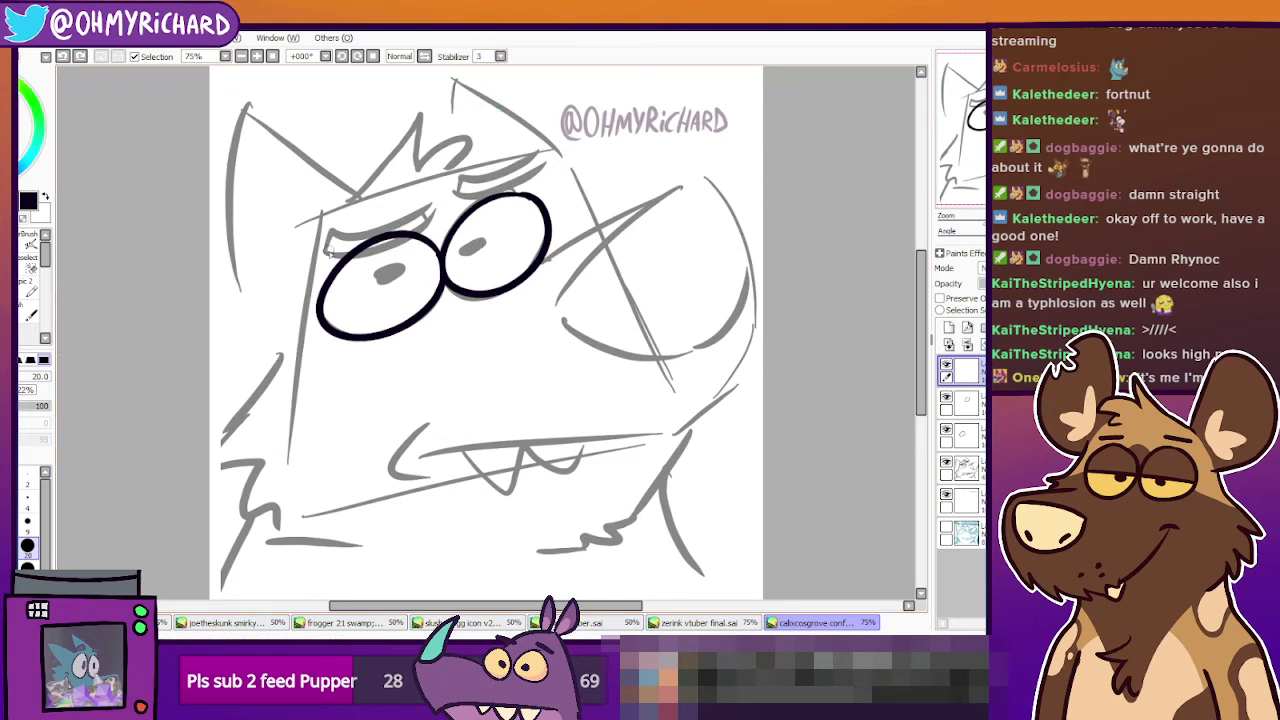
Ink the lower edge of the left eyebrow as one curved stroke with the stabilizer at 3.
mouse_move(330, 253)
mouse_down()
mouse_move(402, 237)
mouse_move(425, 216)
mouse_up()
key(ctrl+z)
mouse_move(323, 250)
mouse_down()
mouse_move(388, 243)
mouse_move(427, 211)
mouse_up()
key(ctrl+z)
mouse_move(323, 250)
mouse_down()
mouse_move(387, 243)
mouse_move(426, 210)
mouse_up()
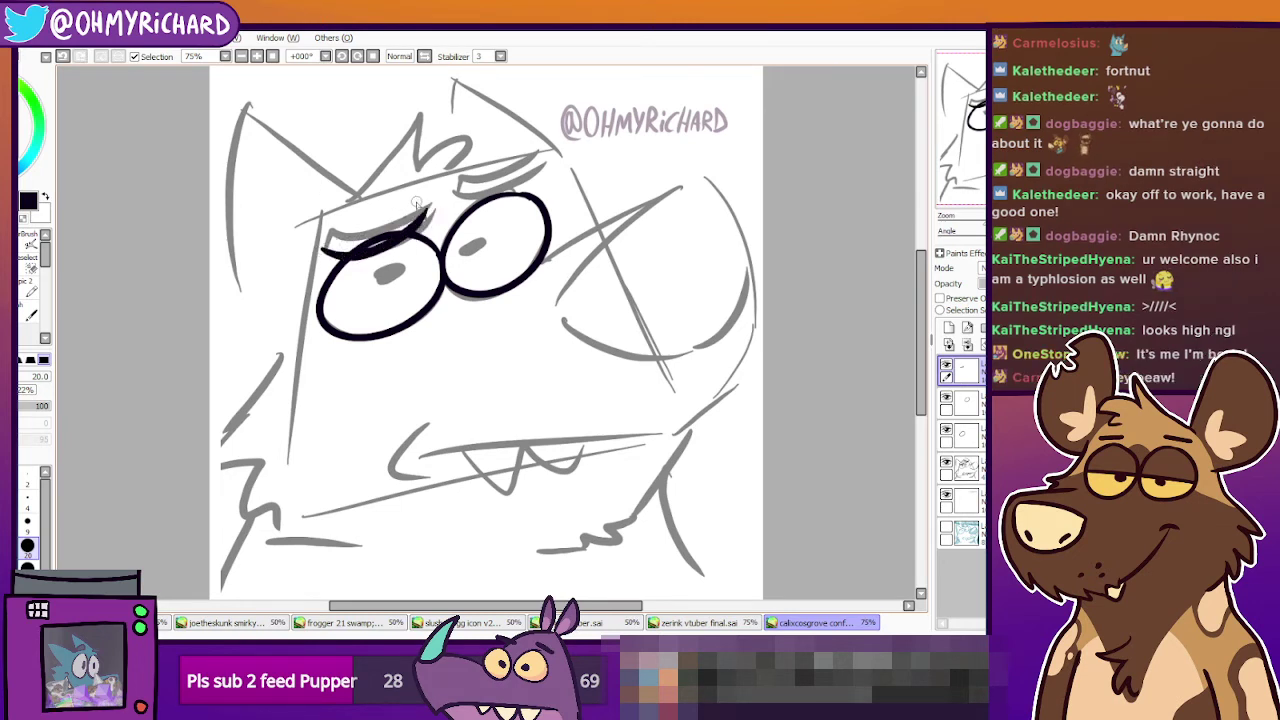
key(ctrl+z)
mouse_move(322, 250)
mouse_down()
mouse_move(351, 256)
mouse_move(428, 205)
mouse_up()
key(ctrl+z)
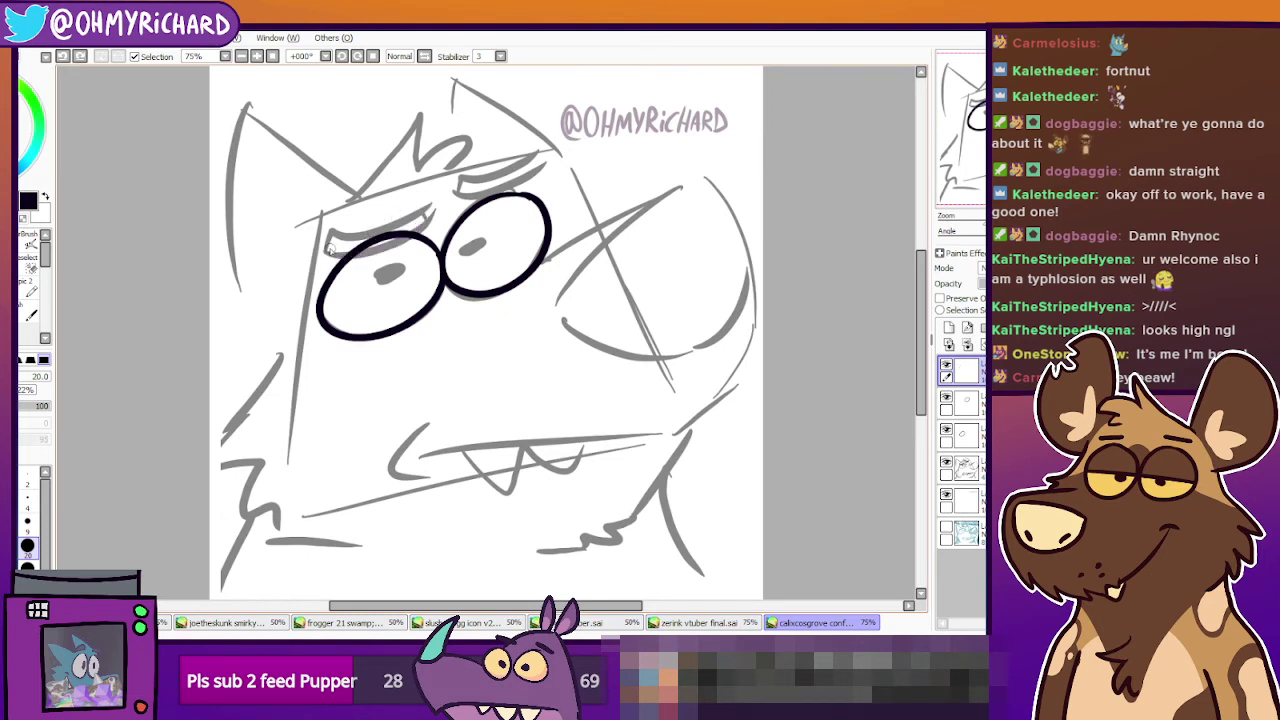
mouse_move(319, 248)
mouse_down()
mouse_move(414, 228)
mouse_move(399, 247)
mouse_move(430, 210)
mouse_up()
key(ctrl+z)
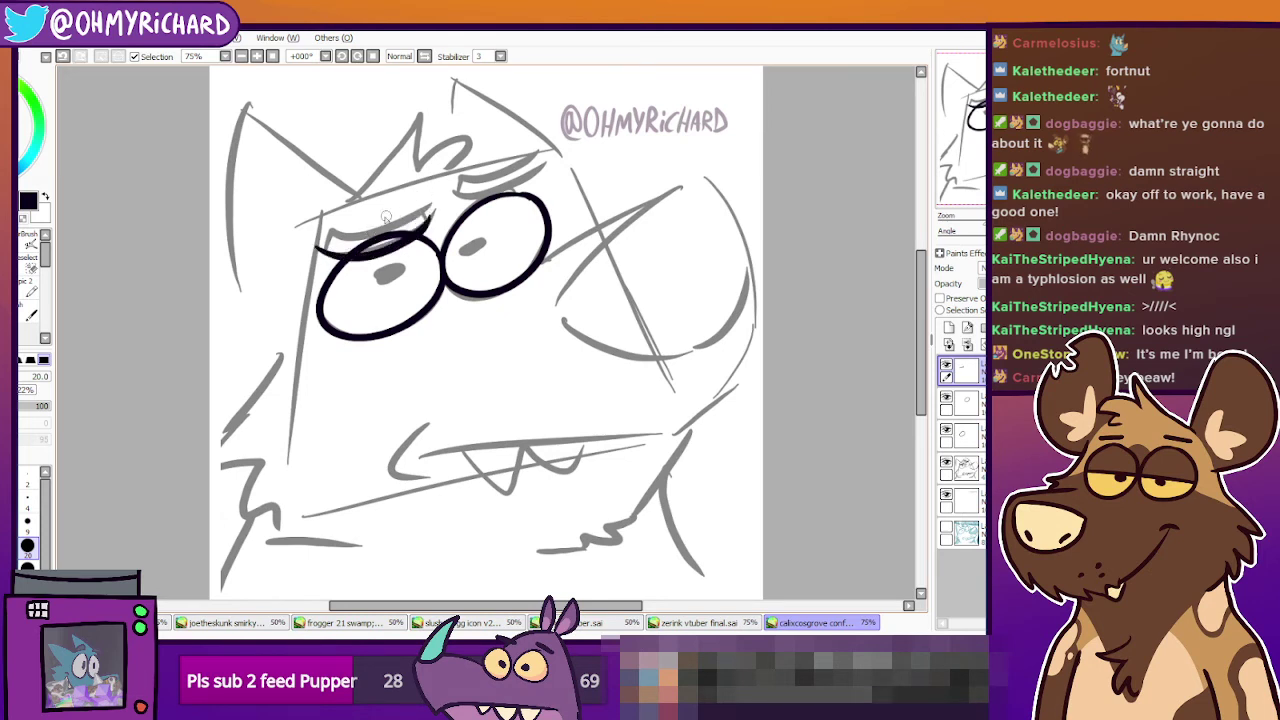
Ink the upper edge of the left eyebrow to close its shape and erase the line overshooting its outer end.
drag(356, 236, 424, 196)
key(ctrl+z)
drag(356, 234, 424, 194)
key(ctrl+z)
drag(356, 234, 426, 194)
key(ctrl+z)
drag(356, 234, 424, 196)
key(ctrl+z)
drag(344, 231, 422, 210)
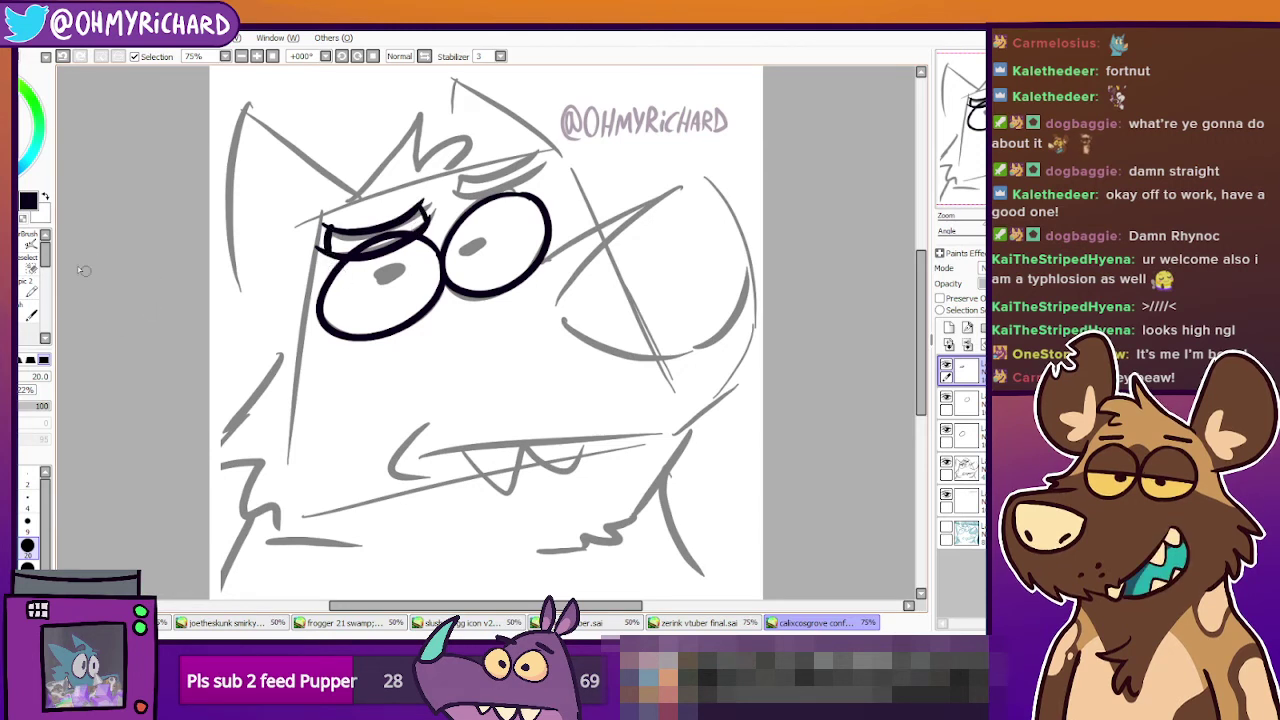
key(e)
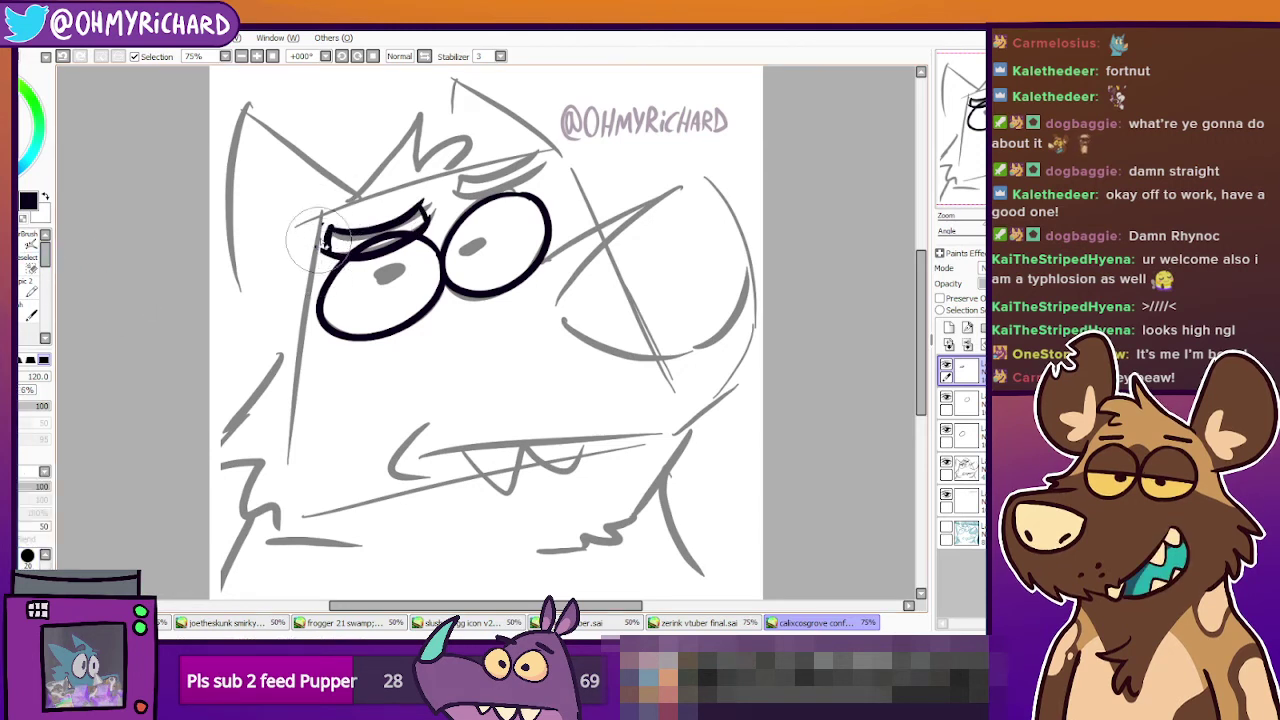
mouse_move(319, 240)
mouse_down()
mouse_move(322, 229)
mouse_move(314, 250)
mouse_up()
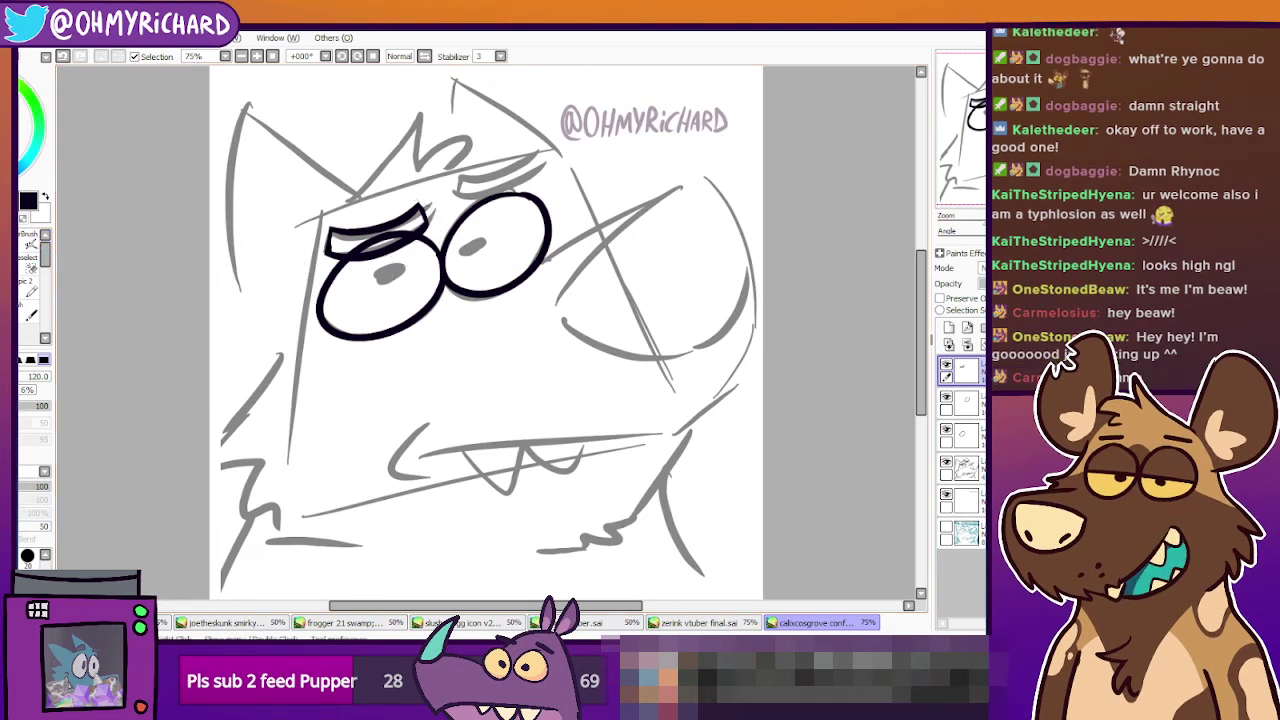
Ink the lower edge of the right eyebrow along the top of the right eye.
click(20, 246)
drag(452, 198, 554, 180)
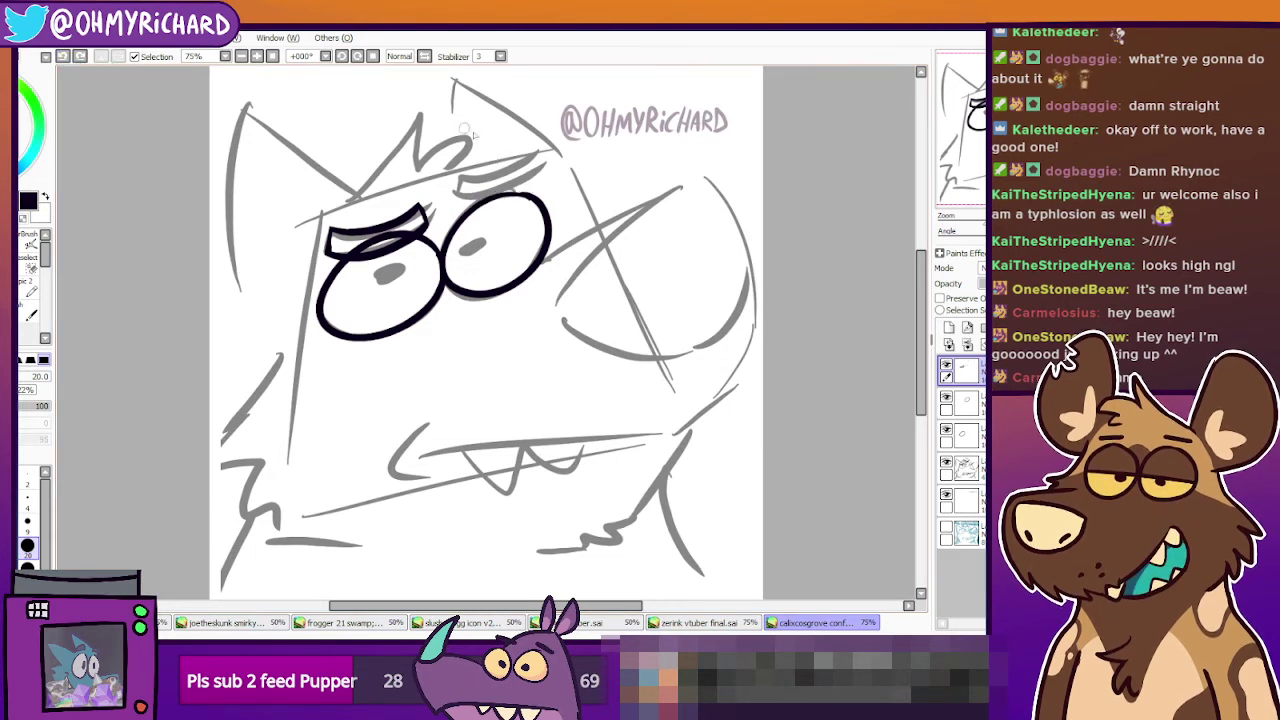
mouse_move(456, 191)
mouse_down()
mouse_move(517, 184)
mouse_move(533, 152)
mouse_up()
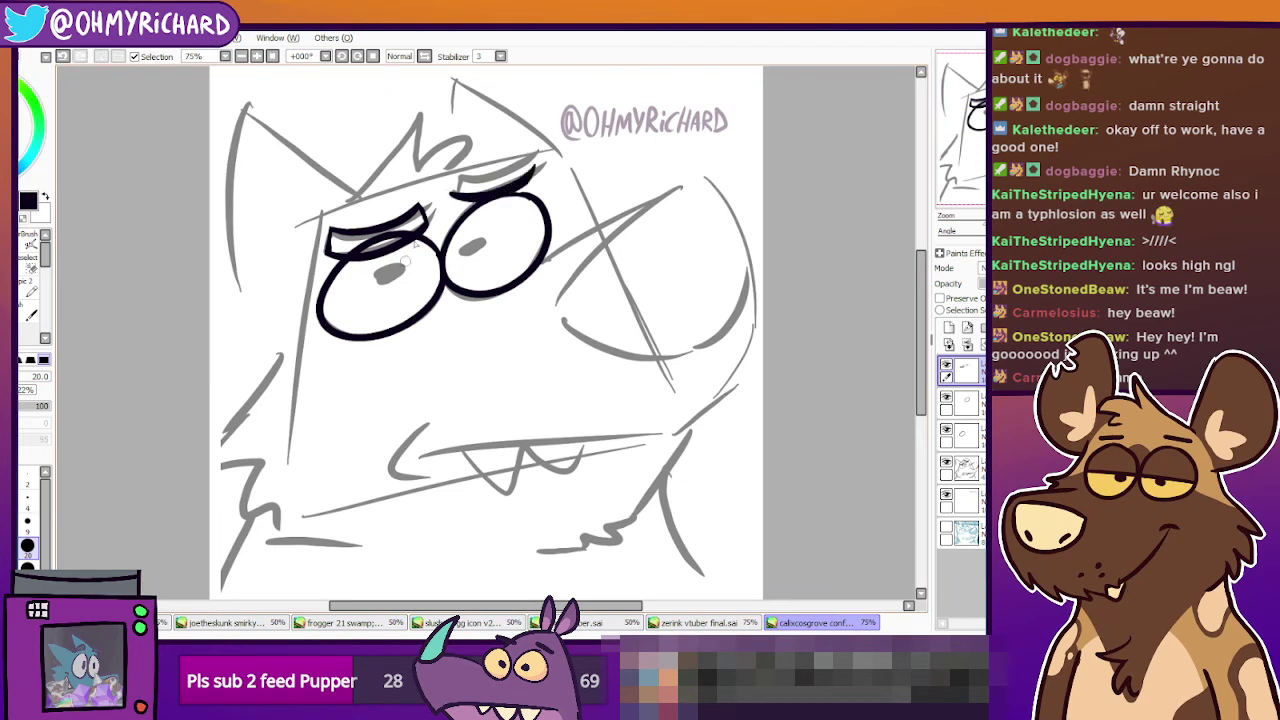
Undo the right eyebrow's lower edge and redraw it as a smooth stroke curving up to its outer end.
key(ctrl+z)
drag(452, 196, 552, 168)
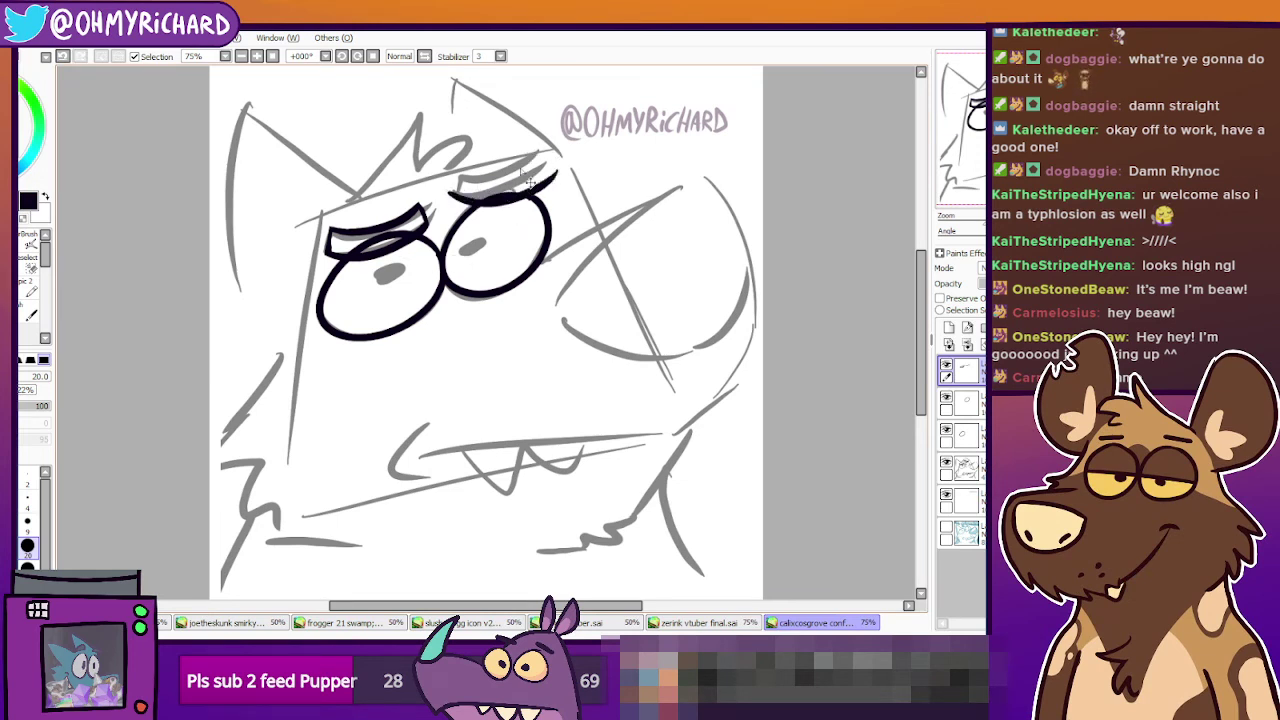
key(ctrl+z)
mouse_move(452, 195)
mouse_down()
mouse_move(489, 196)
mouse_move(550, 162)
mouse_up()
key(ctrl+z)
drag(455, 195, 537, 148)
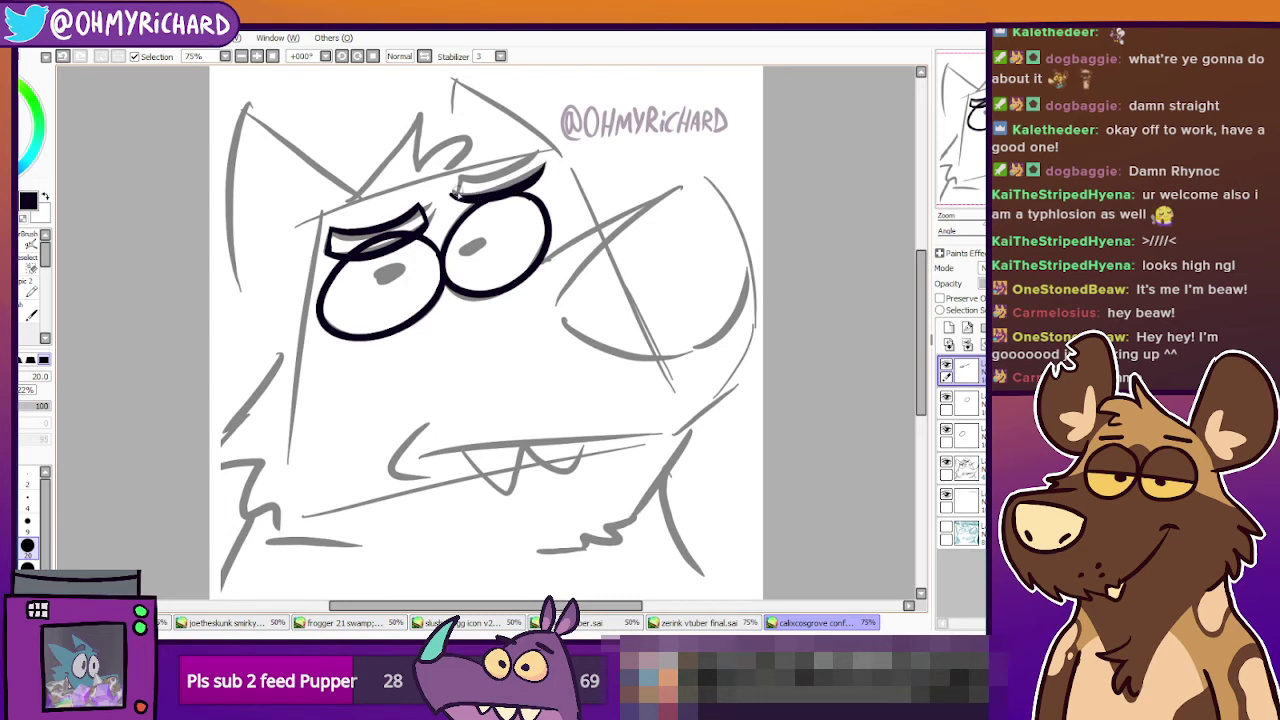
Ink the upper edge of the right eyebrow to close its shape.
drag(455, 190, 540, 155)
key(ctrl+z)
drag(456, 177, 545, 150)
key(ctrl+z)
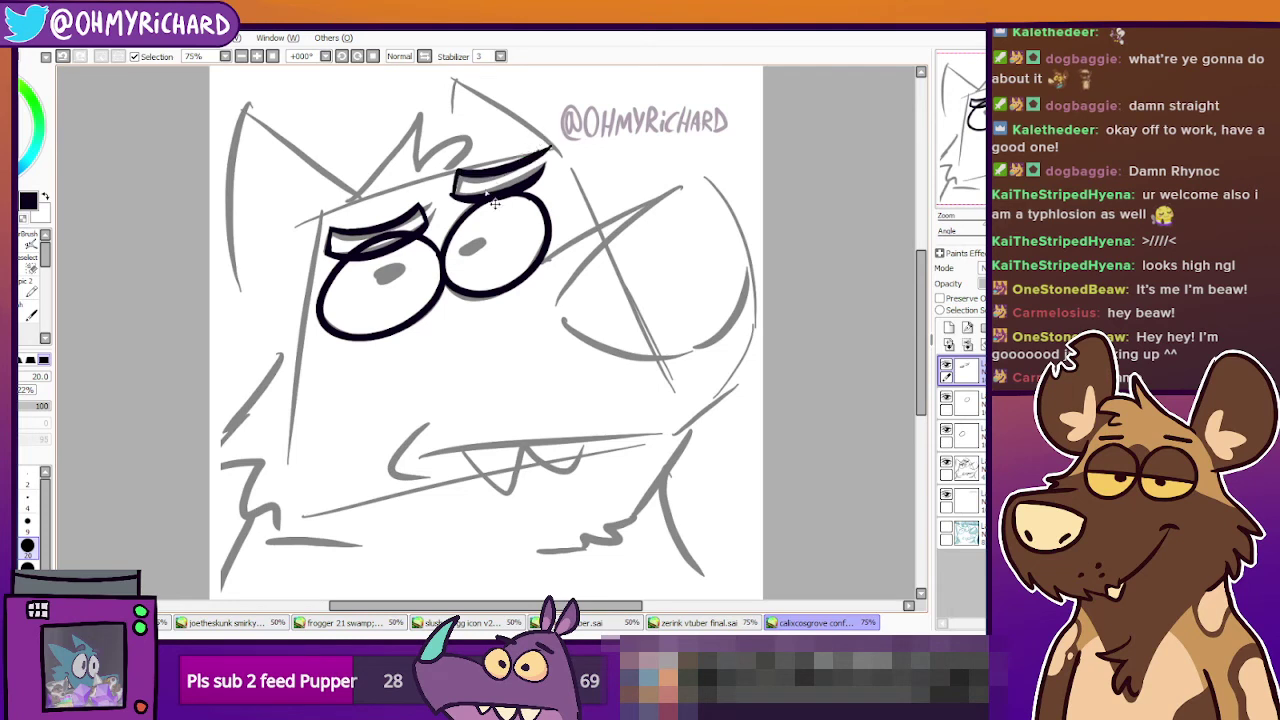
key(ctrl+z)
drag(455, 195, 543, 149)
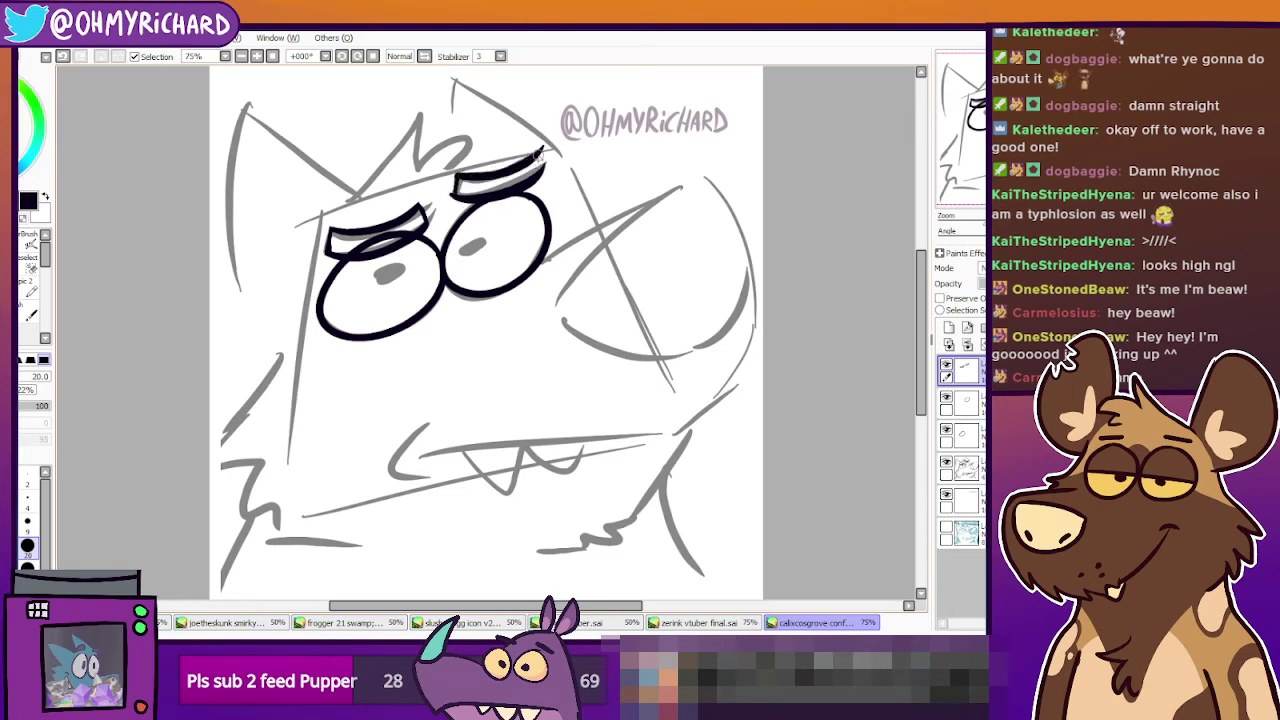
Erase the overshooting ends of the right eyebrow and the part of the left eye outline inside the left eyebrow, using the size 120 eraser.
click(30, 290)
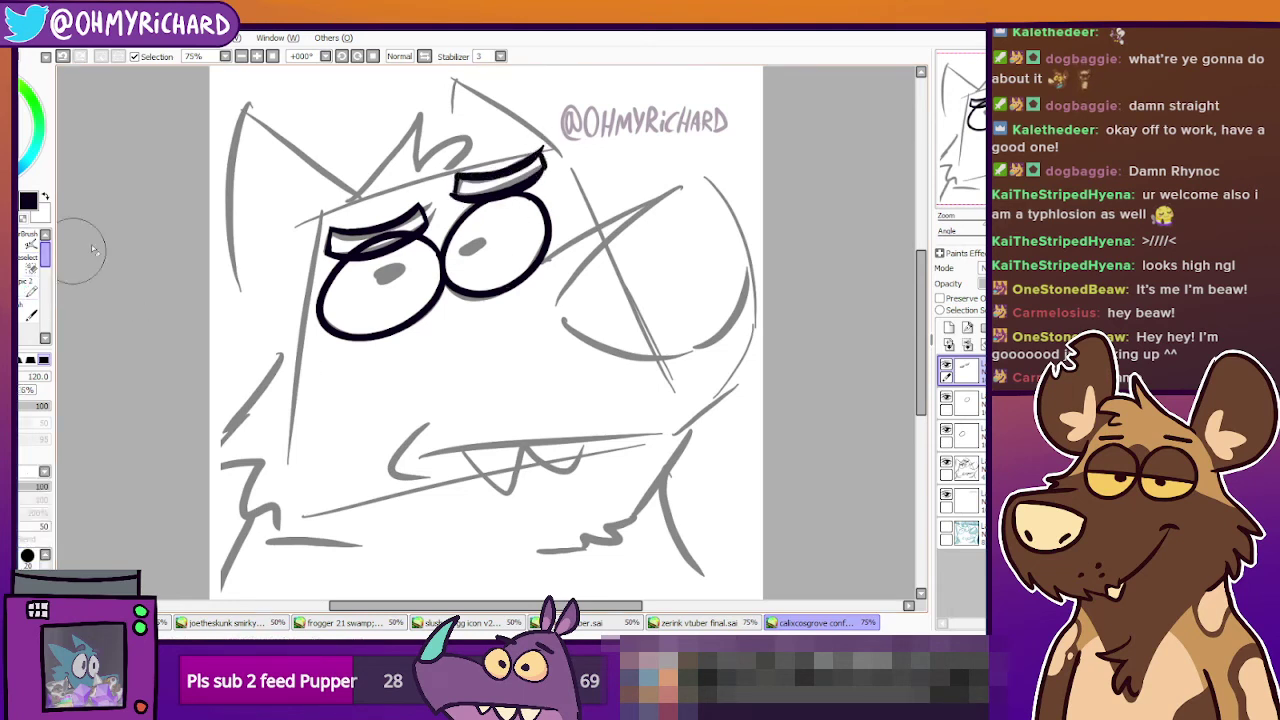
drag(461, 204, 452, 190)
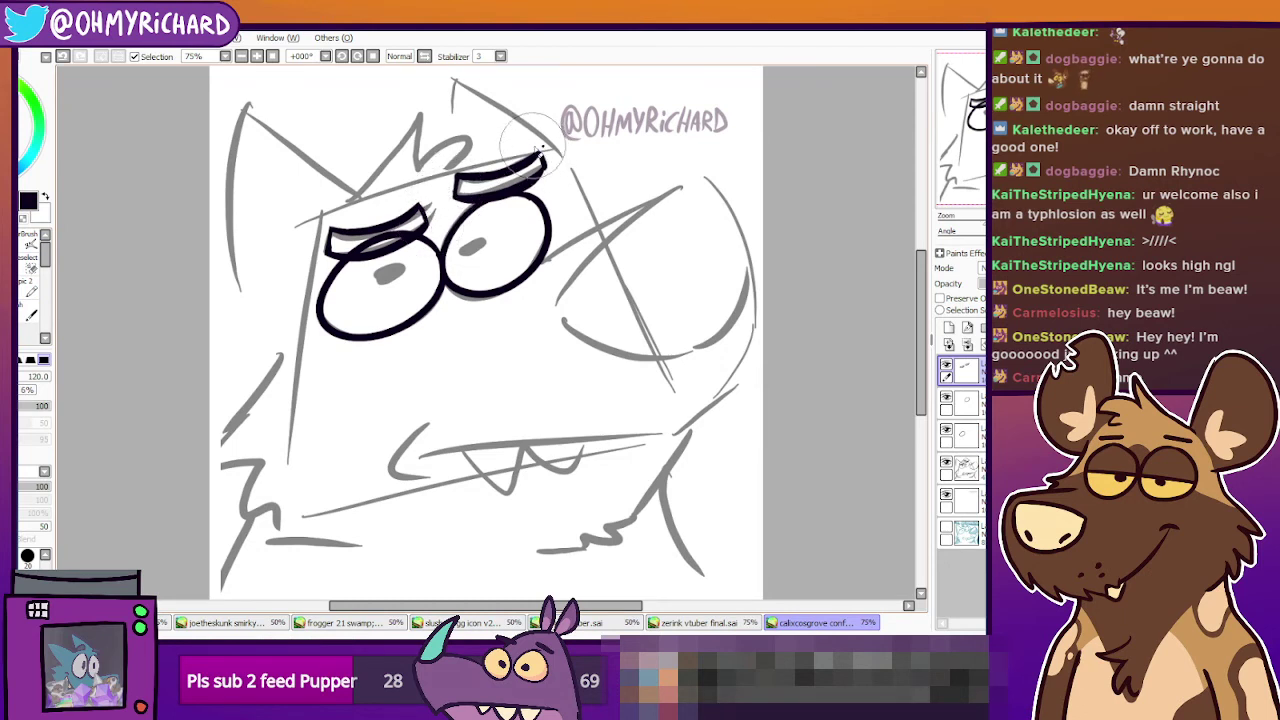
drag(538, 152, 543, 147)
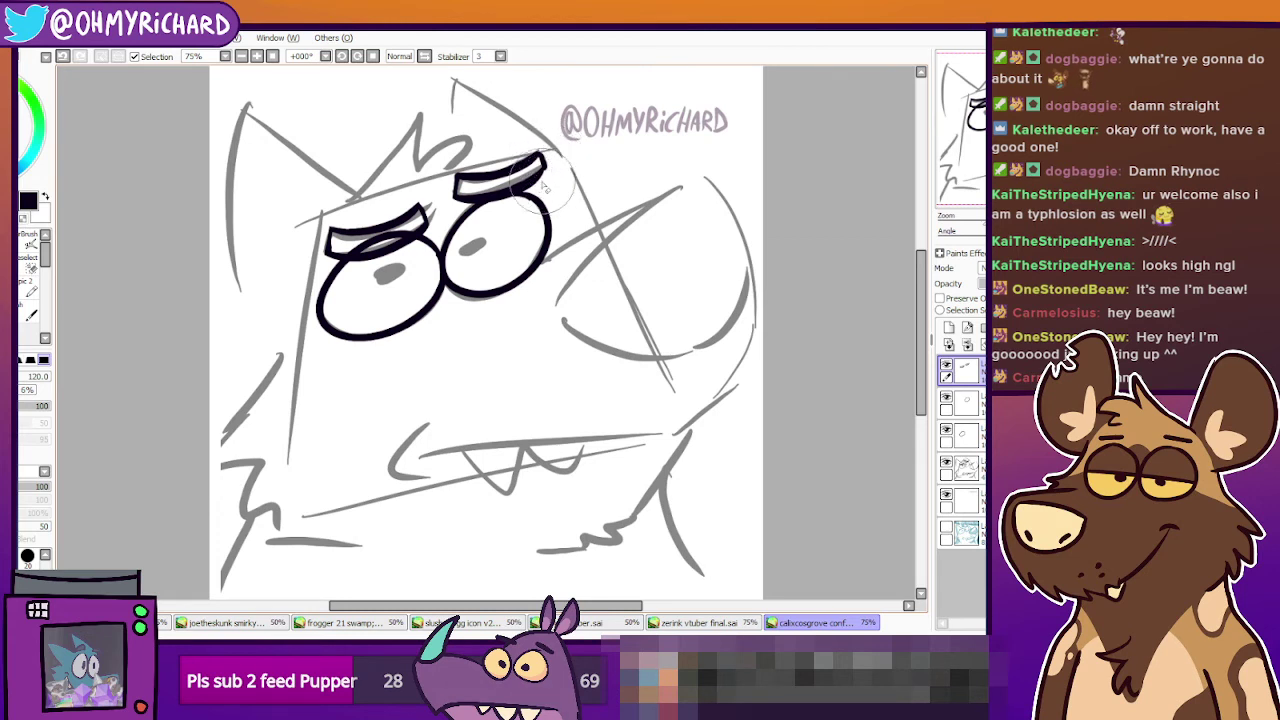
ctrl+shift+click(374, 244)
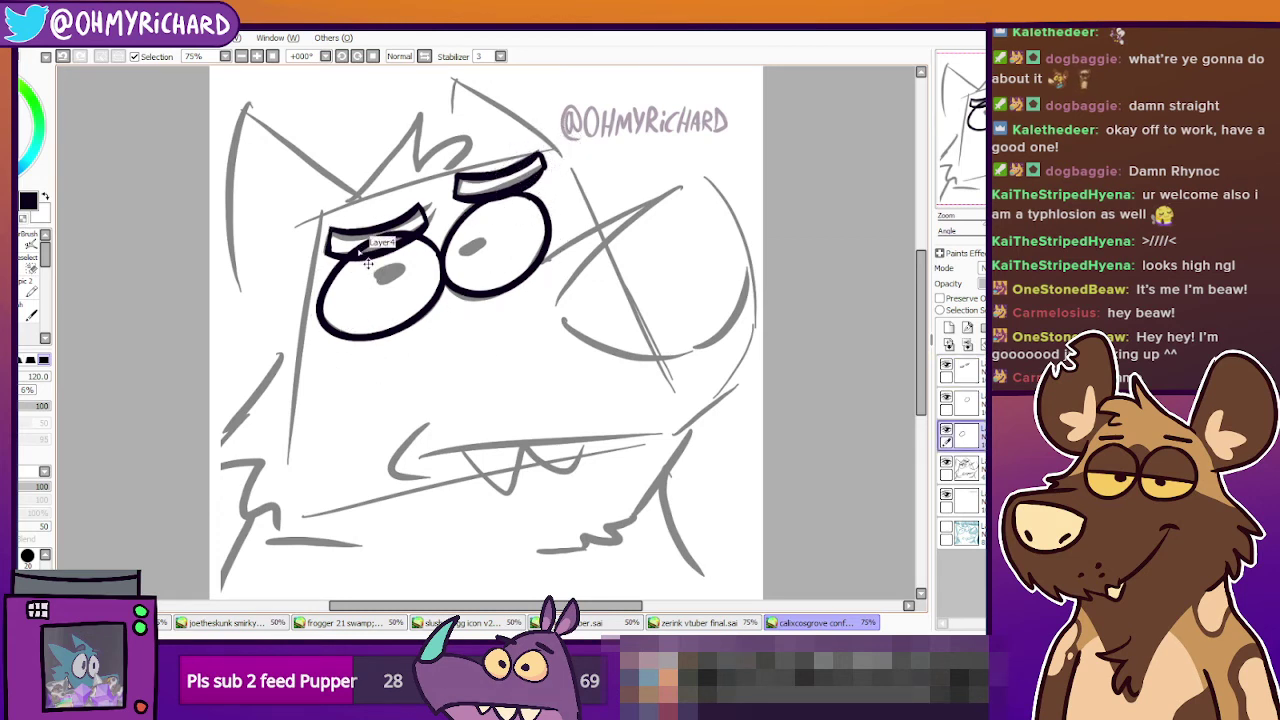
mouse_move(348, 250)
mouse_down()
mouse_move(418, 228)
mouse_move(395, 245)
mouse_move(376, 235)
mouse_up()
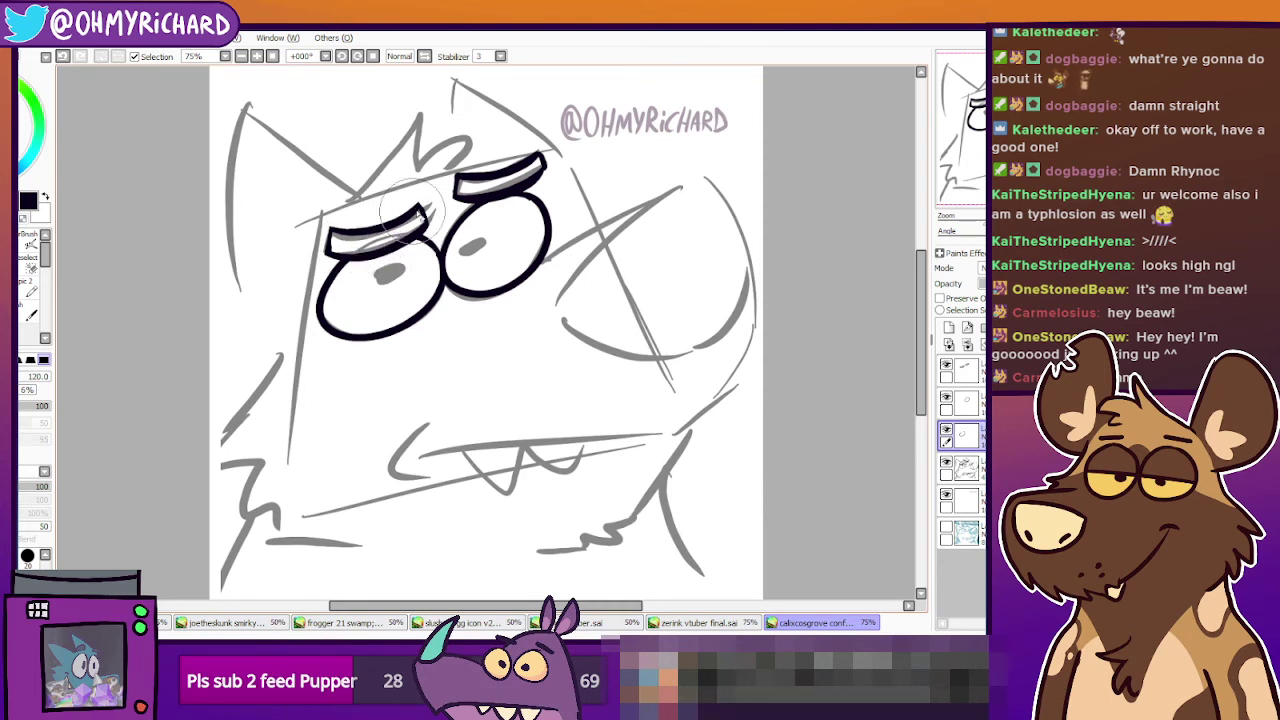
Ink the snout's upper edge from the right eye to the nose tip with the size 20 brush on the left eye's layer.
drag(302, 410, 305, 402)
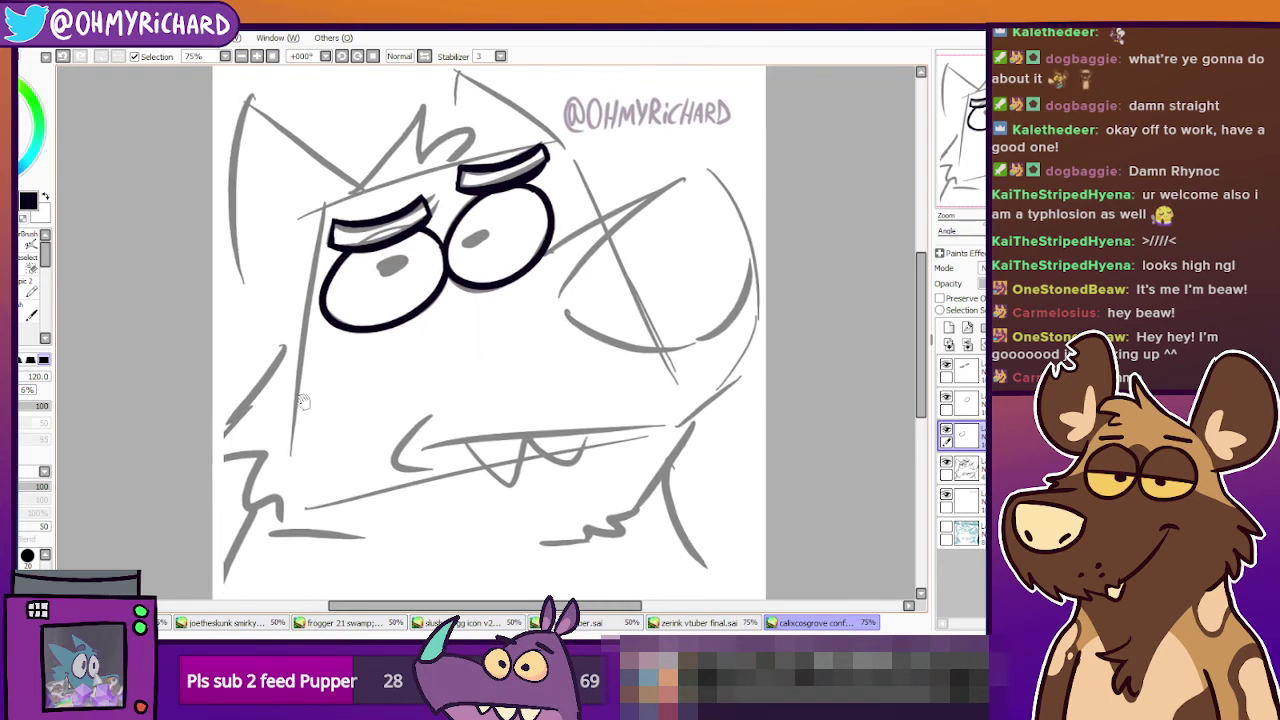
click(12, 292)
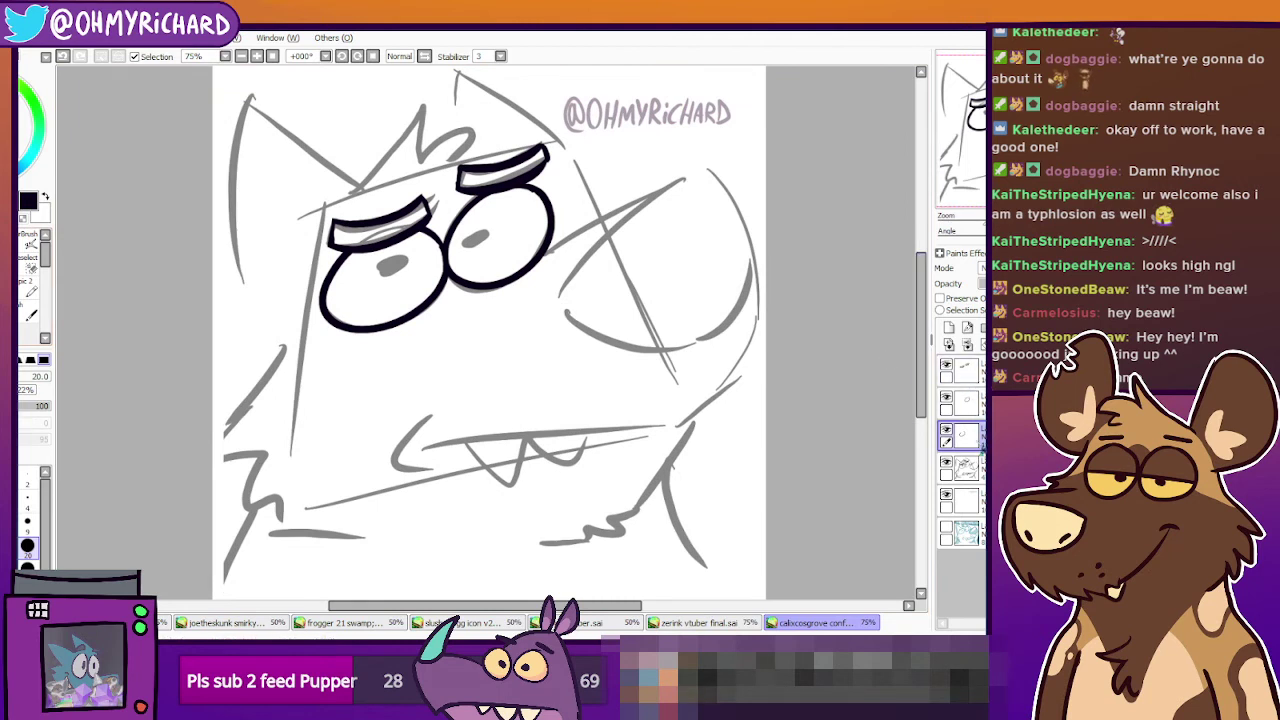
click(946, 429)
click(946, 429)
drag(543, 254, 678, 168)
key(ctrl+z)
drag(545, 252, 709, 172)
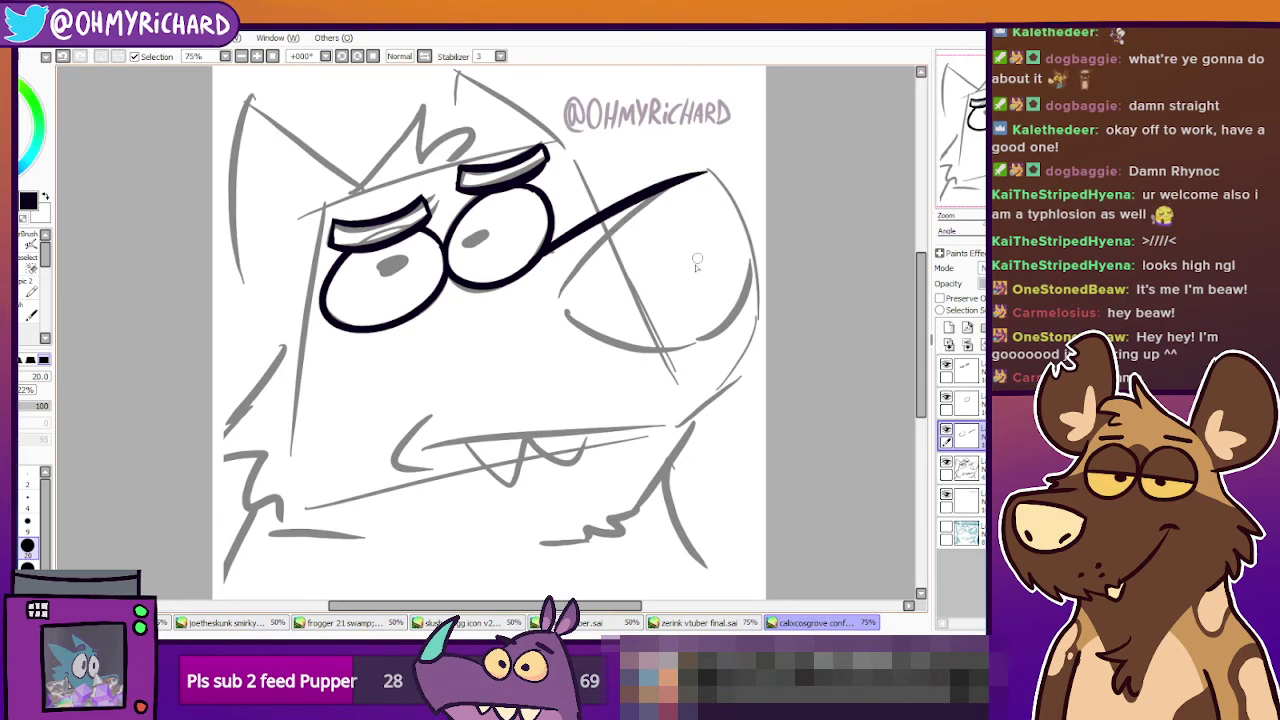
Try to ink the snout's front curve from the nose tip down to the mouth with the stabilizer at 3.
drag(708, 172, 730, 380)
key(ctrl+z)
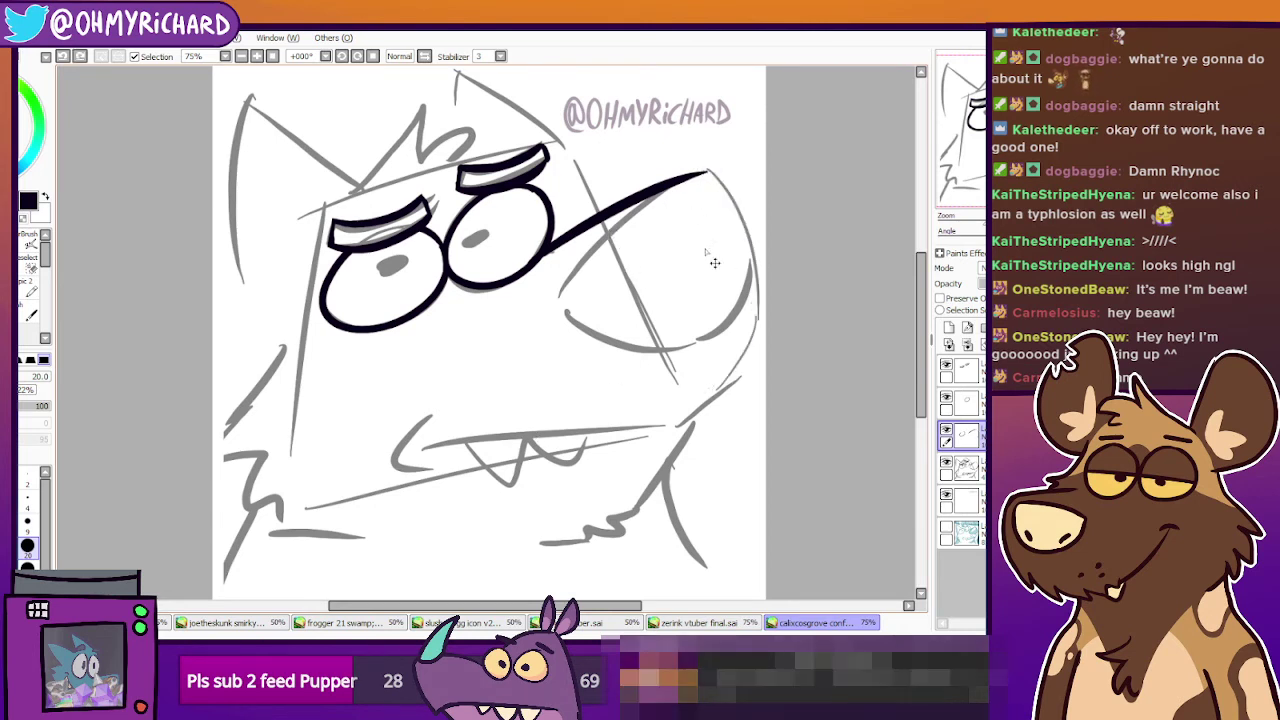
drag(702, 170, 708, 404)
key(ctrl+z)
mouse_move(700, 166)
mouse_down()
mouse_move(757, 310)
mouse_move(686, 426)
mouse_up()
key(ctrl+z)
mouse_move(704, 168)
mouse_down()
mouse_move(688, 426)
mouse_move(656, 438)
mouse_up()
key(ctrl+z)
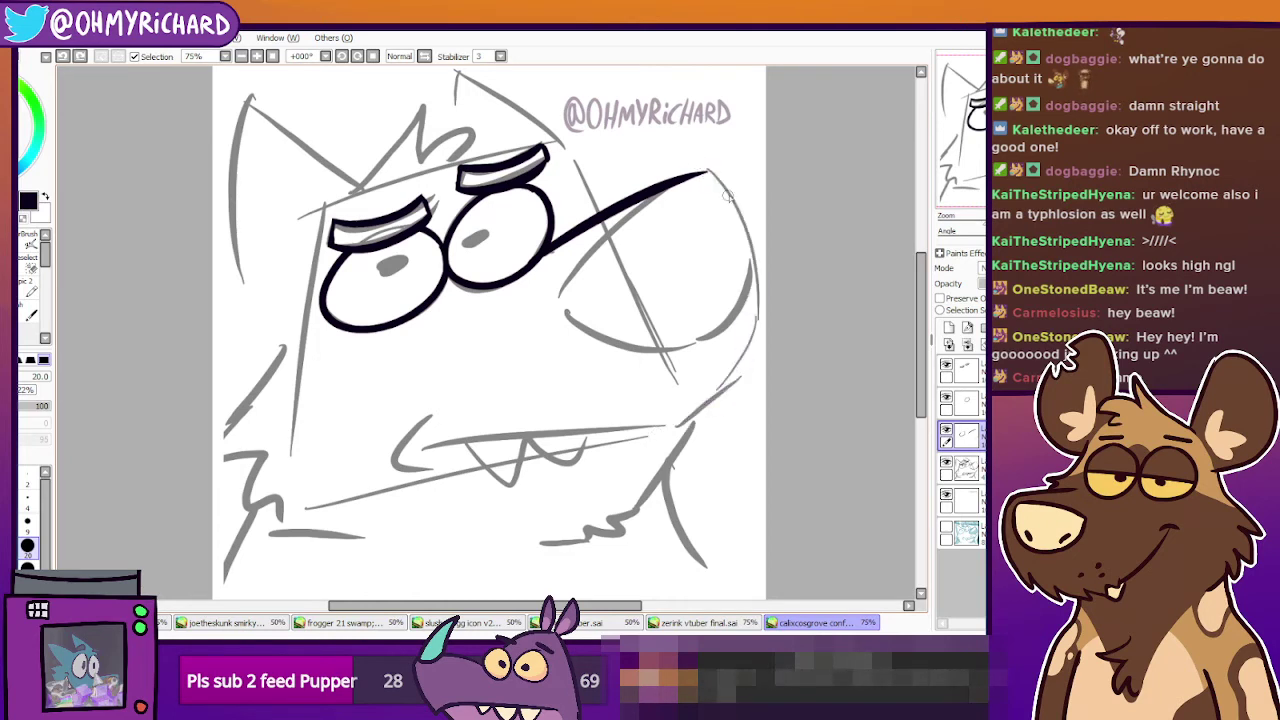
drag(711, 175, 670, 440)
key(ctrl+z)
mouse_move(702, 166)
mouse_down()
mouse_move(752, 300)
mouse_move(650, 436)
mouse_move(714, 180)
mouse_move(652, 446)
mouse_up()
key(ctrl+z)
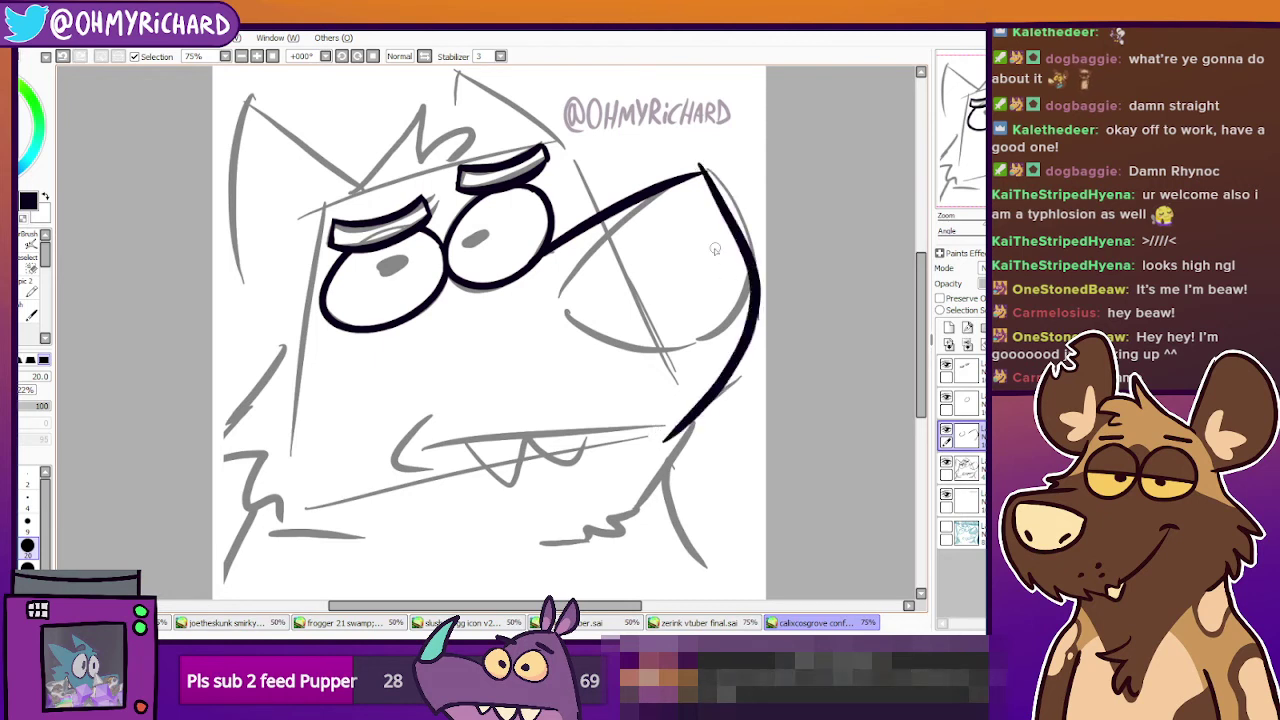
key(ctrl+z)
drag(690, 165, 751, 328)
key(ctrl+z)
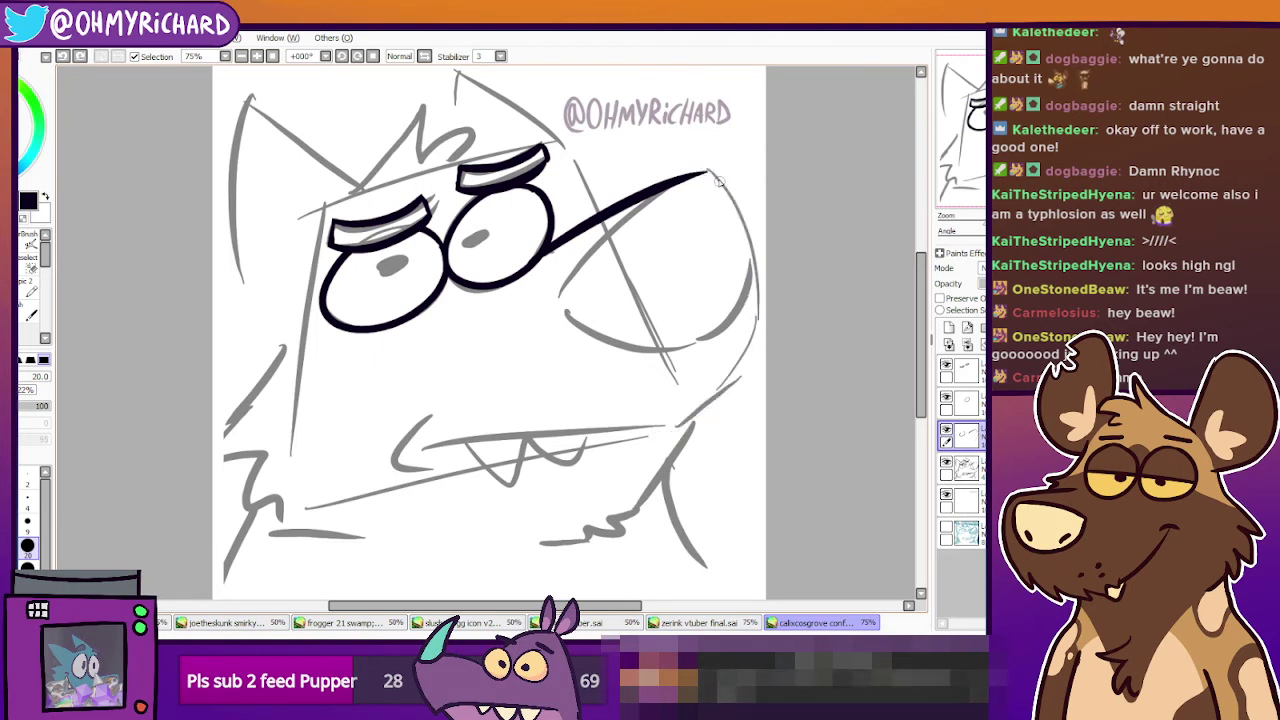
mouse_move(700, 168)
mouse_down()
mouse_move(752, 258)
mouse_move(660, 440)
mouse_up()
key(ctrl+z)
mouse_move(692, 160)
mouse_down()
mouse_move(750, 321)
mouse_move(660, 438)
mouse_up()
key(ctrl+z)
mouse_move(690, 170)
mouse_down()
mouse_move(721, 200)
mouse_move(738, 383)
mouse_move(652, 437)
mouse_up()
key(ctrl+z)
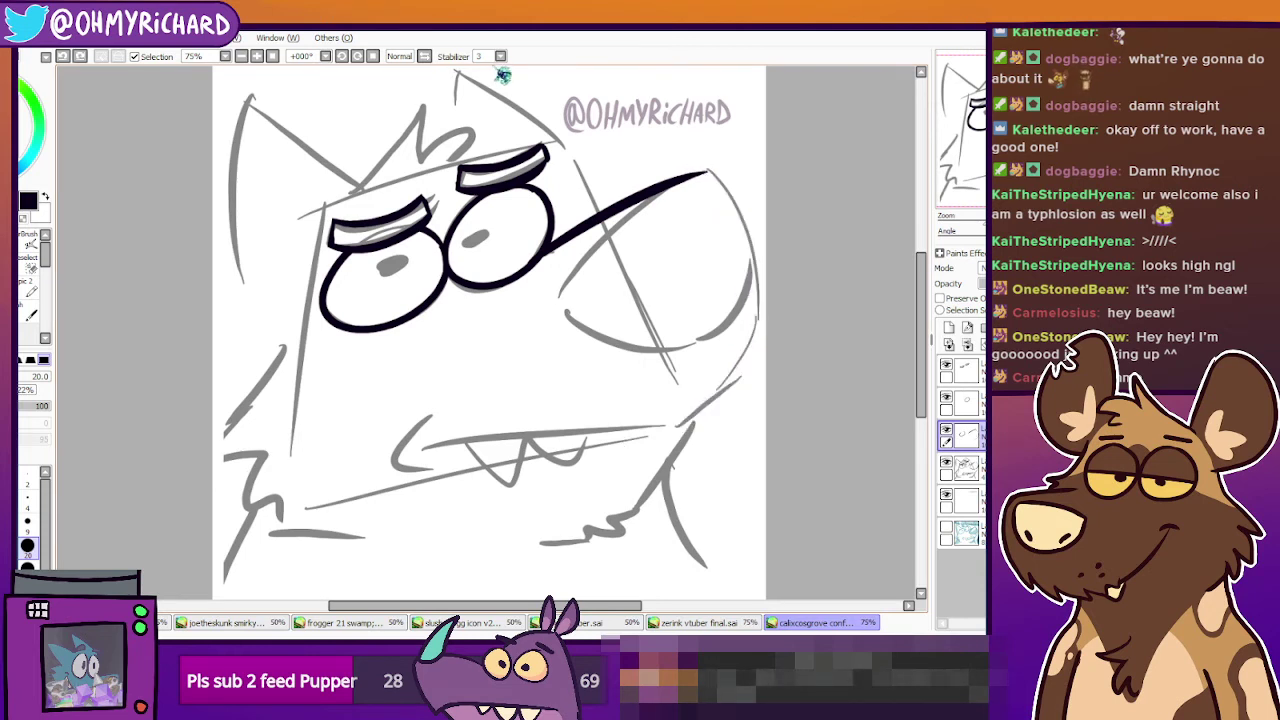
Set the stabilizer to 15 and ink the snout's front curve from the nose tip down to the mouth in one stroke.
click(500, 57)
click(496, 243)
mouse_move(705, 174)
mouse_down()
mouse_move(768, 308)
mouse_move(705, 411)
mouse_move(652, 440)
mouse_up()
key(ctrl+z)
mouse_move(698, 164)
mouse_down()
mouse_move(752, 336)
mouse_move(710, 413)
mouse_move(661, 444)
mouse_up()
key(ctrl+z)
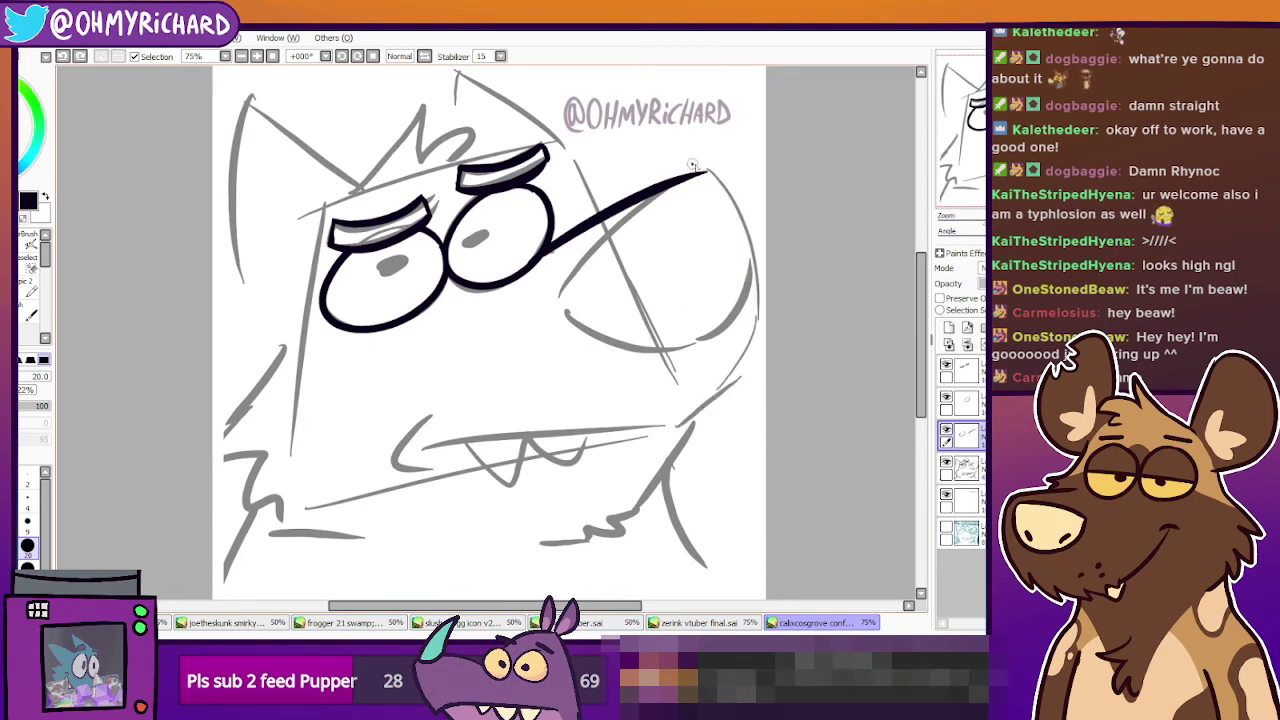
mouse_move(692, 164)
mouse_down()
mouse_move(759, 276)
mouse_move(738, 373)
mouse_move(658, 440)
mouse_up()
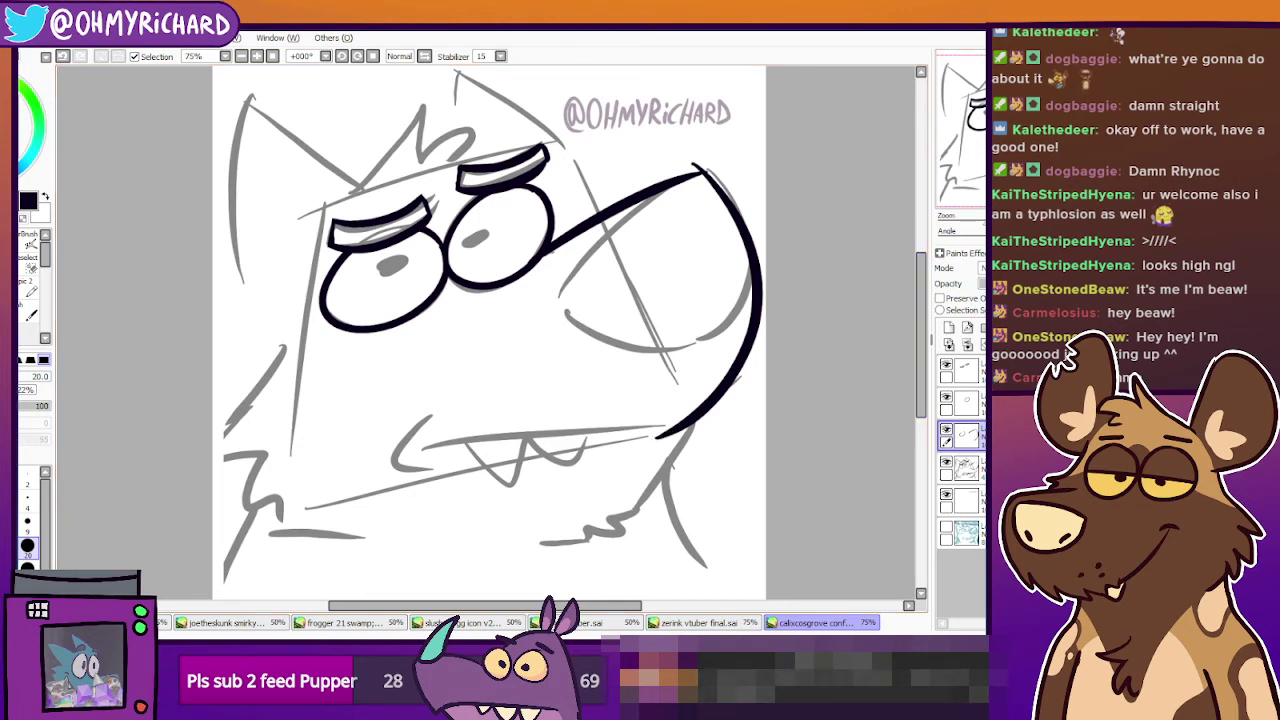
Ink the mouth line on the right eye's layer as one long stroke from the mouth corner past the snout's front curve.
drag(600, 340, 602, 327)
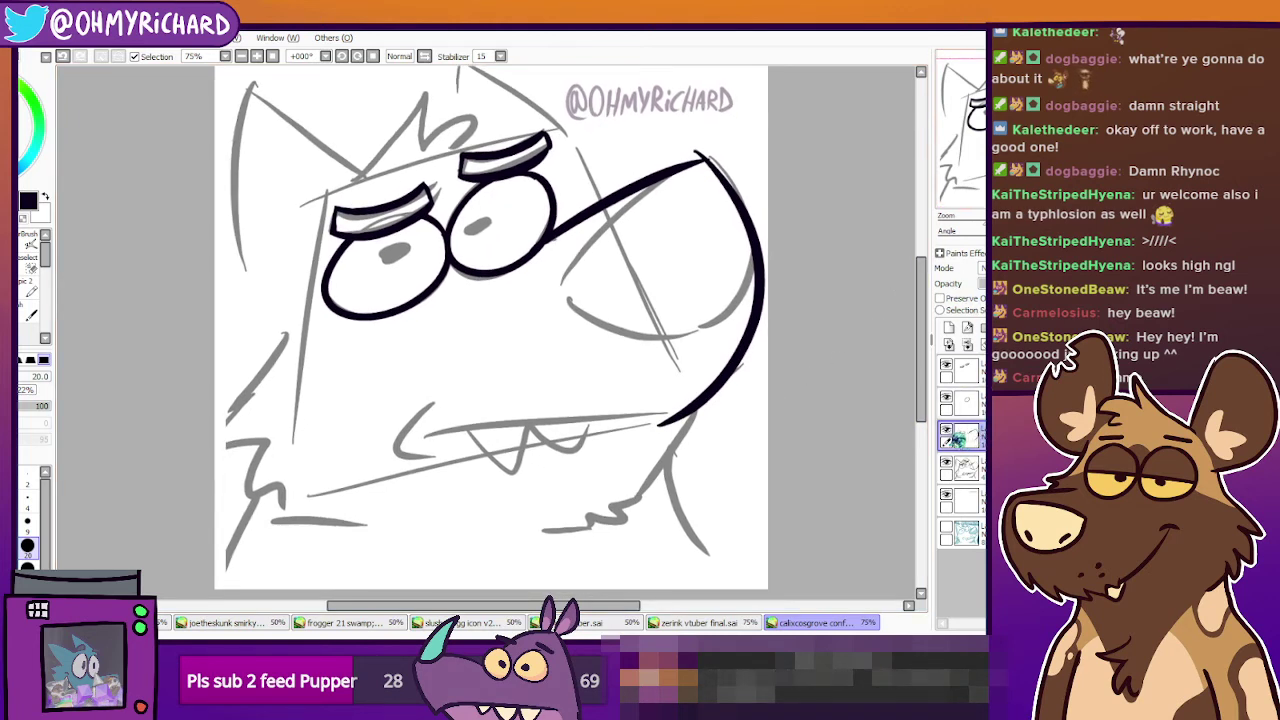
click(953, 402)
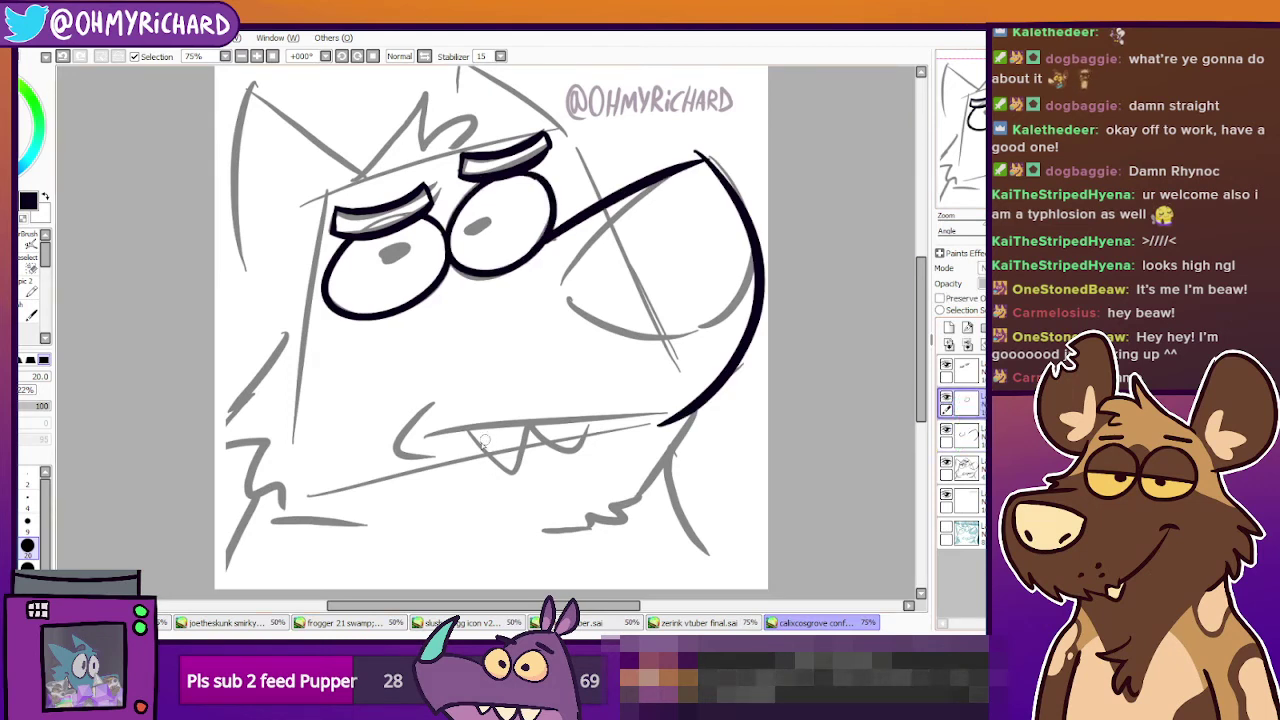
drag(426, 436, 677, 408)
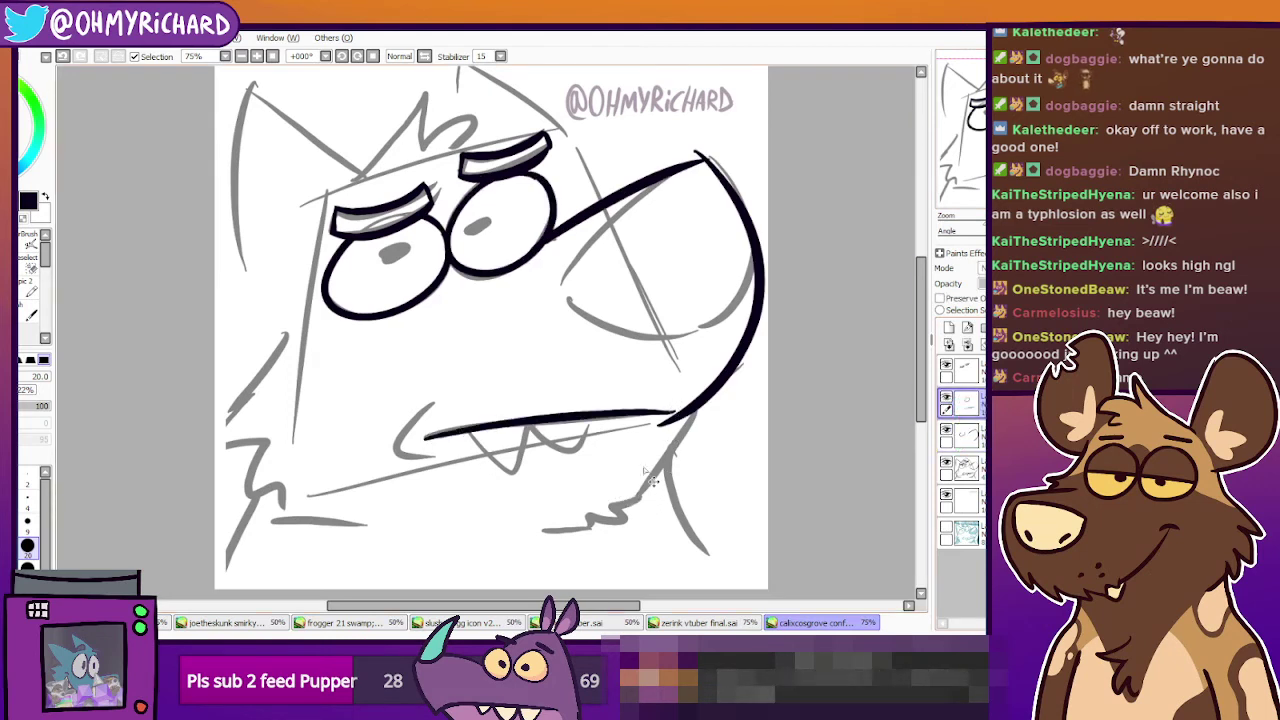
key(ctrl+z)
drag(424, 437, 680, 409)
key(ctrl+z)
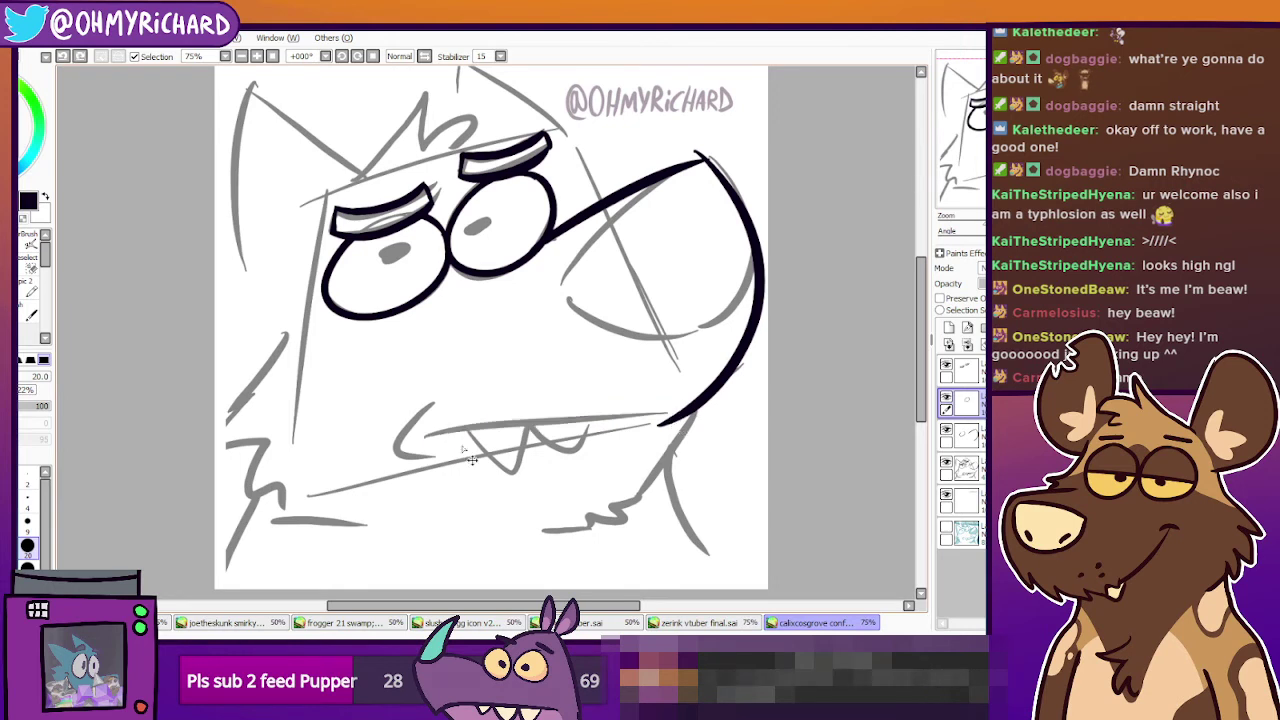
drag(426, 437, 677, 409)
key(ctrl+z)
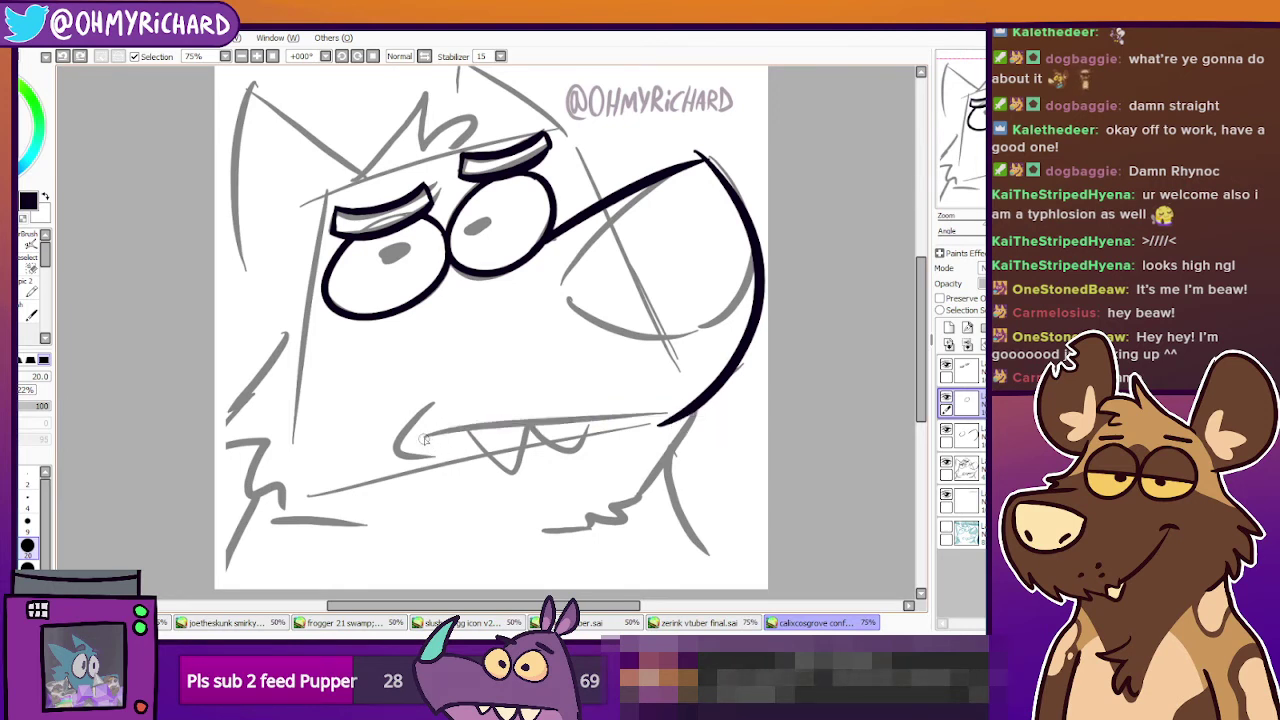
drag(425, 439, 716, 424)
key(ctrl+z)
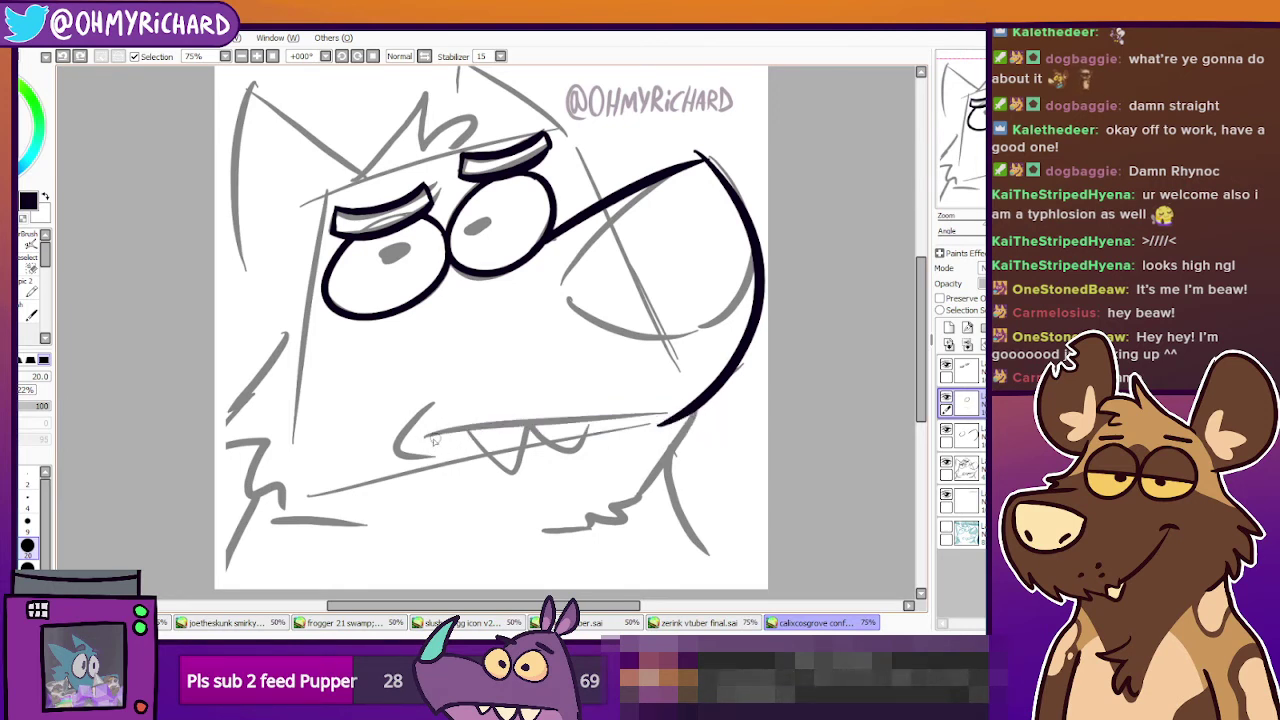
drag(425, 437, 696, 412)
key(ctrl+z)
drag(426, 437, 696, 411)
key(ctrl+z)
mouse_move(425, 438)
mouse_down()
mouse_move(734, 416)
mouse_move(427, 438)
mouse_move(735, 420)
mouse_up()
key(ctrl+z)
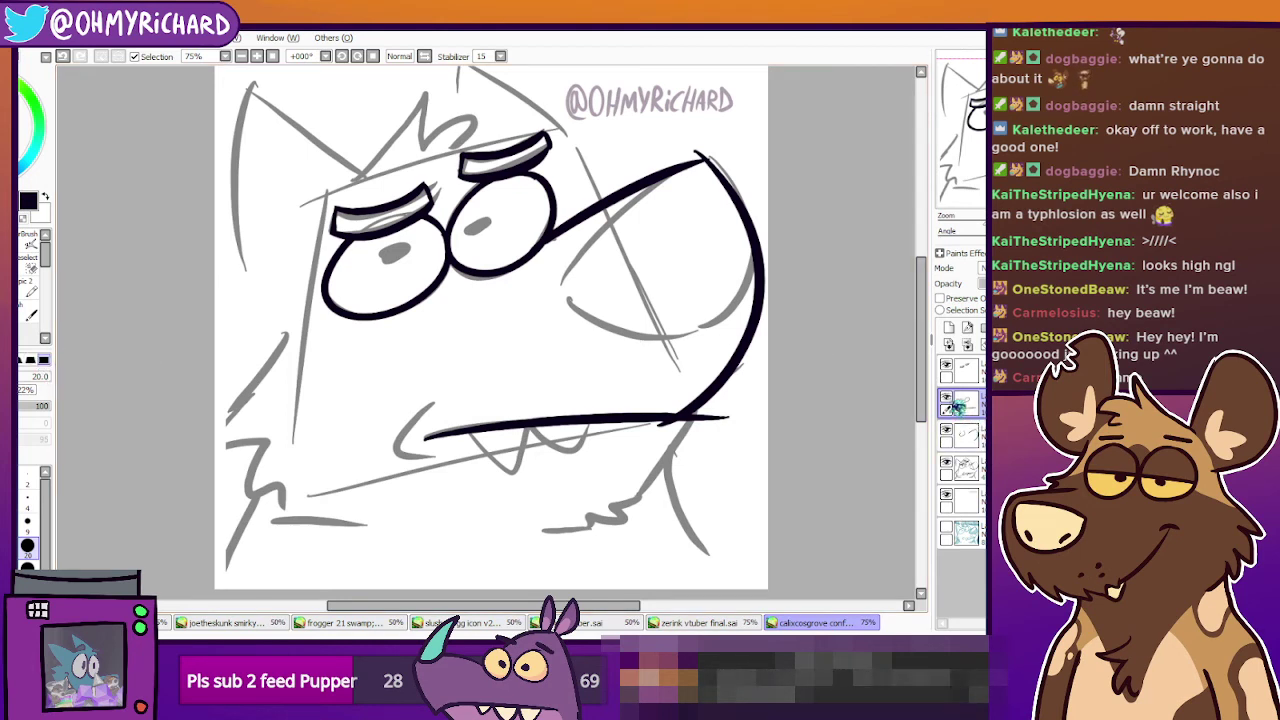
Lasso the snout's front curve on its own layer and stretch it downward so its lower end crosses the mouth line.
ctrl+shift+click(724, 405)
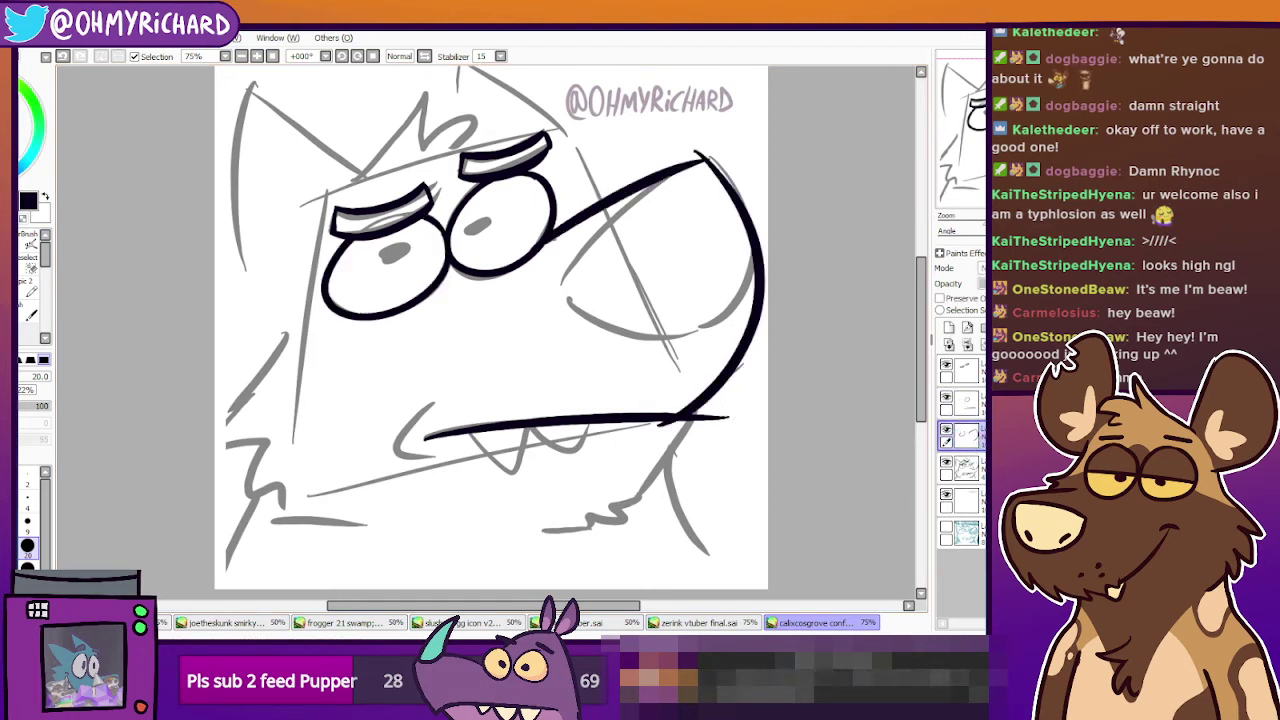
key(ctrl)
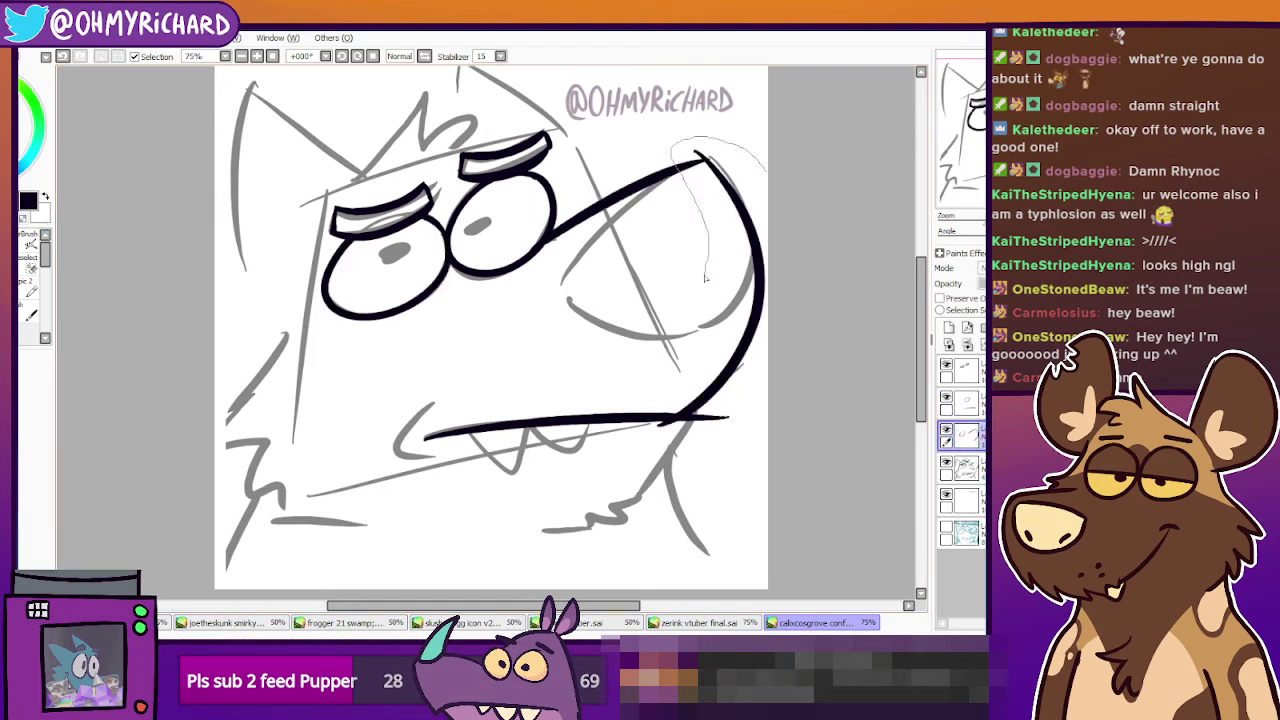
mouse_move(705, 278)
mouse_down()
mouse_move(663, 358)
mouse_move(649, 433)
mouse_up()
drag(781, 308, 776, 320)
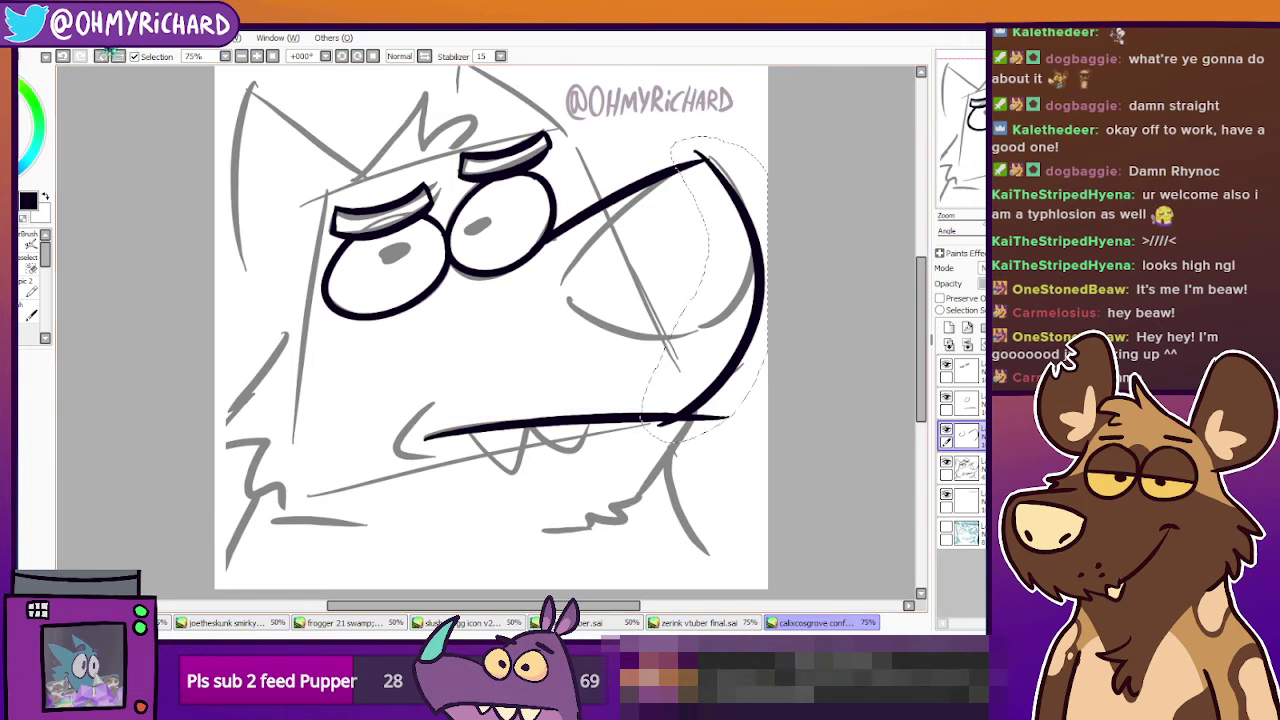
key(ctrl+t)
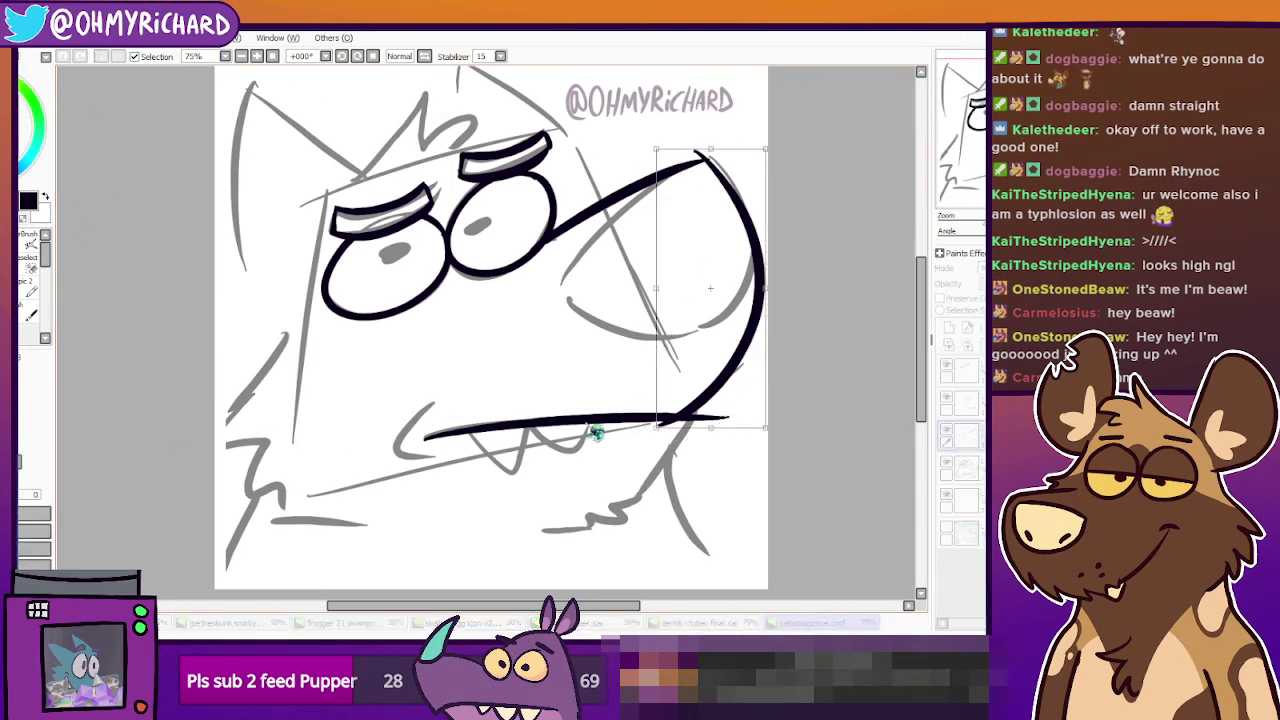
mouse_move(711, 428)
mouse_down()
mouse_move(735, 425)
mouse_move(709, 446)
mouse_up()
key(Return)
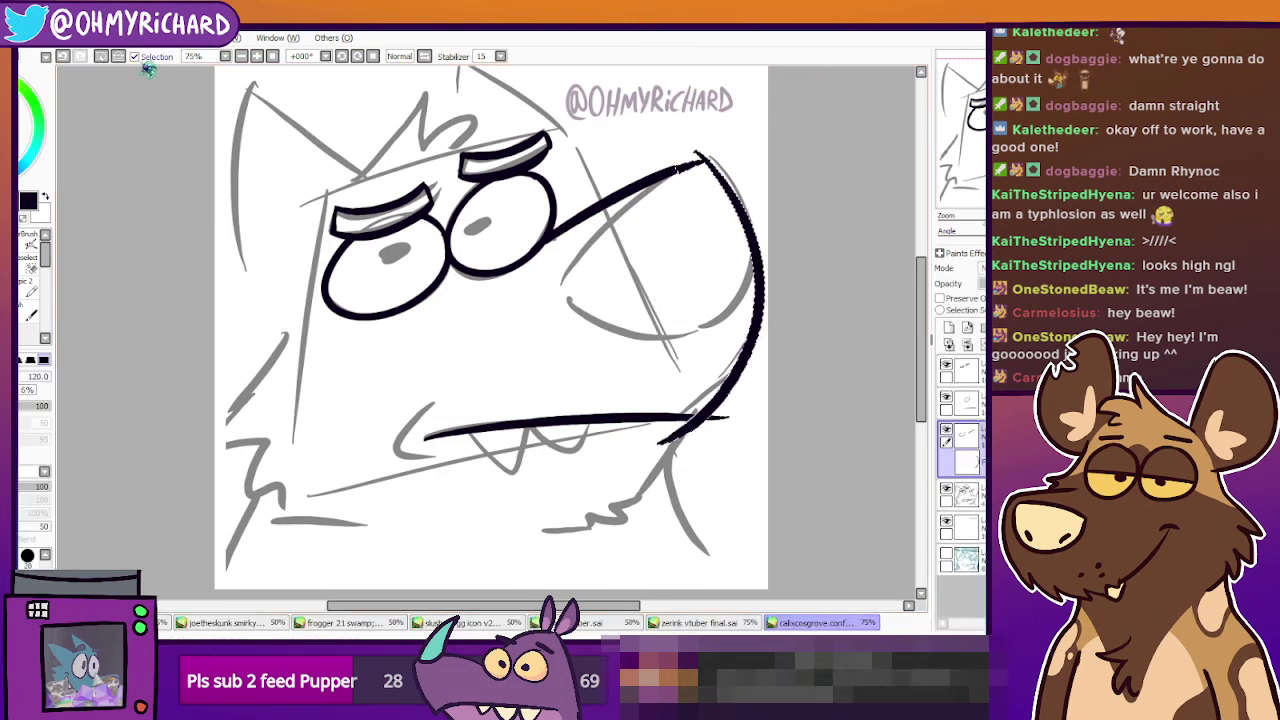
Erase the snout curve's overshoot below the mouth line and at the nose tip, toggling the layer's visibility to check it against the sketch.
mouse_move(702, 426)
mouse_down()
mouse_move(681, 420)
mouse_move(701, 425)
mouse_move(661, 441)
mouse_up()
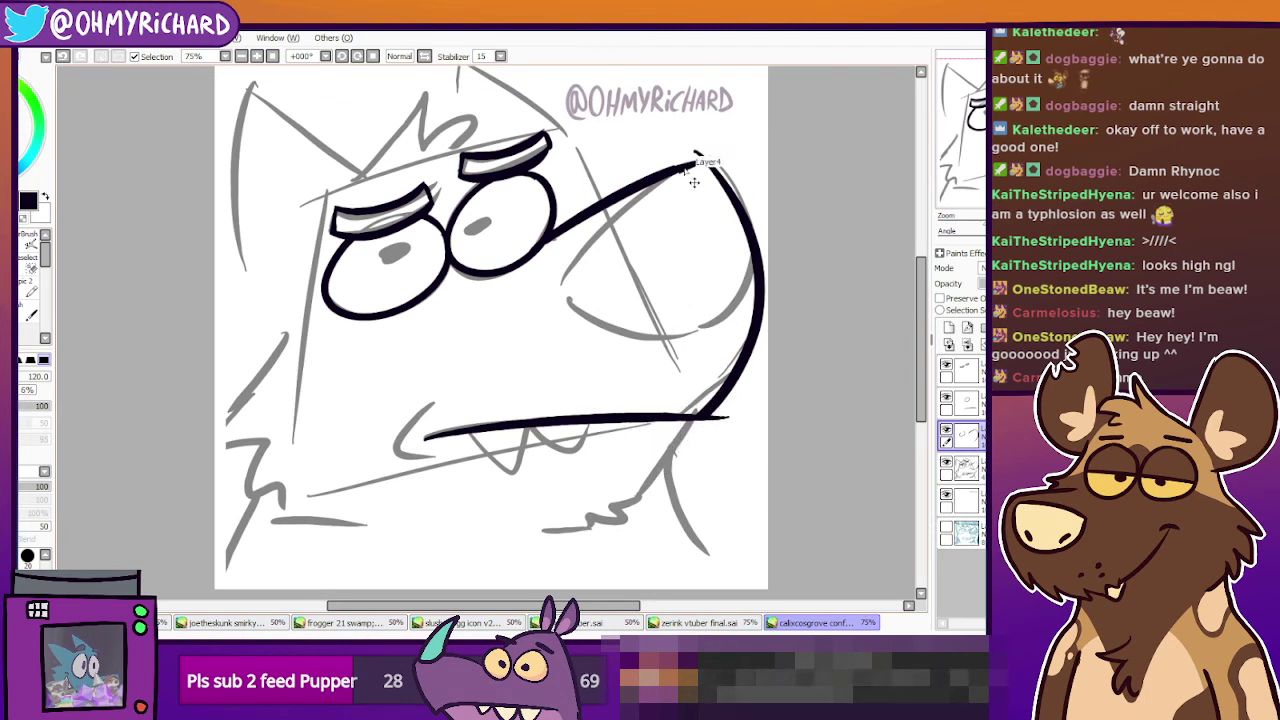
click(947, 429)
click(947, 429)
click(947, 429)
click(947, 429)
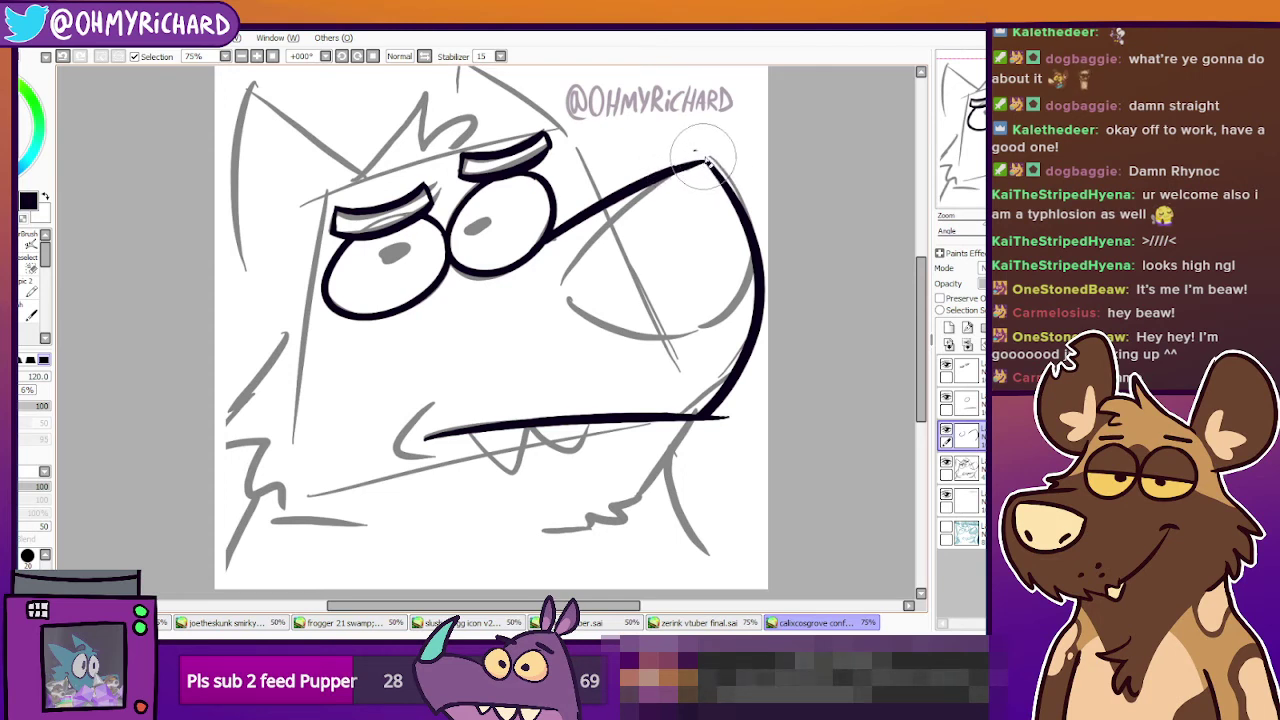
click(946, 430)
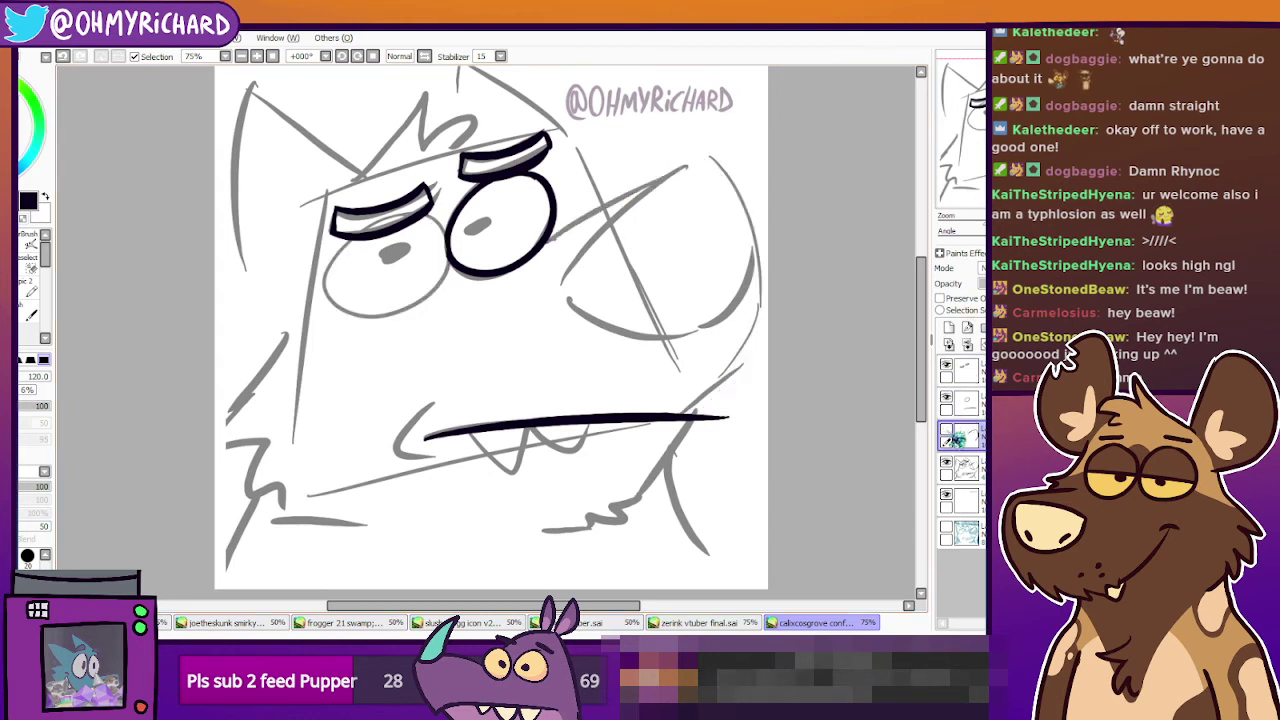
click(947, 430)
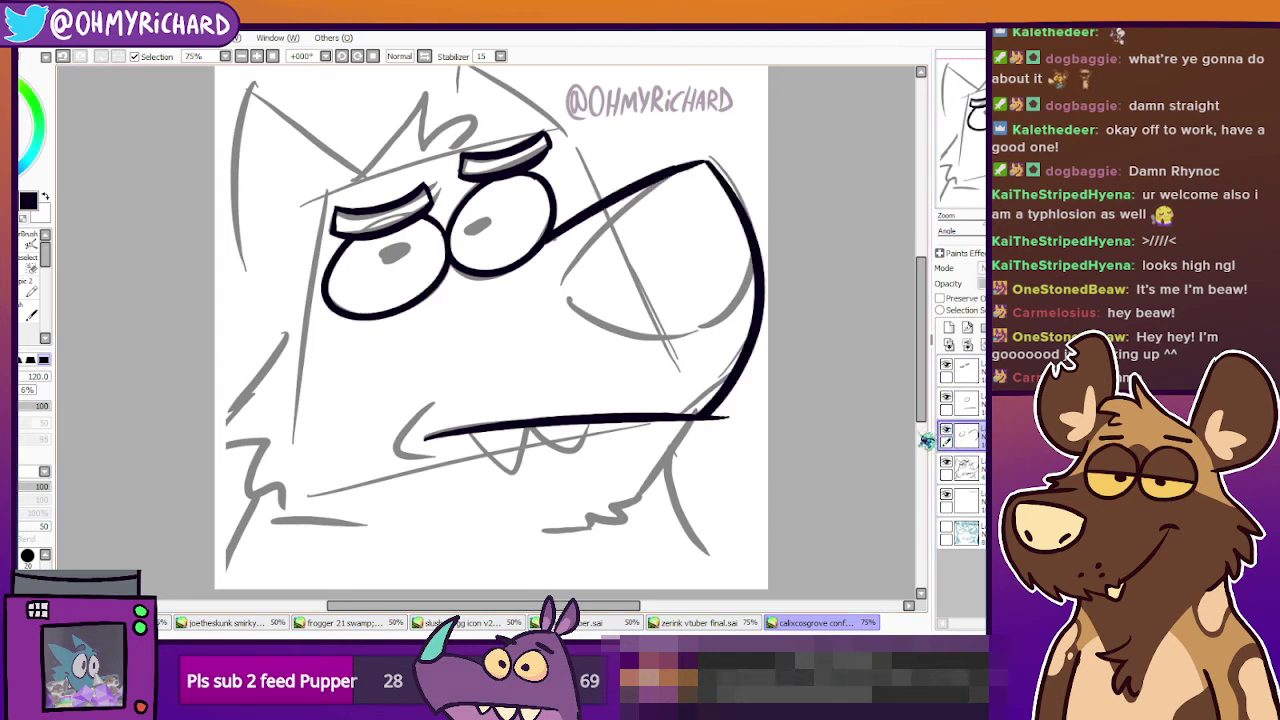
Ink the nose's inner outline on the right eye's layer with a size 20 brush, from the snout's top line around to its front curve.
click(20, 268)
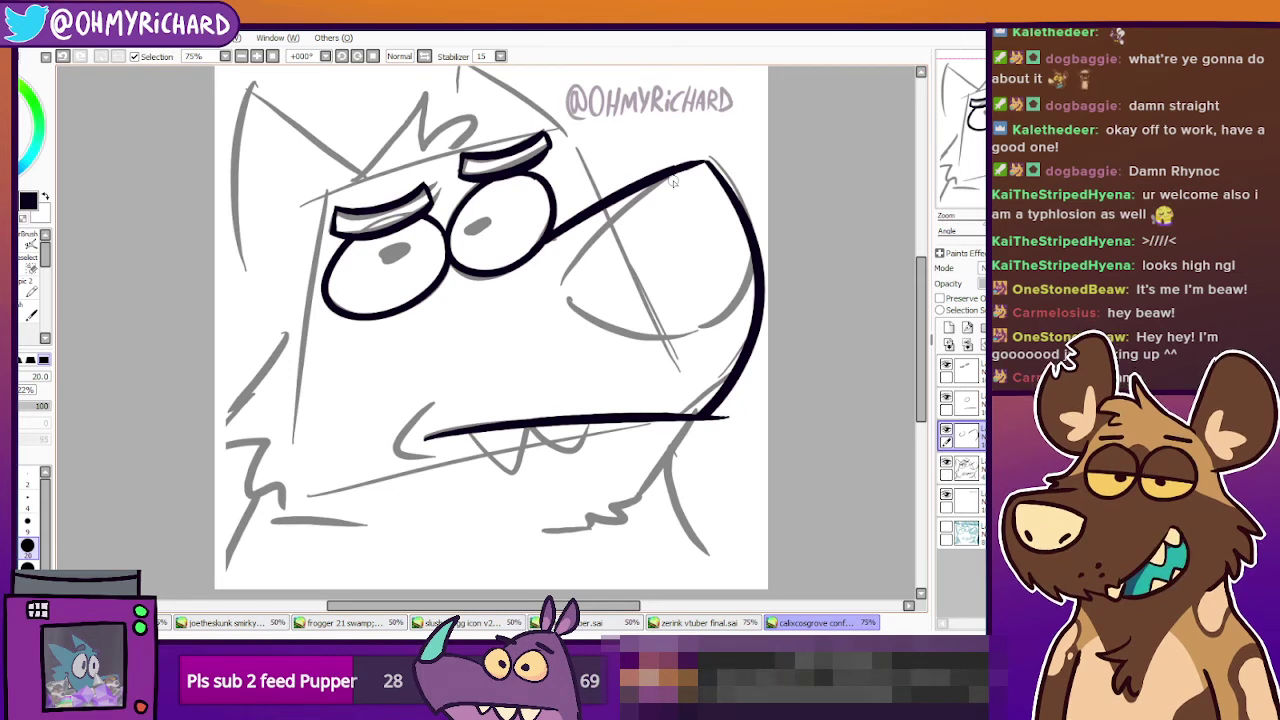
click(958, 408)
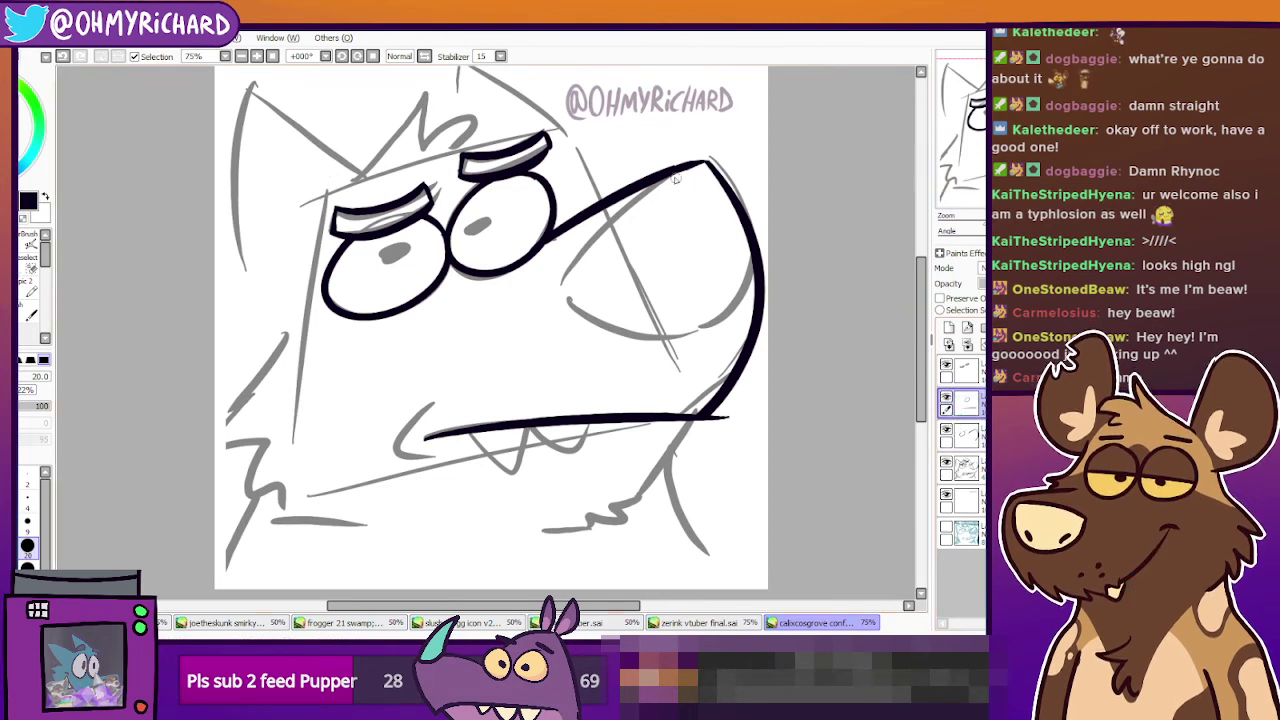
mouse_move(683, 169)
mouse_down()
mouse_move(565, 296)
mouse_move(596, 325)
mouse_move(767, 290)
mouse_move(768, 218)
mouse_up()
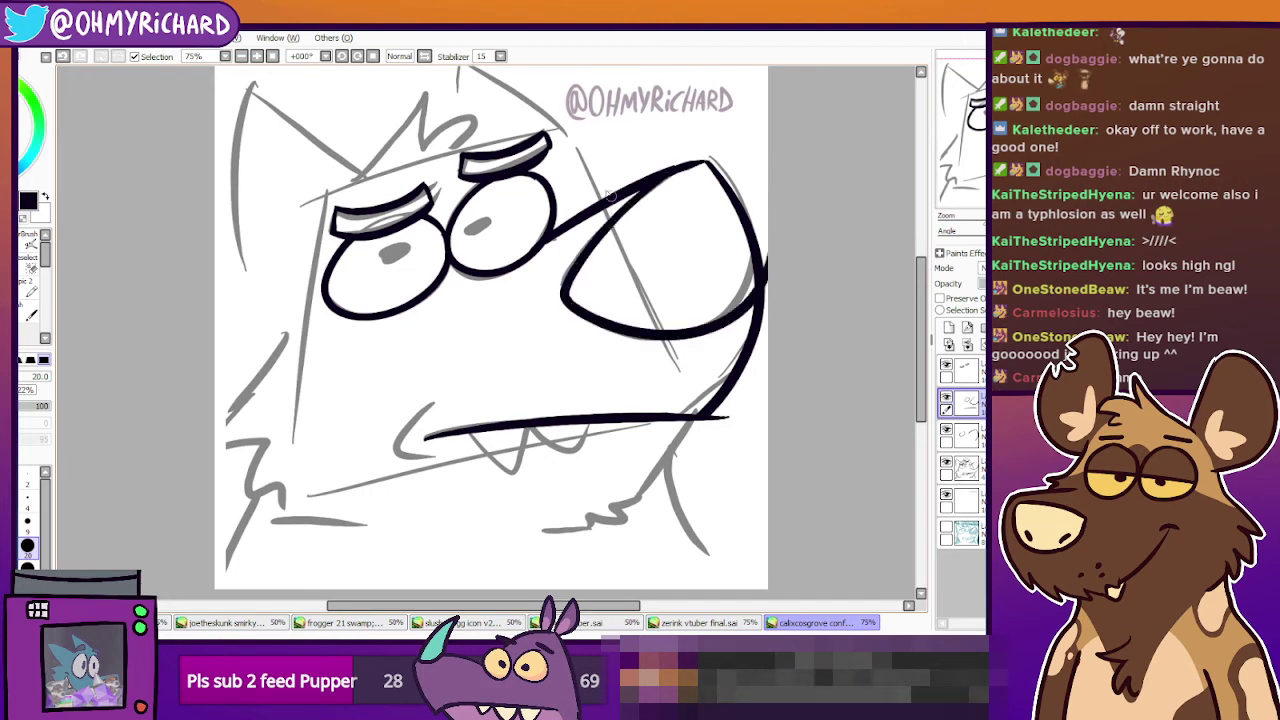
key(ctrl+z)
mouse_move(682, 167)
mouse_down()
mouse_move(565, 291)
mouse_move(604, 330)
mouse_move(735, 290)
mouse_move(748, 222)
mouse_up()
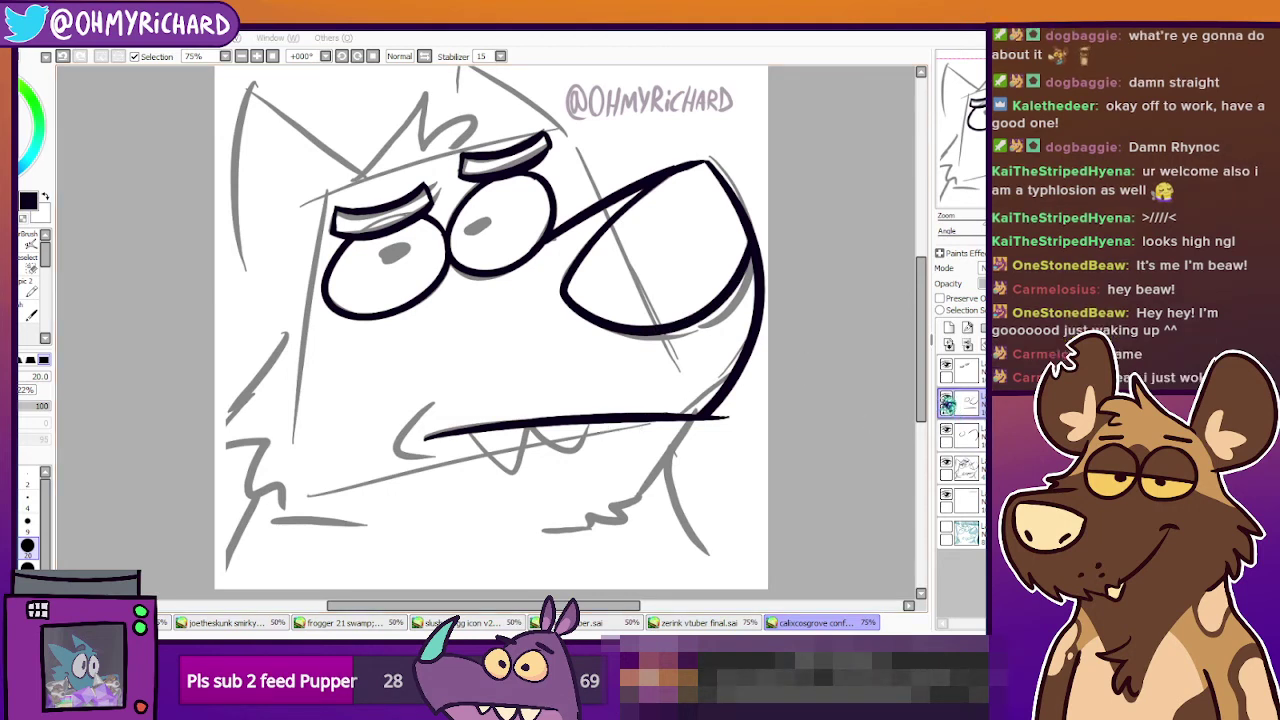
Ink two small fangs hanging below the mouth line on the snout front curve's layer.
click(950, 403)
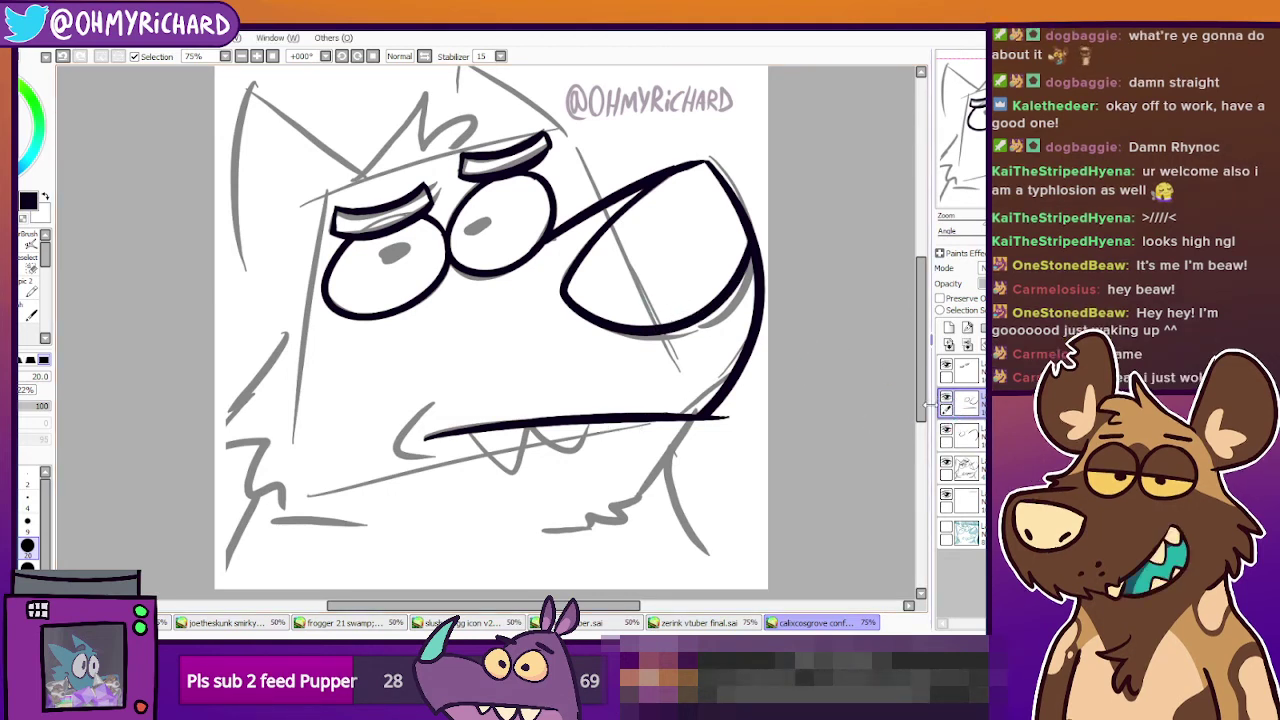
click(955, 433)
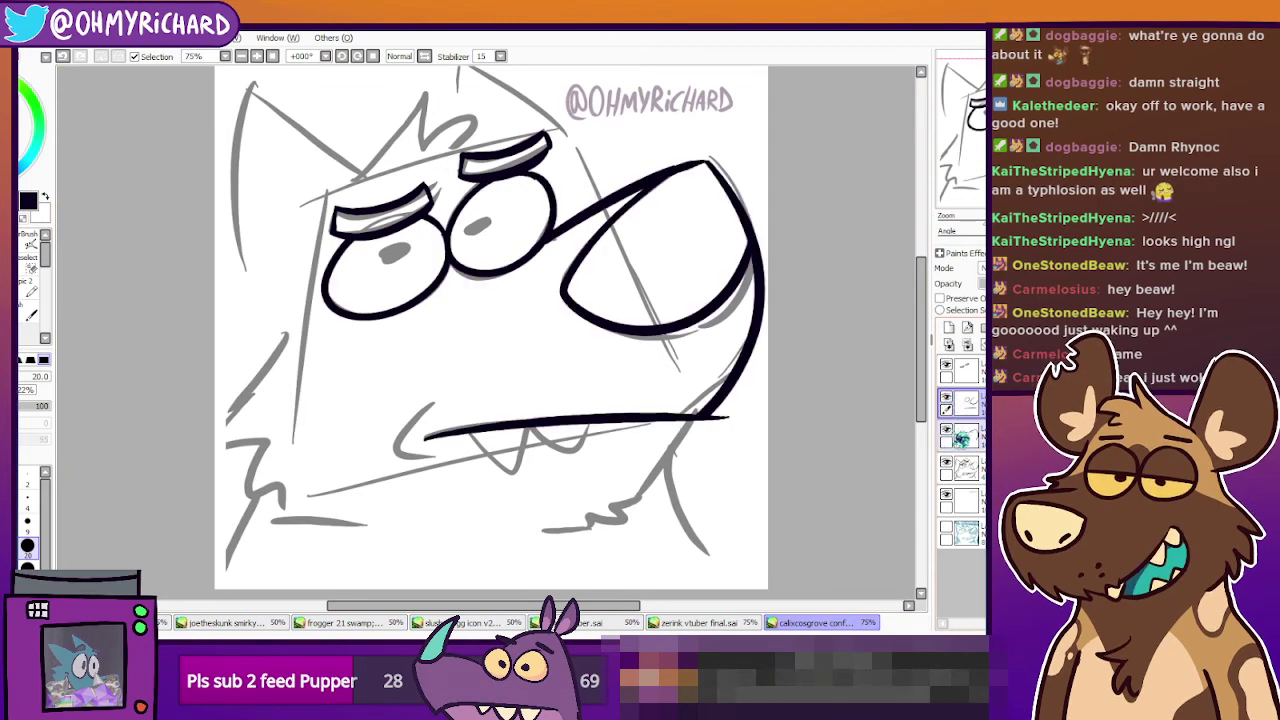
mouse_move(469, 432)
mouse_down()
mouse_move(519, 459)
mouse_move(522, 421)
mouse_move(514, 469)
mouse_move(527, 423)
mouse_move(511, 473)
mouse_move(586, 424)
mouse_up()
key(ctrl+z)
key(ctrl+z)
key(ctrl+z)
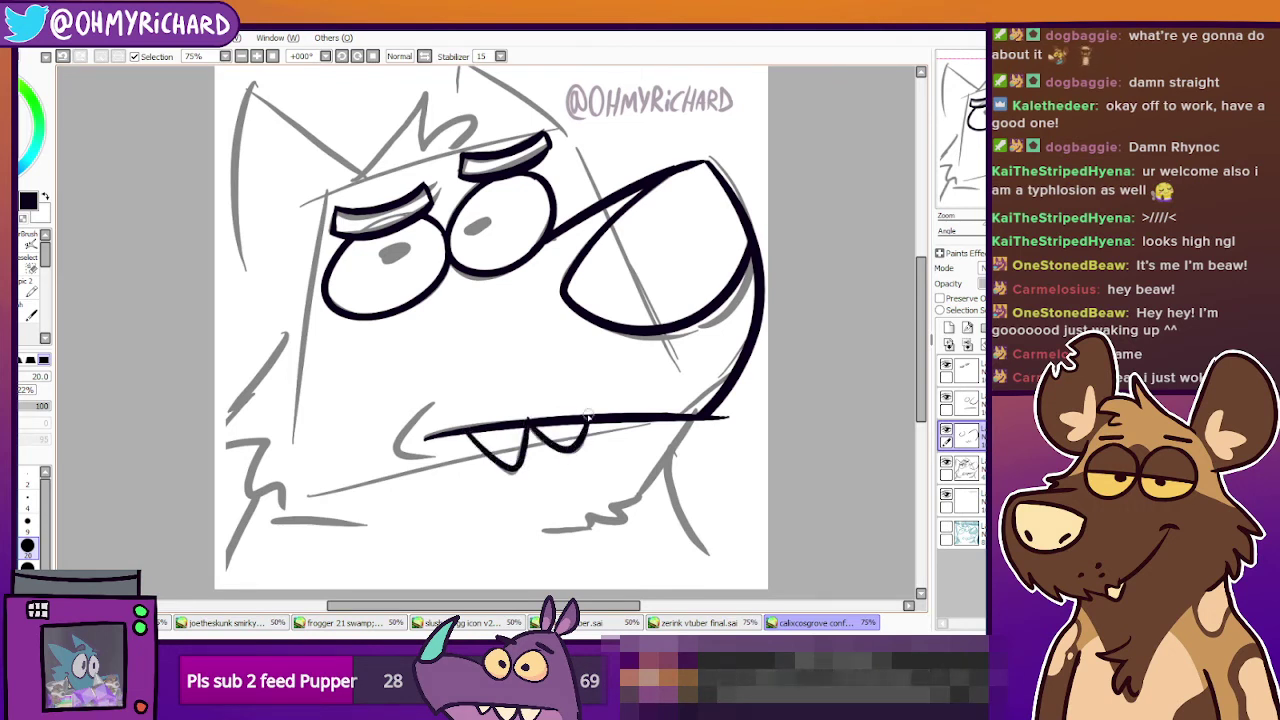
Erase the mouth line's overshoot past the snout's front curve on the right eye's layer, toggling the layer's visibility to check it.
key(e)
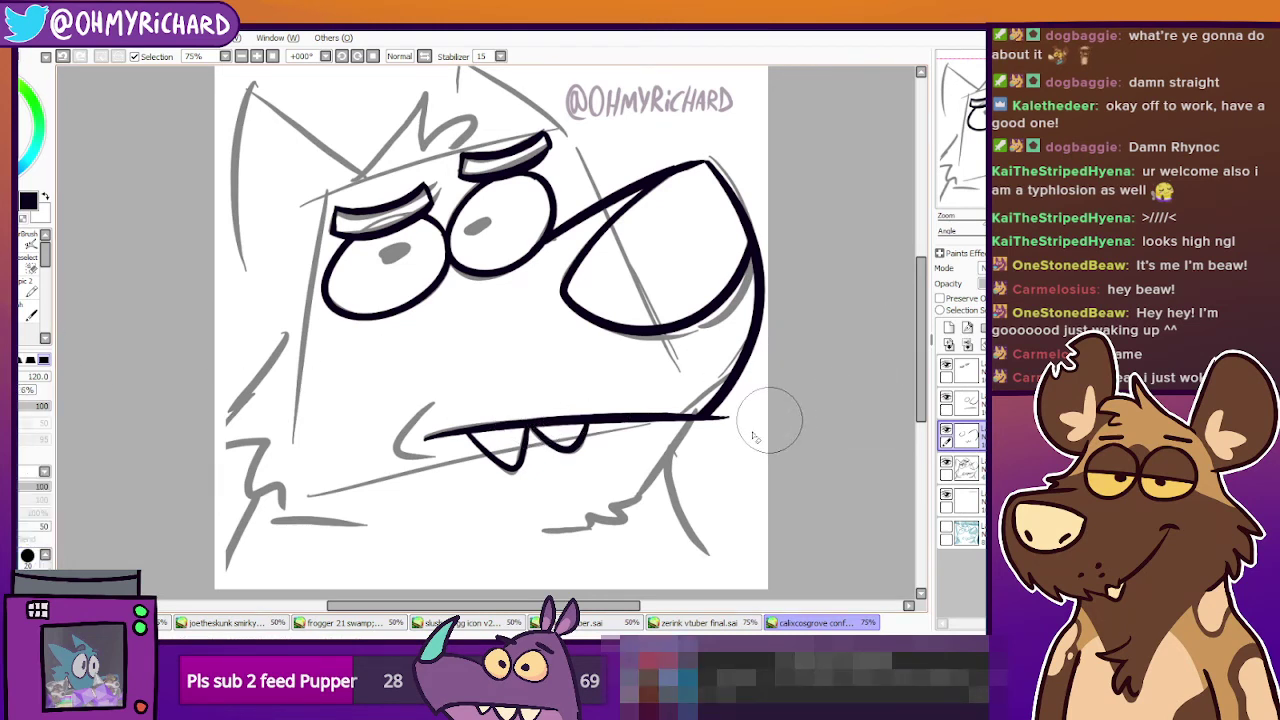
ctrl+shift+click(688, 434)
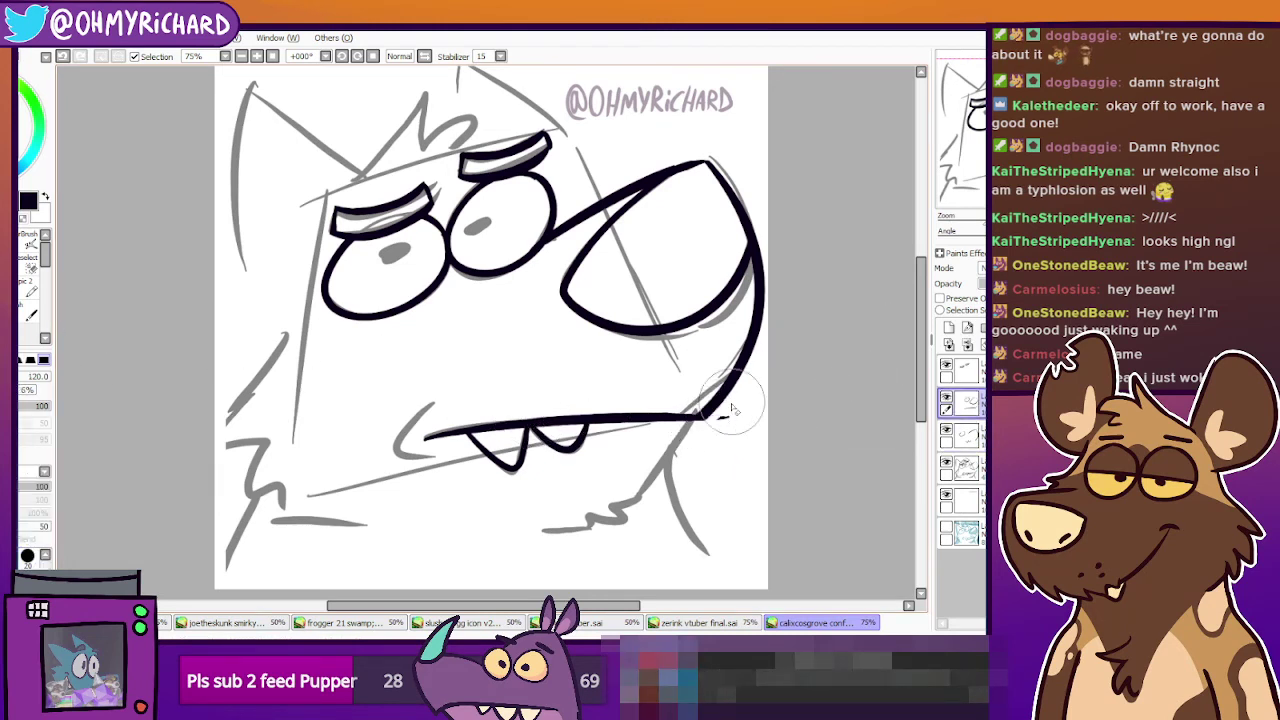
mouse_move(735, 405)
mouse_down()
mouse_move(711, 428)
mouse_move(723, 423)
mouse_up()
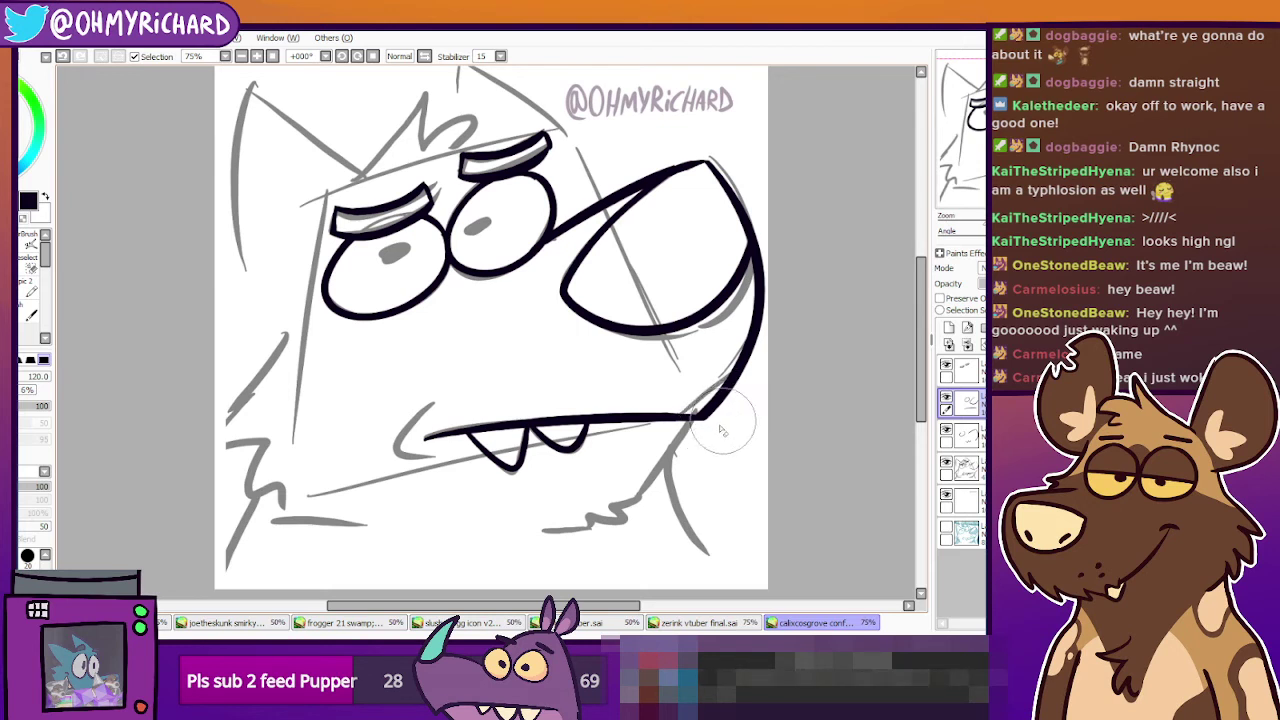
click(947, 398)
click(947, 398)
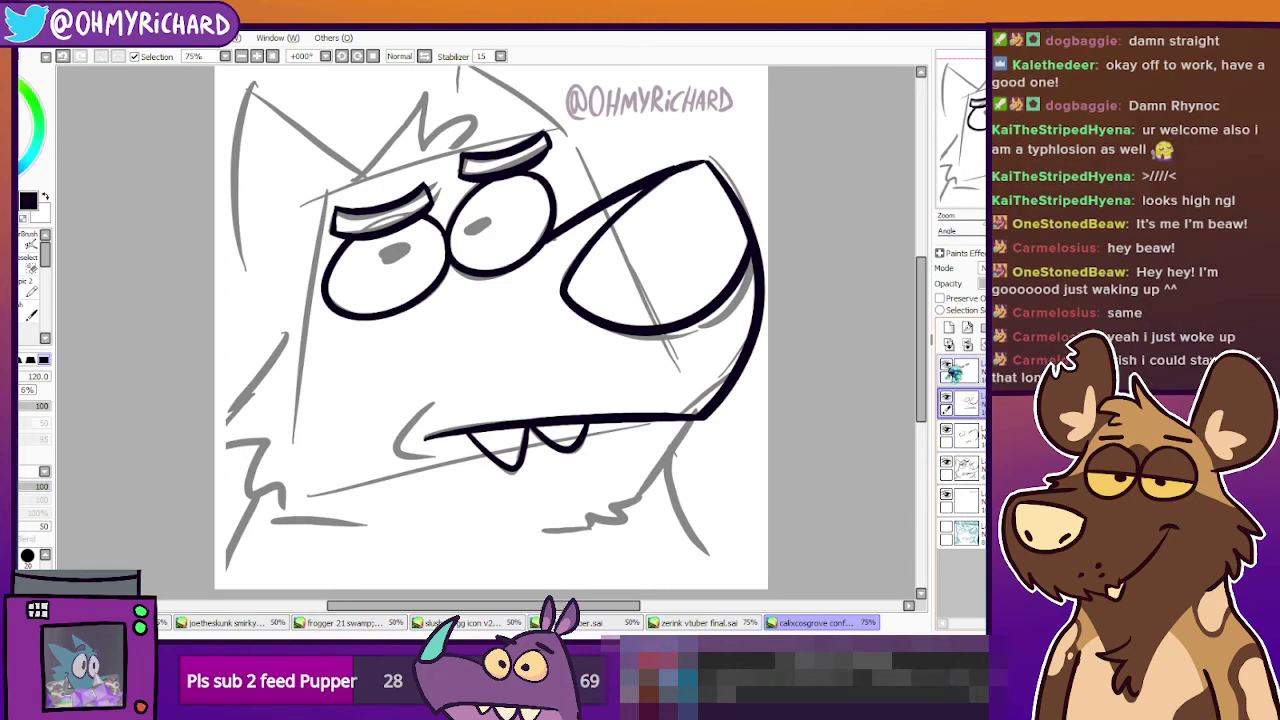
Ink the jagged chin fur on the eyebrows' layer and connect it to the mouth line with a jaw stroke.
click(968, 372)
key(n)
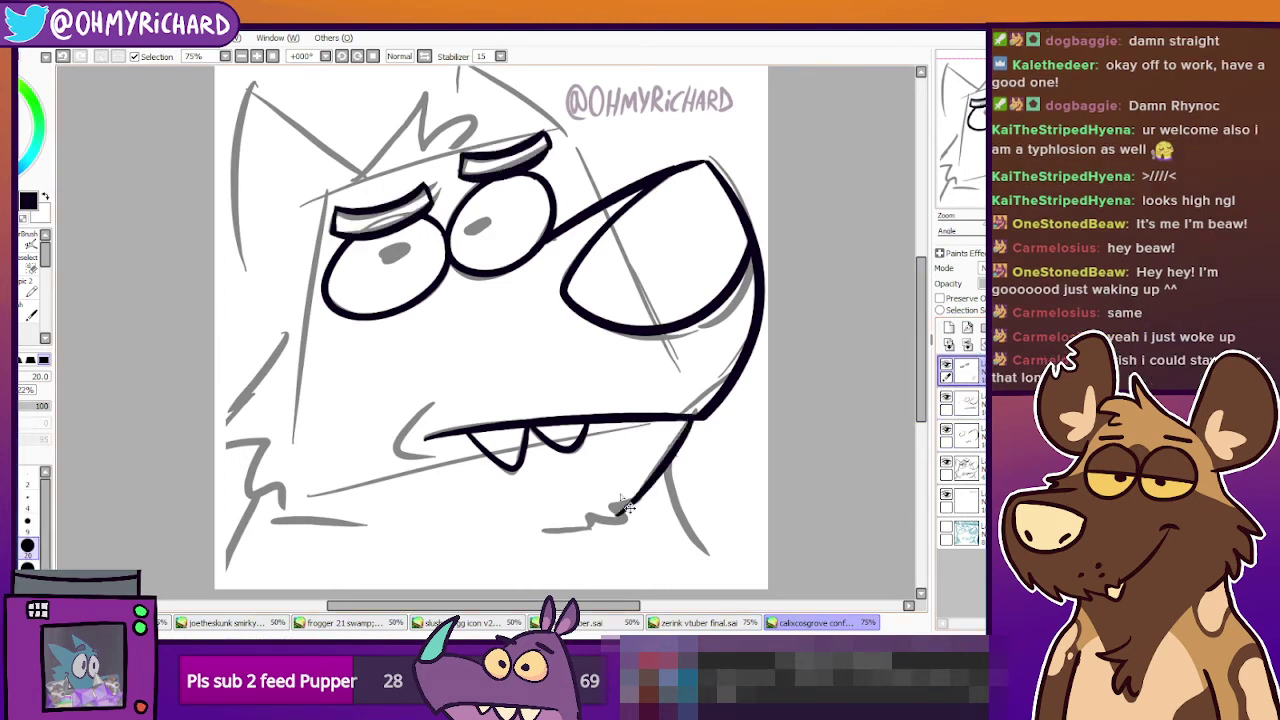
drag(536, 532, 636, 512)
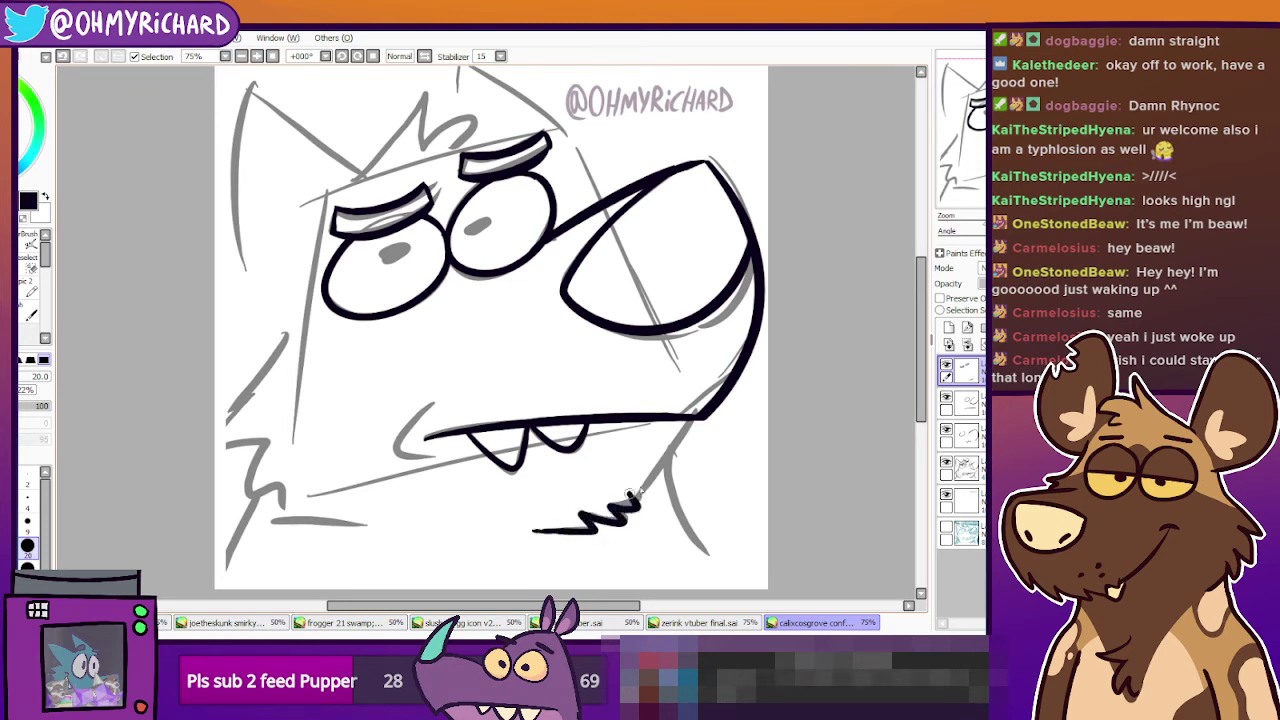
key(ctrl+z)
drag(632, 498, 691, 417)
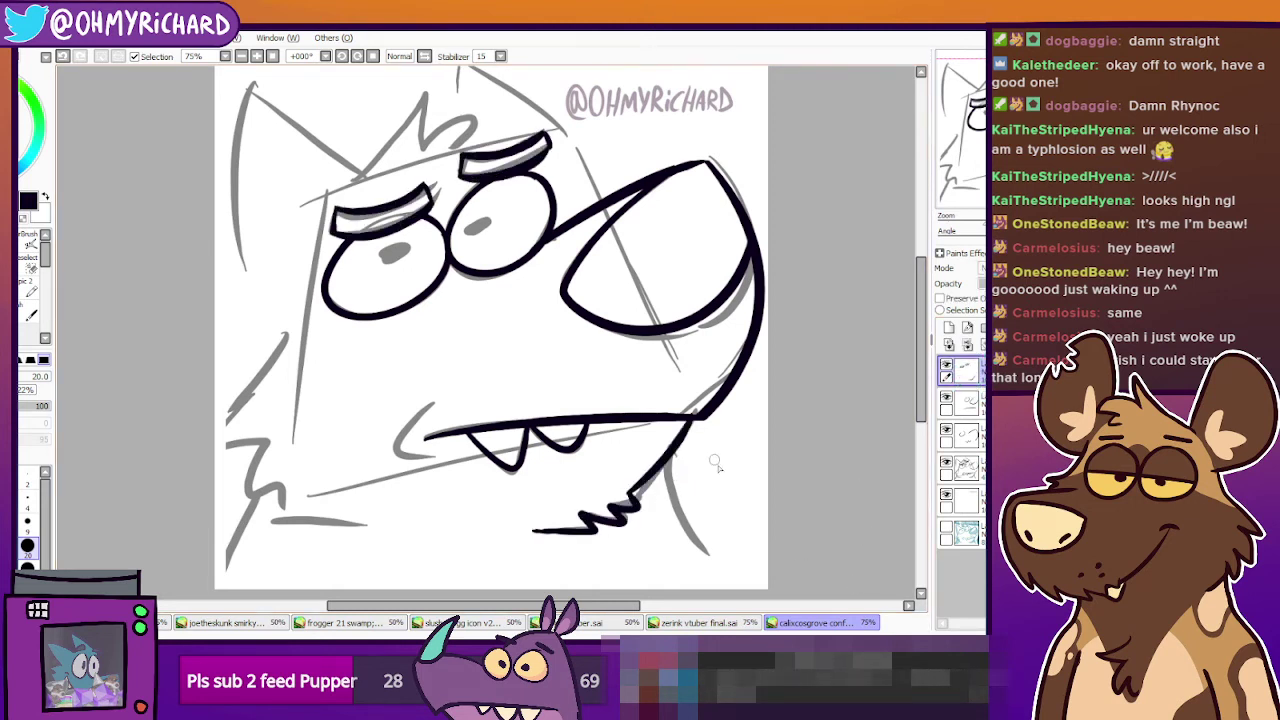
drag(555, 455, 602, 459)
click(973, 378)
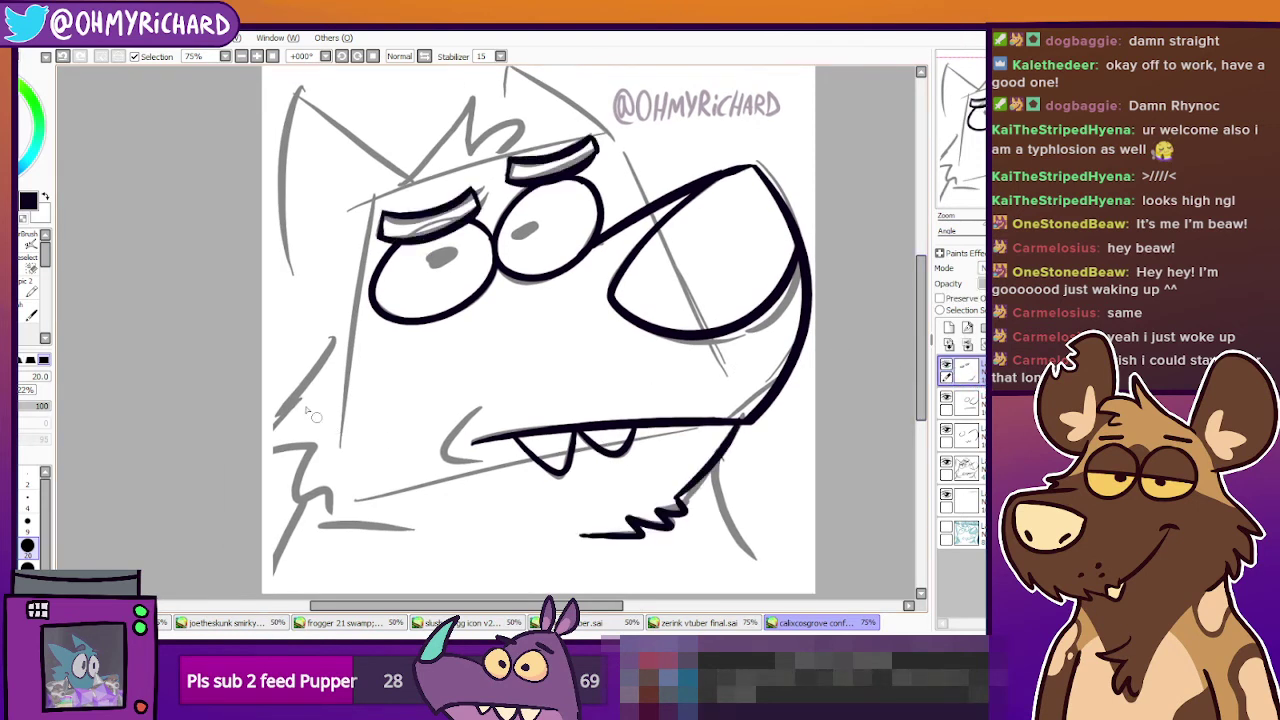
mouse_move(333, 334)
mouse_down()
mouse_move(314, 401)
mouse_move(299, 395)
mouse_move(268, 437)
mouse_move(332, 344)
mouse_move(266, 441)
mouse_move(307, 435)
mouse_move(288, 494)
mouse_move(313, 474)
mouse_move(312, 500)
mouse_move(338, 526)
mouse_up()
key(ctrl+z)
key(ctrl+z)
key(ctrl+z)
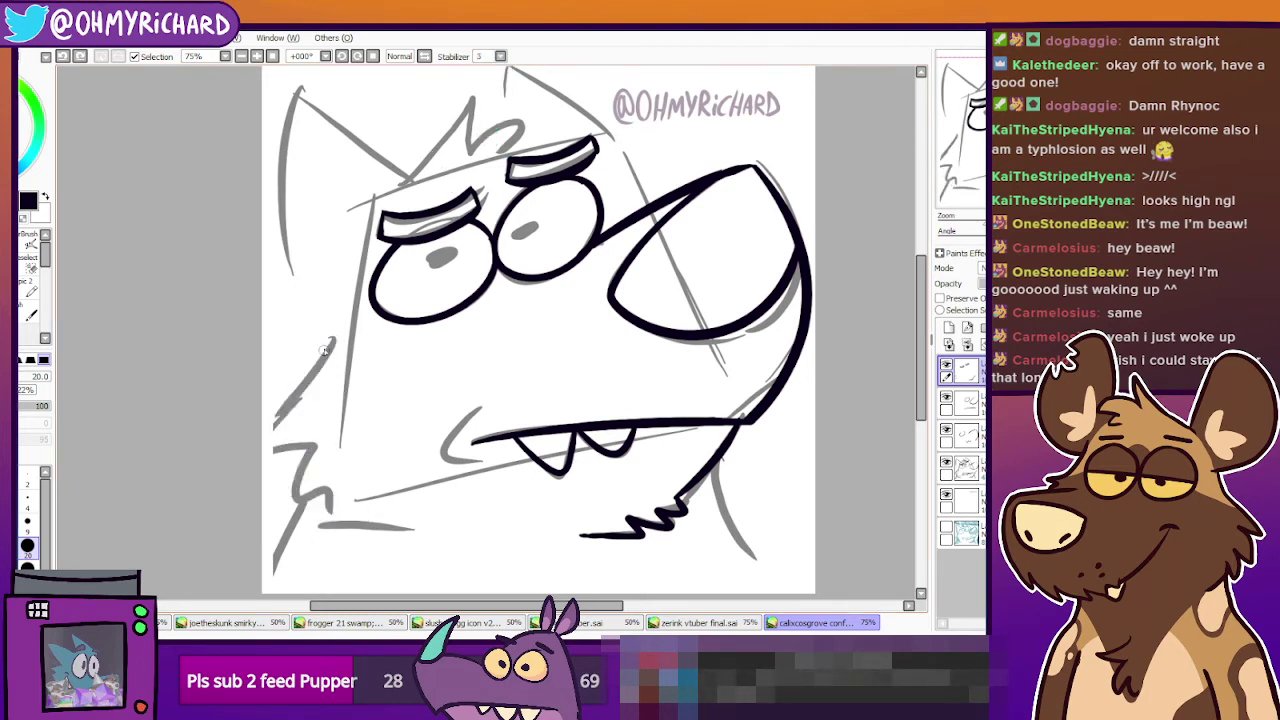
mouse_move(305, 393)
mouse_down()
mouse_move(271, 434)
mouse_move(319, 426)
mouse_move(298, 472)
mouse_up()
key(ctrl+z)
mouse_move(335, 327)
mouse_down()
mouse_move(266, 427)
mouse_move(308, 425)
mouse_move(302, 392)
mouse_move(267, 435)
mouse_move(307, 427)
mouse_move(292, 483)
mouse_move(316, 459)
mouse_move(329, 502)
mouse_up()
key(ctrl+z)
key(ctrl+z)
mouse_move(334, 338)
mouse_down()
mouse_move(268, 453)
mouse_move(320, 433)
mouse_move(295, 498)
mouse_move(327, 476)
mouse_move(331, 512)
mouse_up()
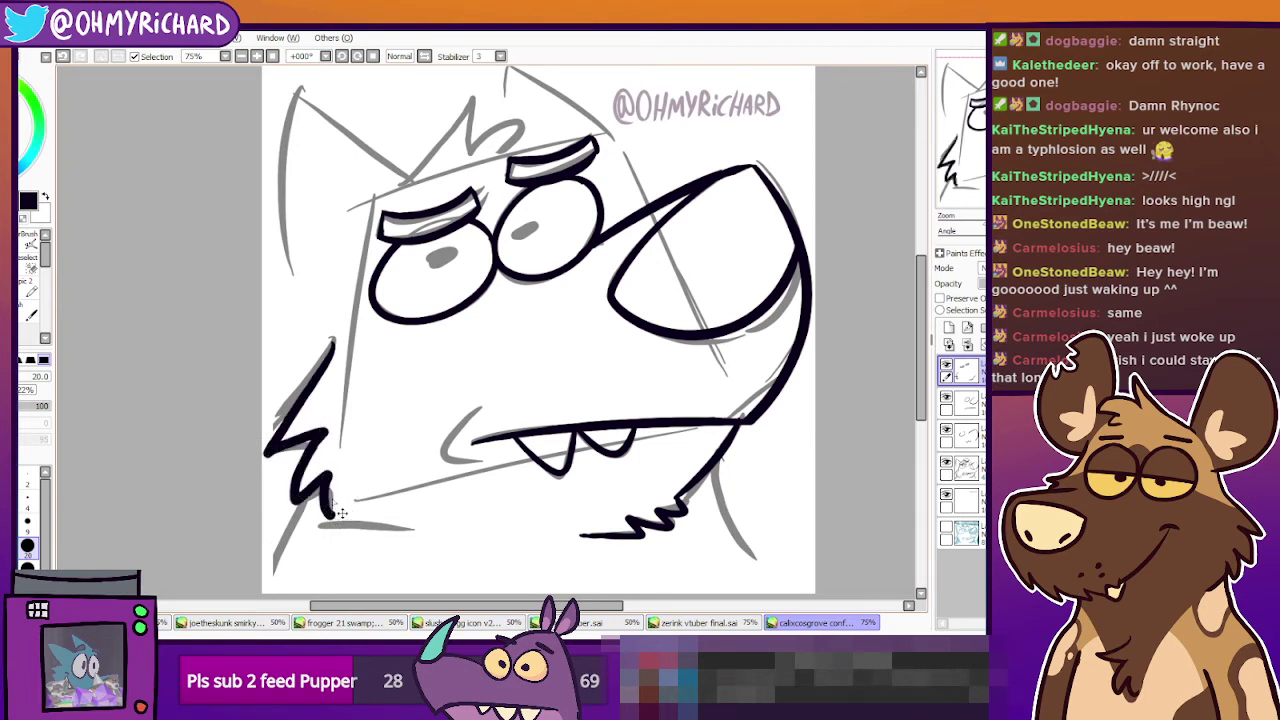
key(ctrl+z)
mouse_move(334, 337)
mouse_down()
mouse_move(281, 435)
mouse_move(296, 440)
mouse_move(272, 435)
mouse_move(300, 462)
mouse_move(286, 497)
mouse_move(283, 415)
mouse_move(270, 435)
mouse_move(311, 422)
mouse_move(325, 347)
mouse_move(311, 426)
mouse_up()
key(ctrl+z)
key(ctrl+z)
key(ctrl+z)
drag(288, 495, 320, 500)
key(ctrl+z)
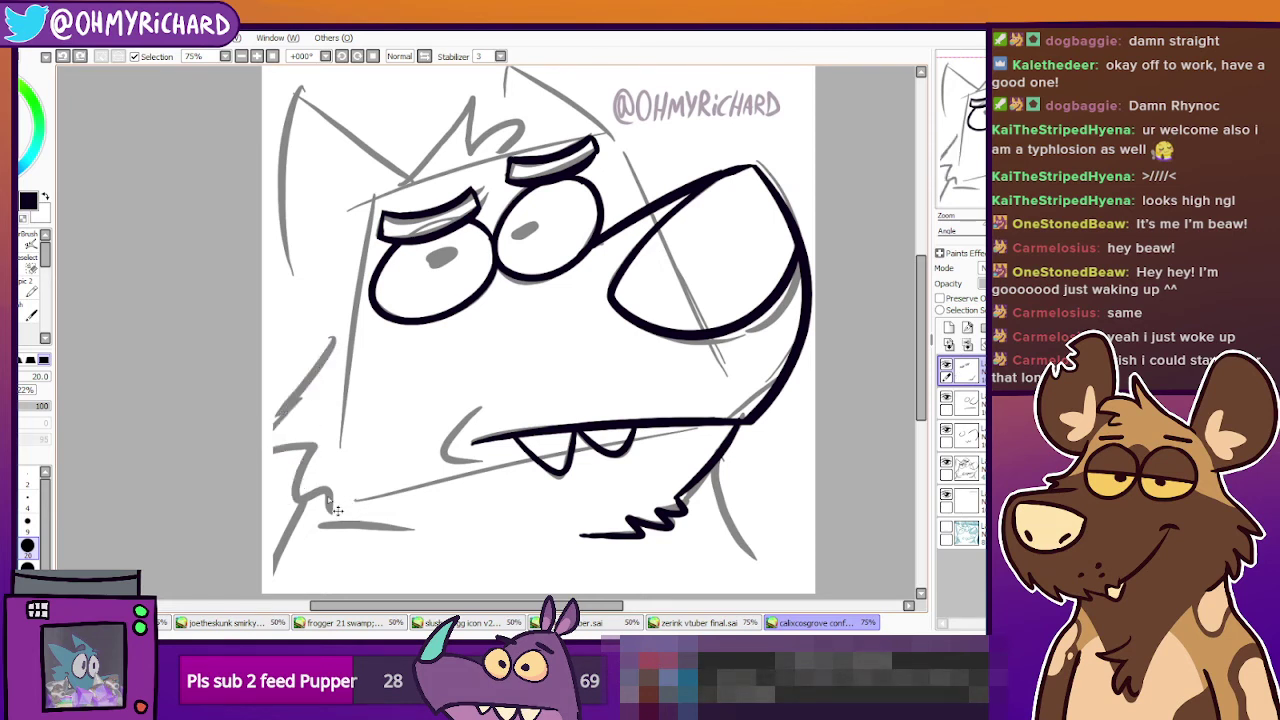
Ink the left cheek's jagged fur edge over the sketch on the eyebrows' layer, redrawing the stroke until its points look clean.
mouse_move(331, 344)
mouse_down()
mouse_move(274, 442)
mouse_move(300, 469)
mouse_up()
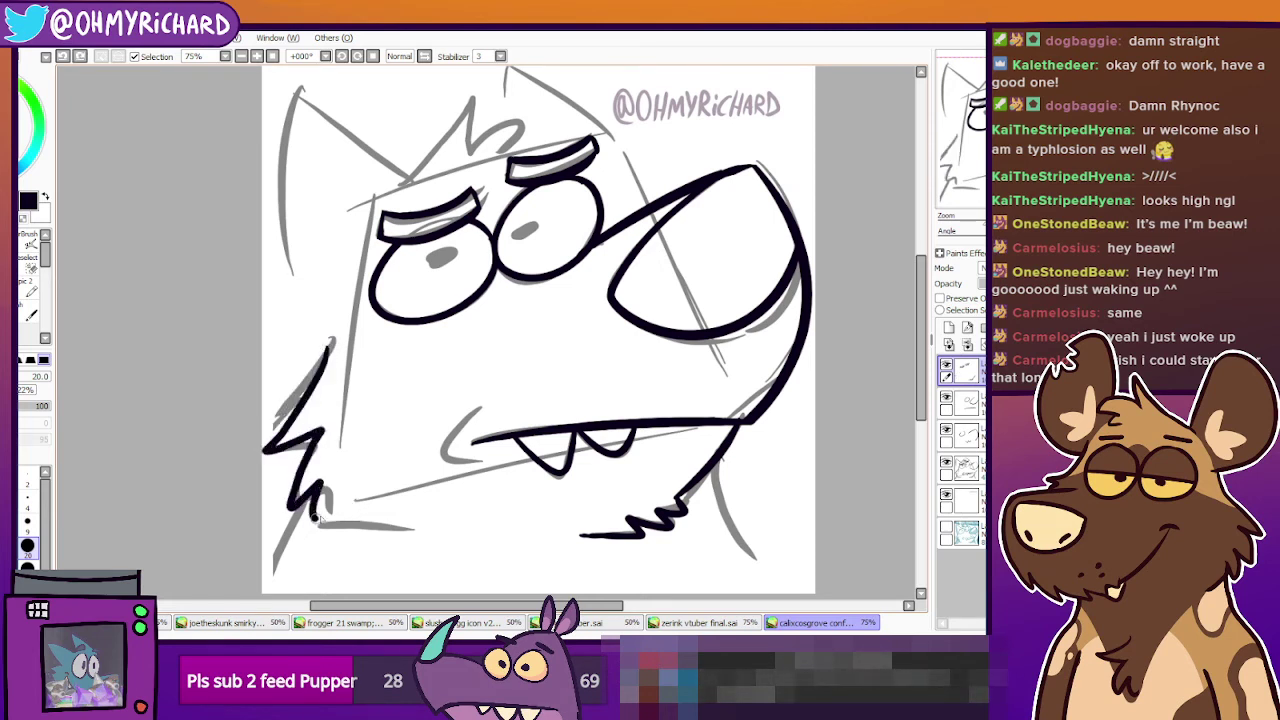
drag(315, 518, 337, 510)
key(ctrl+z)
mouse_move(334, 336)
mouse_down()
mouse_move(265, 441)
mouse_move(303, 429)
mouse_move(293, 482)
mouse_move(315, 474)
mouse_move(329, 503)
mouse_up()
key(ctrl+z)
mouse_move(332, 338)
mouse_down()
mouse_move(264, 453)
mouse_move(319, 444)
mouse_move(297, 510)
mouse_move(325, 493)
mouse_move(313, 526)
mouse_move(404, 532)
mouse_up()
Ink the short horizontal jaw stroke at the lower end of the cheek fur, redrawing it to follow the sketch.
key(ctrl+z)
drag(322, 527, 398, 531)
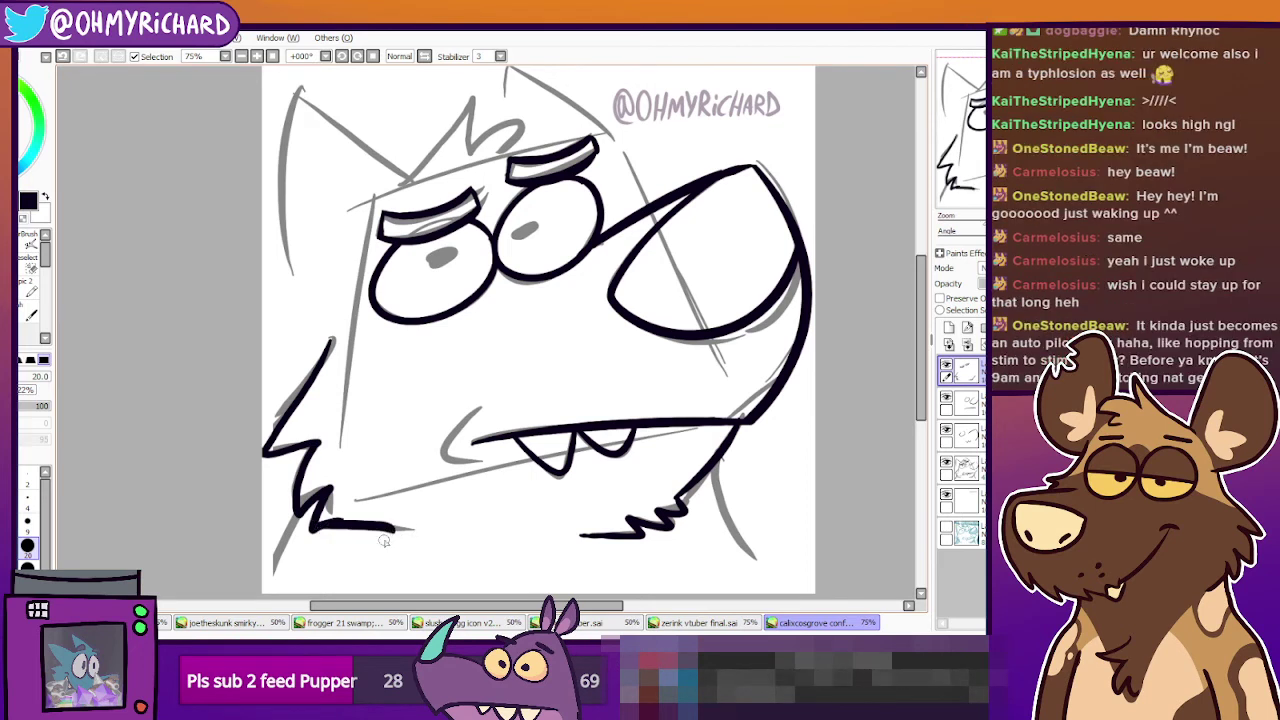
key(ctrl+z)
drag(316, 526, 400, 530)
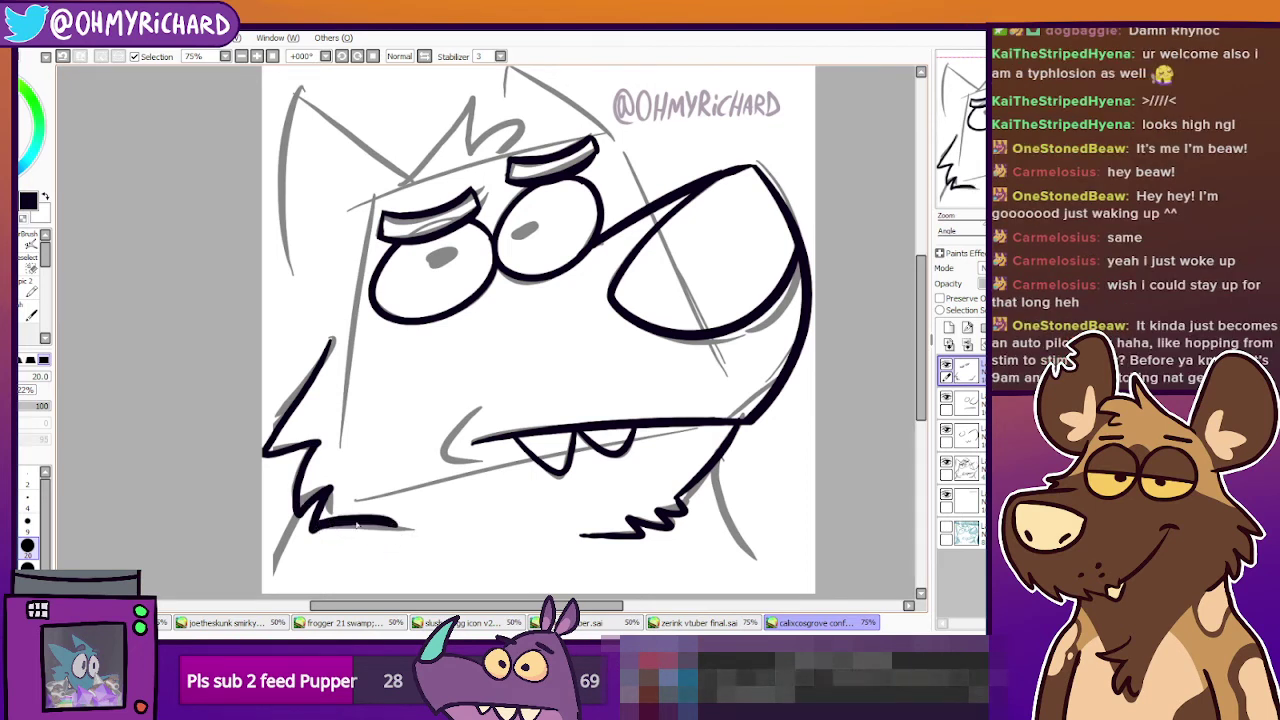
key(ctrl+z)
drag(318, 522, 386, 533)
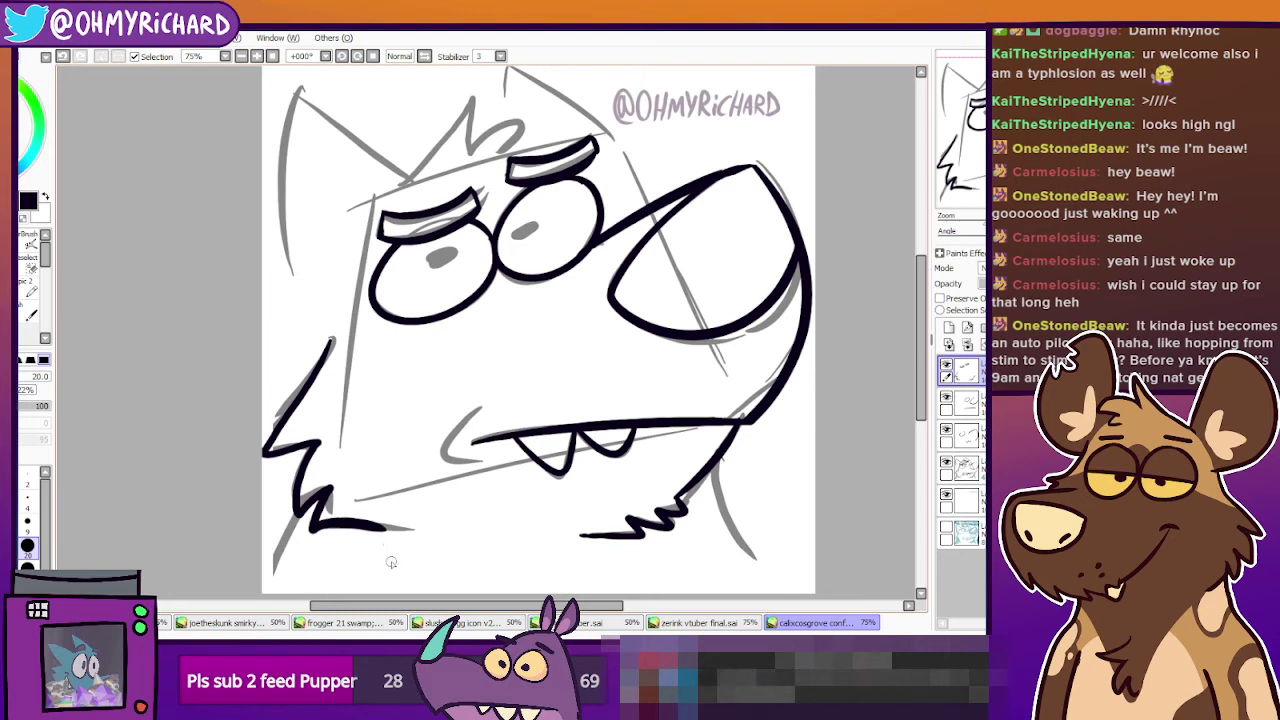
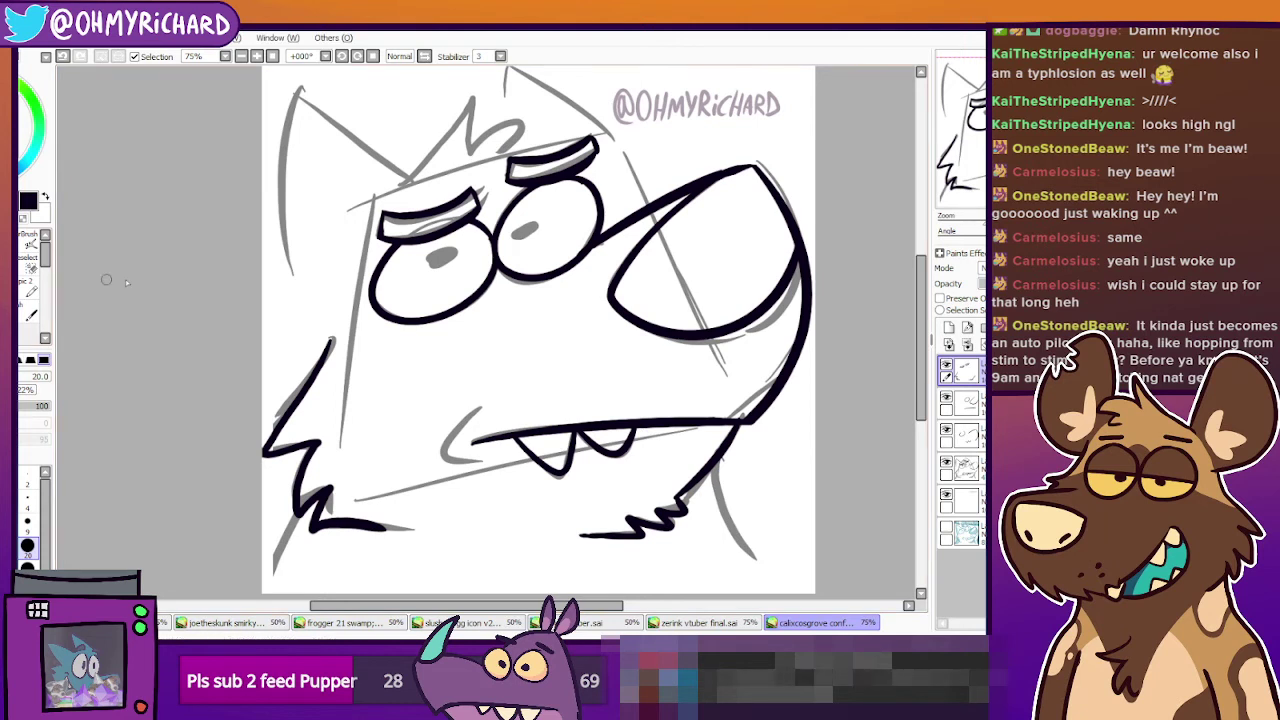
Check the line layers by toggling their visibility and ink the left ear's inner edge up to its tip on the right eye's layer.
drag(540, 320, 548, 369)
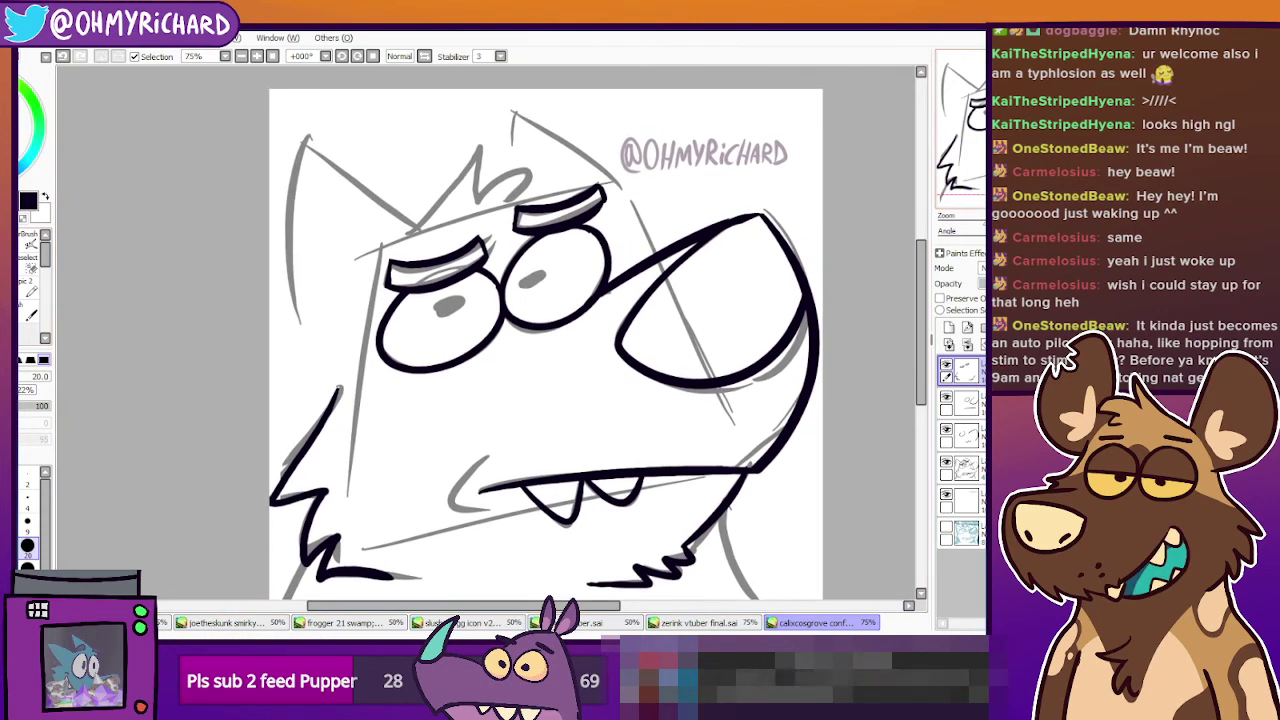
click(947, 367)
click(947, 367)
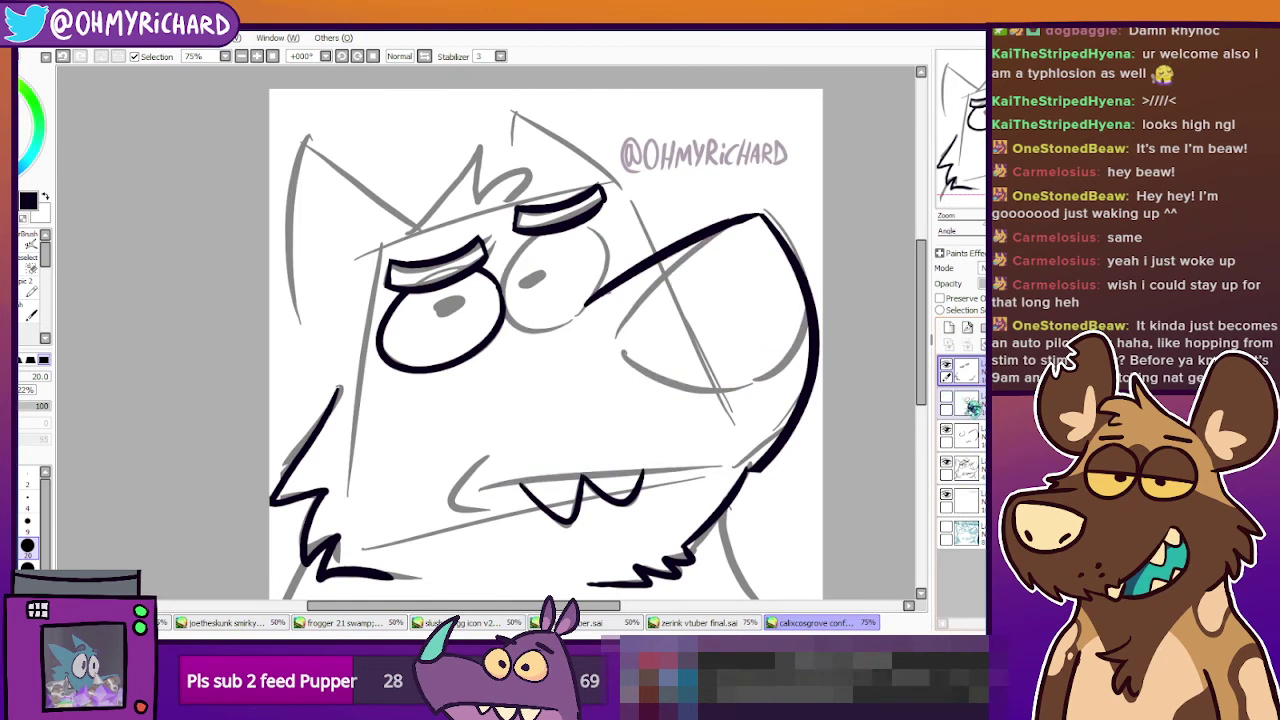
click(952, 405)
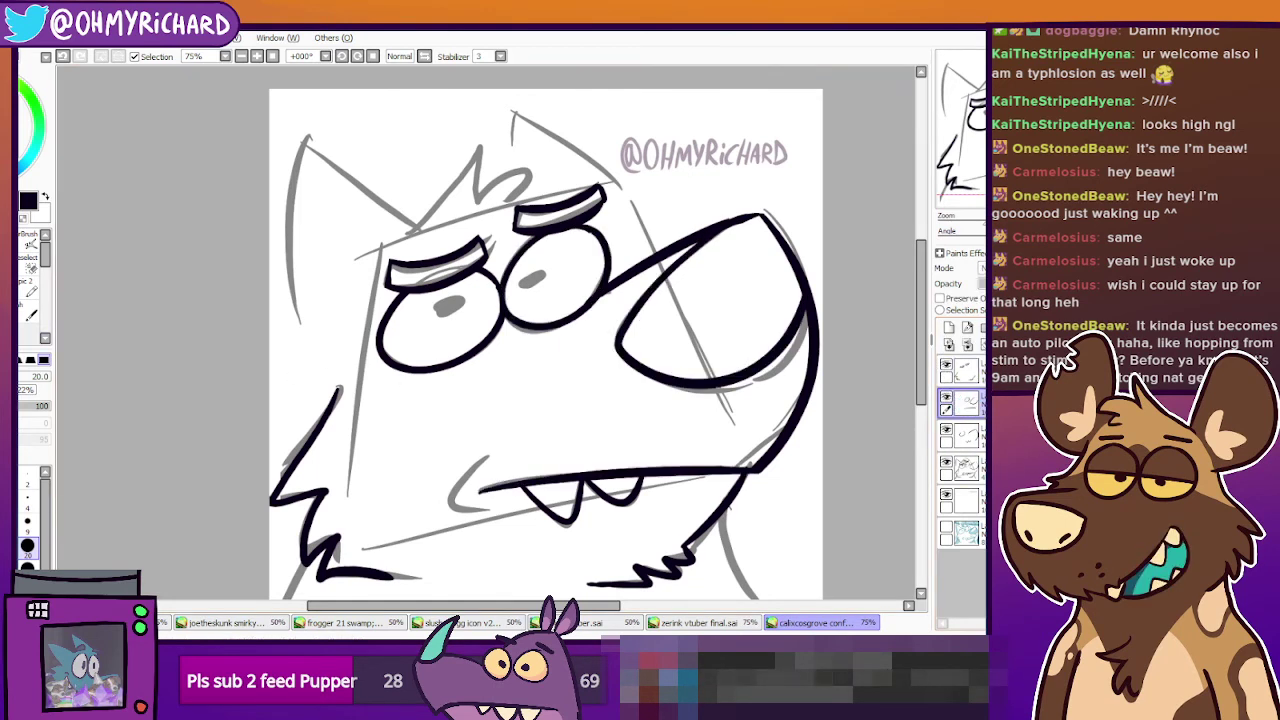
drag(421, 233, 308, 141)
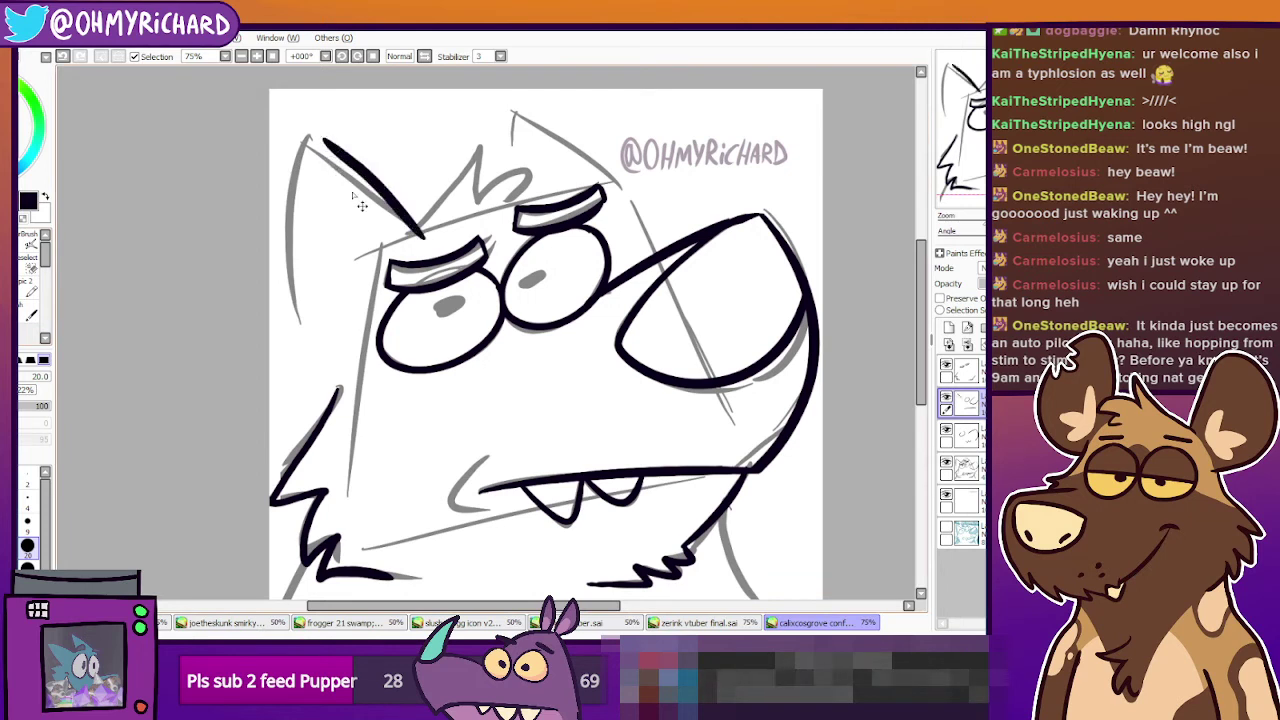
key(ctrl+z)
drag(421, 232, 305, 138)
key(ctrl+z)
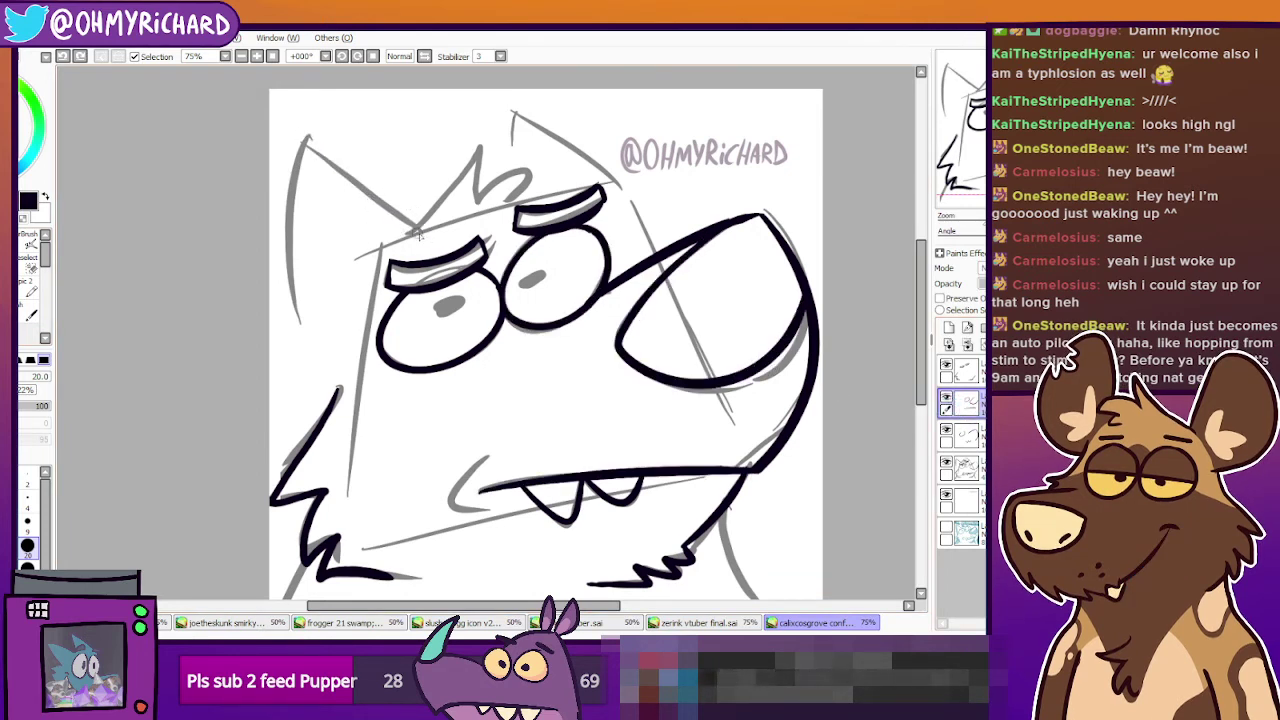
drag(421, 233, 303, 135)
key(ctrl+z)
Ink the left ear's outer edge curving down from the tip and join it to the cheek fur with a short stroke.
mouse_move(387, 208)
mouse_down()
mouse_move(297, 267)
mouse_move(341, 363)
mouse_up()
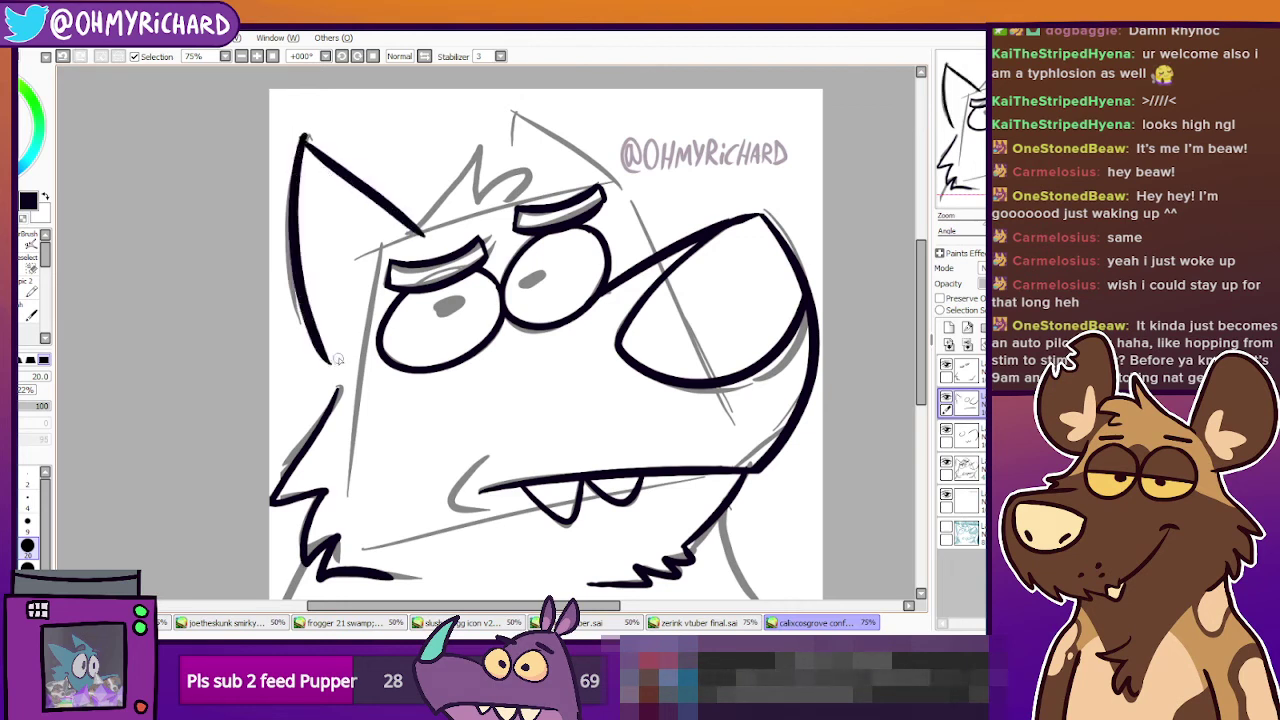
key(ctrl+z)
drag(302, 133, 316, 371)
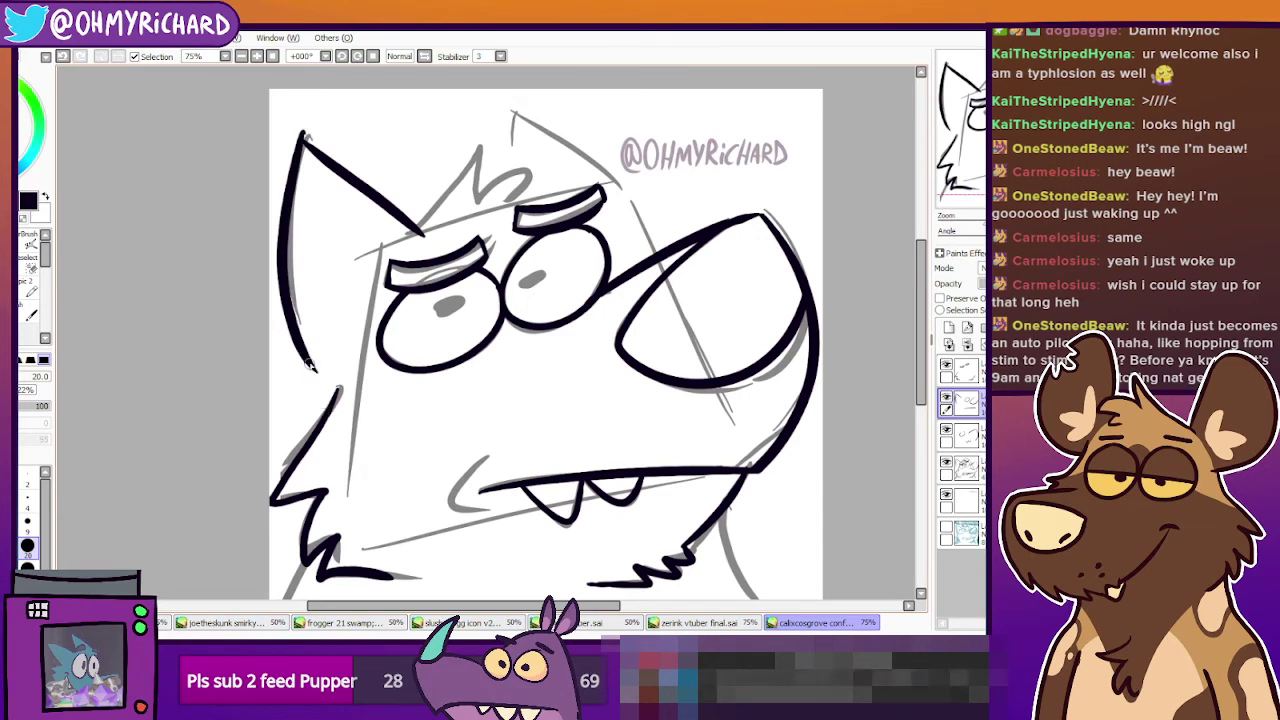
mouse_move(303, 350)
mouse_down()
mouse_move(335, 397)
mouse_move(331, 369)
mouse_move(328, 416)
mouse_move(333, 356)
mouse_up()
key(ctrl+z)
key(ctrl+z)
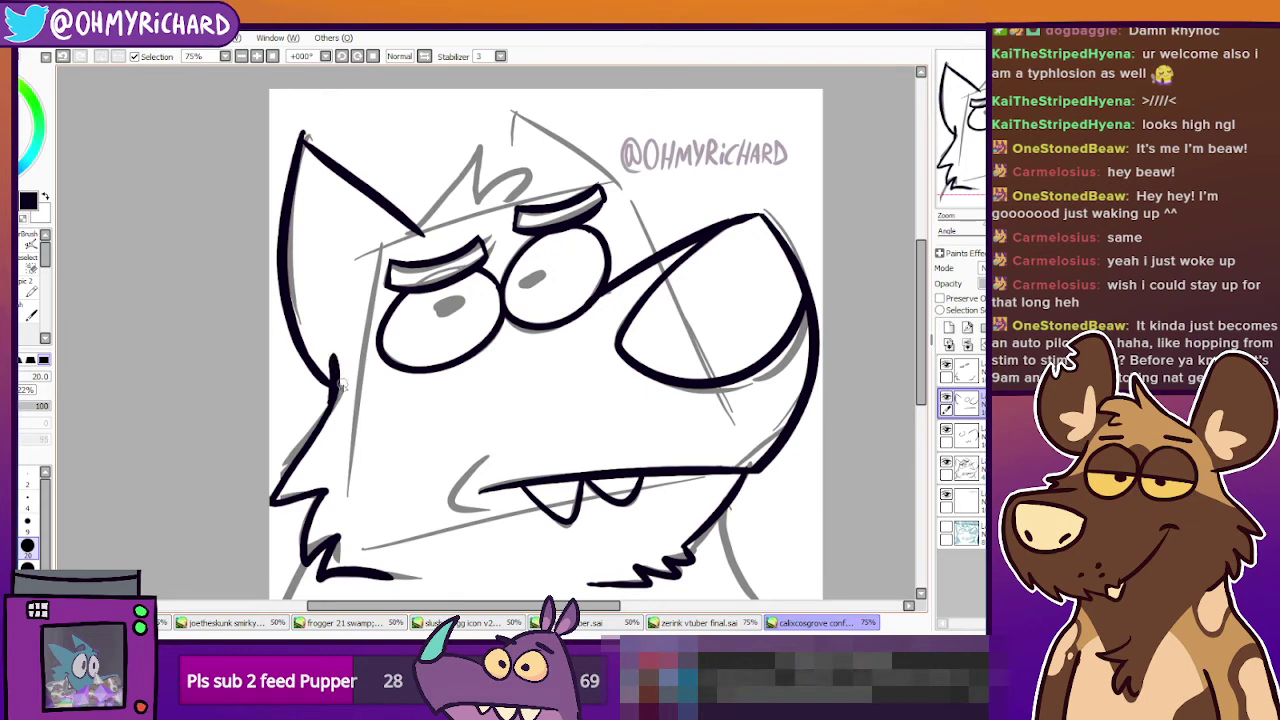
key(ctrl+z)
drag(333, 403, 335, 358)
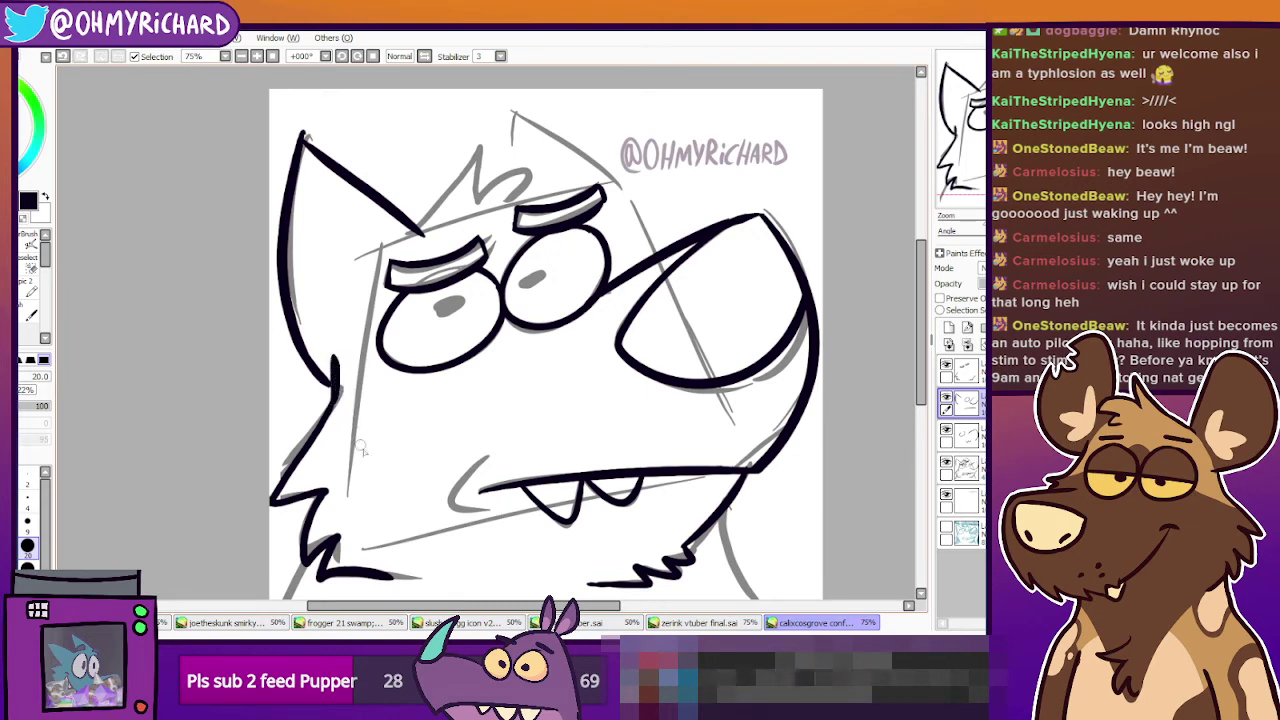
drag(601, 491, 623, 430)
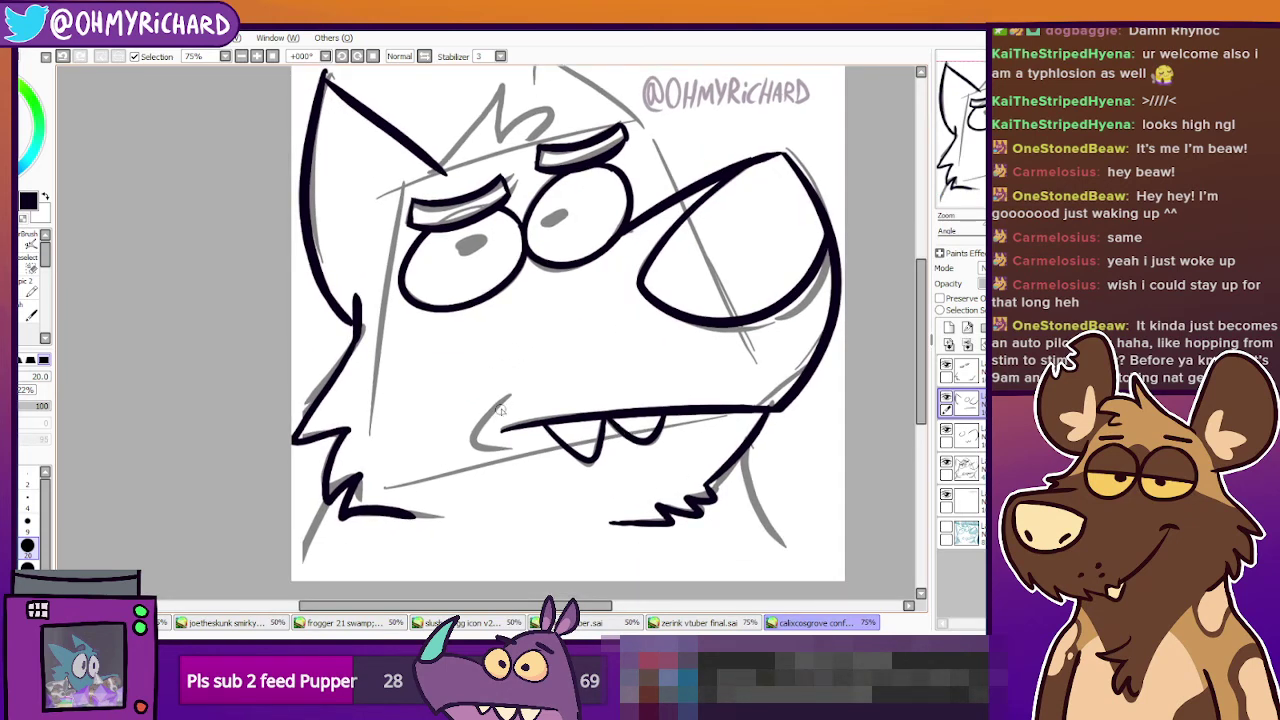
mouse_move(510, 396)
mouse_down()
mouse_move(470, 449)
mouse_move(523, 439)
mouse_move(471, 435)
mouse_move(511, 449)
mouse_up()
key(ctrl+z)
key(ctrl+z)
key(ctrl+z)
Lasso the mouth-corner curve on the sketch layer and cut and paste it onto its own layer as line art.
ctrl+shift+click(475, 443)
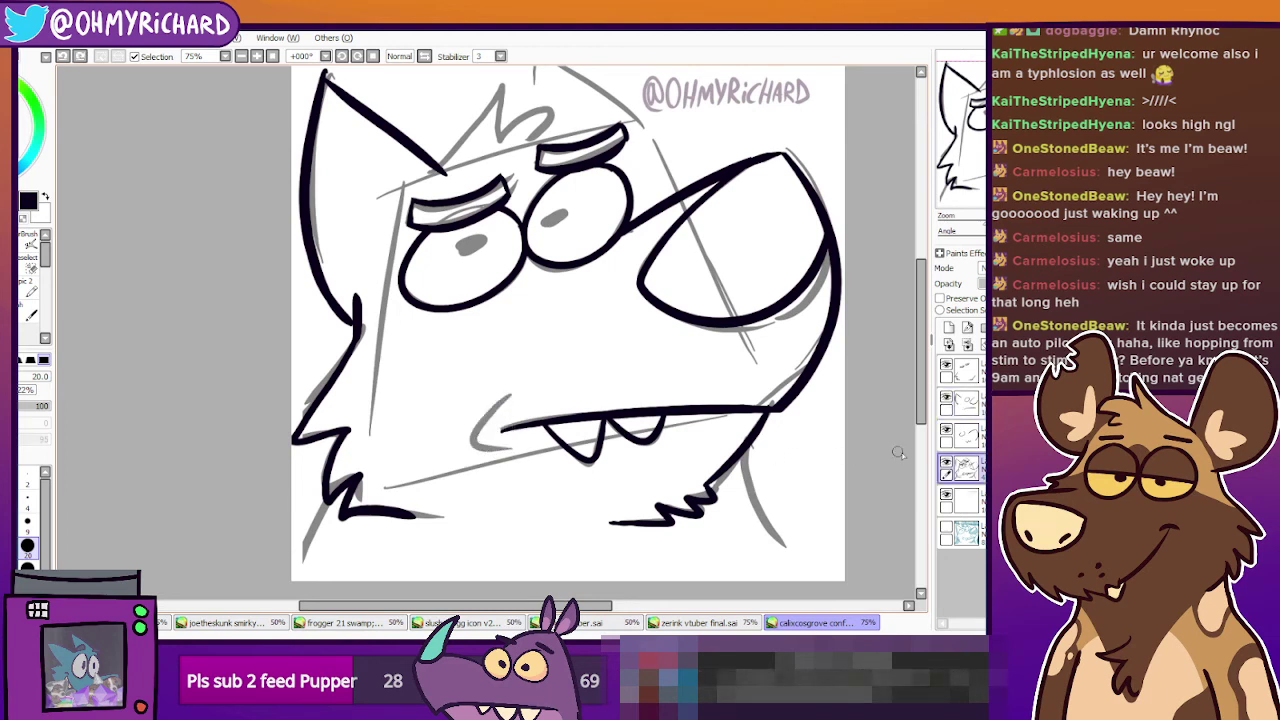
key(l)
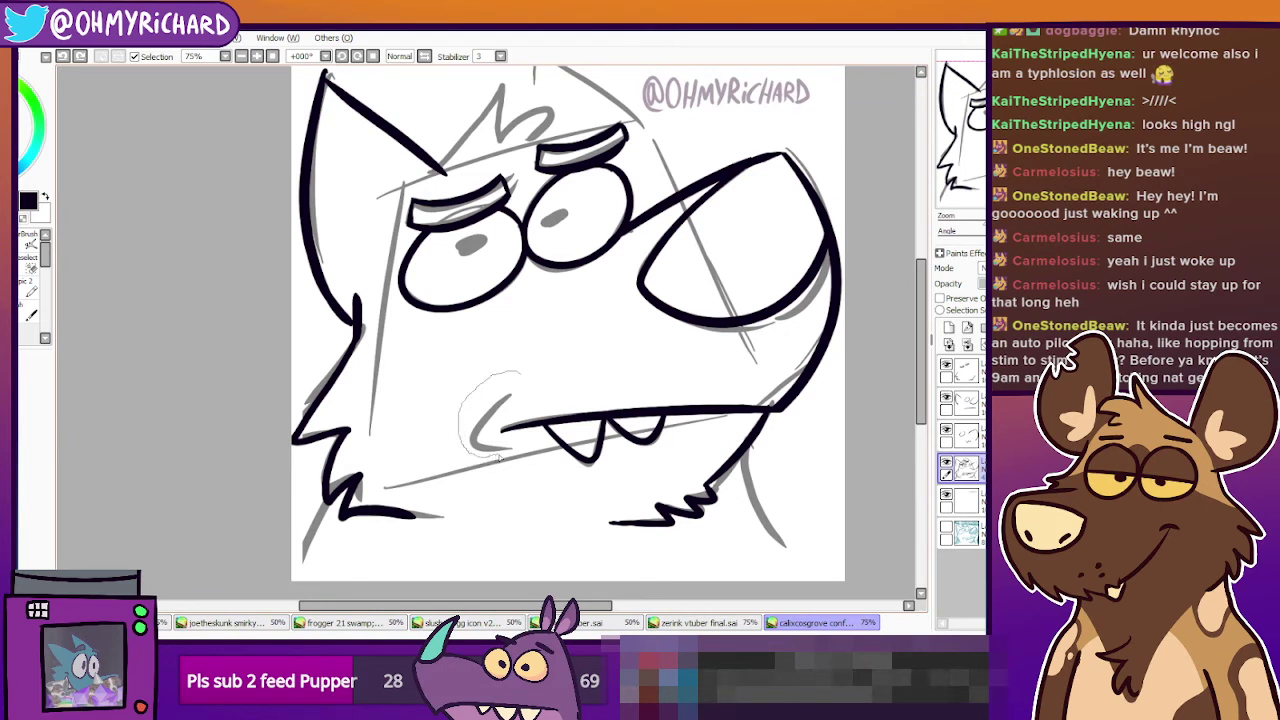
drag(503, 424, 524, 381)
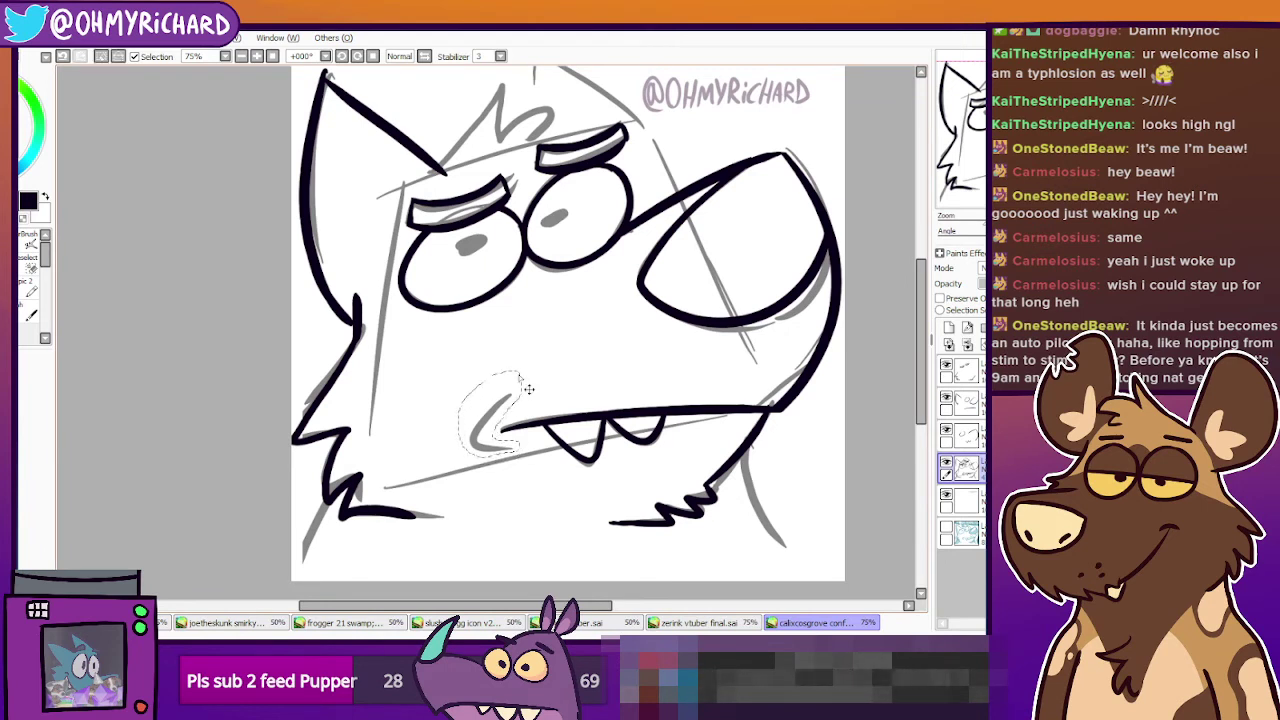
key(ctrl+x)
key(ctrl+v)
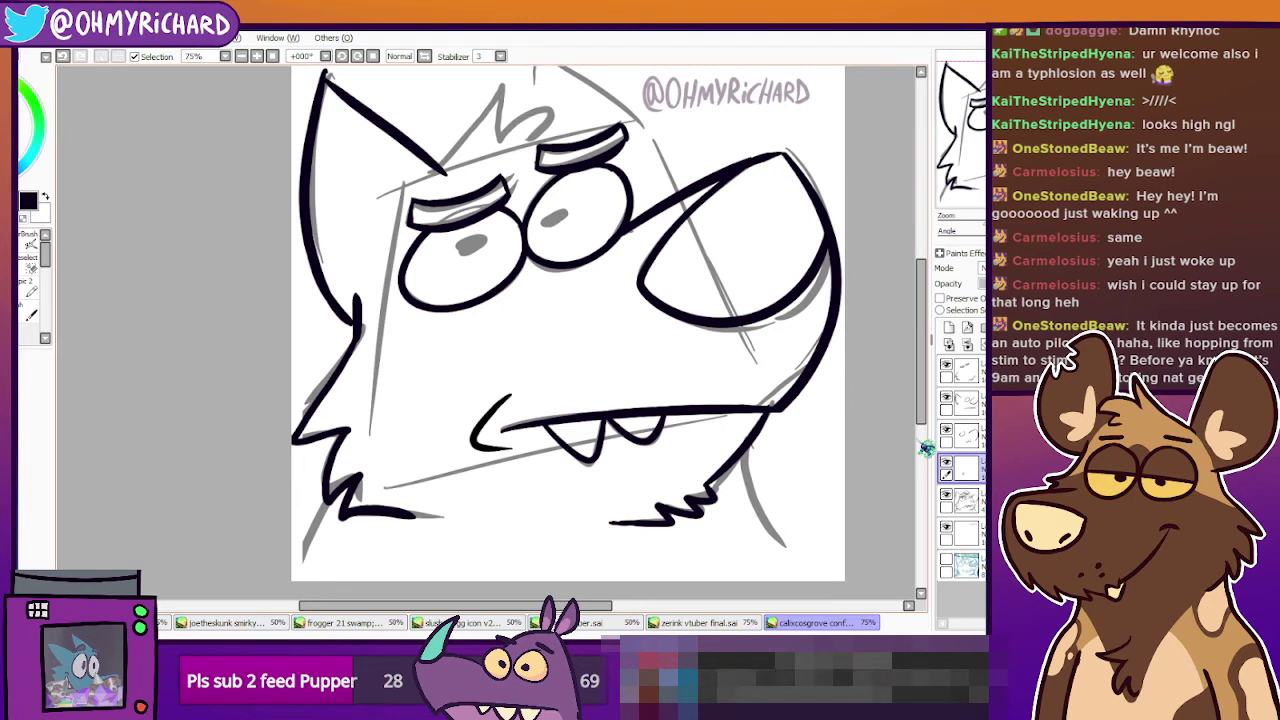
click(29, 291)
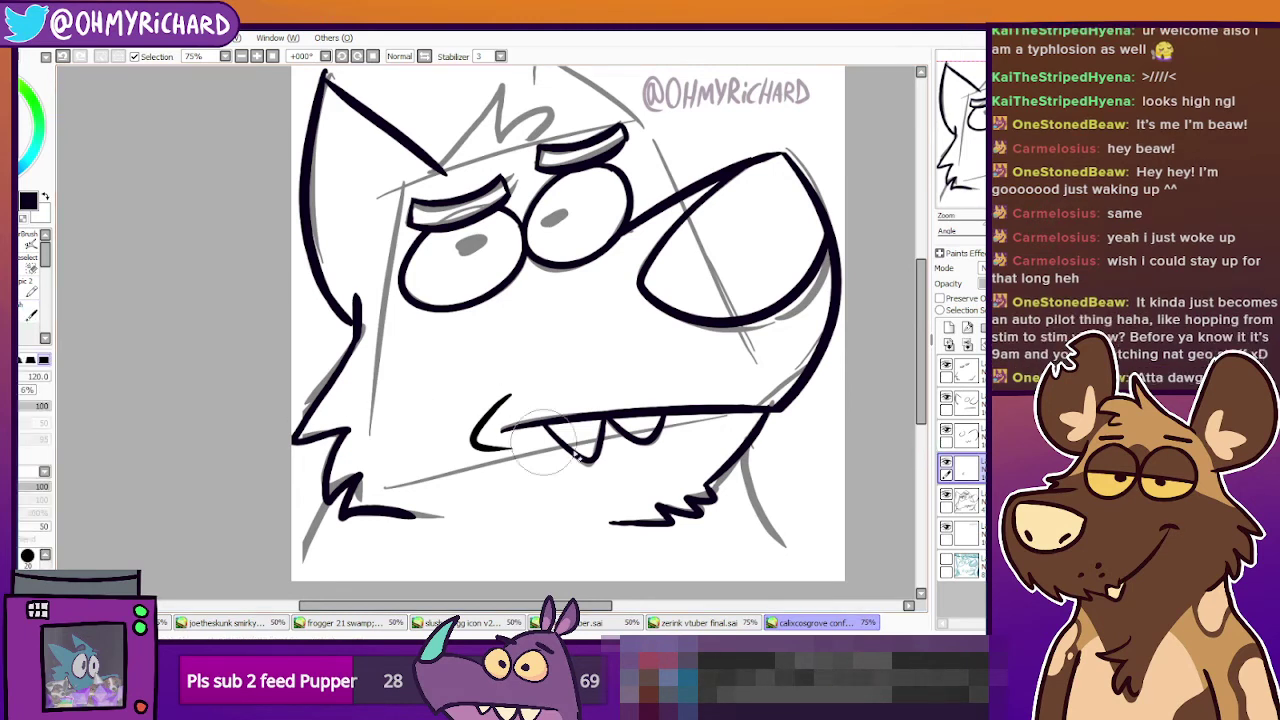
click(967, 501)
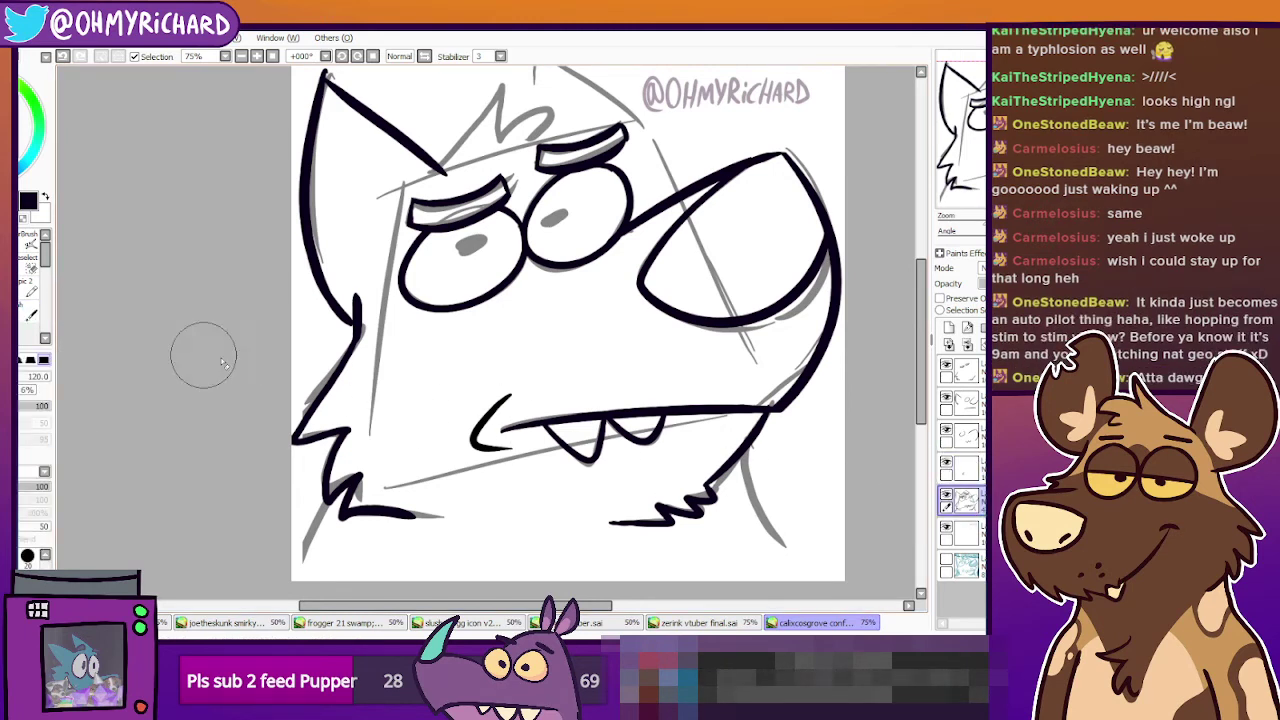
Ink both solid oval pupils over the sketch on the left eye's layer, redrawing them until their shapes look clean.
click(31, 314)
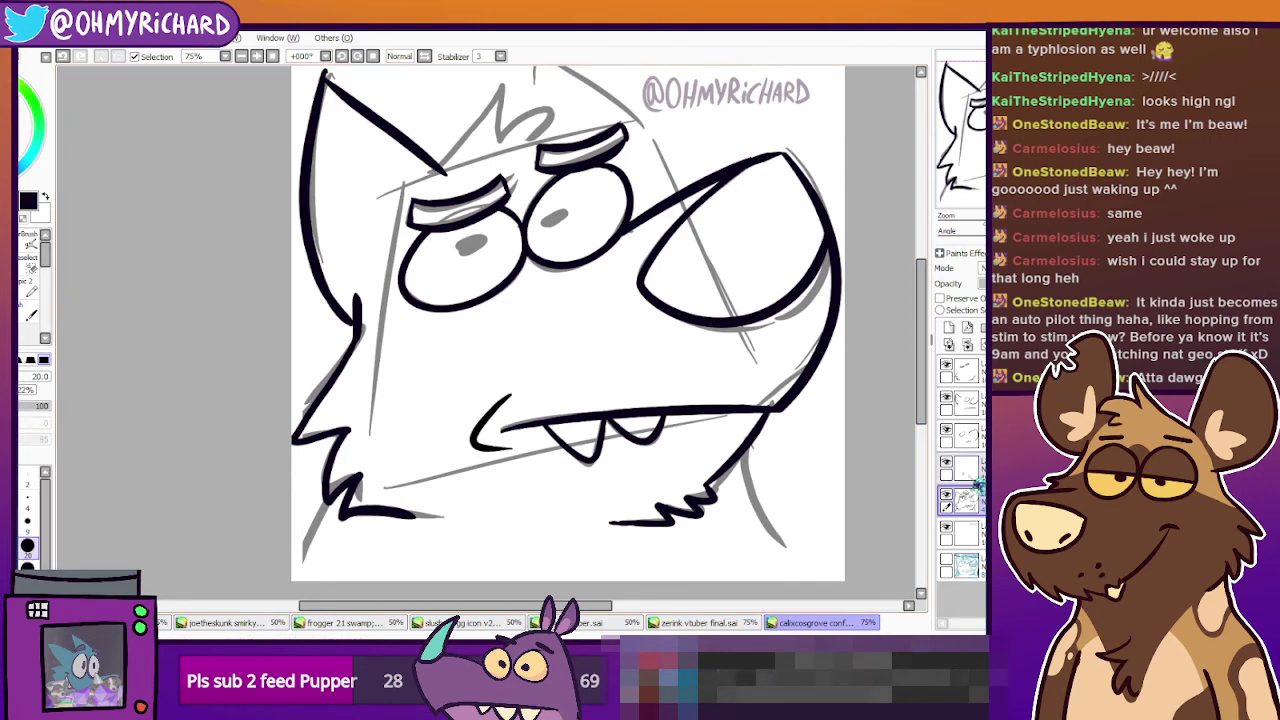
click(964, 437)
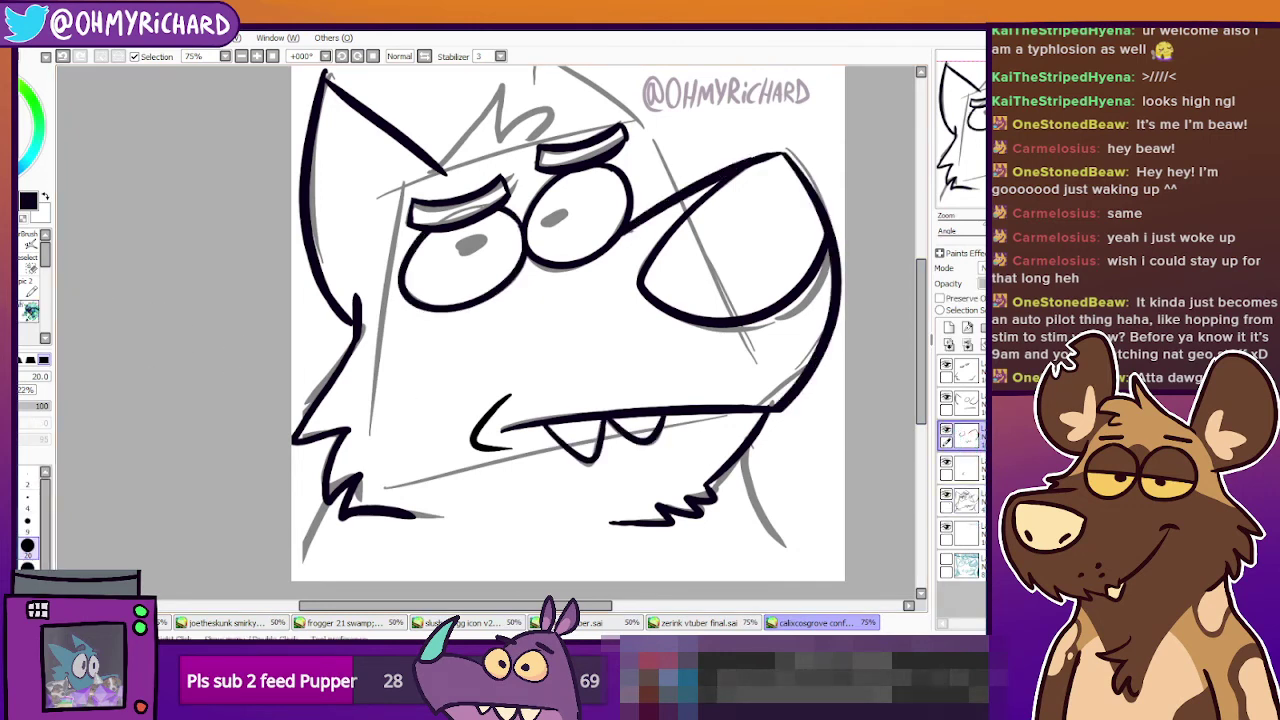
mouse_move(468, 240)
mouse_down()
mouse_move(460, 255)
mouse_move(477, 245)
mouse_up()
key(ctrl+z)
key(ctrl+z)
key(ctrl+z)
key(ctrl+z)
drag(564, 212, 550, 222)
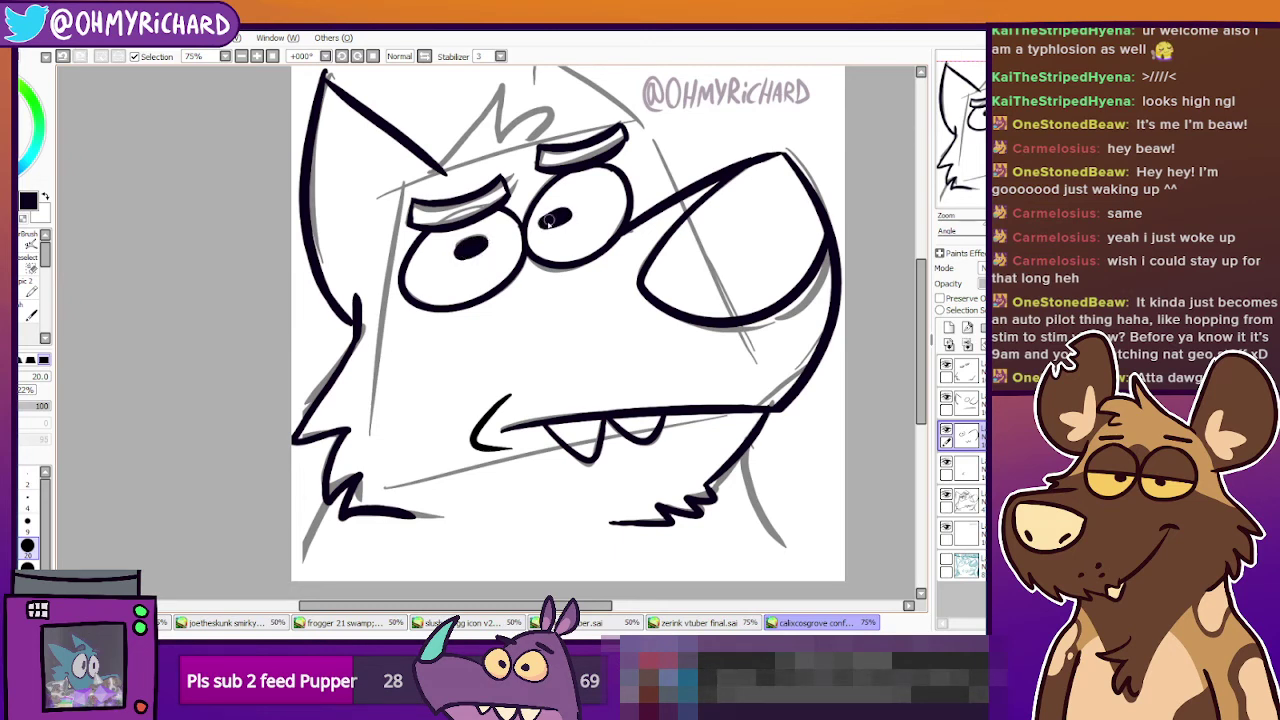
key(ctrl+z)
key(ctrl+z)
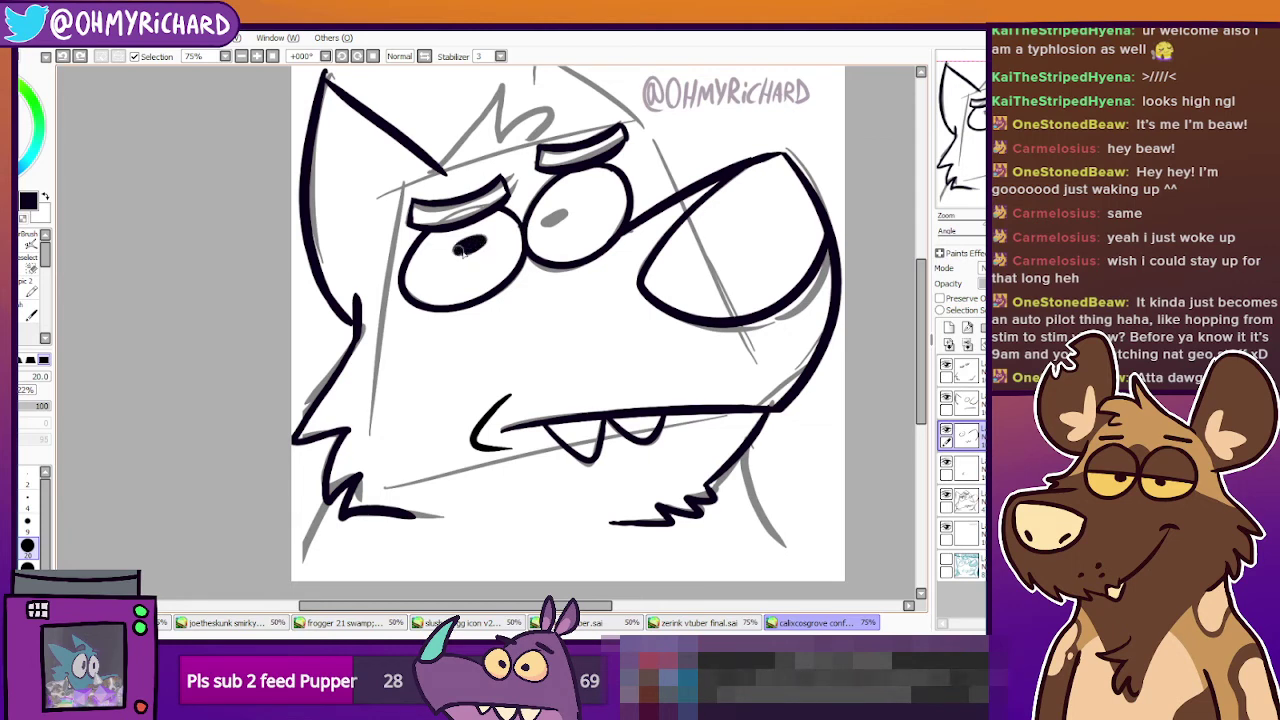
drag(458, 250, 477, 245)
drag(563, 214, 551, 225)
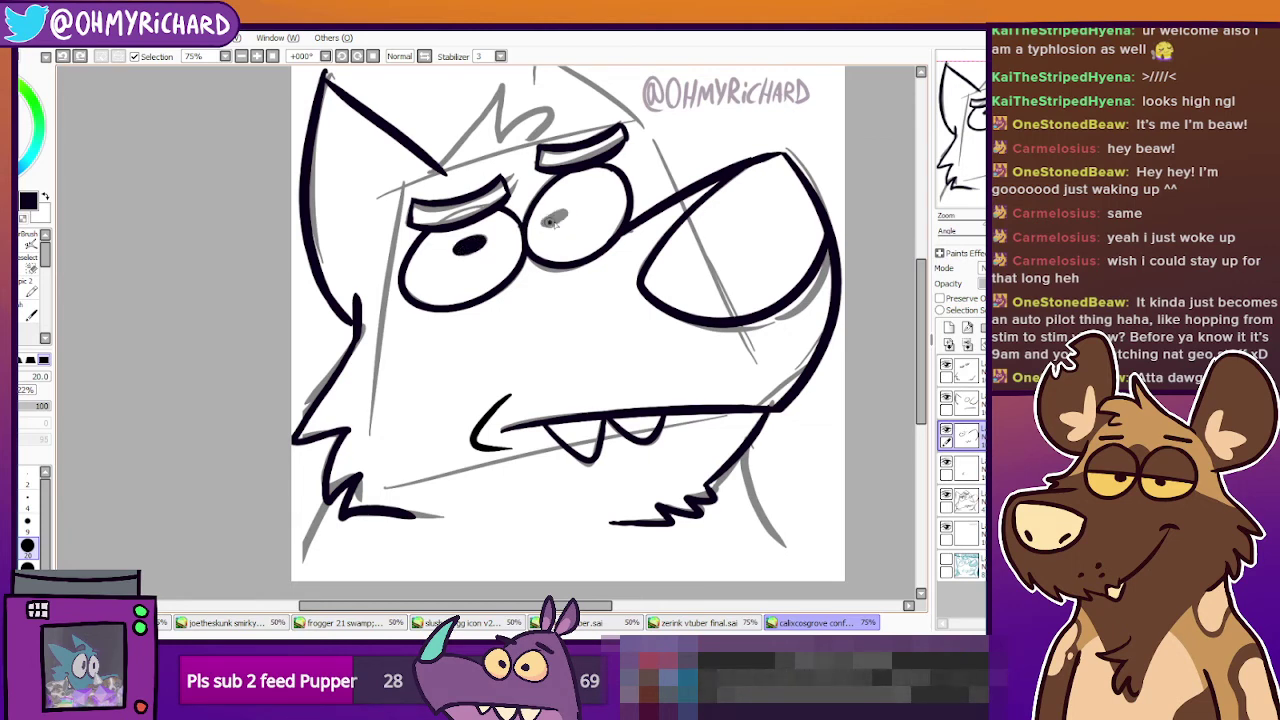
key(ctrl+z)
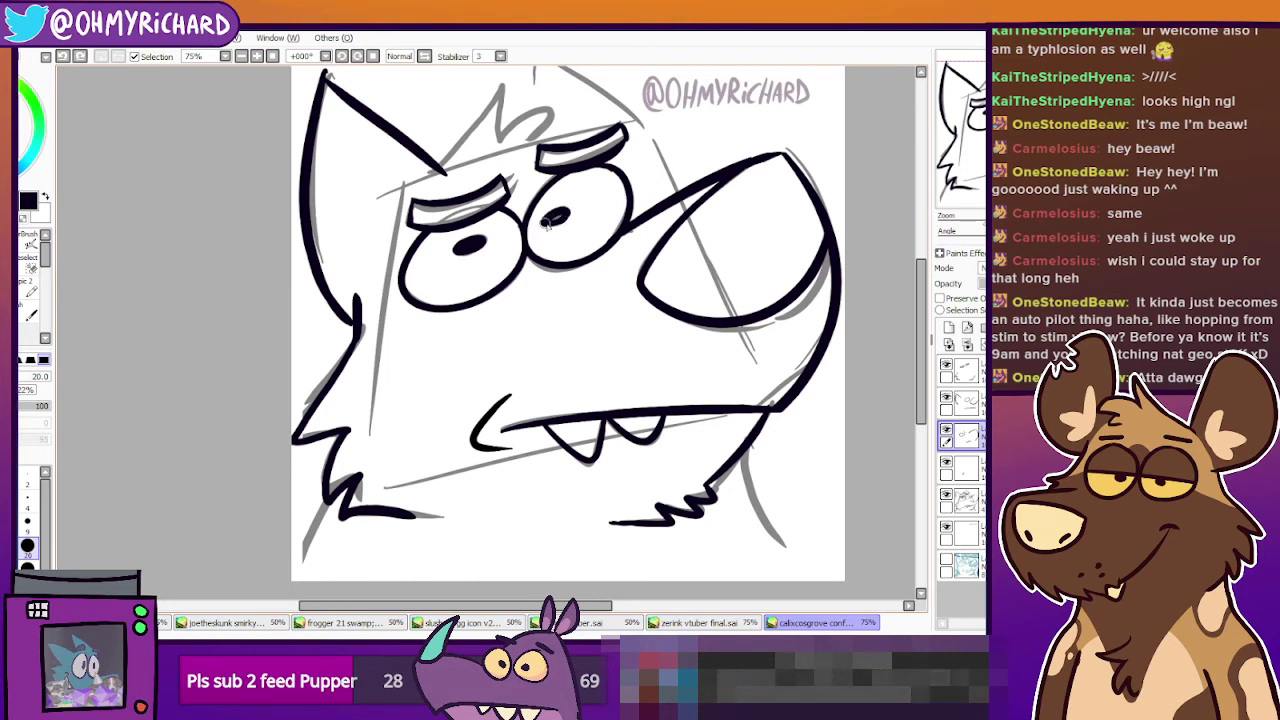
drag(548, 225, 576, 215)
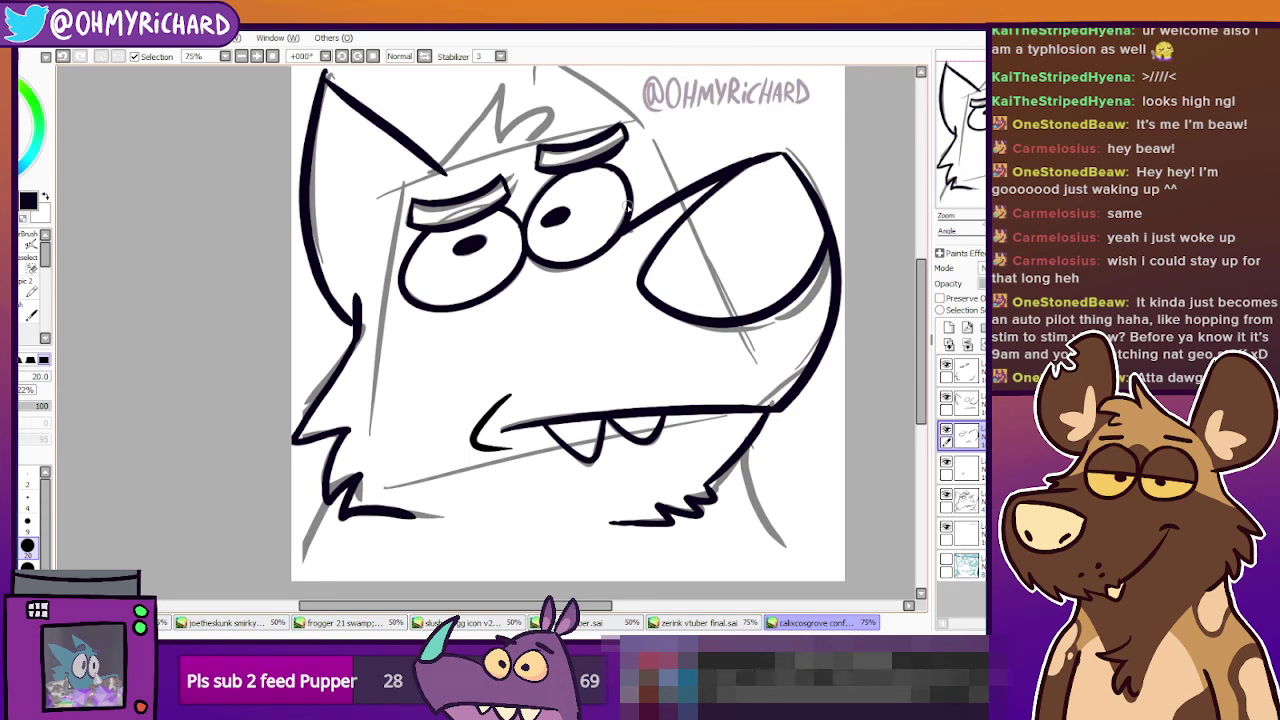
Ink the jagged hair tuft on the forehead from the left ear's base toward the right eyebrow, redrawing strokes over the sketch.
drag(568, 407, 560, 475)
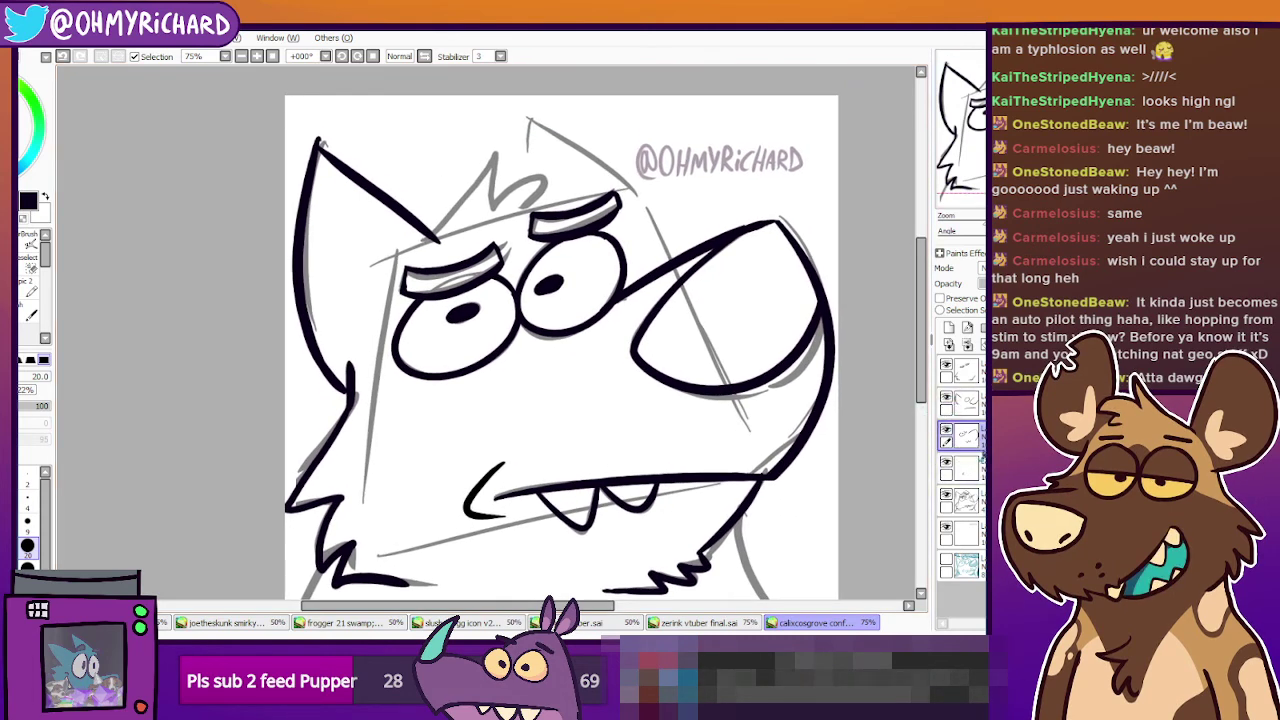
click(946, 430)
click(946, 430)
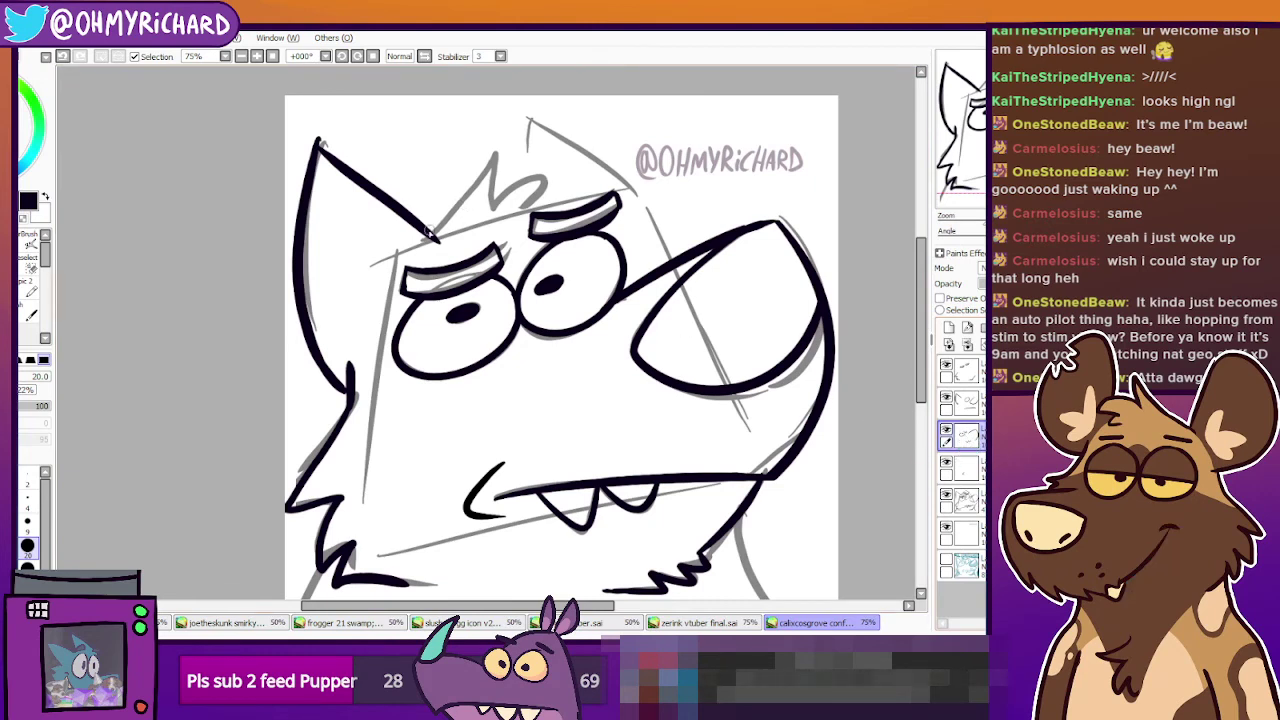
drag(430, 234, 497, 160)
key(ctrl+z)
mouse_move(430, 236)
mouse_down()
mouse_move(497, 155)
mouse_move(543, 172)
mouse_move(536, 199)
mouse_move(559, 189)
mouse_move(554, 209)
mouse_move(558, 190)
mouse_up()
key(ctrl+z)
key(ctrl+z)
key(ctrl+z)
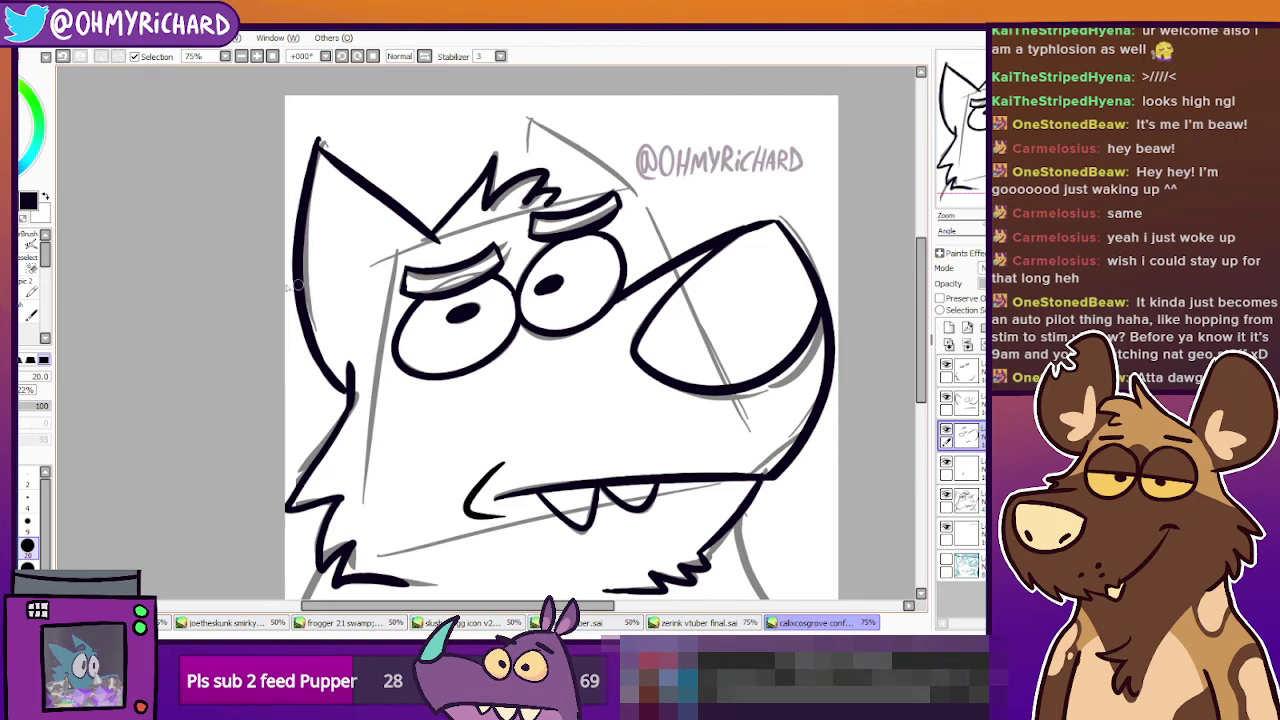
Erase the overshooting line end at the left ear's tip on the ear's layer and check that layer by toggling its visibility.
key(e)
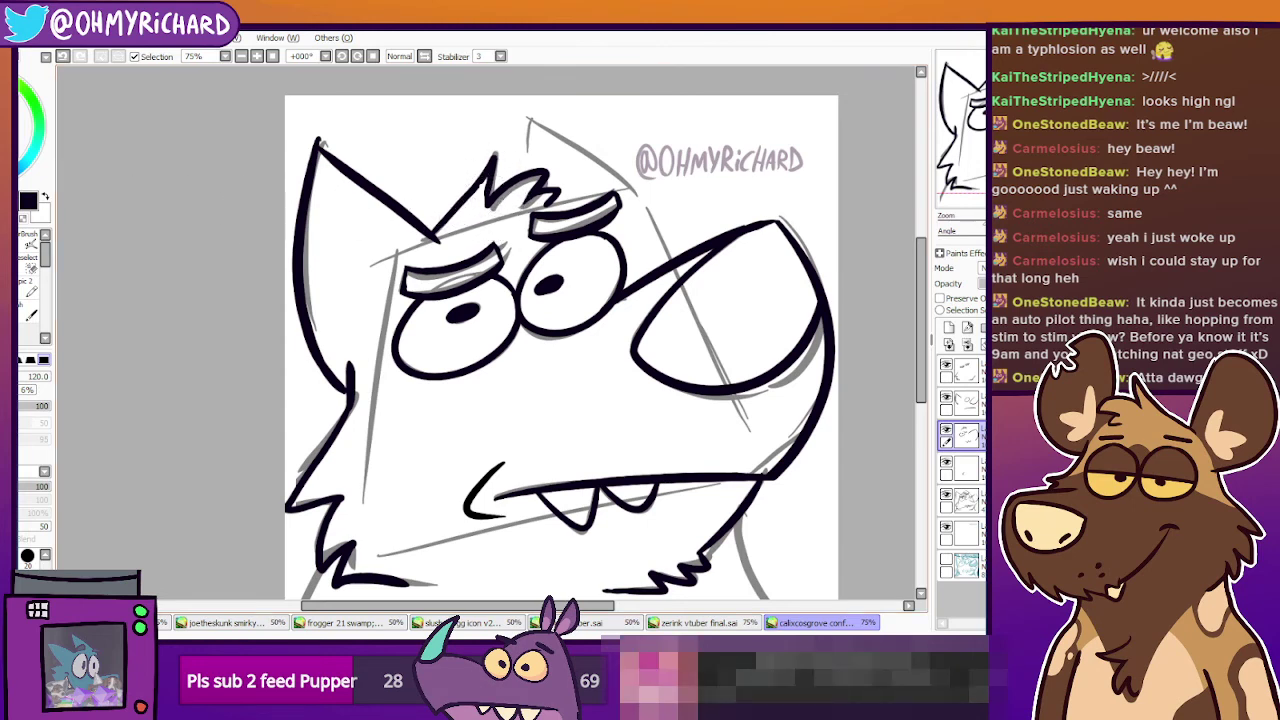
key(n)
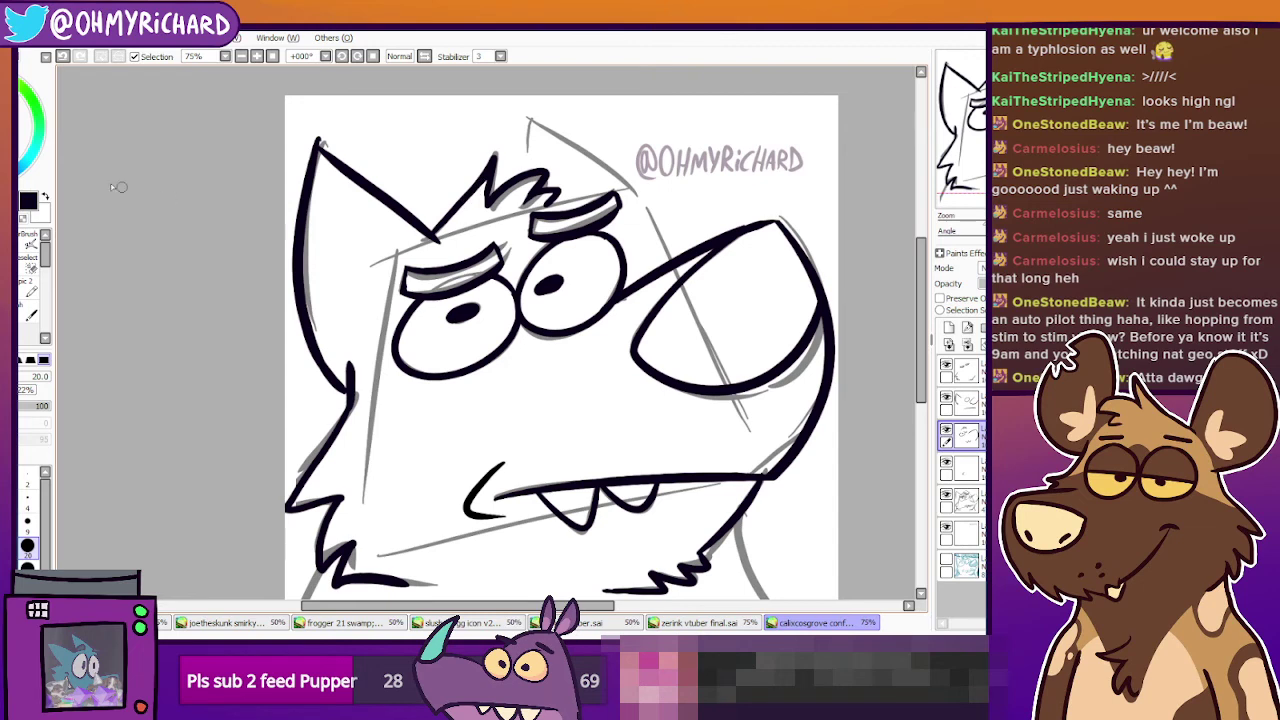
key(e)
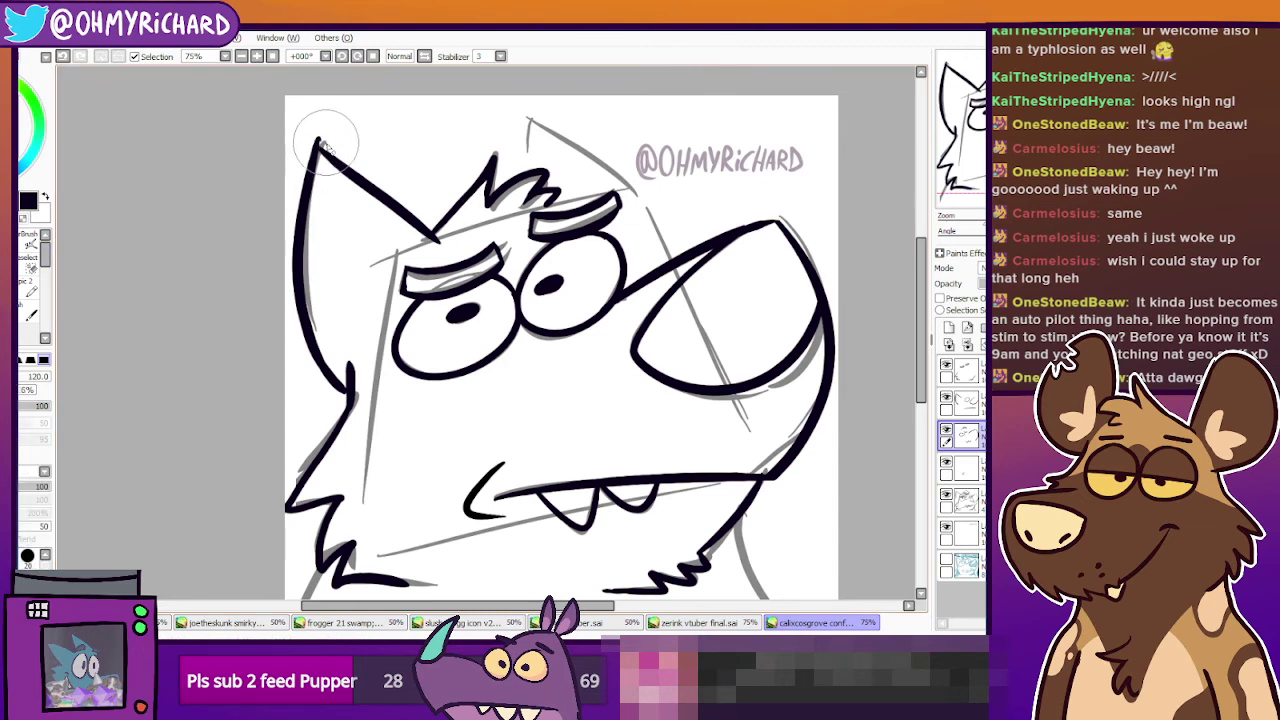
ctrl+shift+click(322, 152)
drag(317, 143, 322, 138)
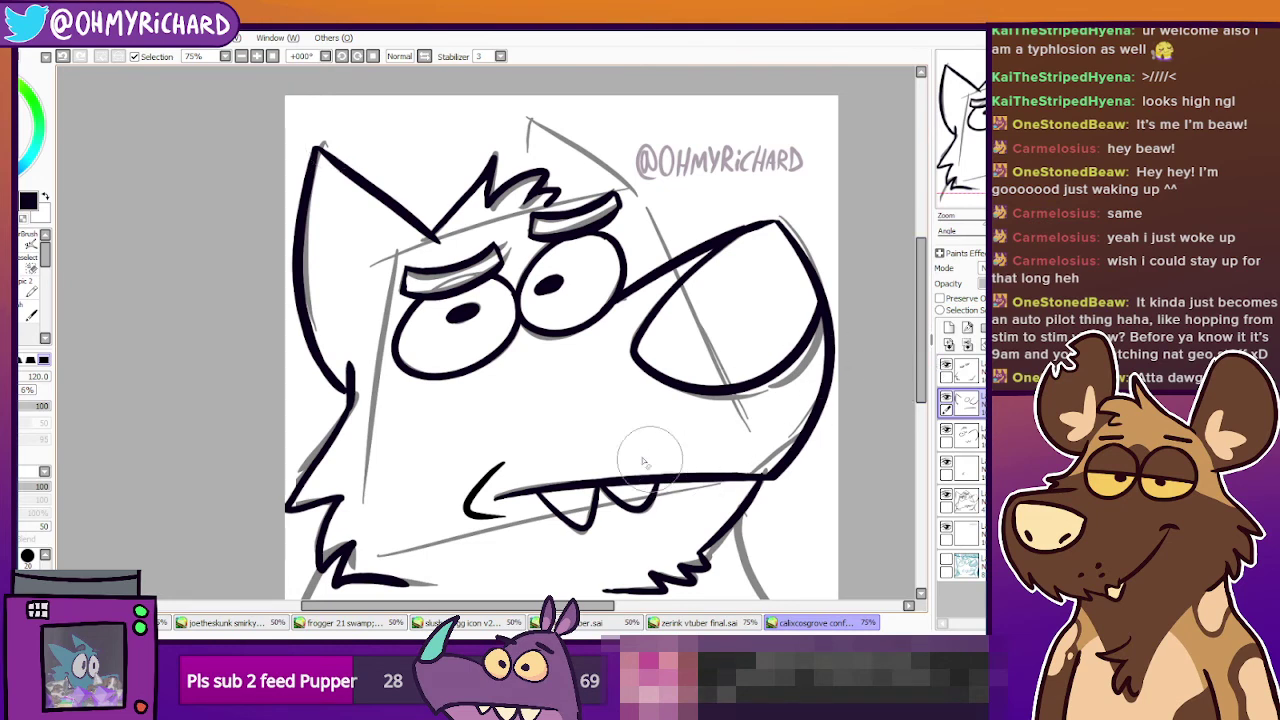
drag(387, 380, 386, 398)
click(946, 398)
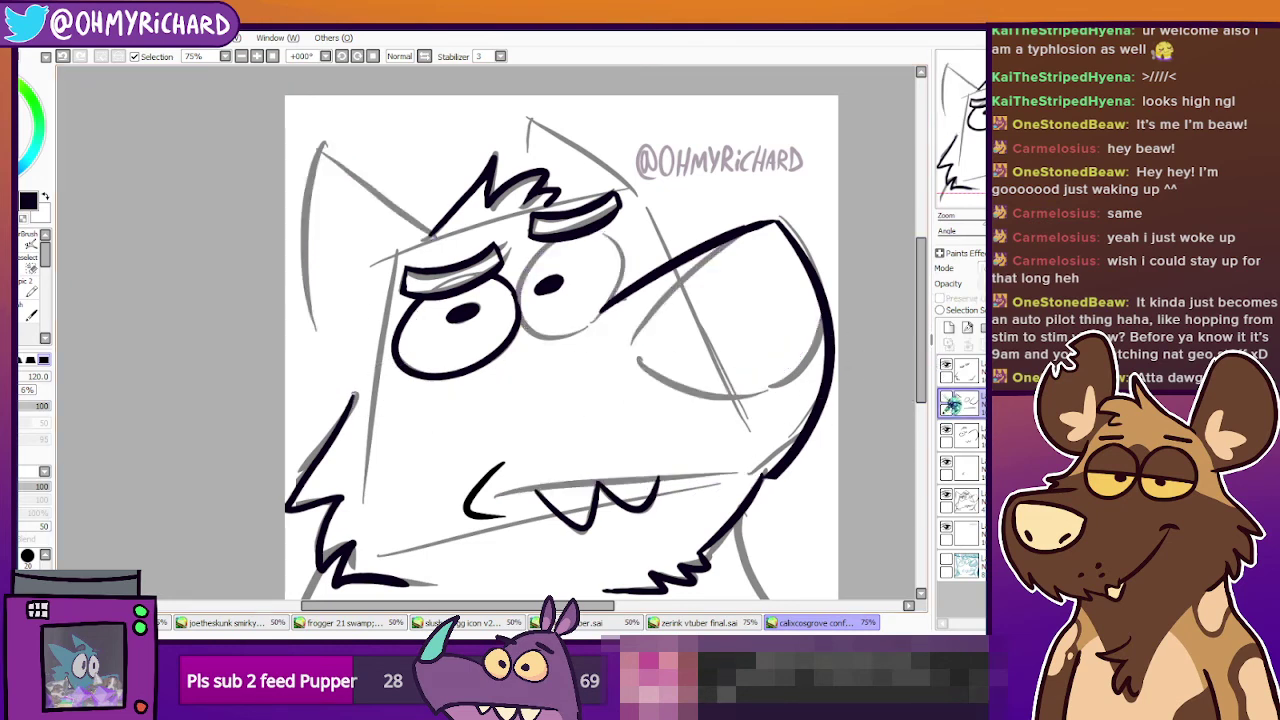
click(946, 398)
Ink the right ear from the hair tuft up to its tip and down to the muzzle, redrawing it wider than the sketch.
key(n)
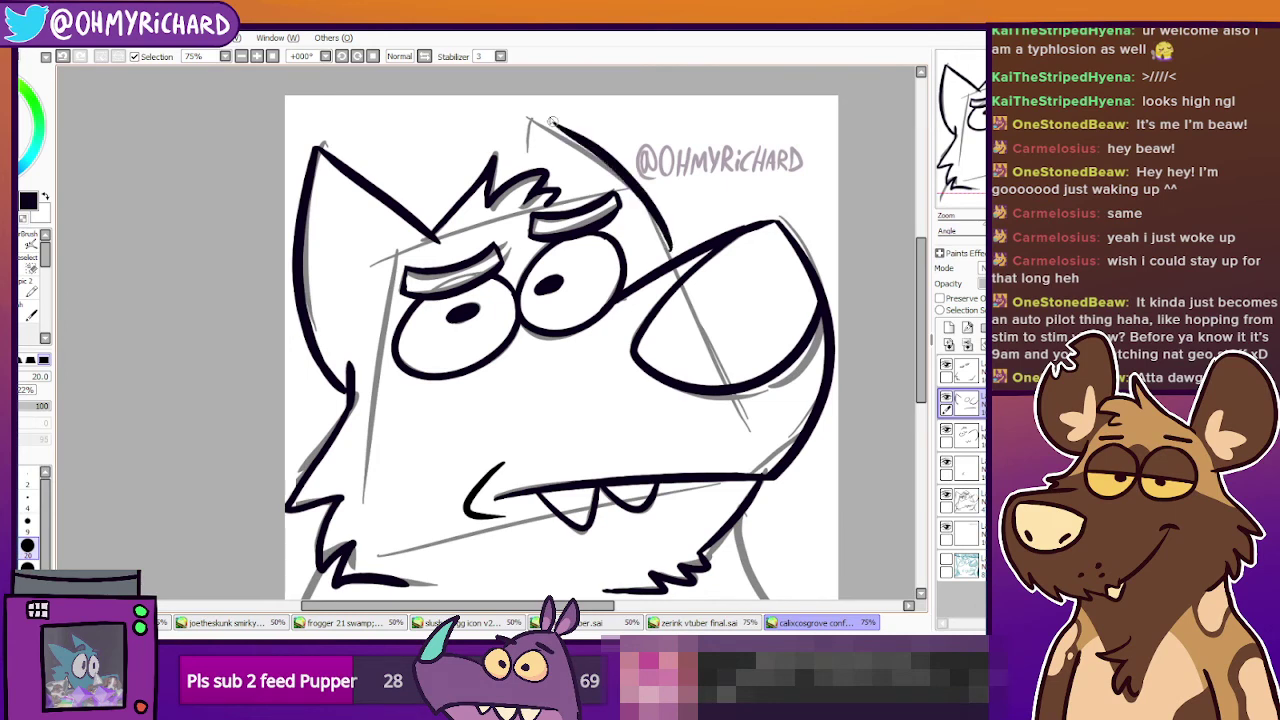
drag(672, 240, 528, 121)
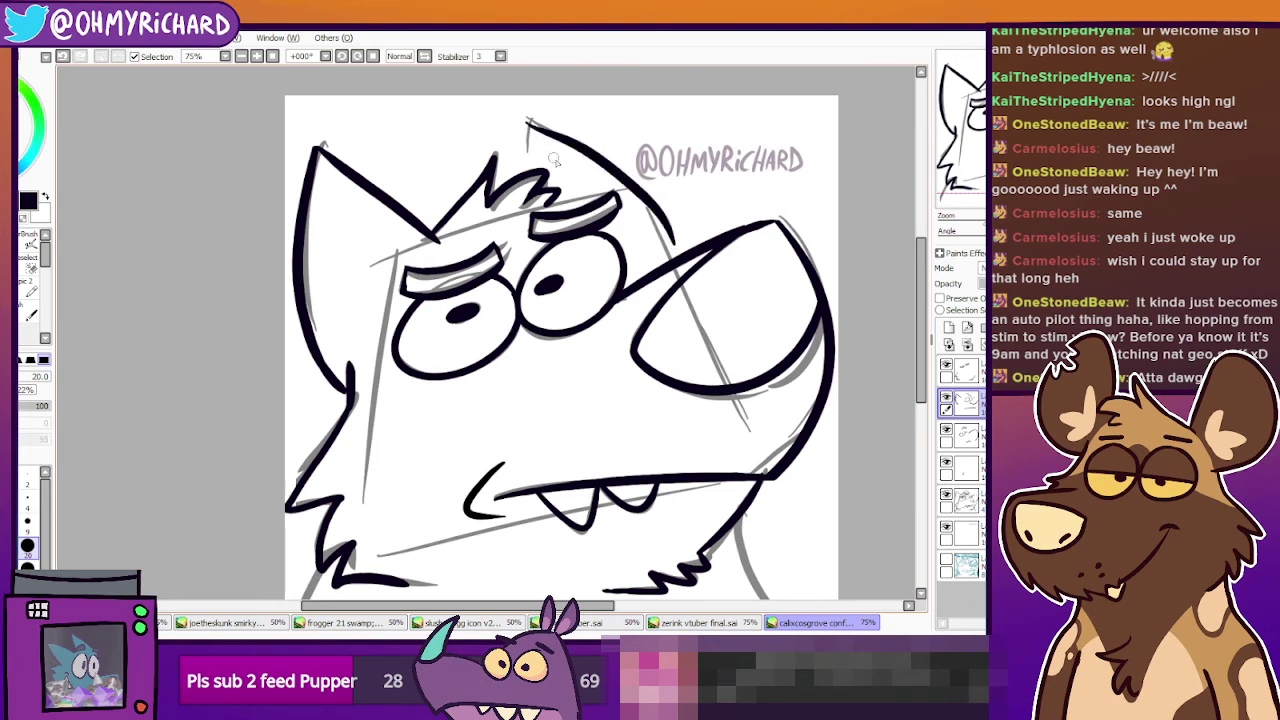
key(ctrl+z)
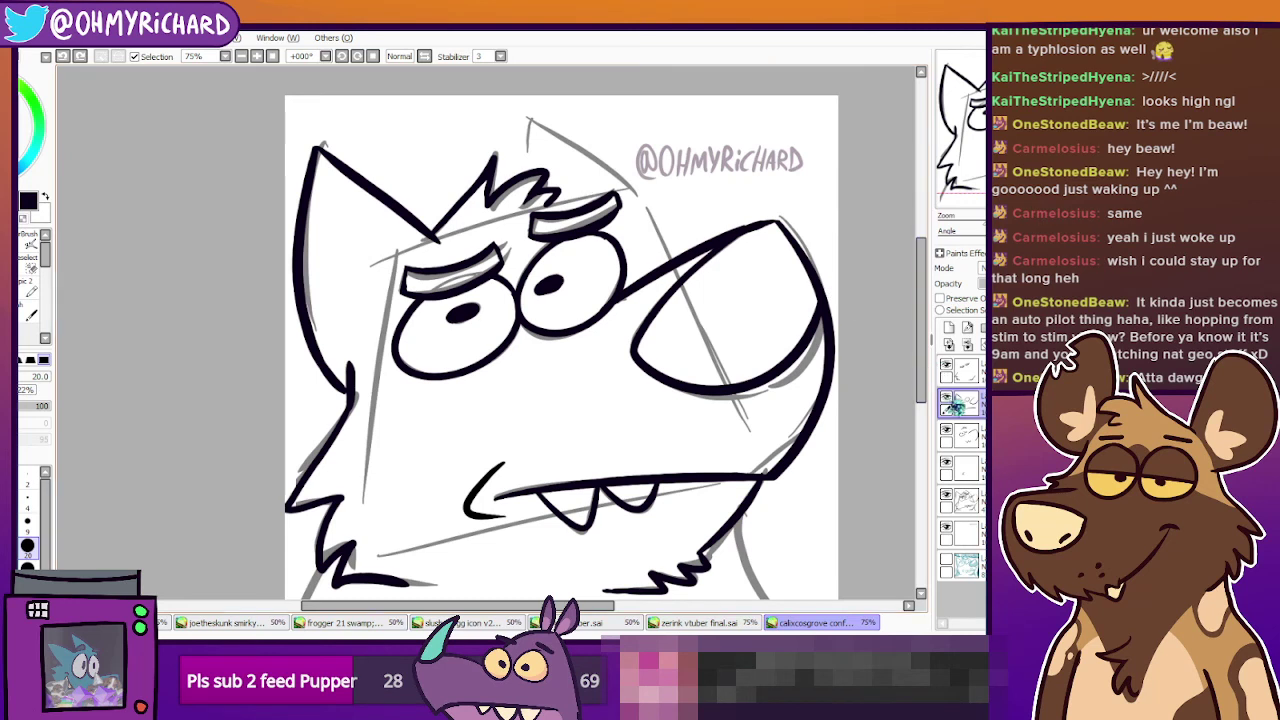
click(947, 398)
click(947, 398)
mouse_move(532, 171)
mouse_down()
mouse_move(531, 106)
mouse_move(640, 214)
mouse_up()
key(ctrl+z)
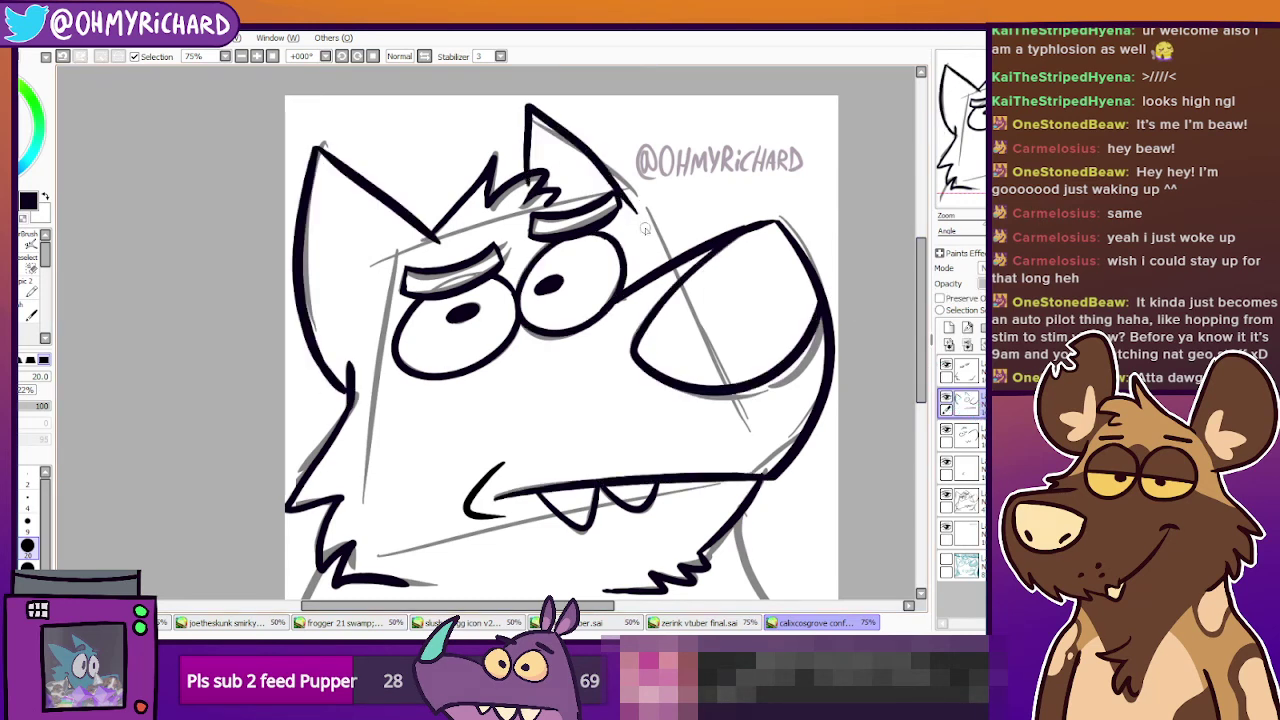
key(ctrl+z)
mouse_move(533, 188)
mouse_down()
mouse_move(514, 115)
mouse_move(656, 225)
mouse_move(669, 263)
mouse_up()
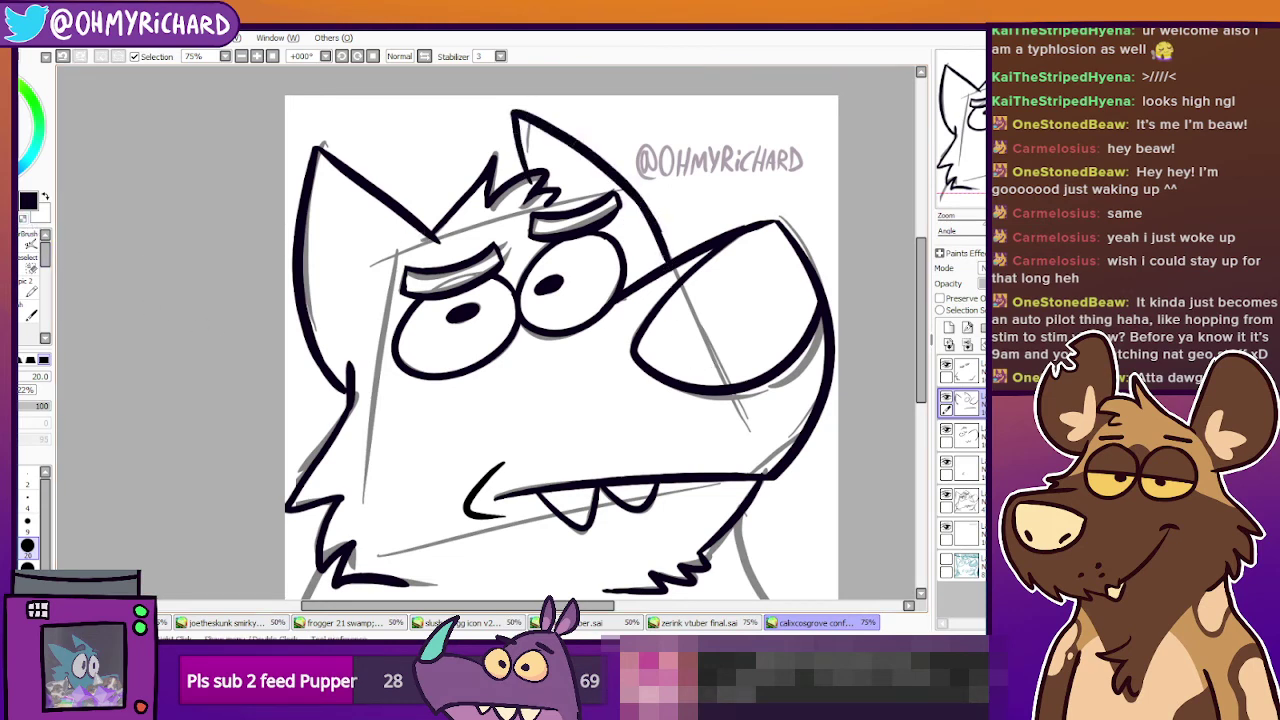
key(e)
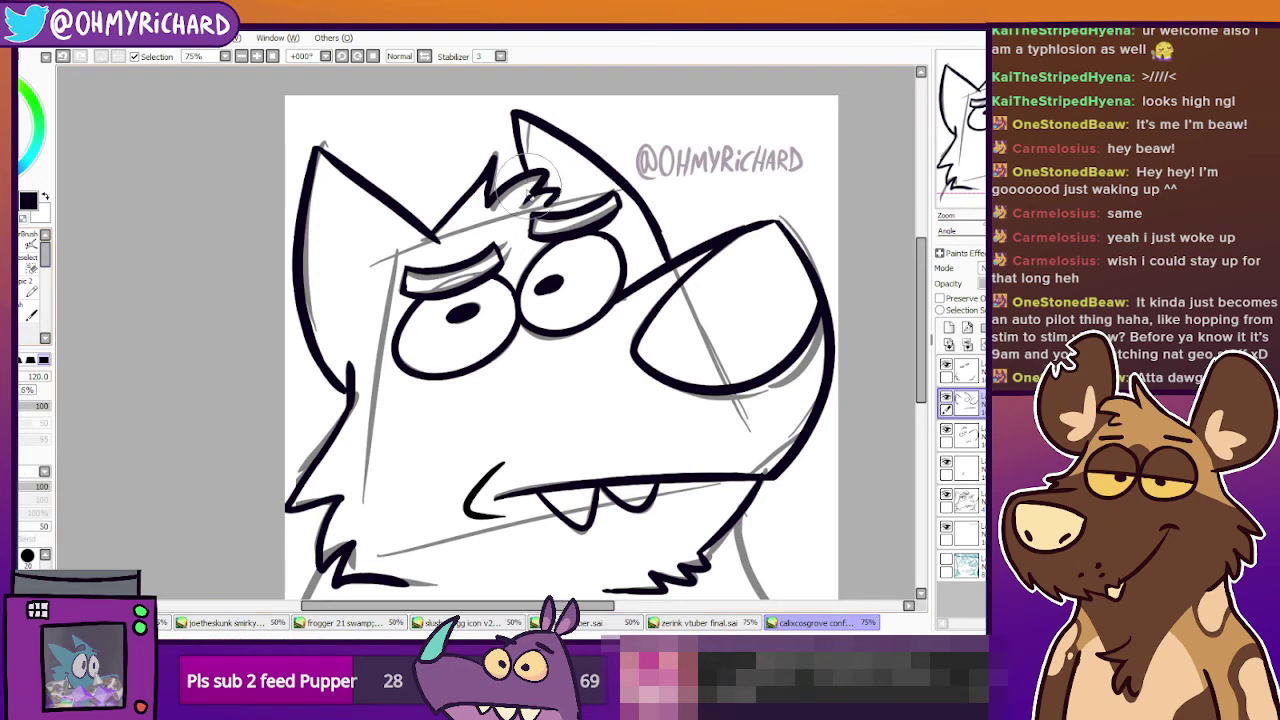
scroll(690, 460, down, 2)
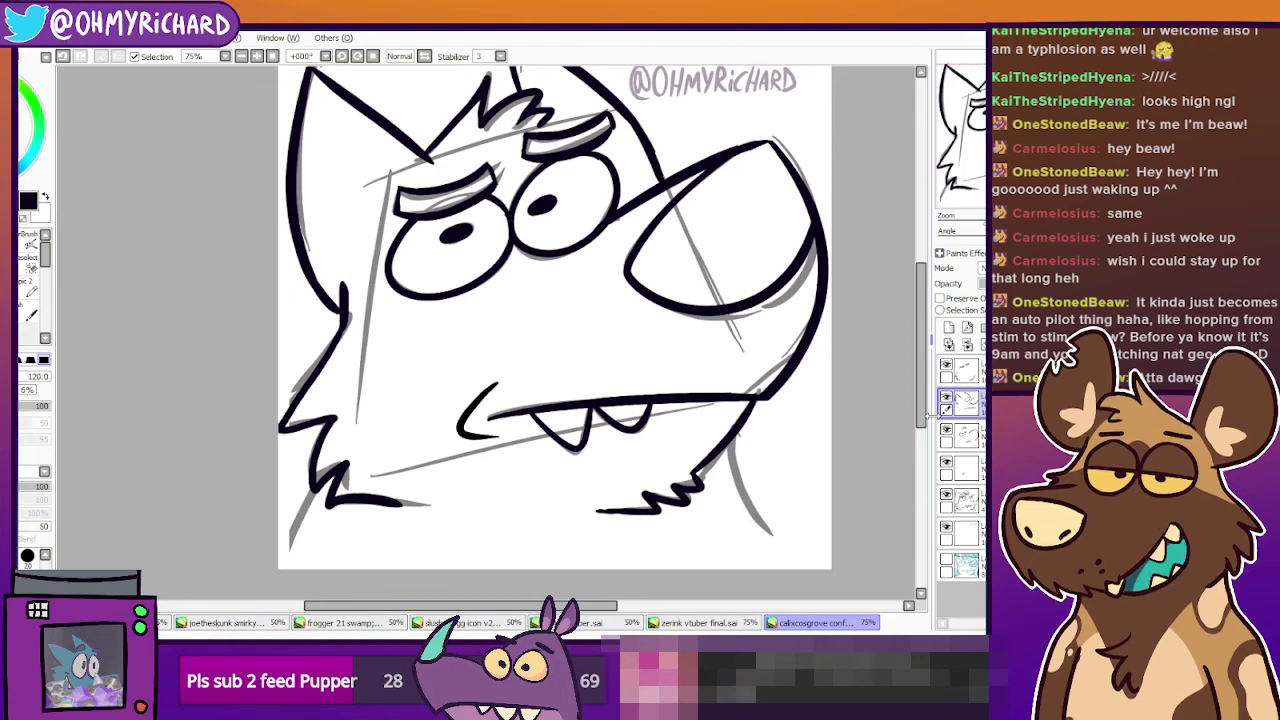
scroll(929, 417, up, 1)
scroll(929, 417, up, 3)
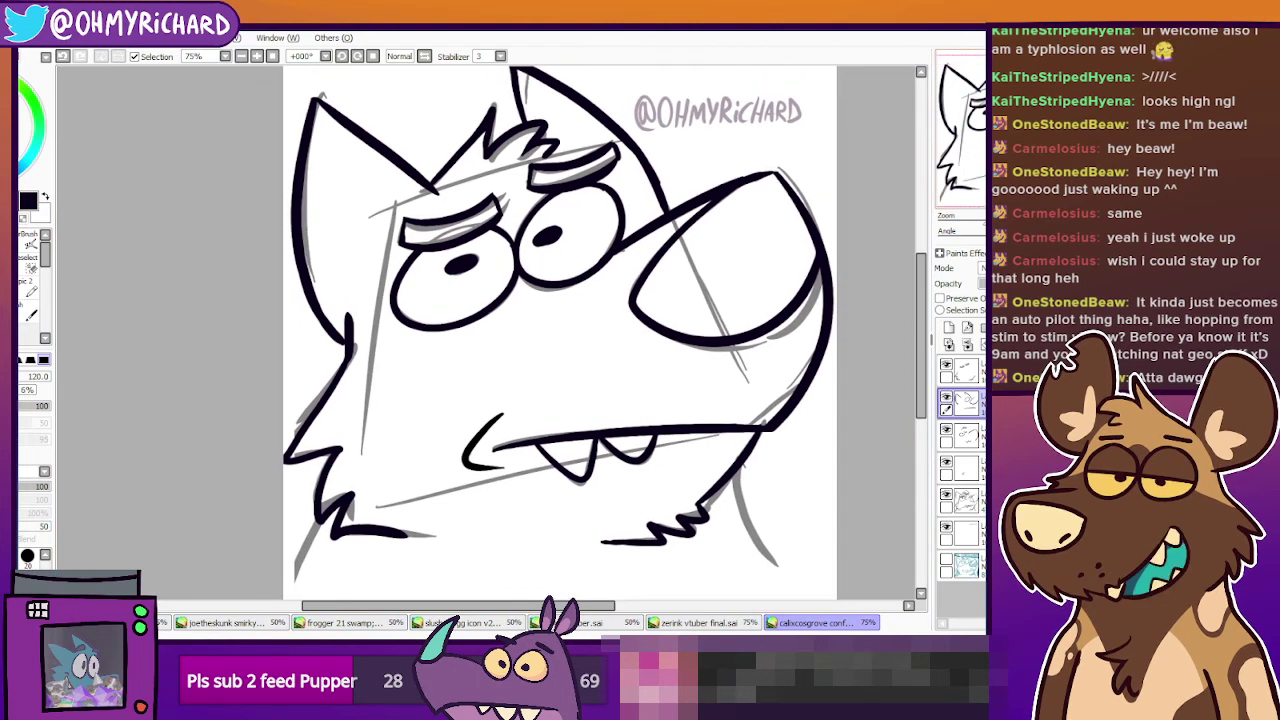
scroll(555, 330, down, 2)
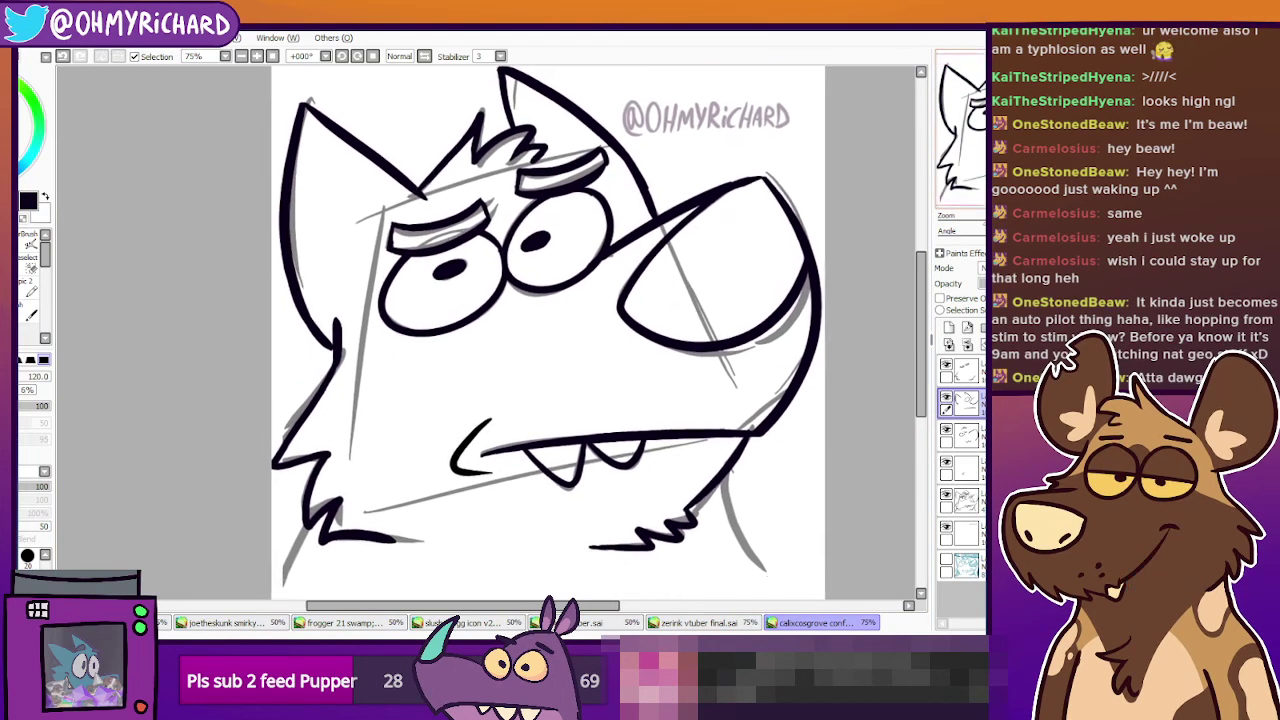
scroll(555, 330, down, 1)
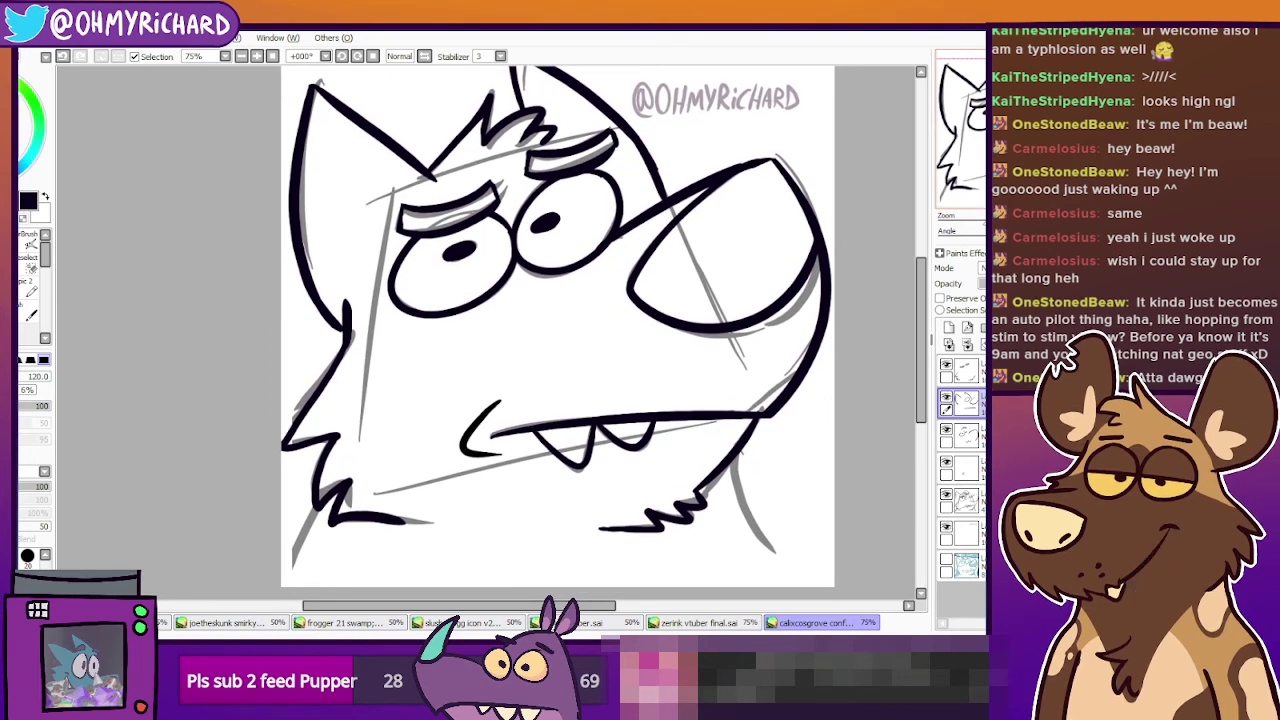
drag(558, 335, 566, 320)
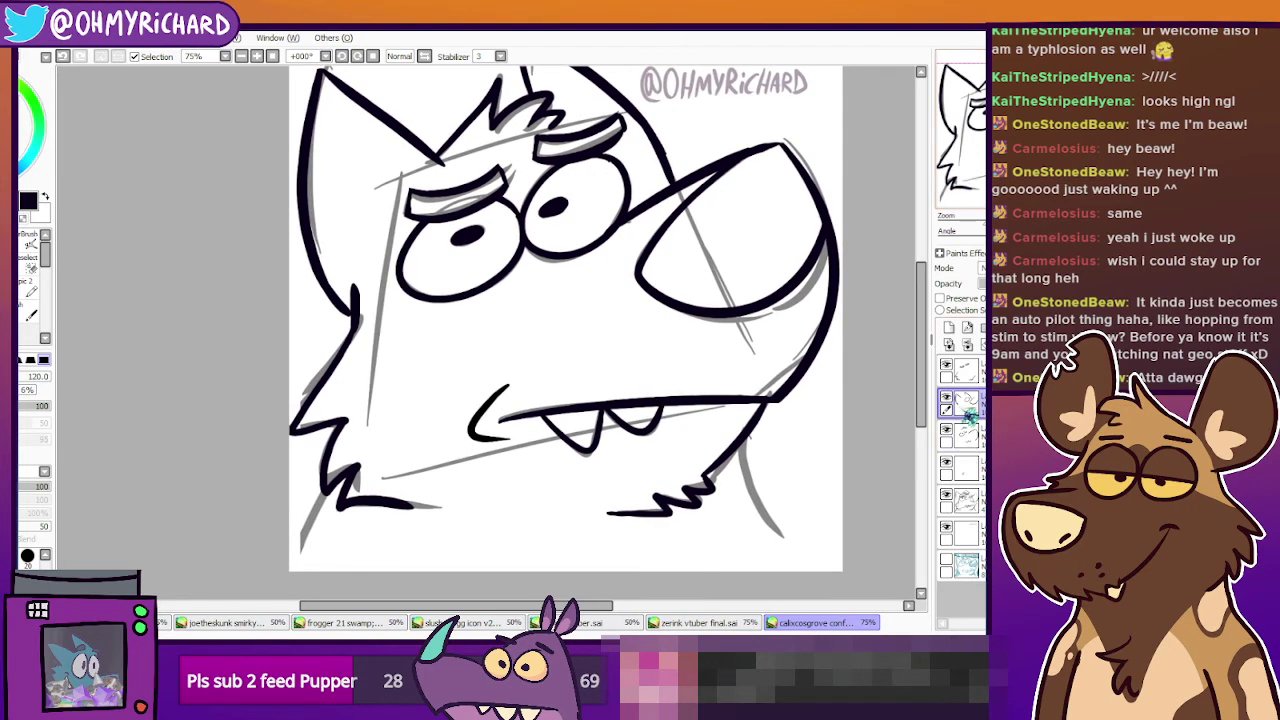
Ink the right neck line from the jaw to the canvas's lower edge with the size 20 brush, trying strokes for the left one too.
click(947, 398)
click(947, 398)
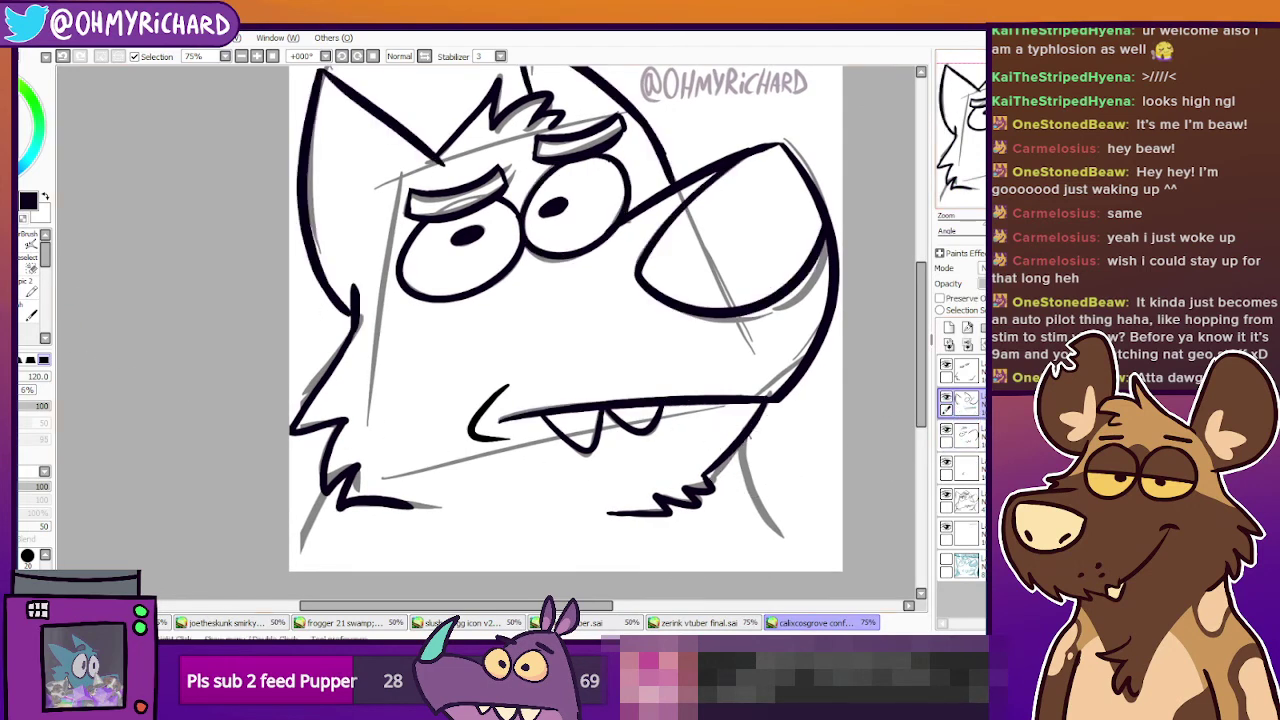
click(12, 300)
drag(322, 487, 306, 546)
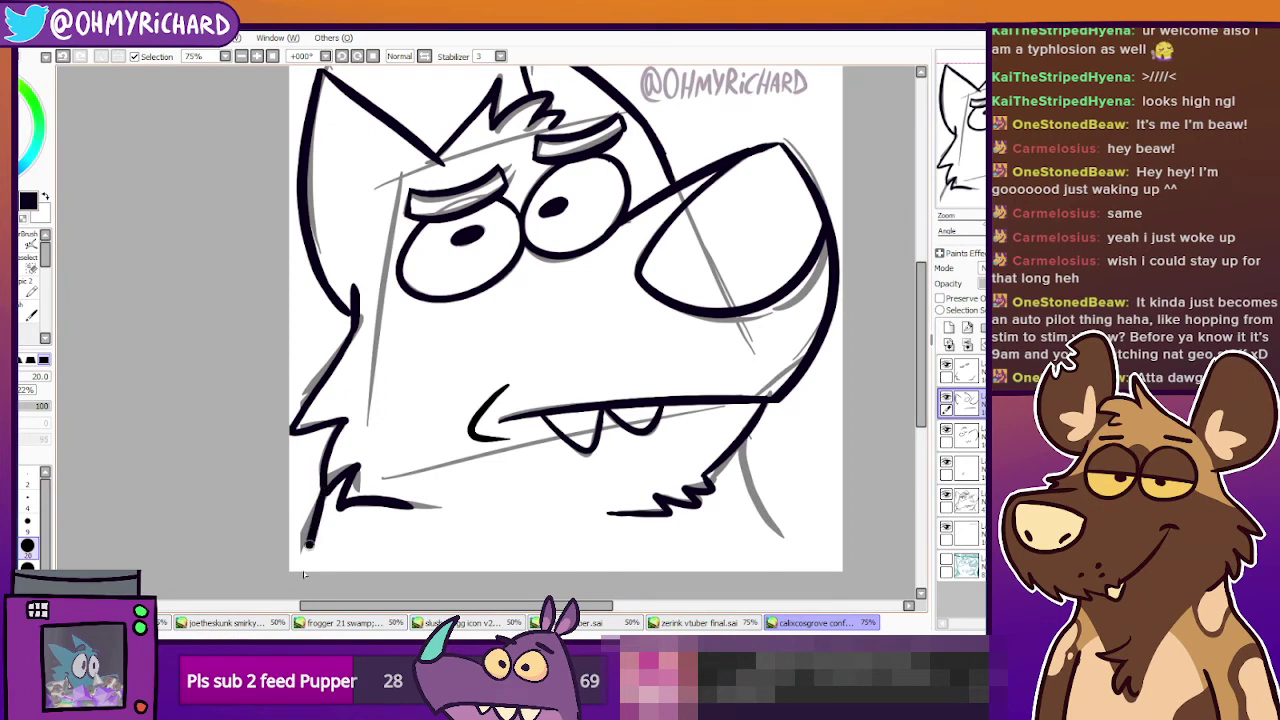
key(ctrl+z)
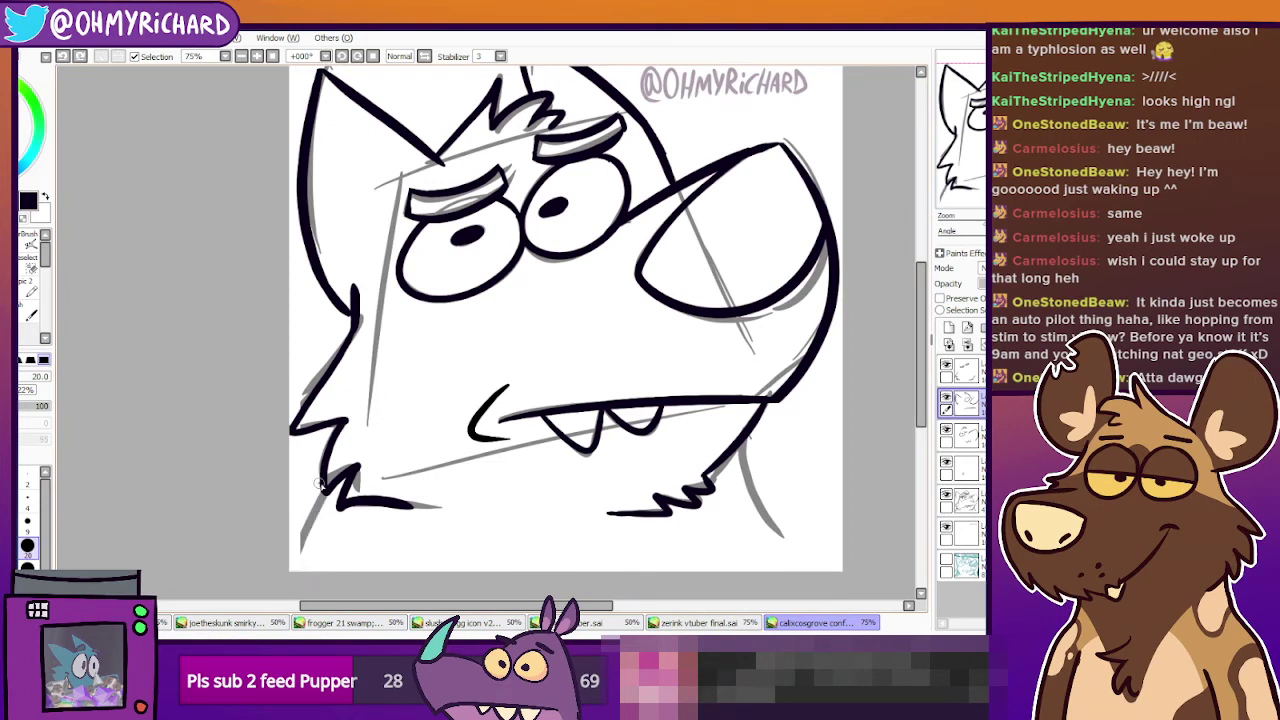
drag(322, 493, 301, 558)
key(ctrl+z)
drag(322, 491, 295, 562)
key(ctrl+z)
drag(742, 436, 786, 540)
key(ctrl+z)
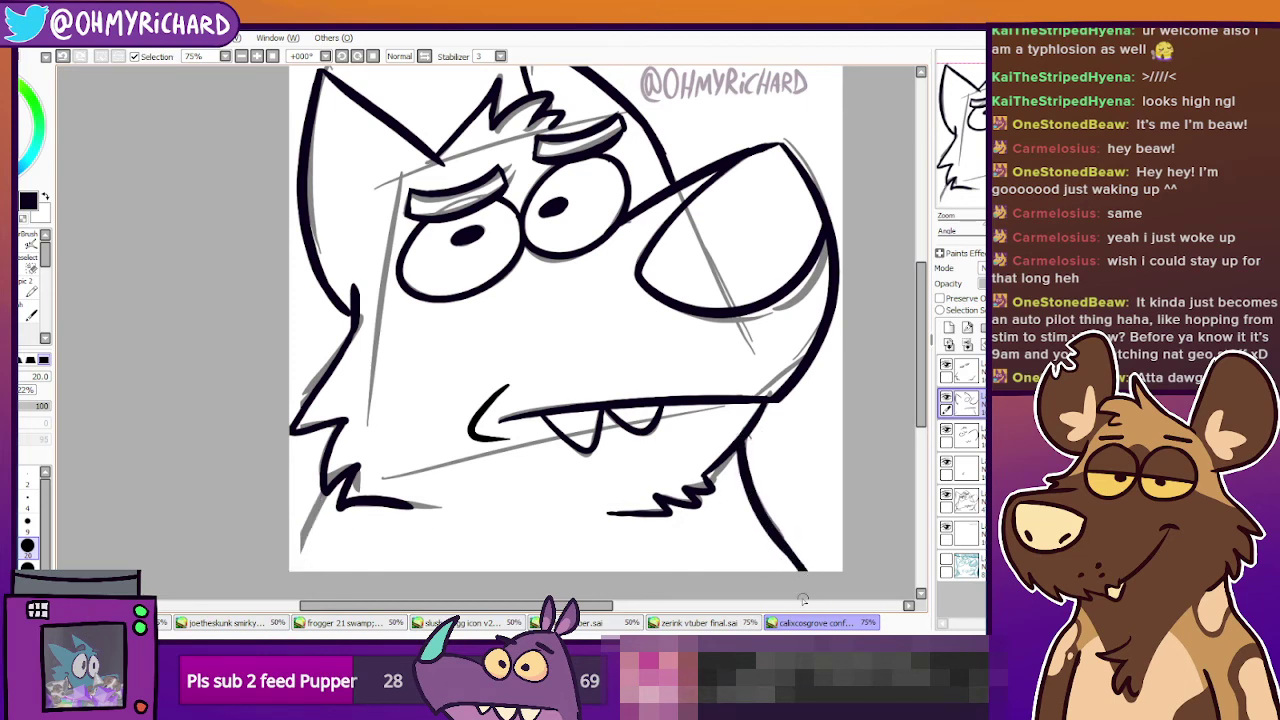
Ink the left neck line from the cheek fur down to the canvas's lower edge, redrawing it until it looks clean.
drag(325, 488, 296, 626)
key(ctrl+z)
drag(321, 492, 300, 568)
key(ctrl+z)
drag(325, 488, 288, 575)
drag(710, 394, 720, 377)
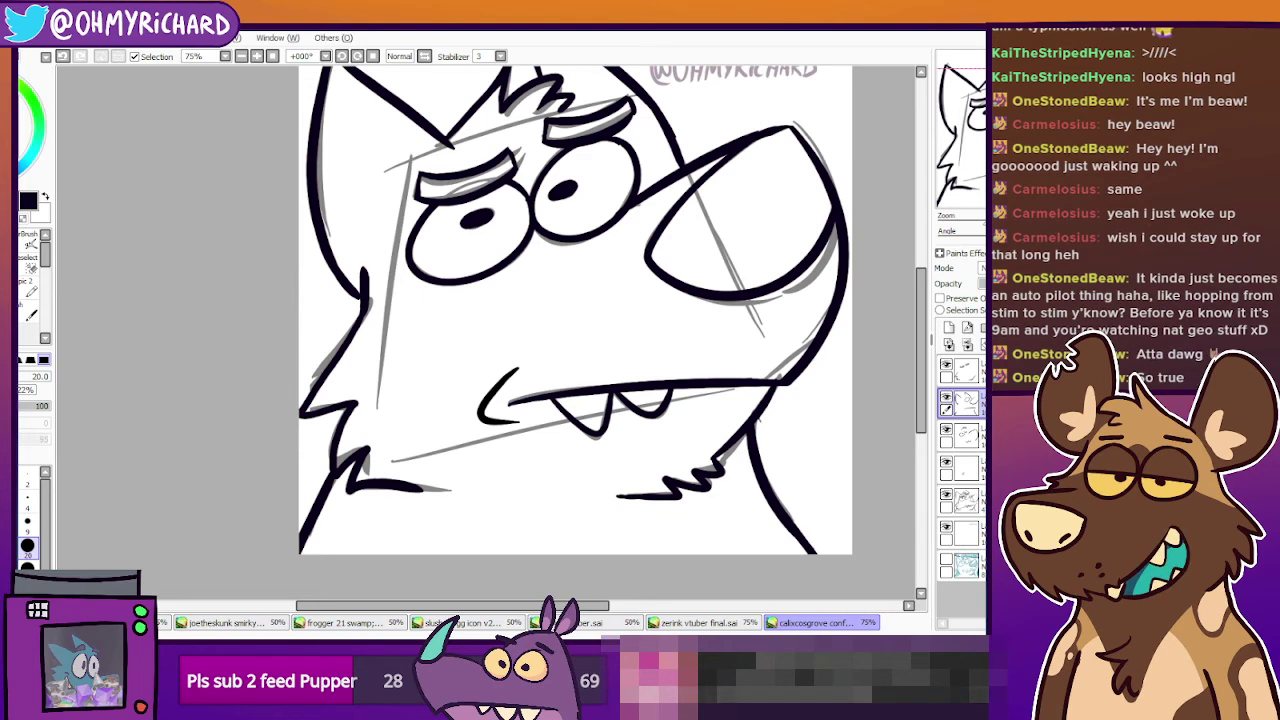
Paste the copied character reference as a new canvas and sample its purple fur color.
key(ctrl+shift+v)
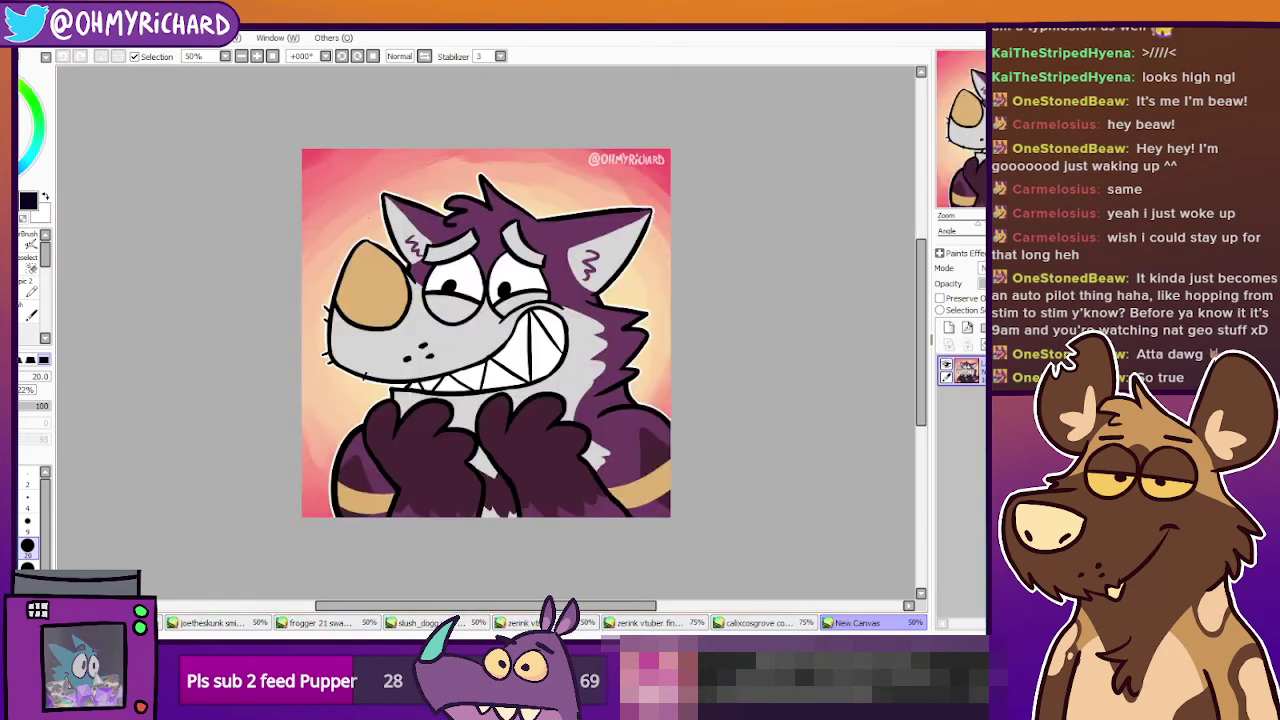
scroll(523, 308, up, 1)
alt+click(596, 254)
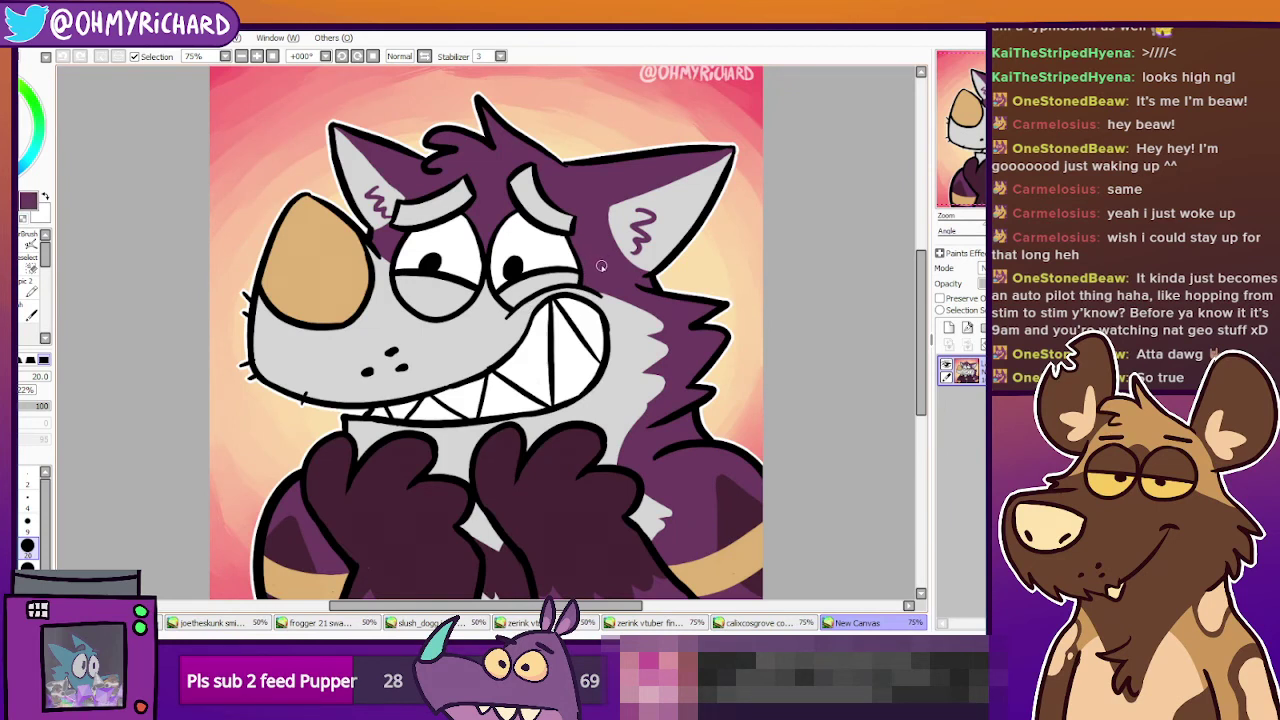
Return to the line art canvas and add a new layer directly above the rough sketch layer.
click(755, 623)
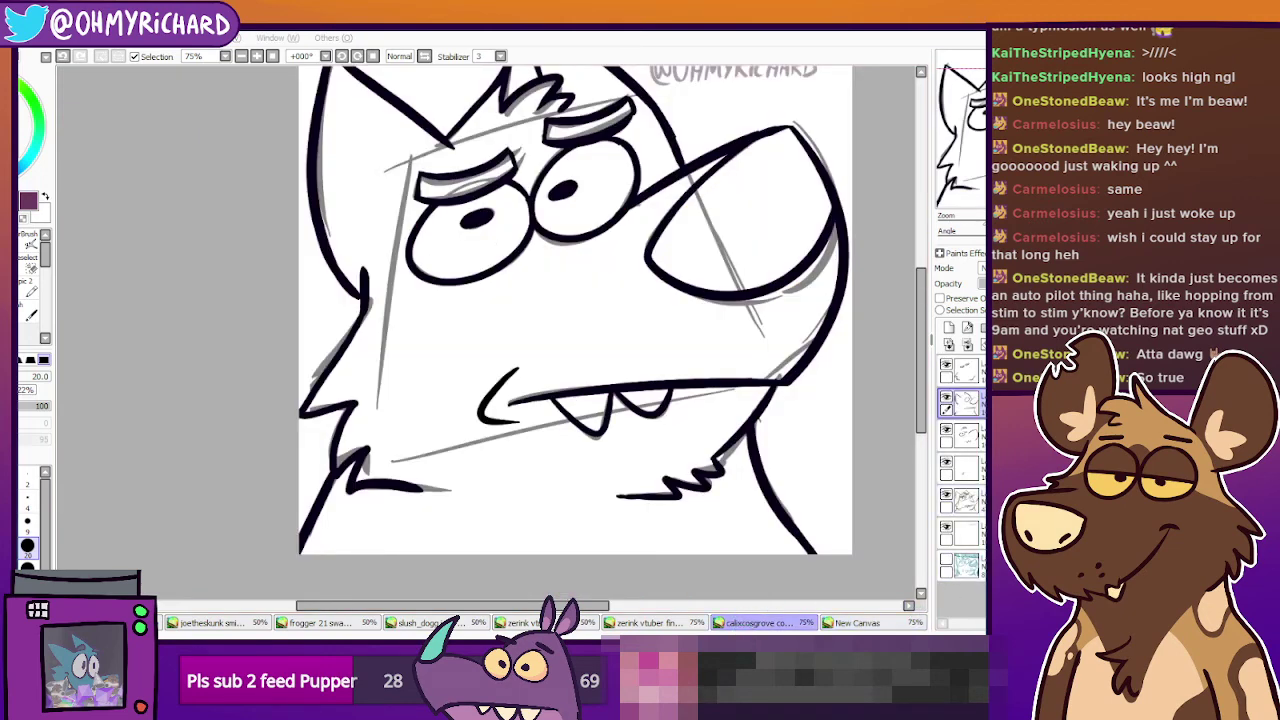
click(30, 258)
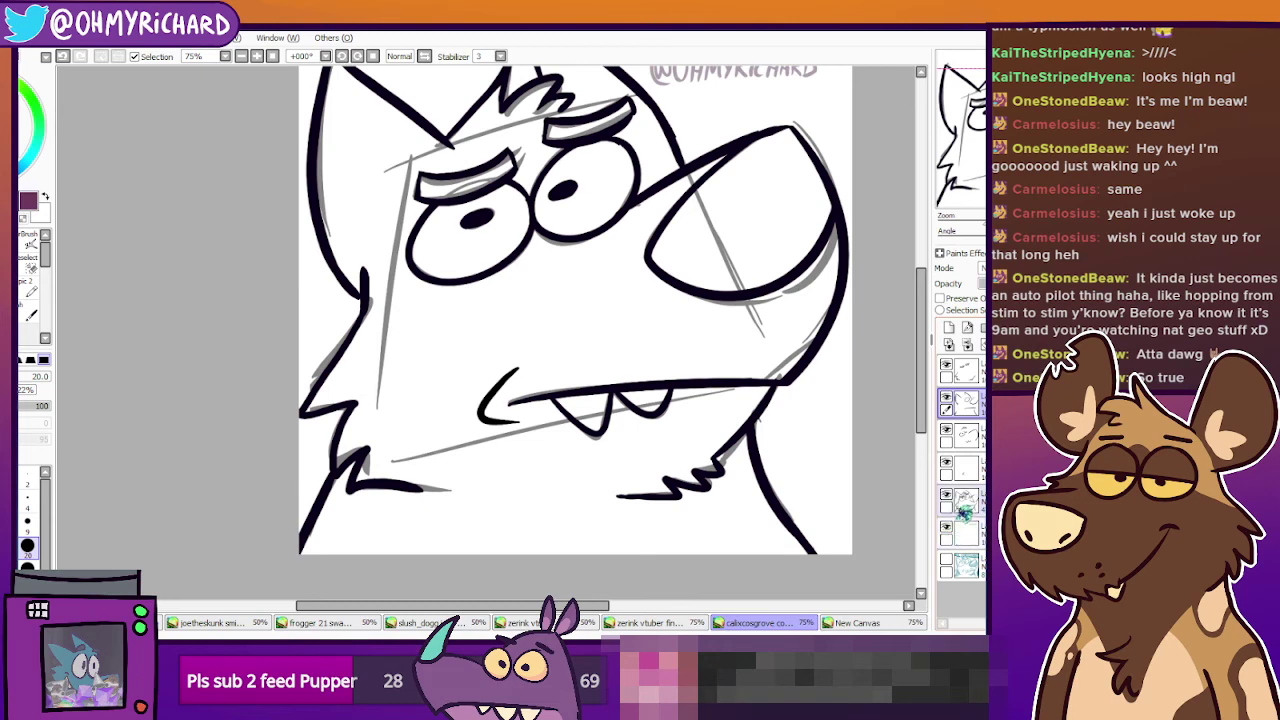
click(947, 496)
click(947, 496)
click(964, 498)
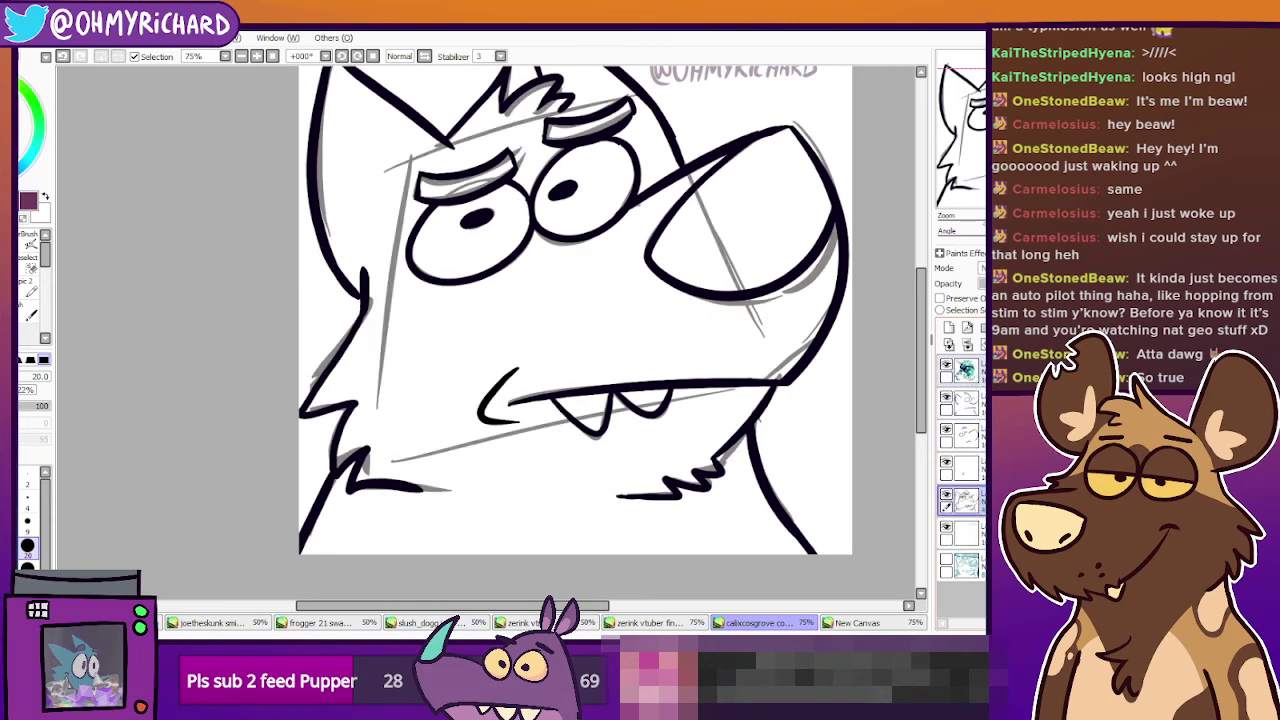
click(949, 328)
drag(958, 346, 955, 346)
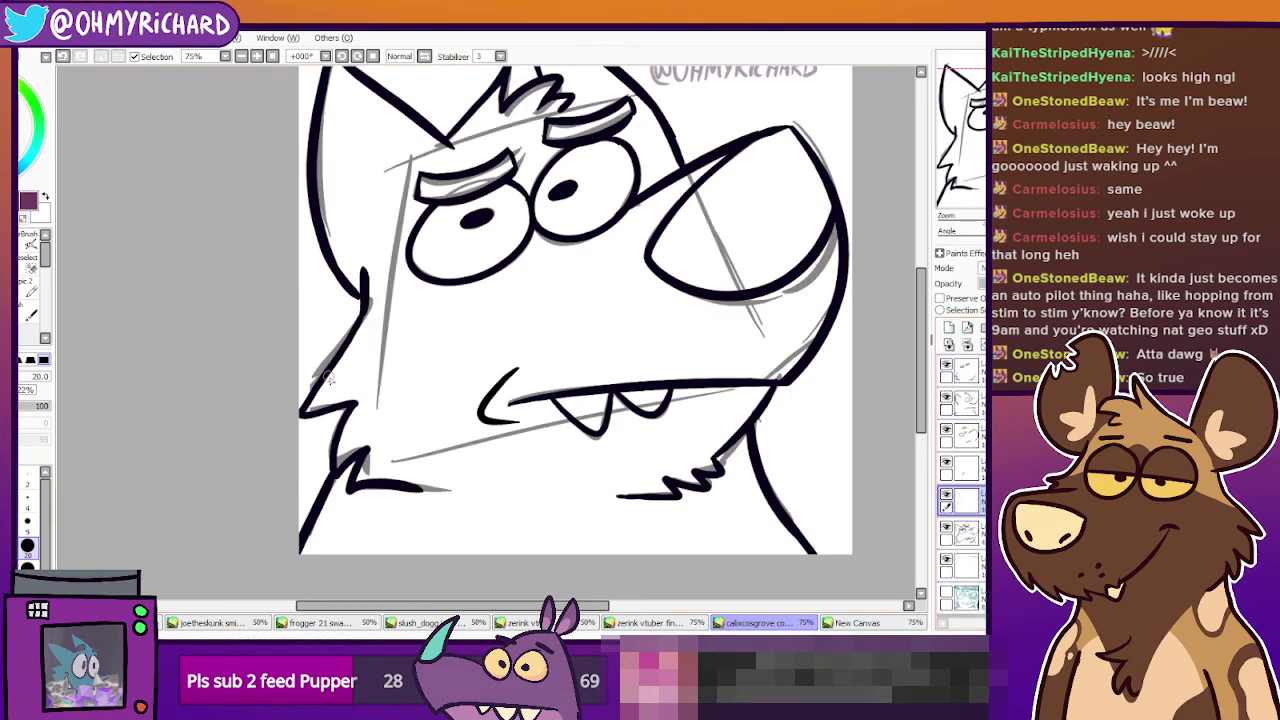
Paint a purple border inside the left cheek fur, both neck lines and the canvas's lower edge, enlarging the brush to size 50.
drag(307, 409, 328, 390)
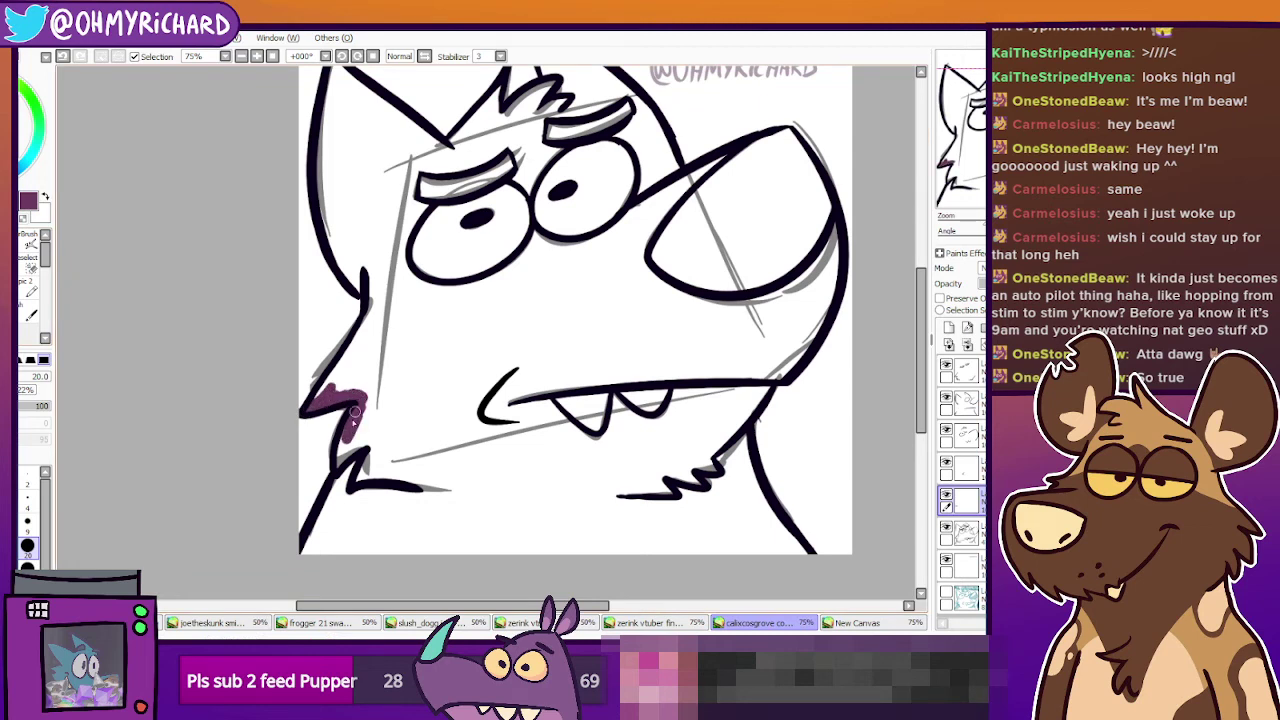
drag(341, 468, 325, 511)
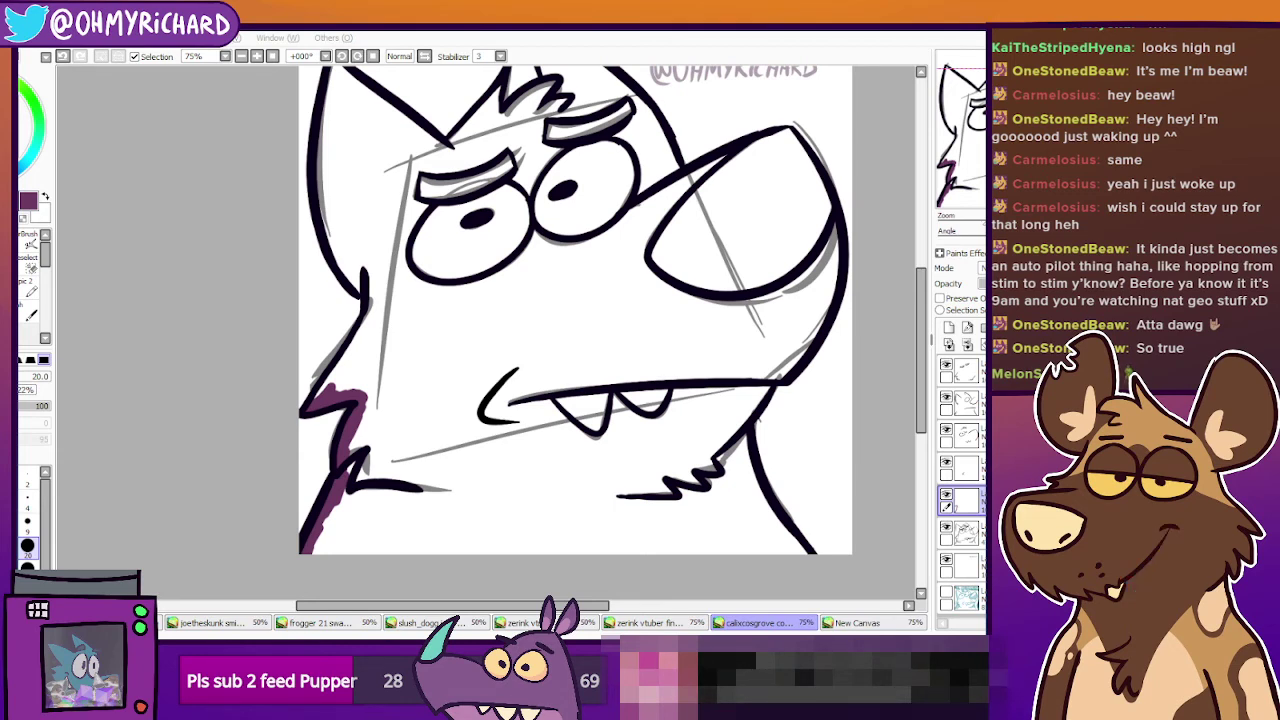
click(238, 448)
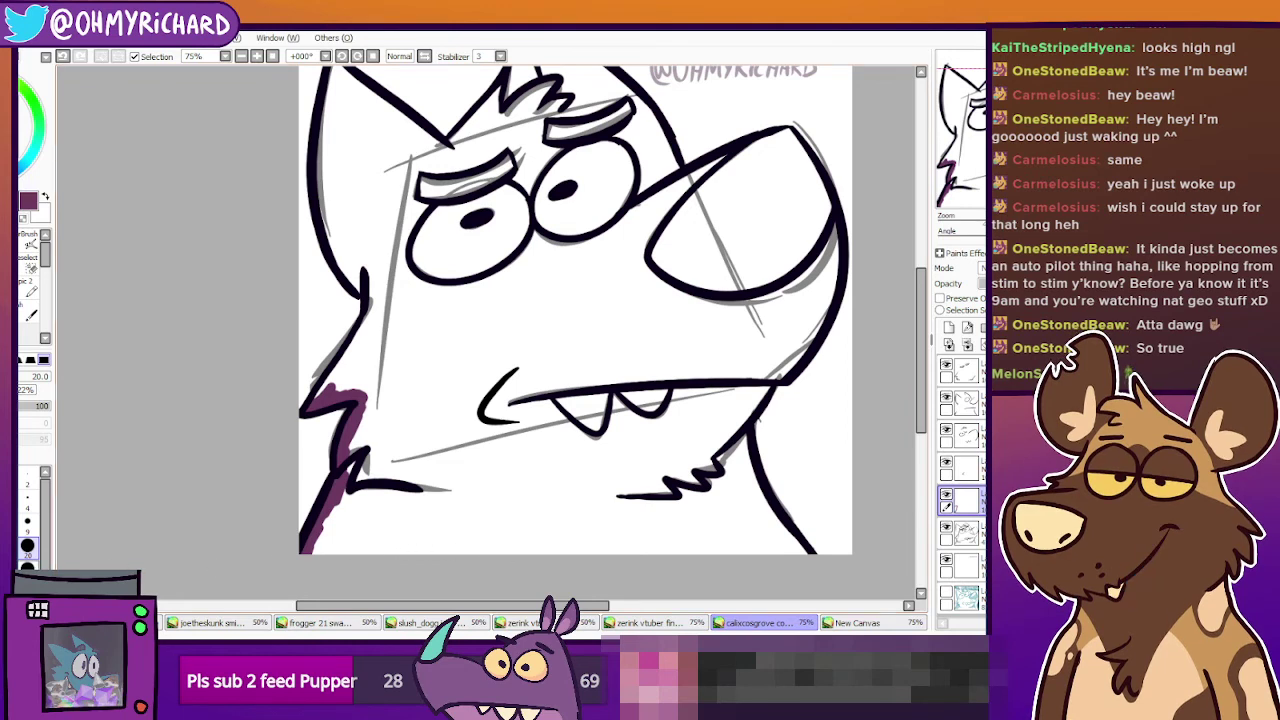
click(28, 569)
mouse_move(310, 560)
mouse_down()
mouse_move(656, 538)
mouse_move(725, 541)
mouse_up()
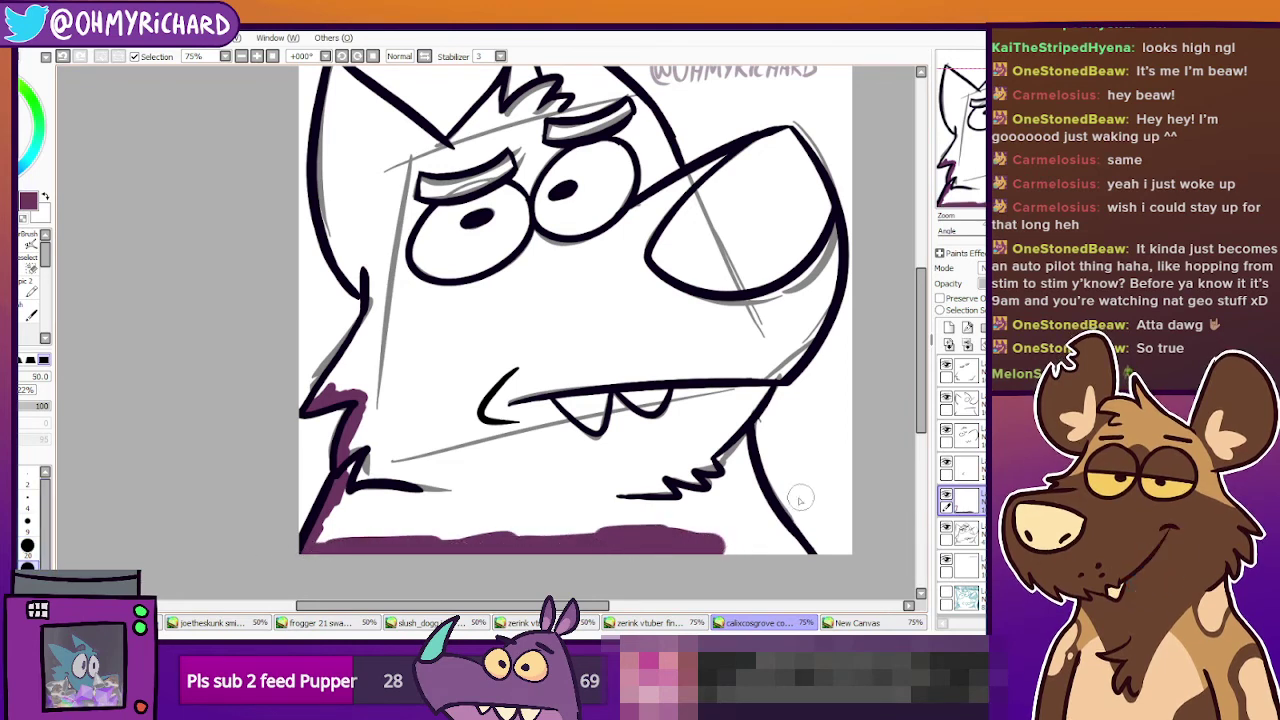
mouse_move(736, 427)
mouse_down()
mouse_move(757, 509)
mouse_move(749, 474)
mouse_move(788, 551)
mouse_move(740, 560)
mouse_up()
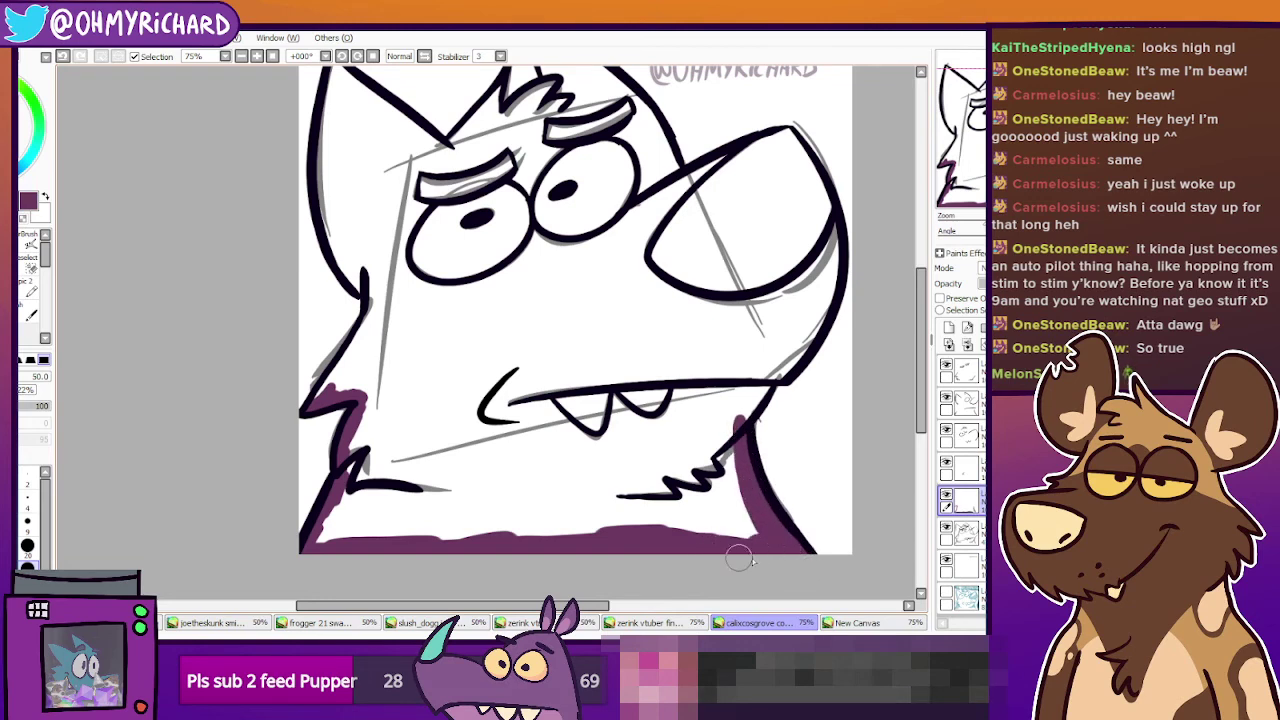
Paint the purple border inside the muzzle and nose contour and along the left cheek fur up to the ear's base.
mouse_move(741, 377)
mouse_down()
mouse_move(748, 418)
mouse_move(815, 300)
mouse_move(806, 330)
mouse_move(826, 210)
mouse_move(838, 288)
mouse_move(822, 190)
mouse_move(787, 135)
mouse_move(812, 175)
mouse_move(805, 160)
mouse_up()
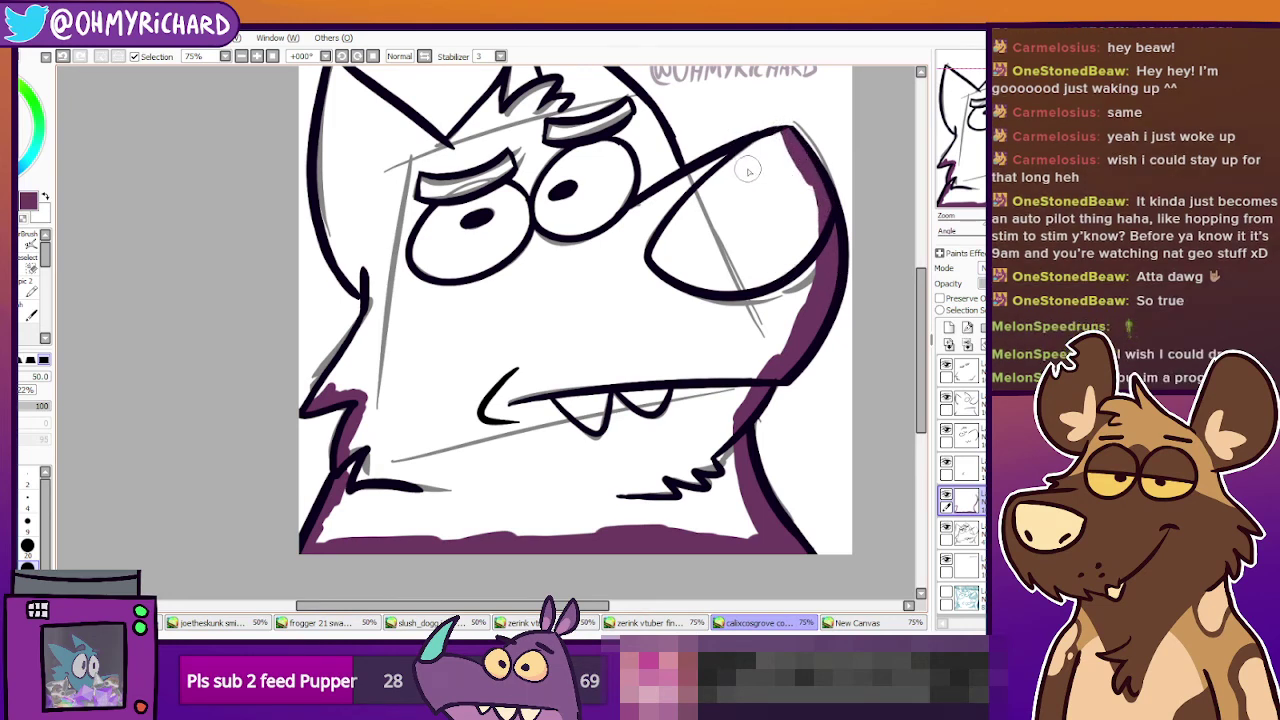
mouse_move(784, 137)
mouse_down()
mouse_move(648, 224)
mouse_move(629, 286)
mouse_up()
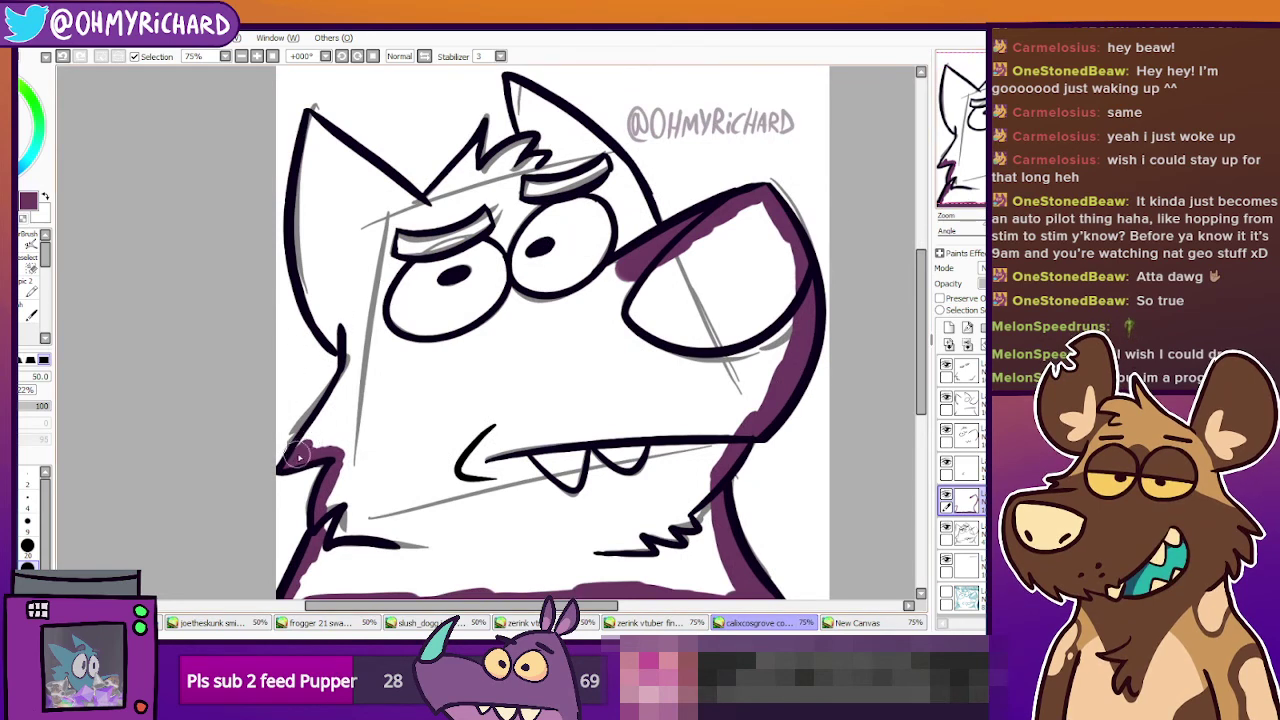
mouse_move(298, 455)
mouse_down()
mouse_move(314, 433)
mouse_move(313, 448)
mouse_move(332, 452)
mouse_up()
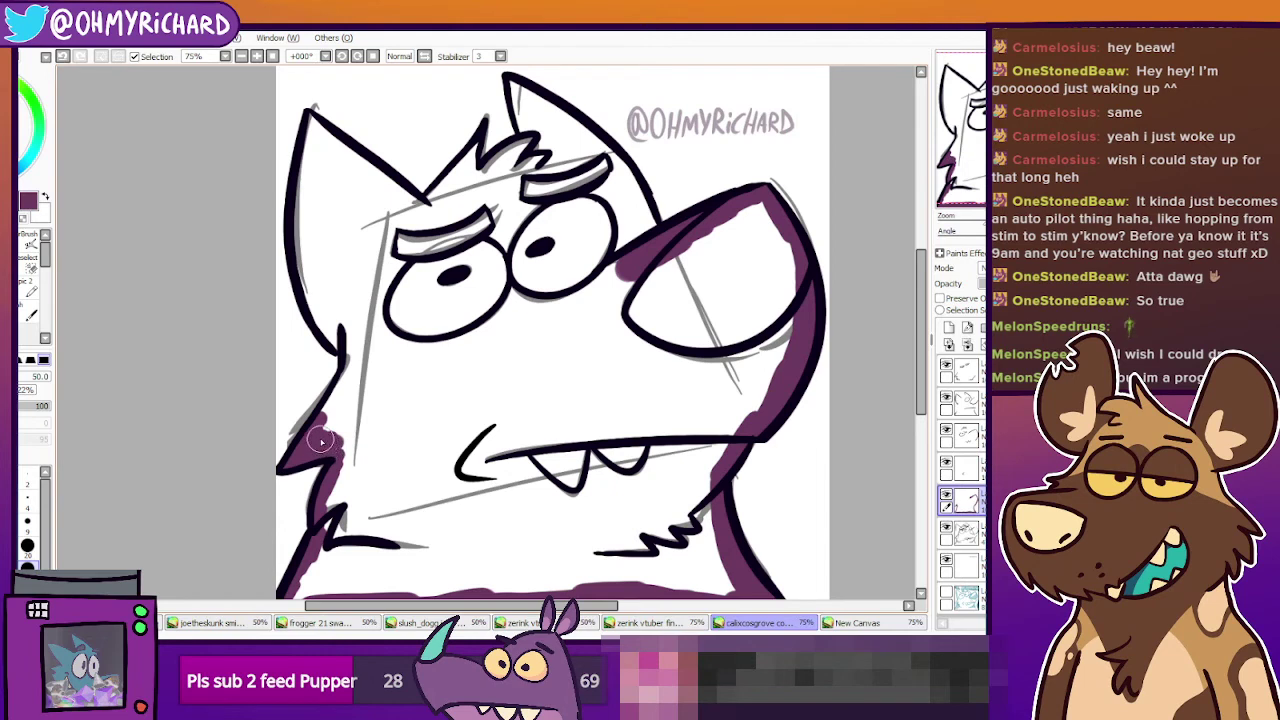
mouse_move(318, 425)
mouse_down()
mouse_move(352, 366)
mouse_move(318, 430)
mouse_move(349, 438)
mouse_up()
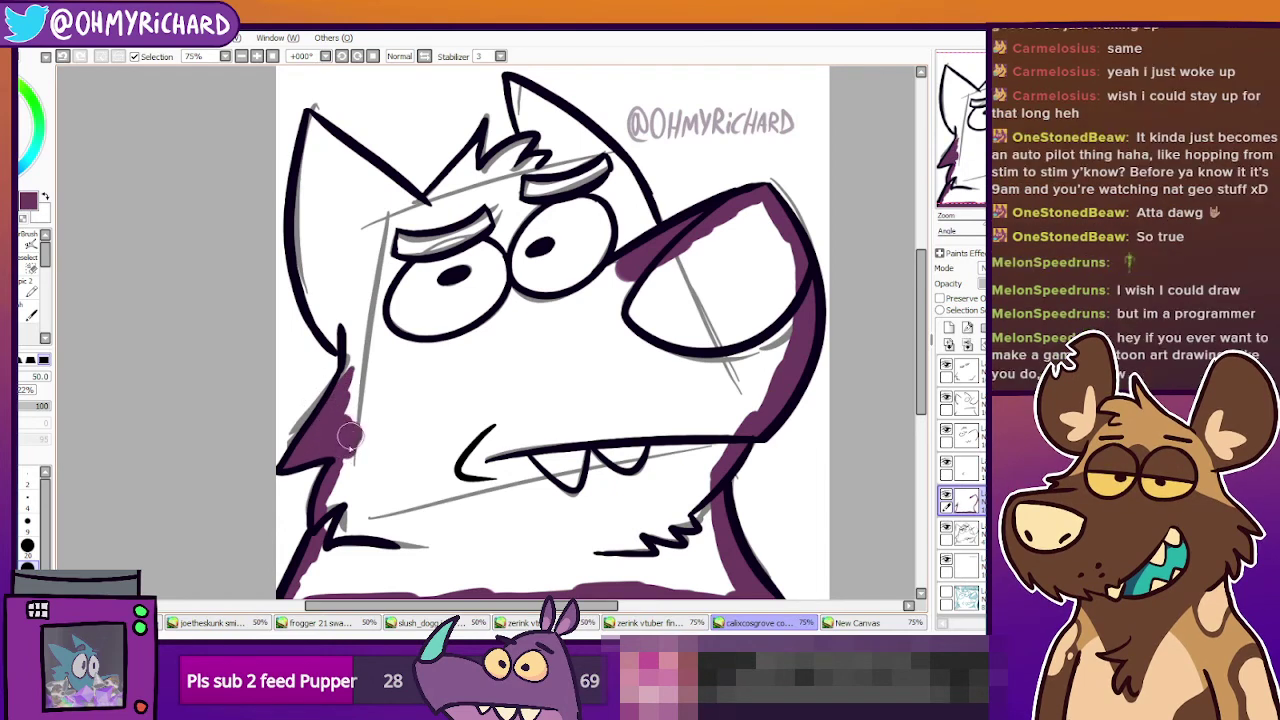
mouse_move(348, 332)
mouse_down()
mouse_move(350, 390)
mouse_move(341, 402)
mouse_up()
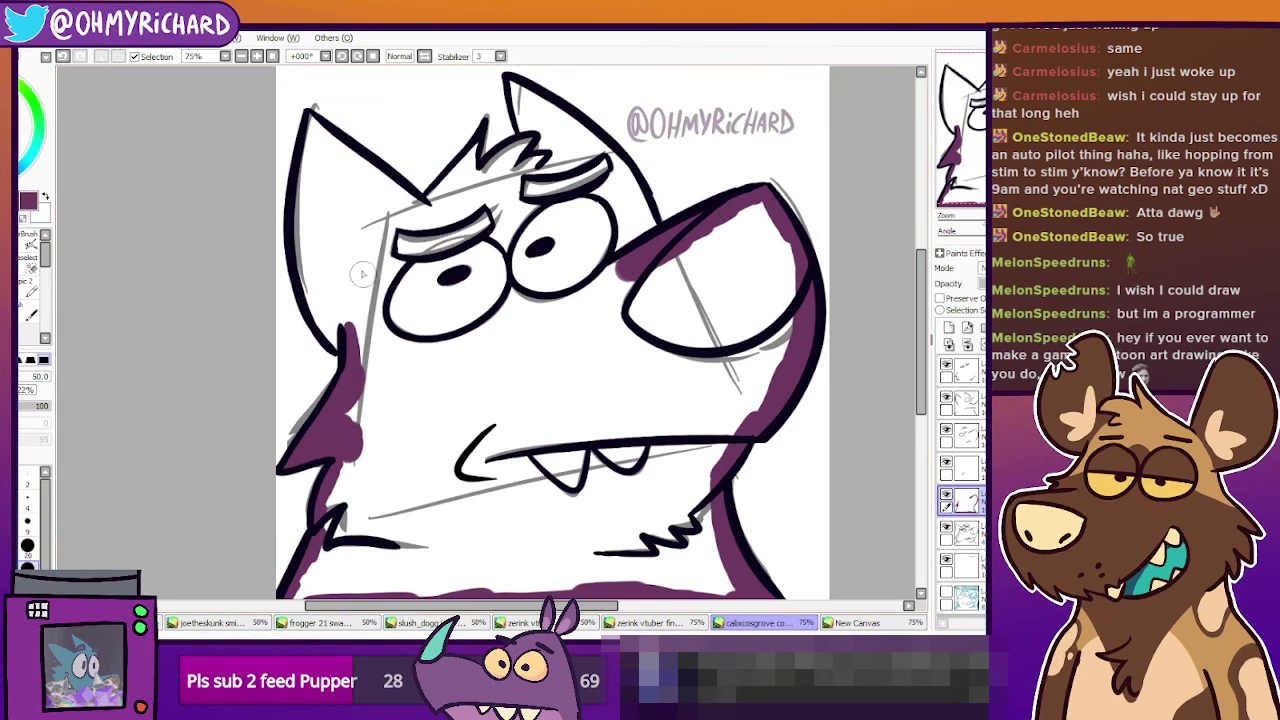
Paint the purple border inside the left ear, across the forehead and hair tuft, and around the right ear.
mouse_move(322, 176)
mouse_down()
mouse_move(315, 267)
mouse_move(352, 348)
mouse_up()
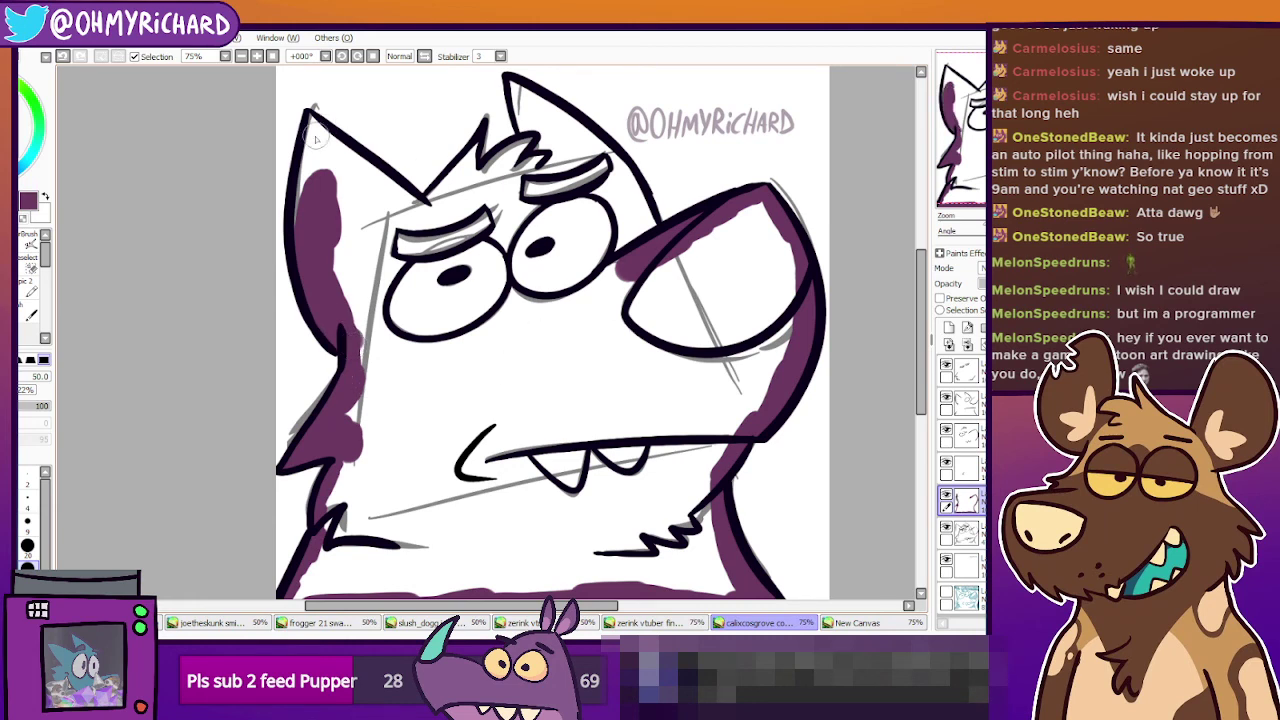
drag(311, 139, 307, 208)
mouse_move(326, 154)
mouse_down()
mouse_move(318, 123)
mouse_move(337, 153)
mouse_move(329, 185)
mouse_move(368, 178)
mouse_move(426, 224)
mouse_move(448, 187)
mouse_move(426, 204)
mouse_move(474, 146)
mouse_move(478, 167)
mouse_move(462, 178)
mouse_move(472, 203)
mouse_move(525, 138)
mouse_move(486, 183)
mouse_move(511, 162)
mouse_up()
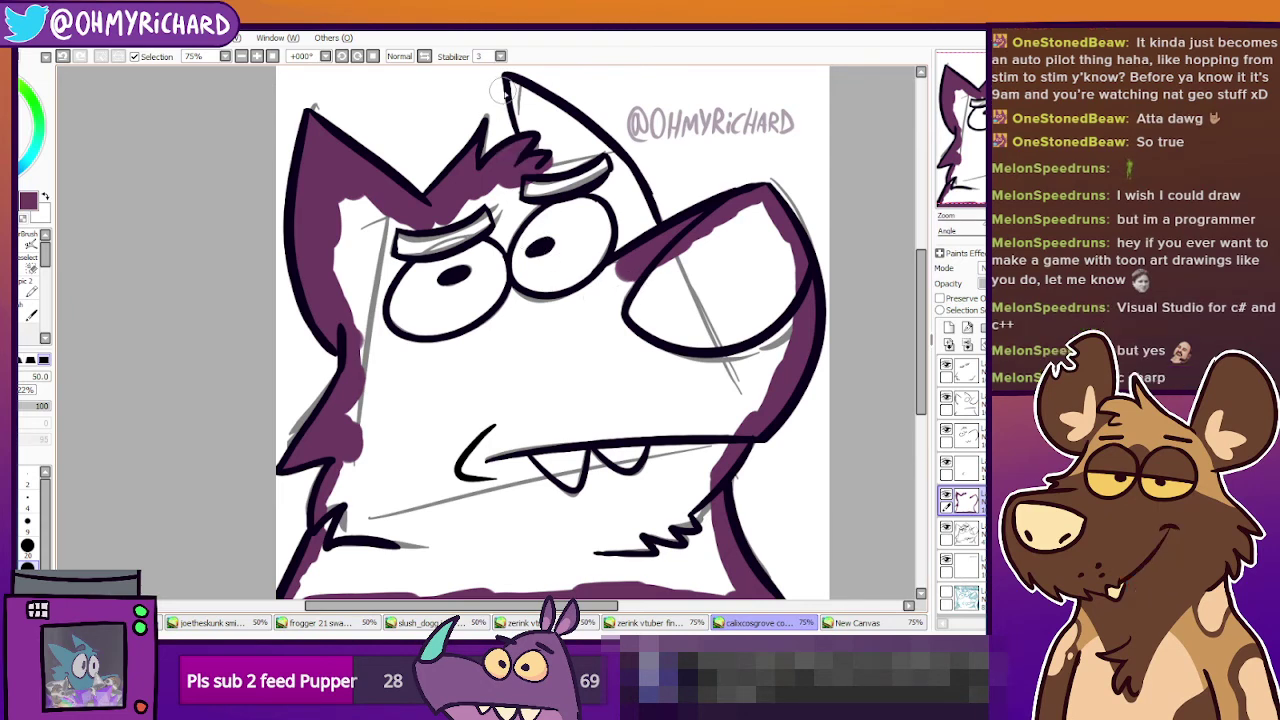
mouse_move(514, 86)
mouse_down()
mouse_move(535, 146)
mouse_move(523, 155)
mouse_up()
mouse_move(556, 96)
mouse_down()
mouse_move(520, 88)
mouse_move(545, 157)
mouse_move(543, 107)
mouse_move(629, 173)
mouse_move(655, 236)
mouse_move(647, 212)
mouse_move(646, 258)
mouse_move(640, 229)
mouse_move(630, 269)
mouse_up()
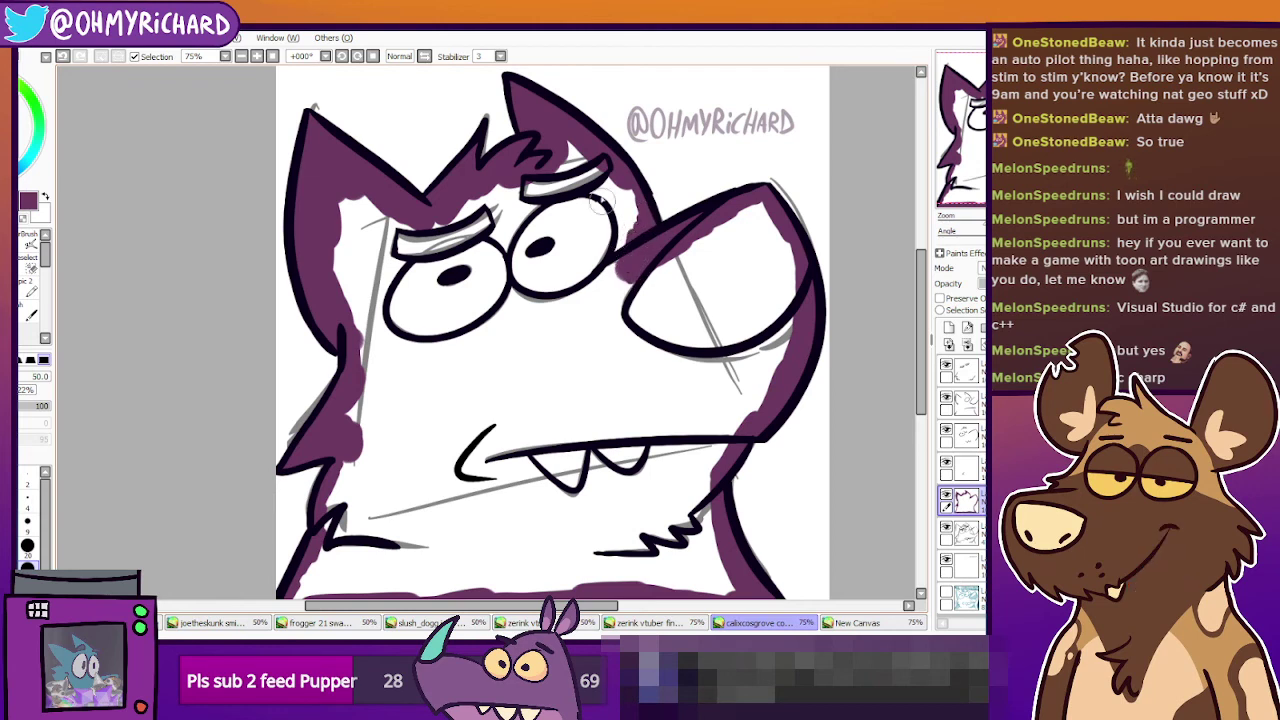
Close the purple border beside the right eye and flood-fill the whole head silhouette with purple.
mouse_move(598, 178)
mouse_down()
mouse_move(618, 215)
mouse_move(625, 290)
mouse_up()
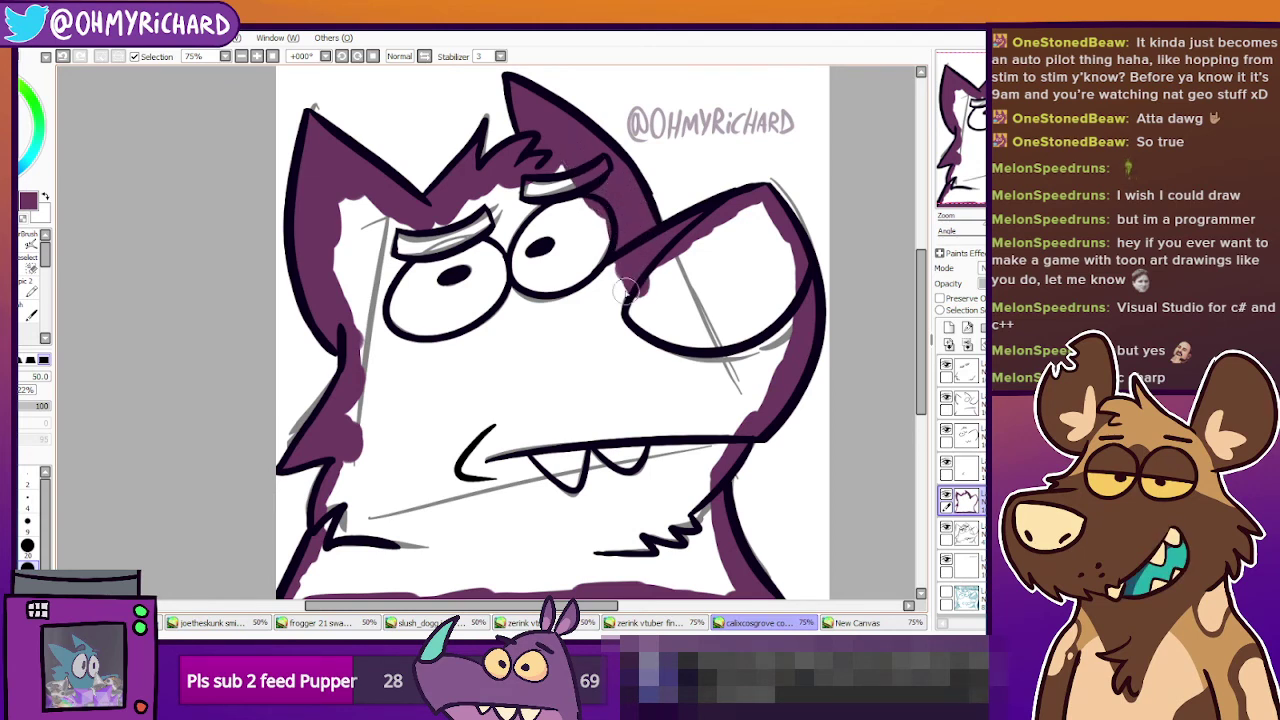
key(g)
click(365, 254)
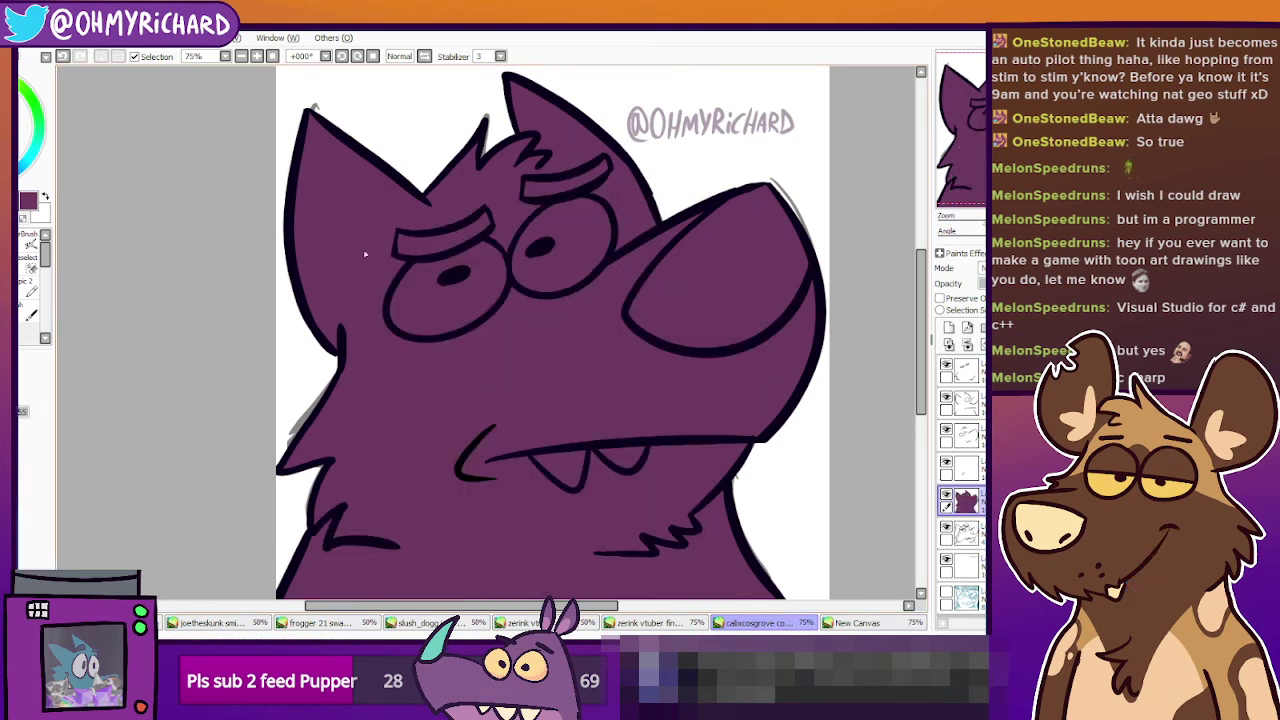
Sample the light grey fur color from the reference canvas and return to the line art canvas with the size 50 brush.
click(885, 623)
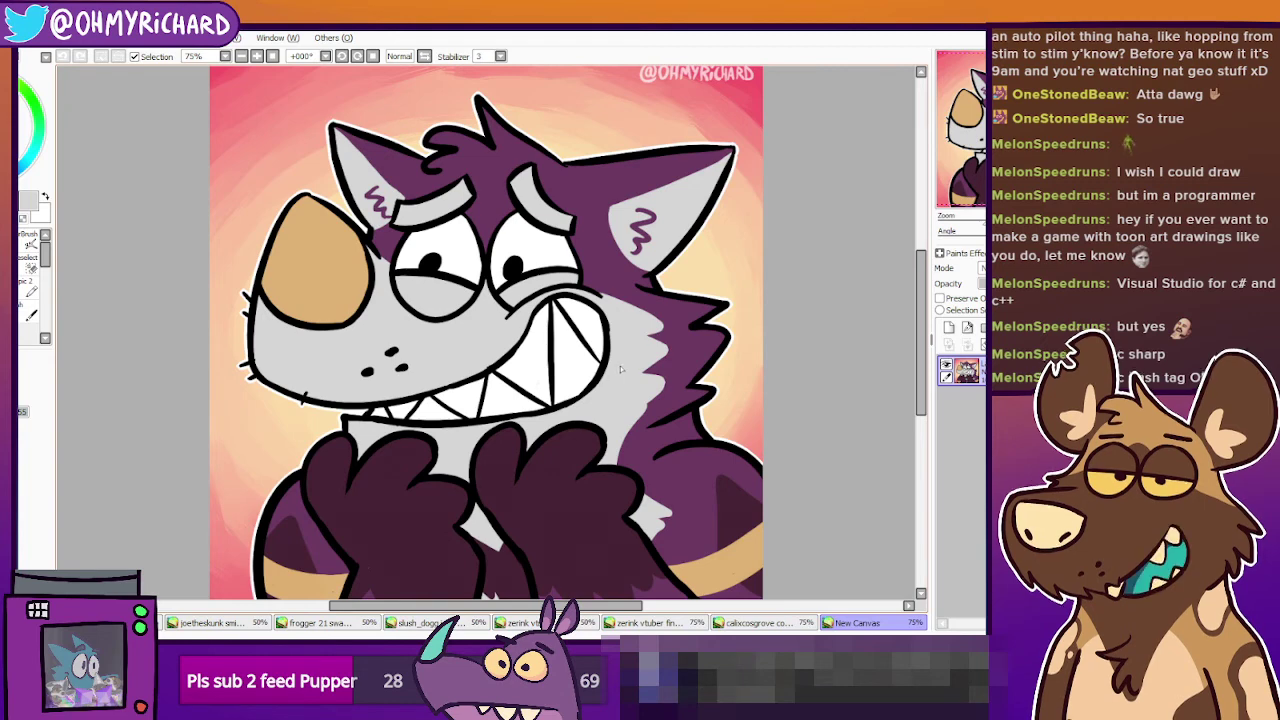
click(795, 623)
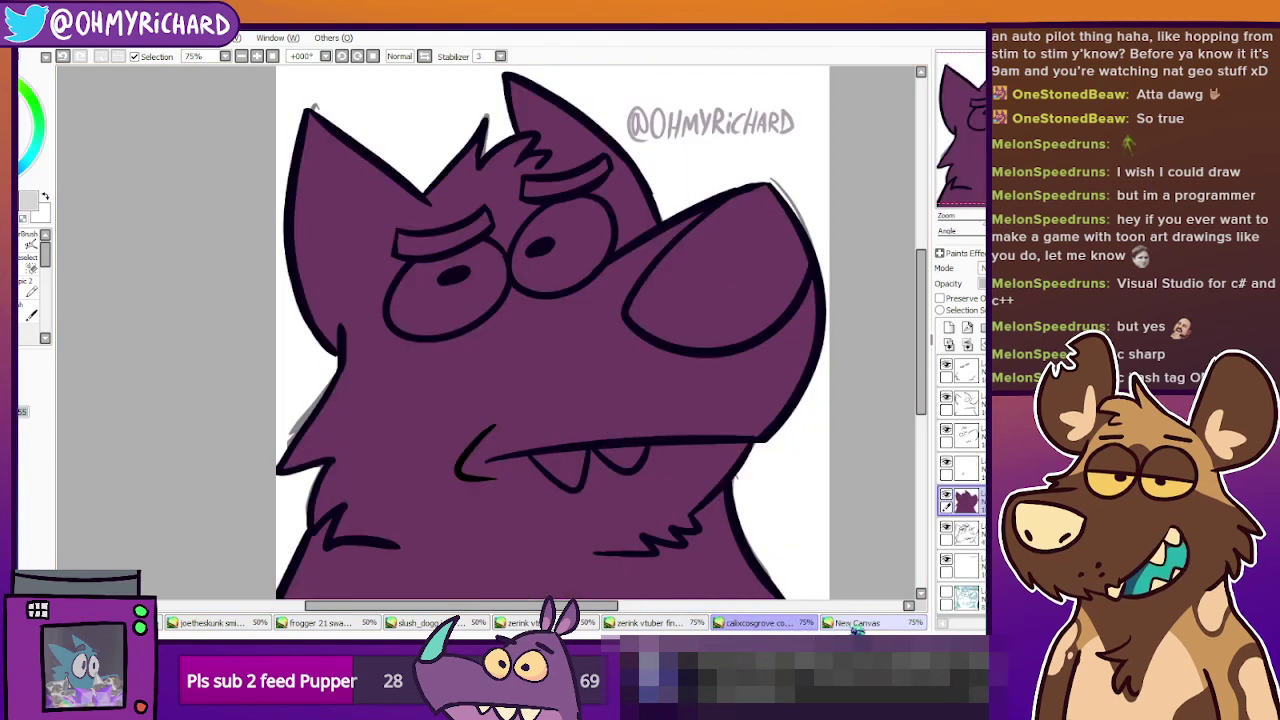
click(857, 624)
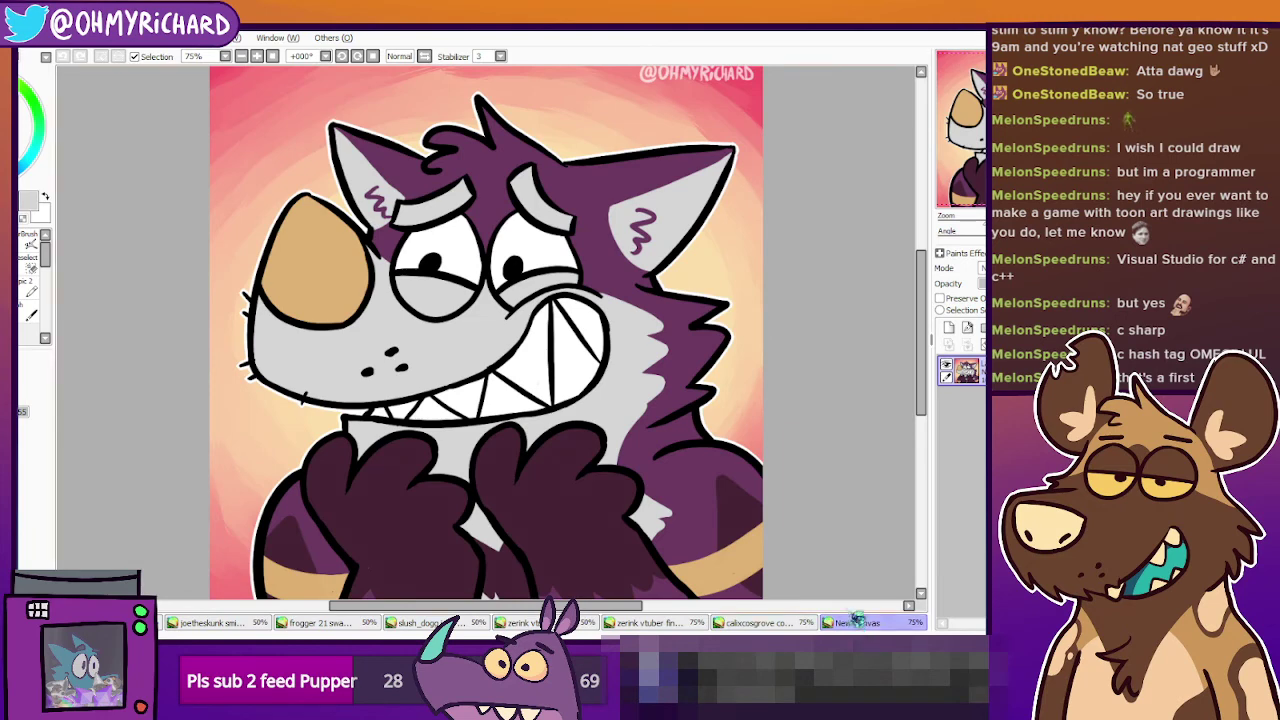
click(849, 624)
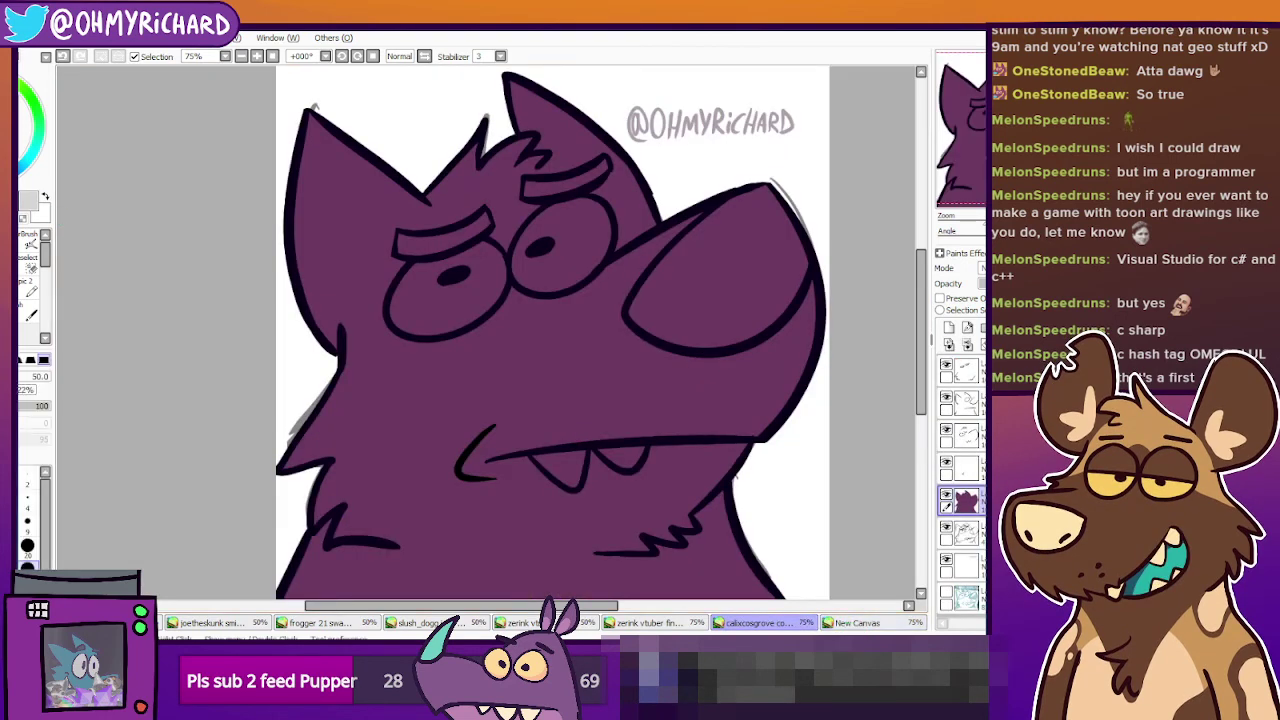
Check the reference's cheek markings and paint a jagged light grey fur border down the near cheek with the size 16 brush.
click(12, 247)
click(860, 622)
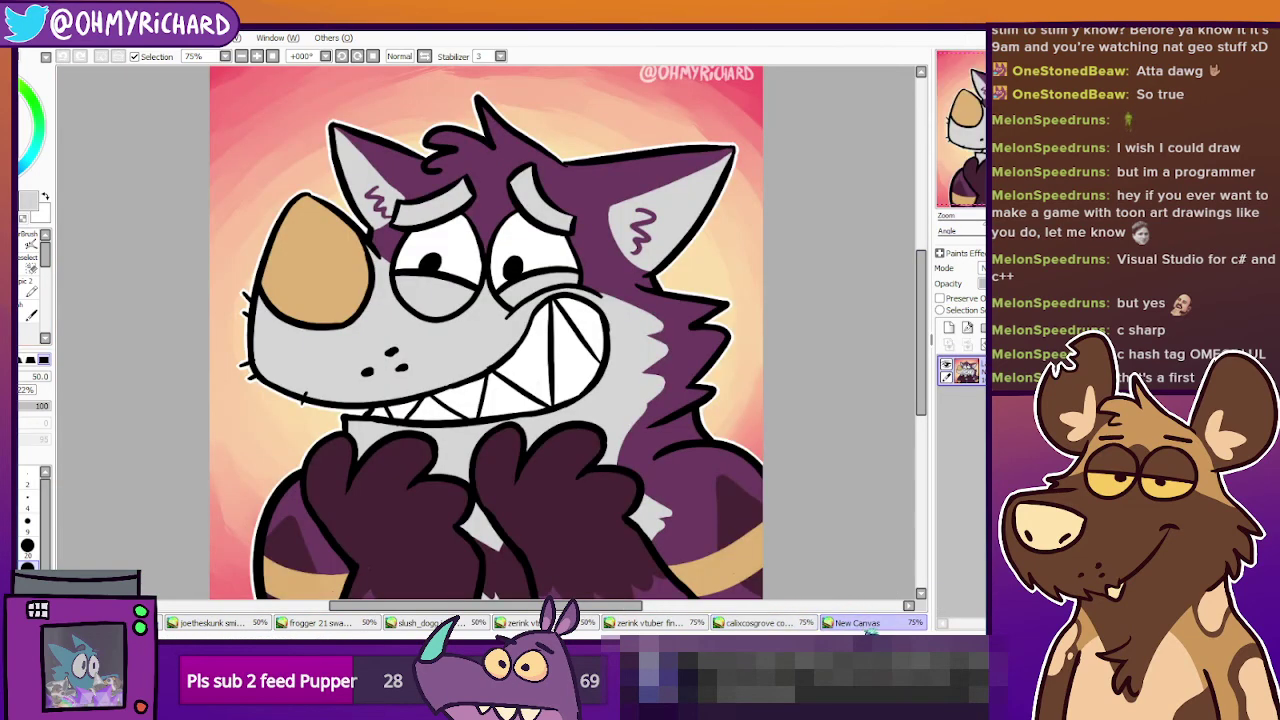
key(ctrl+shift+Tab)
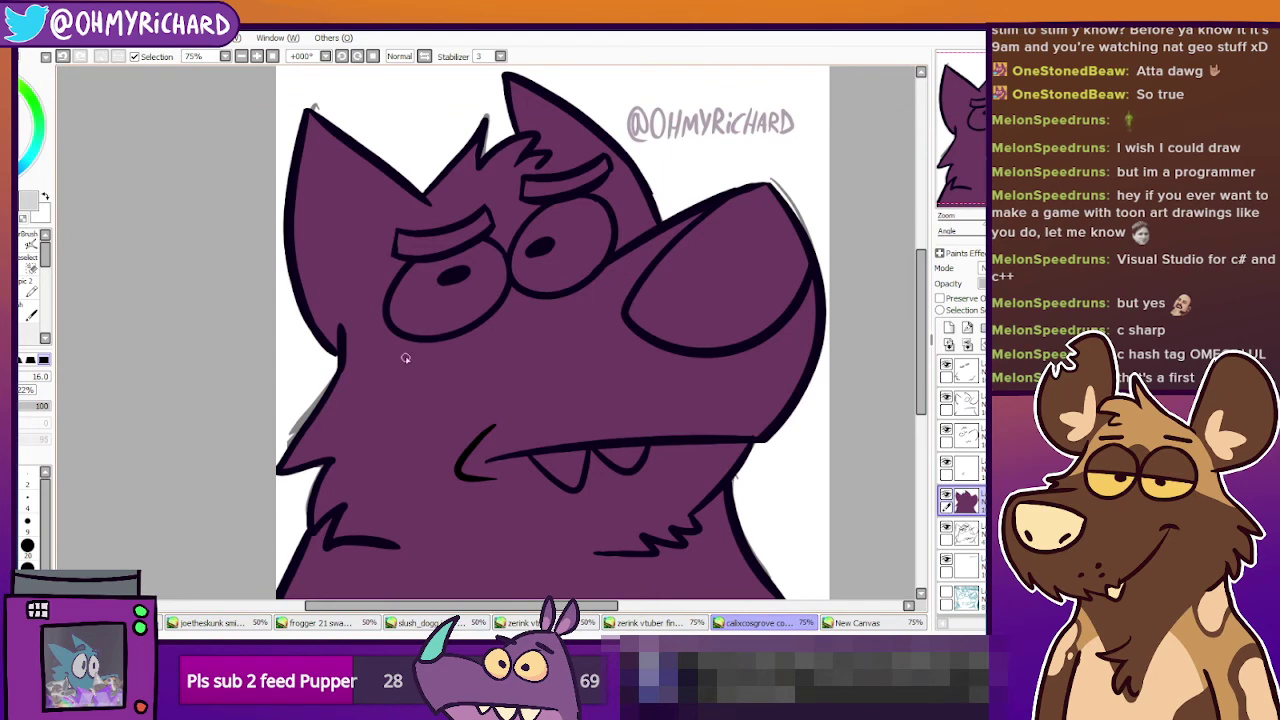
mouse_move(405, 358)
mouse_down()
mouse_move(348, 424)
mouse_move(384, 425)
mouse_move(364, 475)
mouse_move(398, 459)
mouse_move(443, 540)
mouse_up()
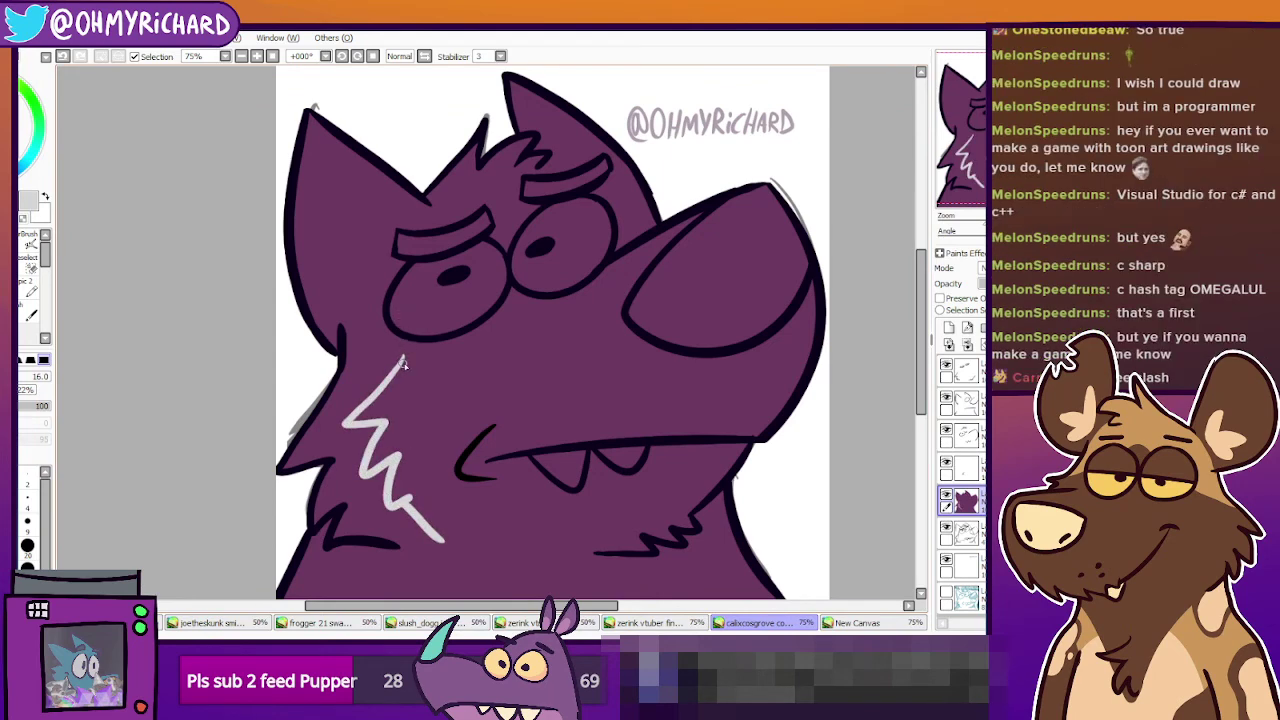
Extend the light grey border beneath both eyes and along the muzzle's upper edge towards the nose with the size 20 brush.
click(841, 625)
key(ctrl+shift+Tab)
click(858, 624)
key(ctrl+shift+Tab)
click(33, 541)
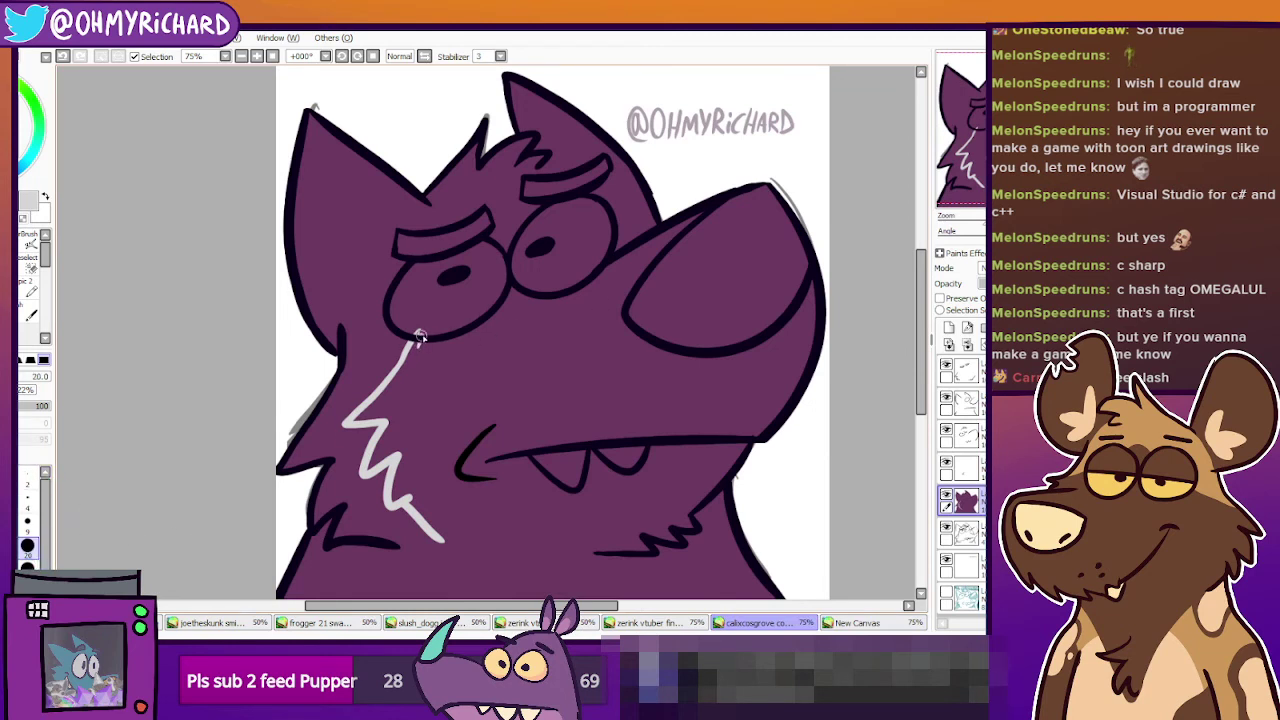
mouse_move(421, 346)
mouse_down()
mouse_move(489, 331)
mouse_move(511, 283)
mouse_move(541, 299)
mouse_up()
drag(588, 287, 685, 222)
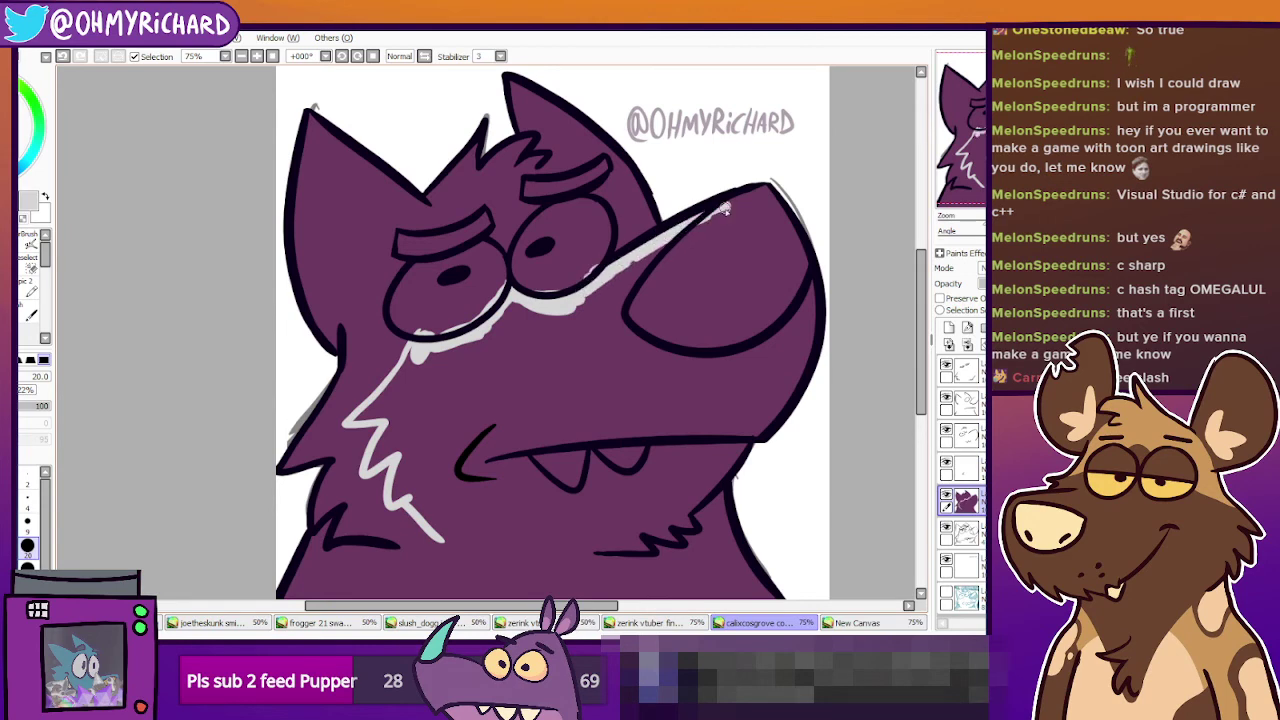
Close the light grey border along the lower jaw, muzzle front and nose tip, and flood-fill the muzzle with light grey.
click(870, 625)
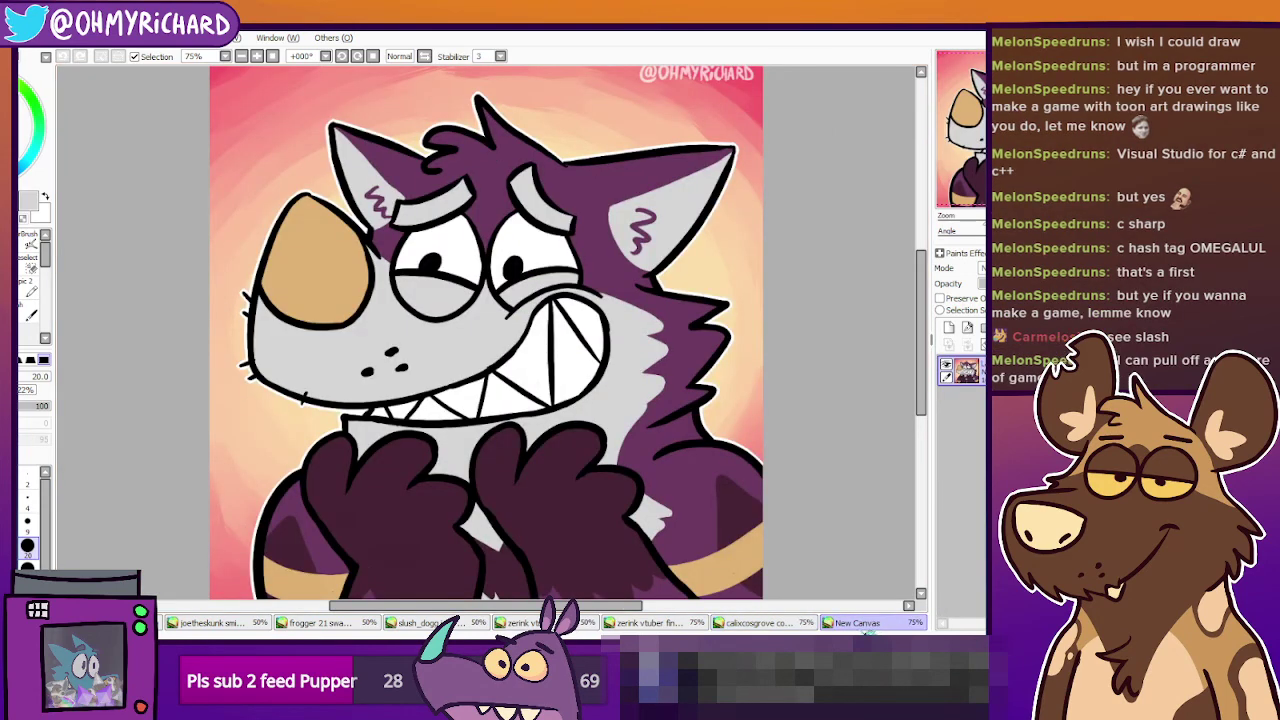
click(760, 622)
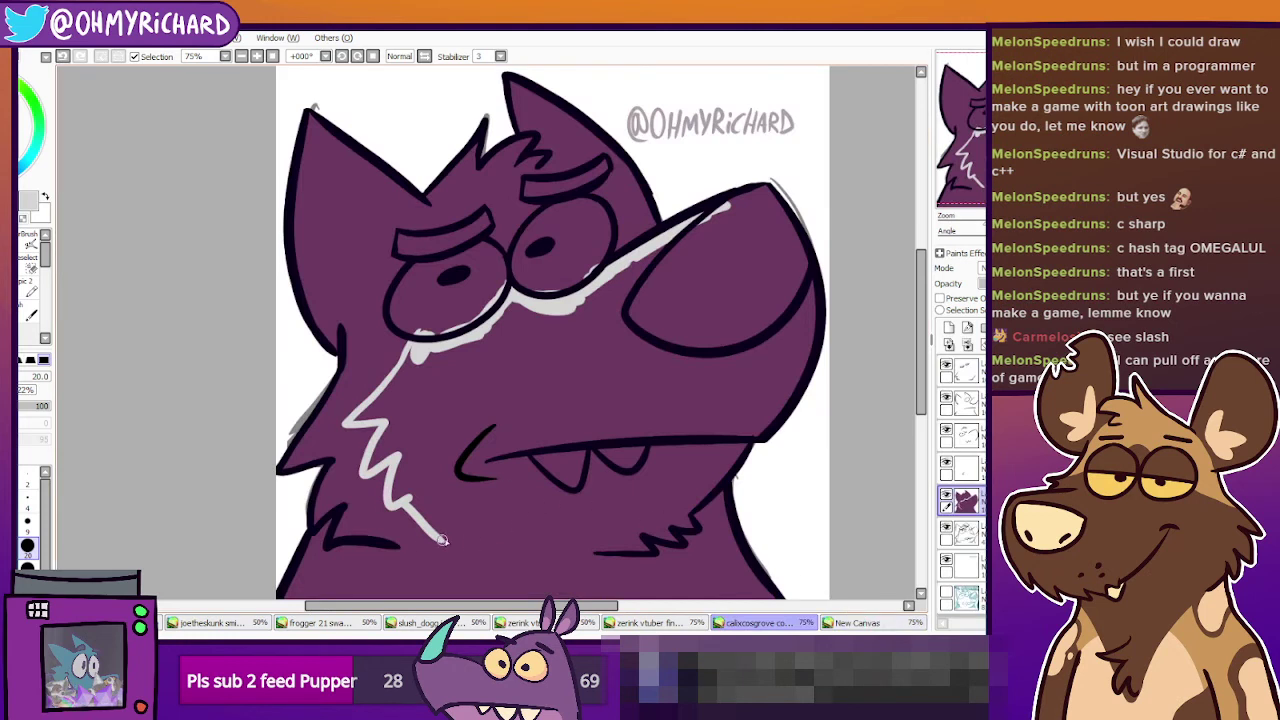
mouse_move(441, 540)
mouse_down()
mouse_move(689, 514)
mouse_move(652, 513)
mouse_move(688, 509)
mouse_move(713, 487)
mouse_move(750, 421)
mouse_up()
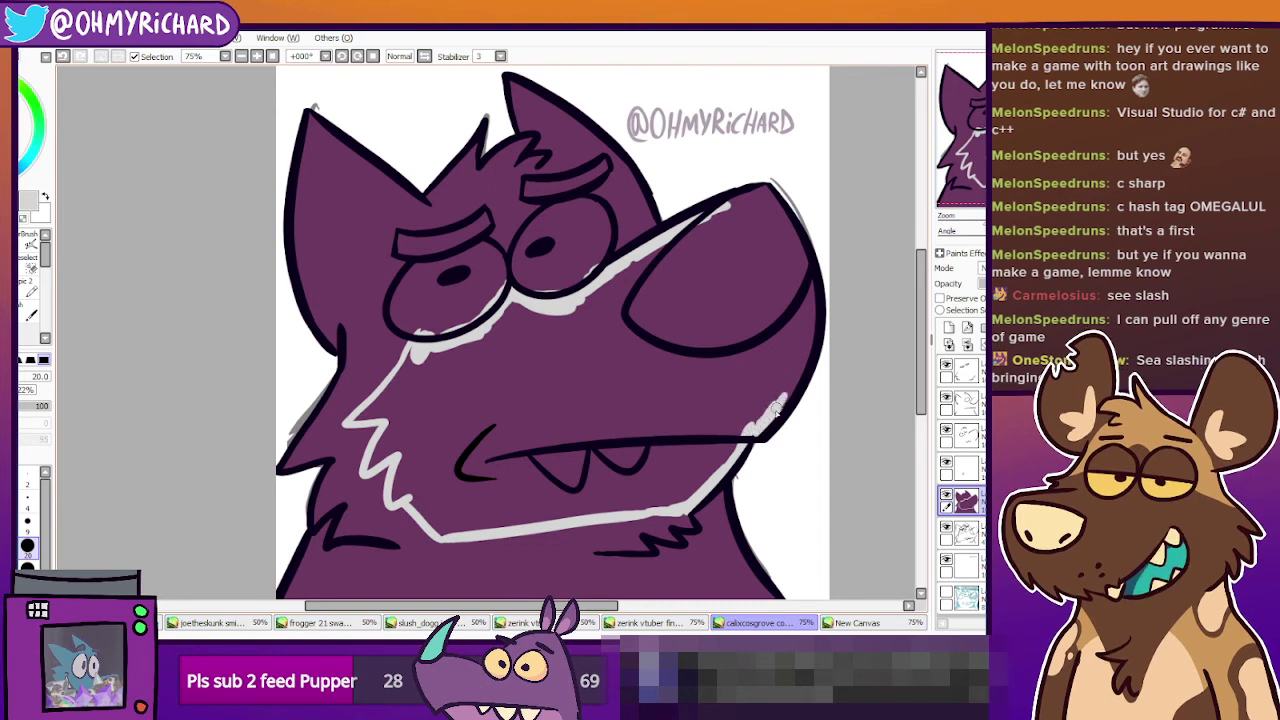
drag(778, 405, 808, 345)
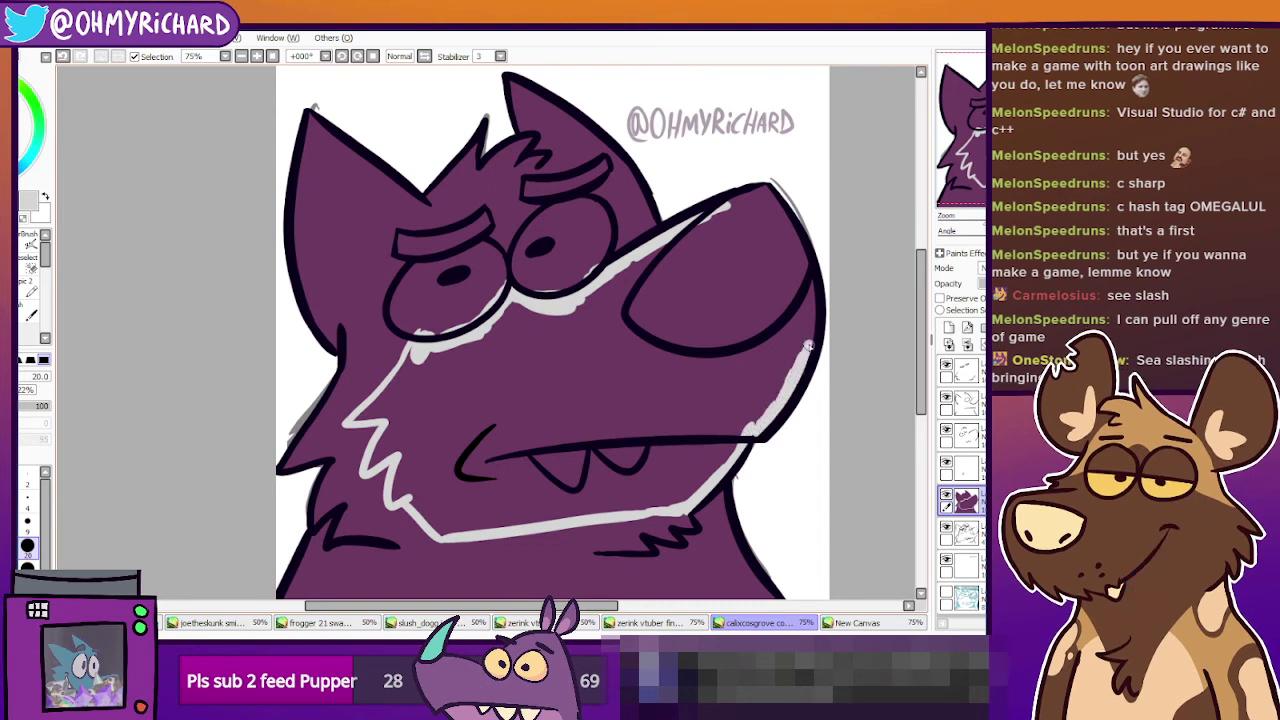
drag(735, 203, 790, 235)
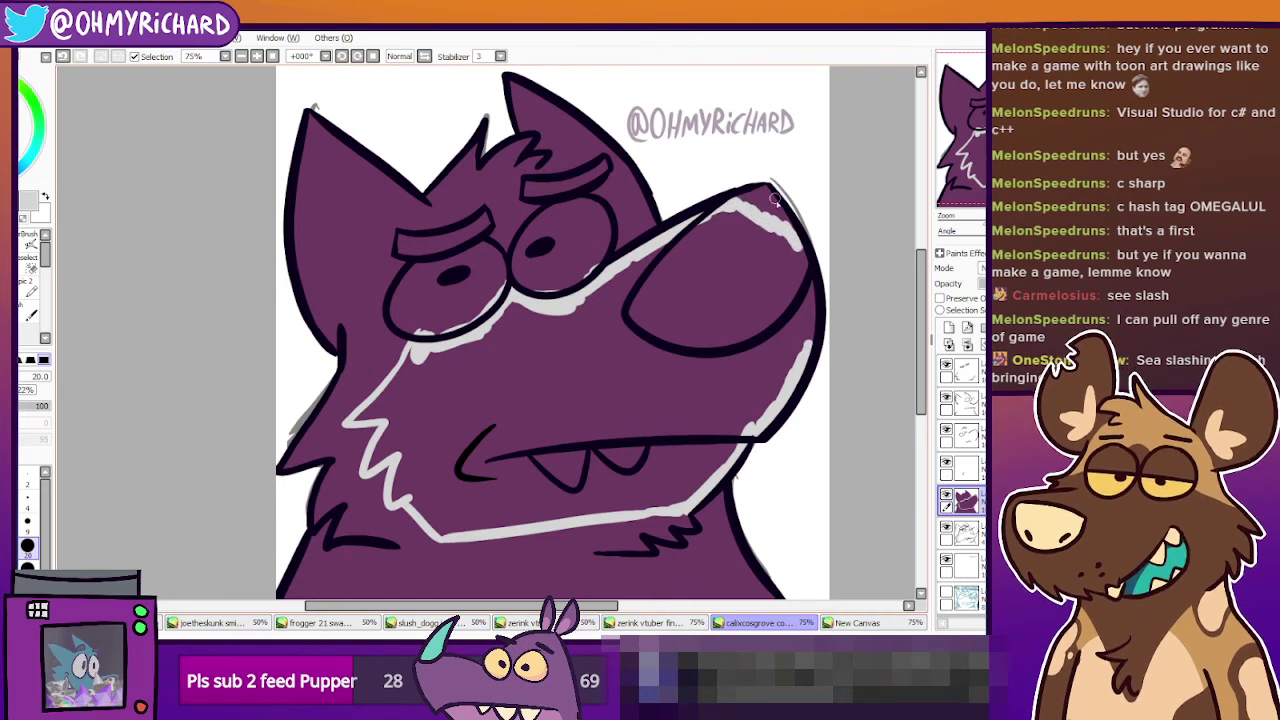
drag(800, 258, 804, 341)
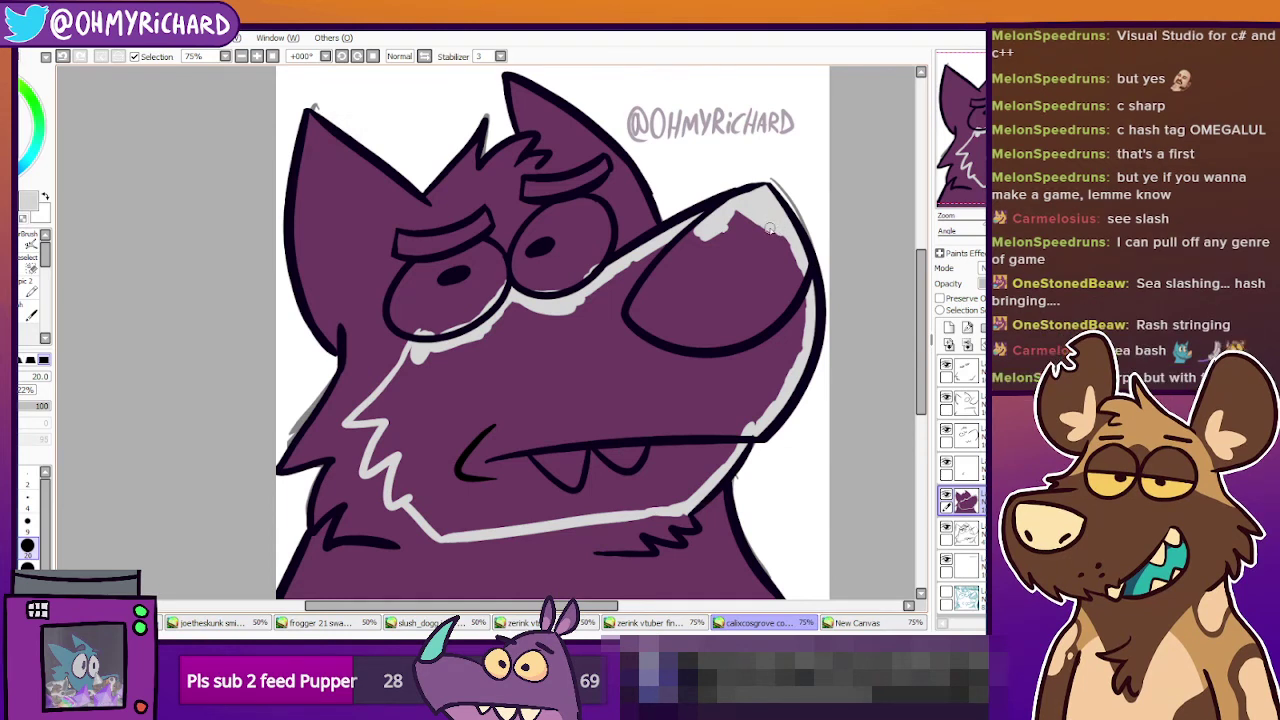
click(641, 408)
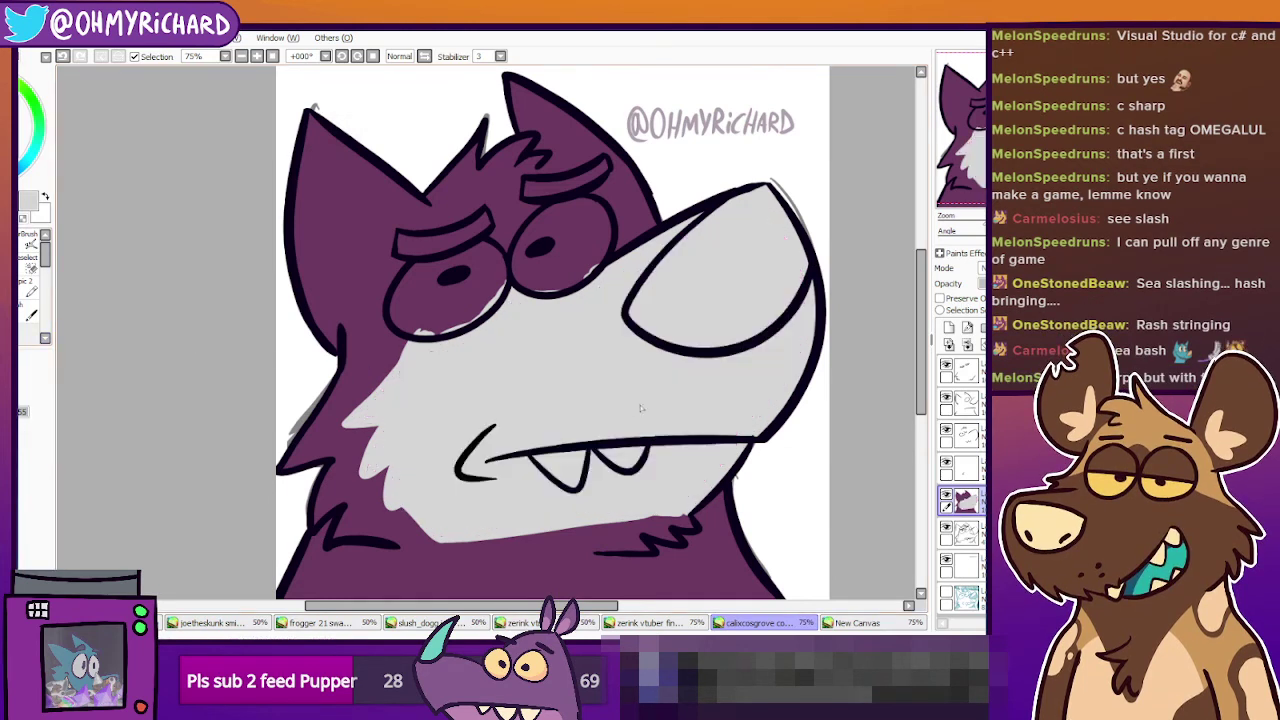
Paint light grey along the lower edges inside both eyes with the size 20 brush.
click(14, 290)
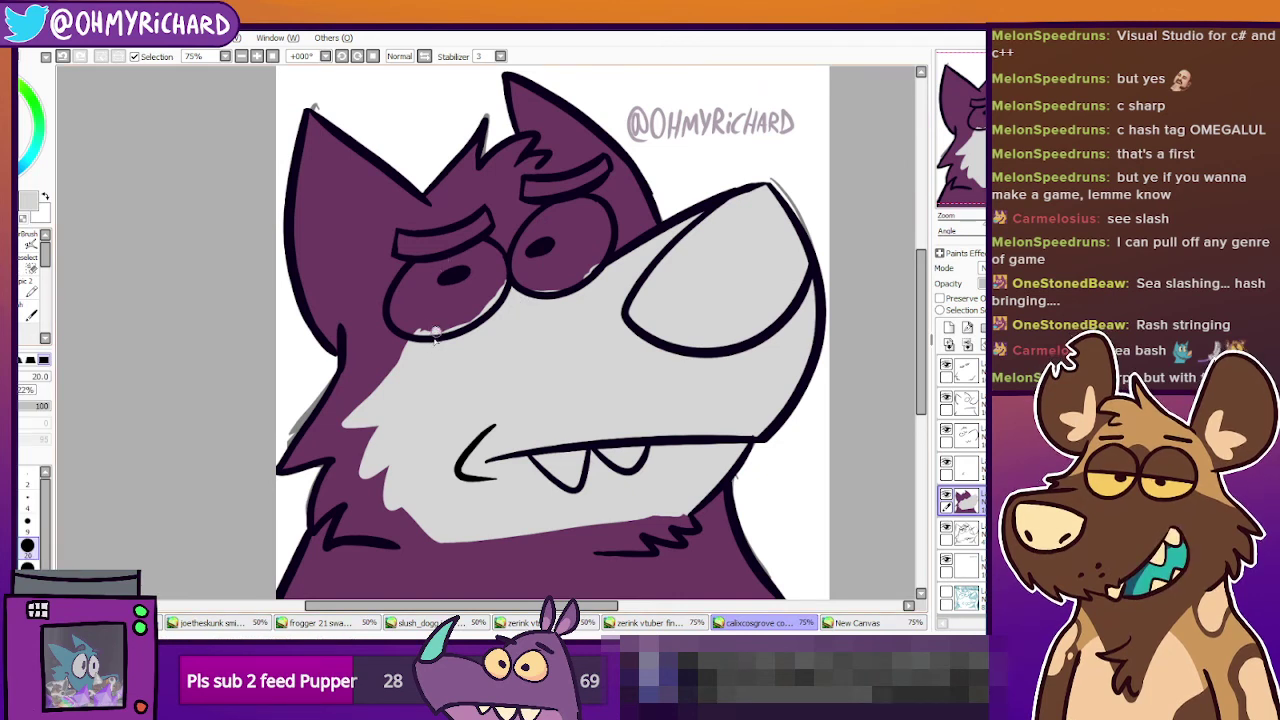
mouse_move(436, 338)
mouse_down()
mouse_move(506, 294)
mouse_move(585, 272)
mouse_move(570, 285)
mouse_up()
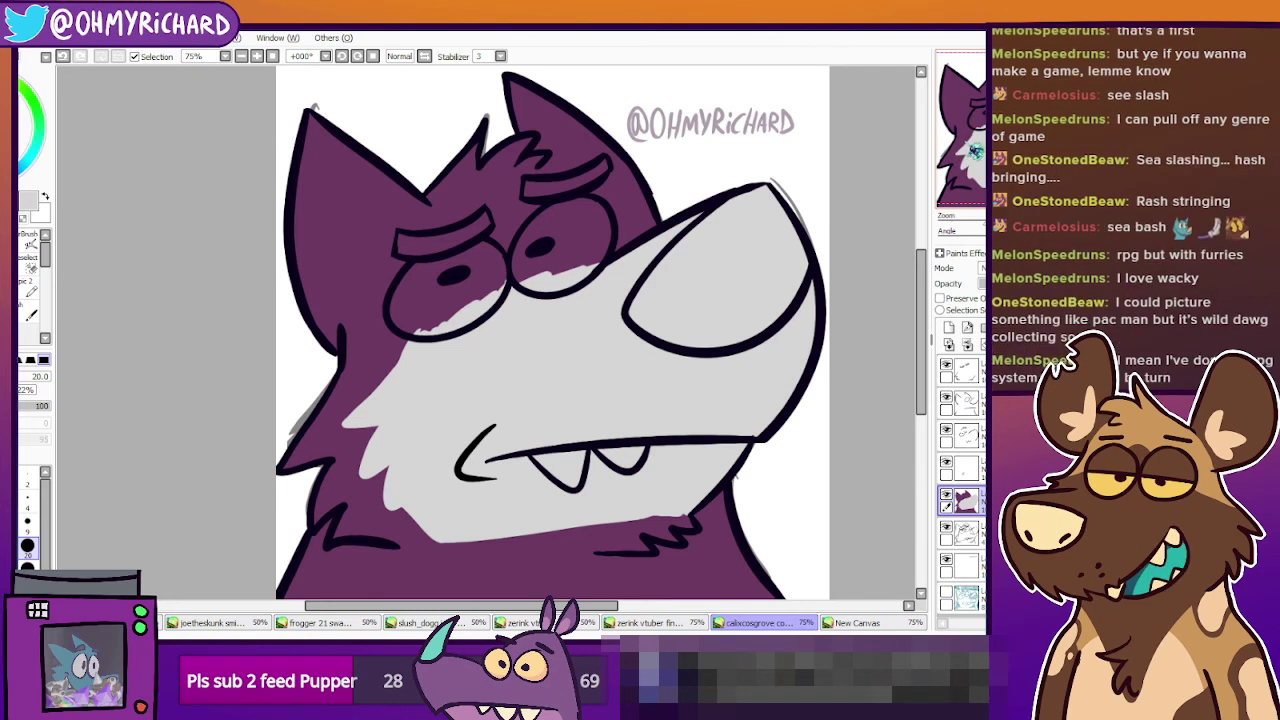
drag(552, 333, 508, 333)
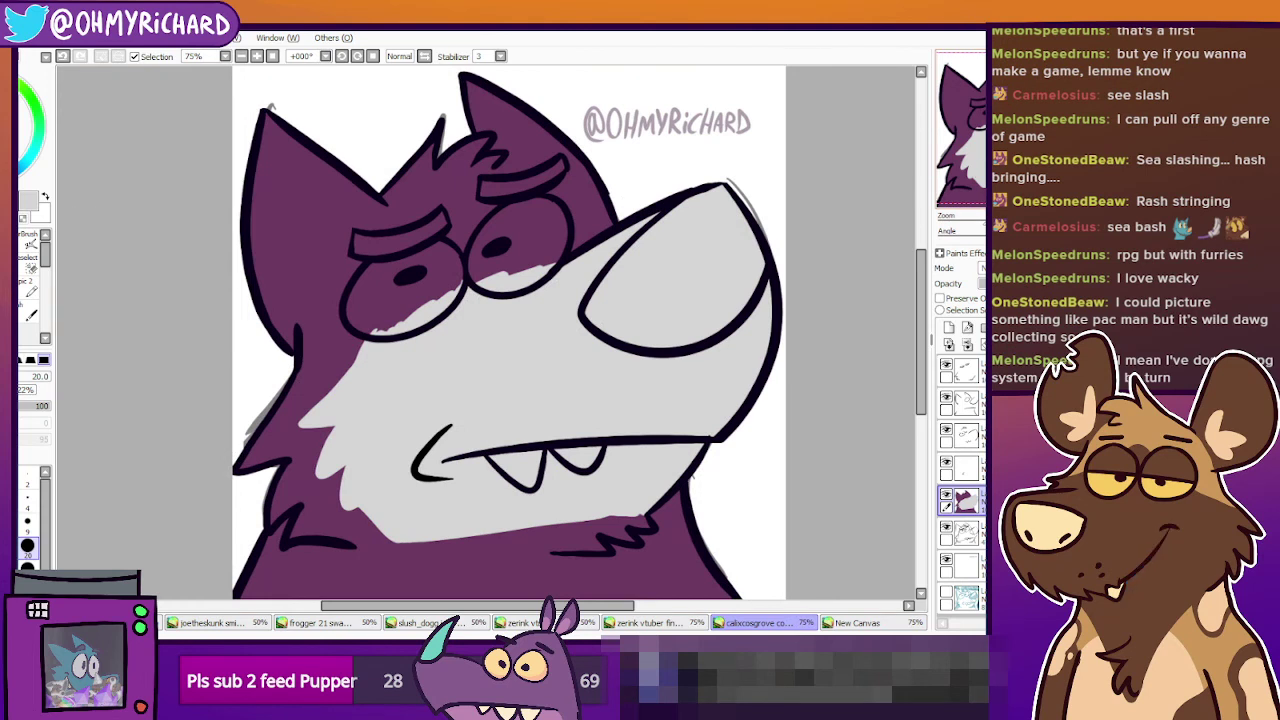
Create a new canvas and sketch a large box in perspective with dark navy lines.
key(ctrl+n)
key(Return)
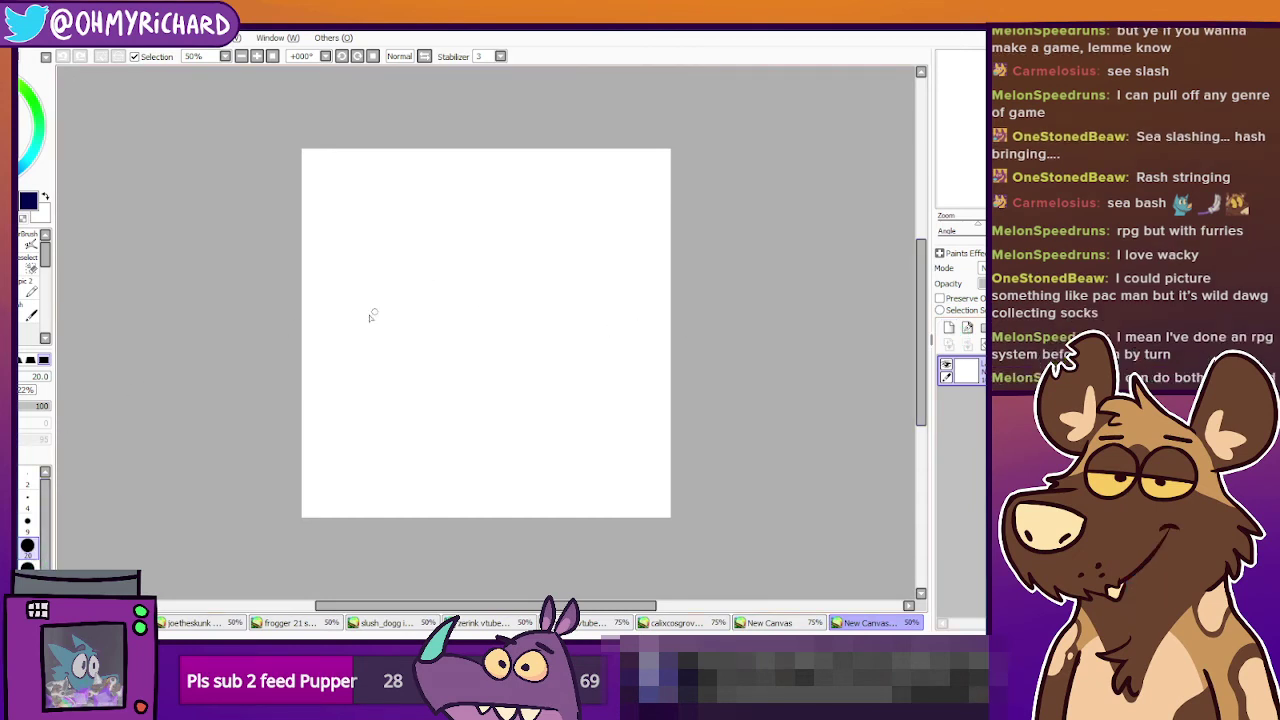
mouse_move(302, 321)
mouse_down()
mouse_move(522, 297)
mouse_move(482, 367)
mouse_move(400, 440)
mouse_up()
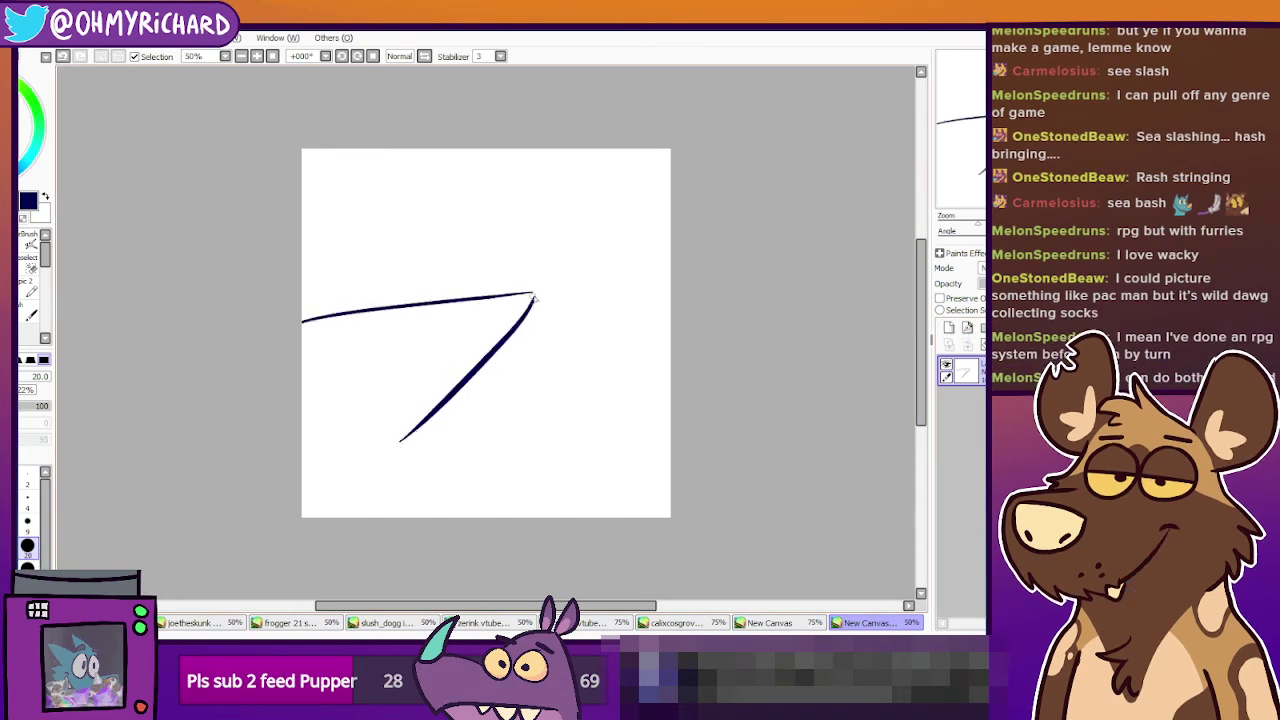
mouse_move(530, 291)
mouse_down()
mouse_move(560, 430)
mouse_move(484, 522)
mouse_up()
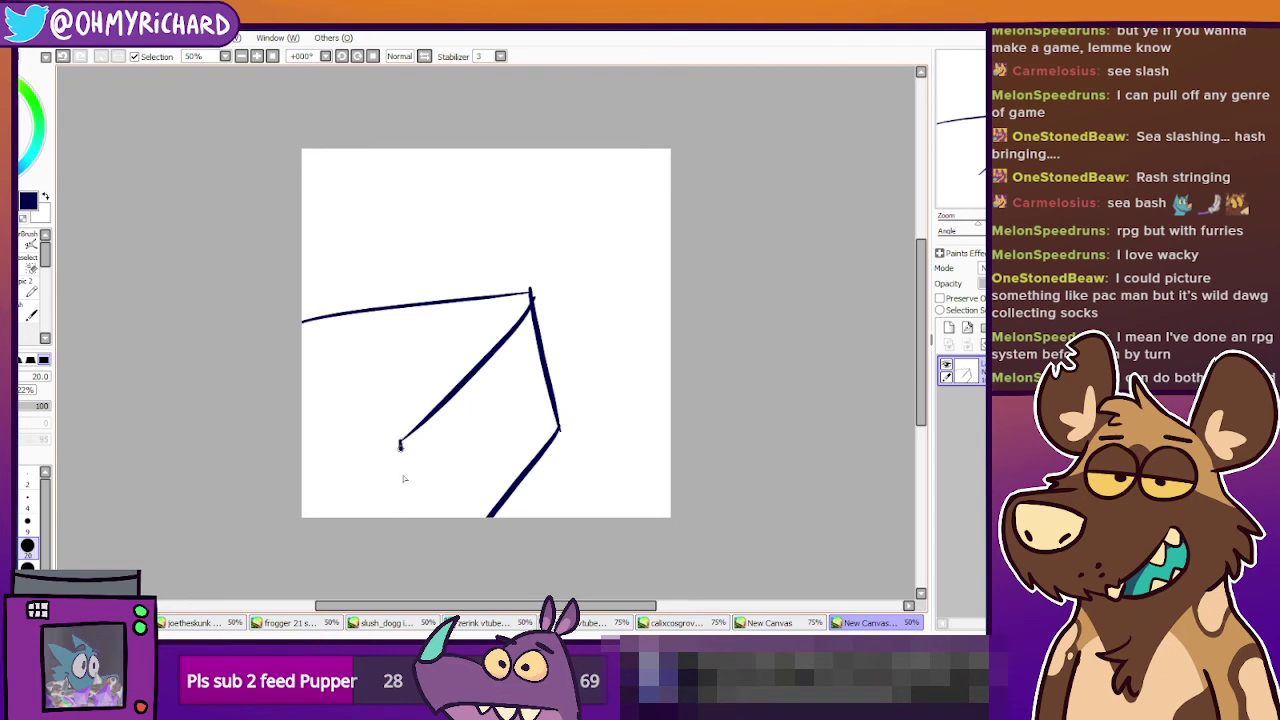
mouse_move(406, 518)
mouse_down()
mouse_move(365, 448)
mouse_move(237, 434)
mouse_up()
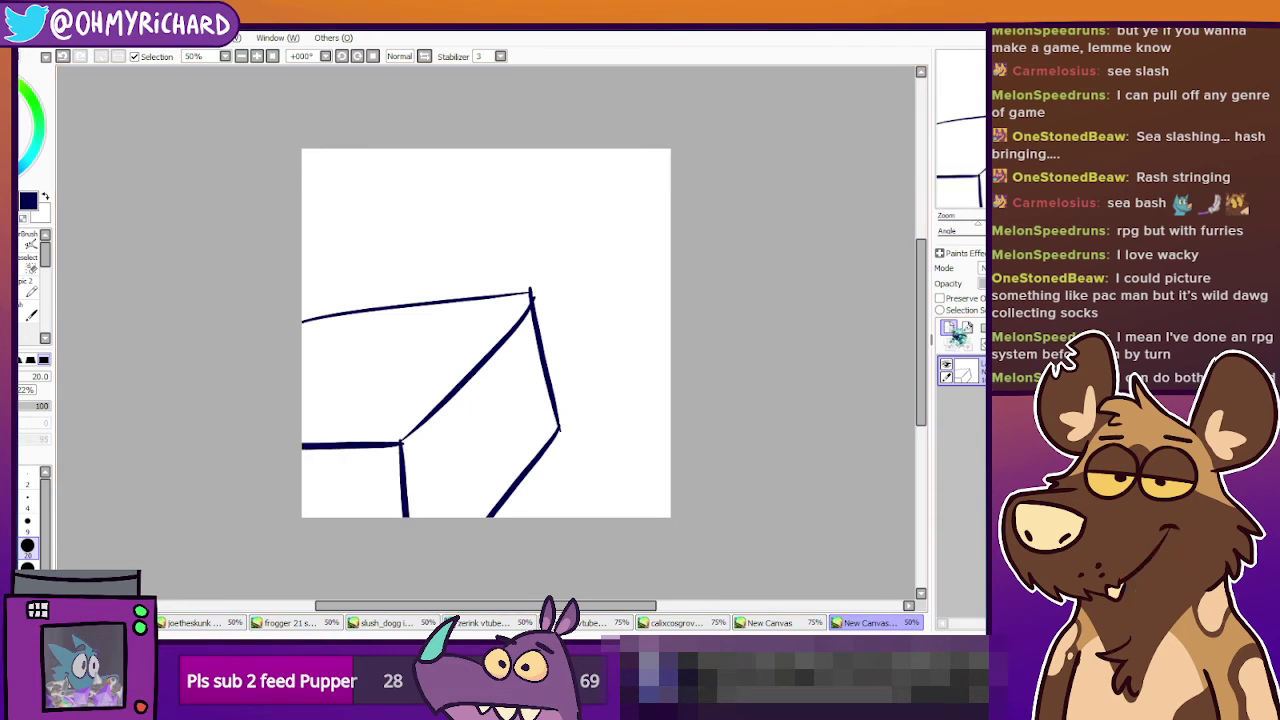
Add two layers above the box sketch and pick a brighter blue.
click(951, 329)
drag(378, 73, 426, 76)
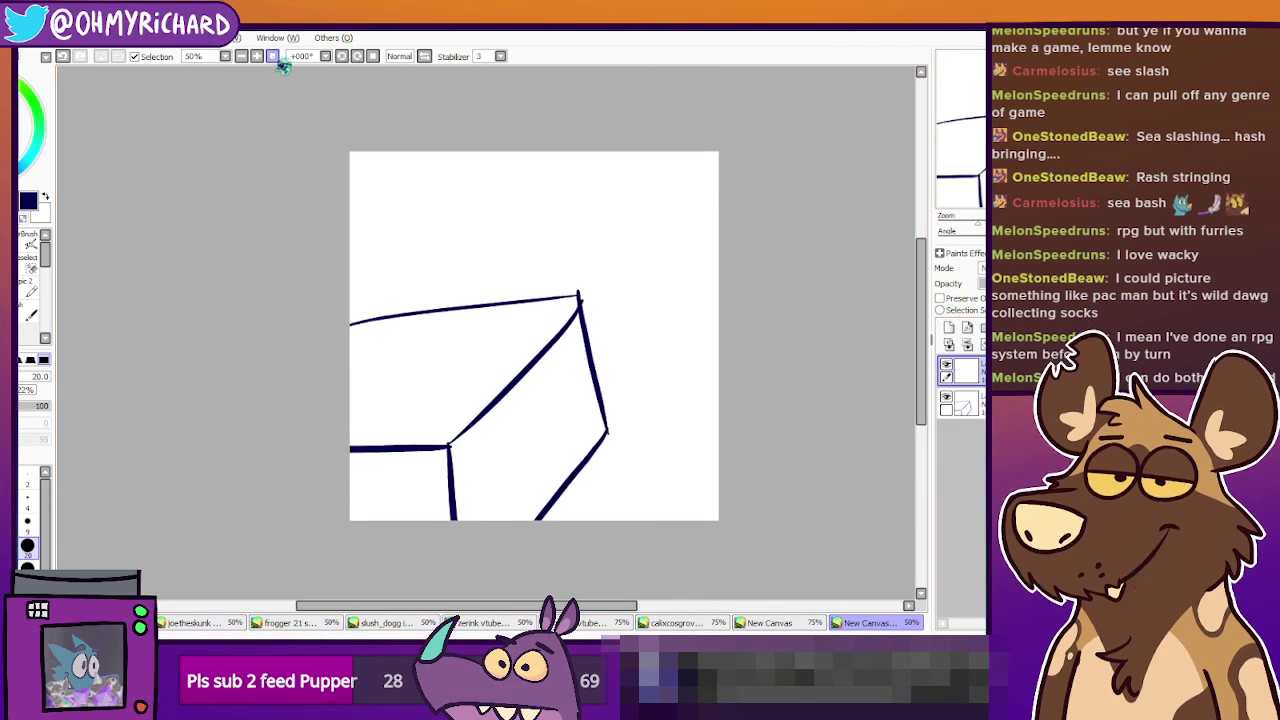
click(274, 57)
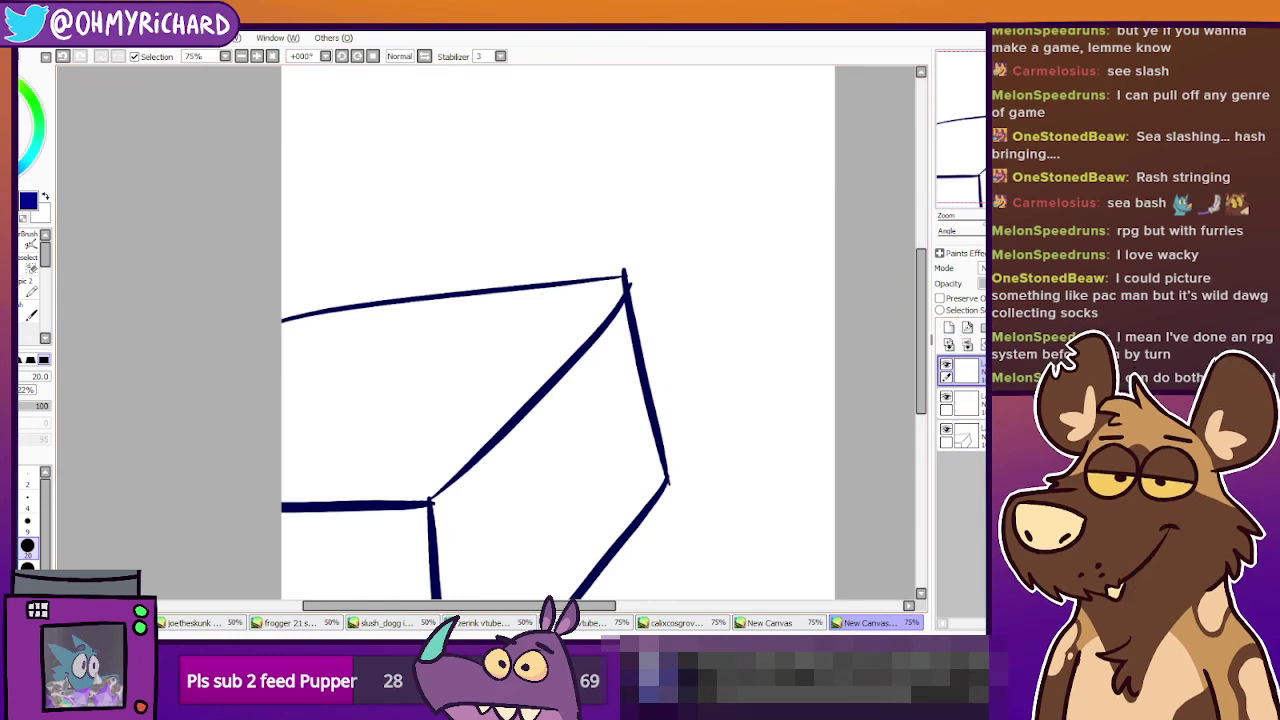
mouse_move(423, 203)
mouse_down()
mouse_move(426, 251)
mouse_move(474, 250)
mouse_up()
key(ctrl+z)
key(ctrl+z)
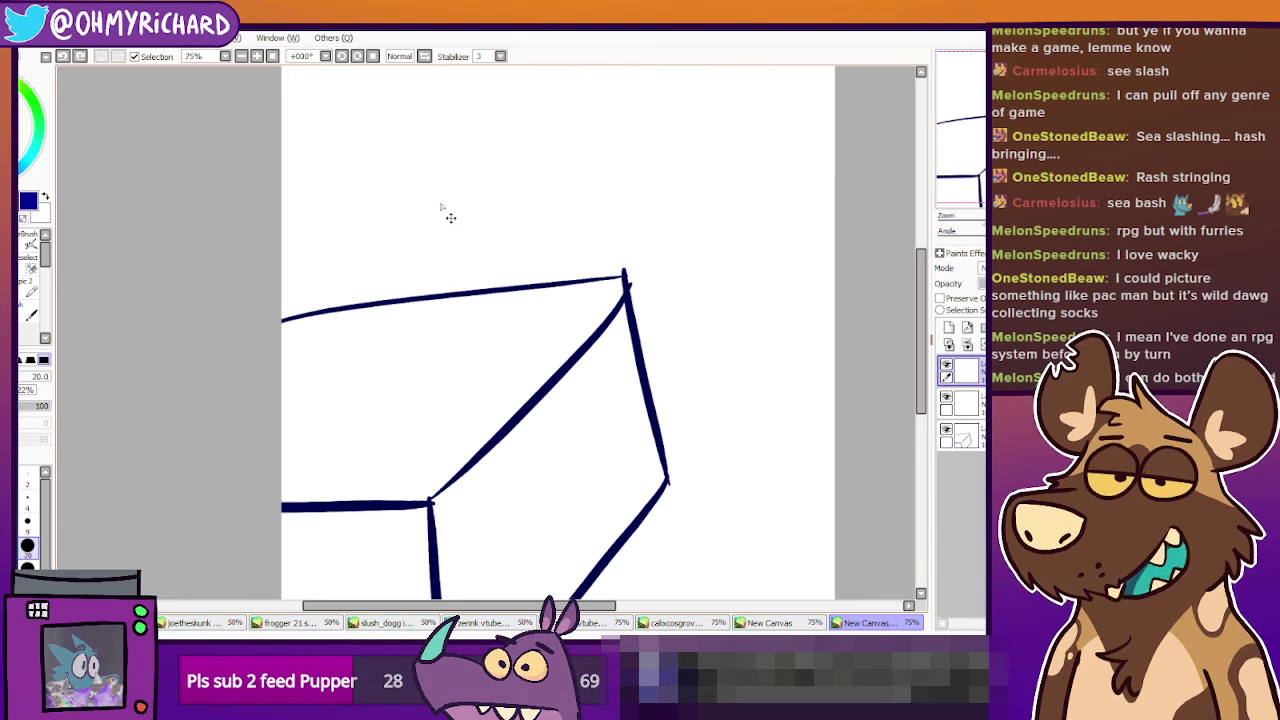
Sketch a small blue canine character with a pointed ear, jagged cheek fur, body and tail on the box's top surface.
mouse_move(451, 195)
mouse_down()
mouse_move(396, 233)
mouse_move(435, 256)
mouse_move(458, 240)
mouse_move(456, 257)
mouse_move(433, 223)
mouse_move(456, 221)
mouse_move(410, 241)
mouse_up()
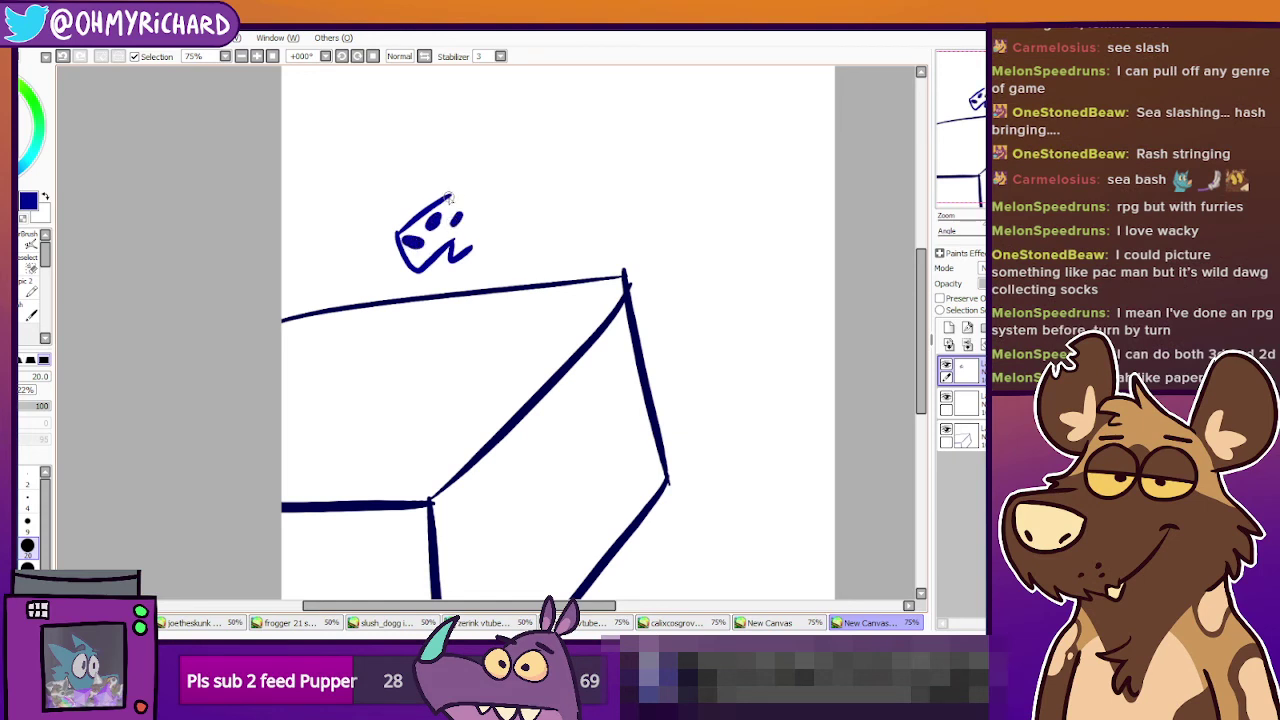
mouse_move(450, 197)
mouse_down()
mouse_move(483, 169)
mouse_move(467, 205)
mouse_move(494, 188)
mouse_move(479, 225)
mouse_move(493, 240)
mouse_move(456, 306)
mouse_up()
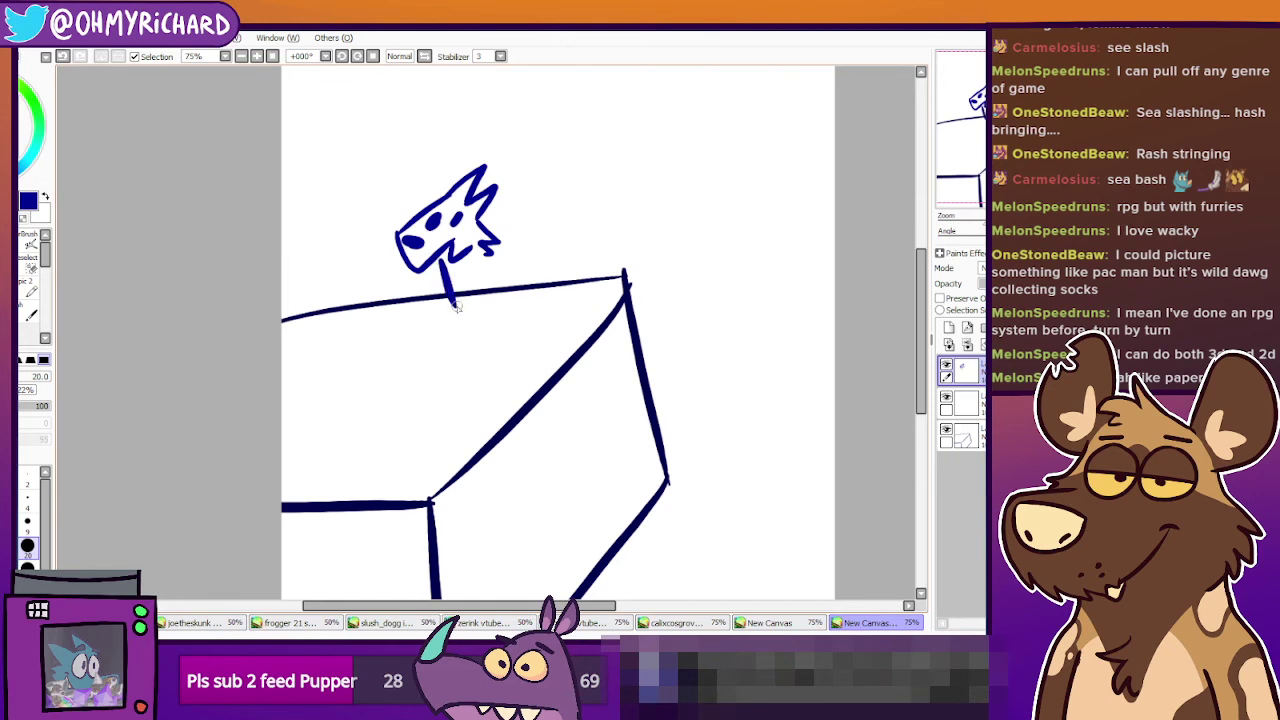
mouse_move(482, 262)
mouse_down()
mouse_move(490, 298)
mouse_move(444, 314)
mouse_move(518, 290)
mouse_move(492, 257)
mouse_move(447, 309)
mouse_move(480, 324)
mouse_move(492, 302)
mouse_move(474, 326)
mouse_move(555, 298)
mouse_up()
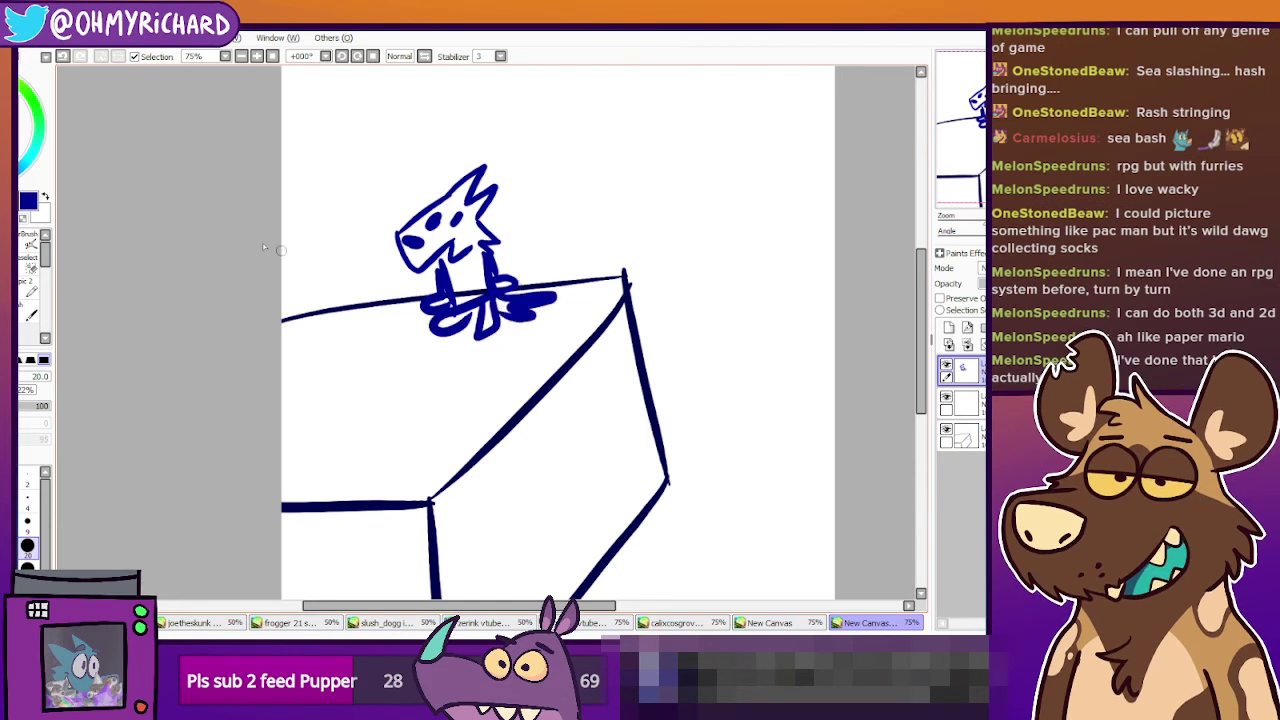
Move the small blue character back and forth across the box's top surface, ending at its far corner.
click(20, 212)
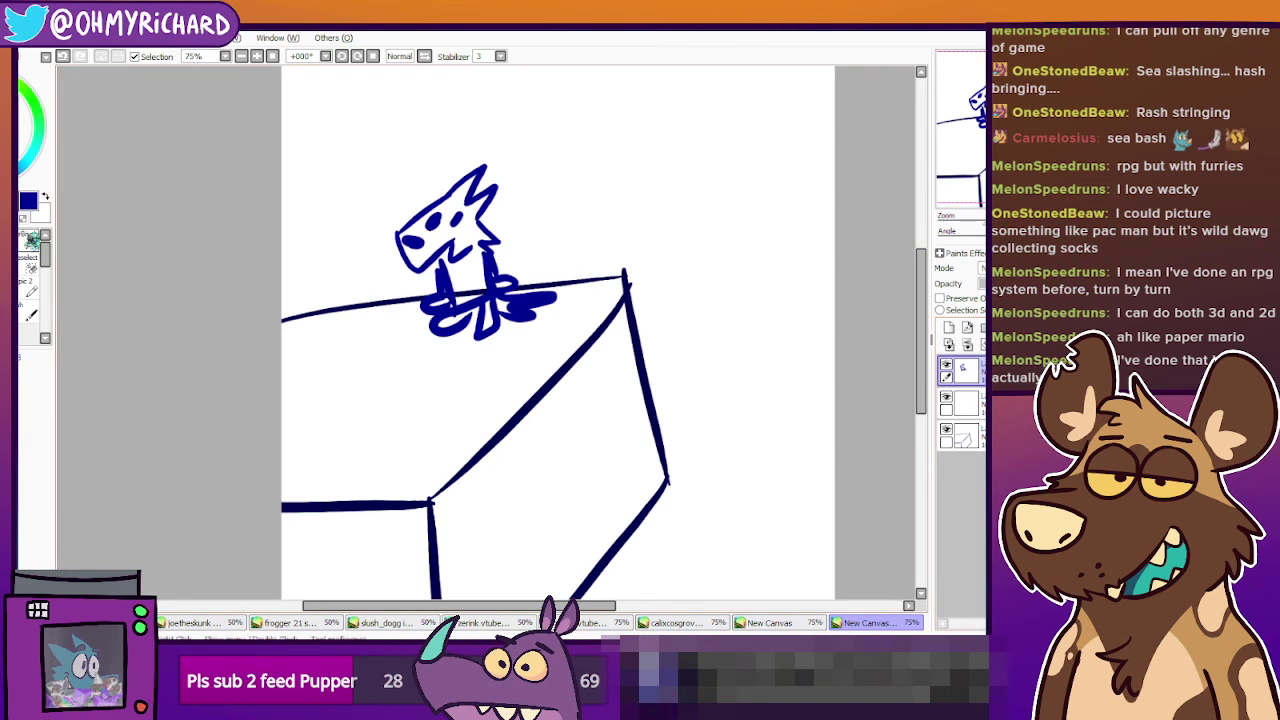
mouse_move(490, 290)
mouse_down()
mouse_move(460, 267)
mouse_move(490, 290)
mouse_move(411, 288)
mouse_move(539, 254)
mouse_move(397, 383)
mouse_move(521, 366)
mouse_move(563, 252)
mouse_move(430, 370)
mouse_move(377, 361)
mouse_move(461, 287)
mouse_move(569, 265)
mouse_move(535, 195)
mouse_move(516, 295)
mouse_up()
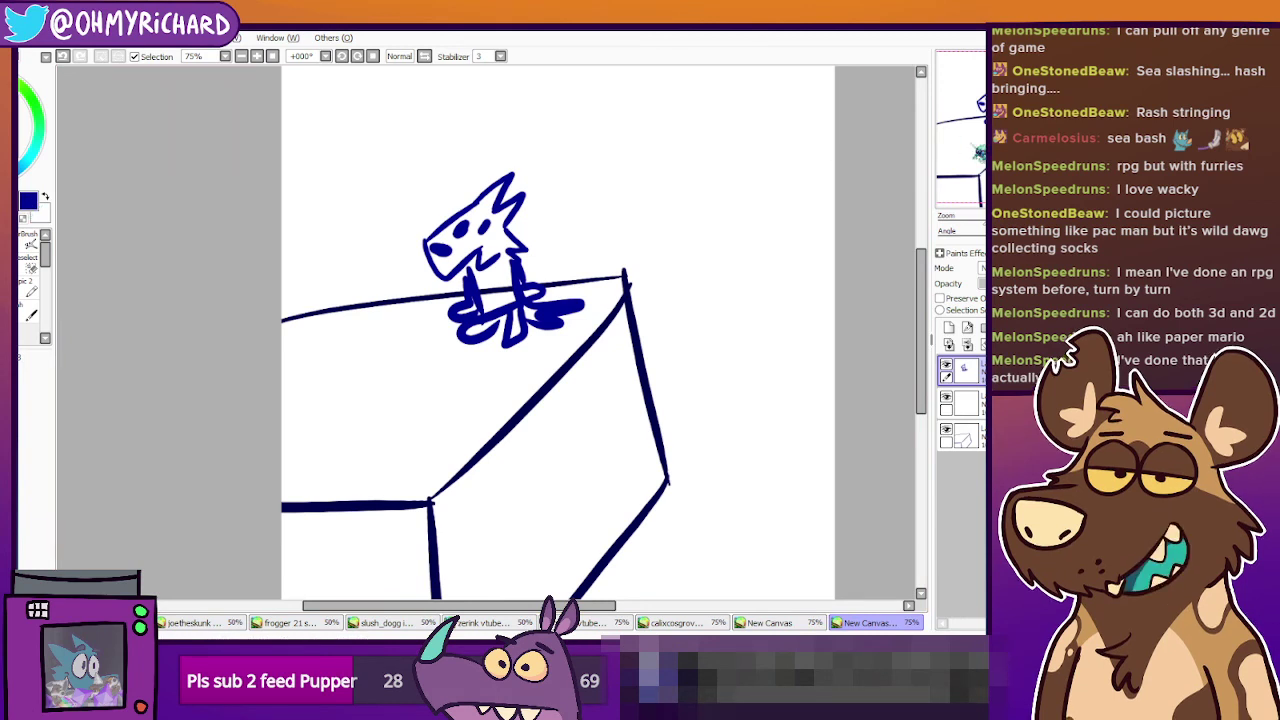
mouse_move(520, 300)
mouse_down()
mouse_move(530, 352)
mouse_move(550, 320)
mouse_move(465, 352)
mouse_move(377, 352)
mouse_move(511, 343)
mouse_move(406, 301)
mouse_move(585, 310)
mouse_move(458, 332)
mouse_up()
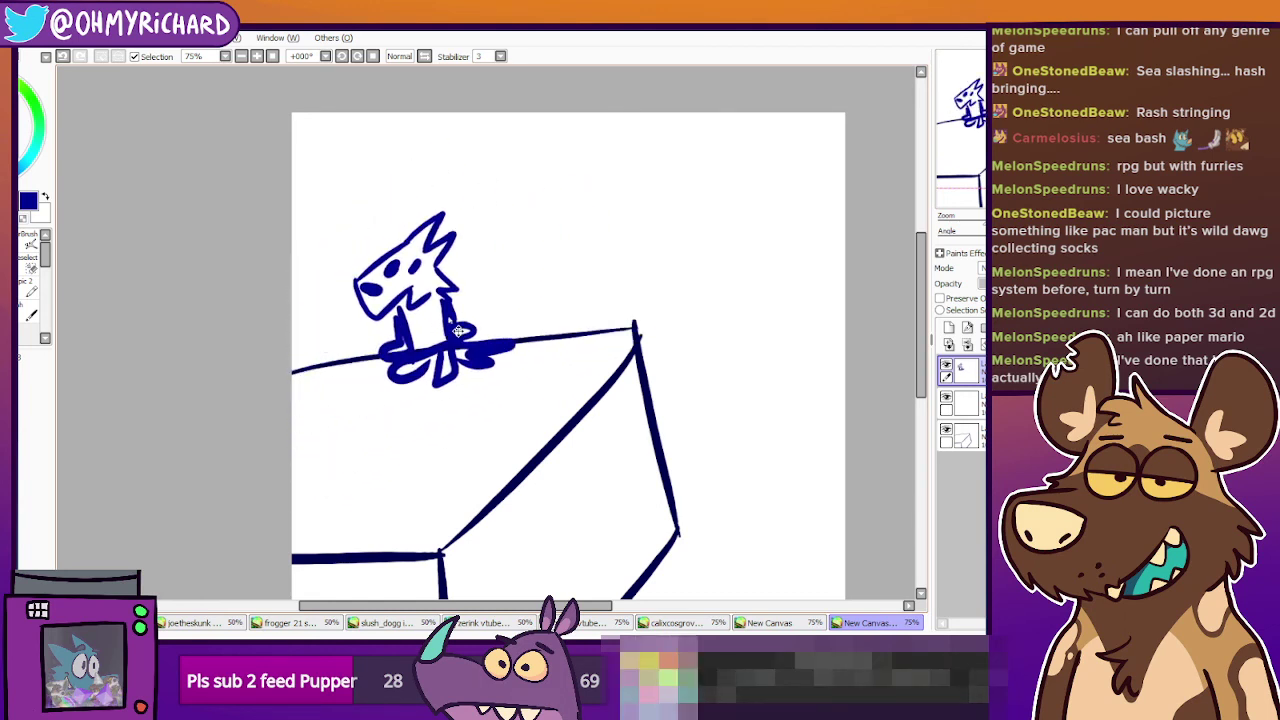
mouse_move(458, 332)
mouse_down()
mouse_move(502, 352)
mouse_move(489, 362)
mouse_up()
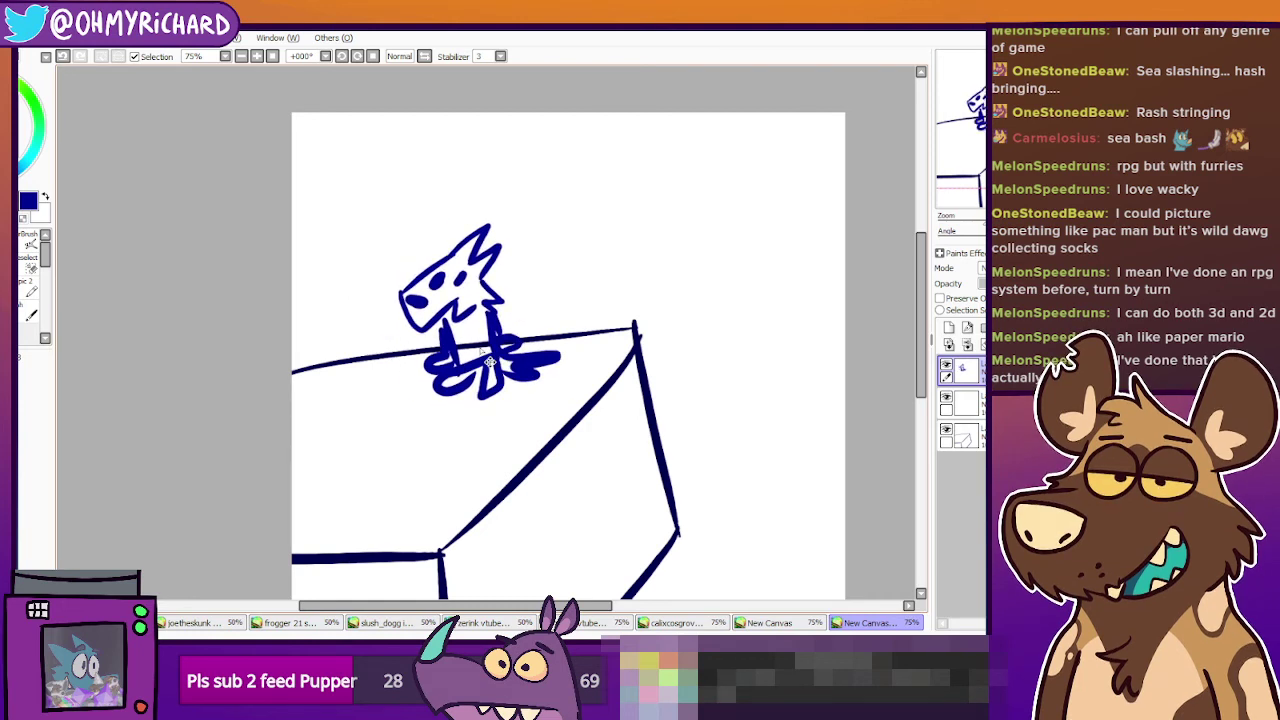
drag(481, 318, 460, 318)
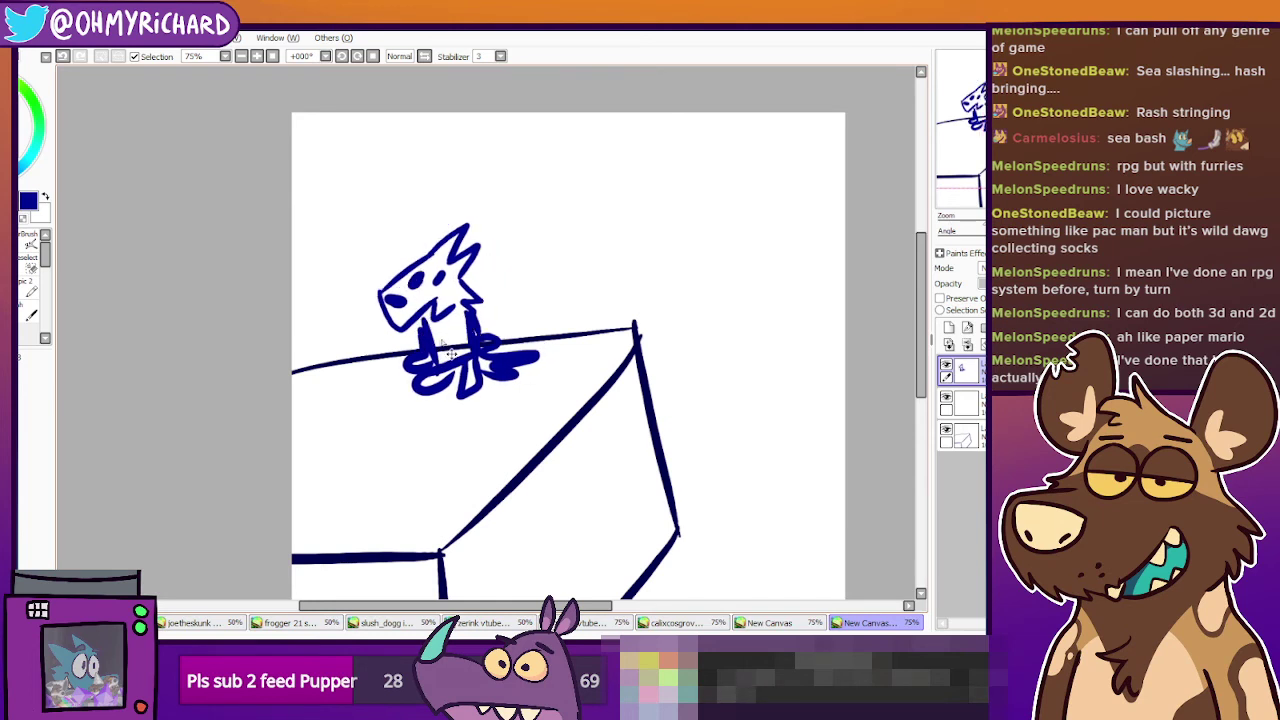
mouse_move(453, 352)
mouse_down()
mouse_move(443, 357)
mouse_move(475, 358)
mouse_move(430, 362)
mouse_move(378, 420)
mouse_move(432, 372)
mouse_move(440, 398)
mouse_move(436, 381)
mouse_move(470, 350)
mouse_move(566, 367)
mouse_up()
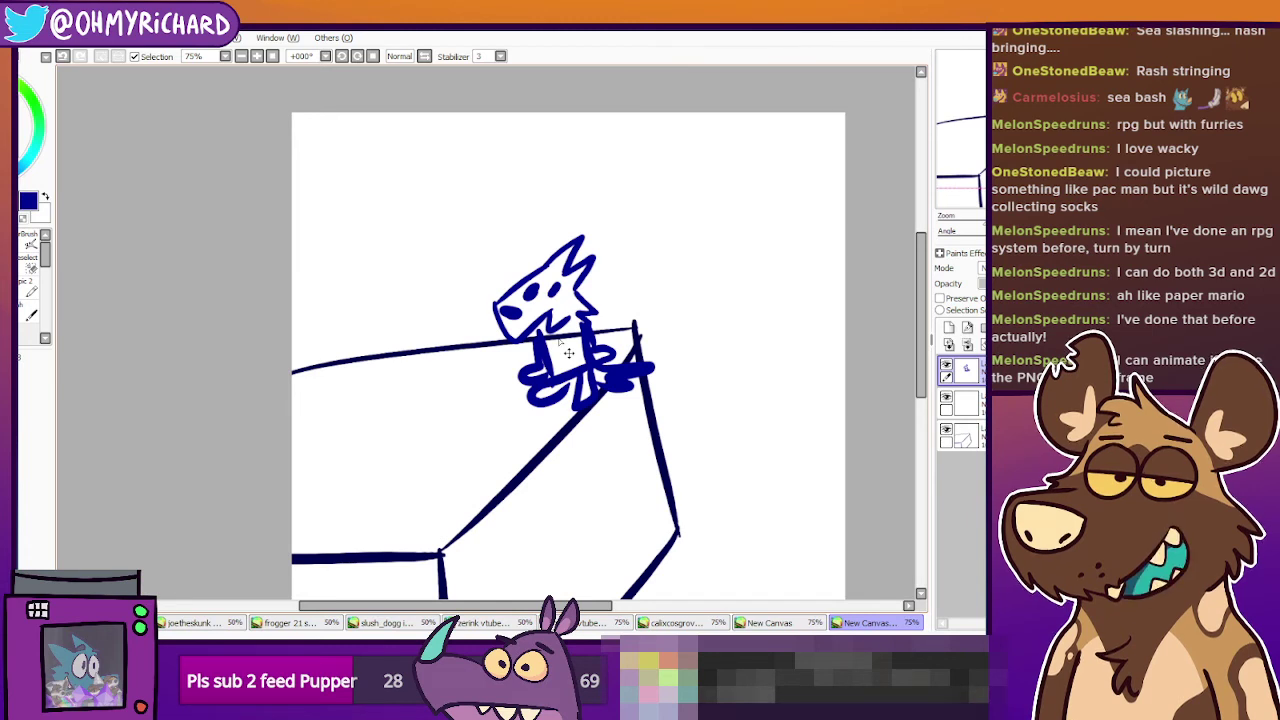
mouse_move(598, 364)
mouse_down()
mouse_move(541, 341)
mouse_move(427, 455)
mouse_move(480, 384)
mouse_up()
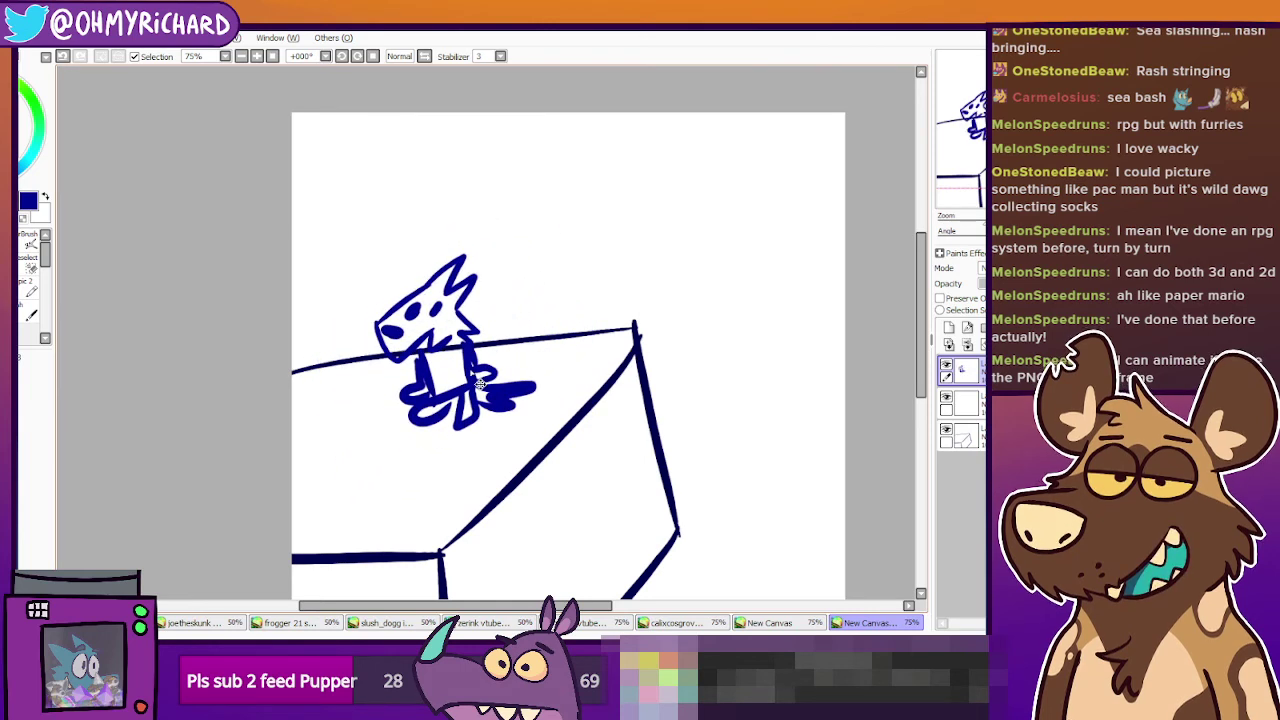
drag(489, 413, 492, 400)
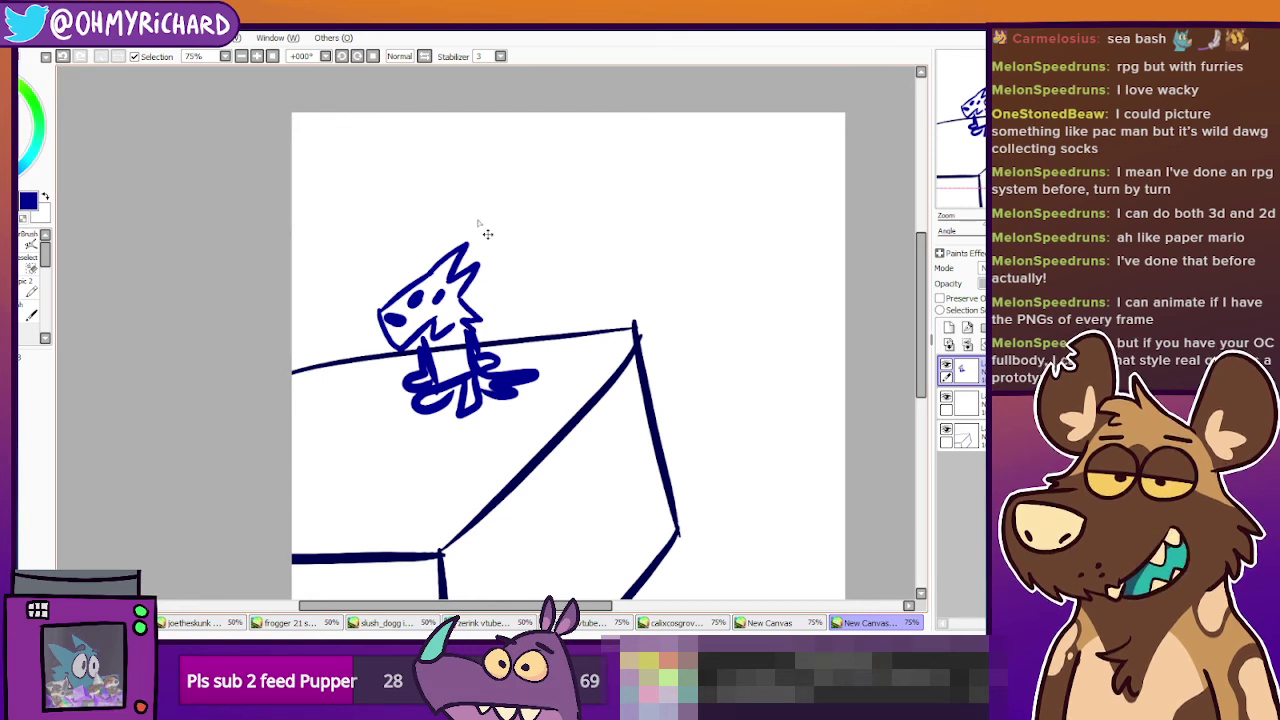
mouse_move(463, 355)
mouse_down()
mouse_move(337, 357)
mouse_move(383, 325)
mouse_move(378, 345)
mouse_move(400, 368)
mouse_move(469, 378)
mouse_move(517, 454)
mouse_move(605, 490)
mouse_move(848, 443)
mouse_move(549, 329)
mouse_move(651, 251)
mouse_move(729, 394)
mouse_move(851, 517)
mouse_move(647, 440)
mouse_move(545, 314)
mouse_move(468, 373)
mouse_move(733, 536)
mouse_move(819, 493)
mouse_move(747, 464)
mouse_move(801, 288)
mouse_move(486, 370)
mouse_move(360, 370)
mouse_move(562, 372)
mouse_move(383, 358)
mouse_move(405, 336)
mouse_move(462, 379)
mouse_move(577, 364)
mouse_move(510, 292)
mouse_move(481, 322)
mouse_up()
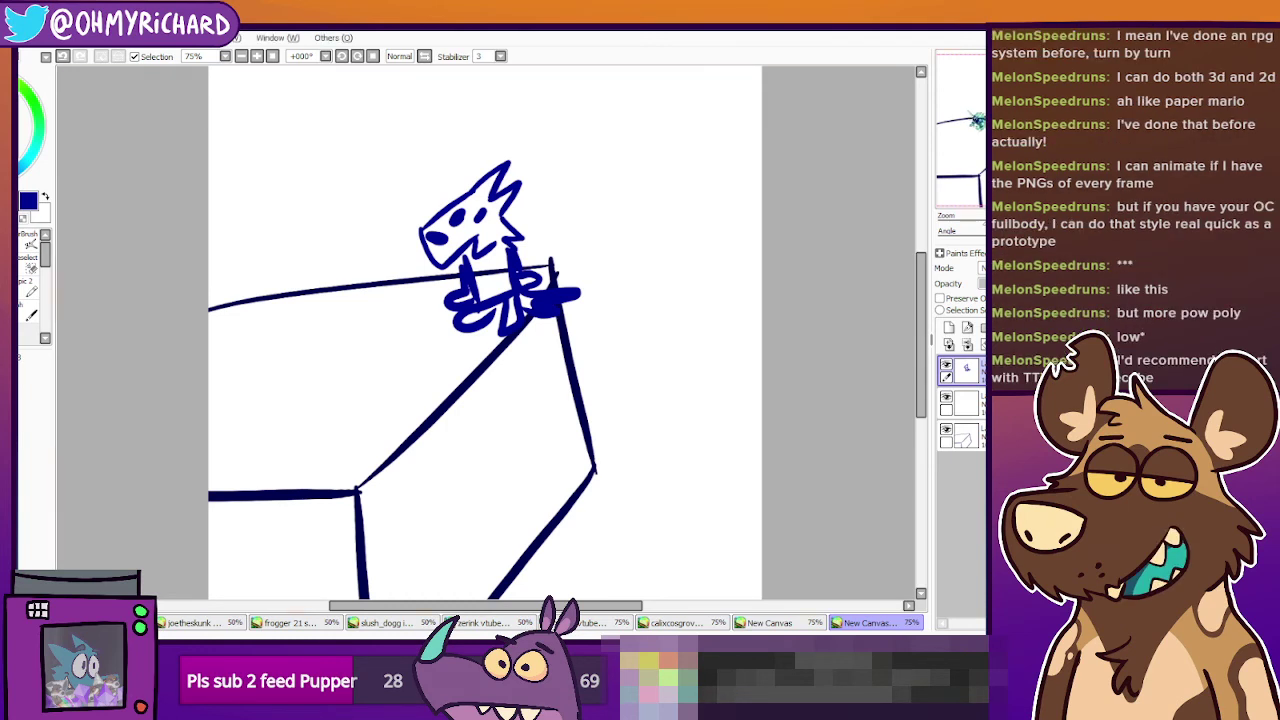
drag(978, 120, 978, 138)
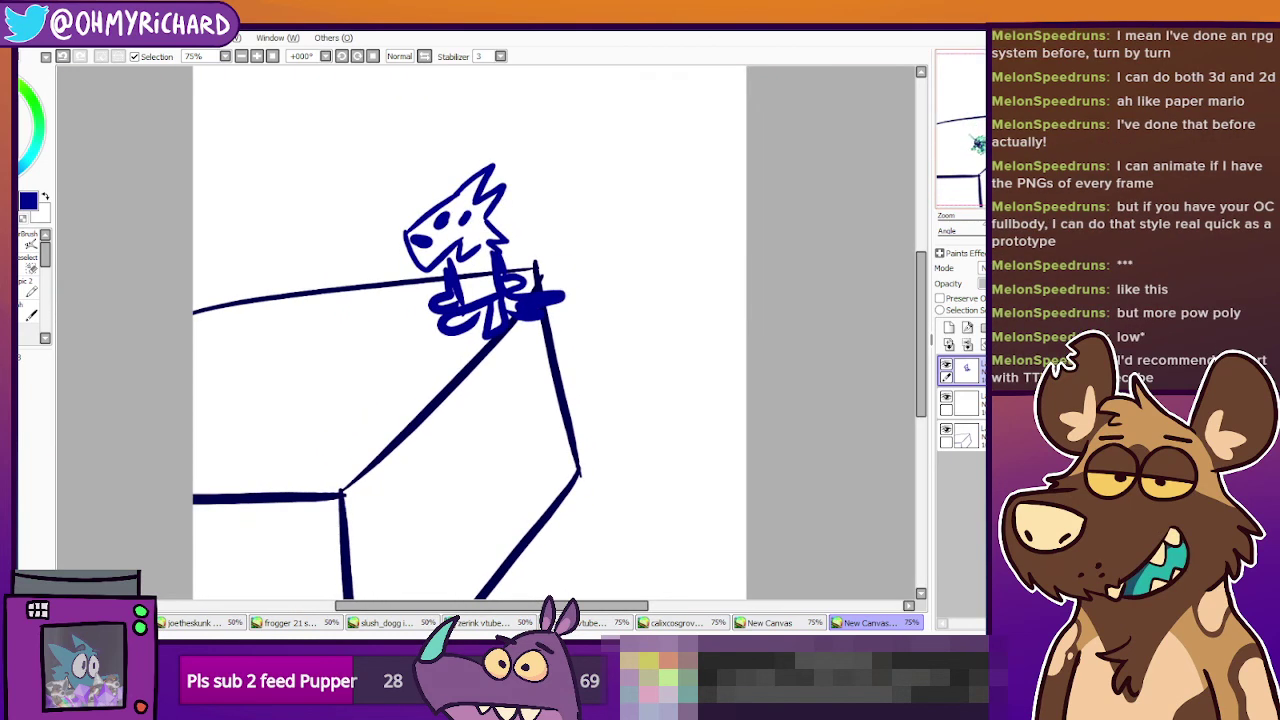
Shift the small blue character slightly away from the box's far corner along its top surface.
mouse_move(430, 227)
mouse_down()
mouse_move(404, 180)
mouse_move(404, 214)
mouse_up()
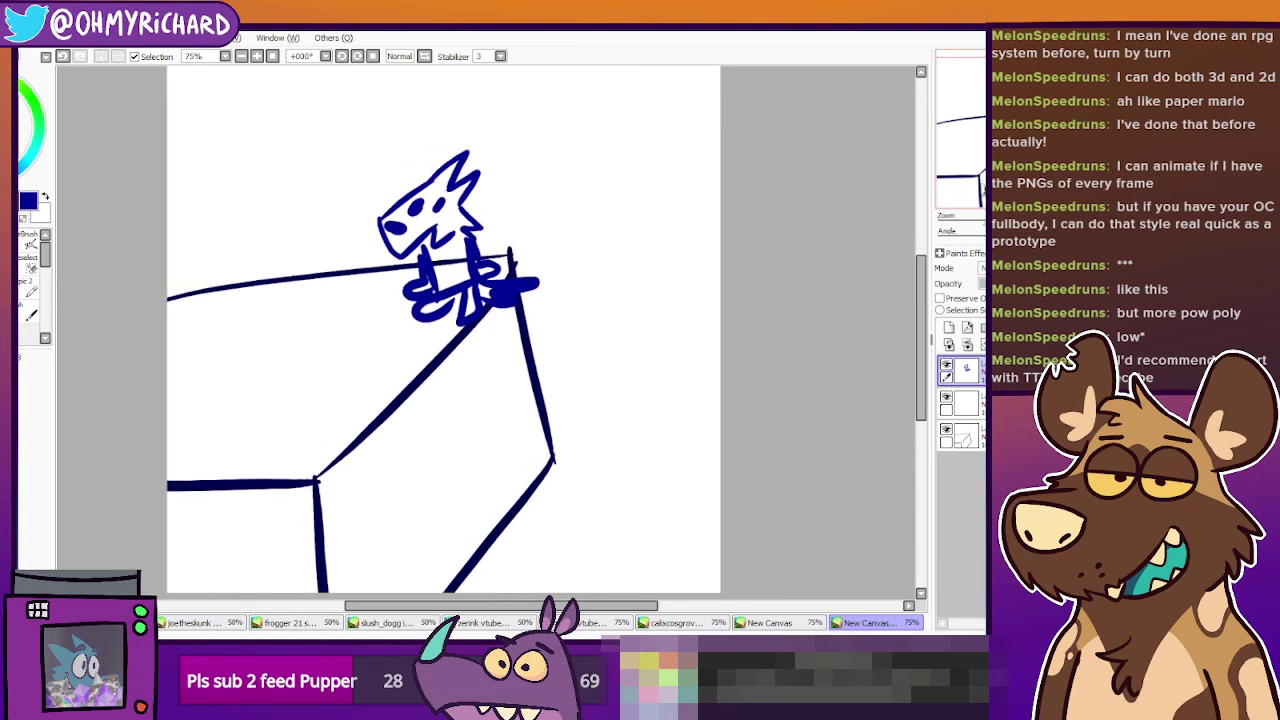
mouse_move(493, 279)
mouse_down()
mouse_move(448, 254)
mouse_move(355, 275)
mouse_move(488, 242)
mouse_move(468, 274)
mouse_up()
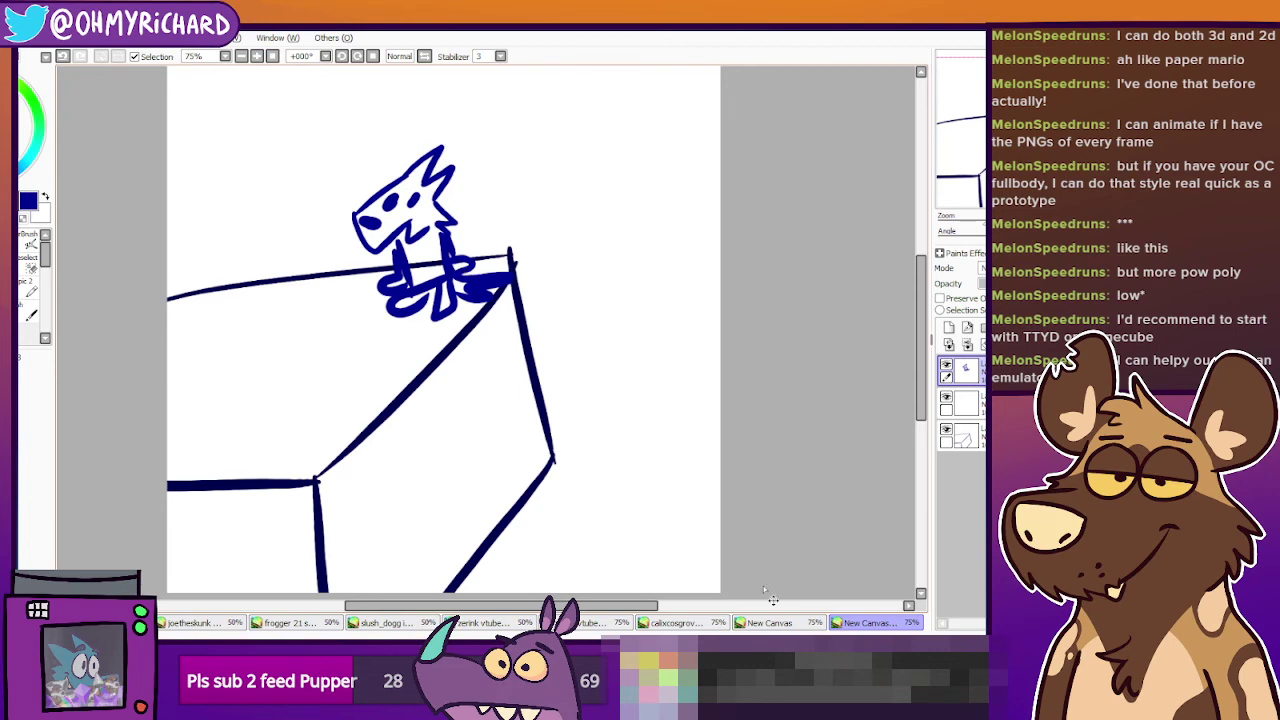
Sample the tan of the horn from the reference drawing and return to the canine head icon.
click(800, 623)
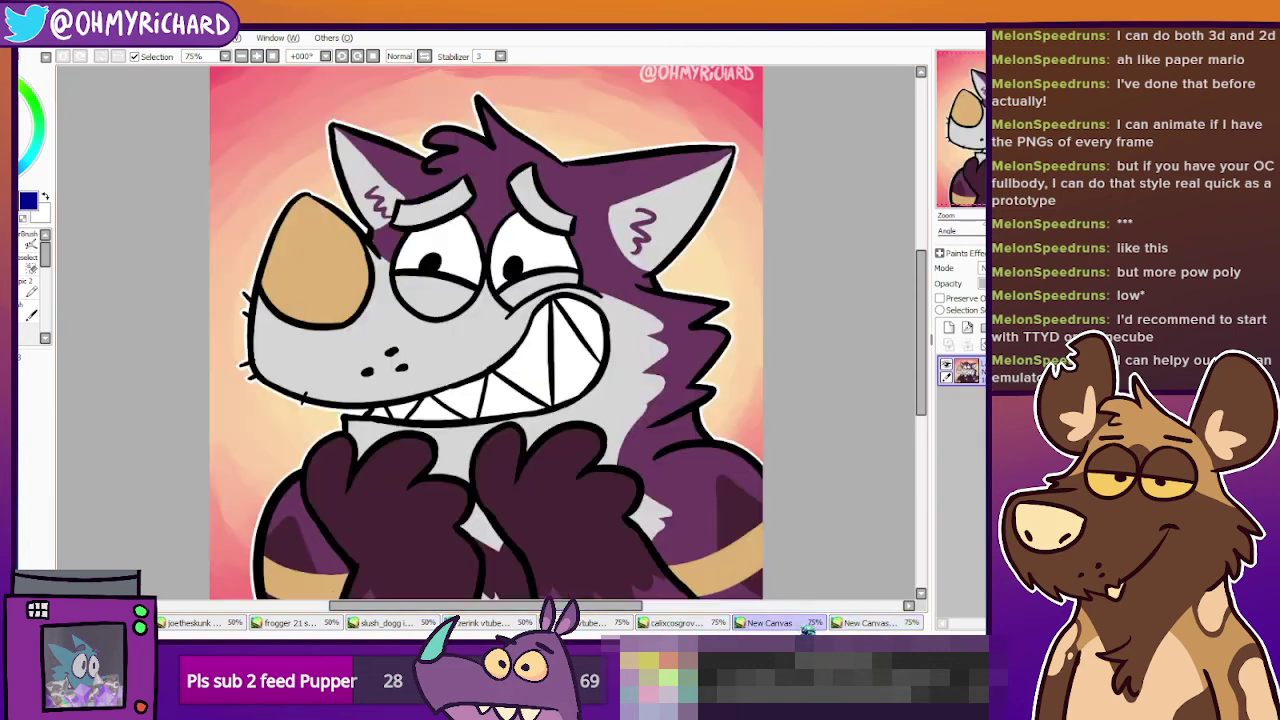
click(840, 623)
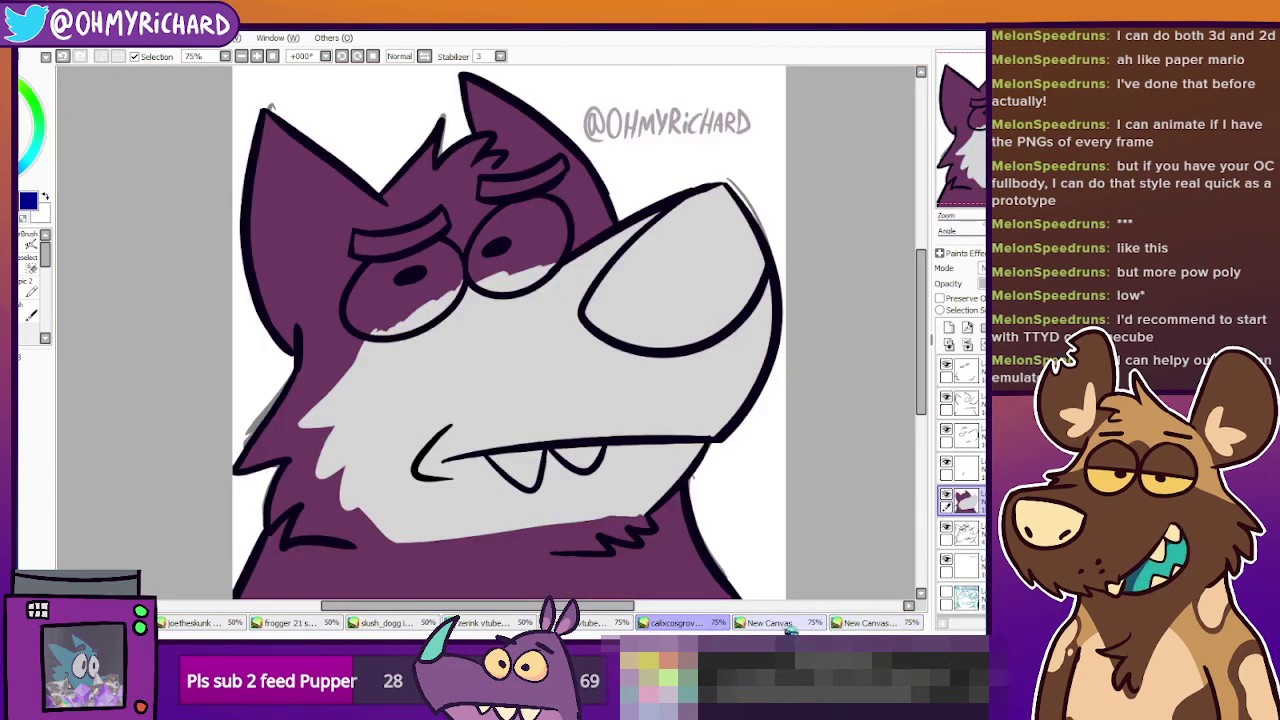
click(790, 624)
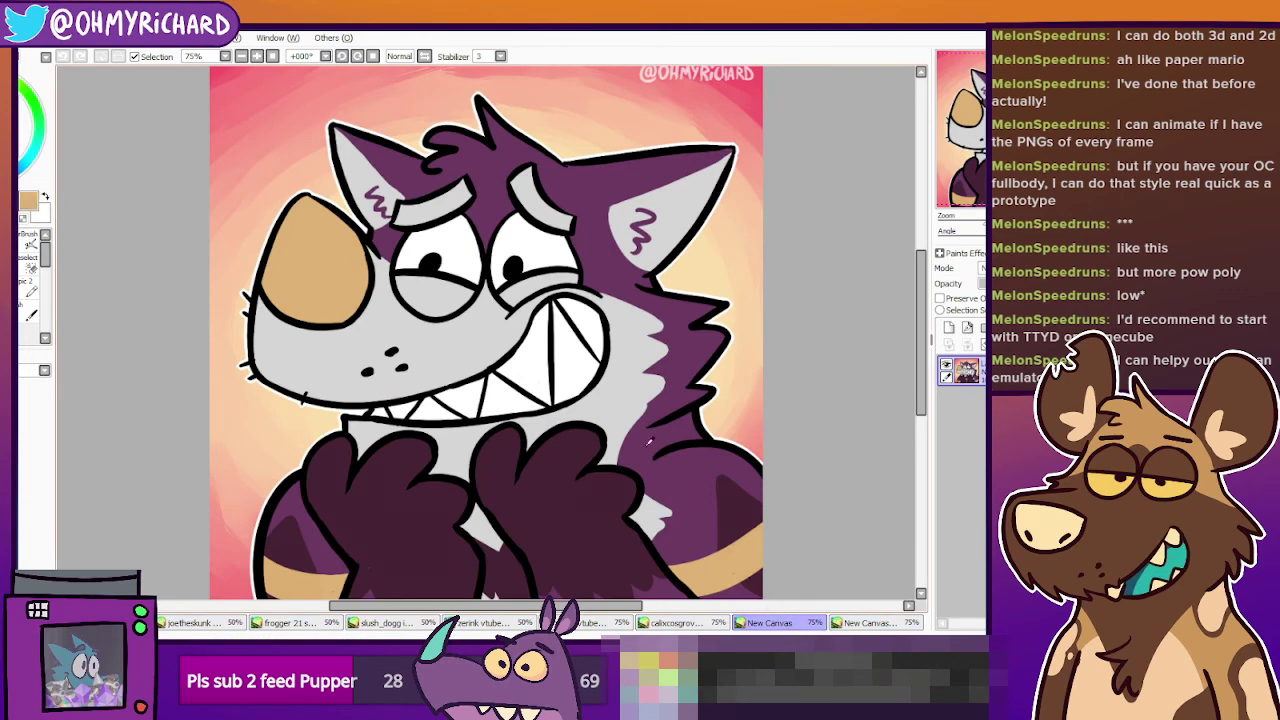
click(876, 624)
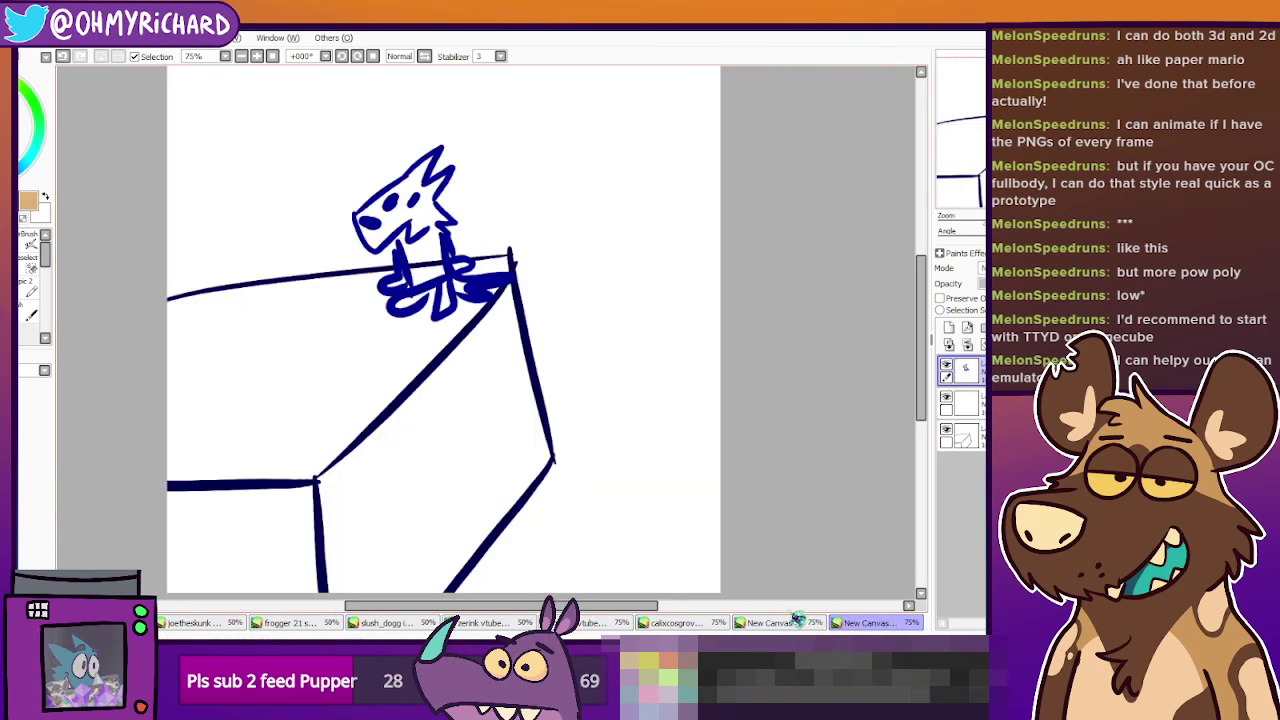
click(797, 622)
click(704, 624)
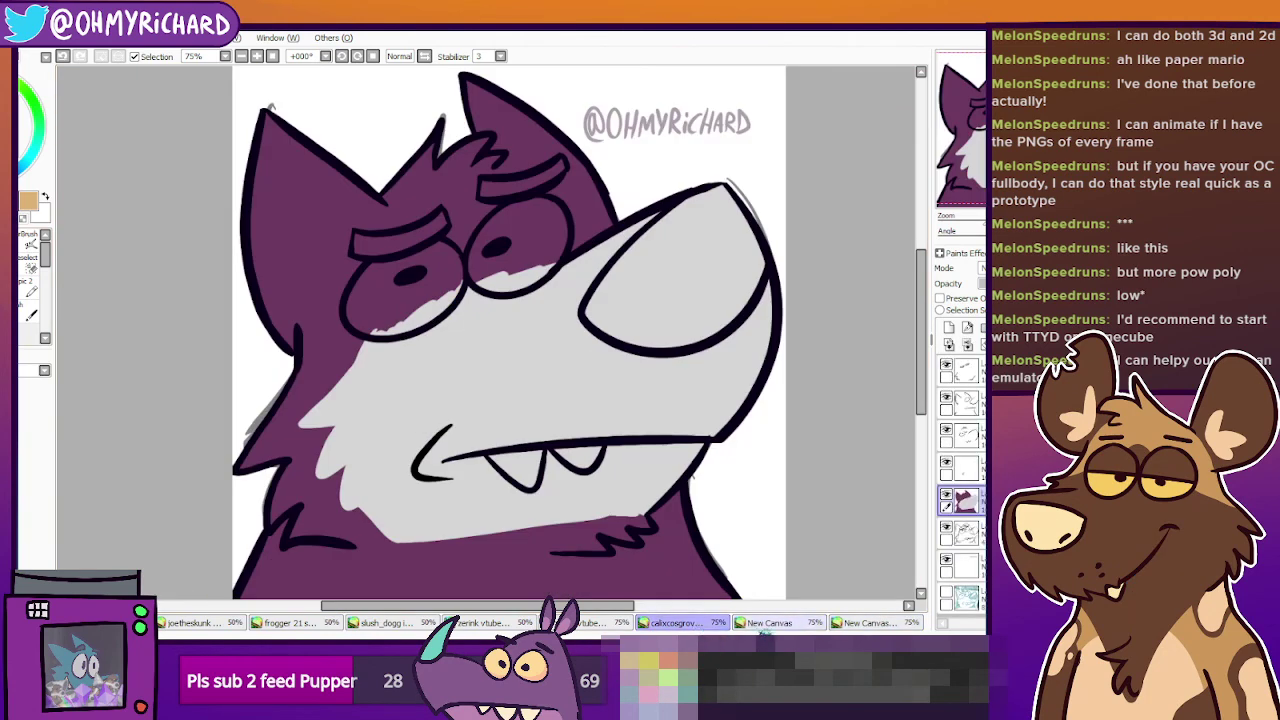
Paint the canine's large nose solid tan inside its line art.
drag(510, 330, 461, 335)
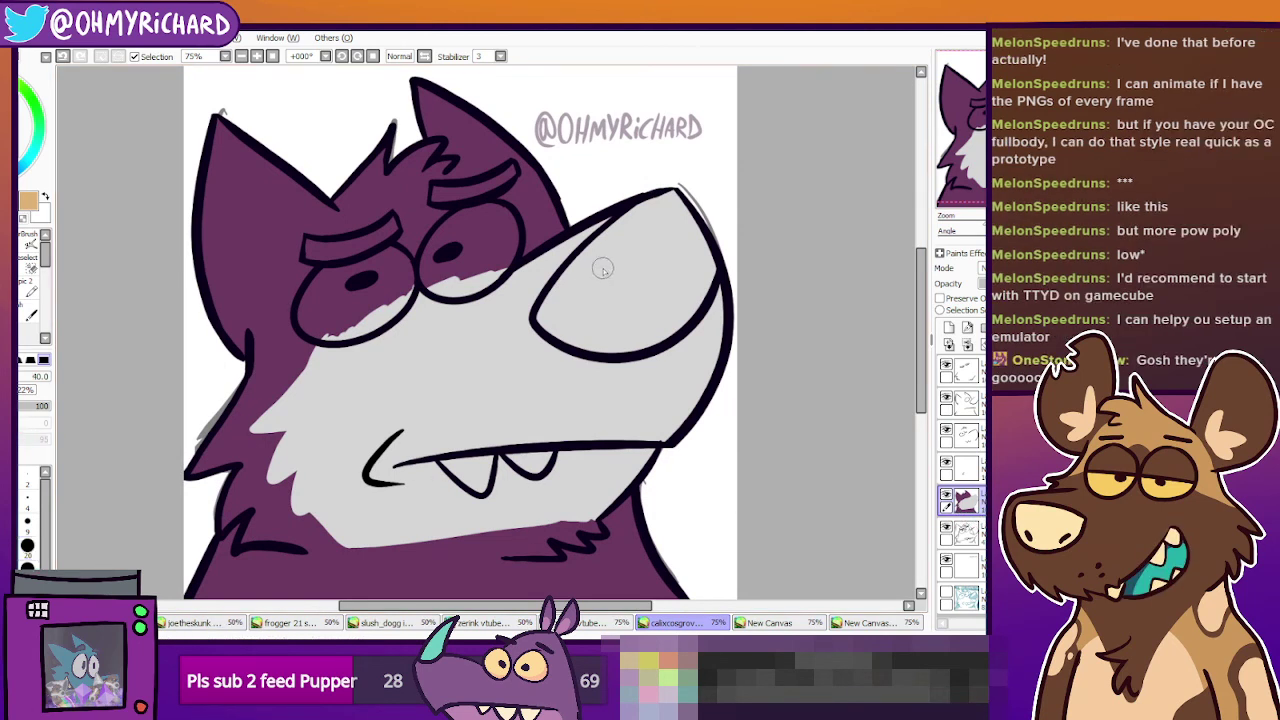
mouse_move(602, 268)
mouse_down()
mouse_move(586, 266)
mouse_move(552, 310)
mouse_move(558, 330)
mouse_move(628, 333)
mouse_move(633, 346)
mouse_move(622, 343)
mouse_move(672, 323)
mouse_move(634, 340)
mouse_move(692, 292)
mouse_move(669, 325)
mouse_move(691, 294)
mouse_move(680, 318)
mouse_move(689, 255)
mouse_up()
click(848, 622)
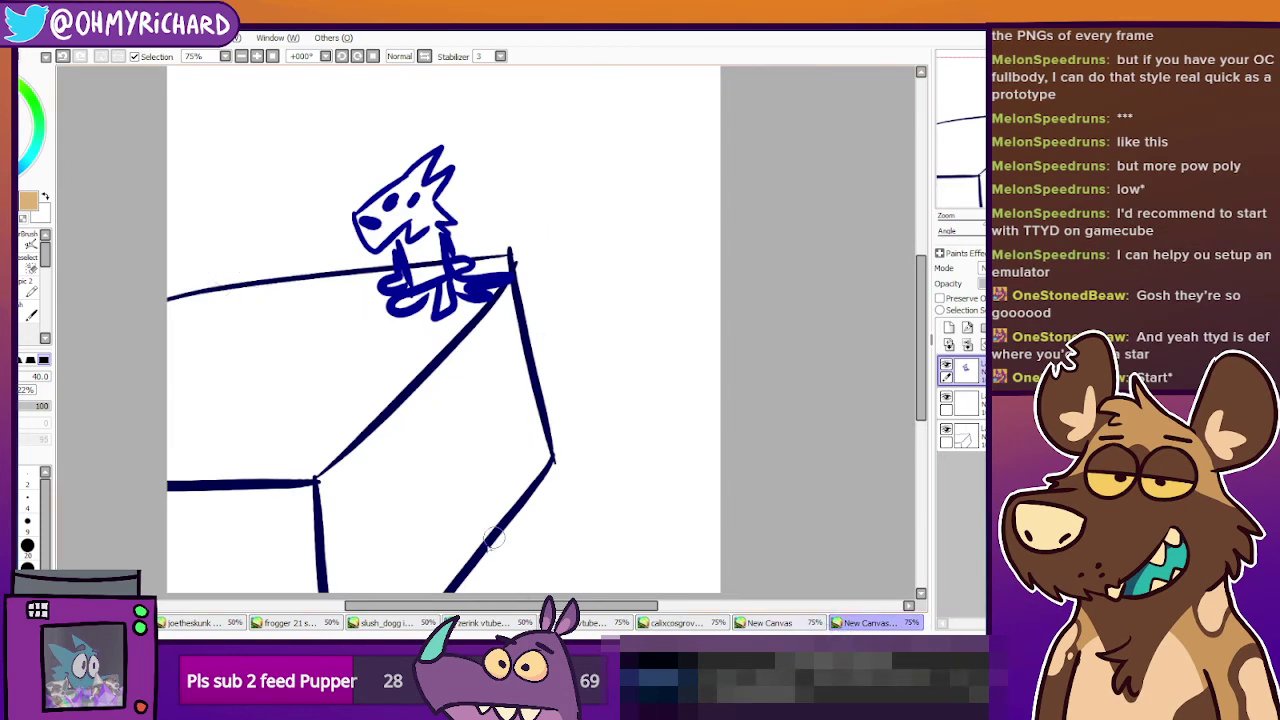
click(882, 625)
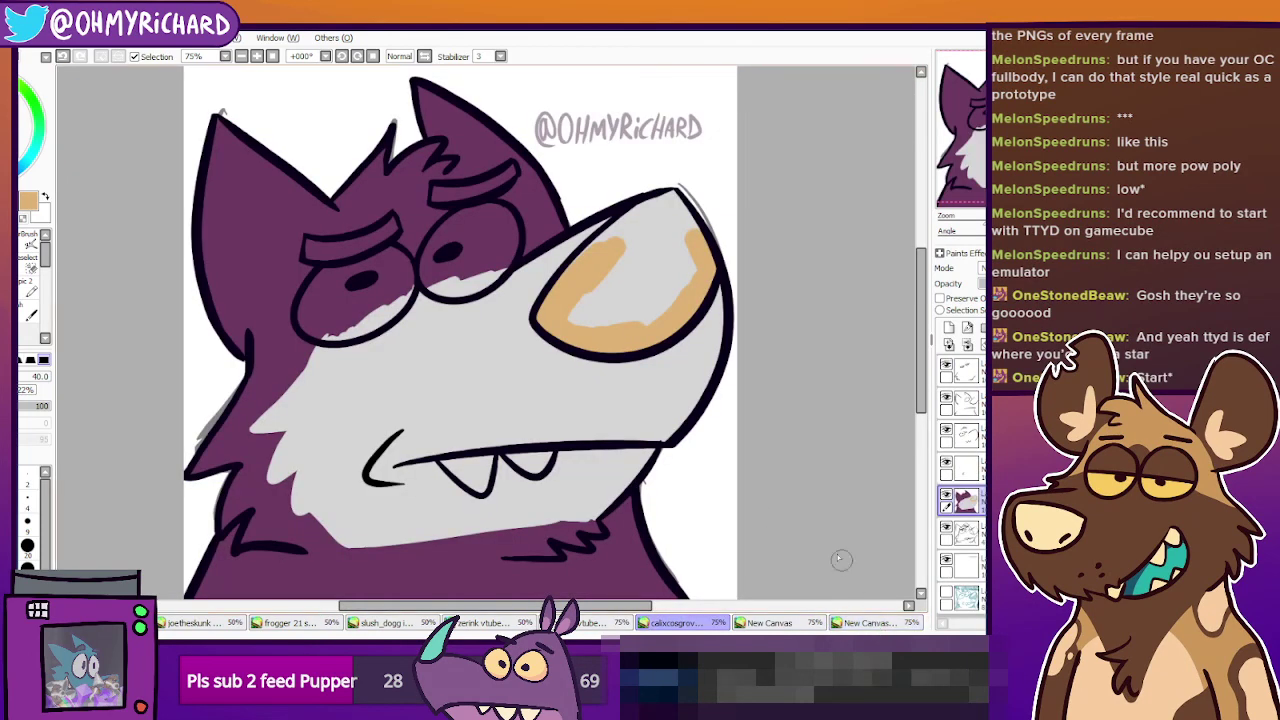
mouse_move(593, 259)
mouse_down()
mouse_move(666, 199)
mouse_move(693, 229)
mouse_move(673, 197)
mouse_move(674, 232)
mouse_up()
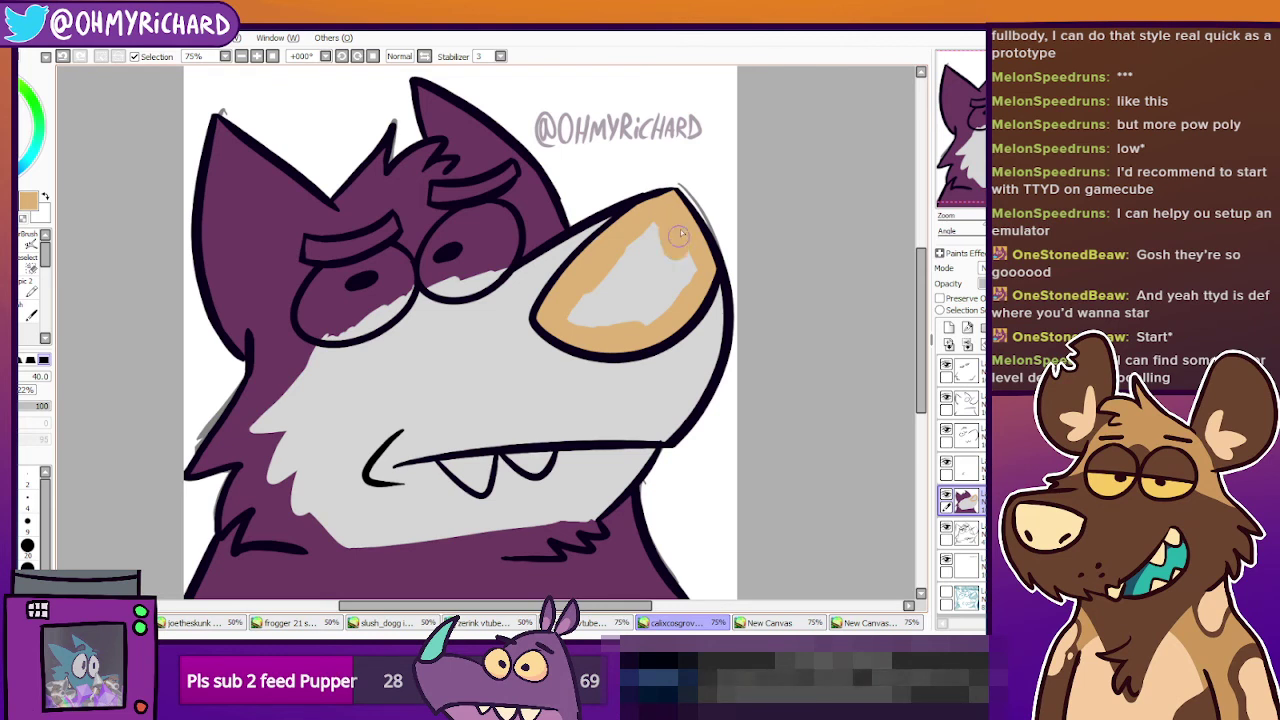
mouse_move(679, 234)
mouse_down()
mouse_move(676, 280)
mouse_move(643, 318)
mouse_move(630, 318)
mouse_move(640, 261)
mouse_move(610, 268)
mouse_up()
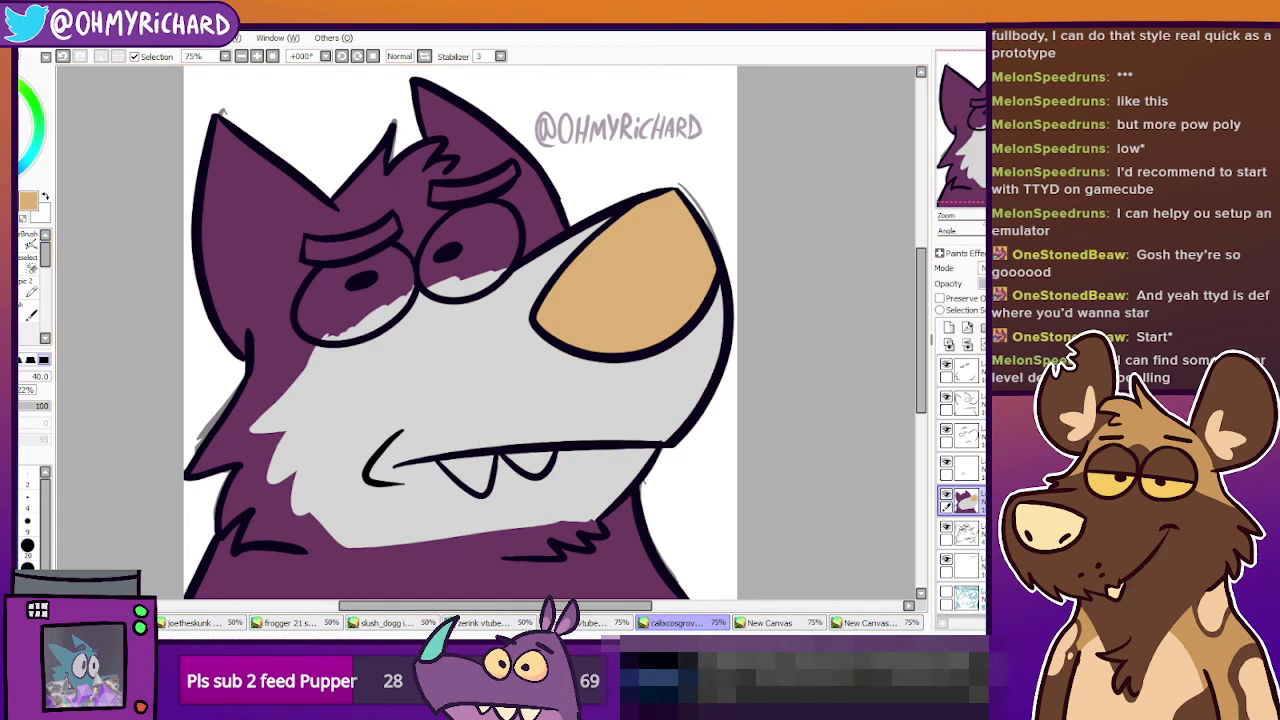
Switch to white and fill both eyes around the pupils.
drag(300, 300, 333, 325)
click(45, 196)
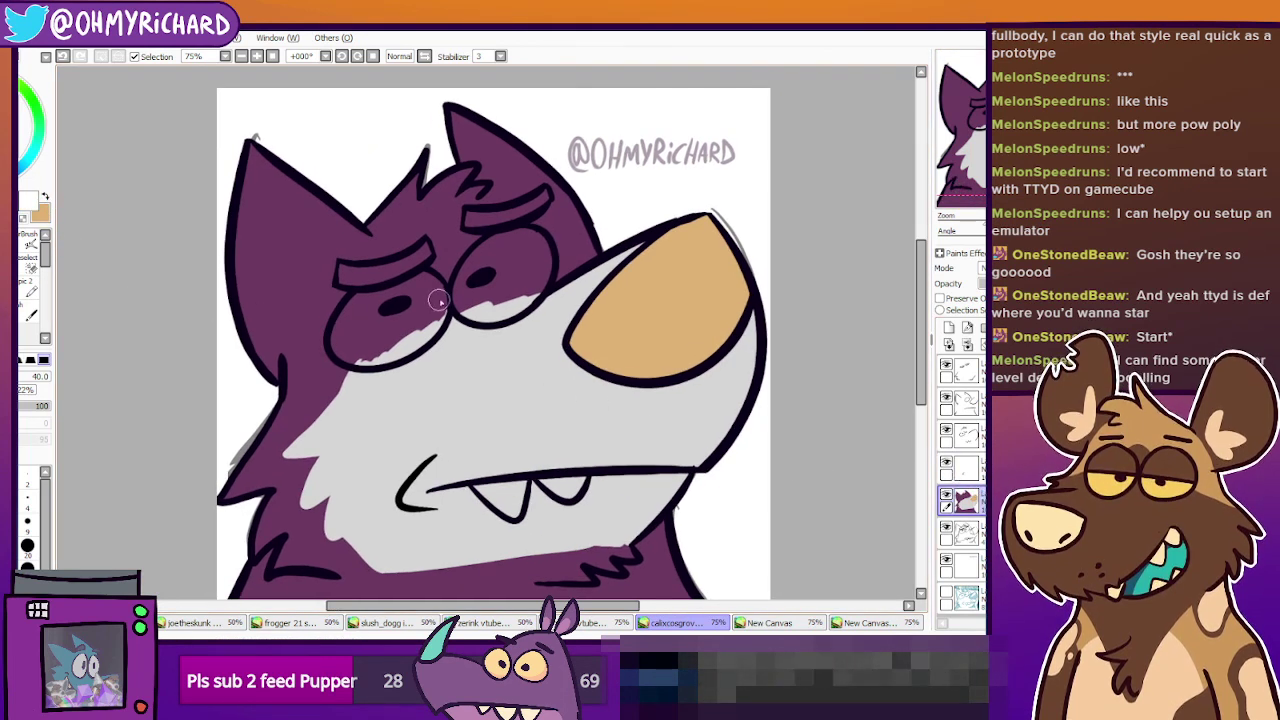
mouse_move(432, 300)
mouse_down()
mouse_move(351, 320)
mouse_move(340, 342)
mouse_move(373, 349)
mouse_move(388, 326)
mouse_move(398, 336)
mouse_move(437, 310)
mouse_move(431, 287)
mouse_move(361, 308)
mouse_up()
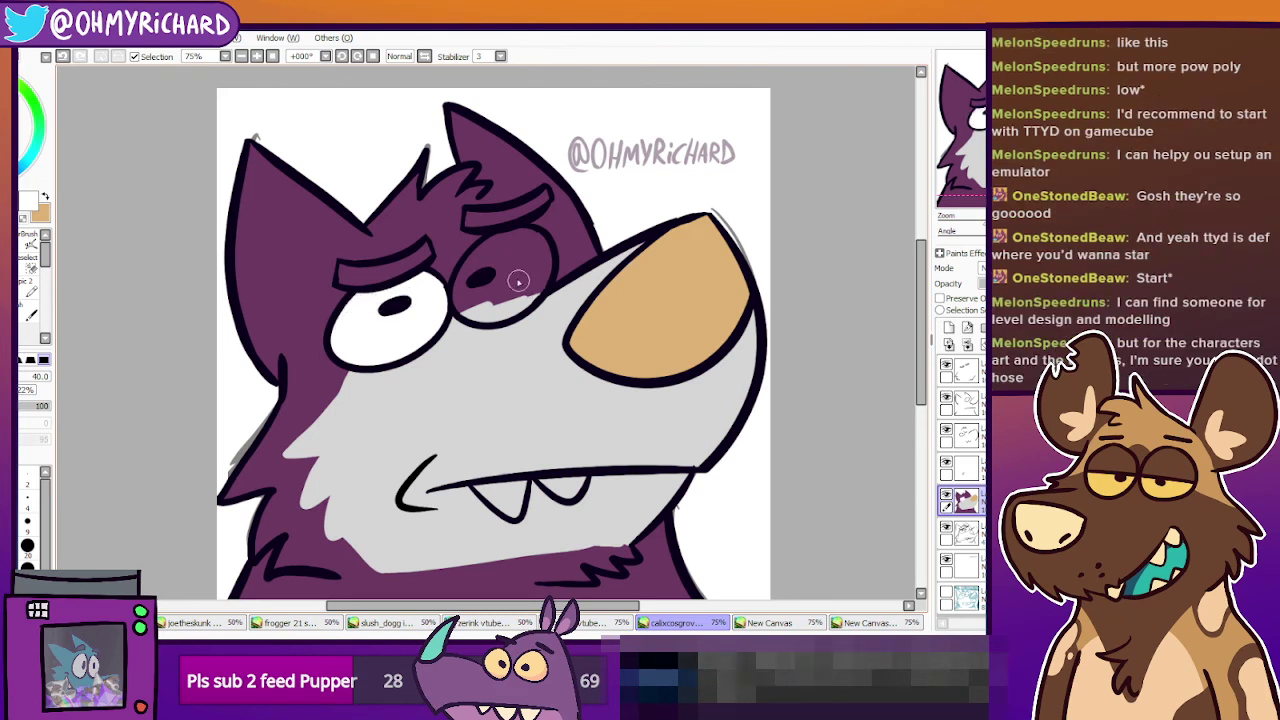
drag(505, 272, 492, 268)
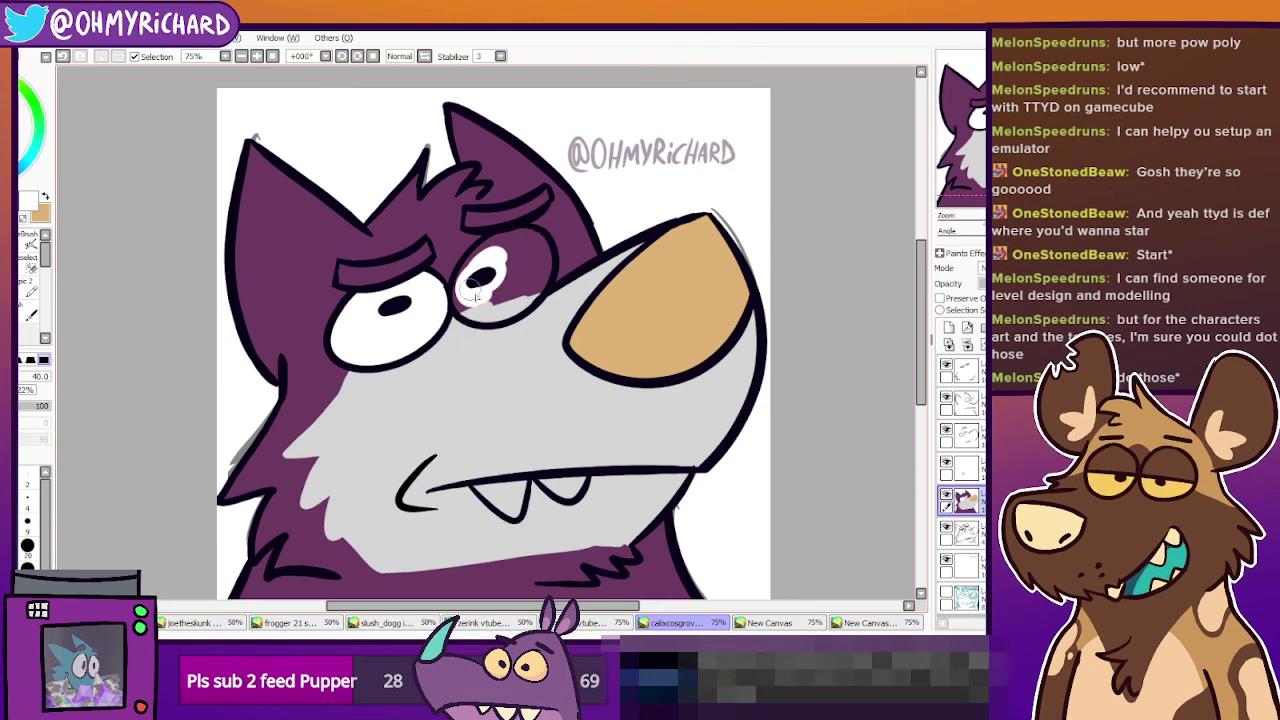
mouse_move(464, 294)
mouse_down()
mouse_move(522, 300)
mouse_move(540, 268)
mouse_move(538, 250)
mouse_move(528, 270)
mouse_move(515, 255)
mouse_move(520, 265)
mouse_move(535, 240)
mouse_move(519, 243)
mouse_up()
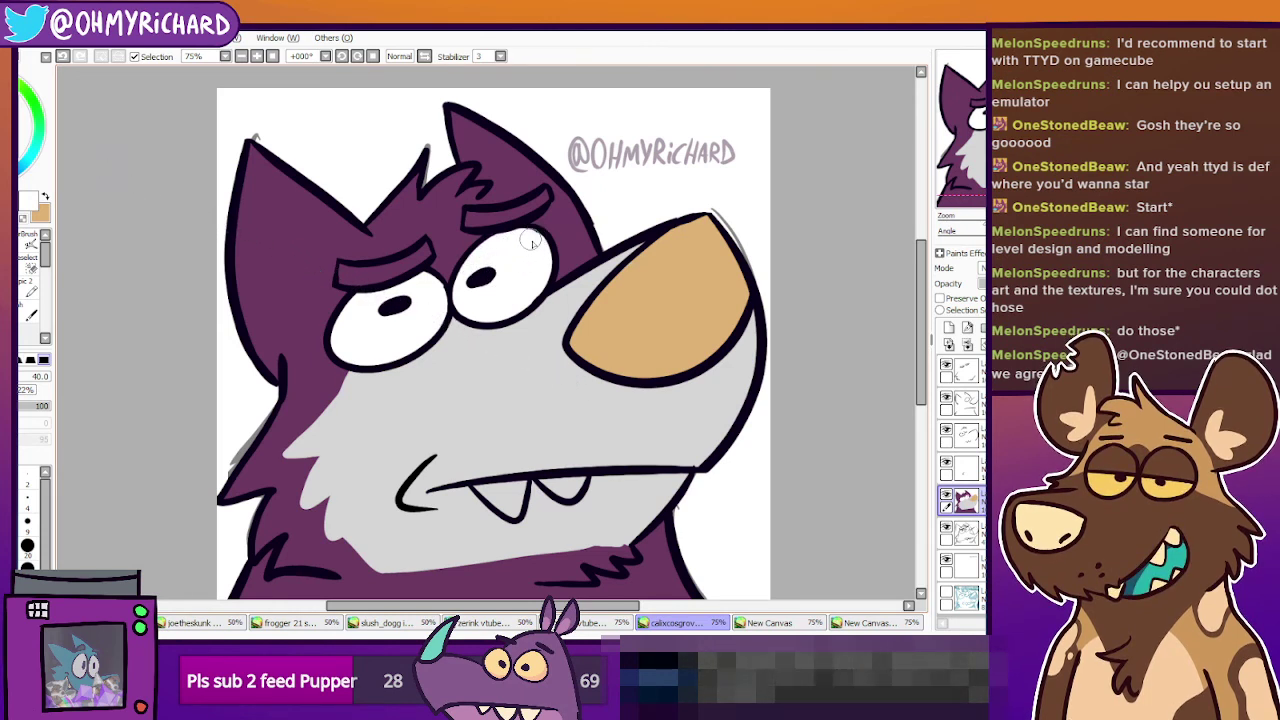
Sample the light grey from the reference drawing and fill both of the canine's eyebrows with it.
click(884, 624)
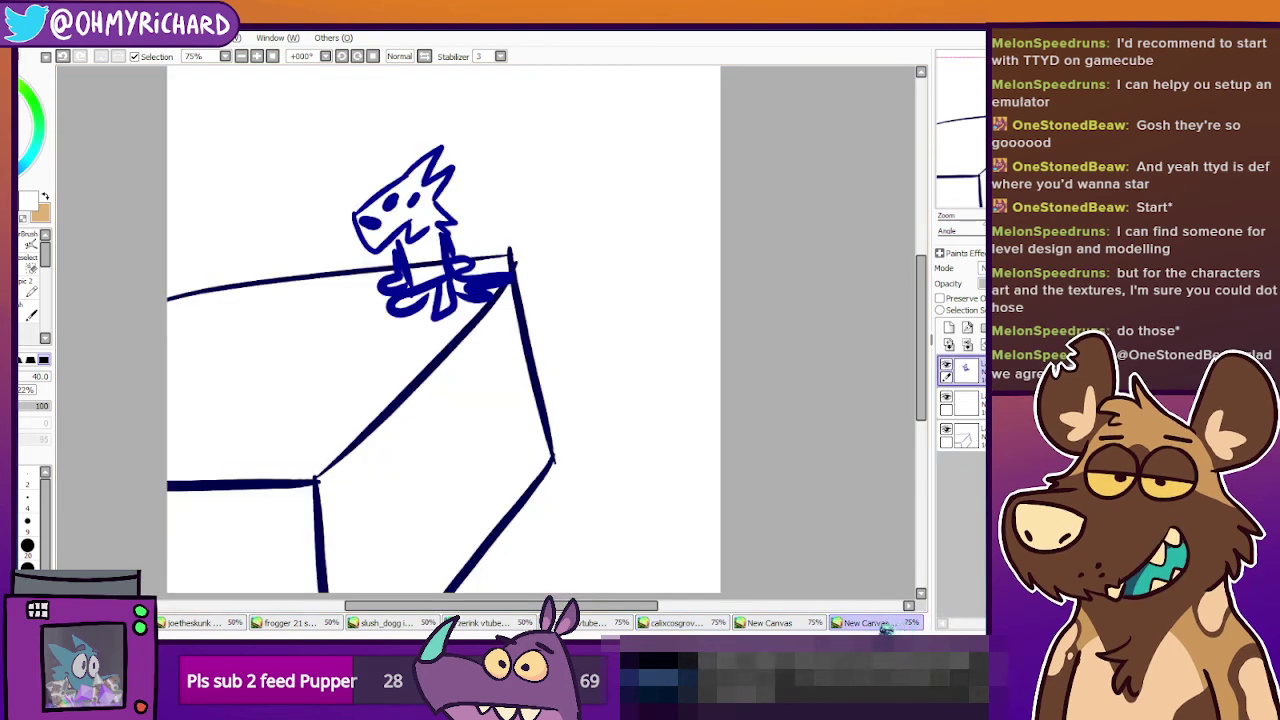
click(769, 623)
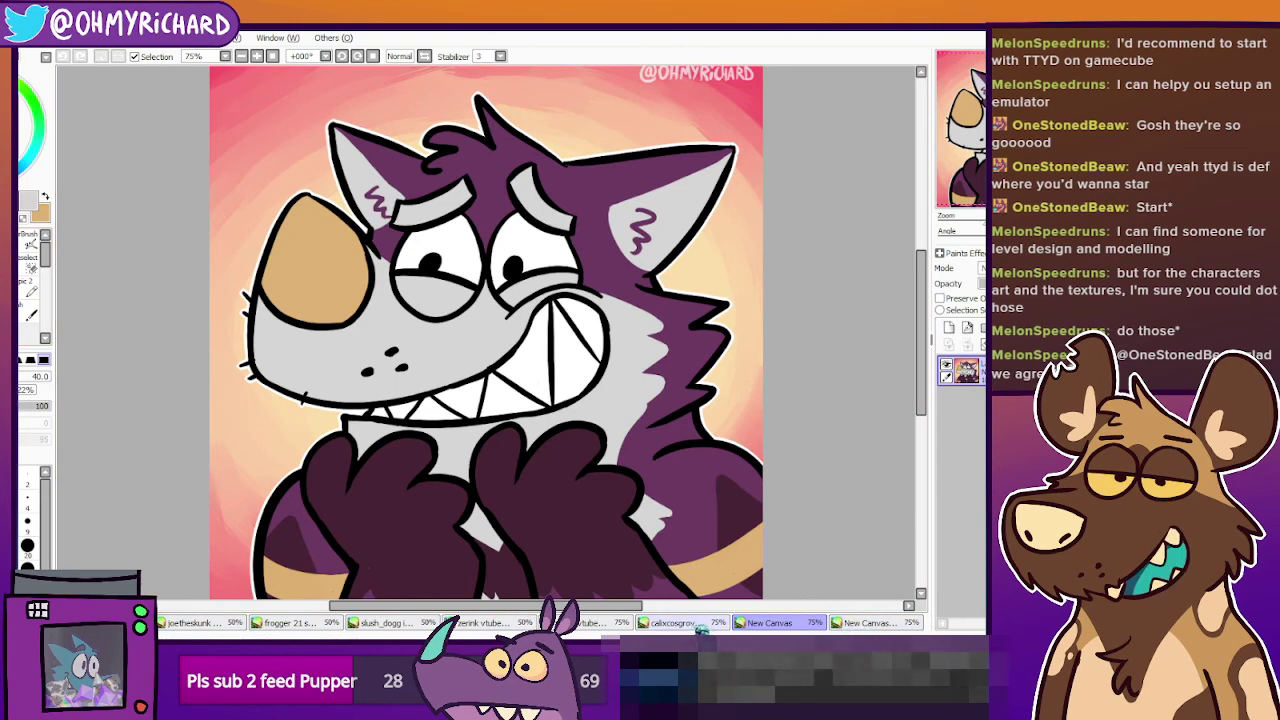
click(701, 624)
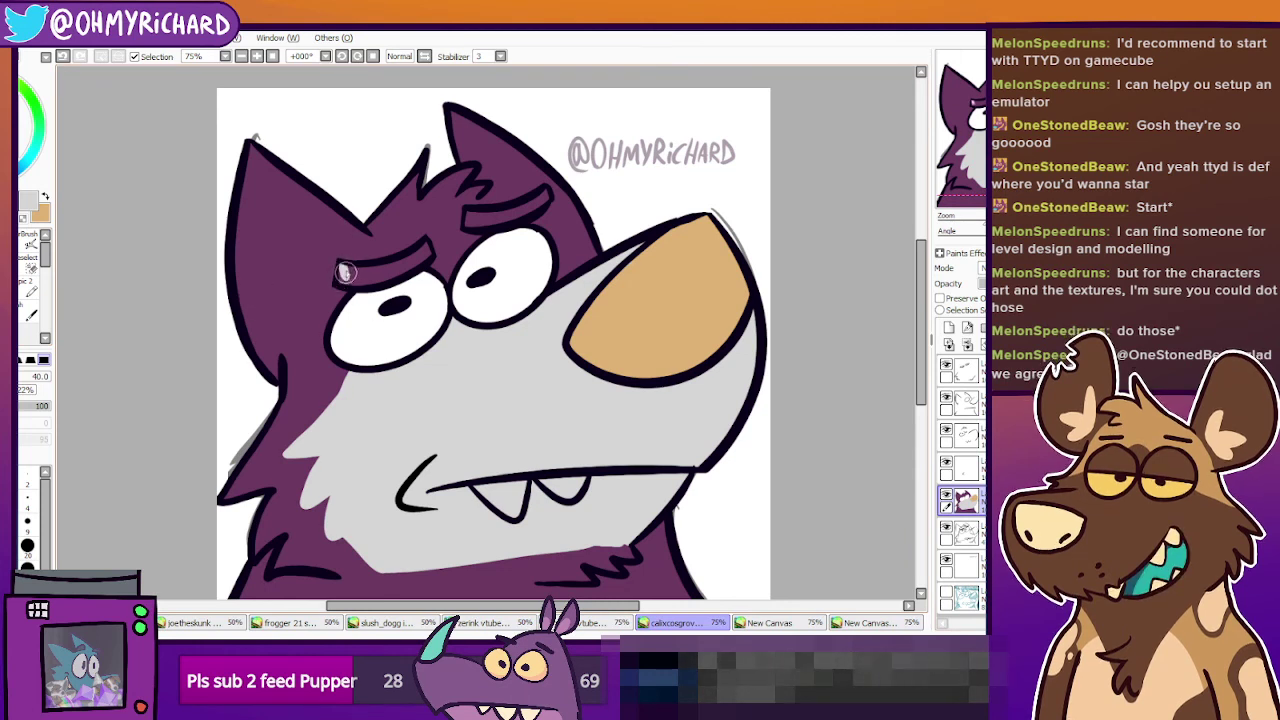
mouse_move(343, 278)
mouse_down()
mouse_move(422, 253)
mouse_move(407, 267)
mouse_move(424, 242)
mouse_move(352, 270)
mouse_up()
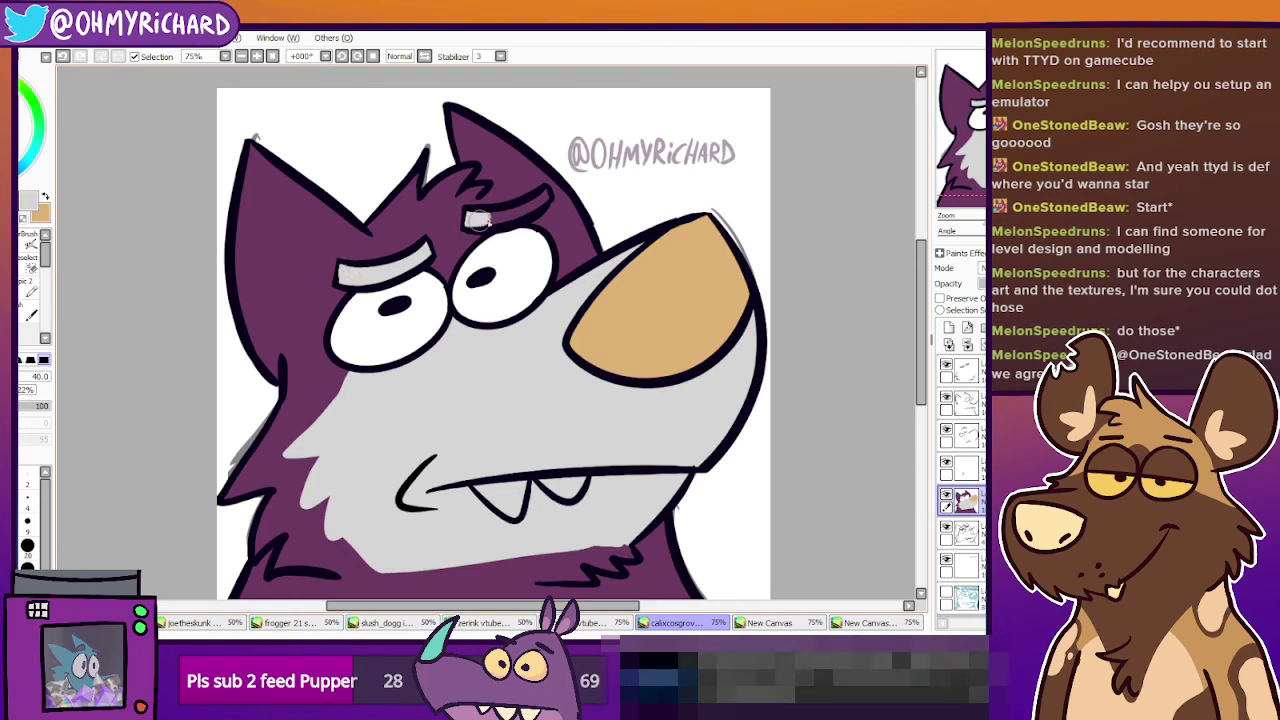
drag(468, 216, 528, 207)
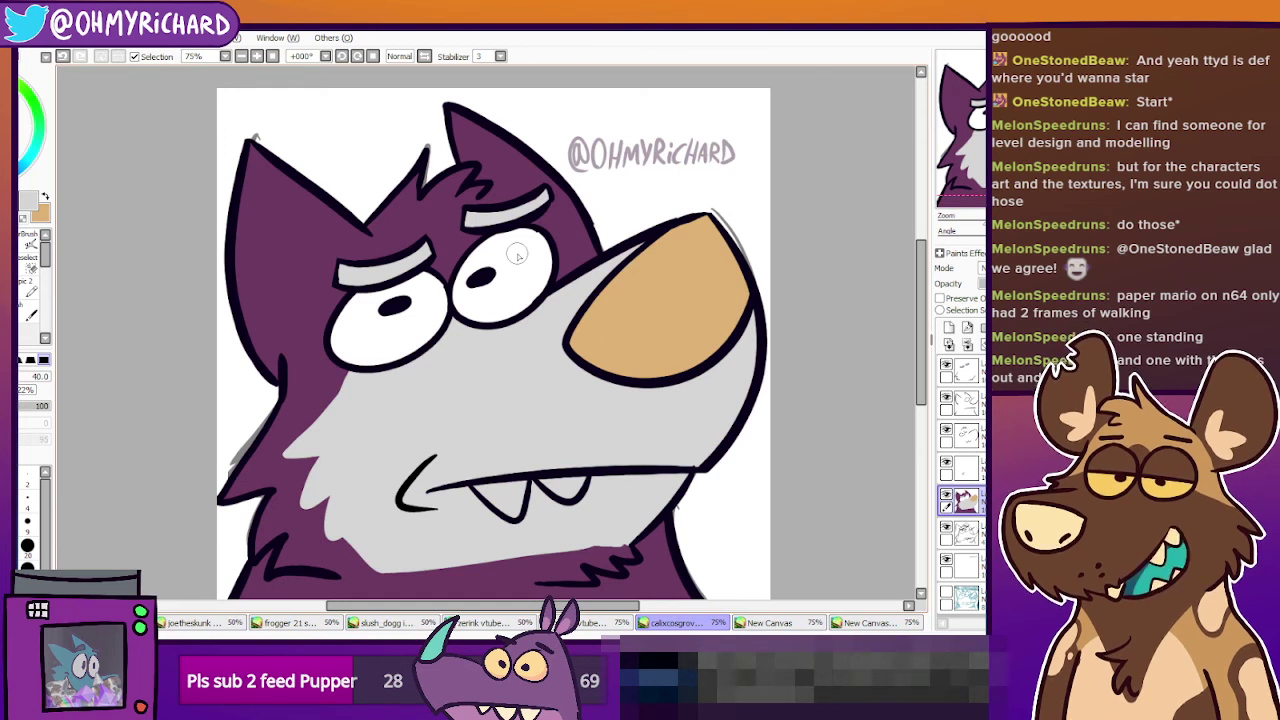
Outline the inner area of the near ear in light grey, checking the ear markings on the reference drawing.
drag(560, 340, 606, 335)
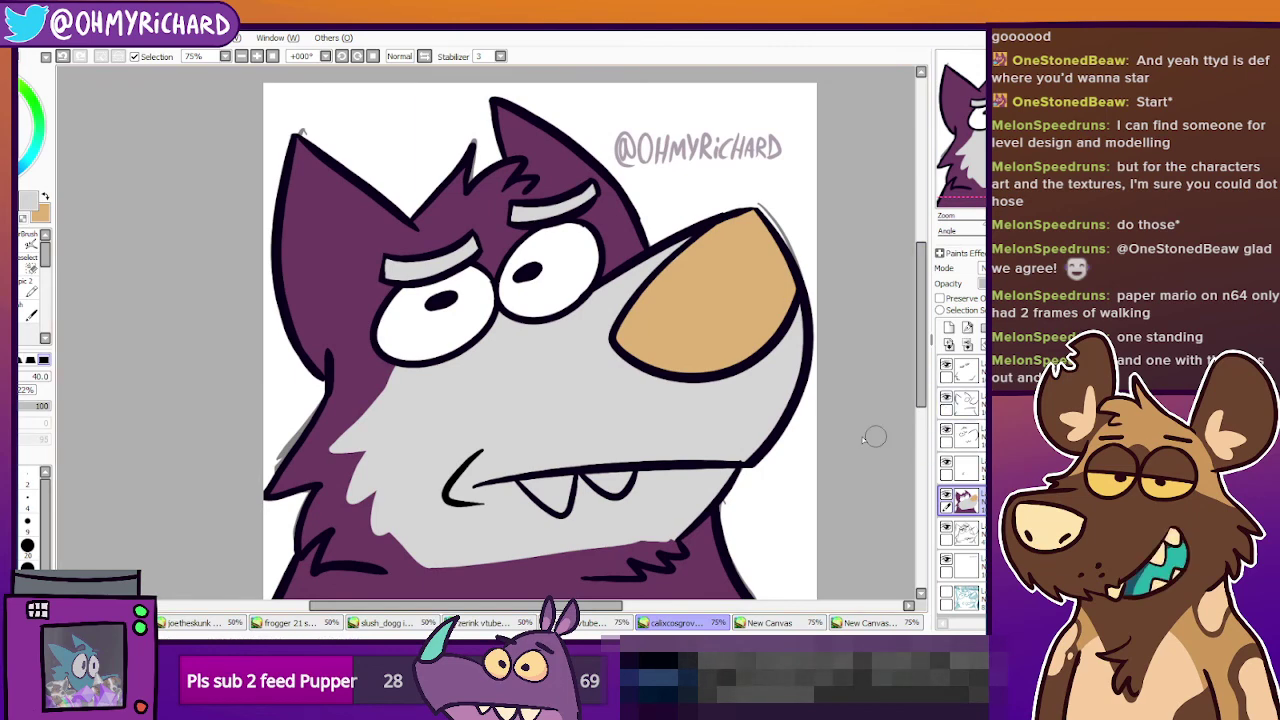
click(36, 243)
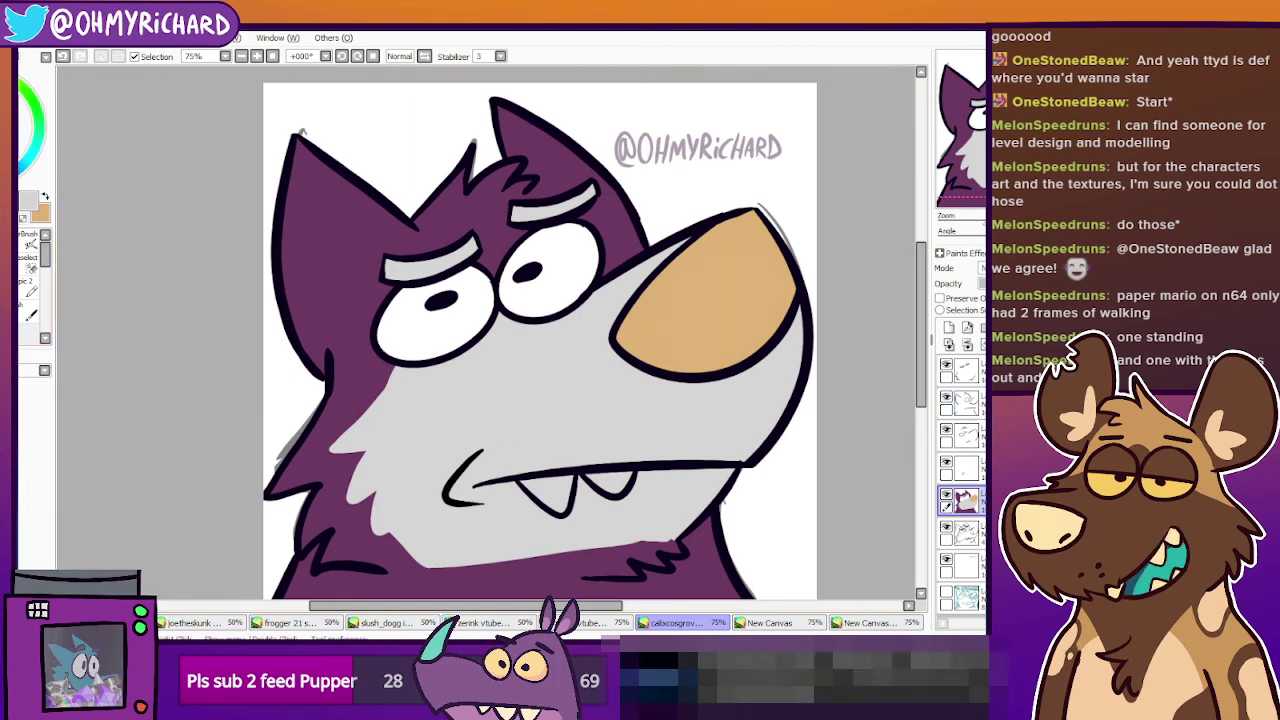
key(n)
click(946, 496)
click(946, 496)
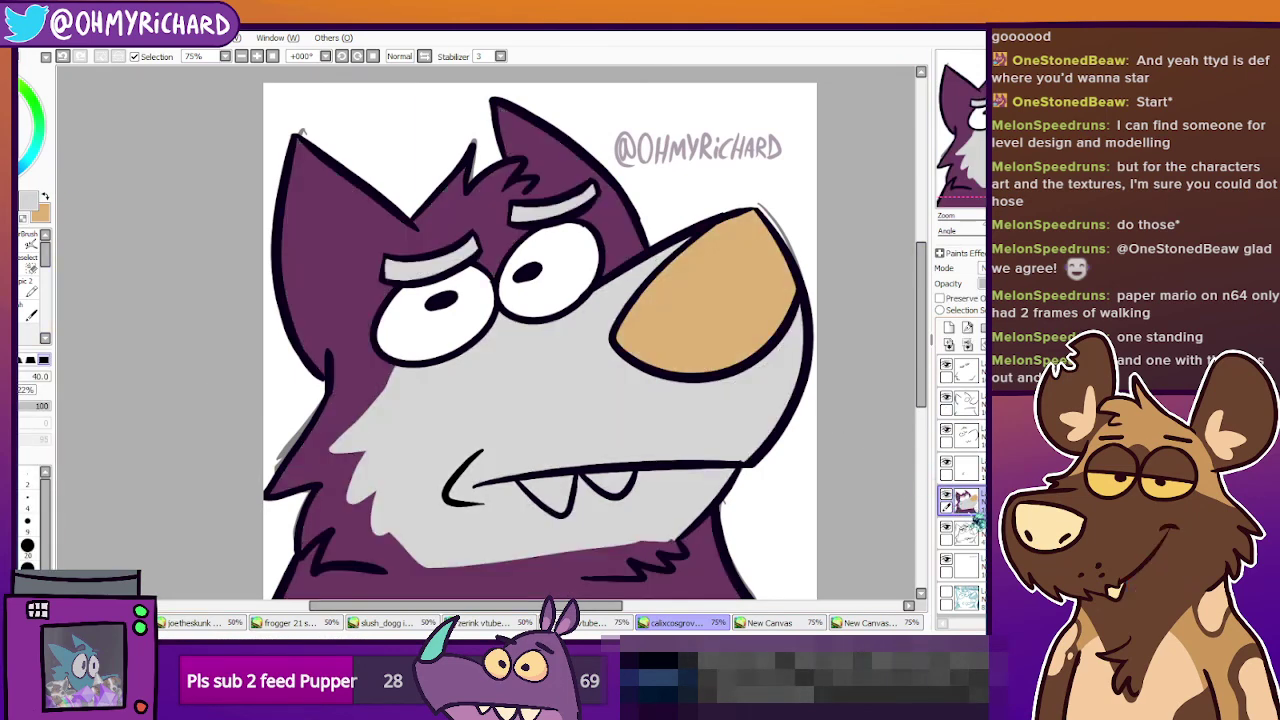
drag(311, 182, 388, 251)
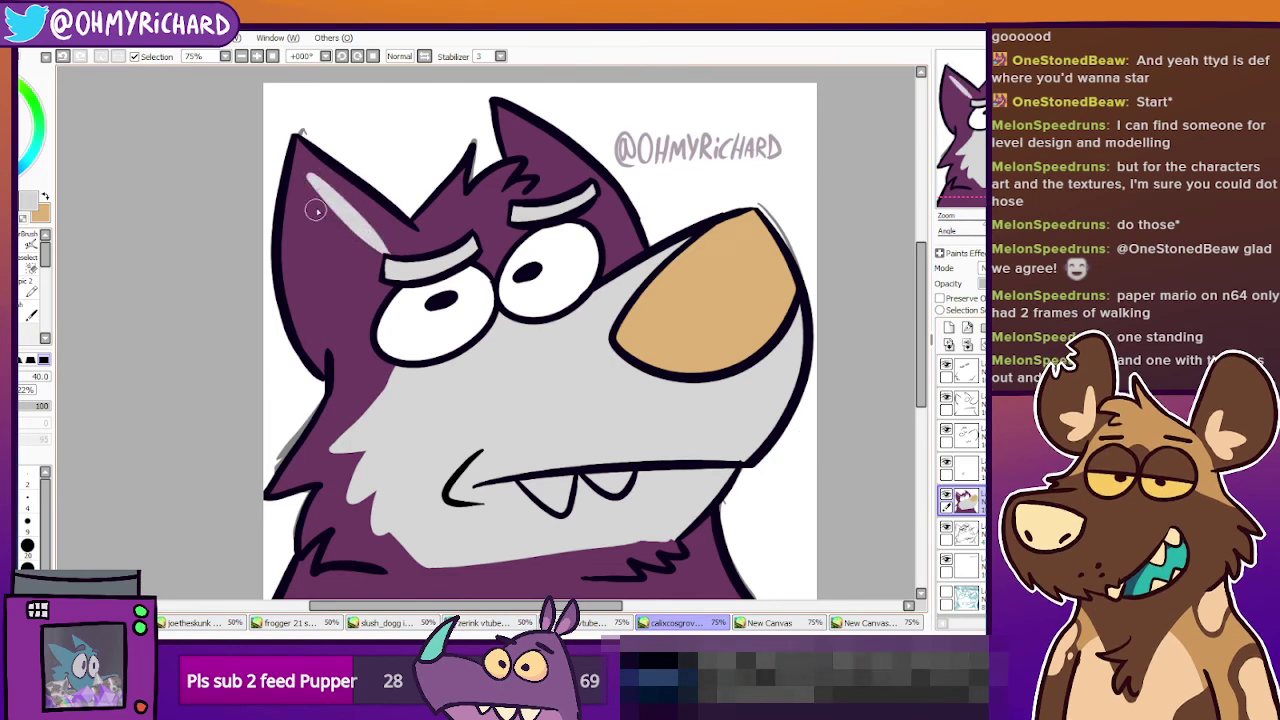
drag(310, 182, 325, 333)
click(62, 56)
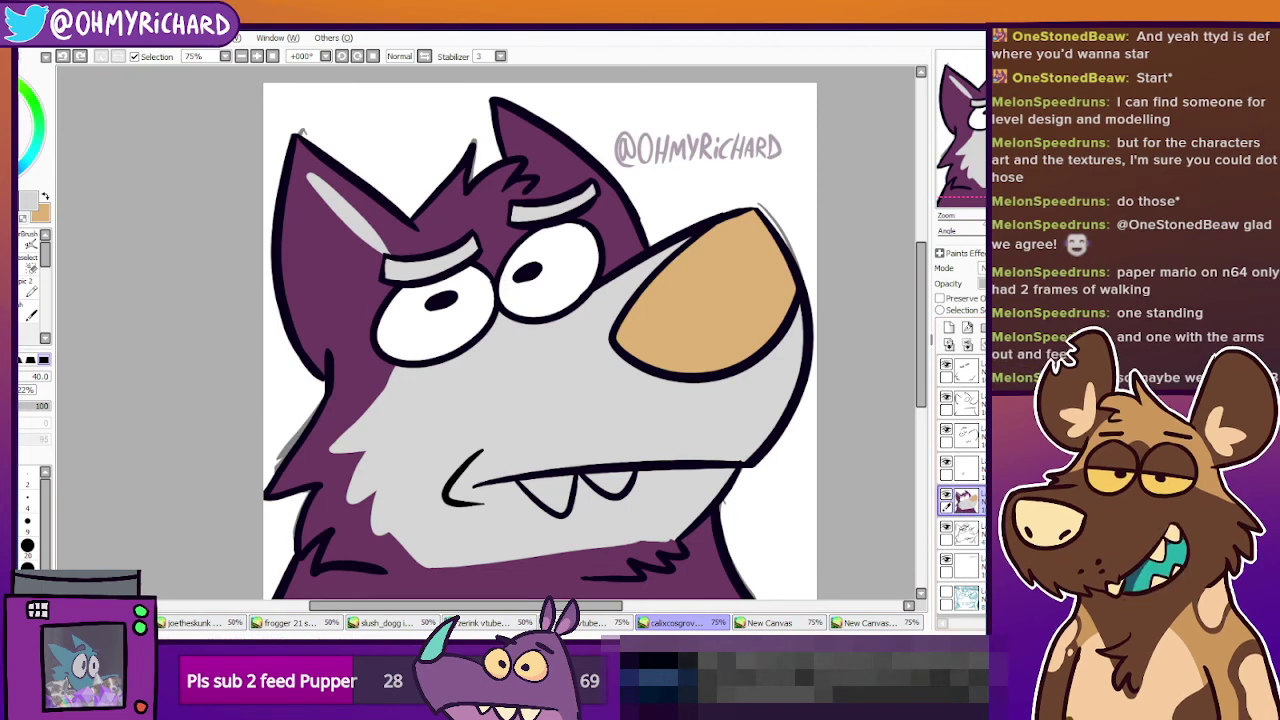
click(866, 625)
click(866, 625)
click(790, 625)
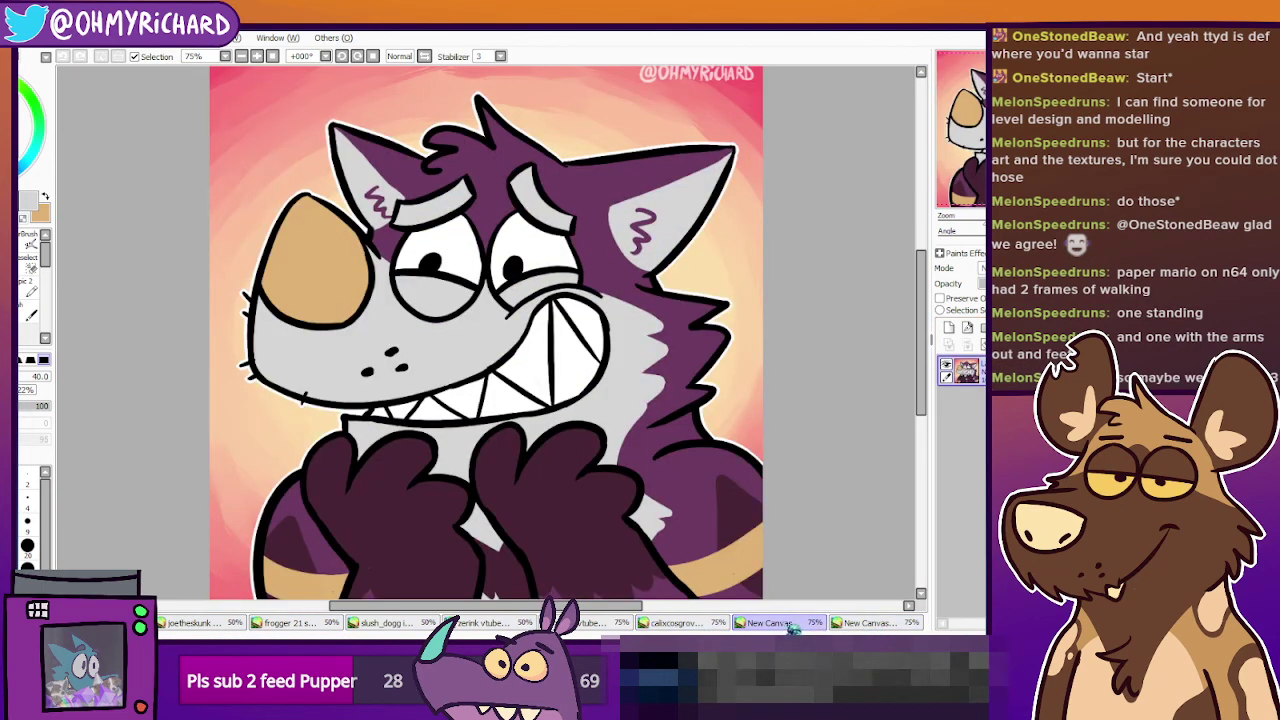
click(790, 625)
mouse_move(306, 194)
mouse_down()
mouse_move(349, 352)
mouse_move(346, 271)
mouse_up()
Draw a light grey line along the inner edge of the far ear, redoing the stroke until it fits.
drag(516, 112, 556, 182)
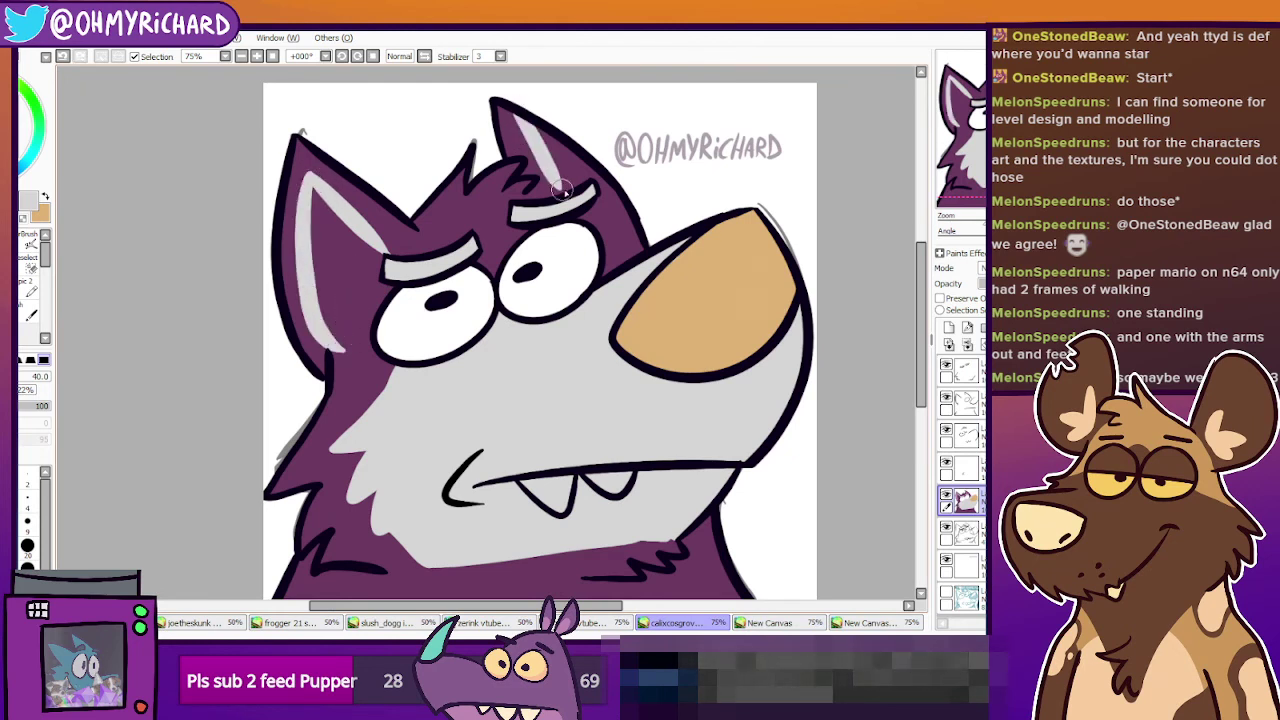
key(ctrl+z)
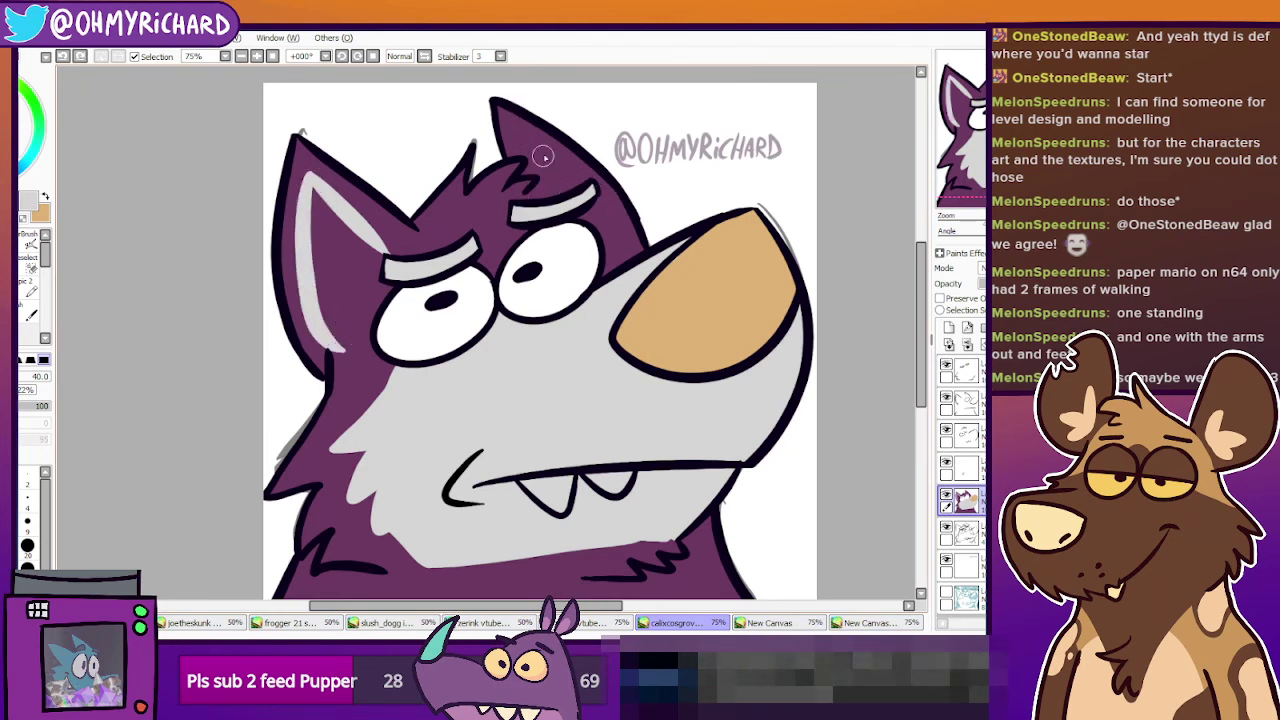
drag(513, 112, 560, 182)
key(ctrl+z)
drag(514, 113, 557, 187)
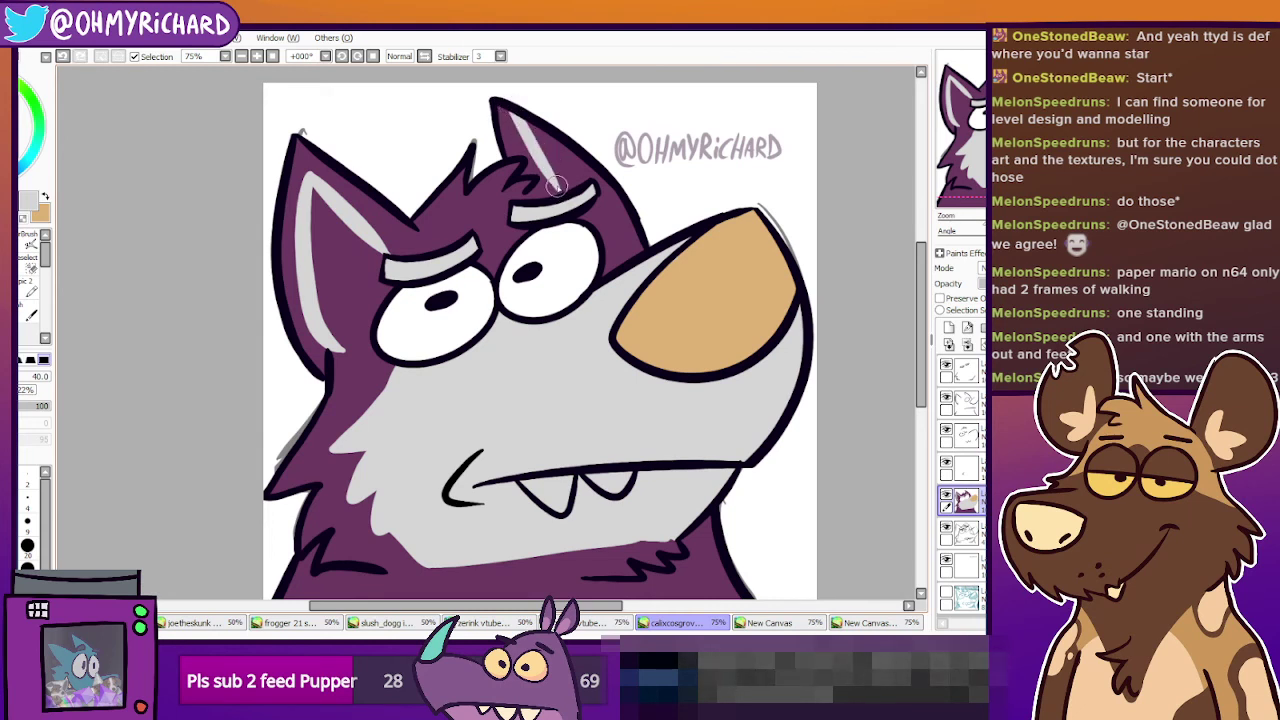
key(ctrl+z)
drag(512, 110, 559, 188)
key(ctrl+z)
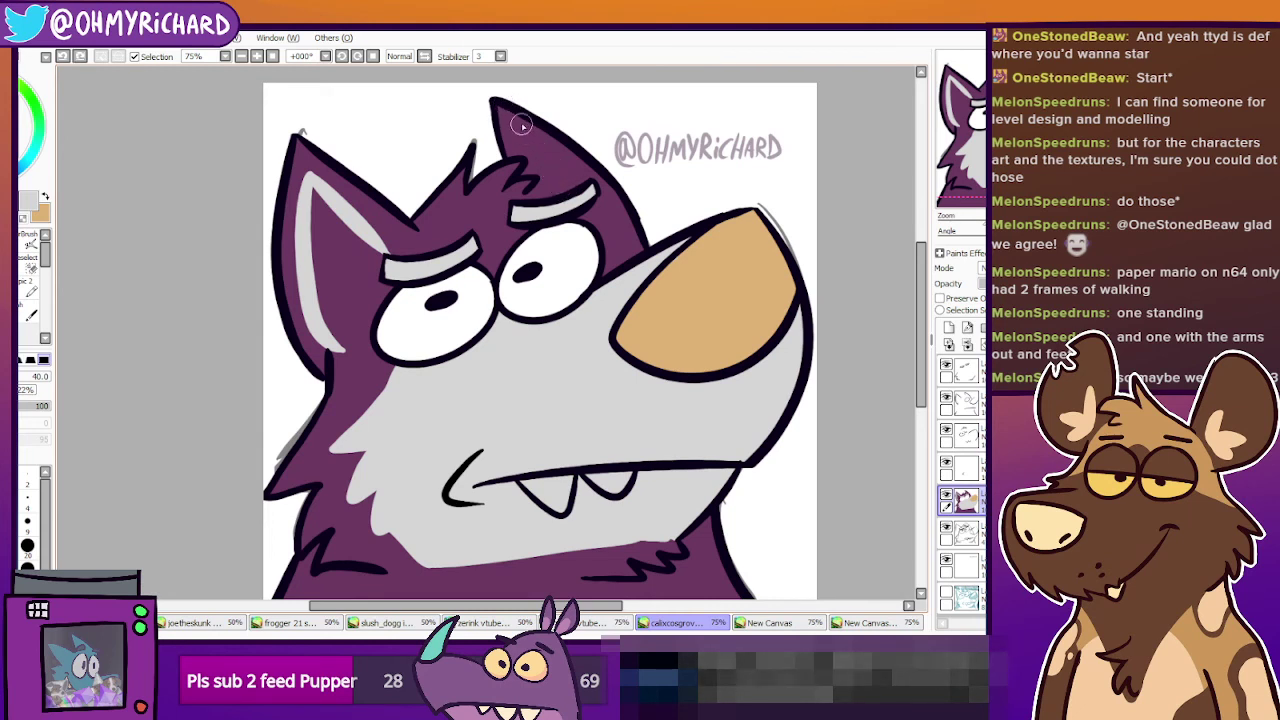
drag(514, 113, 561, 192)
key(ctrl+z)
drag(513, 112, 557, 194)
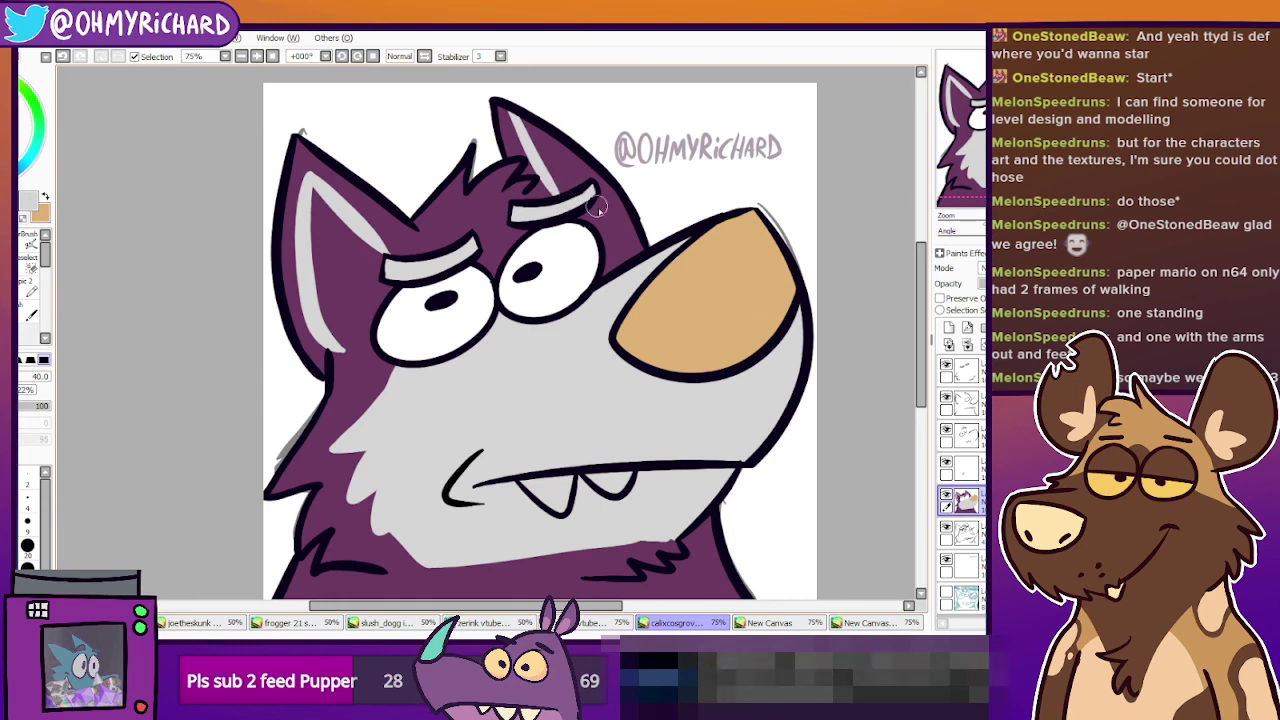
Fill the rest of the far ear's inner area with light grey down to behind the eyebrow.
mouse_move(603, 229)
mouse_down()
mouse_move(630, 216)
mouse_move(600, 209)
mouse_move(617, 202)
mouse_up()
key(ctrl+z)
key(ctrl+z)
key(ctrl+z)
key(ctrl+z)
key(ctrl+z)
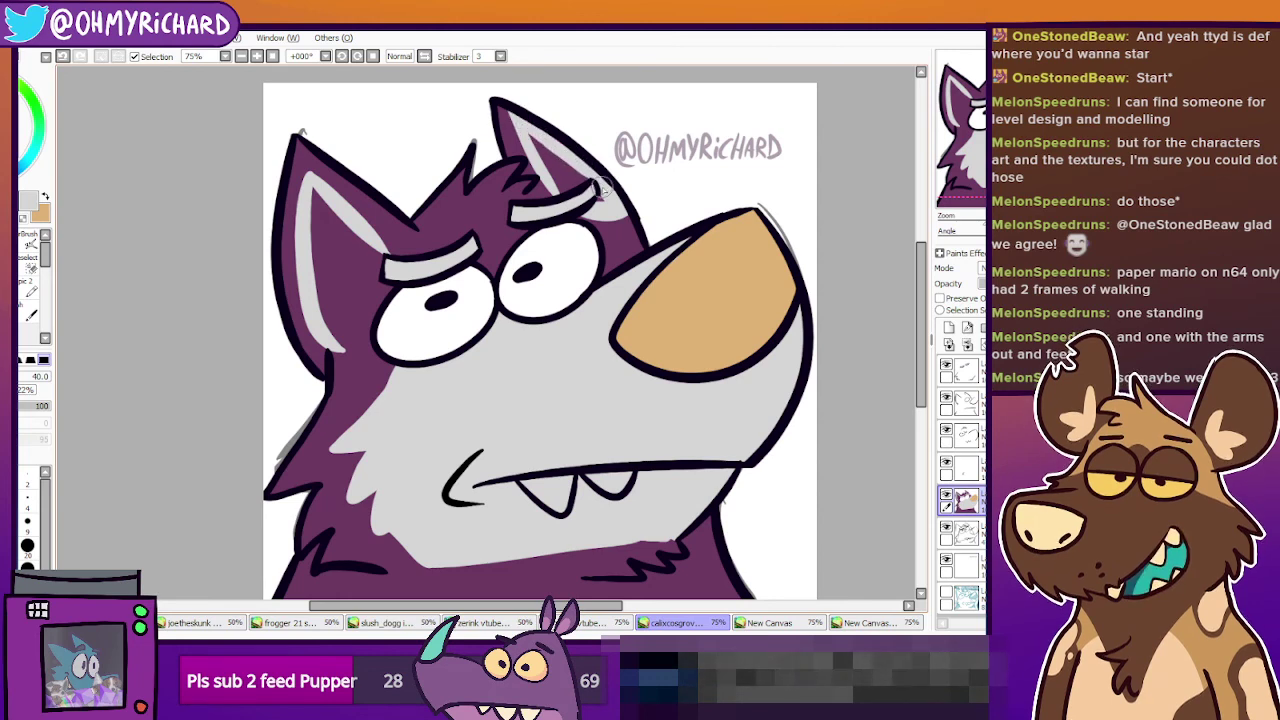
drag(549, 171, 560, 168)
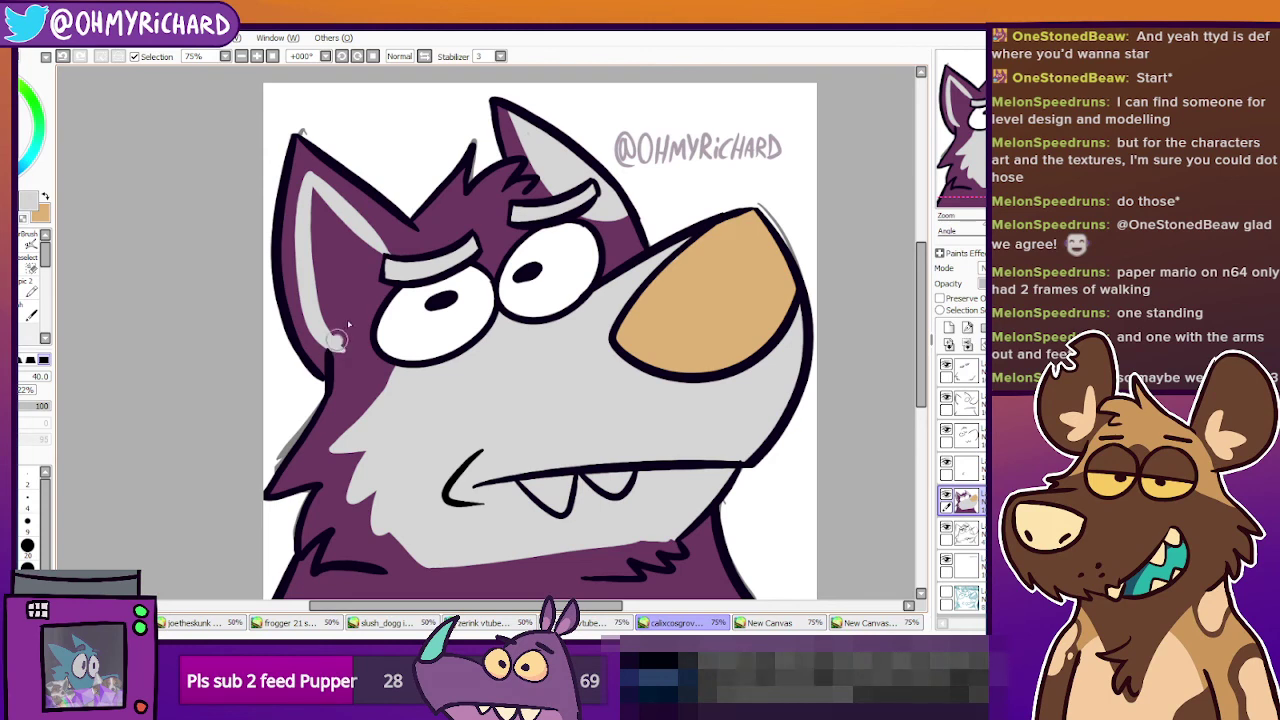
Fill the outlined inner area of the near ear with light grey.
drag(338, 341, 374, 264)
key(ctrl+z)
mouse_move(340, 338)
mouse_down()
mouse_move(379, 245)
mouse_move(349, 316)
mouse_move(345, 289)
mouse_move(330, 328)
mouse_move(373, 256)
mouse_move(326, 225)
mouse_up()
key(ctrl+z)
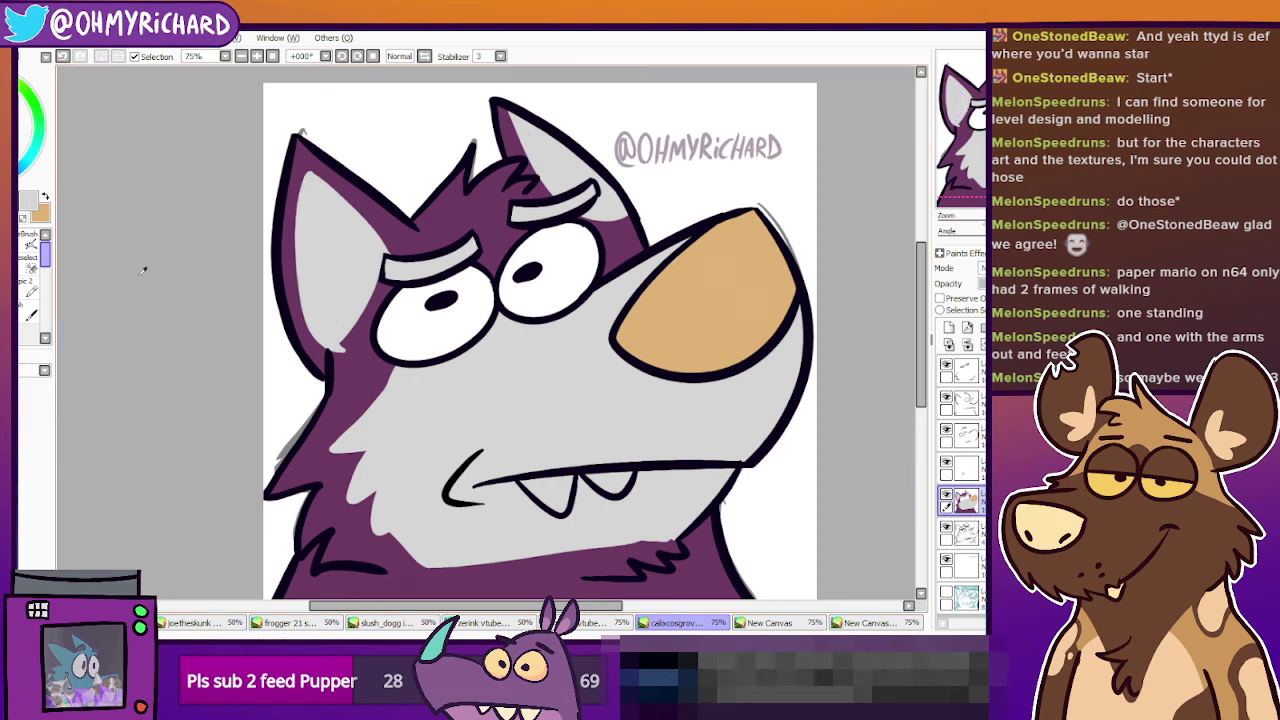
Erase the excess line art at the base of the near ear and redraw the joint in the dark outline color.
alt+click(363, 360)
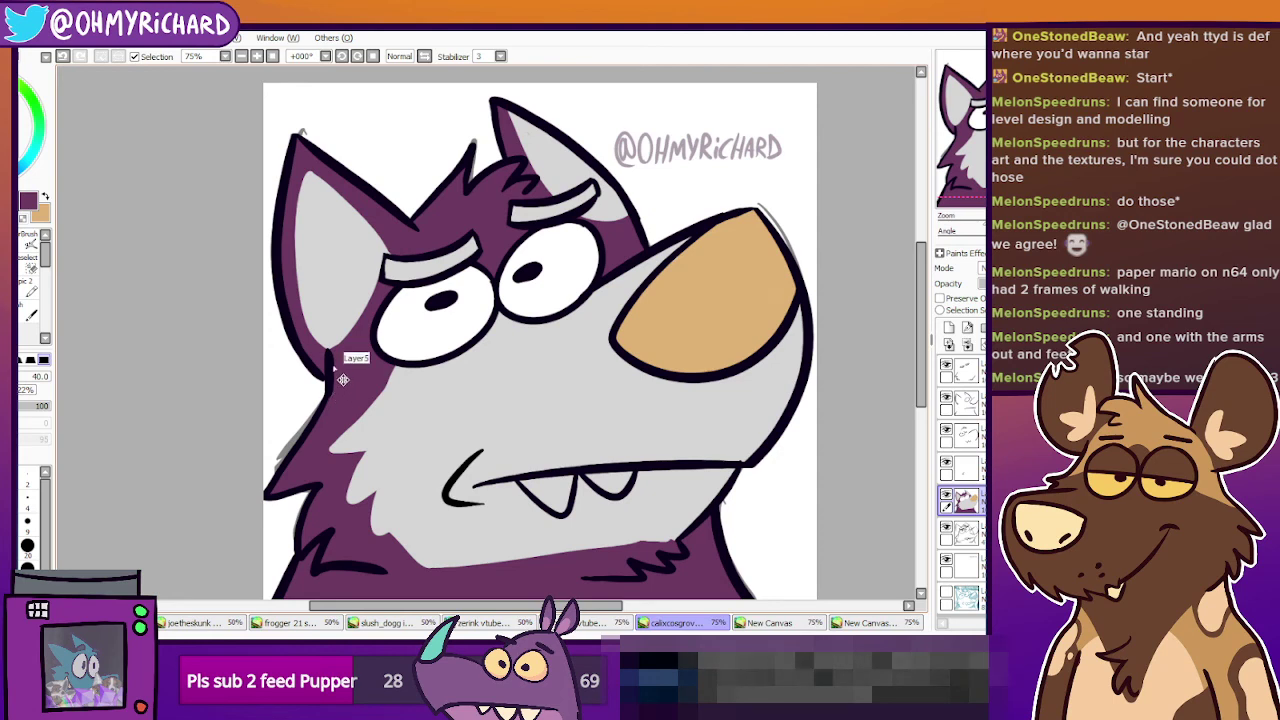
ctrl+shift+click(333, 368)
click(22, 314)
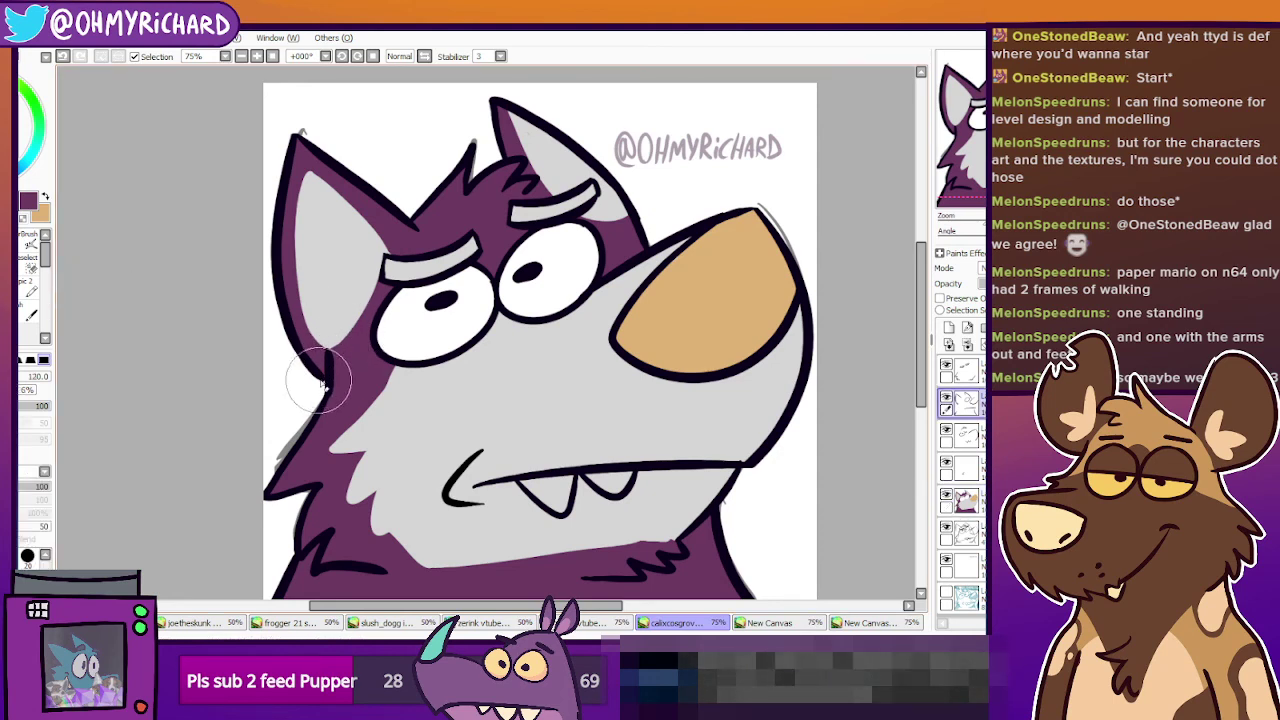
drag(327, 368, 328, 364)
key(ctrl+z)
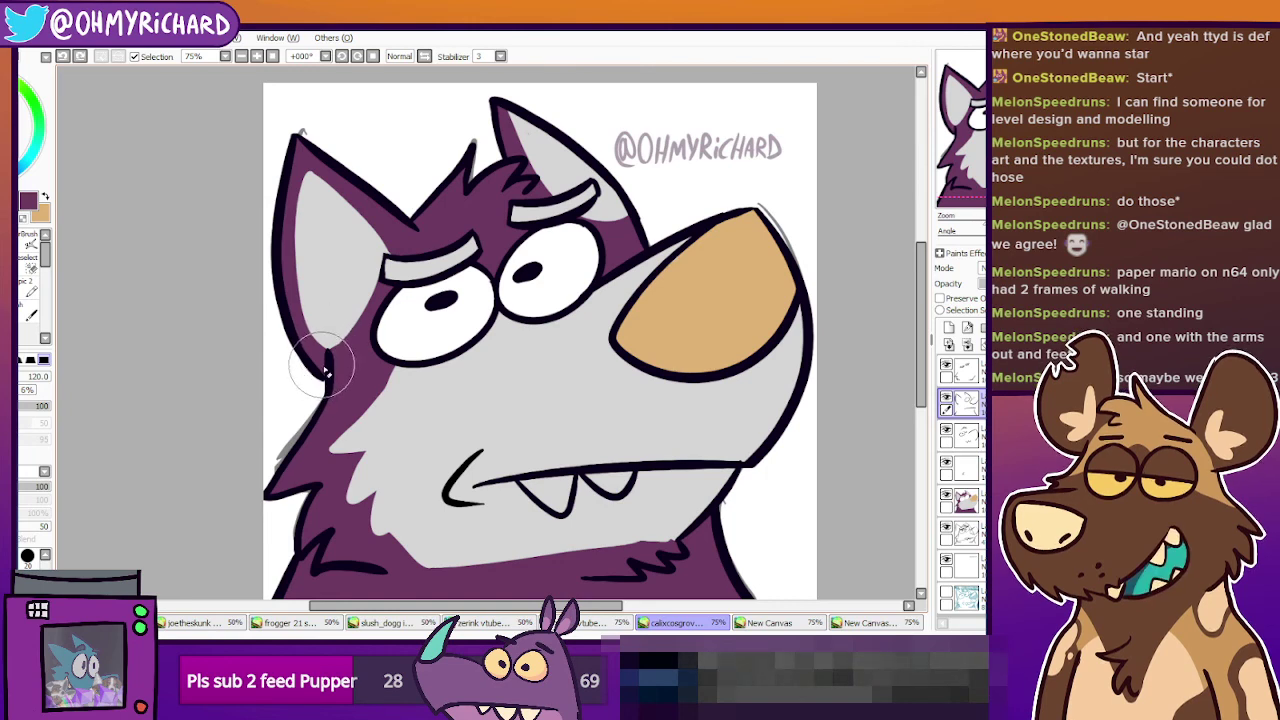
drag(332, 370, 328, 356)
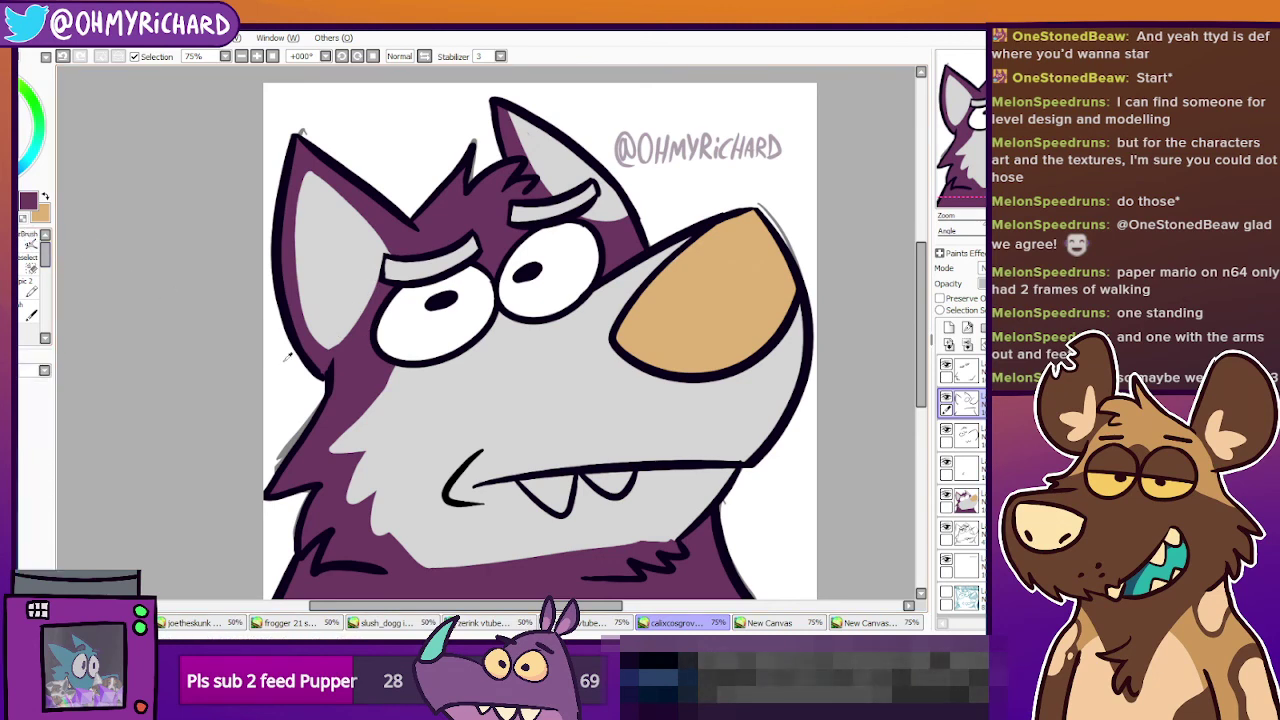
alt+click(326, 376)
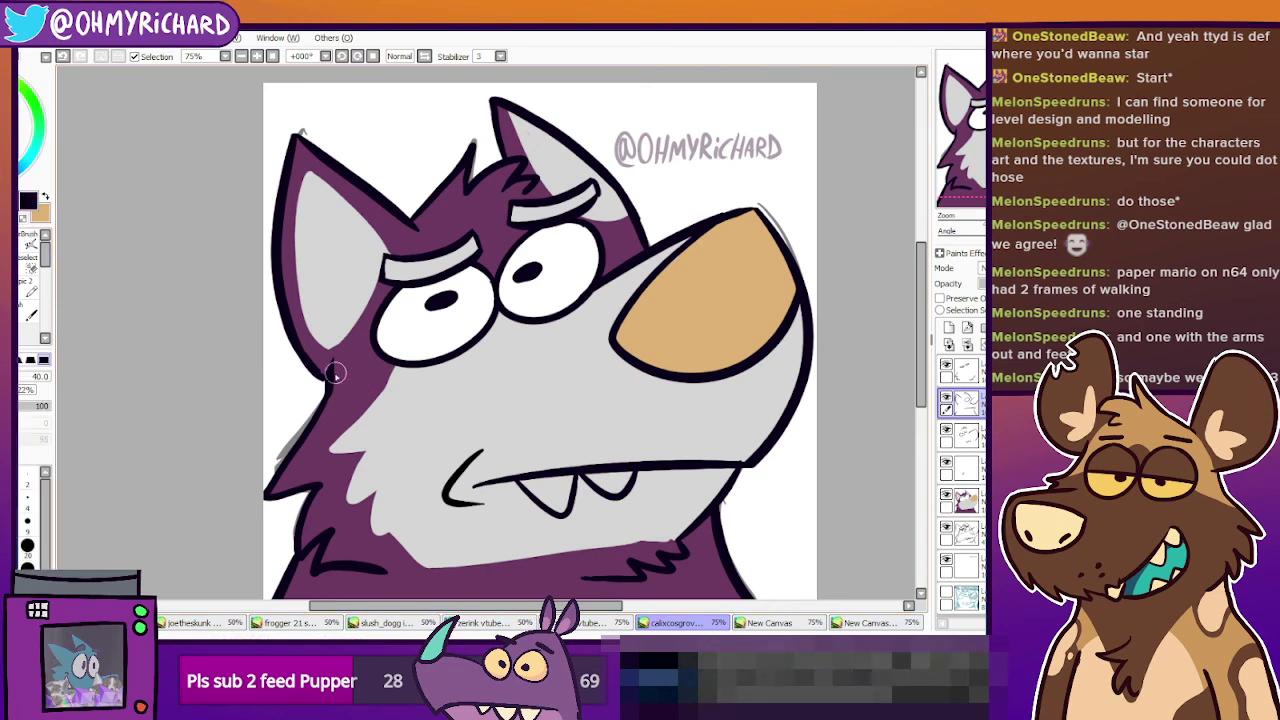
drag(302, 348, 329, 382)
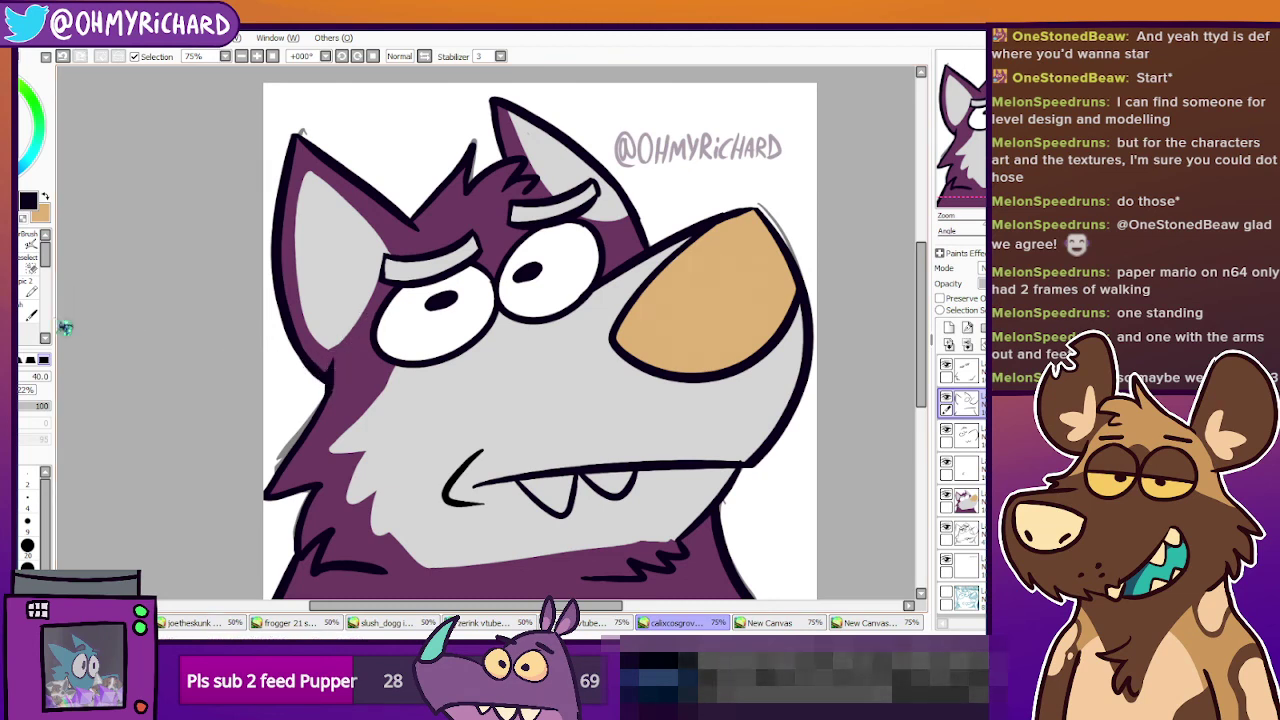
Draw zigzag fur squiggles inside both ears in the sampled purple with a size 20 brush.
key(alt)
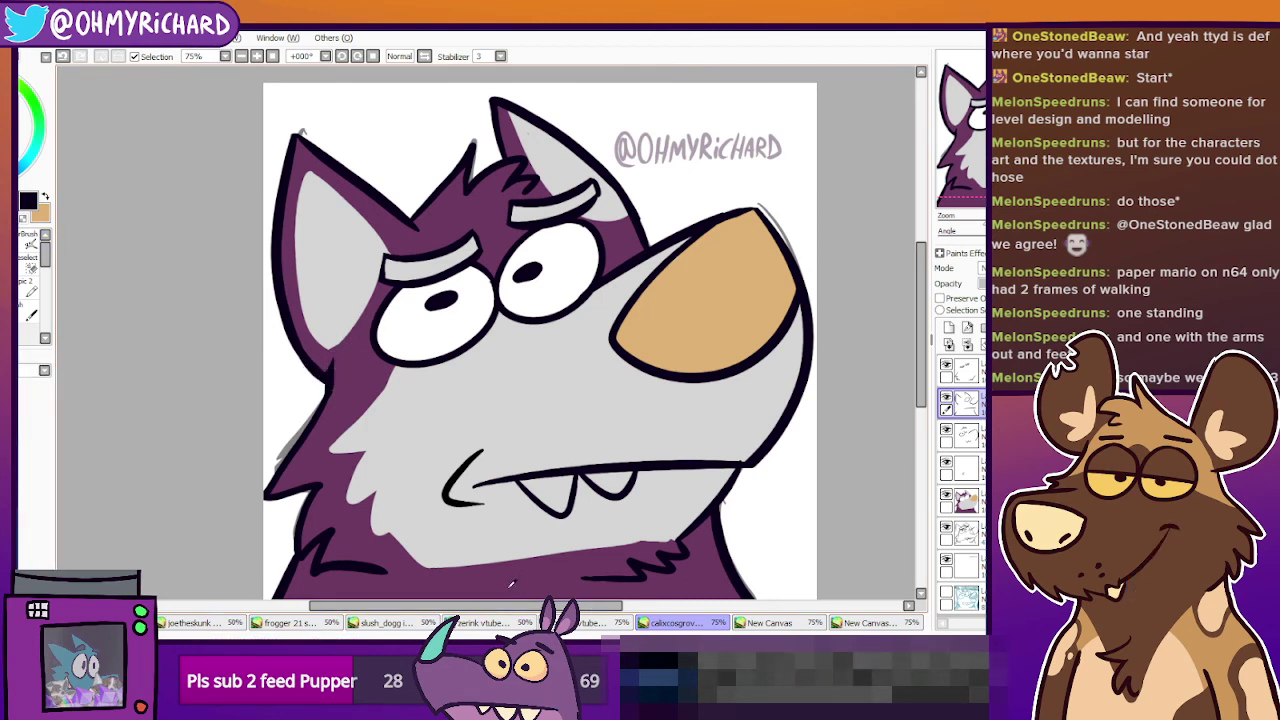
alt+click(363, 248)
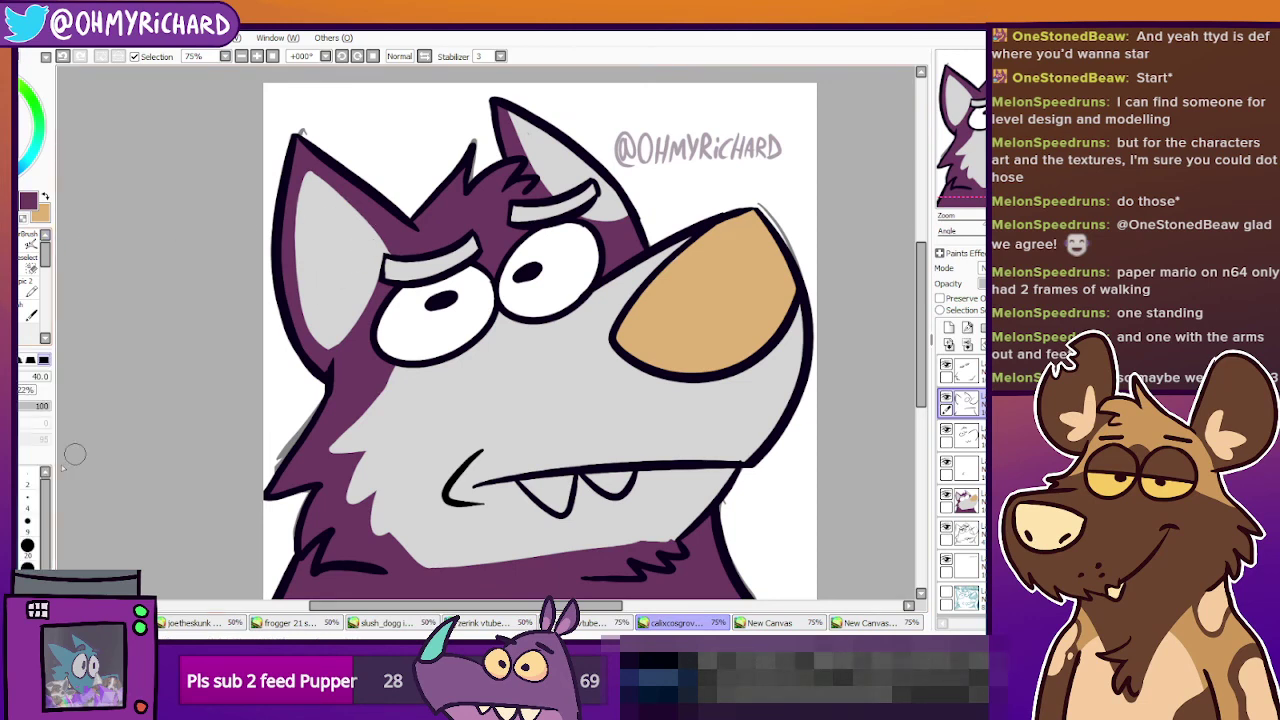
key(bracketleft)
key(bracketleft)
key(bracketleft)
key(bracketleft)
mouse_move(362, 262)
mouse_down()
mouse_move(345, 285)
mouse_move(352, 310)
mouse_up()
drag(364, 258, 356, 240)
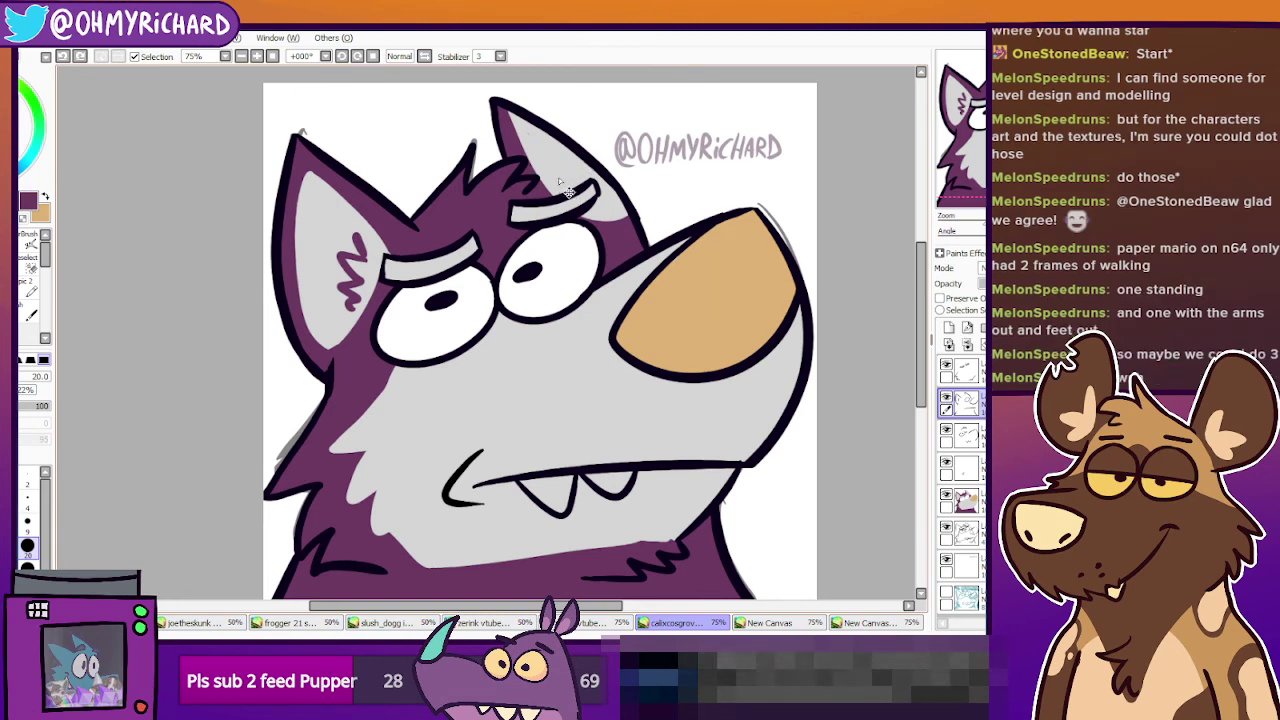
drag(555, 184, 580, 188)
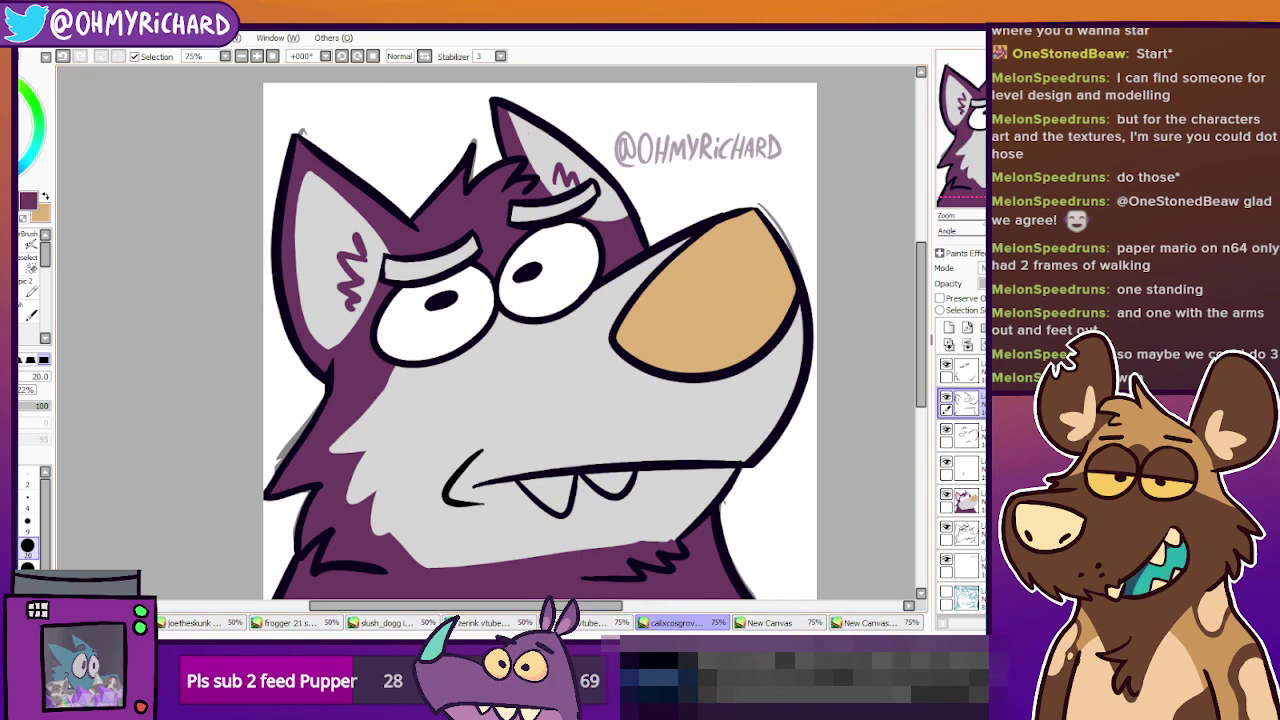
Check the chest coloring on the reference drawing, sample the muzzle's light grey, and select the icon's flat color layer.
drag(802, 590, 820, 497)
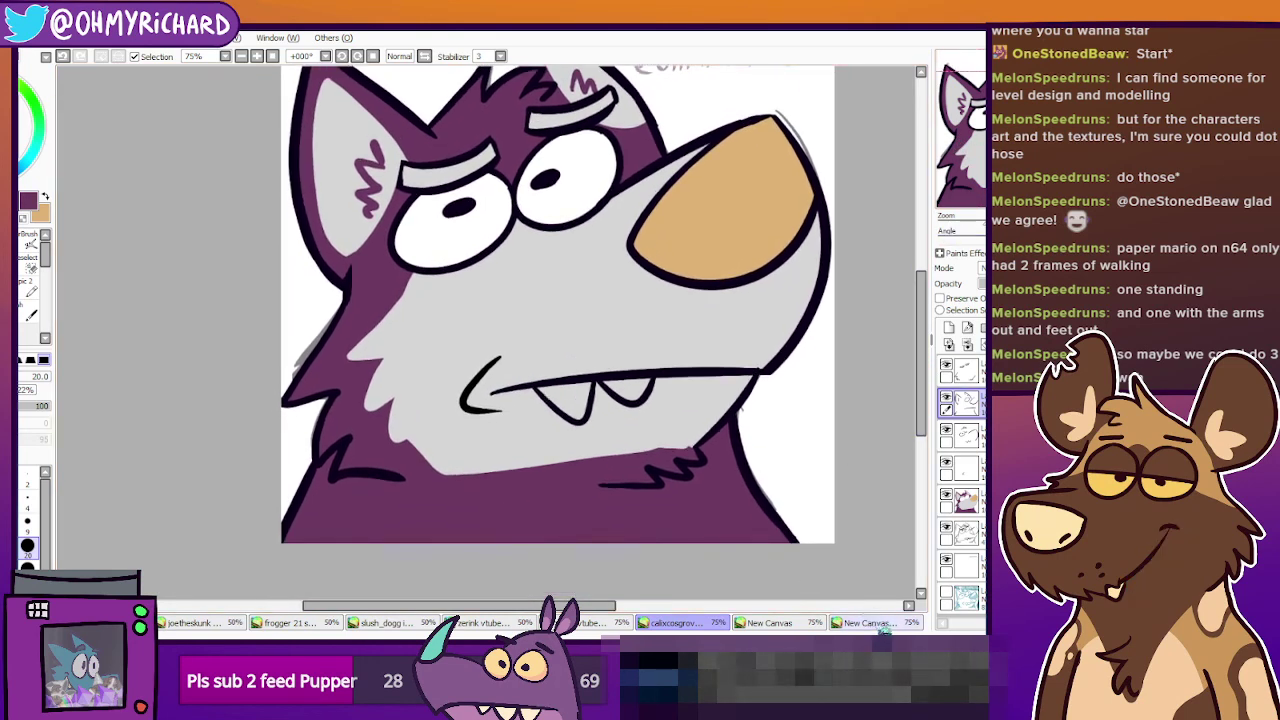
click(882, 625)
click(706, 625)
click(805, 625)
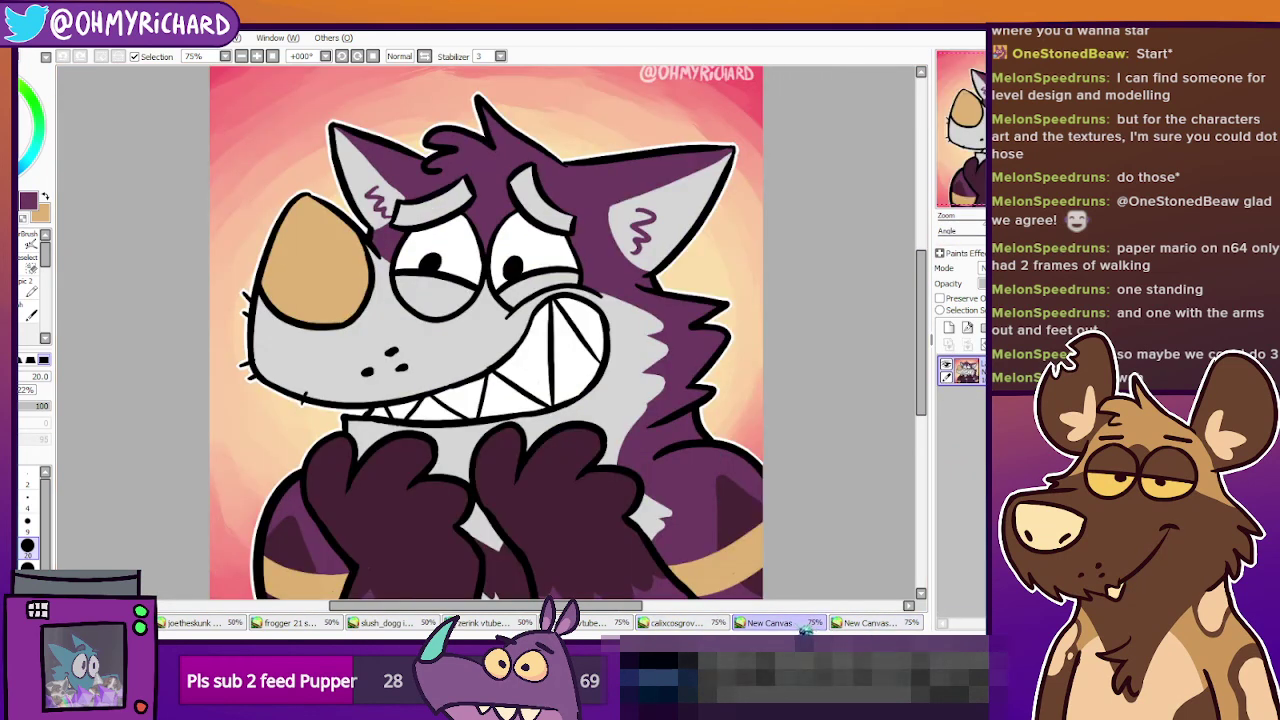
click(675, 622)
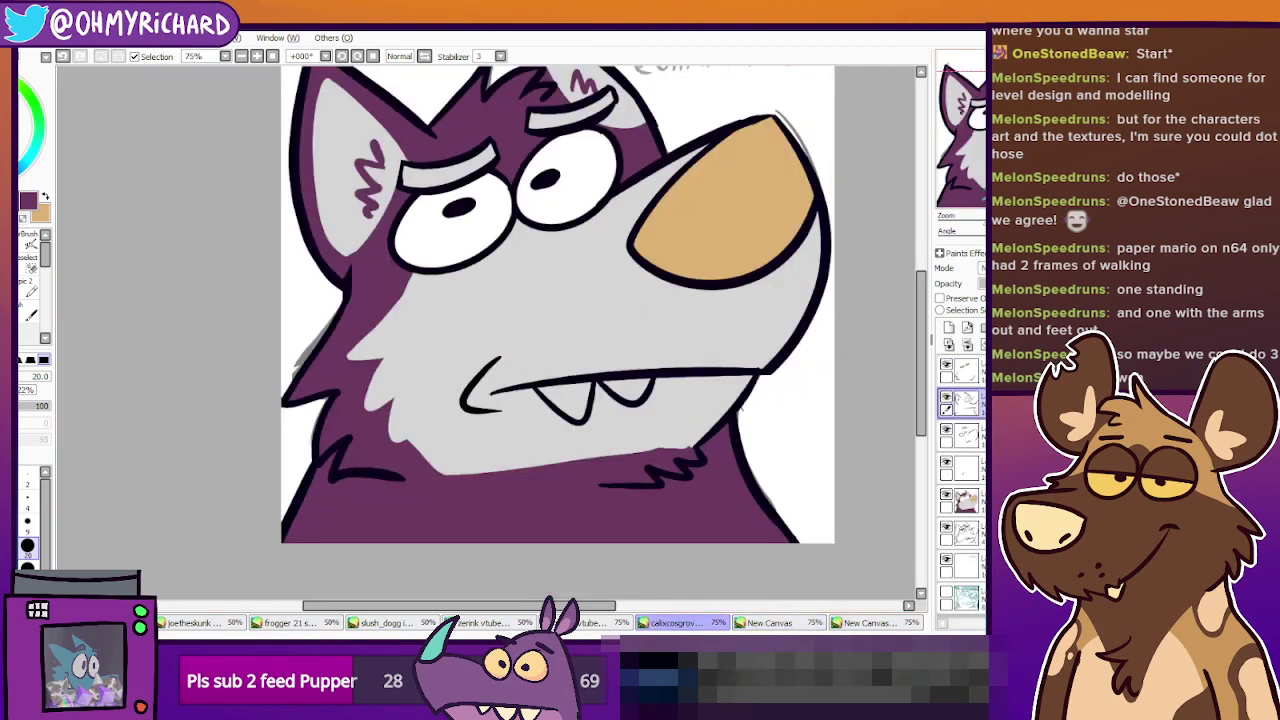
click(10, 216)
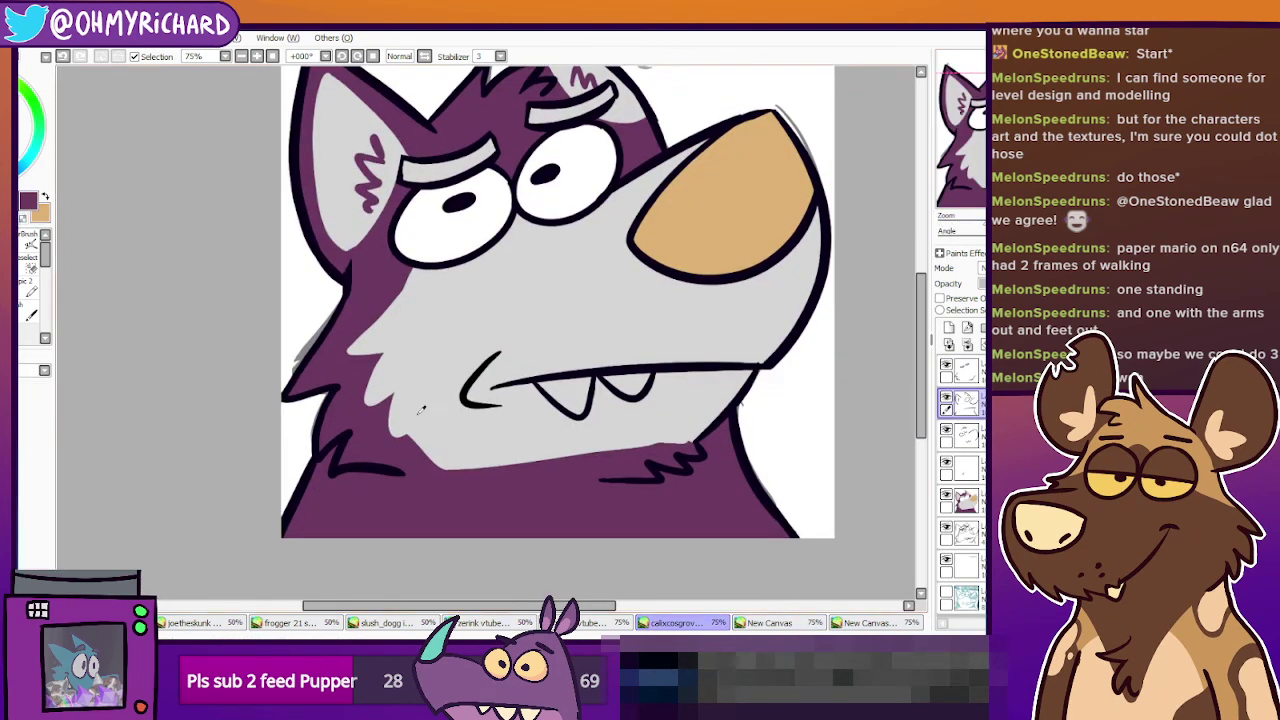
click(423, 408)
click(10, 268)
click(965, 497)
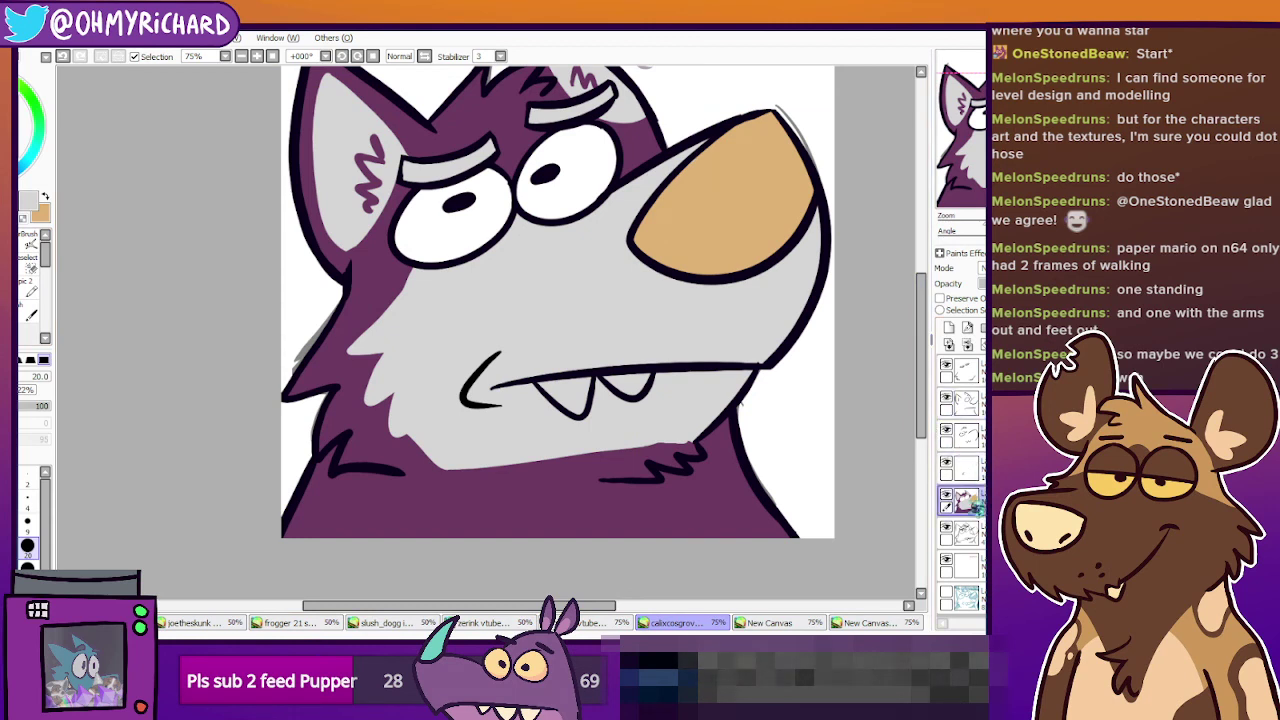
drag(449, 468, 437, 538)
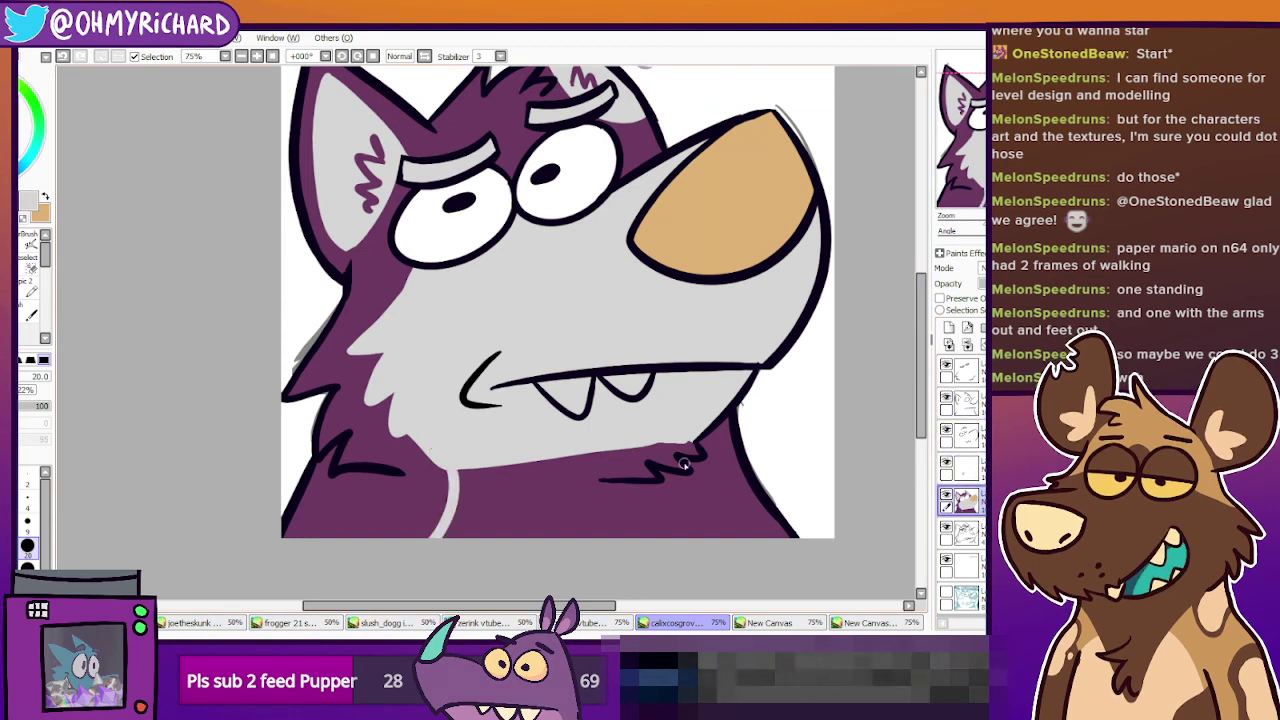
drag(683, 474, 728, 540)
key(ctrl+z)
key(ctrl+z)
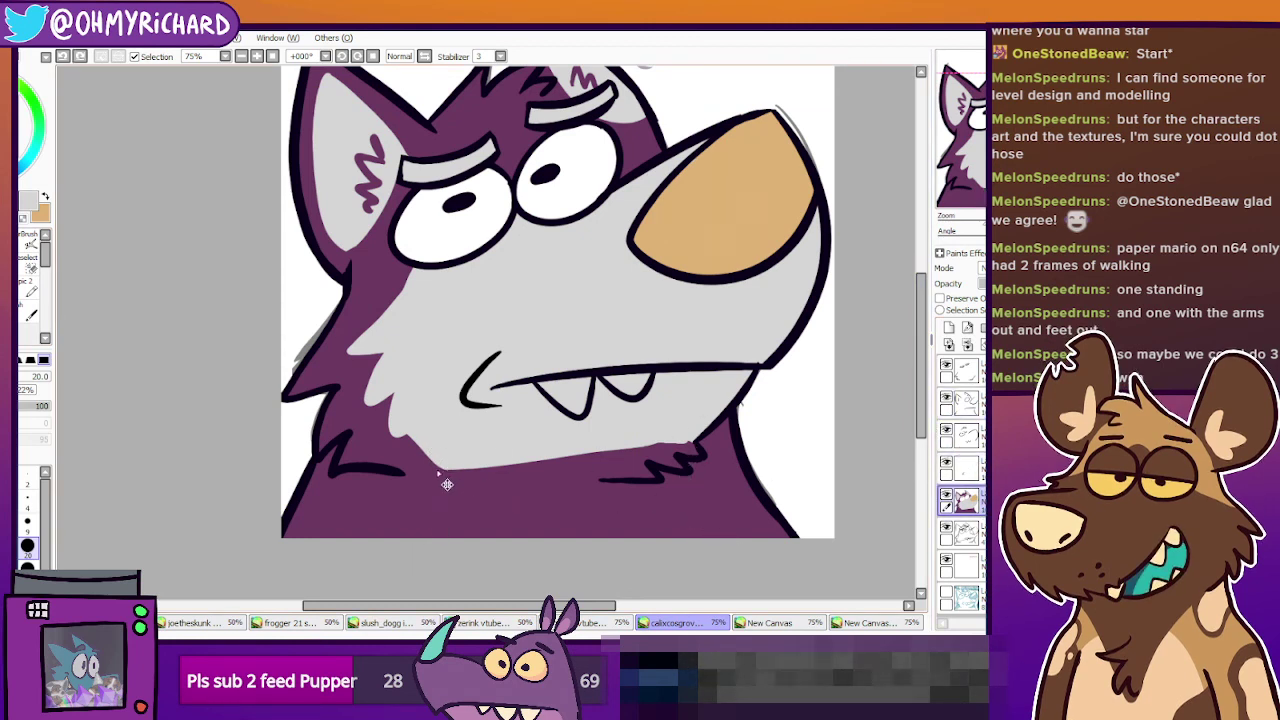
Outline both sides of the chest from the jaw to the canvas edge in light grey and fill the area between them.
mouse_move(432, 446)
mouse_down()
mouse_move(417, 500)
mouse_move(371, 555)
mouse_up()
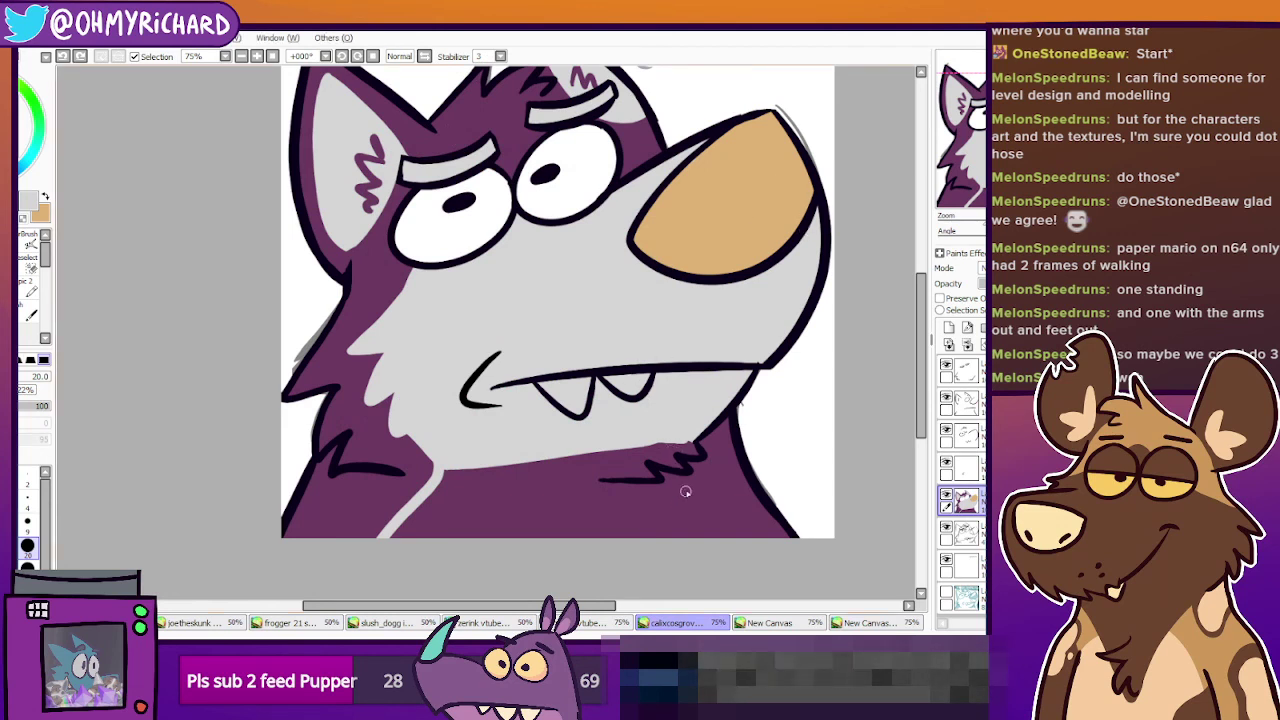
drag(688, 463, 741, 542)
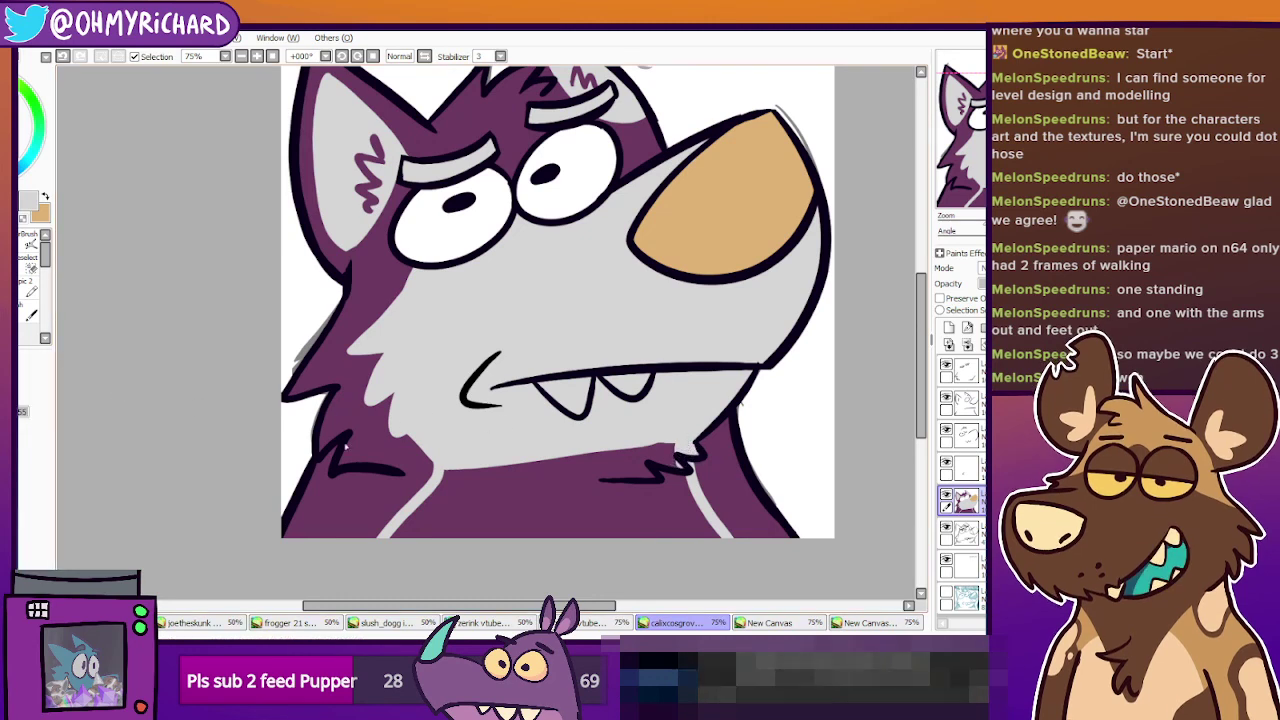
click(518, 510)
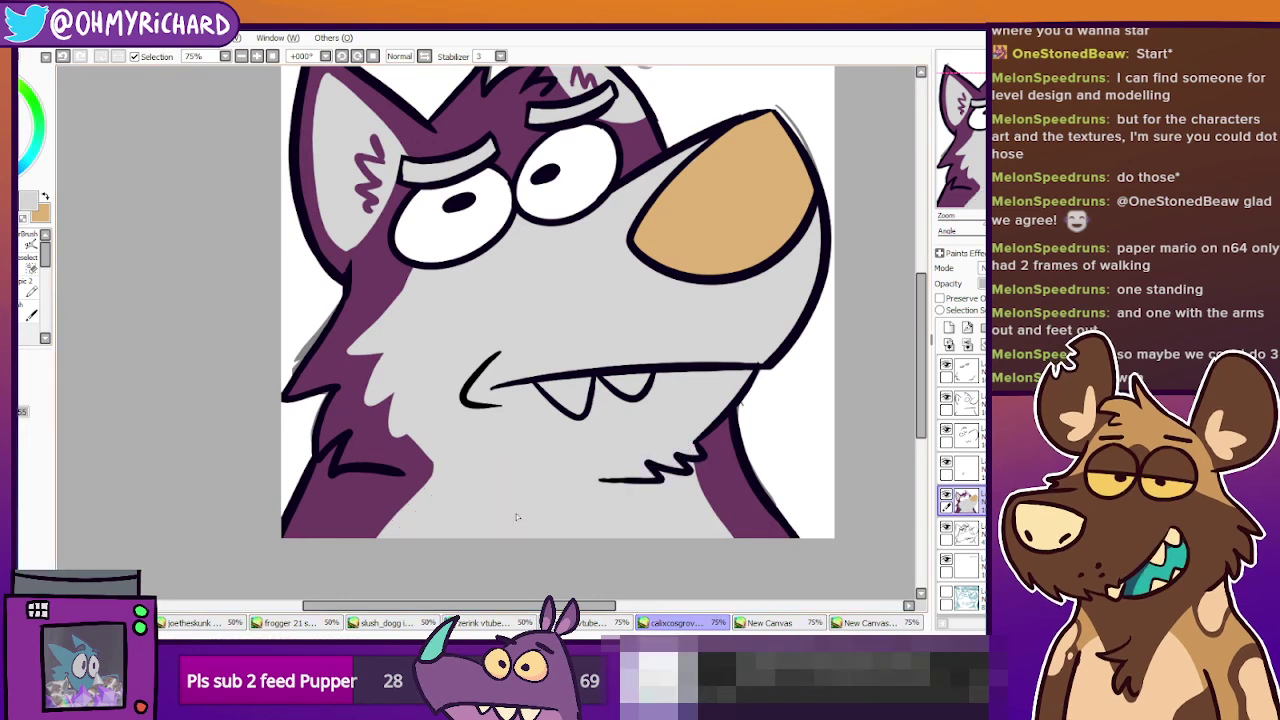
Sample the dark maroon of the shoulder marking on the reference drawing and return to the icon canvas.
click(603, 627)
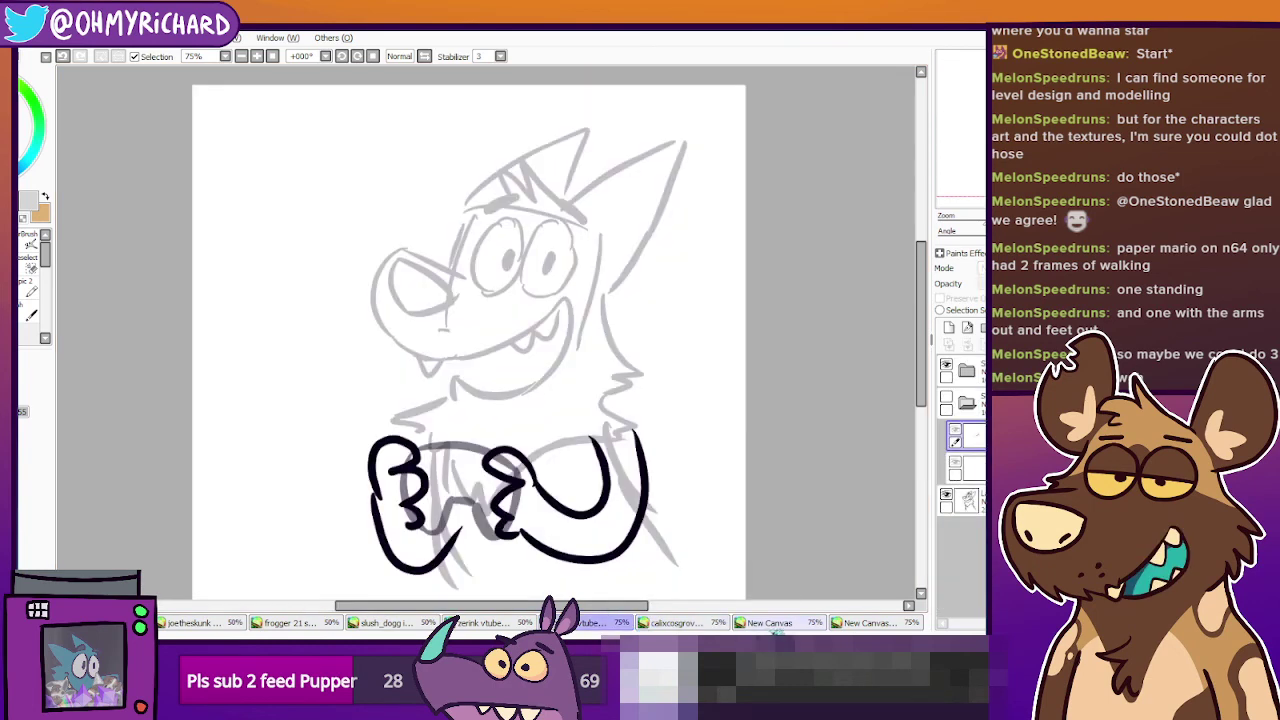
click(774, 628)
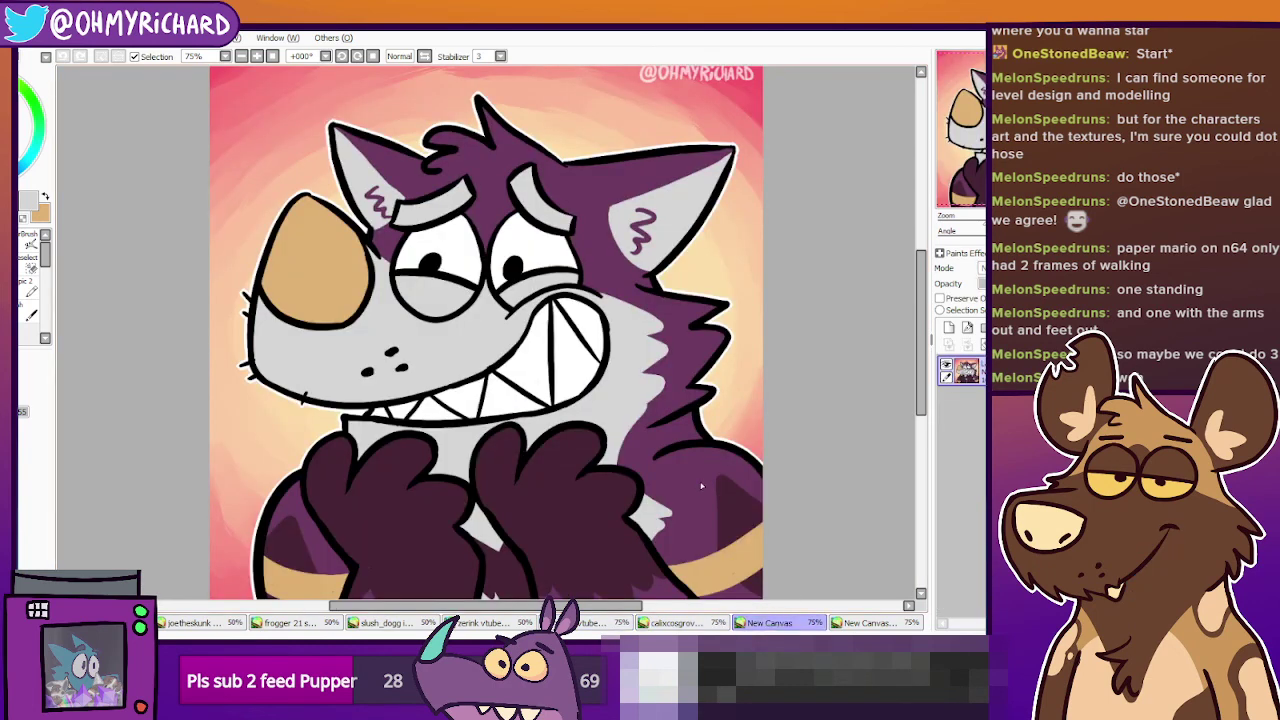
click(817, 622)
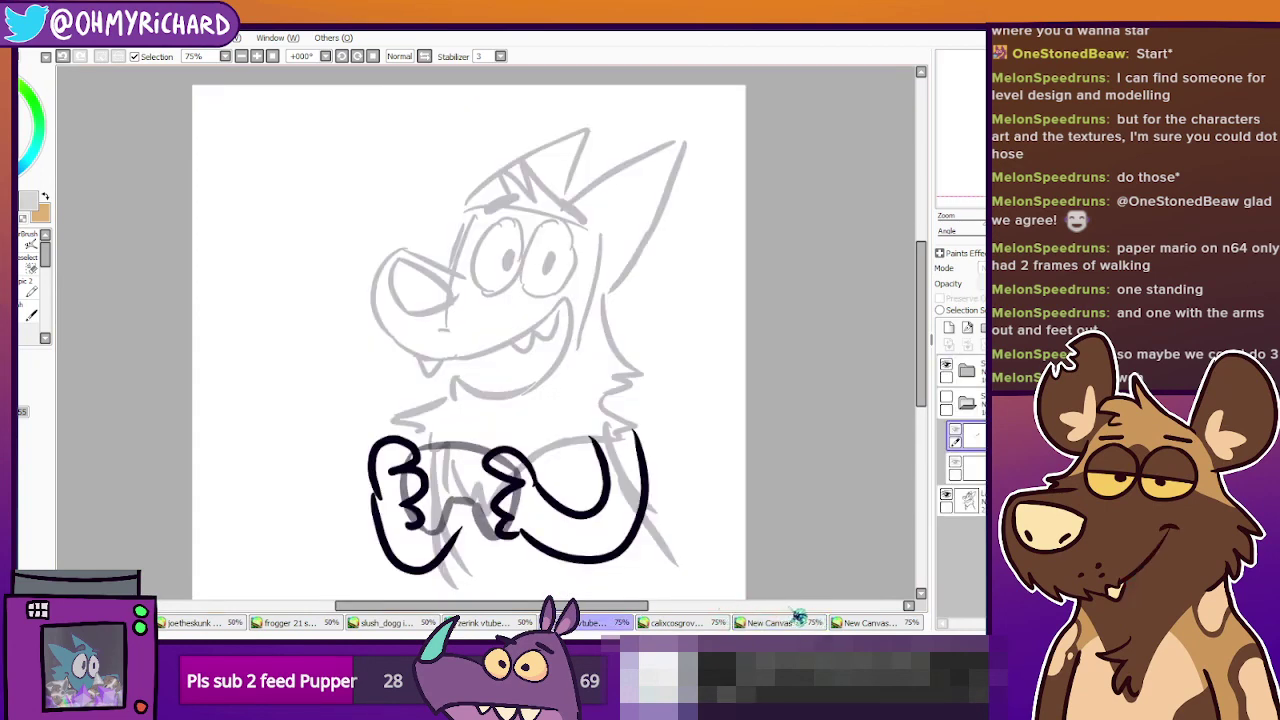
click(799, 622)
right_click(752, 513)
click(818, 627)
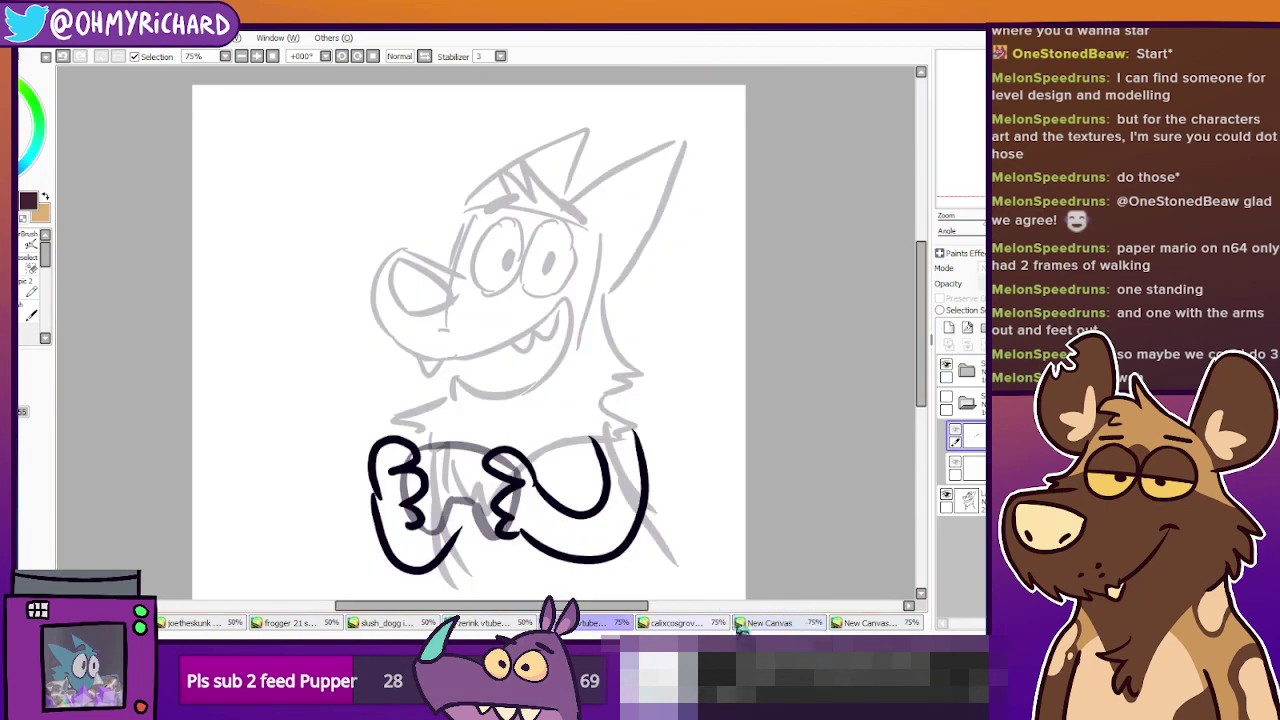
click(678, 622)
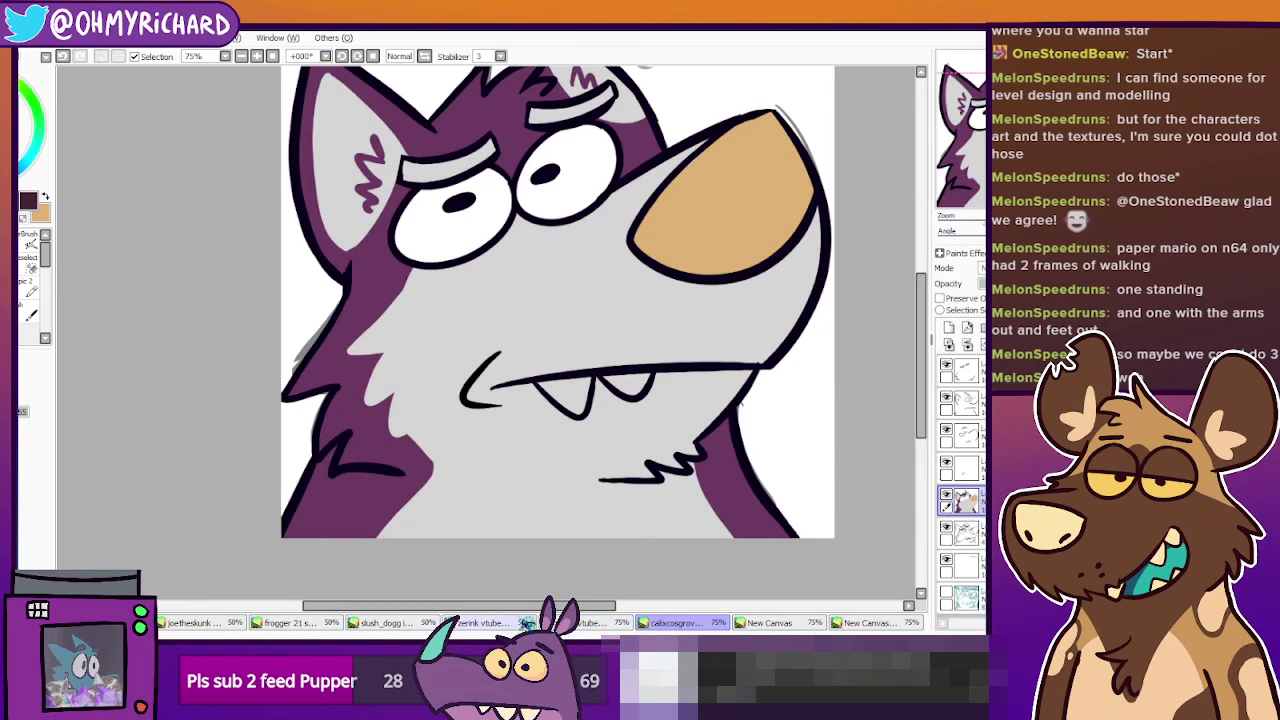
Paint dark maroon markings on both shoulders, redoing the far shoulder's strokes until they fit.
click(8, 243)
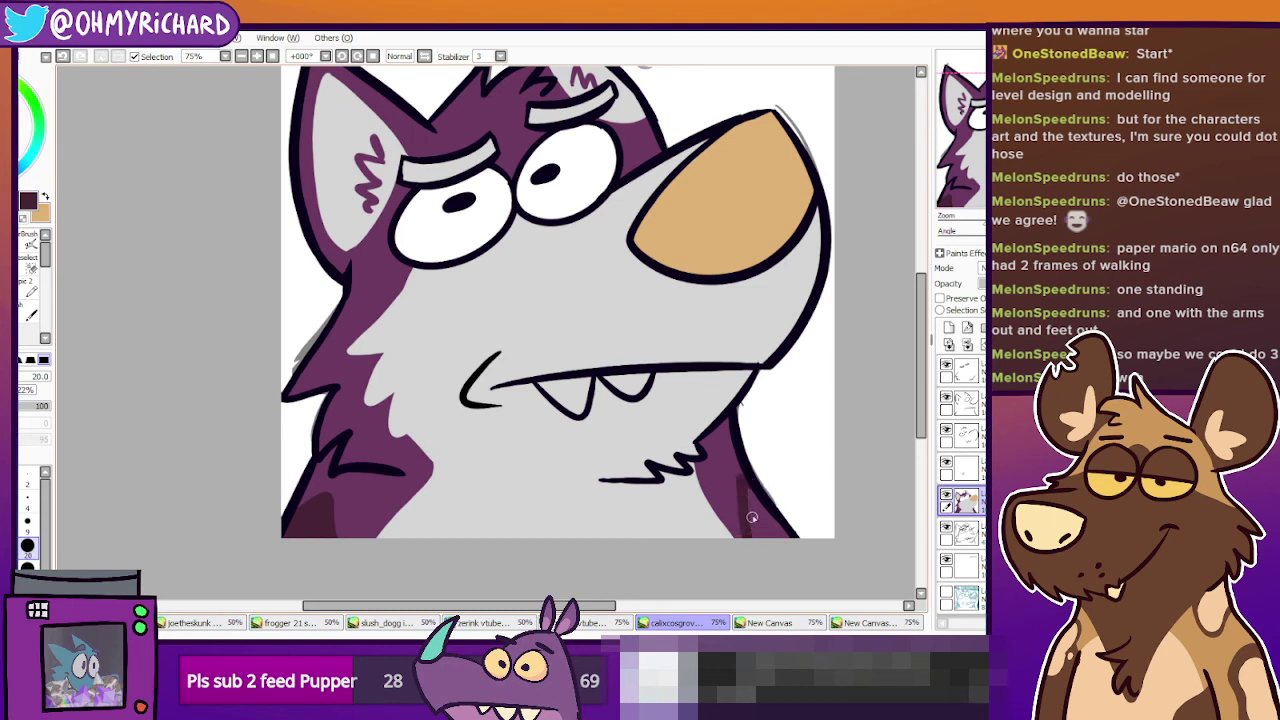
key(ctrl+z)
drag(737, 497, 752, 535)
key(ctrl+z)
key(alt)
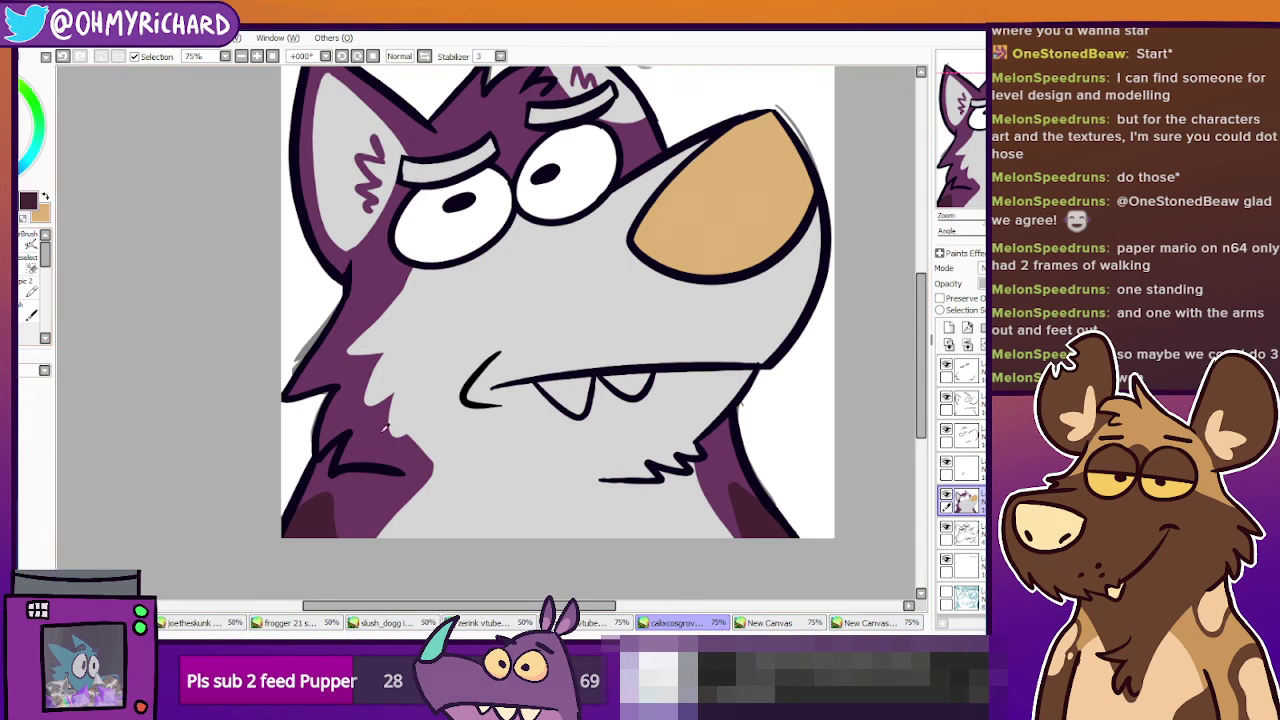
Draw jagged fur lines across the lower chest in the dark outline color, undoing strokes that do not fit.
click(25, 289)
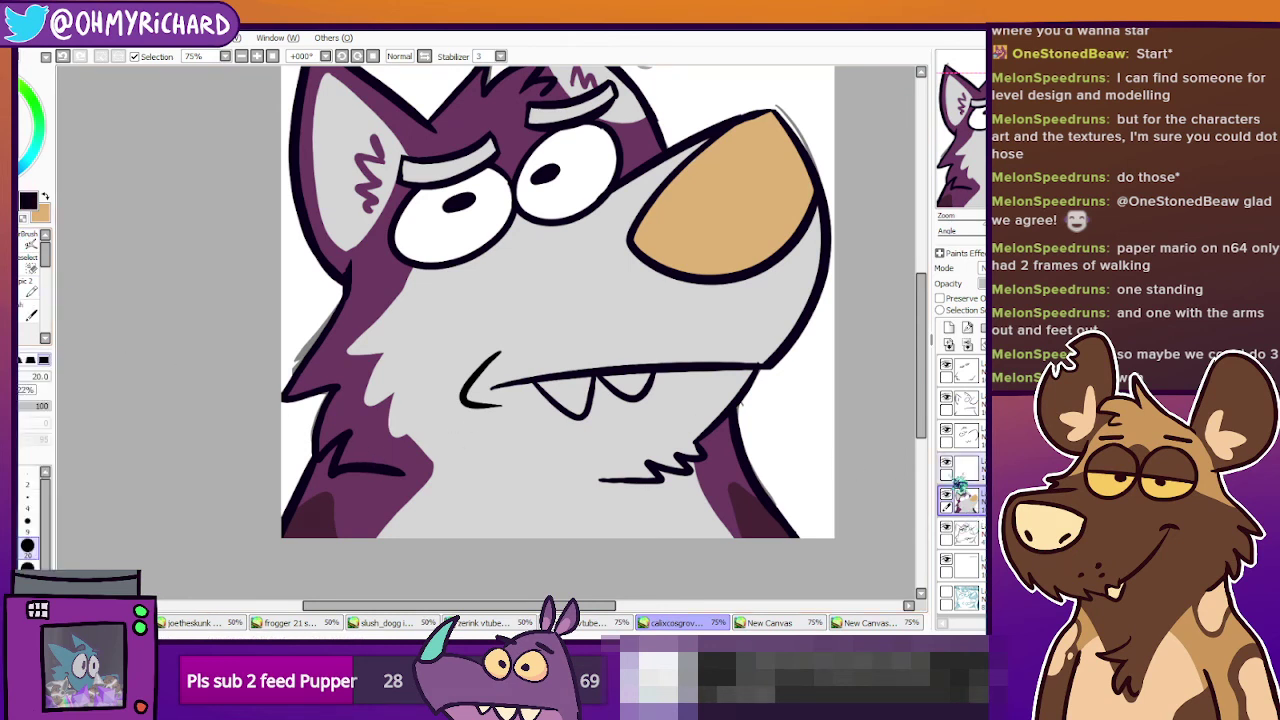
click(947, 462)
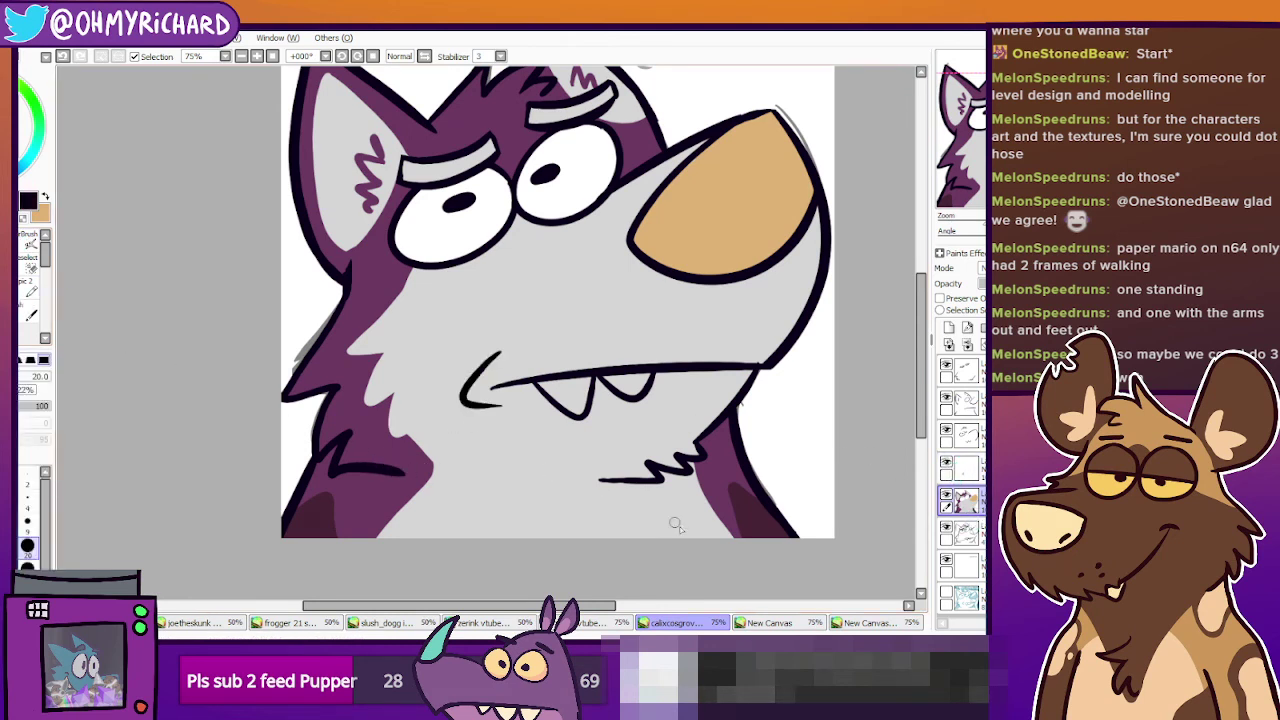
key(ctrl+z)
key(ctrl+z)
key(ctrl+z)
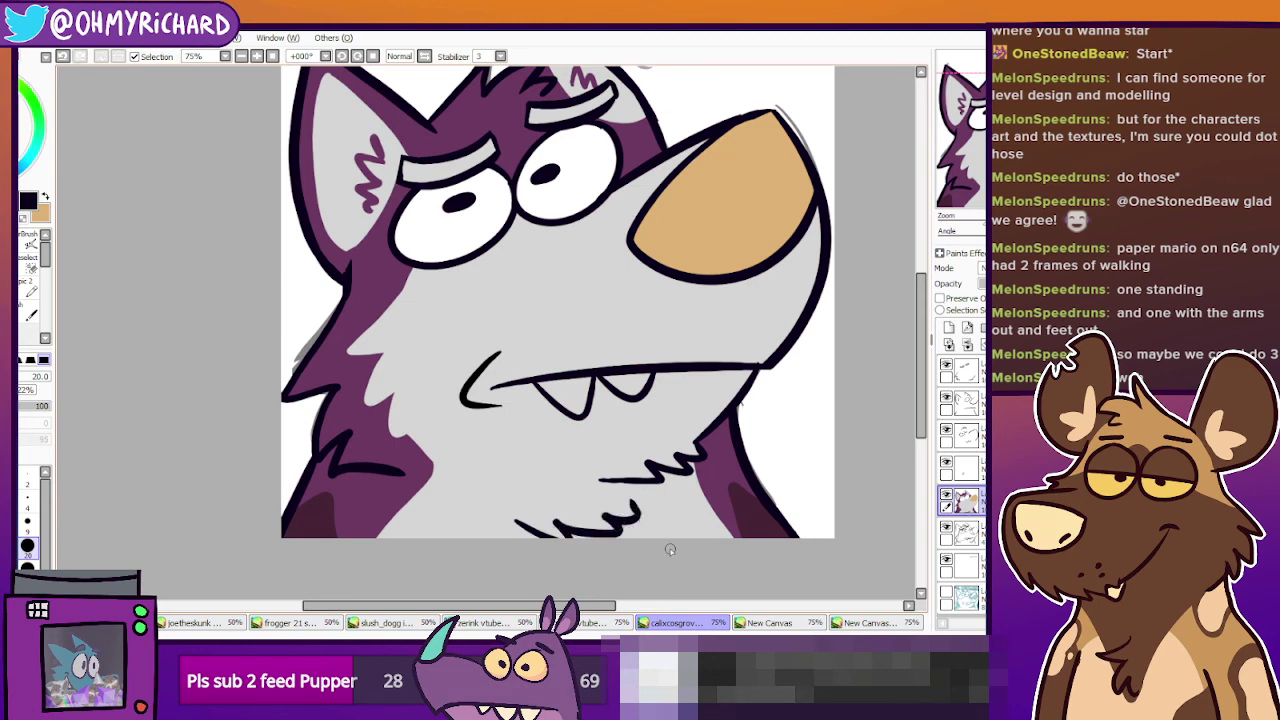
Draw three dark dots above the mouth and short whiskers along the muzzle's outer edge, following the reference drawing.
drag(655, 404, 678, 436)
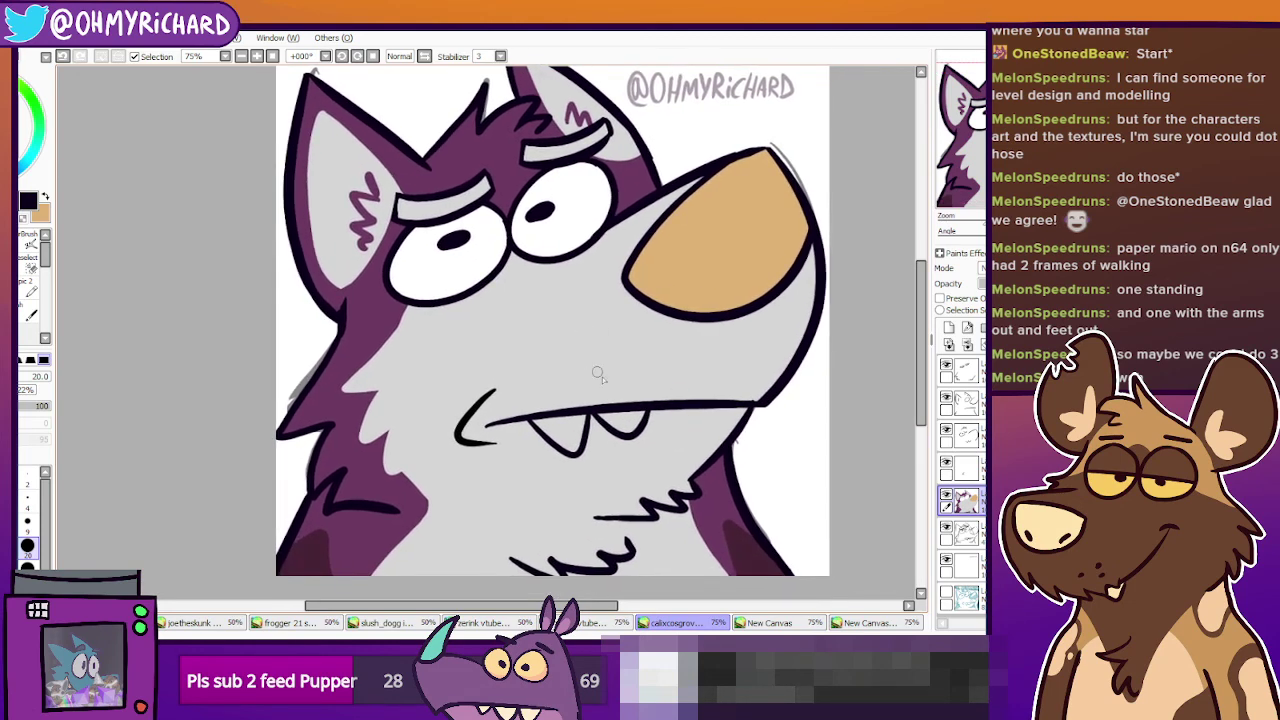
click(860, 623)
click(812, 624)
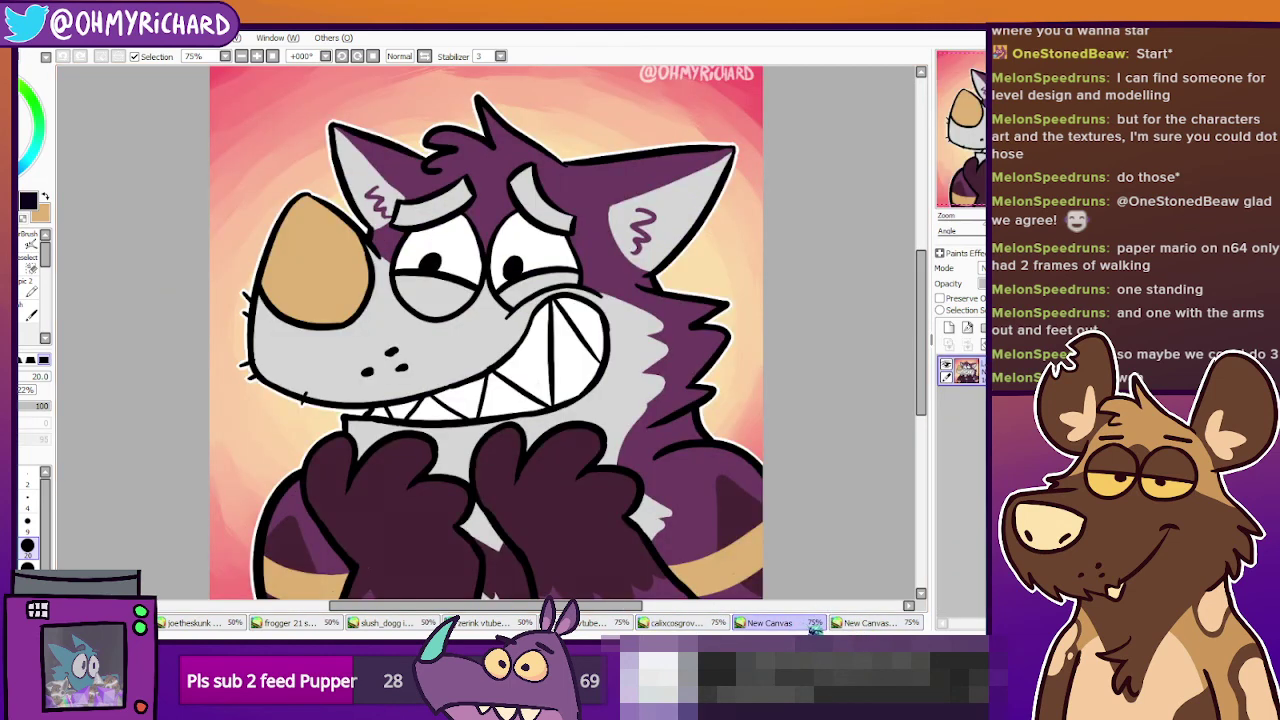
click(708, 623)
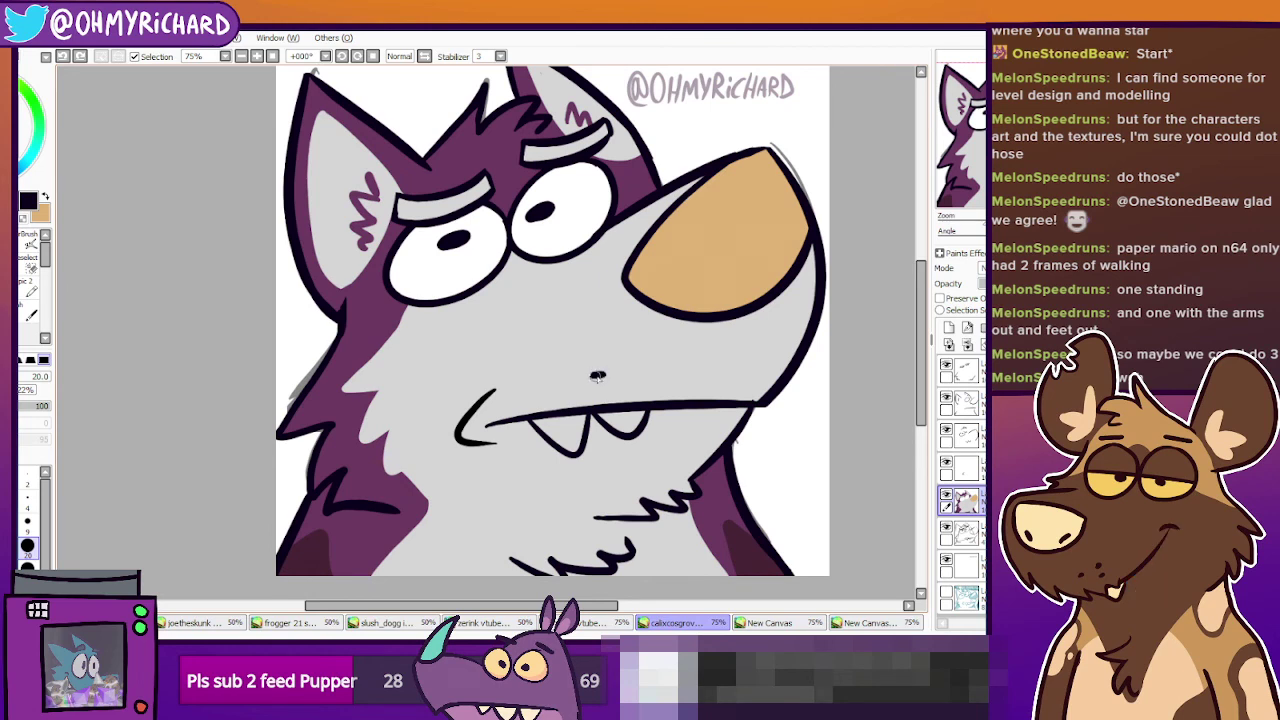
key(ctrl+z)
drag(580, 384, 592, 380)
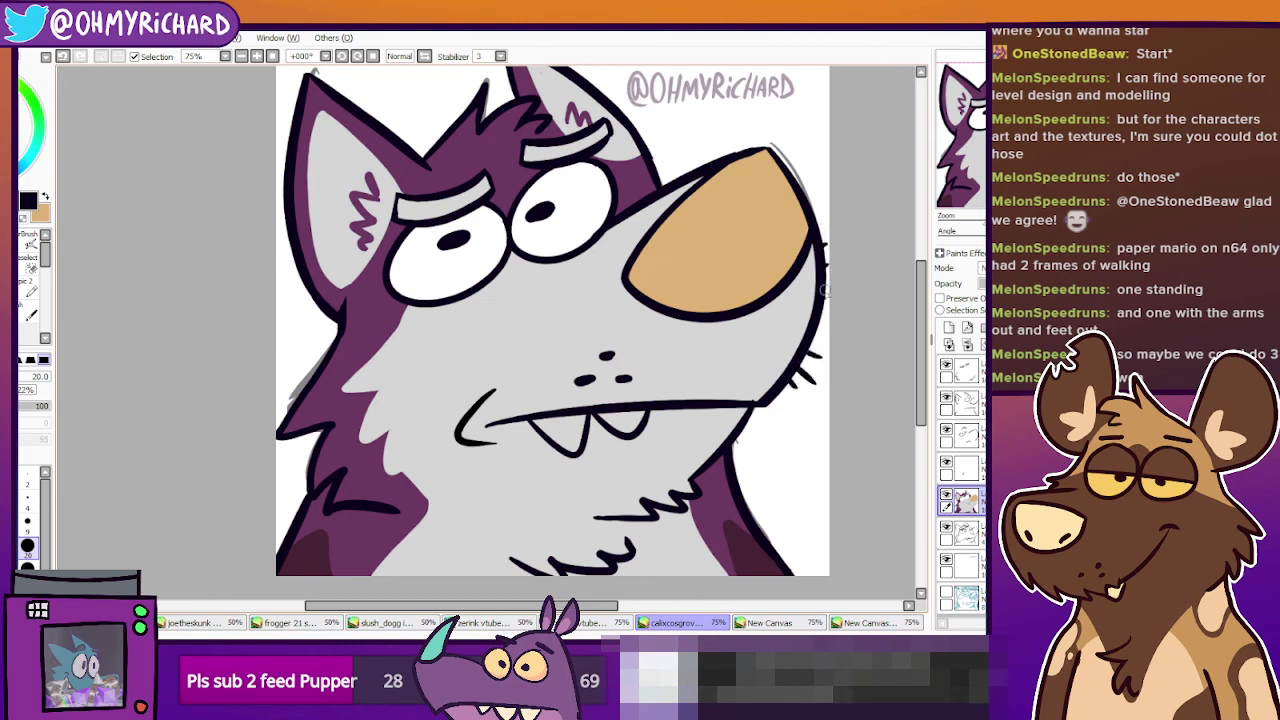
drag(766, 402, 720, 405)
click(884, 624)
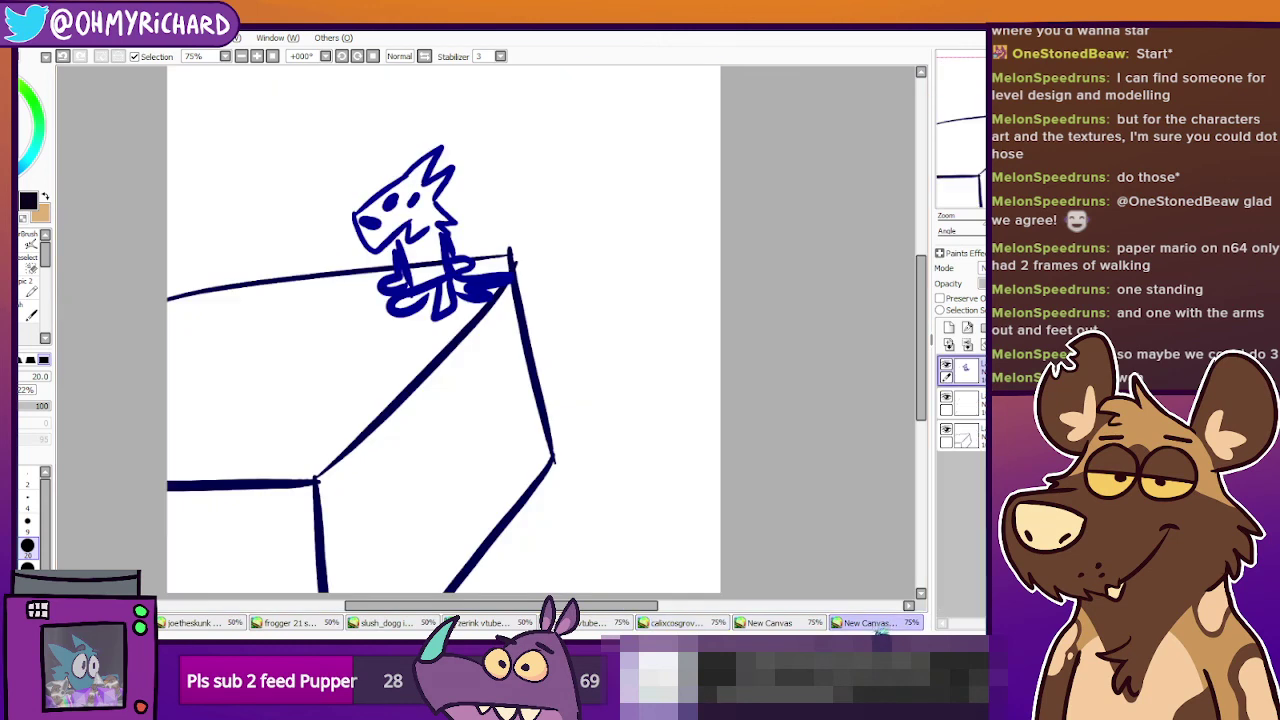
Return to the canine head icon canvas.
click(812, 624)
click(678, 623)
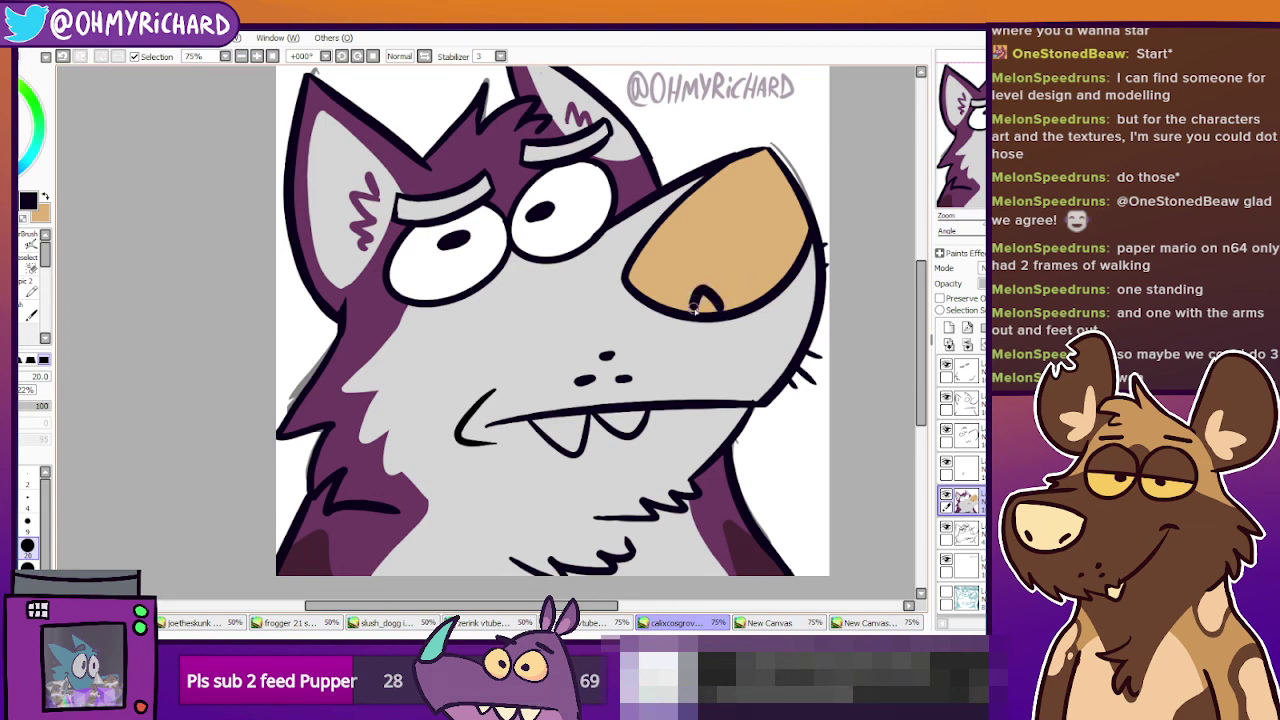
Try drawing small dark nostrils on the tan nose, undoing each attempt.
drag(720, 308, 698, 300)
key(ctrl+z)
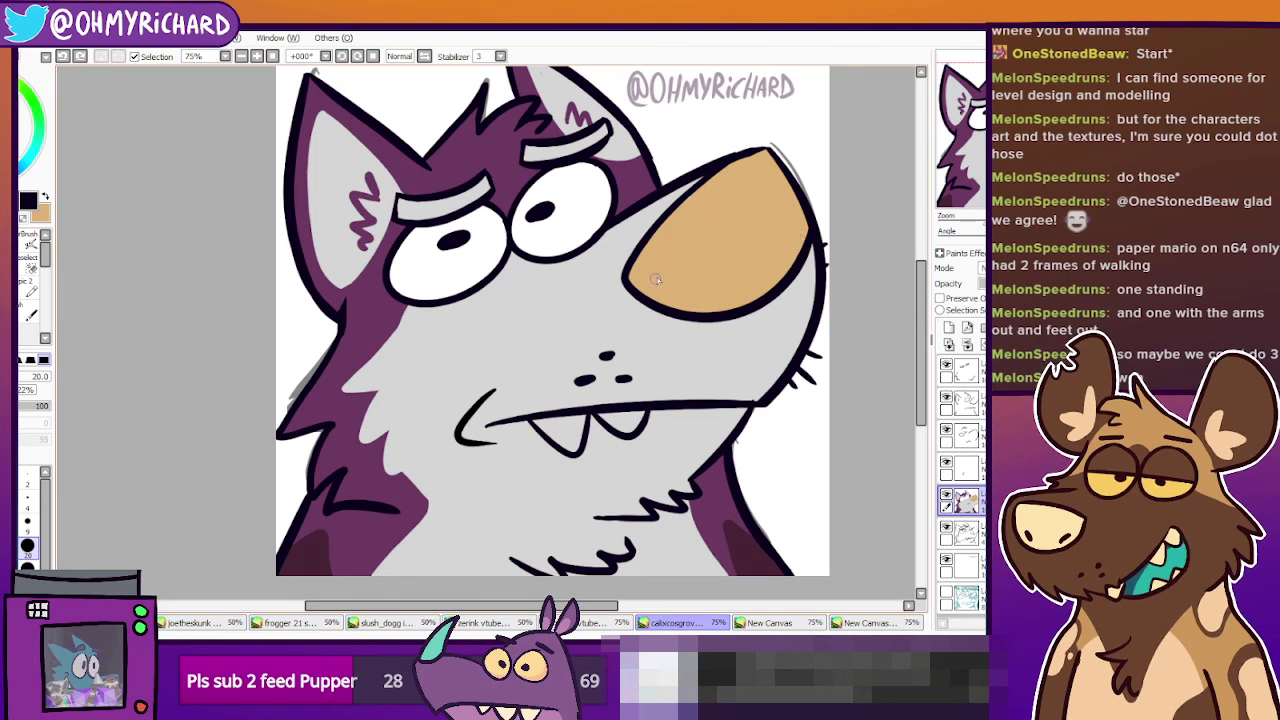
drag(695, 297, 720, 292)
key(ctrl+z)
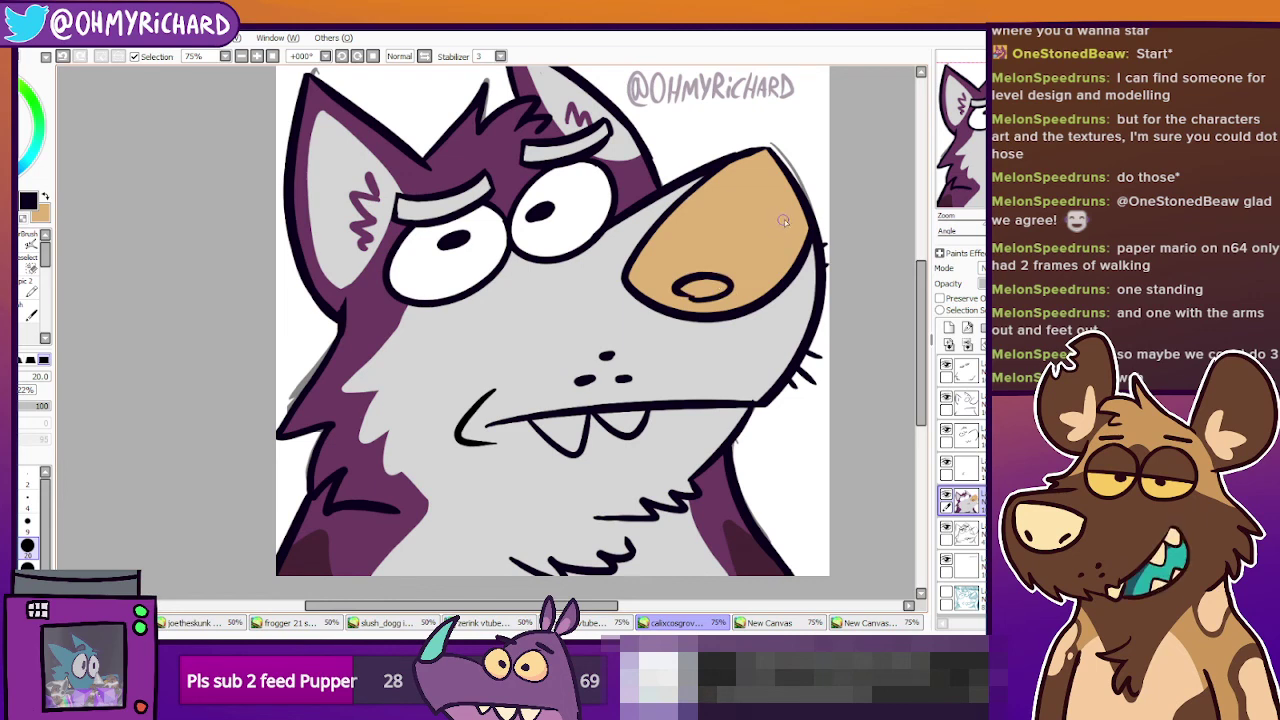
drag(790, 211, 776, 246)
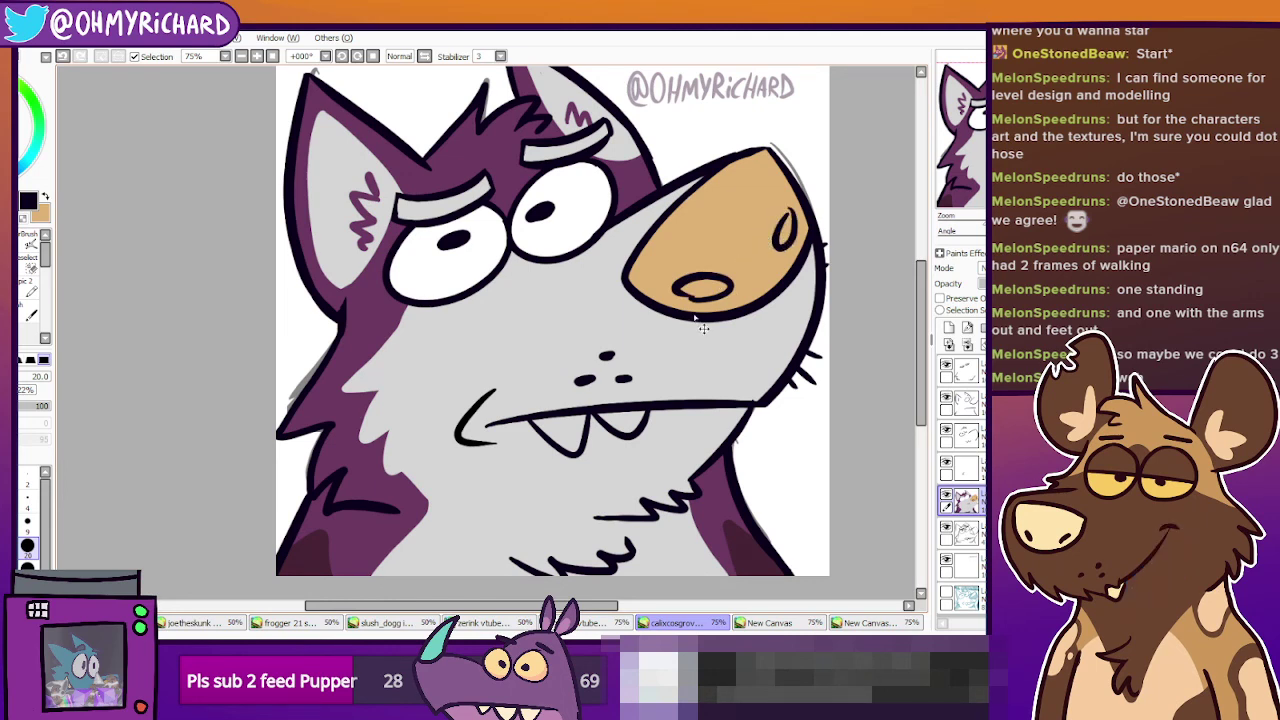
key(ctrl+z)
key(ctrl+z)
Color the two teeth below the mouth line white.
mouse_move(542, 470)
mouse_down()
mouse_move(580, 529)
mouse_move(566, 457)
mouse_move(556, 469)
mouse_up()
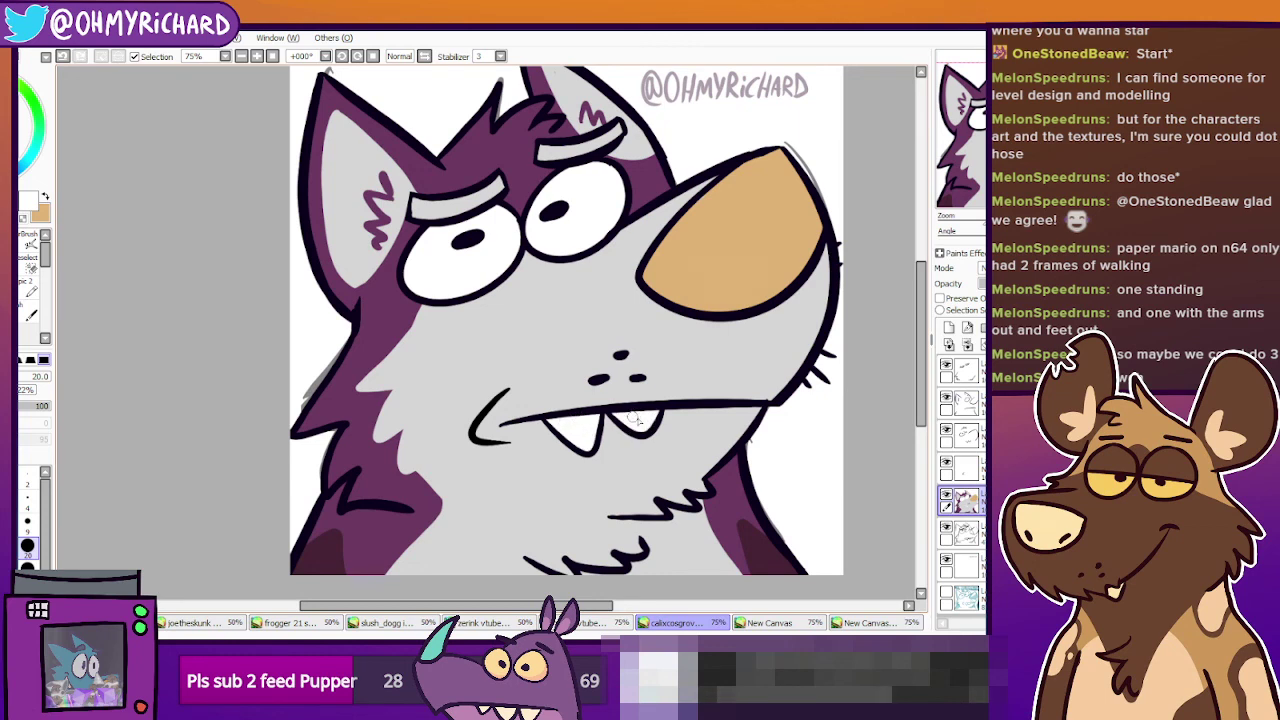
scroll(587, 390, down, 1)
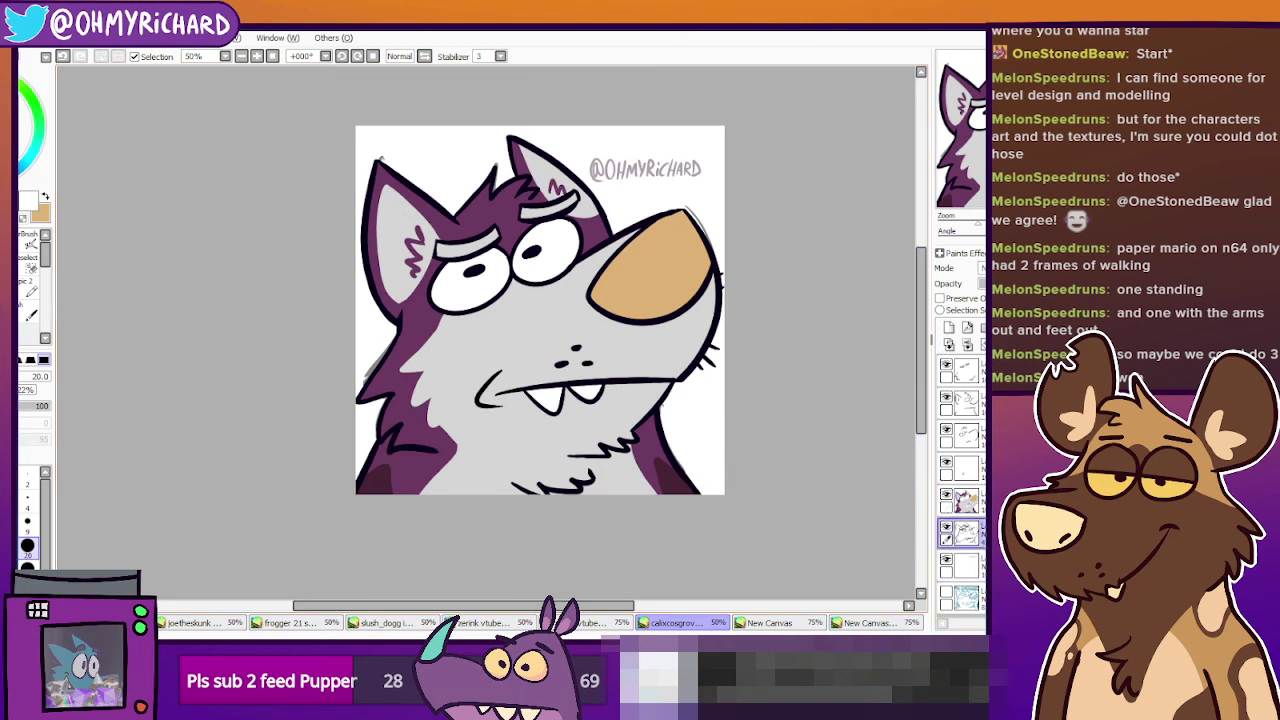
Add a new layer beneath the character's colors and fill it with bright sky blue as the background.
click(951, 329)
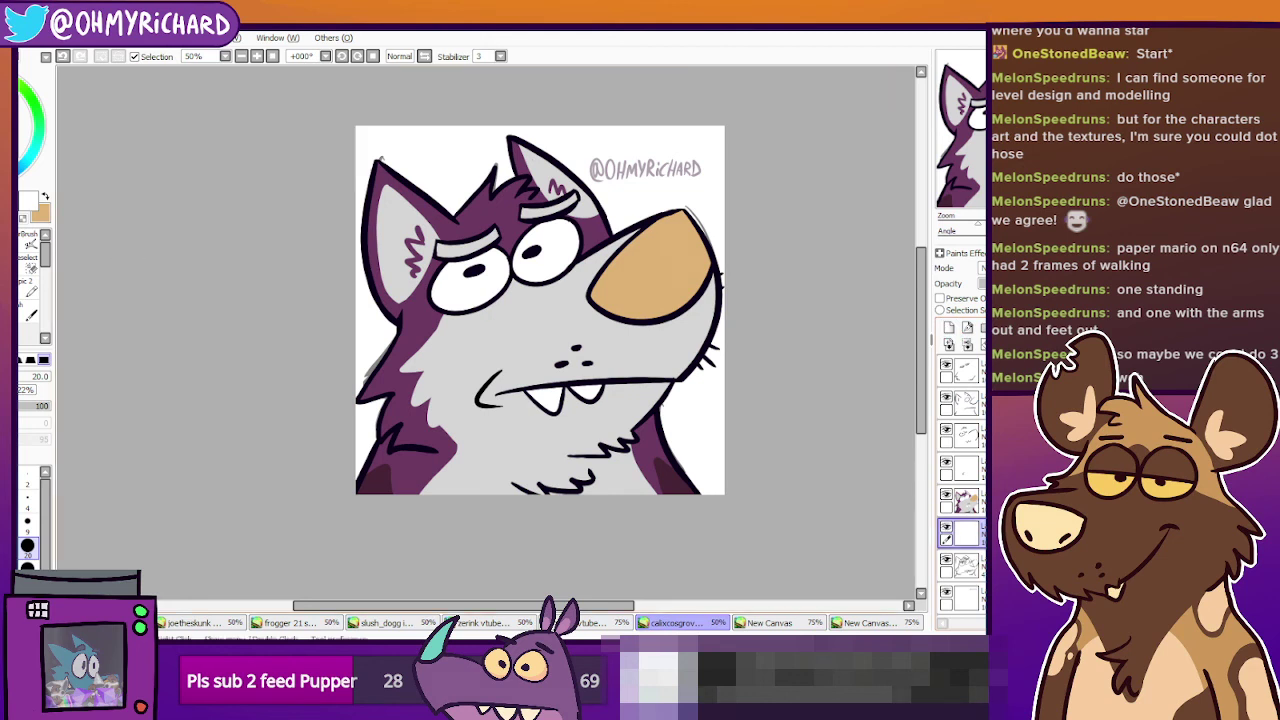
click(10, 256)
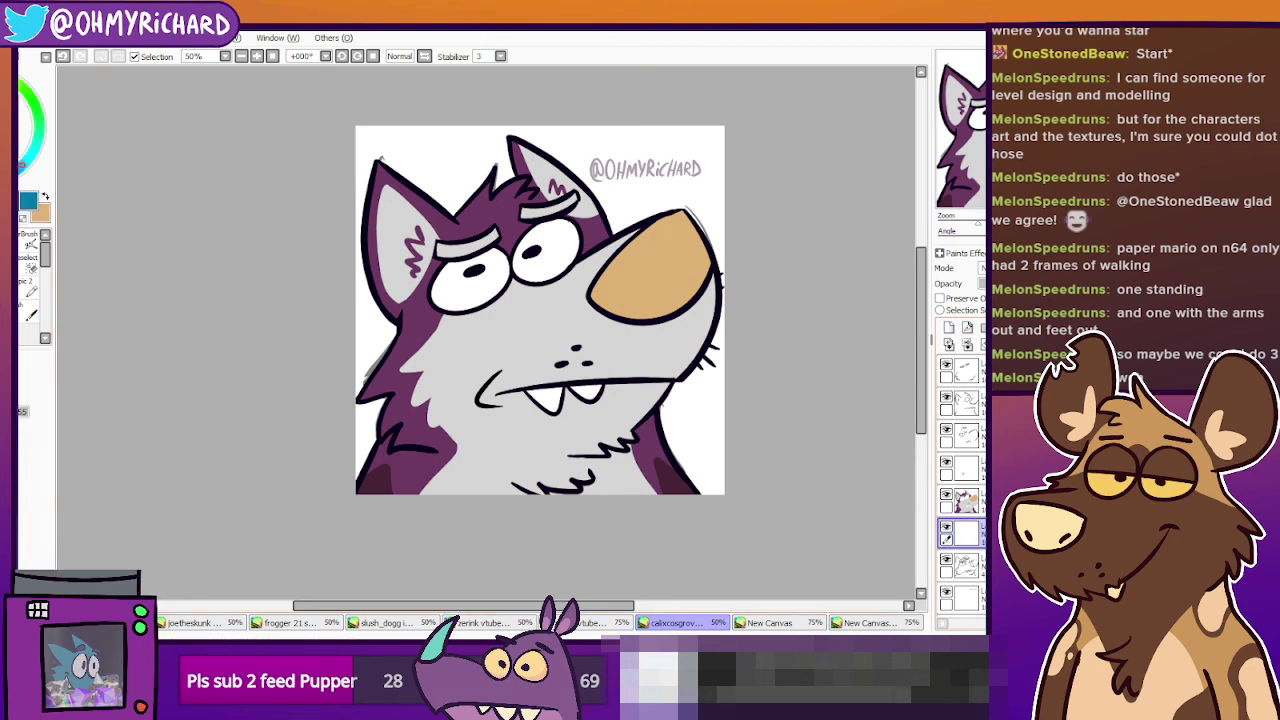
click(526, 315)
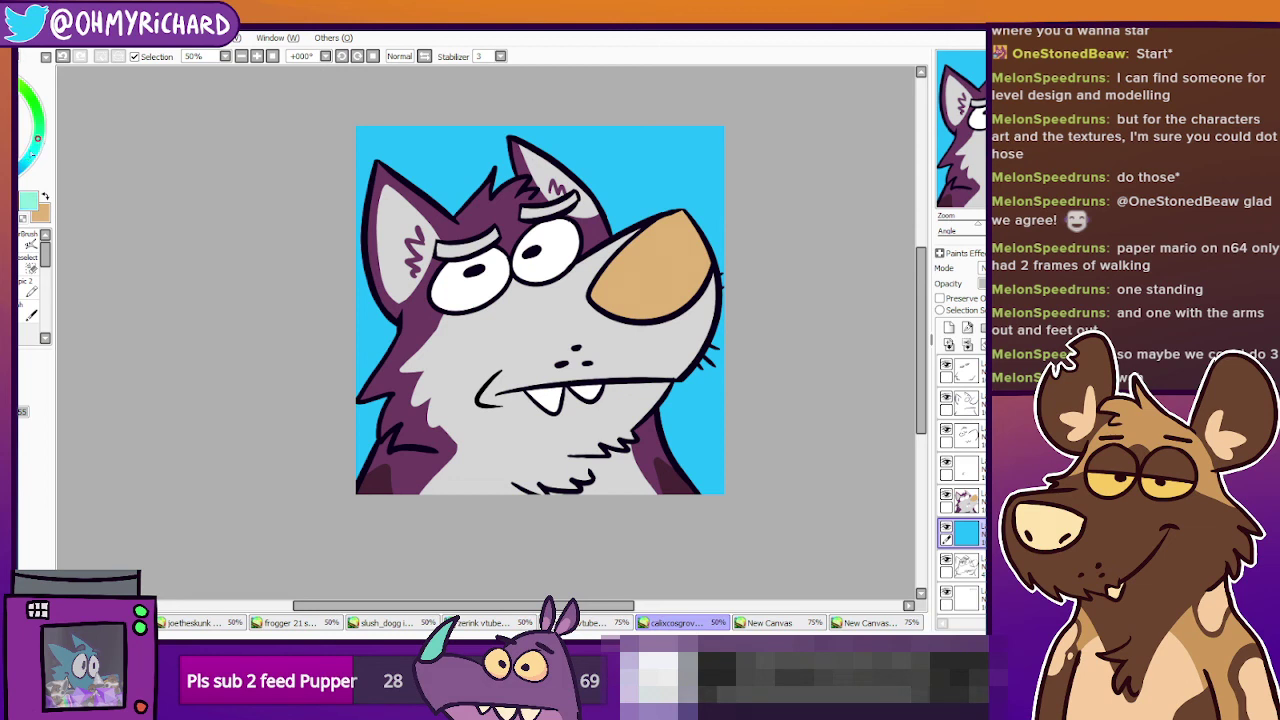
Outline a large mint-green oval on the background behind the head and fill it with the same color.
key(n)
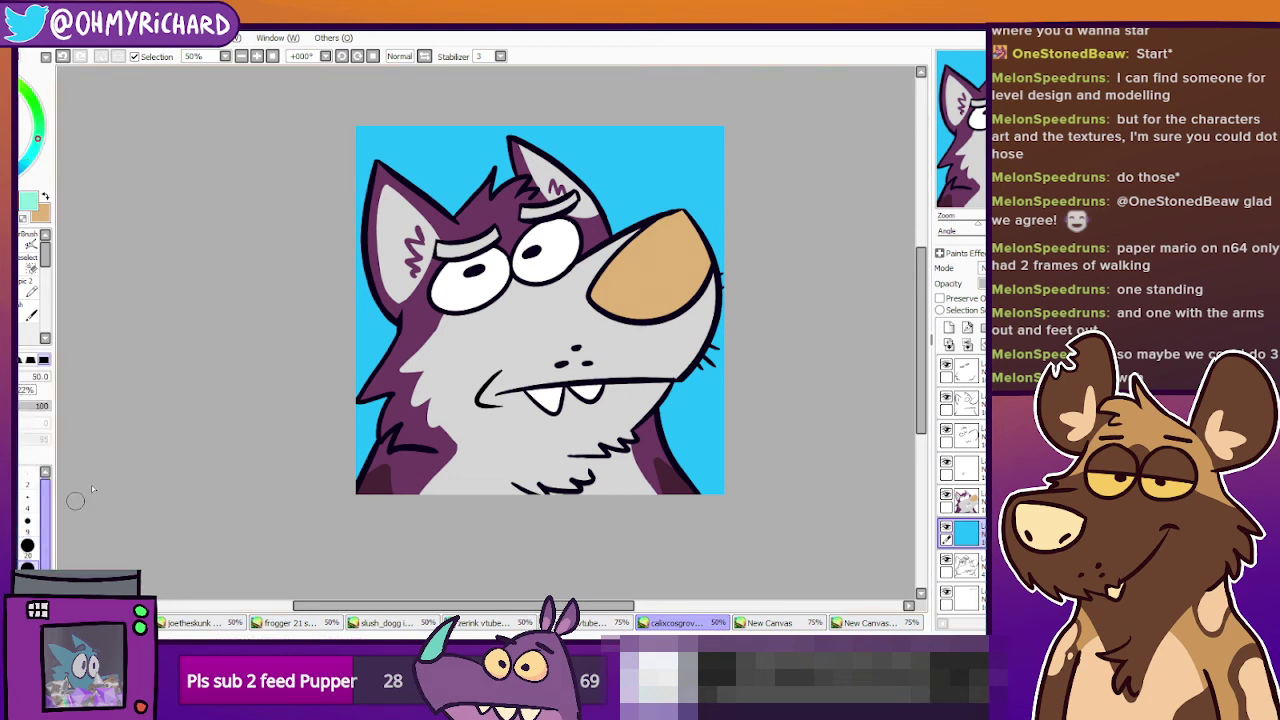
mouse_move(503, 142)
mouse_down()
mouse_move(349, 218)
mouse_move(655, 271)
mouse_move(569, 134)
mouse_move(416, 165)
mouse_up()
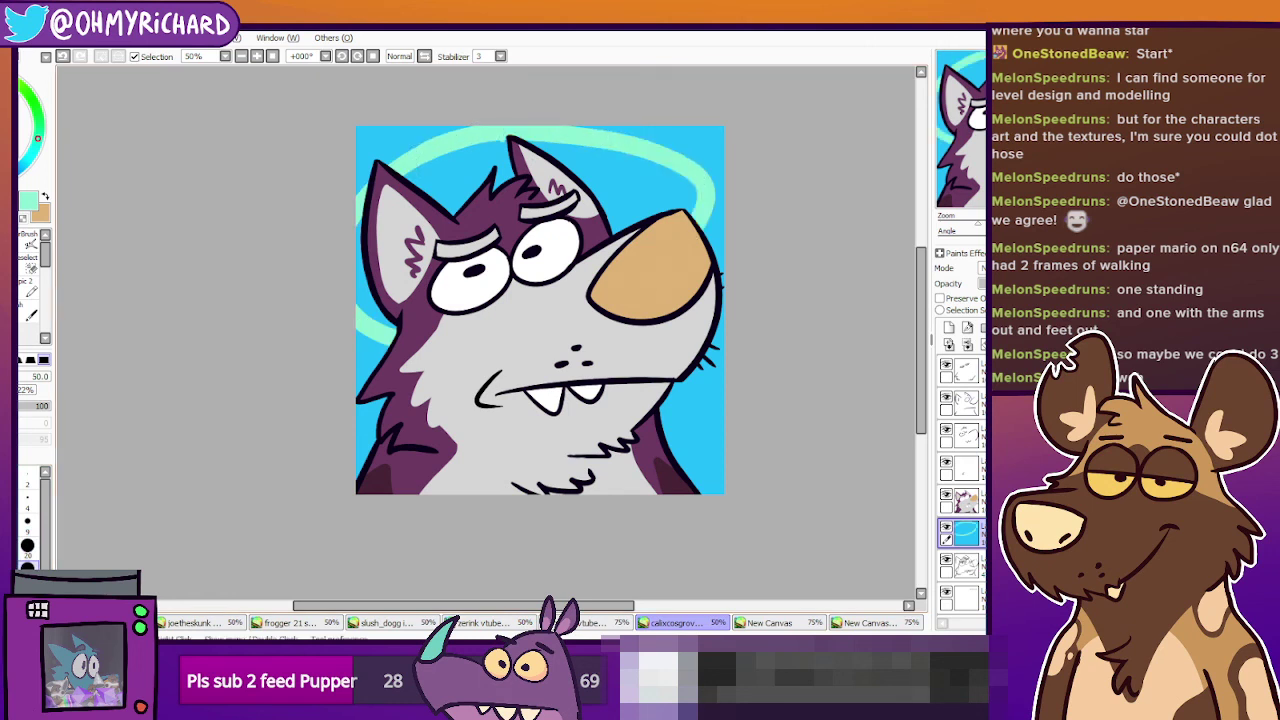
key(g)
click(626, 188)
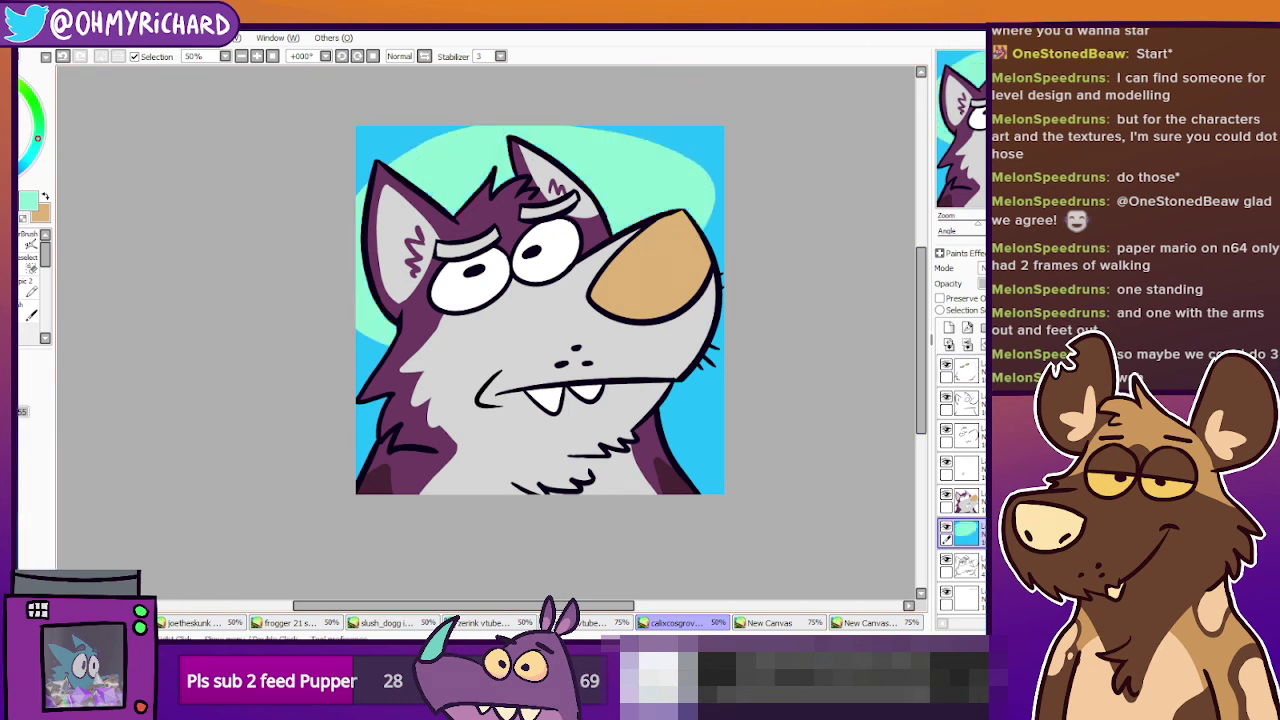
Blend the edges of the mint oval into the surrounding blue with broad, soft brush strokes all around the character.
key(n)
drag(464, 128, 390, 178)
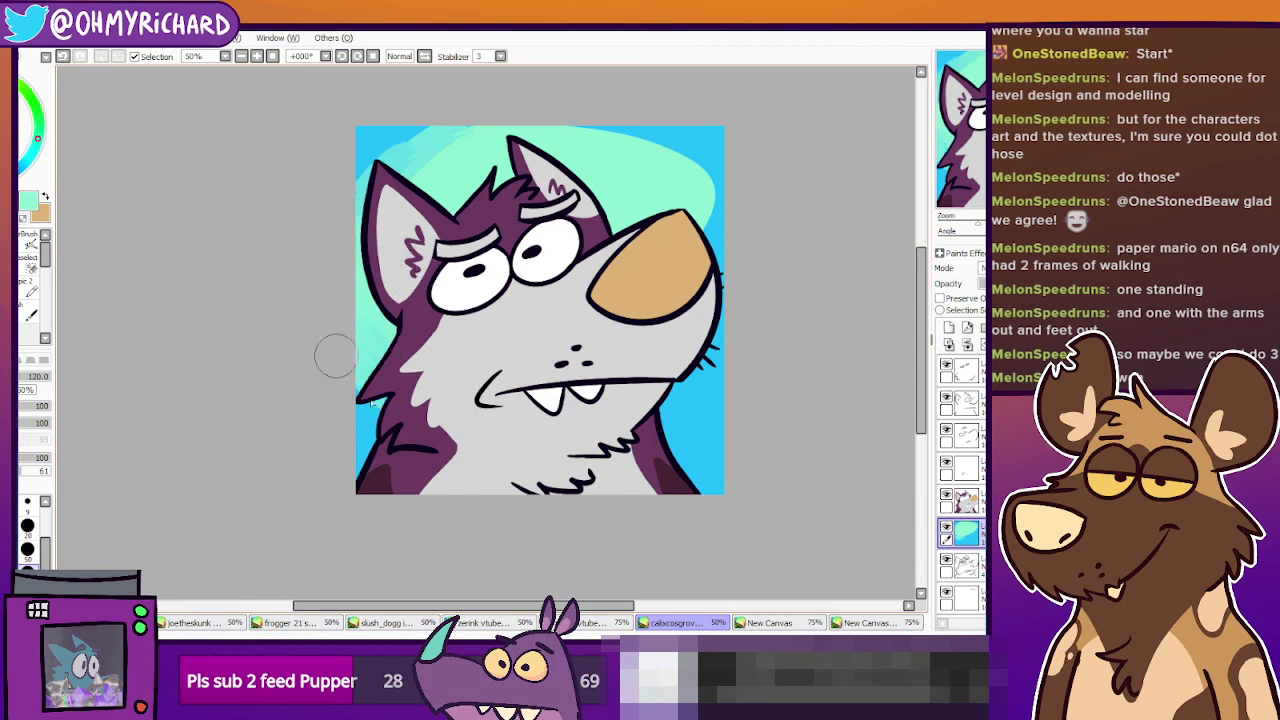
drag(694, 178, 695, 262)
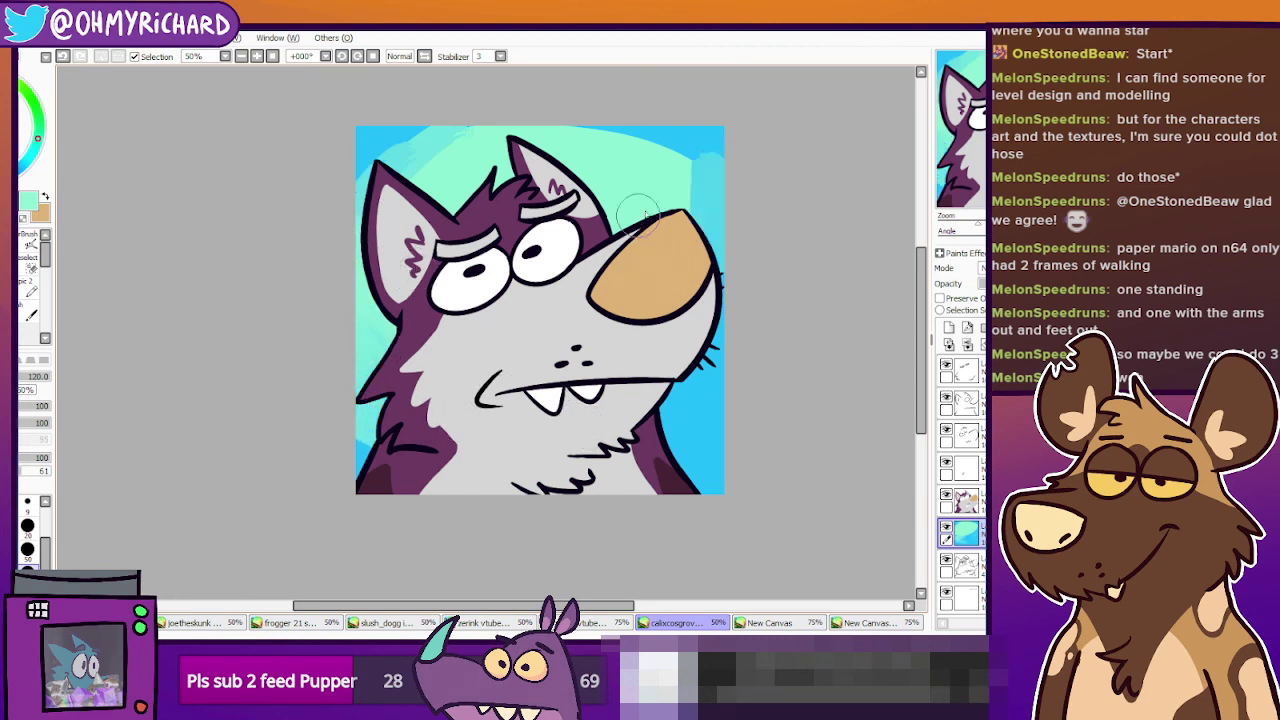
drag(678, 190, 671, 295)
mouse_move(665, 169)
mouse_down()
mouse_move(683, 224)
mouse_move(647, 413)
mouse_up()
mouse_move(699, 305)
mouse_down()
mouse_move(684, 409)
mouse_move(693, 370)
mouse_up()
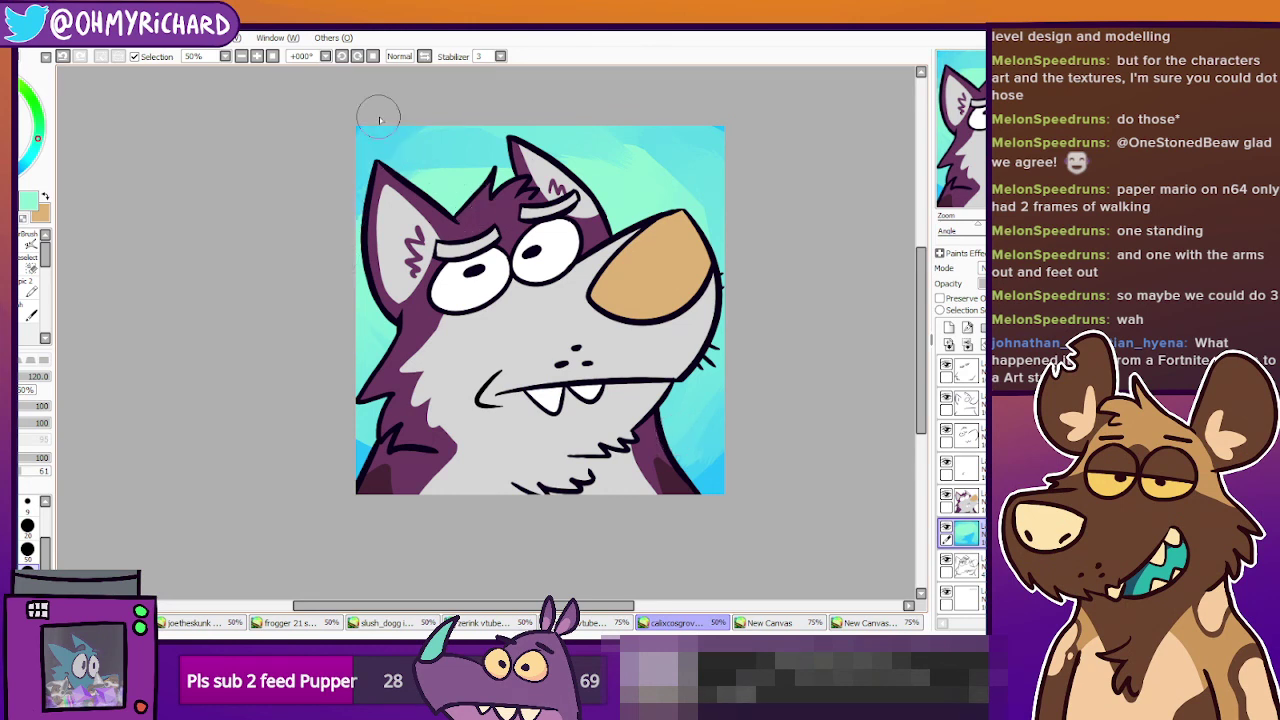
drag(374, 114, 341, 125)
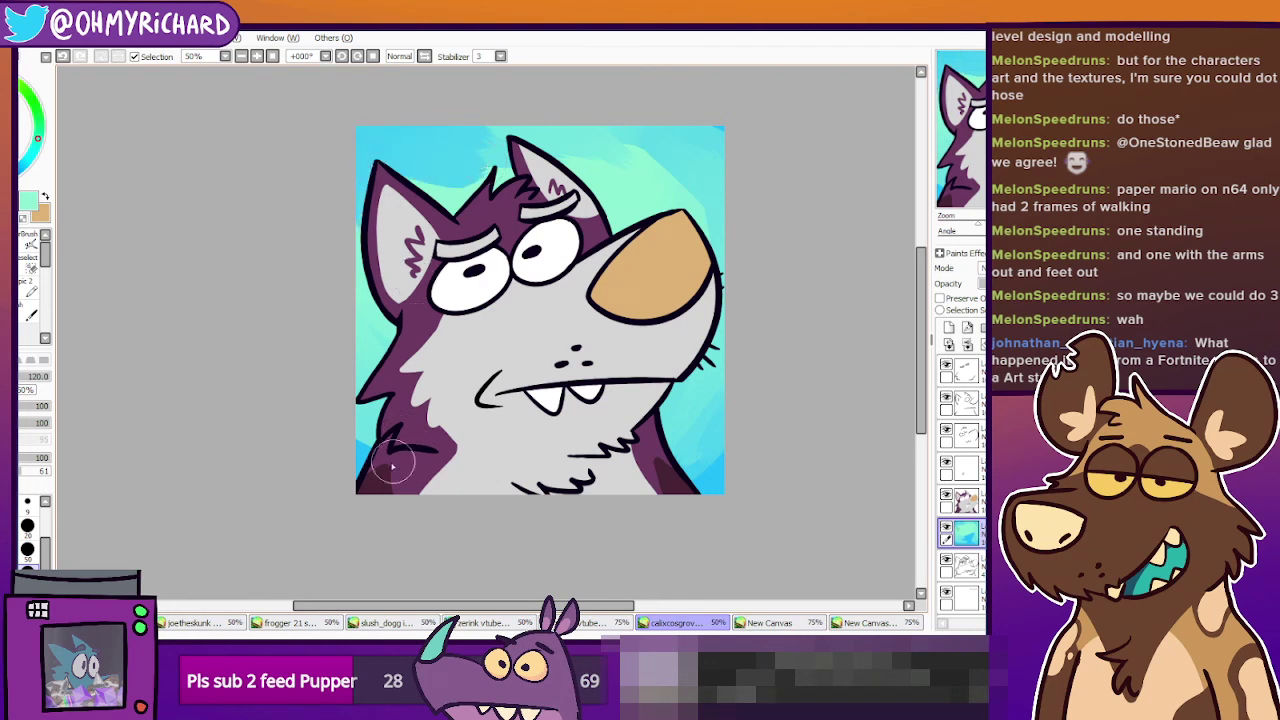
drag(364, 478, 362, 270)
mouse_move(366, 345)
mouse_down()
mouse_move(404, 320)
mouse_move(366, 375)
mouse_move(364, 285)
mouse_up()
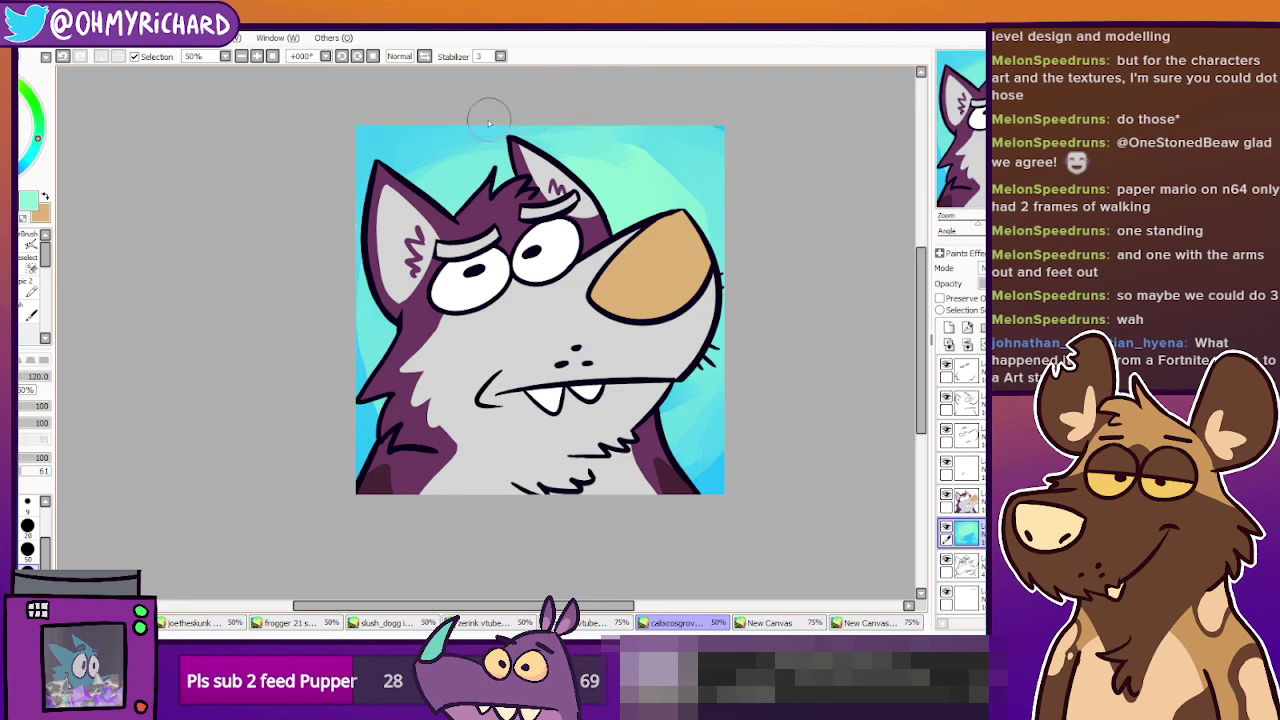
drag(710, 136, 726, 194)
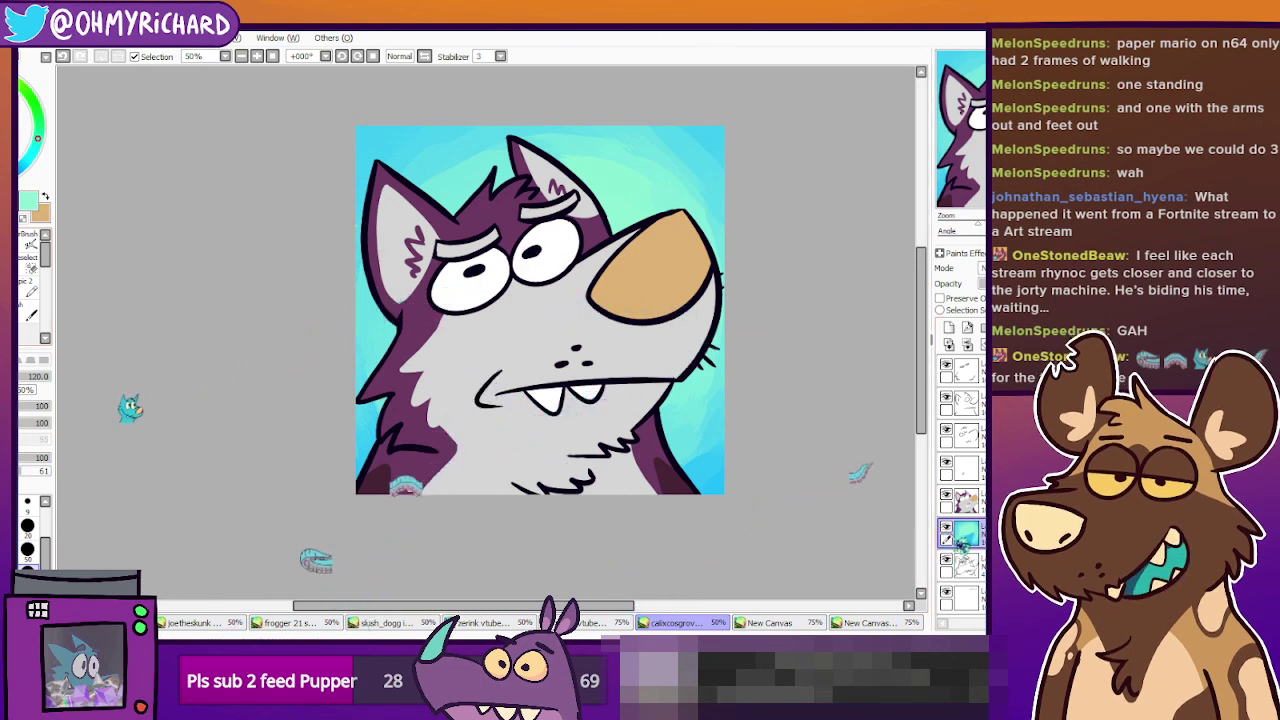
Select the dark outlines of the jaw fur and the muzzle's outer contour across their layers.
click(965, 500)
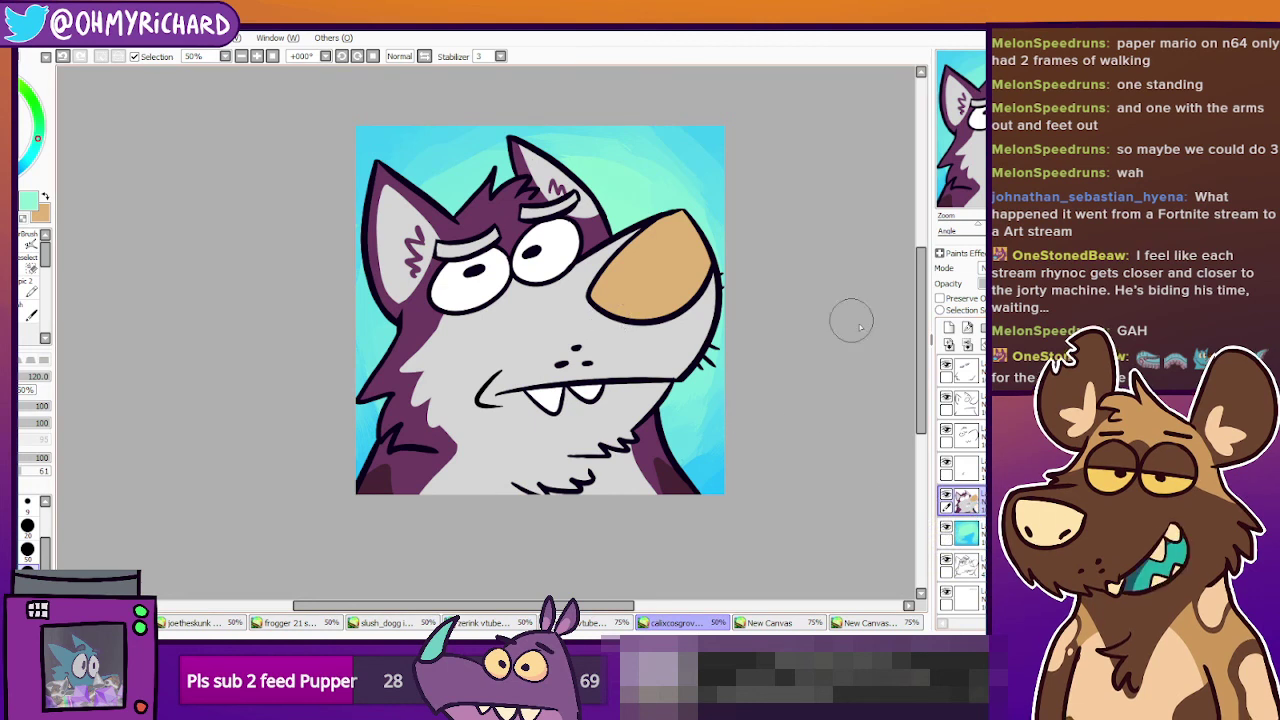
click(12, 246)
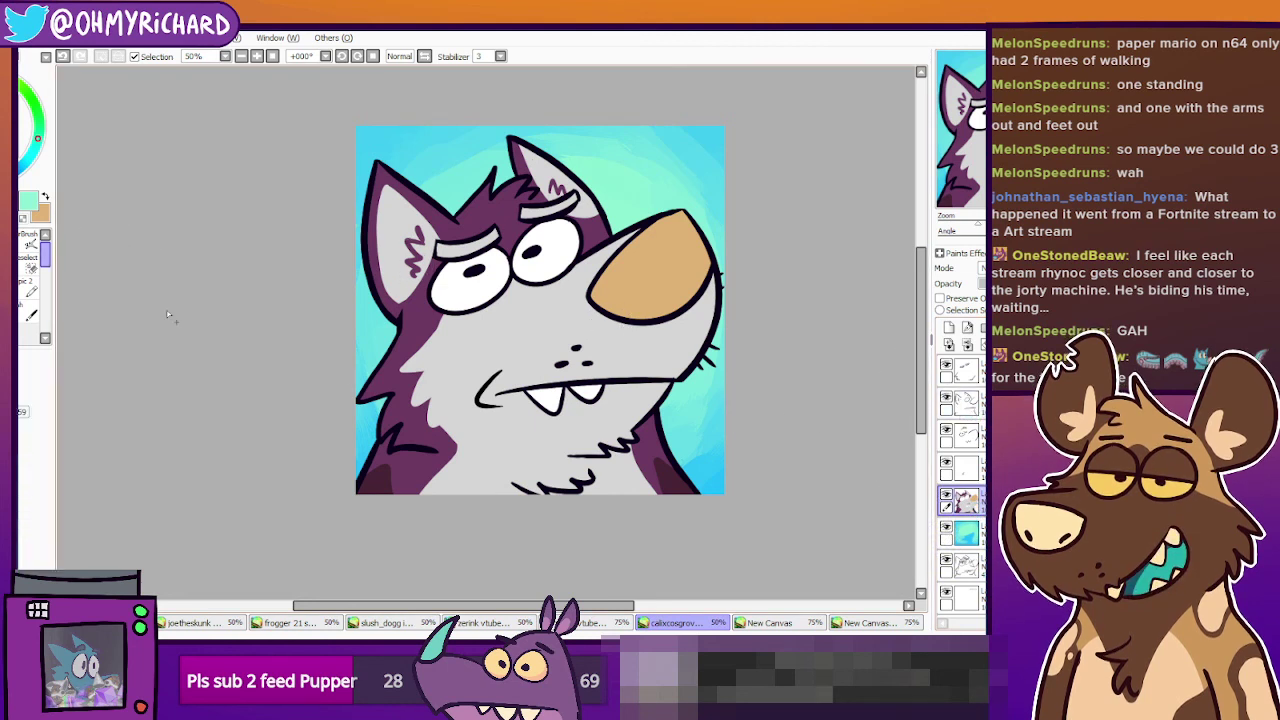
ctrl+click(669, 444)
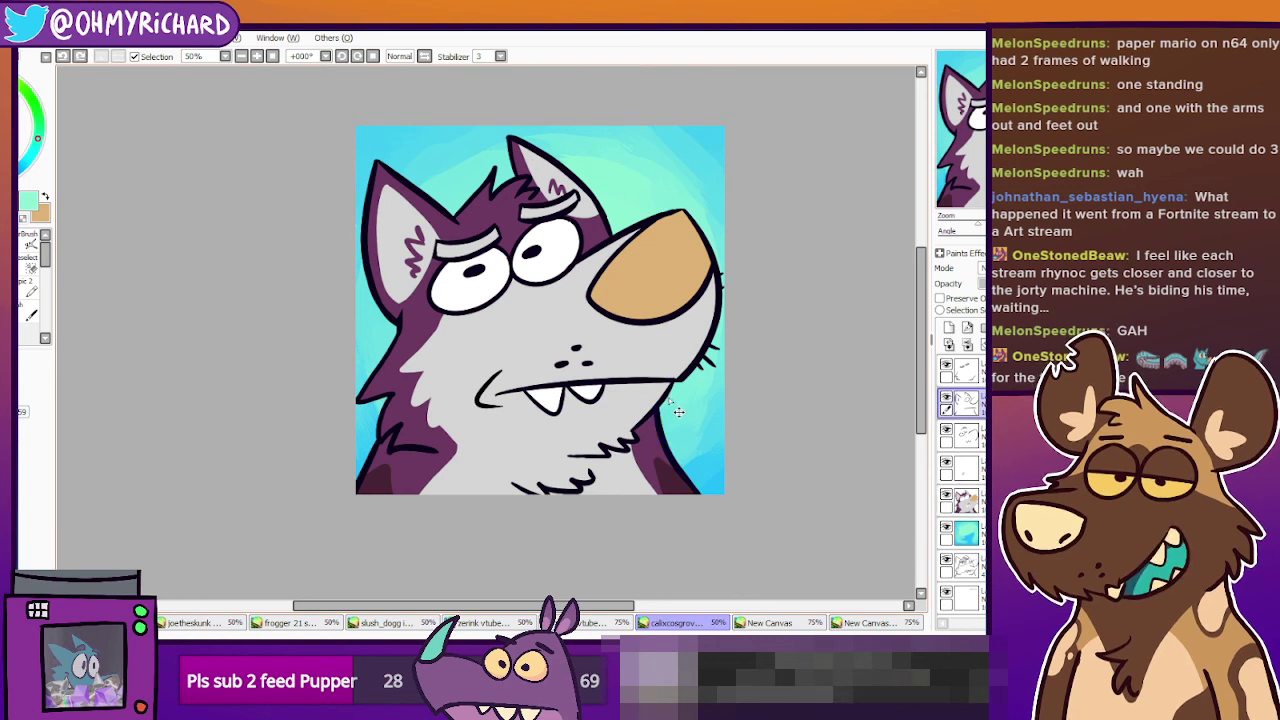
ctrl+click(673, 410)
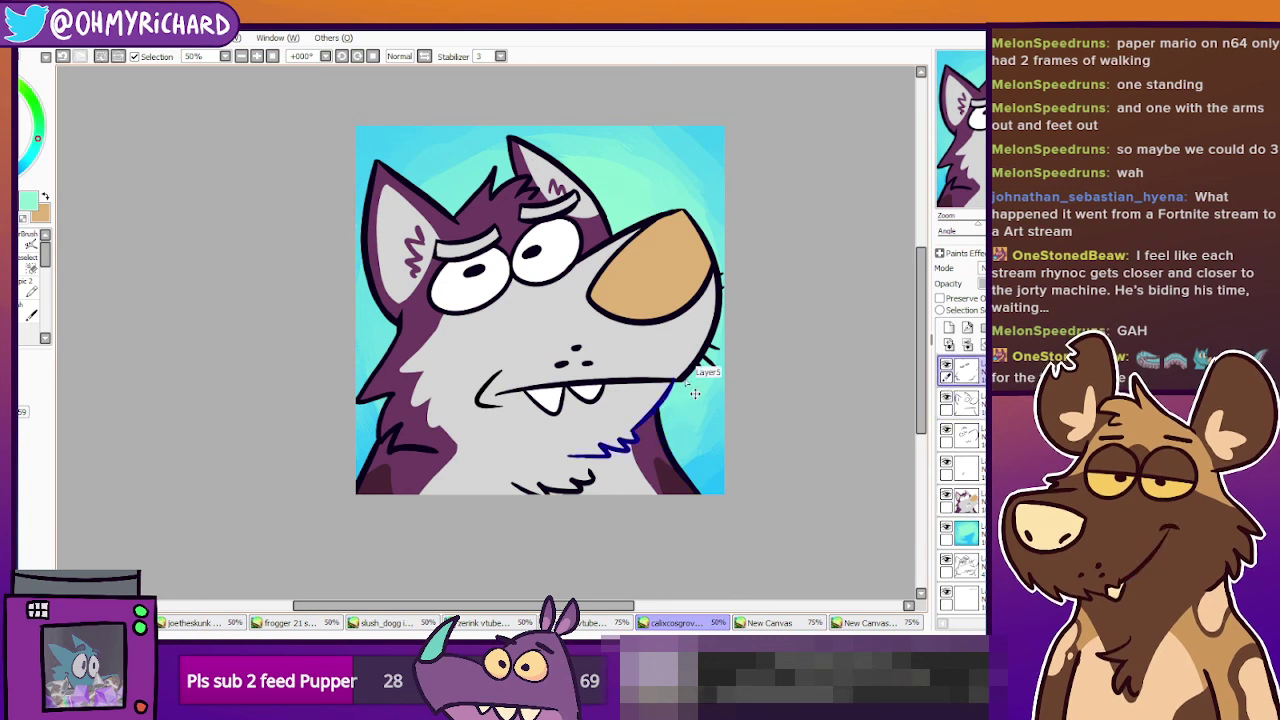
ctrl+click(703, 370)
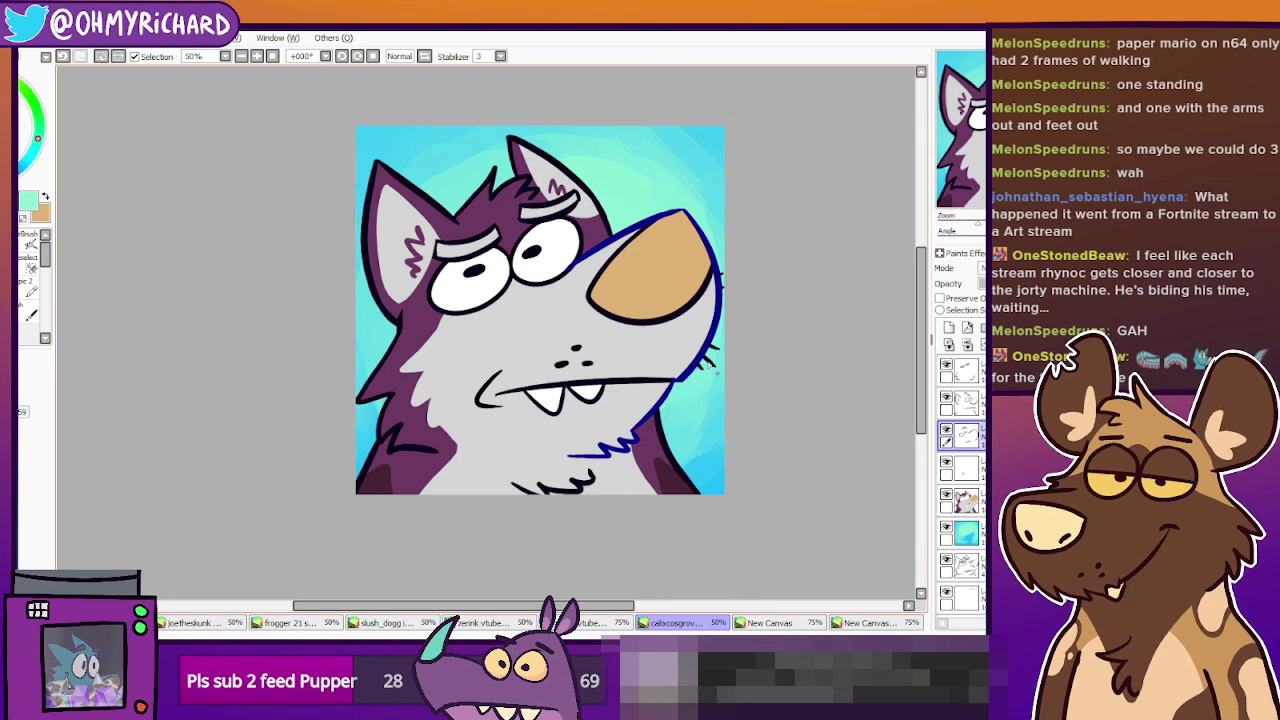
ctrl+click(716, 376)
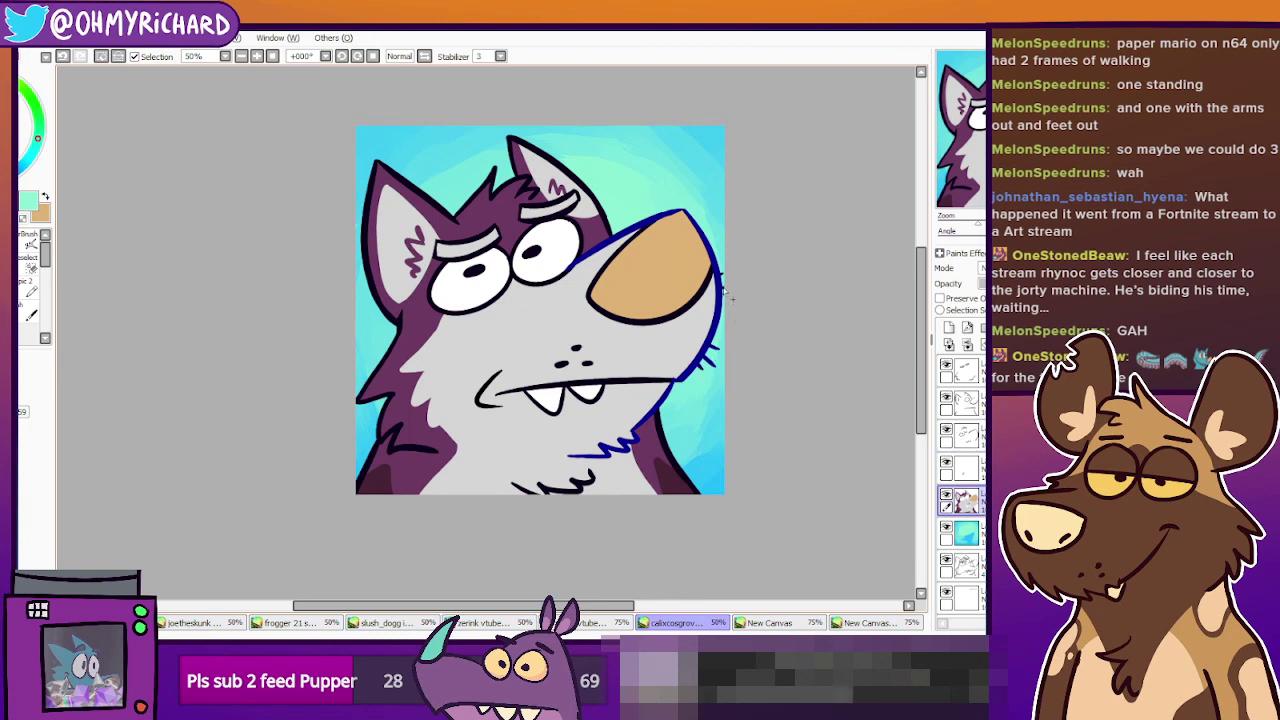
Extend the selection to the outlines of both ears, the hair tuft, the neck fur and the shoulders.
ctrl+click(617, 233)
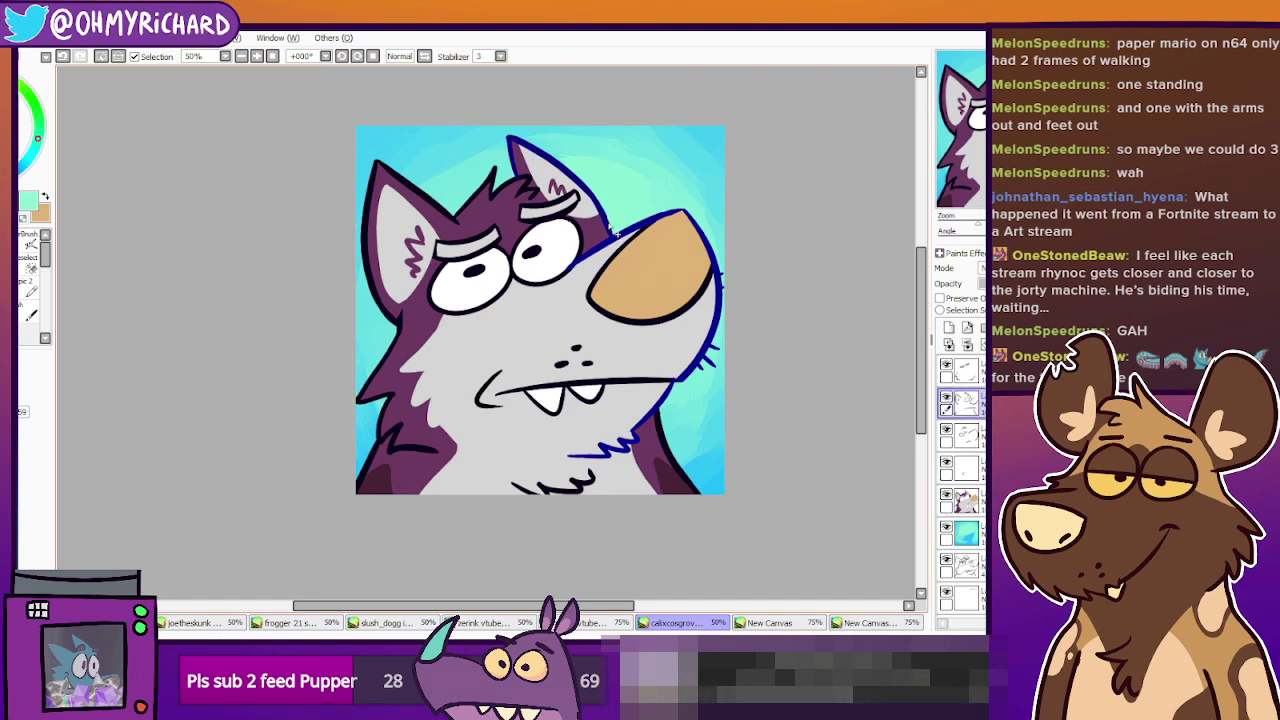
ctrl+click(500, 190)
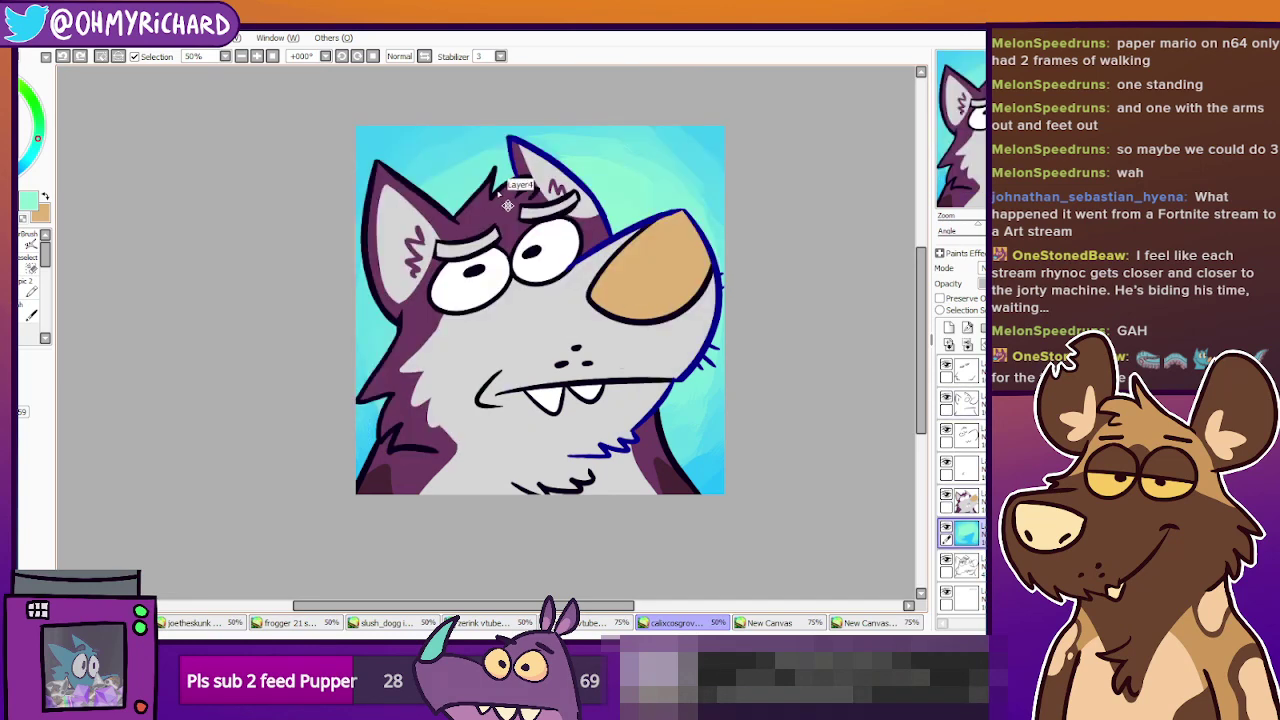
ctrl+click(502, 202)
ctrl+click(457, 230)
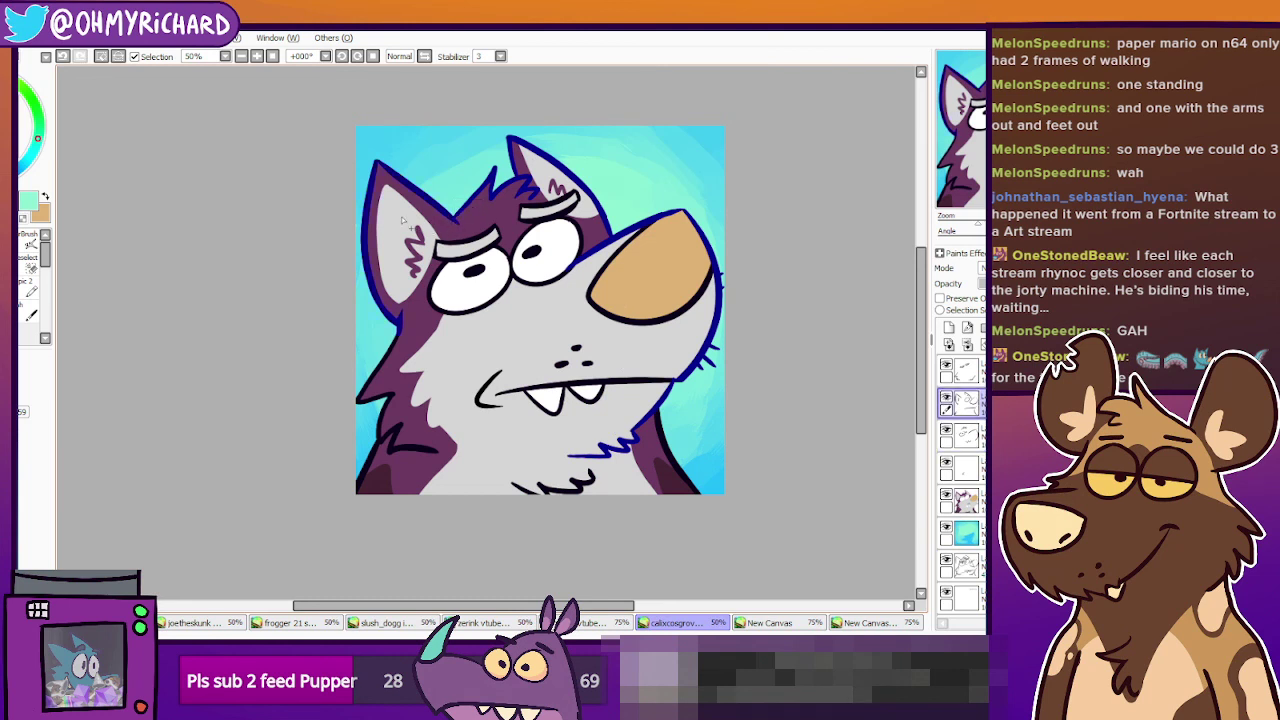
ctrl+click(395, 352)
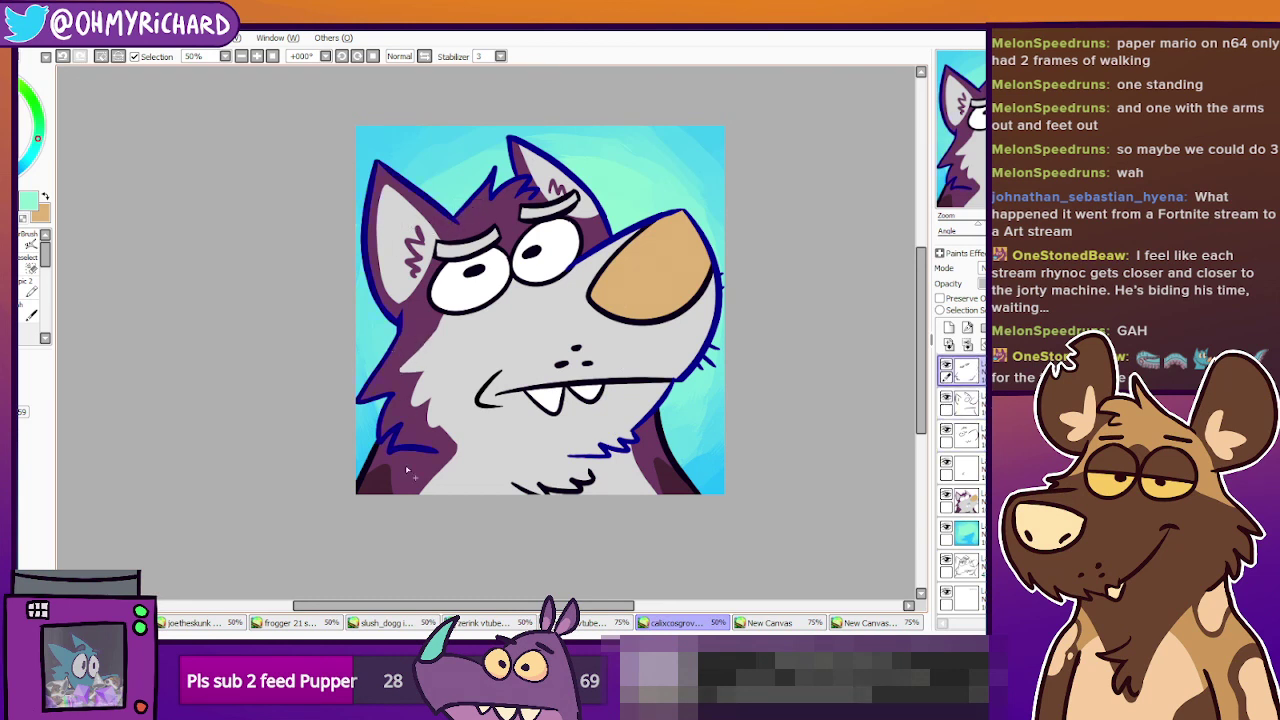
ctrl+click(380, 466)
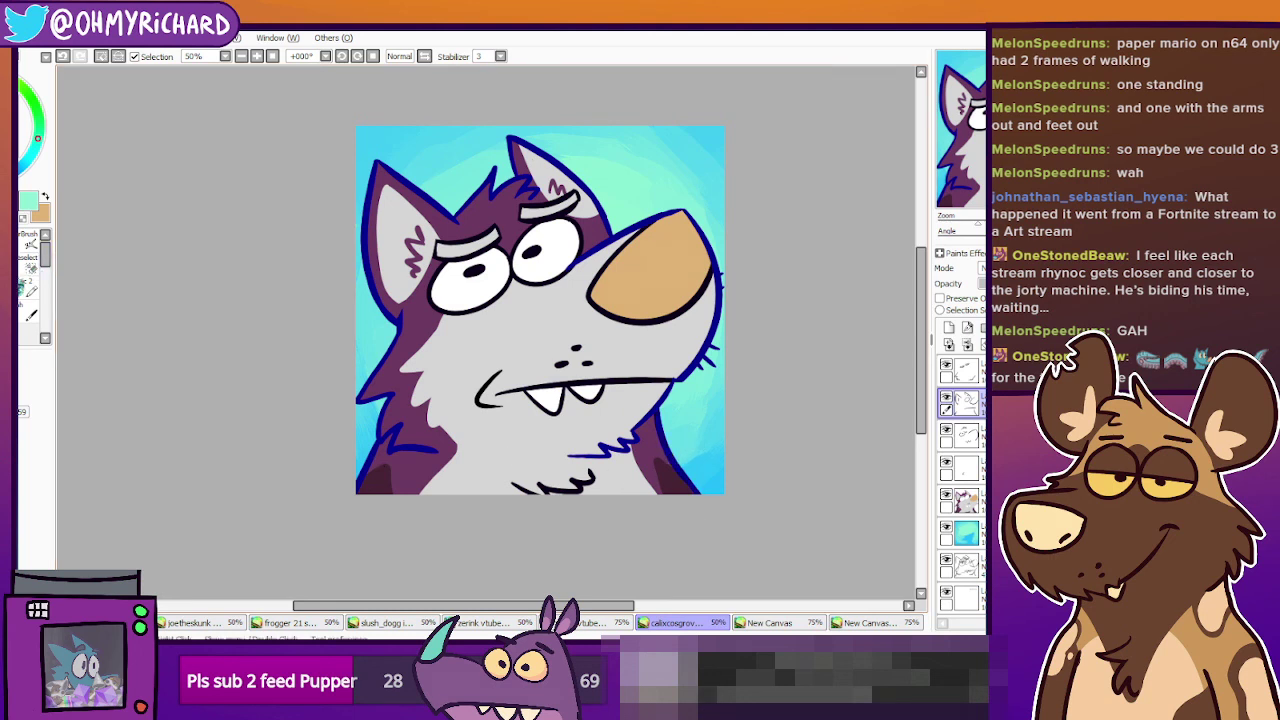
Add a thin white border around the character from the outline selection on a new layer directly above the background, and clear the selection.
click(20, 287)
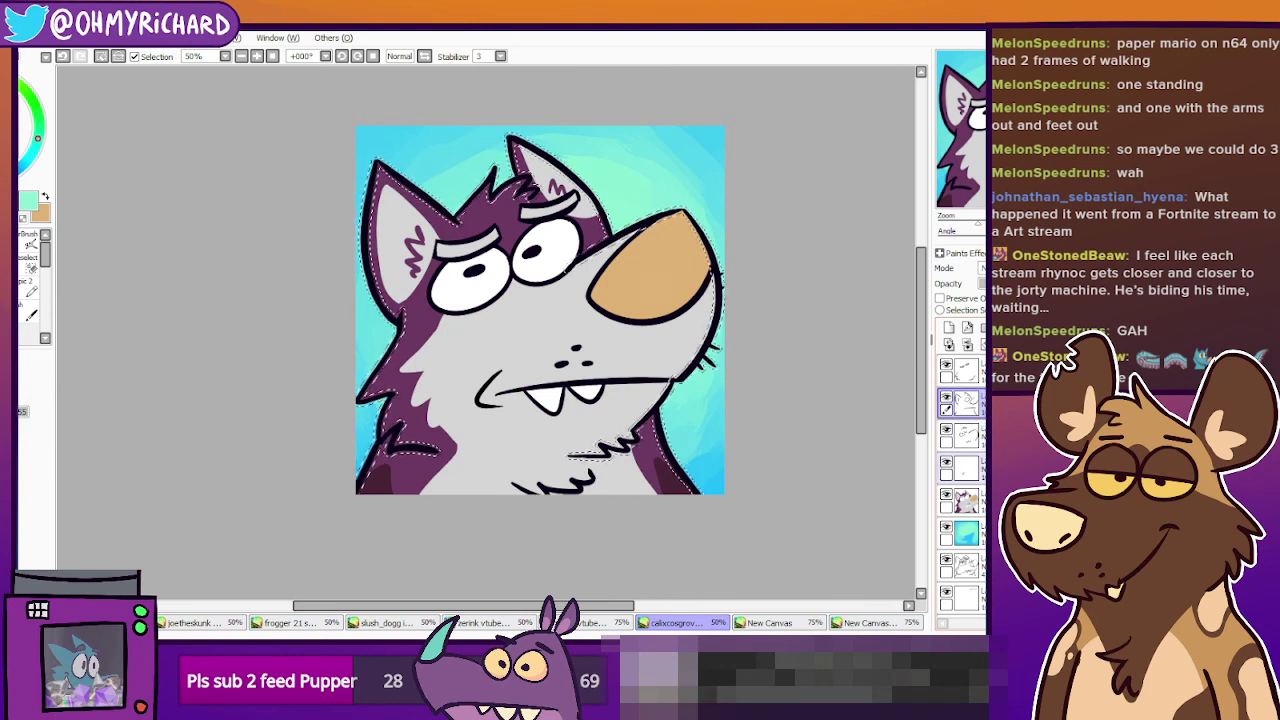
click(976, 501)
click(968, 533)
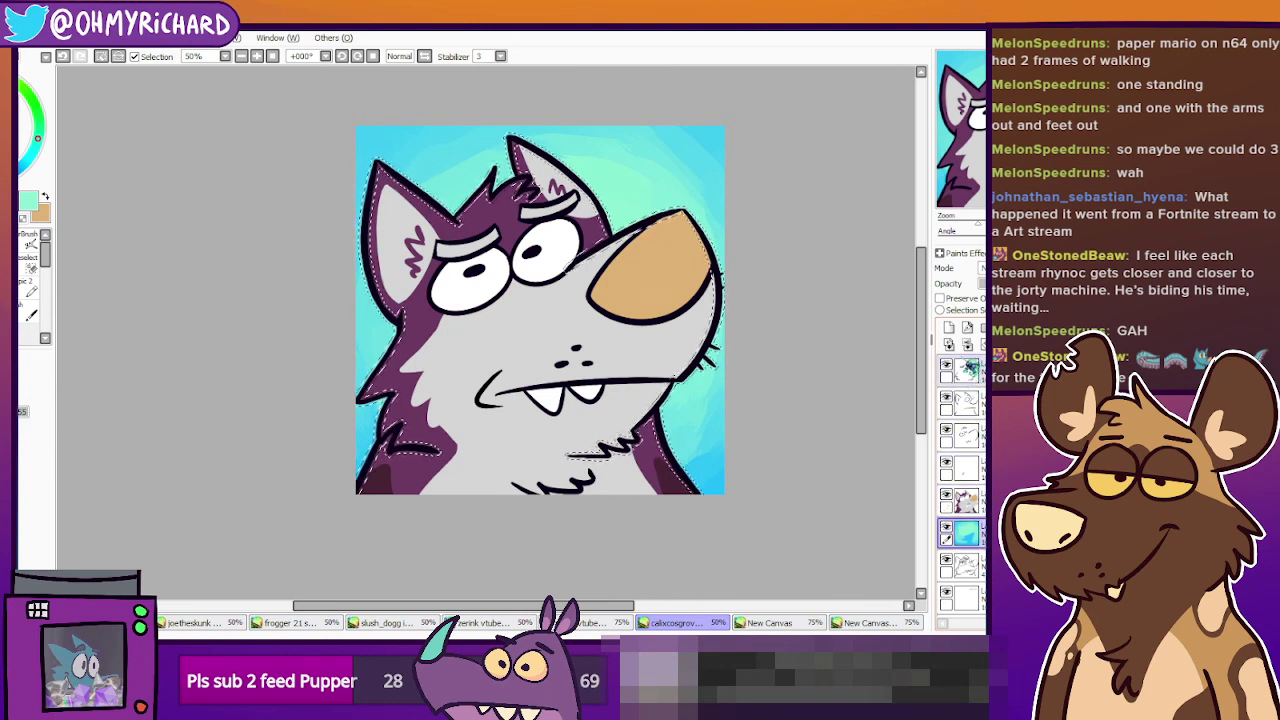
click(949, 328)
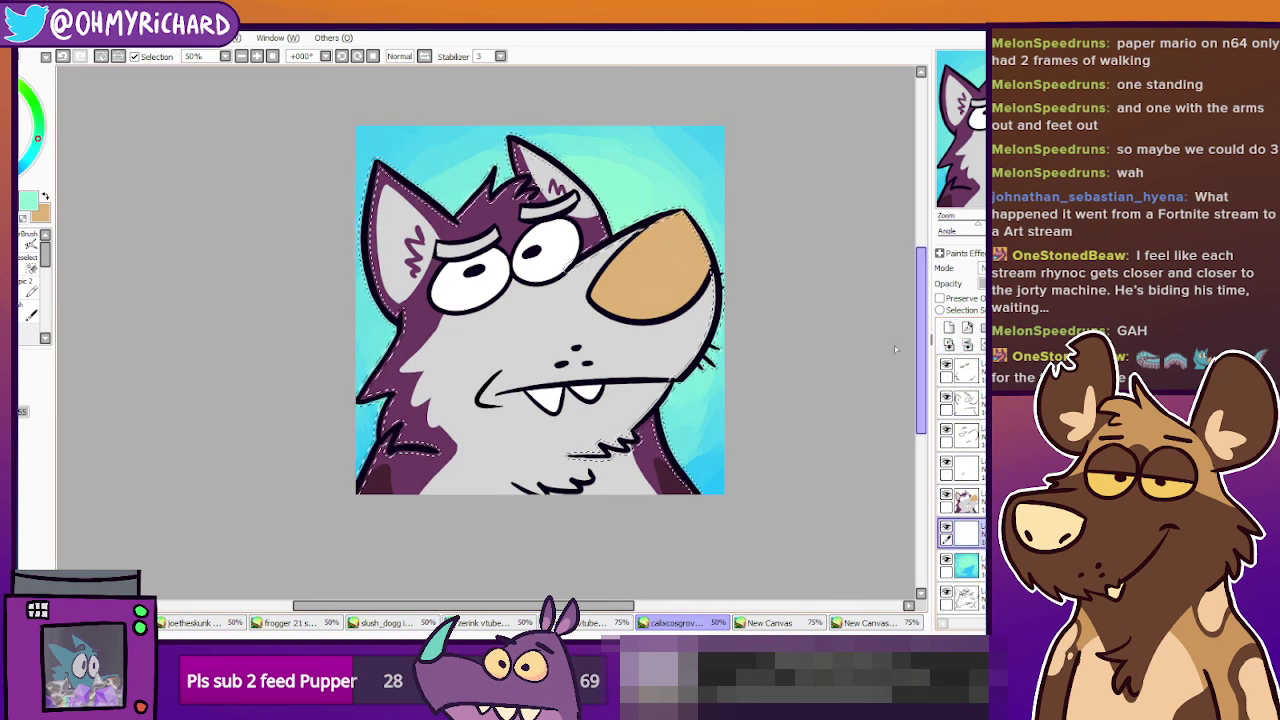
click(45, 198)
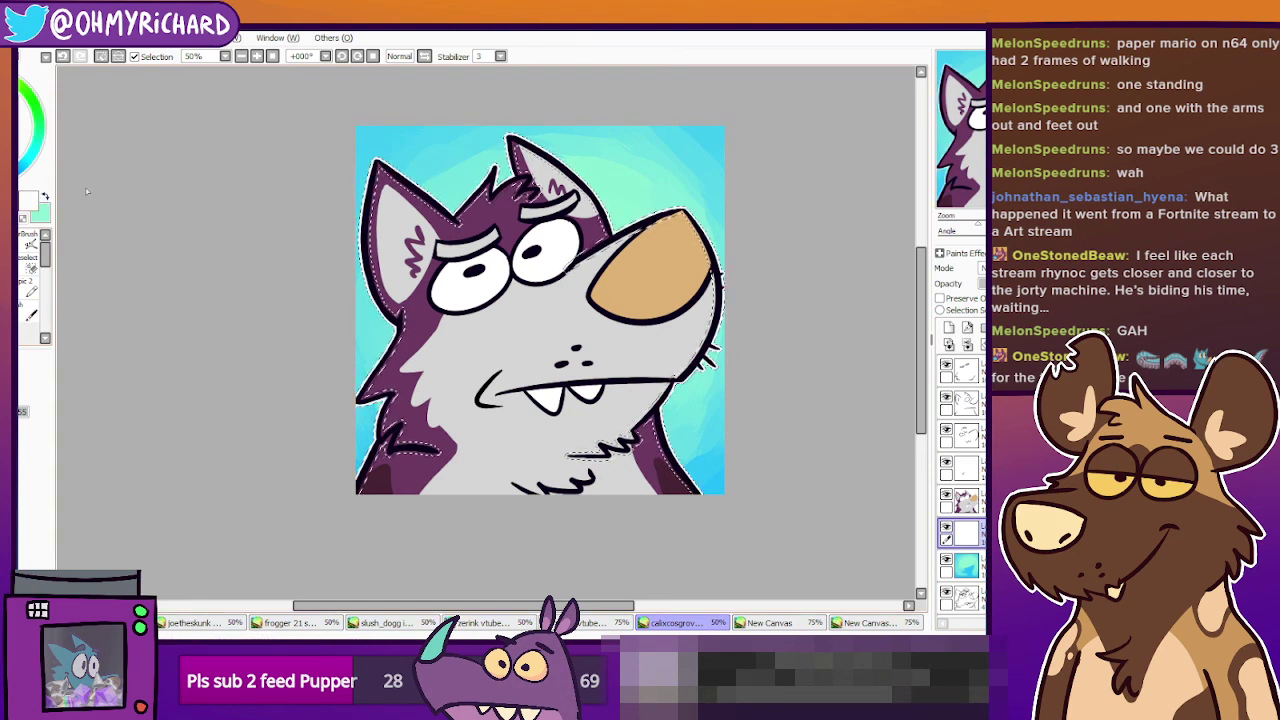
key(ctrl+d)
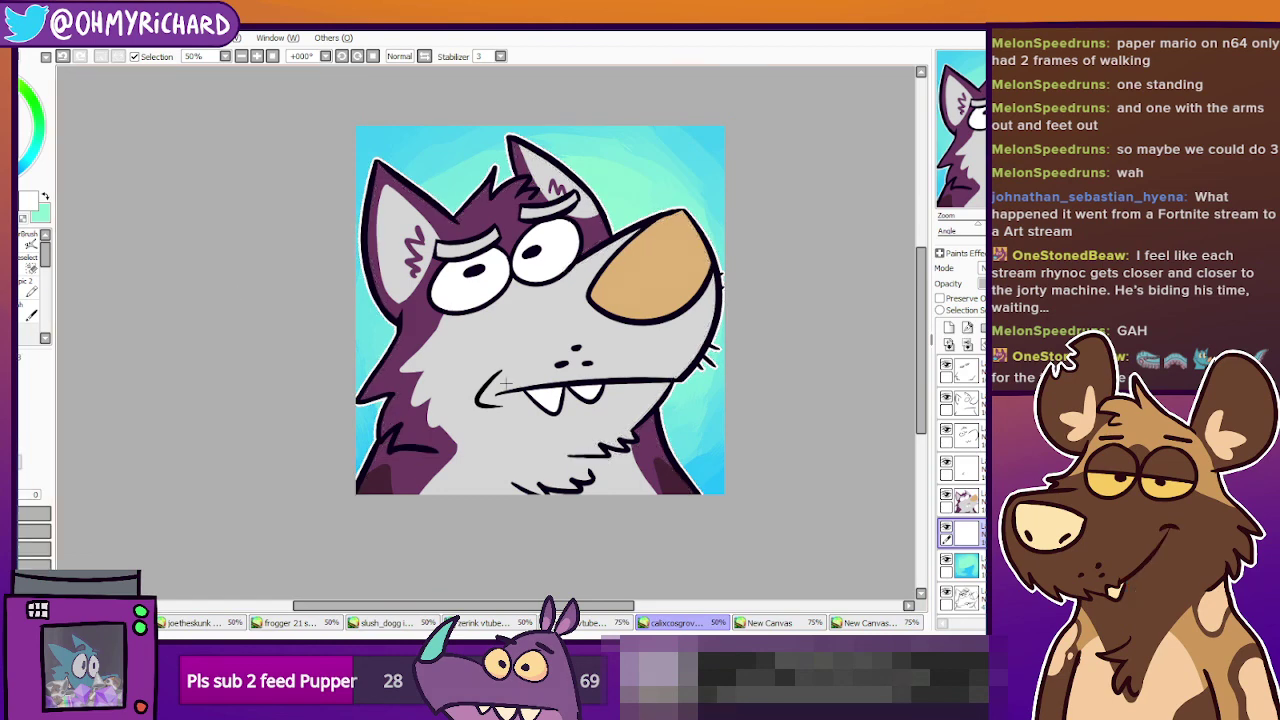
scroll(508, 386, down, 2)
scroll(563, 380, up, 2)
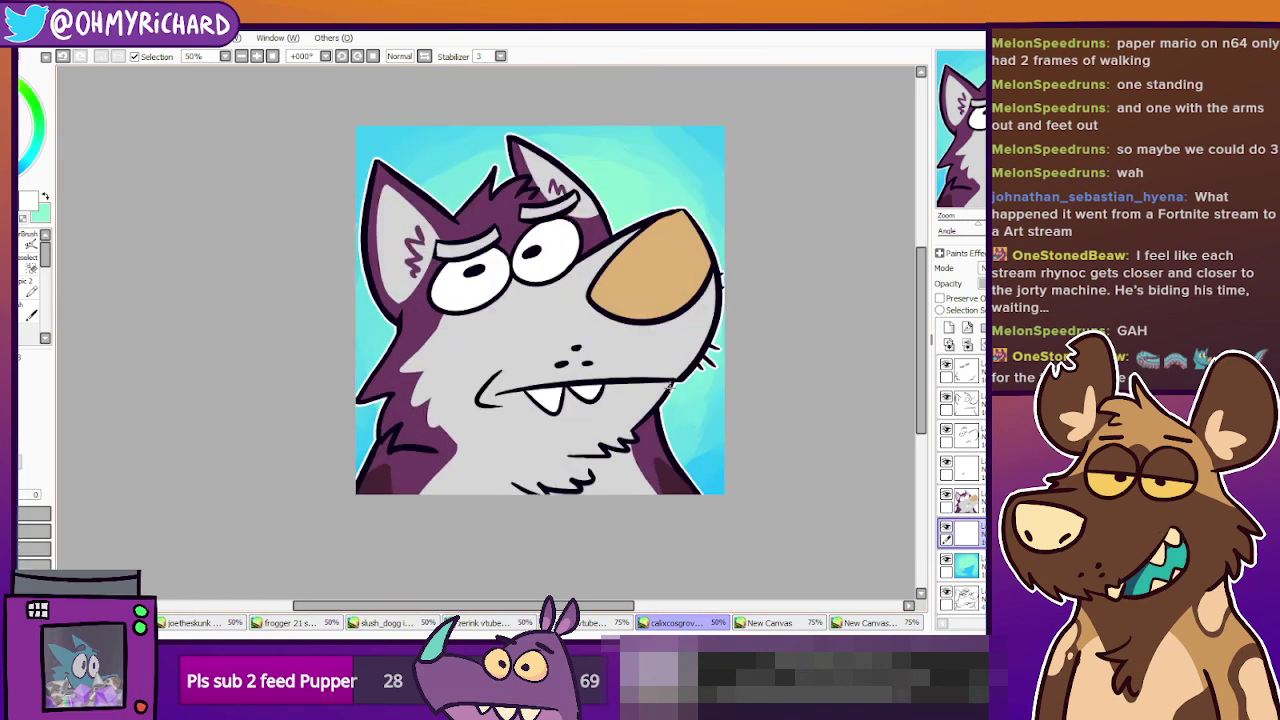
Find the slush_dogg icon among the open canvases and copy its purple artist signature.
click(869, 623)
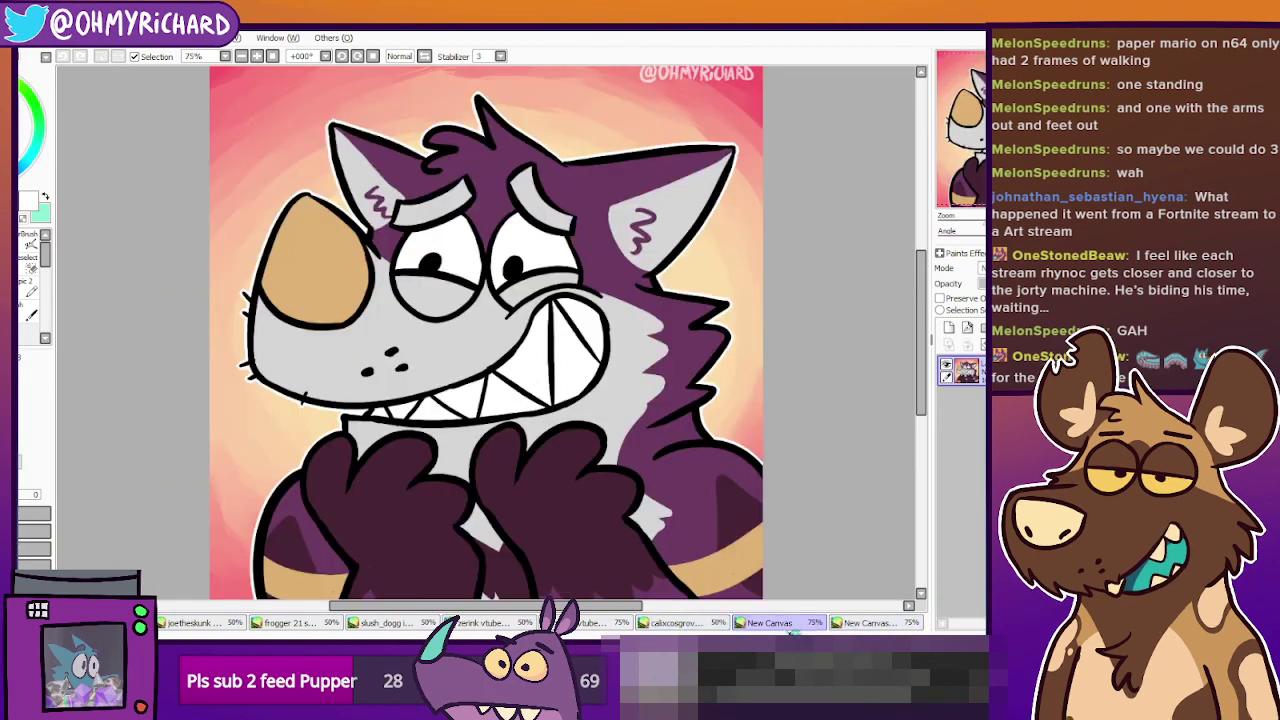
click(770, 623)
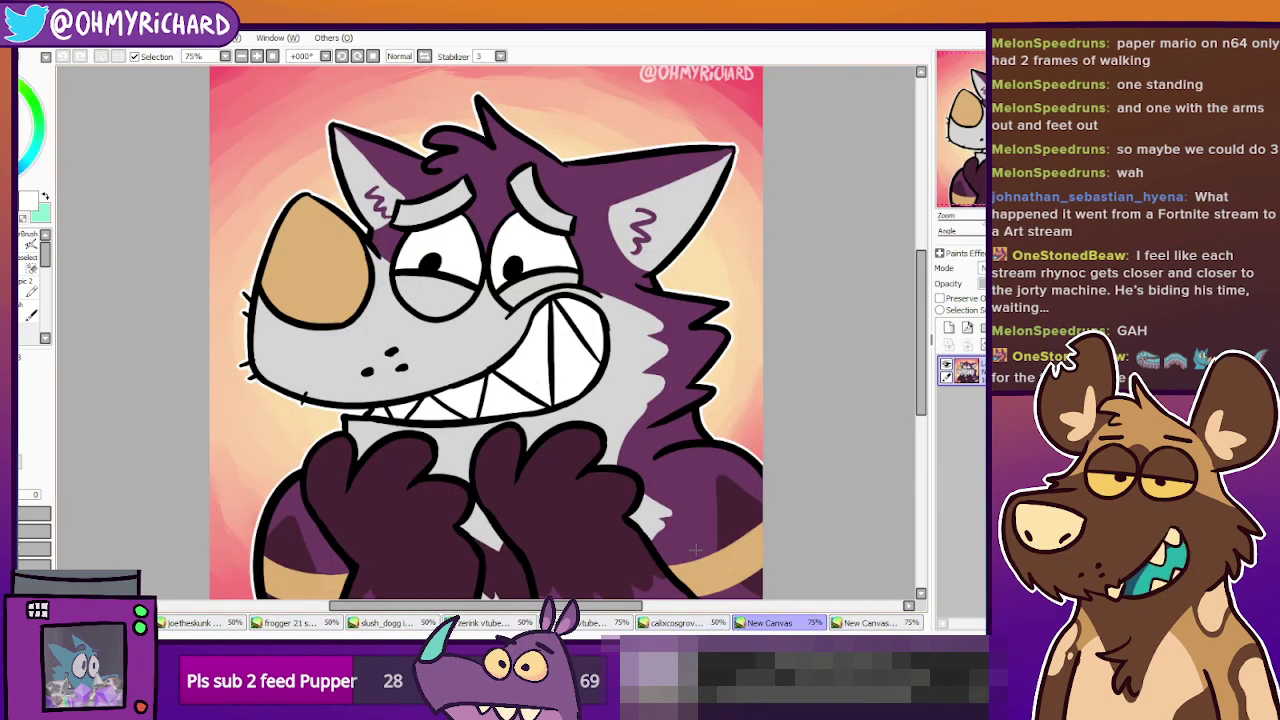
click(675, 623)
click(600, 623)
click(485, 623)
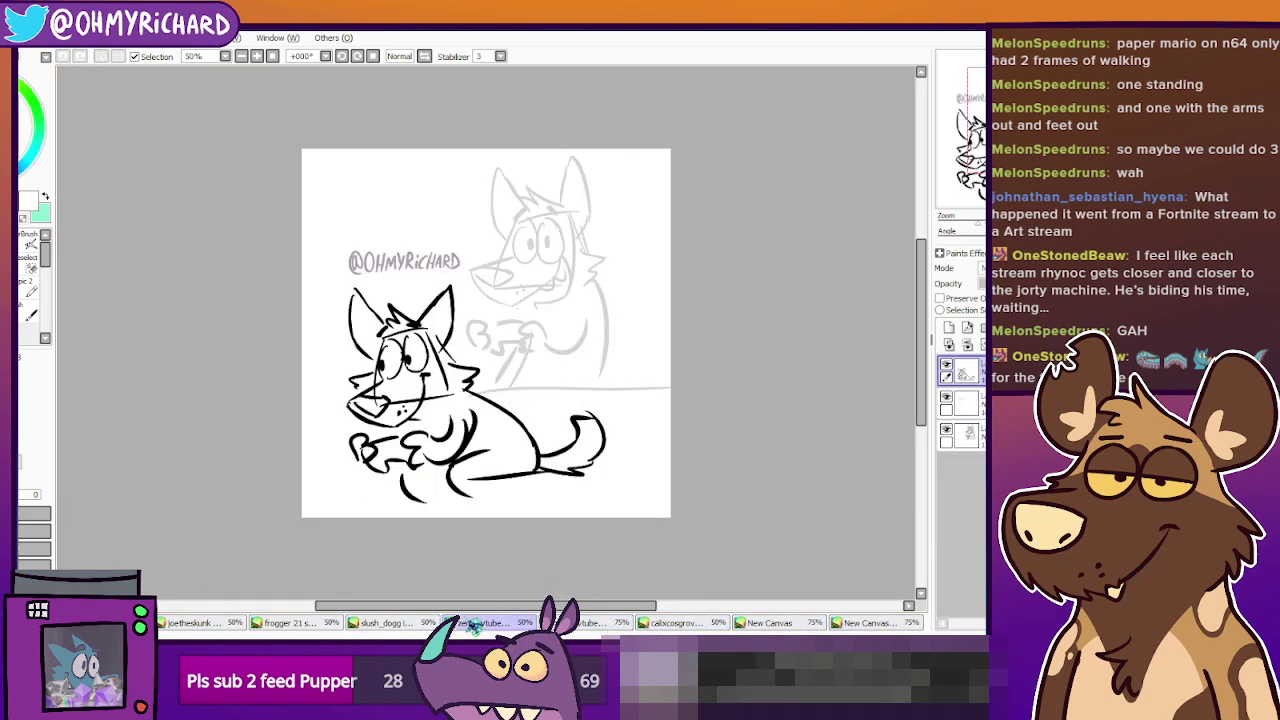
click(414, 624)
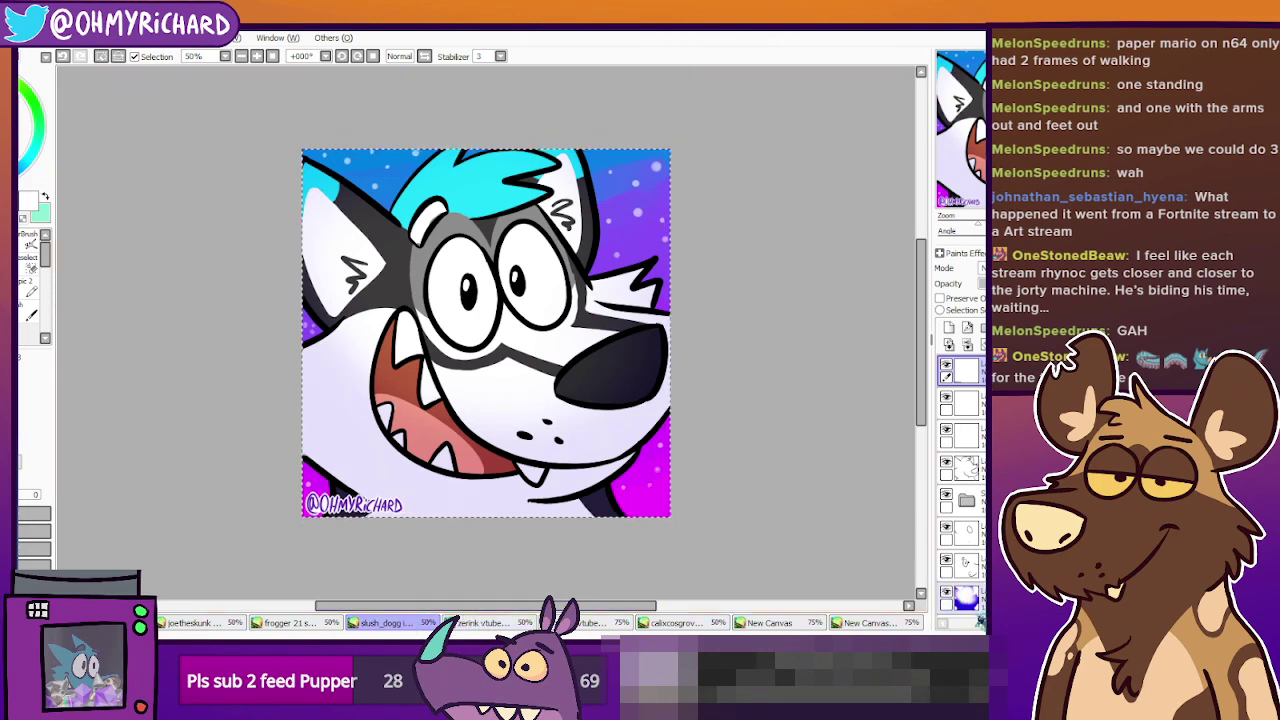
Paste the purple signature as a new layer on the canvas with the grinning character on a pink and orange background.
click(866, 623)
click(769, 623)
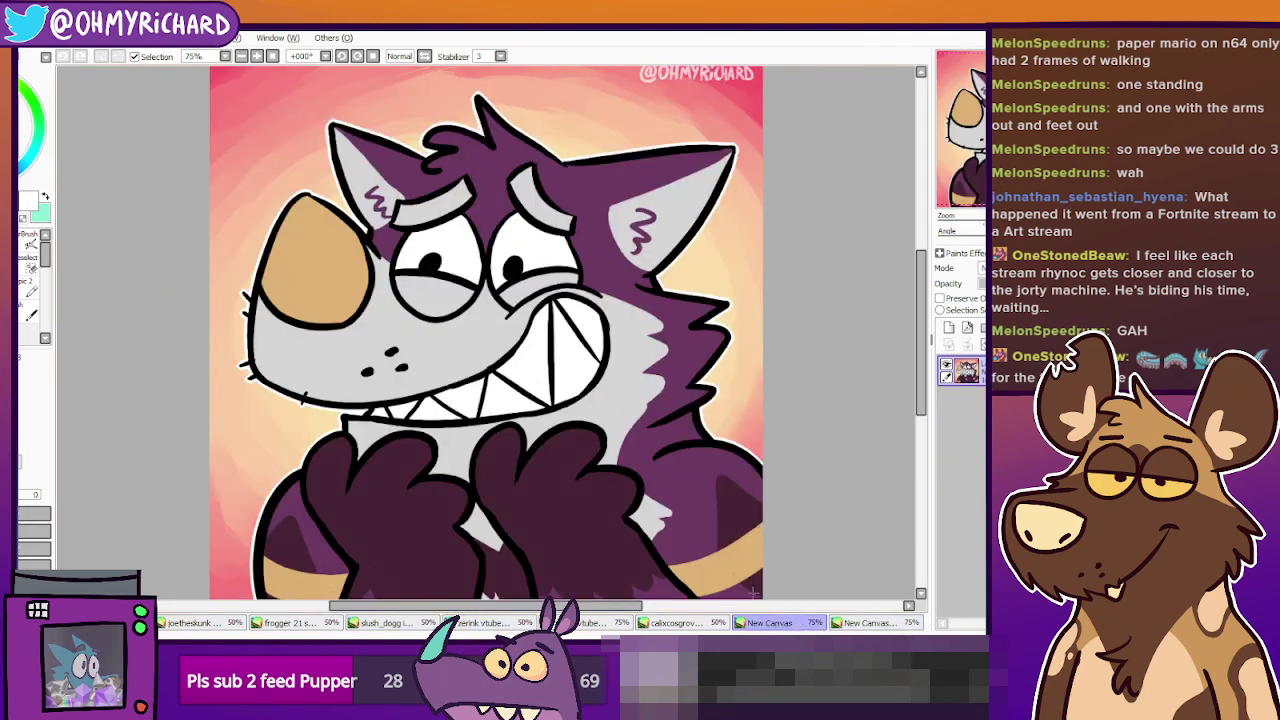
scroll(720, 494, down, 1)
key(ctrl+v)
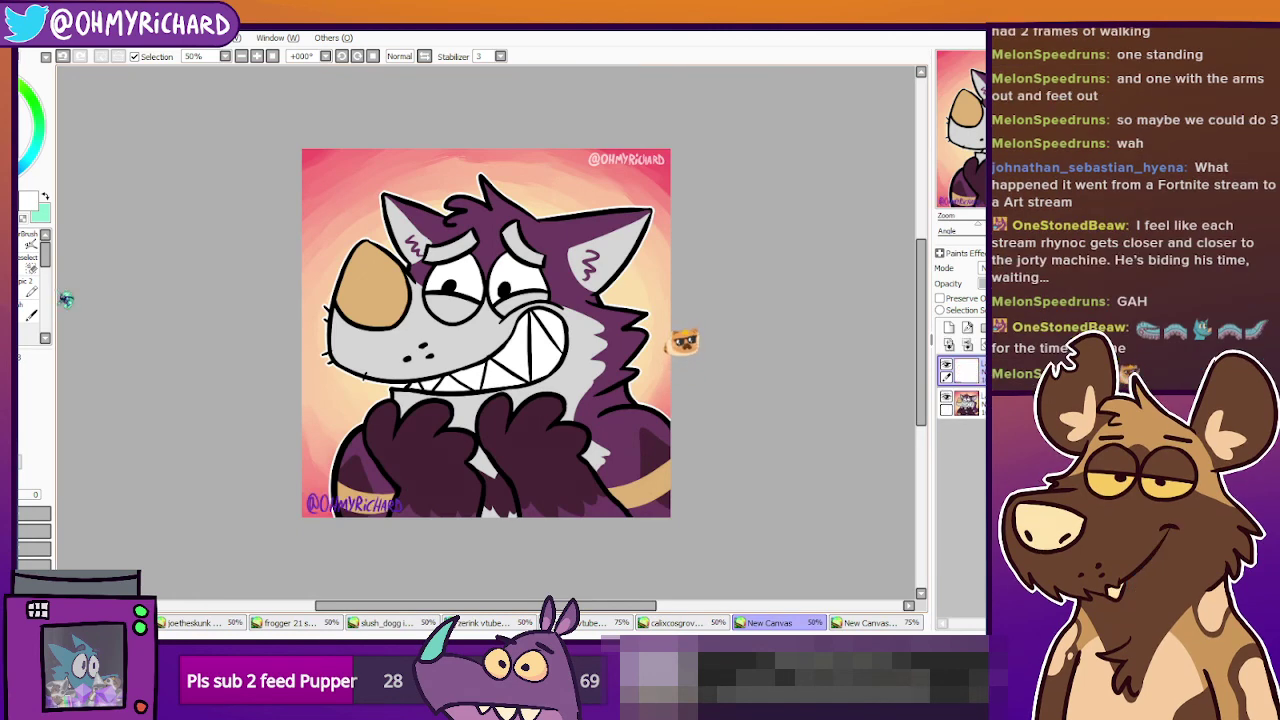
Add the purple signature to the calixcosgrove icon and move it into the empty blue area above the nose.
click(676, 623)
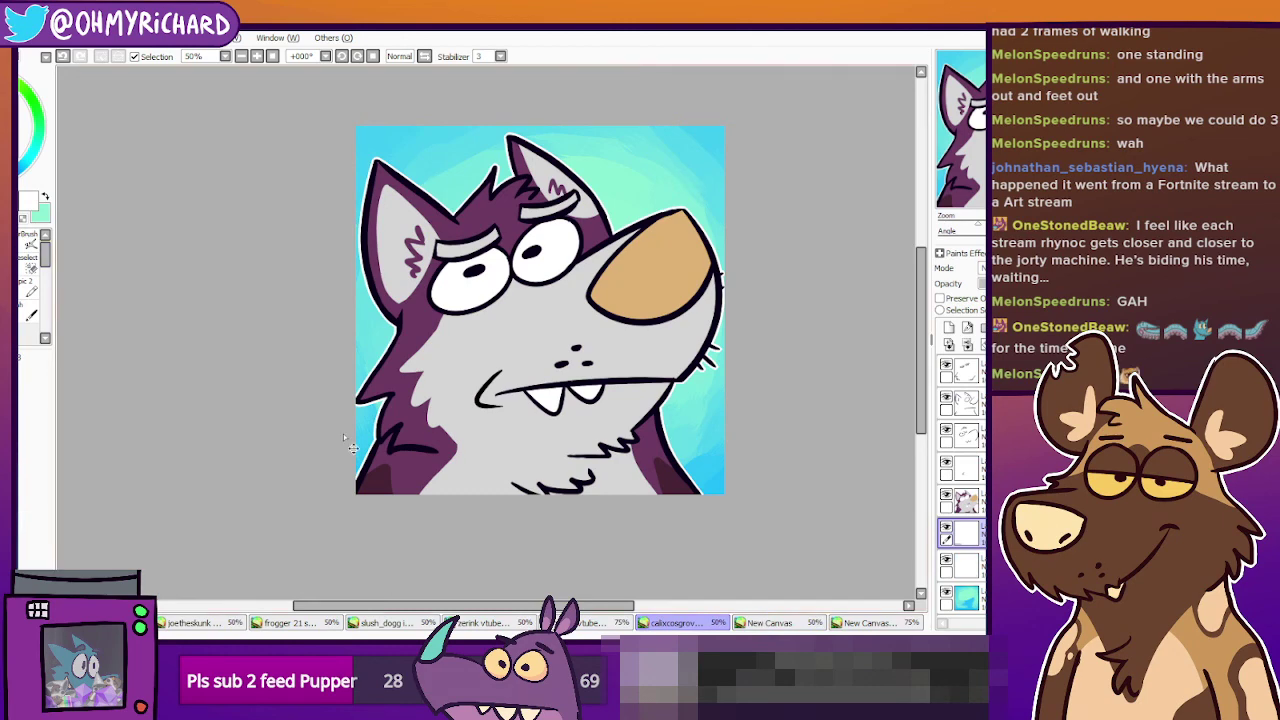
mouse_move(482, 421)
mouse_down()
mouse_move(646, 141)
mouse_move(707, 150)
mouse_move(290, 477)
mouse_up()
scroll(720, 173, up, 2)
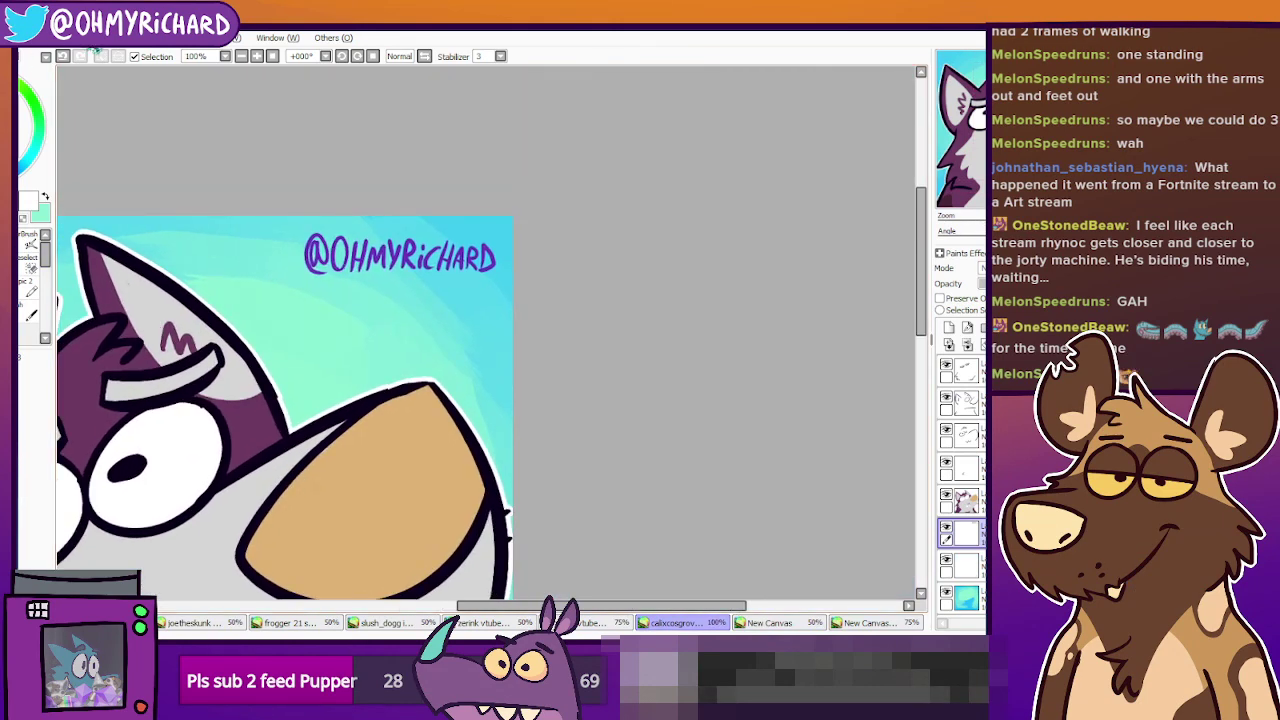
Transform the signature to sit close to the artwork's upper-right corner with a slight tilt, and apply the transformation.
key(ctrl+t)
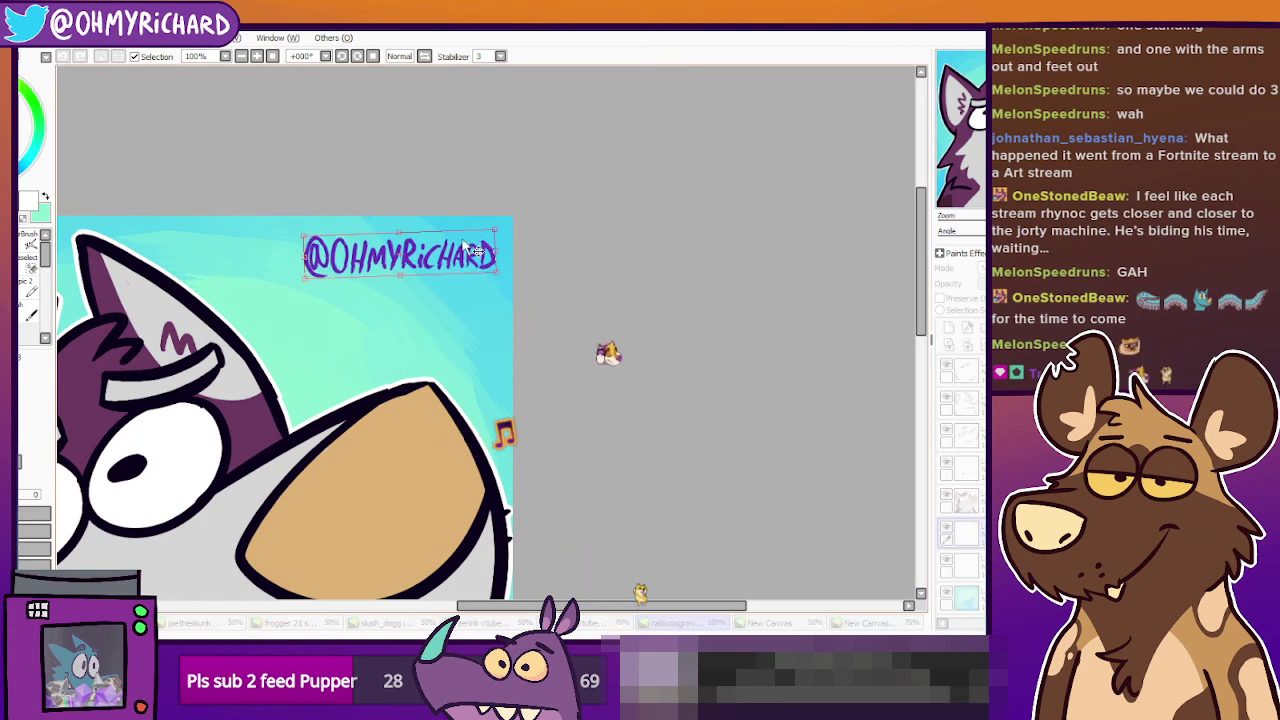
drag(470, 248, 483, 229)
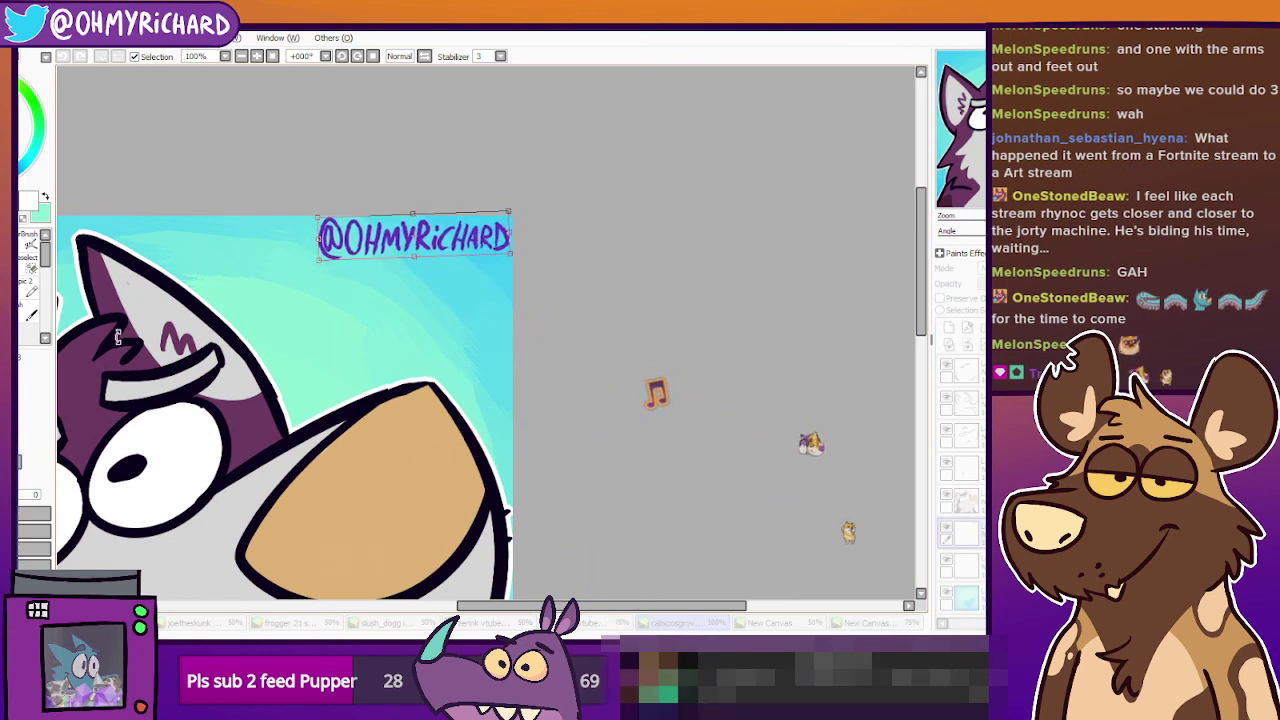
drag(572, 302, 574, 297)
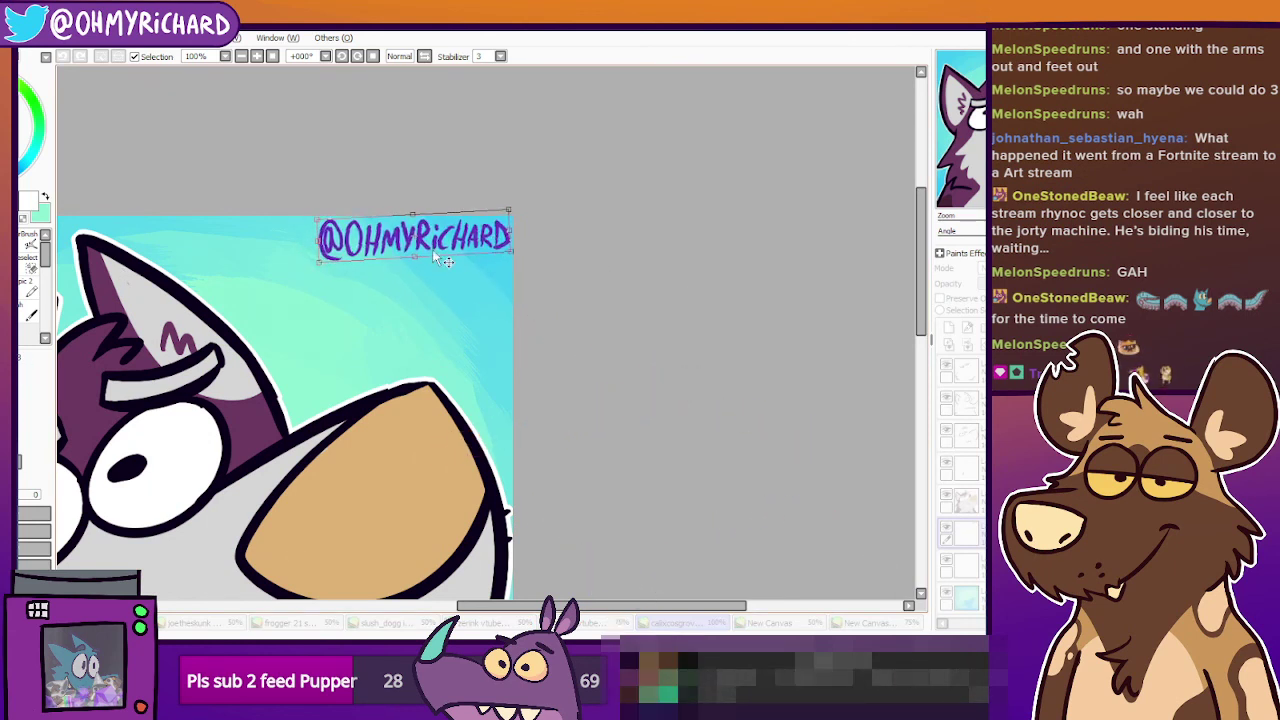
key(Return)
scroll(370, 368, down, 2)
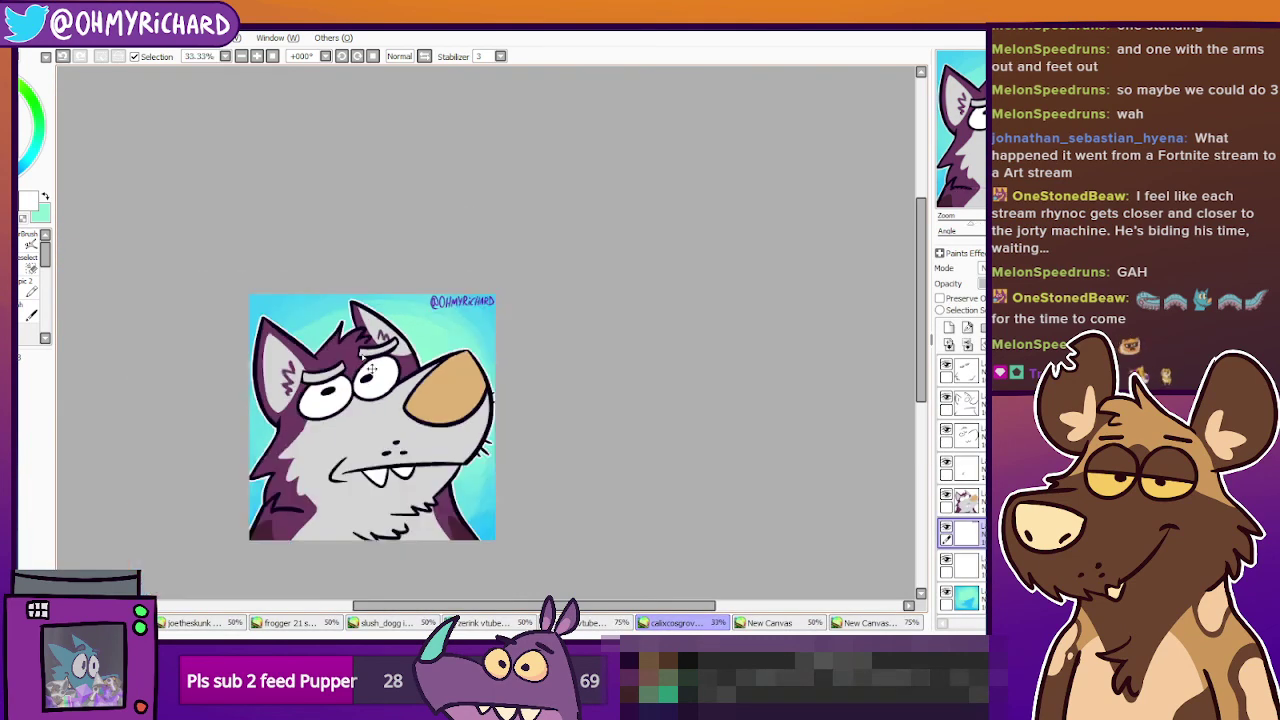
scroll(181, 244, up, 2)
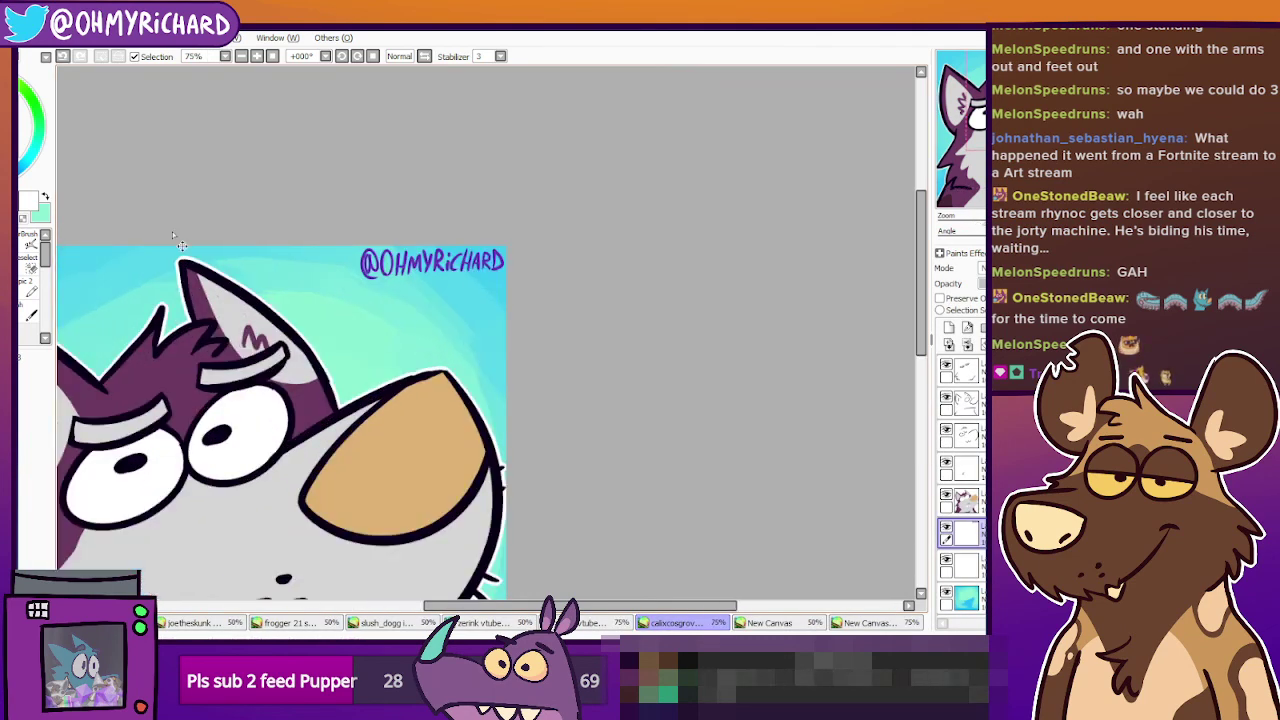
scroll(456, 276, up, 1)
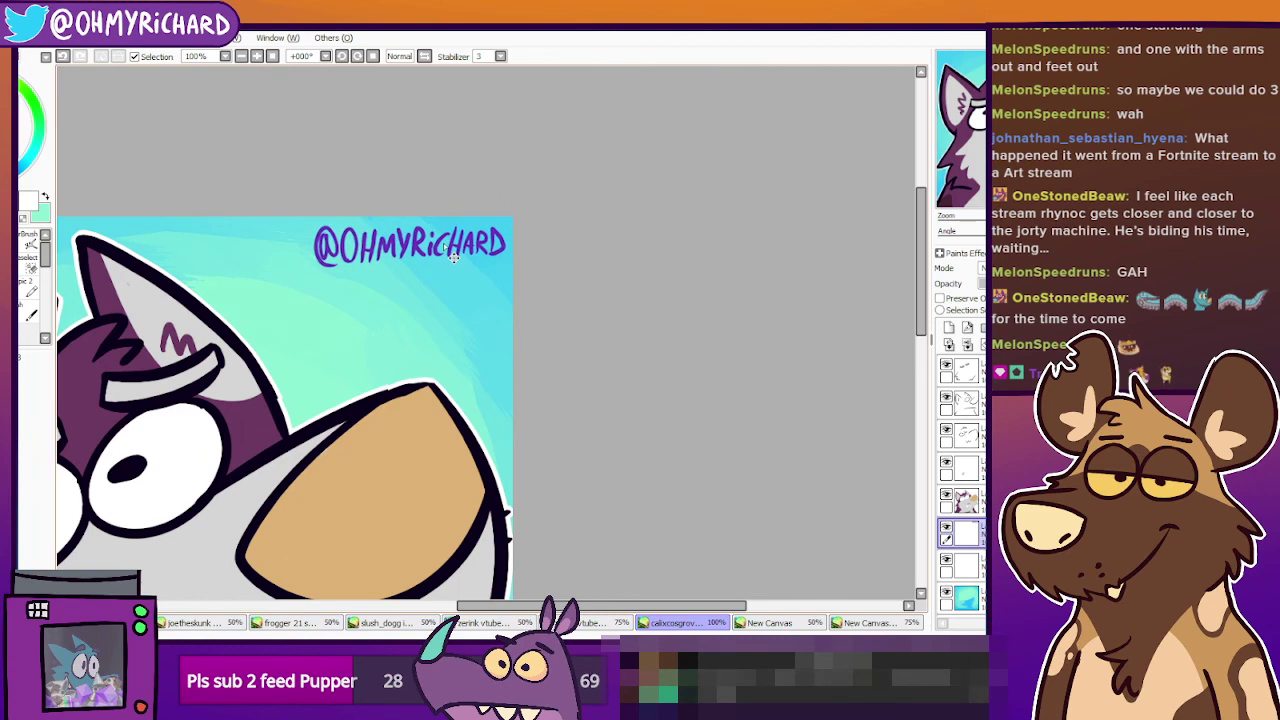
scroll(454, 256, down, 3)
drag(492, 369, 505, 332)
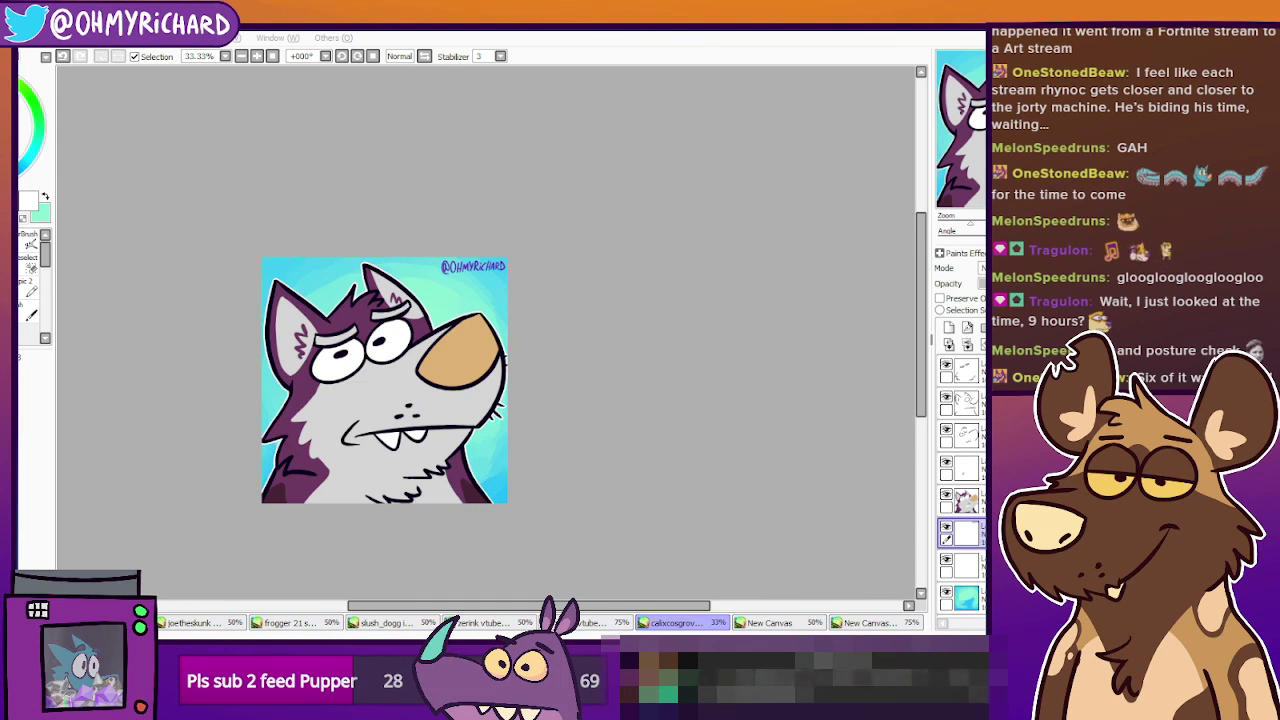
Examine the signed canine icon and the purple horned dragon artwork from head to feet.
key(ctrl+plus)
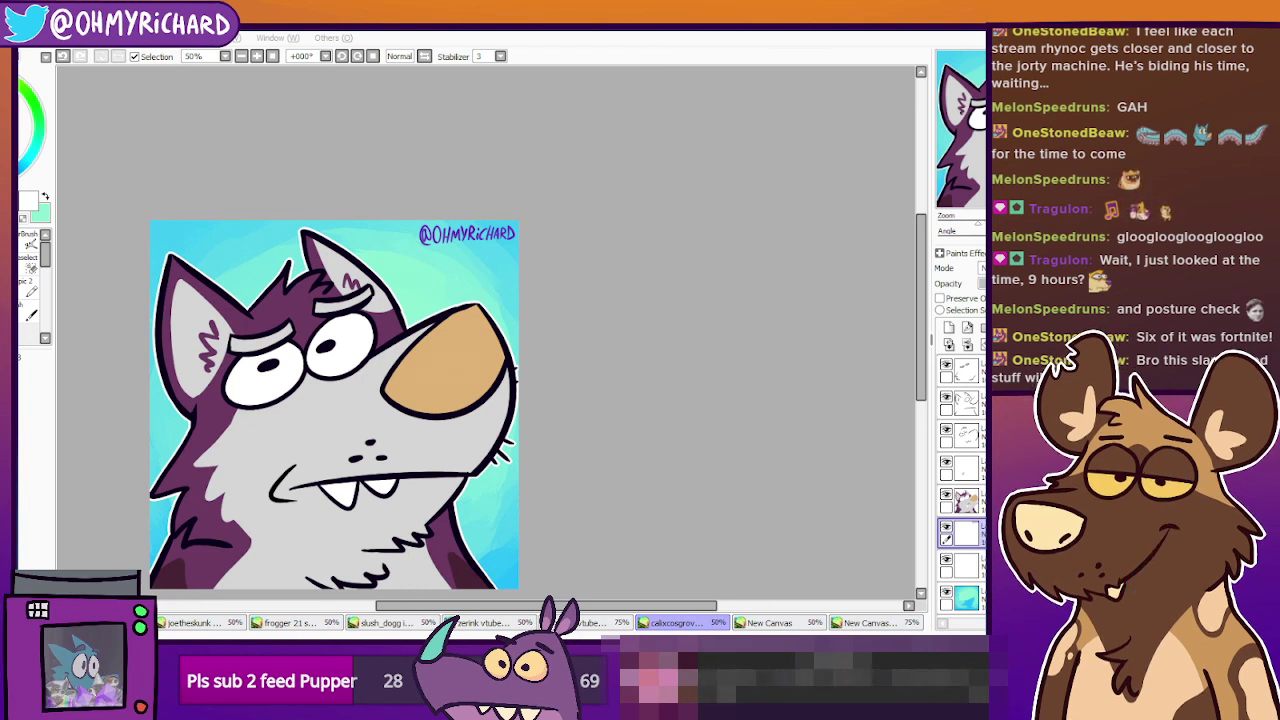
drag(400, 400, 450, 354)
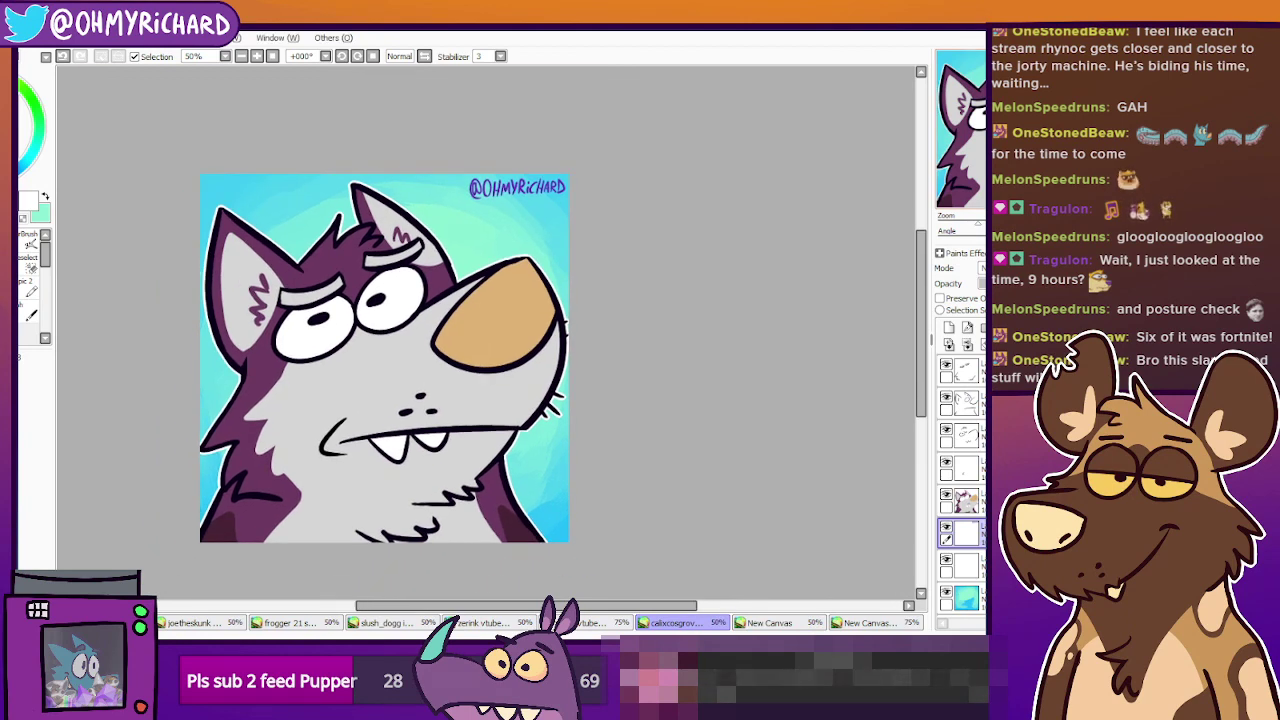
click(105, 622)
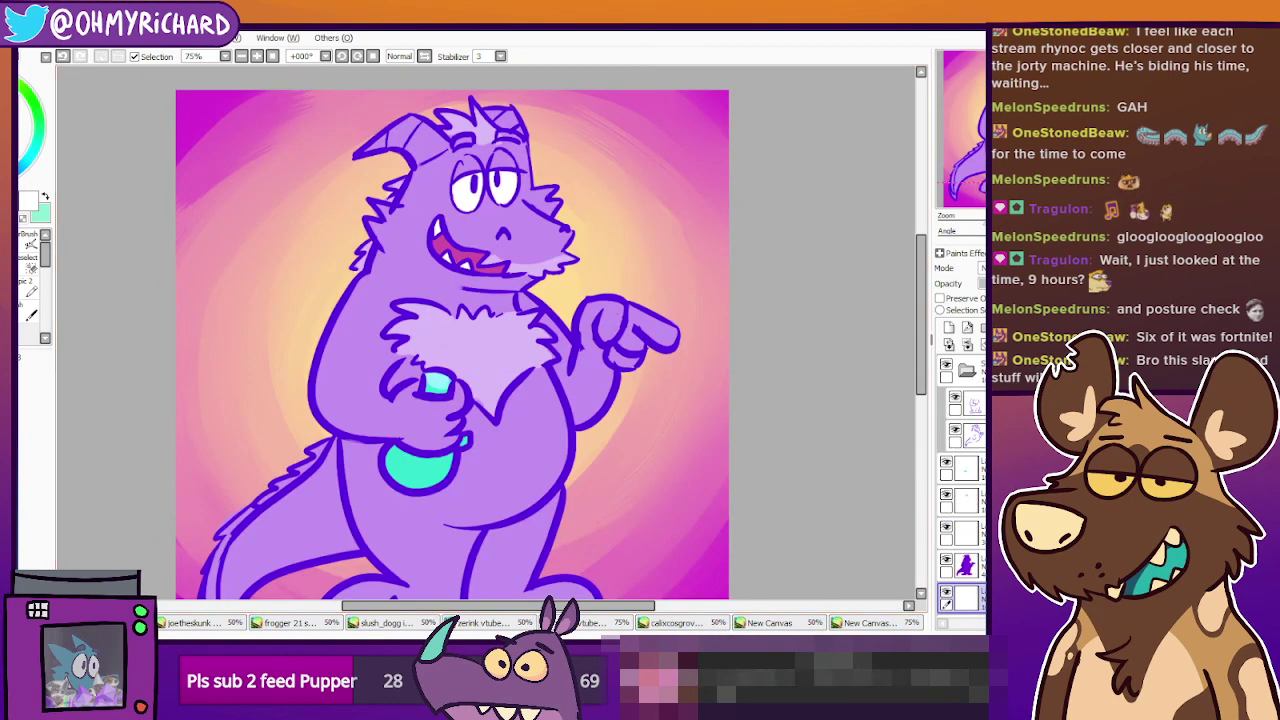
drag(450, 400, 469, 311)
drag(602, 269, 638, 325)
scroll(588, 338, down, 1)
scroll(594, 350, up, 1)
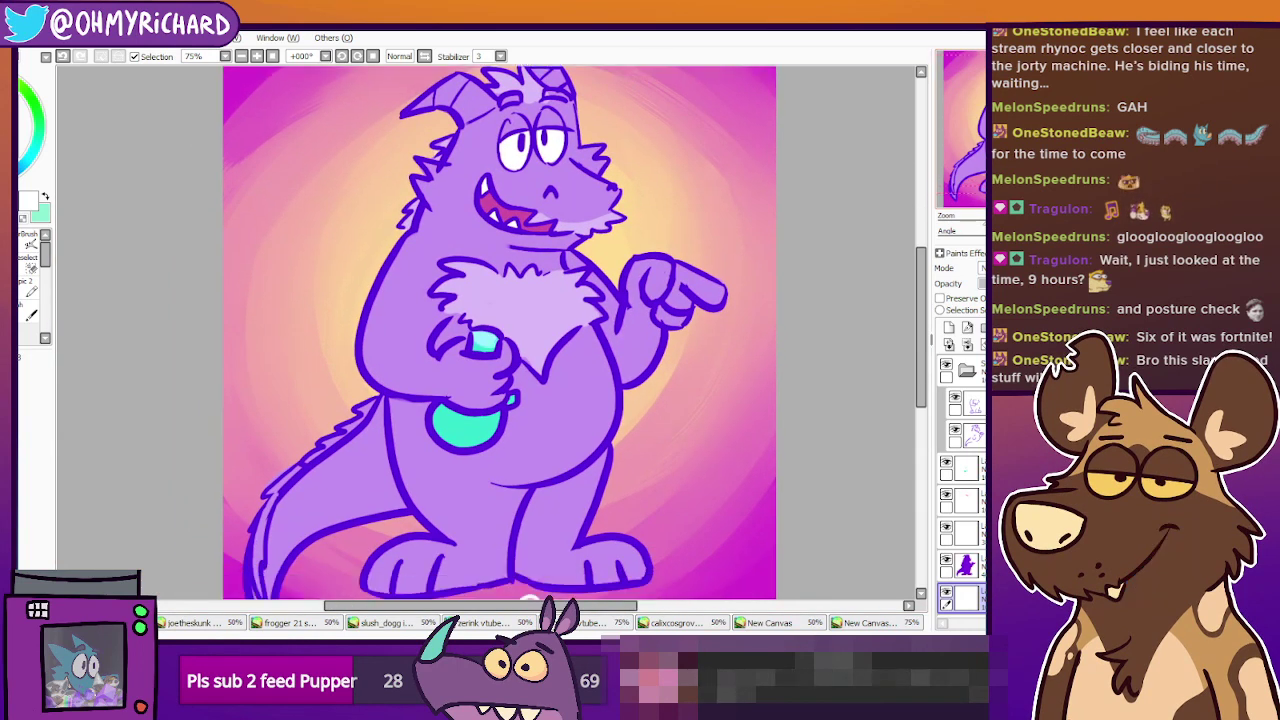
scroll(495, 335, down, 1)
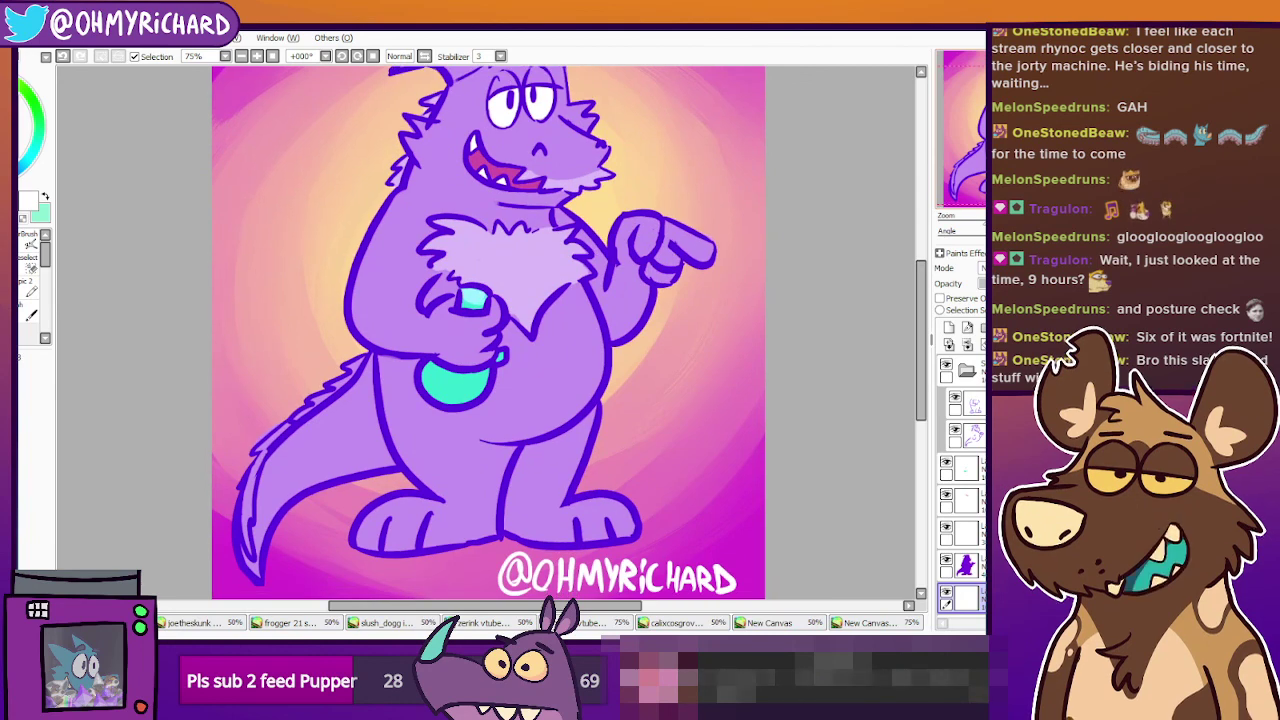
scroll(495, 335, up, 2)
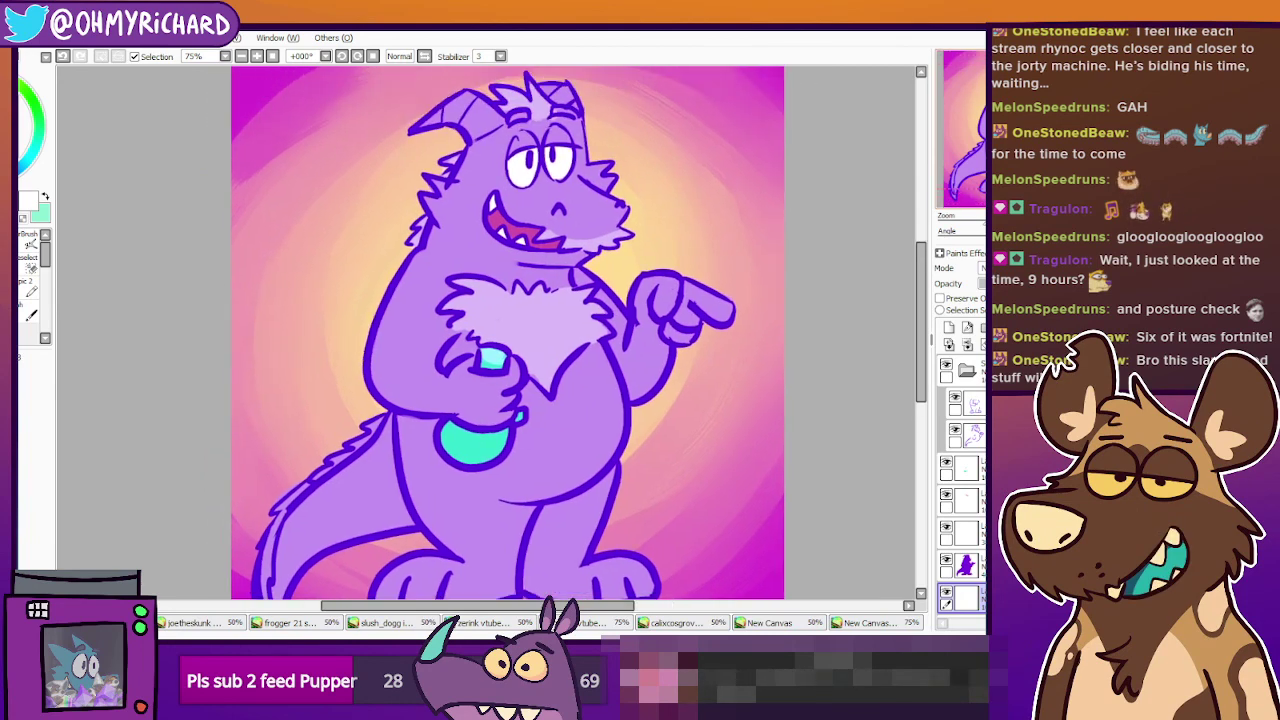
Close the frogger 21 sketch canvas.
click(216, 624)
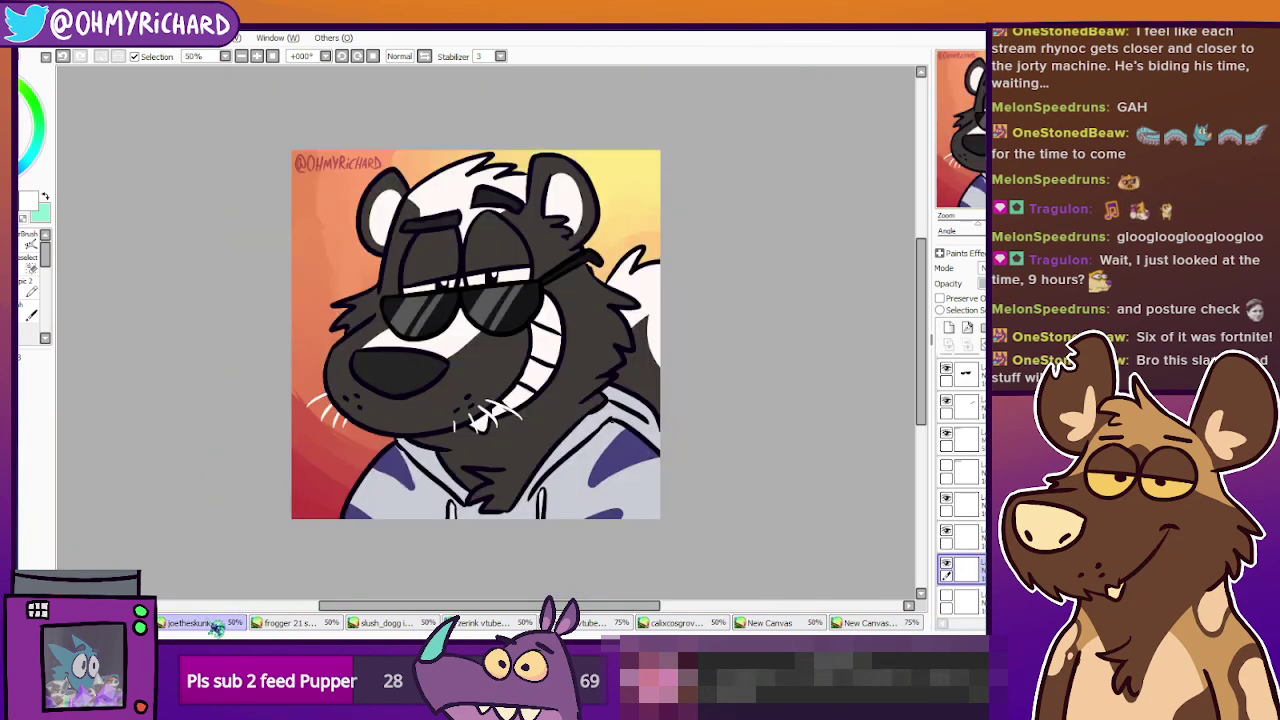
click(313, 628)
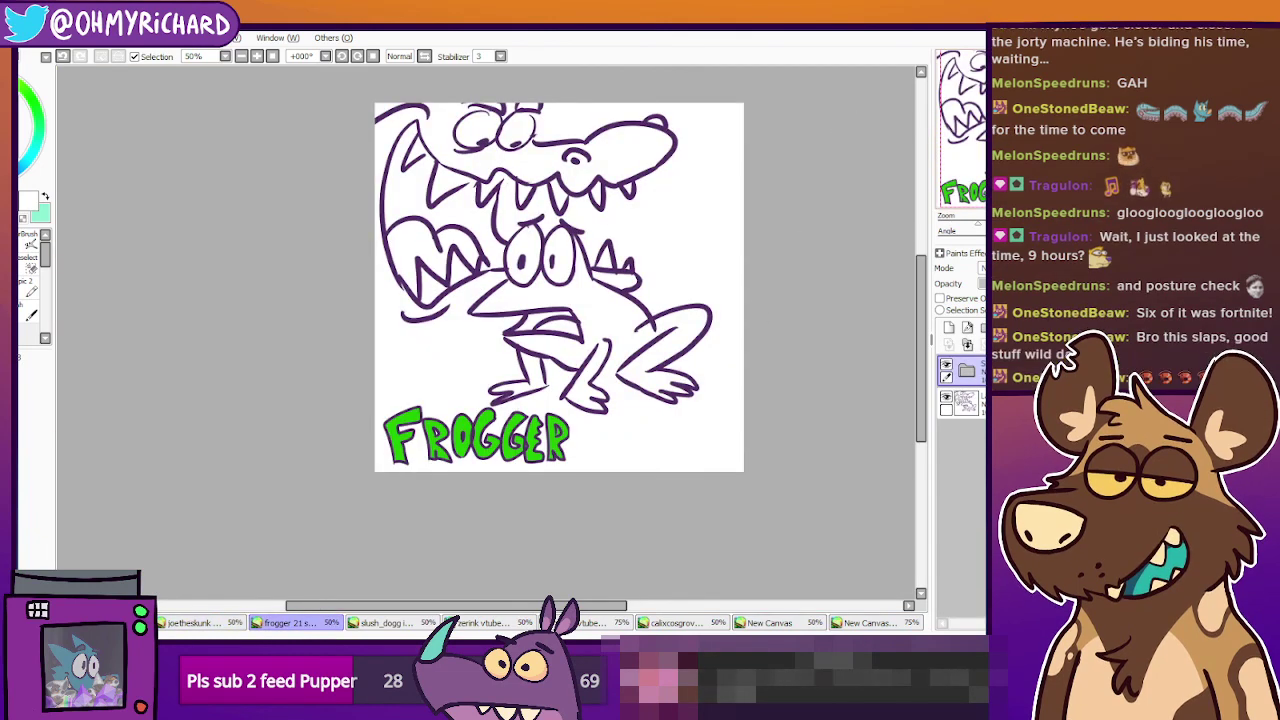
key(ctrl+w)
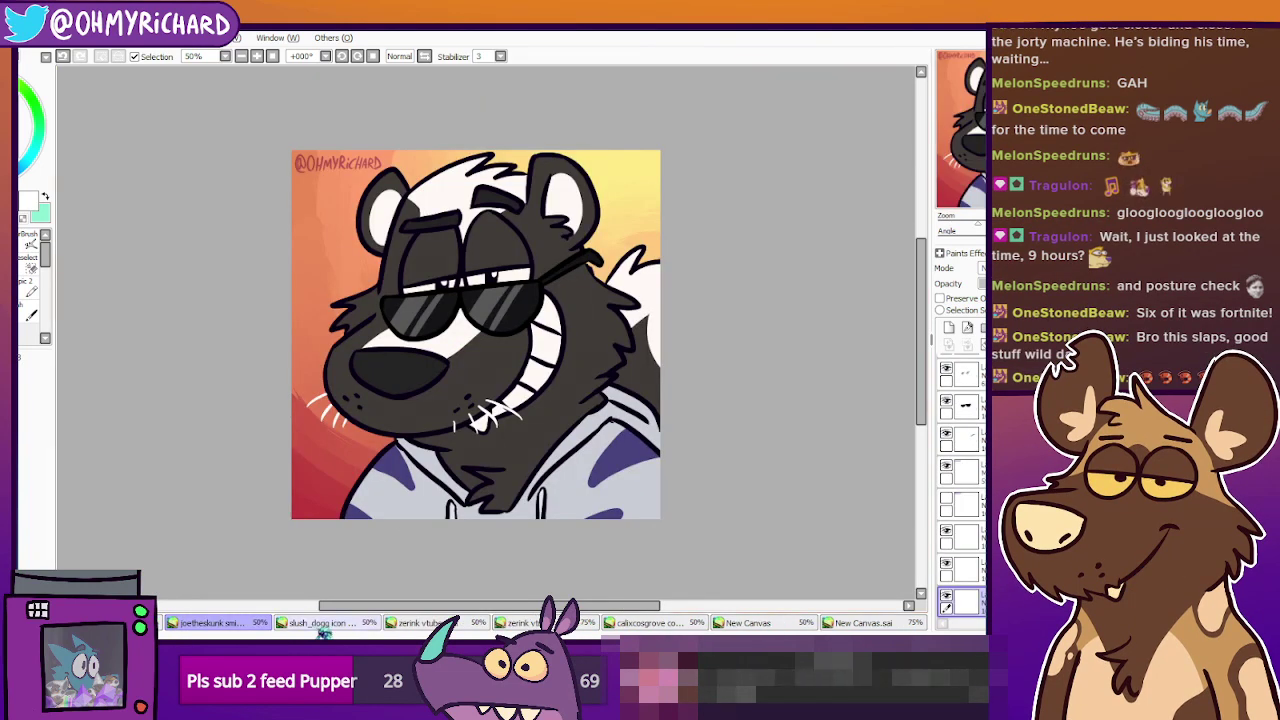
Close the slush_dogg icon canvas and the zerink vtuber.sai sketch canvas.
click(318, 623)
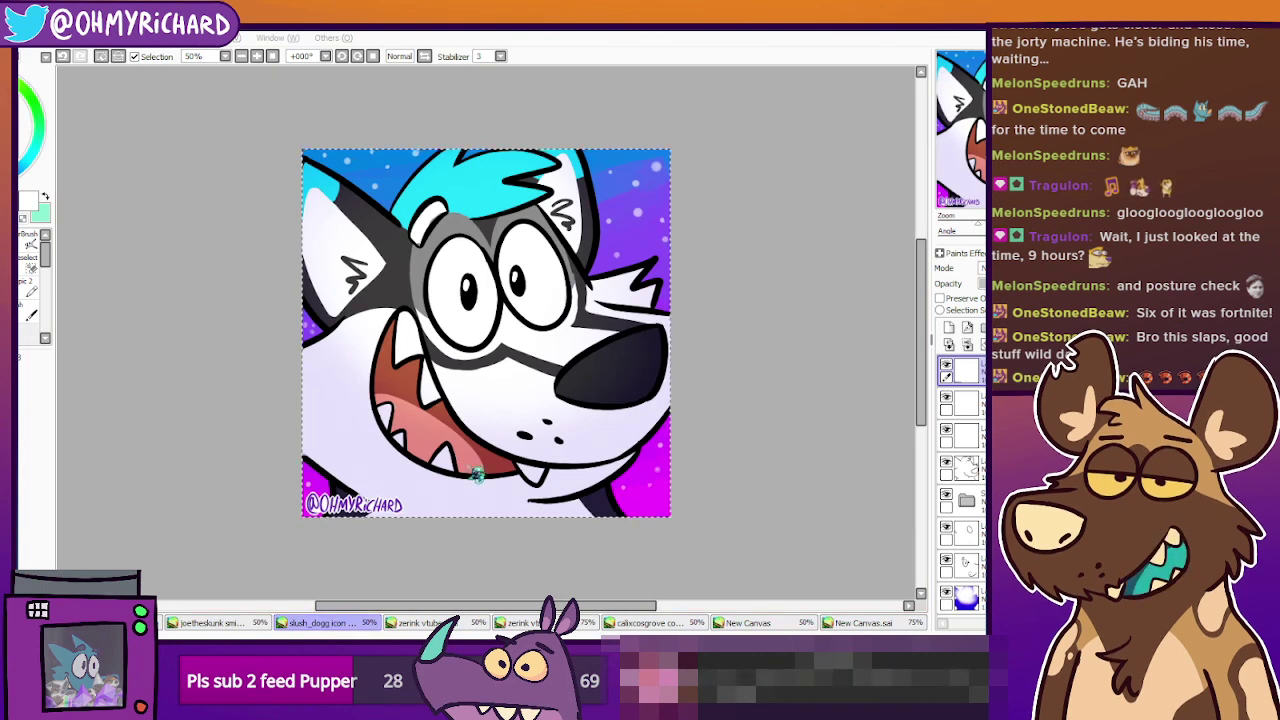
key(ctrl+w)
click(340, 623)
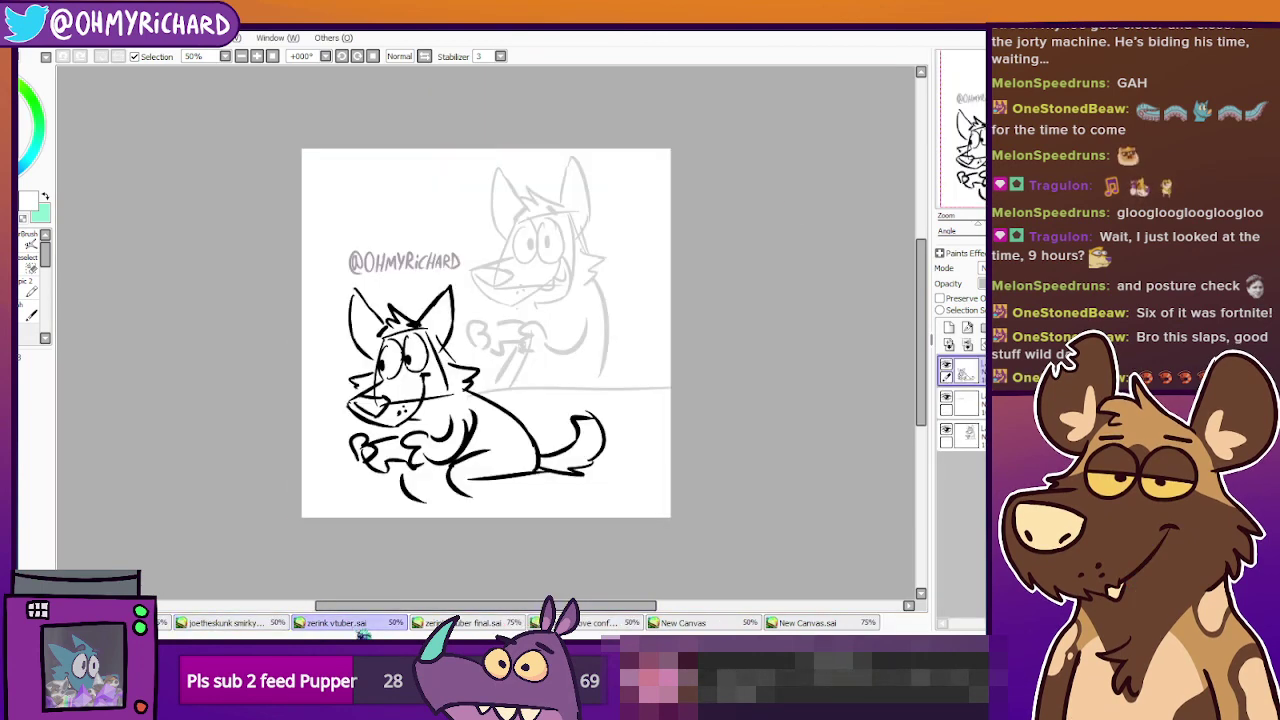
key(ctrl+w)
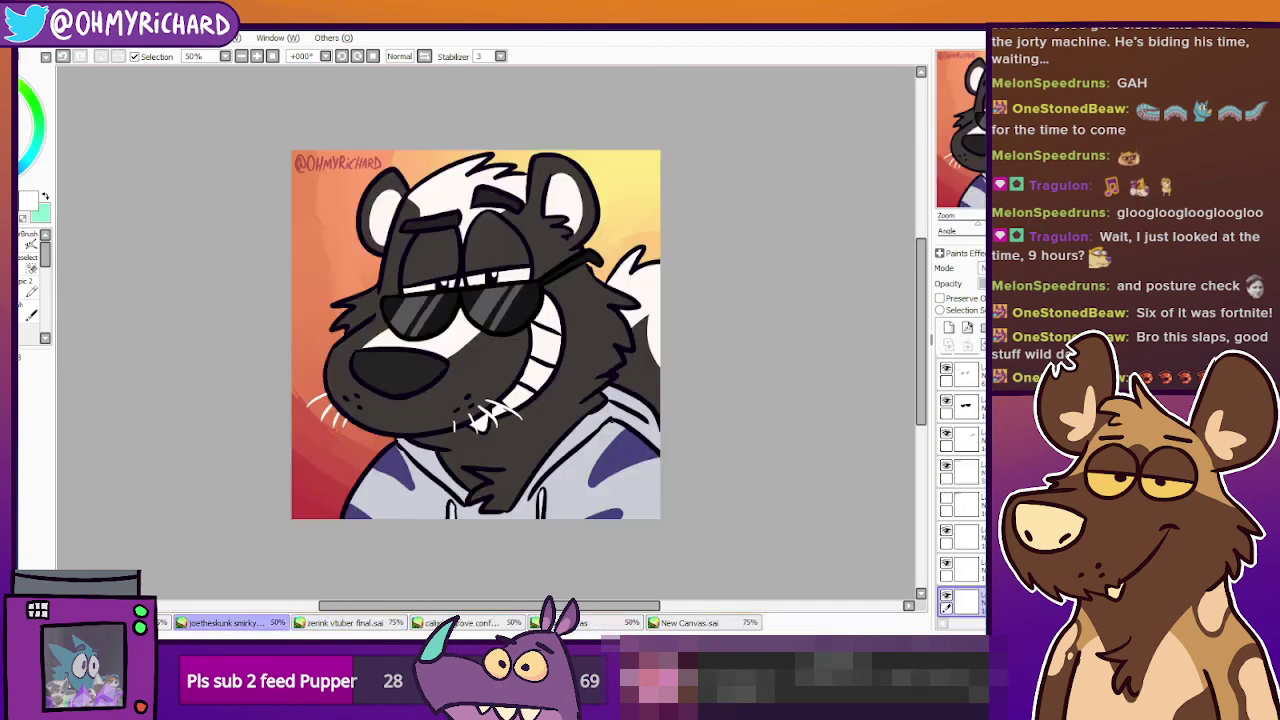
Look through the zerink vtuber final and New Canvas drawings and return to the calixcosgrove icon.
click(395, 622)
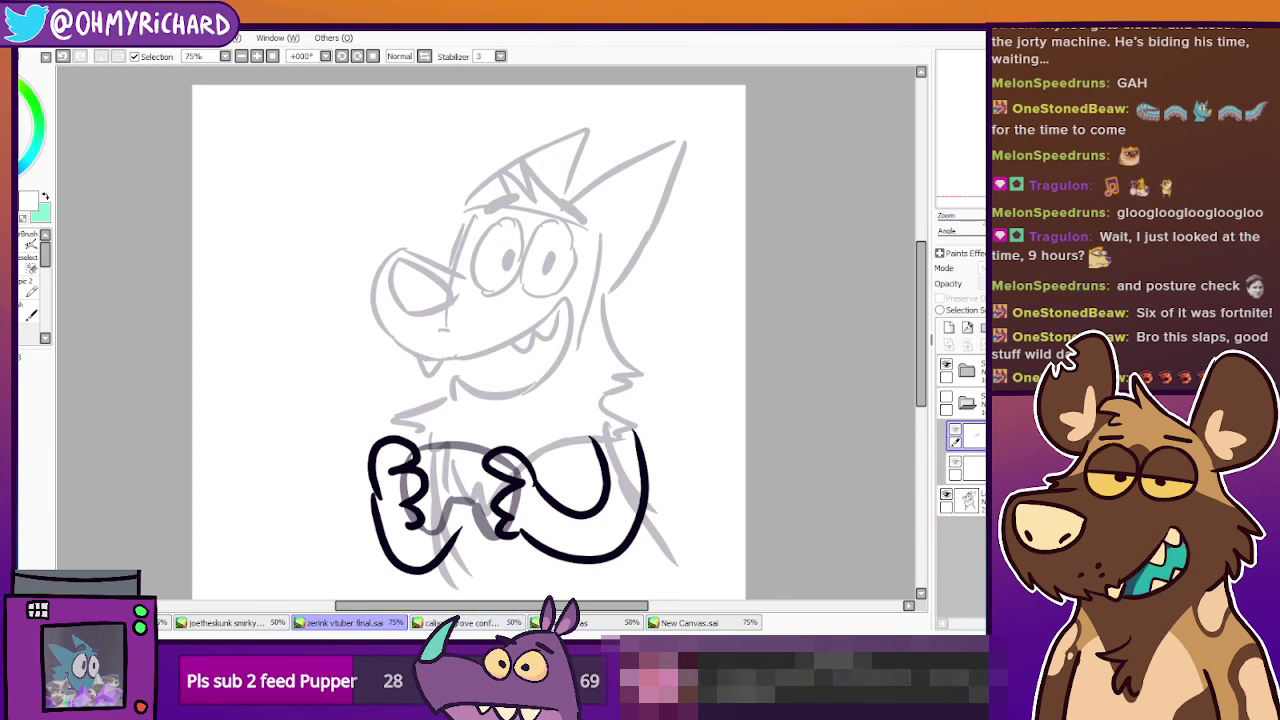
click(708, 624)
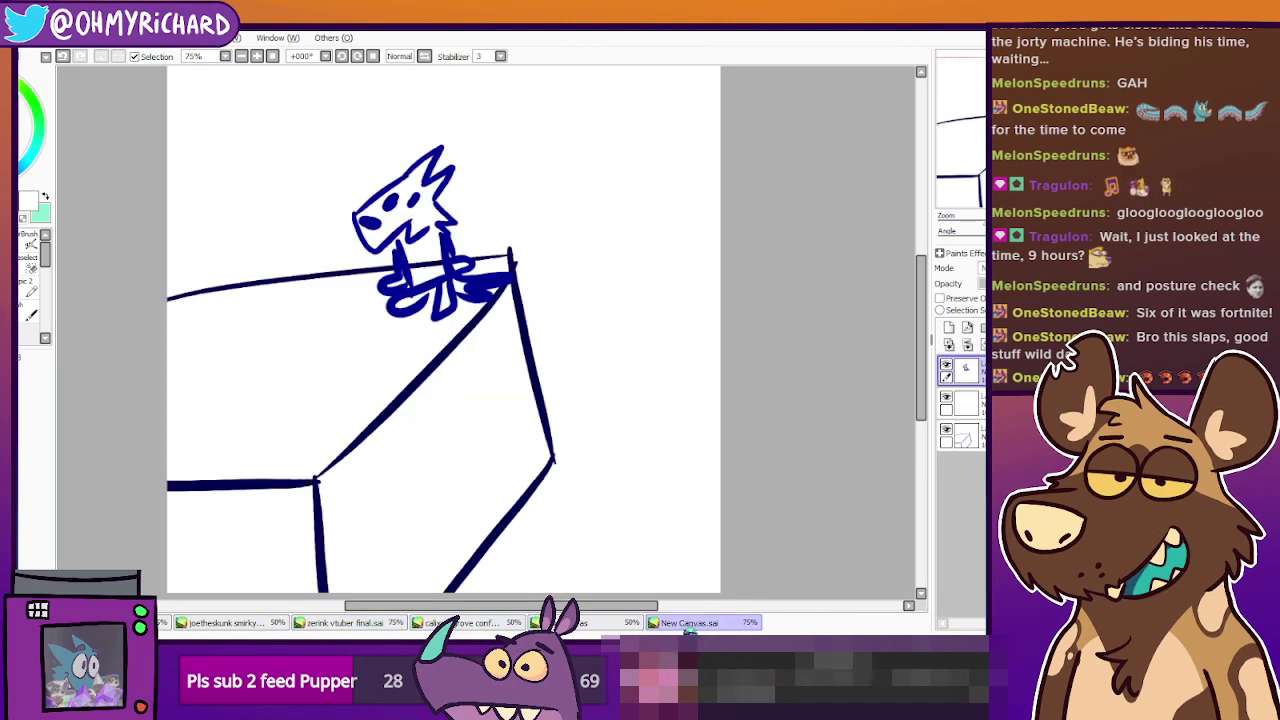
click(620, 624)
click(511, 623)
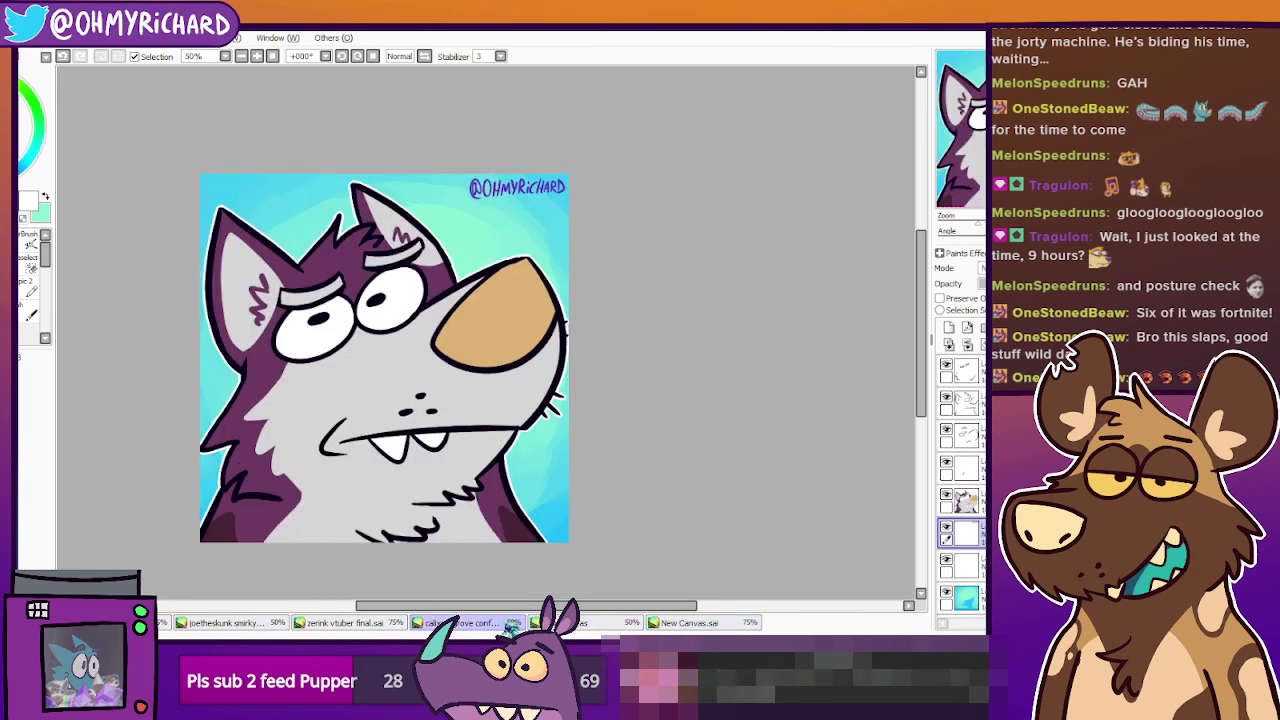